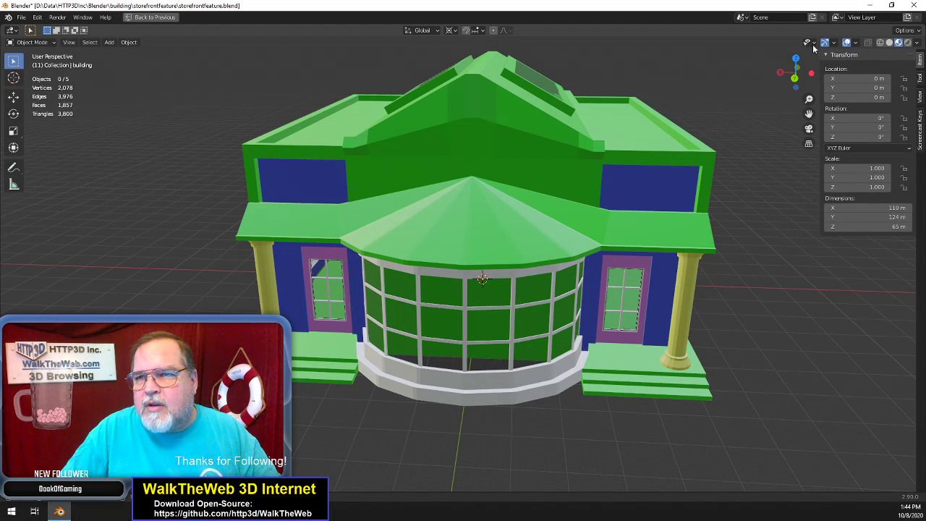
left_click(858, 43)
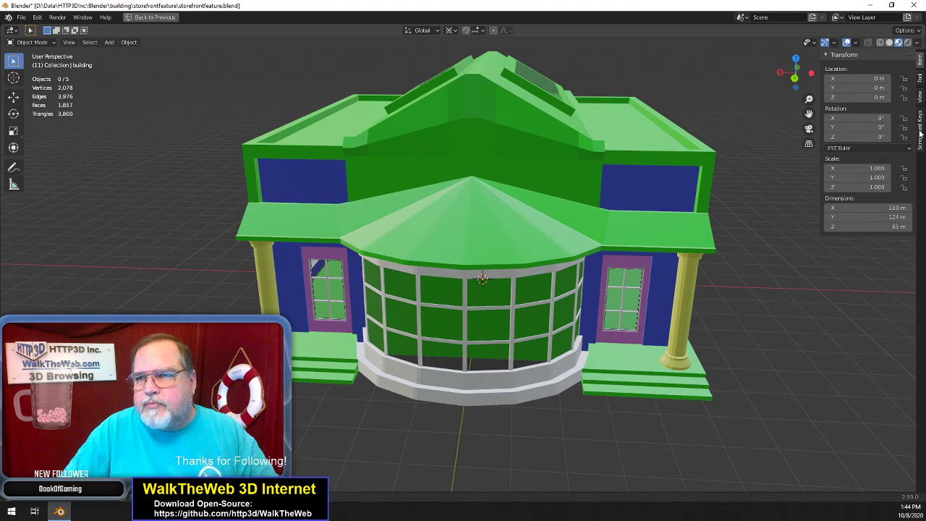
left_click(571, 200)
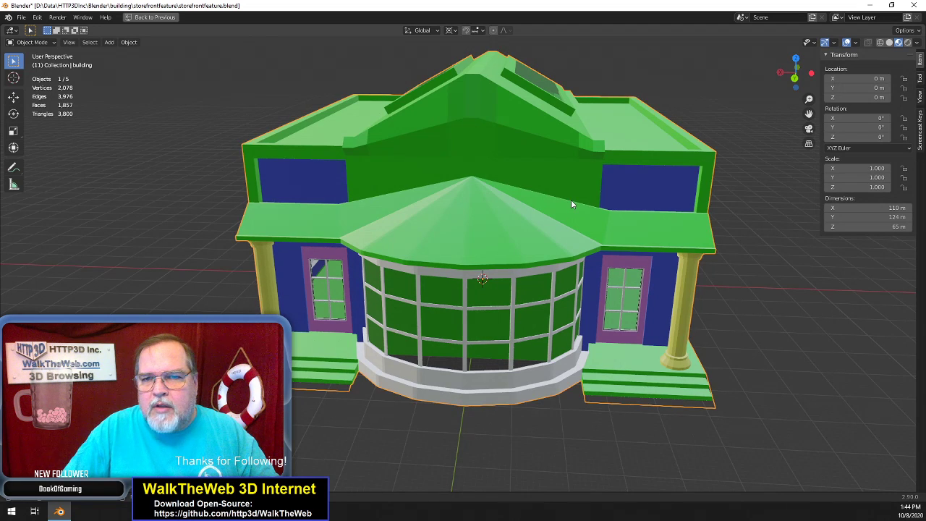
left_click(786, 292)
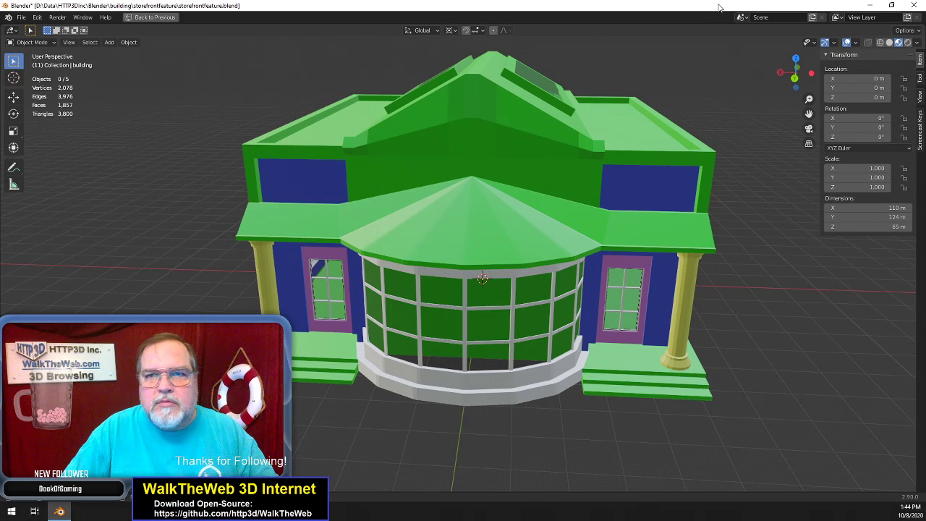
mouse_move(720, 4)
left_mouse_down()
mouse_move(640, 71)
mouse_move(729, 1)
left_mouse_up()
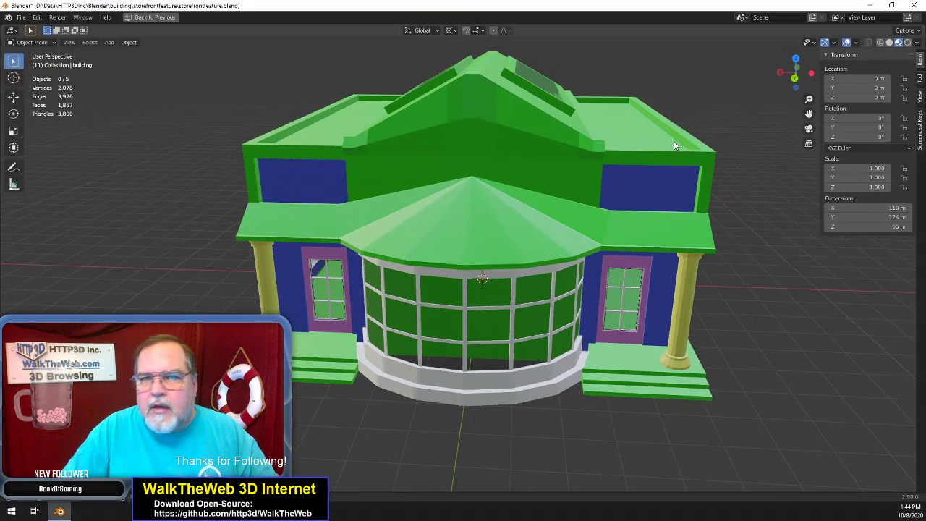
left_click(883, 16)
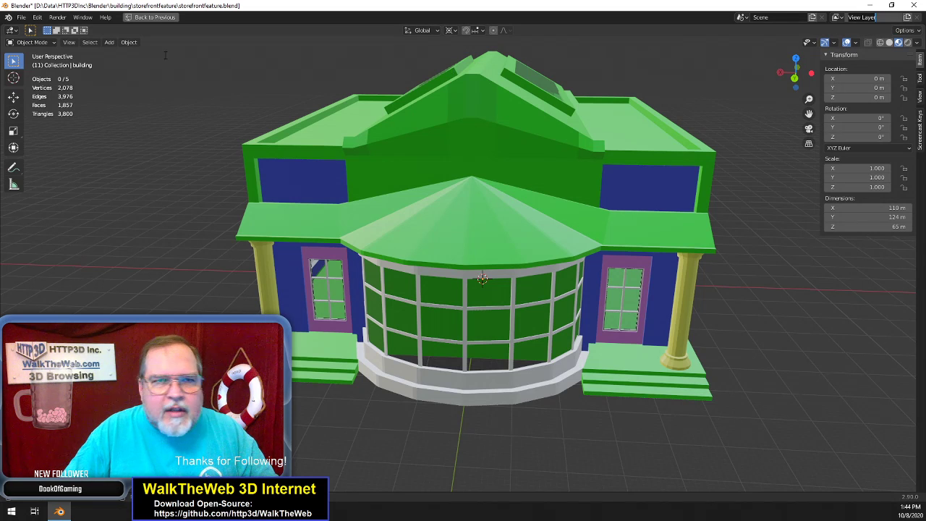
Leave the maximized viewport, restore the full workspace layout and expand the Screencast Keys settings
left_click(154, 17)
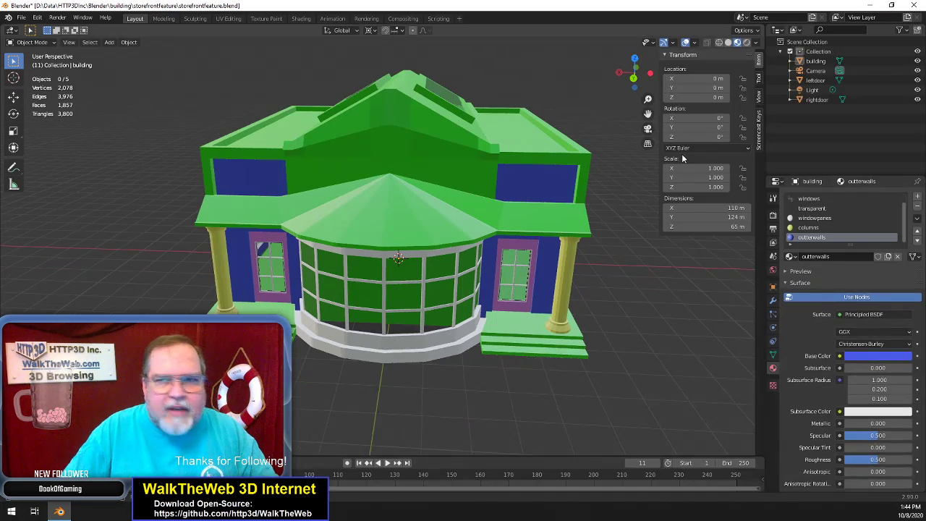
left_click(759, 125)
left_click(666, 55)
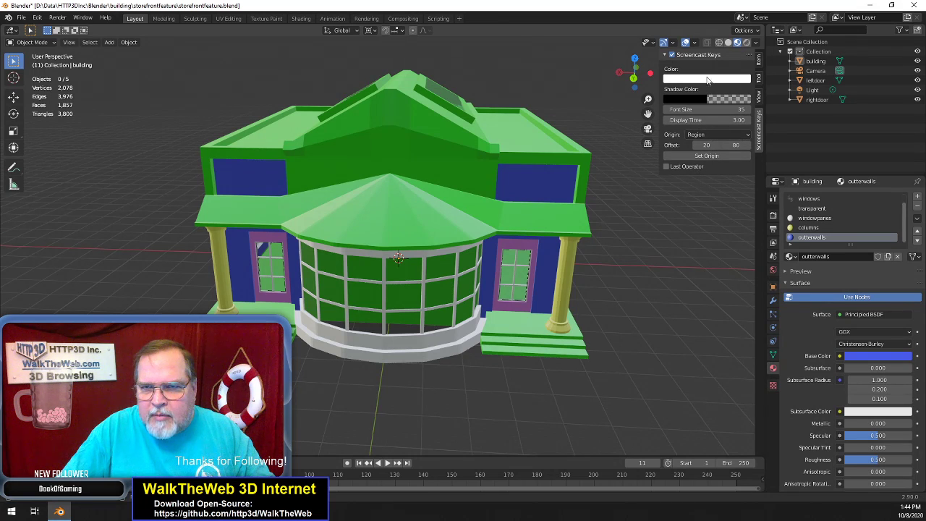
Set the horizontal offset of the Screencast Keys display to 100
left_click(707, 156)
left_click(716, 145)
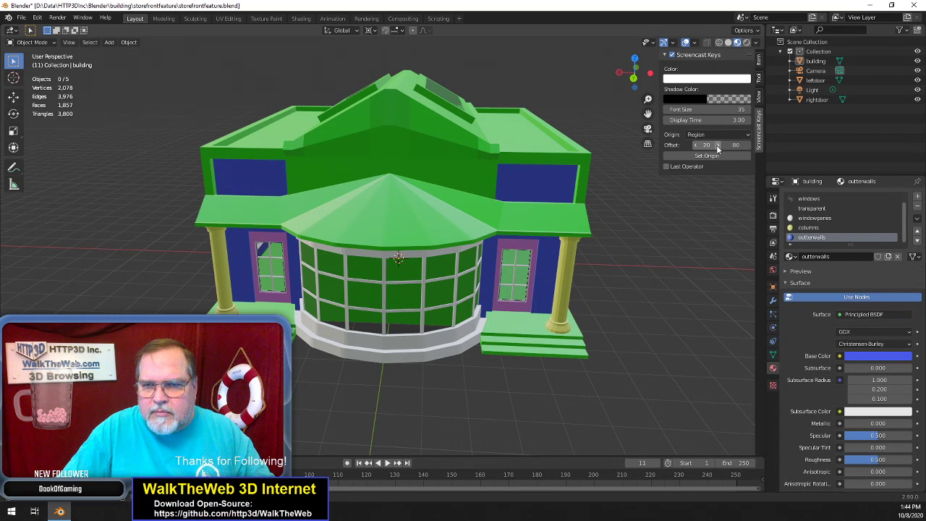
left_click(717, 145)
left_click(718, 146)
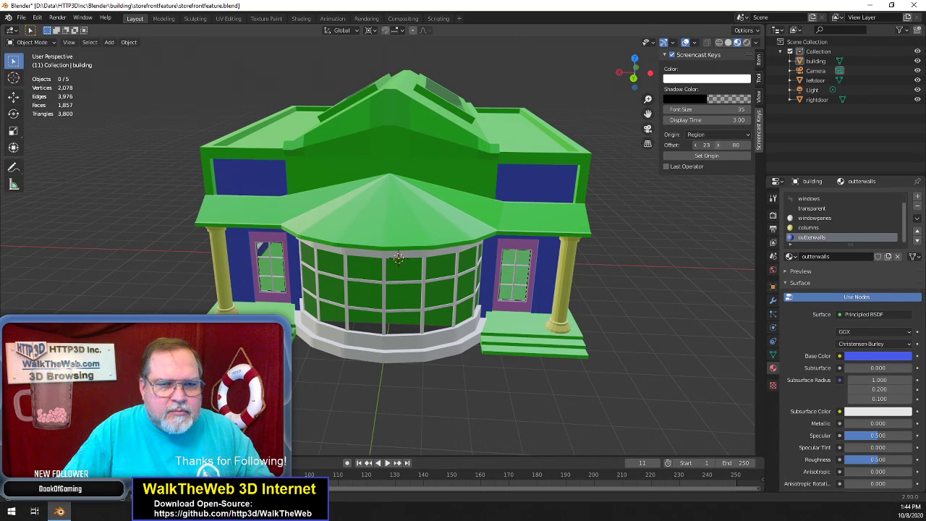
left_click(717, 146)
left_click(709, 145)
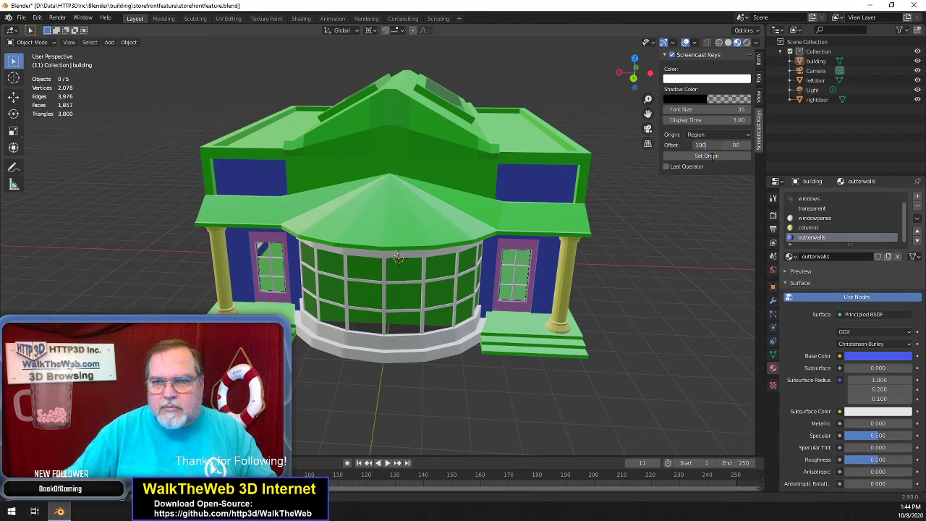
key("Return")
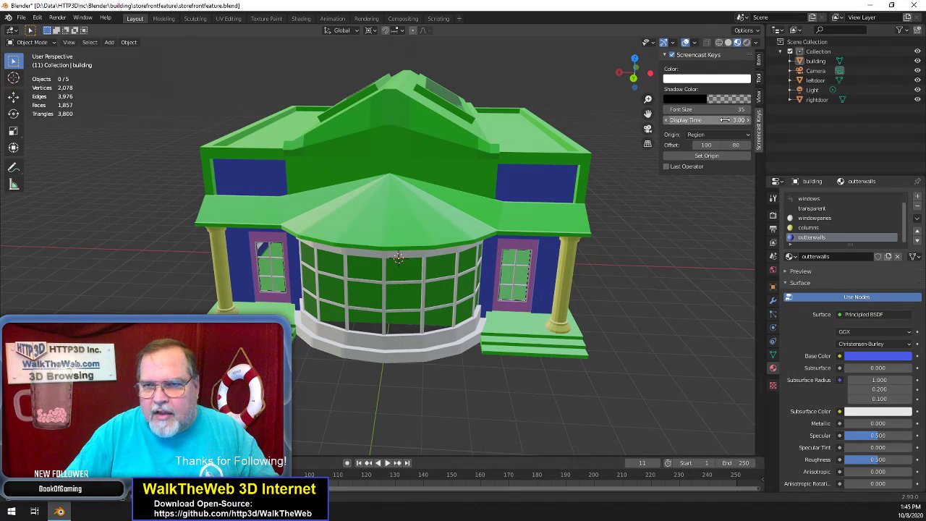
Set the Screencast Keys display offset to 1000 horizontally and 10 vertically, and check its placement in the viewport
left_click(711, 144)
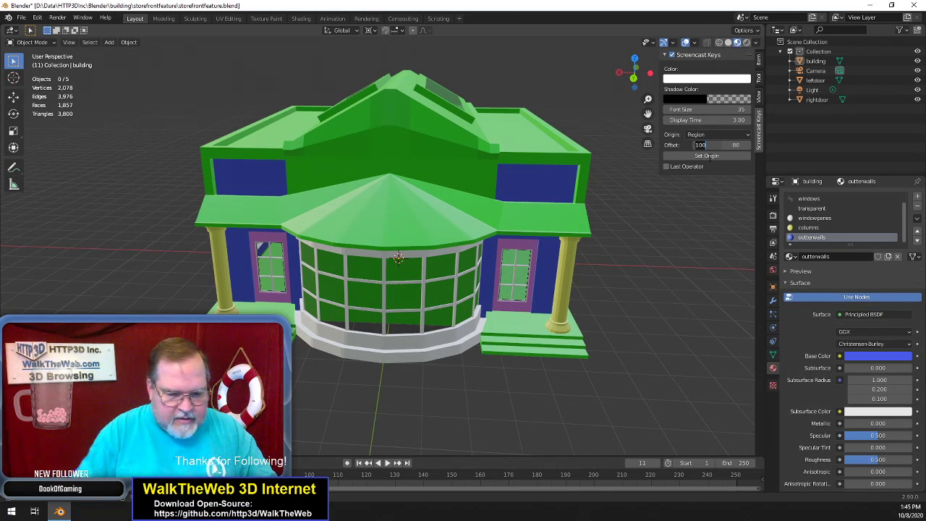
left_click(673, 257)
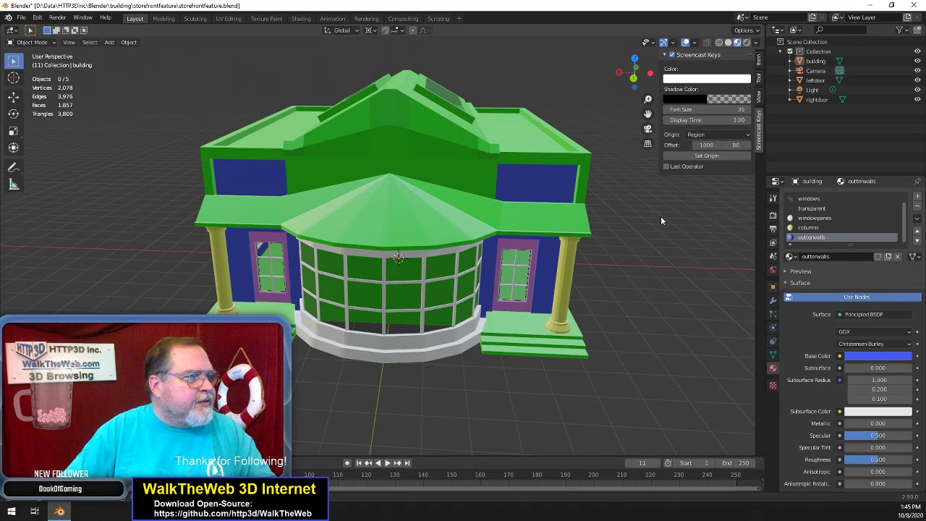
left_click(652, 264)
double_click(732, 144)
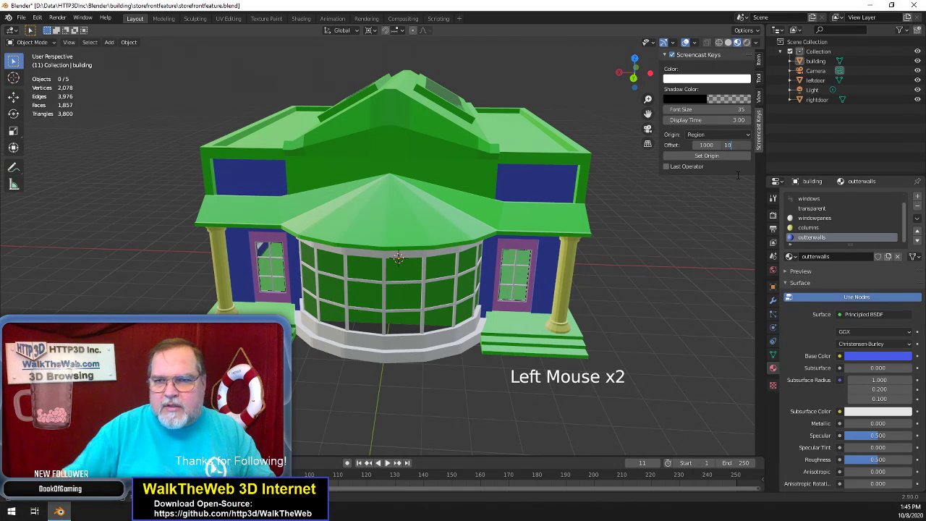
left_click(658, 279)
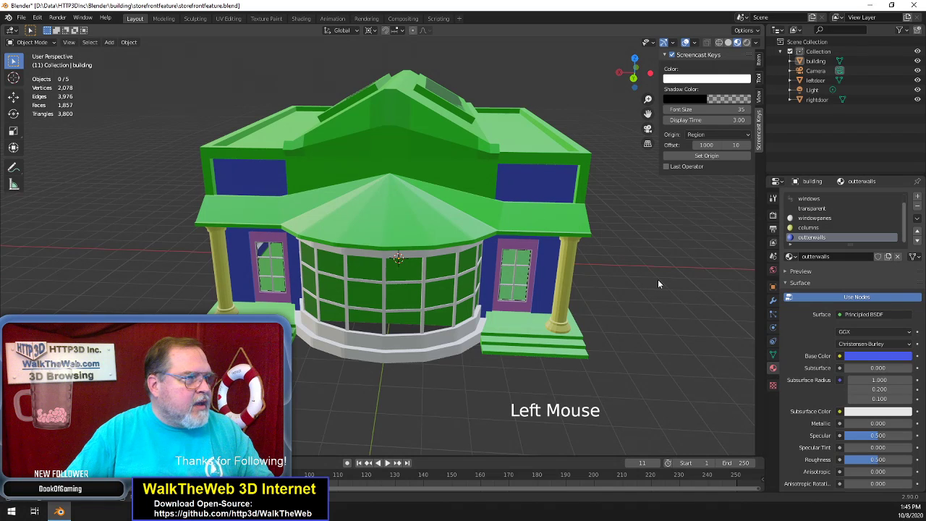
left_click(658, 278)
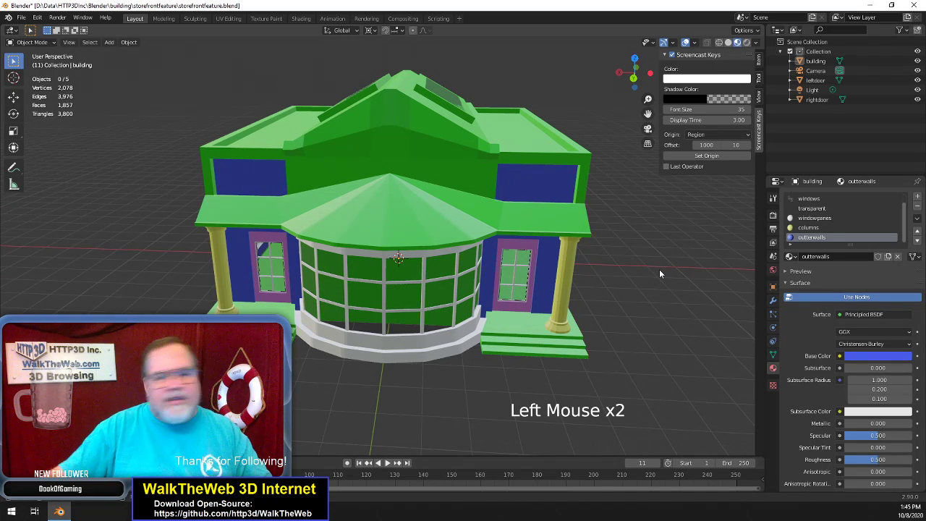
left_click(660, 266)
left_click(648, 248)
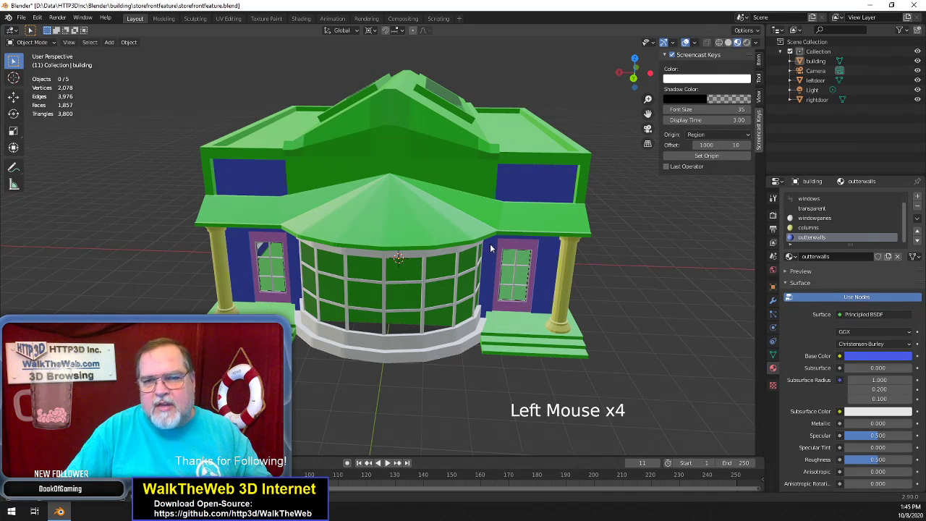
Open the building object in Edit Mode and show it in back orthographic view with wireframe shading
left_click(406, 270)
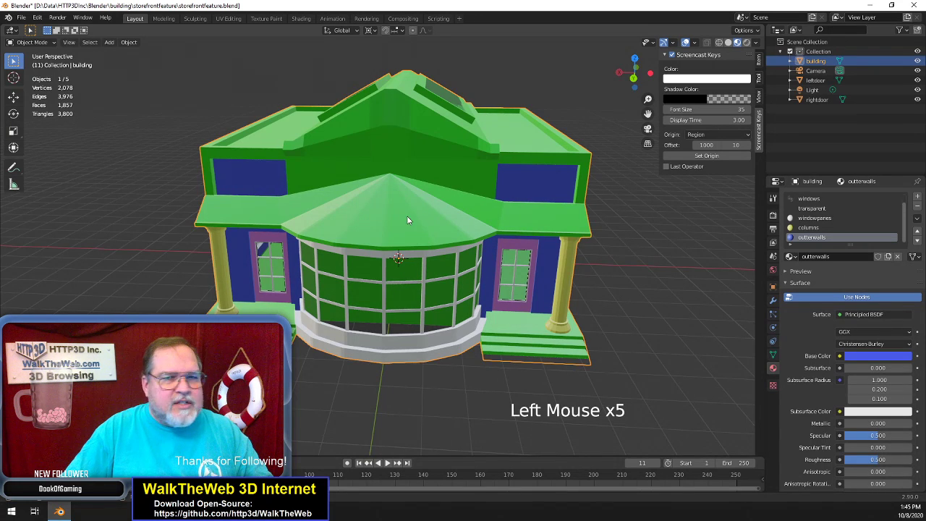
key("Tab")
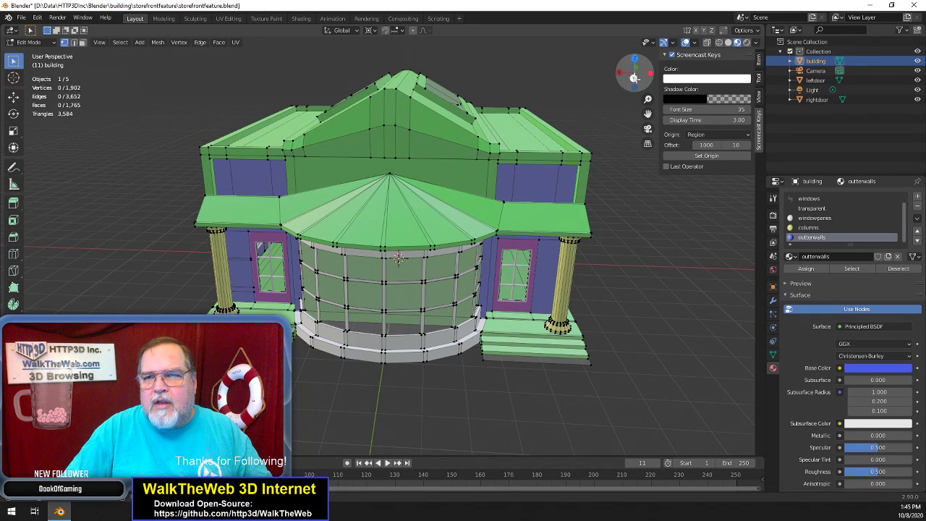
left_click(634, 77)
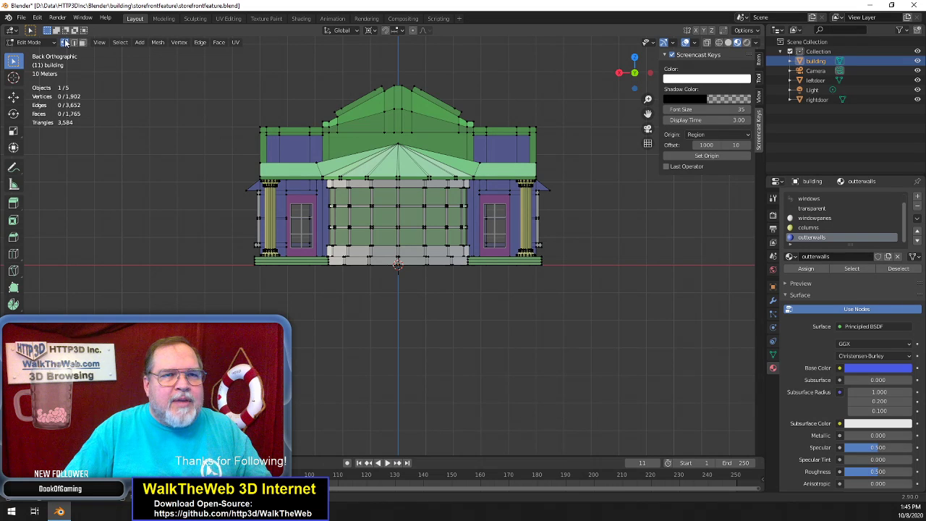
key("z")
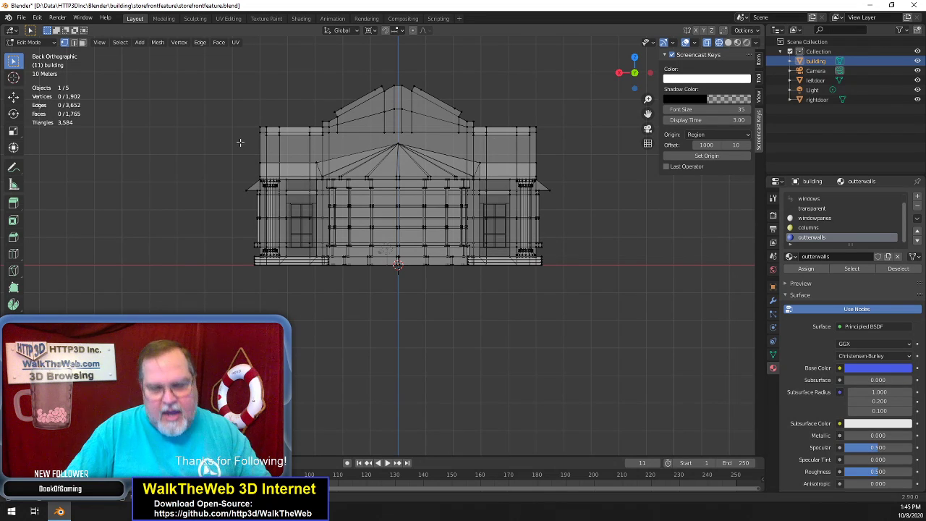
Box-select the roof and upper wall geometry of the building, hide it, and switch the viewport to solid shading
key("b")
left_click_drag(241, 143, 564, 70)
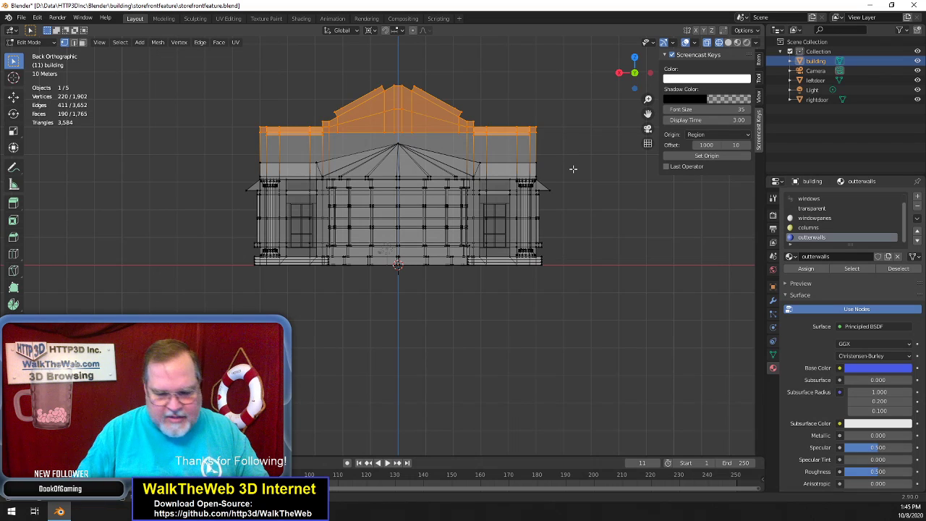
key("h")
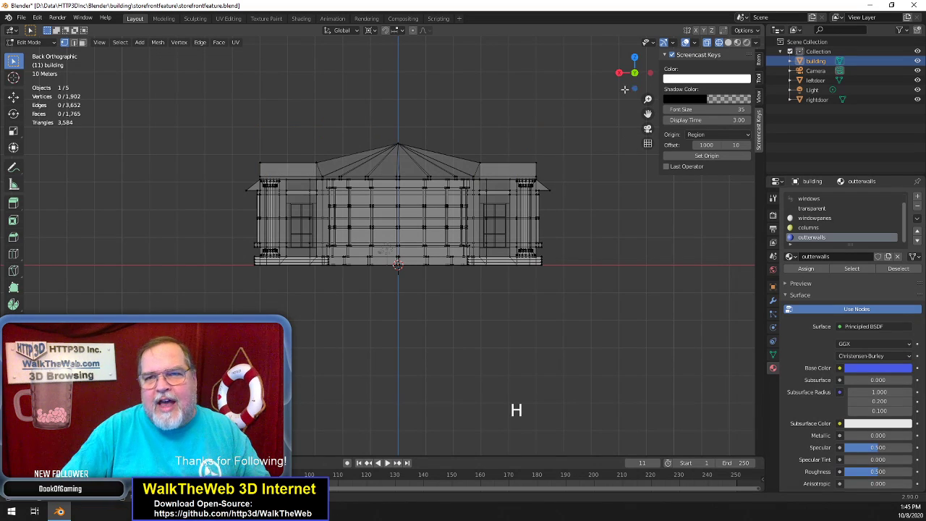
key("z")
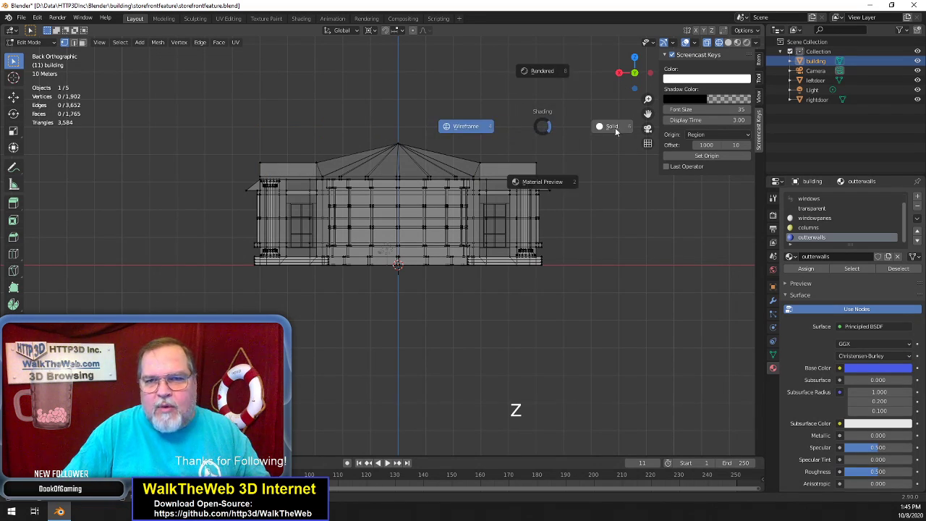
mouse_move(632, 73)
left_mouse_down()
mouse_move(593, 123)
mouse_move(429, 116)
mouse_move(417, 130)
mouse_move(503, 165)
left_mouse_up()
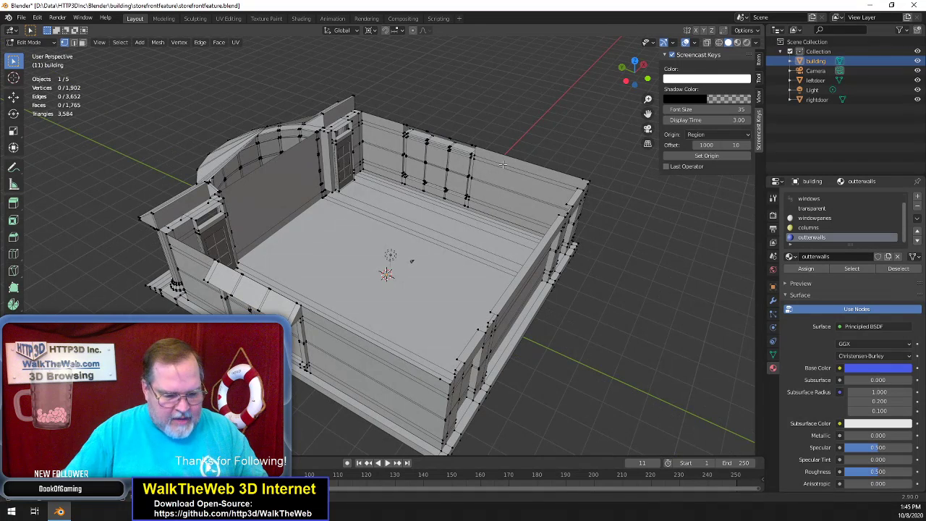
Reveal the hidden roof geometry and undo the reveal
key("alt+h")
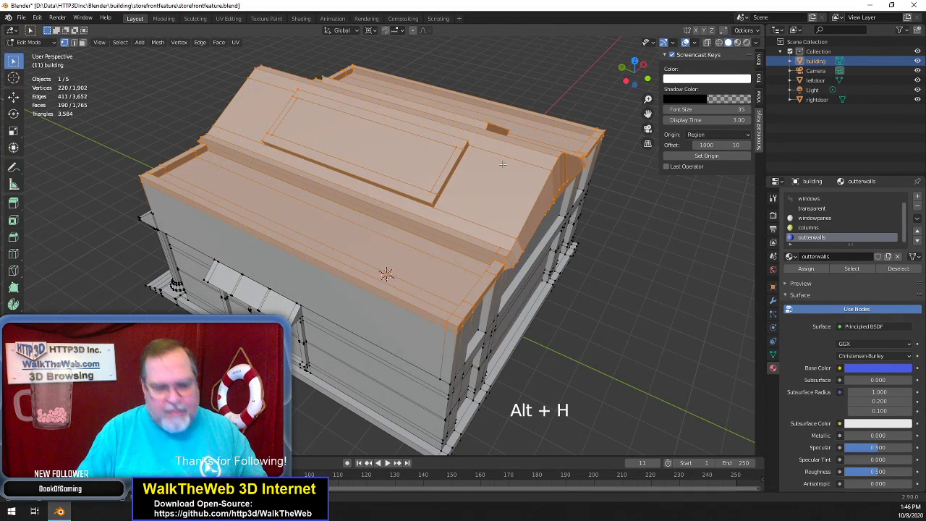
key("ctrl+z")
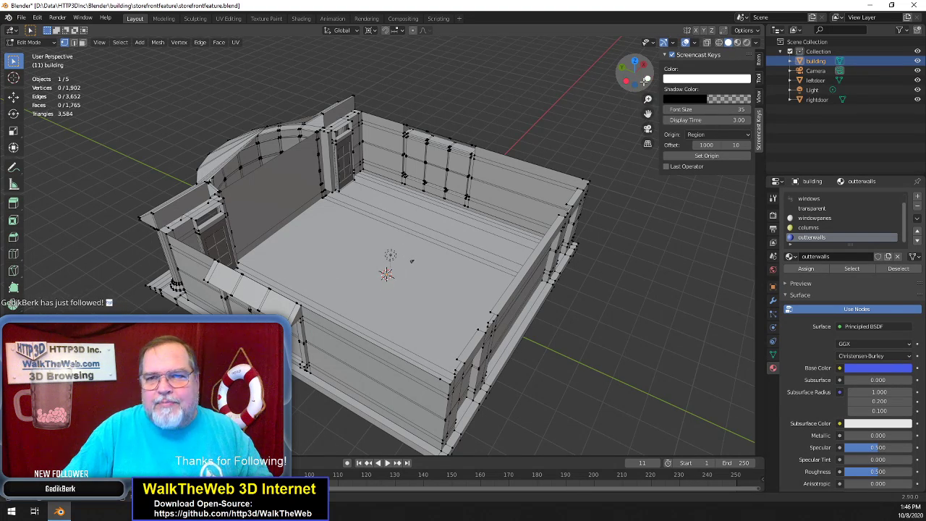
Examine the floor, inner walls, doors and side windows of the roofless building from above and at lower angles
left_click_drag(636, 82, 613, 90)
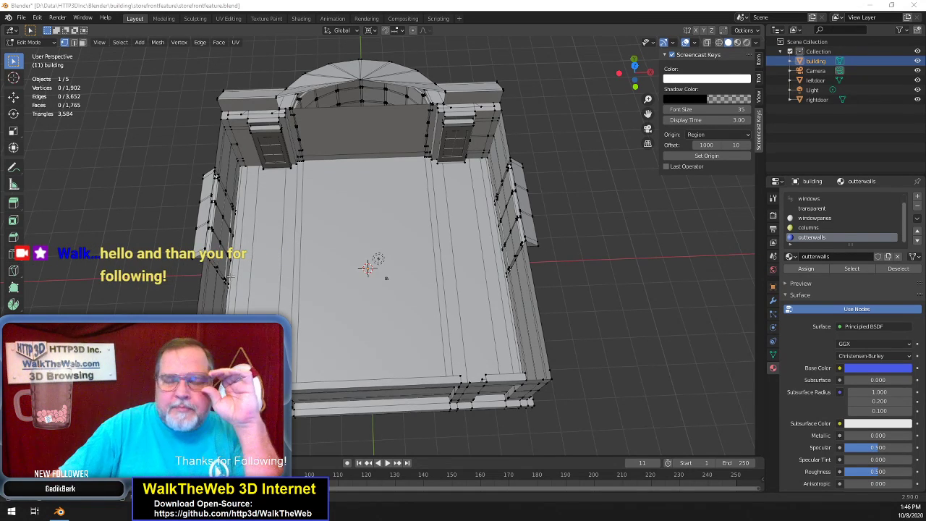
left_click(635, 80)
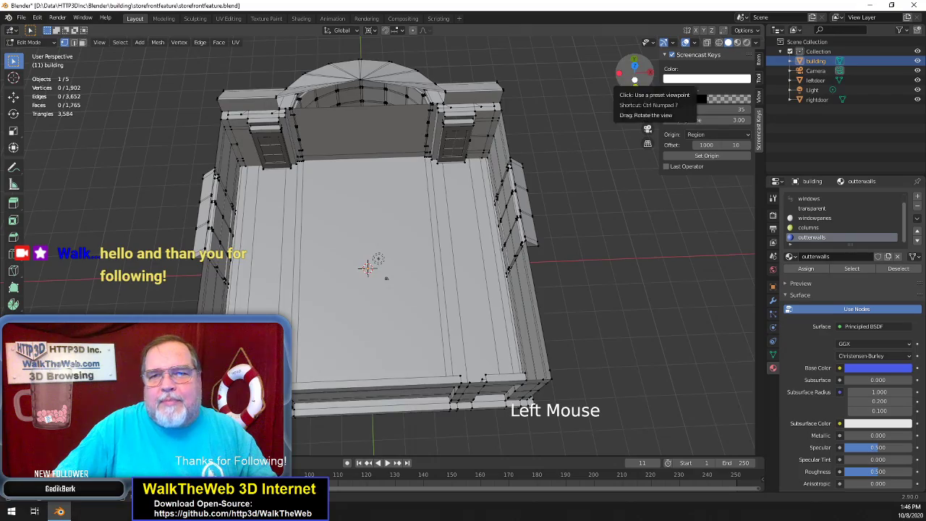
left_click_drag(635, 80, 575, 127)
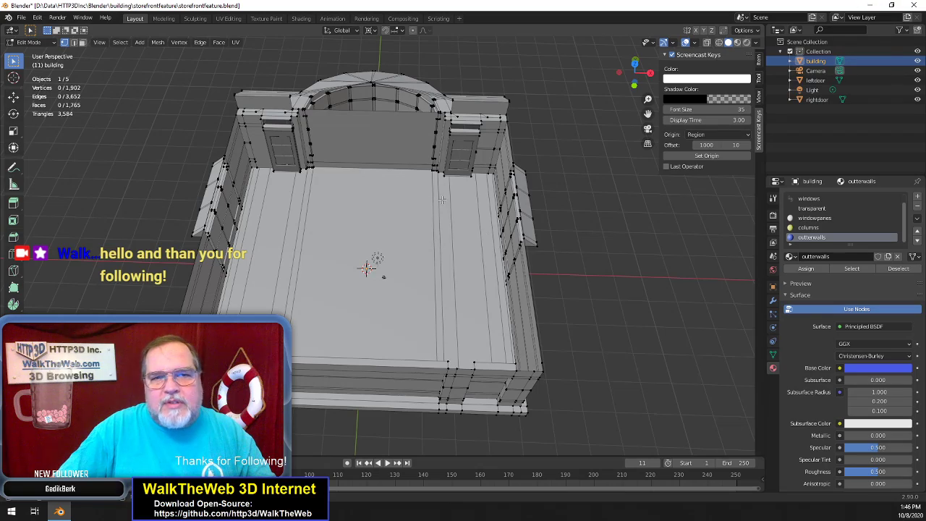
scroll(435, 196, "up", 2)
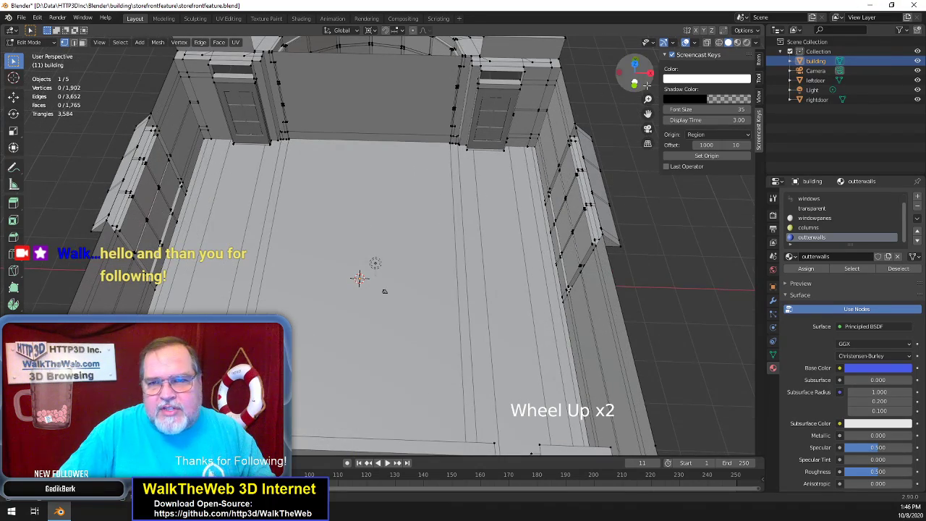
left_click_drag(635, 73, 572, 70)
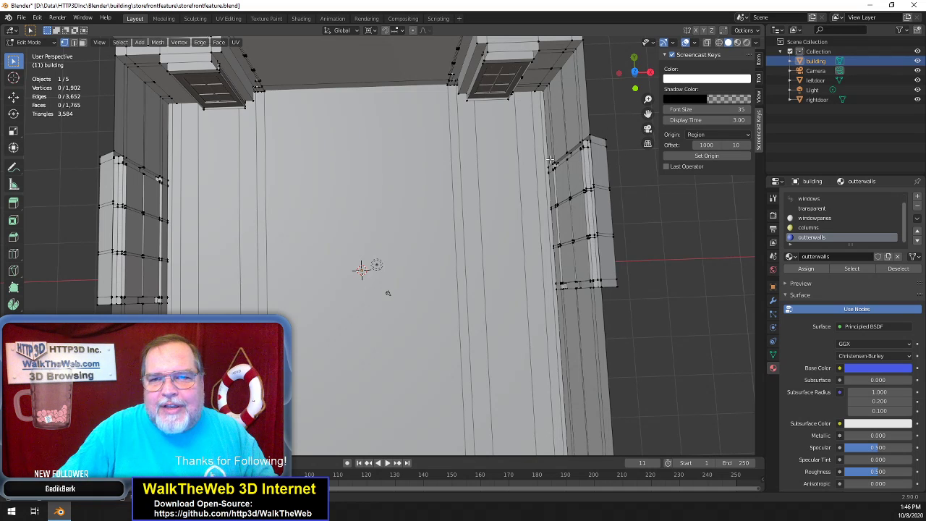
scroll(550, 159, "down", 1)
scroll(550, 159, "up", 1)
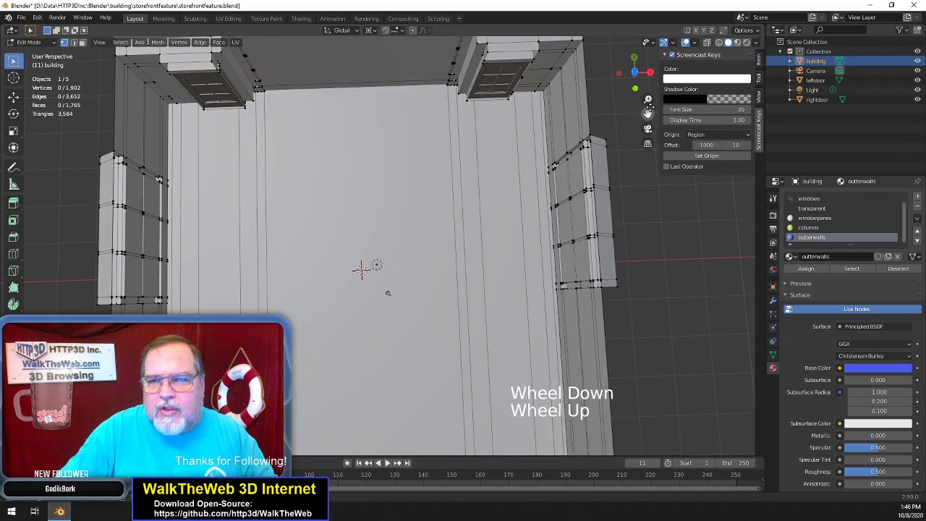
left_click_drag(648, 113, 653, 79)
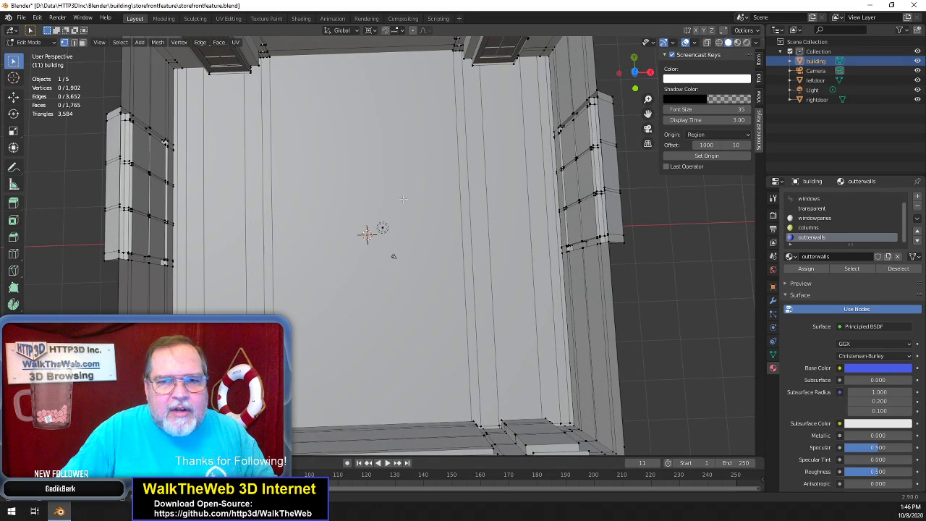
mouse_move(645, 81)
left_mouse_down()
mouse_move(634, 75)
mouse_move(638, 93)
left_mouse_up()
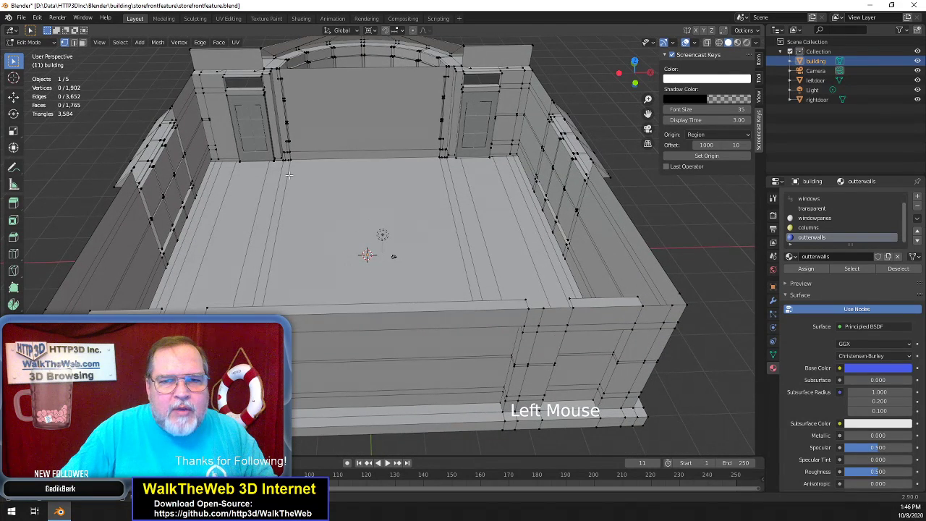
Snap the 3D cursor to the selection and to the world origin
left_click(158, 42)
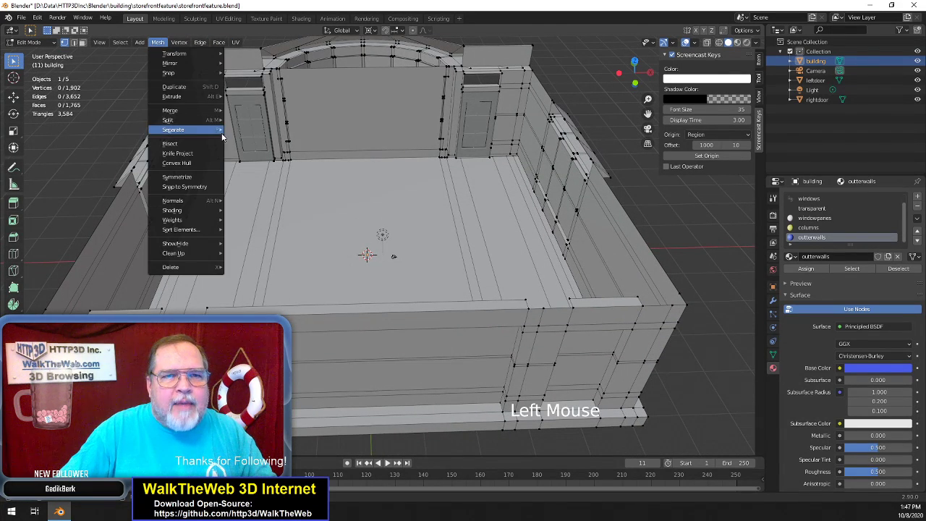
mouse_move(213, 73)
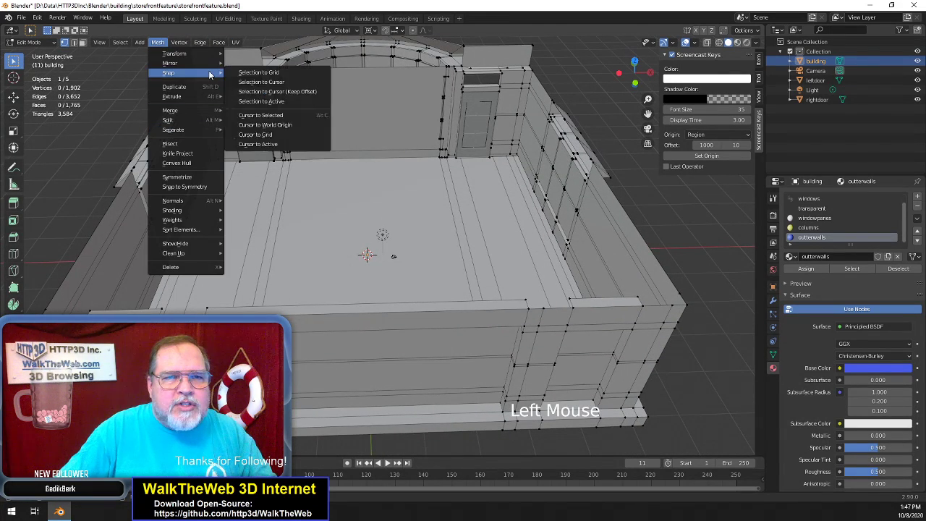
left_click(274, 115)
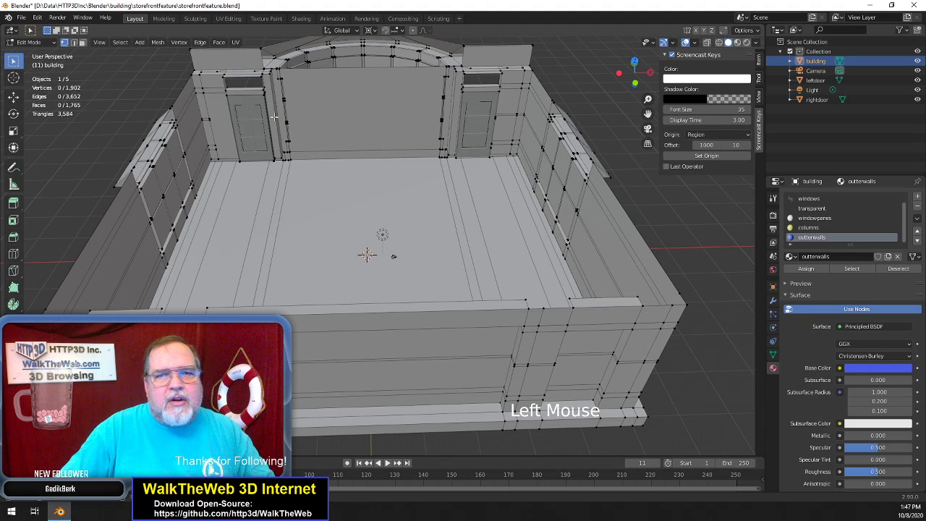
left_click(160, 42)
mouse_move(217, 73)
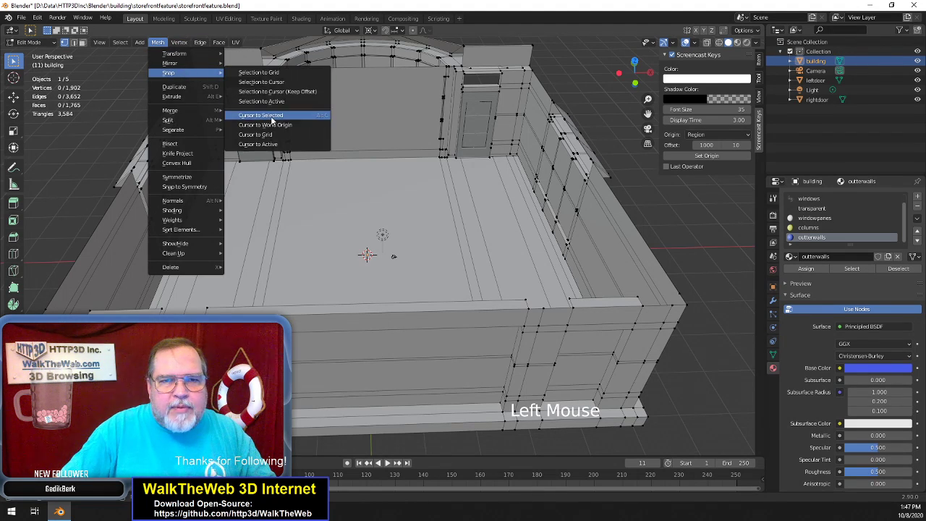
left_click(268, 125)
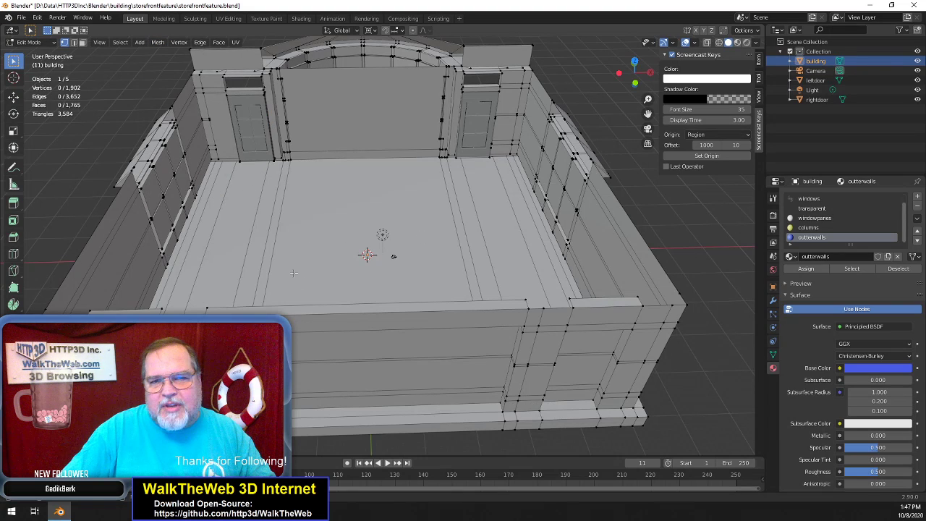
Add a plane to the building mesh at the 3D cursor and enlarge it to cover the interior floor
left_click(146, 43)
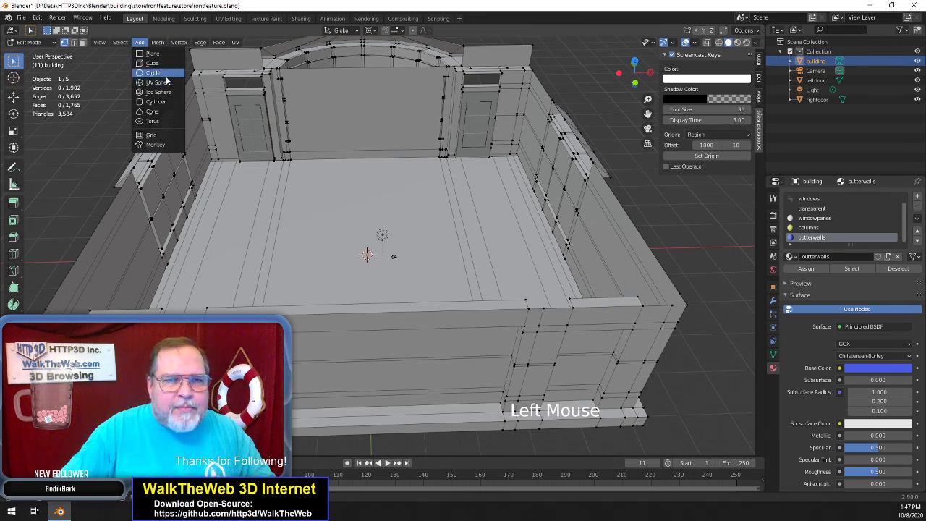
left_click(167, 54)
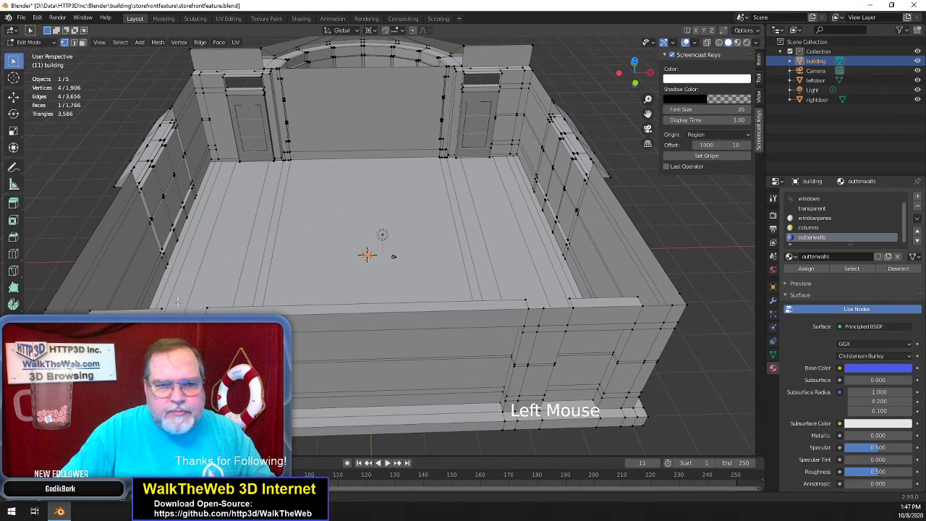
left_click(65, 447)
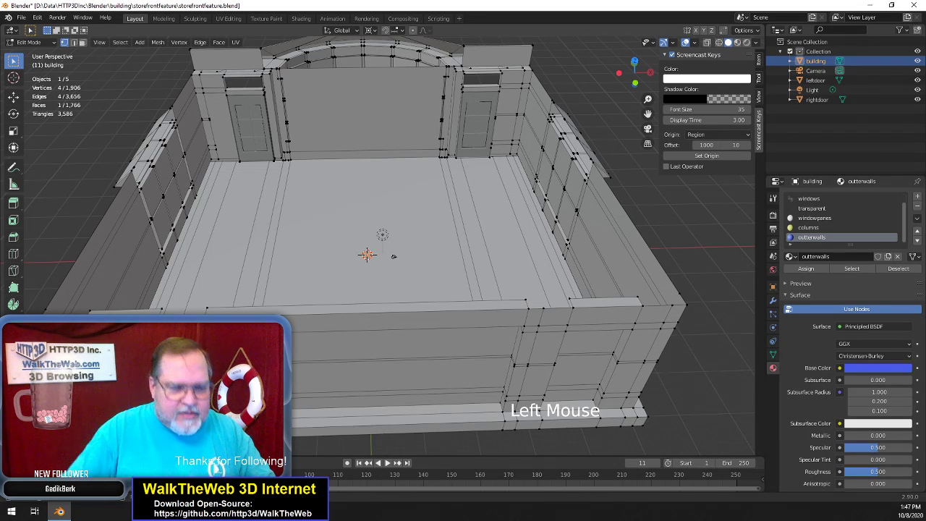
key("Return")
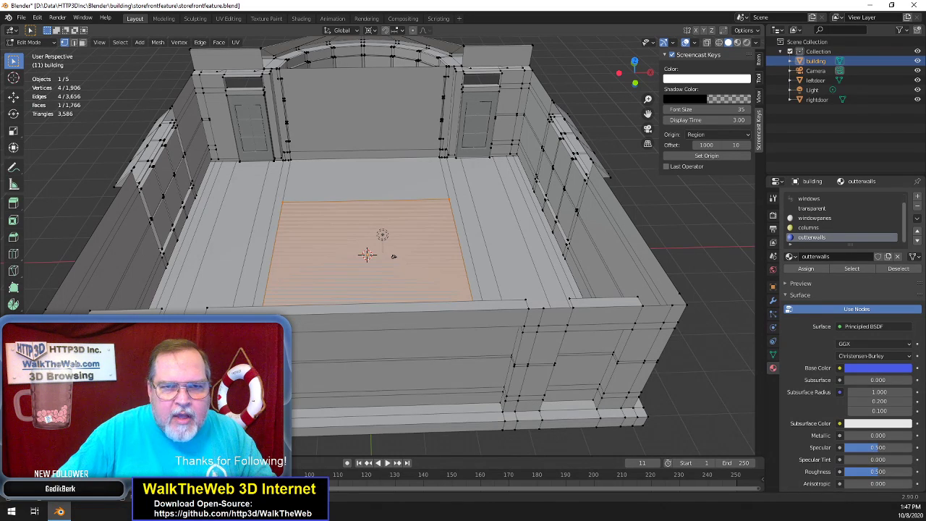
left_click(120, 394)
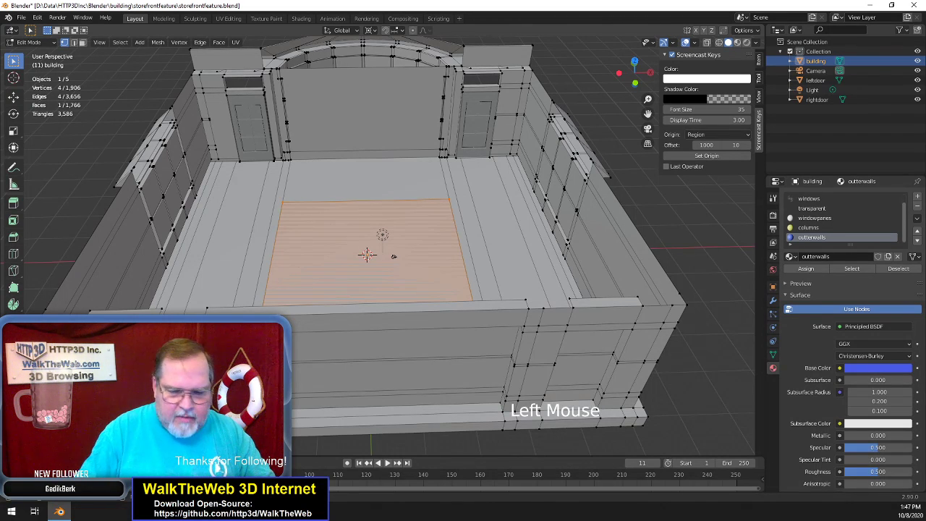
key("0")
key("Return")
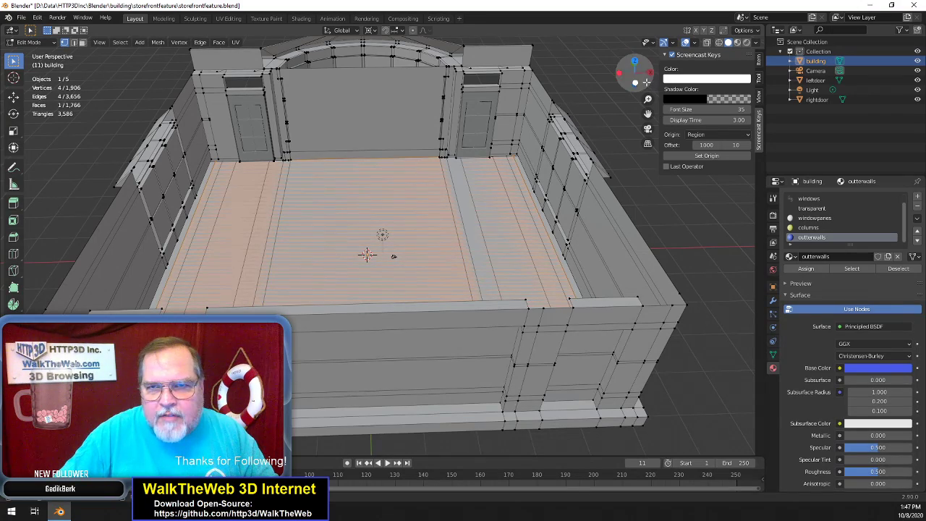
Switch the viewport to wireframe shading and inspect the plane's edges against the walls from above and from the side
left_click_drag(635, 72, 424, 237)
key("z")
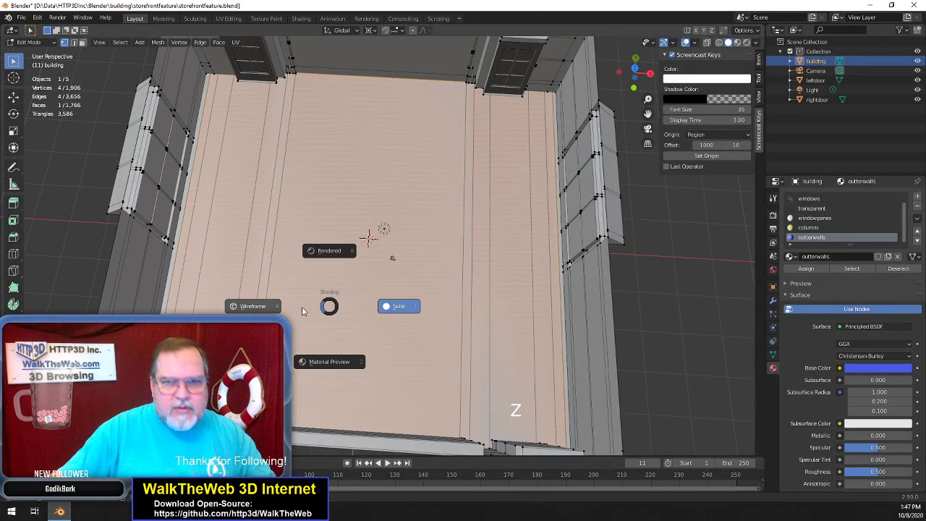
left_click(254, 306)
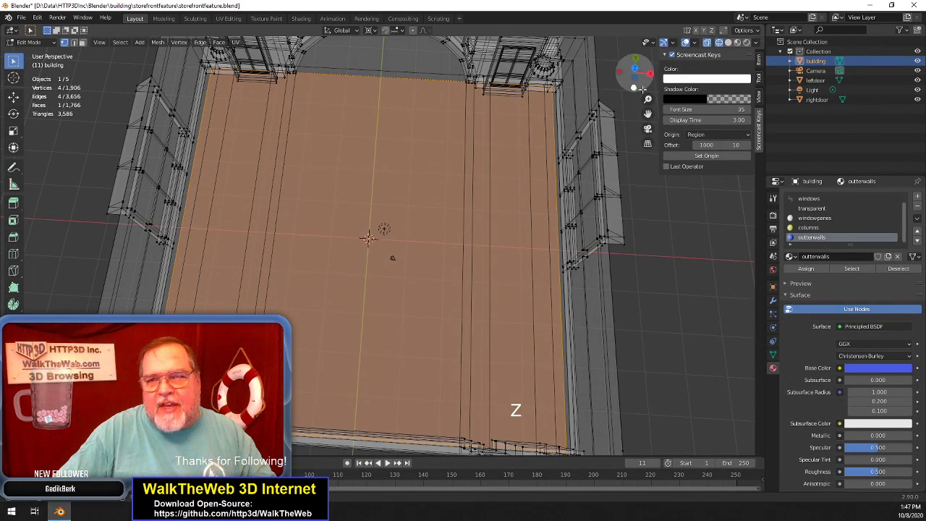
left_click_drag(648, 114, 679, 57)
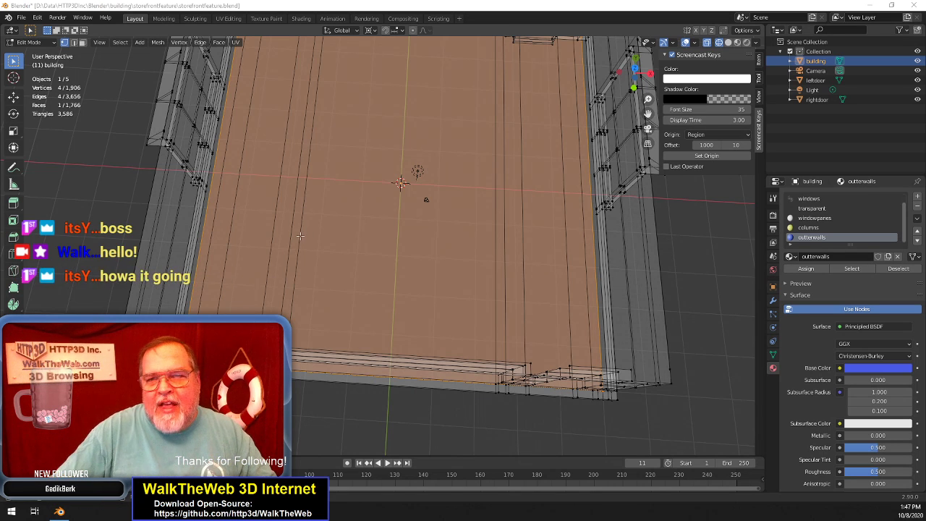
left_click_drag(634, 73, 640, 115)
left_click(650, 73)
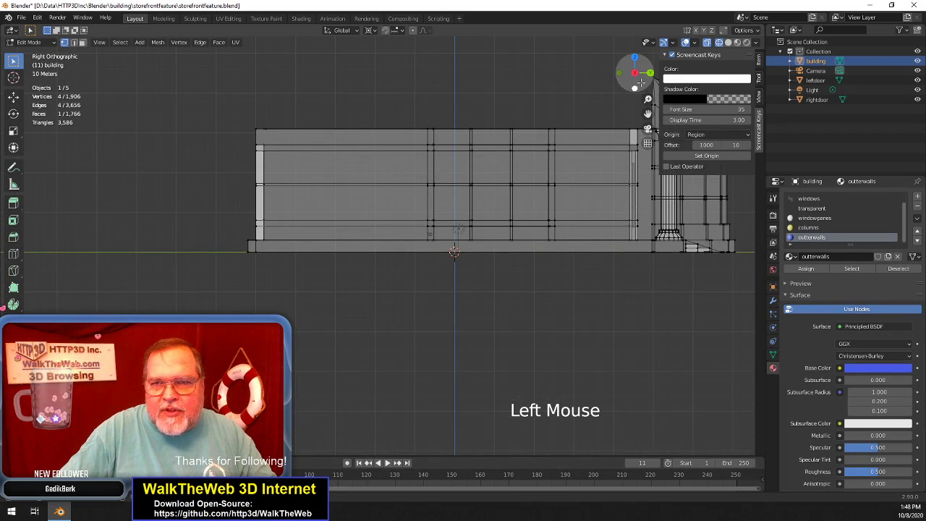
left_click_drag(631, 72, 635, 84)
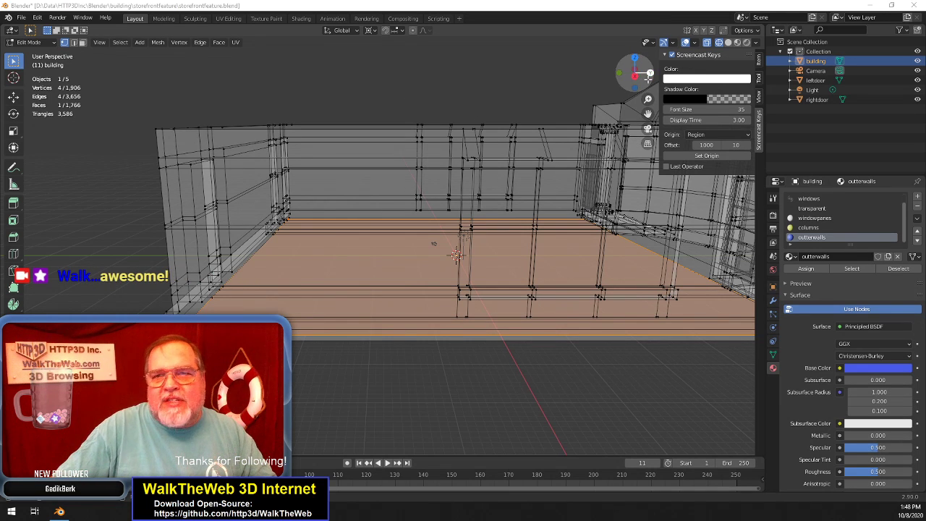
left_click_drag(638, 72, 724, 43)
left_click_drag(649, 115, 717, 102)
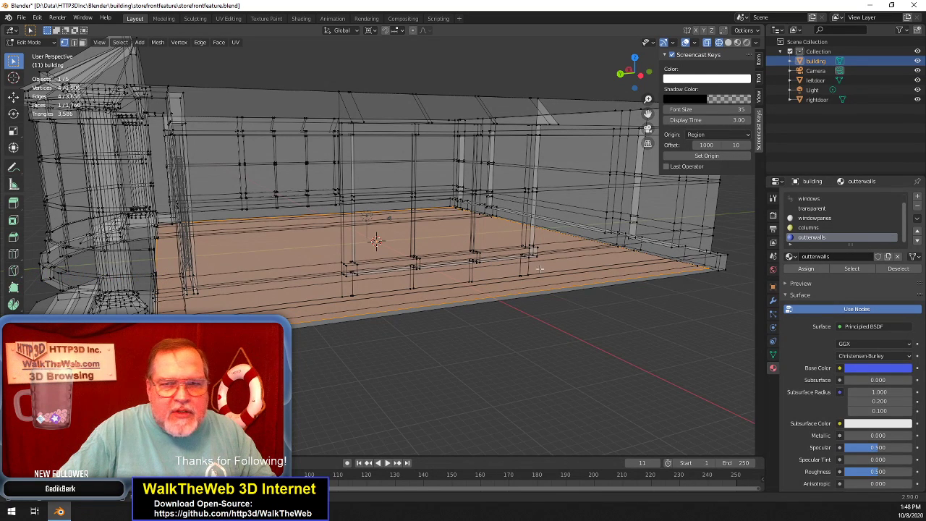
Deselect the plane's rear vertices with Circle Select and move the edge nearest the doors -5 m along the Y axis
key("c")
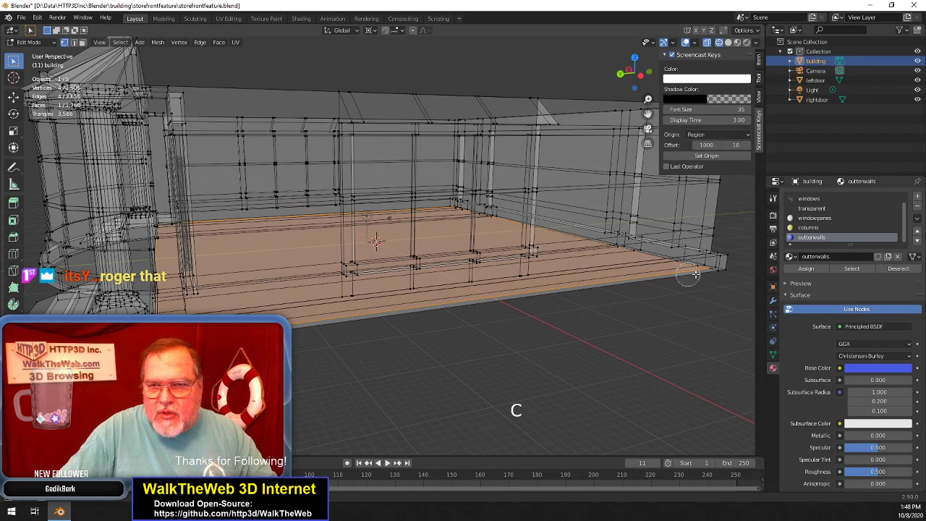
left_click(701, 274, "shift")
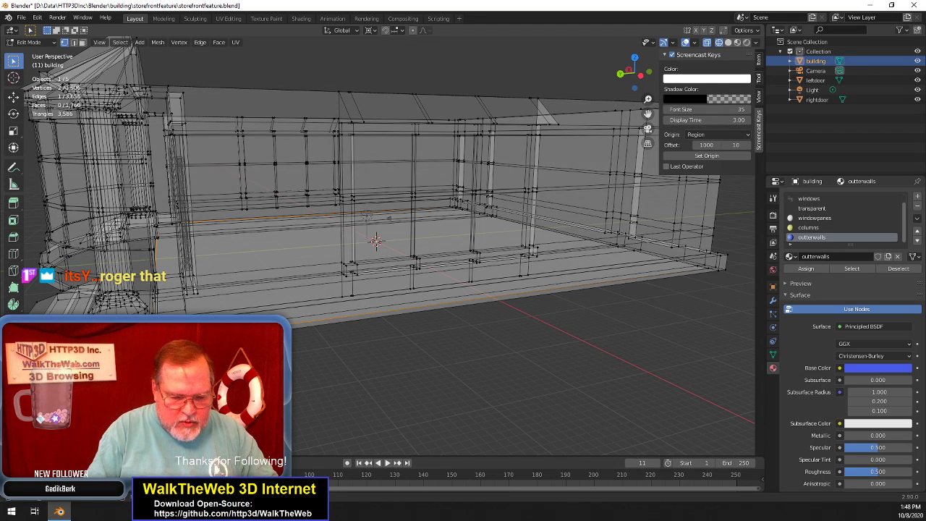
key("g")
key("y")
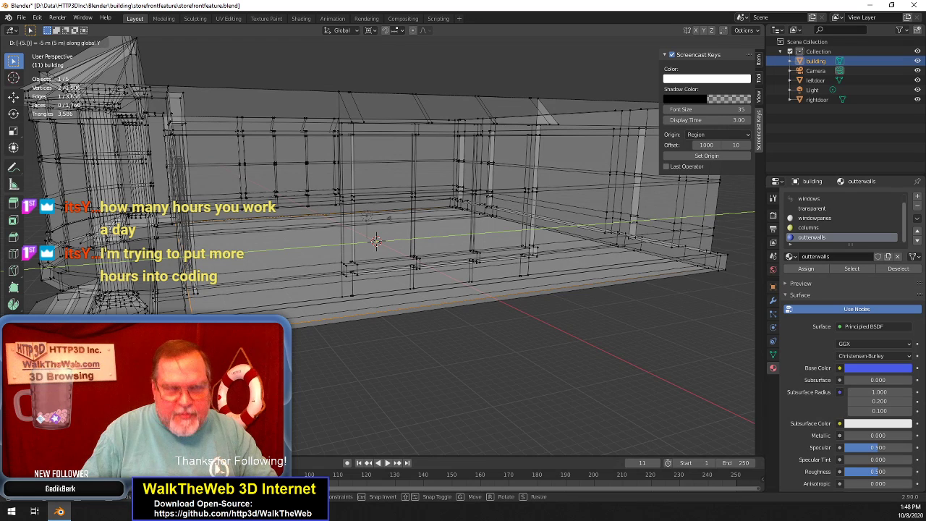
key("Return")
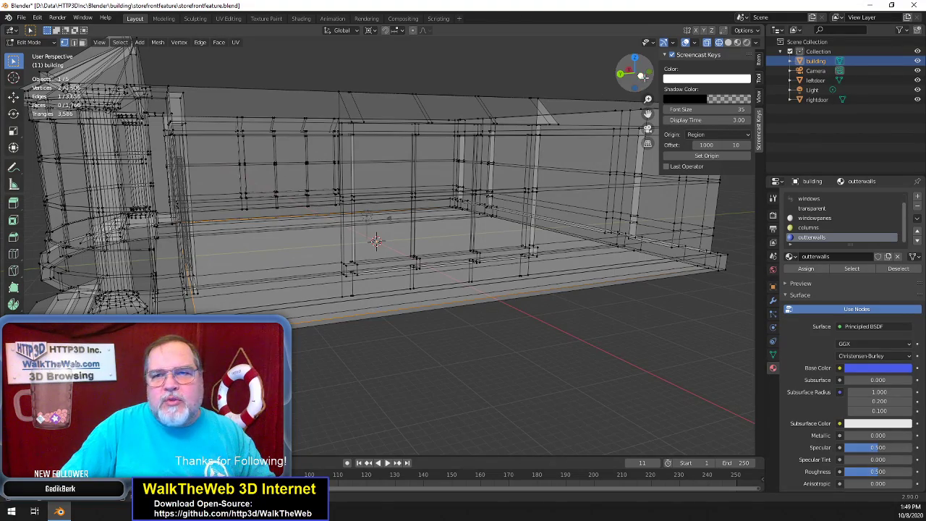
Select the whole linked plane and scale it along the X axis to about 0.978 to fit between the side walls
left_click_drag(635, 72, 634, 75)
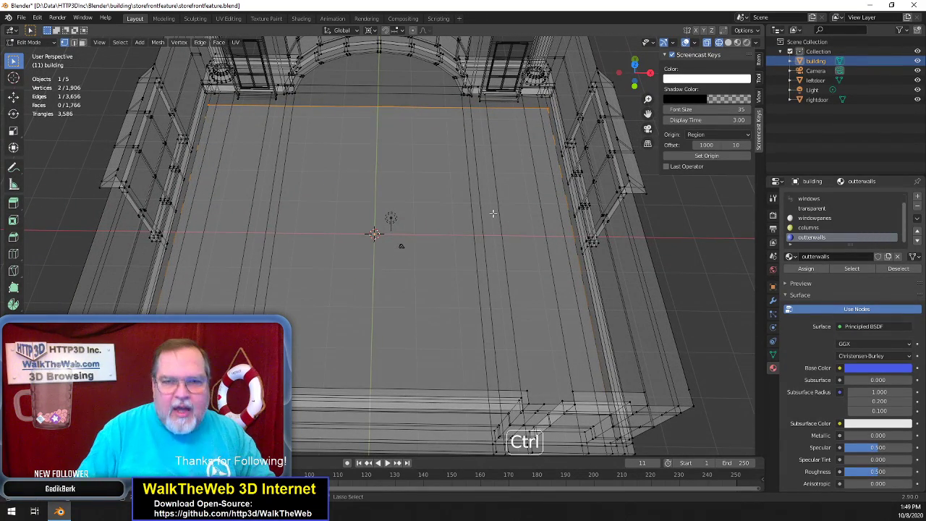
key("ctrl+l")
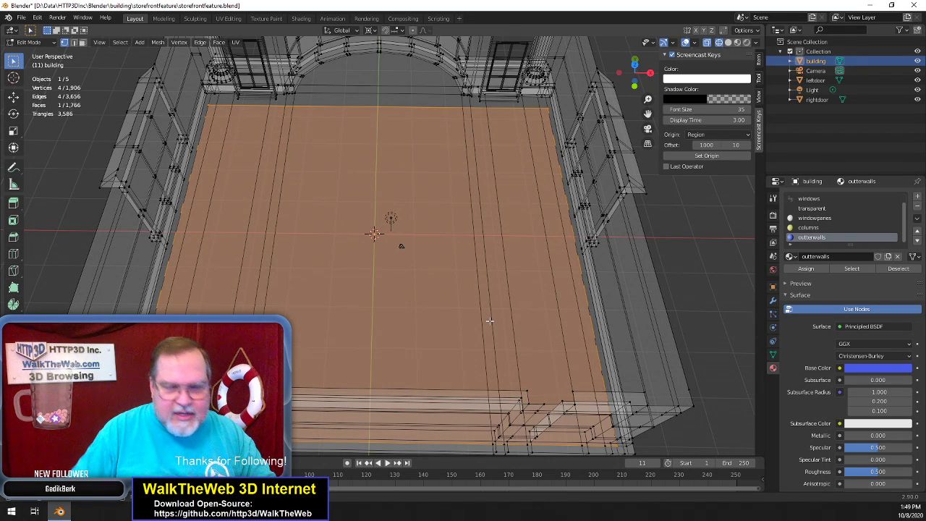
key("s")
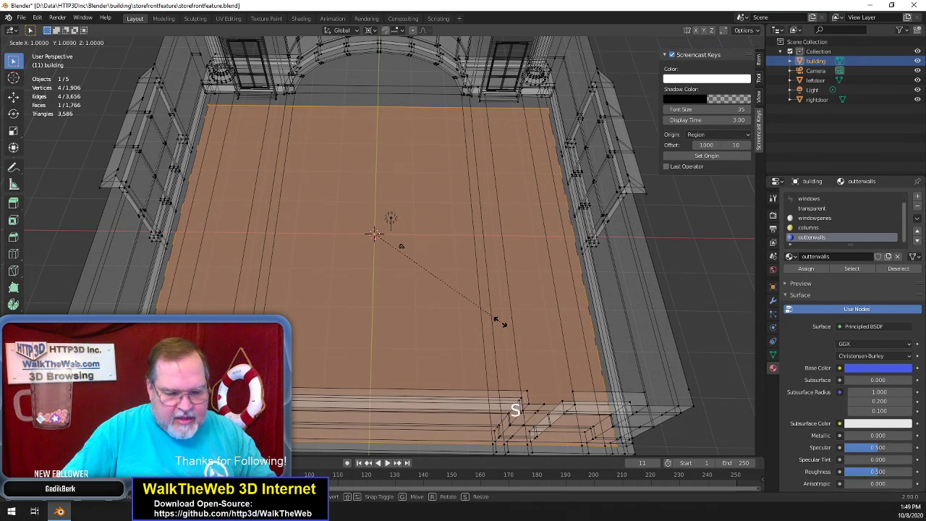
key("x")
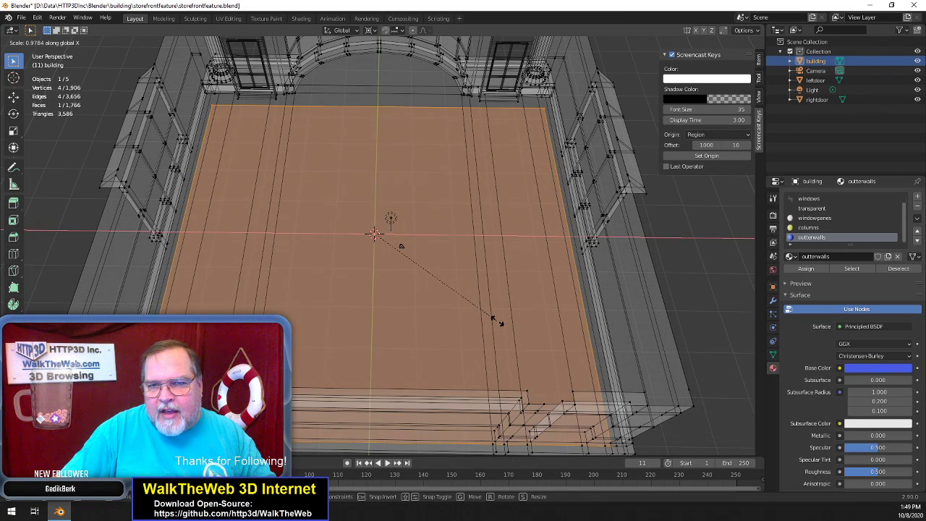
left_click(497, 321)
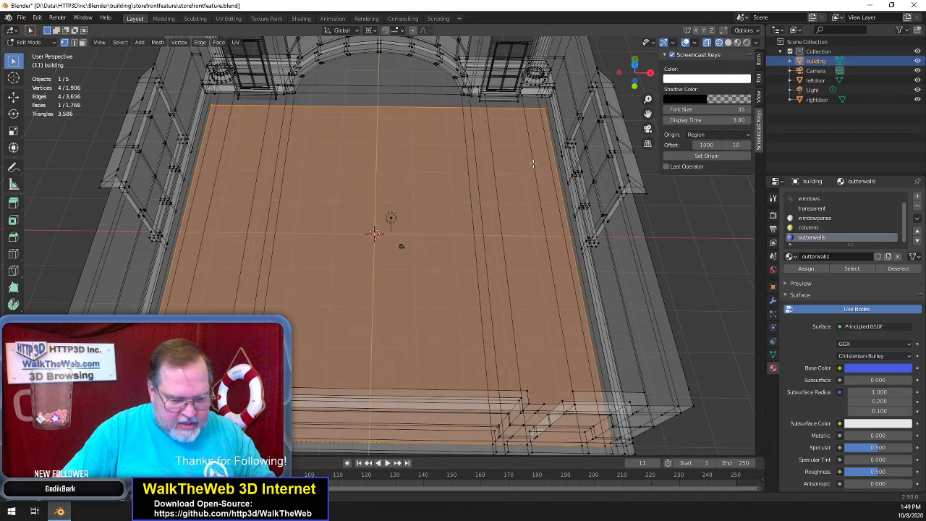
Deselect the plane's door-side vertices with Circle Select and move its rear edge about 3.155 m along Y in top view
key("c")
left_click(550, 113, "shift")
left_click(214, 113, "shift")
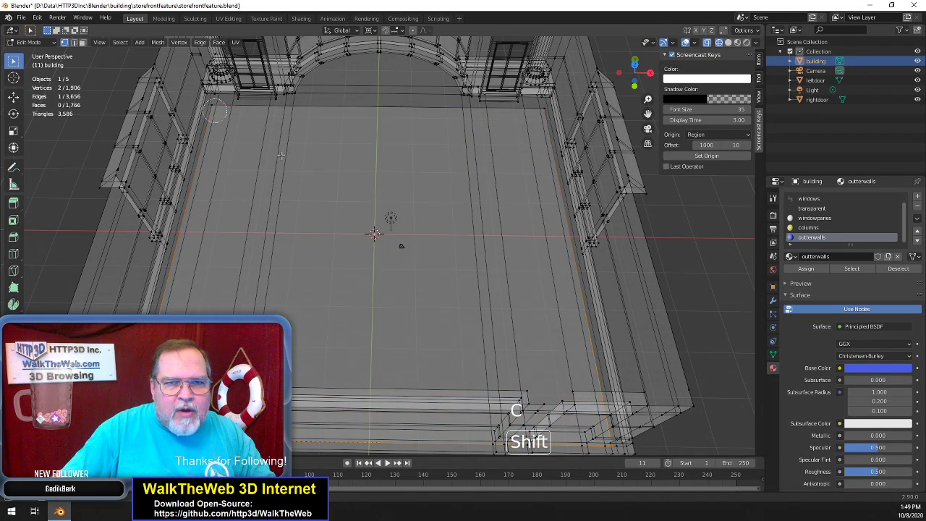
right_click(215, 113)
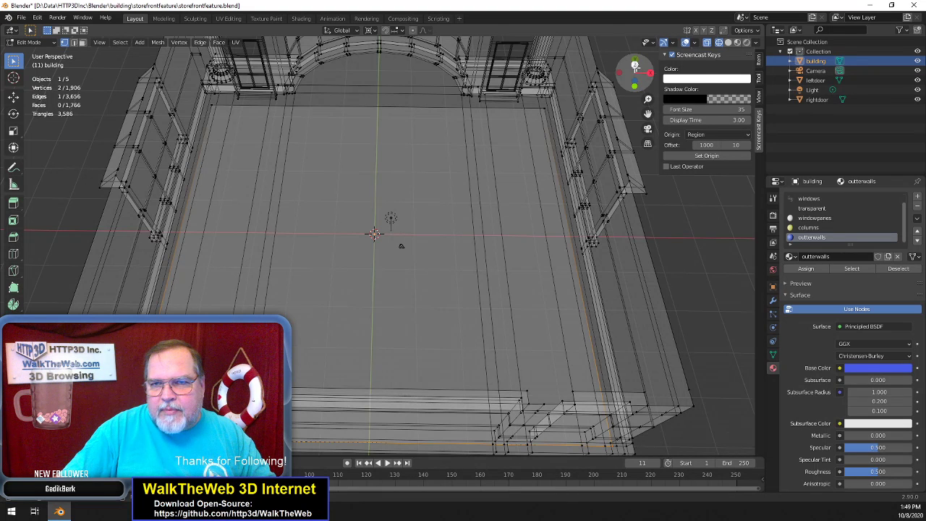
left_click(635, 65)
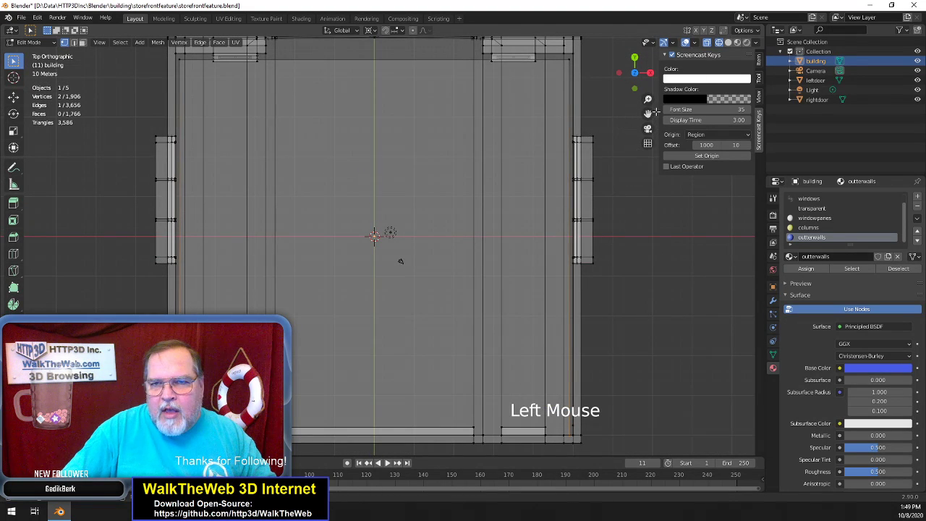
left_click_drag(648, 114, 622, 0)
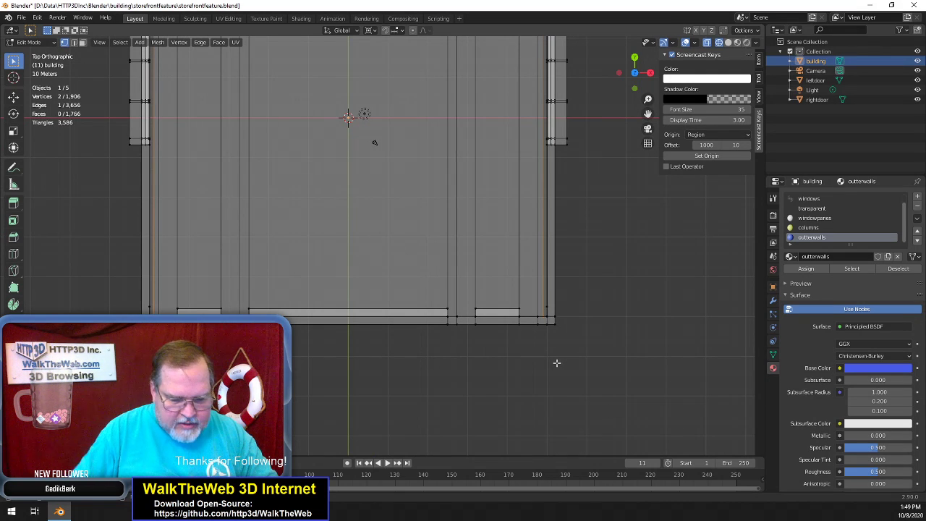
key("g")
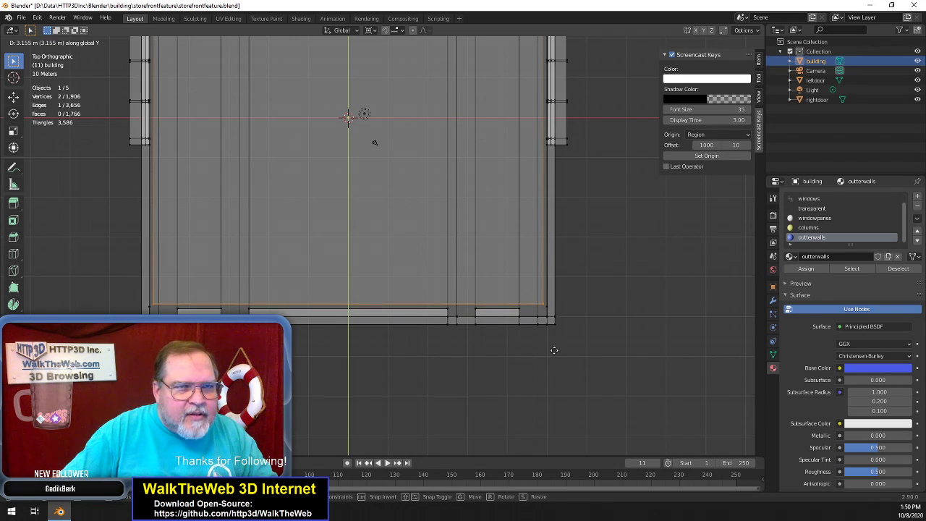
left_click(553, 351)
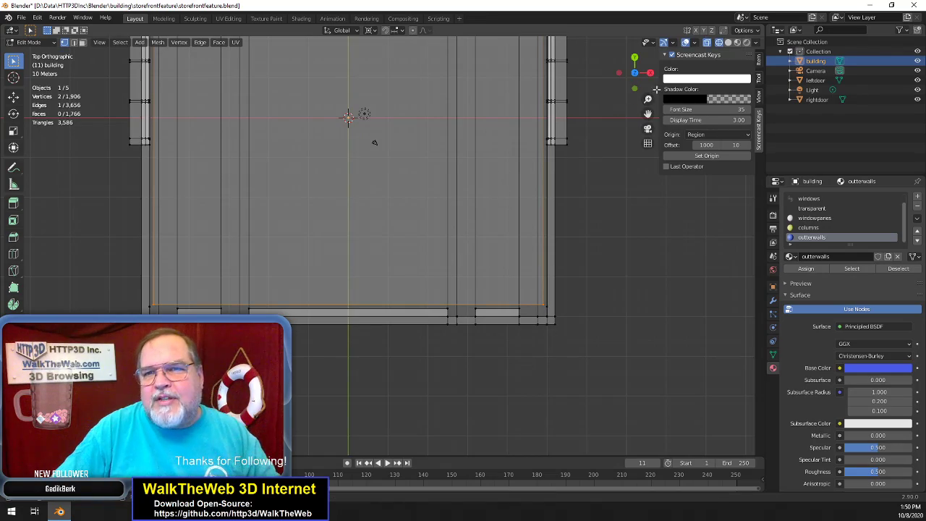
Select the entire linked floor plane in edge select mode and check its fit within the walls
left_click_drag(634, 75, 592, 97)
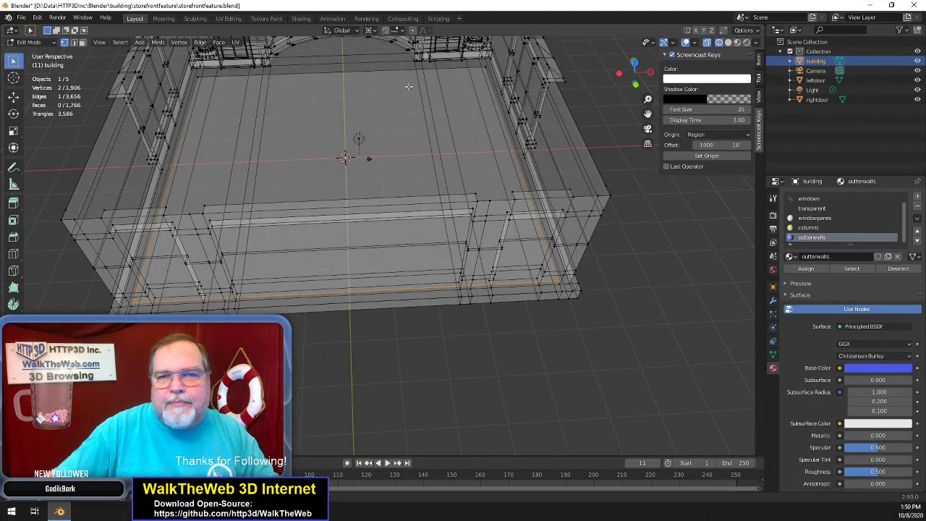
left_click_drag(634, 73, 628, 72)
left_click_drag(635, 73, 628, 110)
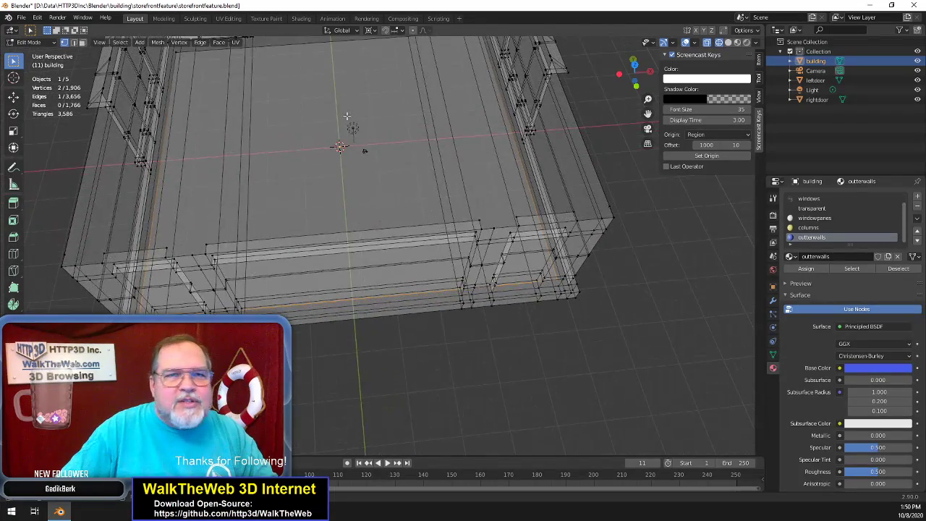
left_click(73, 43)
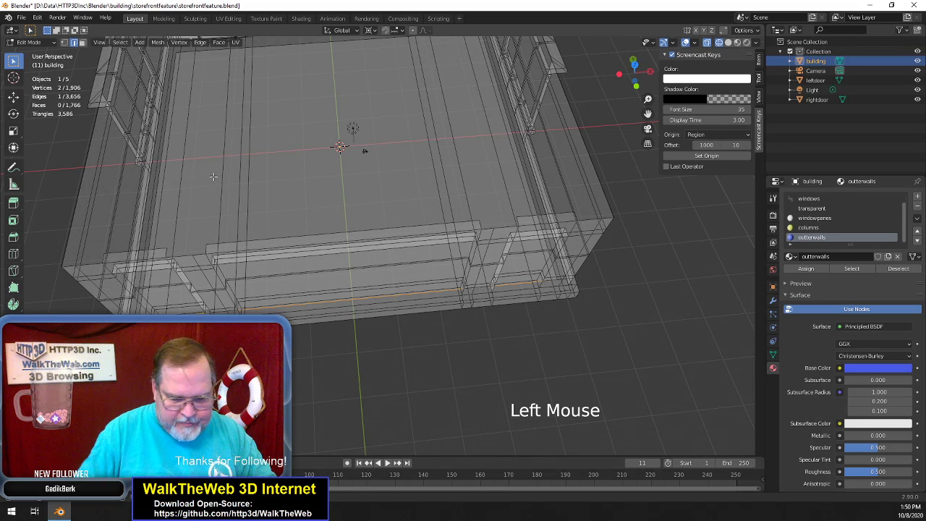
key("ctrl+l")
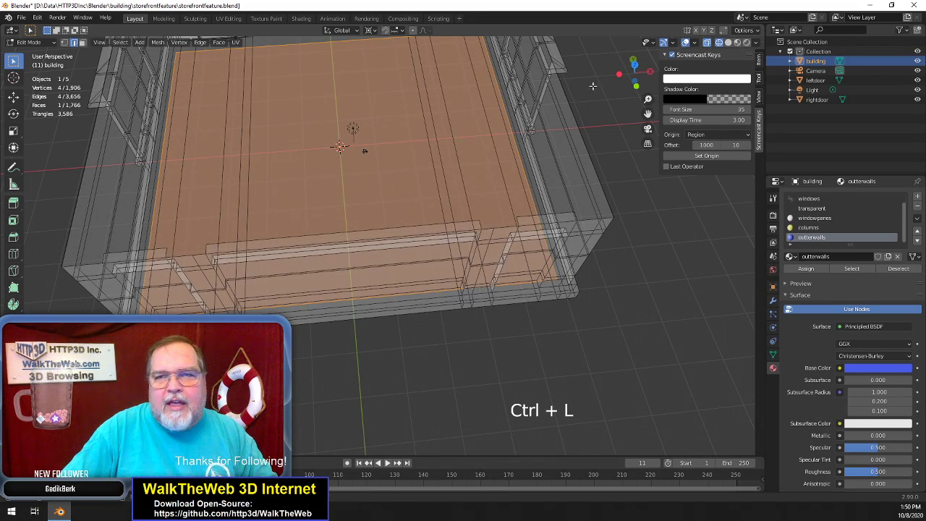
left_click_drag(648, 87, 642, 49)
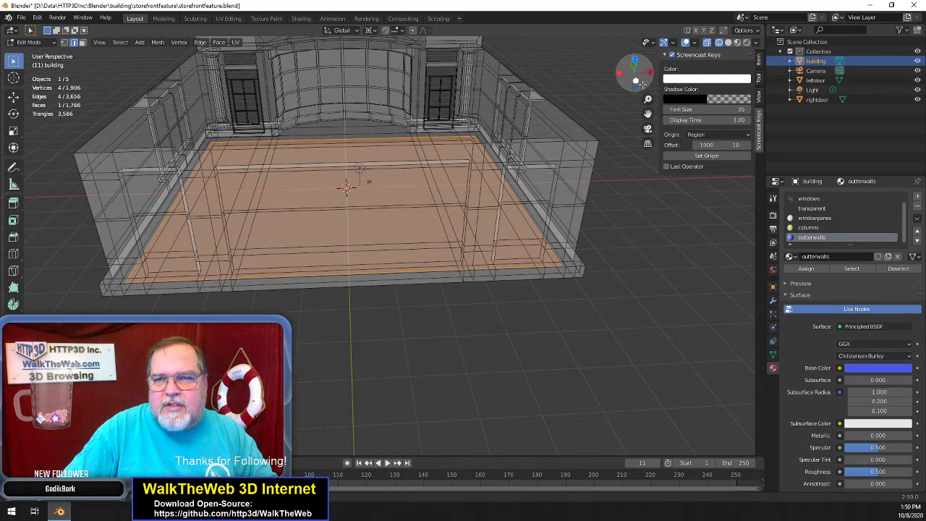
mouse_move(624, 99)
left_mouse_down()
mouse_move(627, 87)
mouse_move(628, 99)
left_mouse_up()
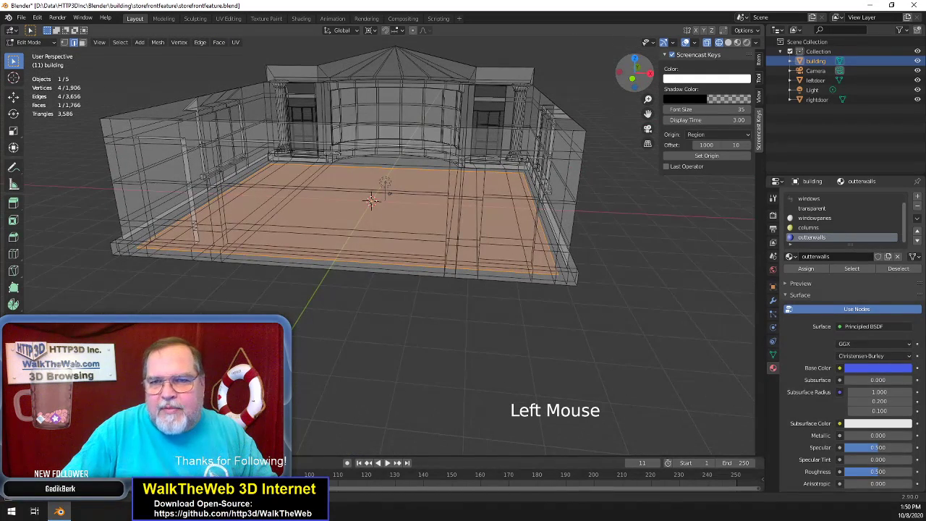
Inspect the median coordinates of a top edge on the rear wall and restore the floor plane selection
left_click(507, 129)
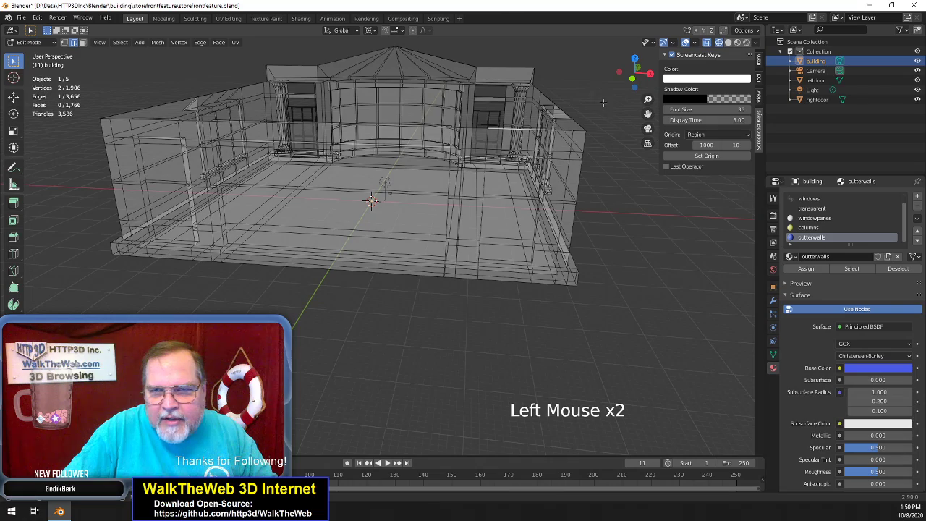
left_click_drag(642, 86, 642, 82)
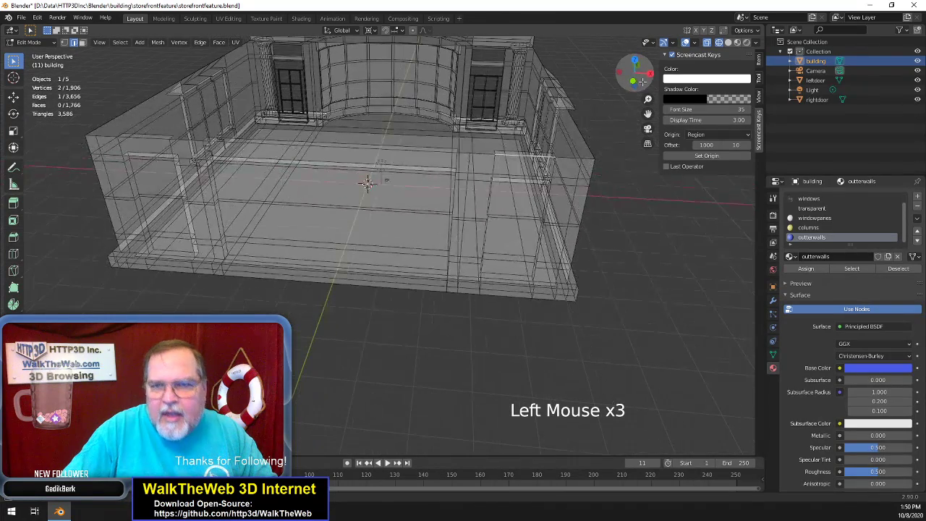
left_click(759, 68)
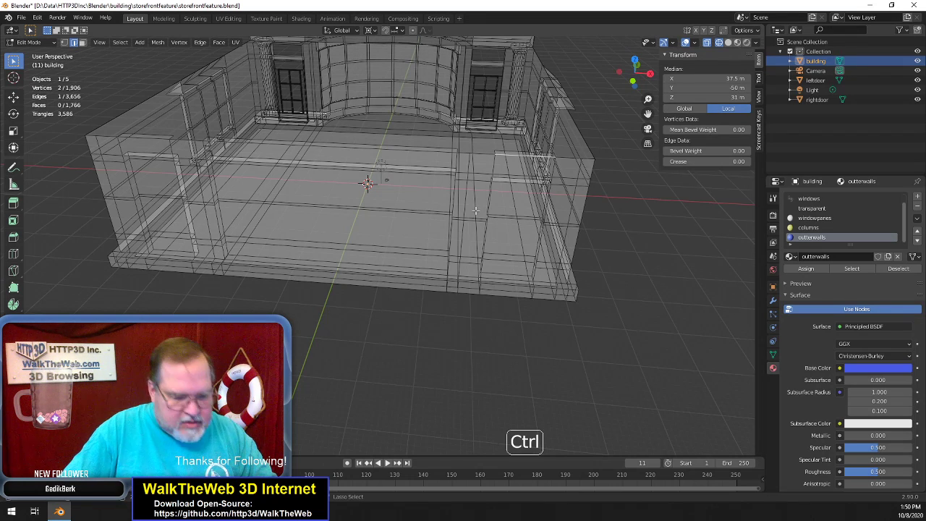
key("ctrl+z")
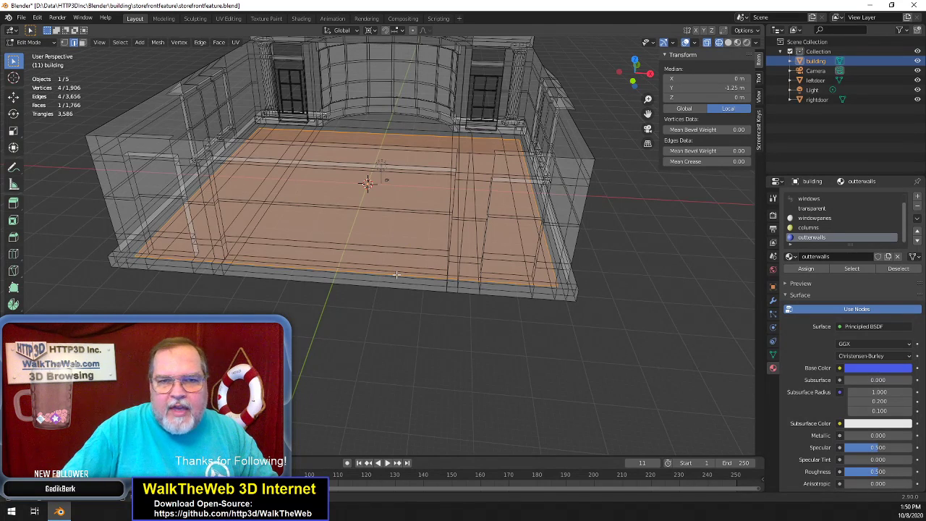
Extrude the floor plane upward along Z and set the extruded face's median Z to 31 m
key("e")
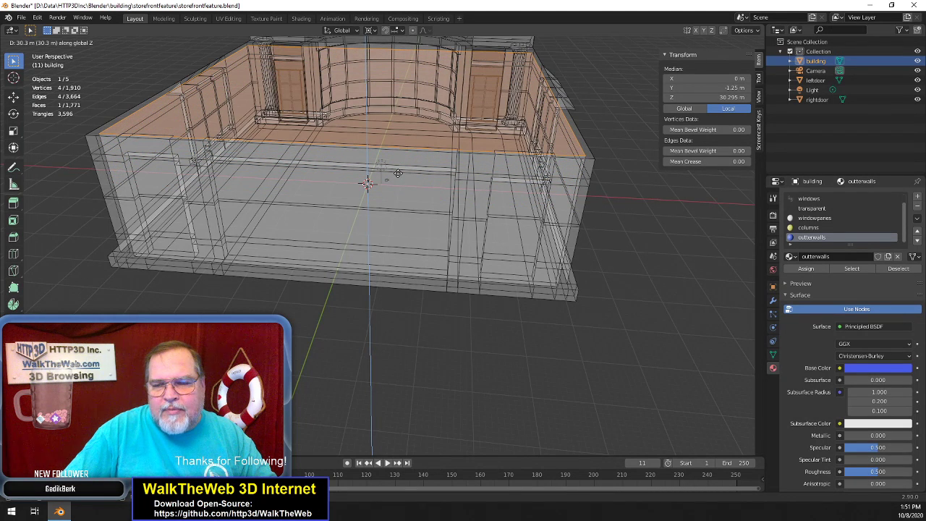
left_click(398, 174)
left_click(725, 98)
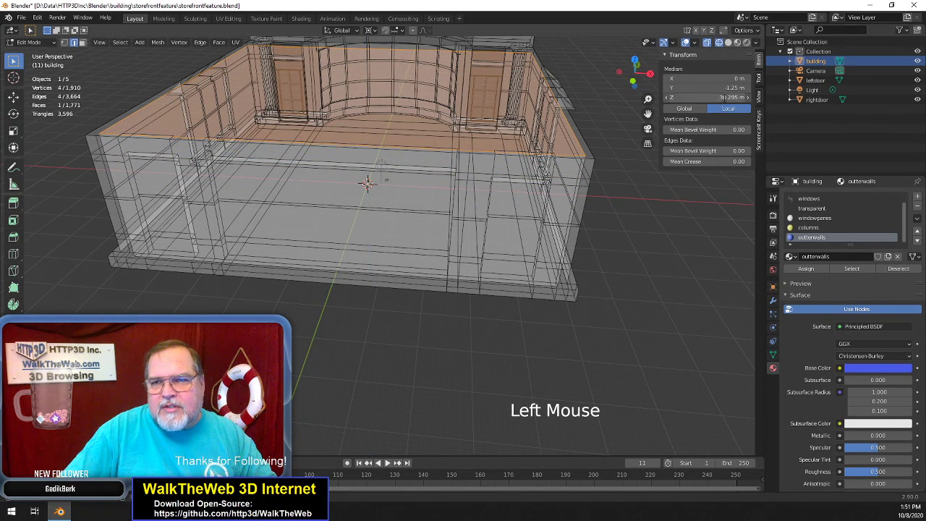
type("31")
key("Return")
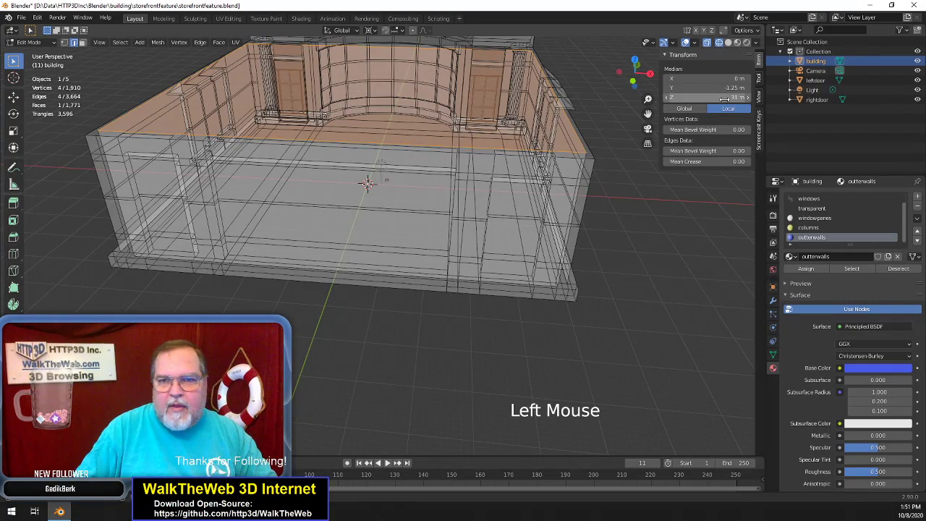
Switch to solid shading and delete only the top face of the extruded box in face select mode
left_click_drag(630, 75, 652, 96)
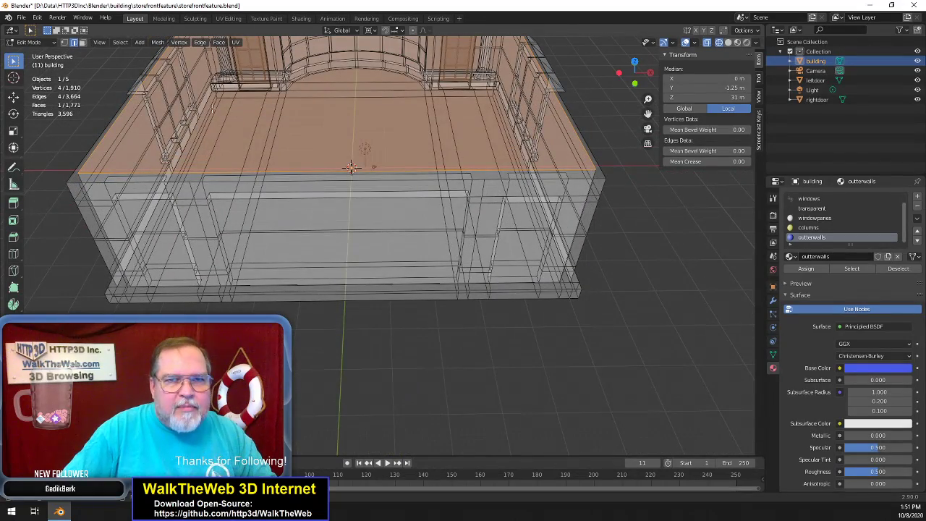
key("z")
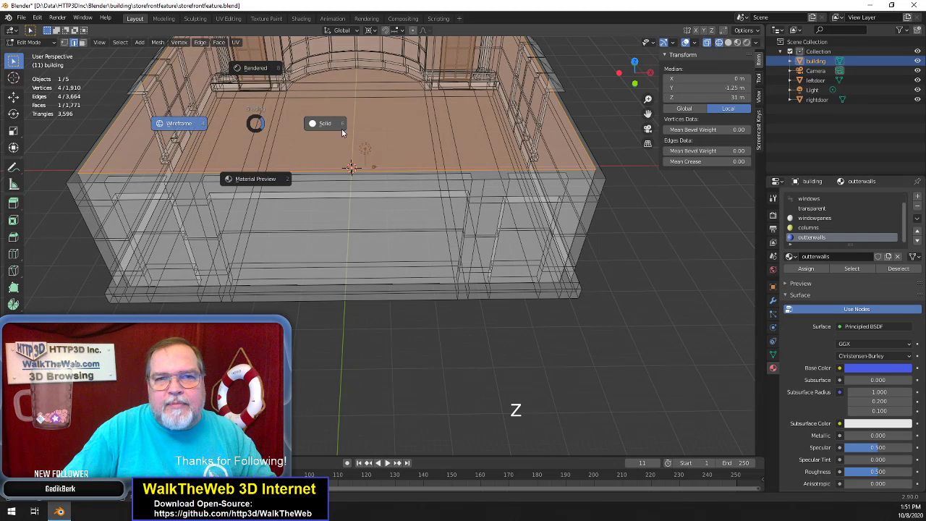
left_click(343, 132)
scroll(528, 155, "down", 2)
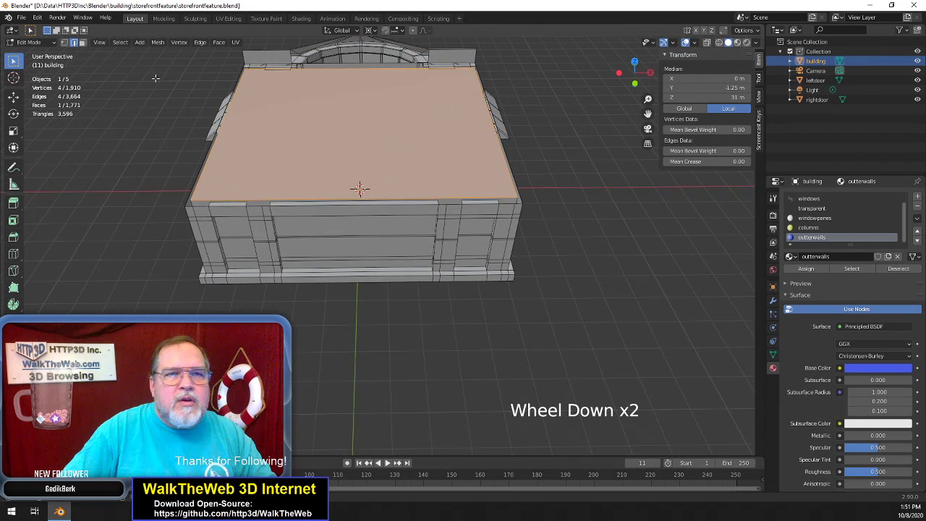
left_click(84, 44)
left_click(351, 122)
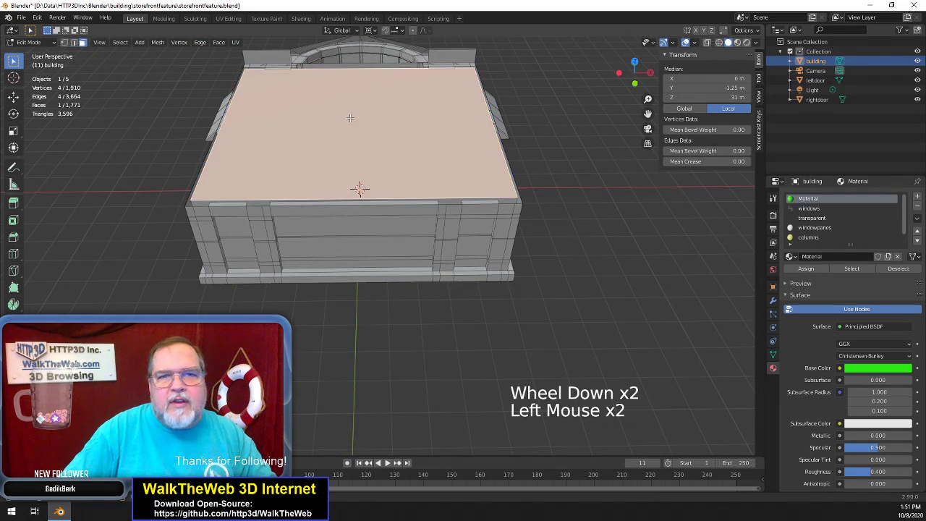
key("Delete")
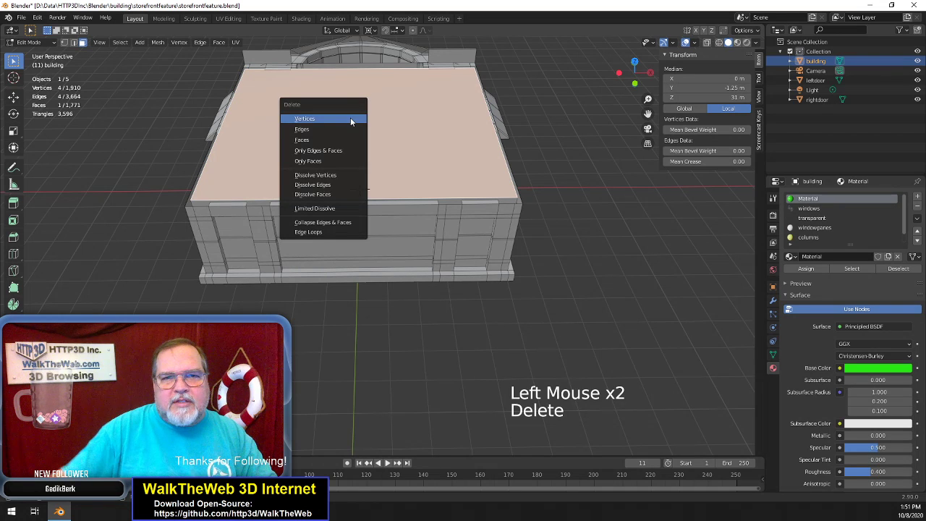
left_click(336, 159)
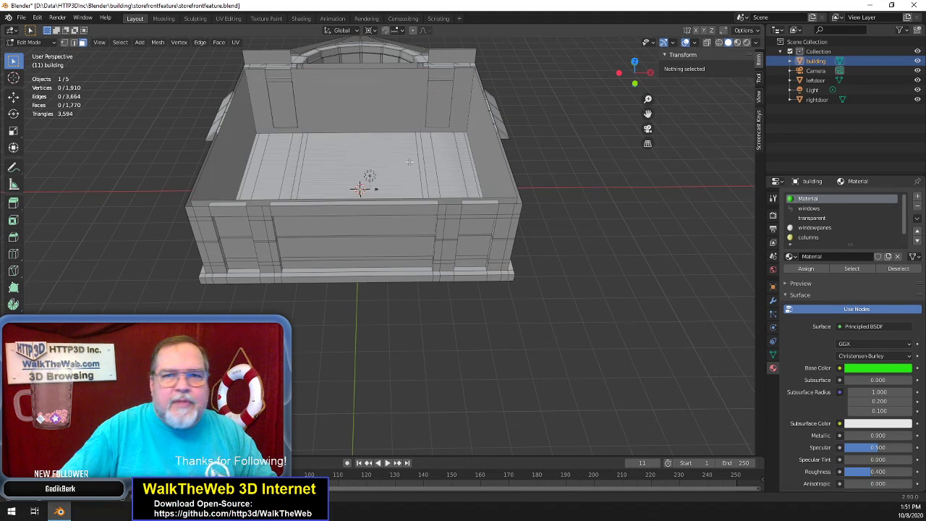
Select the interior floor face and move it 2.5 m up along the Z axis
scroll(544, 99, "up", 2)
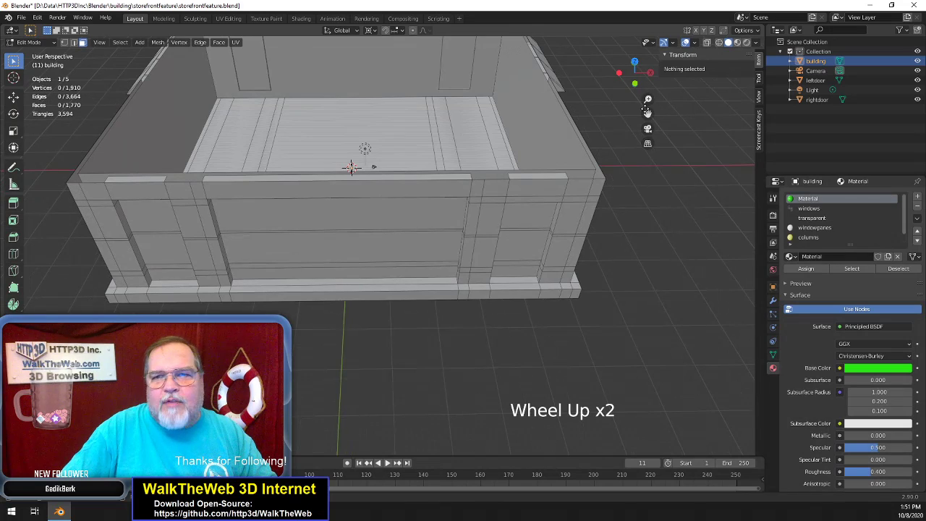
left_click_drag(647, 110, 463, 221)
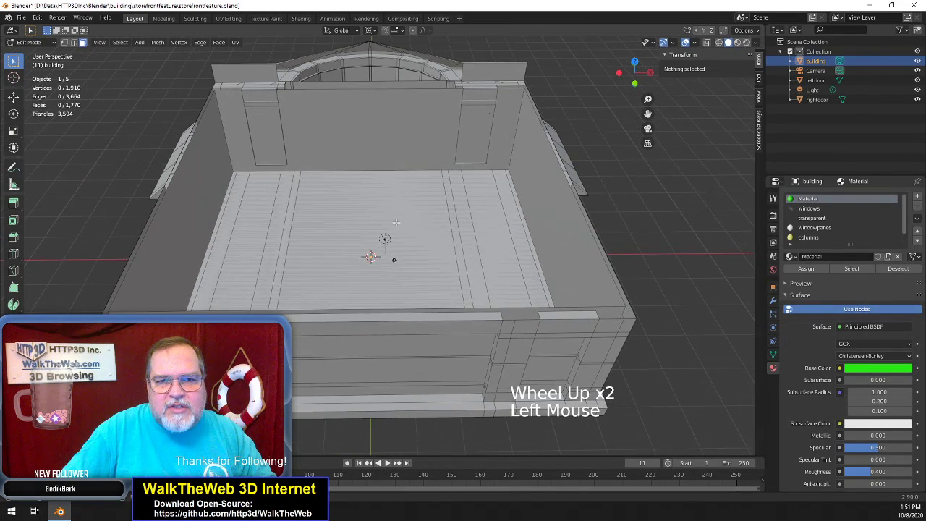
left_click(396, 223)
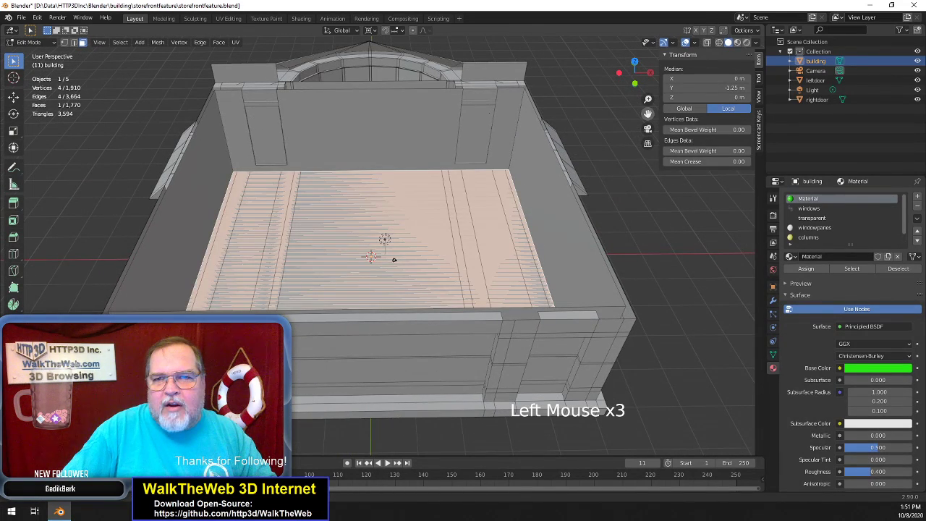
mouse_move(647, 114)
left_mouse_down()
mouse_move(601, 133)
mouse_move(648, 107)
left_mouse_up()
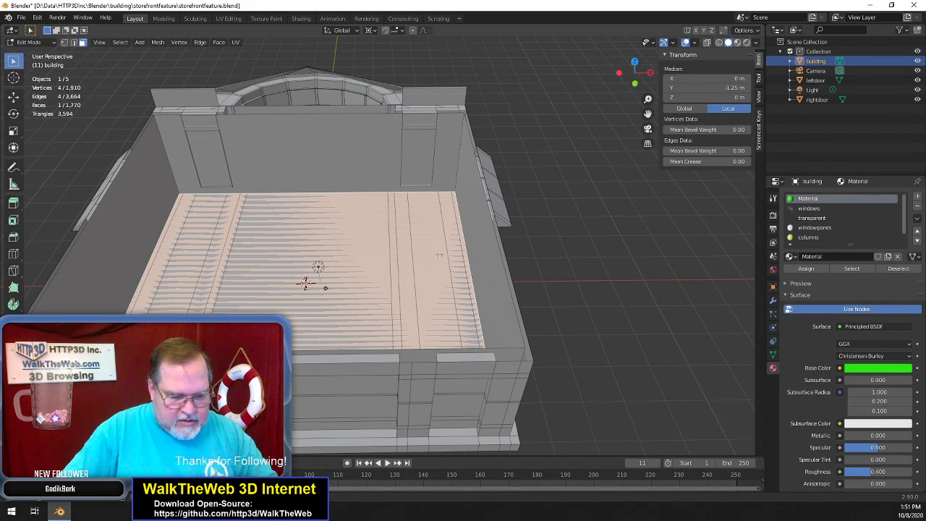
key("g")
key("z")
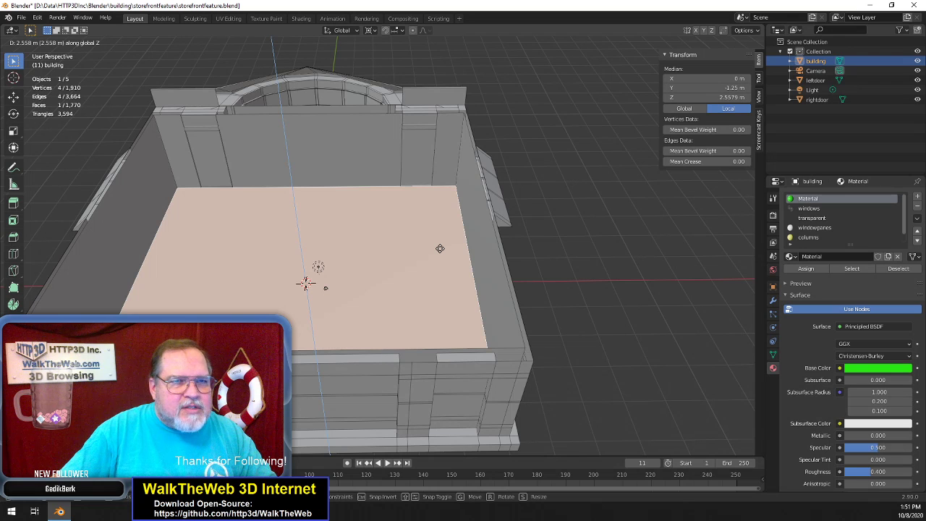
type("2.5")
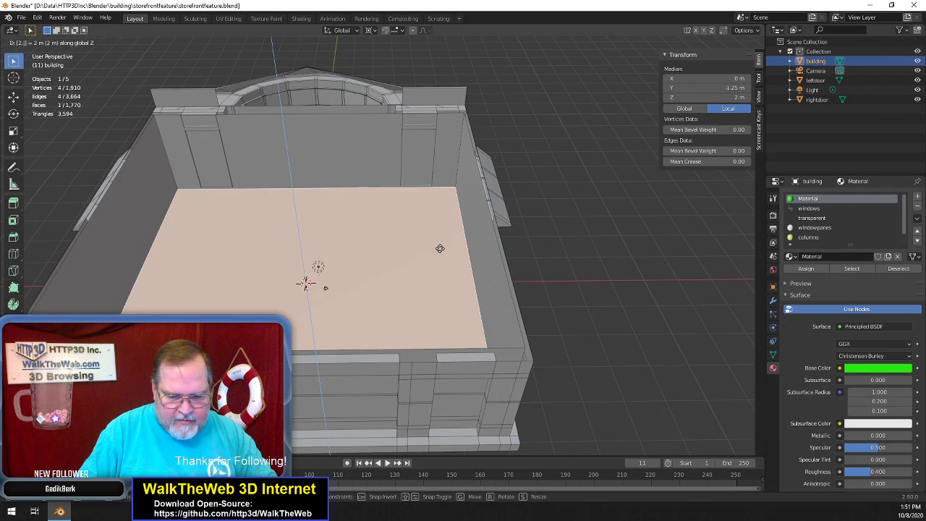
key("Return")
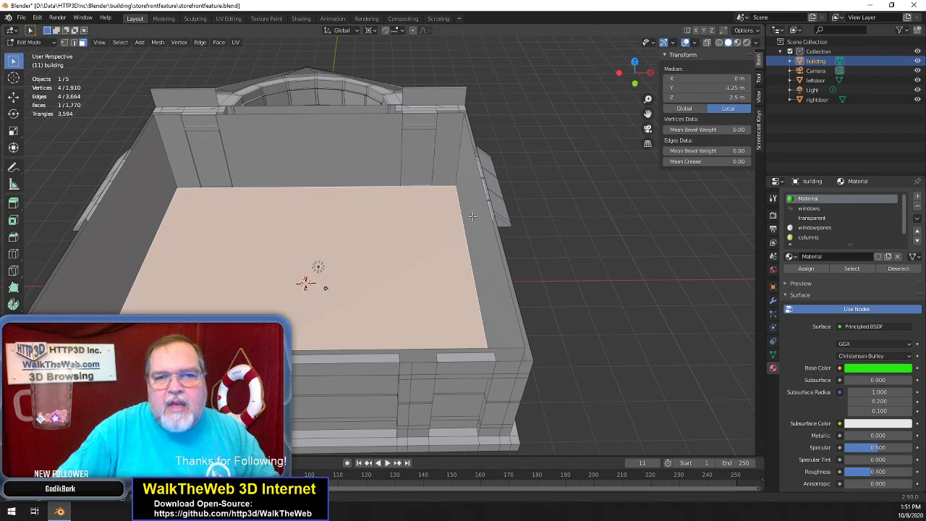
Select an inner side wall face and enable the face normals display in the viewport overlays
left_click_drag(647, 77, 615, 92)
middle_click_drag(425, 335, 346, 188)
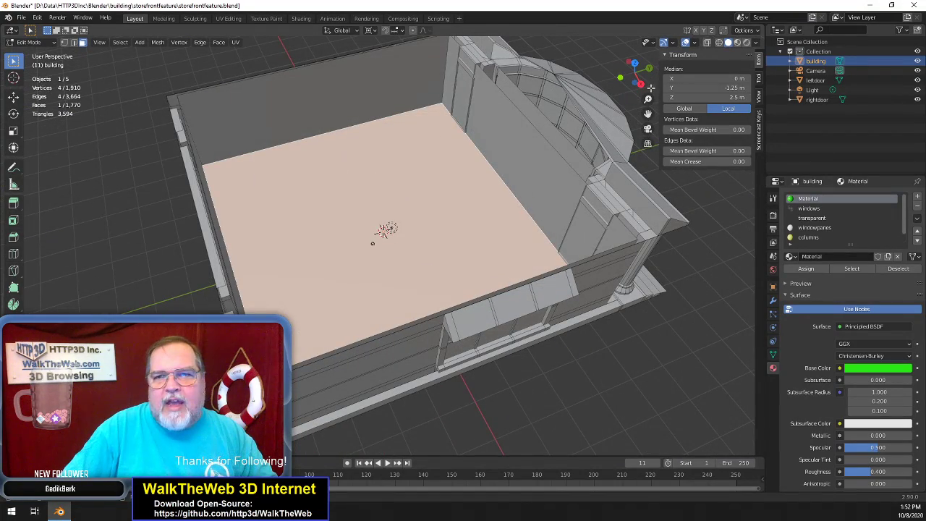
left_click_drag(631, 77, 685, 63)
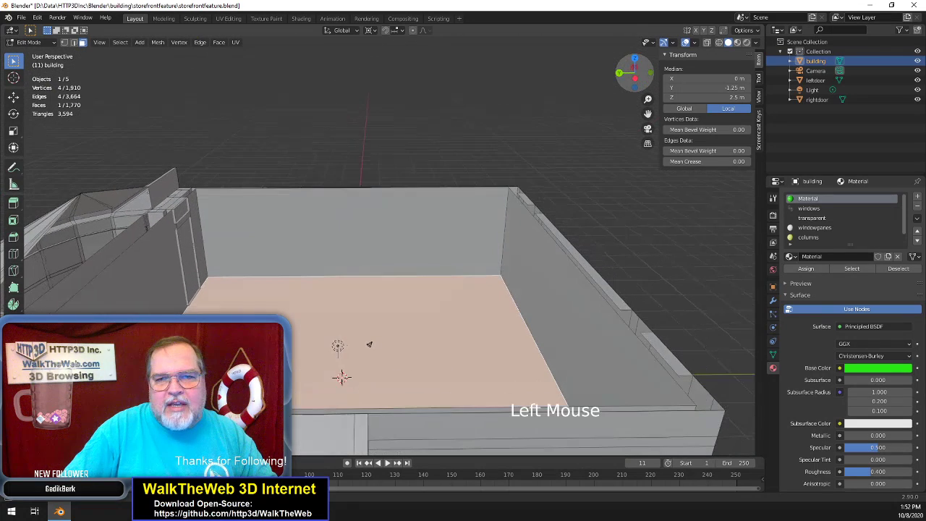
left_click(360, 211)
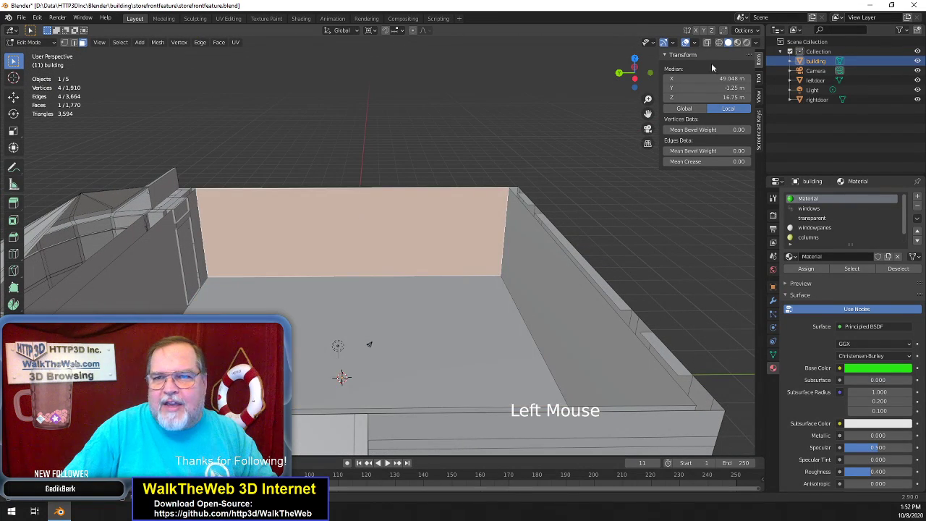
left_click(695, 43)
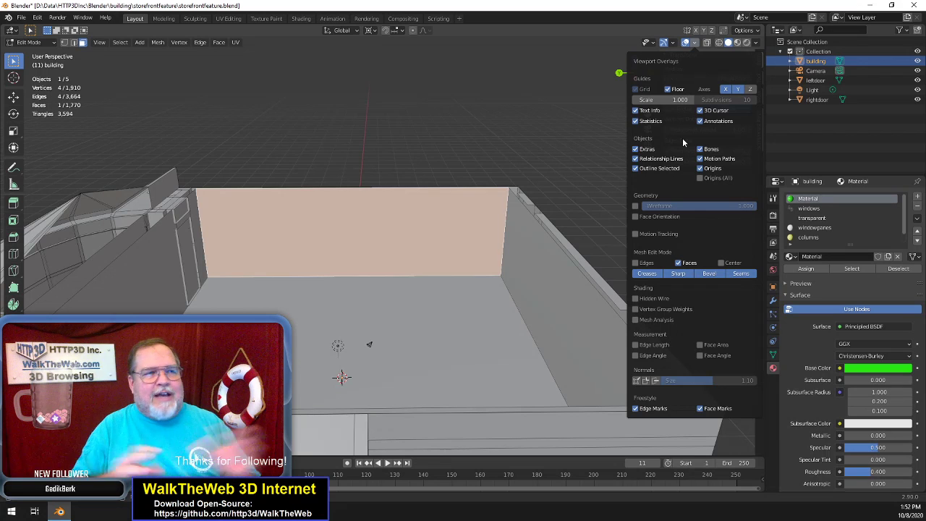
key("n")
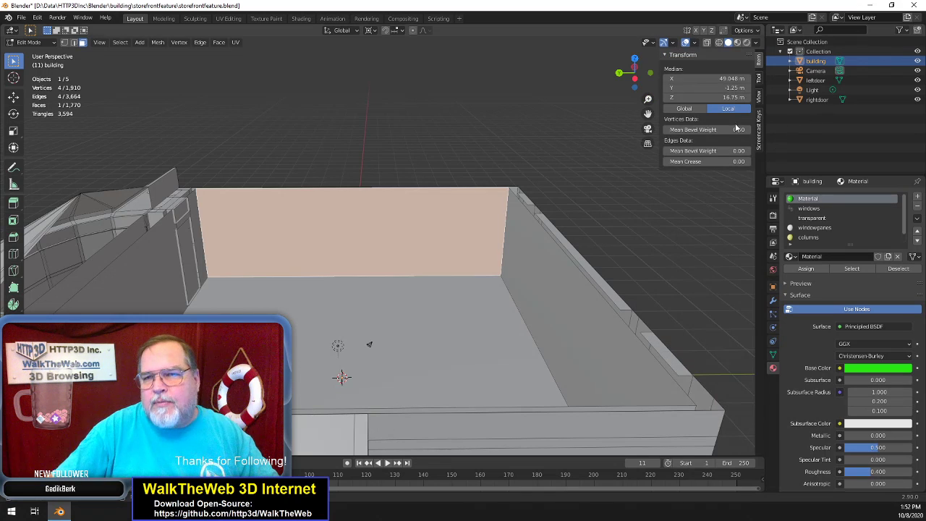
left_click(697, 44)
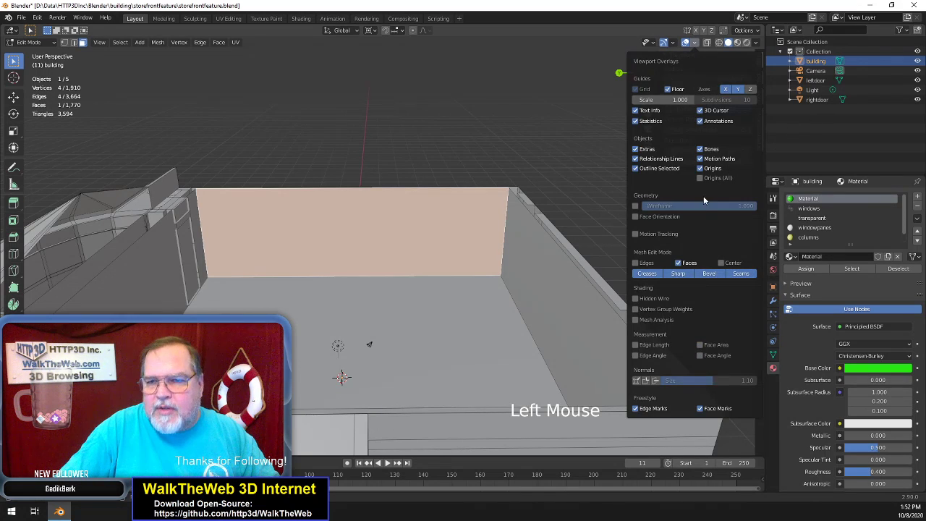
left_click(657, 381)
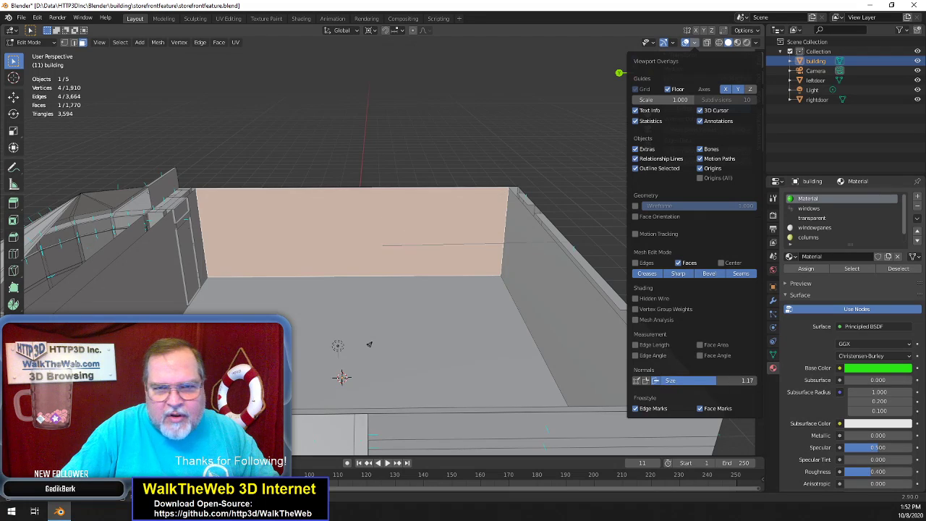
Select all four inner wall faces together with the floor face and flip their normals
left_click_drag(650, 83, 611, 89)
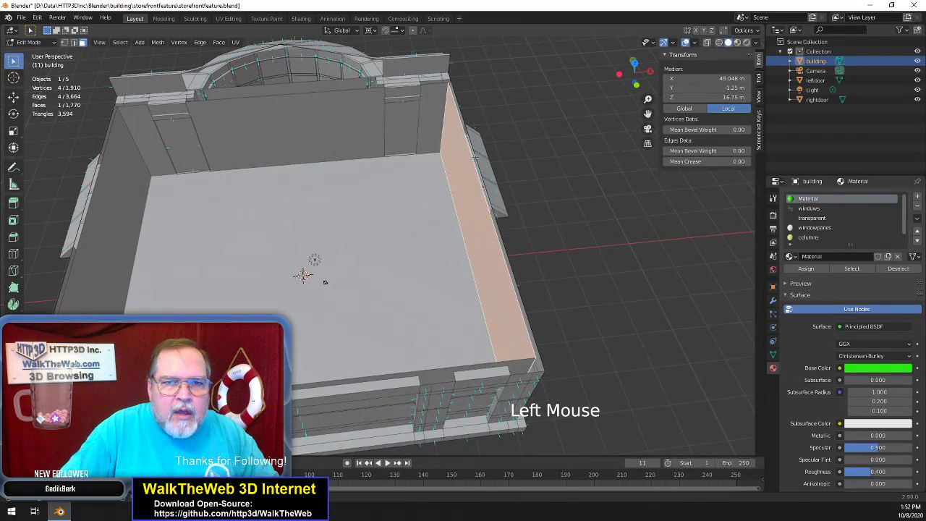
left_click(304, 141)
left_click(474, 253, "shift")
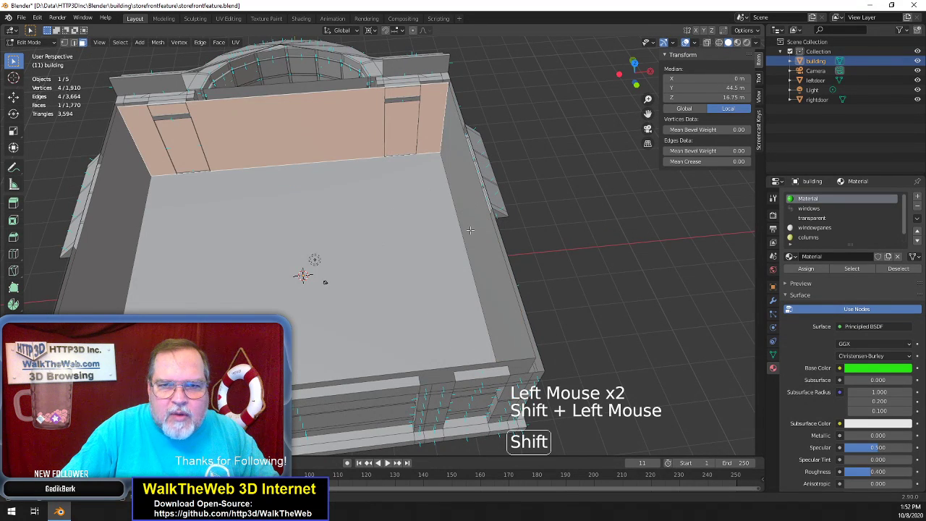
left_click(124, 255, "shift")
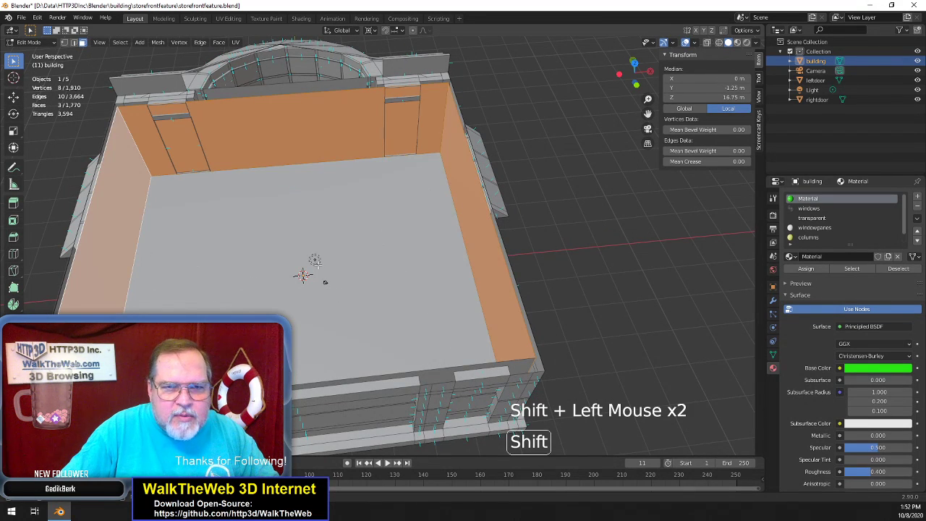
left_click_drag(635, 83, 706, 68)
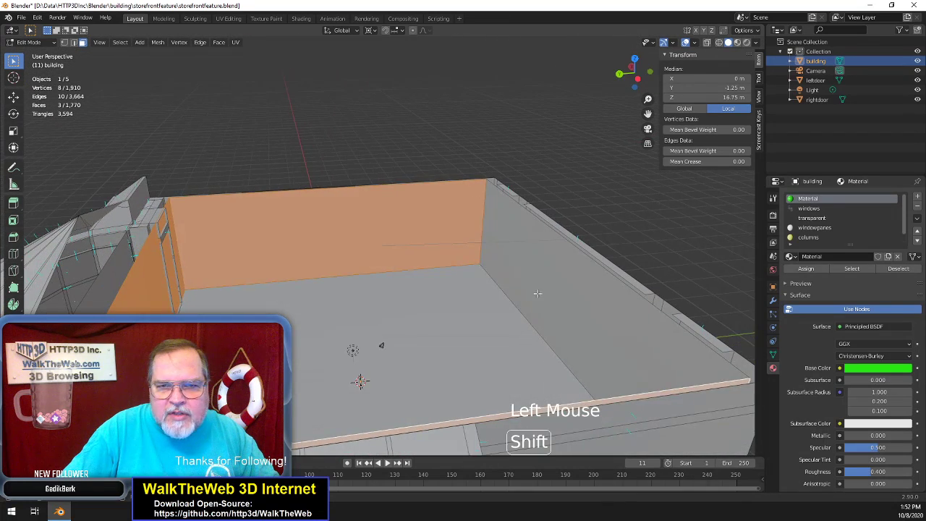
left_click(540, 294, "shift")
left_click(438, 334, "shift")
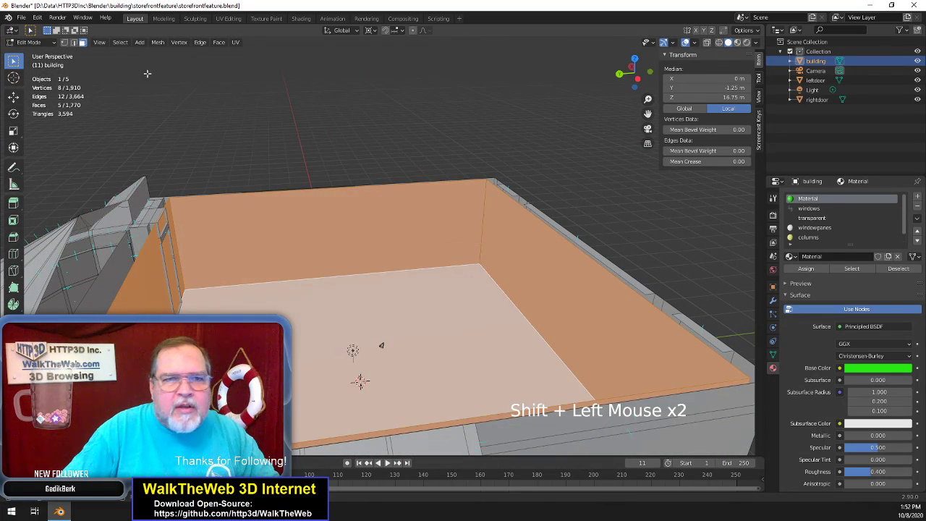
left_click(180, 43)
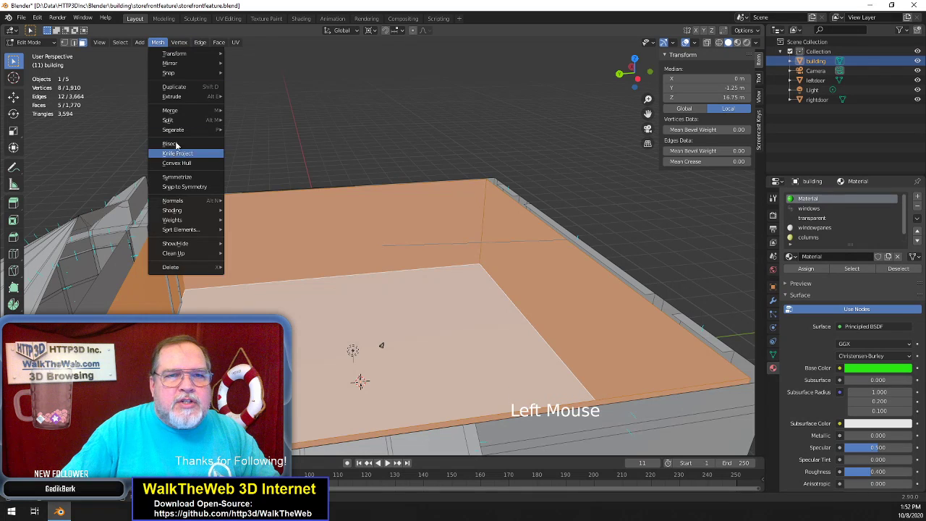
left_click(157, 42)
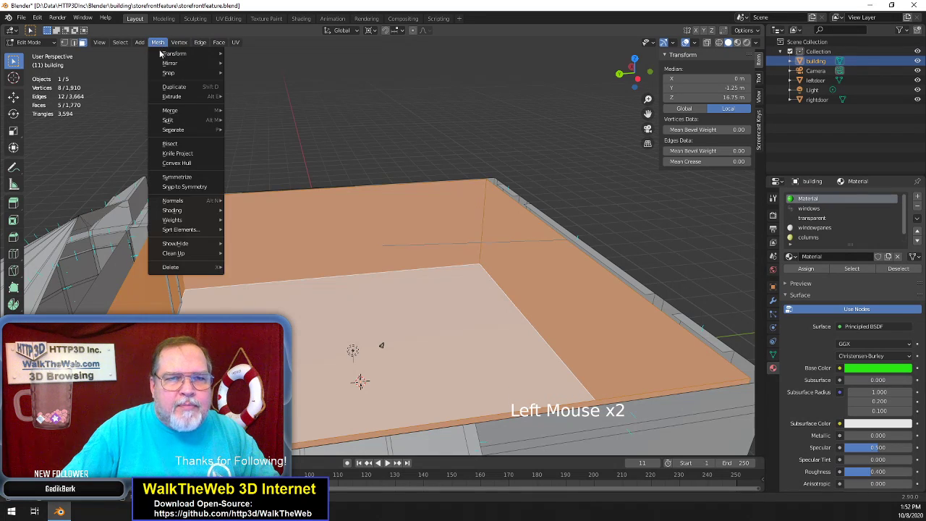
mouse_move(208, 203)
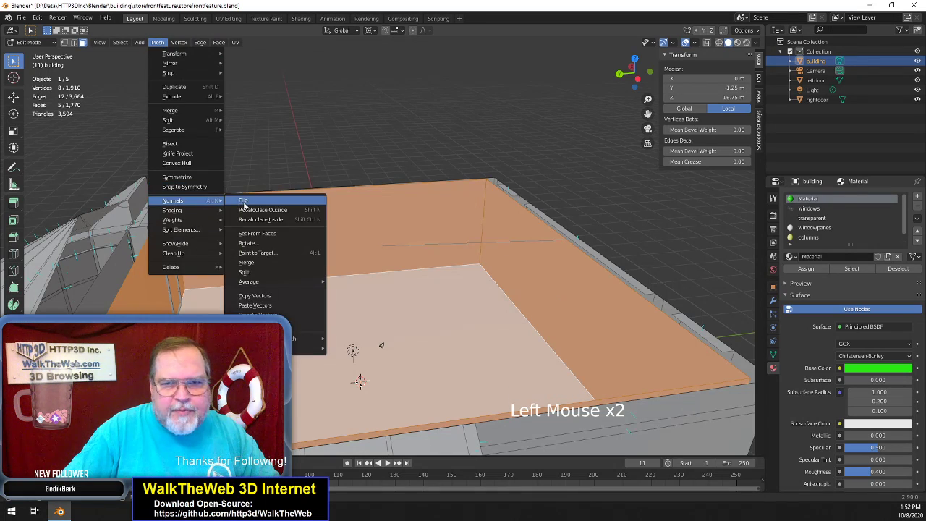
left_click(244, 205)
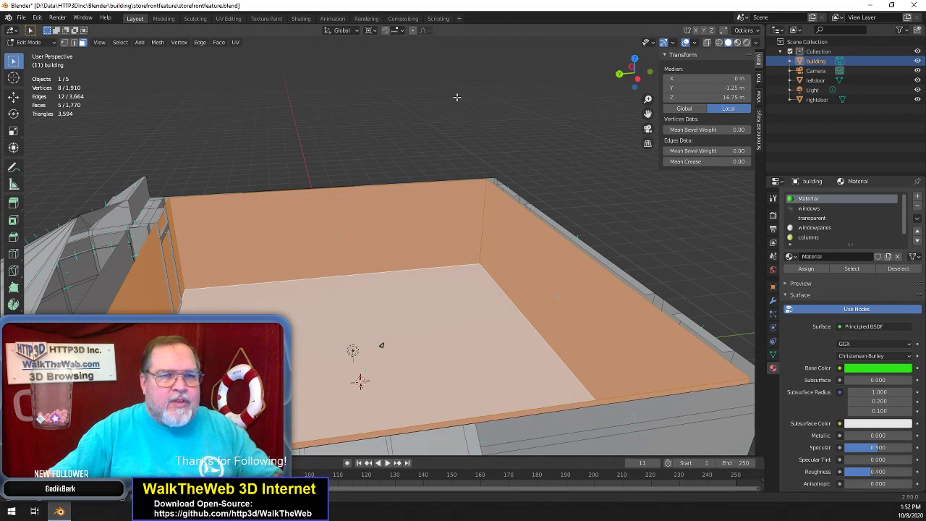
Examine the flipped interior and the rear exterior wall with its windows, using Material Preview briefly before returning to solid shading
left_click_drag(631, 71, 634, 69)
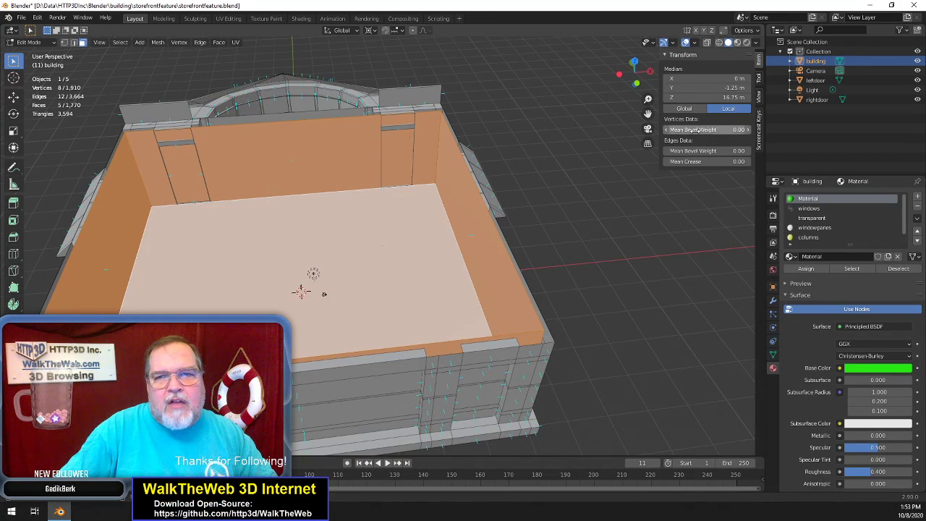
left_click_drag(634, 72, 502, 31)
left_click_drag(674, 115, 745, 102)
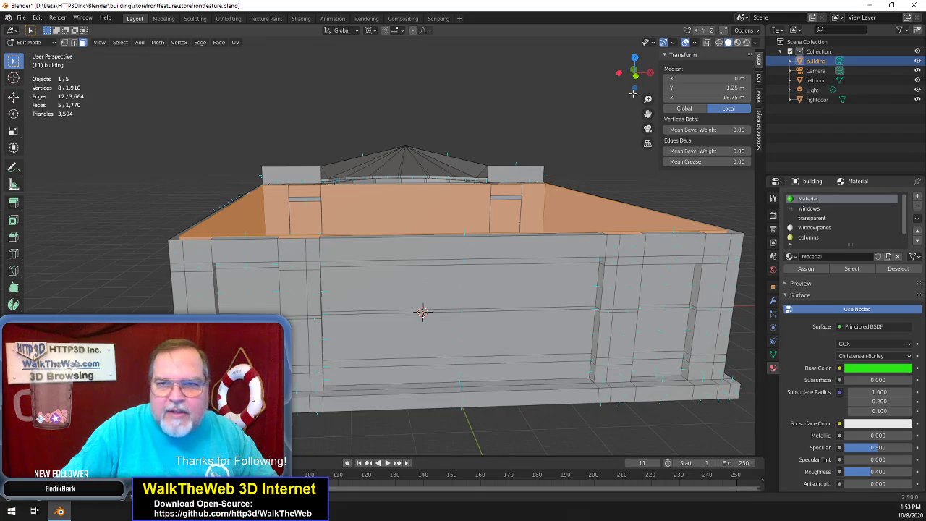
left_click_drag(634, 88, 656, 82)
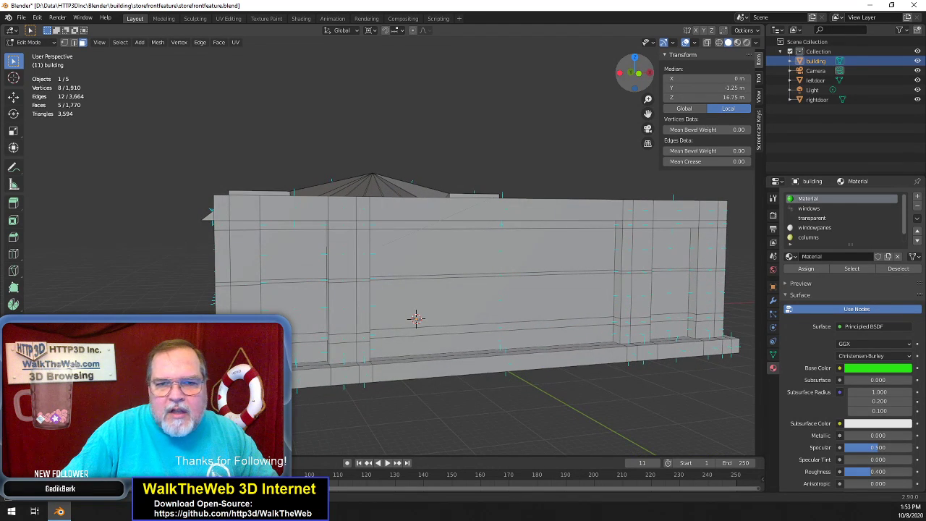
key("z")
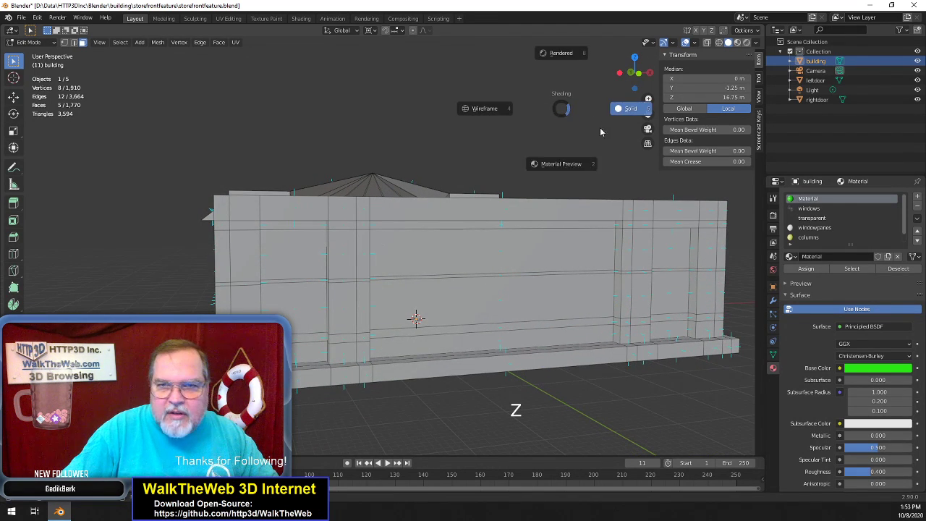
left_click(564, 162)
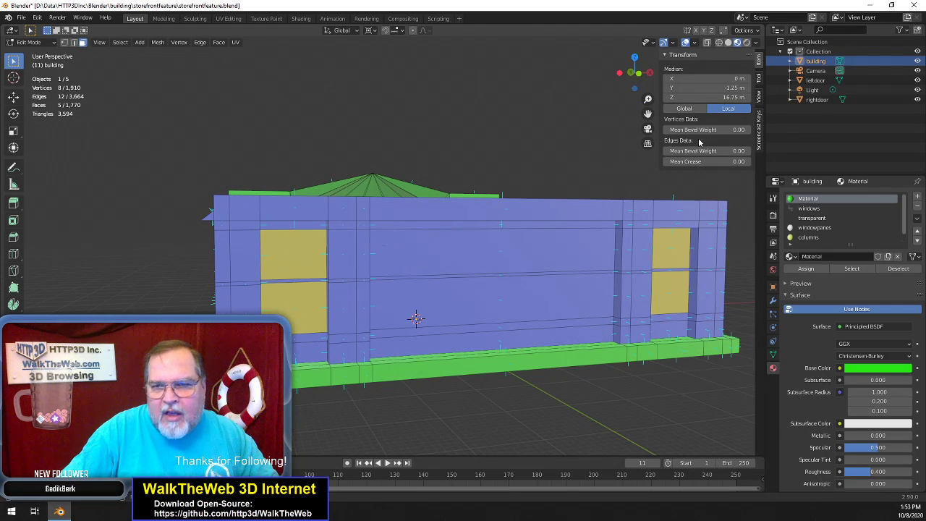
key("z")
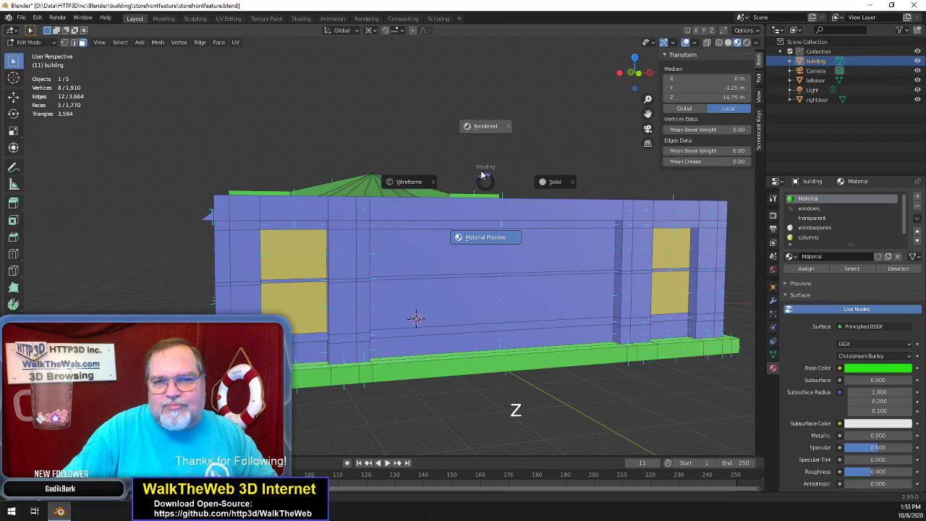
left_click(552, 182)
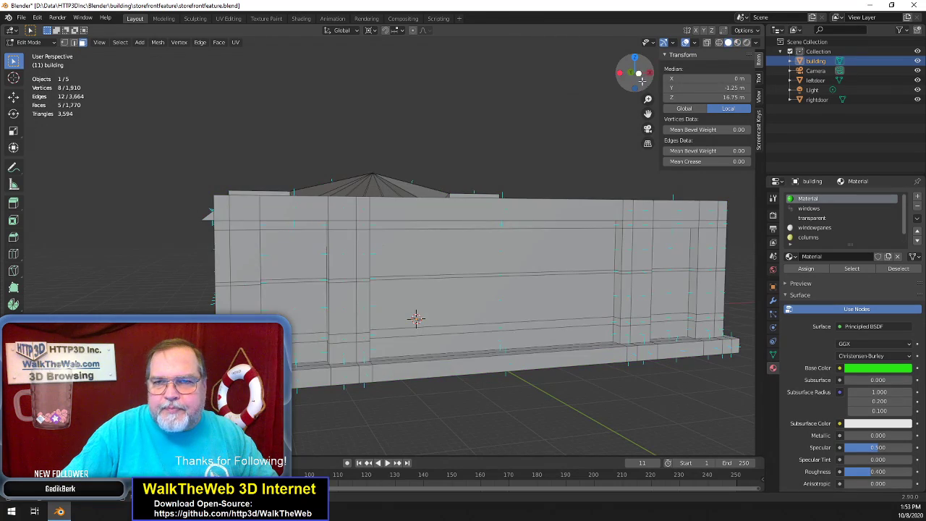
In edge select mode, subdivide the top and bottom edges of the rear inner wall with 4 cuts
mouse_move(637, 73)
left_mouse_down()
mouse_move(705, 104)
mouse_move(782, 168)
mouse_move(774, 146)
mouse_move(695, 148)
mouse_move(659, 87)
mouse_move(641, 78)
mouse_move(652, 99)
mouse_move(748, 122)
mouse_move(750, 130)
mouse_move(636, 87)
mouse_move(687, 116)
mouse_move(753, 124)
mouse_move(640, 75)
mouse_move(674, 72)
mouse_move(637, 76)
mouse_move(635, 55)
left_mouse_up()
scroll(533, 181, "up", 2)
scroll(534, 181, "up", 5)
left_click_drag(647, 114, 699, 115)
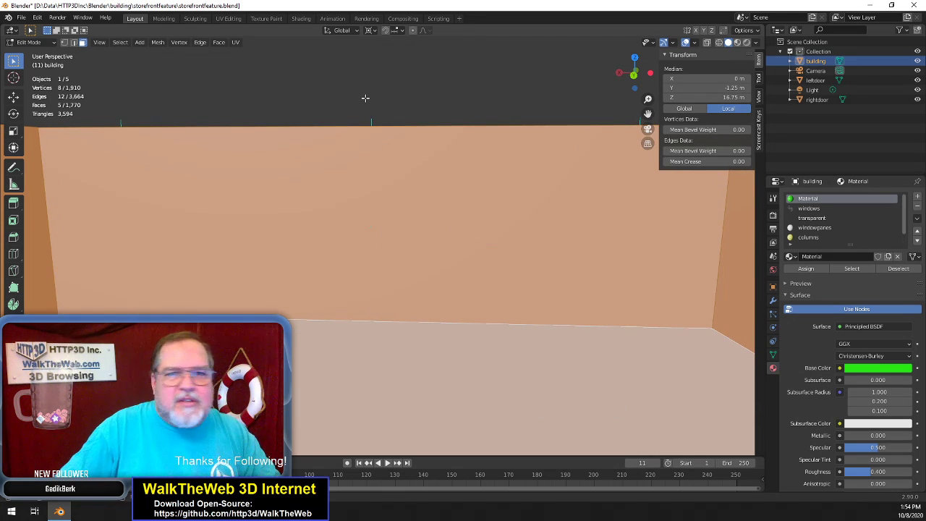
left_click(73, 42)
left_click(391, 307)
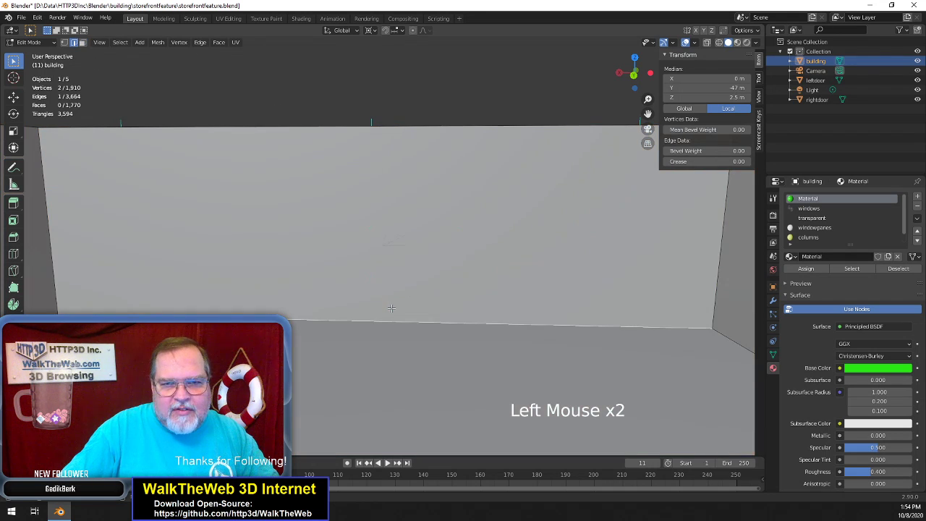
left_click(393, 136, "shift")
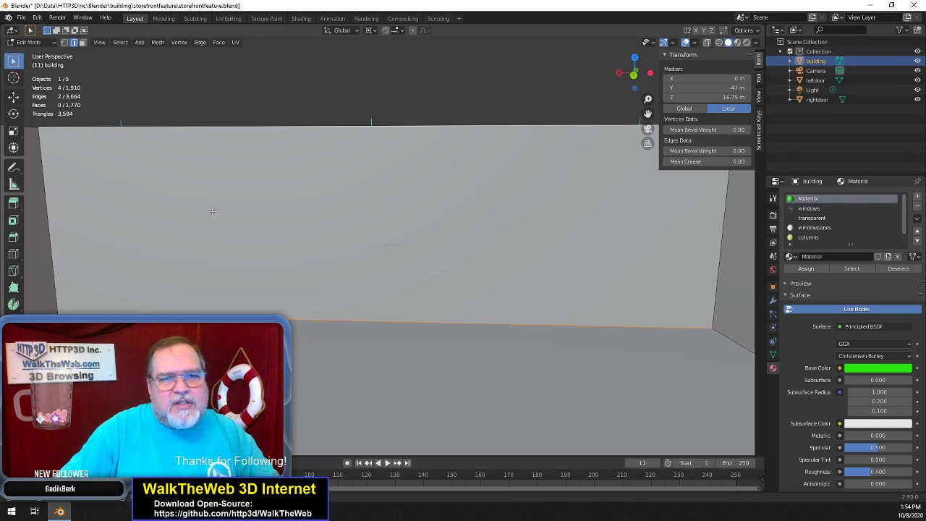
left_click(206, 45)
left_click(226, 97)
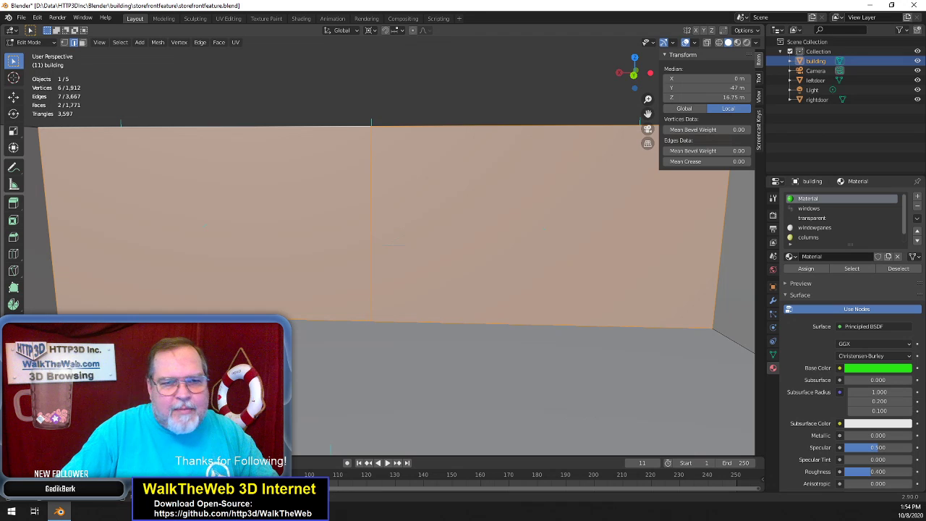
left_click(186, 378)
left_click(187, 378)
left_click(187, 377)
left_click(187, 377)
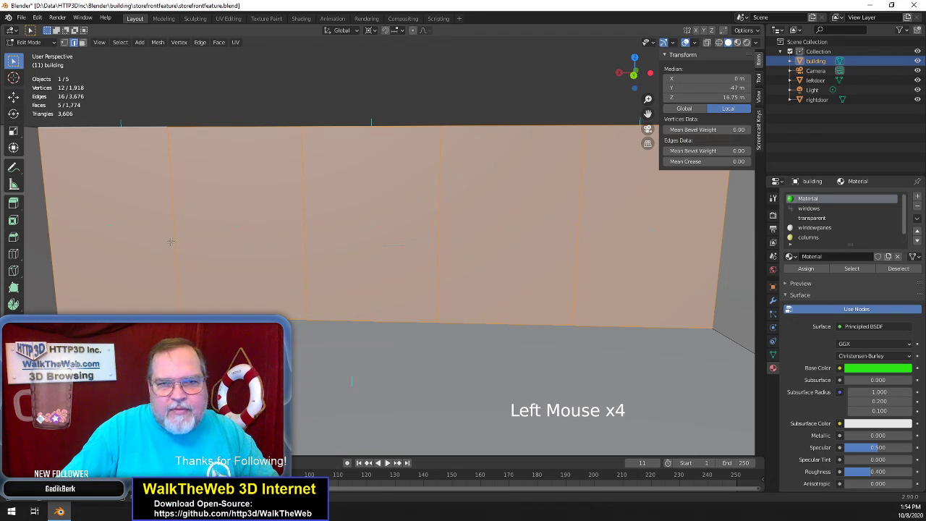
Deselect everything and, in wireframe shading, copy the median X value of the outer vertical edge of the window nearest the wall's negative-X end
left_click(531, 82)
mouse_move(634, 74)
left_mouse_down()
mouse_move(637, 91)
mouse_move(620, 100)
left_mouse_up()
key("z")
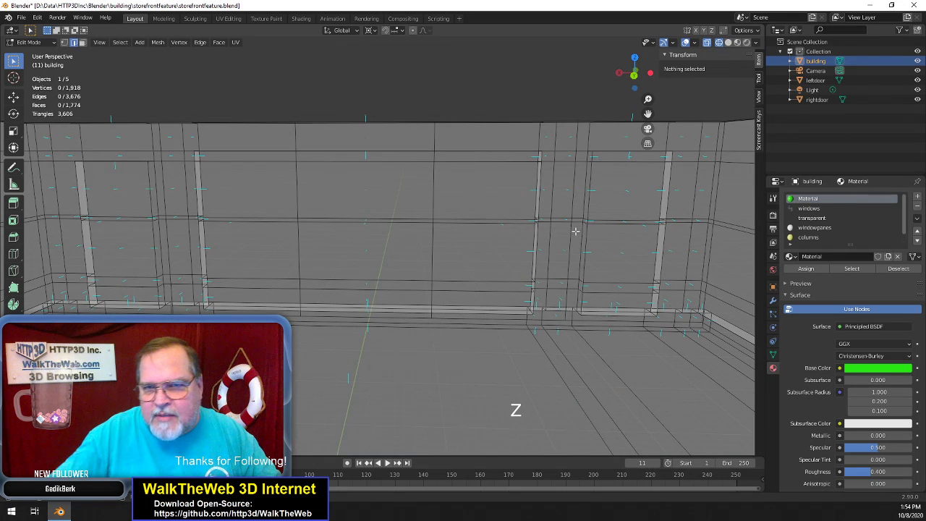
left_click(668, 195)
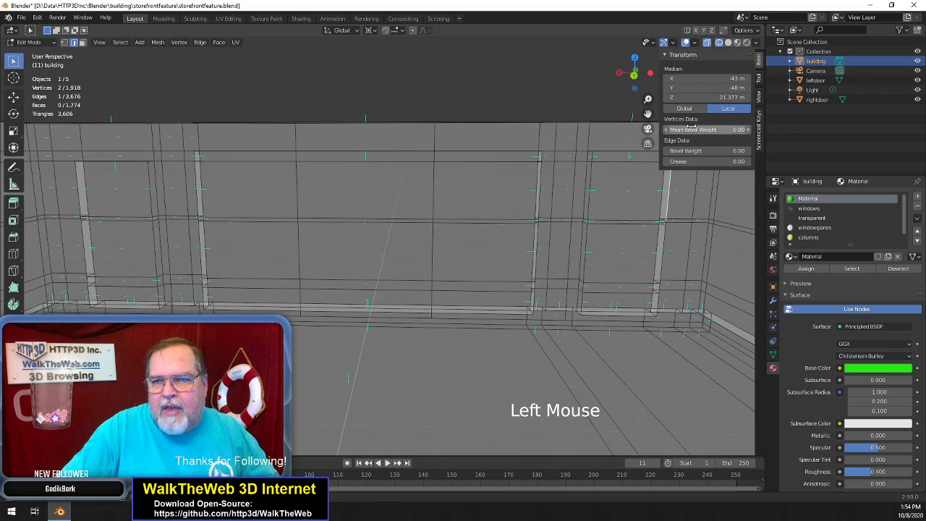
left_click(699, 78)
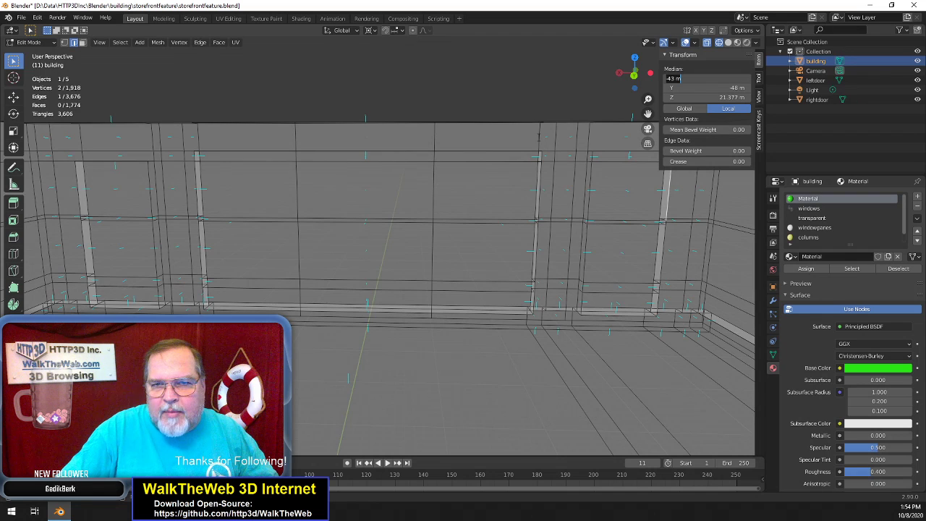
key("Return")
In solid shading, set the median X of the rear inner wall's outermost cut edge beside that window to -43 m
key("z")
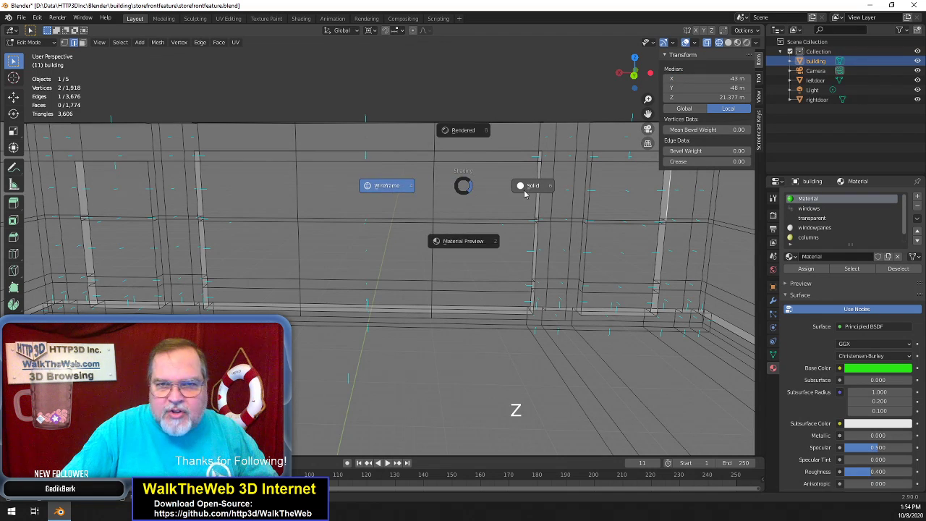
left_click(534, 186)
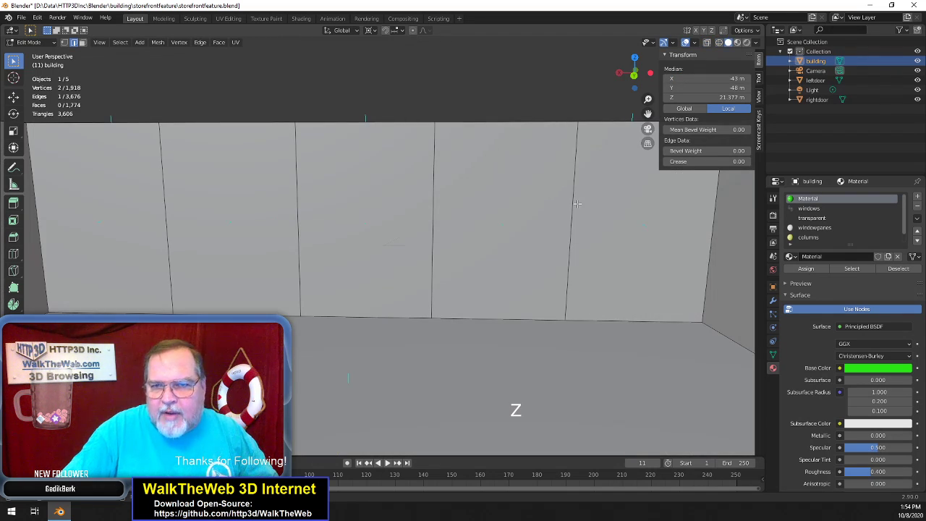
left_click(576, 203)
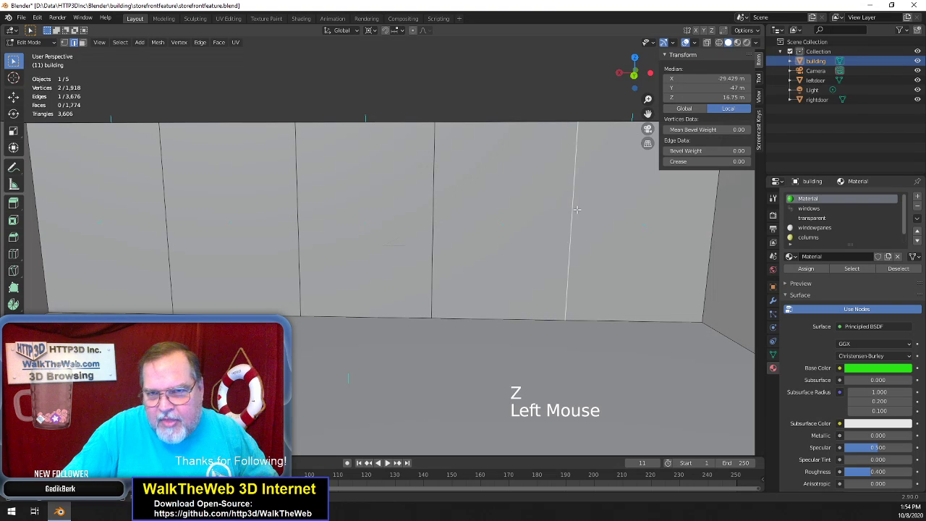
double_click(708, 79)
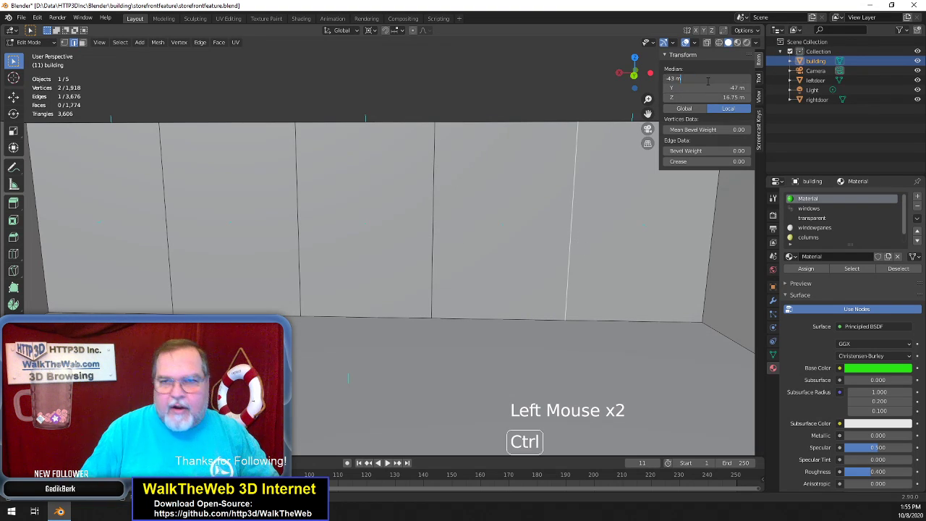
key("Return")
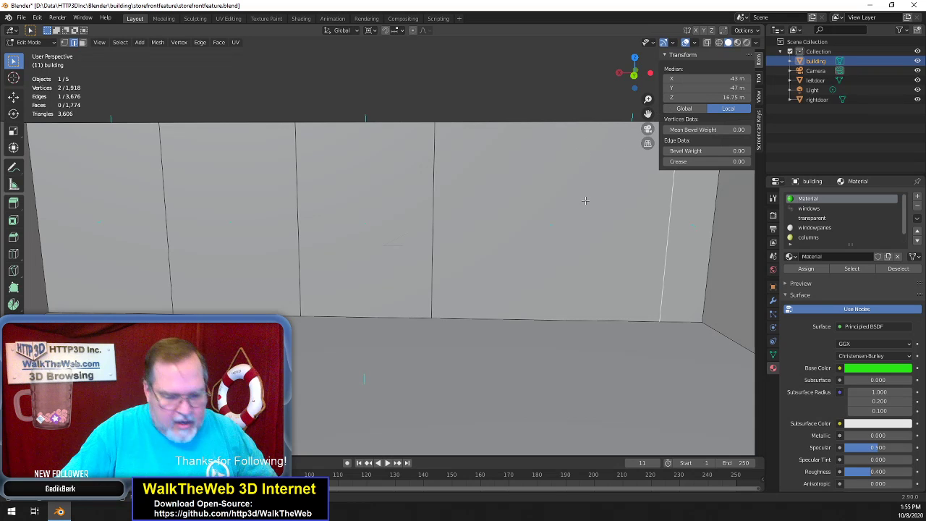
In wireframe shading, copy the median X value of the same window's inner vertical edge
key("z")
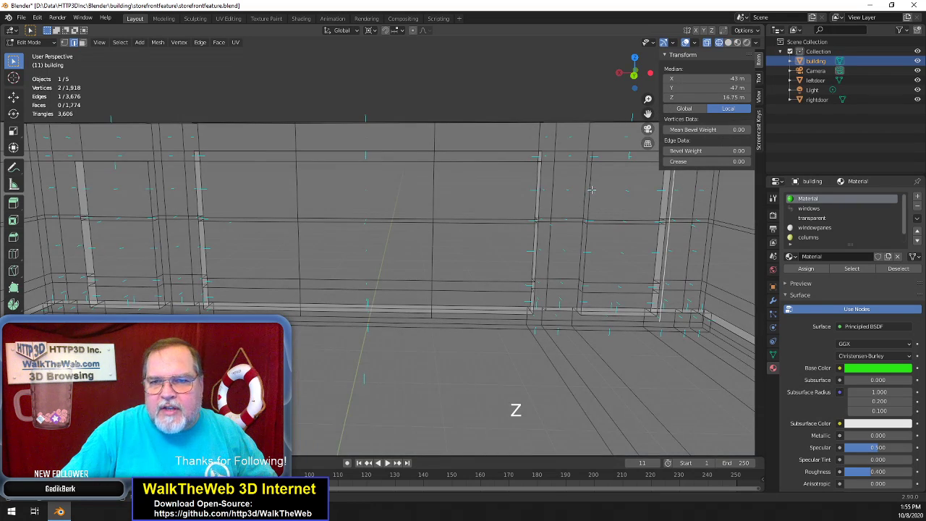
left_click(592, 179)
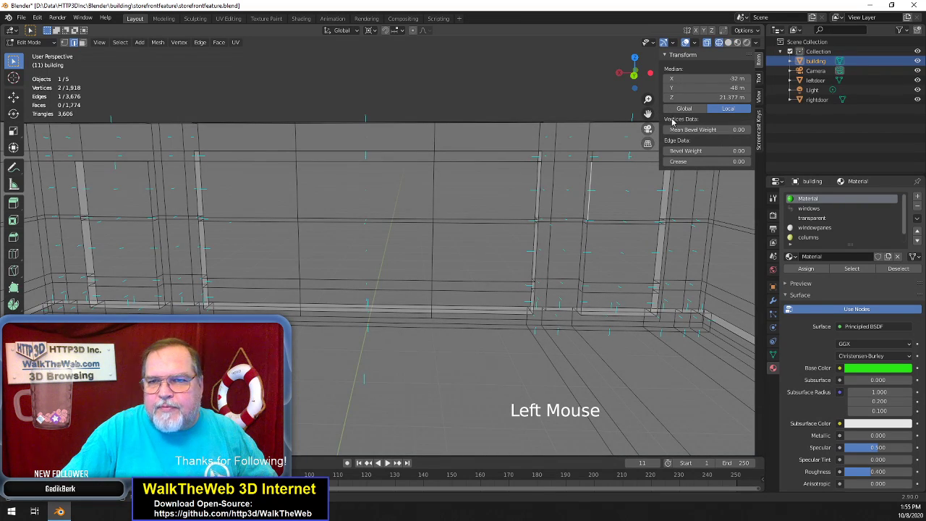
double_click(698, 79)
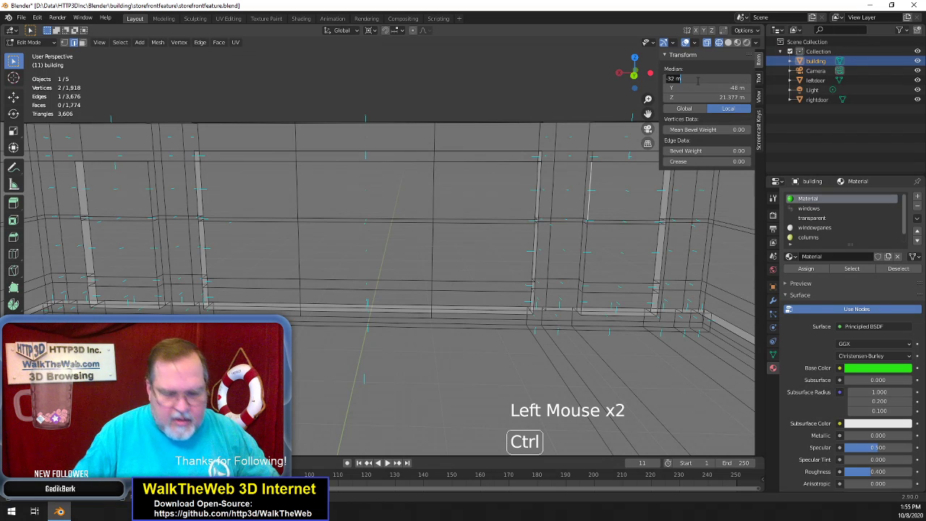
key("Escape")
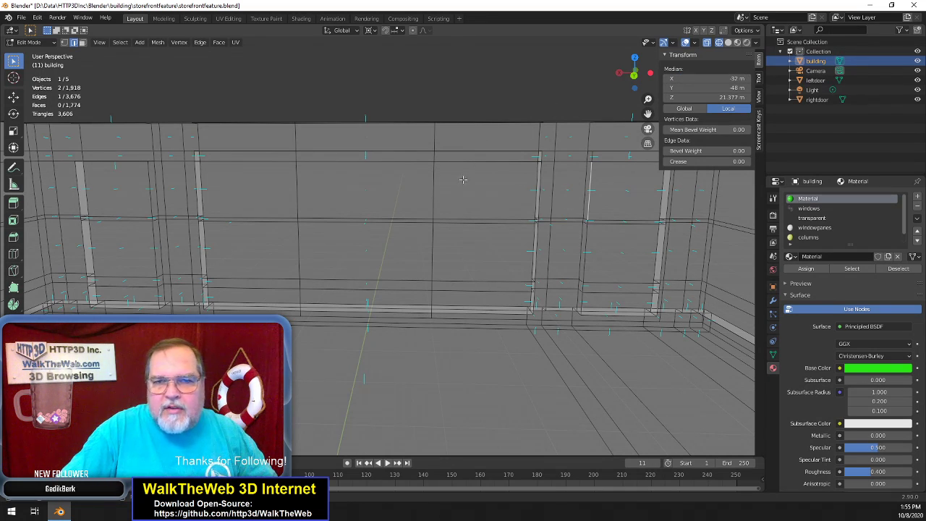
In solid shading, set the median X of the rear inner wall's next cut edge, nearest the -43 m cut, to -32 m
key("z")
left_click(529, 180)
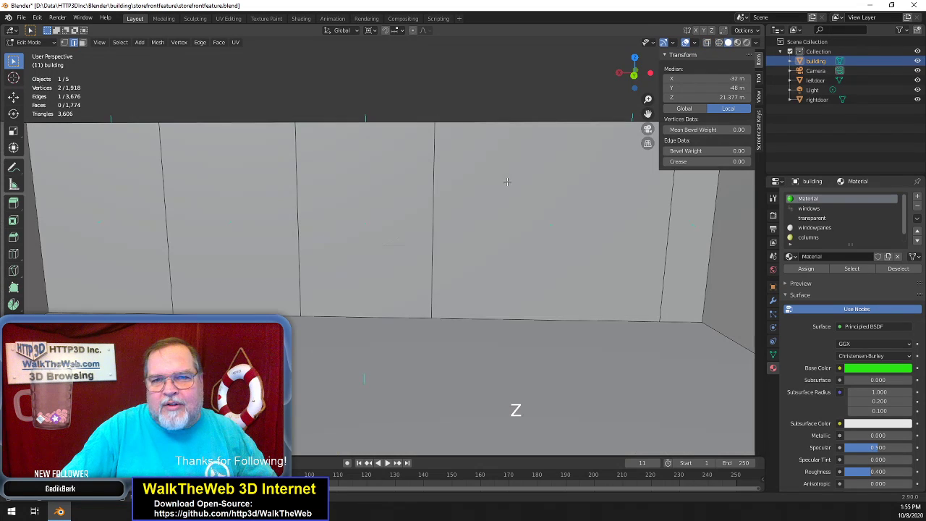
left_click(435, 192)
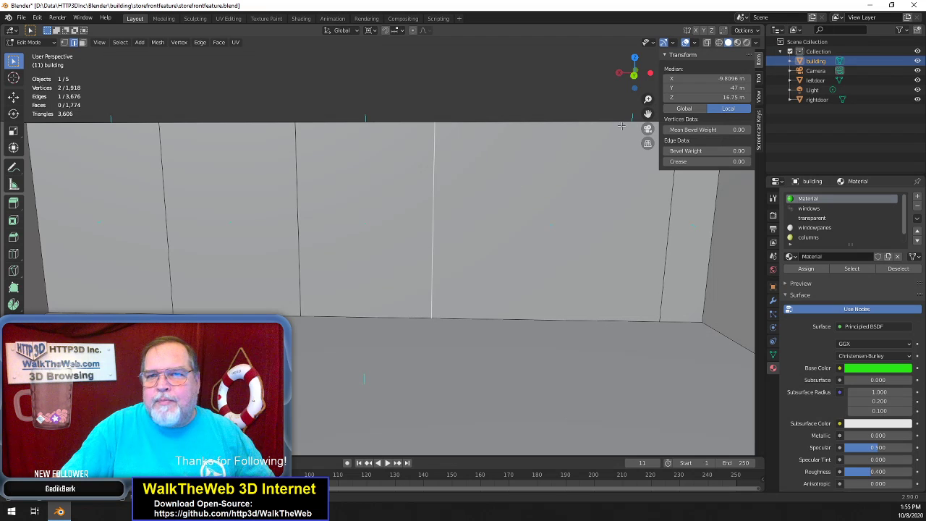
left_click_drag(713, 78, 713, 79)
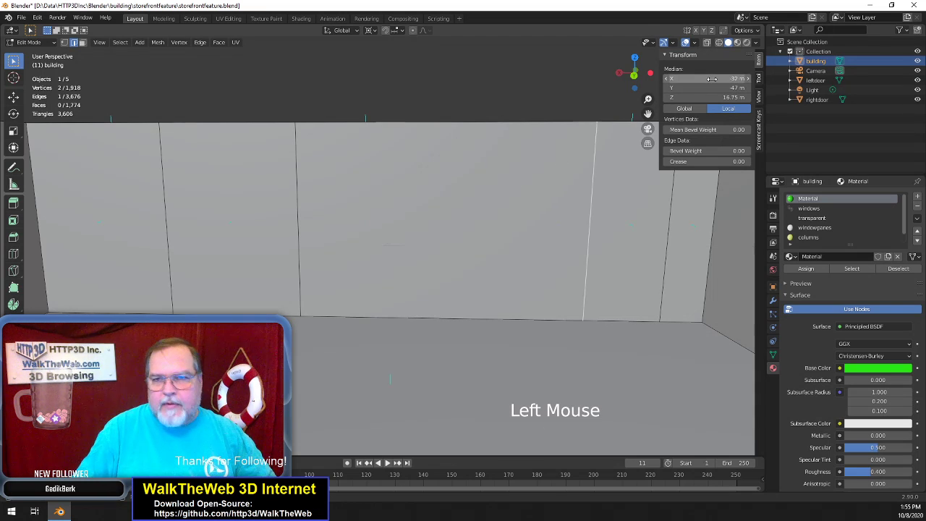
In wireframe shading, check the median X of the outer and inner vertical edges of the window nearest the wall's positive-X end
left_click(164, 219)
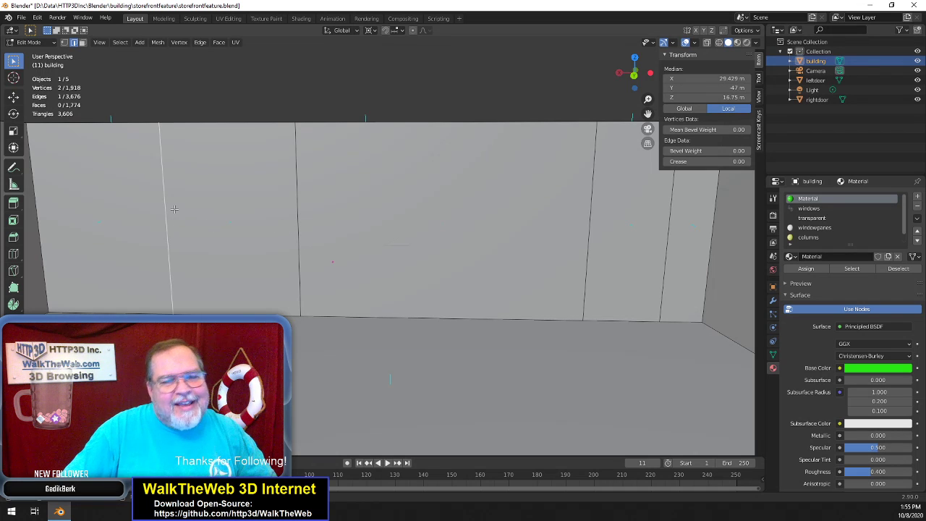
key("z")
key("z")
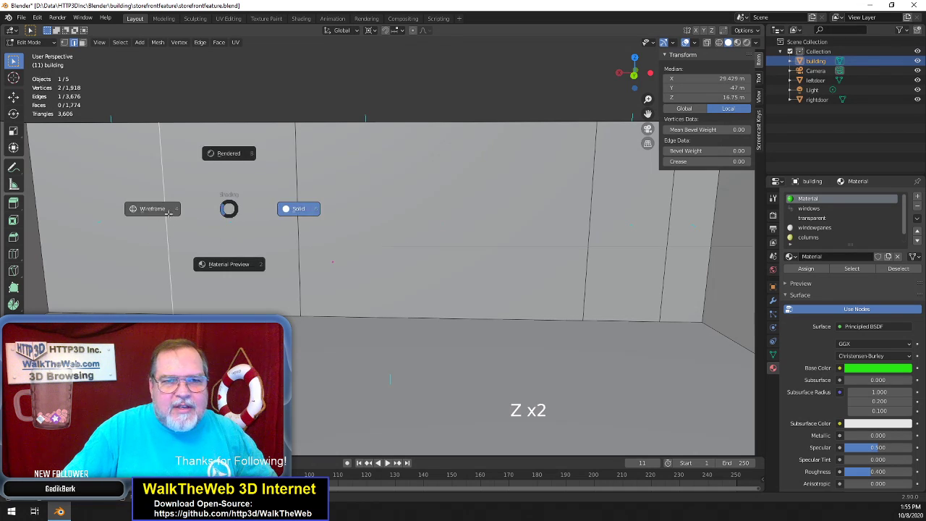
left_click(155, 208)
left_click(80, 201)
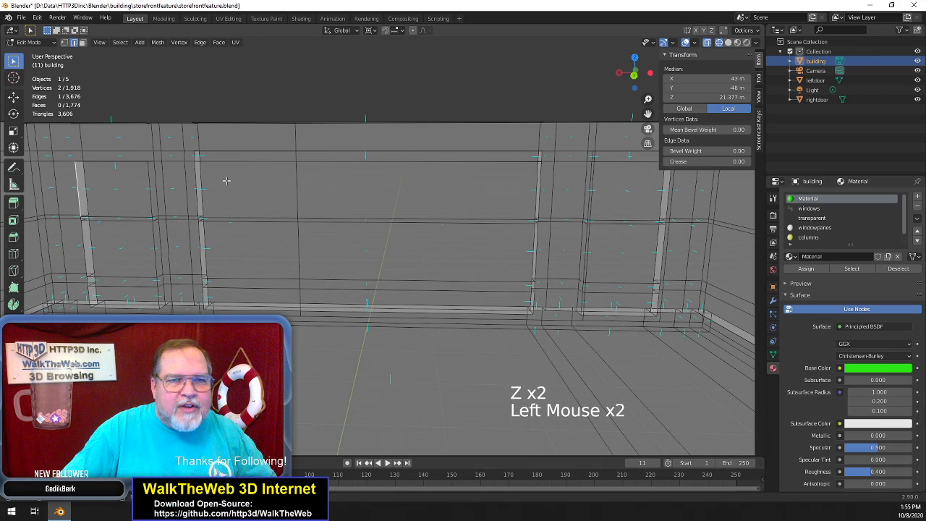
left_click(710, 78)
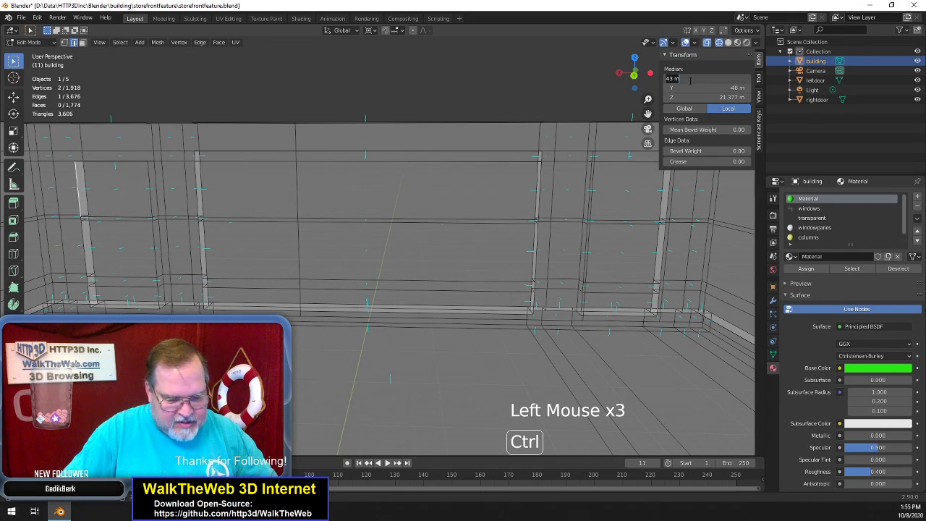
left_click(152, 183)
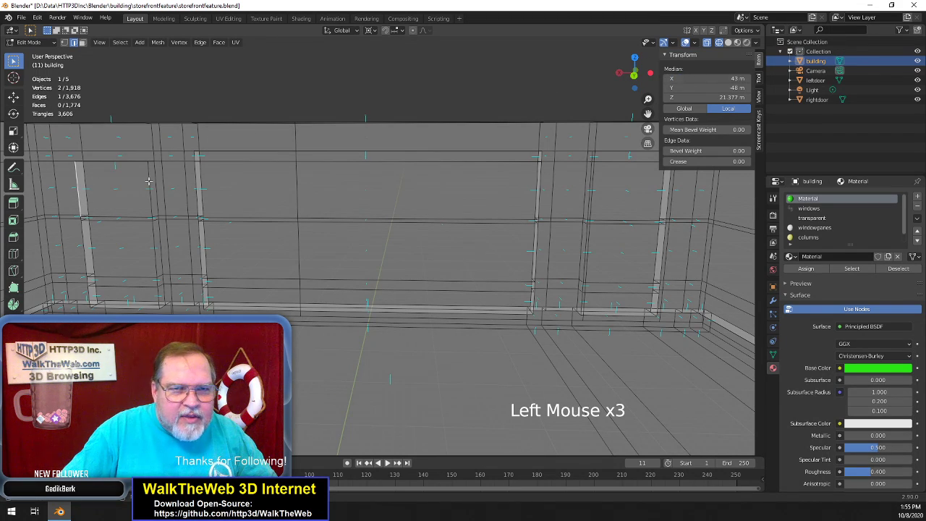
left_click(149, 185)
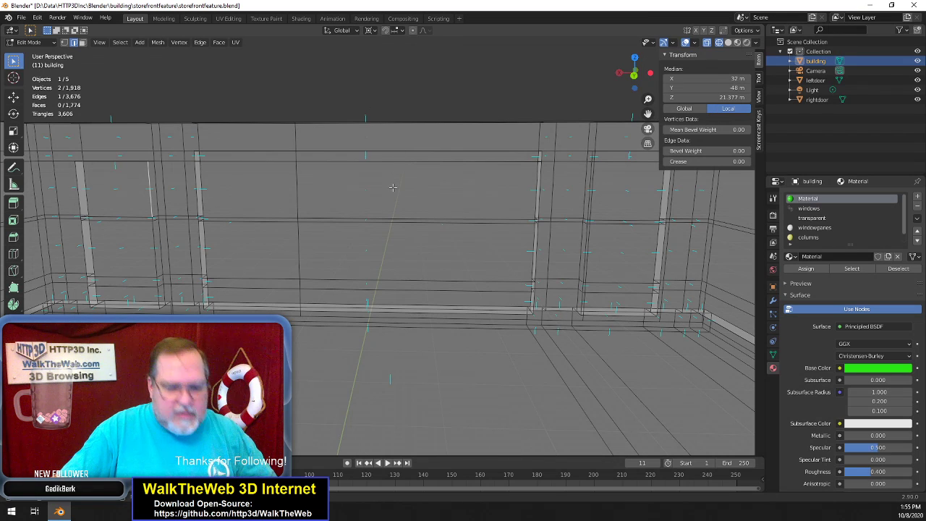
In solid shading, set the median X of the rear inner wall's cut edge nearest the positive-X end to 43 m
key("z")
left_click(464, 190)
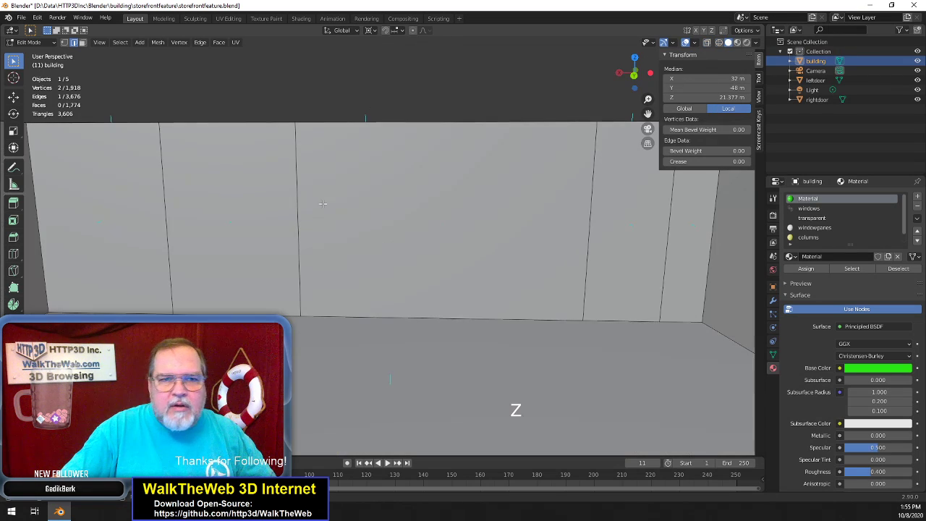
left_click(166, 216)
double_click(731, 78)
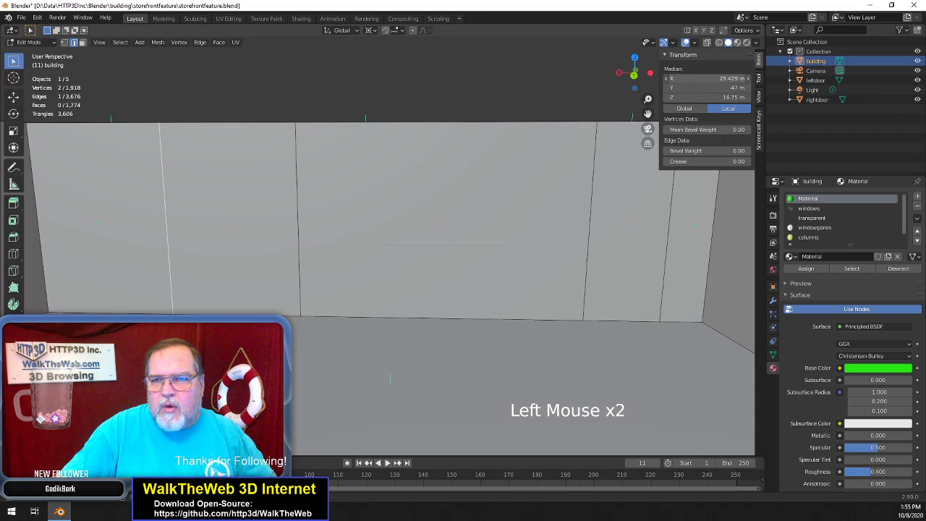
type("43")
key("Return")
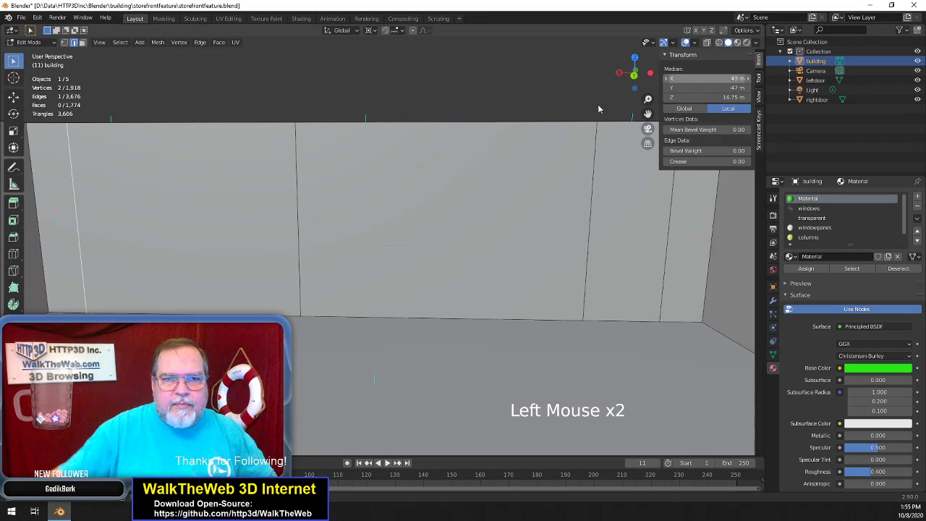
Set the median X of the remaining unplaced vertical cut edge on the rear inner wall to 32 m
left_click(298, 191)
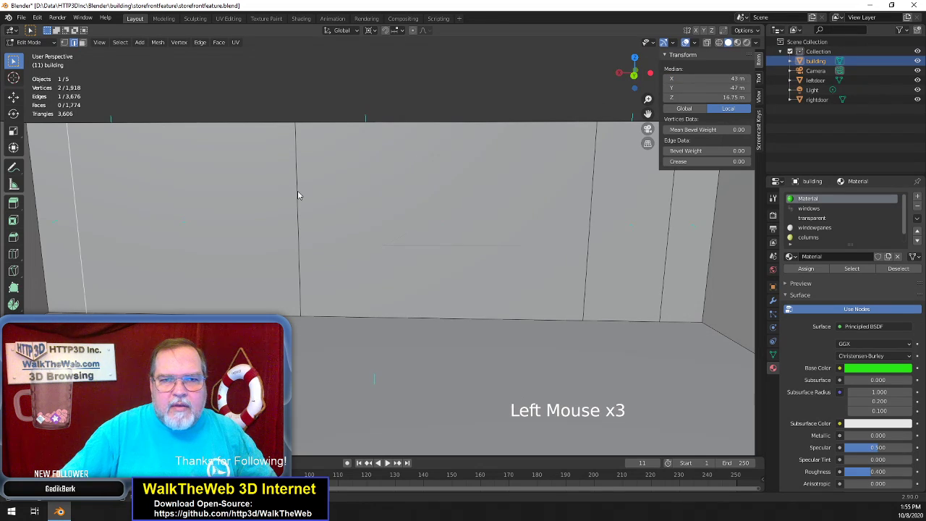
left_click(717, 79)
type("32")
key("Return")
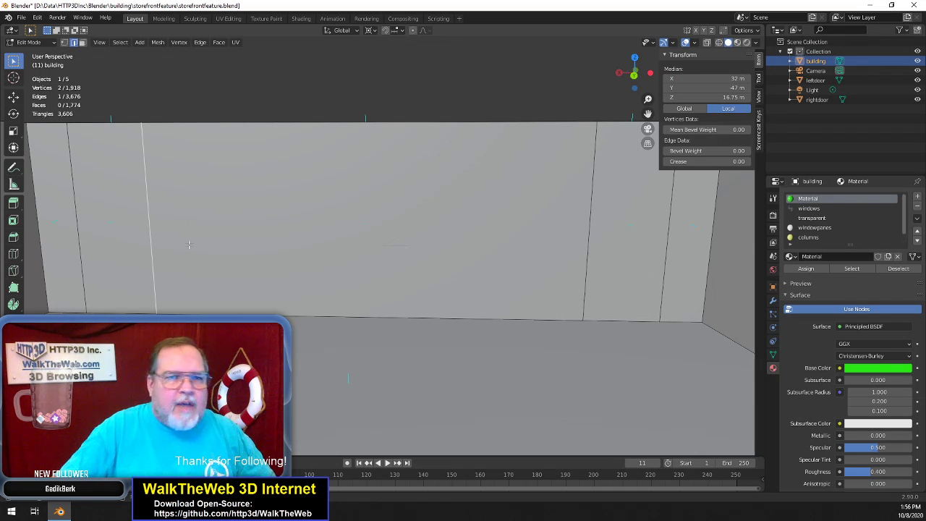
Subdivide the two vertical cut edges around the positive-X window area with 2 cuts
left_click(86, 236)
left_click(142, 234, "shift")
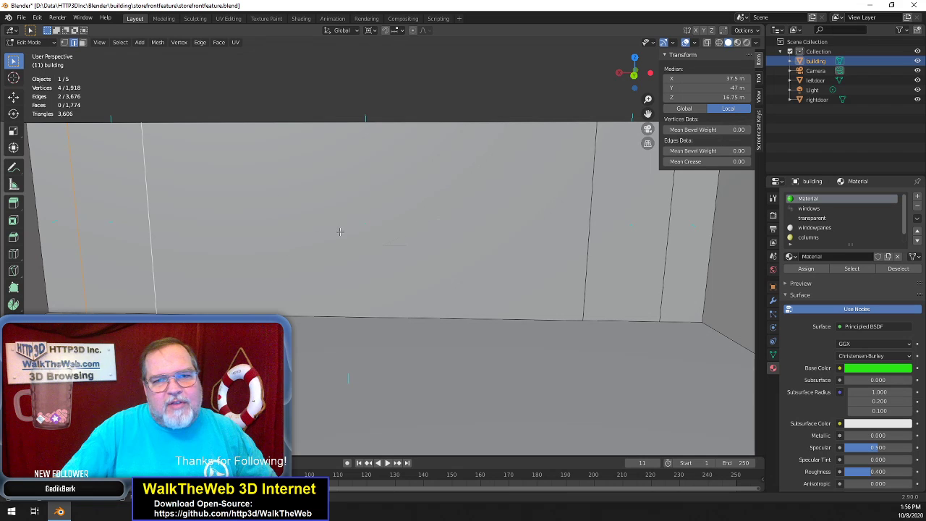
left_click(200, 42)
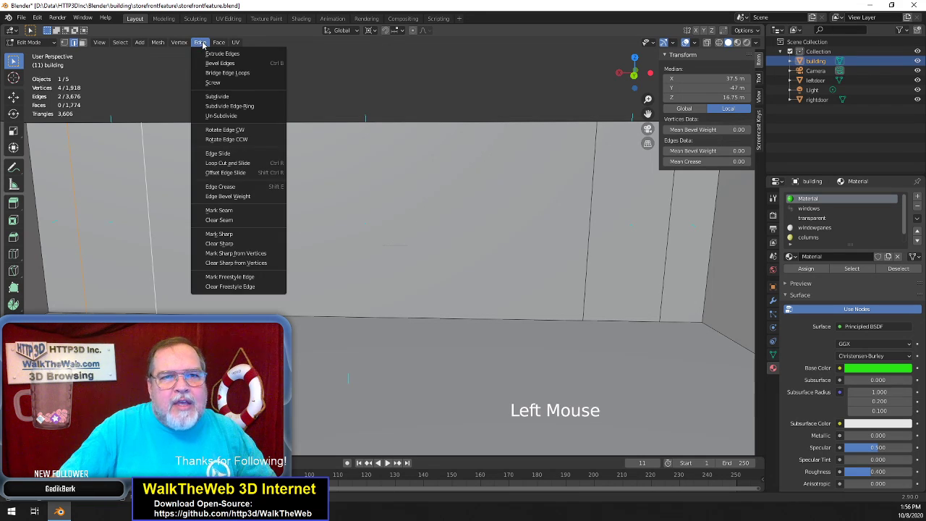
left_click(218, 96)
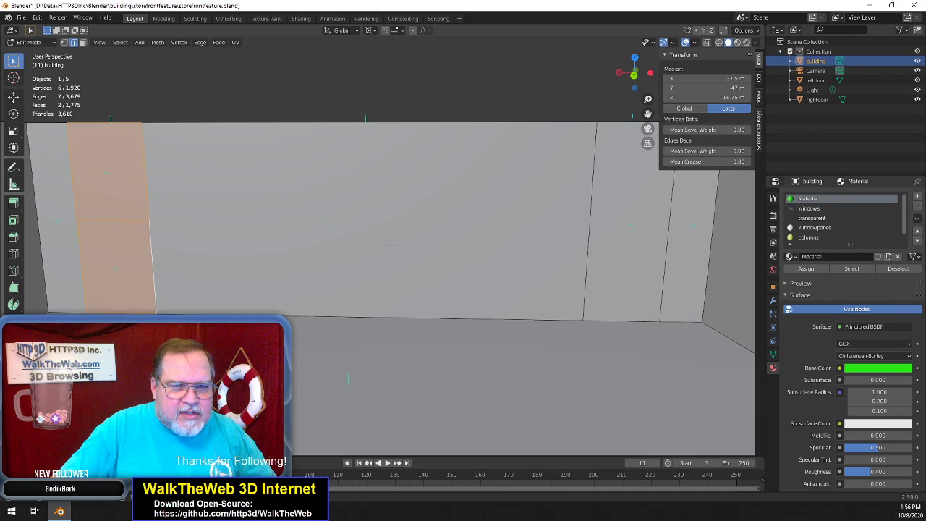
left_click(167, 376)
Subdivide the two vertical cut edges around the negative-X window area with 2 cuts
left_click(592, 259)
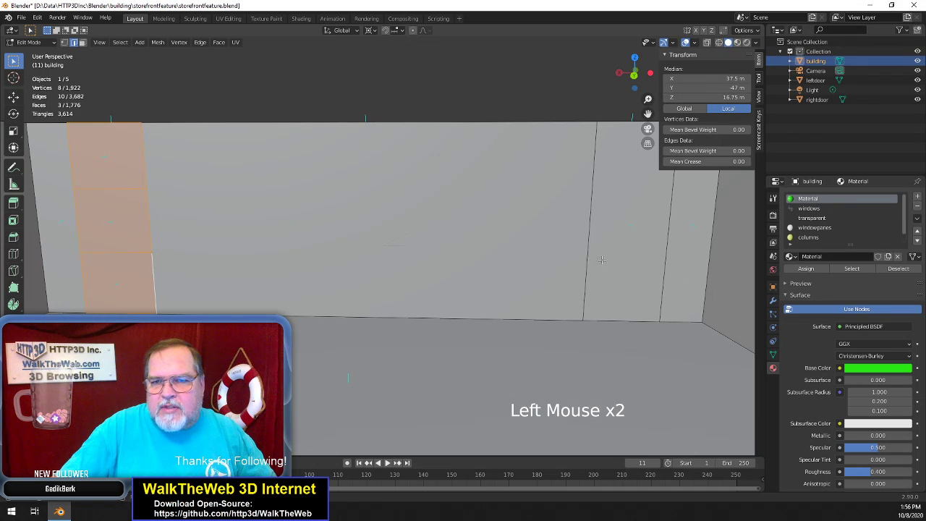
left_click(663, 260, "shift")
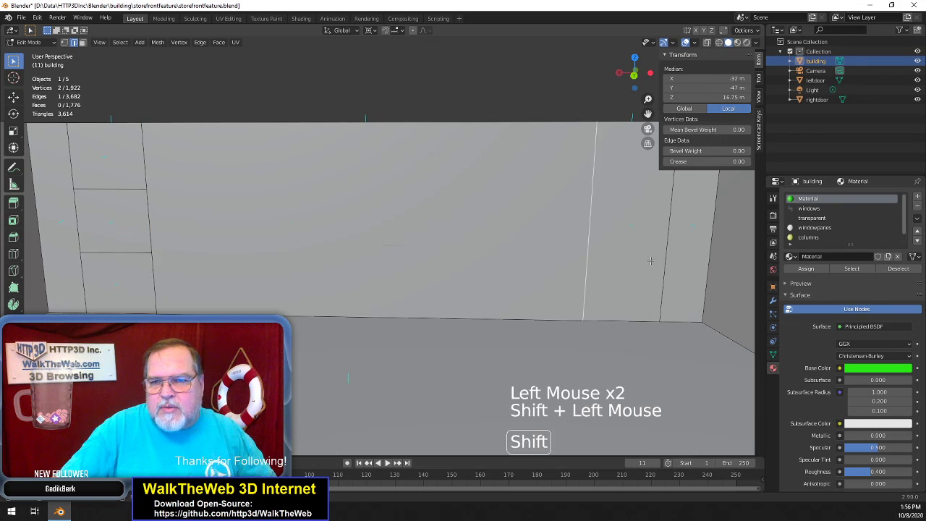
left_click(199, 42)
left_click(217, 97)
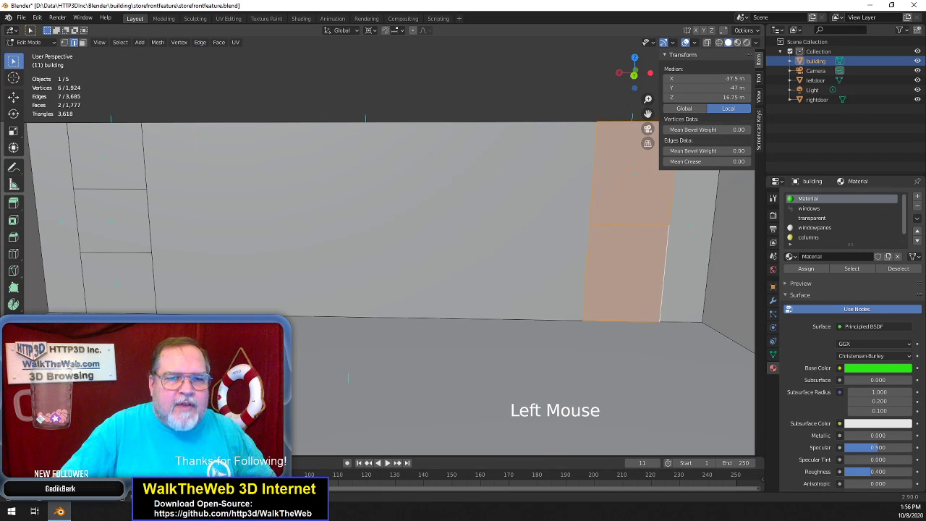
left_click(166, 379)
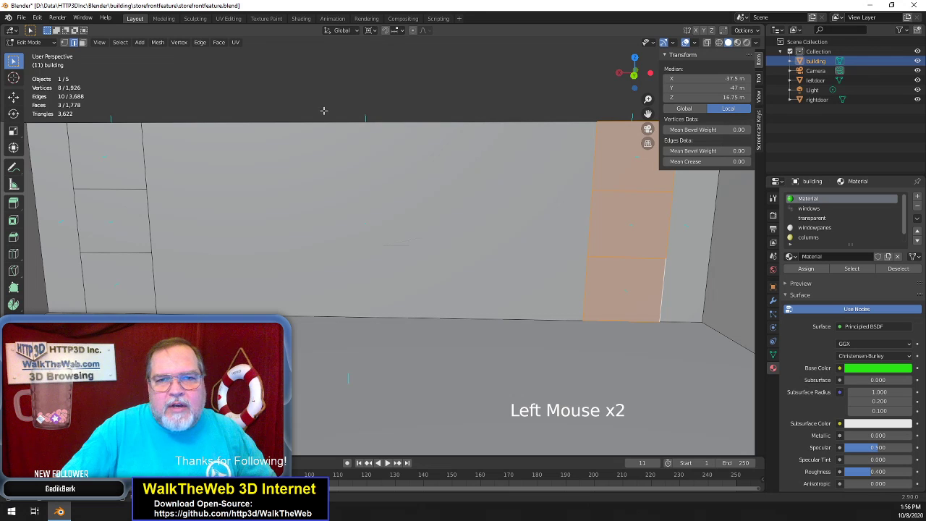
In wireframe shading, check the median Z of the positive-X window's bottom edge and copy the median Z of its top edge
key("z")
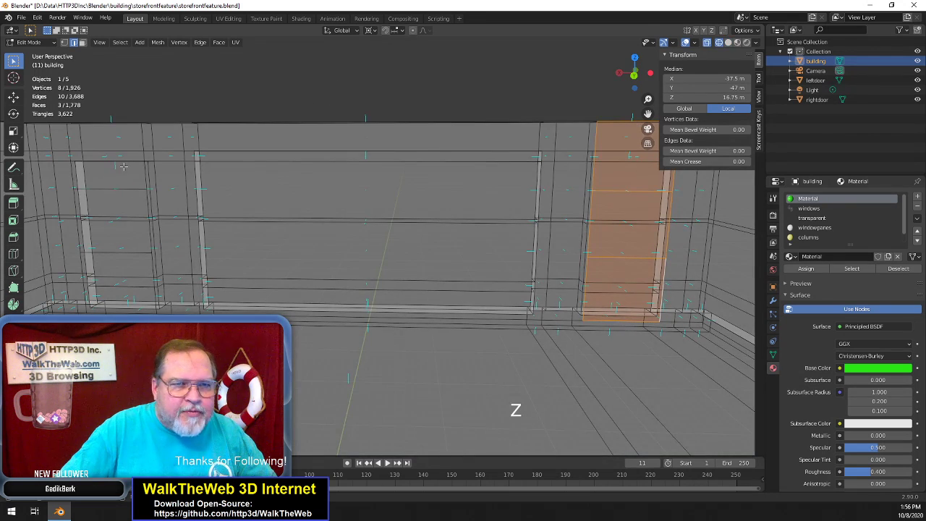
left_click(125, 165)
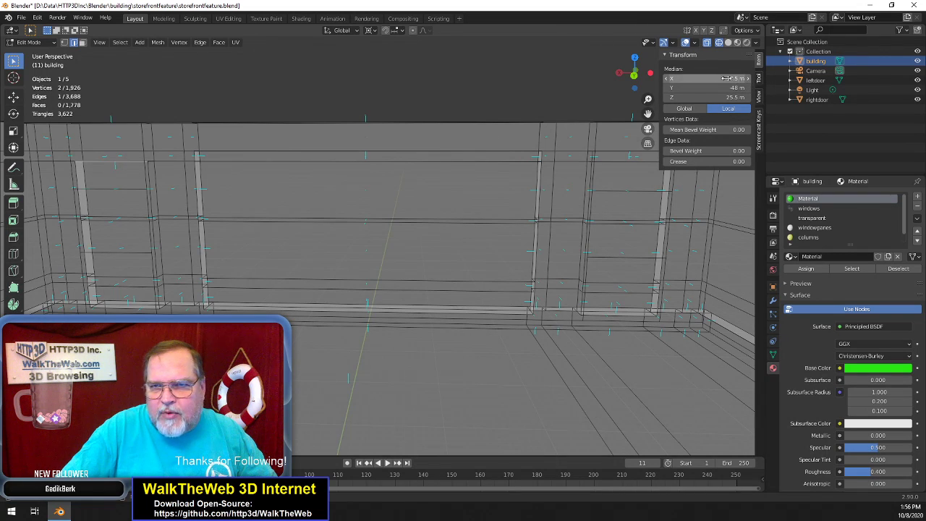
left_click(125, 308)
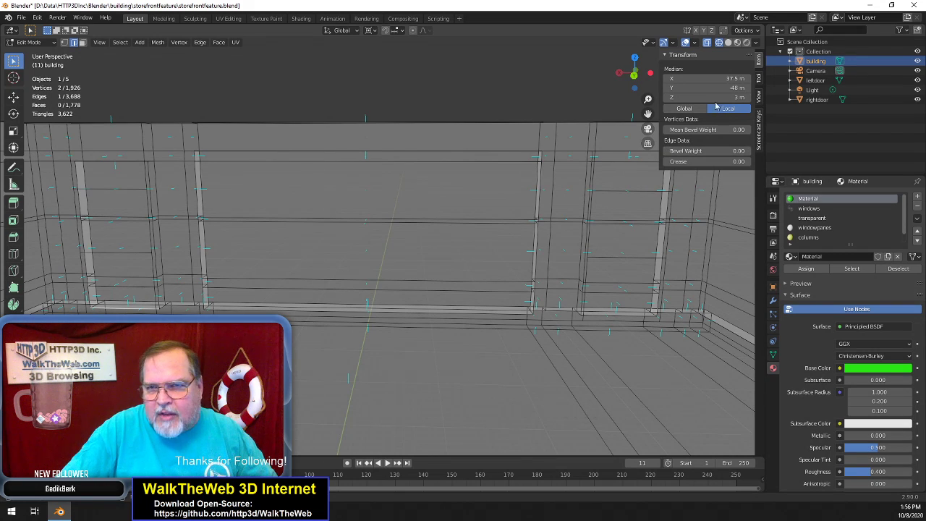
left_click(123, 166)
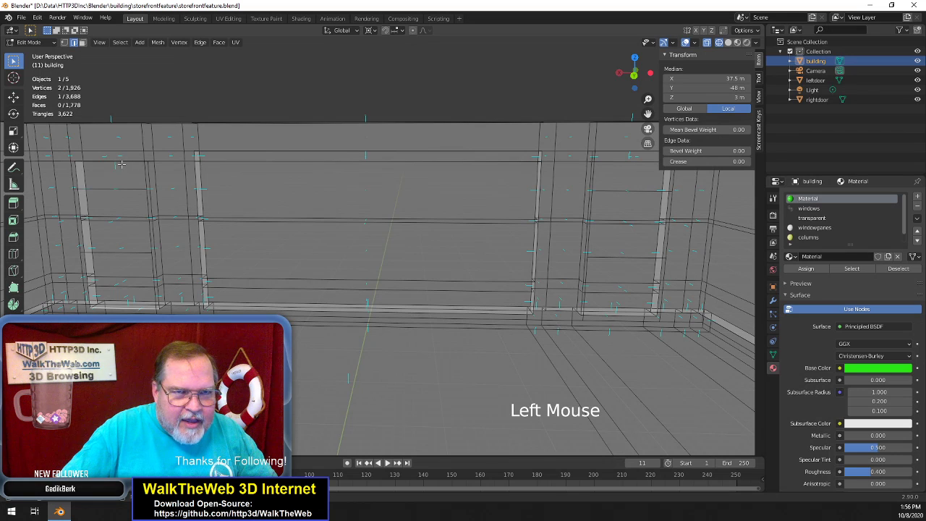
double_click(713, 98)
key("ctrl+c")
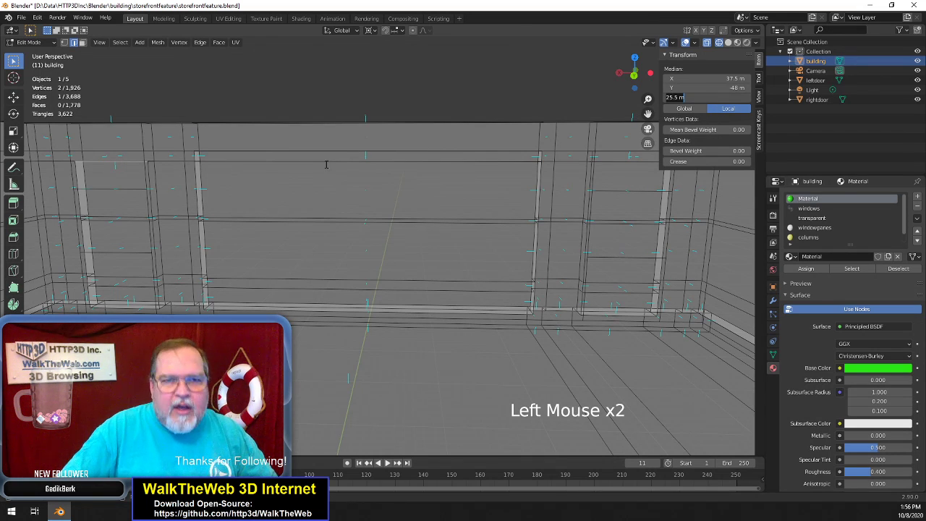
key("Return")
In solid shading, set the median Z of the upper horizontal cut edges in both window areas to 25.5 m
key("z")
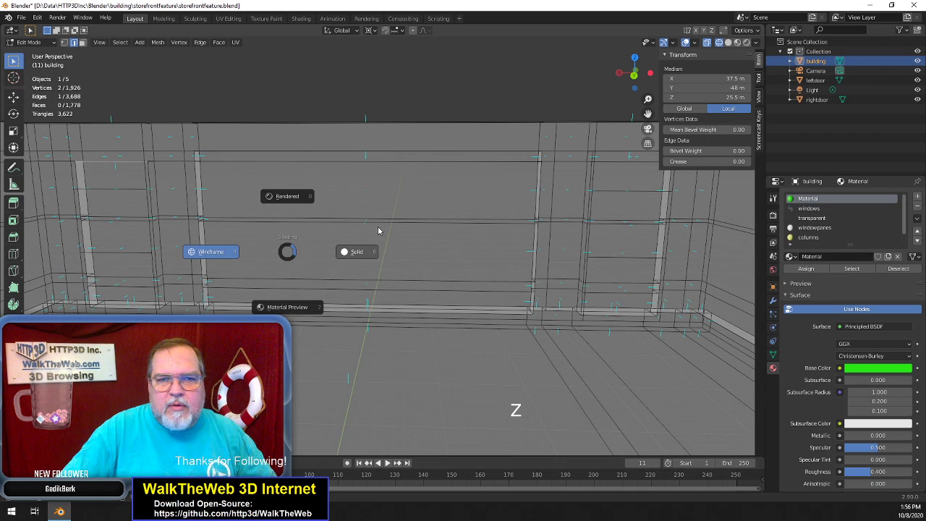
left_click(357, 253)
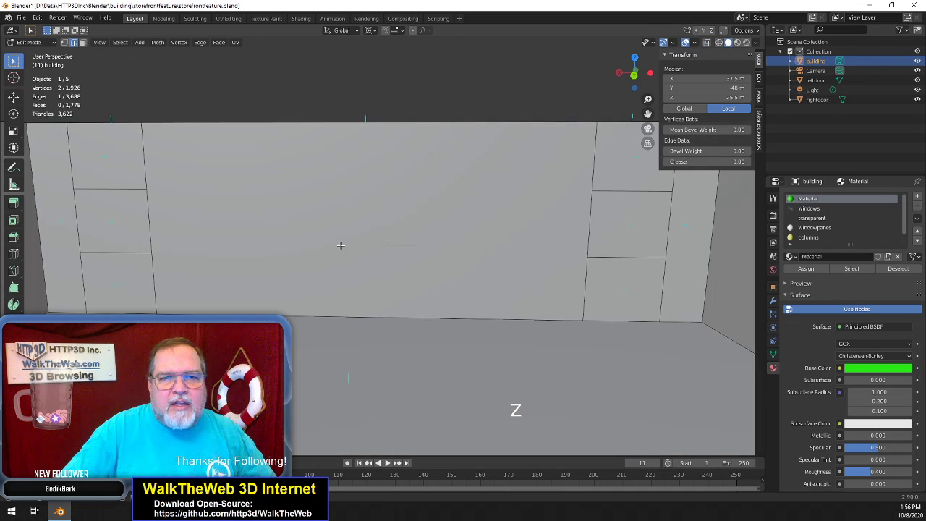
left_click(111, 188)
left_click(625, 191, "shift")
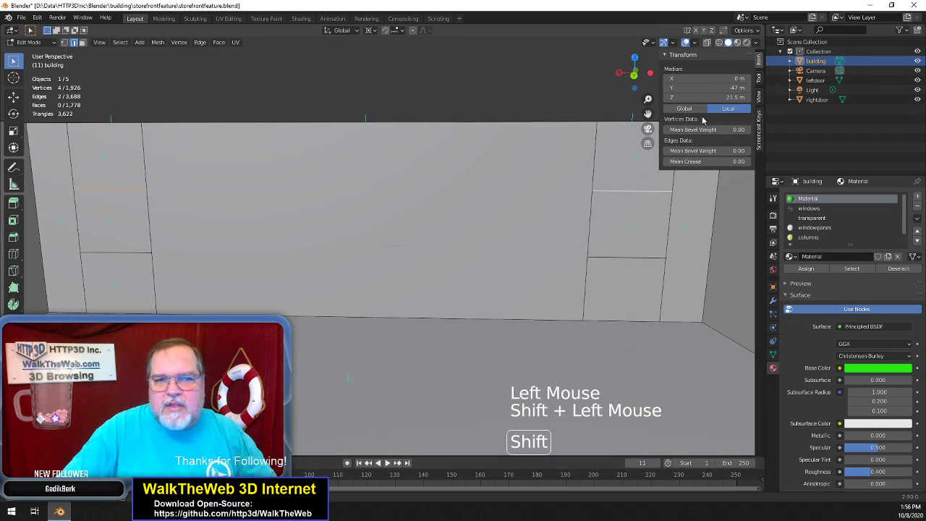
left_click(710, 95)
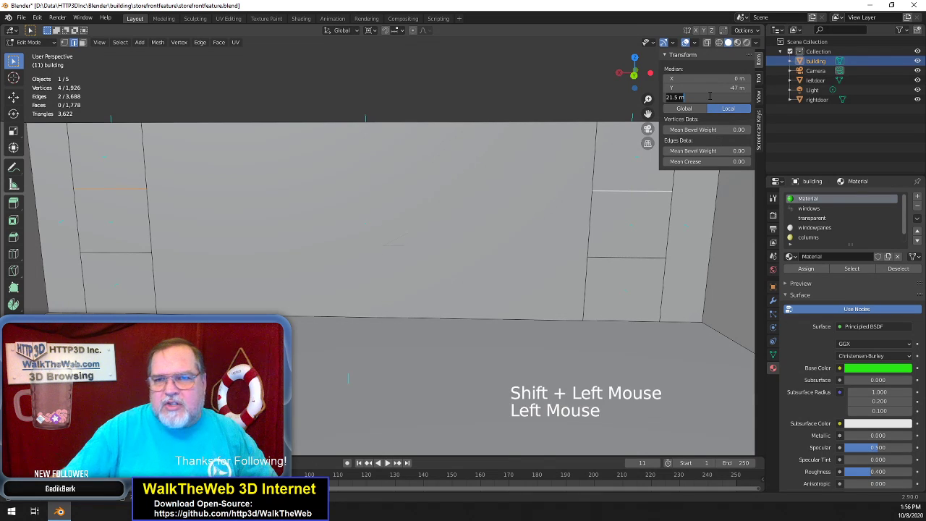
key("ctrl+v")
key("Return")
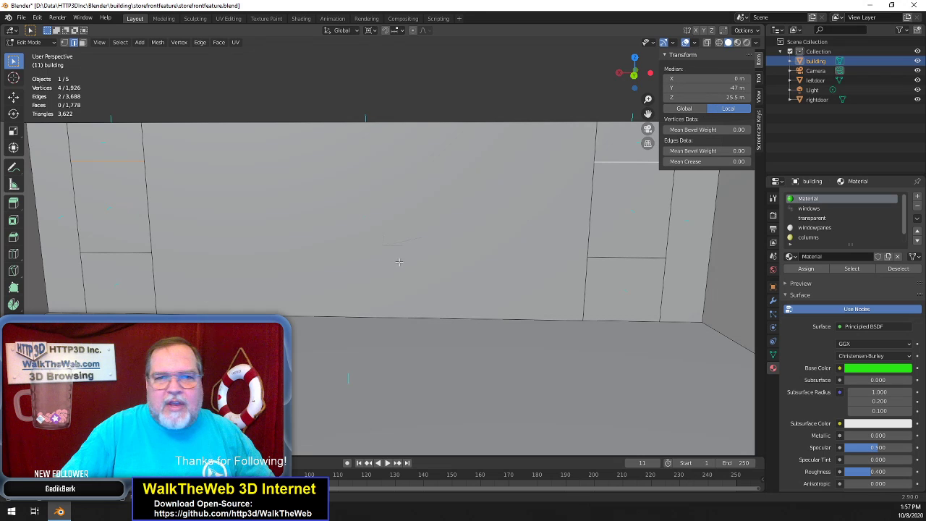
Set the median Z of the lower horizontal cut edges in both window areas to 3 m, and switch to face select mode
left_click(147, 247)
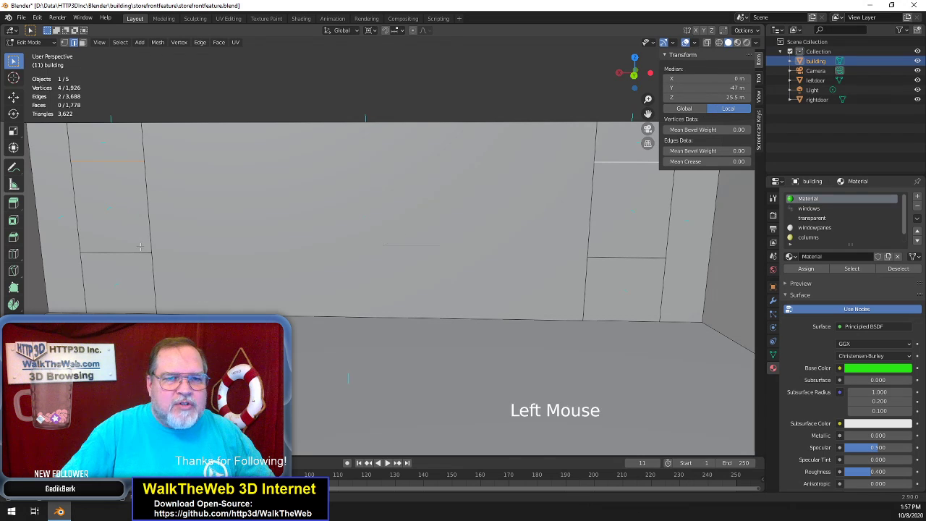
left_click(640, 257, "shift")
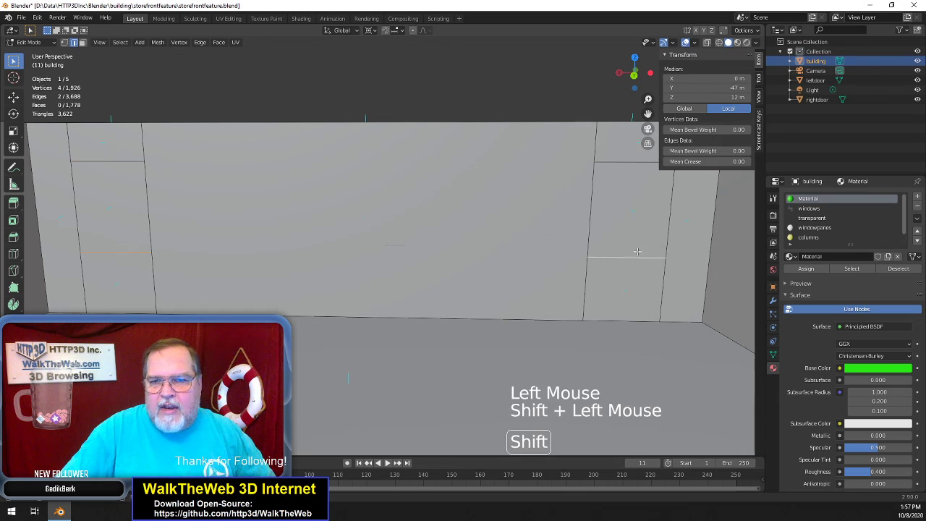
left_click(713, 97)
type("3")
key("Return")
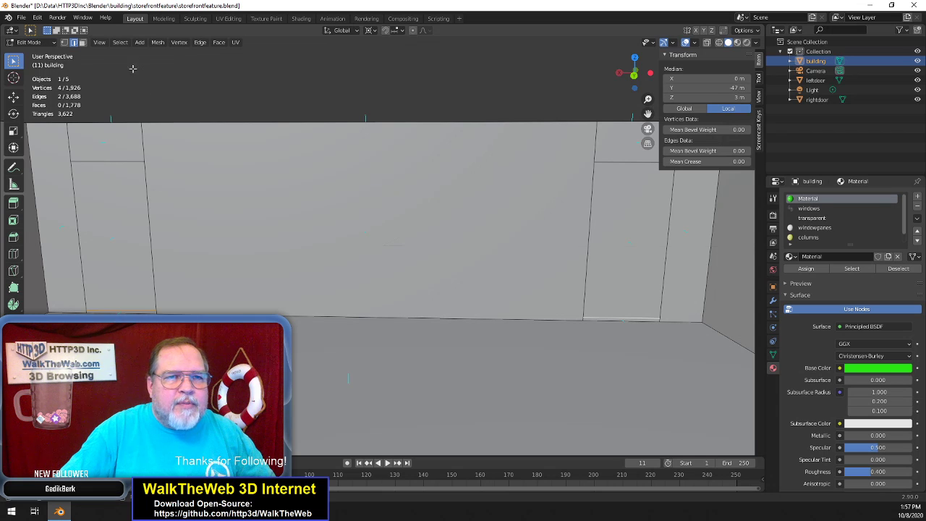
left_click(83, 42)
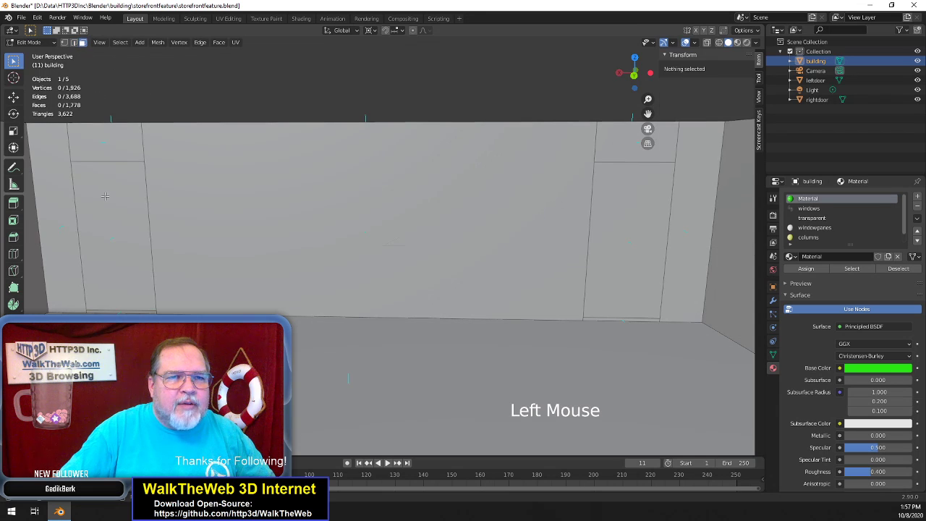
Delete only the faces of the two window areas cut into the rear inner wall
left_click(107, 224)
left_click(626, 239, "shift")
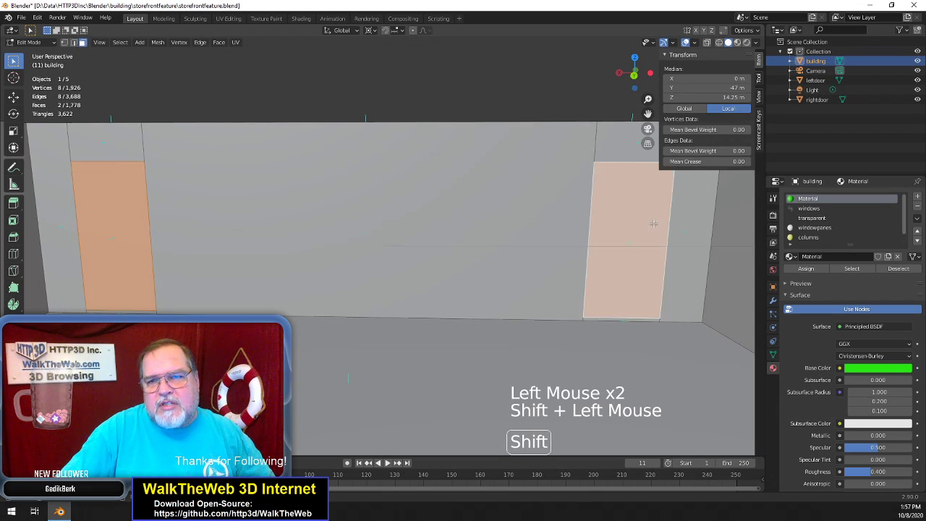
key("Delete")
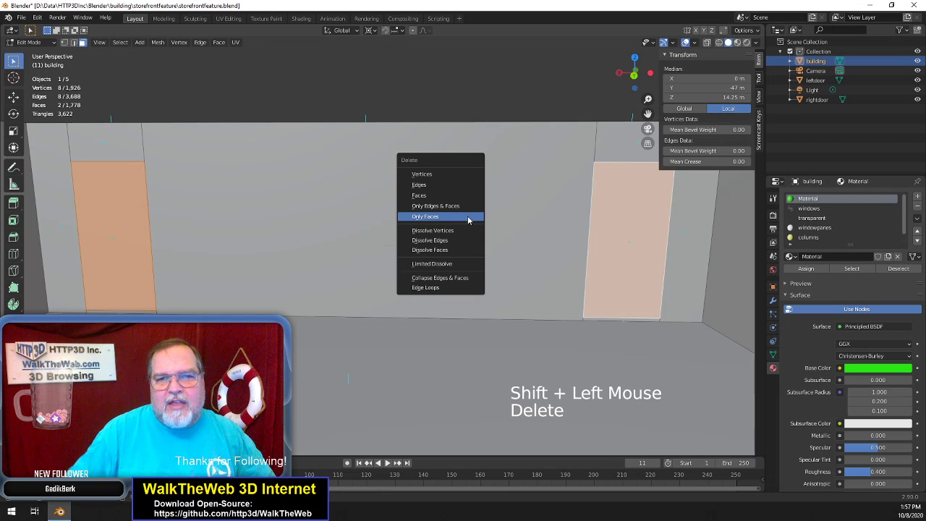
left_click(443, 217)
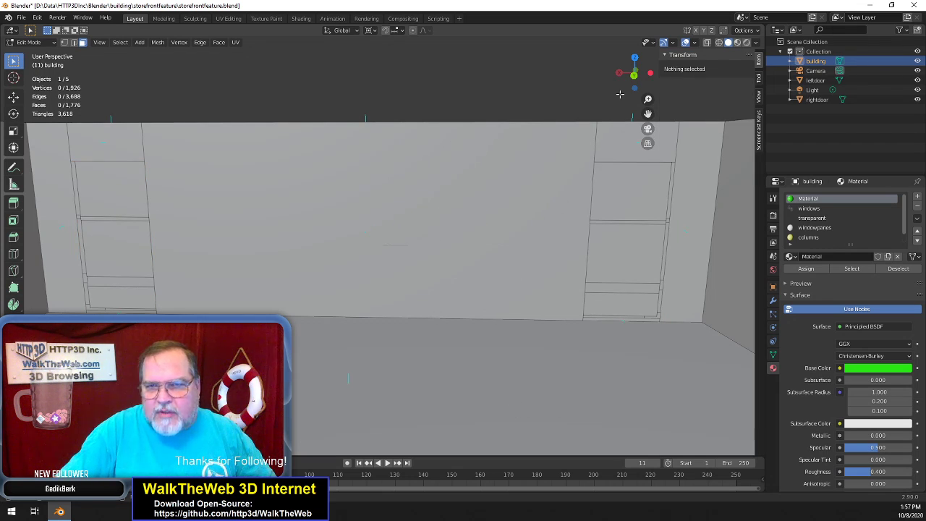
Check the median Z of the bottom edge of the negative-X rear window's lower pane from outside the building
left_click(638, 282)
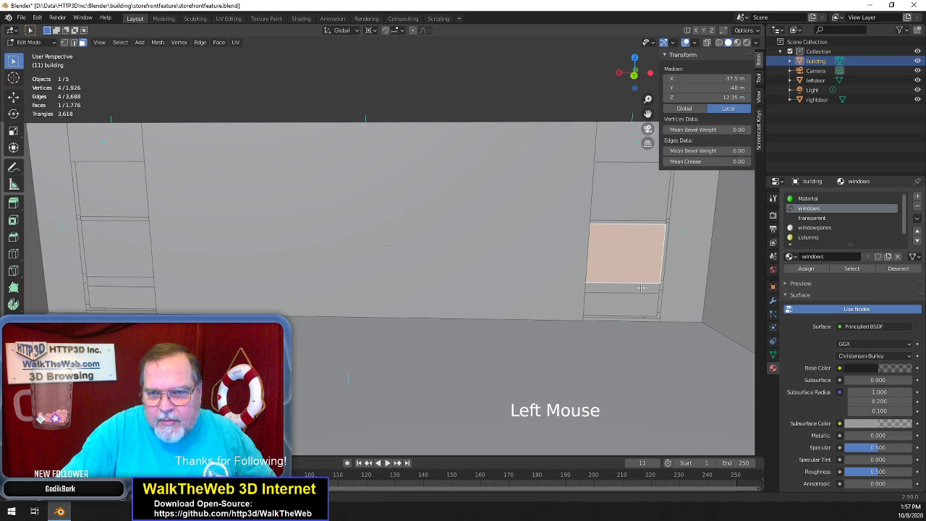
left_click(641, 288)
left_click(645, 249)
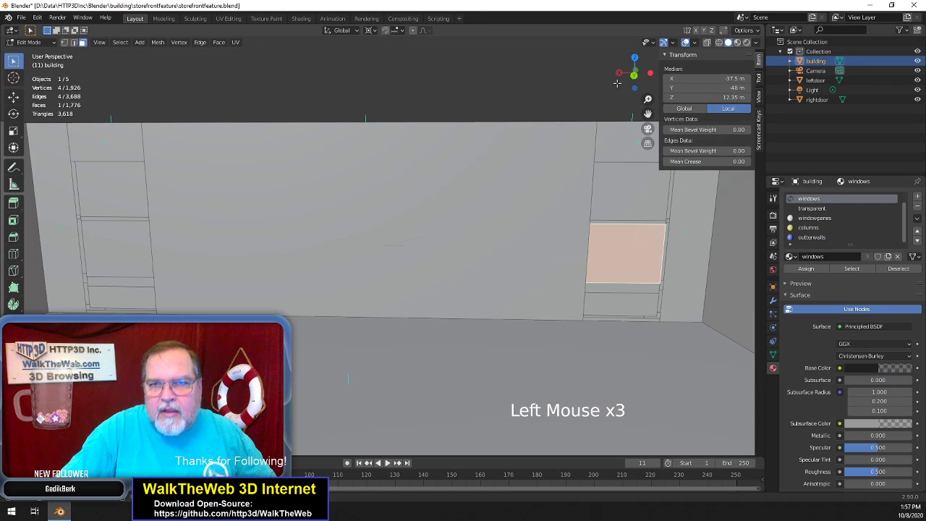
left_click_drag(634, 75, 498, 148)
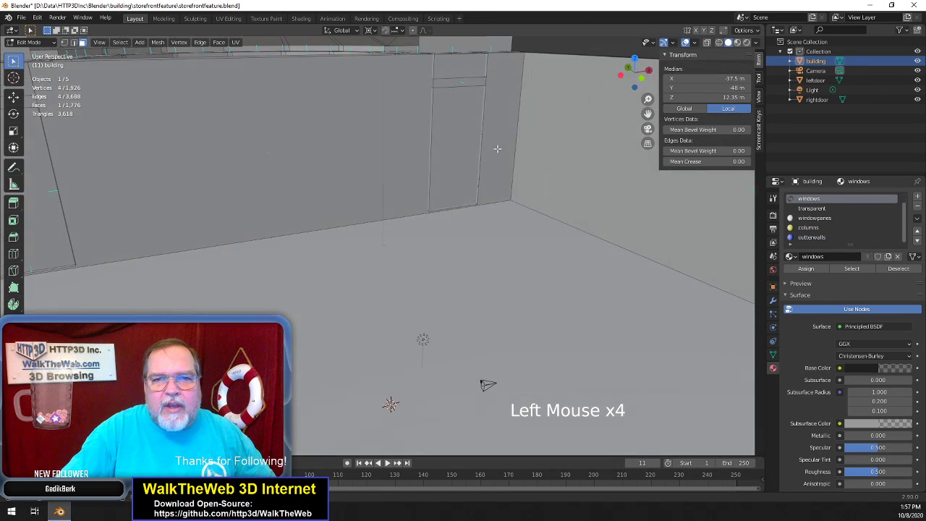
scroll(386, 310, "down", 7)
scroll(386, 310, "up", 1)
left_click(385, 312)
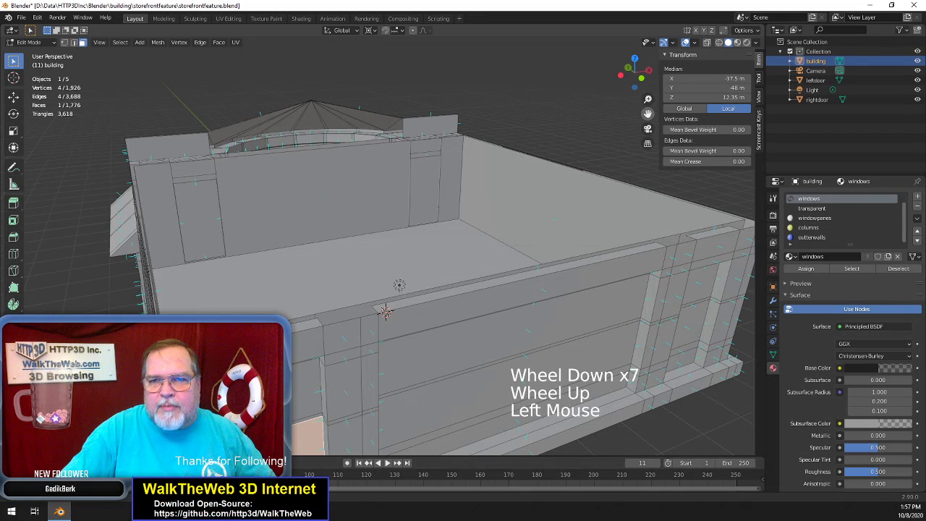
middle_click_drag(386, 311, 378, 193)
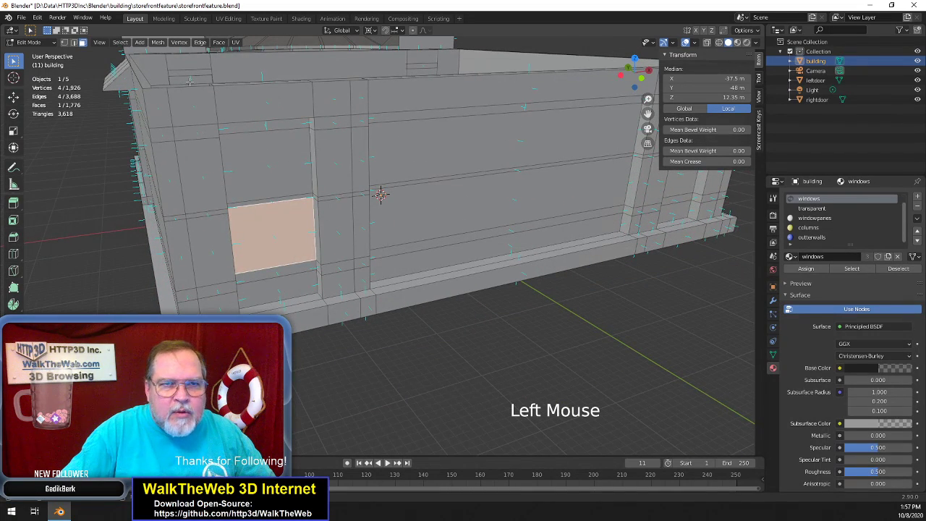
left_click(74, 42)
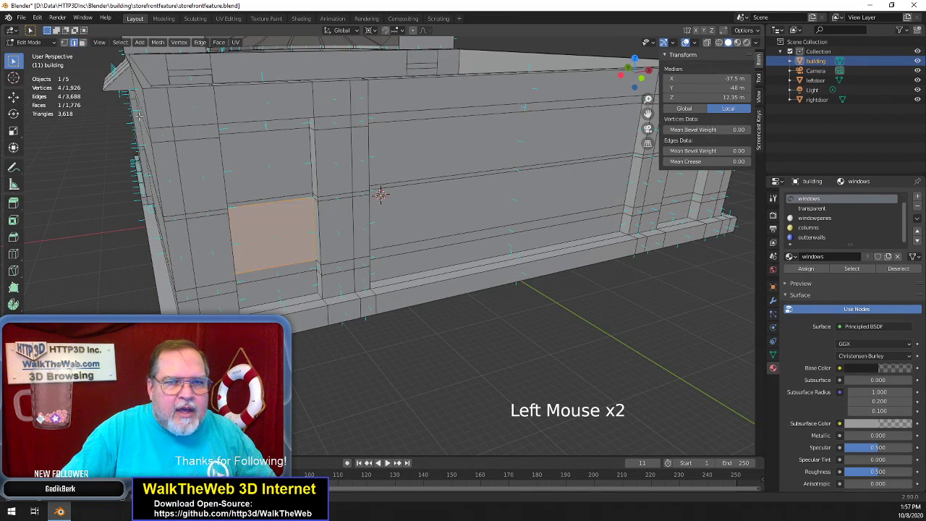
left_click(289, 265)
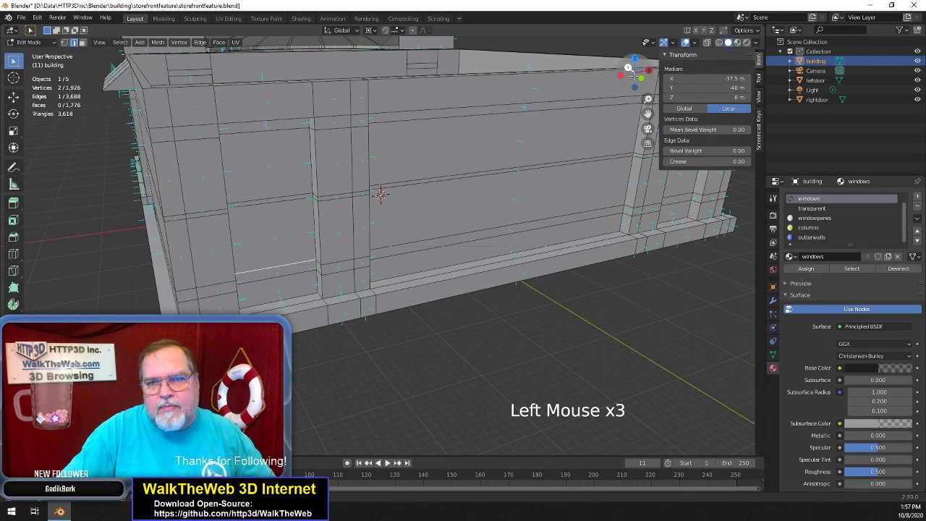
In solid shading, set the median Z of the bottom edges of both rear inner wall openings to 8 m
left_click_drag(640, 78, 806, 92)
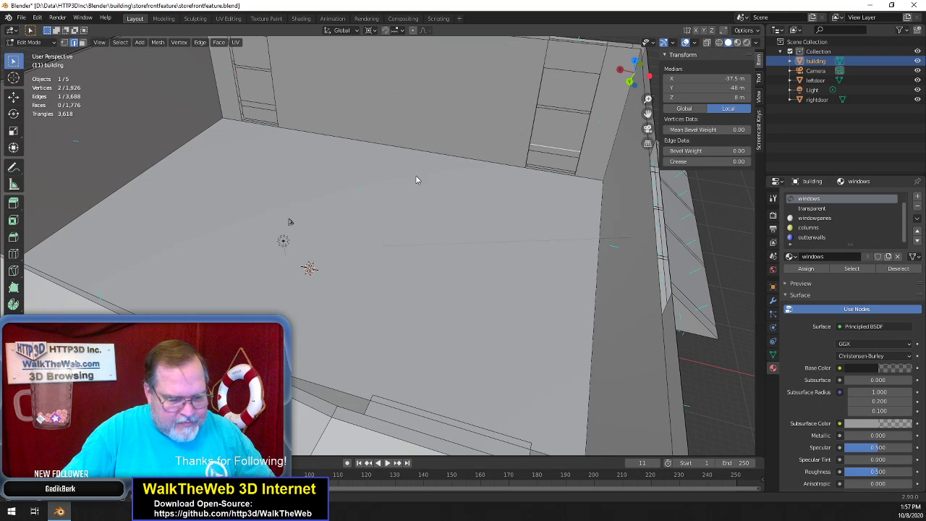
key("z")
key("z")
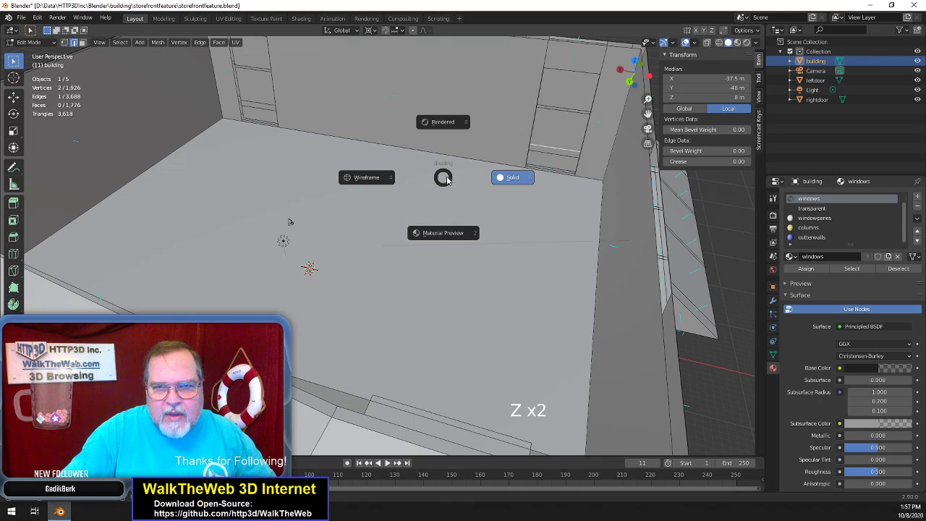
left_click(512, 178)
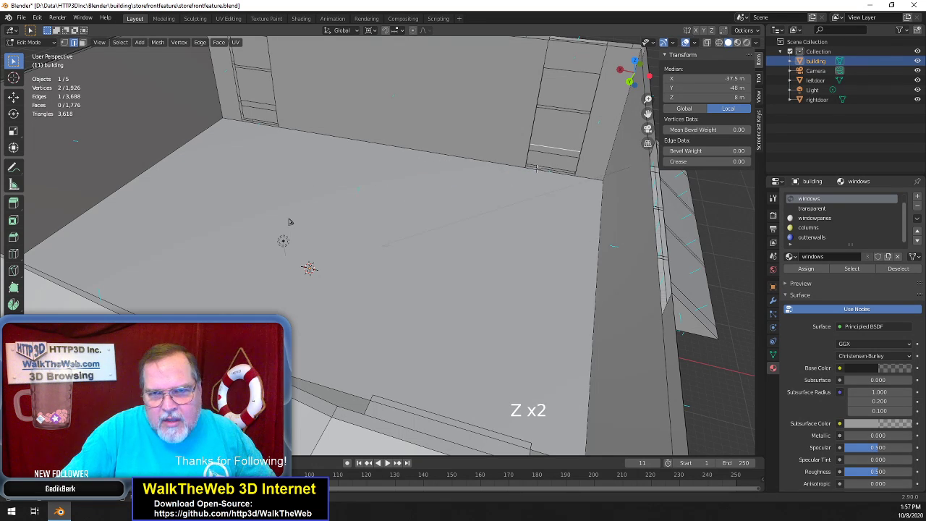
left_click(535, 167)
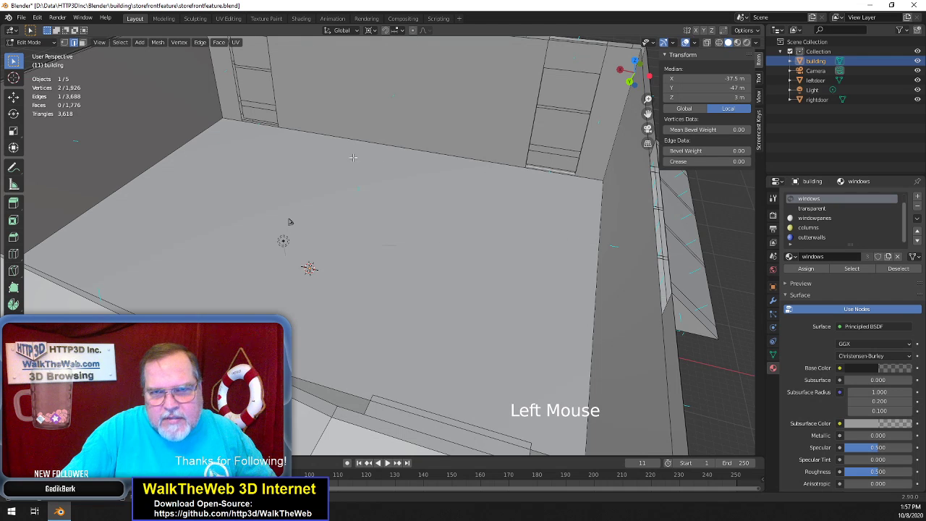
left_click(255, 121, "shift")
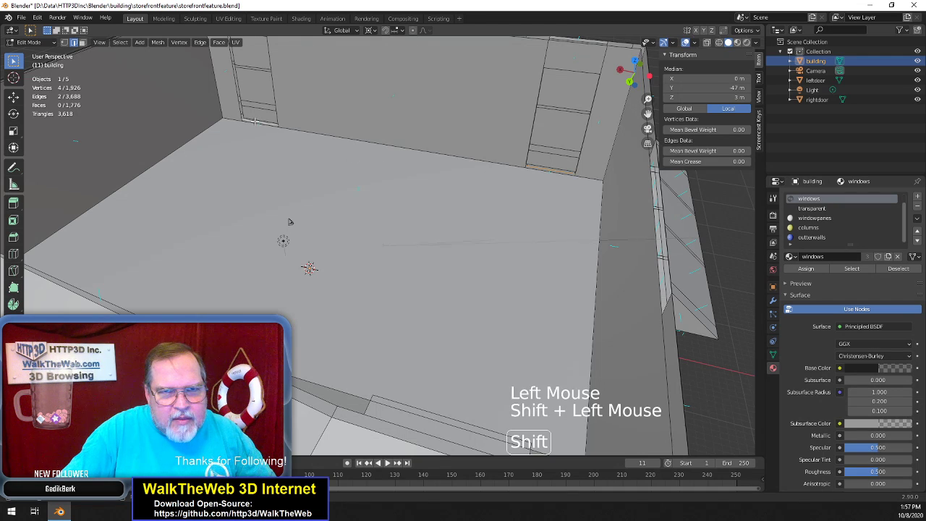
left_click(728, 97)
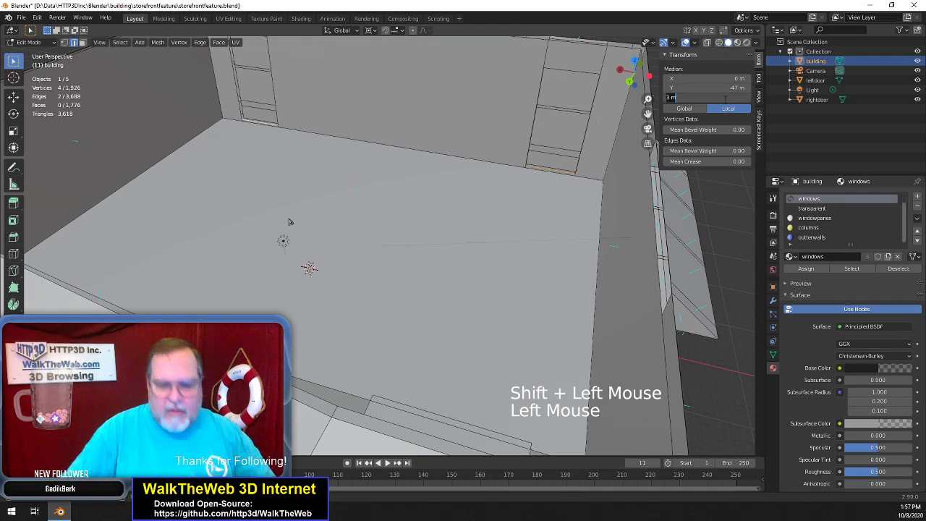
type("8")
key("Return")
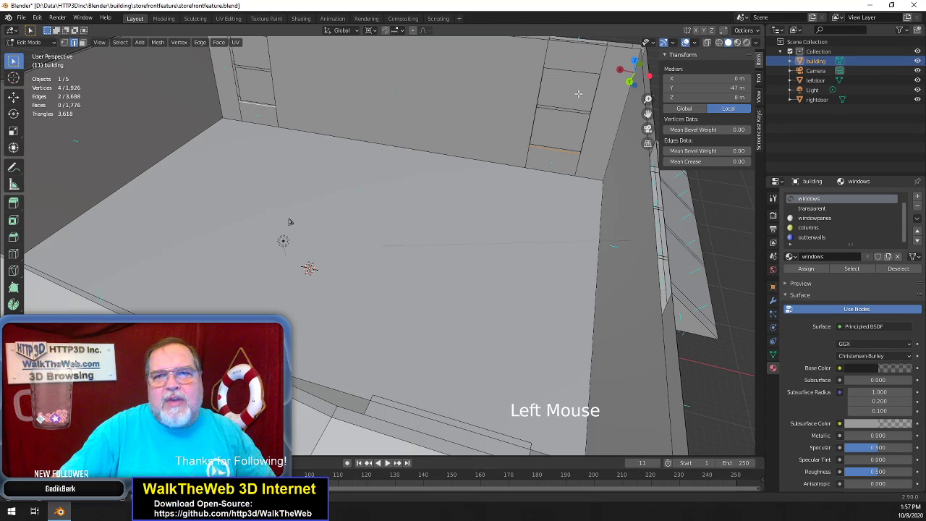
Try subdividing the top and bottom edges of both inner side walls together with 2 cuts, and undo it
scroll(564, 111, "down", 2)
left_click_drag(638, 83, 610, 86)
left_click_drag(305, 224, 306, 222)
middle_click_drag(305, 222, 304, 242)
left_click_drag(635, 72, 606, 13)
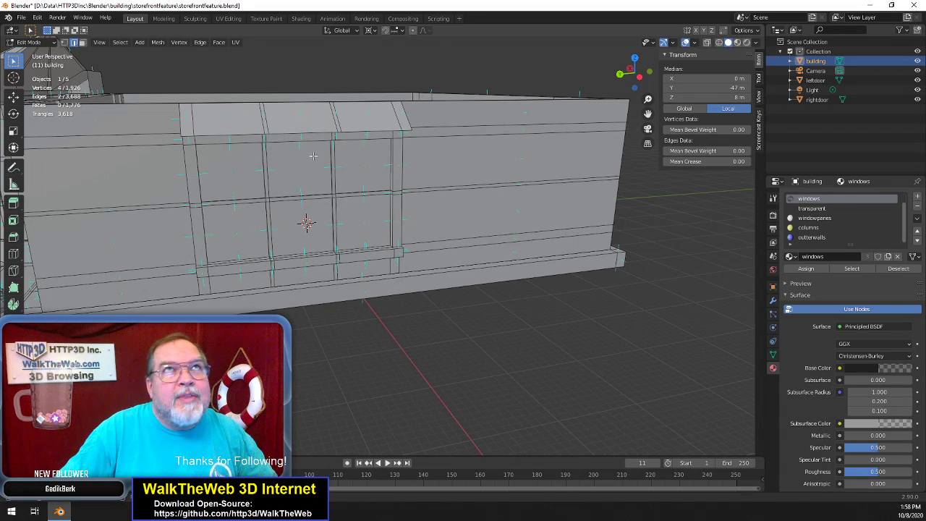
left_click_drag(633, 73, 469, 39)
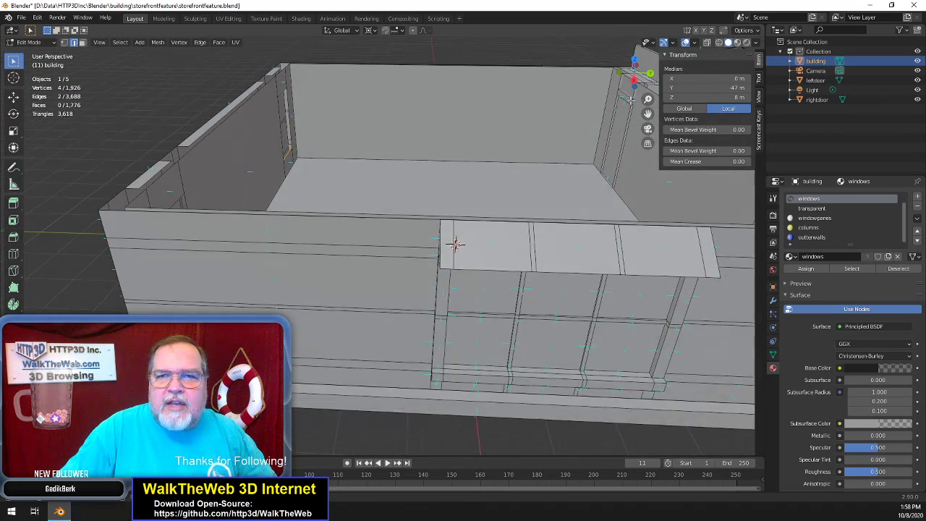
left_click(508, 126)
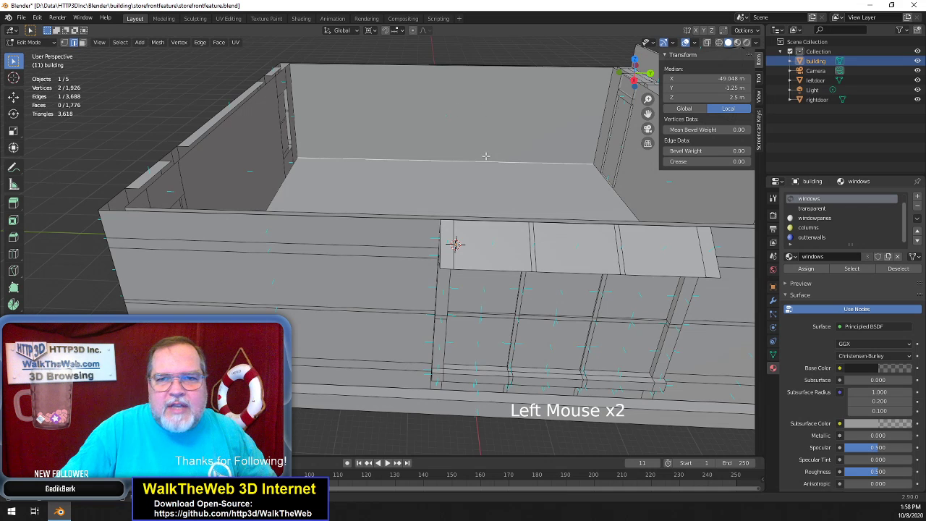
left_click(401, 154)
left_click(447, 72, "shift")
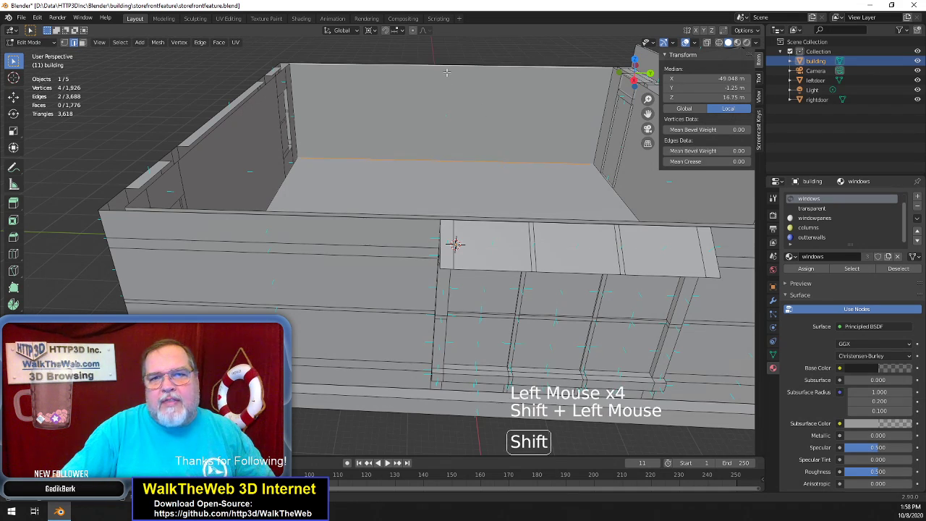
left_click_drag(635, 72, 572, 90)
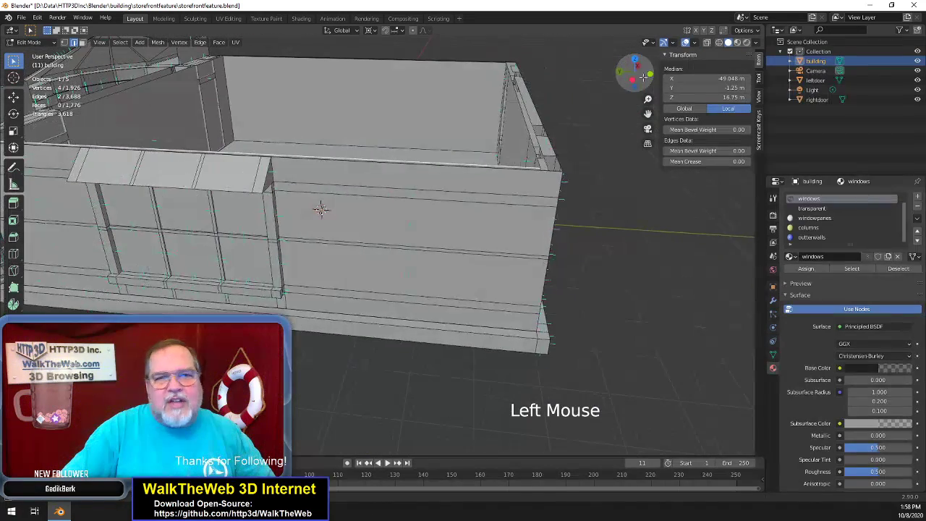
left_click(410, 139, "shift")
left_click(400, 65, "shift")
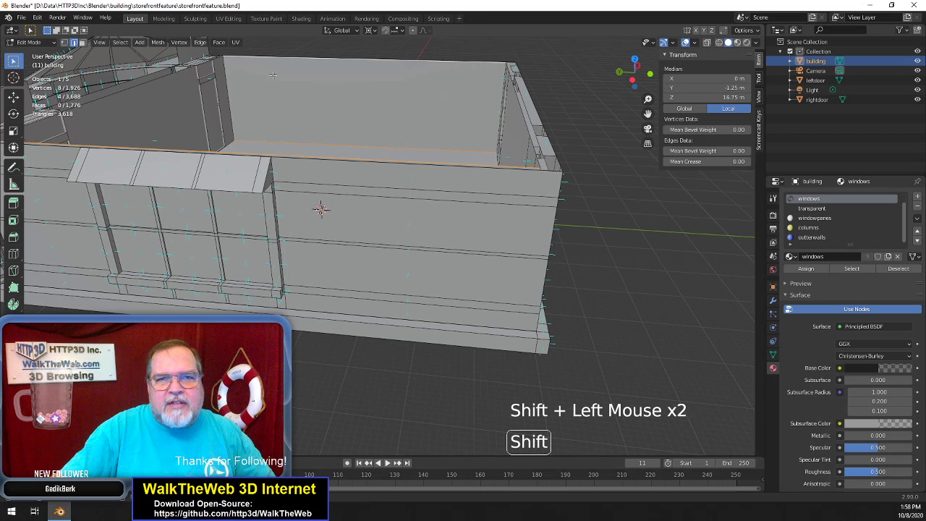
left_click(201, 42)
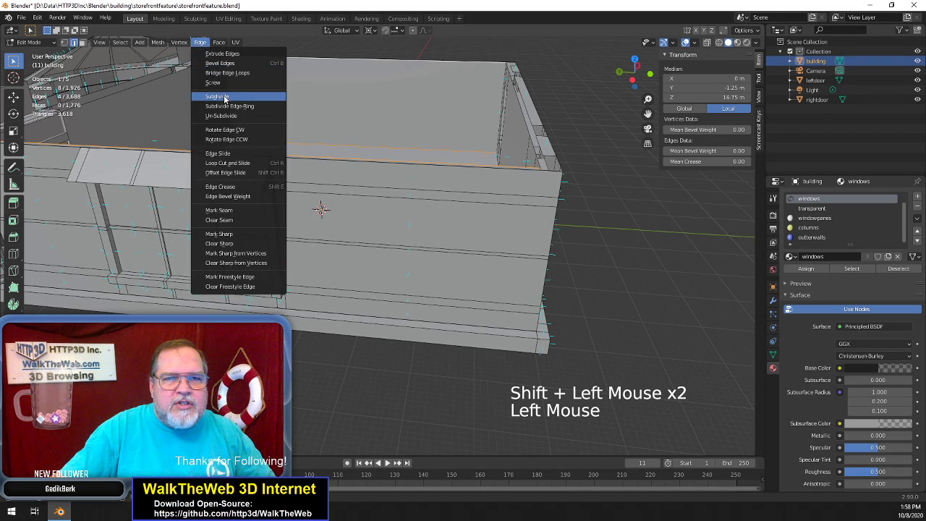
left_click(218, 97)
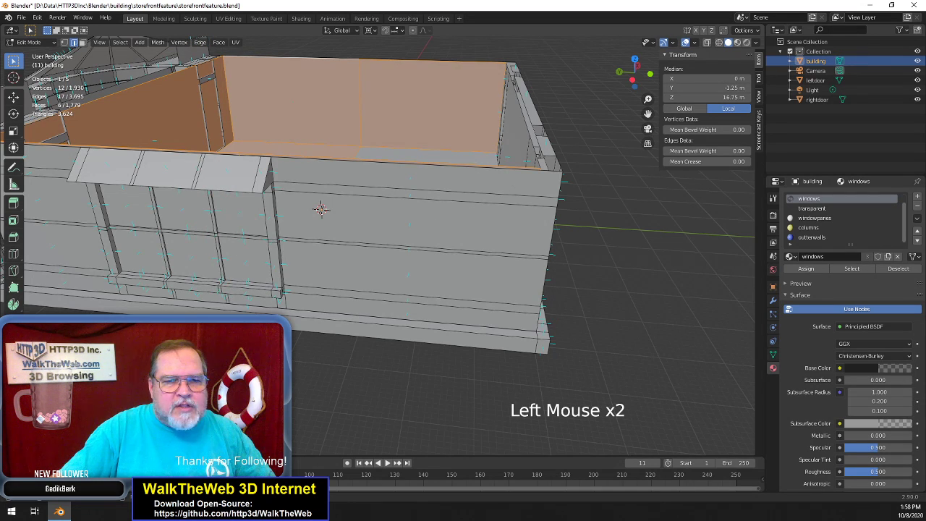
left_click_drag(637, 74, 534, 143)
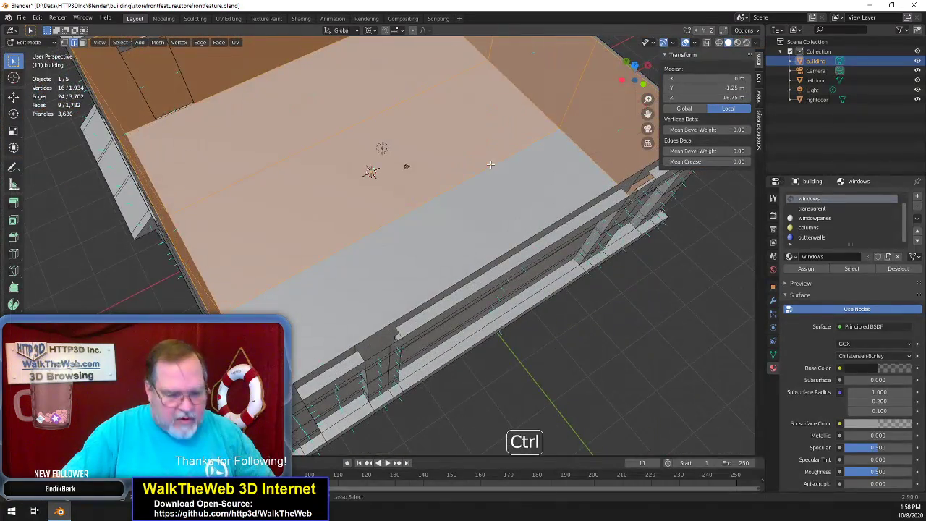
key("ctrl+z")
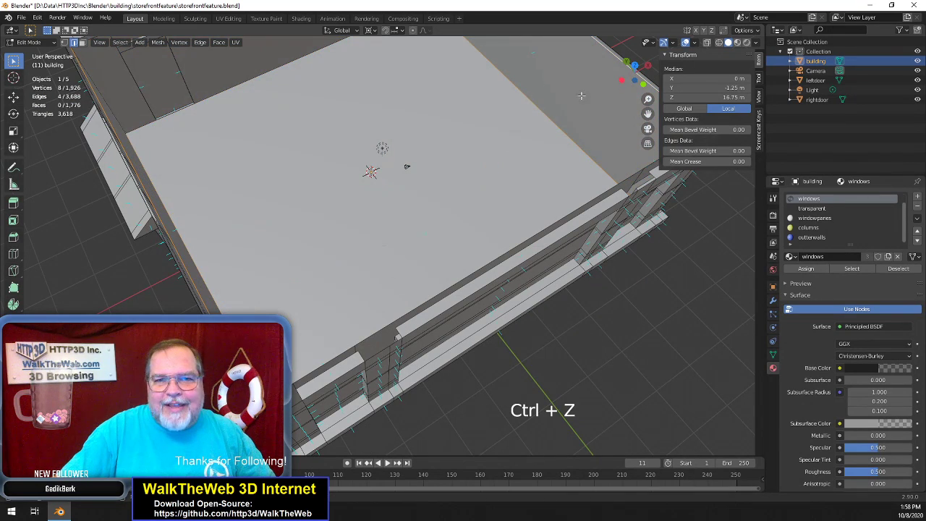
Subdivide the top and bottom edges of the negative-X inner side wall with 2 cuts
left_click_drag(638, 73, 506, 124)
left_click(436, 74, "shift")
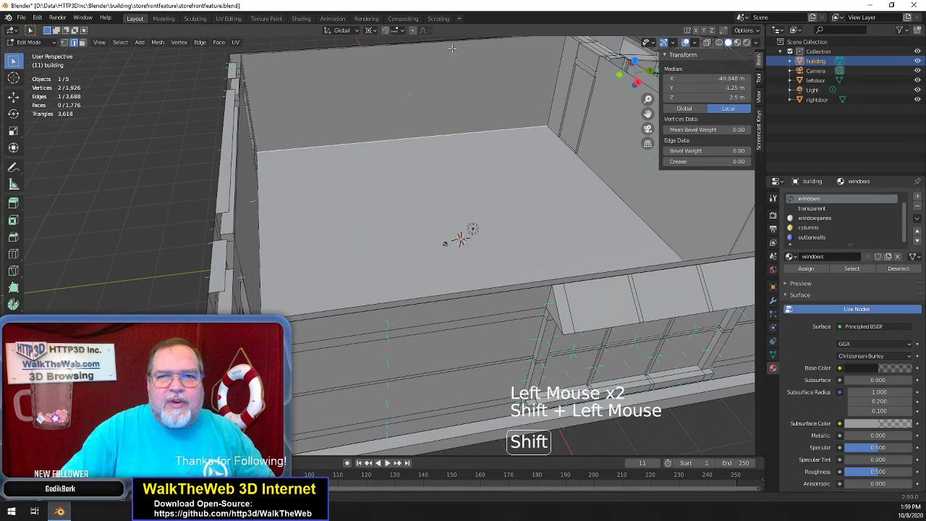
left_click(200, 42)
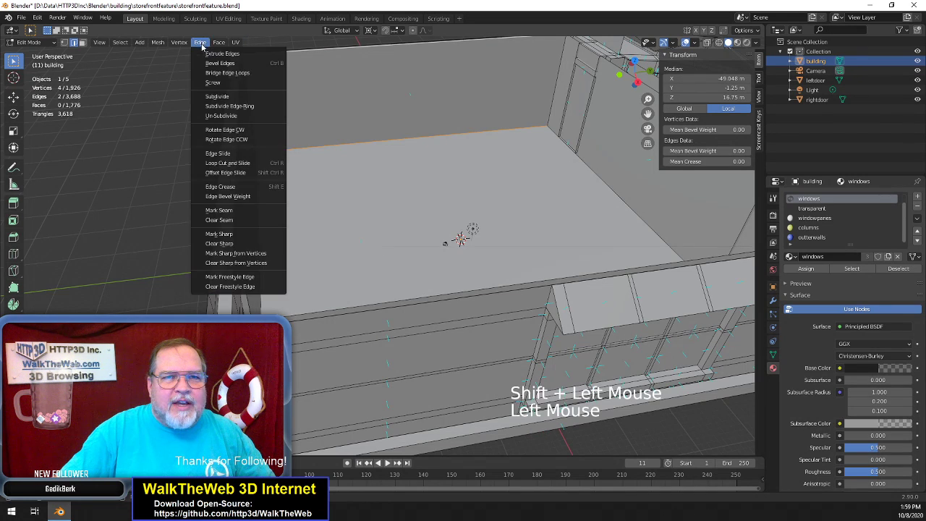
left_click(221, 95)
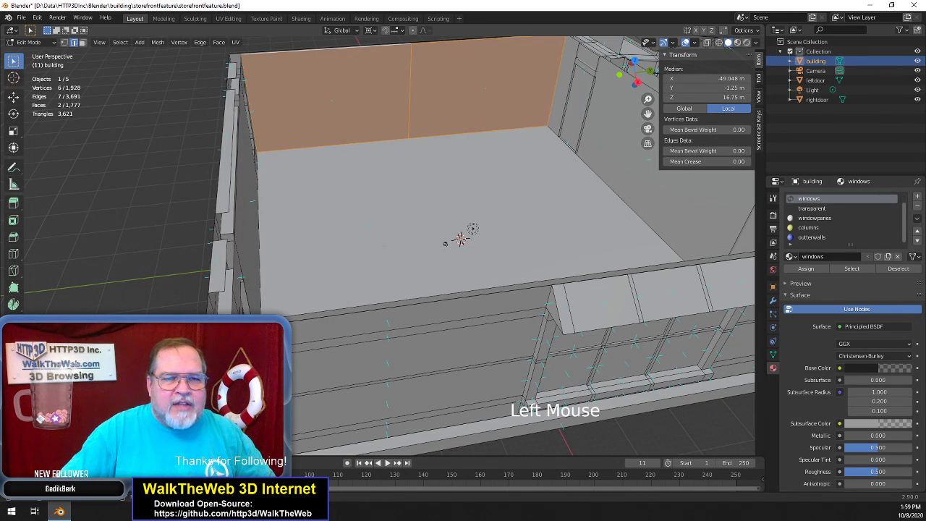
left_click(171, 376)
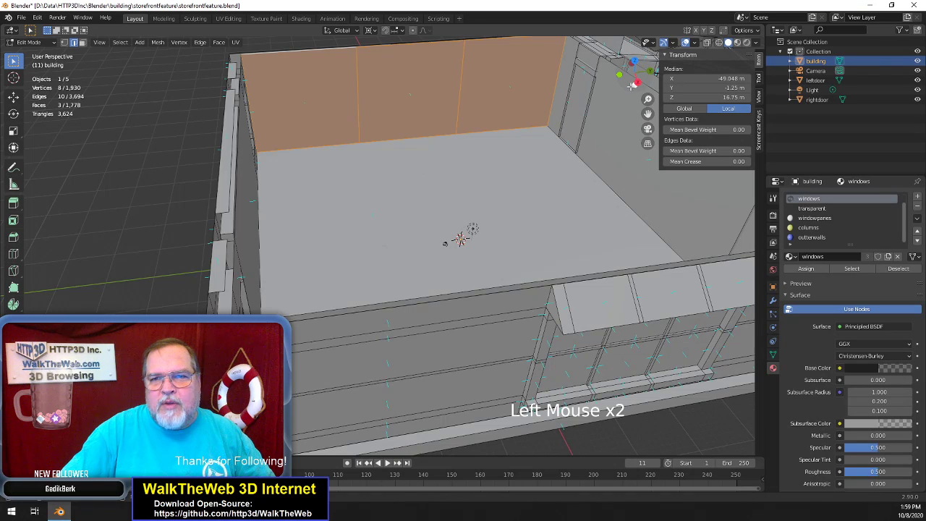
Subdivide the top and bottom edges of the positive-X inner side wall with 2 cuts
left_click_drag(630, 83, 804, 75)
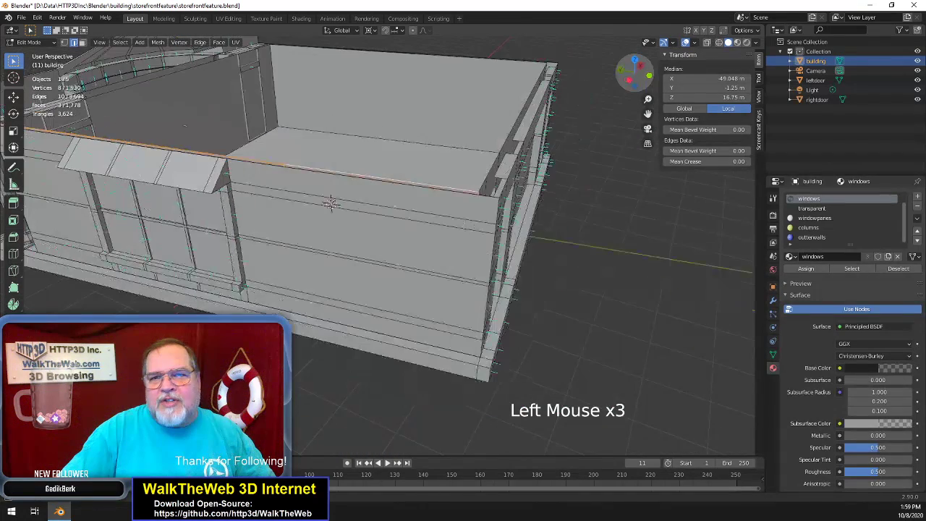
left_click(393, 135)
left_click(414, 62, "shift")
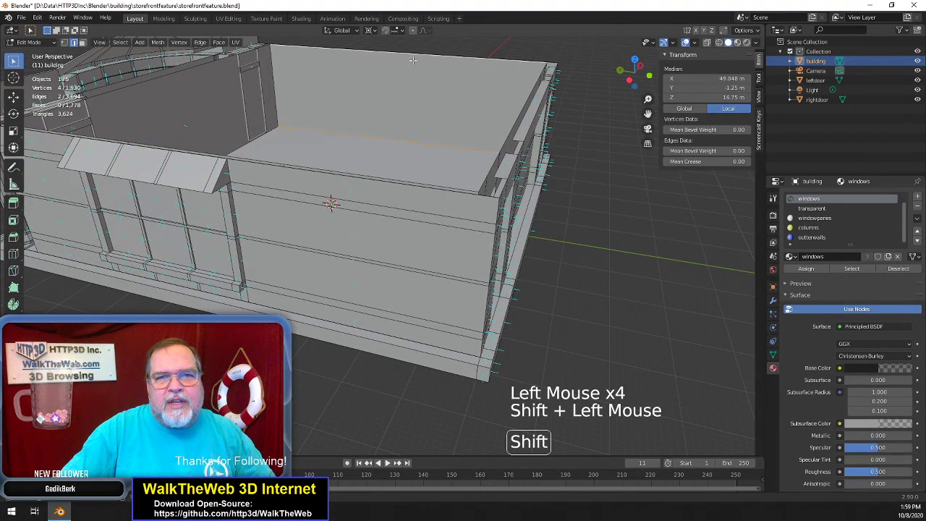
left_click(200, 42)
left_click(224, 97)
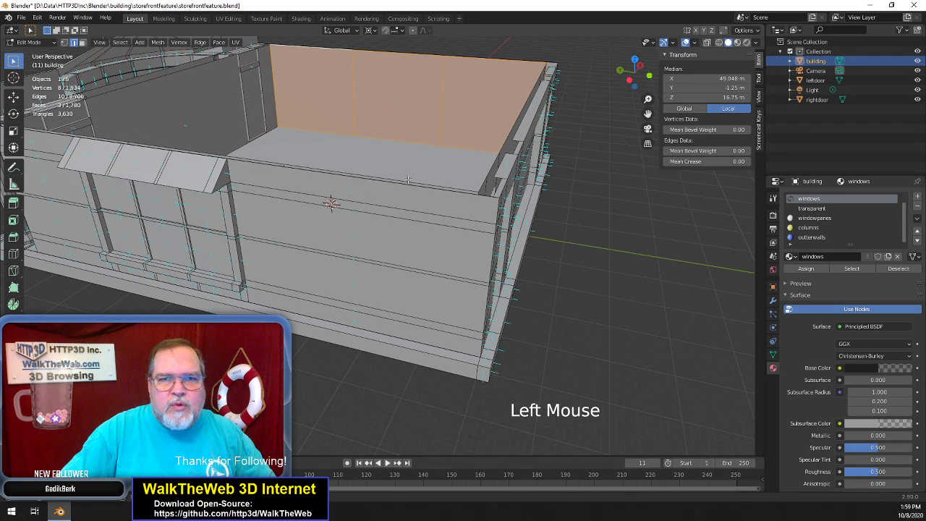
mouse_move(639, 81)
left_mouse_down()
mouse_move(603, 98)
mouse_move(638, 82)
left_mouse_up()
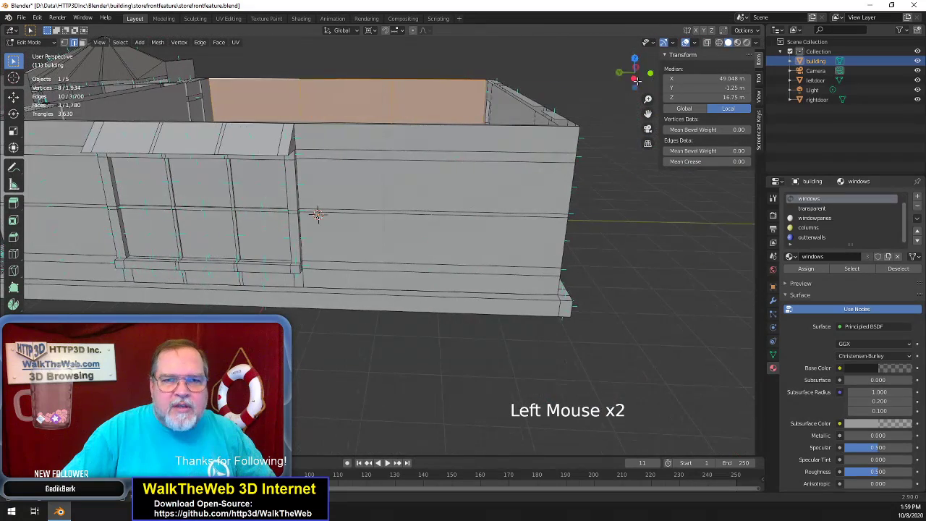
Set the median Y of the rear vertical edges on both inner side walls to -6.8 m, copied from the outer window frame
left_click(305, 207)
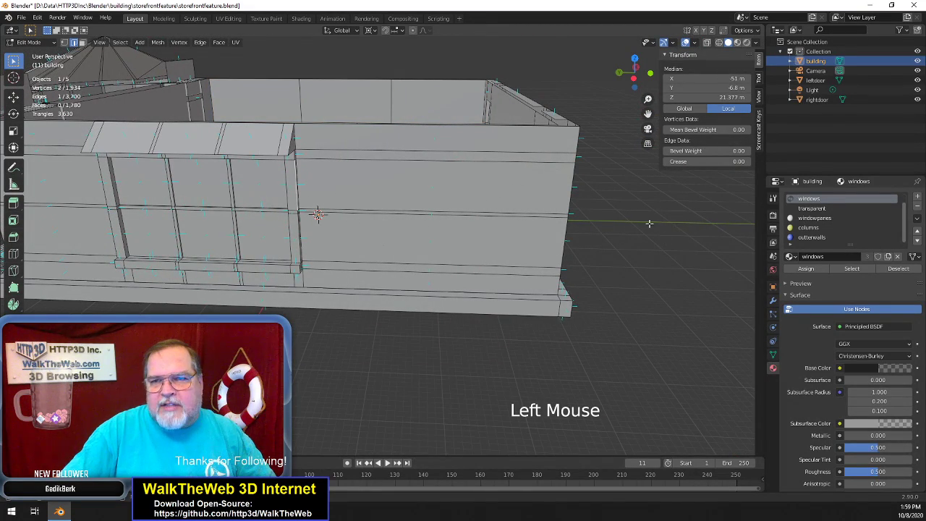
left_click(688, 87)
key("ctrl+c")
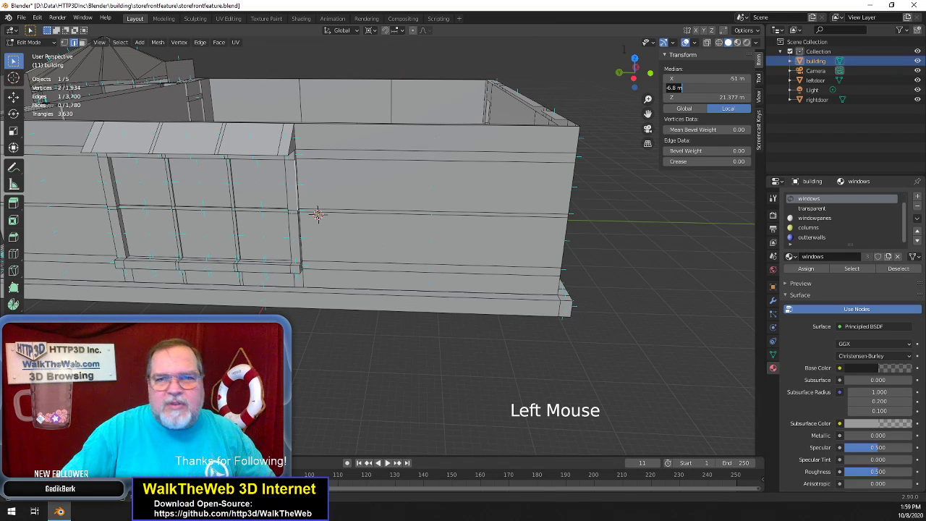
left_click(628, 77)
left_click_drag(628, 77, 503, 87)
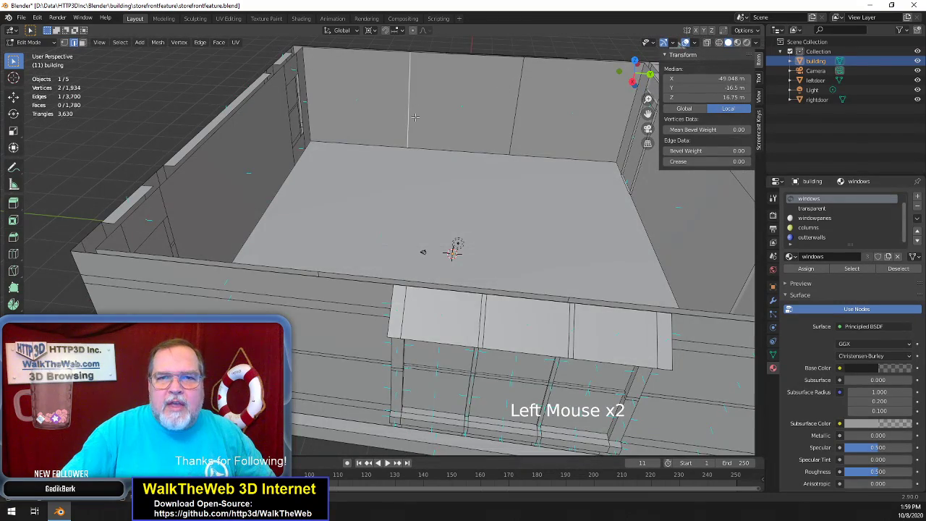
left_click_drag(639, 81, 628, 93)
left_click(451, 73, "shift")
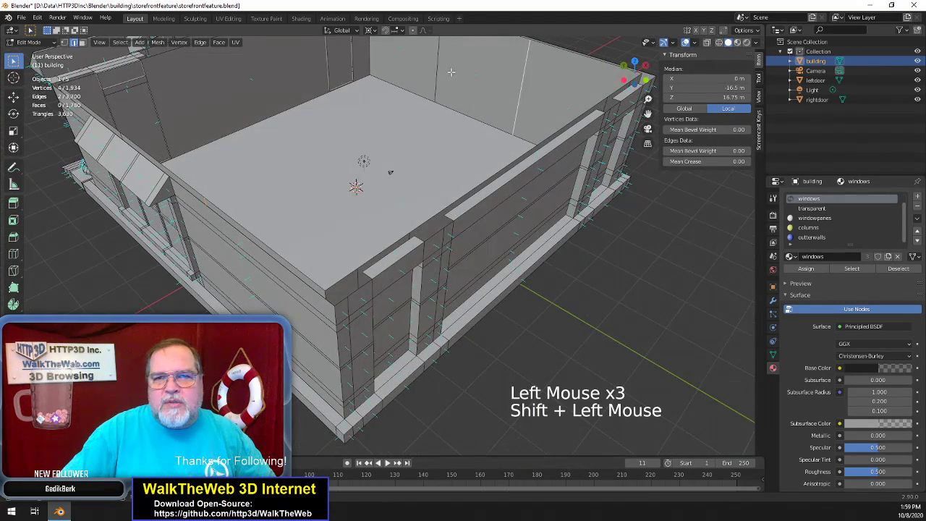
left_click(704, 86)
key("ctrl+v")
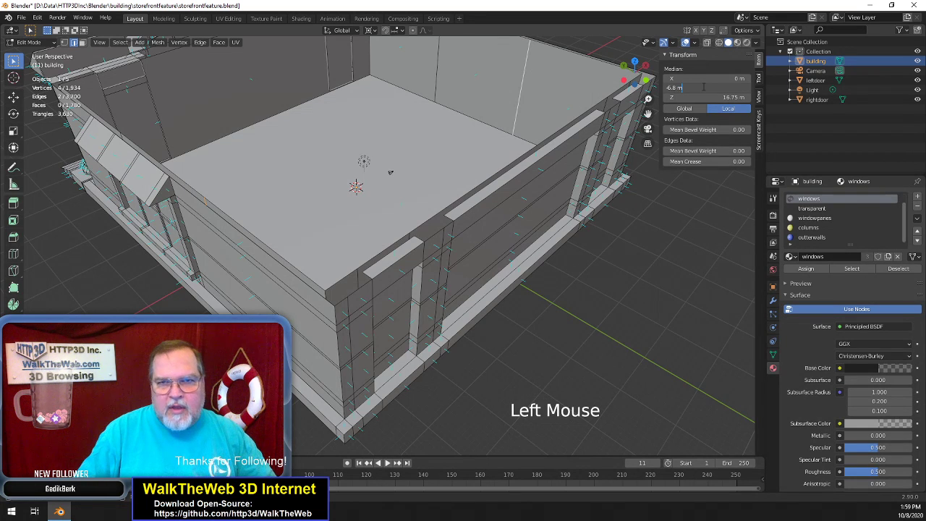
key("Return")
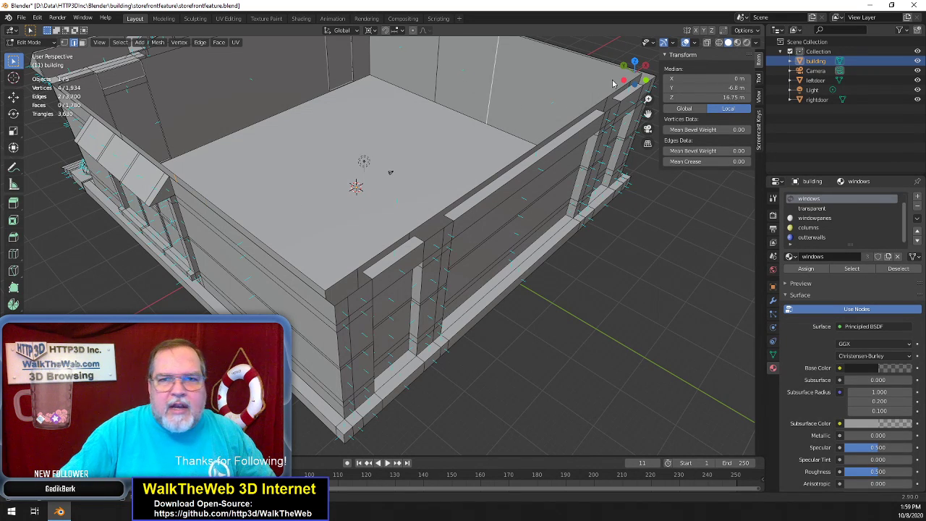
Set the median Y of the front vertical edges on both inner side walls to 25.2 m, copied from the outer window frame
left_click_drag(628, 80, 657, 70)
left_click(273, 253)
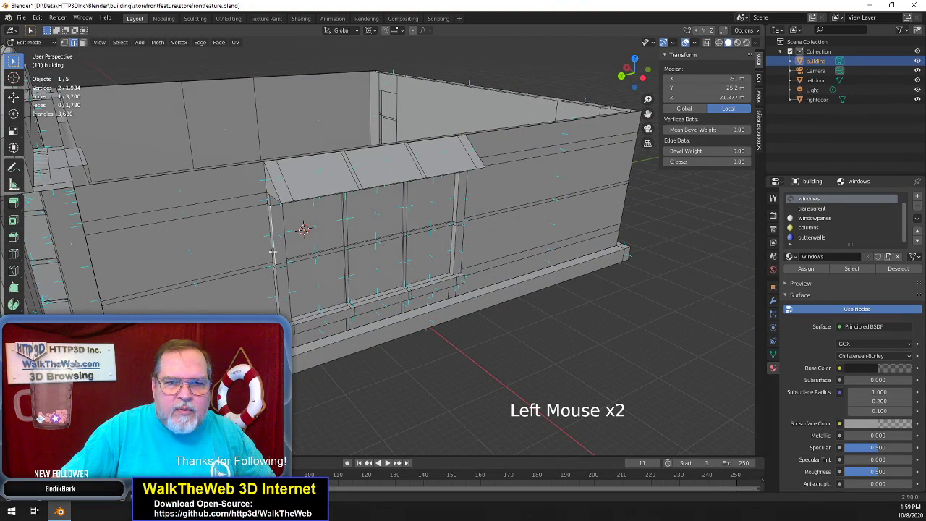
left_click(700, 87)
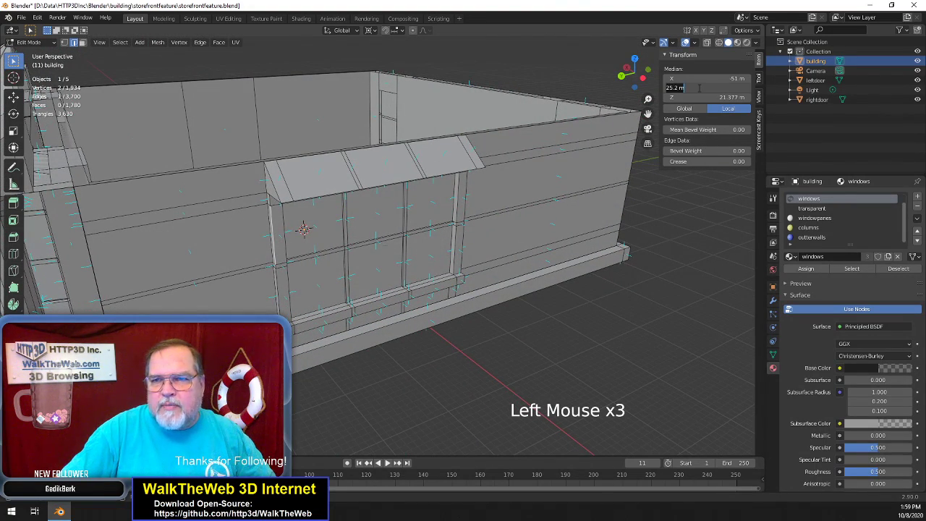
key("ctrl+c")
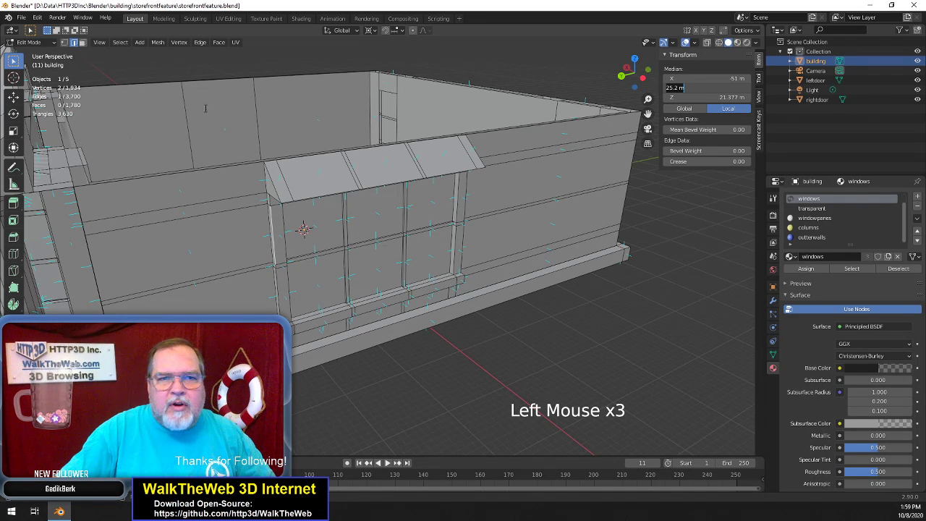
left_click(183, 122)
left_click(183, 121)
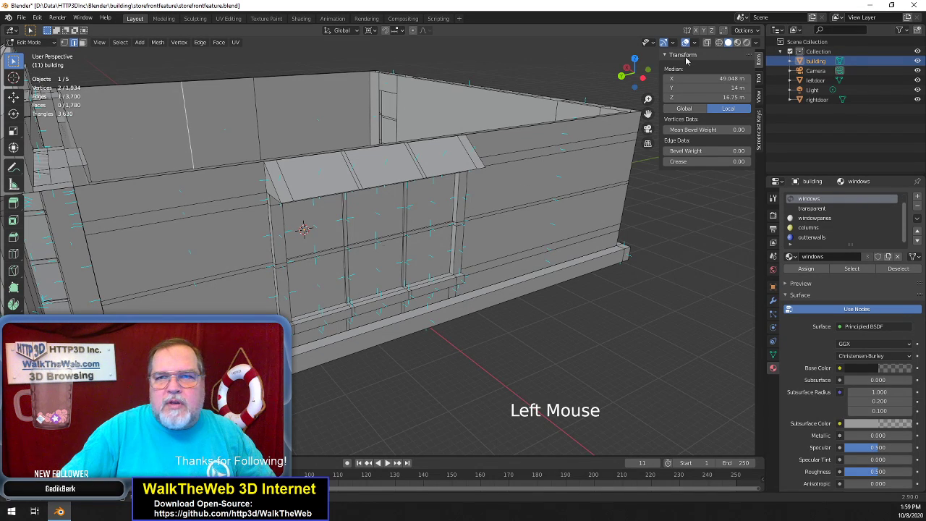
left_click_drag(627, 72, 561, 60)
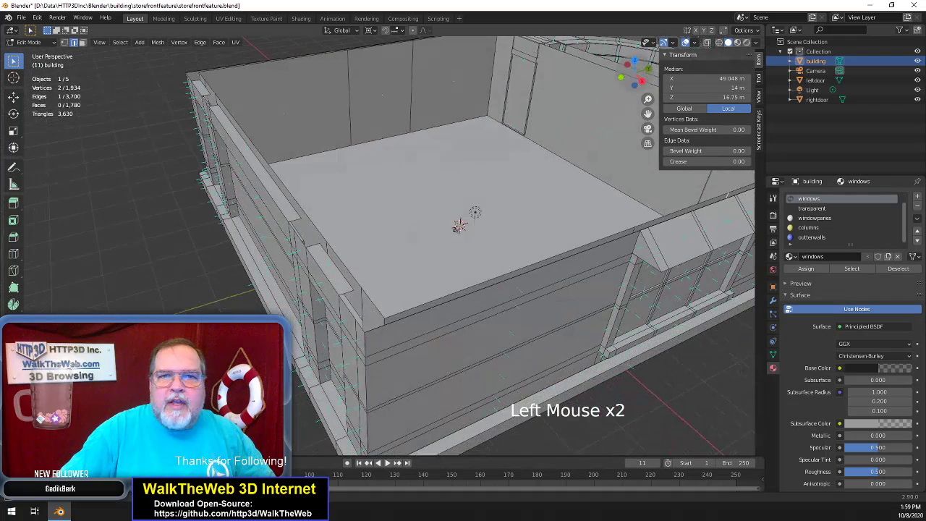
left_click(414, 93, "shift")
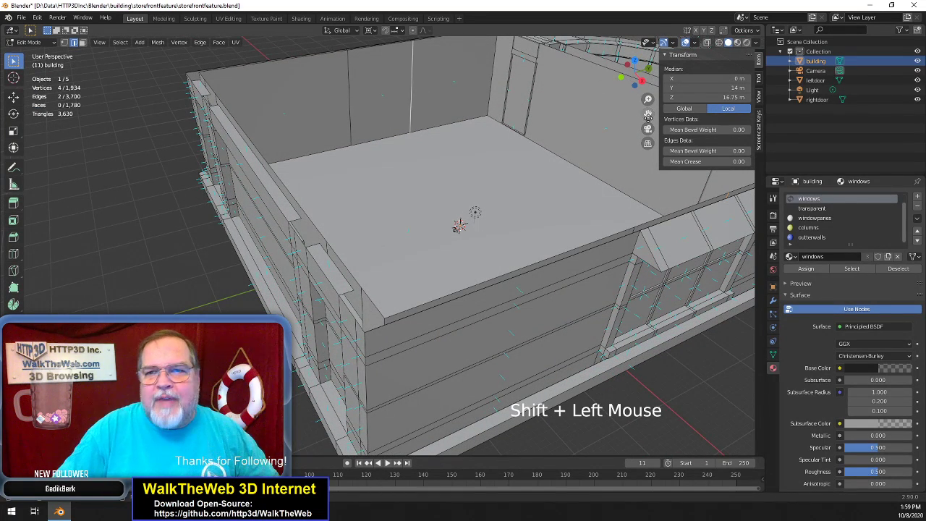
mouse_move(648, 114)
left_mouse_down()
mouse_move(630, 127)
mouse_move(647, 115)
left_mouse_up()
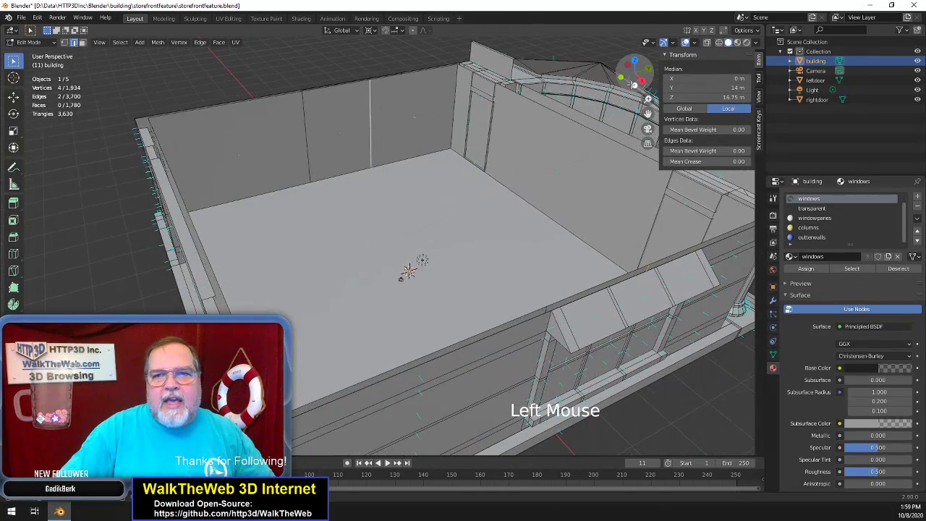
left_click_drag(634, 74, 748, 64)
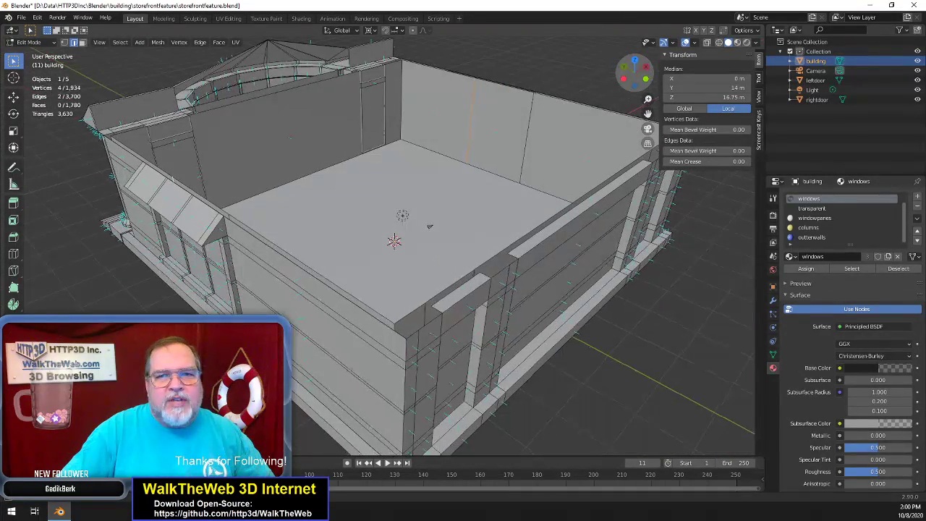
left_click(719, 88)
key("ctrl+v")
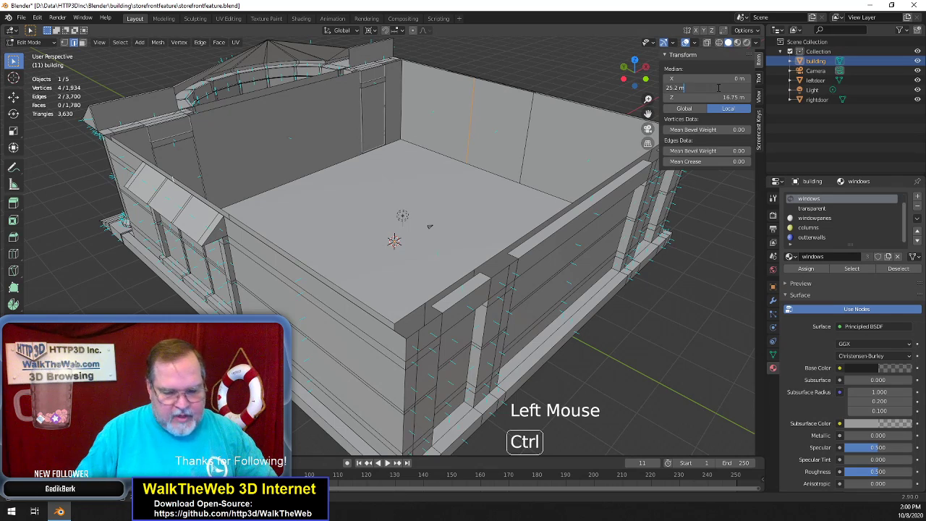
key("Return")
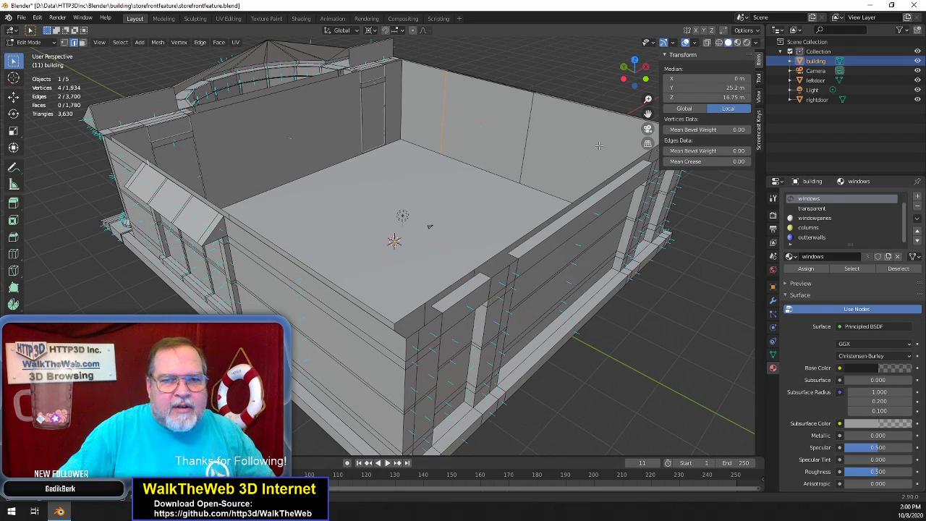
Subdivide the two vertical dividing edges of the negative-X inner side wall with 2 cuts
left_click_drag(635, 75, 481, 122)
left_click(340, 128)
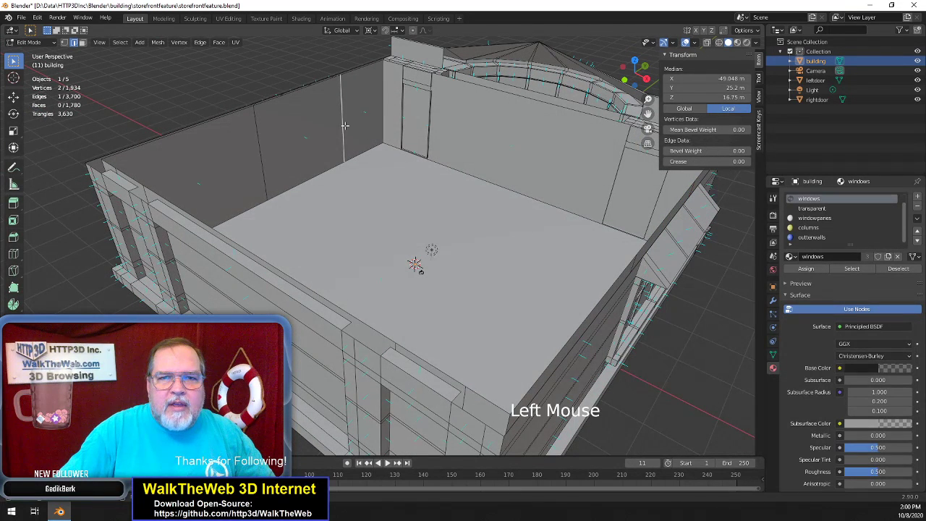
left_click(261, 152, "shift")
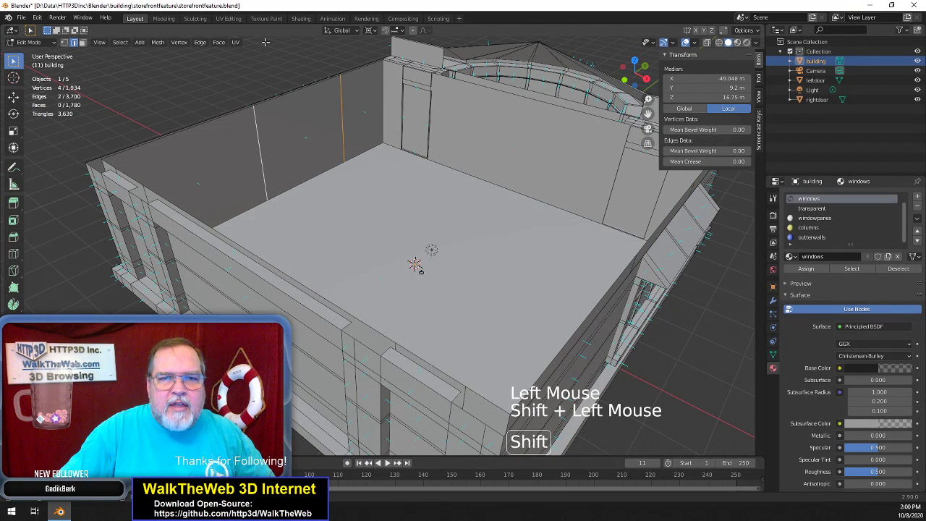
left_click(200, 43)
left_click(235, 99)
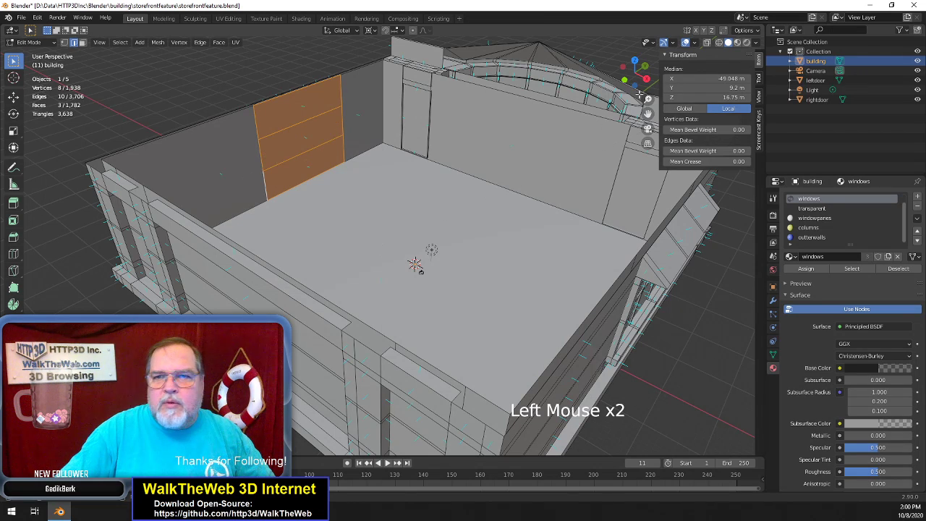
Subdivide the two vertical dividing edges of the positive-X inner side wall with 2 cuts
left_click_drag(637, 78, 570, 77)
left_click(420, 125)
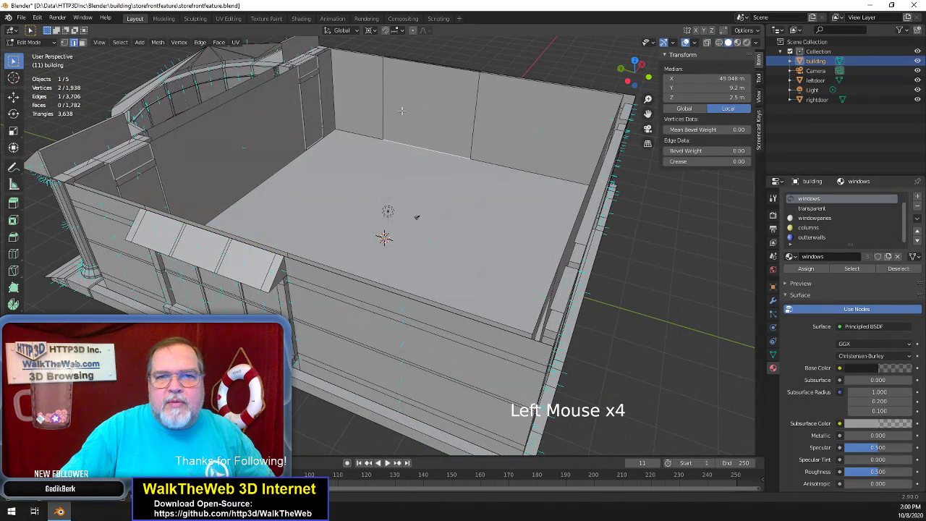
left_click(429, 72, "shift")
left_click(434, 87)
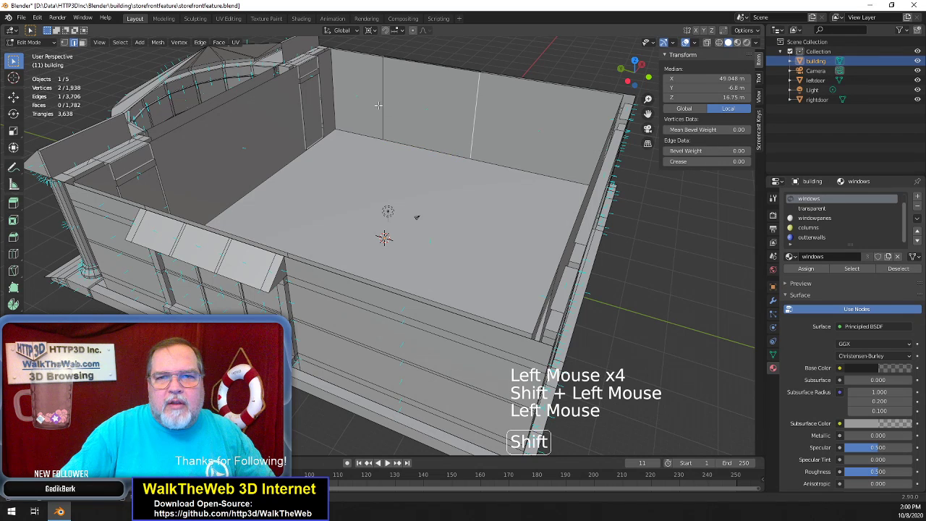
left_click(385, 102, "shift")
left_click(206, 44)
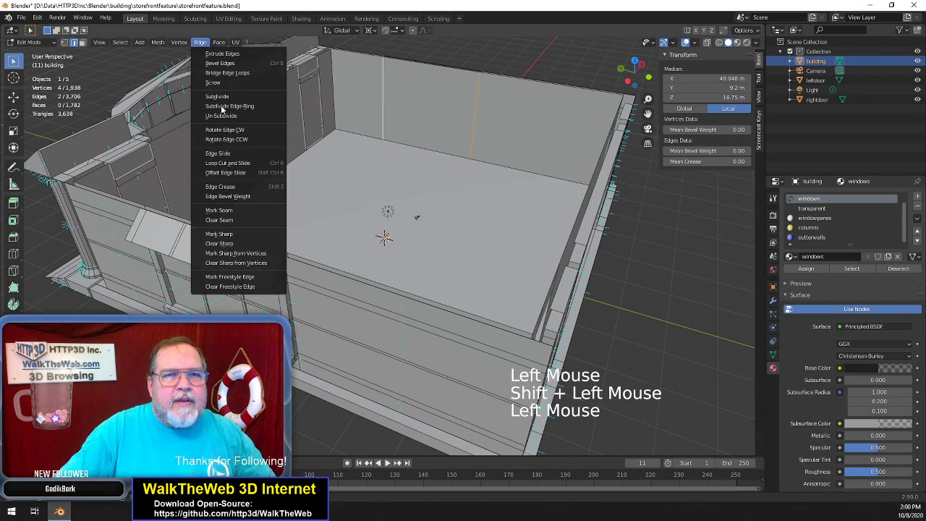
left_click(229, 104)
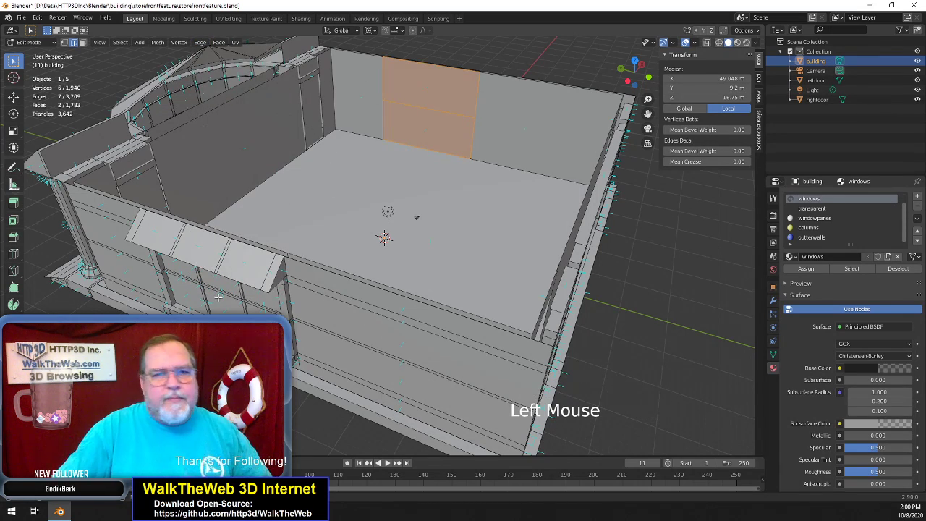
left_click(168, 379)
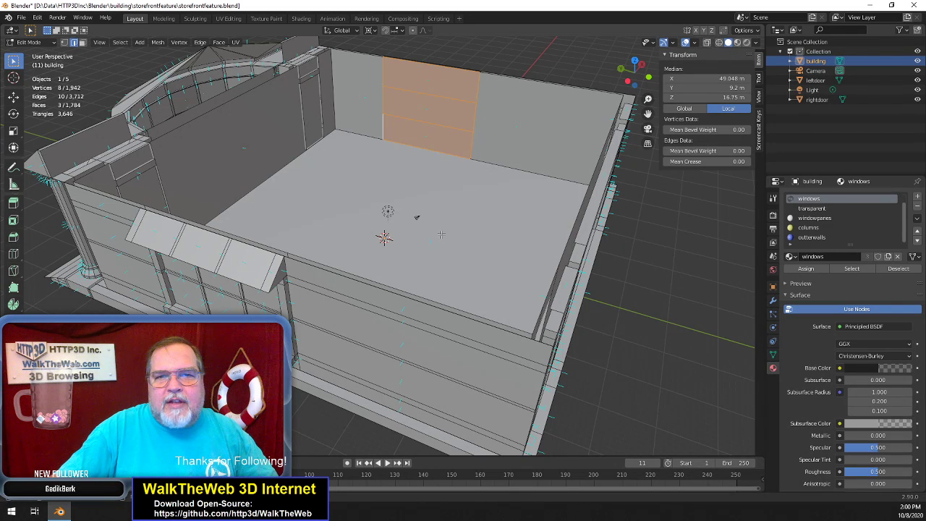
Set the median Z of the lower horizontal edges on both inner side walls to 6.5 m, copied from the outer window sill
left_click(443, 128)
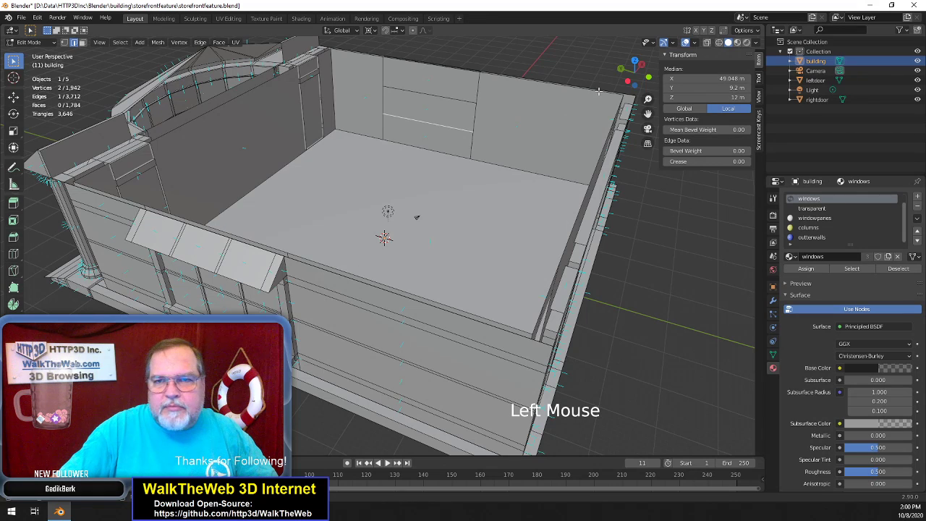
left_click_drag(634, 80, 649, 19)
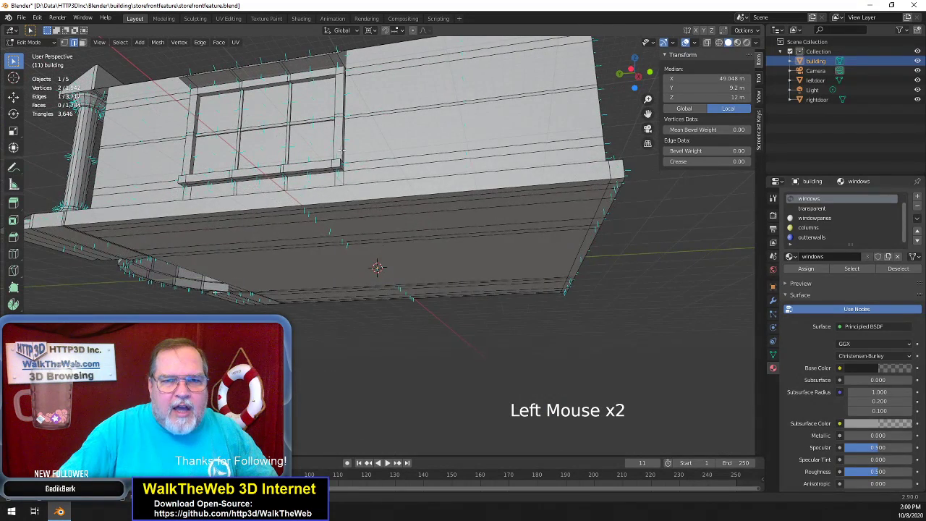
left_click(310, 171)
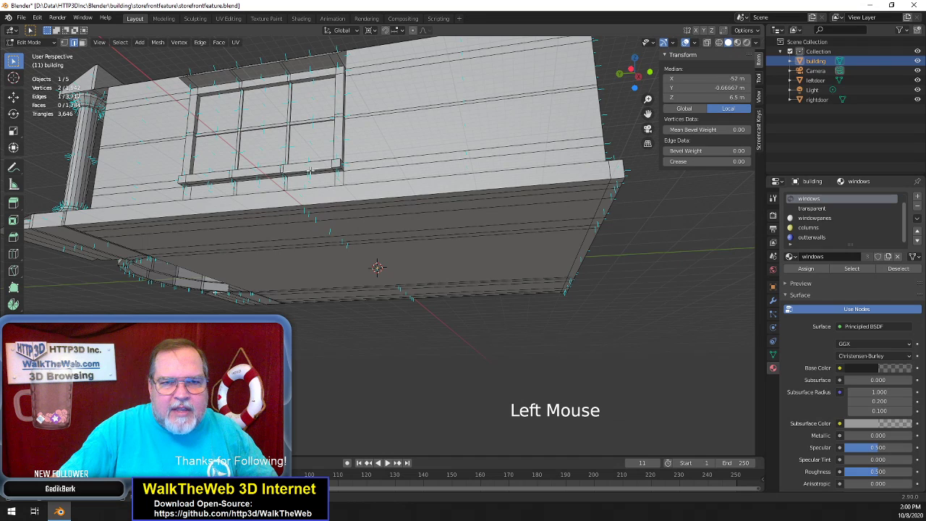
double_click(696, 97)
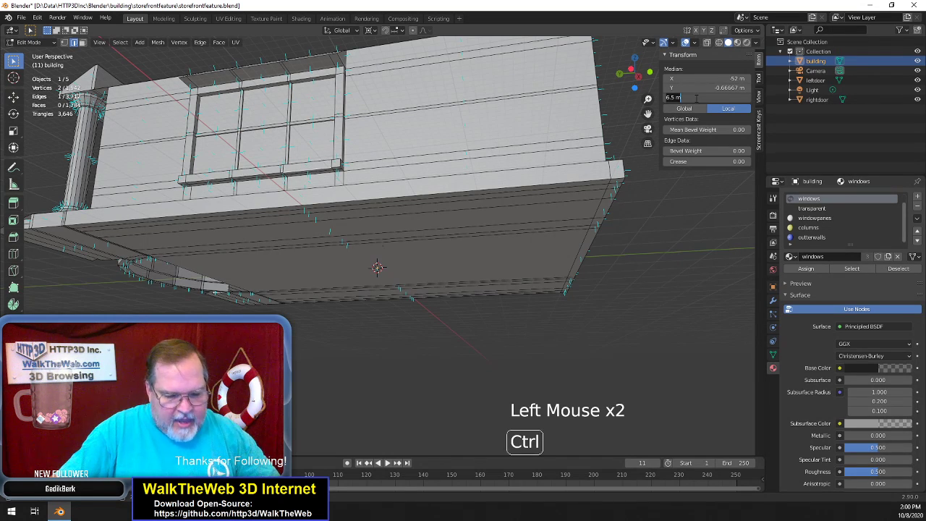
left_click_drag(629, 72, 576, 96)
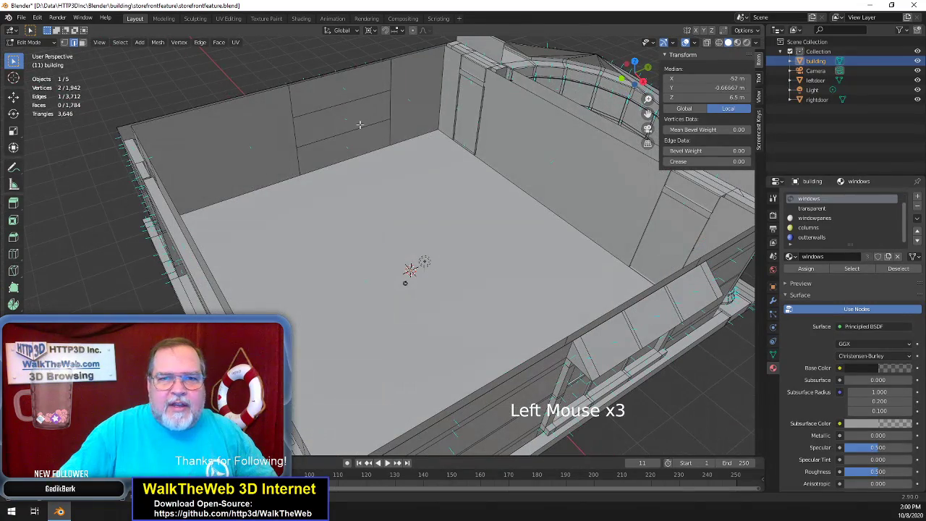
left_click(573, 92)
left_click_drag(636, 72, 572, 83)
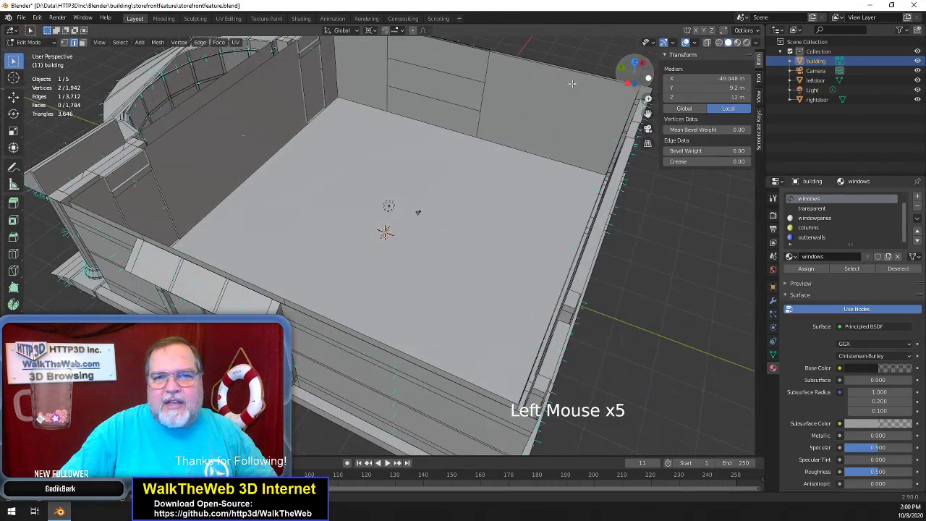
left_click(463, 105, "shift")
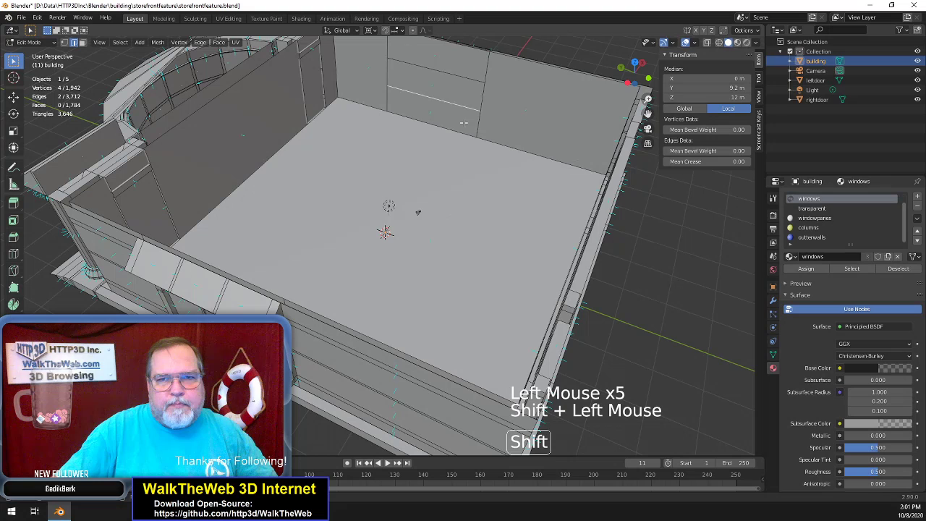
left_click(705, 99)
type("6.5 m")
key("Return")
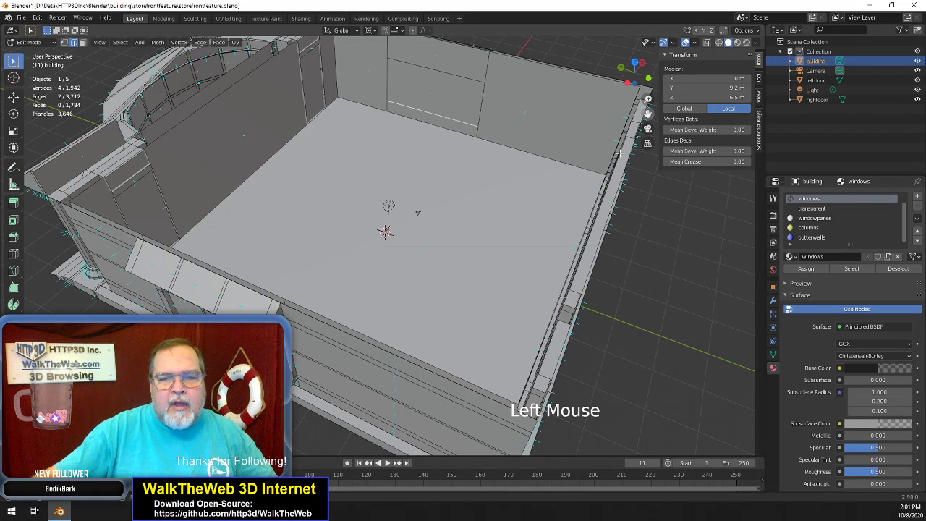
Set the median Z of the upper horizontal edges on both inner side walls to 27 m, copied from the outer window frame
left_click_drag(646, 80, 679, 25)
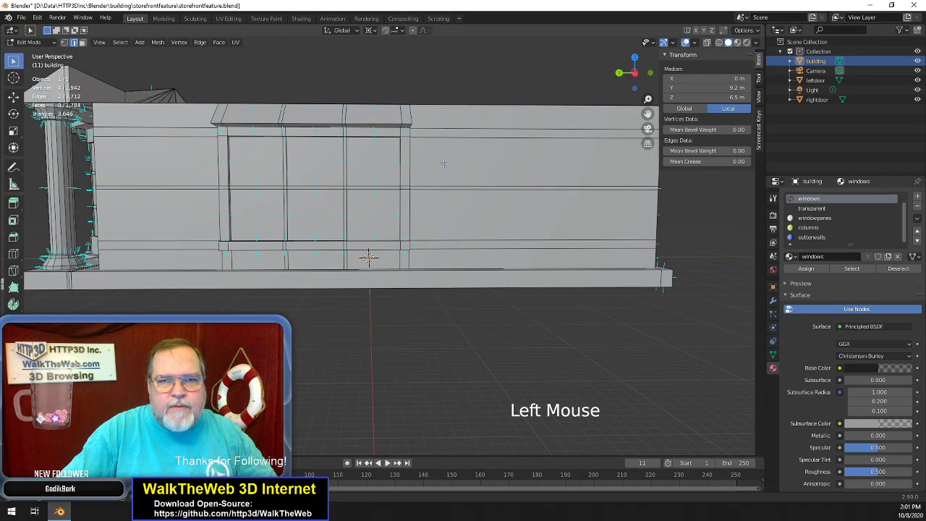
left_click(387, 129)
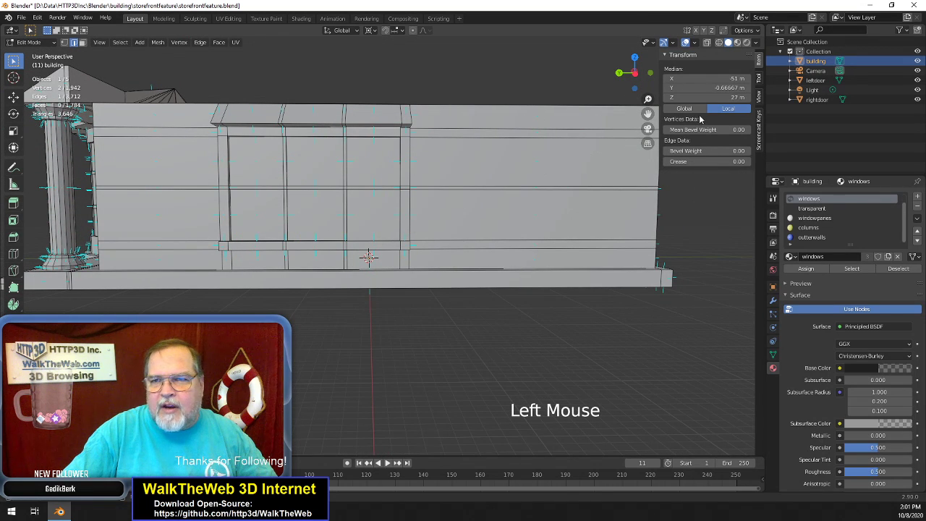
double_click(710, 97)
key("ctrl+c")
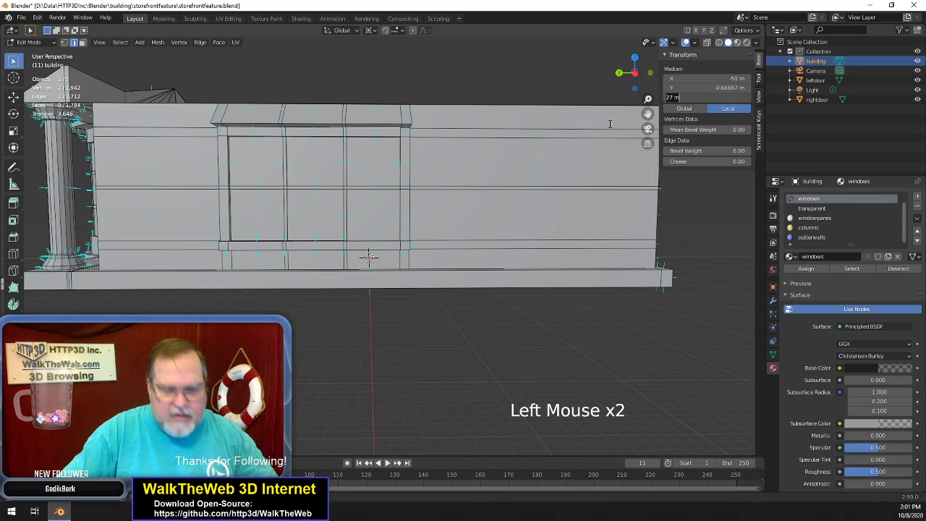
left_click(639, 83)
left_click_drag(639, 82, 616, 119)
left_click(419, 101)
left_click_drag(647, 85, 478, 105)
left_click(358, 72, "shift")
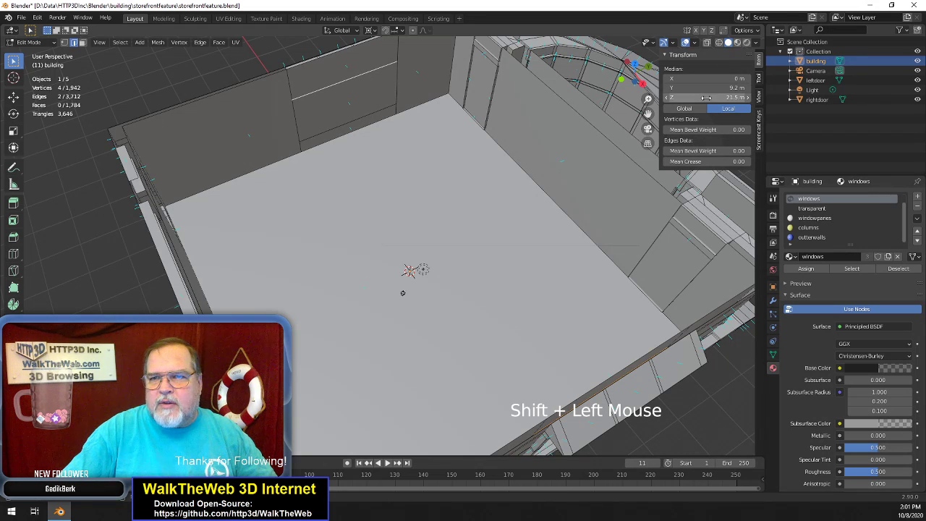
left_click(707, 98)
key("ctrl+v")
key("Return")
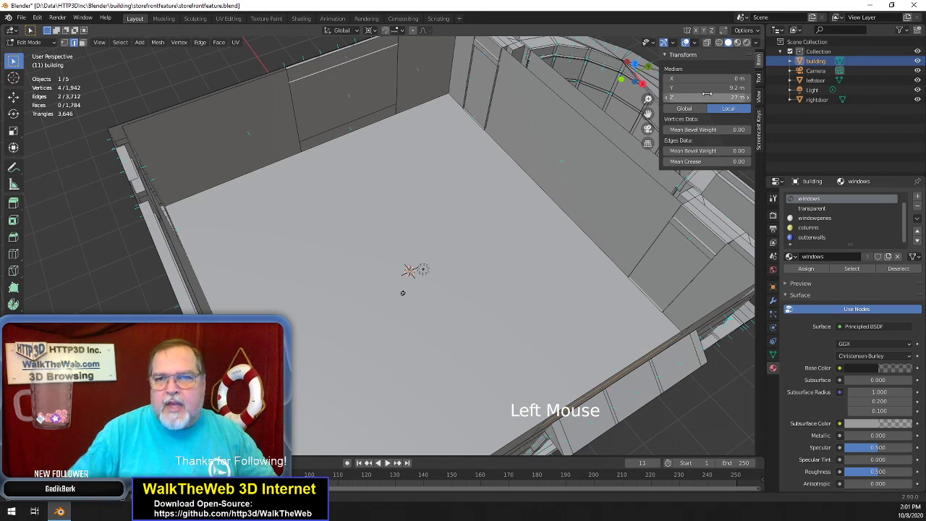
Delete only the faces of the window-sized rectangles on both inner side walls to open them up
left_click(82, 44)
left_click(330, 109)
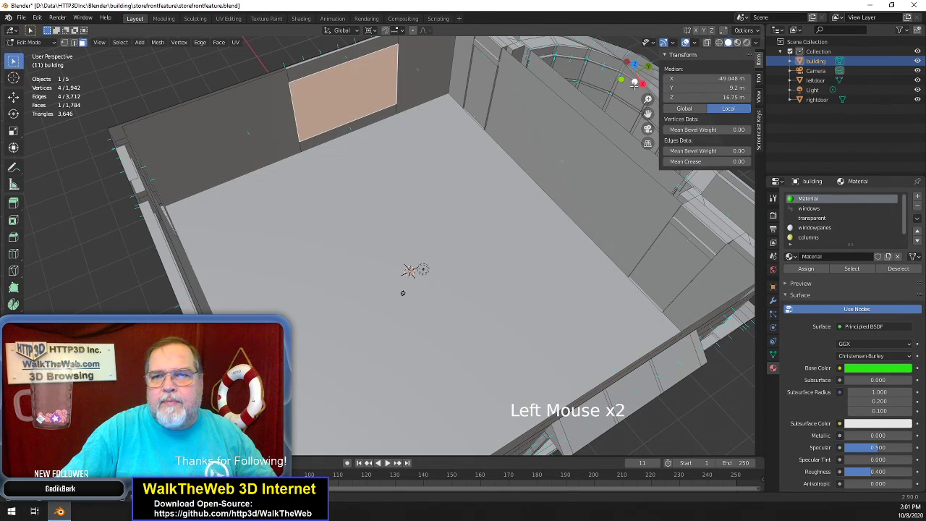
left_click_drag(634, 84, 604, 91)
left_click(435, 122, "shift")
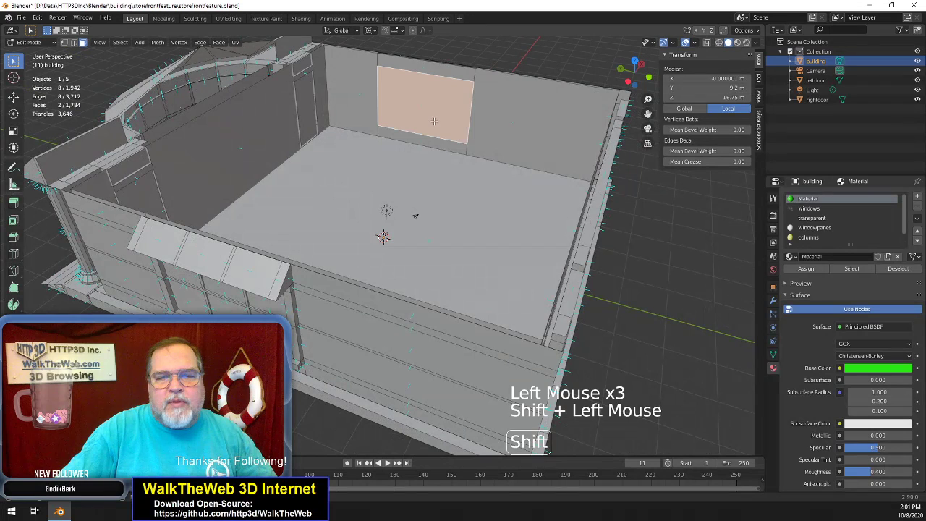
key("Delete")
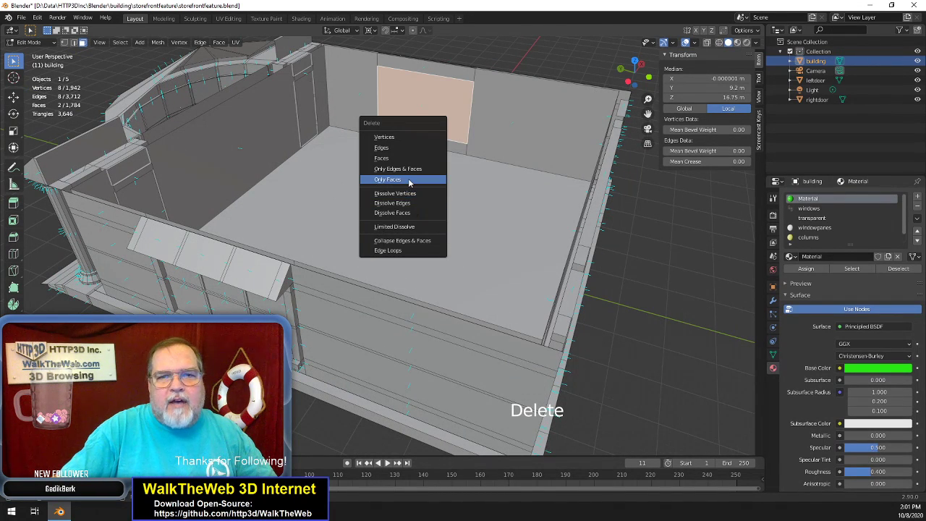
left_click(410, 181)
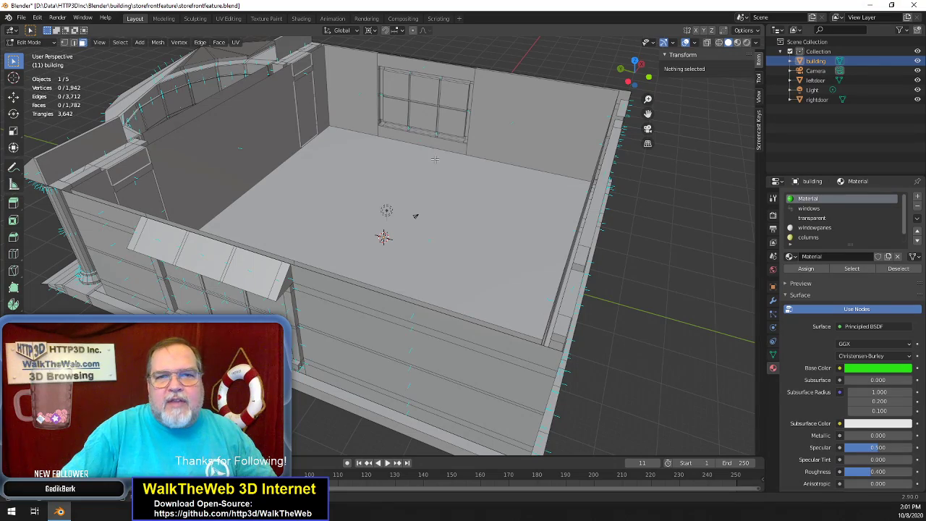
left_click_drag(636, 72, 531, 54)
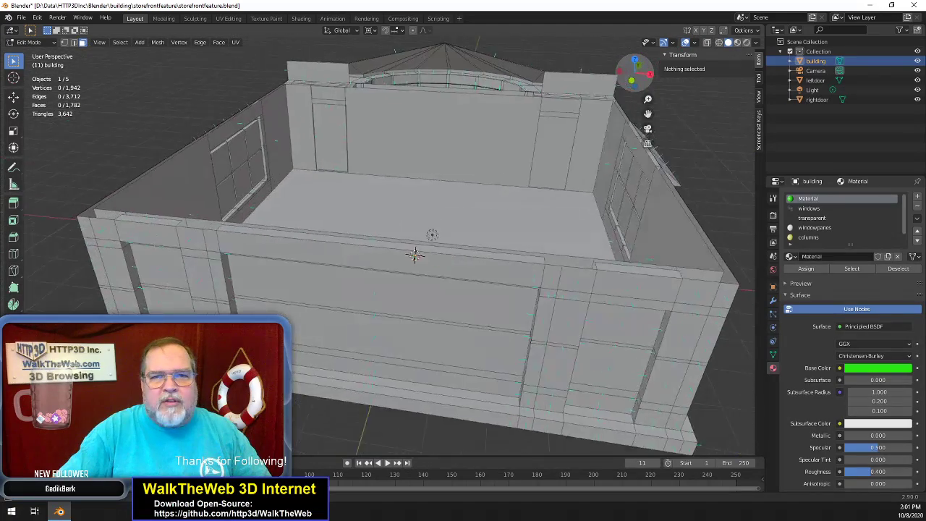
left_click_drag(289, 134, 392, 136)
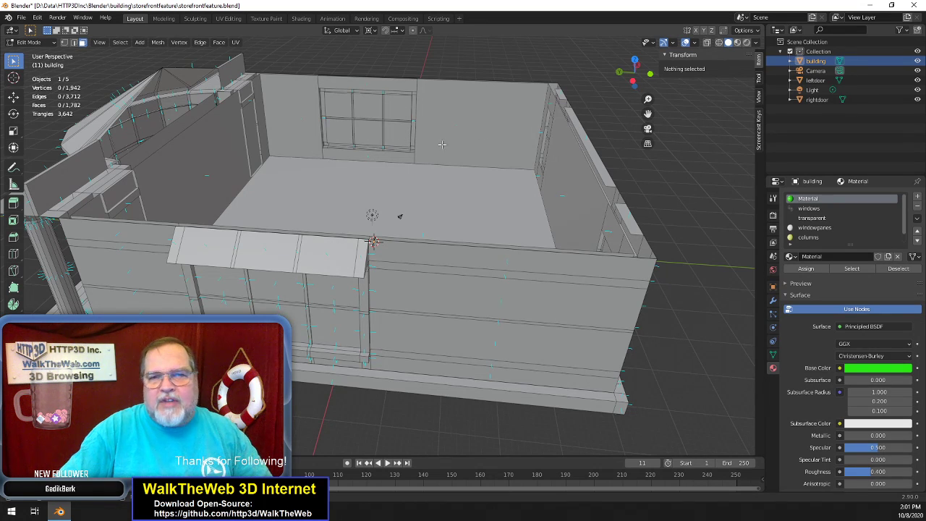
left_click_drag(634, 72, 622, 78)
left_click_drag(432, 228, 442, 245)
Subdivide the long upper and lower edges of the inner front wall with 4 cuts
mouse_move(635, 72)
left_mouse_down()
mouse_move(695, 83)
mouse_move(799, 38)
mouse_move(825, 45)
mouse_move(716, 86)
mouse_move(628, 88)
left_mouse_up()
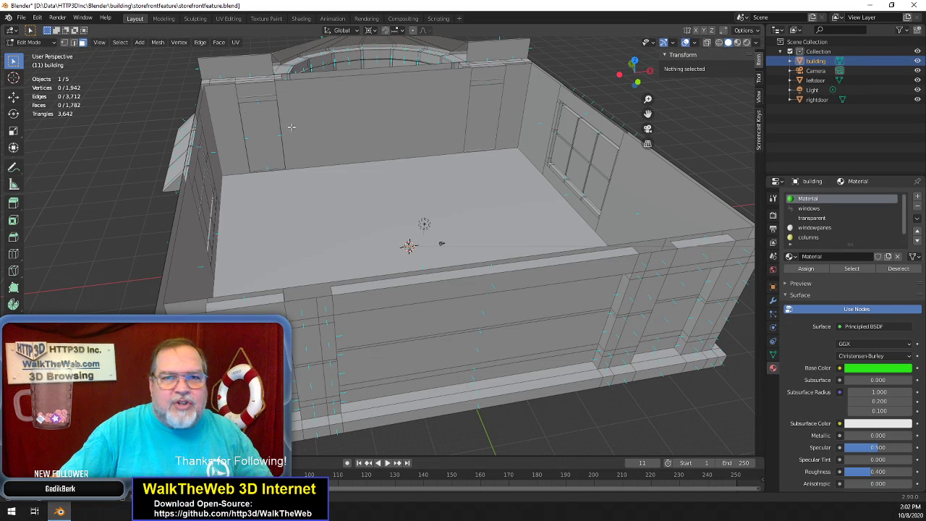
left_click(361, 126)
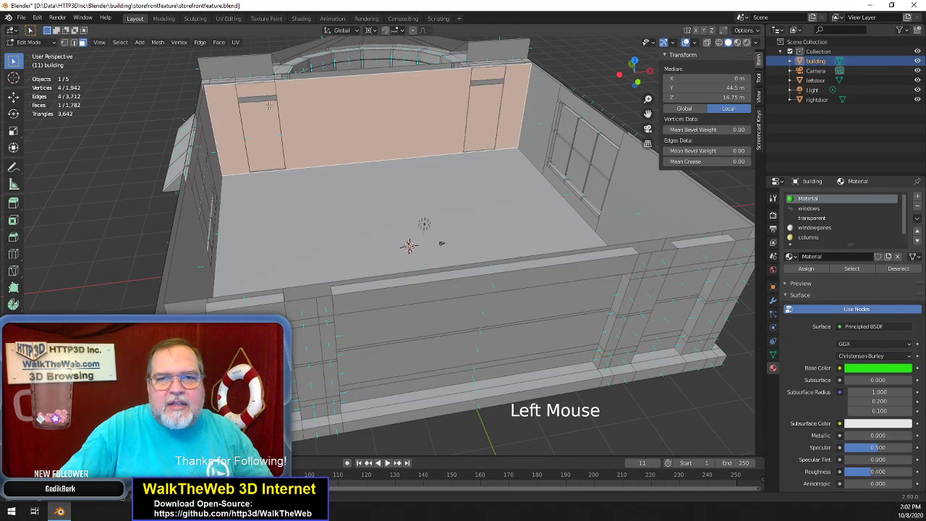
left_click(73, 42)
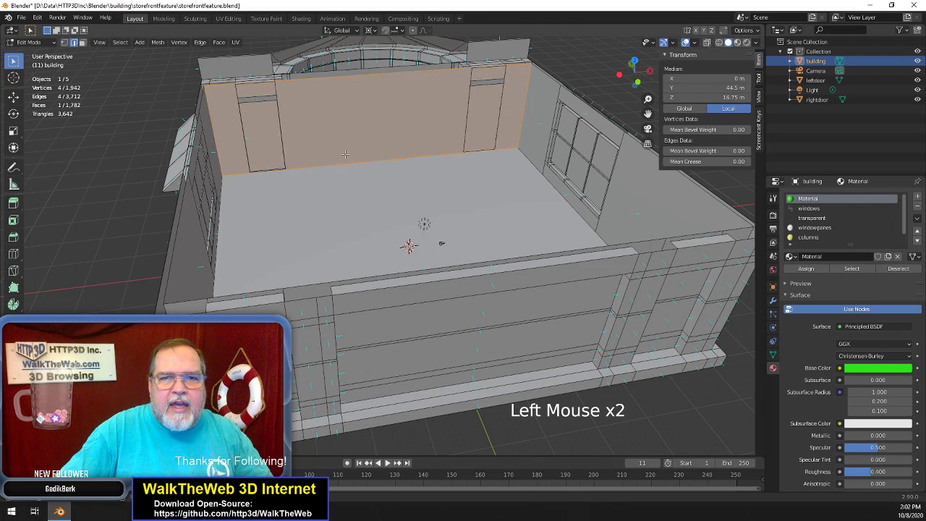
left_click(349, 119)
left_click(351, 82, "shift")
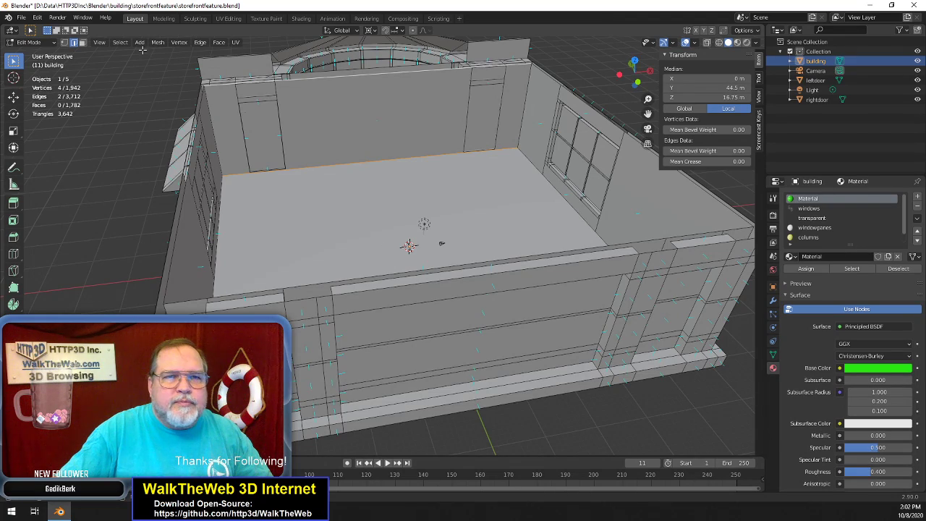
left_click_drag(635, 72, 655, 84)
middle_click_drag(324, 256, 506, 106)
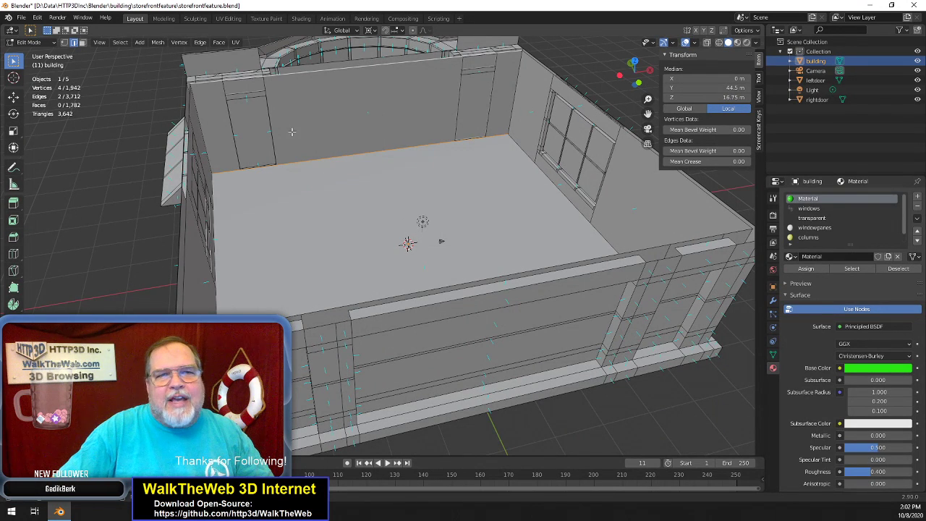
left_click(203, 43)
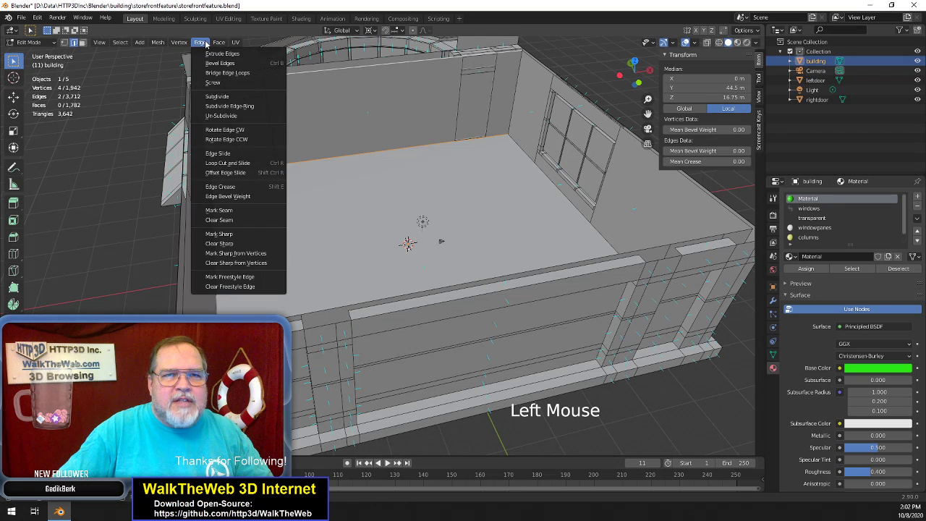
left_click(229, 99)
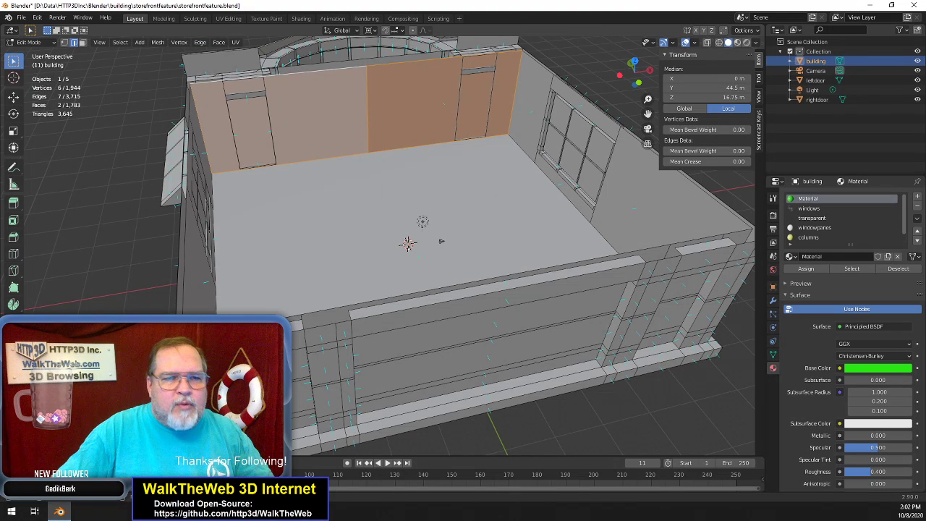
left_click(164, 373)
left_click(163, 372)
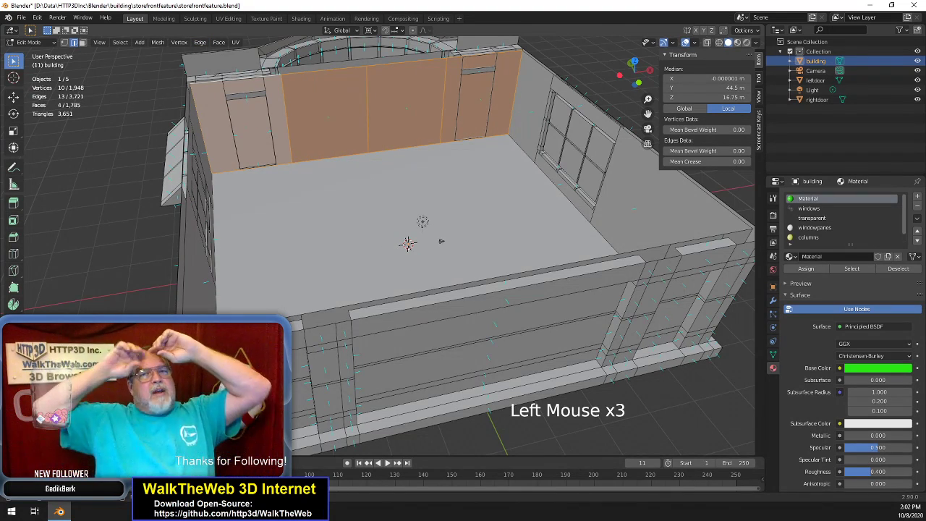
left_click(164, 373)
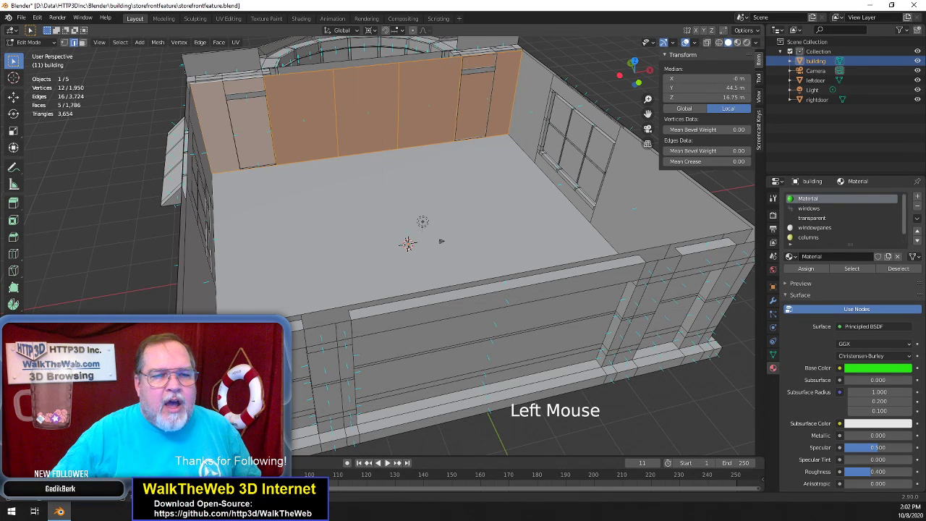
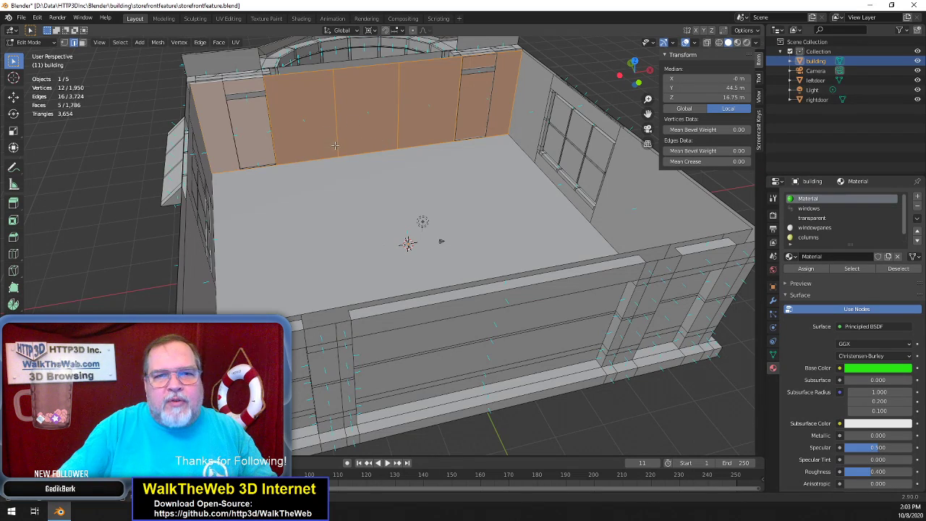
Set the median X of the inner front wall's outermost negative-X dividing edge to -40.5 m, copied from the outer wall opening's edge
left_click(233, 130)
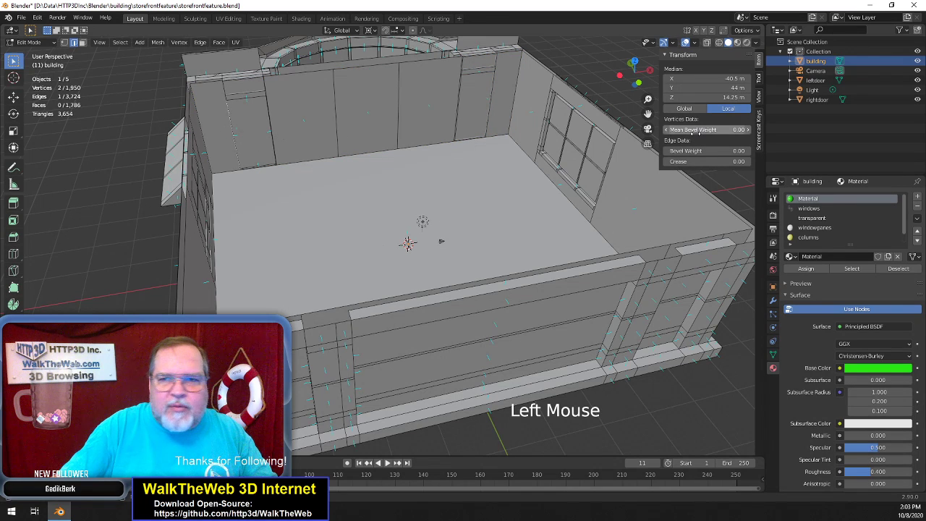
left_click(712, 80)
key("ctrl+c")
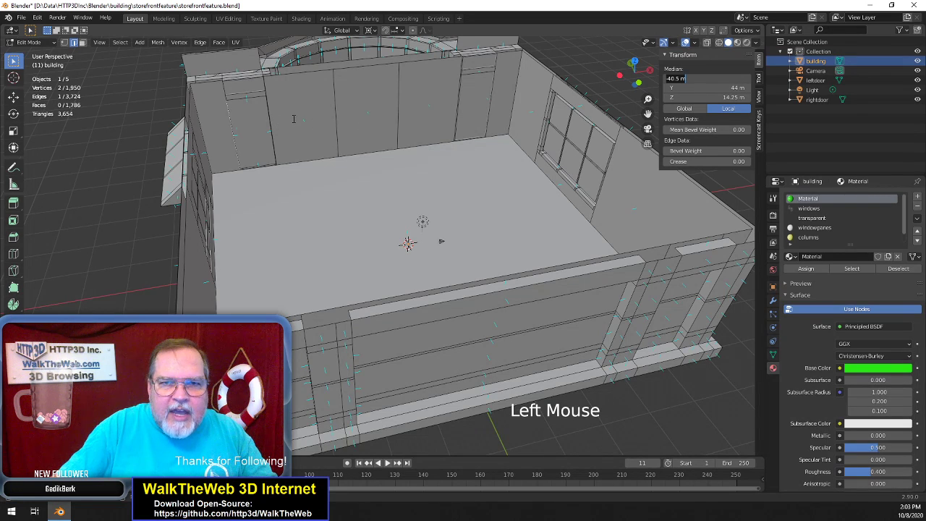
key("Return")
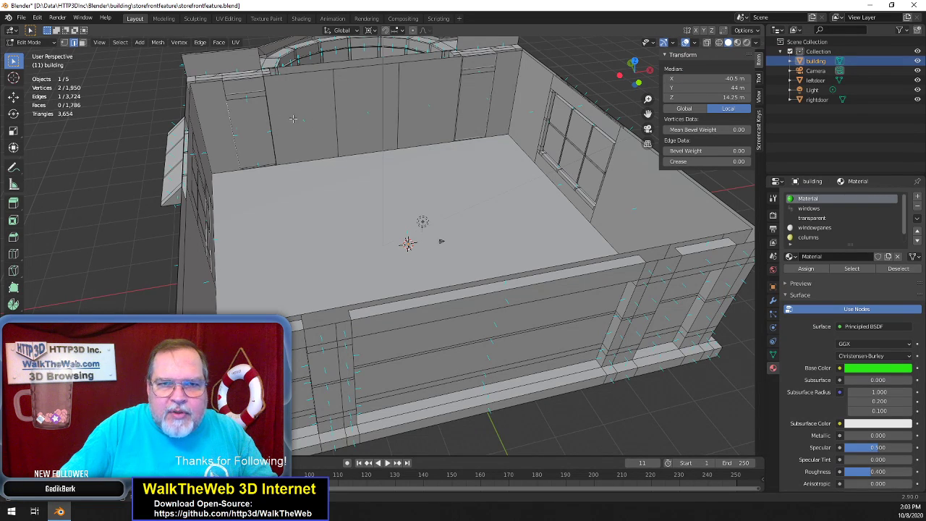
left_click(268, 85)
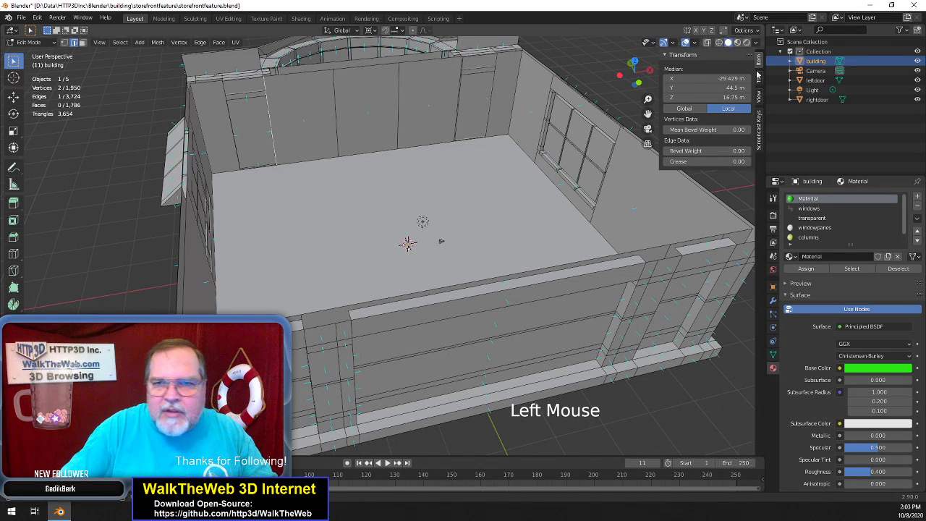
left_click(711, 80)
key("ctrl+v")
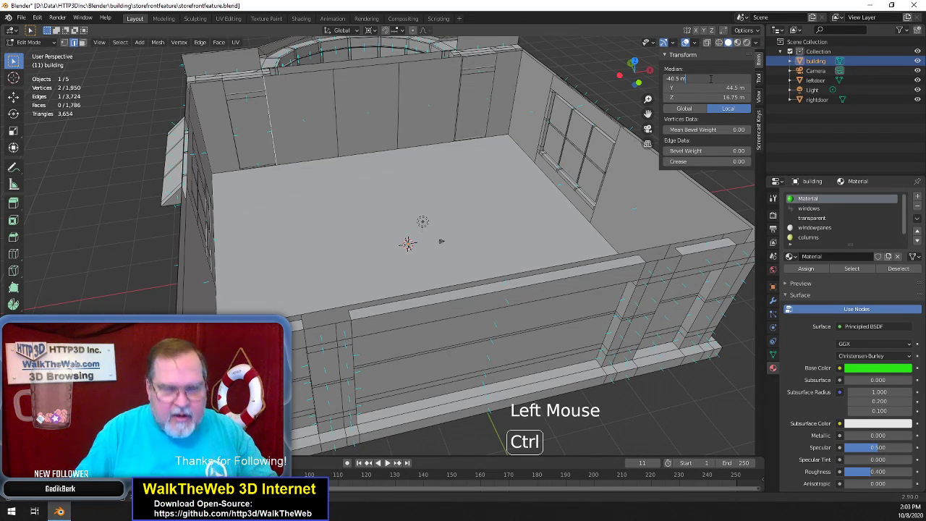
key("Return")
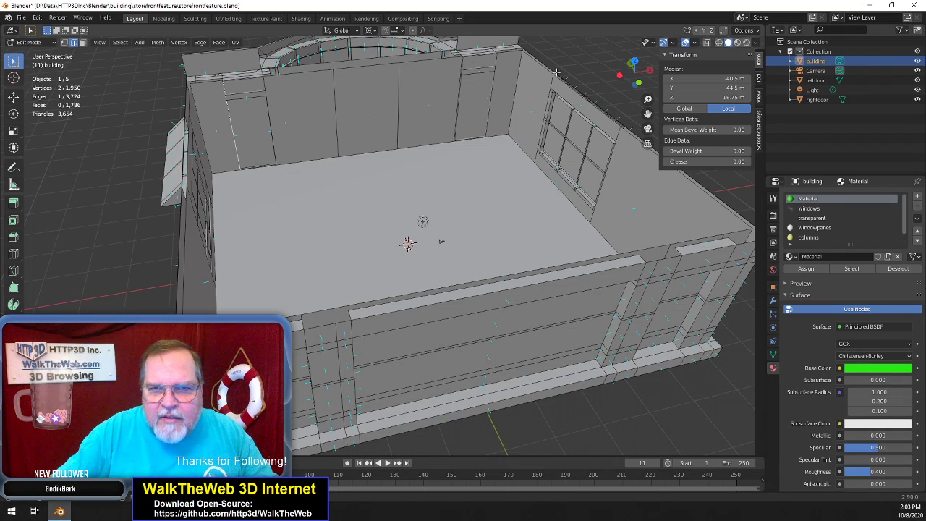
Set the median X of the inner front wall's outermost positive-X dividing edge to 40.5 m, mirroring the negative-X side
left_click(460, 66)
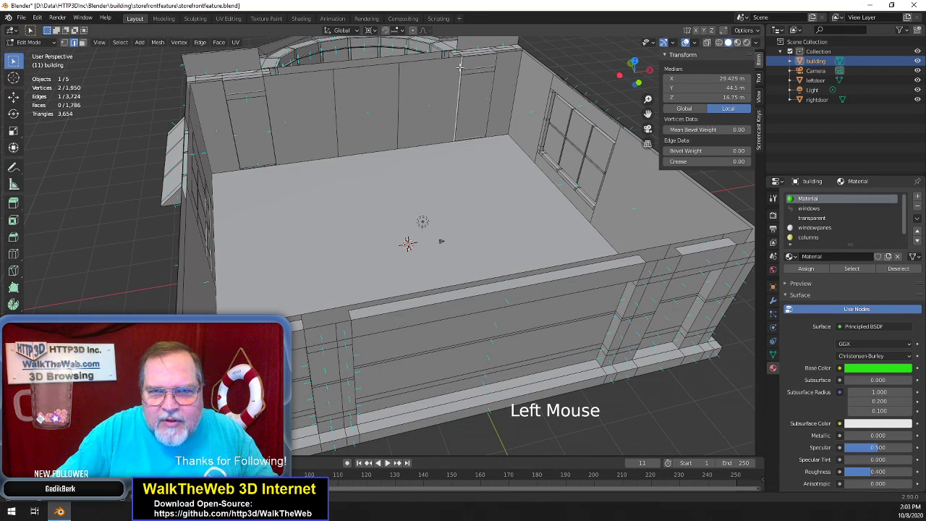
double_click(710, 77)
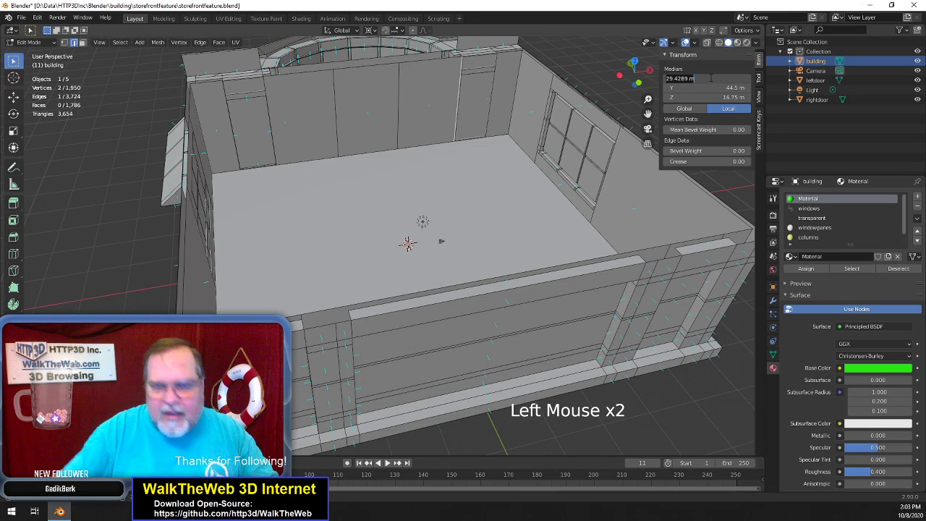
key("ctrl+v")
key("Left")
key("Left")
key("Left")
key("Left")
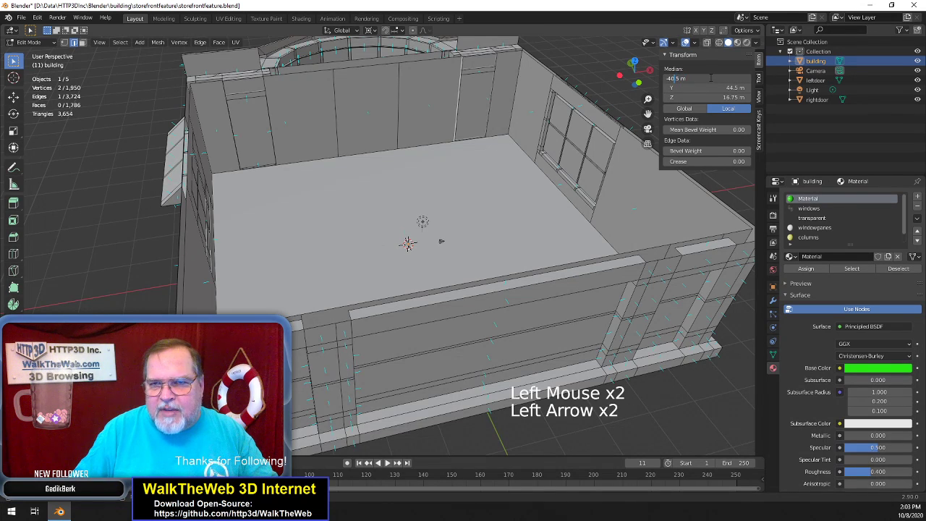
key("Return")
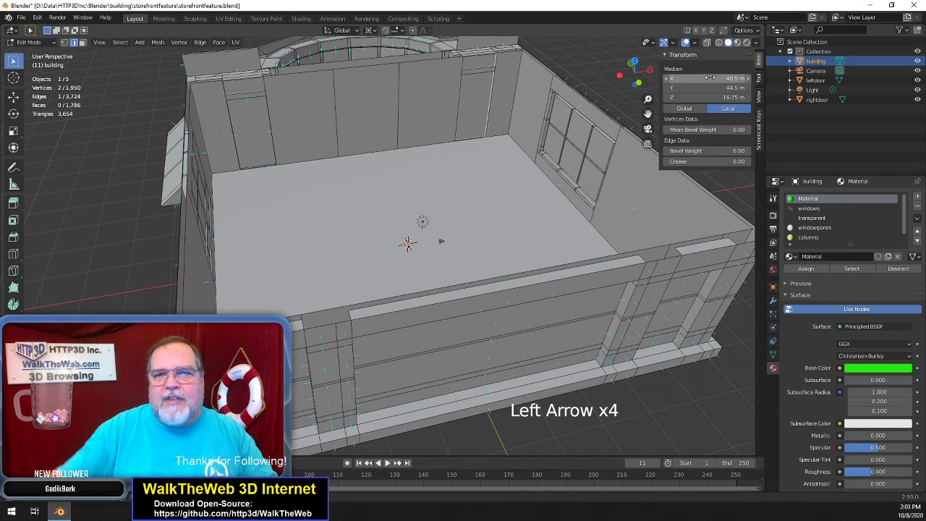
Set the median X of the inner front wall's second dividing edge on the negative-X side to -29.5 m, copied from the outer opening's edge
left_click(270, 115)
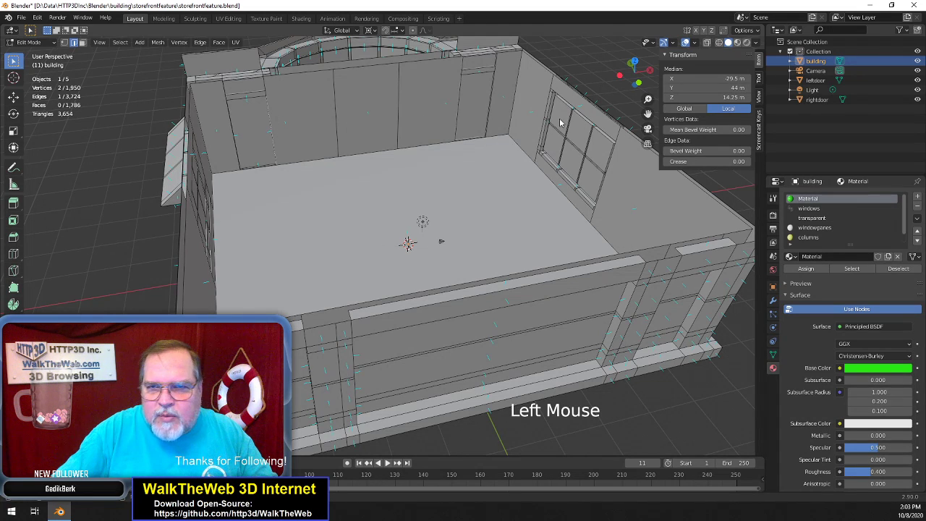
left_click(716, 78)
key("ctrl+c")
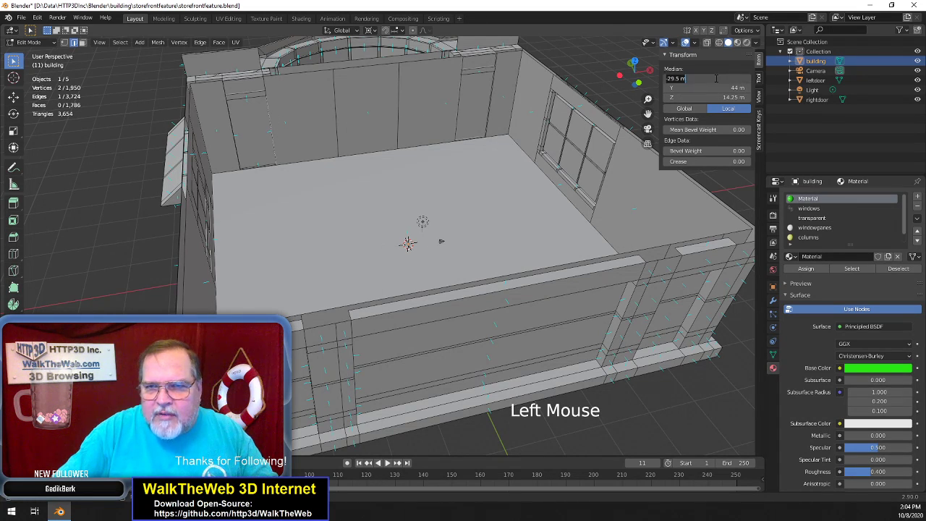
key("ctrl")
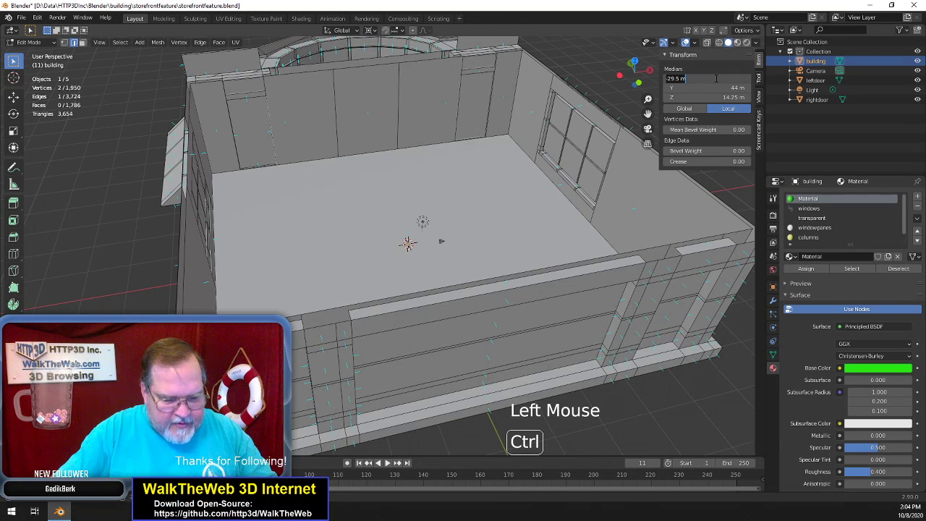
left_click(339, 109)
left_click(339, 109)
left_click(713, 78)
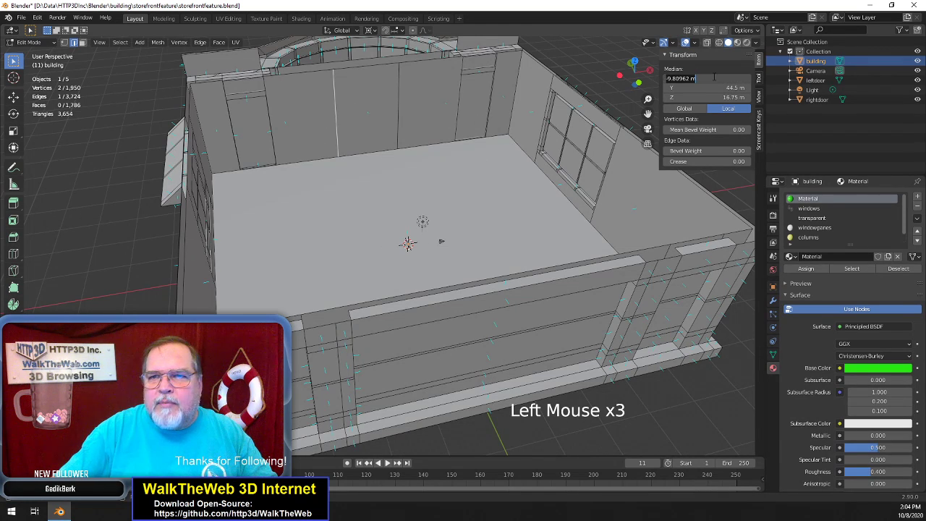
key("ctrl+v")
key("Return")
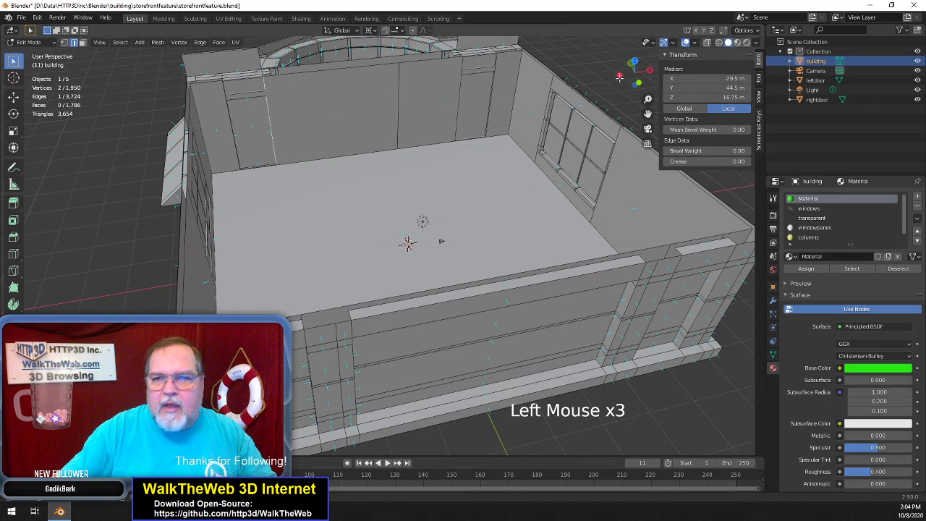
Set the median X of the inner front wall's remaining central dividing edge to 29.5 m, mirroring the negative-X side
left_click(400, 110)
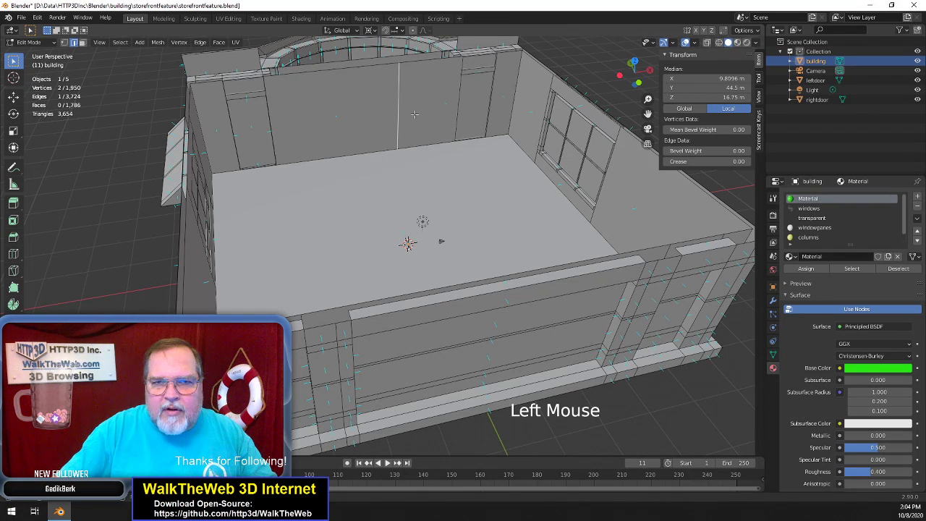
double_click(730, 78)
type("-29.5")
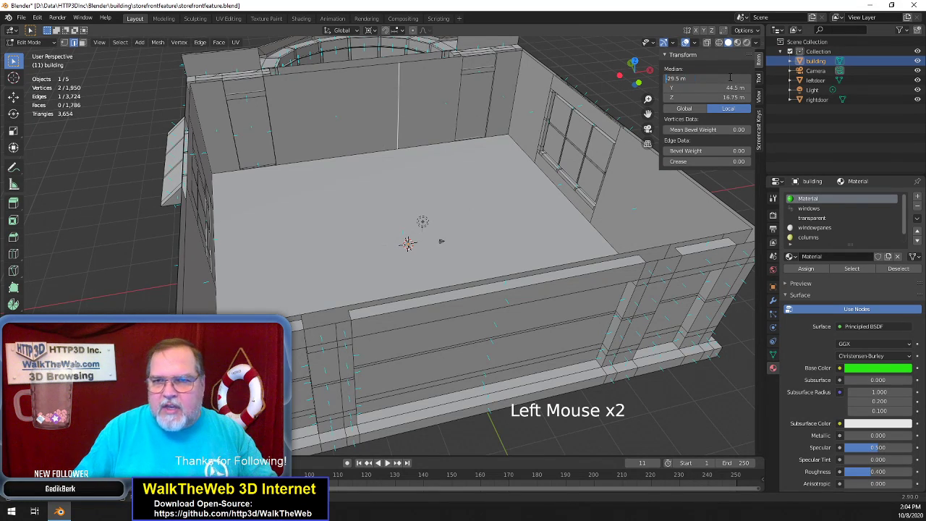
key("Return")
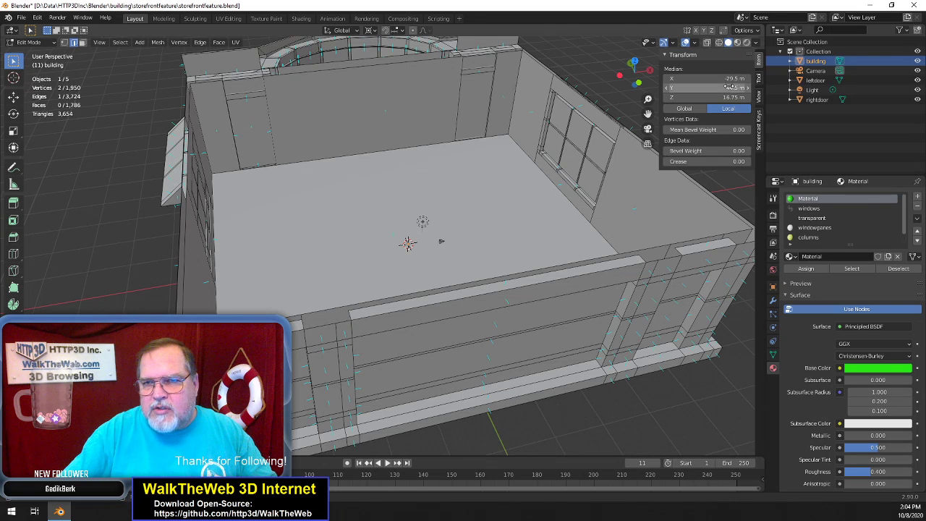
left_click(726, 78)
left_click(667, 78)
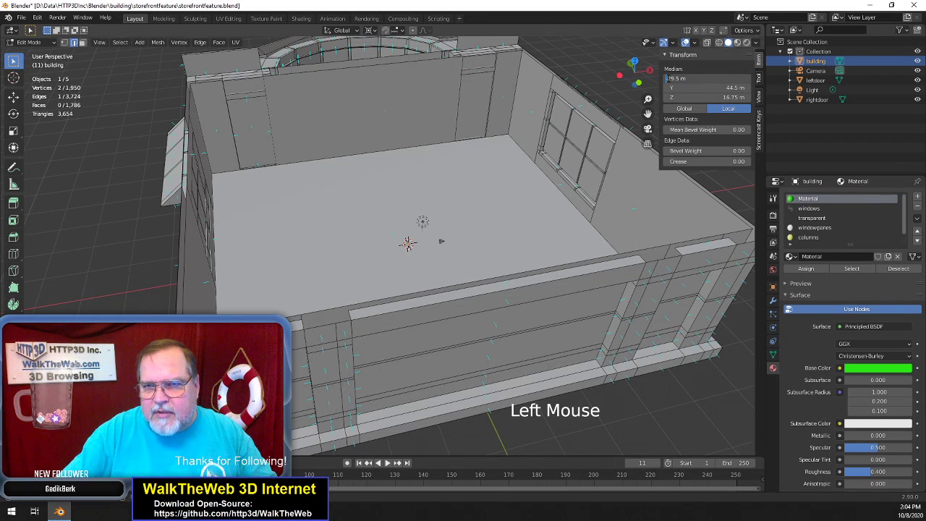
left_click(709, 98)
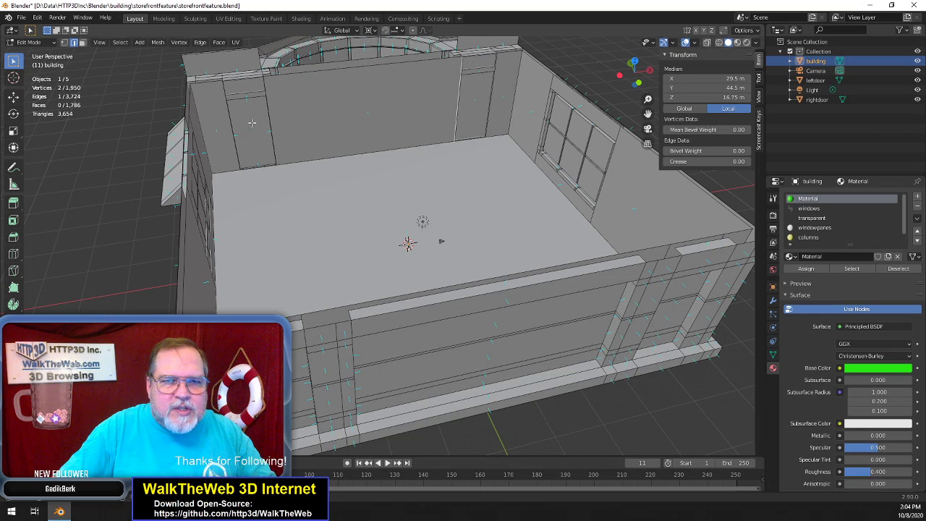
Compare the positive-X dividing edges of the inner front wall with the outer doorway's edges, from inside and outside the building
left_click(448, 101)
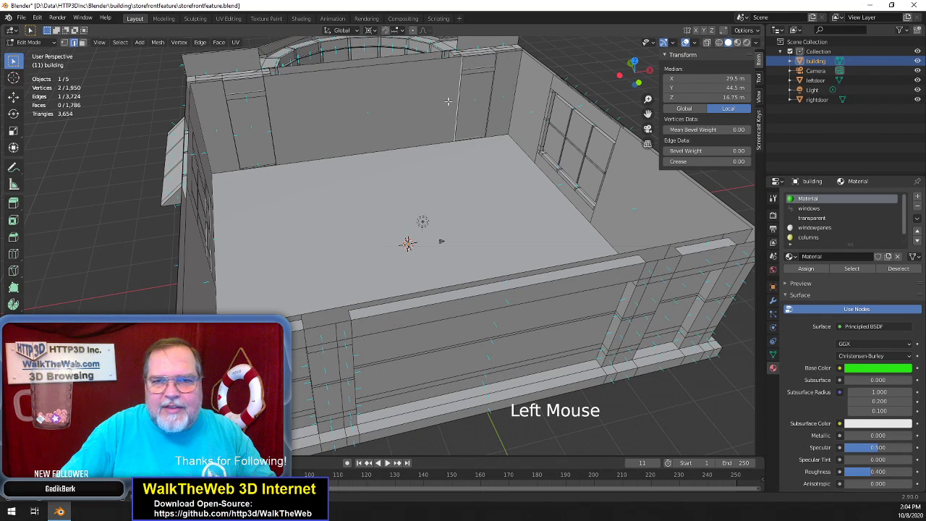
left_click(496, 102, "shift")
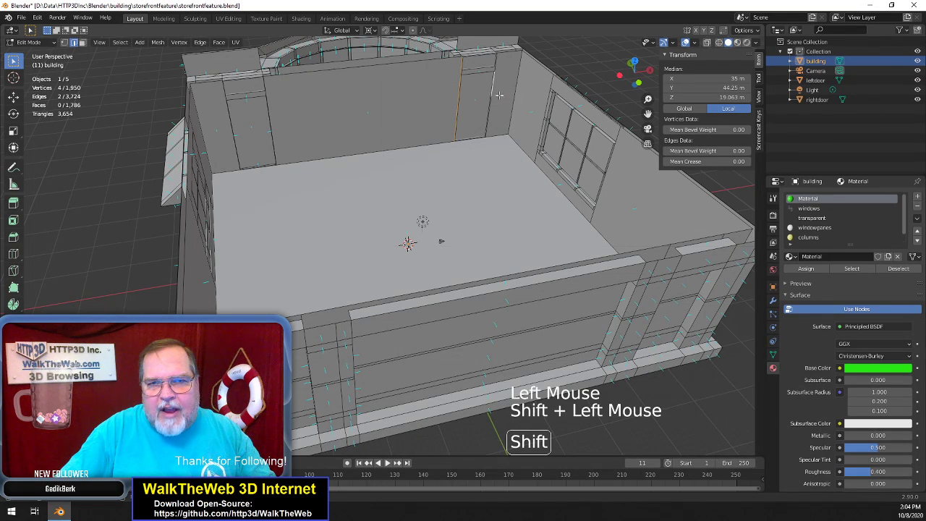
left_click(498, 94)
left_click(498, 109)
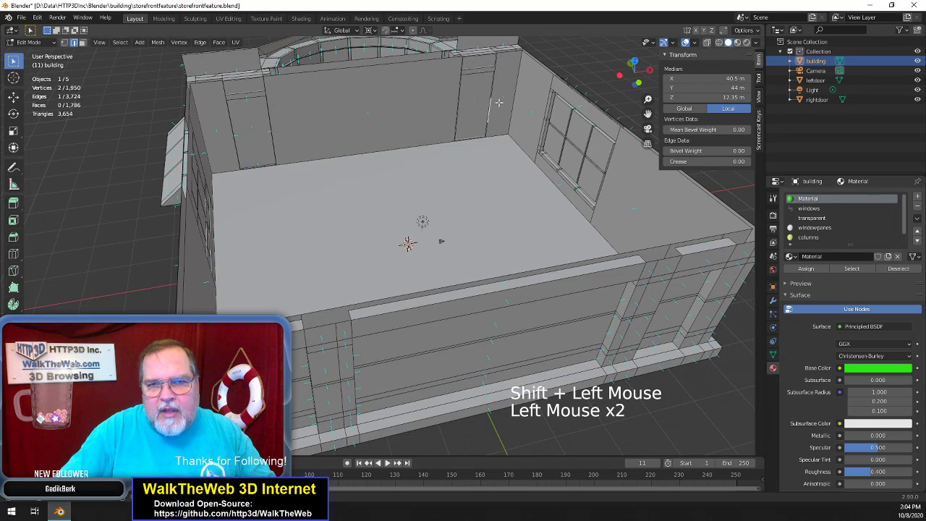
left_click(500, 112)
left_click(498, 76)
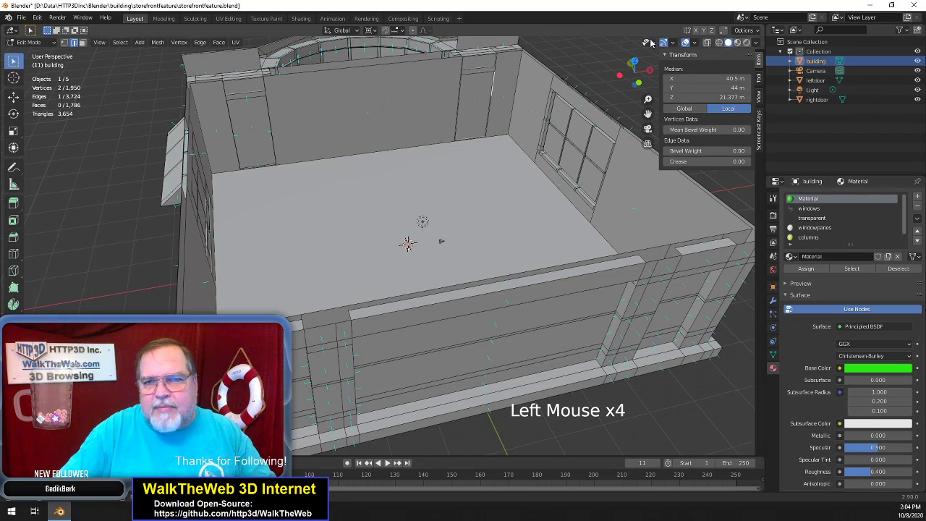
left_click_drag(644, 82, 582, 87)
left_click(702, 179)
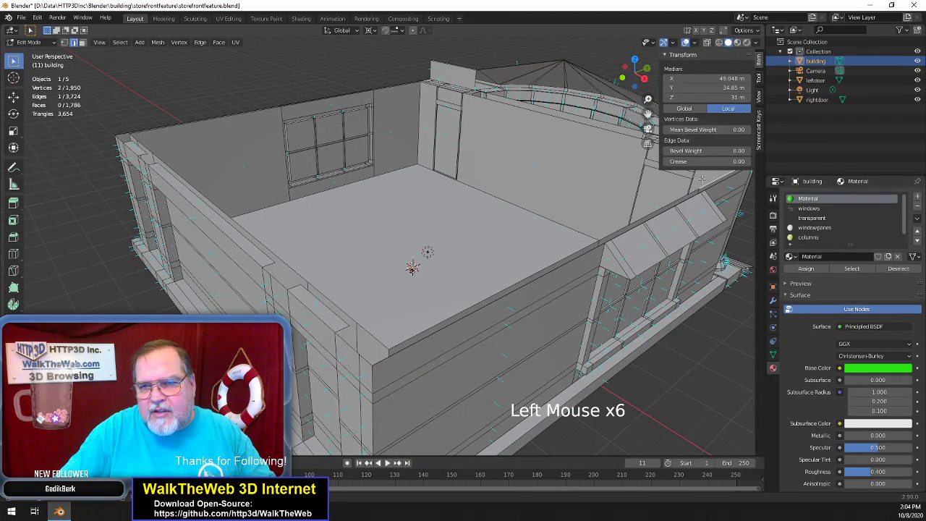
left_click(697, 178)
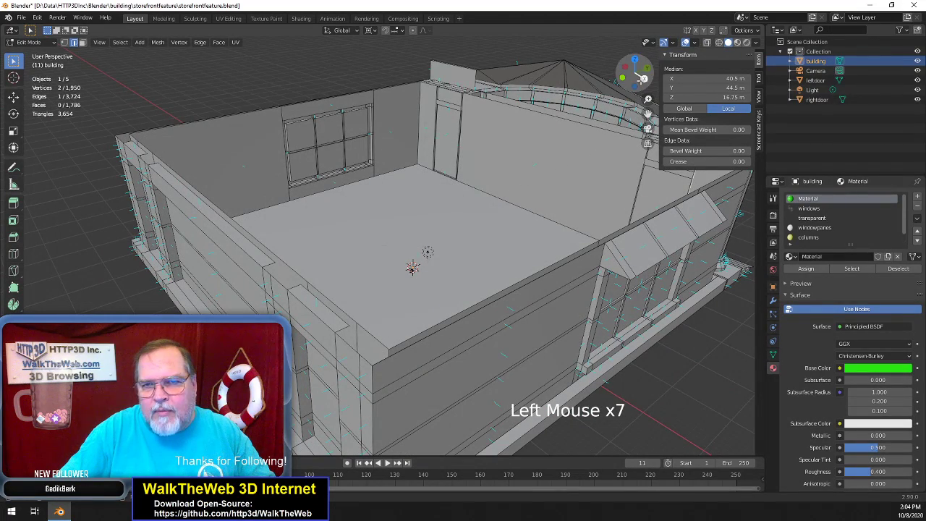
left_click_drag(639, 79, 574, 86)
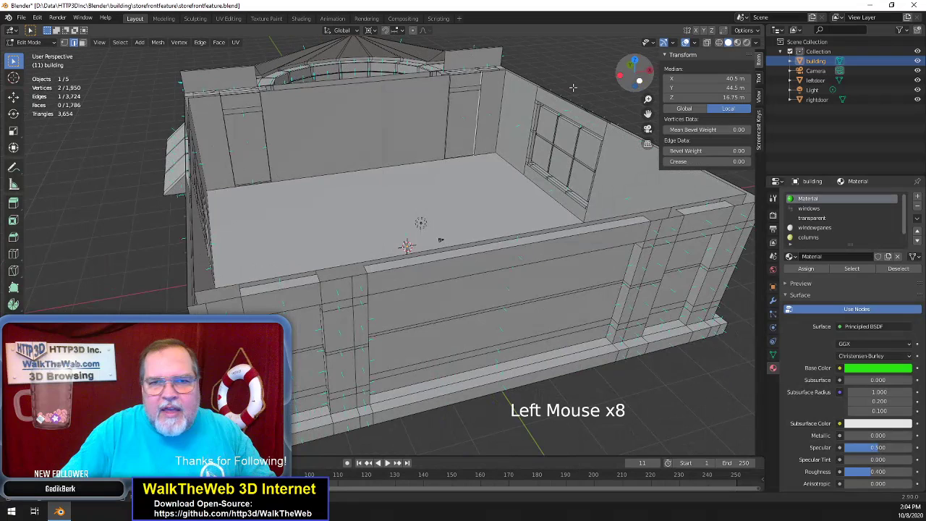
left_click(444, 106, "shift")
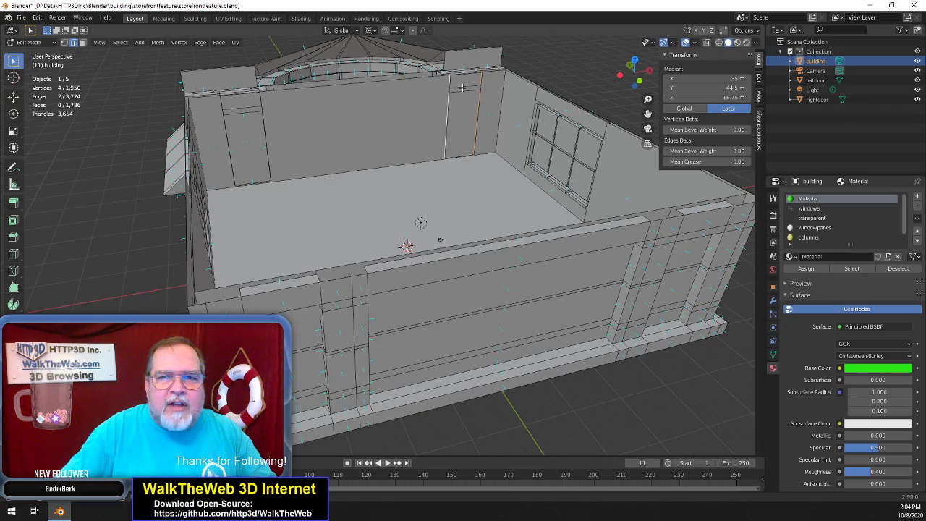
left_click_drag(634, 72, 568, 156)
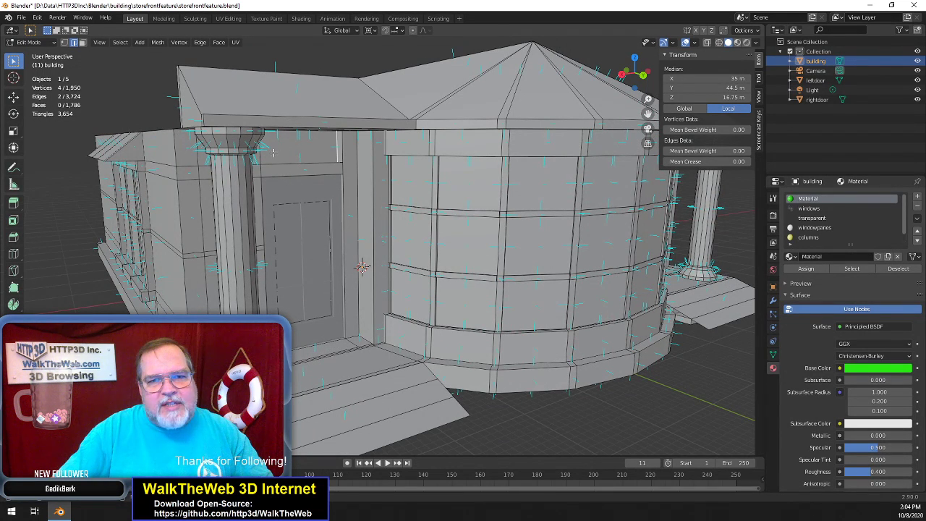
Delete only the faces of the two doorway strips in the inner front wall to open them up
left_click_drag(634, 72, 595, 105)
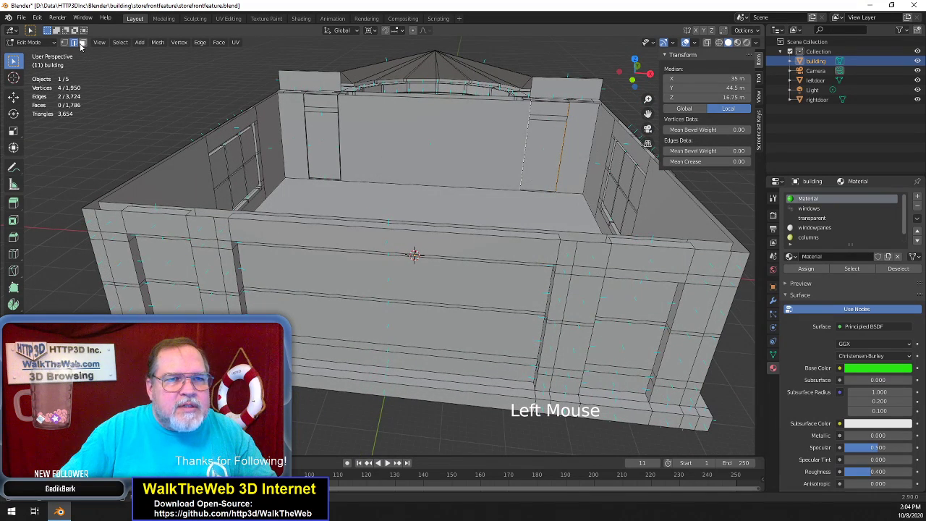
left_click(82, 42)
left_click(548, 147)
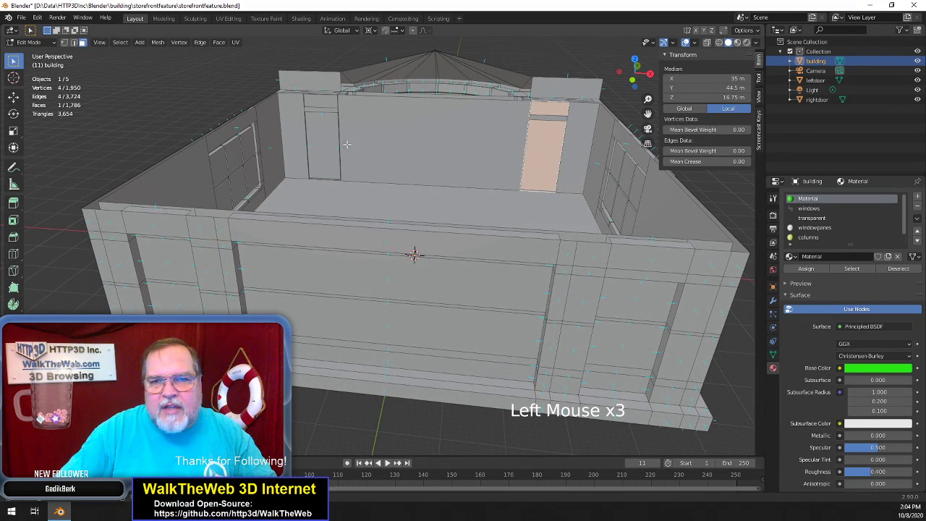
left_click(328, 135, "shift")
key("Delete")
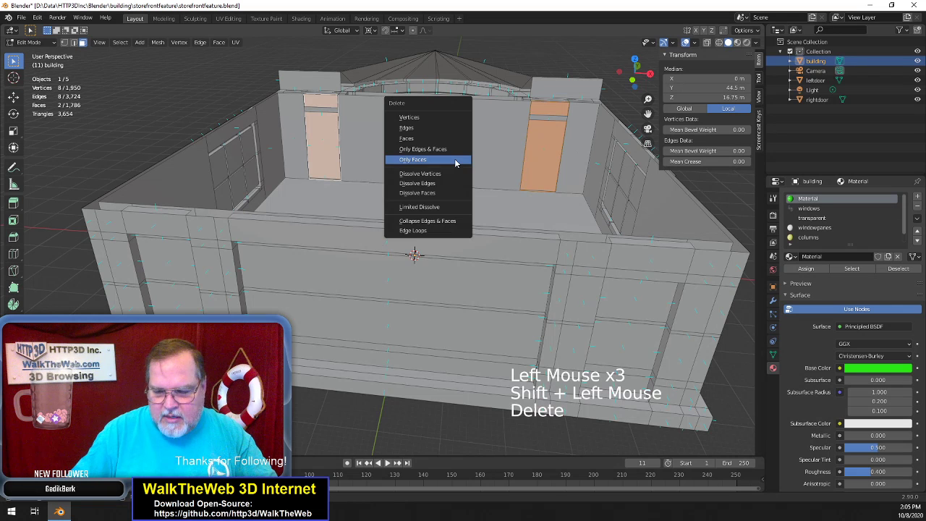
left_click(455, 163)
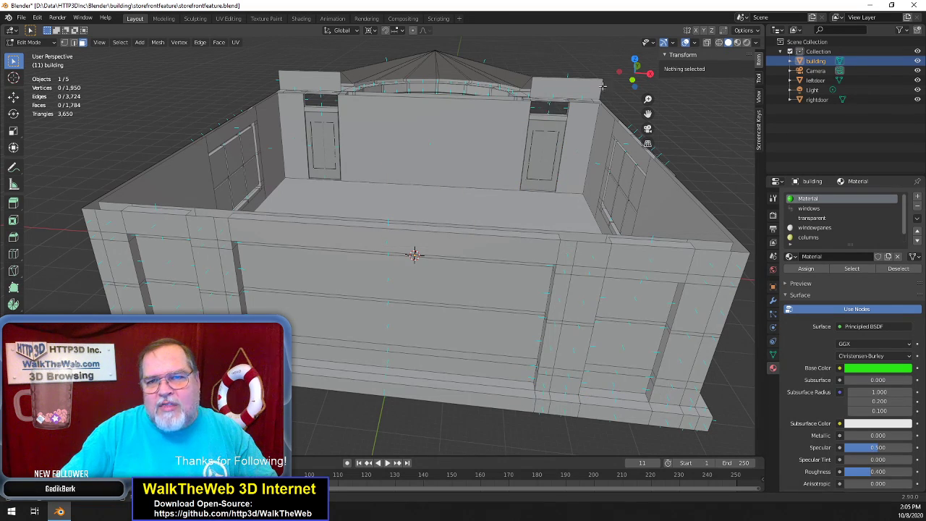
Examine the rounded front bay, its roof and the adjoining inner front wall from above, inside and outside
left_click_drag(634, 73, 543, 81)
left_click_drag(635, 73, 485, 131)
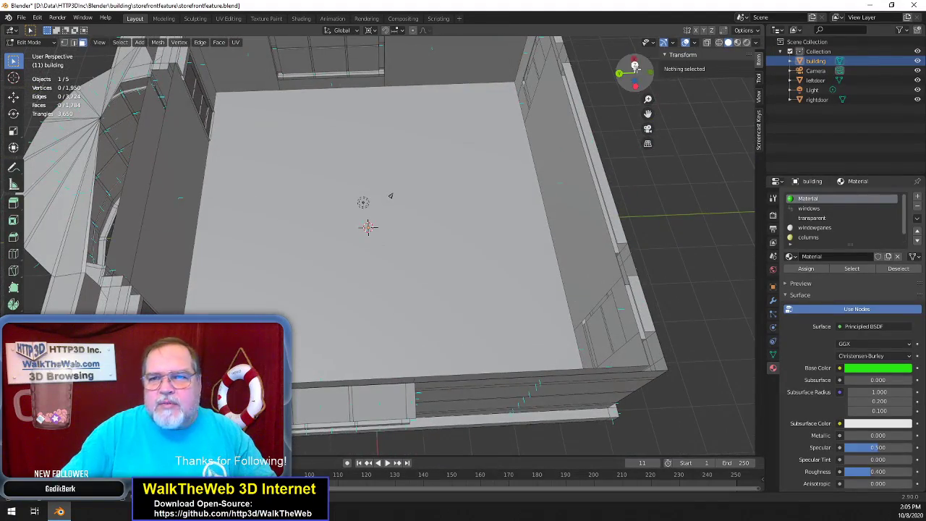
left_click(634, 64)
left_click_drag(647, 113, 651, 220)
scroll(542, 156, "up", 5)
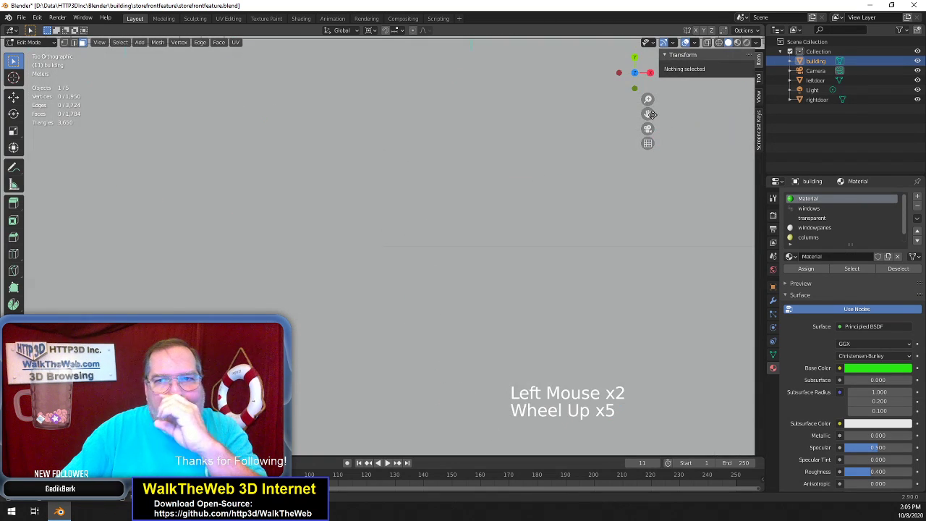
left_click_drag(648, 113, 586, 130)
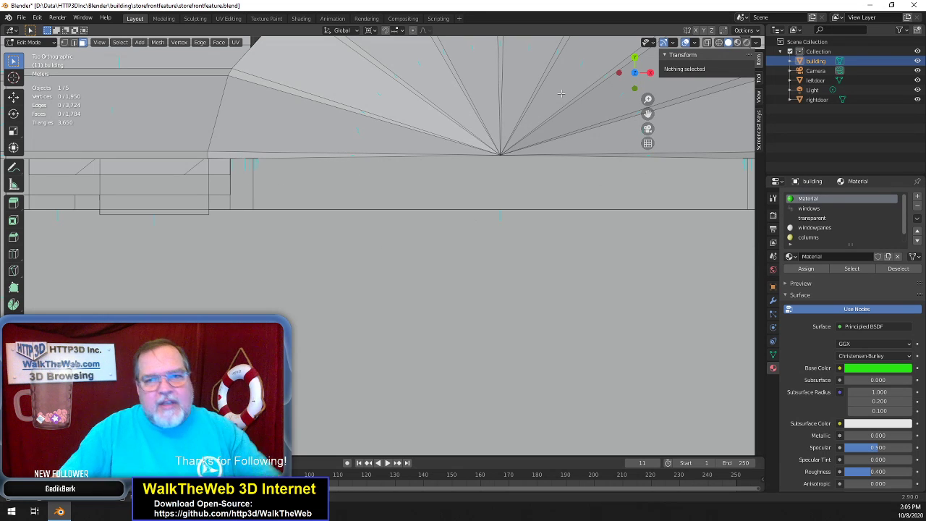
mouse_move(634, 73)
left_mouse_down()
mouse_move(643, 98)
mouse_move(649, 78)
left_mouse_up()
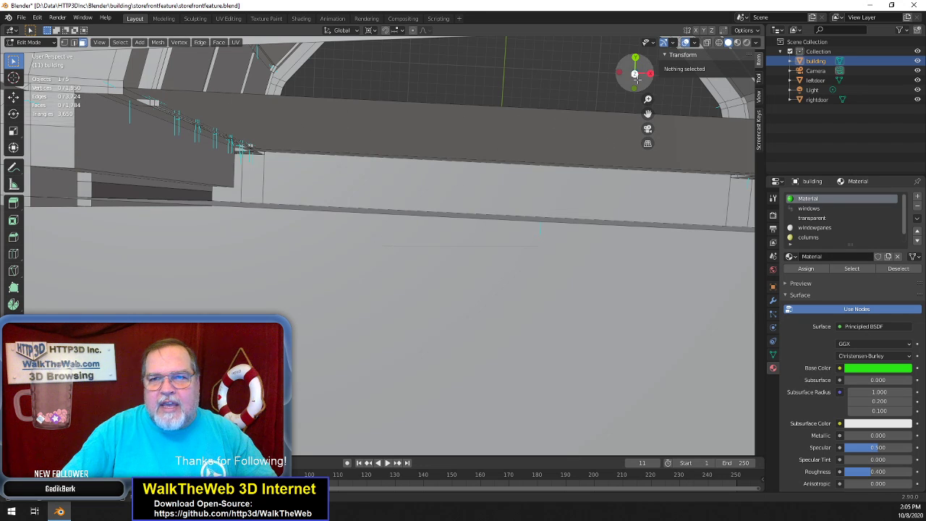
mouse_move(635, 77)
left_mouse_down()
mouse_move(615, 88)
mouse_move(650, 70)
mouse_move(705, 69)
mouse_move(691, 87)
mouse_move(699, 88)
mouse_move(650, 88)
left_mouse_up()
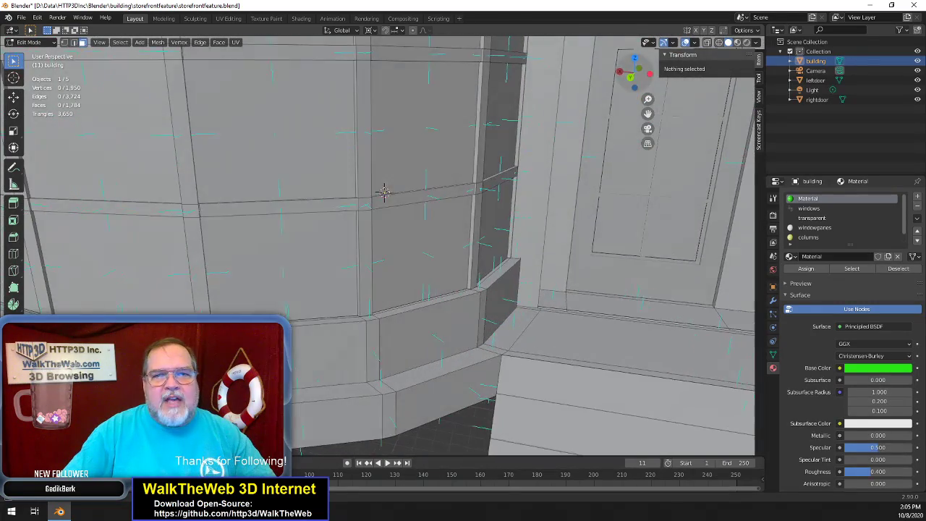
scroll(503, 238, "down", 3)
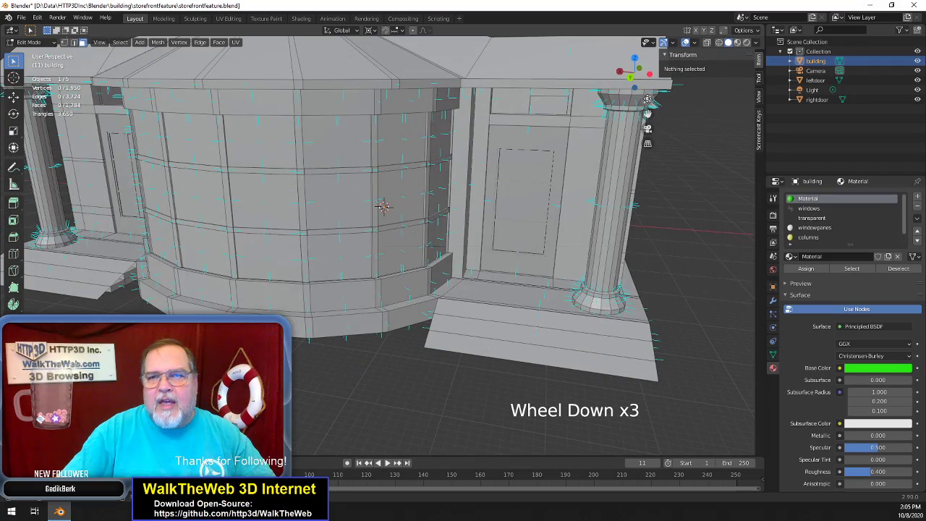
left_click_drag(639, 78, 630, 96)
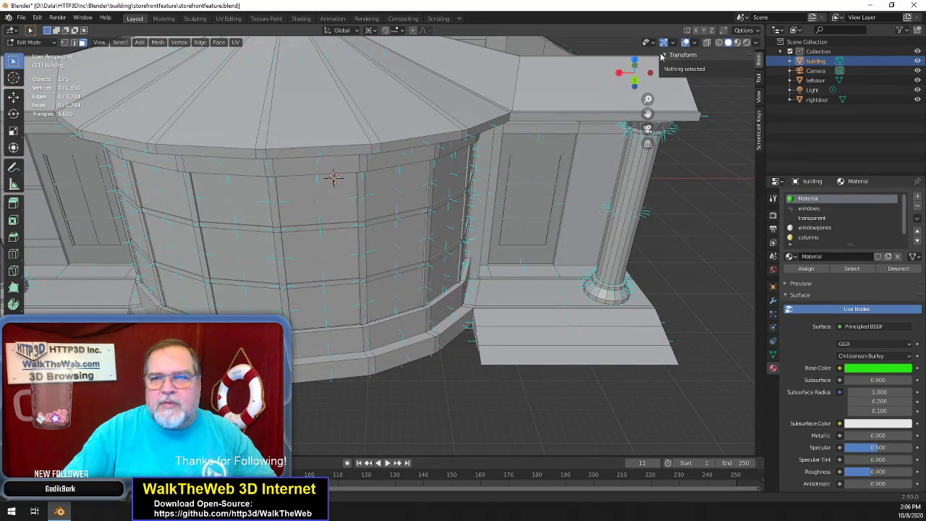
Hide the edge loop along the rounded bay's roof rim in top orthographic view to expose the bay beneath
left_click(636, 86)
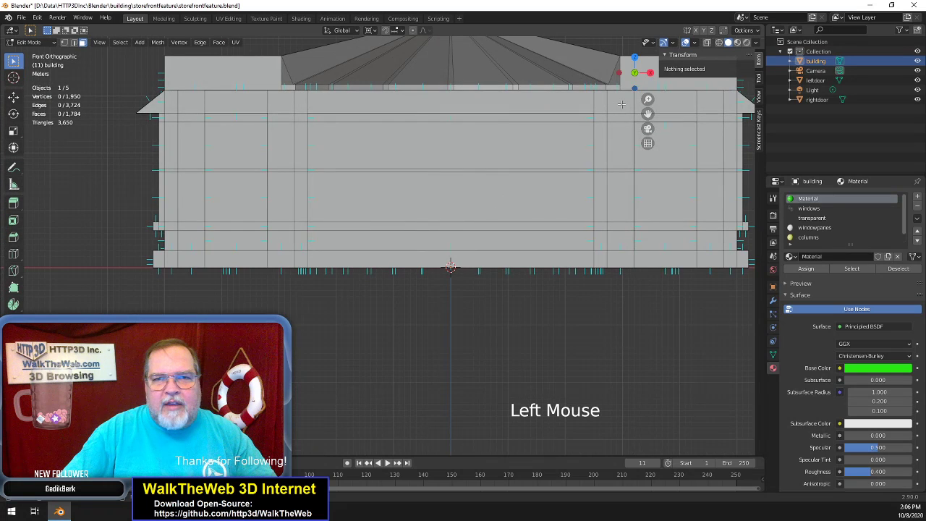
left_click(635, 57)
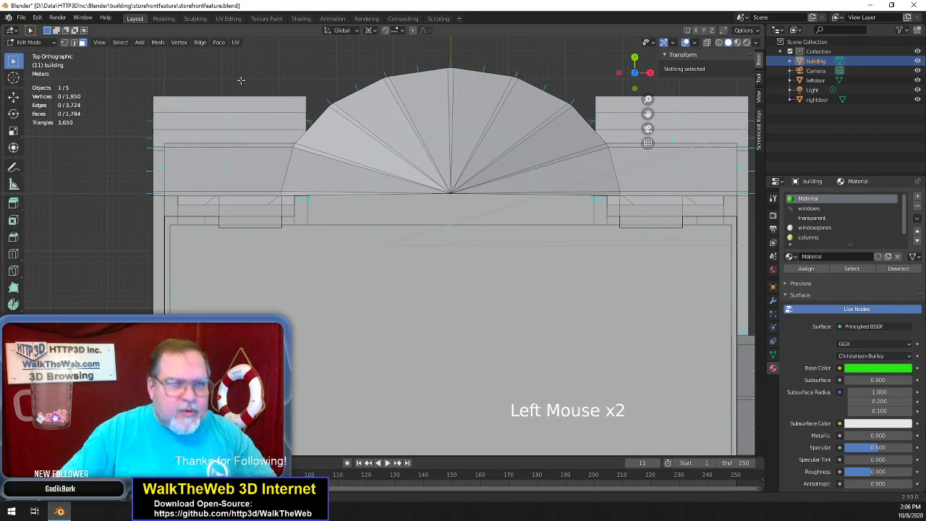
left_click(64, 42)
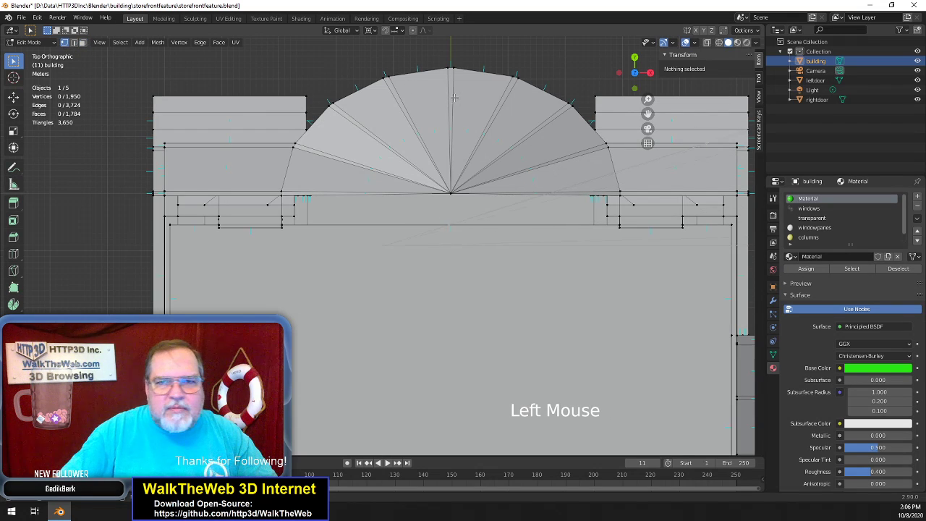
left_click(329, 109, "alt")
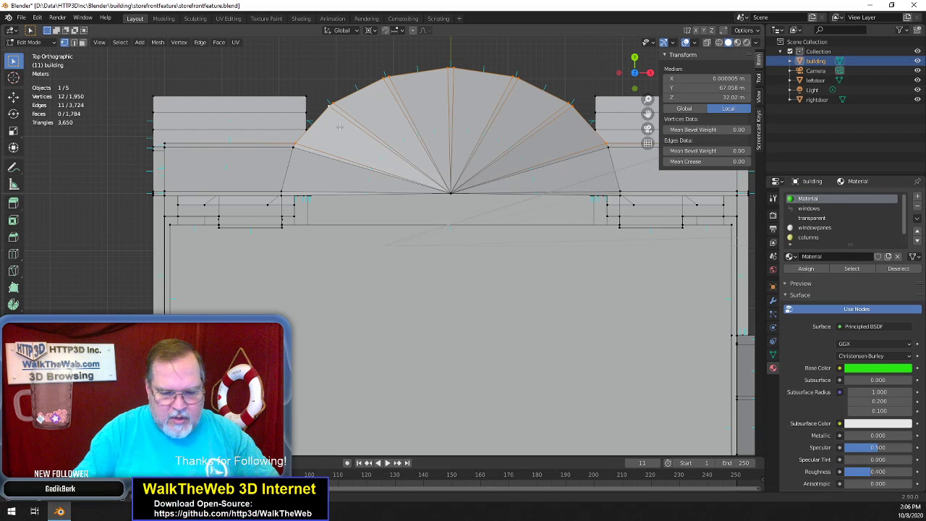
key("h")
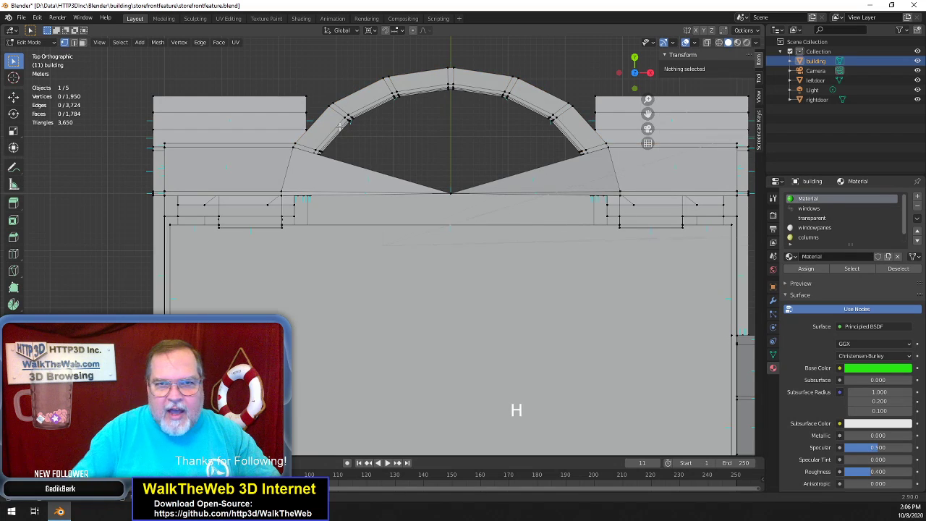
Hide the stacked vertices at the centre point of the bay's roof to expose the whole rounded bay from above
left_click(452, 194)
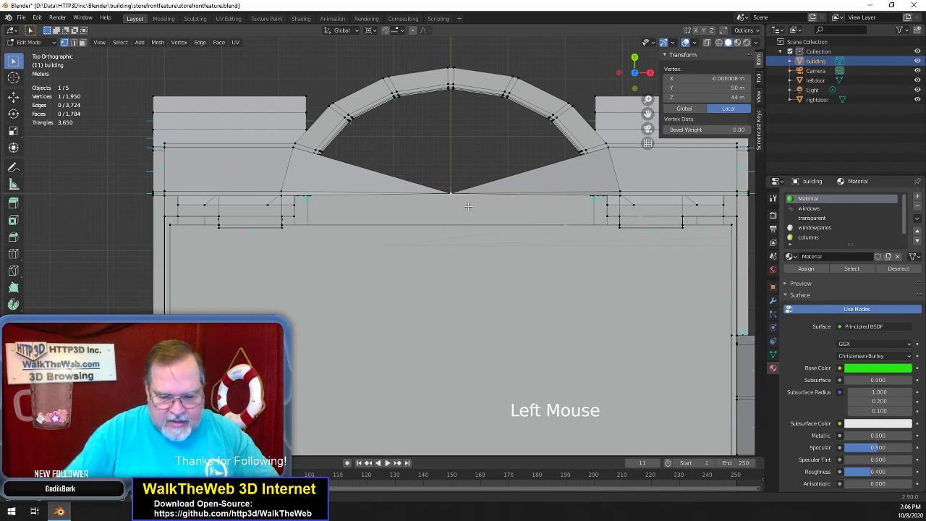
key("h")
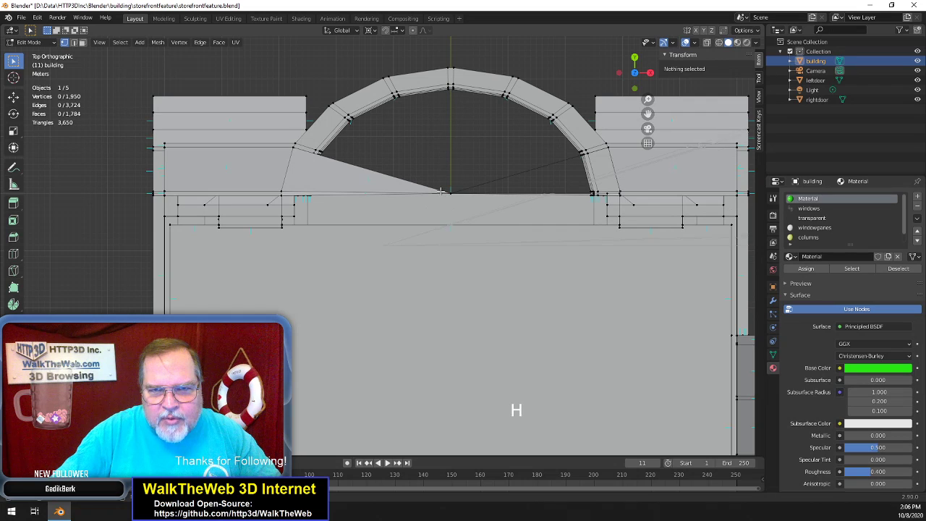
left_click(445, 194)
key("h")
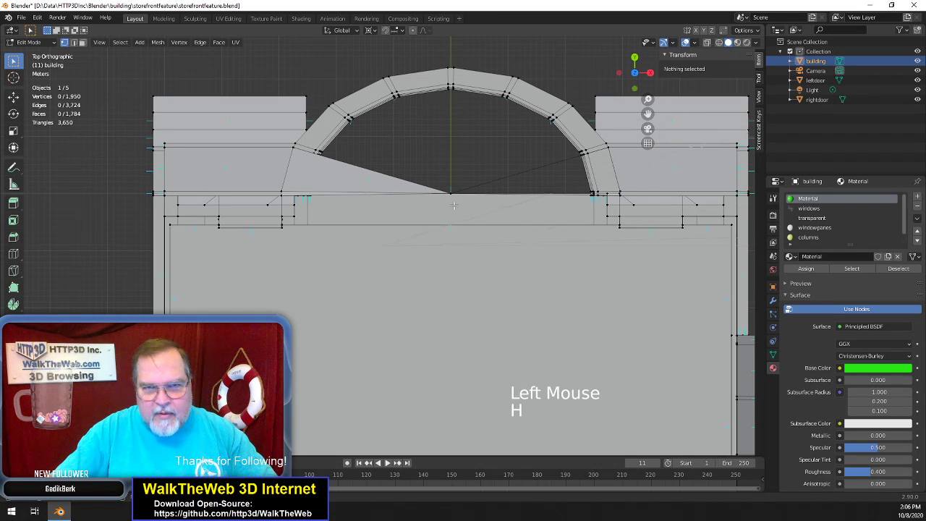
left_click(438, 193)
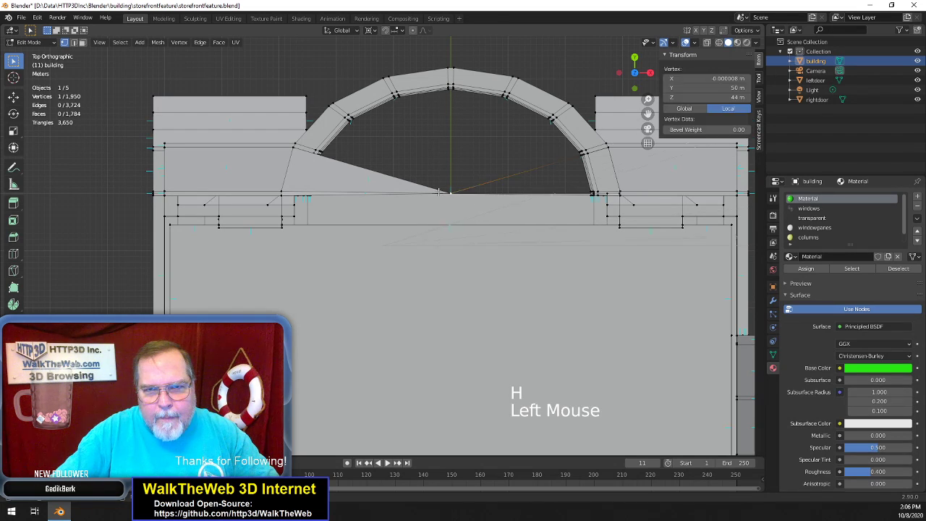
key("h")
left_click(438, 193)
key("h")
left_click(438, 193)
key("h")
left_click(438, 193)
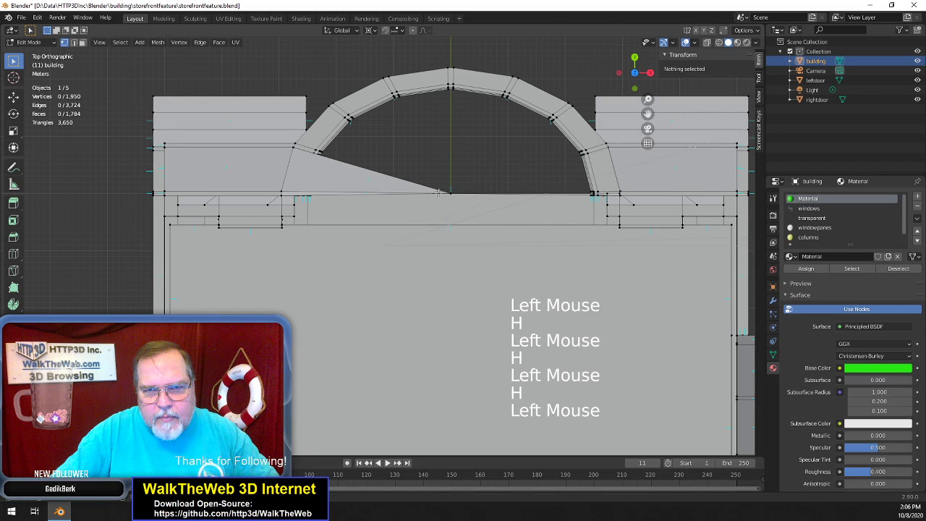
key("h")
left_click(439, 193)
key("h")
left_click(439, 193)
key("h")
left_click(439, 193)
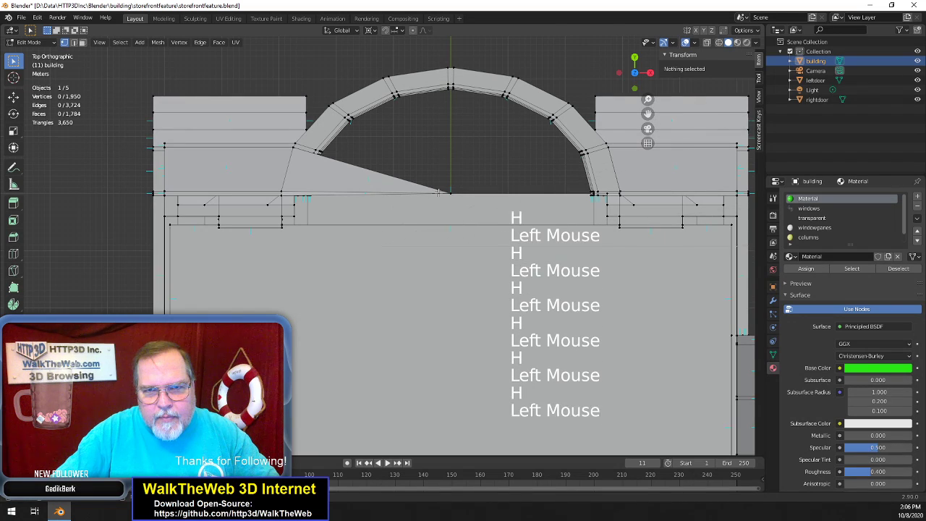
key("h")
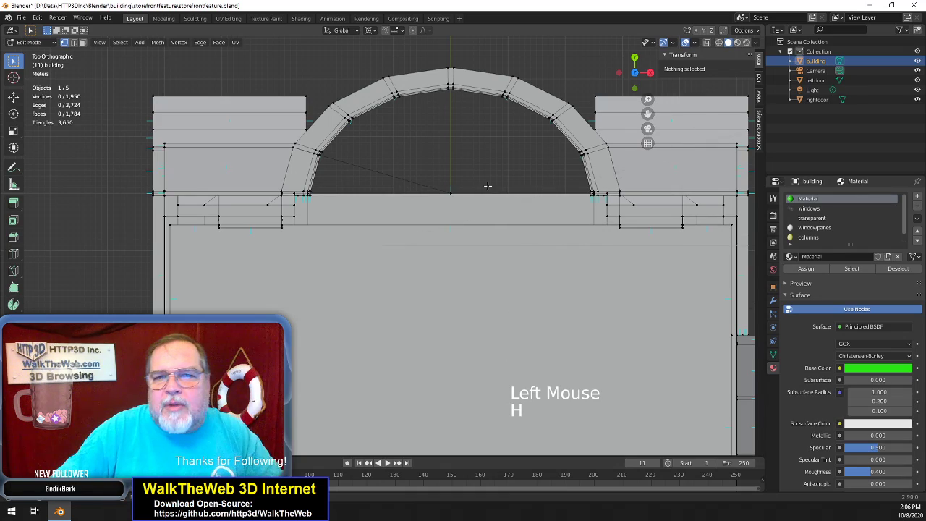
Delete the upper edge of the flat outer wall closing off the rounded bay, using Only Edges & Faces
left_click_drag(634, 81, 832, 52)
left_click_drag(356, 43, 279, 69)
left_click_drag(636, 73, 602, 92)
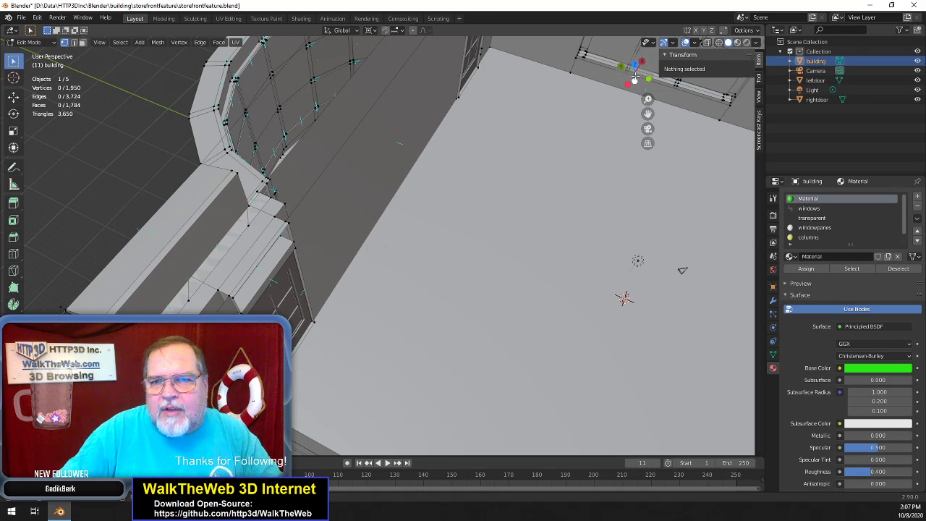
left_click_drag(635, 76, 343, 71)
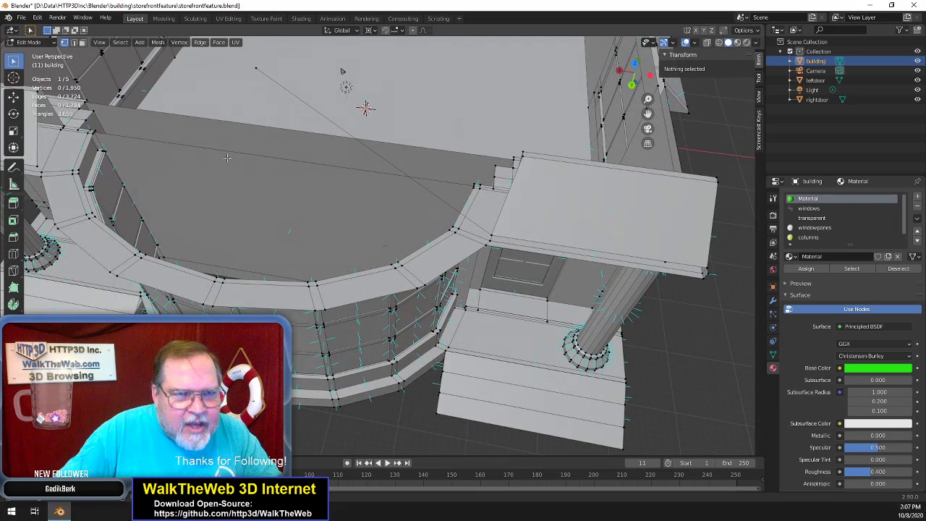
left_click(151, 155)
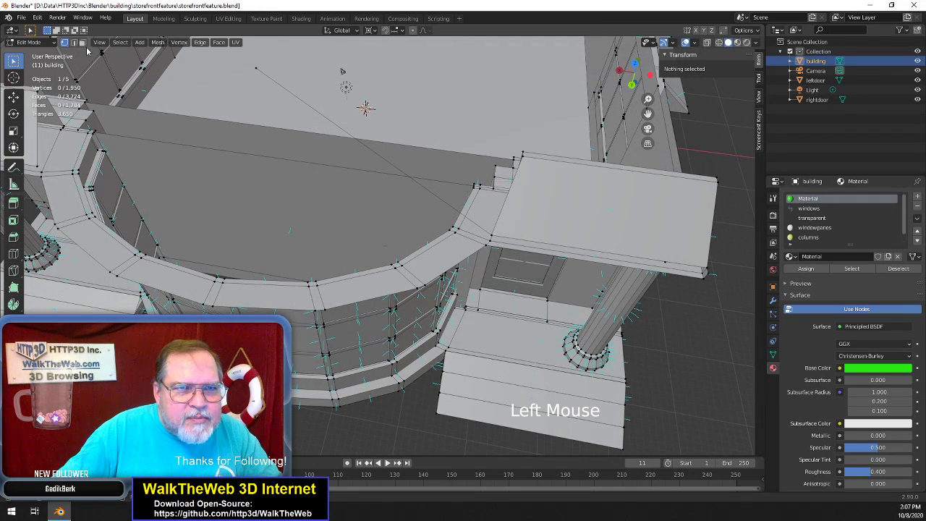
left_click(84, 44)
left_click(241, 195)
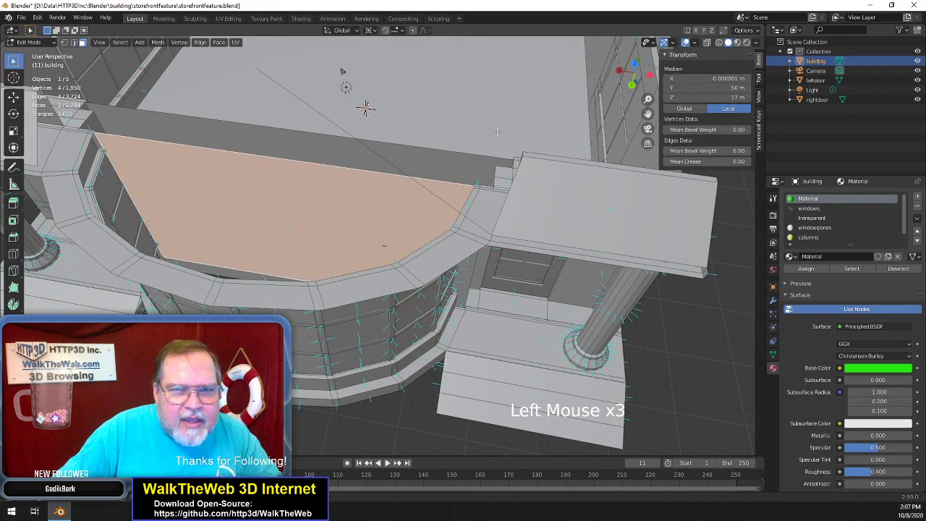
left_click_drag(634, 81, 635, 77)
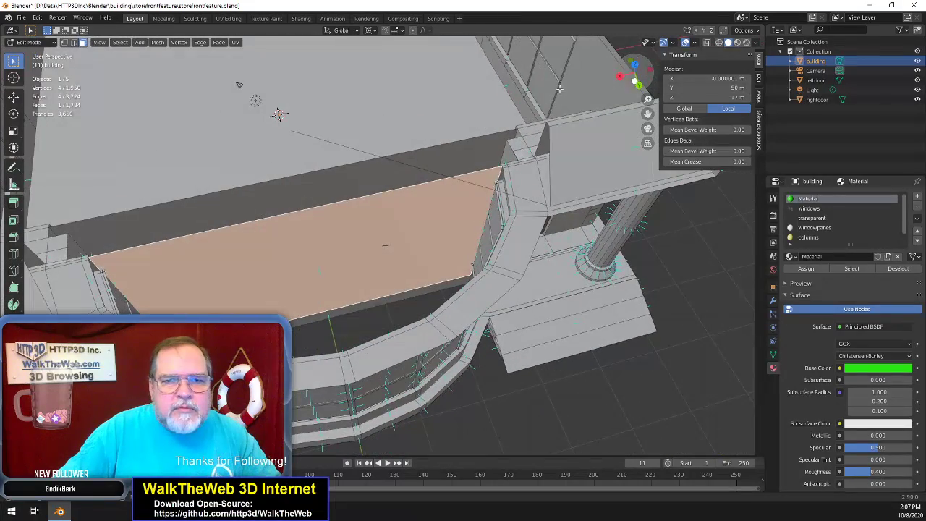
left_click(74, 43)
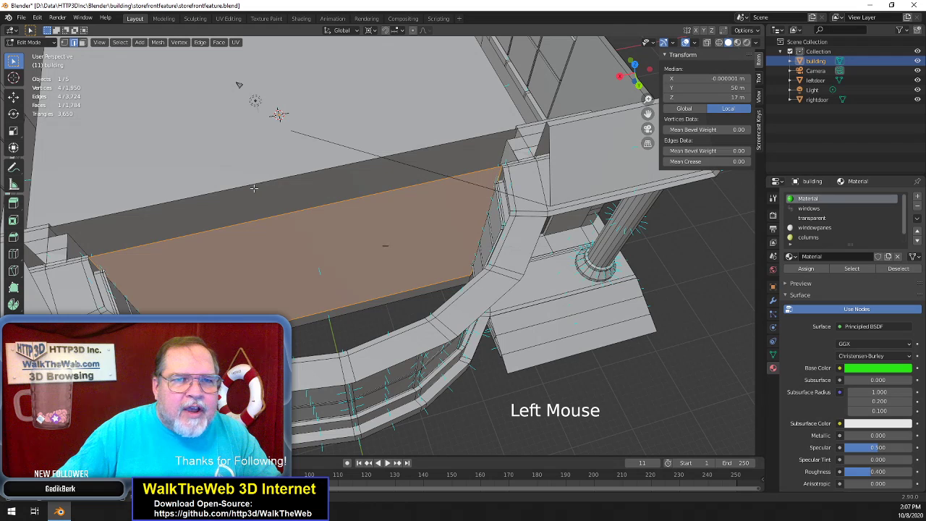
left_click(293, 212)
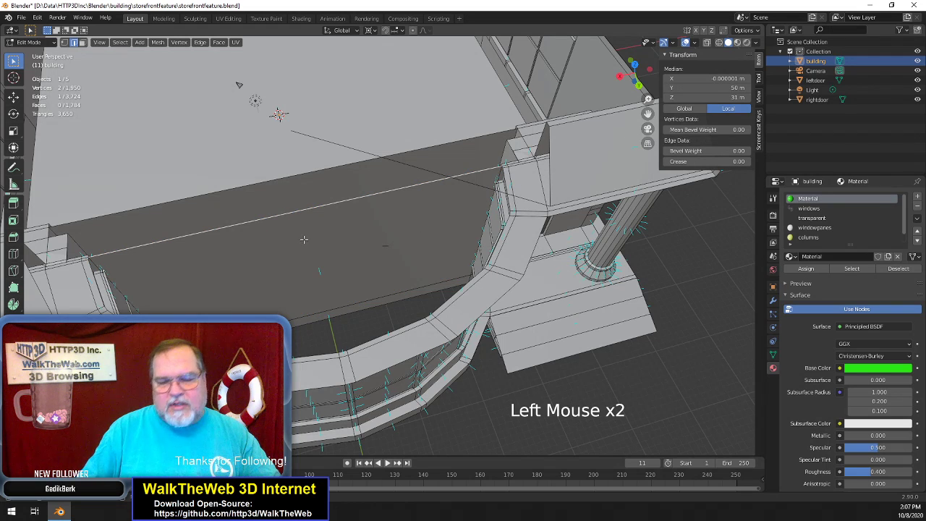
key("Delete")
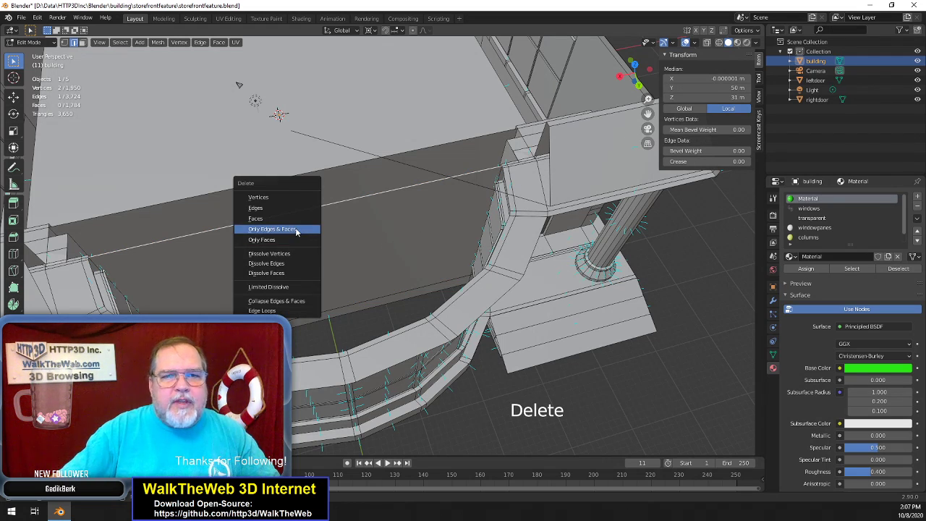
left_click(296, 229)
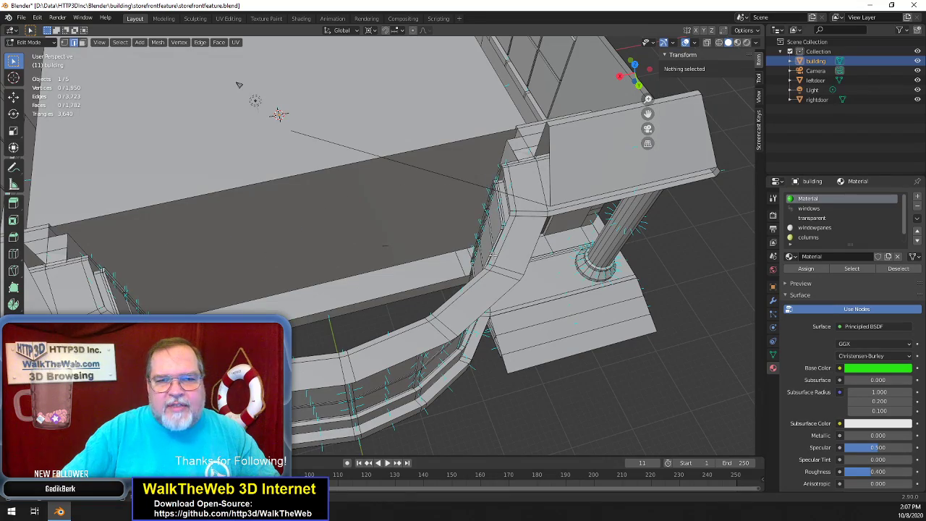
Check the X position of the vertical edge at the negative-X end of the bay opening
left_click_drag(651, 77, 582, 87)
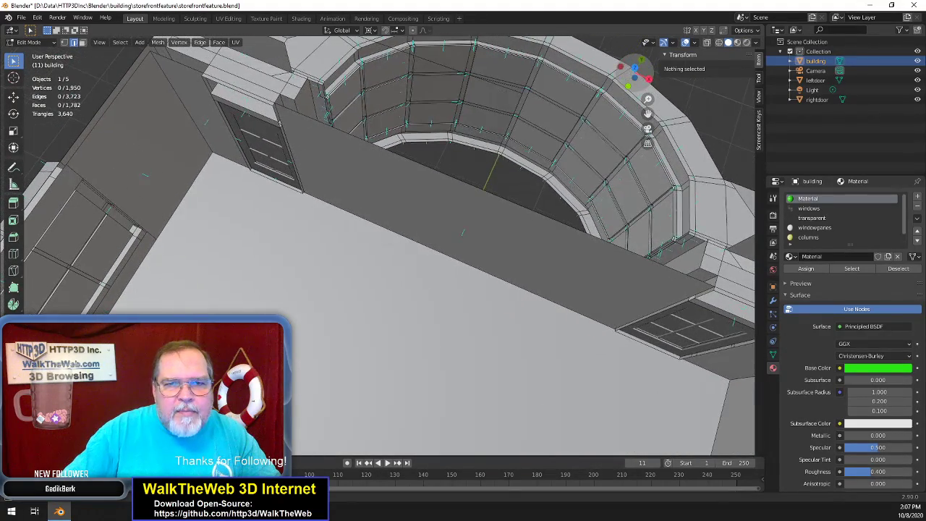
left_click(328, 106)
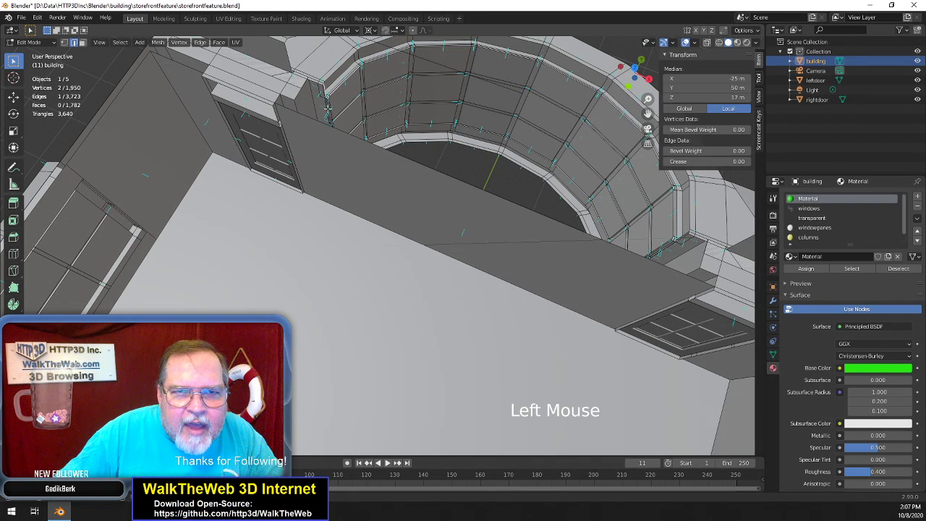
double_click(717, 78)
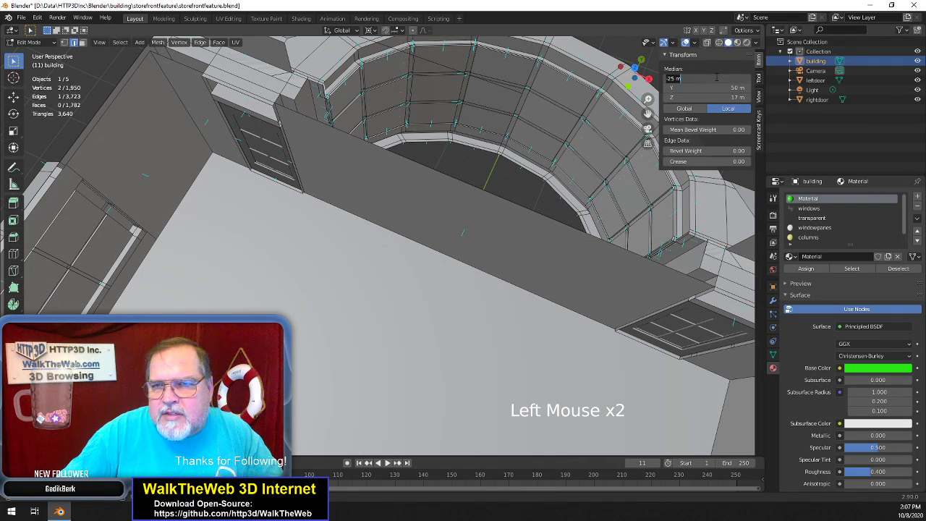
left_click(638, 82)
left_click_drag(638, 78, 670, 16)
Subdivide the floor and top edges of the inner front wall between the doorways with two cuts, forming three strips
left_click(472, 226)
left_click(470, 246)
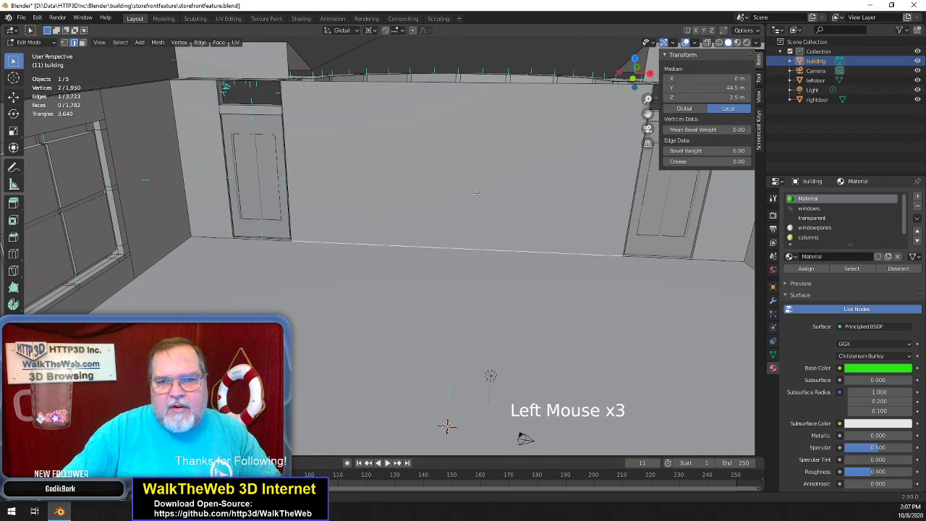
left_click(482, 90, "shift")
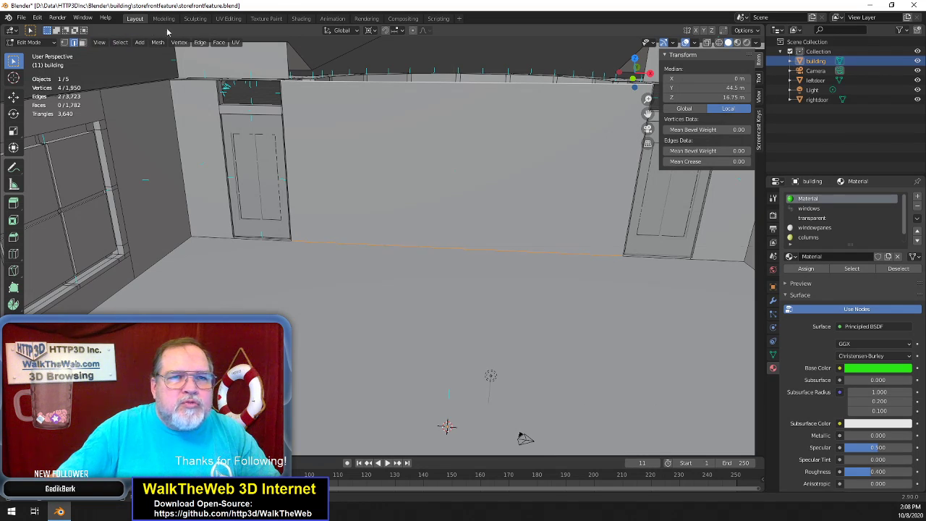
left_click(200, 42)
left_click(233, 97)
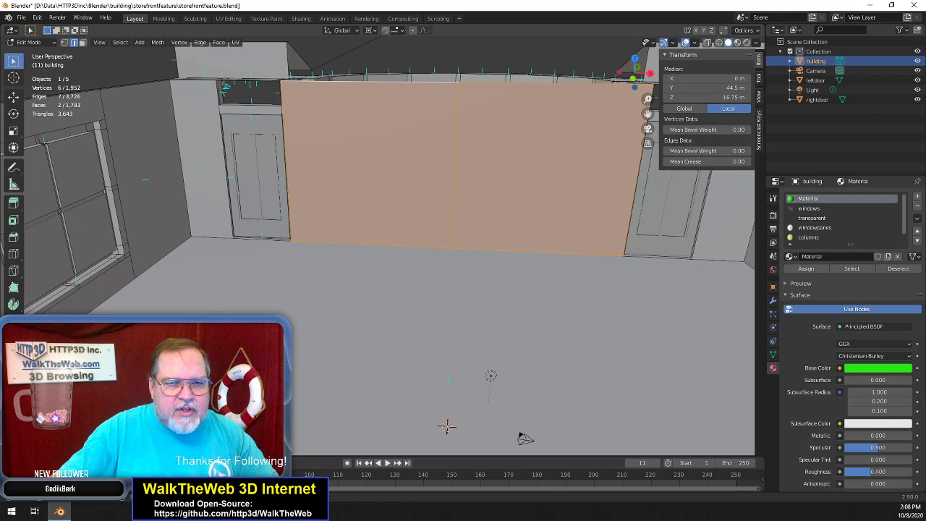
Set the two dividing edges of the inner front wall to X 25 m and -25 m
left_click(517, 193)
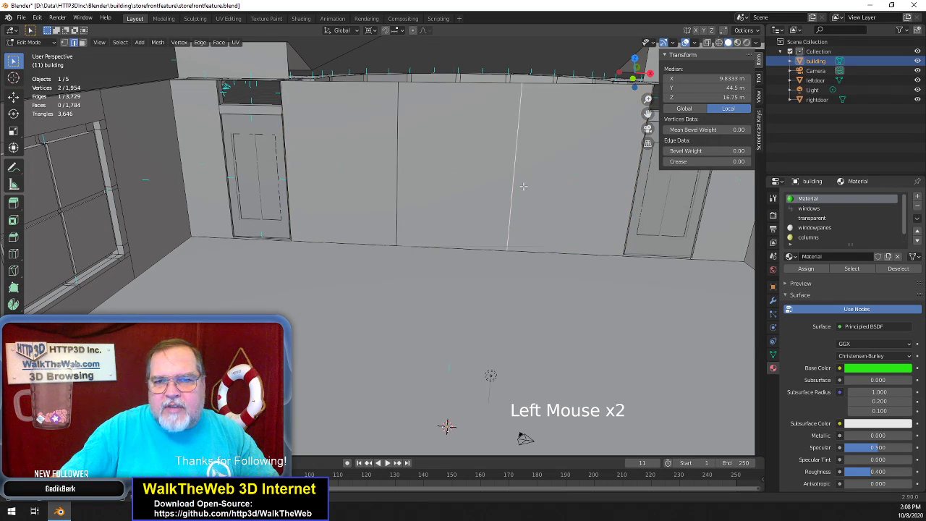
left_click(719, 80)
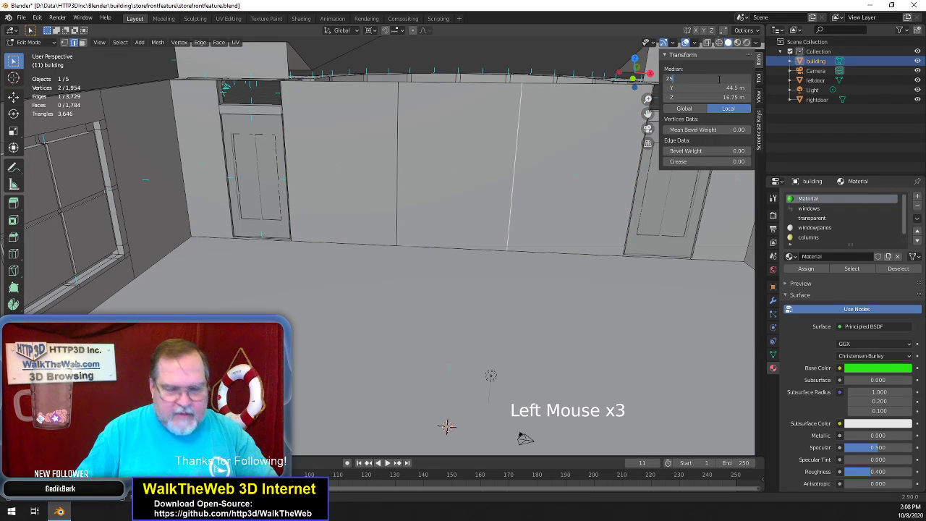
type("25")
key("Return")
left_click(411, 139)
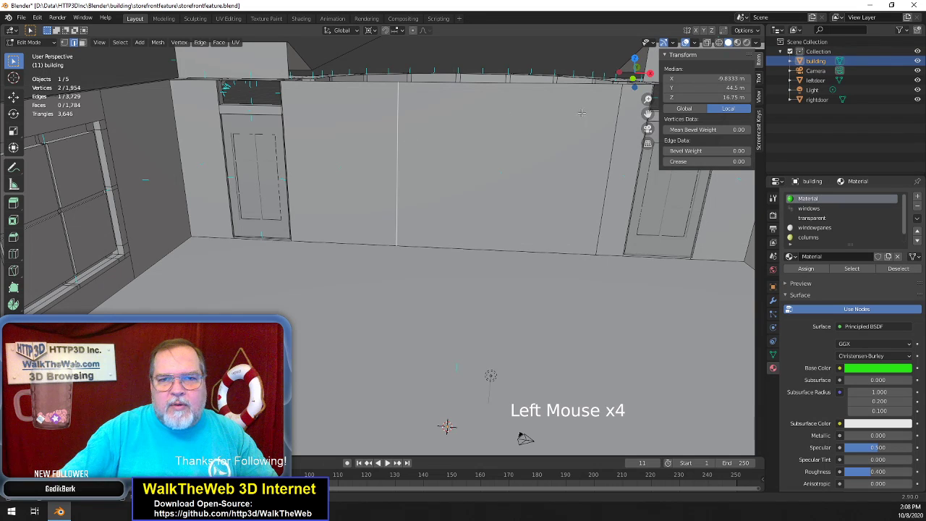
left_click(702, 81)
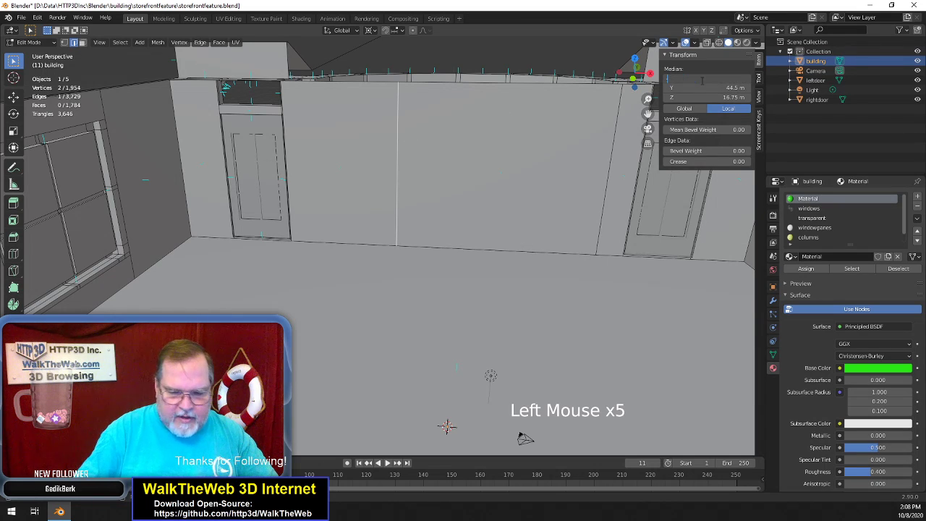
type("-25")
key("Return")
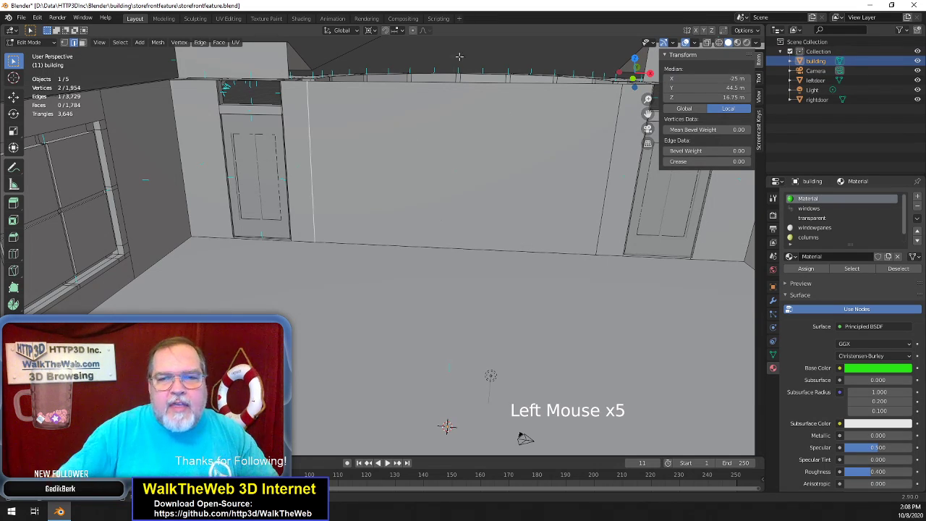
Delete the top edge of the inner front wall's middle strip with Only Edges & Faces to open the bay
left_click(478, 83)
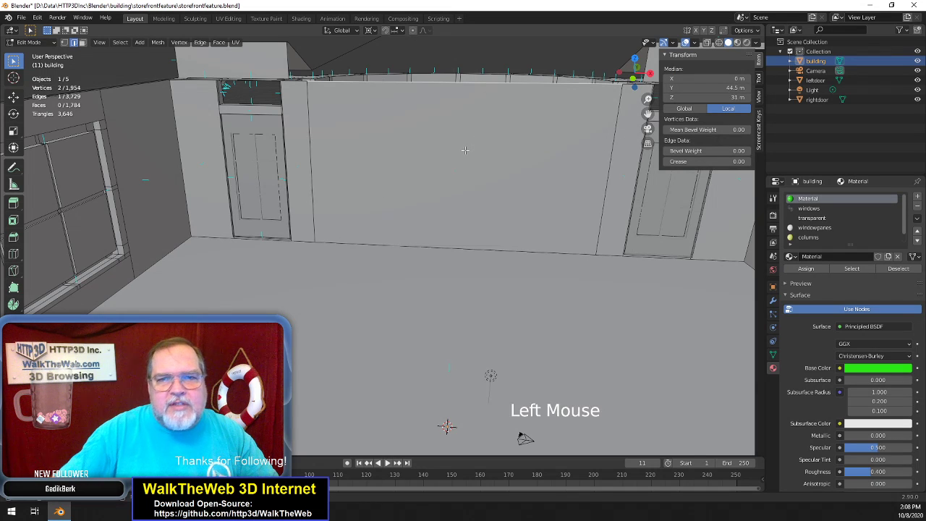
key("Delete")
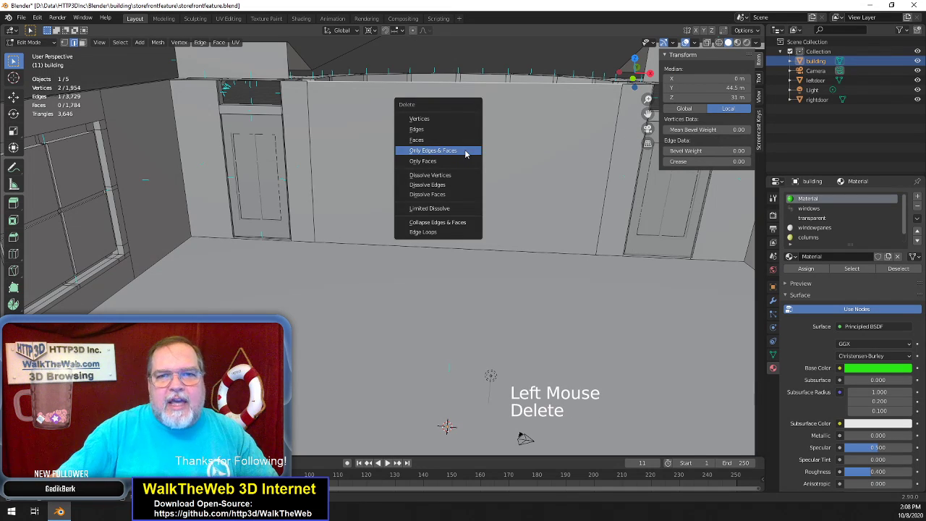
left_click(465, 151)
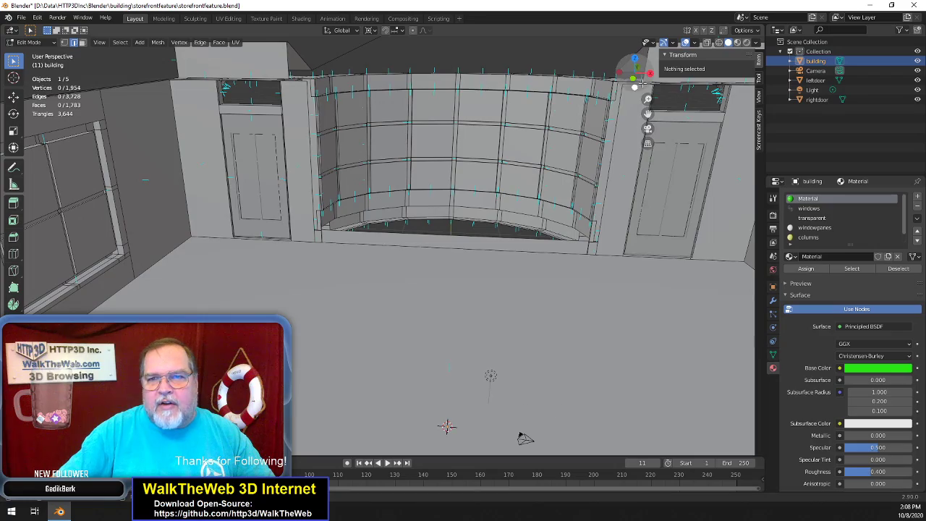
Show the building in Material Preview shading, inspect the opened bay and outer walls, and enable vertex selection at the unfinished window opening
left_click_drag(634, 78, 515, 71)
left_click_drag(413, 156, 447, 172)
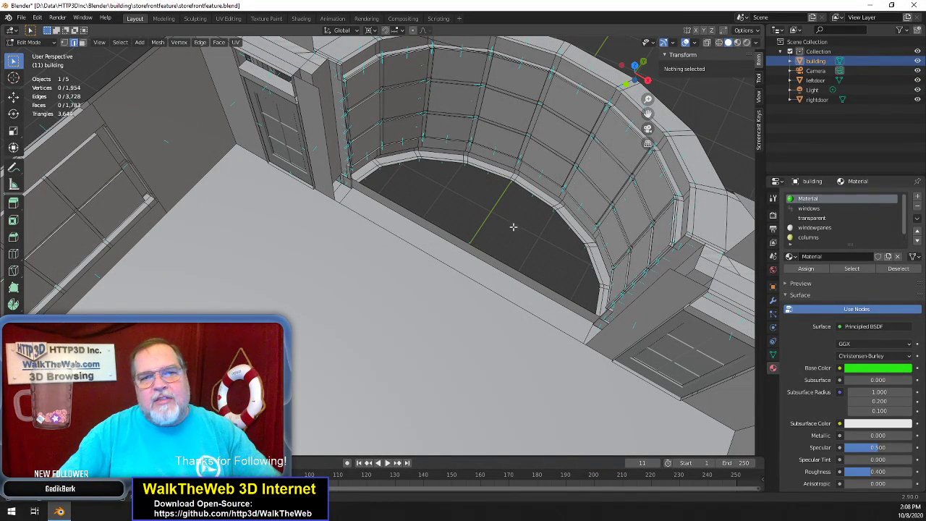
left_click_drag(647, 81, 609, 69)
scroll(641, 81, "down", 2)
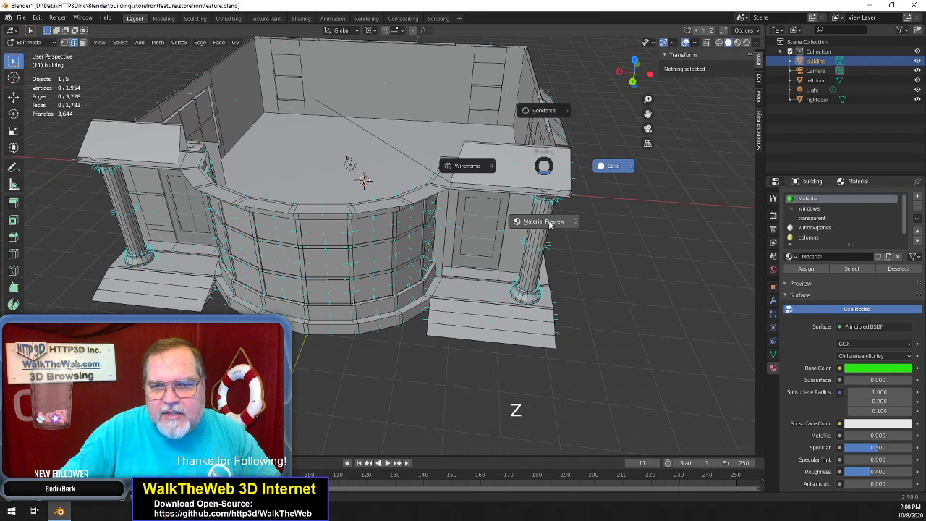
left_click(551, 221)
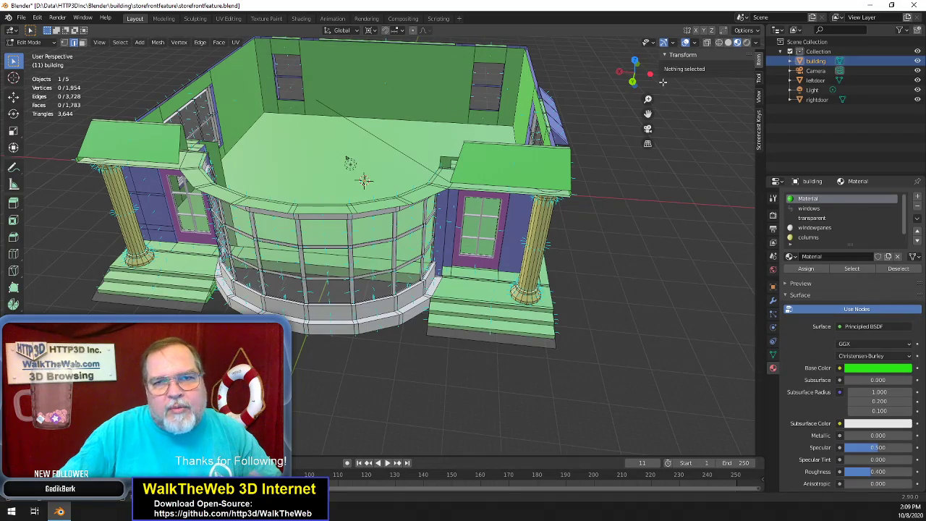
left_click_drag(631, 74, 556, 56)
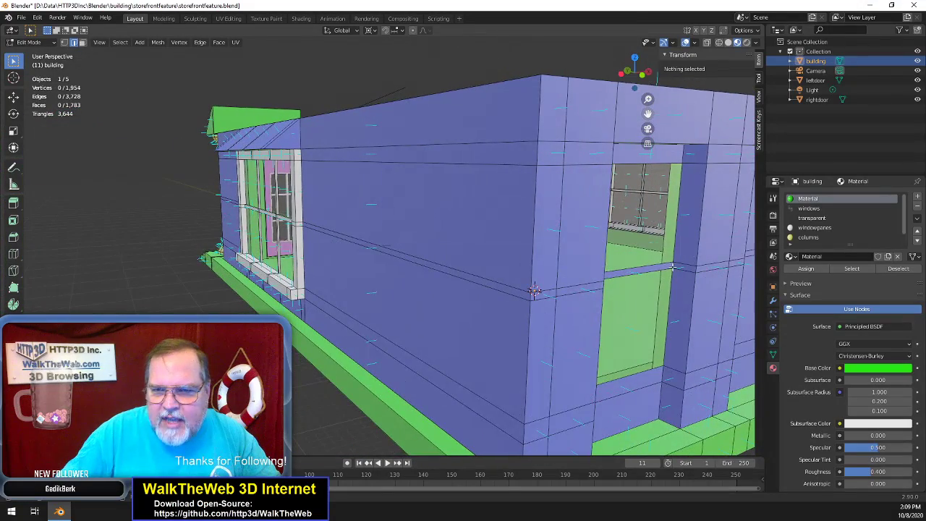
left_click(65, 42)
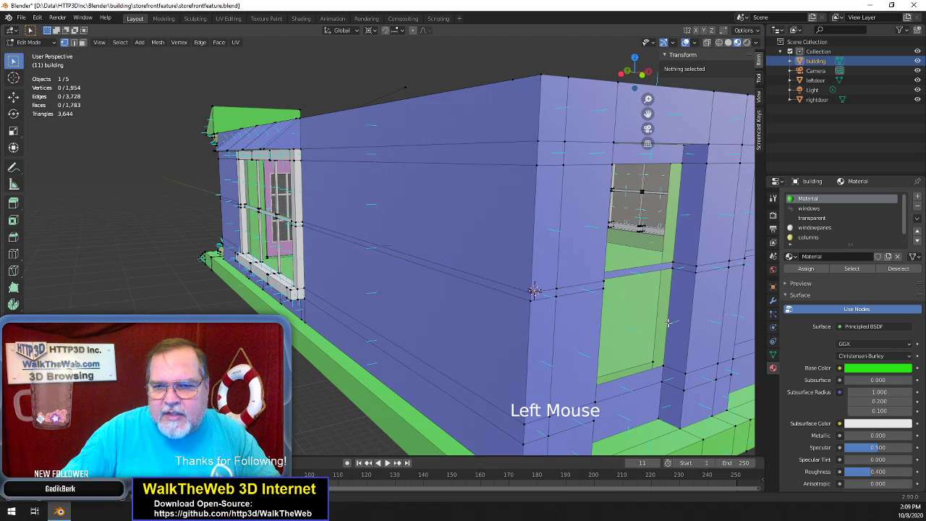
Try to select the inner and outer corner vertices along one side of the unfinished window opening through the glass
left_click(664, 360)
left_click(652, 359, "shift")
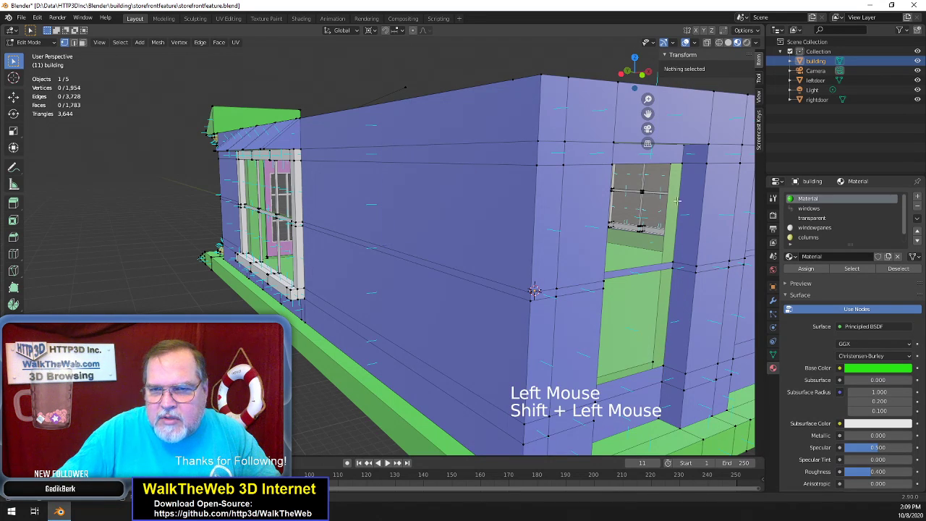
left_click(680, 165, "shift")
left_click(680, 166, "shift")
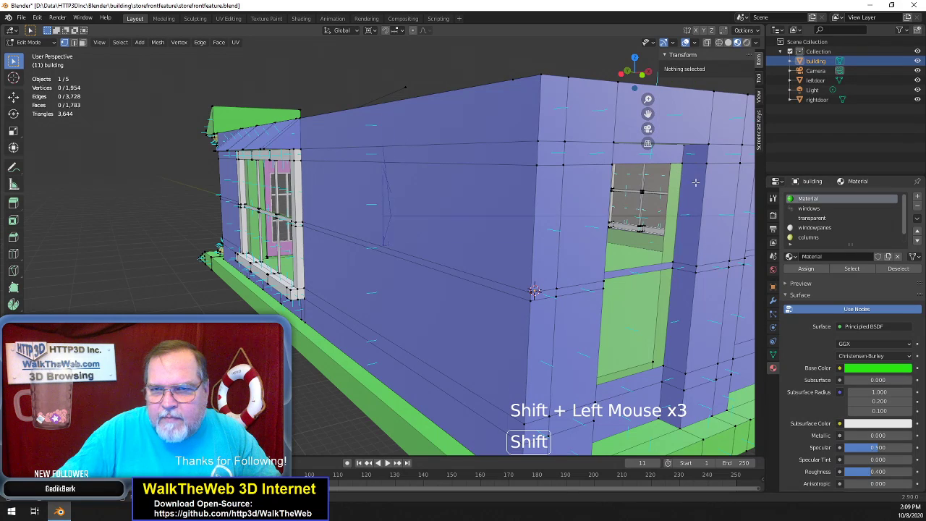
left_click_drag(656, 88, 627, 138)
left_click(561, 308)
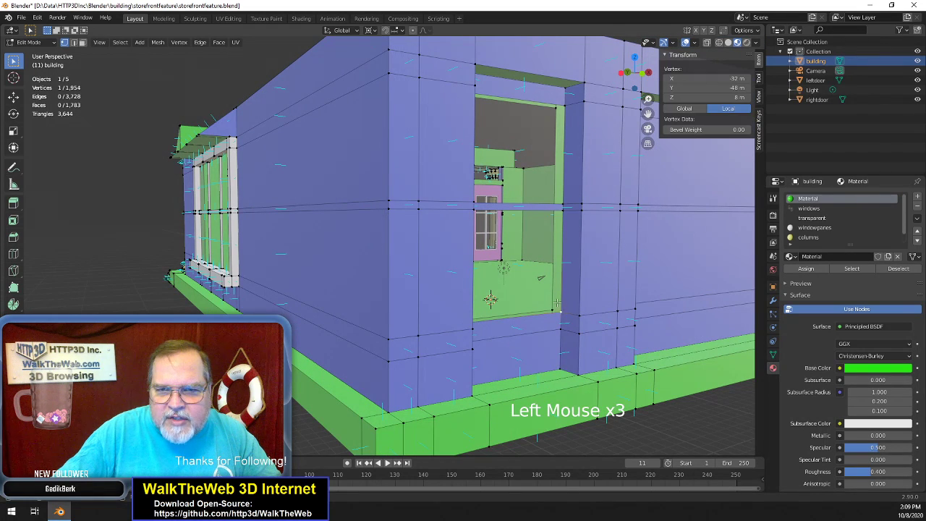
left_click(553, 306, "shift")
left_click(553, 309)
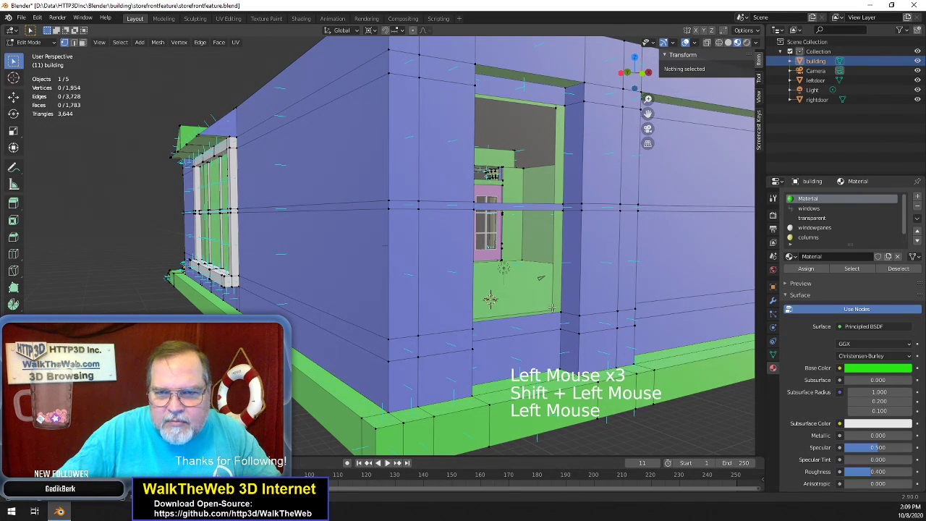
left_click(553, 312)
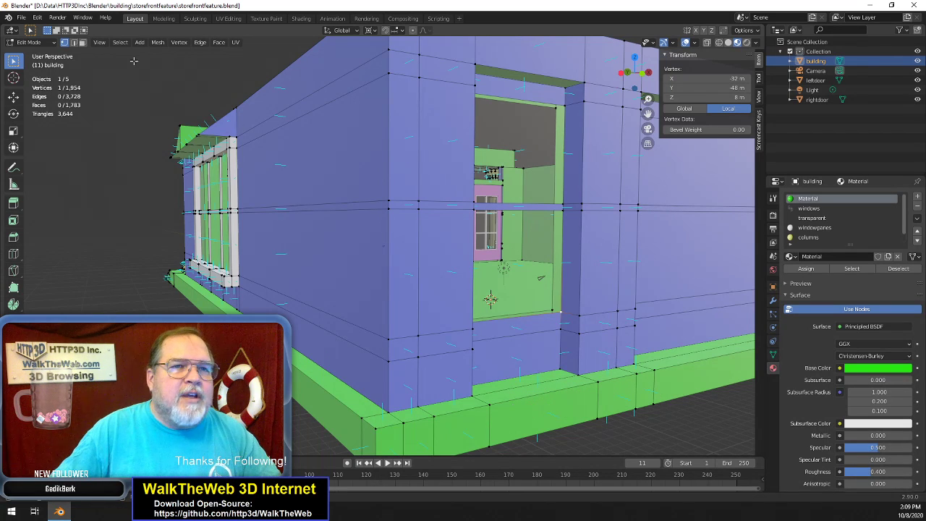
Hide the upper and lower glass faces of the unfinished window opening using face selection
left_click(558, 288)
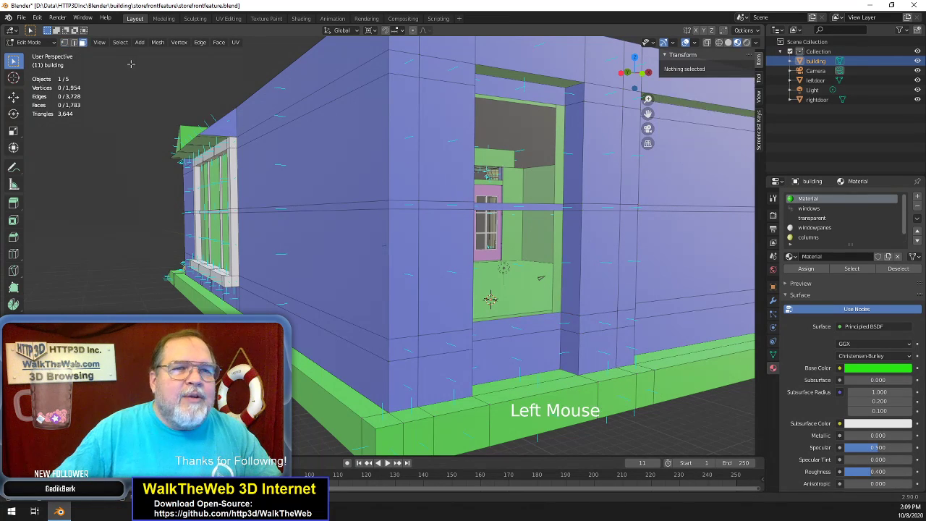
double_click(516, 256)
left_click(539, 253, "shift")
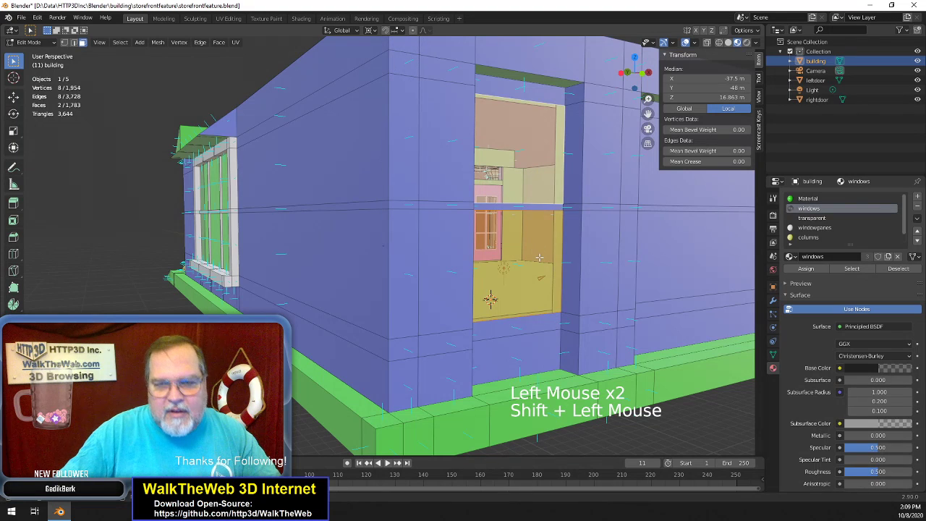
key("h")
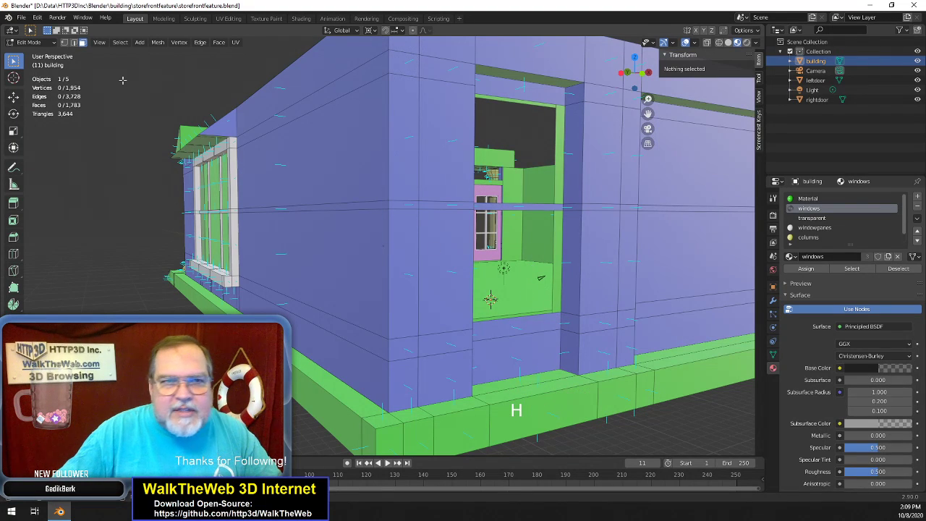
In vertex select mode, fill a face between the four corner vertices of the rear window opening's right jamb
left_click(66, 43)
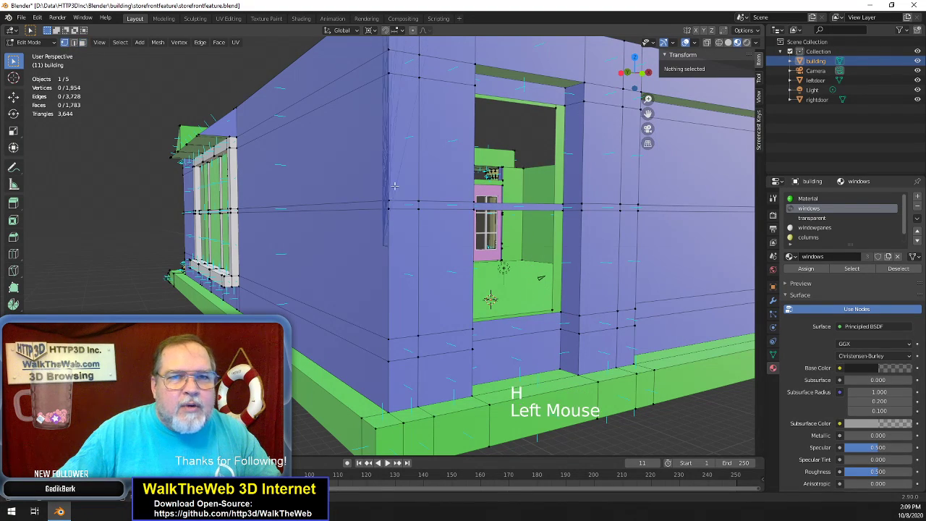
left_click(564, 312)
left_click(560, 108, "shift")
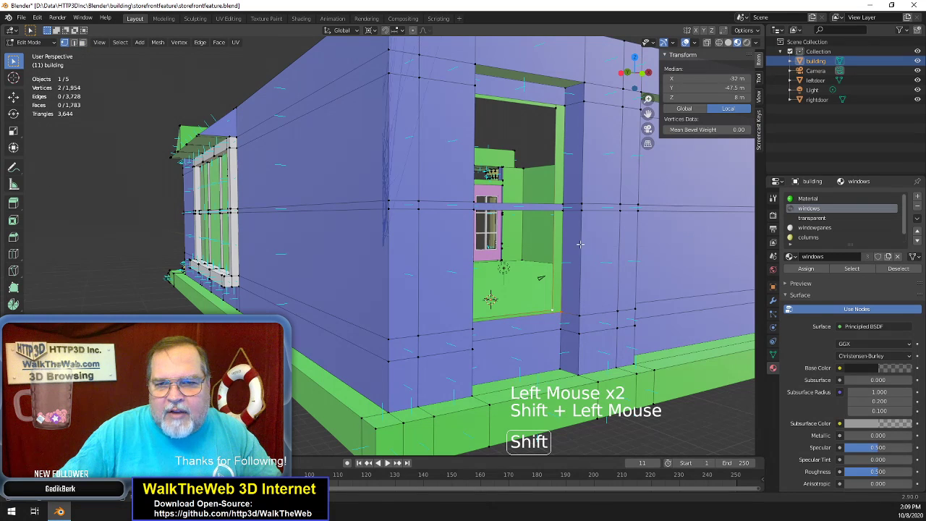
left_click(567, 106, "shift")
left_click(559, 110, "shift")
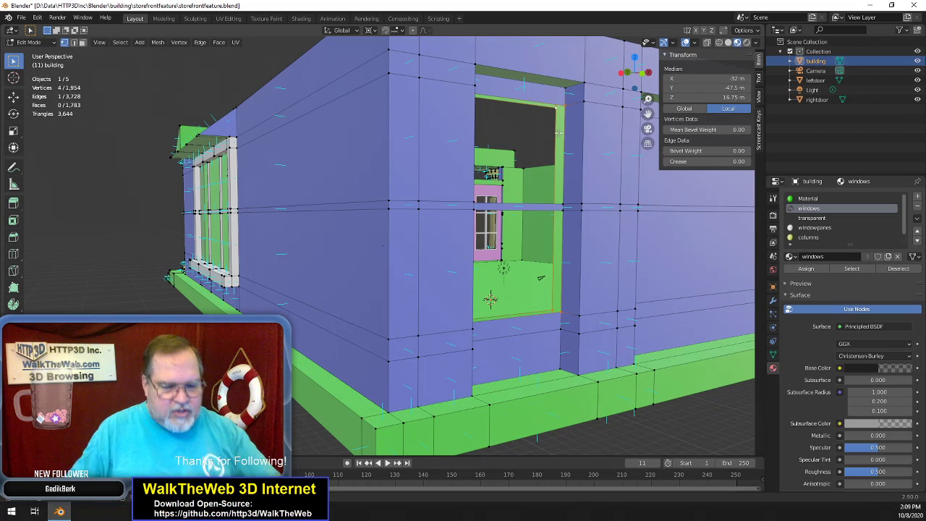
key("f")
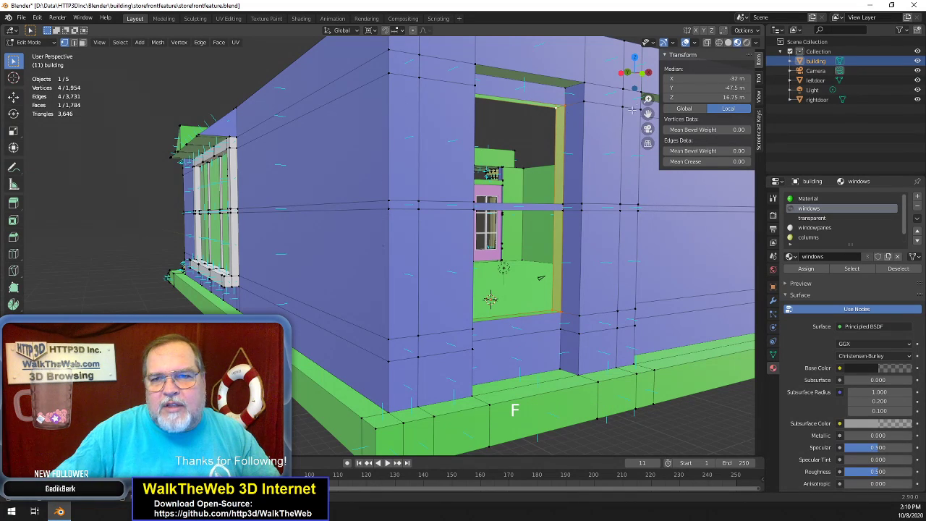
Fill a face between the four lower corner vertices of the rear window opening to close its sill
left_click_drag(628, 73, 513, 127)
key("z")
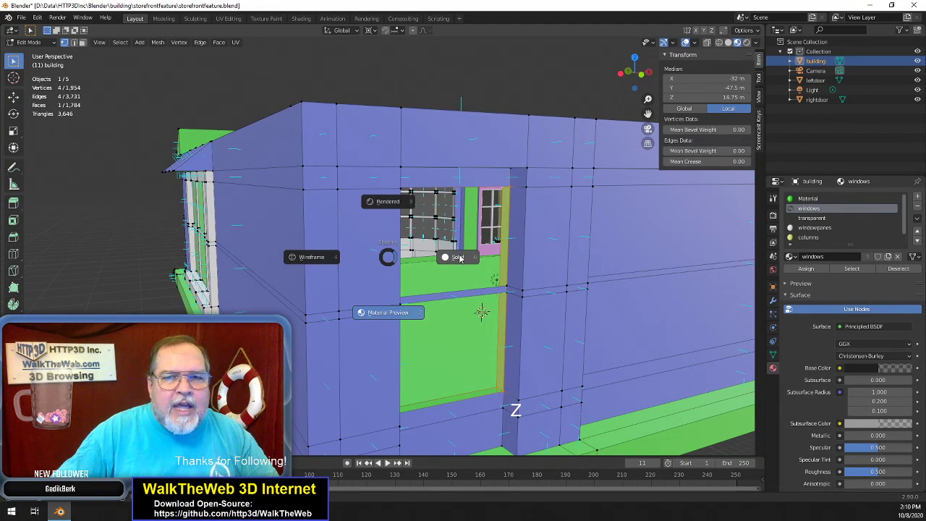
left_click(404, 314)
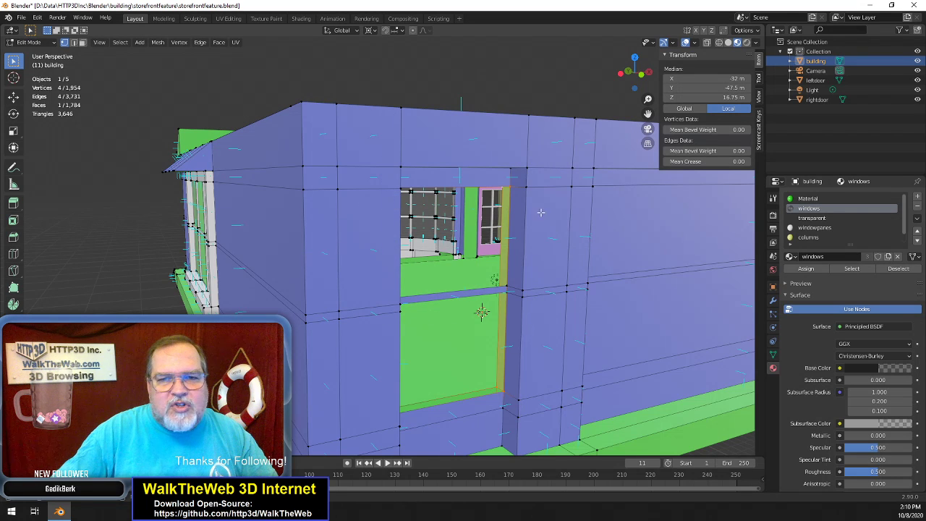
mouse_move(640, 84)
left_mouse_down()
mouse_move(607, 82)
mouse_move(647, 83)
left_mouse_up()
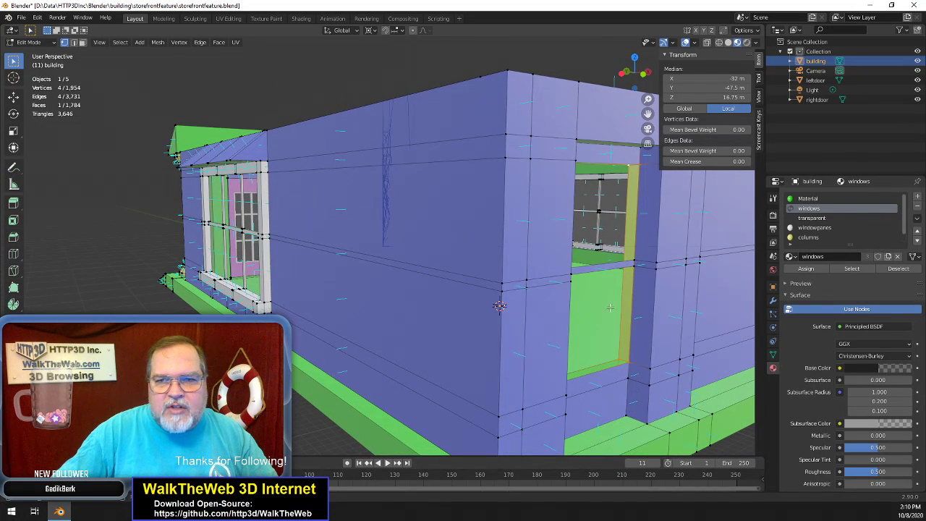
left_click(628, 361)
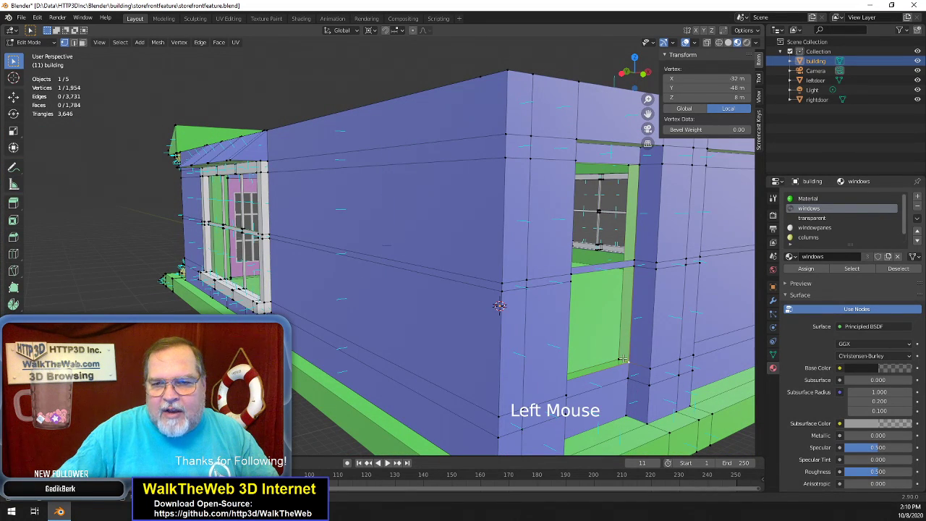
left_click(620, 359, "shift")
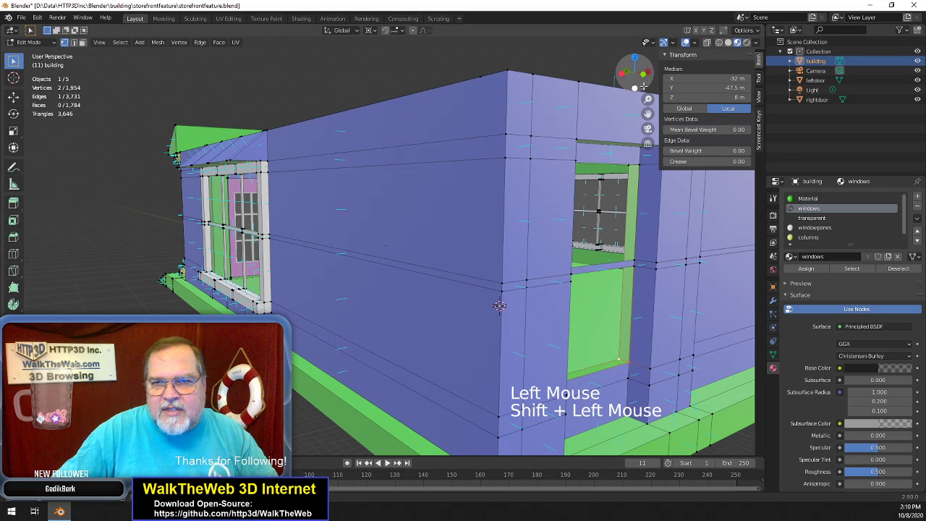
left_click_drag(628, 78, 637, 81)
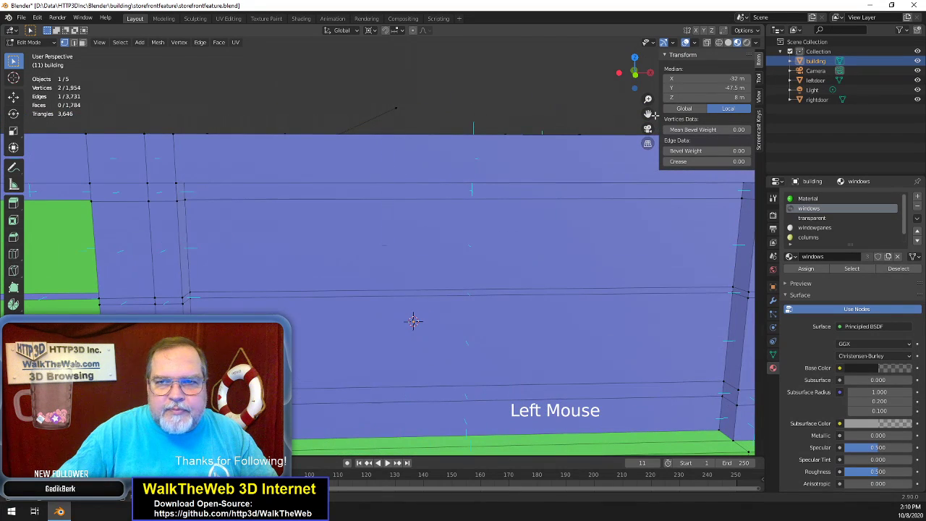
left_click_drag(648, 114, 723, 131)
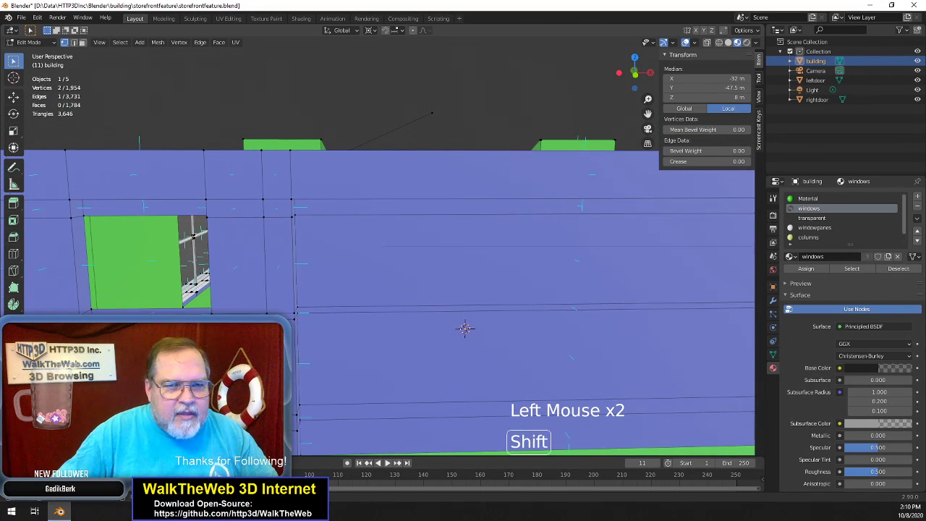
left_click(215, 419, "shift")
left_click(81, 421, "shift")
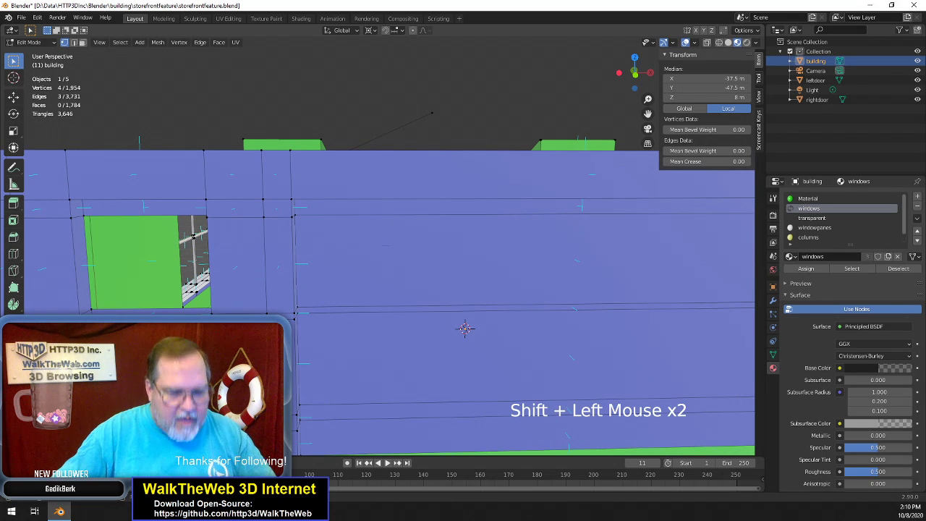
key("f")
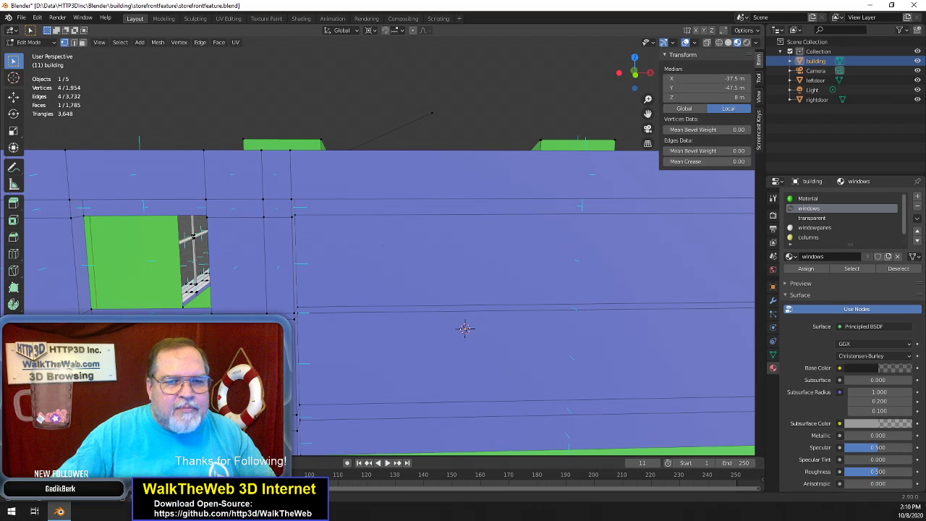
Fill a face between the upper and lower vertices on the left jamb of the rear window opening
left_click(295, 215)
left_click(297, 307, "shift")
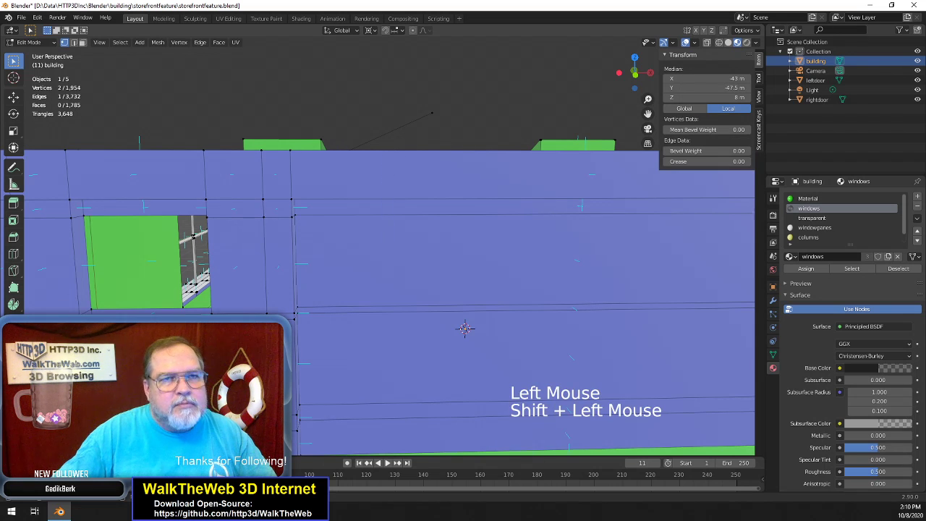
left_click(158, 42)
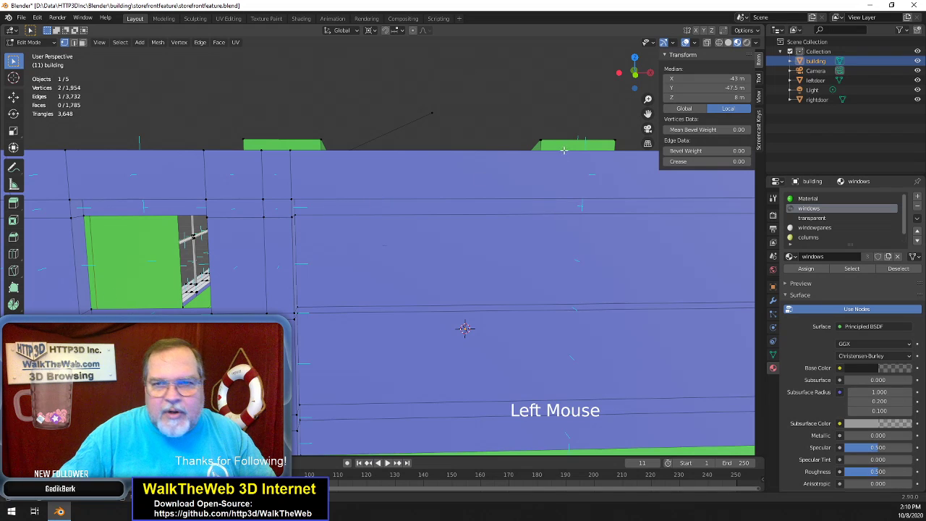
left_click_drag(627, 85, 624, 69)
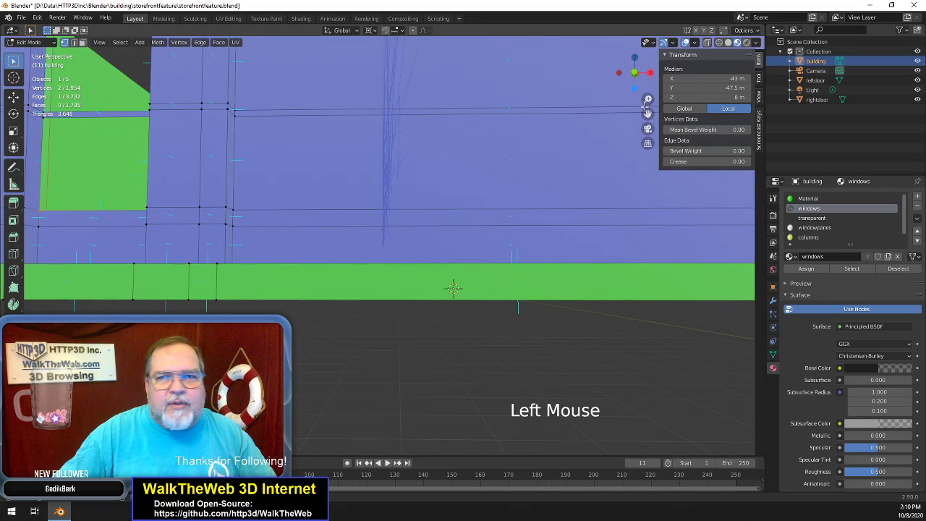
left_click_drag(648, 113, 708, 163)
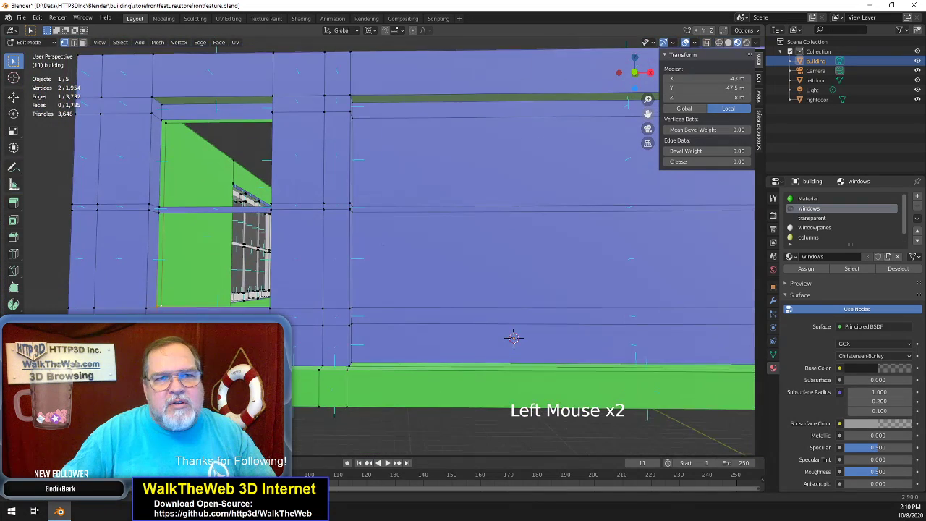
left_click(164, 124, "shift")
left_click(163, 123, "shift")
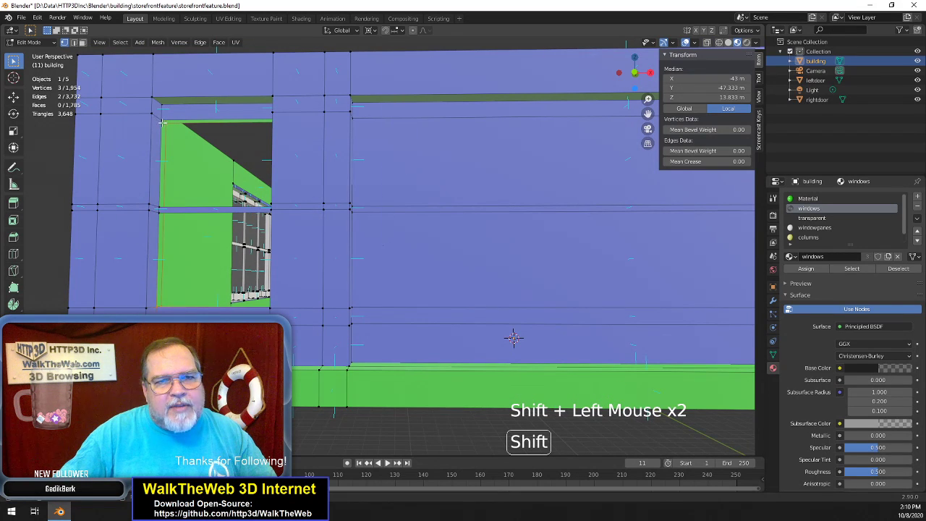
key("f")
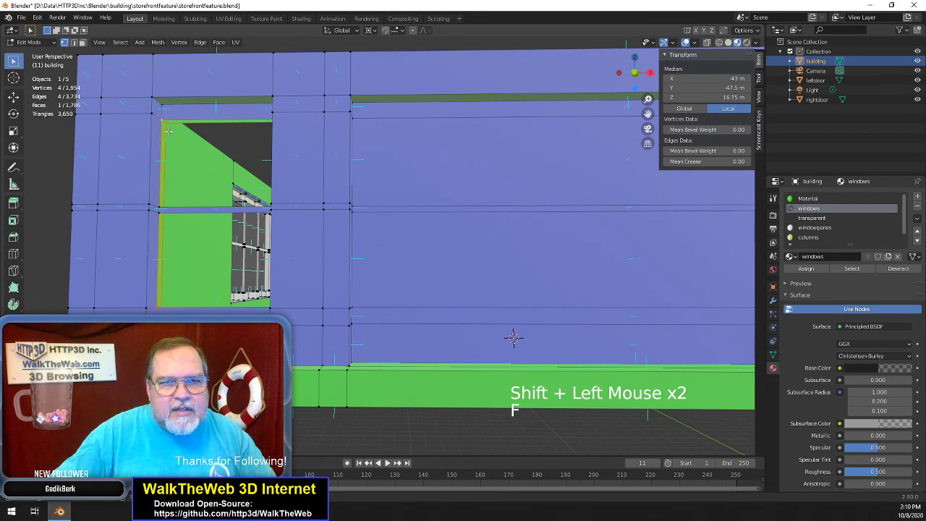
Fill a face between the four upper corner vertices of the rear window opening to close its head
left_click(167, 125)
left_click(163, 122, "shift")
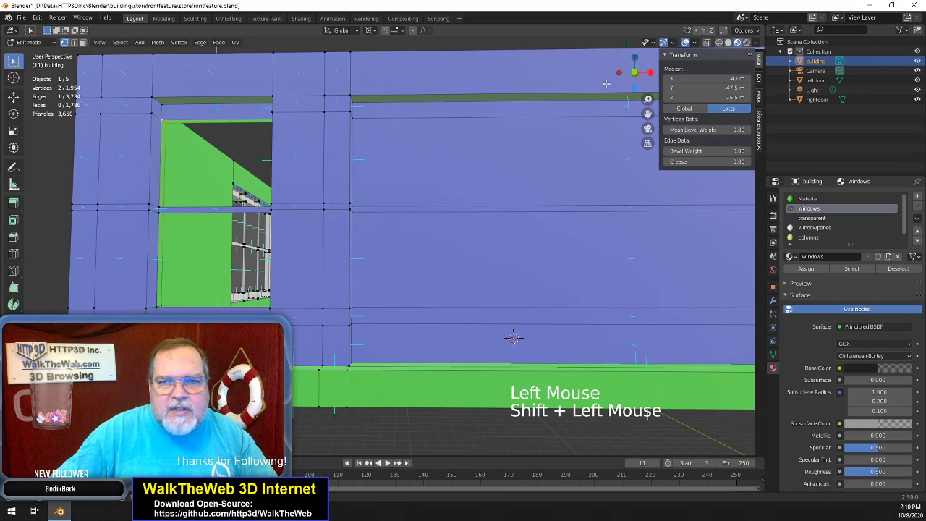
left_click_drag(639, 78, 570, 120)
left_click(552, 126, "shift")
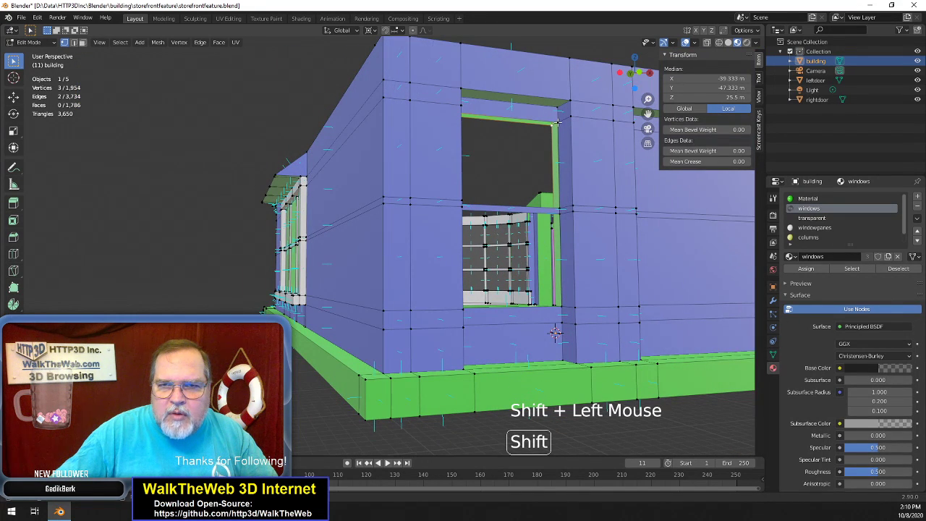
left_click(555, 126, "shift")
key("f")
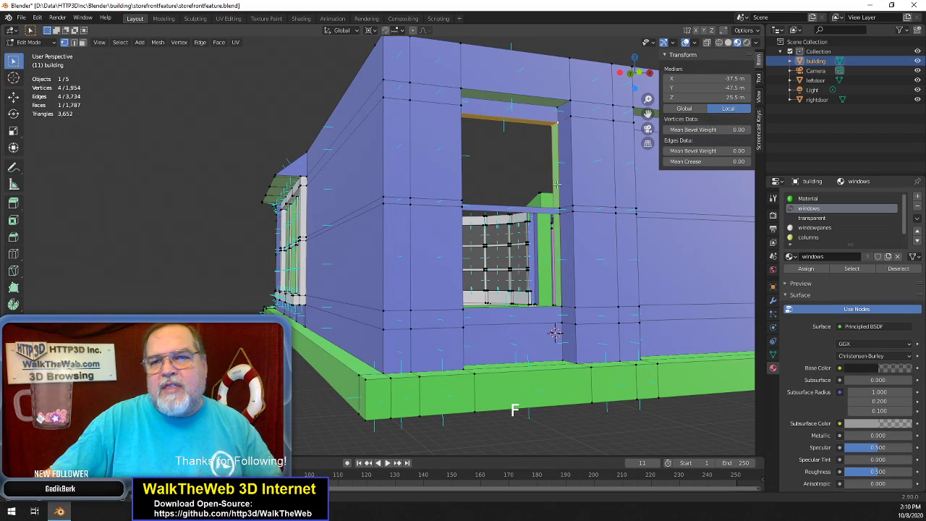
Examine the building's interior, side windows and rear window opening from inside and outside
left_click_drag(635, 72, 609, 79)
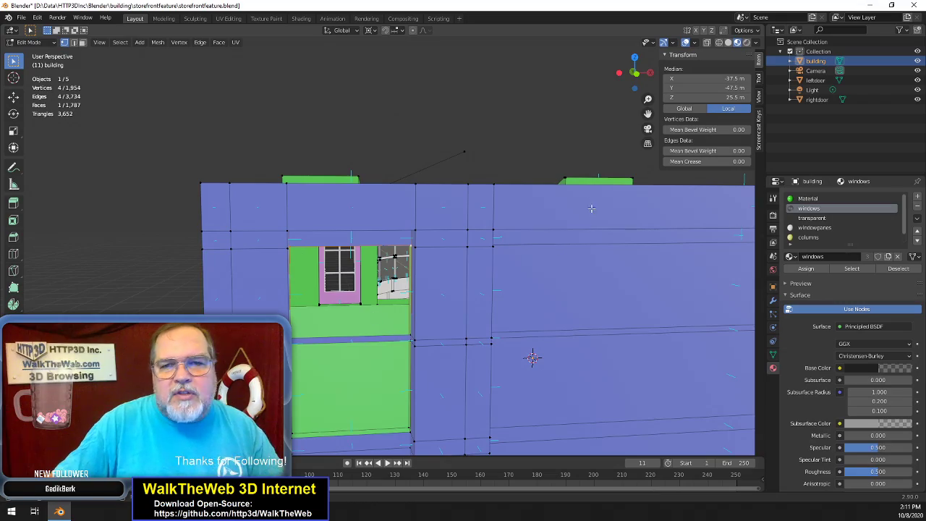
left_click_drag(634, 72, 673, 101)
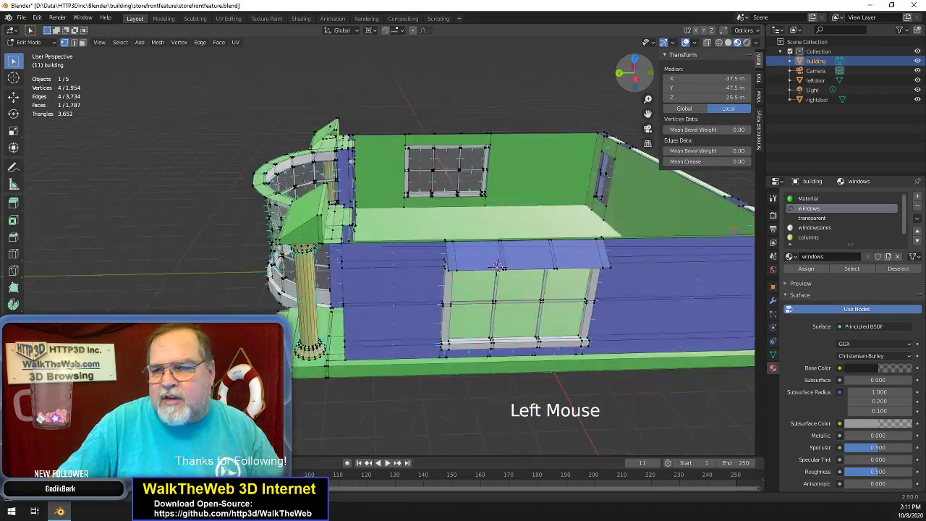
left_click_drag(497, 266, 543, 296)
mouse_move(634, 73)
left_mouse_down()
mouse_move(537, 75)
mouse_move(443, 54)
mouse_move(485, 67)
mouse_move(637, 75)
left_mouse_up()
scroll(637, 75, "up", 10)
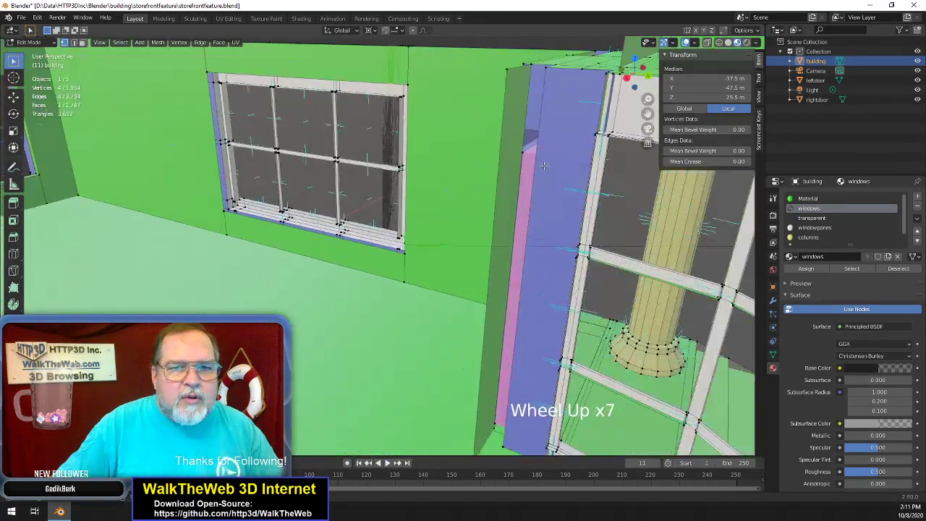
left_click_drag(648, 113, 919, 179)
scroll(350, 145, "up", 9)
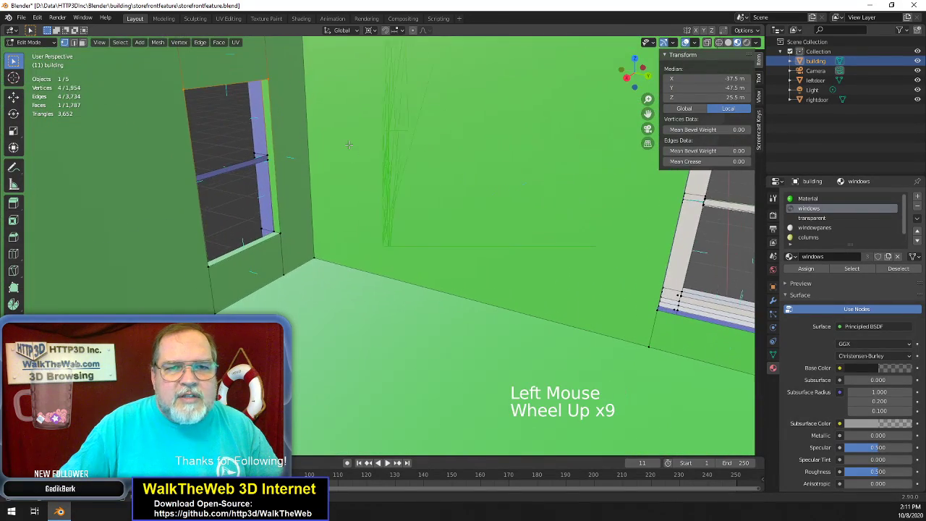
scroll(351, 145, "down", 5)
scroll(351, 144, "down", 16)
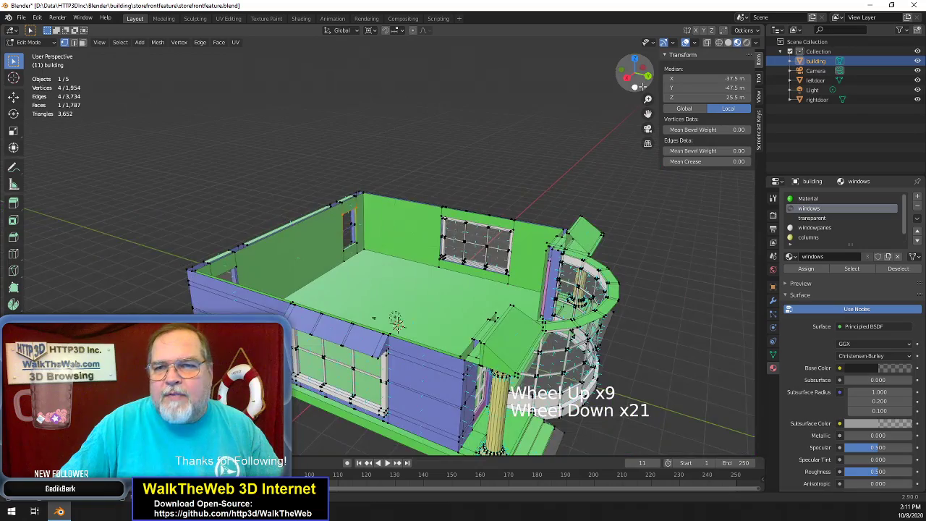
mouse_move(640, 86)
left_mouse_down()
mouse_move(644, 112)
mouse_move(717, 83)
mouse_move(637, 110)
mouse_move(641, 71)
left_mouse_up()
left_click_drag(647, 113, 75, 209)
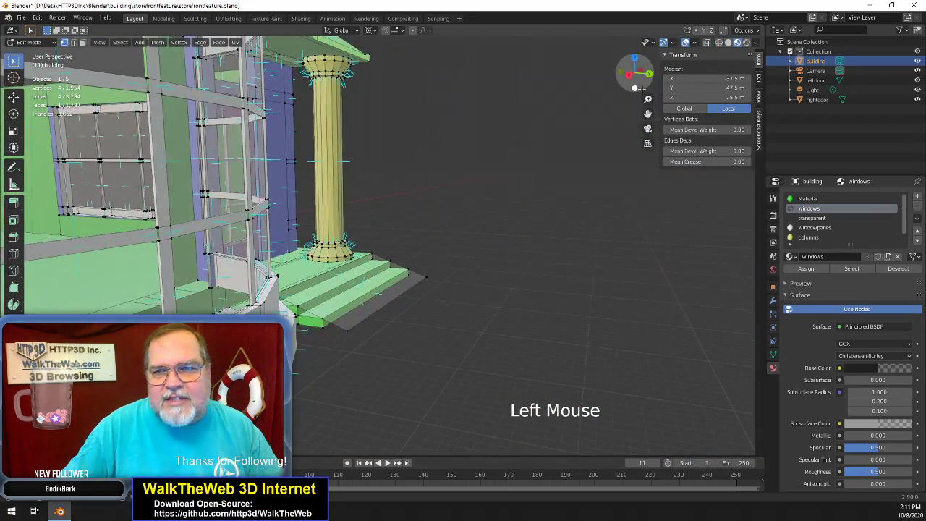
left_click_drag(635, 87, 701, 87)
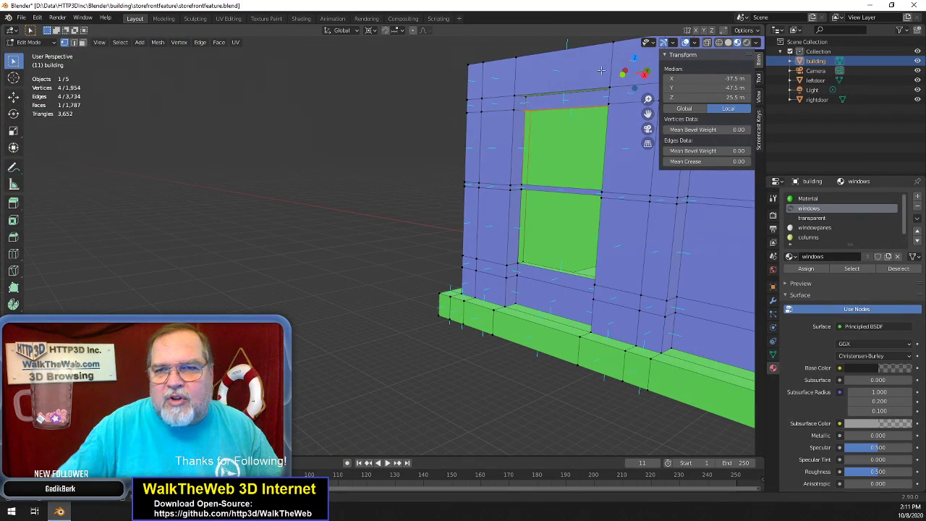
Check the wall thickness and recess around the rear window opening from the top view and close up
left_click(634, 56)
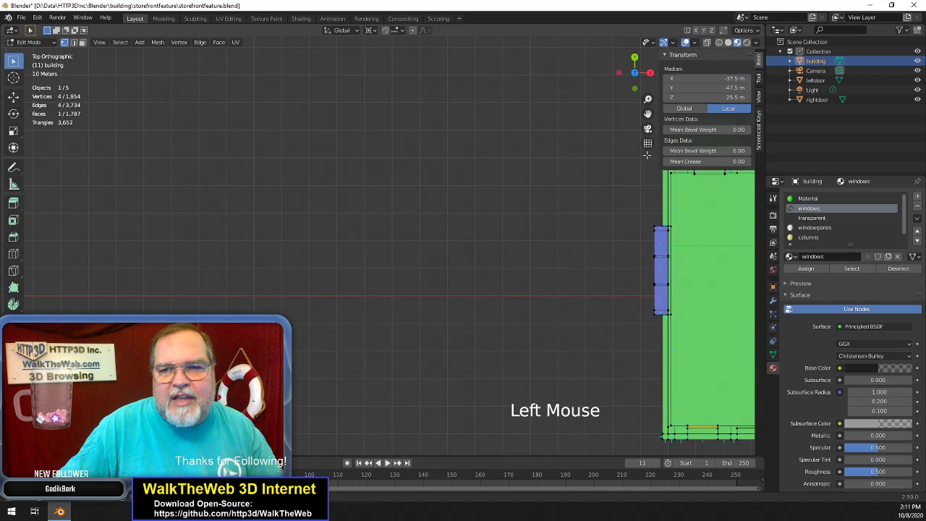
left_click_drag(648, 114, 315, 1)
scroll(552, 226, "up", 1)
scroll(552, 227, "up", 10)
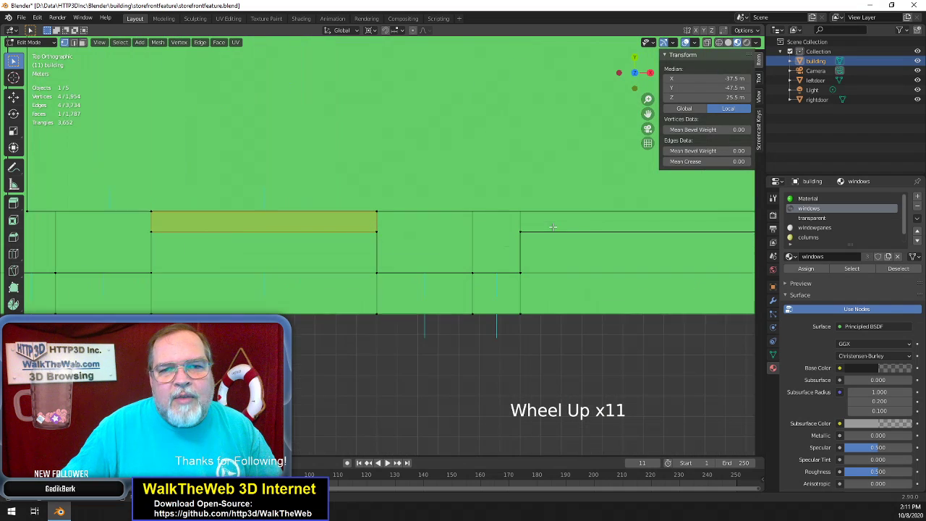
left_click_drag(632, 81, 719, 446)
scroll(518, 137, "down", 2)
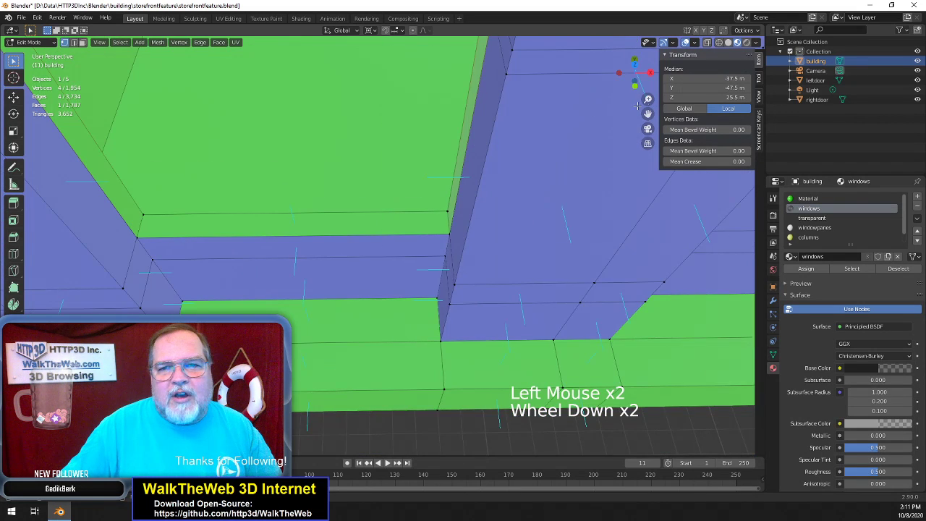
left_click_drag(643, 81, 615, 101)
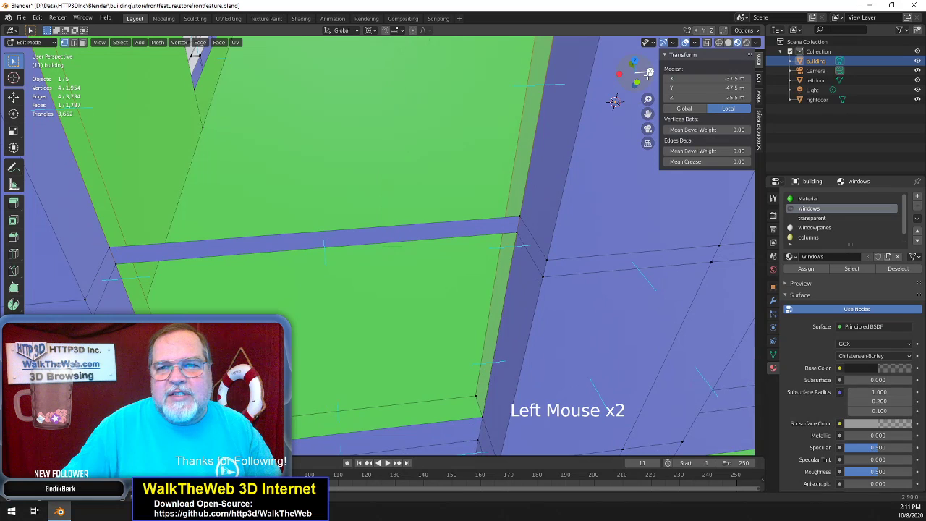
mouse_move(648, 73)
left_mouse_down()
mouse_move(631, 74)
mouse_move(628, 59)
mouse_move(648, 77)
left_mouse_up()
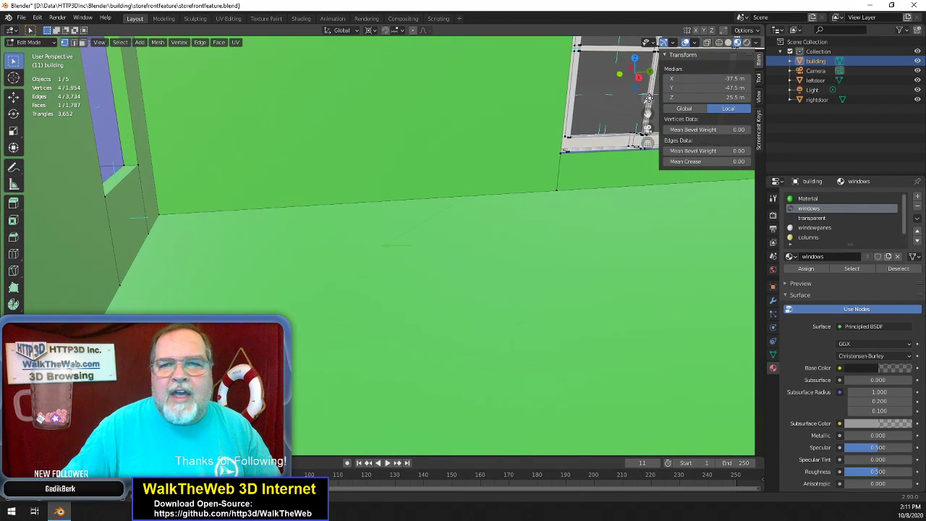
left_click_drag(650, 112, 746, 174)
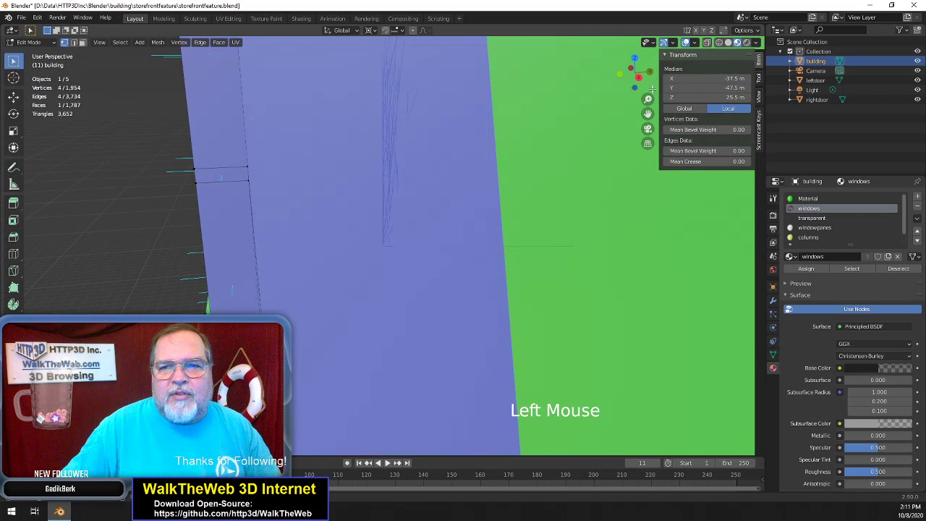
Extrude the interior faces of the horizontal crossbars on both rear windows about 0.68 m along their normals
left_click_drag(638, 77, 572, 60)
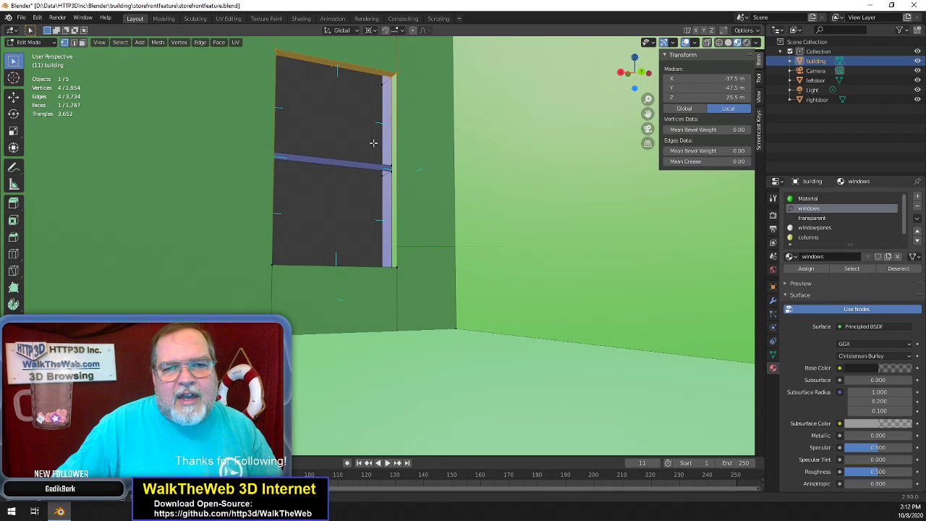
left_click_drag(635, 73, 631, 81)
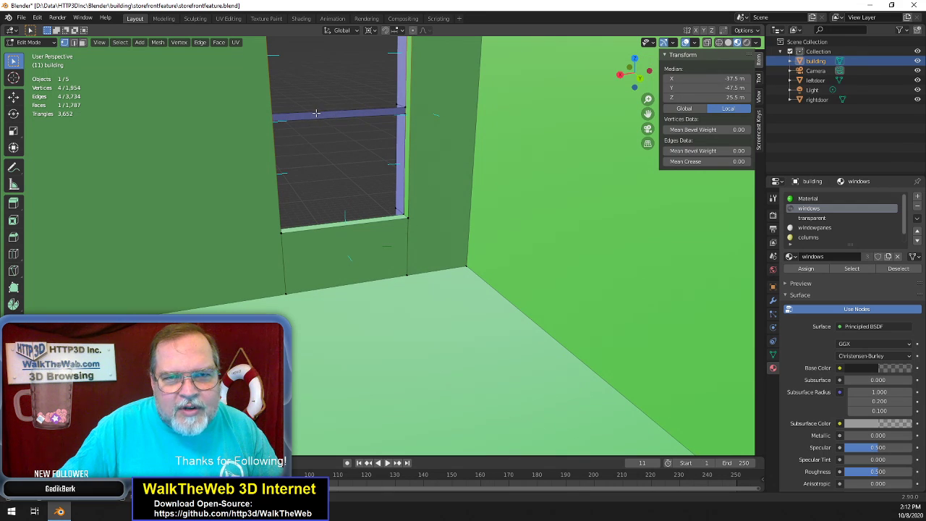
left_click_drag(631, 72, 613, 96)
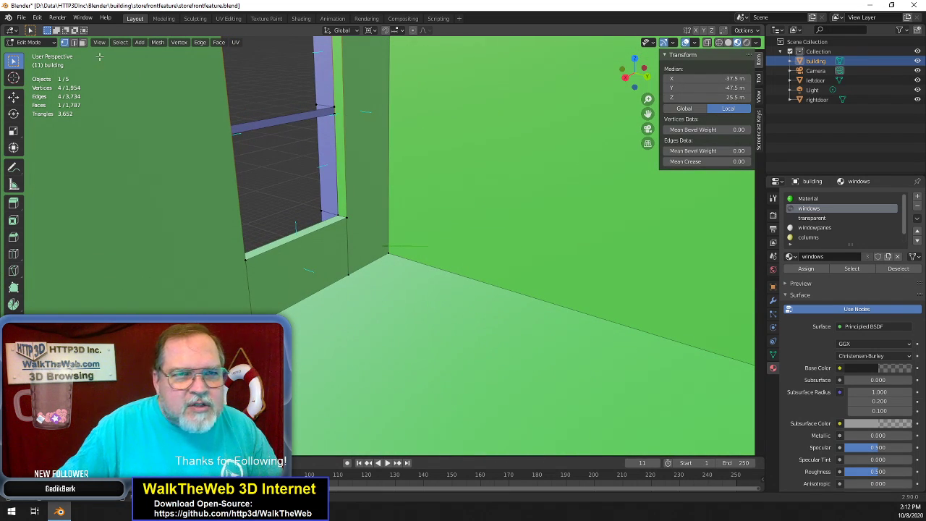
left_click(82, 42)
left_click(295, 118)
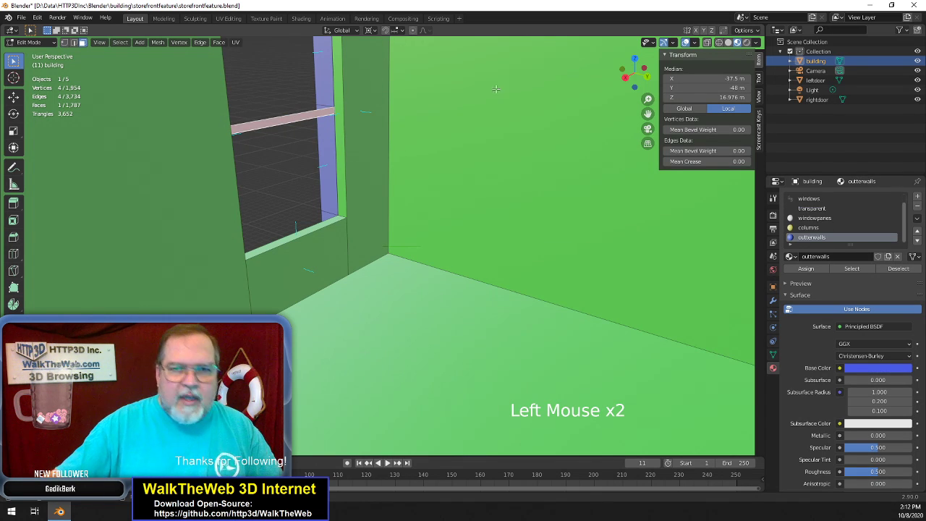
left_click_drag(635, 77, 615, 73)
left_click_drag(648, 114, 789, 114)
left_click(241, 171, "shift")
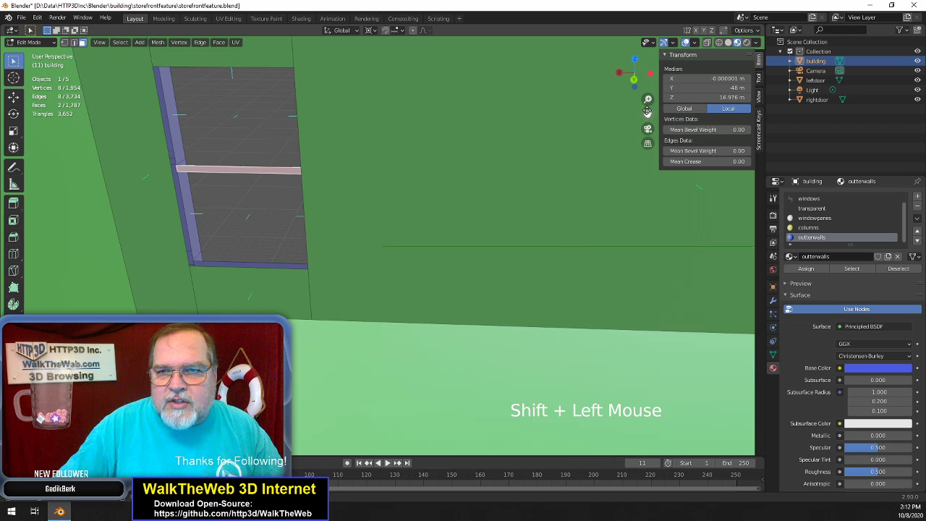
left_click_drag(647, 112, 15, 131)
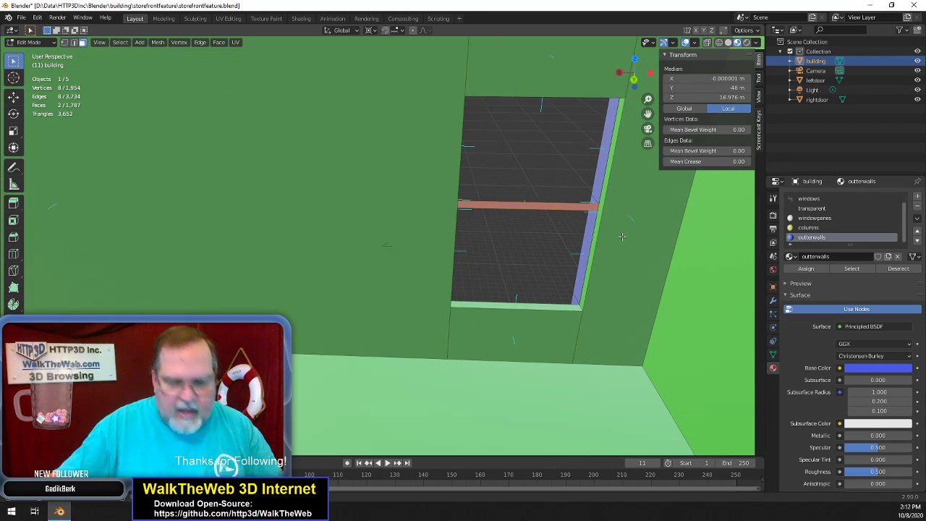
key("e")
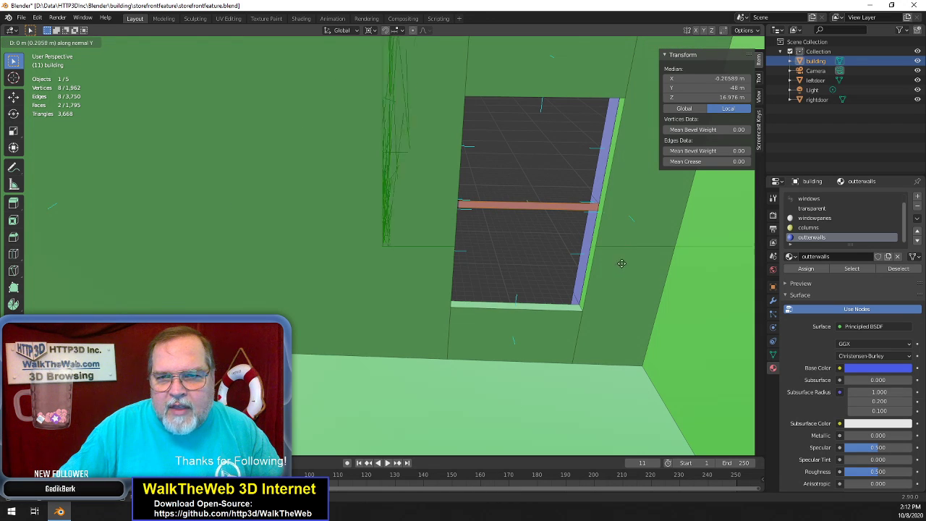
right_click(619, 294)
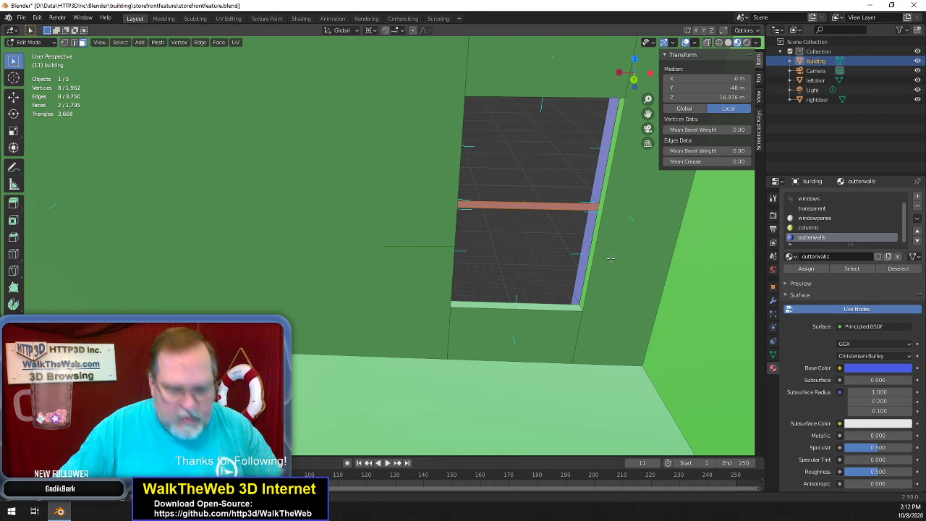
key("e")
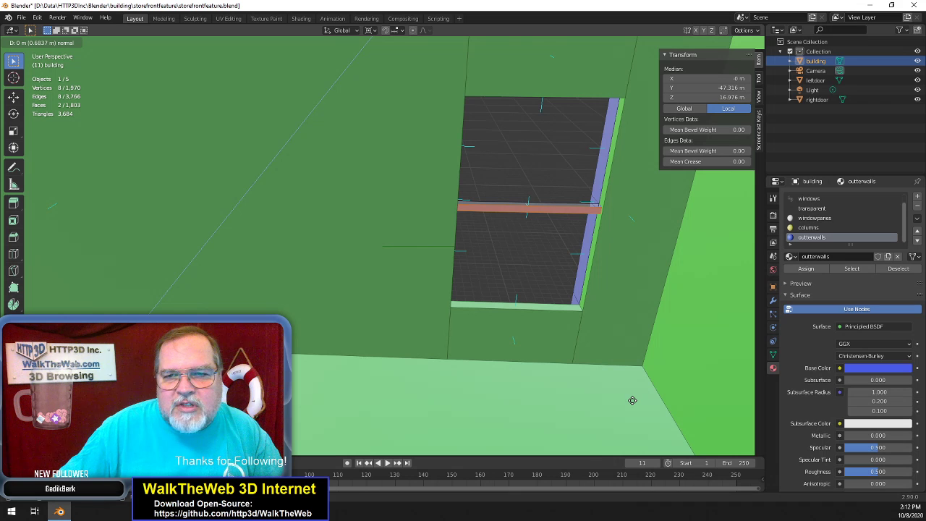
left_click(632, 400)
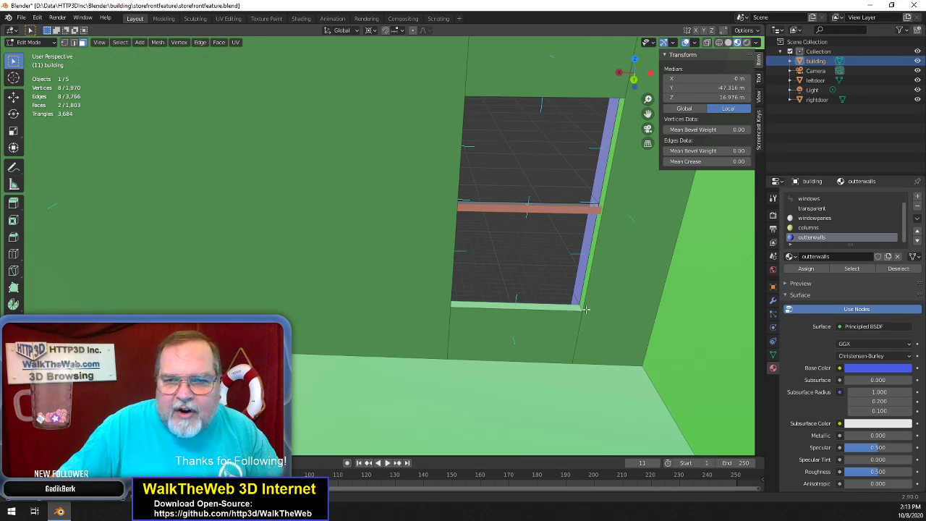
Subdivide the four short edges that run through the wall thickness at the corners of the rear window opening
left_click(74, 43)
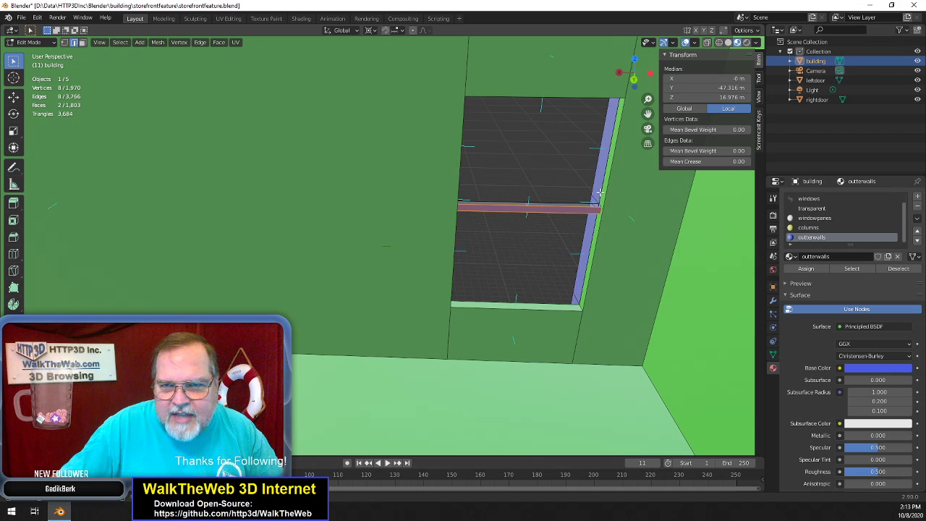
left_click(581, 308)
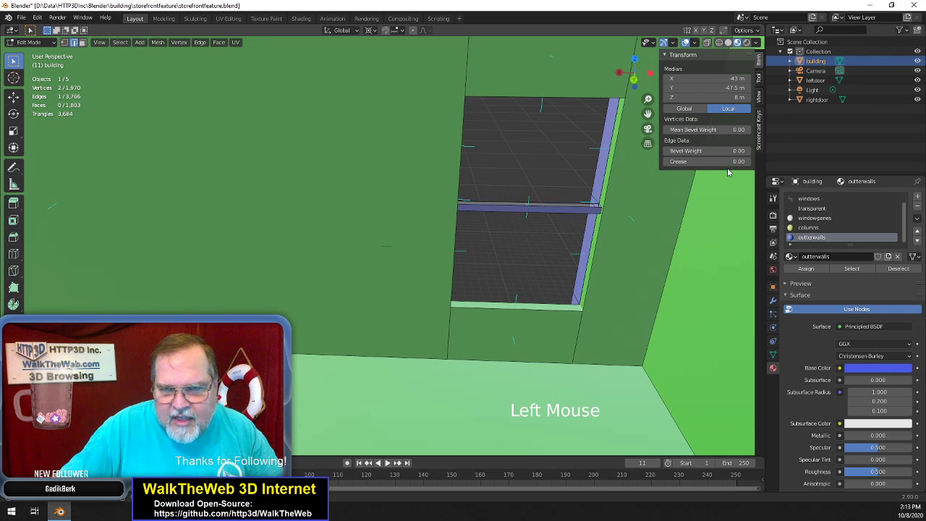
left_click_drag(631, 74, 580, 76)
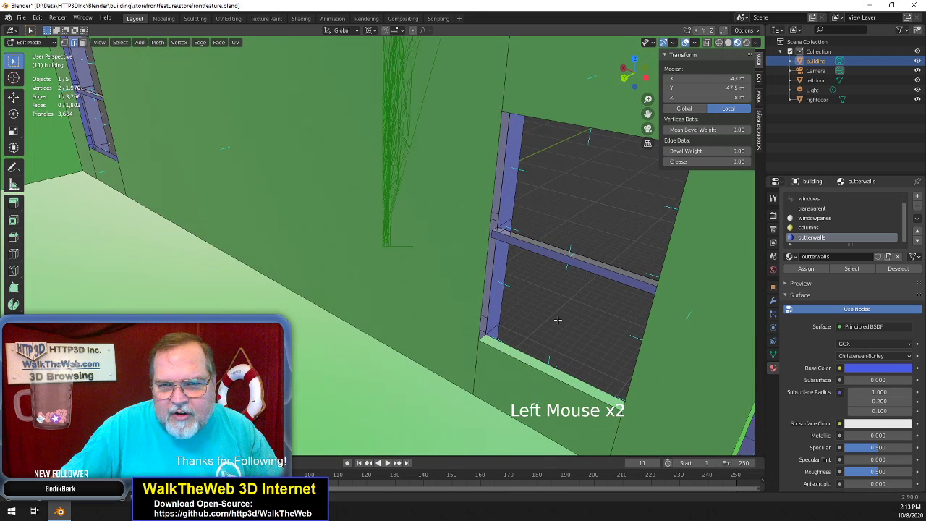
left_click(483, 338, "shift")
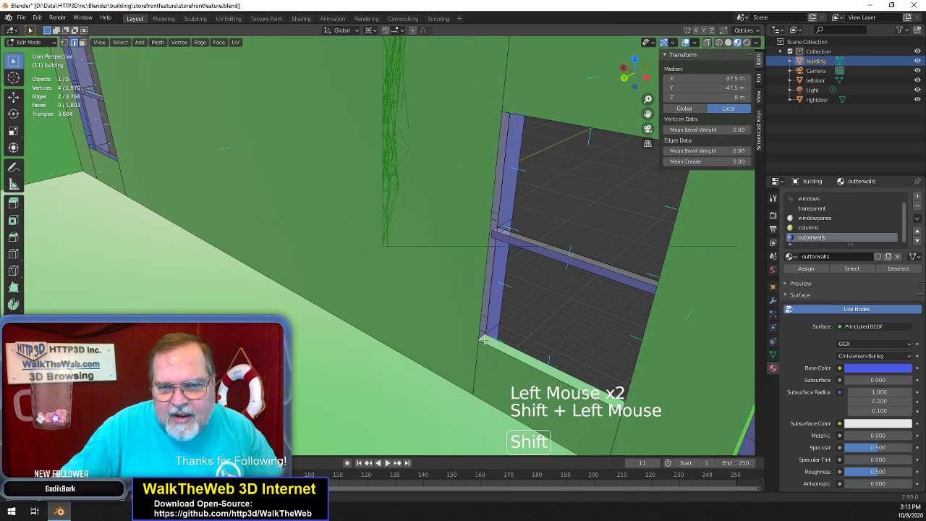
left_click_drag(644, 80, 692, 75)
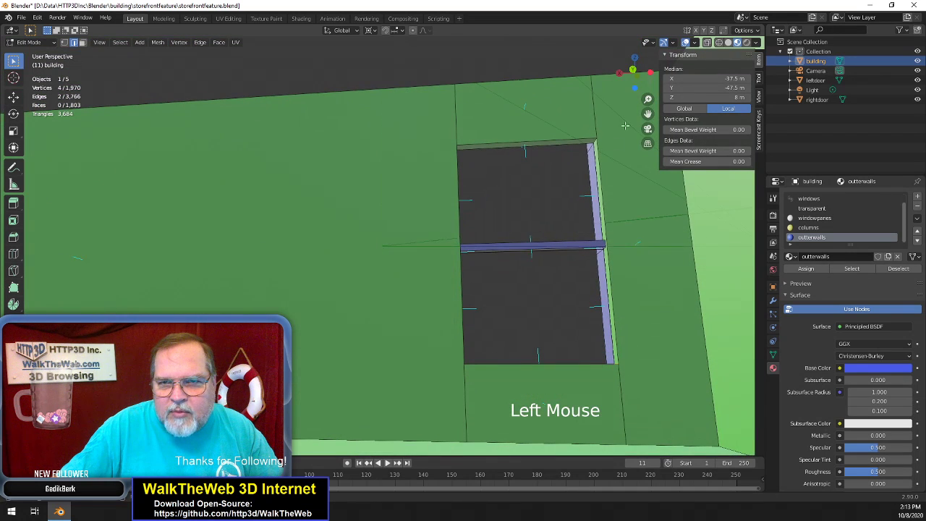
left_click(595, 142, "shift")
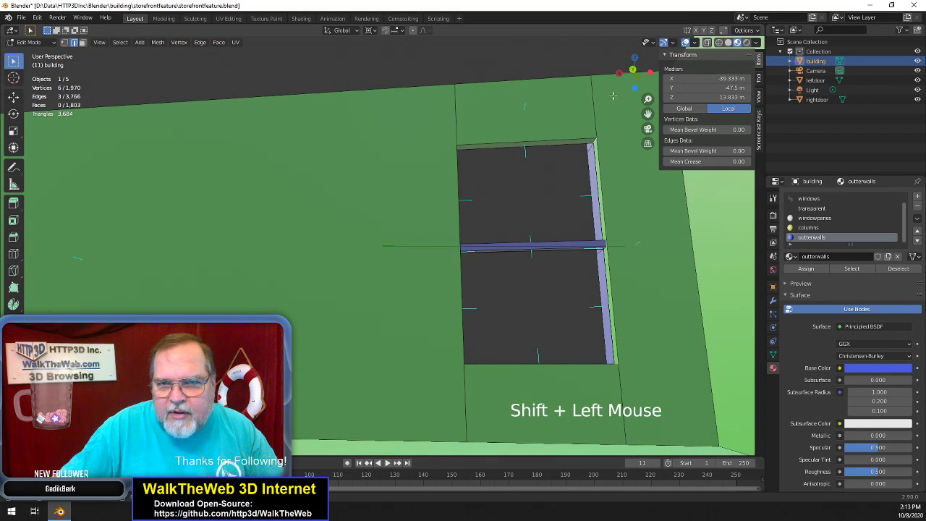
left_click_drag(630, 77, 648, 72)
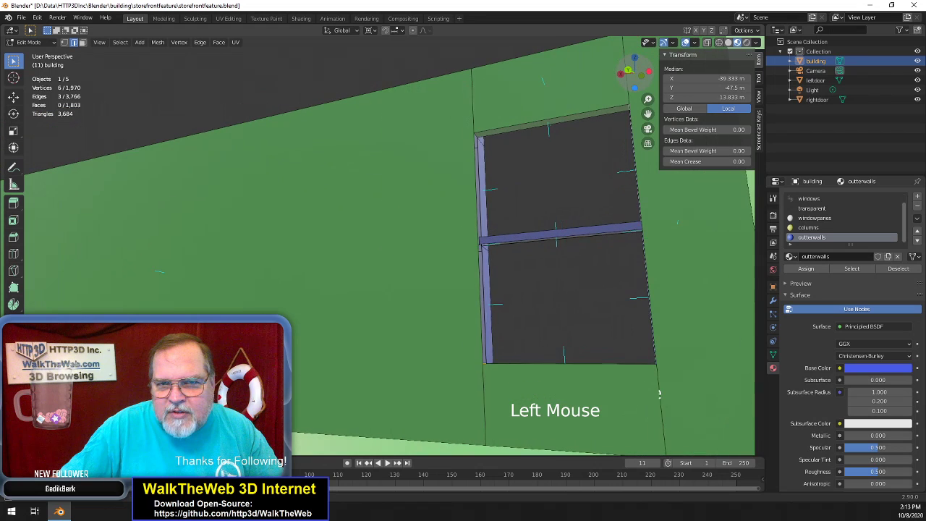
left_click(477, 136, "shift")
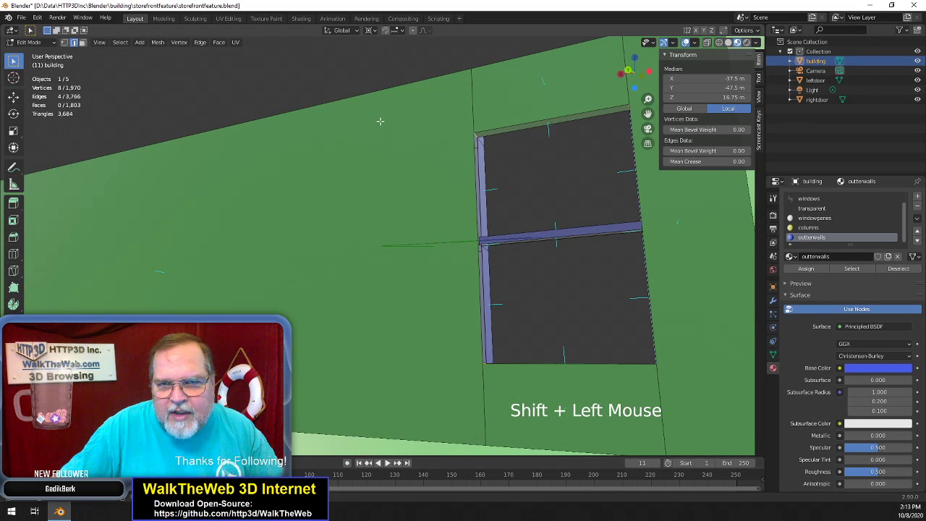
left_click(202, 43)
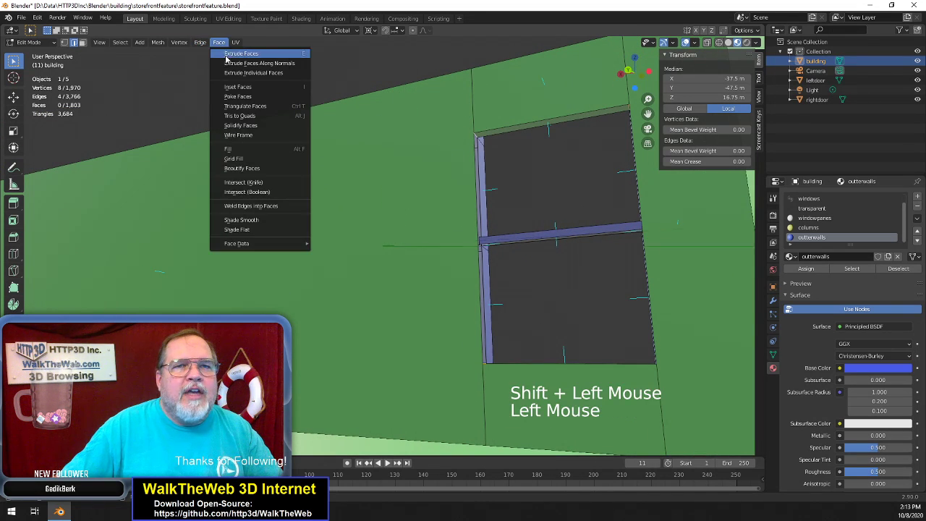
left_click(201, 43)
left_click(201, 43)
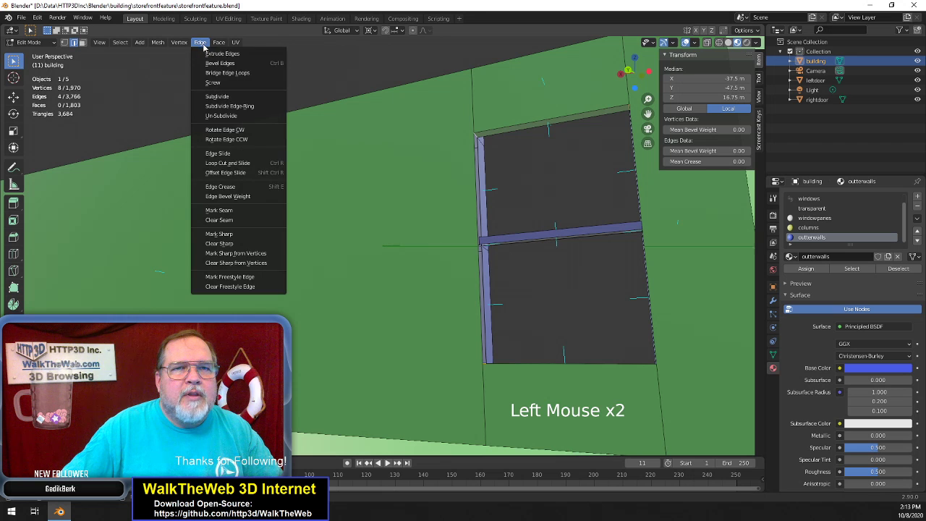
left_click(217, 97)
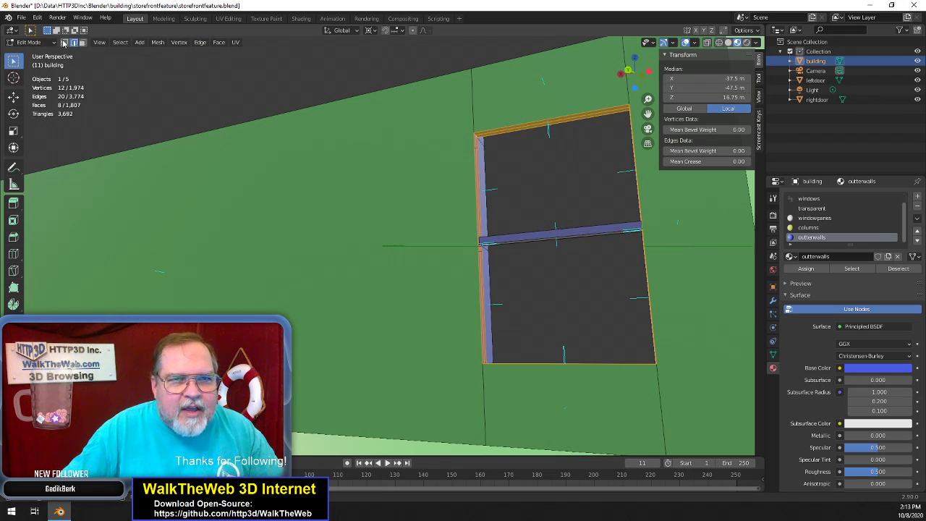
Fill a pane face between the four midpoint vertices at the corners of the rear window opening
left_click(64, 42)
left_click(474, 136)
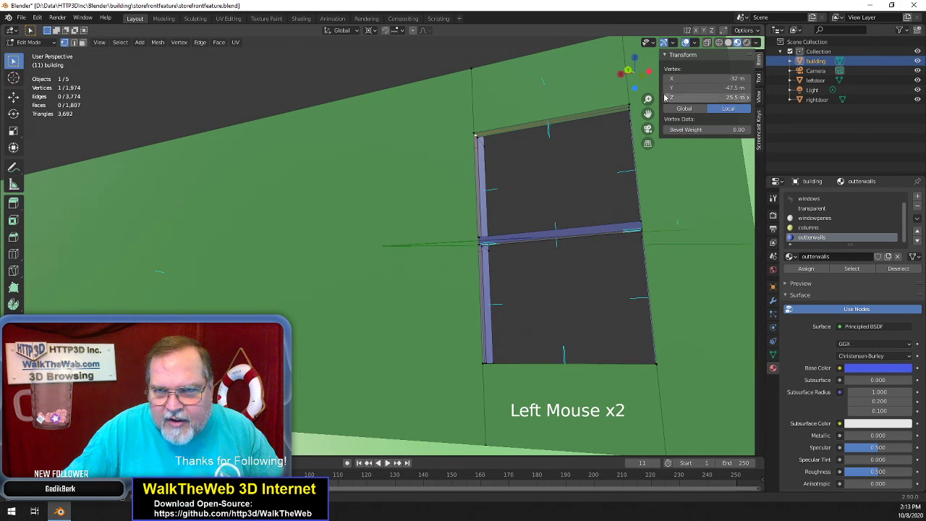
left_click(614, 116)
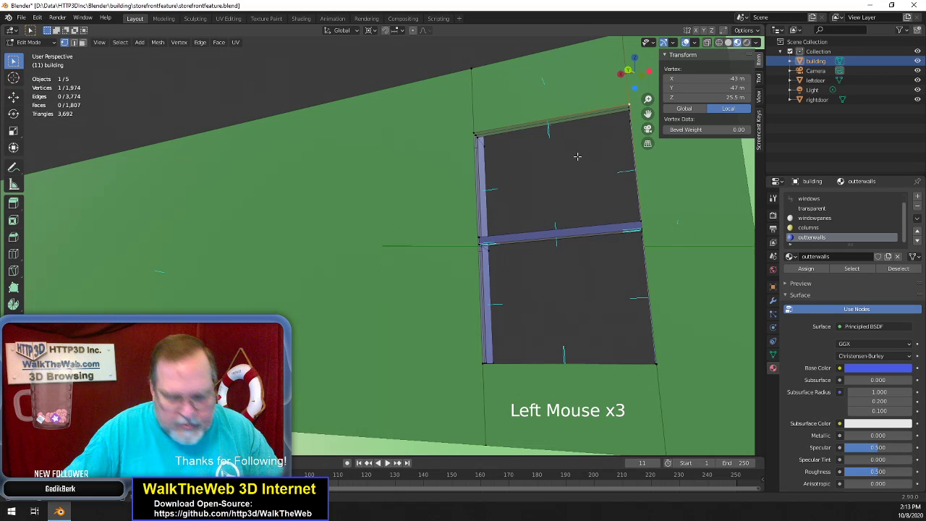
key("ctrl+z")
key("ctrl+z")
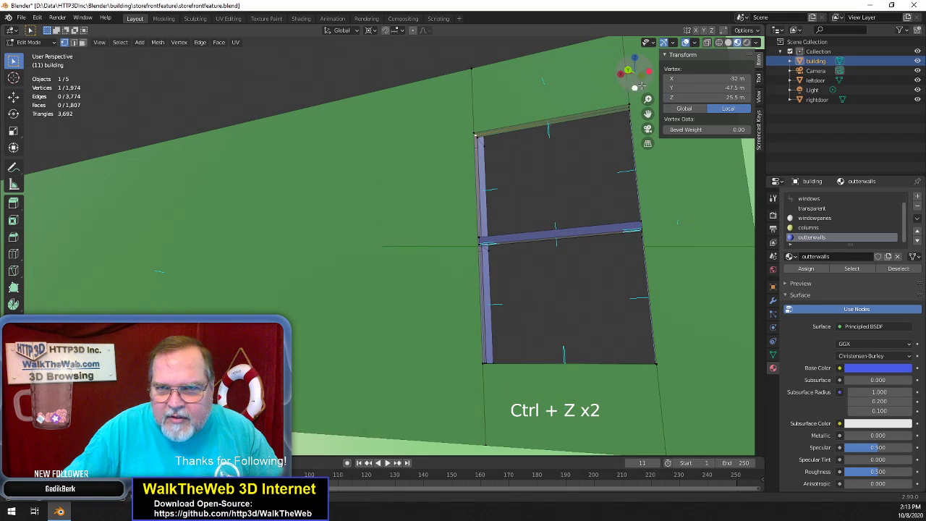
left_click(476, 136)
middle_click_drag(475, 136, 556, 156)
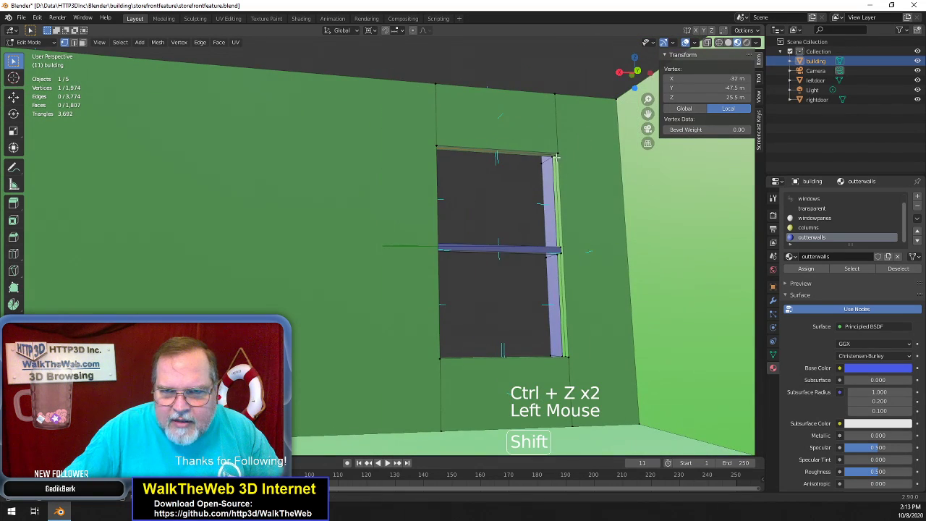
left_click(556, 155, "shift")
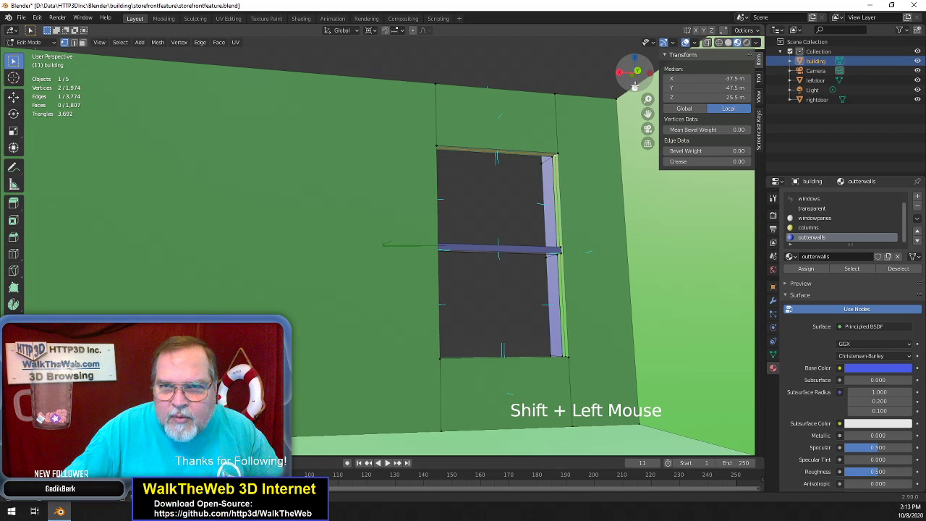
left_click_drag(633, 80, 631, 81)
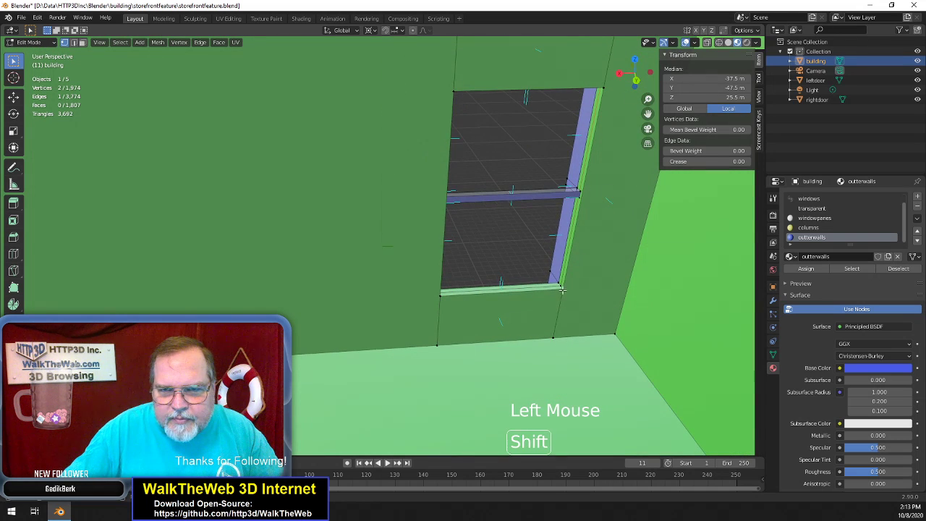
left_click(562, 288, "shift")
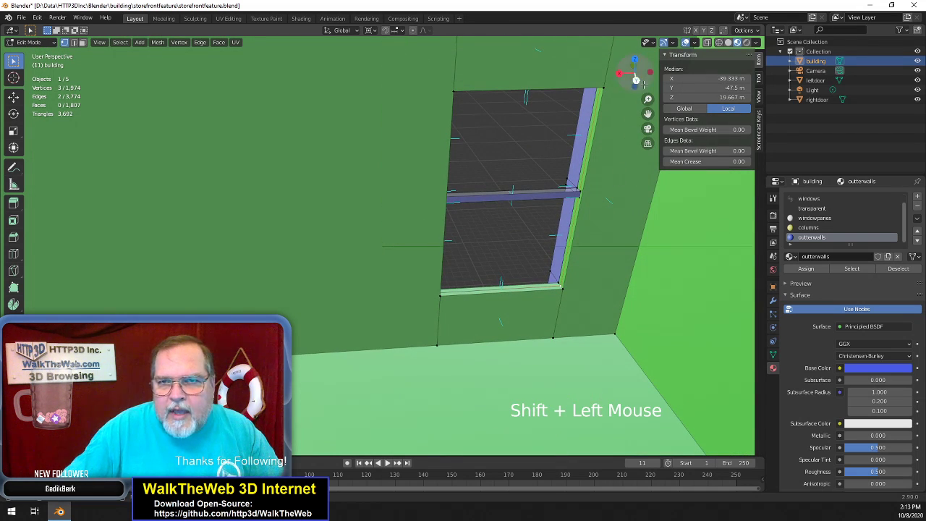
left_click_drag(636, 81, 567, 238)
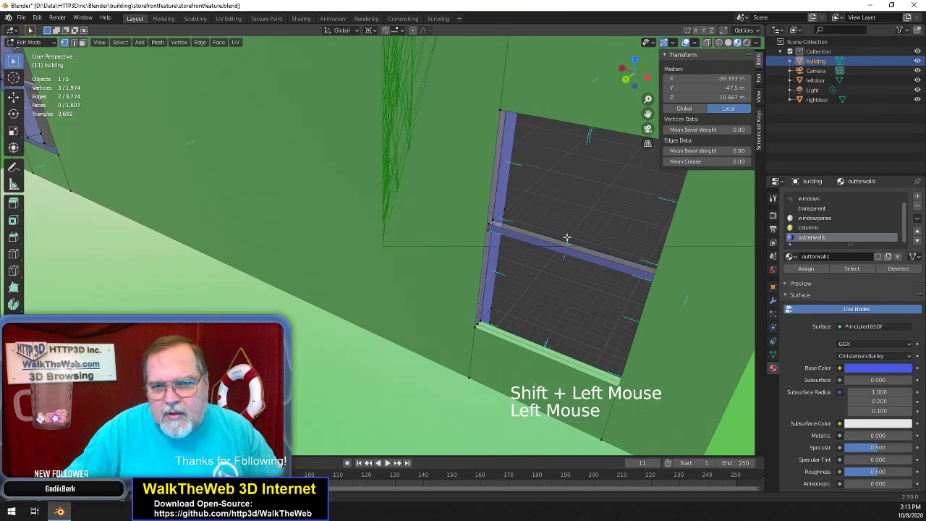
left_click(477, 326, "shift")
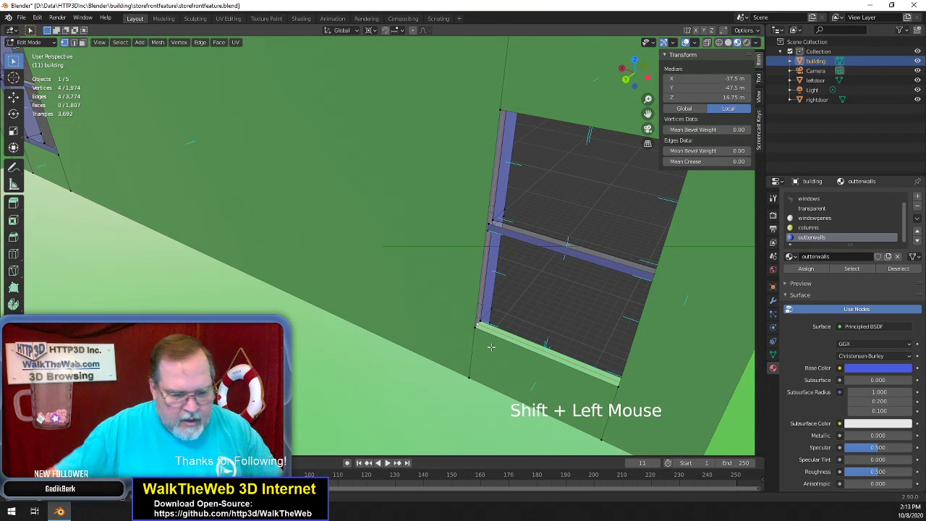
key("f")
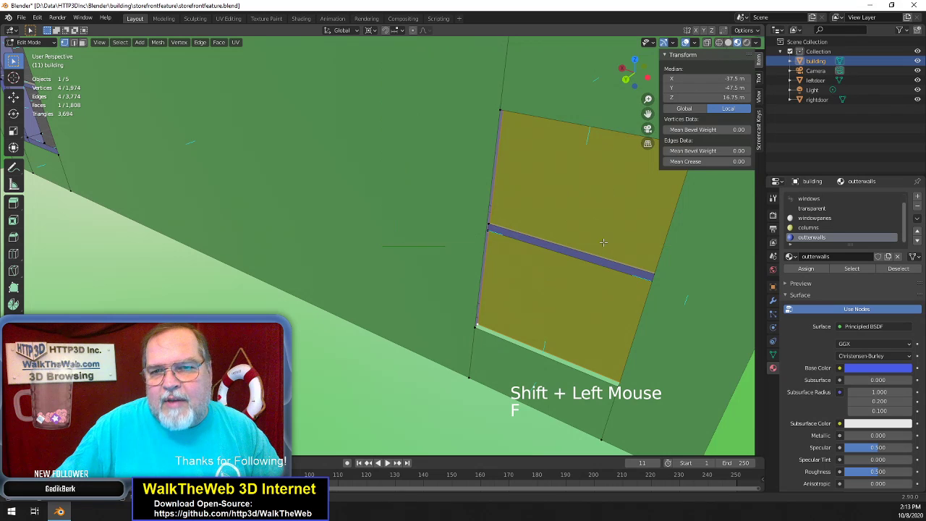
Flip the normal of the new pane face in the rear window opening and check its direction from both sides of the wall
left_click(158, 42)
mouse_move(196, 205)
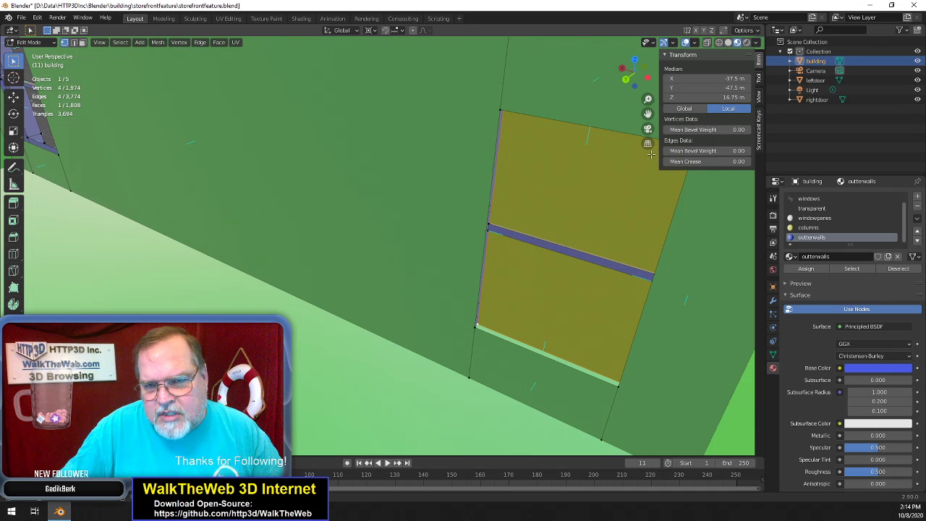
left_click_drag(644, 85, 724, 115)
middle_click_drag(742, 381, 700, 376)
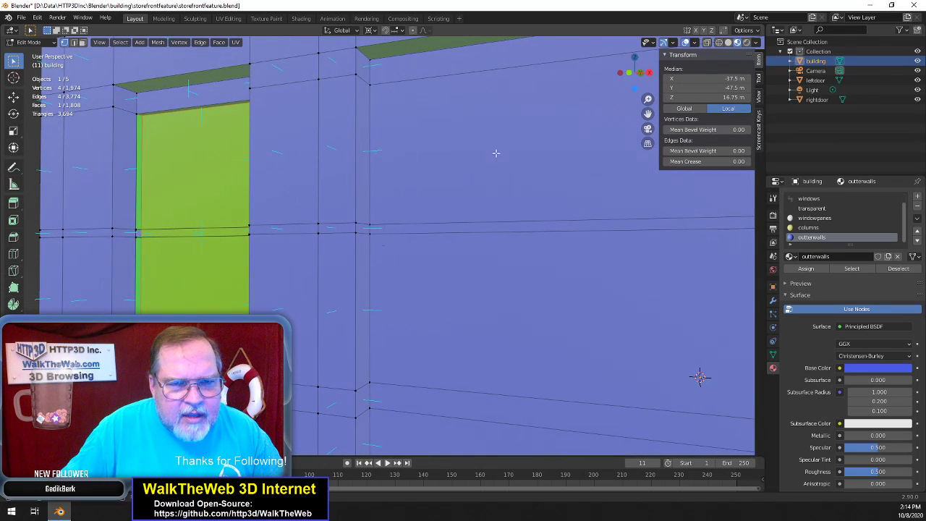
left_click(160, 42)
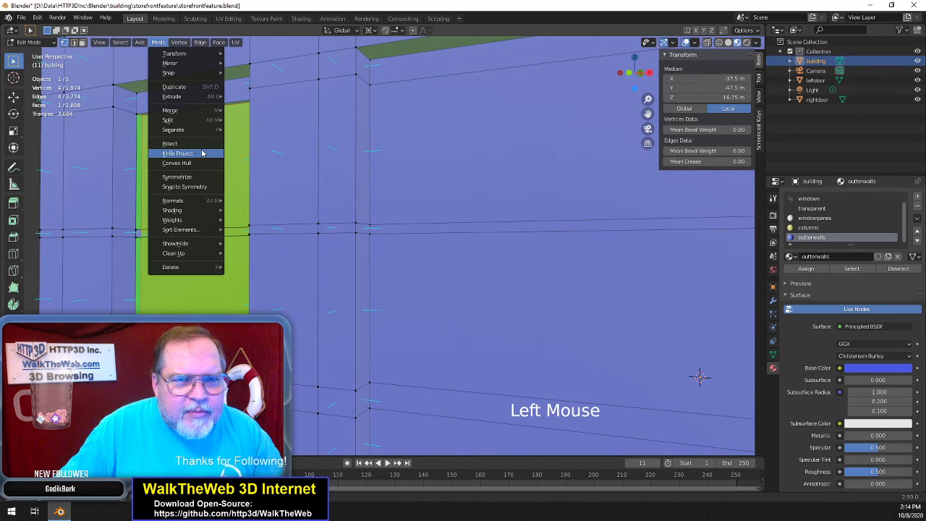
mouse_move(191, 203)
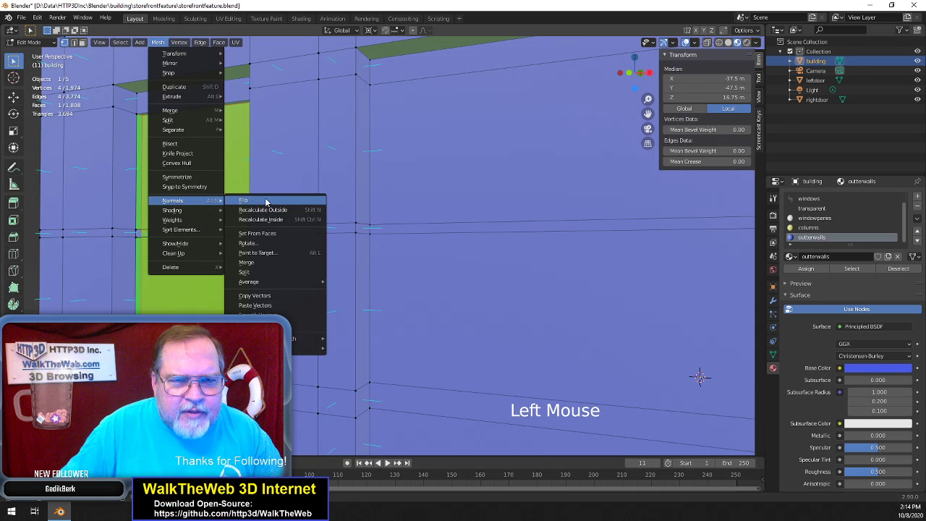
left_click(266, 210)
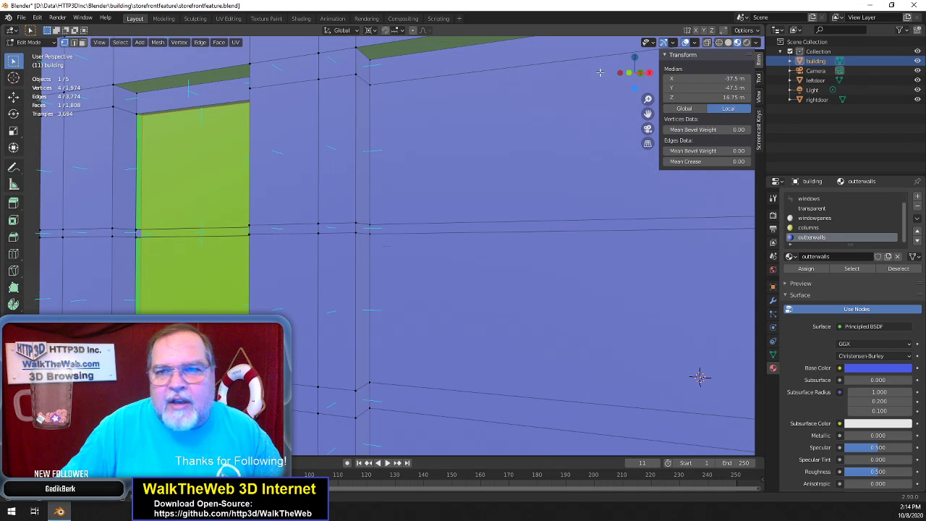
left_click_drag(647, 81, 407, 85)
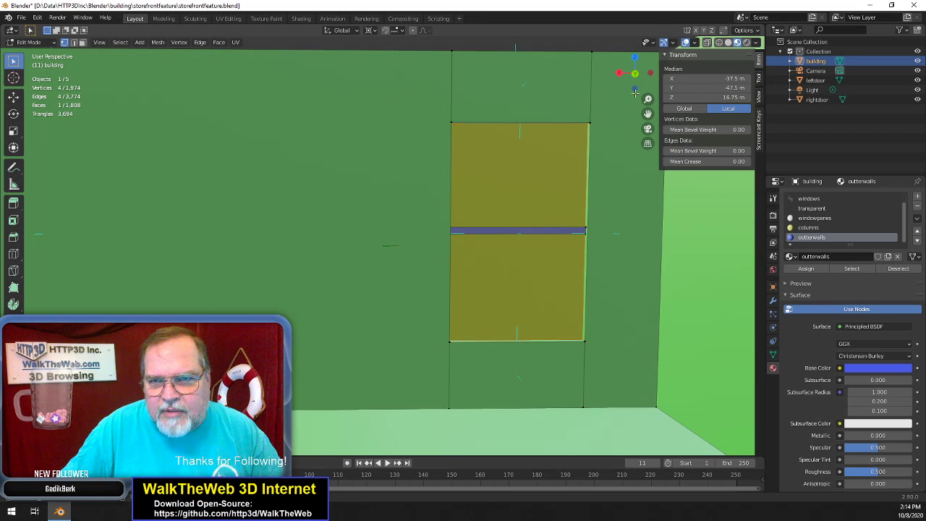
left_click_drag(636, 80, 639, 83)
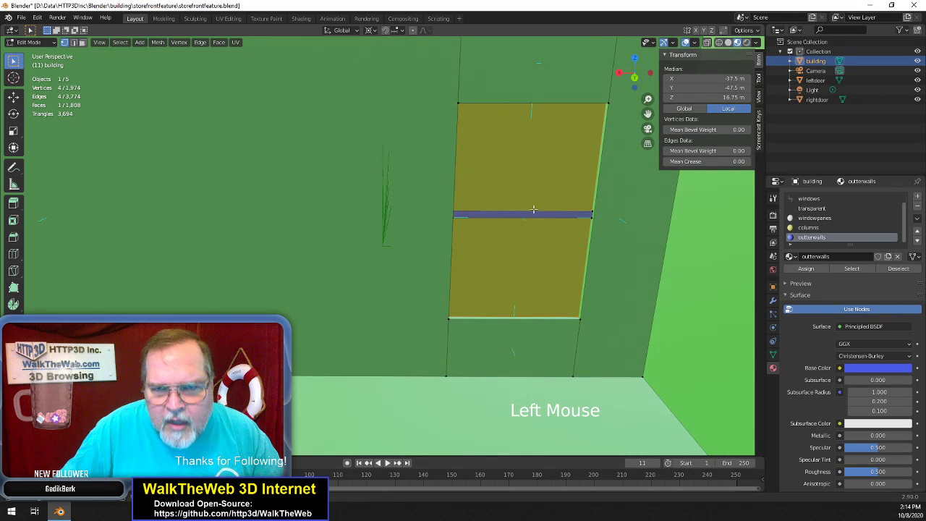
Flip the normals of the interior, top and bottom faces of this rear window's extruded crossbar, using face selection
double_click(538, 214)
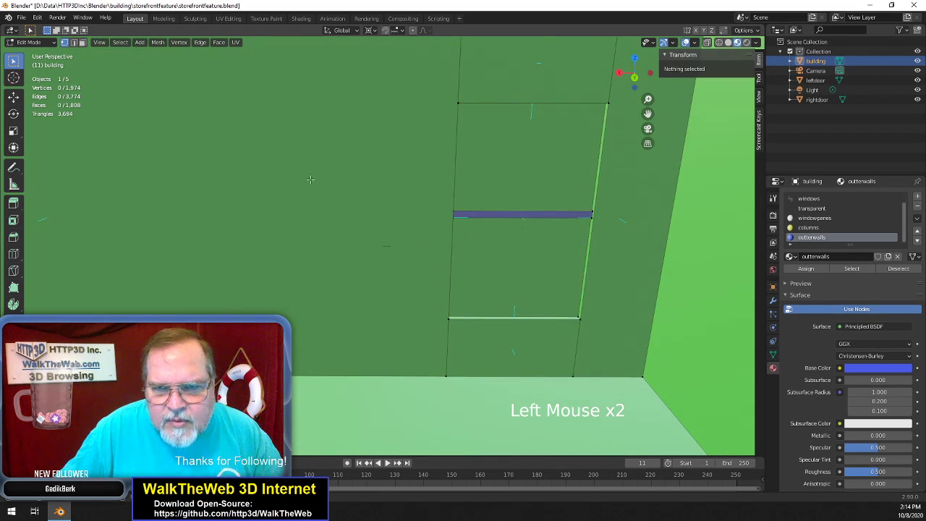
left_click(82, 44)
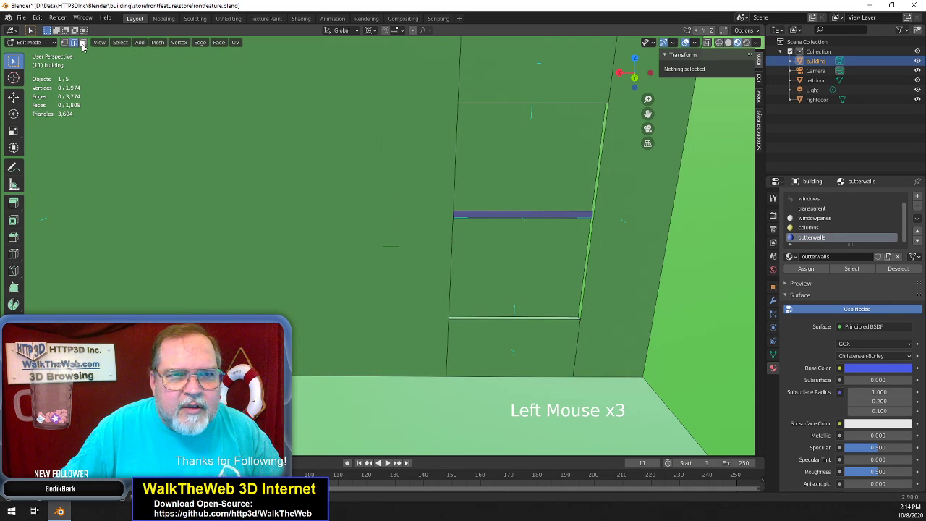
left_click(82, 43)
scroll(384, 244, "up", 1)
left_click(573, 209)
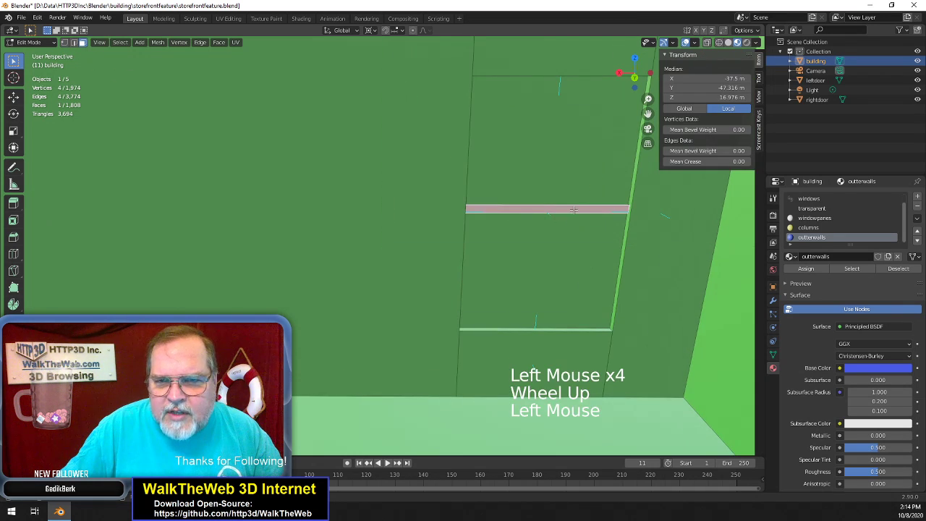
left_click_drag(632, 73, 634, 77)
left_click(600, 146, "shift")
scroll(650, 101, "up", 6)
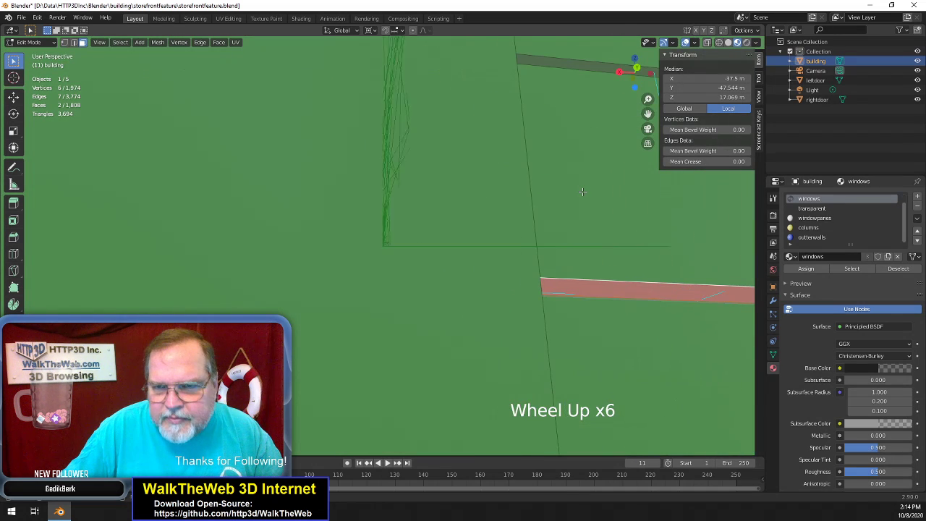
left_click_drag(634, 72, 637, 89)
left_click(684, 366, "shift")
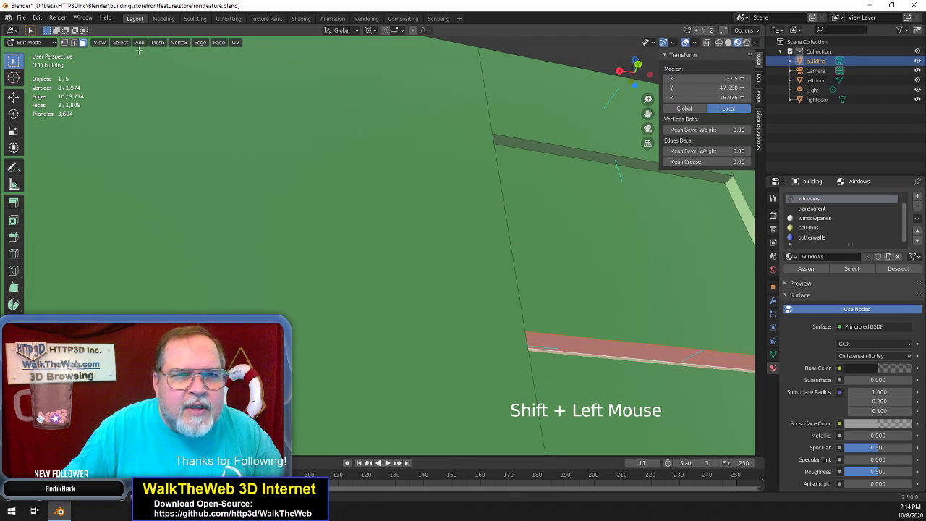
left_click(159, 42)
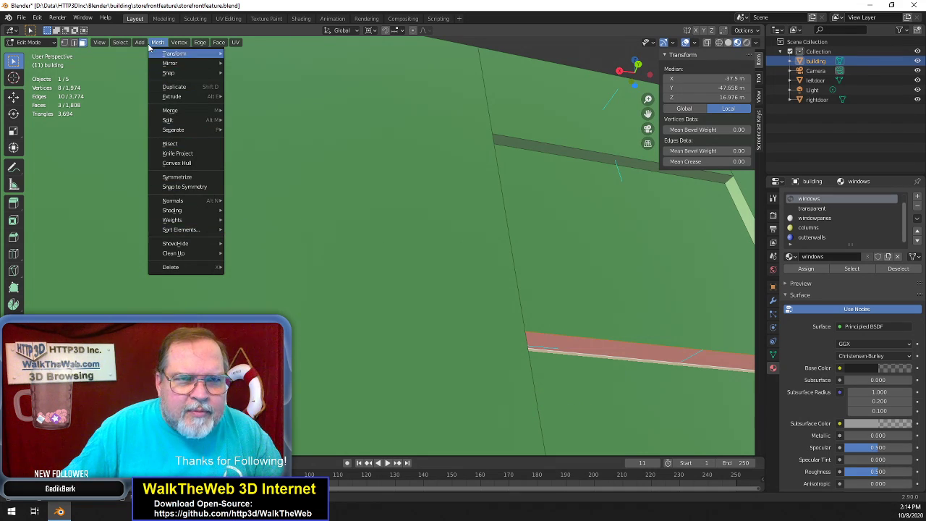
mouse_move(188, 203)
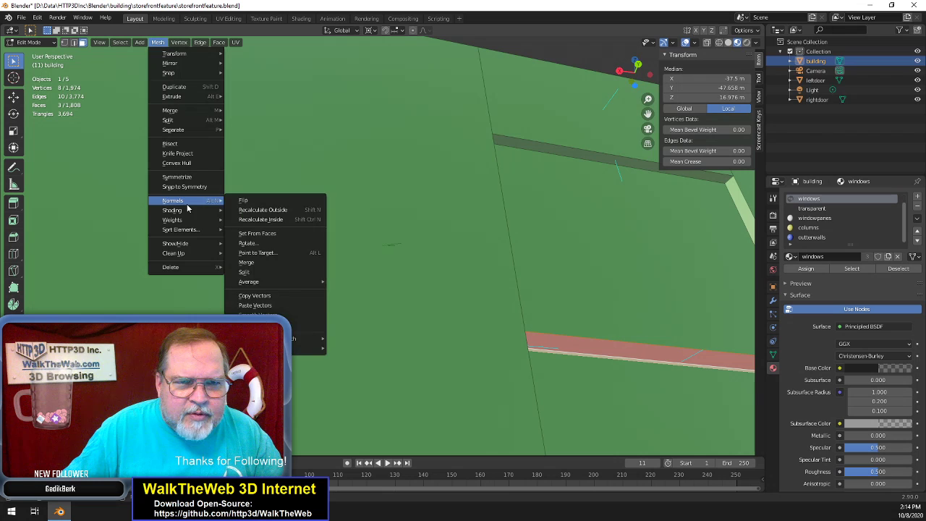
left_click(262, 200)
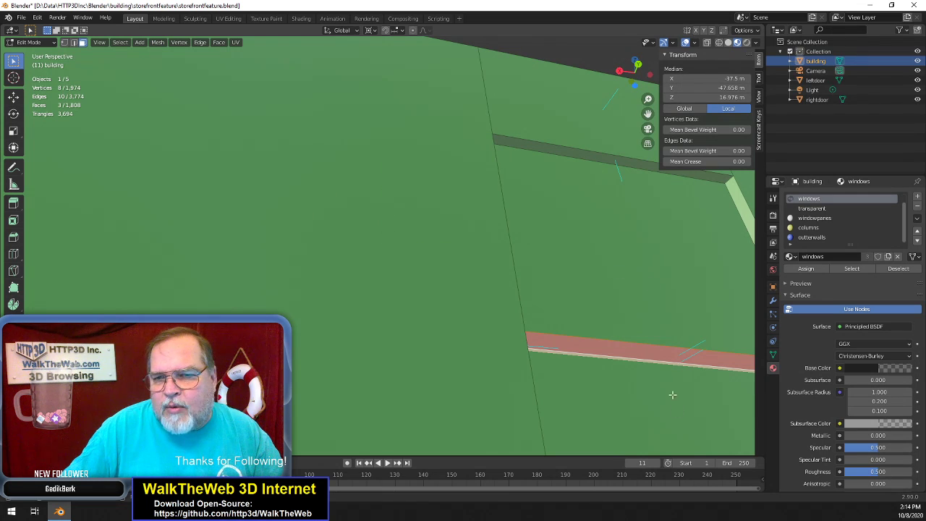
Assign the windows material to the new pane face behind the crossbar
left_click_drag(630, 72, 608, 81)
scroll(550, 257, "down", 3)
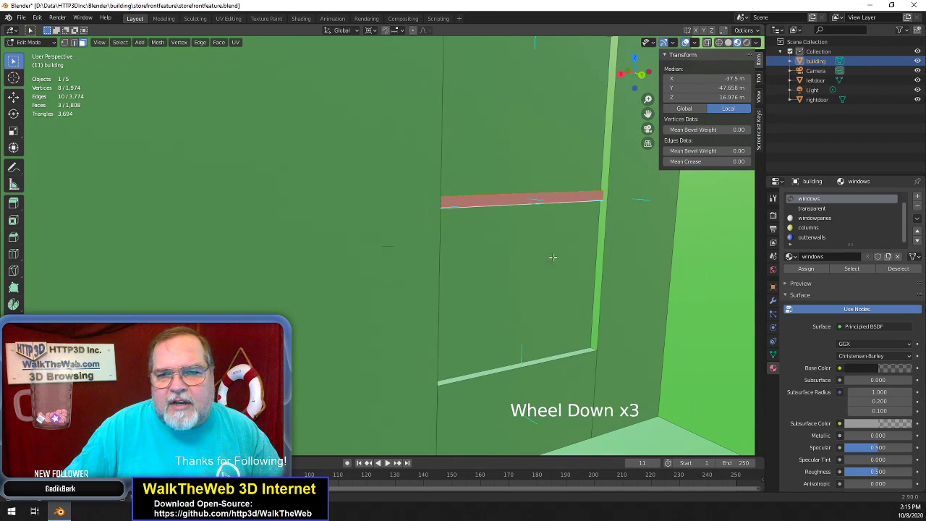
left_click(539, 261)
scroll(539, 261, "down", 1)
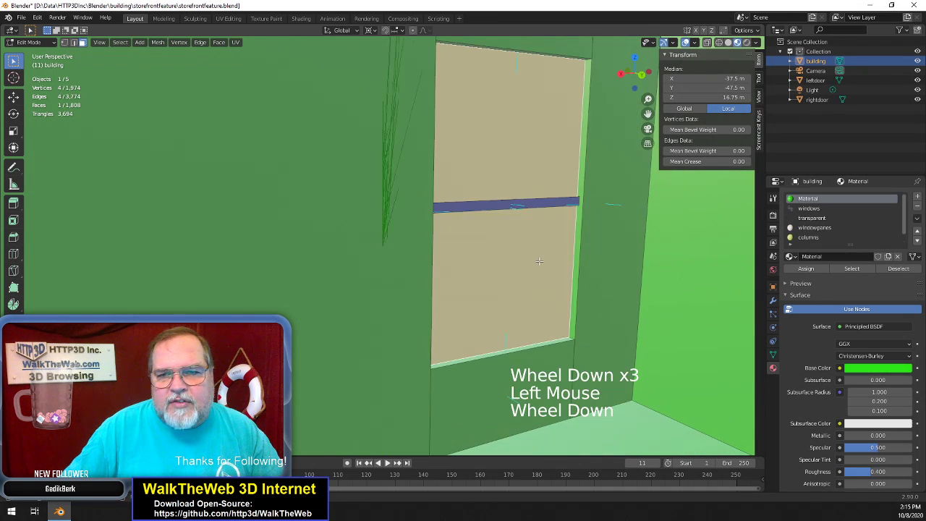
left_click(816, 228)
left_click(815, 218)
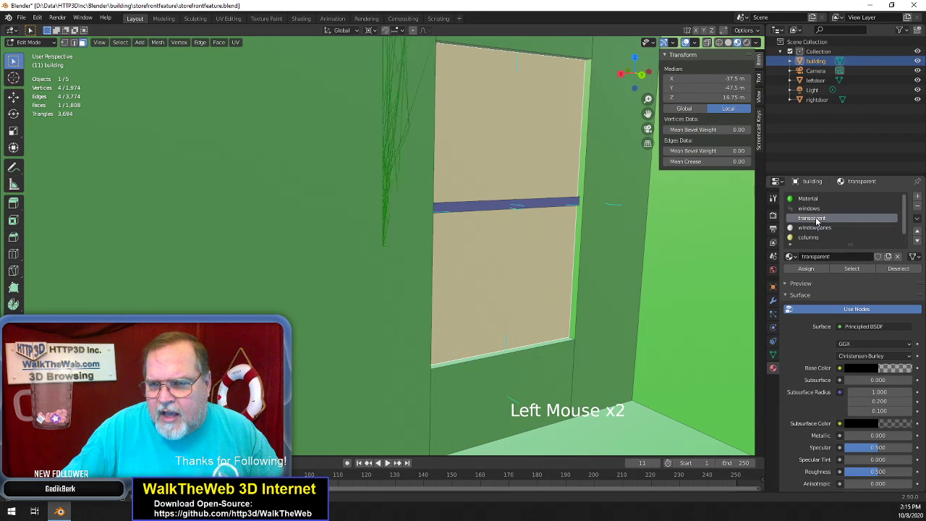
left_click(811, 209)
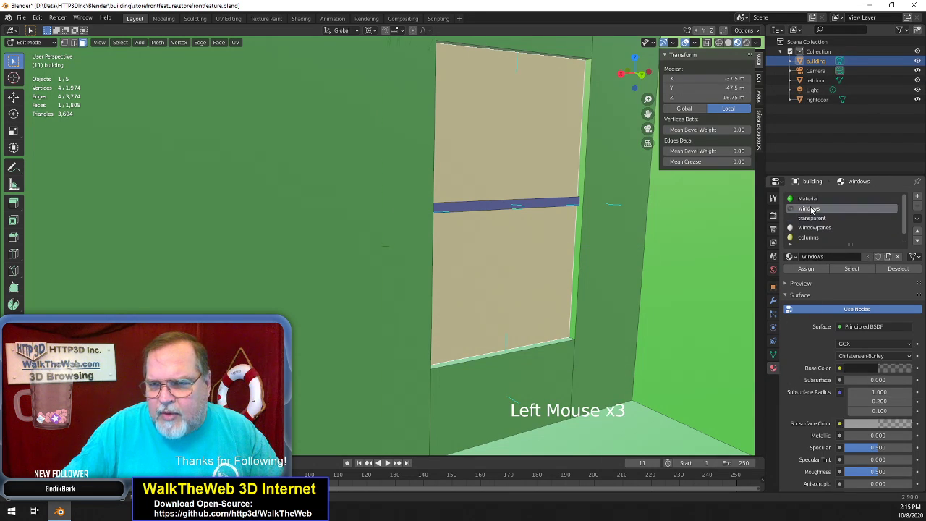
left_click(806, 269)
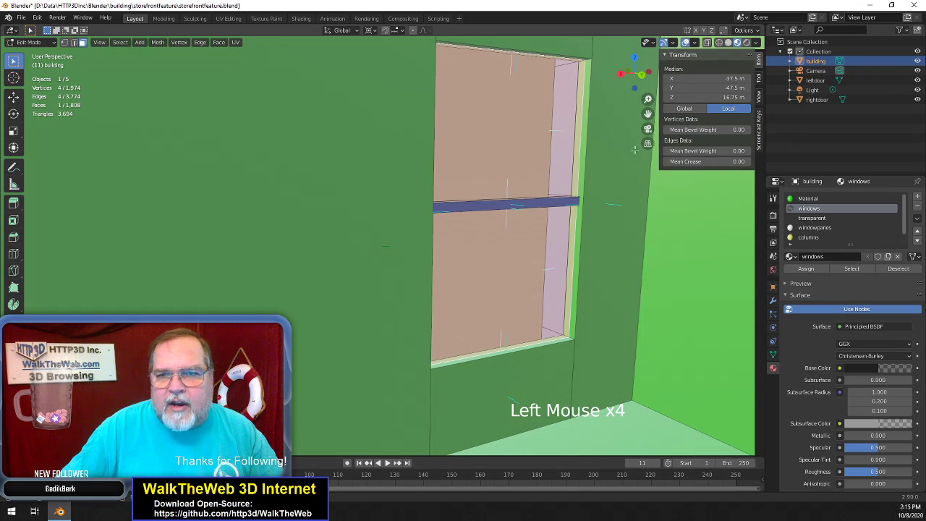
Adjust the normals display size and switch the viewport to wireframe shading around the other rear window's crossbar
left_click_drag(635, 83, 585, 83)
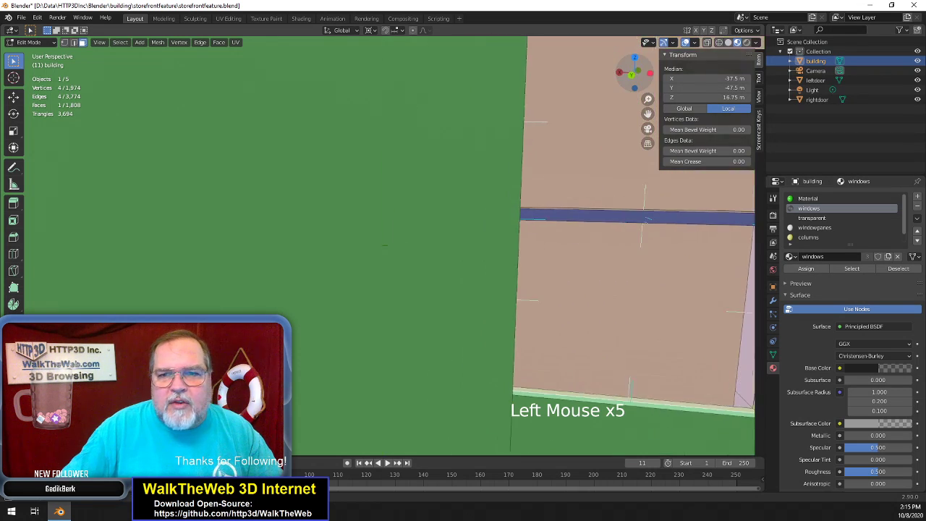
left_click_drag(648, 114, 868, 109)
scroll(313, 247, "down", 5)
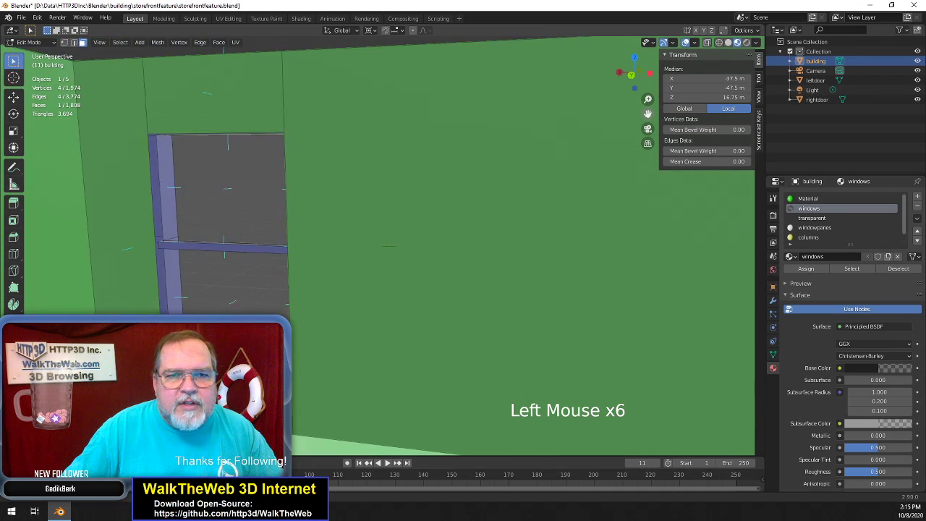
scroll(313, 248, "up", 8)
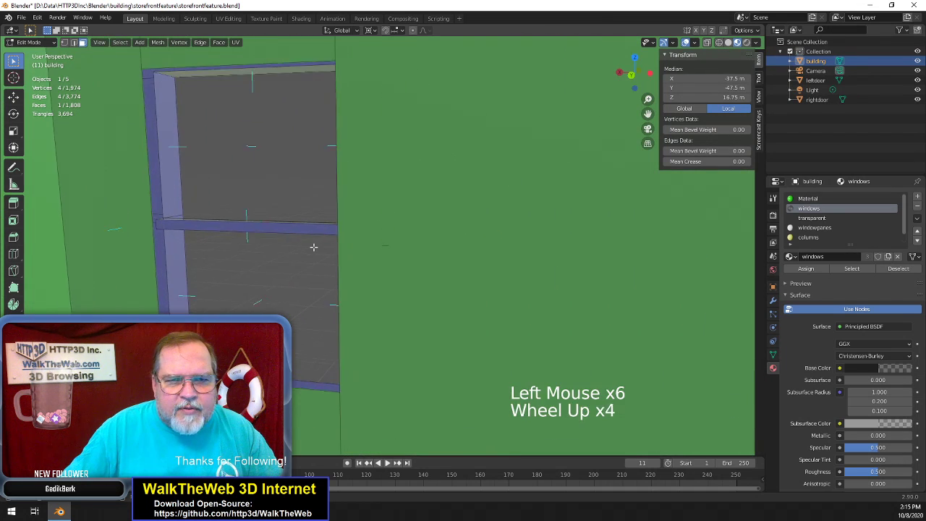
left_click(221, 217)
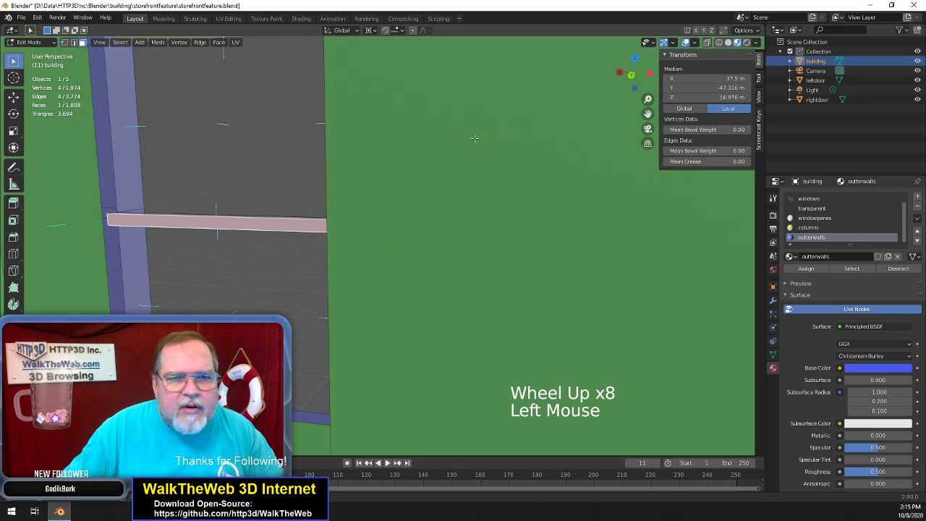
mouse_move(634, 87)
left_mouse_down()
mouse_move(627, 110)
mouse_move(623, 55)
mouse_move(624, 75)
mouse_move(642, 84)
left_mouse_up()
key("shift")
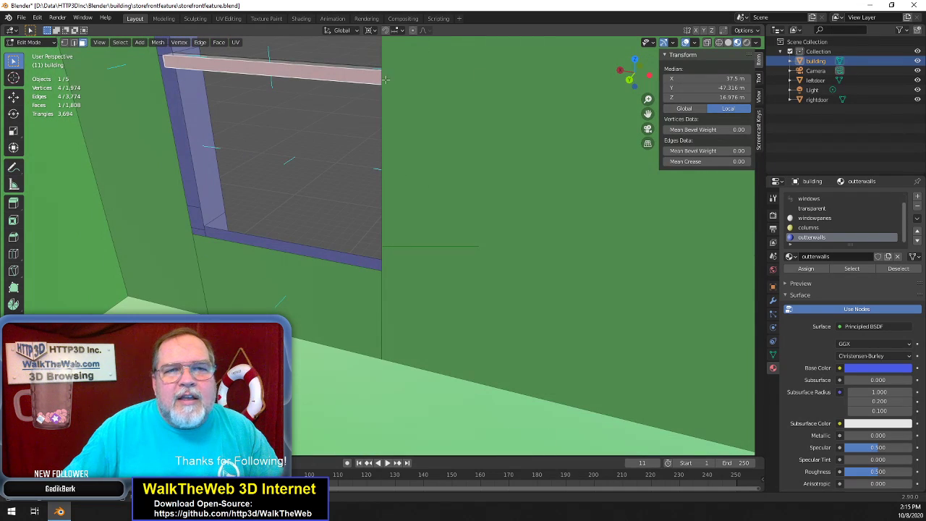
left_click(695, 44)
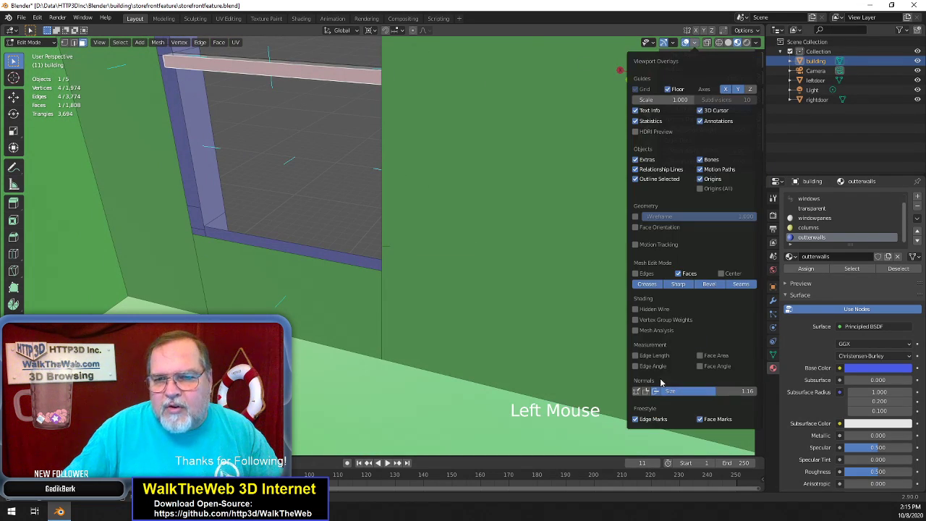
mouse_move(677, 392)
left_mouse_down()
mouse_move(666, 391)
mouse_move(692, 392)
mouse_move(661, 392)
mouse_move(707, 391)
left_mouse_up()
key("z")
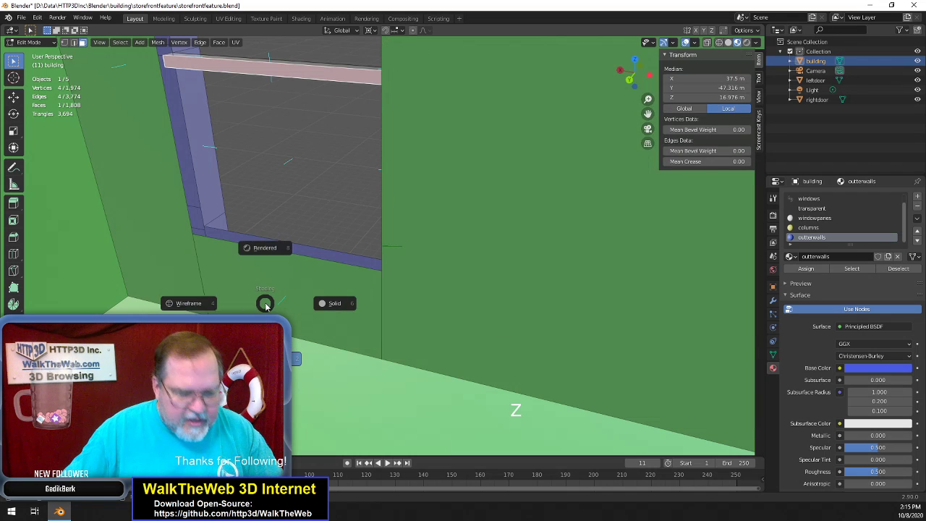
left_click(197, 304)
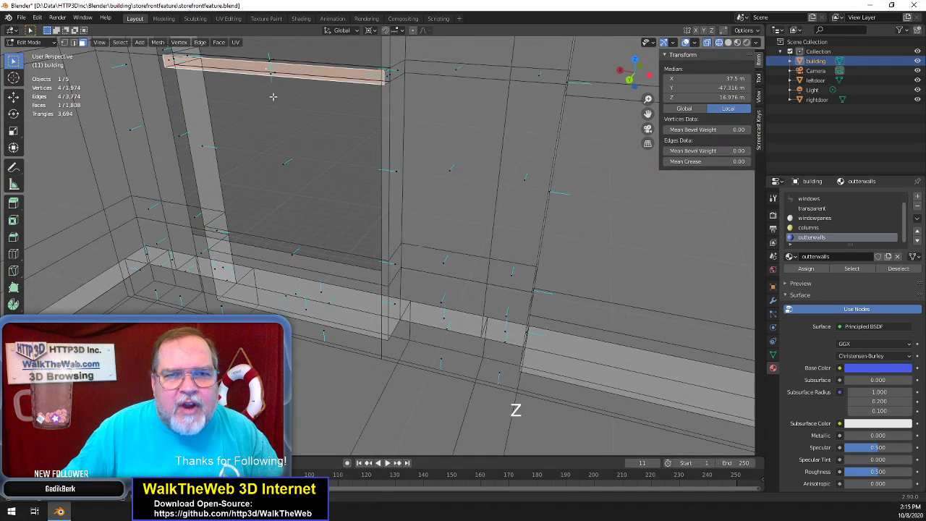
Select the top, bottom and interior faces of the other rear window's crossbar and flip their normals
left_click(269, 61)
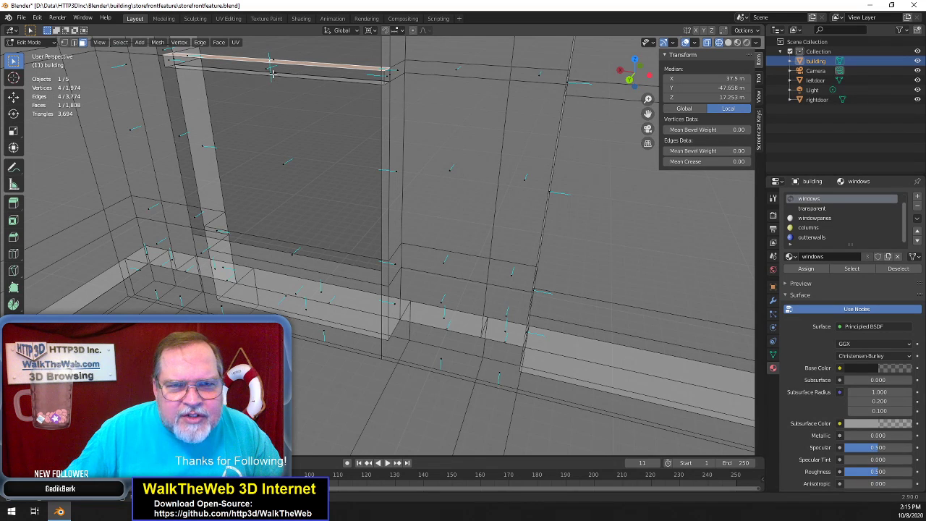
left_click(277, 74)
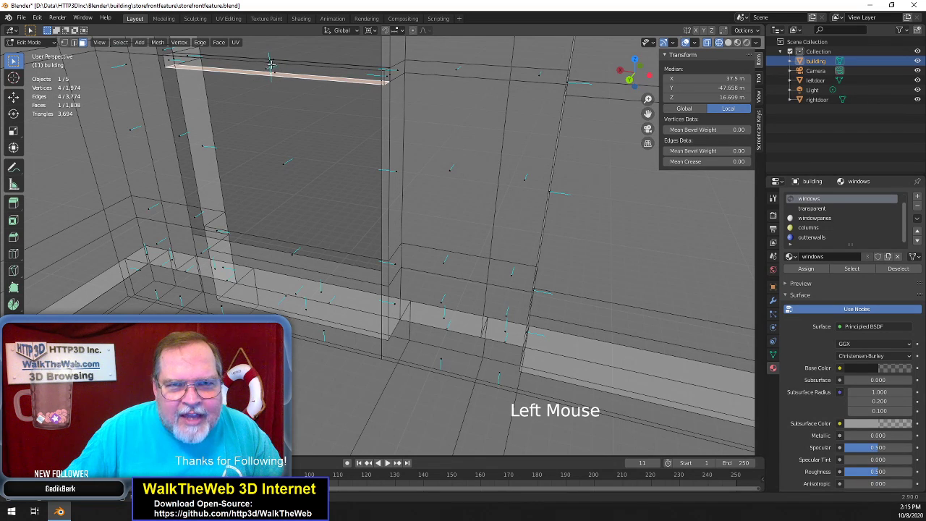
left_click(270, 63, "shift")
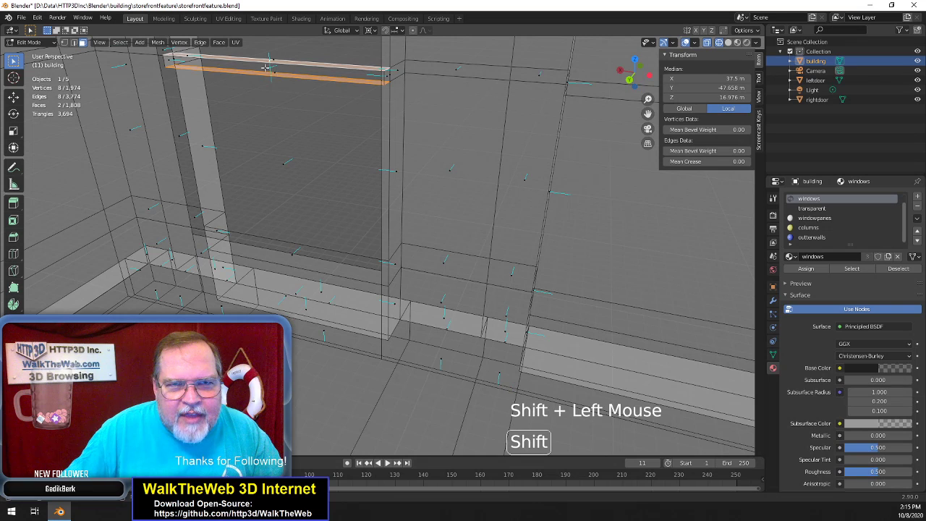
left_click(281, 86, "shift")
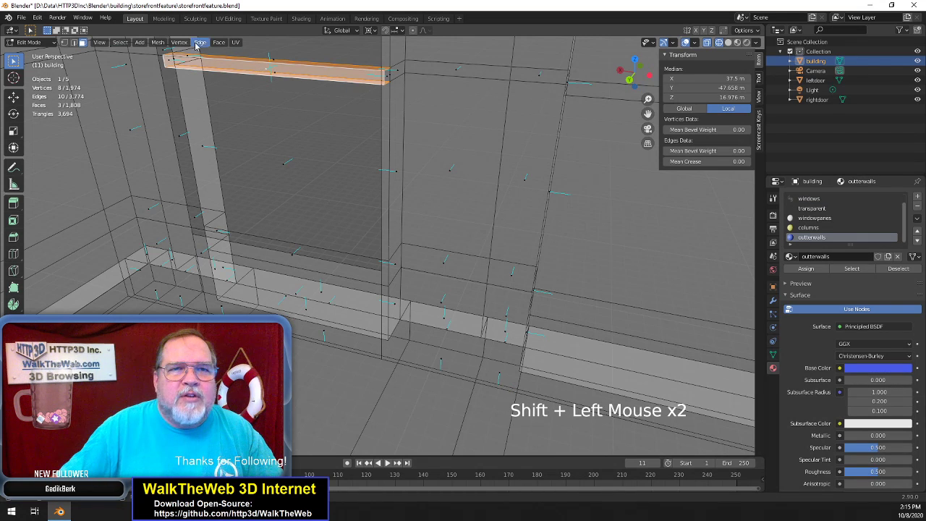
left_click(157, 42)
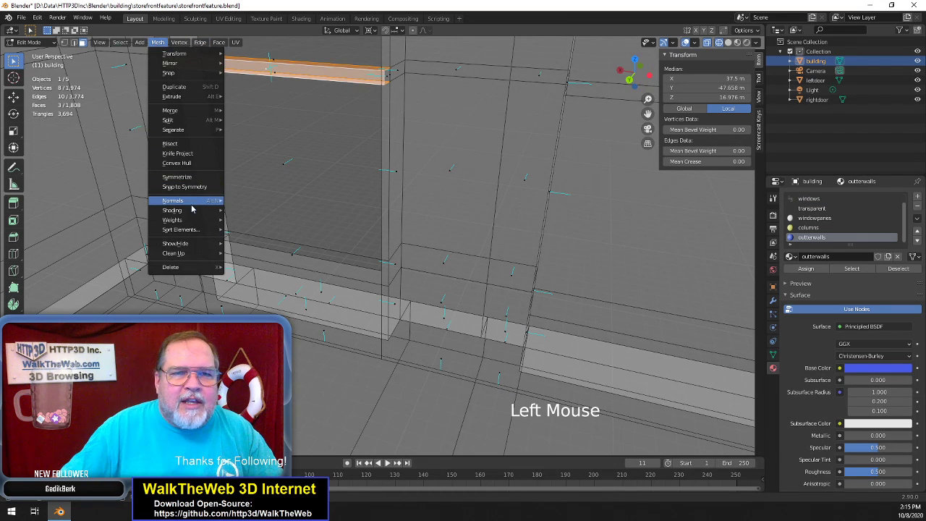
mouse_move(193, 202)
left_click(275, 201)
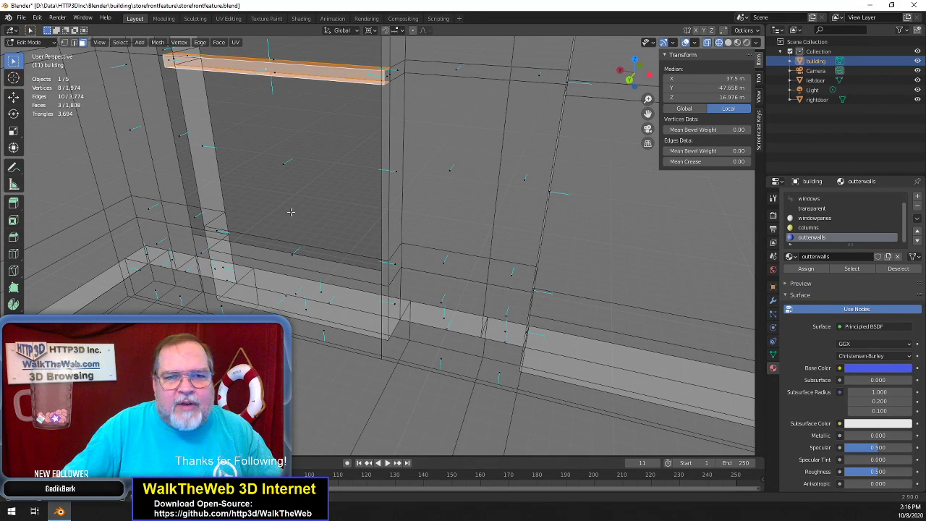
scroll(414, 157, "down", 3)
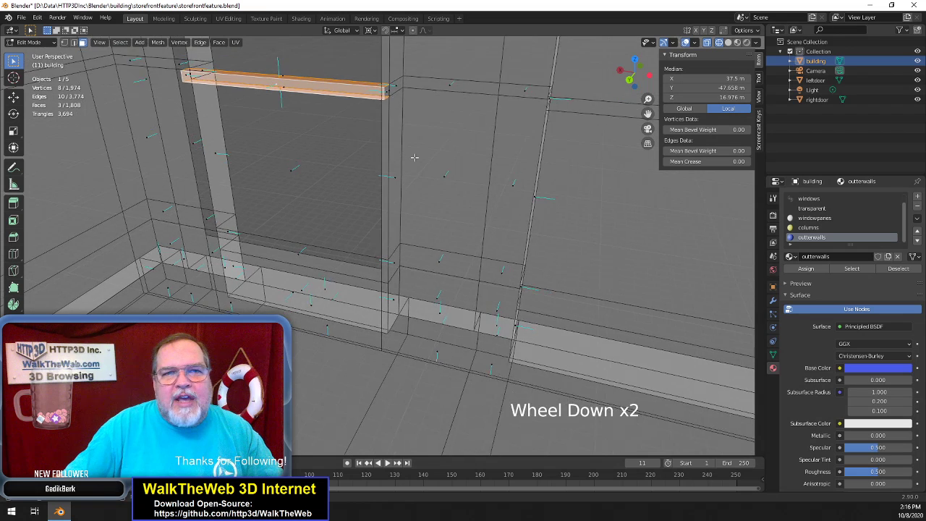
Switch the viewport to Material Preview shading around the rear window's crossbar
scroll(409, 263, "up", 3)
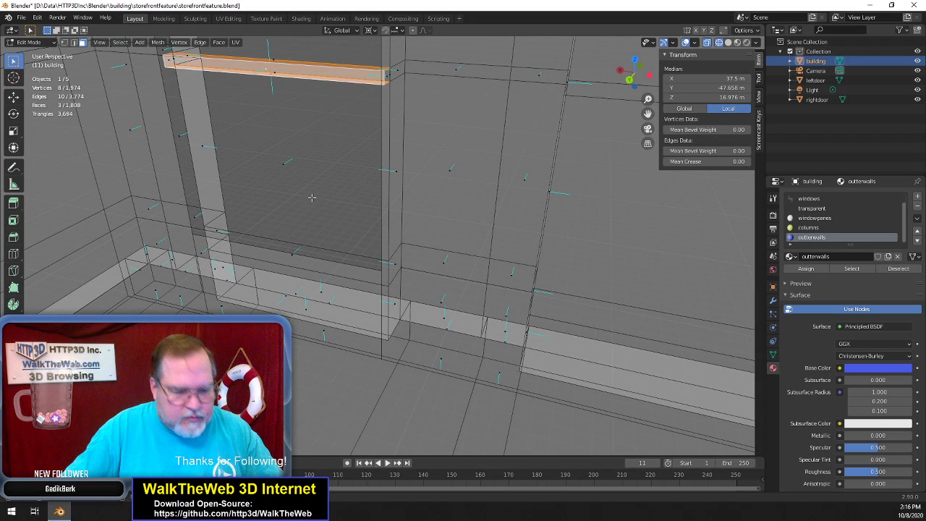
key("z")
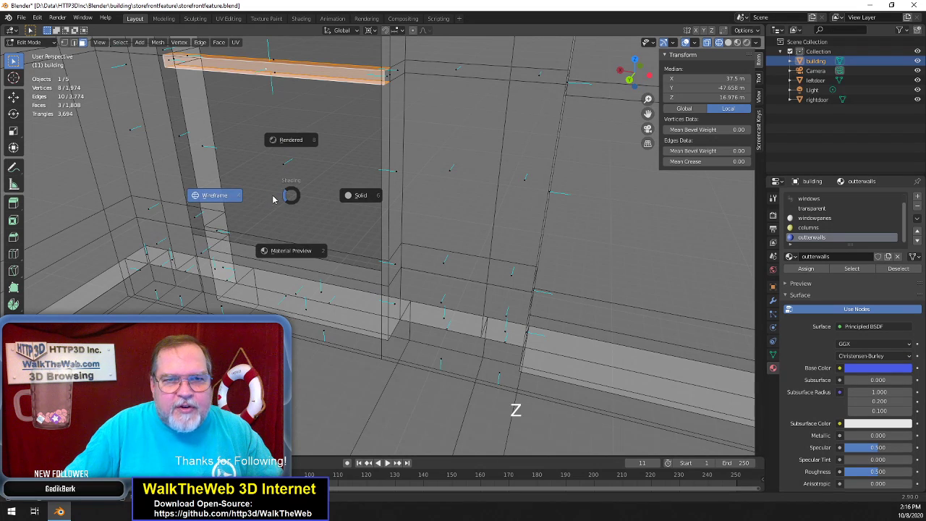
left_click(356, 194)
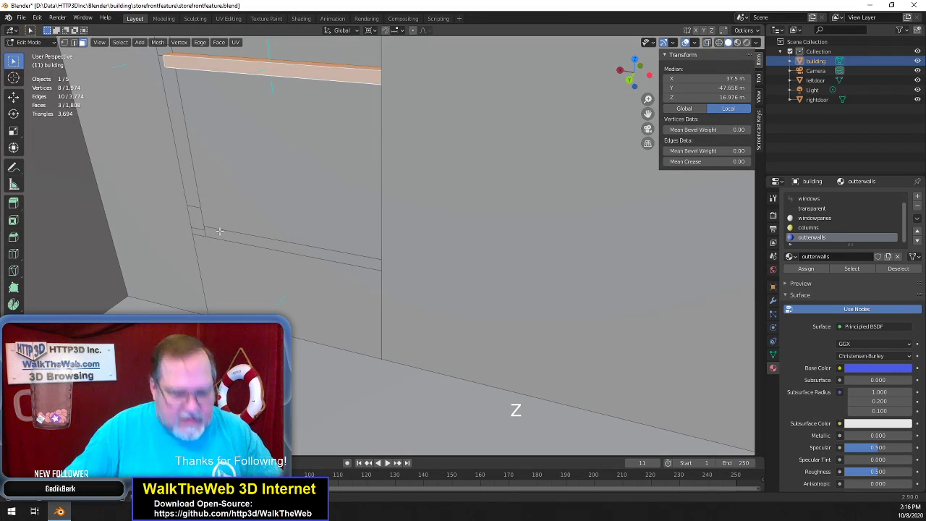
key("z")
key("z")
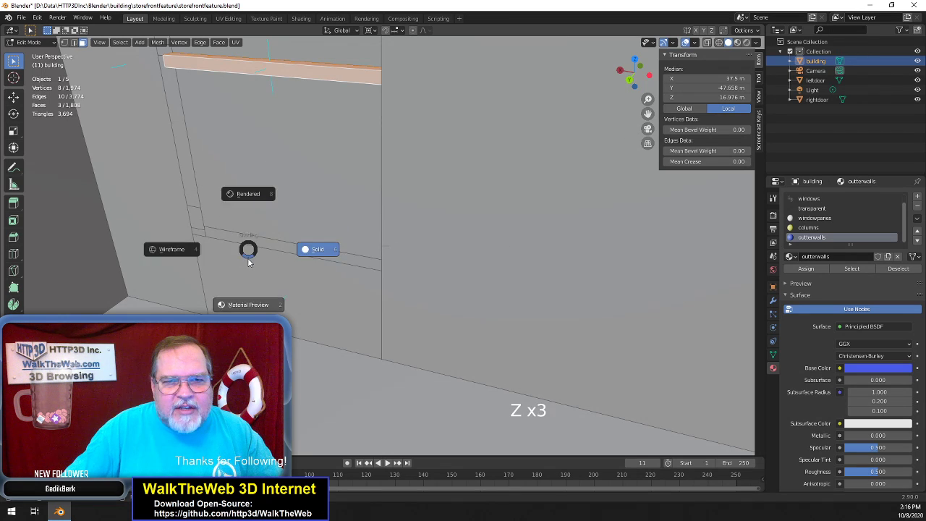
left_click(249, 222)
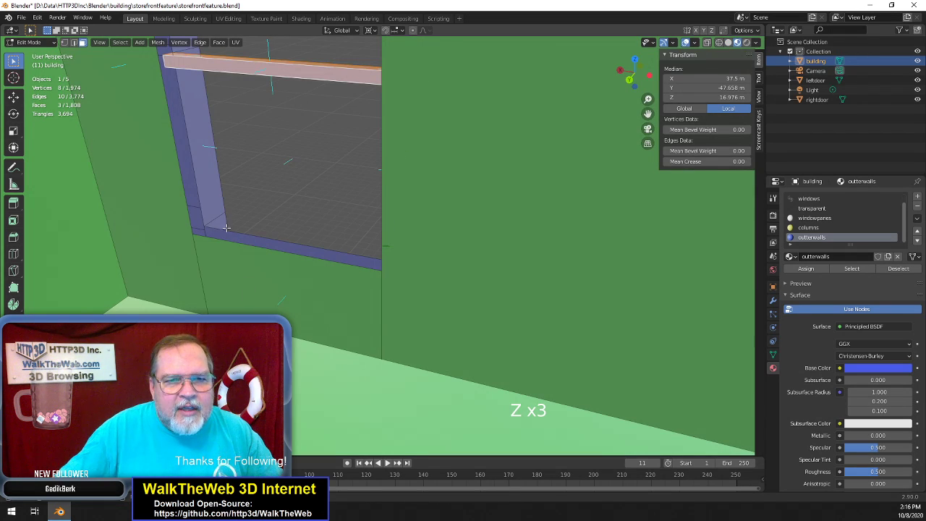
Select the pane faces below and above the crossbar using face selection and hide them
left_click(65, 43)
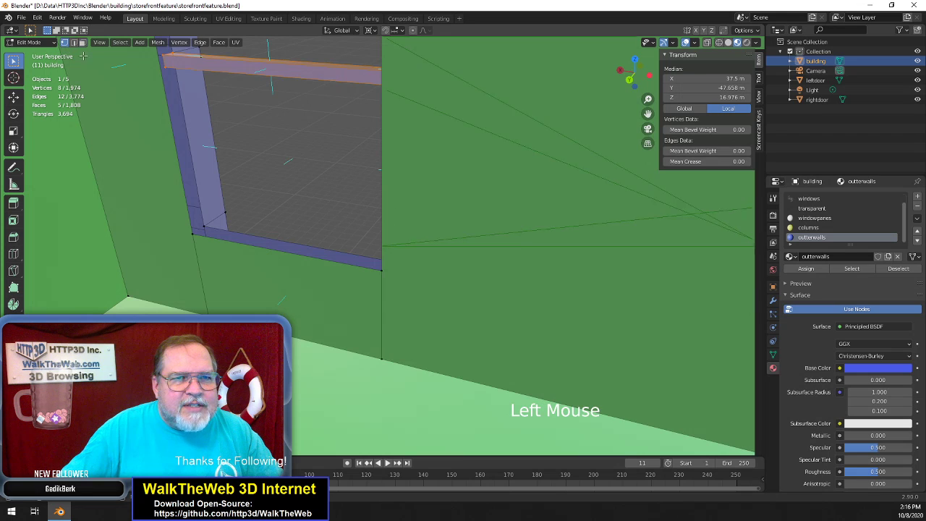
left_click(82, 43)
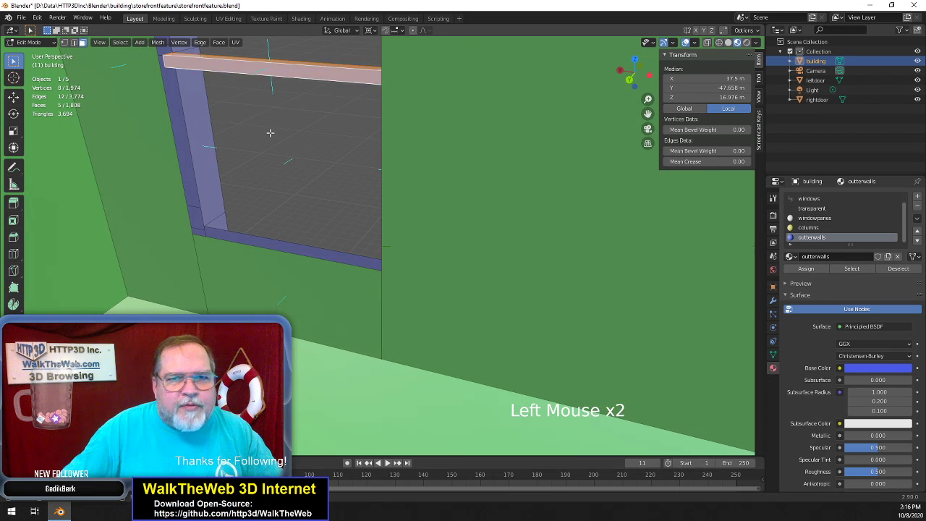
left_click(270, 133)
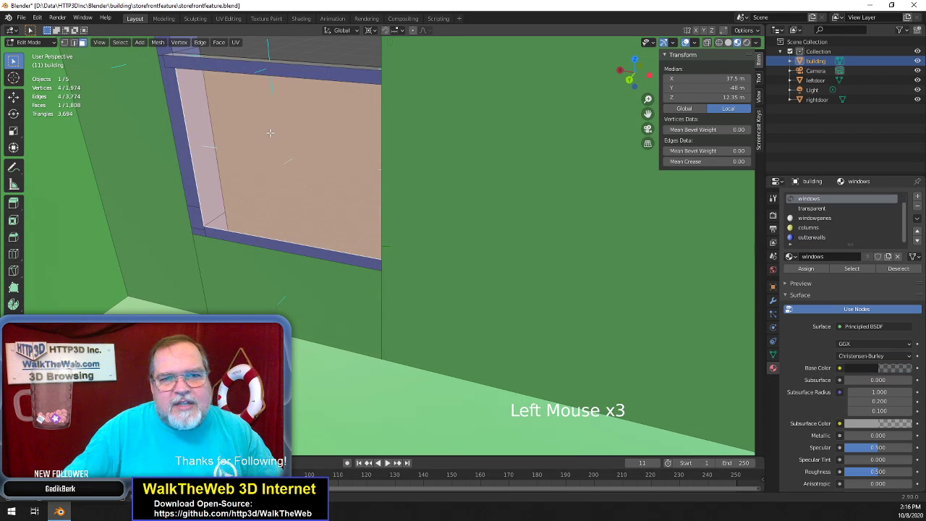
left_click(308, 42, "shift")
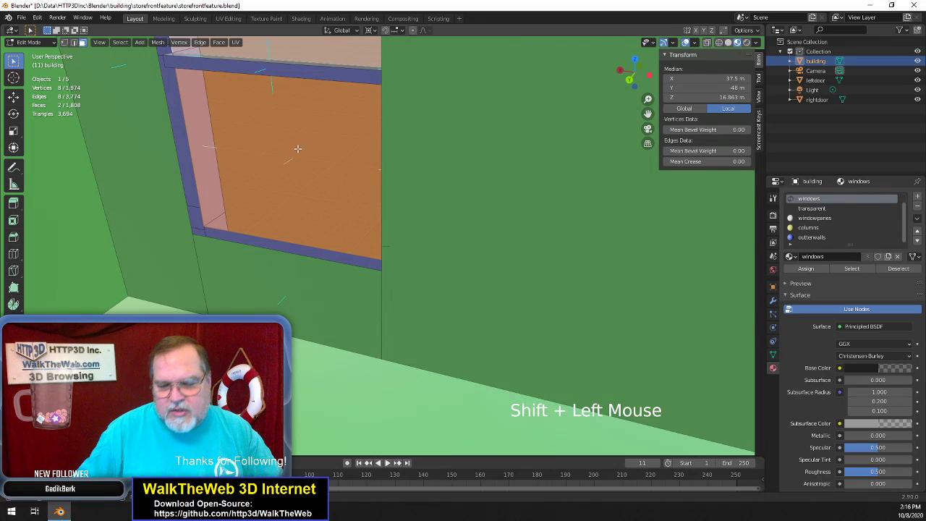
key("h")
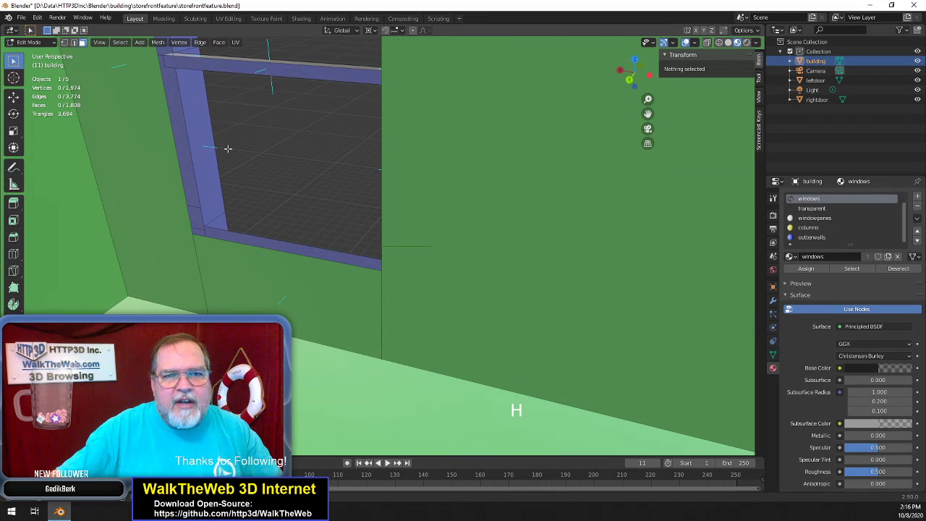
Fill a new face along the inner window jamb nearest the side wall from its four corner vertices, using vertex selection
left_click(64, 42)
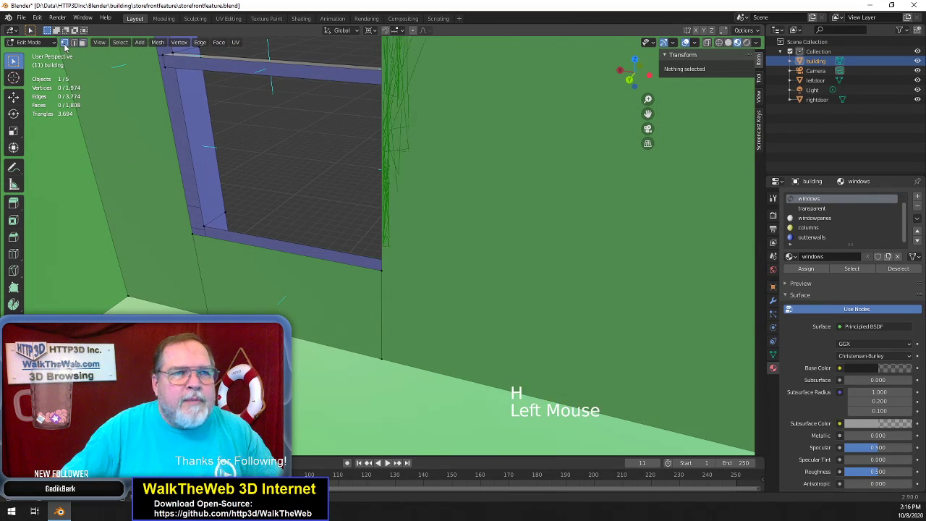
left_click(205, 229)
left_click(194, 234, "shift")
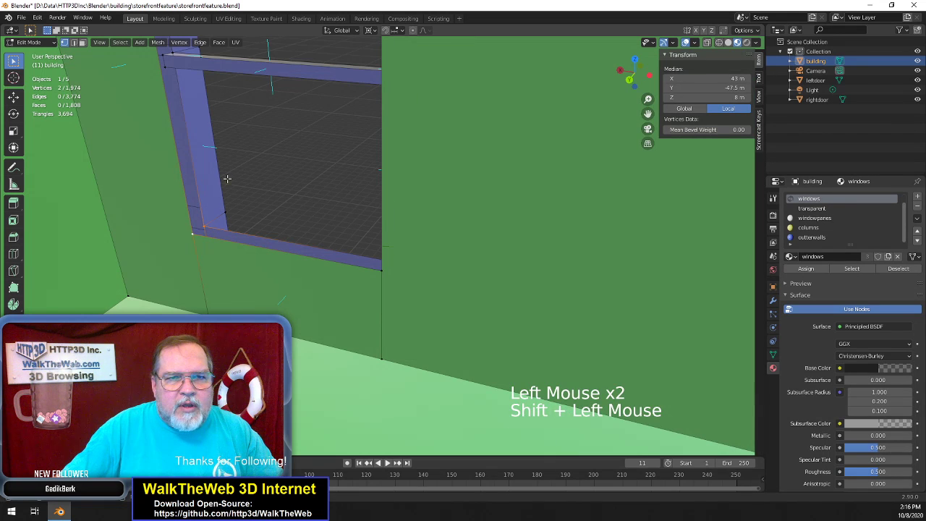
left_click_drag(637, 79, 624, 43)
left_click(281, 99, "shift")
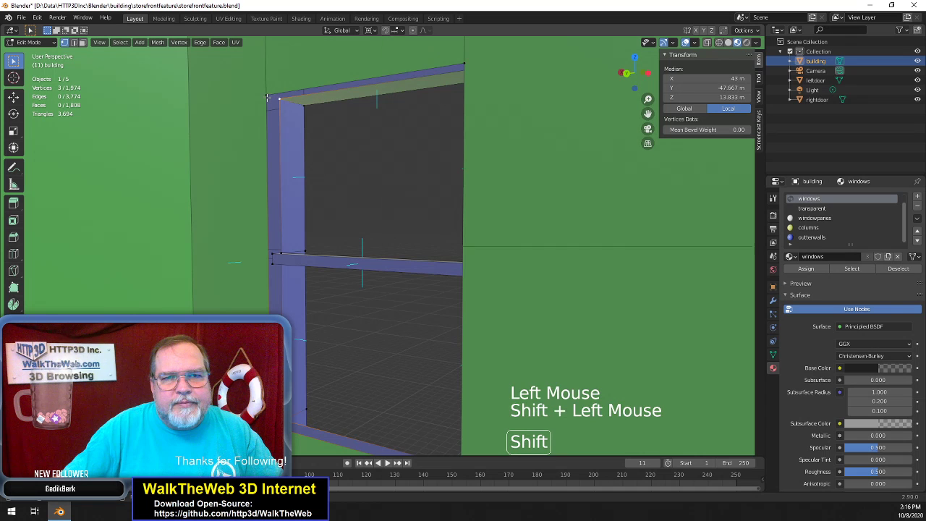
left_click(267, 95, "shift")
key("f")
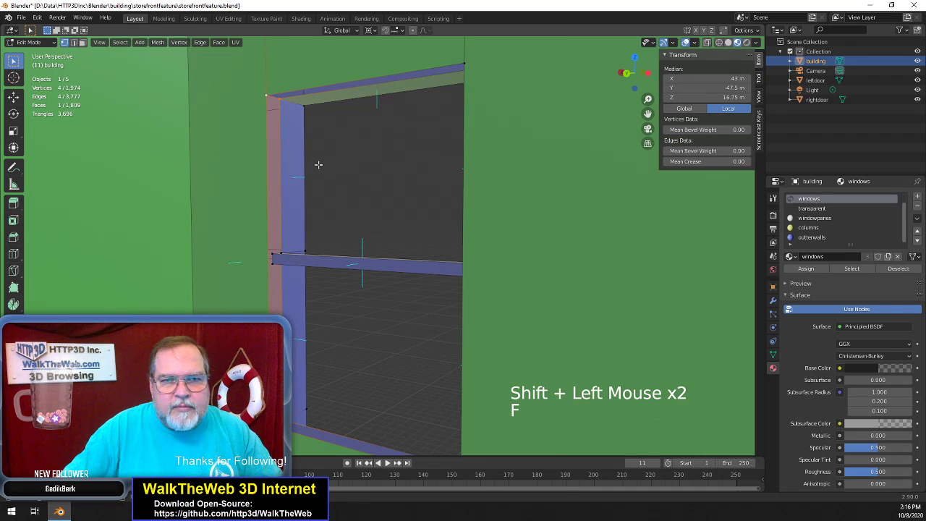
Fill a new face across the head of the window opening from its four upper corner vertices
left_click_drag(638, 83, 668, 74)
left_click_drag(647, 114, 886, 109)
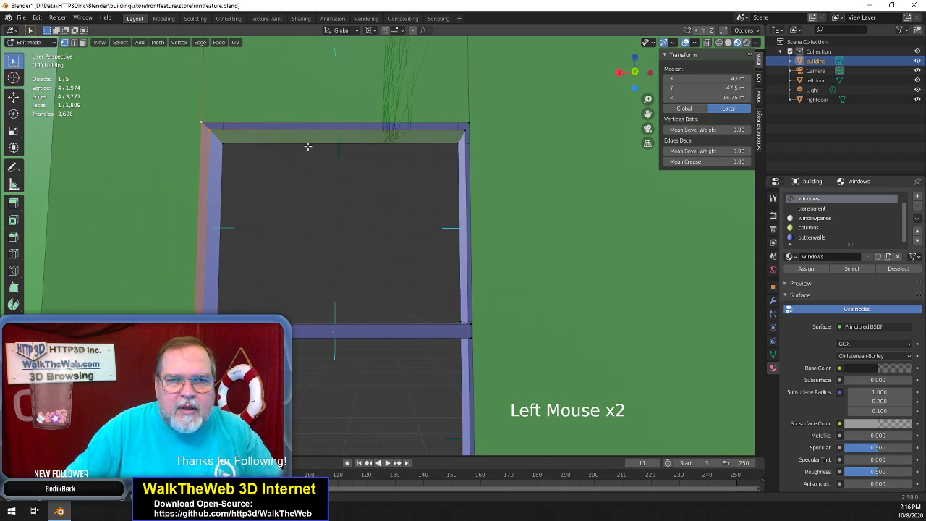
left_click(475, 128)
left_click(477, 129, "shift")
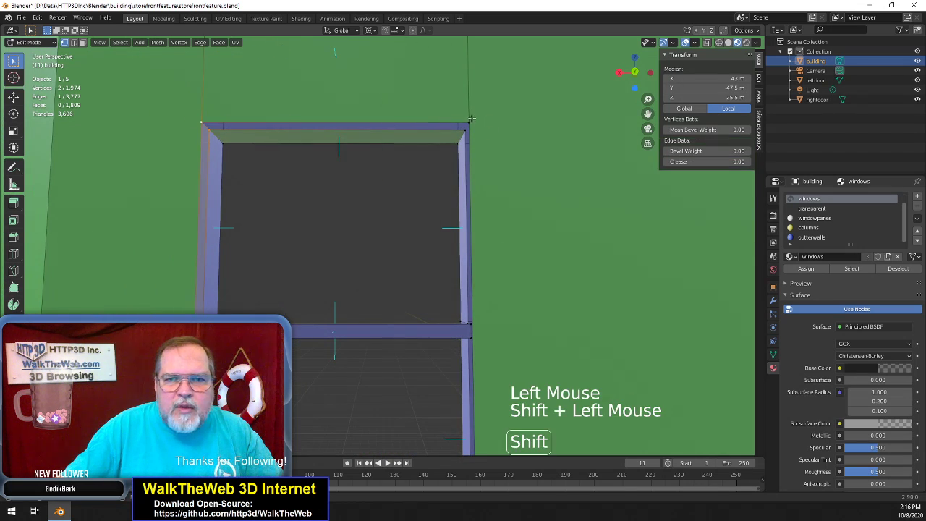
left_click(466, 125, "shift")
left_click(462, 134, "shift")
key("f")
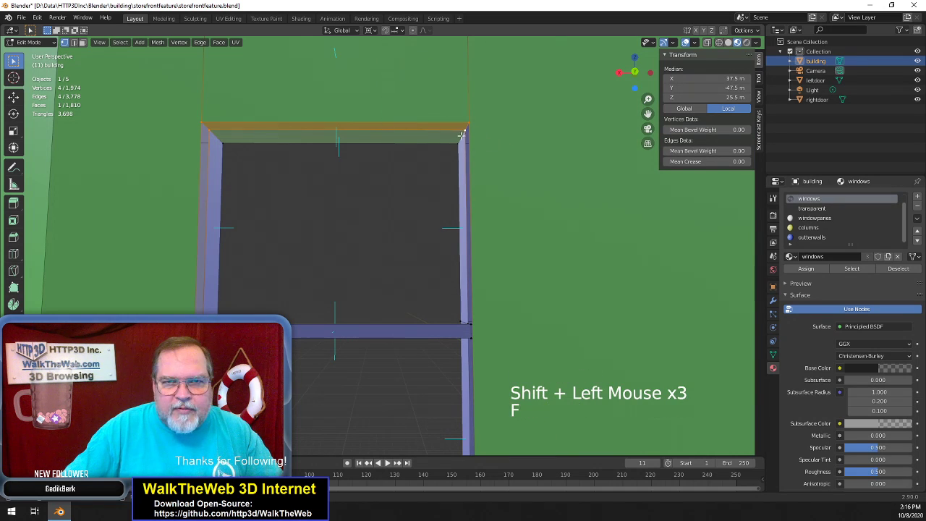
Fill a new face along the opposite window jamb from its two upper and two lower corner vertices
left_click(469, 130)
left_click(470, 145, "shift")
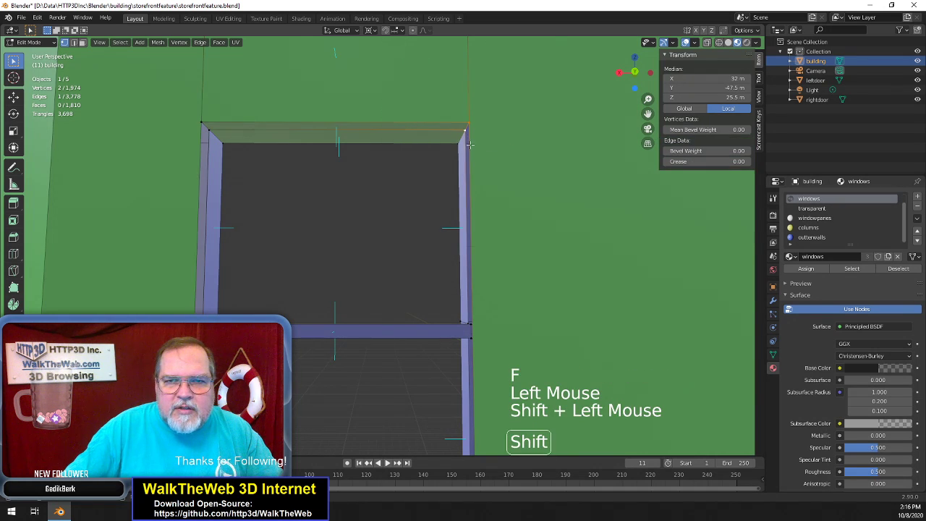
left_click_drag(650, 114, 651, 166)
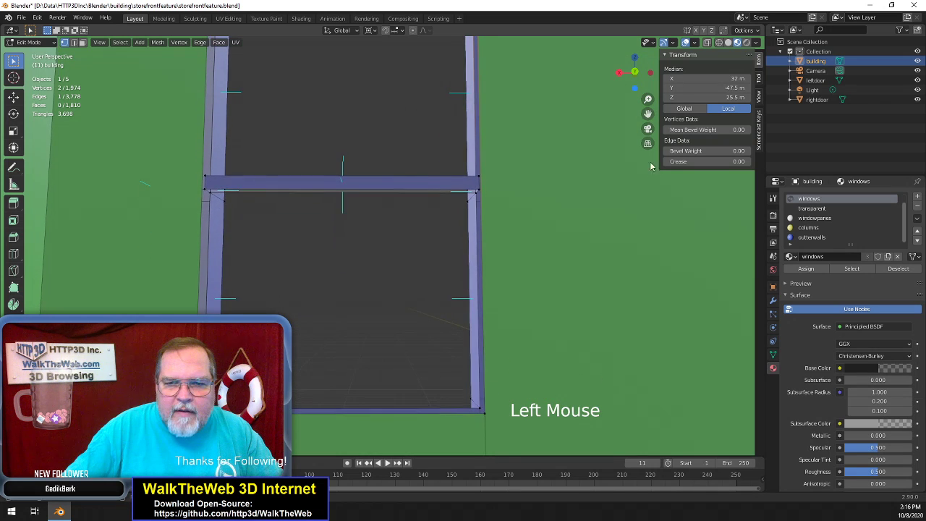
left_click(474, 403, "shift")
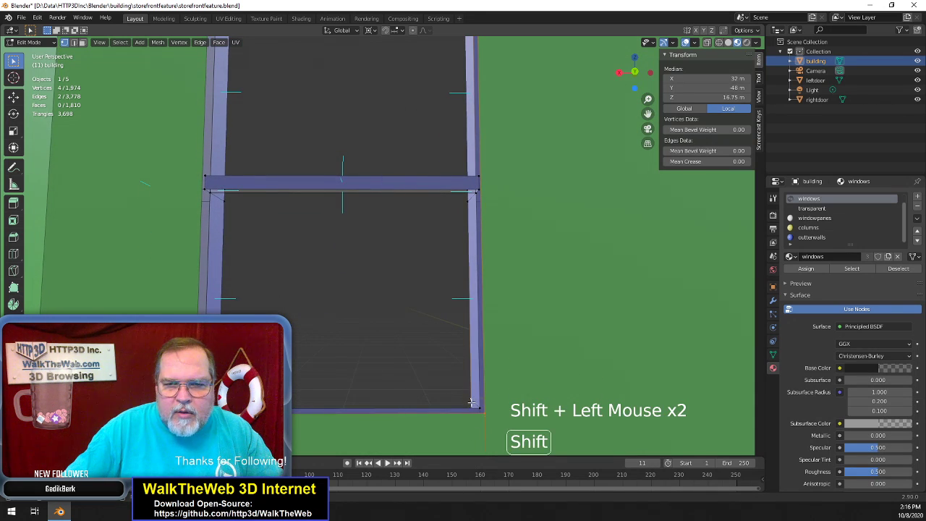
left_click(480, 408, "shift")
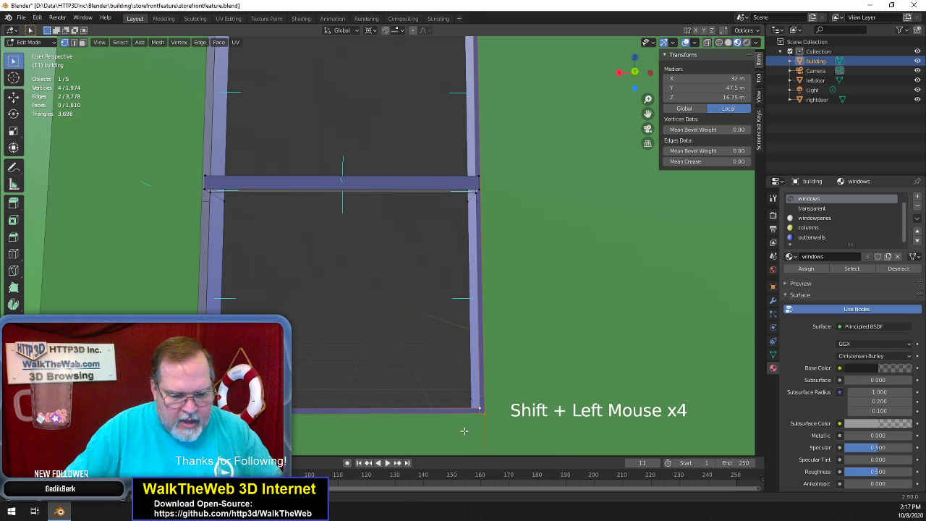
key("f")
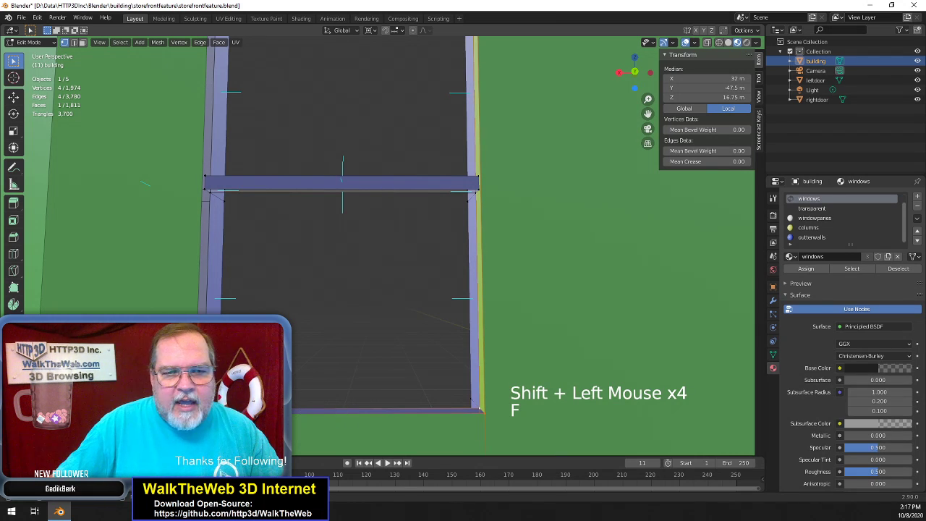
Fill a new face along the window sill from its four lower corner vertices
left_click(204, 409)
left_click(196, 414, "shift")
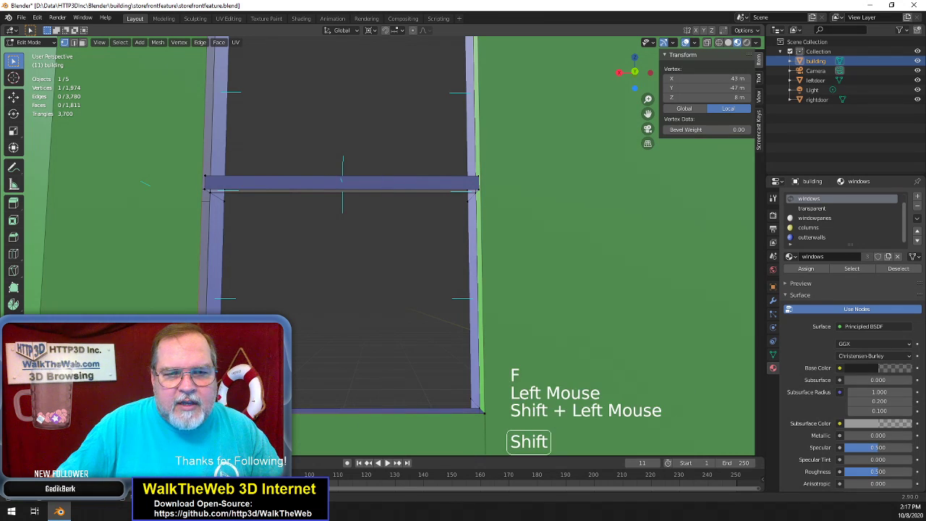
left_click(482, 409, "shift")
left_click(472, 434, "shift")
key("f")
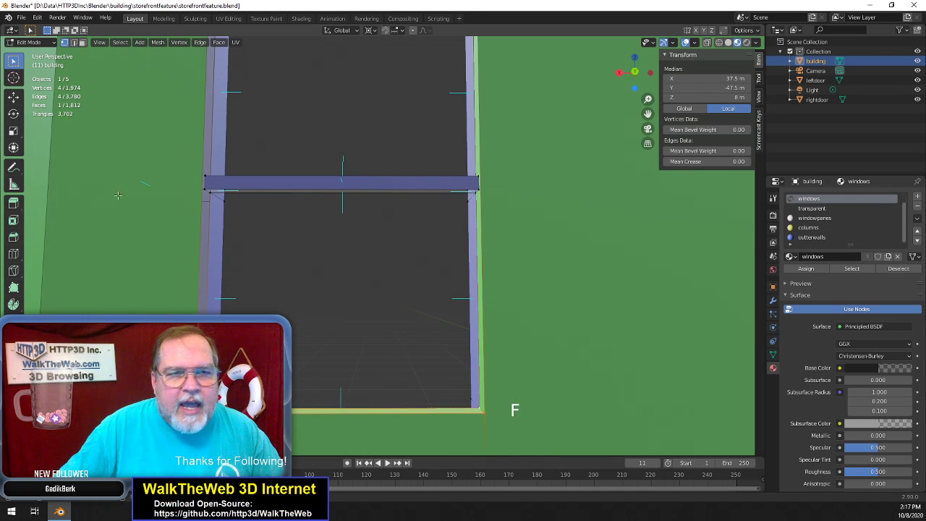
Select the four short depth edges at the corners of the new window lining and subdivide them
left_click(73, 42)
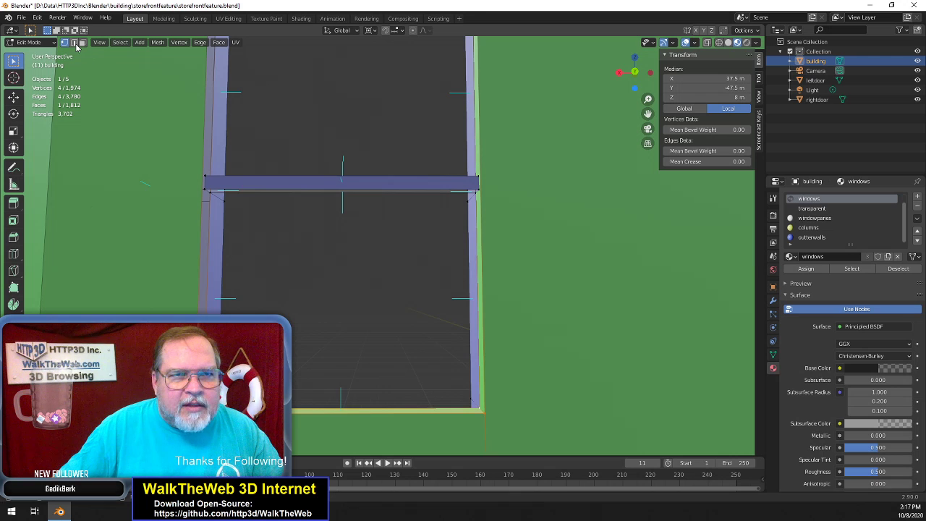
left_click(482, 410)
left_click(454, 421)
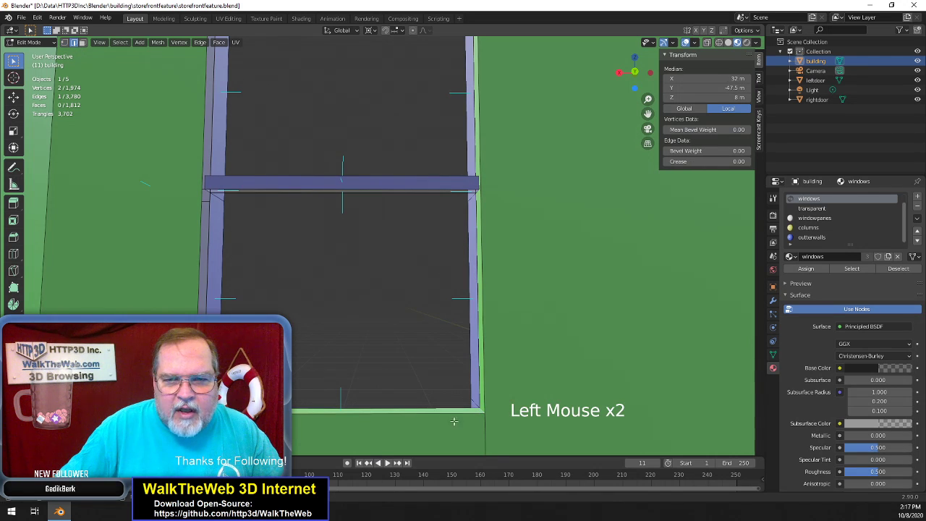
left_click(386, 187, "shift")
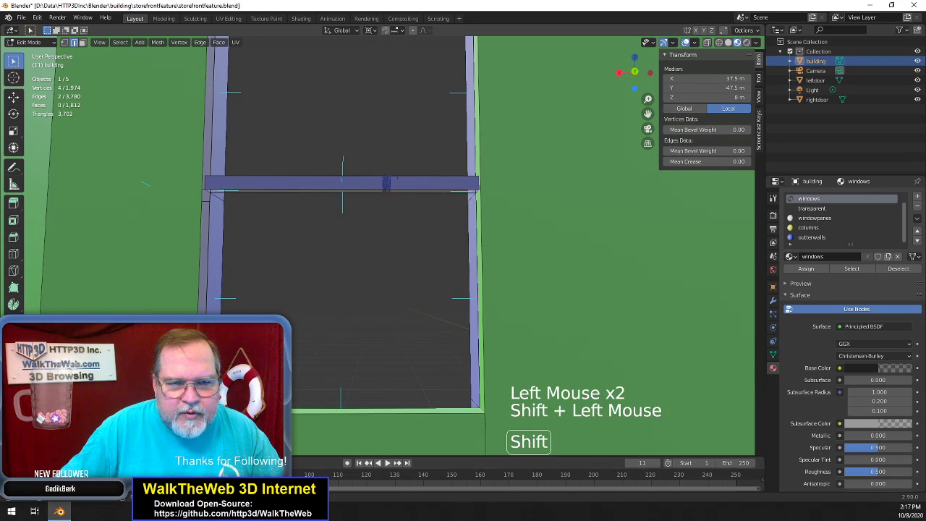
left_click_drag(648, 113, 649, 186)
left_click(474, 58, "shift")
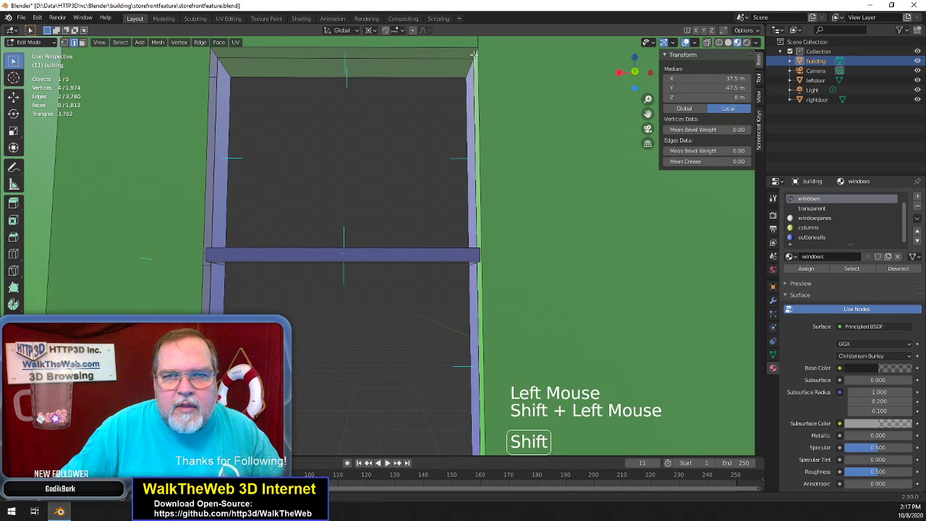
left_click(215, 62, "shift")
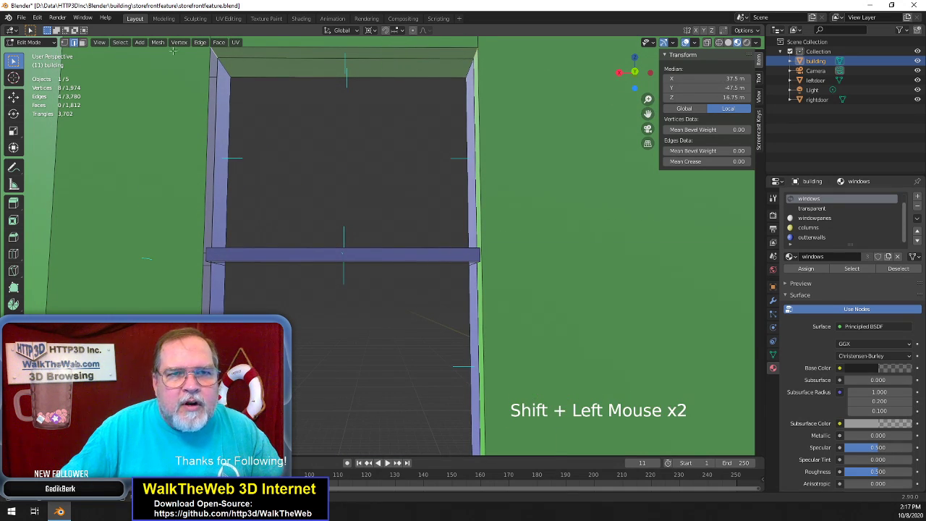
left_click(201, 42)
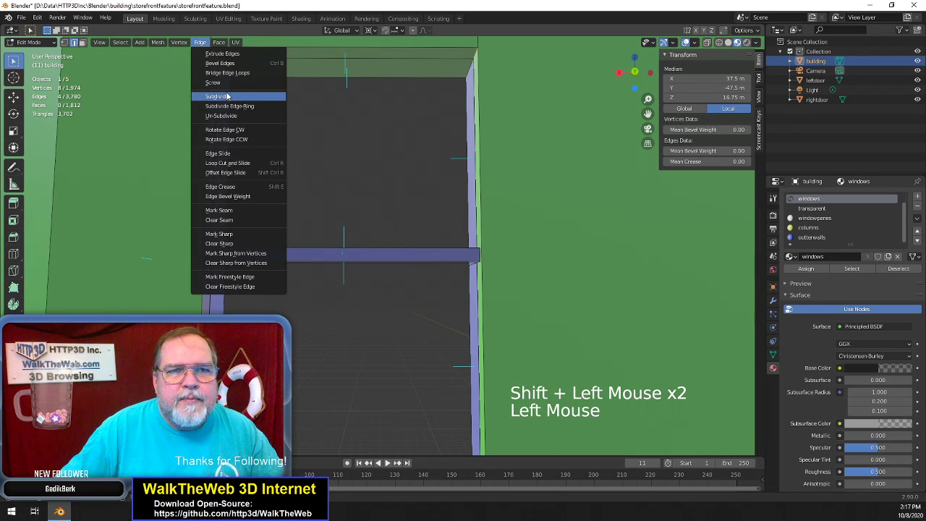
left_click(217, 96)
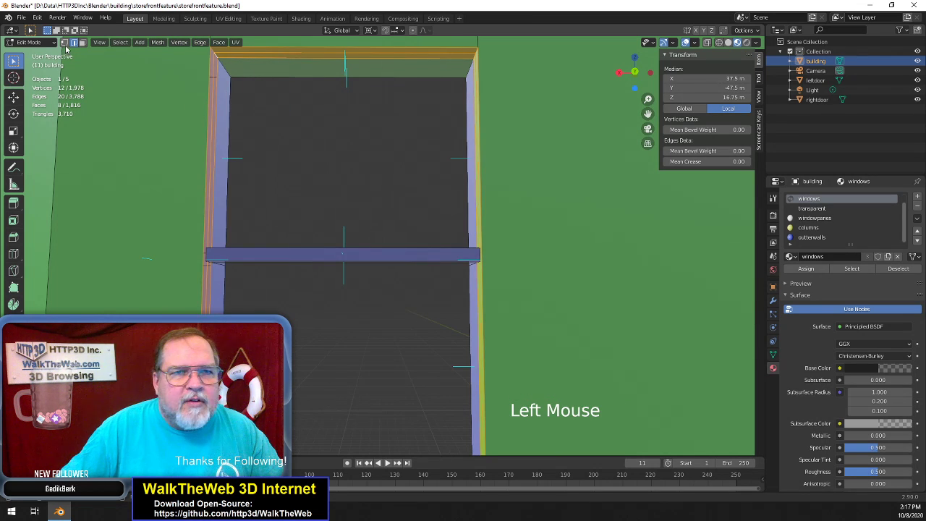
Fill a pane face across the window opening from its four mid-depth corner vertices and assign it the windows material
left_click(217, 53)
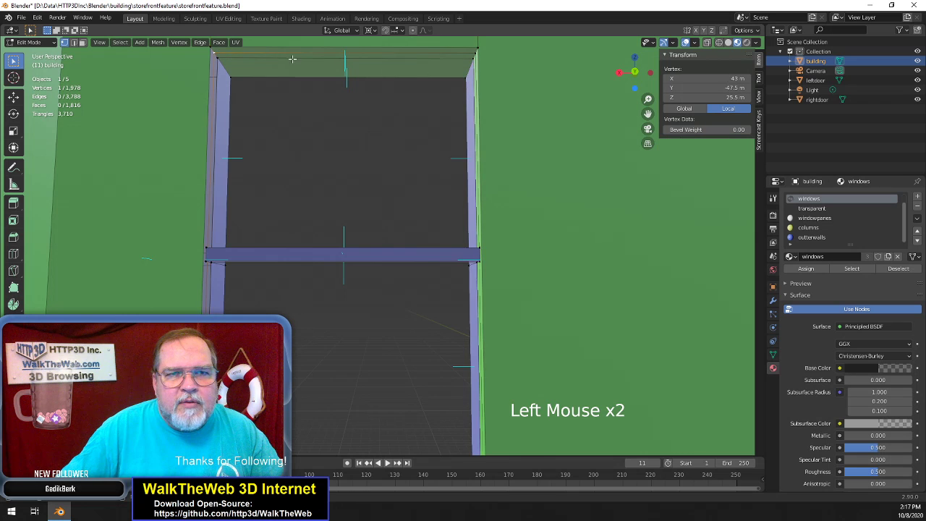
left_click(477, 55, "shift")
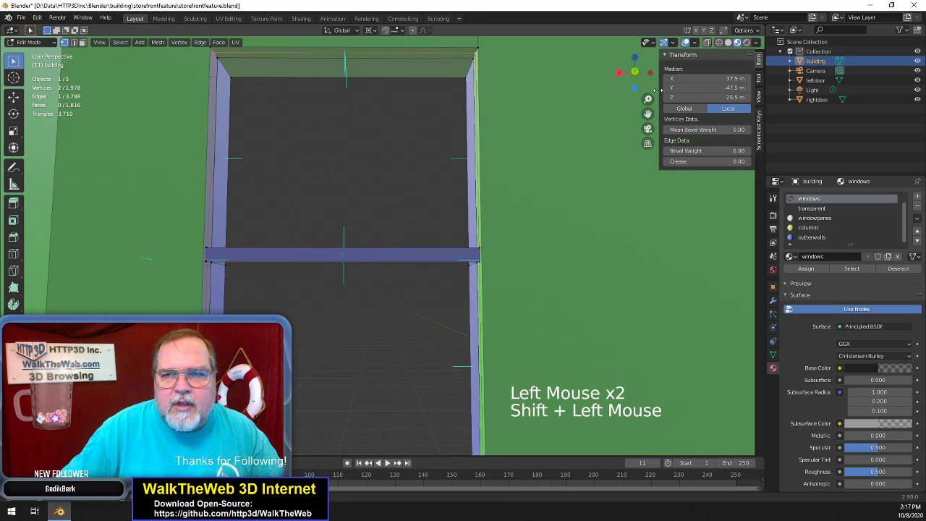
left_click_drag(649, 114, 649, 56)
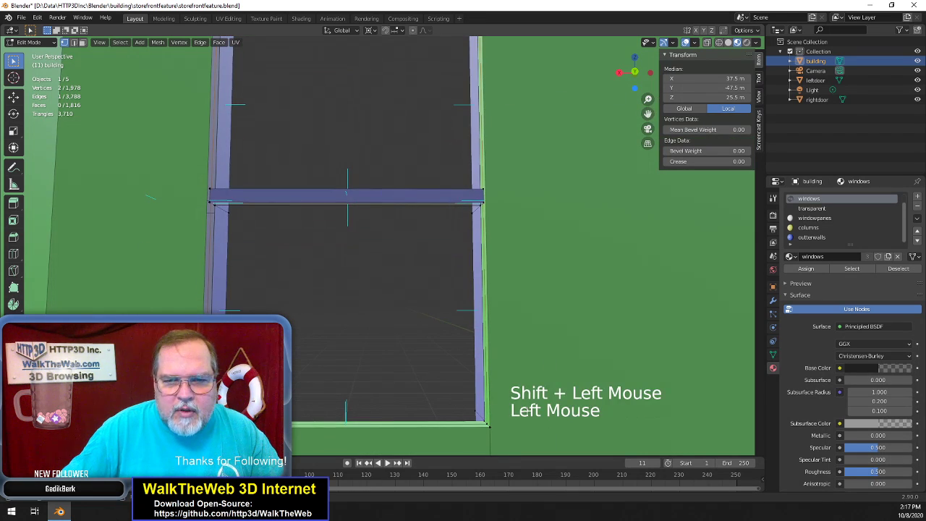
left_click(487, 422, "shift")
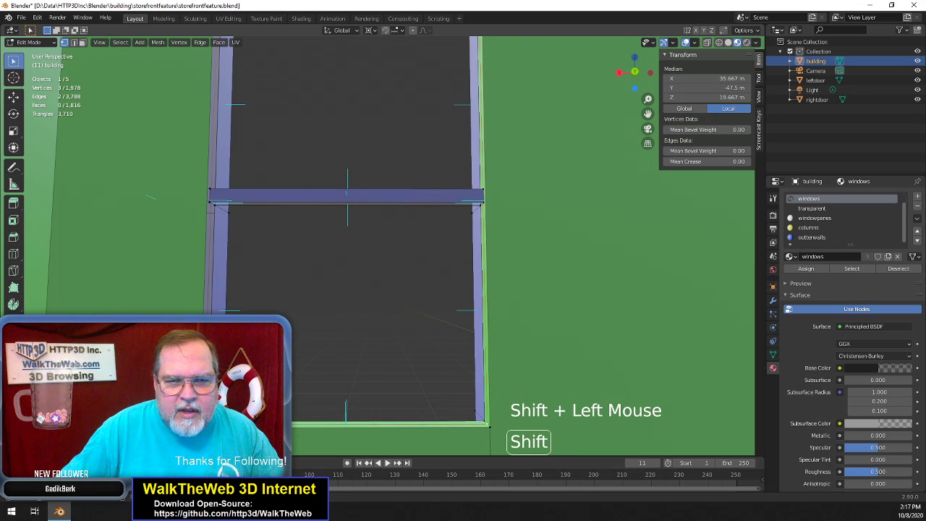
left_click(489, 426, "shift")
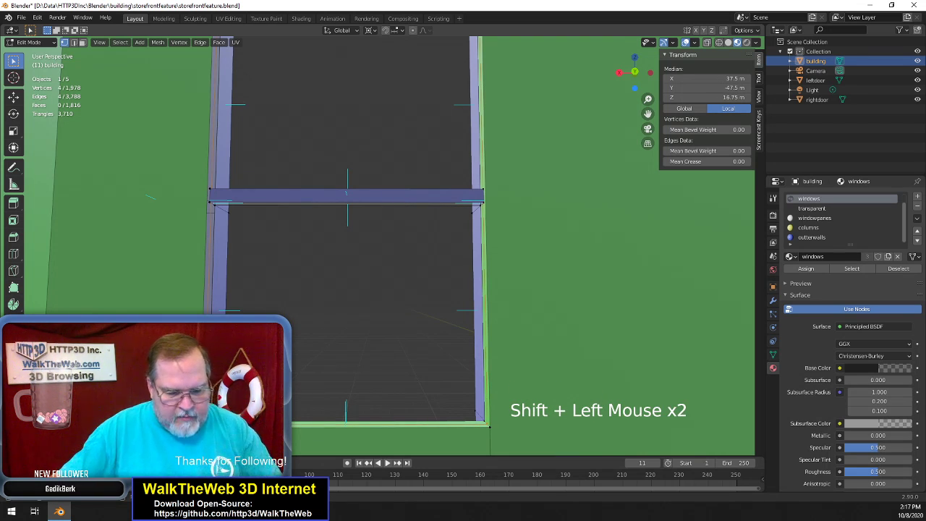
key("f")
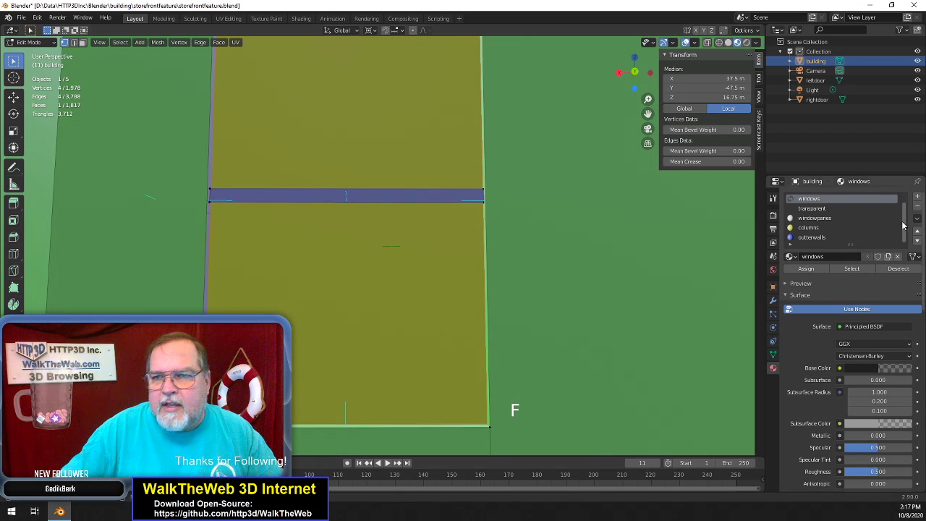
left_click(811, 200)
left_click(808, 269)
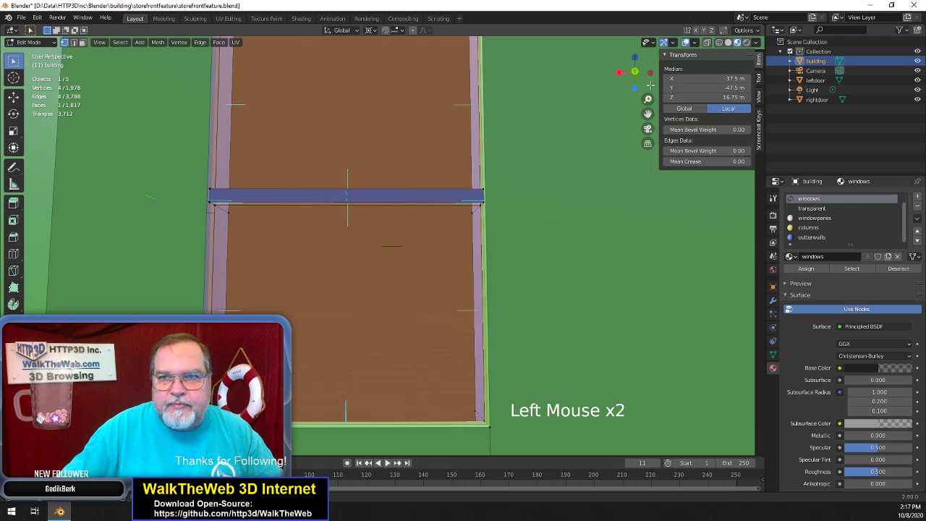
Show the model in wireframe at the six-pane side window
left_click_drag(635, 73, 617, 99)
scroll(579, 147, "down", 13)
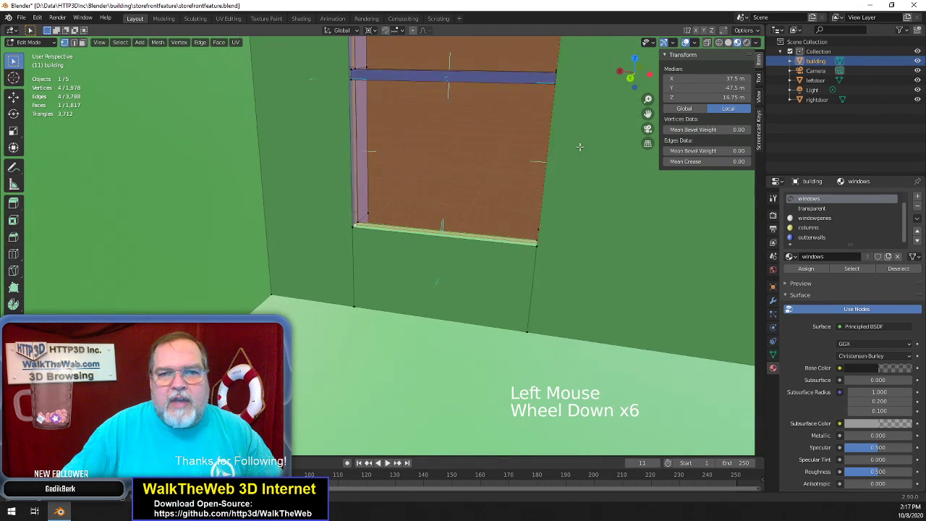
scroll(579, 147, "down", 7)
scroll(613, 113, "up", 8)
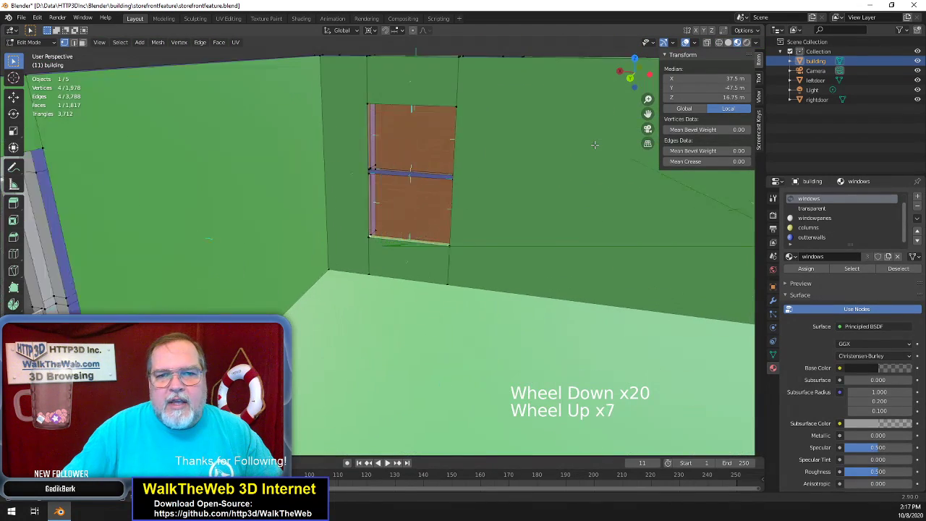
left_click_drag(640, 77, 524, 167)
scroll(524, 167, "up", 1)
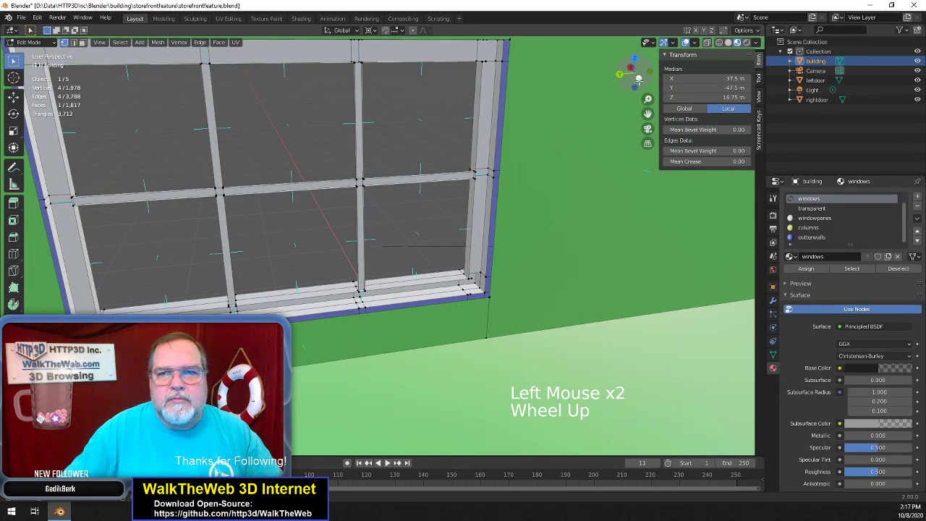
left_click_drag(639, 81, 625, 73)
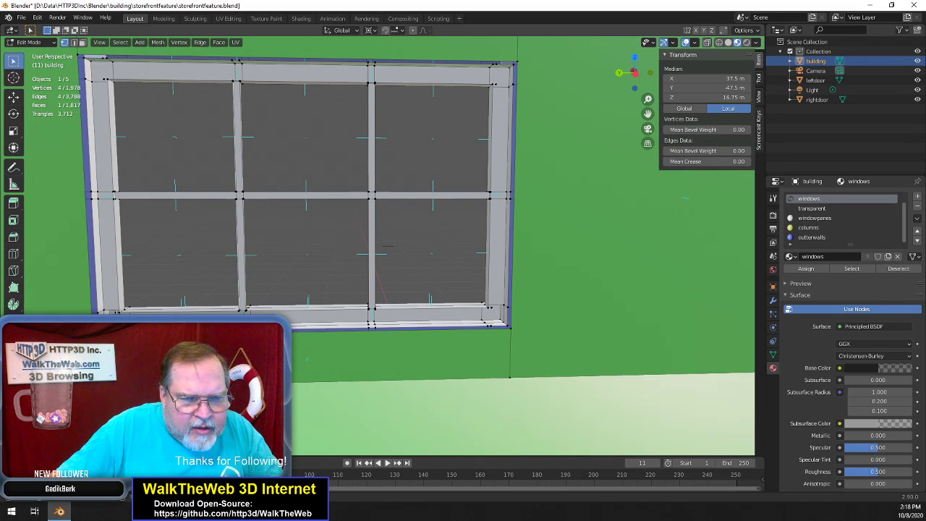
left_click(389, 247)
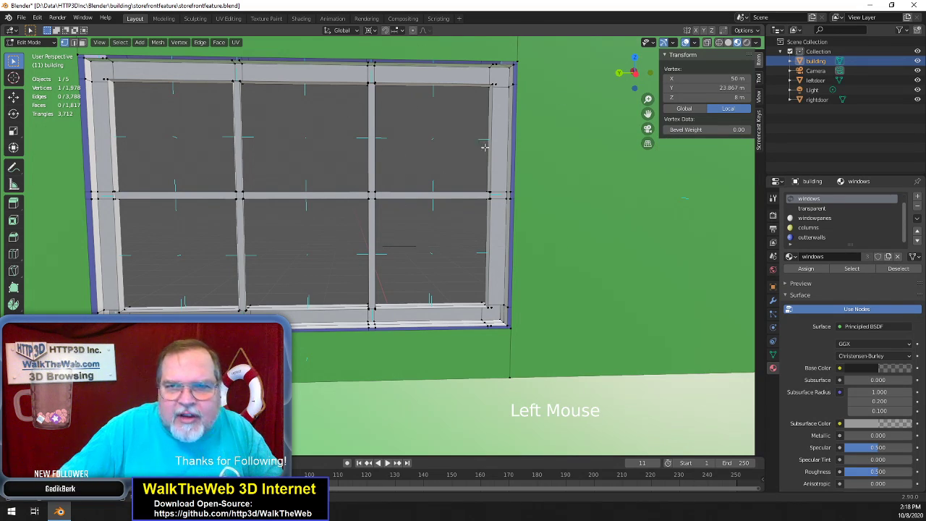
key("z")
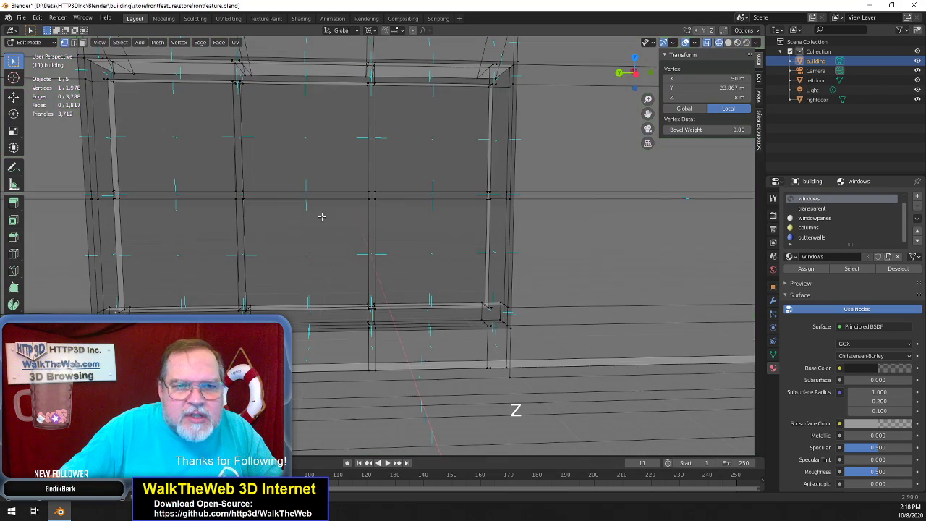
Merge the doubled vertices at both lower corners of the six-pane window's glass, each pair at the last-selected inner vertex
left_click_drag(635, 75, 752, 81)
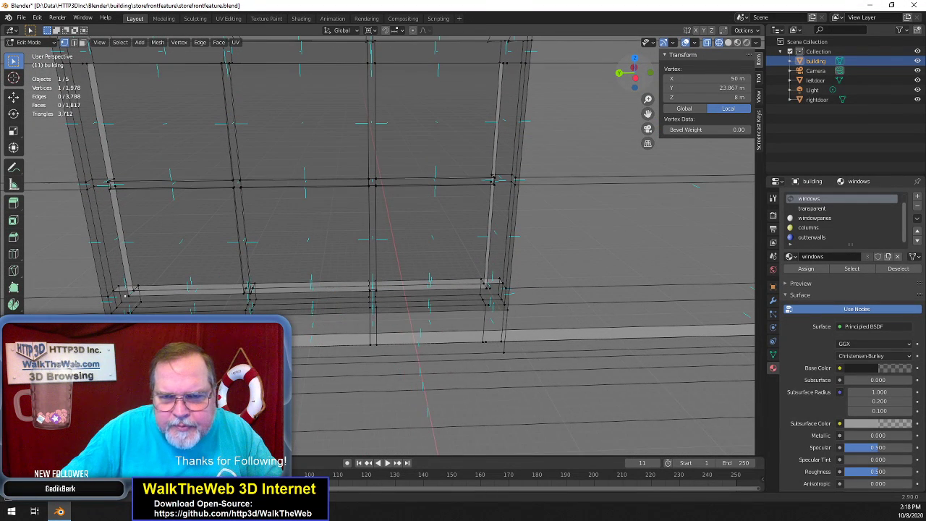
left_click(493, 304, "shift")
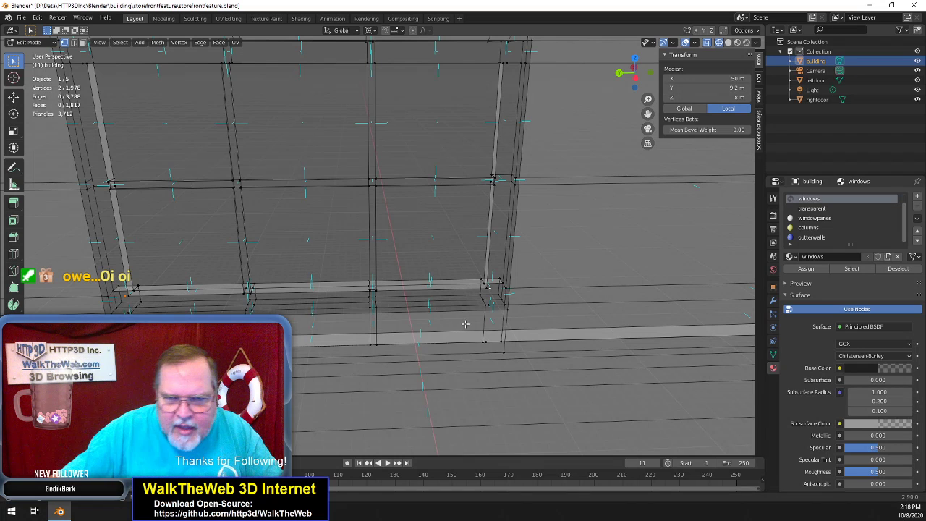
left_click(489, 293)
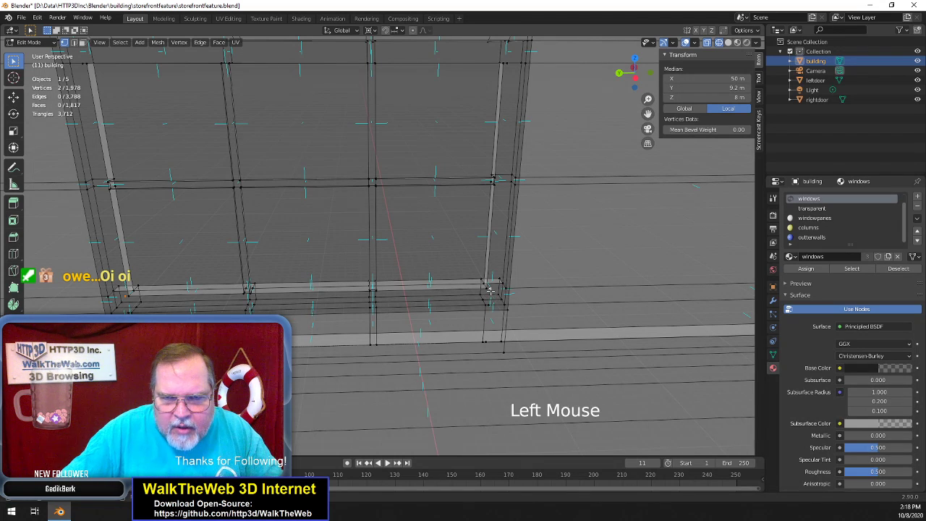
left_click(485, 304, "shift")
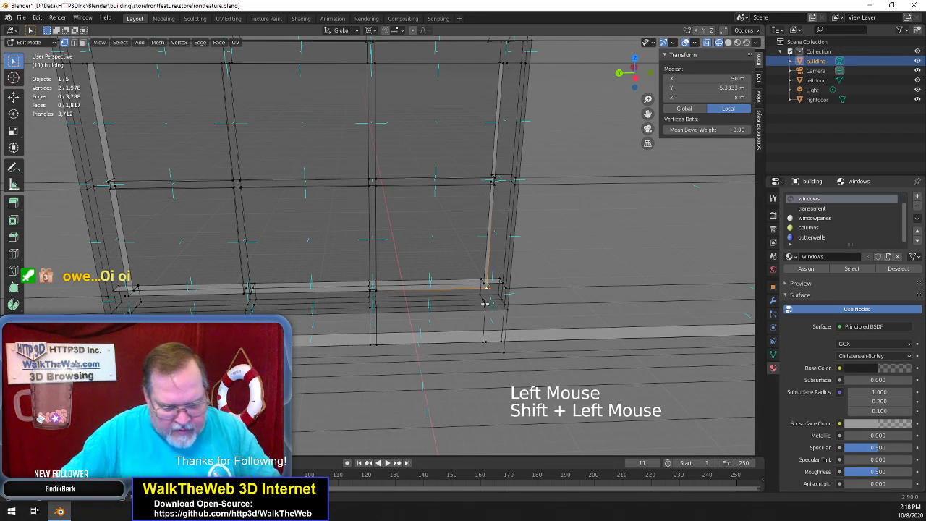
key("m")
left_click(470, 316)
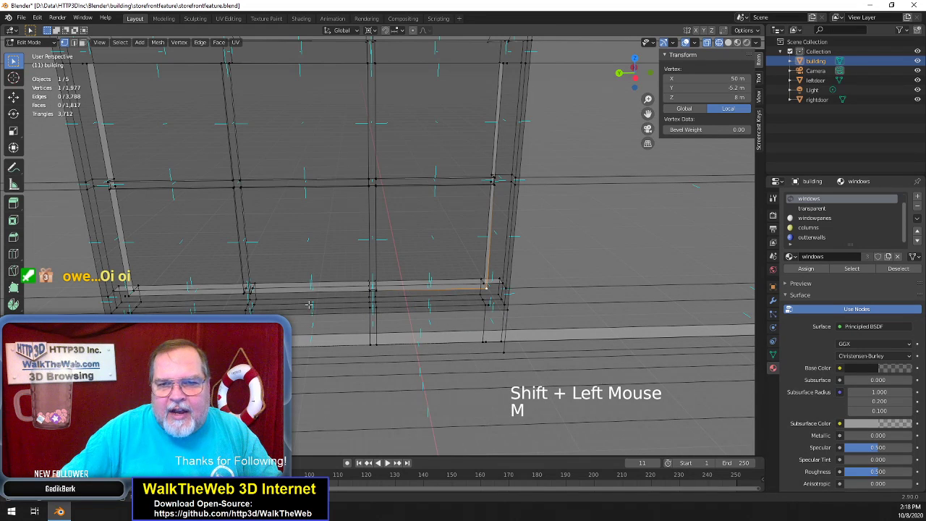
left_click(123, 297)
left_click(131, 297, "shift")
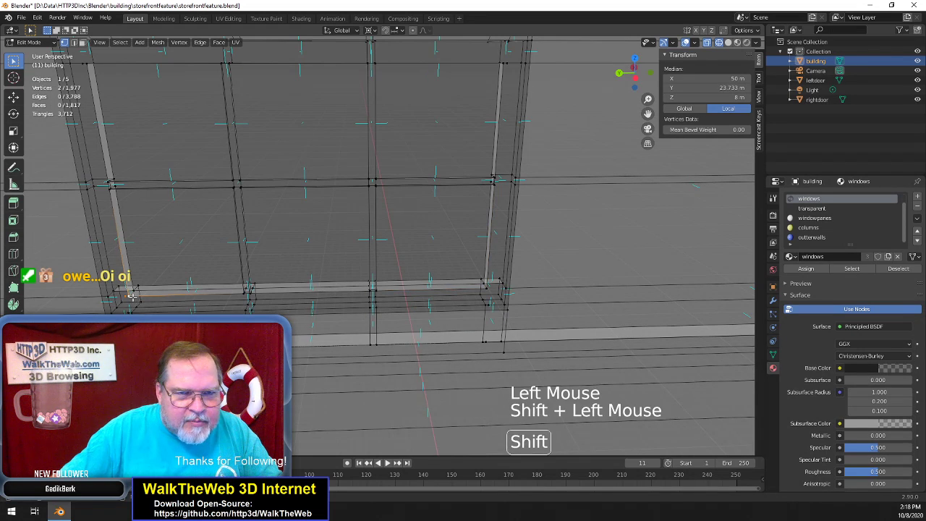
key("m")
left_click(144, 309)
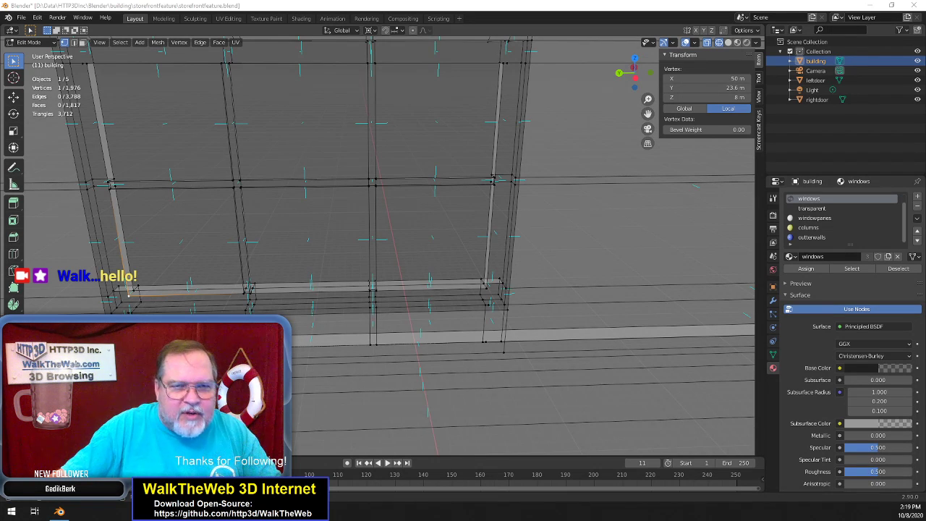
Merge the doubled vertices below both lower glass corners, at the frame's bottom edge, each pair at the last-selected inner vertex
left_click(129, 312)
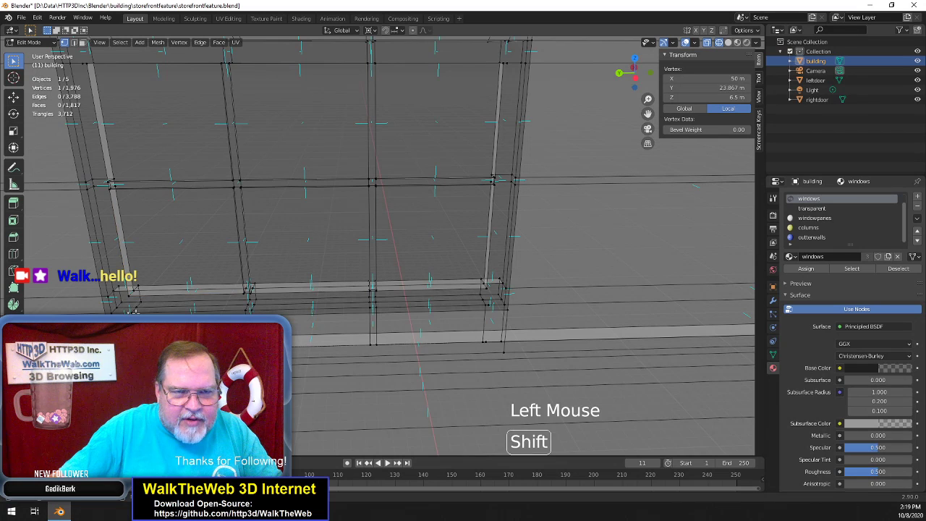
left_click(134, 312, "shift")
key("m")
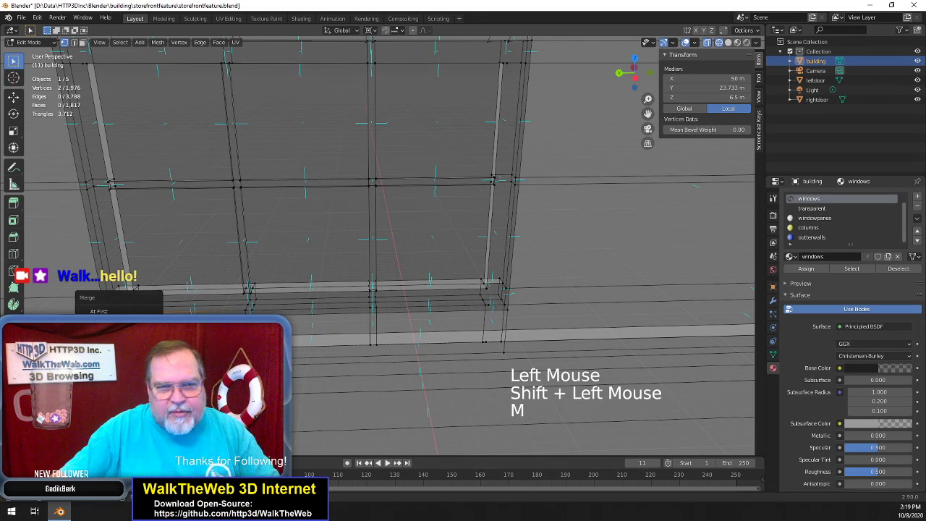
left_click(98, 311)
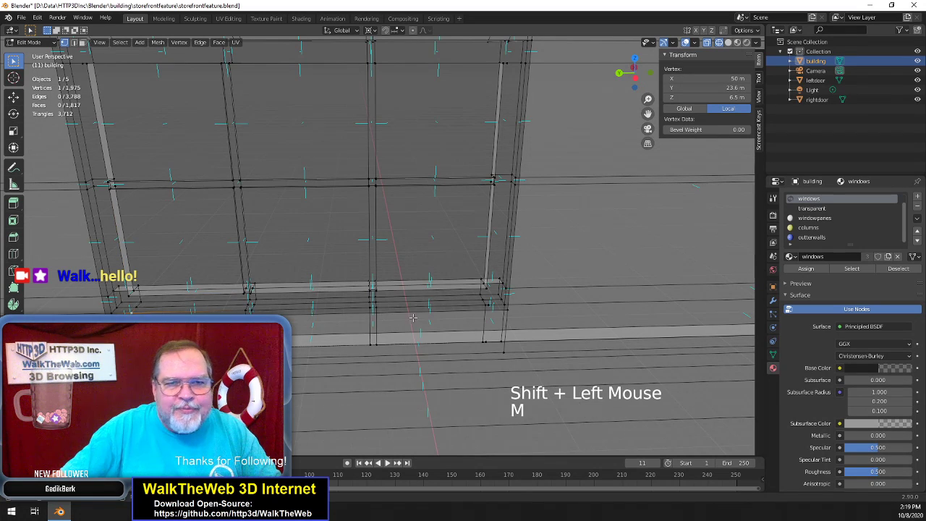
left_click(492, 306)
left_click(489, 313, "shift")
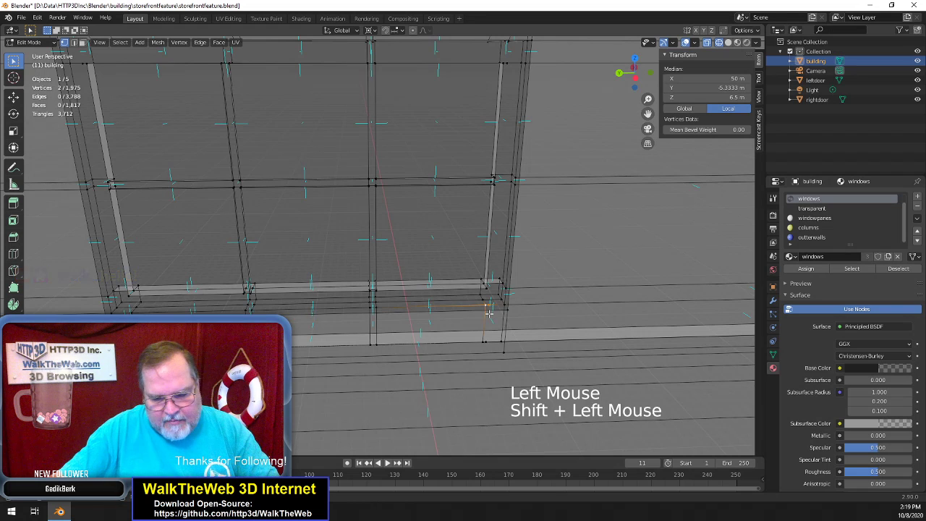
key("m")
left_click(467, 320)
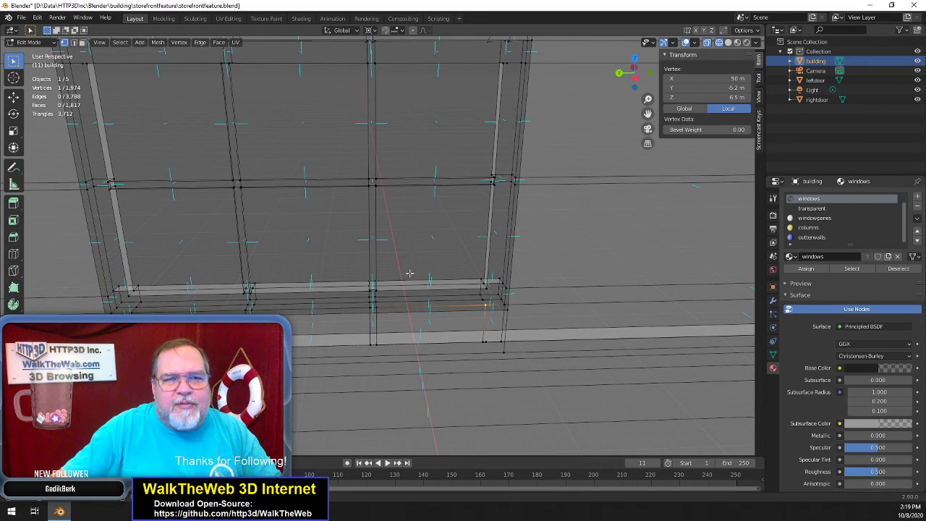
Merge the doubled vertices at both upper corners of the six-pane window's glass, each pair at the last-selected inner vertex
left_click(506, 64)
left_click(504, 70, "shift")
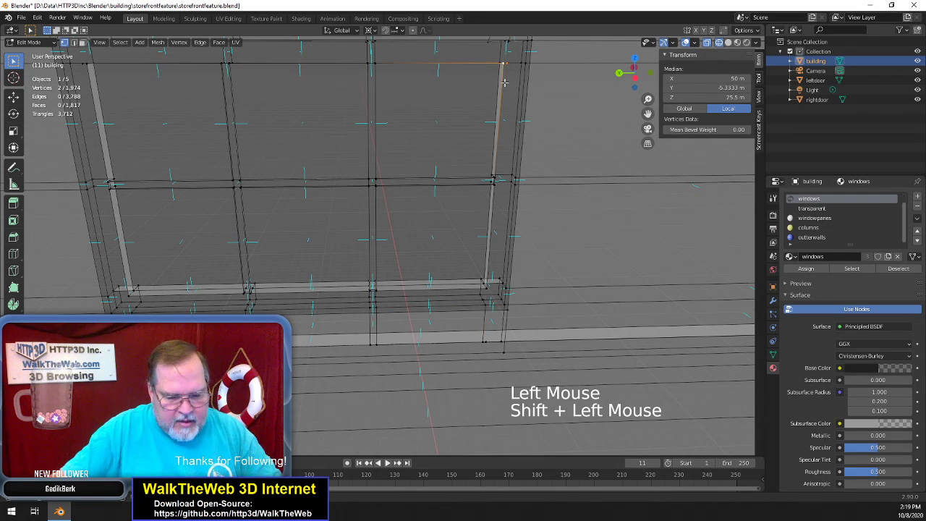
key("m")
left_click(506, 82)
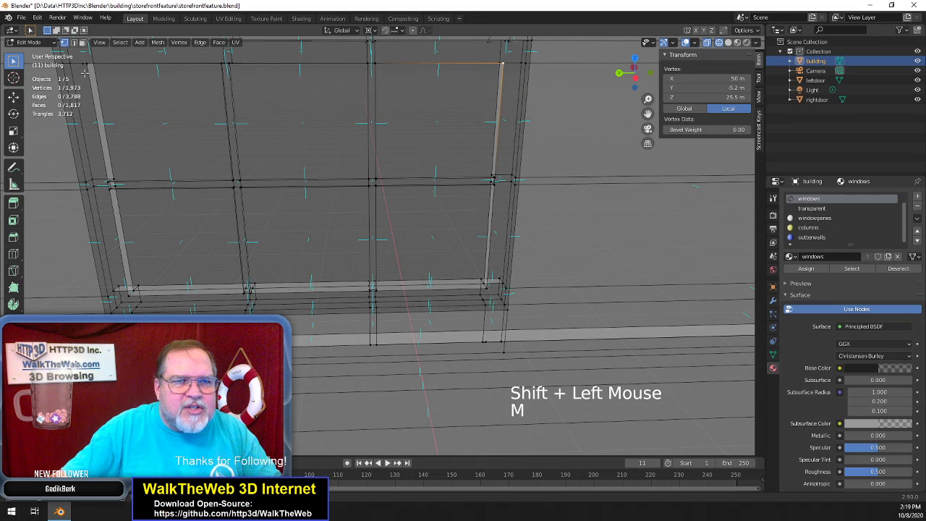
left_click(86, 67)
left_click(97, 78, "shift")
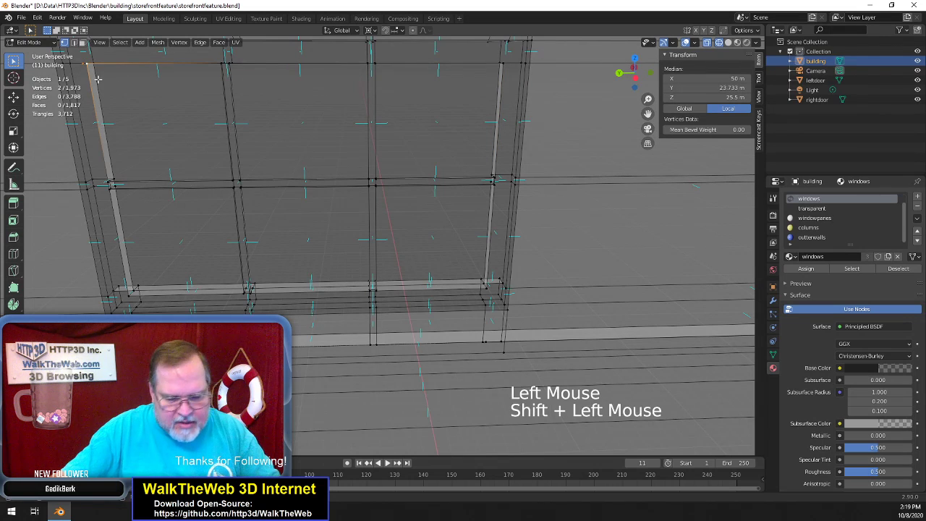
key("m")
left_click(97, 78)
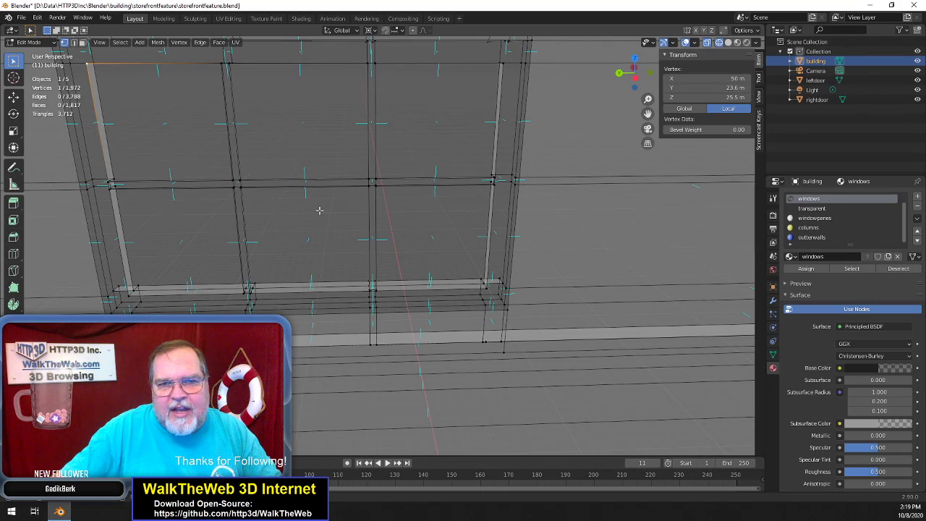
Select all six pane faces of the side window in face mode and hide them
left_click_drag(638, 79, 574, 115)
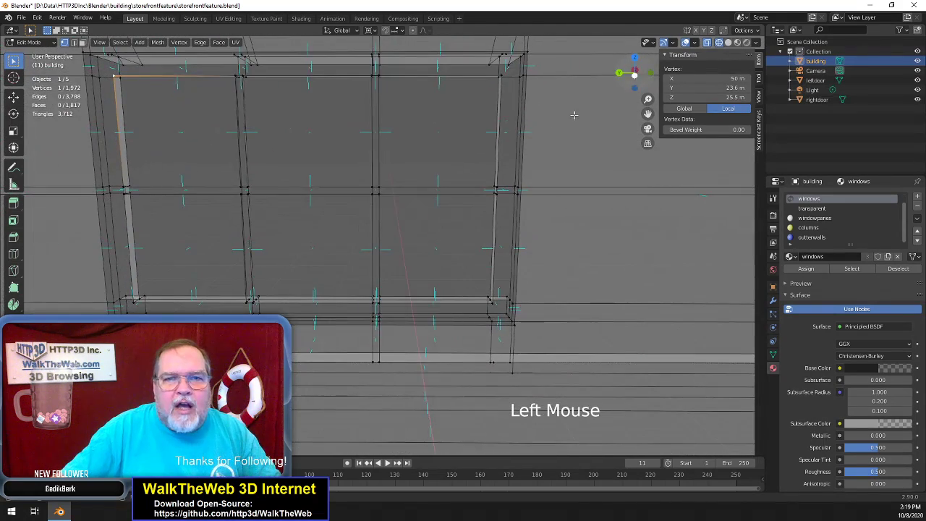
left_click(84, 47)
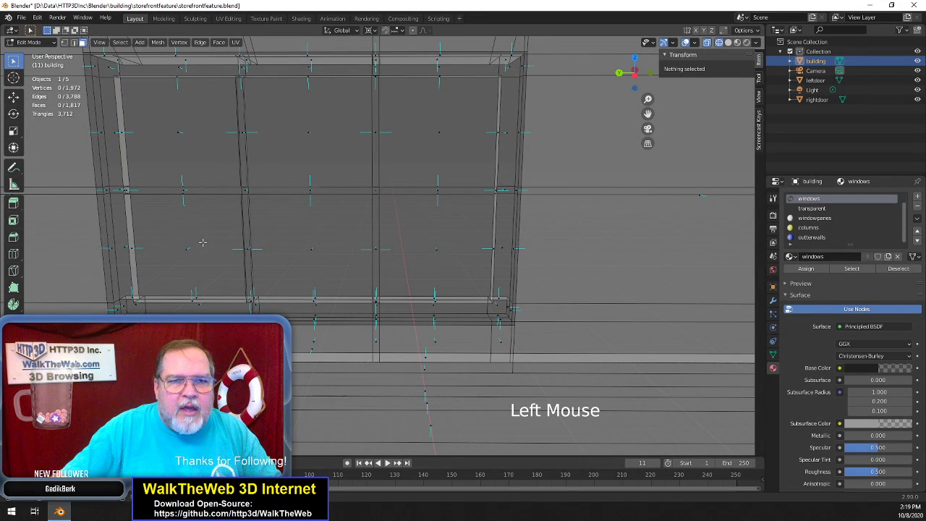
left_click(203, 243)
left_click(312, 246, "shift")
left_click(435, 246, "shift")
left_click(439, 159, "shift")
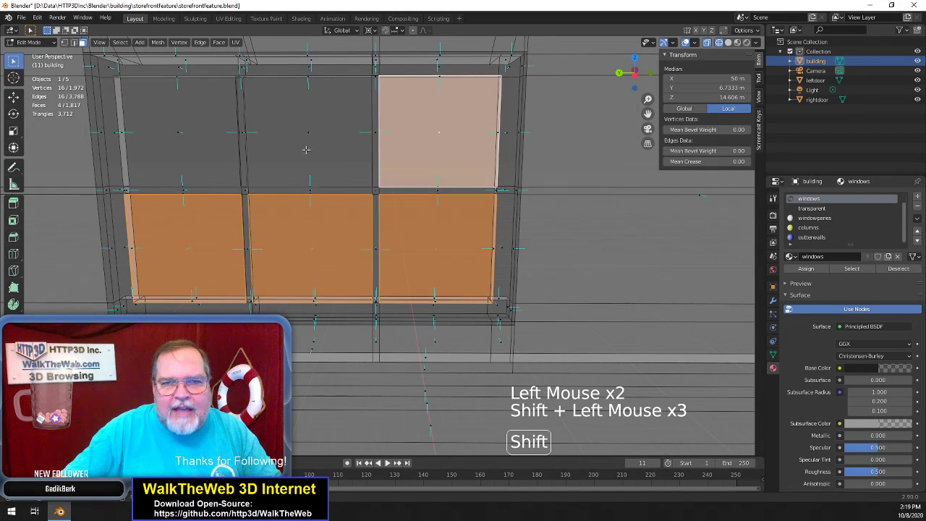
left_click(307, 149, "shift")
left_click(194, 135, "shift")
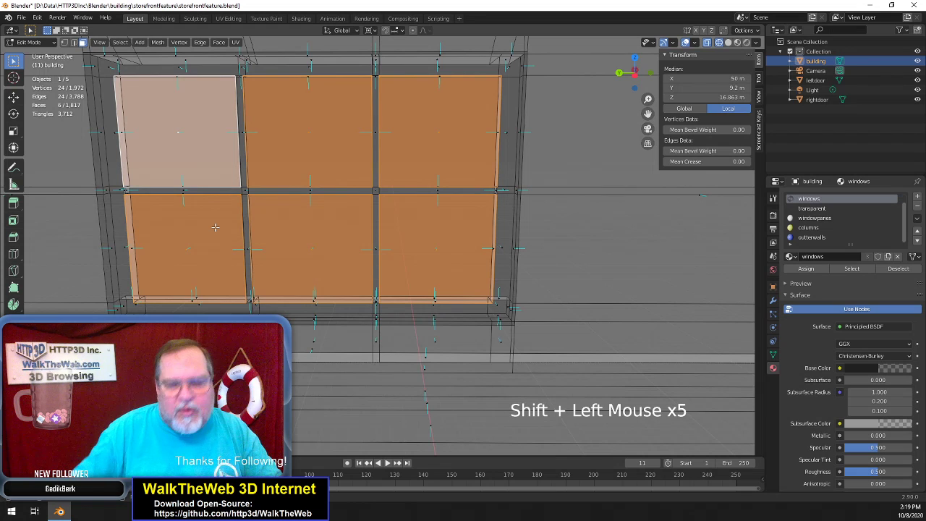
key("h")
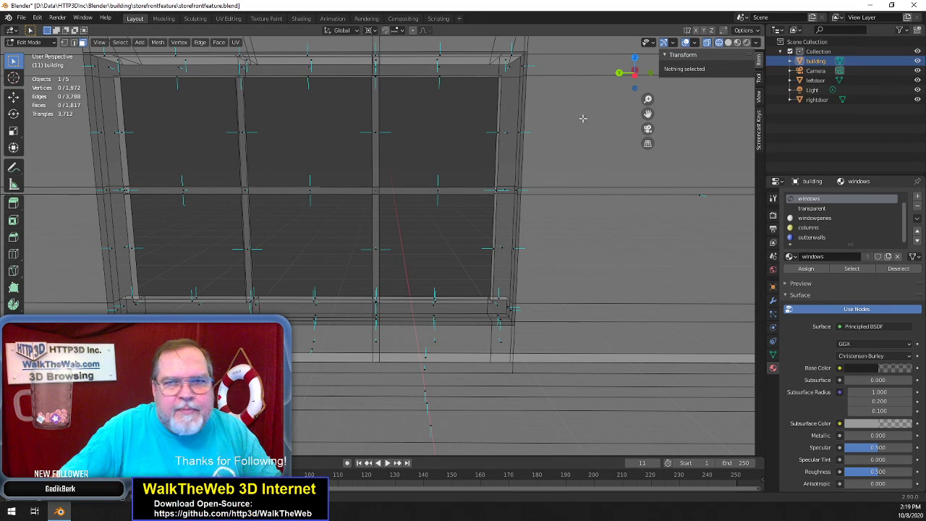
mouse_move(634, 74)
left_mouse_down()
mouse_move(615, 81)
mouse_move(664, 82)
mouse_move(630, 74)
mouse_move(638, 72)
left_mouse_up()
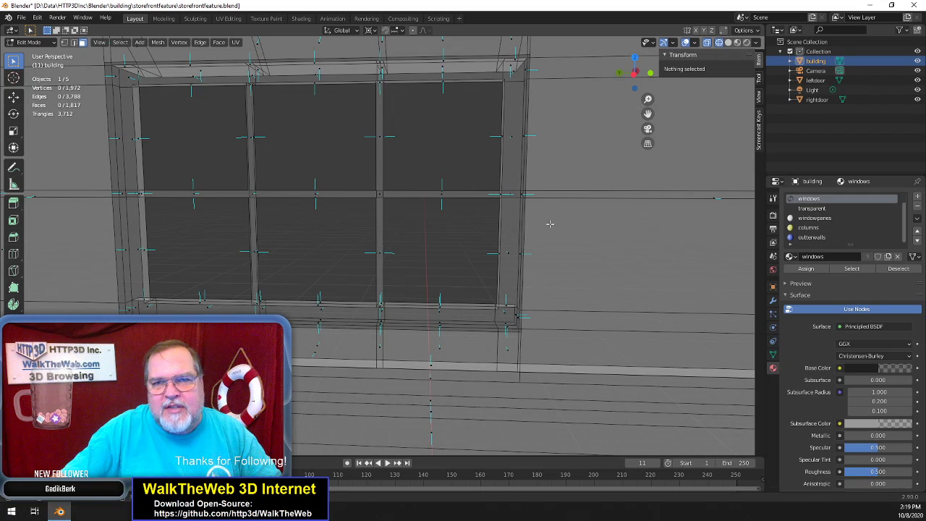
Select the four outer edges surrounding the six-pane side window's frame in edge mode
mouse_move(635, 79)
left_mouse_down()
mouse_move(658, 90)
mouse_move(619, 73)
left_mouse_up()
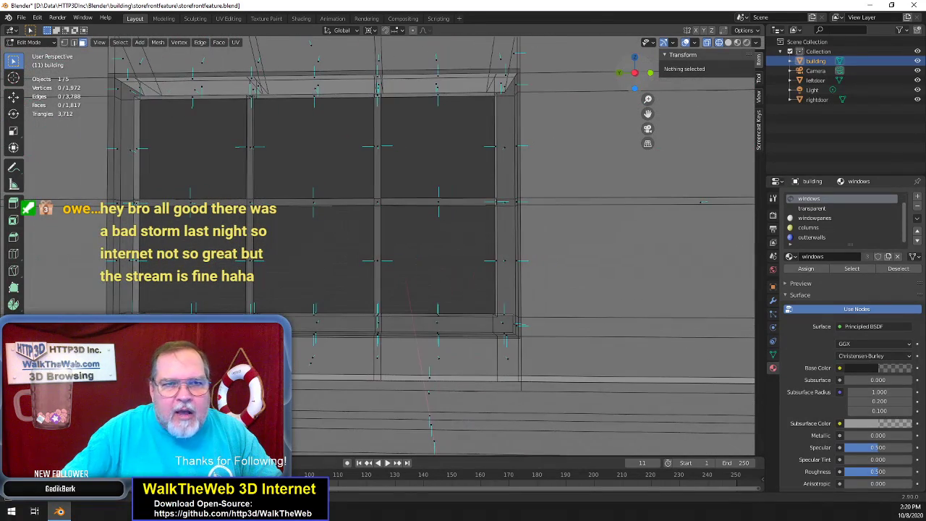
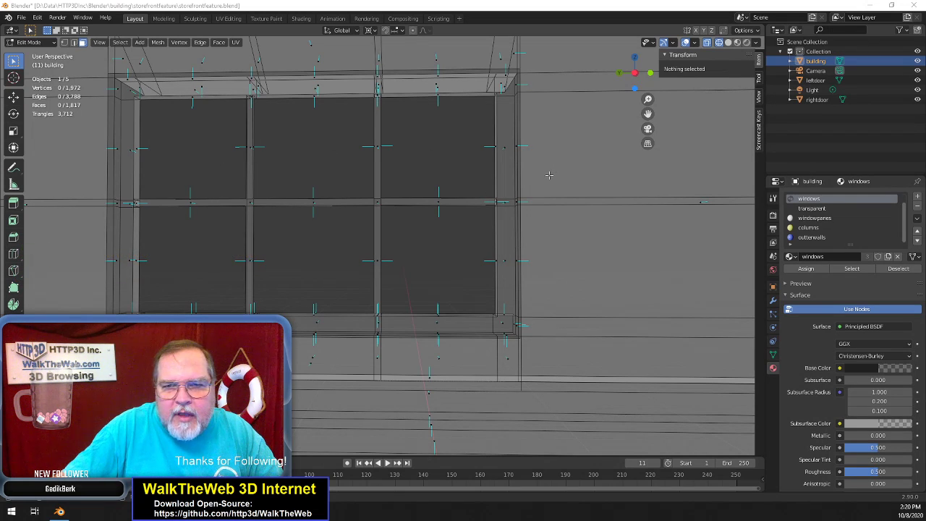
left_click(194, 75)
left_click(190, 70)
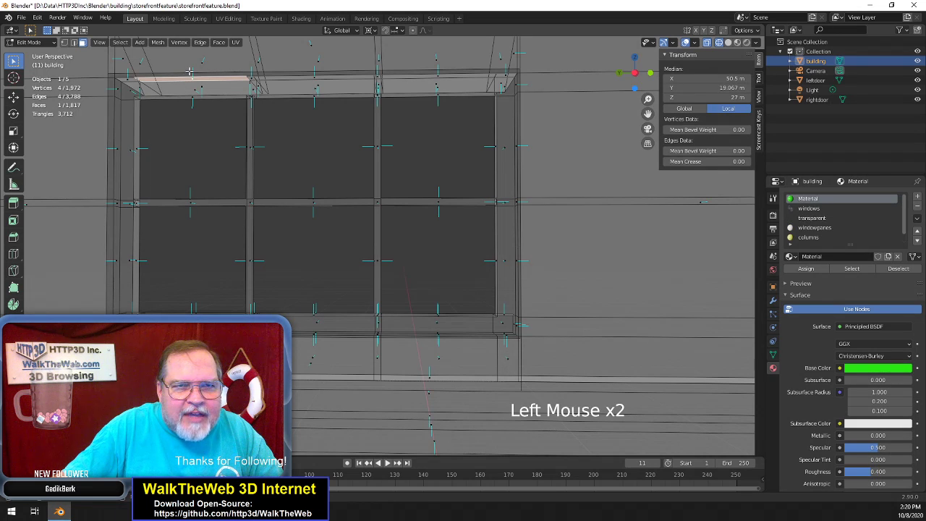
left_click(73, 42)
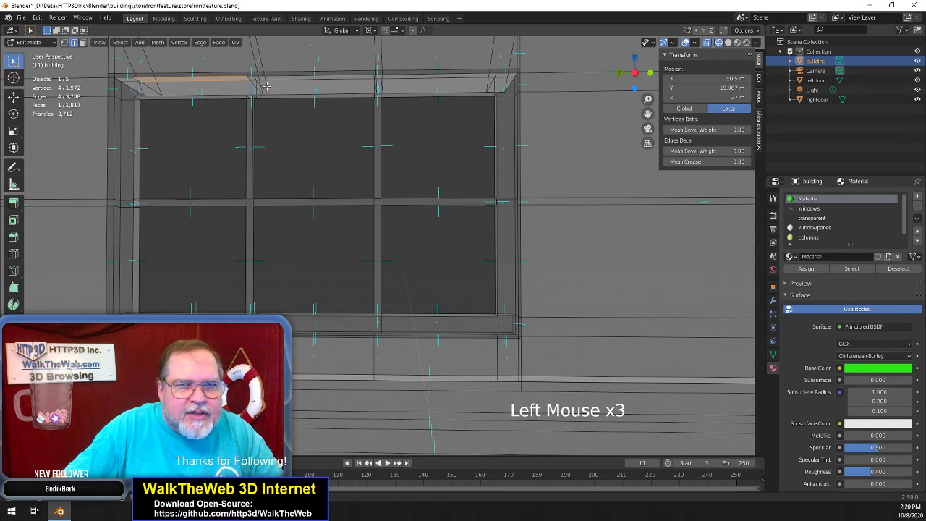
left_click(242, 70)
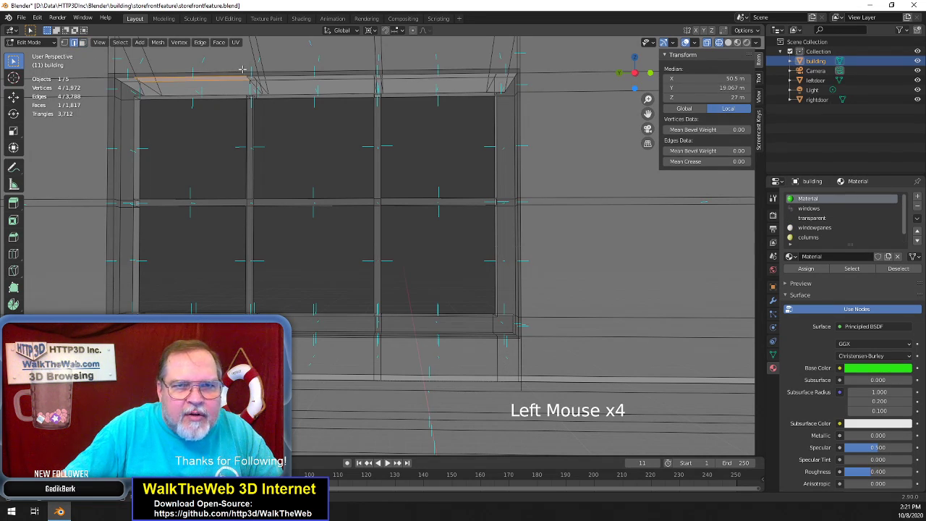
left_click(520, 187, "shift")
left_click(415, 343, "shift")
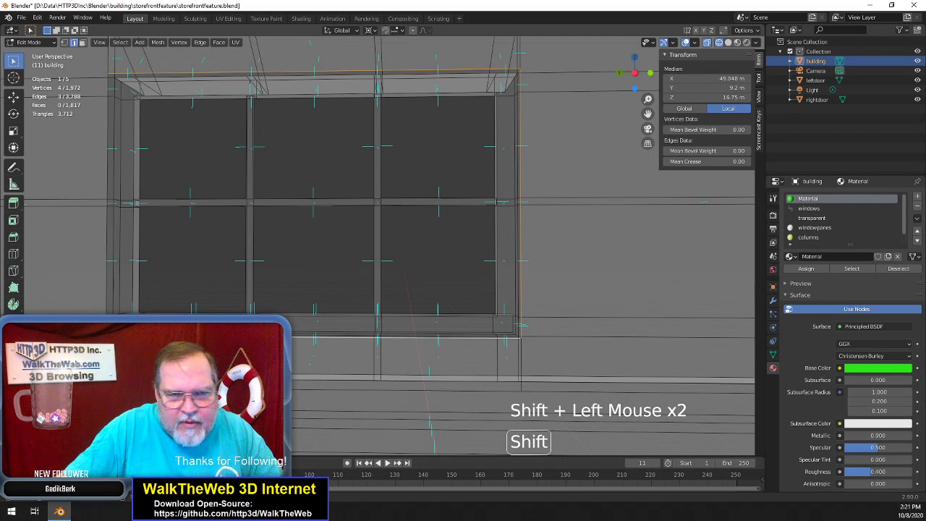
left_click(101, 292, "shift")
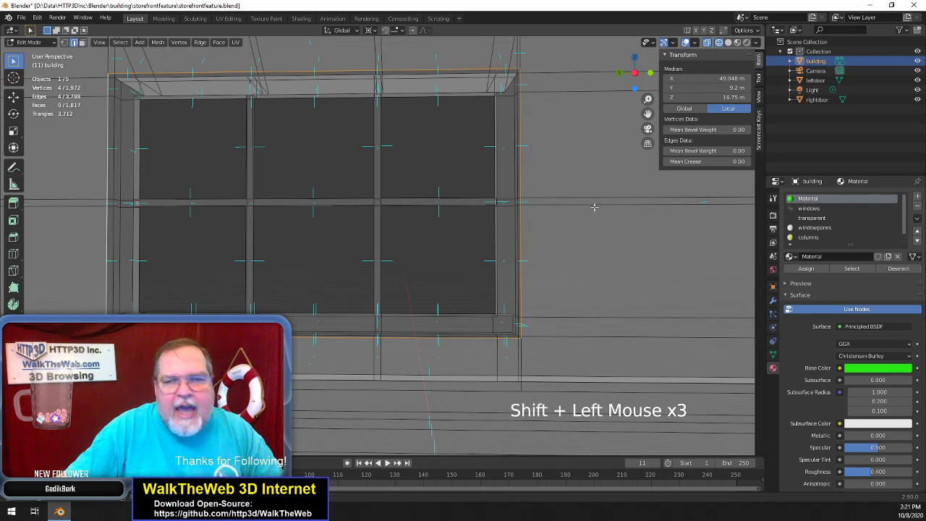
Extrude the window's outer edge outline, entering -0.5 m for the X offset
left_click_drag(641, 90, 613, 80)
scroll(565, 210, "down", 1)
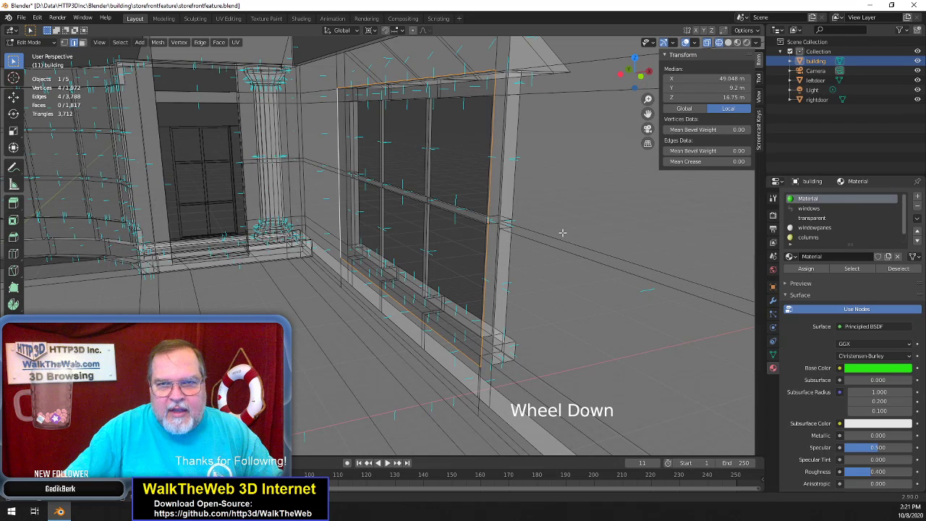
key("e")
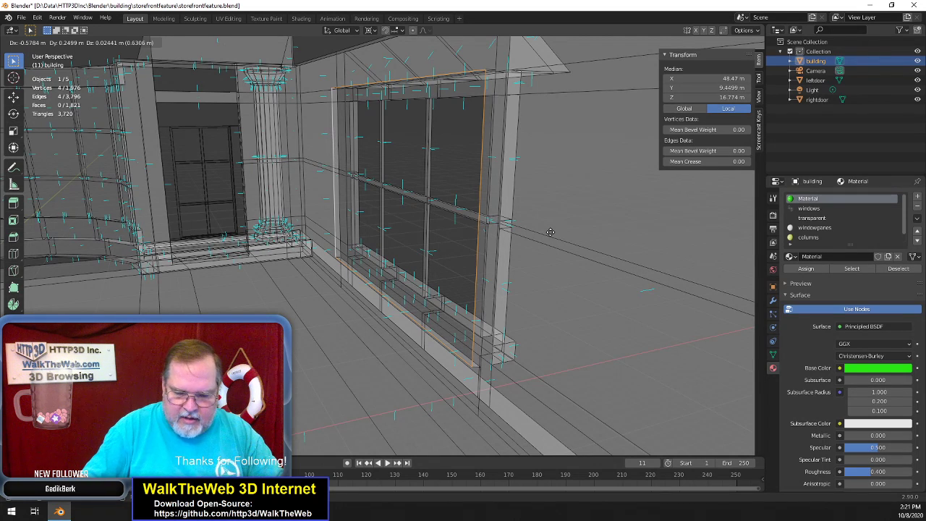
type("-0.5")
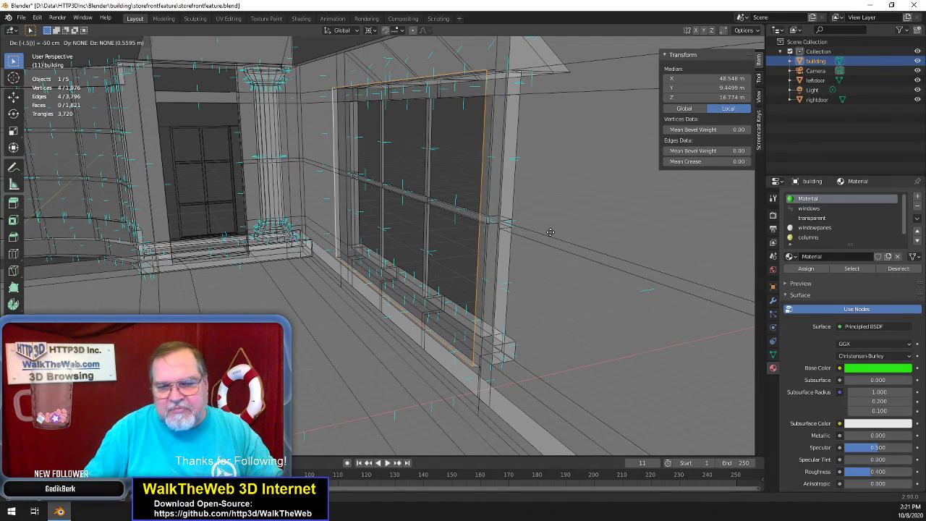
key("Return")
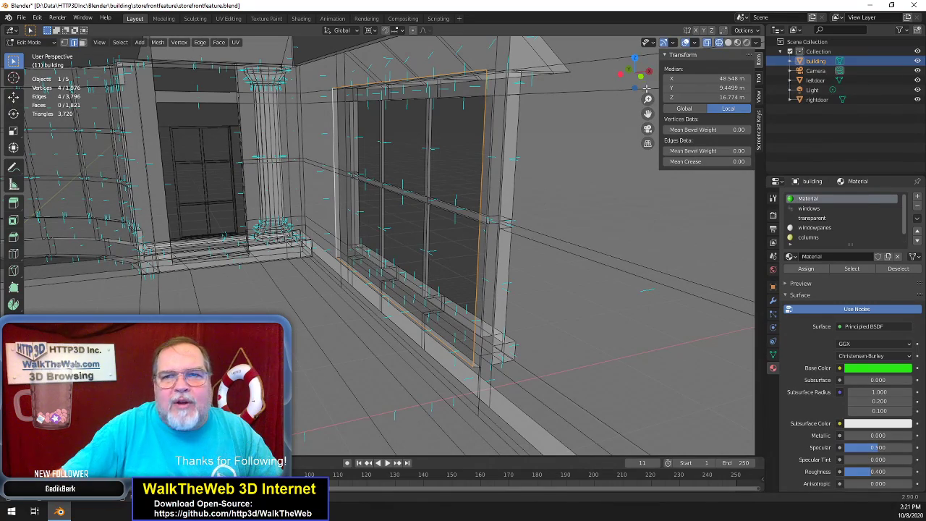
left_click_drag(635, 86, 711, 85)
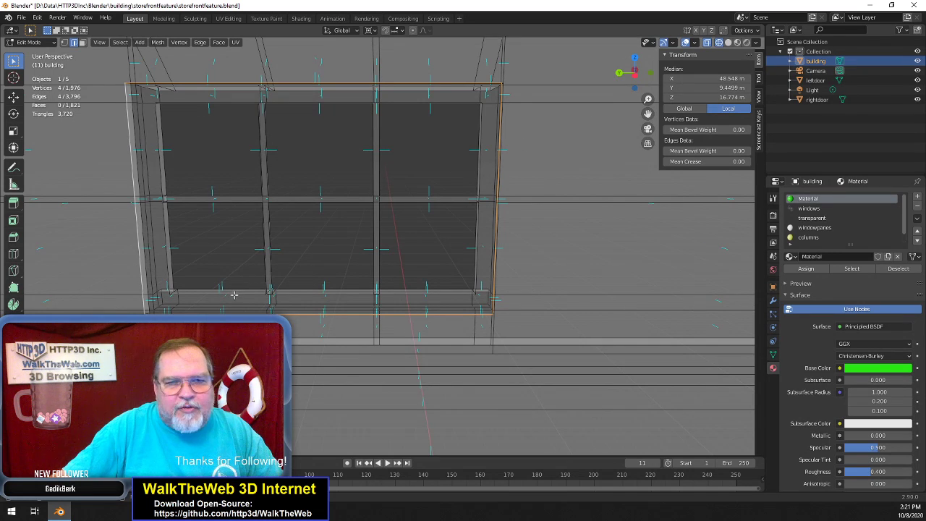
left_click(210, 296)
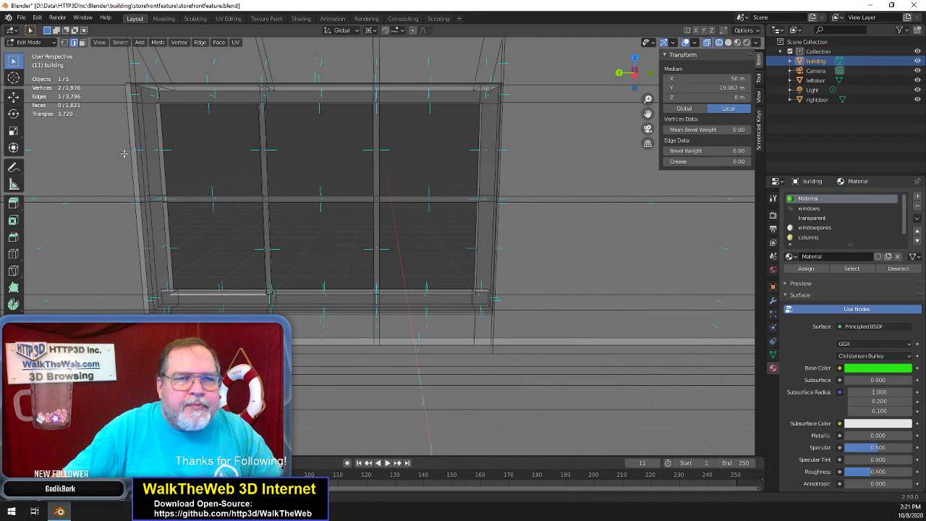
left_click(64, 42)
left_click(124, 82)
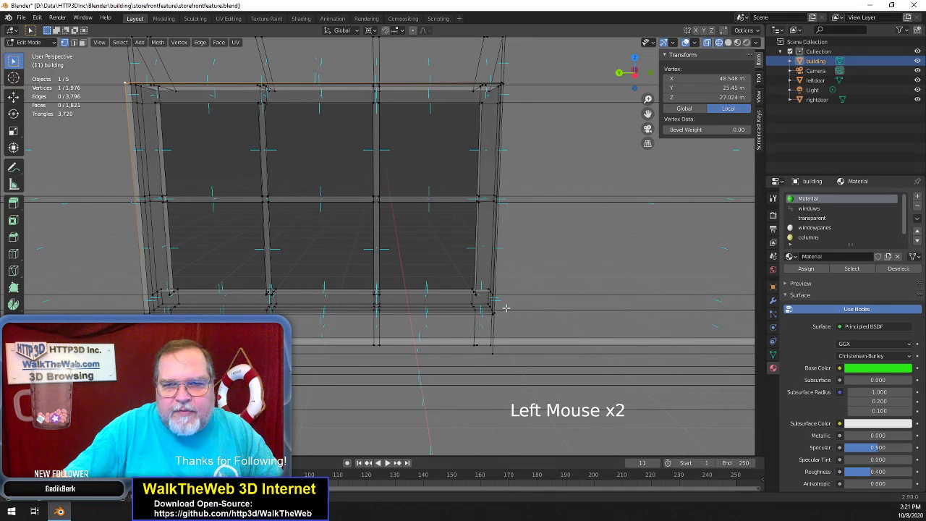
key("ctrl+z")
key("ctrl+z")
key("ctrl+z")
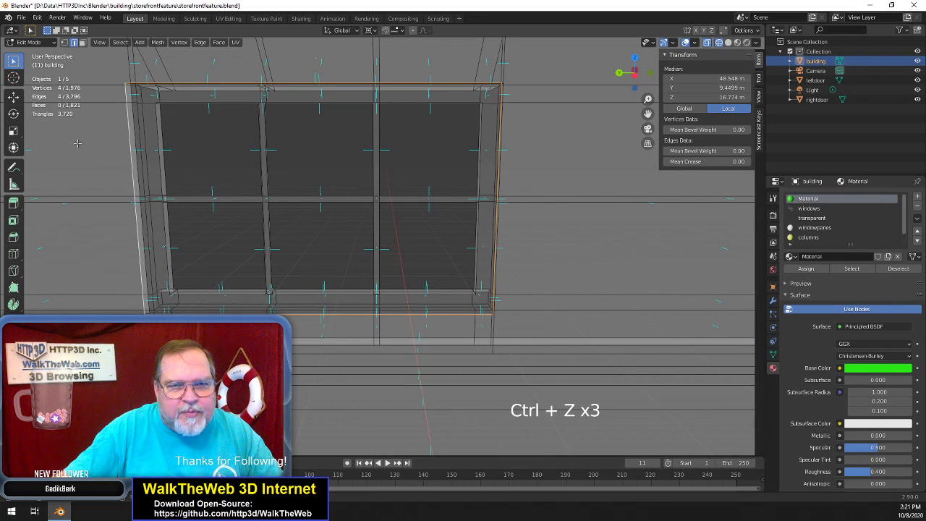
Fill the four corner vertices of the extruded outline with a single face and select that face in face mode
left_click(64, 42)
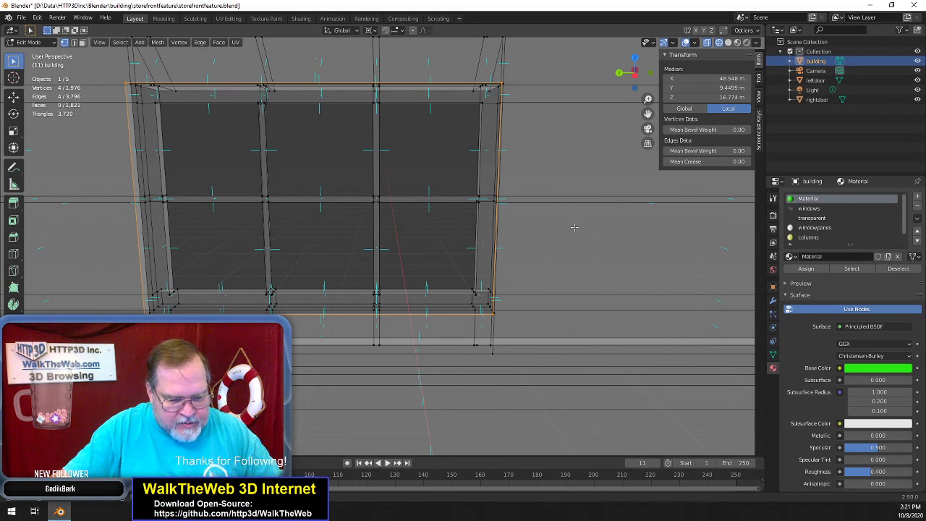
key("f")
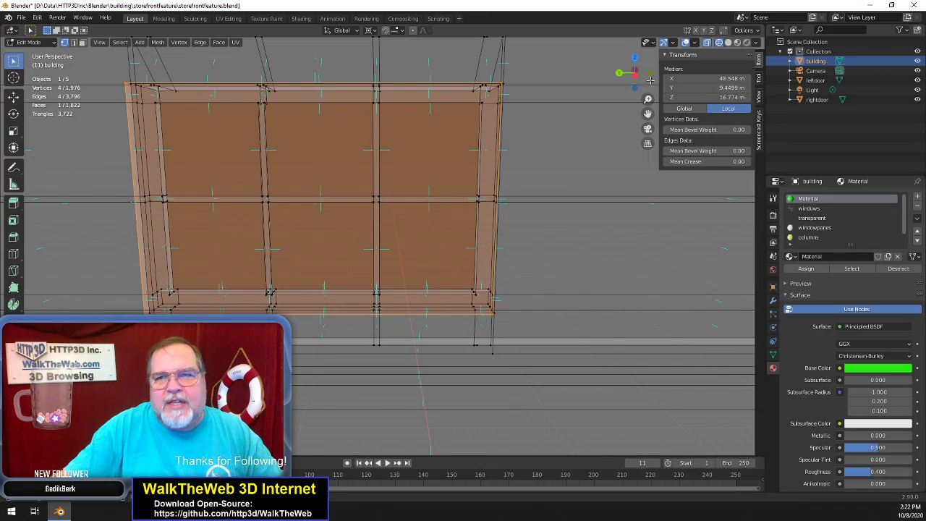
left_click_drag(639, 77, 849, 90)
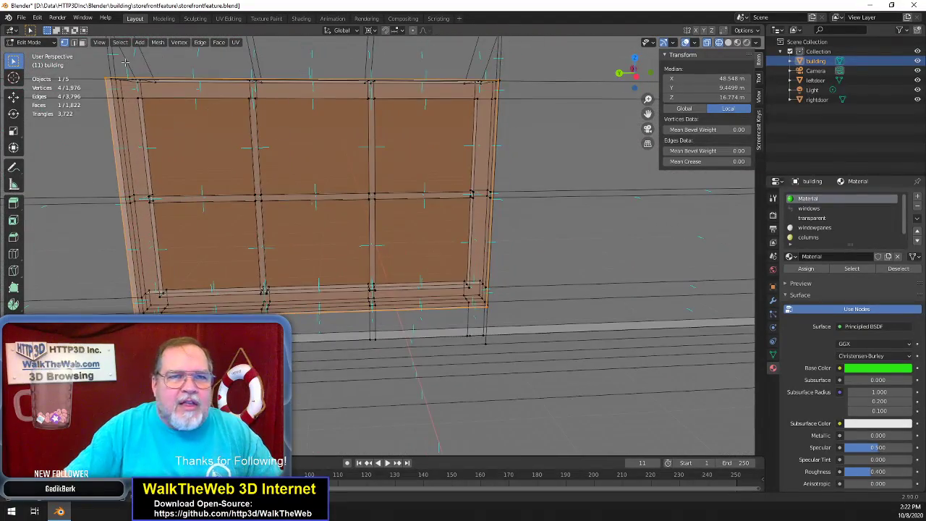
left_click(83, 45)
left_click(323, 154)
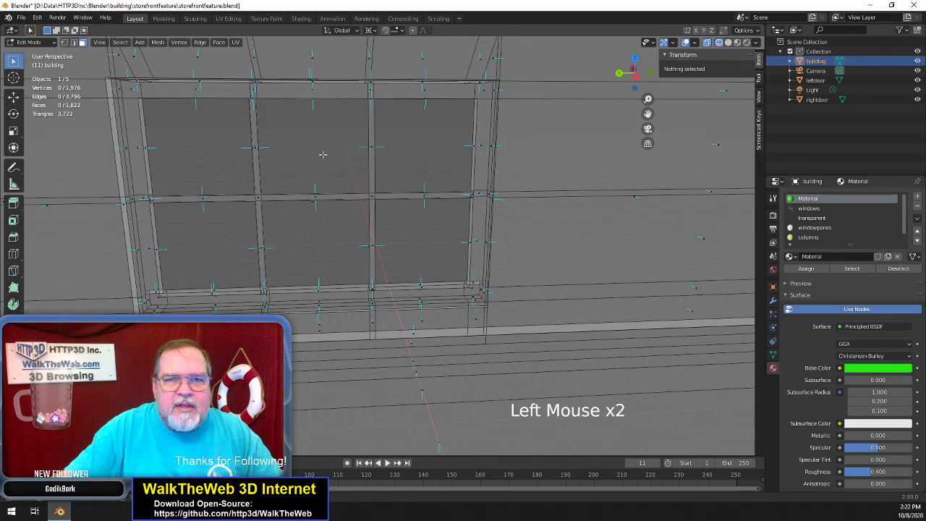
left_click(319, 186)
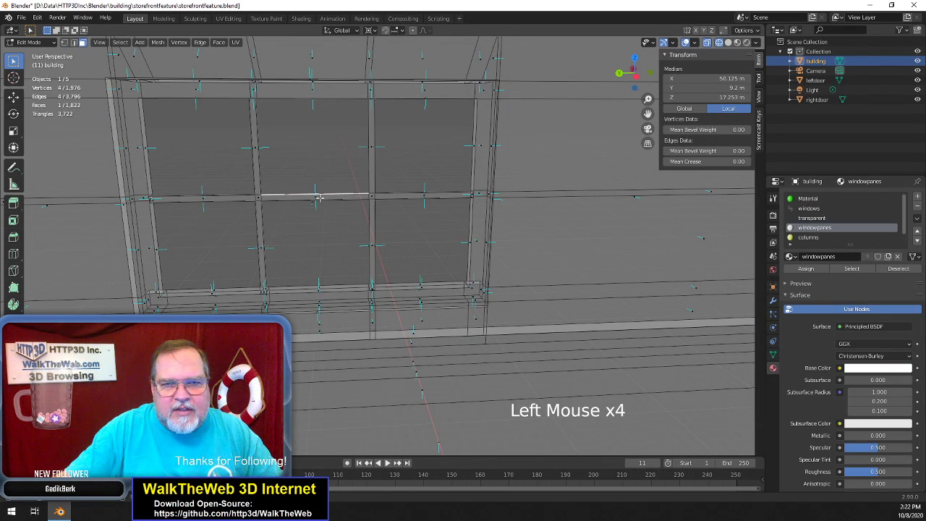
left_click(315, 196)
left_click(316, 196)
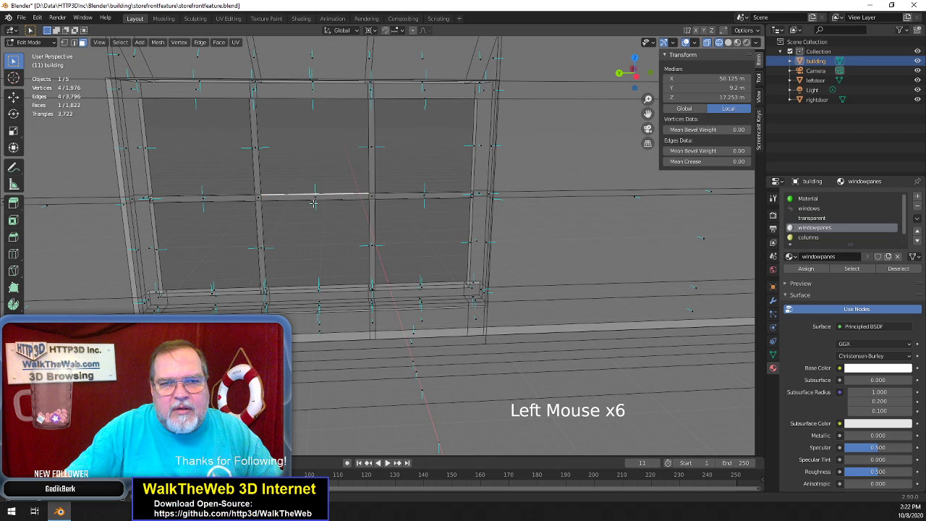
left_click(314, 205)
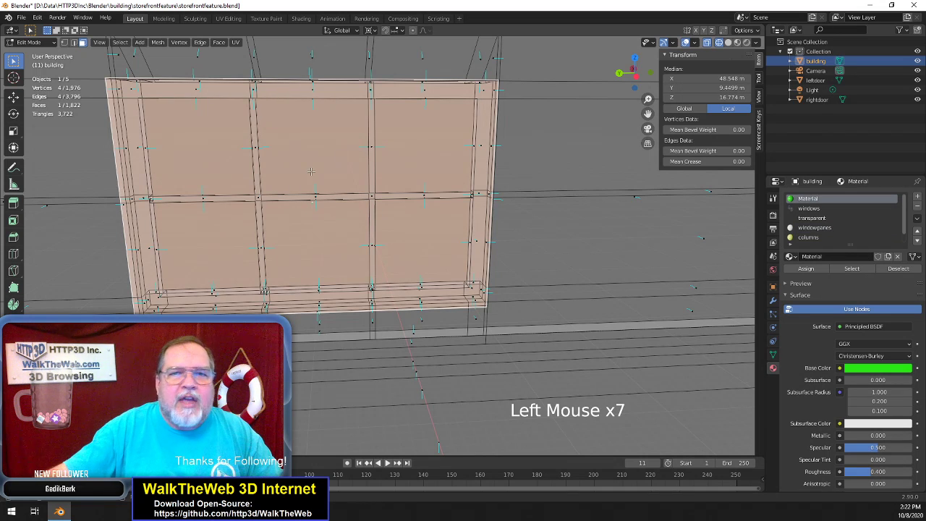
Keep only the new face's top and bottom edges selected in edge mode and subdivide them with two cuts
left_click(74, 42)
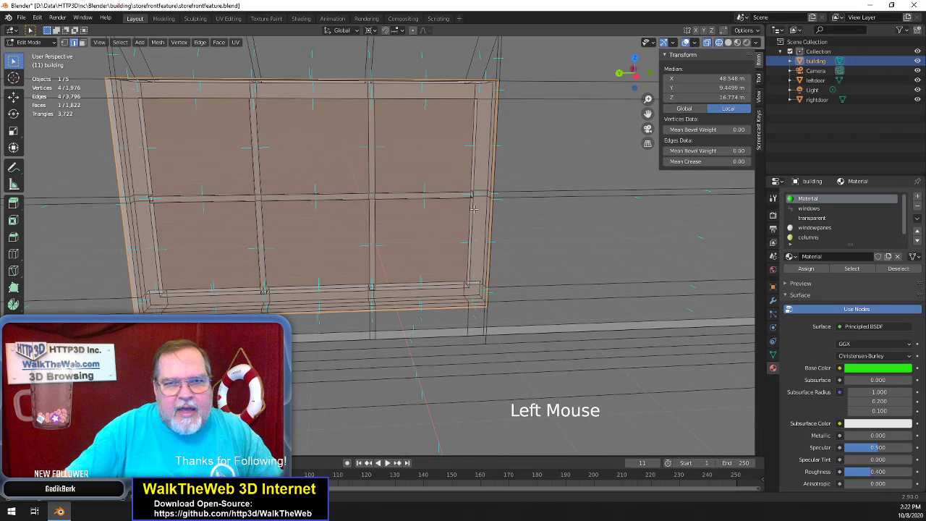
key("c")
left_click(490, 180, "shift")
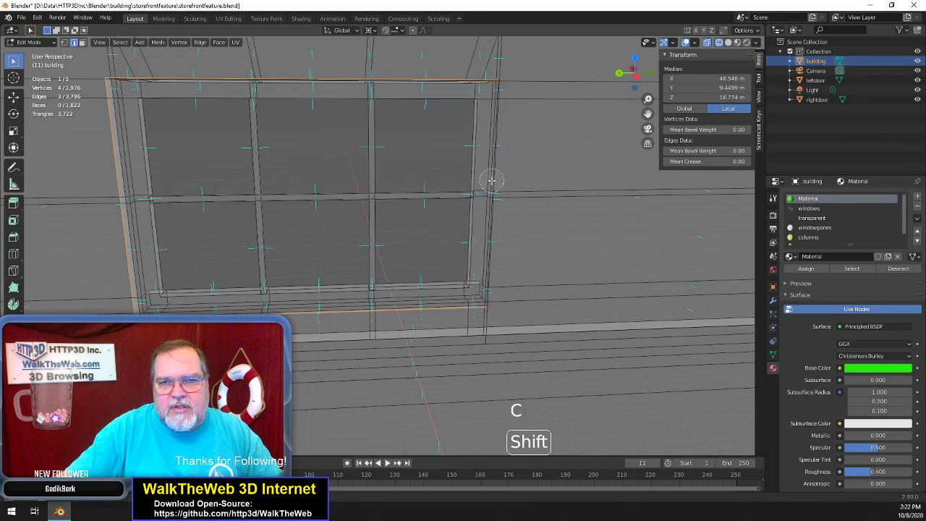
left_click(115, 193, "shift")
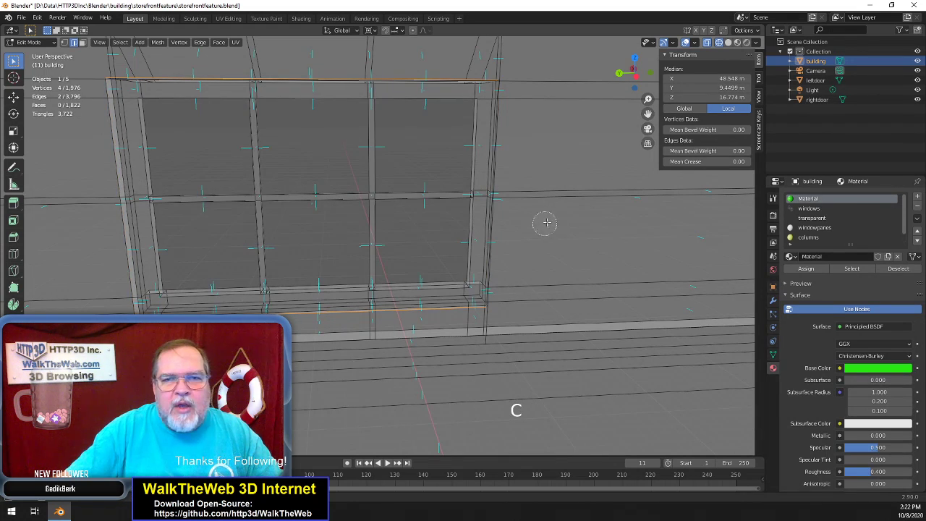
right_click(569, 218)
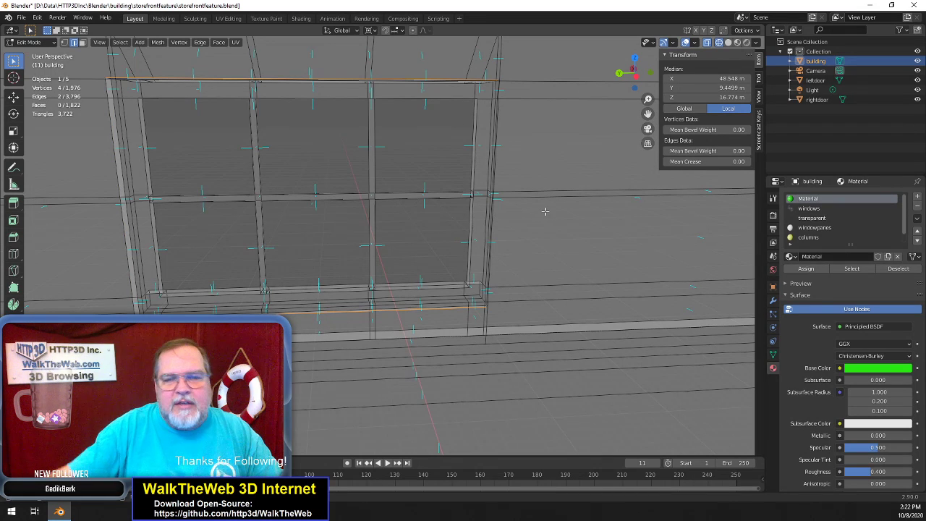
left_click(204, 42)
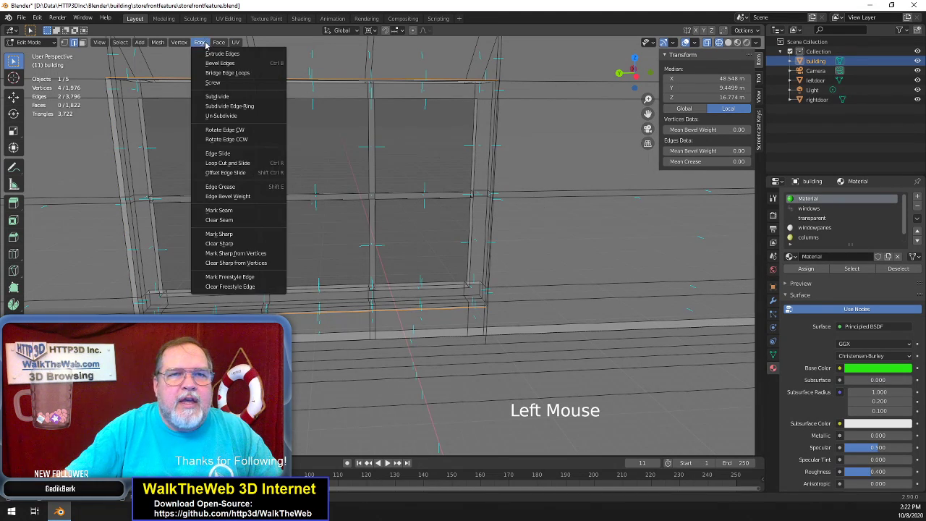
left_click(226, 97)
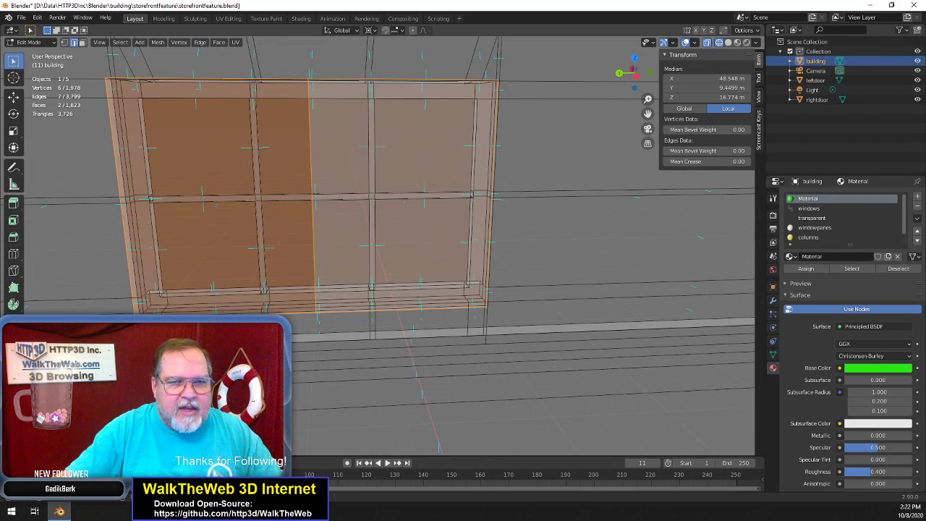
left_click(175, 373)
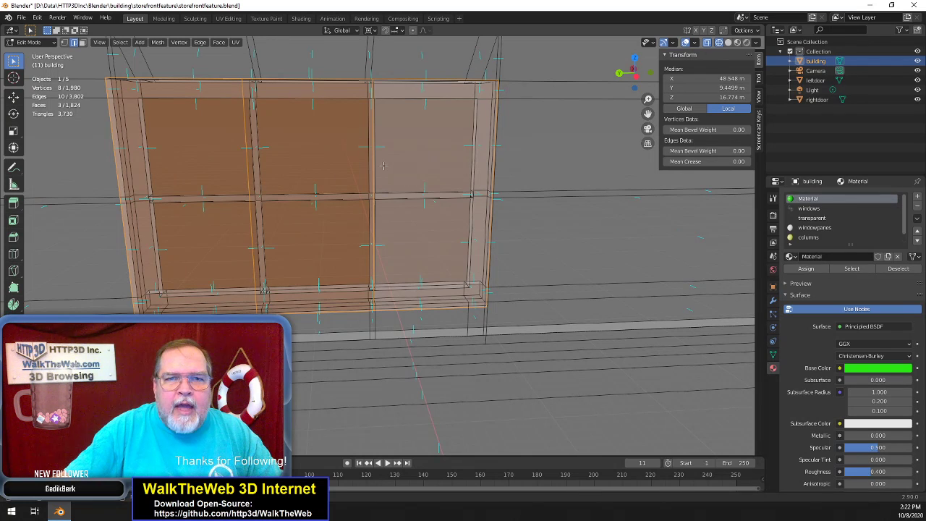
Move the right vertical cut edge of the new face to Y -5.2 m, matching the panes' right edge
left_click(384, 165)
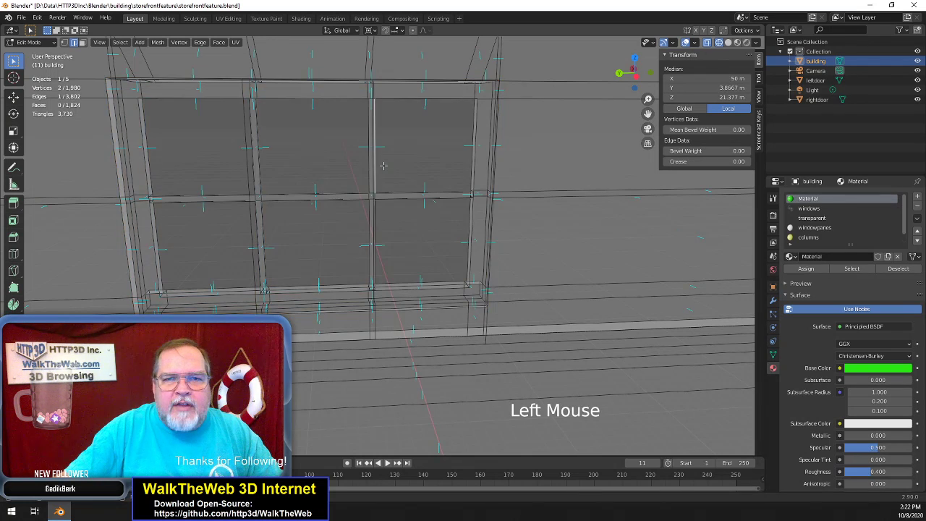
left_click(476, 144)
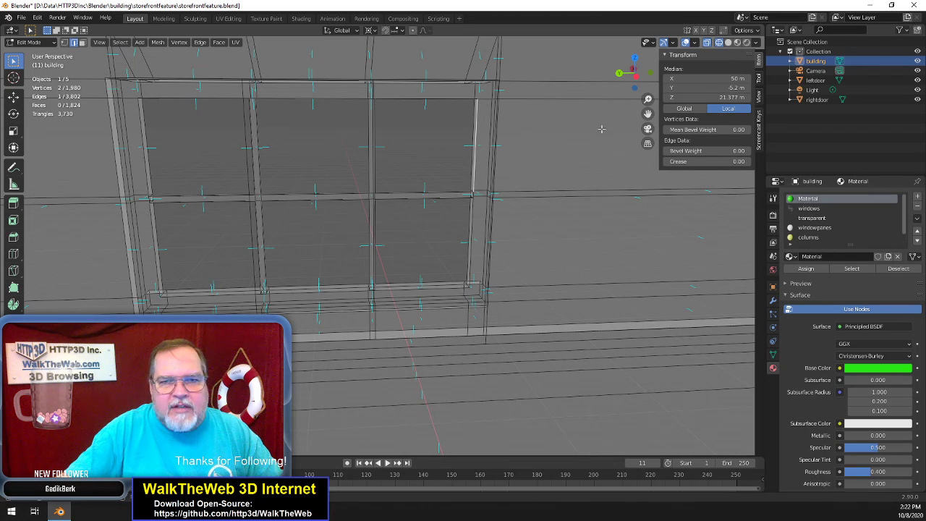
left_click(702, 88)
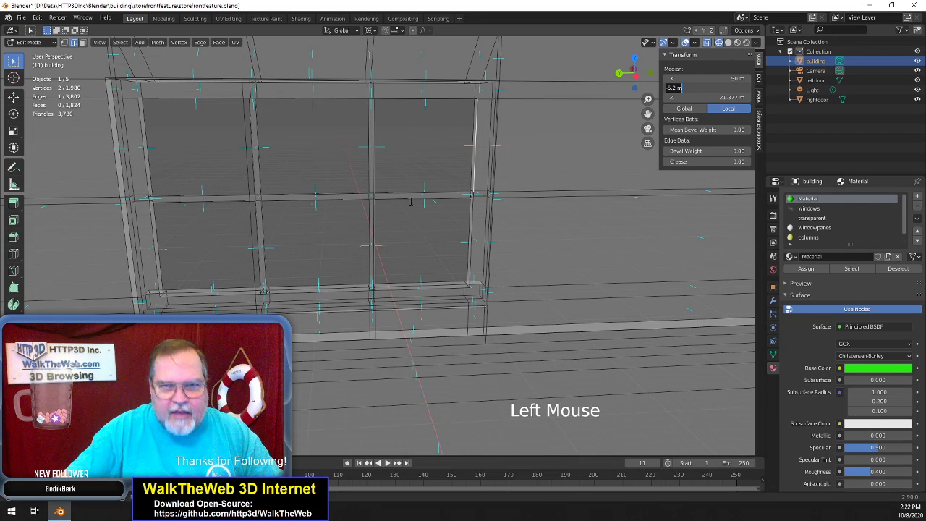
left_click(348, 188)
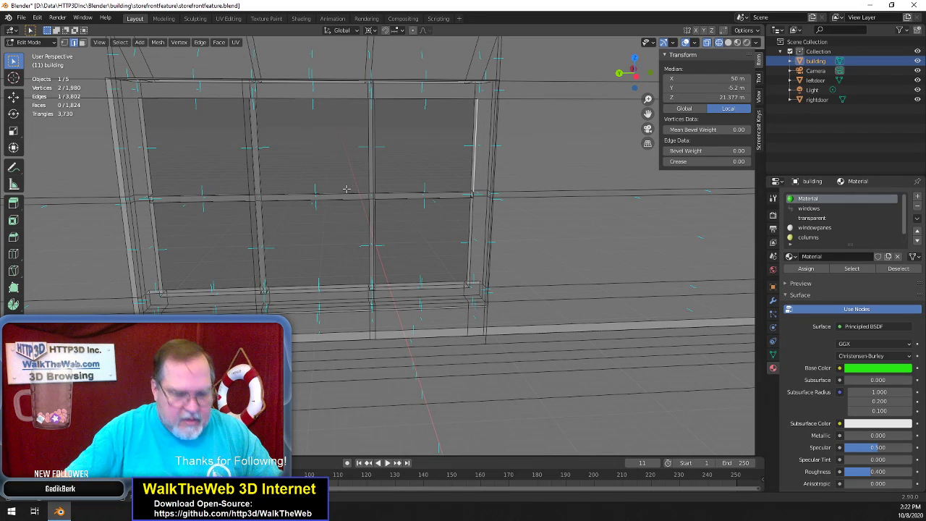
key("z")
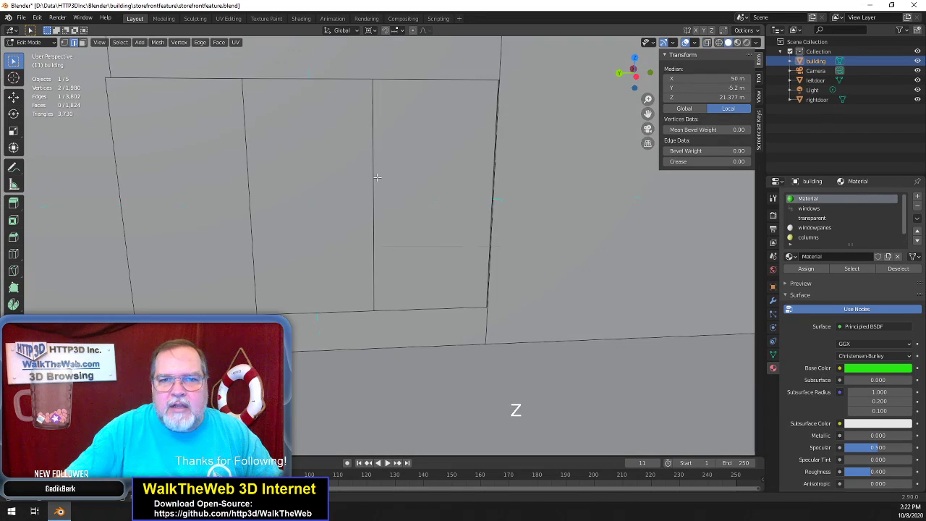
left_click(401, 231)
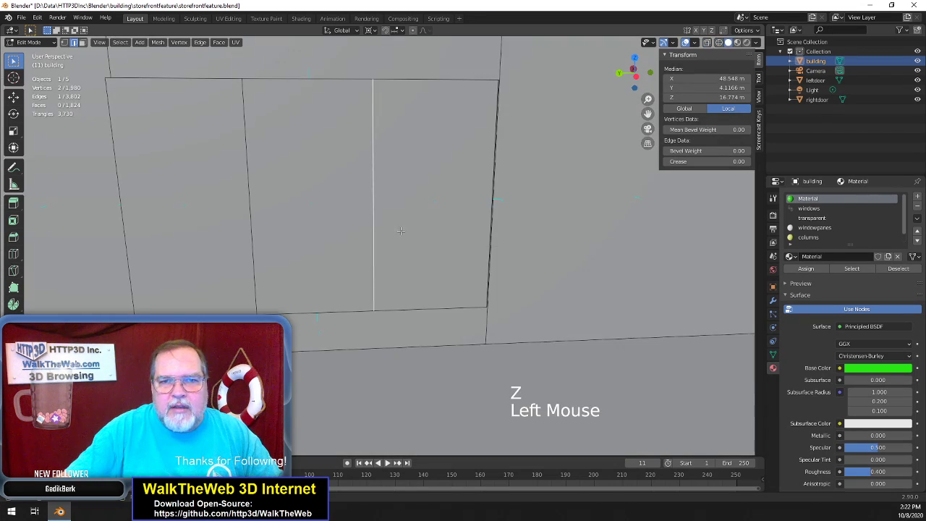
left_click(706, 88)
type("-5.2")
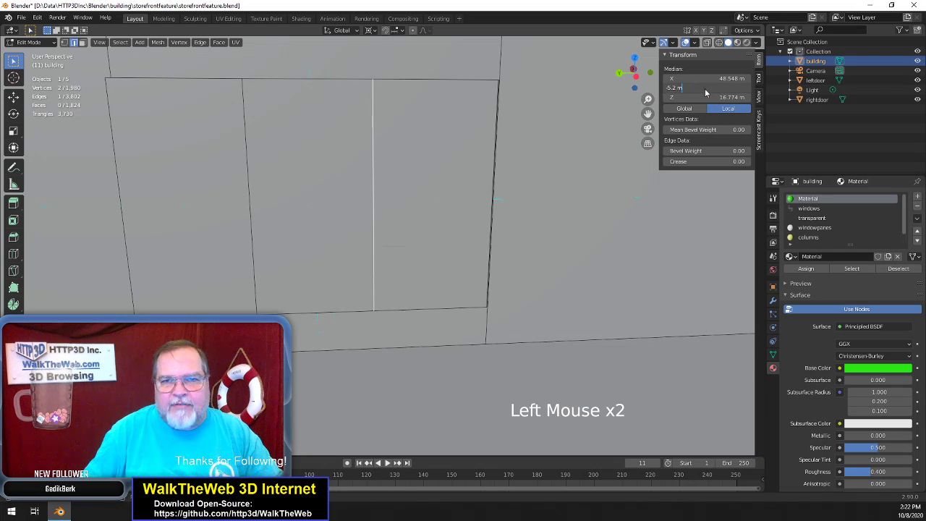
key("Return")
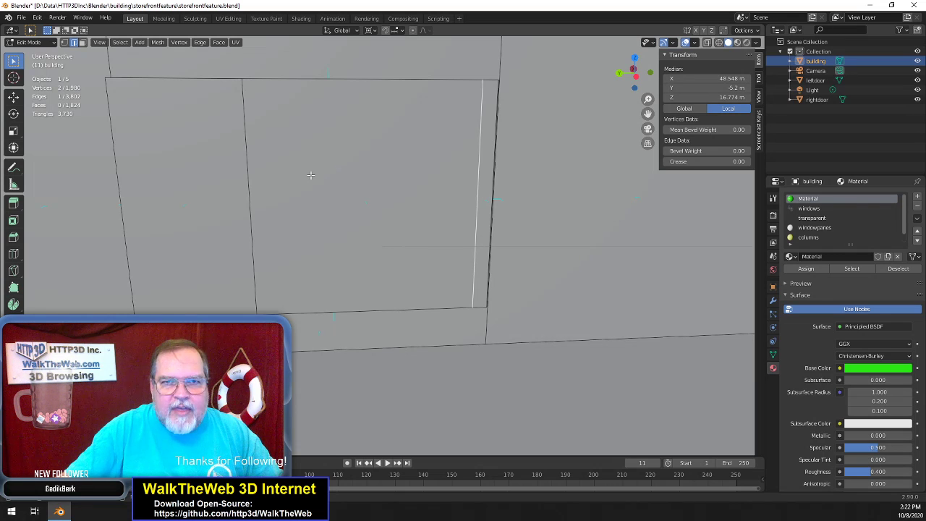
Move the remaining left vertical cut edge to Y 23.6 m, copied from the panes' left edge
key("z")
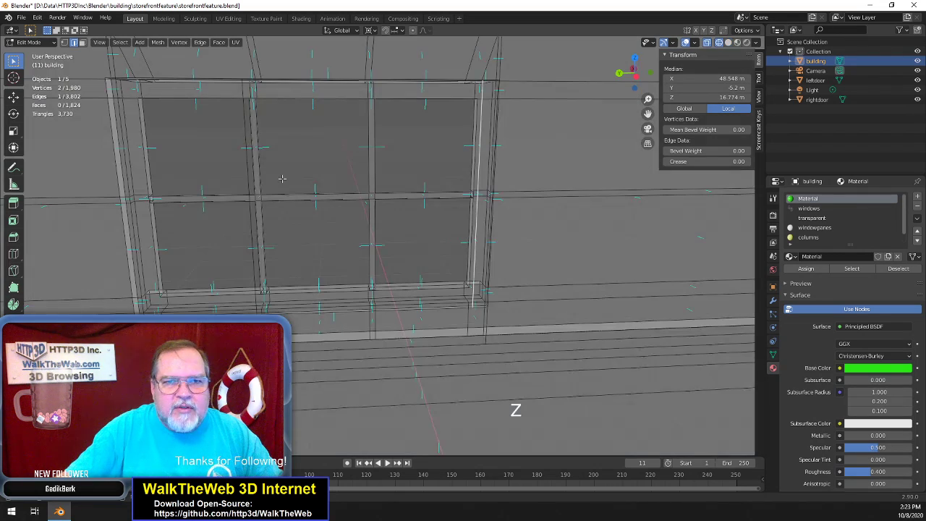
left_click(142, 135)
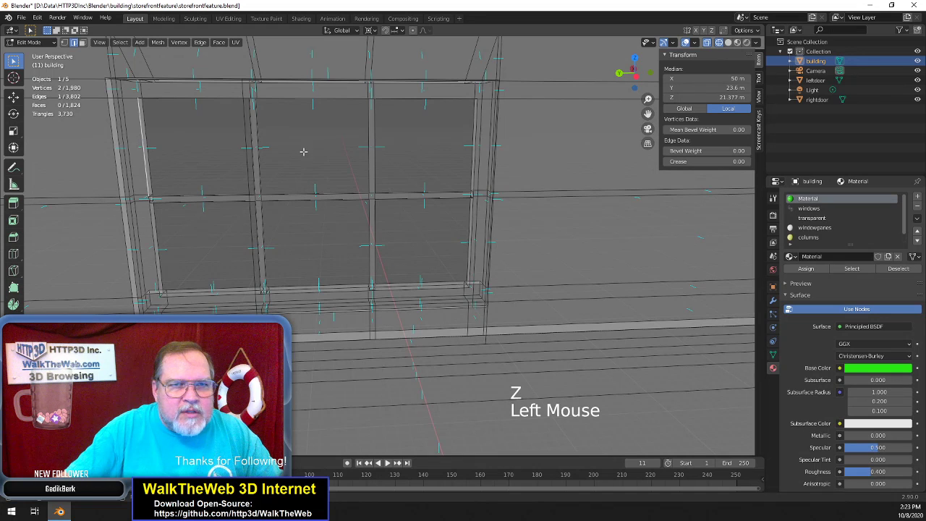
double_click(721, 88)
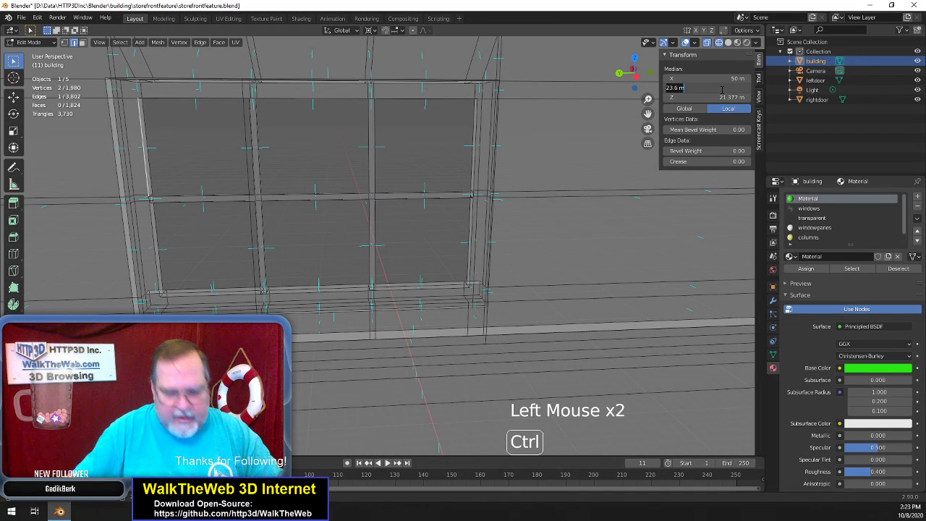
key("ctrl+c")
key("Return")
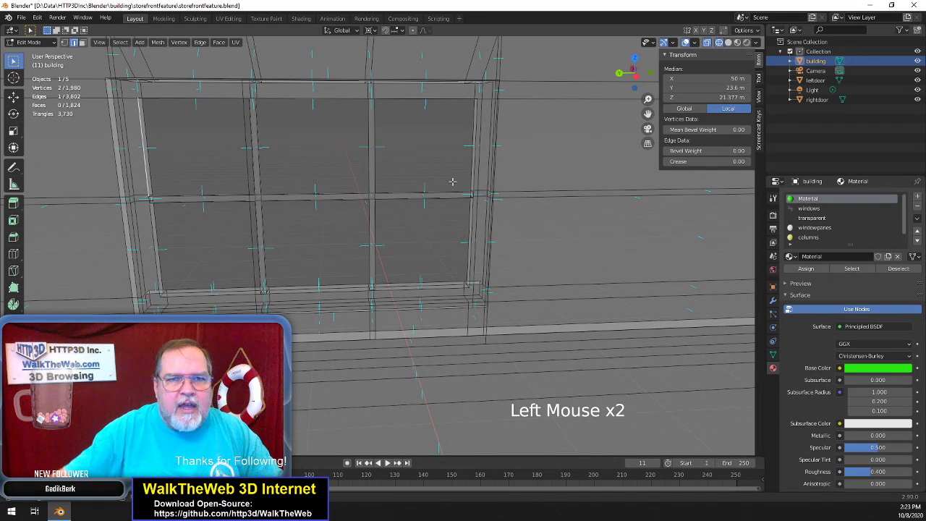
left_click(248, 138)
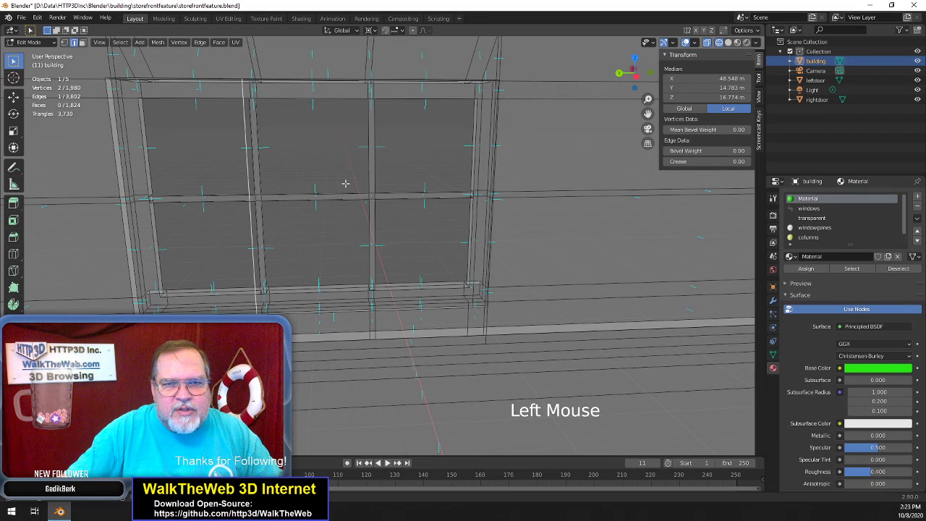
left_click(705, 88)
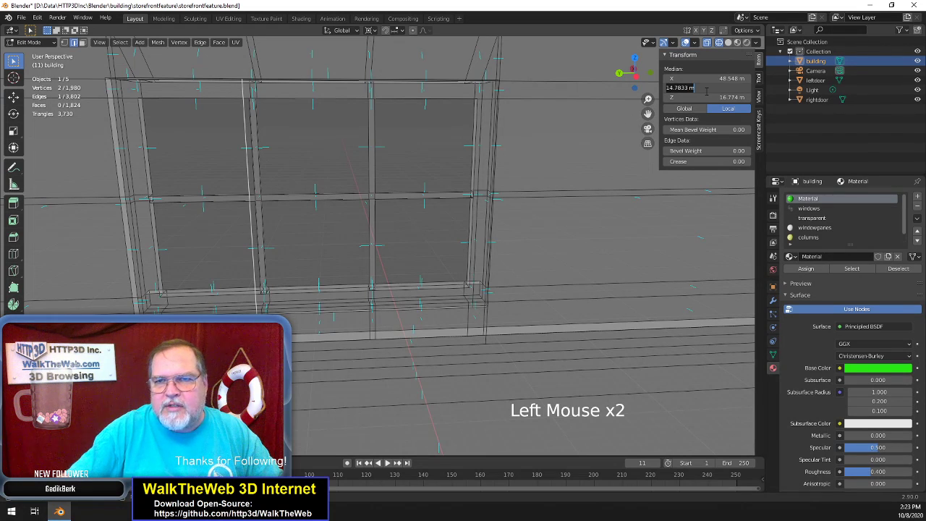
key("ctrl+v")
key("Return")
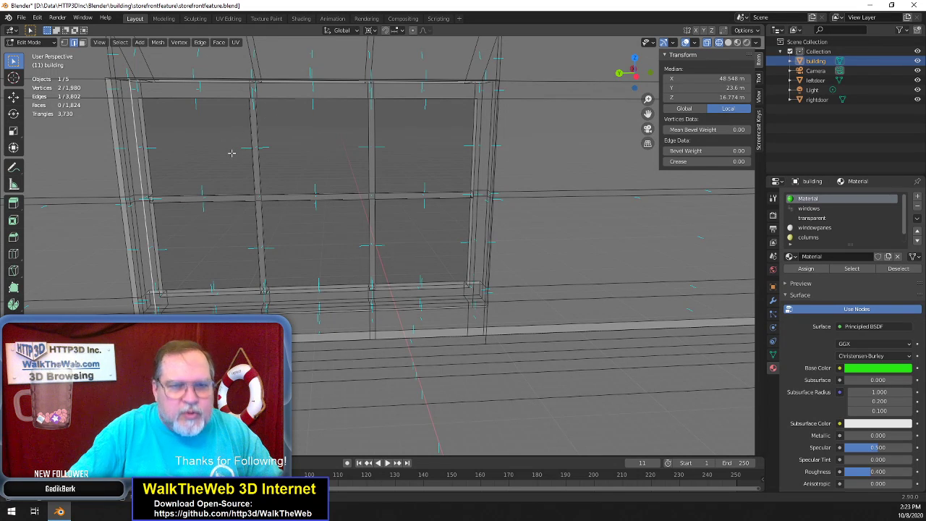
key("ctrl+l")
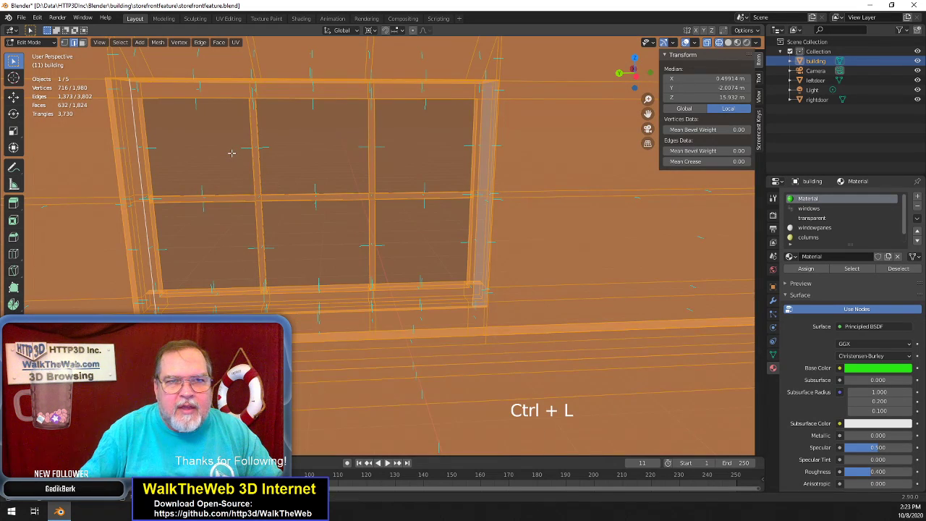
key("ctrl+z")
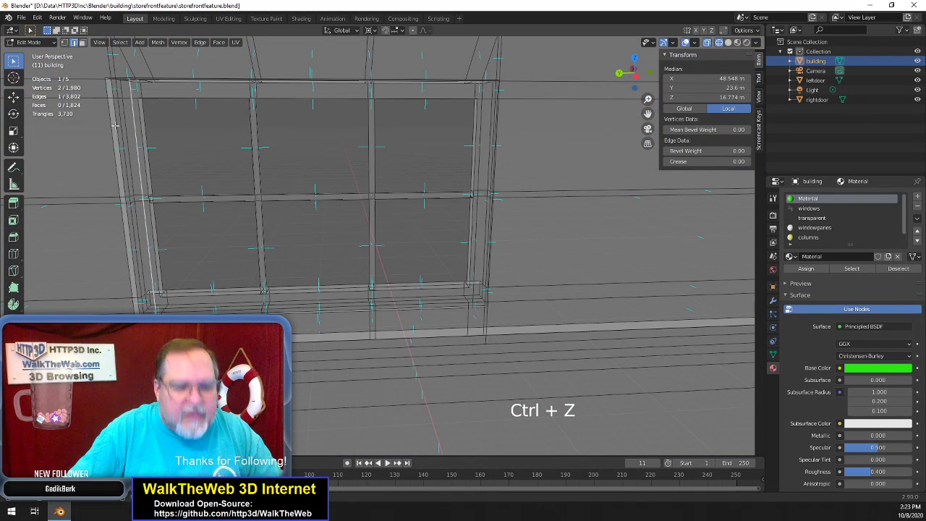
Select the two inner vertical edges bounding the new face's large middle section and subdivide them with two cuts
key("z")
key("z")
left_click(224, 136)
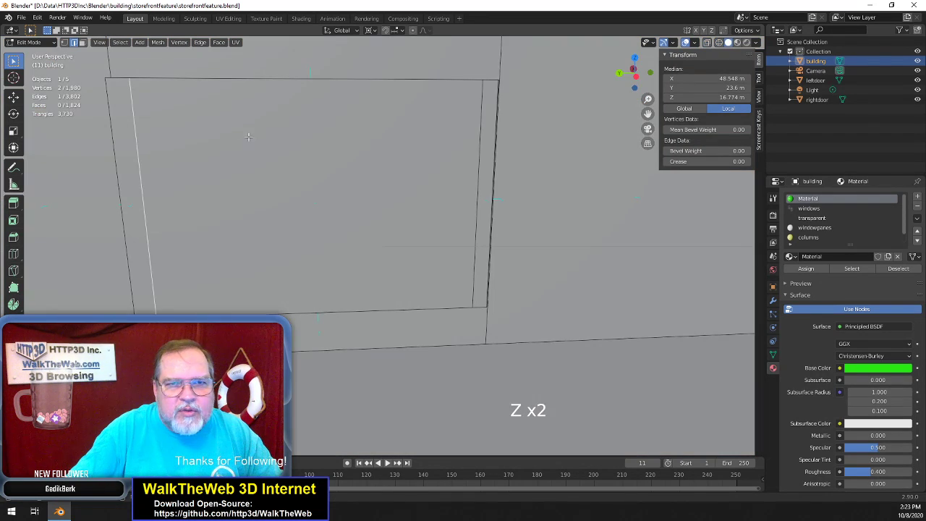
left_click(190, 87)
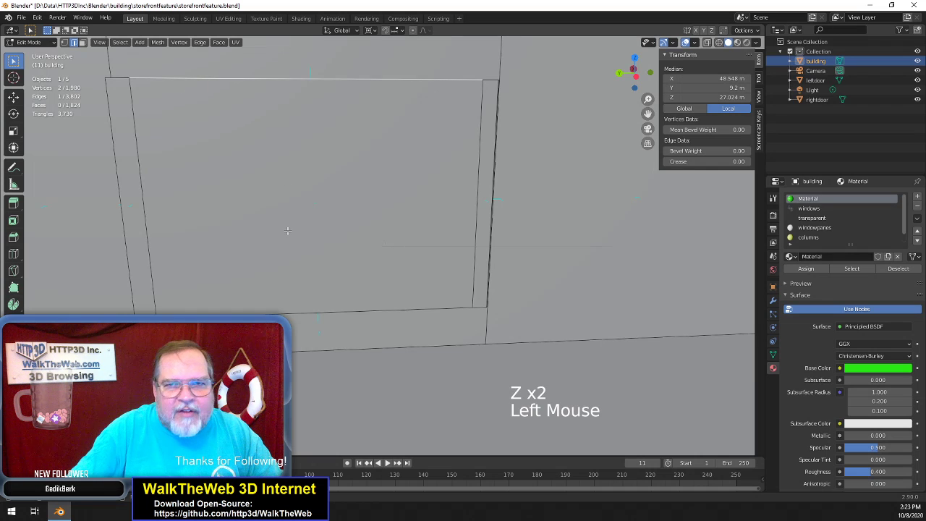
left_click(291, 312, "shift")
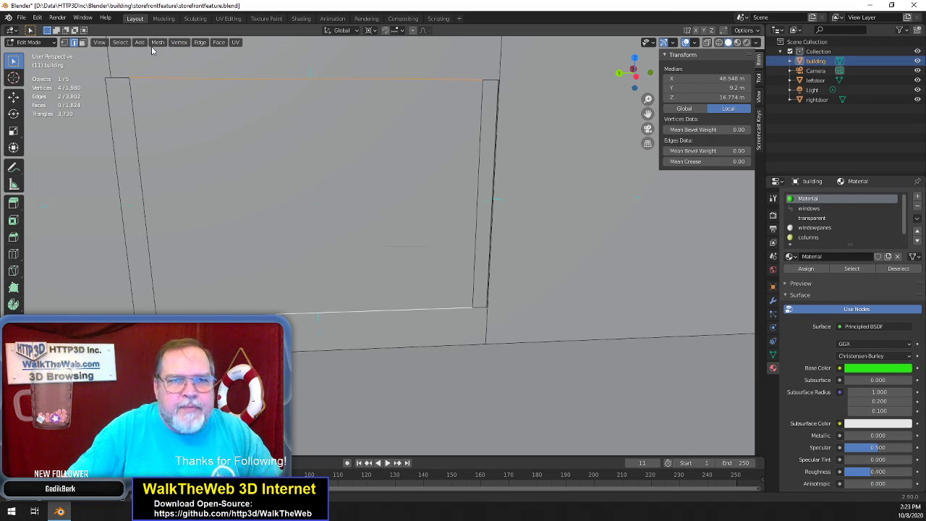
left_click(487, 158)
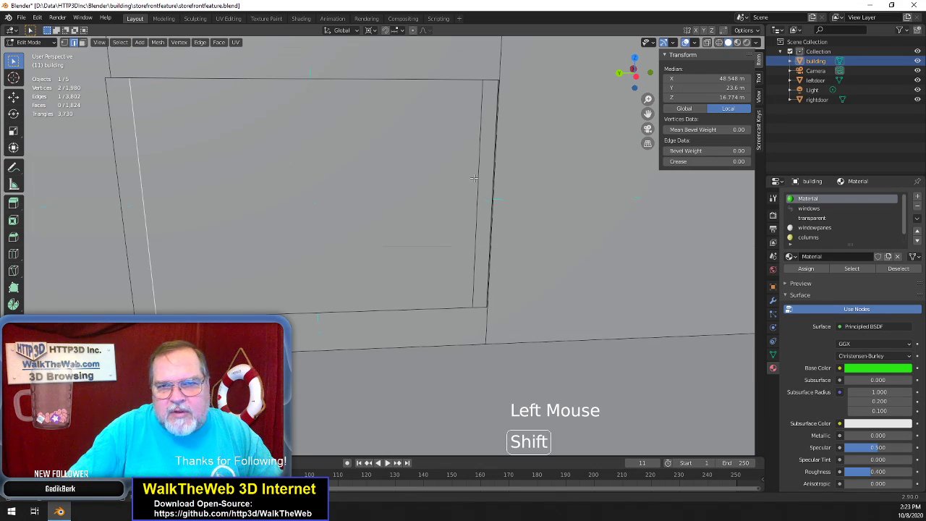
left_click(478, 177, "shift")
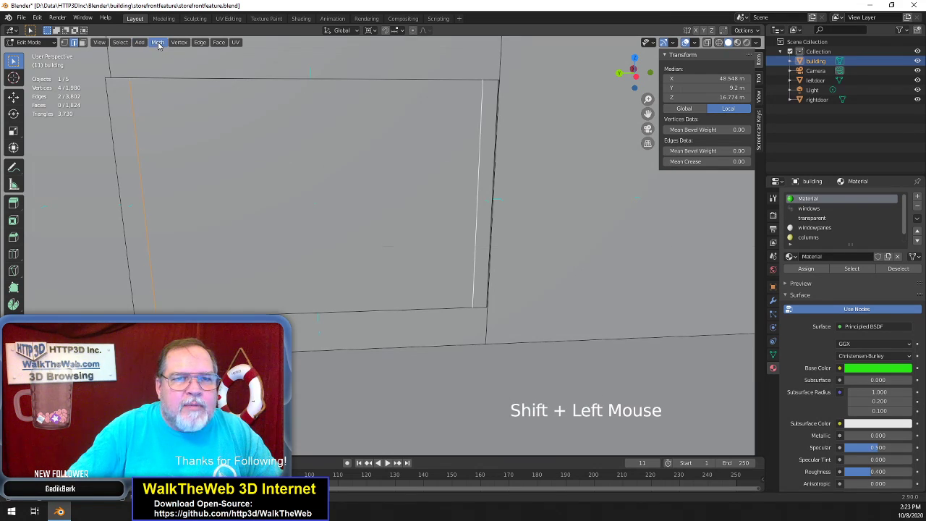
left_click(202, 43)
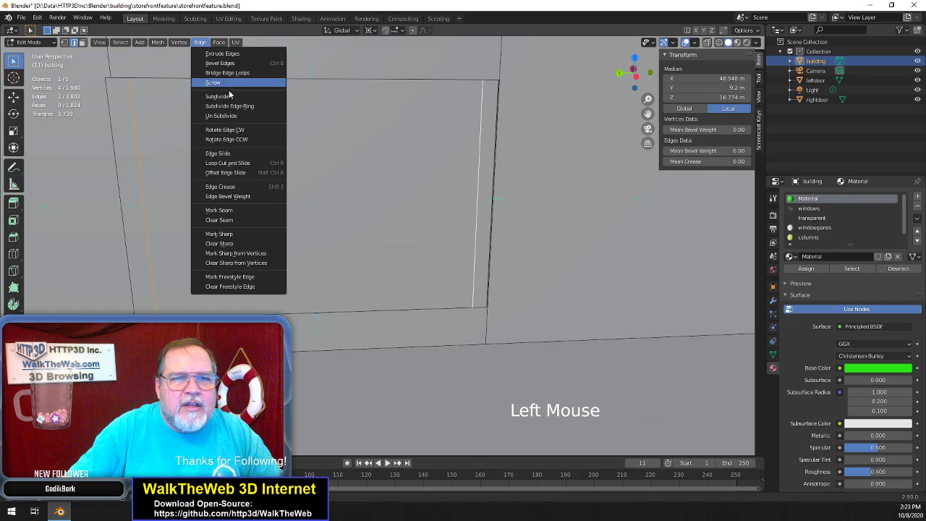
left_click(217, 96)
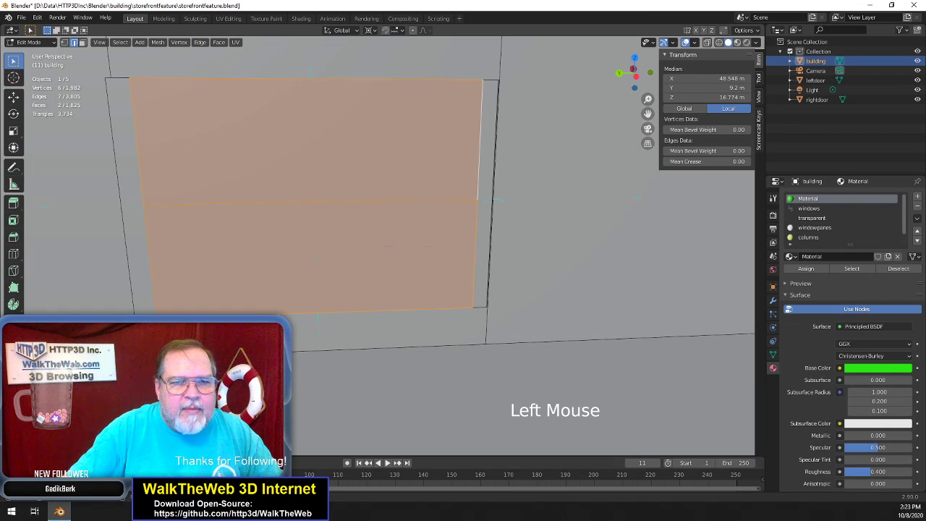
left_click(220, 301)
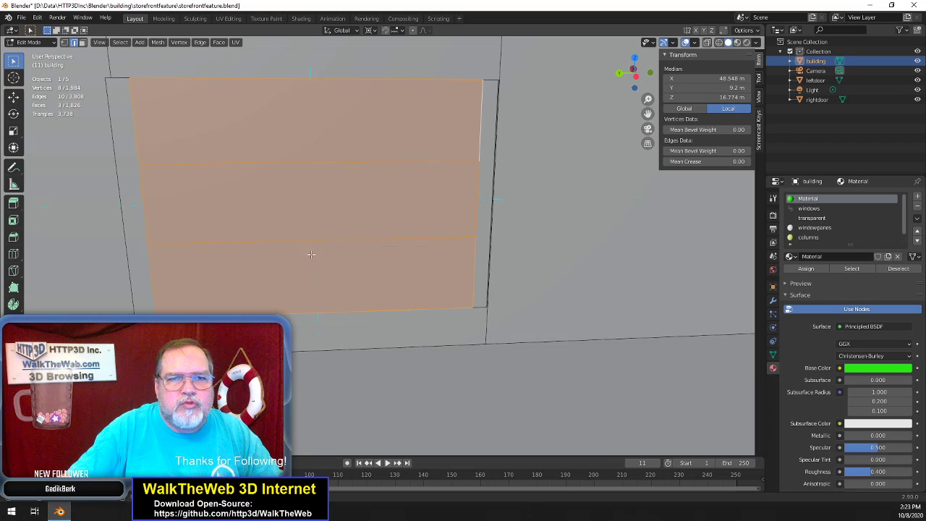
Move the upper horizontal cut edge to Z 25.5 m in wireframe, copied from the panes' top edge
key("z")
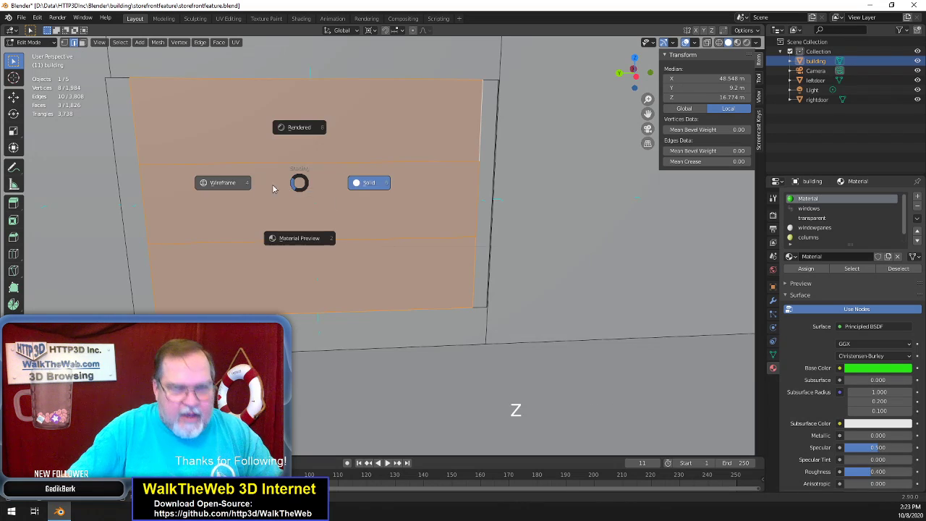
left_click(226, 185)
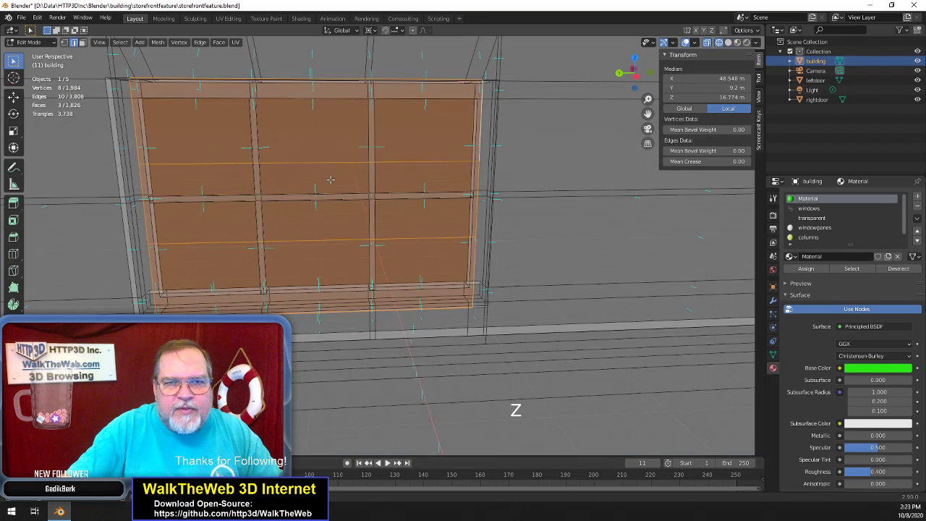
left_click(400, 97)
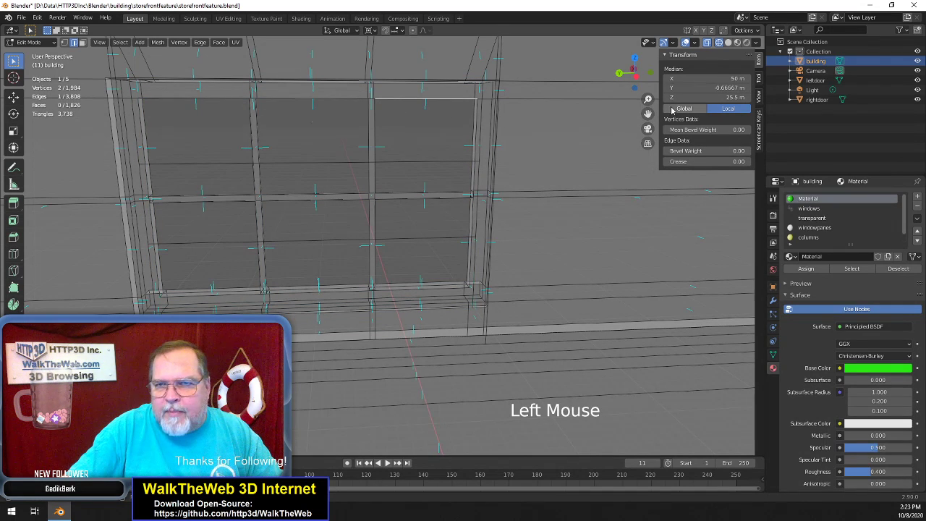
left_click(712, 98)
key("ctrl+c")
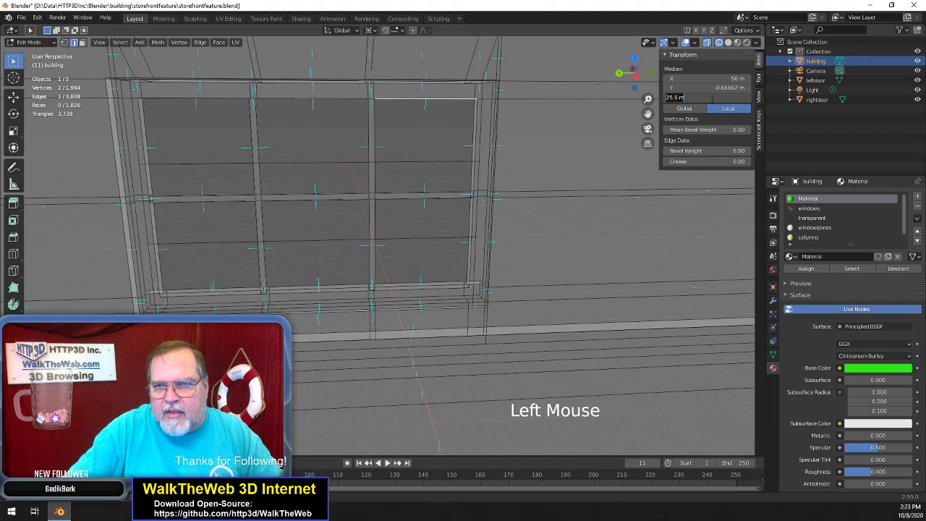
left_click(330, 163)
left_click(330, 160)
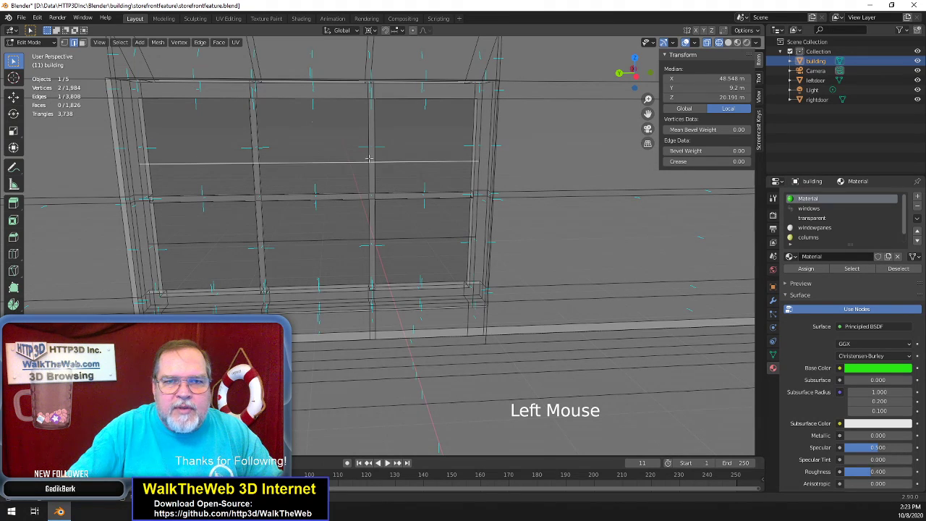
left_click(690, 98)
key("ctrl+v")
key("Return")
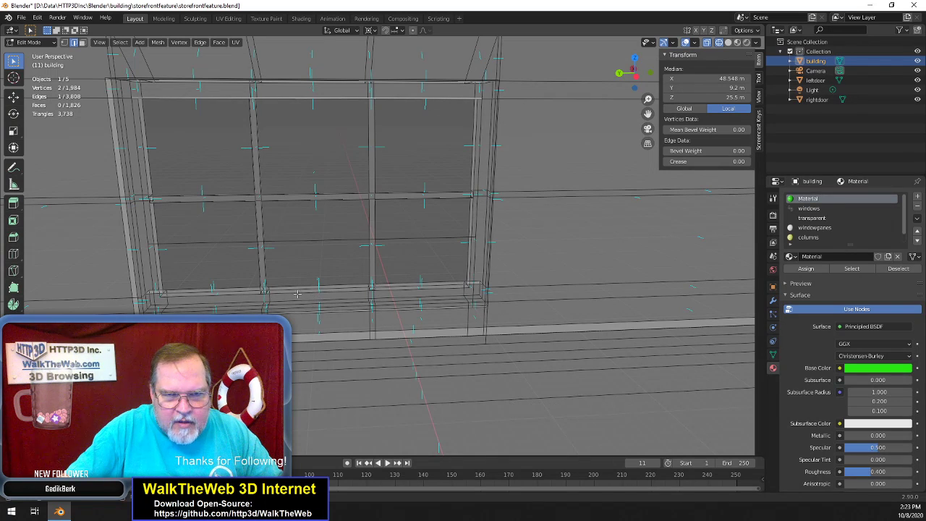
Move the lower horizontal cut edge of the new face to Z 8 m, copied from the panes' bottom edge
left_click(248, 295)
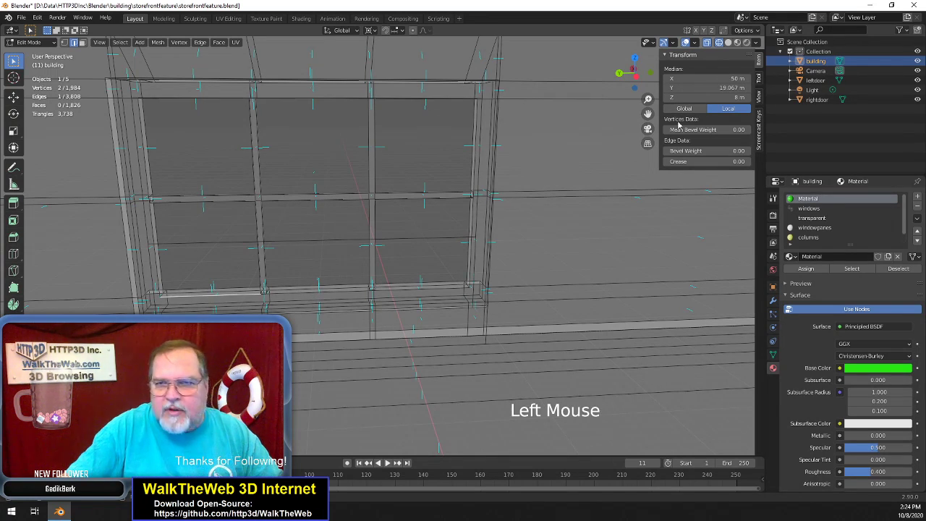
double_click(681, 97)
key("ctrl+c")
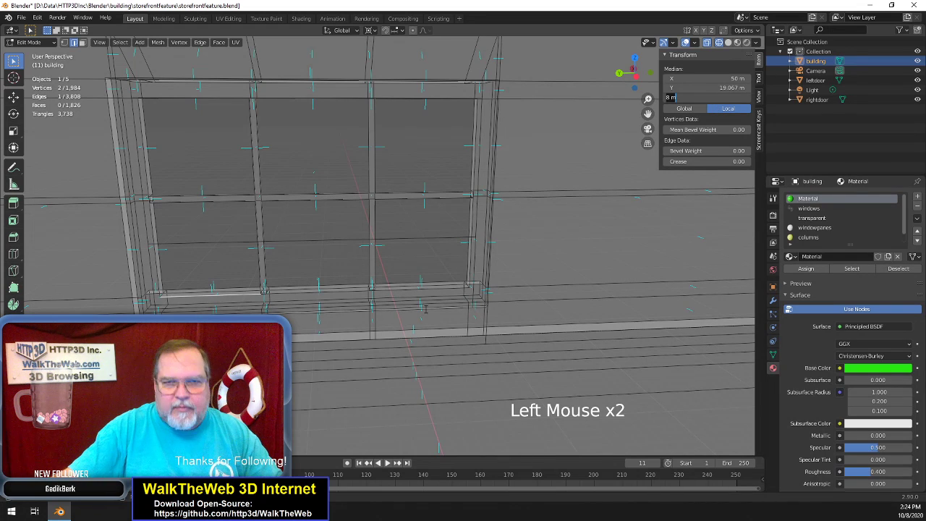
left_click(337, 239)
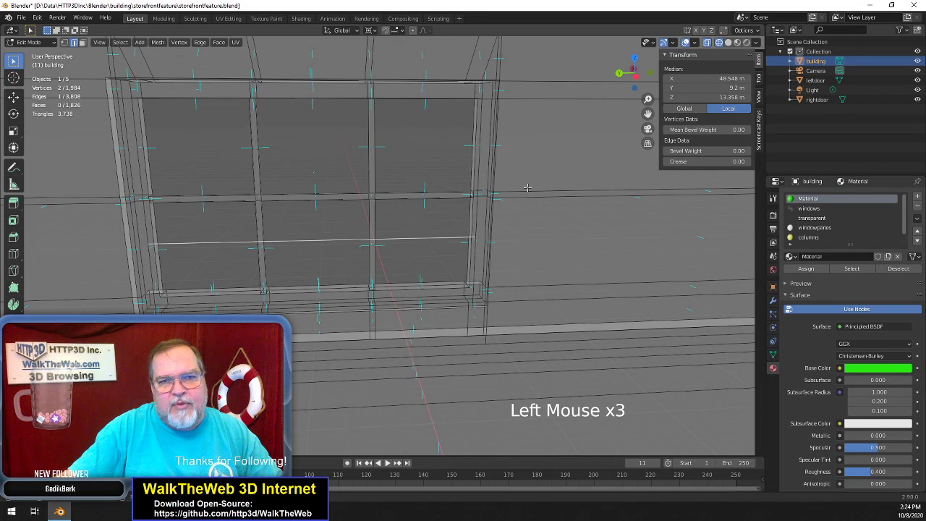
left_click(709, 99)
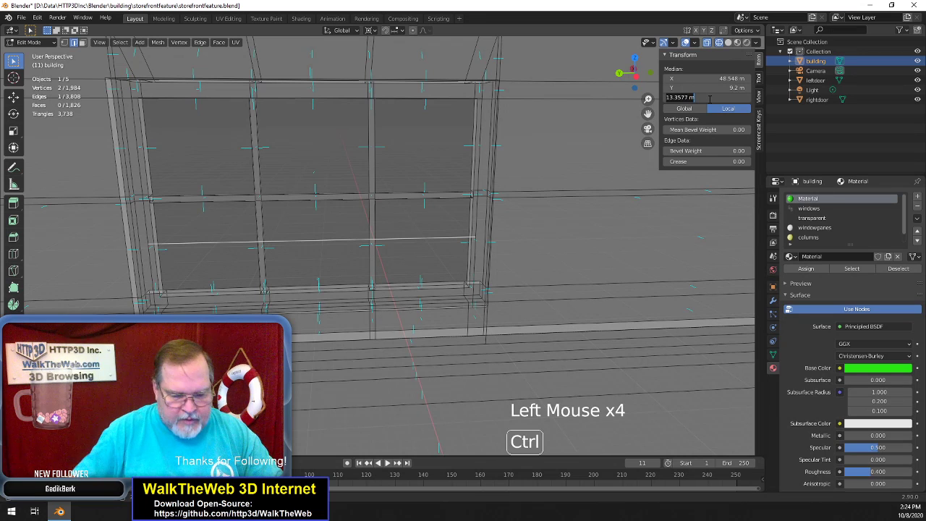
key("ctrl+v")
key("Return")
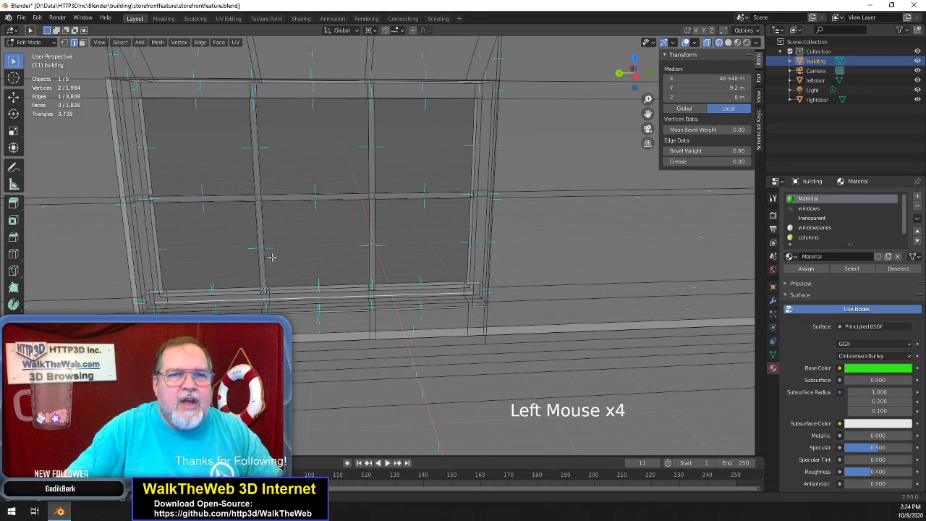
Return to solid shading and delete only the large middle face covering the six window panes
key("z")
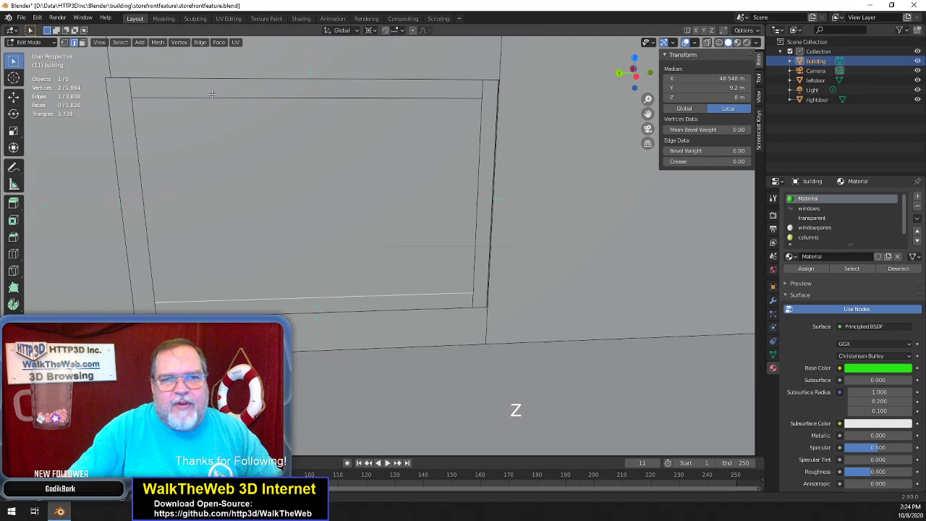
left_click(308, 212)
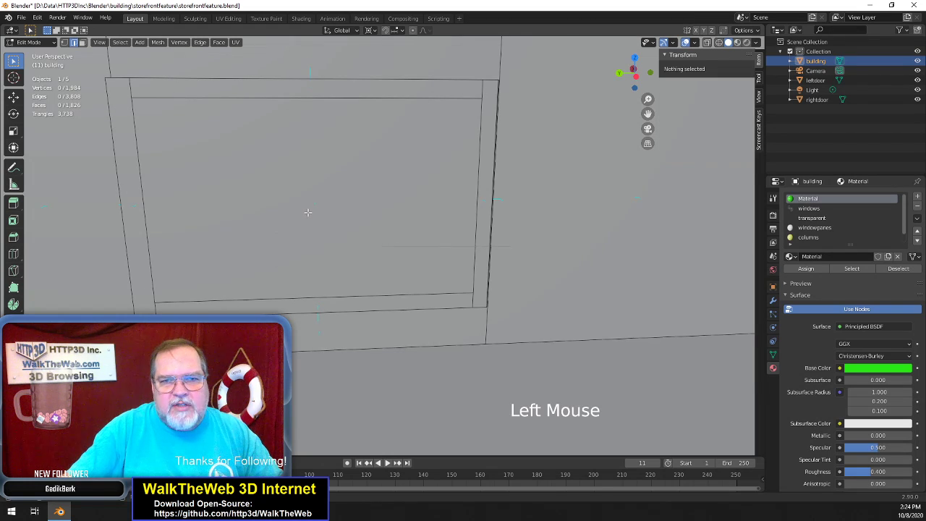
left_click(82, 42)
left_click(275, 180)
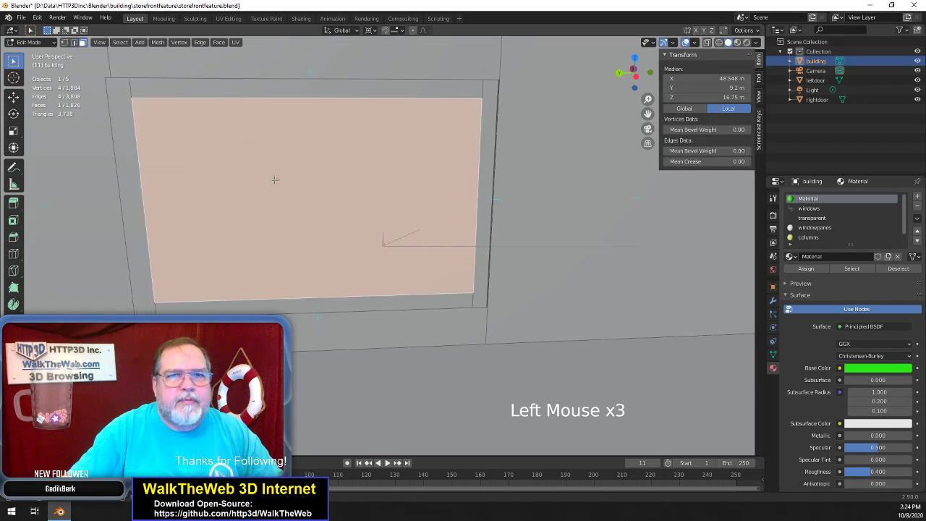
key("Delete")
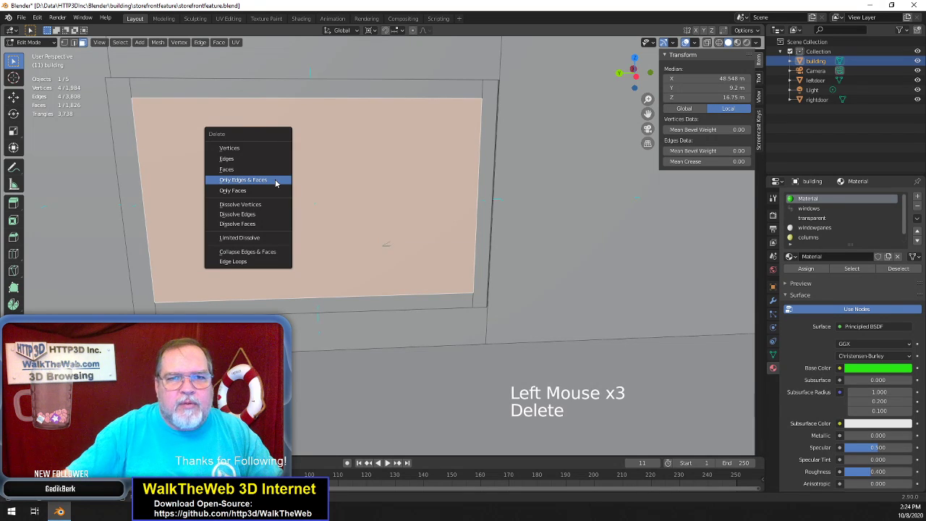
left_click(267, 190)
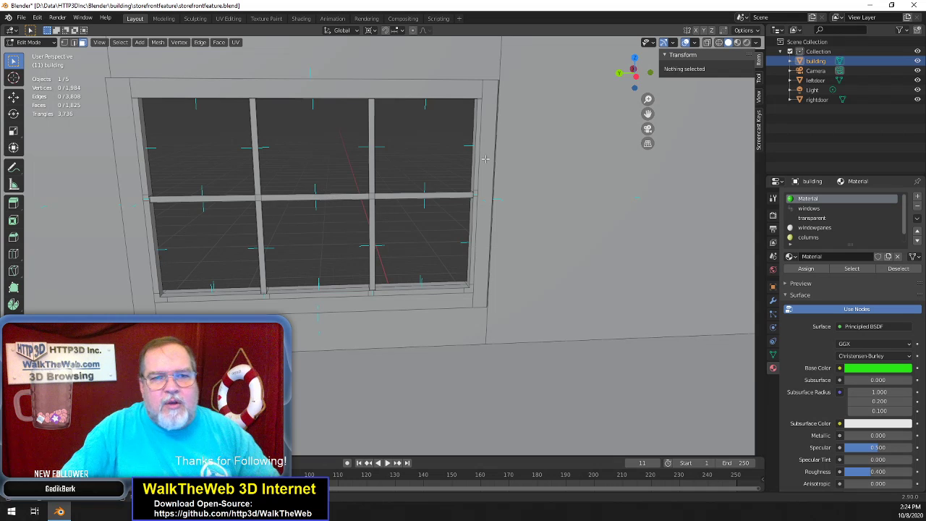
Select the interior window frame's front faces on all four sides, plus its upper outer face and the visible outer side face
left_click(637, 76)
left_click_drag(636, 76, 576, 76)
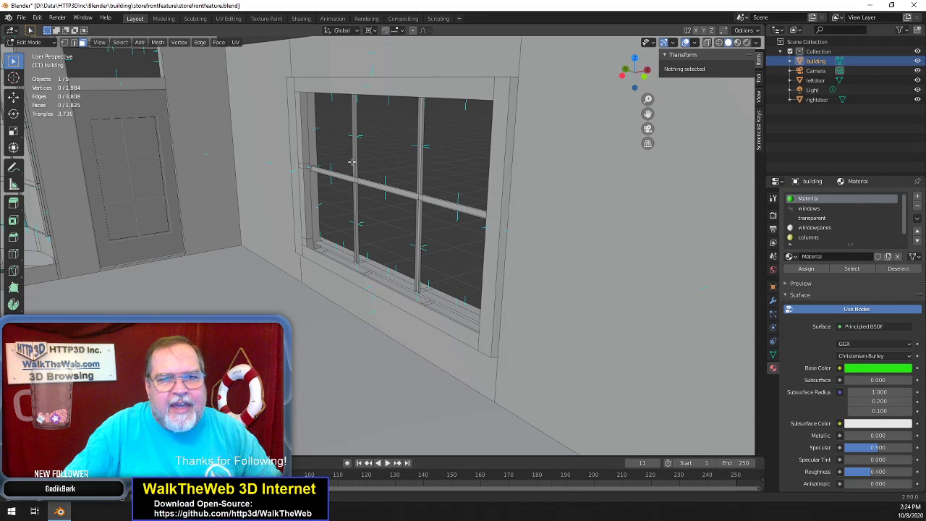
mouse_move(627, 86)
left_mouse_down()
mouse_move(676, 82)
mouse_move(638, 82)
left_mouse_up()
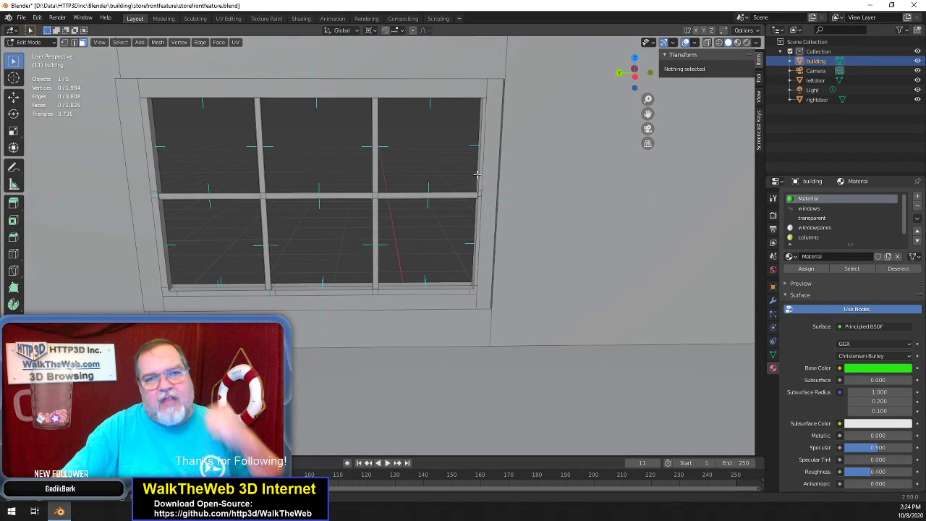
left_click_drag(635, 72, 667, 100)
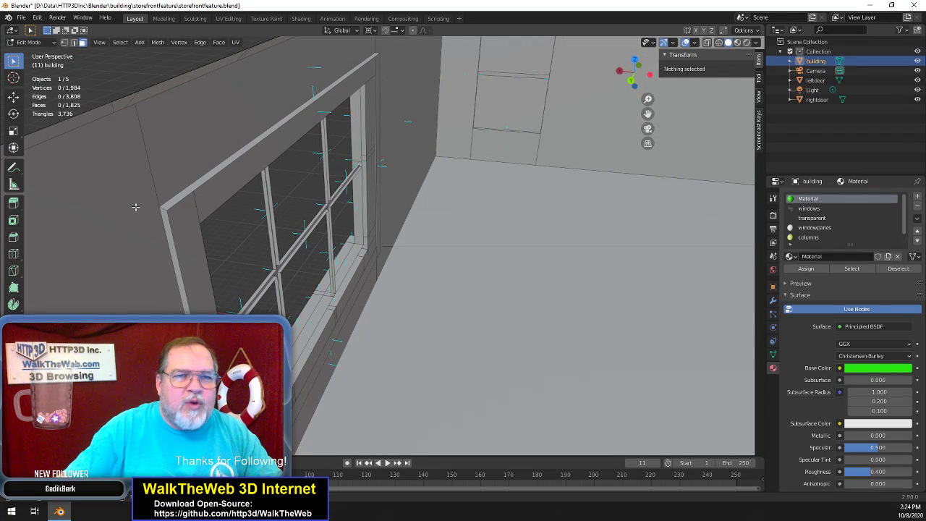
left_click(176, 197)
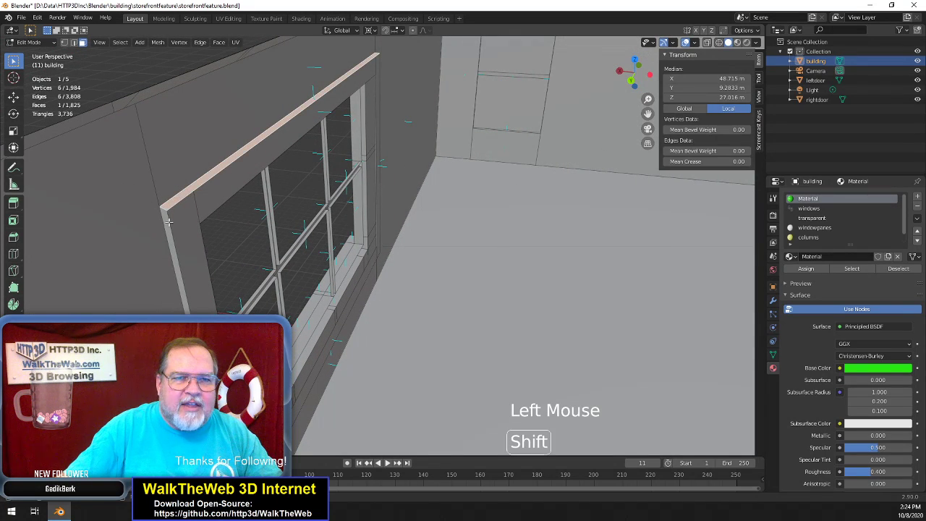
left_click(180, 228, "shift")
left_click(183, 230, "shift")
left_click(216, 199, "shift")
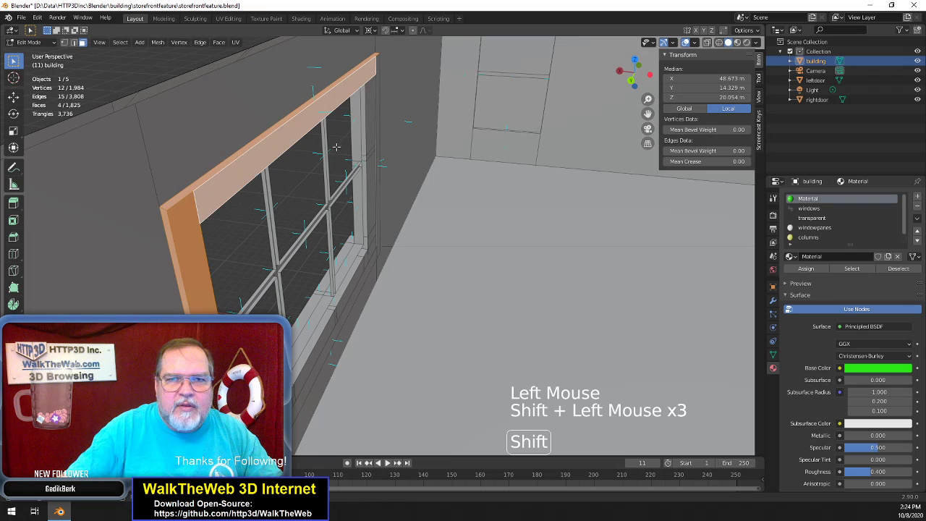
left_click(378, 107, "shift")
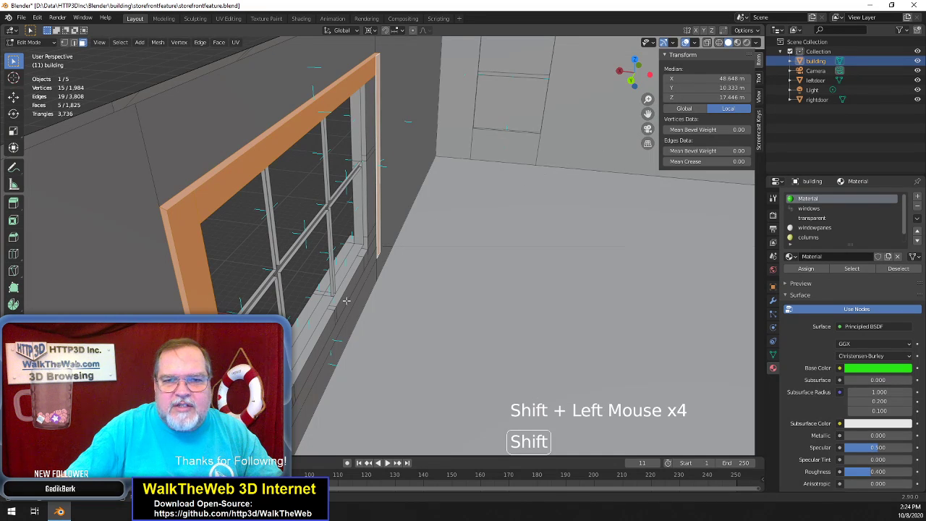
left_click(314, 377, "shift")
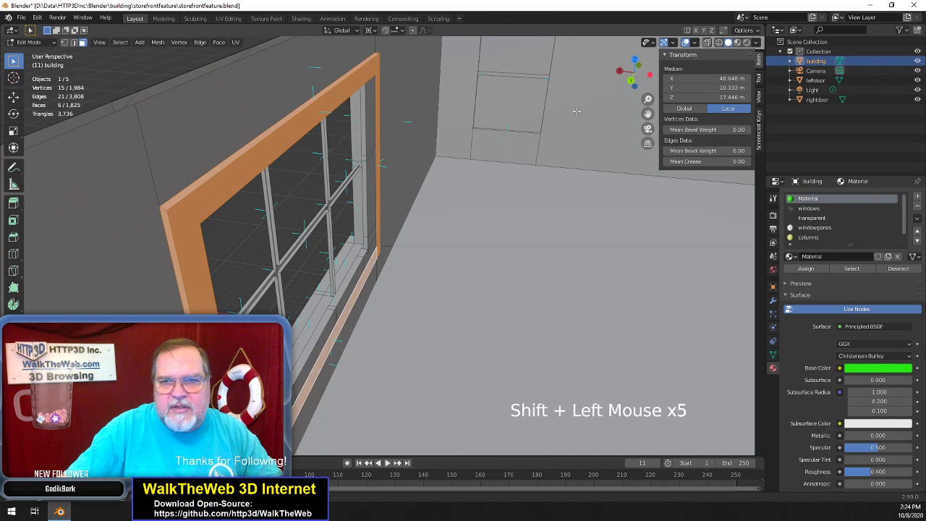
Add the remaining outer side face and the underside face of the interior window frame to the selection
left_click_drag(646, 78, 508, 48)
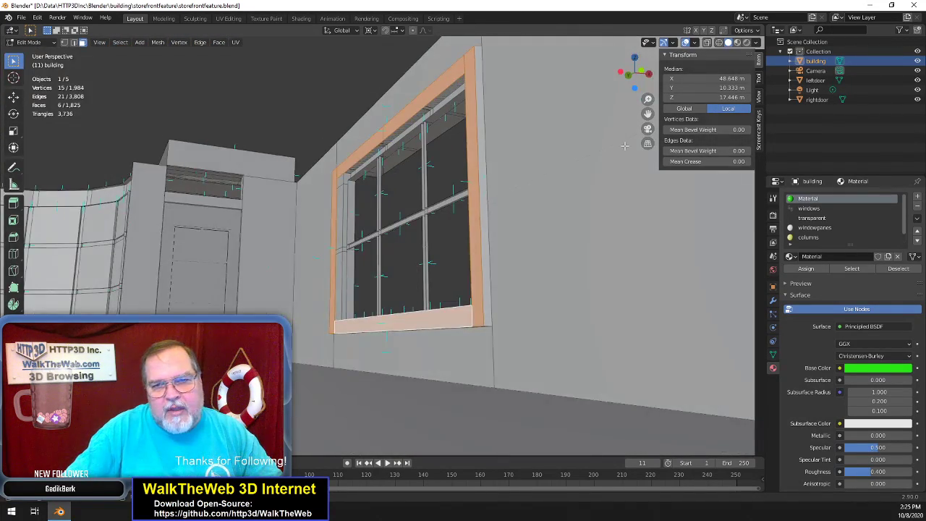
scroll(604, 182, "up", 2)
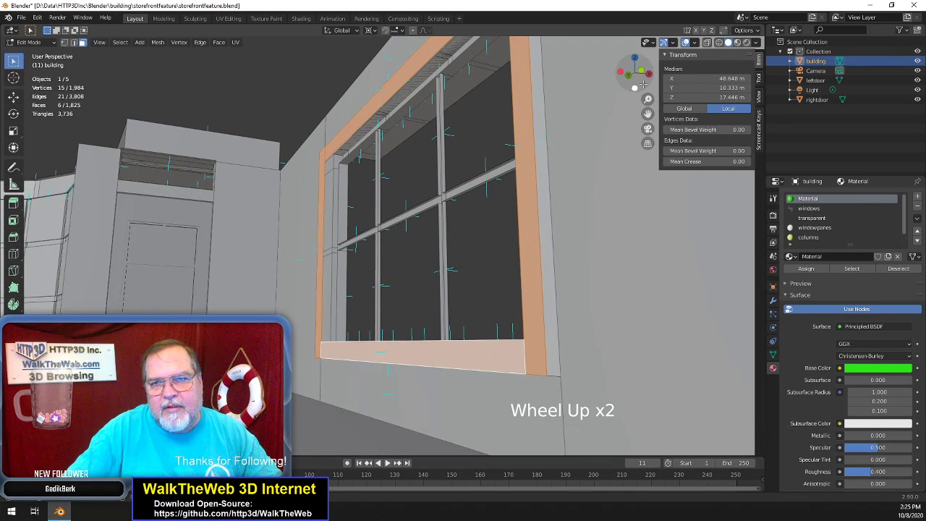
left_click_drag(644, 88, 643, 85)
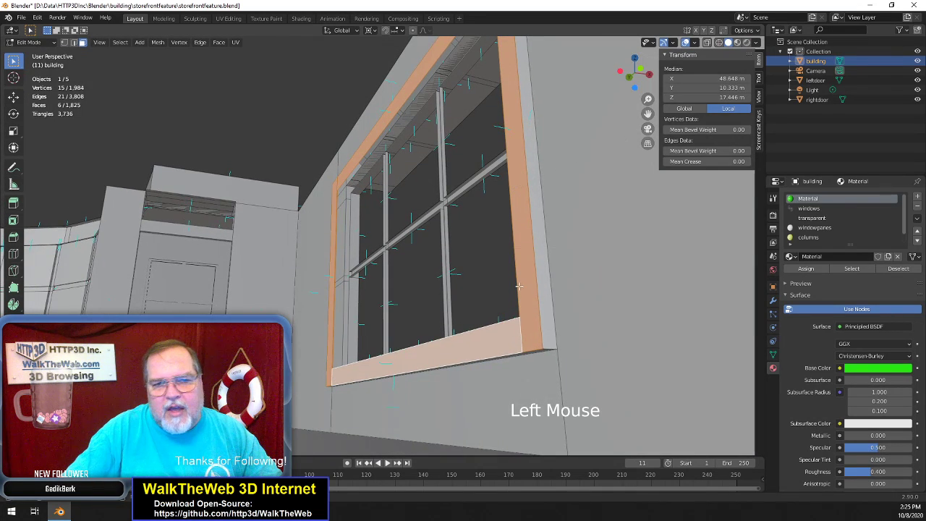
left_click(537, 351, "shift")
left_click(537, 355, "shift")
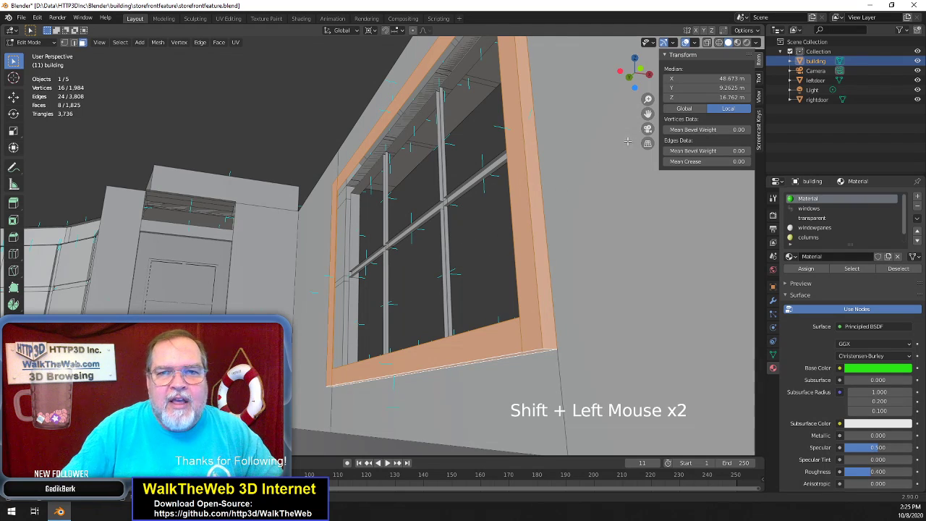
Duplicate the selected interior window frame faces in place
left_click(157, 42)
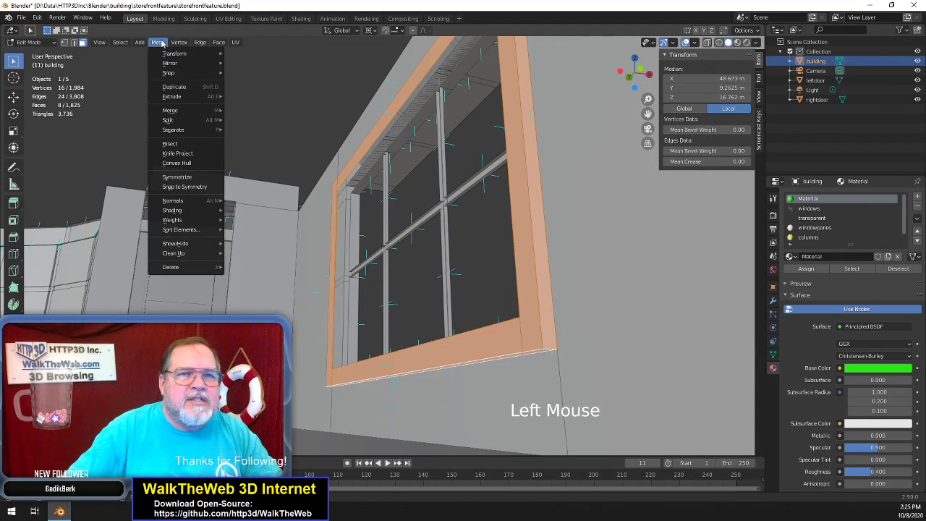
left_click(175, 89)
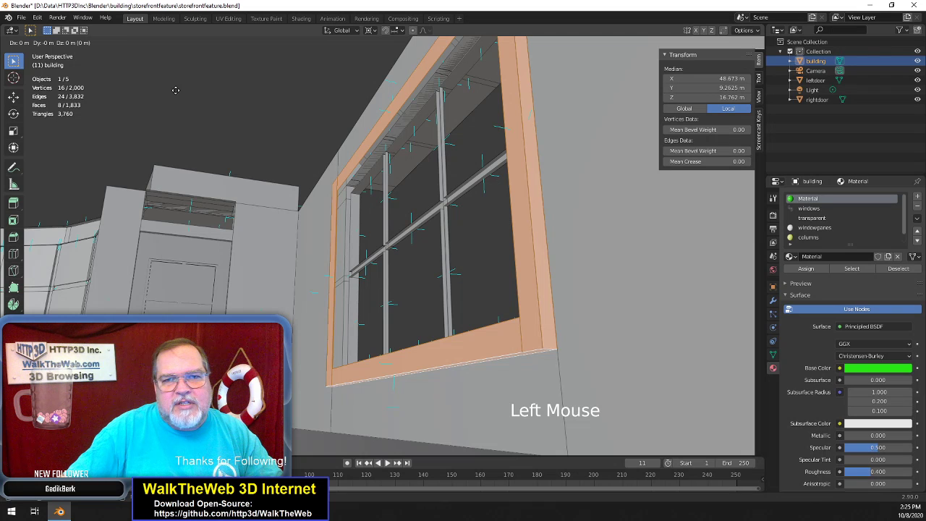
left_click(175, 90)
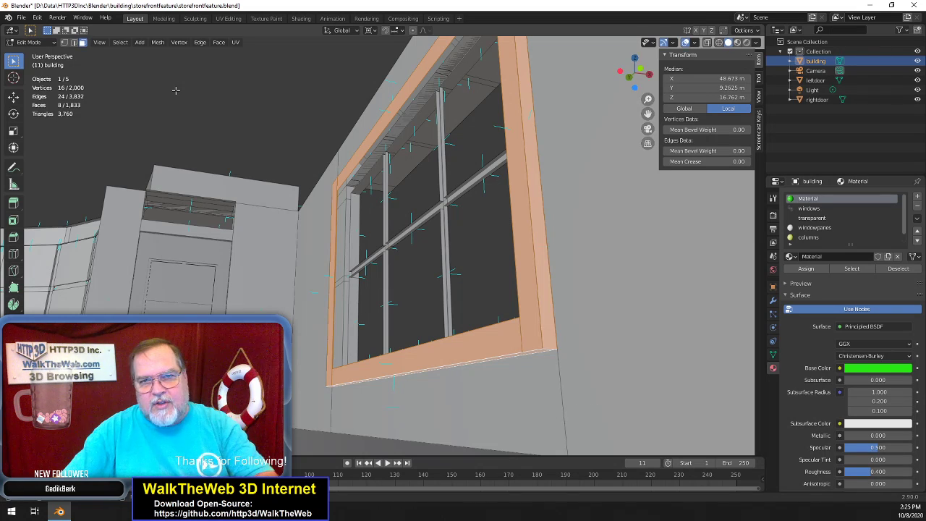
Snap the 3D cursor to the world origin and bring both side walls into view
left_click(157, 43)
mouse_move(194, 73)
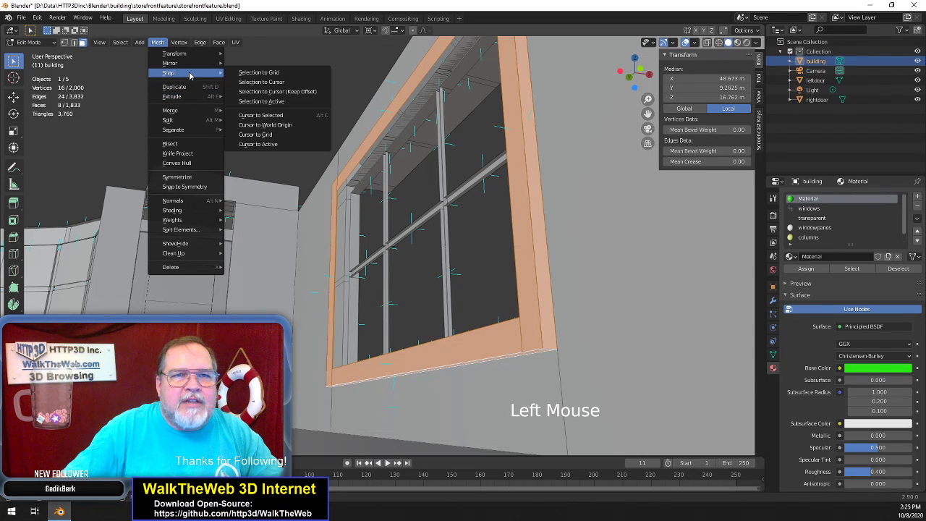
left_click(279, 126)
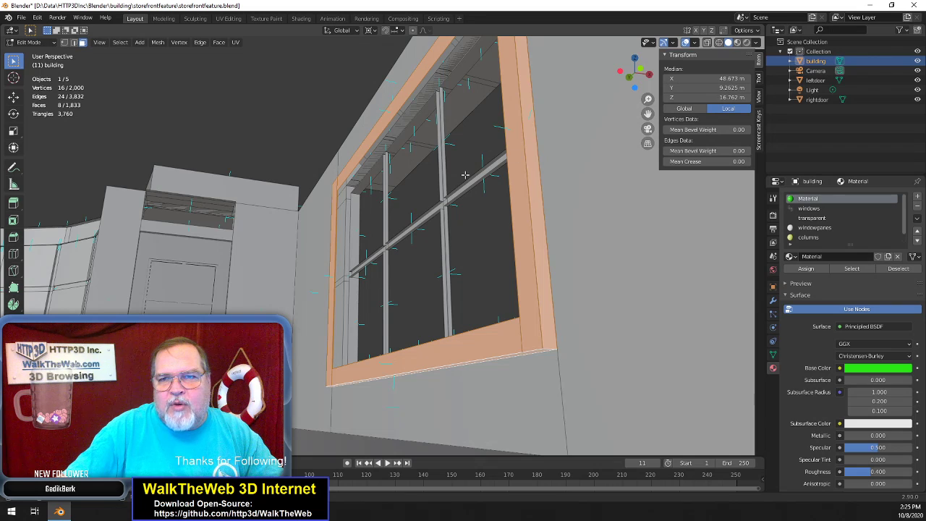
scroll(282, 151, "down", 7)
scroll(282, 151, "up", 2)
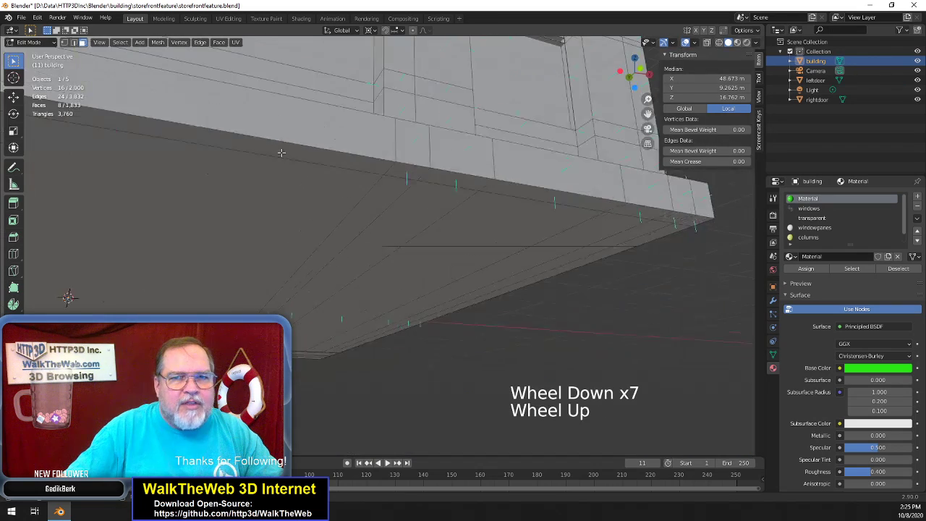
scroll(281, 151, "down", 1)
left_click(70, 310)
left_click_drag(635, 73, 602, 152)
left_click_drag(648, 114, 877, 126)
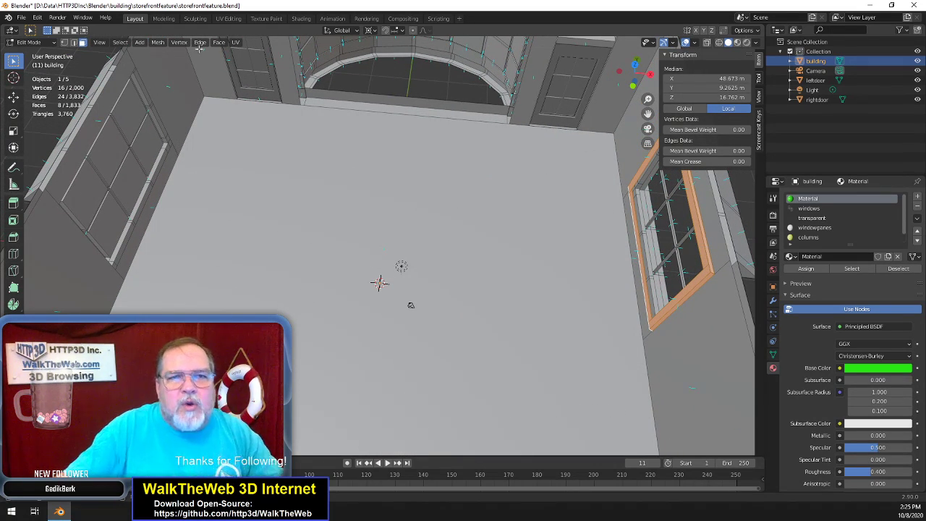
Try to mirror the duplicated window frame along the global Y axis
left_click(158, 42)
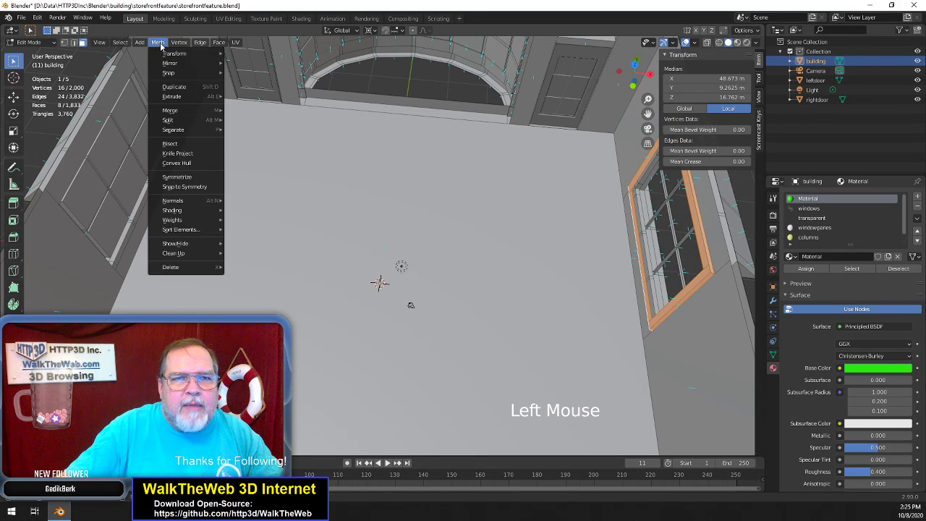
mouse_move(181, 63)
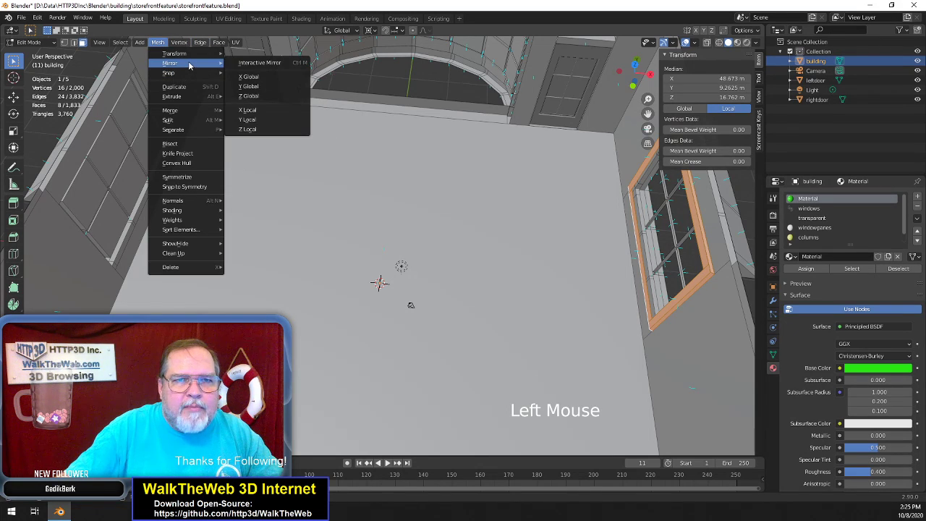
left_click(259, 89)
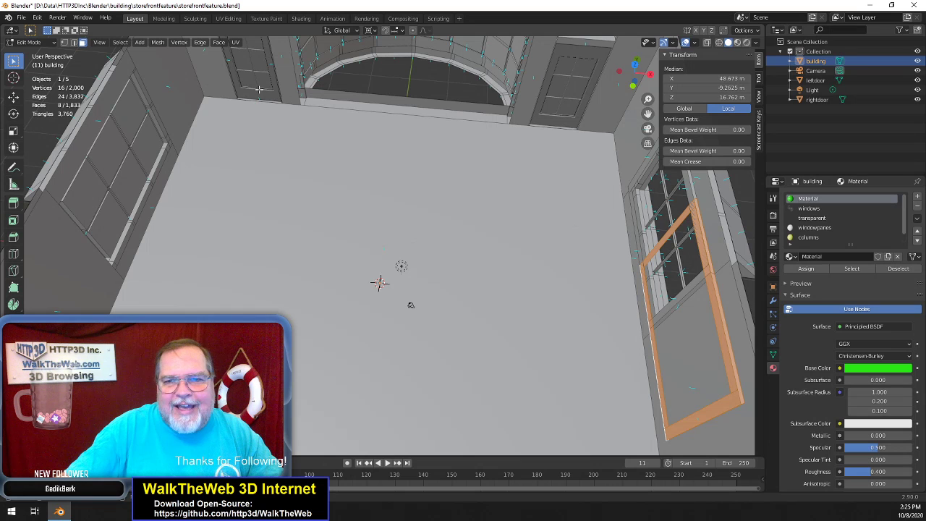
key("ctrl+z")
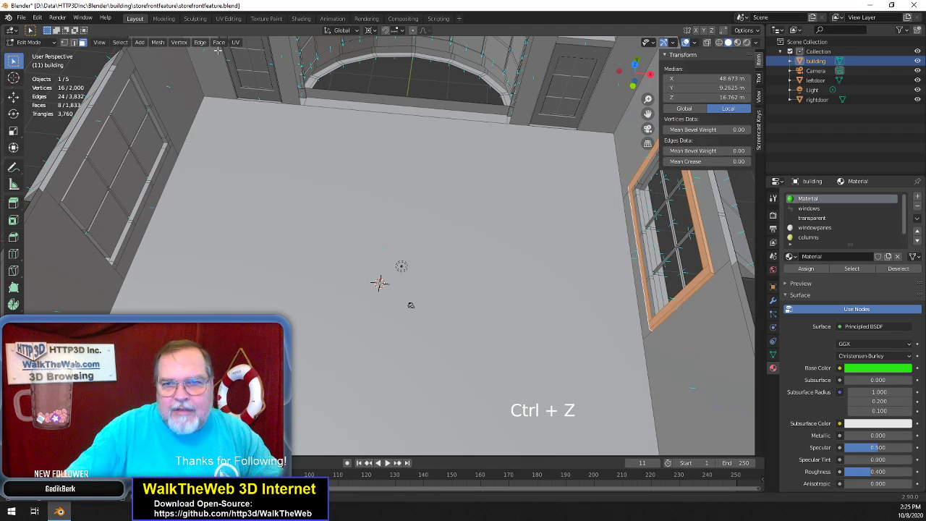
Mirror the duplicated window frame along the global X axis onto the opposite wall's window
left_click(165, 44)
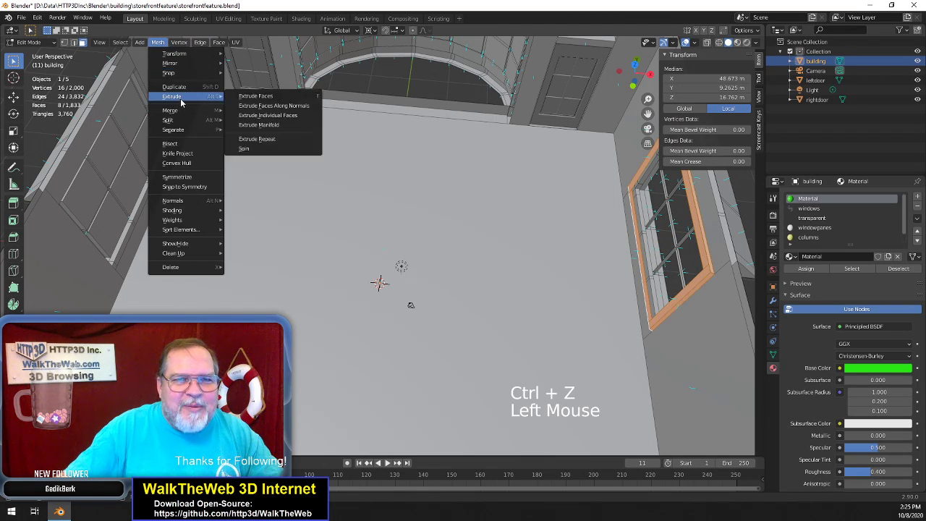
mouse_move(189, 64)
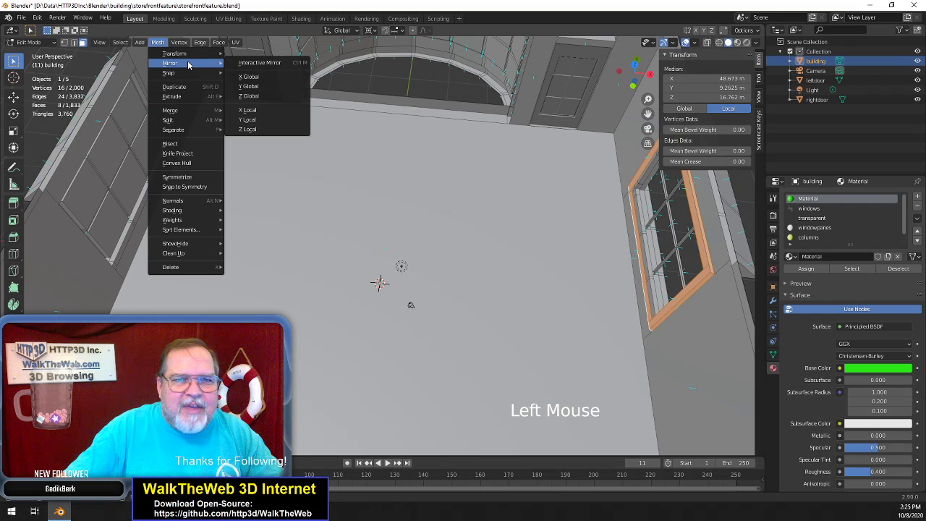
left_click(253, 76)
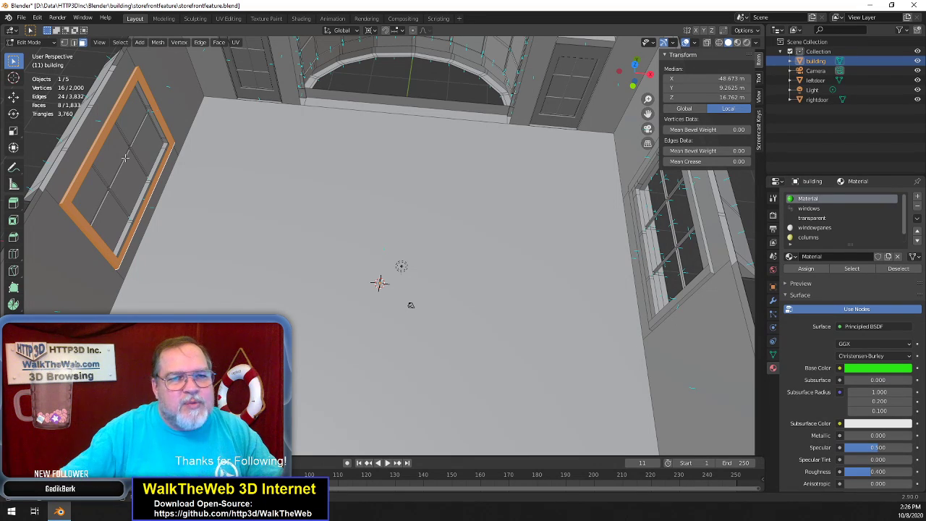
Flip the normals of the mirrored window frame faces
scroll(189, 240, "up", 2)
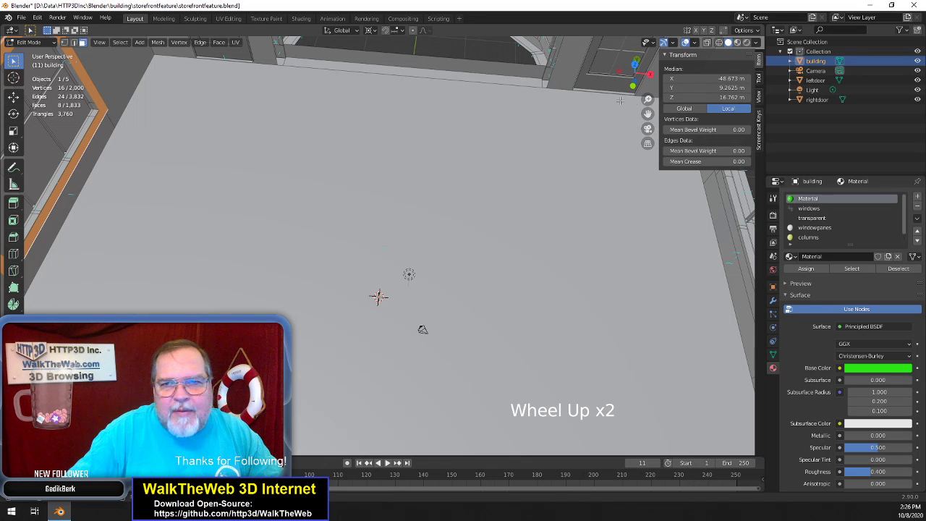
left_click_drag(654, 116, 498, 208)
scroll(424, 214, "up", 1)
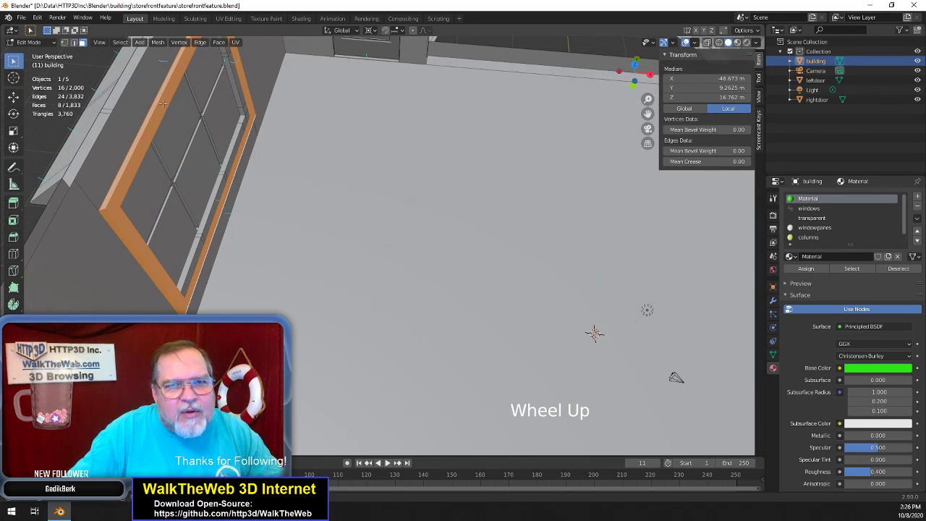
left_click(160, 42)
mouse_move(194, 203)
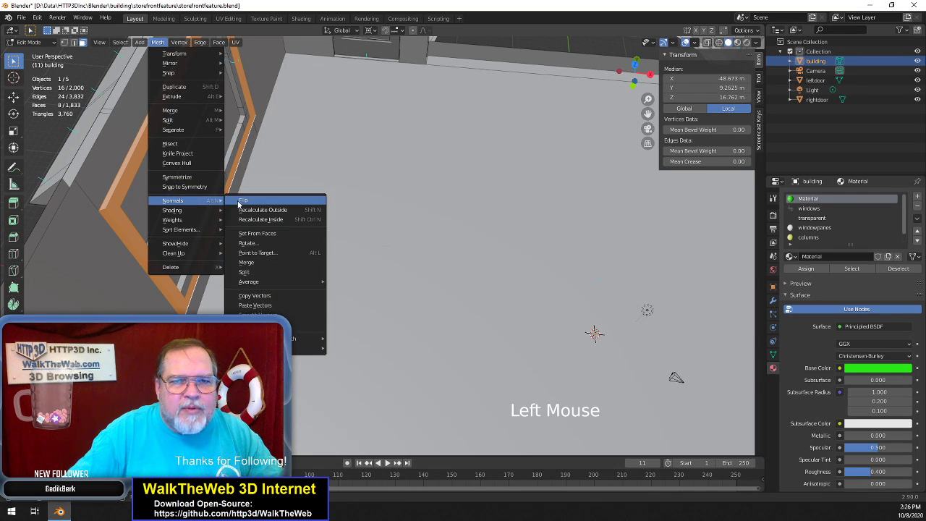
left_click(239, 201)
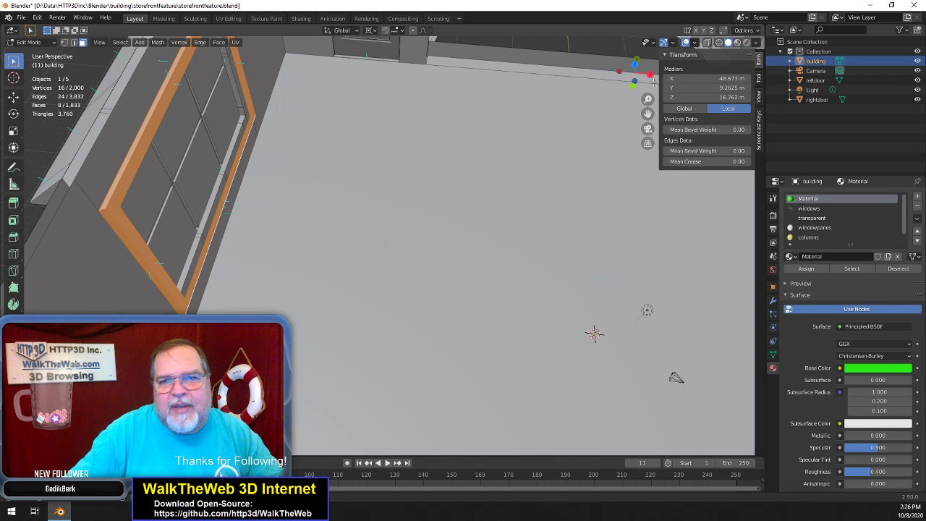
Inspect the mirrored window frame and the original side window's pane dividers from inside the building
left_click_drag(643, 79, 624, 80)
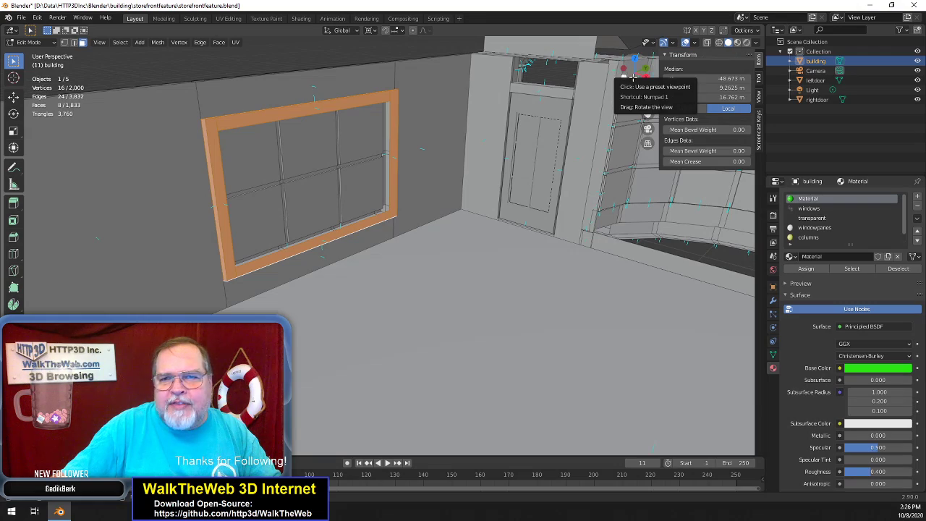
left_click_drag(633, 76, 543, 118)
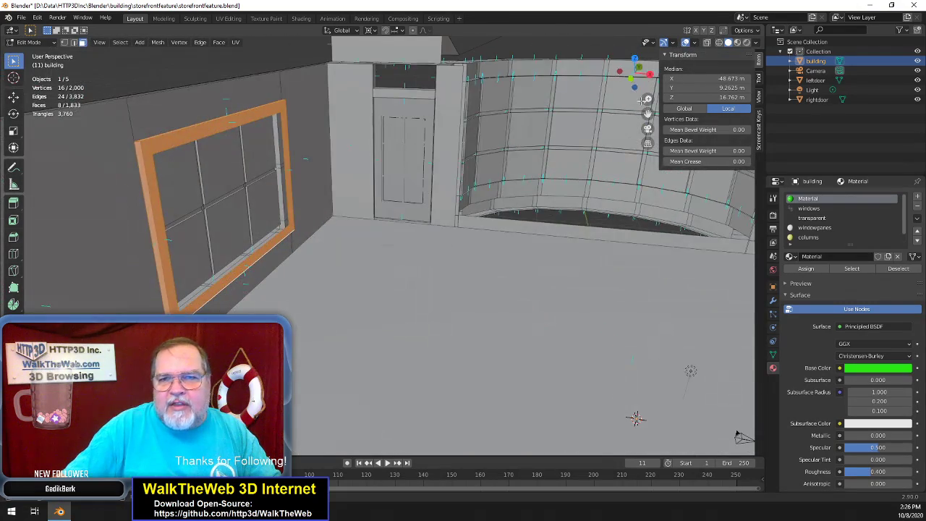
left_click_drag(648, 114, 351, 122)
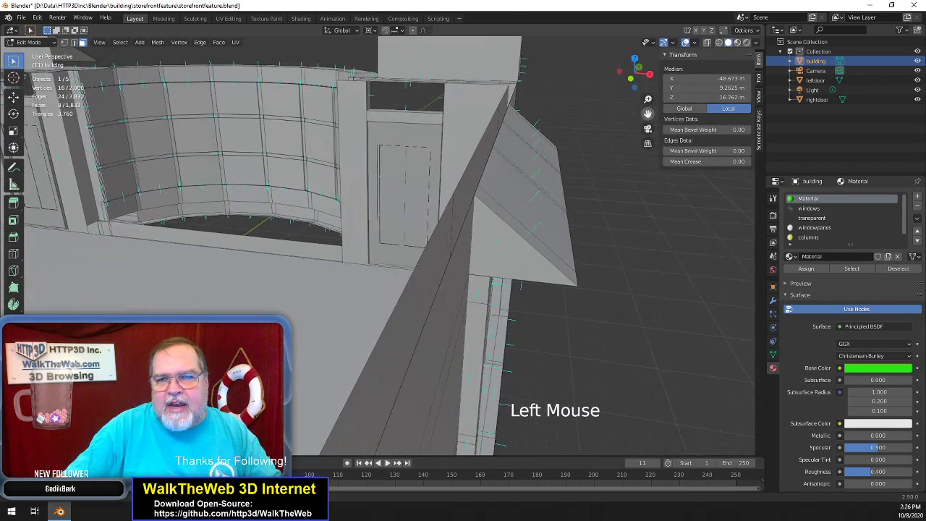
left_click_drag(642, 71, 708, 66)
scroll(573, 174, "up", 2)
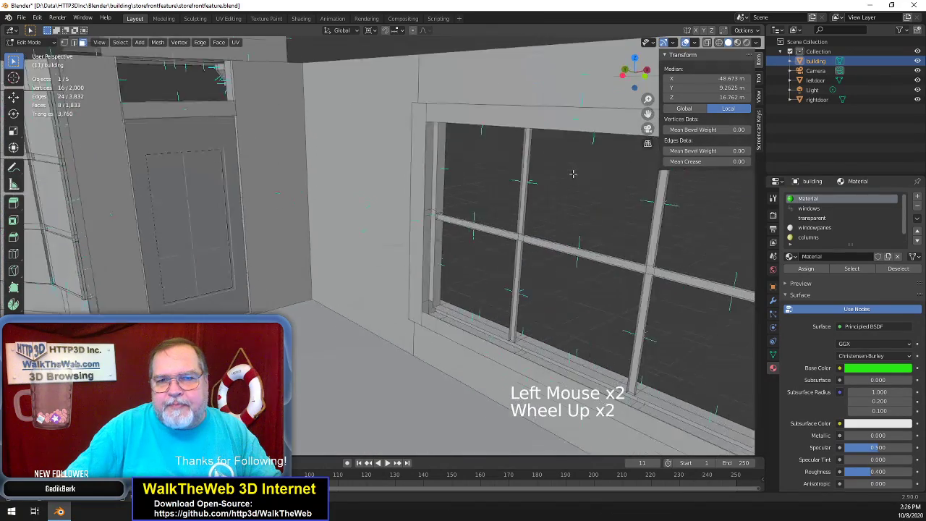
scroll(574, 174, "up", 2)
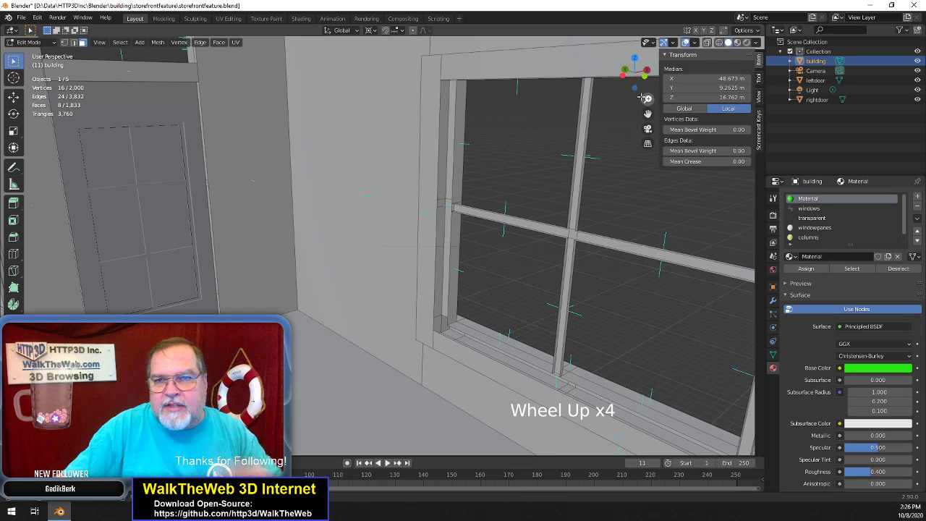
left_click_drag(635, 71, 700, 65)
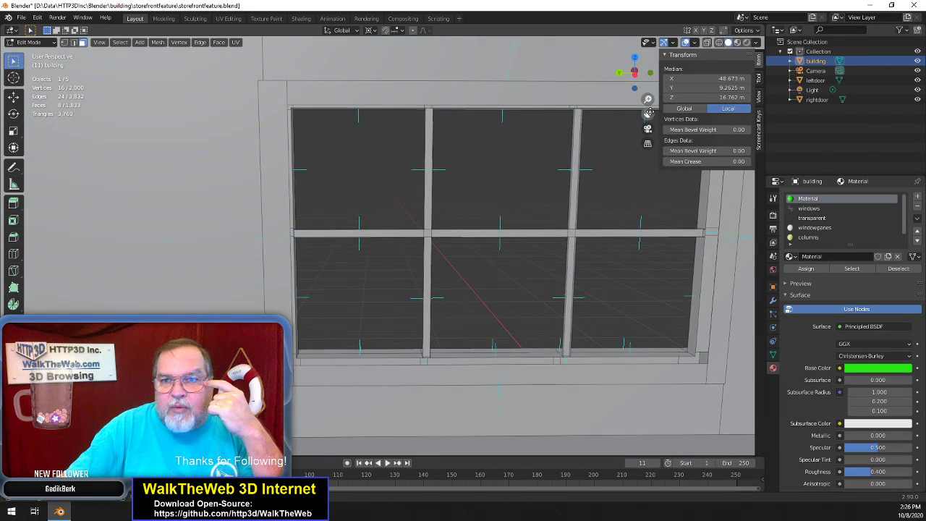
left_click_drag(648, 114, 514, 102)
scroll(485, 352, "up", 3)
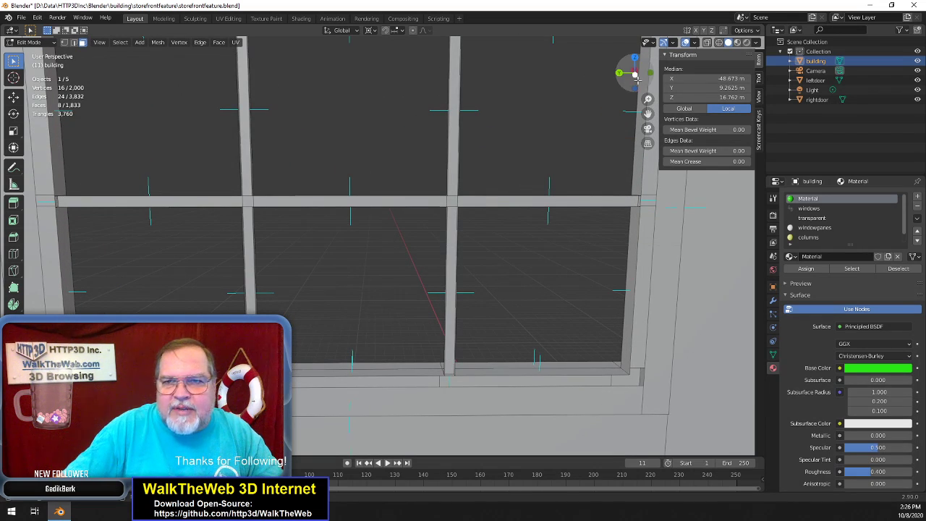
left_click_drag(625, 72, 742, 93)
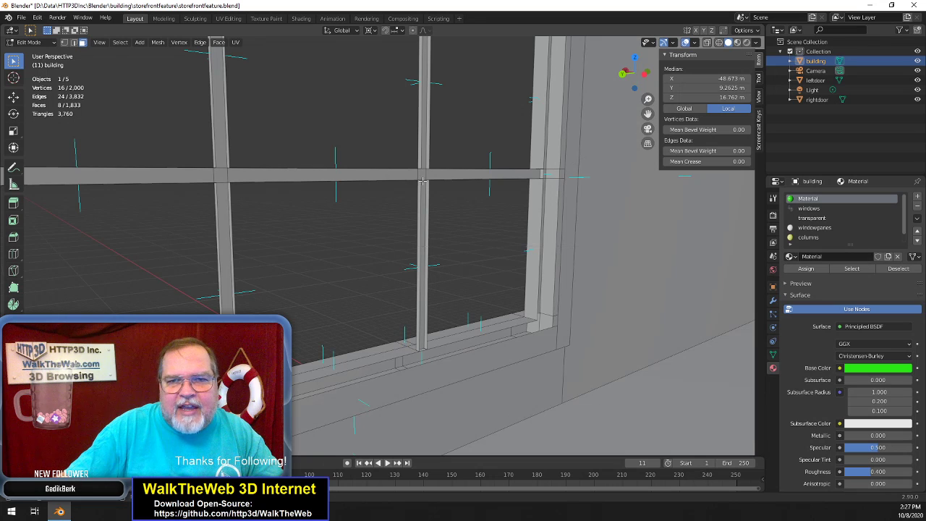
In edge selection mode, select the interior edges of the window's two vertical dividers, above and below the crossbar
left_click(274, 99)
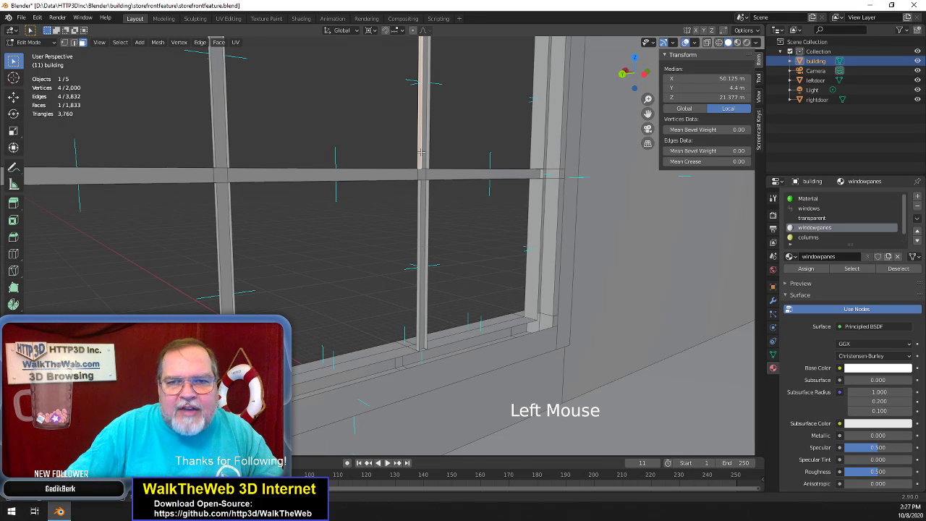
left_click(73, 42)
left_click(421, 109)
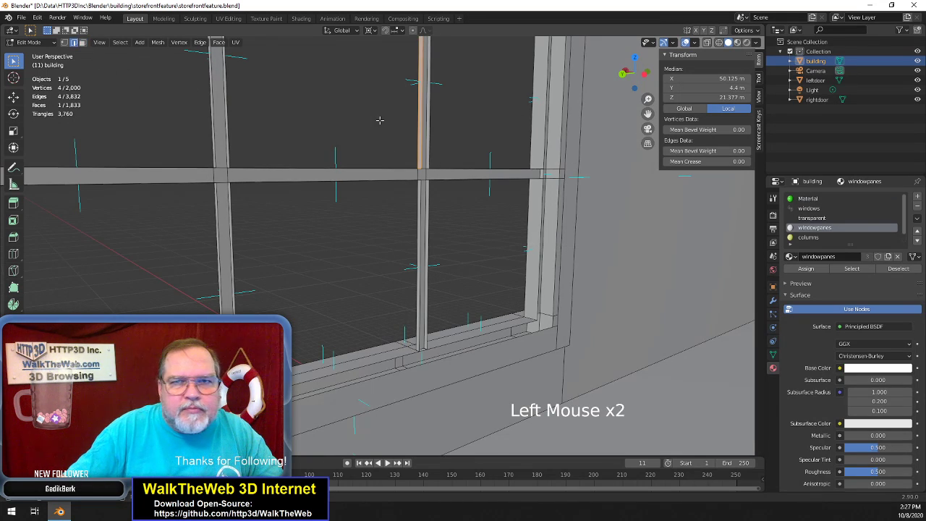
left_click(423, 137)
left_click(428, 151, "shift")
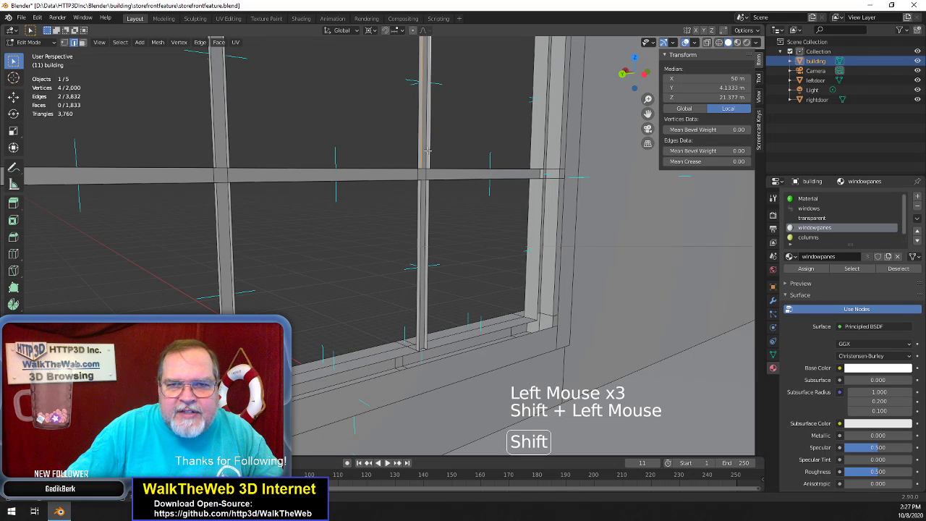
left_click(422, 209, "shift")
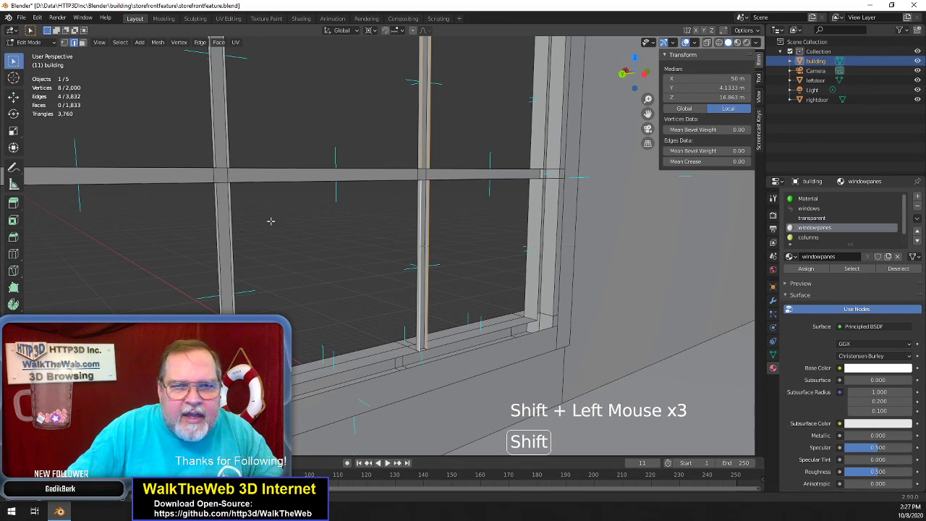
left_click(219, 261, "shift")
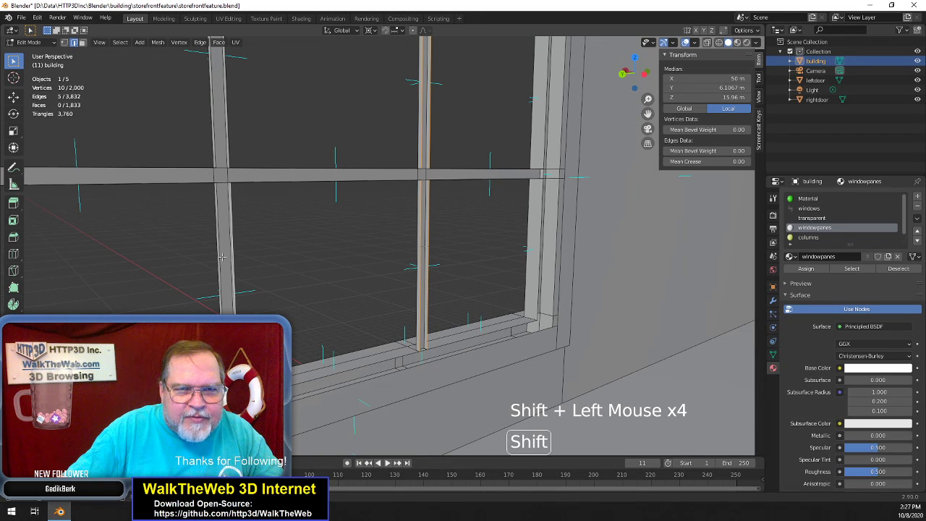
left_click(221, 257, "shift")
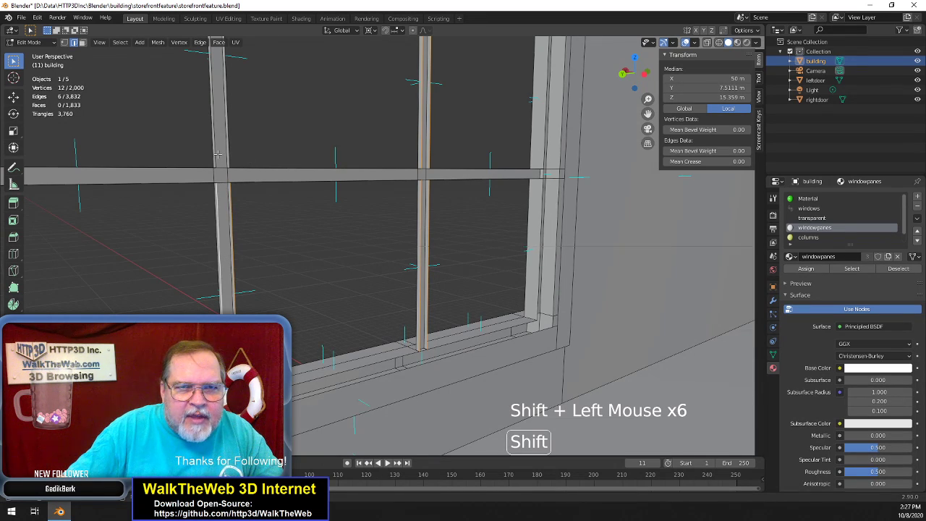
left_click(232, 154, "shift")
scroll(282, 218, "down", 2)
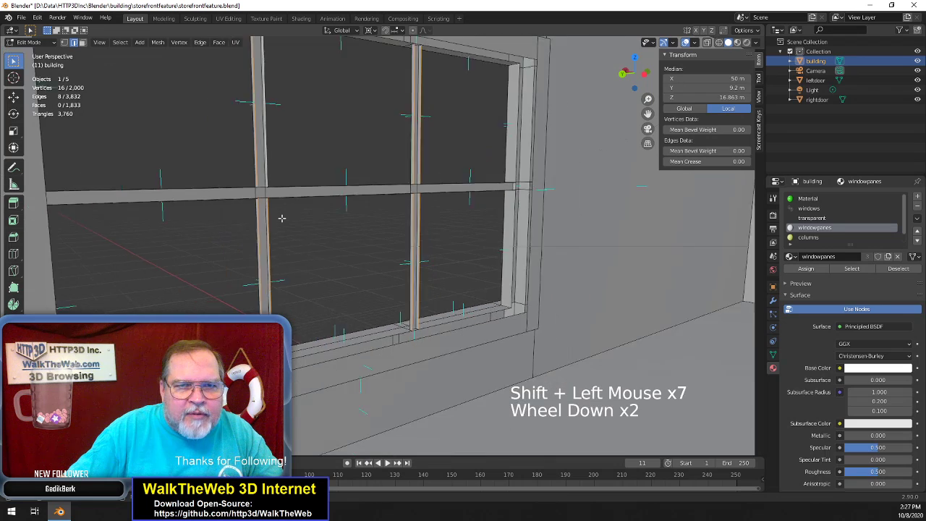
scroll(282, 218, "down", 1)
scroll(282, 218, "up", 1)
scroll(282, 217, "up", 1)
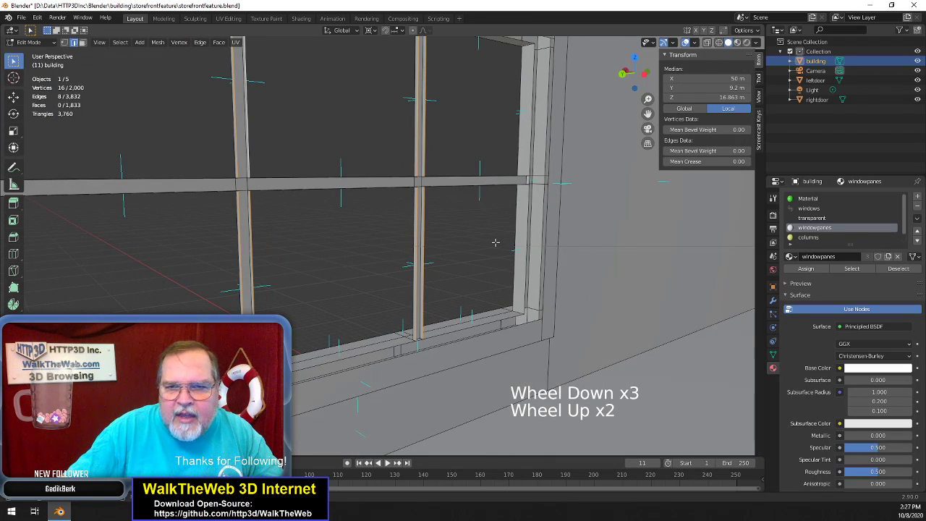
Add the interior upper and lower edges of all three horizontal crossbar segments to the selection
left_click_drag(642, 81, 651, 135)
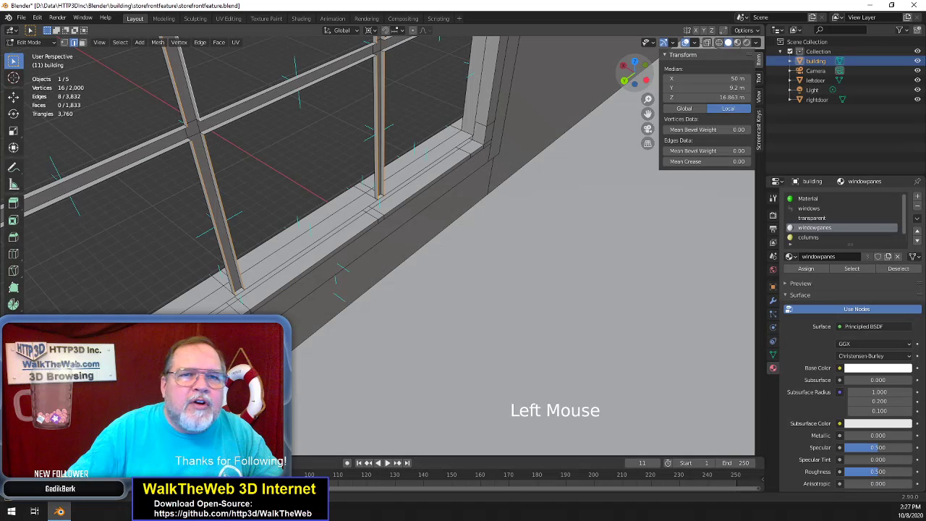
left_click(192, 131, "shift")
left_click(171, 134, "shift")
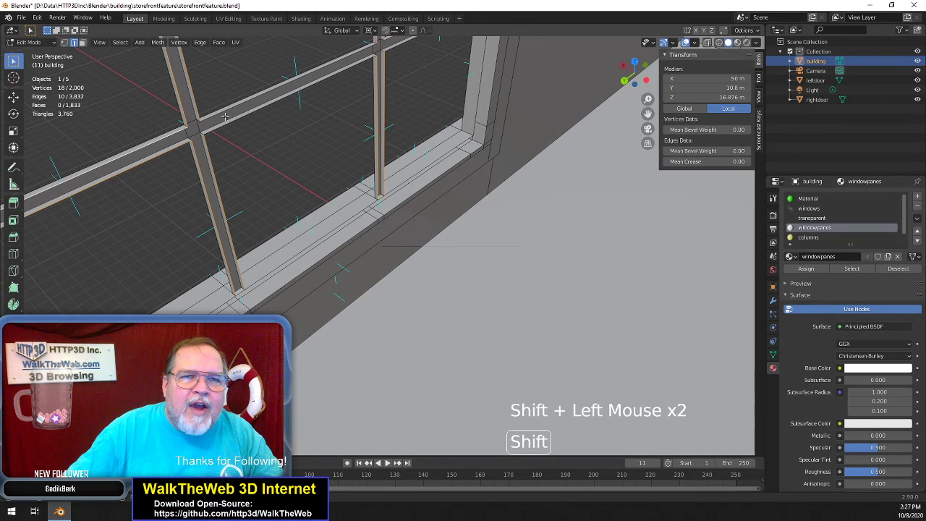
left_click(243, 119, "shift")
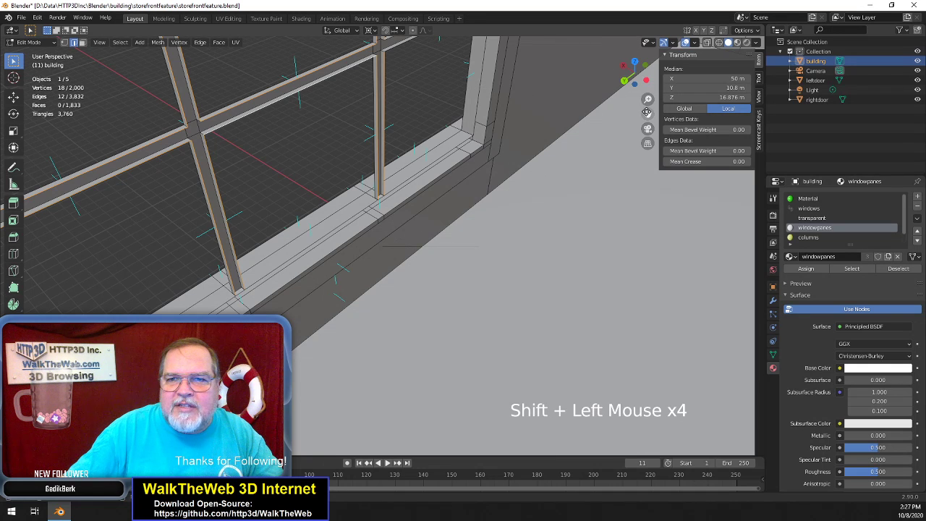
left_click_drag(648, 114, 573, 199)
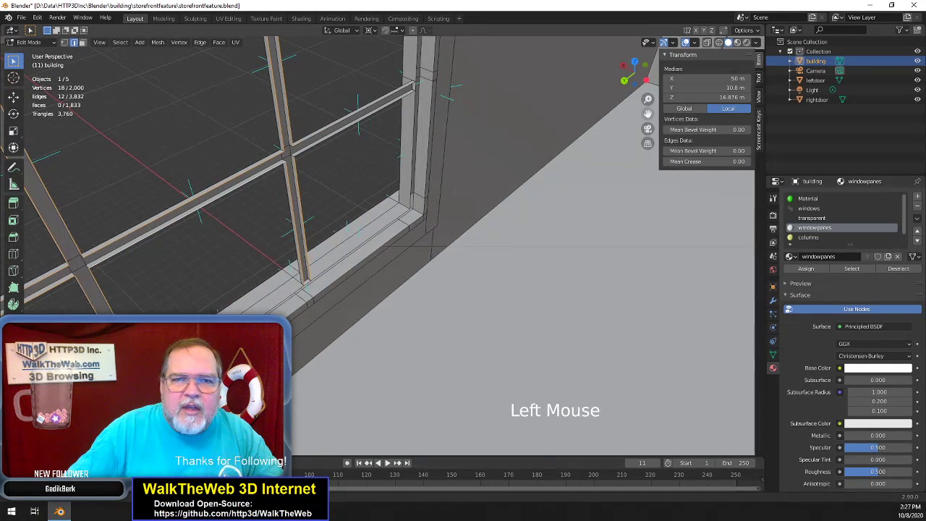
left_click(374, 110, "shift")
left_click(373, 111, "shift")
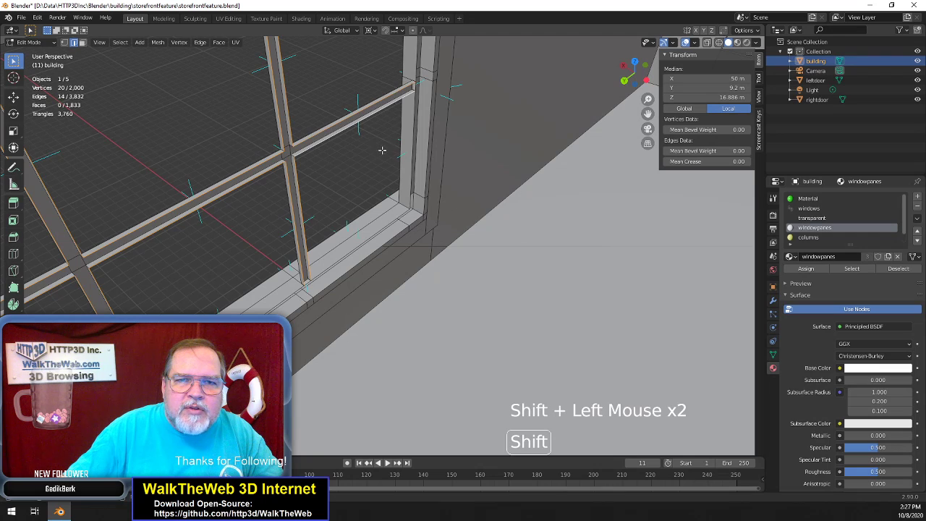
Move the selected divider edges -0.3 m along the global X axis
scroll(382, 154, "down", 1)
scroll(382, 154, "down", 2)
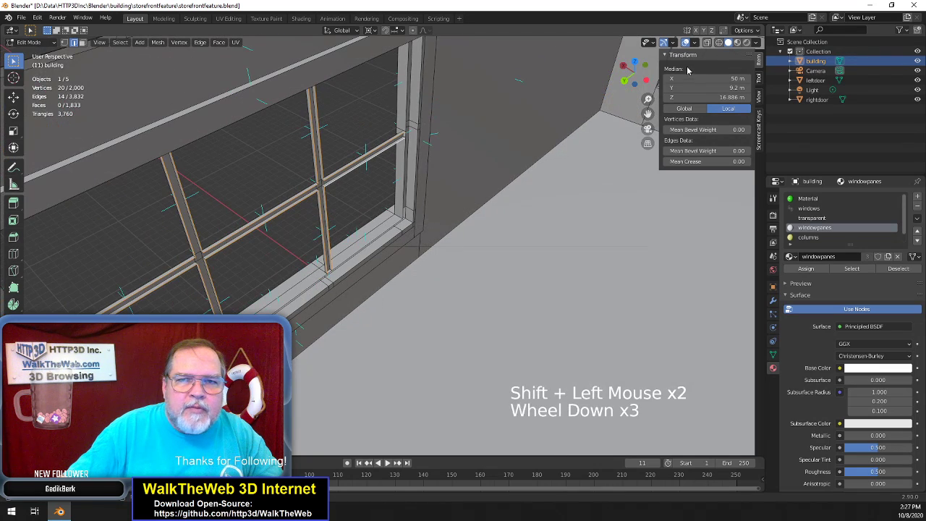
left_click_drag(638, 74, 648, 49)
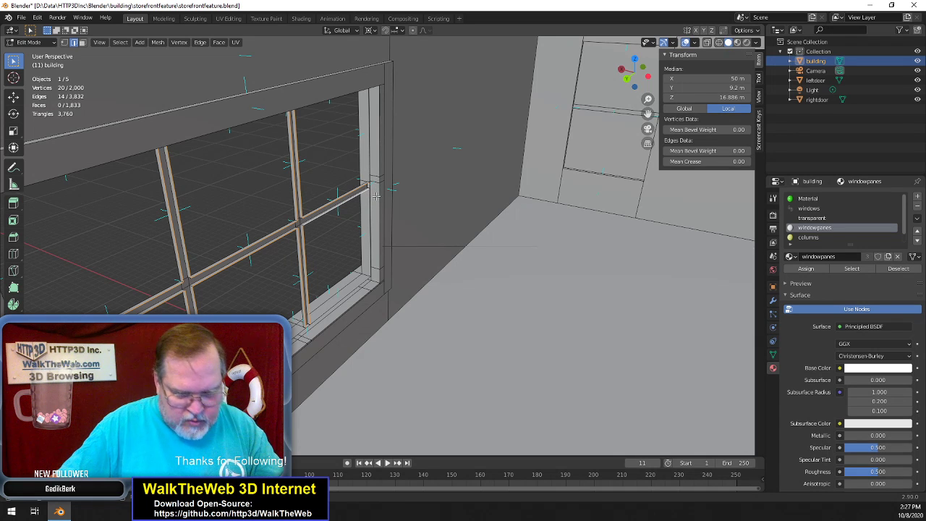
key("g")
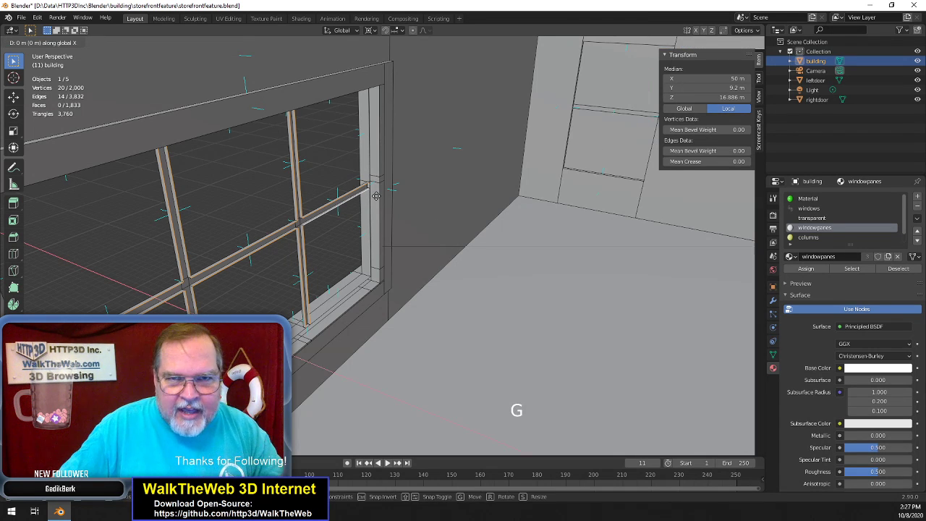
key("x")
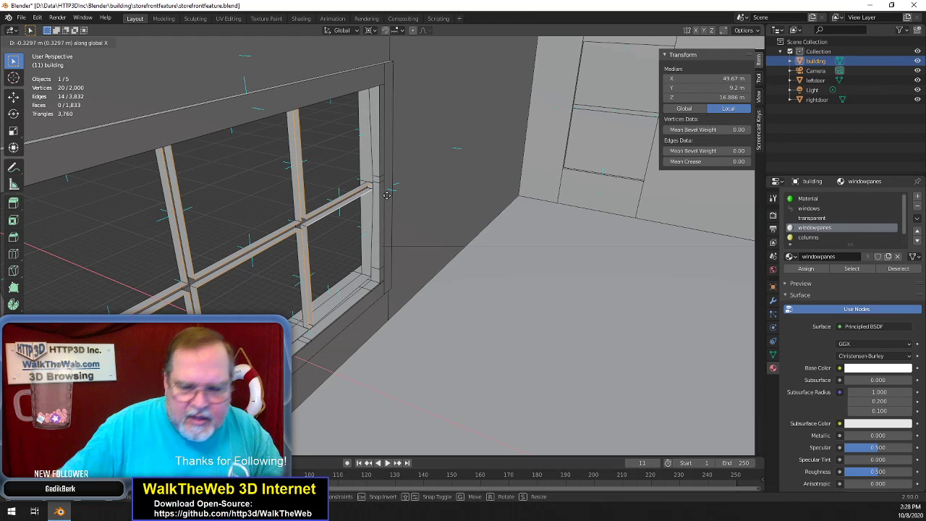
type("-.3")
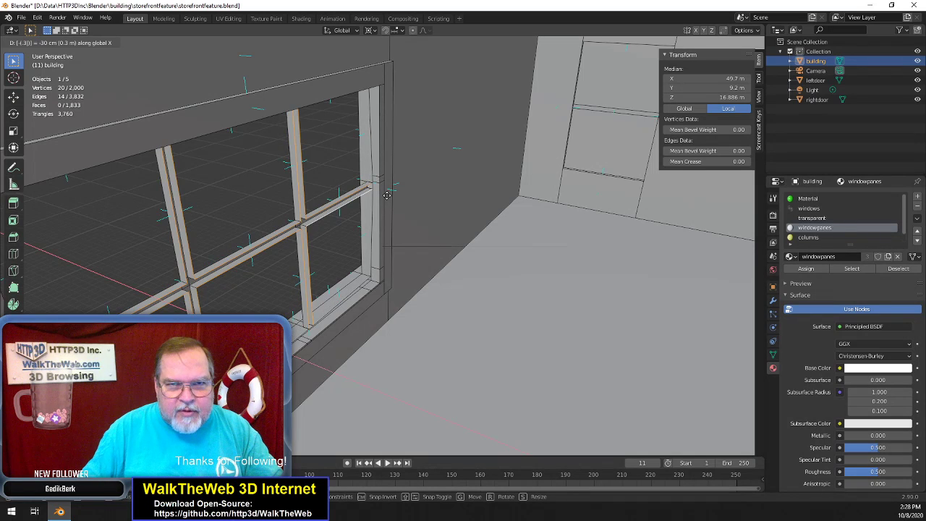
key("Return")
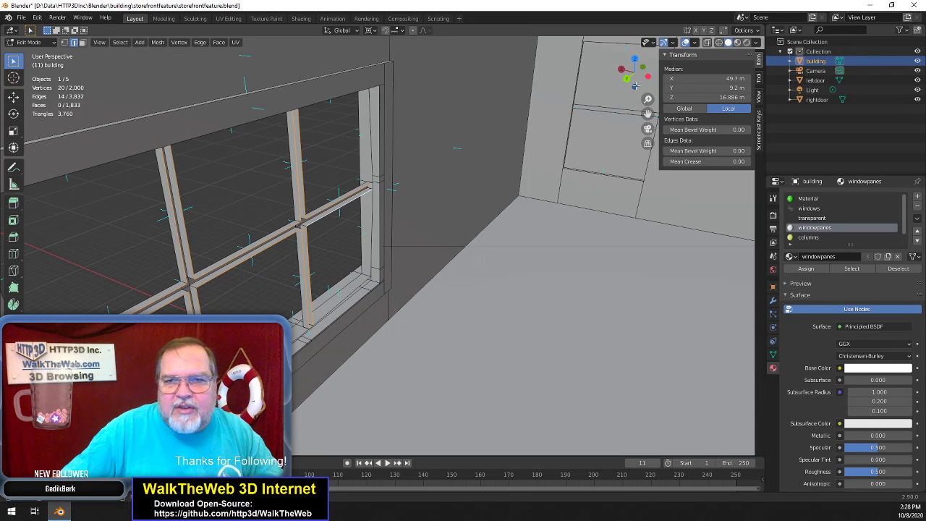
Delete the vertical divider-side edges above and below the crossbar on the window jamb nearest the room corner, using Only Edges & Faces
left_click_drag(635, 85, 626, 83)
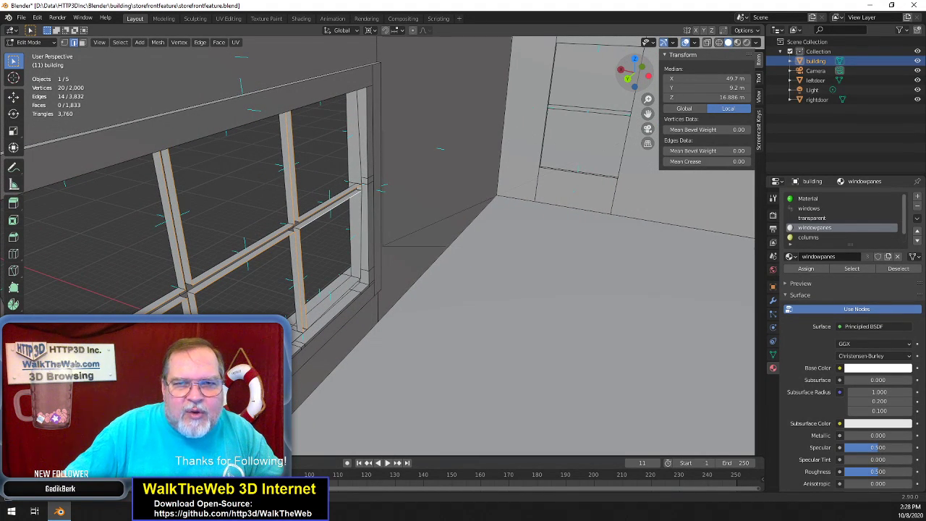
left_click_drag(626, 83, 626, 82)
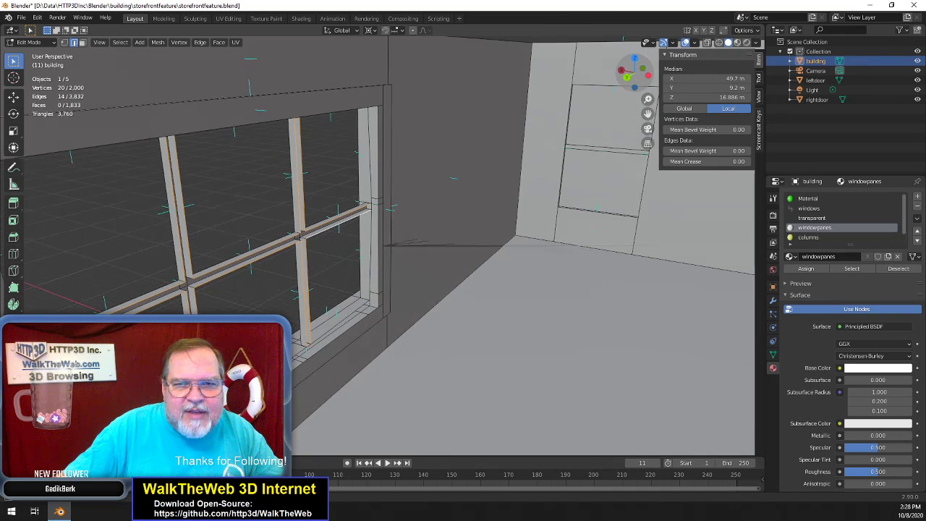
left_click(371, 175)
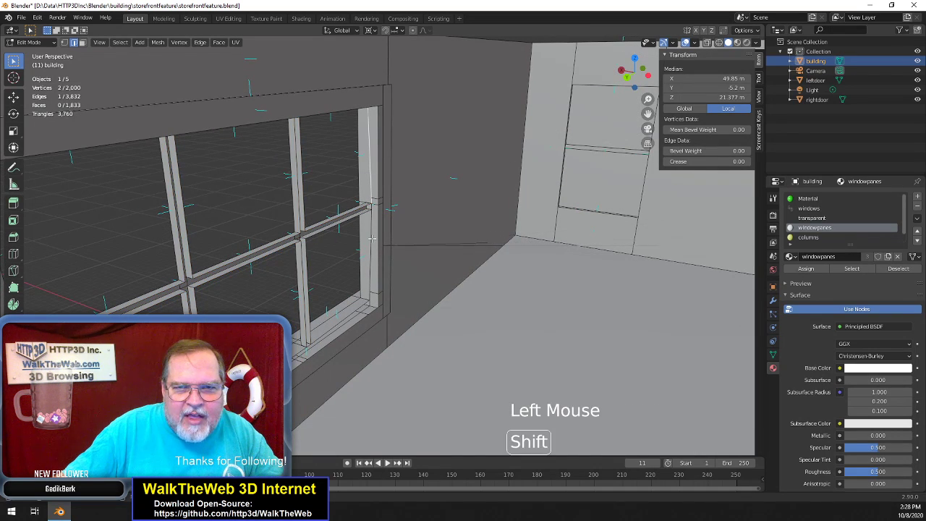
left_click(420, 254, "shift")
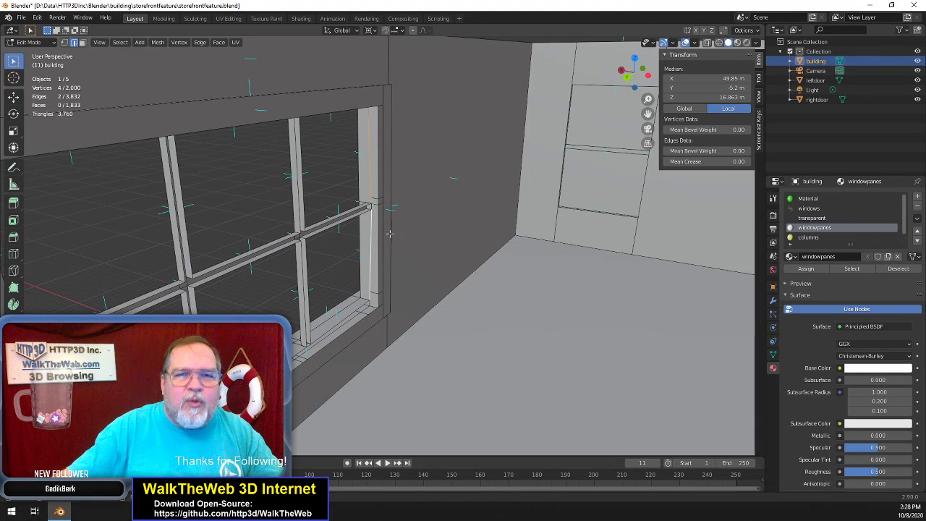
key("shift")
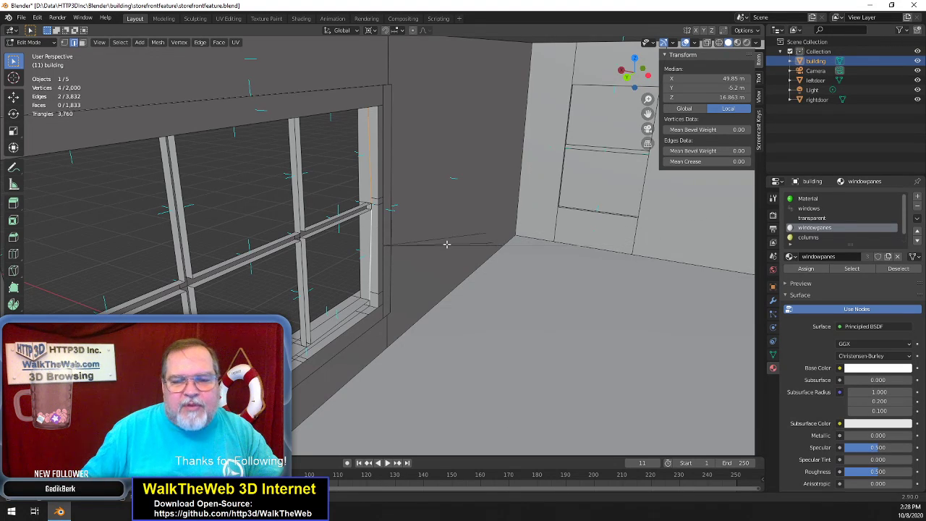
key("x")
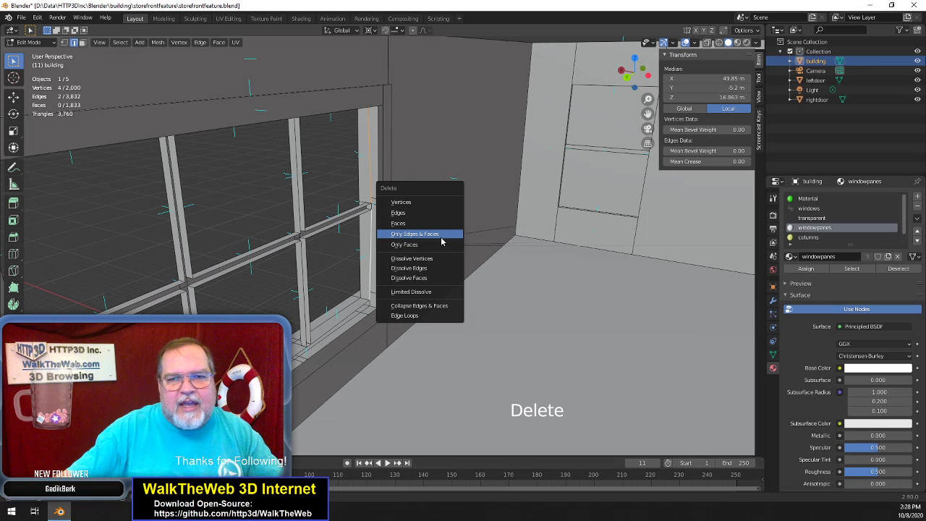
left_click(438, 236)
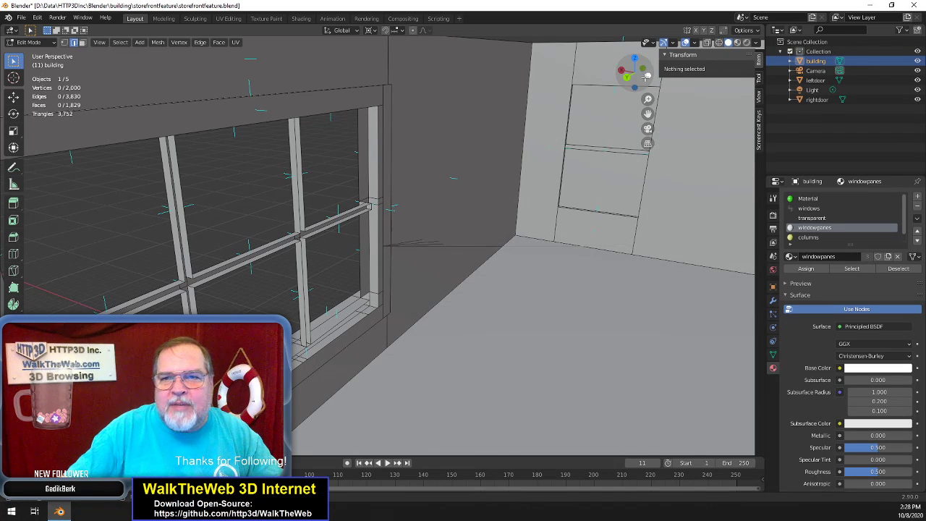
Delete the matching upper and lower vertical edges on the window's opposite jamb, using Only Edges & Faces
left_click_drag(643, 79, 536, 84)
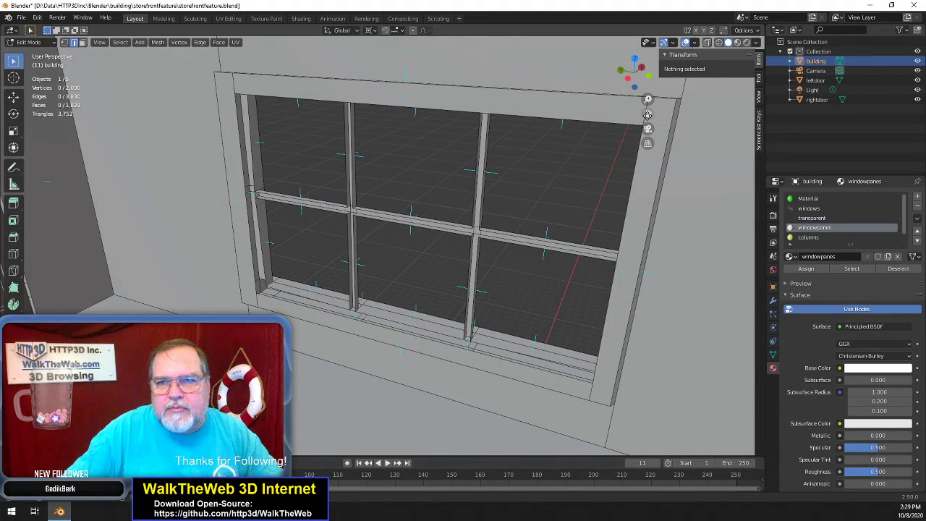
left_click_drag(648, 114, 674, 127)
left_click_drag(636, 82, 613, 78)
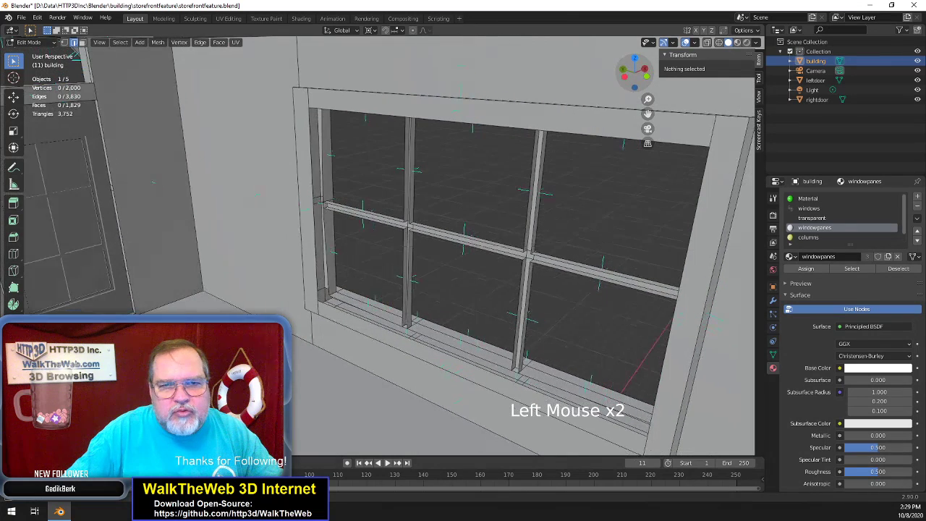
left_click(328, 276)
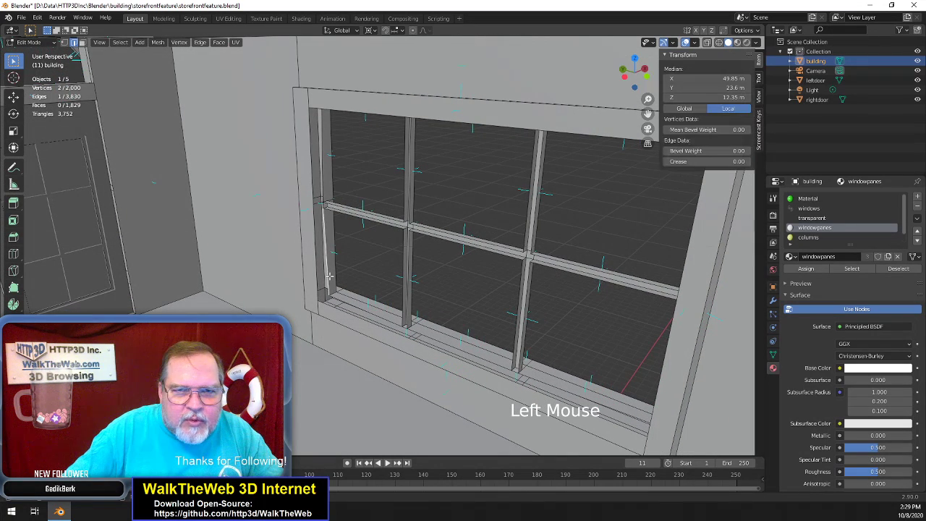
left_click(321, 165, "shift")
key("Delete")
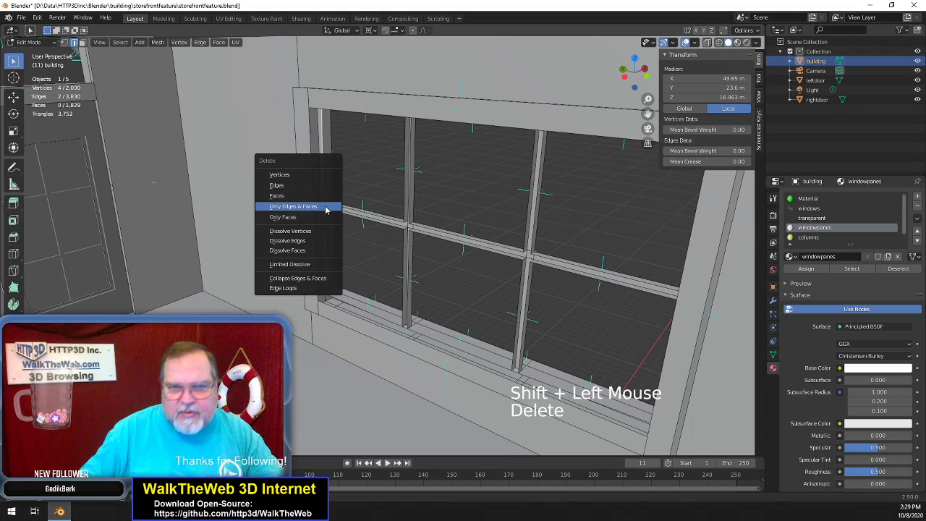
left_click(326, 208)
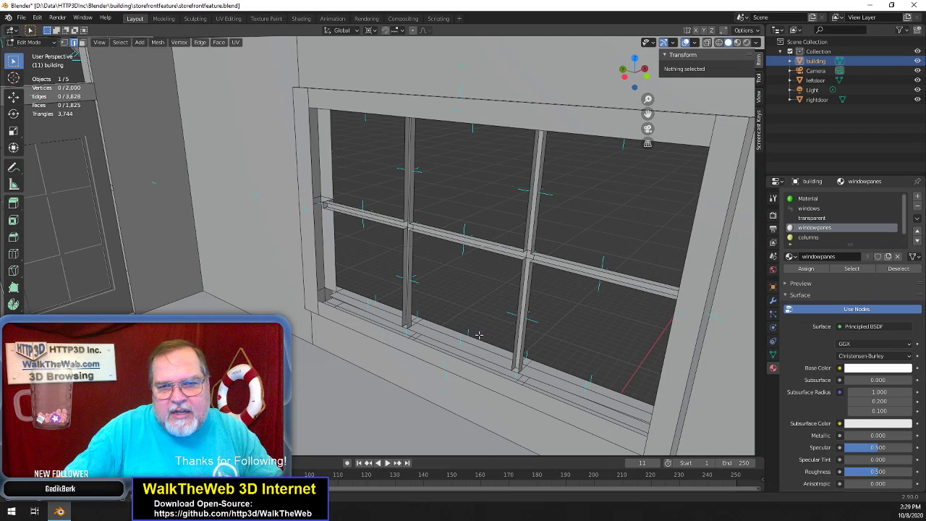
Select the six lengthwise edges along the window sill, two per pane section, and delete them with Only Edges & Faces
left_click(444, 342)
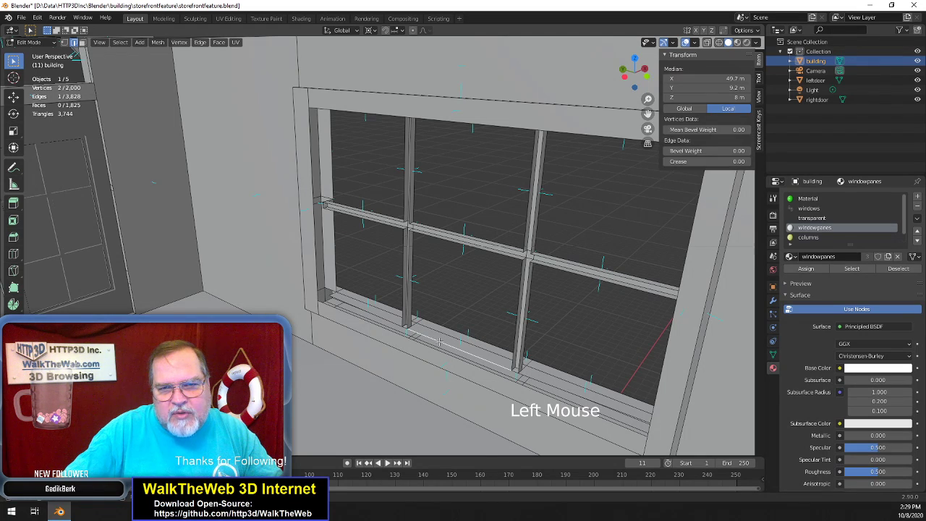
left_click(373, 314, "shift")
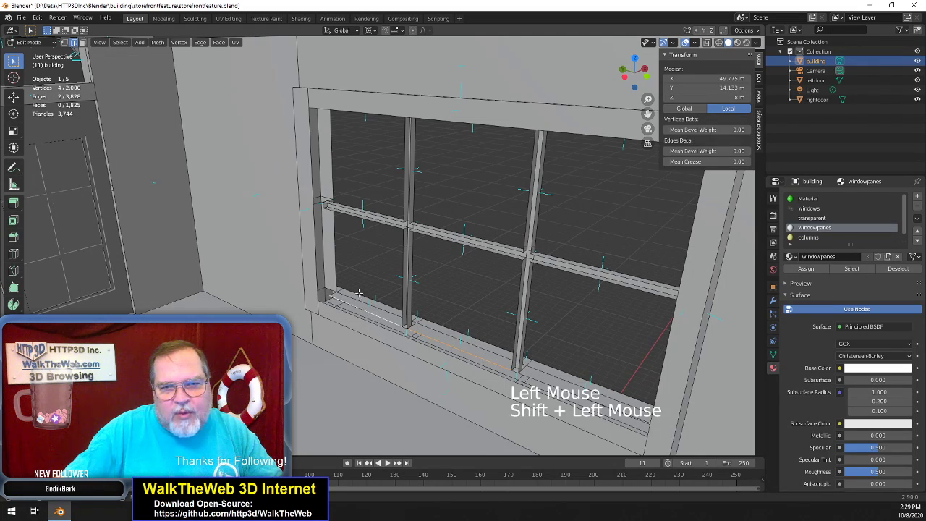
left_click(367, 302, "shift")
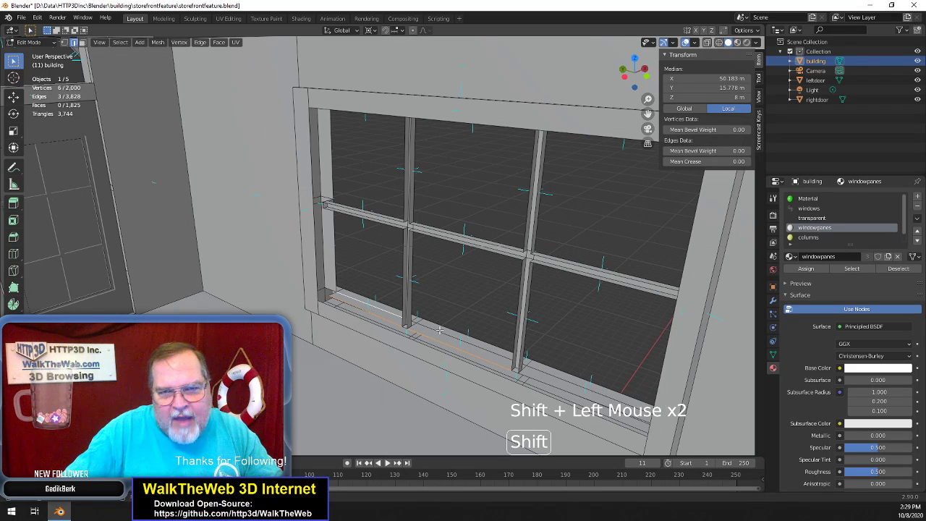
left_click(469, 345, "shift")
left_click(544, 374, "shift")
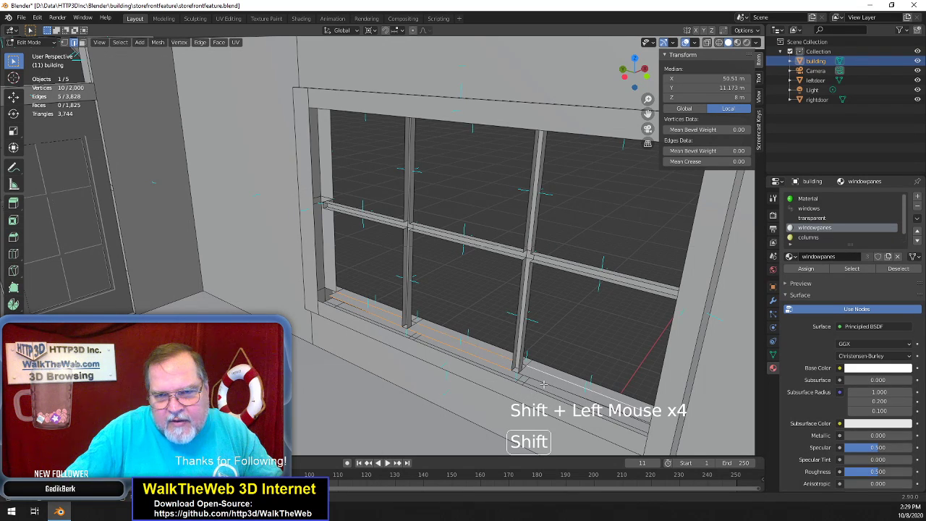
left_click(546, 381, "shift")
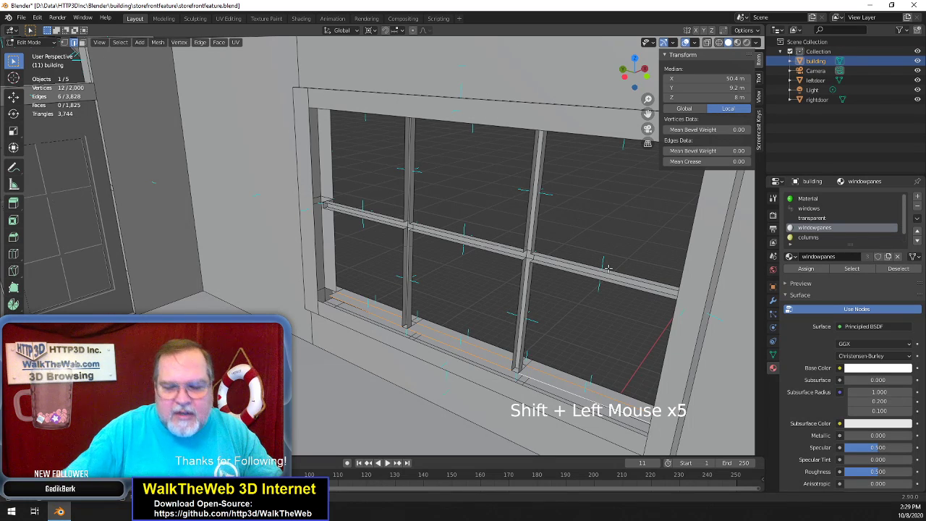
key("x")
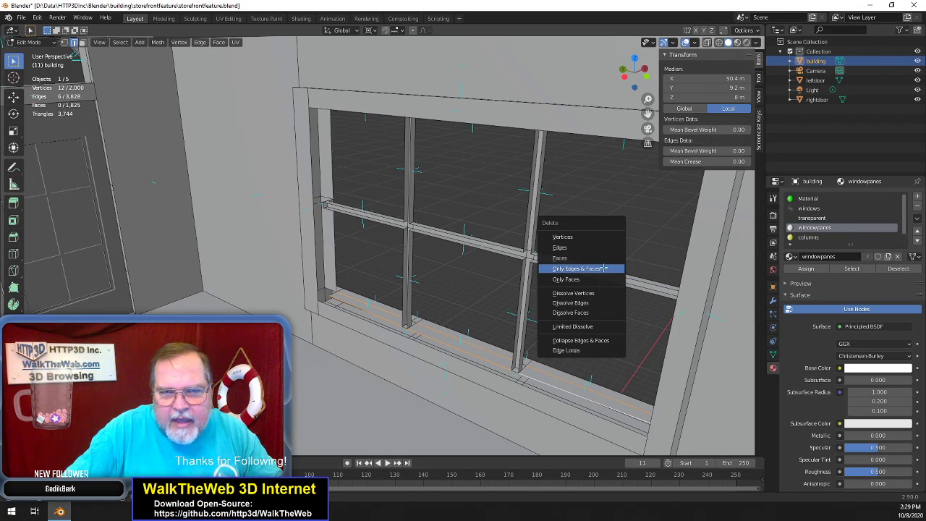
left_click(605, 268)
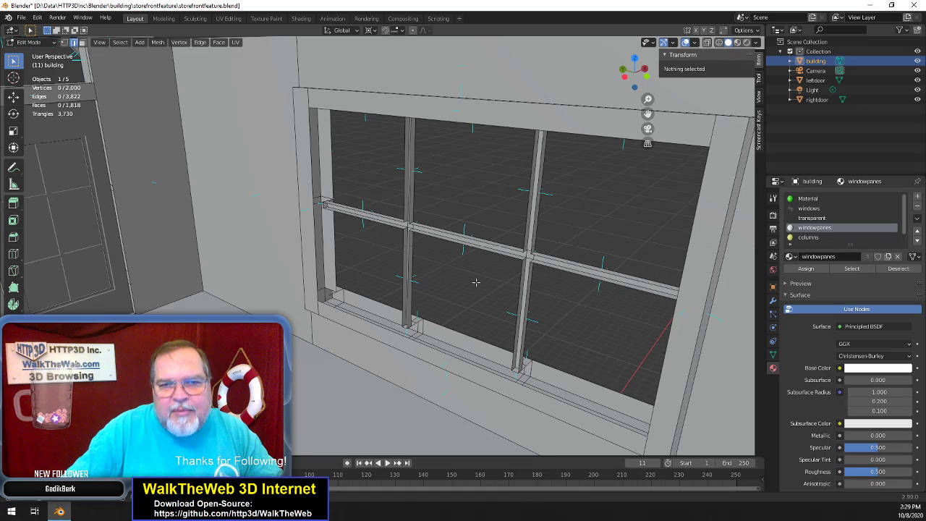
In face selection mode, hide the large floor face and all the floor strip faces beneath it
left_click_drag(644, 78, 622, 175)
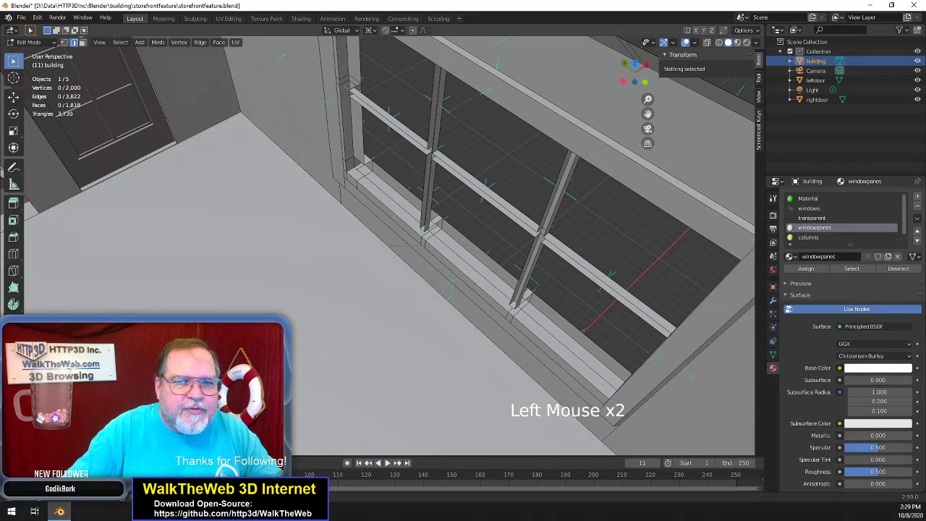
left_click(83, 42)
left_click(172, 191)
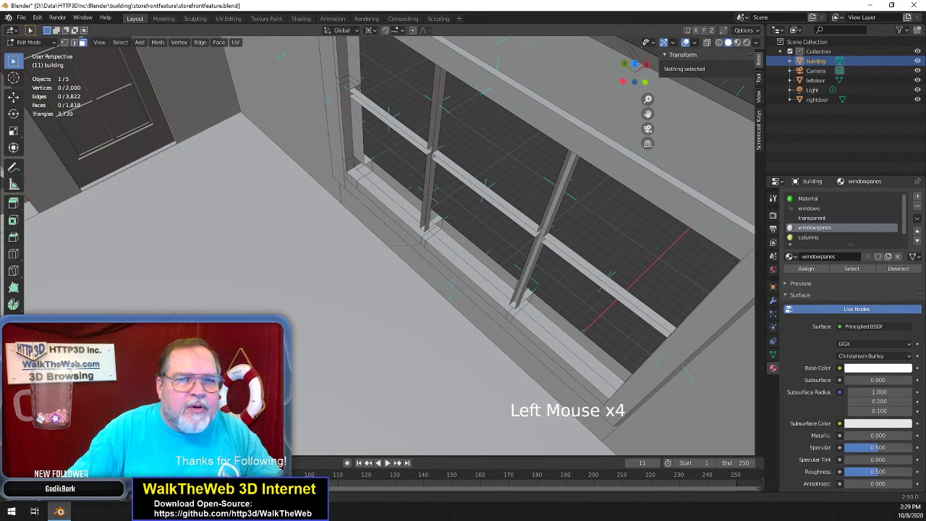
key("h")
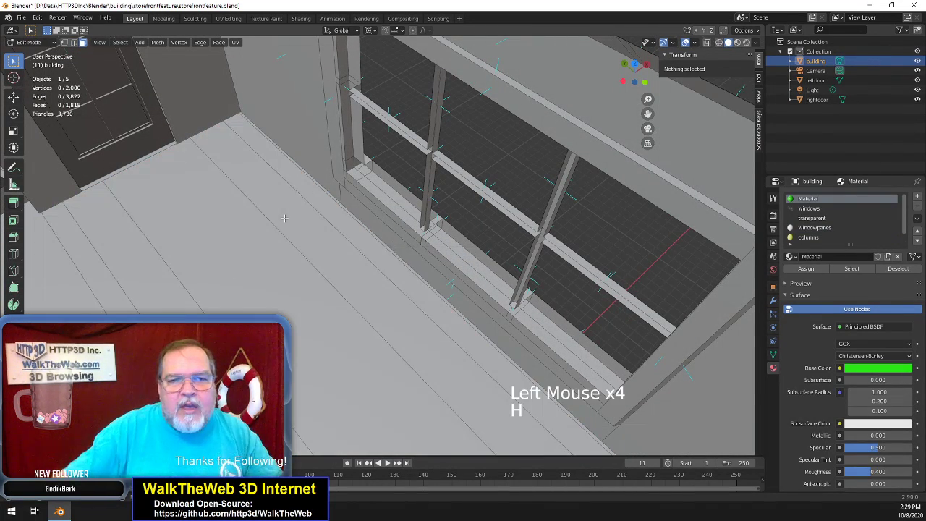
left_click(213, 305)
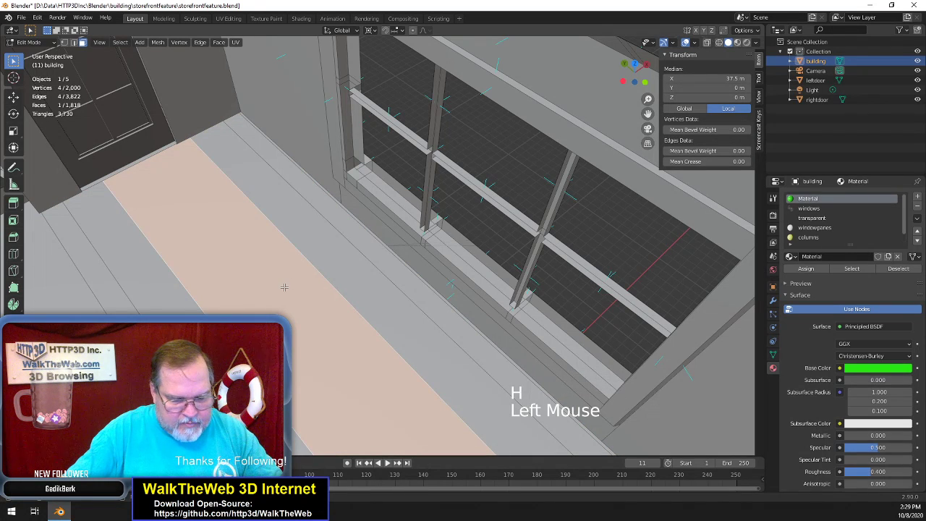
key("c")
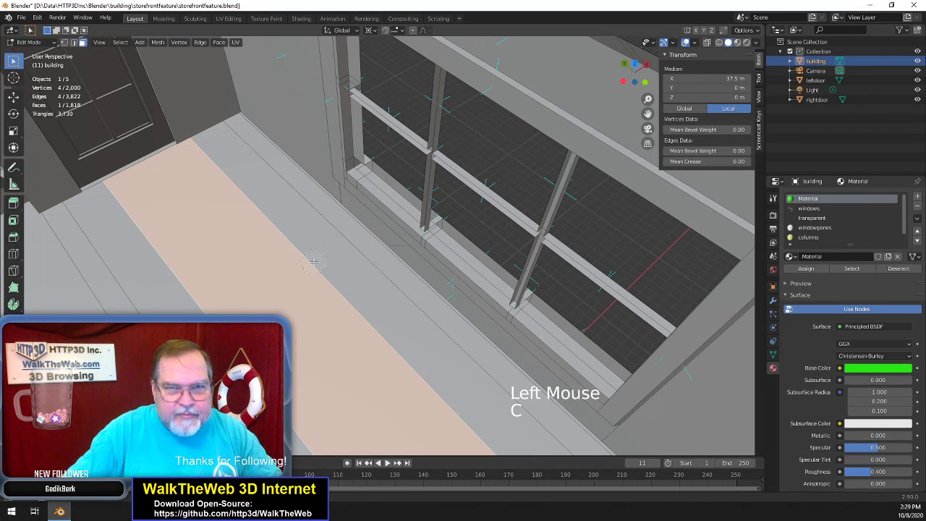
left_click(374, 274)
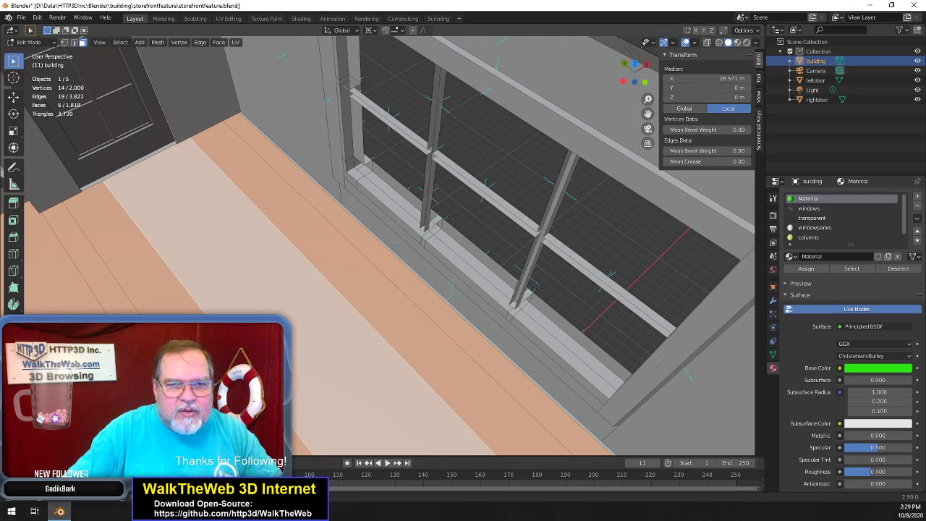
key("h")
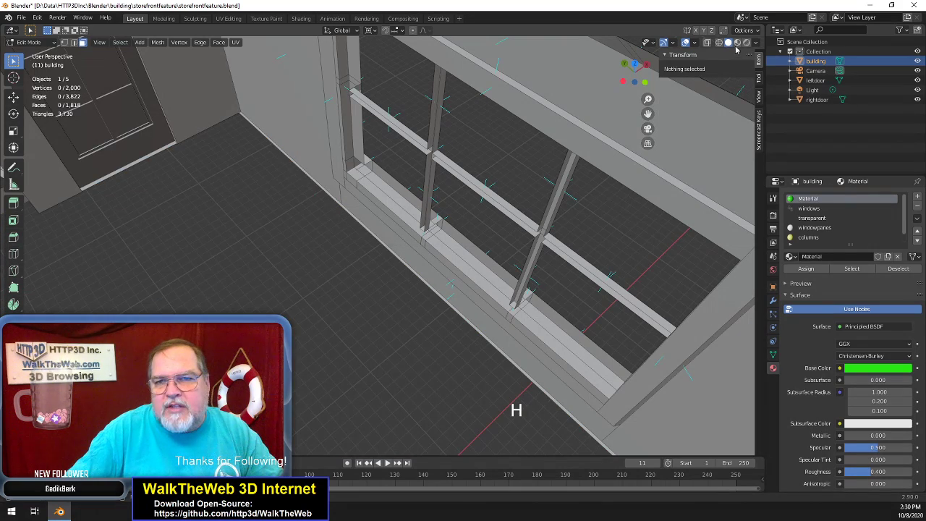
In edge selection mode, delete the three interior lengthwise edges under the window head, using Only Edges & Faces
left_click_drag(650, 78, 671, 14)
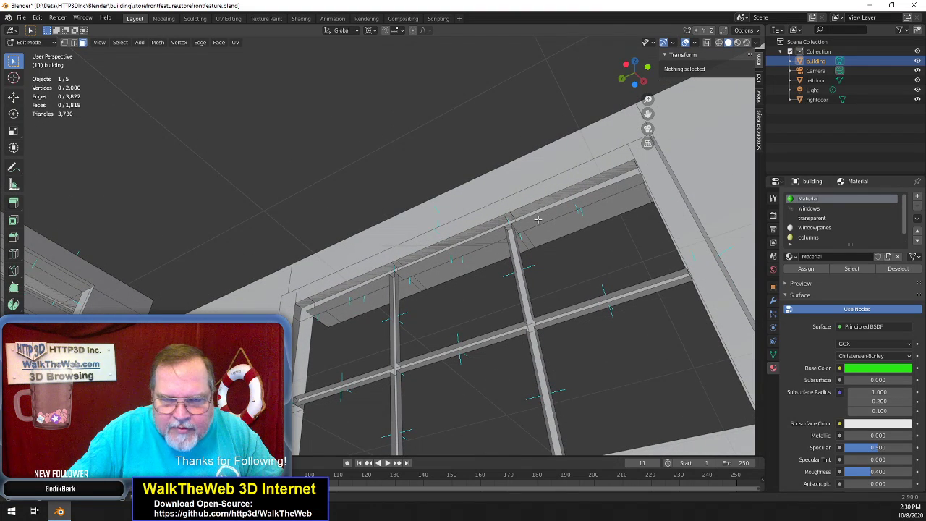
left_click(73, 42)
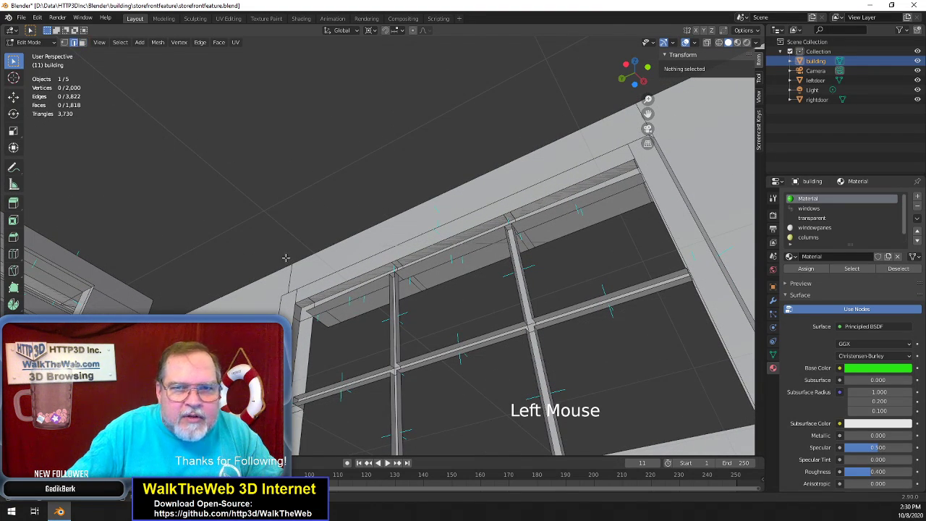
left_click(347, 293)
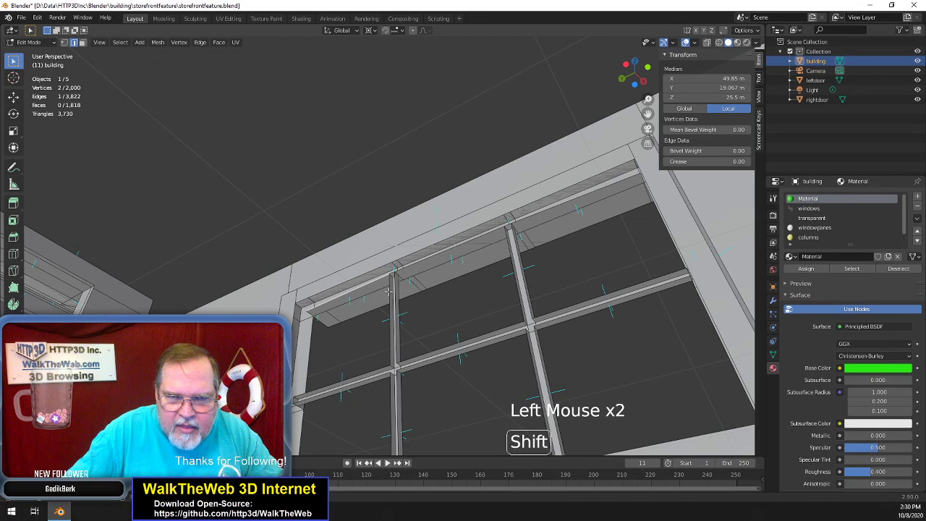
left_click(411, 265, "shift")
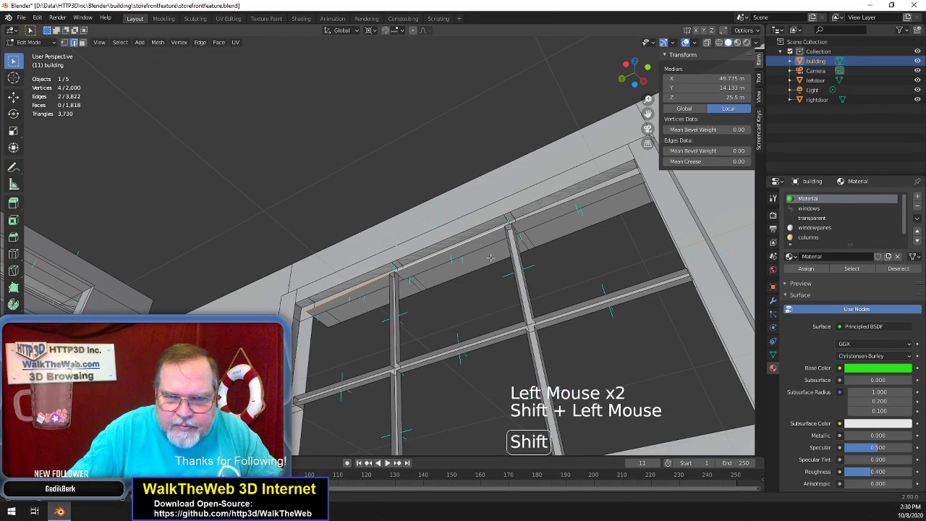
left_click(535, 215, "shift")
key("Delete")
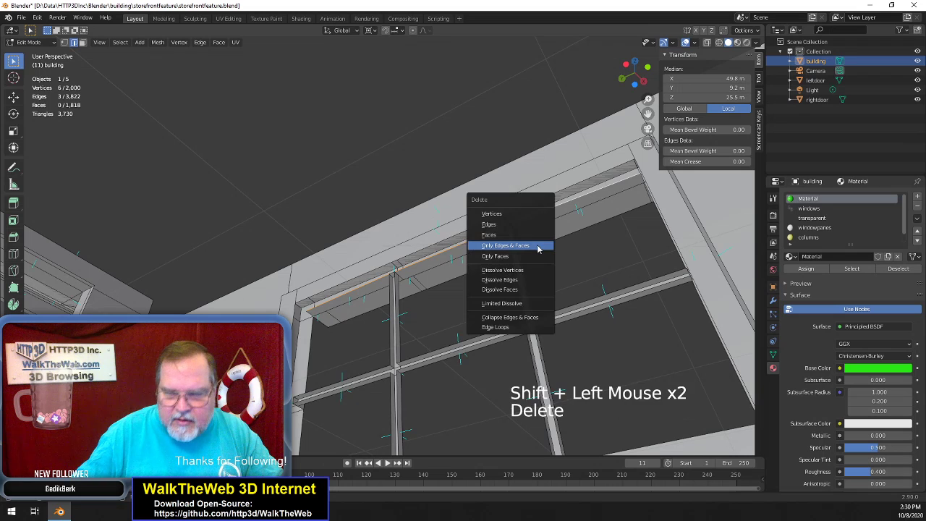
left_click(536, 246)
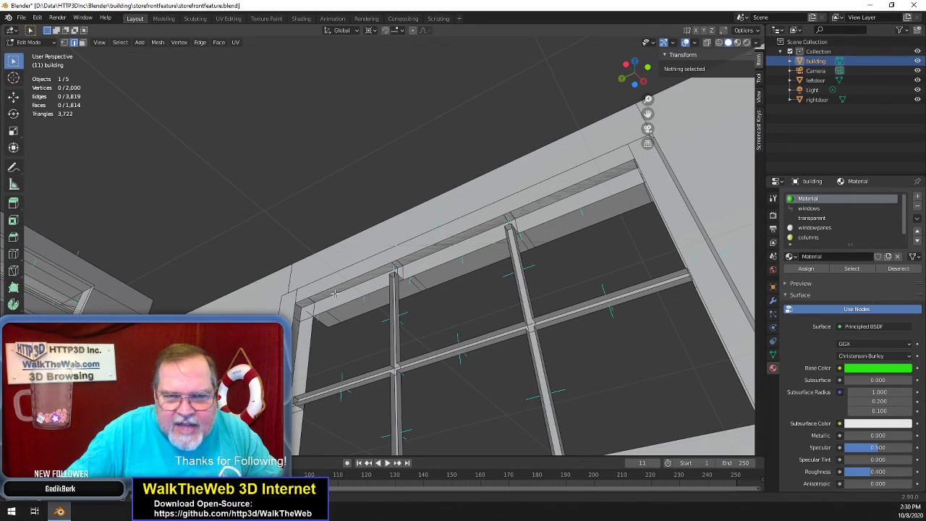
In vertex selection mode, merge the two nearly coincident vertices at one upper end of the window head
left_click(354, 309)
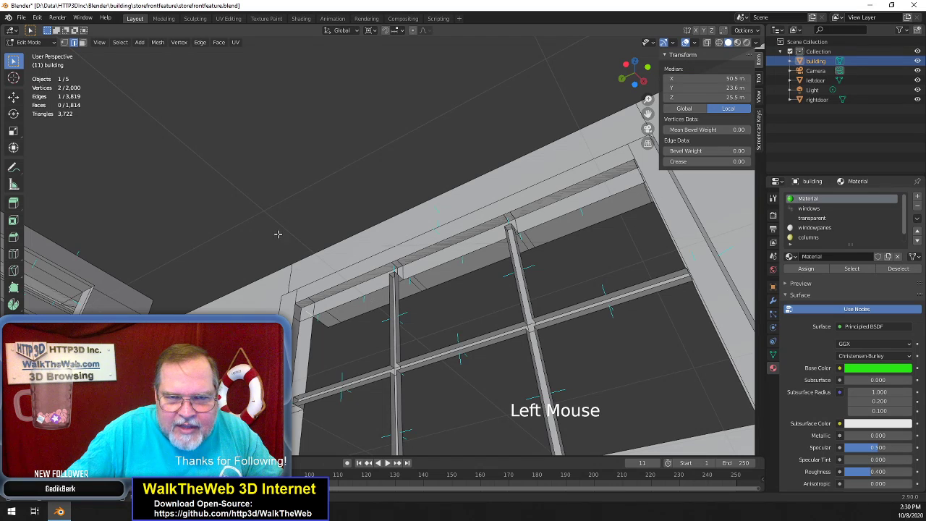
left_click(65, 43)
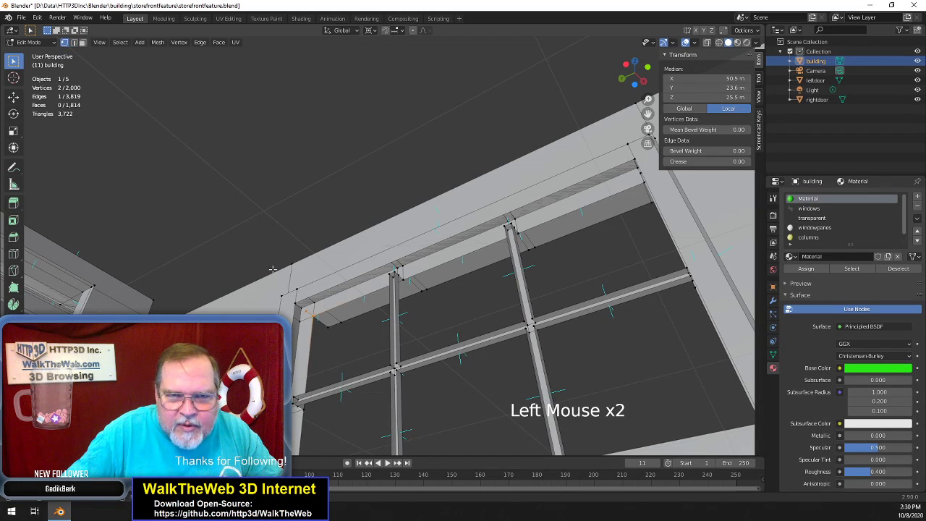
left_click(306, 309)
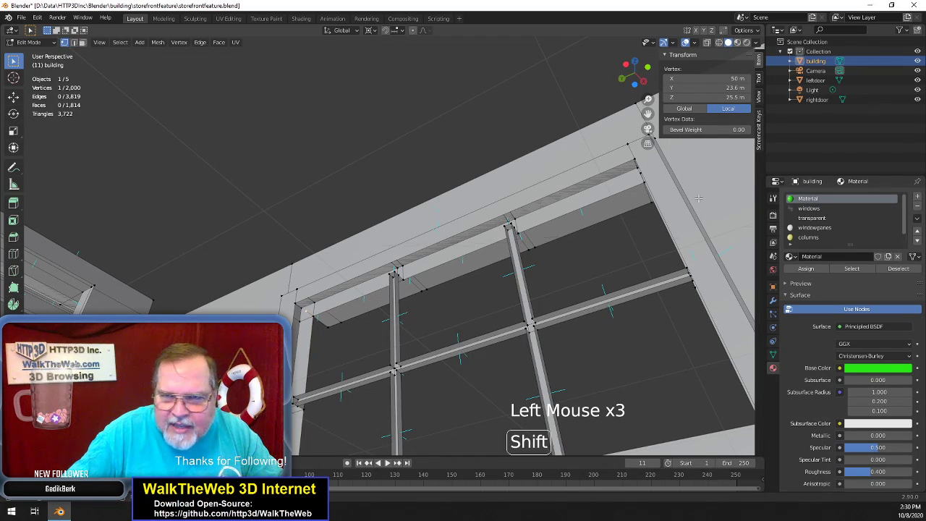
left_click_drag(638, 83, 679, 73)
middle_click_drag(362, 275, 506, 319)
left_click_drag(635, 72, 514, 5)
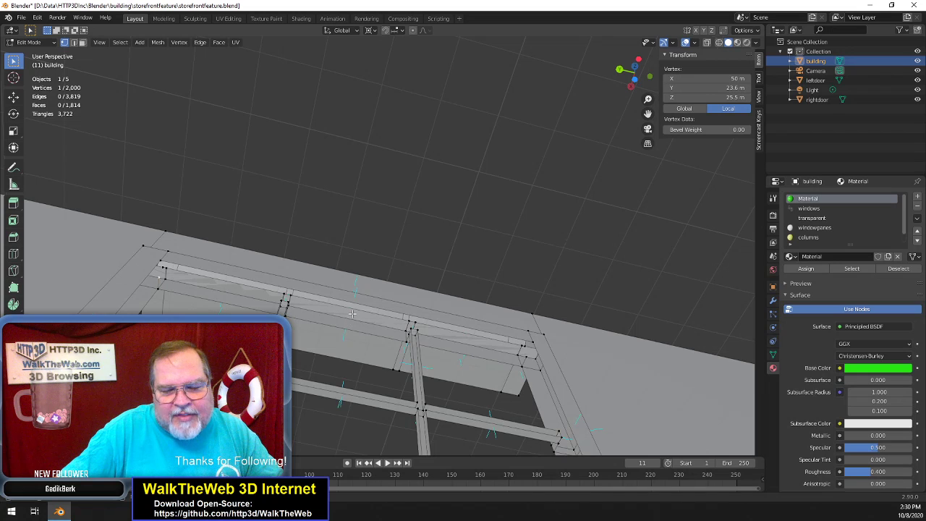
left_click(521, 353)
left_click(519, 356, "shift")
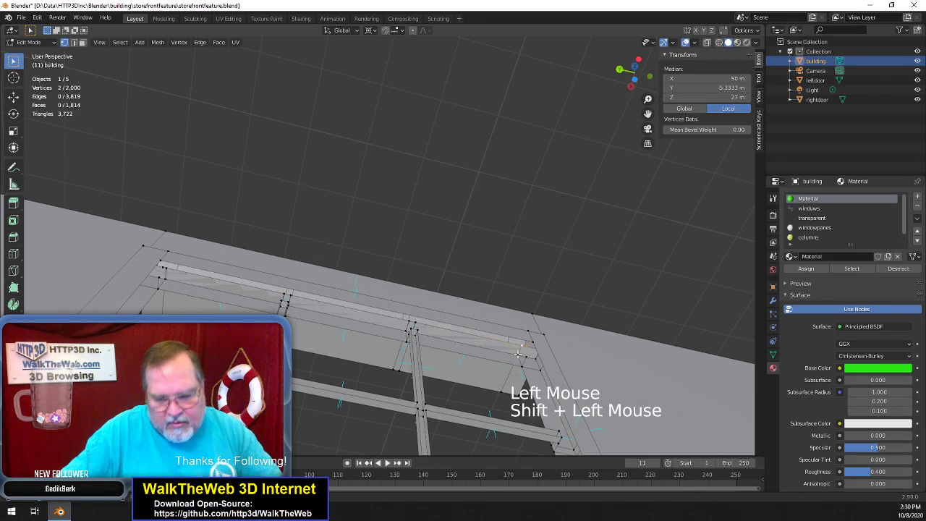
key("m")
left_click(511, 355)
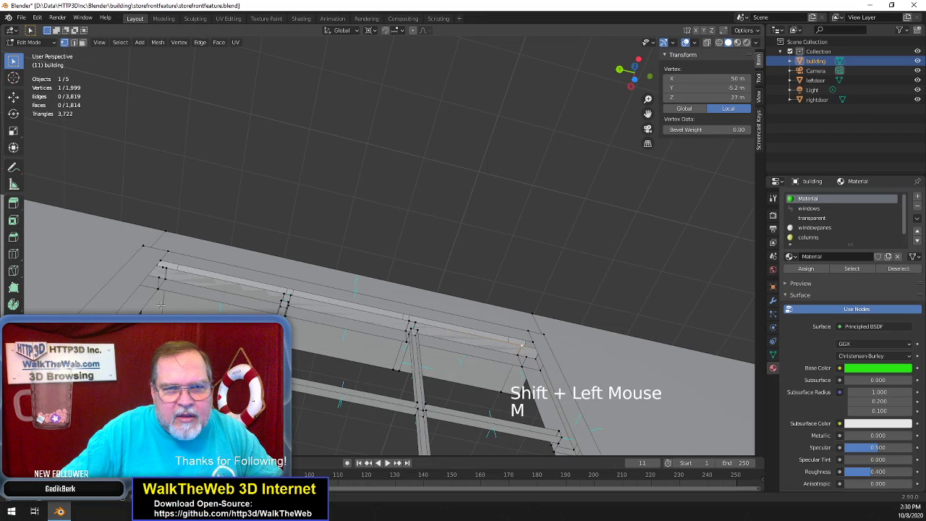
Merge the matching pair of close vertices at the opposite upper end of the window head
left_click(168, 272)
left_click(167, 272, "shift")
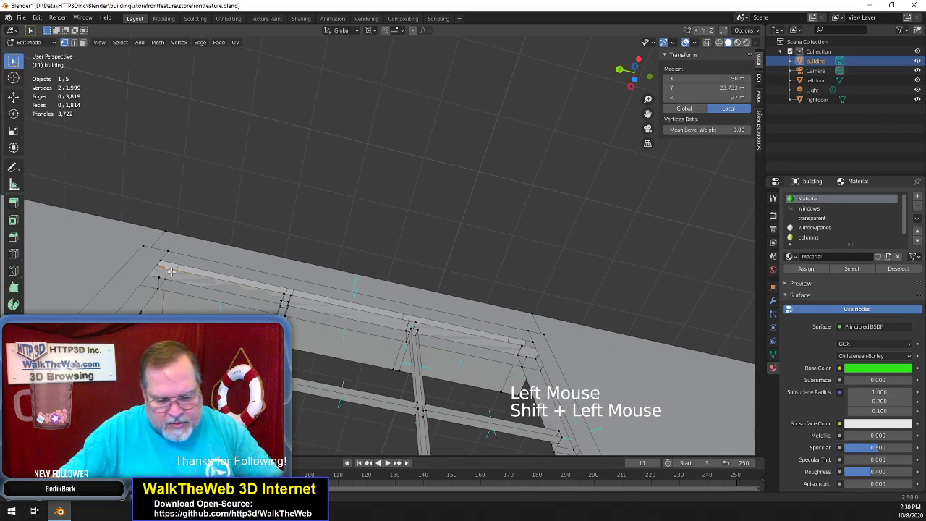
key("m")
left_click(168, 268)
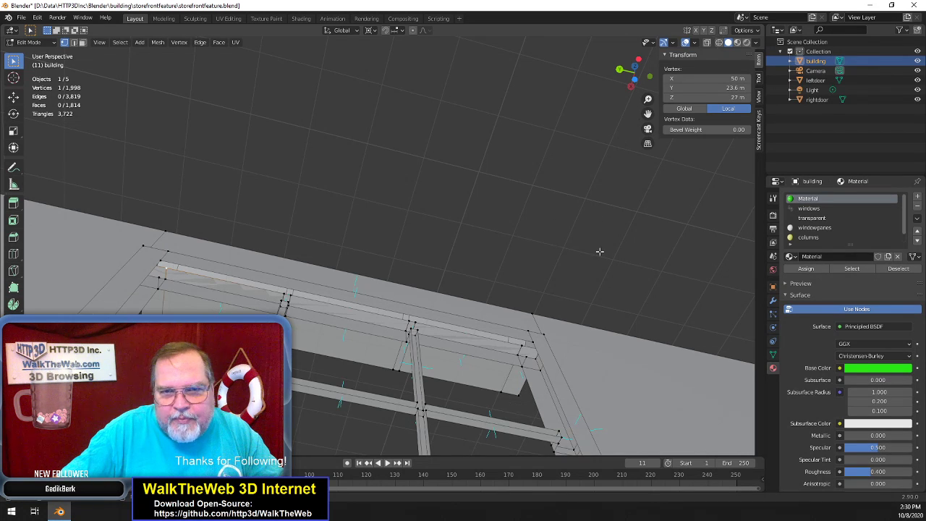
Select the four inner corner vertices of the window opening and fill them with a single pane face
left_click(526, 355)
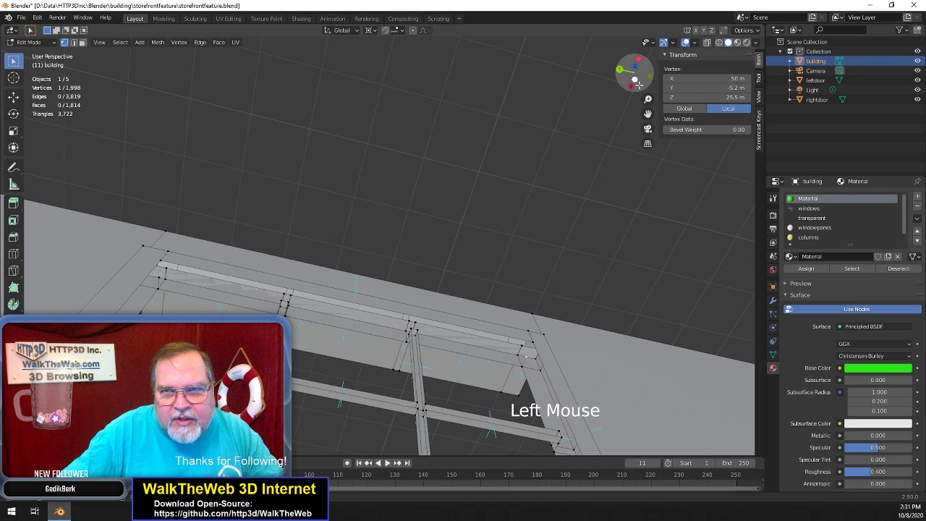
left_click_drag(640, 85, 664, 86)
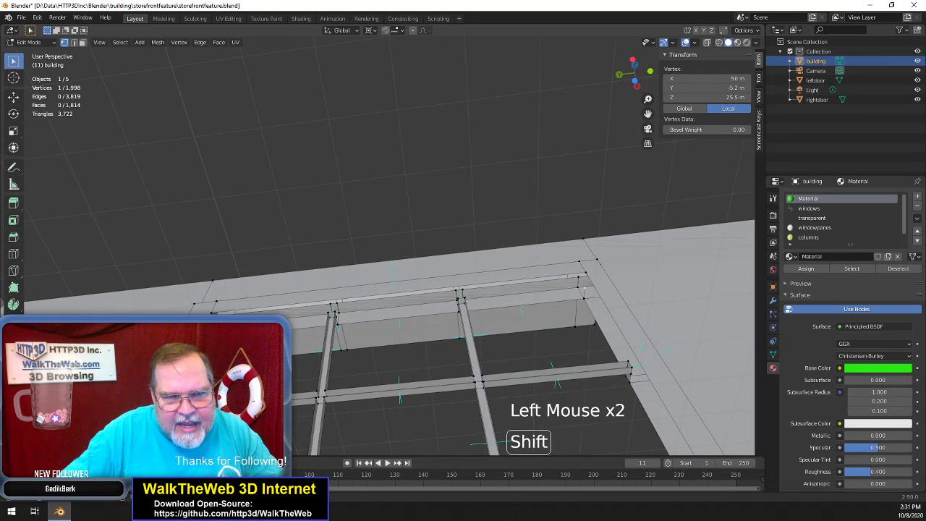
left_click(583, 289, "shift")
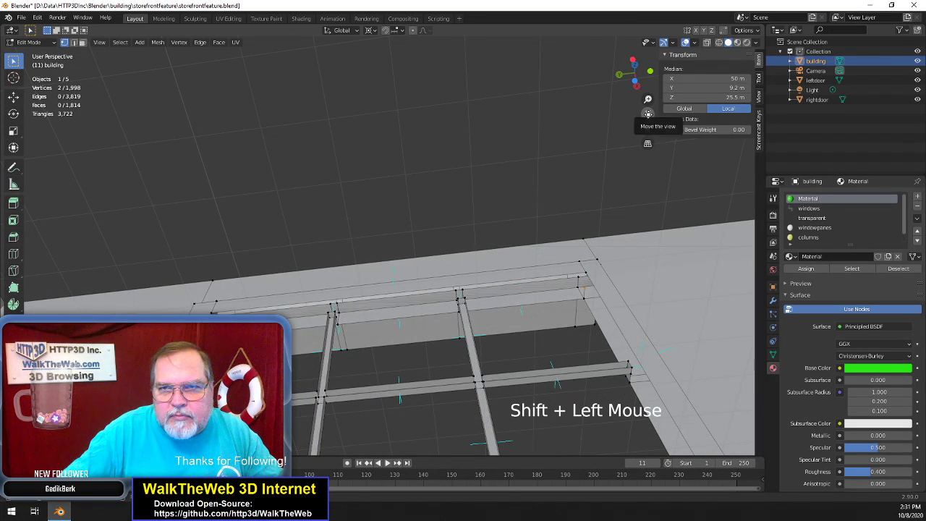
left_click(649, 114)
left_click_drag(650, 85, 556, 224)
left_click(514, 294, "shift")
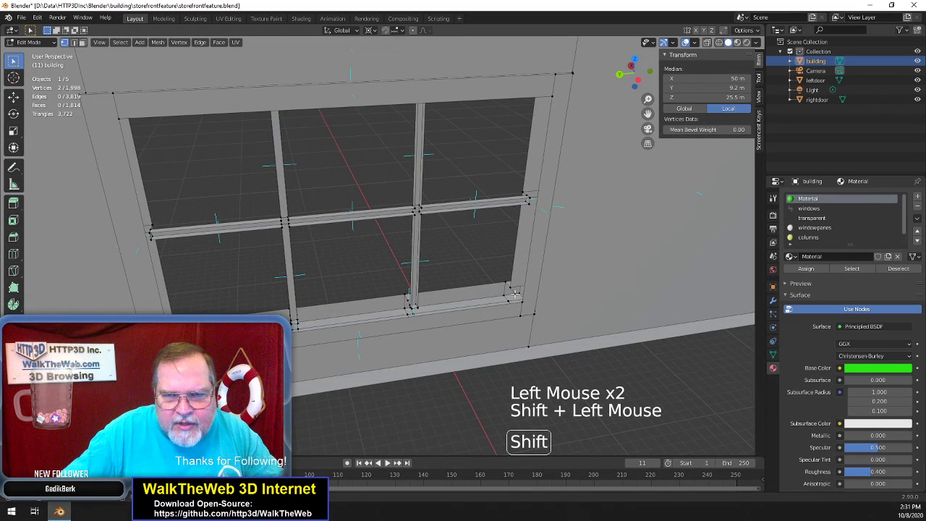
left_click(512, 290, "shift")
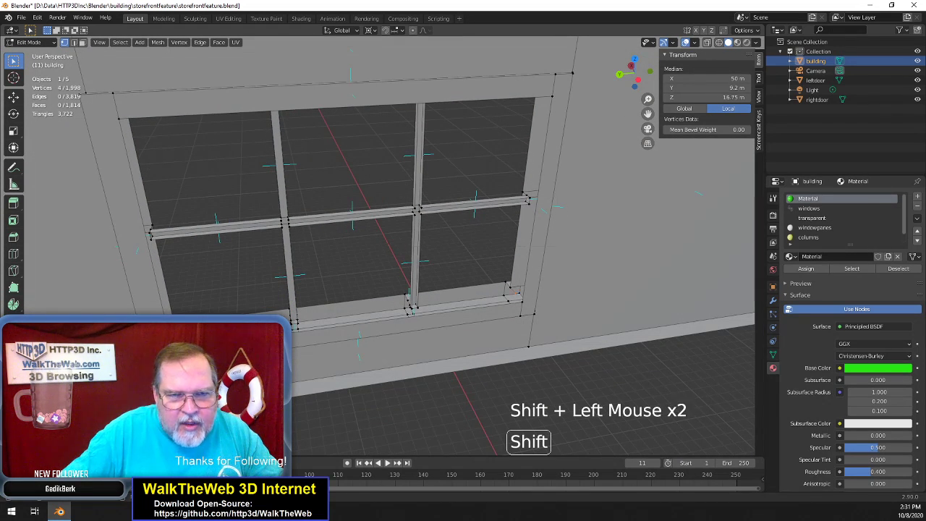
key("f")
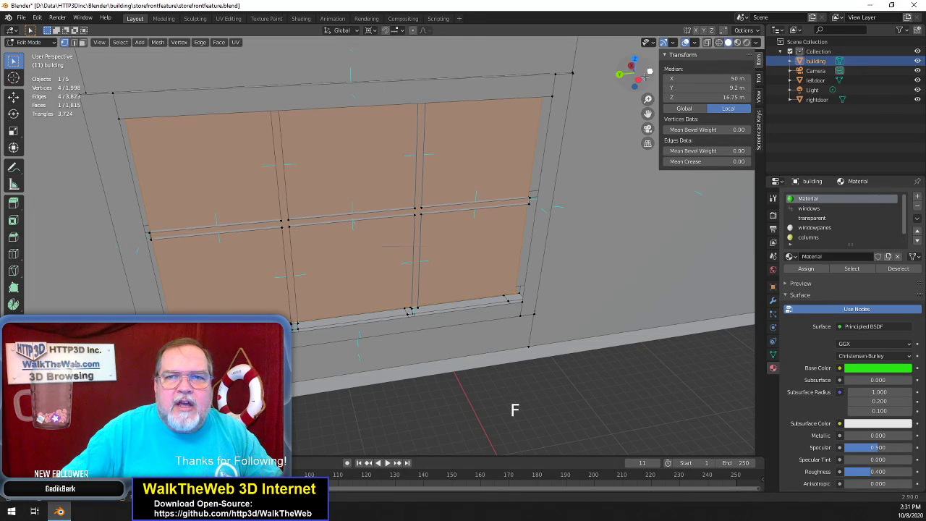
Flip the normal of the new pane face and assign the windows material to it
left_click_drag(644, 76, 639, 114)
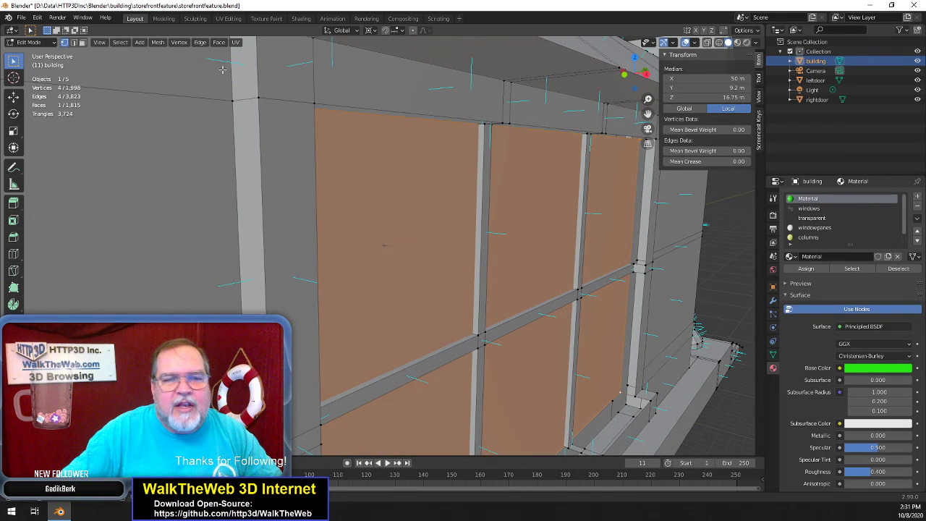
left_click(156, 43)
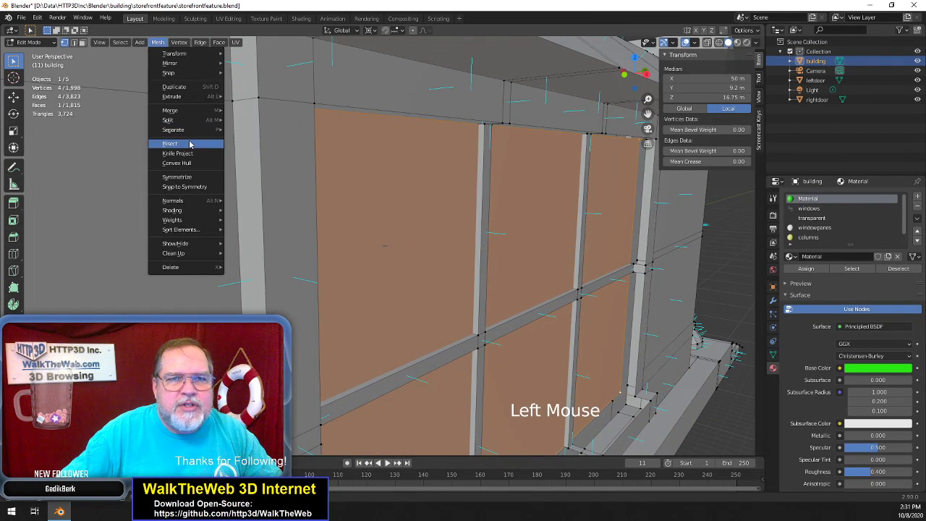
mouse_move(187, 207)
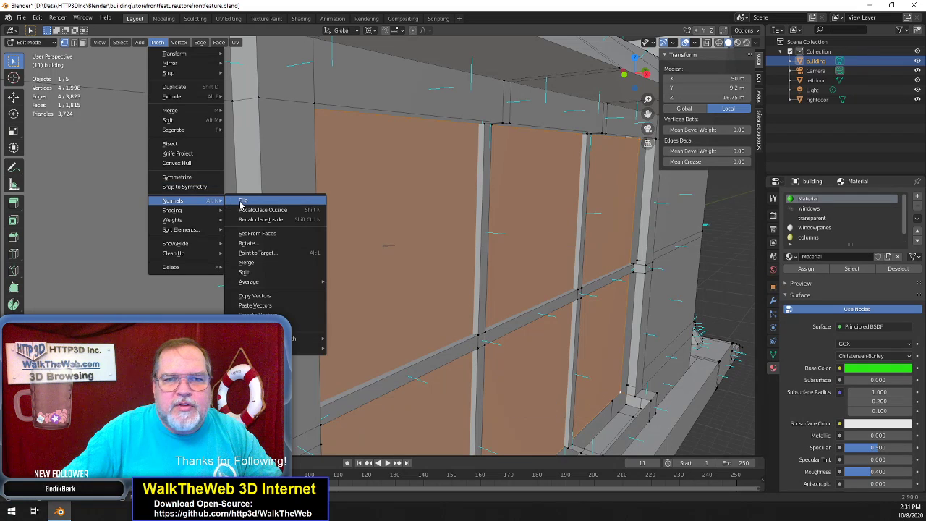
left_click(243, 201)
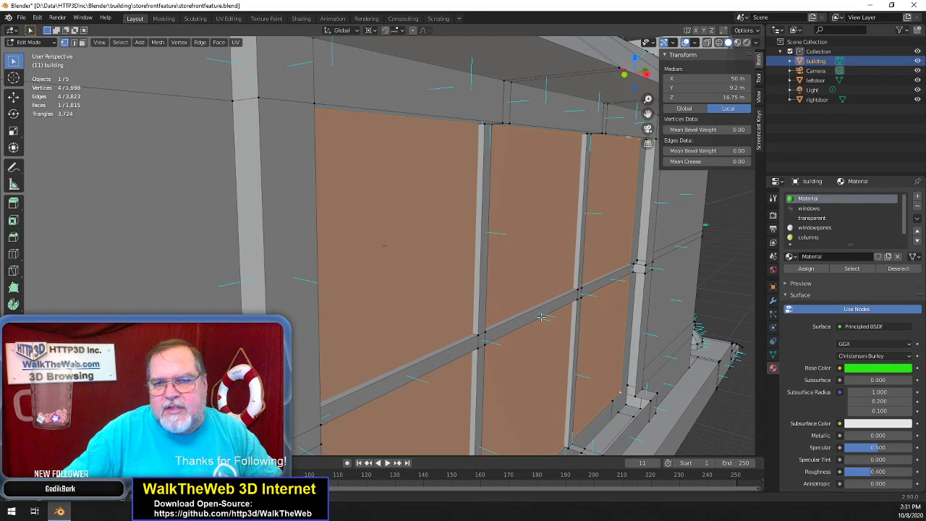
left_click(815, 208)
left_click(806, 269)
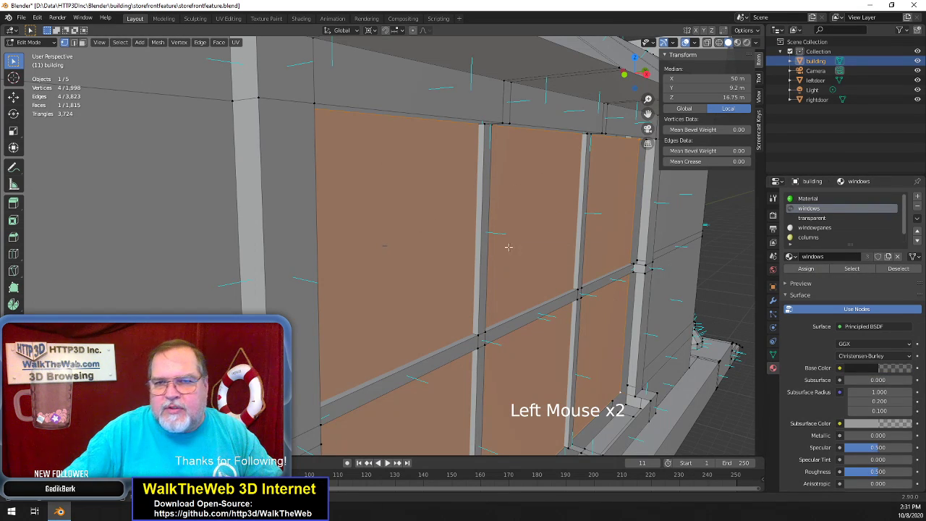
left_click_drag(629, 75, 609, 99)
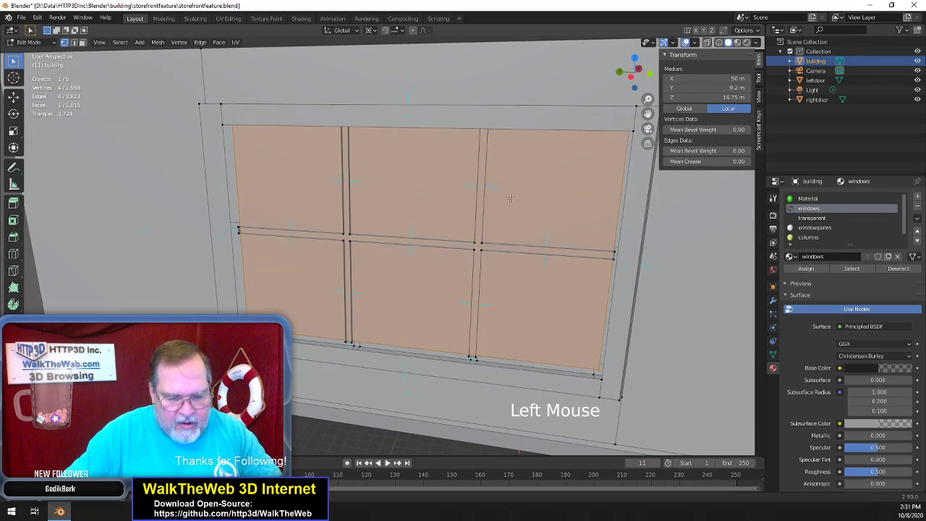
Hide the window's glass face and select corner vertices around the window recess side nearest the door
key("h")
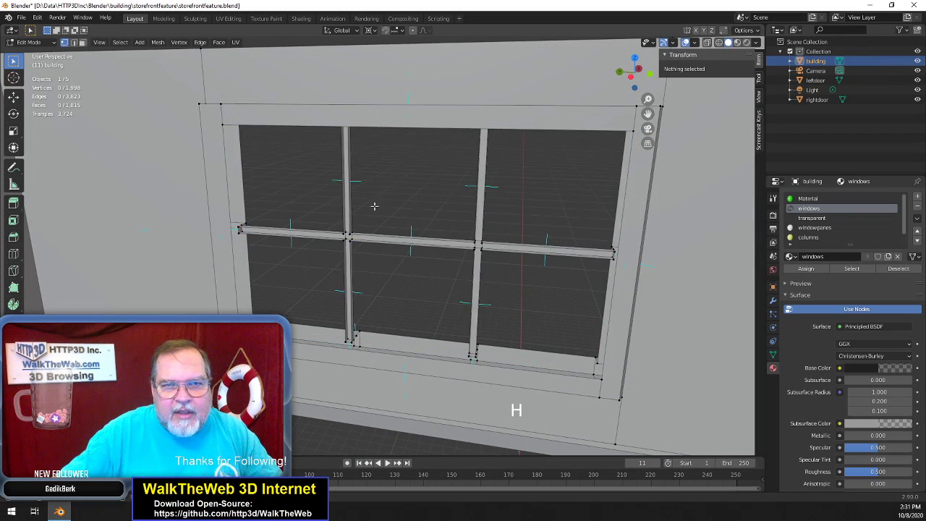
left_click_drag(645, 84, 585, 86)
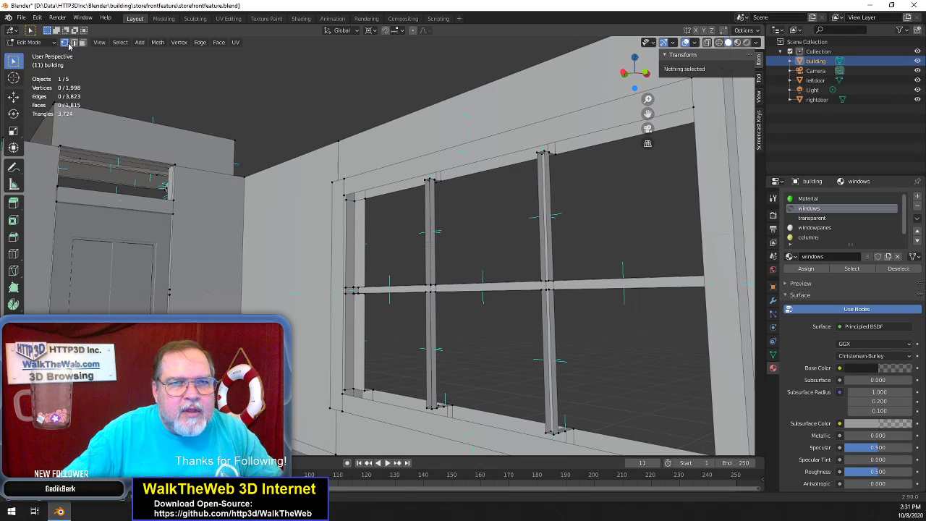
left_click(368, 202)
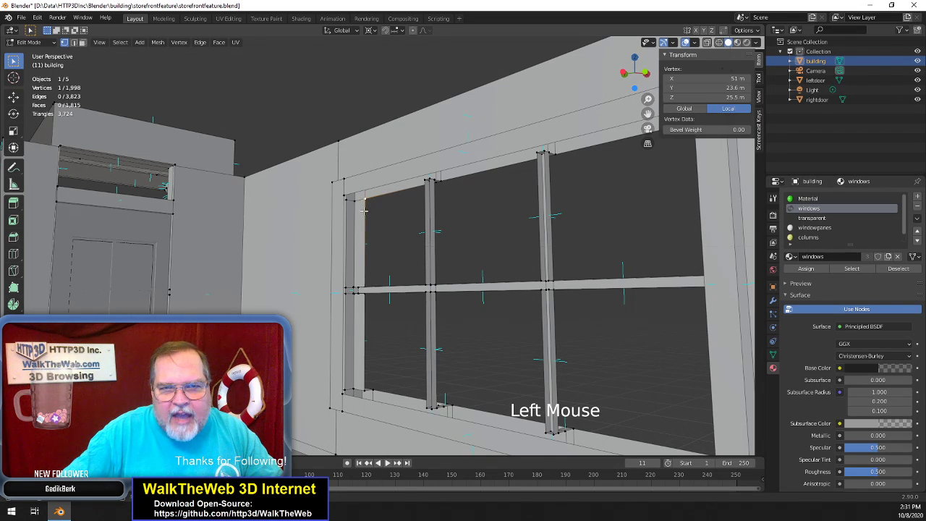
left_click(343, 195, "shift")
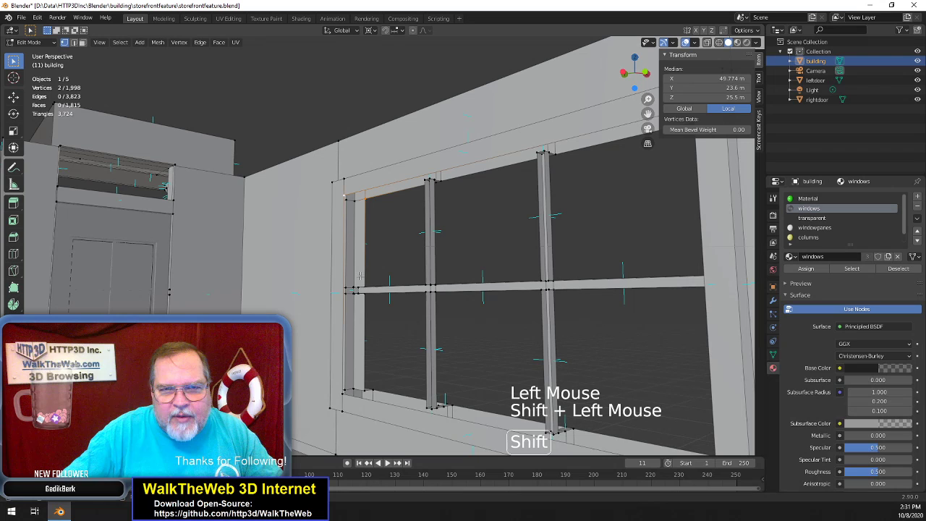
left_click(373, 391, "shift")
left_click(341, 393, "shift")
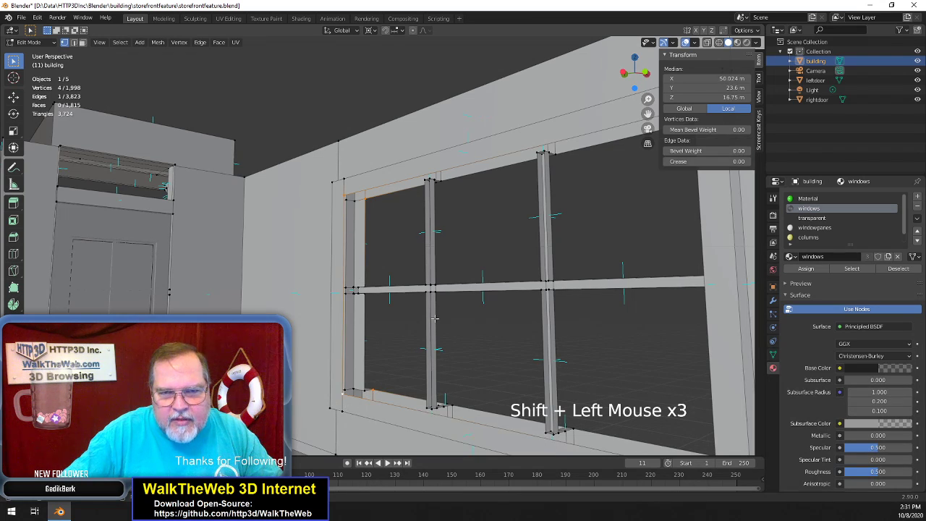
Switch to Material Preview shading, correct the lower corner vertex selection and fill the window recess side nearest the door with a face
left_click_drag(650, 87, 668, 76)
scroll(595, 185, "down", 2)
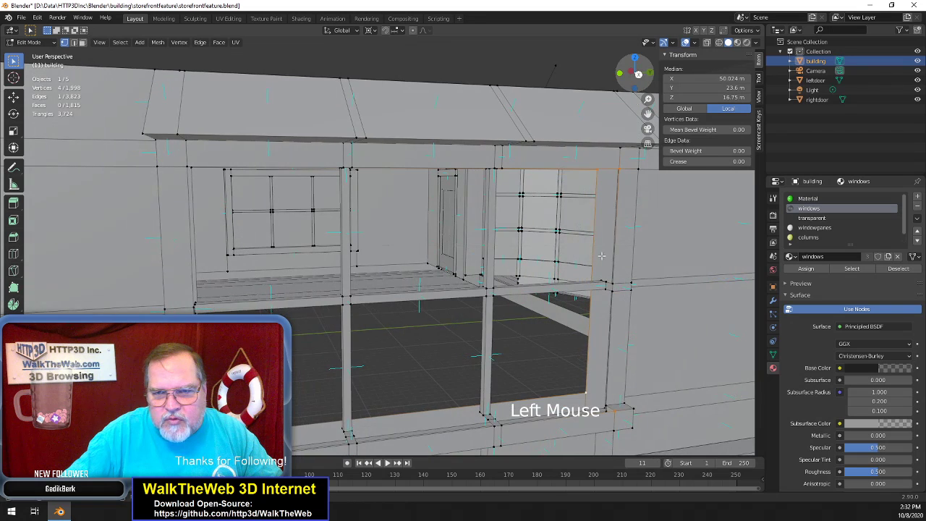
left_click(617, 410, "shift")
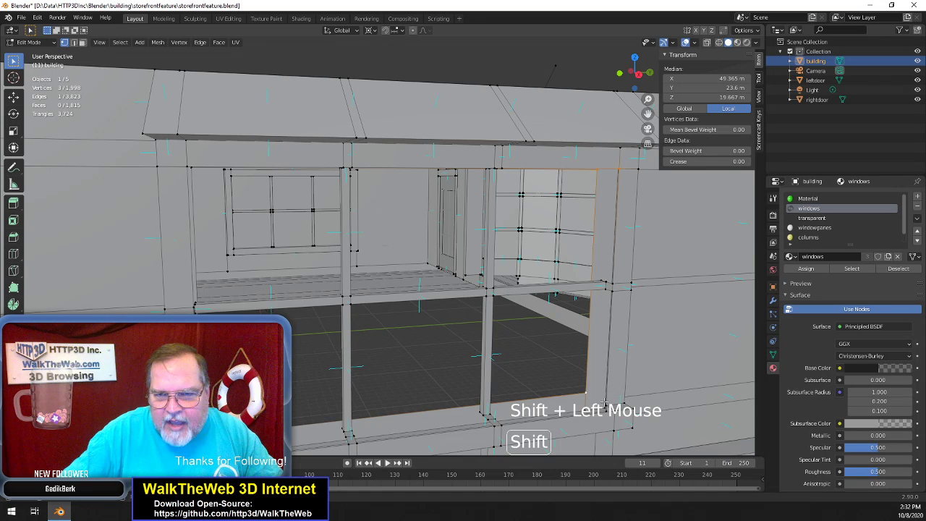
key("z")
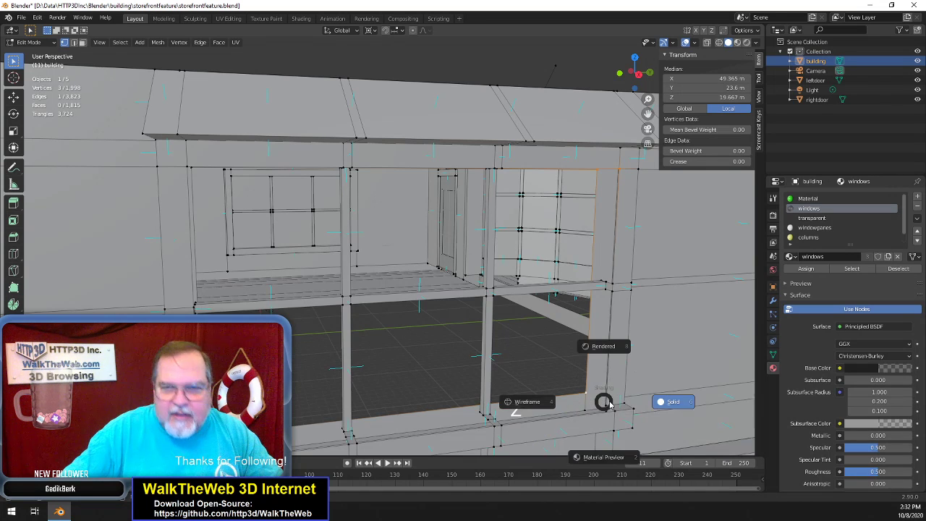
left_click(608, 459)
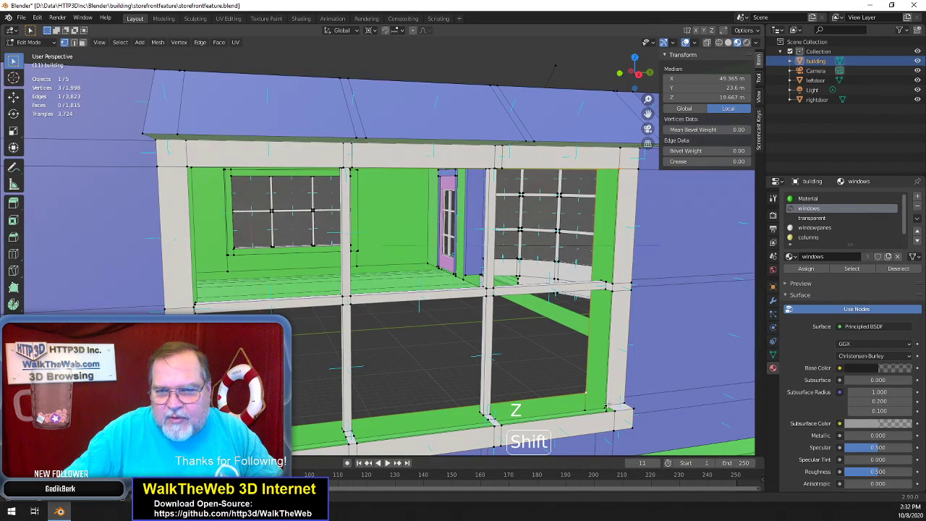
left_click(627, 394, "shift")
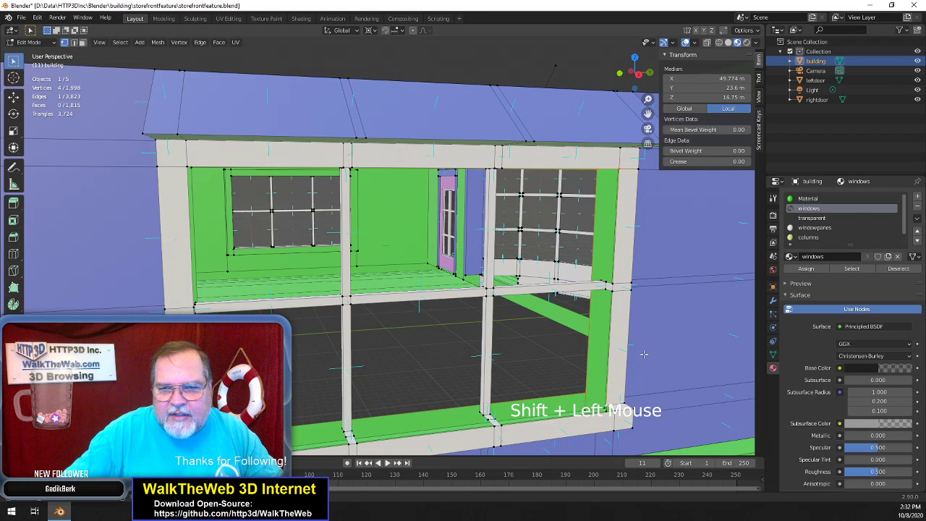
left_click_drag(648, 113, 635, 68)
key("f")
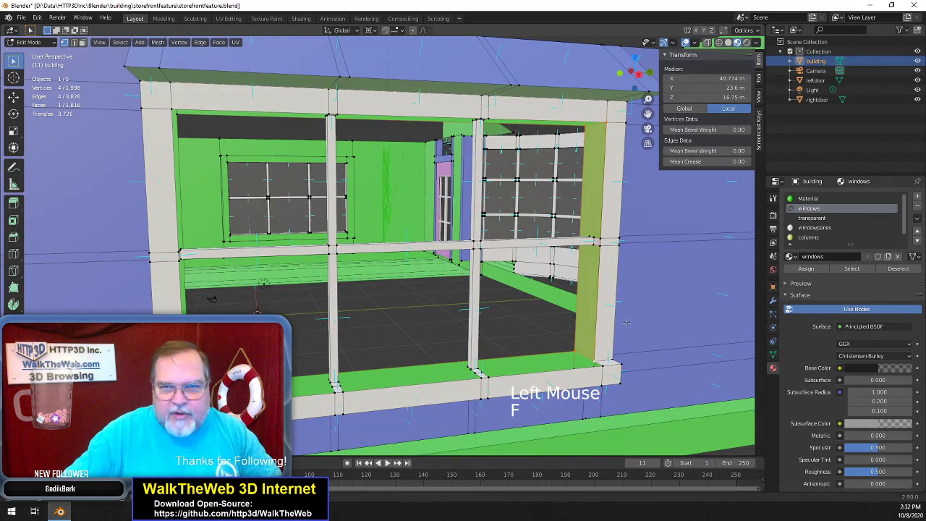
Fill the sill at the base of the window recess with a face between its four corner vertices
left_click(586, 356)
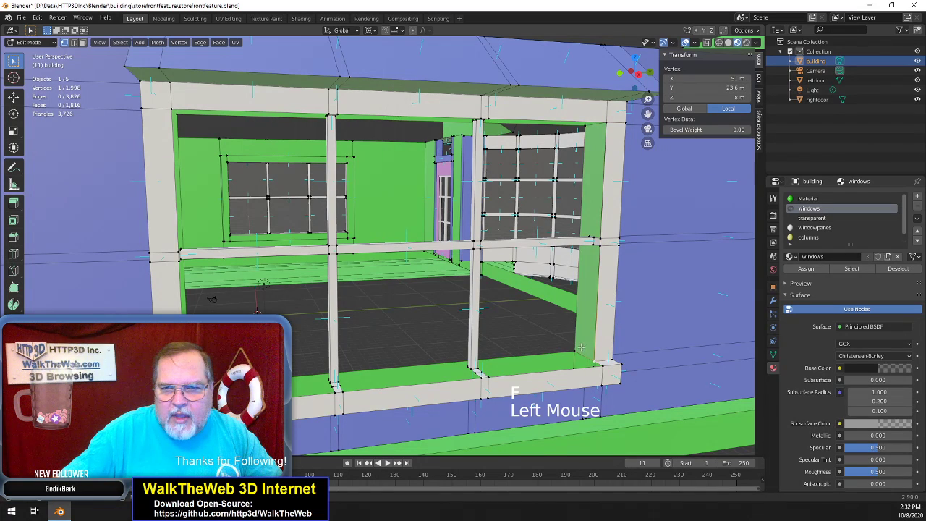
left_click(577, 351, "shift")
left_click(577, 351)
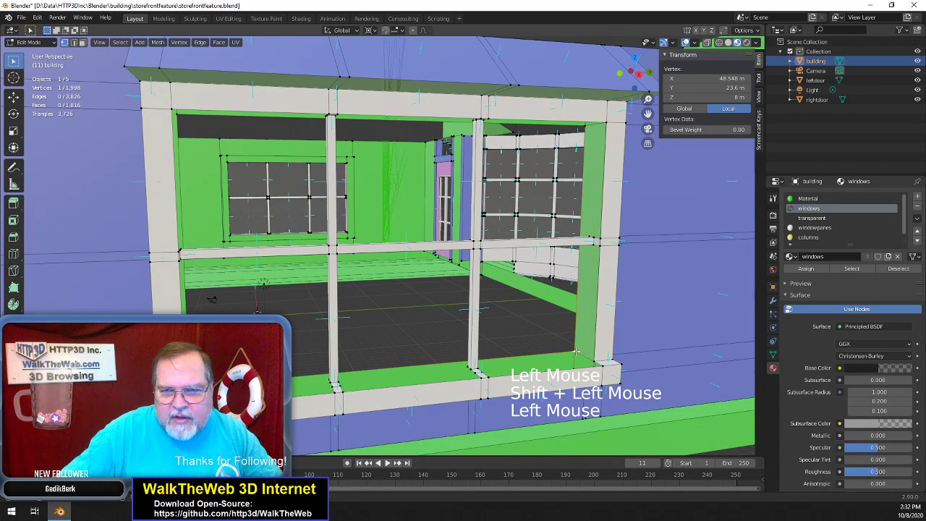
left_click(603, 366, "shift")
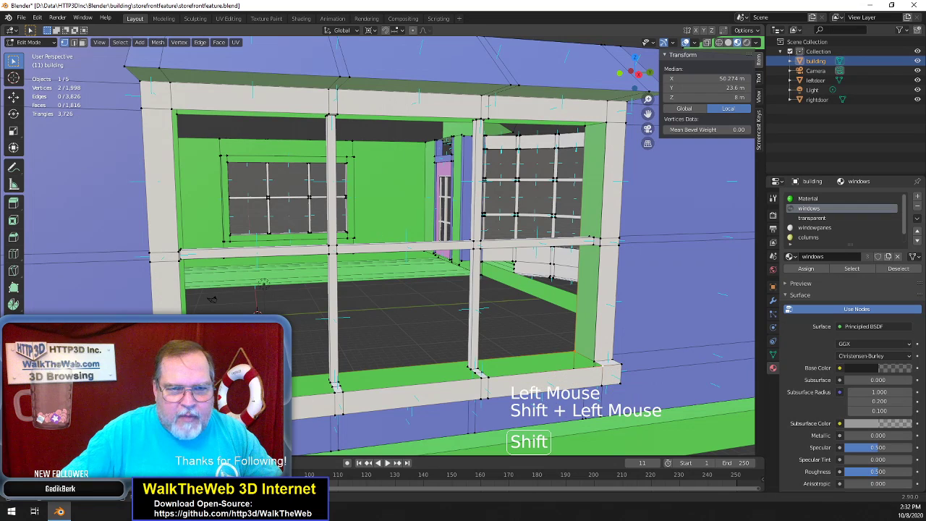
left_click(189, 407, "shift")
left_click(190, 387, "shift")
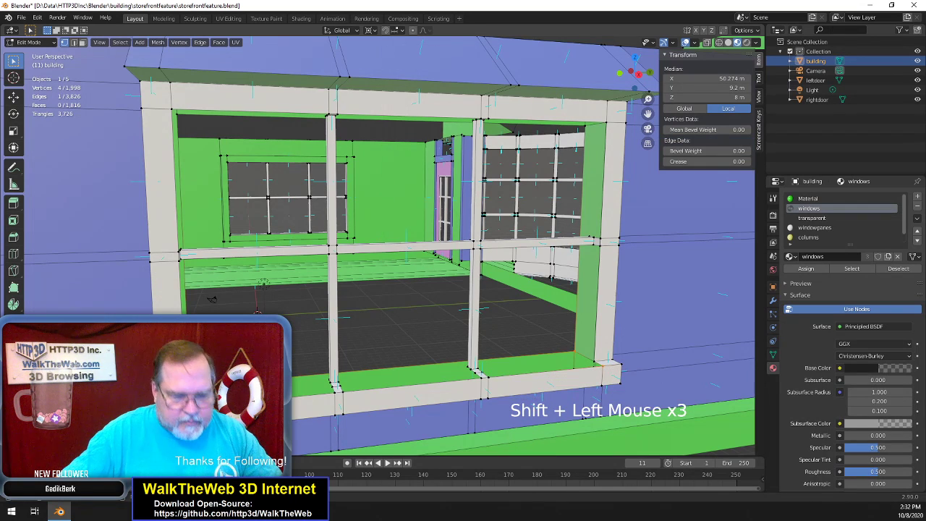
key("f")
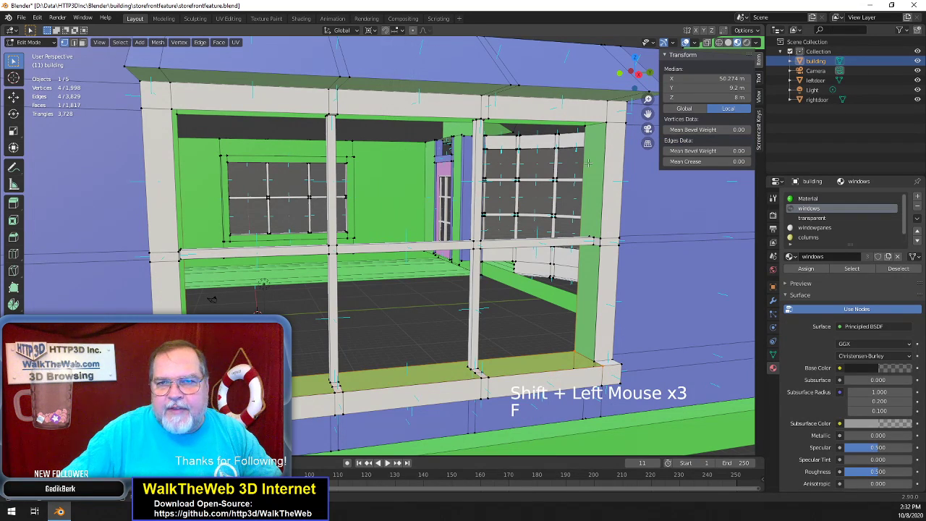
Fill the opposite side of the window recess with a face between its four corner vertices
left_click_drag(635, 86, 588, 85)
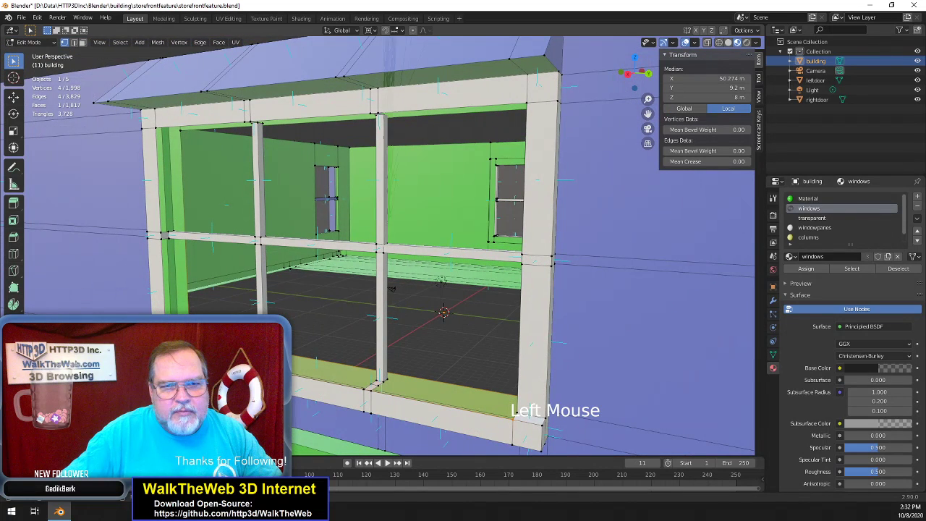
left_click(169, 347)
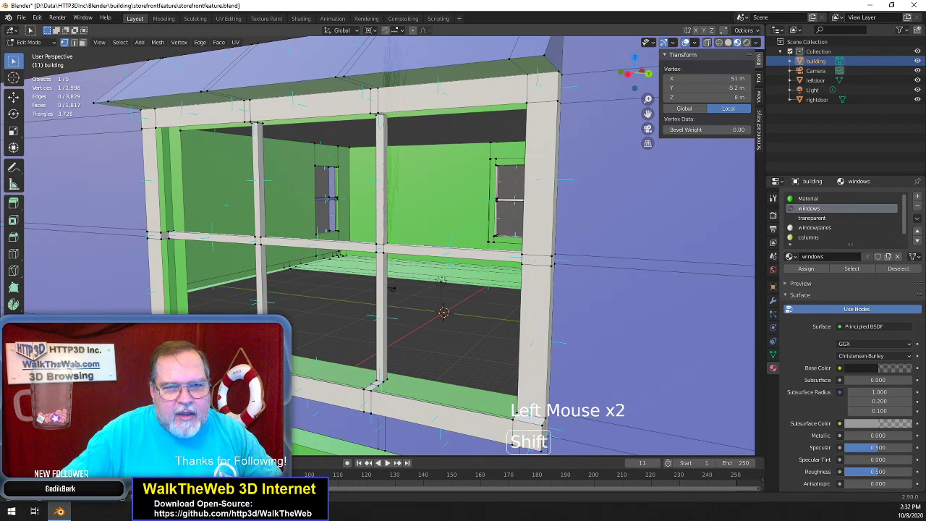
left_click(189, 336, "shift")
left_click(179, 132, "shift")
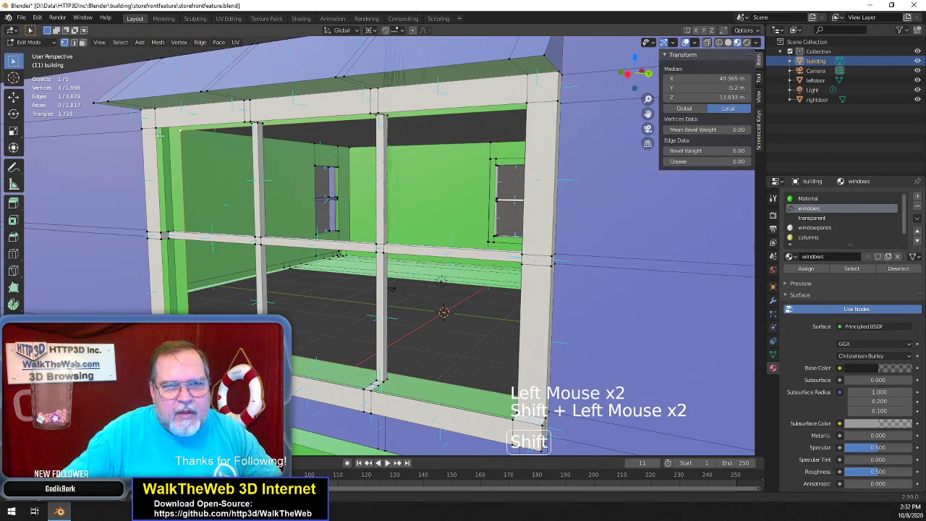
left_click(163, 130, "shift")
key("f")
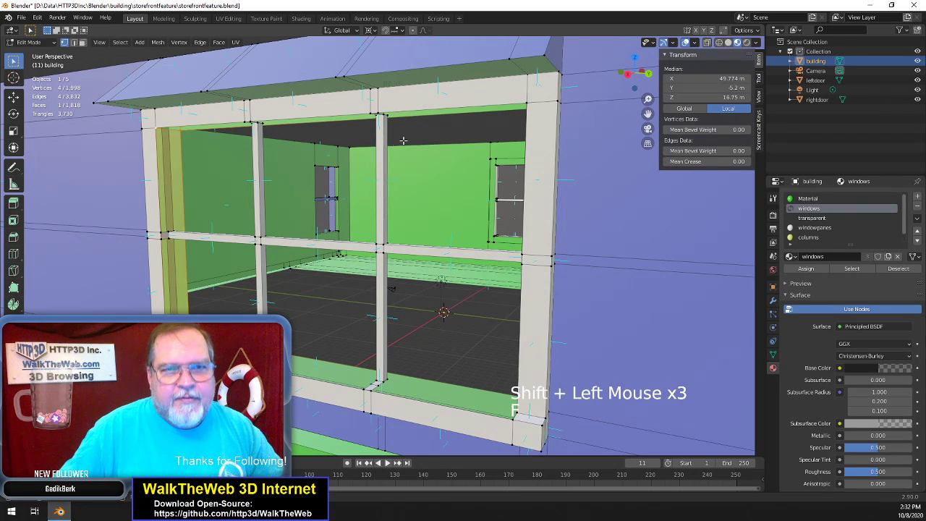
Fill the underside of the window recess's upper edge with a face between its four corner vertices
left_click_drag(640, 84, 395, 49)
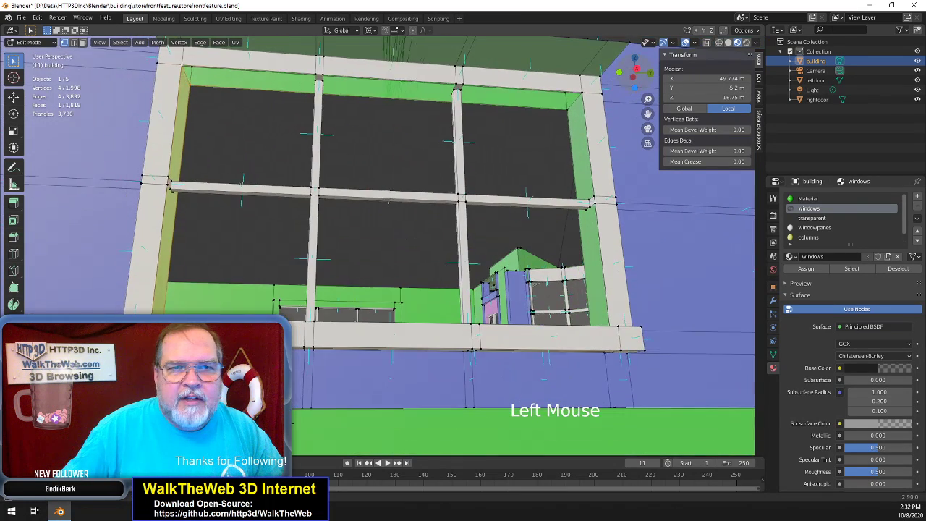
left_click(190, 86)
left_click(188, 70, "shift")
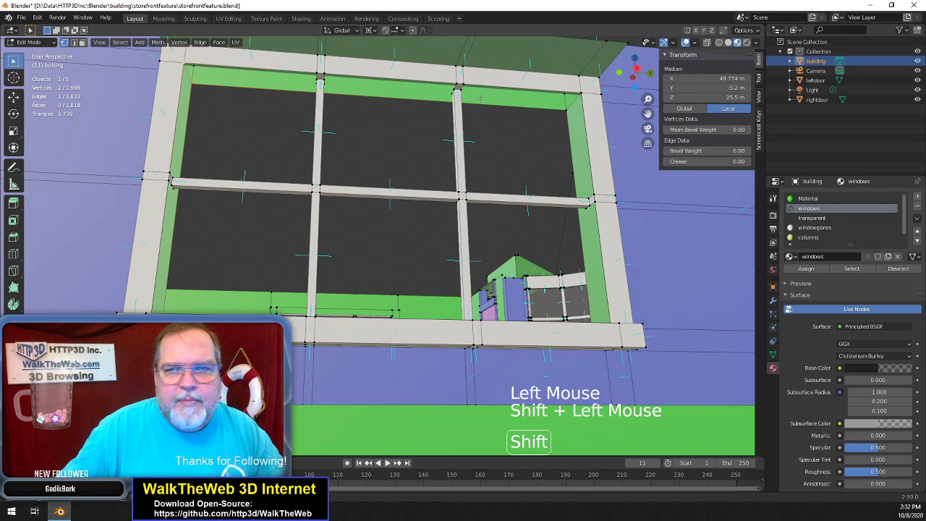
left_click(579, 94, "shift")
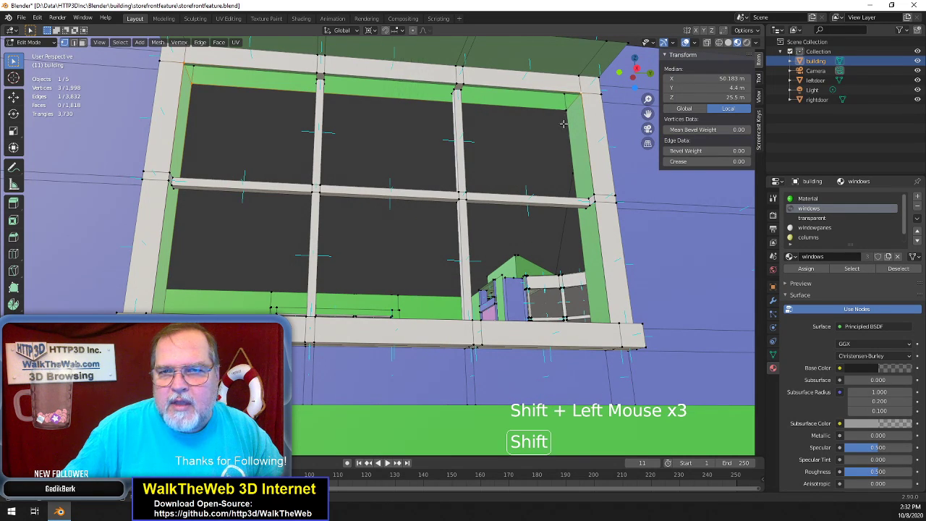
key("f")
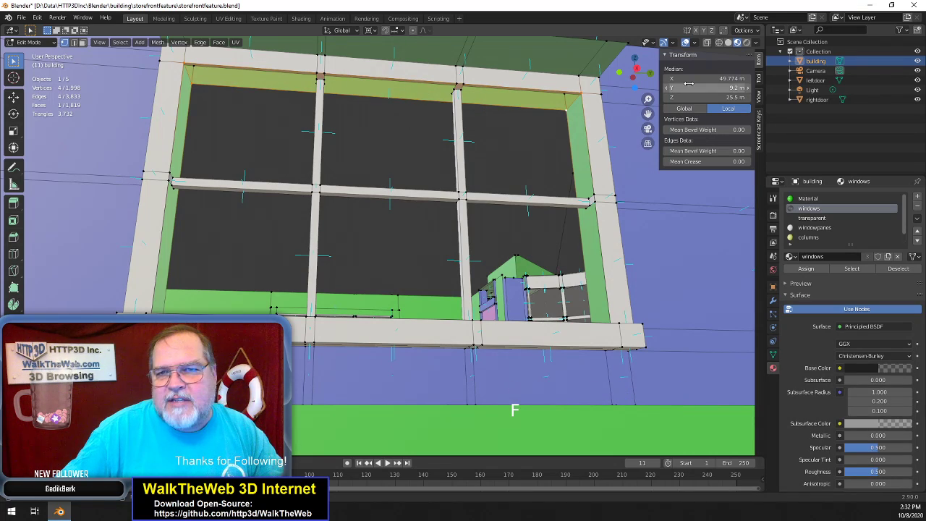
Return the viewport to Solid shading and reveal the hidden geometry from inside the building
left_click_drag(648, 79, 701, 50)
key("z")
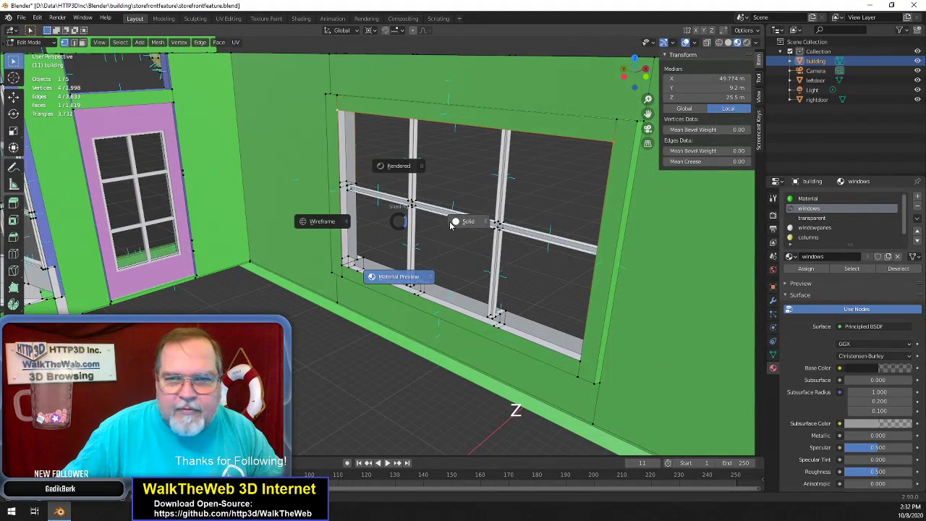
left_click(469, 223)
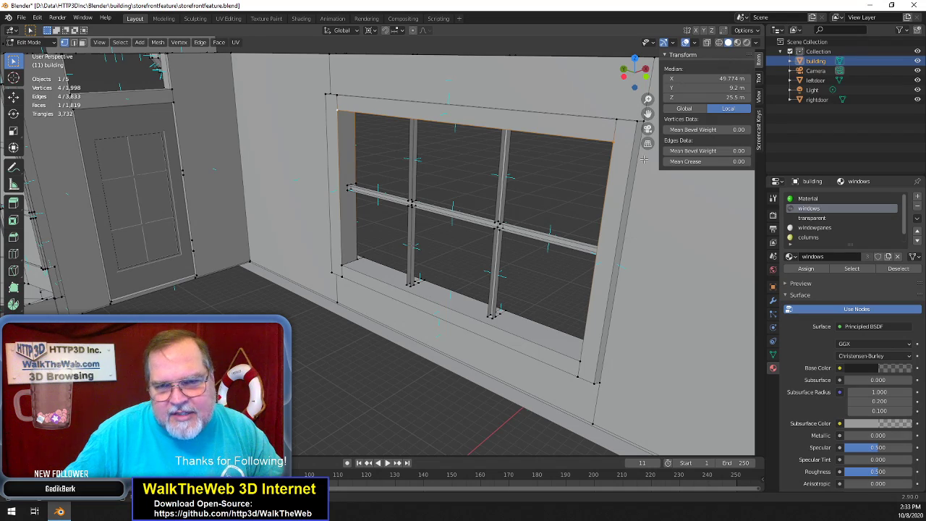
left_click_drag(627, 85, 472, 157)
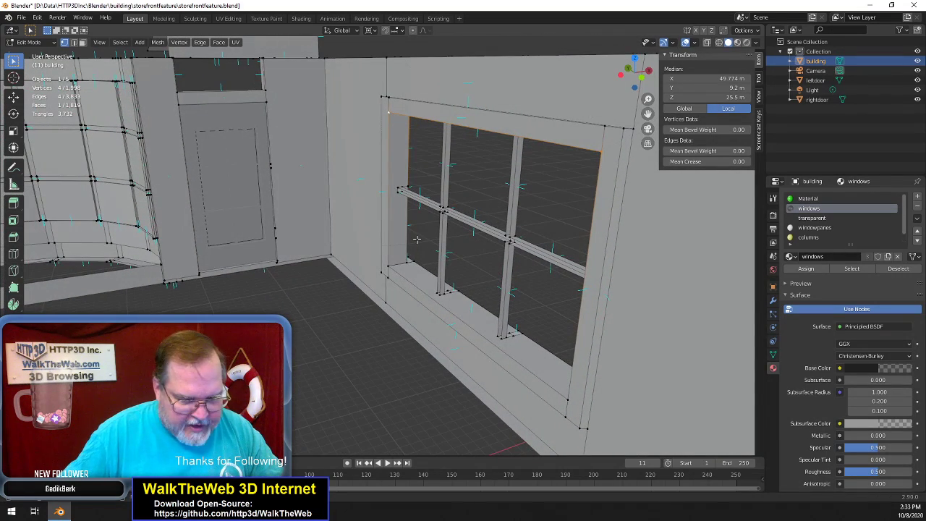
key("alt+h")
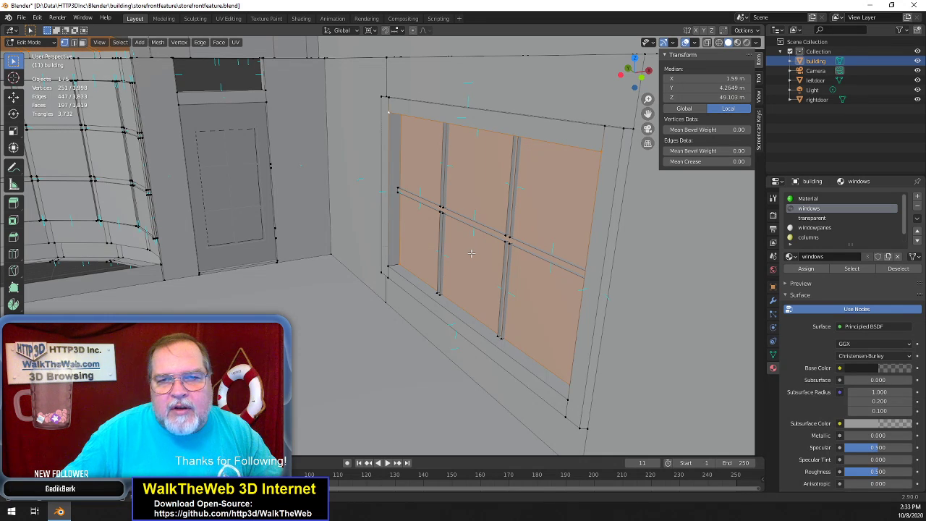
Select the window's glass face in face select mode and duplicate it in place
left_click(471, 276)
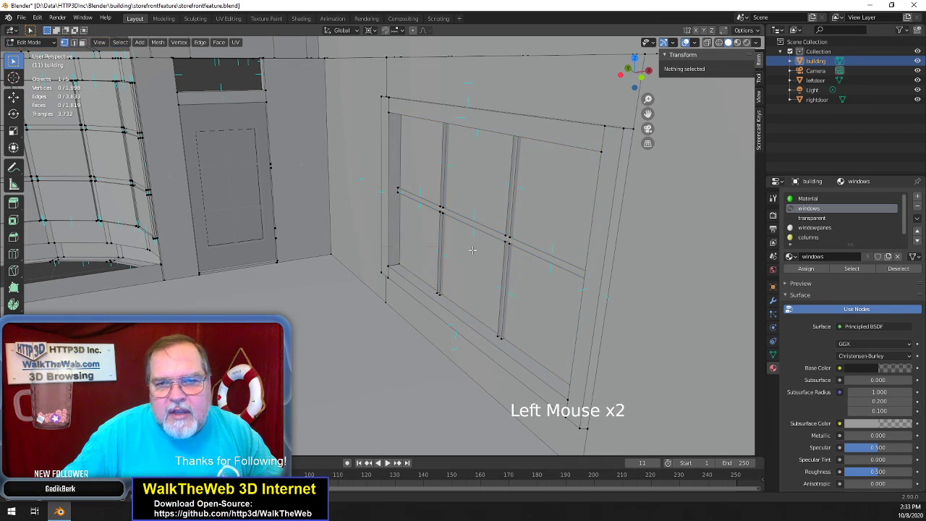
left_click(475, 207)
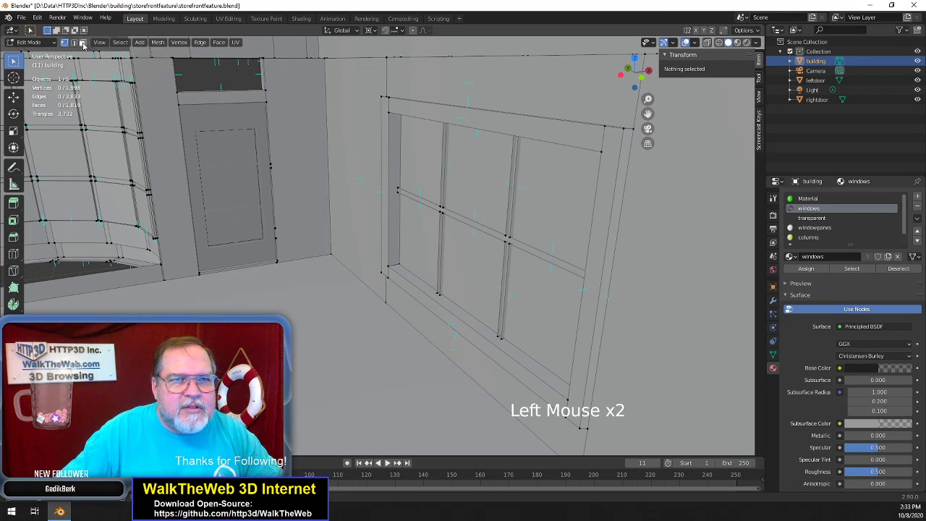
left_click(83, 43)
left_click(490, 181)
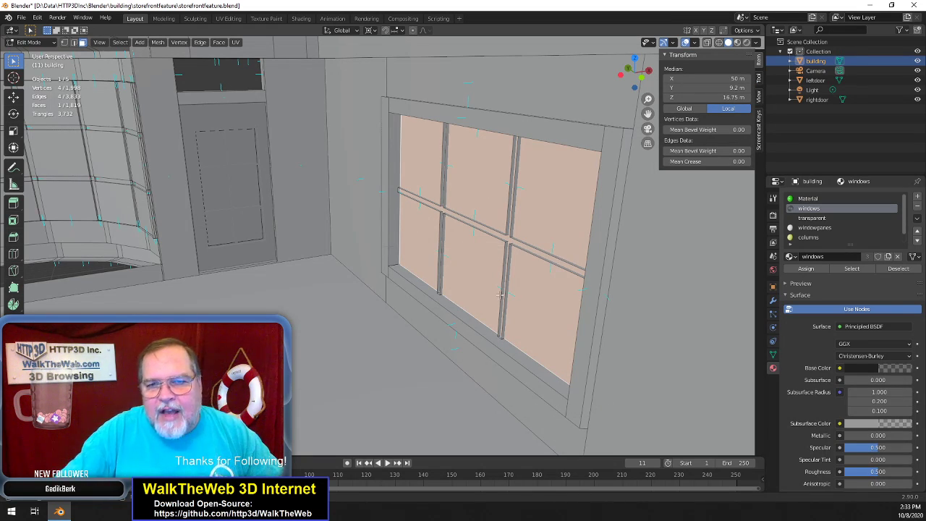
left_click_drag(628, 89, 705, 167)
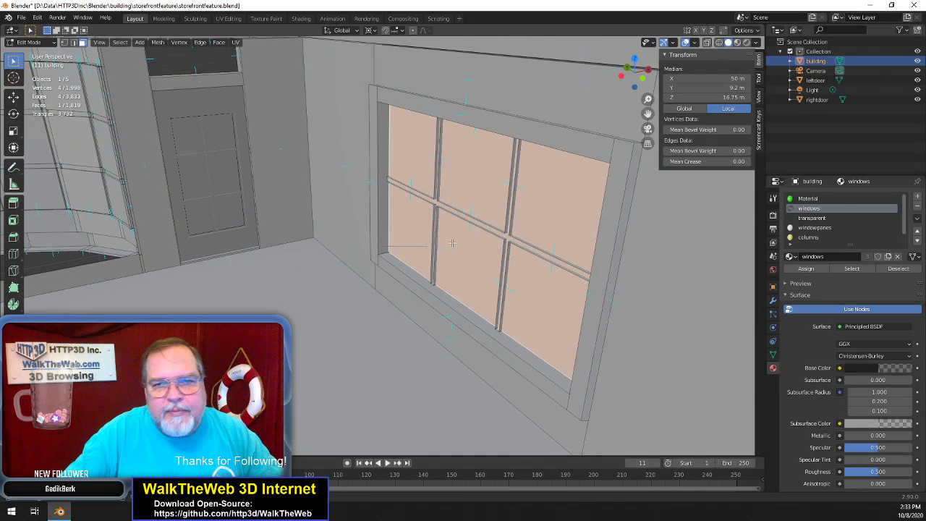
left_click(158, 42)
mouse_move(188, 119)
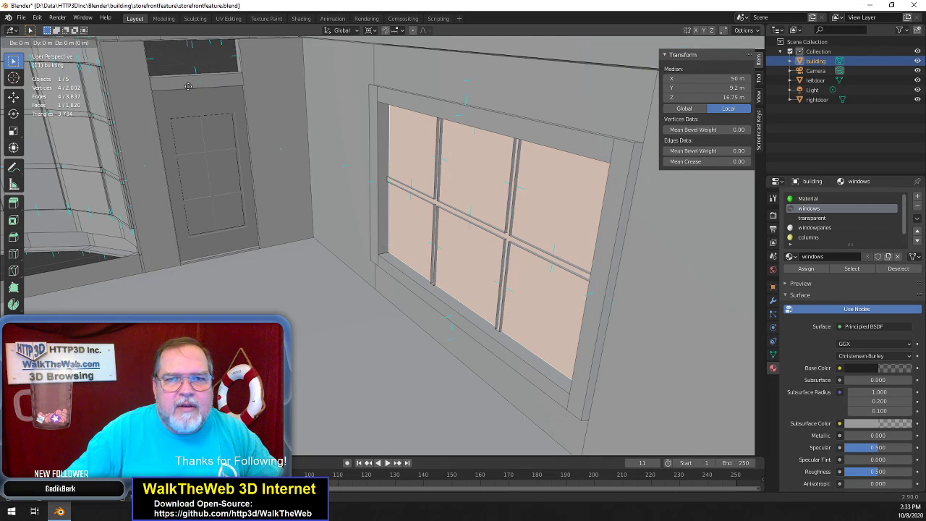
right_click(188, 86)
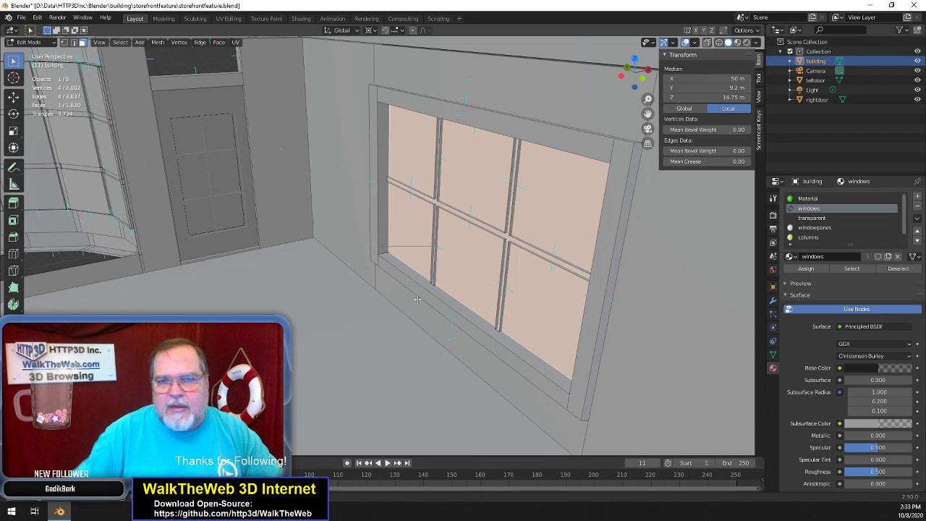
Move the duplicated glass face about 0.12 m inward along the X axis and flip its normals
key("g")
key("x")
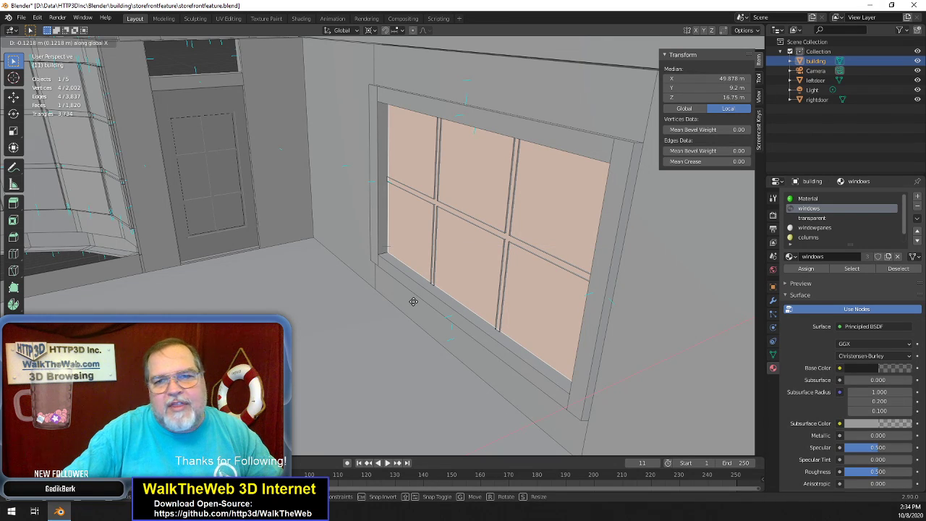
left_click(413, 301)
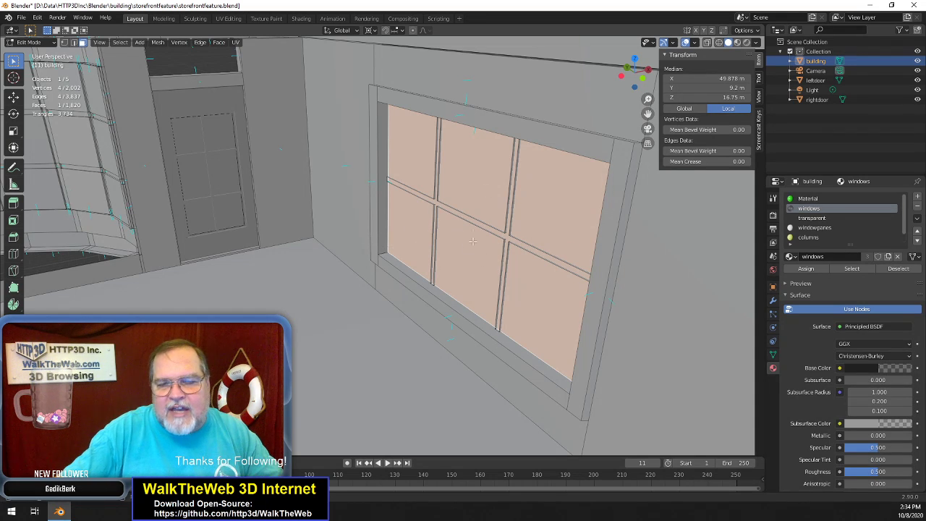
left_click(158, 42)
mouse_move(192, 202)
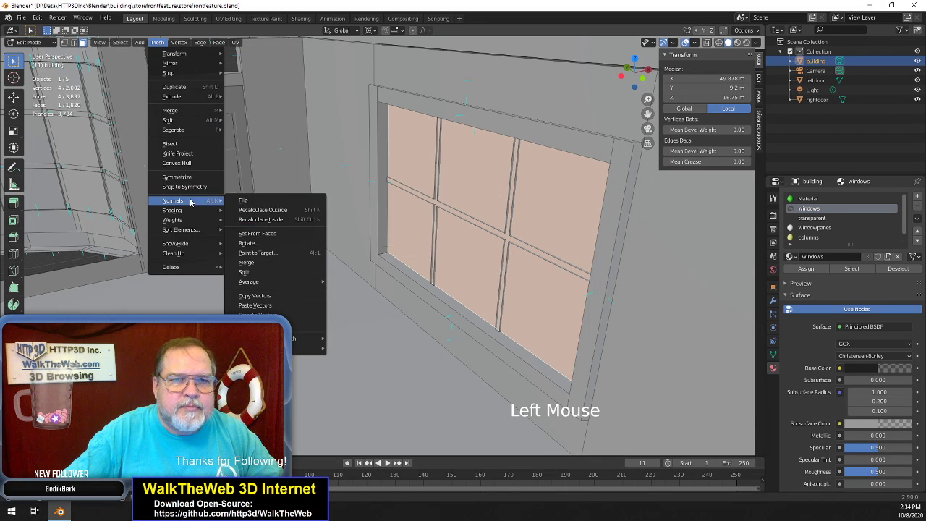
left_click(239, 203)
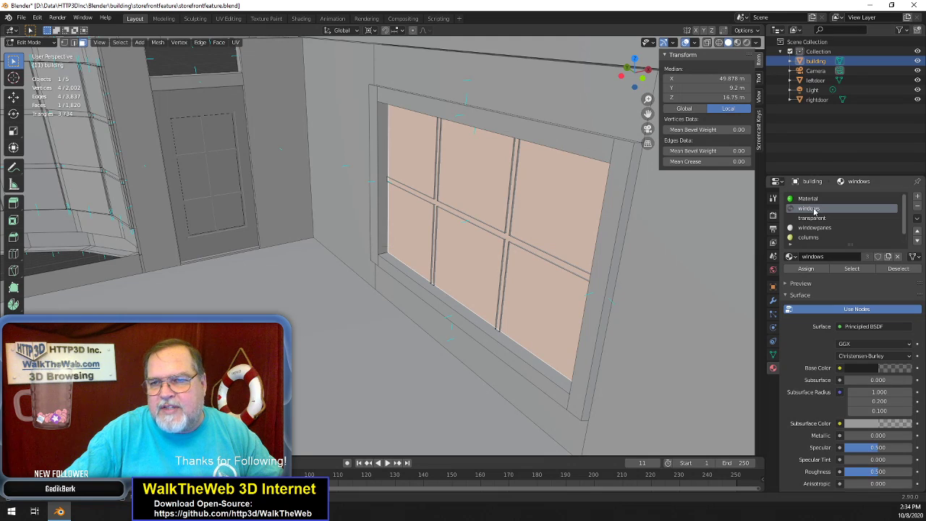
In vertex select mode, fill the window's left-hand vertical glazing bar, seen from inside, with a face between its four corner vertices
left_click_drag(633, 82, 643, 53)
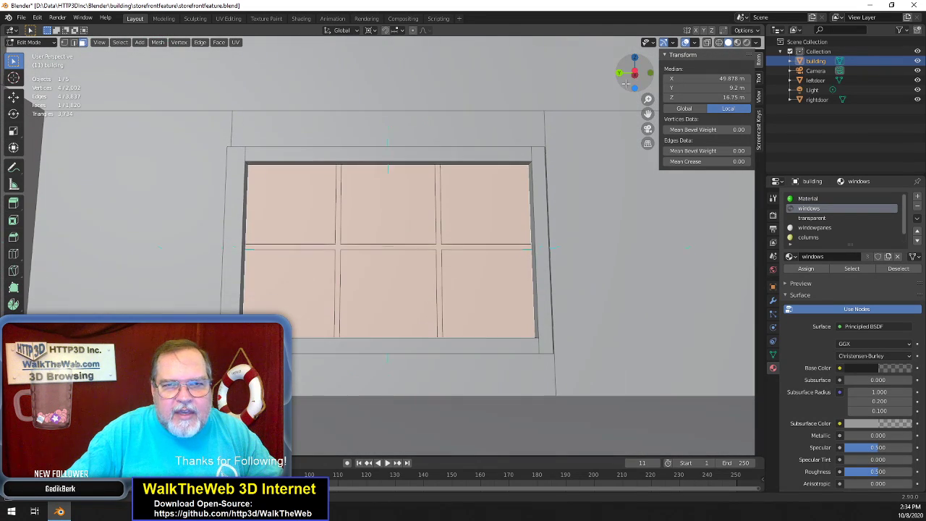
left_click(64, 42)
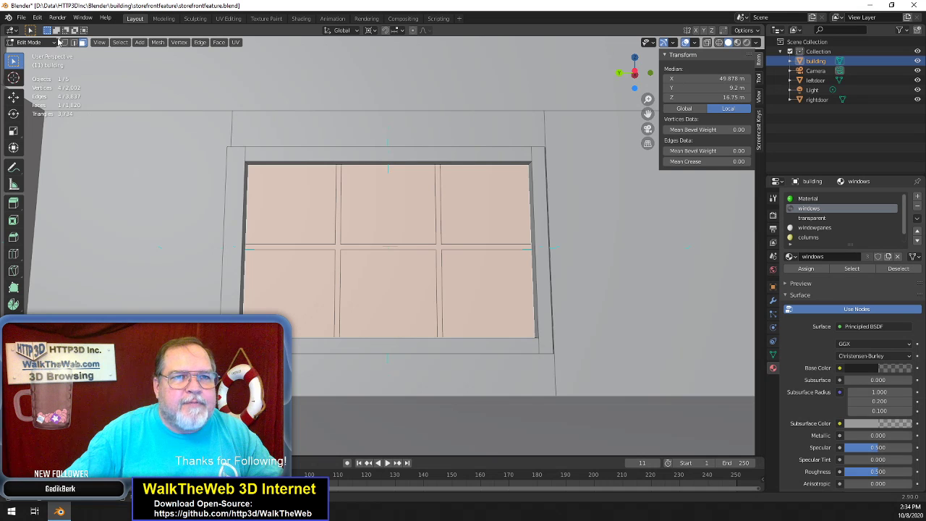
left_click(390, 167)
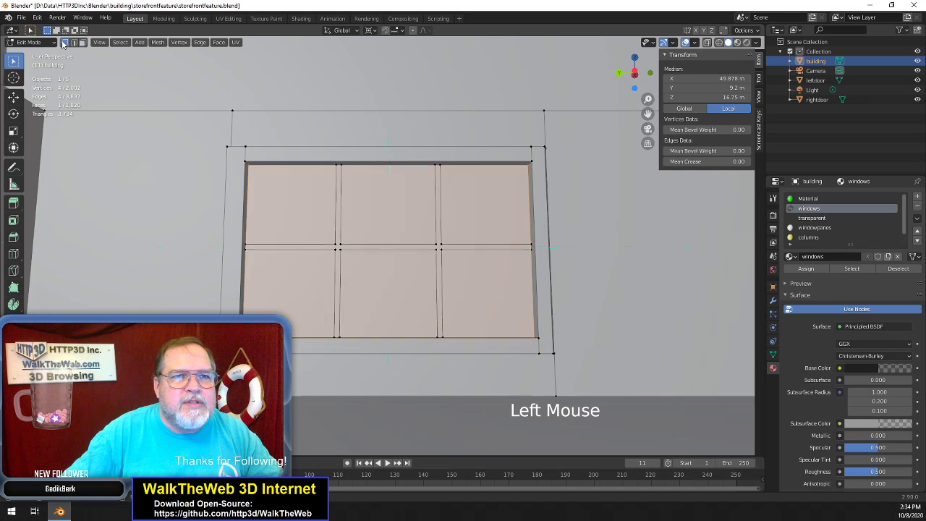
left_click(337, 167)
left_click(340, 248, "shift")
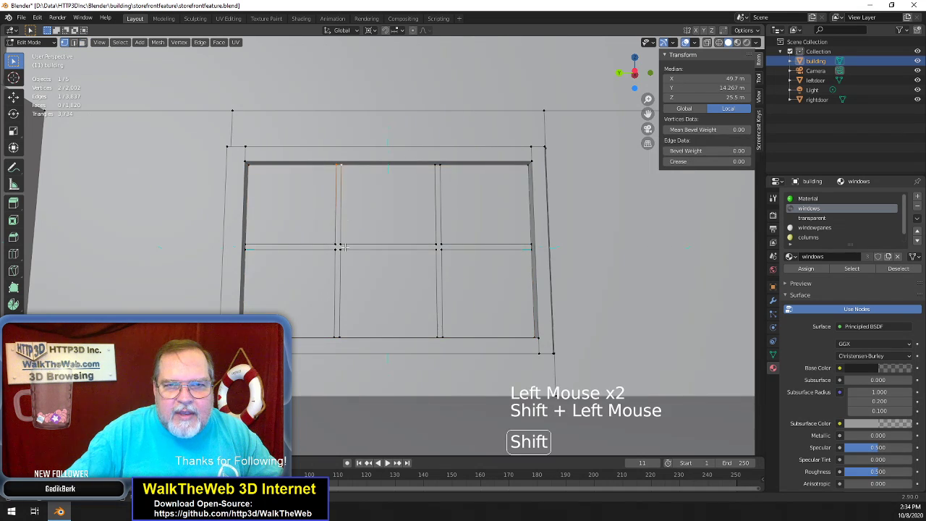
left_click(335, 335, "shift")
left_click(340, 336, "shift")
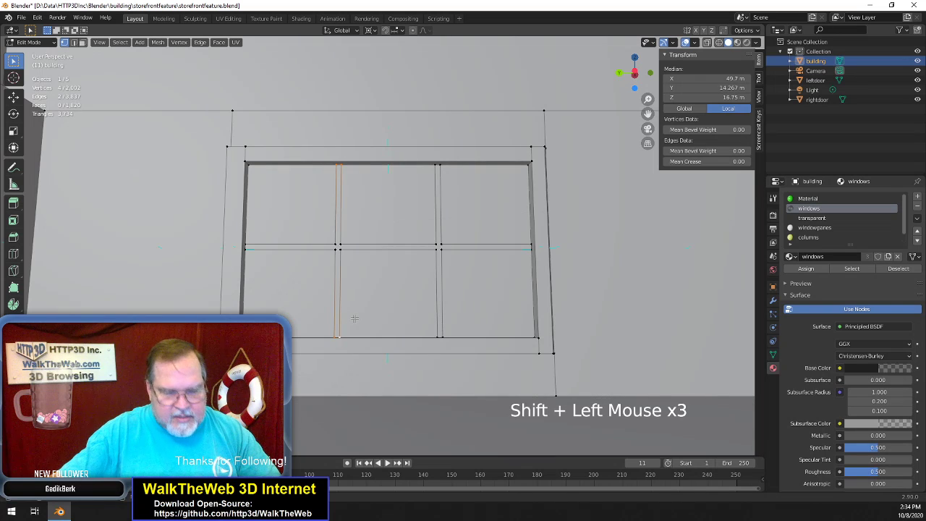
key("f")
Fill the window's right-hand vertical glazing bar with a face between its four corner vertices
left_click(438, 166)
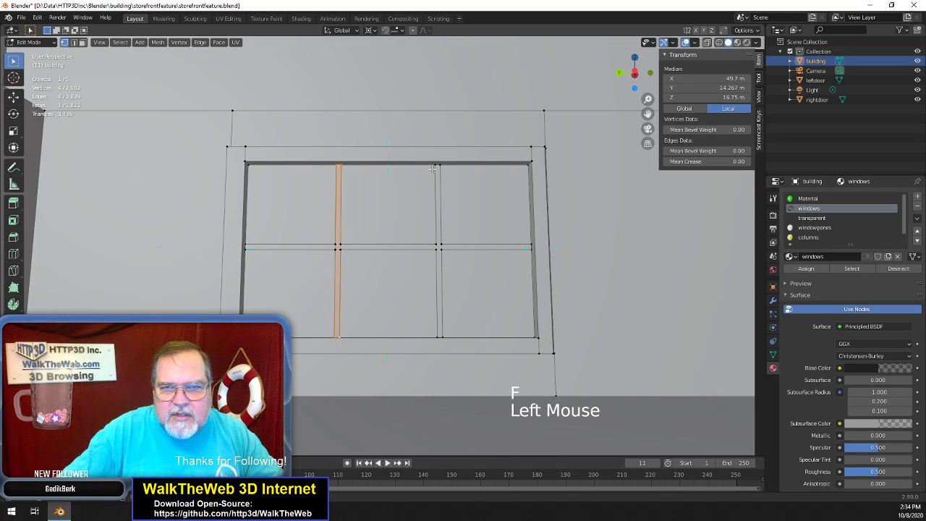
left_click(439, 249, "shift")
left_click(441, 335, "shift")
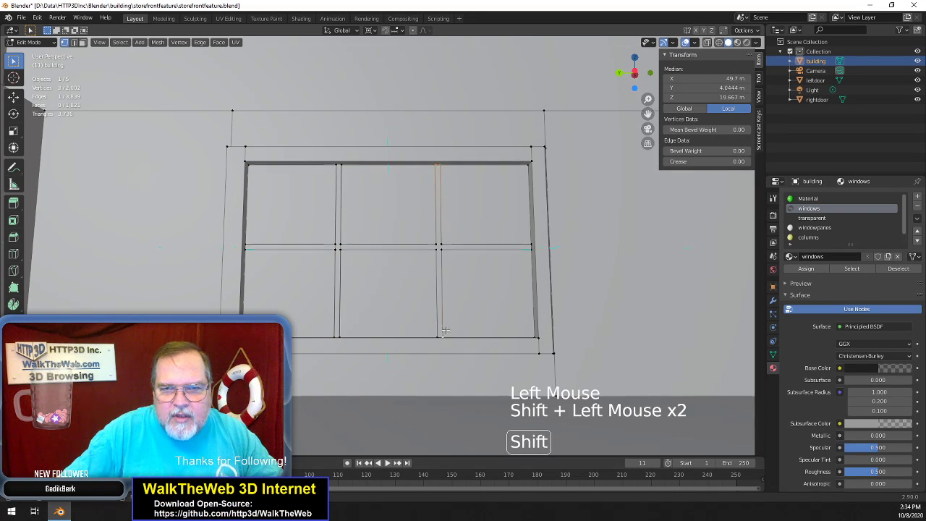
left_click(438, 334, "shift")
key("f")
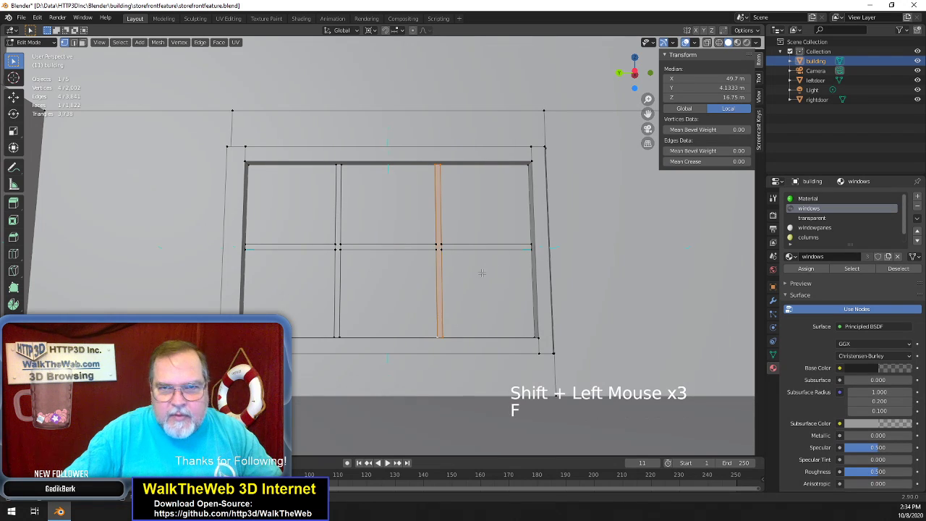
Fill the right-hand section of the window's horizontal glazing bar with a face between its four corner vertices
left_click(533, 250)
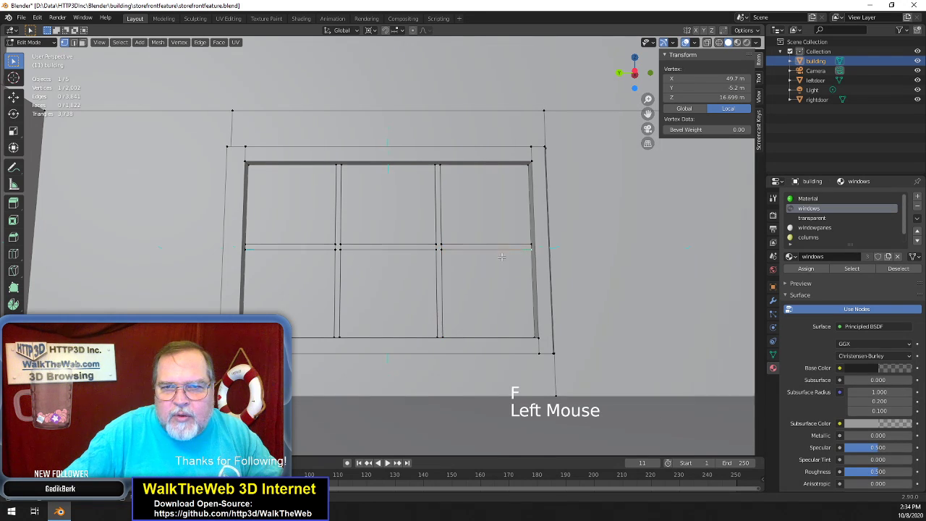
left_click(441, 248, "shift")
left_click(442, 246, "shift")
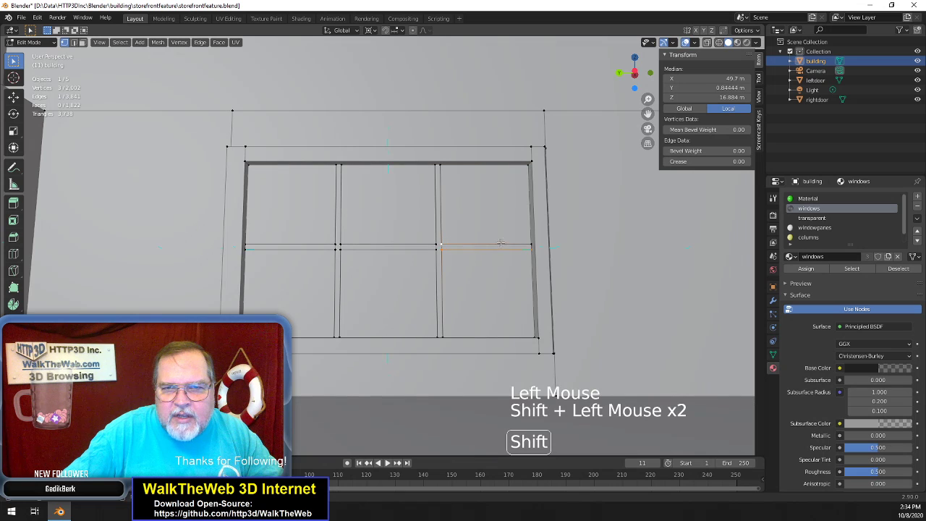
left_click(529, 244, "shift")
key("f")
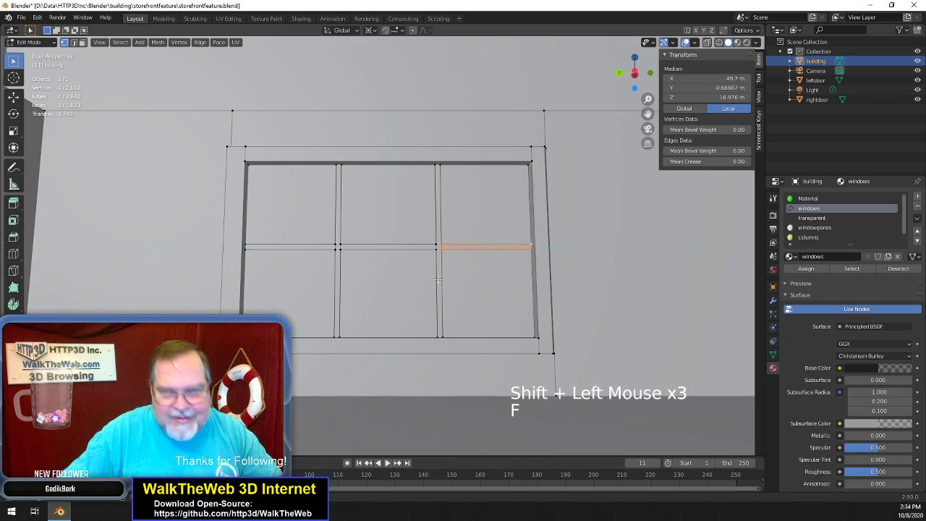
Fill the middle section of the horizontal glazing bar, between the two vertical bars, with a face
left_click(437, 247)
left_click(338, 248, "shift")
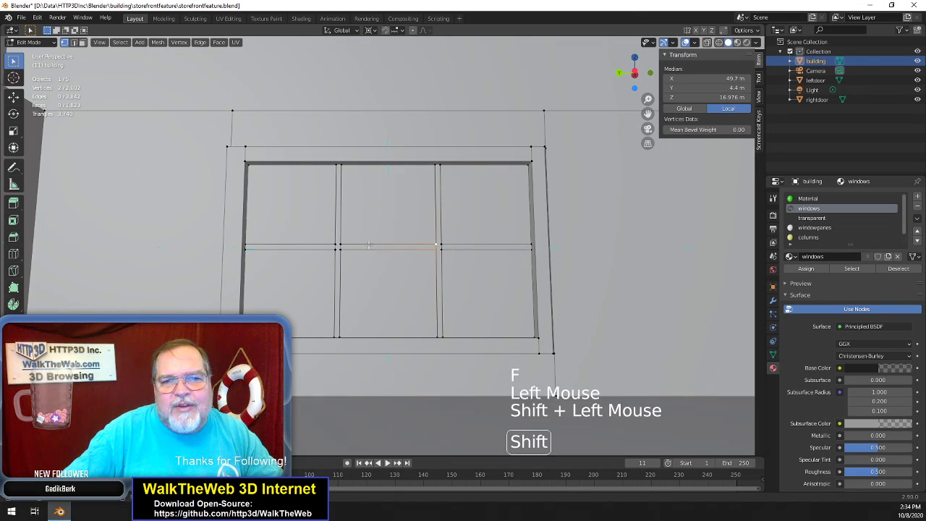
left_click(344, 247, "shift")
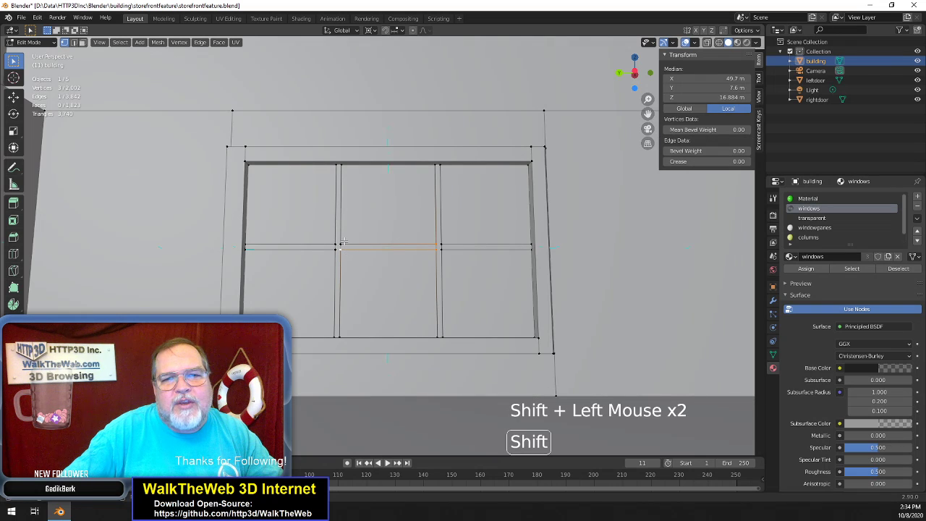
left_click(343, 243, "shift")
key("f")
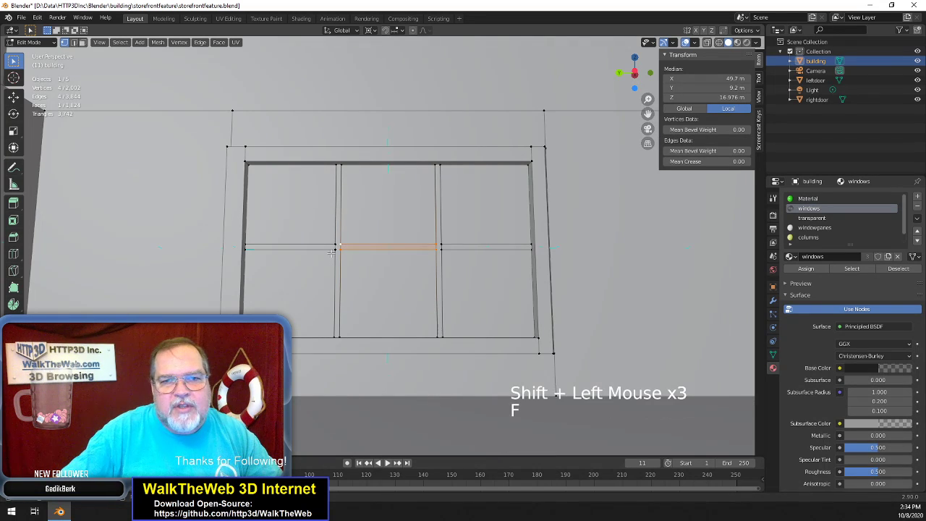
Fill the left-hand section of the horizontal glazing bar with a face between its four corner vertices
left_click(335, 239)
left_click(256, 249, "shift")
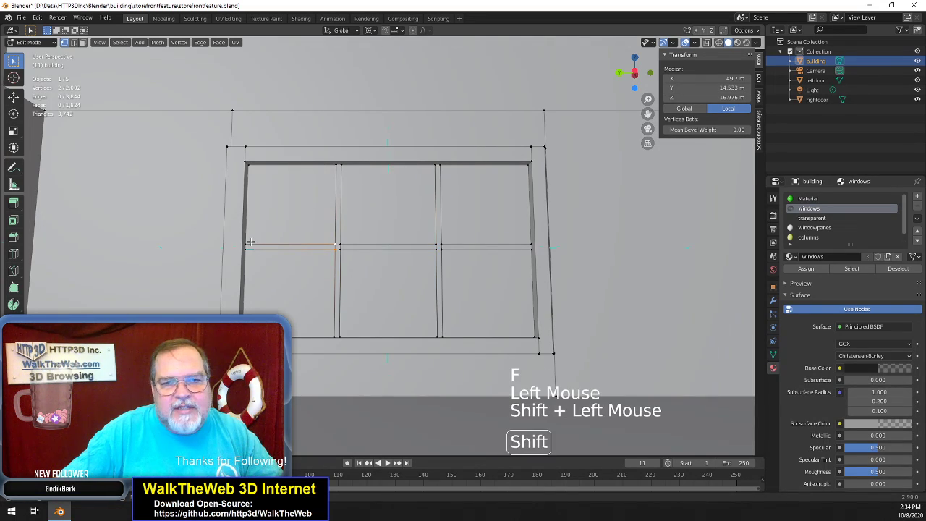
left_click(247, 249, "shift")
left_click(340, 249, "shift")
key("f")
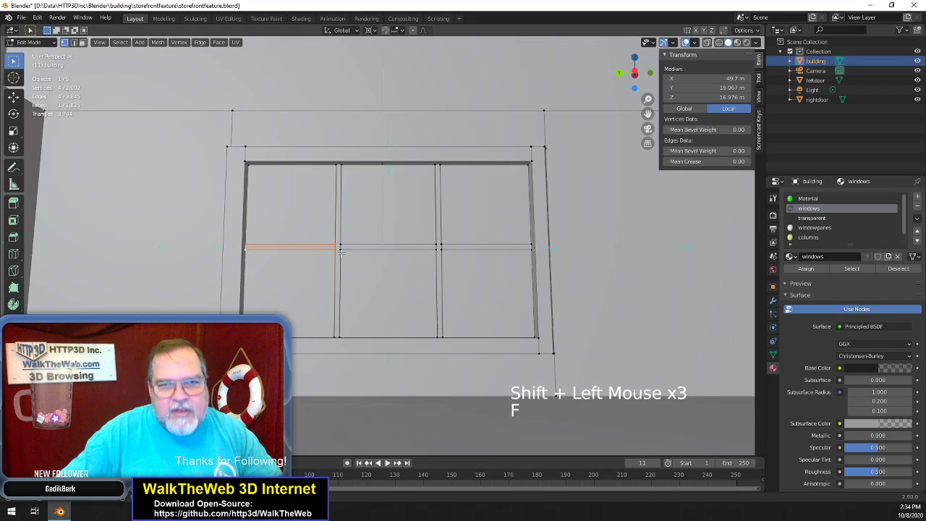
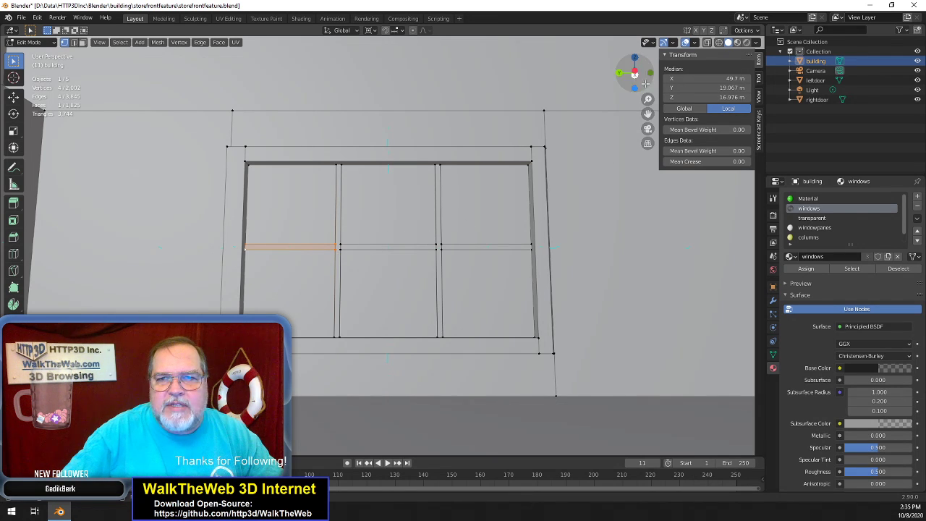
In face select mode, select the inner glass face together with all the new horizontal and vertical glazing bar faces
left_click_drag(634, 78, 707, 108)
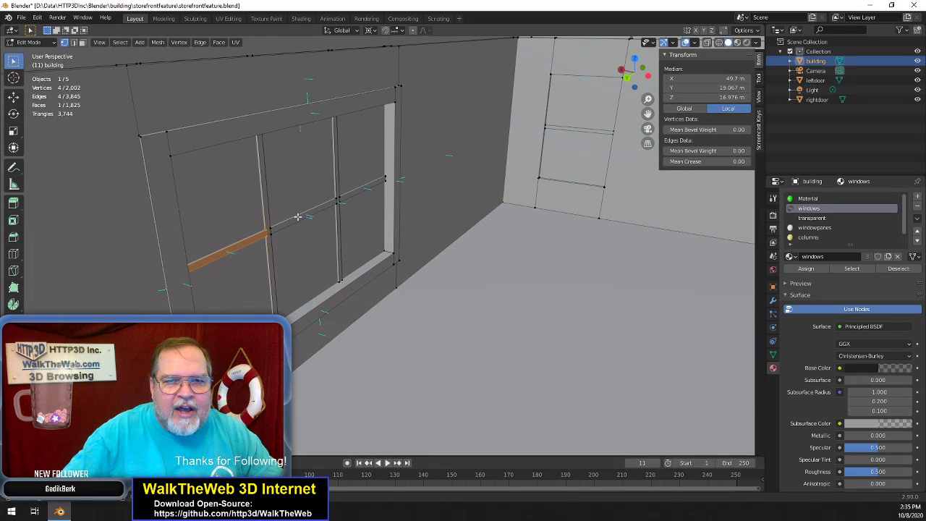
left_click_drag(631, 81, 554, 62)
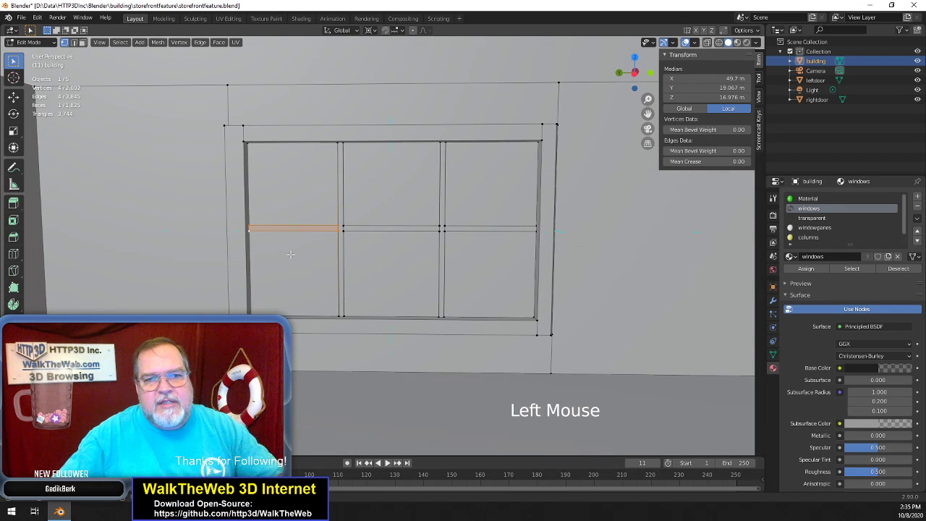
left_click(83, 43)
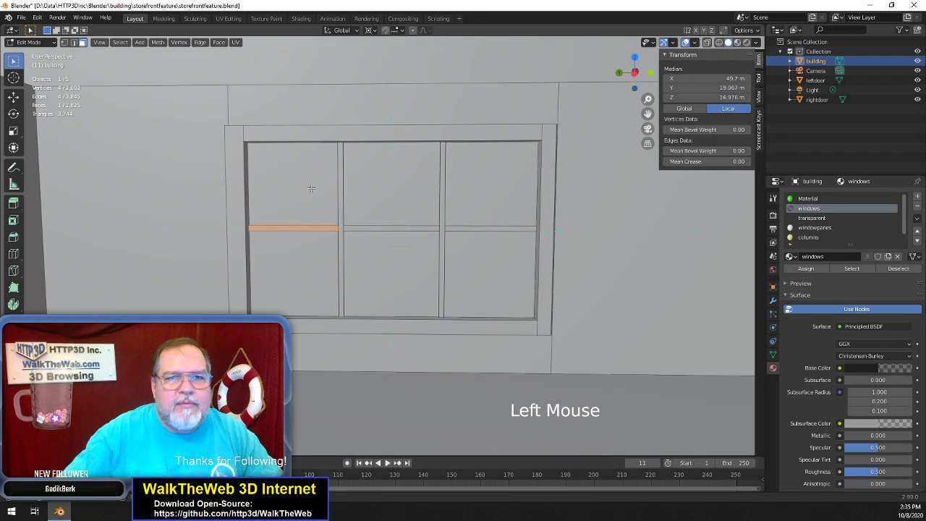
double_click(325, 228)
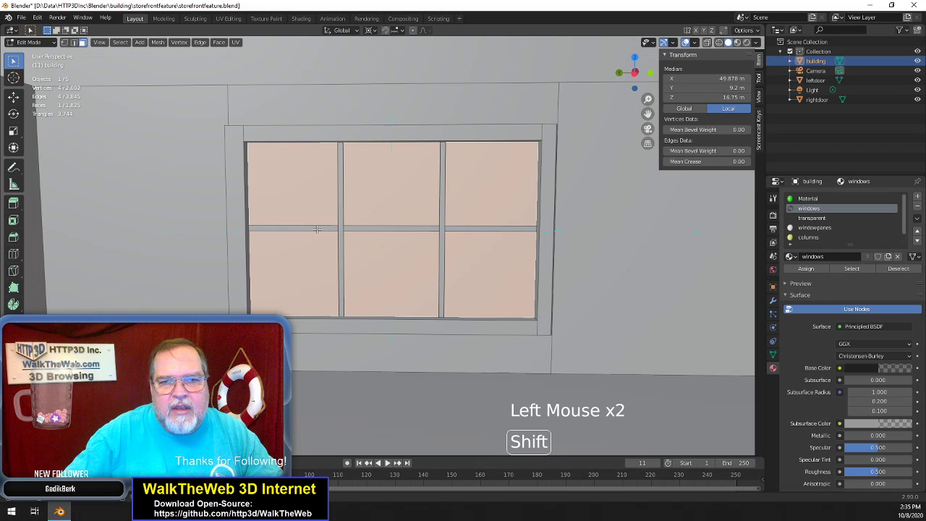
left_click(319, 230, "shift")
left_click(363, 227, "shift")
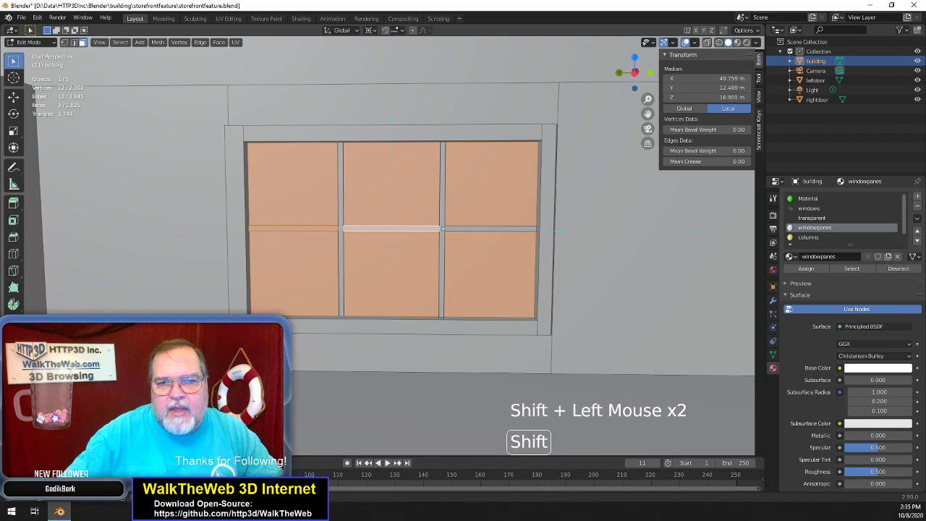
left_click(445, 228, "shift")
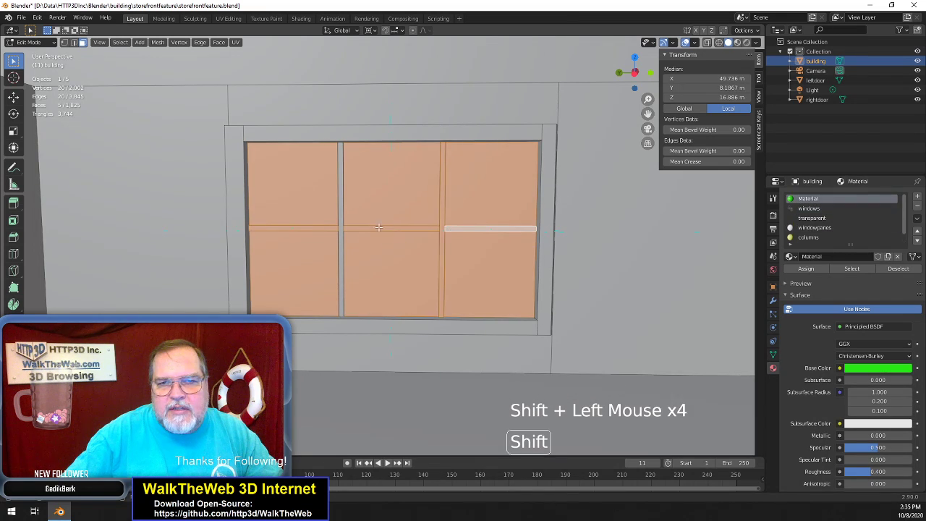
left_click(340, 221, "shift")
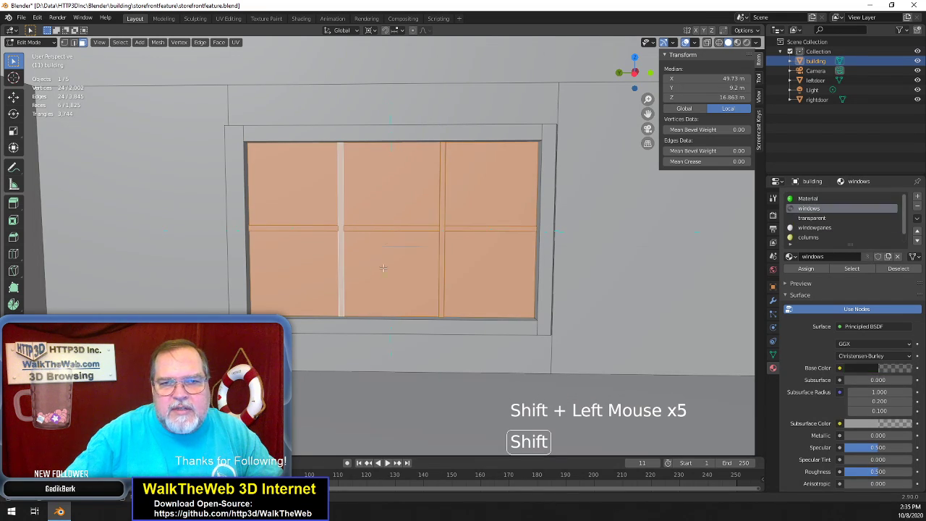
Add the four recess faces around the window opening to the selection: both sides, the sill and the upper edge's underside
left_click(539, 239, "shift")
left_click(488, 318, "shift")
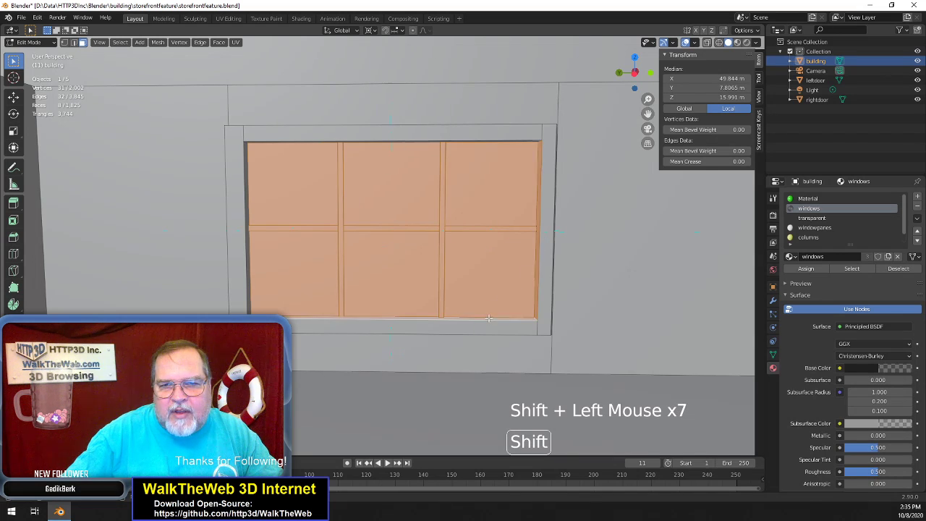
left_click(248, 261, "shift")
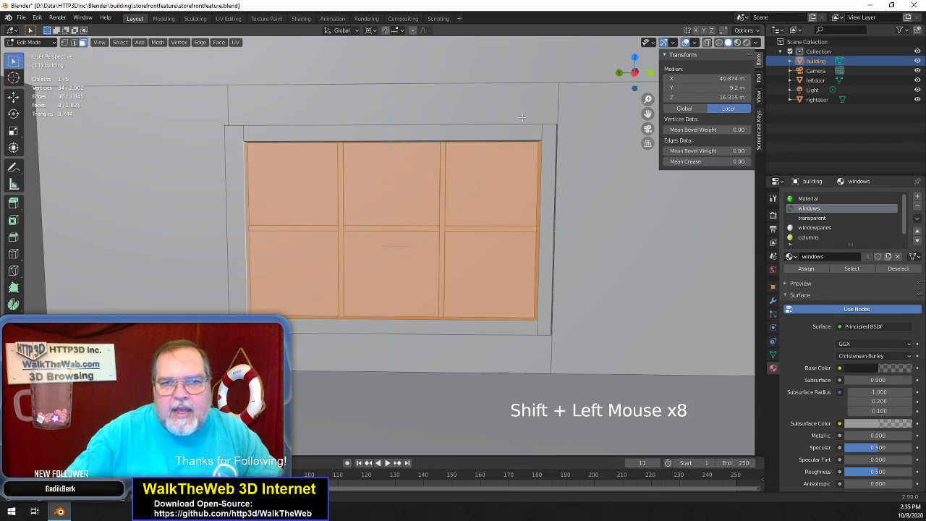
left_click(636, 86)
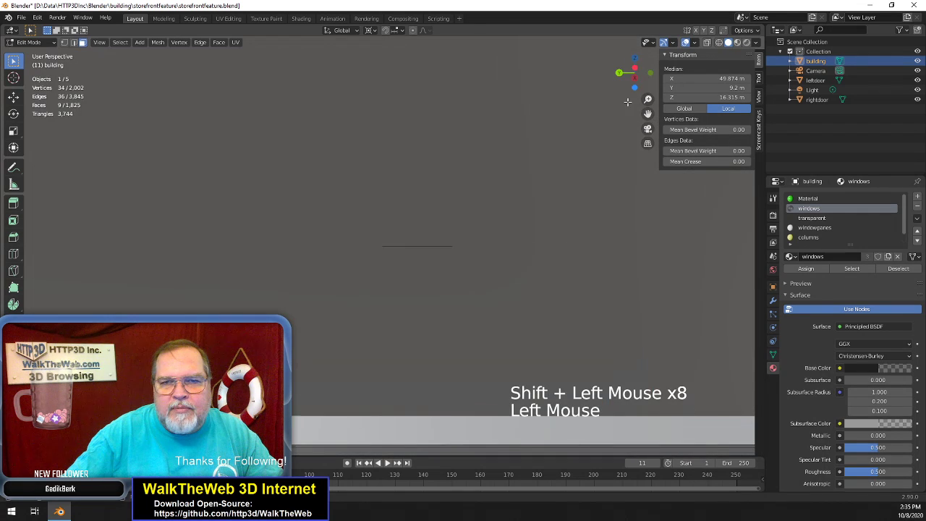
scroll(560, 142, "up", 2)
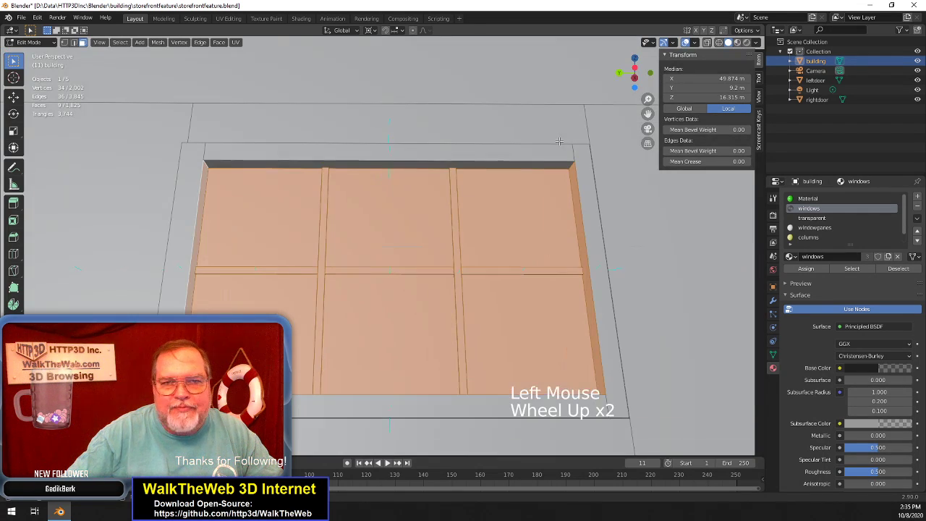
left_click(518, 166, "shift")
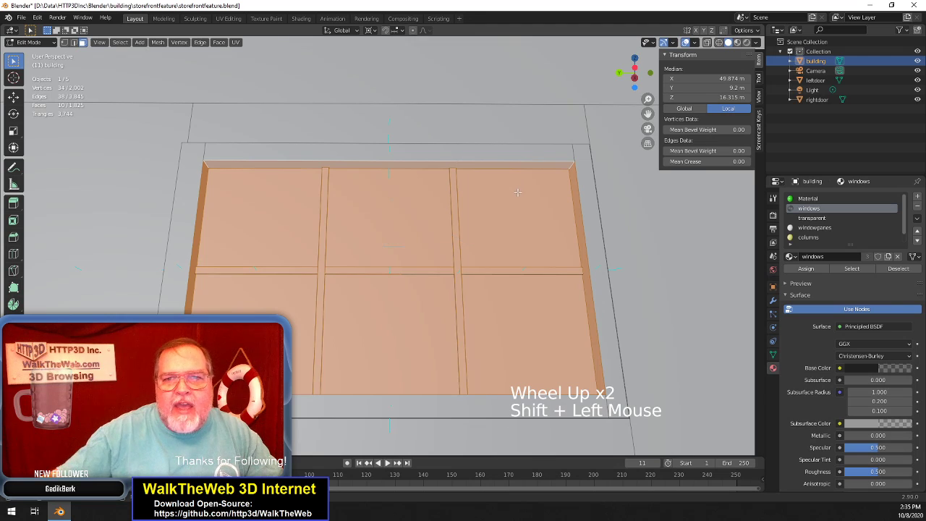
Duplicate the selected inner glass, glazing bar and recess faces of the window in place
left_click_drag(642, 80, 523, 53)
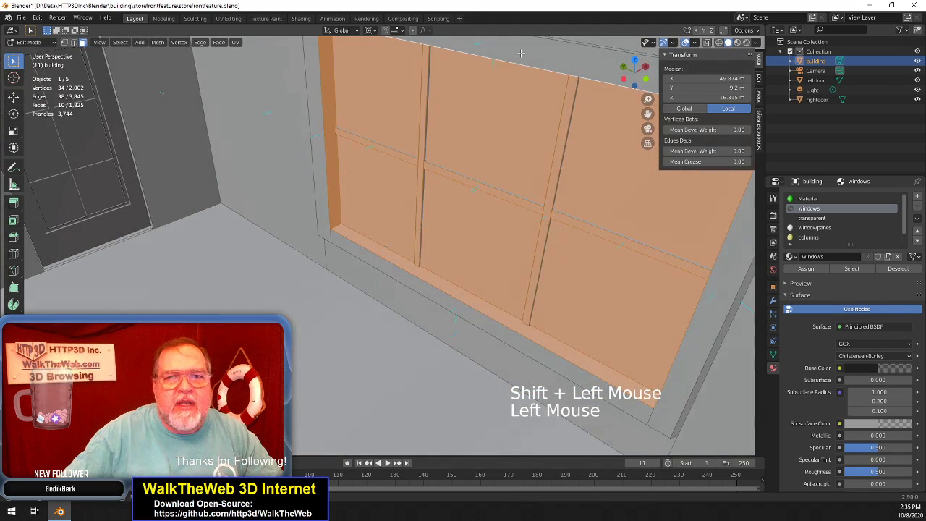
scroll(589, 79, "down", 5)
left_click_drag(632, 76, 583, 71)
left_click_drag(649, 113, 908, 156)
scroll(570, 138, "up", 5)
scroll(570, 139, "up", 2)
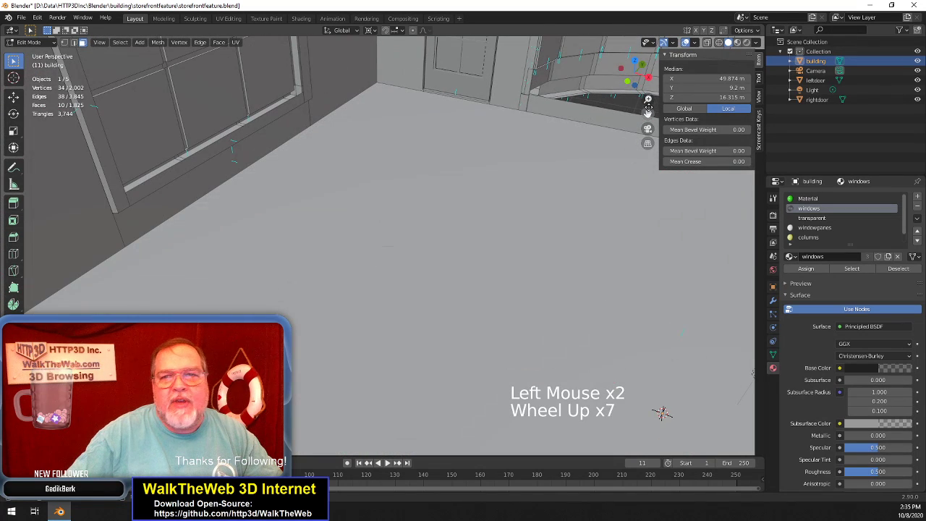
left_click_drag(648, 113, 696, 165)
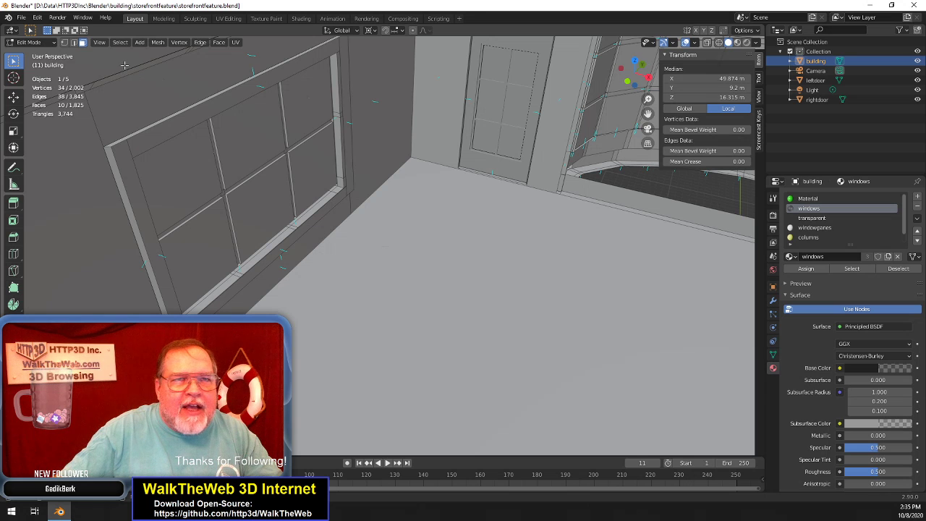
left_click(157, 42)
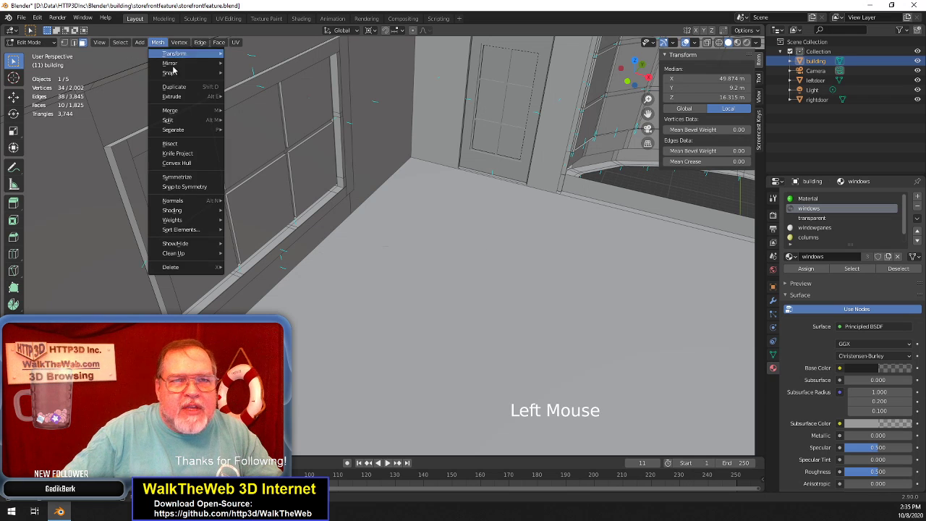
left_click(185, 83)
left_click(186, 84)
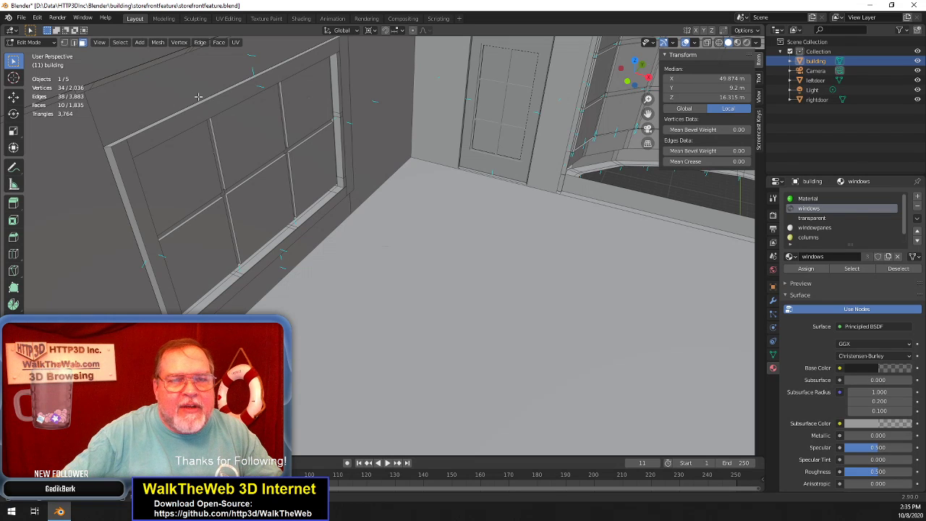
Mirror the duplicated window faces along global X onto the opposite wall's window and flip their normals
left_click(157, 42)
mouse_move(183, 94)
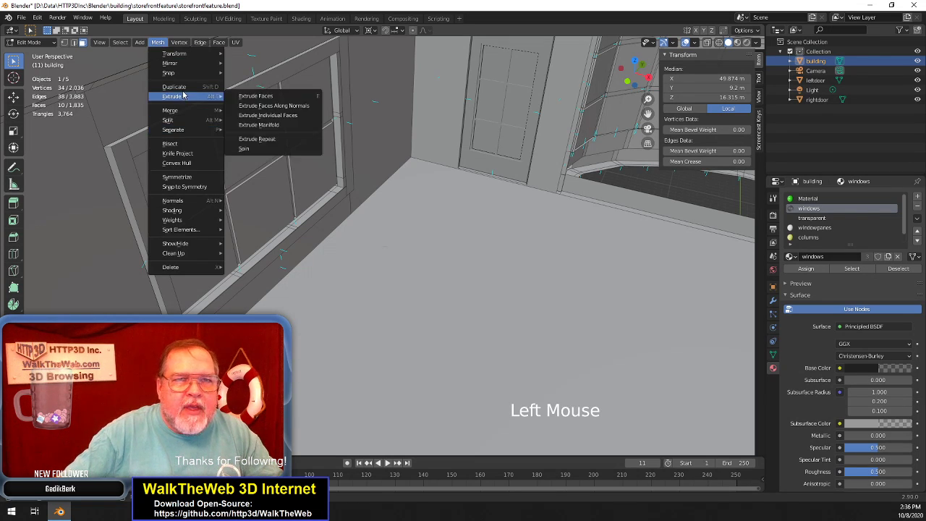
mouse_move(182, 64)
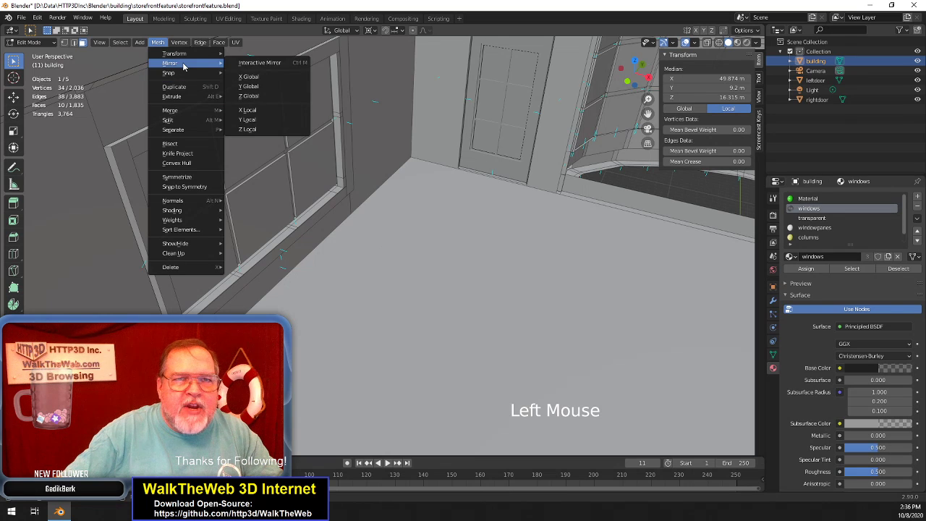
left_click(267, 78)
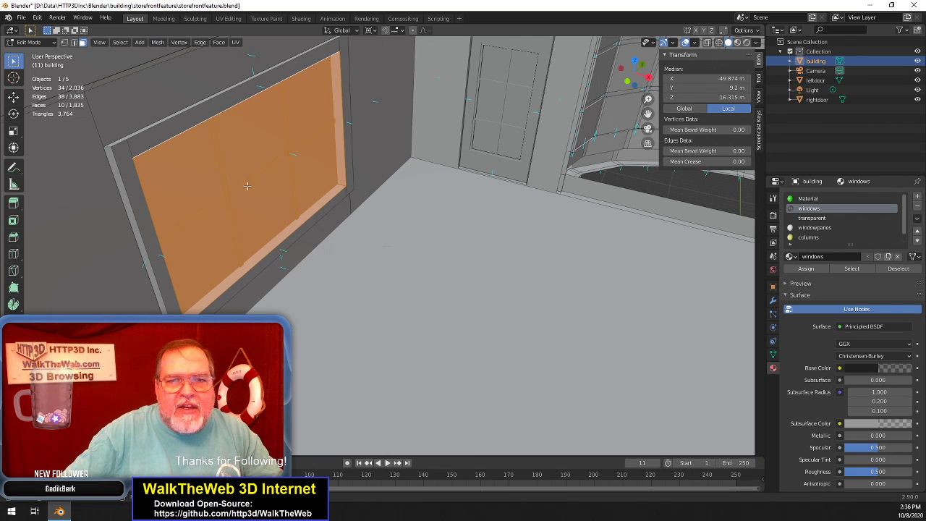
left_click(159, 43)
mouse_move(200, 204)
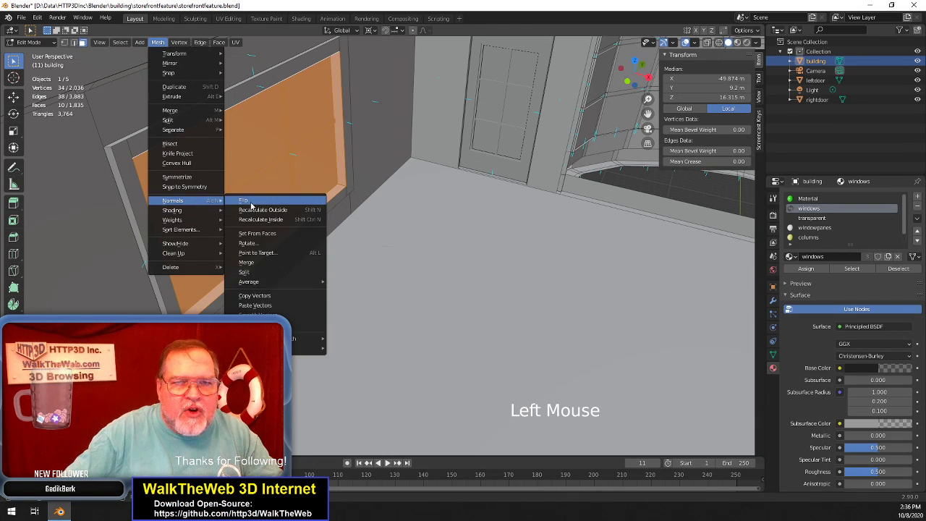
left_click(254, 203)
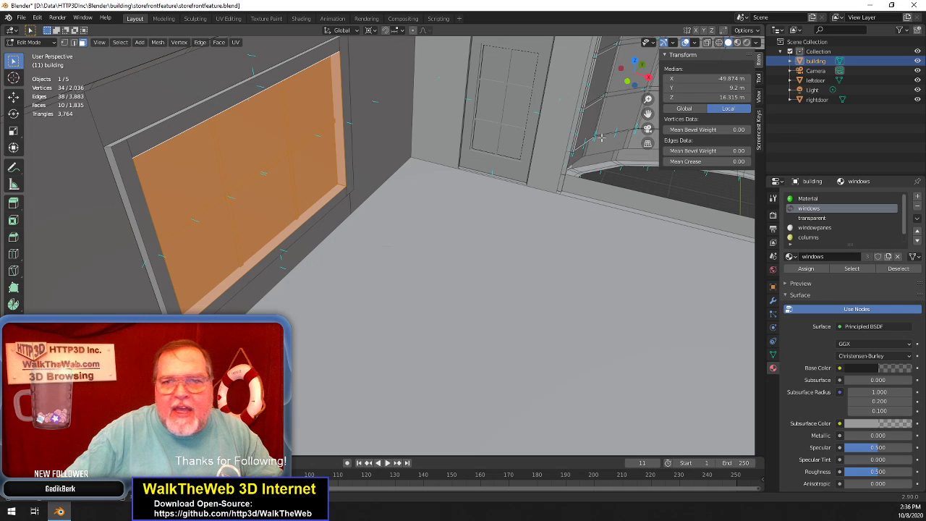
Undo the normals flip, the mirroring, the duplication and the last face selection
mouse_move(639, 78)
left_mouse_down()
mouse_move(672, 92)
mouse_move(654, 86)
left_mouse_up()
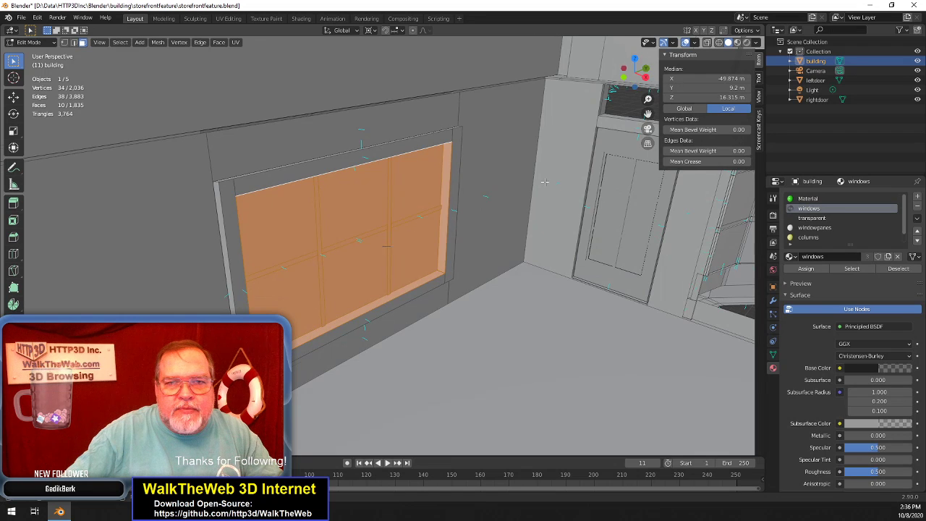
scroll(544, 182, "up", 10)
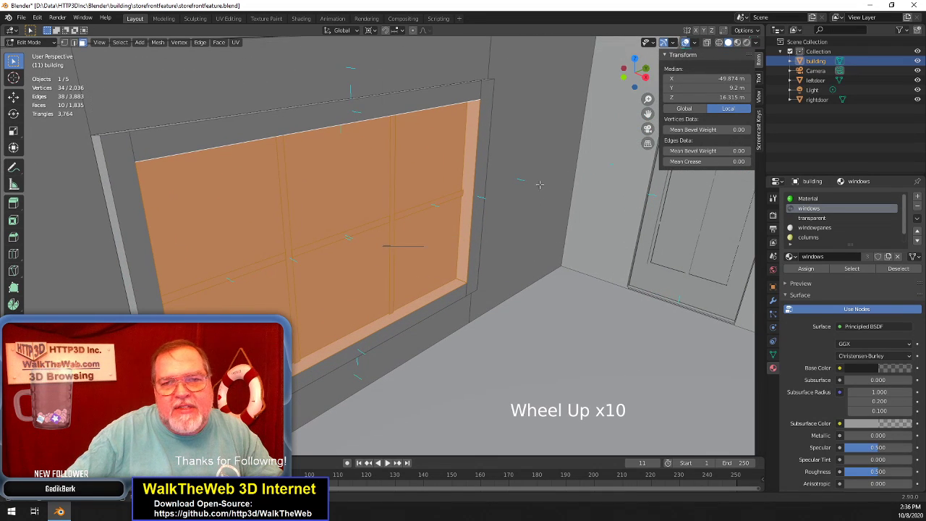
key("ctrl+z")
key("ctrl+z")
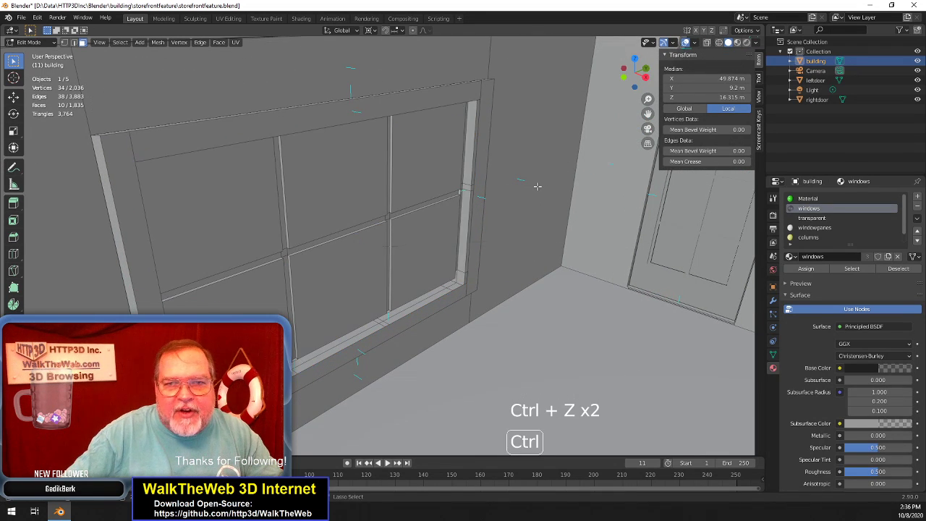
key("ctrl+z")
key("ctrl+z")
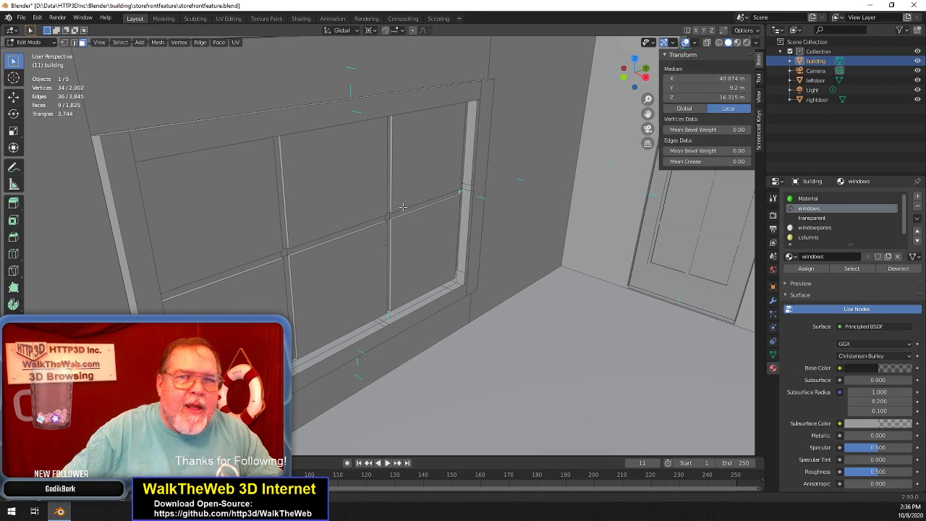
Delete the six glass pane faces of the opposite wall's window, removing only the faces
left_click_drag(635, 72, 601, 73)
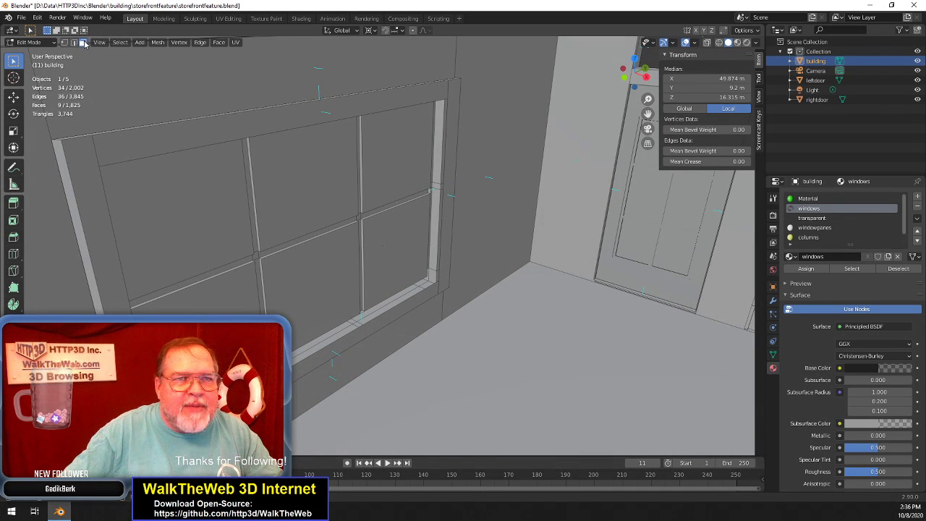
left_click(398, 230)
left_click(398, 155, "shift")
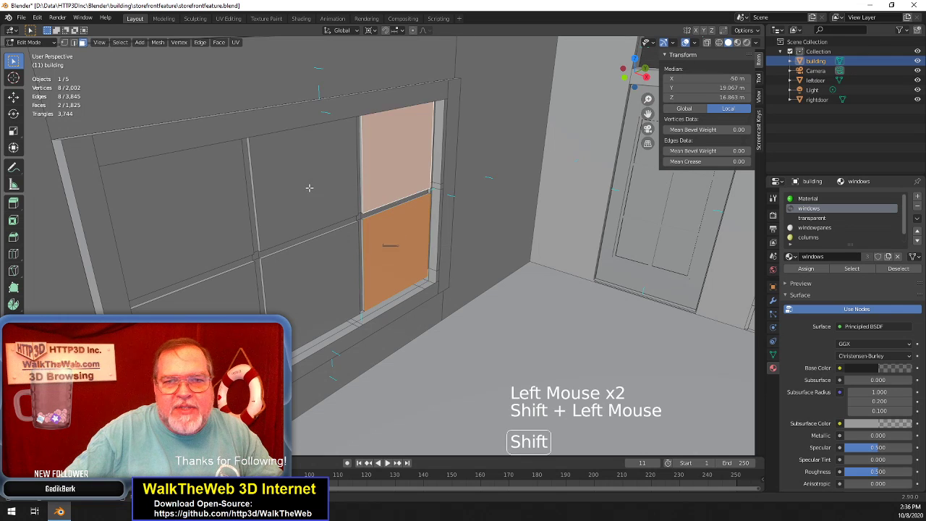
left_click(310, 188, "shift")
left_click(313, 280, "shift")
left_click(210, 289, "shift")
left_click(227, 219, "shift")
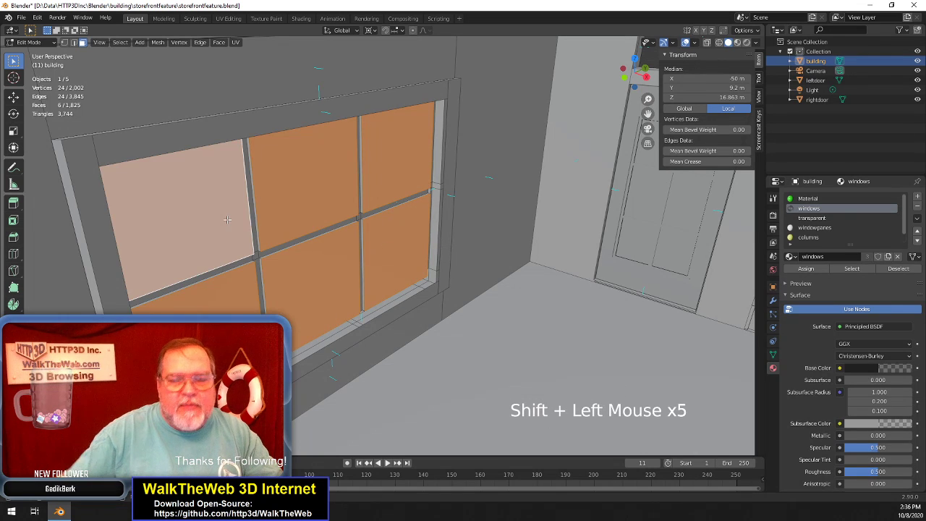
key("Delete")
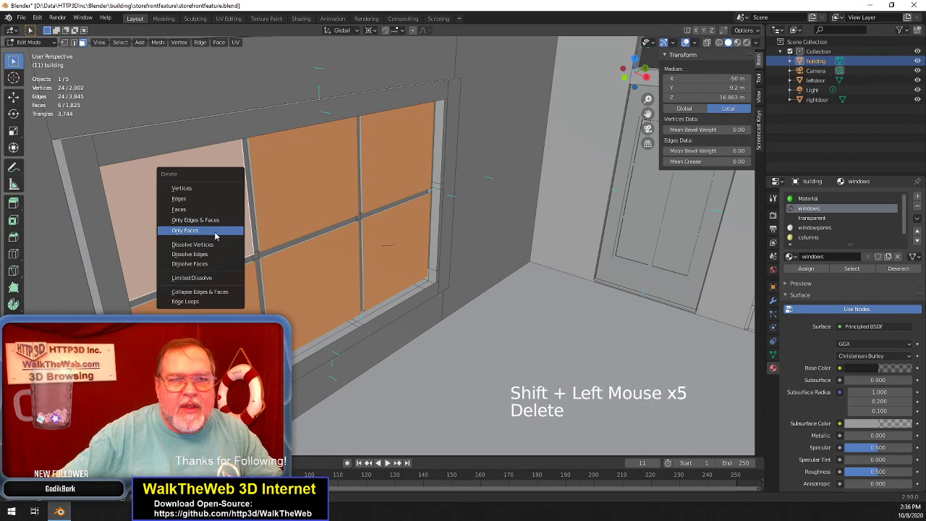
left_click(214, 230)
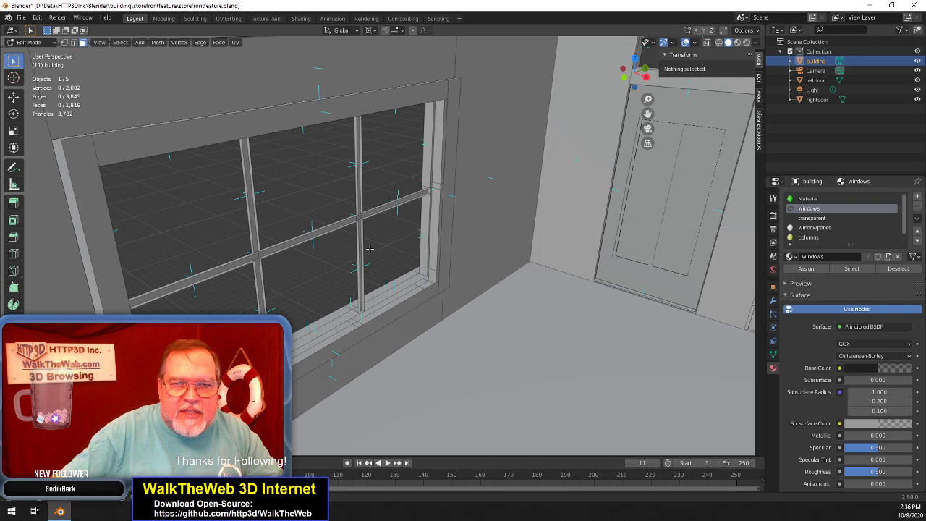
In edge select mode, select the inner long edges of all vertical and horizontal glazing bar sections and move them 0.3 m along global X
left_click(73, 42)
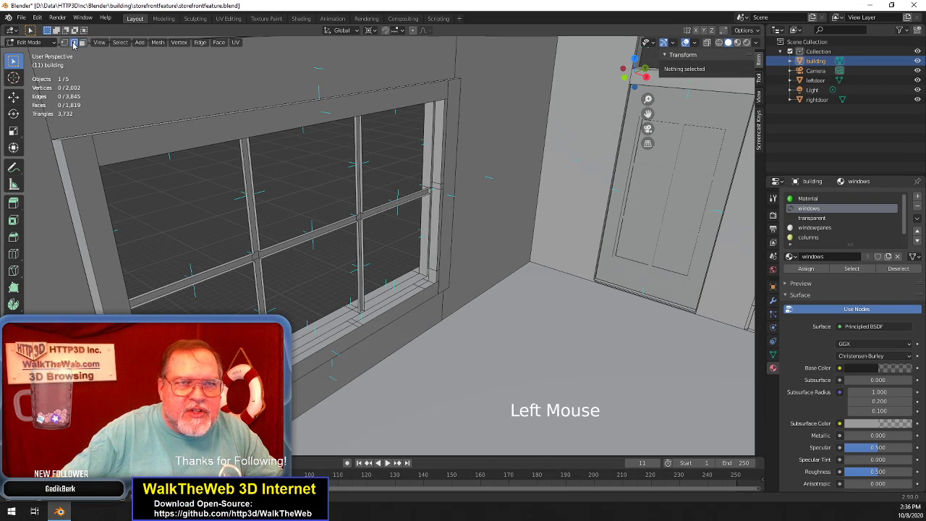
left_click(365, 250)
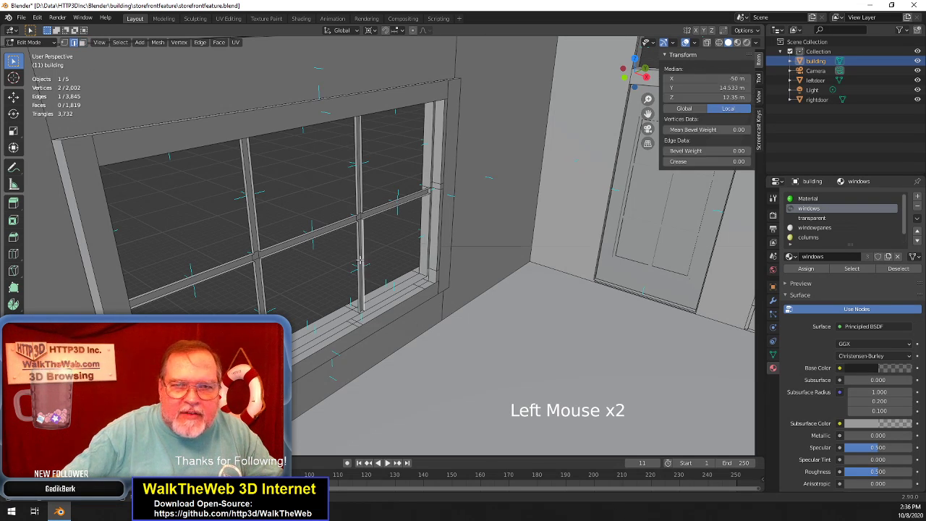
left_click(358, 254, "shift")
left_click(364, 191, "shift")
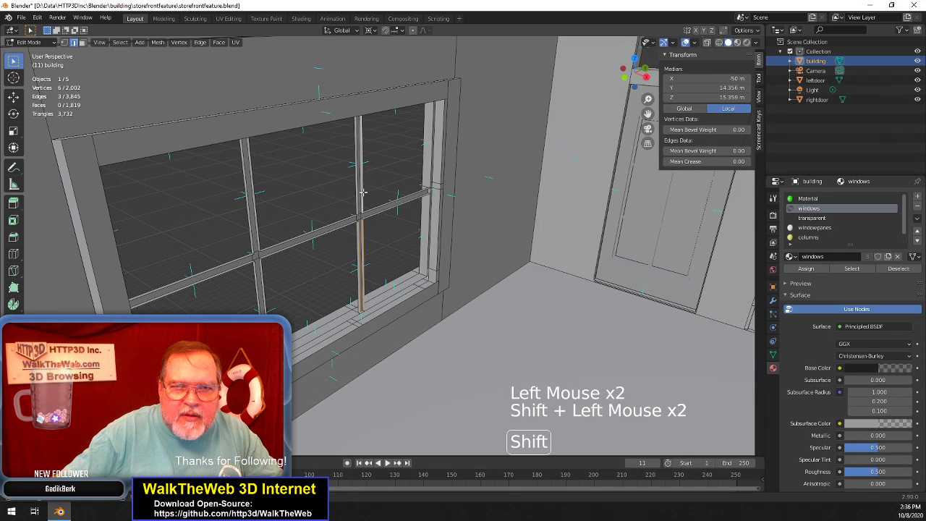
left_click(358, 190, "shift")
left_click(258, 216, "shift")
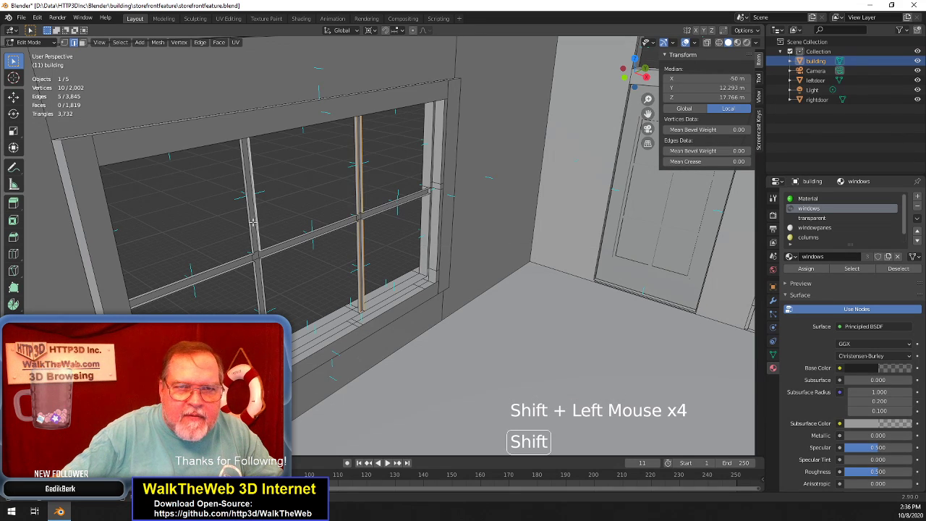
left_click(265, 310, "shift")
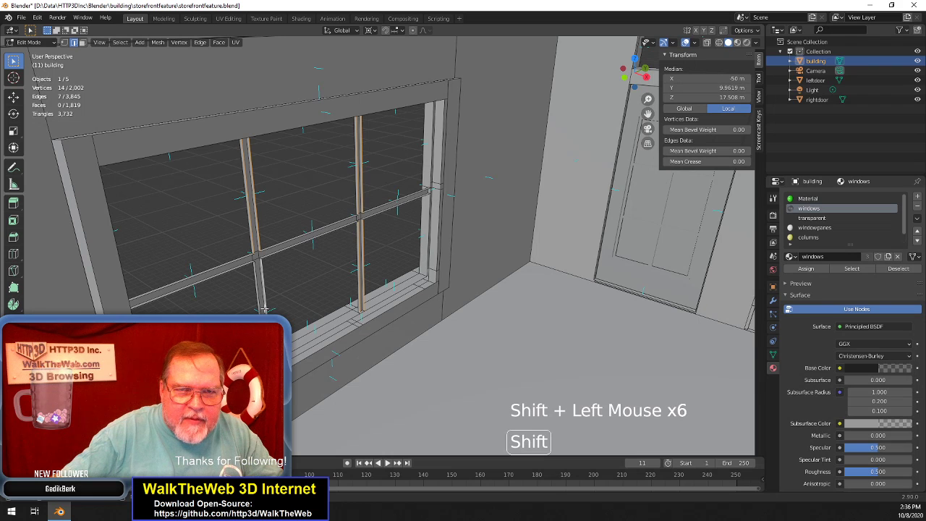
left_click(260, 306, "shift")
left_click(238, 268, "shift")
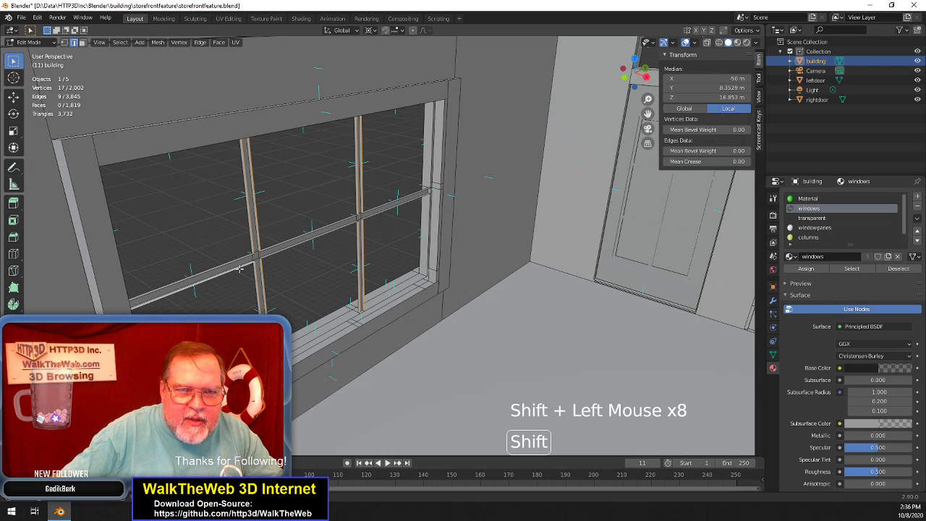
left_click(241, 258, "shift")
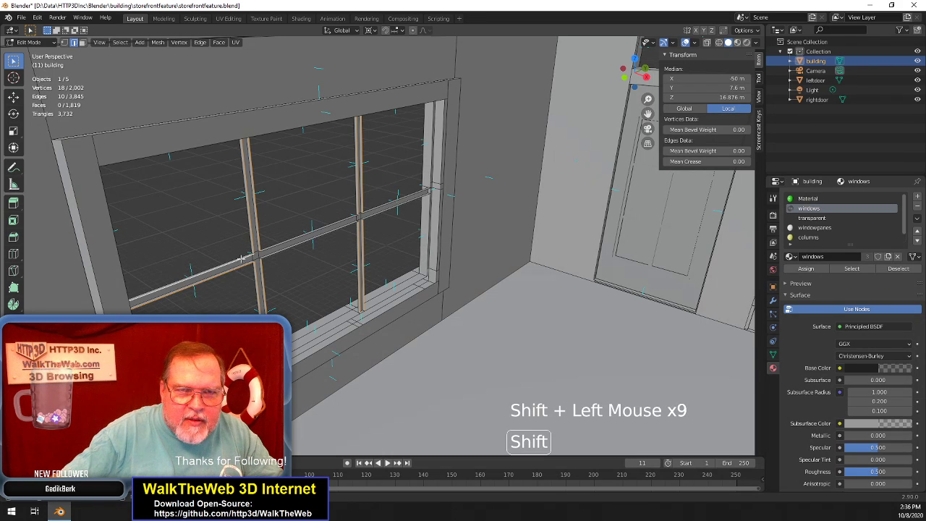
left_click(290, 241, "shift")
left_click(294, 249, "shift")
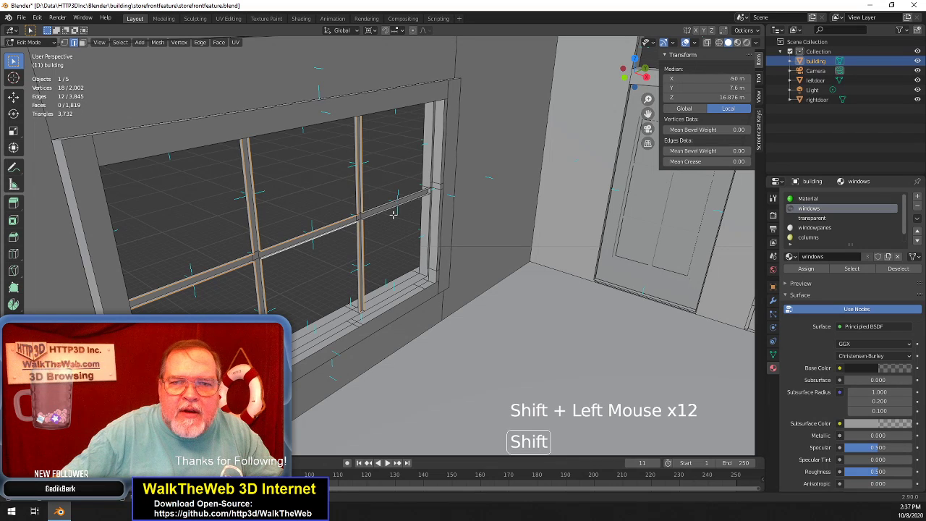
left_click(390, 205, "shift")
left_click(385, 207, "shift")
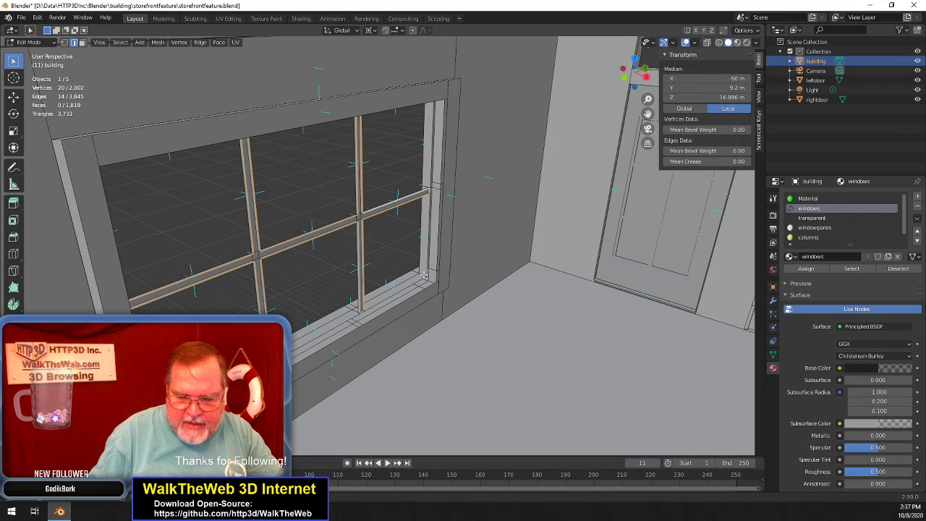
type("gx")
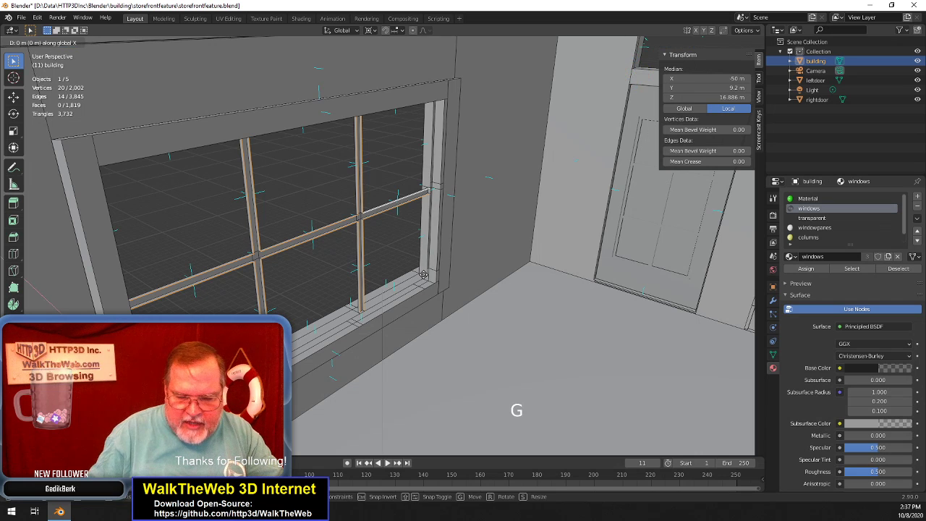
type(".3")
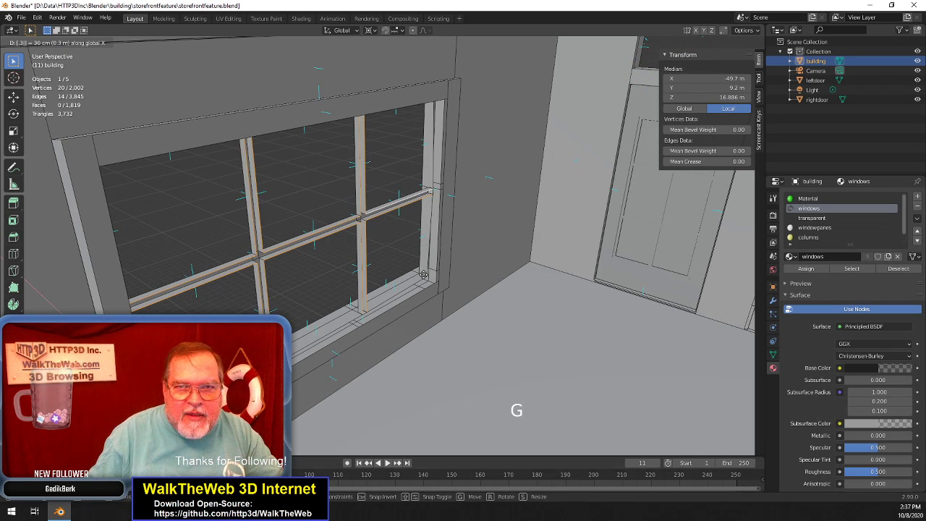
key("Return")
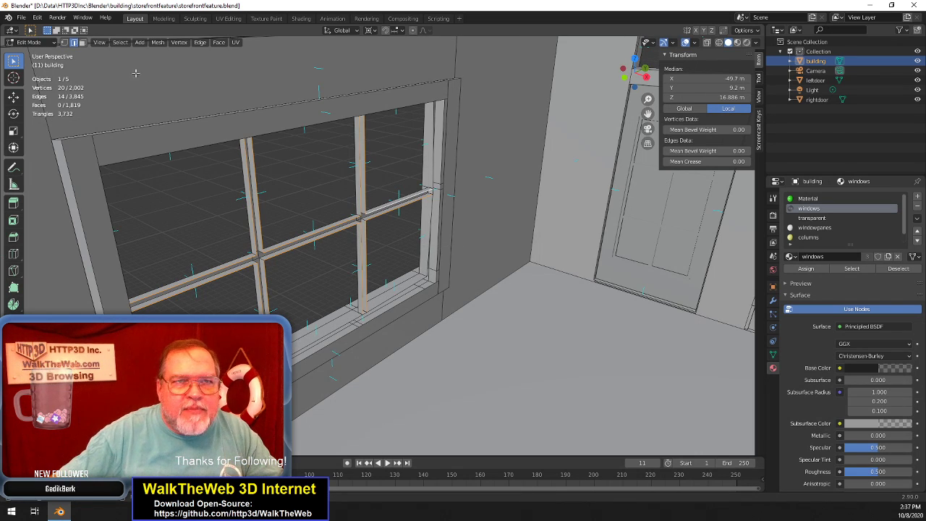
Delete the upper and lower vertical edges in the window recess side nearest the door, removing only edges and faces
left_click(73, 45)
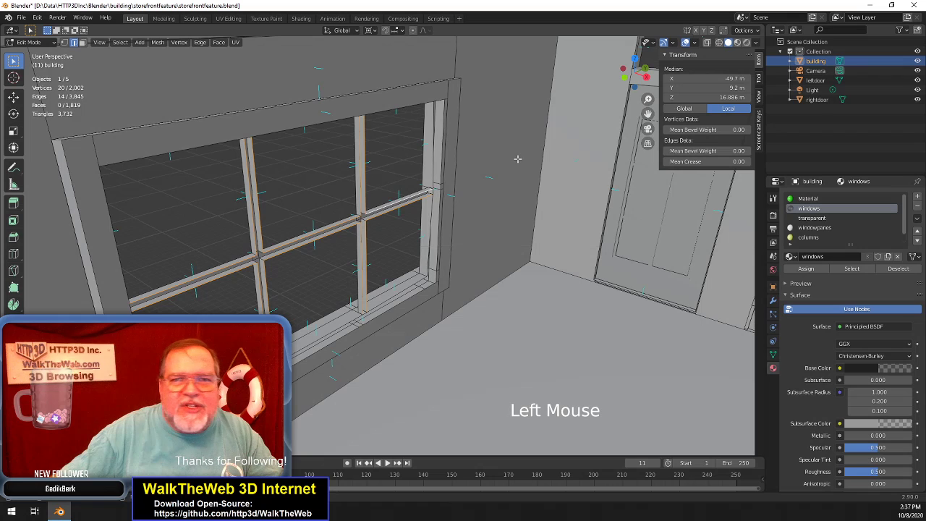
left_click(431, 152)
left_click(437, 194, "shift")
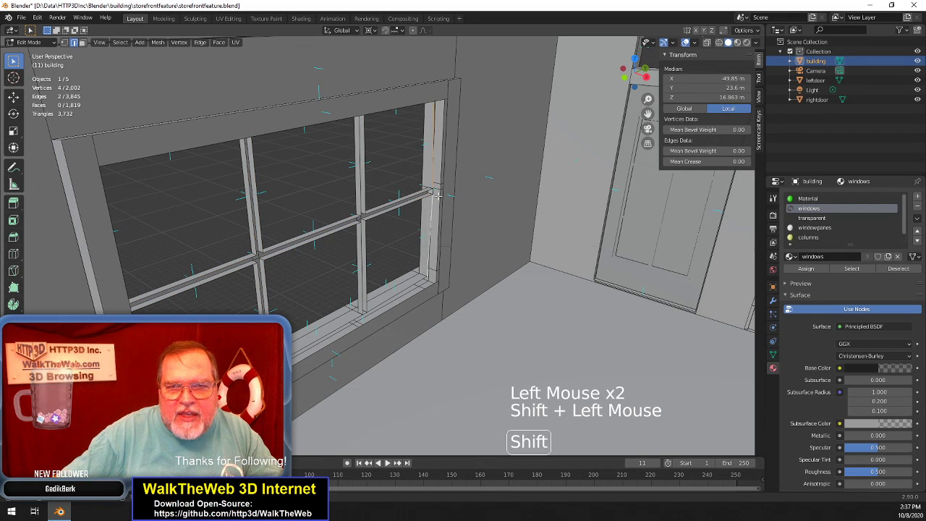
key("Delete")
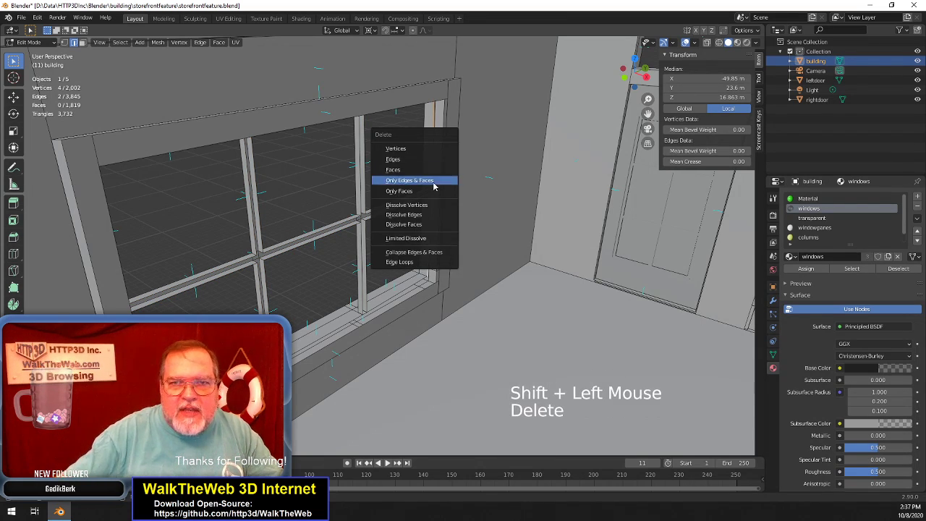
left_click(409, 180)
left_click_drag(636, 75, 560, 75)
left_click_drag(649, 110, 167, 90)
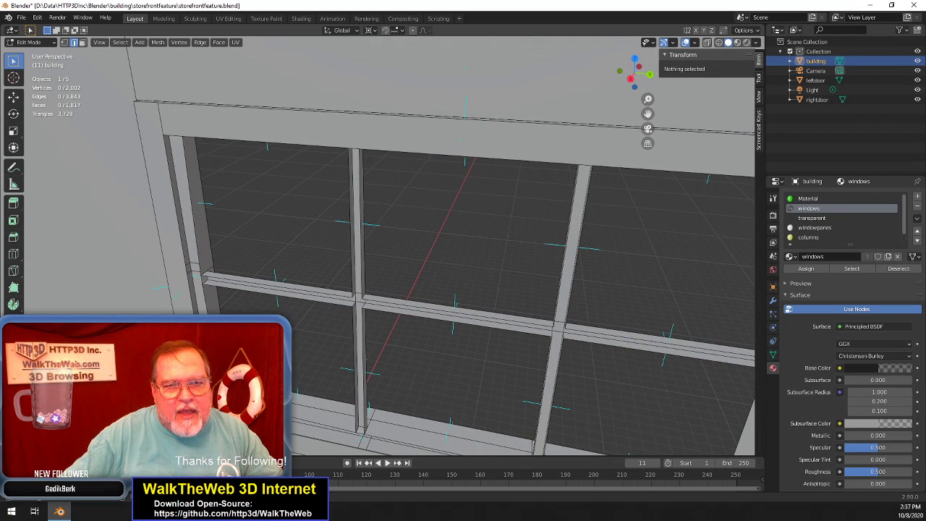
Delete the upper and lower vertical edges in the window recess side farthest from the door, removing only edges and faces
left_click(207, 296)
left_click(196, 226, "shift")
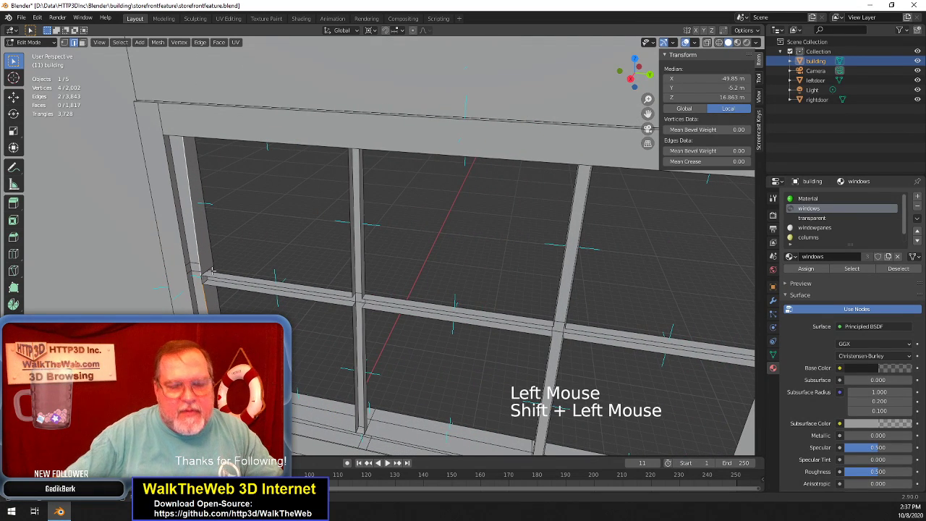
key("Delete")
left_click(213, 271)
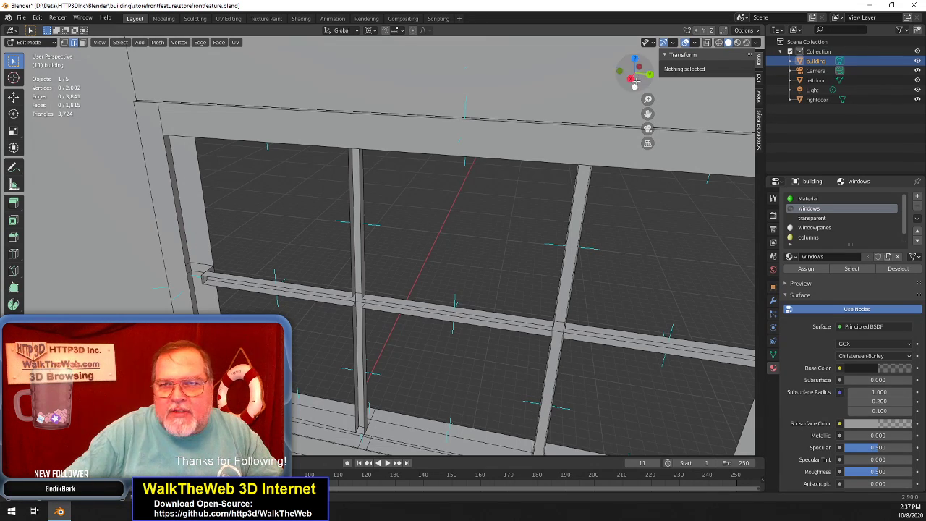
In face select mode, select the inner vertical and horizontal glazing bar faces and the inner glass face of the facing wall's intact window
left_click_drag(635, 81, 723, 81)
scroll(563, 173, "down", 12)
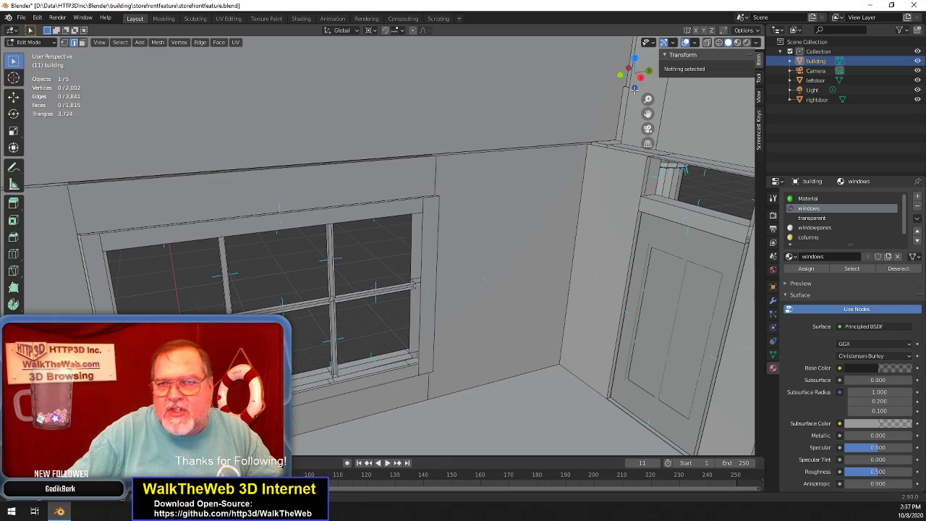
left_click_drag(637, 76, 825, 75)
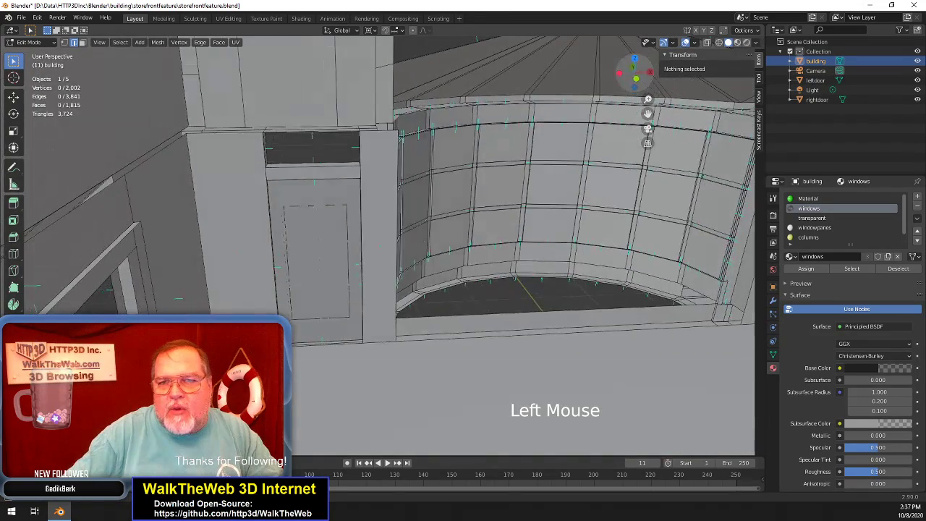
left_click_drag(648, 113, 116, 45)
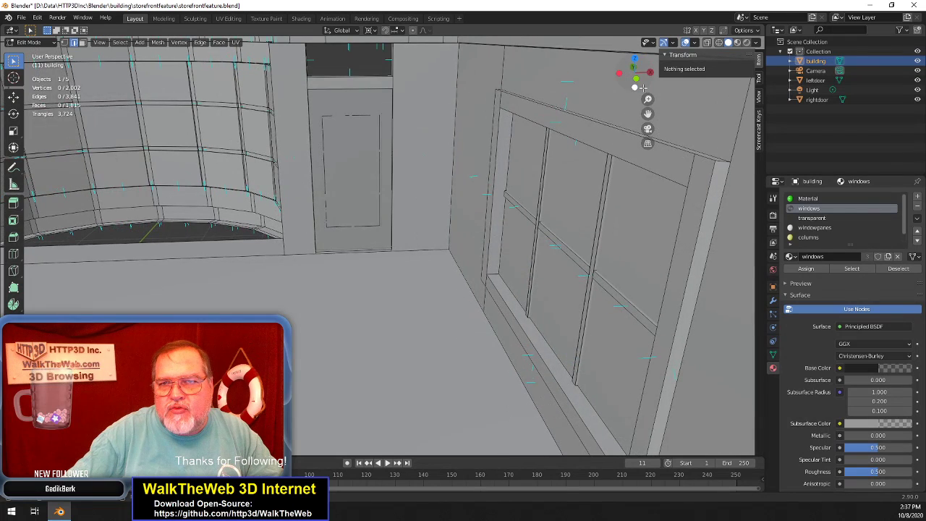
left_click_drag(636, 74, 718, 76)
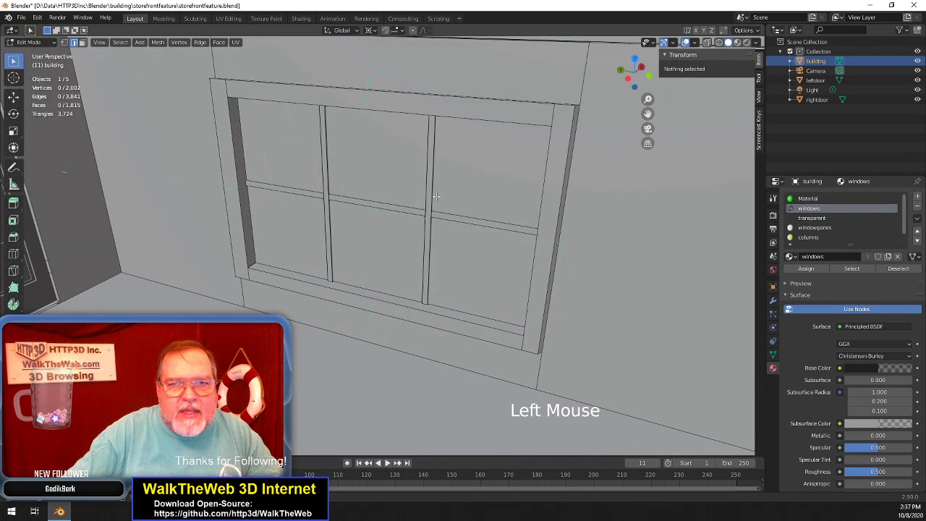
left_click(84, 44)
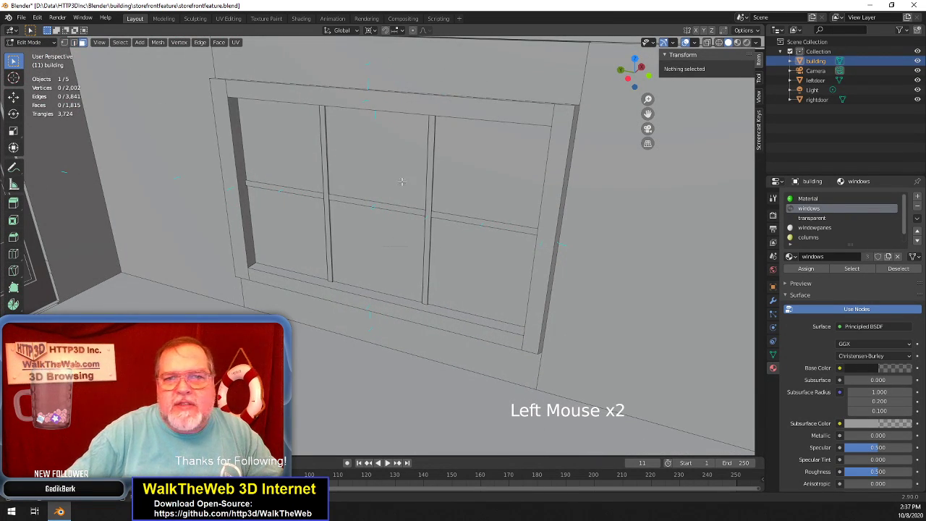
left_click(438, 216, "shift")
left_click(361, 201, "shift")
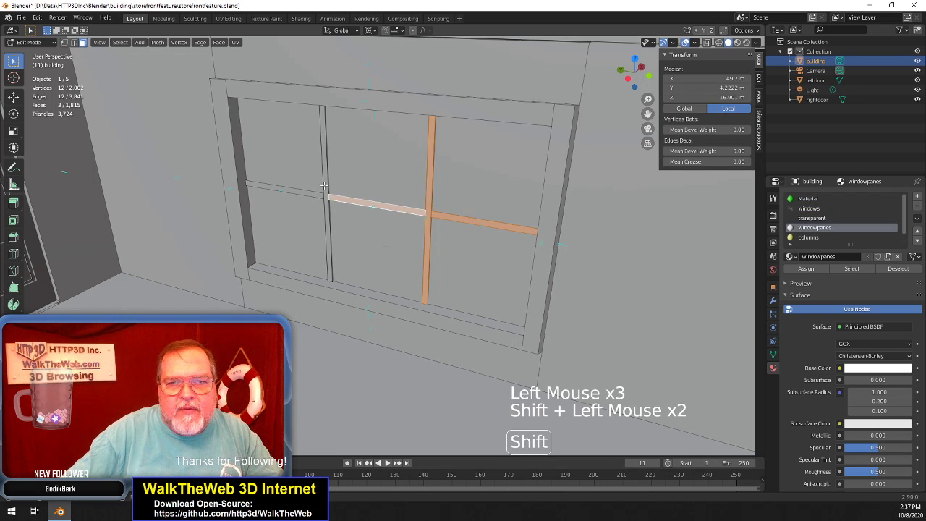
left_click(325, 186, "shift")
left_click(316, 193, "shift")
left_click(365, 243, "shift")
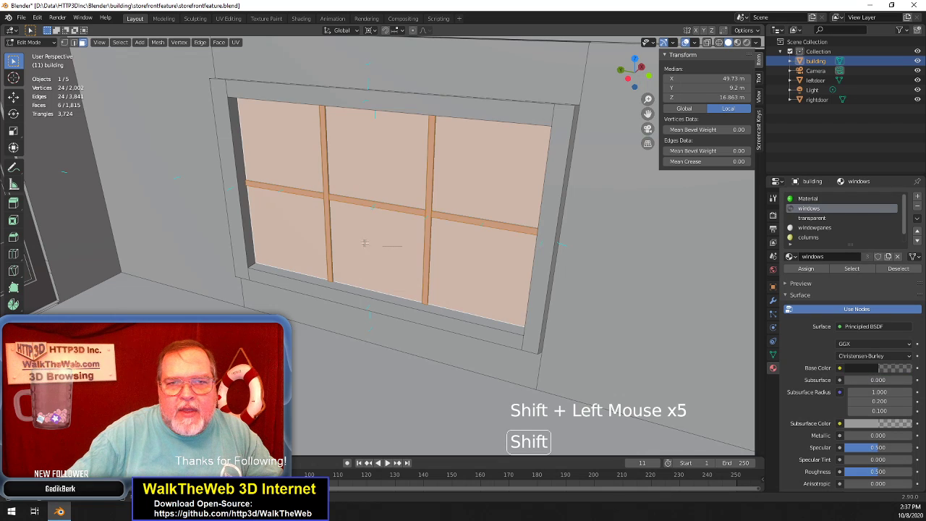
Add the sill, both side faces and the top face of the window recess and the outer glass face to the selection
left_click(337, 270, "shift")
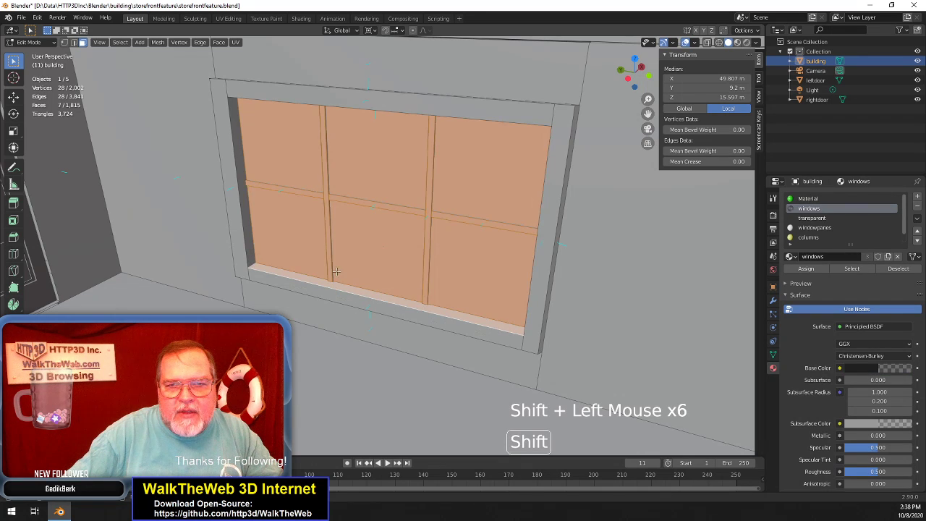
left_click(246, 215, "shift")
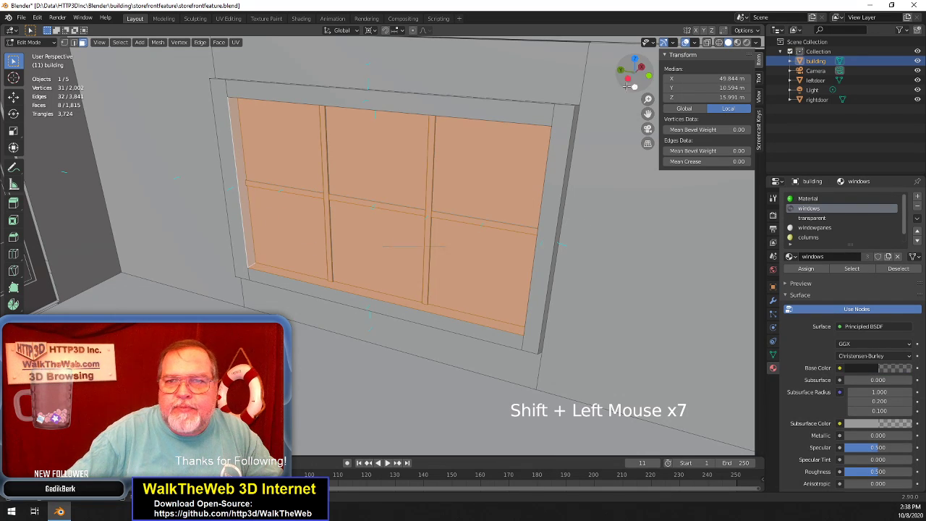
left_click_drag(635, 73, 701, 41)
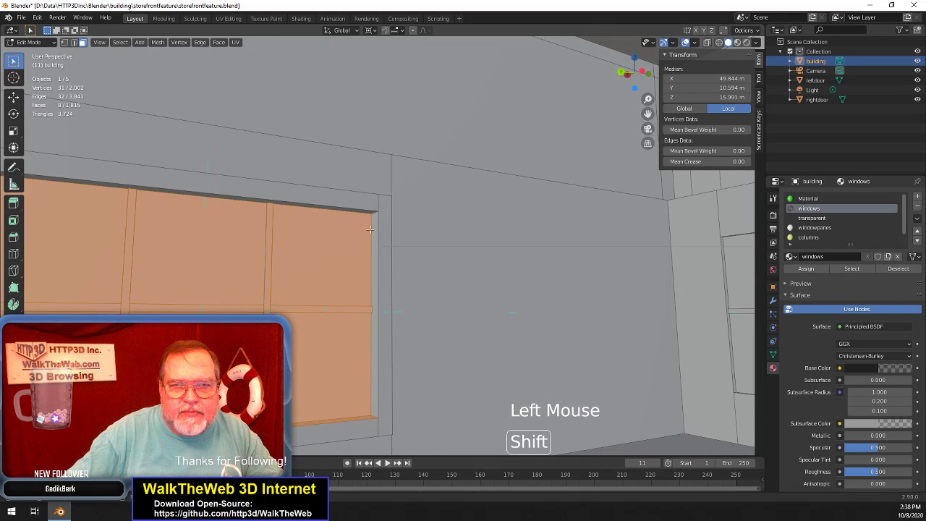
left_click(376, 233, "shift")
left_click(366, 211, "shift")
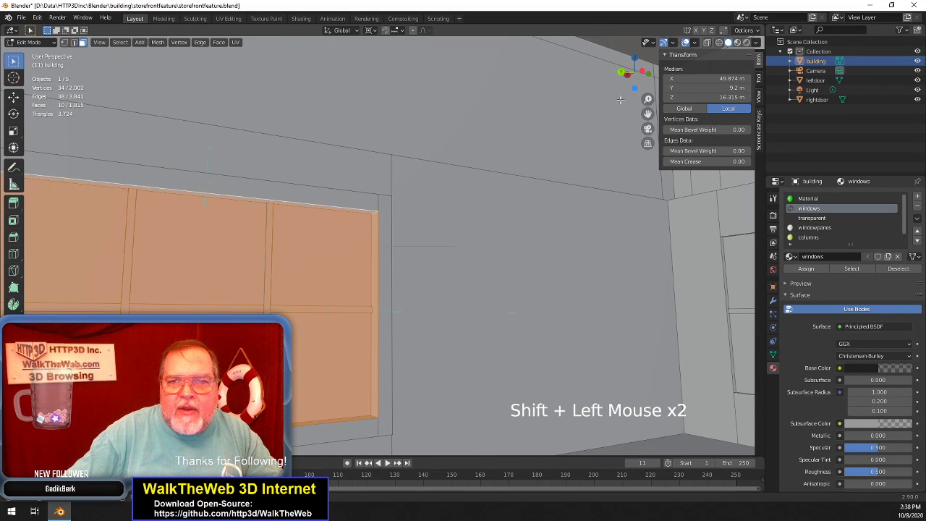
mouse_move(641, 83)
left_mouse_down()
mouse_move(636, 75)
mouse_move(627, 83)
left_mouse_up()
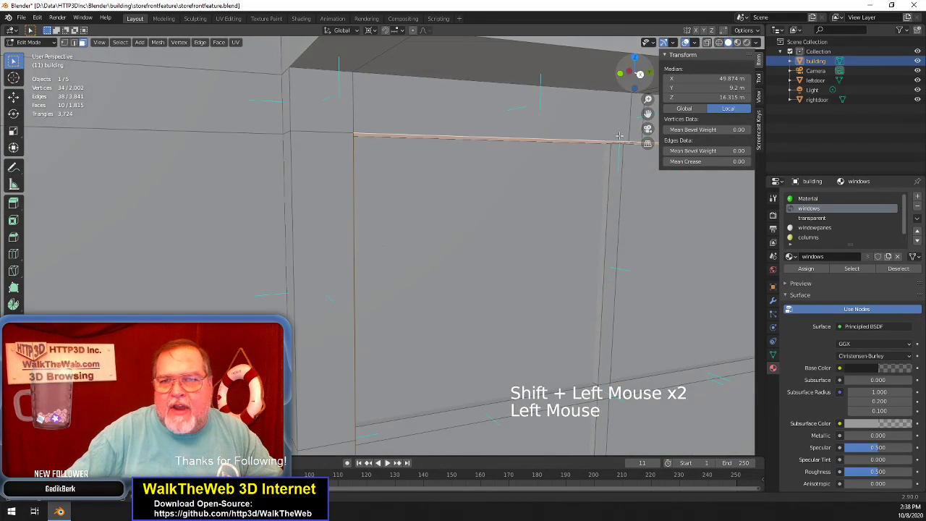
left_click(592, 204, "shift")
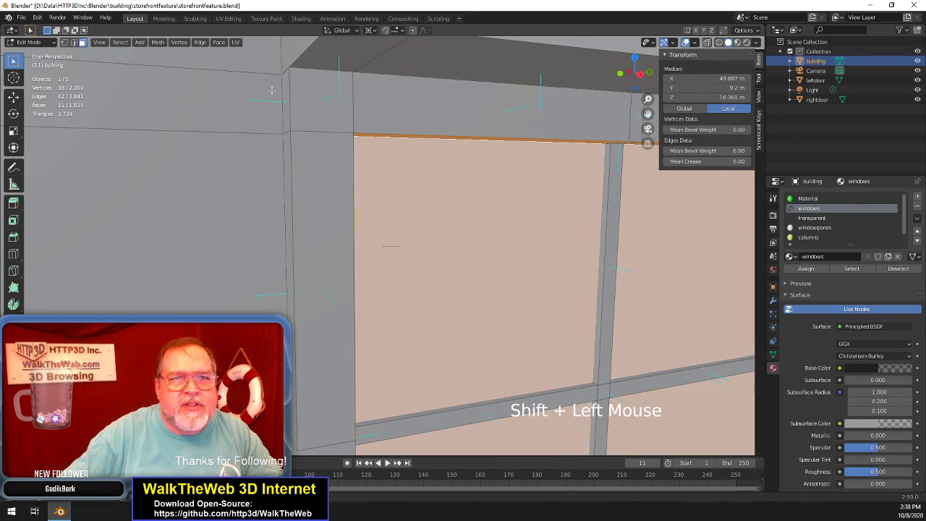
Duplicate the selected window faces in place and mirror the copy along the X axis onto the opposite wall
left_click(157, 42)
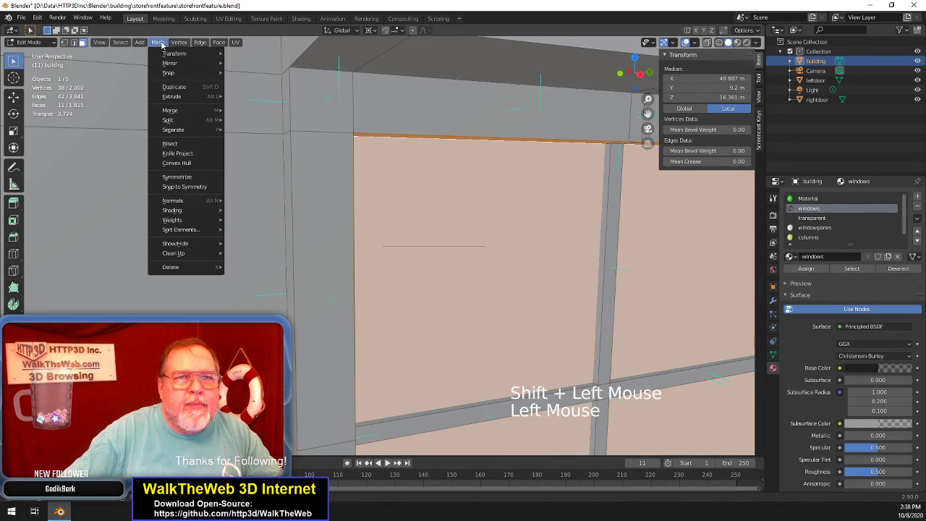
left_click(181, 87)
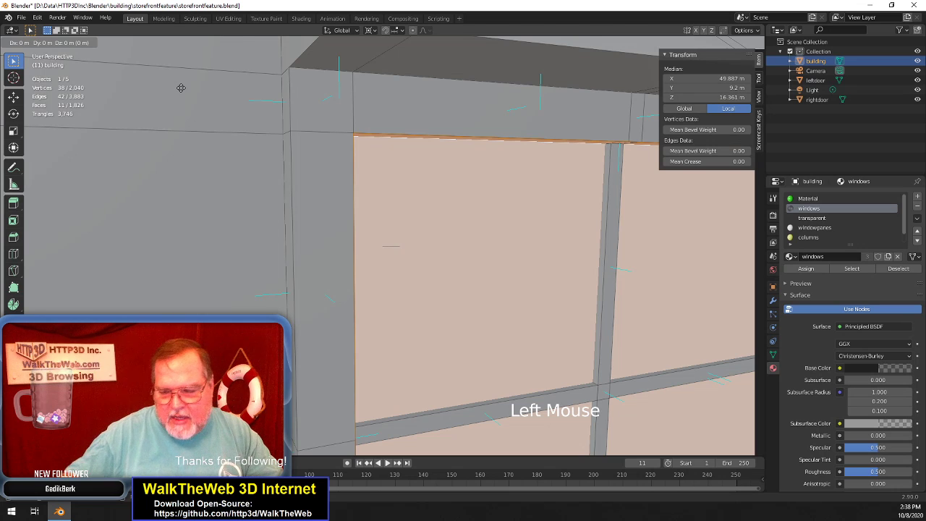
left_click(180, 87)
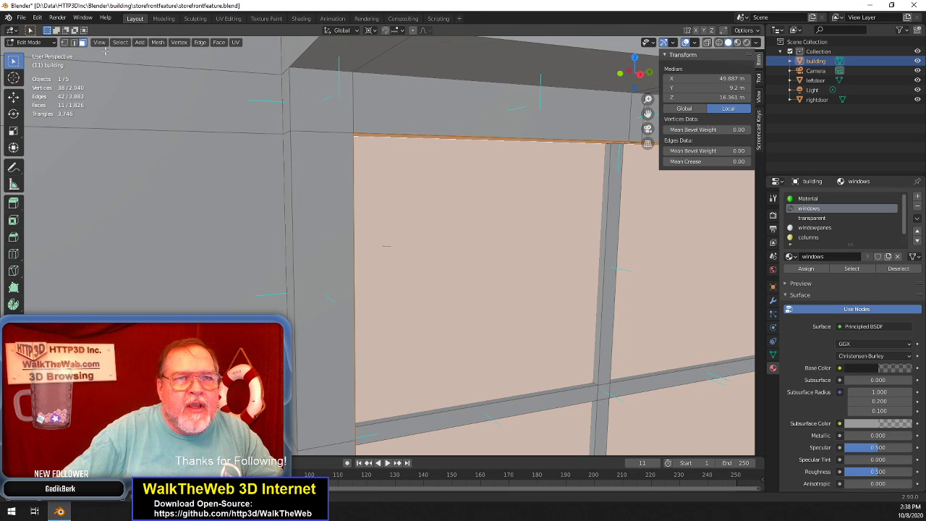
left_click(157, 42)
mouse_move(179, 65)
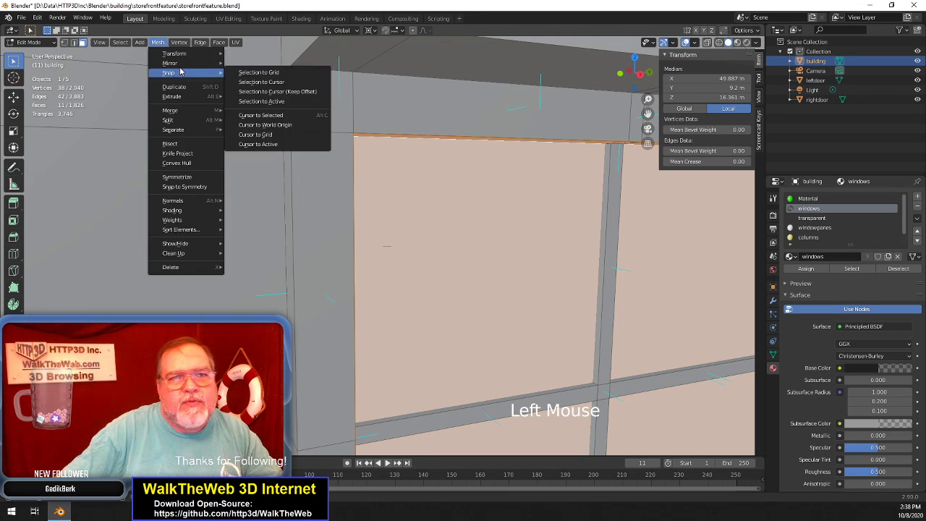
left_click(271, 81)
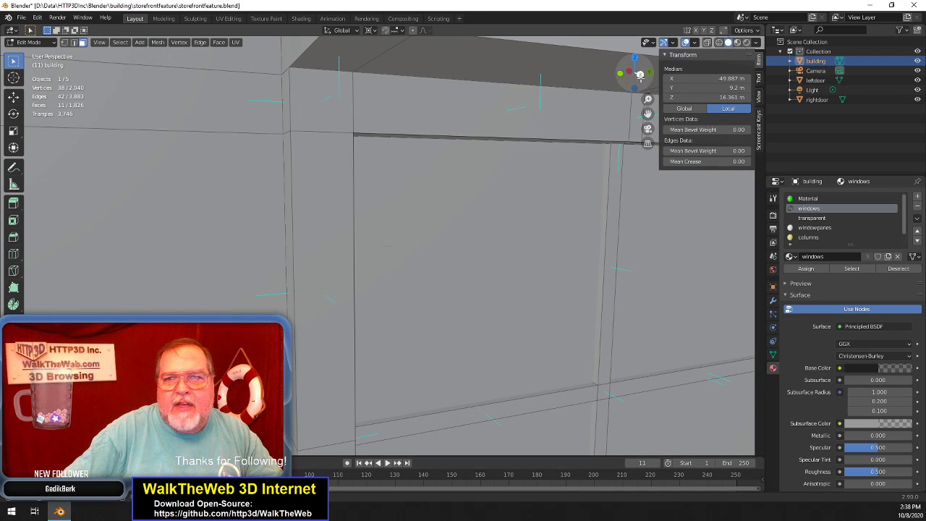
Flip the normals of the mirrored window faces
left_click_drag(620, 78, 591, 82)
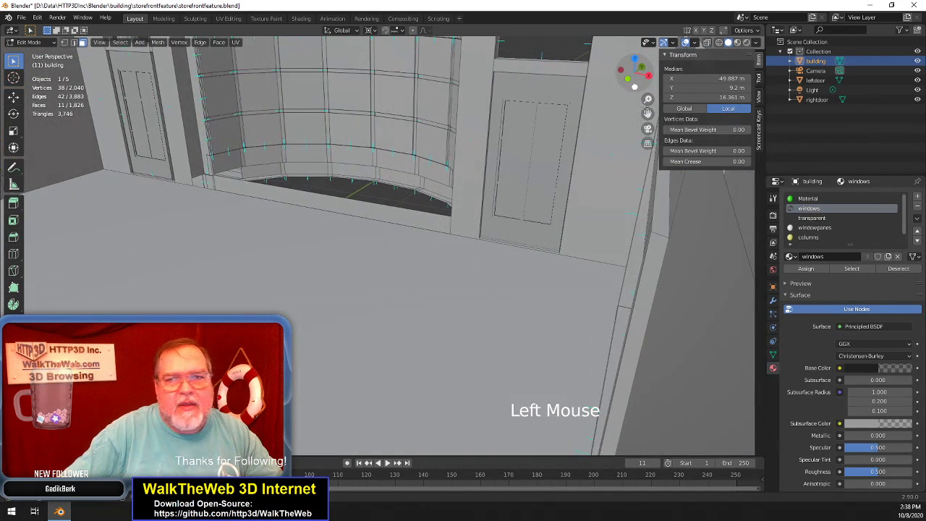
left_click_drag(648, 114, 753, 124)
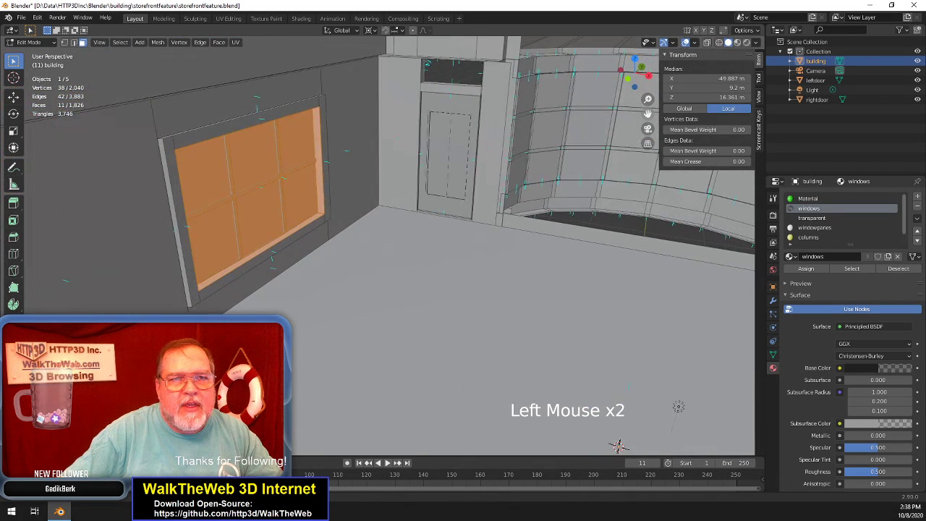
scroll(377, 173, "up", 11)
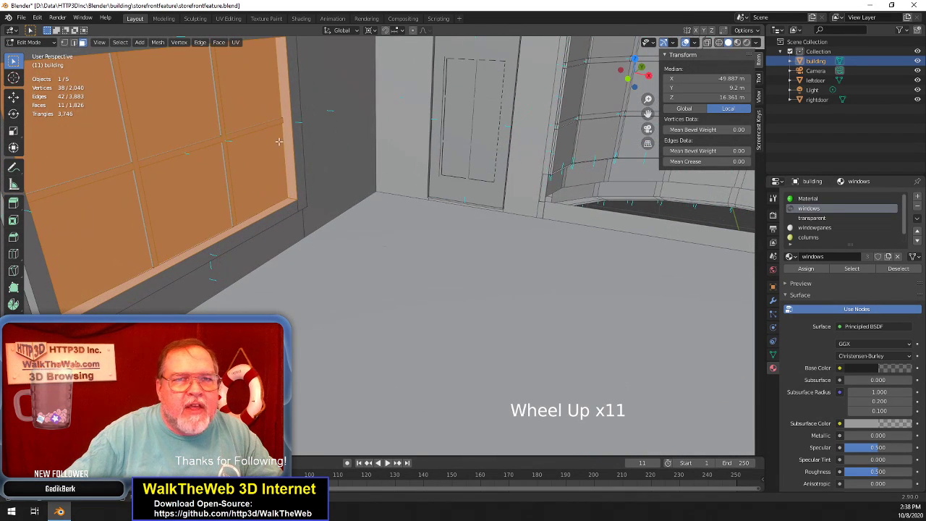
left_click(156, 43)
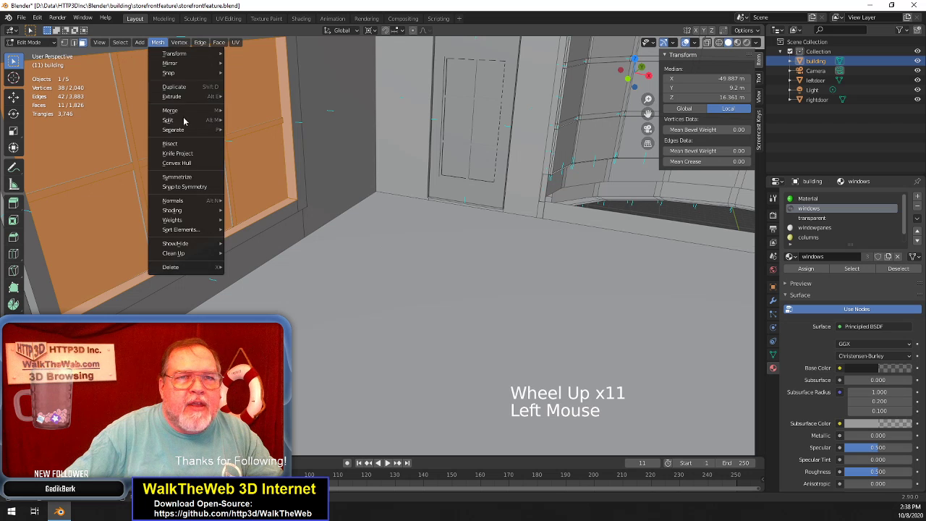
mouse_move(182, 205)
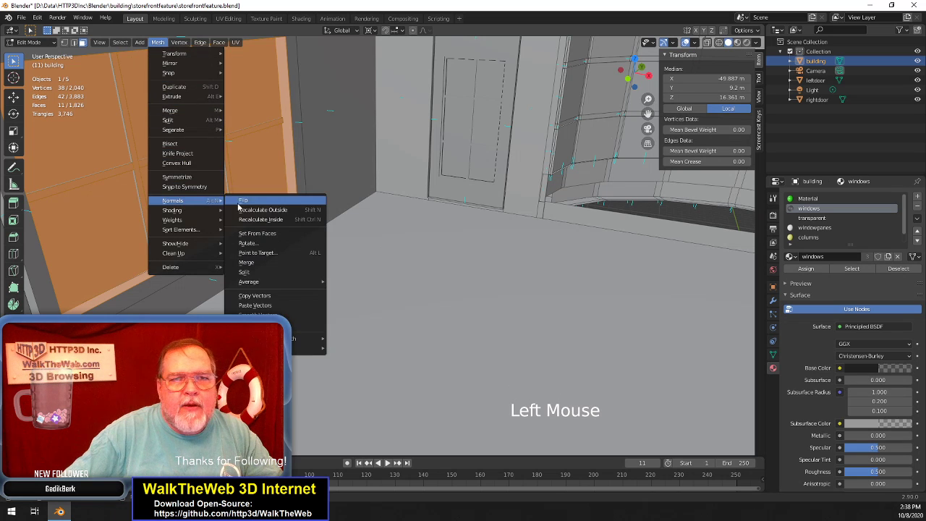
left_click(246, 204)
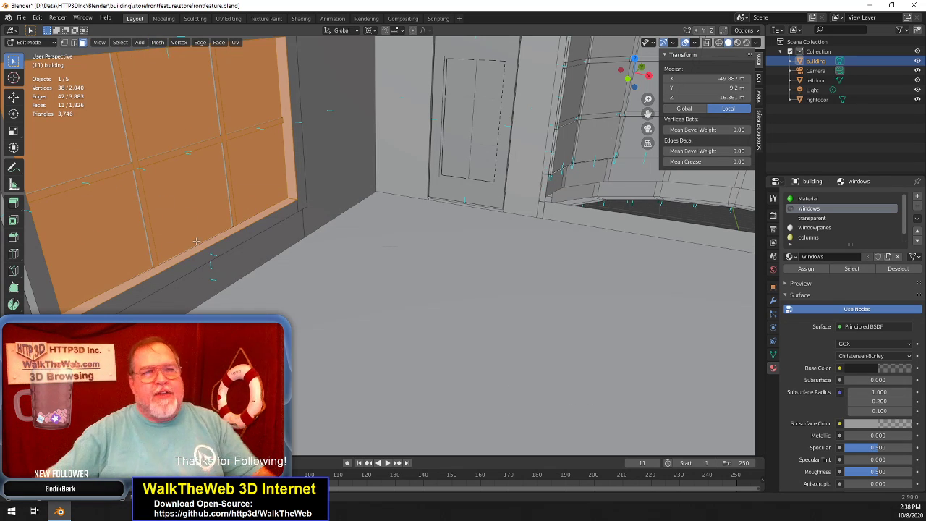
Switch the viewport to Material Preview shading and clear the window selection by picking the floor face
key("z")
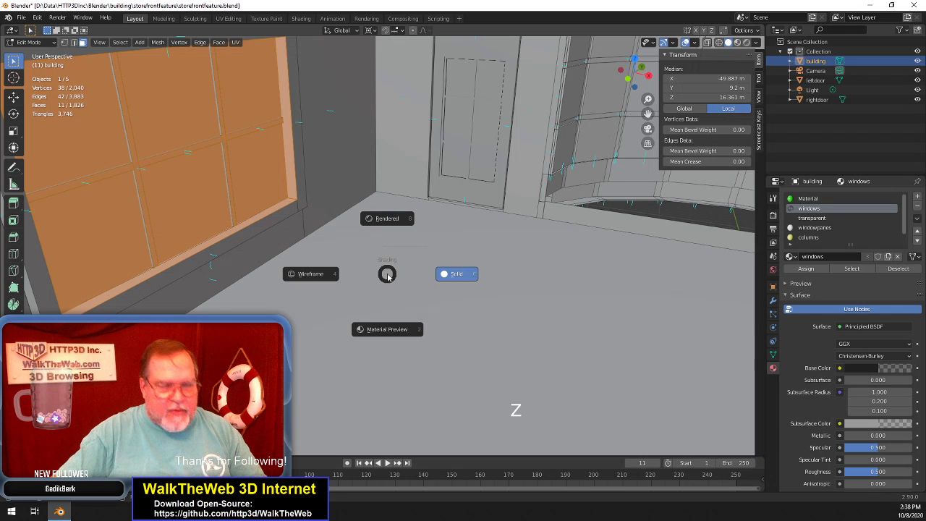
left_click(385, 330)
left_click(396, 306)
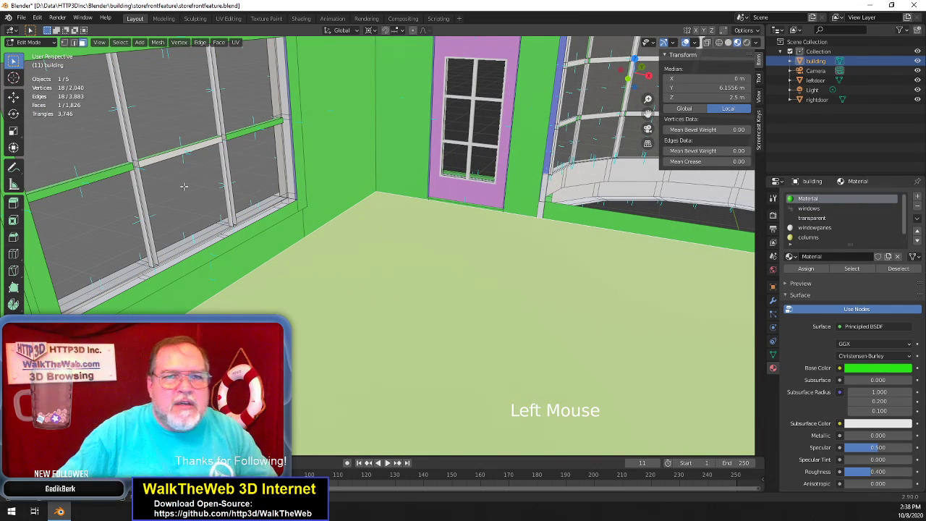
Try to select all the green faces of the mirrored window's horizontal glazing bars
left_click(238, 134)
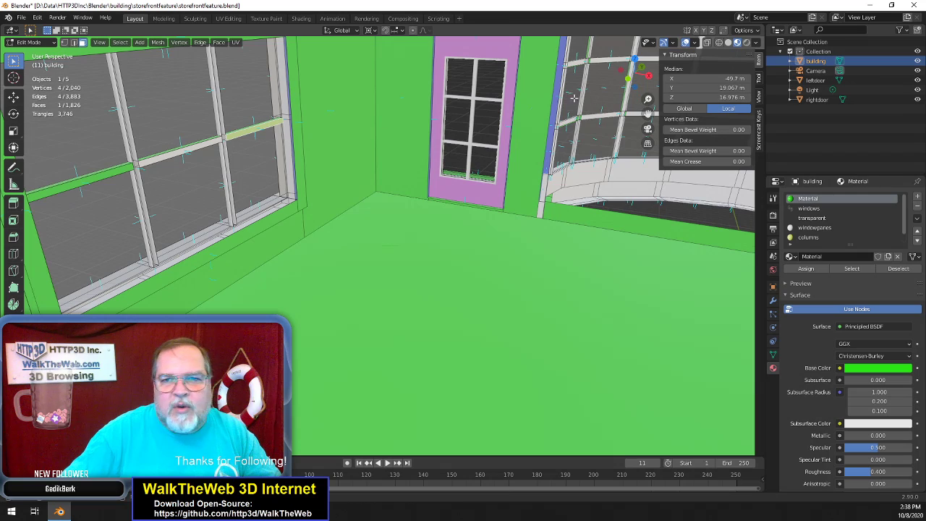
left_click_drag(632, 83, 823, 121)
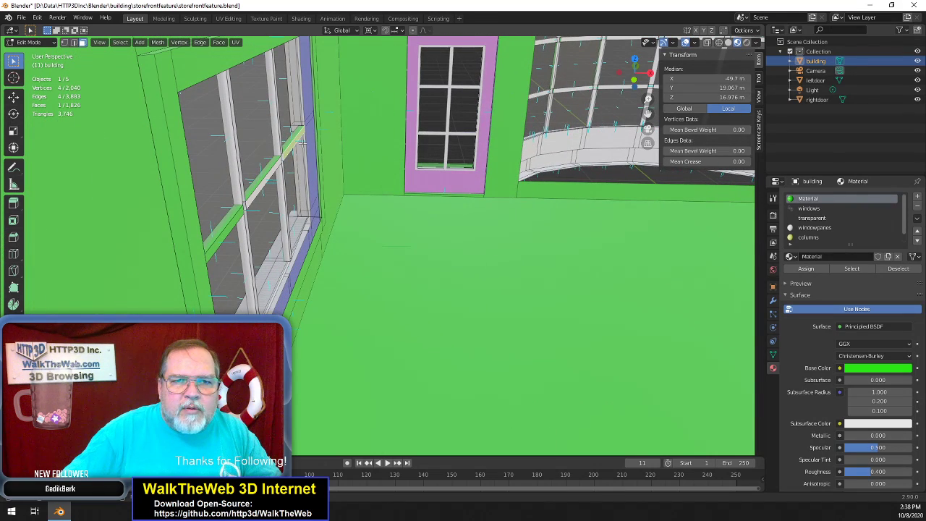
scroll(303, 145, "up", 20)
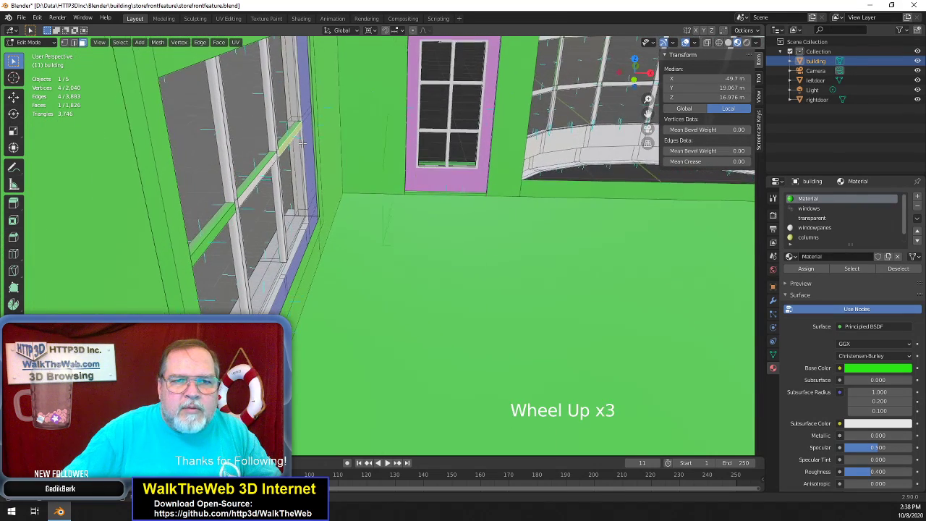
left_click(195, 231, "shift")
left_click(211, 216, "shift")
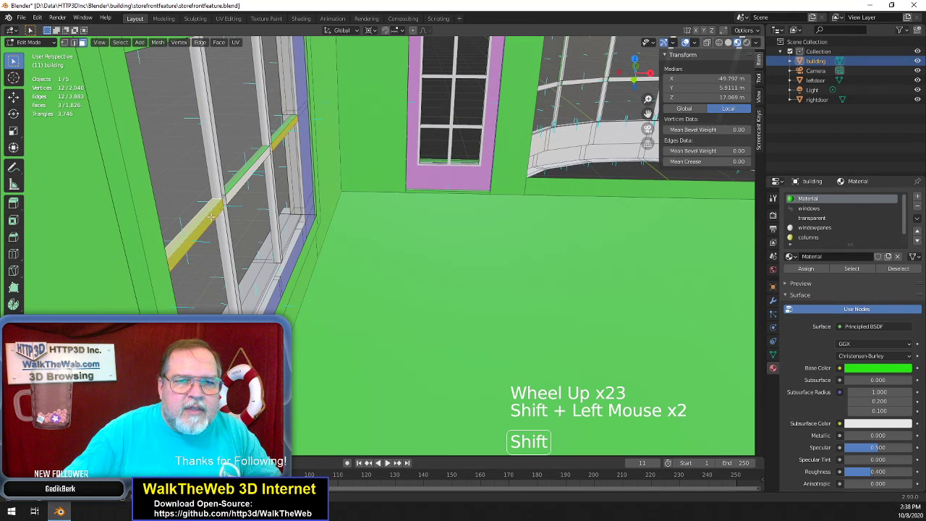
left_click(248, 178, "shift")
left_click(248, 174, "shift")
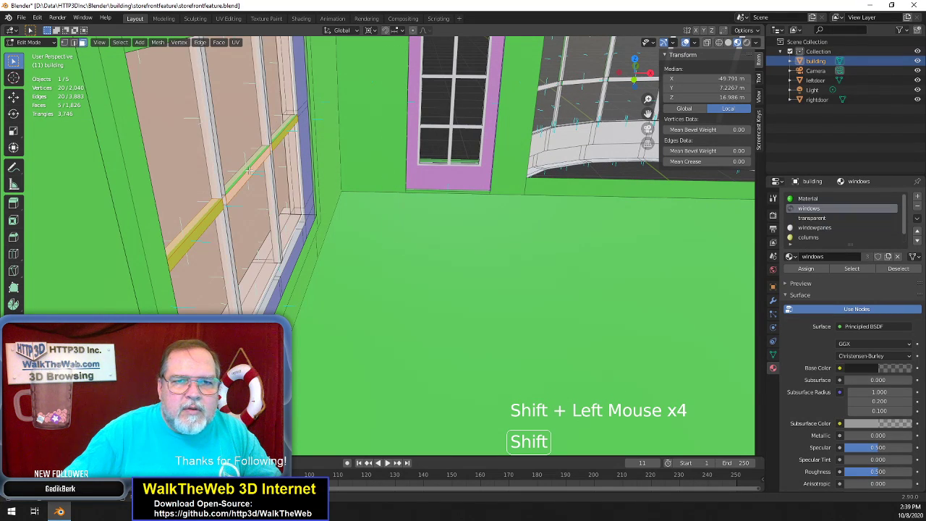
Hide the two overlapping glass faces of the window so only its frame and glazing bars are in view
left_click(232, 144)
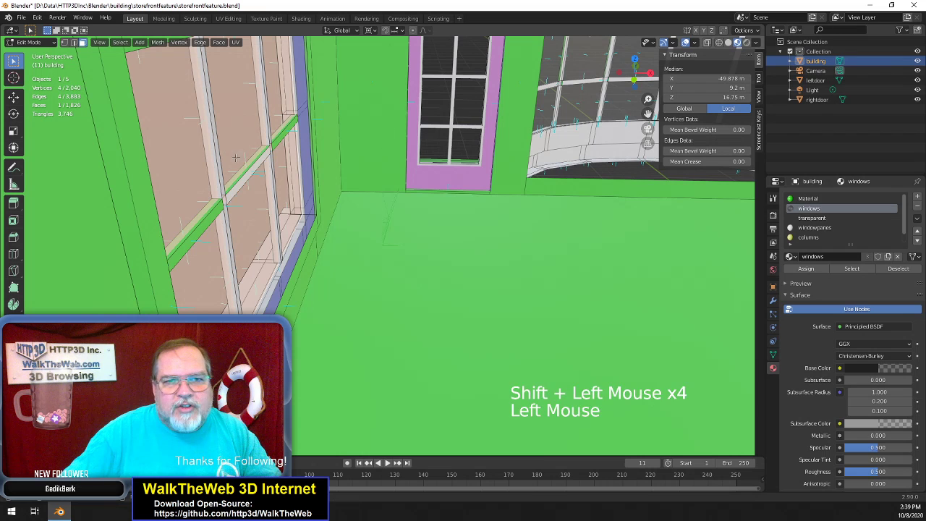
key("h")
left_click(235, 150)
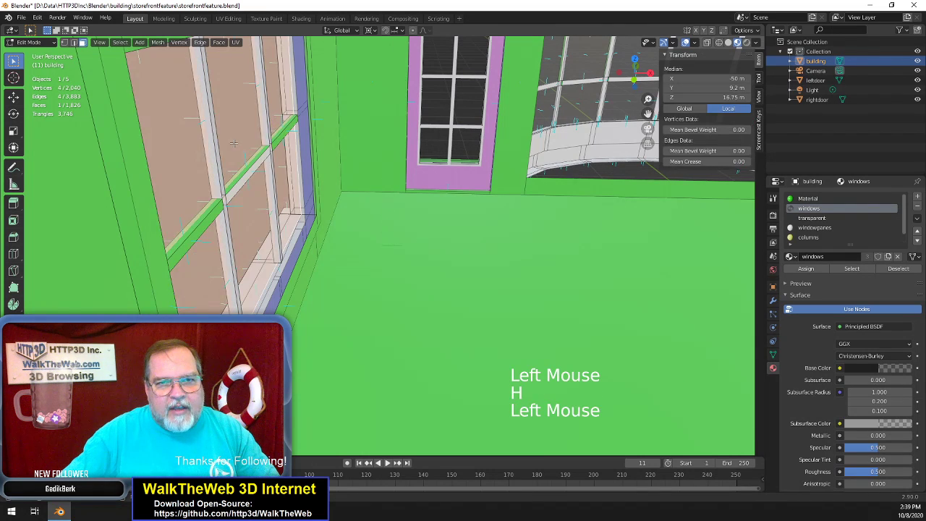
key("h")
Select the green faces along the window's horizontal glazing bars, including the segments on both sides of the vertical bars
left_click(244, 165)
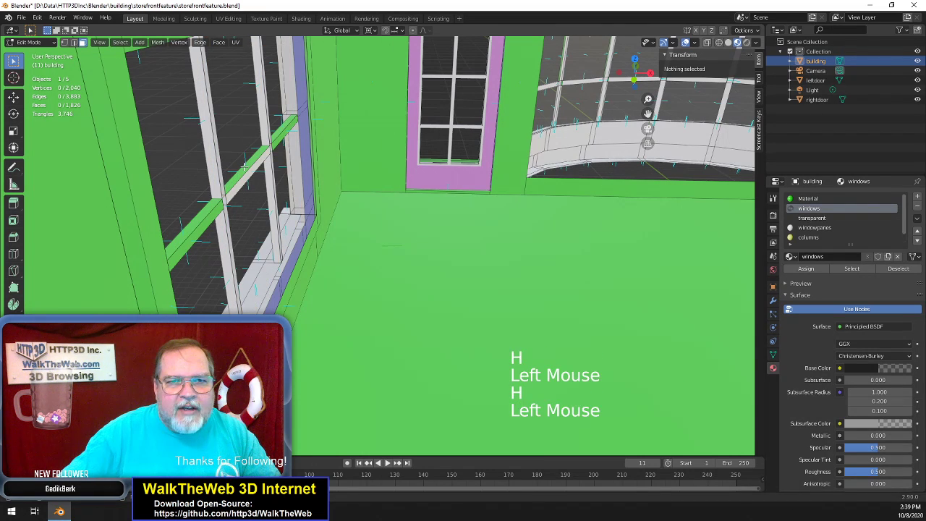
left_click(283, 134, "shift")
left_click(219, 203, "shift")
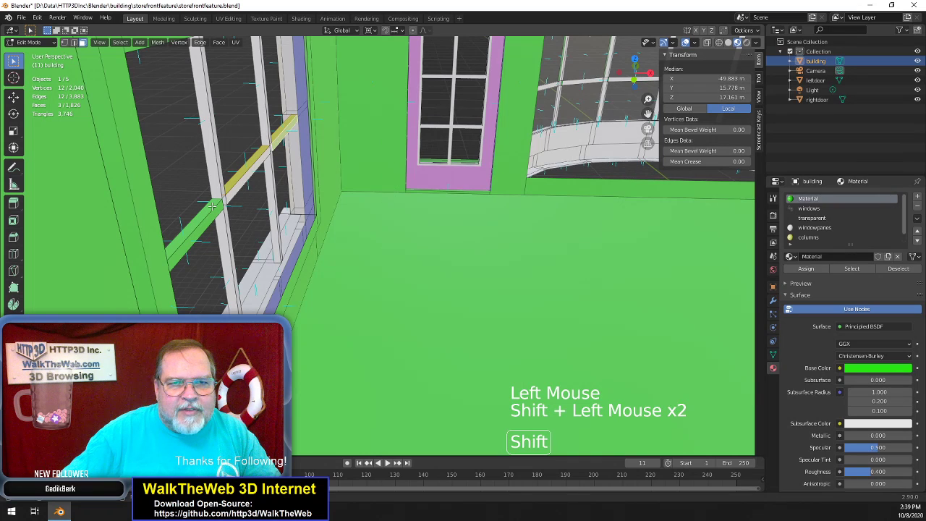
left_click(196, 223, "shift")
left_click(178, 244, "shift")
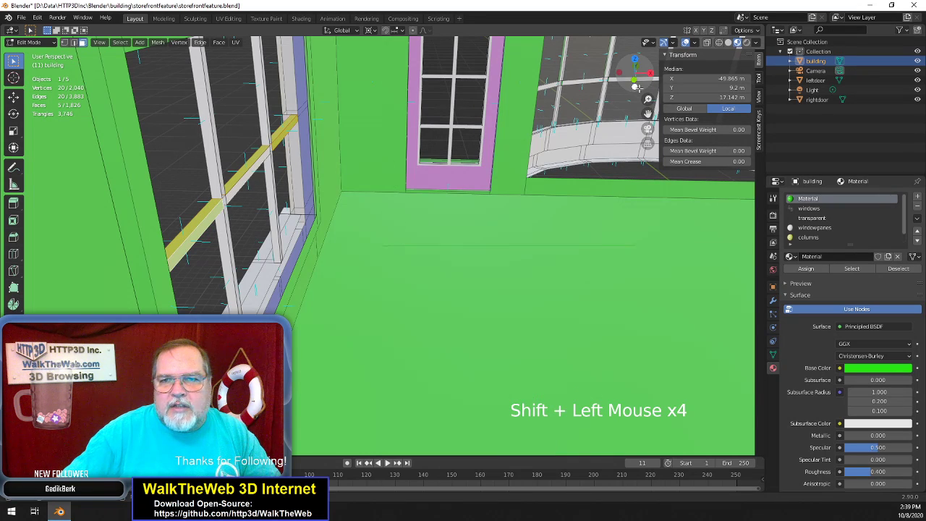
Assign the windowpanes material to the selected horizontal glazing bar faces
left_click_drag(637, 87, 647, 112)
scroll(518, 195, "down", 20)
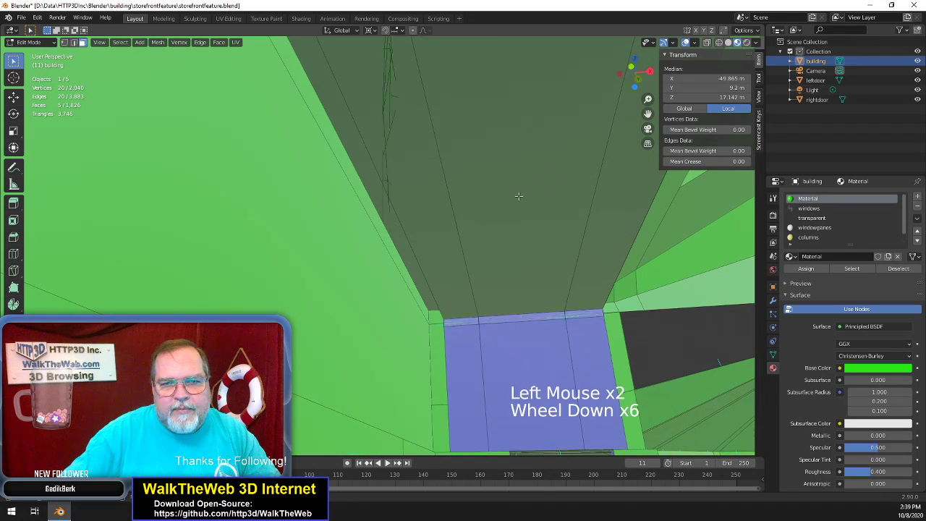
scroll(518, 196, "up", 20)
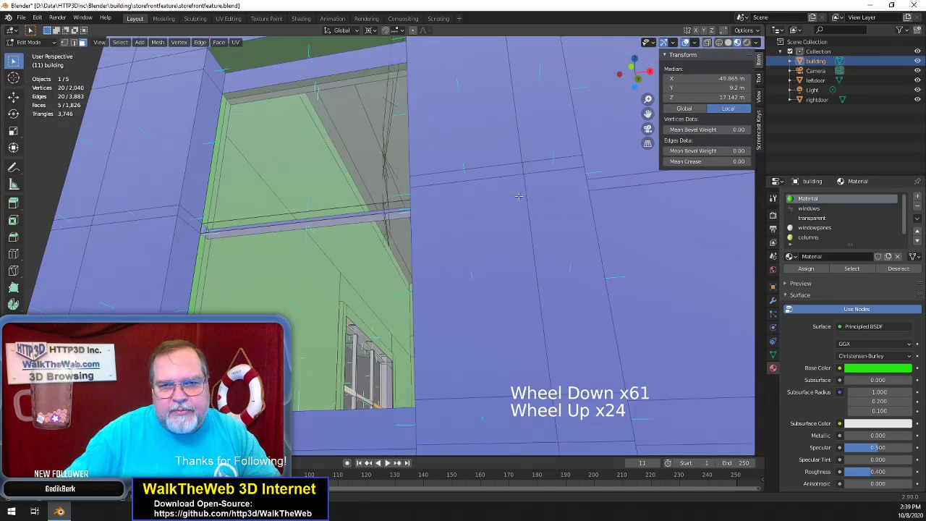
left_click_drag(640, 80, 635, 68)
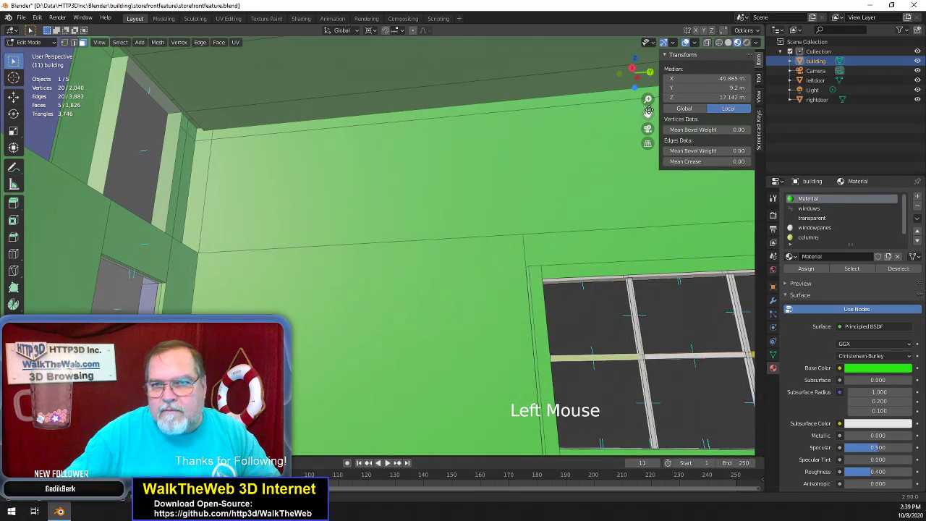
left_click_drag(648, 113, 411, 42)
scroll(592, 247, "up", 4)
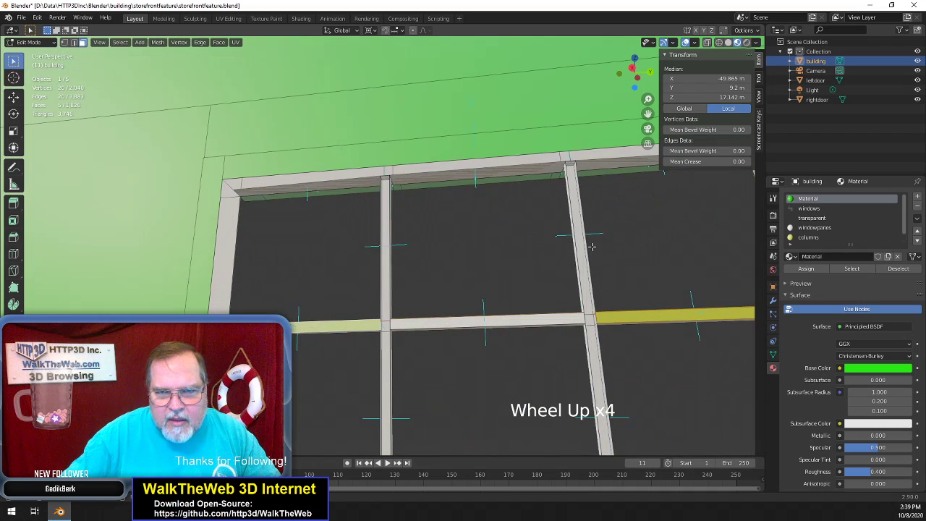
left_click_drag(650, 114, 535, 54)
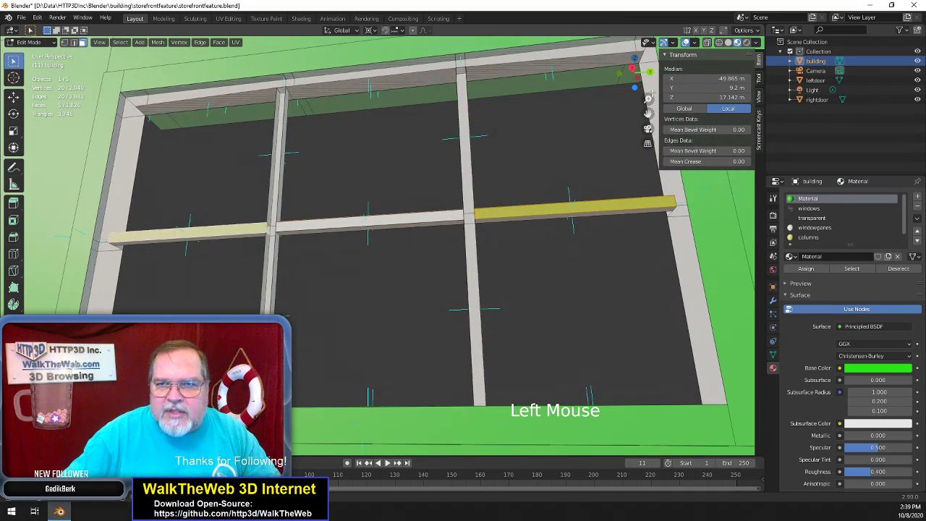
left_click_drag(635, 73, 446, 107)
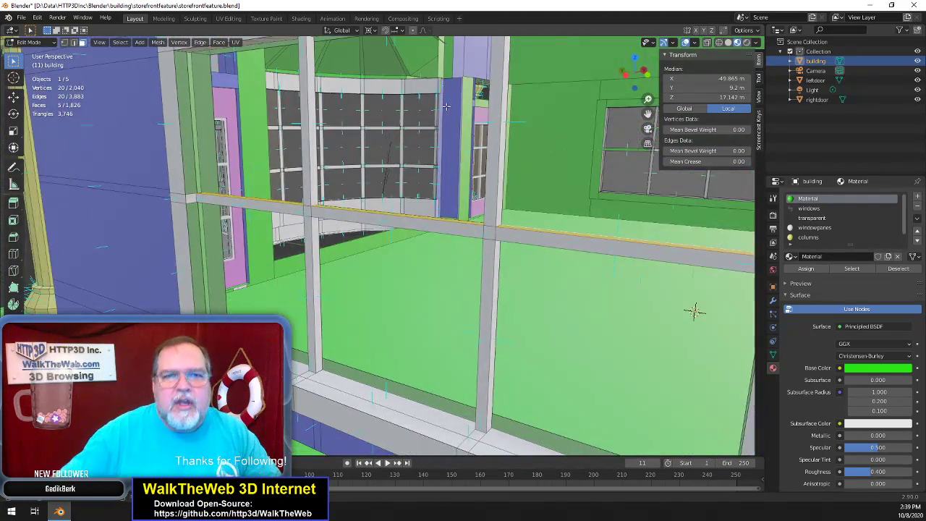
left_click(825, 228)
double_click(807, 269)
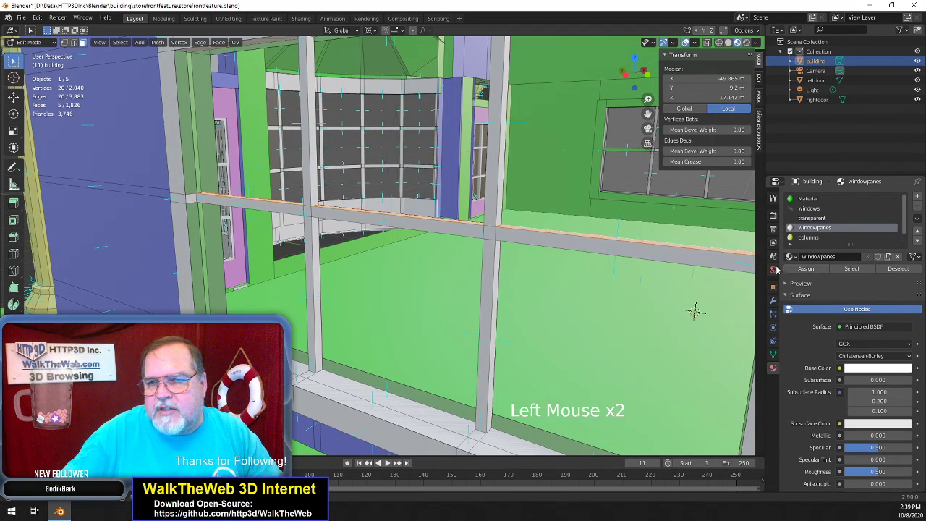
Hide the two overlapping glass faces of the window on the opposite wall
scroll(595, 259, "down", 3)
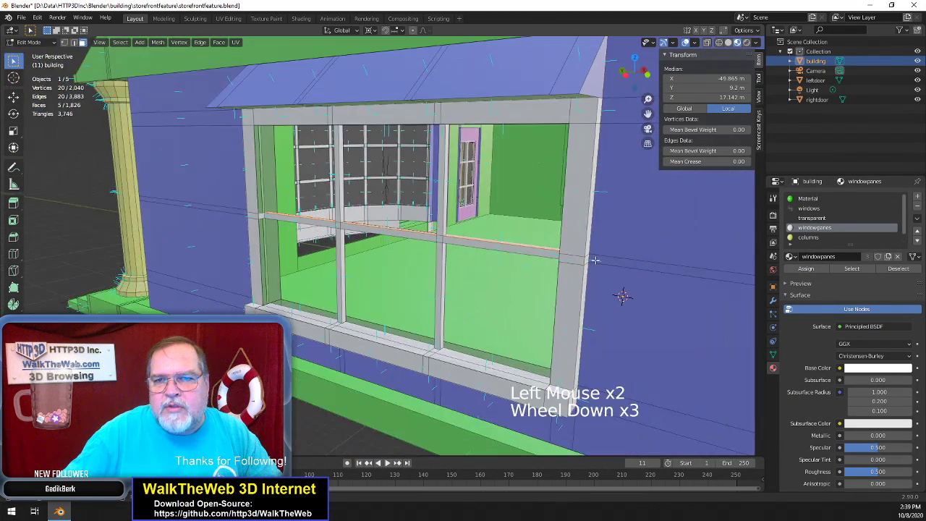
scroll(601, 218, "up", 5)
left_click_drag(642, 81, 561, 81)
left_click(647, 113)
left_click_drag(647, 114, 11, 114)
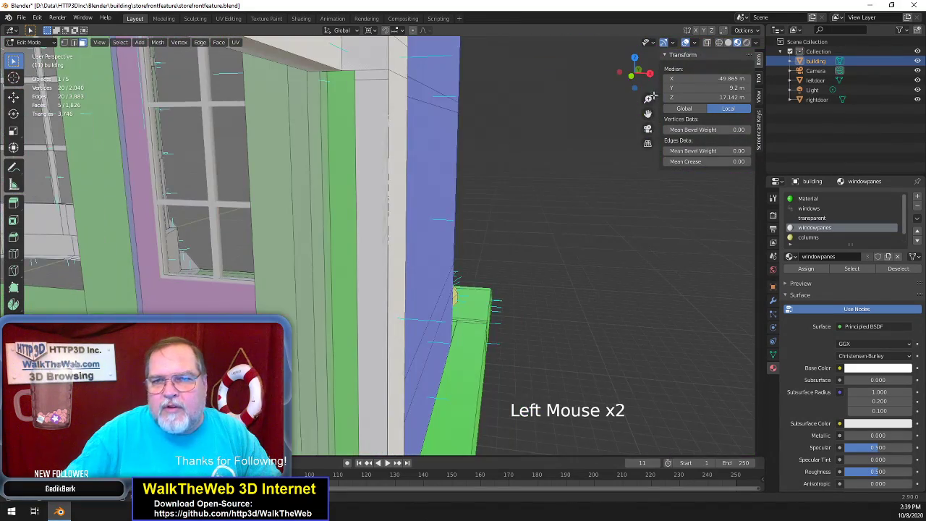
left_click_drag(644, 81, 730, 83)
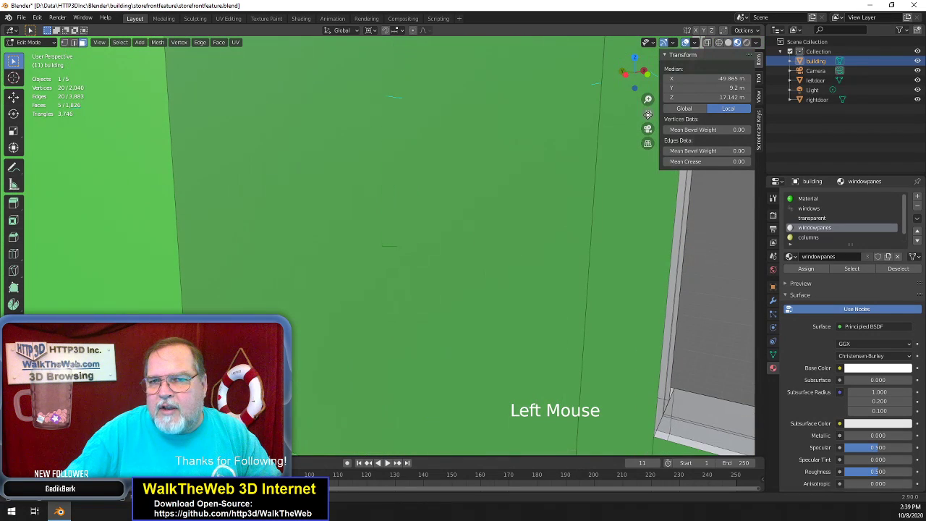
left_click_drag(648, 114, 269, 111)
scroll(600, 183, "down", 4)
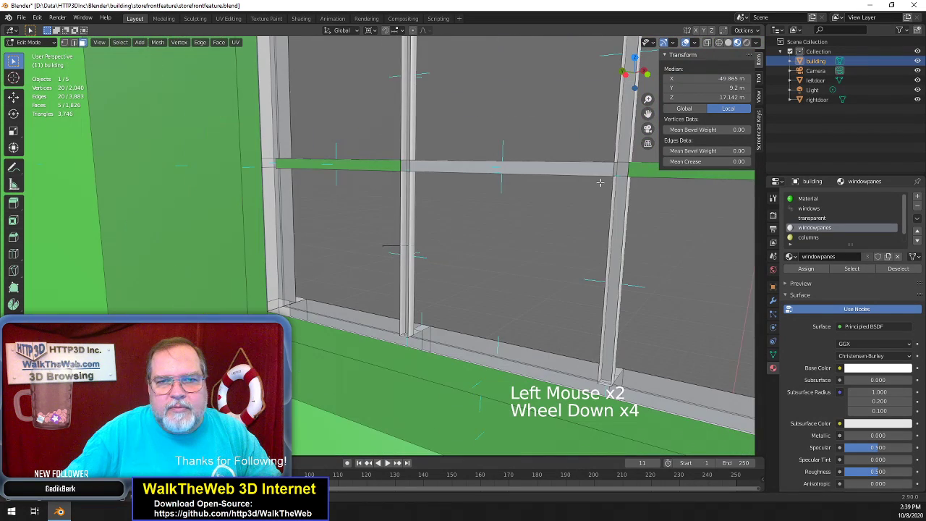
left_click_drag(648, 113, 409, 240)
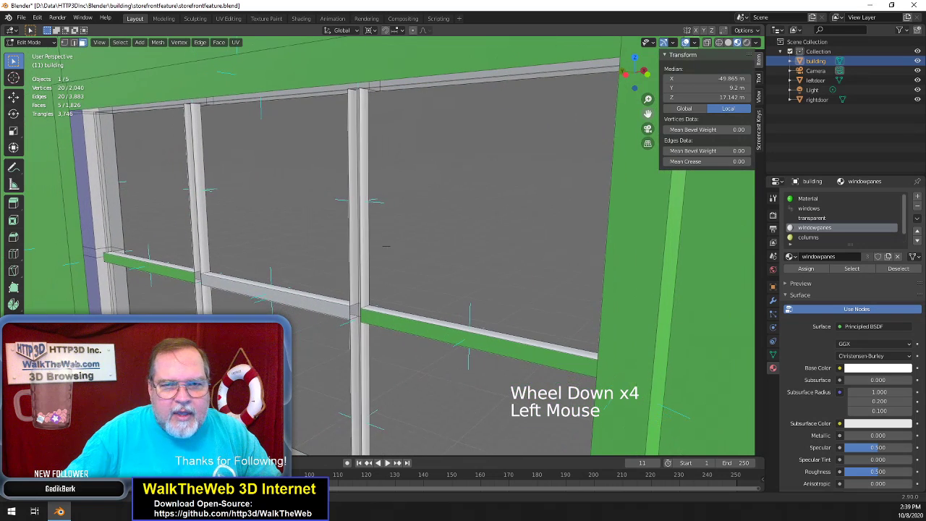
left_click(283, 210)
key("h")
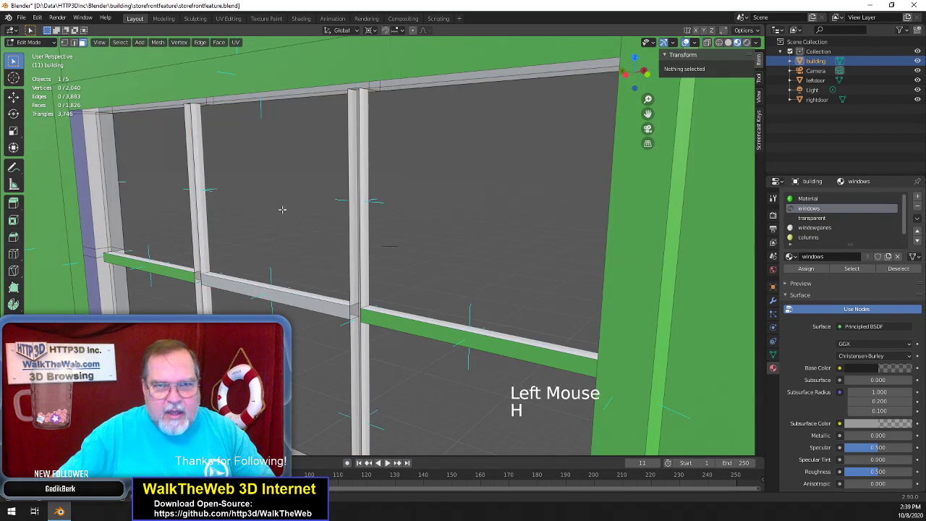
left_click(282, 210)
key("h")
Select the inner and upper faces of all three horizontal glazing bar segments on the opposite window
left_click(400, 325)
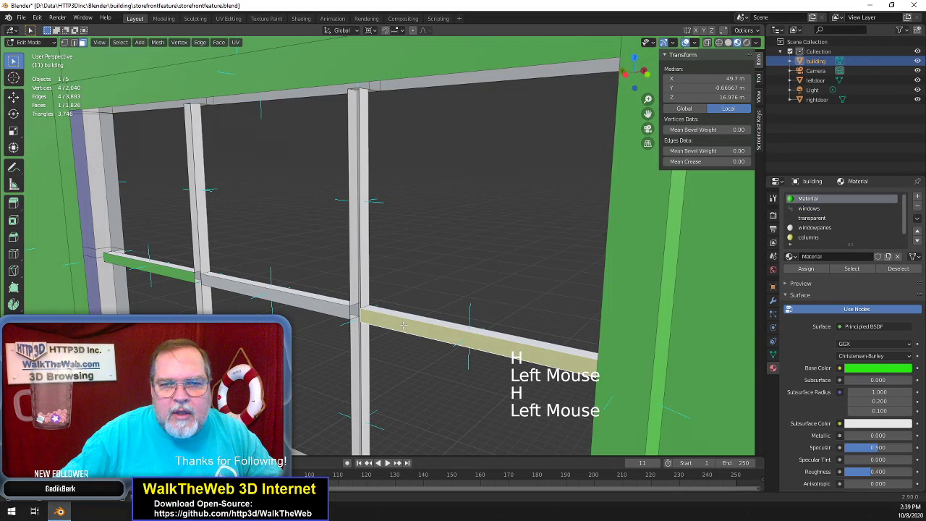
left_click(186, 276, "shift")
left_click(192, 271, "shift")
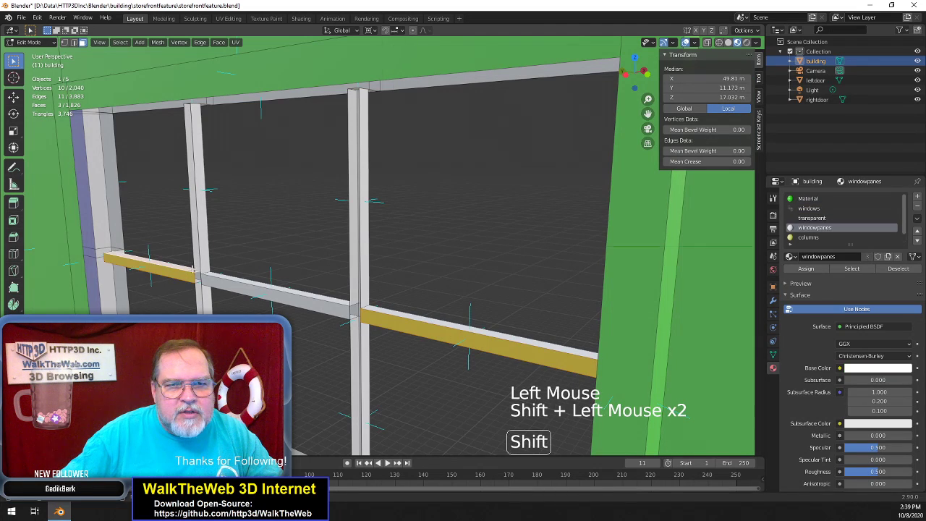
left_click(225, 279, "shift")
left_click(361, 297, "shift")
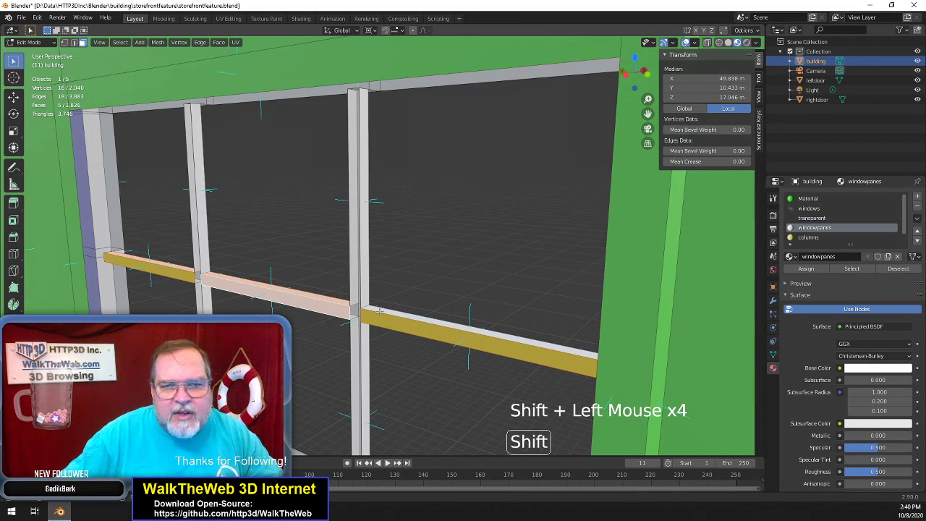
left_click(381, 311, "shift")
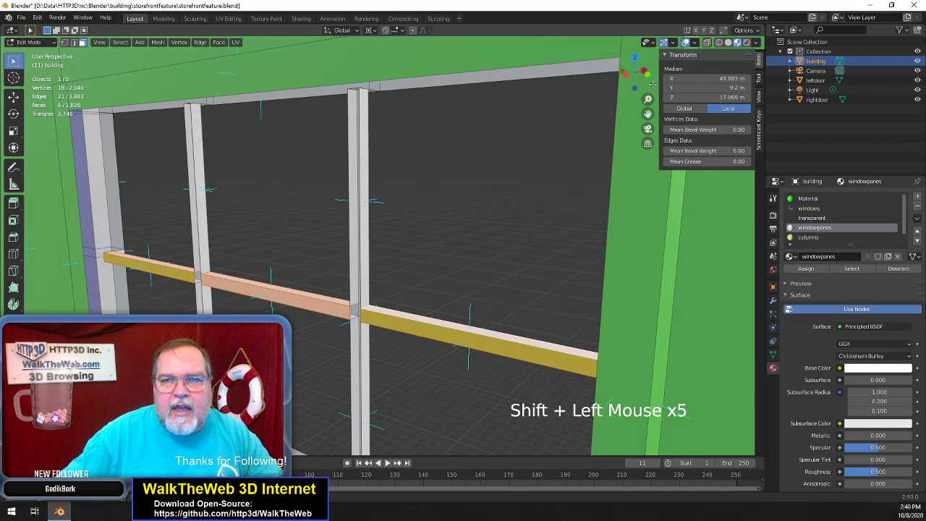
Assign the windowpanes material to the selected bar faces of the opposite window and clear the selection
left_click_drag(643, 77, 613, 133)
left_click(818, 231)
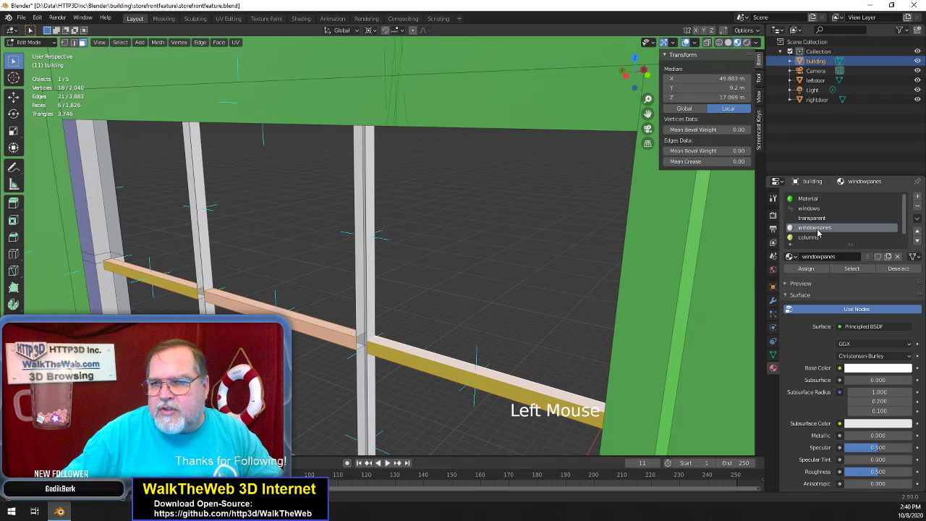
left_click(806, 269)
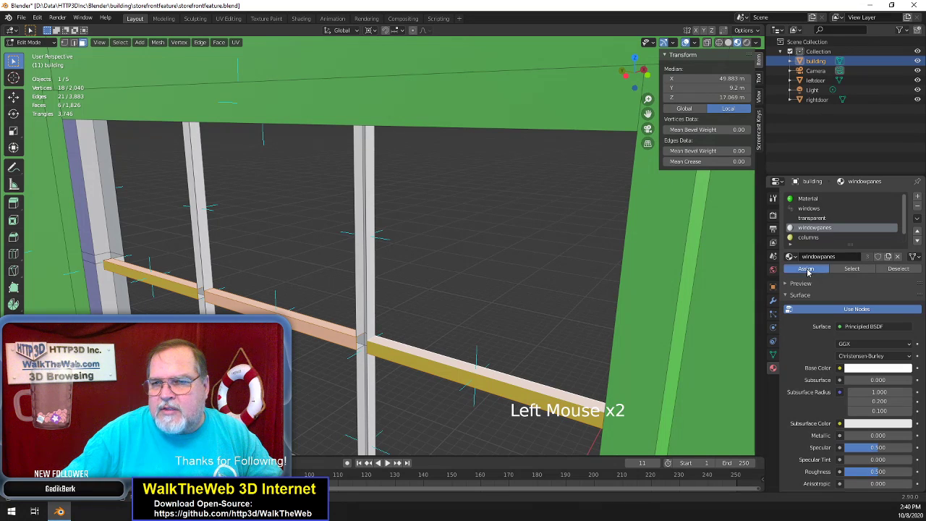
left_click(462, 287)
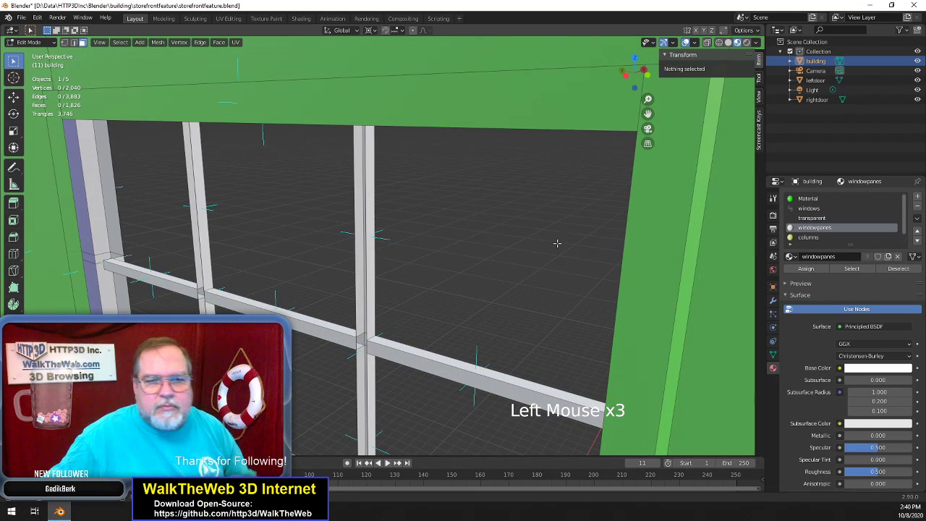
Switch the viewport to Rendered shading and inspect the window's frame and glazing bars
key("z")
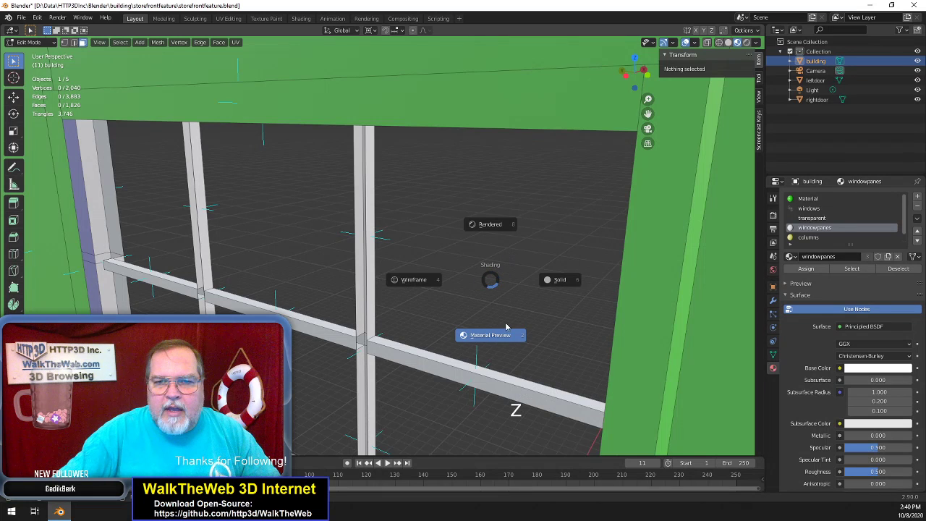
left_click(498, 225)
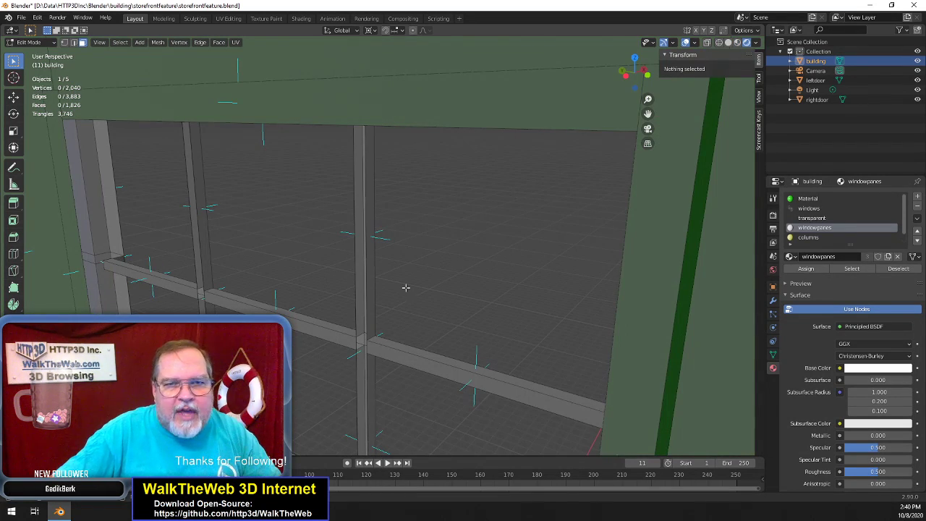
left_click(485, 267)
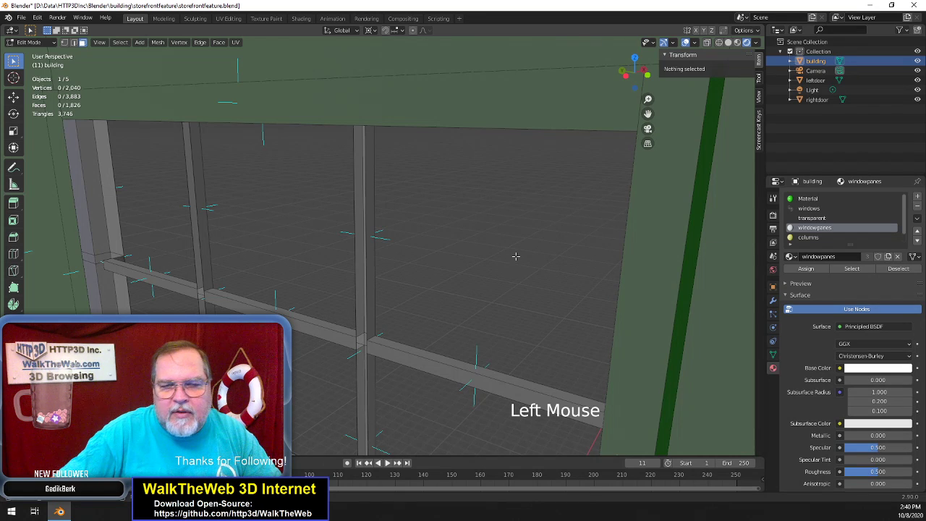
scroll(516, 256, "down", 4)
scroll(513, 259, "up", 2)
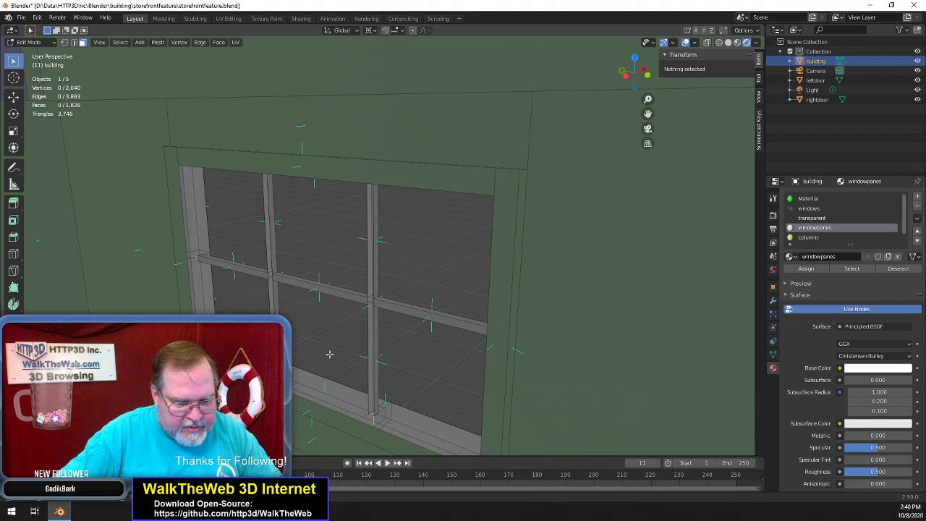
Switch the viewport to Solid shading and examine the interior corner with the first window and the door
key("z")
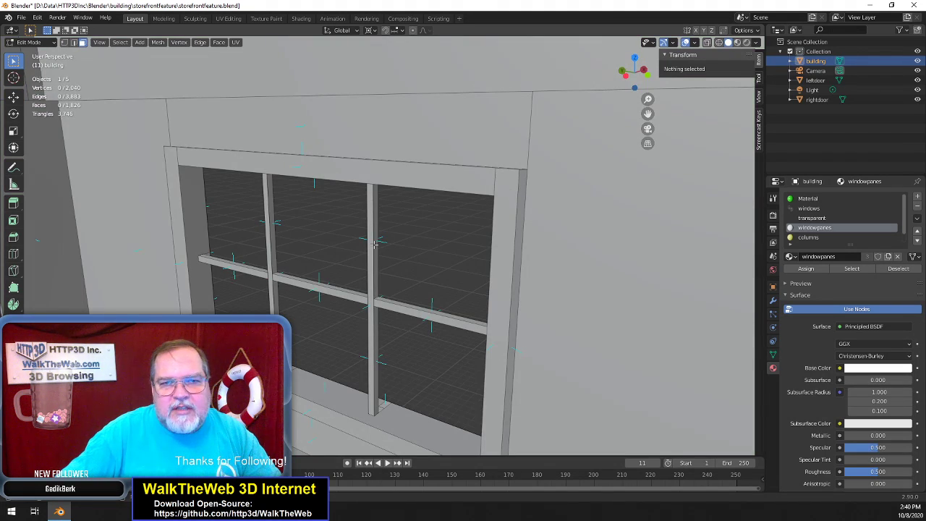
left_click_drag(647, 75, 634, 74)
left_click_drag(636, 72, 607, 73)
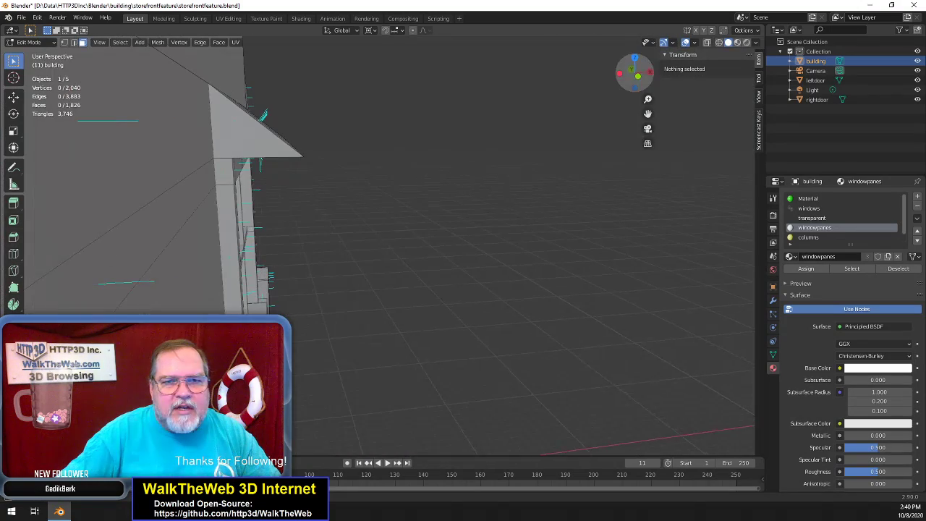
left_click_drag(648, 114, 884, 114)
mouse_move(637, 76)
left_mouse_down()
mouse_move(576, 77)
mouse_move(646, 80)
left_mouse_up()
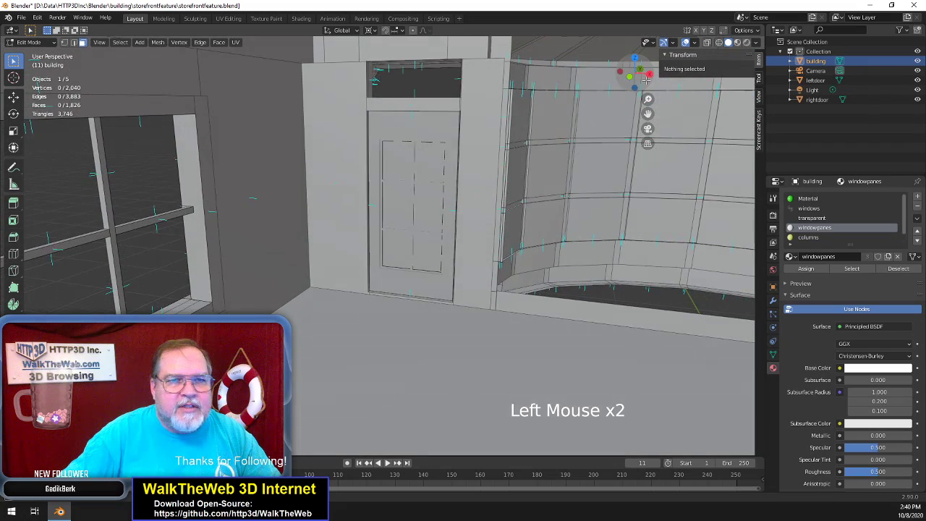
left_click_drag(648, 114, 757, 114)
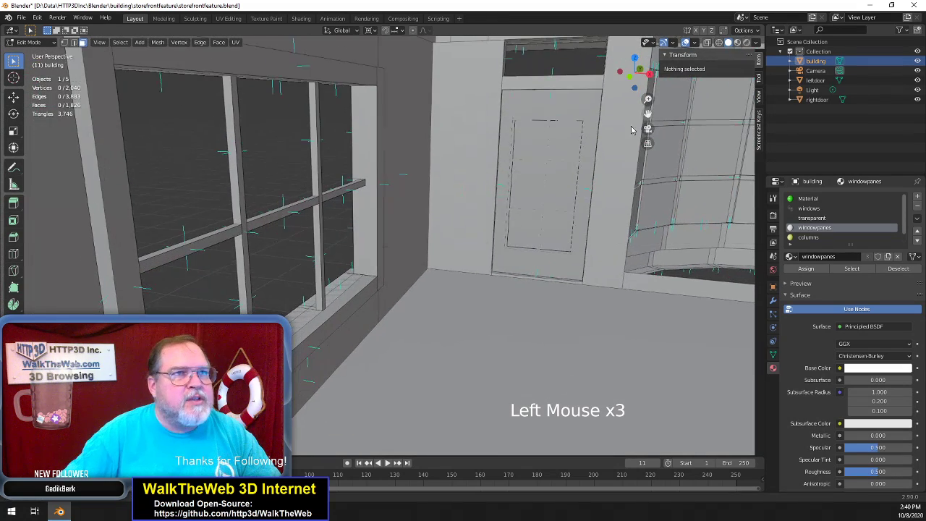
scroll(432, 270, "up", 2)
scroll(432, 270, "down", 3)
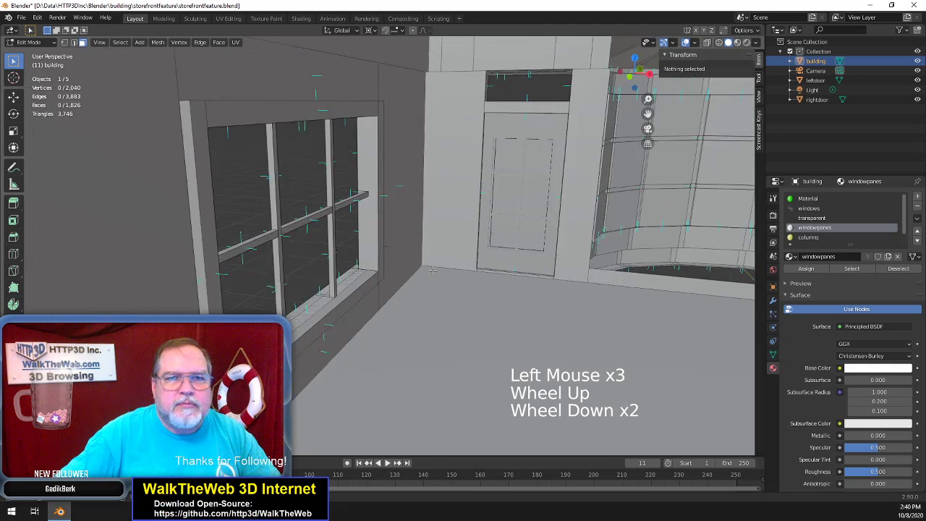
scroll(399, 242, "up", 1)
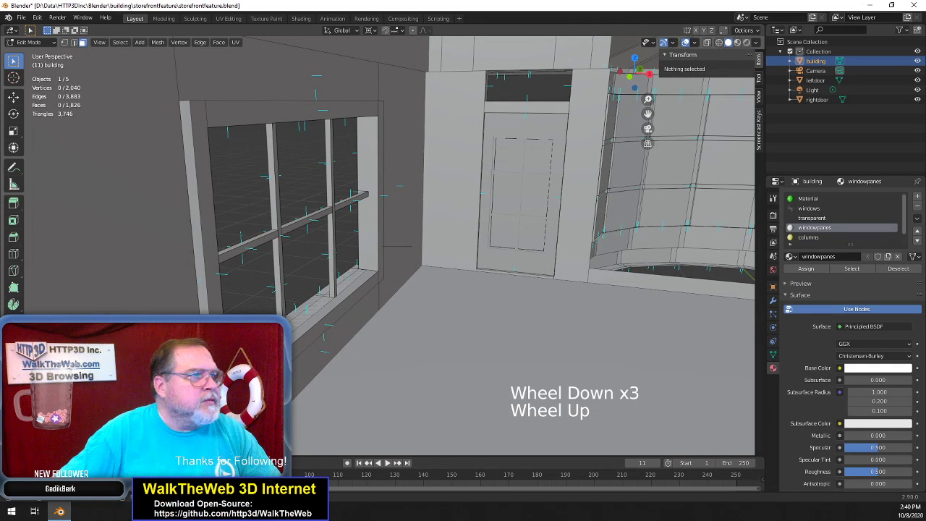
Examine the curved front window from the interior, switching the viewport to Material Preview shading to inspect its bars and frame
scroll(550, 229, "up", 1)
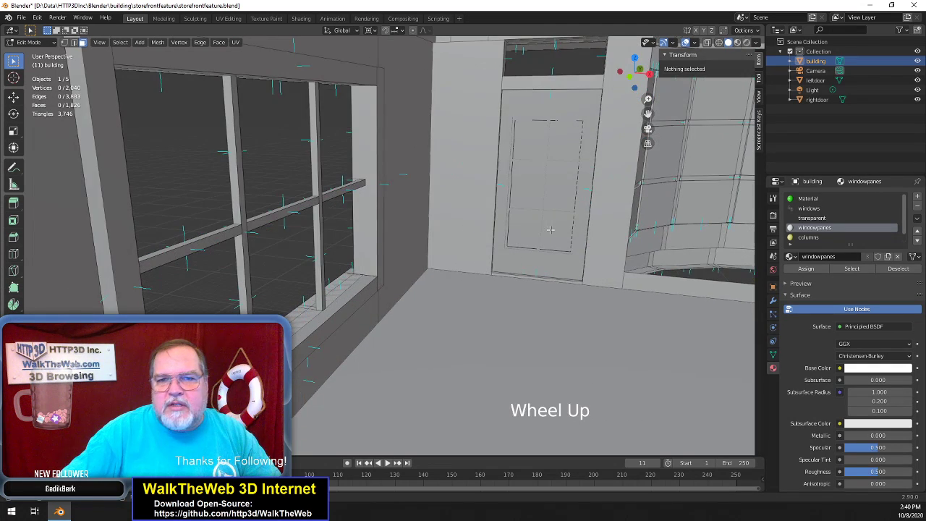
left_click_drag(648, 113, 246, 116)
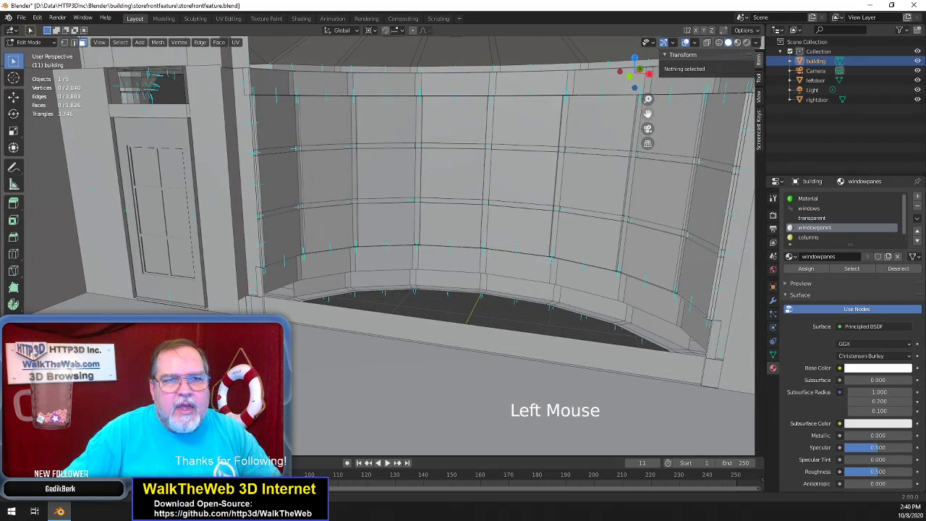
mouse_move(636, 77)
left_mouse_down()
mouse_move(667, 77)
mouse_move(649, 81)
left_mouse_up()
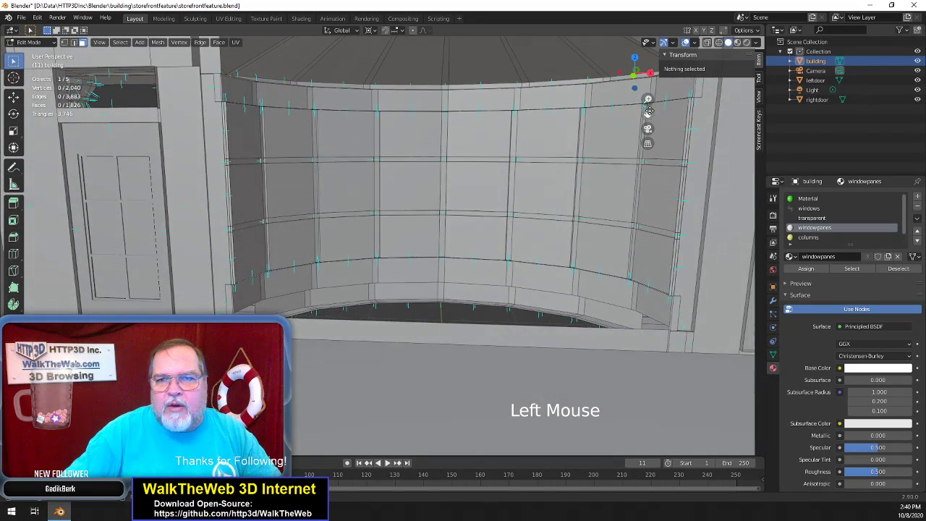
left_click_drag(649, 113, 579, 116)
scroll(582, 196, "up", 2)
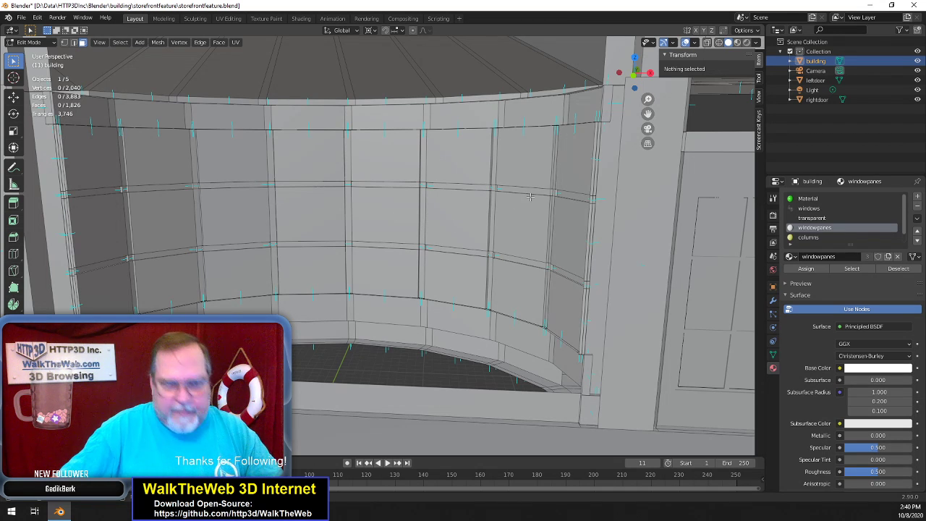
key("z")
left_click(513, 254)
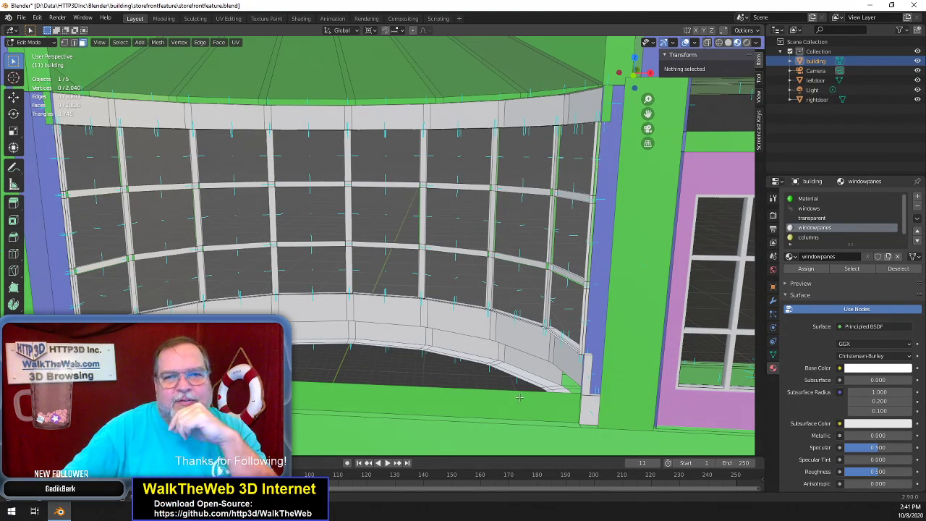
scroll(465, 256, "down", 6)
scroll(465, 225, "up", 4)
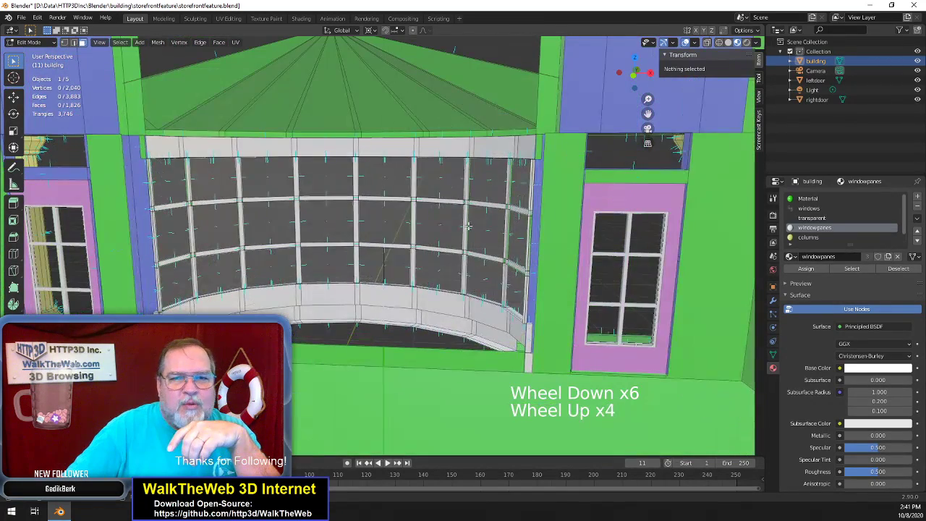
In a top-down Wireframe view, box-select the roof, ceiling and floor faces inside the building's walls and hide them
left_click(634, 58)
scroll(549, 223, "down", 6)
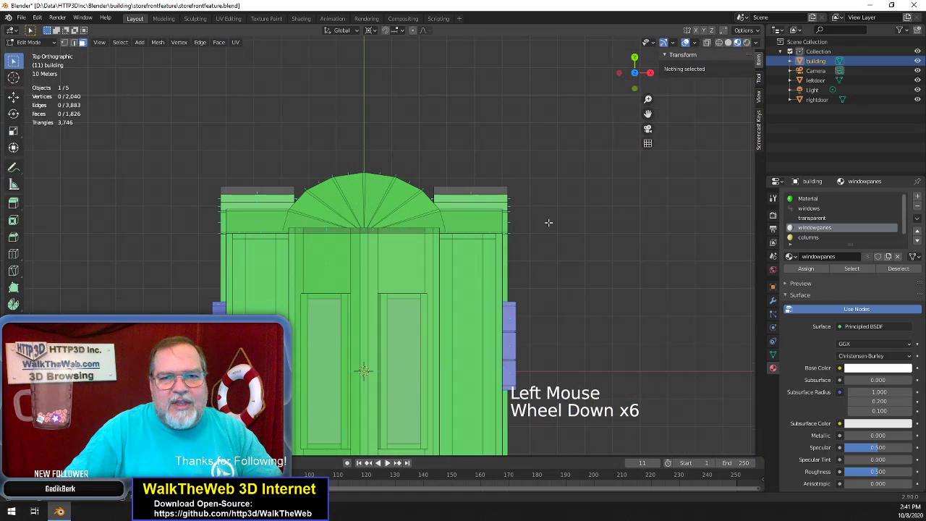
mouse_move(648, 113)
left_mouse_down()
mouse_move(649, 7)
mouse_move(647, 114)
left_mouse_up()
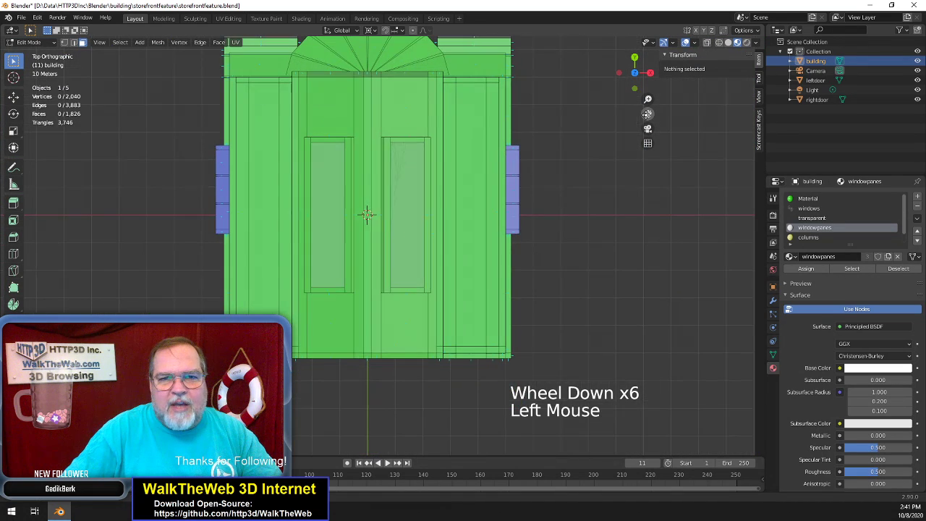
key("z")
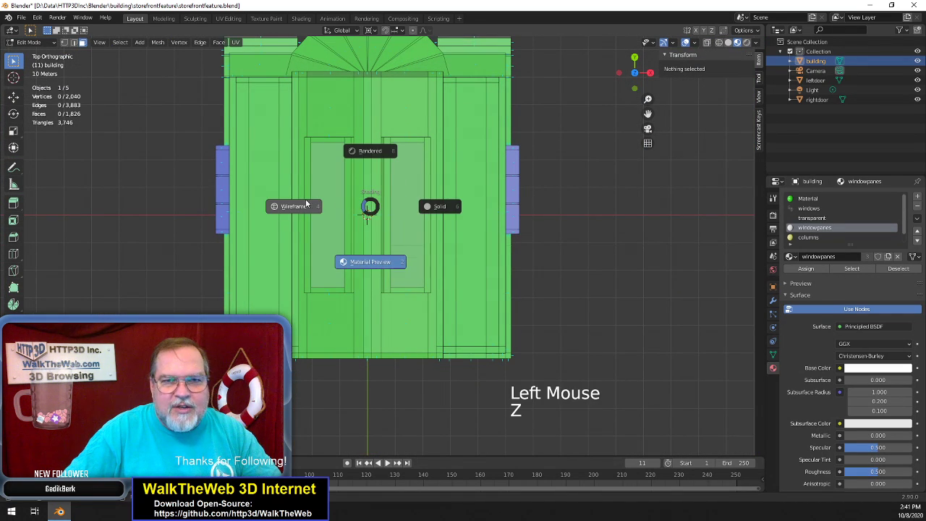
left_click(334, 201)
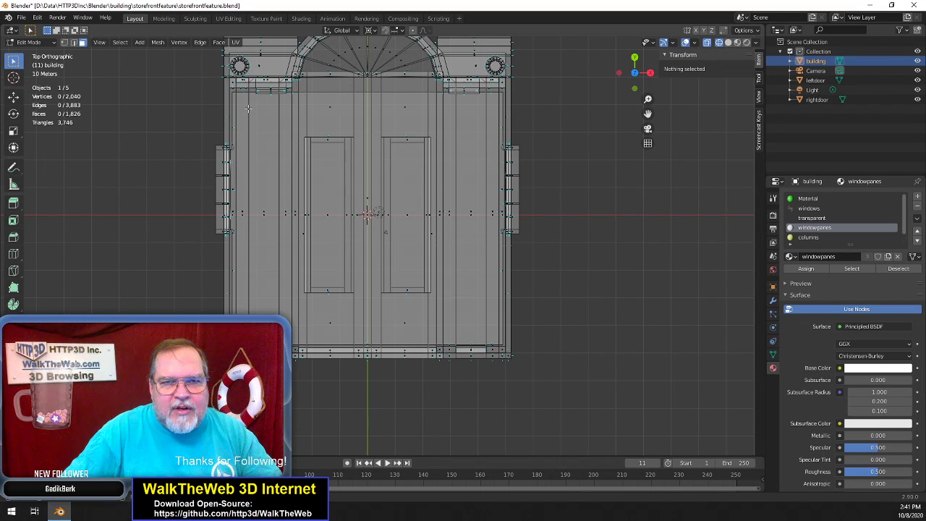
left_click_drag(236, 108, 495, 331)
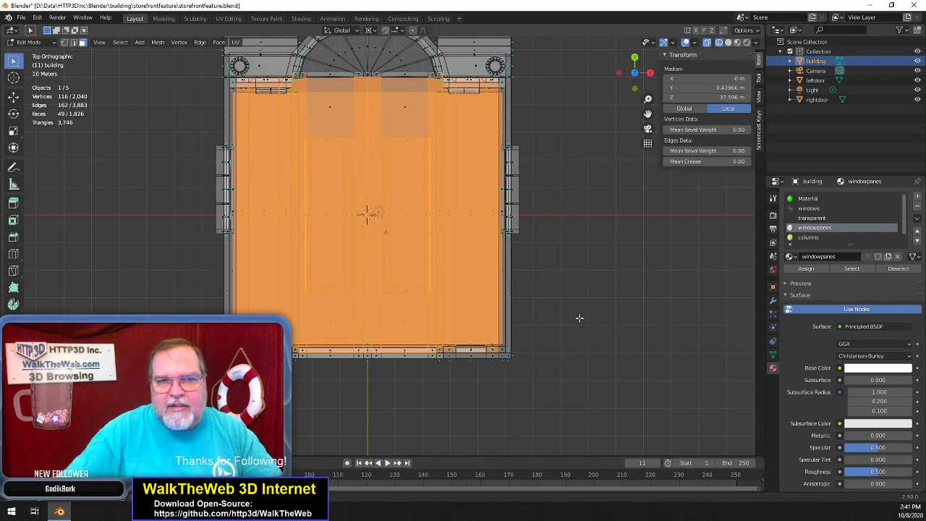
key("h")
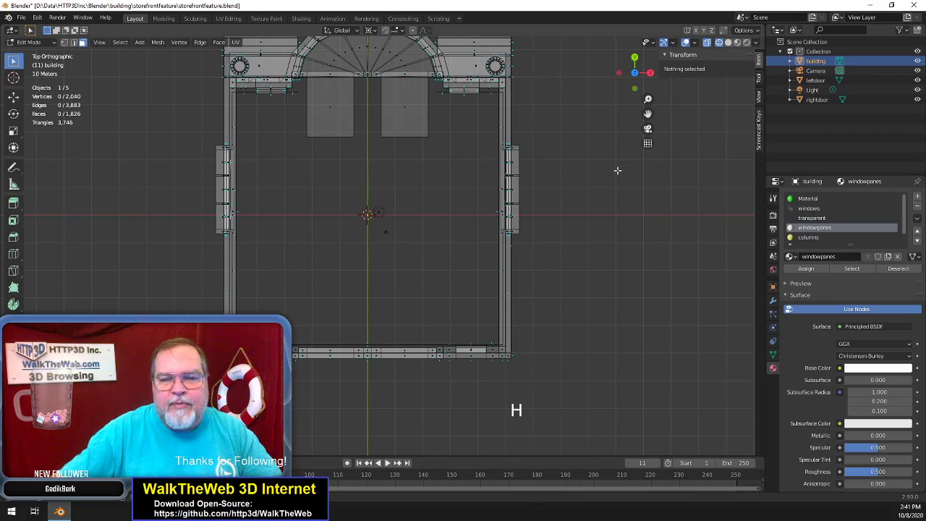
Examine the opened-up building's floor area and the curved front window's bars and lower edge in wireframe
scroll(416, 167, "up", 6)
scroll(577, 121, "down", 1)
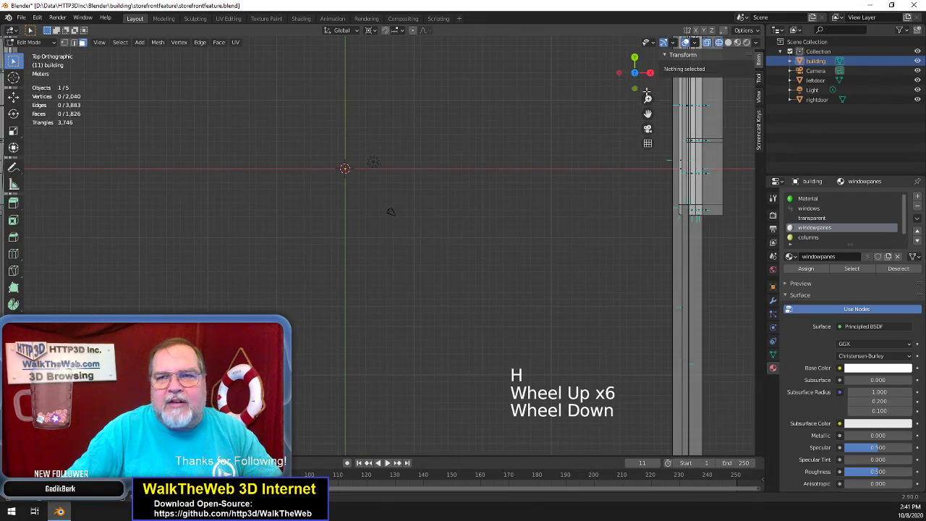
left_click_drag(646, 91, 647, 122)
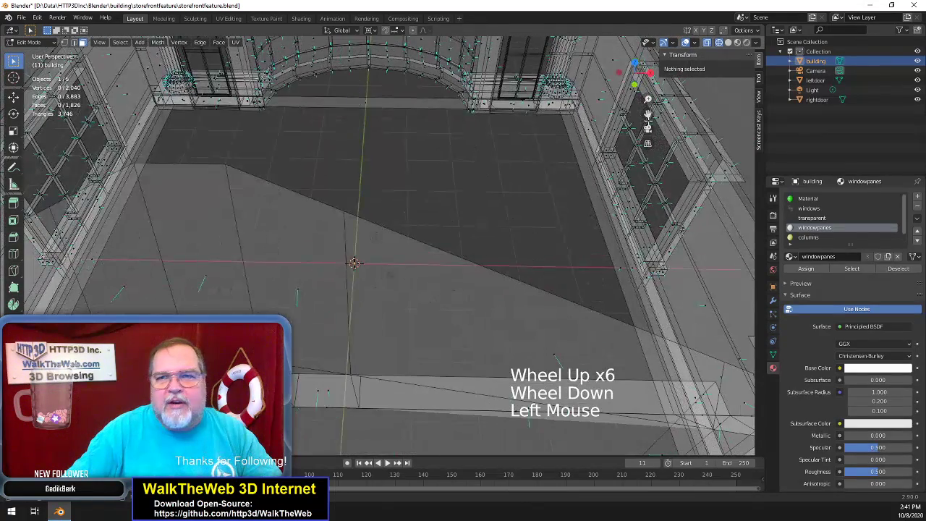
left_click_drag(646, 76, 525, 80)
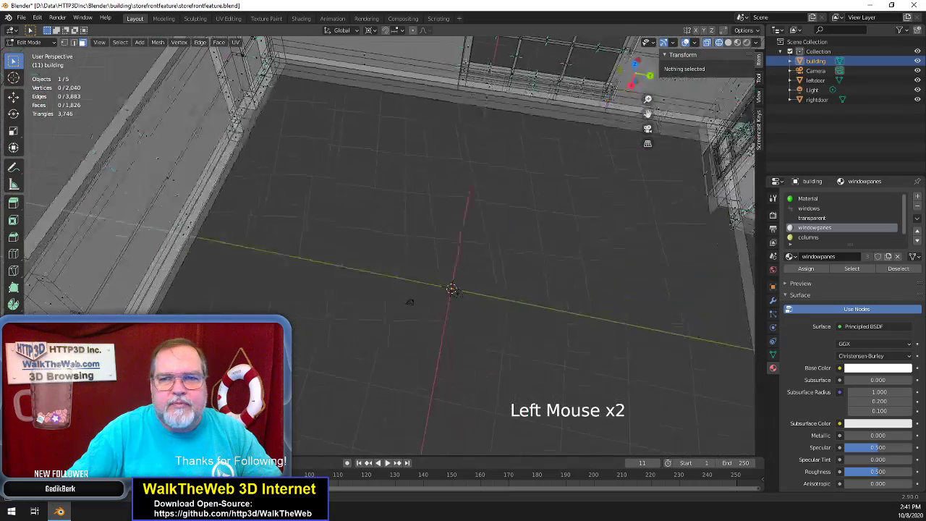
left_click_drag(648, 114, 239, 40)
scroll(619, 181, "up", 7)
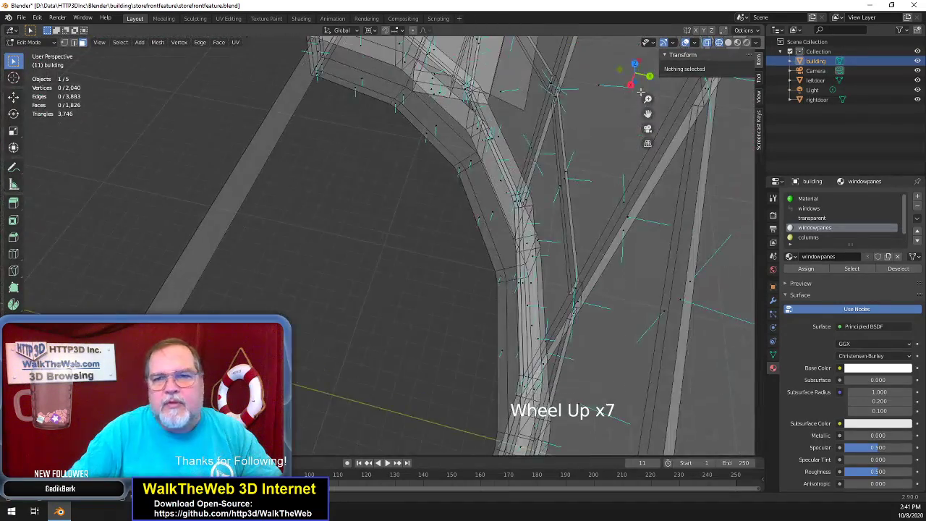
left_click_drag(640, 89, 595, 235)
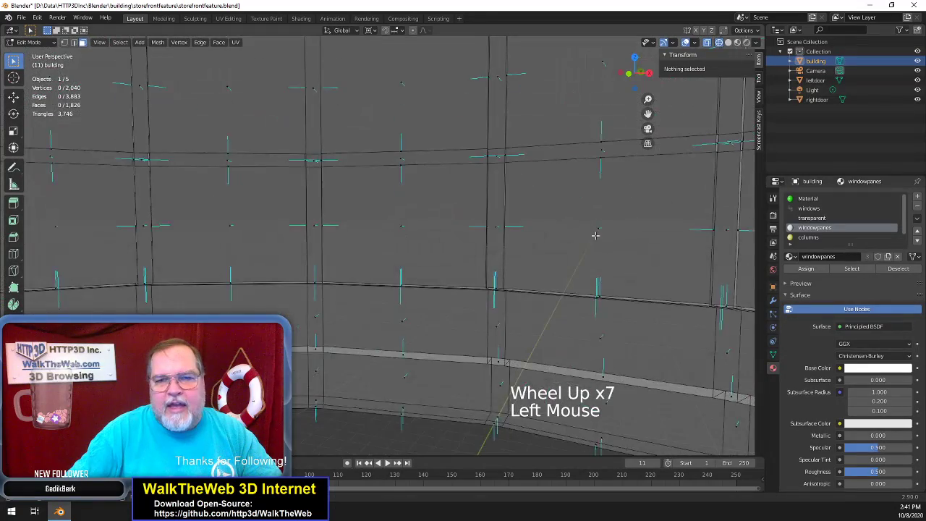
scroll(595, 235, "down", 5)
Circle-select all faces of the entrance steps beneath the first column, including both side ends, and hide them
left_click_drag(635, 72, 430, 129)
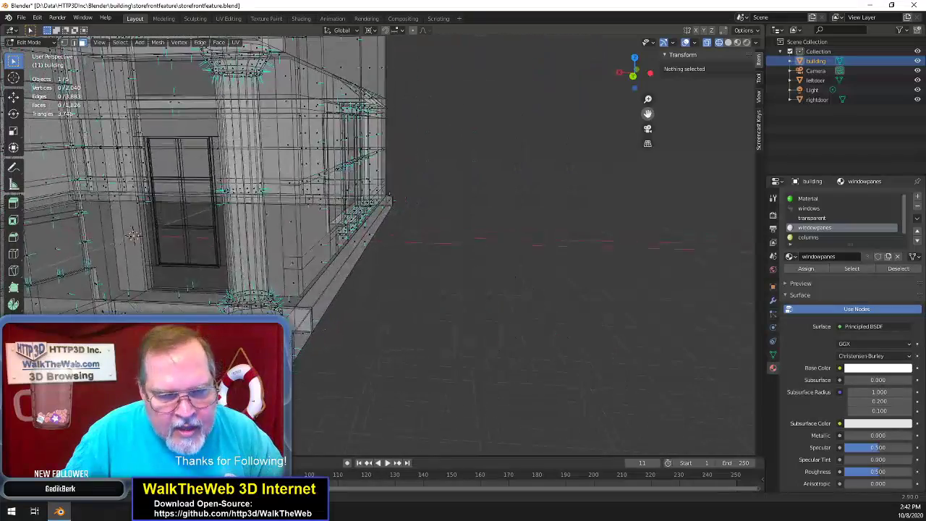
left_click_drag(648, 114, 826, 115)
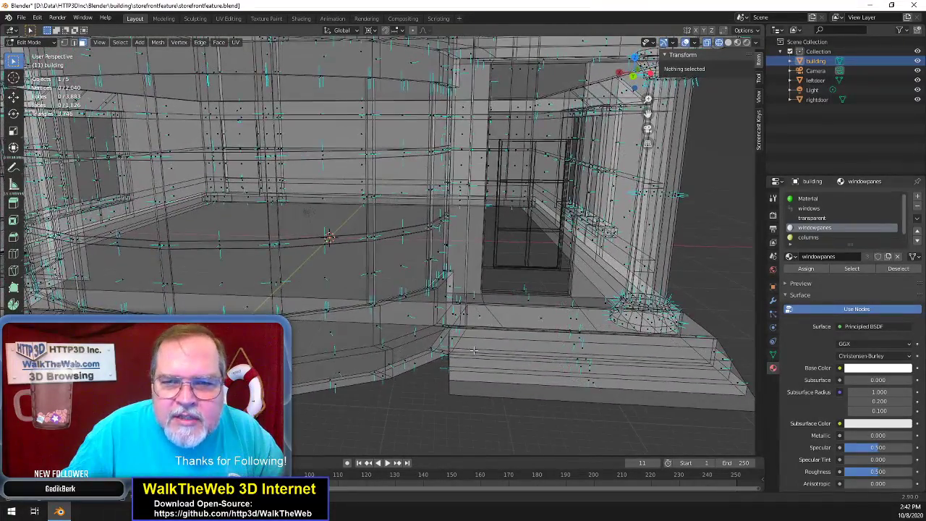
key("c")
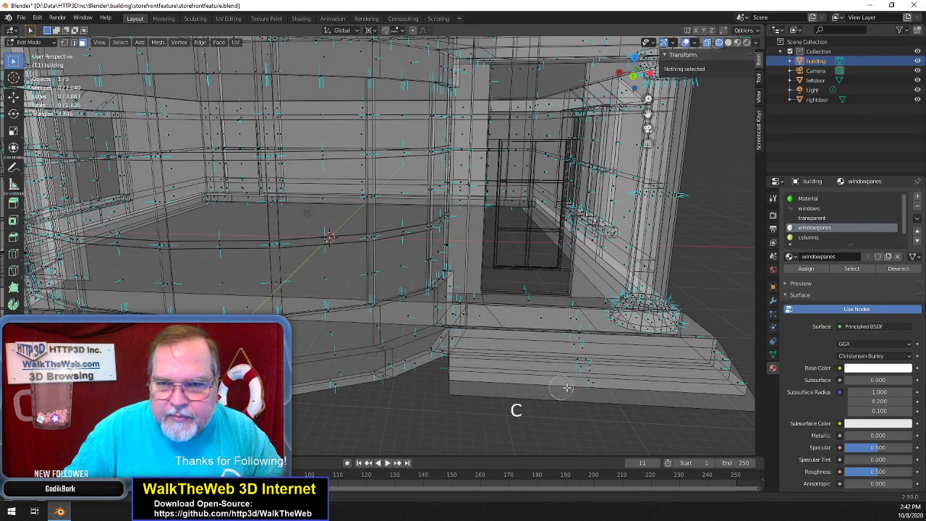
left_click_drag(595, 386, 576, 328)
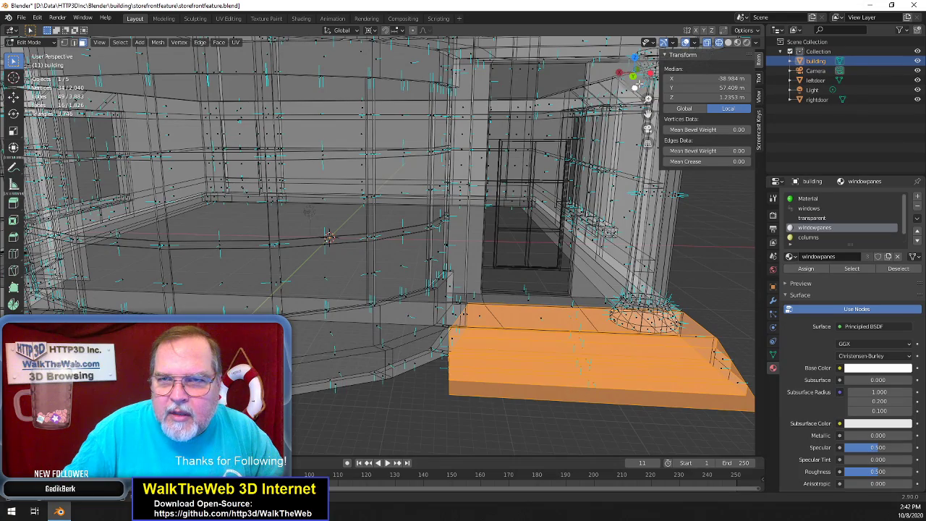
left_click_drag(641, 81, 628, 73)
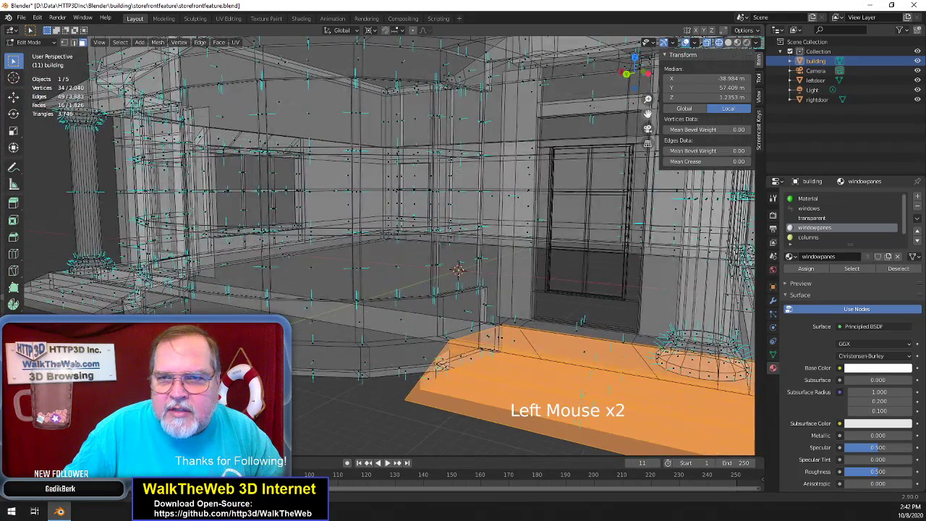
left_click_drag(648, 114, 460, 78)
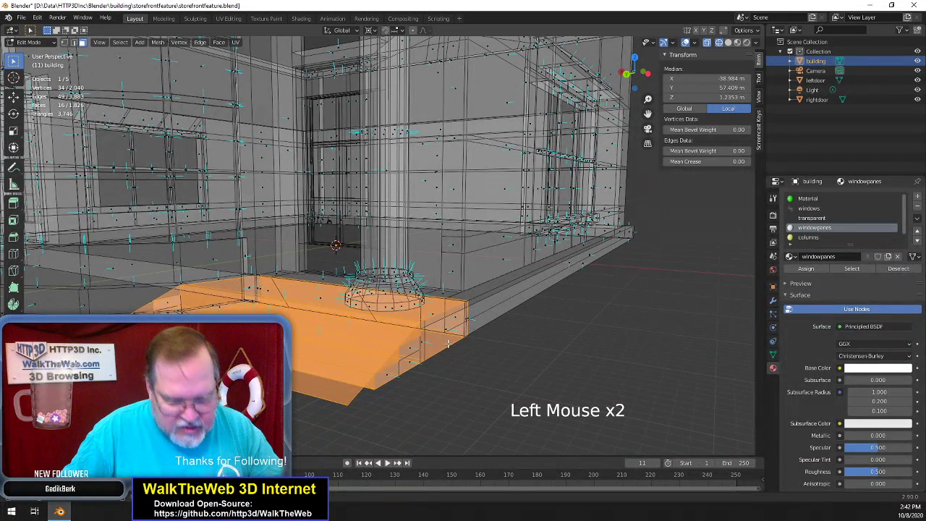
key("c")
mouse_move(456, 322)
left_mouse_down()
mouse_move(431, 325)
mouse_move(389, 369)
mouse_move(405, 371)
mouse_move(409, 359)
left_mouse_up()
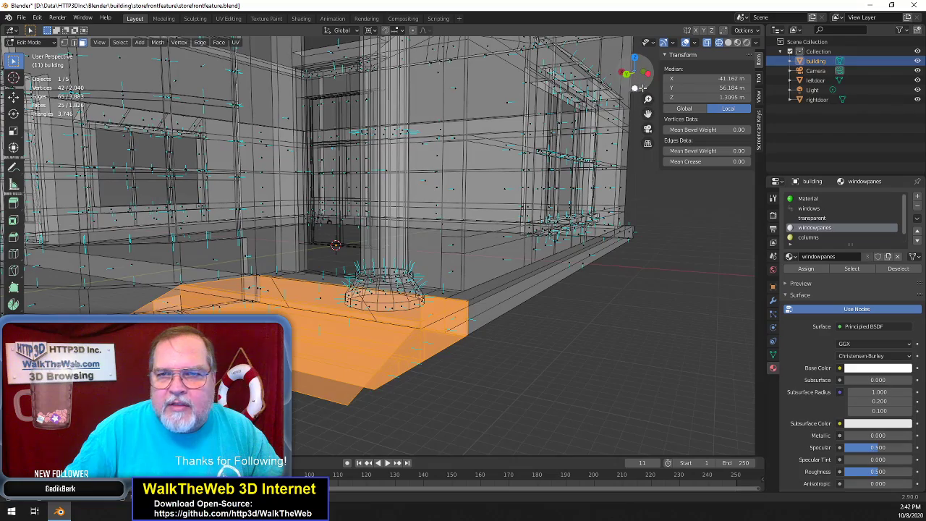
left_click_drag(631, 75, 594, 79)
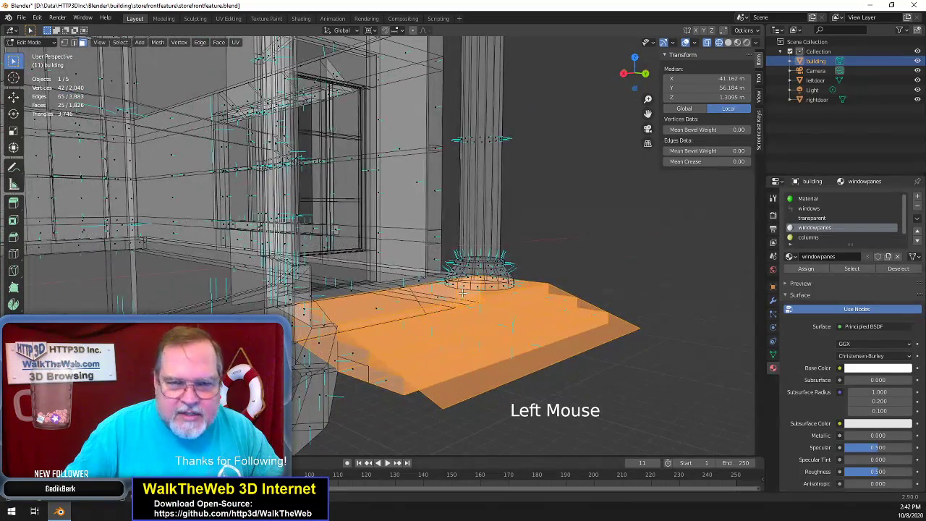
key("c")
left_click(385, 377)
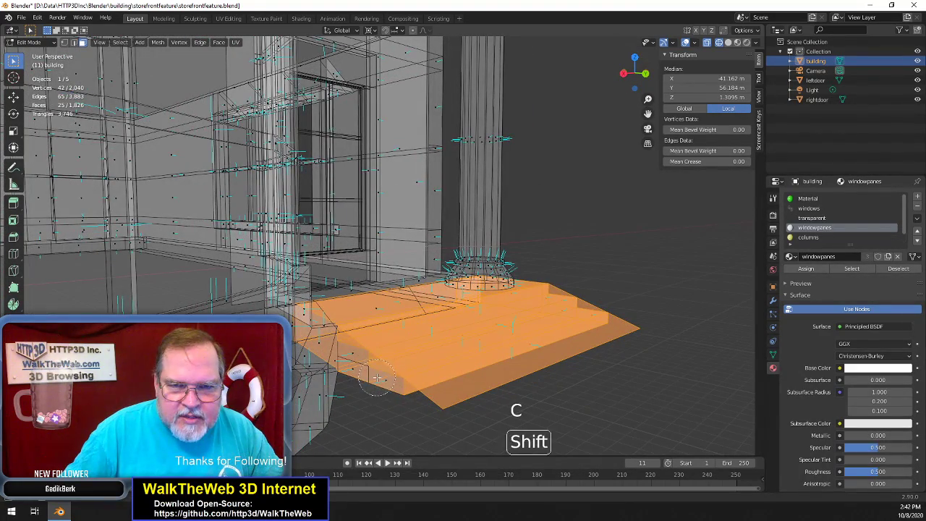
left_click(365, 367)
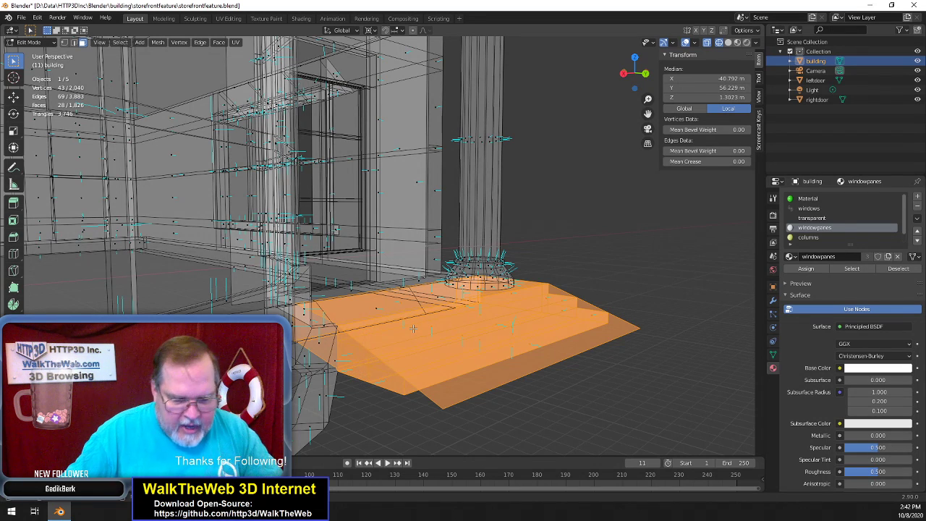
key("h")
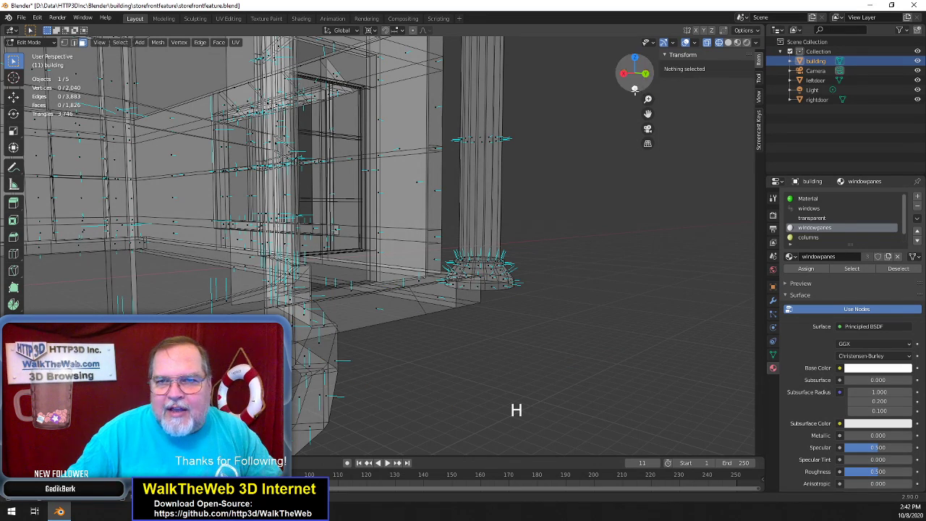
Select the entire linked column beside the first doorway, starting from a face of its base, and hide it
left_click_drag(635, 86, 662, 87)
left_click(454, 313)
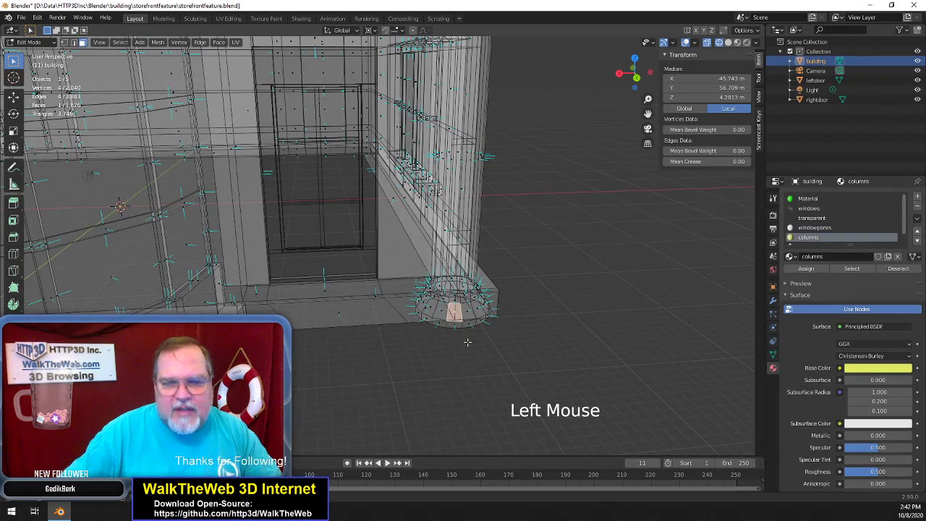
key("ctrl+l")
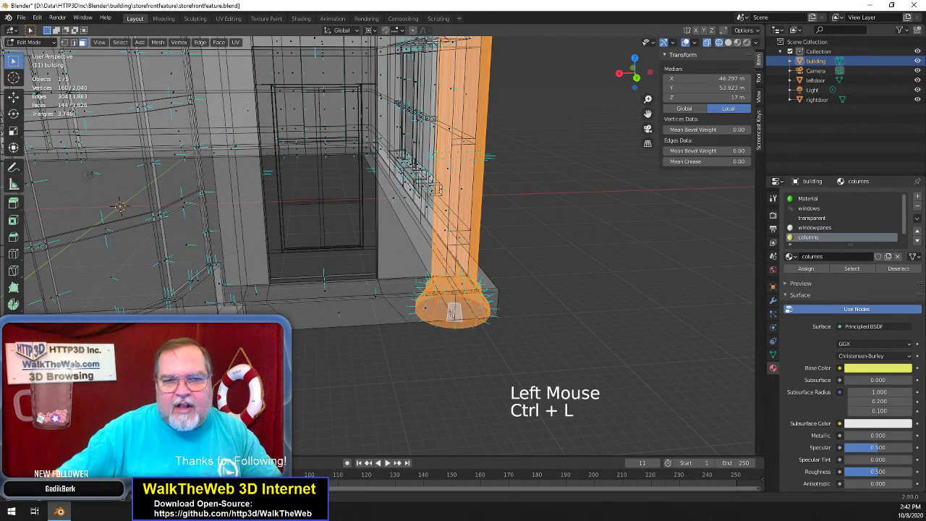
key("h")
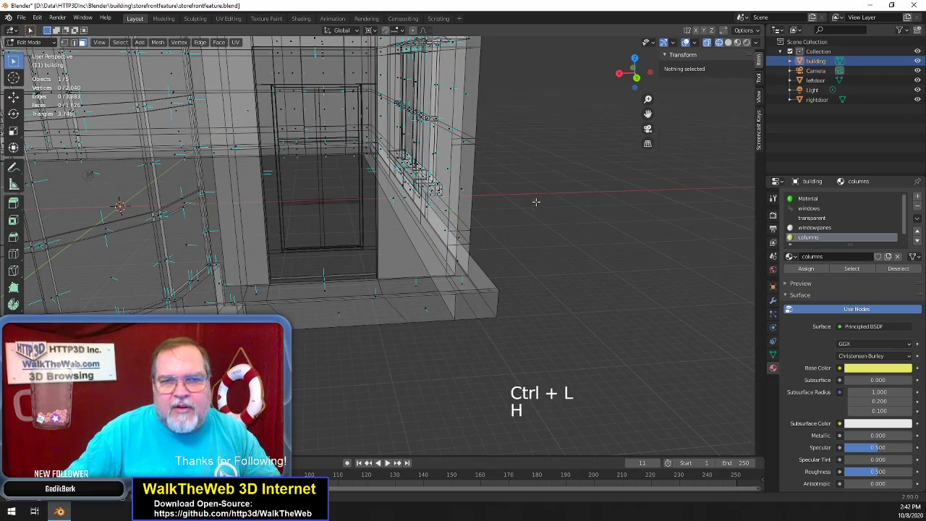
Circle-select all faces of the entrance steps beneath the remaining column, including both side ends, and hide them
left_click_drag(648, 113, 751, 100)
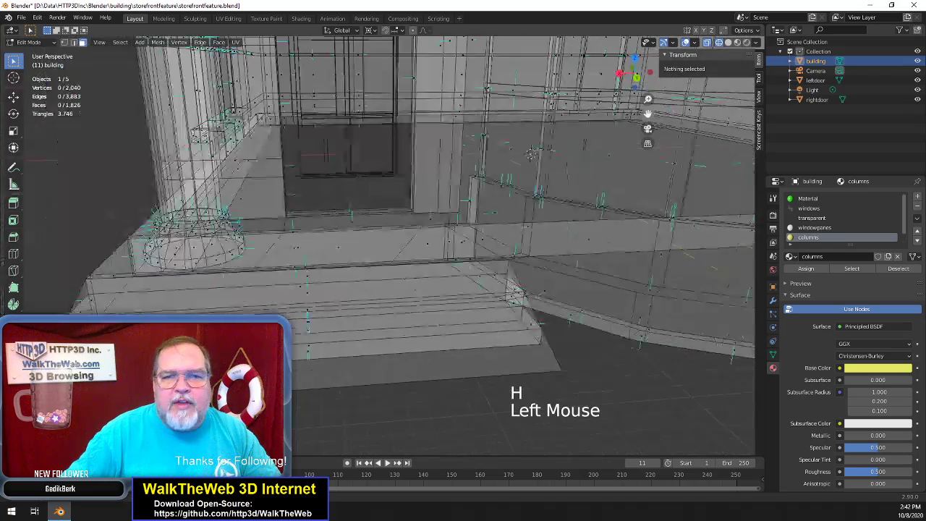
left_click_drag(513, 313, 514, 306)
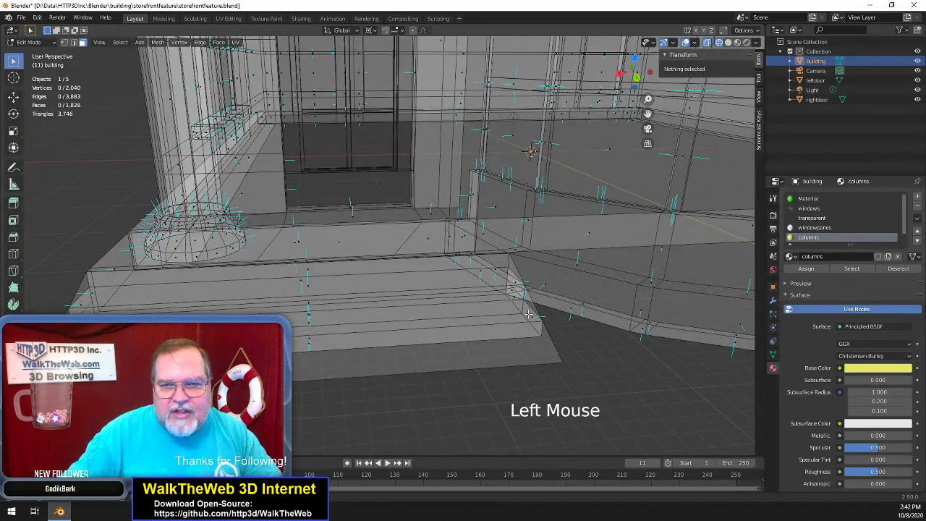
left_click(529, 313)
left_click(517, 301, "shift")
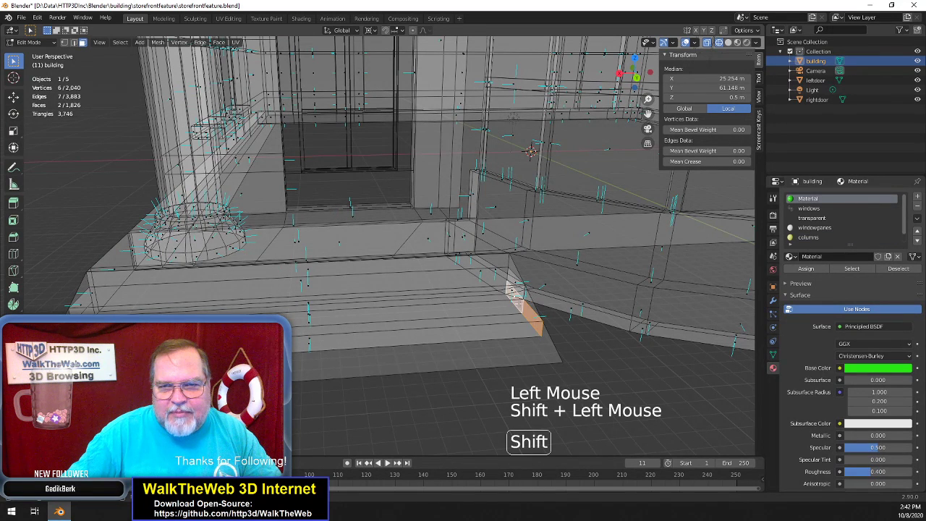
left_click(513, 288, "shift")
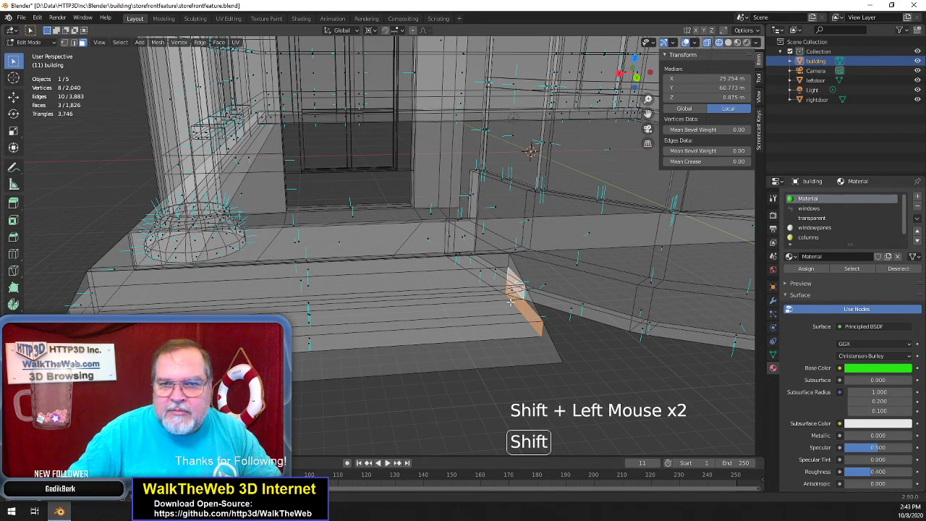
key("c")
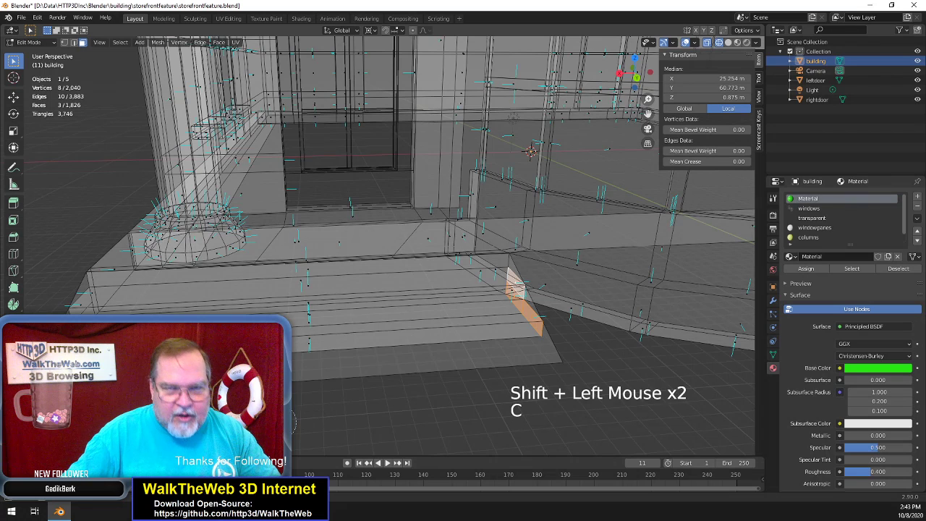
left_click_drag(318, 362, 305, 251)
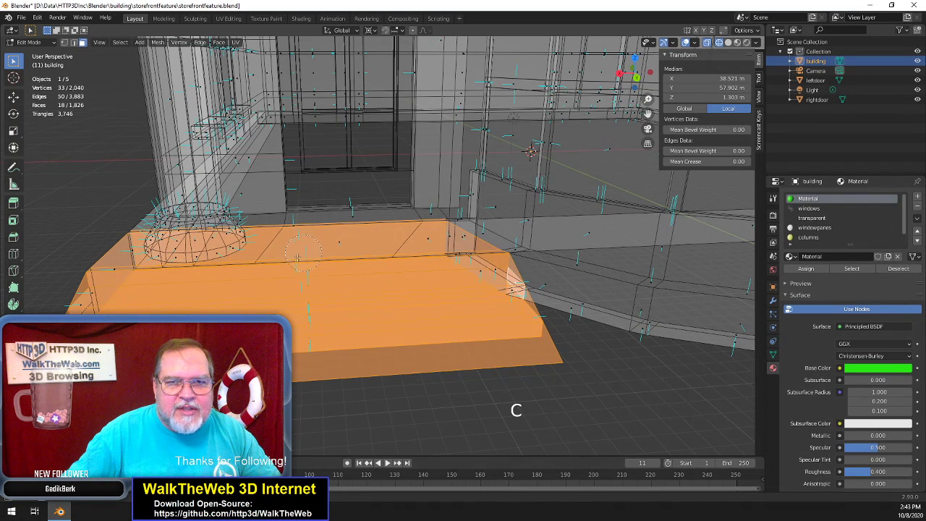
mouse_move(142, 299)
left_mouse_down()
mouse_move(117, 265)
mouse_move(76, 300)
left_mouse_up()
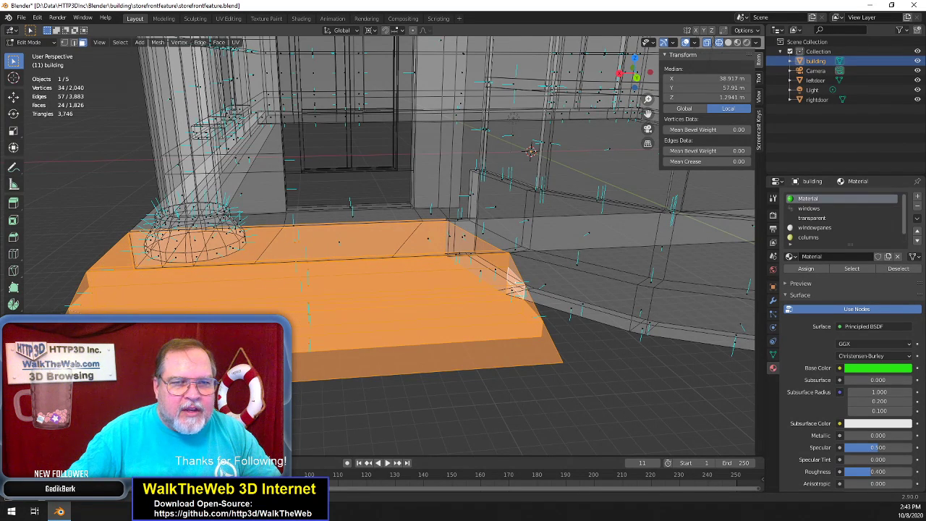
key("h")
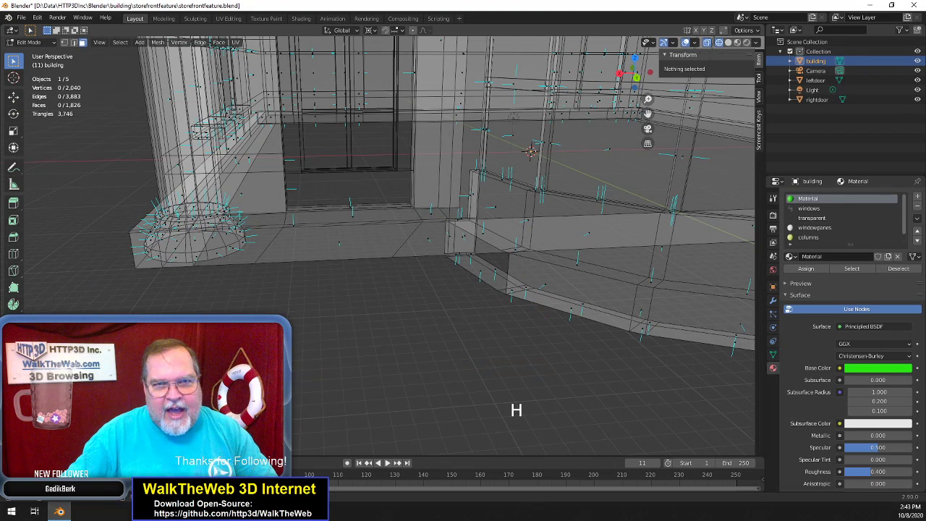
Select the entire linked column beside the second doorway, starting from a face of its base, and hide it
left_click(197, 244)
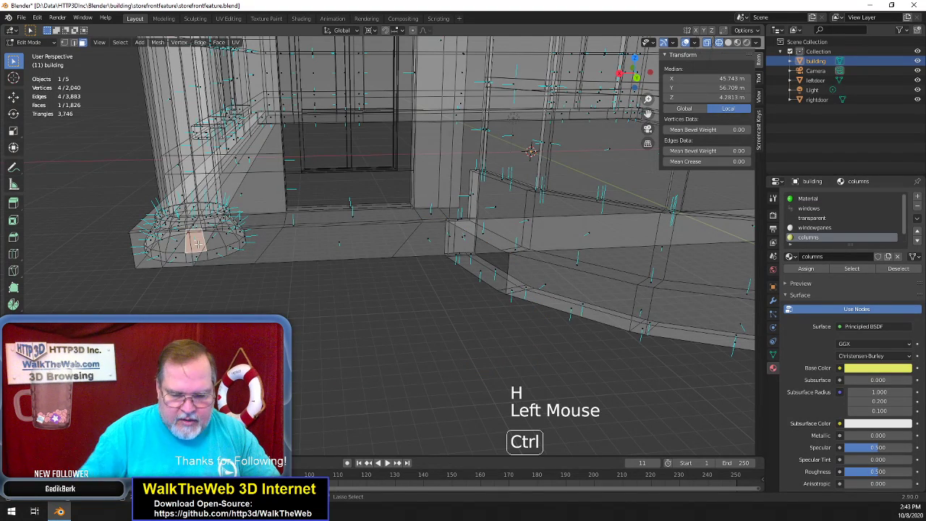
key("ctrl+l")
key("h")
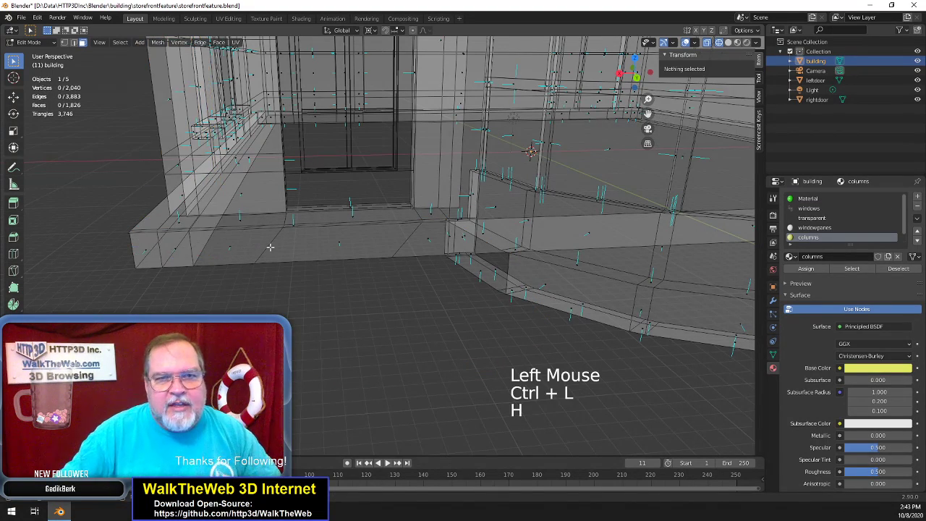
View the curved front window from inside the building, turn off the face normals overlay and switch to vertex selection
left_click_drag(641, 78, 426, 307)
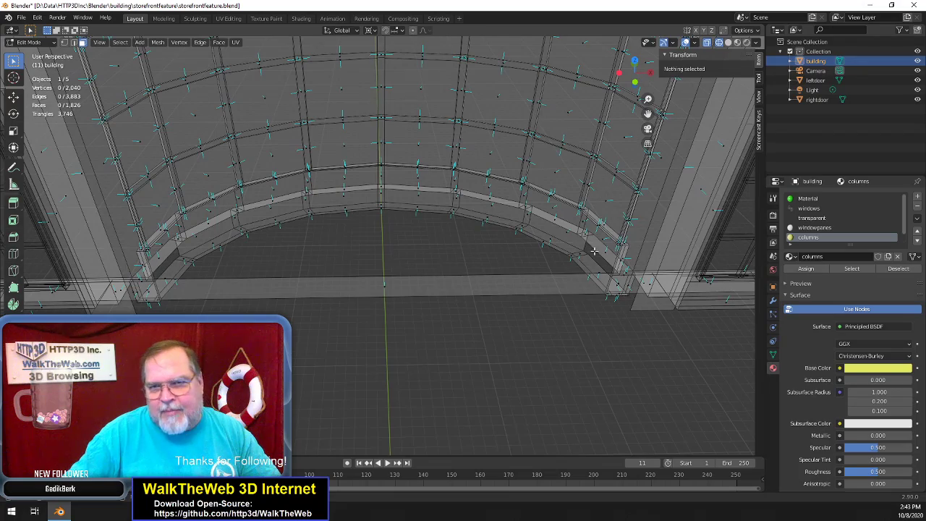
left_click_drag(635, 86, 641, 116)
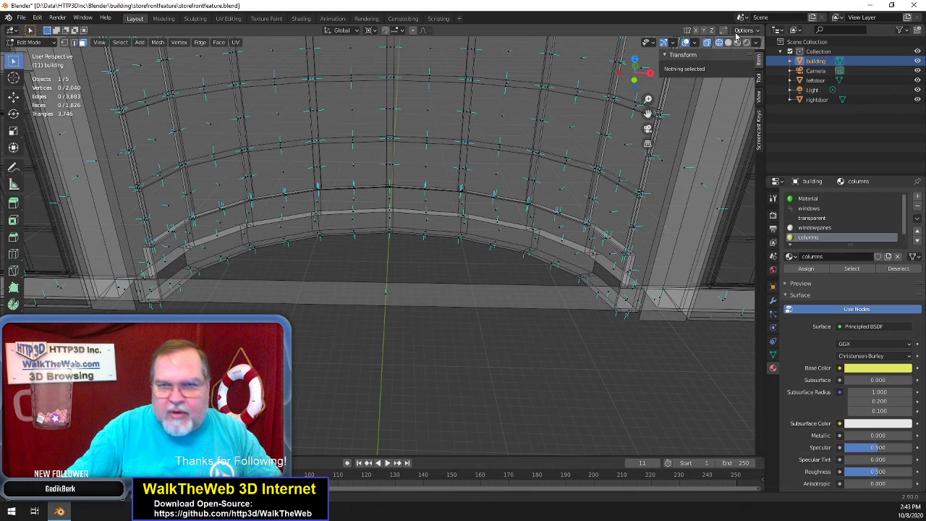
left_click(696, 43)
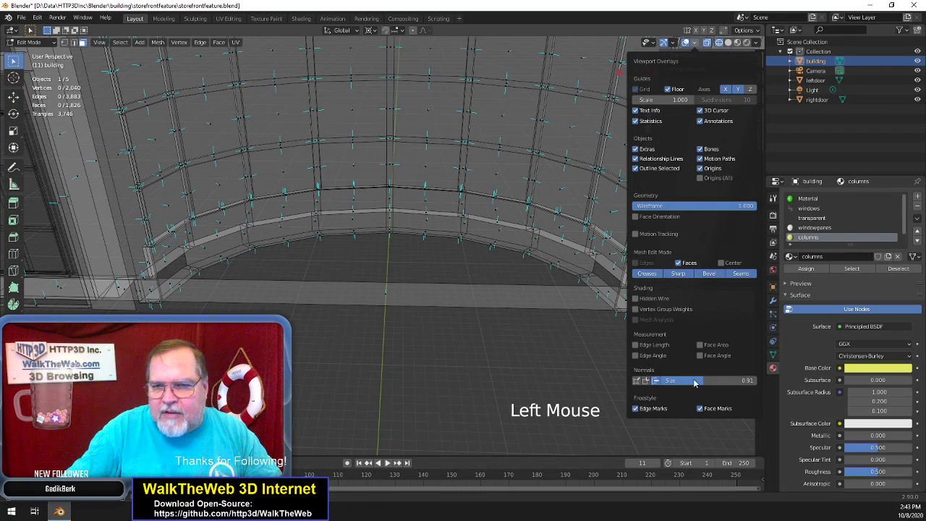
left_click(656, 380)
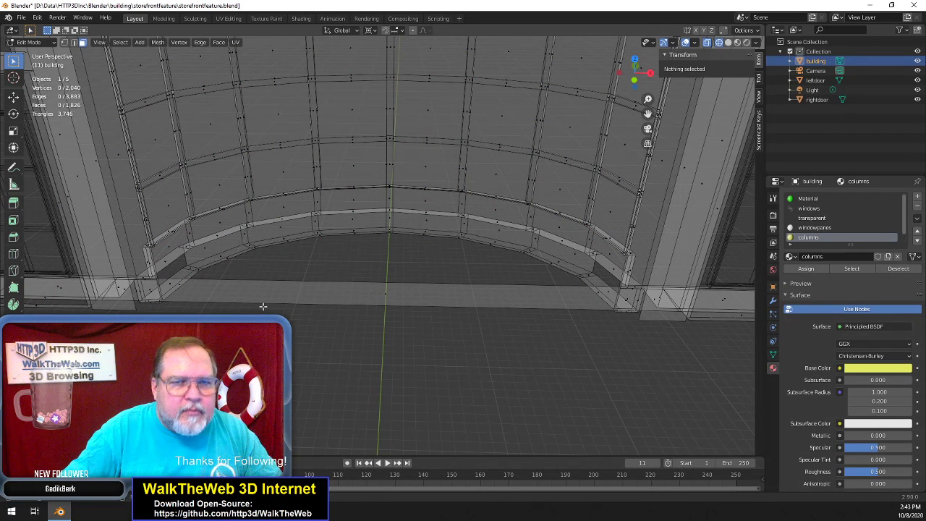
left_click(63, 42)
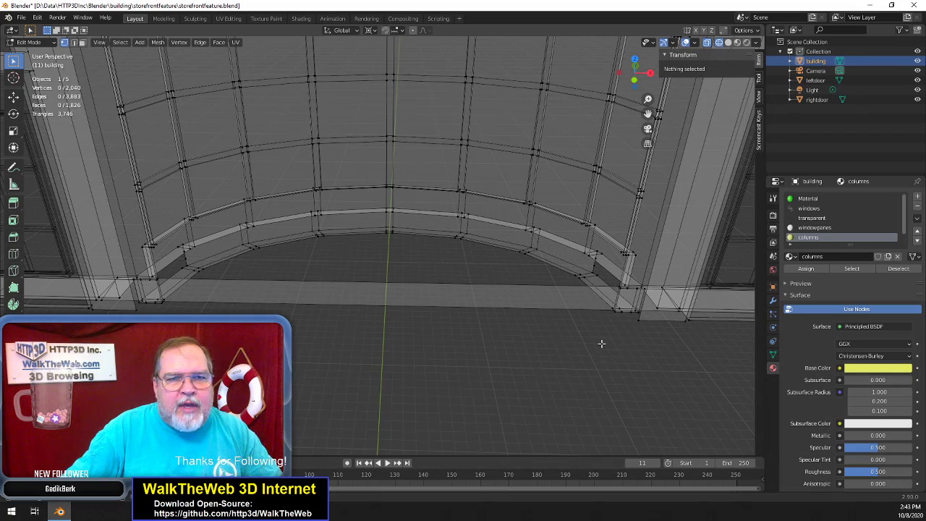
Examine the curved window wall from inside and the materials listed under the building's mesh in the outliner
scroll(568, 322, "down", 6)
scroll(563, 330, "up", 5)
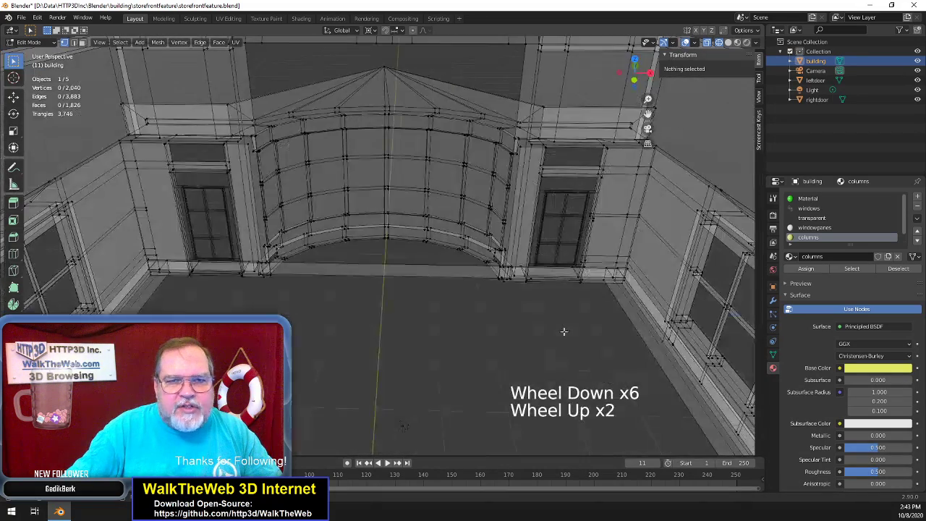
scroll(562, 337, "down", 1)
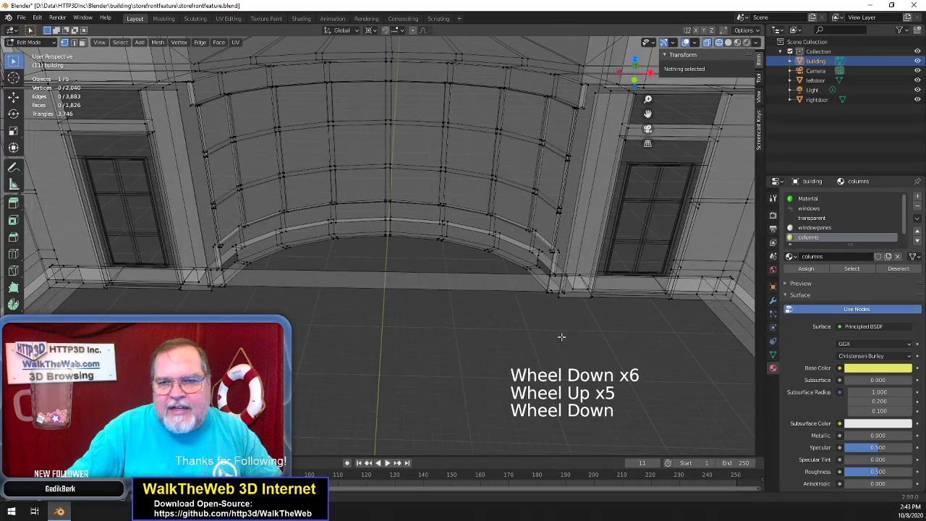
scroll(558, 337, "up", 1)
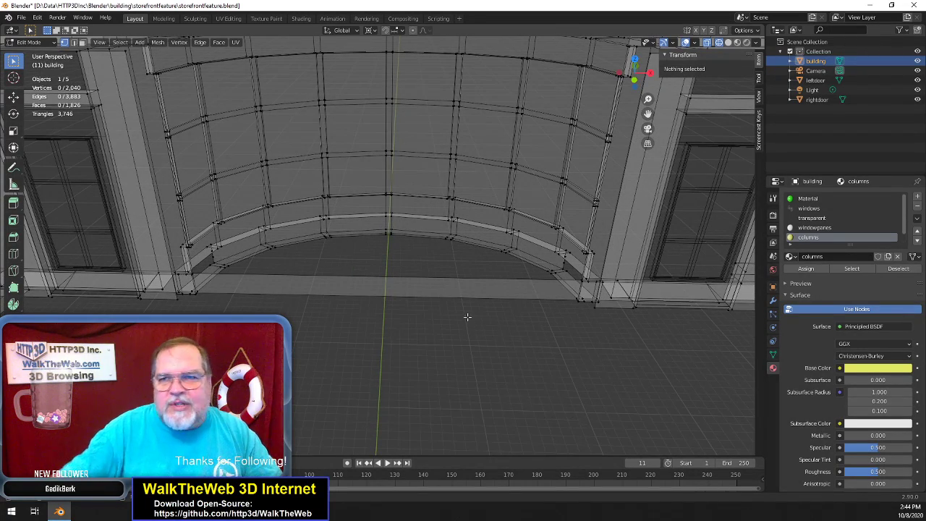
left_click(790, 61)
left_click(799, 71)
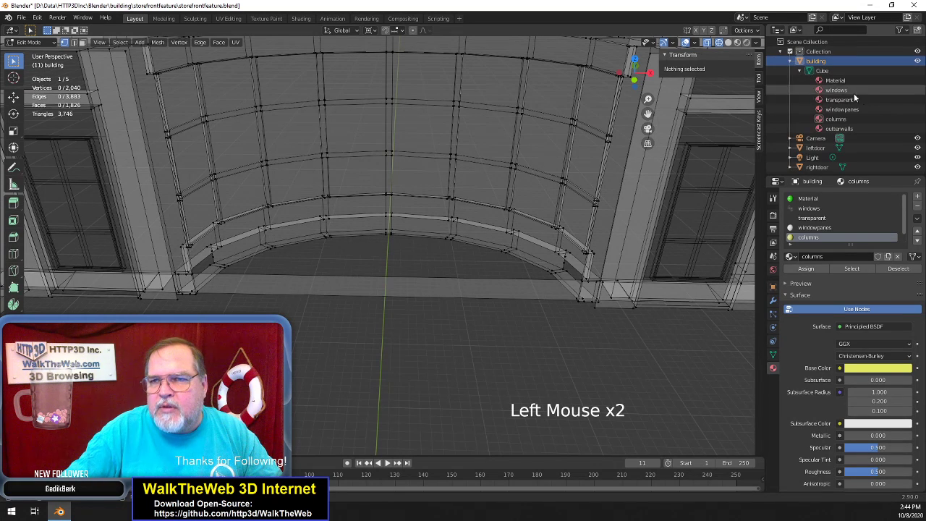
left_click(799, 71)
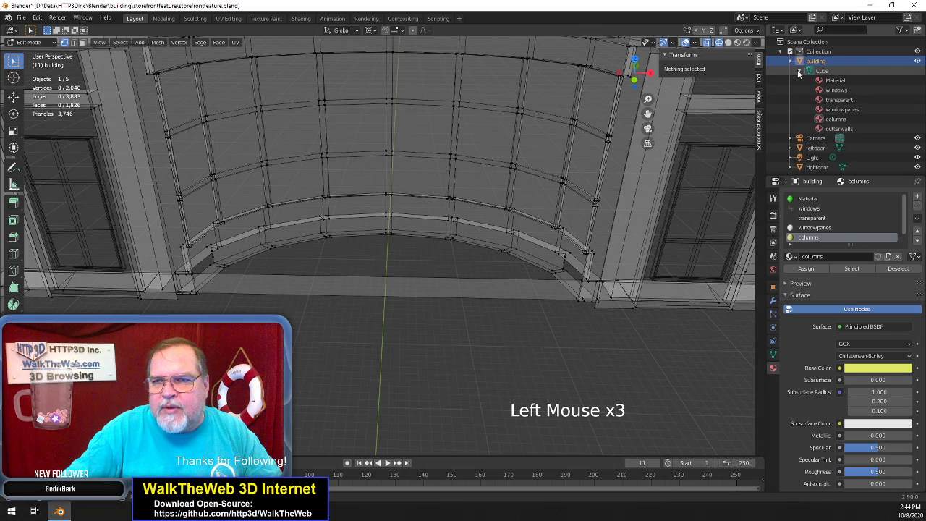
left_click(791, 61)
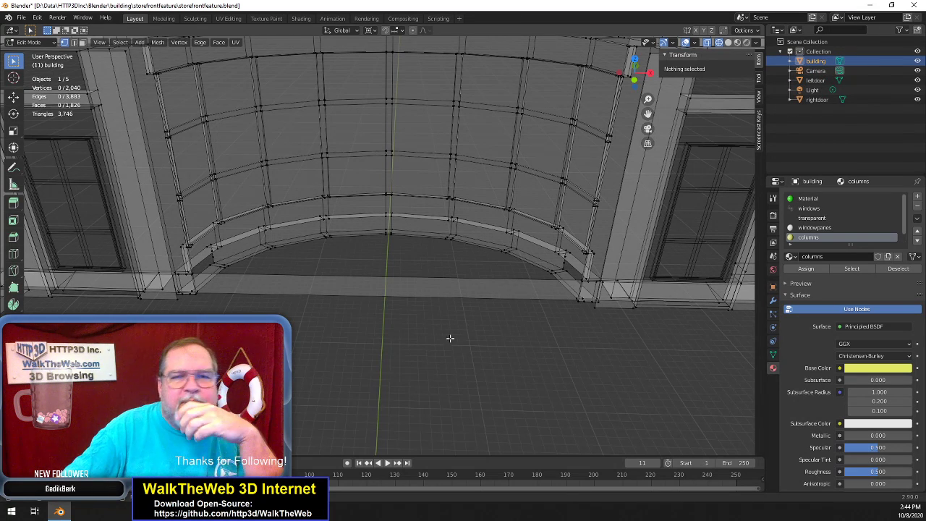
Select the curved window's interior lower edge loop, deselect its outermost vertex at each end, and fill the outline with a face
scroll(541, 328, "up", 4)
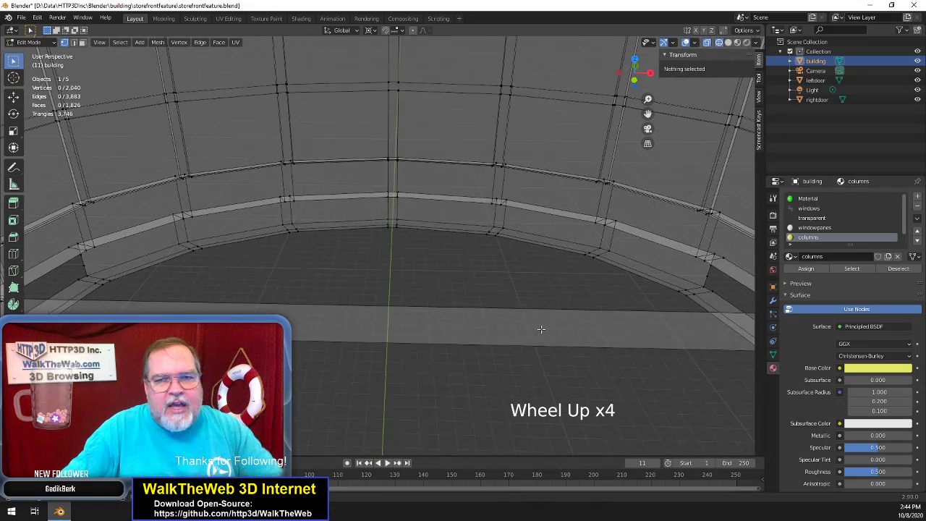
scroll(541, 328, "down", 2)
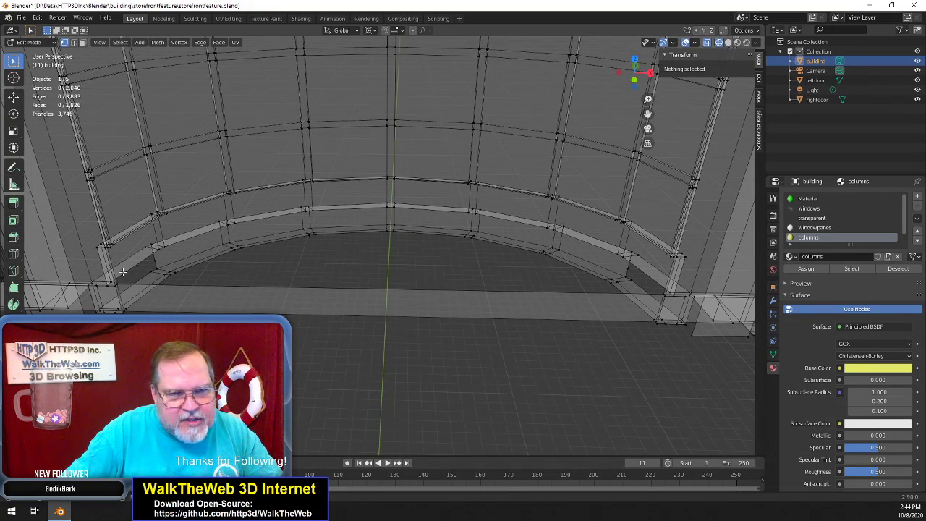
left_click(616, 252, "alt")
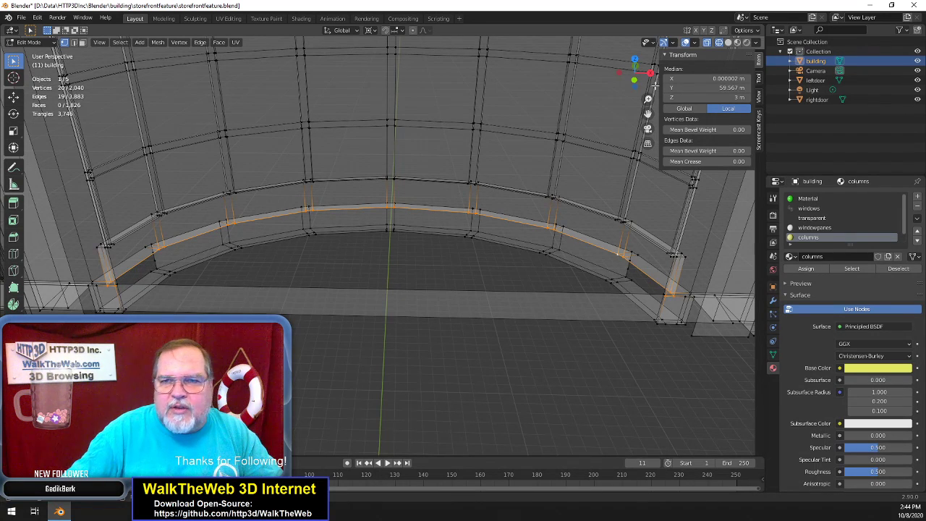
left_click_drag(645, 73, 674, 233)
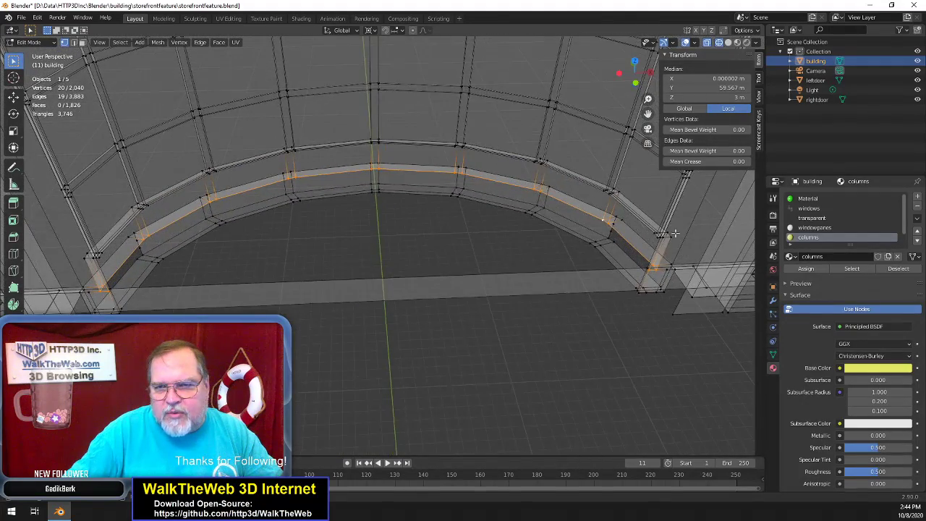
left_click(646, 288, "shift")
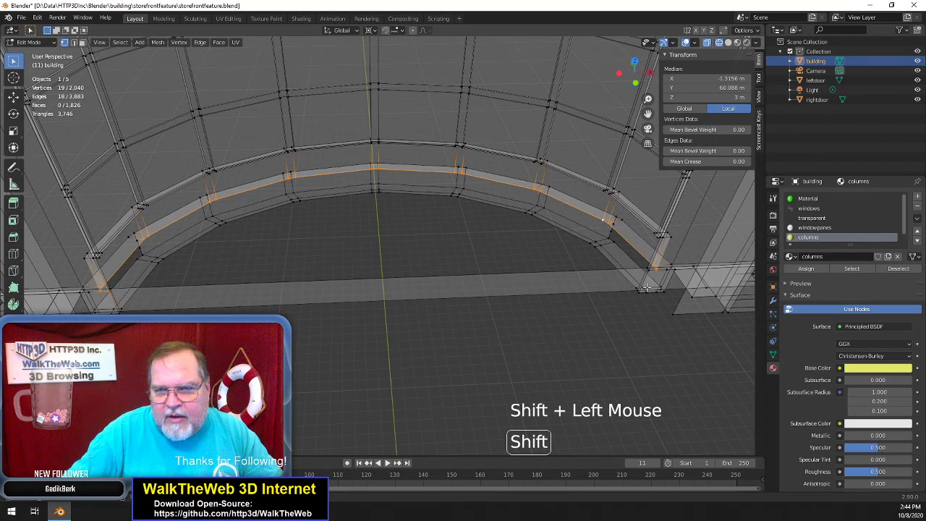
left_click(108, 289, "shift")
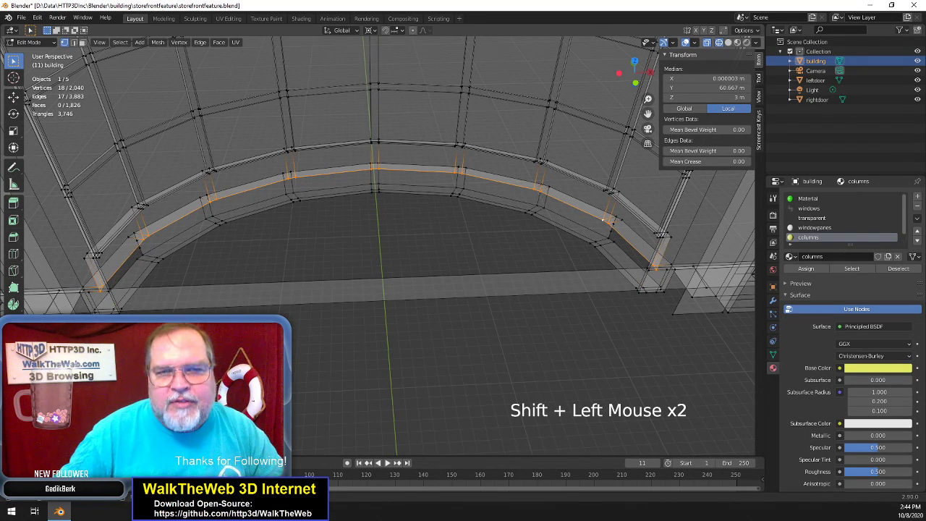
key("f")
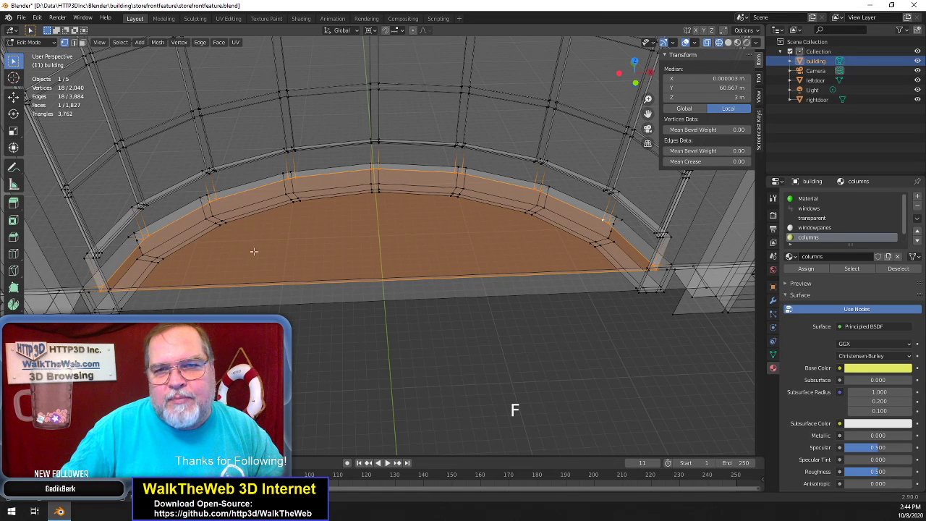
Show the face normals at size 0.37 to check the new window-ledge face, and hide them again
left_click(695, 45)
left_click(654, 381)
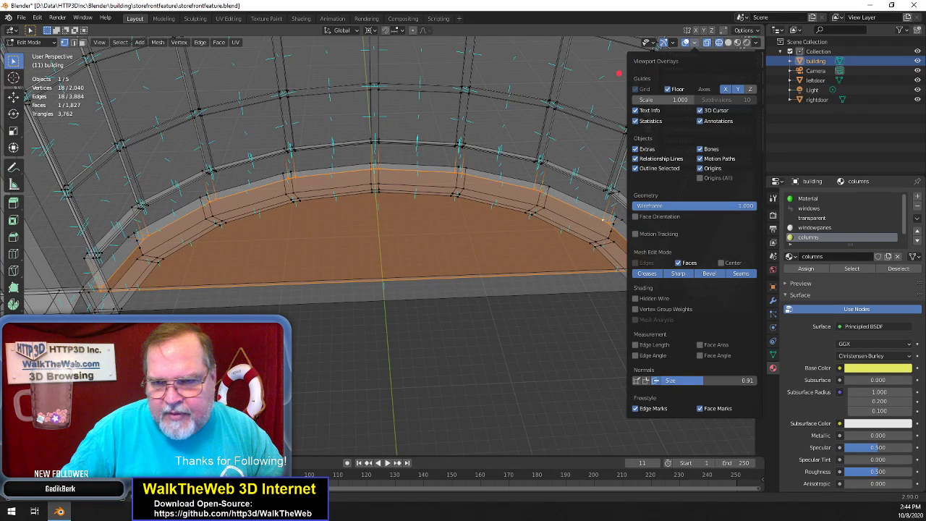
left_click_drag(681, 381, 696, 381)
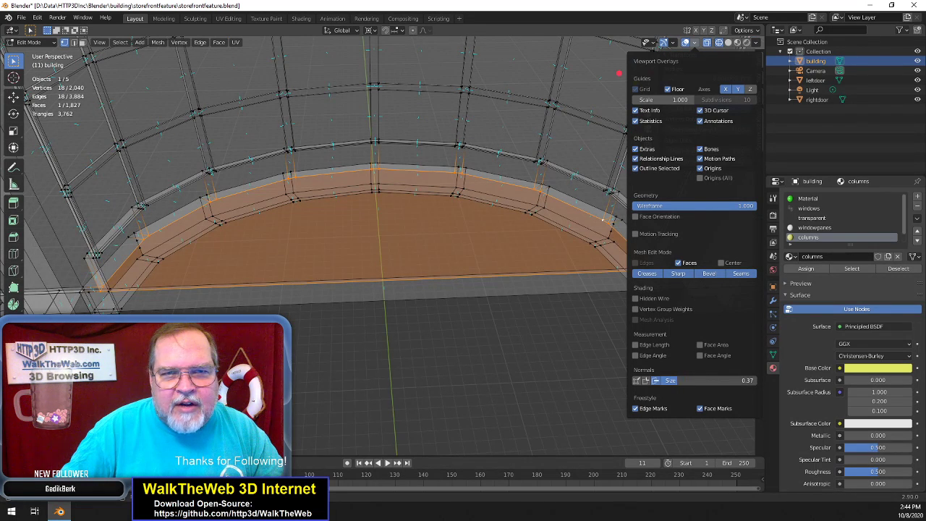
left_click(654, 381)
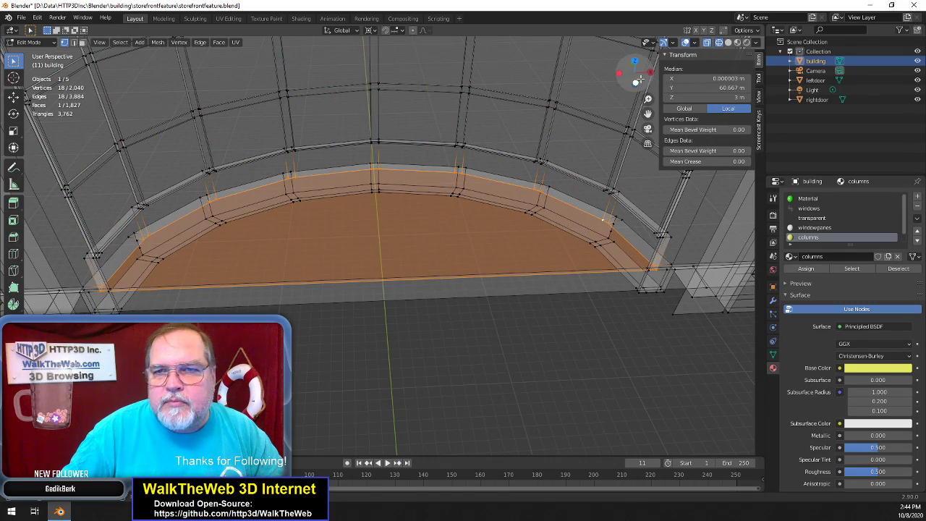
Switch the viewport to Solid shading and inspect the new window-ledge face from both sides of the curved window
mouse_move(640, 79)
left_mouse_down()
mouse_move(657, 77)
mouse_move(634, 77)
left_mouse_up()
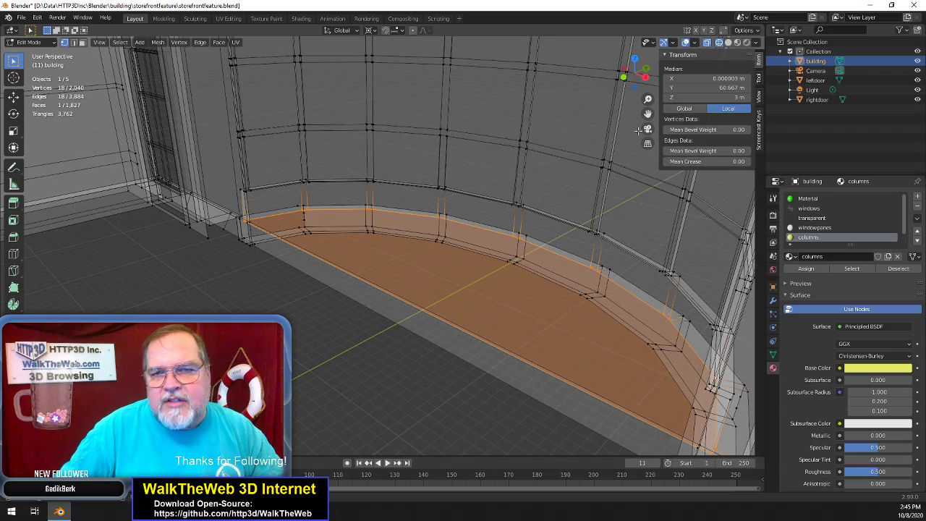
left_click_drag(642, 78, 639, 75)
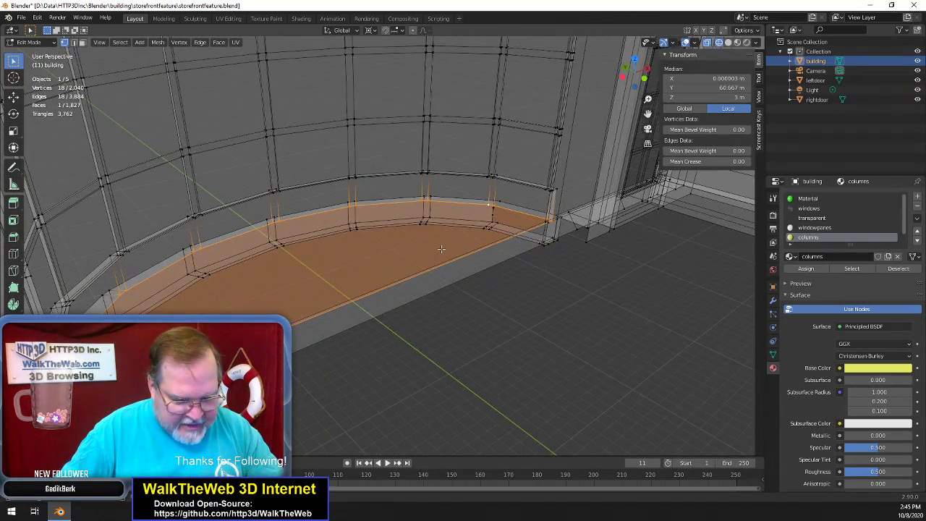
key("z")
left_click(509, 250)
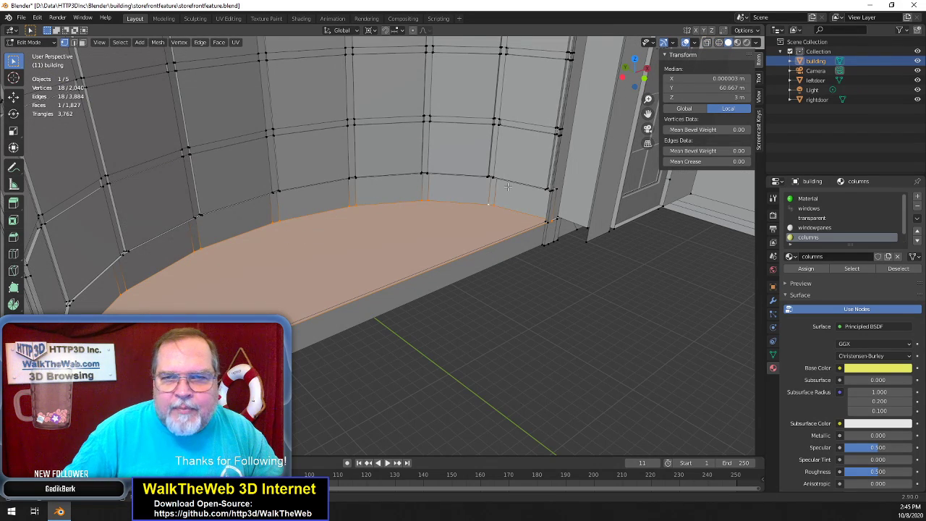
scroll(508, 187, "down", 2)
left_click_drag(641, 88, 615, 62)
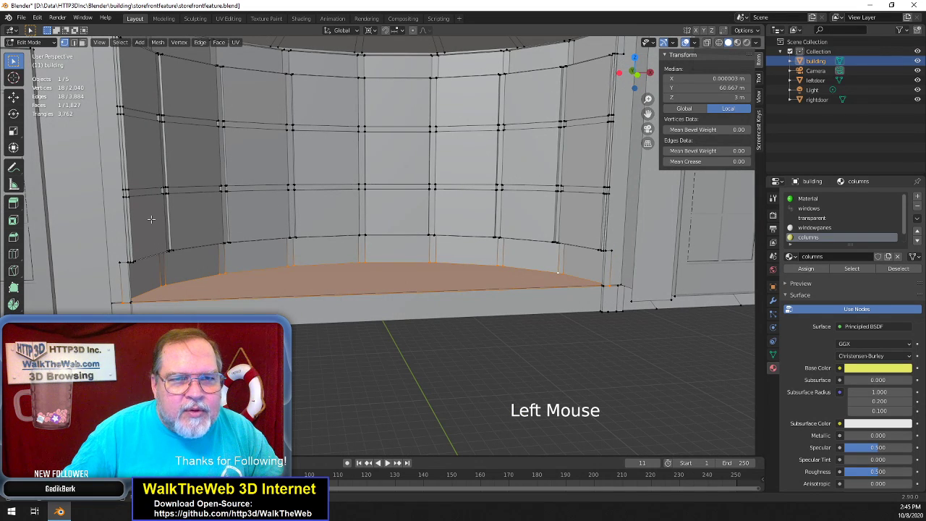
Select all 24 glass pane faces across the curved window's three rows in face selection mode and hide them
left_click(151, 220)
left_click(82, 42)
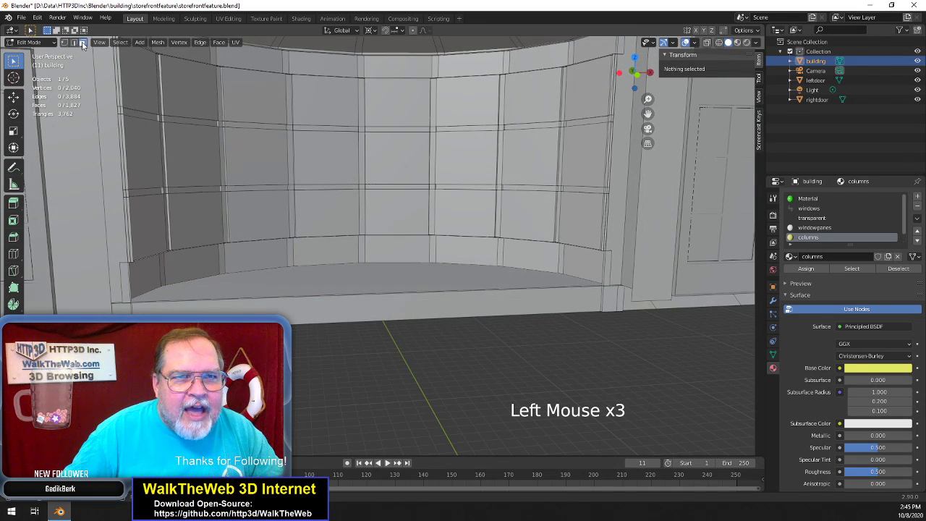
left_click(143, 214)
left_click(141, 172, "shift")
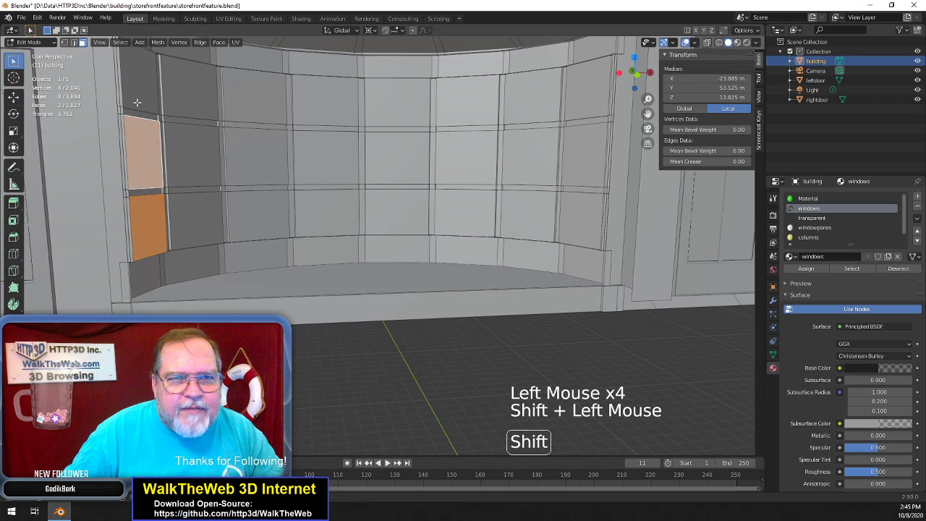
left_click(139, 79, "shift")
left_click(190, 87, "shift")
left_click(192, 152, "shift")
left_click(245, 142, "shift")
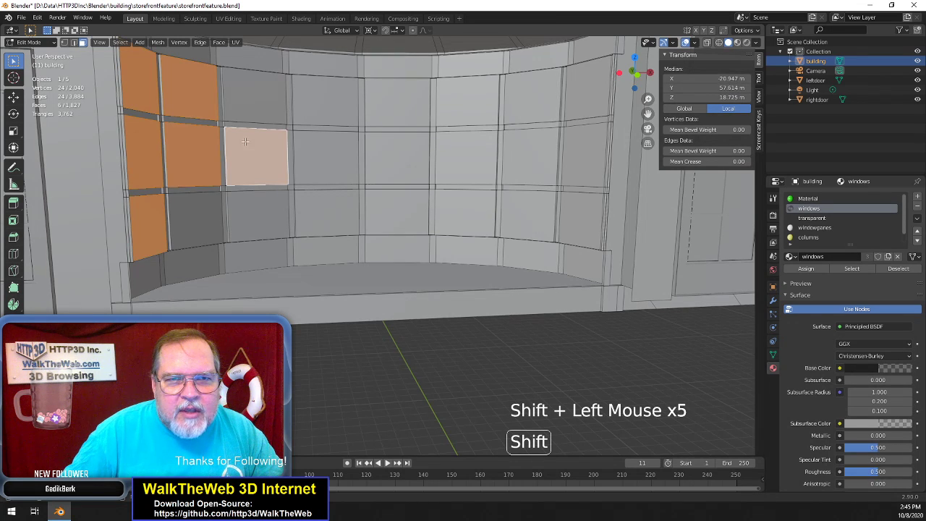
left_click(249, 103, "shift")
left_click(249, 206, "shift")
left_click(207, 210, "shift")
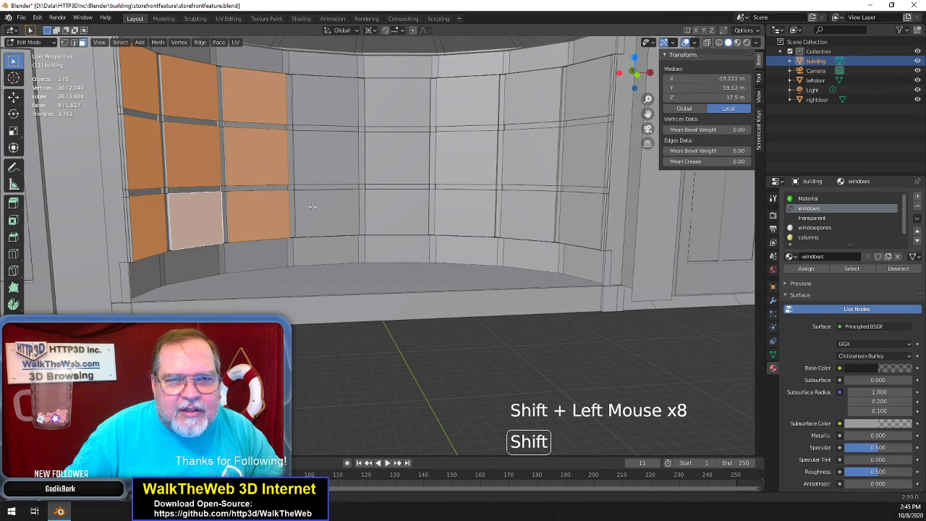
left_click(334, 208, "shift")
left_click(331, 149, "shift")
left_click(331, 109, "shift")
left_click(389, 109, "shift")
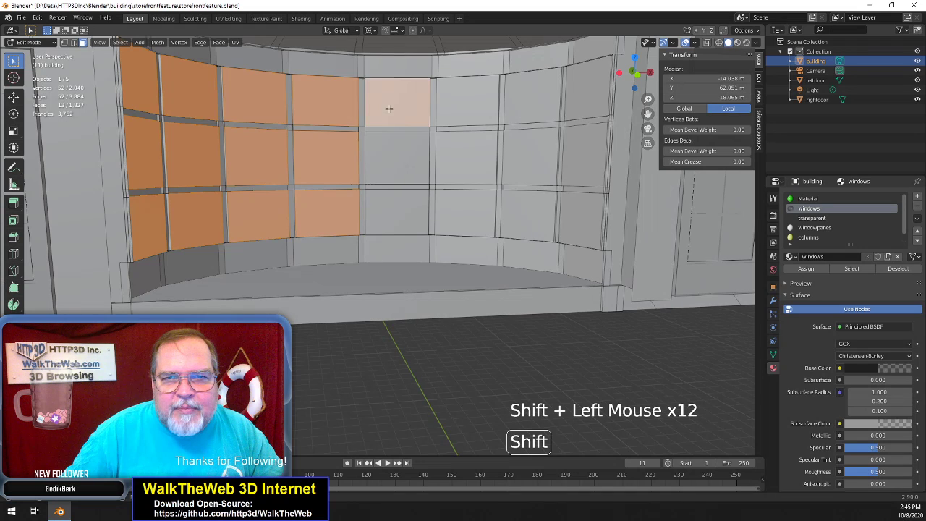
left_click(394, 209, "shift")
left_click(462, 201, "shift")
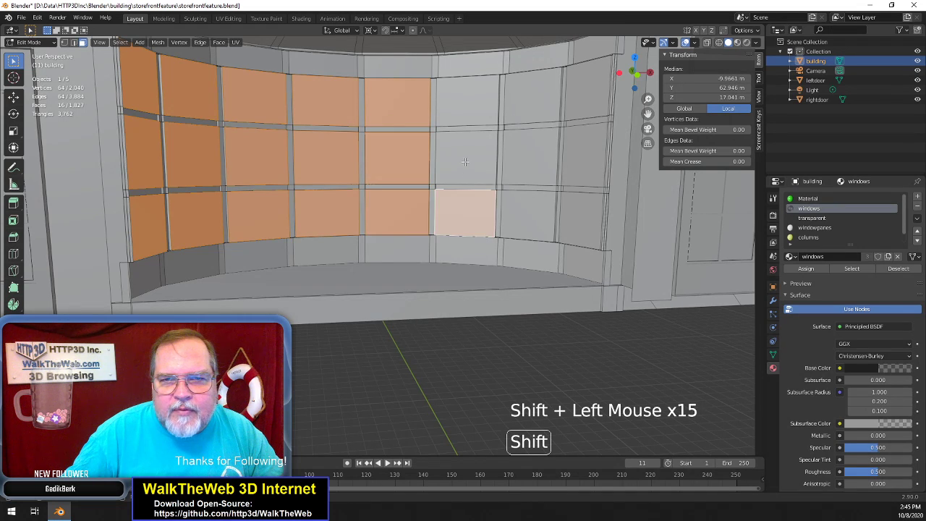
left_click(466, 163, "shift")
left_click(469, 107, "shift")
left_click(550, 103, "shift")
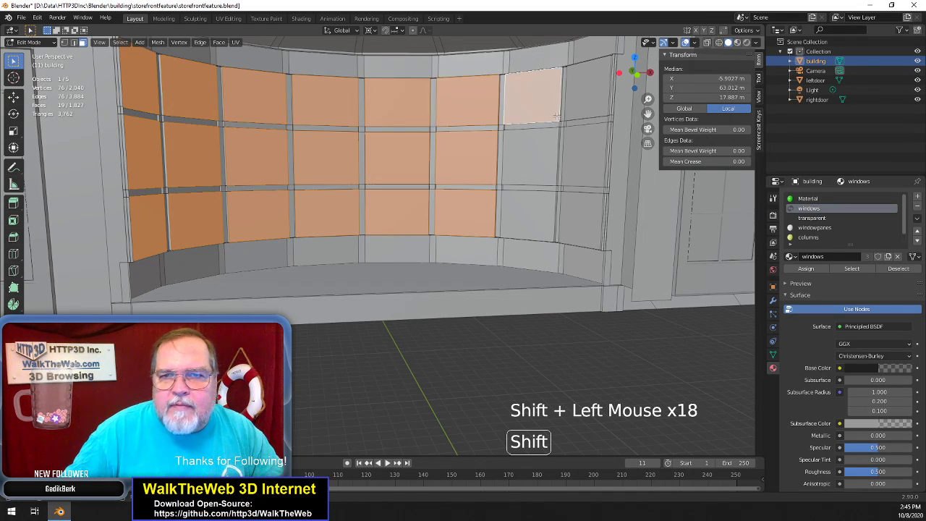
left_click(573, 105, "shift")
left_click(571, 154, "shift")
left_click(532, 157, "shift")
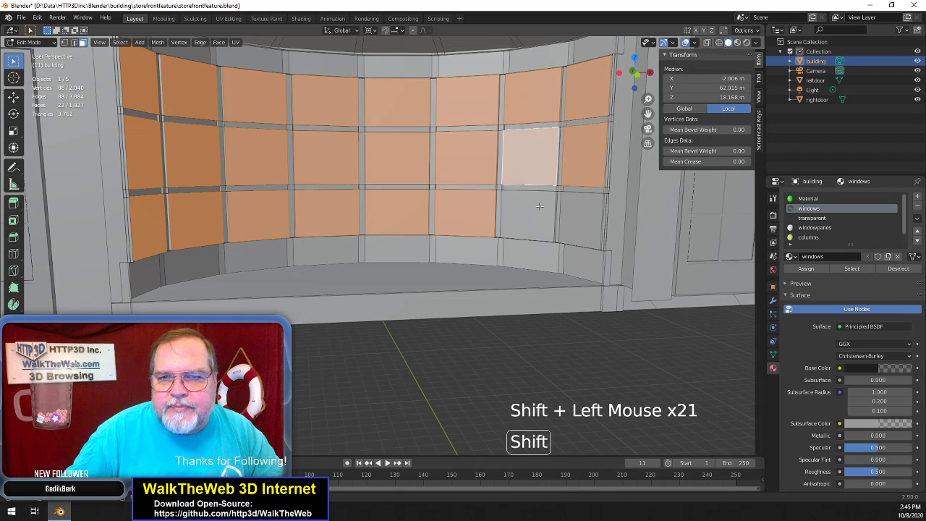
left_click(540, 207, "shift")
left_click(576, 209, "shift")
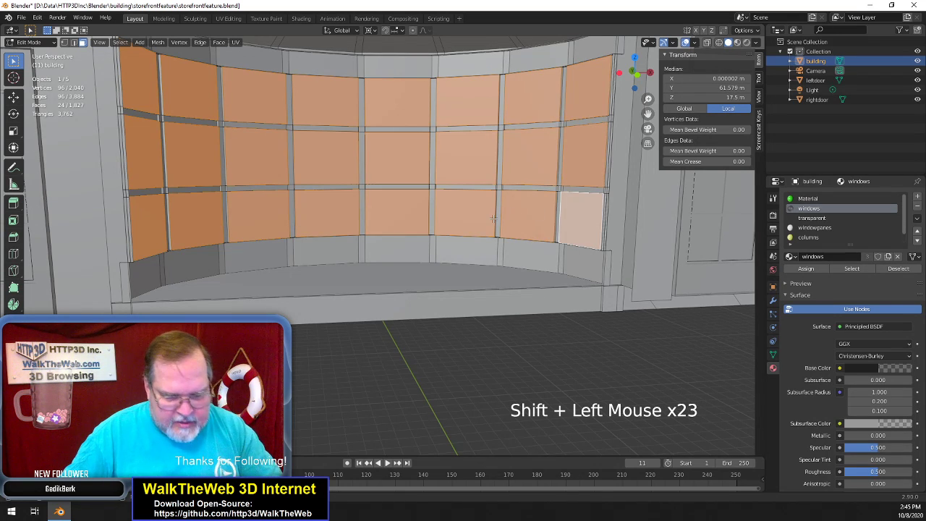
key("h")
Inspect the curved window's bars and ledge up close and from farther back, selecting one narrow lower side face on a vertical bar
left_click_drag(636, 74, 489, 174)
scroll(489, 174, "up", 4)
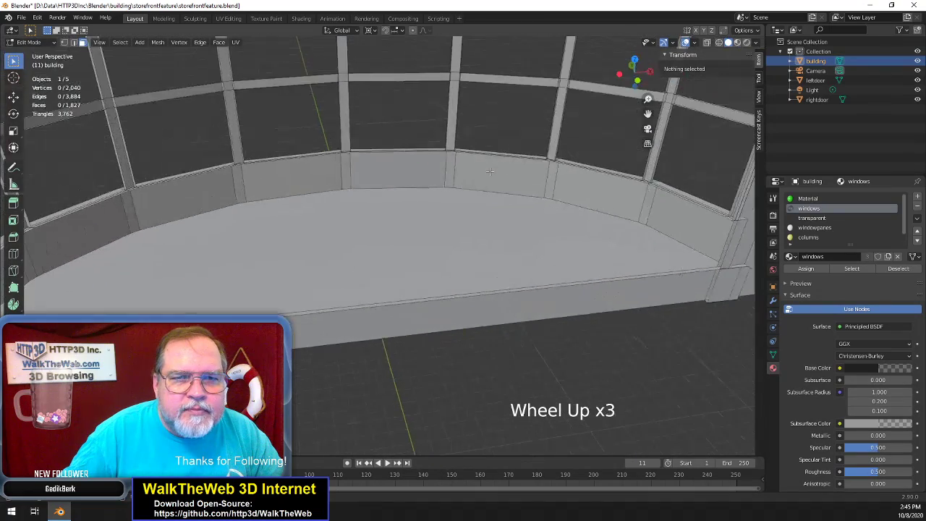
left_click_drag(638, 82, 540, 154)
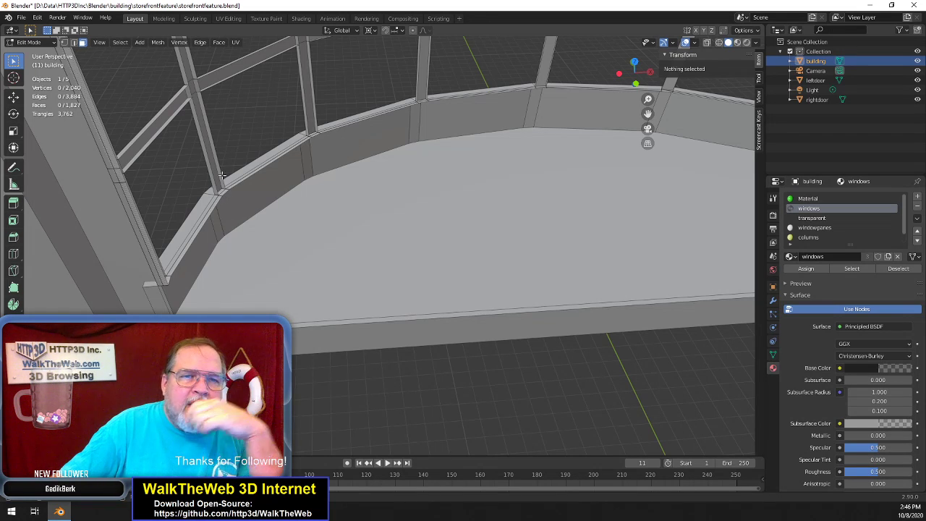
left_click(206, 153)
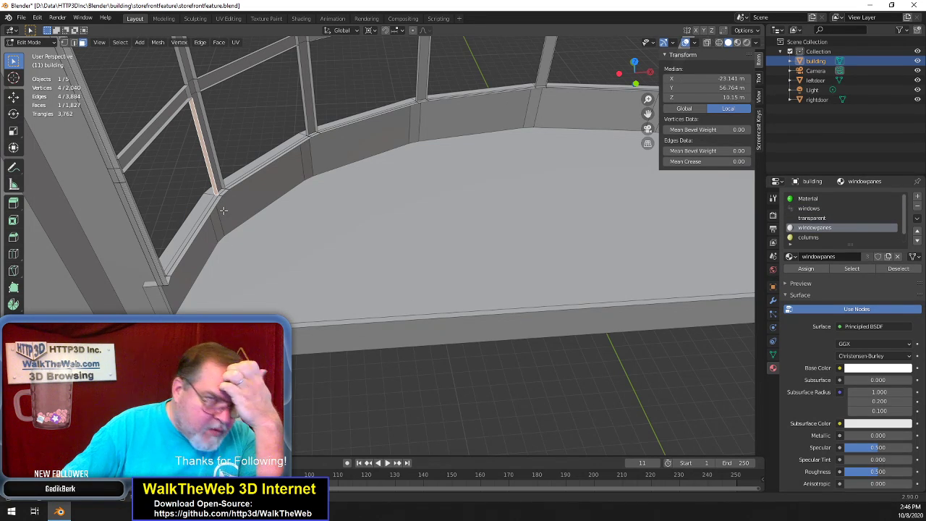
scroll(259, 208, "down", 5)
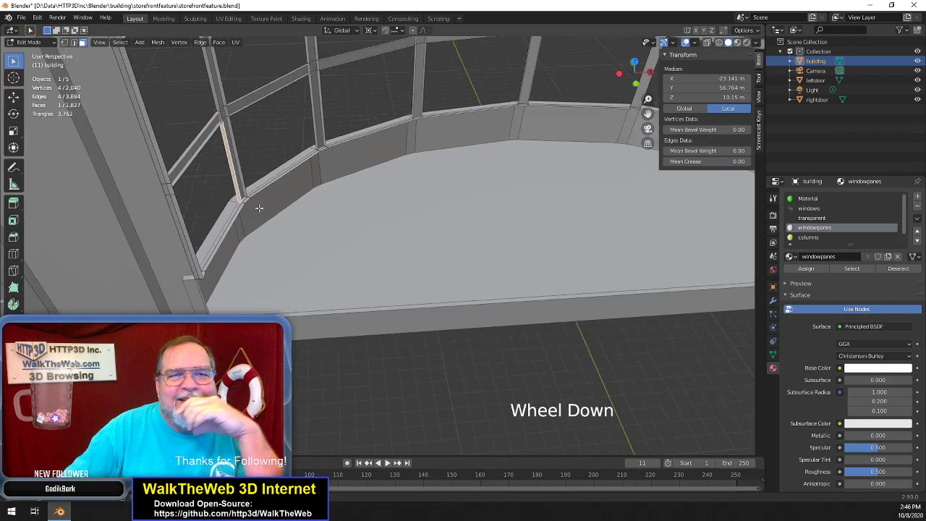
scroll(259, 208, "up", 5)
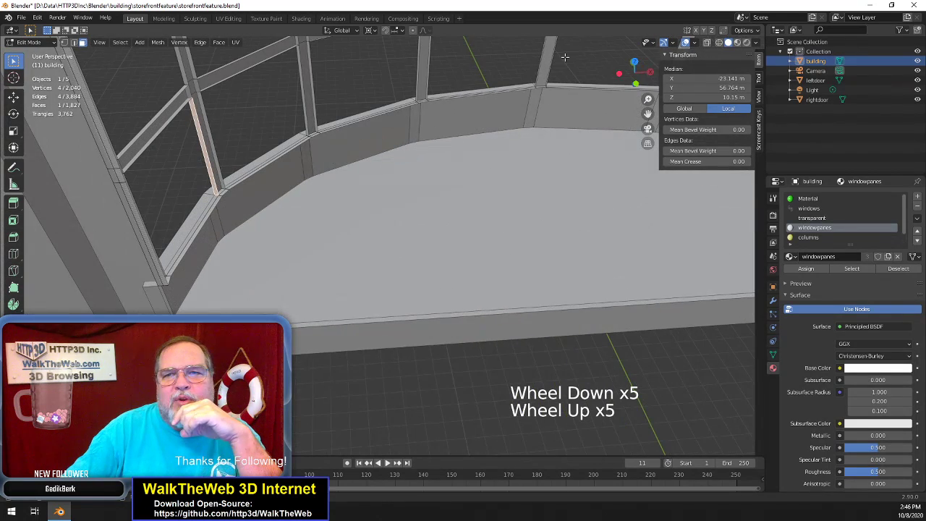
left_click_drag(627, 72, 637, 71)
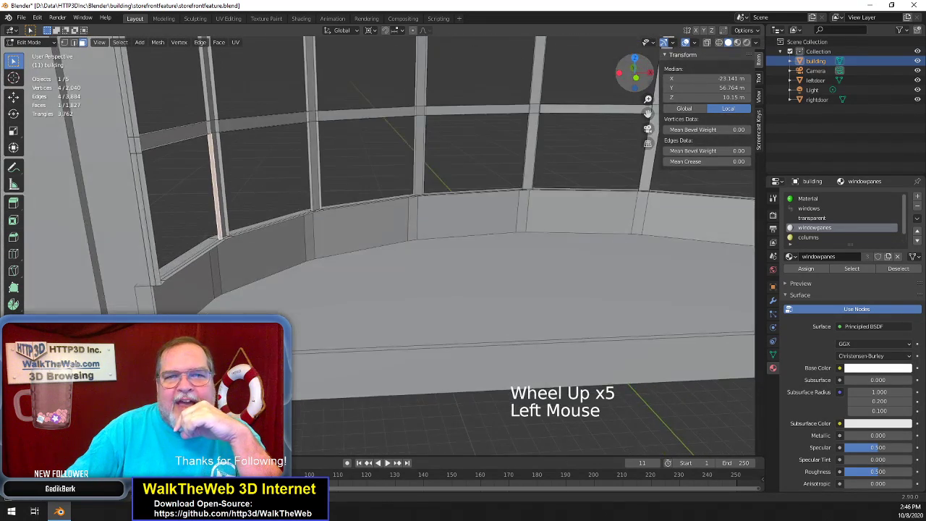
scroll(584, 135, "down", 5)
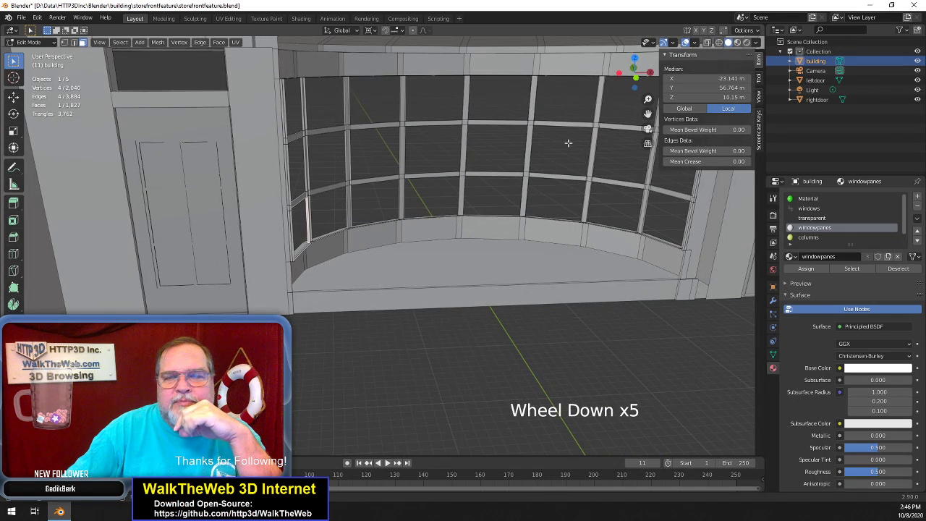
Hide the selected bar face, reveal all hidden building geometry, and reduce the selection to one lower-row pane
key("h")
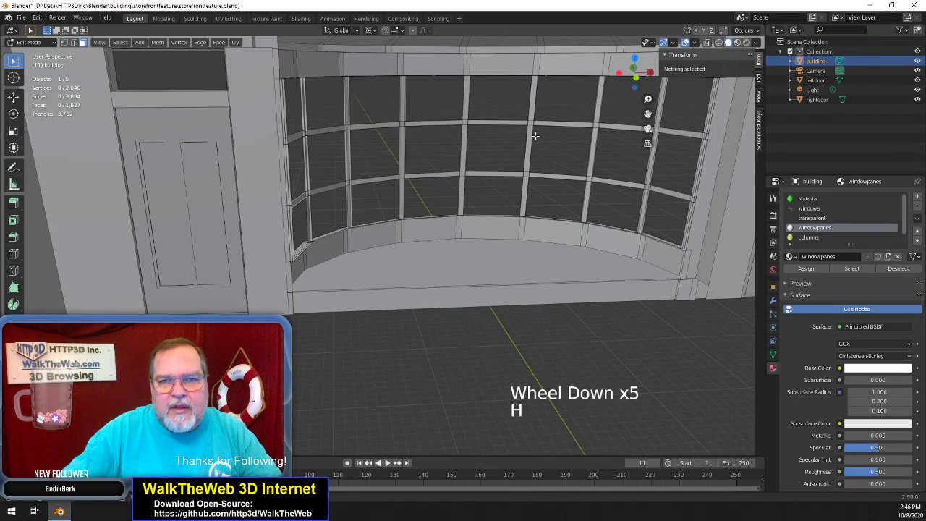
key("alt+h")
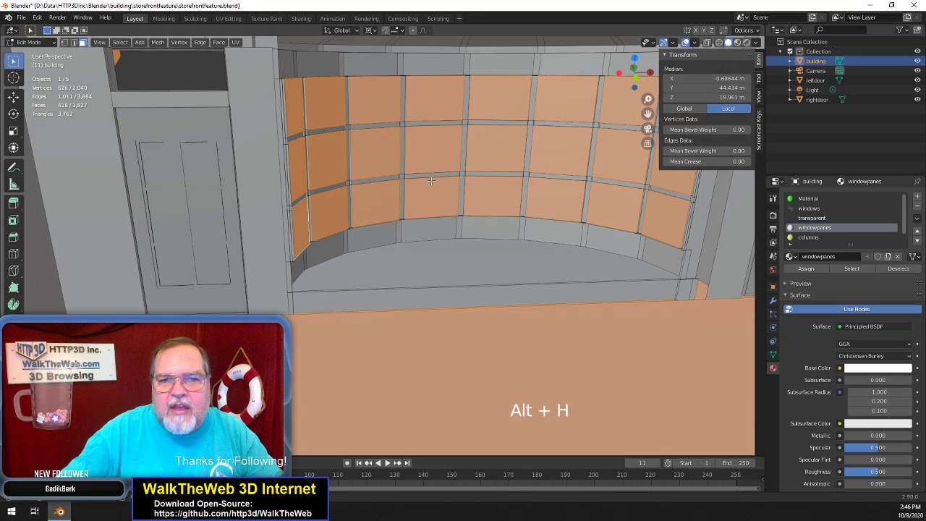
left_click(429, 192)
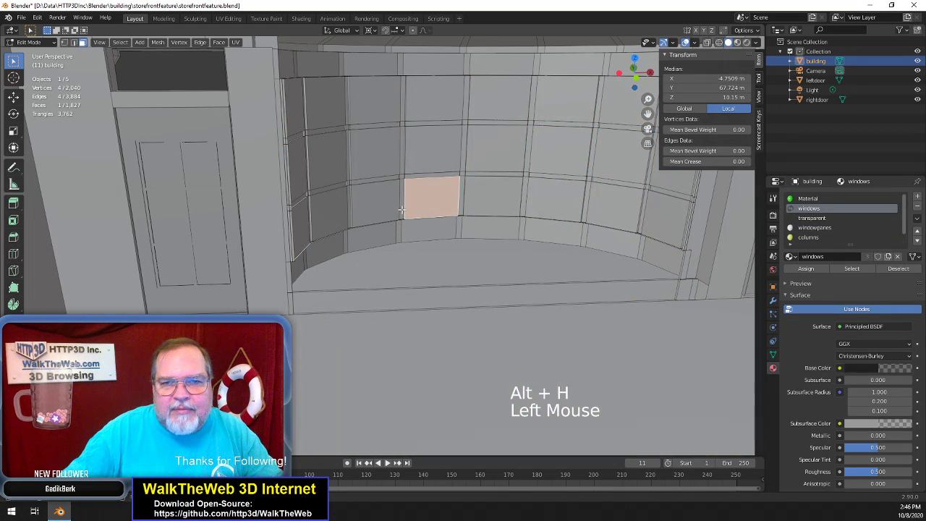
Select all 24 glass panes in the curved window's three rows and delete only their faces, keeping the edges
left_click(294, 109)
left_click(325, 101, "shift")
left_click(375, 100, "shift")
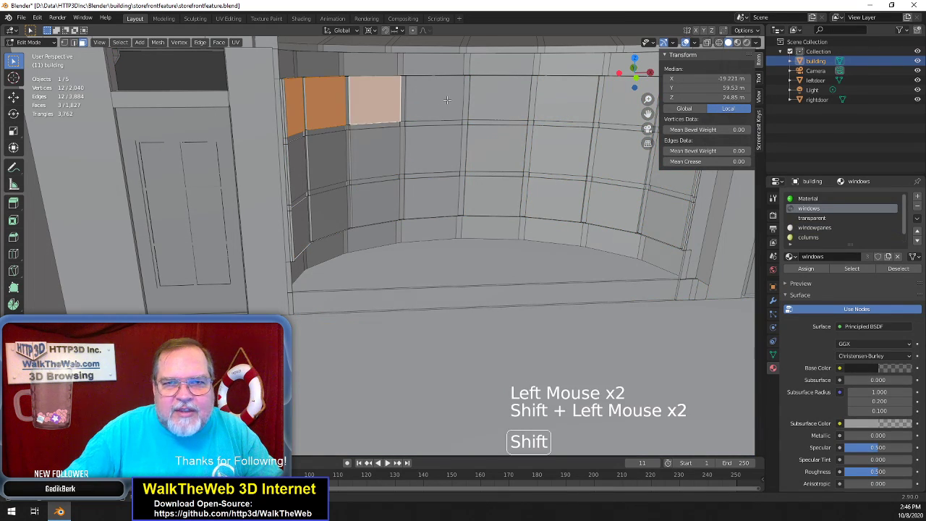
left_click(435, 98, "shift")
left_click(500, 97, "shift")
left_click(566, 98, "shift")
left_click(628, 101, "shift")
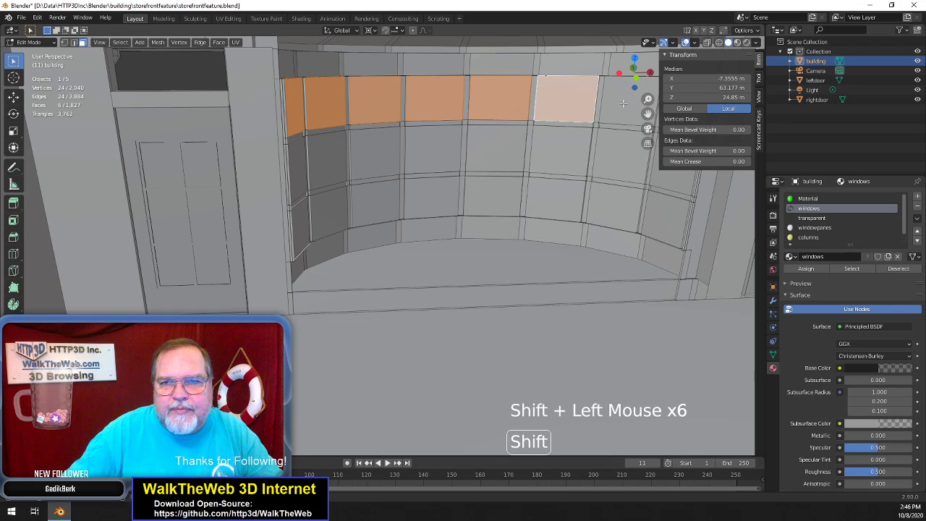
left_click(606, 154, "shift")
left_click(554, 150, "shift")
left_click(498, 141, "shift")
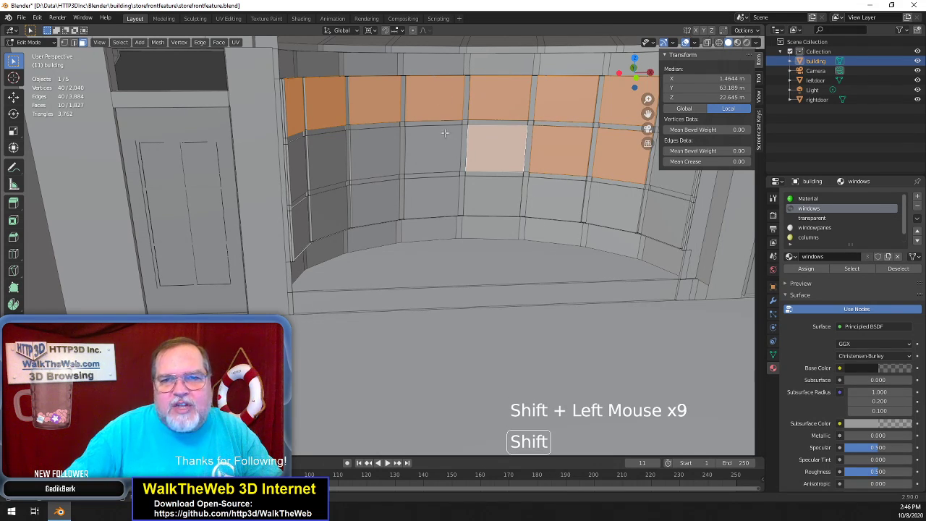
left_click(432, 152, "shift")
left_click(378, 154, "shift")
left_click(324, 162, "shift")
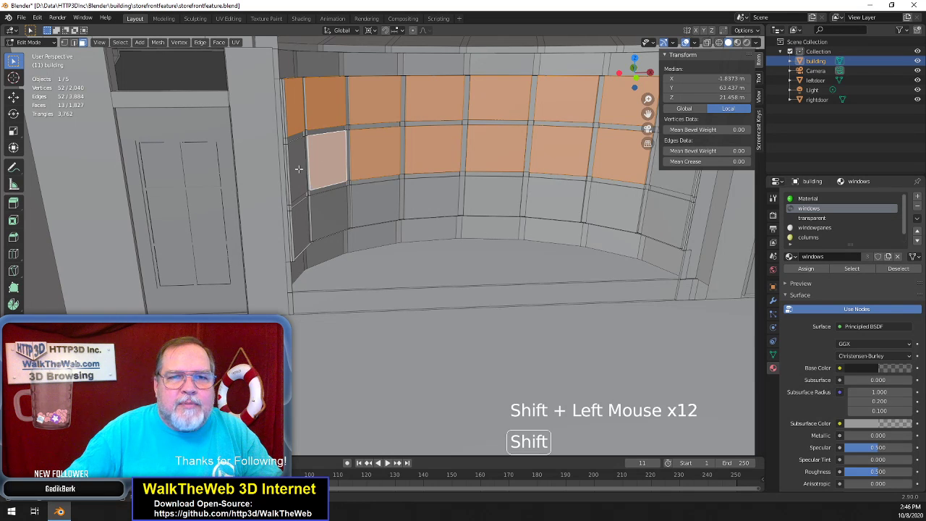
left_click(298, 163, "shift")
left_click(300, 225, "shift")
left_click(329, 214, "shift")
left_click(377, 203, "shift")
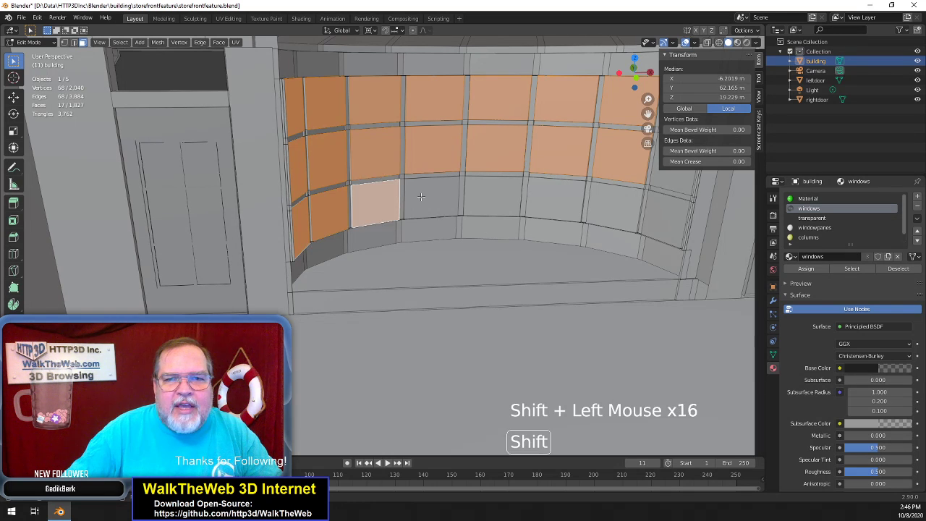
left_click(427, 196, "shift")
left_click(496, 194, "shift")
left_click(548, 192, "shift")
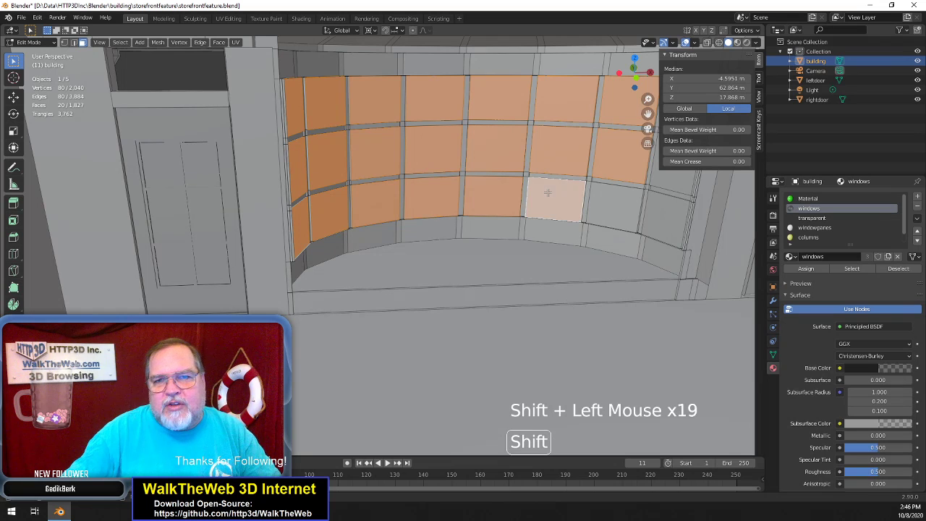
left_click(615, 198, "shift")
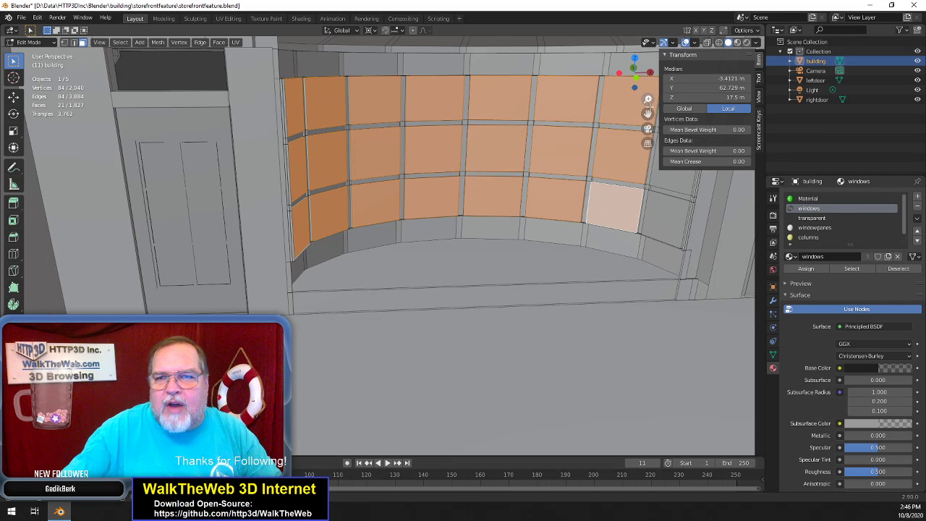
left_click_drag(648, 114, 515, 154)
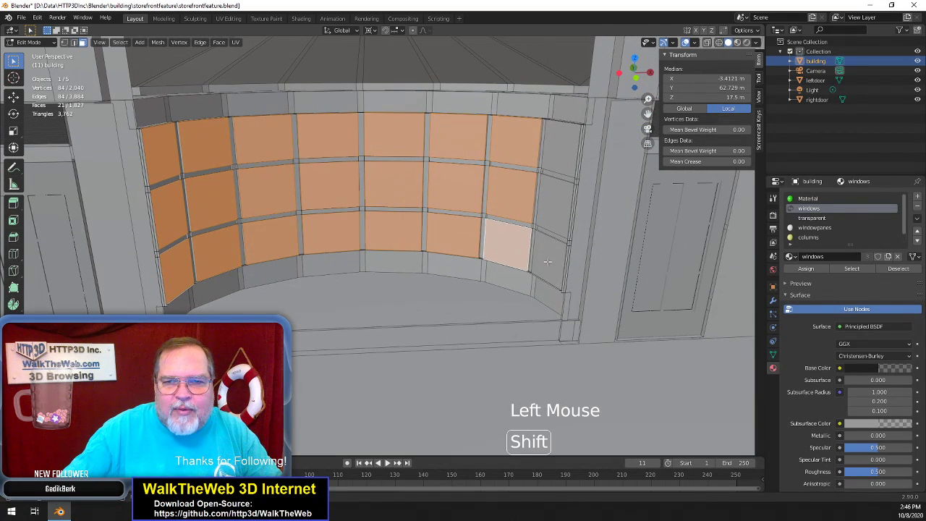
left_click(550, 250, "shift")
left_click(558, 217, "shift")
left_click(563, 177, "shift")
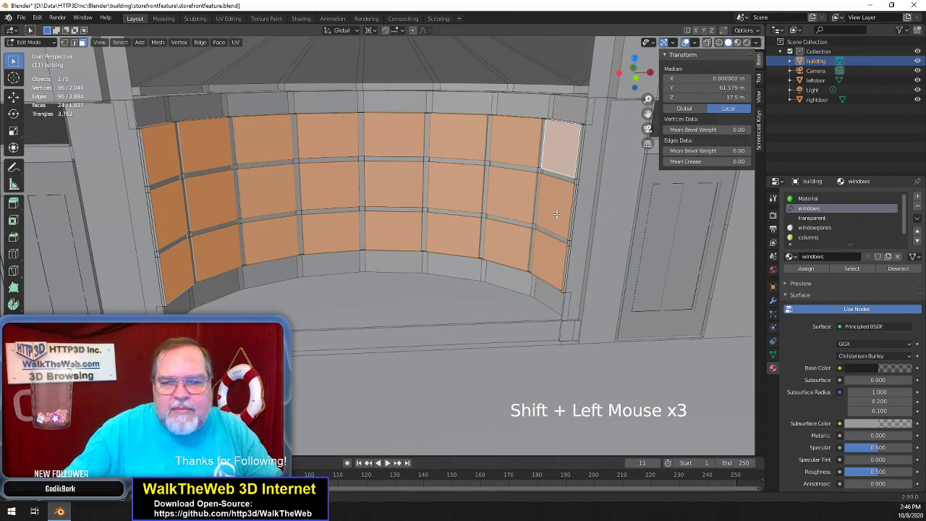
scroll(557, 214, "up", 3)
scroll(556, 215, "up", 2)
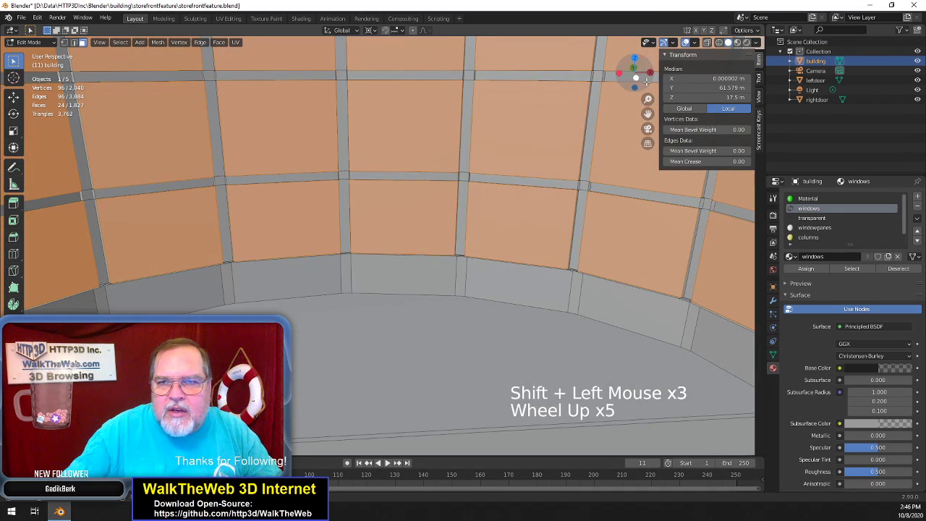
left_click_drag(640, 82, 547, 97)
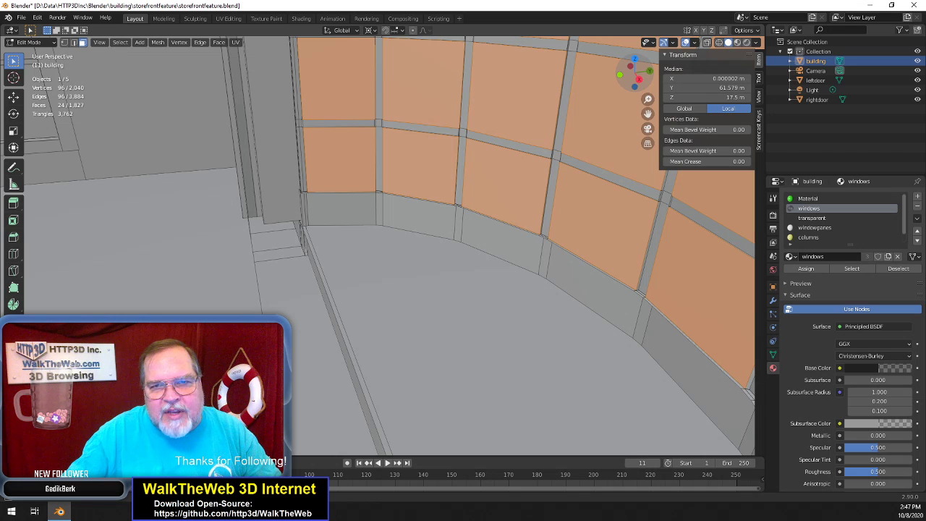
middle_click_drag(463, 246, 517, 220)
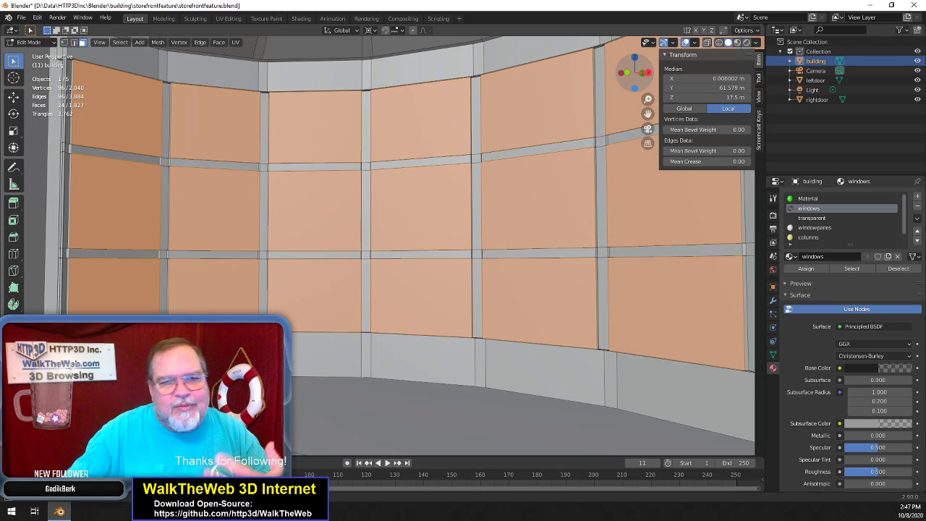
middle_click_drag(477, 239, 302, 234)
middle_click_drag(299, 384, 145, 343)
middle_click_drag(525, 179, 550, 185)
scroll(550, 185, "down", 1)
scroll(550, 185, "down", 1)
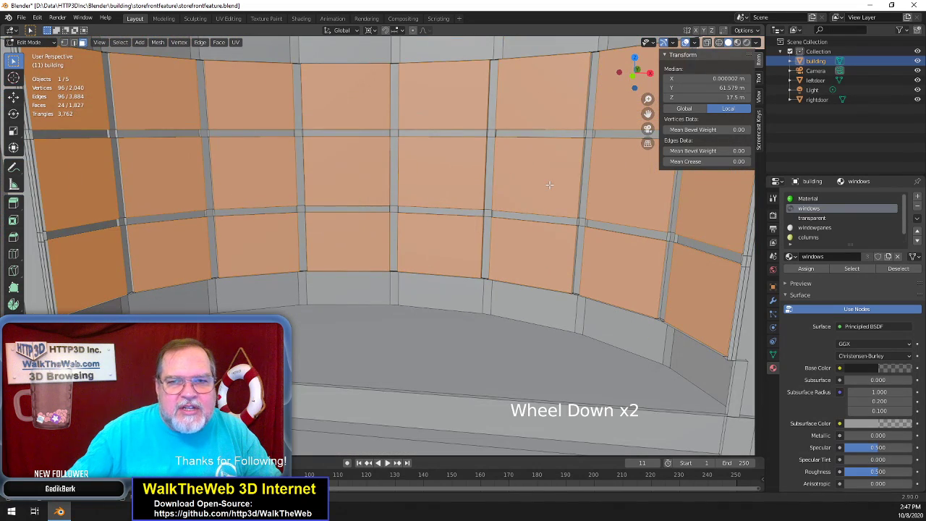
left_click_drag(635, 72, 539, 105)
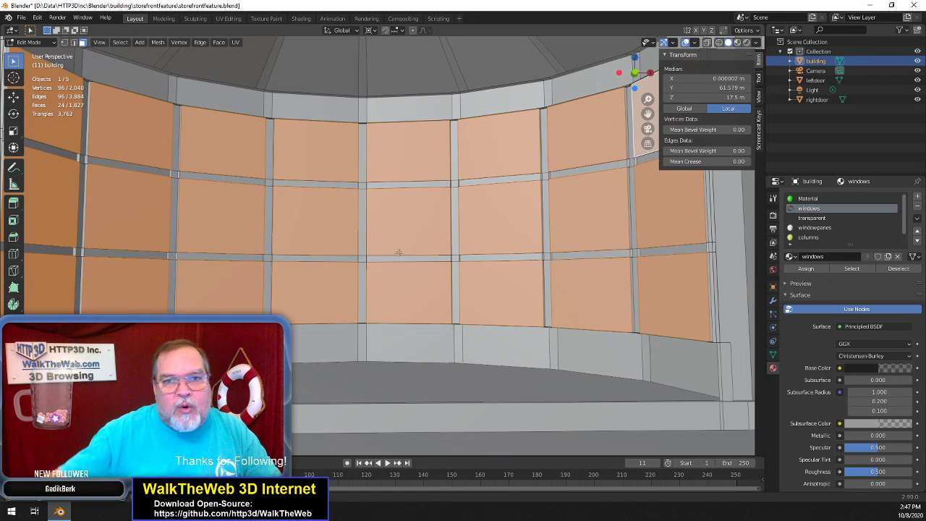
key("x")
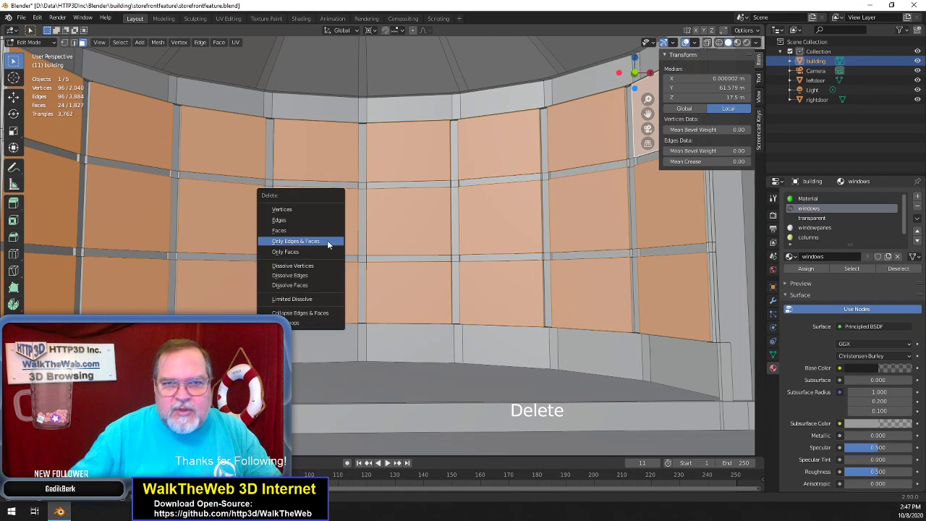
left_click(309, 251)
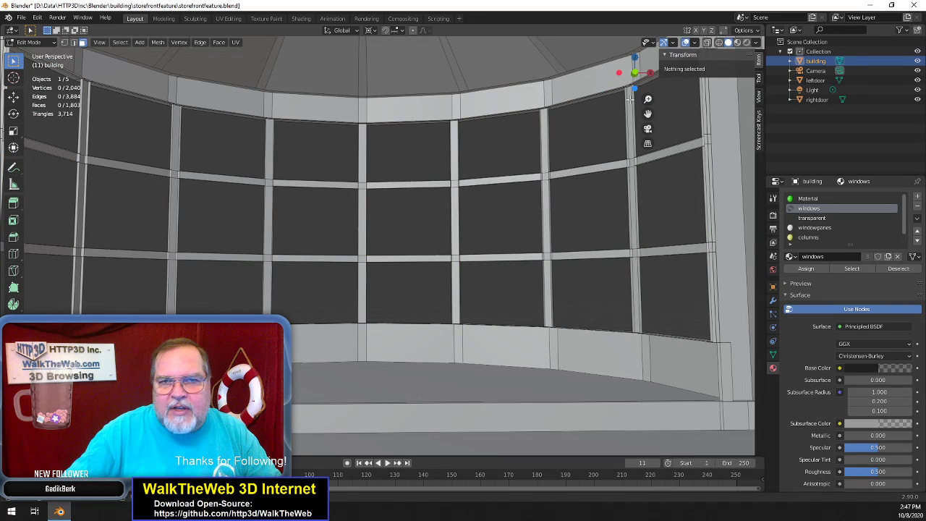
From the top view, box-select the central roof and ceiling faces over the building's interior and hide them
left_click(634, 58)
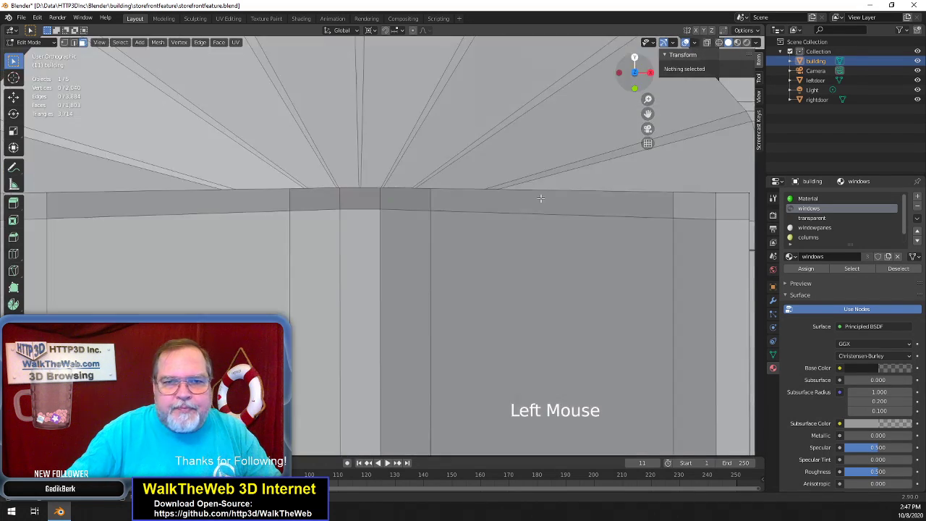
scroll(519, 257, "down", 2)
scroll(519, 257, "down", 7)
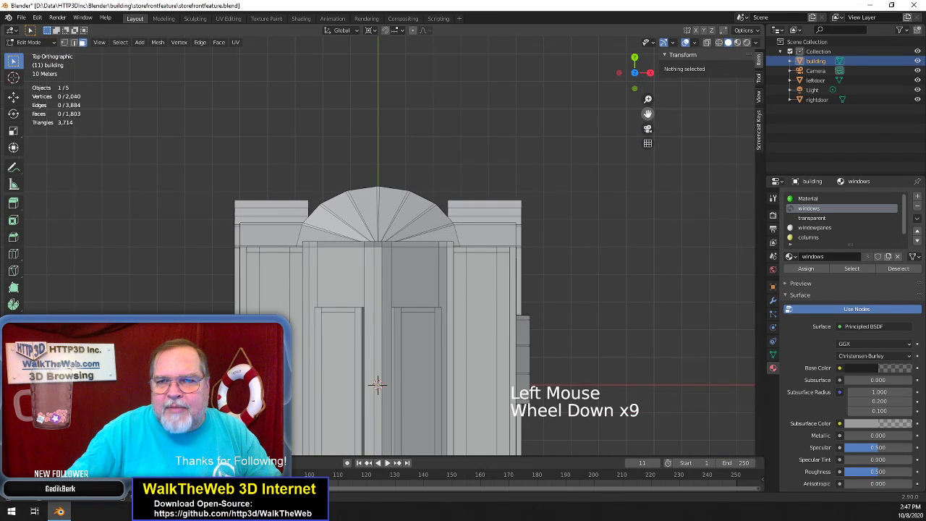
left_click_drag(647, 113, 648, 80)
scroll(567, 233, "up", 2)
scroll(567, 233, "down", 1)
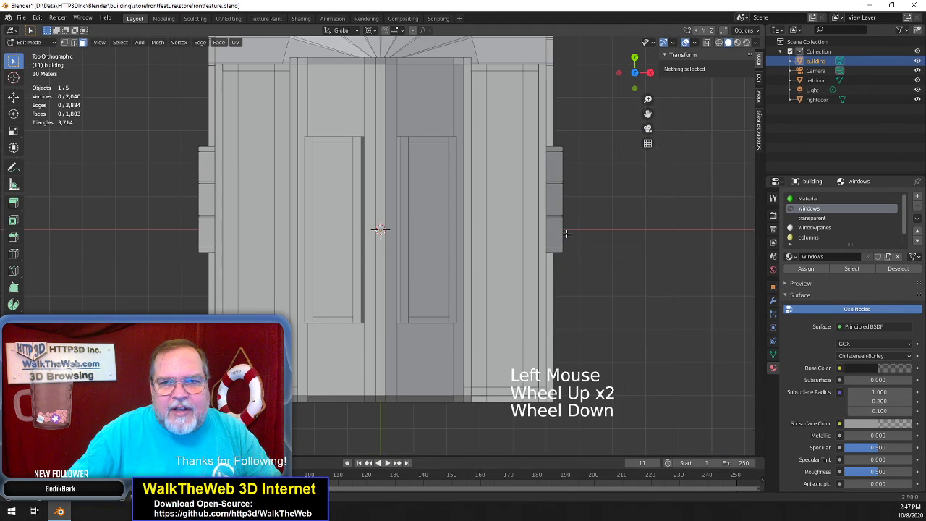
key("b")
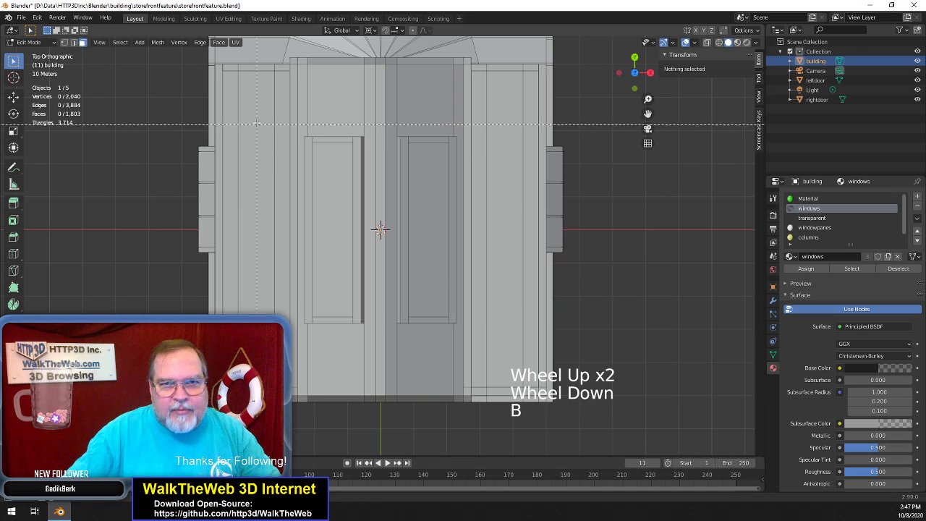
left_click_drag(251, 118, 465, 334)
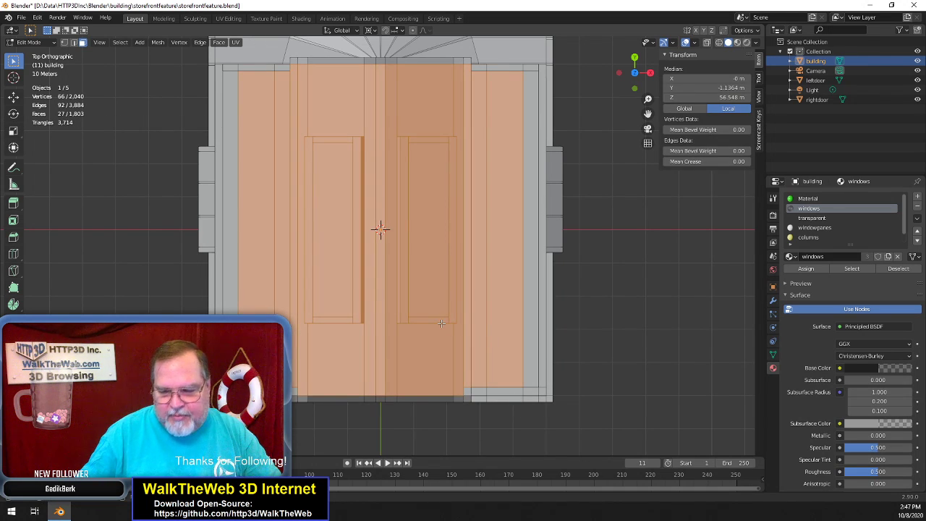
key("h")
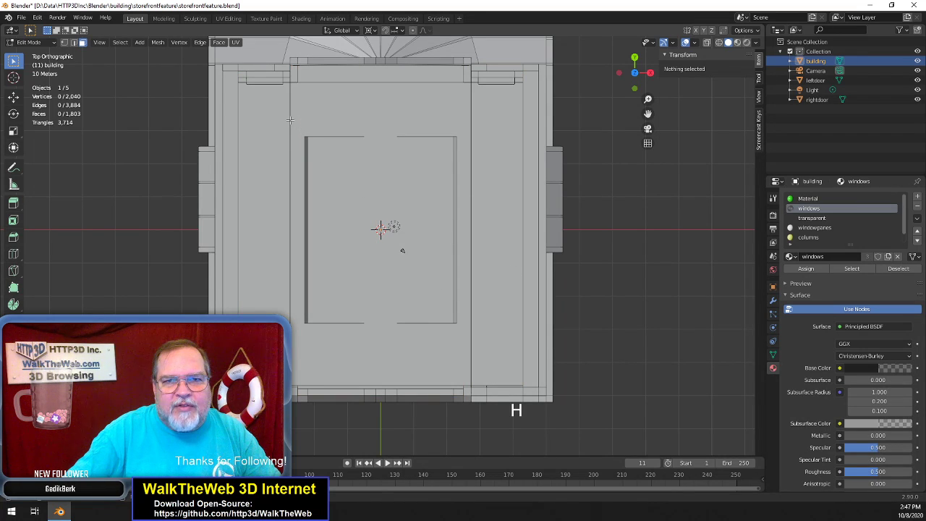
Box-select the remaining faces across the interior, deselect the floor, and hide the two long narrow side faces of the roof opening
left_click_drag(262, 114, 292, 138)
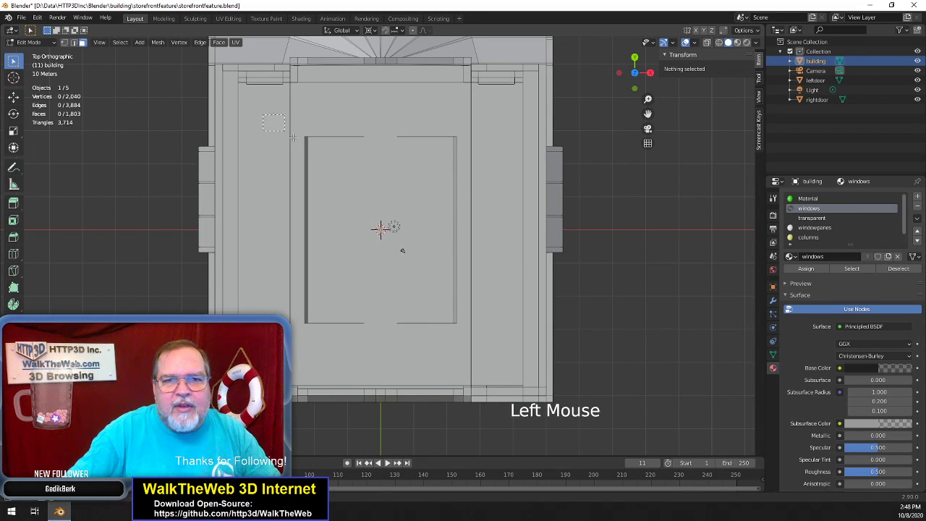
left_click_drag(461, 280, 482, 334)
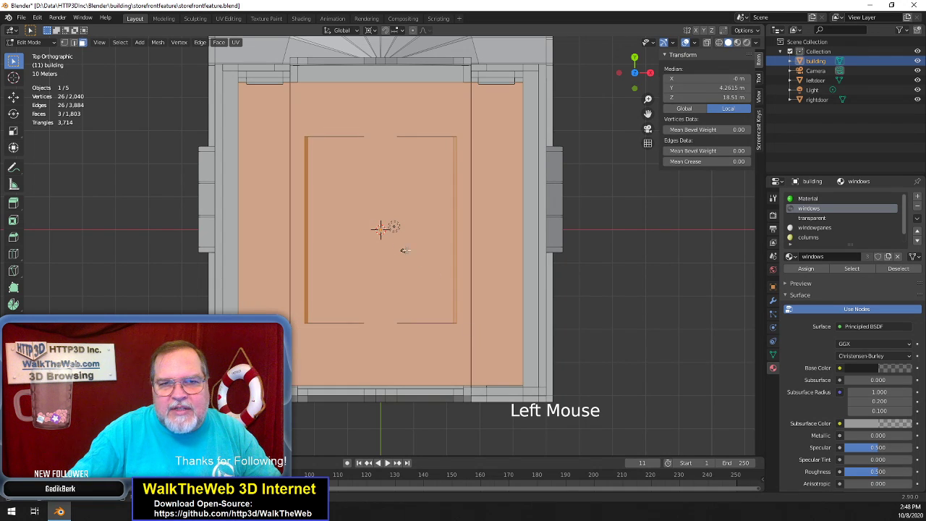
scroll(407, 242, "up", 19)
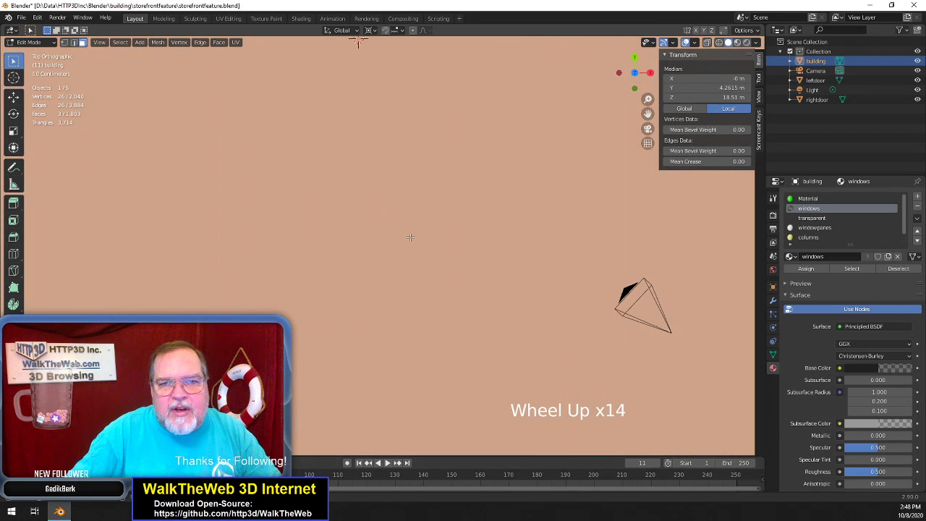
scroll(410, 237, "up", 1)
left_click(411, 237, "shift")
scroll(384, 242, "down", 13)
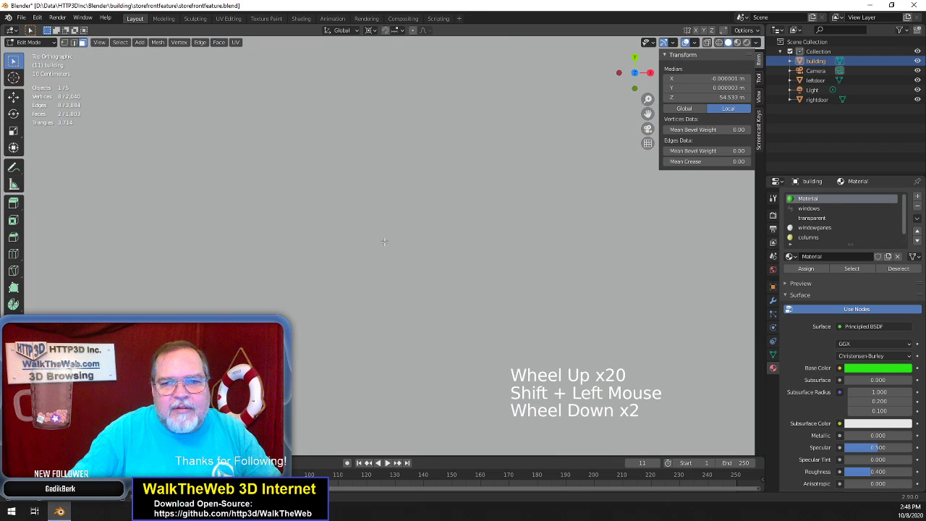
scroll(384, 242, "down", 7)
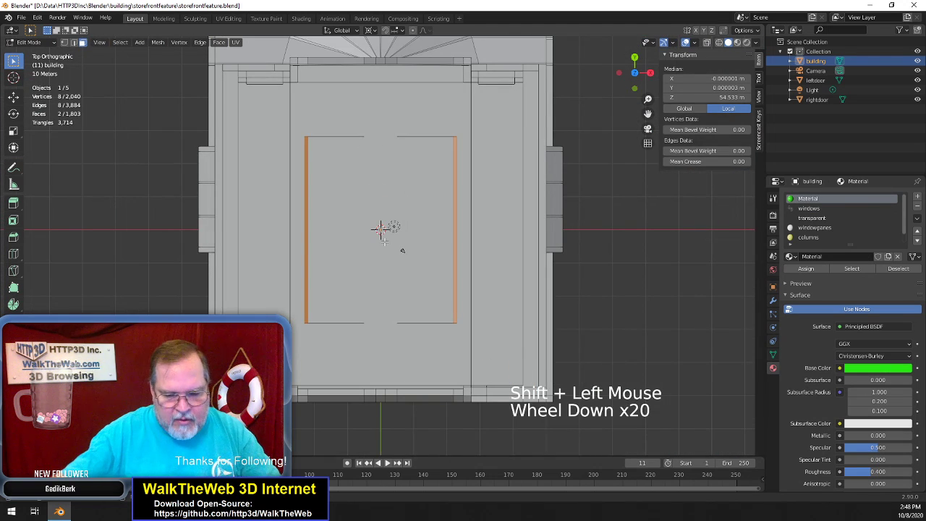
key("h")
Select the four remaining narrow end faces of the roof opening, two at each end, leaving the floor unselected, and hide them
left_click_drag(634, 78, 633, 64)
left_click(434, 62)
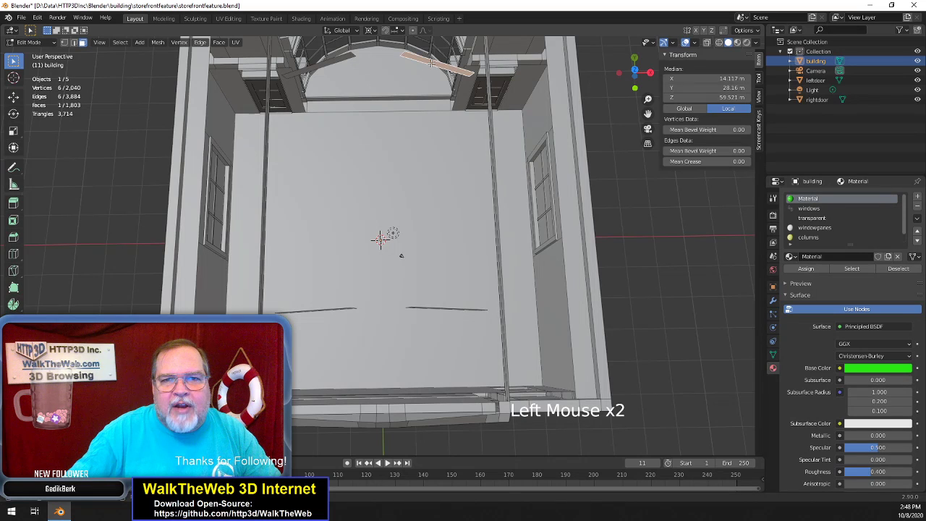
left_click(333, 65, "shift")
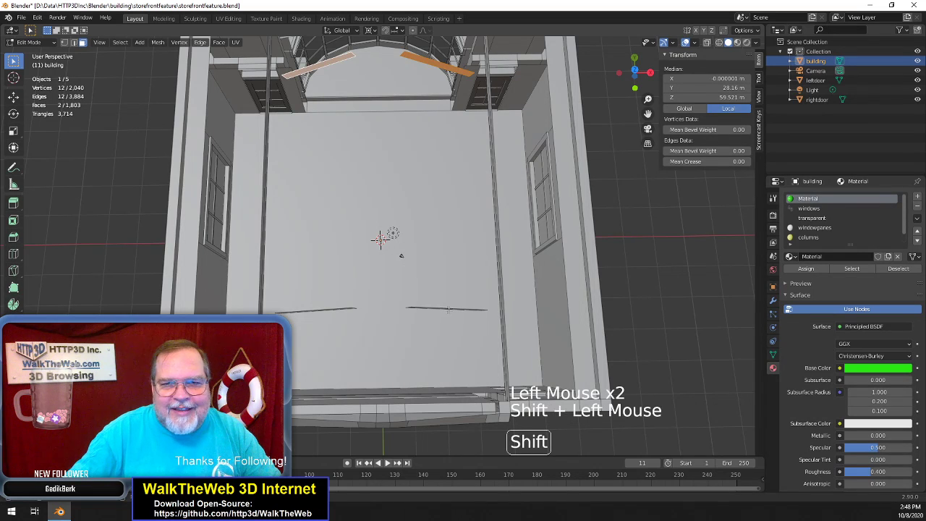
double_click(449, 310, "shift")
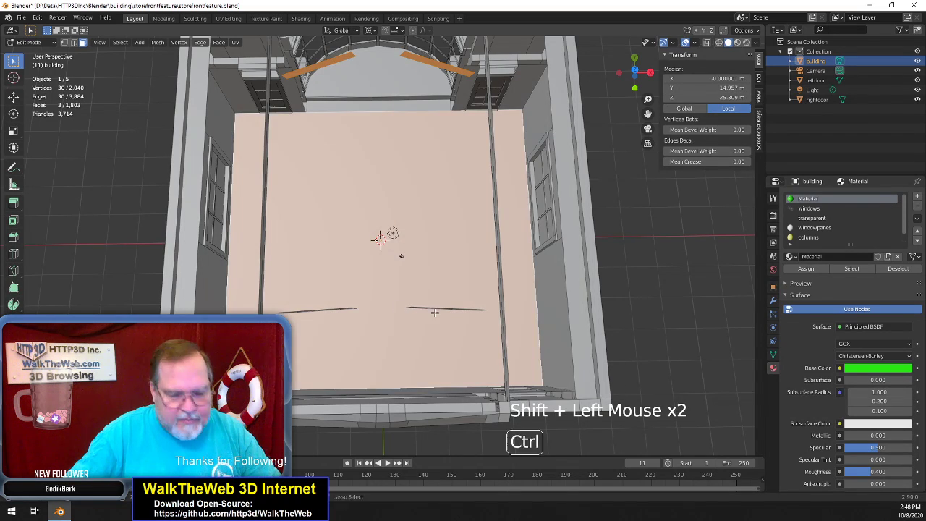
key("ctrl+z")
left_click(405, 309, "shift")
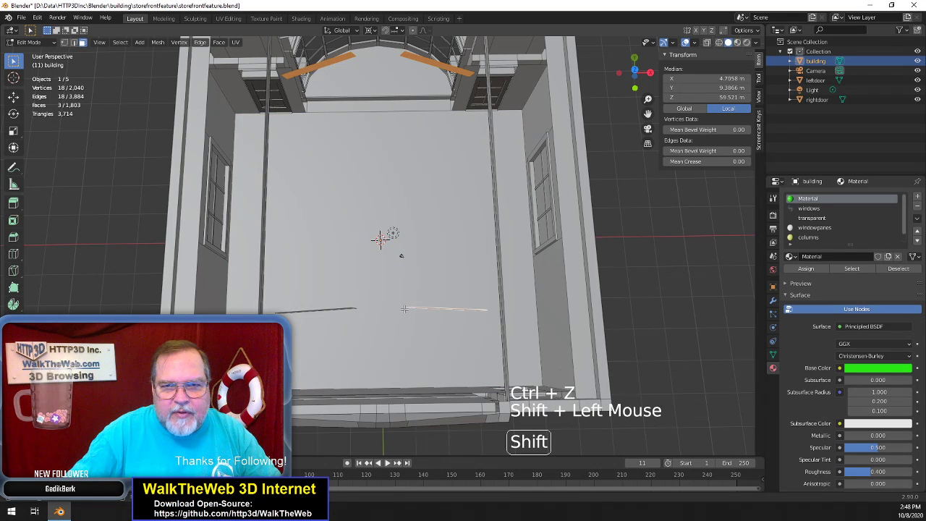
left_click(312, 310, "shift")
key("h")
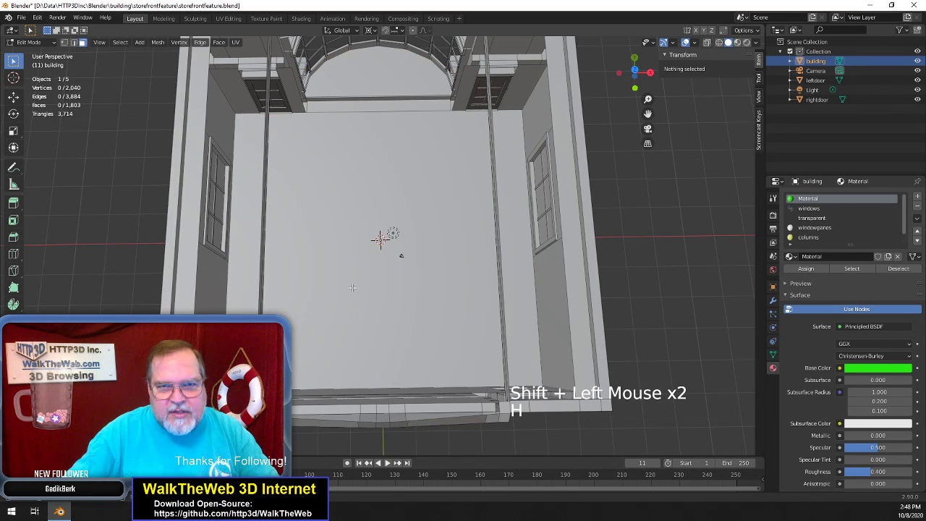
Inspect the opened interior, examining the floor, side wall, doors and the inside of the curved front window
scroll(401, 255, "up", 5)
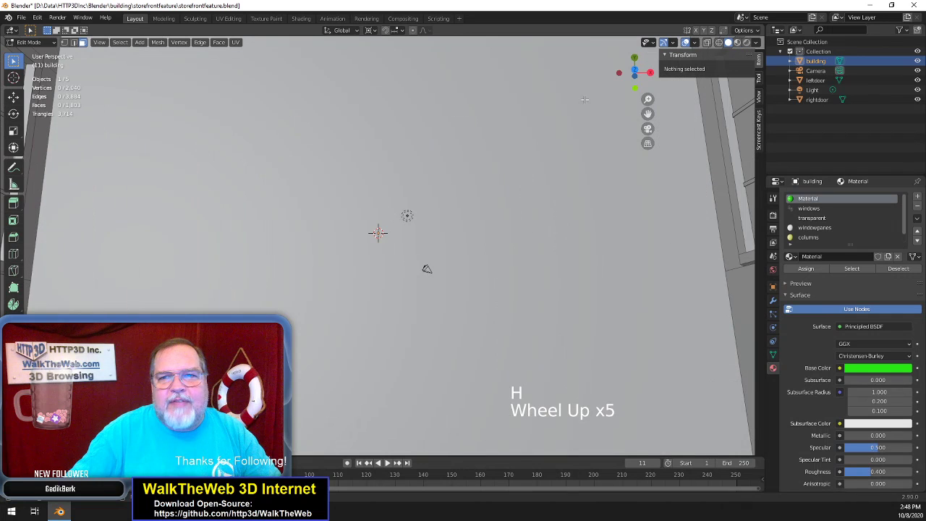
left_click_drag(641, 81, 641, 37)
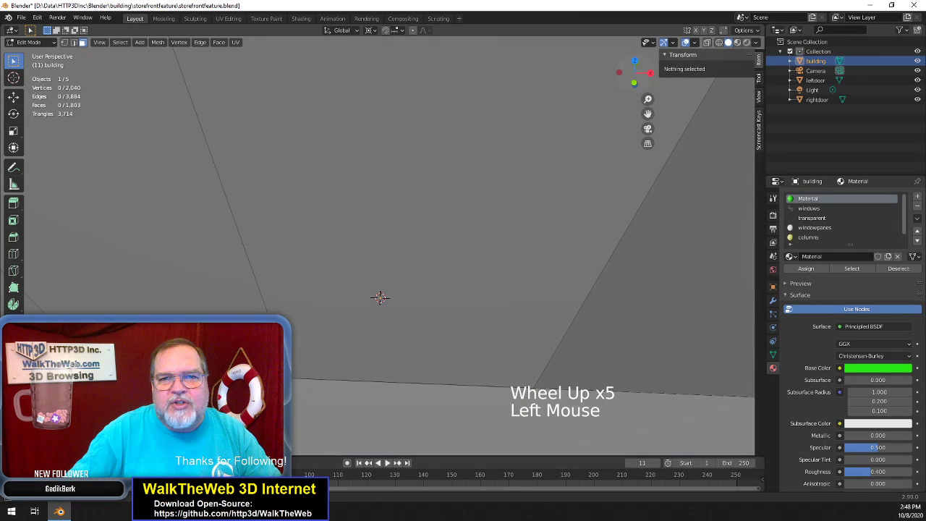
left_click_drag(653, 113, 574, 150)
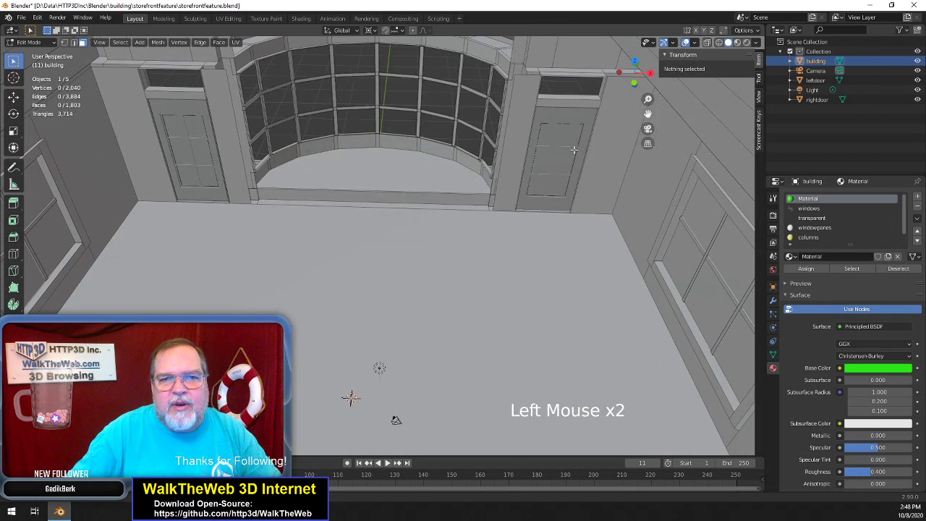
left_click_drag(637, 83, 653, 108)
scroll(622, 114, "up", 5)
scroll(574, 136, "down", 3)
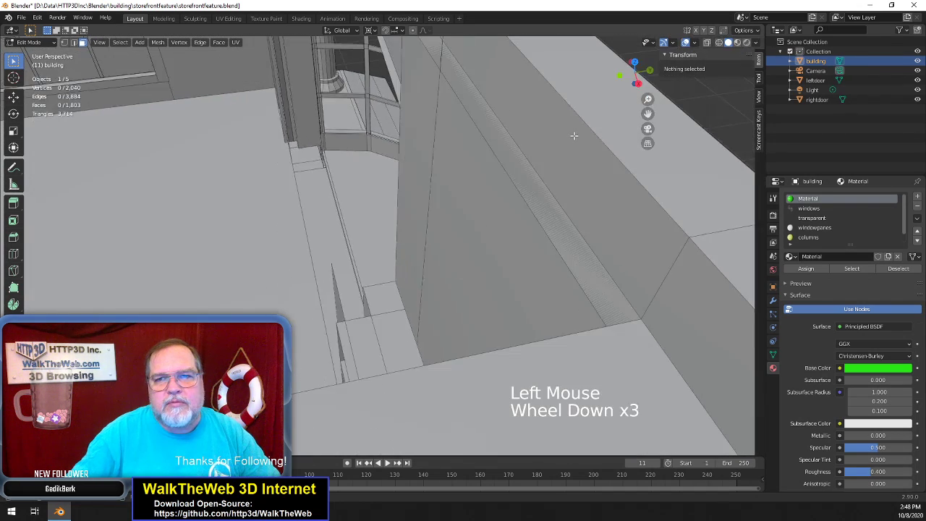
left_click_drag(627, 78, 598, 65)
left_click_drag(648, 114, 753, 67)
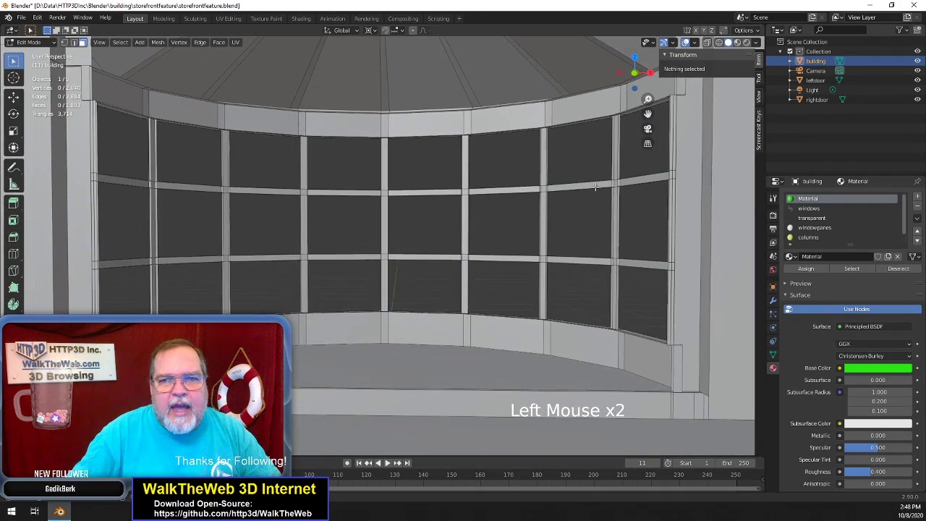
scroll(548, 222, "up", 1)
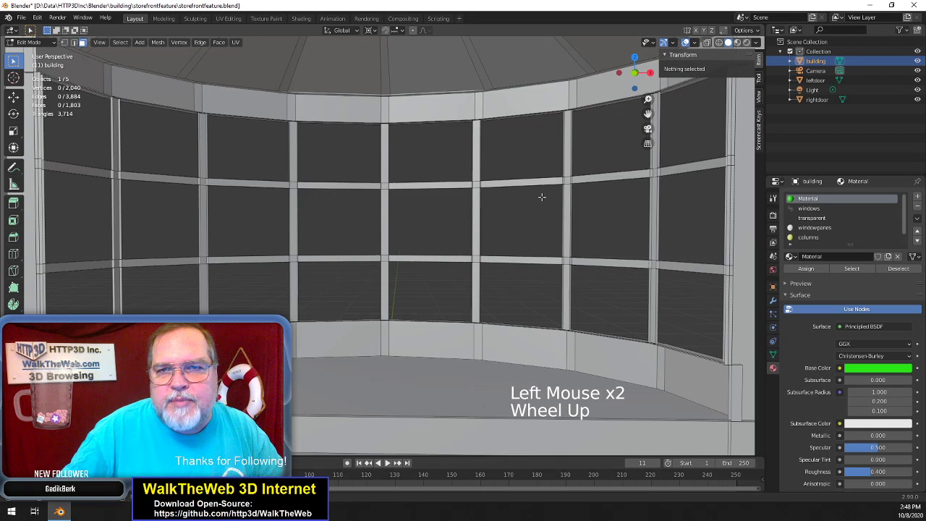
scroll(542, 197, "down", 1)
In vertex selection mode with see-through display, circle-select all overlapping vertices at the peak of the curved window's cone-shaped ceiling
left_click(571, 78)
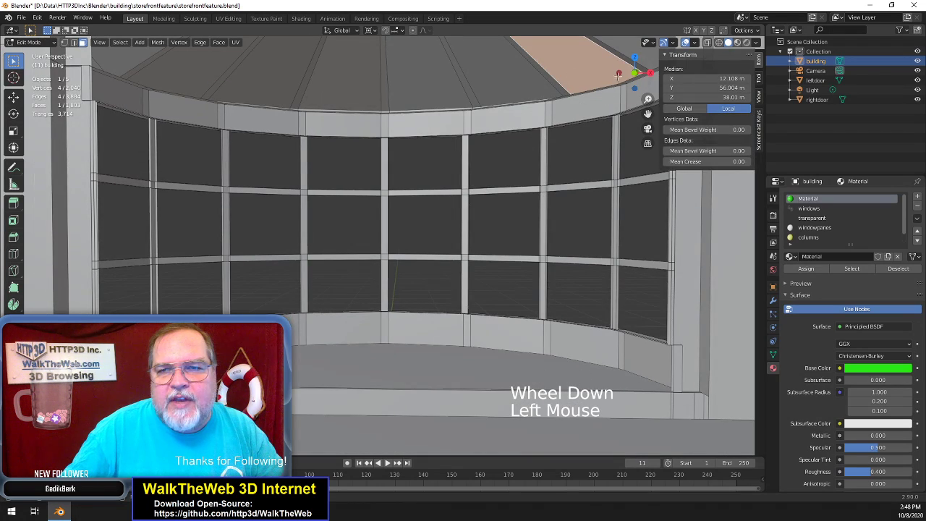
mouse_move(635, 71)
left_mouse_down()
mouse_move(626, 90)
mouse_move(518, 108)
mouse_move(637, 74)
left_mouse_up()
scroll(573, 177, "down", 3)
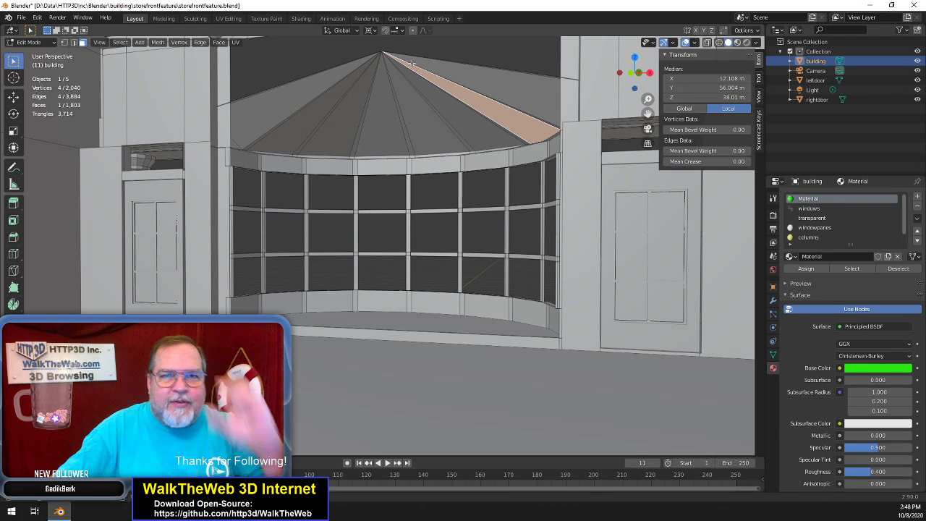
left_click(381, 55)
left_click(389, 67)
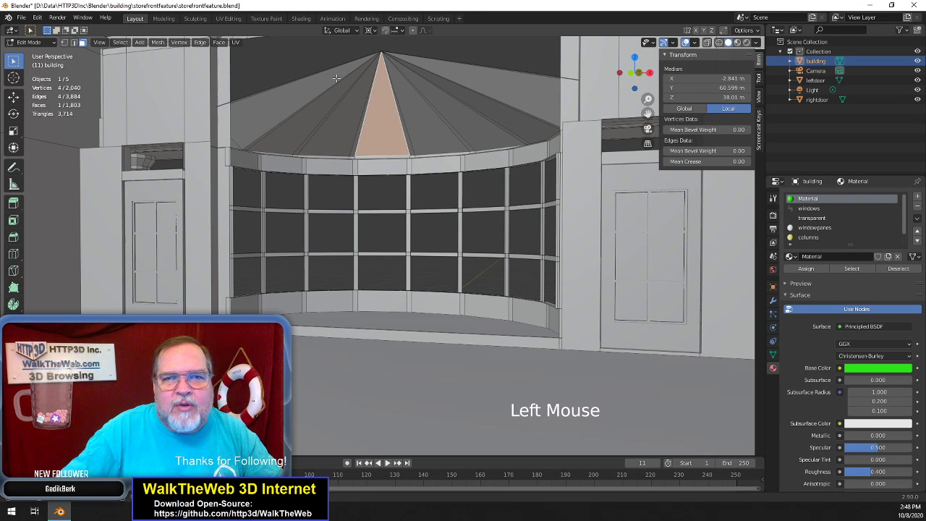
left_click(64, 42)
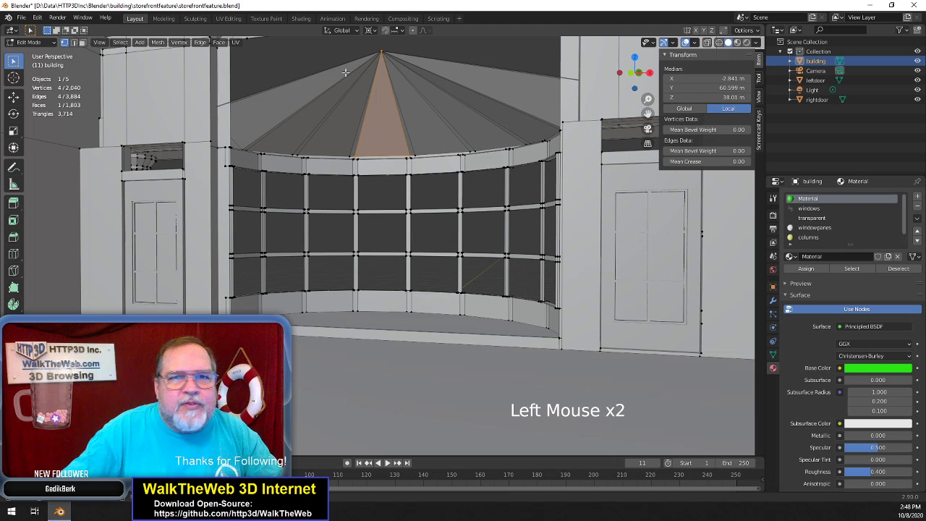
left_click(381, 56)
key("z")
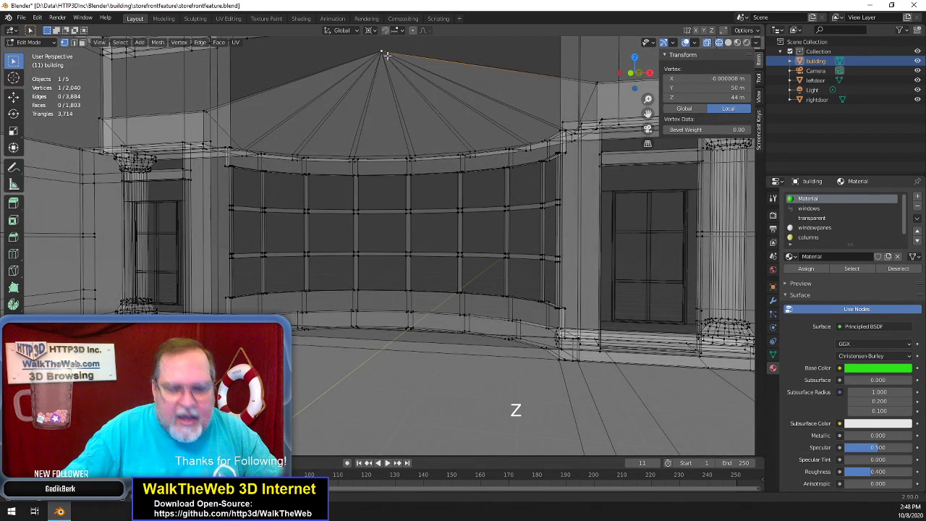
key("c")
left_click(384, 58)
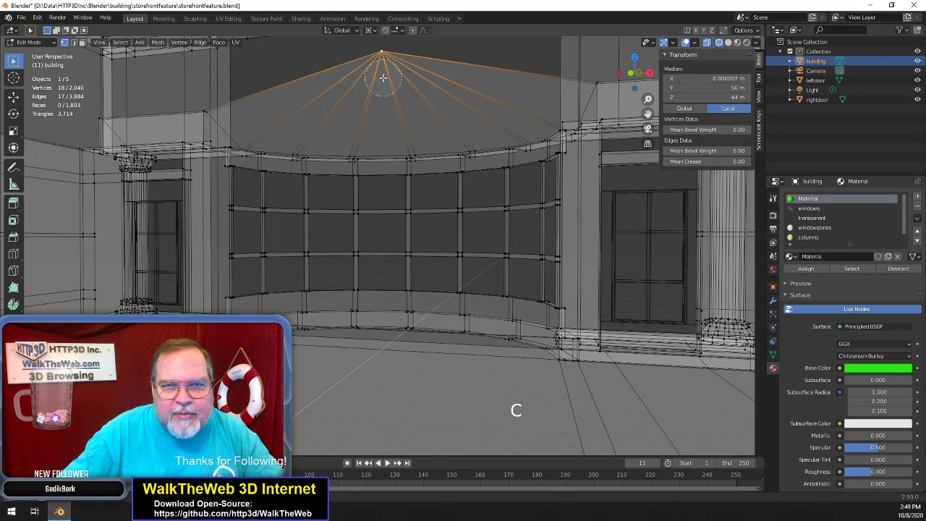
right_click(364, 80)
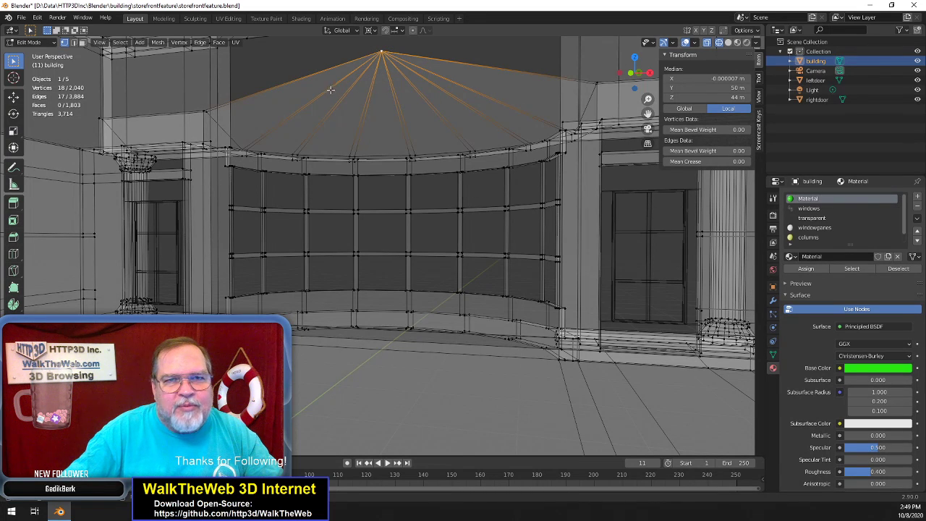
Select all visible building geometry and merge its duplicate vertices by distance
key("a")
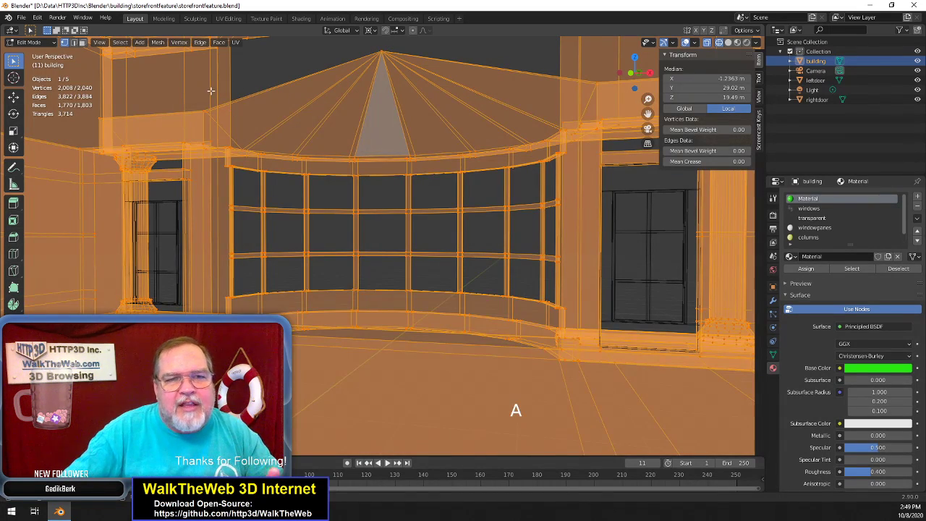
left_click(158, 42)
mouse_move(204, 255)
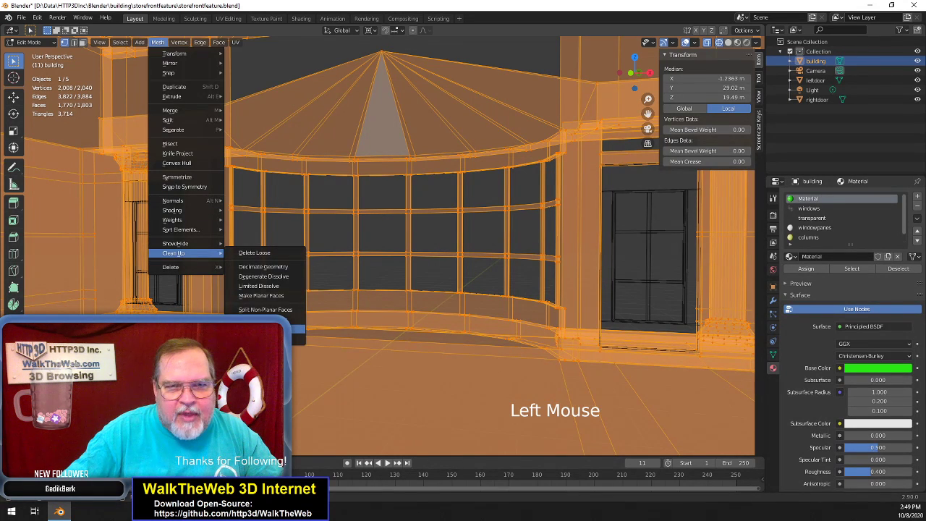
left_click(264, 329)
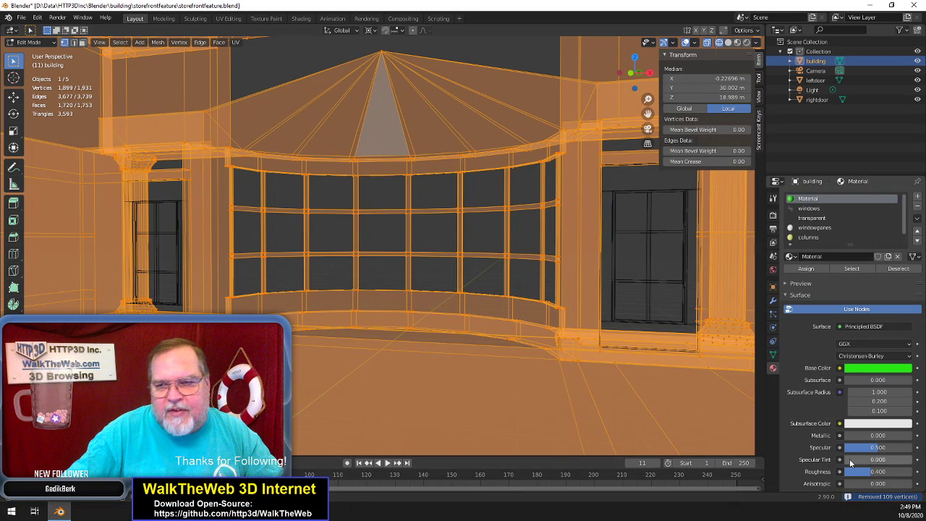
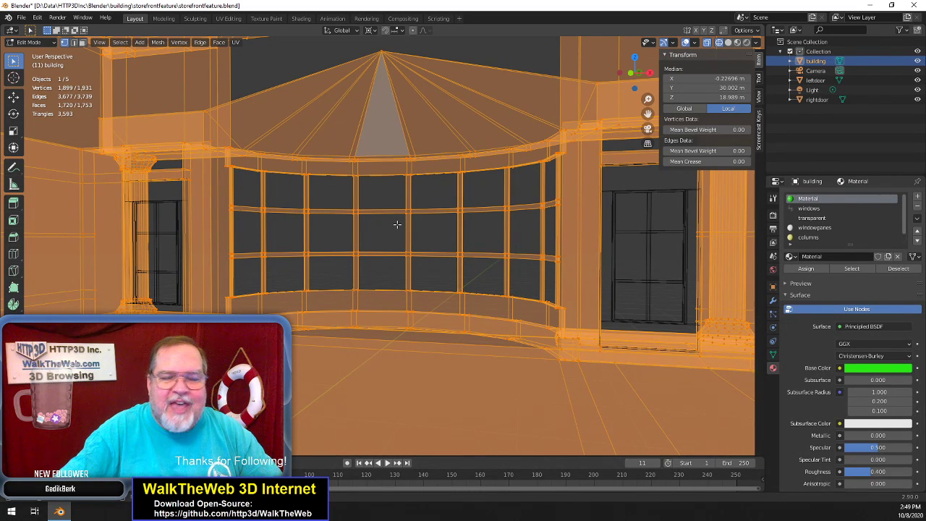
Check the merged vertices by selecting the ceiling cone's peak vertex and one vertex on the rim above the curved window
left_click(400, 76)
left_click(380, 59)
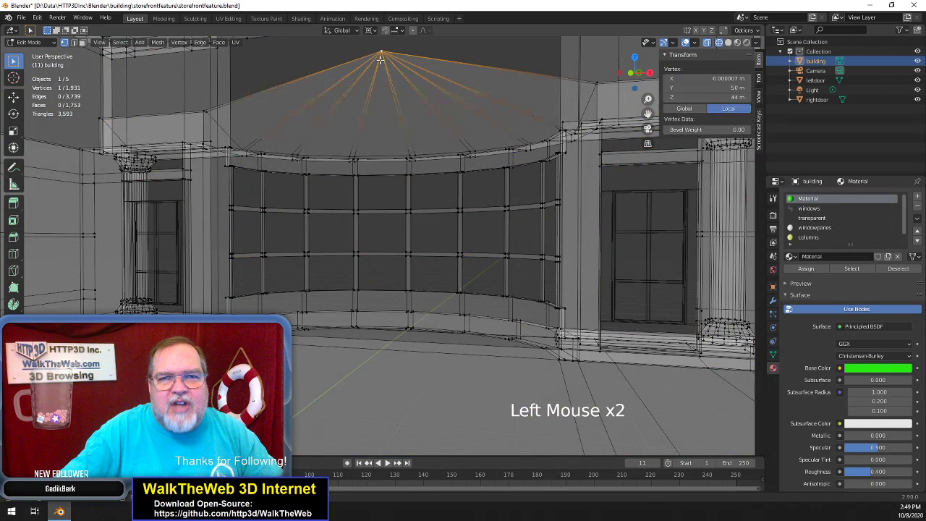
left_click(422, 157)
scroll(420, 179, "up", 3)
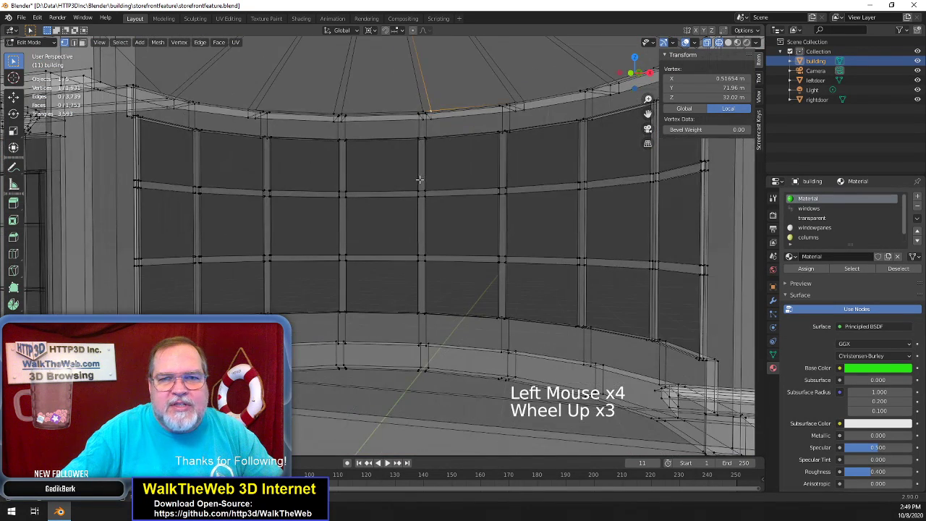
Return the viewport to solid shading with see-through display turned off, facing the curved front window from inside
left_click_drag(632, 74, 612, 74)
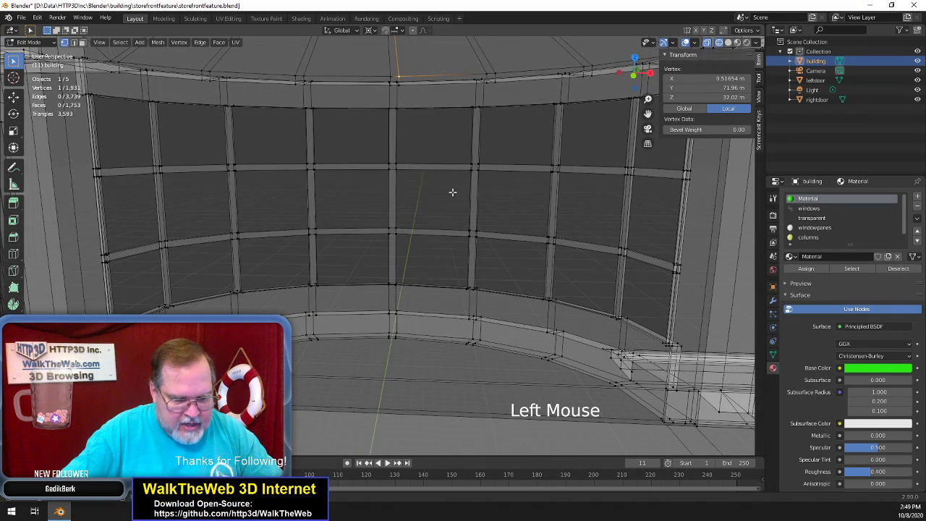
key("z")
left_click(517, 196)
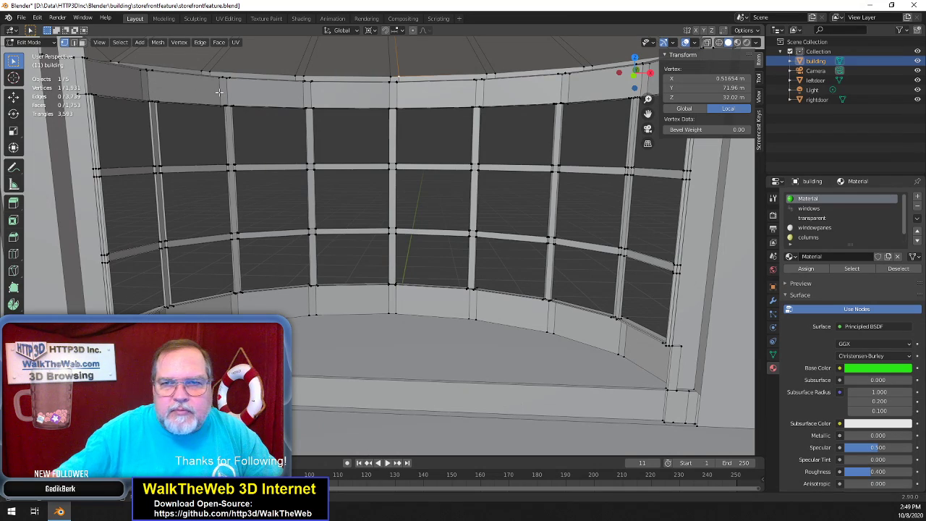
Try to loop-select the upper and lower edges of the rim above the curved window in edge selection mode
mouse_move(640, 76)
left_mouse_down()
mouse_move(681, 76)
mouse_move(660, 76)
mouse_move(640, 57)
mouse_move(641, 67)
left_mouse_up()
left_click(73, 42)
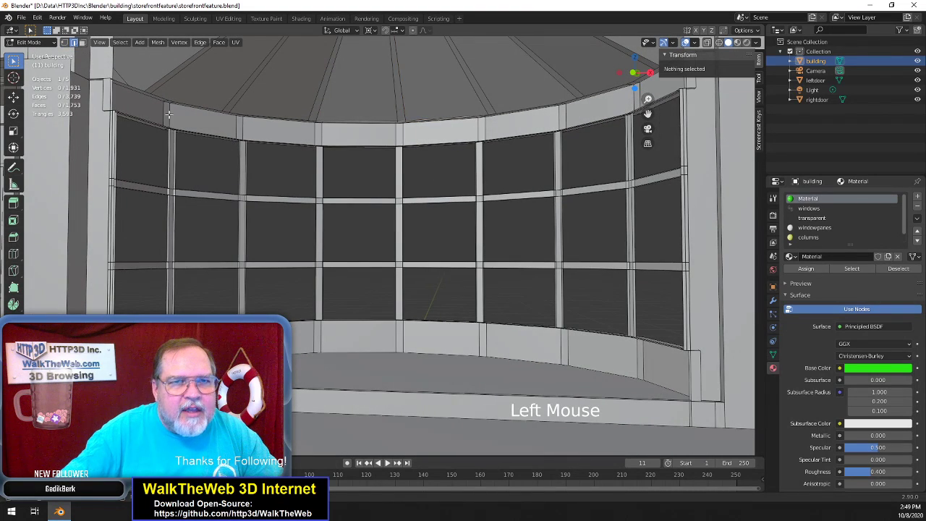
left_click(142, 89, "alt")
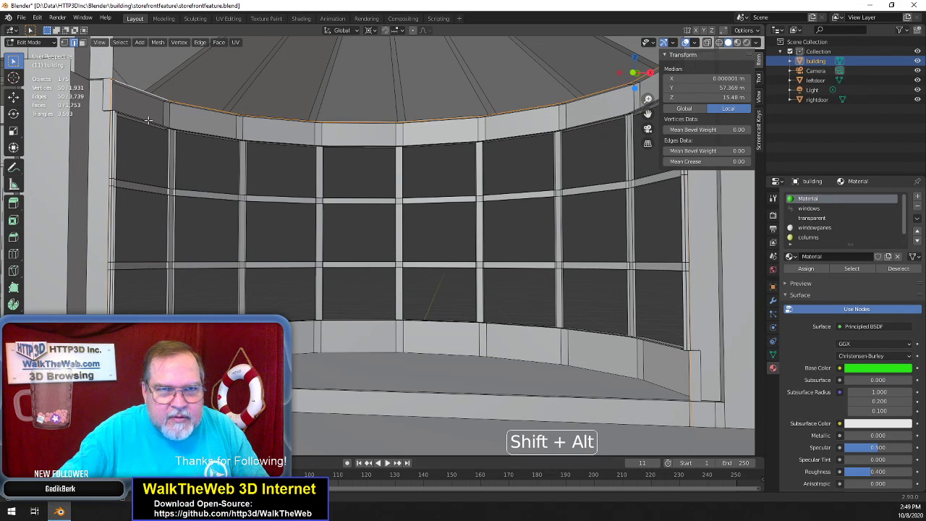
left_click(148, 120, "alt+shift")
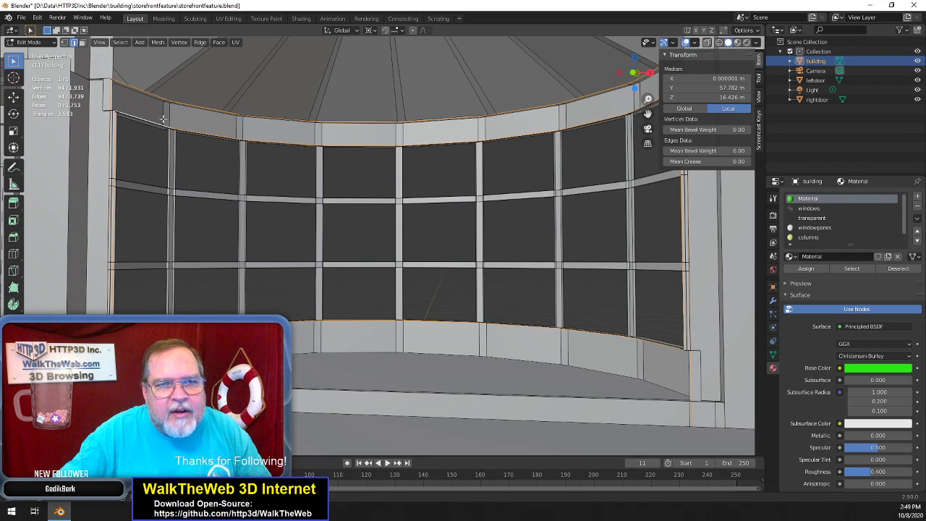
left_click(157, 96)
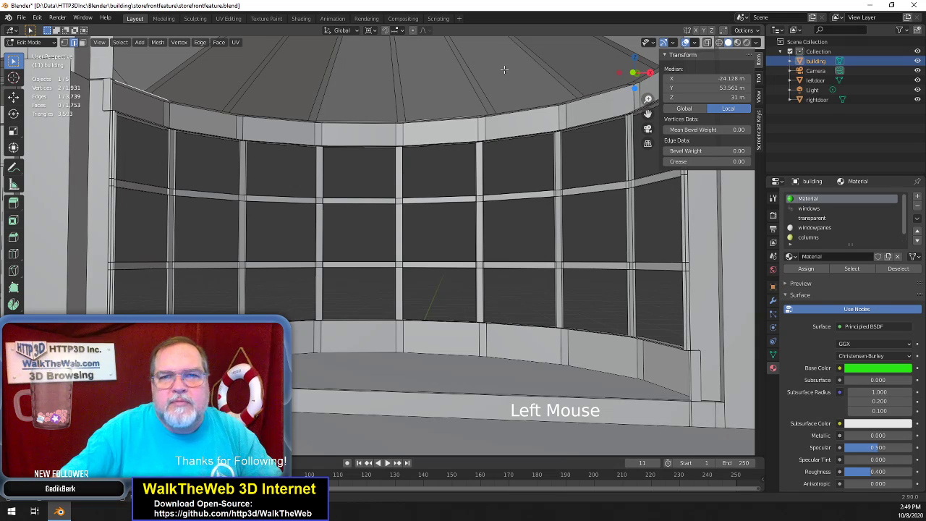
Select the peak vertex of the cone-shaped ceiling in vertex selection mode and hide it with its attached faces
scroll(549, 92, "down", 5)
scroll(550, 92, "up", 4)
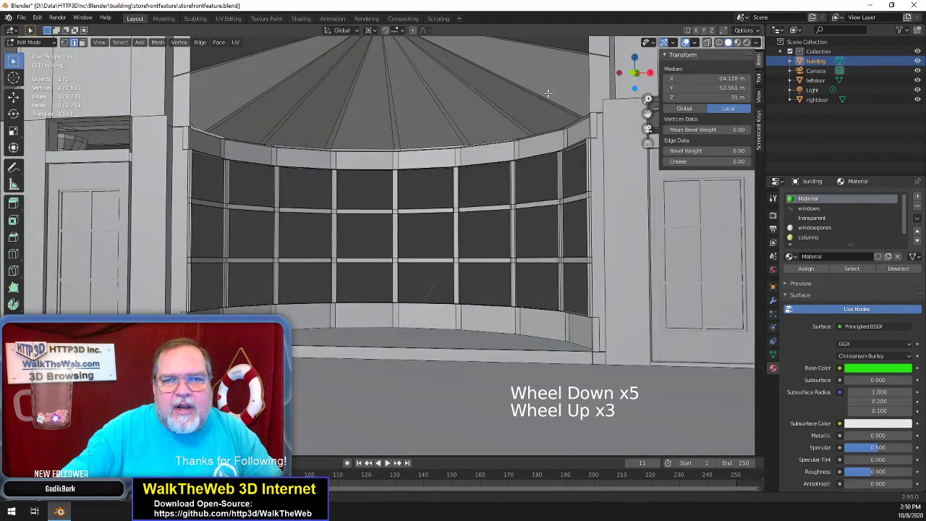
left_click_drag(648, 114, 744, 126)
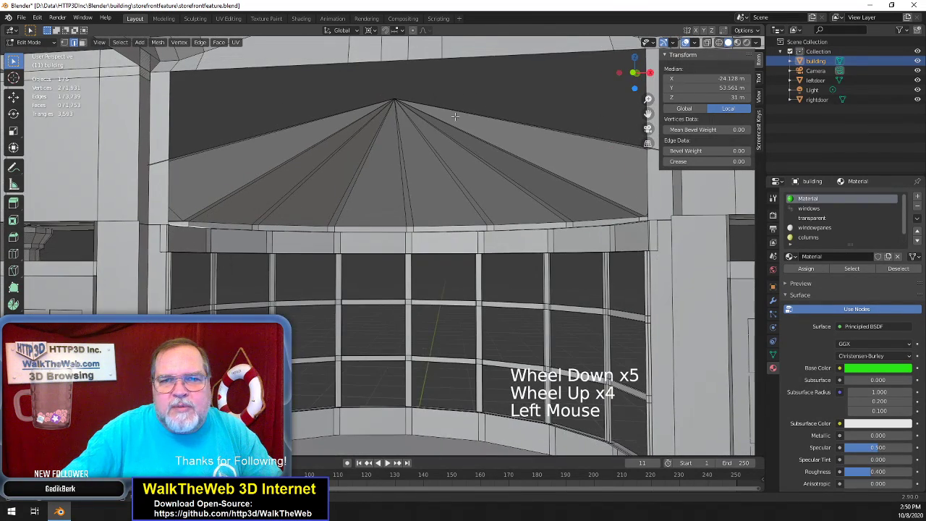
left_click(64, 42)
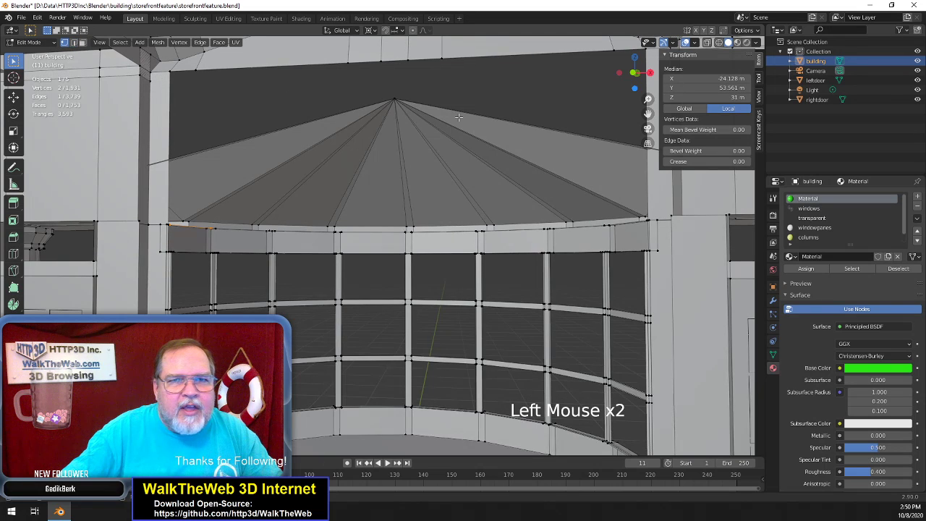
left_click(396, 103)
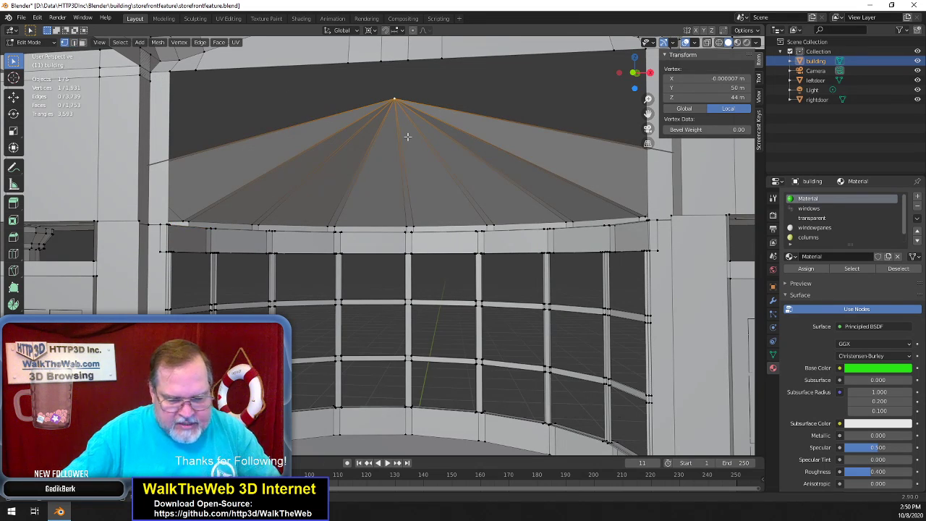
key("h")
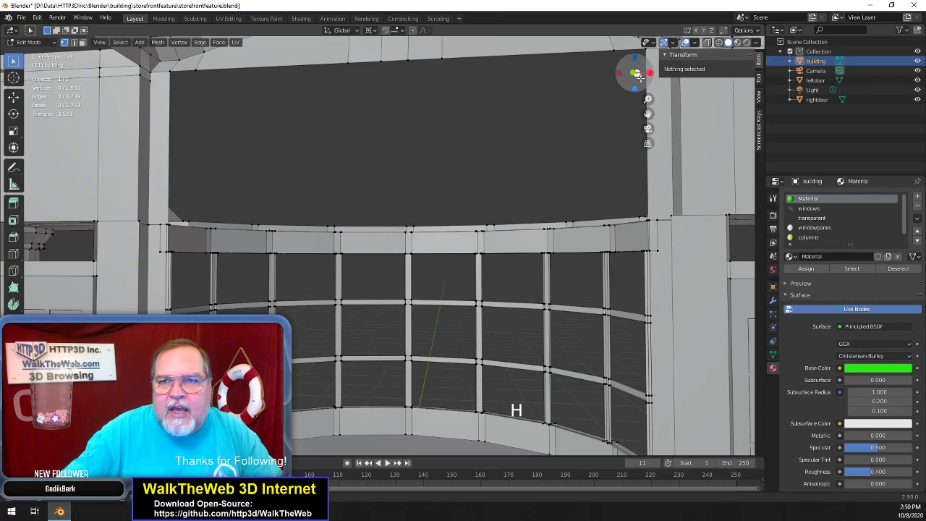
Try selecting single edges along the inner upper side of the curved window's rim in edge selection mode
left_click_drag(635, 72, 727, 79)
middle_click_drag(463, 275, 403, 194)
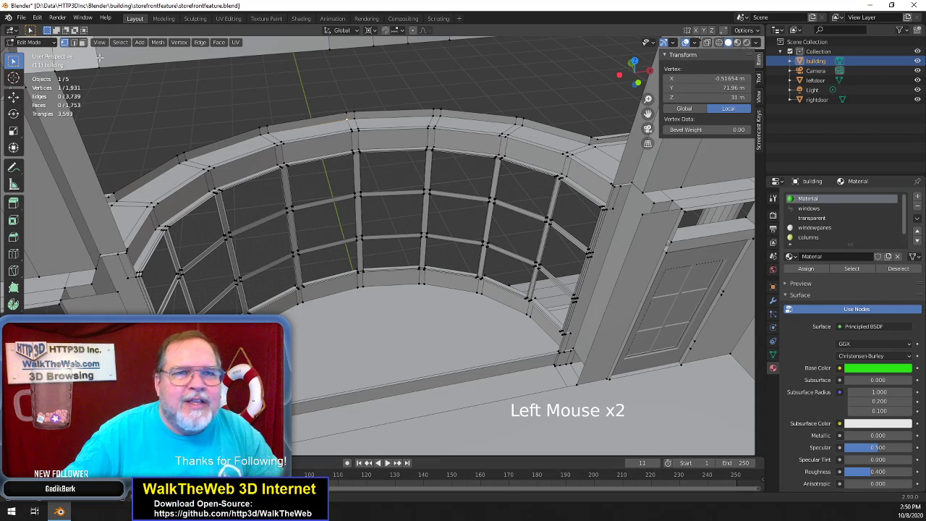
left_click(73, 42)
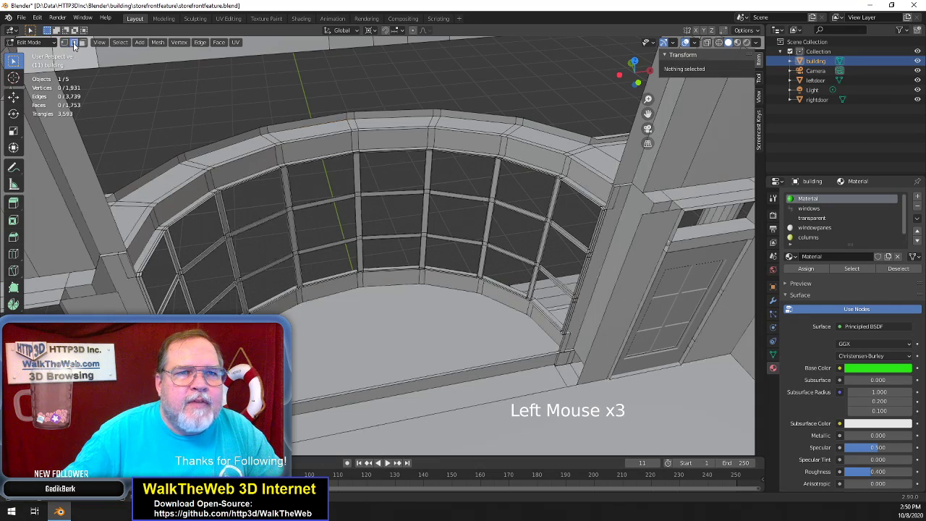
left_click(318, 133)
left_click_drag(632, 72, 624, 40)
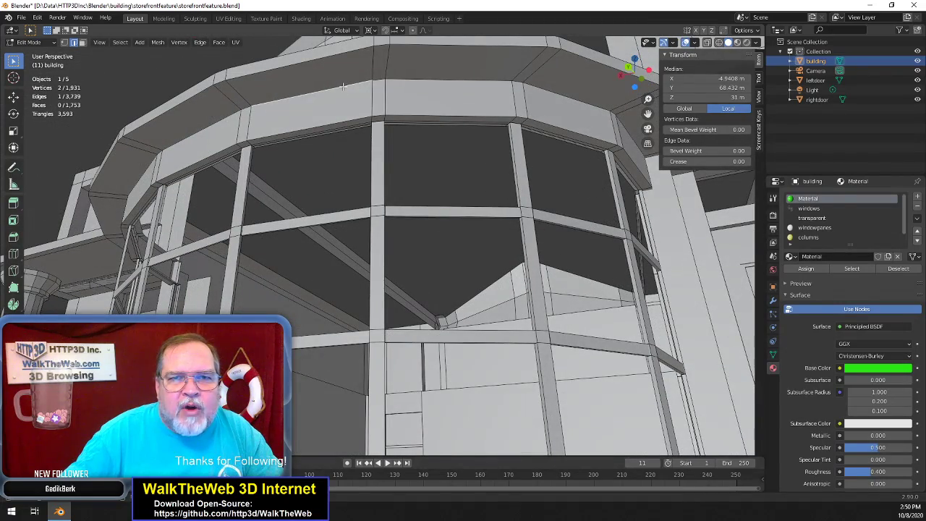
left_click_drag(639, 78, 558, 100)
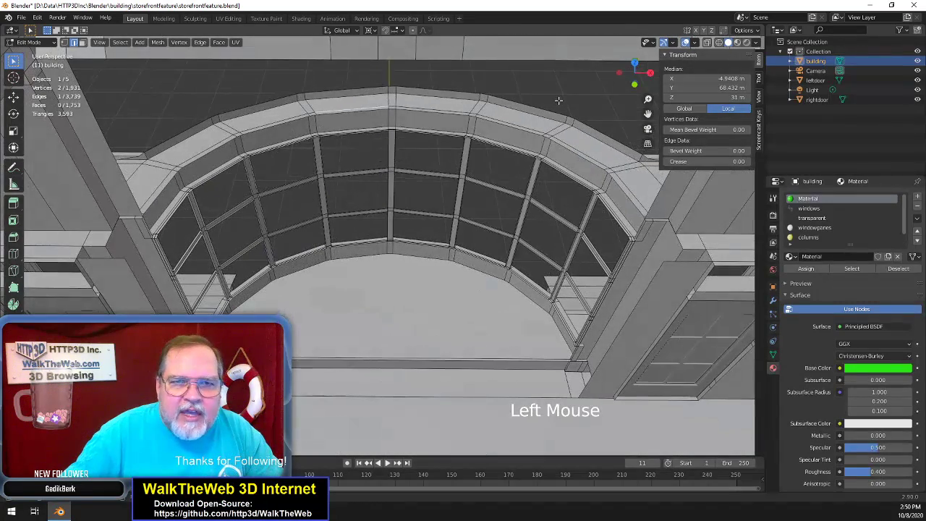
left_click(167, 184)
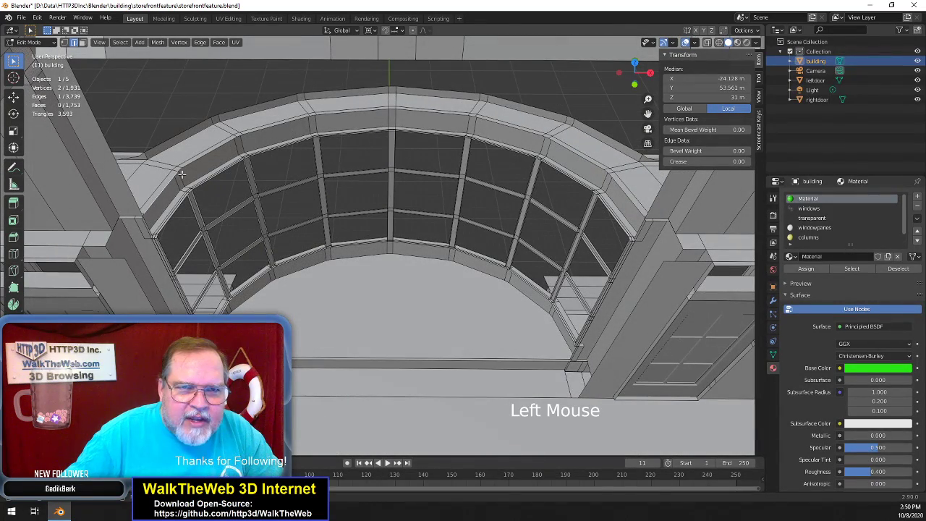
left_click(185, 174, "shift")
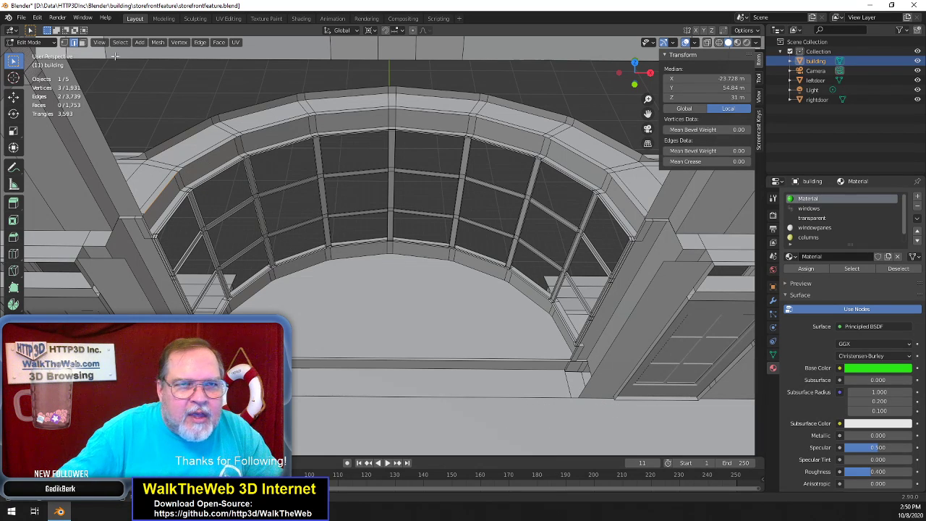
In vertex selection mode, select the 16 vertices along the inner upper edge of the curved window's rim and delete them
left_click(64, 42)
left_click(182, 171)
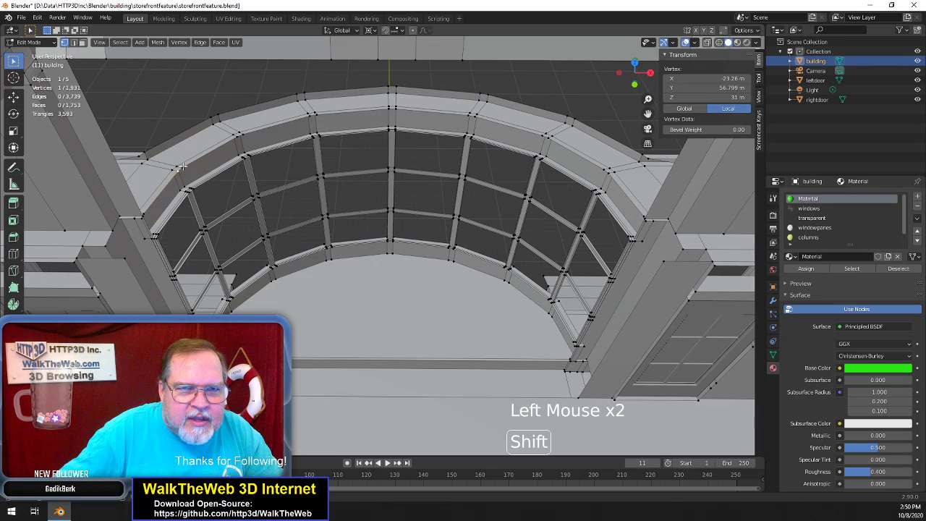
left_click(217, 156, "shift")
left_click(238, 135, "shift")
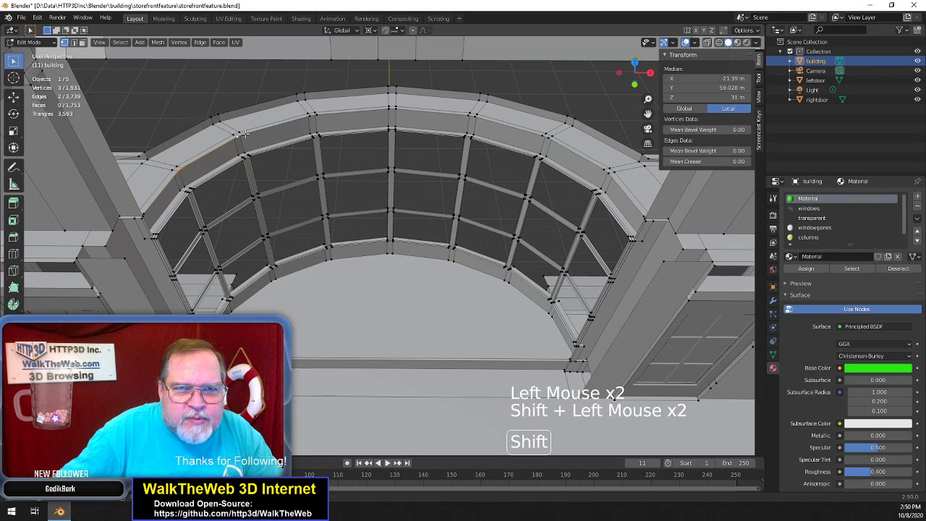
left_click(294, 130, "shift")
left_click(311, 114, "shift")
left_click(321, 116, "shift")
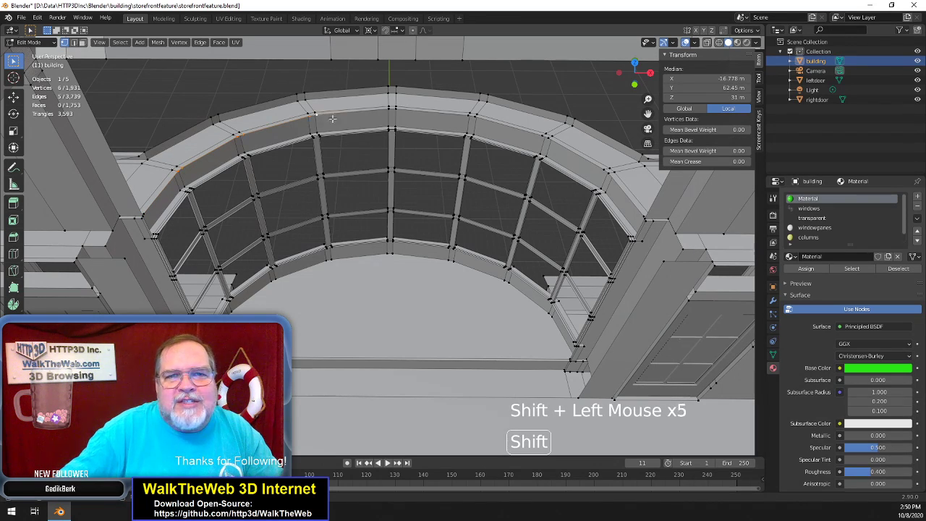
left_click(390, 109, "shift")
left_click(396, 112, "shift")
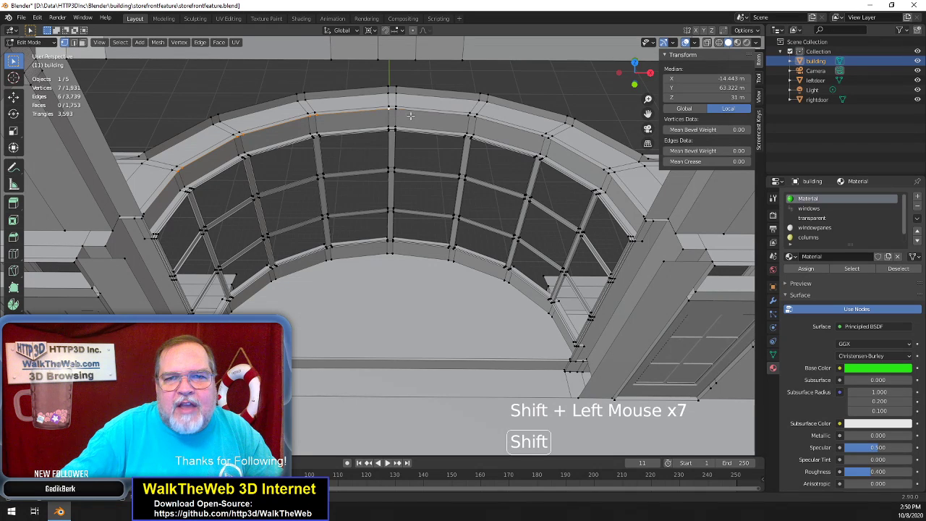
left_click(470, 114, "shift")
left_click(478, 116, "shift")
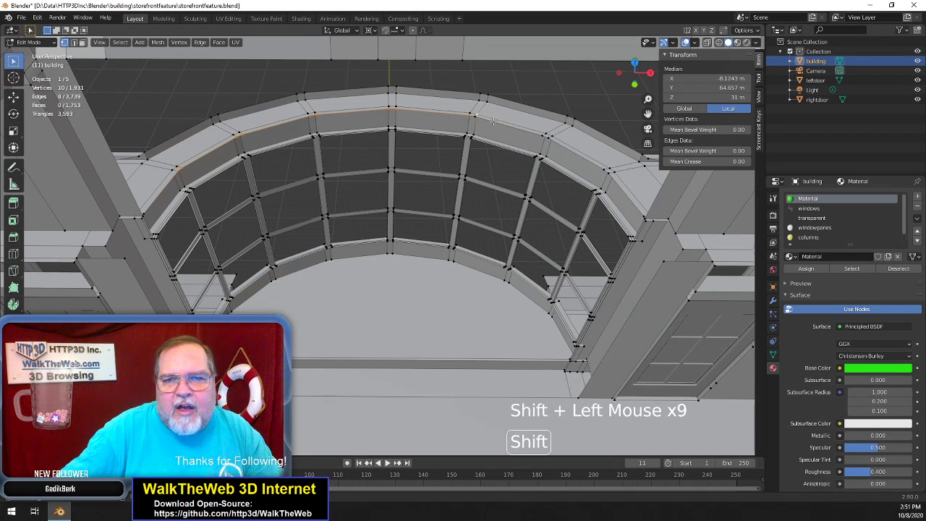
key("ctrl+z")
left_click(540, 140, "shift")
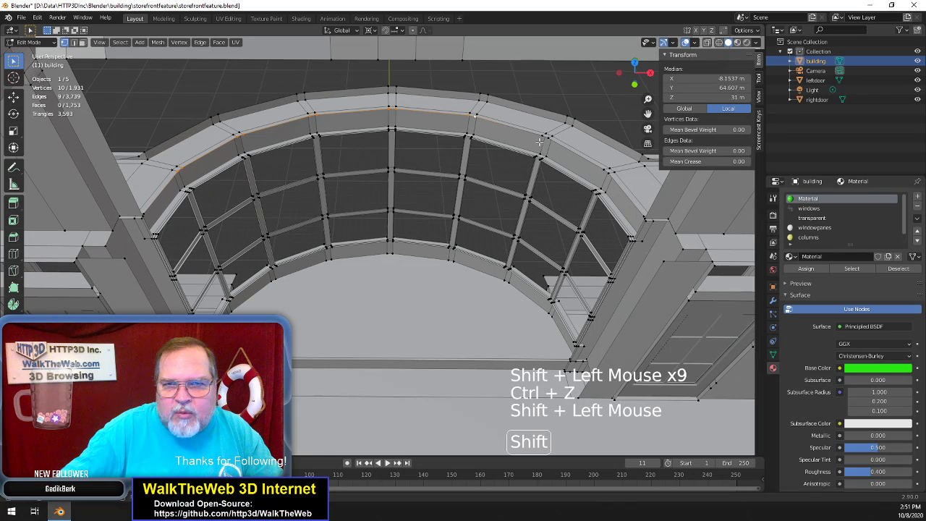
left_click(543, 137, "shift")
left_click(548, 138, "shift")
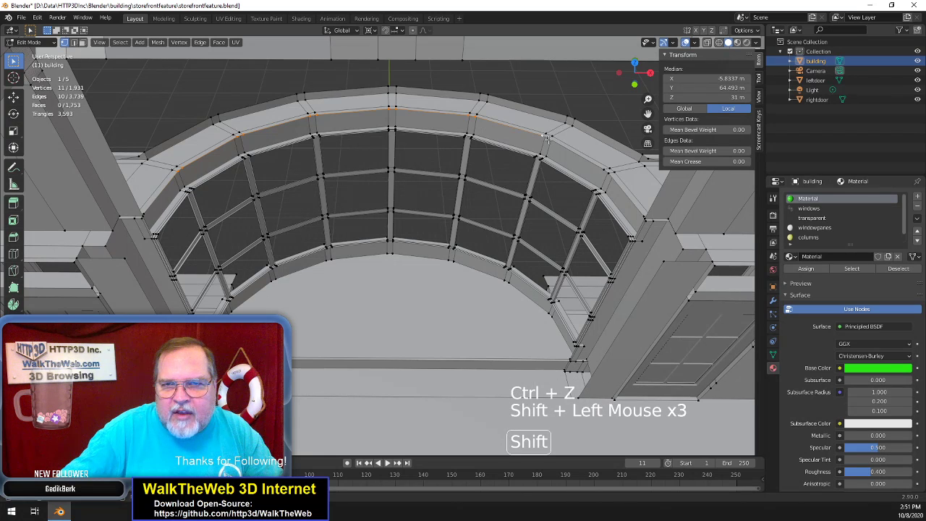
left_click(606, 174, "shift")
left_click(608, 176, "shift")
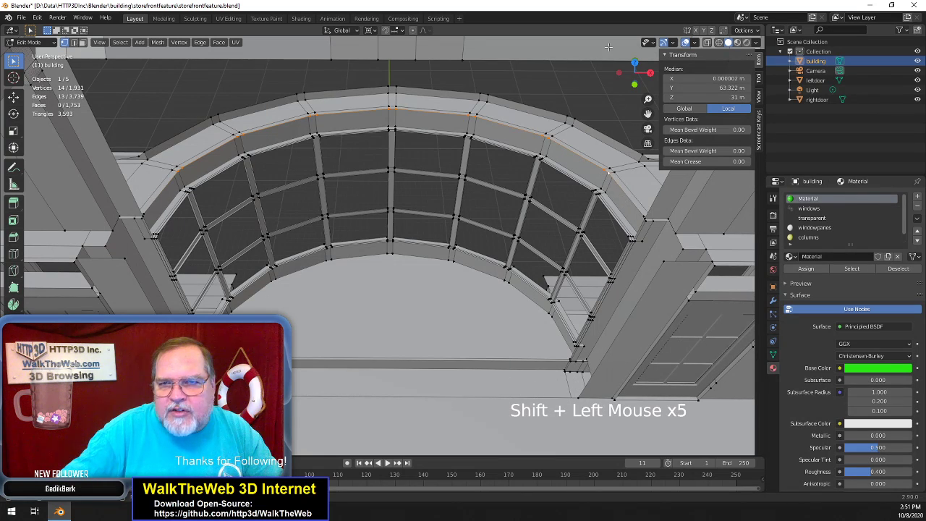
left_click_drag(635, 73, 684, 66)
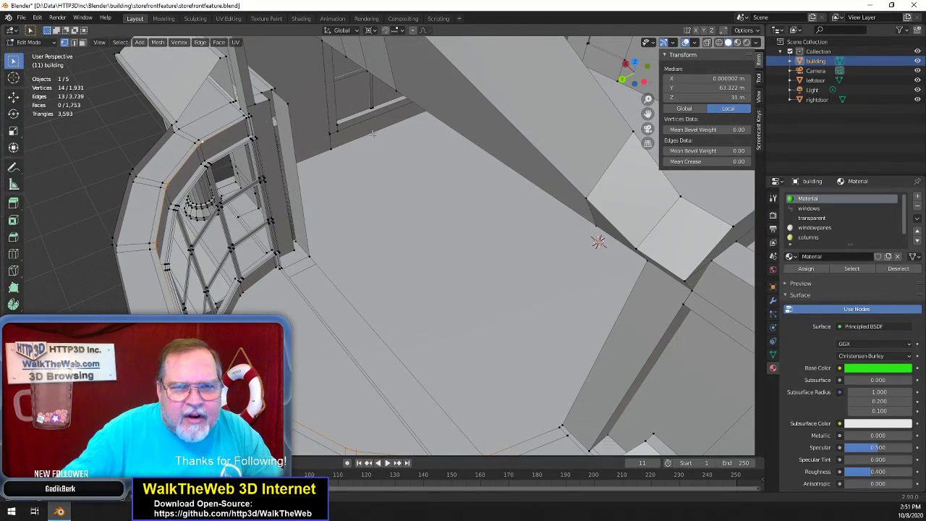
left_click(250, 137, "shift")
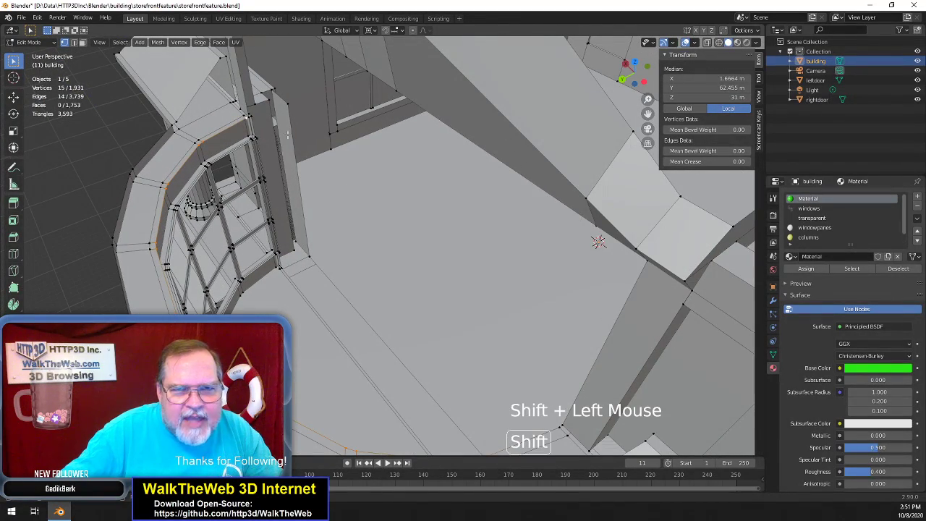
mouse_move(640, 80)
left_mouse_down()
mouse_move(659, 75)
mouse_move(650, 77)
left_mouse_up()
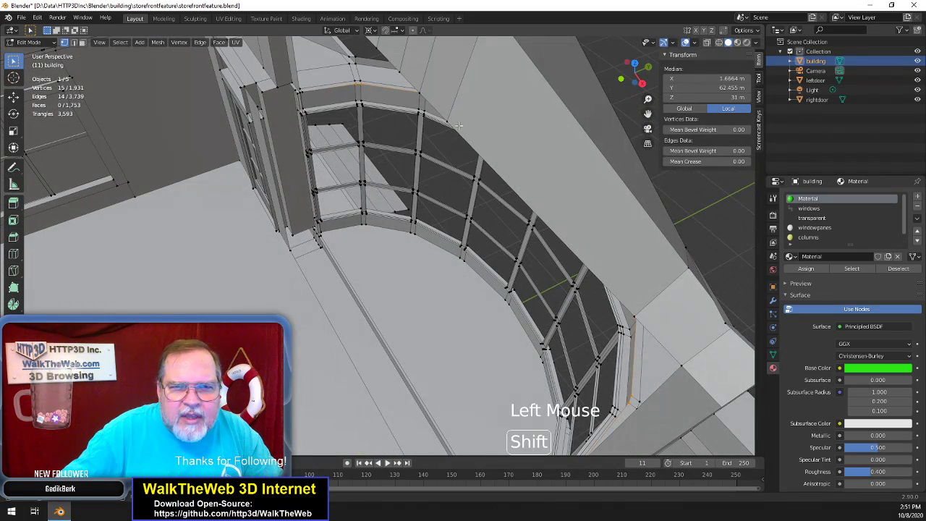
left_click(300, 92, "shift")
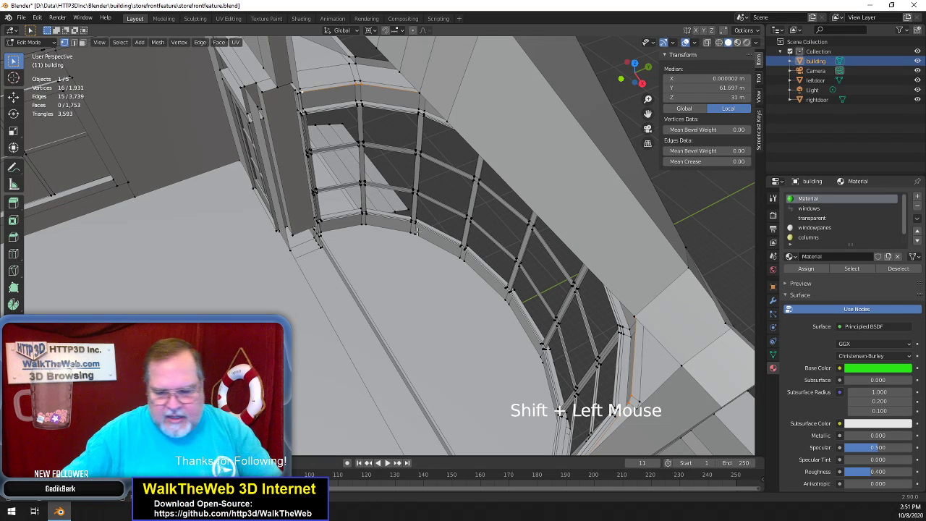
key("Delete")
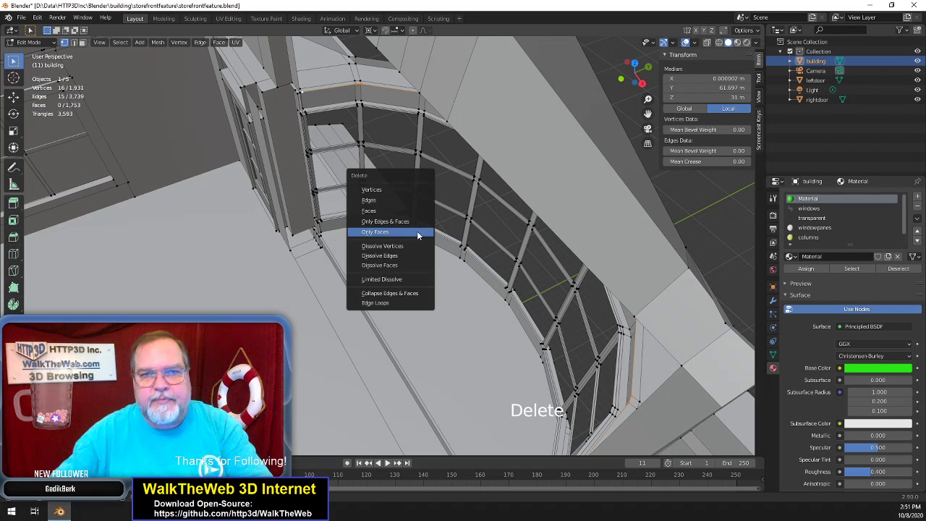
left_click(406, 191)
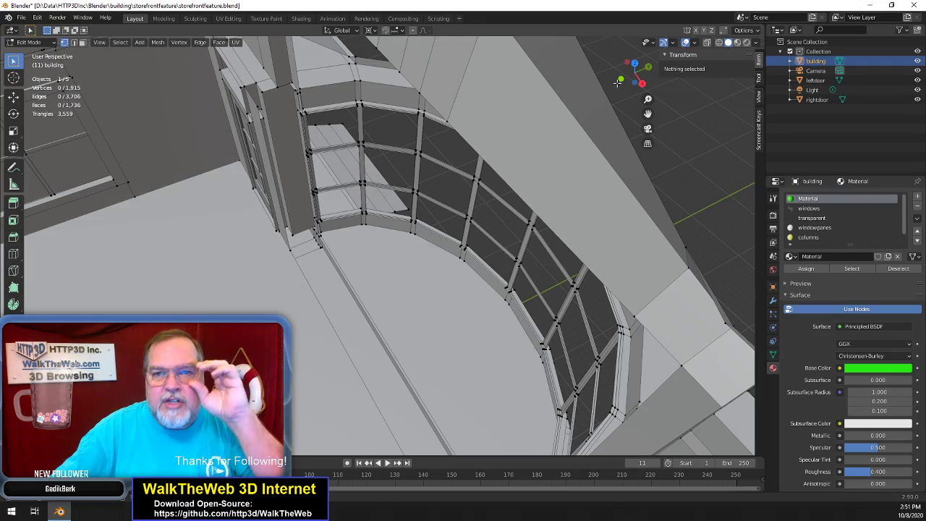
In edge selection mode, select the consecutive outer upper edges of the curved window's rim, starting beside the wall
mouse_move(619, 82)
left_mouse_down()
mouse_move(413, 108)
mouse_move(387, 25)
mouse_move(398, 15)
mouse_move(249, 23)
mouse_move(188, 87)
mouse_move(101, 81)
mouse_move(145, 49)
mouse_move(105, 71)
mouse_move(21, 72)
mouse_move(82, 46)
mouse_move(636, 78)
left_mouse_up()
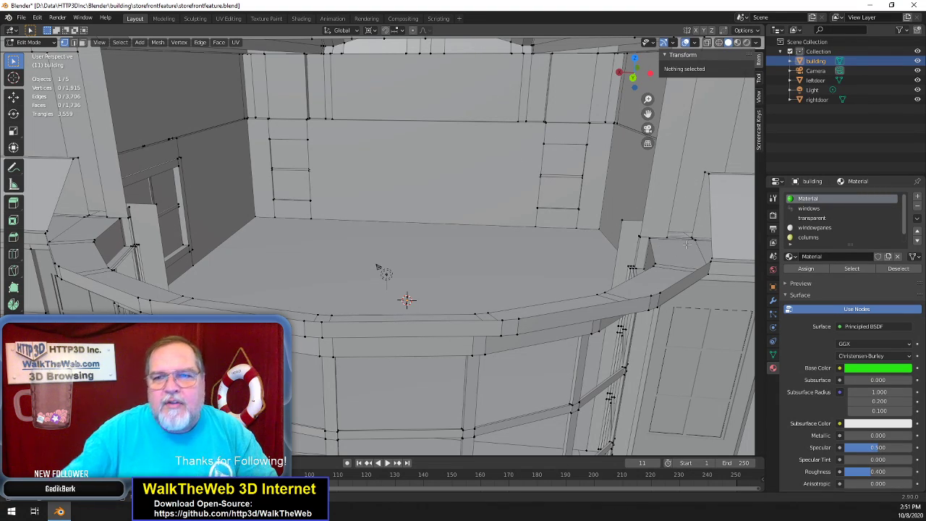
mouse_move(634, 78)
left_mouse_down()
mouse_move(608, 86)
mouse_move(627, 72)
left_mouse_up()
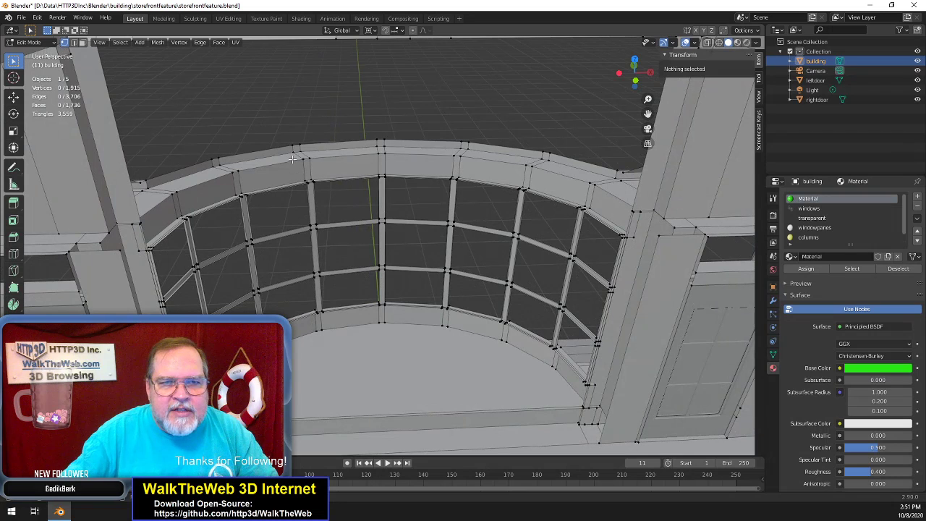
left_click(74, 42)
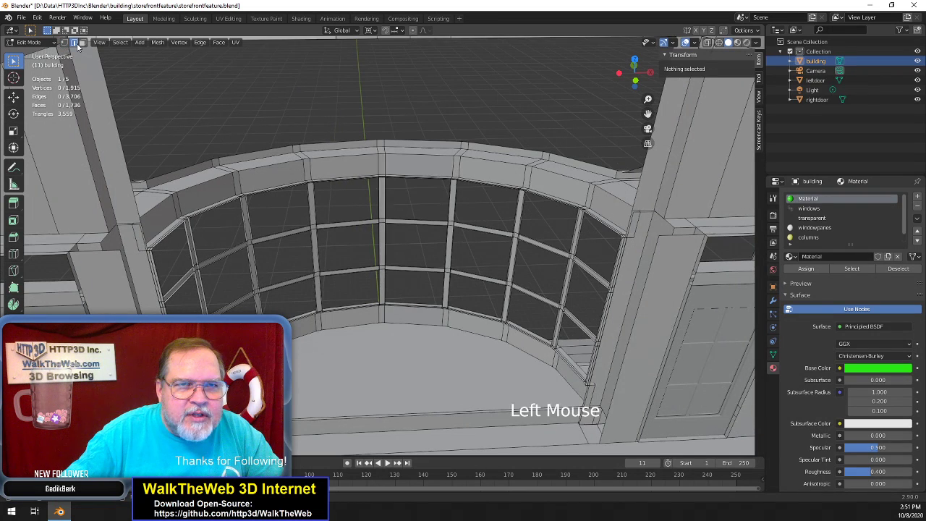
left_click(175, 172)
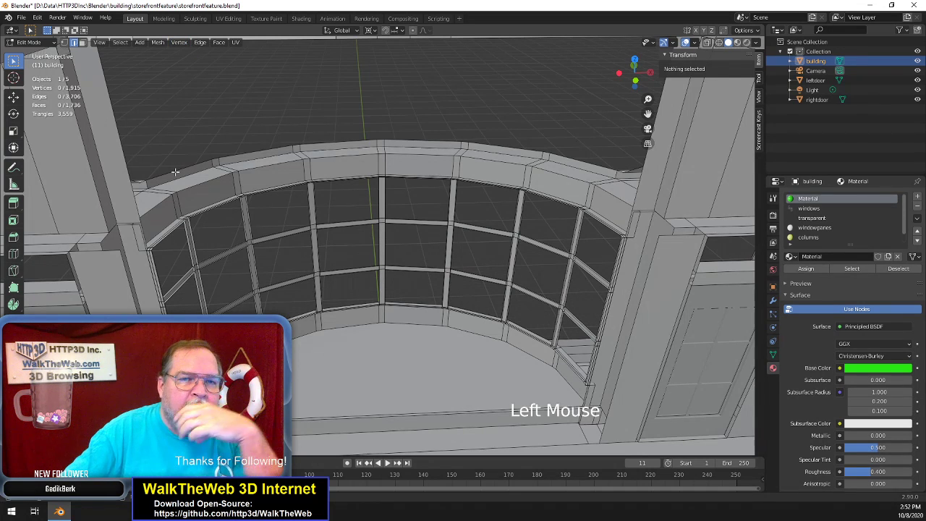
left_click(217, 160, "shift")
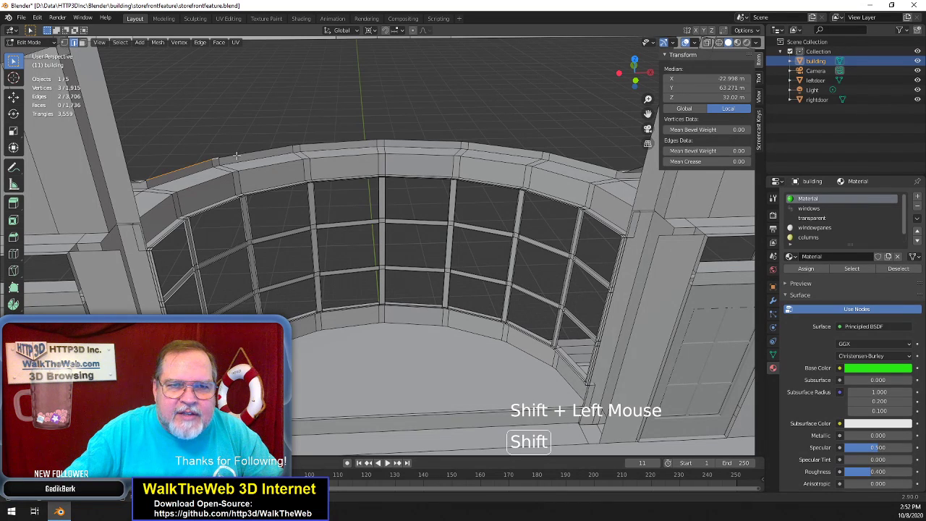
left_click(239, 156, "shift")
left_click(298, 147, "shift")
left_click(345, 143, "shift")
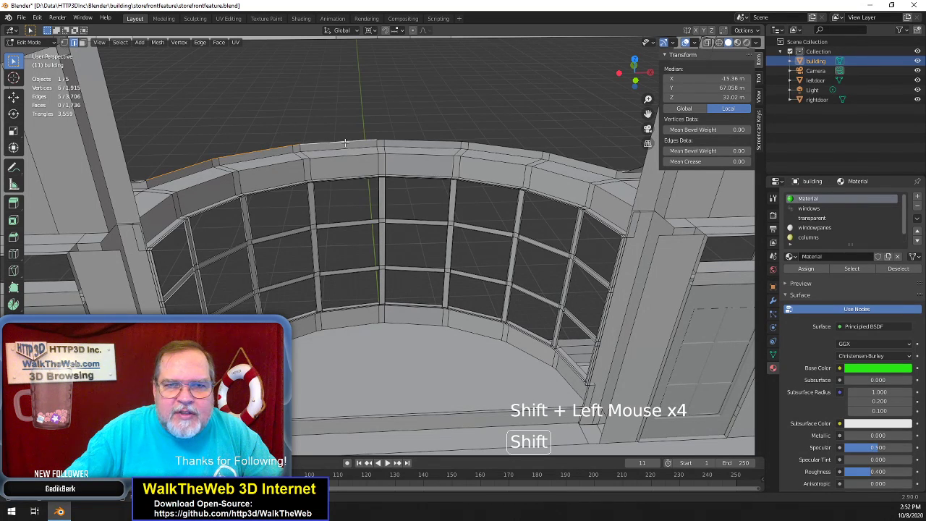
left_click(385, 137, "shift")
left_click(461, 142, "shift")
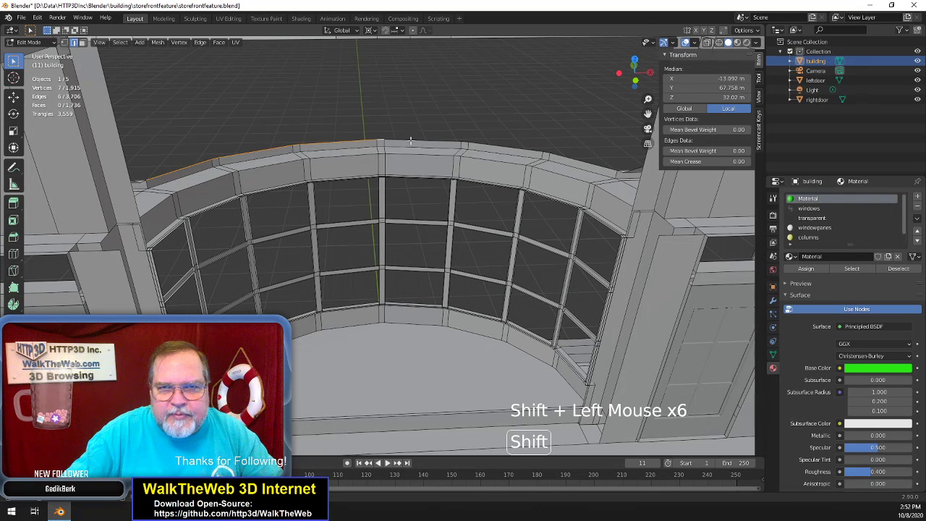
Add the remaining upper outer edges of the curved bay window header to the selection, completing the edge chain
left_click(487, 142, "shift")
left_click(546, 150, "shift")
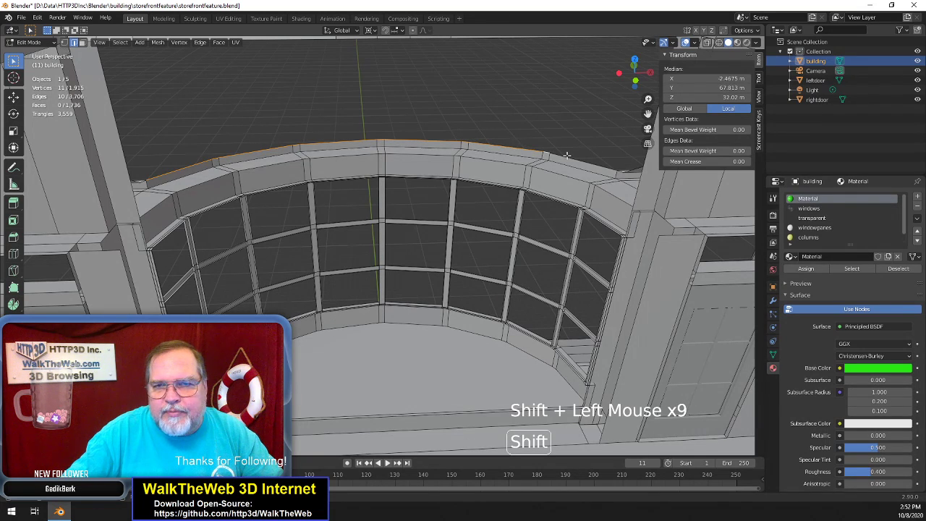
left_click(592, 159, "shift")
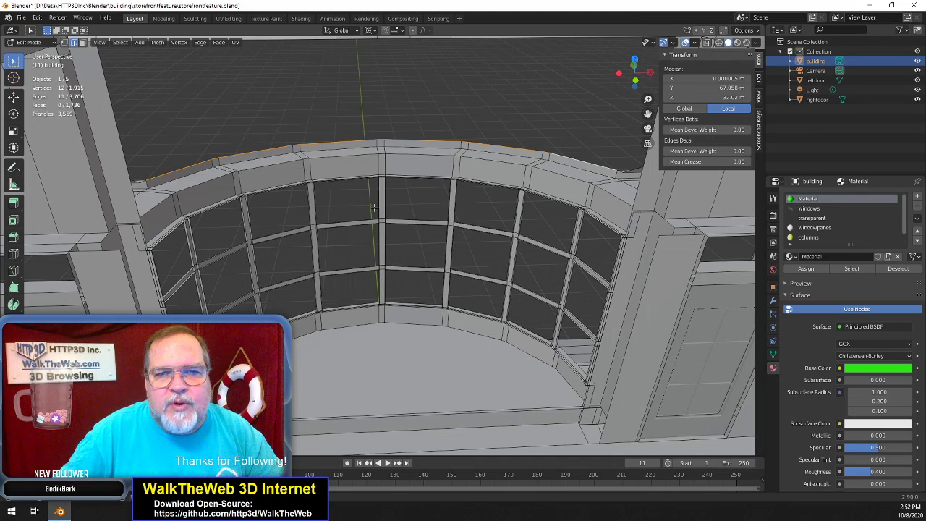
scroll(456, 254, "down", 2)
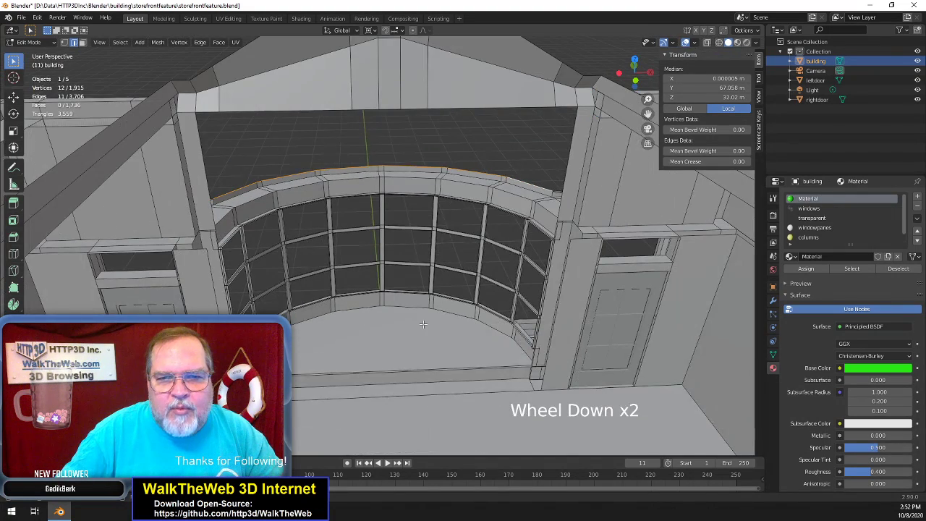
Snap the 3D cursor to the front floor edge of the bay and set the transform pivot point to 3D Cursor
left_click(390, 371)
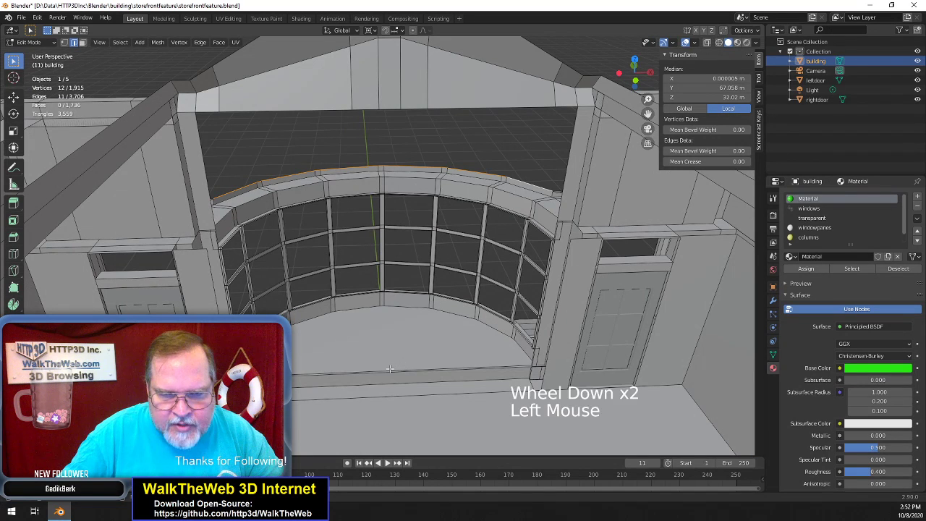
left_click(158, 42)
mouse_move(185, 71)
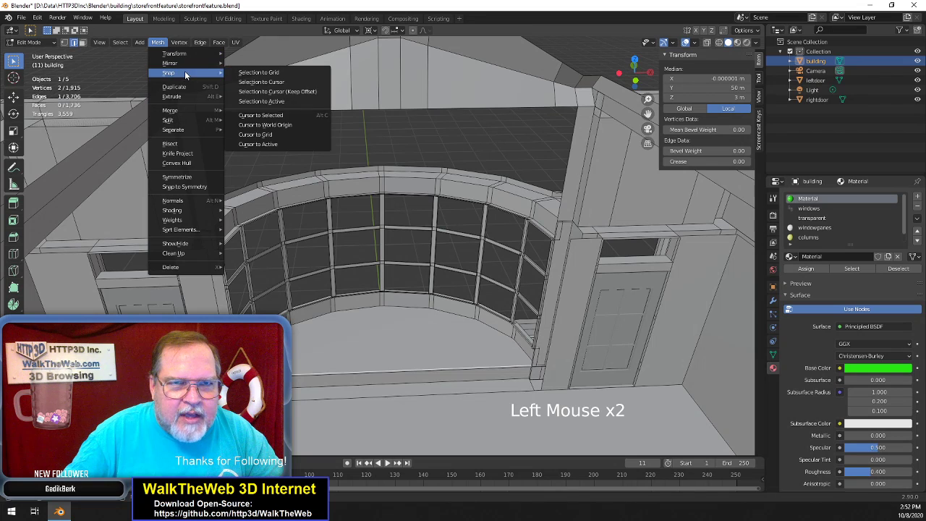
left_click(280, 116)
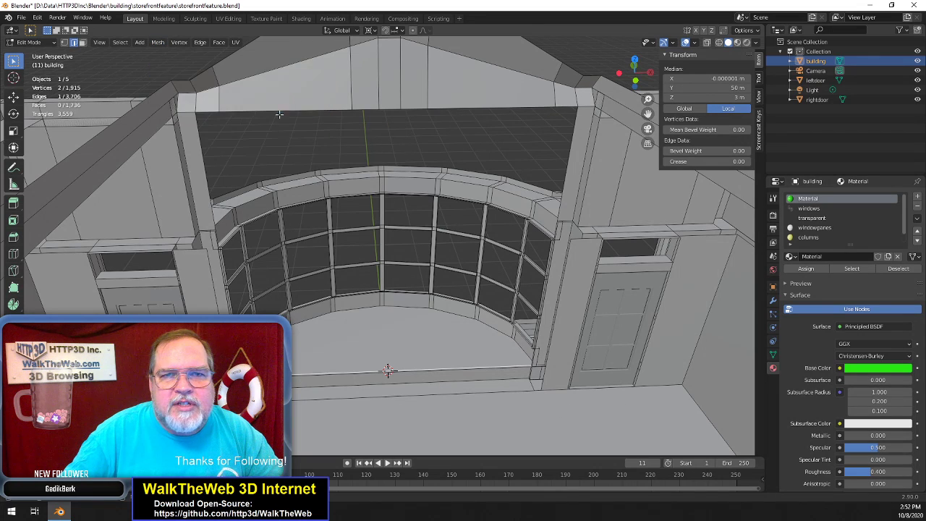
left_click(377, 33)
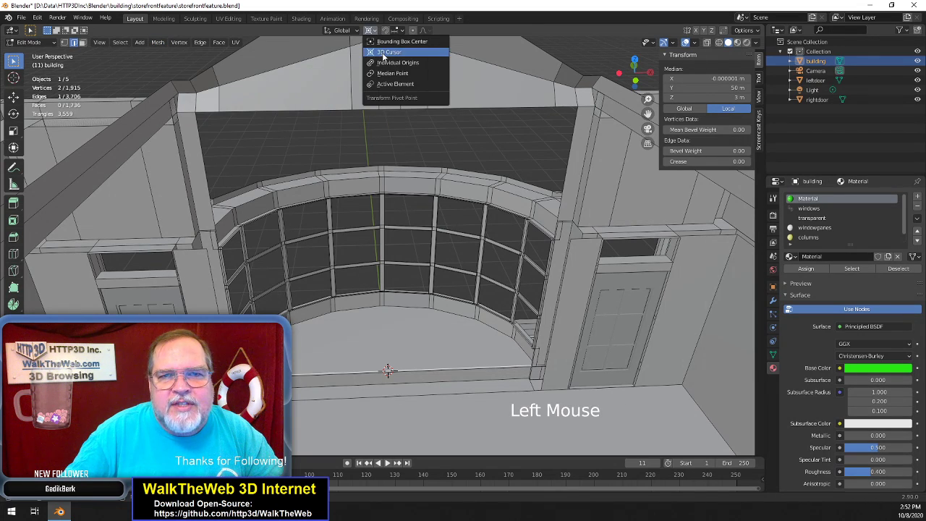
left_click(382, 52)
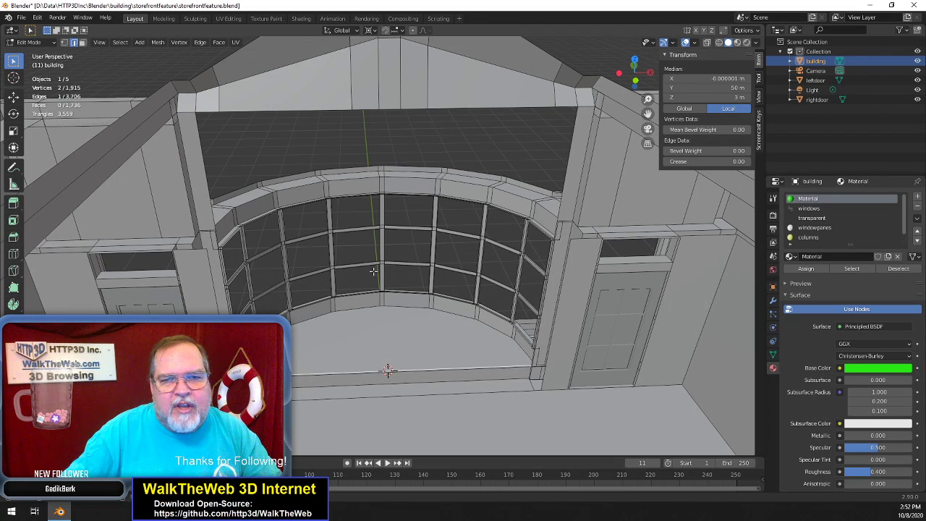
Restore the header edge chain selection, extrude it and scale it inward to about 0.8 with Z excluded
key("ctrl+z")
key("ctrl+z")
key("ctrl+z")
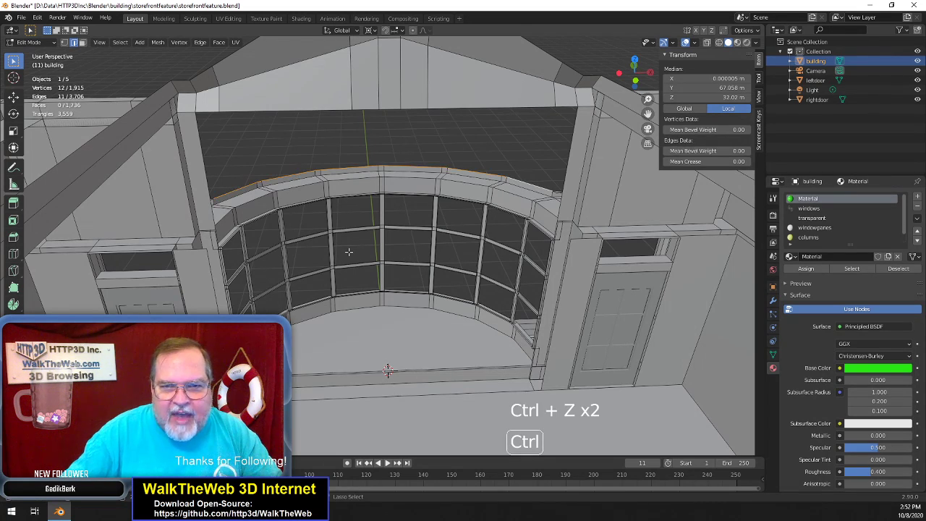
key("ctrl+shift+z")
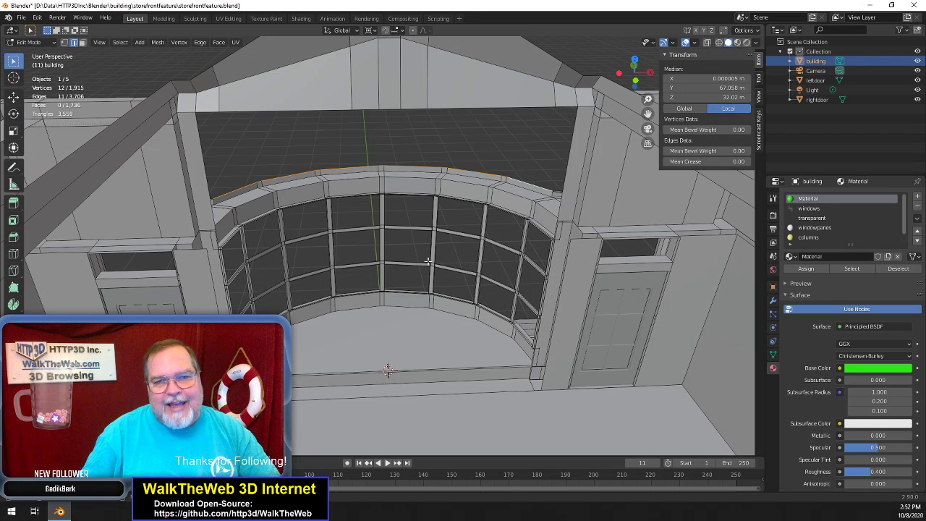
key("e")
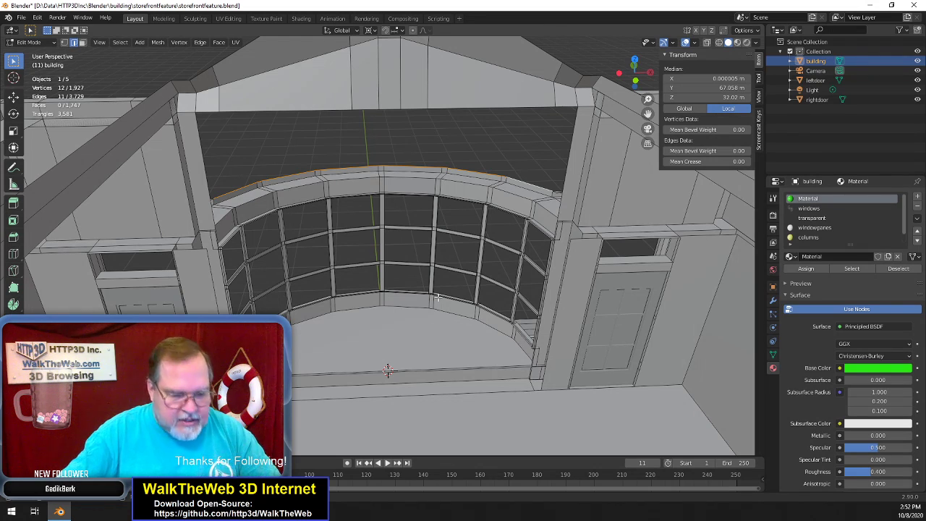
key("s")
key("shift+z")
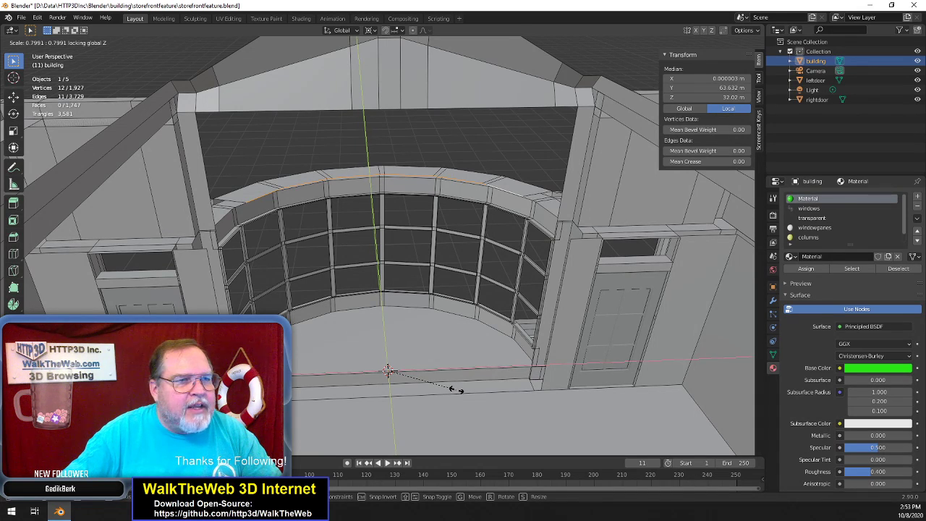
left_click(453, 390)
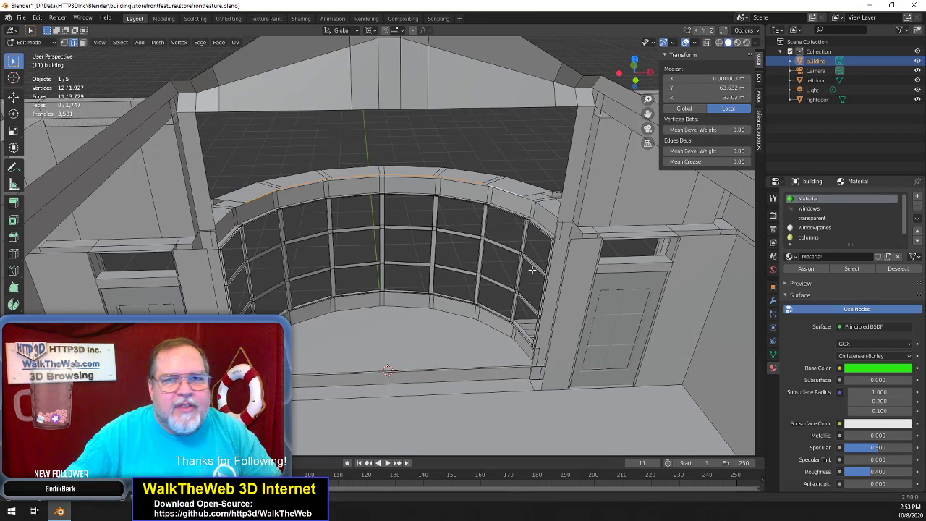
Extrude the inner header edge chain downward about 4.07 m along Z
mouse_move(640, 75)
left_mouse_down()
mouse_move(636, 87)
mouse_move(630, 74)
left_mouse_up()
key("e")
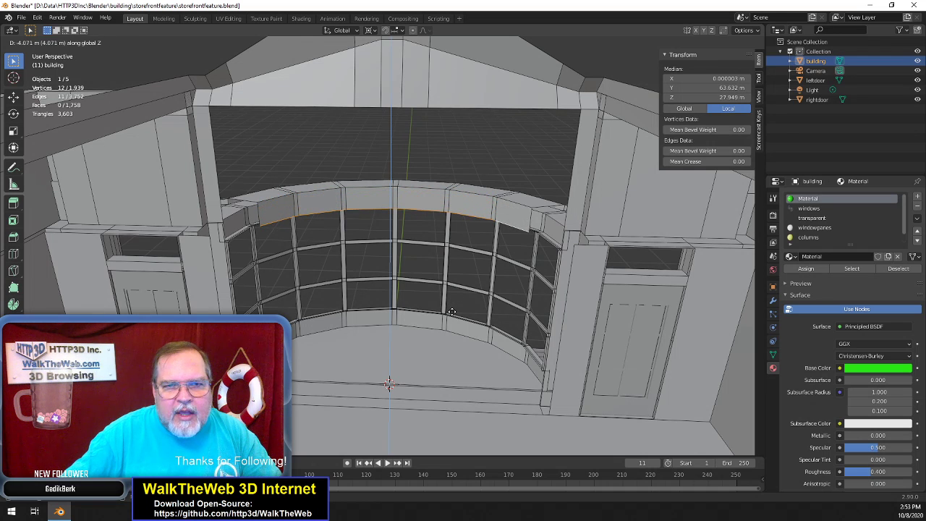
left_click(452, 312)
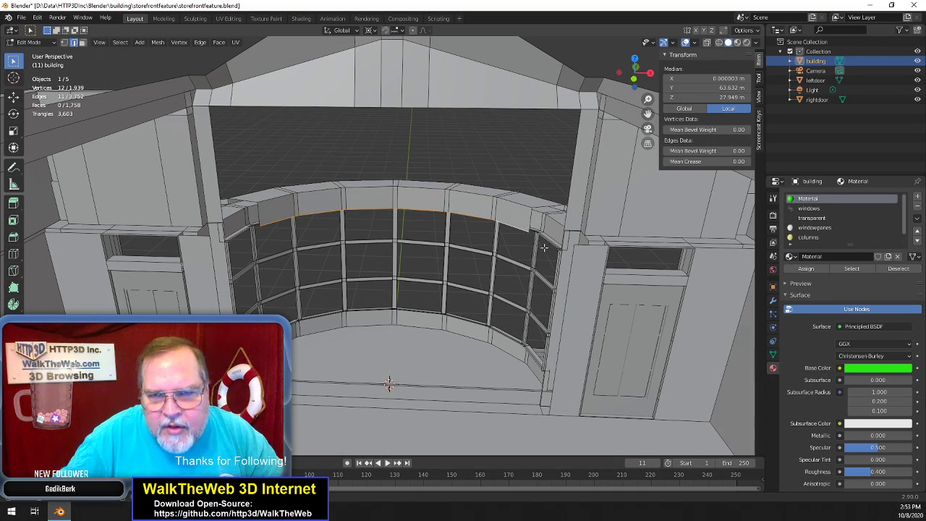
Check the height of the upper window frame edge, and restore the extruded edge chain selection
left_click_drag(634, 73, 474, 27)
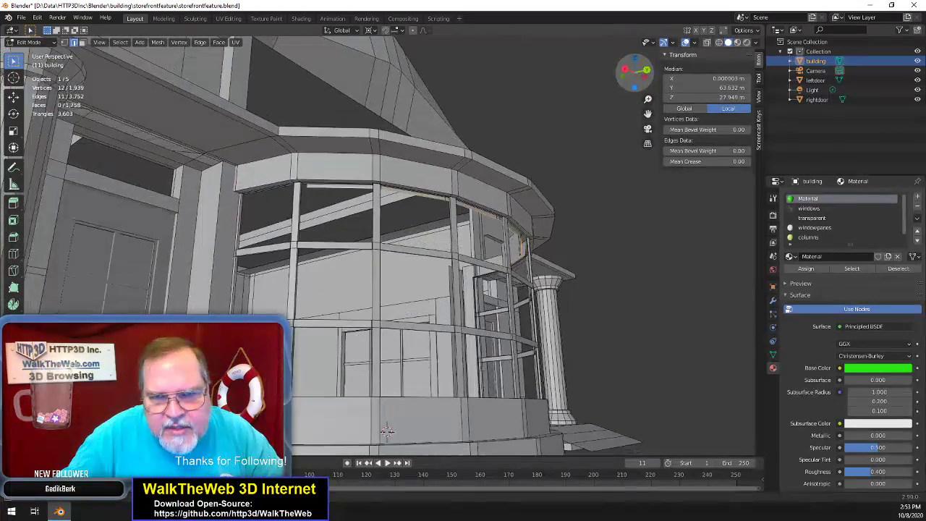
left_click(486, 206)
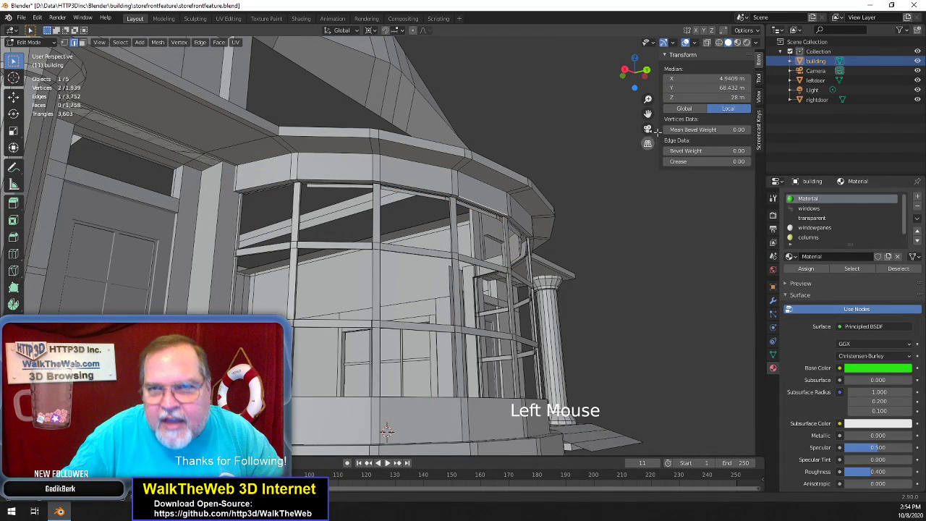
double_click(631, 73)
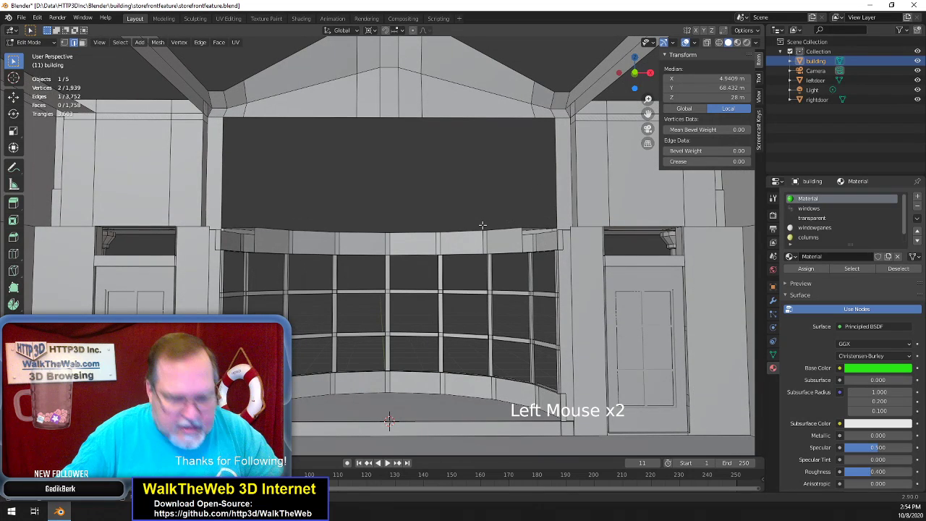
key("ctrl+z")
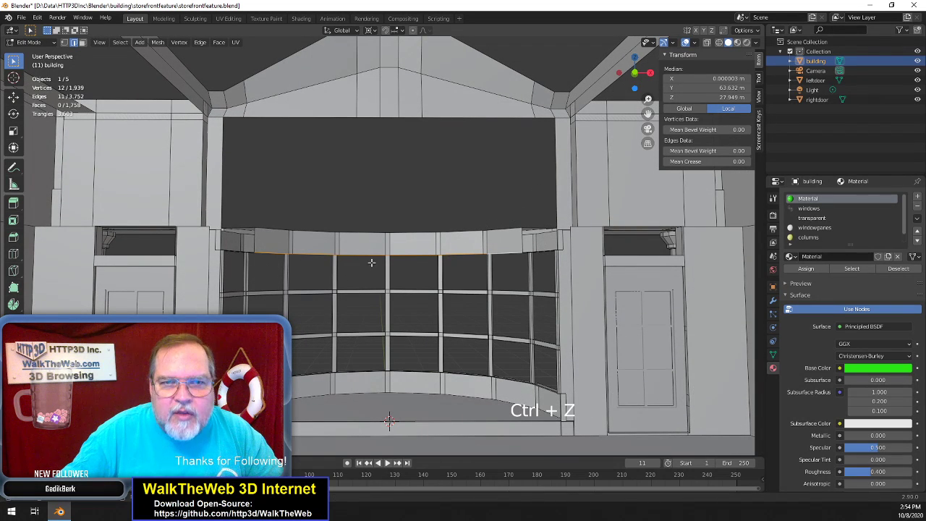
Set the median Z of the extruded lower edge chain to 28 m
left_click(730, 97)
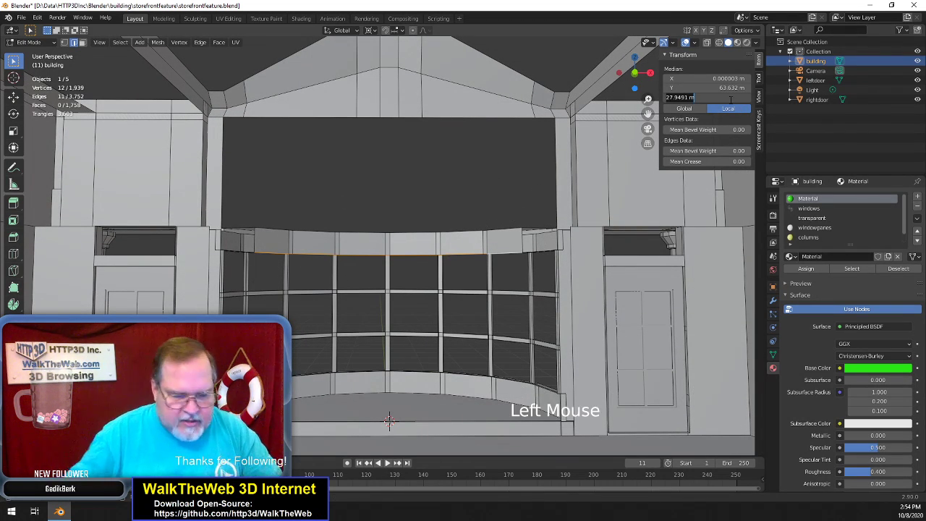
type("28")
key("Return")
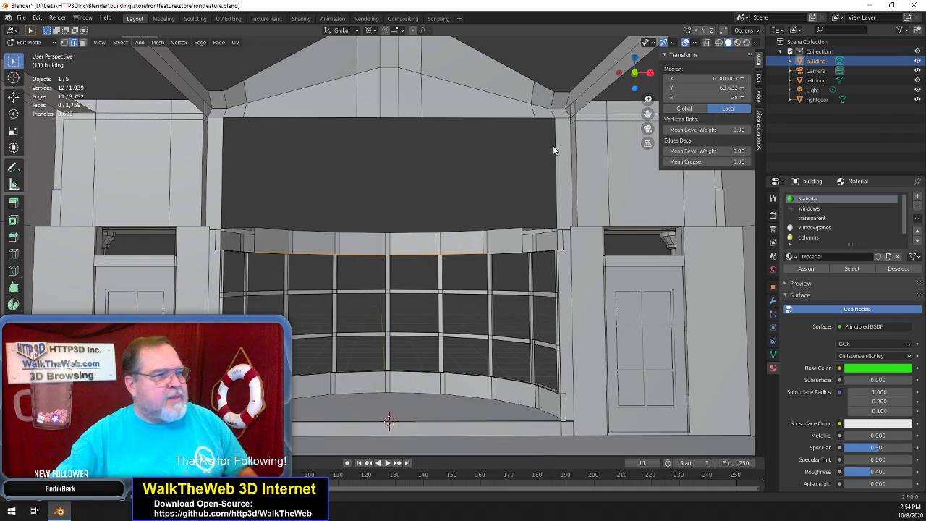
In vertex mode, fill the underside gap between the window frame and the inner band with a four-vertex face above one window section
left_click_drag(636, 75, 684, 153)
middle_click_drag(382, 385, 382, 421)
scroll(559, 149, "up", 3)
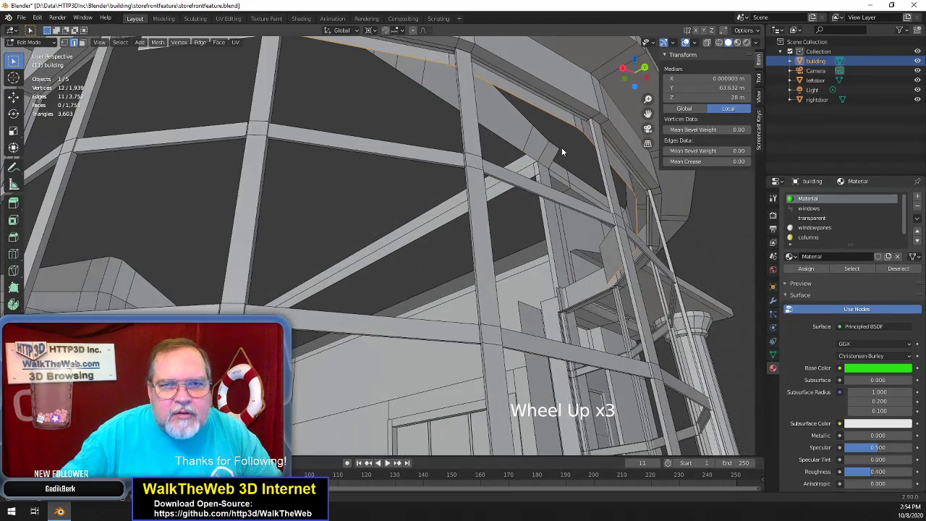
left_click_drag(649, 114, 724, 170)
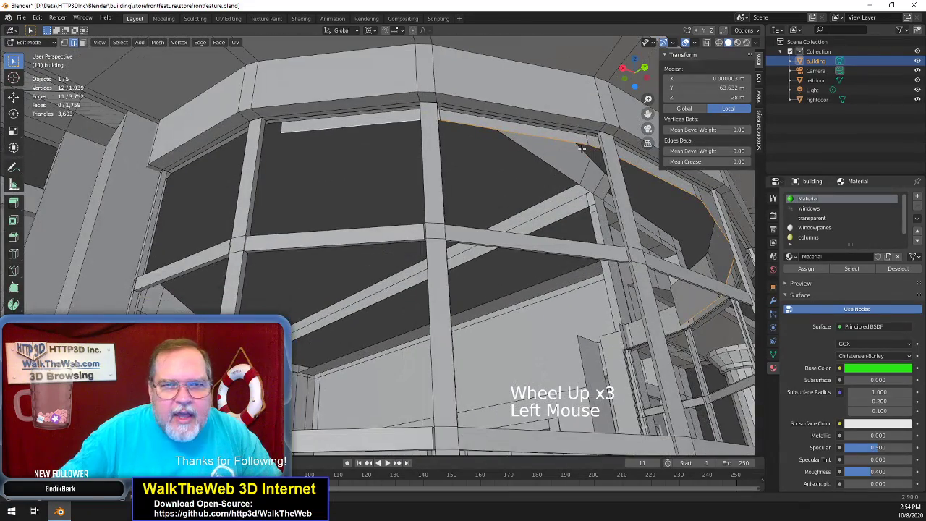
left_click(65, 43)
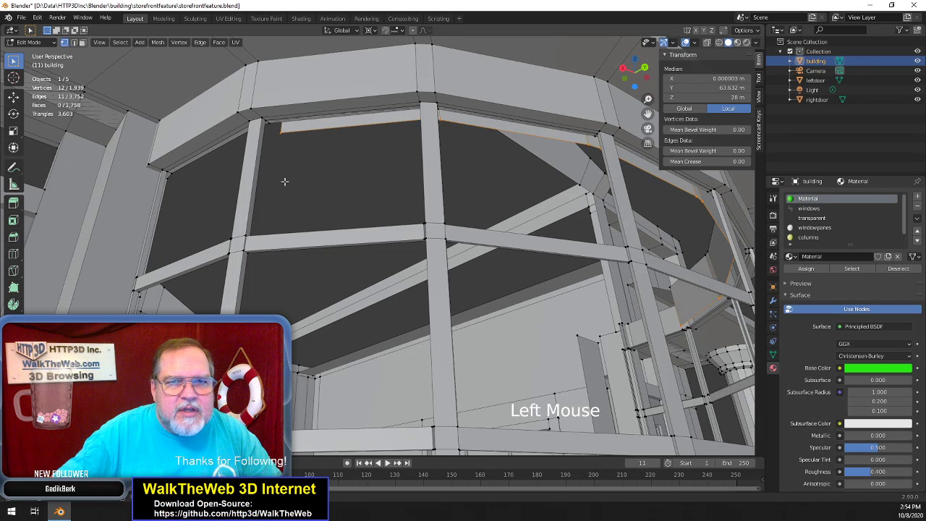
left_click(266, 120)
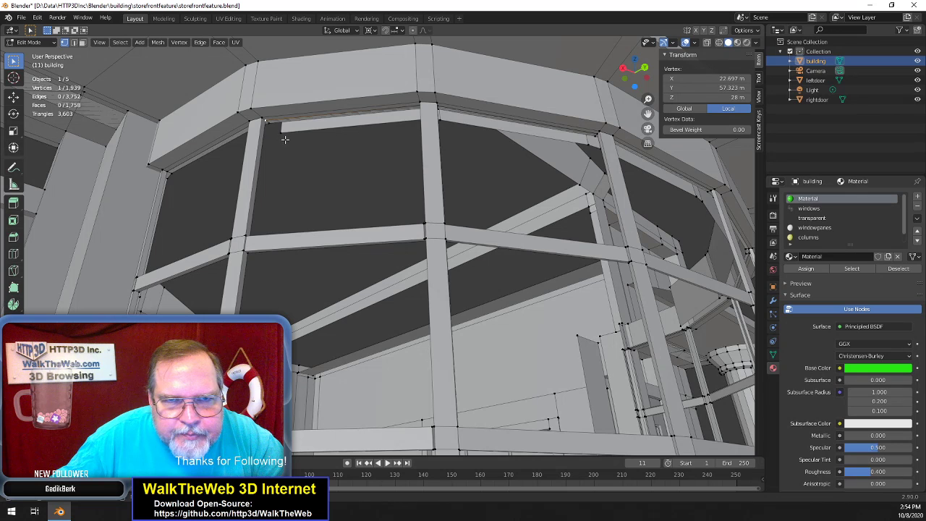
left_click(281, 132)
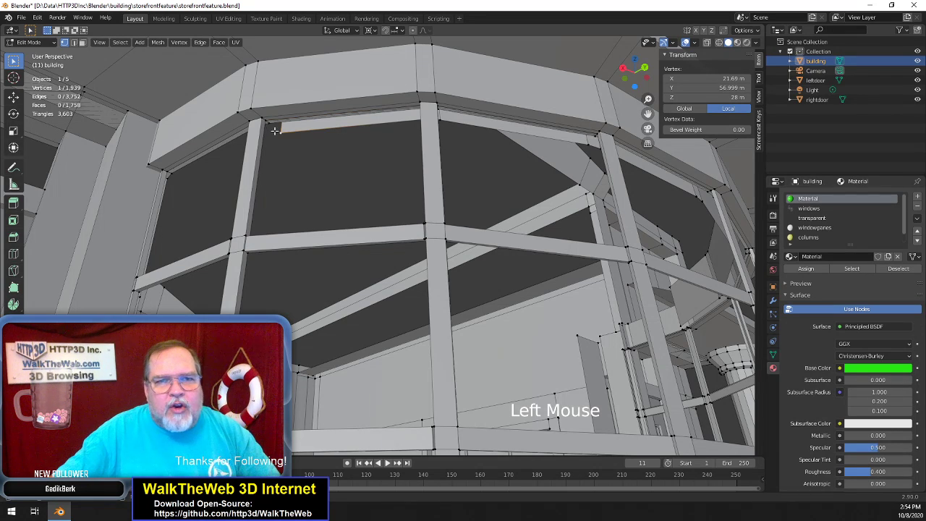
left_click(266, 121, "shift")
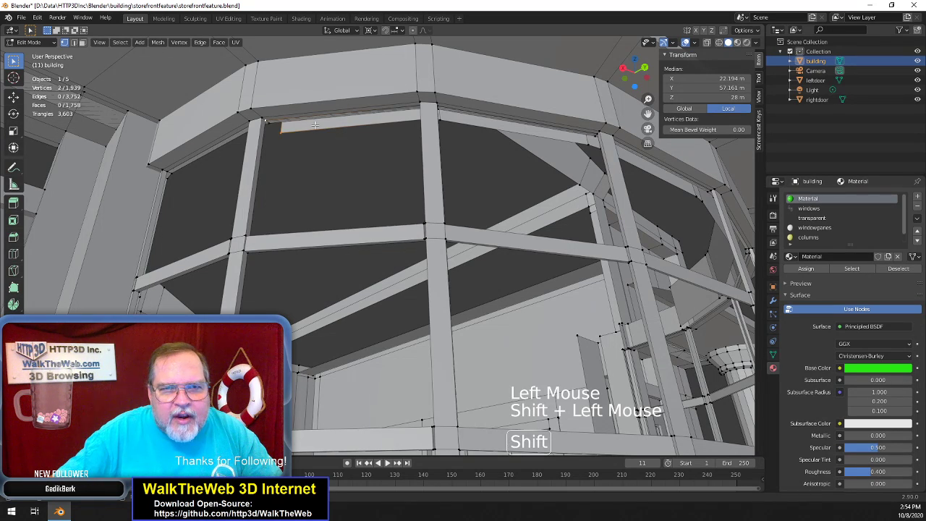
left_click_drag(629, 71, 642, 71)
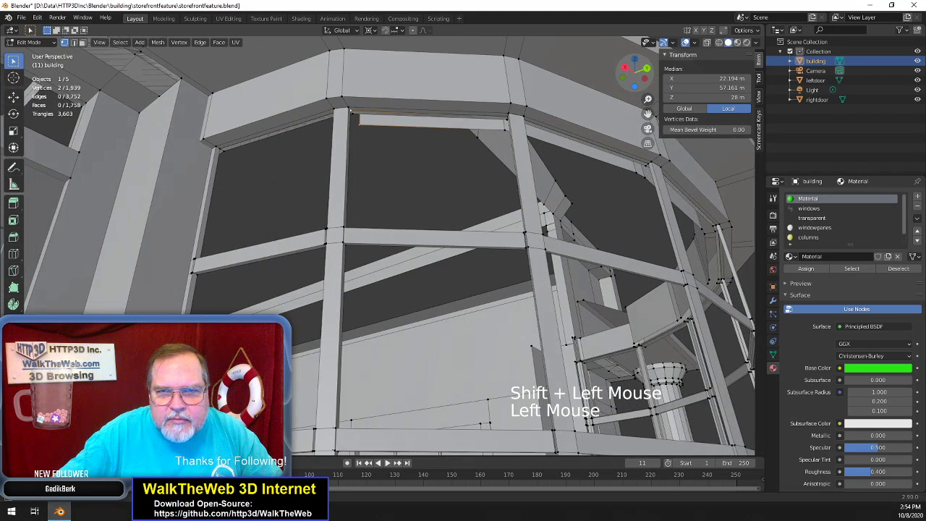
left_click(509, 124, "shift")
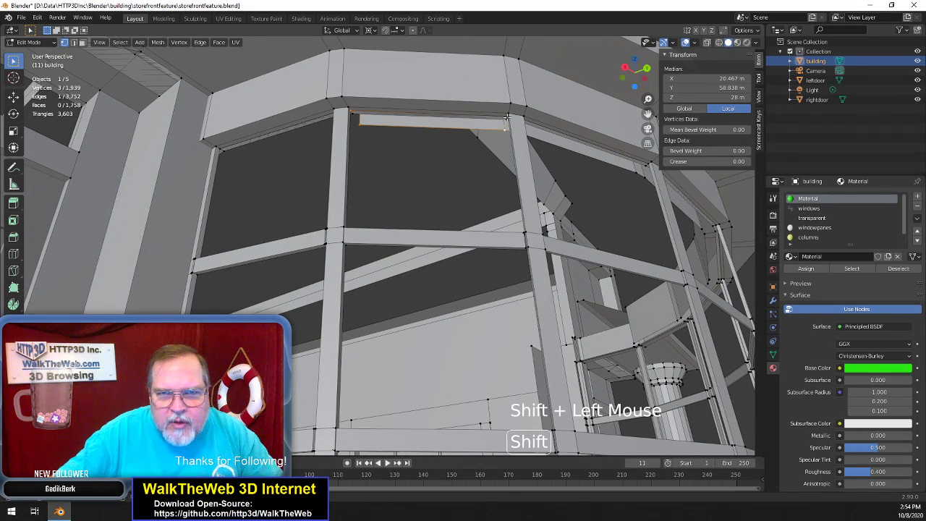
left_click(507, 115, "shift")
key("f")
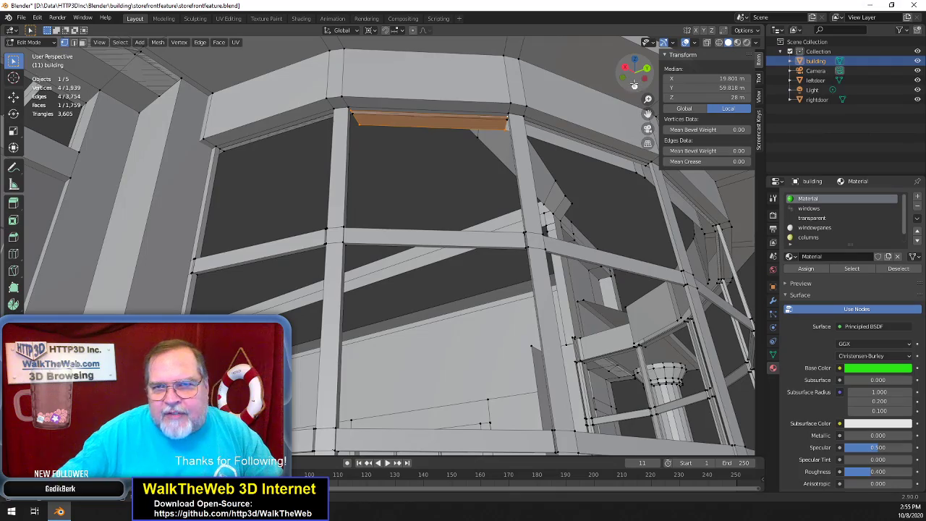
Keep the far-end vertices of the new underside face selected and fill the small adjoining corner gap at the window post with a face
left_click_drag(637, 82, 660, 76)
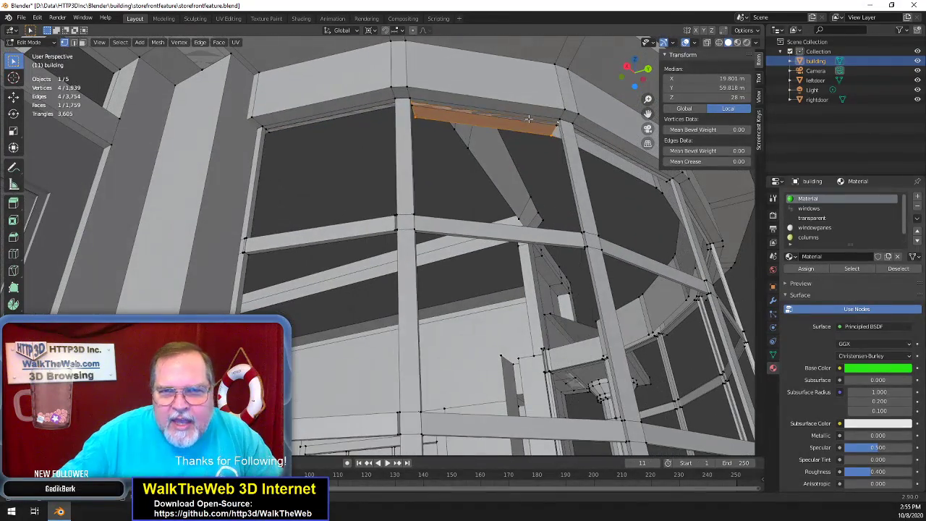
key("c")
left_click(420, 118, "shift")
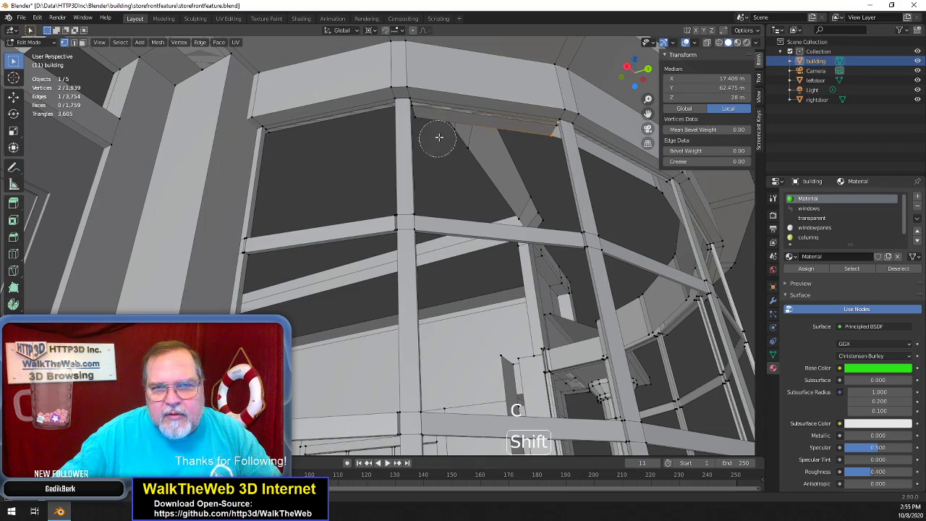
key("Escape")
mouse_move(646, 83)
left_mouse_down()
mouse_move(601, 81)
mouse_move(630, 76)
left_mouse_up()
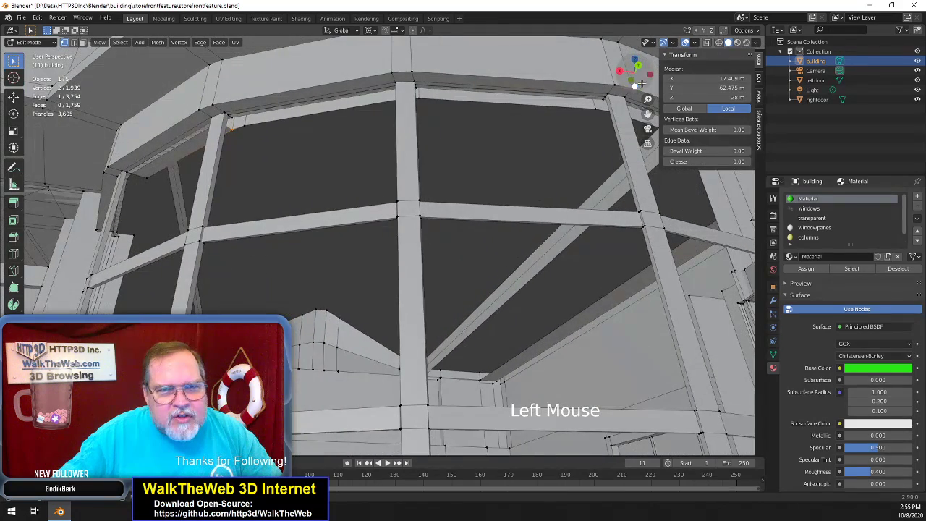
left_click(247, 127, "shift")
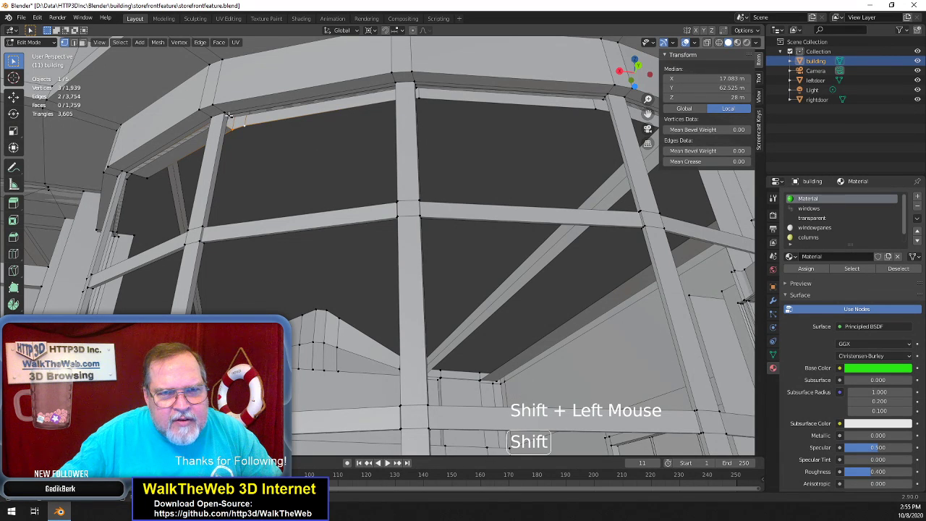
left_click(229, 115, "shift")
key("f")
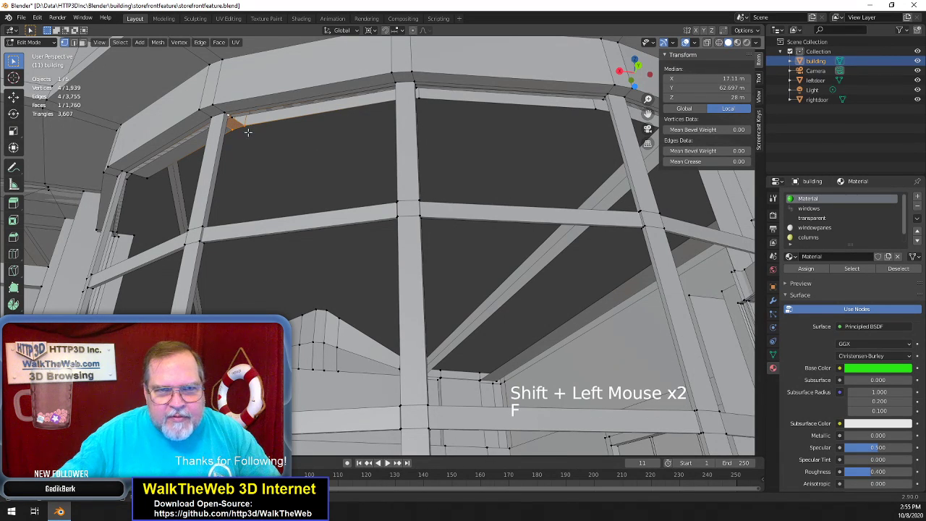
Fill the next underside gap between the window frame and the inner band with a four-vertex face, reusing the corner face's end vertices
left_click(234, 132, "shift")
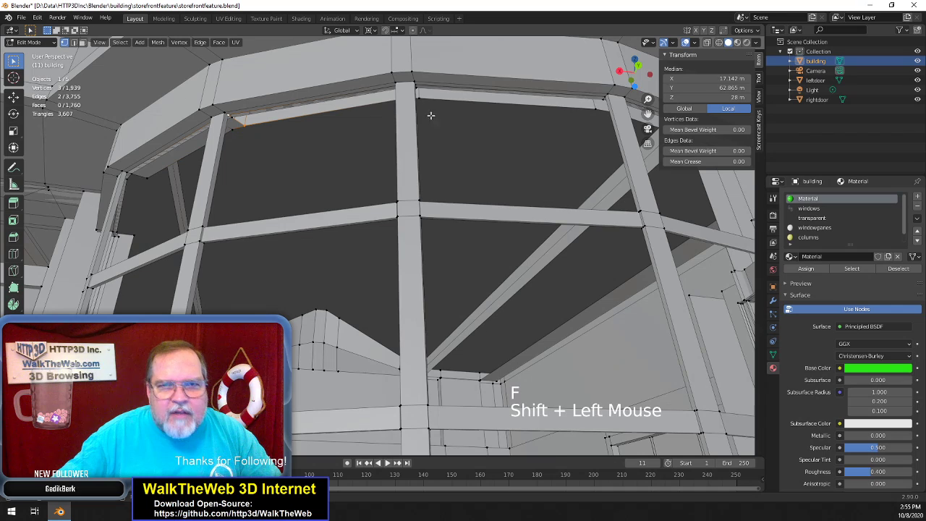
left_click_drag(639, 70, 688, 71)
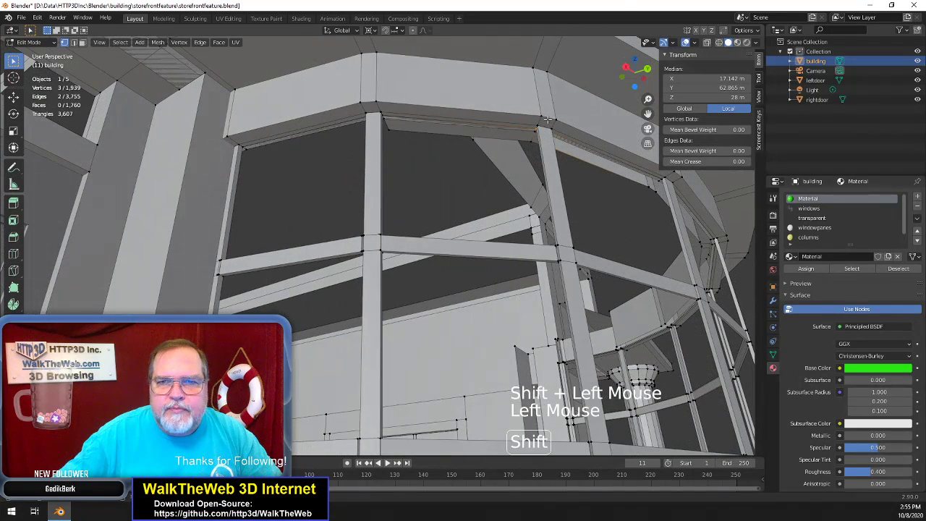
left_click(536, 127, "shift")
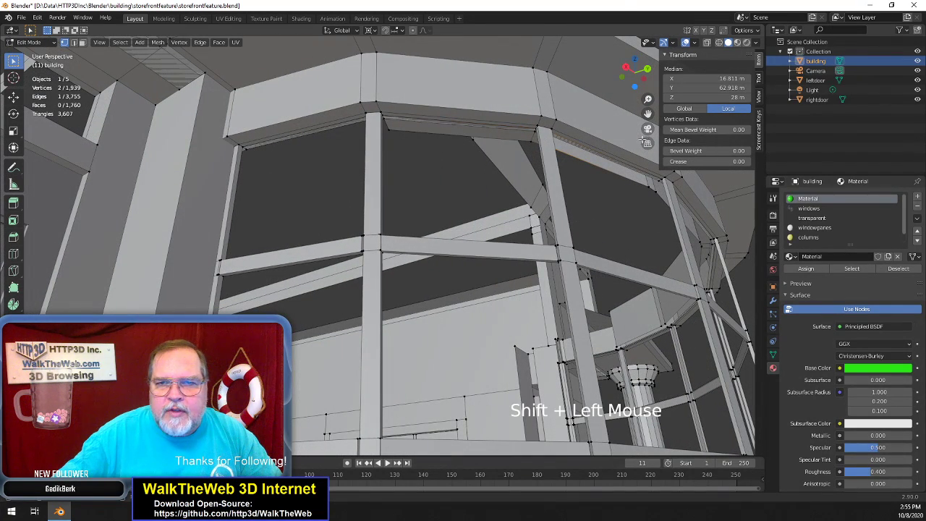
left_click(663, 178, "shift")
left_click(650, 187, "shift")
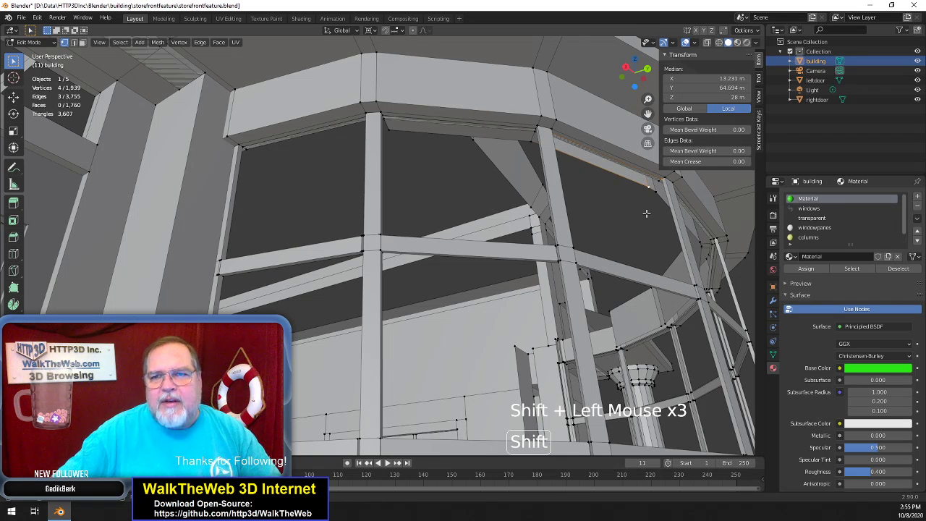
key("f")
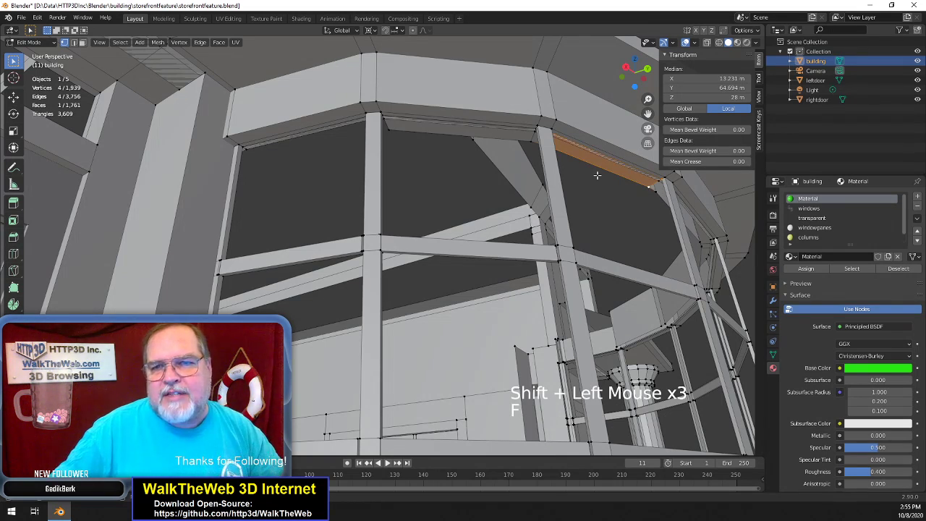
In face mode, examine the overlapping faces on the header underside above the adjoining window section by selecting them one at a time
left_click_drag(634, 75, 571, 73)
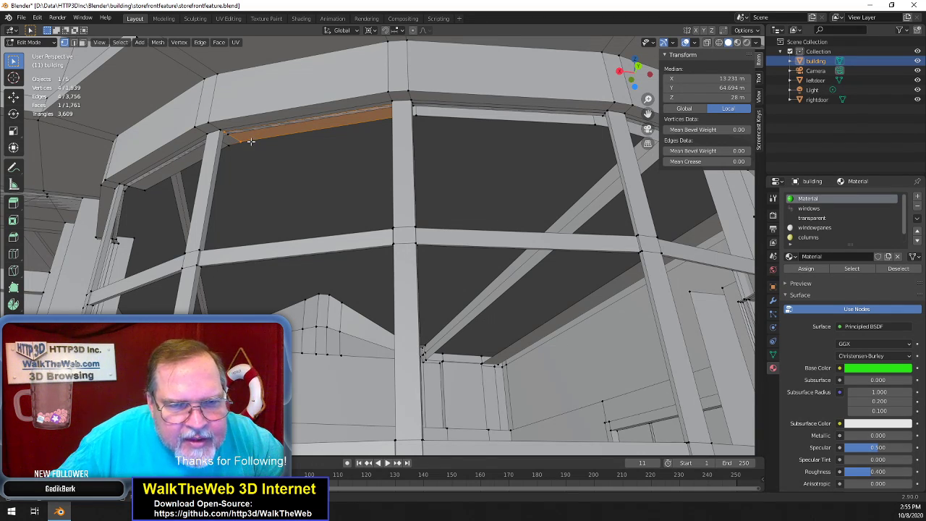
left_click(173, 160)
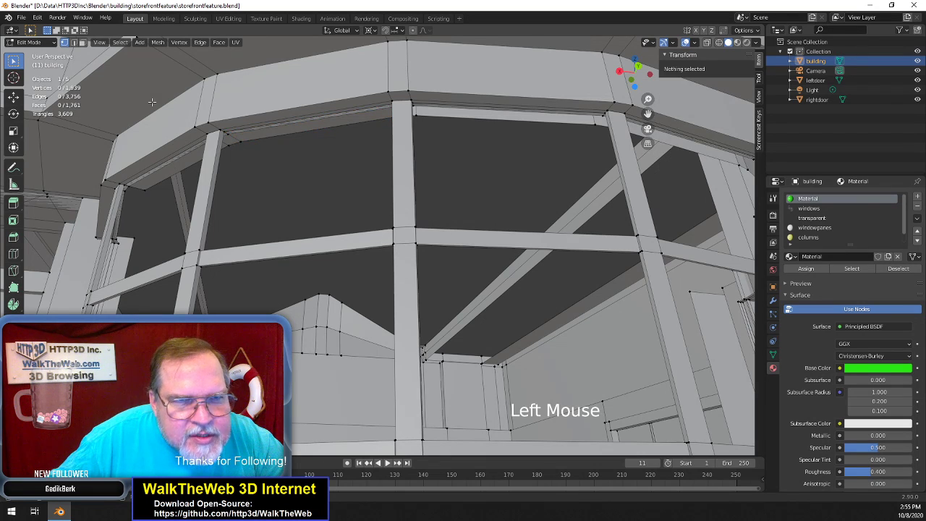
left_click(84, 43)
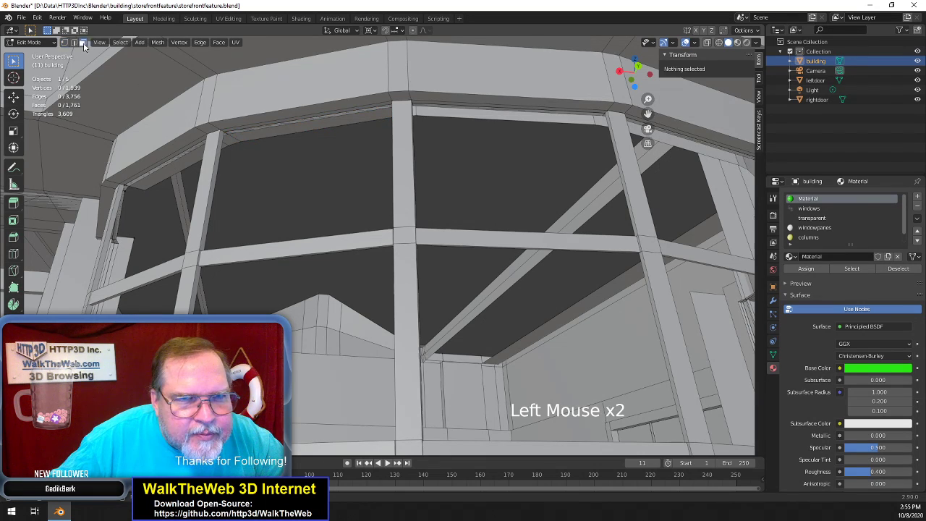
left_click(168, 161)
left_click(168, 162)
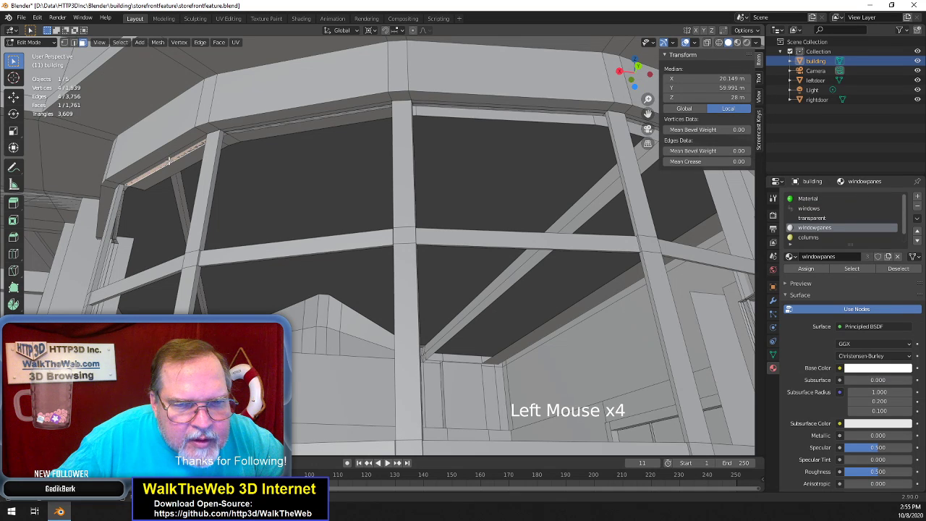
left_click(167, 157)
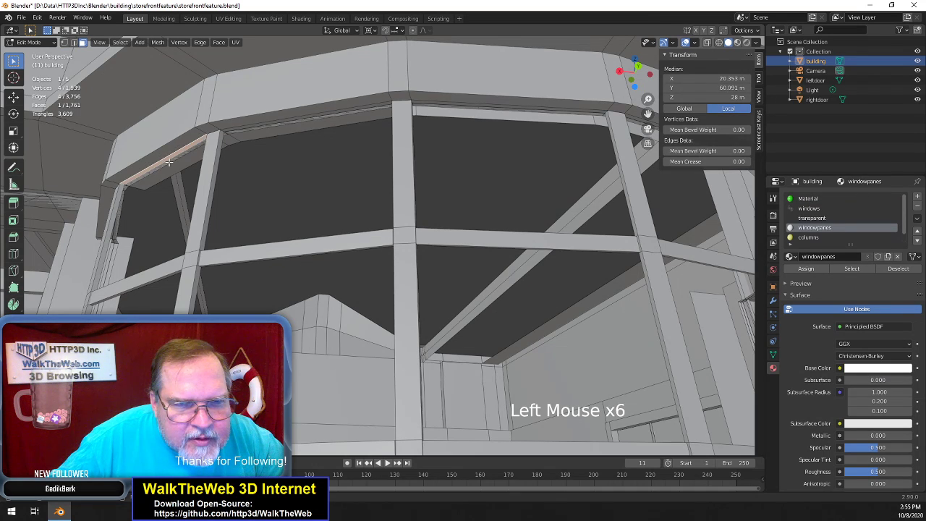
left_click(168, 162)
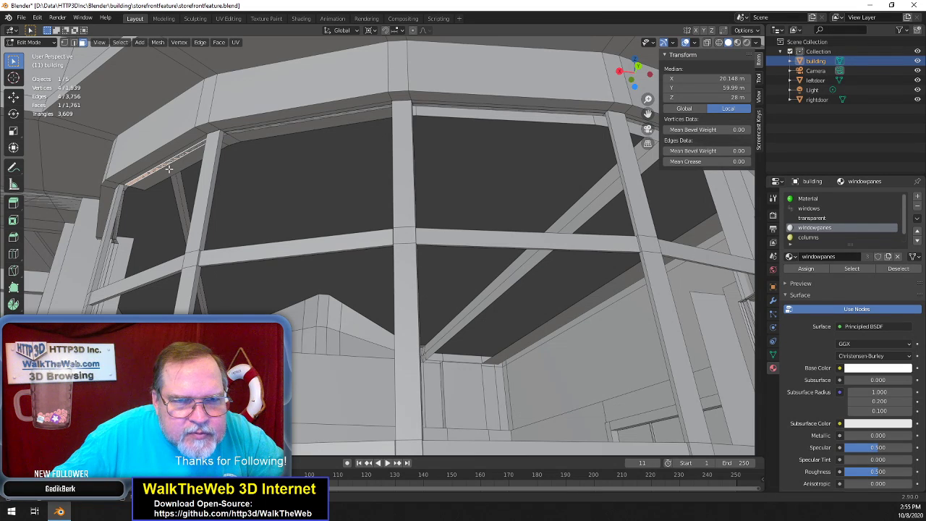
left_click(169, 166)
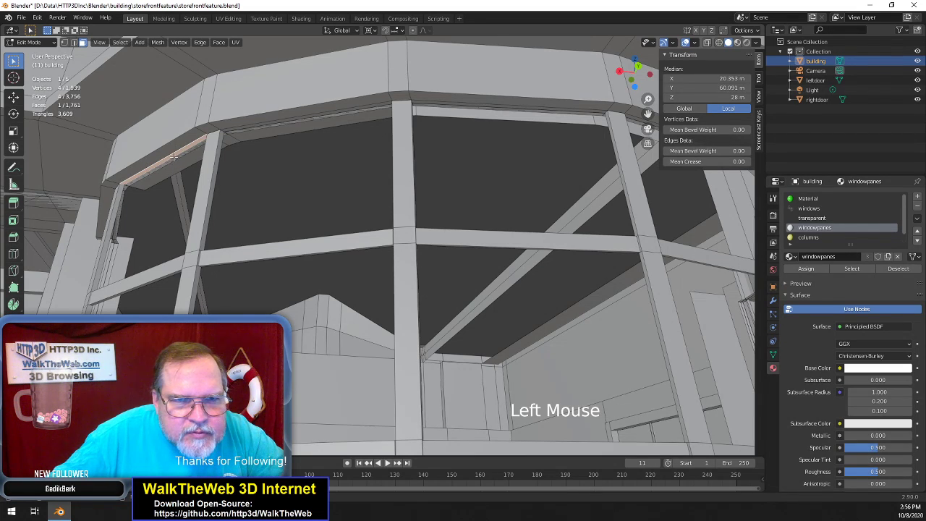
left_click(173, 160)
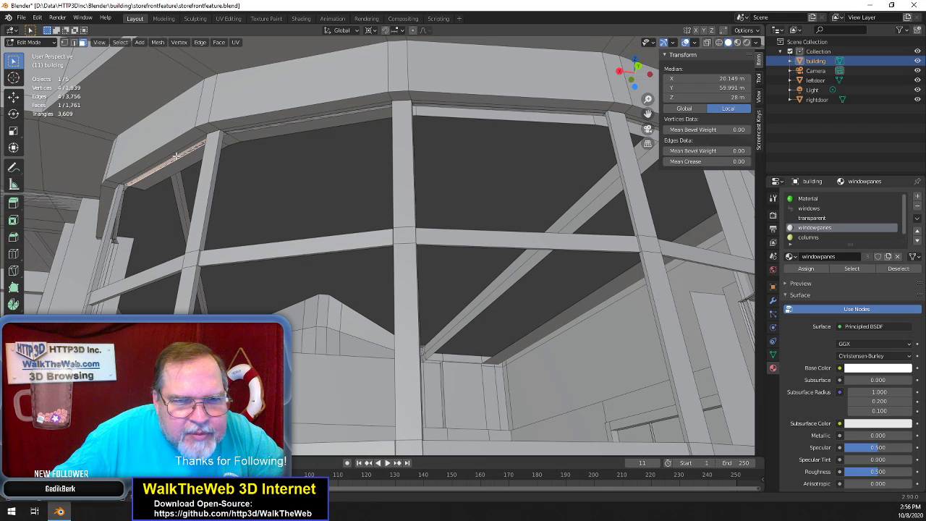
left_click(177, 156)
left_click(180, 155)
left_click(182, 154)
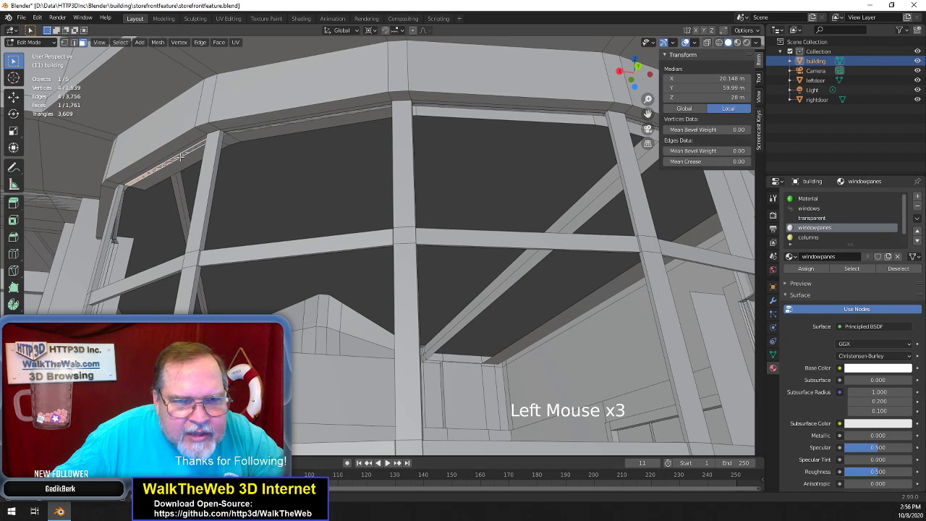
left_click(175, 155)
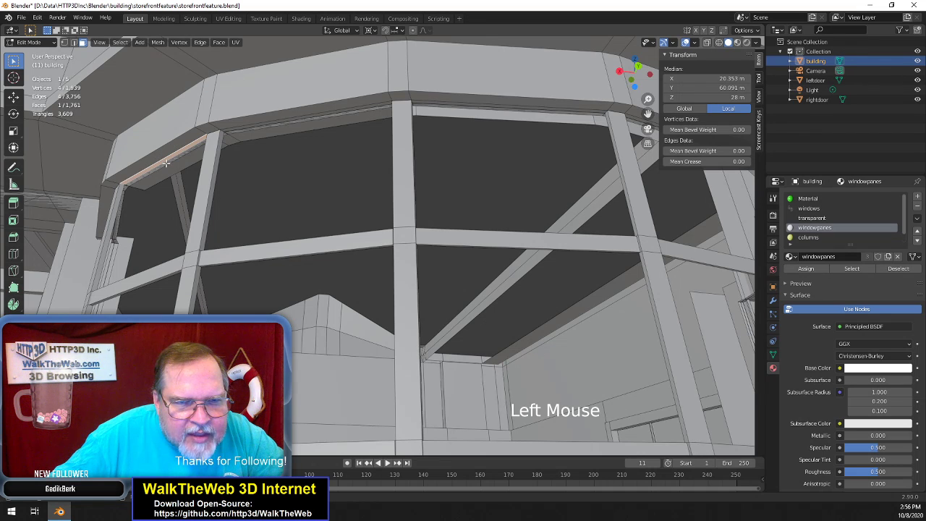
Delete only the faces of three windowpanes strips on the header underside: two window sections and the corner piece between them
left_click(169, 162)
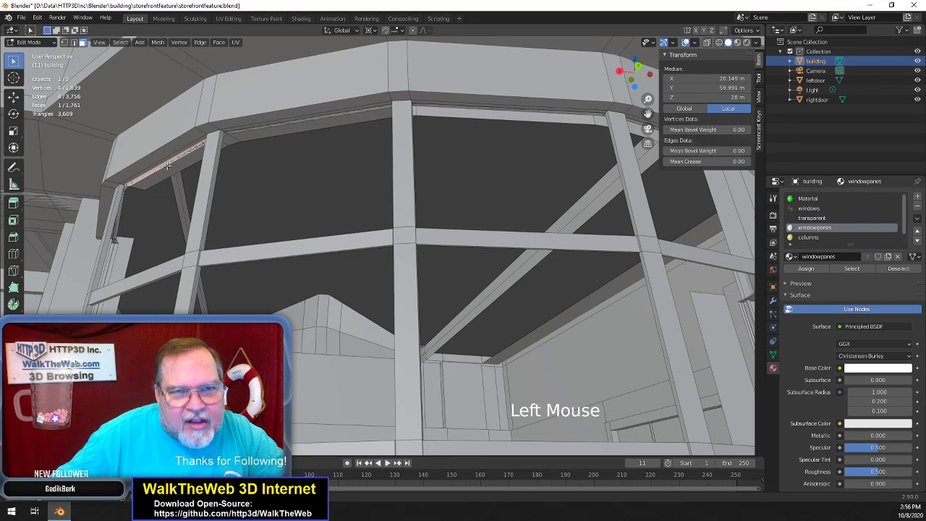
left_click(226, 134, "shift")
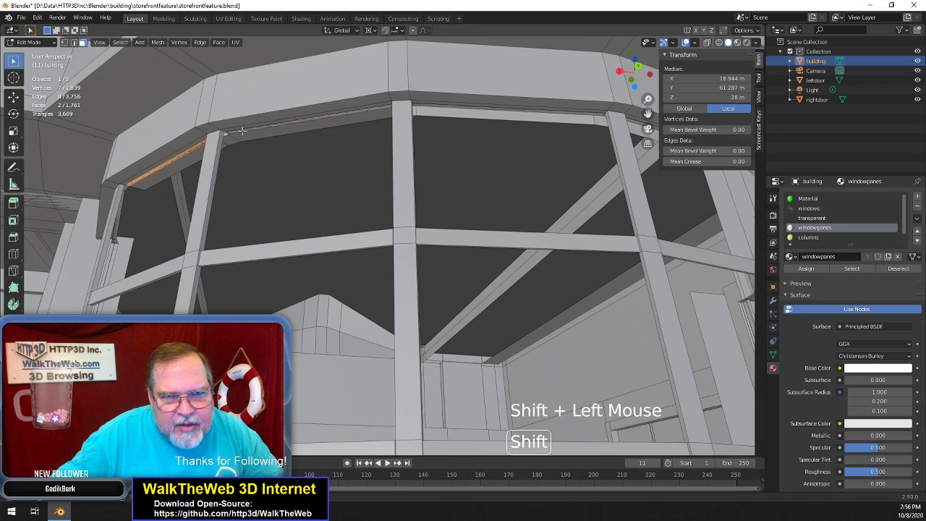
left_click(242, 131, "shift")
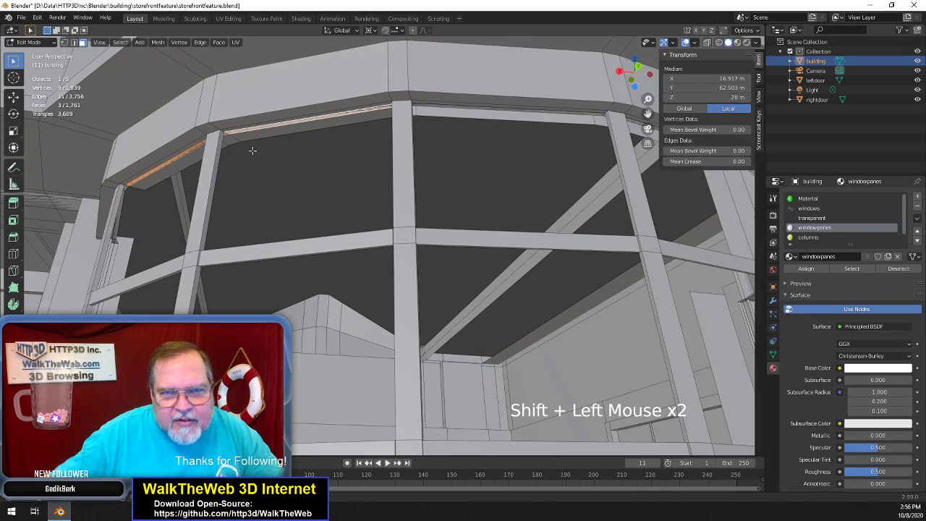
key("Delete")
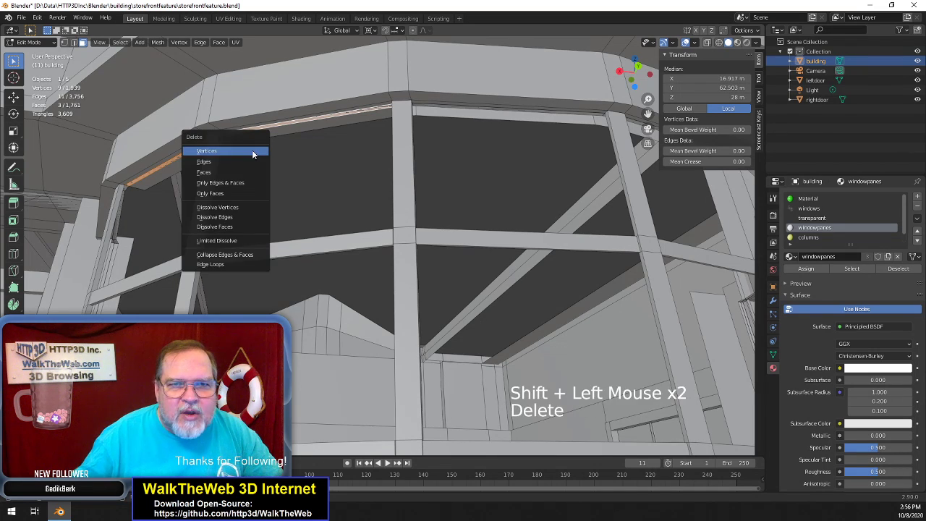
left_click(229, 193)
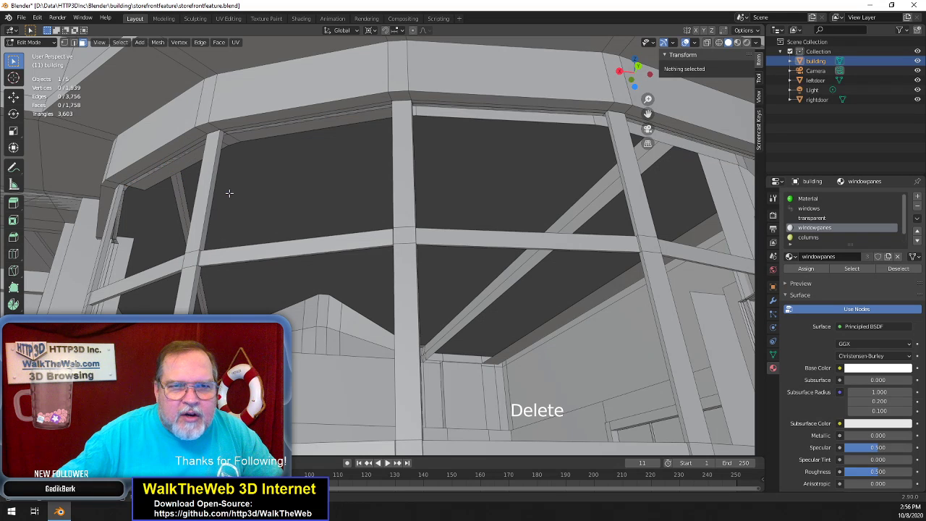
Check the same underside strips for leftover duplicate faces, switching the viewport to wireframe shading
left_click(257, 128)
left_click(183, 155, "shift")
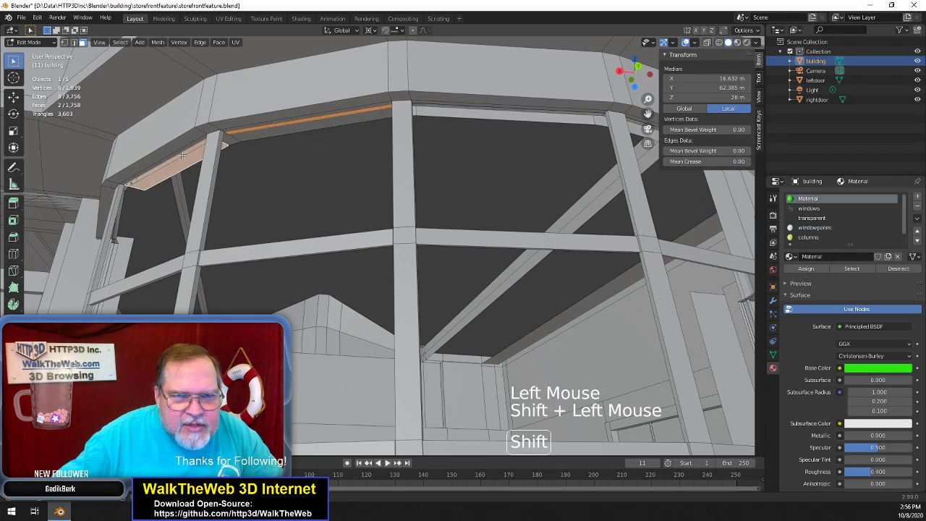
left_click(181, 155)
left_click(178, 156)
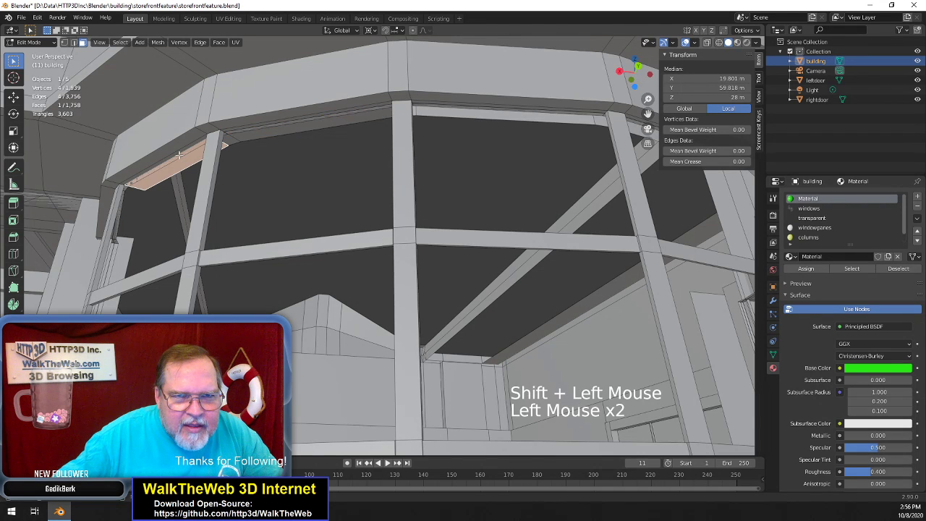
left_click(175, 157)
key("z")
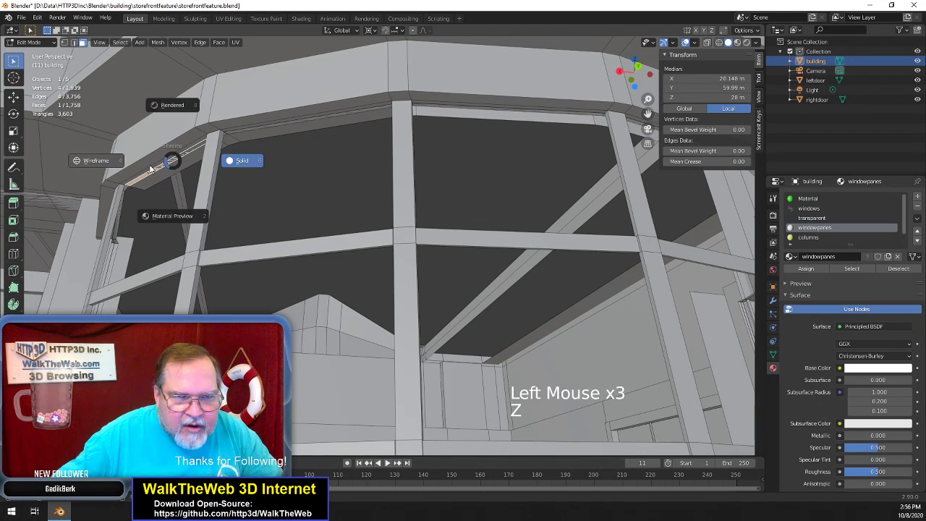
left_click(97, 160)
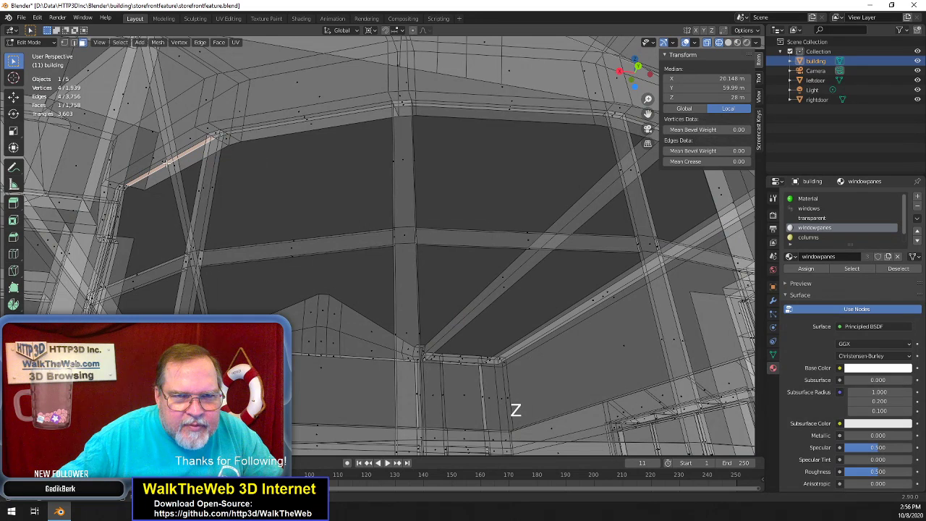
Delete only the faces of the three duplicate windowpanes strips over the two sections and their corner, and return to solid shading
left_click(168, 163)
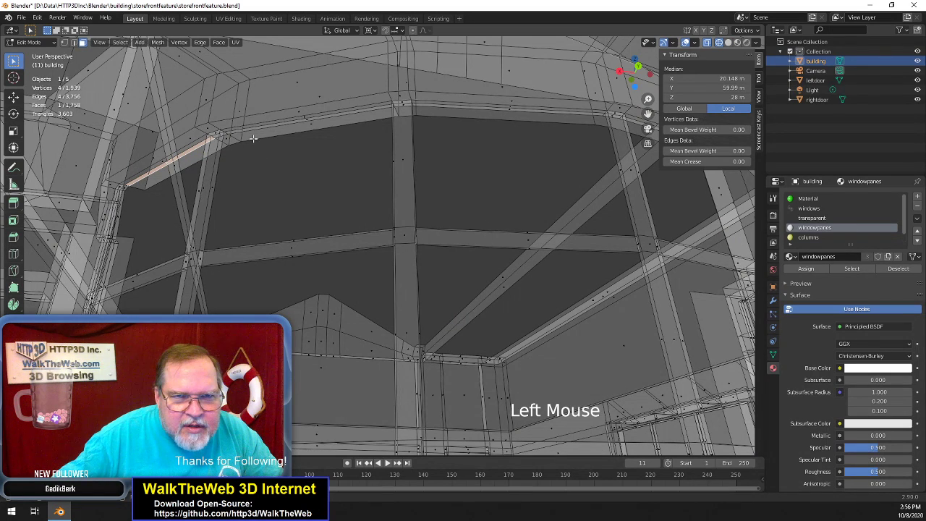
left_click(220, 136, "shift")
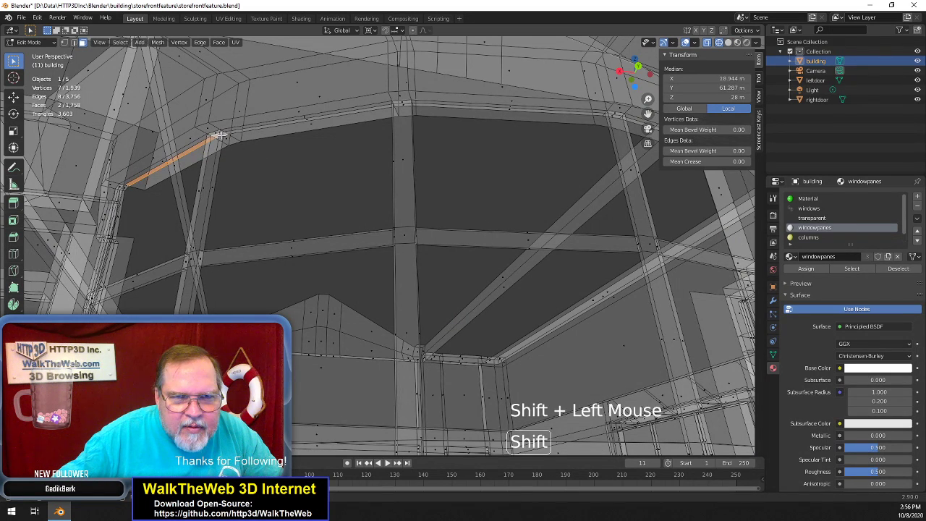
left_click(306, 122, "shift")
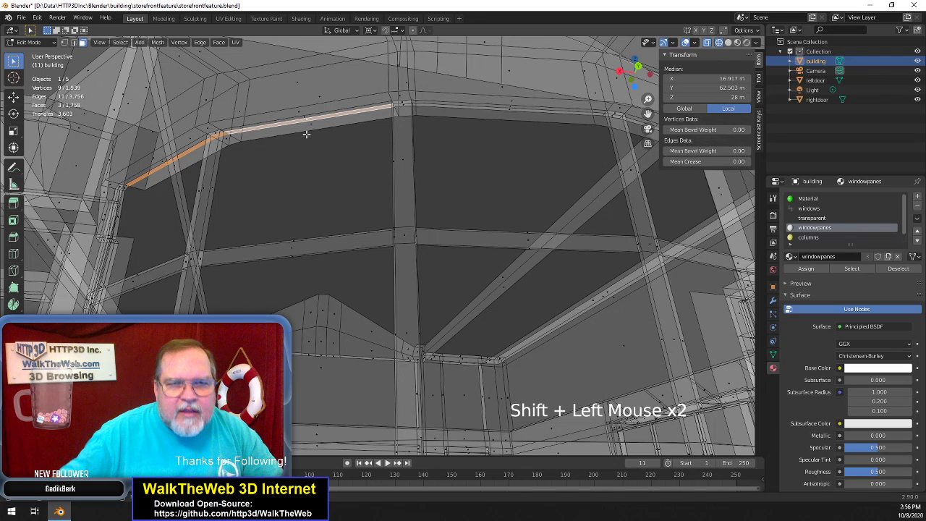
key("Delete")
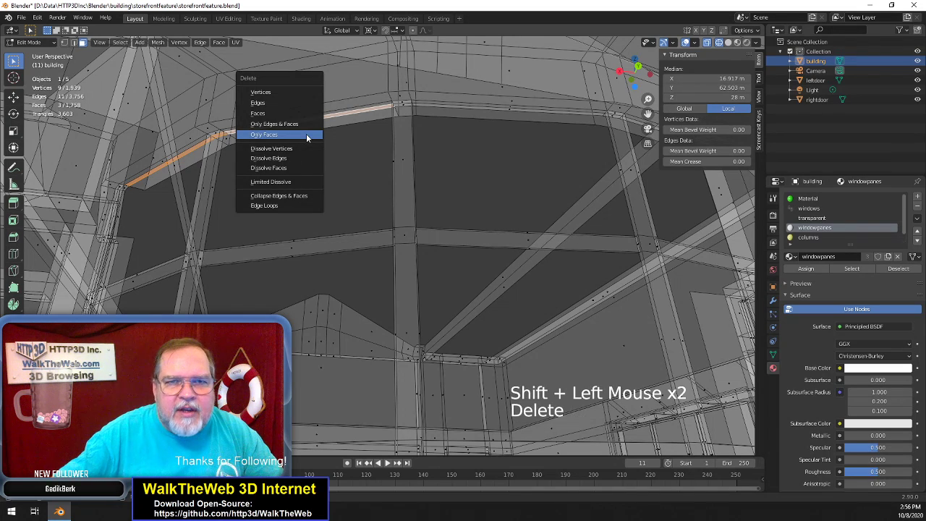
left_click(306, 135)
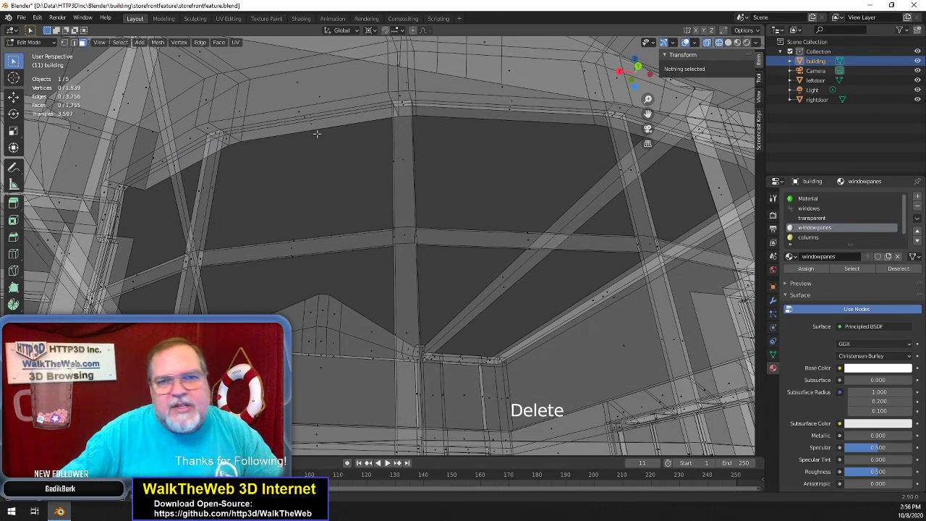
key("z")
left_click(384, 135)
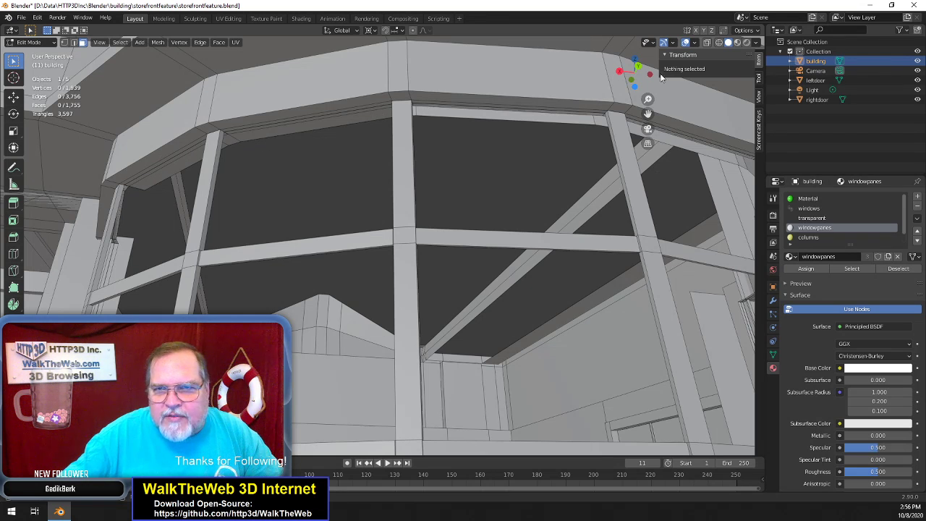
left_click(63, 42)
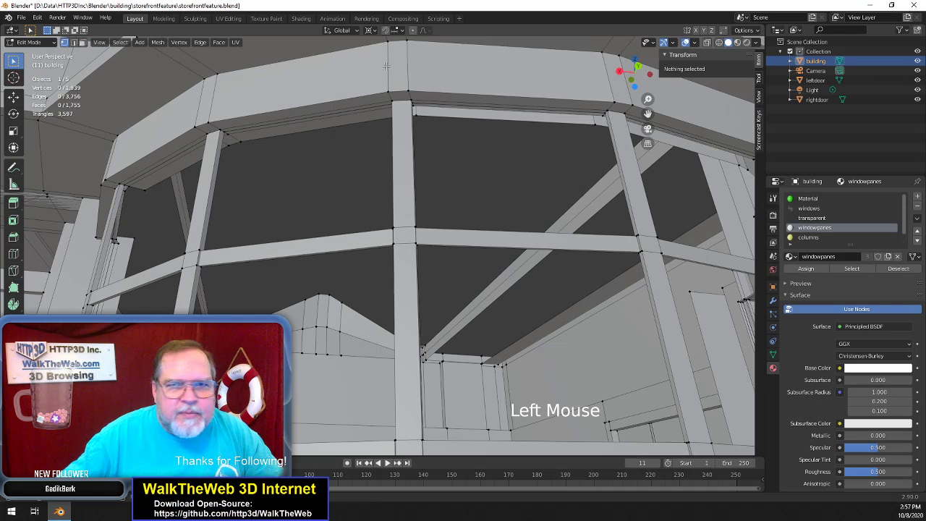
left_click_drag(647, 77, 633, 83)
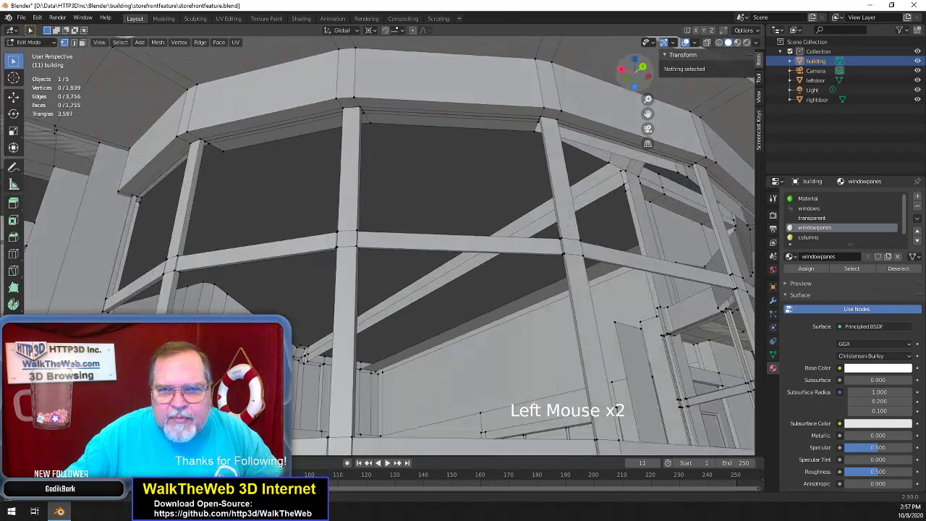
left_click(537, 122)
left_click(539, 125, "shift")
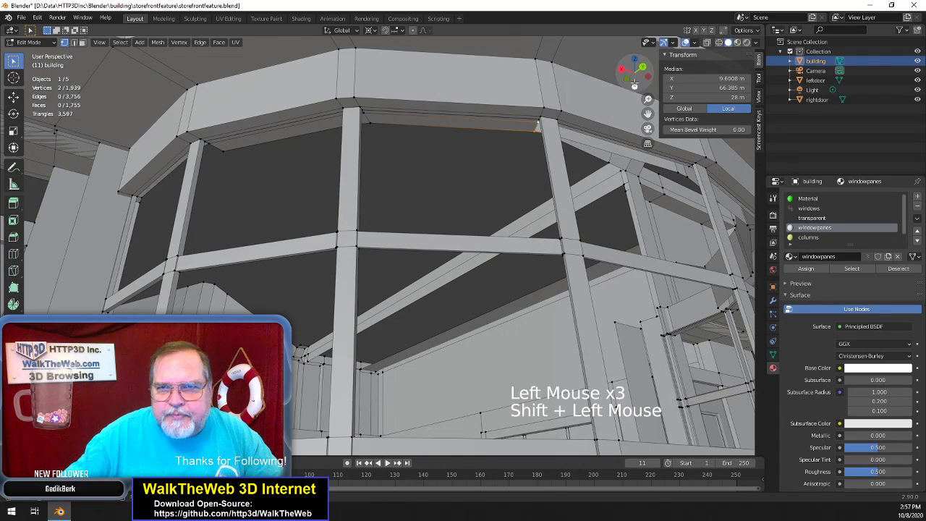
left_click_drag(636, 76, 598, 72)
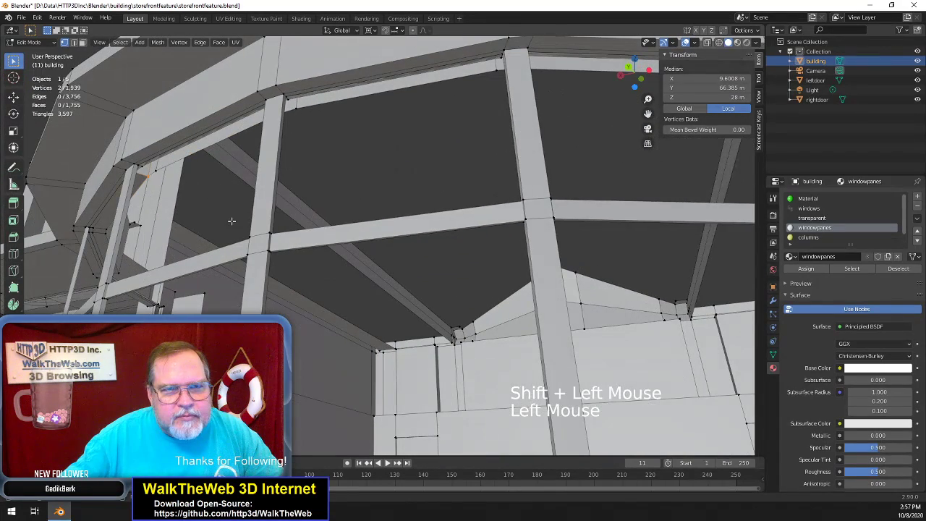
left_click(158, 171, "shift")
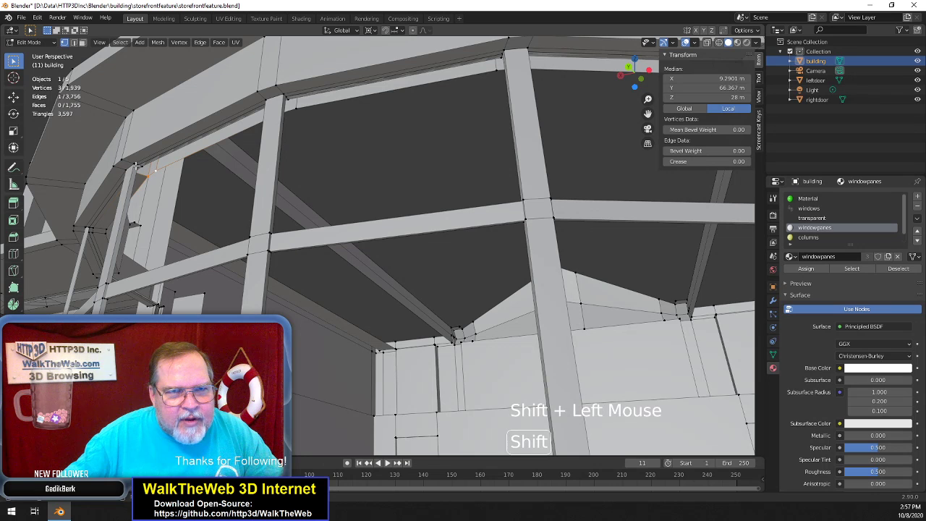
left_click(137, 171, "shift")
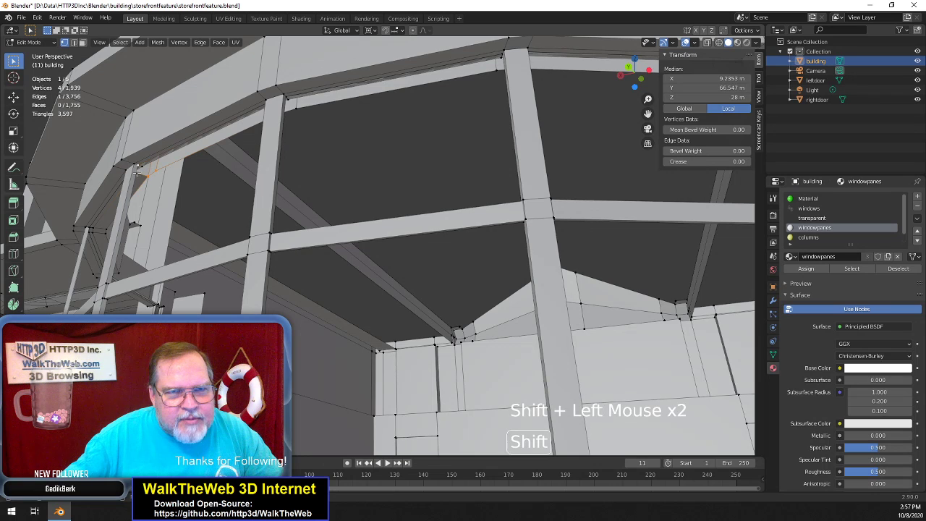
left_click(73, 42)
left_click(138, 168)
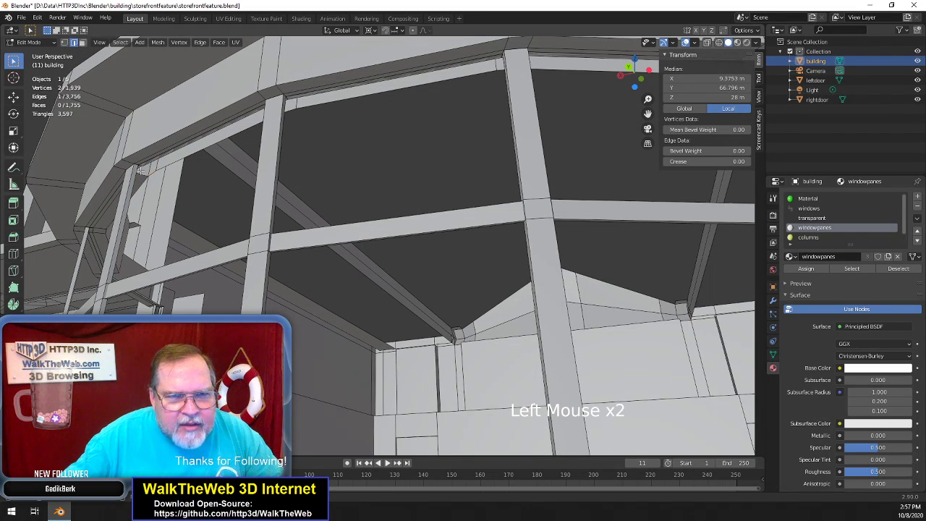
left_click(136, 172)
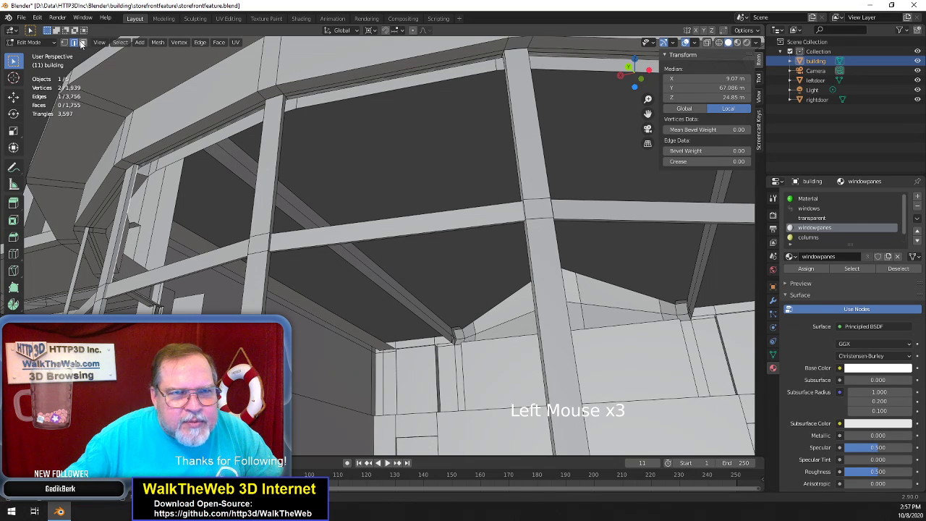
In face mode, delete only the faces of the corner piece and adjoining section strip on the header underside
left_click(82, 42)
left_click(139, 168)
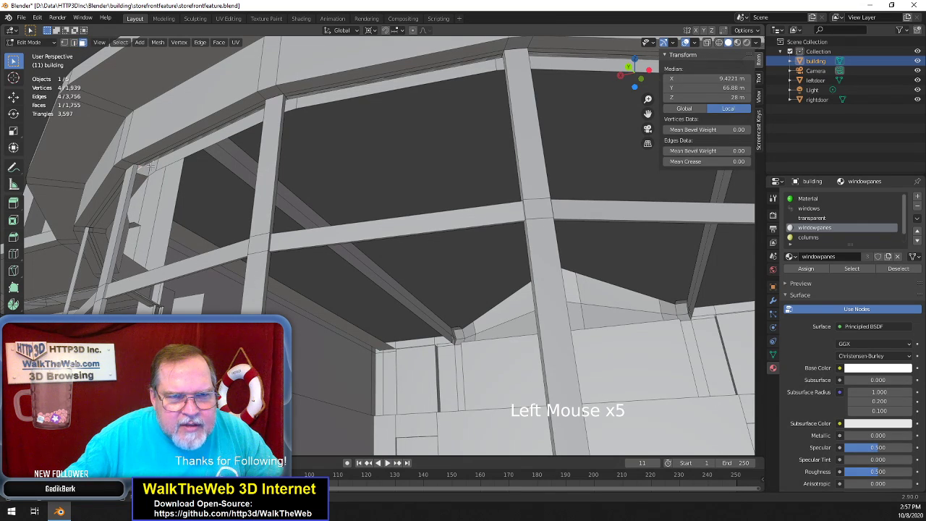
left_click(154, 159, "shift")
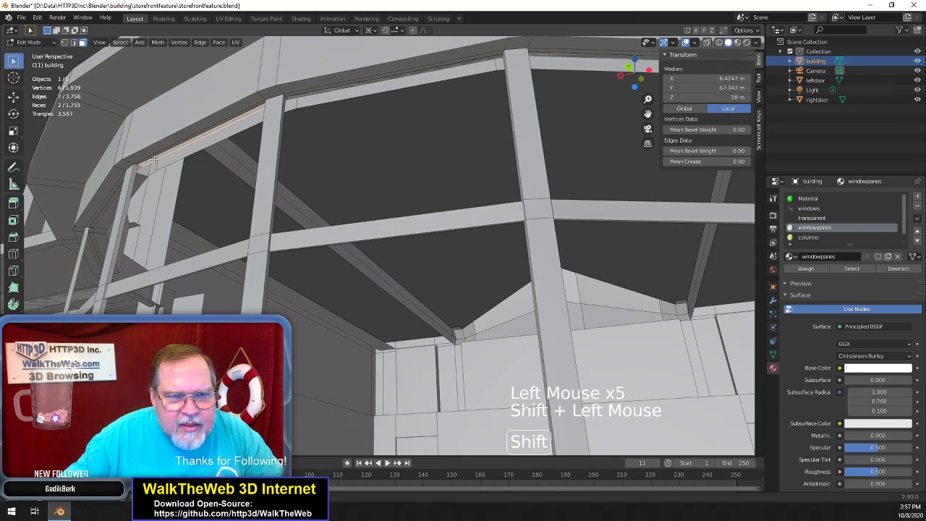
key("Delete")
left_click(190, 173)
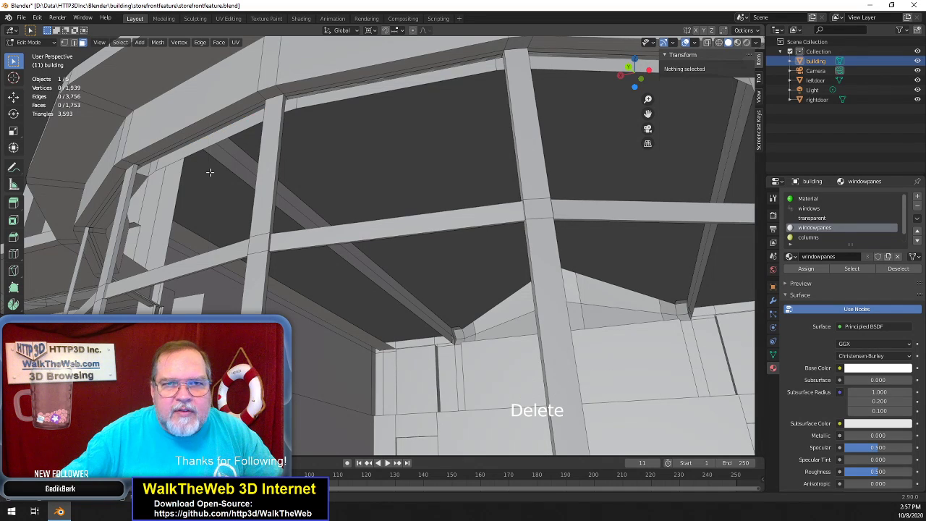
Delete only the faces of the remaining duplicates at that corner and section, plus two strips over the neighbouring section and its corner
left_click(137, 168)
left_click(148, 162, "shift")
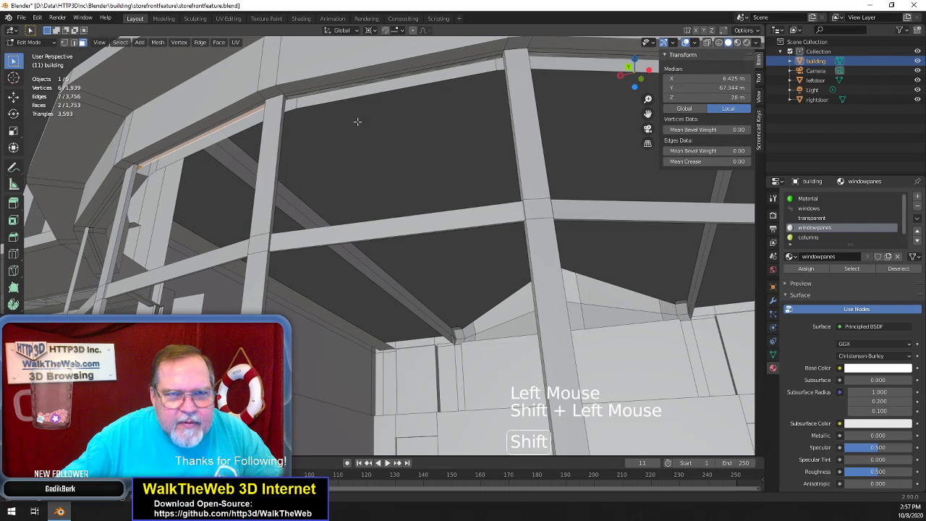
left_click(287, 100, "shift")
left_click(290, 103, "shift")
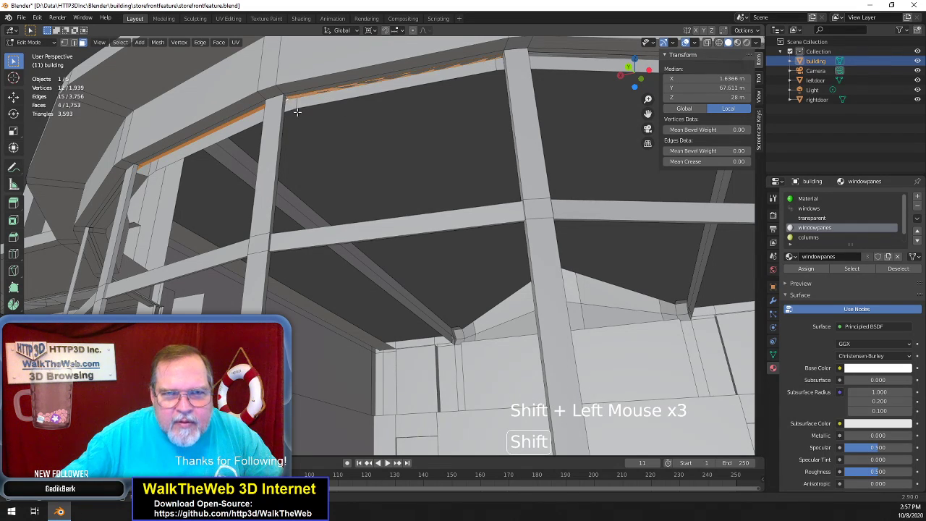
key("Delete")
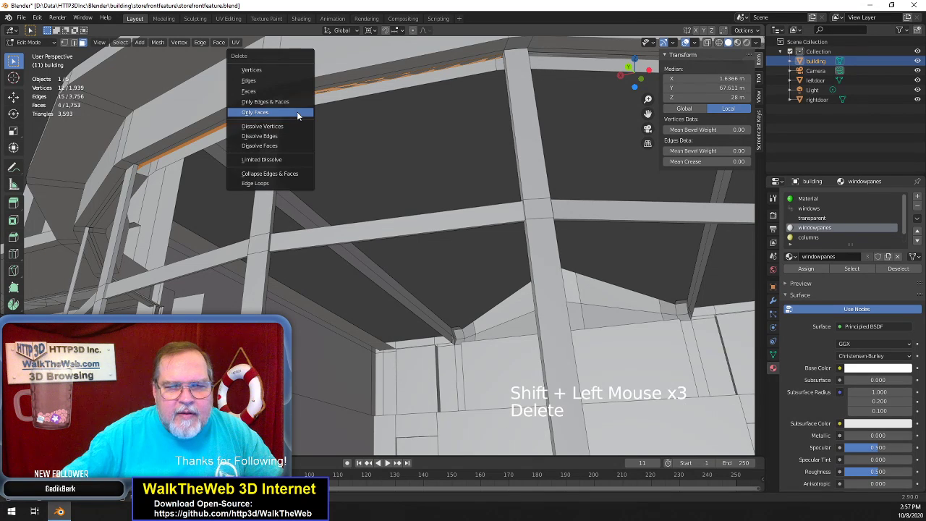
left_click(297, 114)
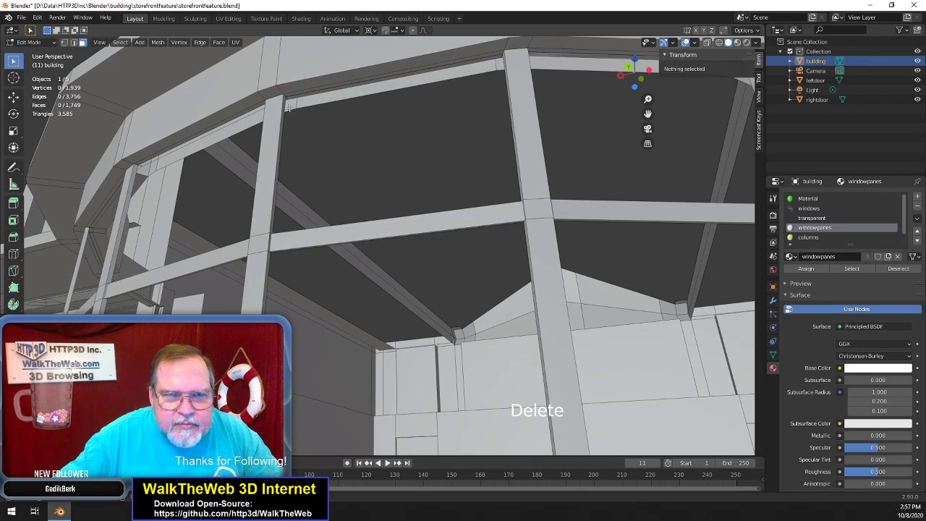
Delete only the two leftover duplicate faces over the neighbouring window section and its corner on the header underside
left_click(287, 99)
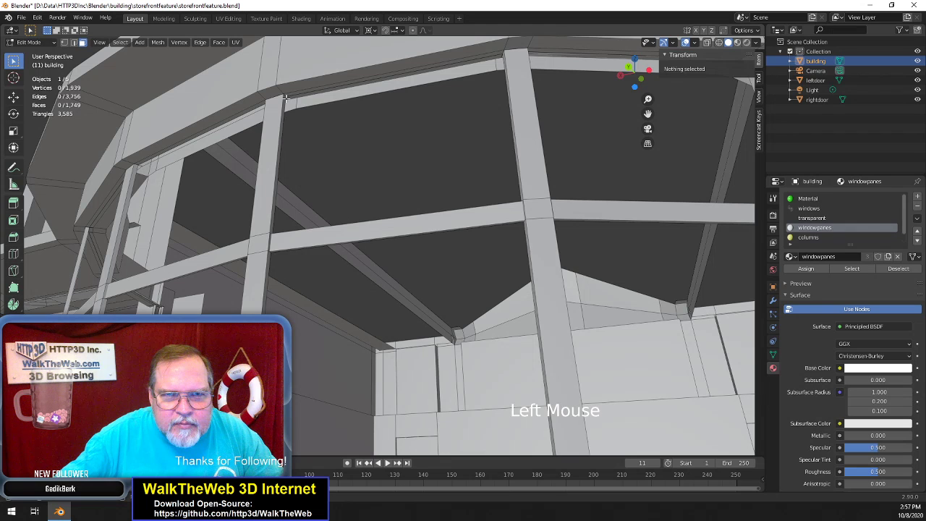
left_click(297, 97, "shift")
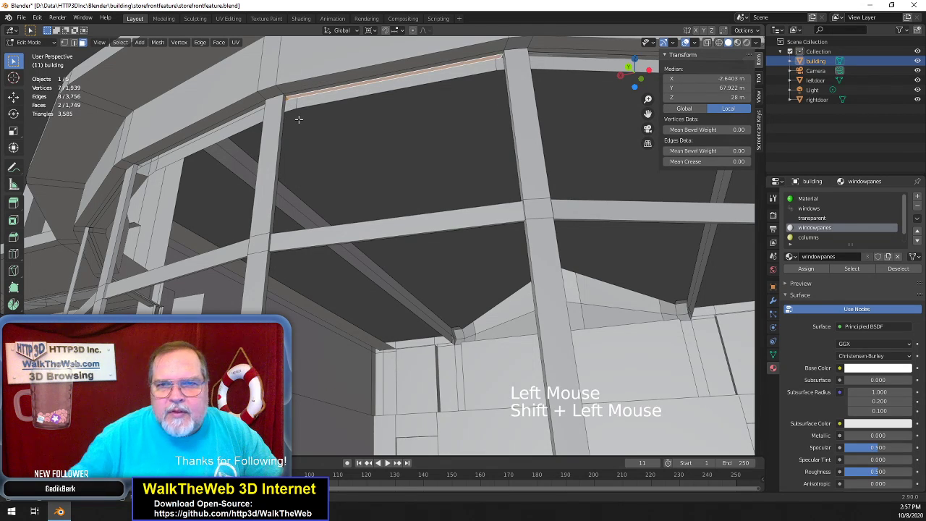
key("Delete")
left_click(299, 120)
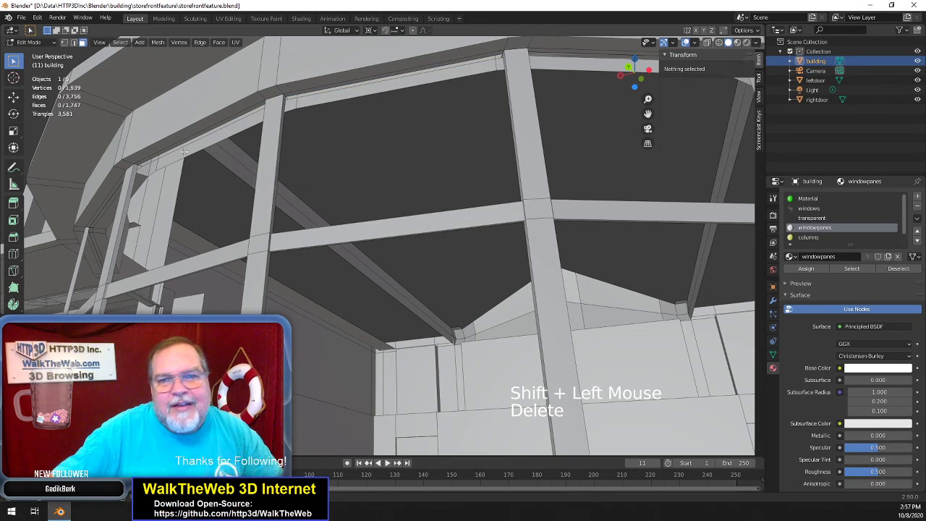
In vertex mode, fill the open corner piece on the header underside with a face between its four corner vertices
left_click(67, 47)
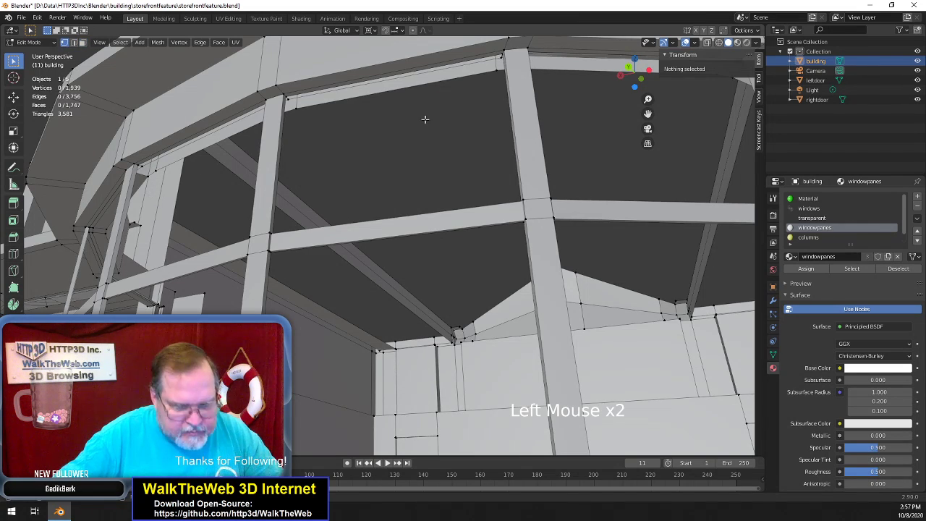
left_click_drag(634, 75, 568, 177)
left_click(576, 186)
left_click(579, 185, "shift")
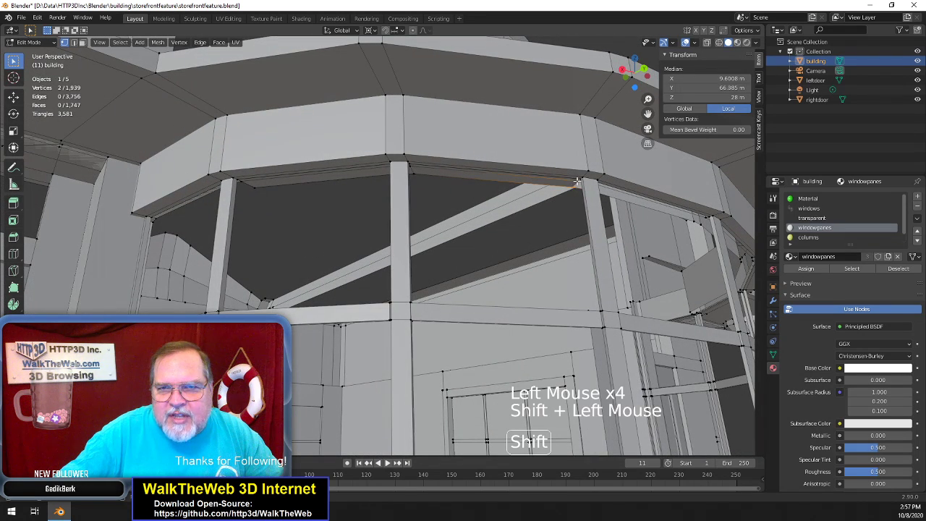
left_click(579, 186, "shift")
left_click(581, 181, "shift")
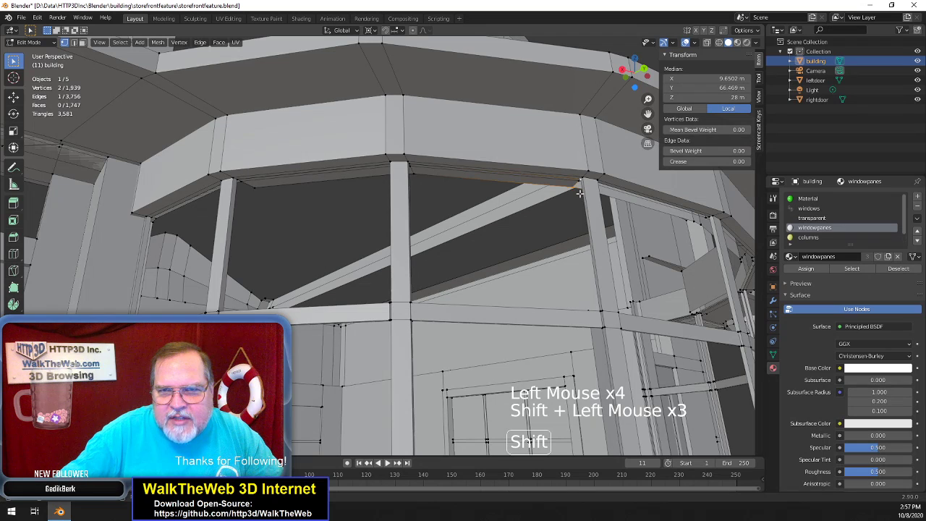
left_click_drag(635, 65, 639, 78)
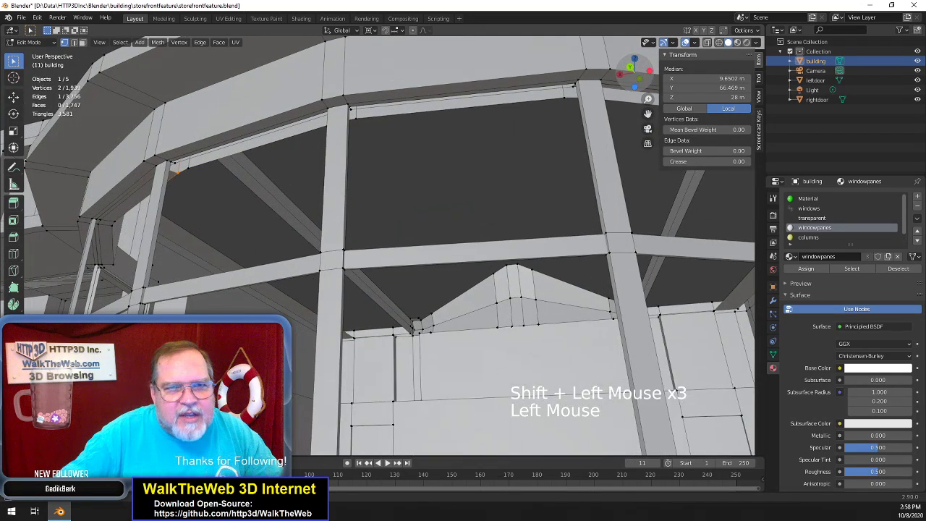
left_click(170, 165, "shift")
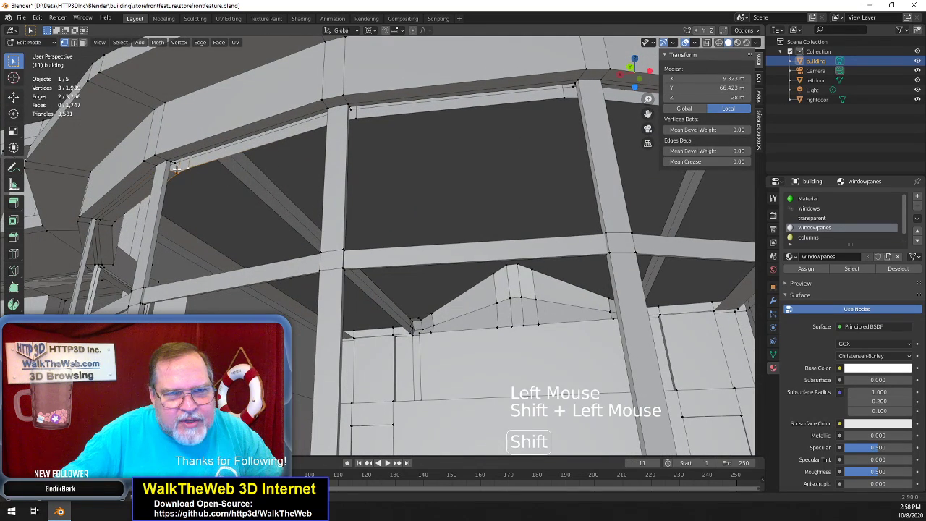
left_click(178, 163, "shift")
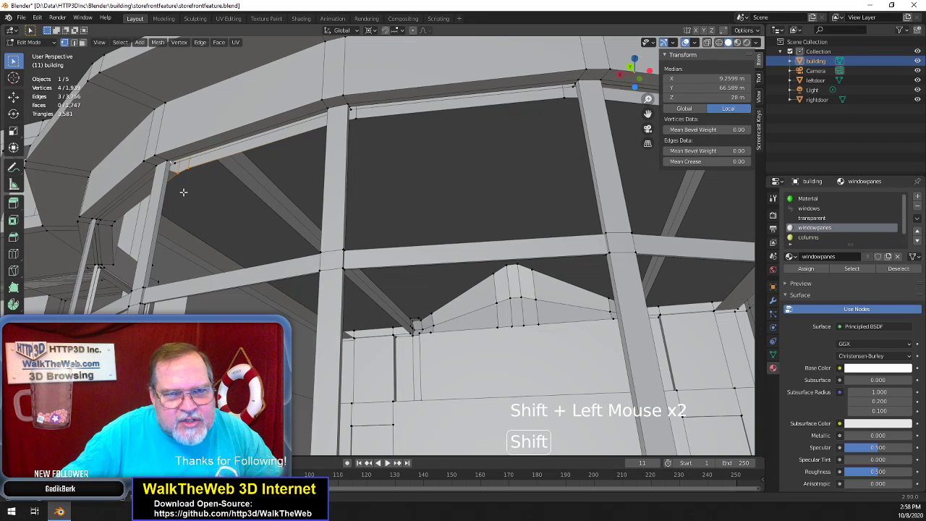
key("f")
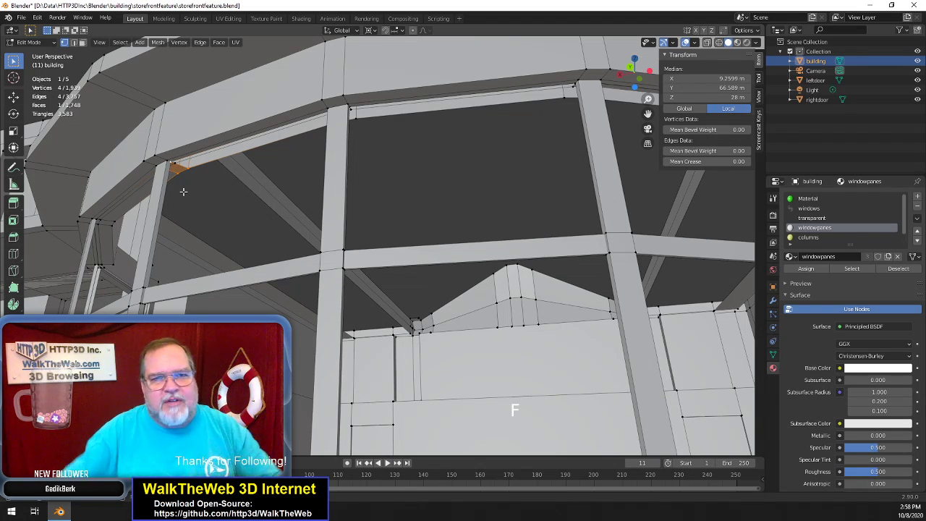
Fill the header underside strip over the adjoining window section with a face between its four end vertices
left_click(179, 165, "shift")
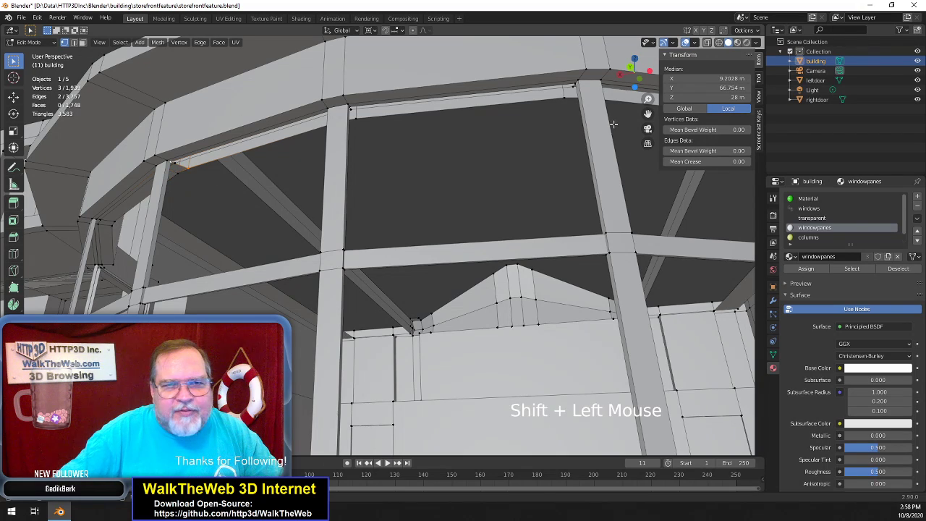
left_click_drag(635, 86, 703, 97)
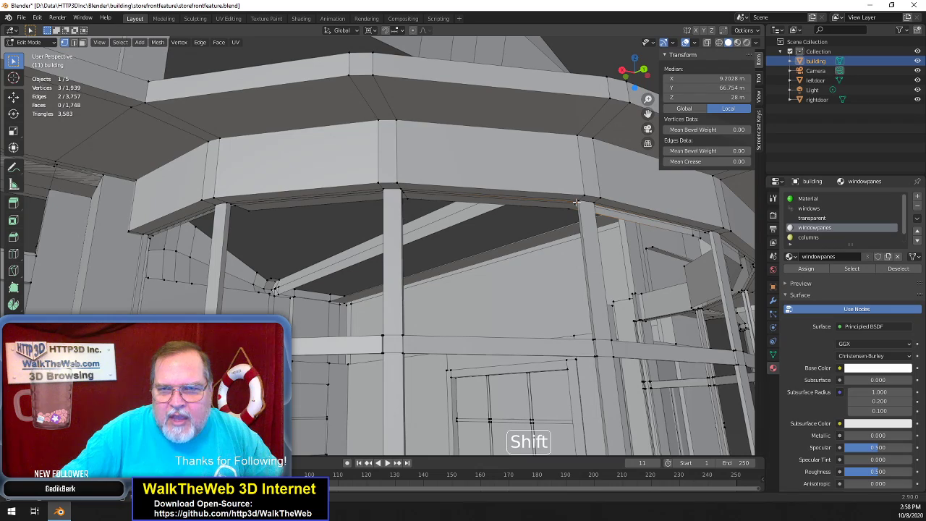
left_click(599, 218, "shift")
left_click_drag(640, 82, 639, 85)
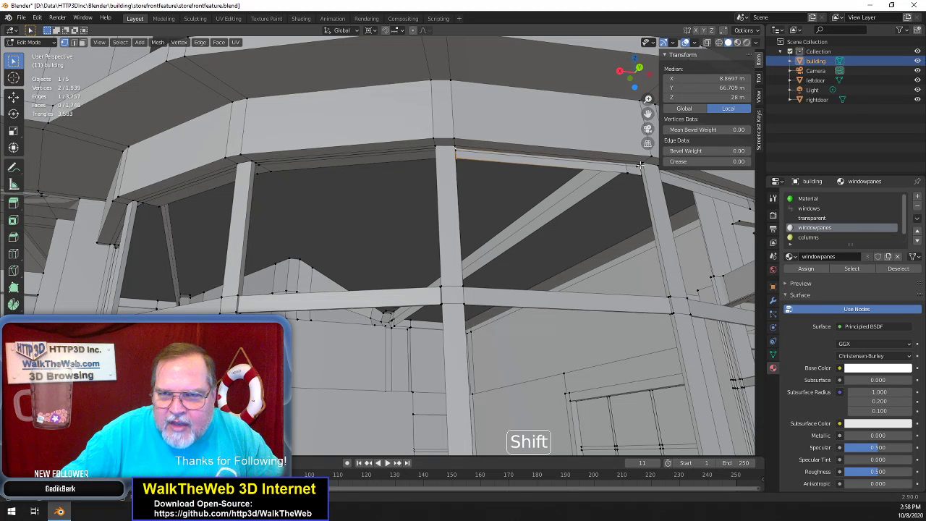
left_click(639, 168, "shift")
left_click(628, 174, "shift")
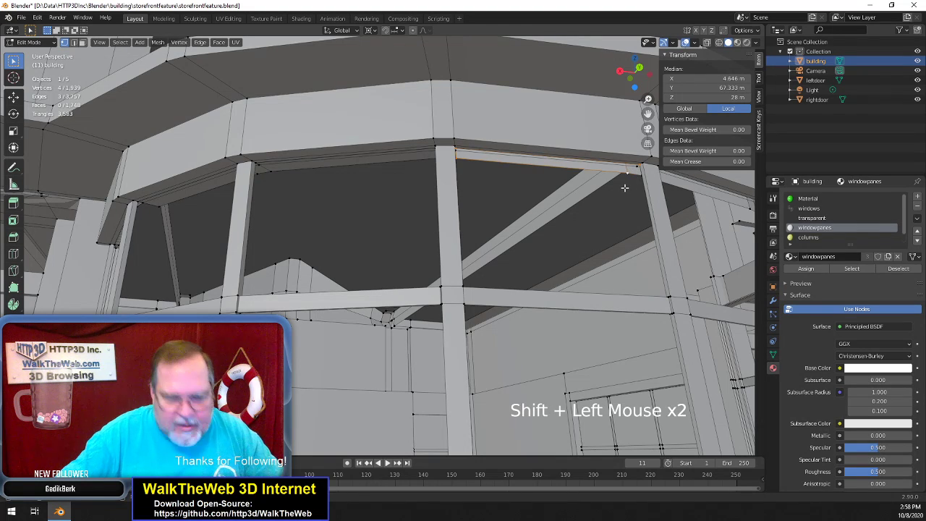
key("f")
left_click_drag(635, 78, 631, 78)
key("c")
left_click(277, 163, "shift")
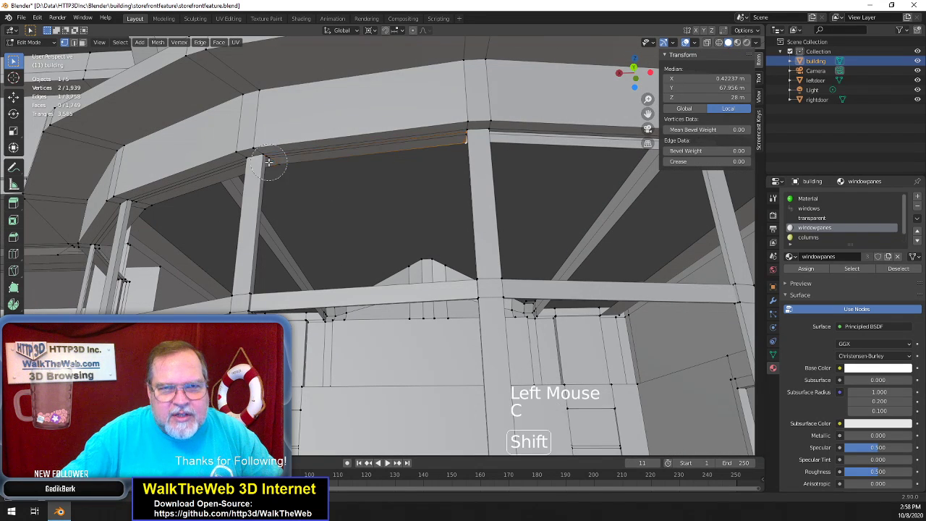
key("Escape")
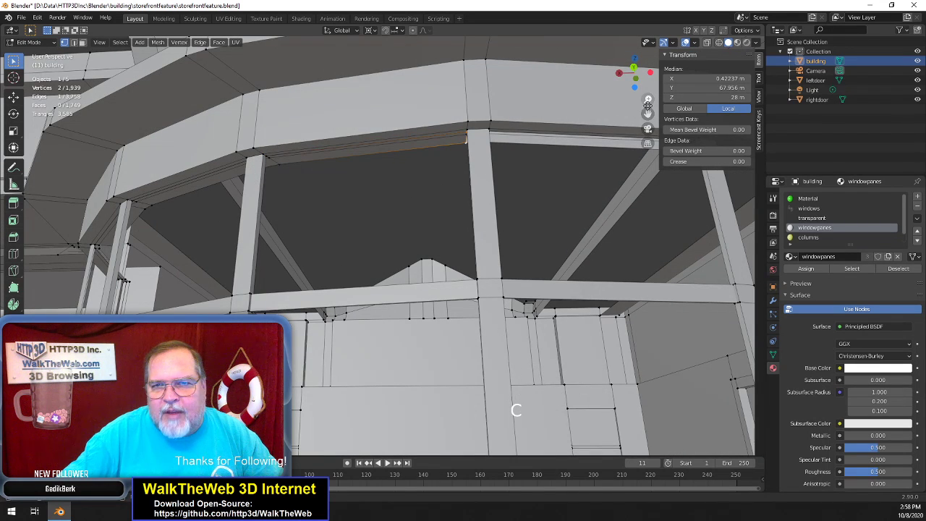
In face mode, delete only the duplicate corner face and adjoining strip face on the header underside at the next post
left_click_drag(649, 115, 550, 165)
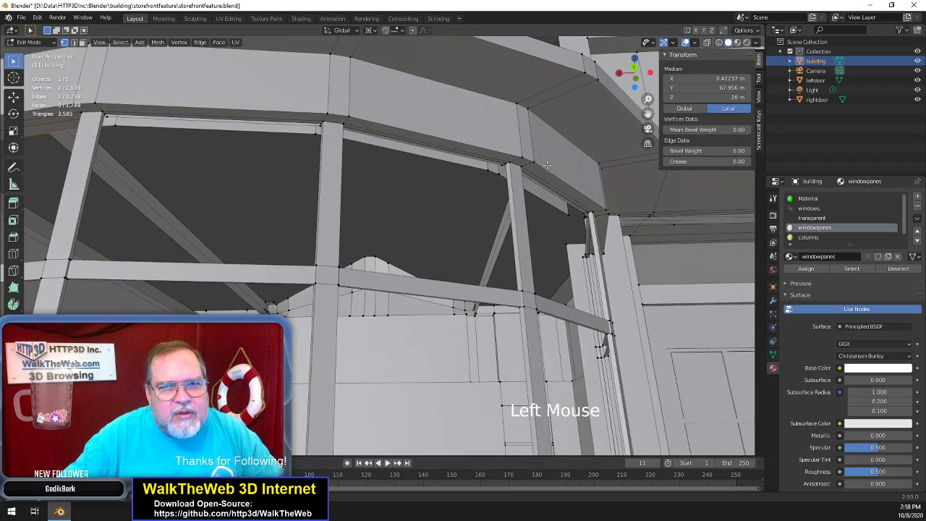
scroll(550, 165, "up", 2)
left_click_drag(635, 72, 619, 80)
left_click_drag(648, 115, 529, 168)
scroll(529, 168, "up", 2)
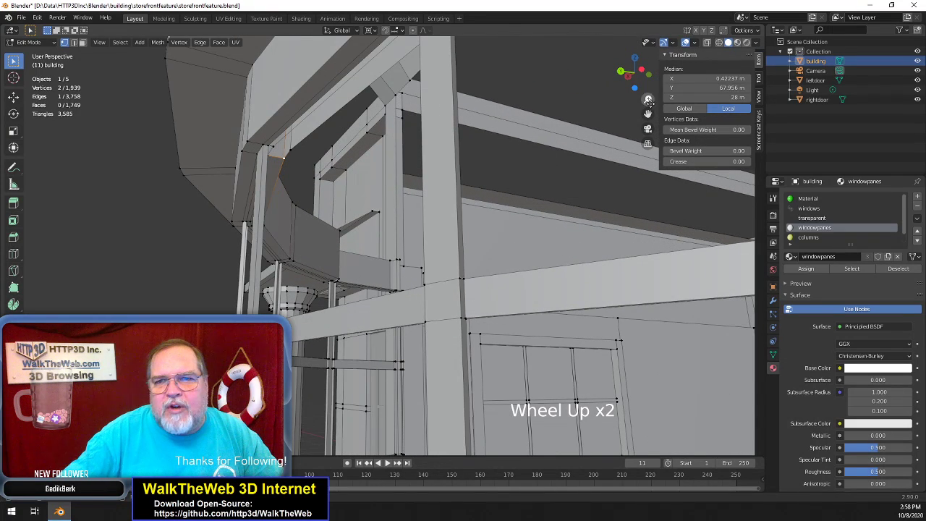
left_click_drag(648, 114, 648, 208)
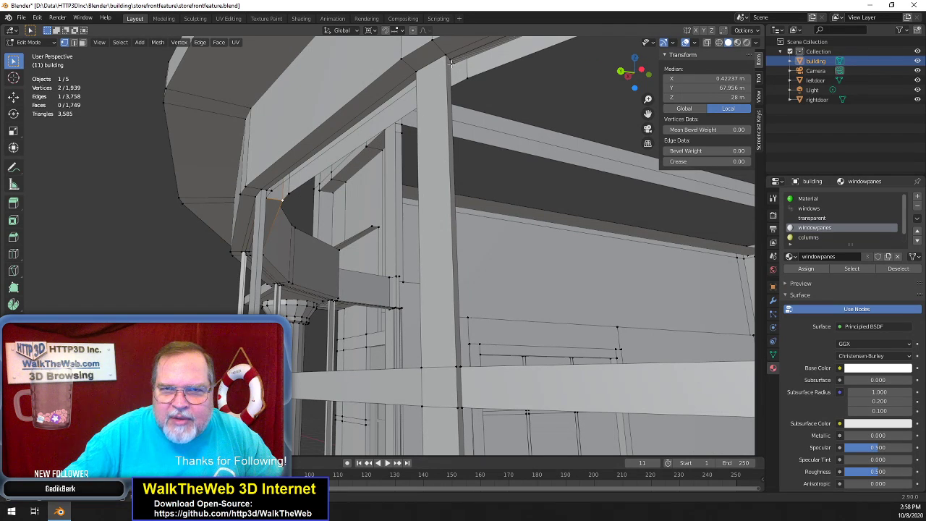
left_click(448, 67)
left_click(83, 42)
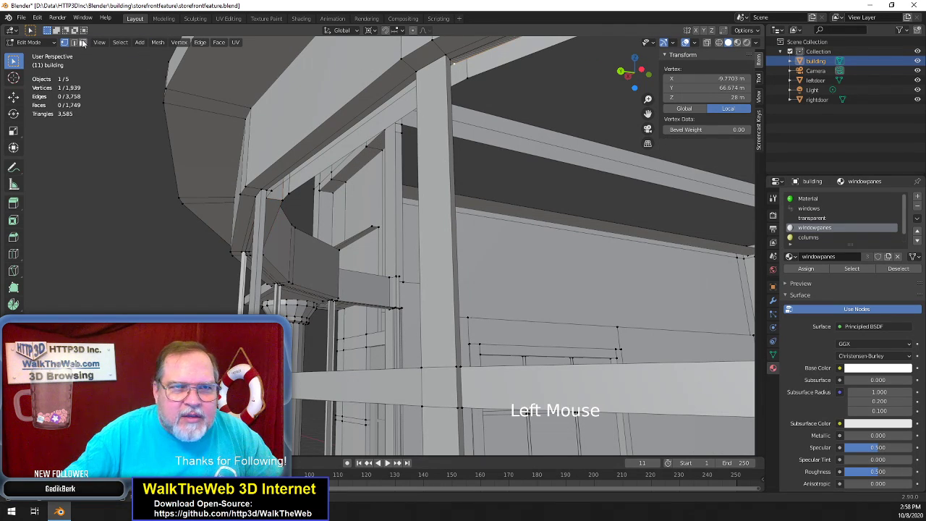
left_click(450, 63)
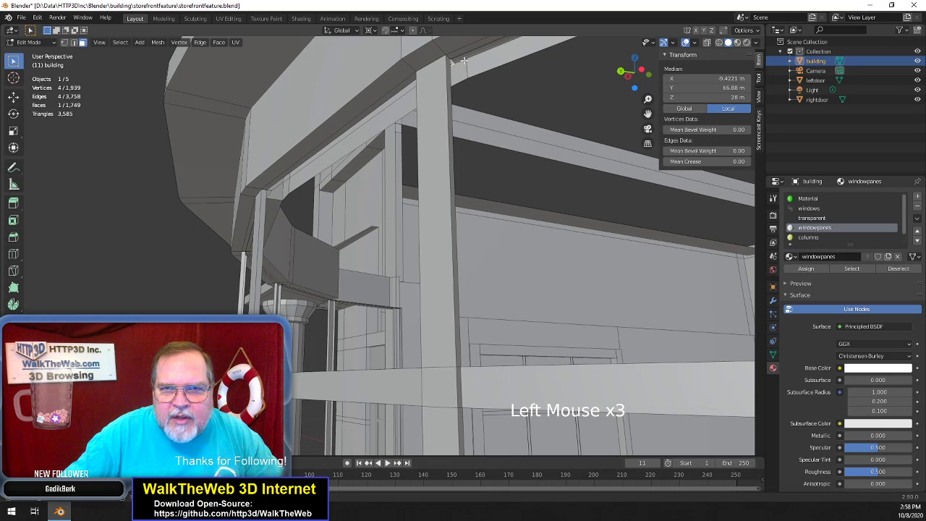
left_click(464, 60, "shift")
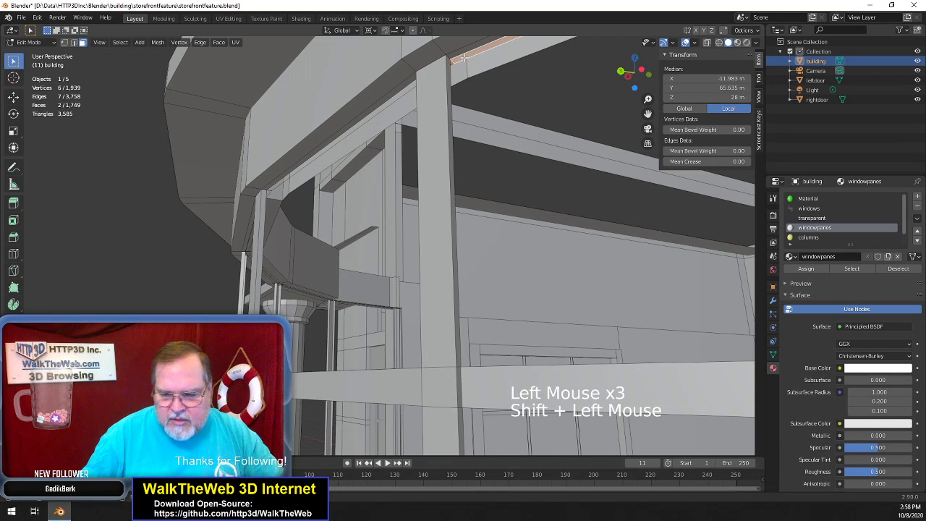
key("Delete")
left_click(464, 57)
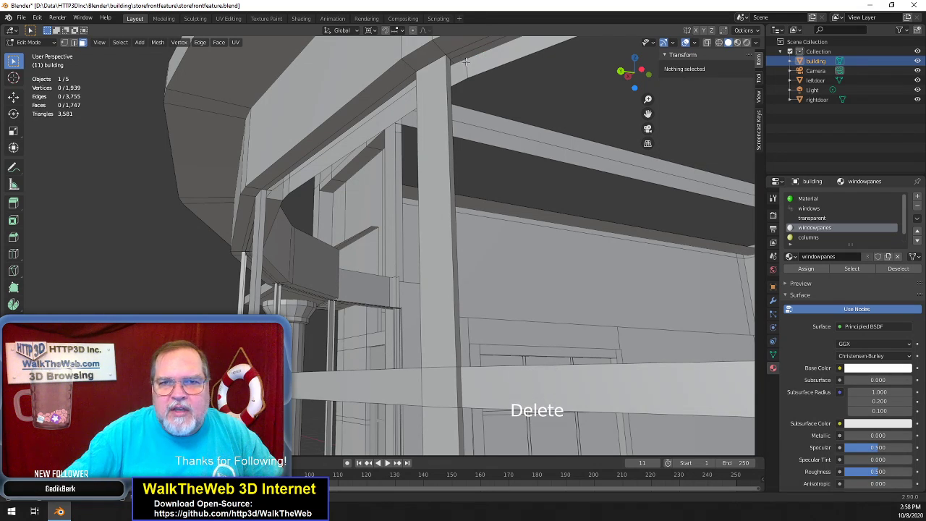
Delete only the two remaining faces stacked at that same corner and strip of the header underside
left_click(451, 64)
left_click(461, 57, "shift")
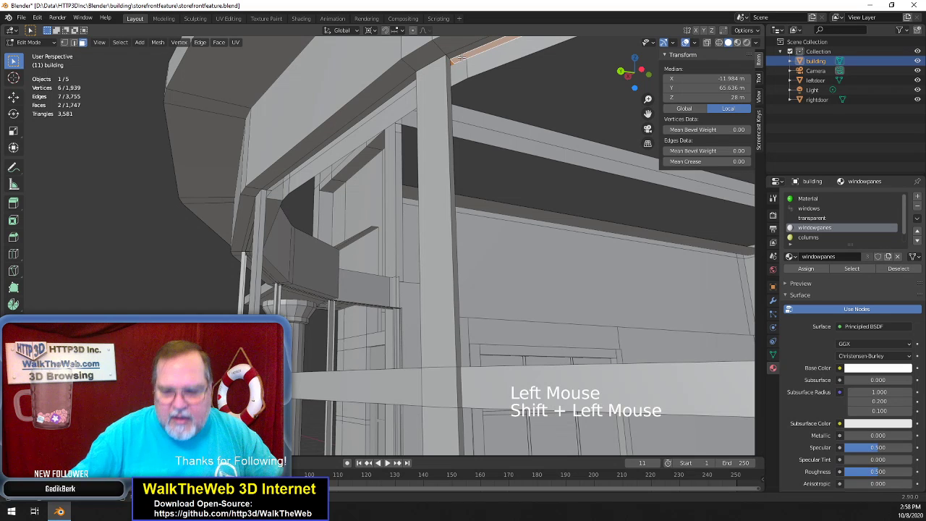
key("Delete")
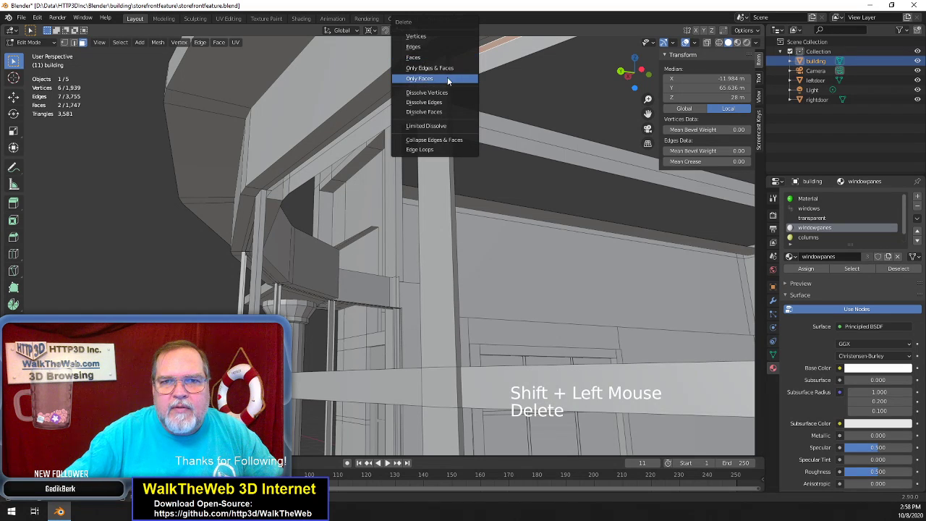
left_click(447, 77)
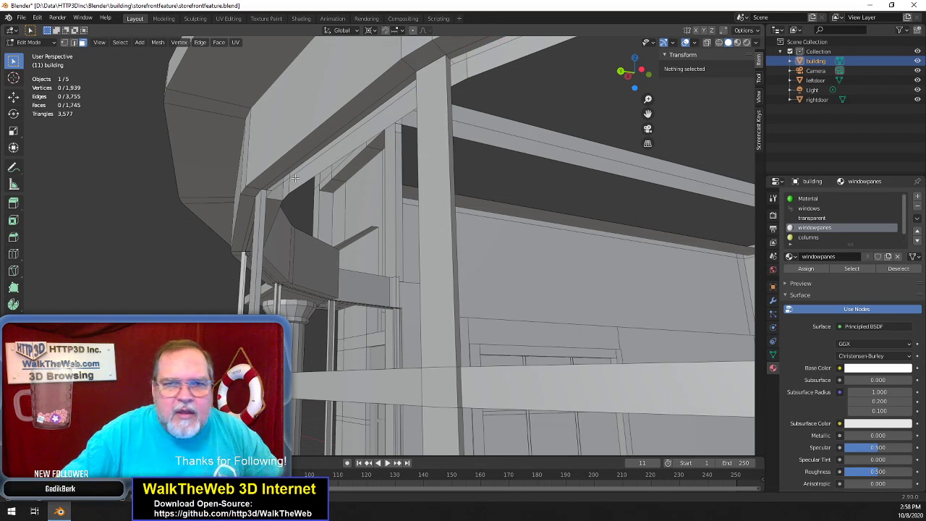
In vertex mode, fill the open corner piece above the bay's middle post with a face between its four corner vertices
left_click(64, 42)
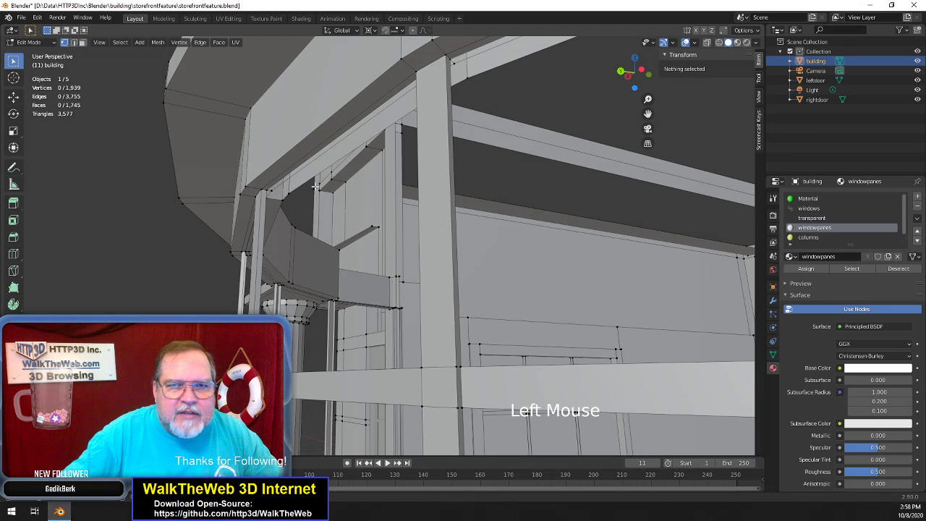
left_click(272, 203)
left_click(273, 204, "shift")
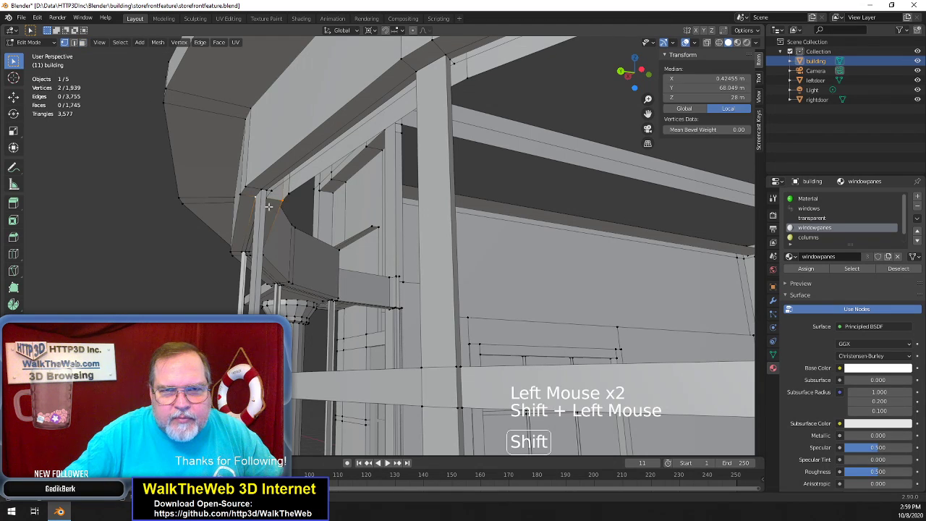
key("ctrl+z")
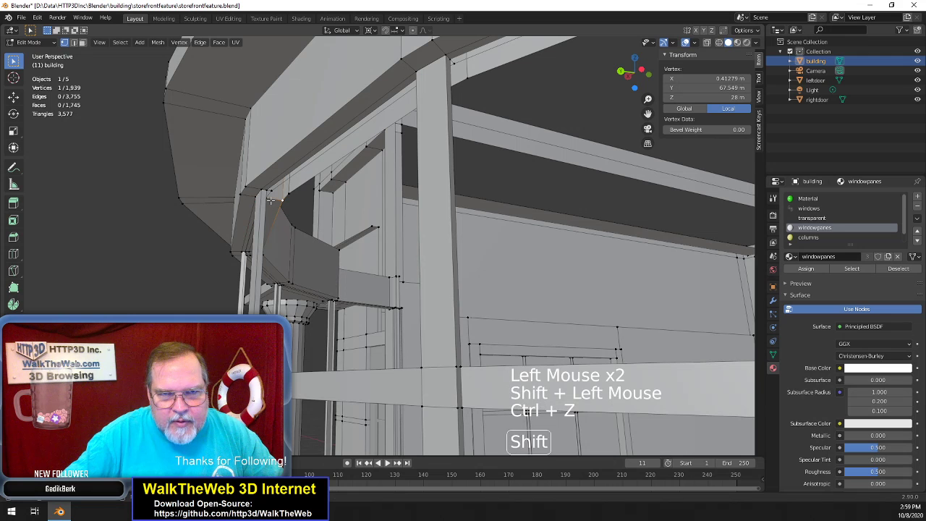
left_click(269, 200, "shift")
left_click(269, 200, "shift")
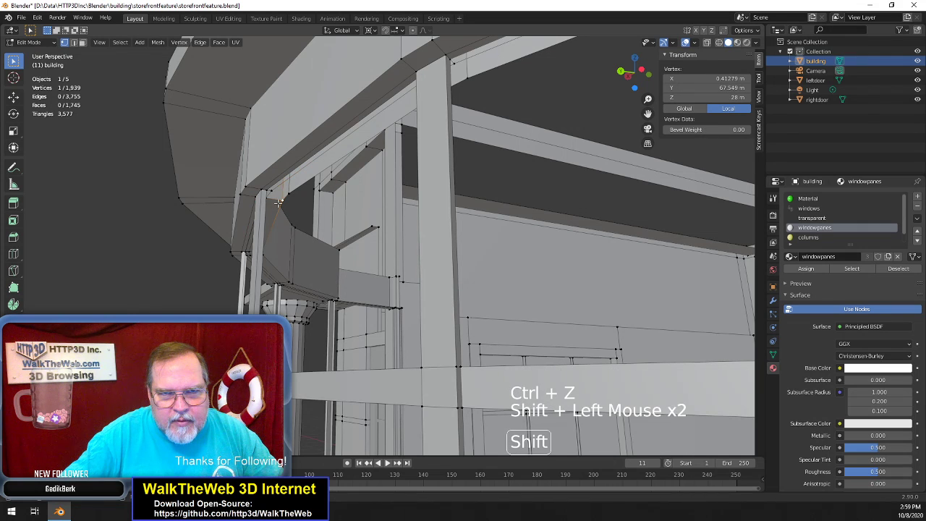
left_click_drag(627, 75, 545, 111)
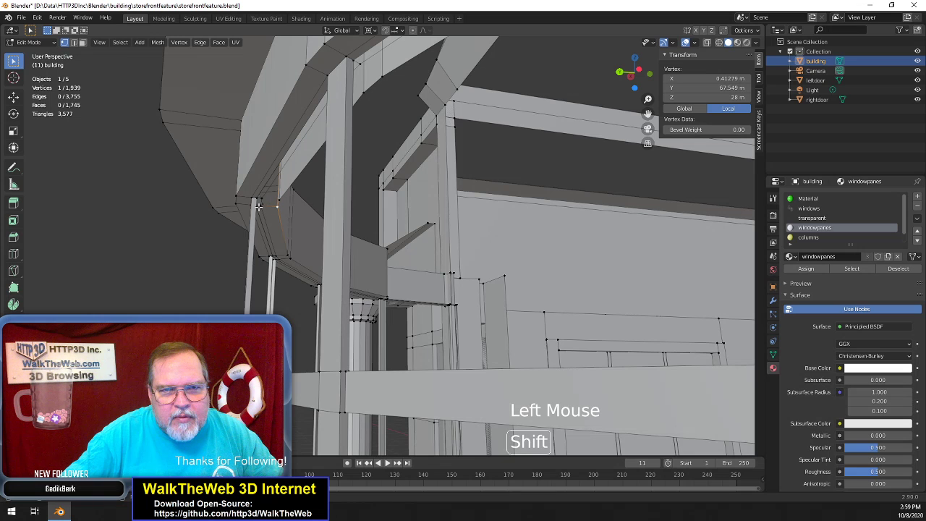
left_click(257, 212, "shift")
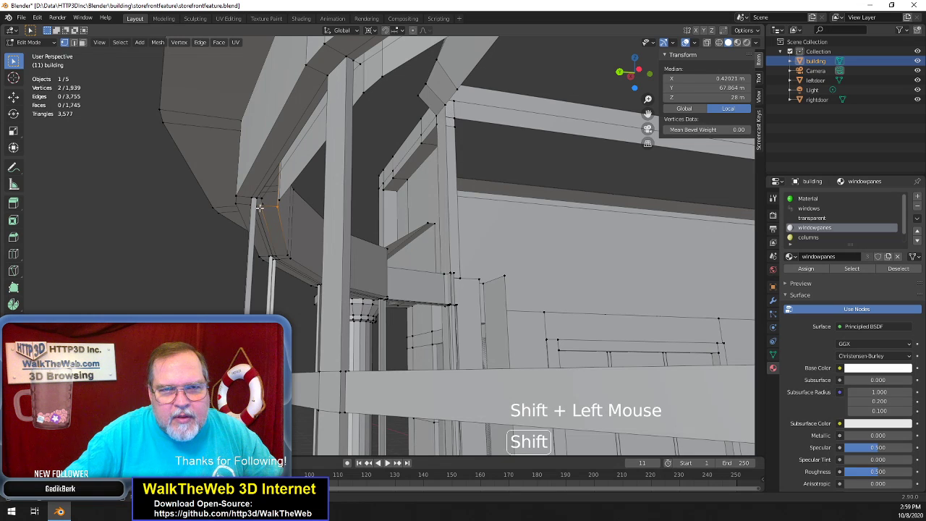
left_click(259, 207, "shift")
left_click_drag(631, 73, 640, 74)
left_click(467, 176, "shift")
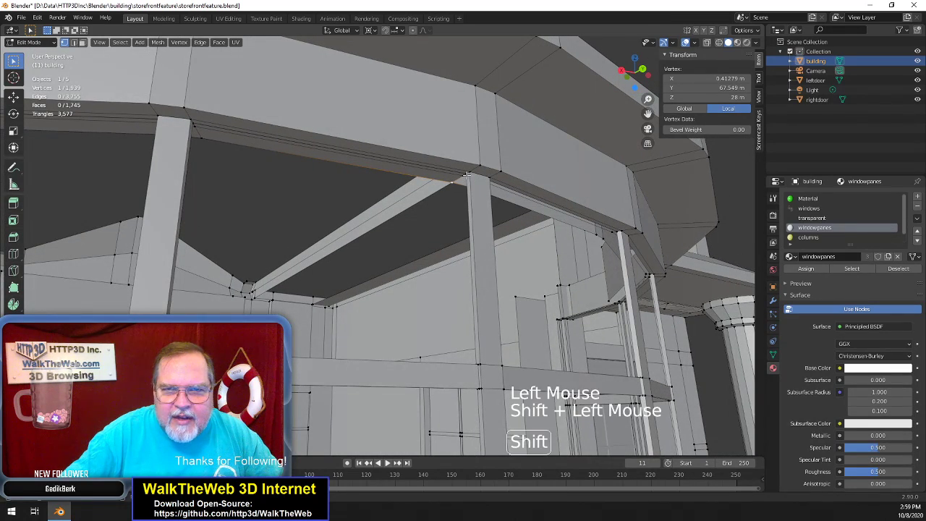
left_click_drag(631, 72, 645, 73)
left_click(286, 182, "shift")
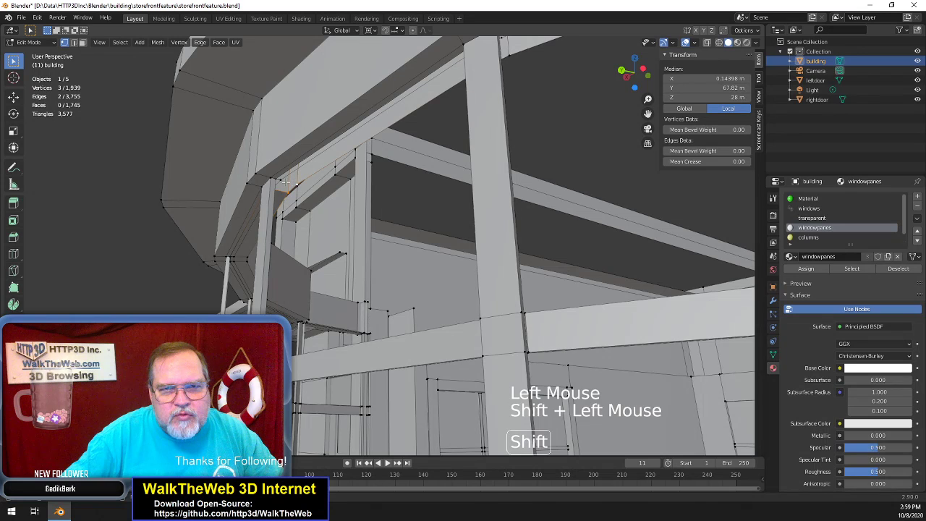
left_click(278, 179, "shift")
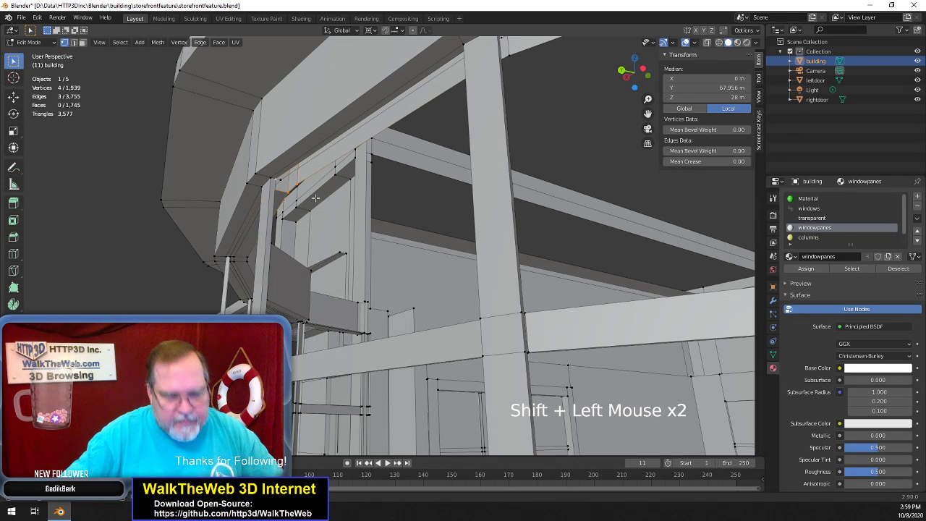
key("f")
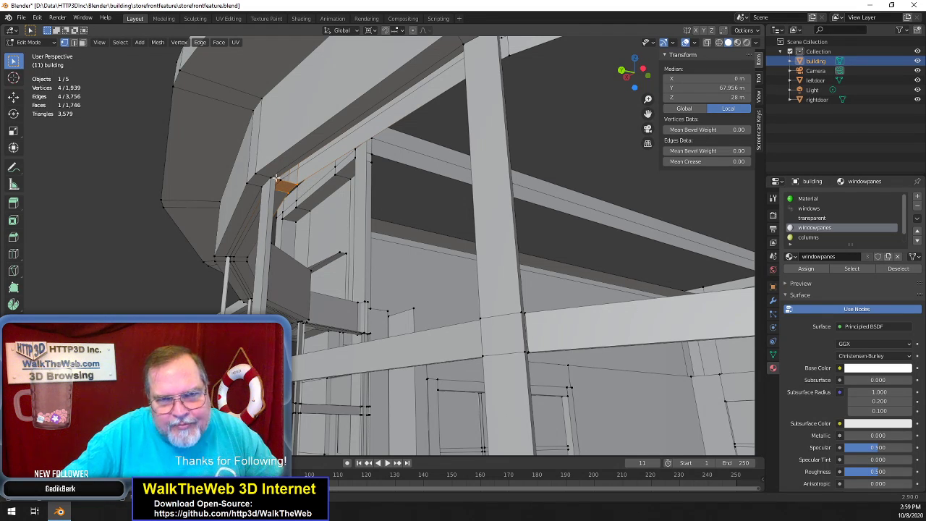
Fill the header underside strip from the middle post's corner to the next post with a face between its four end vertices
left_click(289, 190, "shift")
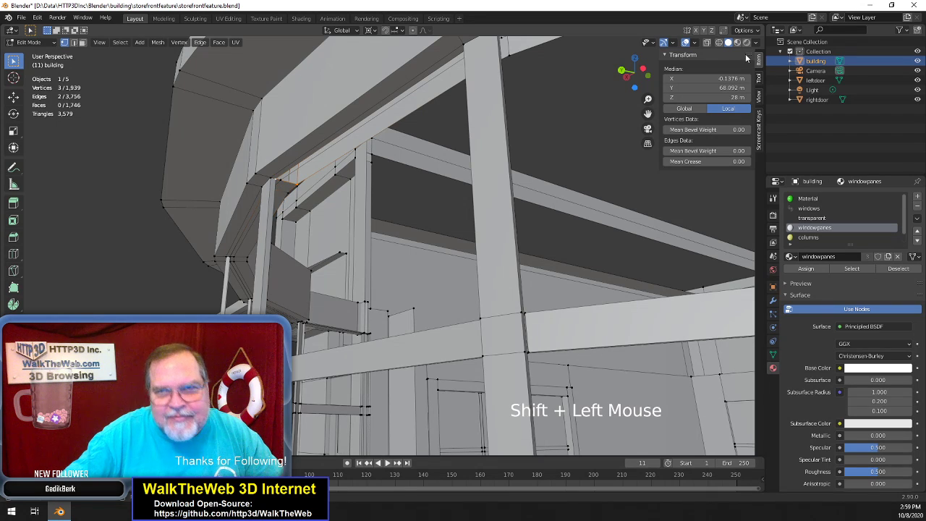
mouse_move(641, 72)
left_mouse_down()
mouse_move(616, 72)
mouse_move(642, 78)
left_mouse_up()
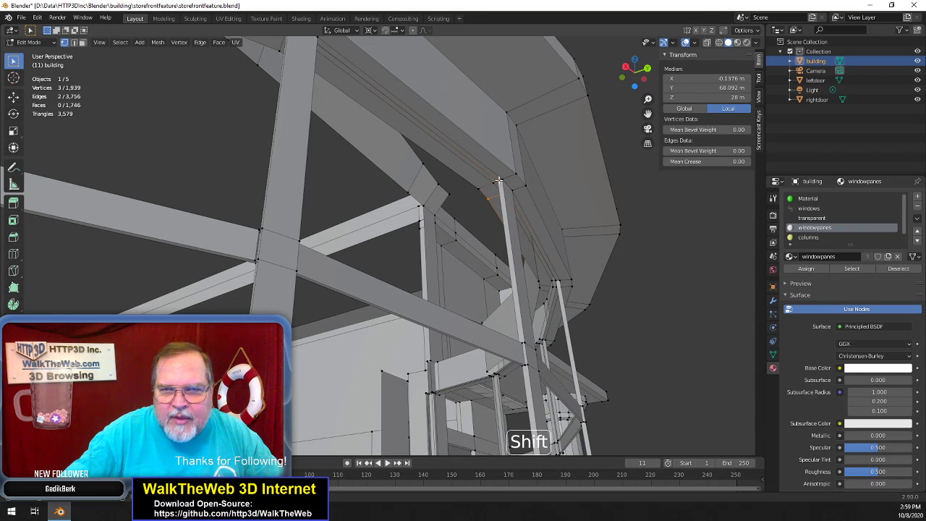
left_click(498, 179, "shift")
left_click_drag(630, 73, 636, 77)
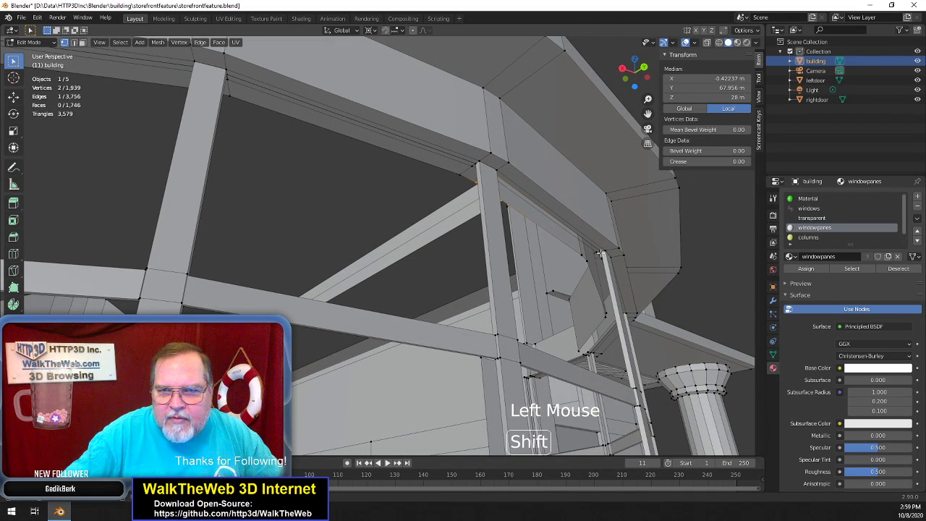
left_click(601, 253, "shift")
left_click(580, 255, "shift")
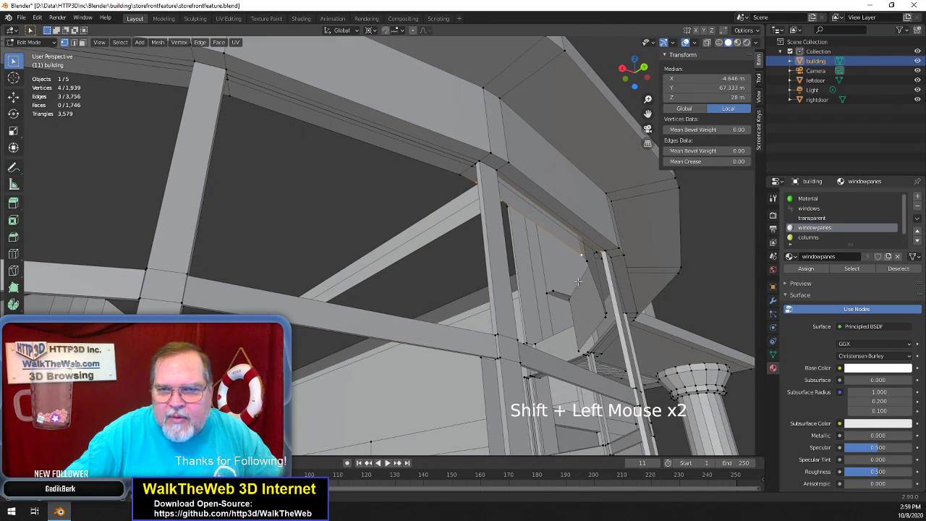
key("f")
In face mode, examine the faces around the next post's corner and the adjoining header section for leftover duplicates, then clear the selection
left_click_drag(640, 93, 506, 162)
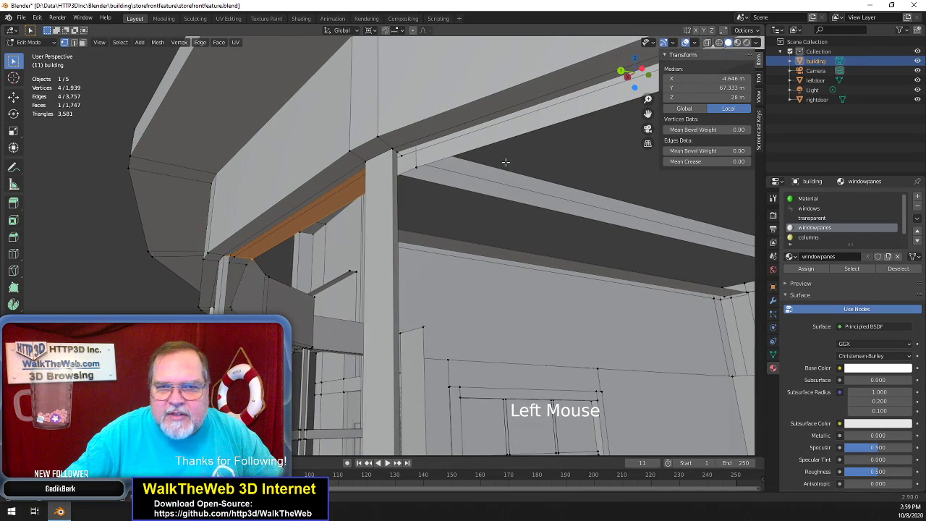
left_click(82, 42)
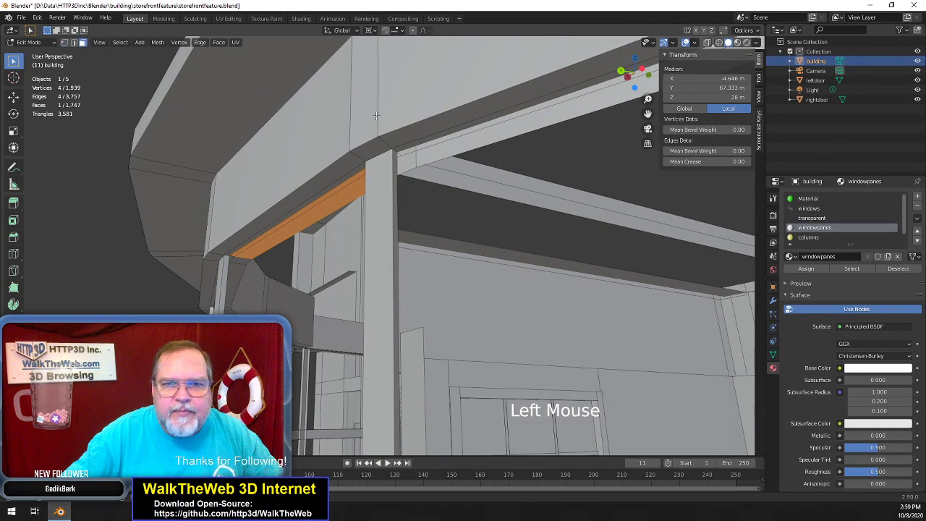
left_click(412, 154)
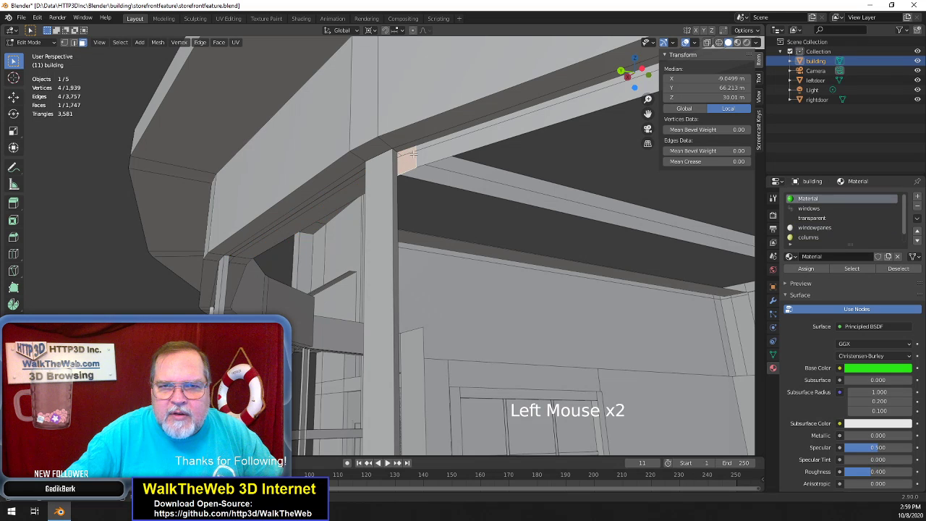
left_click(396, 154)
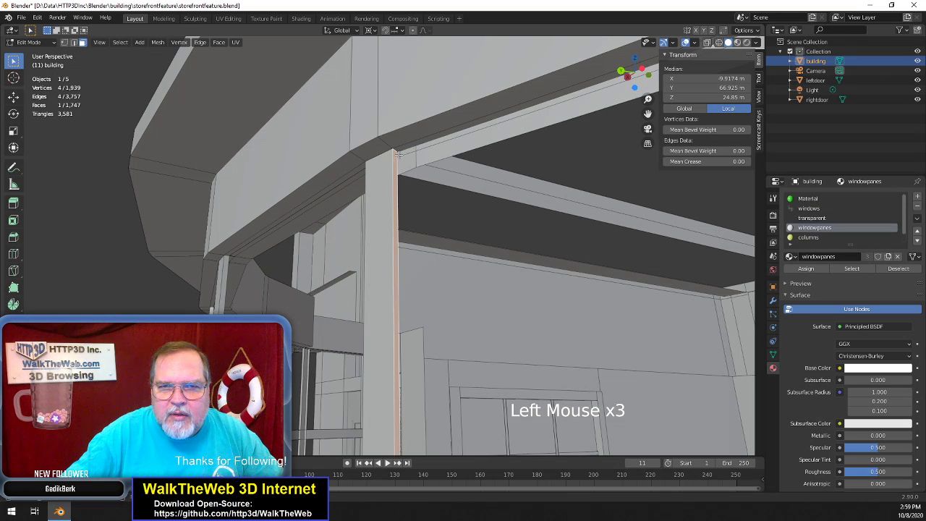
left_click(397, 154)
left_click(397, 154)
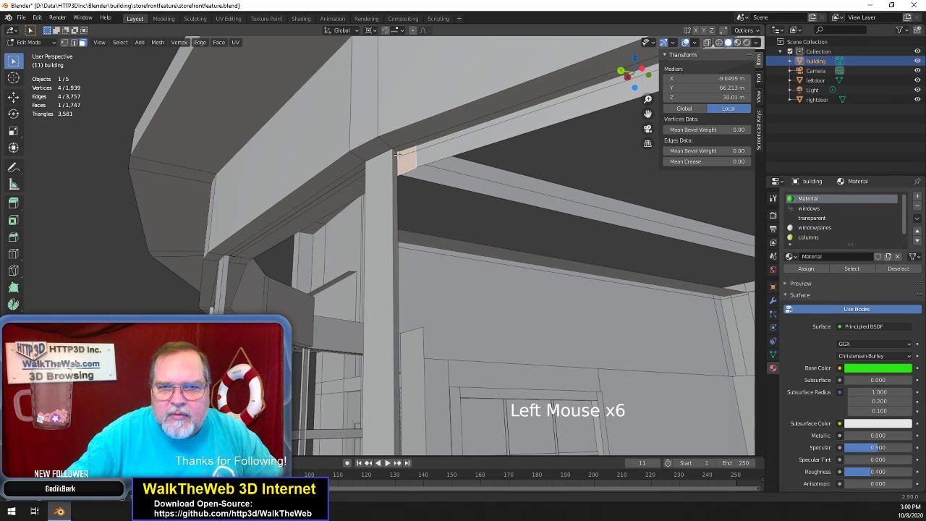
left_click(430, 146)
left_click(430, 146)
left_click(430, 146)
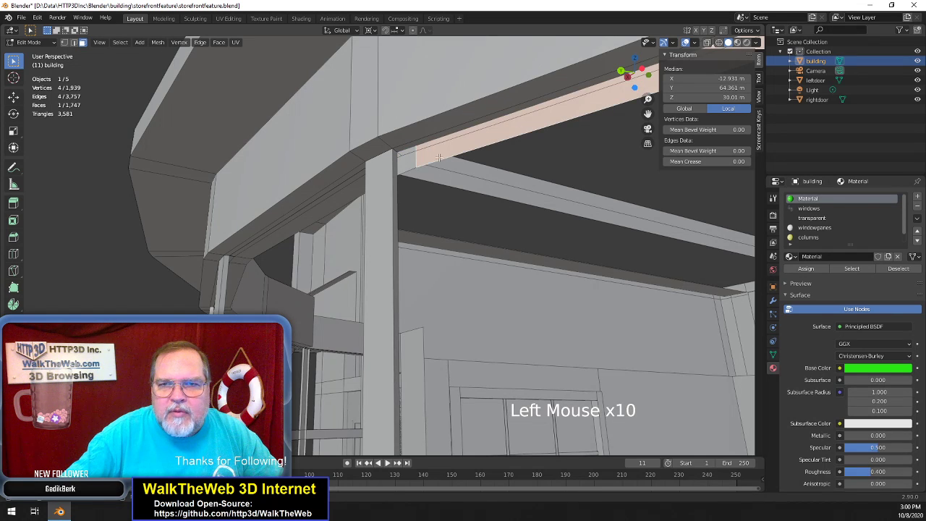
scroll(435, 186, "down", 2)
scroll(464, 184, "up", 1)
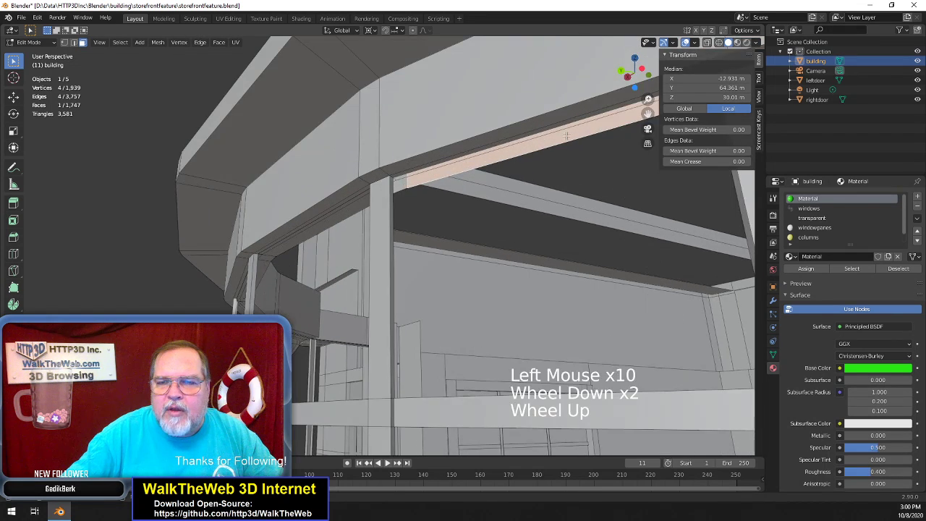
scroll(567, 135, "down", 1)
left_click_drag(635, 72, 617, 73)
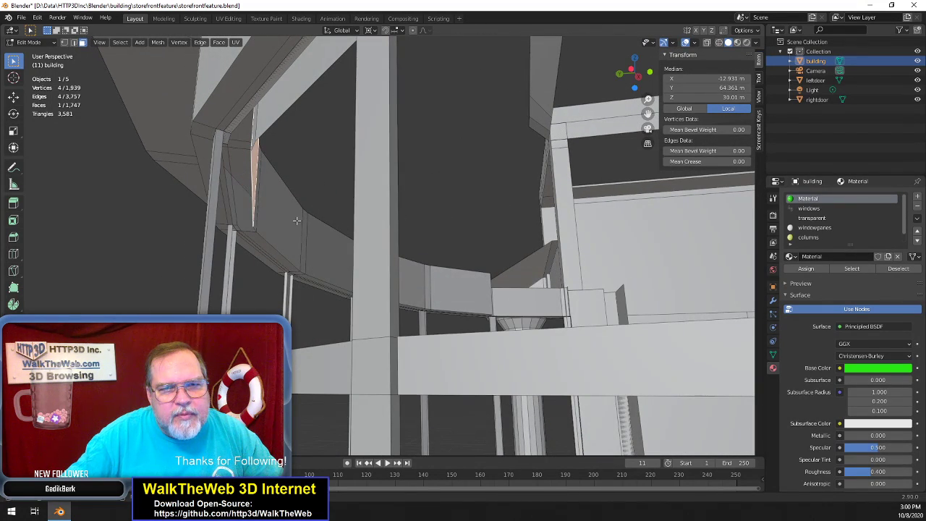
left_click(229, 218)
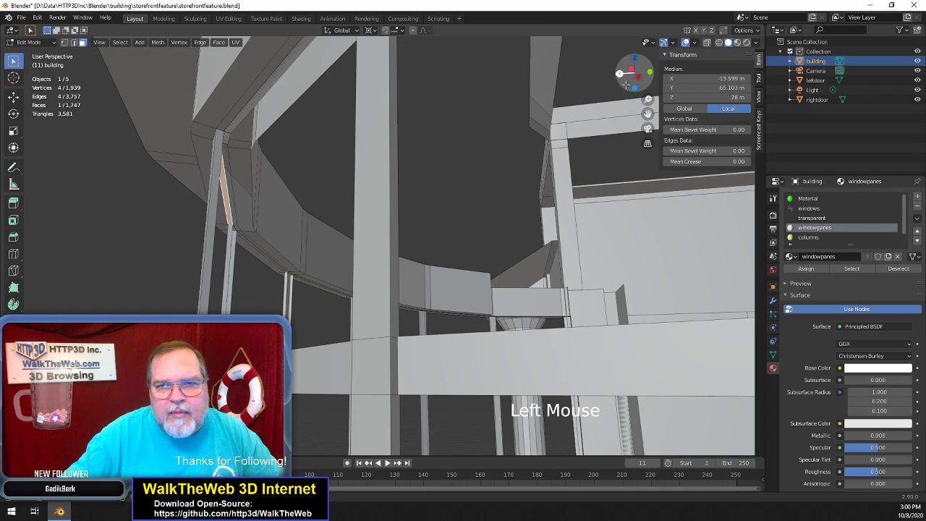
left_click_drag(627, 75, 301, 158)
left_click(293, 144)
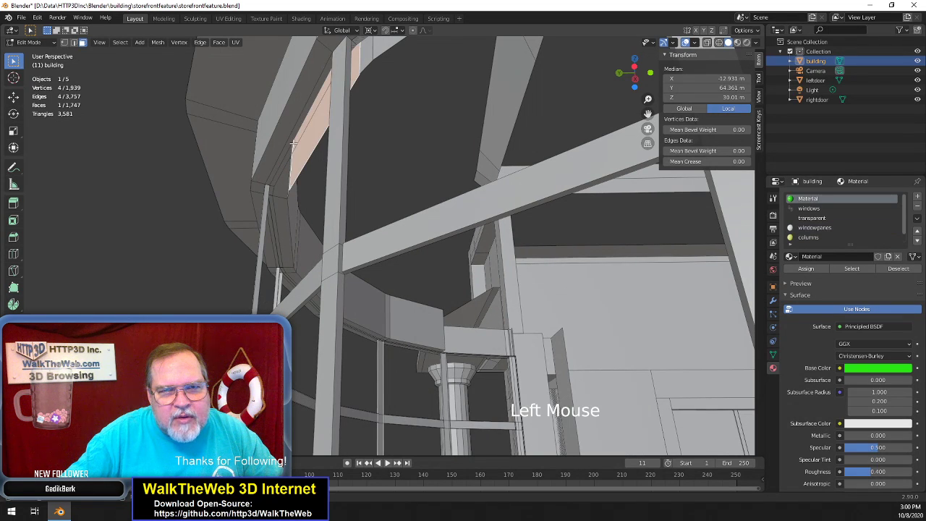
left_click(379, 131)
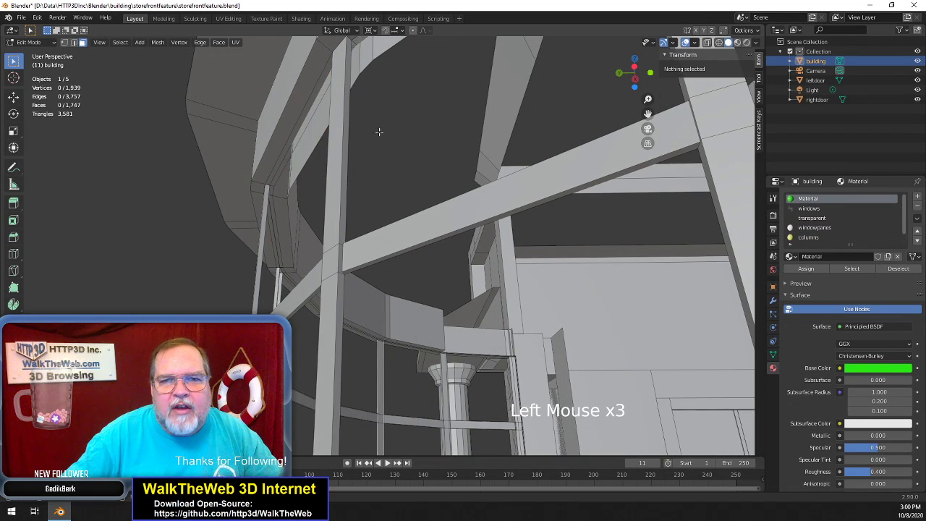
In vertex mode, fill the open corner piece above the post next to the bay's middle post with a face between its four corner vertices
left_click_drag(651, 76, 613, 61)
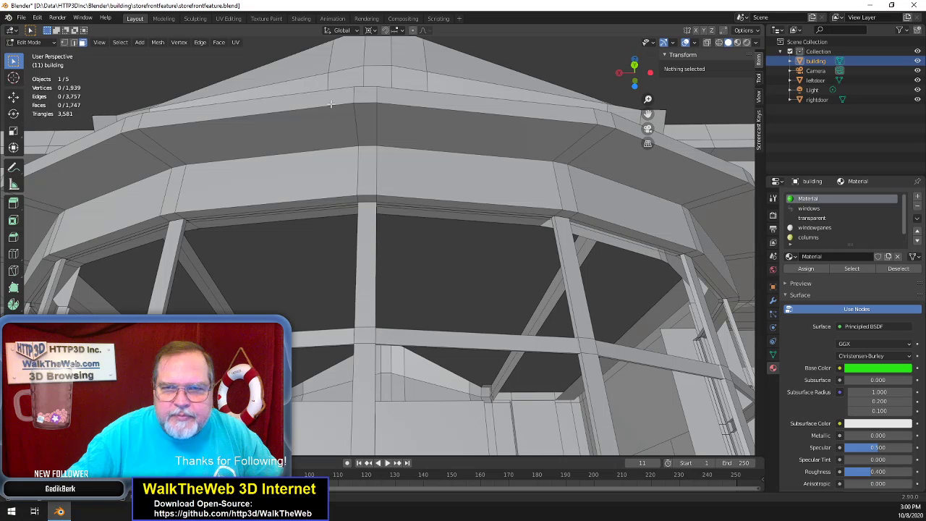
left_click(64, 42)
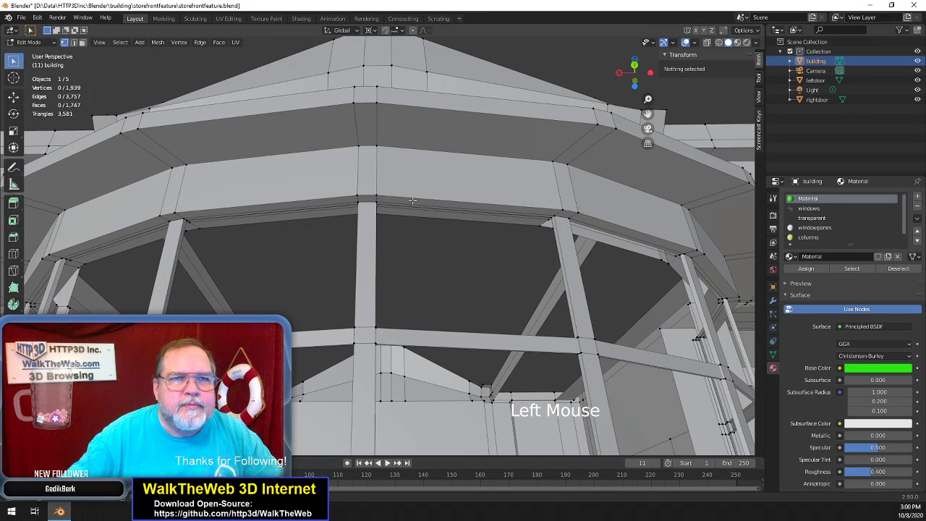
left_click(551, 217)
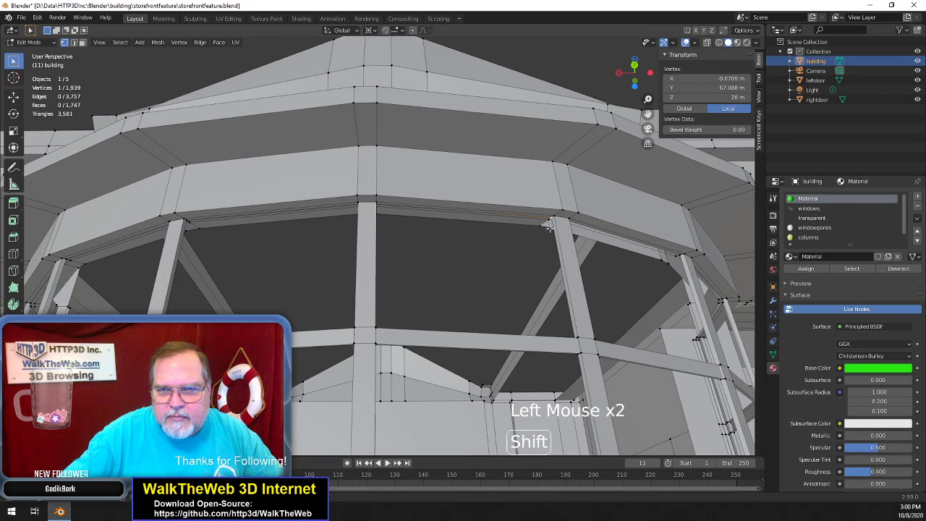
left_click(541, 227, "shift")
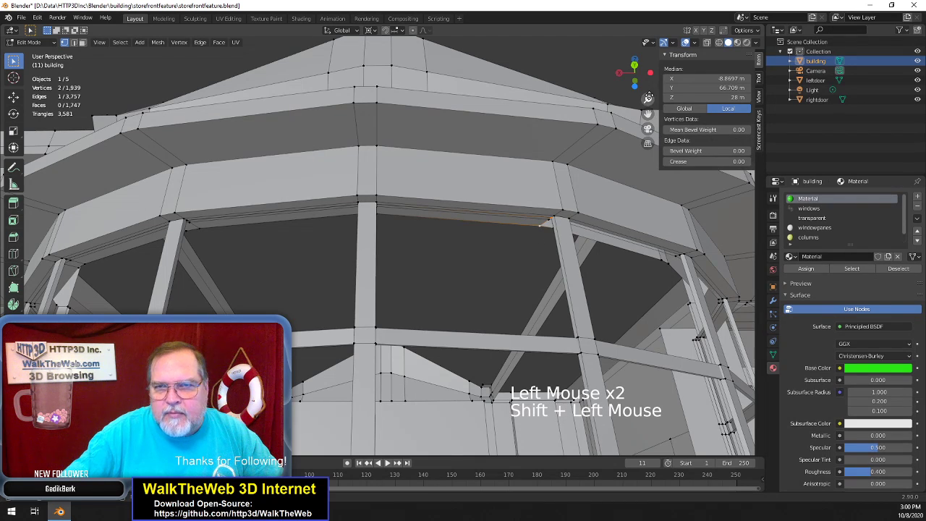
left_click_drag(629, 74, 616, 87)
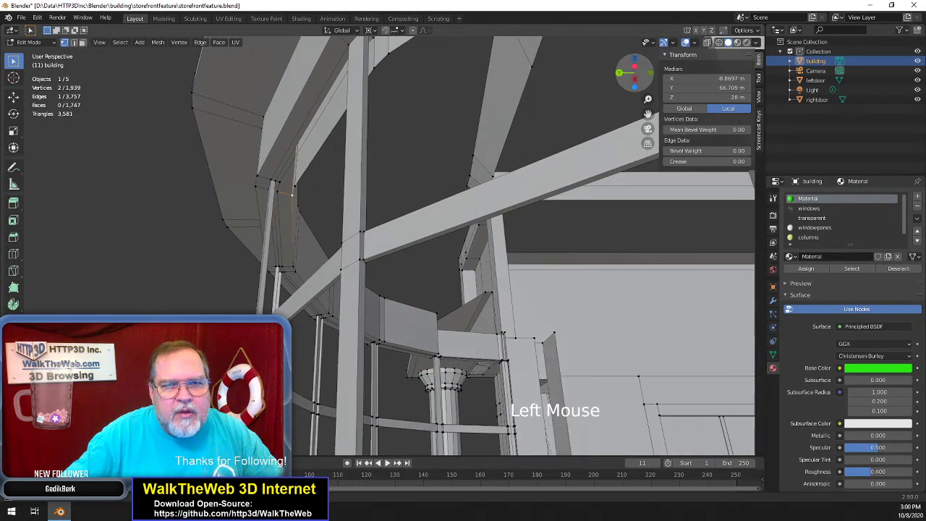
left_click(294, 186, "shift")
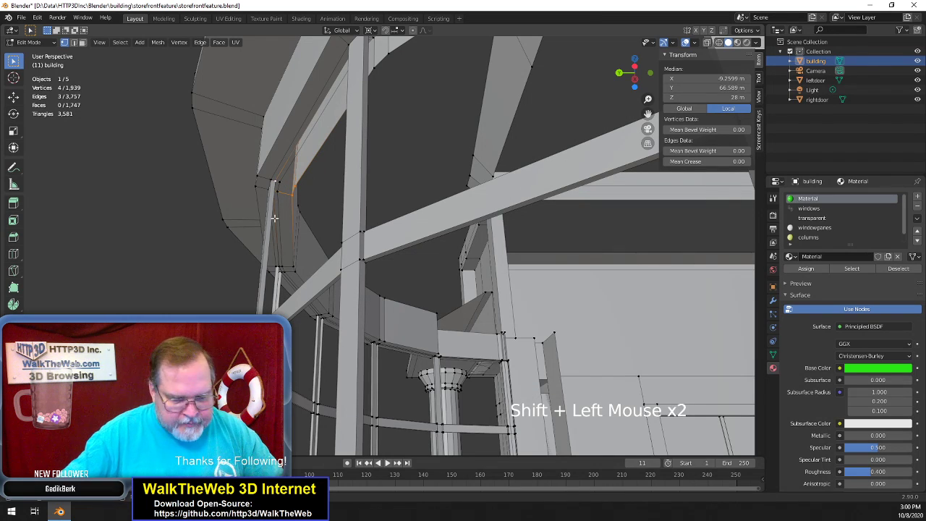
key("f")
Fill the header underside strip from that post's corner to the following post with a face between its four end vertices
left_click(290, 194, "shift")
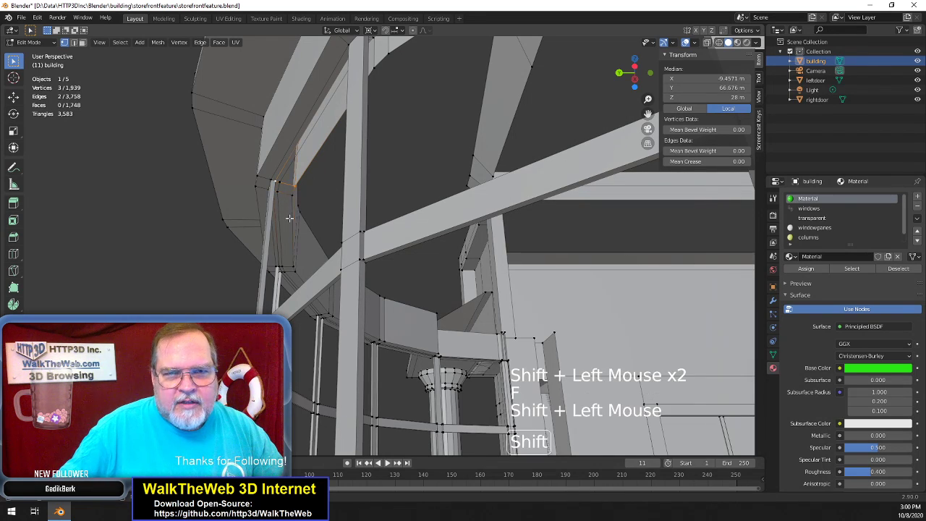
mouse_move(634, 72)
left_mouse_down()
mouse_move(628, 81)
mouse_move(636, 71)
left_mouse_up()
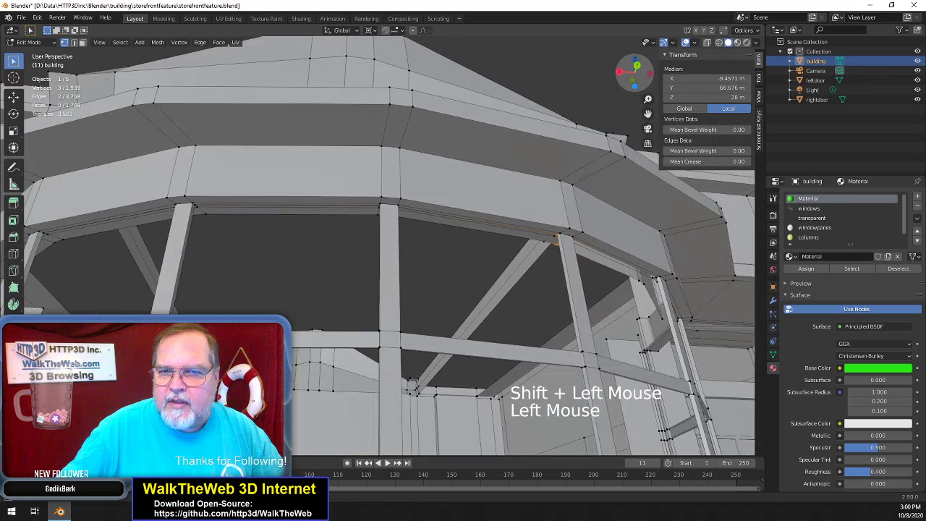
left_click(555, 235, "shift")
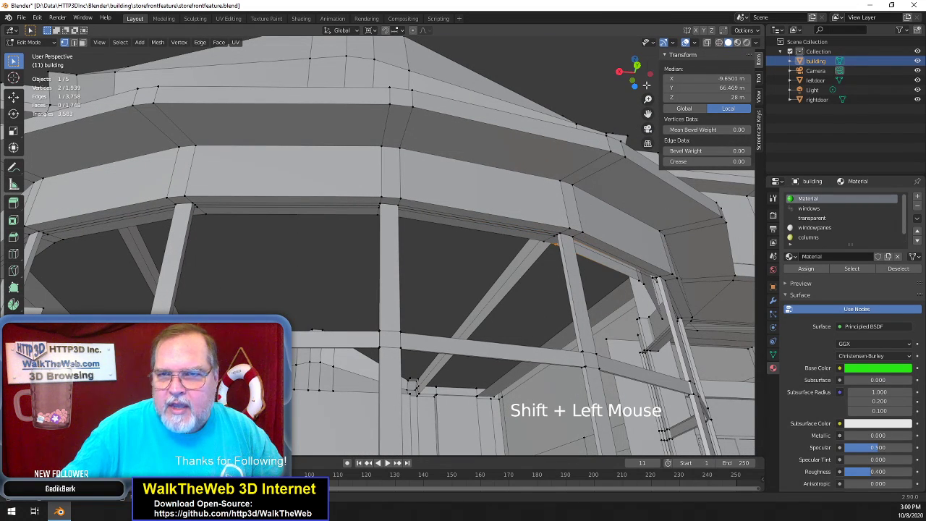
left_click_drag(641, 78, 617, 75)
left_click_drag(648, 114, 615, 203)
scroll(615, 203, "up", 3)
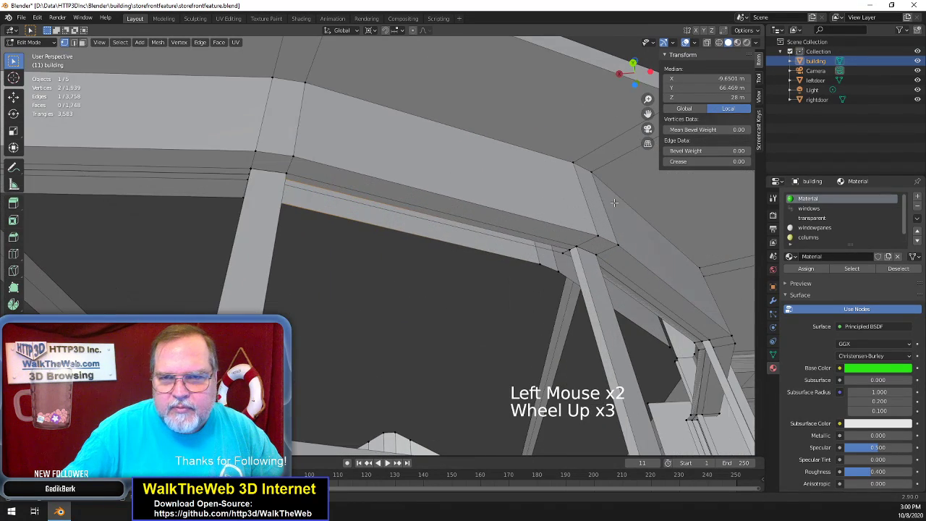
left_click(539, 265, "shift")
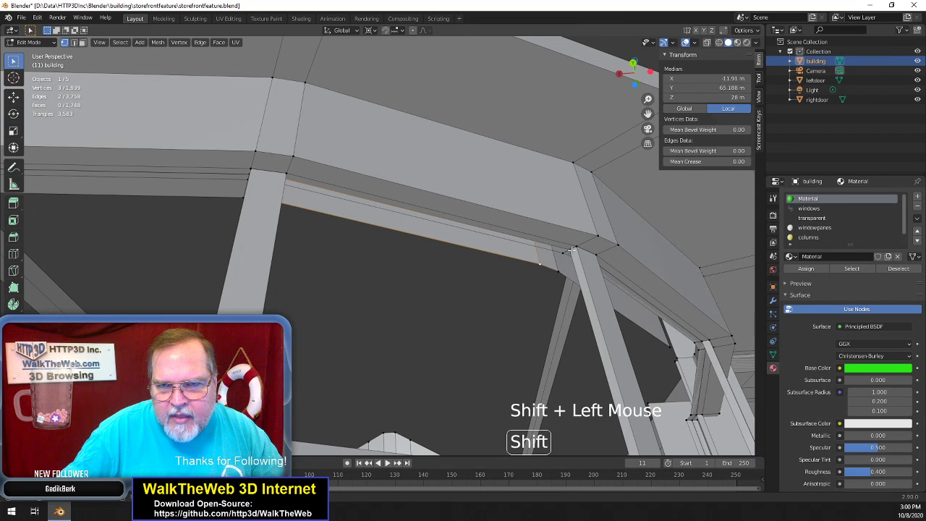
key("f")
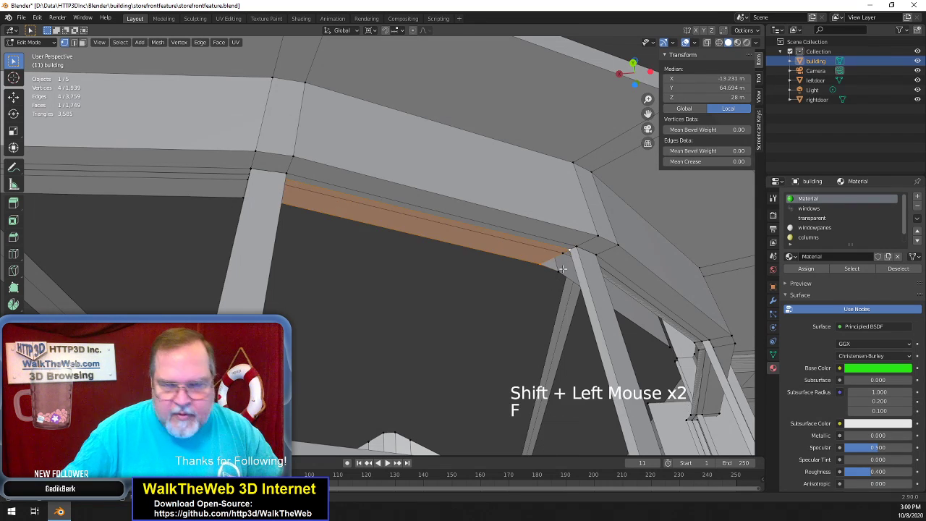
In face mode, select the overlapping windowpanes faces at the following post's corner and its adjoining underside strip, and delete only those faces
left_click_drag(647, 84, 617, 100)
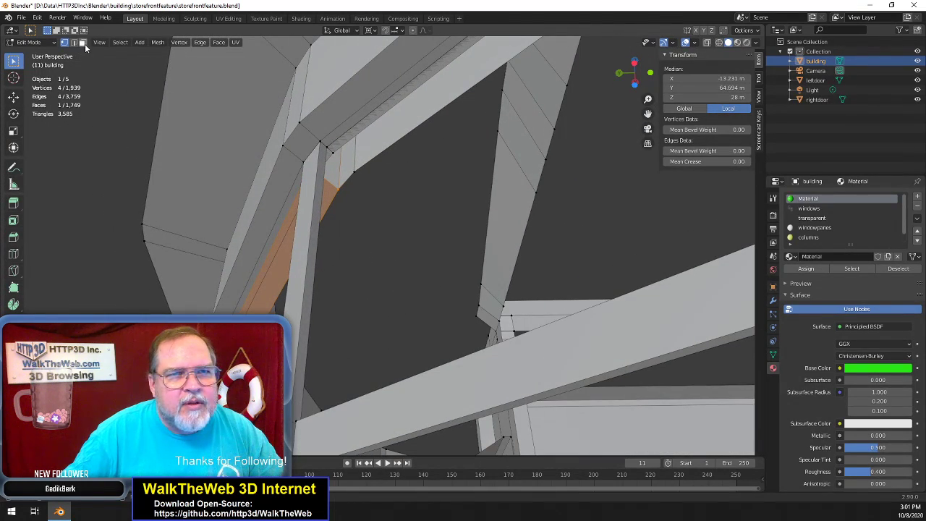
left_click(82, 42)
double_click(329, 154)
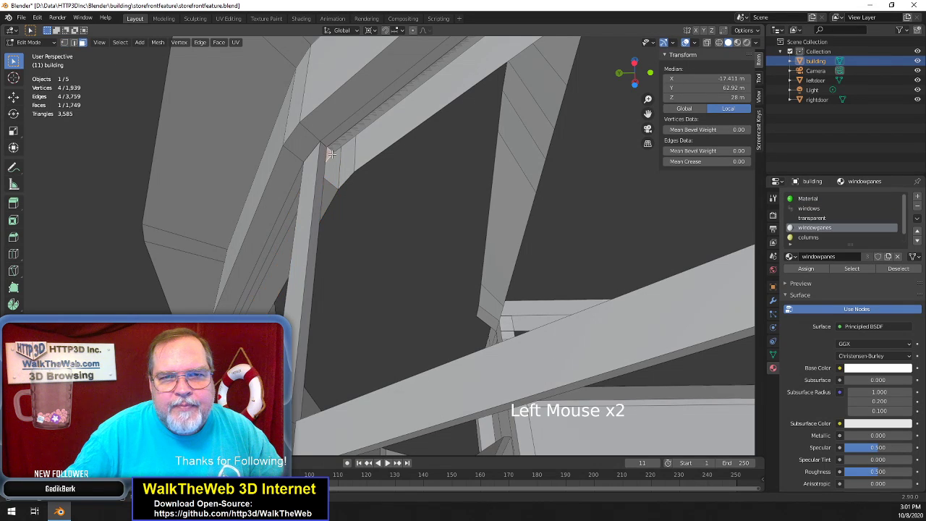
left_click(343, 141, "shift")
key("Delete")
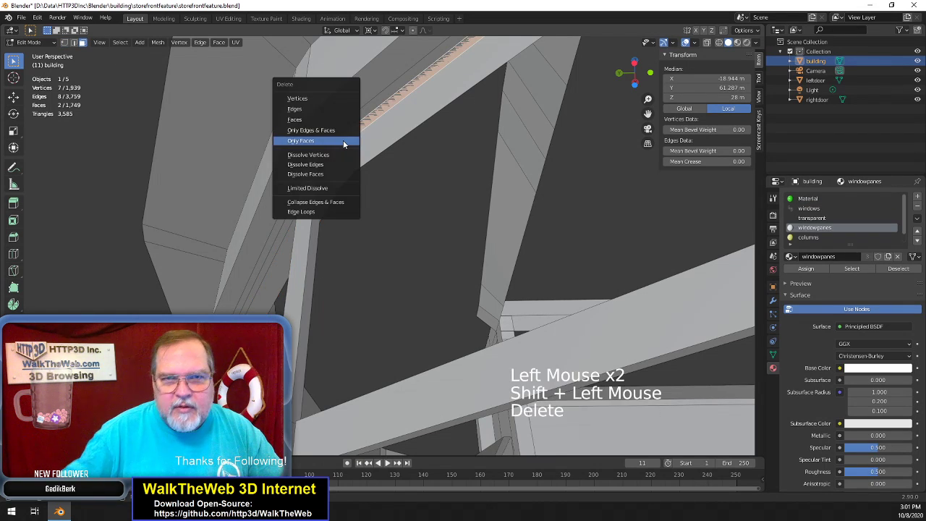
left_click(343, 142)
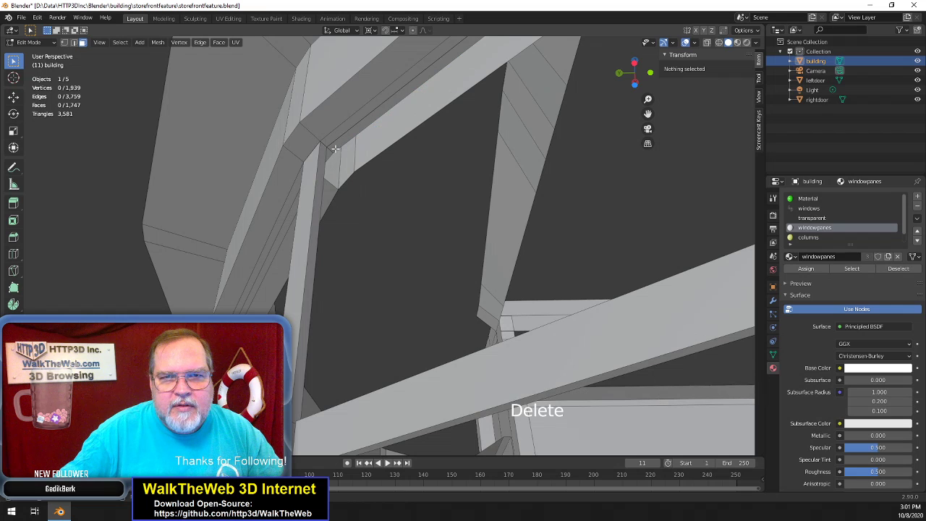
Delete only the two duplicate faces still stacked at the same corner and adjoining strip
left_click(329, 152)
left_click(343, 143, "shift")
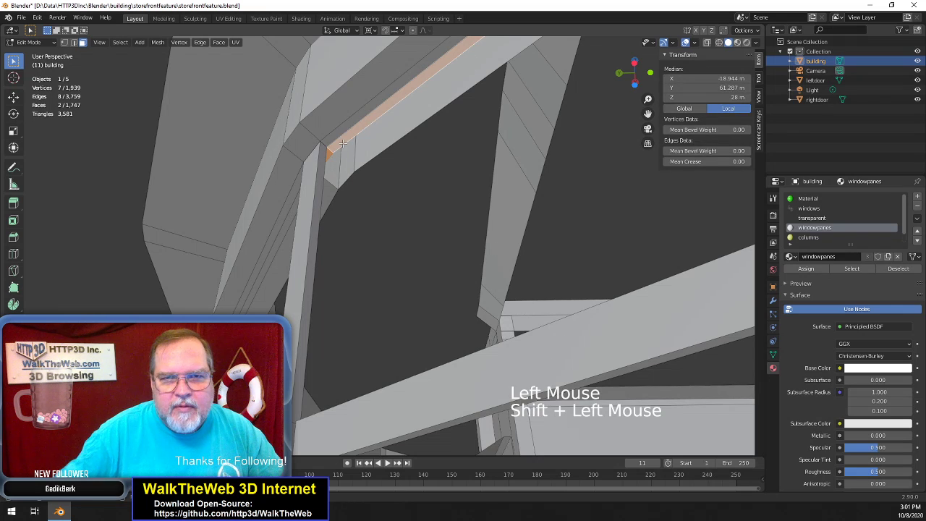
key("Delete")
left_click(344, 144)
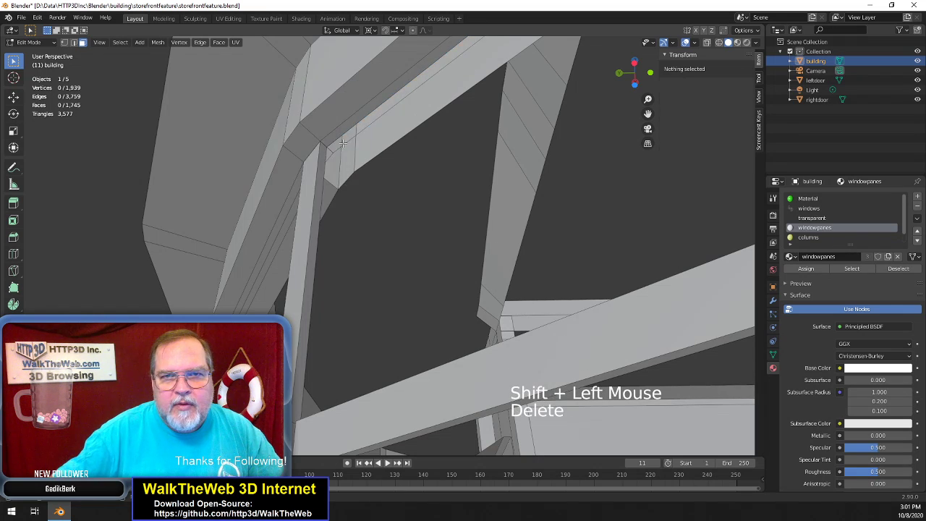
In vertex mode, close the emptied corner above this post with a single face between its four corner vertices
left_click_drag(636, 78, 670, 94)
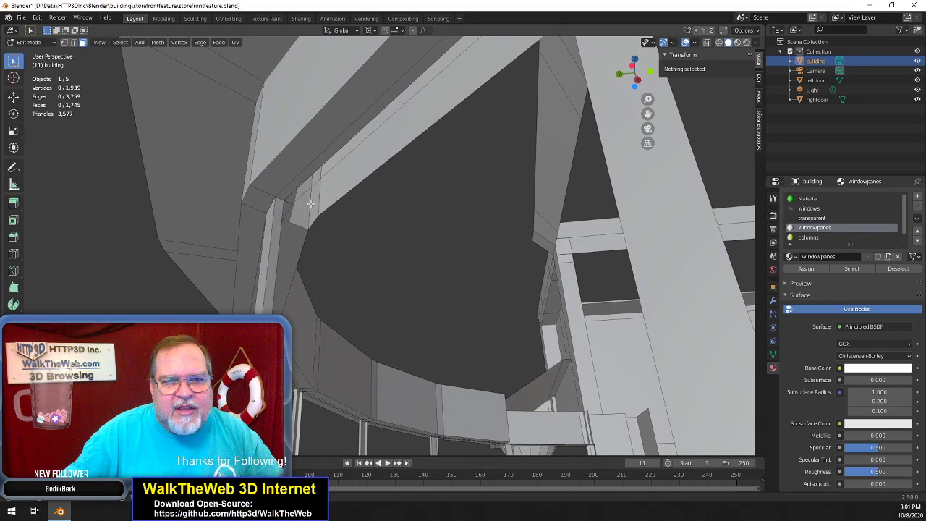
left_click(64, 42)
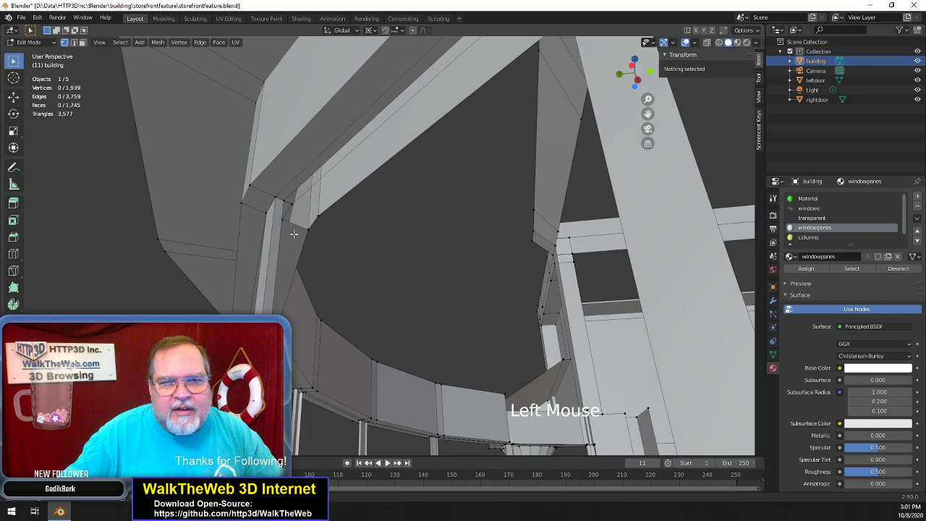
left_click(318, 217)
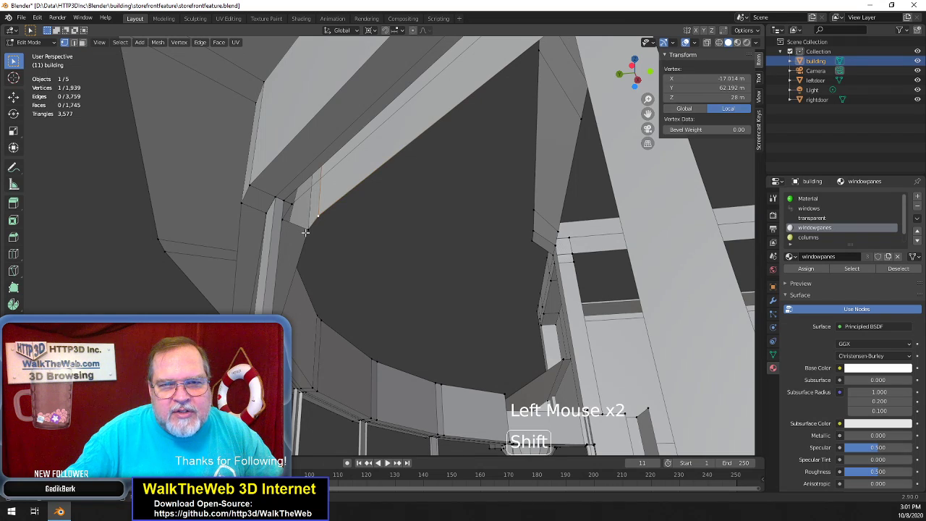
left_click(297, 216, "shift")
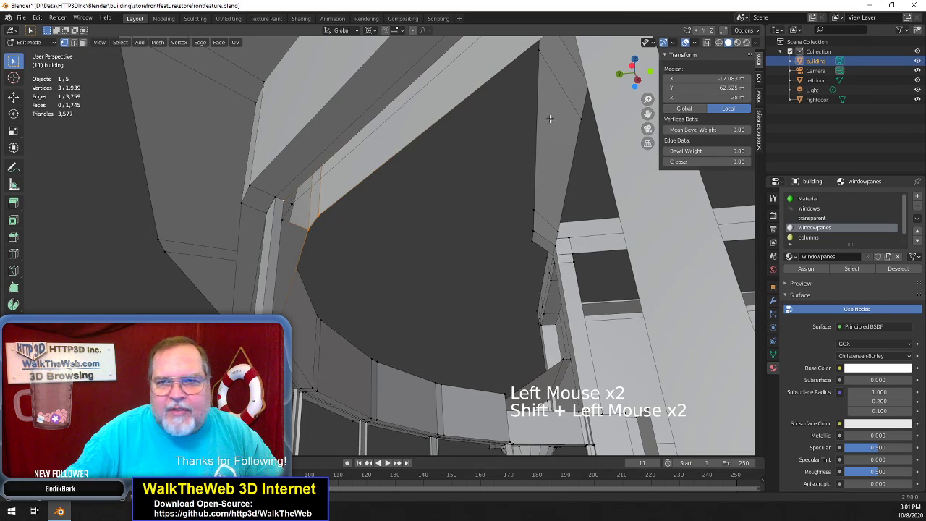
left_click_drag(628, 81, 644, 68)
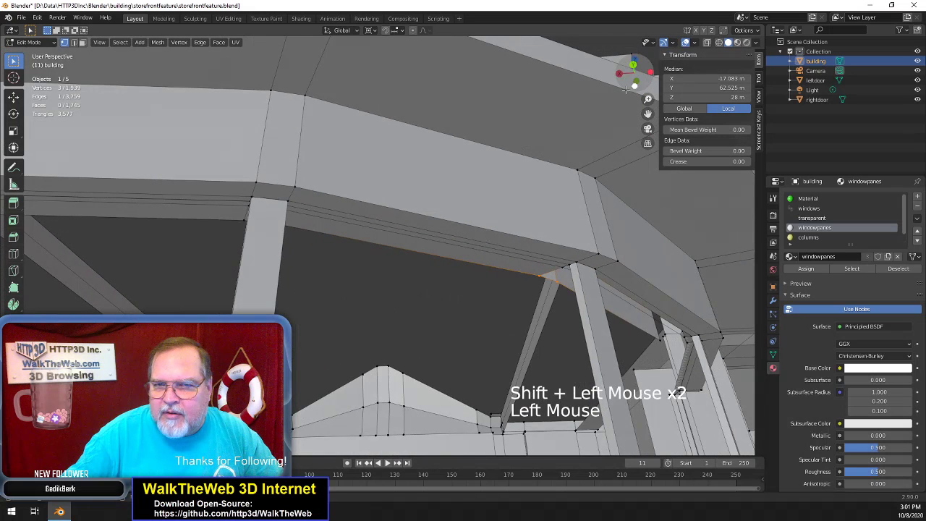
left_click(570, 269, "shift")
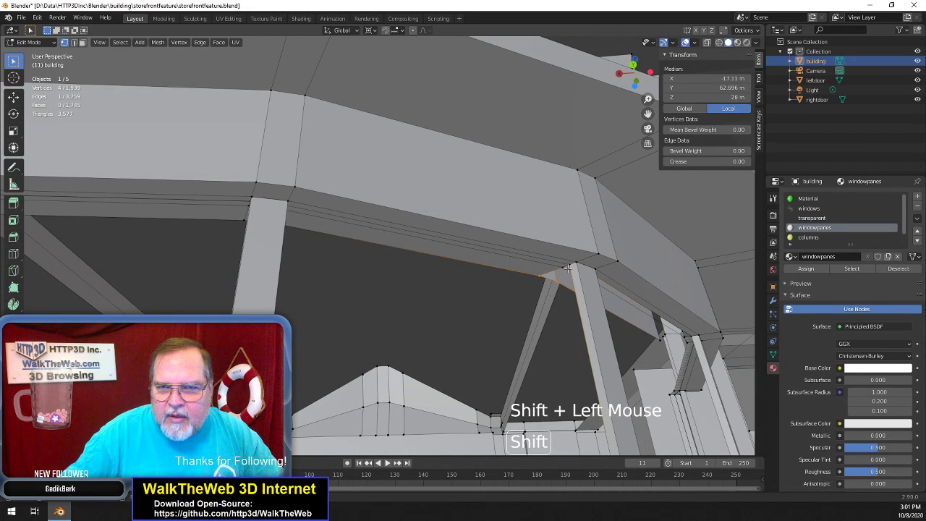
key("ctrl+z")
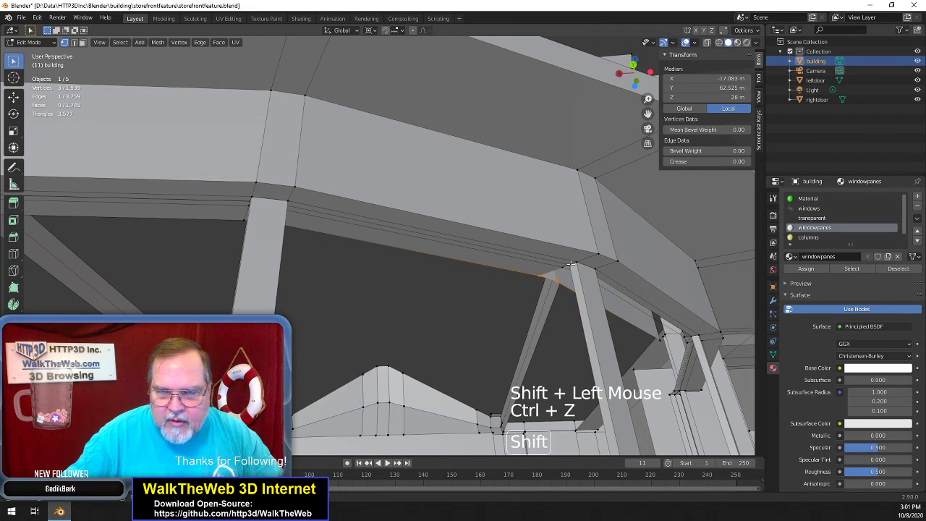
left_click(571, 267, "shift")
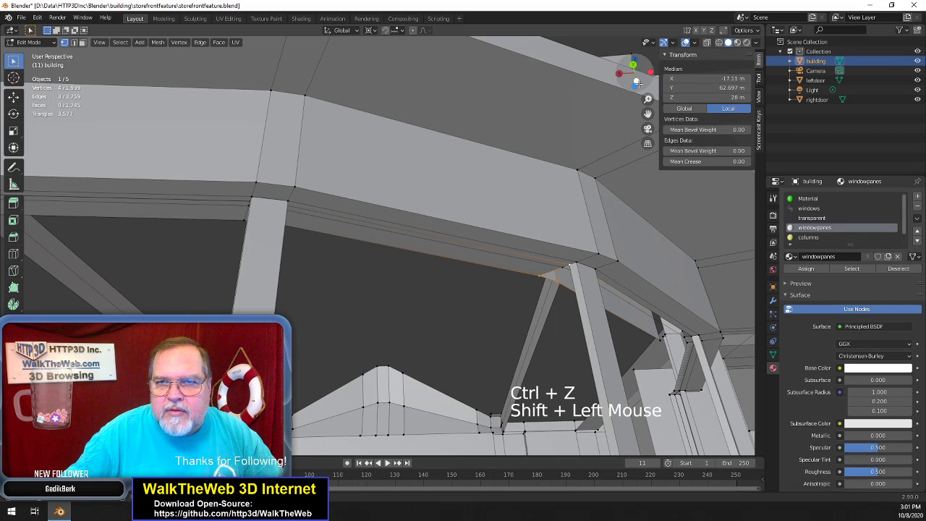
left_click_drag(637, 83, 476, 279)
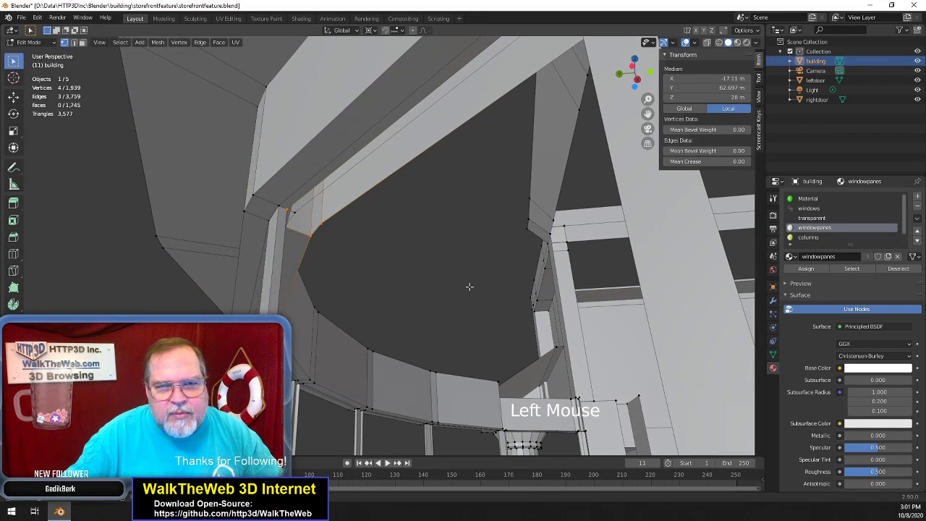
key("f")
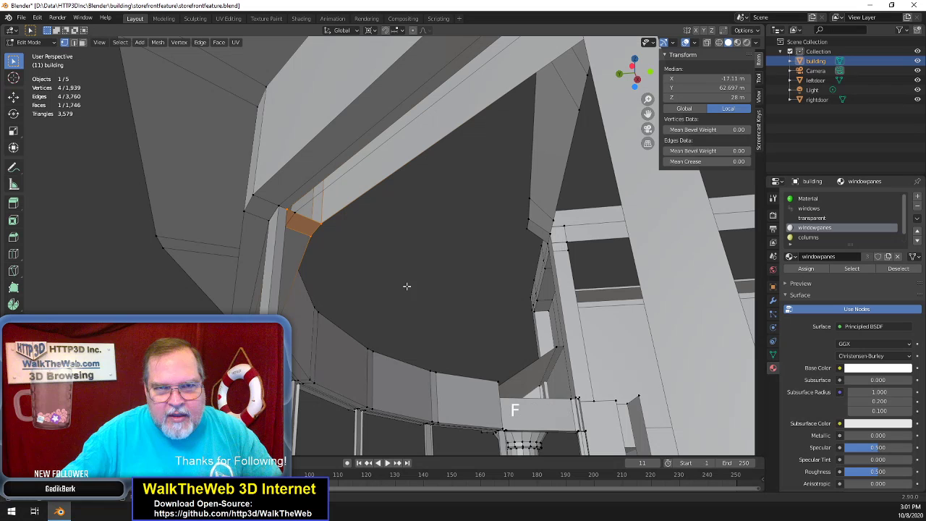
Fill the last open header underside strip, from this corner to the end post near the wall, with a face between its four end vertices
left_click(311, 235, "shift")
left_click_drag(636, 72, 585, 230)
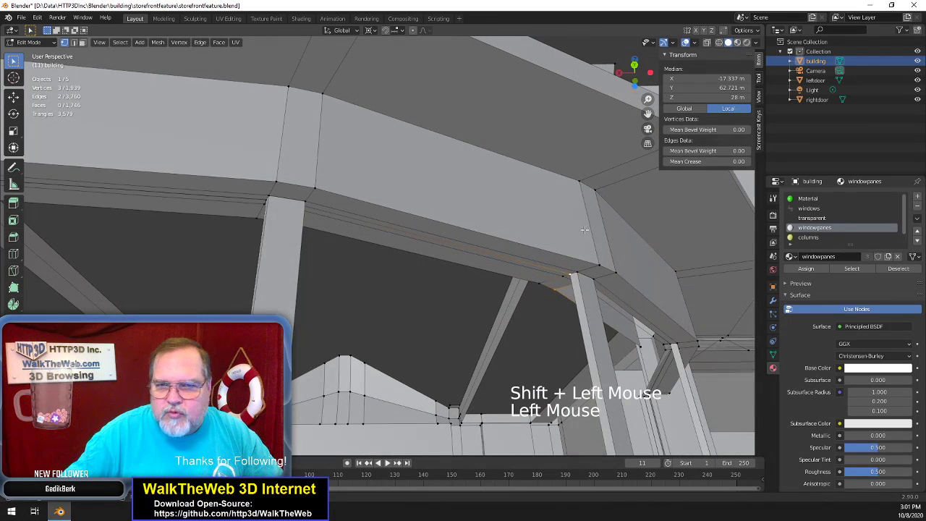
left_click(568, 275, "shift")
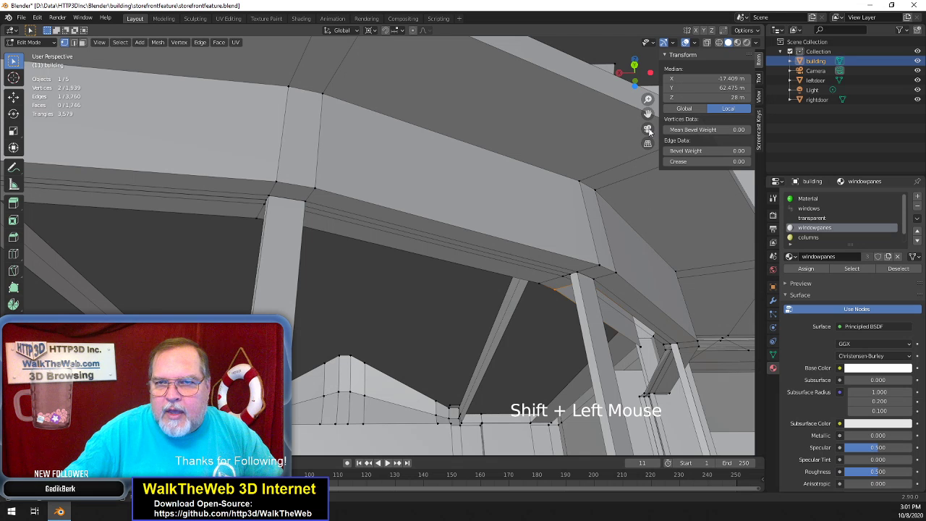
left_click_drag(646, 89, 636, 81)
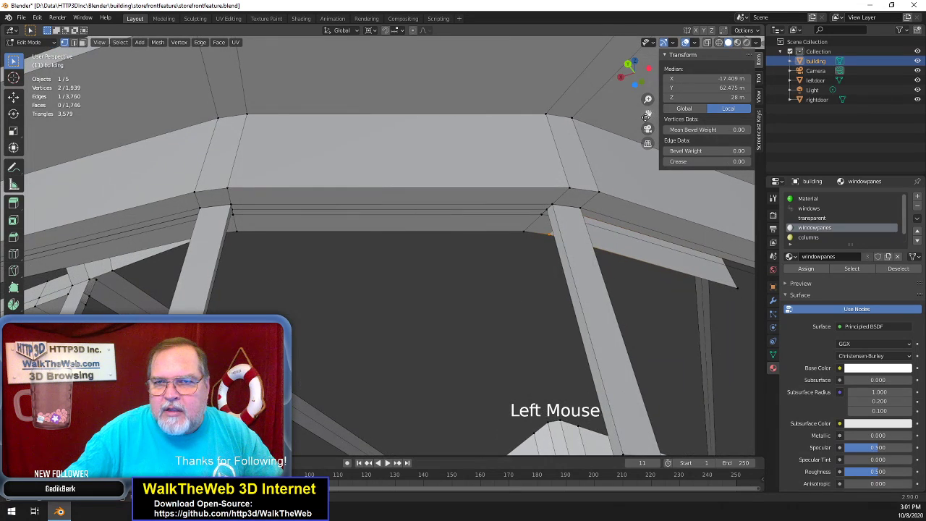
left_click_drag(647, 115, 405, 74)
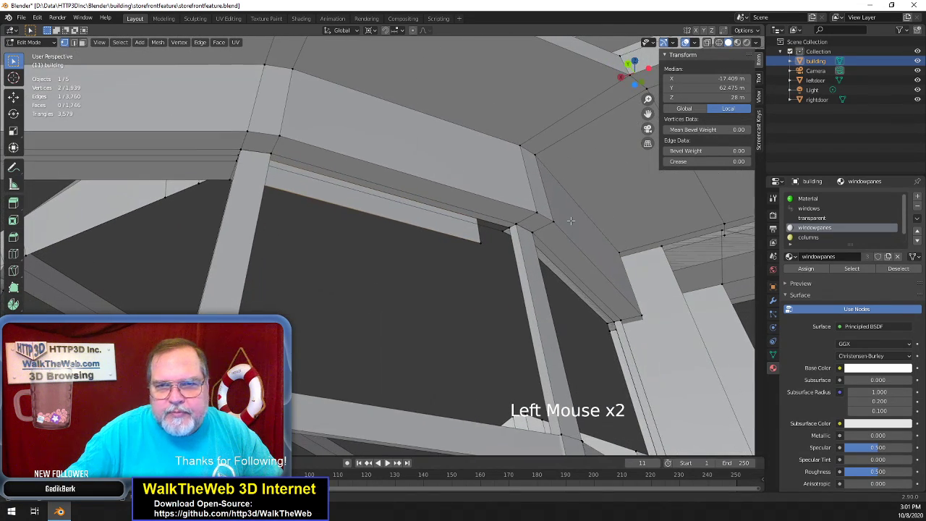
left_click(484, 245, "shift")
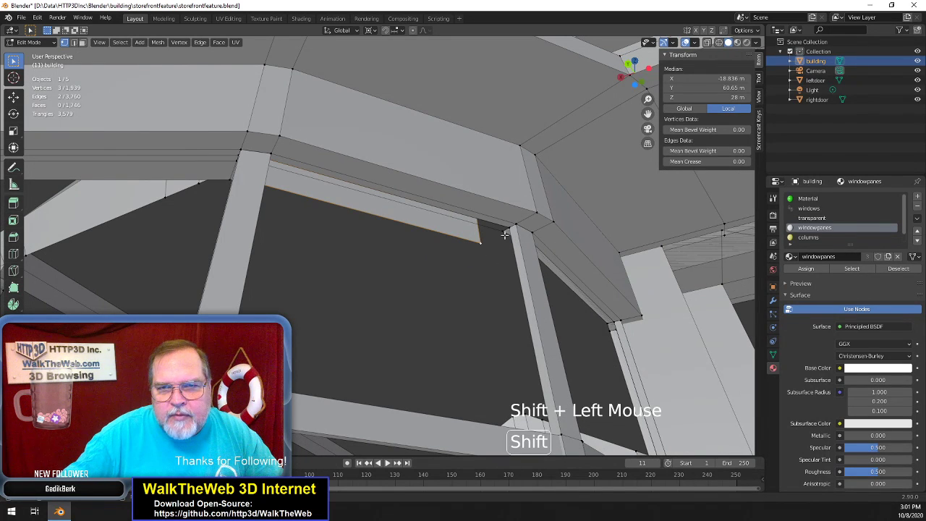
key("f")
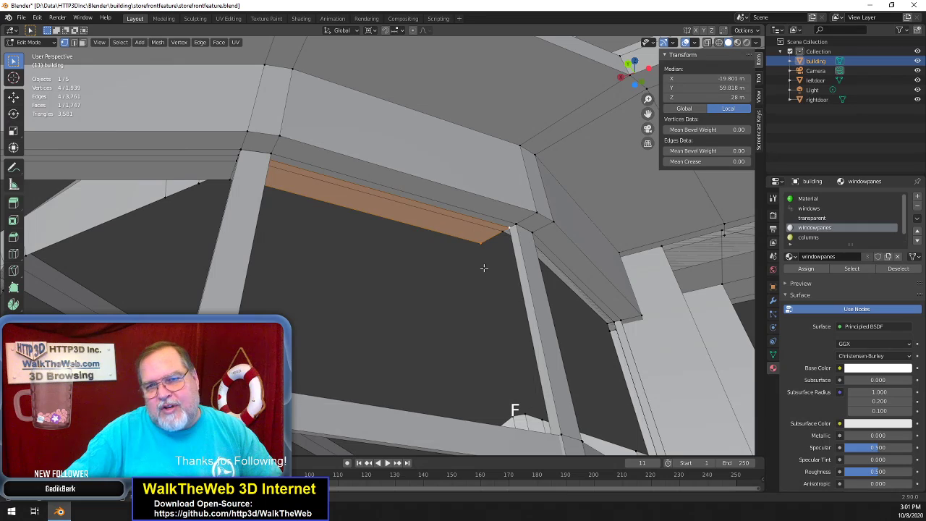
left_click_drag(635, 67, 570, 84)
left_click_drag(507, 73, 521, 112)
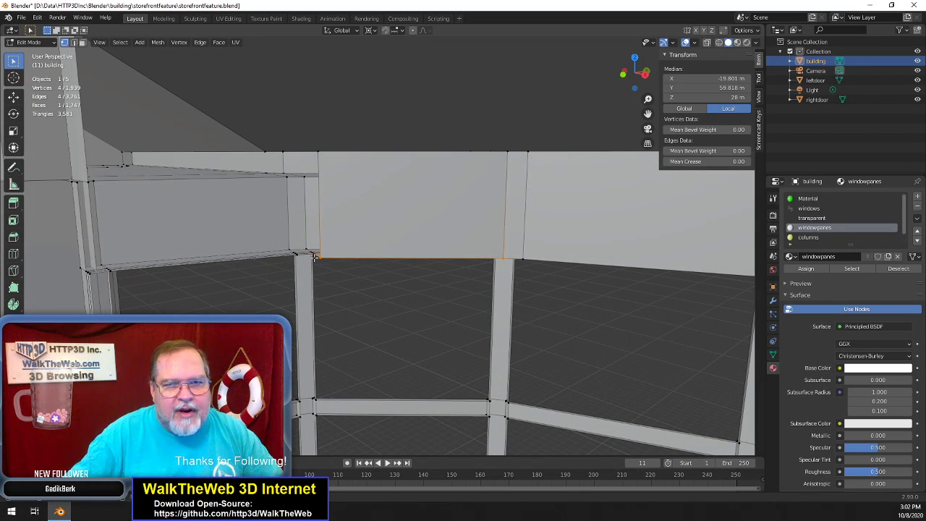
In face mode, select the three adjoining overlapping windowpanes faces along the header underside strip and its two corner ends near the wall, and delete only those faces
scroll(212, 297, "down", 5)
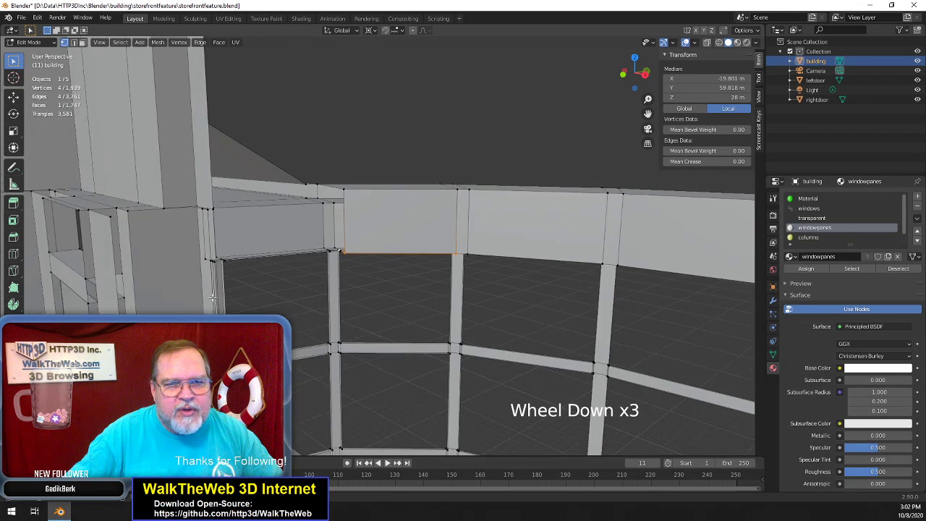
scroll(244, 296, "up", 4)
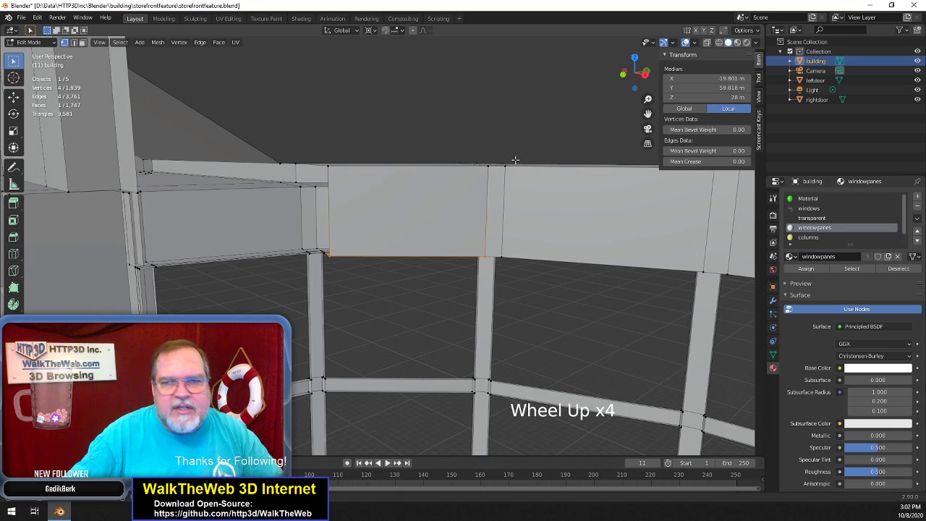
mouse_move(633, 73)
left_mouse_down()
mouse_move(617, 87)
mouse_move(621, 72)
left_mouse_up()
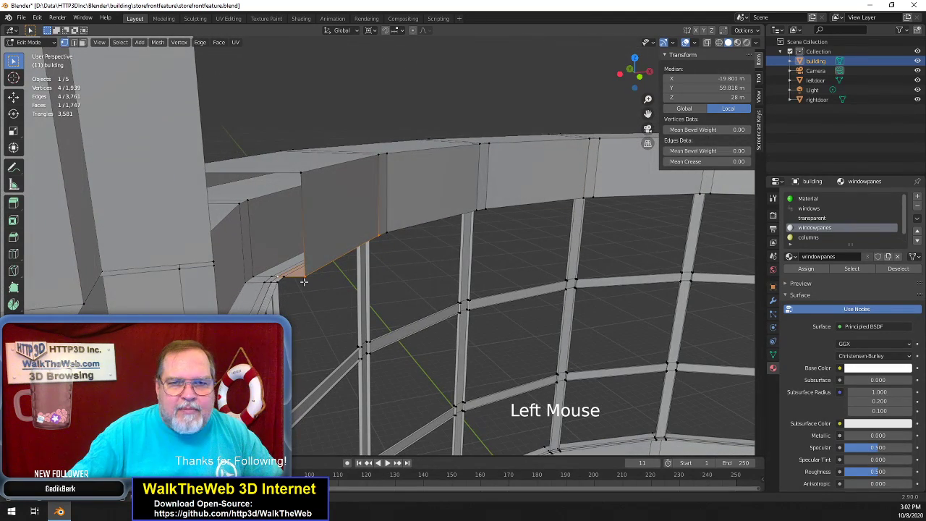
scroll(277, 277, "down", 3)
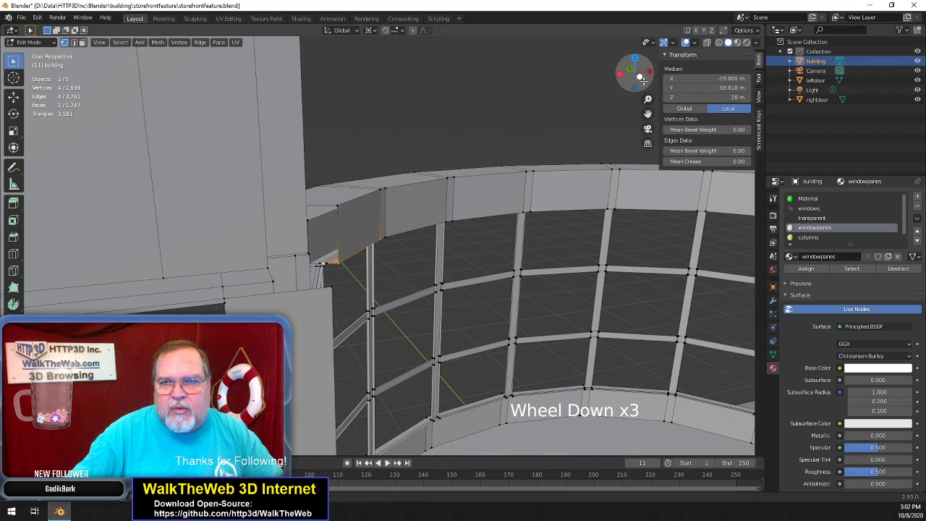
left_click_drag(630, 72, 605, 76)
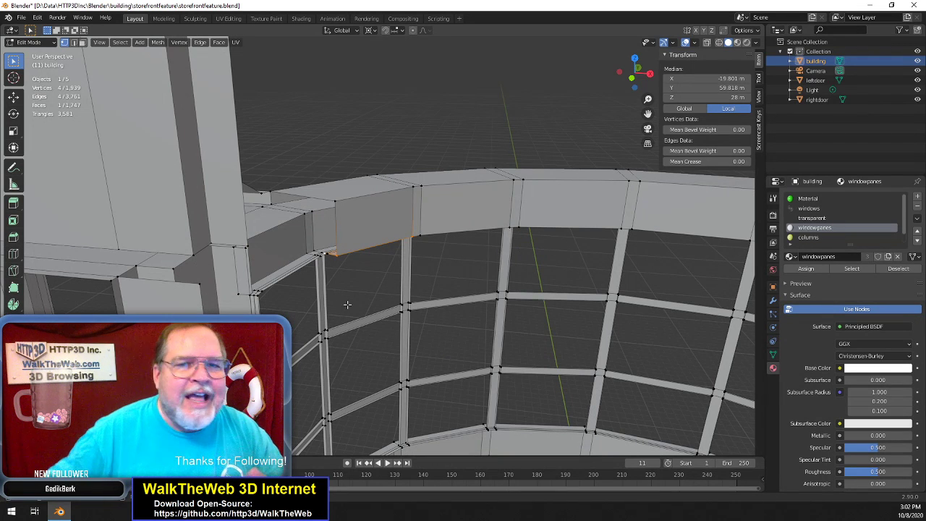
left_click_drag(635, 73, 620, 77)
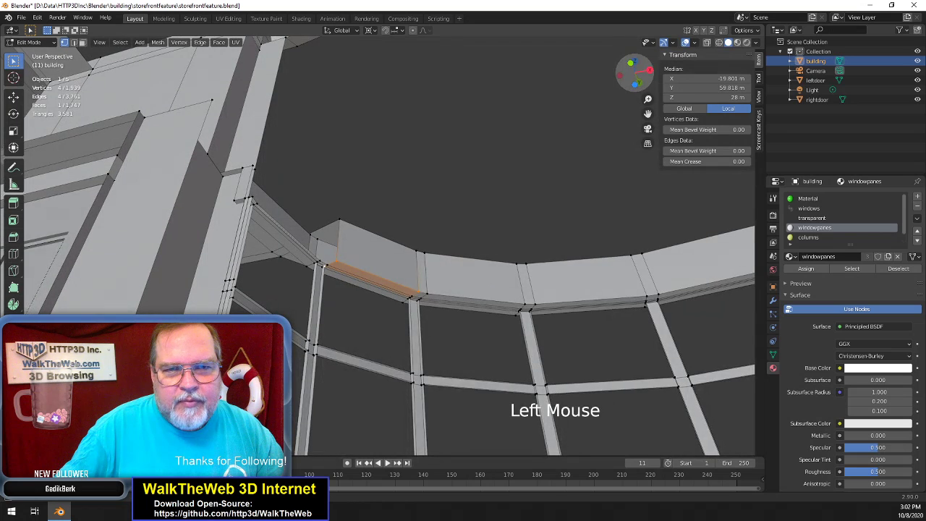
scroll(552, 196, "up", 3)
scroll(341, 307, "up", 1)
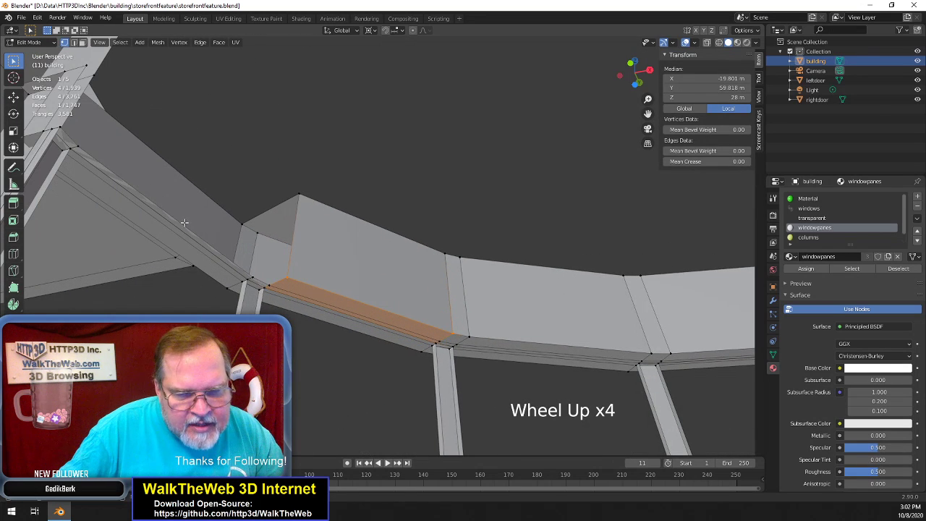
left_click(82, 42)
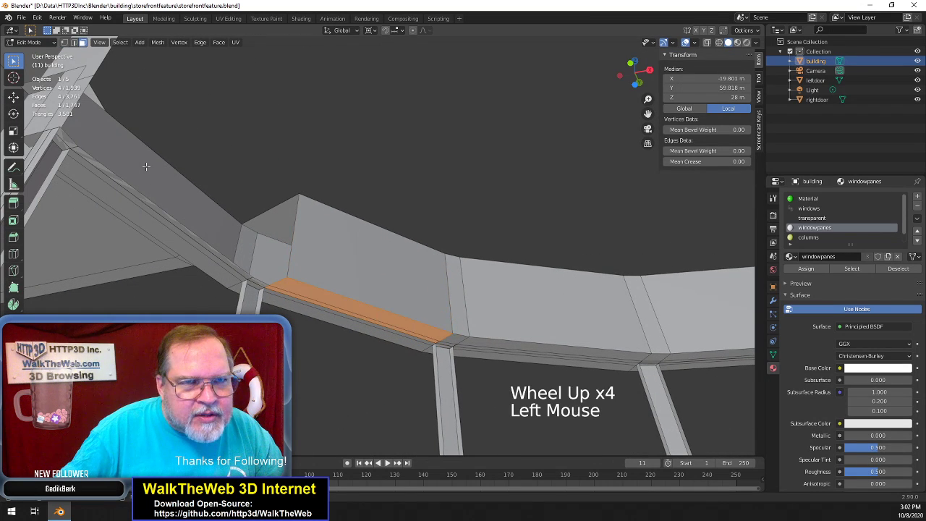
left_click(246, 275)
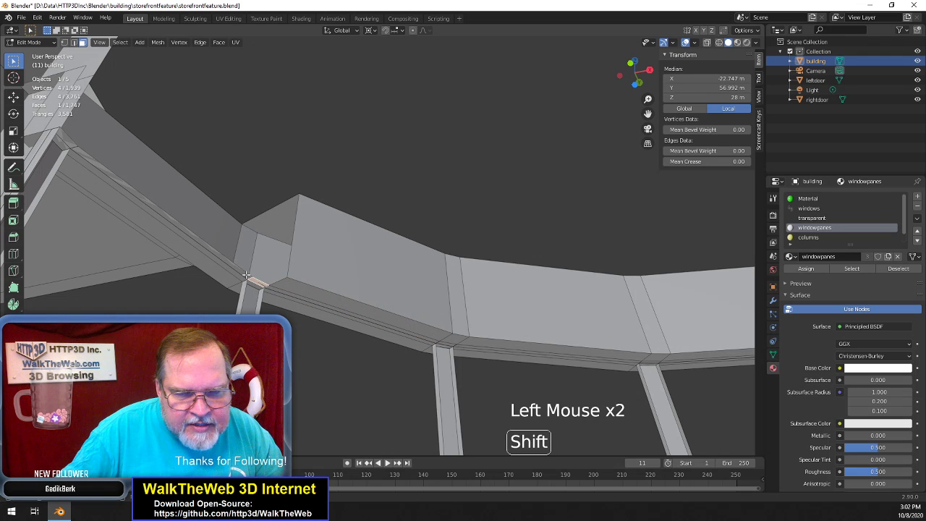
left_click(246, 275, "shift")
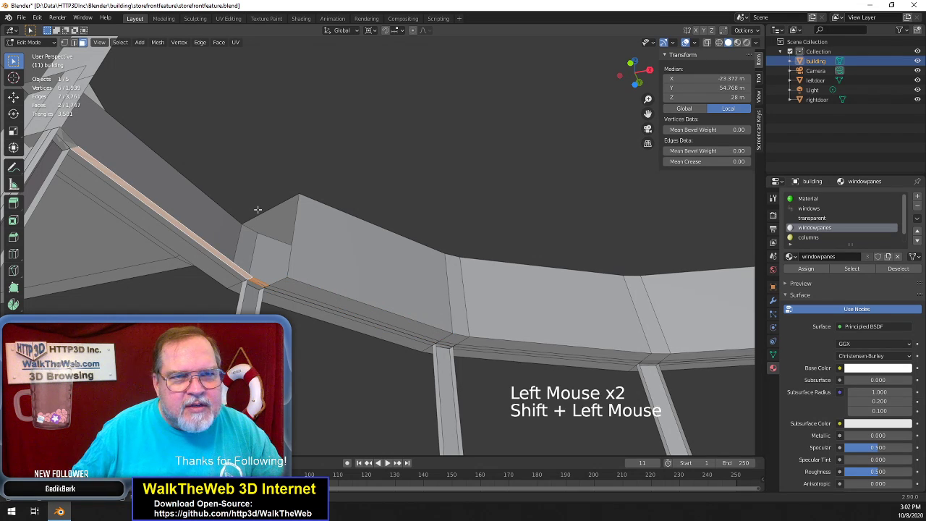
left_click(66, 144, "shift")
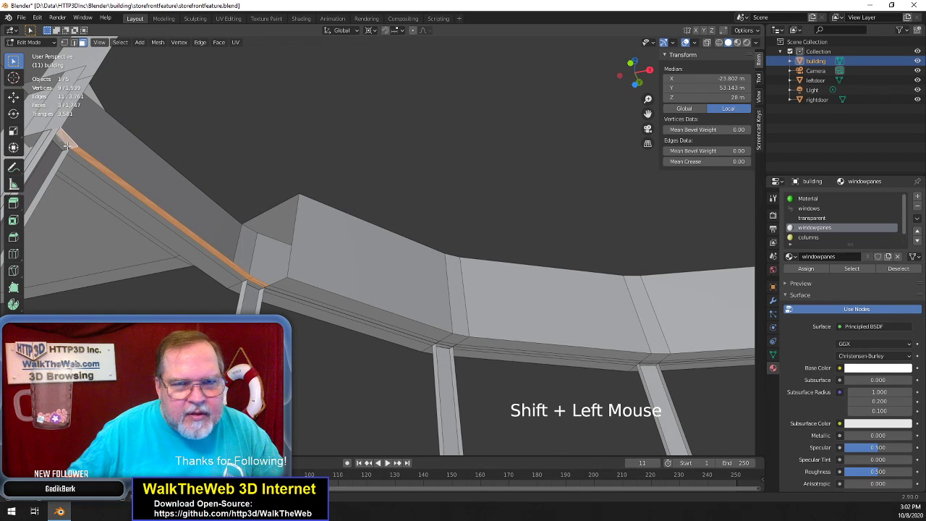
key("Delete")
left_click(67, 145)
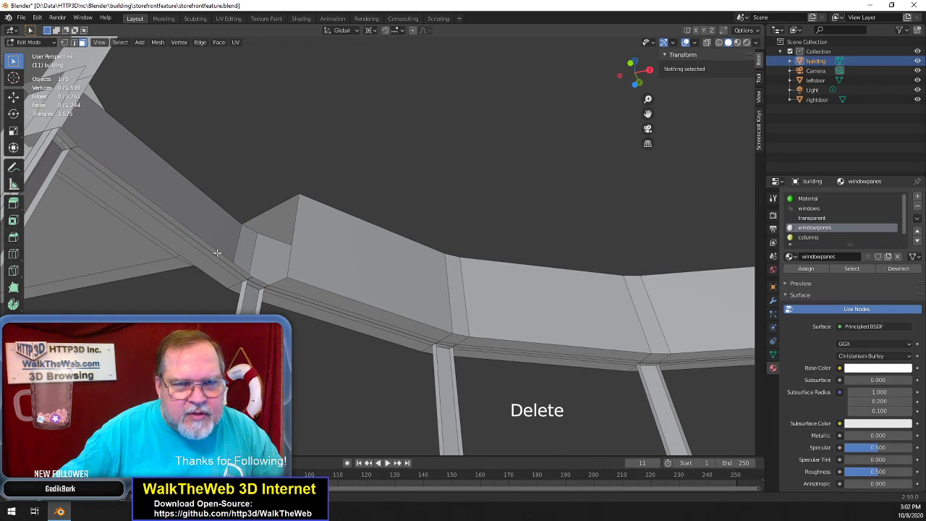
Select the duplicate corner, strip and end-post faces still stacked in the same place, and delete only those three faces
left_click(256, 281)
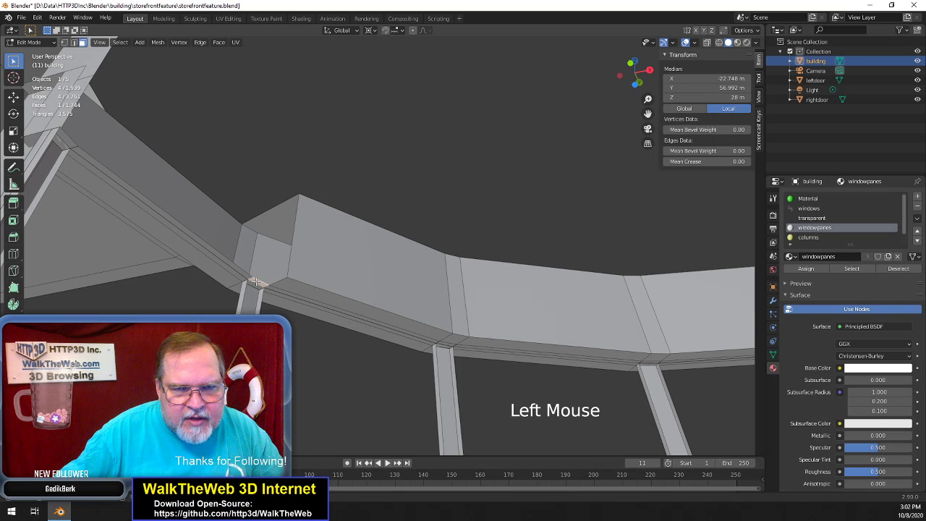
left_click(244, 276, "shift")
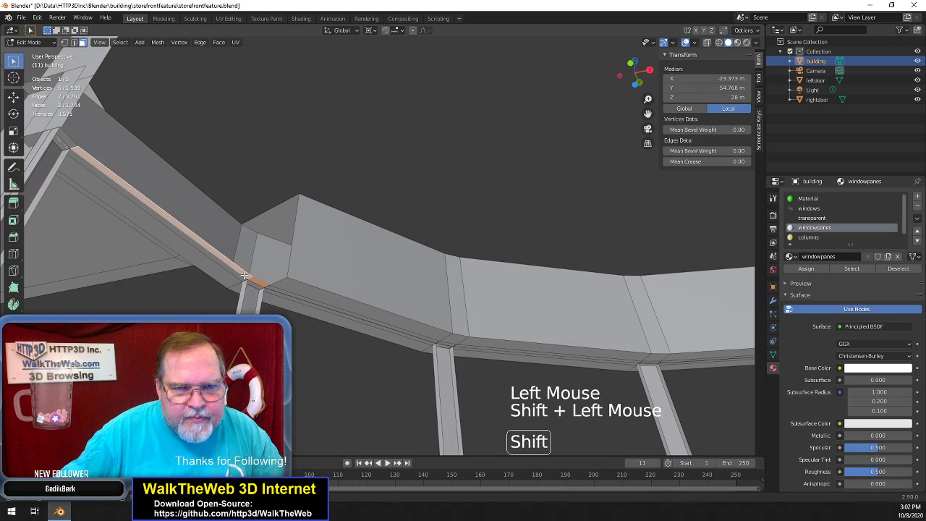
left_click(67, 140, "shift")
key("Delete")
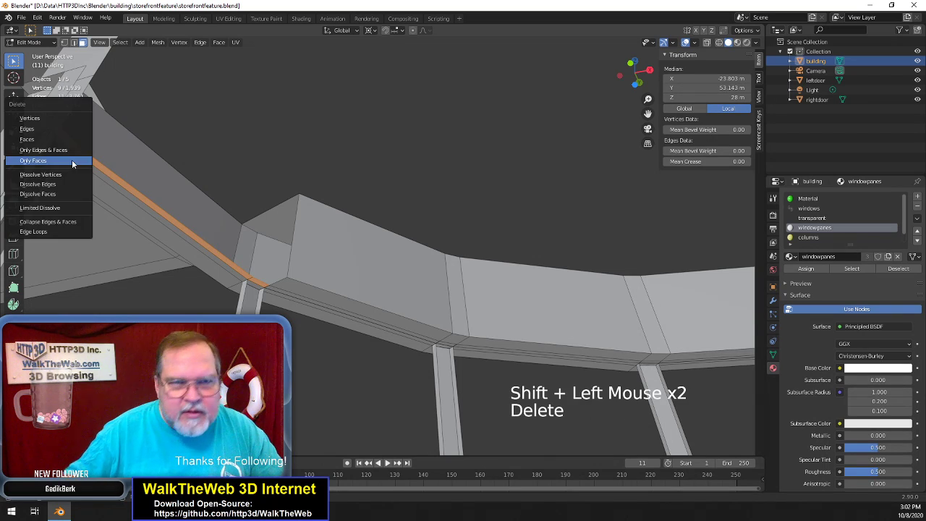
left_click(72, 161)
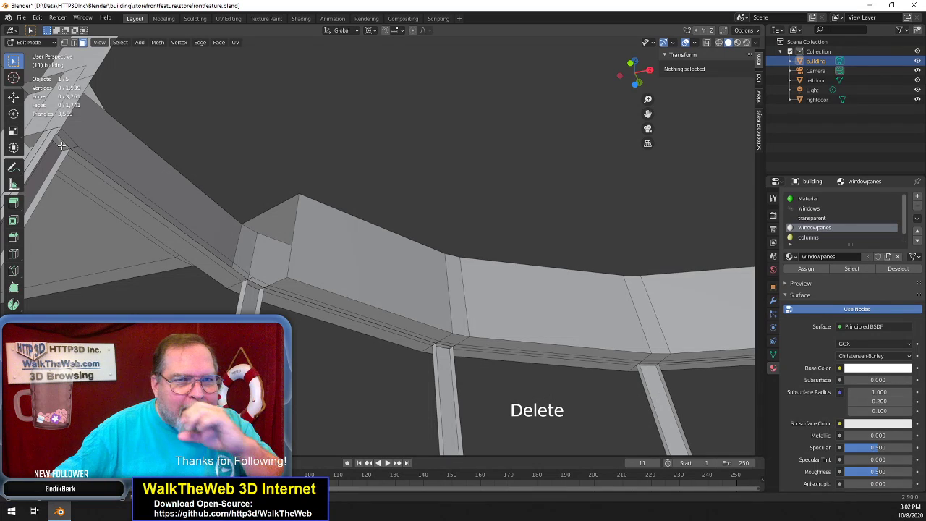
Delete only the remaining duplicate face at the corner of the end post near the wall
left_click(63, 145)
key("Delete")
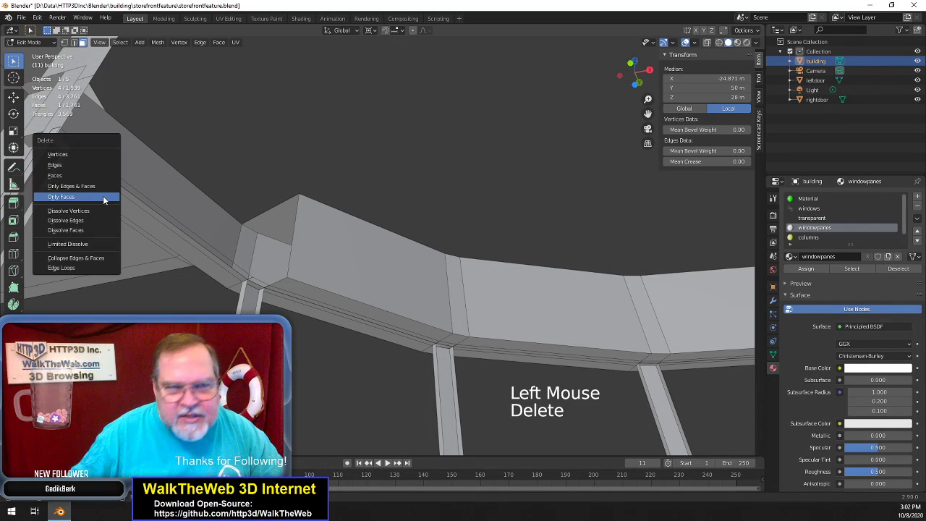
left_click(102, 197)
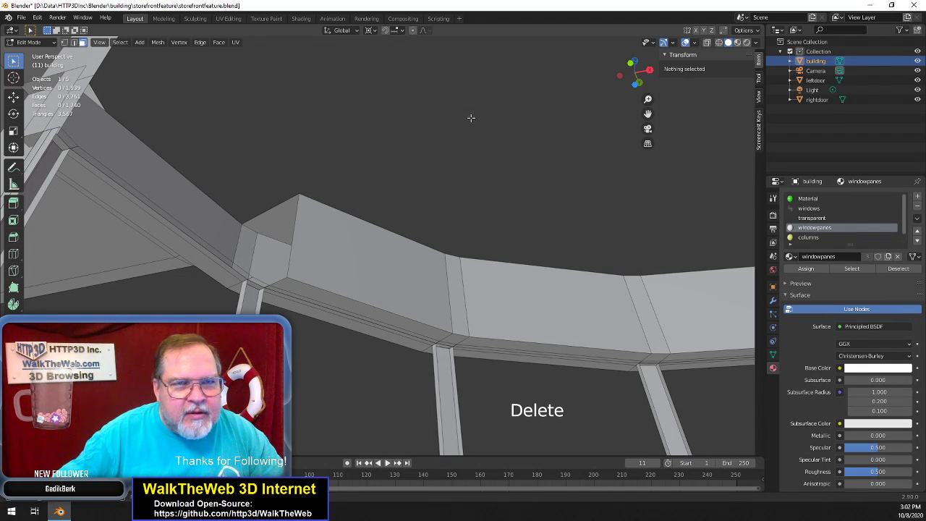
Check which Material faces overlap in the ceiling strip above the doorway beside the column, using wireframe shading
left_click_drag(632, 76, 257, 75)
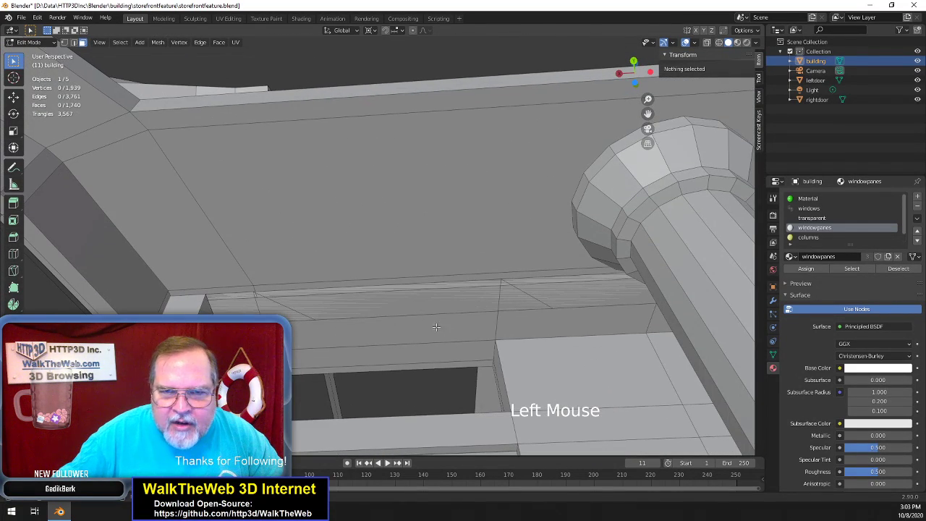
left_click(437, 300)
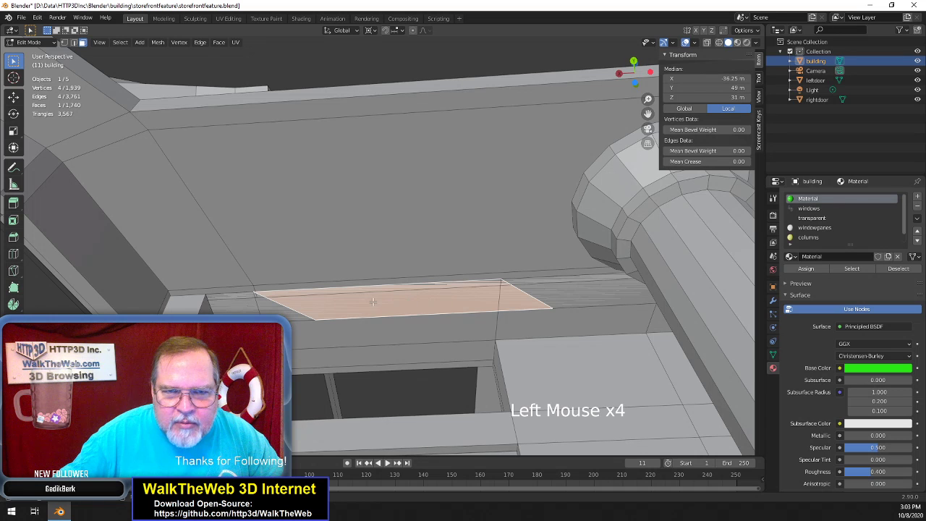
key("z")
left_click(311, 304)
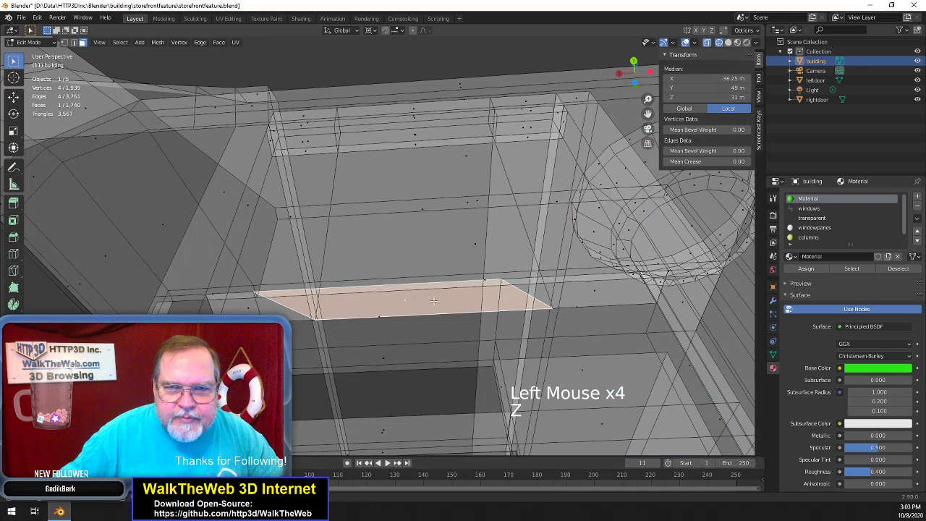
left_click(420, 302)
left_click(392, 320)
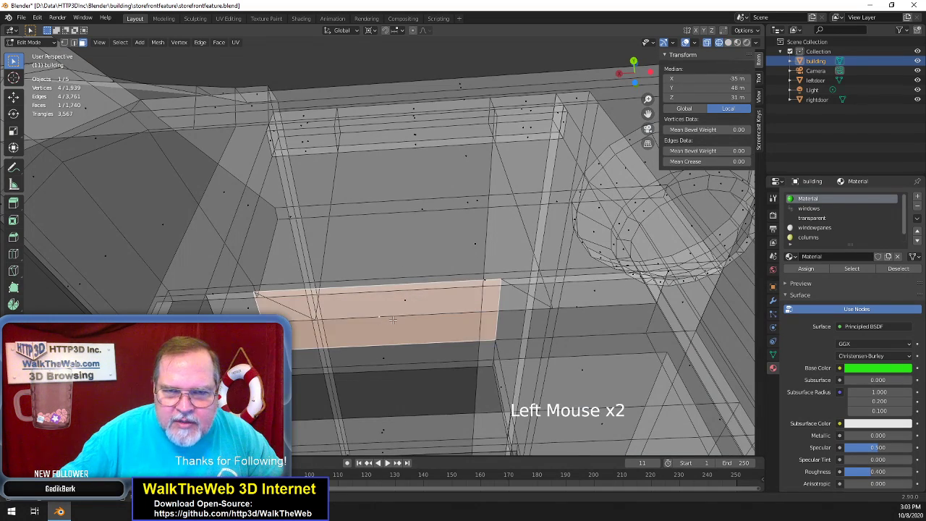
left_click(576, 307)
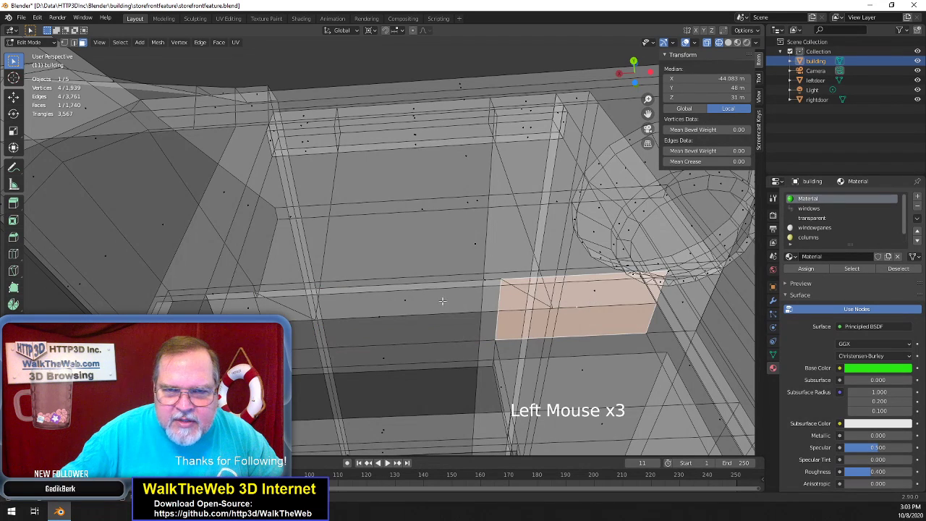
left_click(417, 302)
left_click(260, 306)
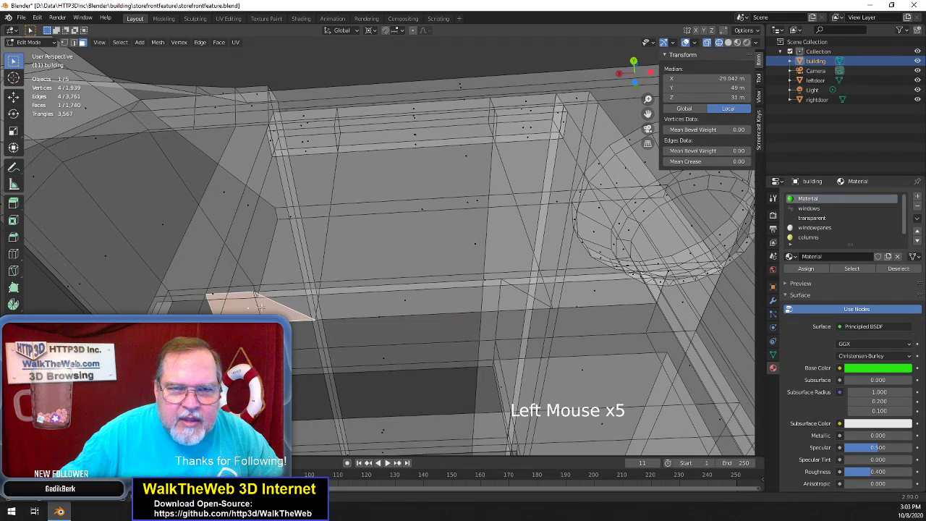
left_click(601, 297)
left_click_drag(641, 81, 564, 154)
Select the three Material faces of the overlapping strip above the doorway and, in solid shading, examine where they sit from above the header
left_click(409, 269)
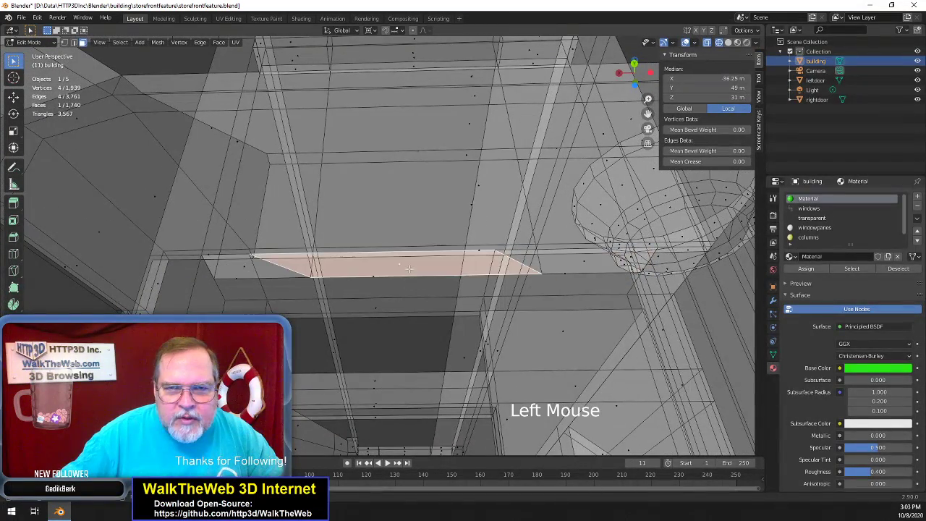
key("z")
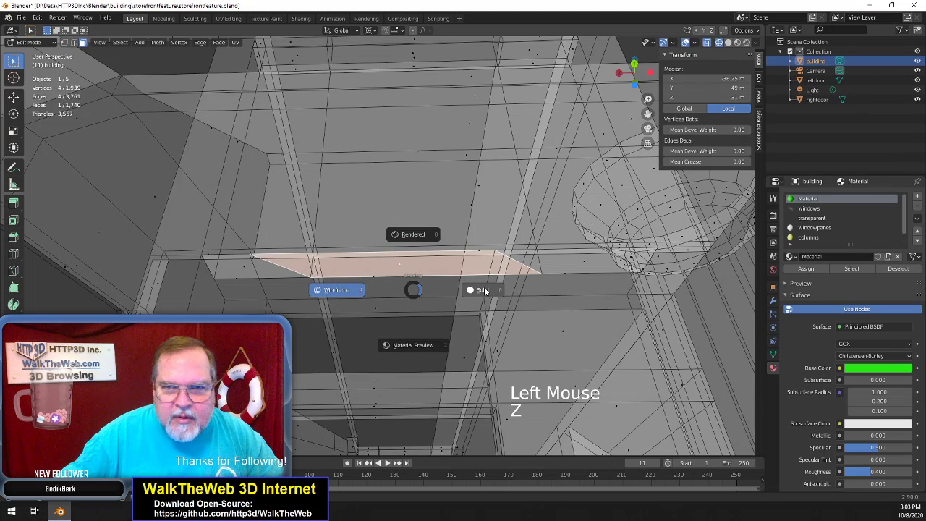
left_click(439, 290)
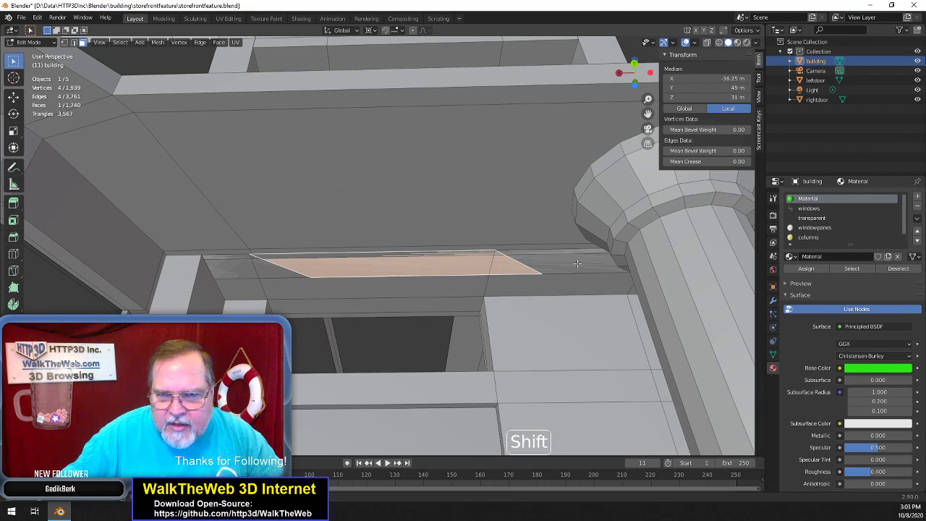
left_click(516, 270, "shift")
left_click(253, 270, "shift")
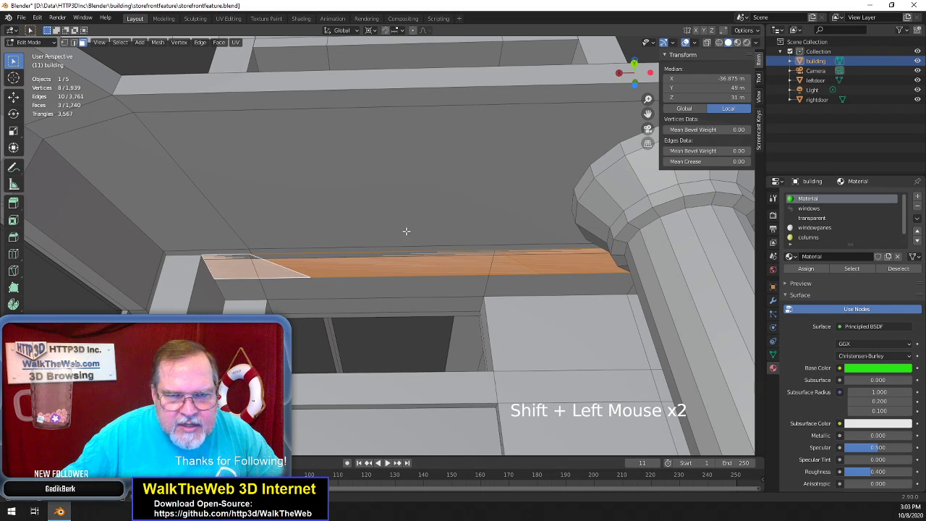
left_click_drag(637, 72, 715, 38)
middle_click_drag(449, 246, 520, 163)
scroll(519, 162, "down", 5)
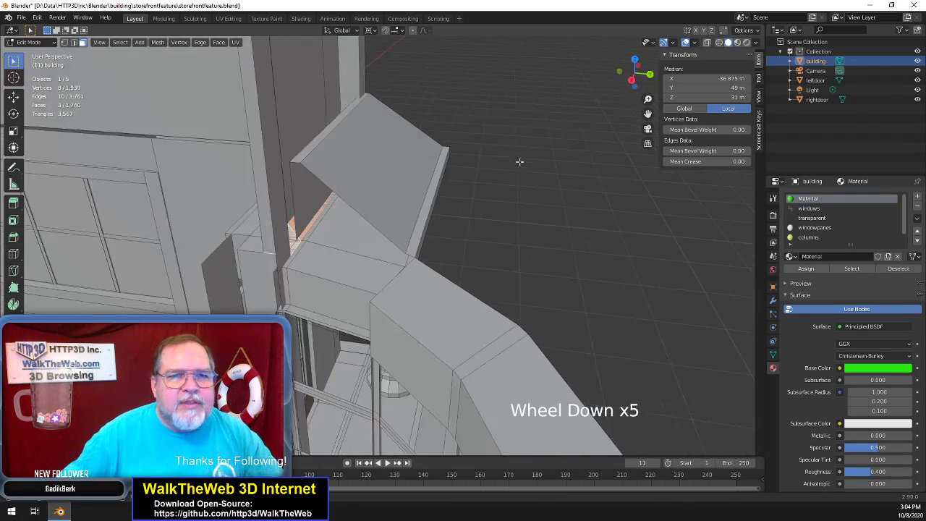
scroll(519, 162, "up", 2)
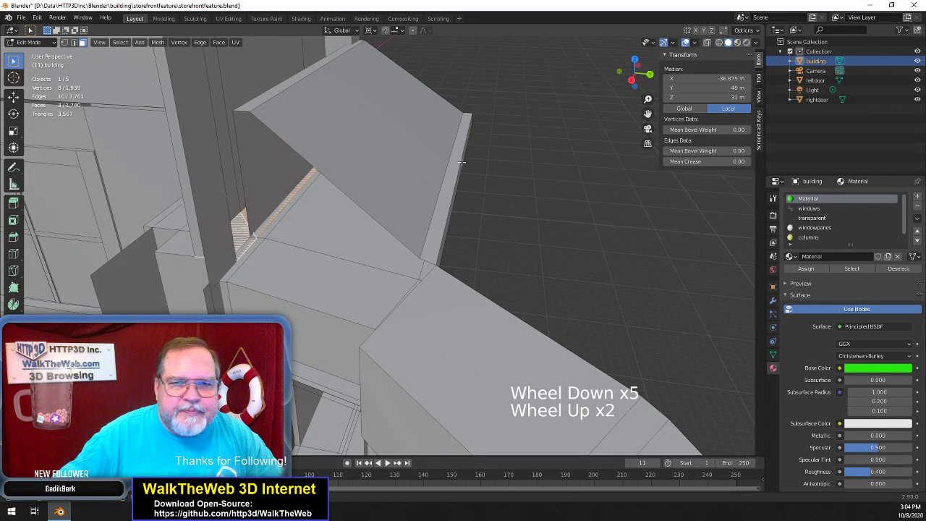
Try to clear the overlapping strip above the doorway by deleting its two vertices along the header edge, and undo the deletion
left_click(65, 42)
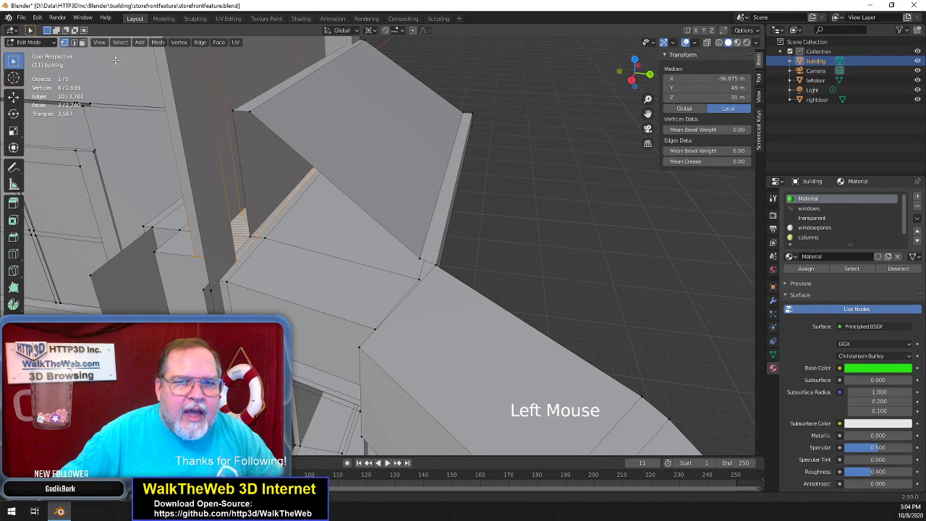
left_click(255, 237)
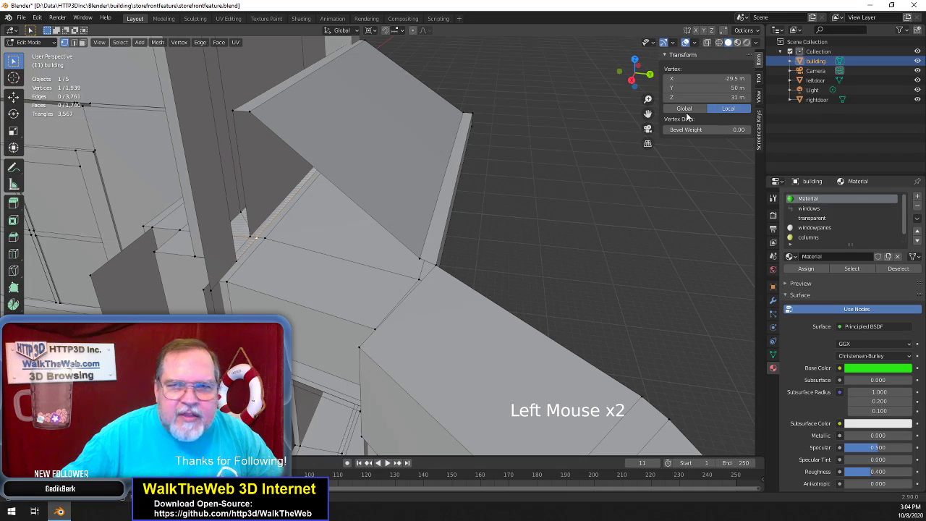
left_click_drag(634, 73, 617, 102)
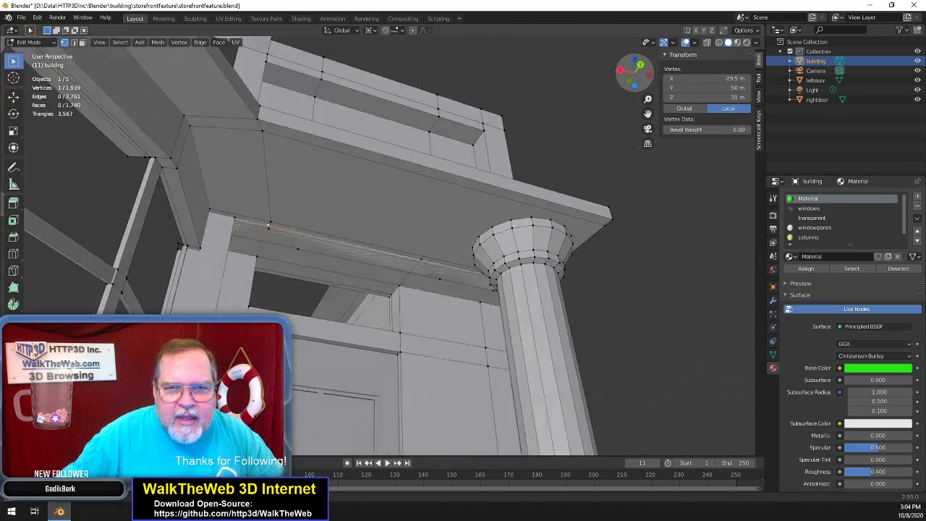
left_click(422, 260, "shift")
left_click_drag(642, 123, 600, 86)
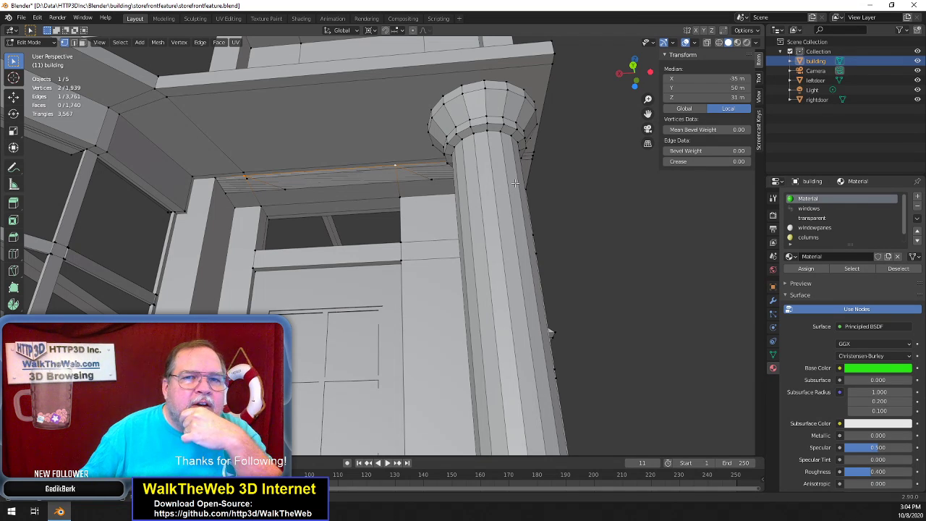
key("x")
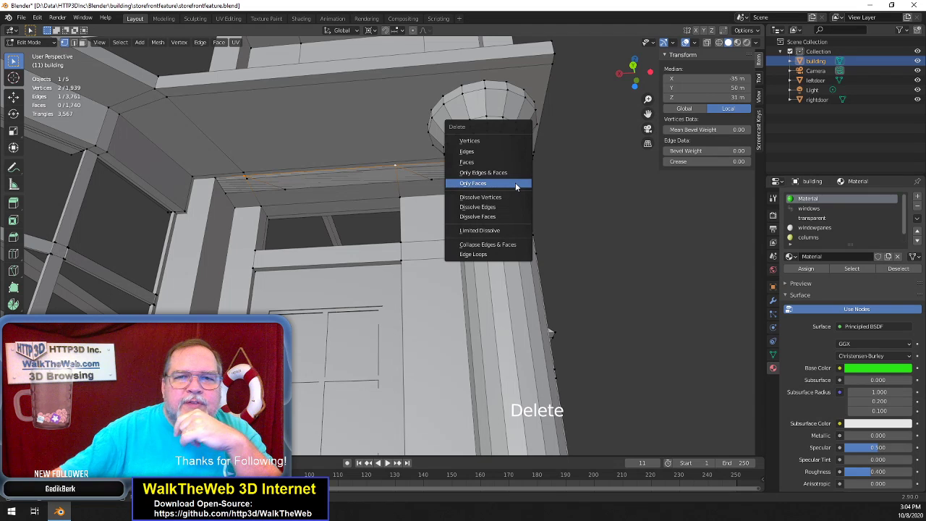
left_click(503, 141)
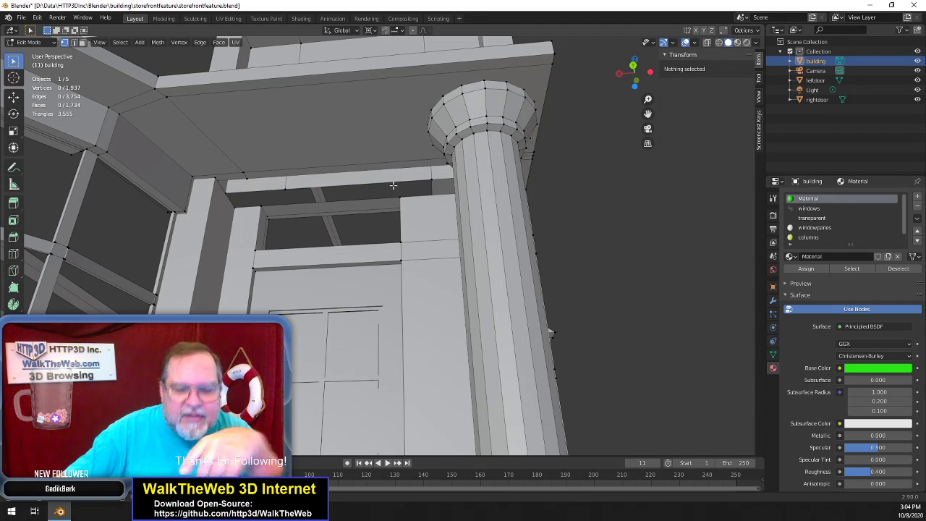
key("ctrl+z")
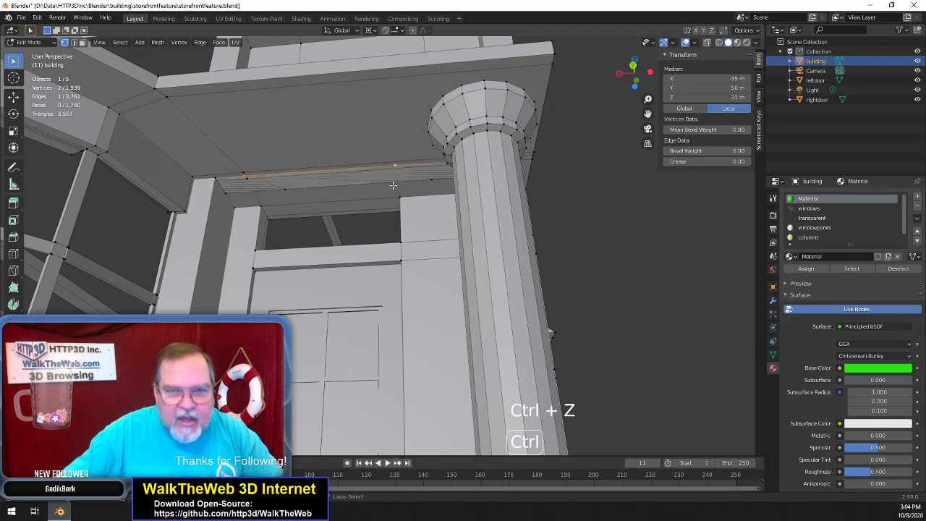
left_click(342, 196)
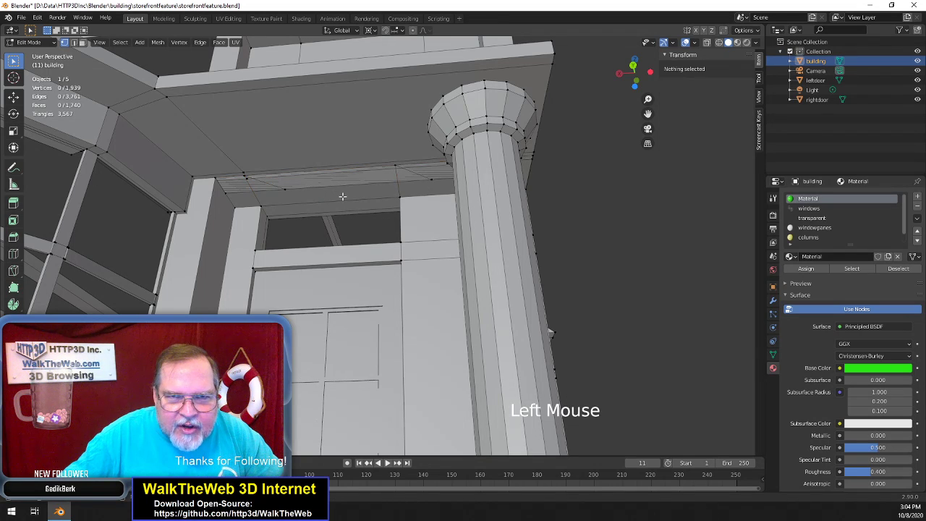
In edge selection, select the vertical edges bordering the panes on the bay window's end post beside the wall
left_click_drag(643, 79, 724, 113)
mouse_move(643, 84)
left_mouse_down()
mouse_move(621, 81)
mouse_move(627, 70)
mouse_move(637, 87)
left_mouse_up()
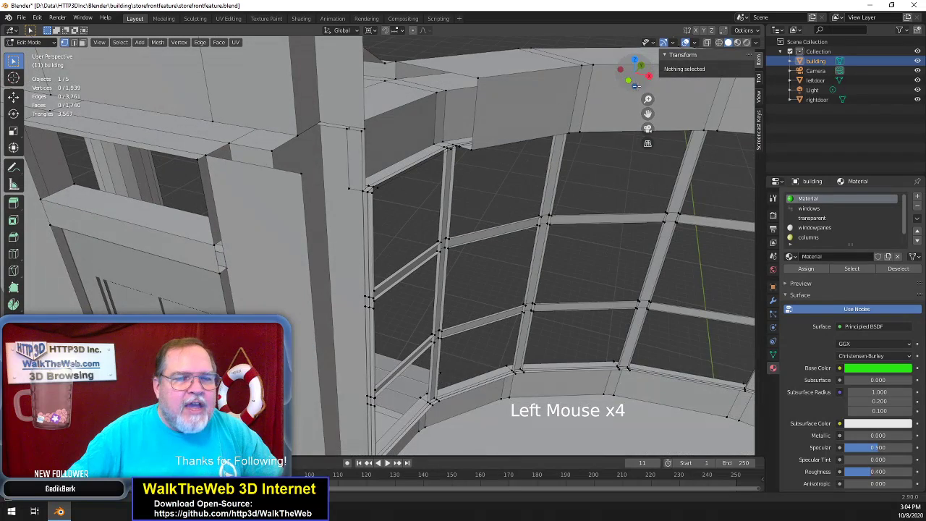
scroll(161, 129, "down", 3)
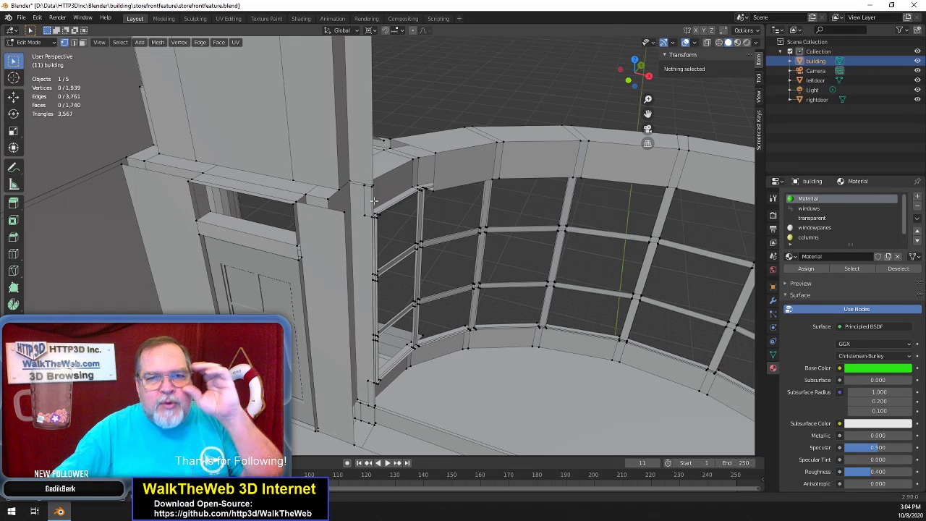
left_click_drag(648, 114, 546, 104)
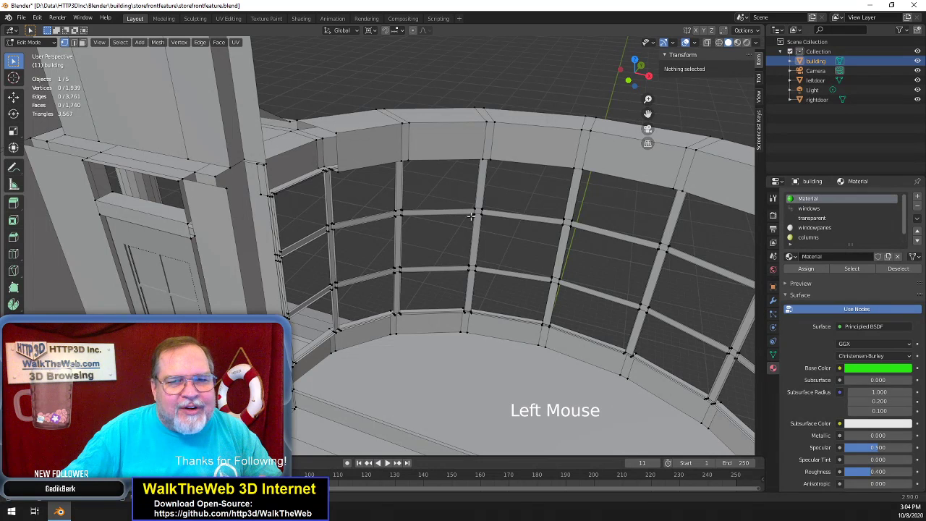
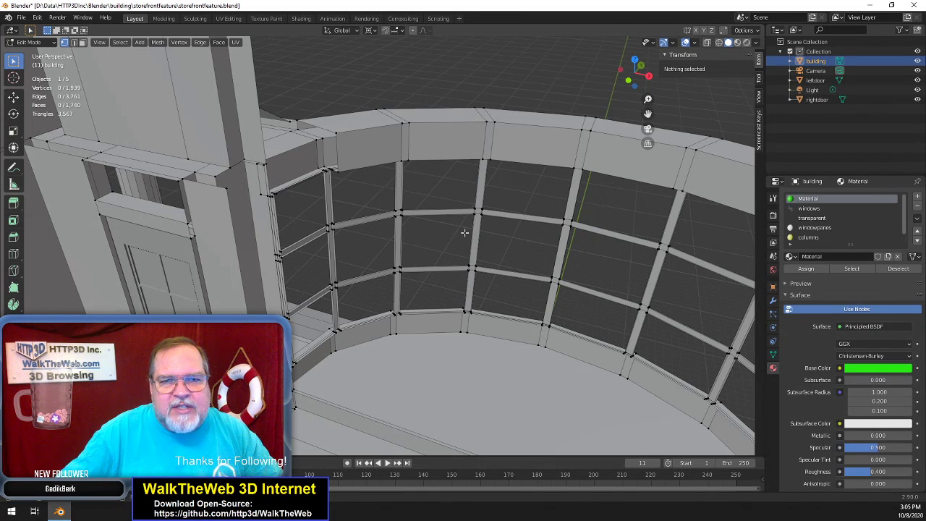
scroll(465, 233, "up", 3)
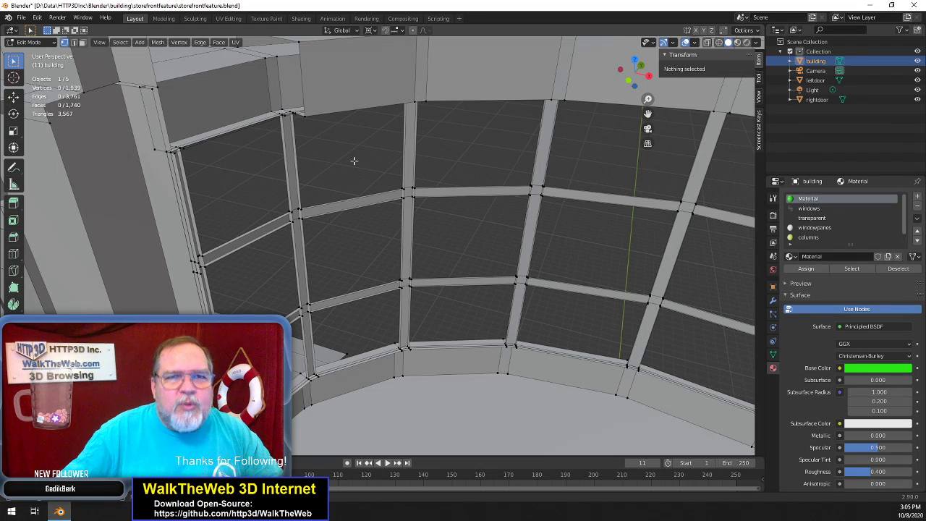
left_click_drag(630, 73, 613, 89)
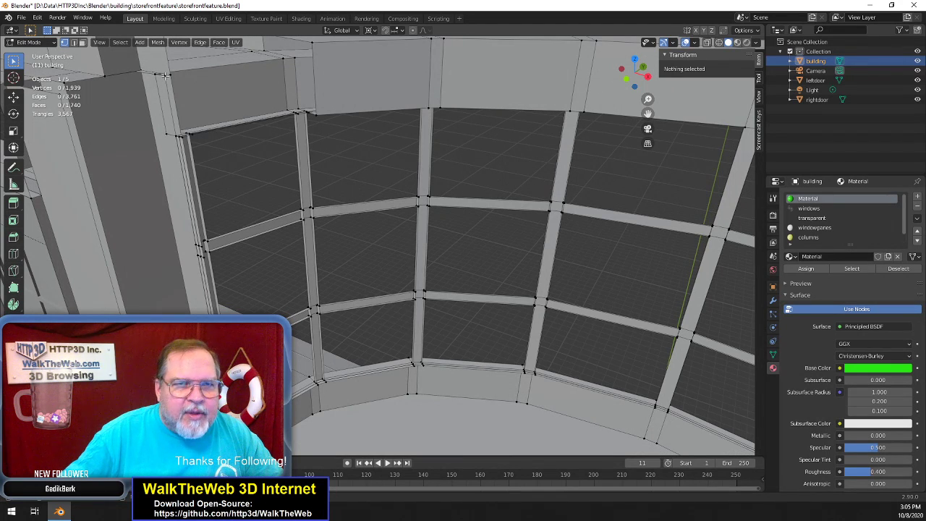
left_click(73, 42)
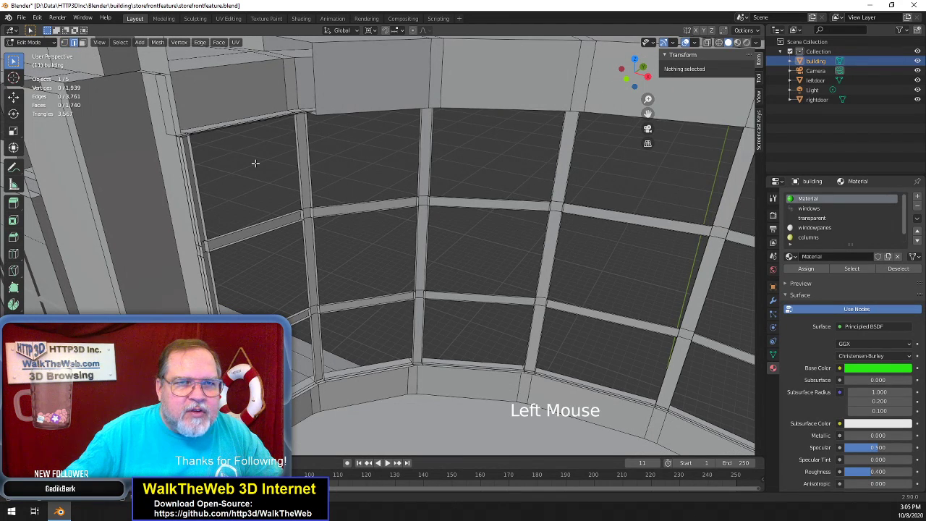
left_click(205, 202)
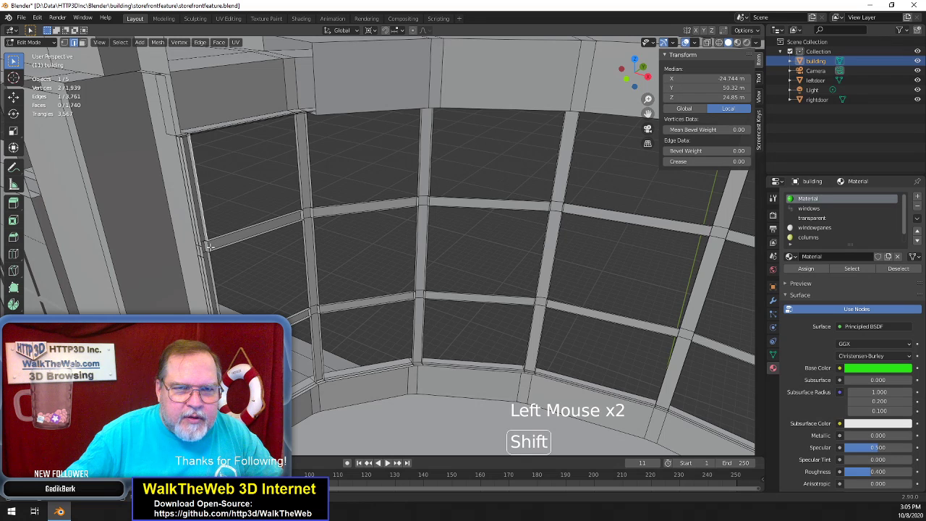
left_click(209, 245, "shift")
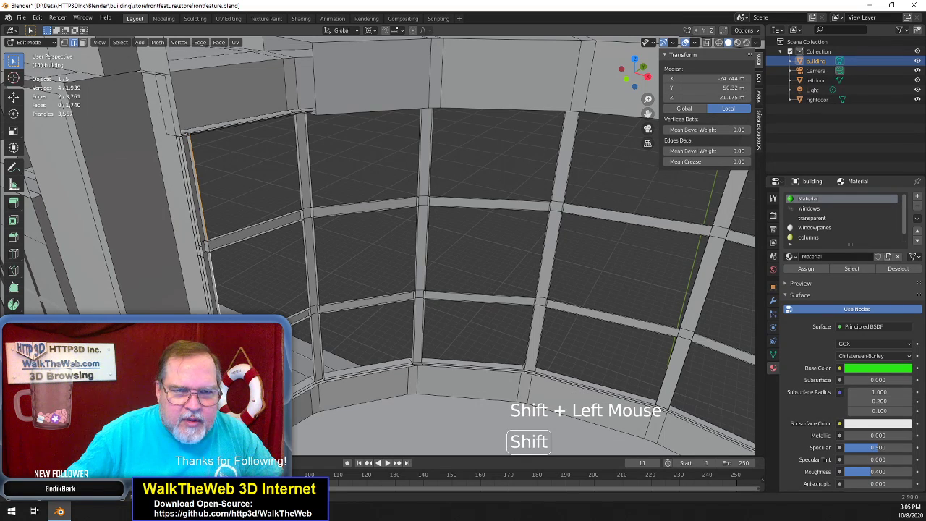
Add the vertical edges on both sides of the bay window's first mullion from the wall, along all three pane rows, to the selection
left_click(317, 352, "shift")
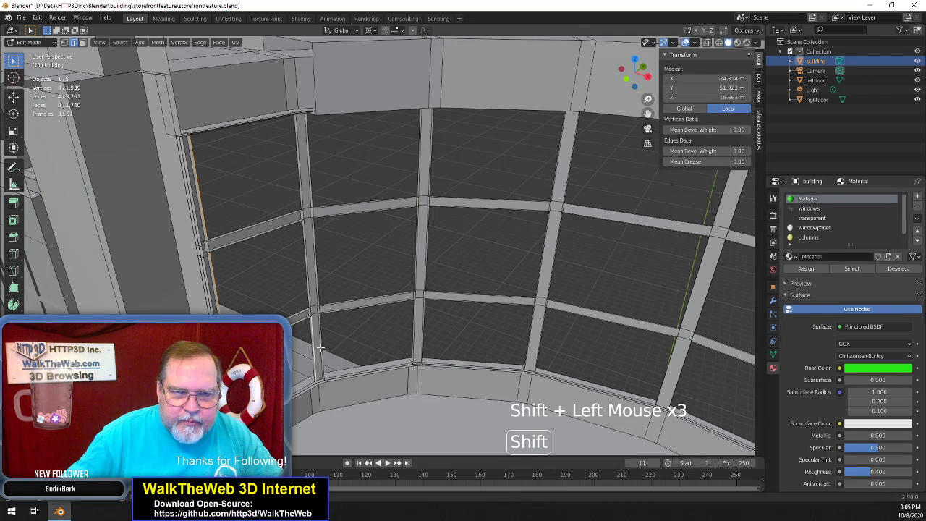
left_click(324, 339, "shift")
left_click(330, 275, "shift")
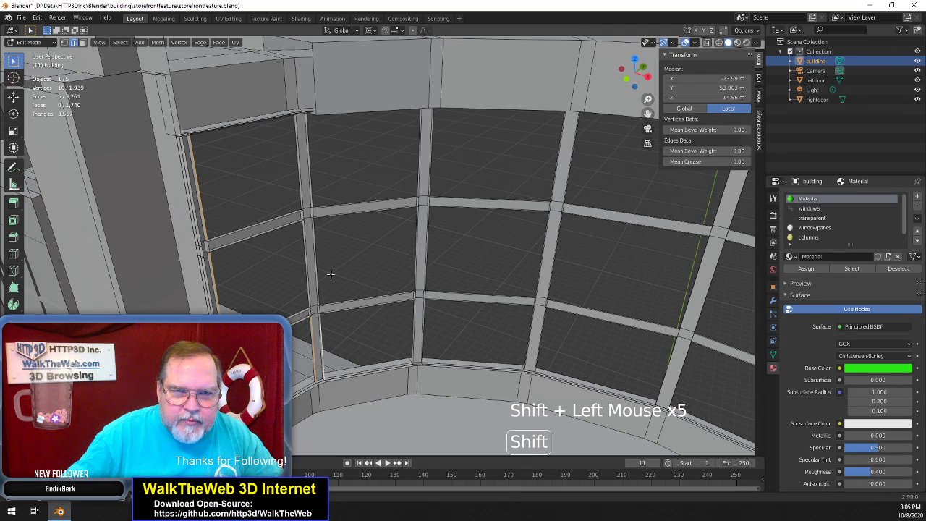
left_click(316, 270, "shift")
left_click(311, 246, "shift")
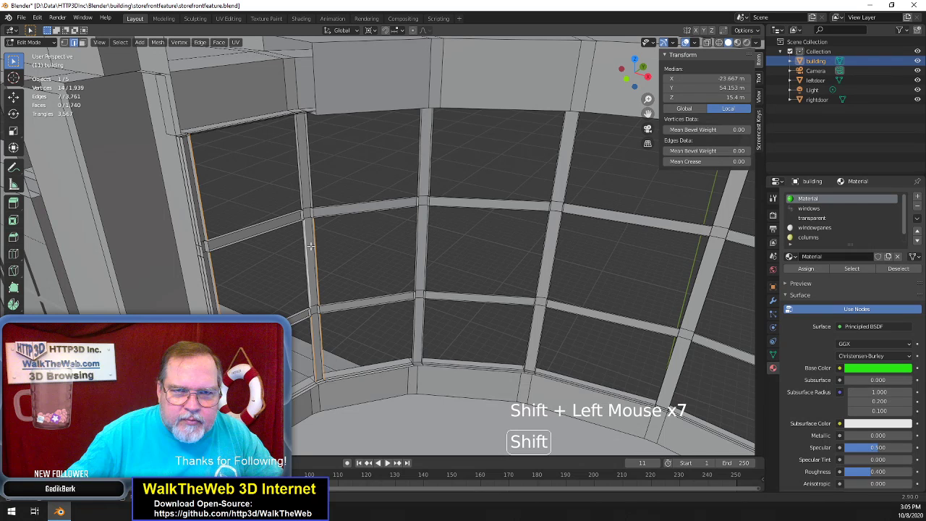
left_click(311, 185, "shift")
left_click(299, 181, "shift")
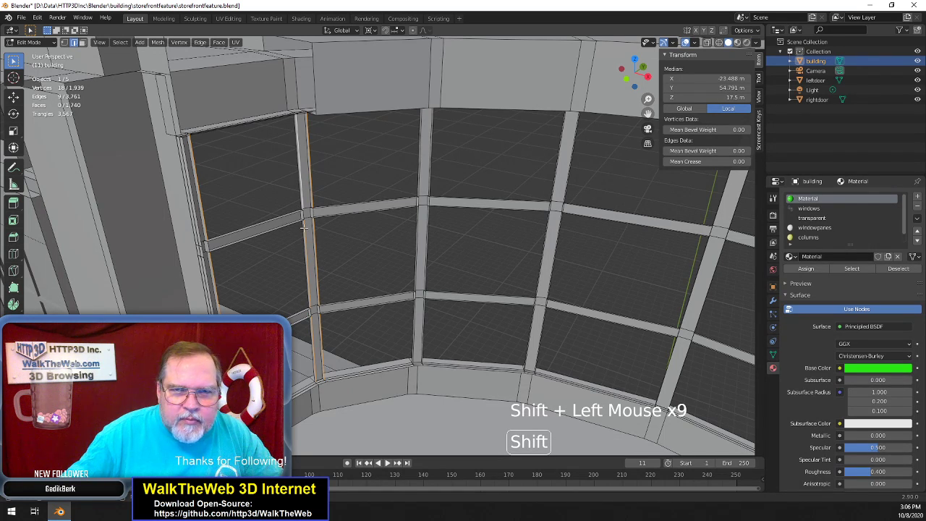
Add the long edges of the upper and lower horizontal bars in the first two bays from the wall to the selection
left_click(275, 227, "shift")
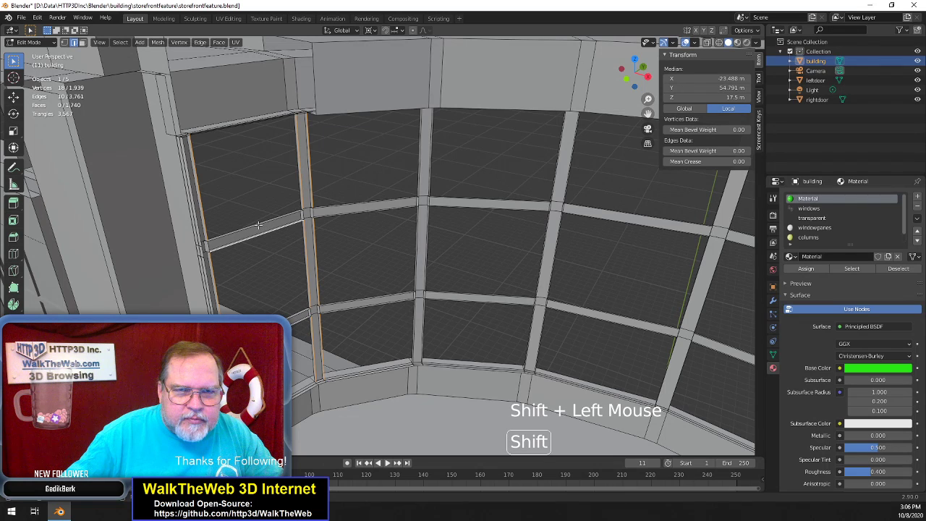
left_click(259, 227, "shift")
left_click(367, 209, "shift")
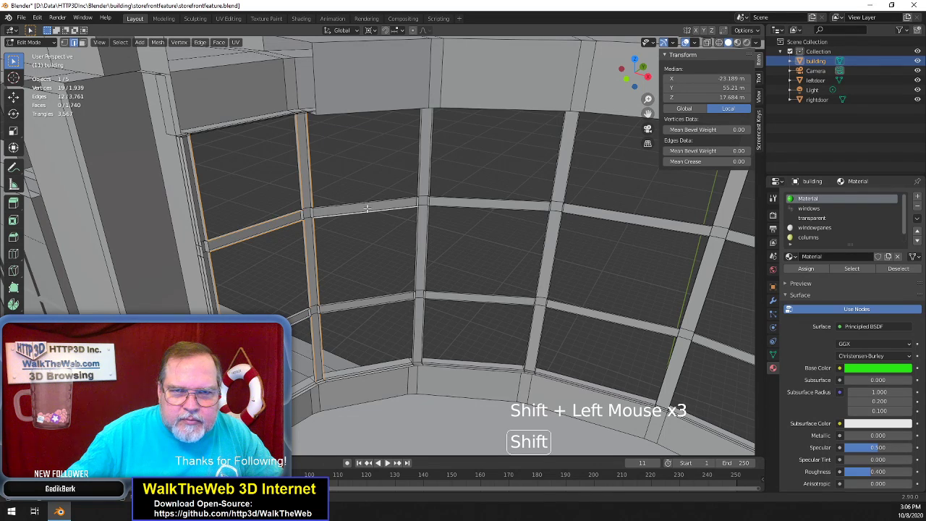
left_click(369, 210, "shift")
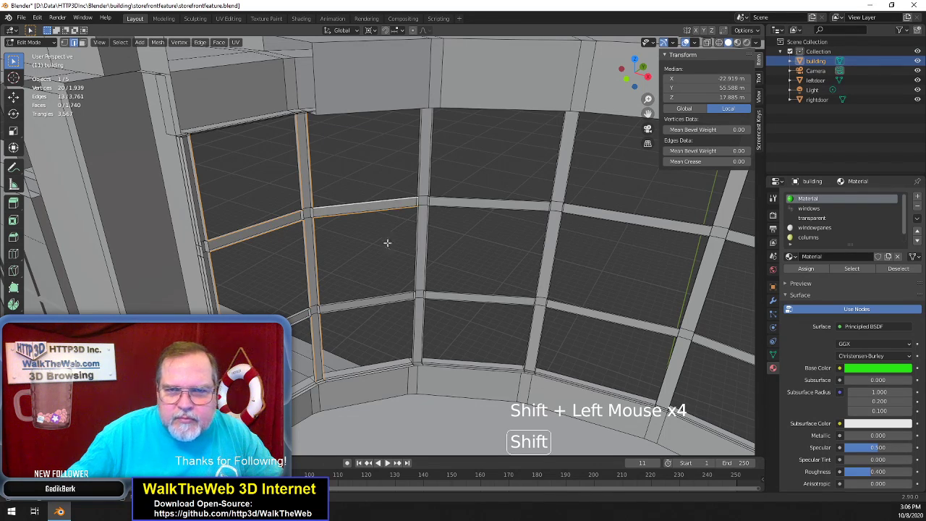
left_click(301, 323, "shift")
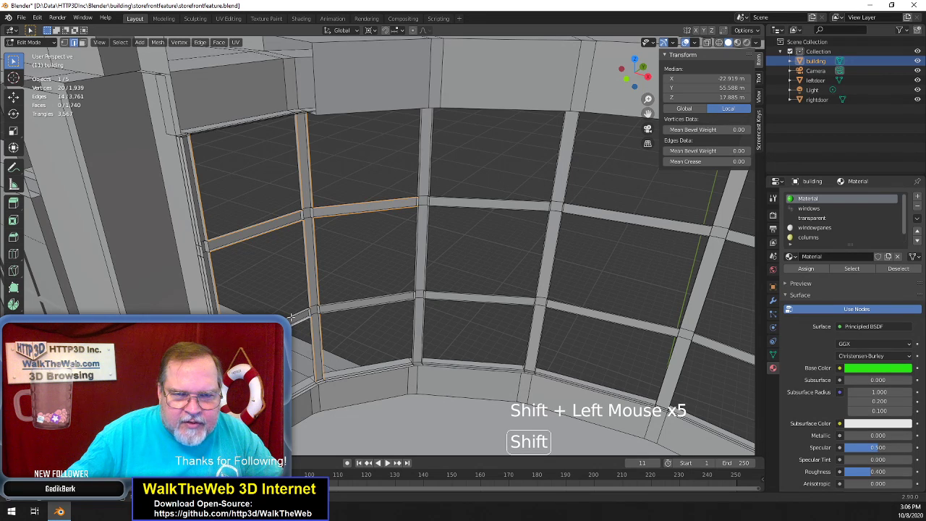
left_click(299, 316, "shift")
left_click(350, 308, "shift")
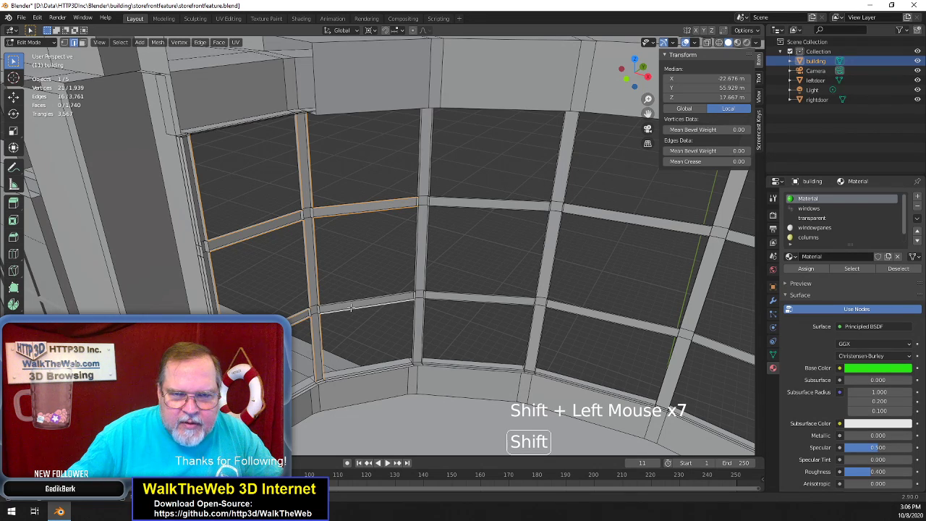
left_click(350, 303, "shift")
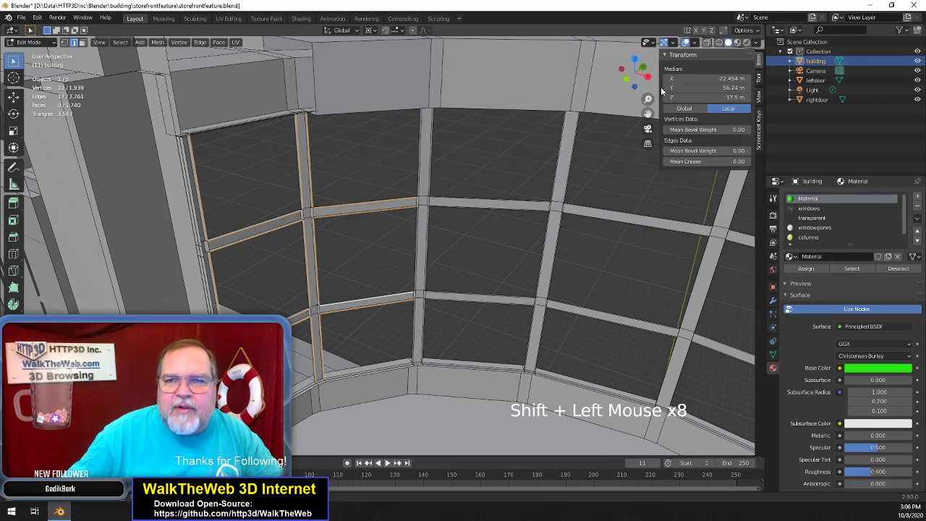
Add the vertical edges on both sides of the bay window's second mullion from the wall, along all three pane rows, to the selection
left_click_drag(634, 72, 678, 95)
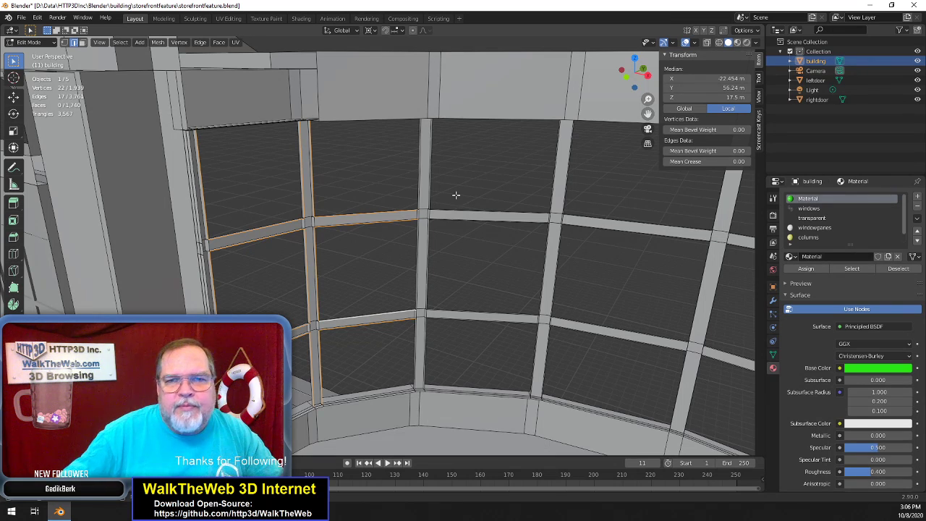
left_click_drag(637, 75, 609, 78)
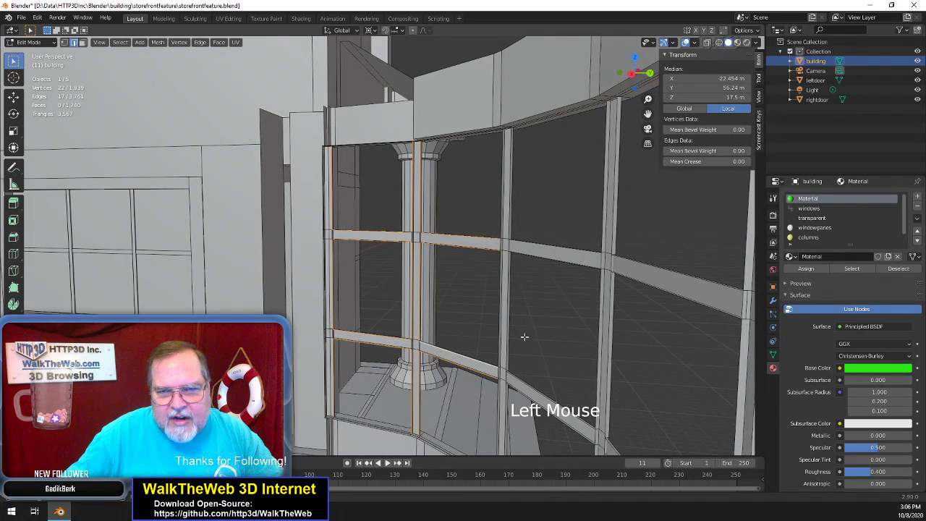
left_click(495, 334, "shift")
left_click(509, 289, "shift")
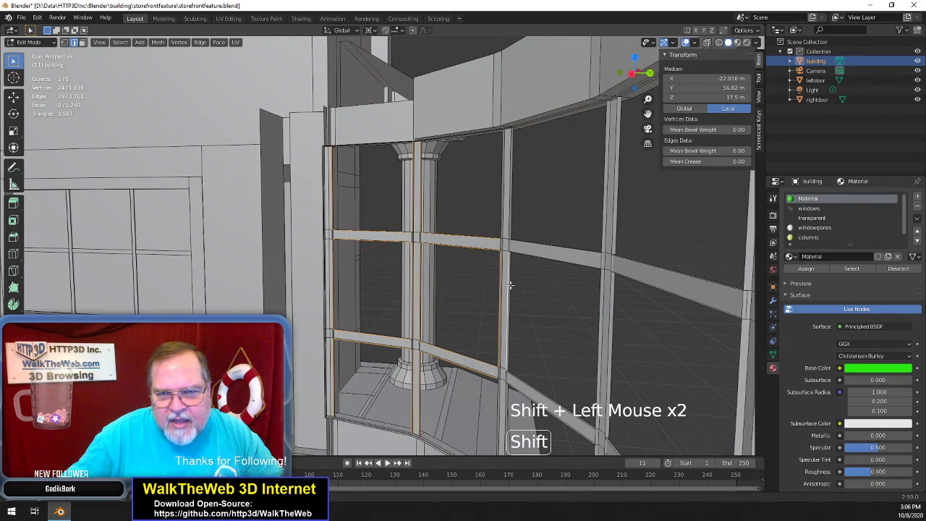
left_click(507, 199, "shift")
left_click(508, 201, "shift")
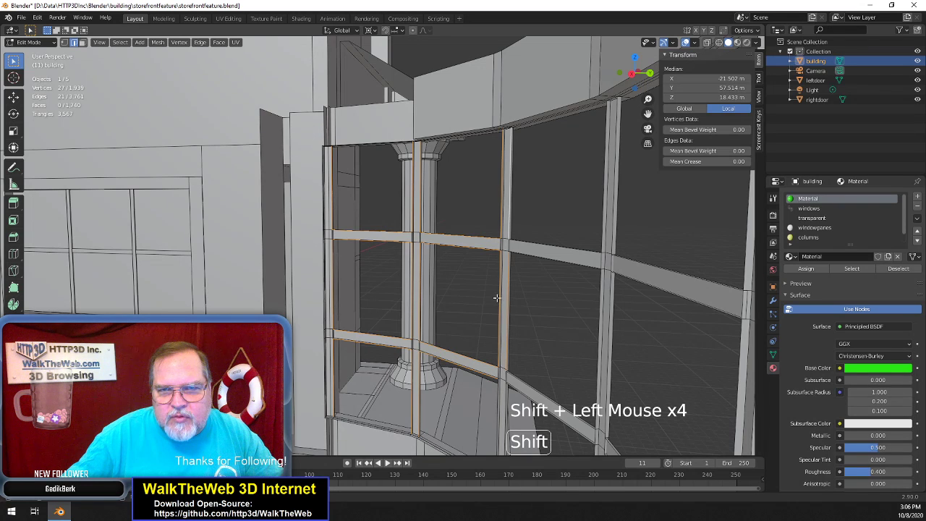
left_click(497, 402, "shift")
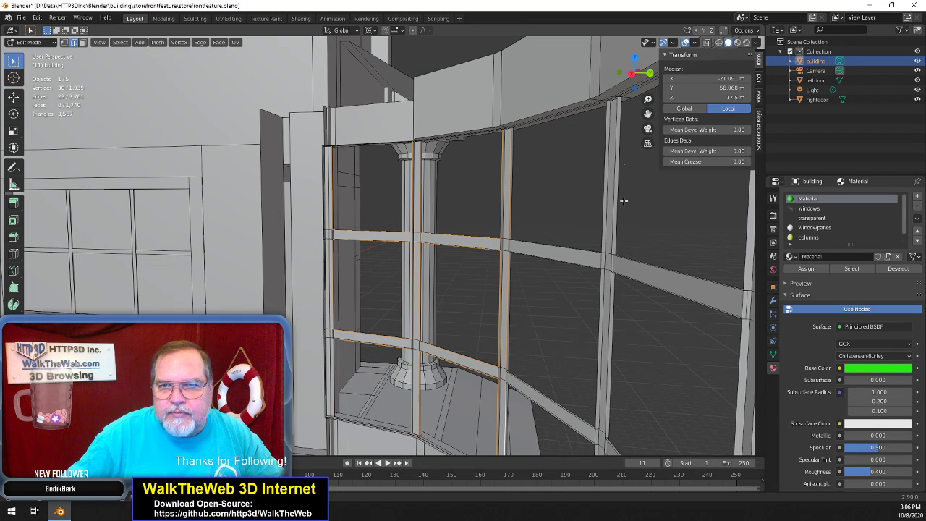
Add the vertical edges on both sides of the bay window's third mullion from the wall, along all three pane rows, to the selection
left_click(614, 212, "shift")
left_click(602, 246, "shift")
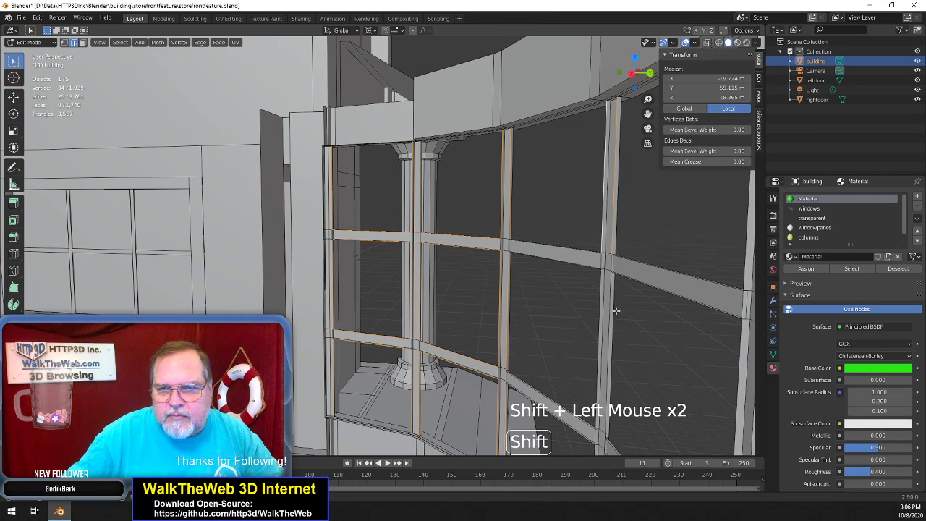
left_click(595, 367, "shift")
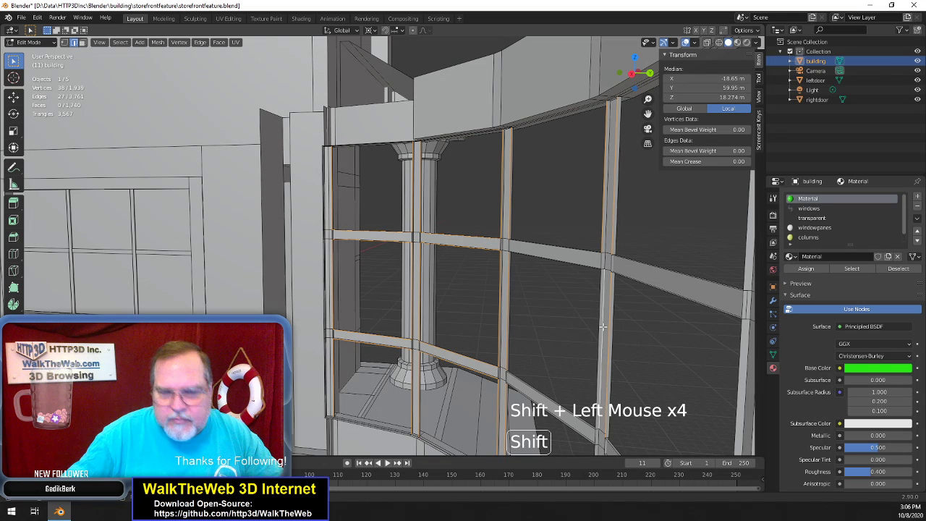
key("ctrl+z")
left_click(595, 353, "shift")
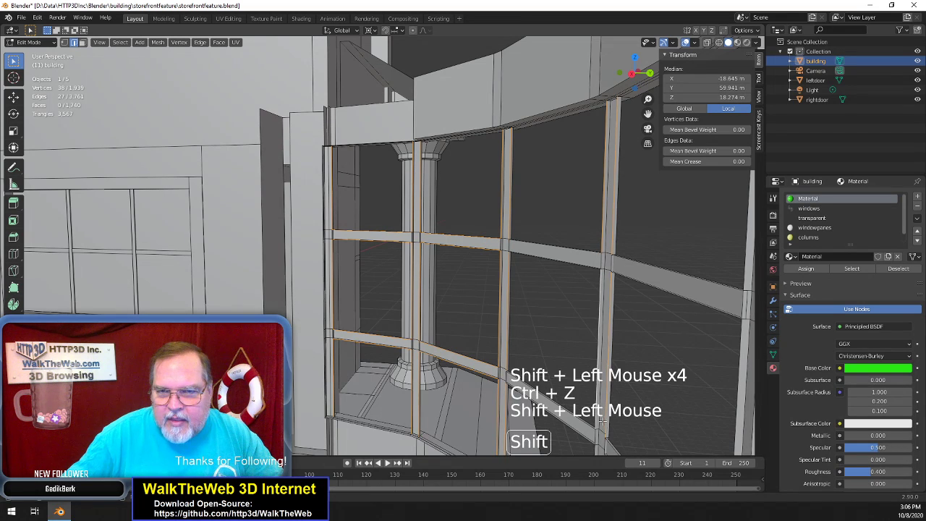
left_click(595, 451, "shift")
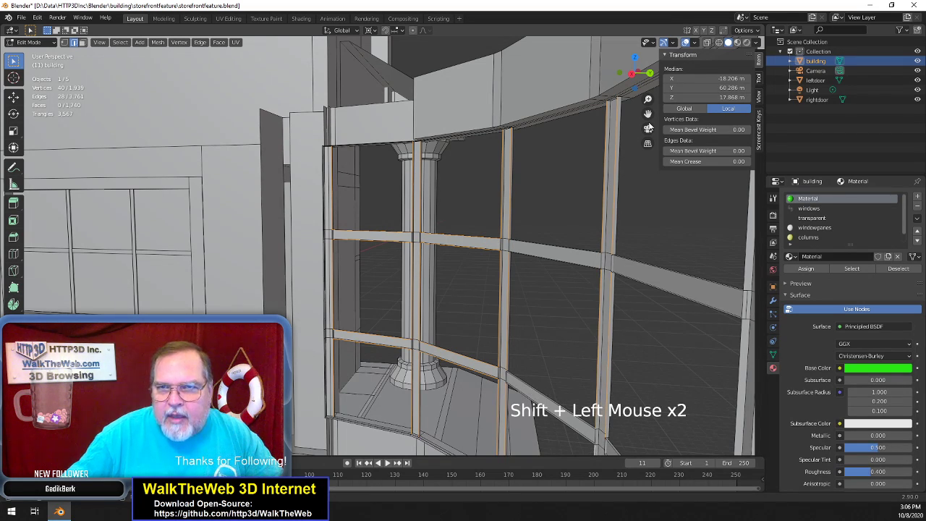
left_click_drag(649, 116, 640, 22)
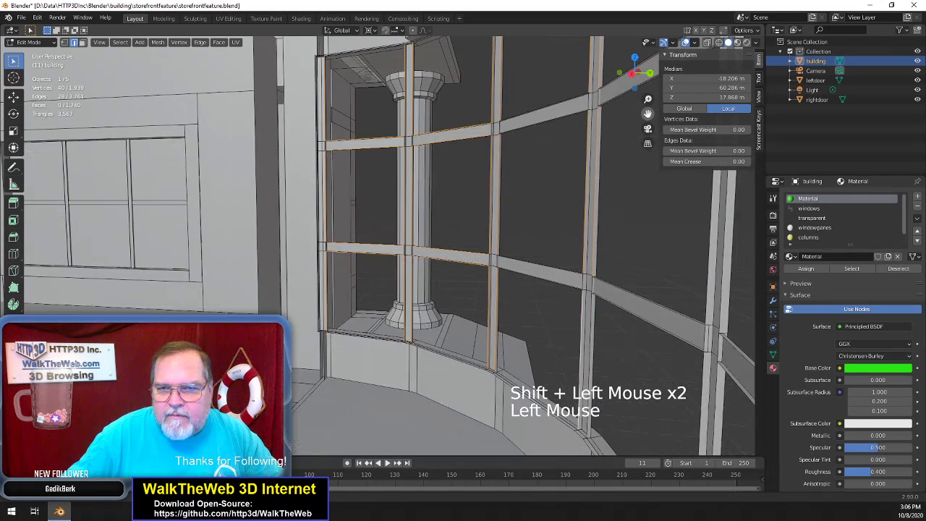
left_click(592, 336, "shift")
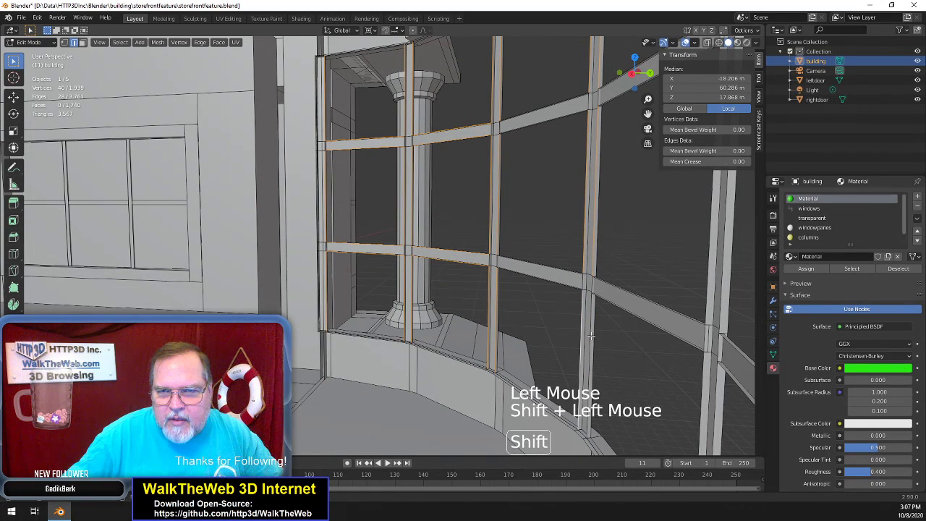
Add the vertical edges on both sides of the bay window's fourth mullion from the wall, along all three pane rows, to the selection
left_click(715, 403, "shift")
left_click(702, 394, "shift")
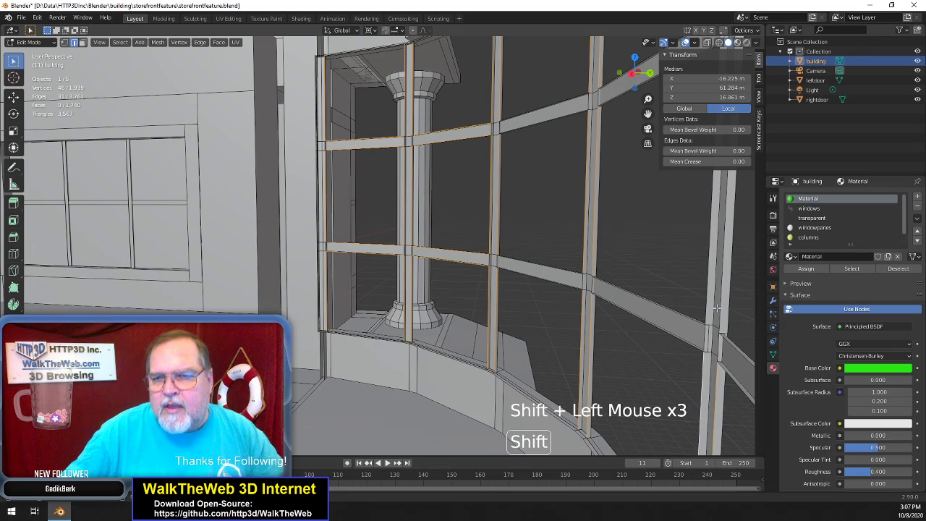
left_click(723, 259, "shift")
left_click(708, 257, "shift")
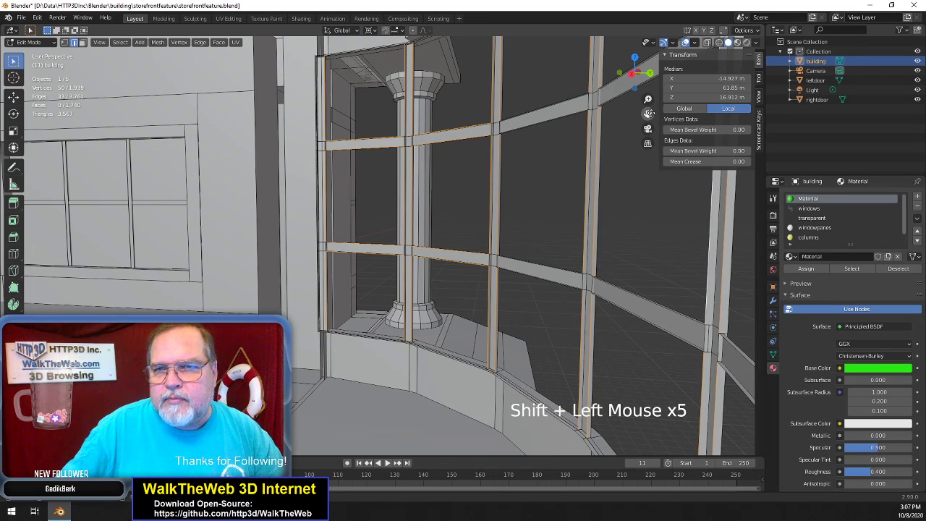
left_click_drag(648, 114, 634, 250)
left_click(700, 284, "shift")
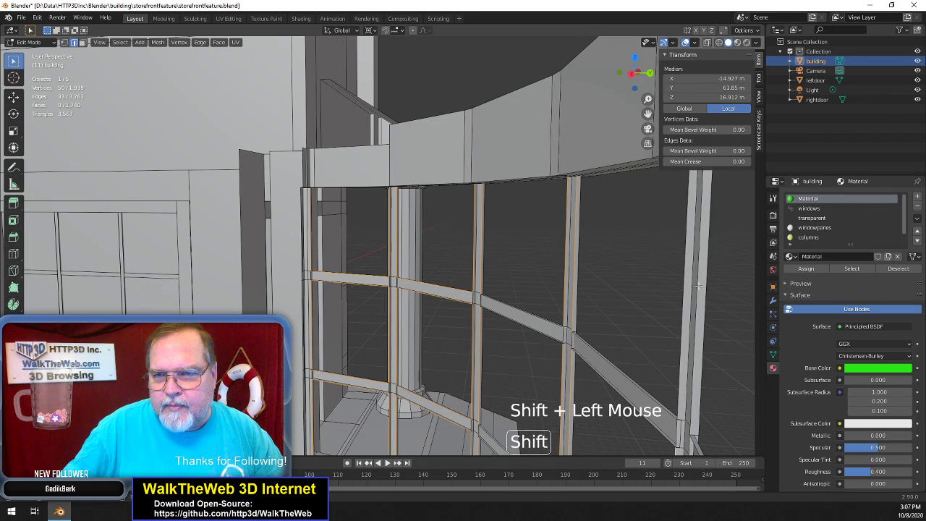
left_click(683, 282, "shift")
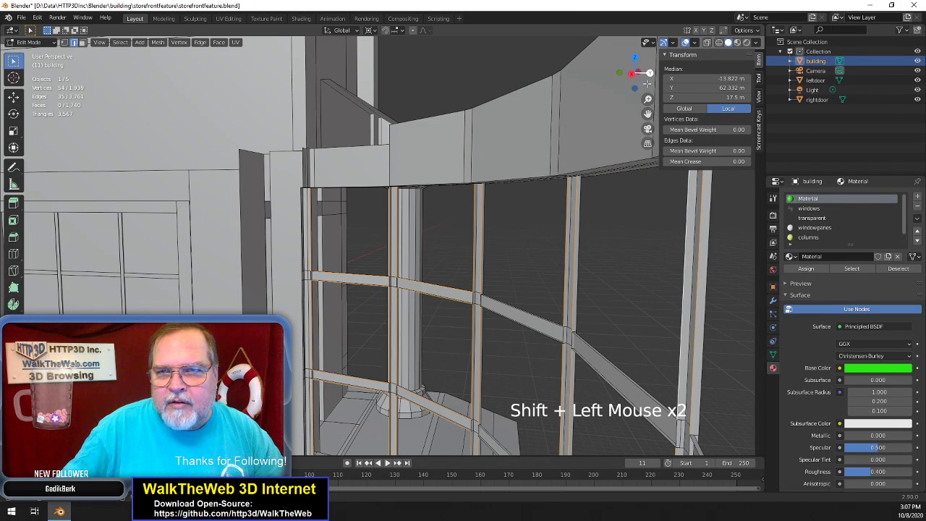
Add the long edges of the upper bar in the third and fourth bays and of the lower bar in the third bay to the selection
left_click_drag(647, 84, 653, 118)
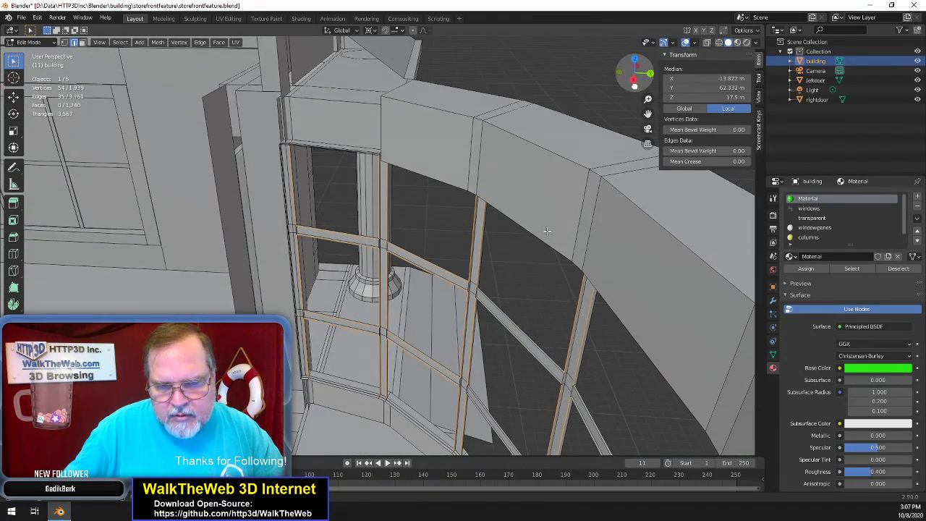
left_click(516, 335, "shift")
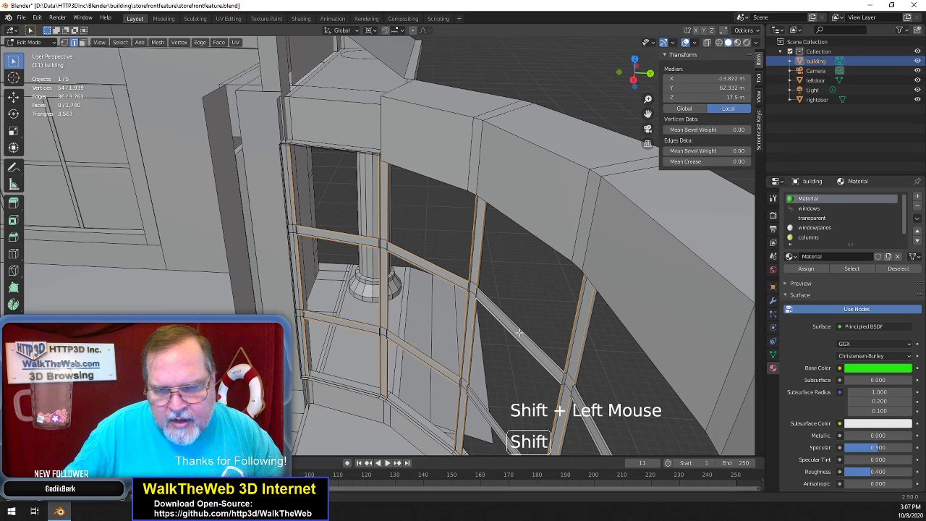
left_click(519, 332, "shift")
left_click(586, 430, "shift")
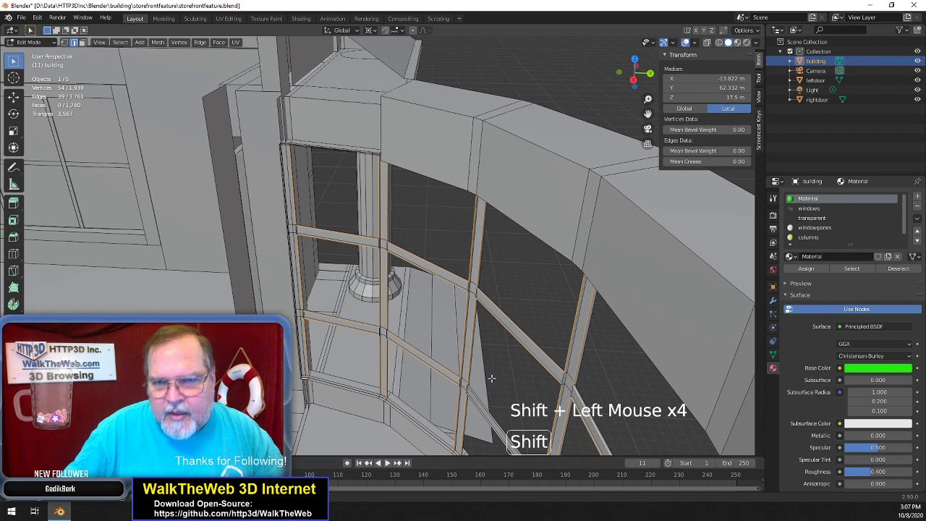
left_click(498, 430, "shift")
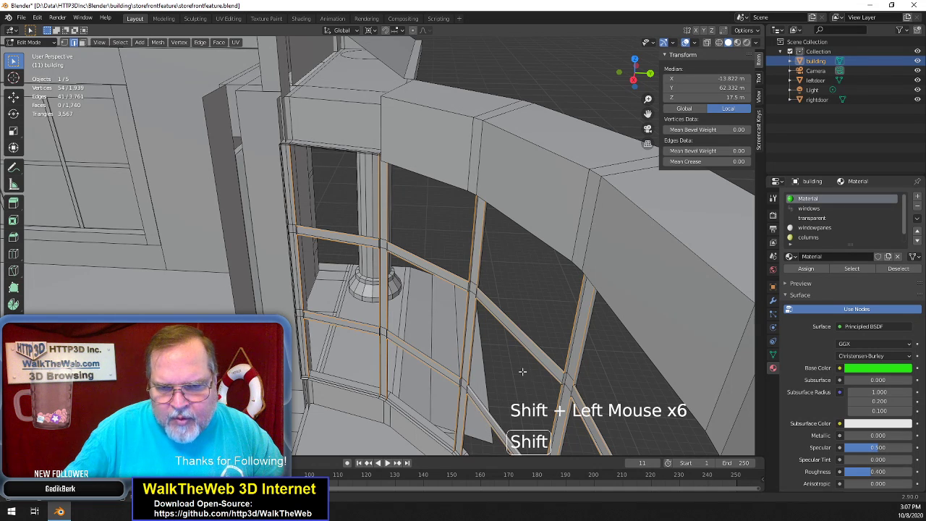
Add the long edges of the upper bar in the fifth bay and of the lower bar in the fourth and fifth bays to the selection
left_click_drag(648, 114, 630, 78)
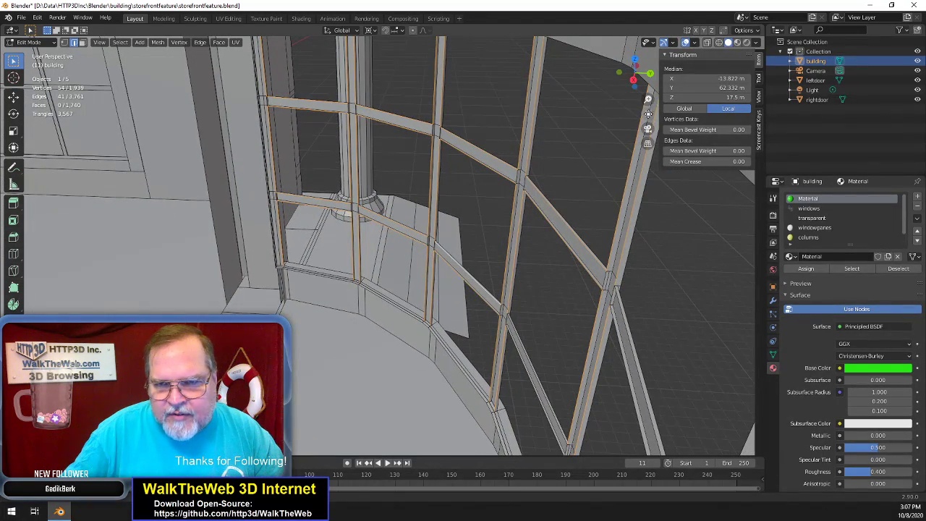
left_click(644, 361, "shift")
left_click(638, 372, "shift")
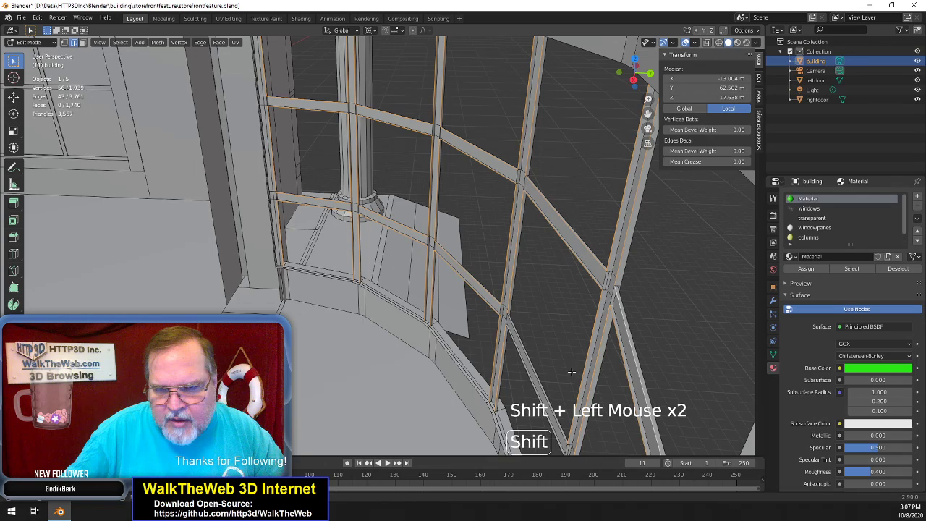
left_click(536, 383, "shift")
left_click(540, 388, "shift")
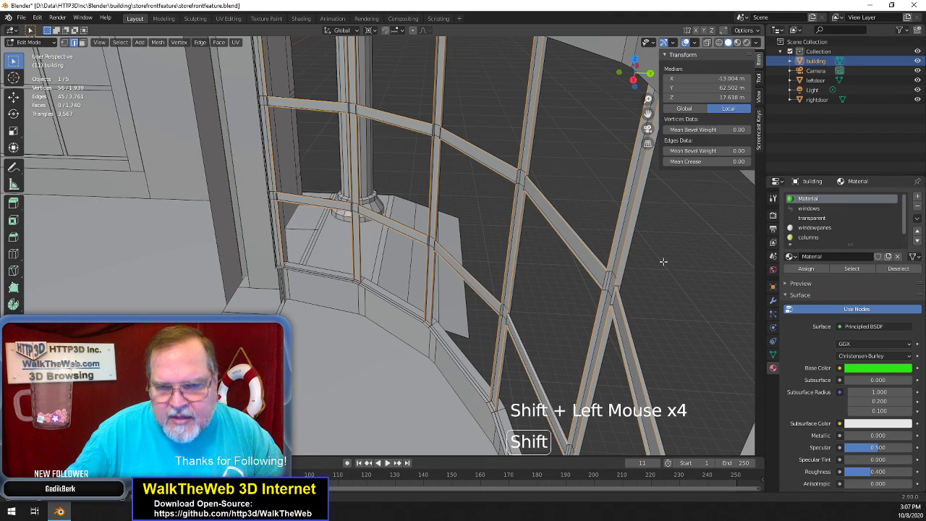
left_click_drag(648, 113, 667, 27)
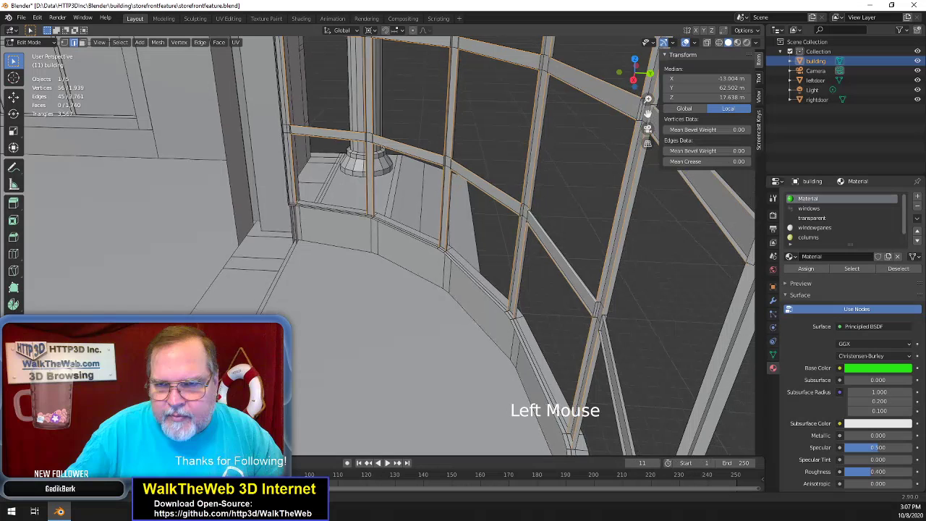
left_click(615, 414, "shift")
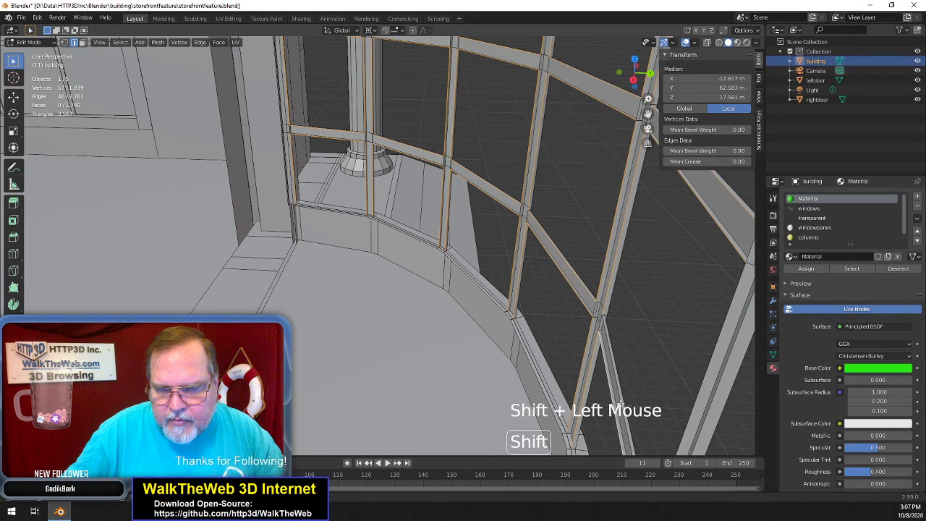
left_click(617, 391, "shift")
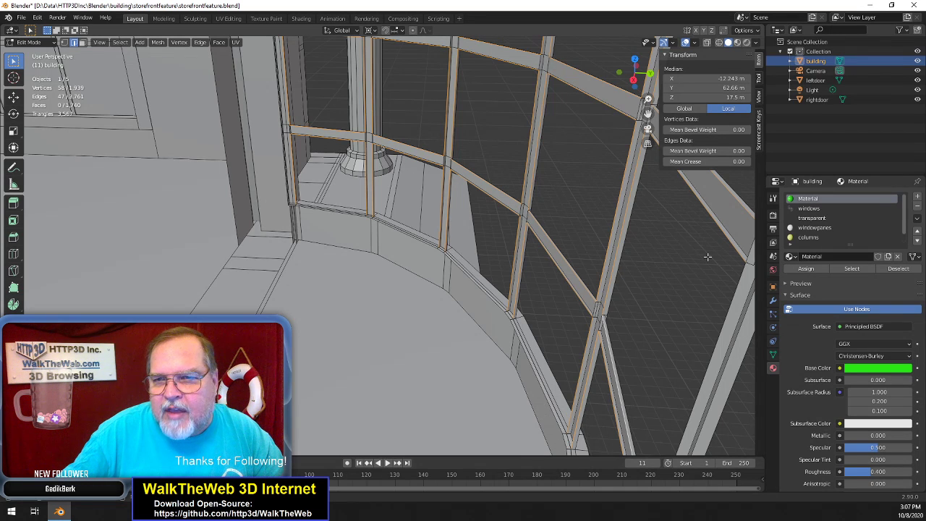
Add the vertical edges on both sides of the fifth mullion from the wall, along the middle and upper pane rows, to the selection
left_click(722, 335, "shift")
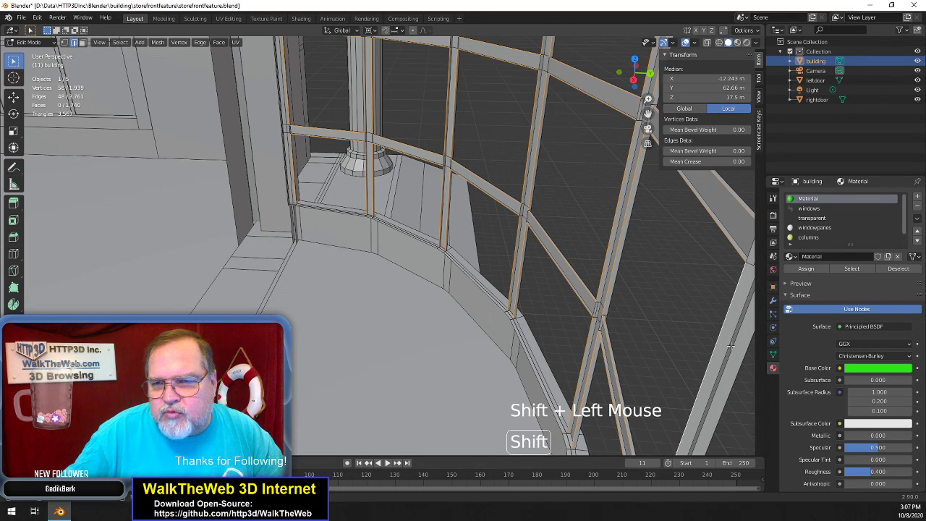
left_click(731, 346, "shift")
left_click(651, 83)
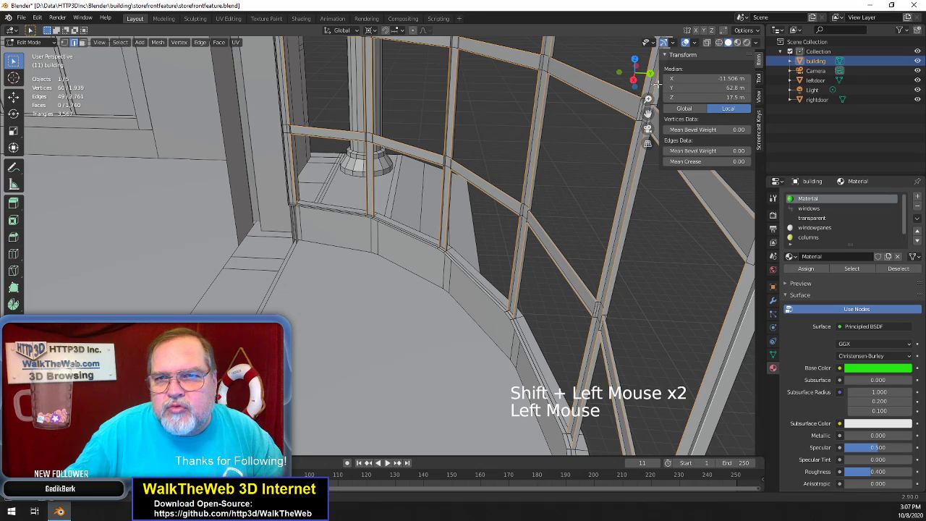
key("ctrl+z")
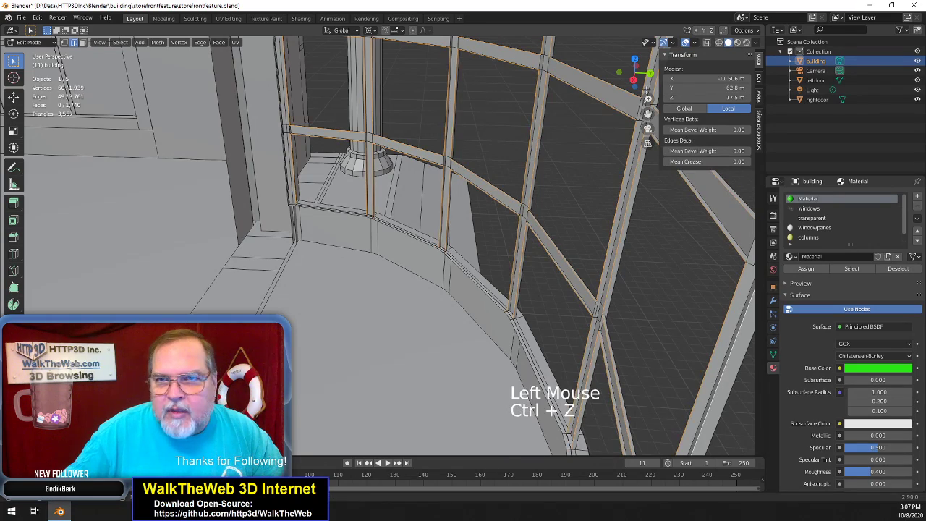
left_click_drag(644, 82, 676, 79, "shift")
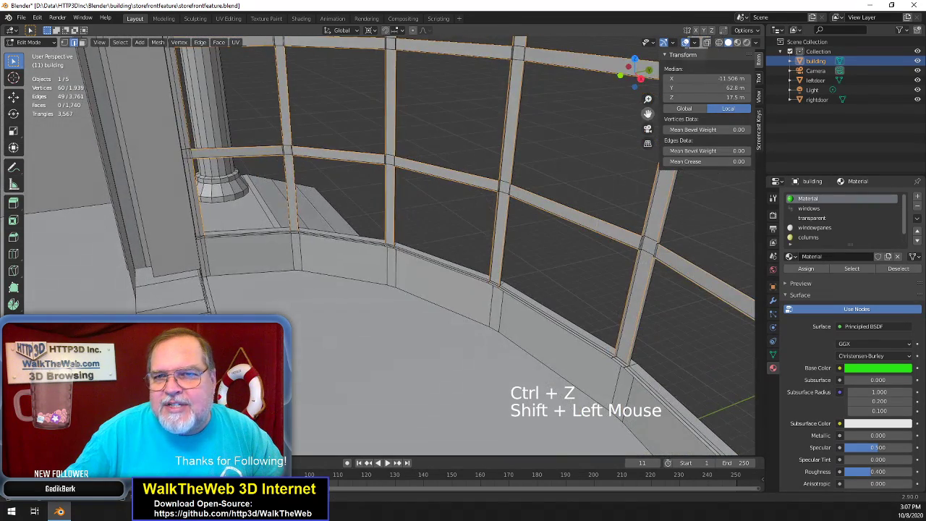
left_click_drag(649, 114, 417, 218)
left_click(579, 187, "shift")
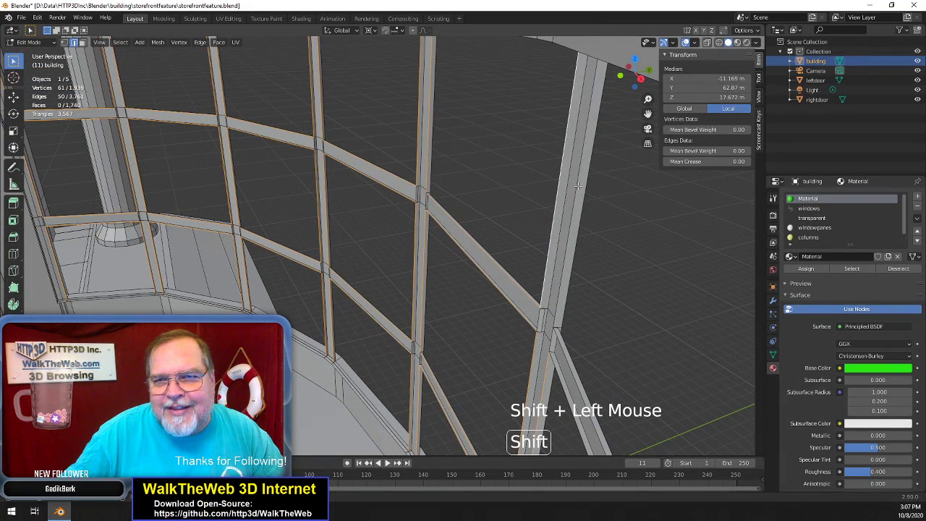
left_click(562, 218, "shift")
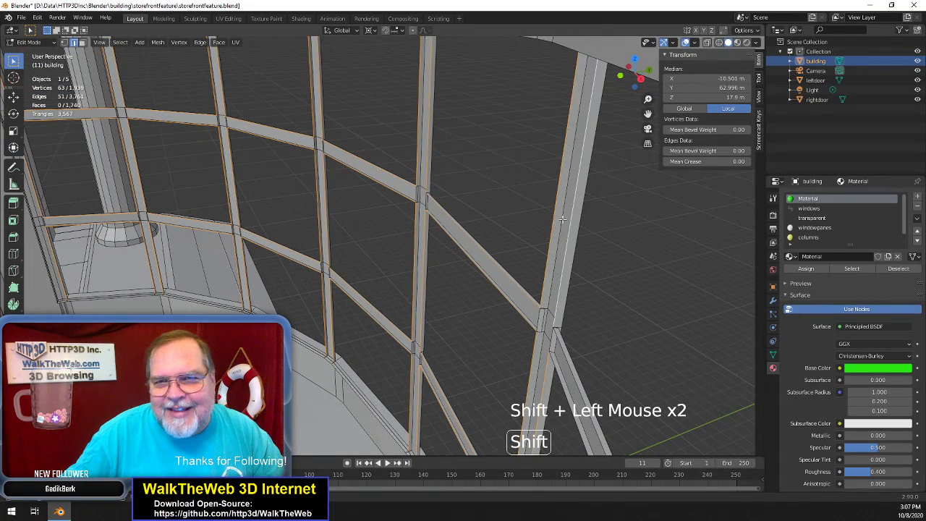
Add the long edges of both horizontal bars in the sixth bay and the fifth mullion's vertical edges along the lower pane row to the selection
left_click(577, 410, "shift")
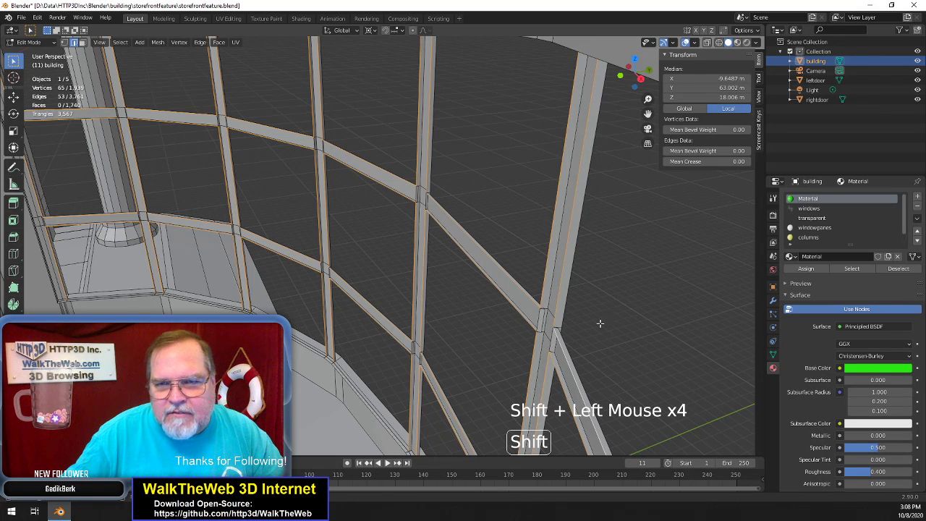
left_click_drag(644, 112, 634, 152)
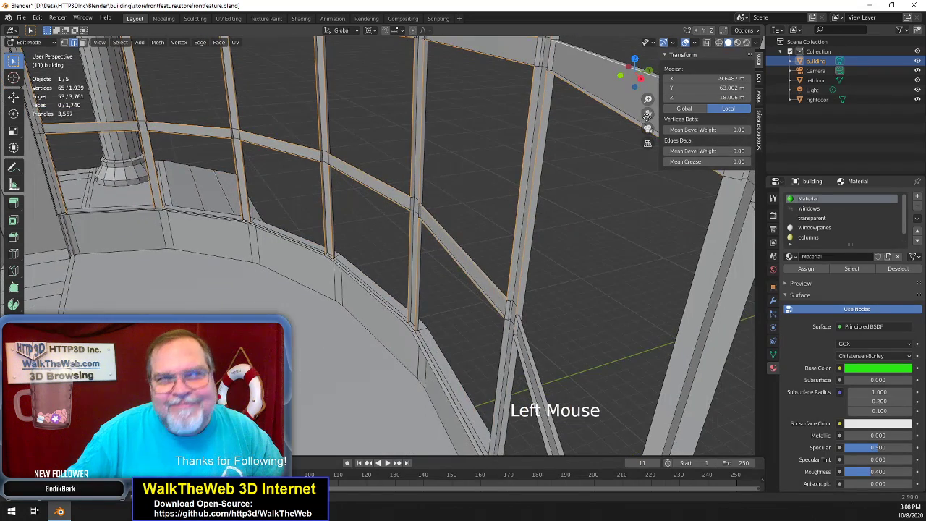
left_click(541, 394, "shift")
left_click(536, 383, "shift")
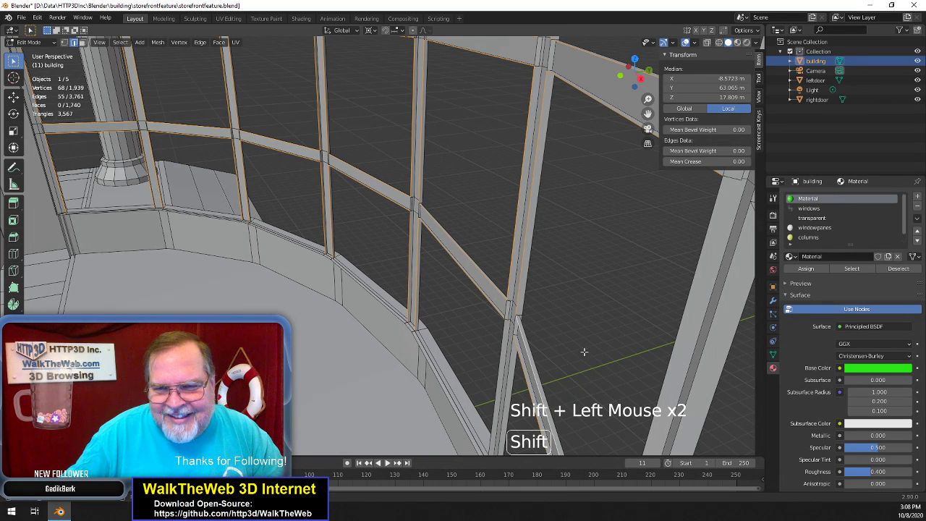
left_click(500, 358, "shift")
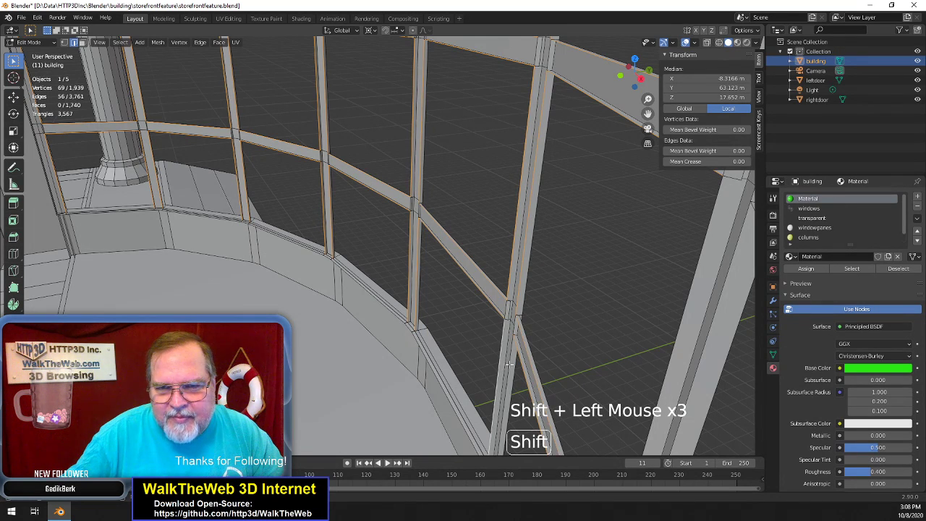
left_click(506, 378, "shift")
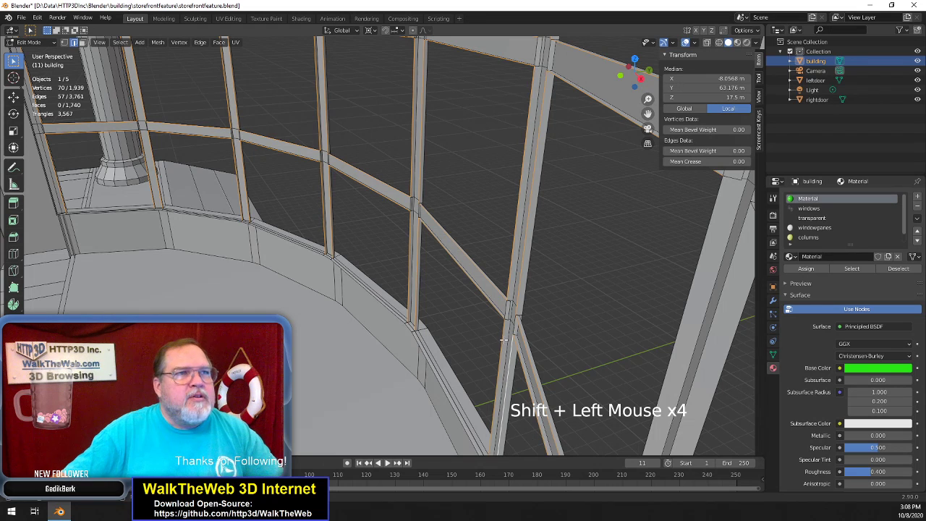
Add the vertical edges on both sides of the sixth mullion, along the middle and lower pane rows, to the selection
left_click(692, 296, "shift")
left_click(712, 326, "shift")
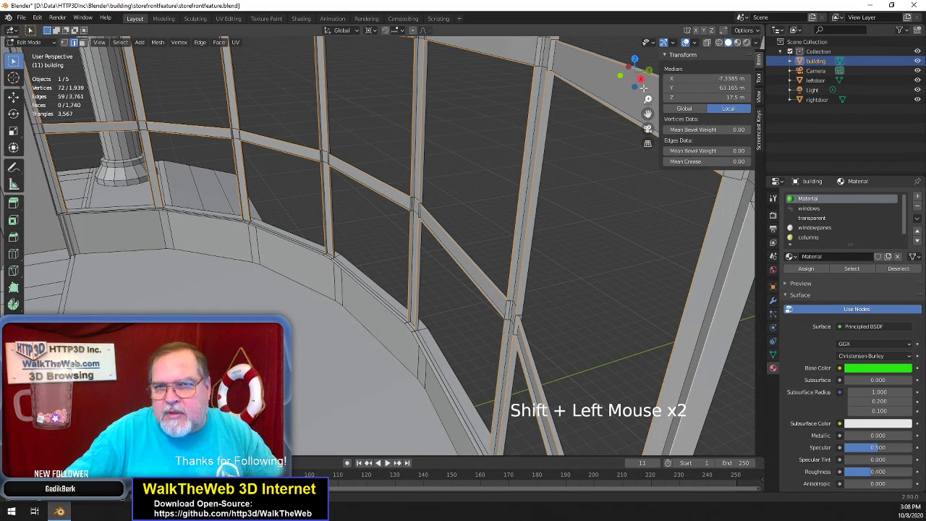
left_click_drag(644, 88, 482, 30)
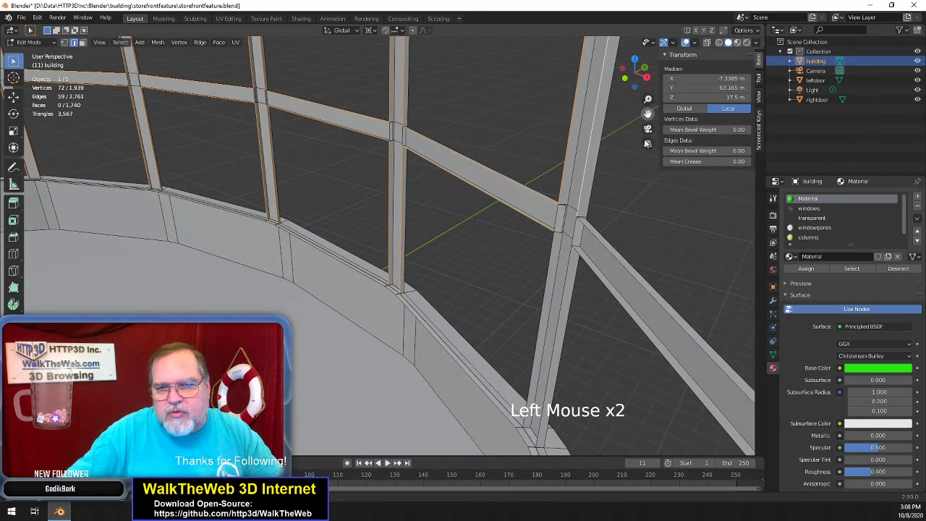
left_click(556, 306, "shift")
left_click(587, 204, "shift")
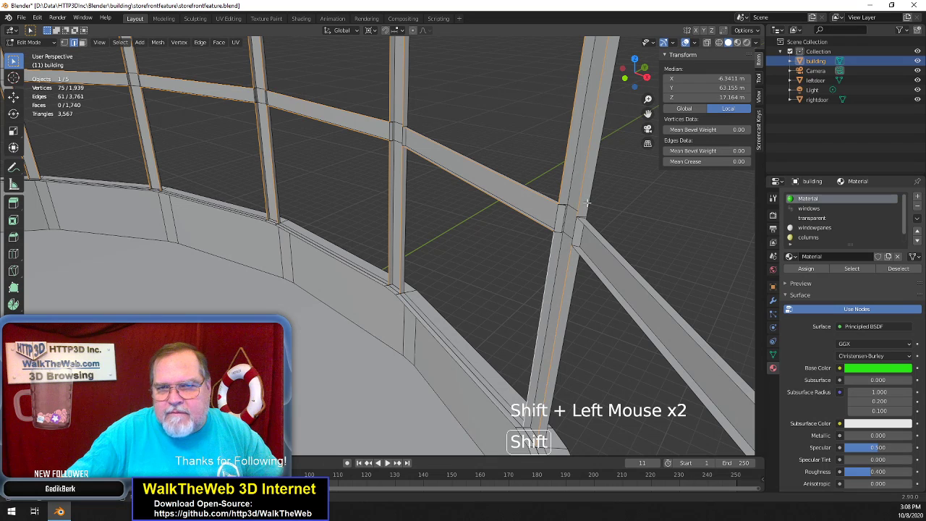
Add the long edges of both horizontal bars in the seventh bay and the sixth mullion's vertical edges along the upper pane row to the selection
left_click(600, 281, "shift")
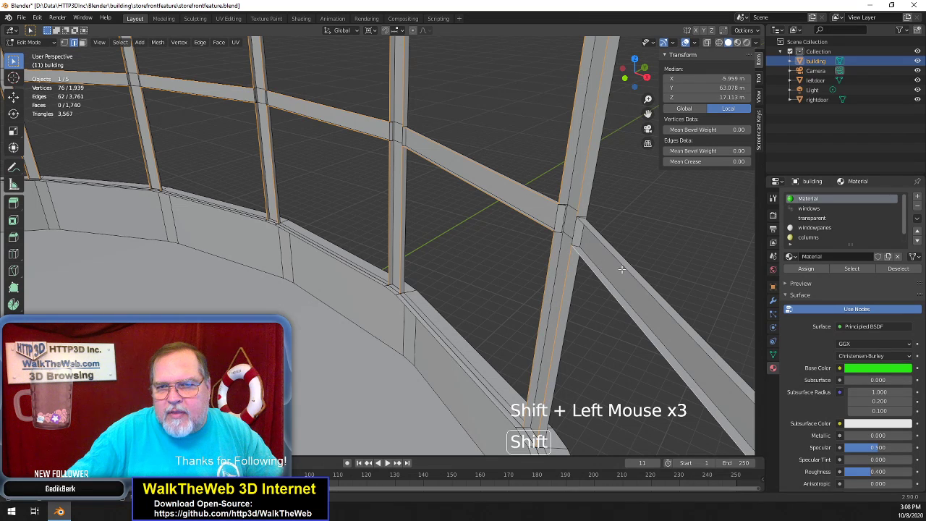
left_click(622, 270, "shift")
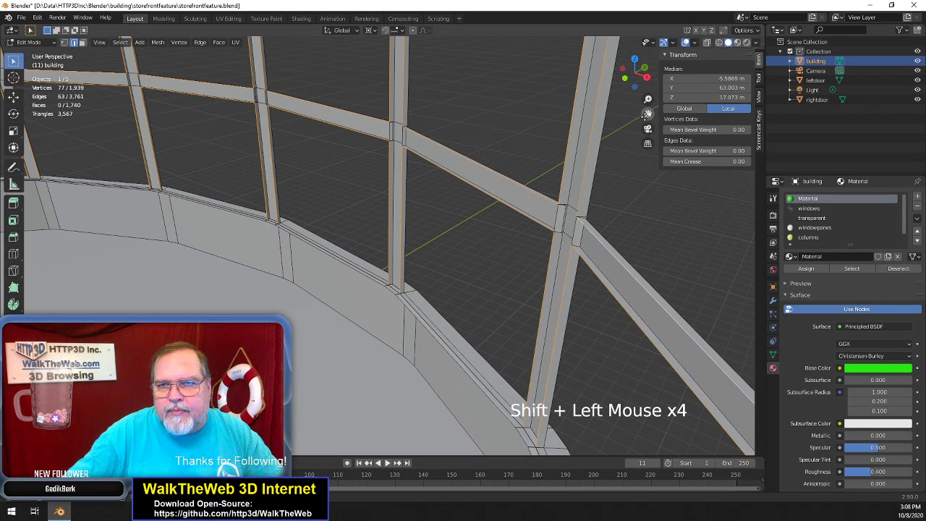
left_click_drag(648, 114, 568, 89)
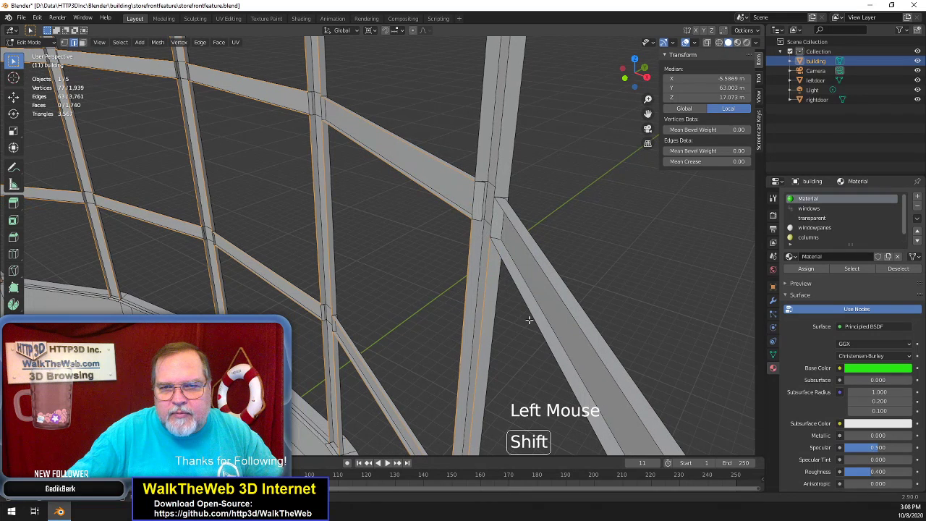
left_click(548, 302, "shift")
left_click(532, 198, "shift")
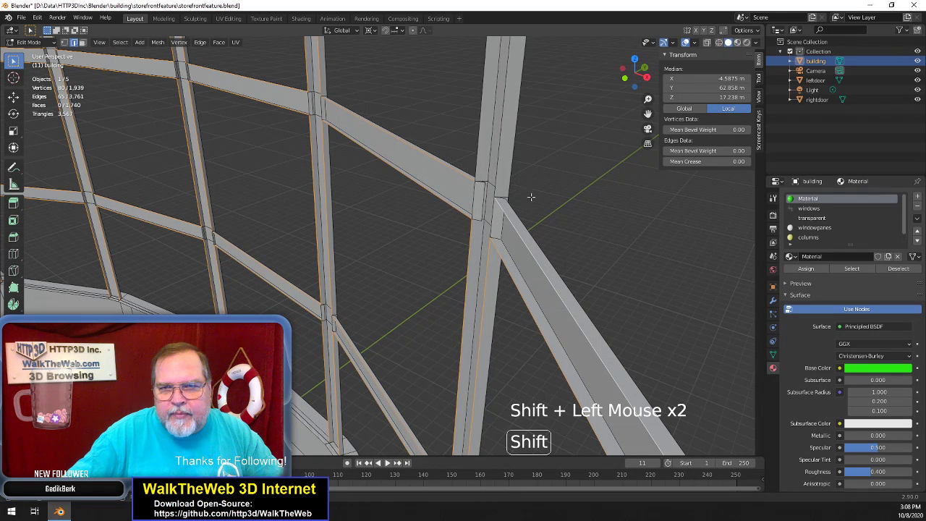
left_click(498, 152, "shift")
left_click(479, 140, "shift")
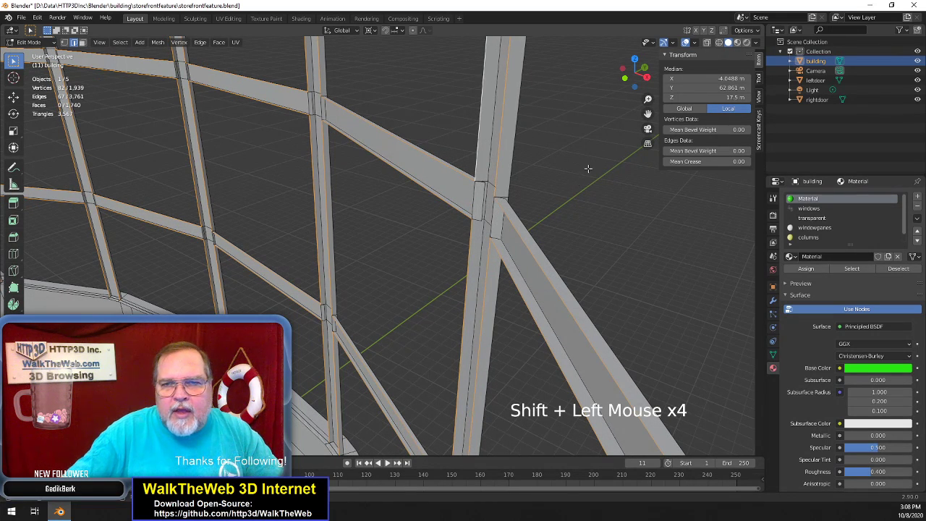
Add the seventh mullion's vertical edges along the lower and middle pane rows and the long edges of the eighth bay's lower bar to the selection
left_click_drag(647, 114, 646, 36)
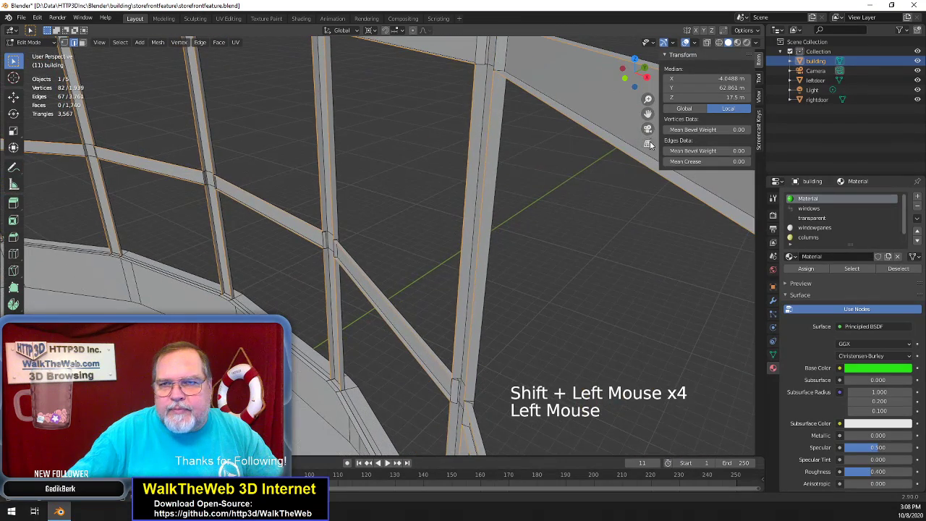
left_click_drag(637, 71, 674, 71)
left_click_drag(647, 114, 416, 123)
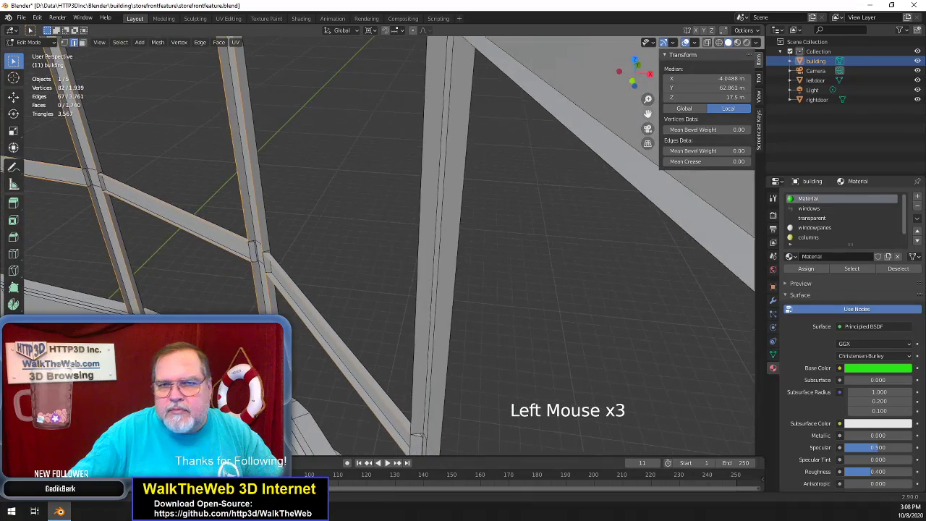
scroll(569, 214, "down", 2)
scroll(568, 215, "up", 1)
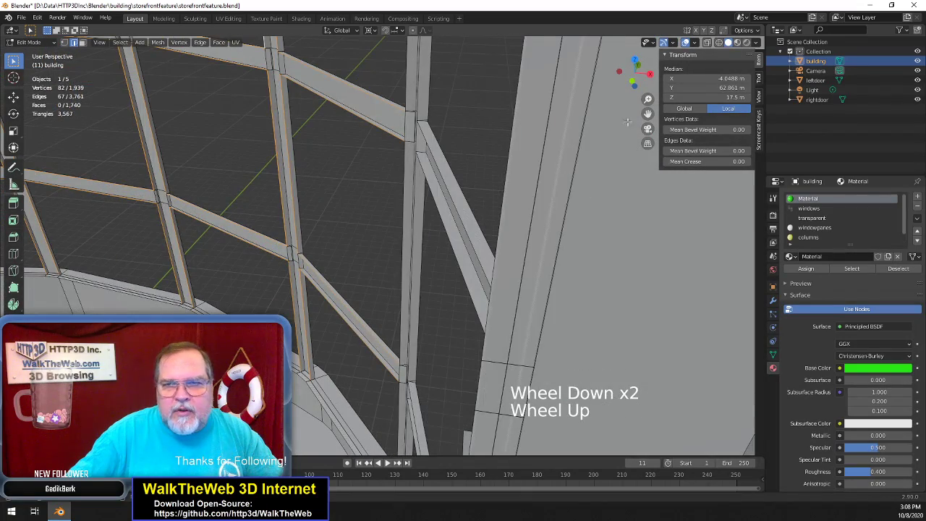
left_click_drag(640, 86, 638, 70)
left_click(552, 344, "shift")
left_click(536, 344, "shift")
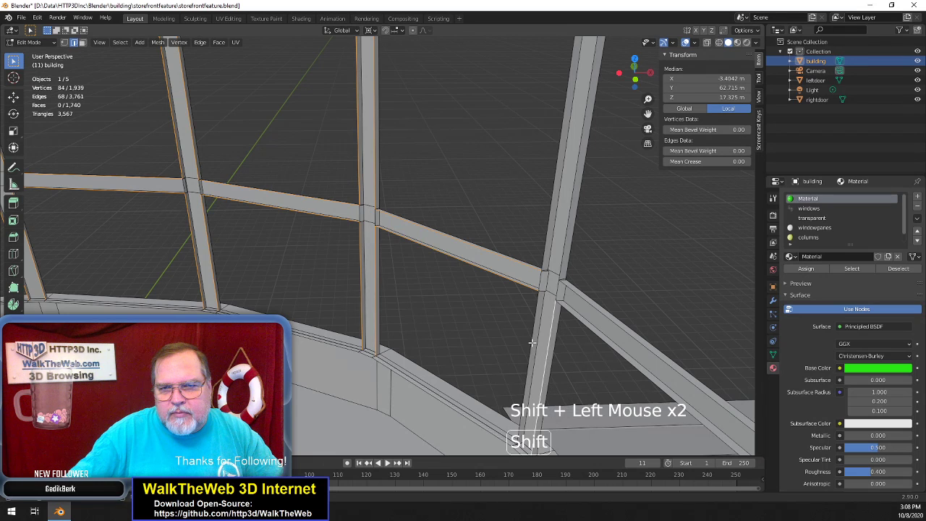
left_click(582, 274, "shift")
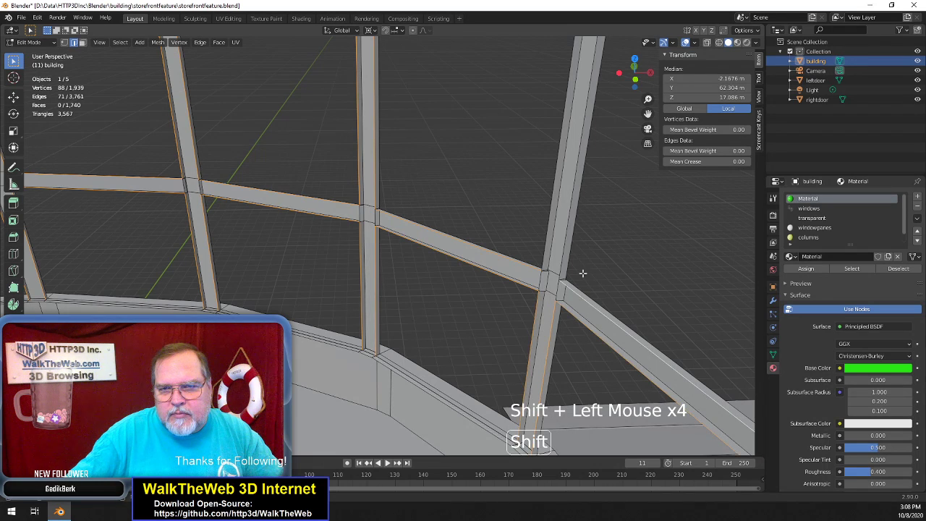
left_click(563, 255, "shift")
left_click(579, 167, "shift")
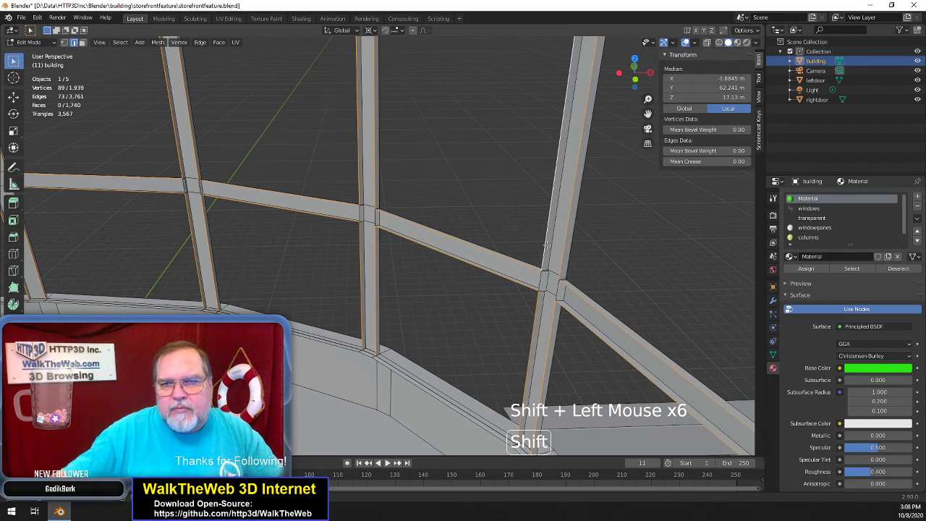
Add the pane-side vertical edges of the eighth bay's end jamb, along the lower and middle pane rows, to the selection
left_click_drag(647, 113, 661, 45)
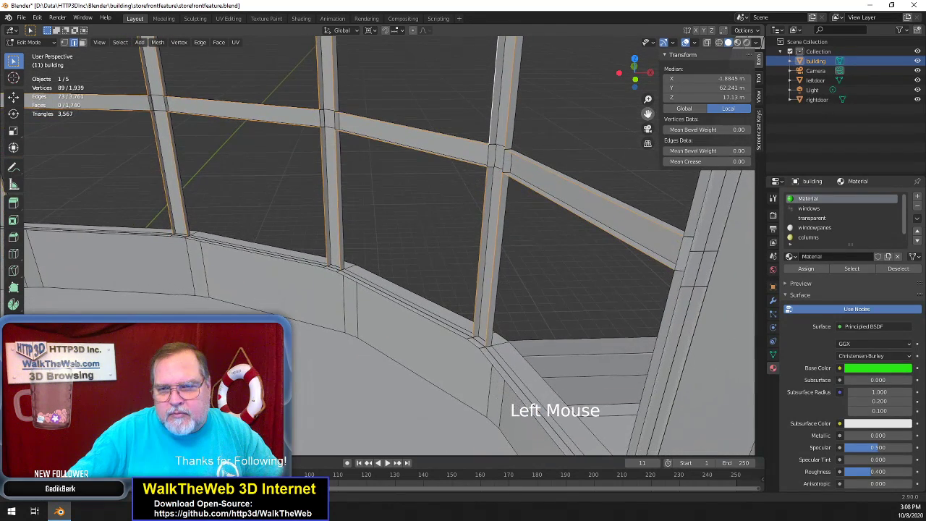
left_click(663, 305, "shift")
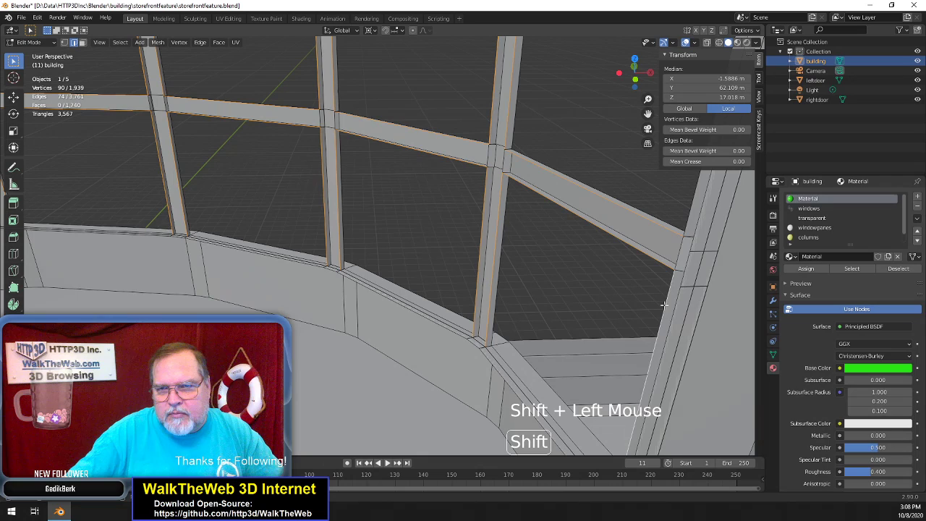
left_click(685, 227, "shift")
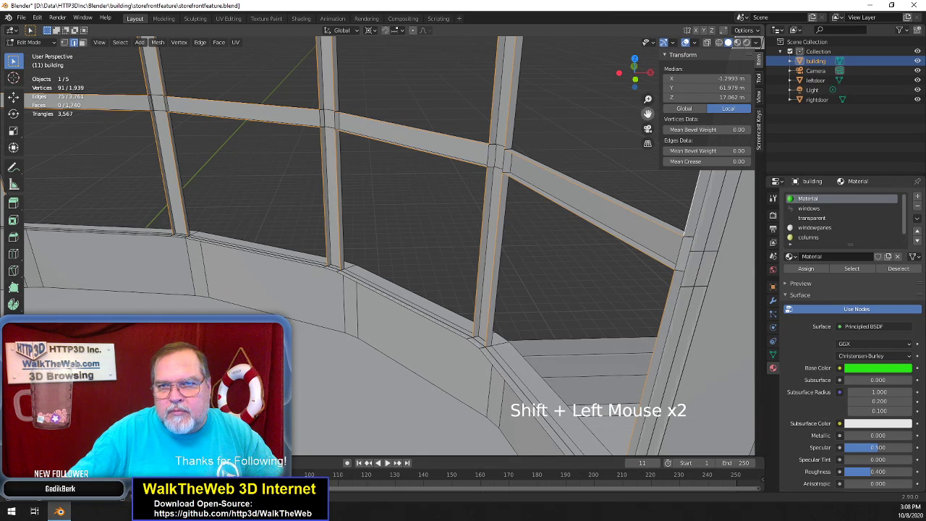
Add the long edges of the eighth bay's upper bar and the upper-row vertical edges of the end jamb and seventh mullion to the selection
left_click_drag(647, 113, 618, 240)
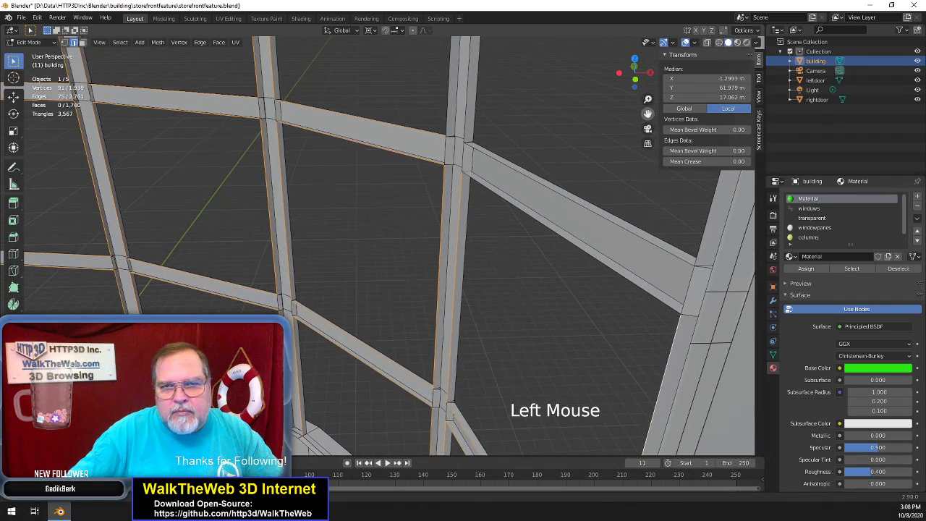
left_click(578, 232, "shift")
left_click(652, 239, "shift")
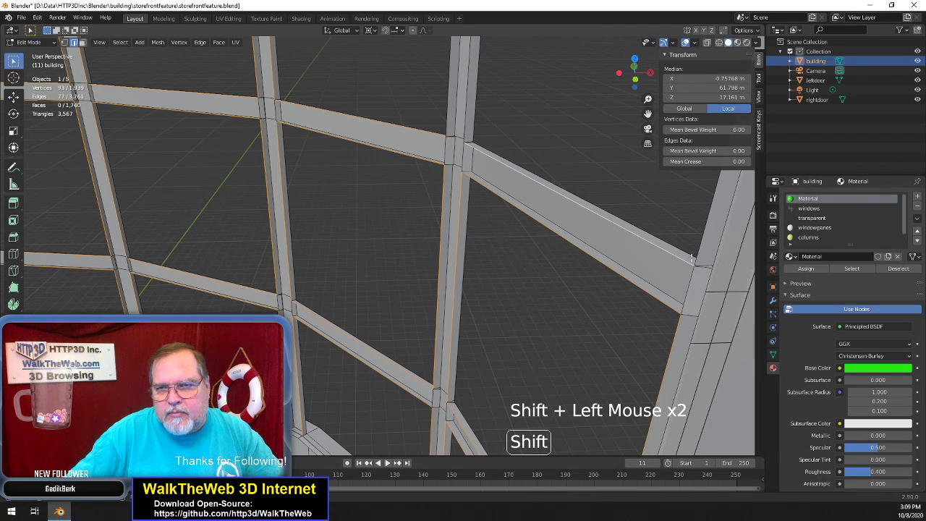
left_click(701, 236, "shift")
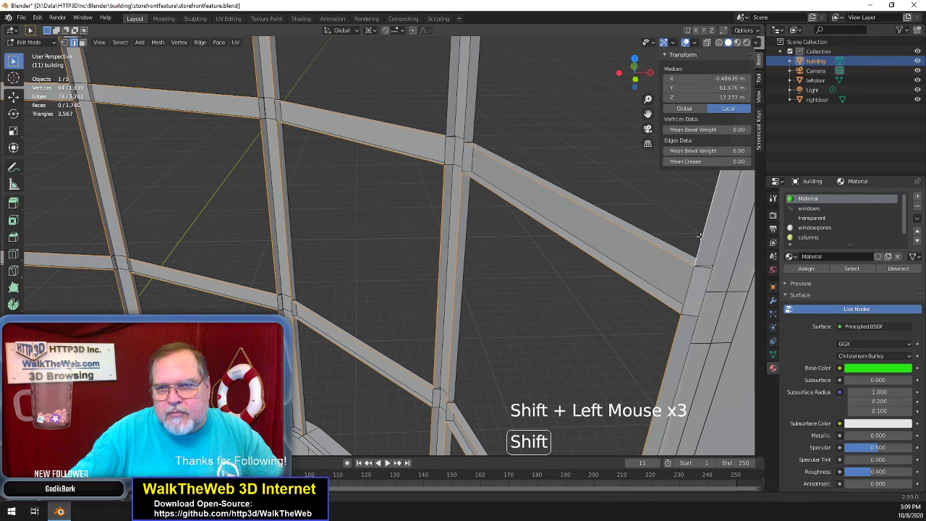
left_click(448, 133, "shift")
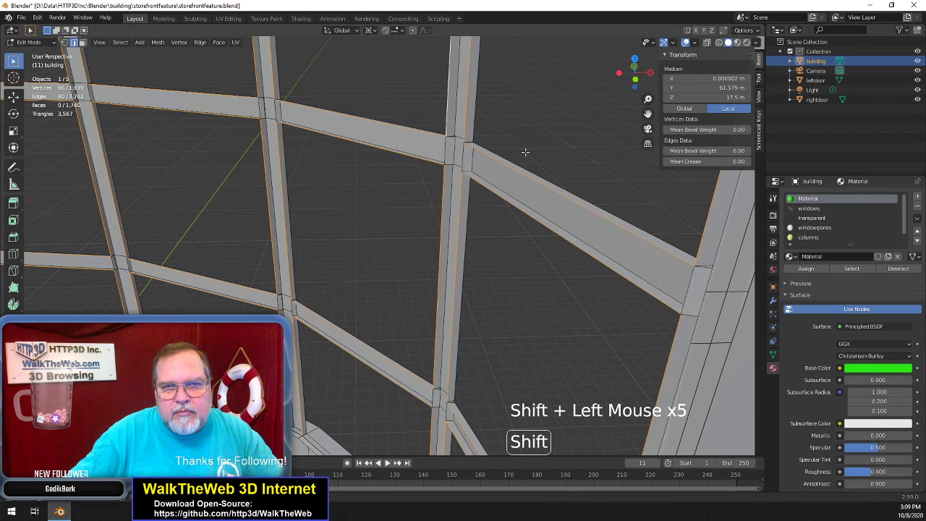
Inspect the curved bay window from close up and from a distance to check that all pane-side edges are selected
left_click_drag(648, 114, 665, 198)
mouse_move(646, 81)
left_mouse_down()
mouse_move(631, 73)
mouse_move(641, 78)
left_mouse_up()
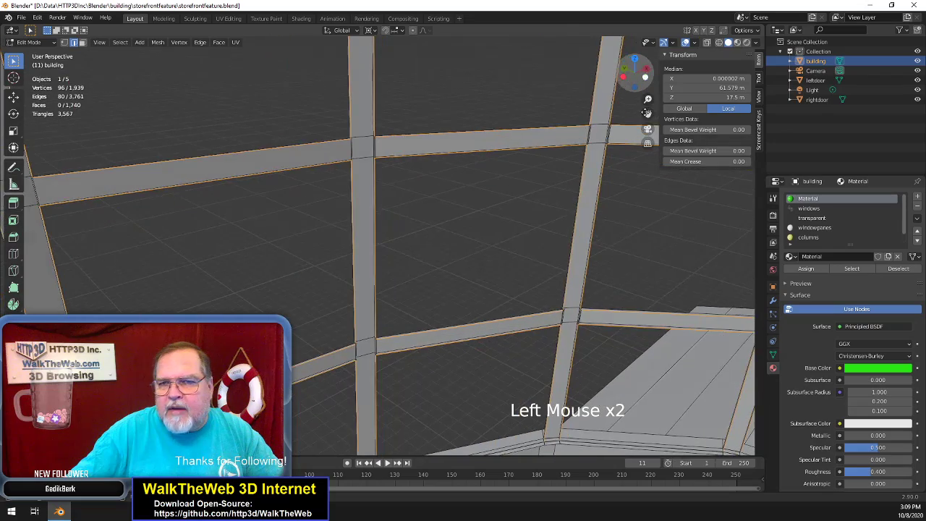
left_click_drag(647, 115, 516, 79)
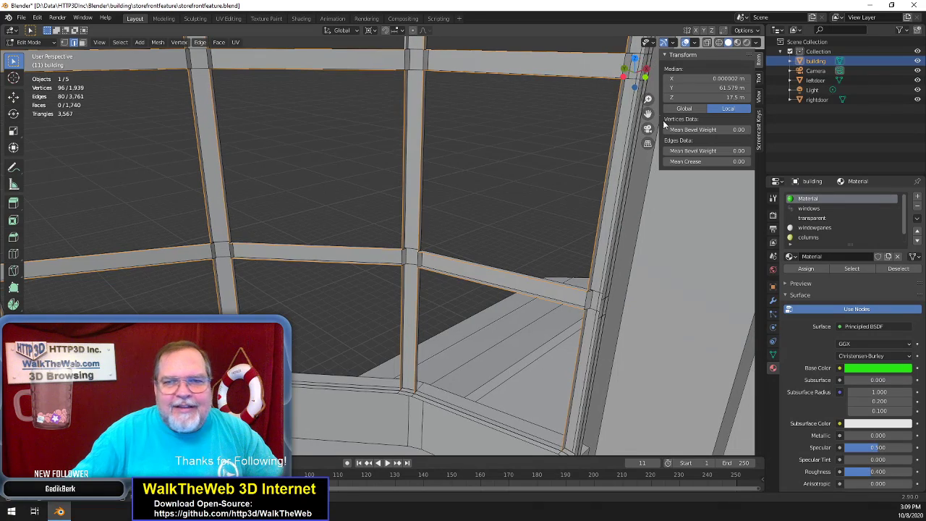
left_click_drag(637, 75, 612, 77)
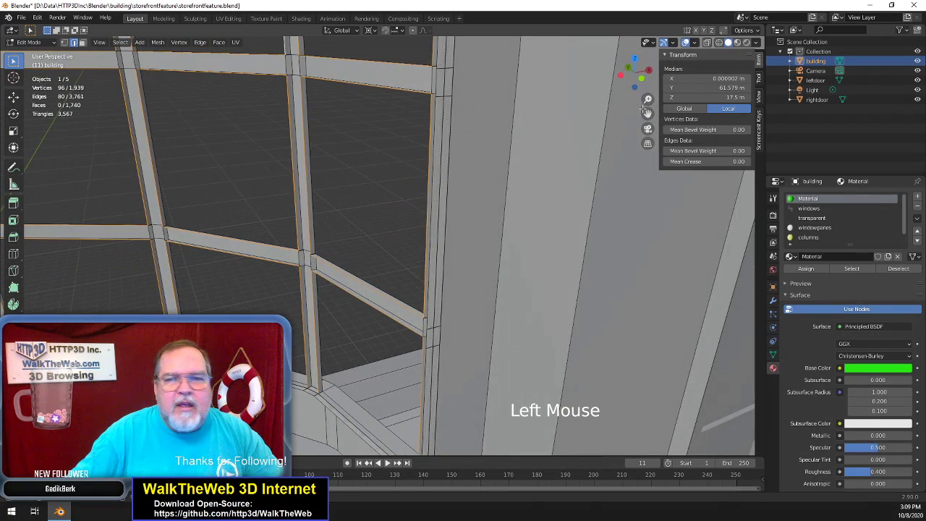
left_click_drag(648, 112, 905, 165)
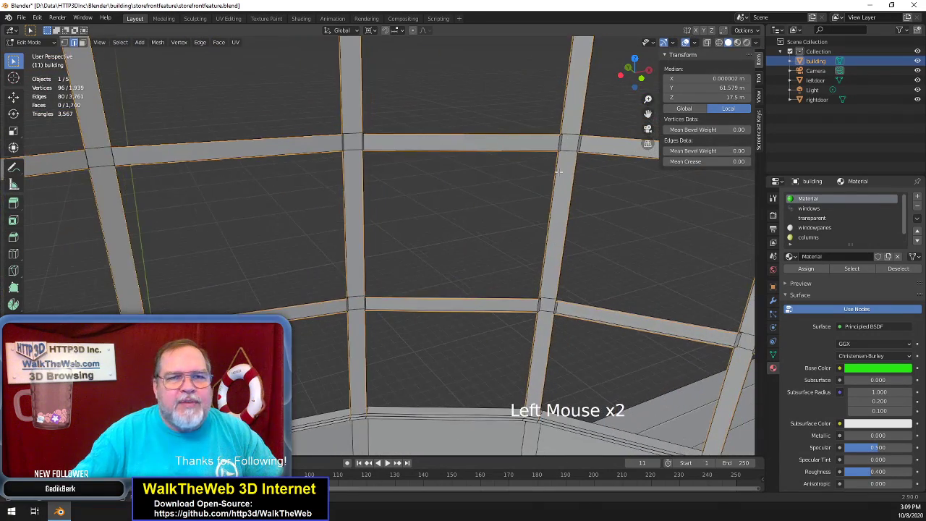
scroll(559, 172, "down", 2)
scroll(558, 172, "down", 3)
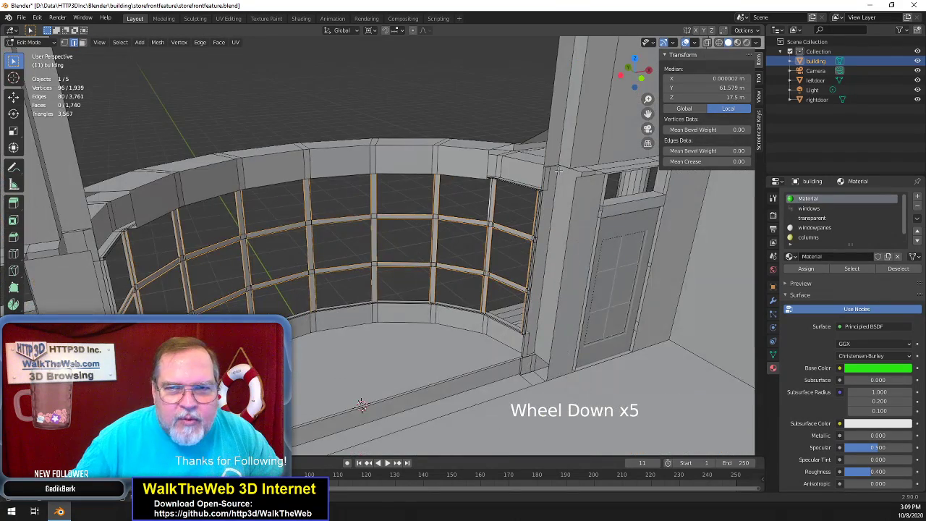
scroll(558, 167, "up", 1)
scroll(558, 167, "down", 1)
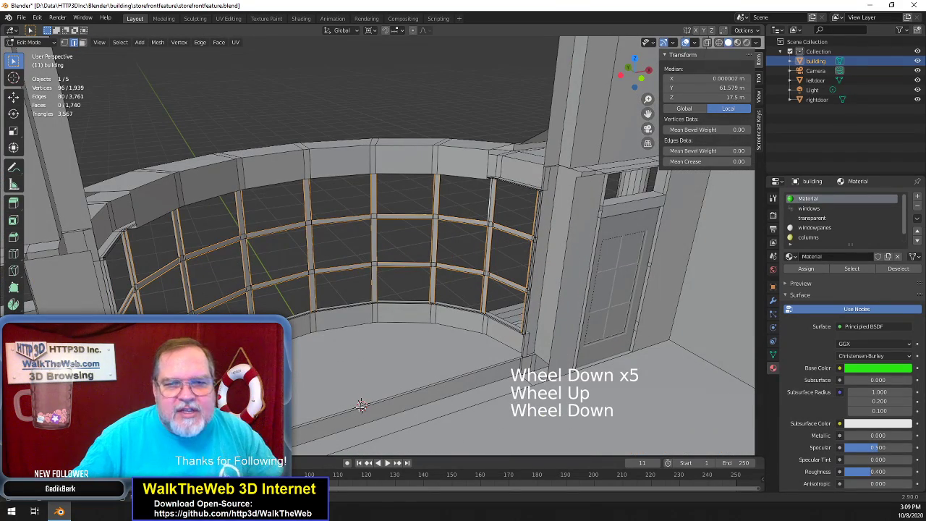
scroll(450, 322, "up", 3)
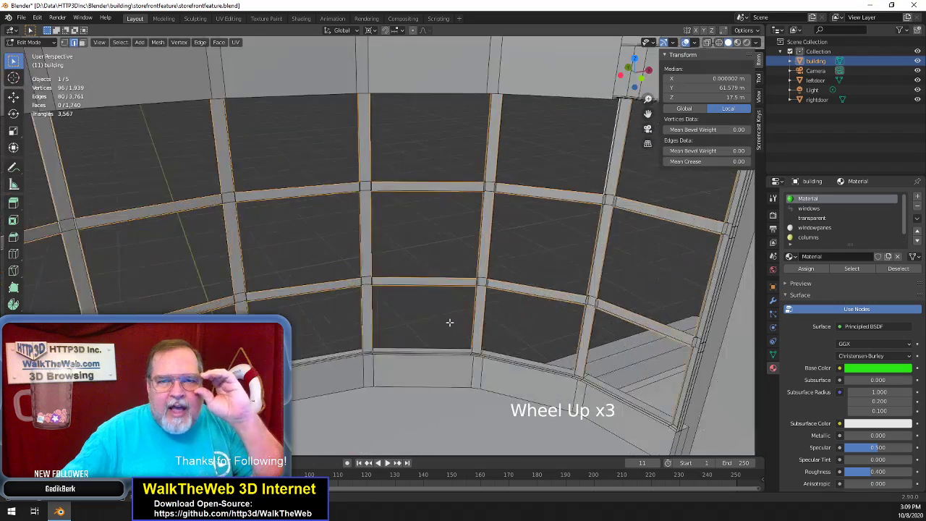
scroll(450, 322, "up", 2)
scroll(587, 130, "up", 1)
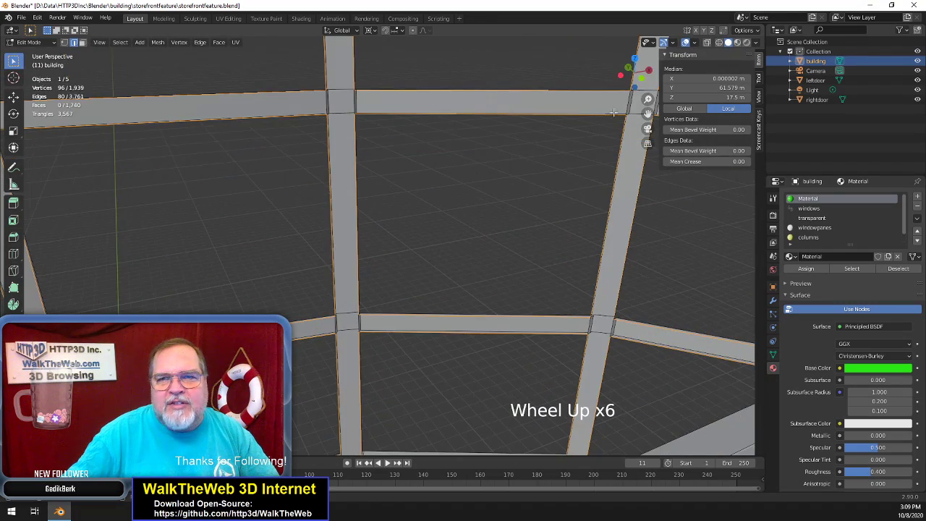
Extrude all selected pane-side edges of the bay window and scale them by 0.98 in X and Y, locking Z
mouse_move(630, 81)
left_mouse_down()
mouse_move(622, 90)
mouse_move(621, 74)
left_mouse_up()
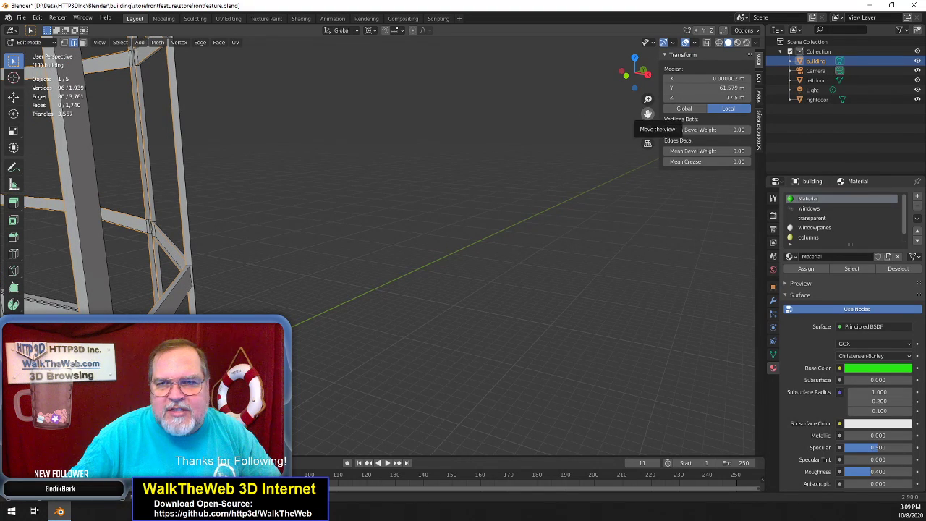
left_click_drag(648, 114, 647, 114)
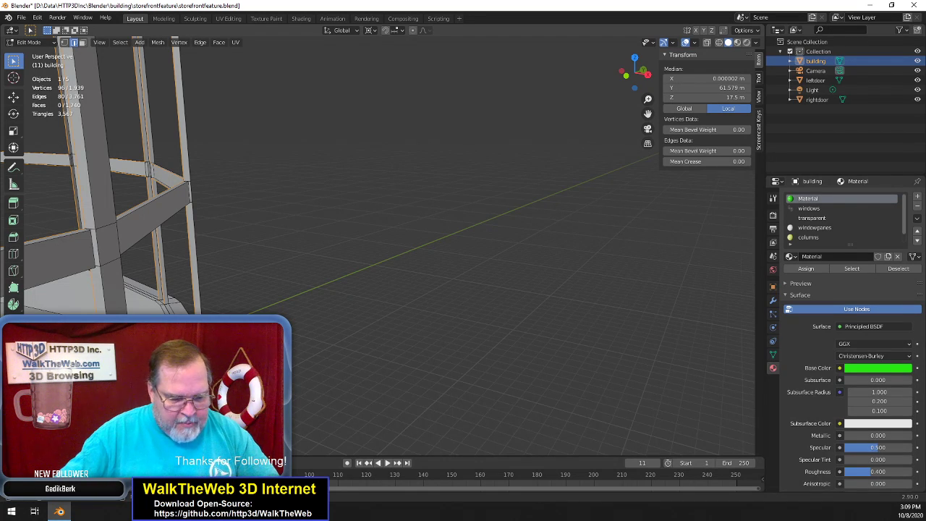
key("e")
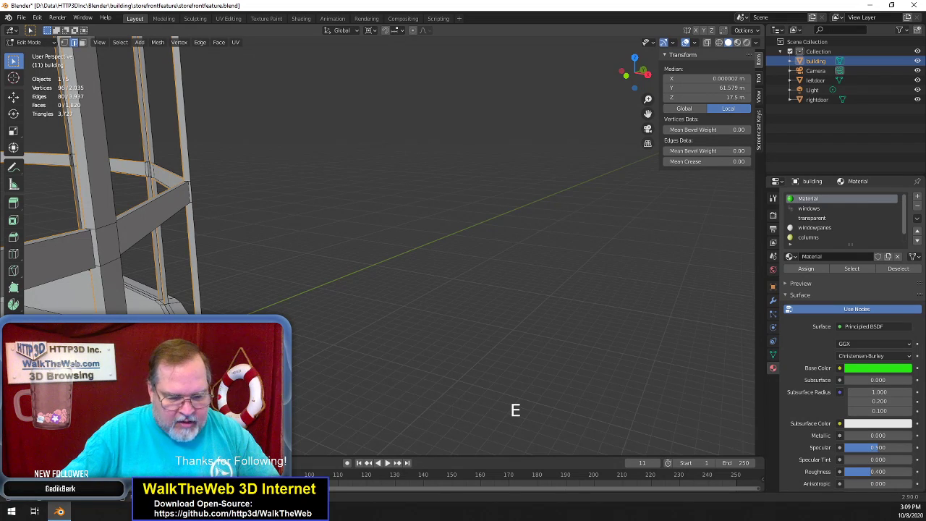
key("s")
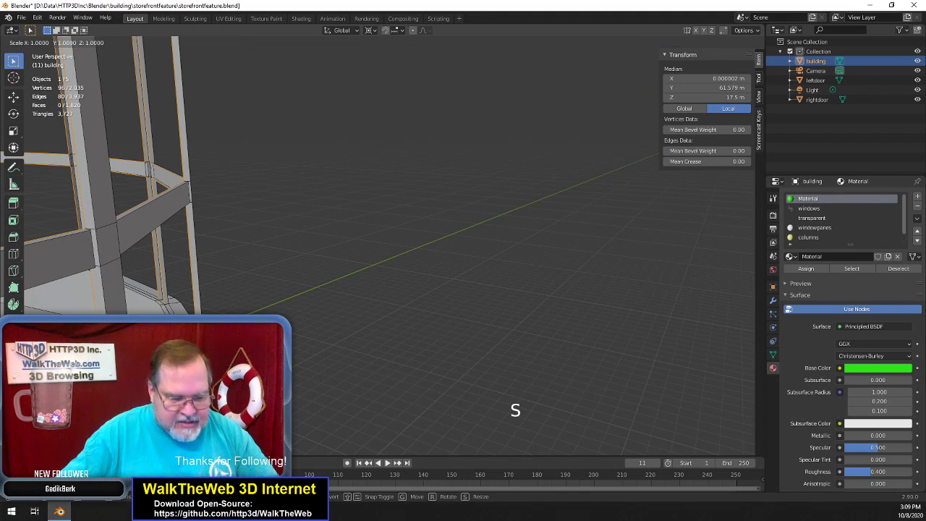
key("shift+z")
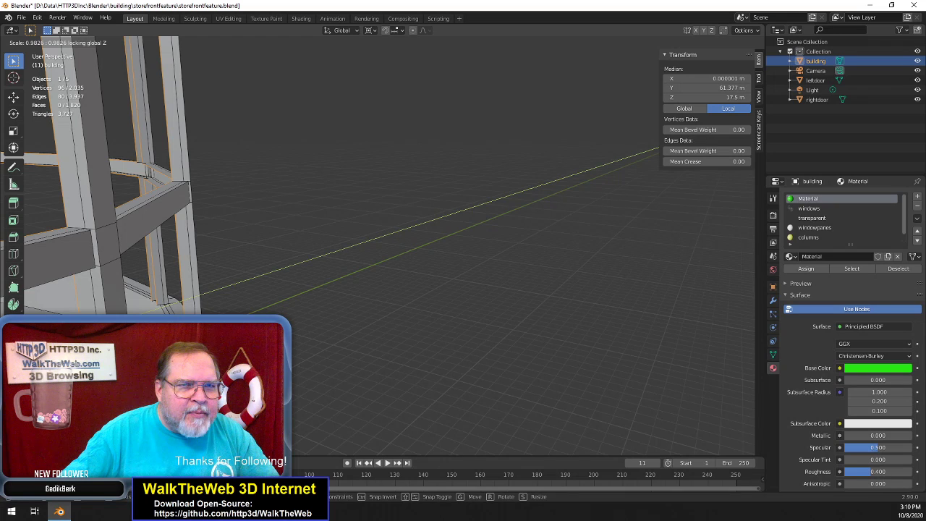
type(".98")
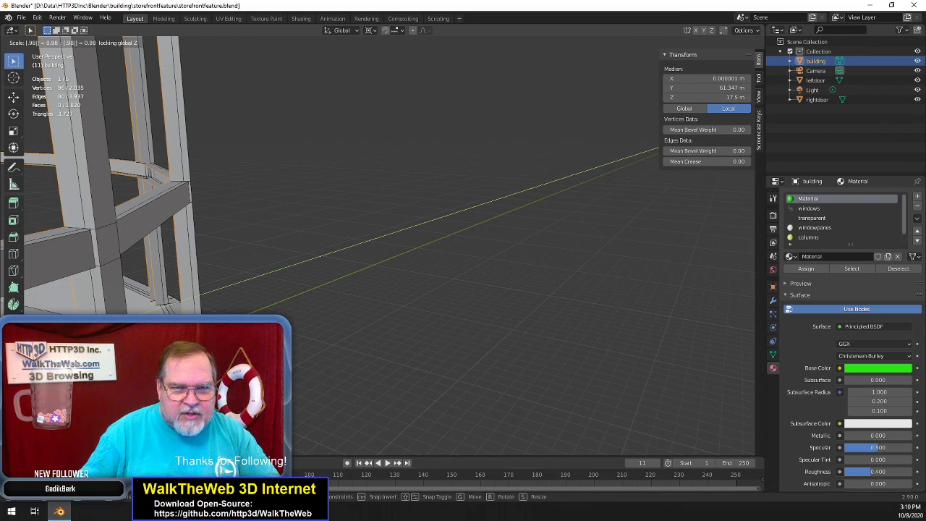
key("Return")
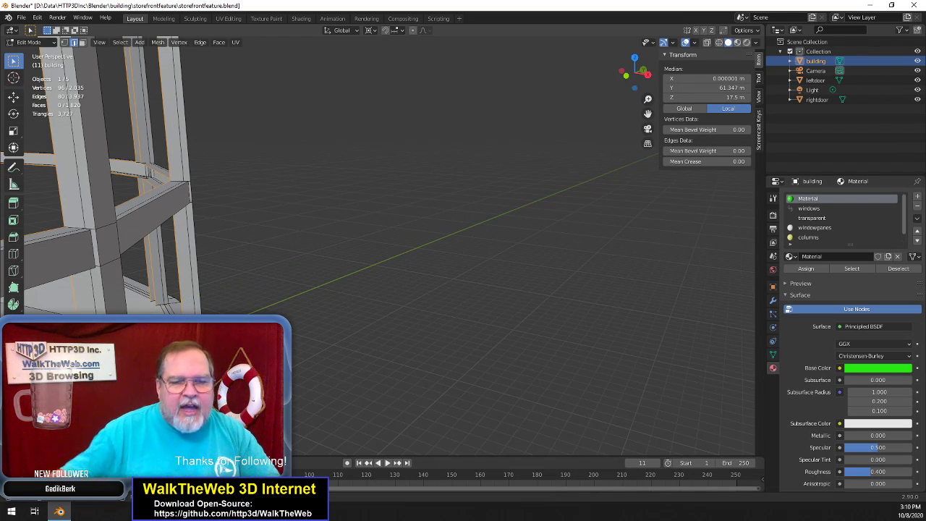
Inspect the extruded depth of the mullions and bars, including the open gaps at a mullion and bar junction
left_click_drag(634, 72, 615, 98)
scroll(561, 177, "down", 4)
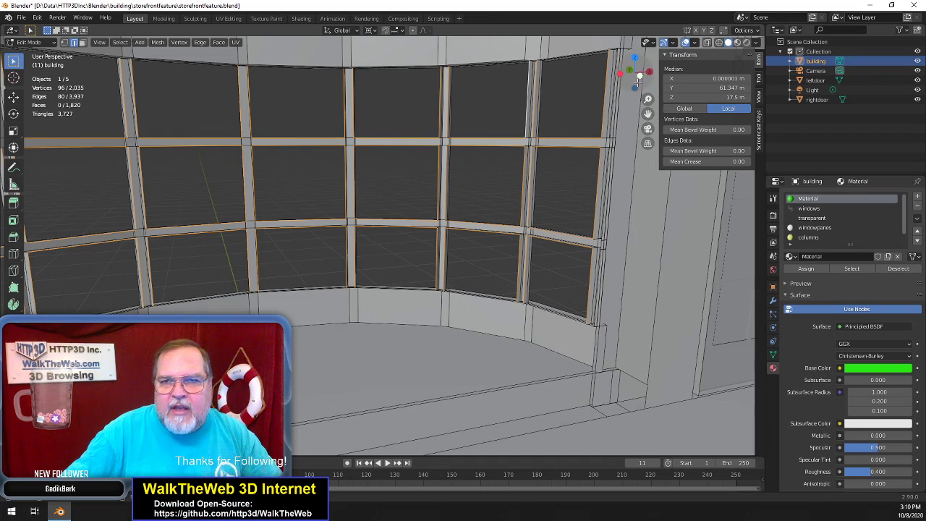
left_click_drag(634, 76, 605, 85)
scroll(530, 154, "up", 3)
scroll(562, 143, "up", 3)
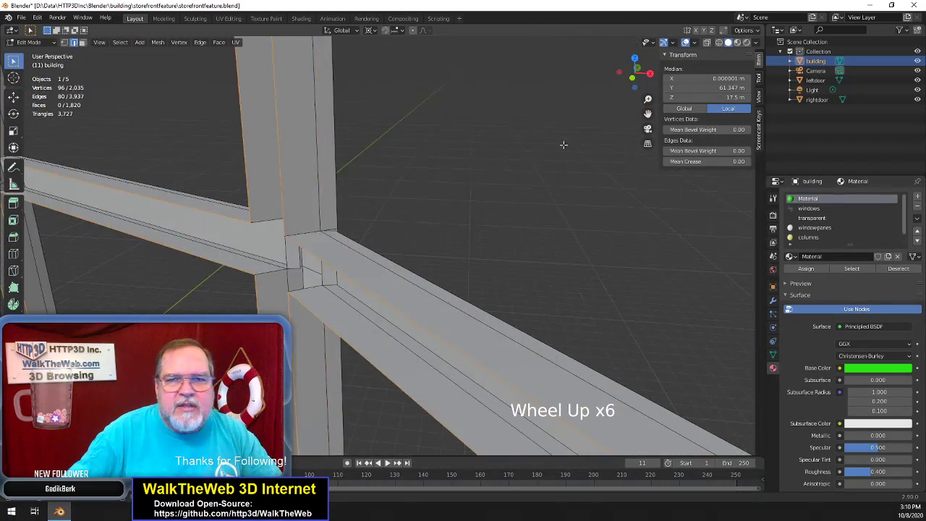
scroll(562, 144, "down", 2)
left_click_drag(634, 78, 589, 169)
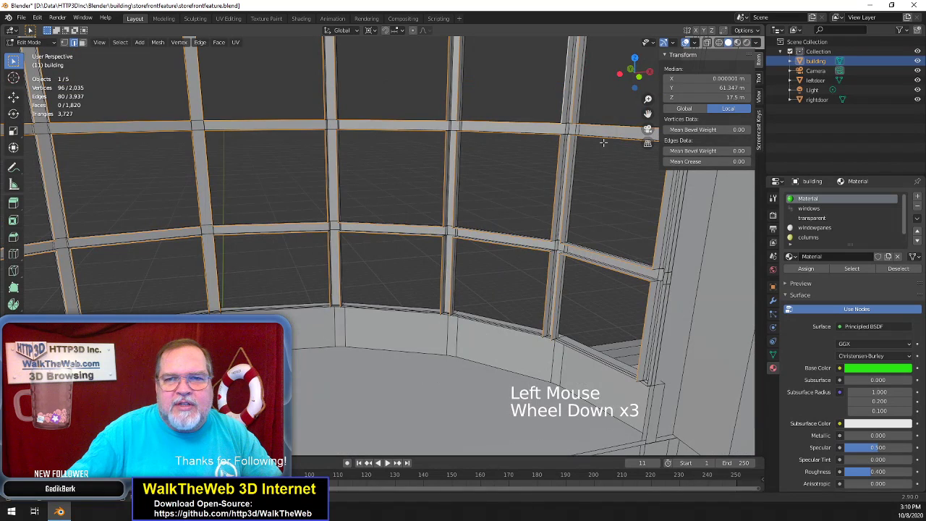
left_click_drag(648, 114, 629, 159)
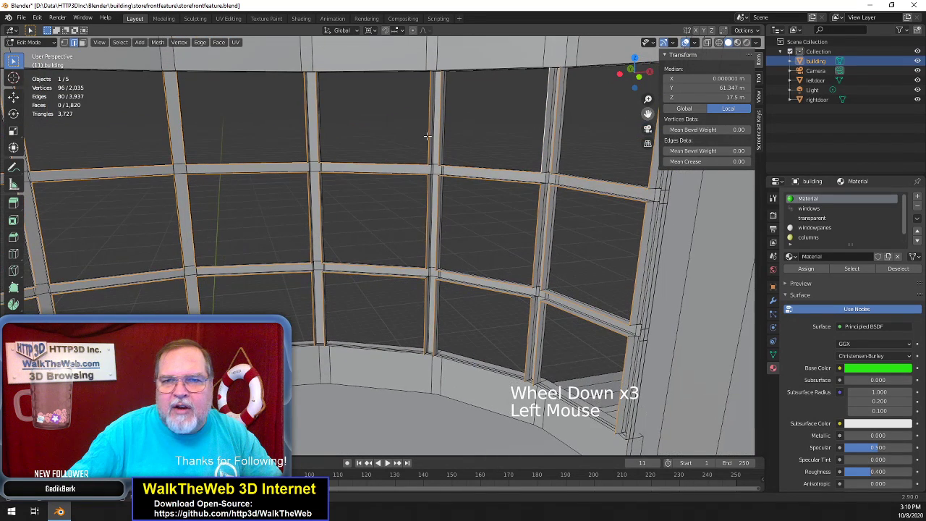
In vertex mode, fill a full-height inner face between the four corner vertices of the mullion nearest the bay window's +X end
left_click(64, 42)
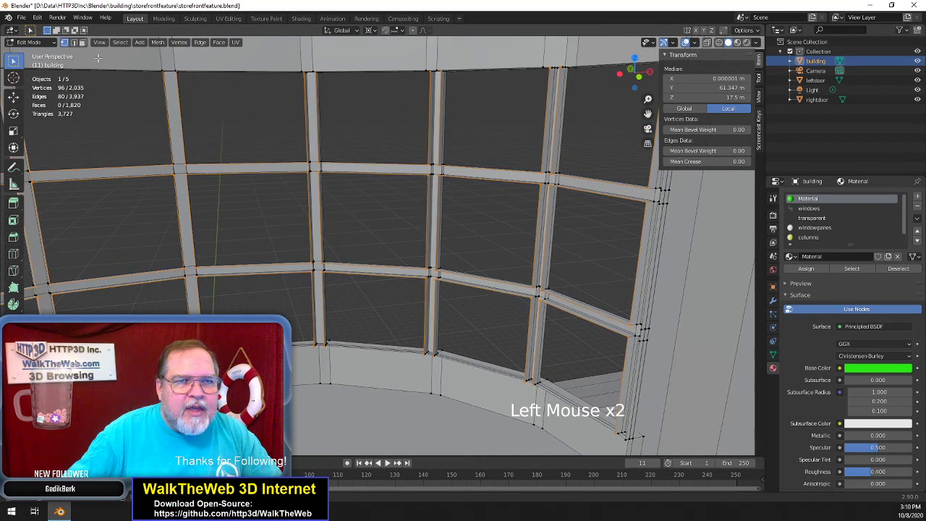
left_click(524, 383)
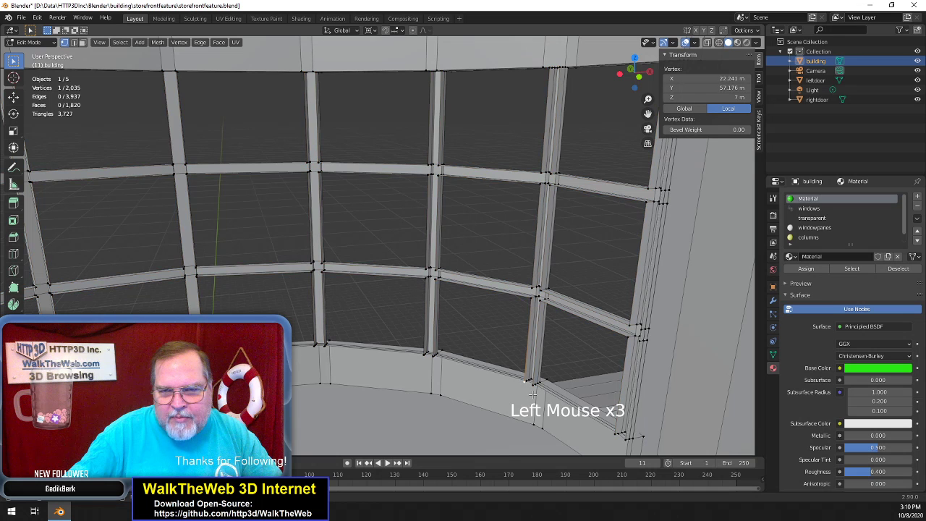
left_click(531, 371, "shift")
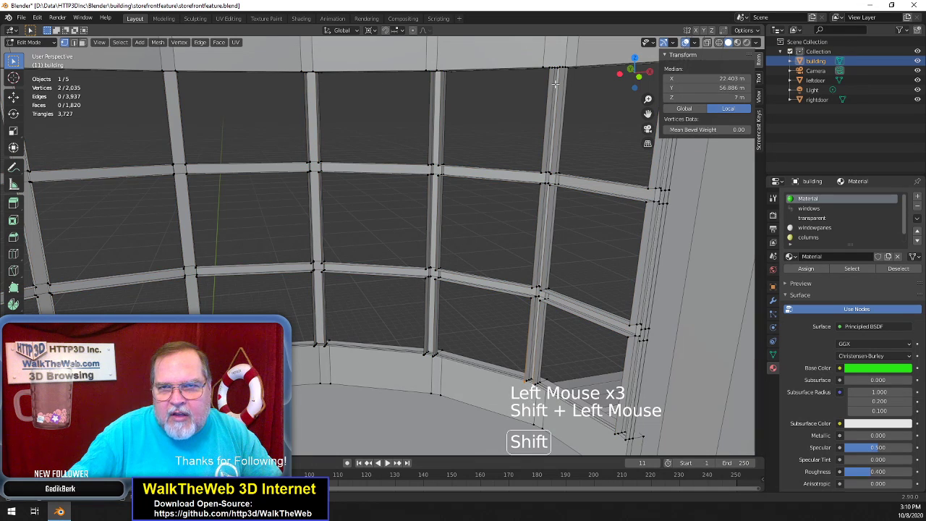
left_click_drag(636, 81, 636, 71)
left_click_drag(646, 117, 648, 233)
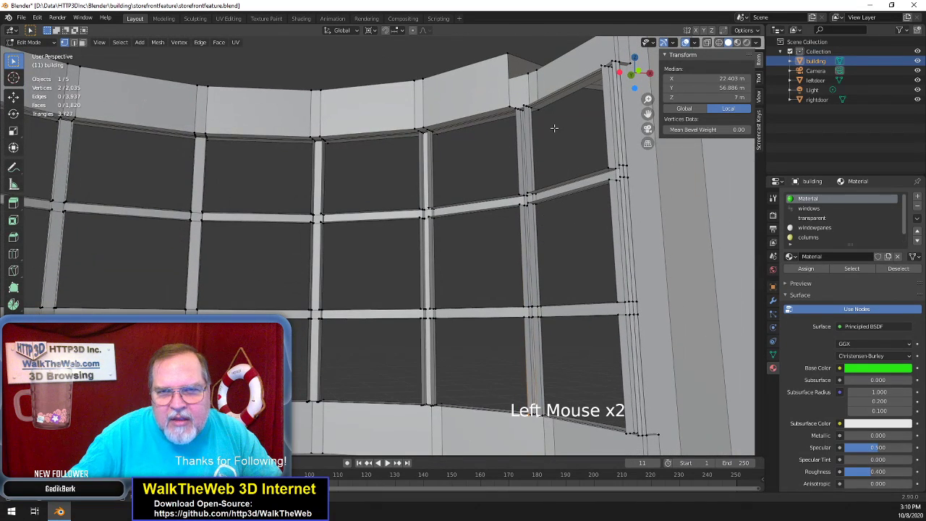
left_click(524, 106, "shift")
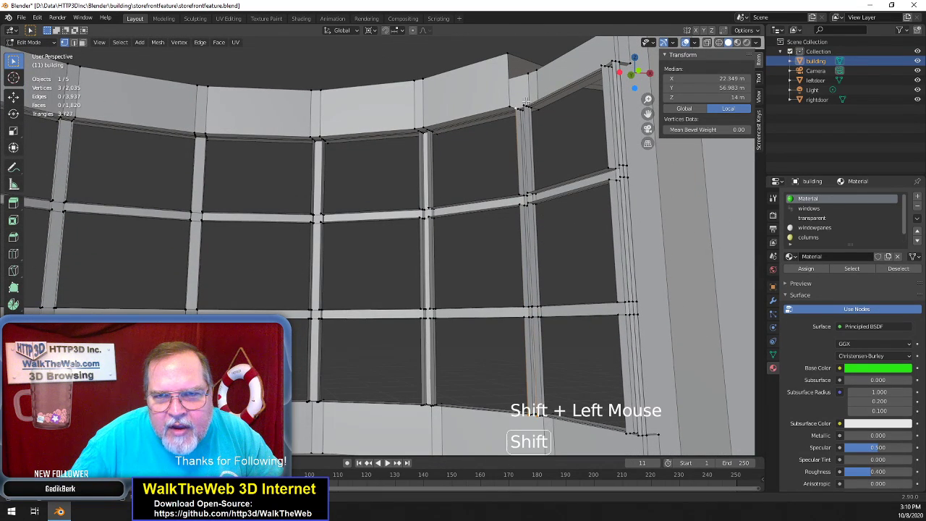
left_click(521, 106, "shift")
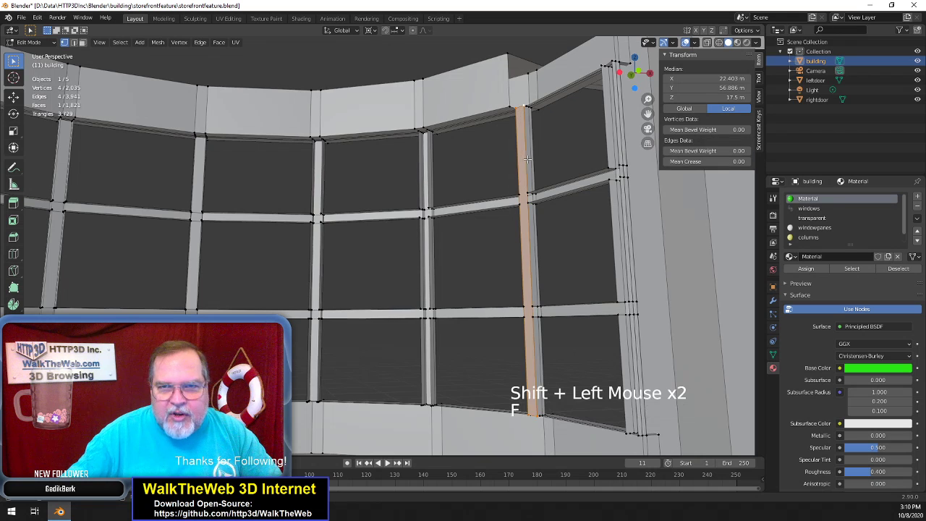
key("f")
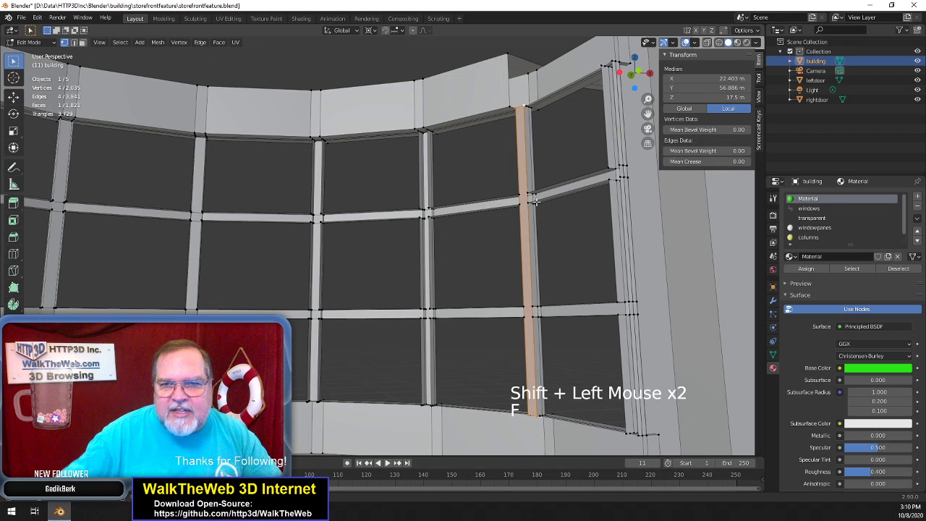
Fill a full-height inner face between the four corner vertices of the second mullion from the +X end
left_click(427, 409)
left_click(419, 407, "shift")
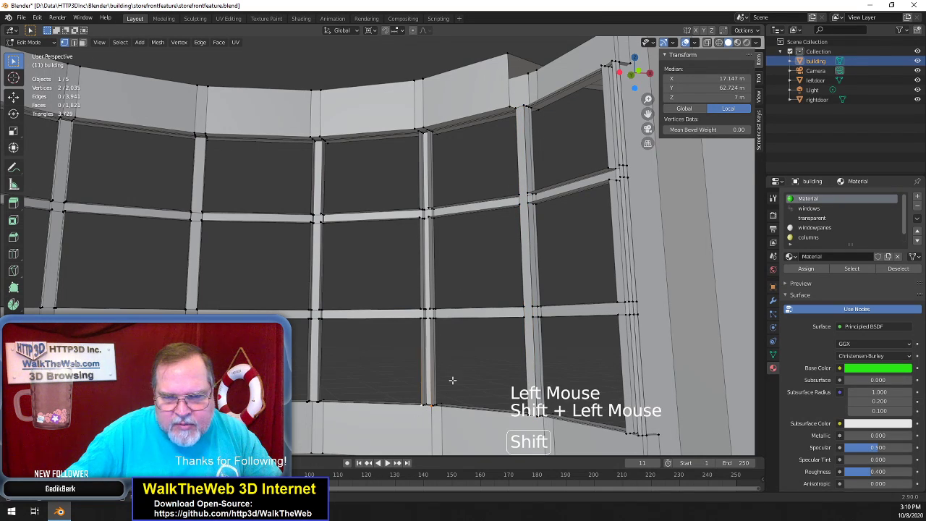
left_click(419, 135, "shift")
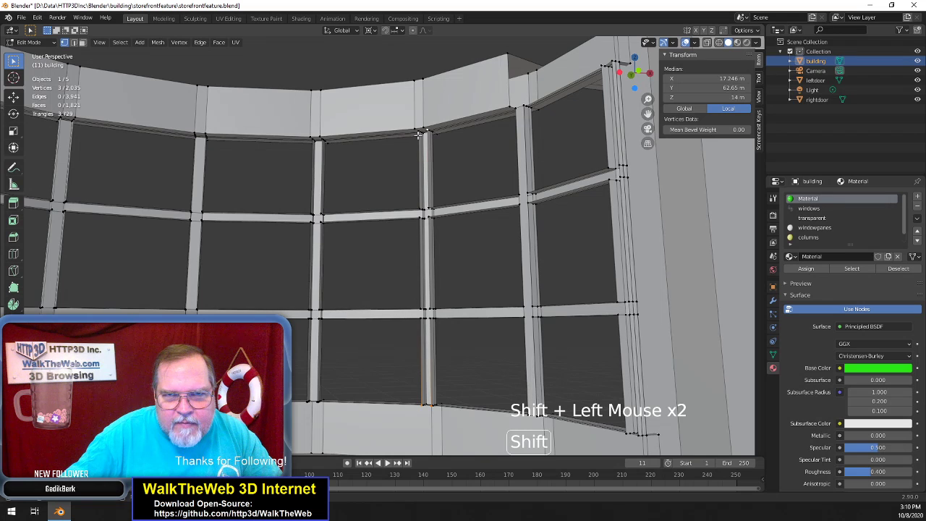
left_click(426, 131, "shift")
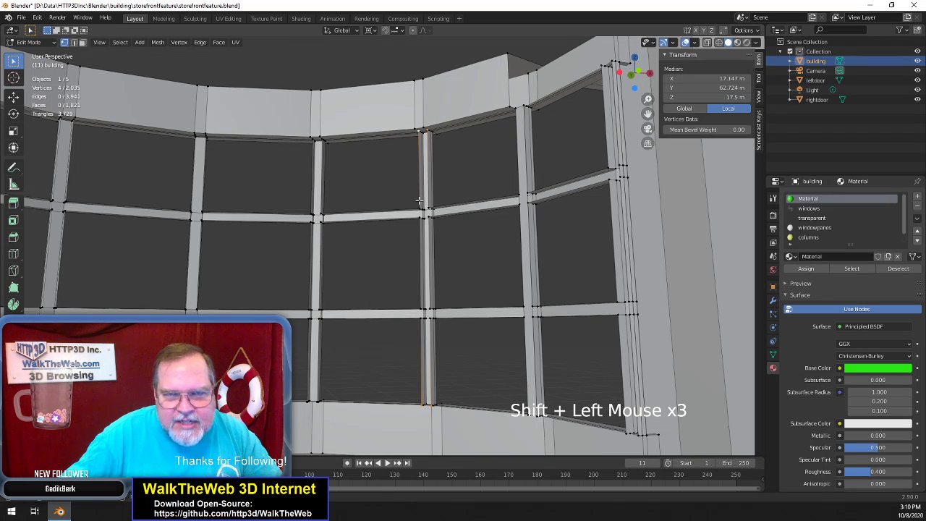
key("f")
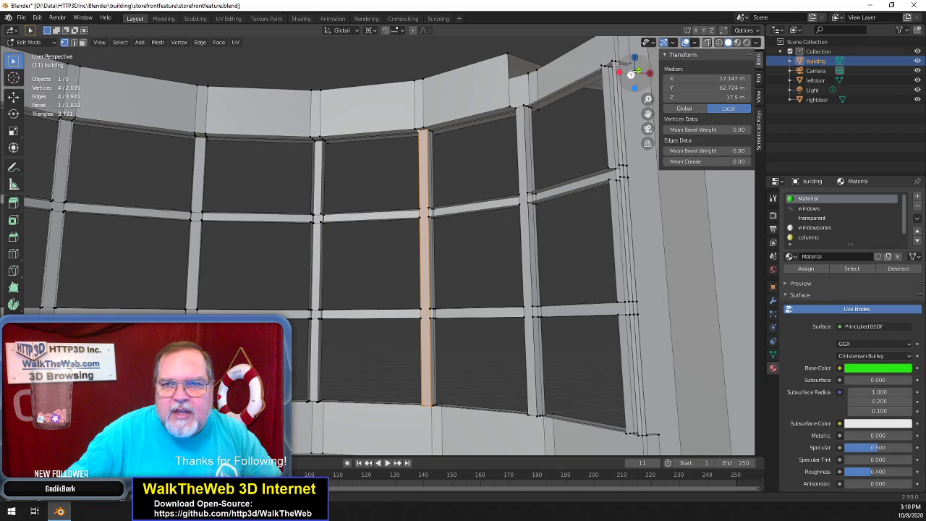
Fill a full-height inner face between the four corner vertices of the third mullion from the +X end
left_click_drag(637, 75, 616, 87)
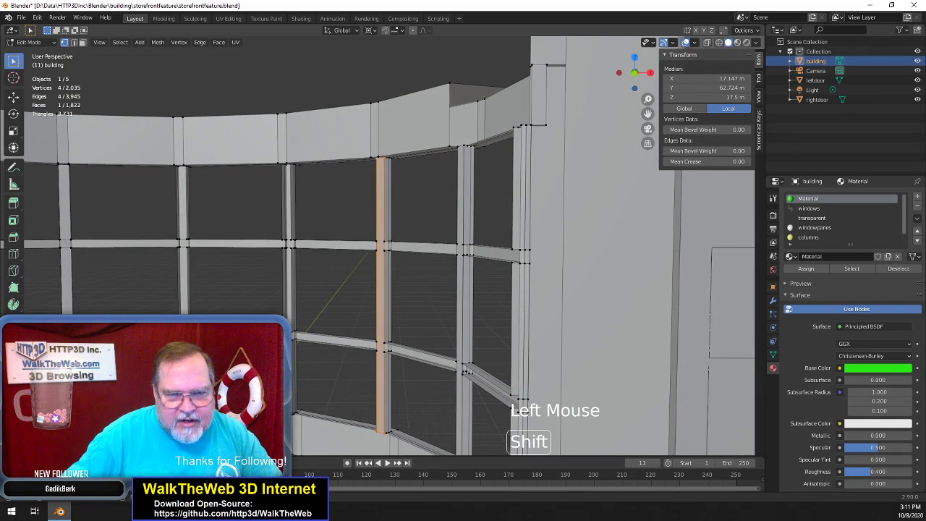
left_click(289, 415)
left_click(191, 410, "shift")
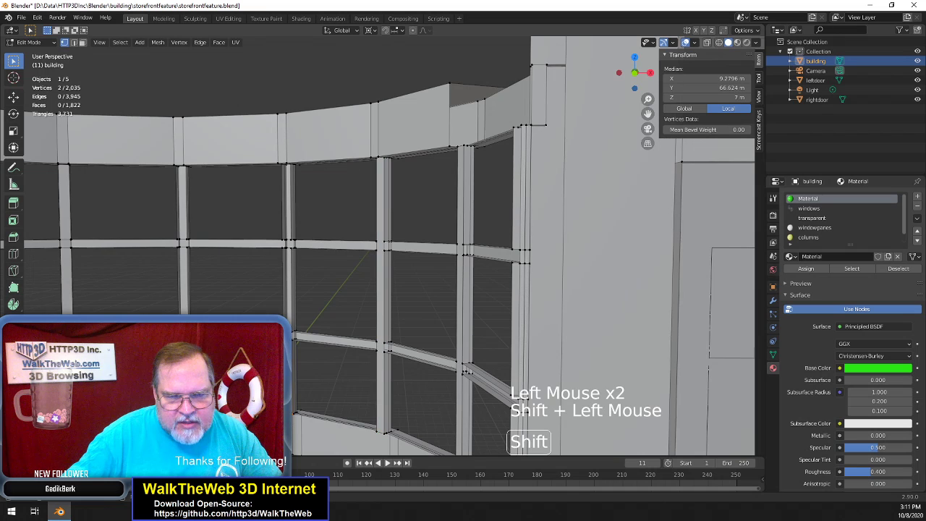
scroll(318, 190, "up", 2)
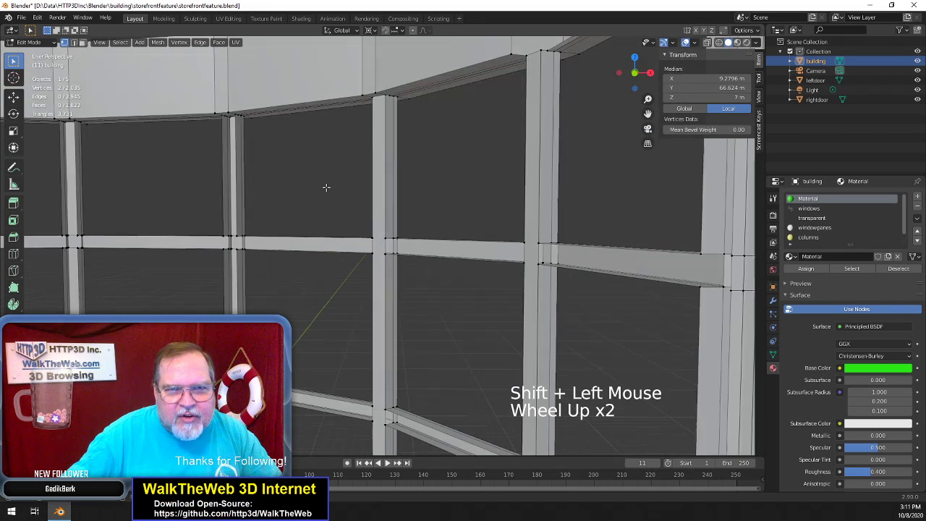
left_click(216, 124, "shift")
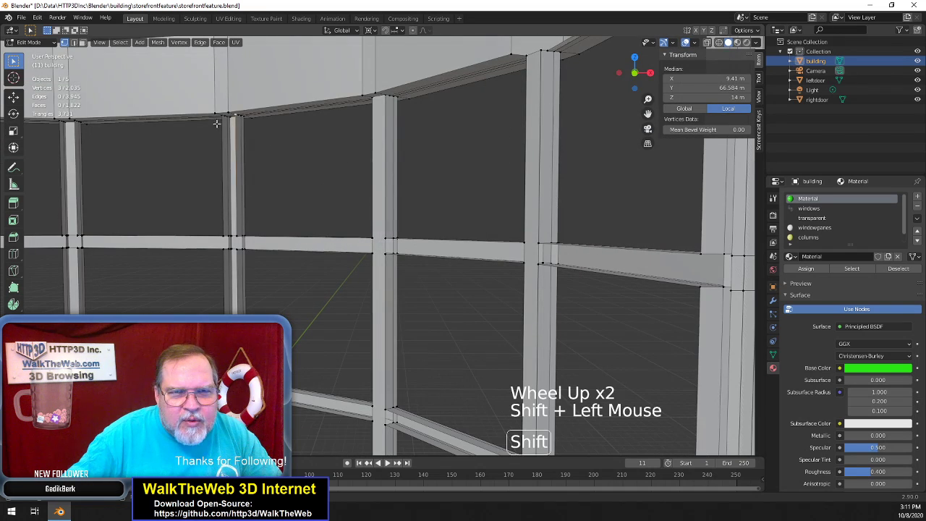
left_click(223, 116, "shift")
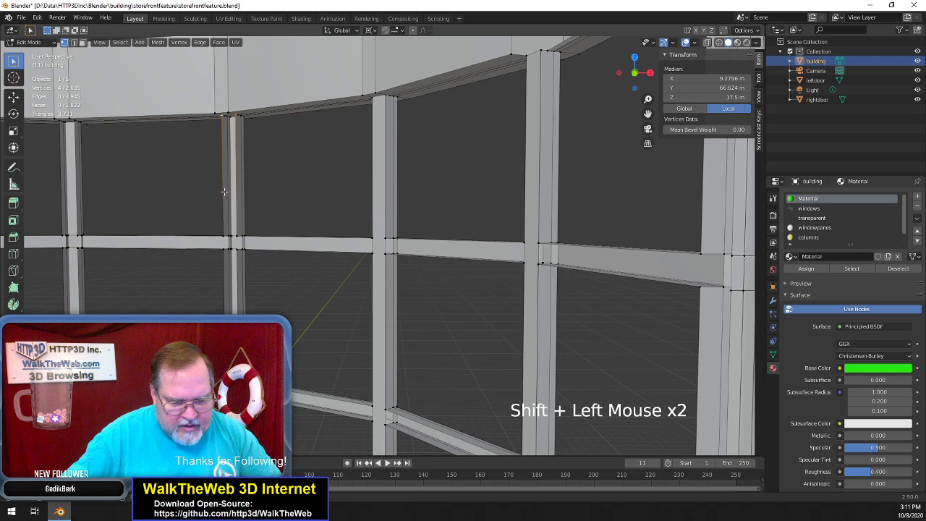
key("f")
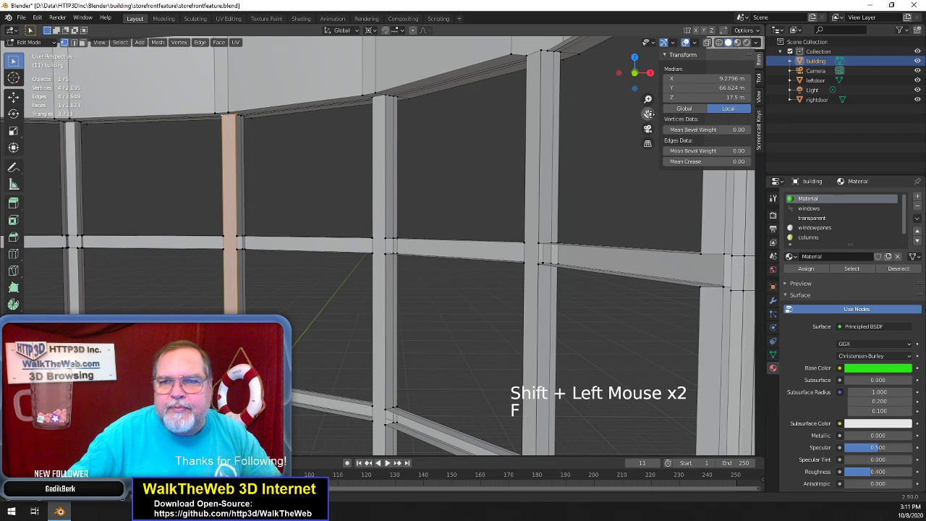
Fill a full-height inner face between the four corner vertices of the bay window's centre mullion
left_click_drag(648, 114, 874, 53)
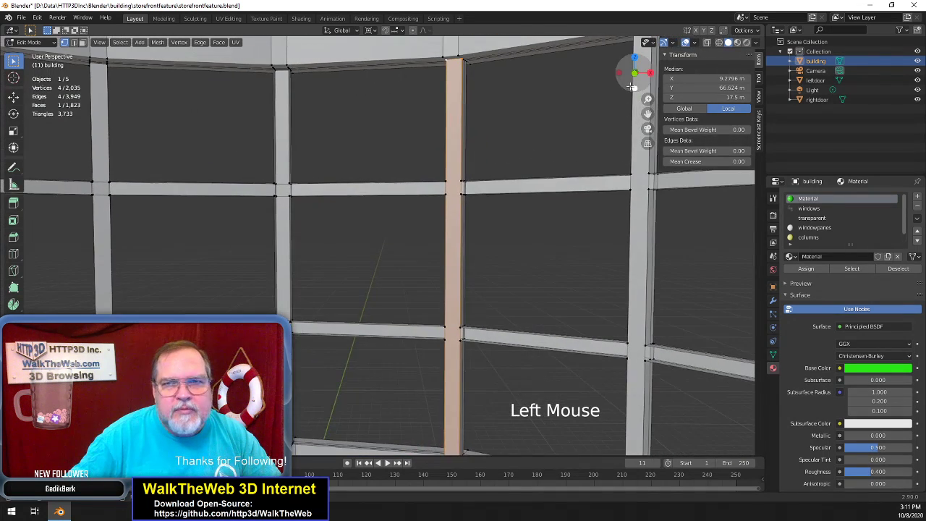
left_click_drag(640, 78, 614, 78)
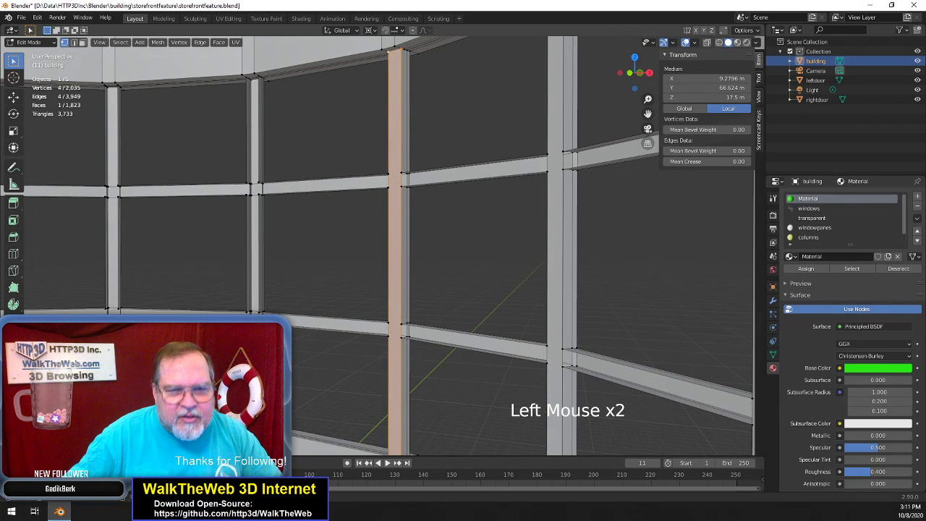
left_click(248, 427)
left_click(261, 428, "shift")
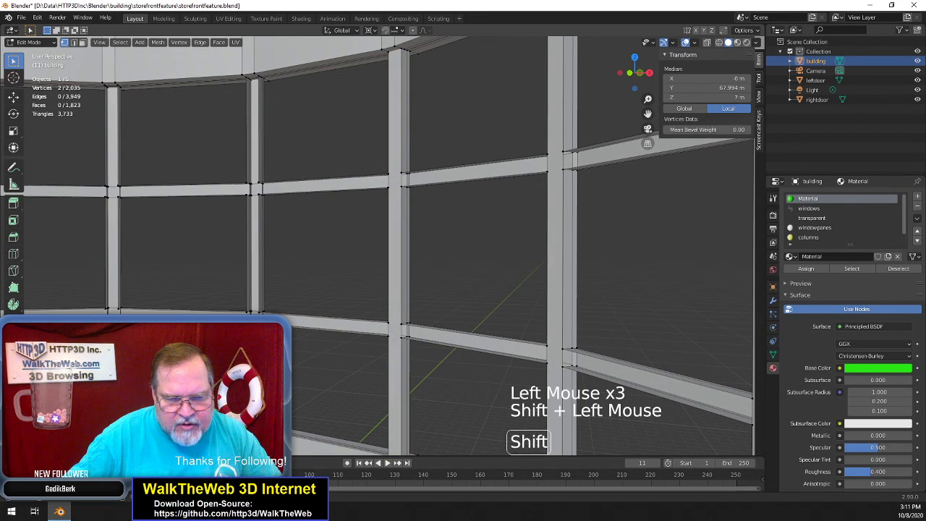
left_click(248, 84, "shift")
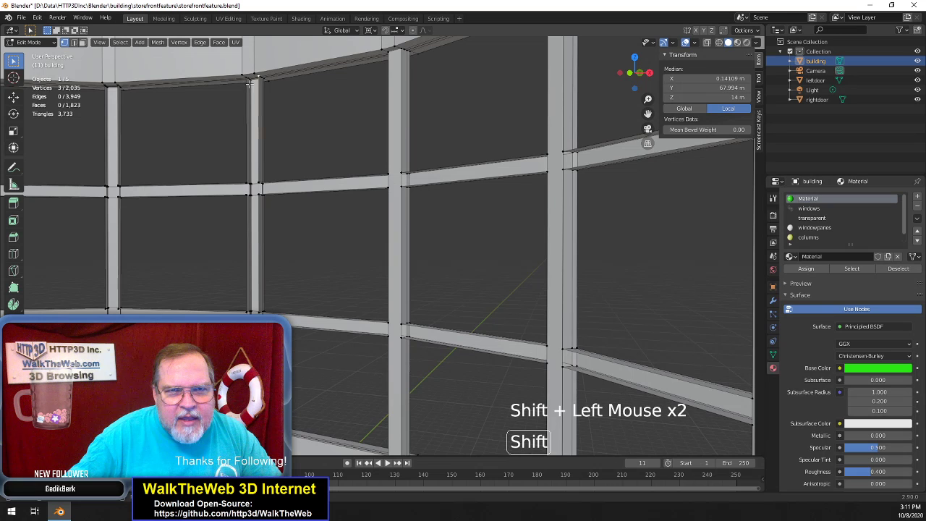
left_click(258, 75, "shift")
key("f")
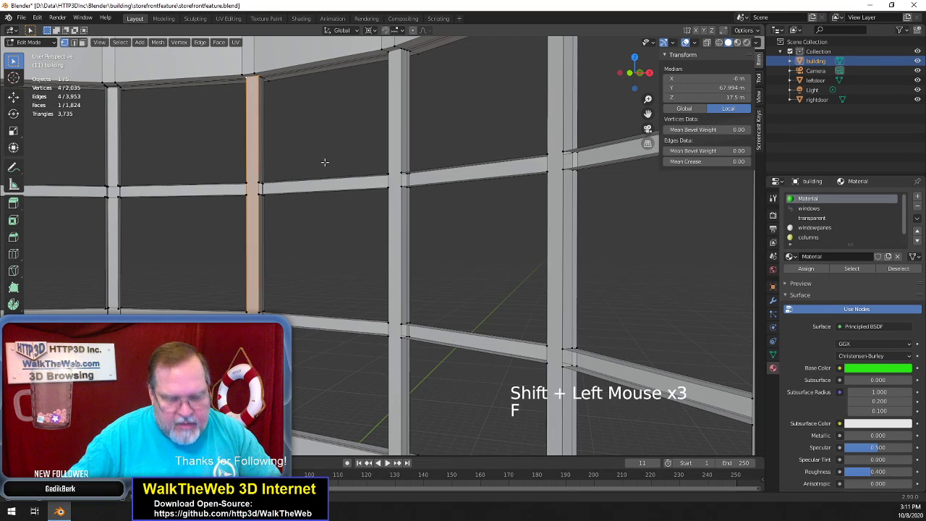
Fill a full-height inner face between the four corner vertices of the third mullion from the bay window's -X end
left_click_drag(648, 114, 760, 100)
scroll(508, 151, "up", 1)
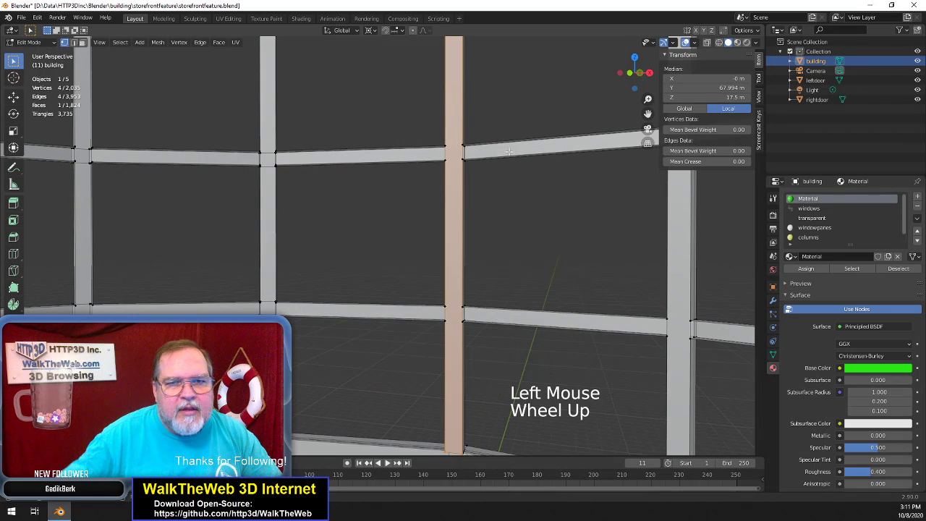
left_click_drag(638, 75, 616, 75)
left_click(264, 38)
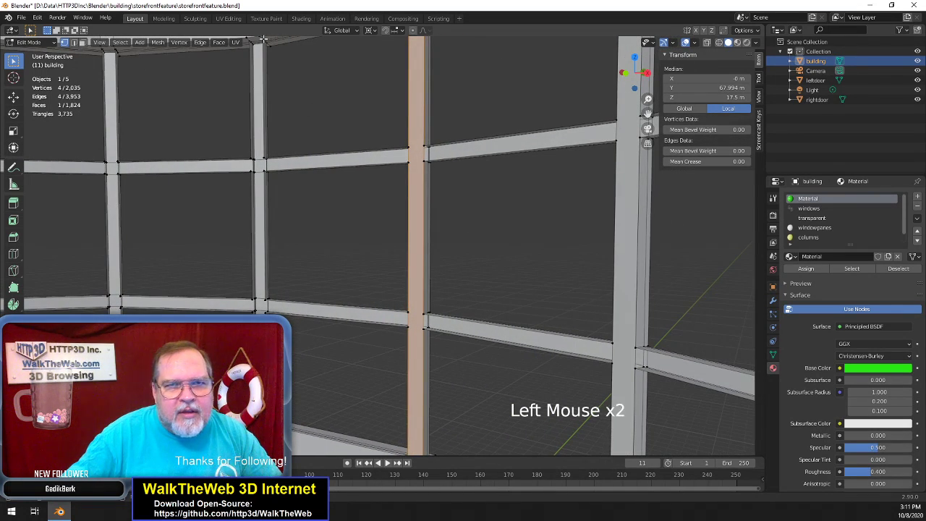
left_click(253, 43, "shift")
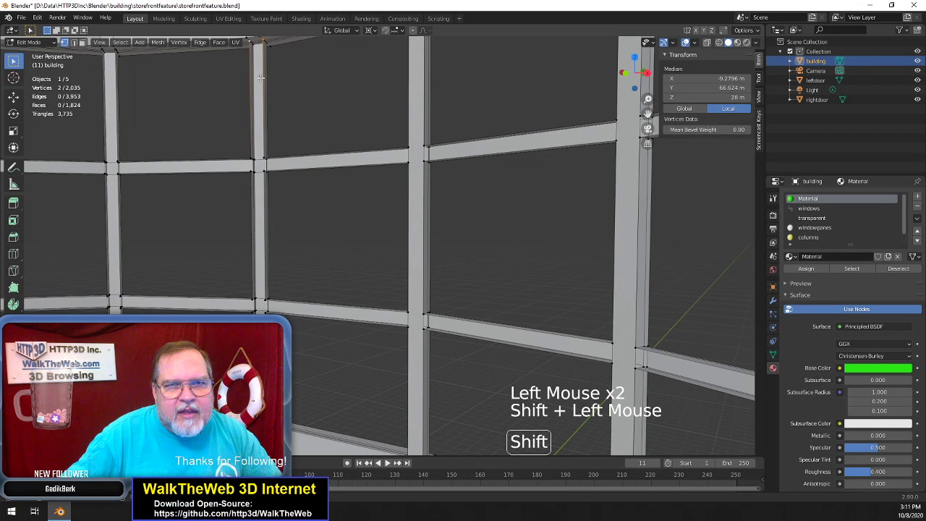
left_click(253, 44, "shift")
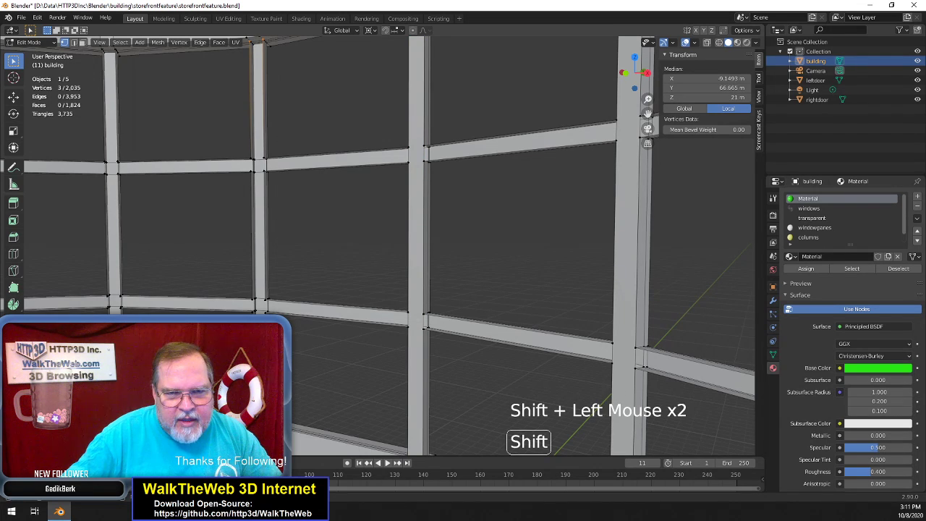
key("f")
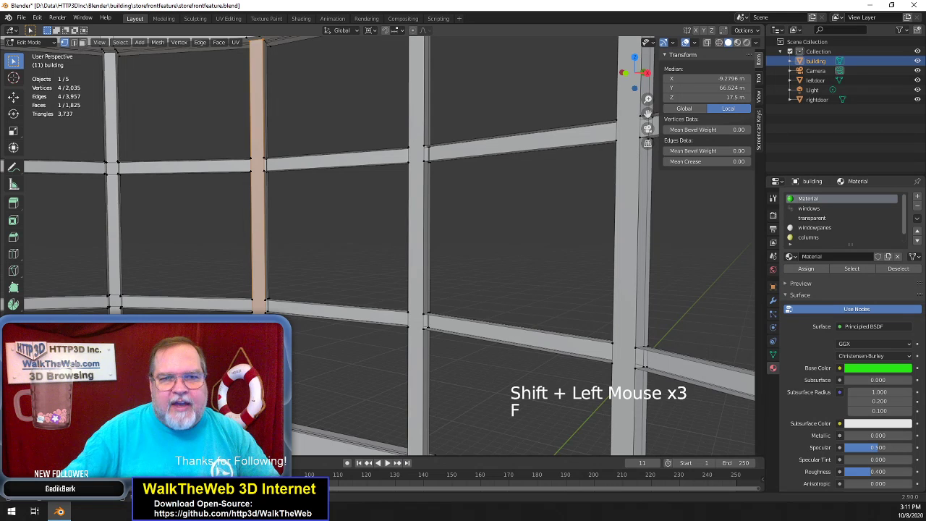
Fill a full-height inner face between the four corner vertices of the second mullion from the -X end
left_click_drag(636, 74, 691, 74)
scroll(542, 157, "down", 2)
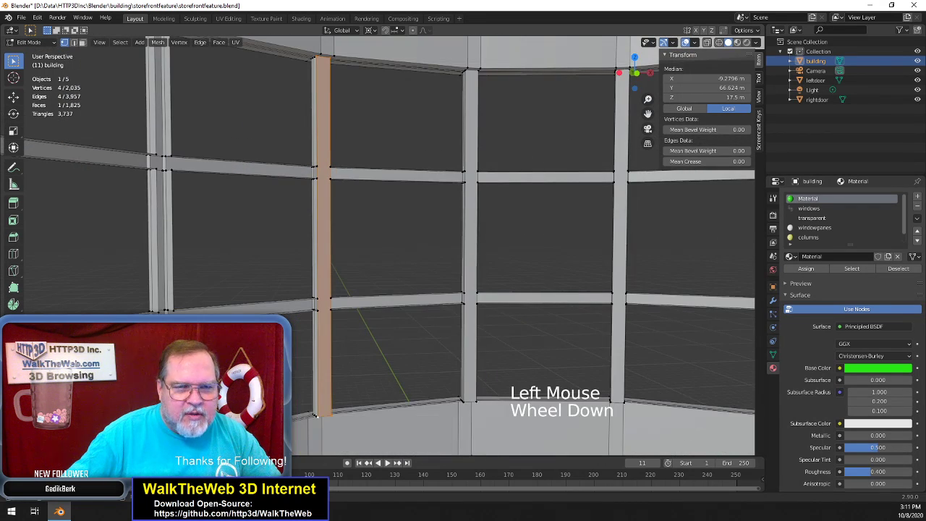
left_click(316, 416)
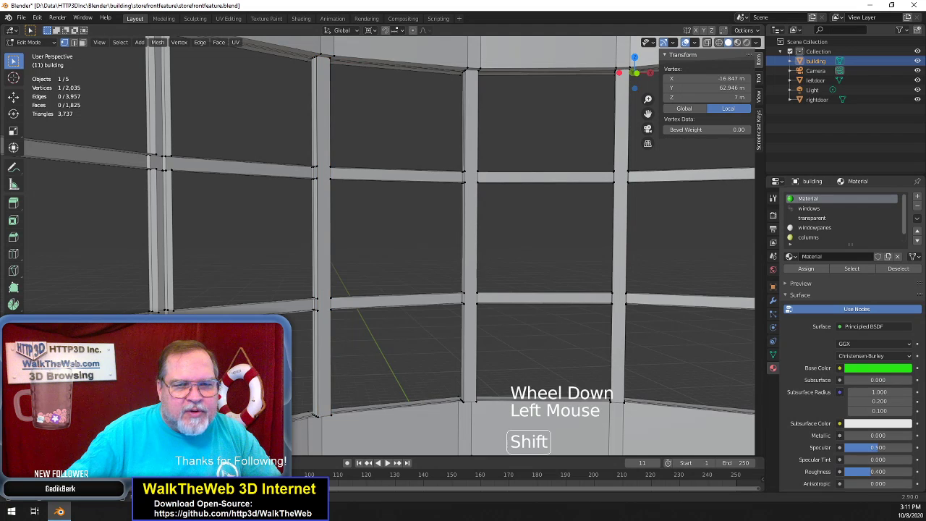
left_click(317, 415, "shift")
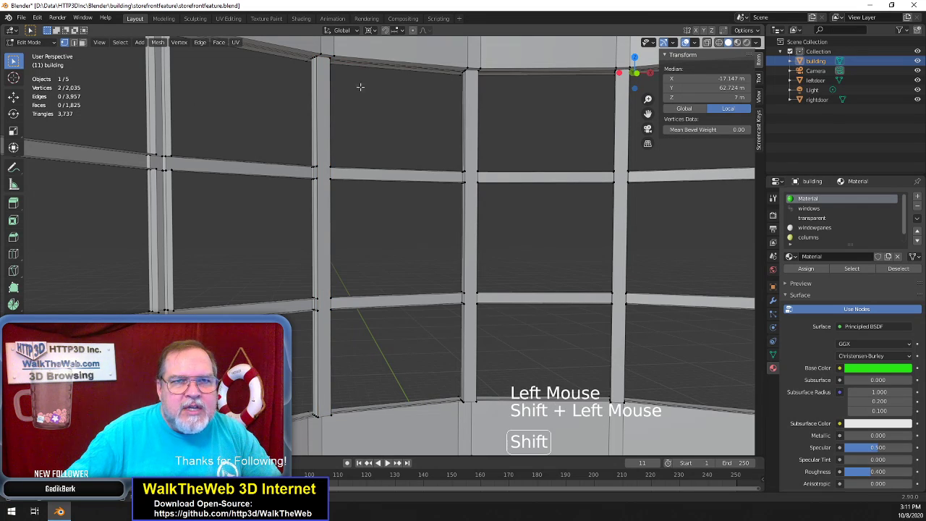
left_click_drag(647, 114, 660, 158)
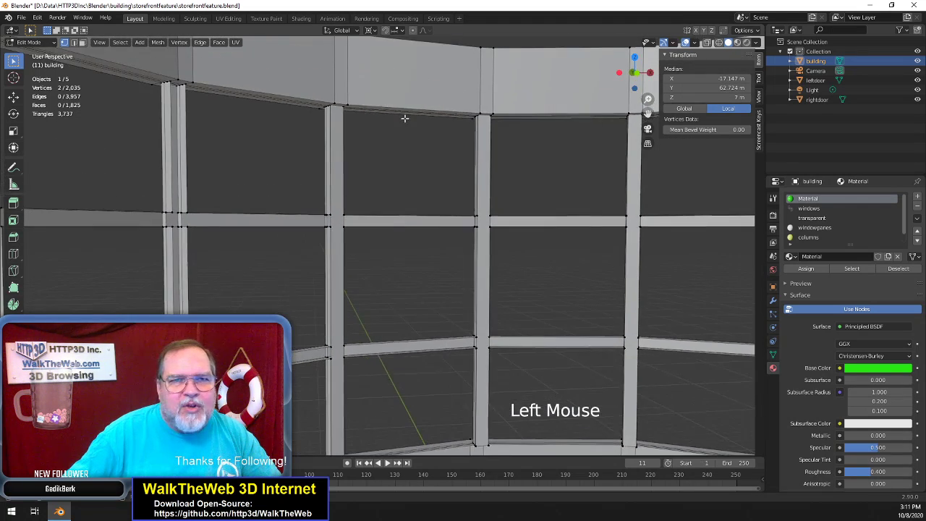
left_click(186, 97, "shift")
left_click(192, 141, "shift")
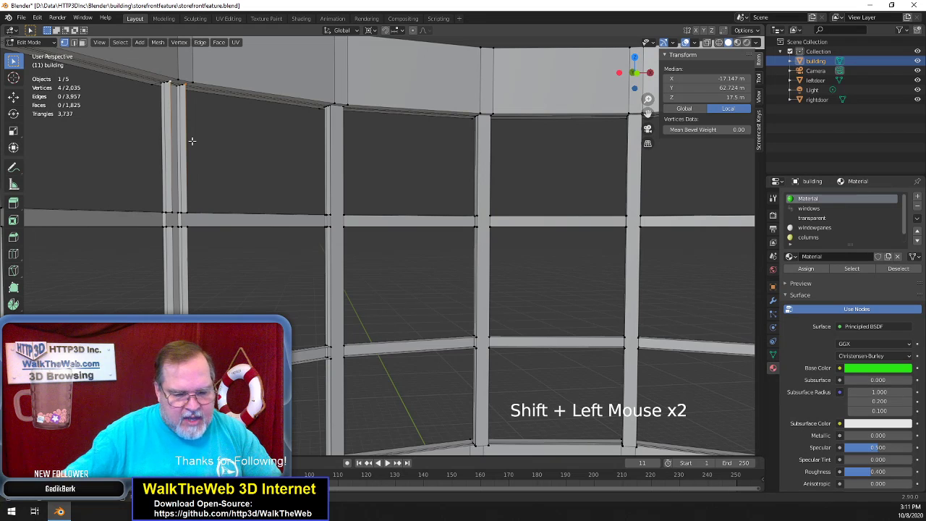
key("f")
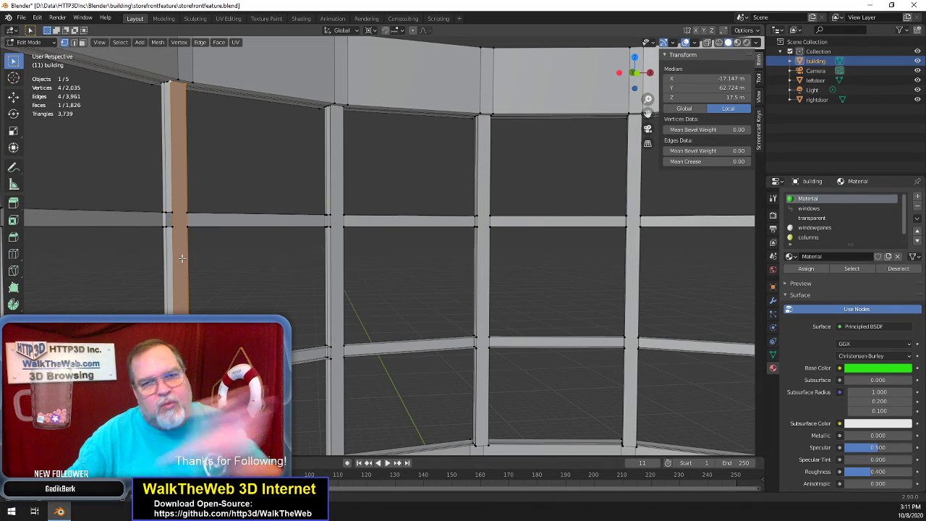
Fill a full-height inner face between the four corner vertices of the mullion nearest the bay window's -X end
left_click_drag(633, 72, 264, 133)
left_click(148, 77)
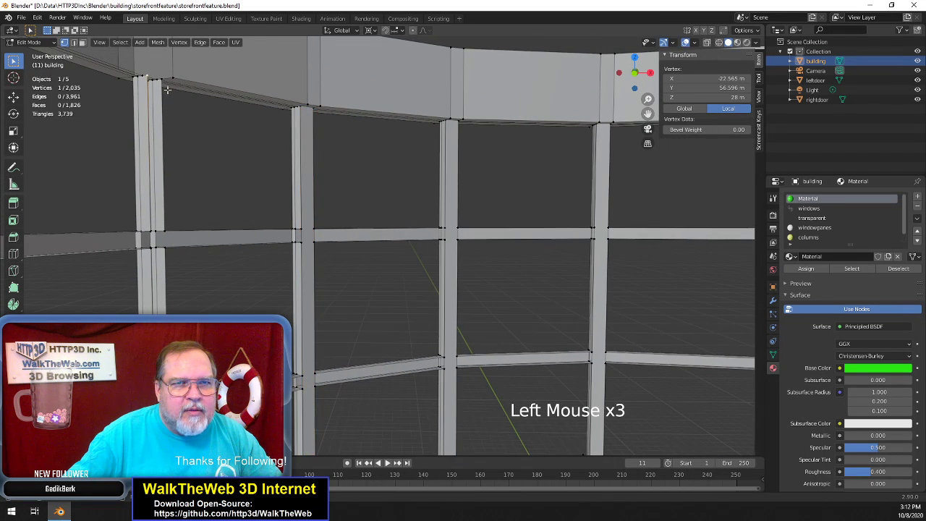
left_click(160, 78, "shift")
left_click_drag(648, 114, 660, 43)
left_click(161, 408, "shift")
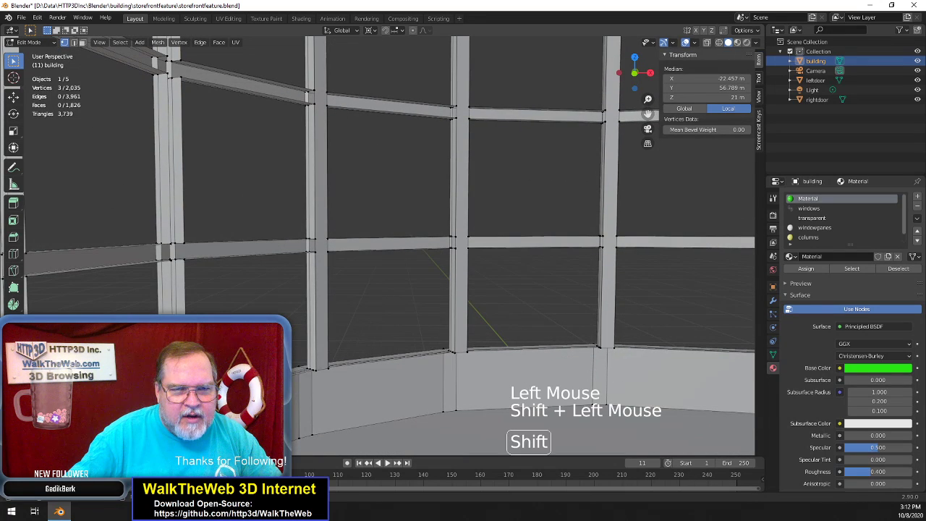
key("f")
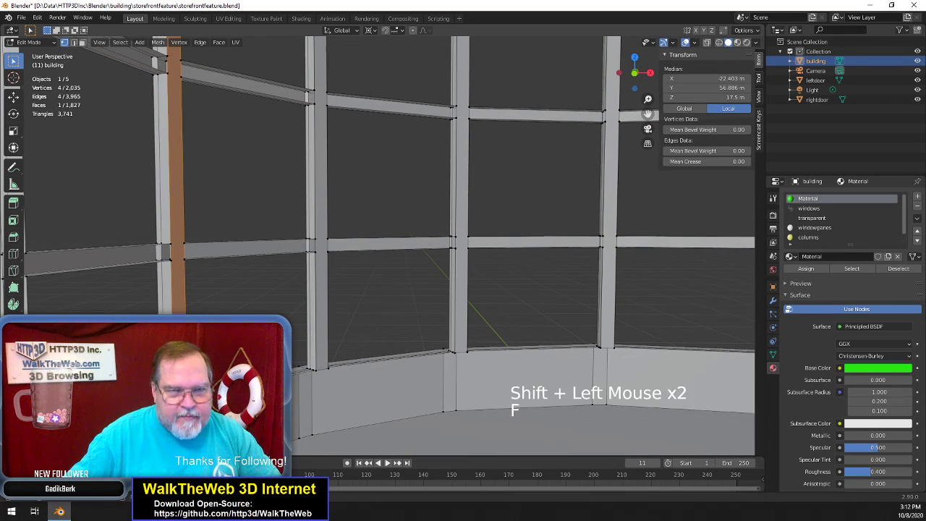
left_click_drag(642, 87, 717, 264)
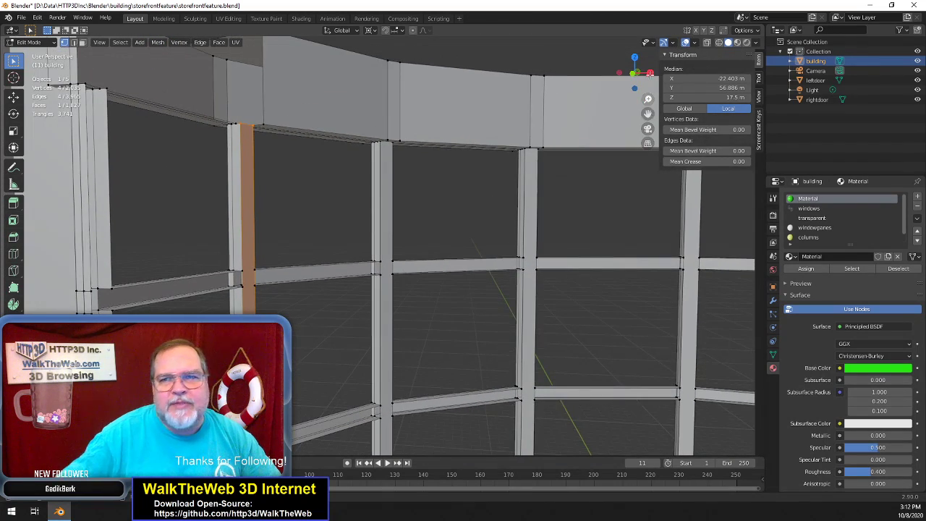
left_click_drag(643, 88, 788, 95)
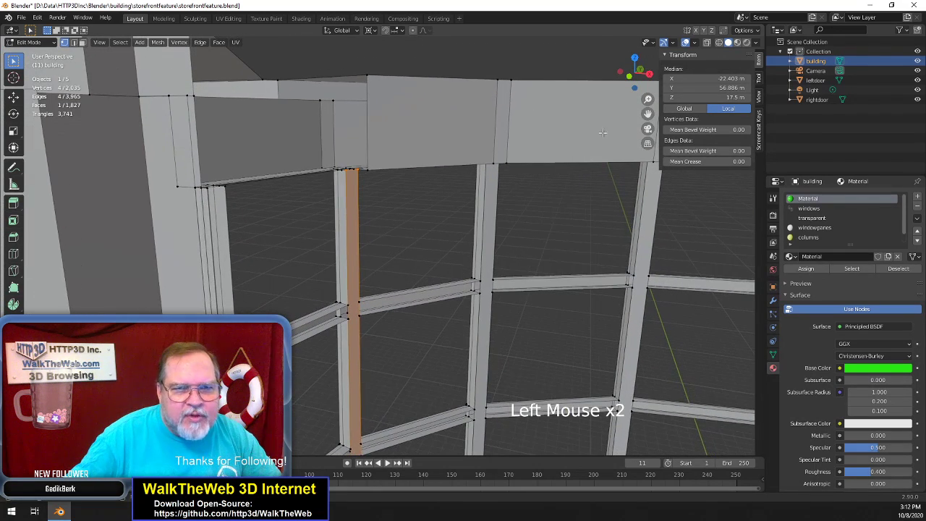
left_click(204, 190)
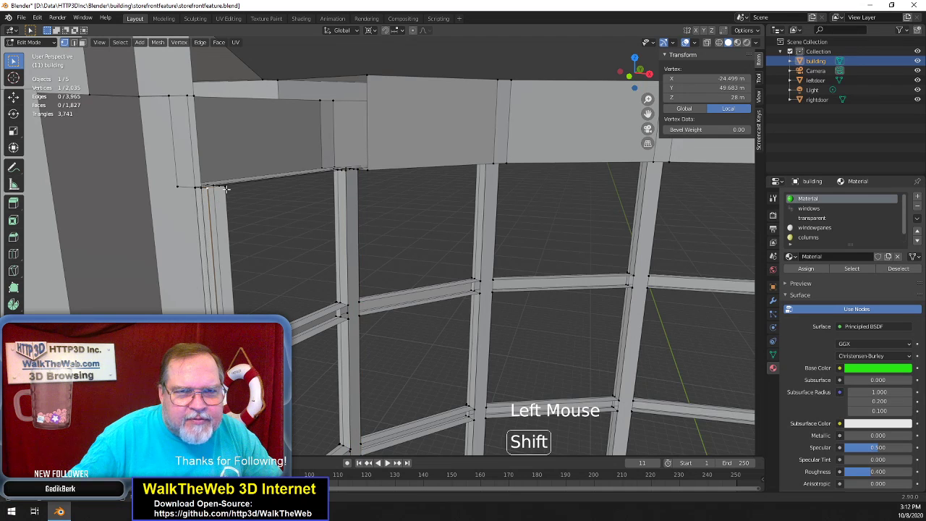
left_click(226, 191, "shift")
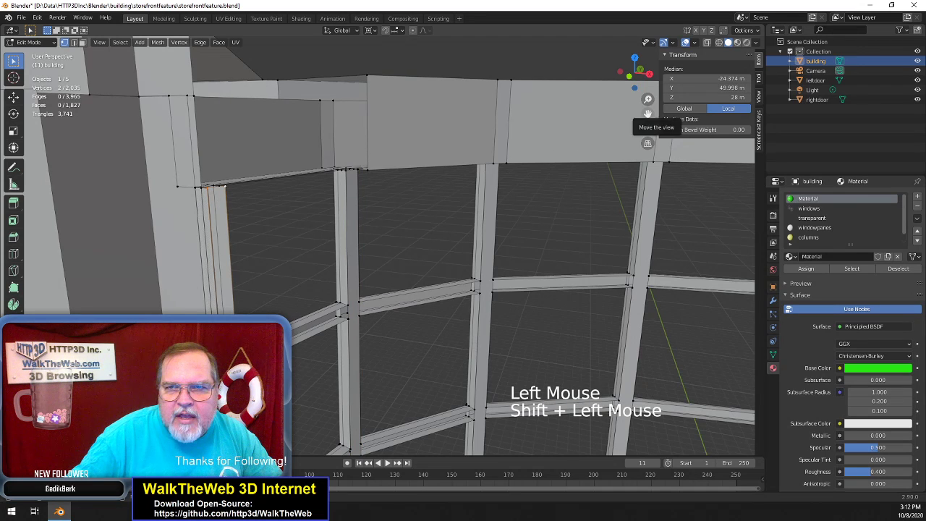
left_click_drag(648, 113, 474, 286)
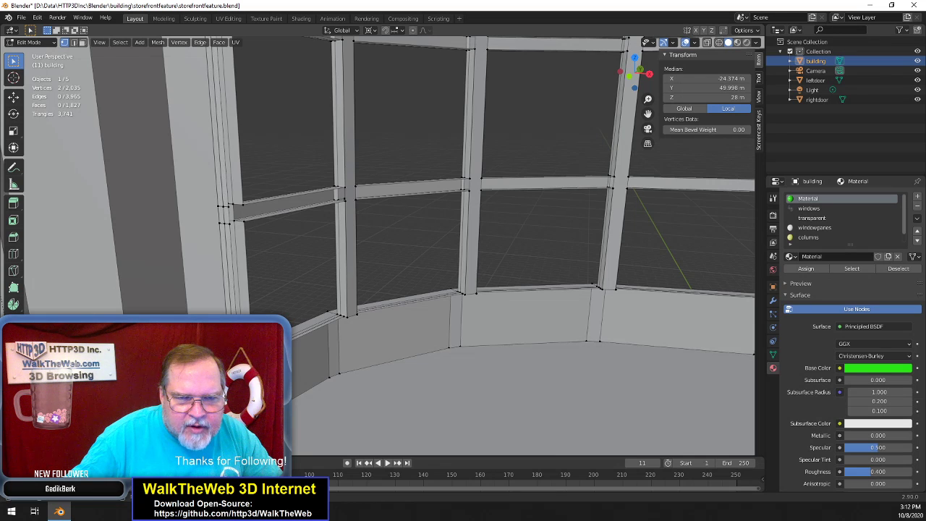
left_click(240, 356)
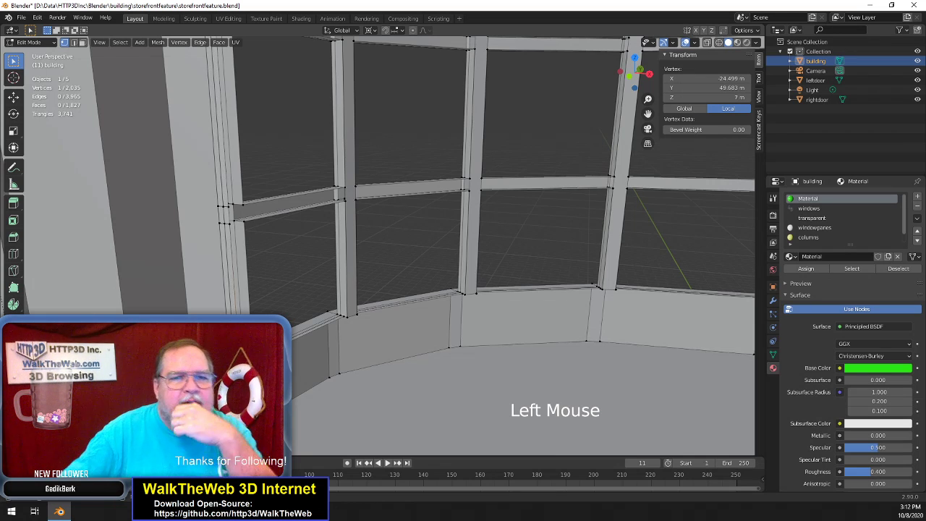
left_click(242, 358)
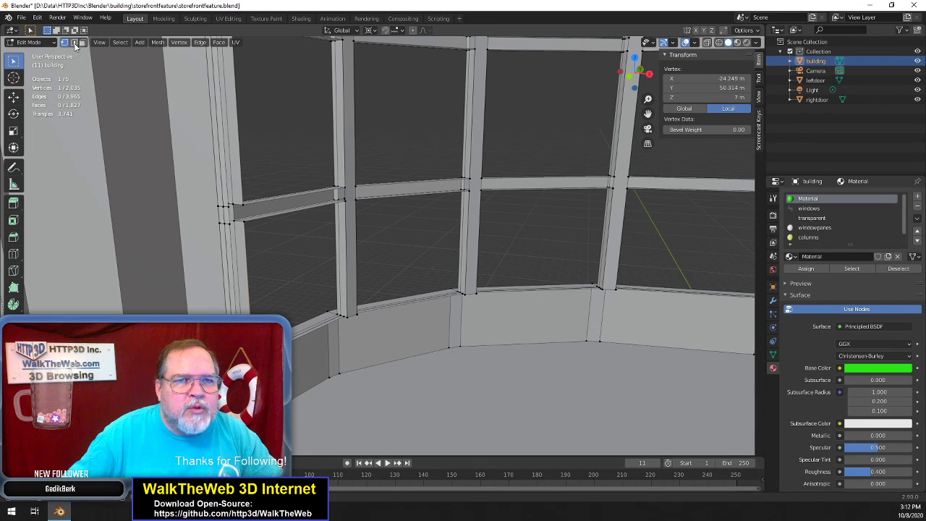
In edge mode, select the stacked vertical edge segments along the wall-side inner corner of the end post at the bay window's -X end
left_click(74, 43)
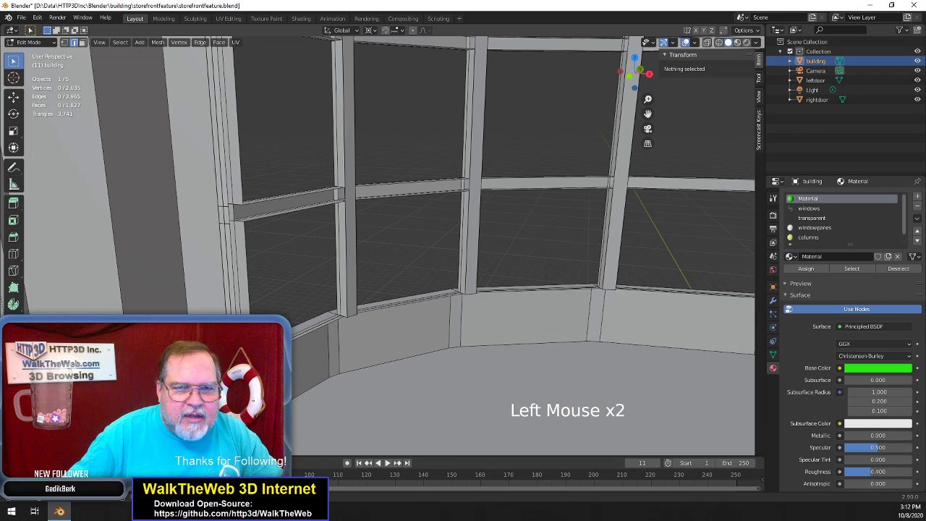
left_click(234, 282)
left_click(227, 195, "shift")
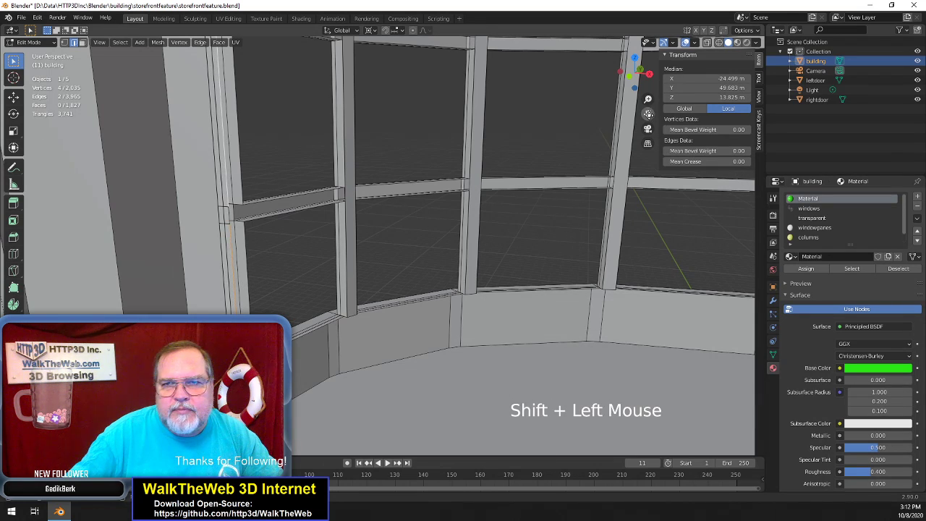
Extrude the full-height inner edge line of the window frame's negative-X end post and scale it by 0.989 with Z locked
left_click_drag(648, 114, 662, 335)
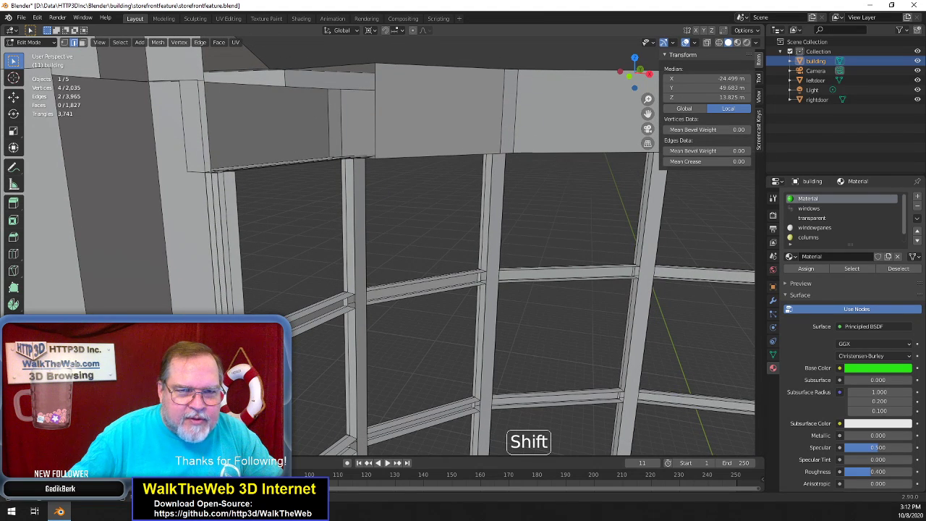
left_click(375, 109, "shift")
left_click(227, 298, "shift")
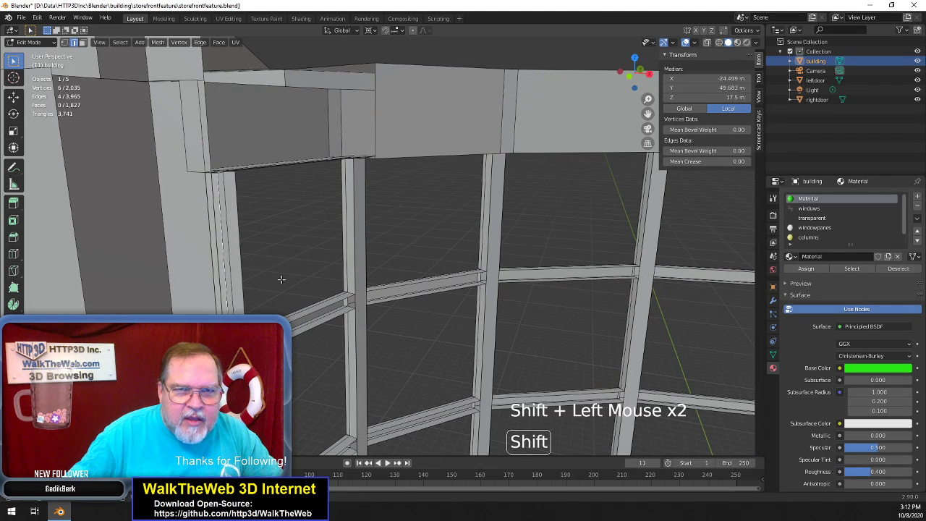
left_click_drag(647, 114, 650, 9)
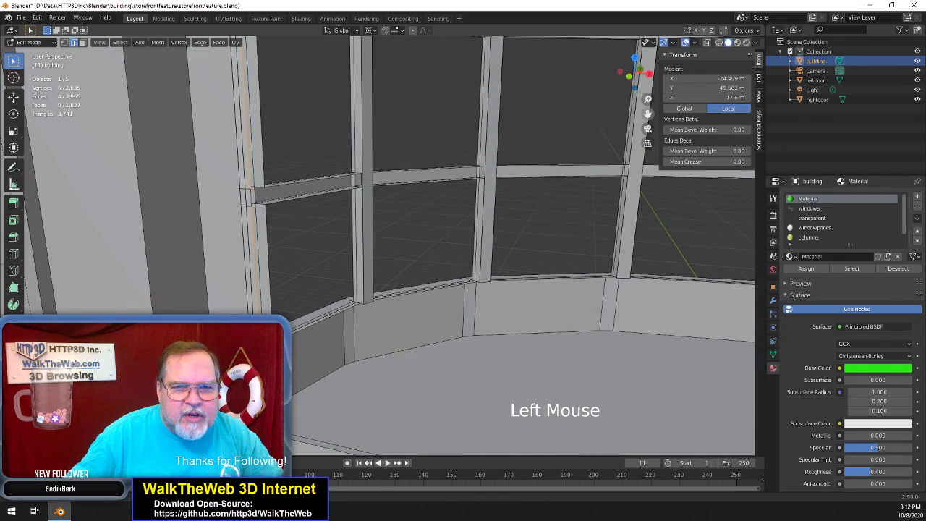
left_click(251, 196, "shift")
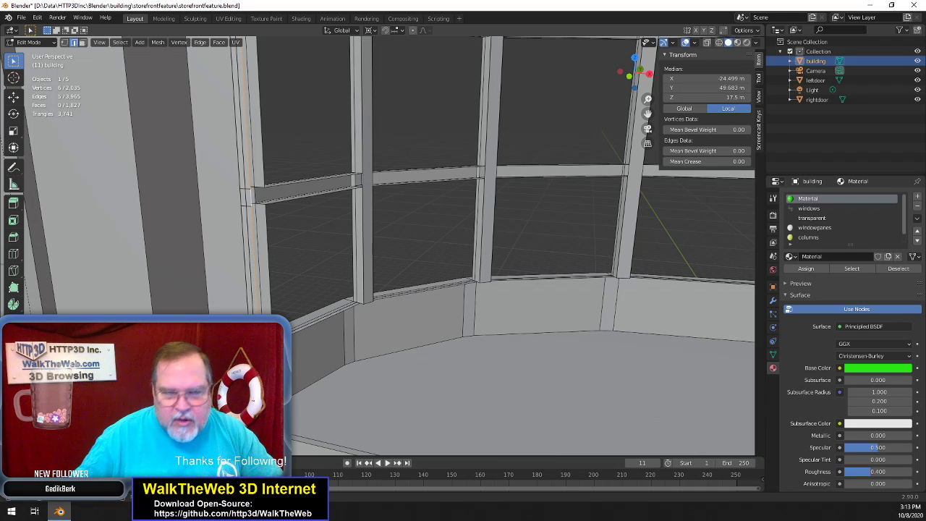
key("e")
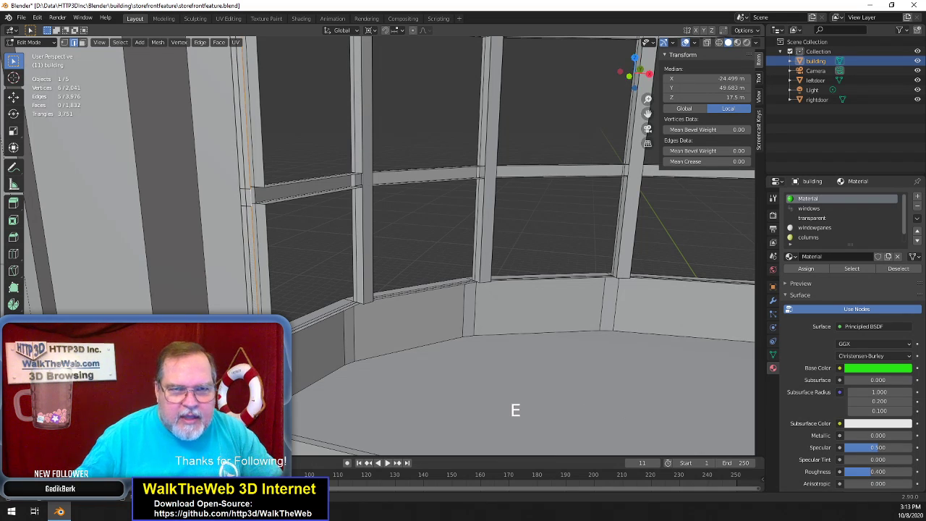
key("s")
key("shift+z")
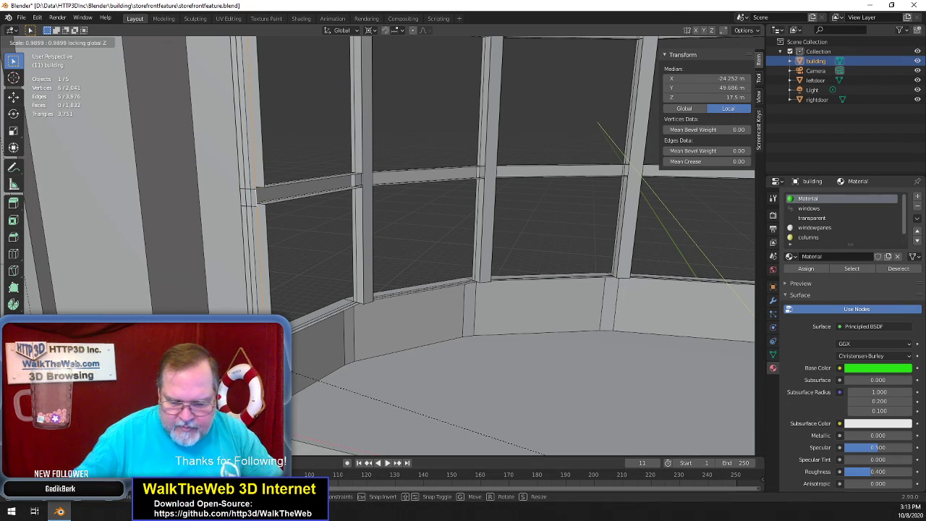
type(".98")
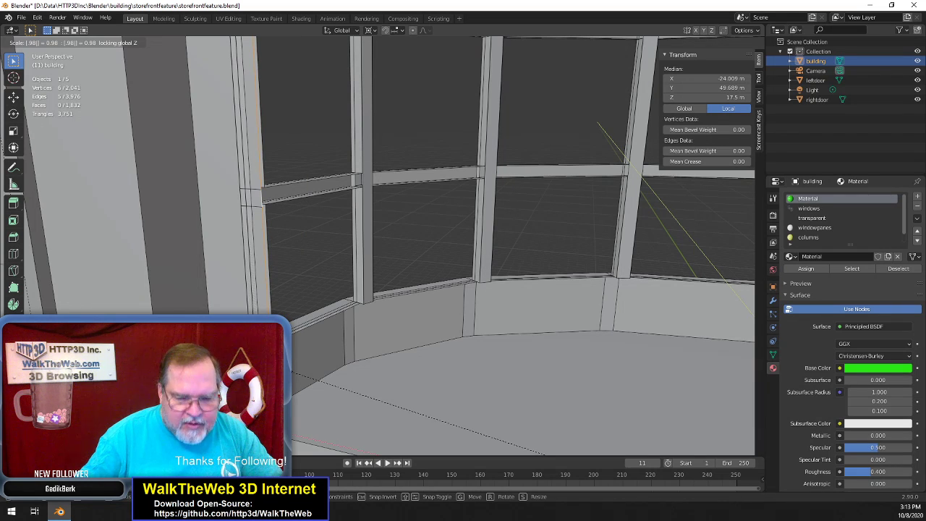
type("5")
key("BackSpace")
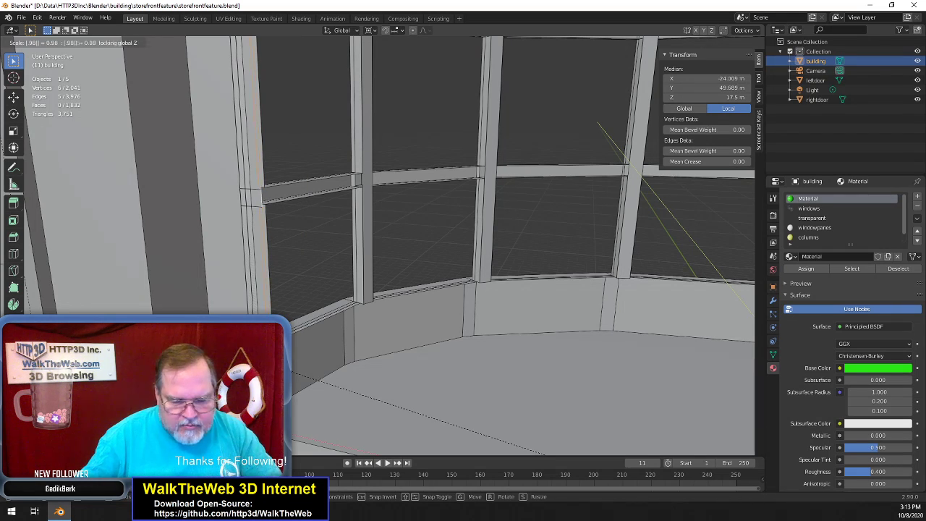
type("7")
key("BackSpace")
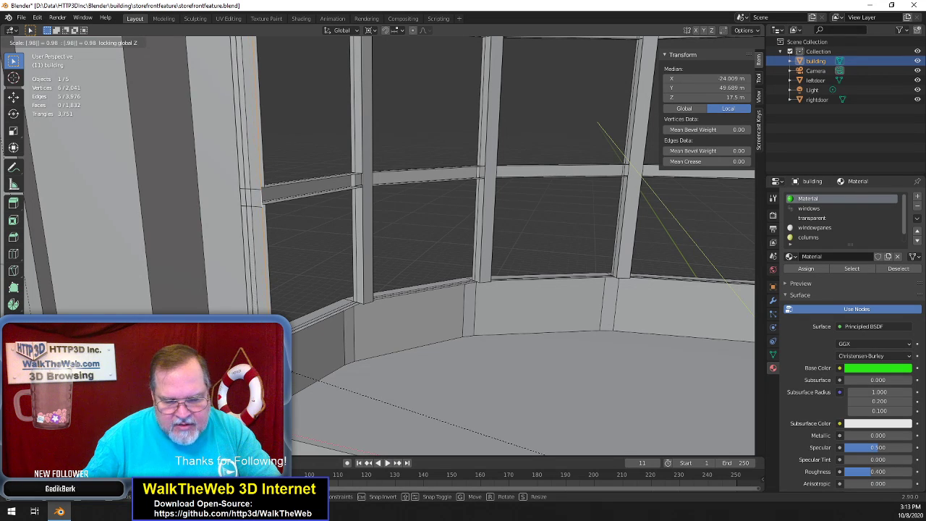
type("8")
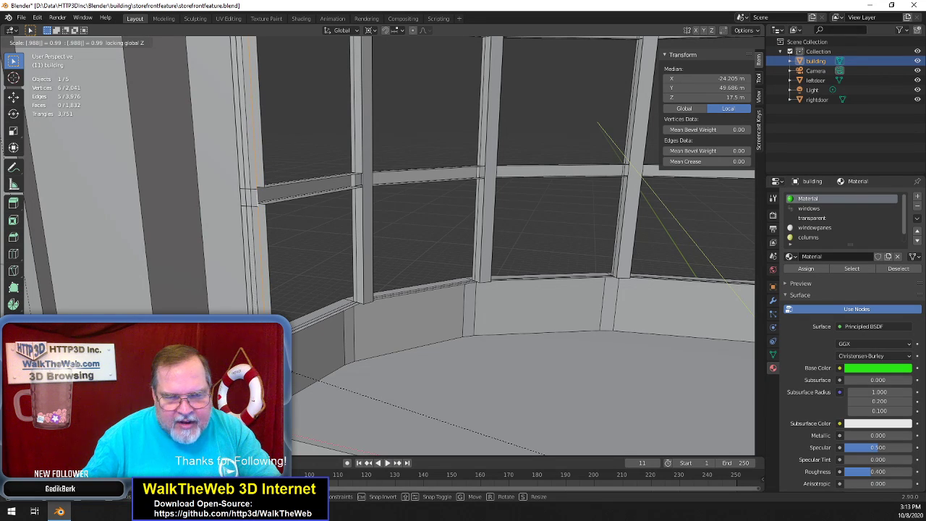
key("BackSpace")
type("9")
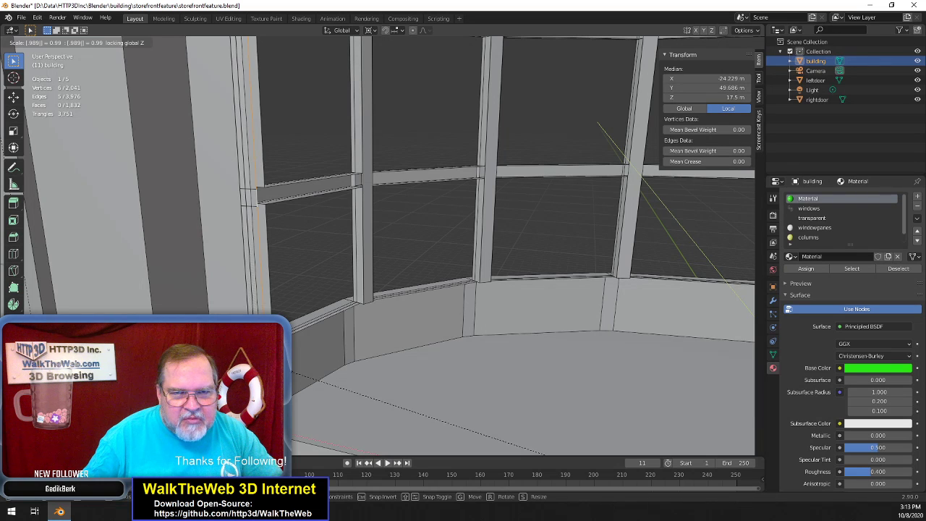
key("Return")
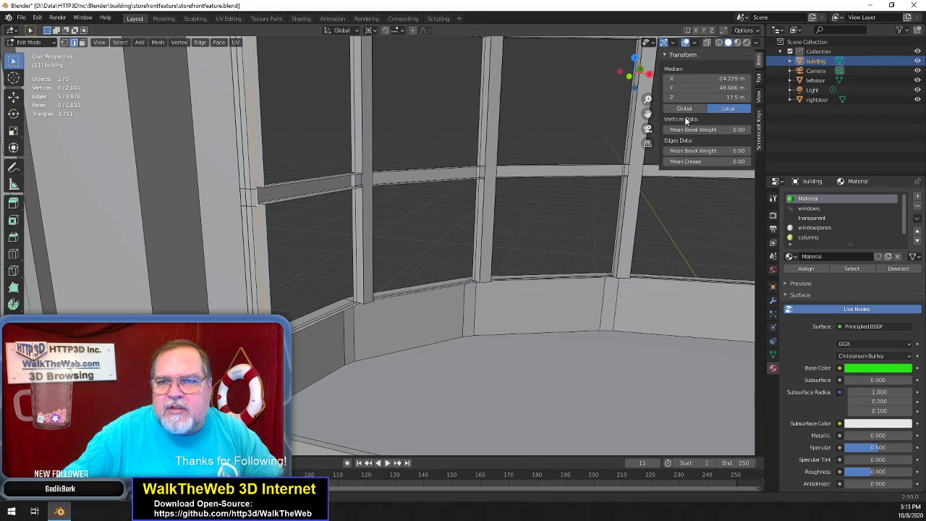
Extrude the matching full-height inner edge line on the positive-X end post and scale it by 0.989 with Z locked
left_click_drag(635, 77, 679, 86)
left_click_drag(648, 115, 456, 114)
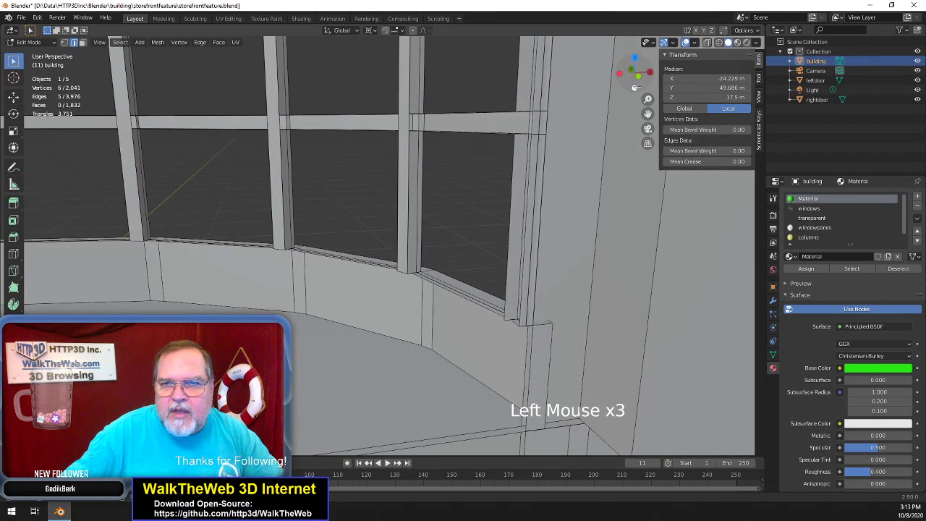
left_click_drag(635, 87, 570, 337)
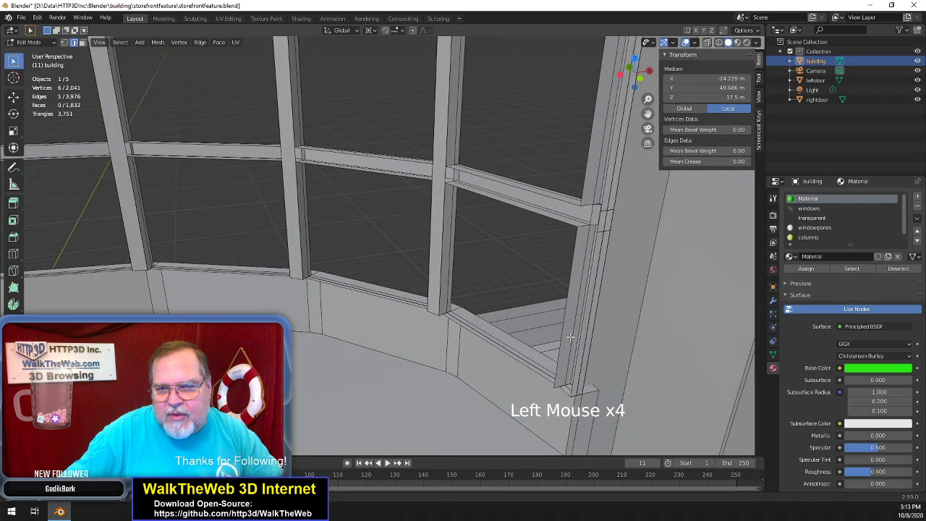
left_click(581, 324)
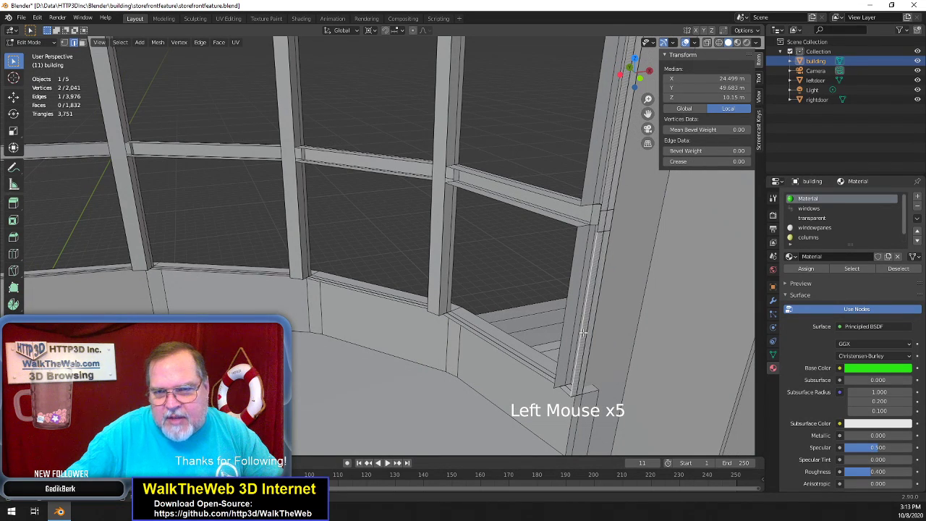
key("shift")
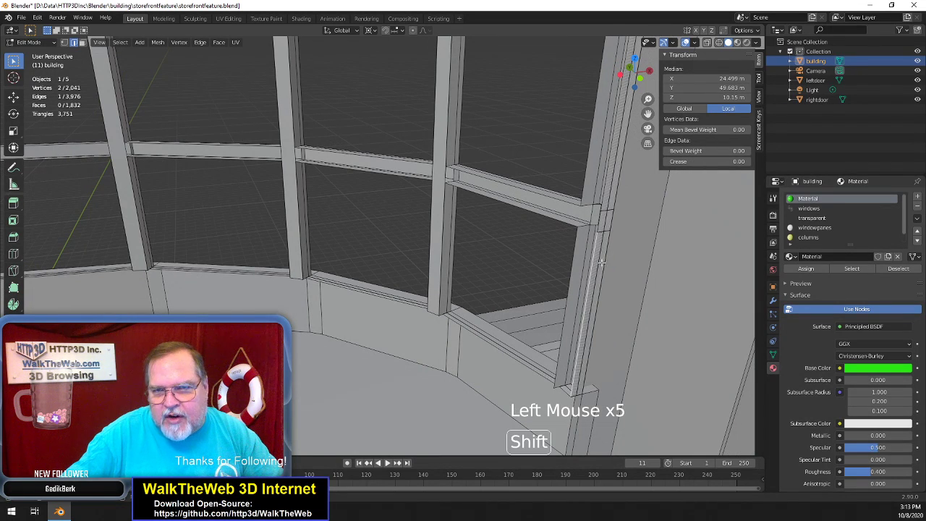
left_click(600, 218, "shift")
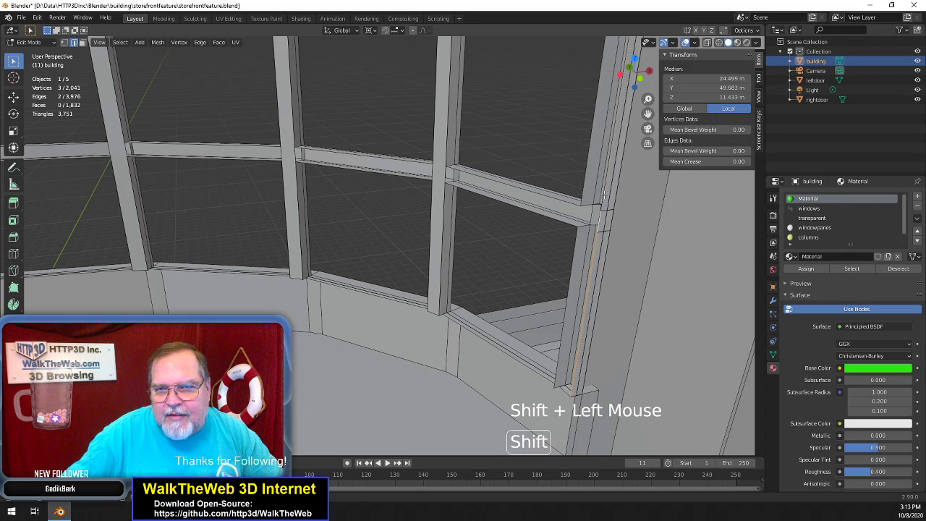
left_click(627, 172, "shift")
left_click_drag(649, 116, 604, 141)
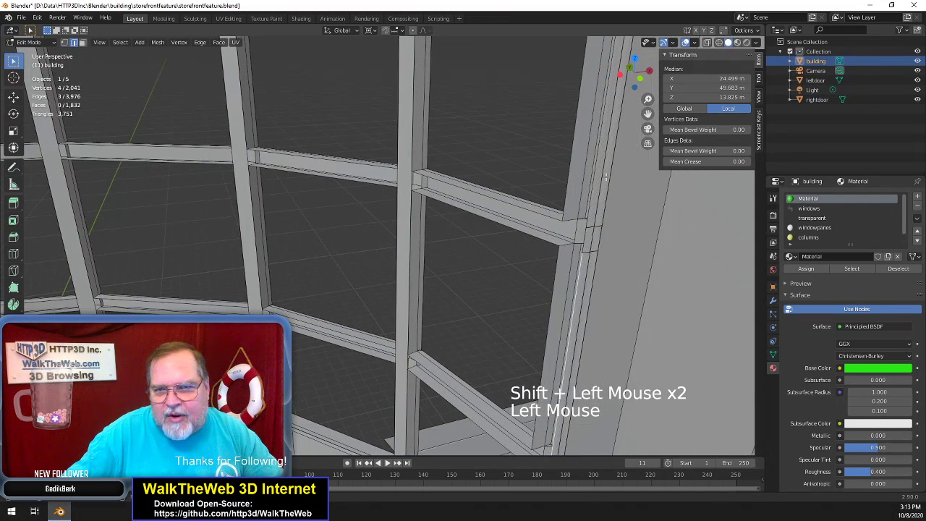
left_click(585, 243, "shift")
left_click(590, 211, "shift")
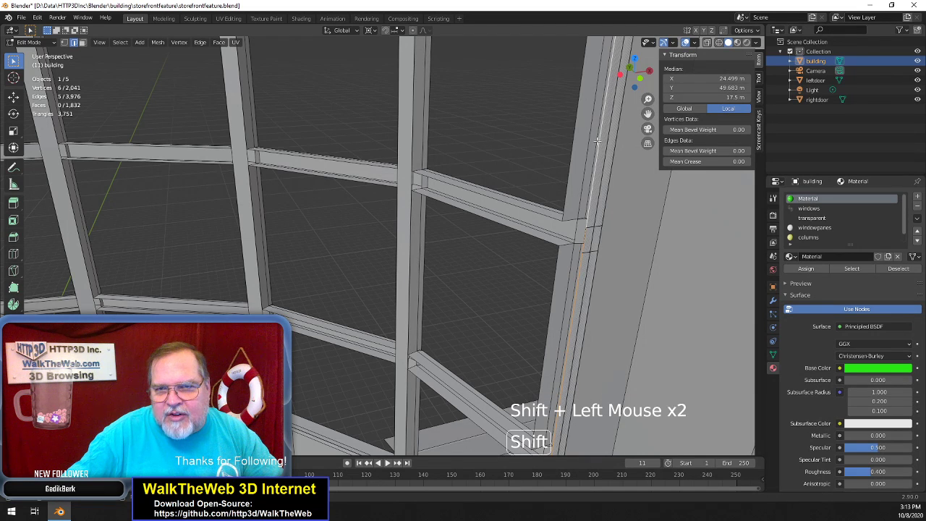
left_click_drag(647, 116, 608, 177)
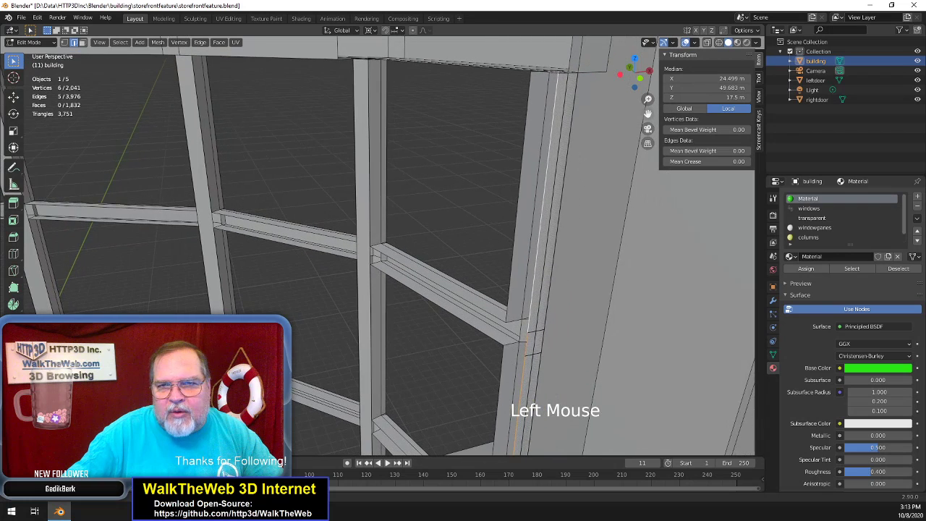
key("e")
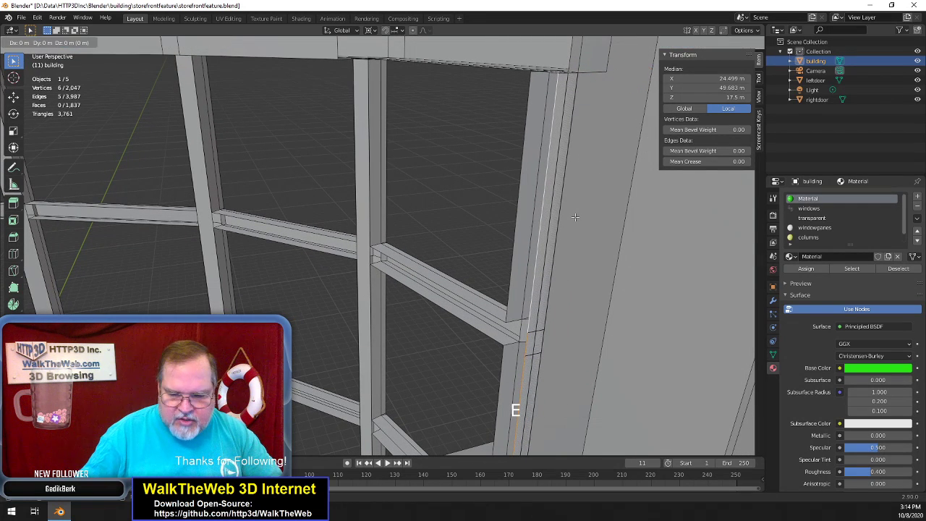
right_click(575, 216)
key("s")
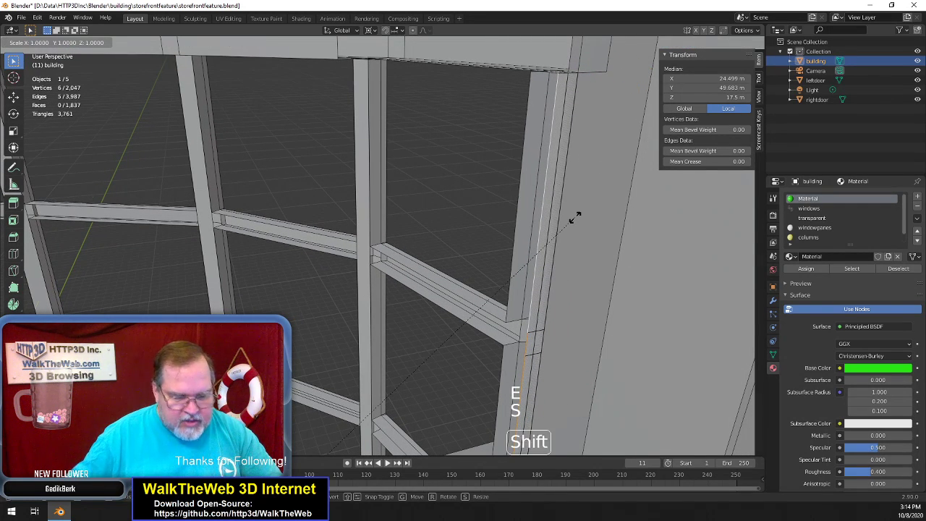
key("shift+z")
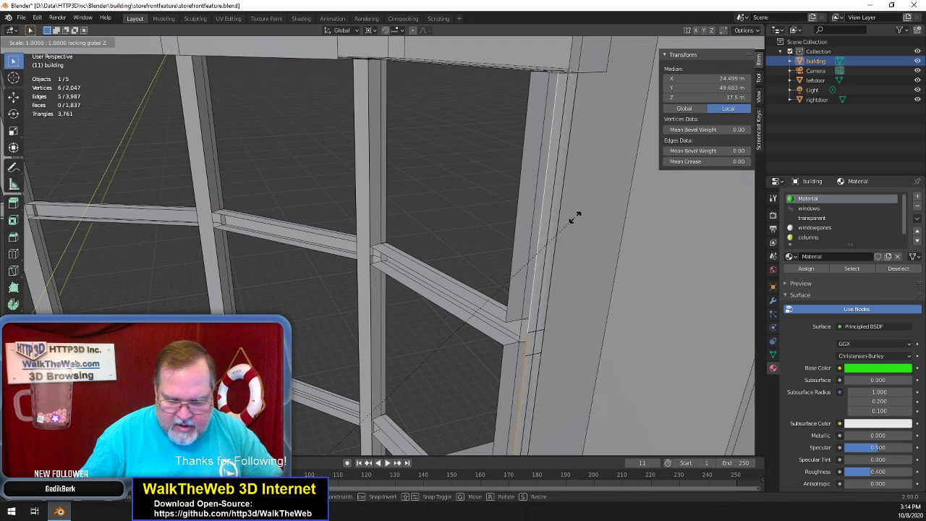
type(".989")
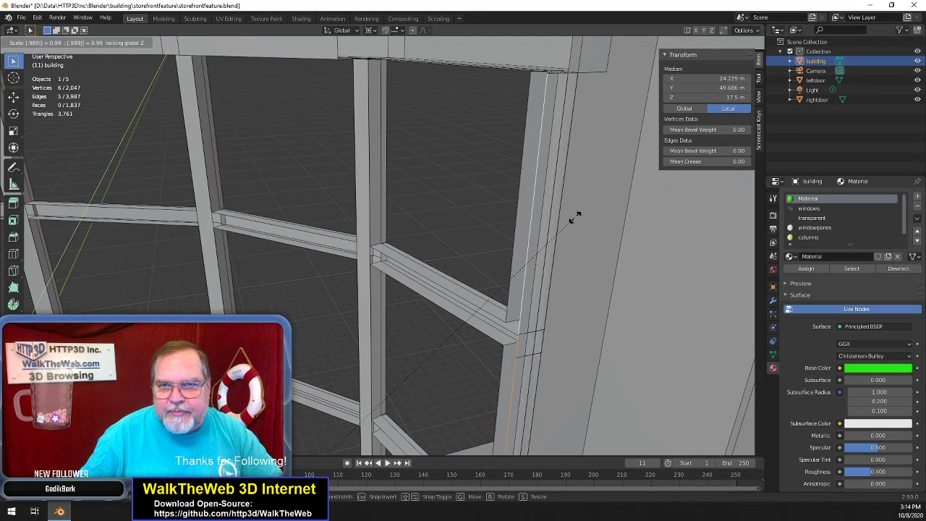
key("Return")
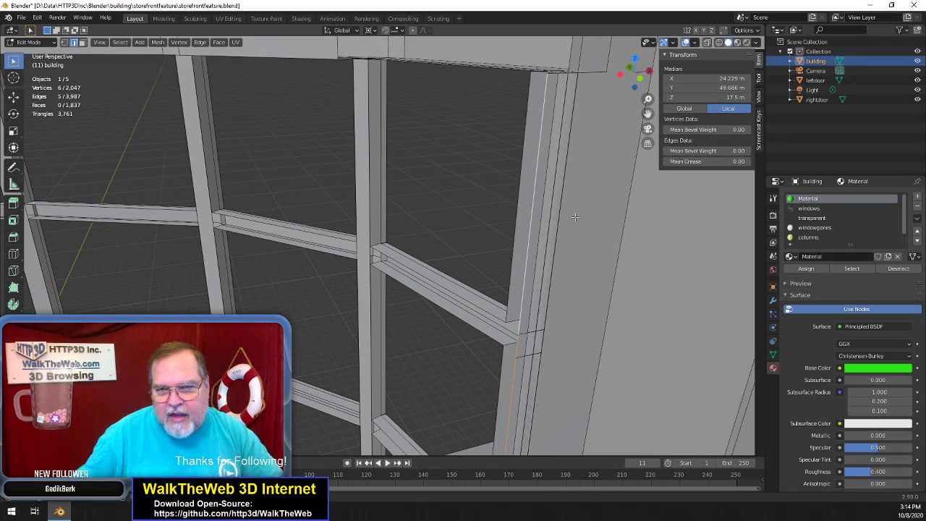
Fill a full-height face between the extruded strip's top and bottom vertices and the adjacent frame corners on the positive-X end post
left_click(65, 45)
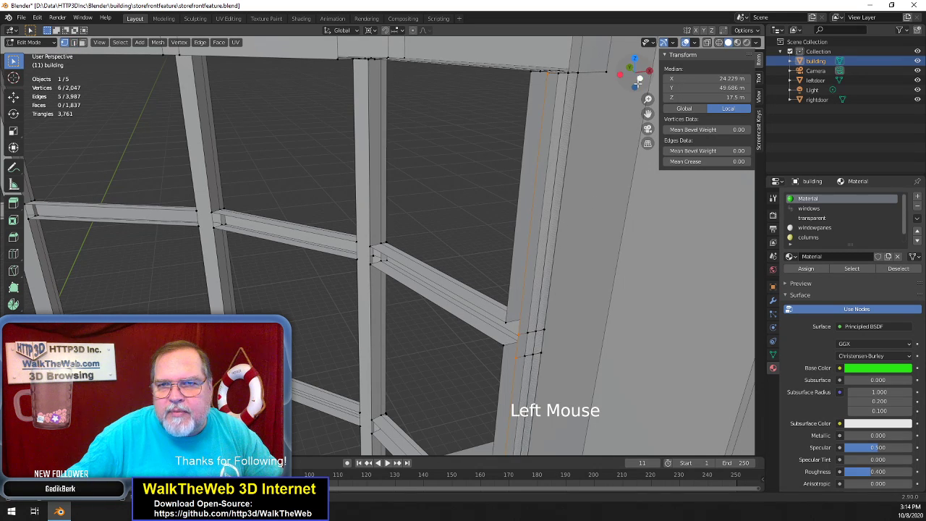
left_click_drag(635, 80, 635, 59)
left_click_drag(647, 114, 673, 288)
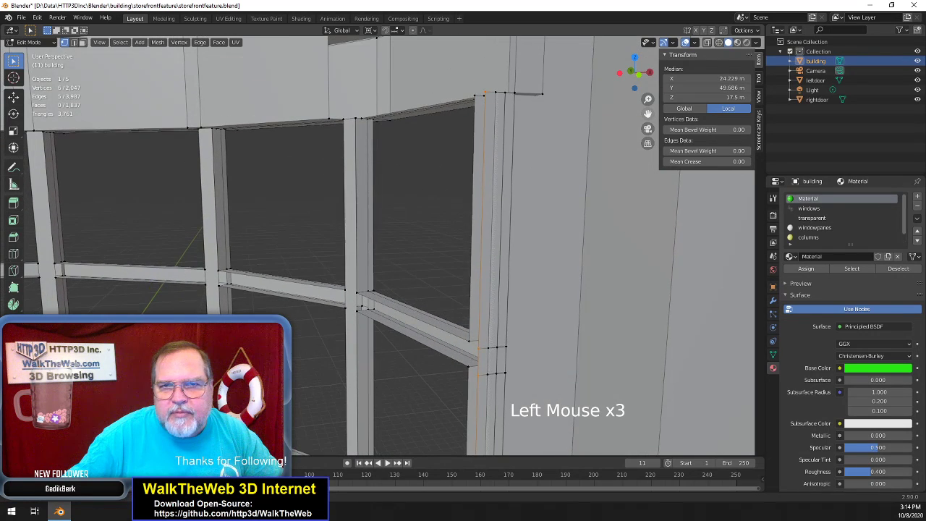
left_click(476, 94, "shift")
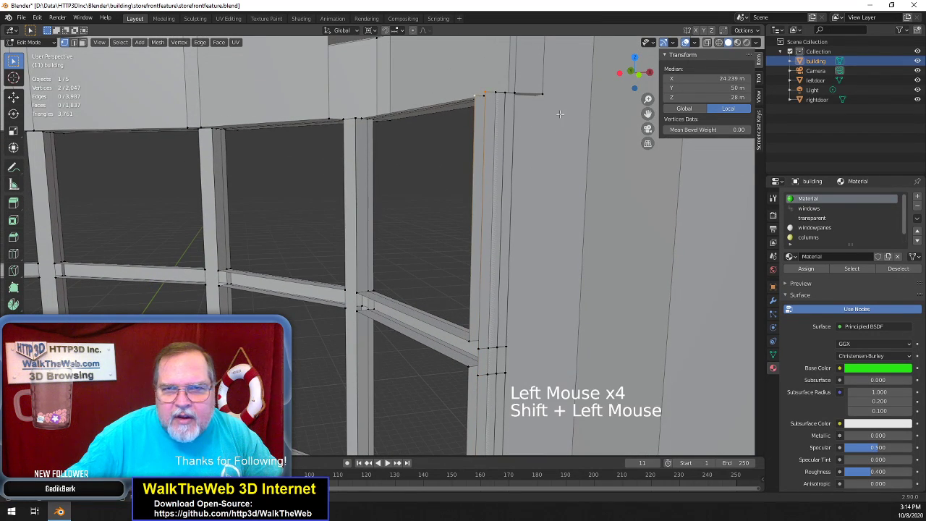
left_click_drag(648, 113, 645, 75)
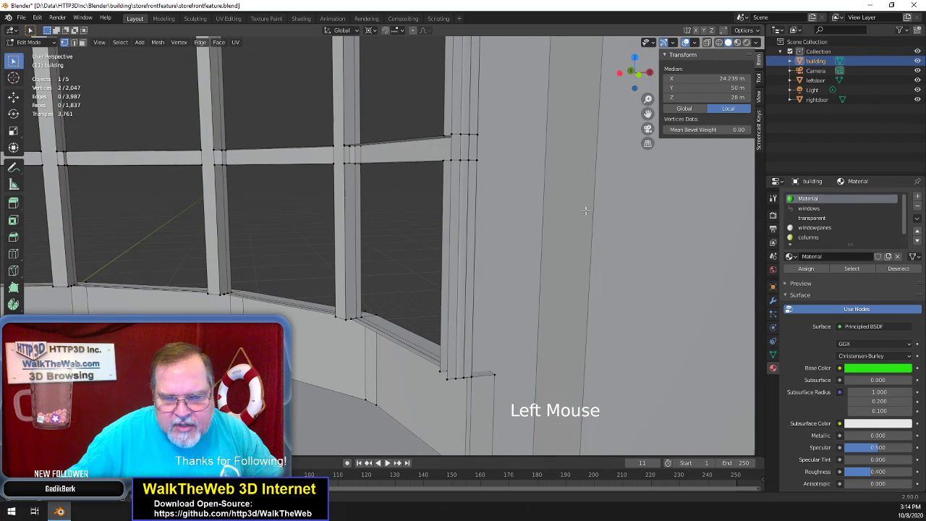
left_click(444, 374, "shift")
left_click(441, 374, "shift")
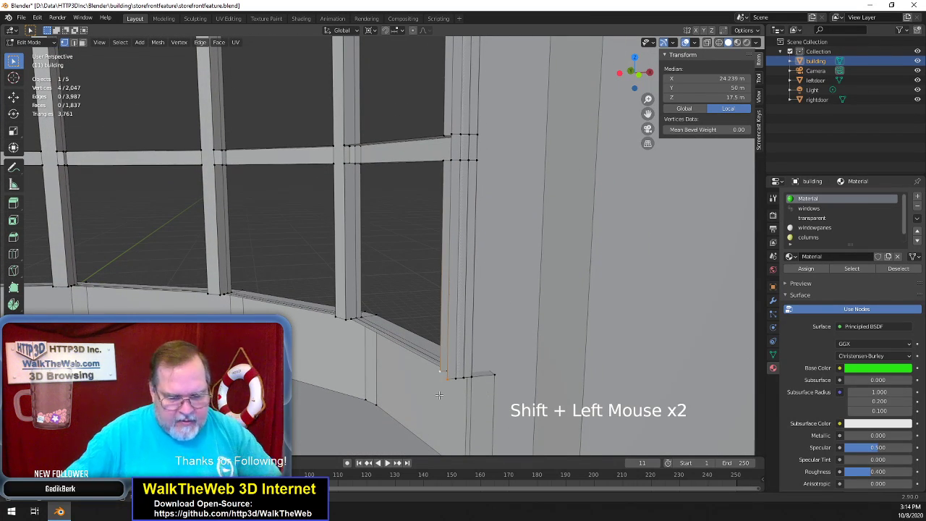
key("f")
Fill a full-height face between the extruded strip's top and bottom vertices and the adjacent frame corners on the negative-X end post
left_click_drag(648, 113, 742, 62)
scroll(542, 184, "down", 1)
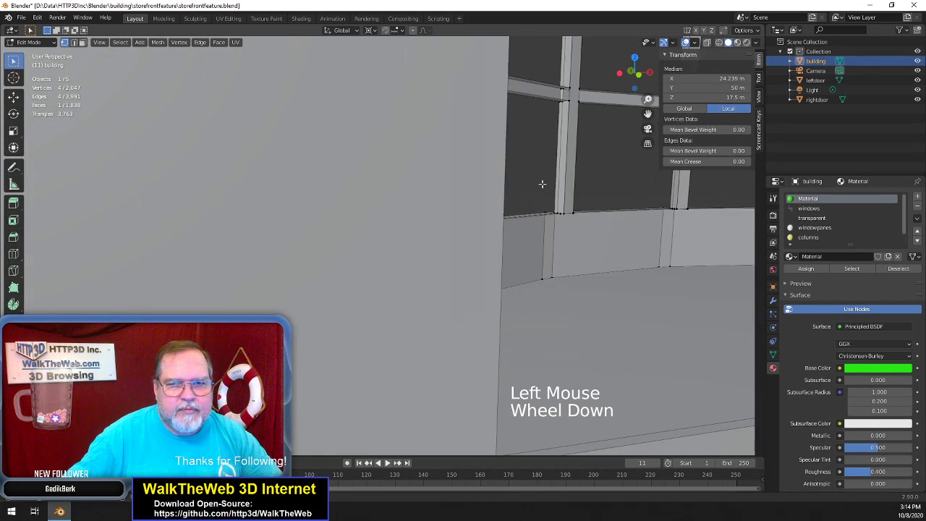
left_click_drag(638, 73, 603, 74)
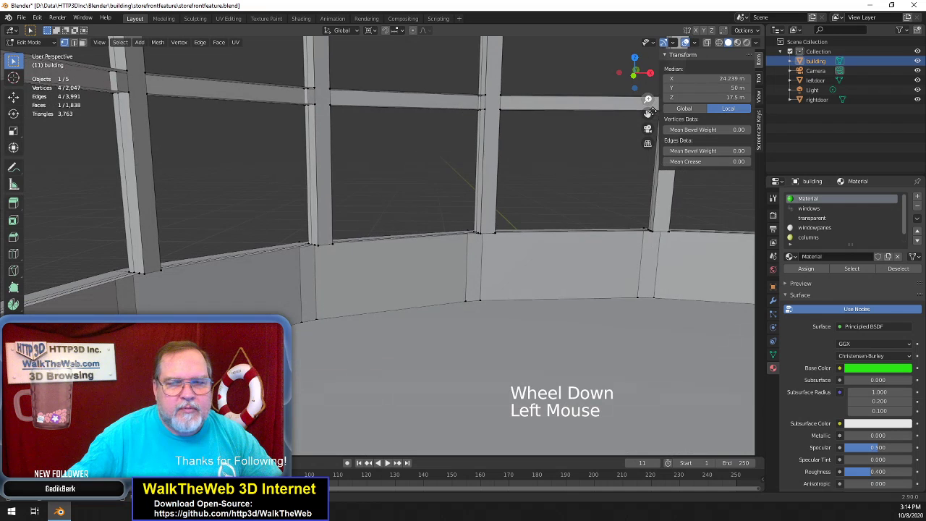
left_click_drag(651, 113, 723, 102)
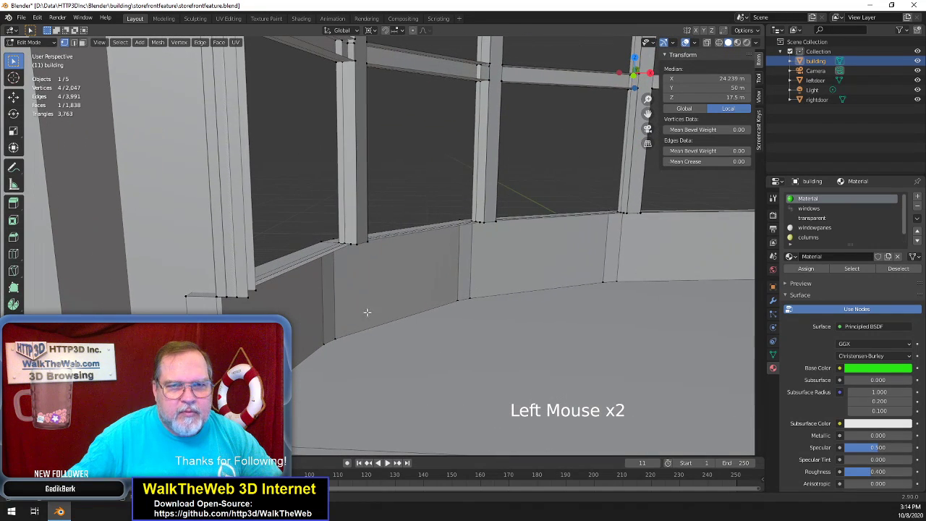
left_click(249, 304)
left_click(254, 290, "shift")
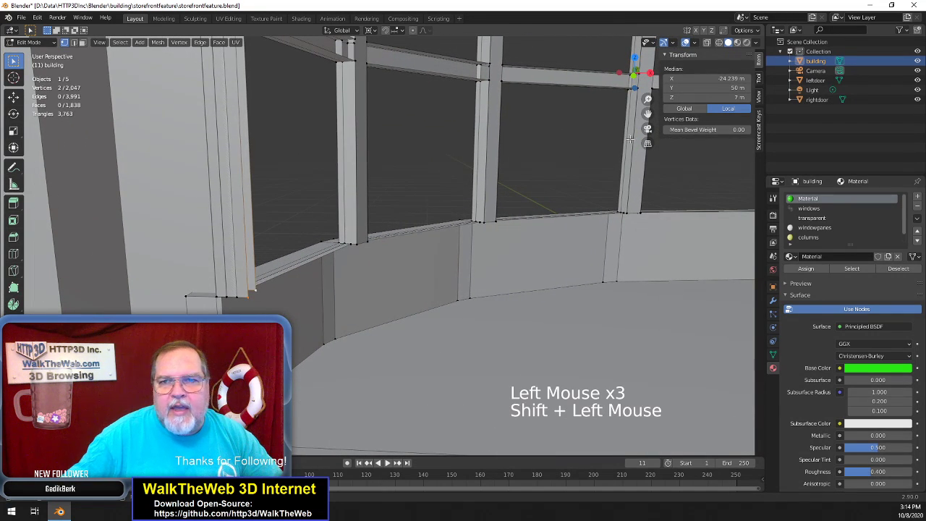
left_click_drag(650, 113, 662, 431)
left_click(224, 119, "shift")
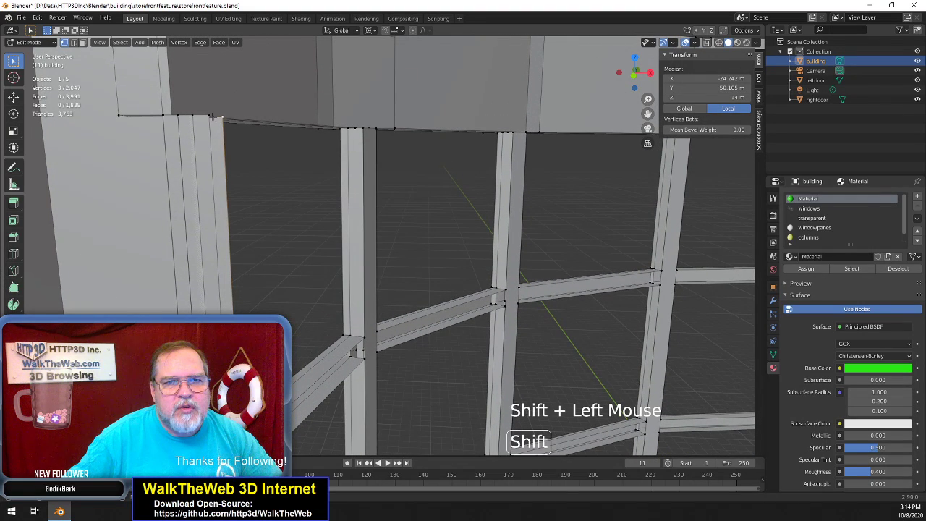
left_click(211, 116, "shift")
key("f")
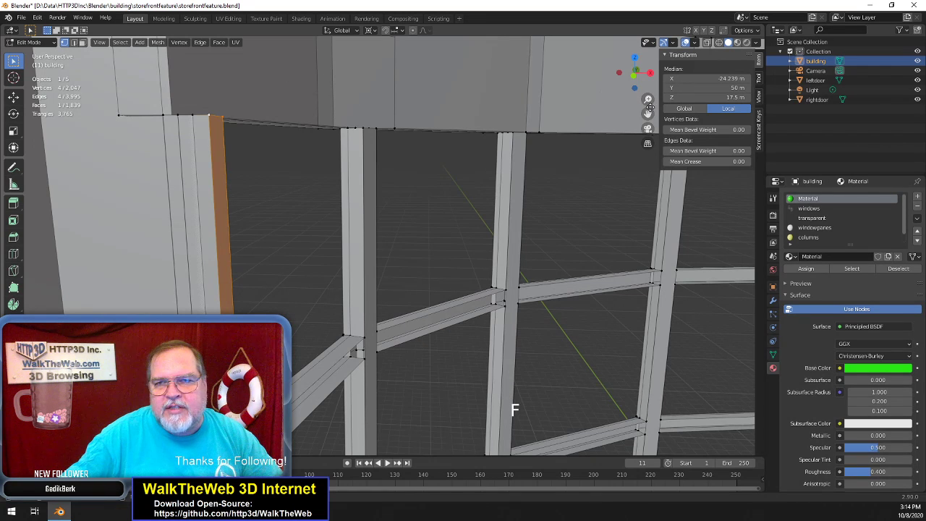
Switch to edge selection and select the vertical end edge of the low wall beneath the curved window on the negative-X side
left_click_drag(647, 114, 637, 42)
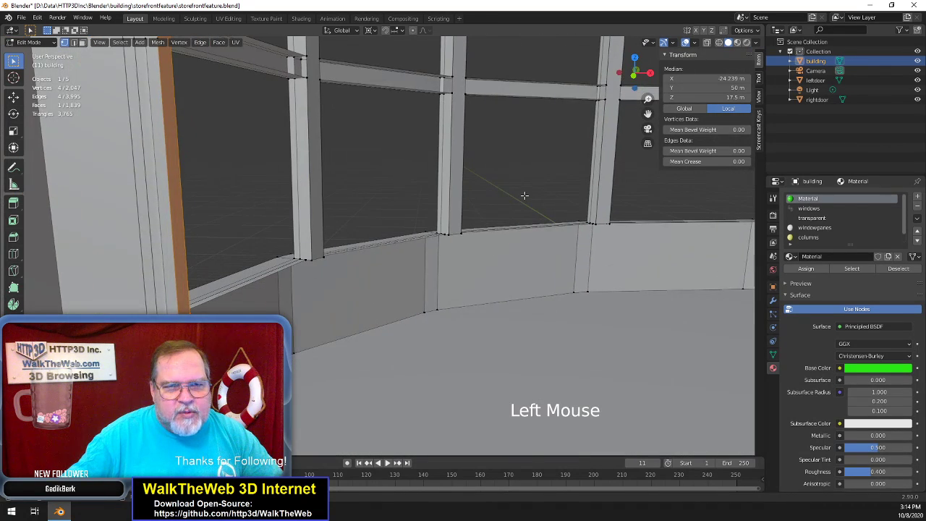
scroll(525, 196, "down", 1)
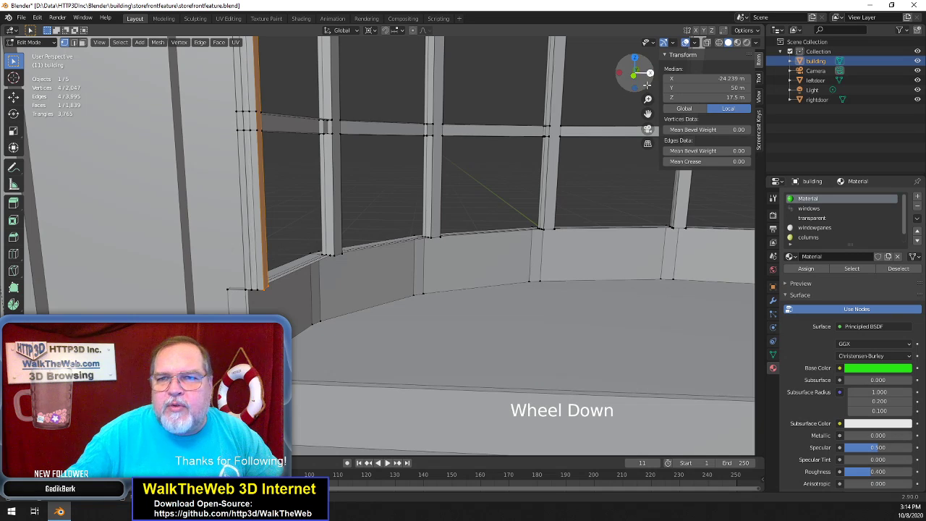
mouse_move(641, 72)
left_mouse_down()
mouse_move(615, 77)
mouse_move(638, 69)
mouse_move(624, 71)
left_mouse_up()
scroll(576, 193, "down", 1)
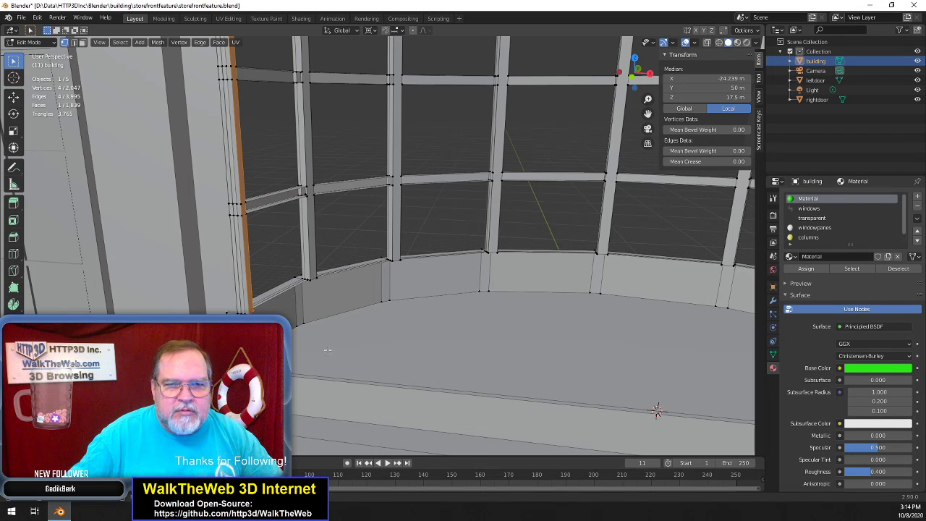
scroll(397, 329, "down", 2)
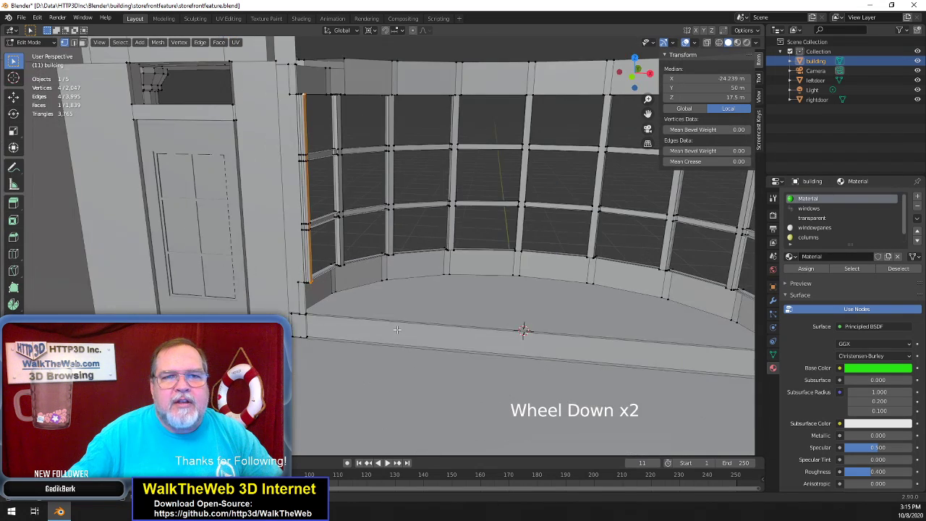
scroll(319, 329, "up", 2)
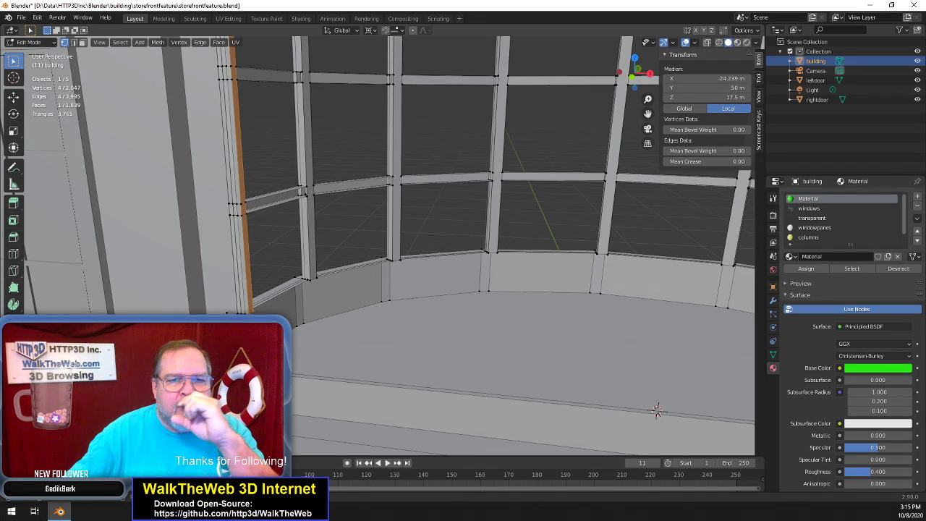
left_click(657, 411)
left_click(74, 42)
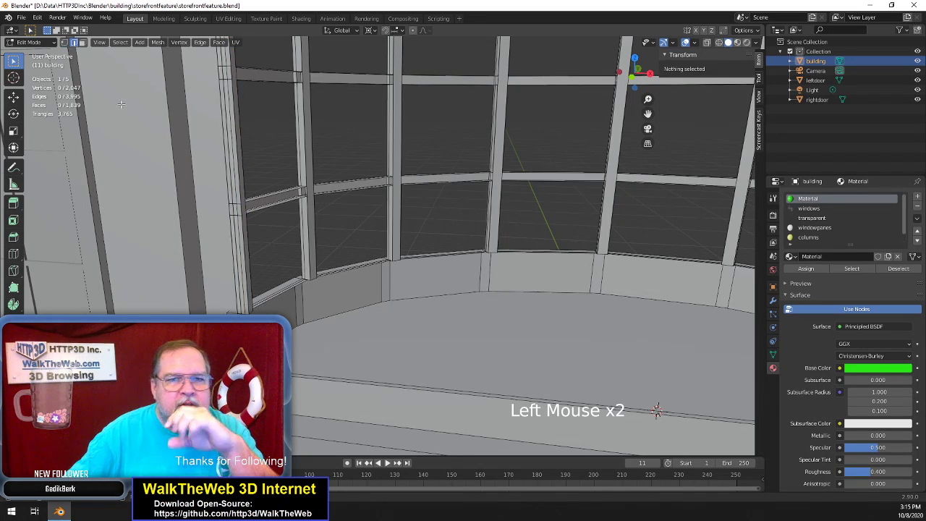
left_click(657, 411)
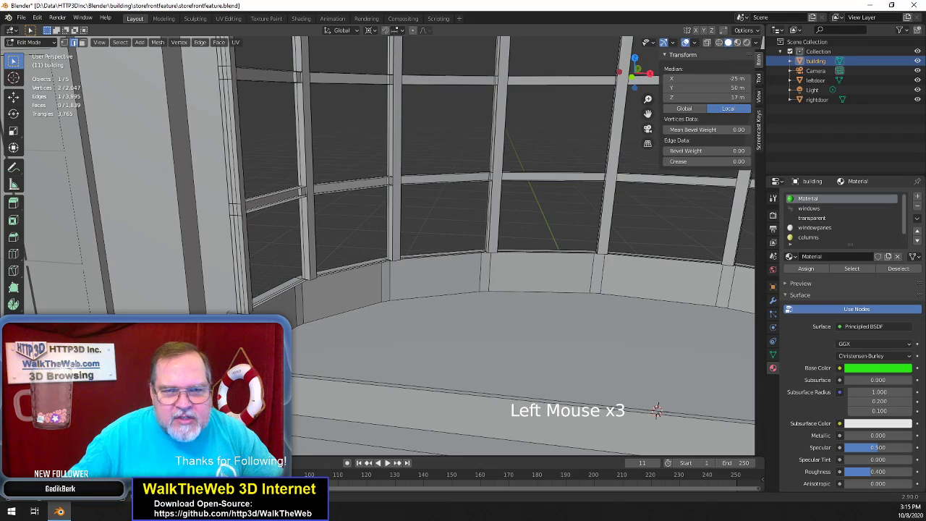
mouse_move(640, 76)
left_mouse_down()
mouse_move(592, 103)
mouse_move(635, 85)
left_mouse_up()
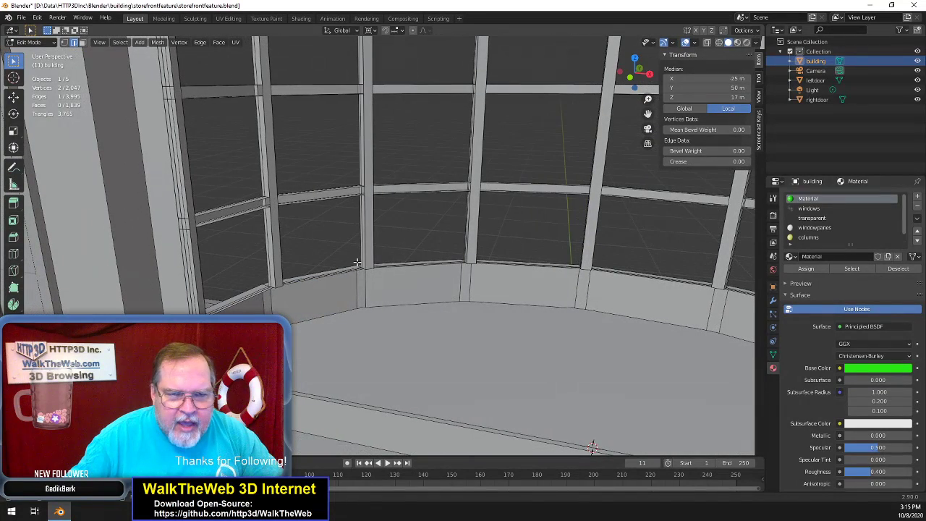
left_click(592, 447)
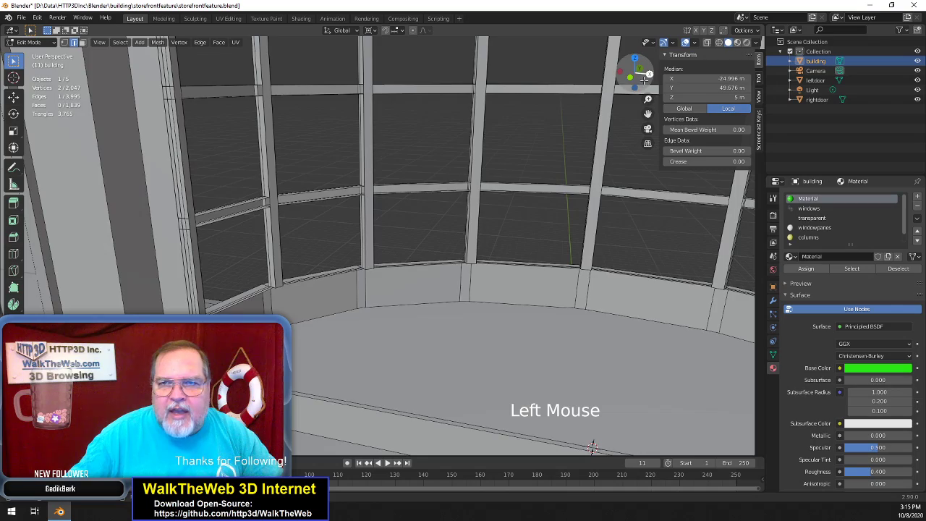
Add the inner top edges of the low wall's first six panels to the selection, starting from the negative-X end
mouse_move(641, 80)
left_mouse_down()
mouse_move(608, 84)
mouse_move(636, 91)
left_mouse_up()
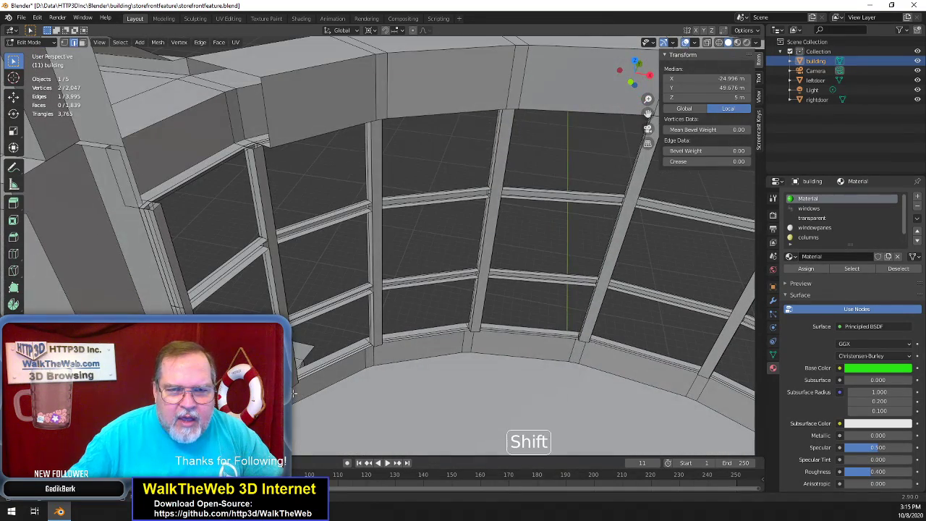
left_click(295, 346, "shift")
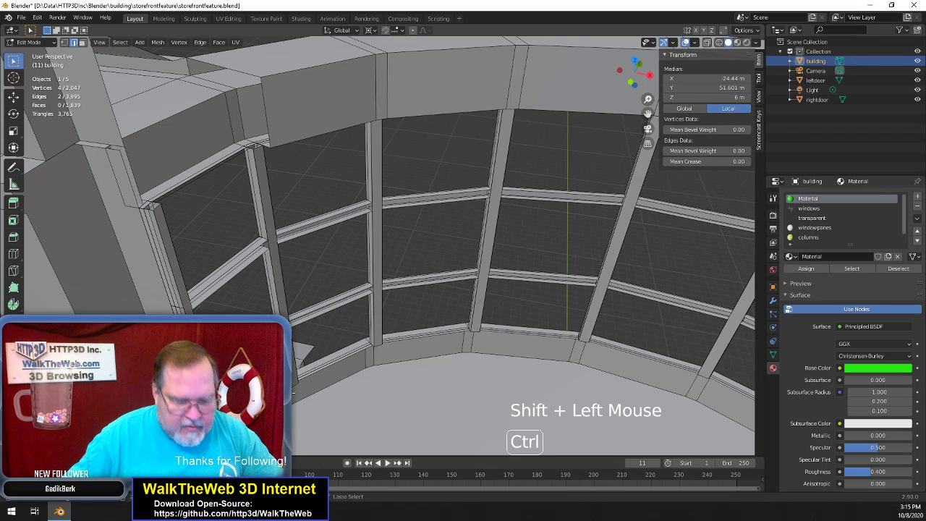
key("ctrl+z")
left_click(304, 385, "shift")
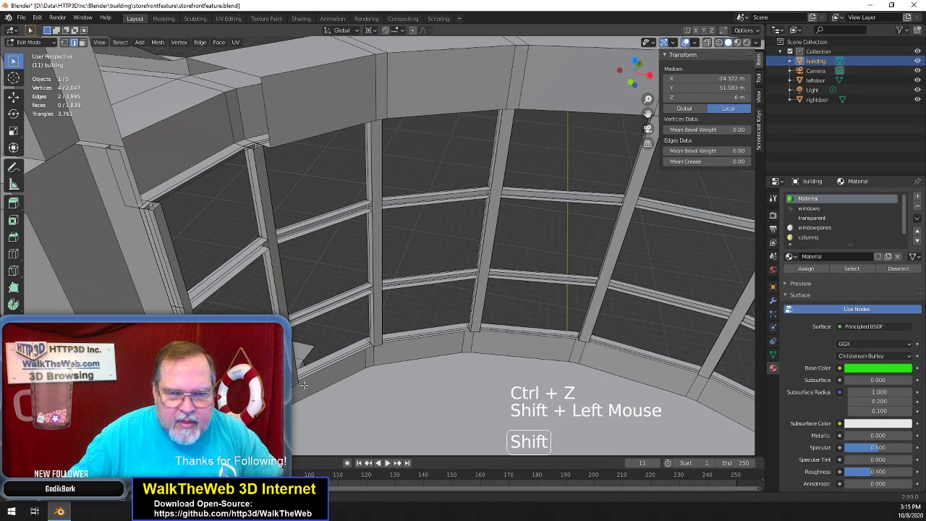
left_click(332, 366, "shift")
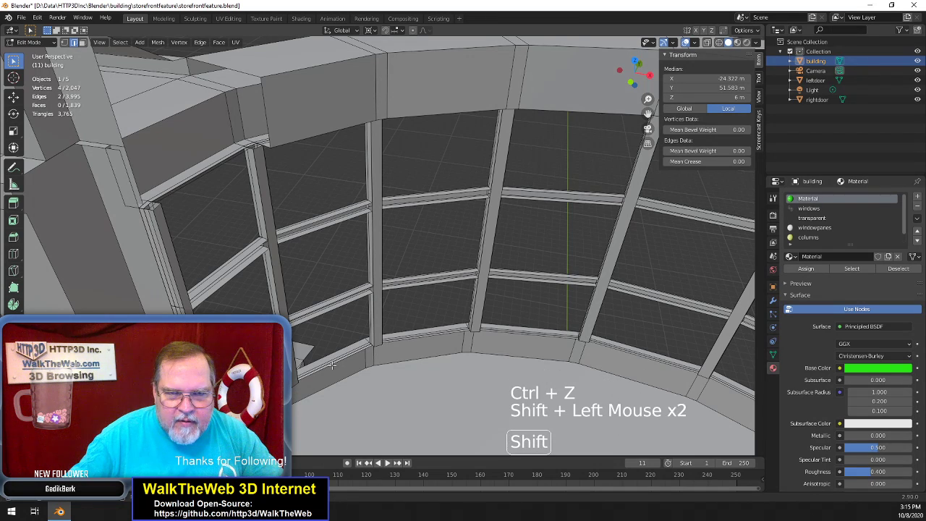
left_click(435, 338, "shift")
left_click(513, 335, "shift")
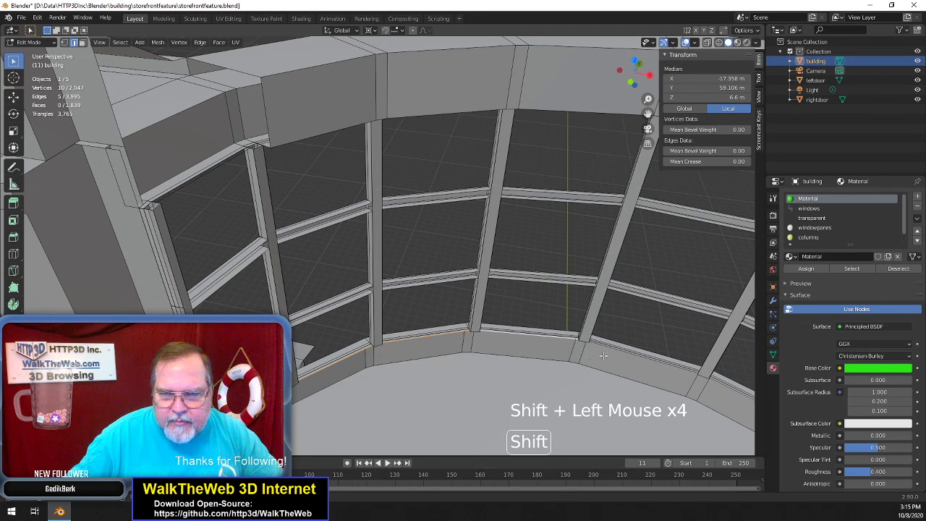
left_click(622, 354, "shift")
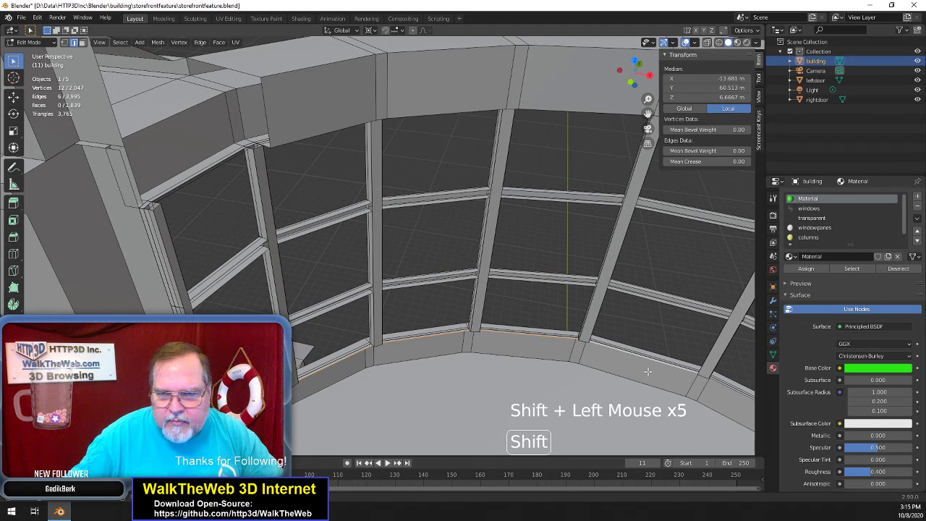
left_click(740, 396, "shift")
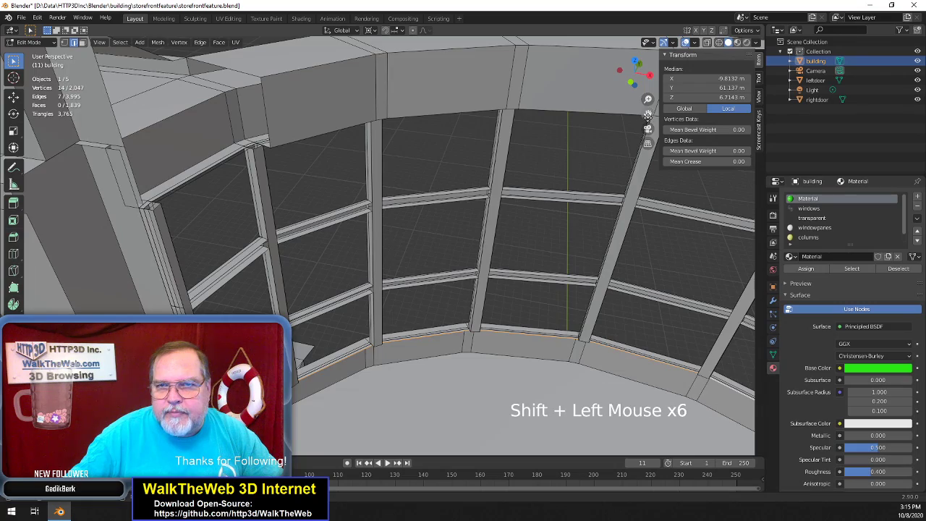
Add the low wall's vertical end edge on the positive-X side and the last two panels' inner top edges to the selection
left_click_drag(647, 114, 414, 23)
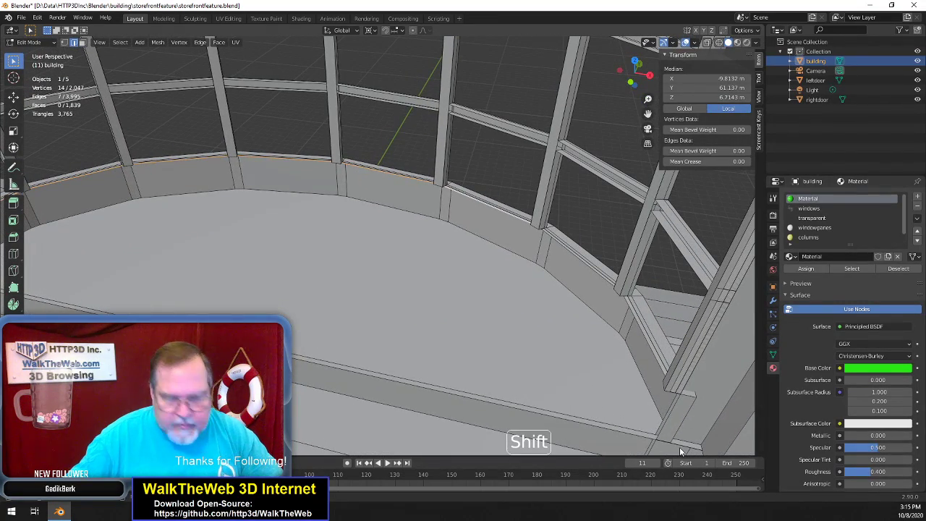
left_click(669, 418, "shift")
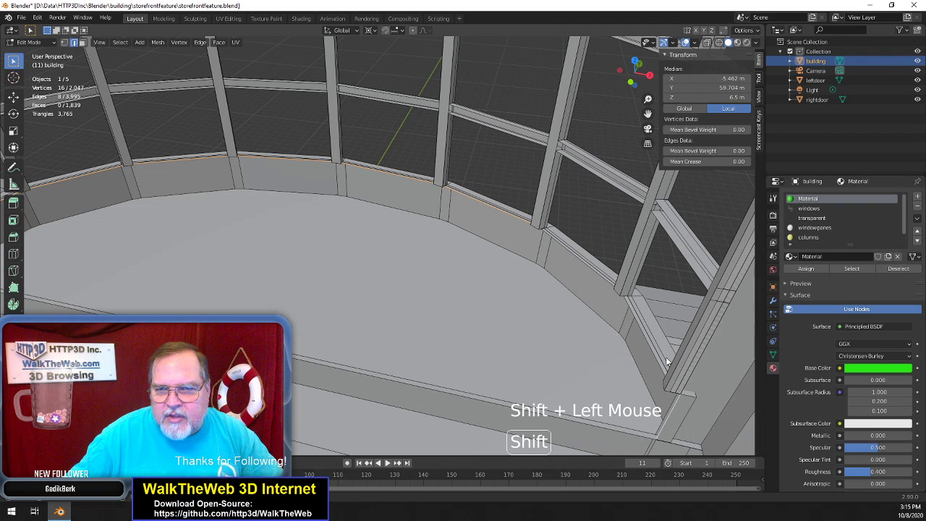
left_click(636, 318, "shift")
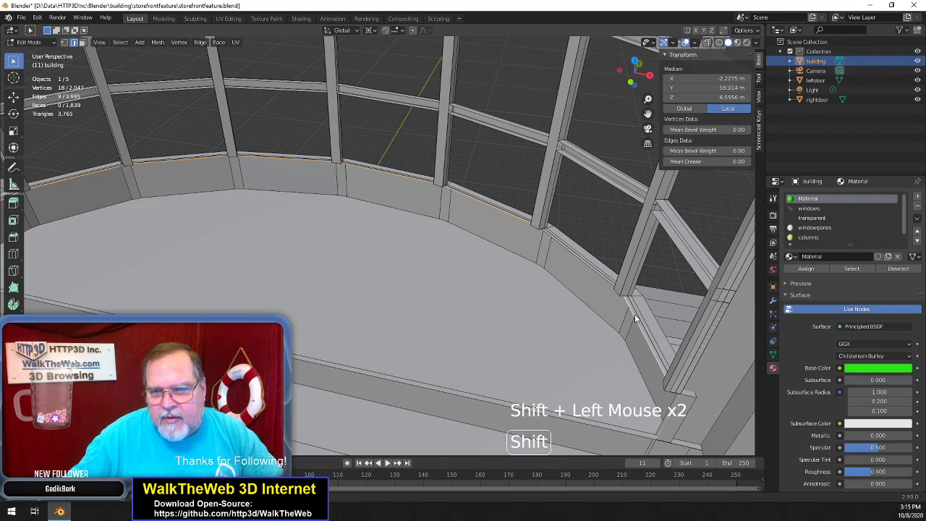
left_click(598, 282, "shift")
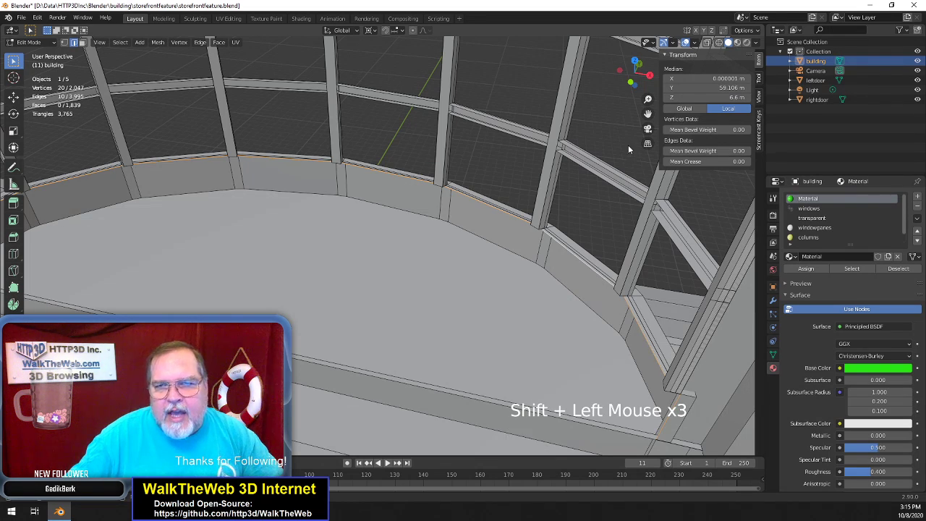
Try hiding the floor face inside the curved window, and undo back to the low wall edge selection
left_click_drag(648, 114, 532, 317)
left_click_drag(649, 114, 474, 129)
left_click_drag(562, 174, 570, 197)
scroll(563, 204, "down", 1)
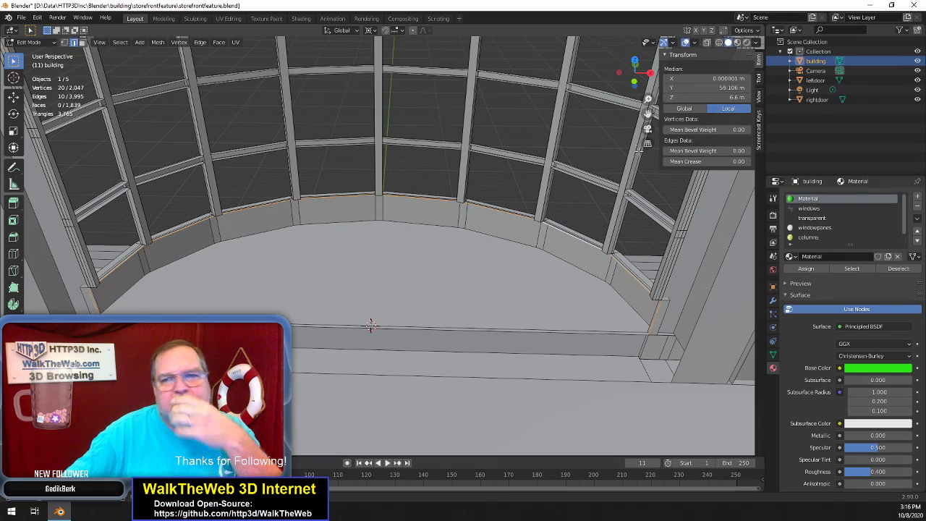
mouse_move(636, 80)
left_mouse_down()
mouse_move(639, 47)
mouse_move(638, 79)
left_mouse_up()
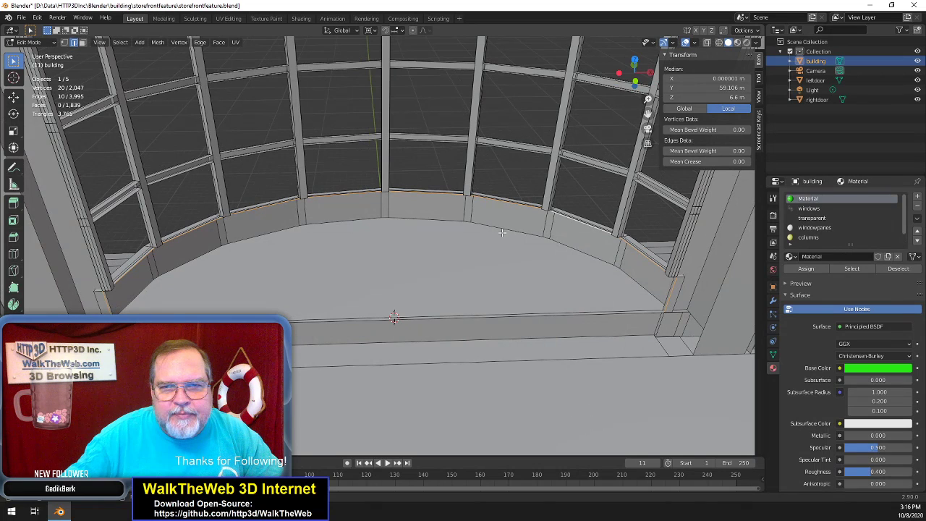
left_click(165, 99)
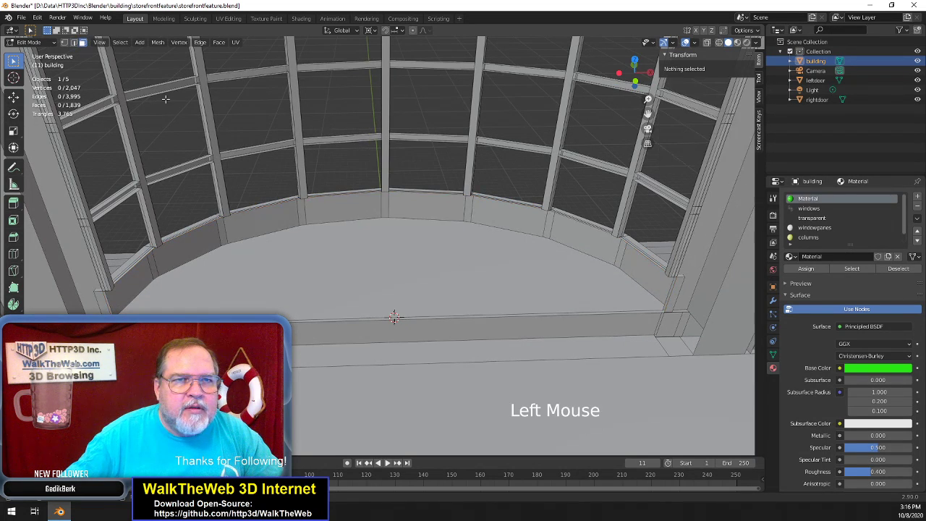
double_click(336, 249)
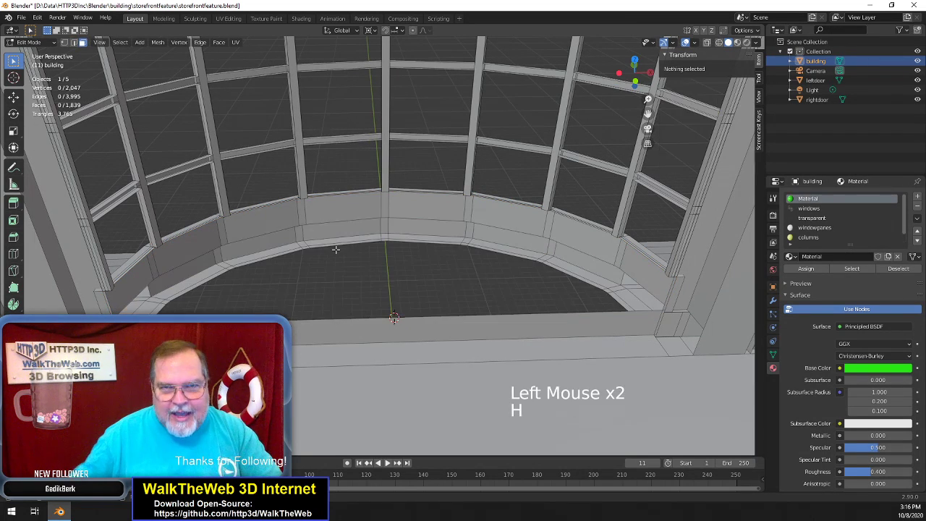
key("h")
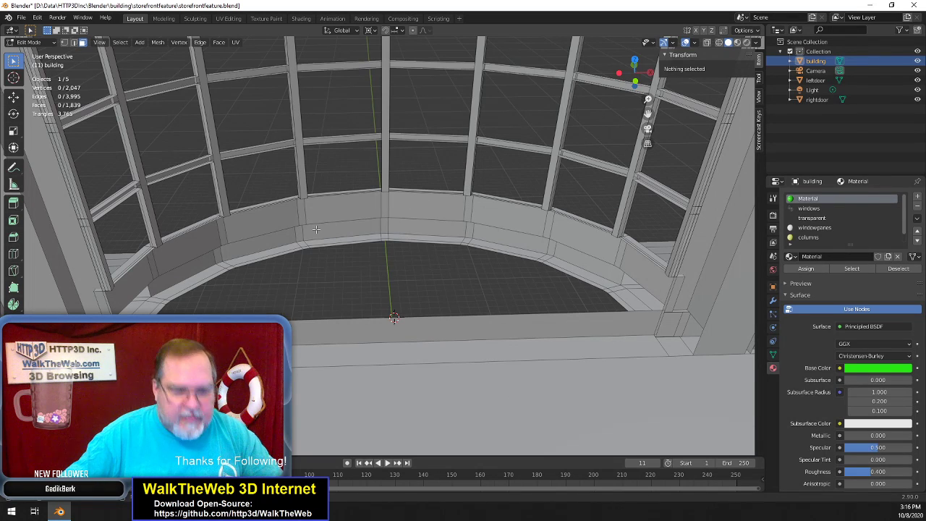
key("ctrl+z")
key("ctrl+z")
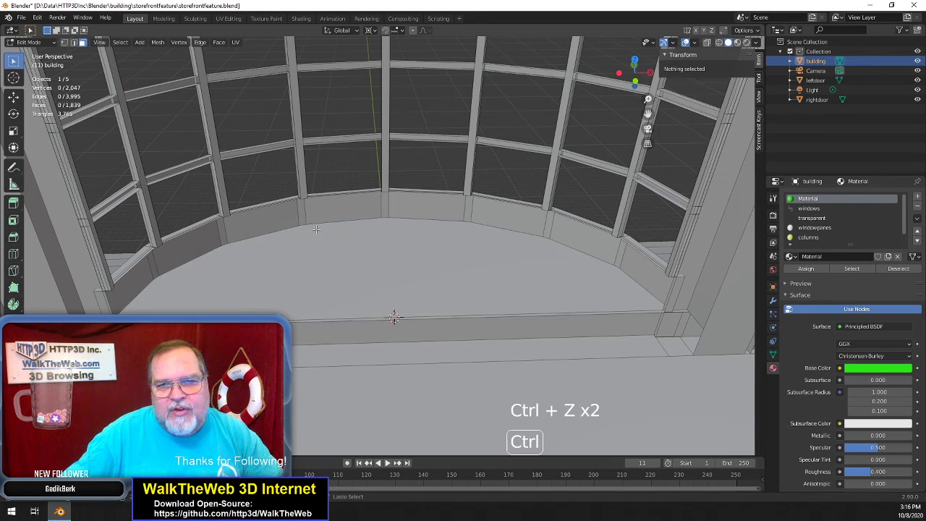
key("ctrl+z")
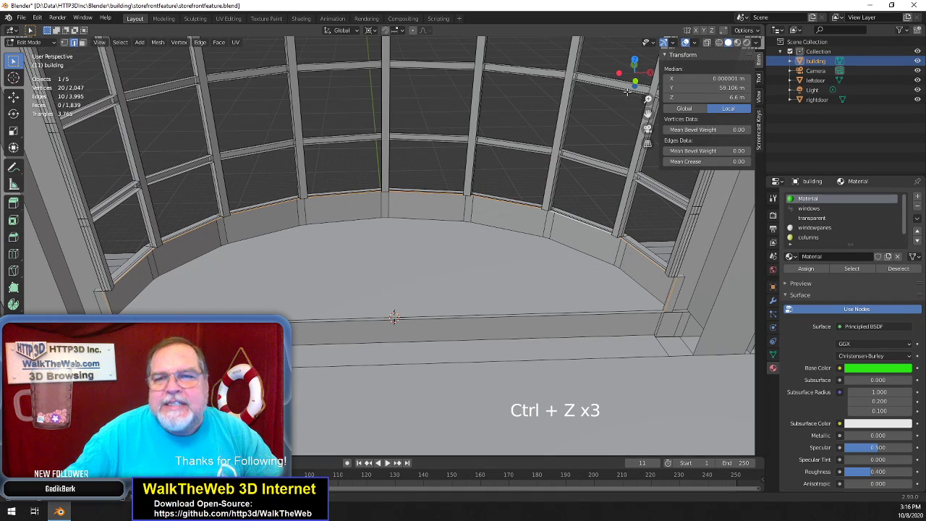
Switch the viewport to wireframe shading so the low wall's edges can be seen through the floor
left_click_drag(633, 79, 634, 66)
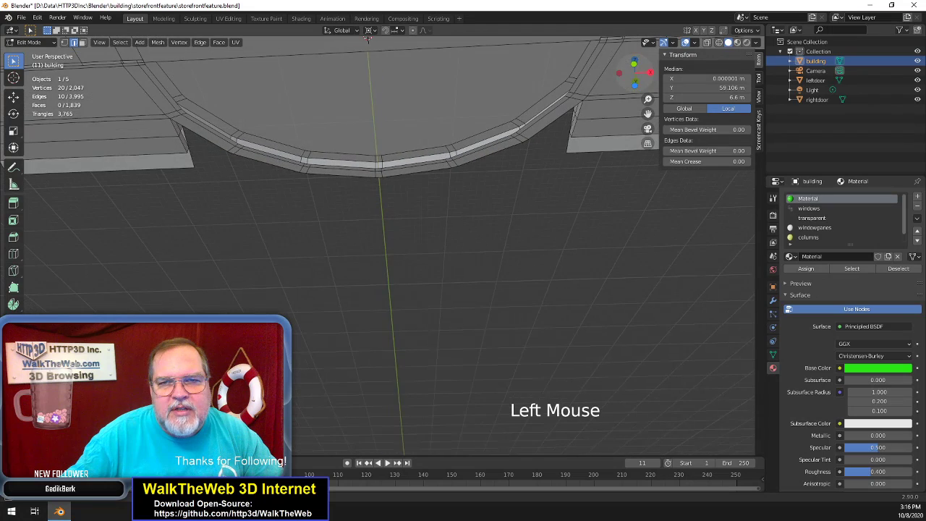
scroll(555, 186, "up", 3)
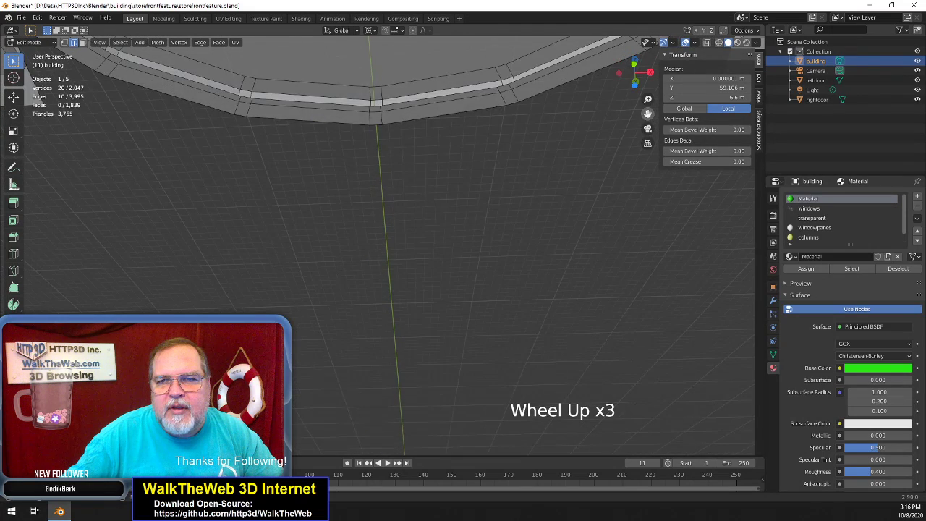
left_click_drag(648, 114, 561, 199)
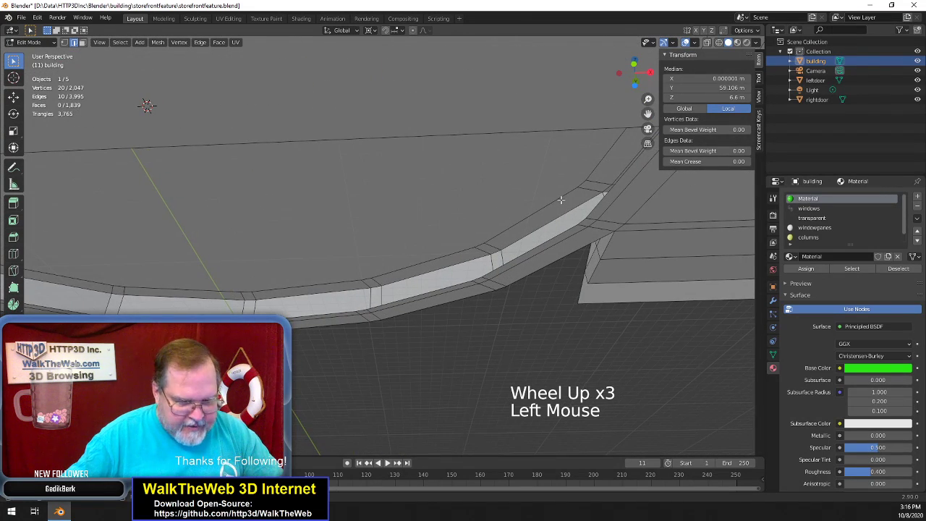
key("z")
left_click(486, 201)
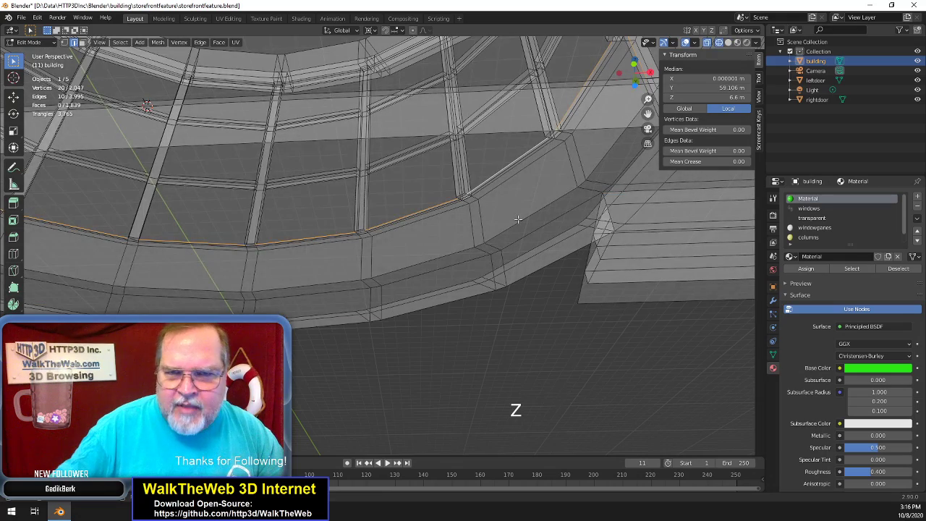
Add the short edges beneath the positive-X end post and its neighbouring post to the selection, and deselect the low wall's vertical end edge there
scroll(576, 146, "up", 2)
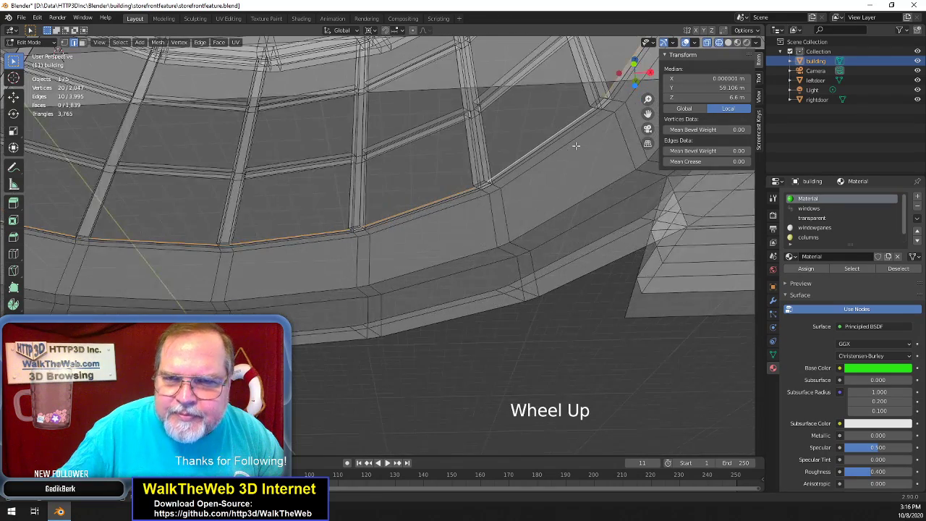
left_click_drag(647, 113, 573, 221)
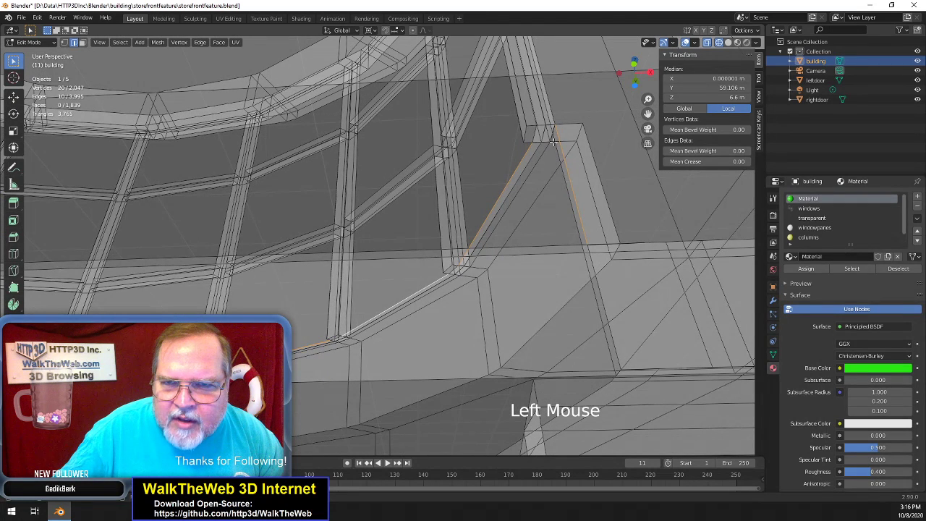
key("shift")
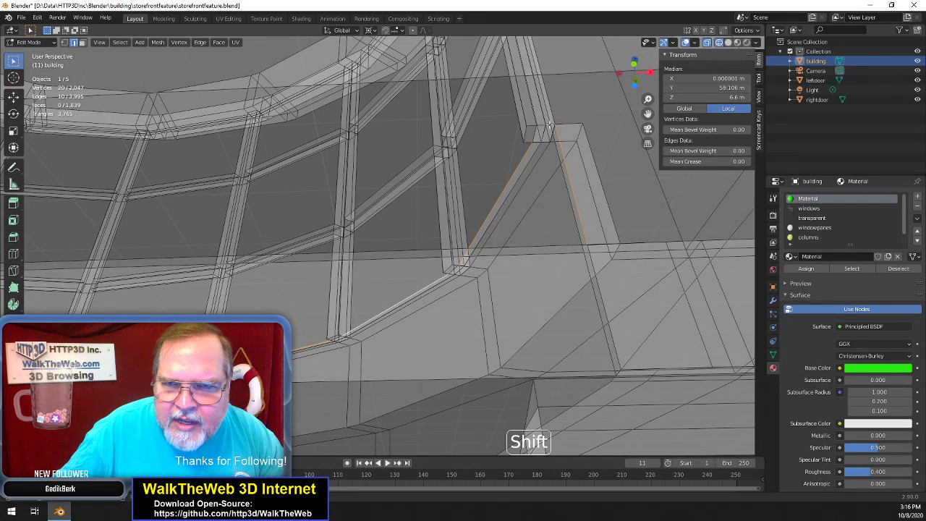
left_click(534, 142, "shift")
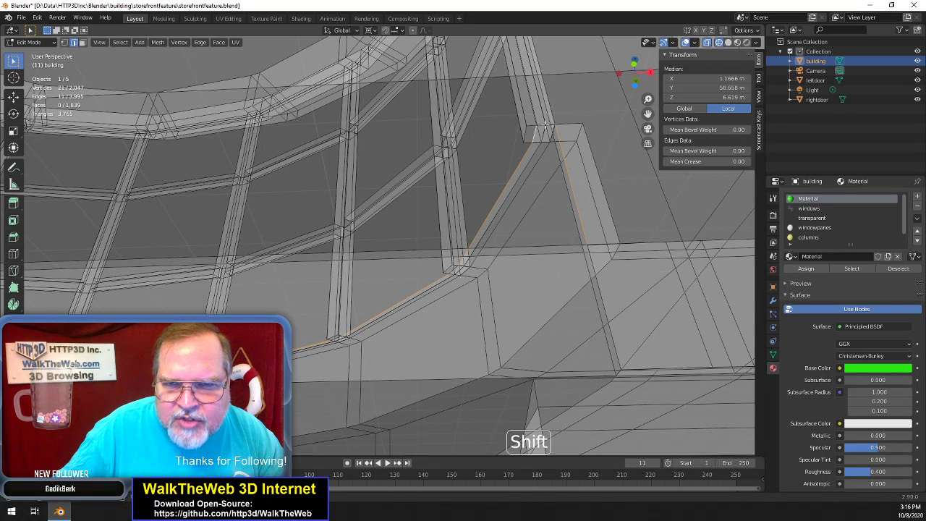
left_click(573, 180, "shift")
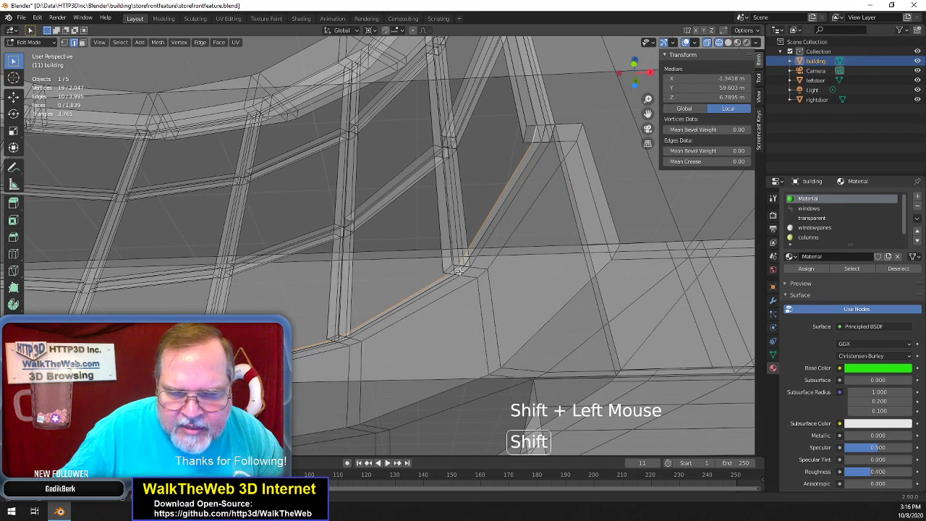
left_click(454, 276, "shift")
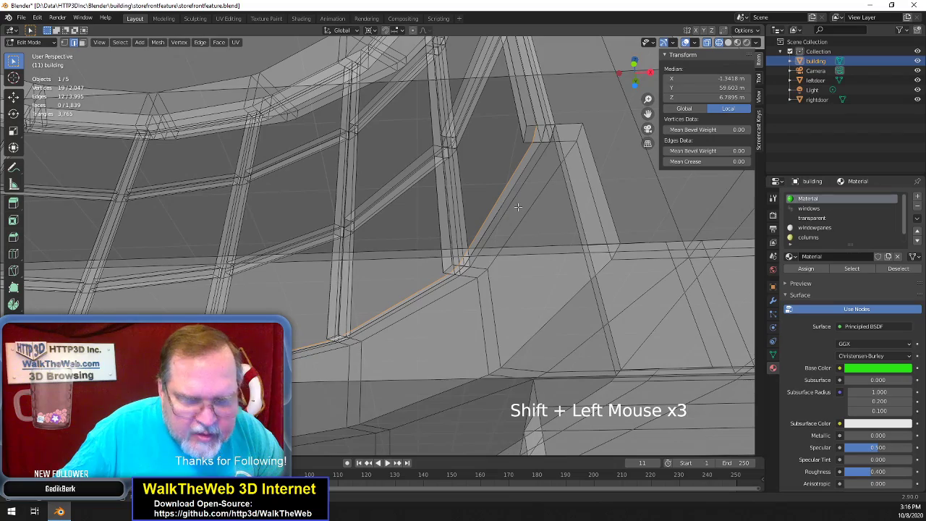
Add the short inner top edges beneath the remaining intermediate window posts to the selection, working toward the negative-X end
mouse_move(647, 114)
left_mouse_down()
mouse_move(733, 32)
mouse_move(785, 9)
mouse_move(648, 114)
left_mouse_up()
scroll(519, 194, "up", 2)
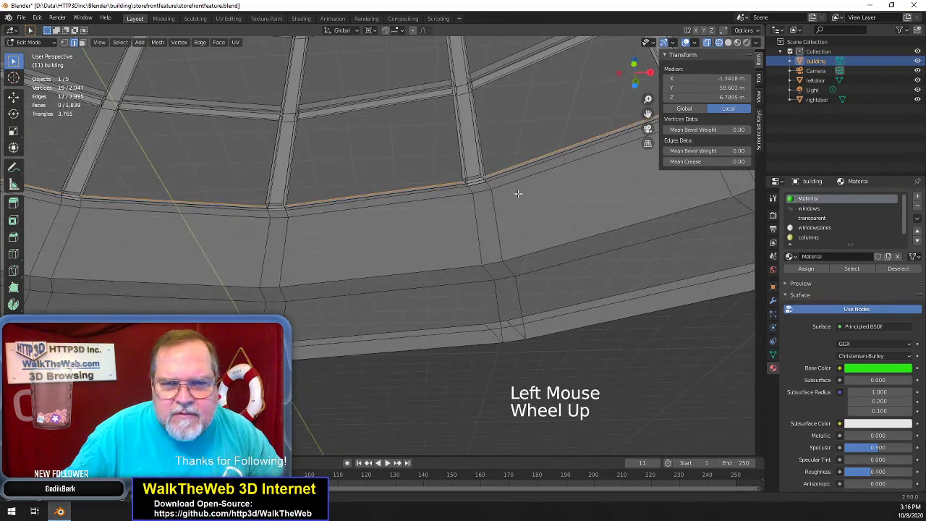
left_click(484, 175, "shift")
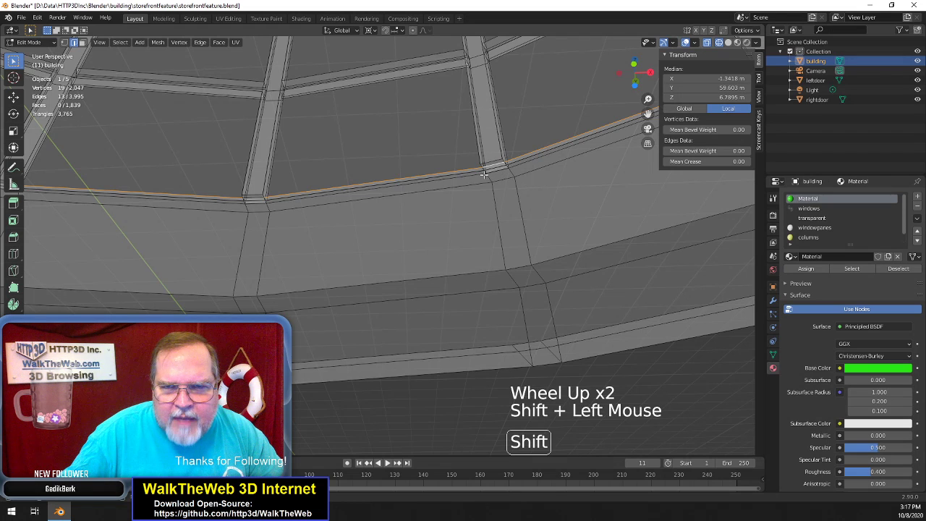
left_click(255, 197, "shift")
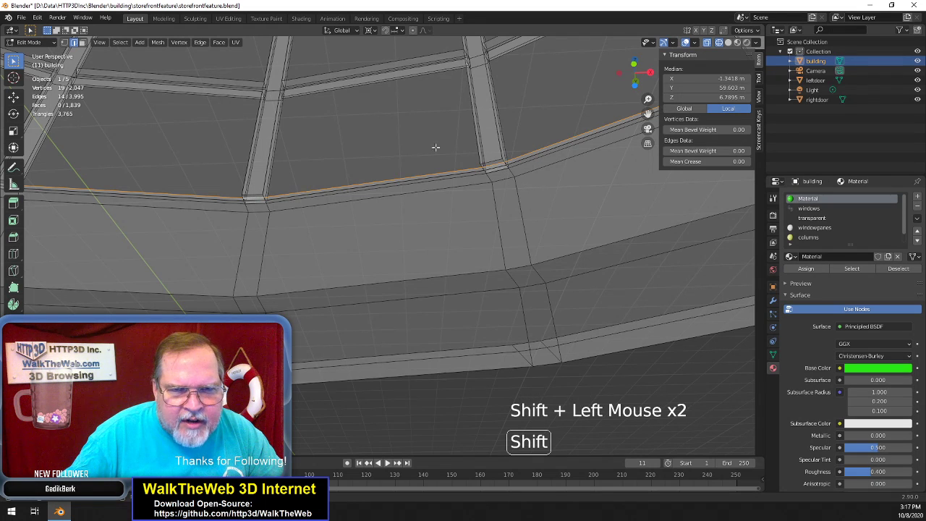
left_click_drag(648, 113, 923, 172)
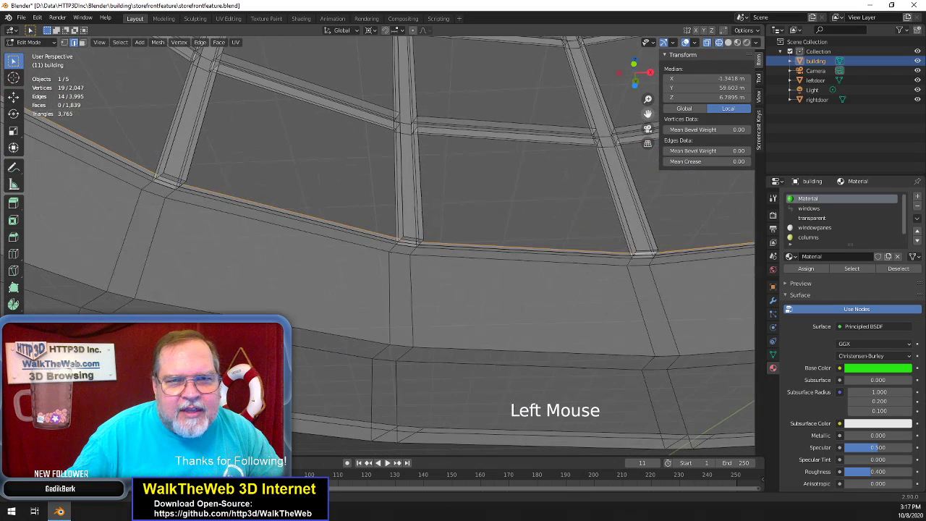
left_click(415, 245, "shift")
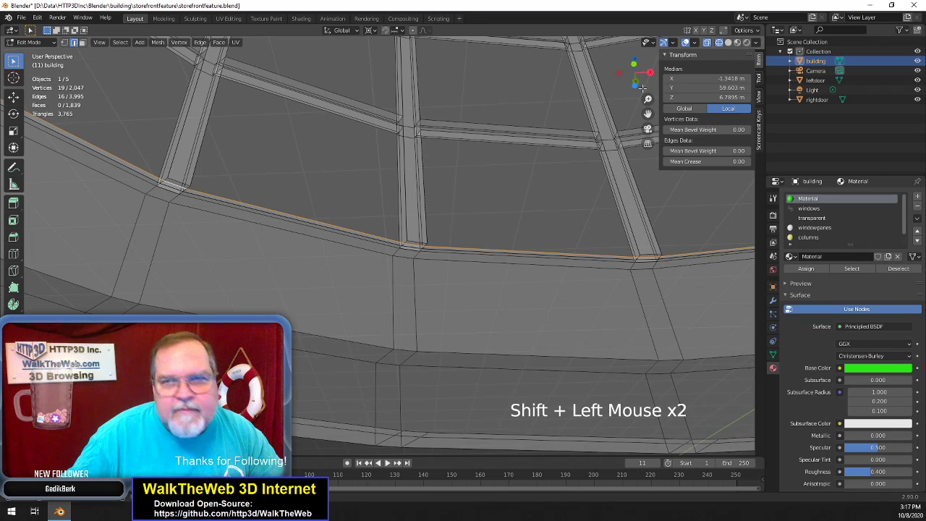
left_click_drag(649, 113, 894, 187)
left_click_drag(506, 89, 535, 159)
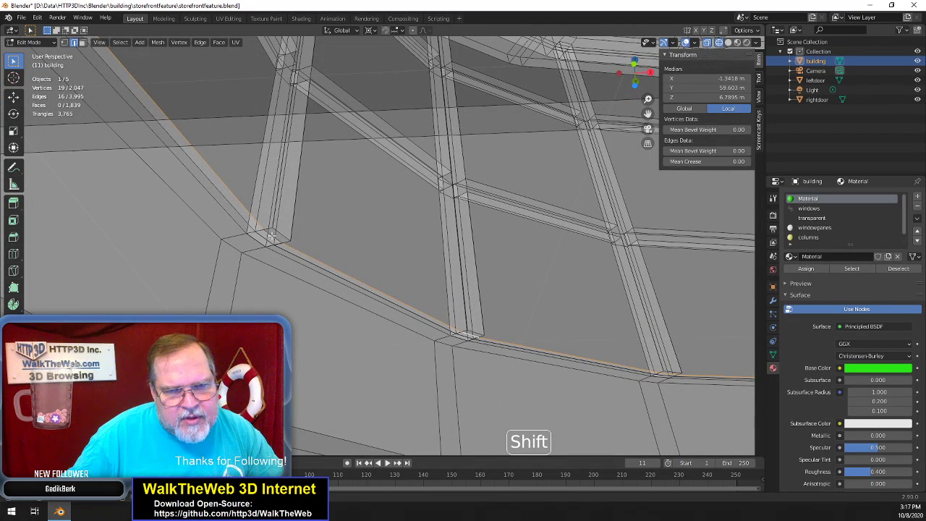
left_click(215, 214, "shift")
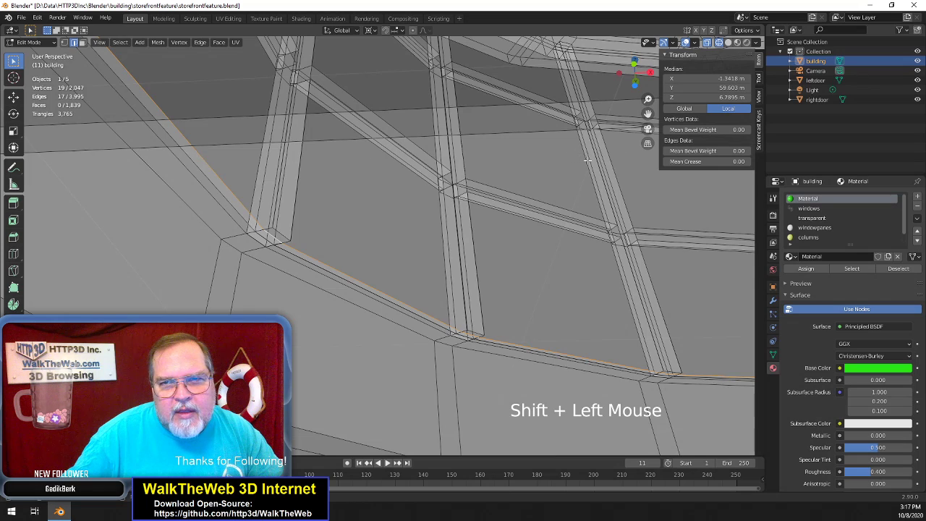
Add the short edge beneath the negative-X end post to the selection and deselect the low wall's vertical end edge there
scroll(579, 163, "down", 1, "shift")
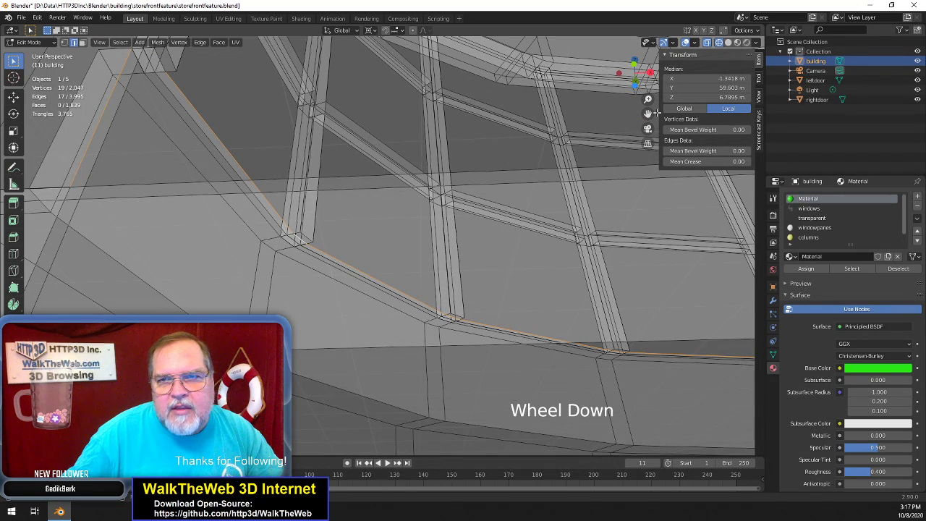
mouse_move(641, 81)
left_mouse_down()
mouse_move(641, 73)
mouse_move(634, 80)
left_mouse_up()
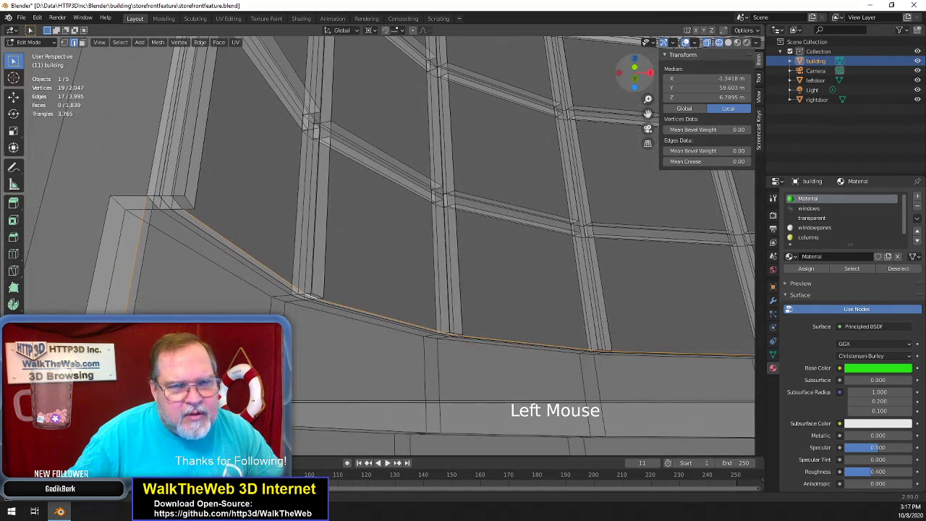
left_click(179, 204, "shift")
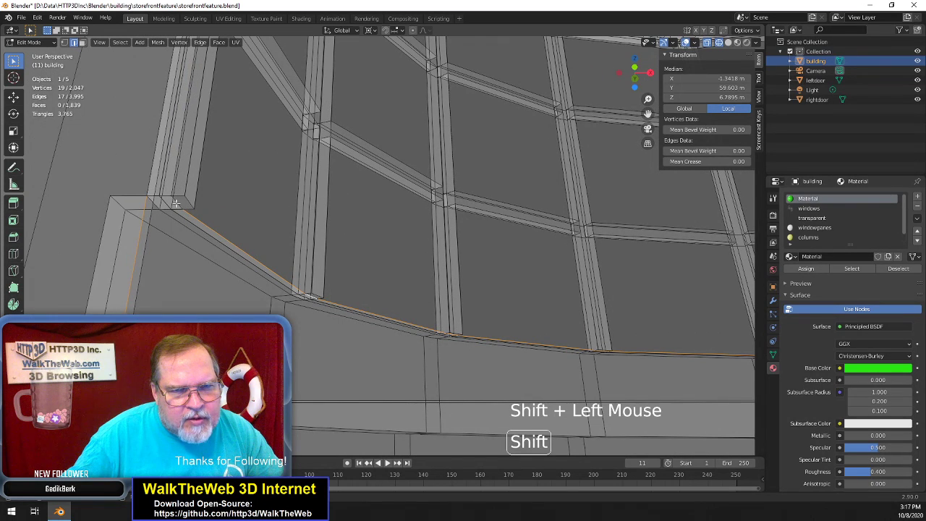
left_click(138, 248, "shift")
left_click(138, 247, "shift")
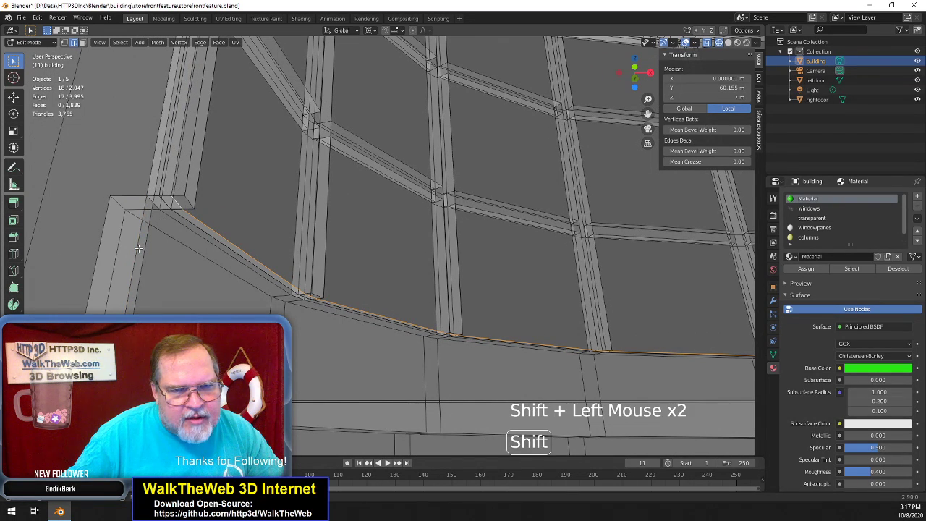
Extrude the selected curved edge chain and scale it inward to about 0.67 with the Z axis locked
left_click_drag(635, 73, 628, 68)
scroll(568, 198, "down", 3)
scroll(568, 198, "down", 1)
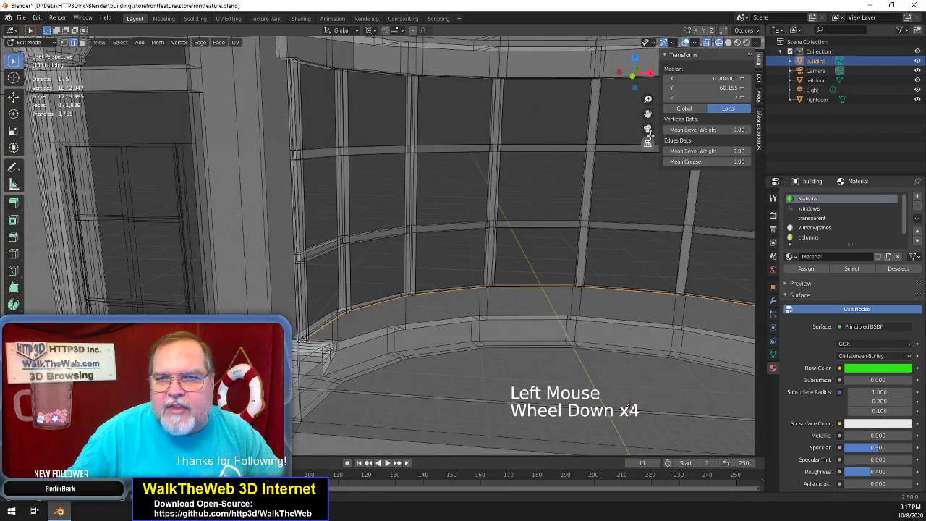
left_click_drag(651, 116, 578, 112)
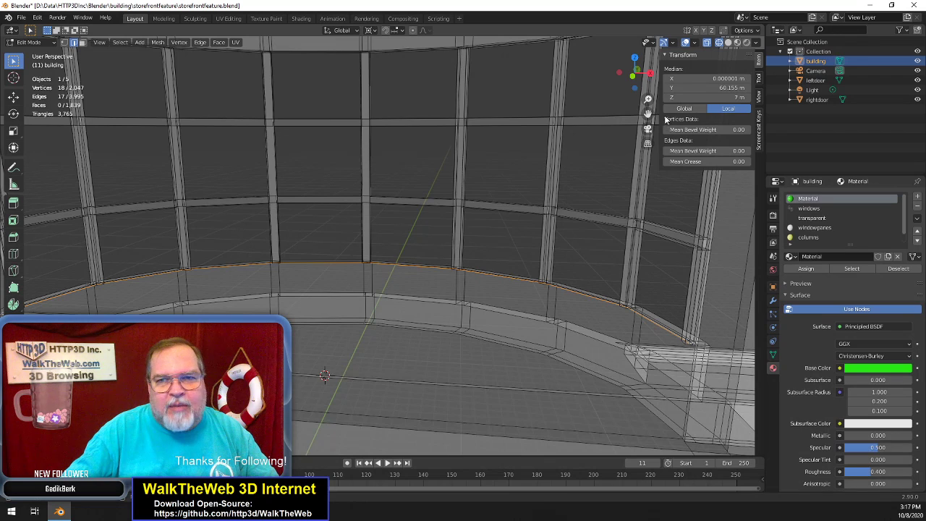
left_click_drag(635, 74, 645, 83)
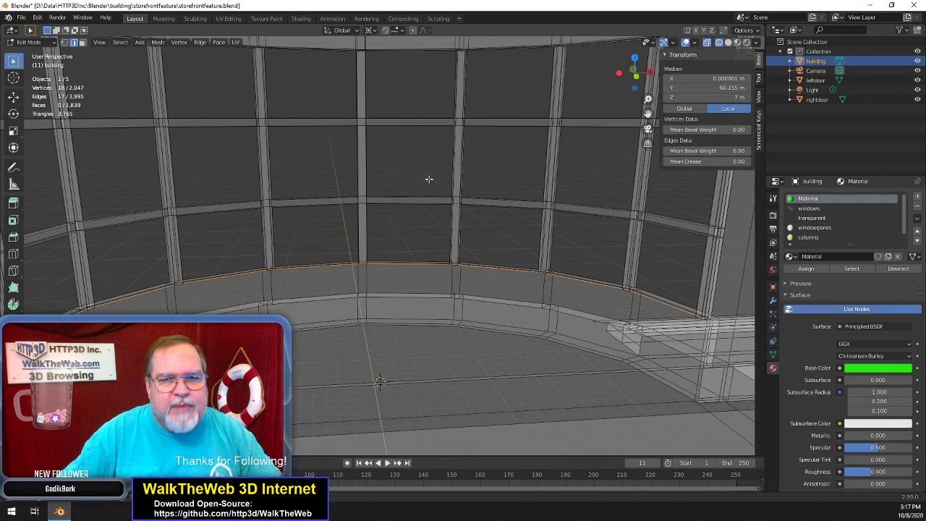
key("e")
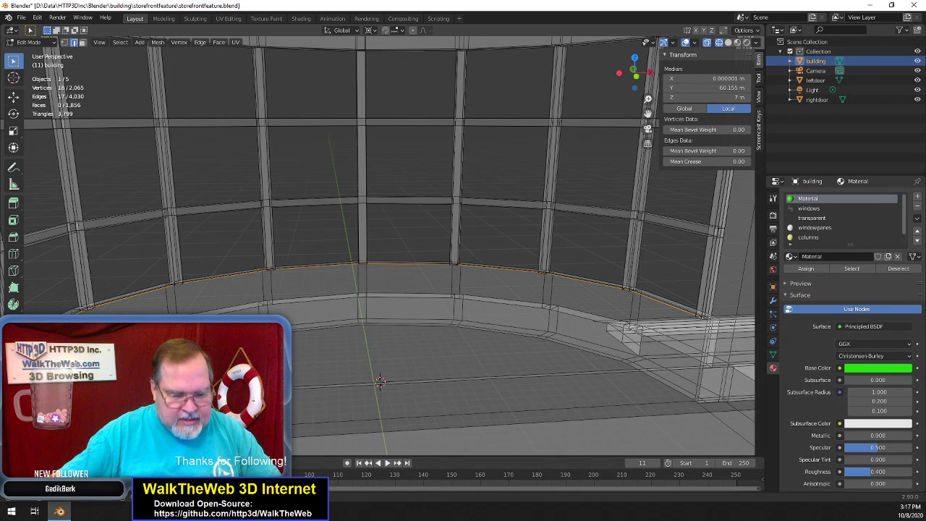
key("s")
key("shift+z")
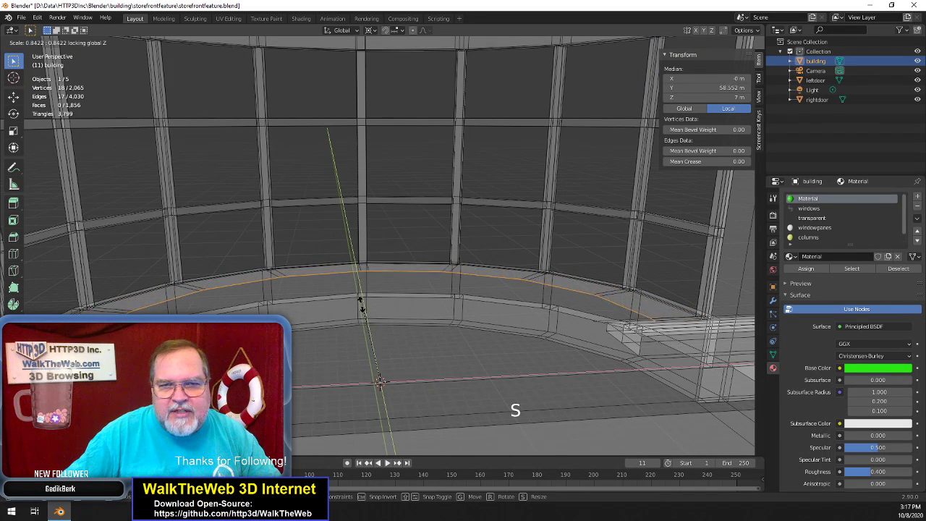
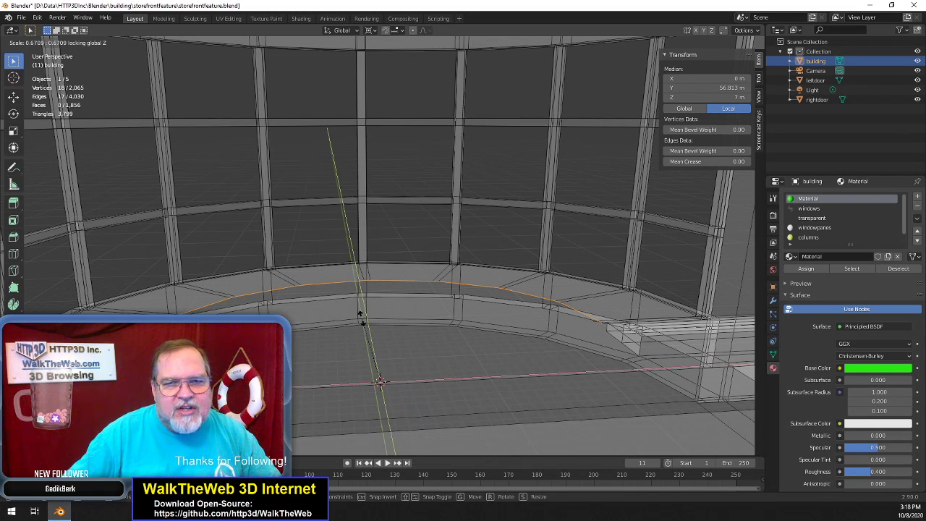
left_click(360, 318)
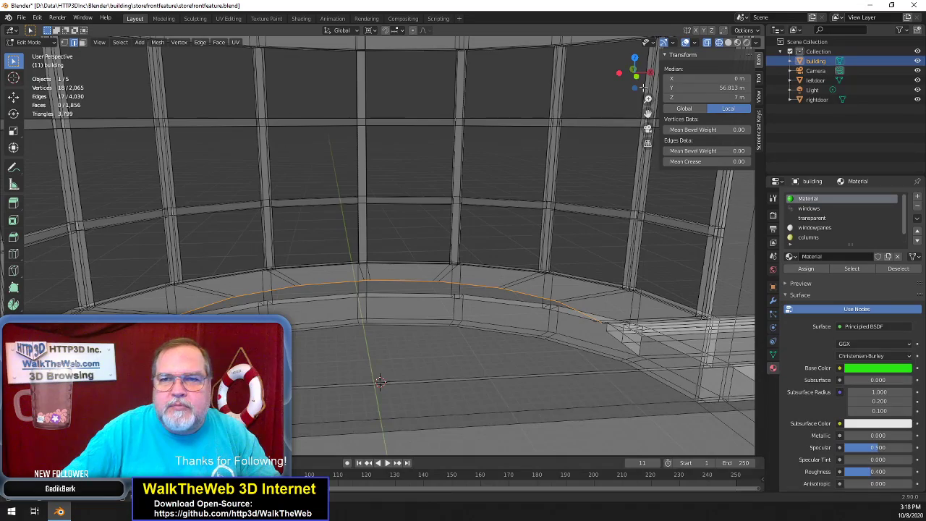
Extrude the ledge's inner edge chain straight down along the Z axis by about 3.4 m
left_click_drag(635, 72, 643, 58)
scroll(556, 164, "down", 2)
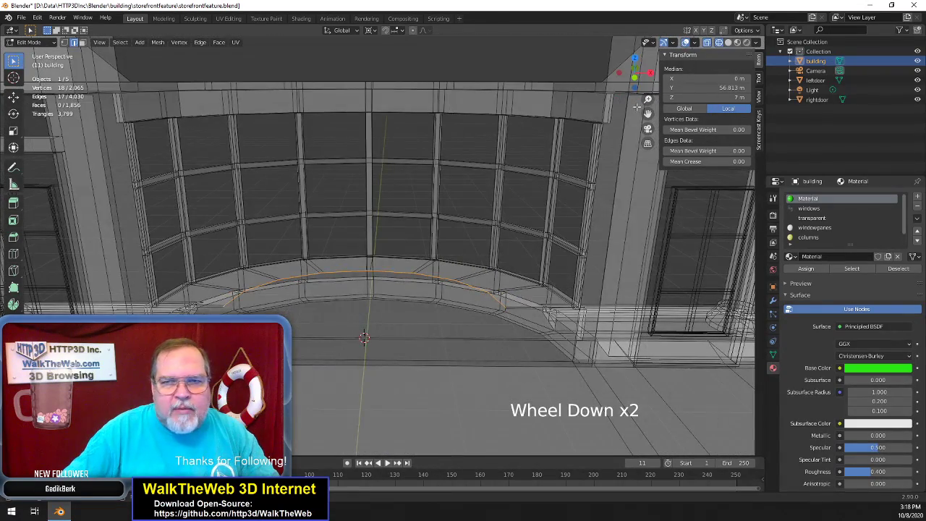
left_click(652, 85)
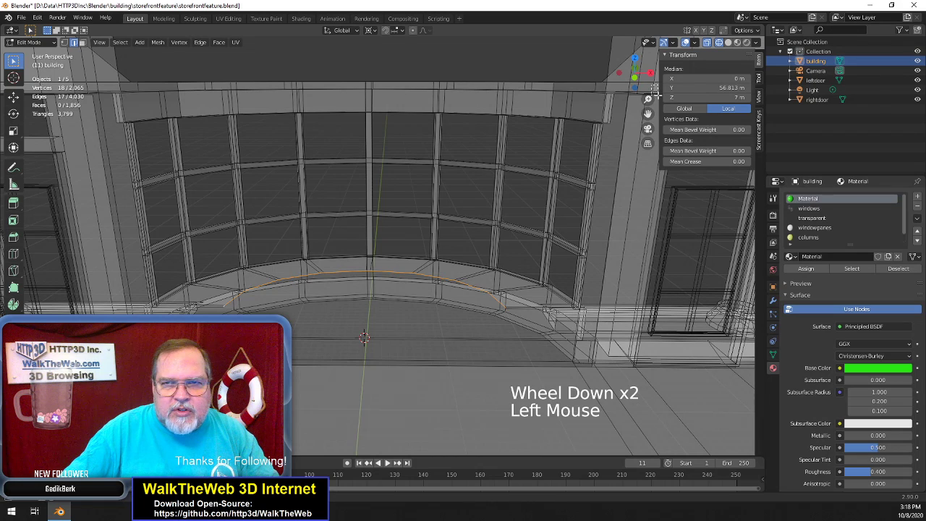
key("ctrl+z")
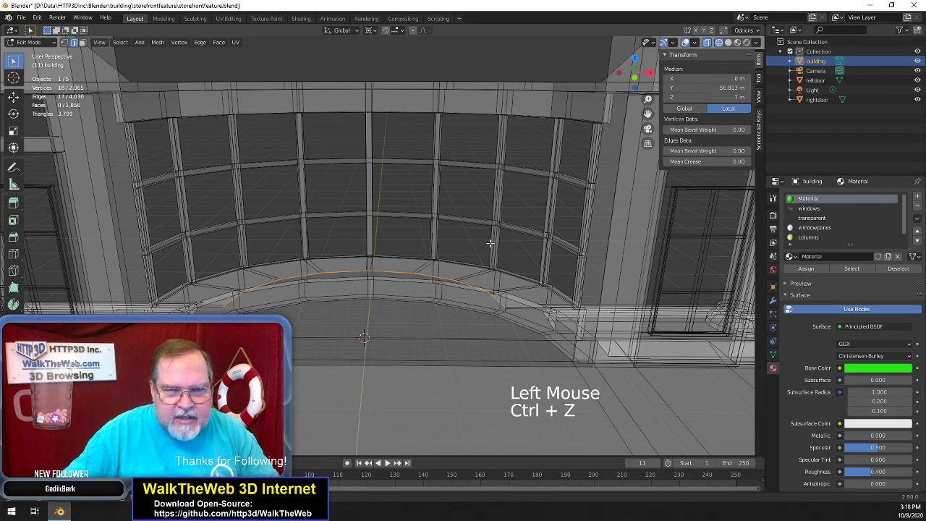
mouse_move(631, 72)
left_mouse_down()
mouse_move(630, 61)
mouse_move(631, 81)
left_mouse_up()
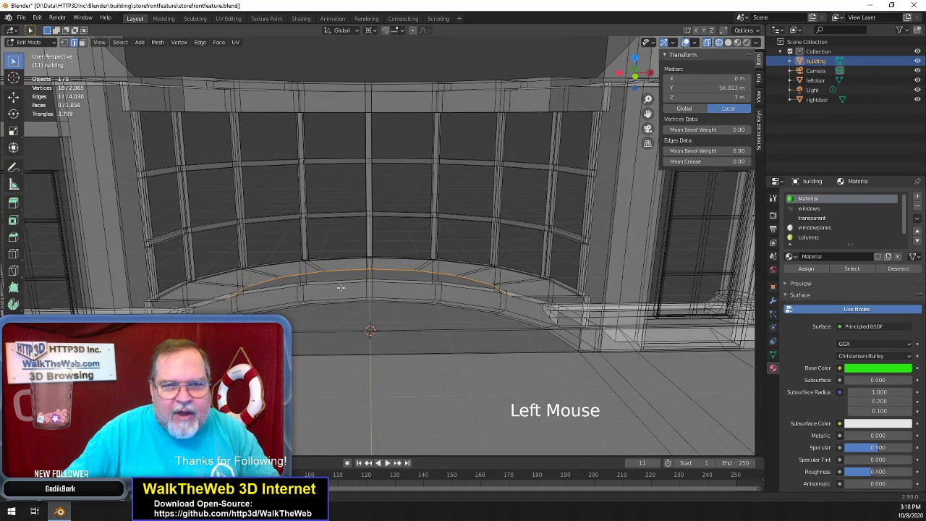
key("e")
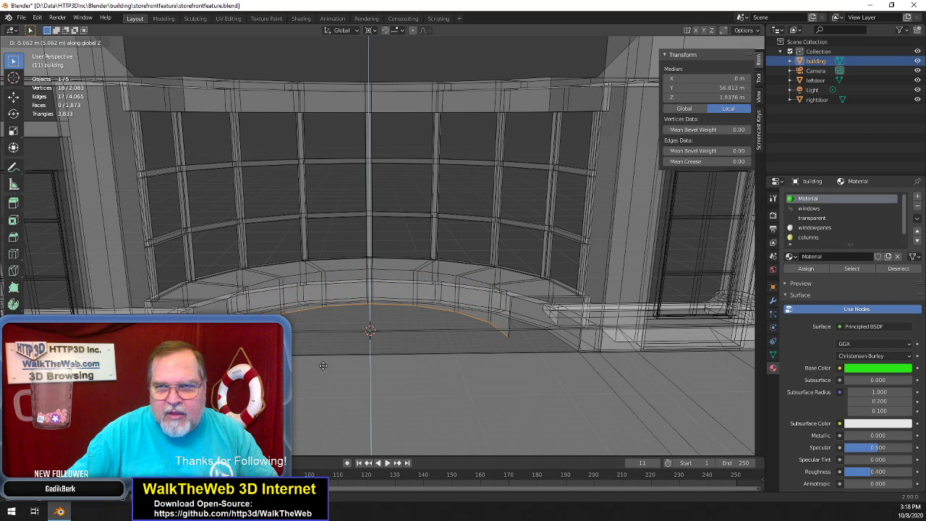
left_click(325, 356)
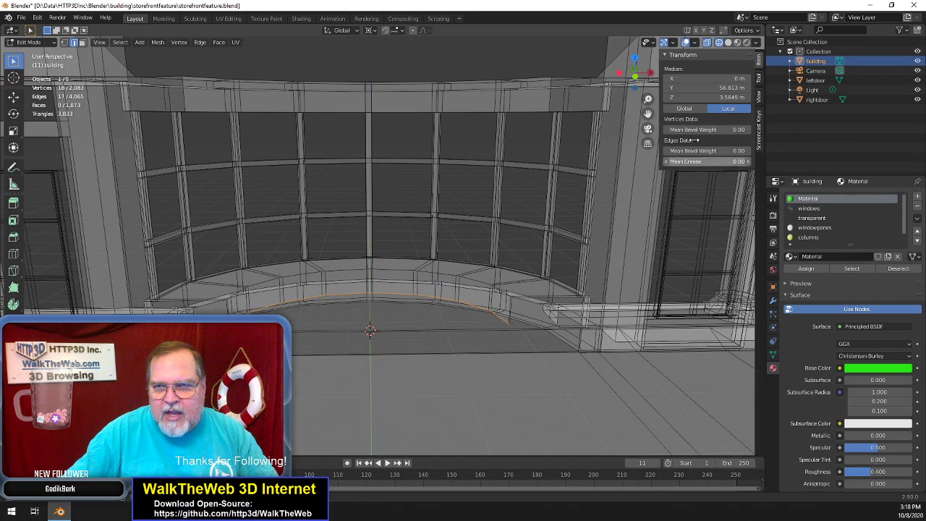
Set the extruded lower edge chain's median Z to 2.5 m
left_click(727, 97)
type("2")
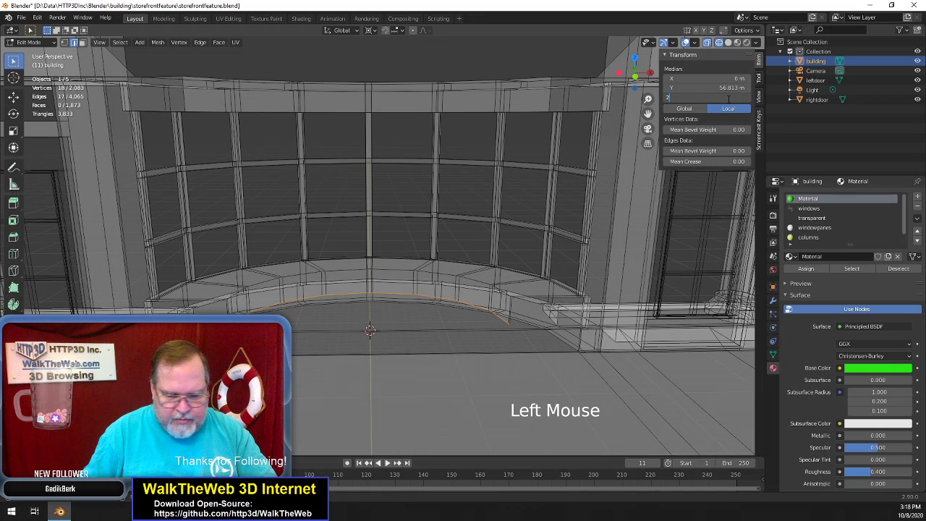
type(".5")
key("Return")
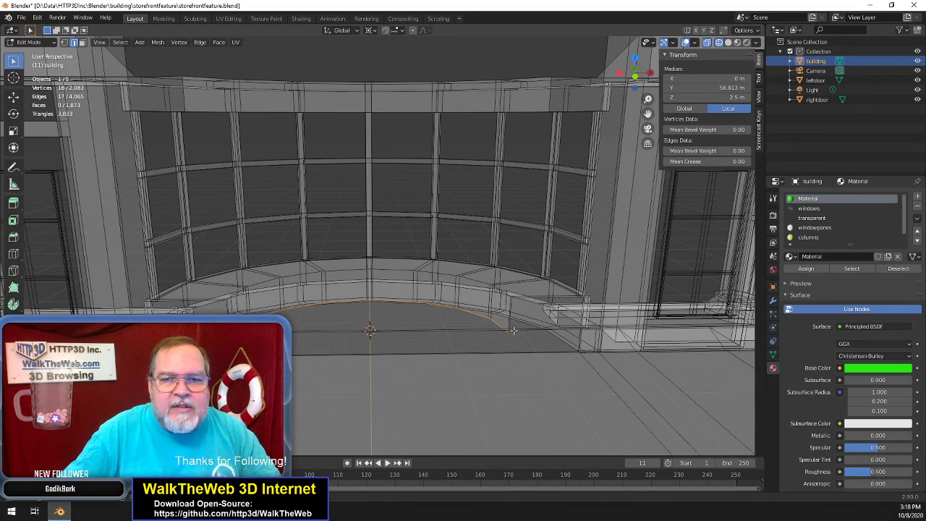
Switch the viewport to solid shading and check the height of the floor's front edge, restoring the edge chain selection
scroll(465, 335, "up", 1)
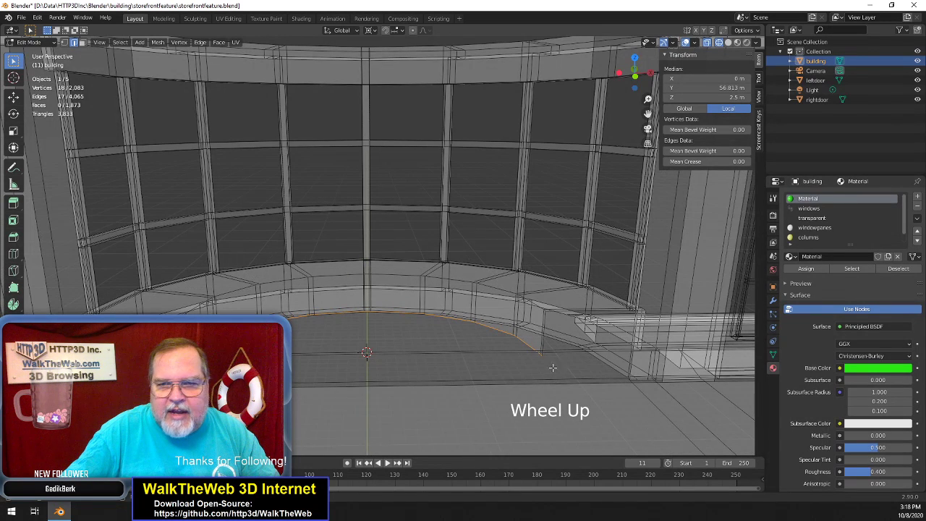
key("z")
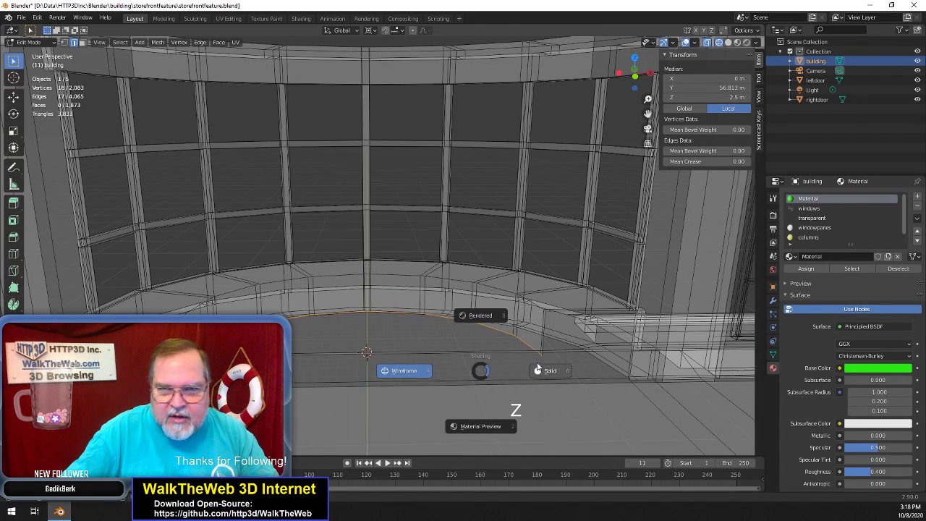
left_click(548, 372)
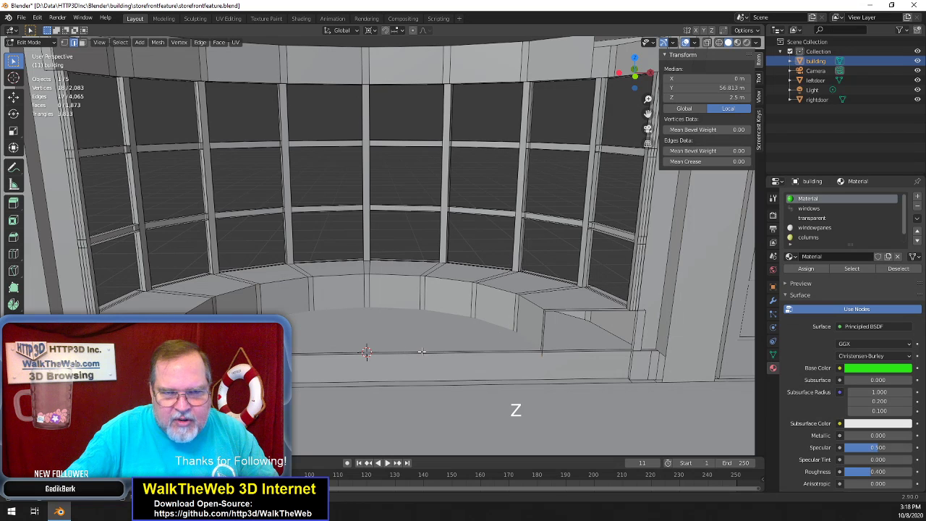
scroll(436, 364, "down", 1)
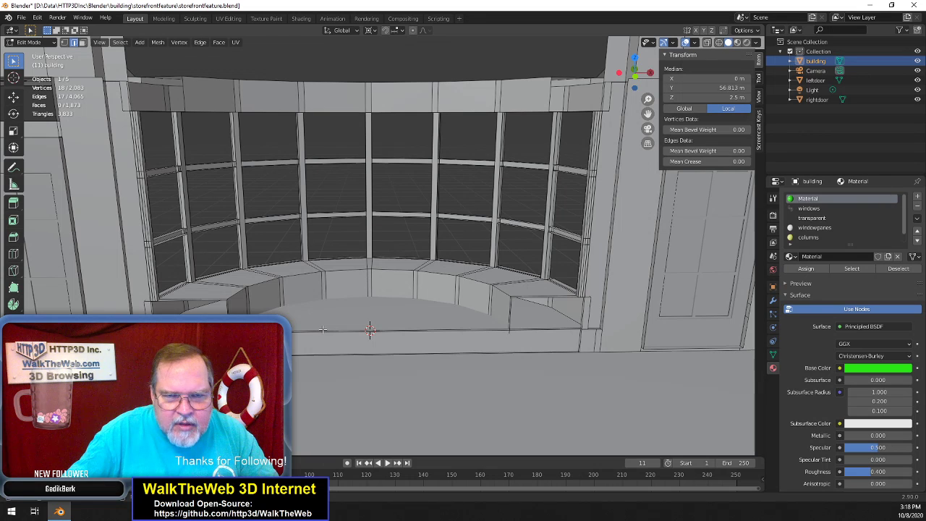
left_click(370, 330)
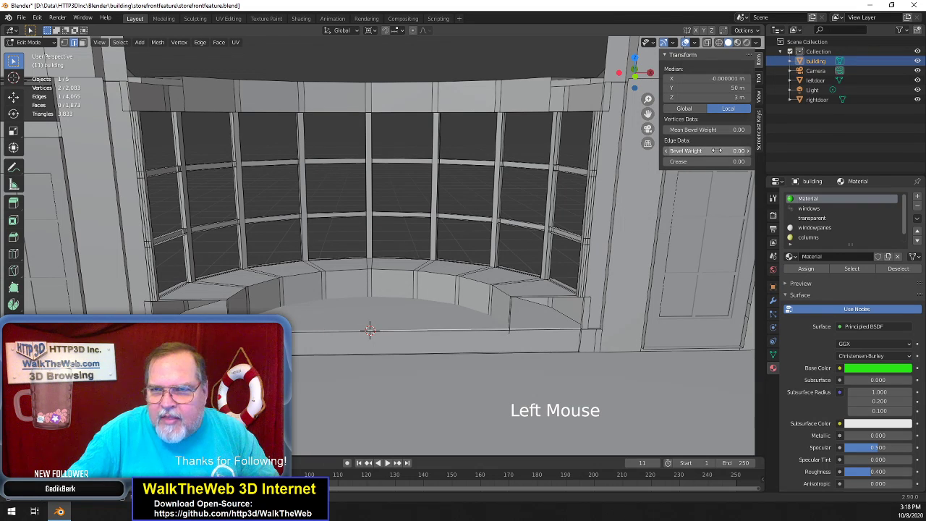
key("ctrl+z")
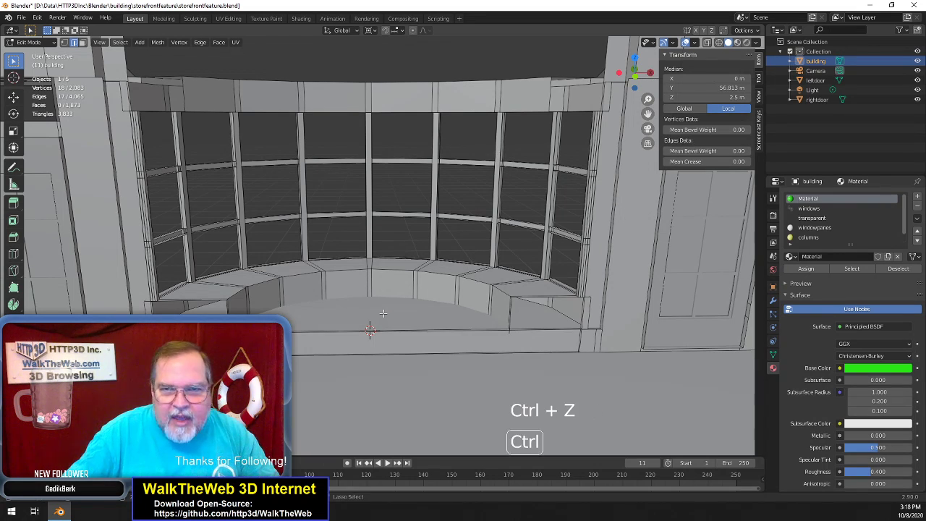
Undo the last height change and set the lower edge chain's median Z to 3 m
key("ctrl+z")
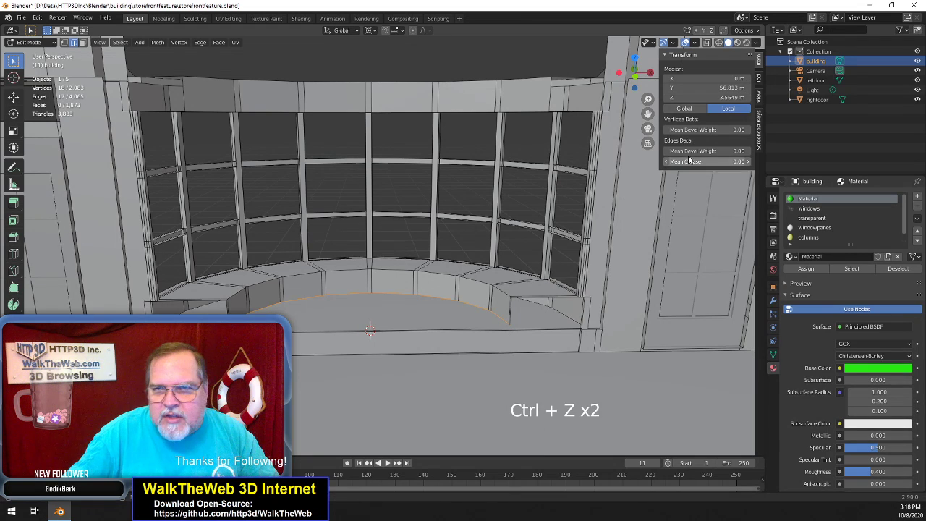
left_click(720, 96)
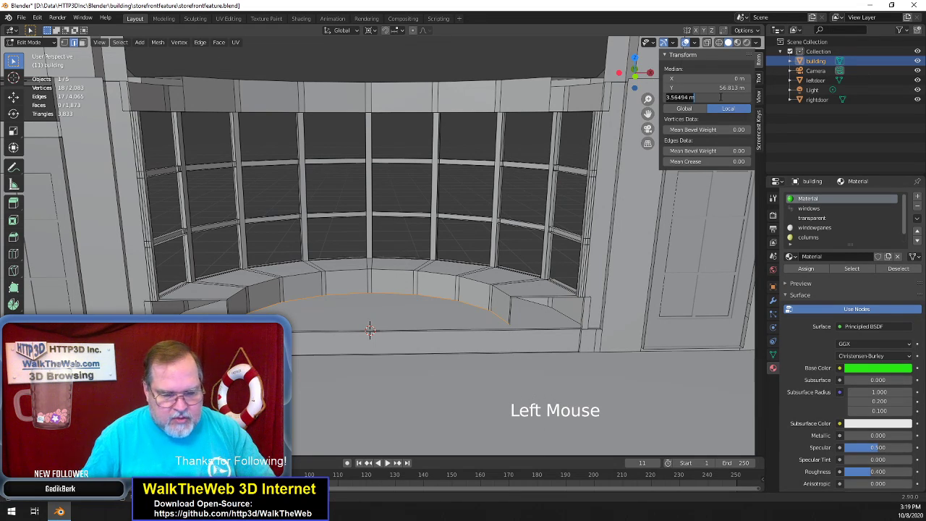
type("3")
key("Return")
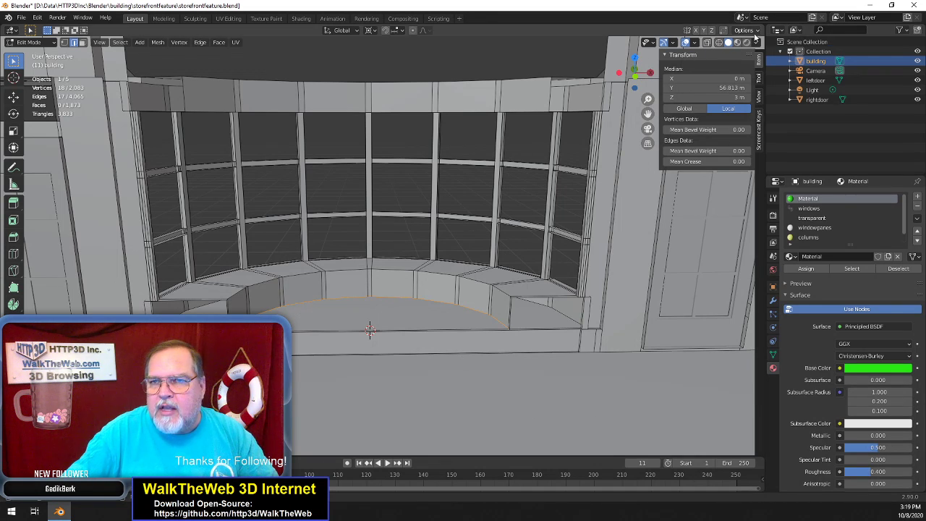
Display the face normals in the viewport overlays and increase the length of their lines
left_click(699, 44)
left_click(656, 383)
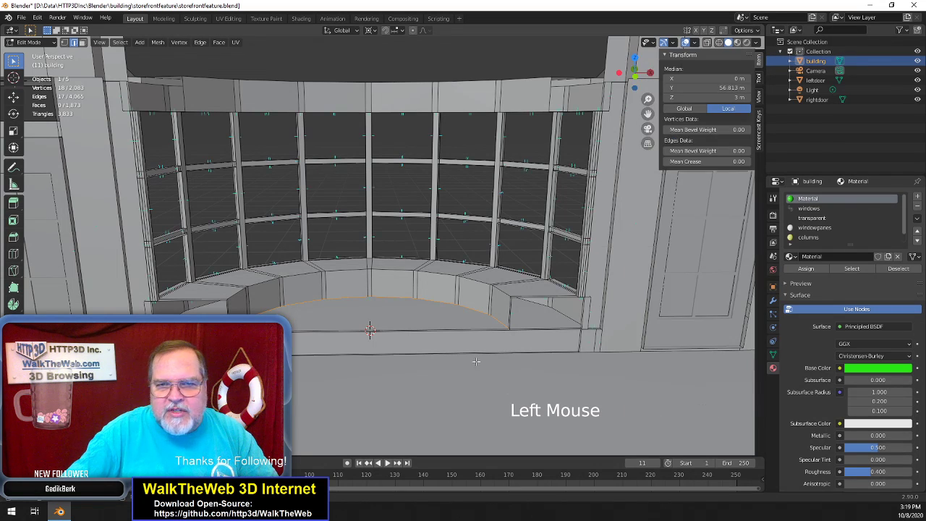
scroll(476, 361, "up", 2)
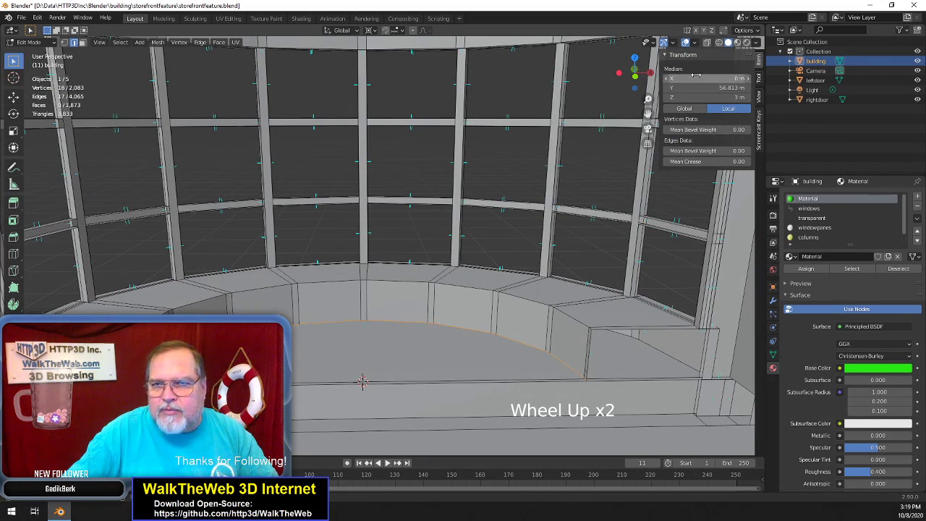
left_click(695, 43)
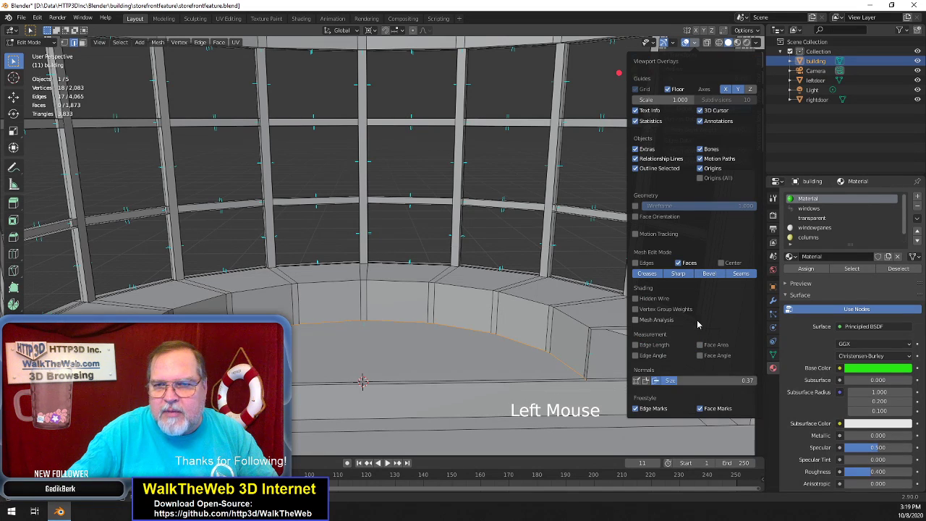
left_click_drag(697, 380, 754, 381)
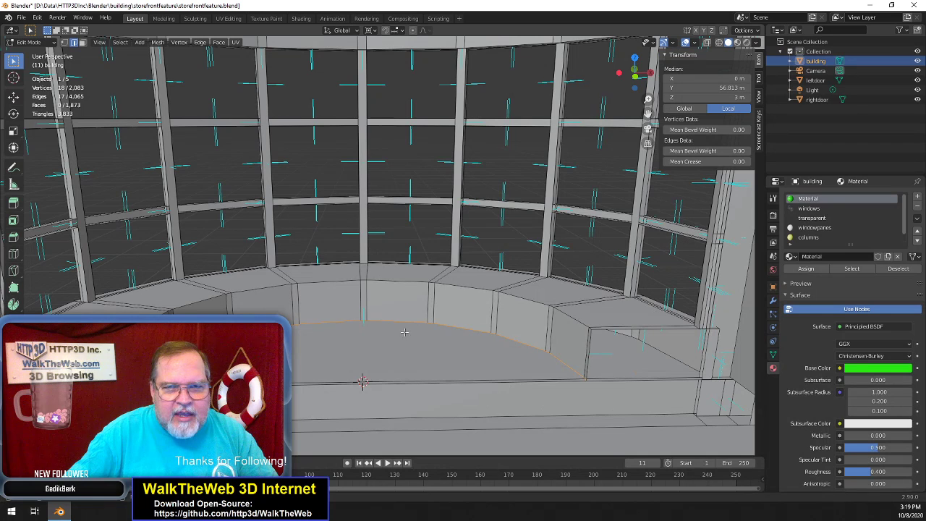
scroll(177, 195, "down", 1)
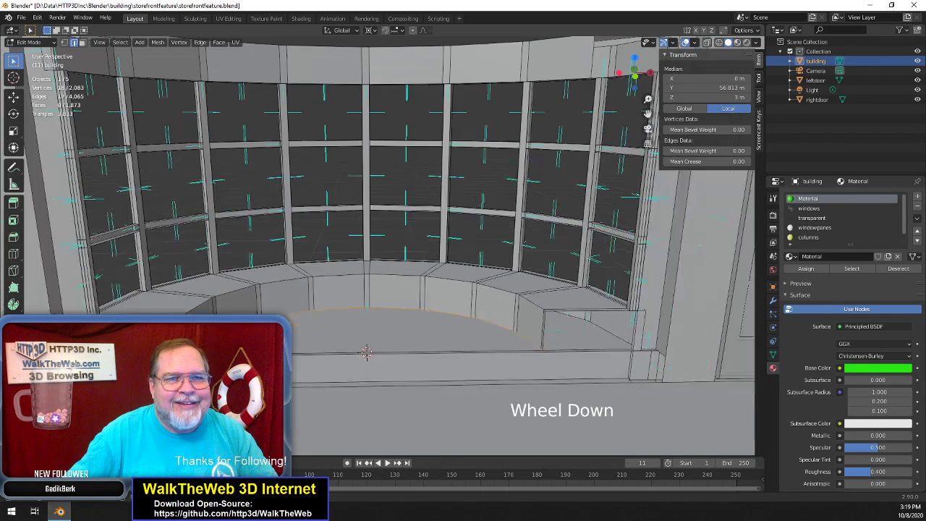
scroll(177, 195, "up", 1)
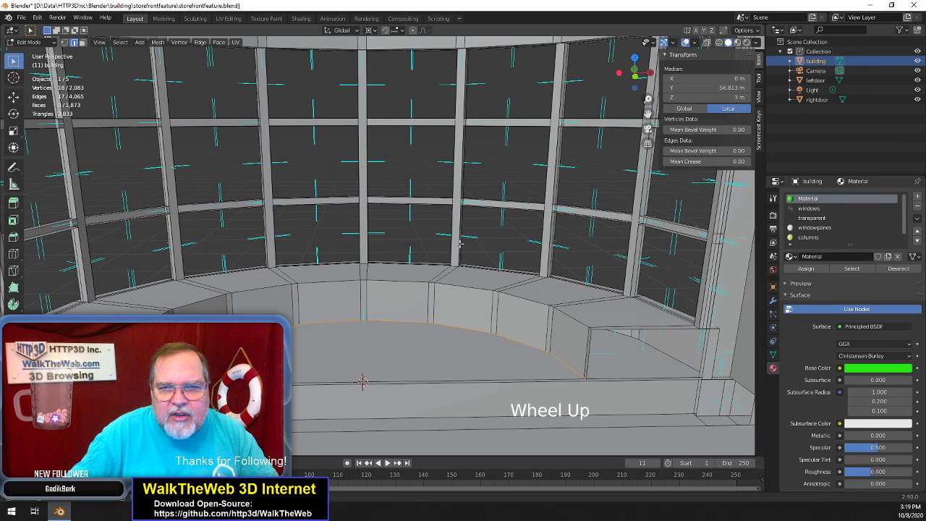
scroll(480, 187, "down", 2)
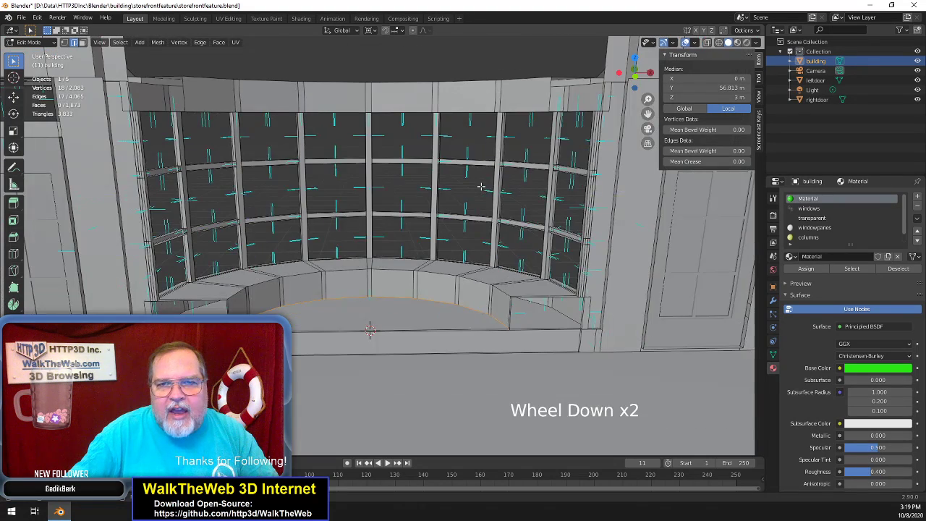
scroll(480, 187, "up", 2)
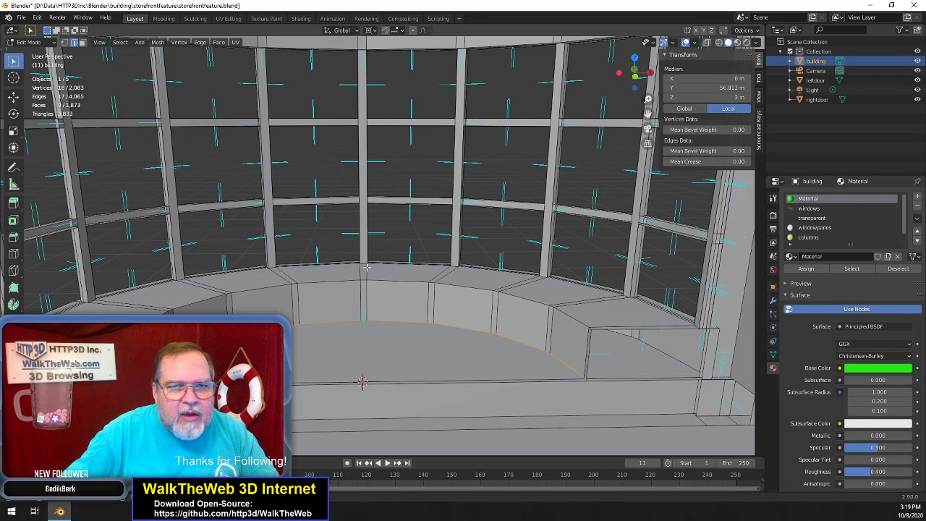
scroll(362, 259, "down", 2)
scroll(369, 259, "up", 1)
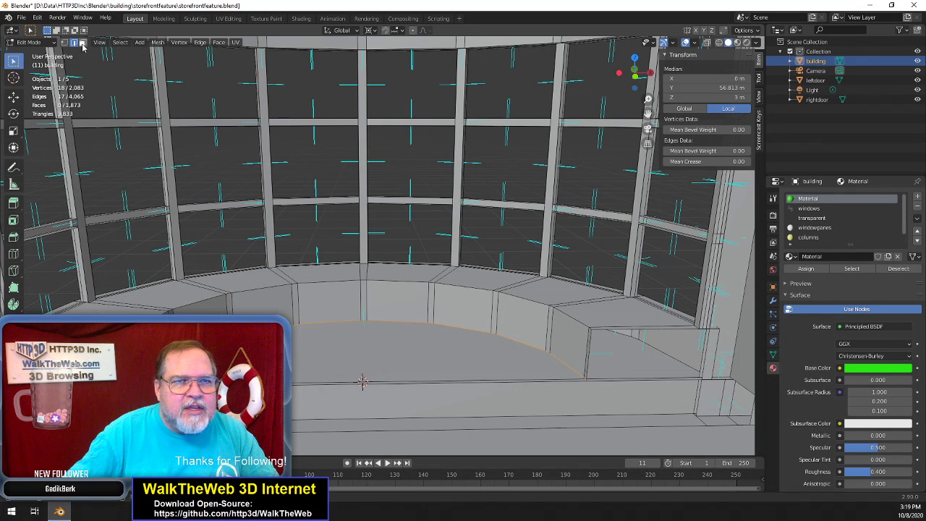
In face selection mode, circle-select the curved ledge's top and front faces, leaving the floor face deselected
left_click(118, 152)
left_click(362, 381)
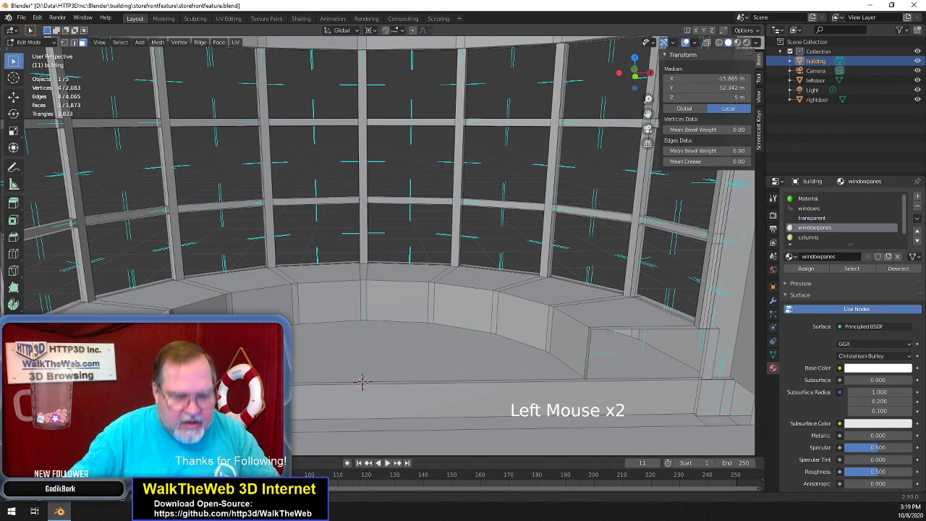
key("c")
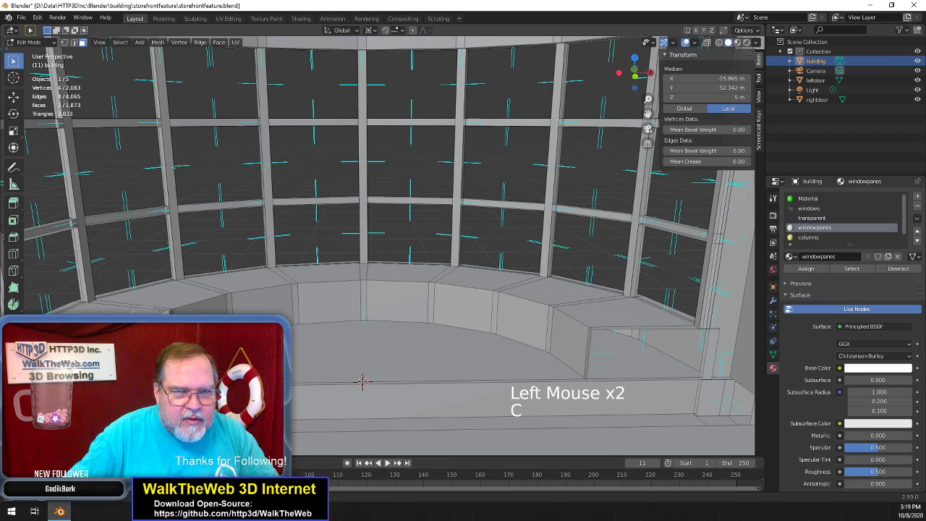
mouse_move(146, 323)
left_mouse_down()
mouse_move(199, 298)
mouse_move(307, 291)
mouse_move(515, 298)
mouse_move(578, 318)
left_mouse_up()
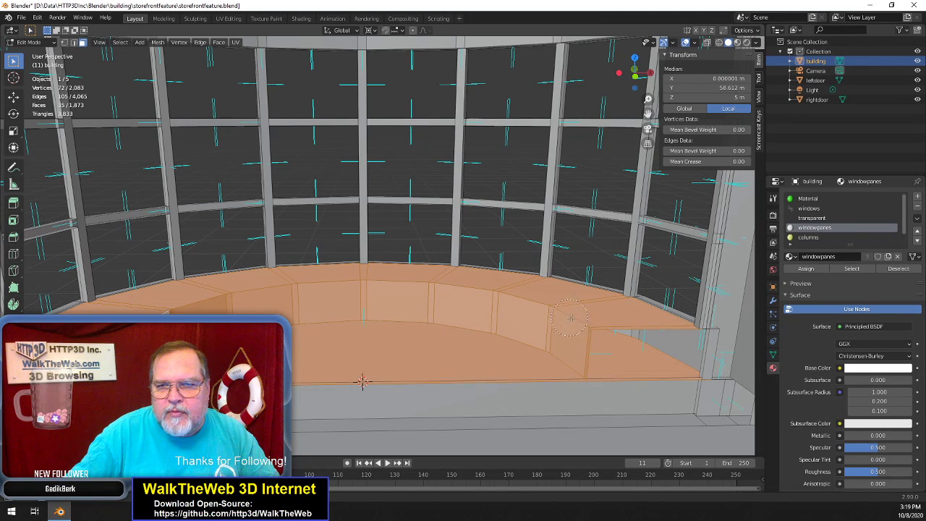
left_click(398, 354, "shift")
key("Escape")
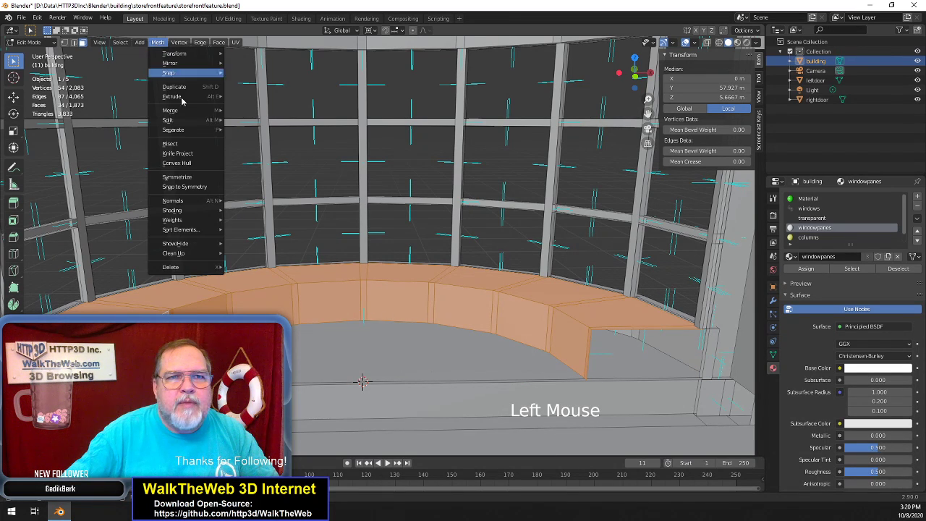
Flip the normals of the selected ledge faces
left_click(157, 42)
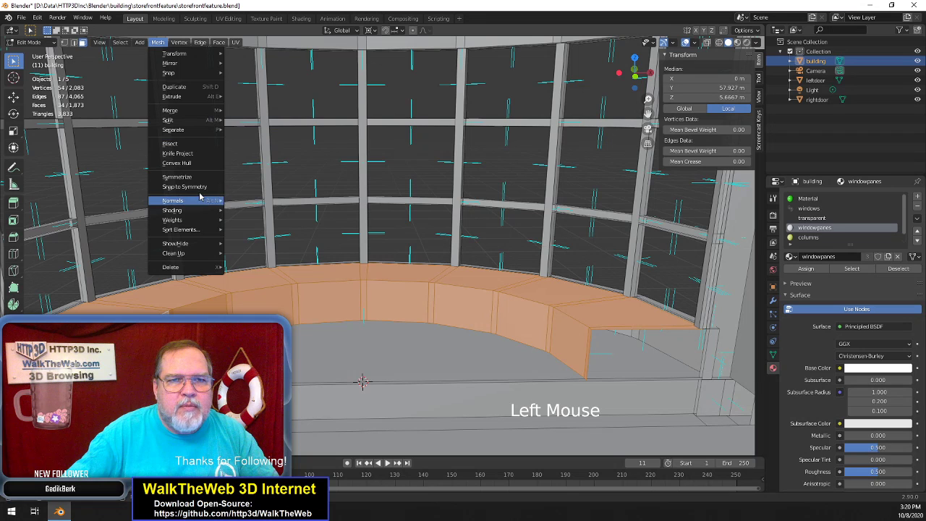
mouse_move(201, 200)
left_click(262, 203)
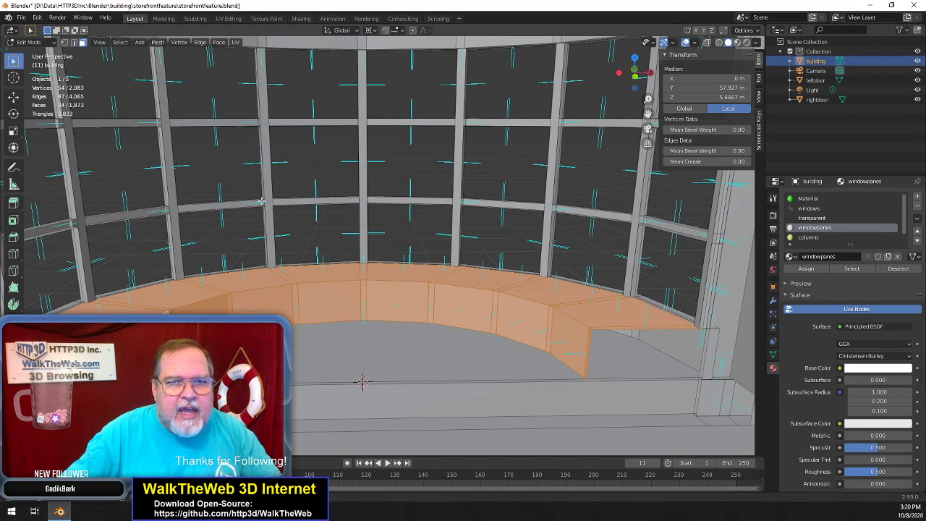
Select the centre window post's inner face instead of the ledge and examine the ledge's normals from above
left_click(268, 171)
left_click(359, 174)
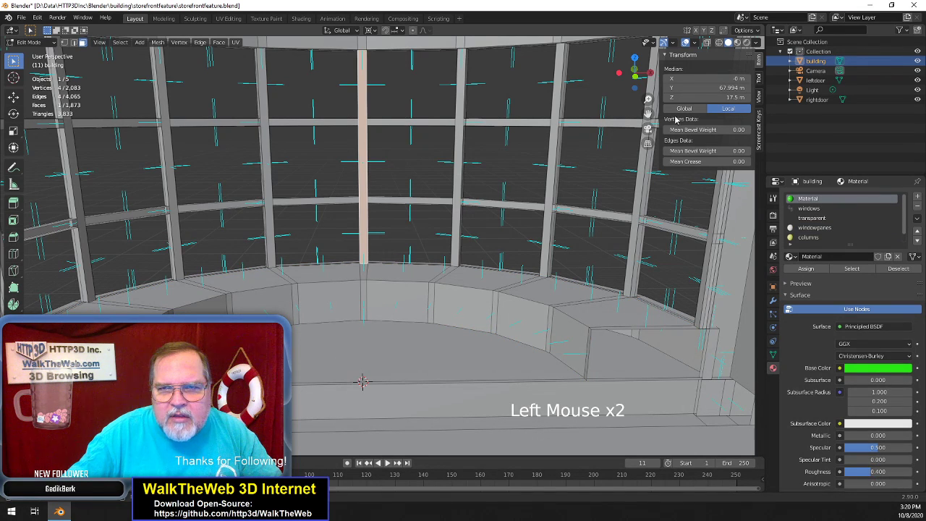
left_click_drag(639, 76, 604, 154)
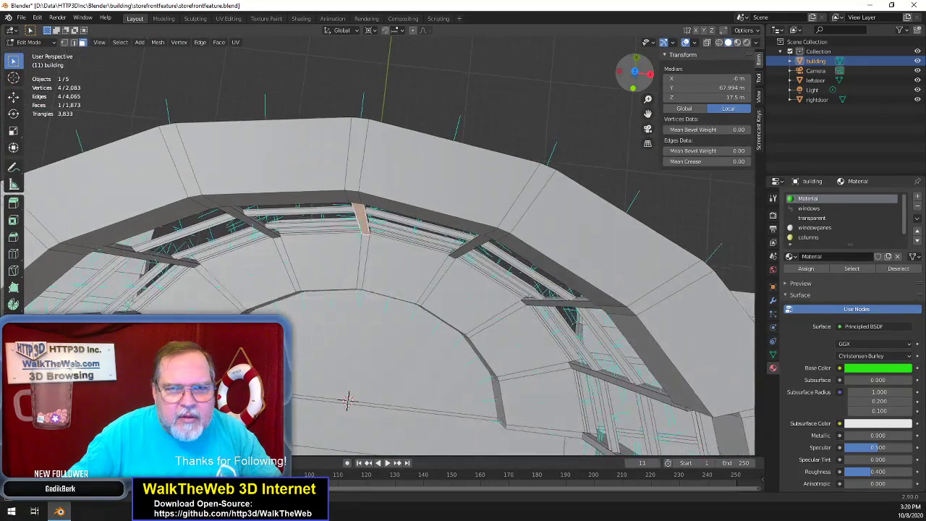
middle_click_drag(348, 401, 364, 433)
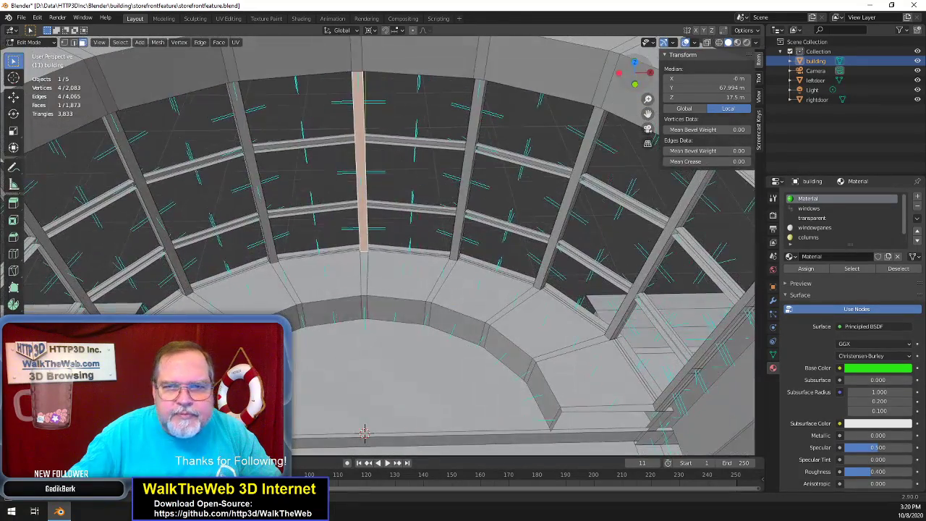
Select the inner faces of the three window posts beside the centre post and flip their normals
left_click(466, 170)
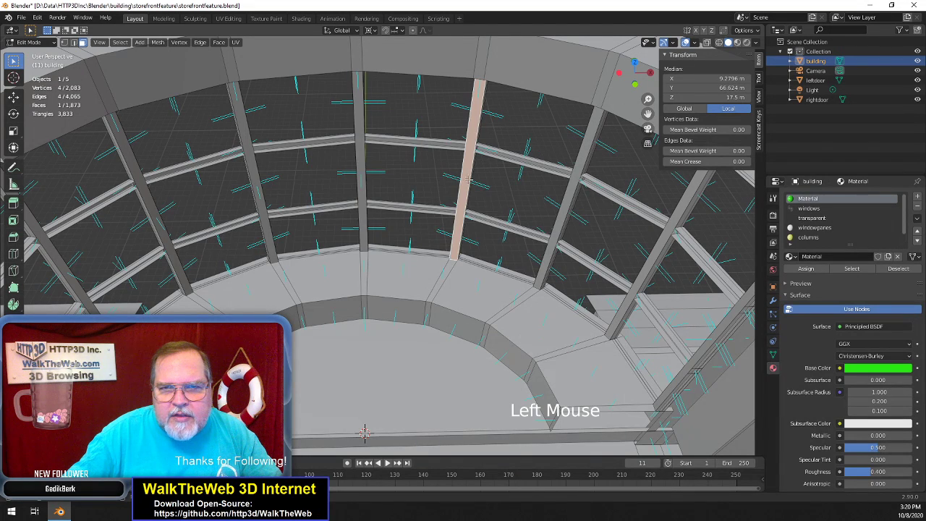
left_click(570, 190, "shift")
left_click(666, 290, "shift")
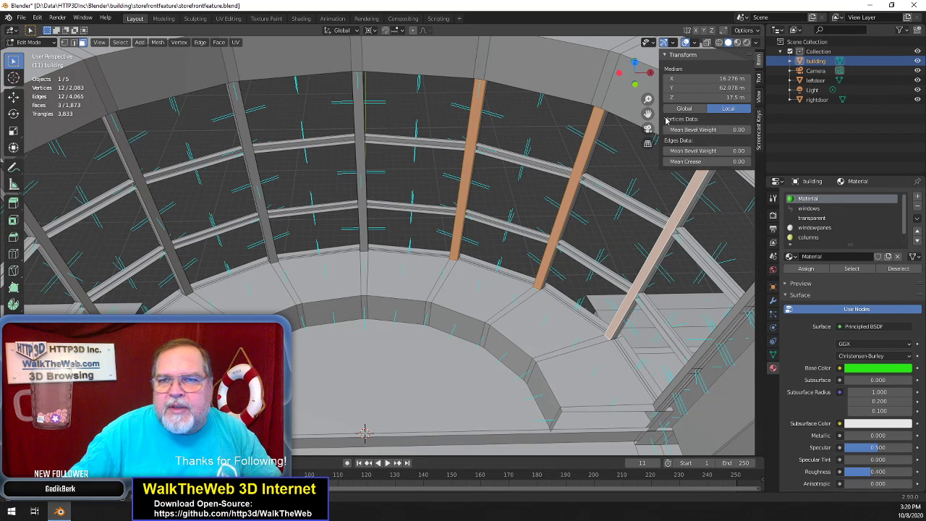
left_click_drag(649, 114, 730, 102)
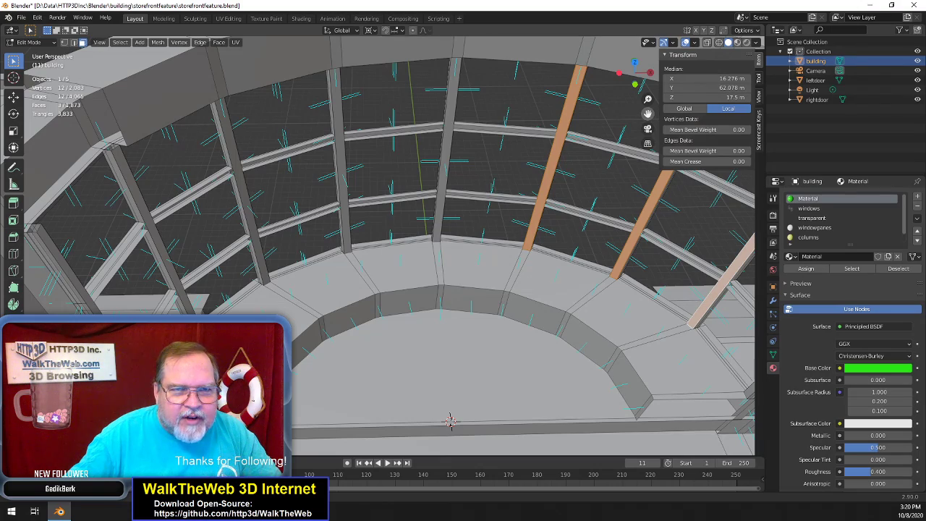
mouse_move(648, 114)
left_mouse_down()
mouse_move(641, 104)
mouse_move(643, 123)
mouse_move(649, 117)
left_mouse_up()
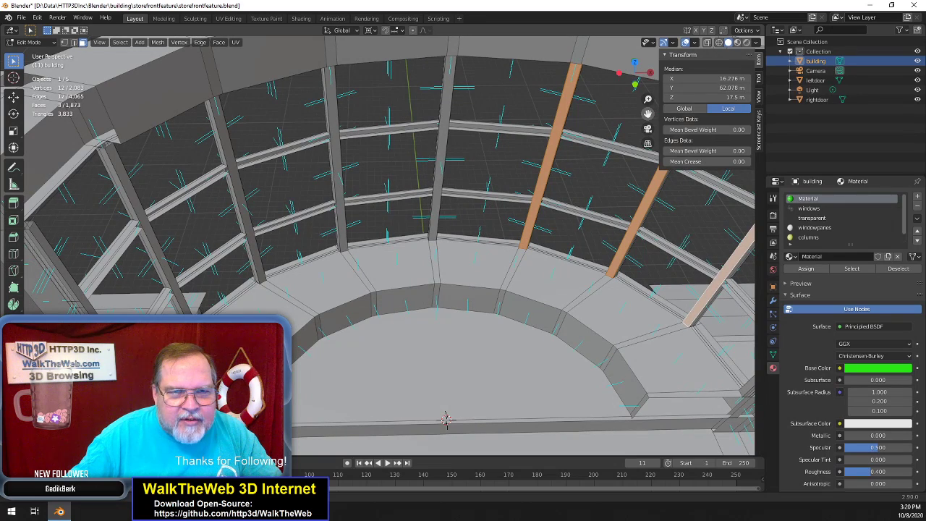
left_click_drag(649, 117, 647, 129)
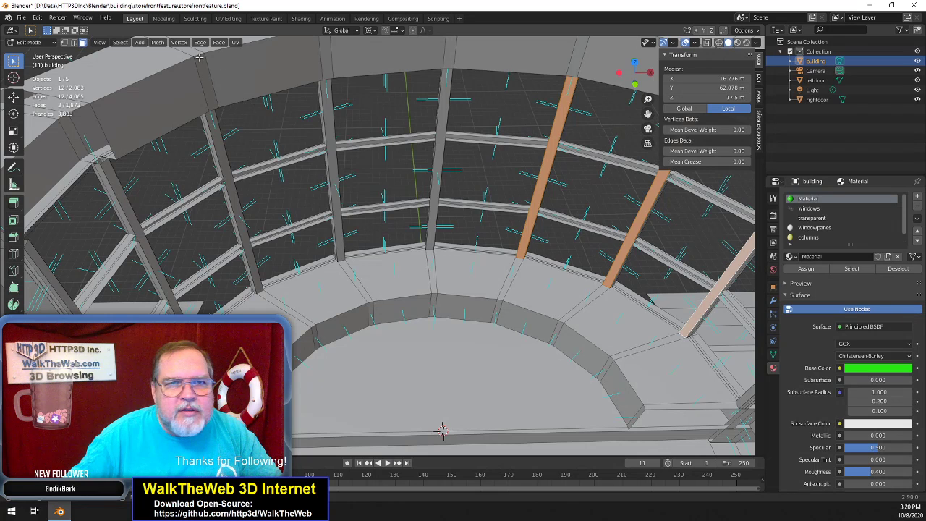
left_click(157, 43)
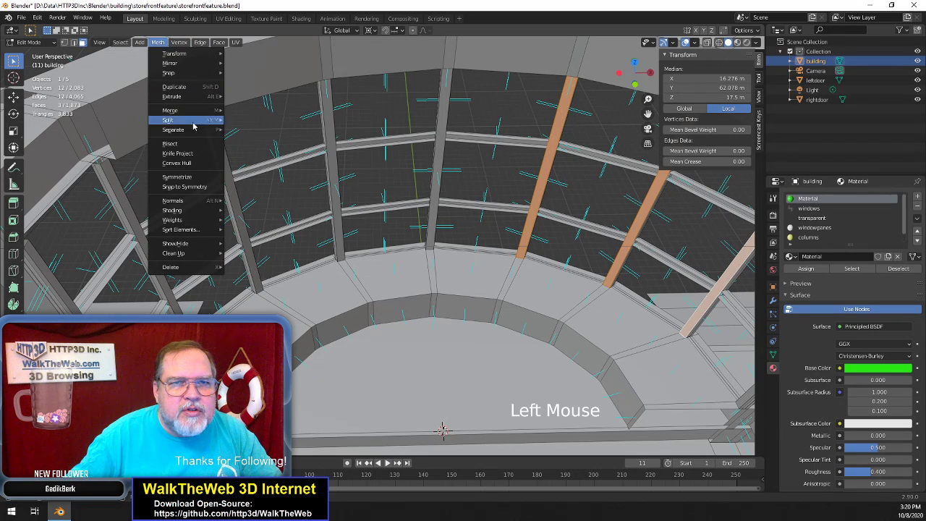
left_click(258, 201)
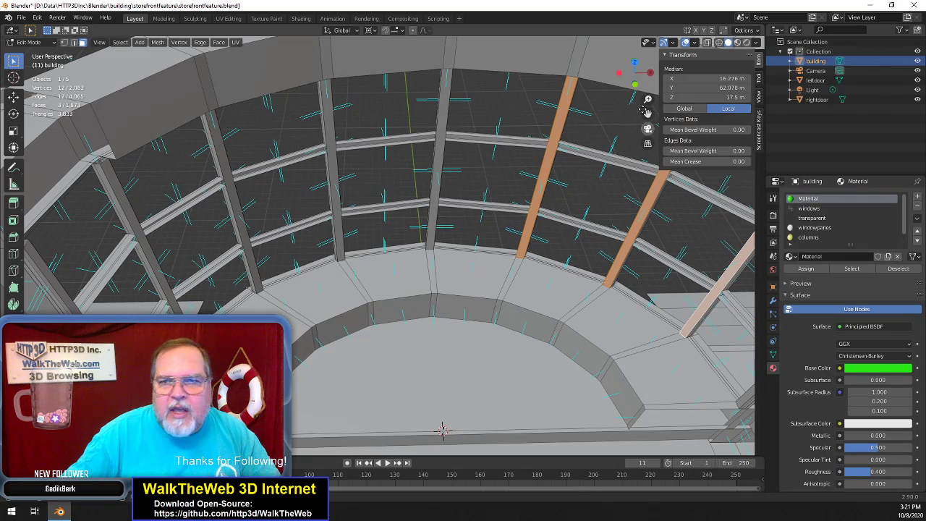
Examine the window posts' and ledge's normals from inside the storefront, including the end beside the door
left_click_drag(633, 81, 610, 148)
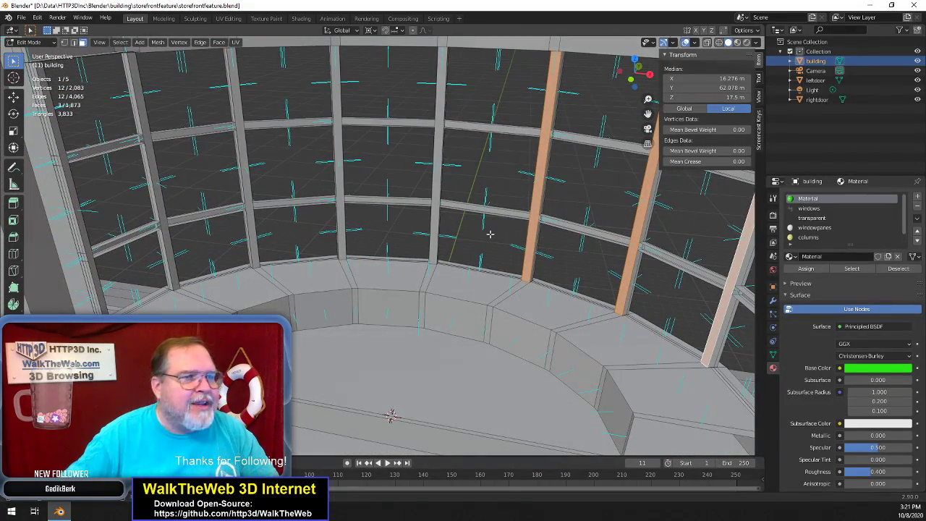
scroll(447, 309, "down", 1)
scroll(446, 309, "up", 1)
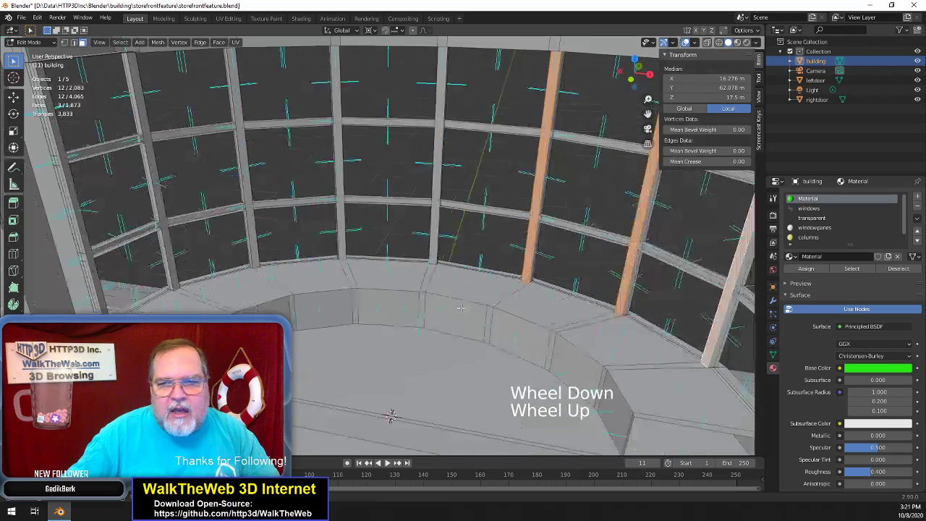
mouse_move(645, 82)
left_mouse_down()
mouse_move(664, 71)
mouse_move(637, 71)
mouse_move(654, 74)
left_mouse_up()
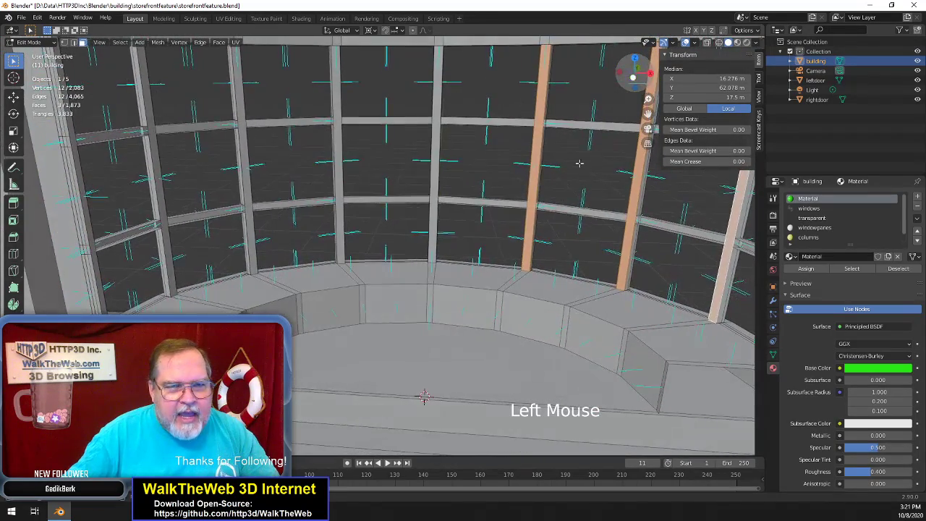
scroll(568, 181, "down", 1)
scroll(520, 211, "up", 1)
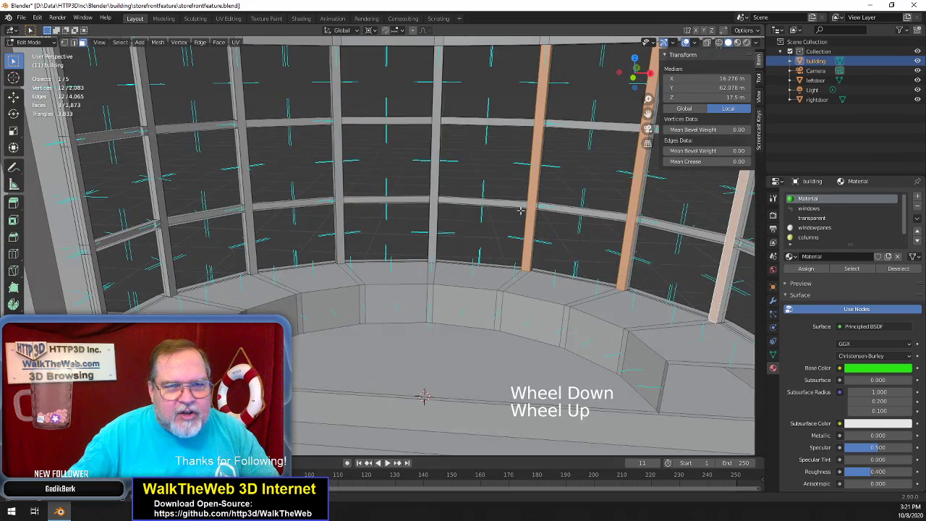
scroll(324, 256, "down", 1)
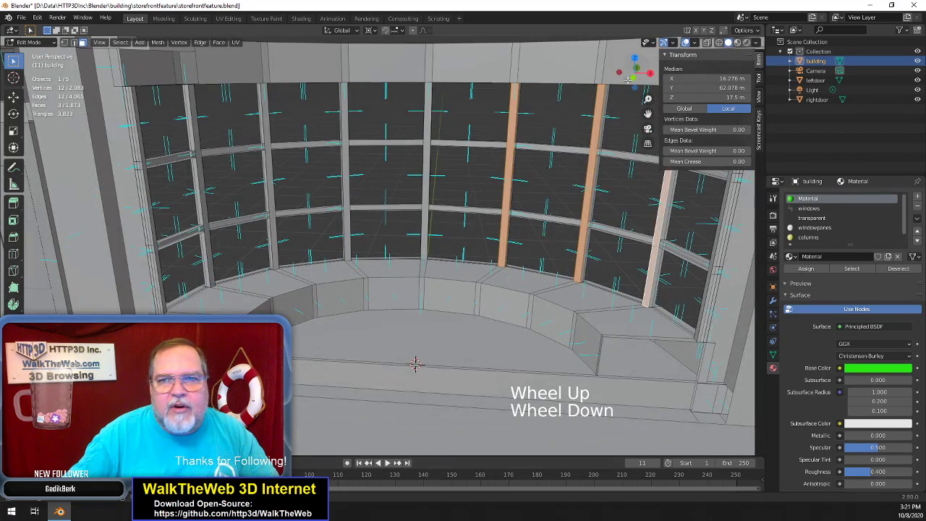
left_click_drag(630, 81, 769, 216)
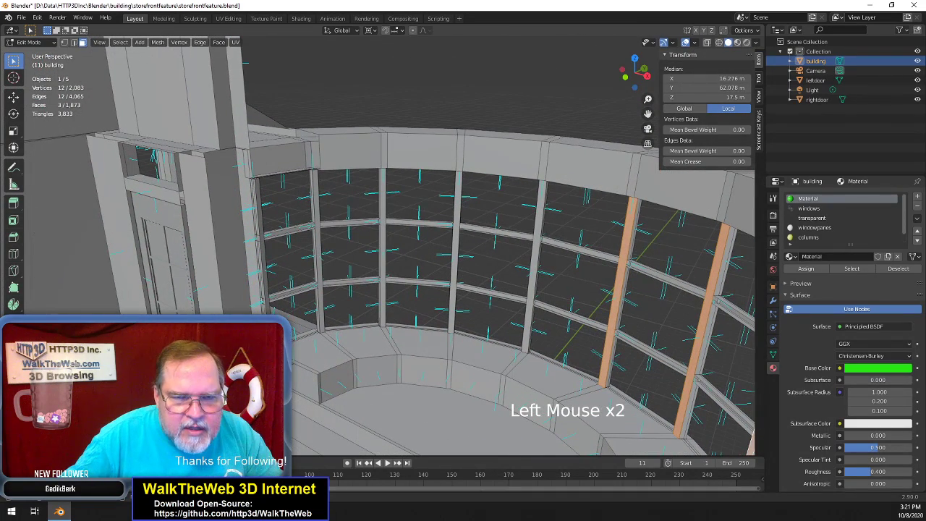
In edge selection mode, select only the inner vertical edge of the column between the door and the curved window
left_click(75, 42)
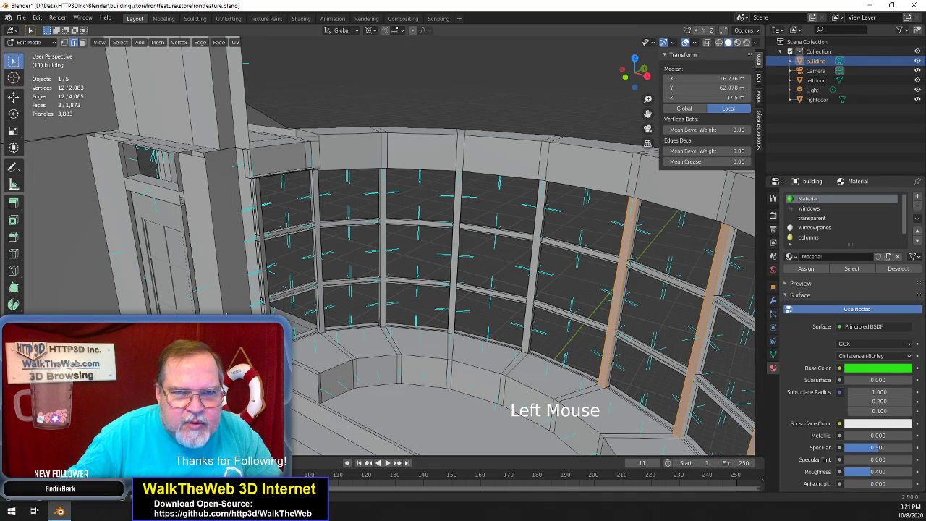
left_click(242, 295)
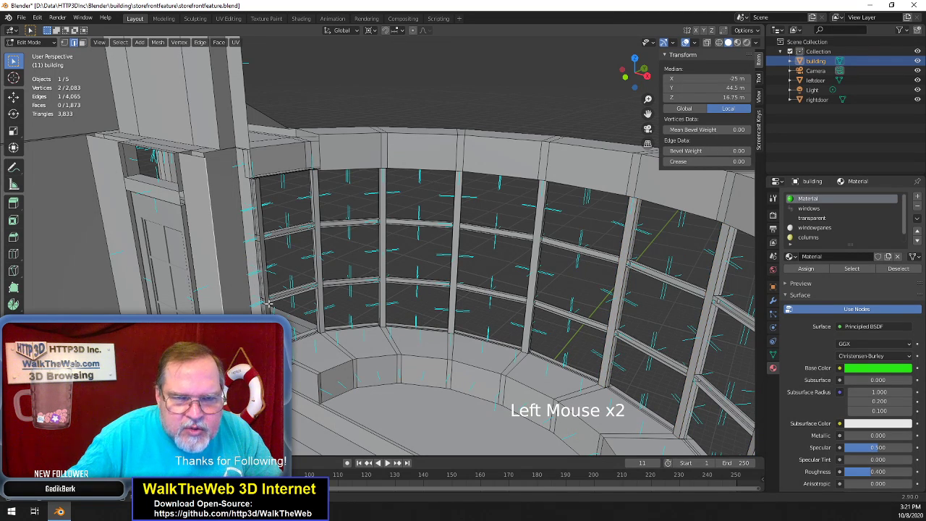
key("shift")
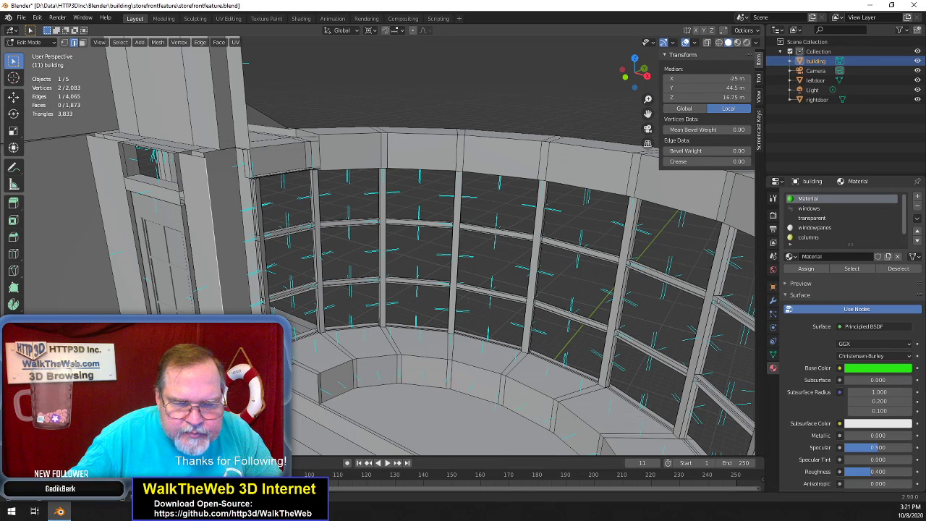
key("shift")
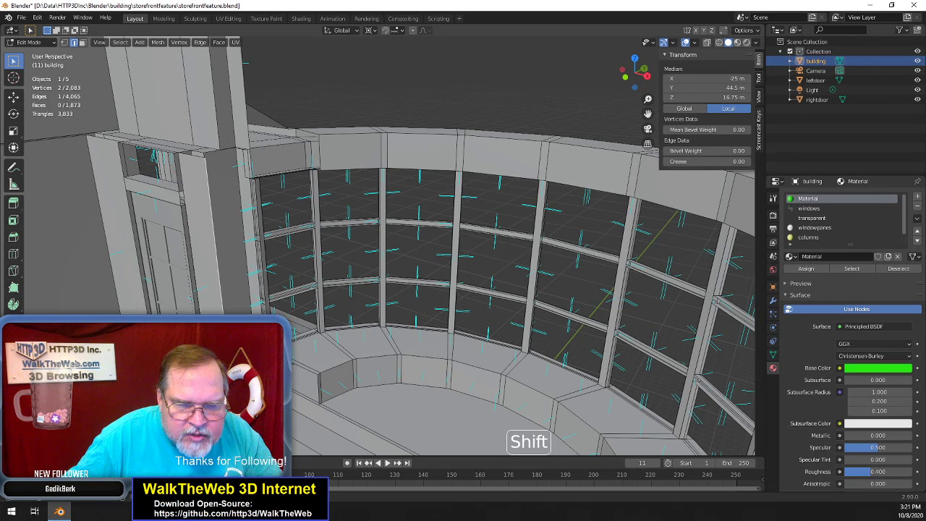
left_click(217, 231, "shift")
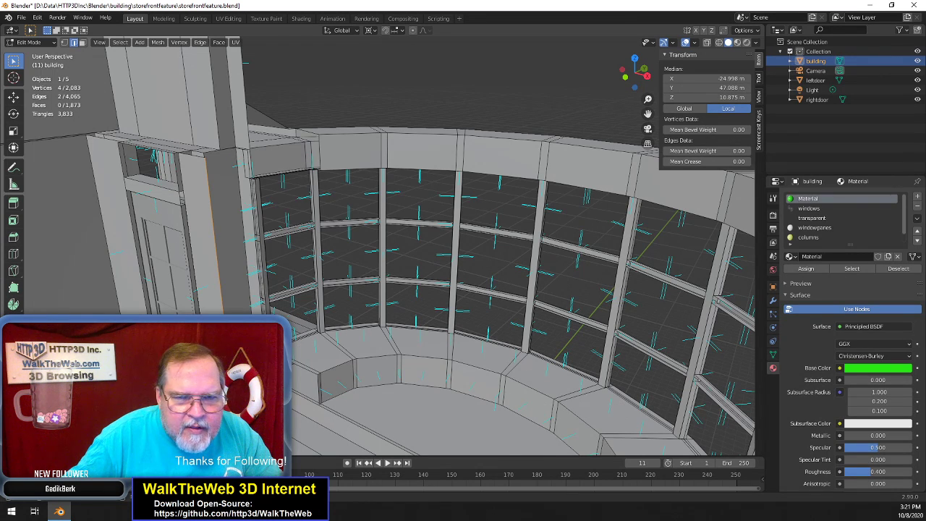
key("shift")
left_click(215, 235, "shift")
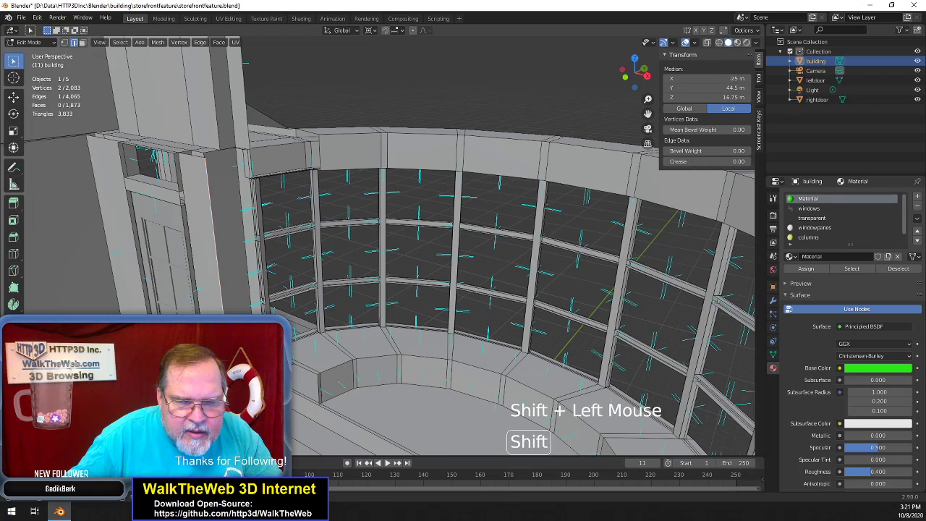
Try to add the vertical window-frame edge above the ledge's end to the column edge selection
scroll(376, 246, "up", 3)
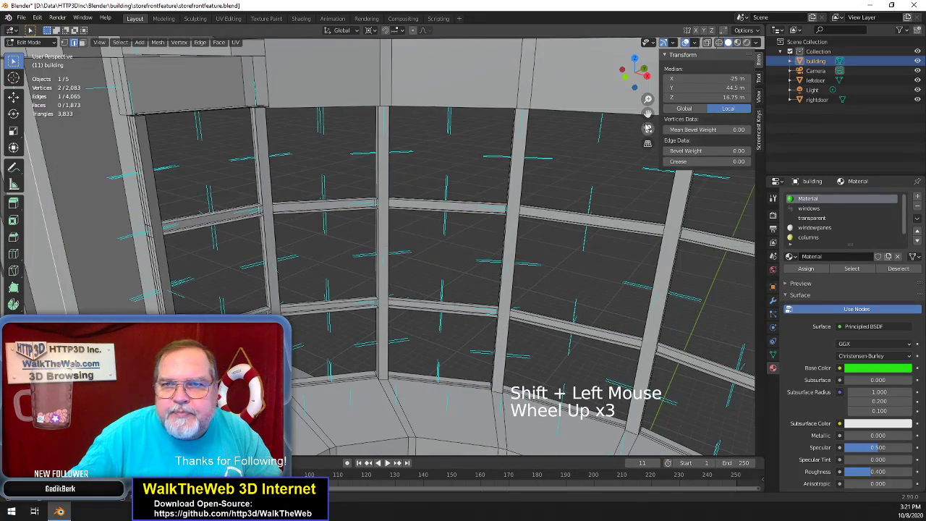
left_click_drag(647, 114, 768, 21)
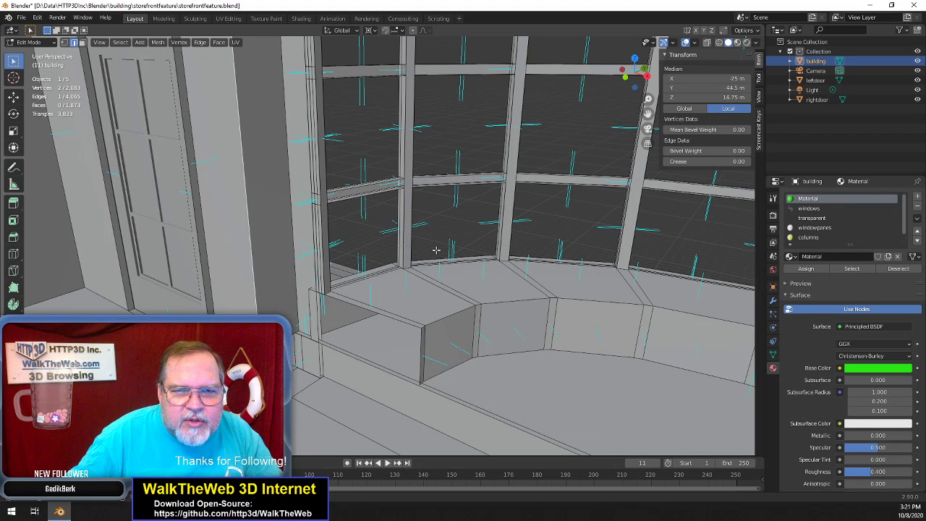
key("shift")
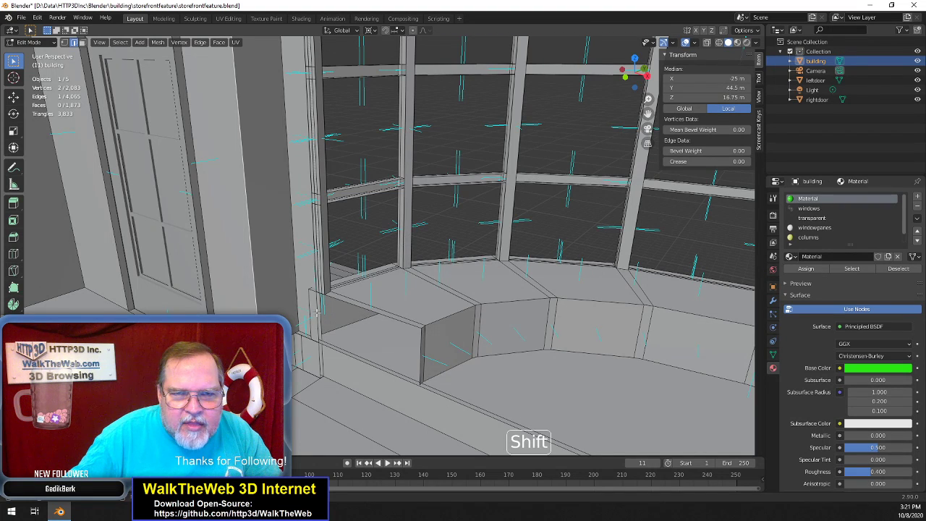
left_click(316, 327, "shift")
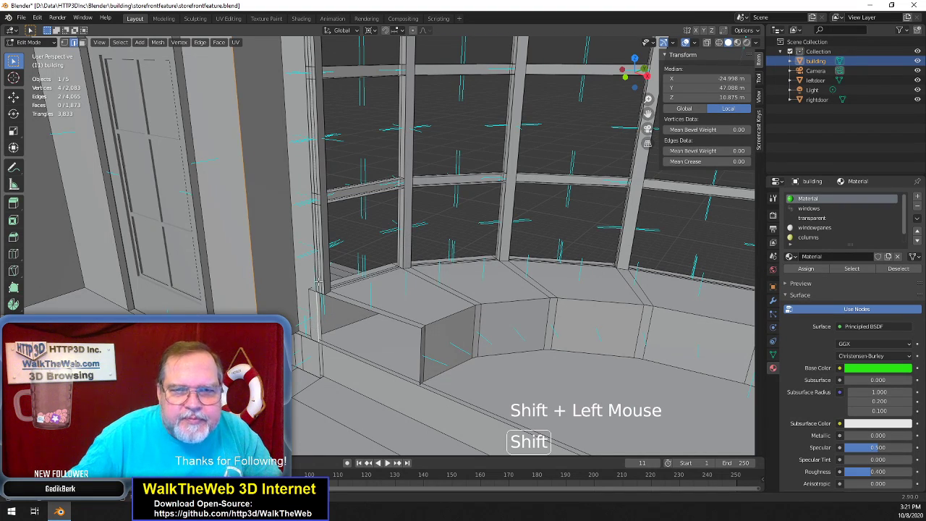
left_click(317, 279, "shift")
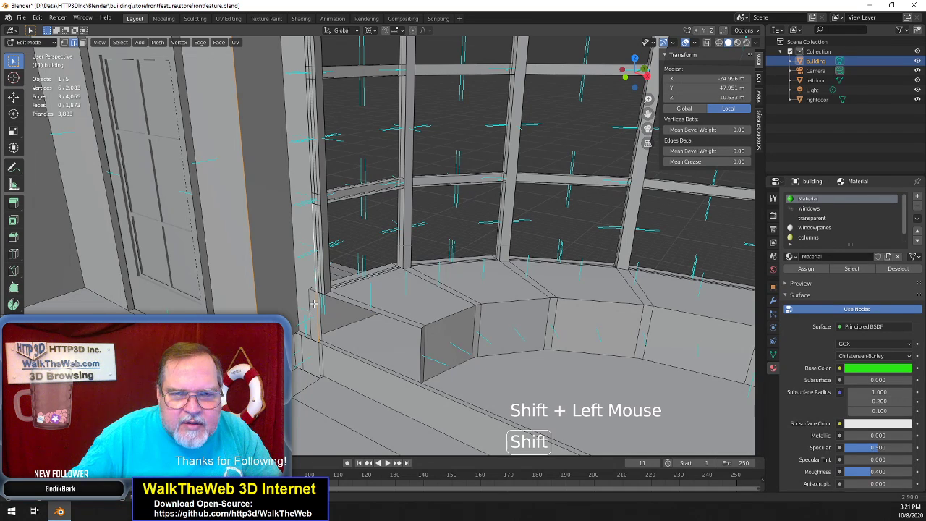
left_click(314, 304, "shift")
In vertex selection mode, circle-deselect the window-frame vertices so only the column edge's two vertices stay selected
left_click(65, 42)
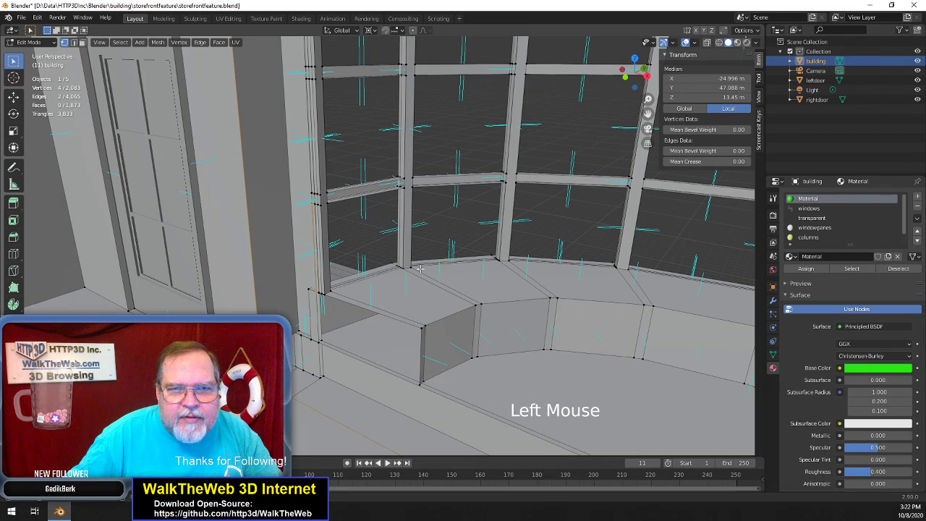
key("c")
left_click(321, 296, "shift")
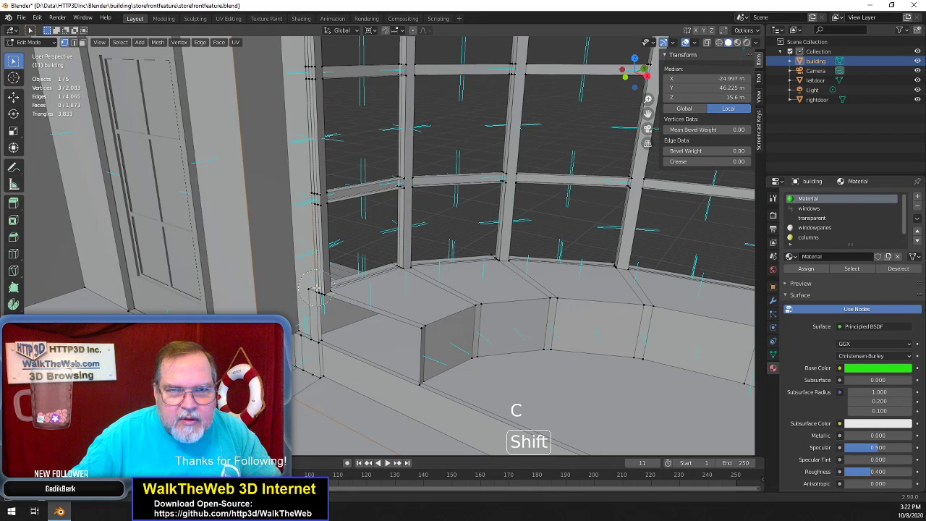
left_click(324, 215, "shift")
key("Escape")
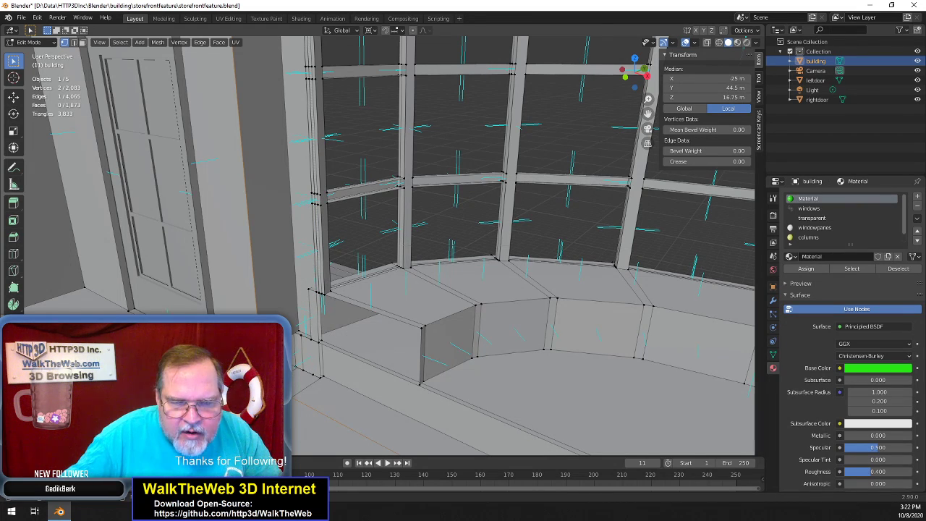
Add the window frame's bottom and top corner vertices to the column edge selection and fill a face between them
key("shift")
left_click(319, 342, "shift")
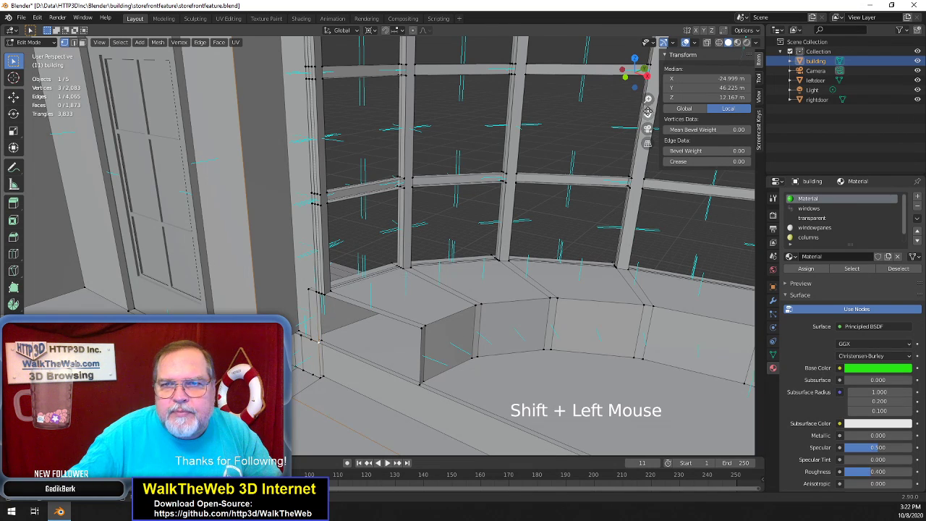
left_click_drag(648, 114, 595, 261)
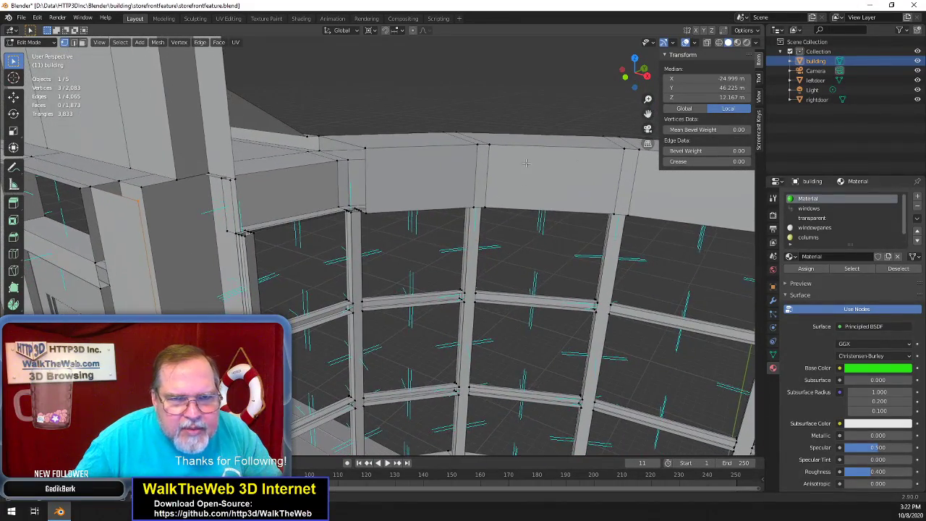
left_click(231, 178, "shift")
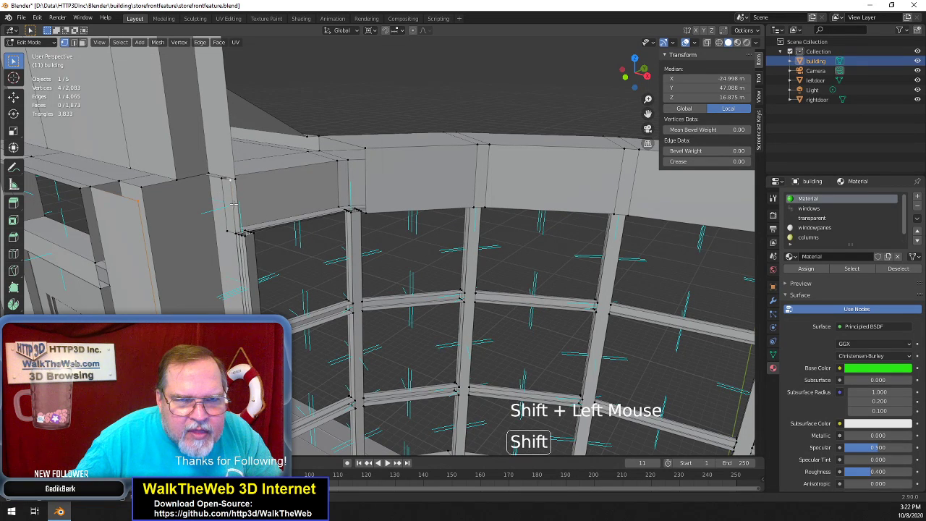
key("f")
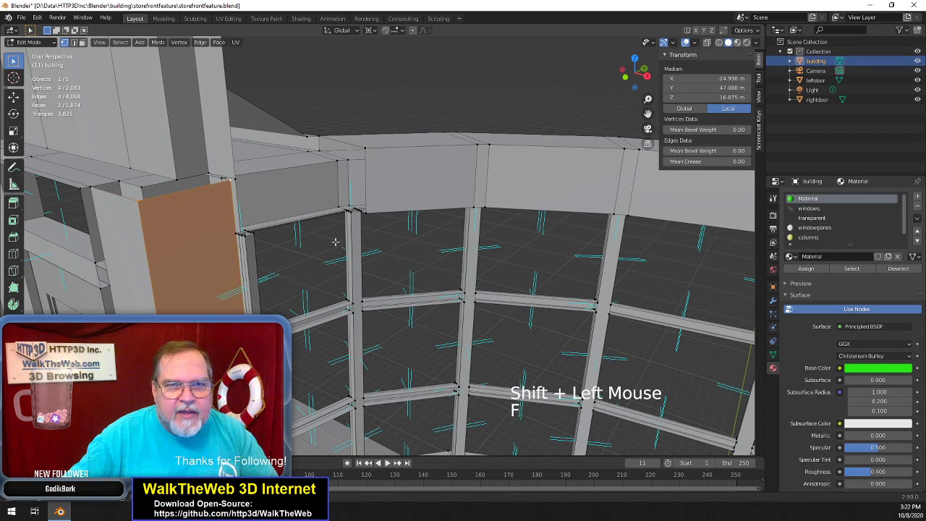
Examine the new face beside the window, and view the matching column and door at the window's opposite end
mouse_move(648, 112)
left_mouse_down()
mouse_move(657, 39)
mouse_move(656, 145)
mouse_move(654, 102)
left_mouse_up()
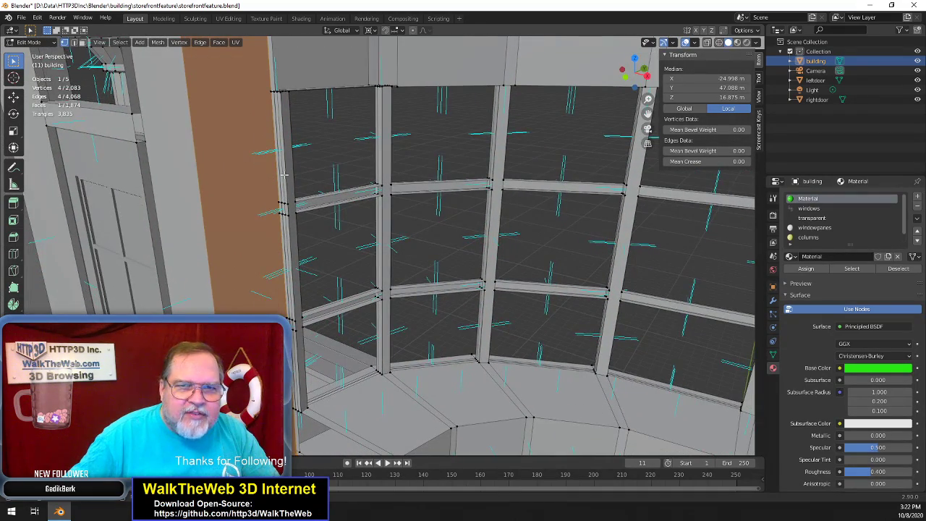
scroll(349, 385, "down", 2)
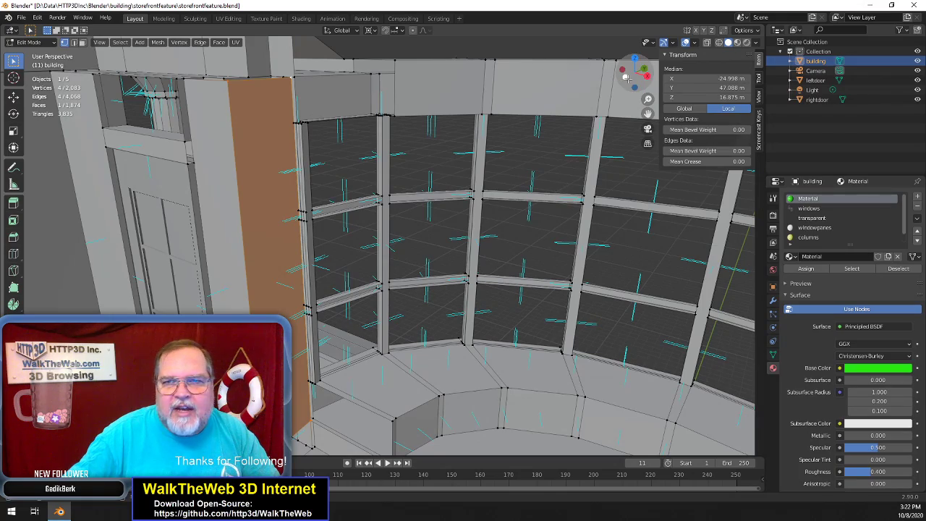
mouse_move(621, 72)
left_mouse_down()
mouse_move(626, 424)
mouse_move(616, 81)
mouse_move(579, 108)
mouse_move(572, 83)
mouse_move(609, 60)
mouse_move(635, 62)
left_mouse_up()
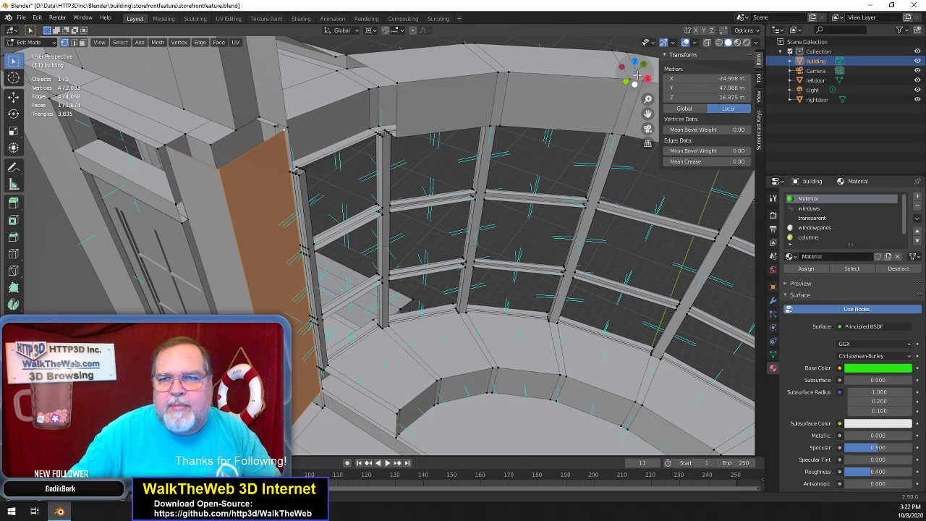
left_click_drag(624, 81, 684, 83)
left_click_drag(648, 114, 560, 134)
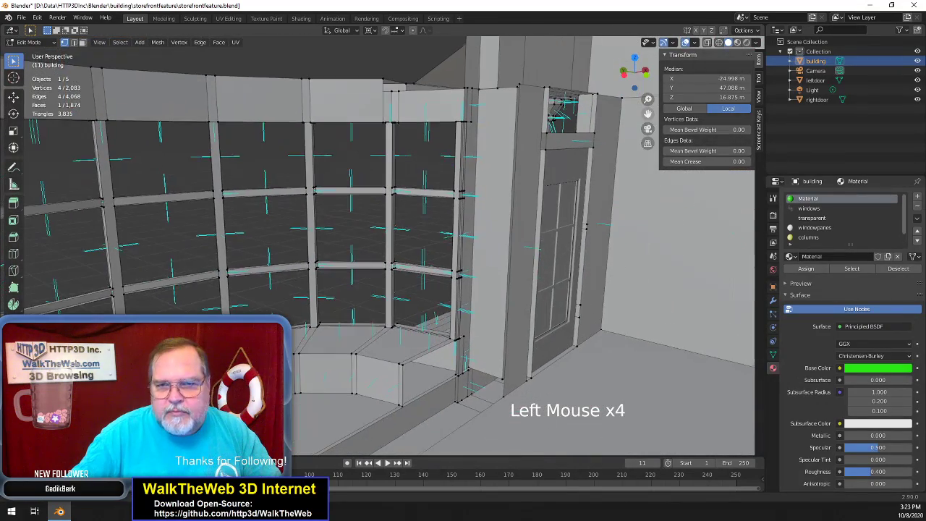
Fill a face between the column's vertical edge and the window frame's bottom and top corner vertices at the window's opposite end
left_click(507, 396)
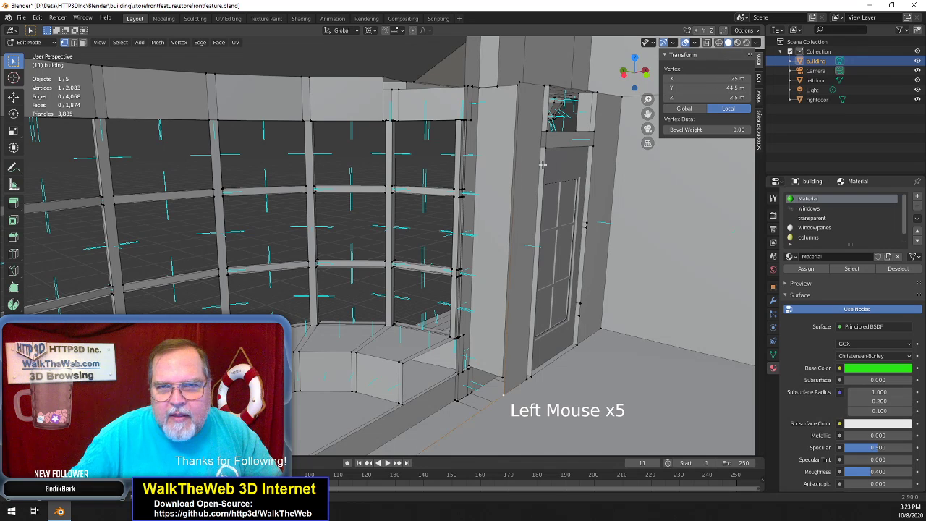
left_click(519, 87, "shift")
left_click(519, 85, "shift")
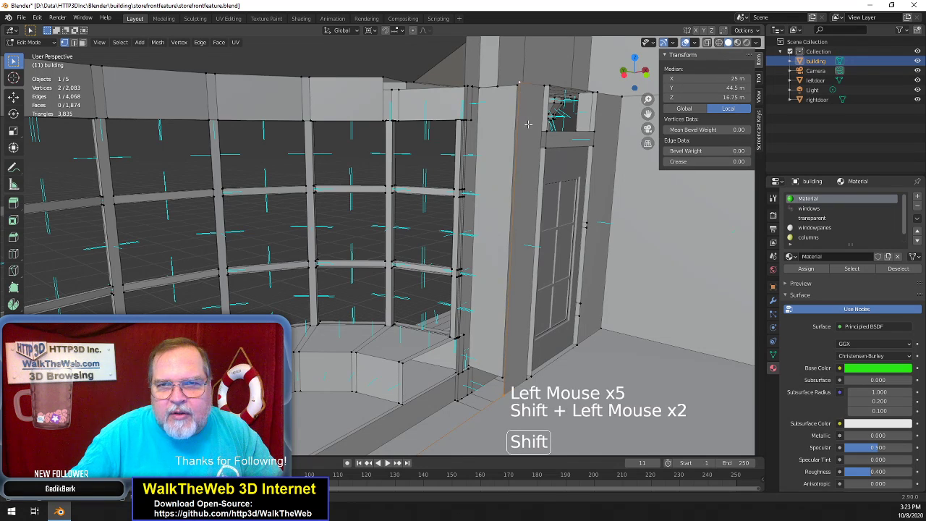
left_click(469, 395, "shift")
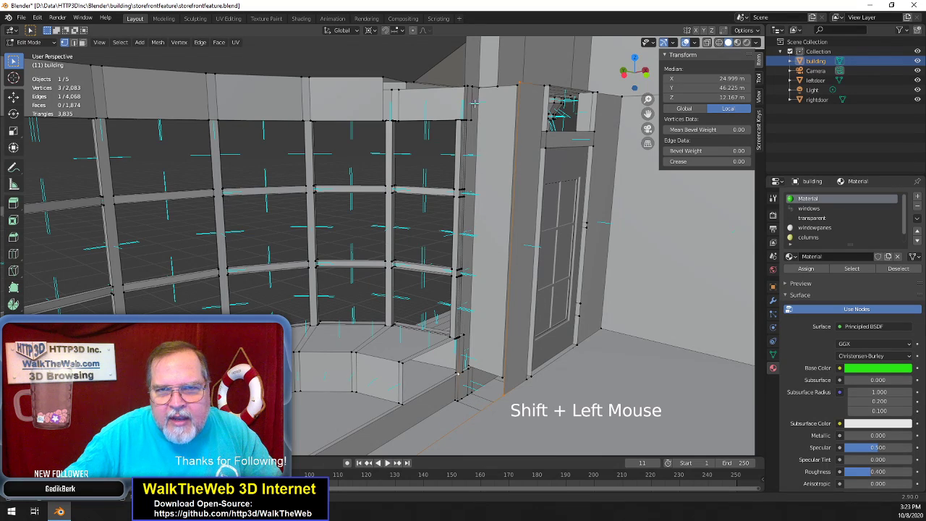
left_click_drag(644, 78, 607, 142)
left_click(541, 166, "shift")
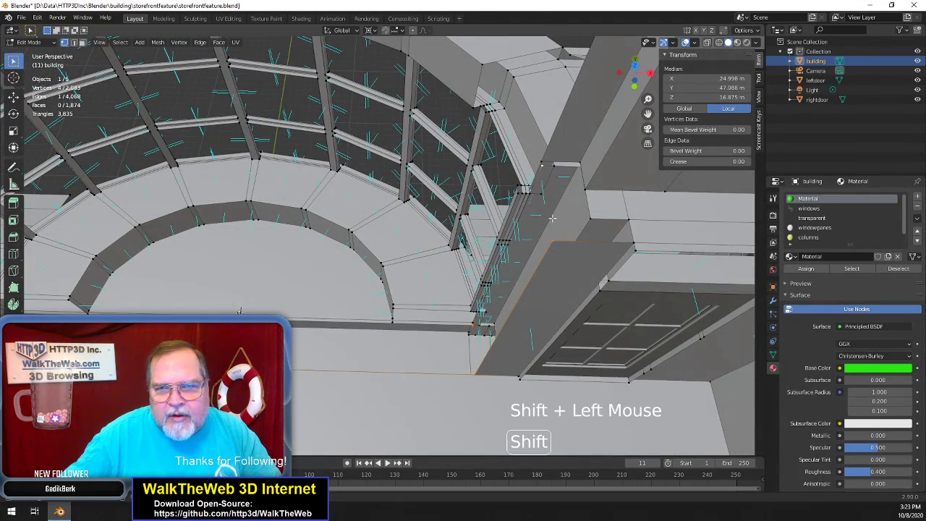
key("f")
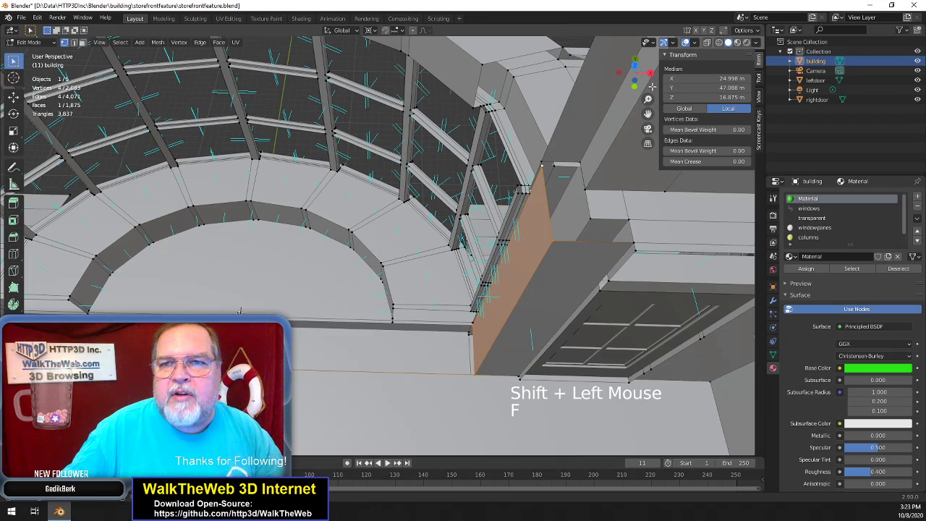
Examine the filled face beside the window and the column's bottom corner vertex from several angles, and clear the selection
left_click_drag(647, 82, 651, 31)
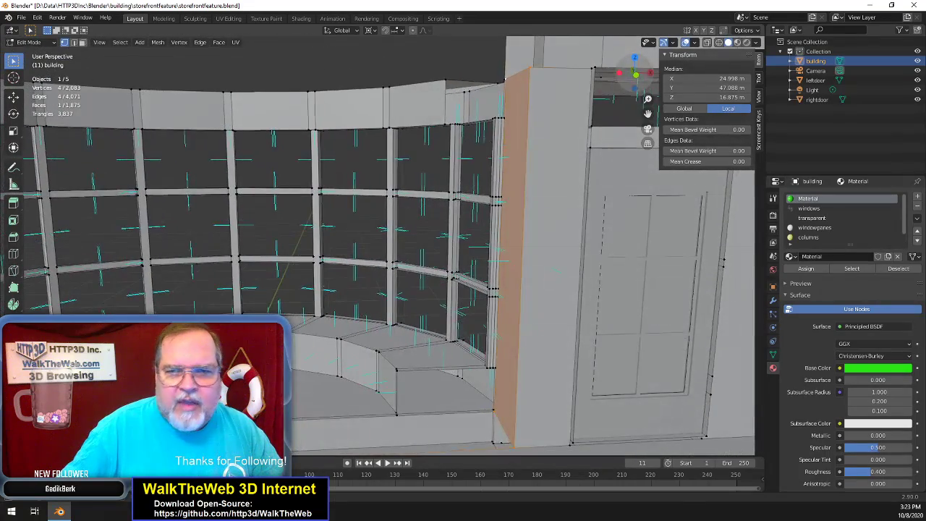
left_click_drag(647, 114, 817, 72)
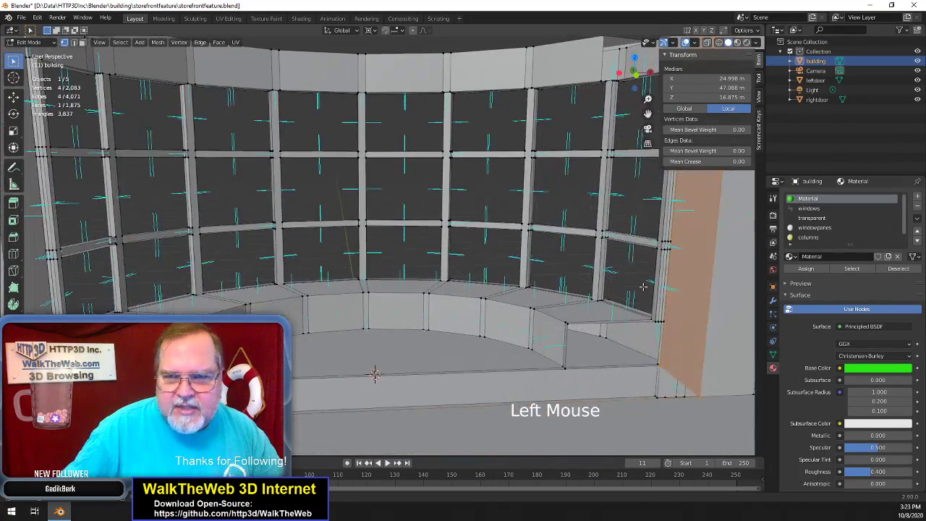
left_click(702, 400)
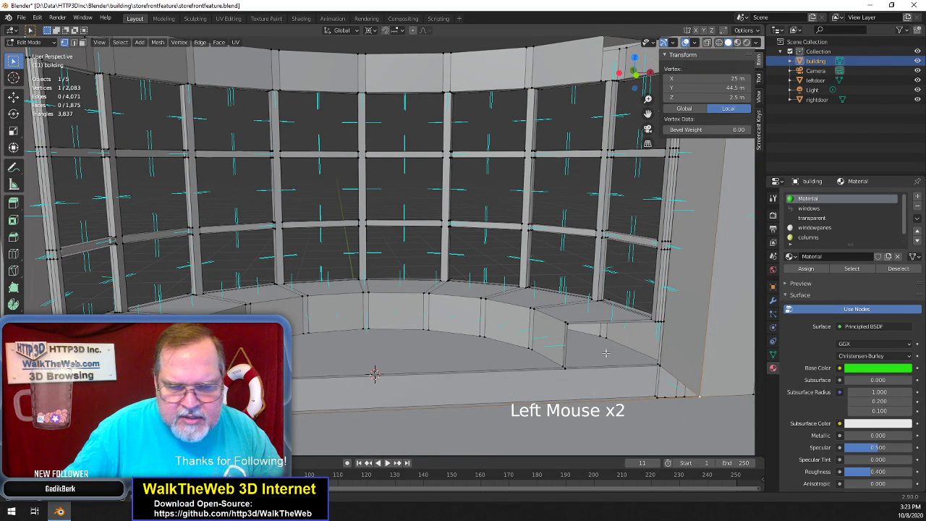
left_click(637, 87)
left_click_drag(637, 87, 608, 125)
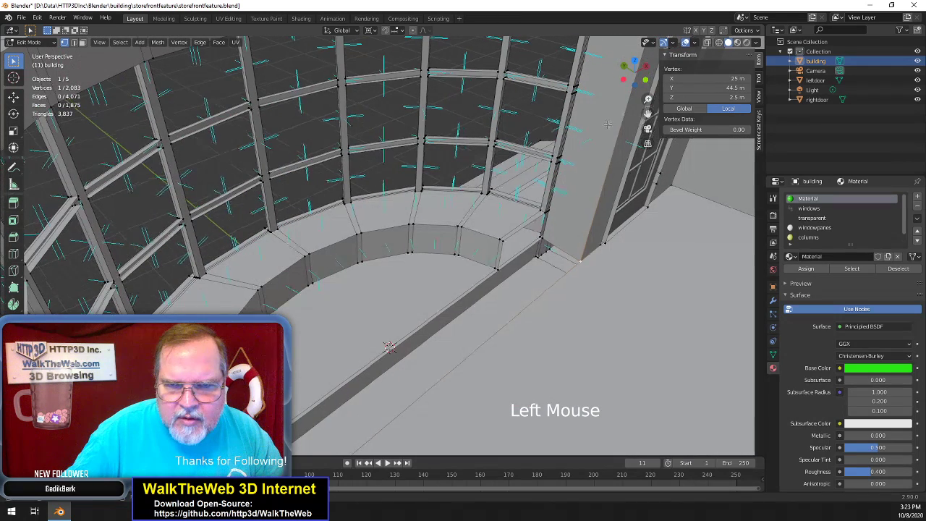
left_click(404, 338)
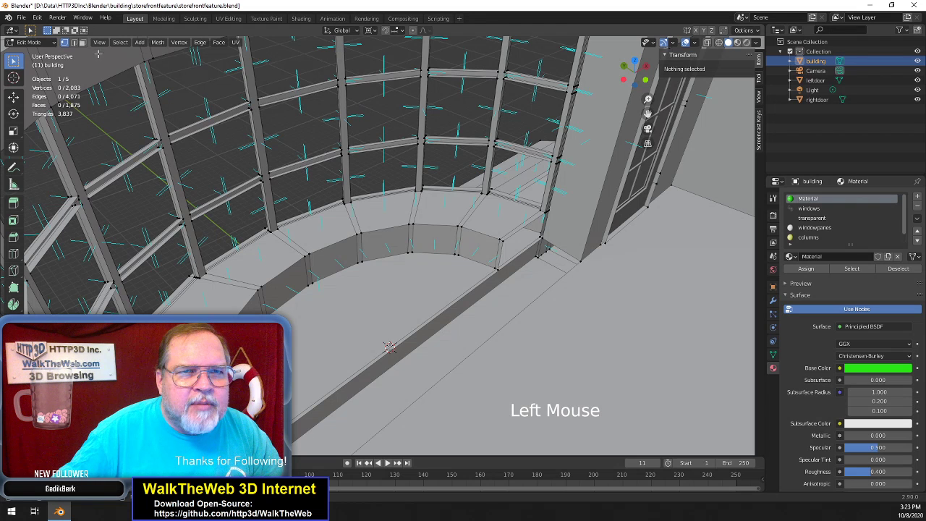
Inspect the raised platform inside the ledge by picking its front edges in edge selection mode and its floor in face selection mode
left_click(75, 43)
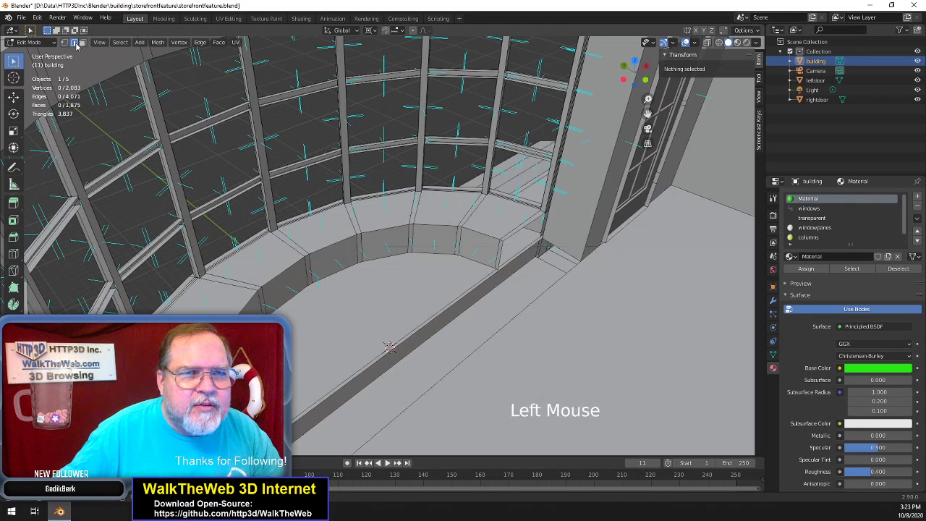
left_click(412, 327)
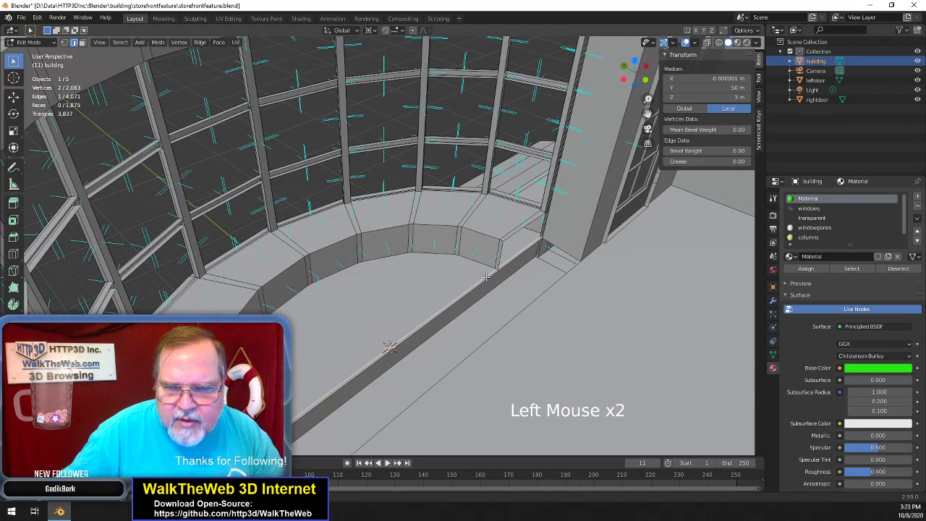
left_click(410, 337)
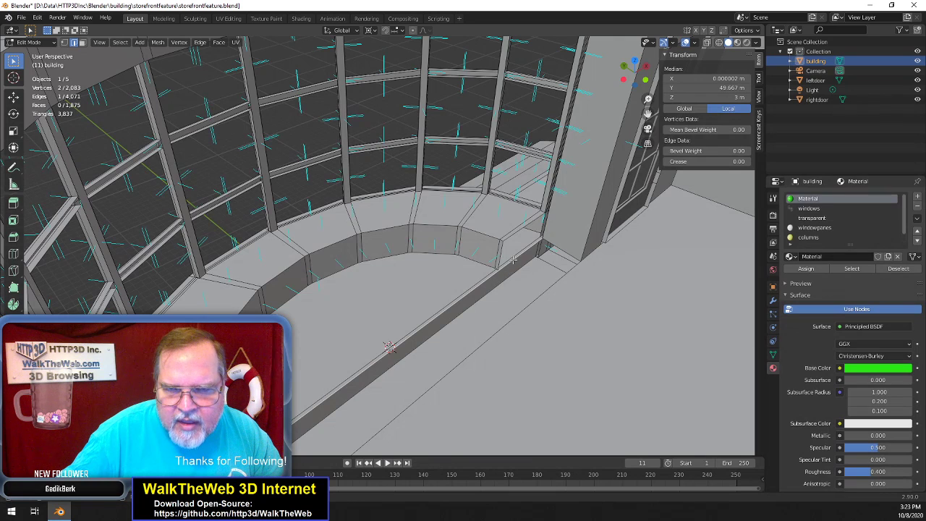
left_click(471, 278)
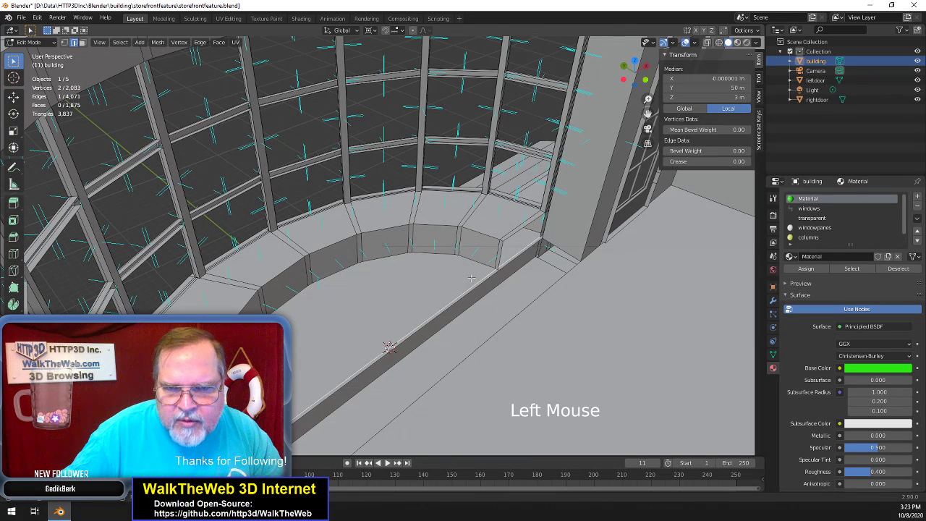
left_click(119, 85)
left_click(419, 293)
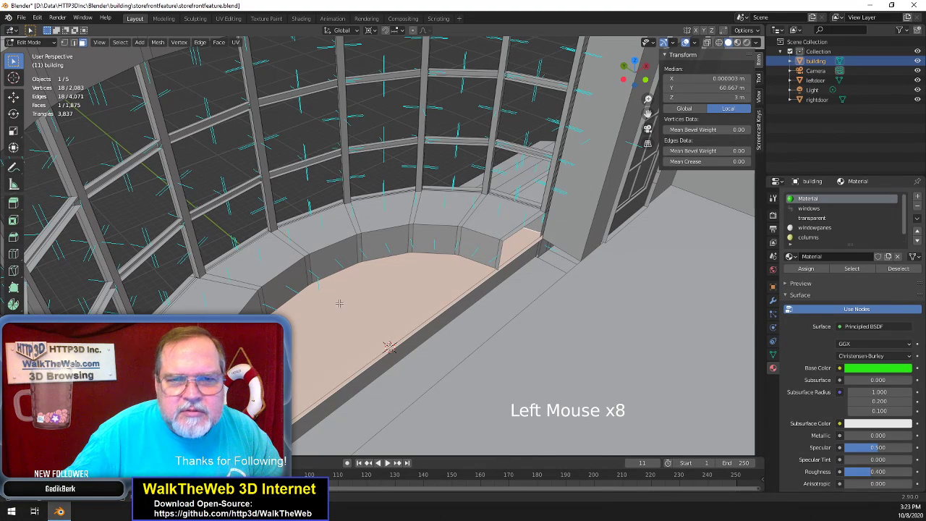
In wireframe shading, delete the bottom edge of the platform's front riser and its adjoining faces using Only Edges & Faces
key("z")
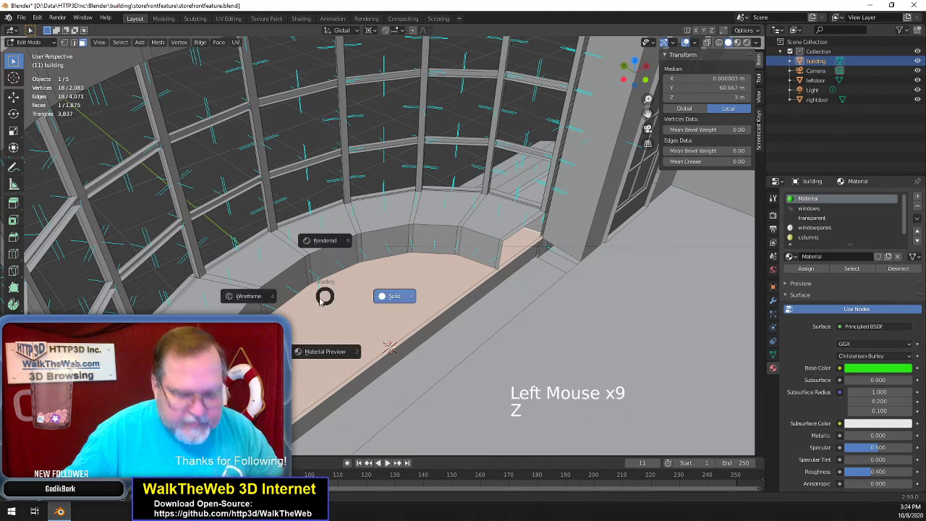
left_click(281, 298)
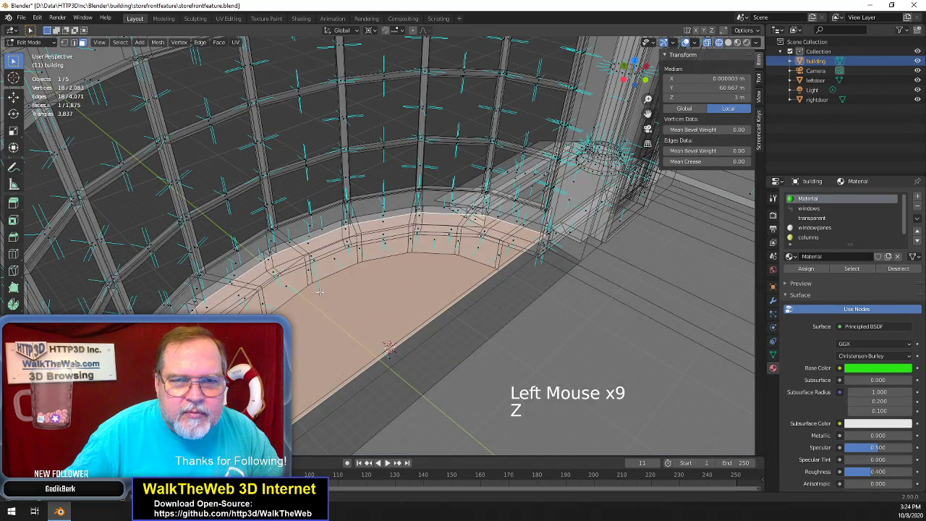
left_click(326, 308)
scroll(386, 314, "down", 2)
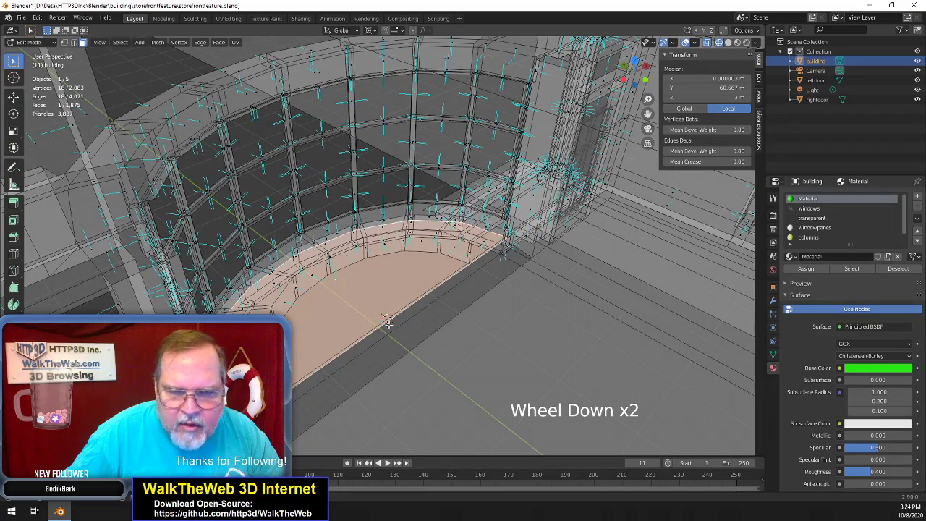
scroll(409, 320, "up", 1)
left_click(401, 323)
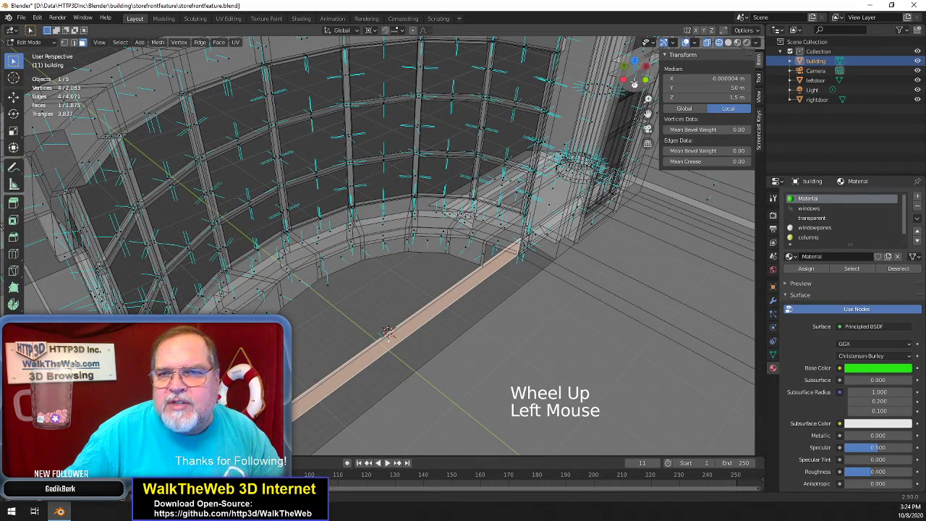
mouse_move(637, 76)
left_mouse_down()
mouse_move(636, 58)
mouse_move(631, 81)
mouse_move(615, 75)
mouse_move(634, 75)
left_mouse_up()
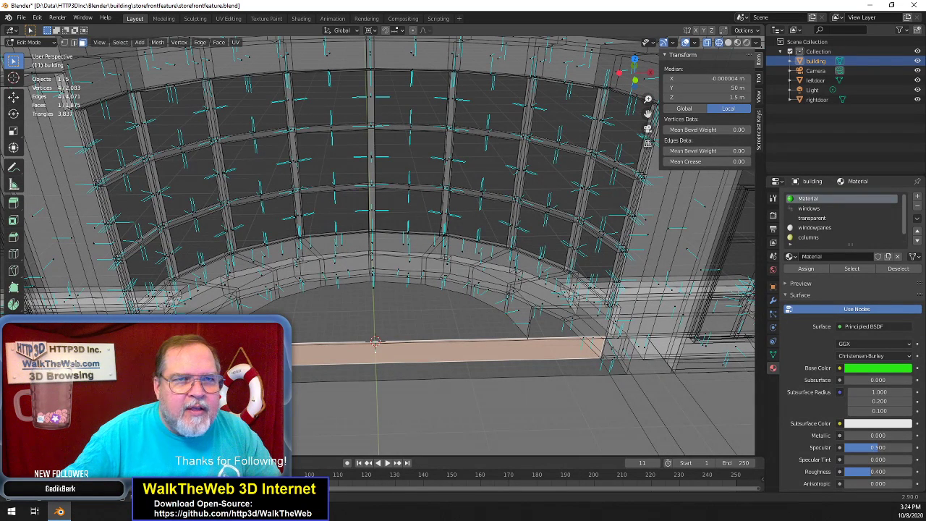
left_click(74, 42)
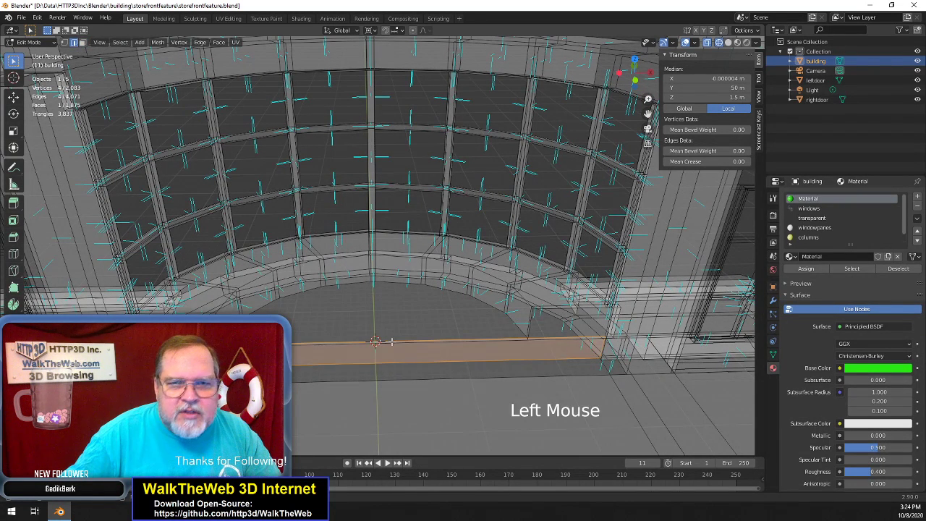
left_click(433, 362)
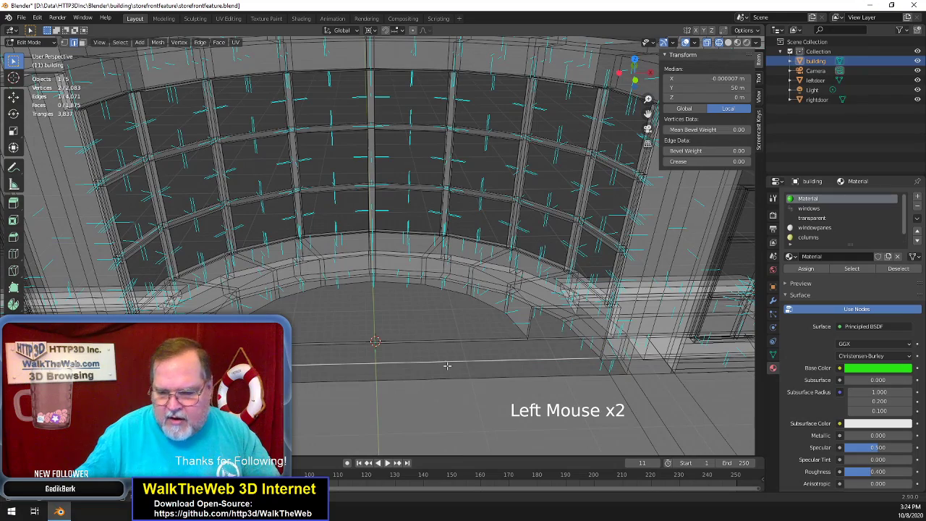
key("Delete")
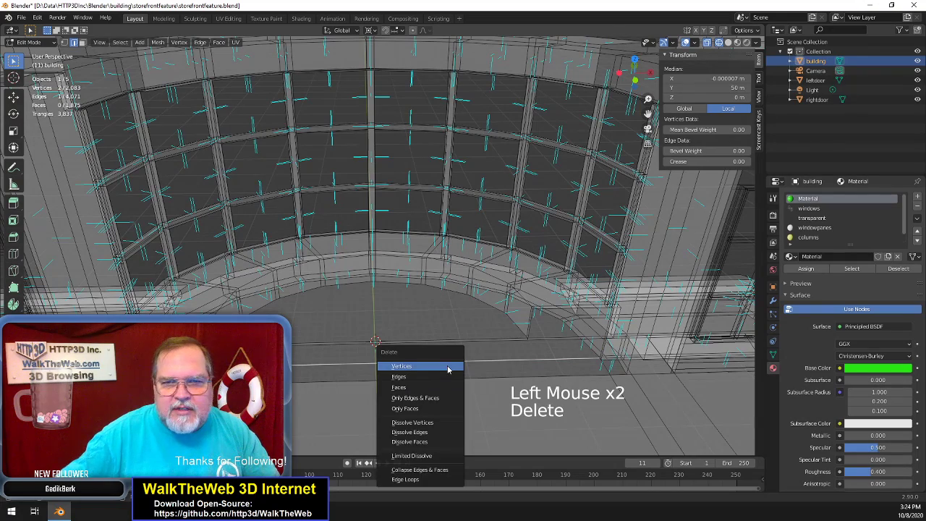
left_click(427, 398)
Inspect the opened area below the platform against the whole building, and return the viewport to solid shading
scroll(475, 373, "down", 5)
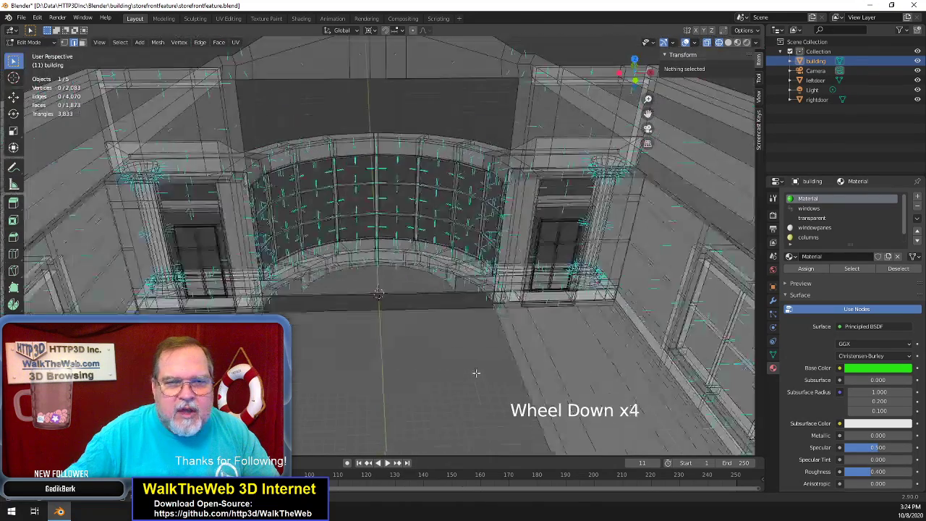
scroll(477, 374, "down", 3)
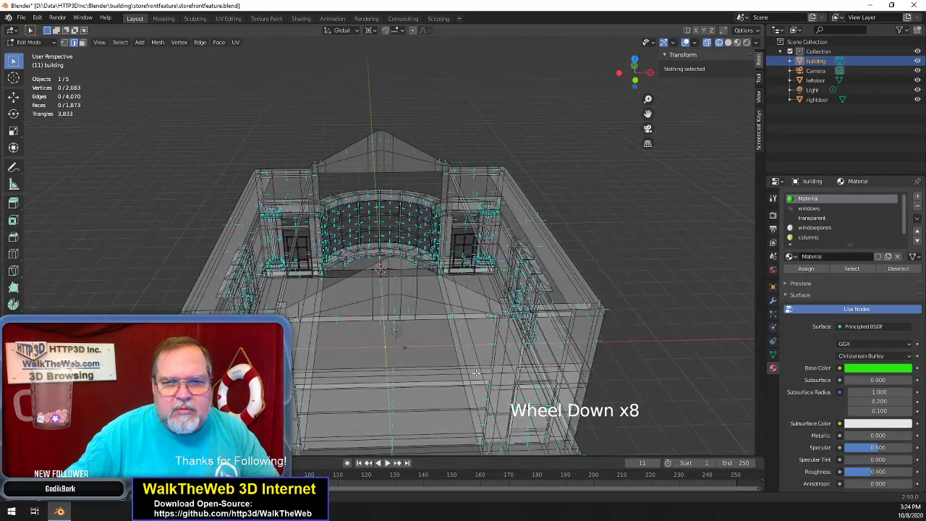
scroll(476, 373, "up", 4)
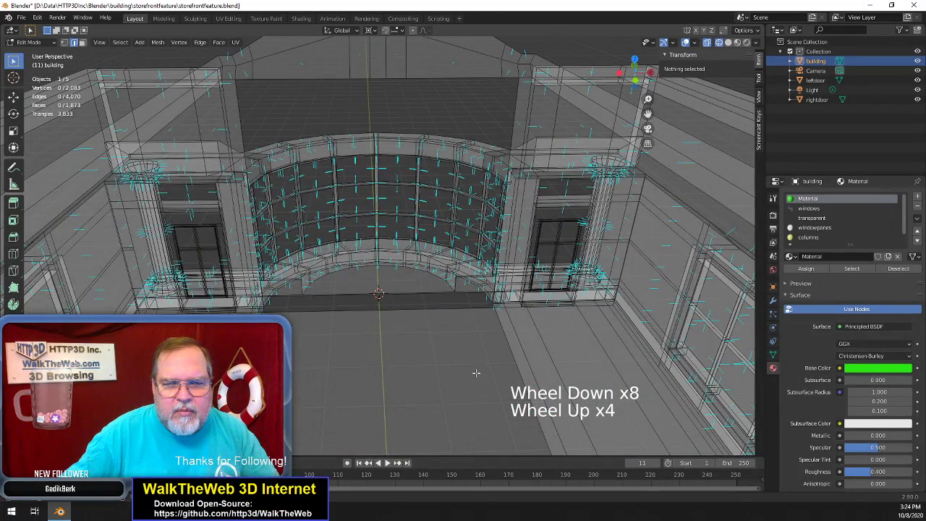
scroll(476, 373, "down", 3)
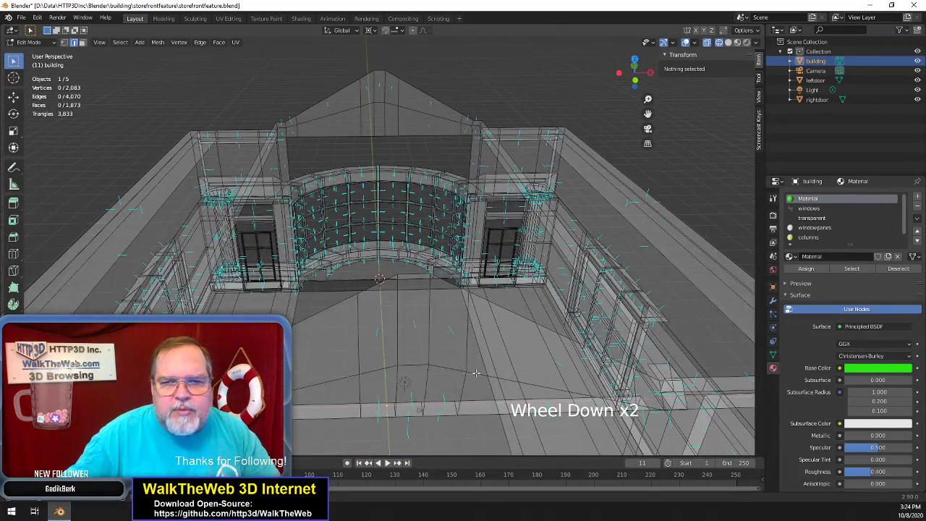
scroll(476, 374, "up", 5)
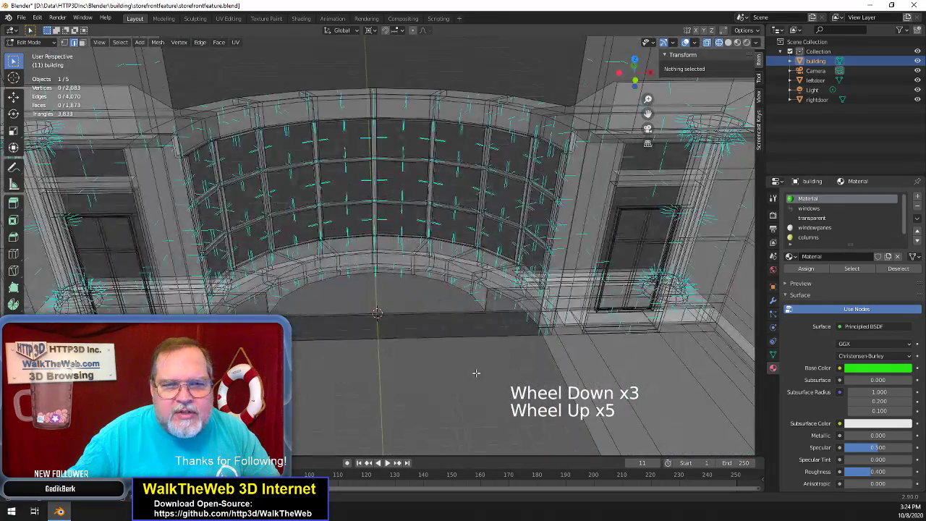
key("z")
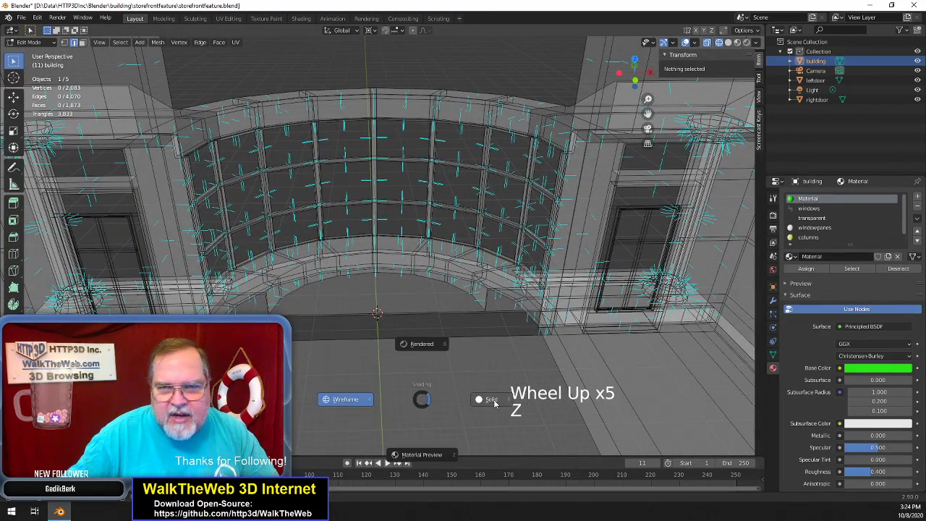
left_click(483, 401)
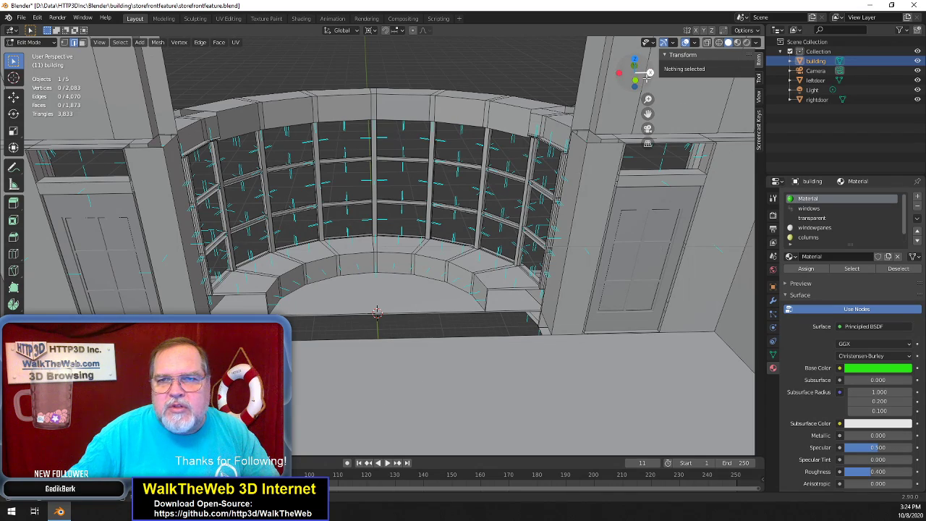
View the building's underside straight on from below and switch to vertex selection mode
left_click_drag(647, 77, 607, 210)
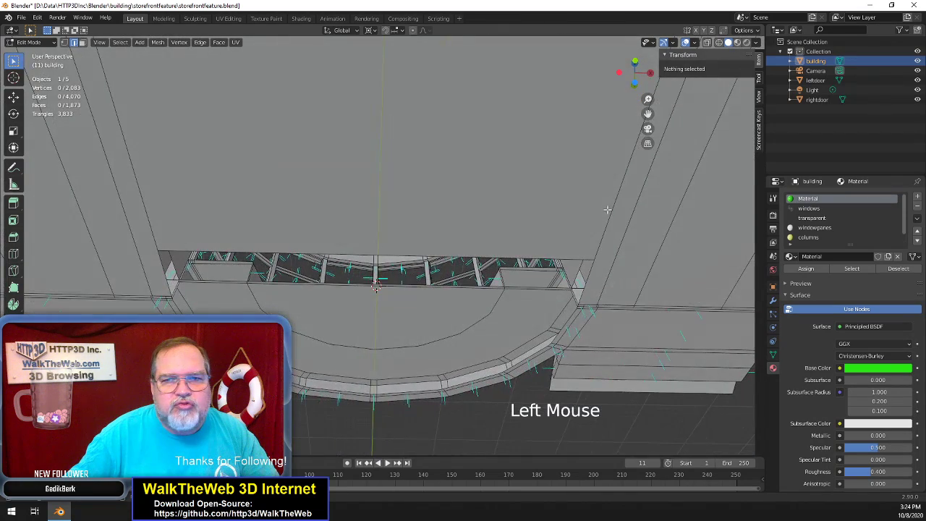
scroll(607, 210, "down", 4)
left_click_drag(644, 71, 648, 319)
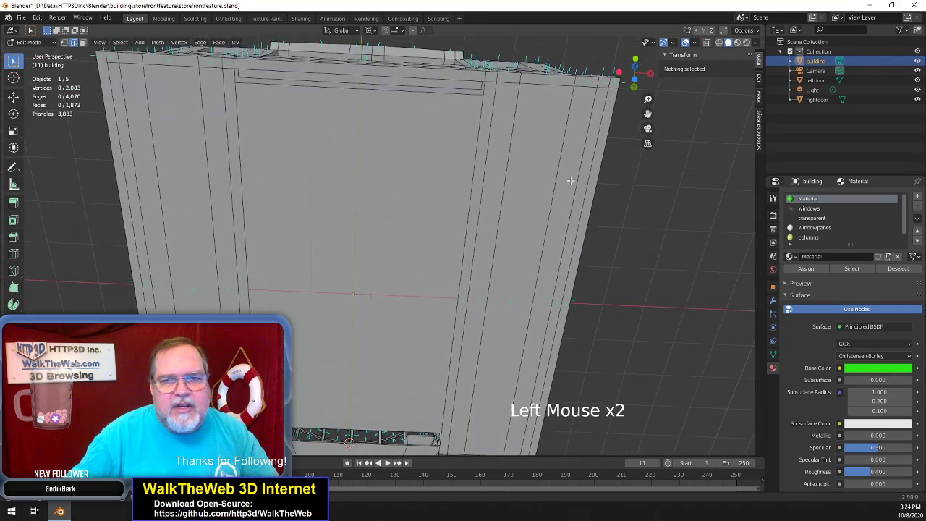
scroll(571, 181, "down", 1)
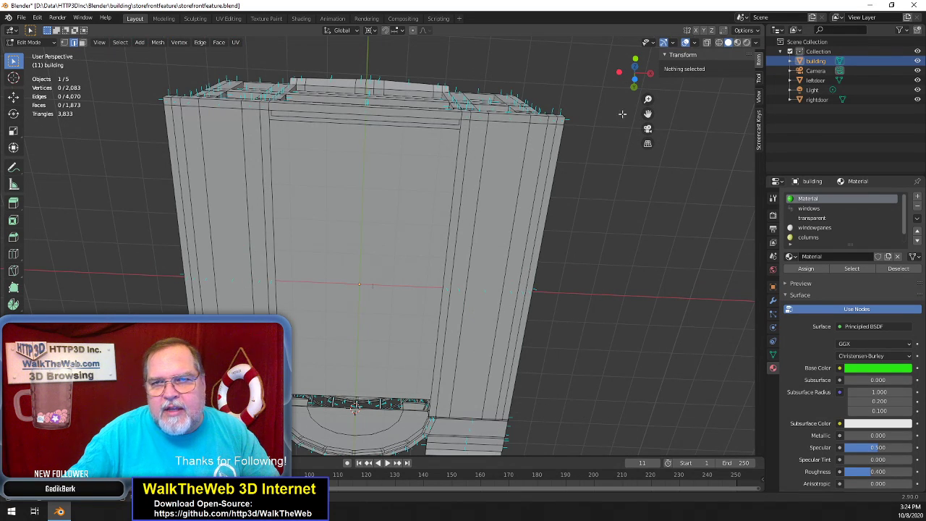
left_click_drag(635, 73, 660, 6)
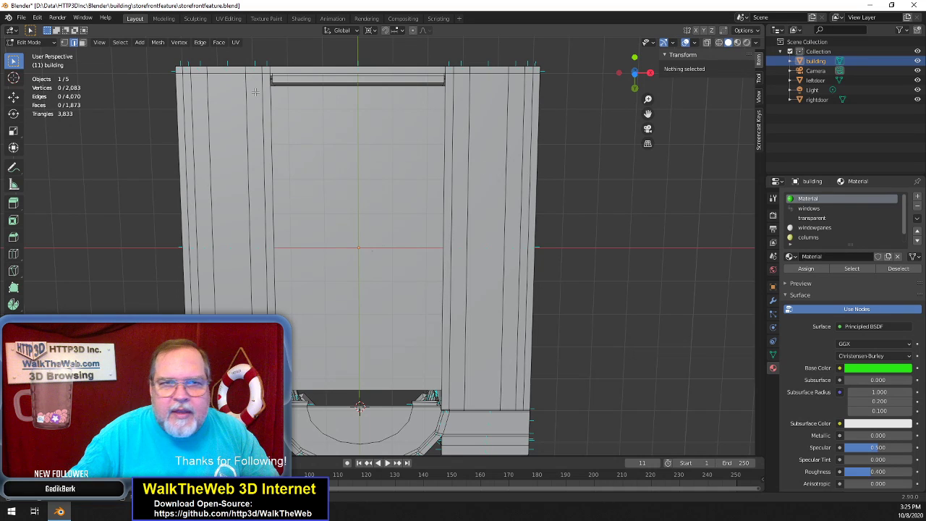
left_click(65, 43)
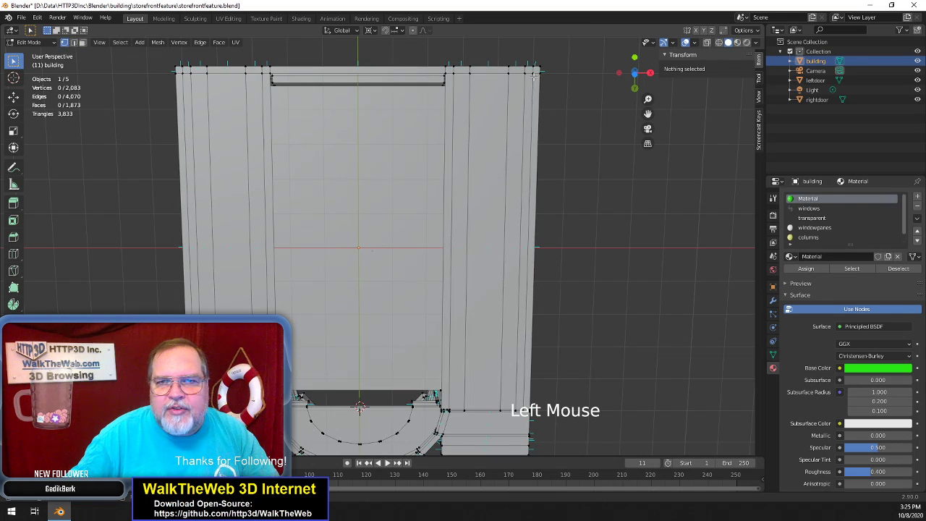
Select the ten strip-end vertices along the underside's rear edge, five on each side of the central panel
left_click(533, 72)
left_click(520, 85, "shift")
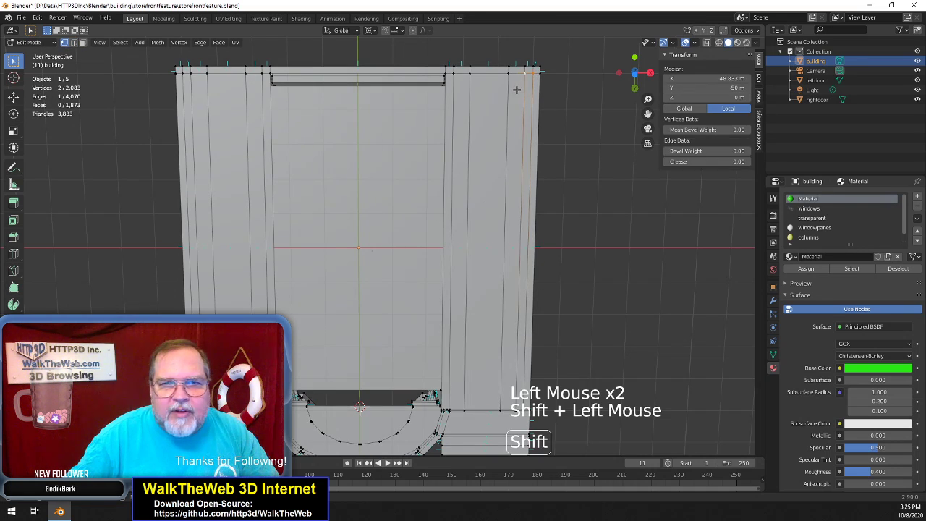
left_click_drag(635, 72, 644, 154)
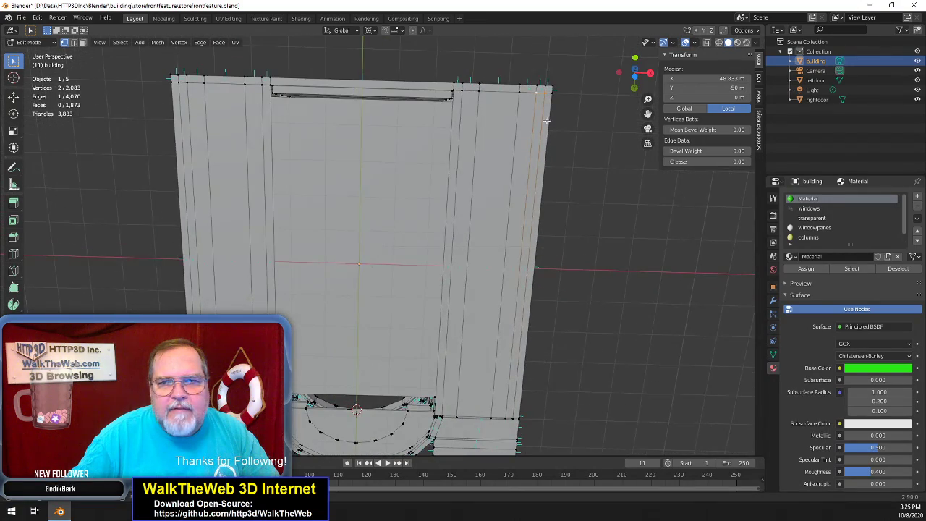
left_click(516, 94, "shift")
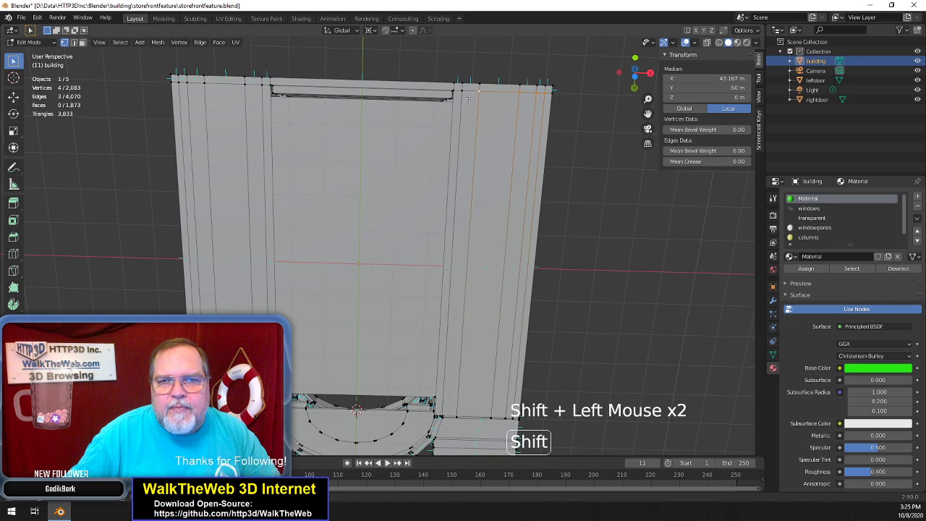
left_click(462, 95, "shift")
left_click(454, 92, "shift")
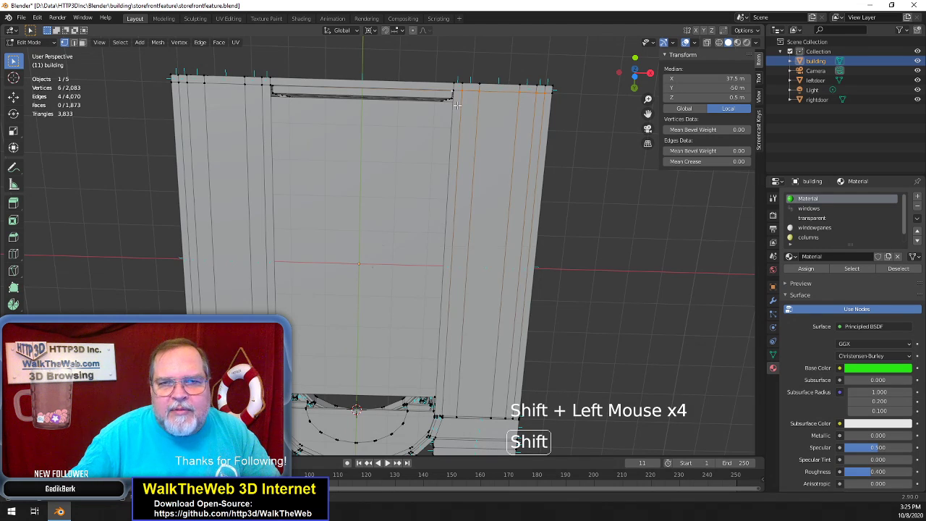
key("ctrl+z")
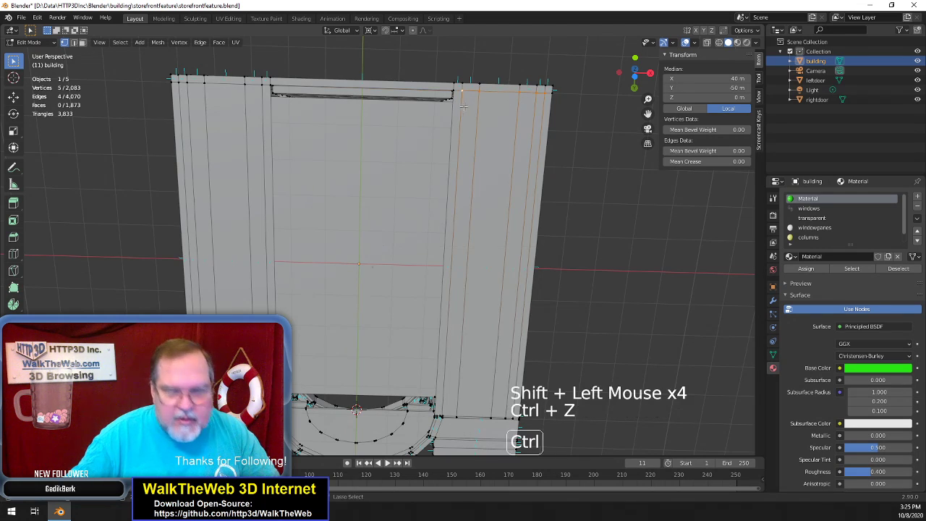
left_click(247, 85, "shift")
left_click(207, 85, "shift")
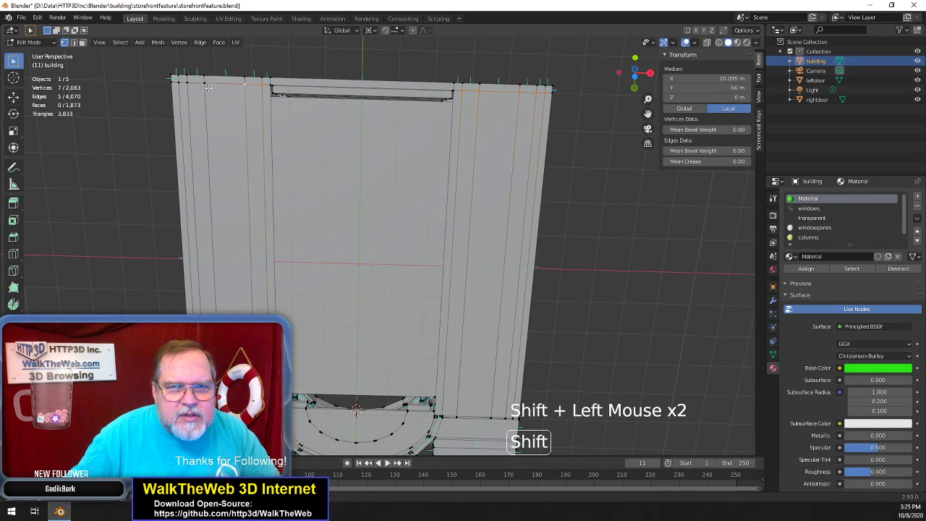
left_click(181, 85, "shift")
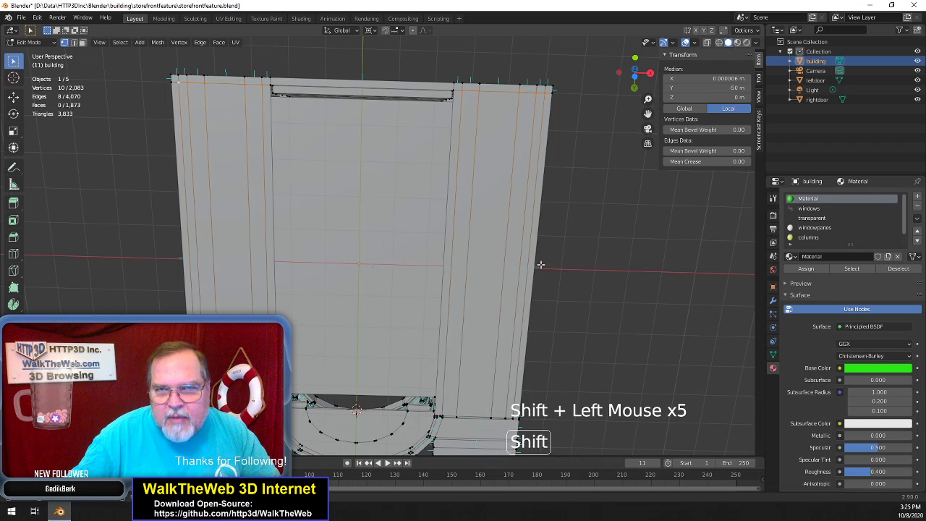
In wireframe shading, add the two remaining inner vertices on the building's rear bottom edge to the selection
left_click_drag(648, 114, 642, 0)
mouse_move(641, 74)
left_mouse_down()
mouse_move(640, 113)
mouse_move(631, 66)
mouse_move(631, 75)
left_mouse_up()
key("z")
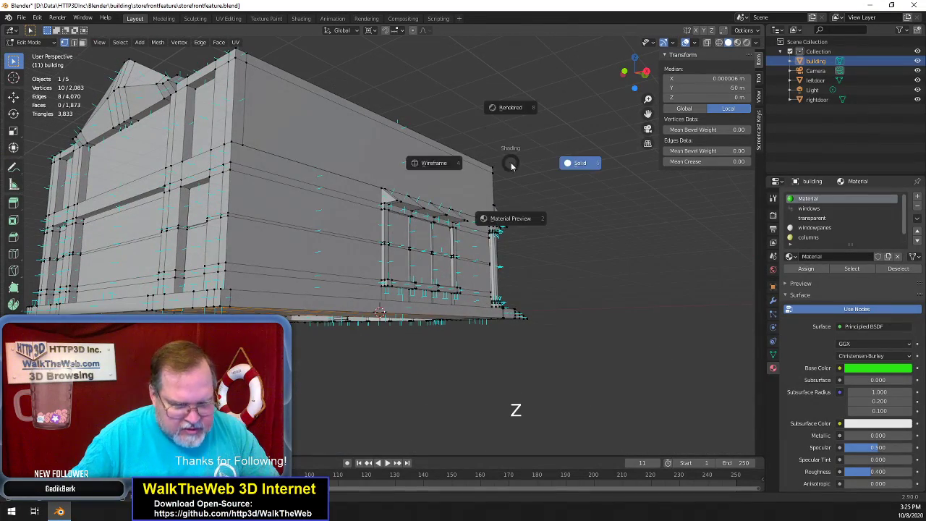
left_click(430, 164)
left_click_drag(631, 75, 595, 137)
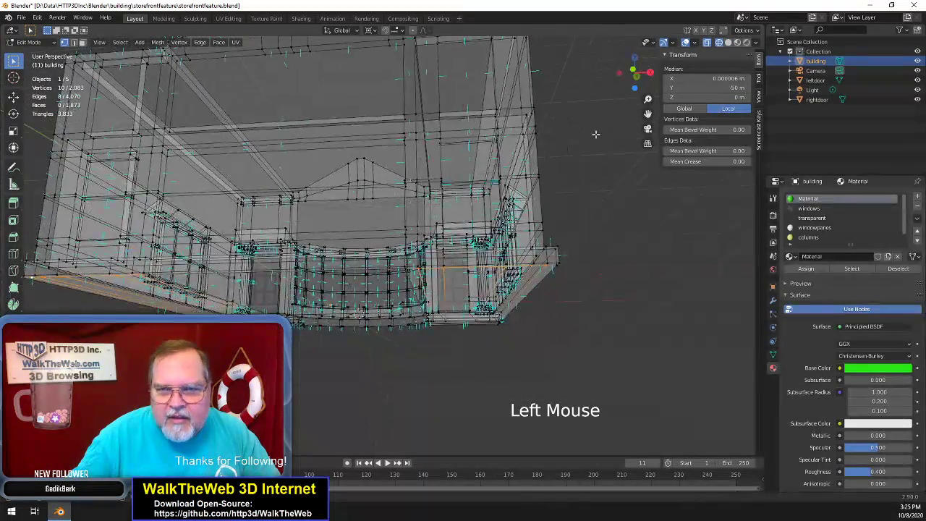
scroll(599, 135, "up", 2)
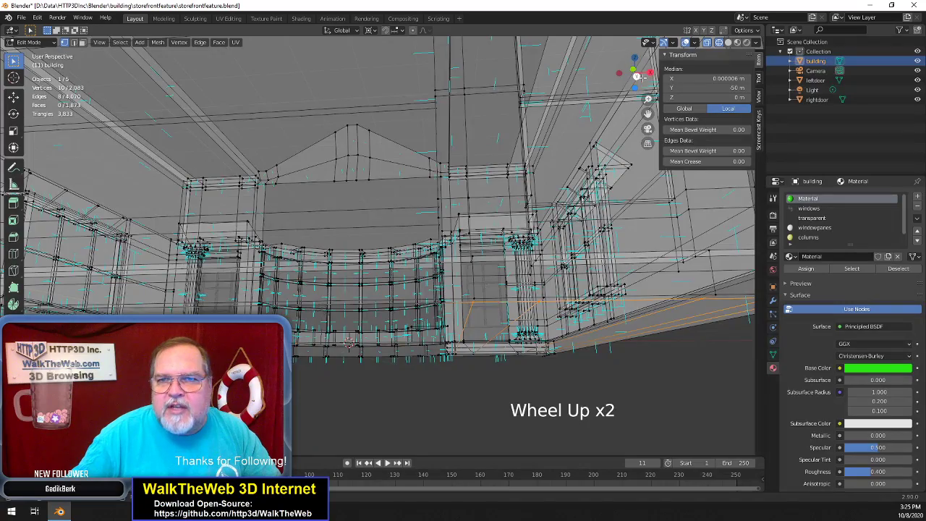
left_click_drag(641, 76, 629, 95)
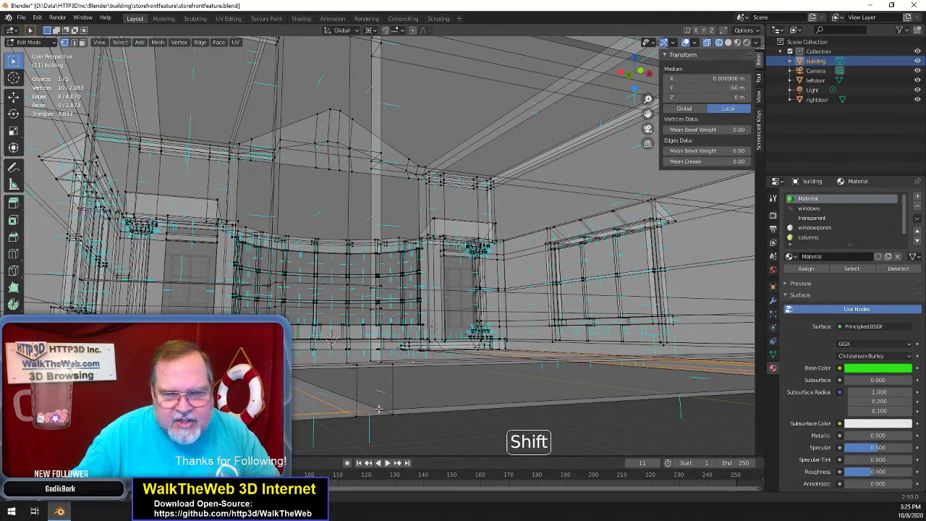
left_click(529, 392, "shift")
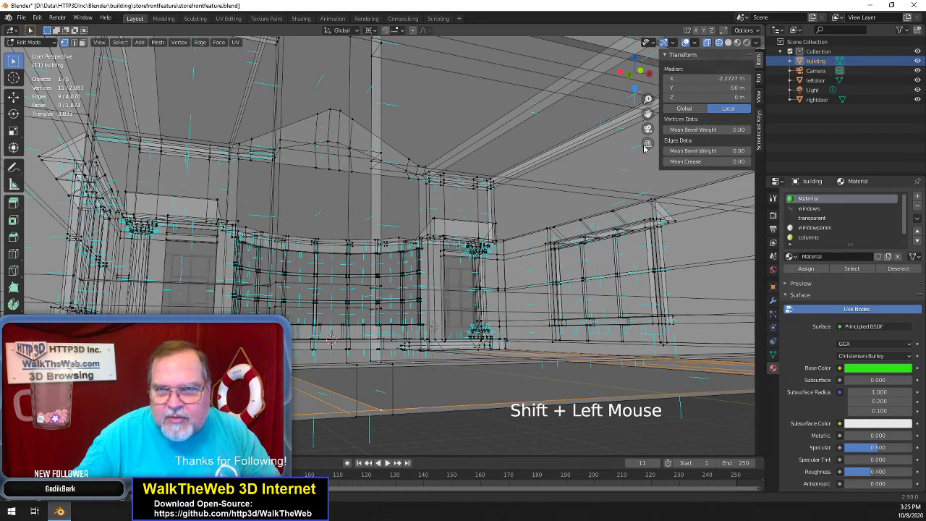
left_click_drag(647, 113, 498, 131)
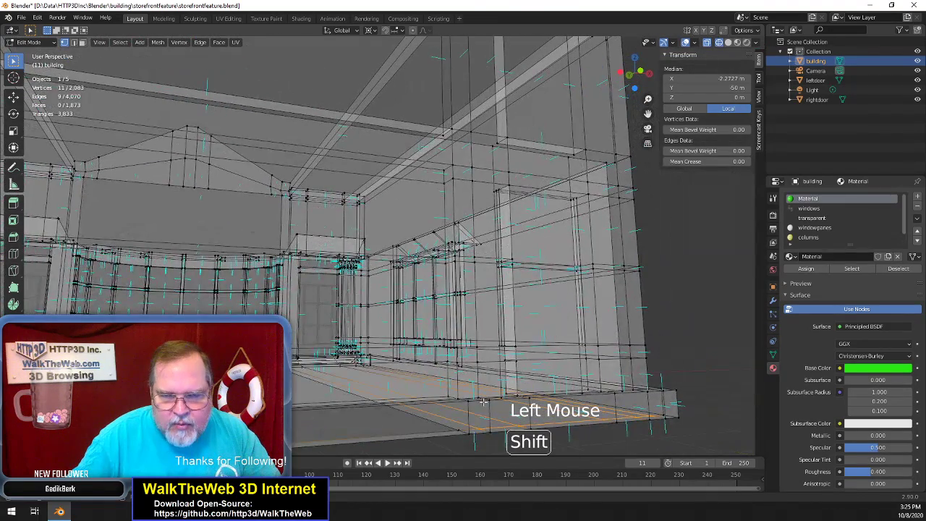
left_click(461, 431, "shift")
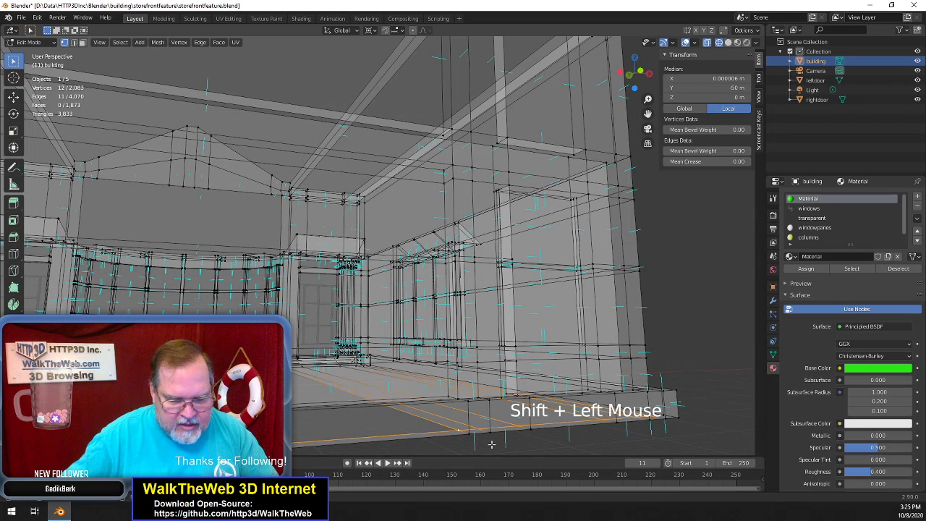
Return to solid shading and delete the selected vertices from the rear edge of the building's underside
key("z")
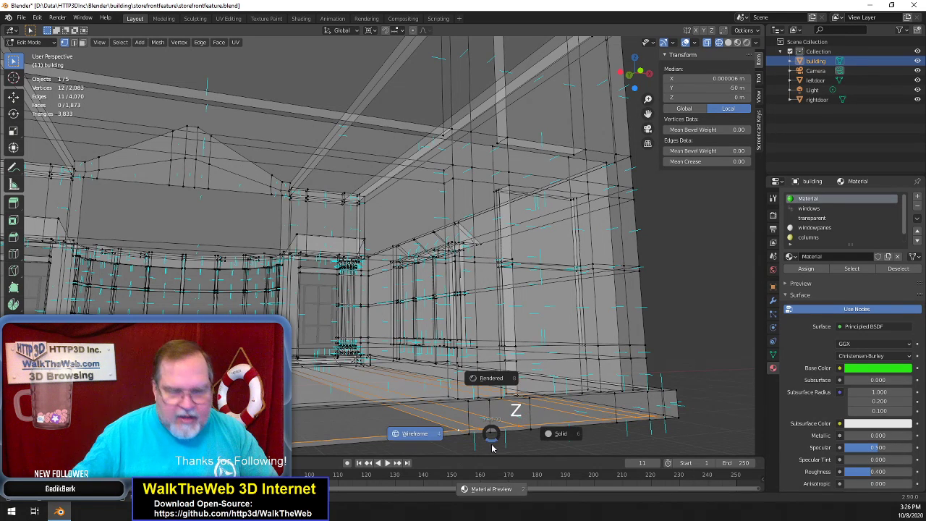
left_click(560, 436)
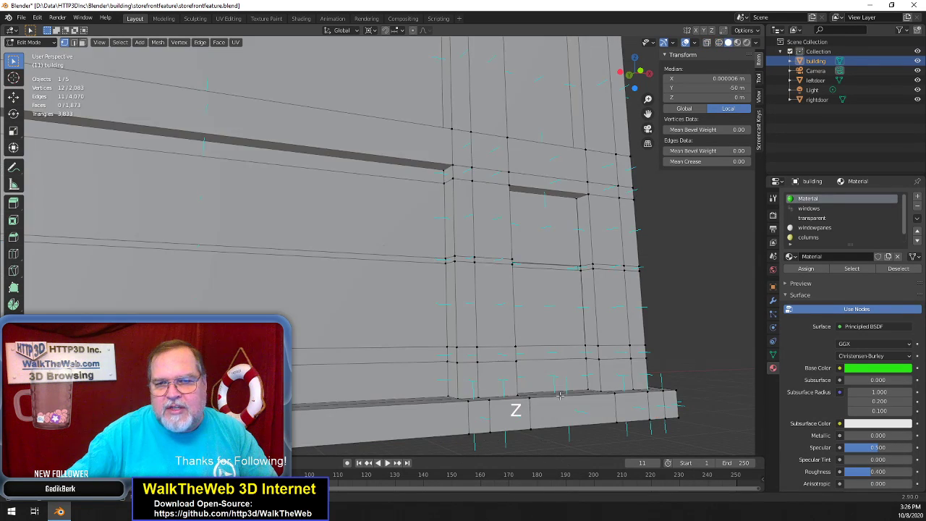
scroll(568, 392, "down", 3)
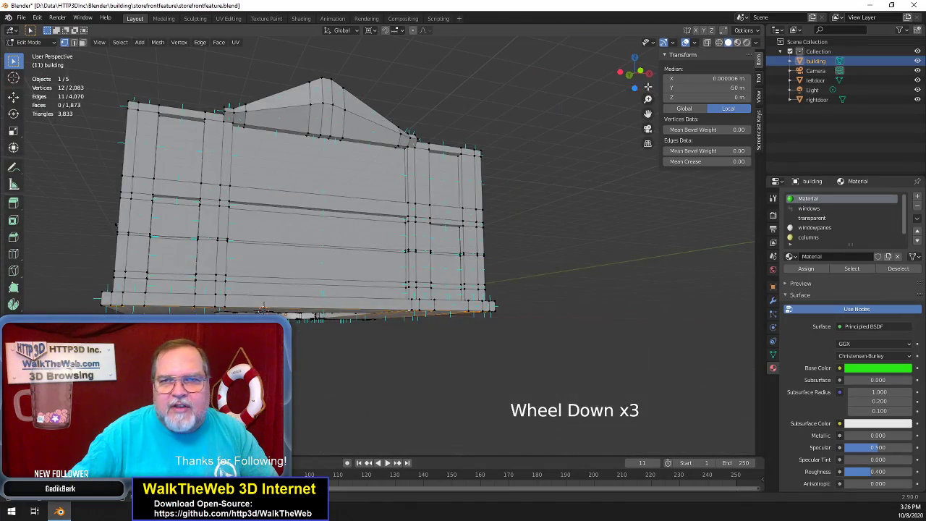
left_click(262, 307)
left_click_drag(635, 72, 552, 220)
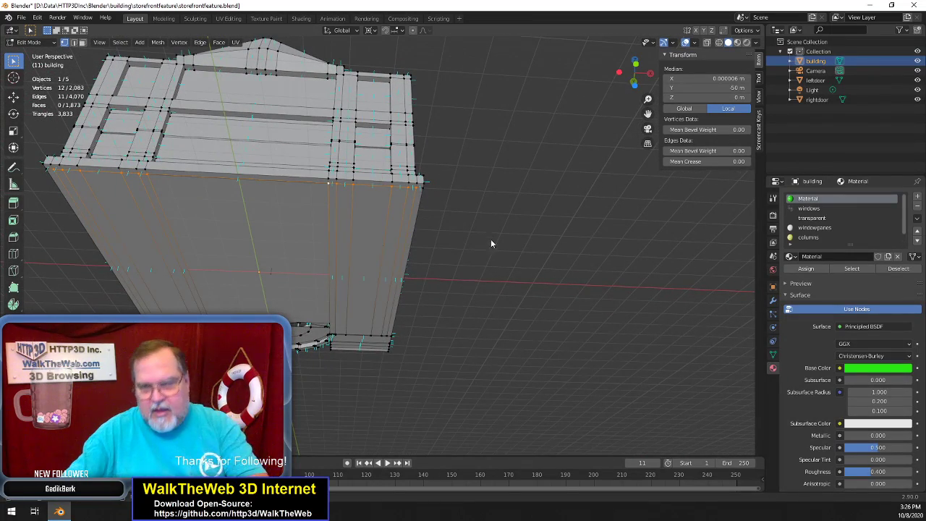
key("Delete")
left_click(480, 209)
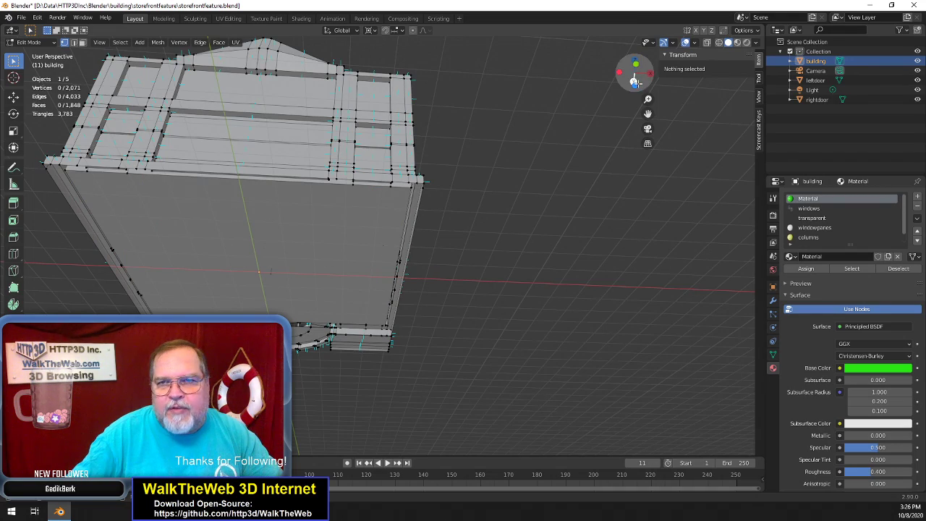
Fill the gap between the main floor and the window platform with a face spanning the four corner vertices at the columns
left_click_drag(631, 72, 634, 28)
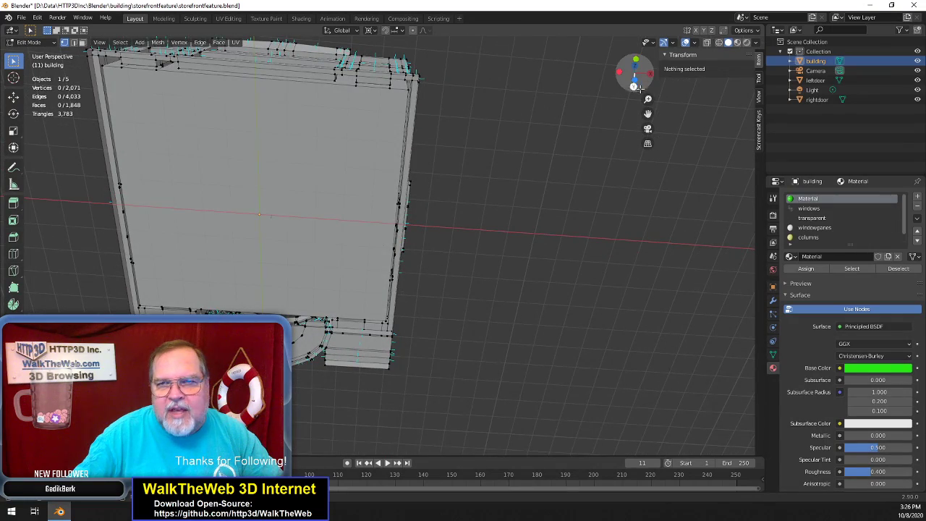
left_click_drag(624, 73, 629, 116)
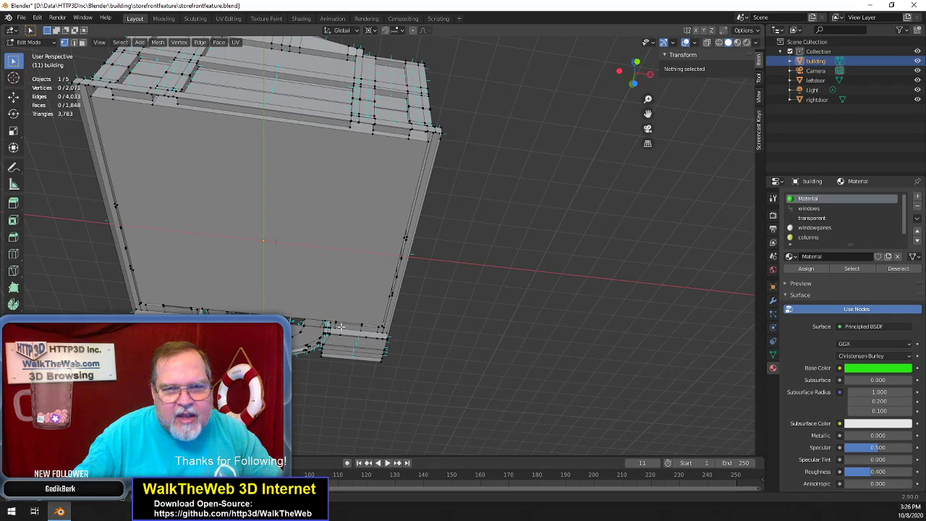
left_click_drag(637, 75, 468, 173)
scroll(469, 173, "up", 13)
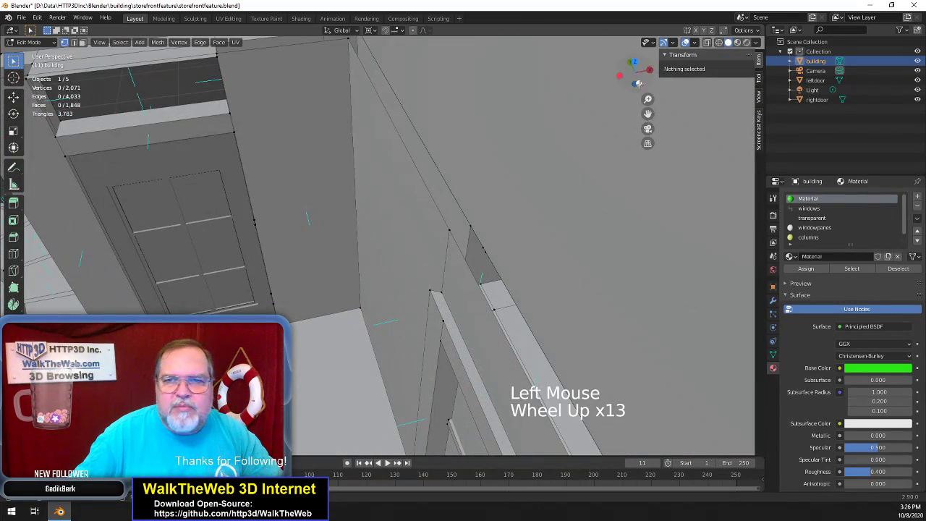
left_click_drag(639, 84, 288, 297)
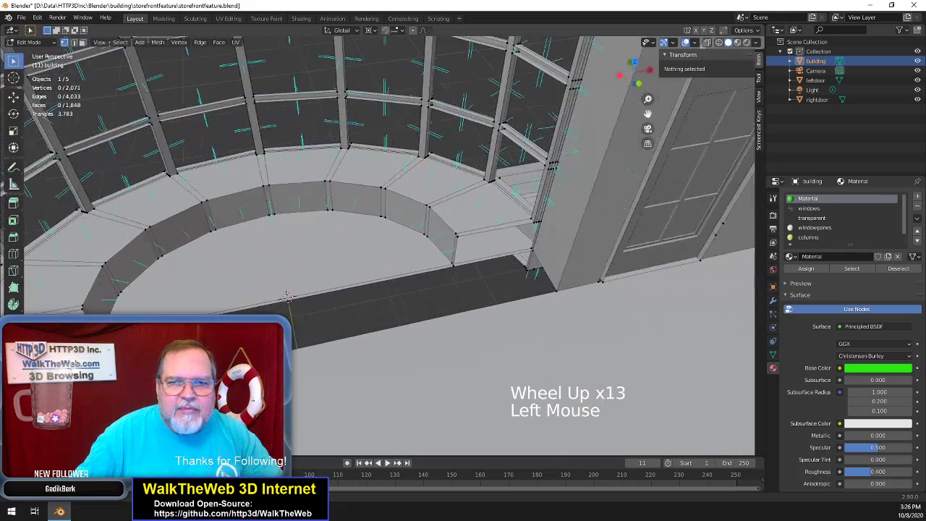
left_click_drag(648, 113, 749, 97)
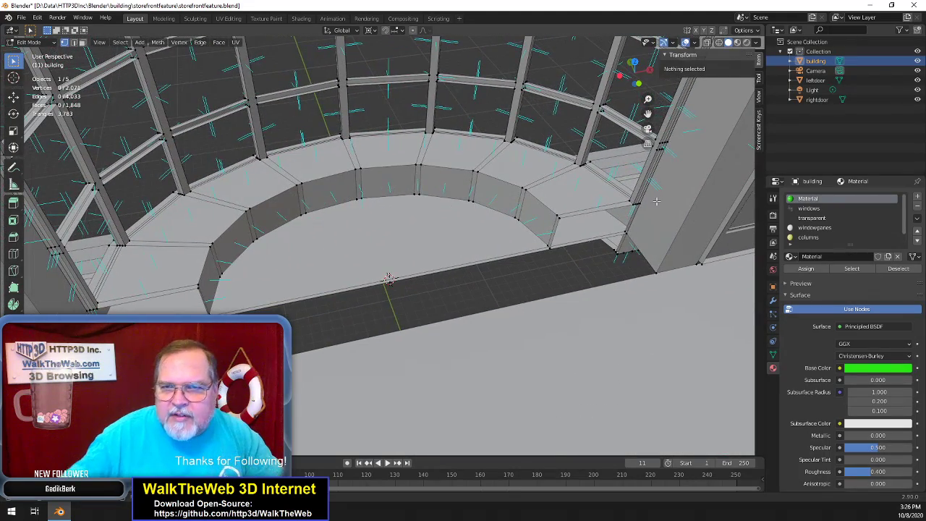
left_click(657, 277)
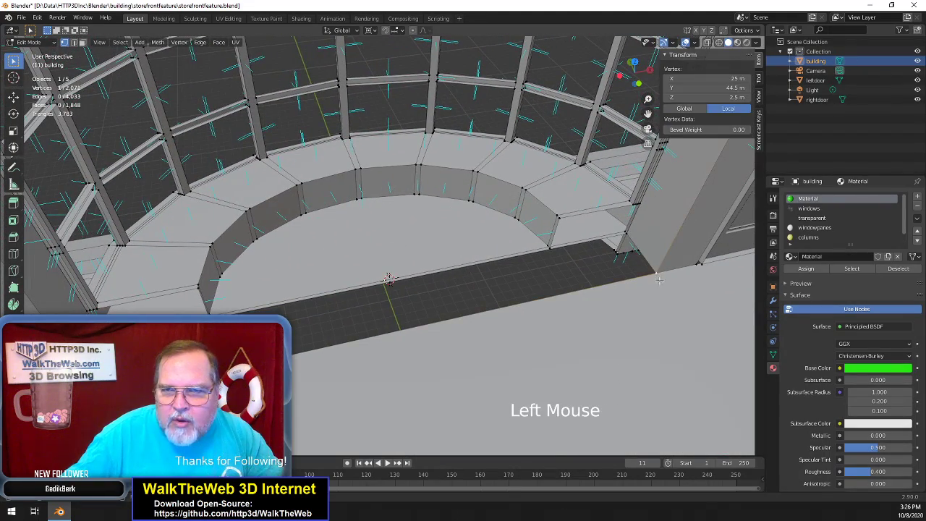
left_click(627, 235, "shift")
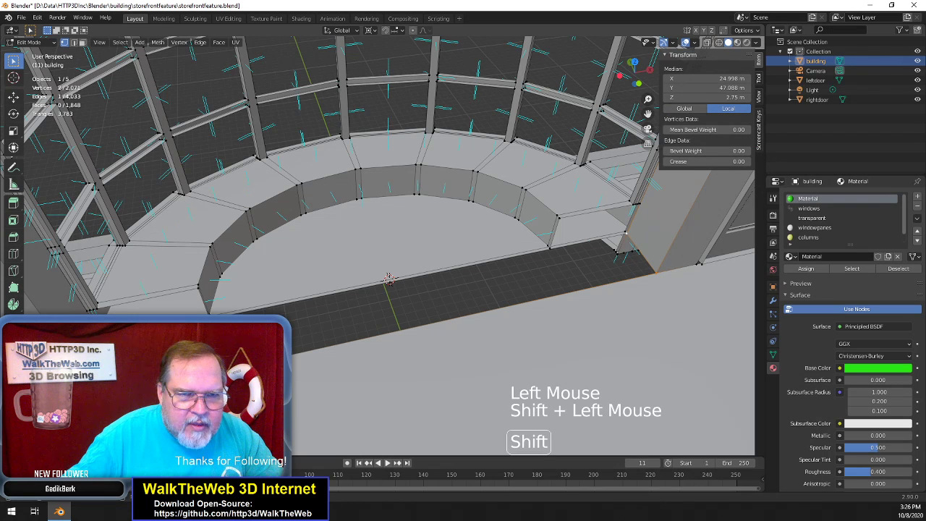
left_click(62, 406, "shift")
left_click(103, 334, "shift")
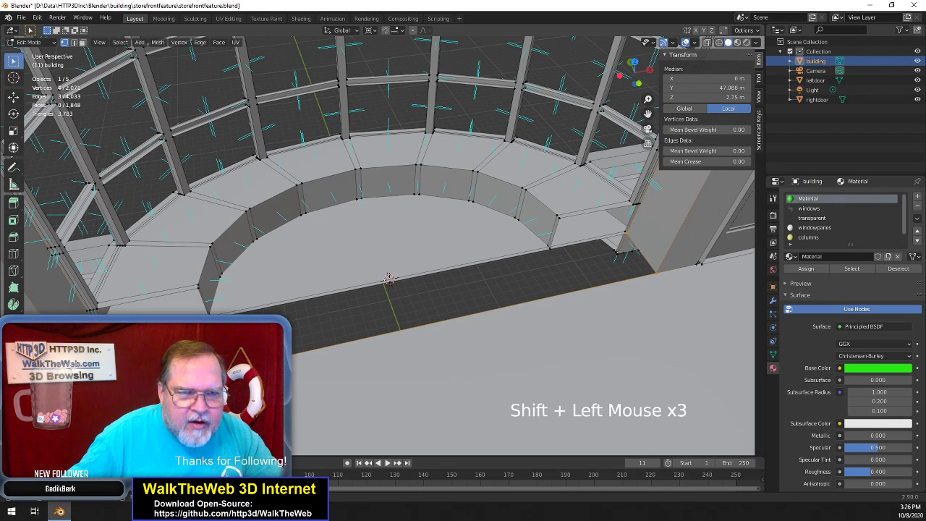
key("f")
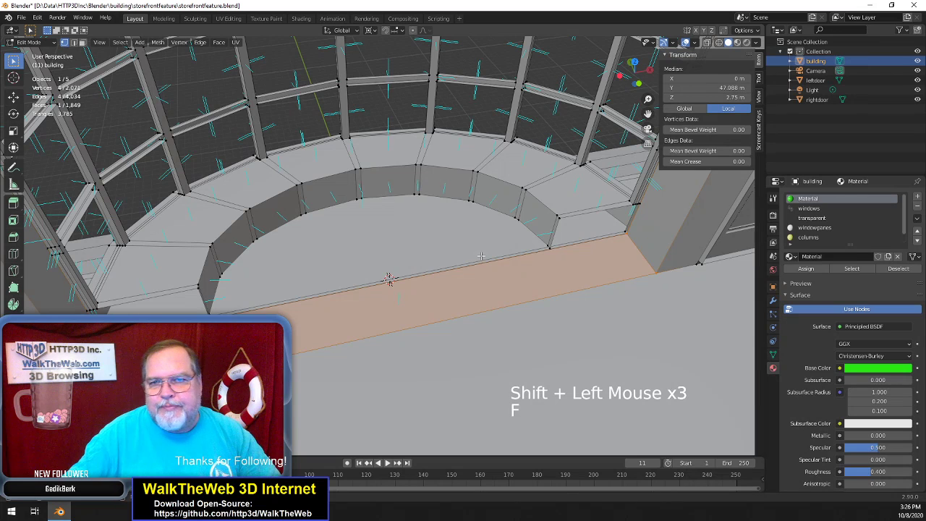
left_click(407, 269)
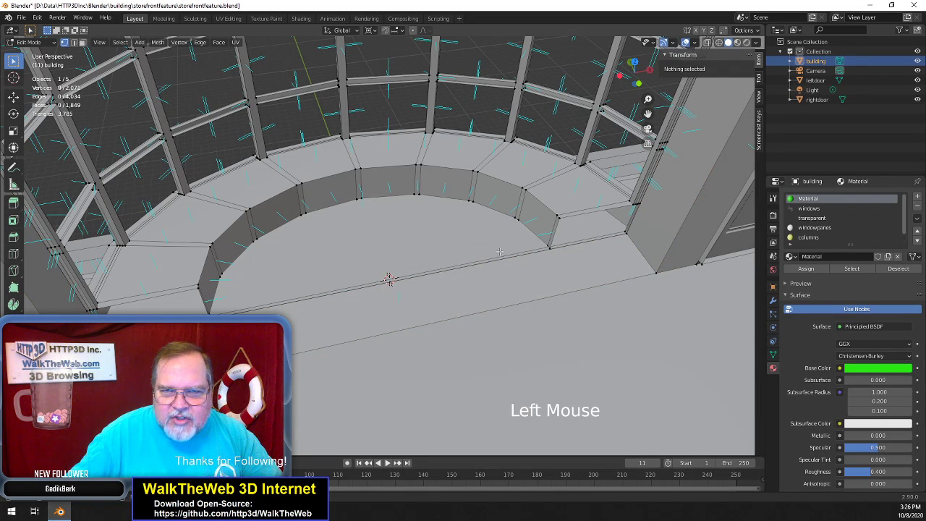
Subdivide the vertical inner corner edge of the right column, and do the same for the matching edge of the left column
left_click_drag(644, 73, 634, 52)
scroll(606, 186, "down", 1)
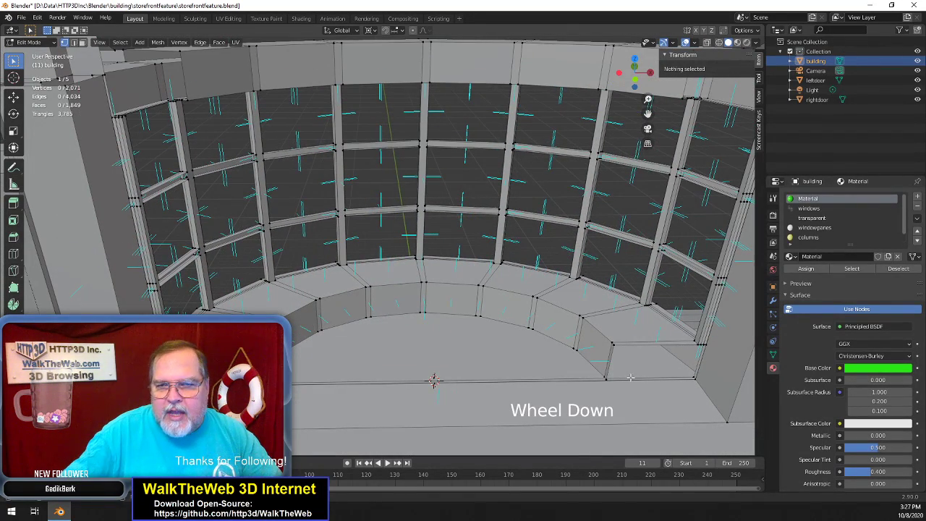
scroll(630, 384, "down", 1)
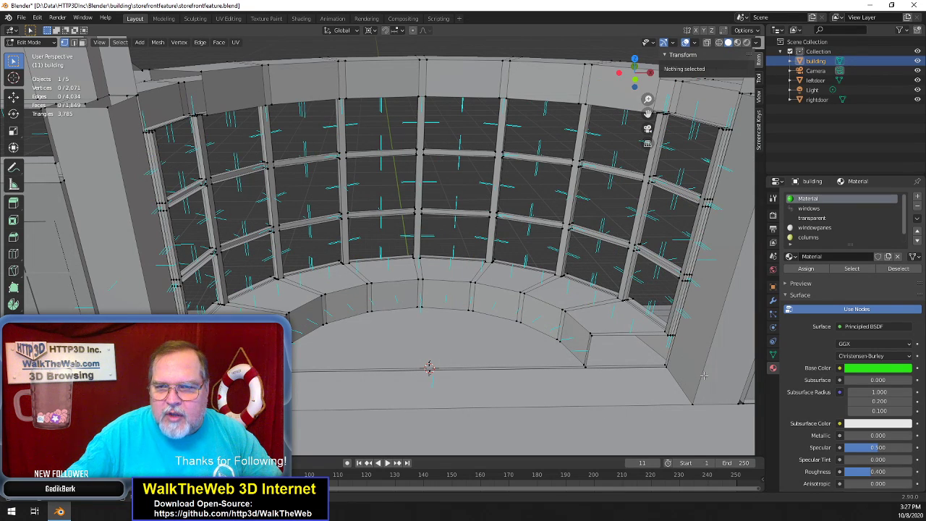
scroll(680, 293, "down", 1)
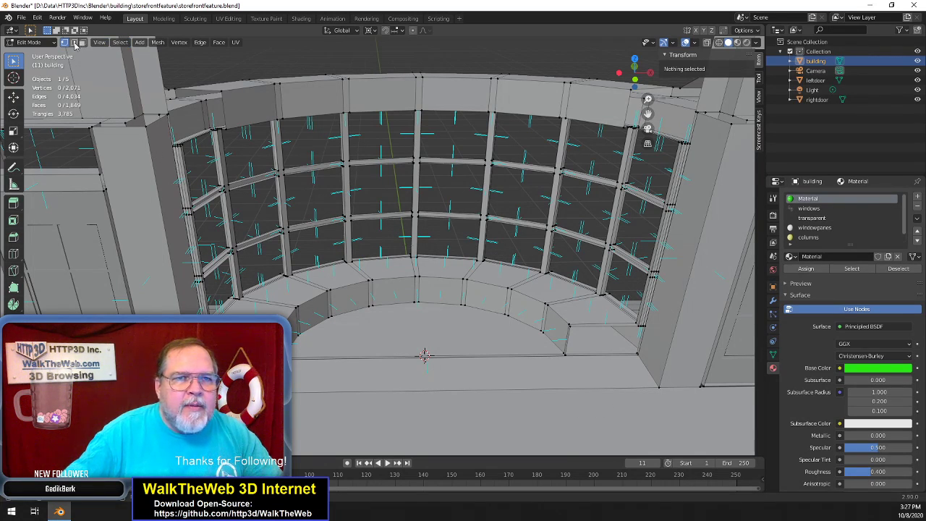
left_click(73, 42)
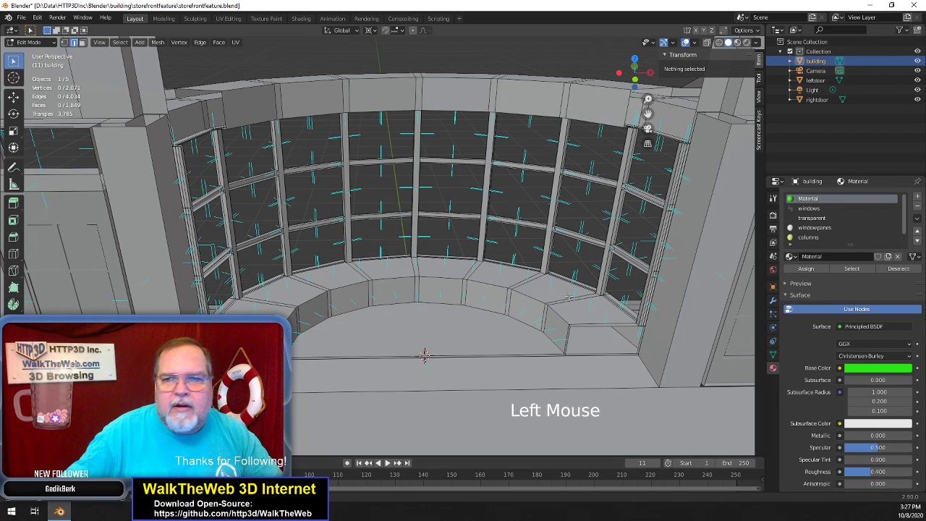
left_click(672, 329)
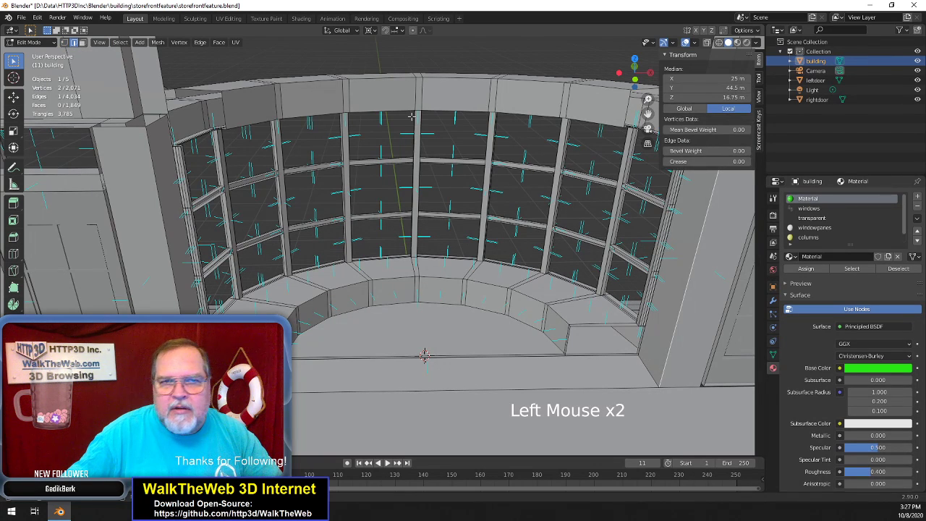
left_click(202, 43)
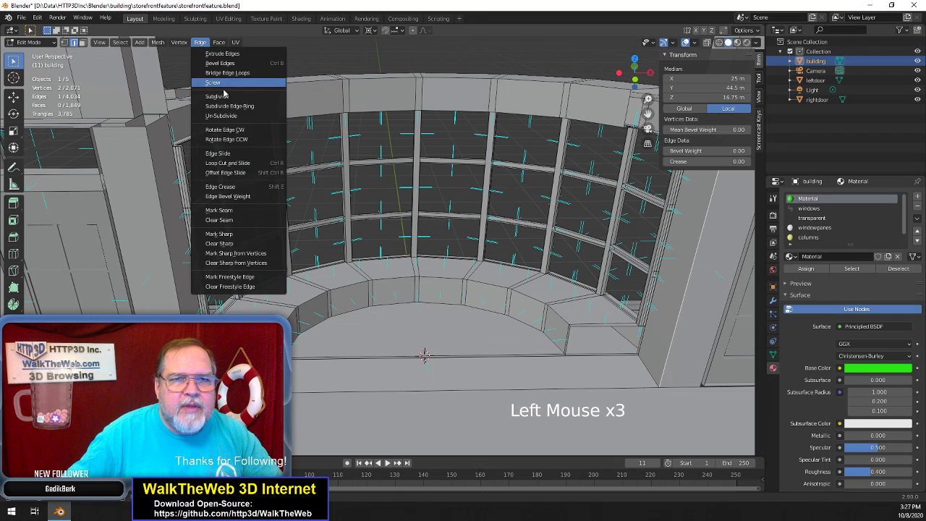
left_click(228, 97)
left_click(171, 289)
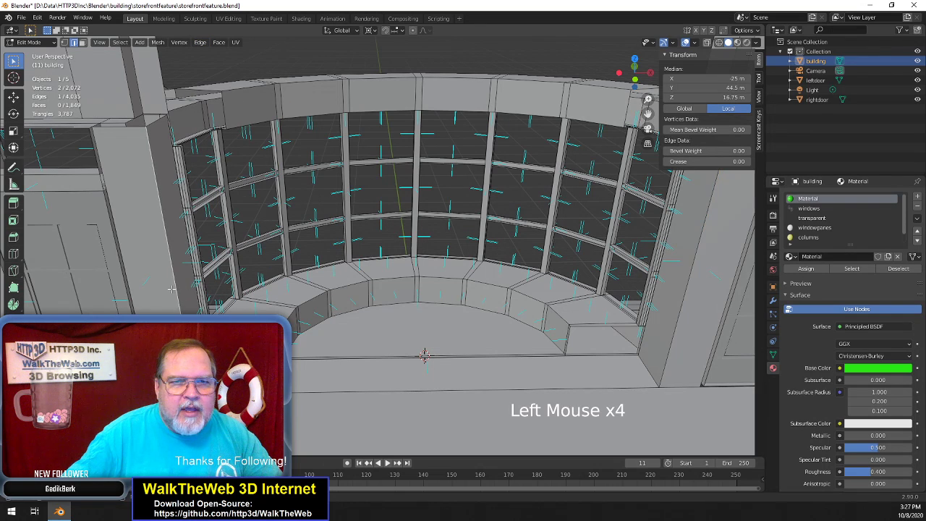
left_click(200, 42)
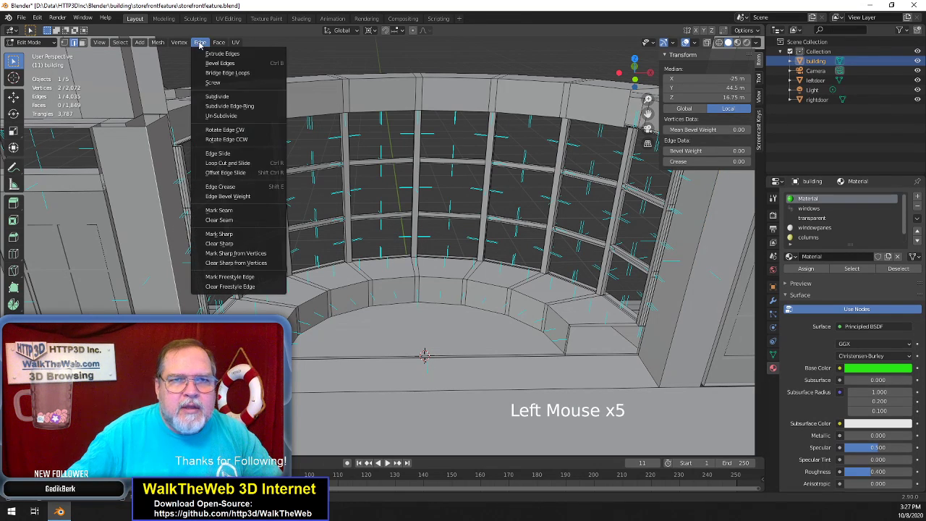
left_click(227, 97)
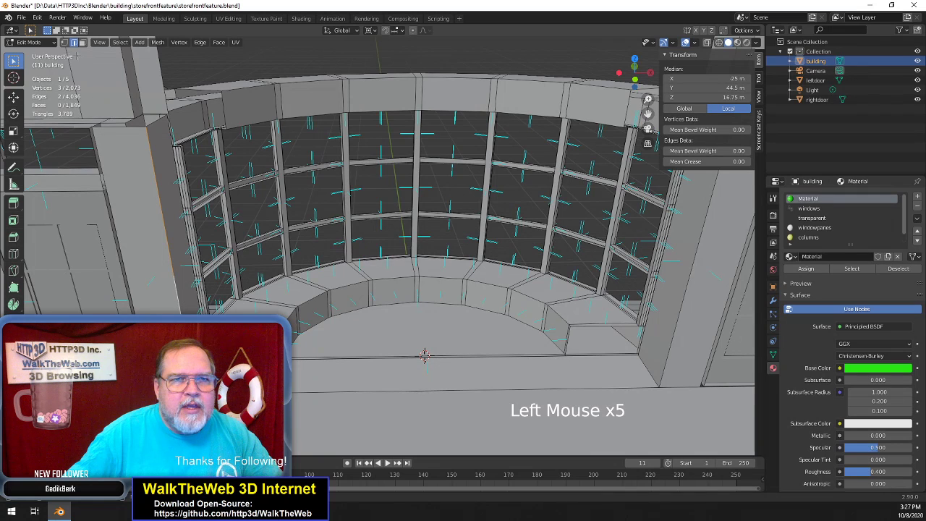
Select the new midpoint vertices on both column edges and set their Z to 7 m, level with the curved ledge top
left_click(64, 42)
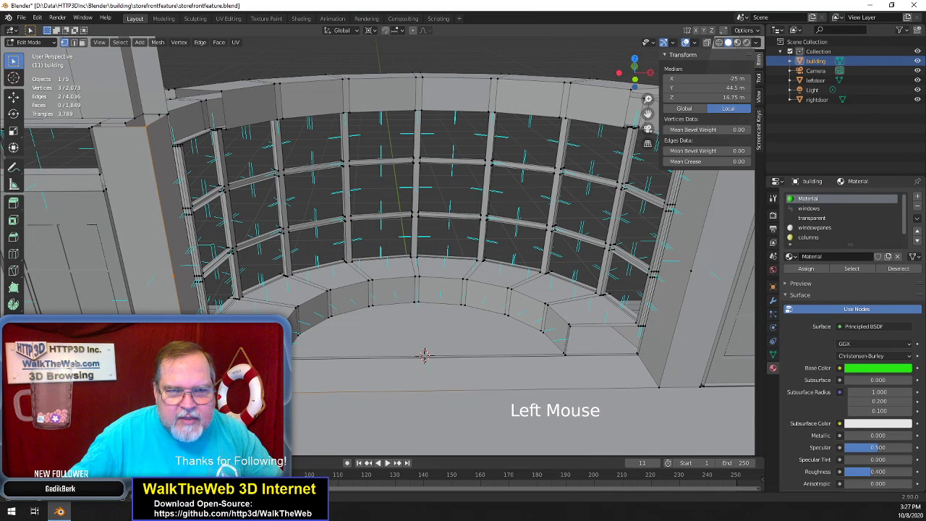
left_click(368, 279)
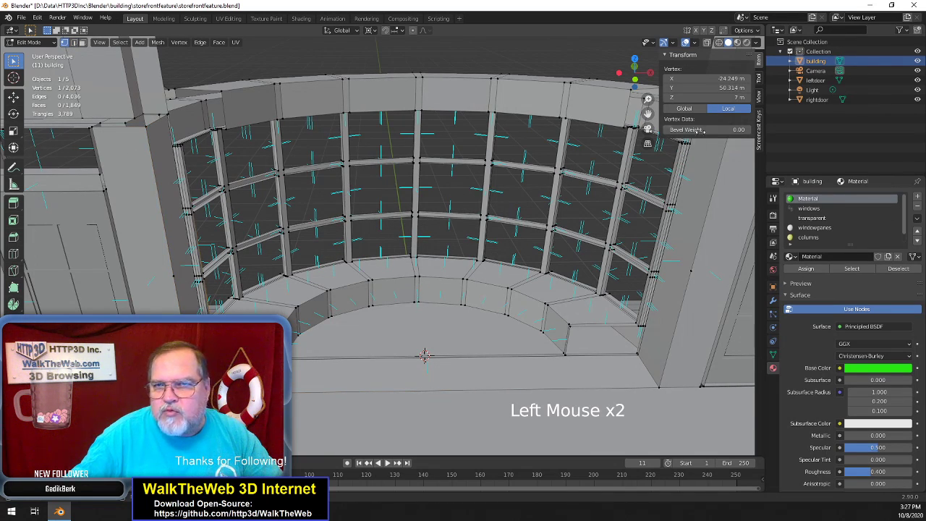
left_click(174, 275)
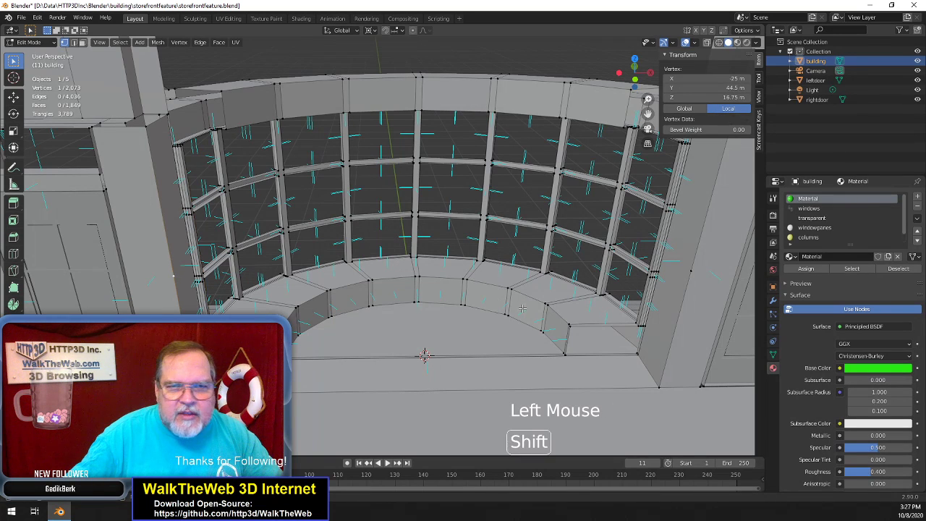
left_click(692, 271, "shift")
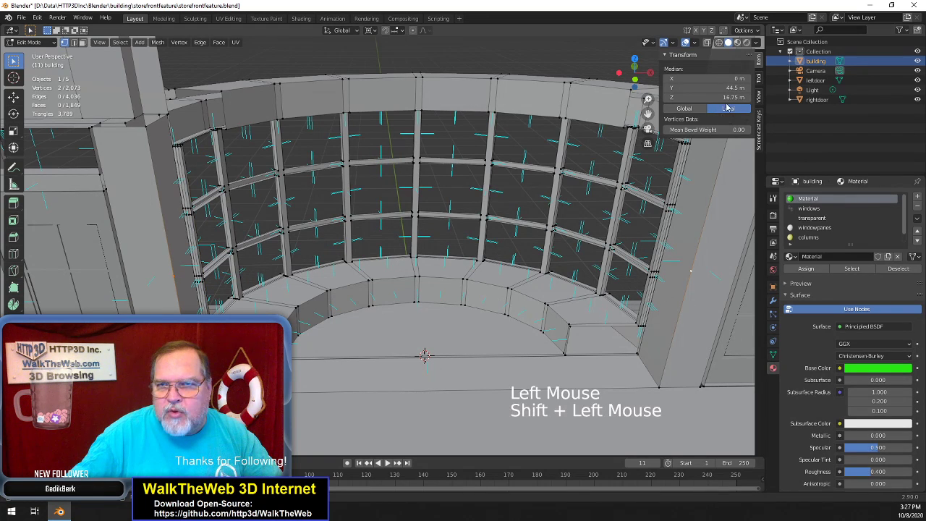
left_click(727, 98)
type("7")
key("Return")
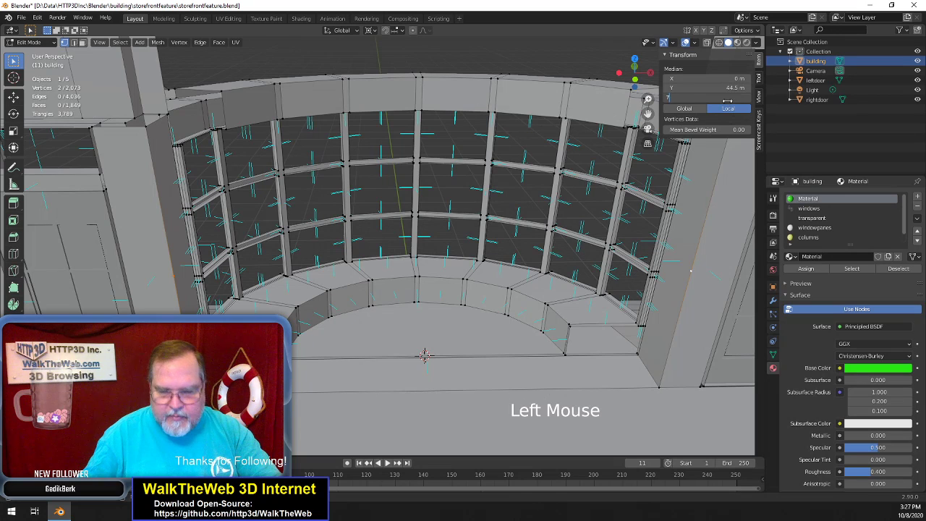
Close the ledge top at the right column with a triangular face from the column vertex to the ledge's outer and inner end corners
left_click(668, 354)
left_click(647, 334, "shift")
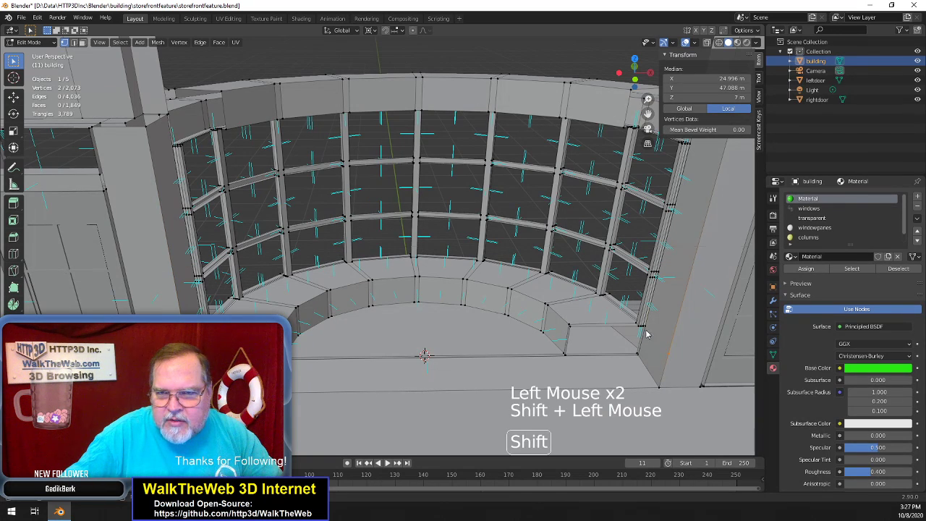
scroll(668, 344, "up", 3)
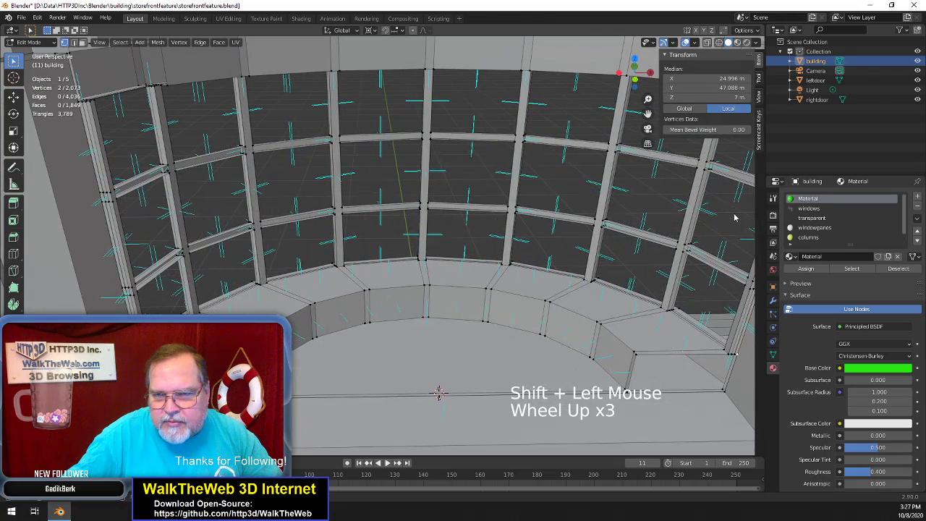
left_click(638, 356, "shift")
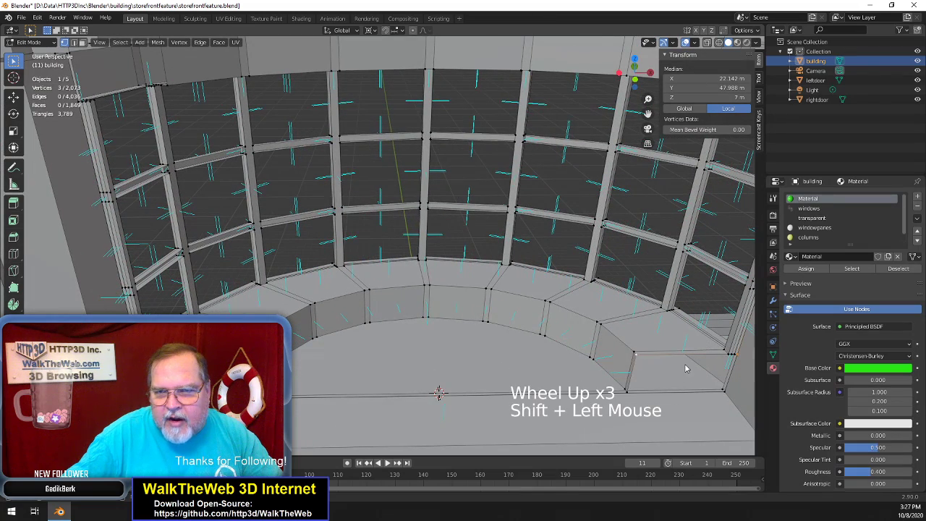
scroll(686, 369, "down", 2)
key("f")
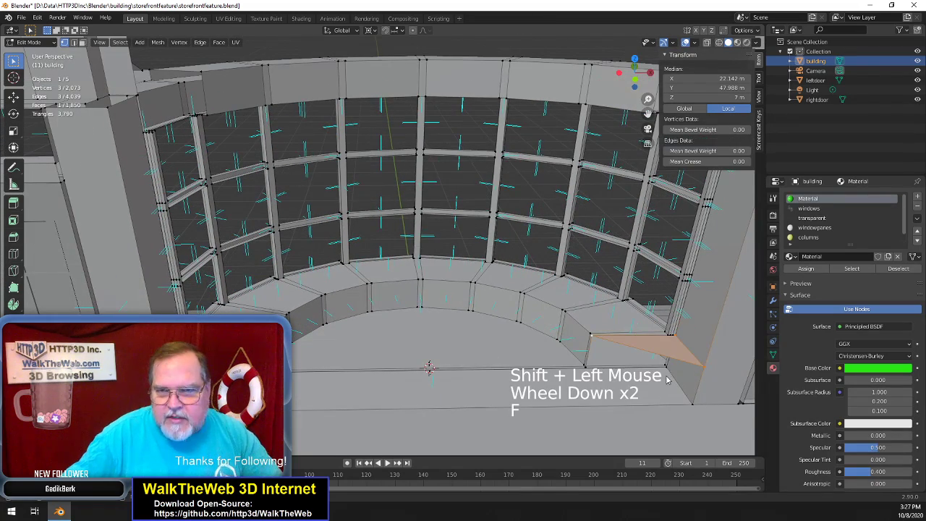
Fill the front of the right ledge end with a four-corner face between the ledge's inner vertical edge and the column's lower edge
left_click(592, 373)
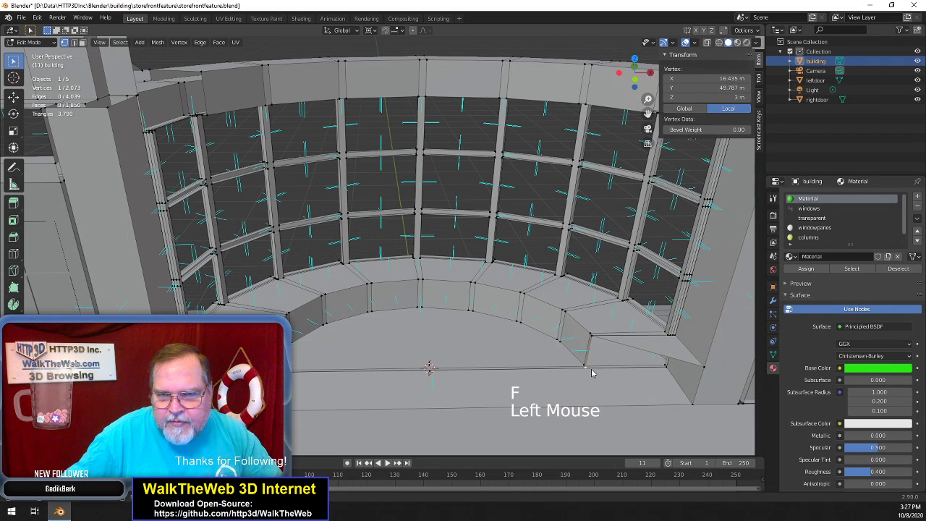
left_click(596, 339, "shift")
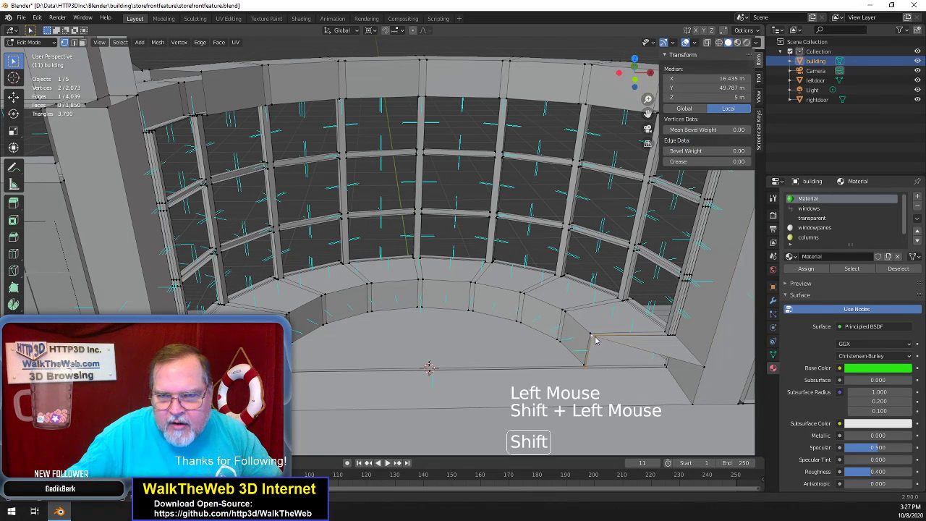
left_click(700, 409, "shift")
key("f")
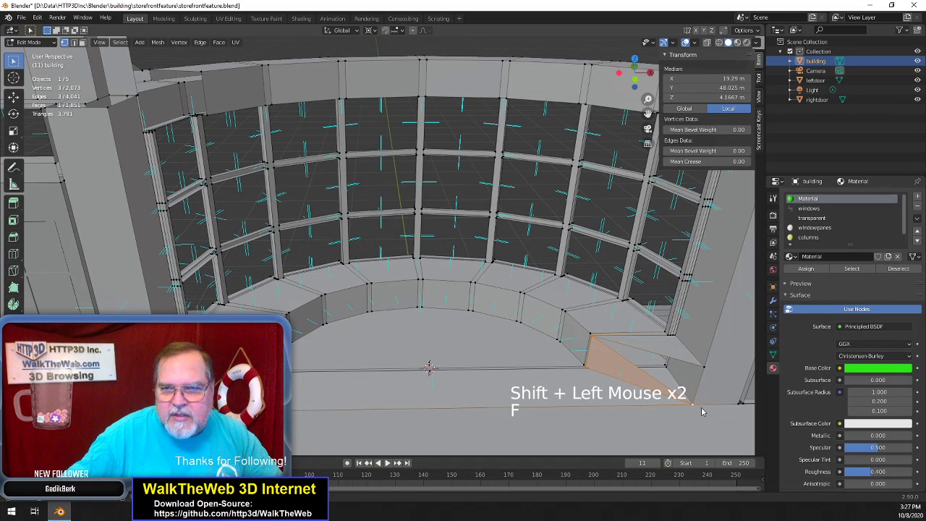
key("ctrl+z")
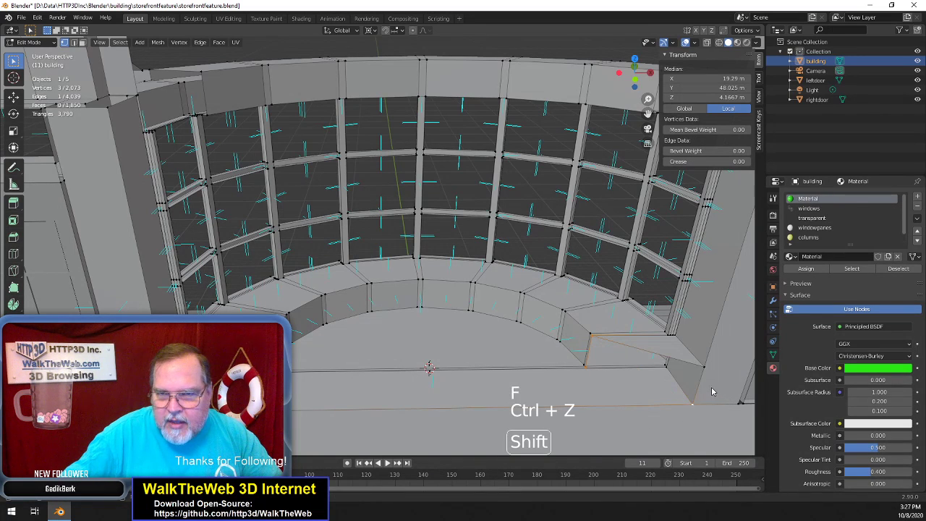
left_click(705, 369, "shift")
key("f")
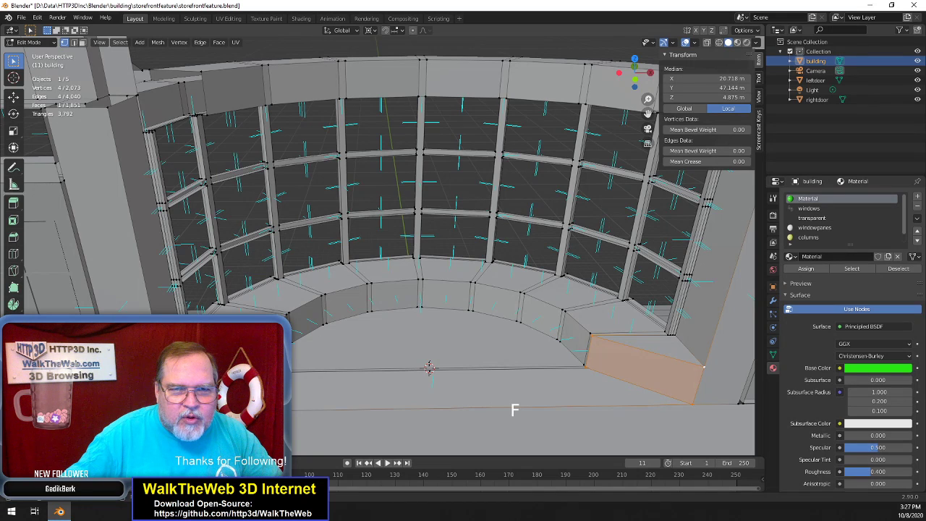
Close the ledge top at the left column with a triangular face joining the column vertex to the ledge's two end corners
left_click(267, 371)
left_click(263, 339, "shift")
left_click(429, 368, "shift")
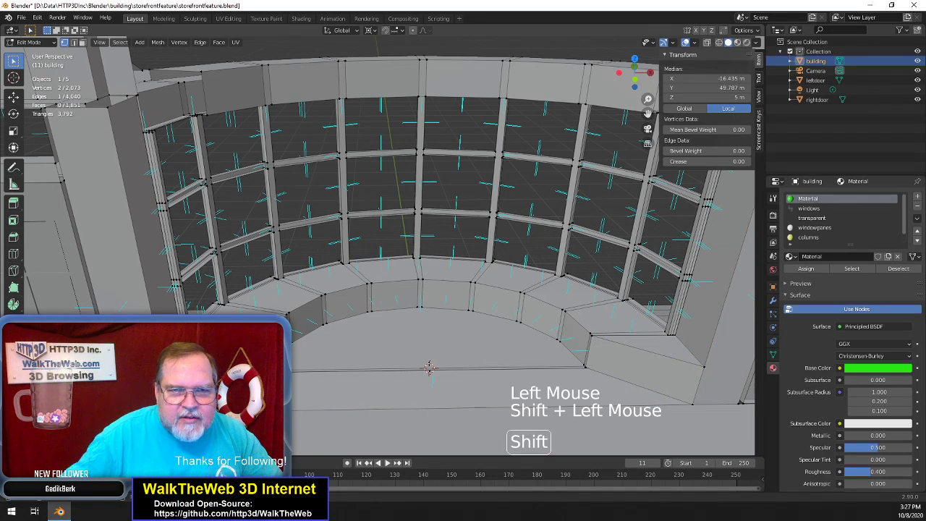
left_click(430, 368, "shift")
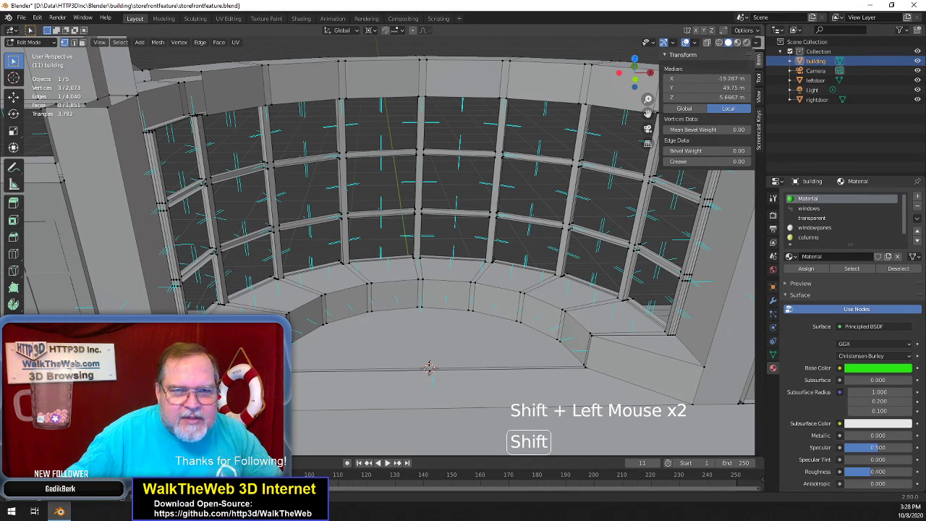
left_click(429, 367, "shift")
left_click(430, 367, "shift")
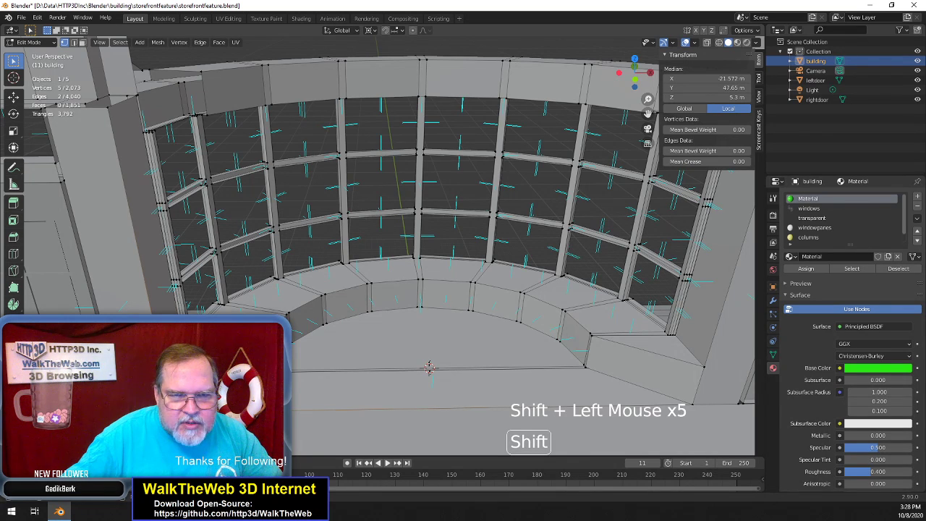
left_click(429, 367, "shift")
left_click(429, 368, "shift")
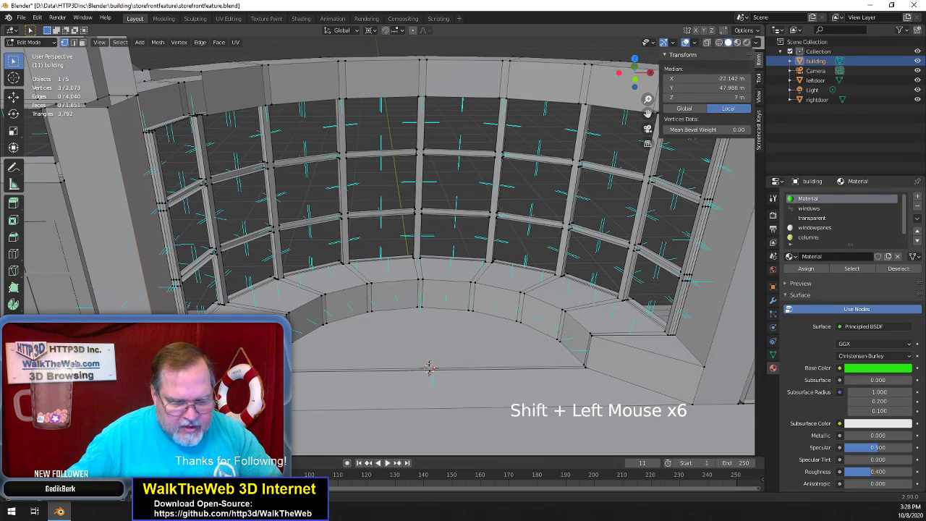
key("f")
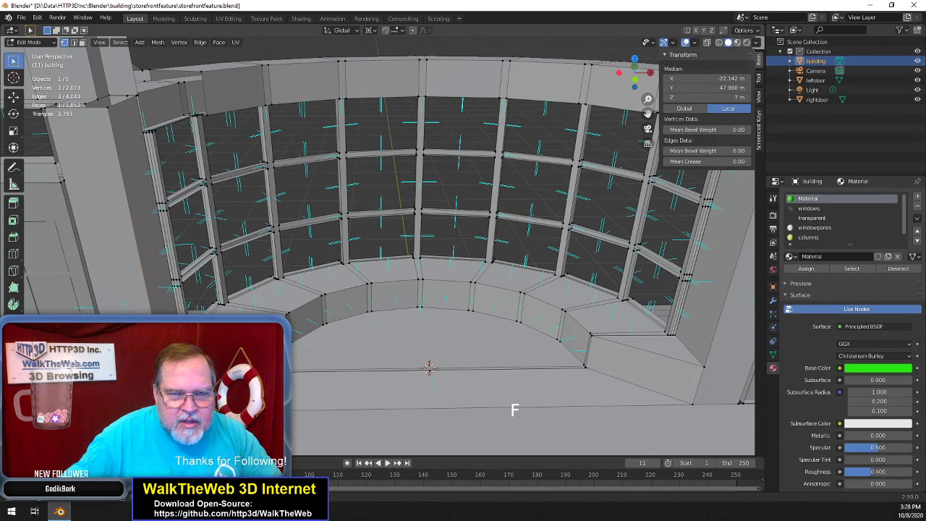
Fill the front of the left ledge end with a four-corner face between the ledge's inner vertical edge and the column's lower edge
left_click(430, 368, "shift")
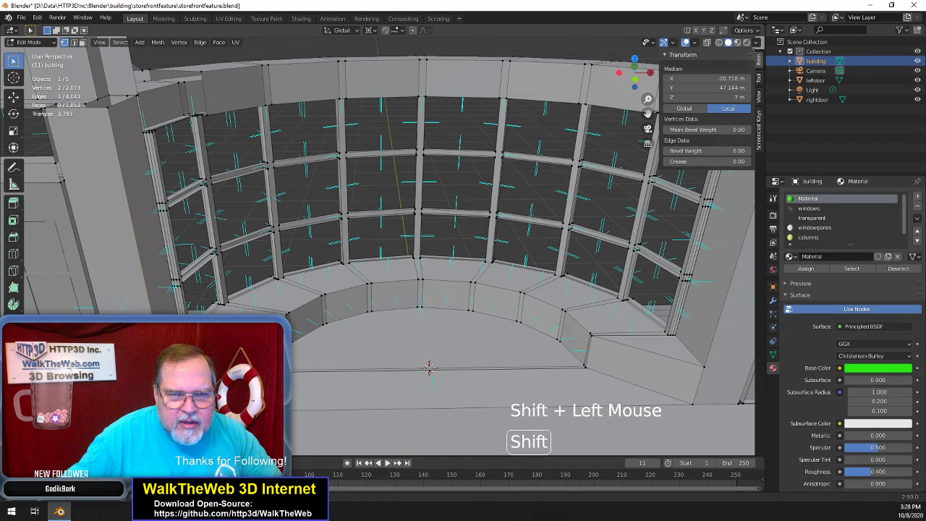
left_click(430, 368, "shift")
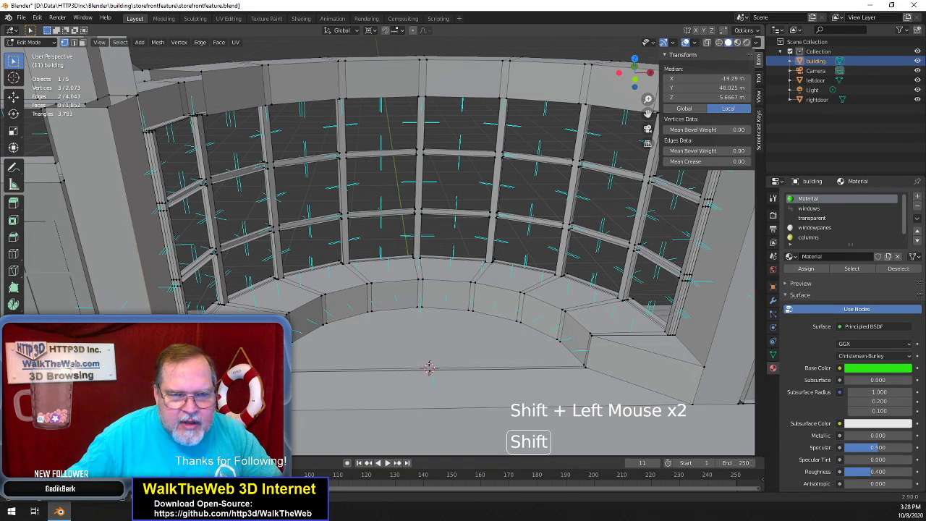
left_click(430, 367, "shift")
key("f")
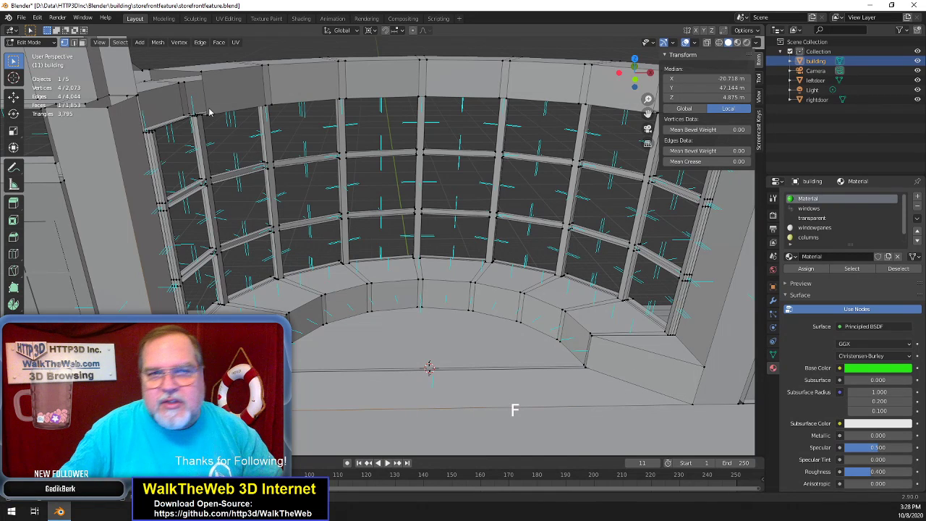
Select the top and front faces of the right ledge end in face mode and flip their normals
left_click(83, 42)
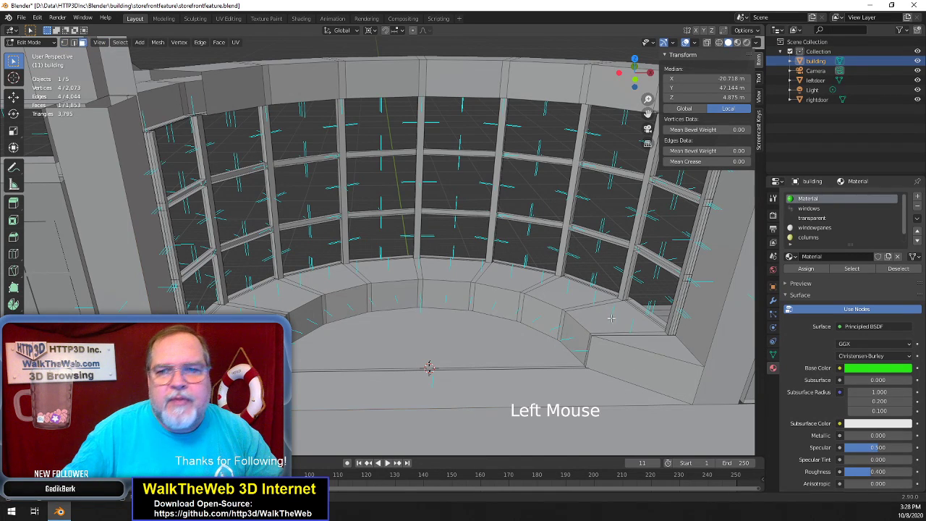
left_click(660, 360, "shift")
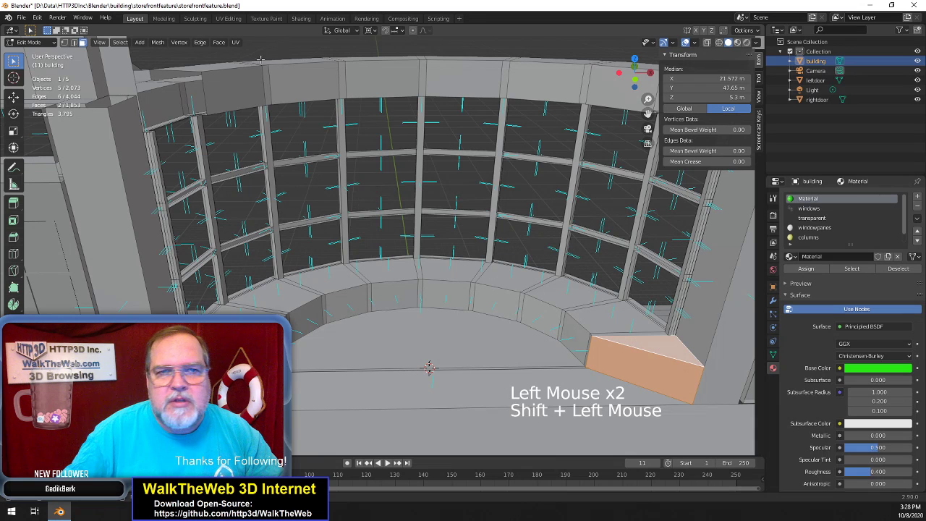
left_click(157, 42)
mouse_move(202, 203)
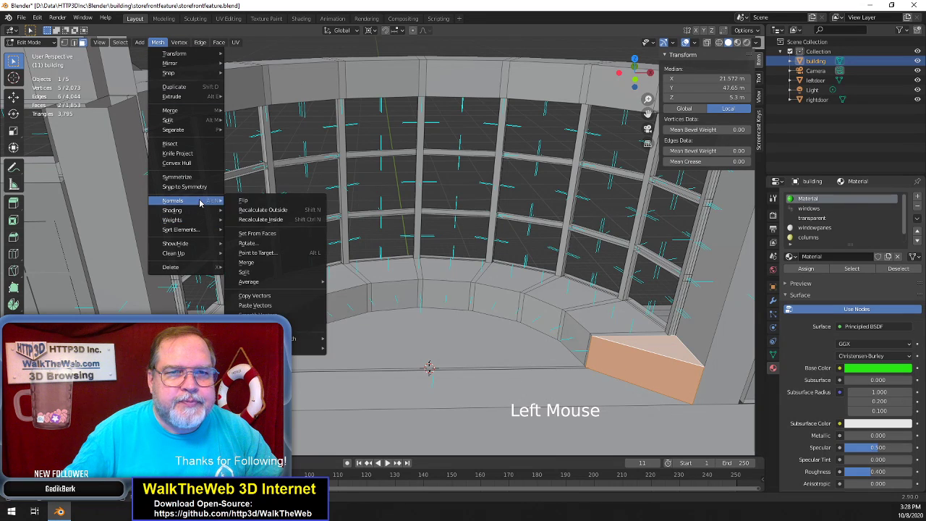
left_click(257, 201)
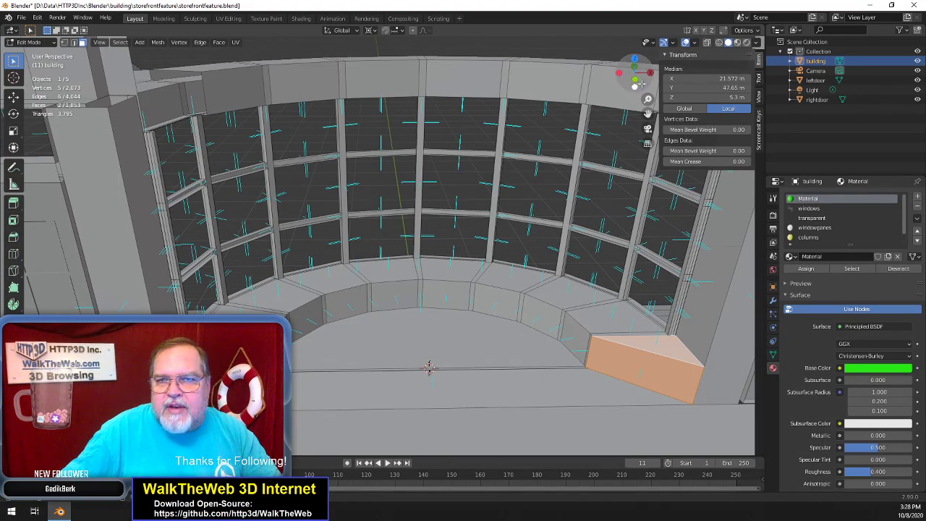
Examine the curved storefront window from inside and outside, focusing on where the frame's end meets the column
mouse_move(641, 82)
left_mouse_down()
mouse_move(648, 116)
mouse_move(629, 80)
left_mouse_up()
left_click_drag(461, 425, 492, 409)
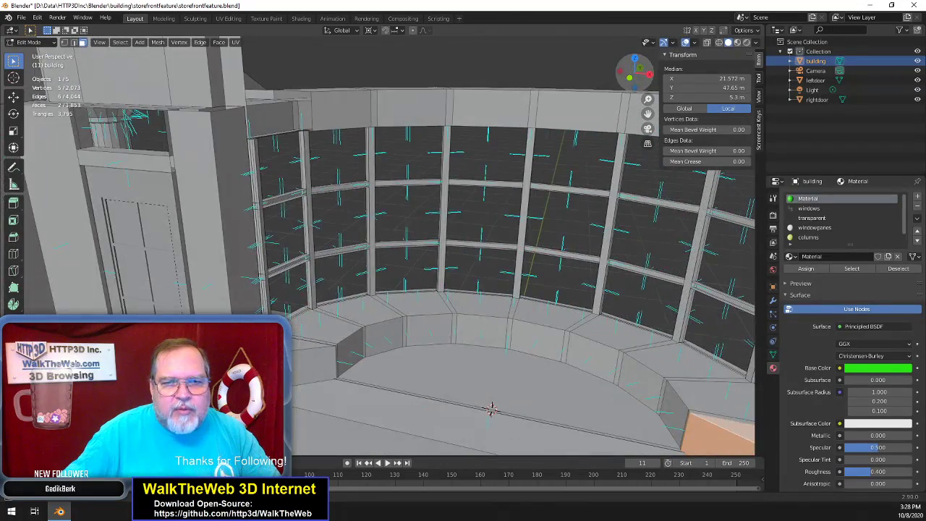
left_click_drag(635, 76, 753, 63)
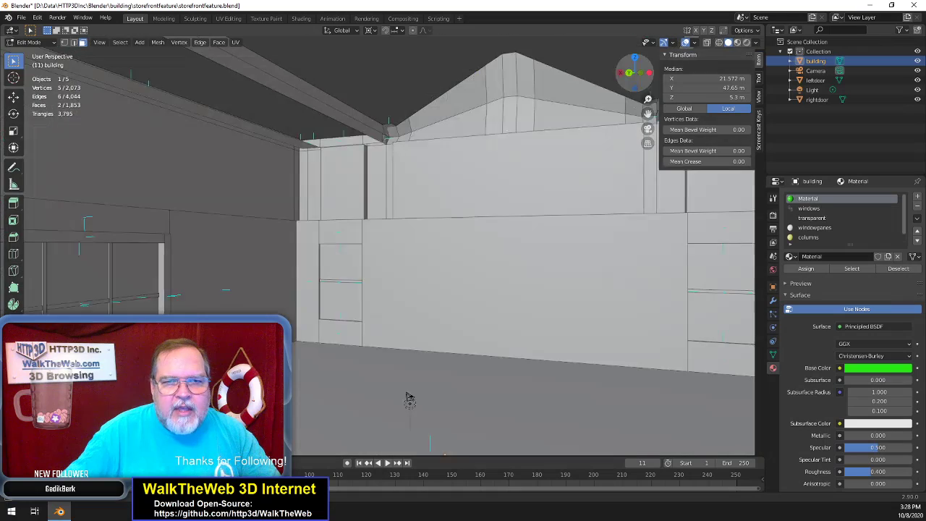
scroll(408, 397, "down", 3)
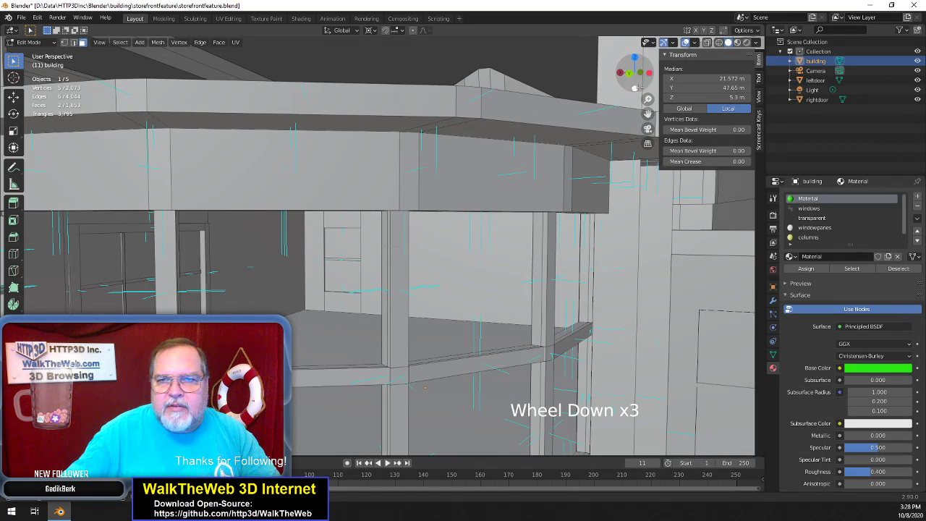
left_click_drag(635, 78, 594, 210)
scroll(593, 210, "up", 2)
scroll(593, 209, "down", 1)
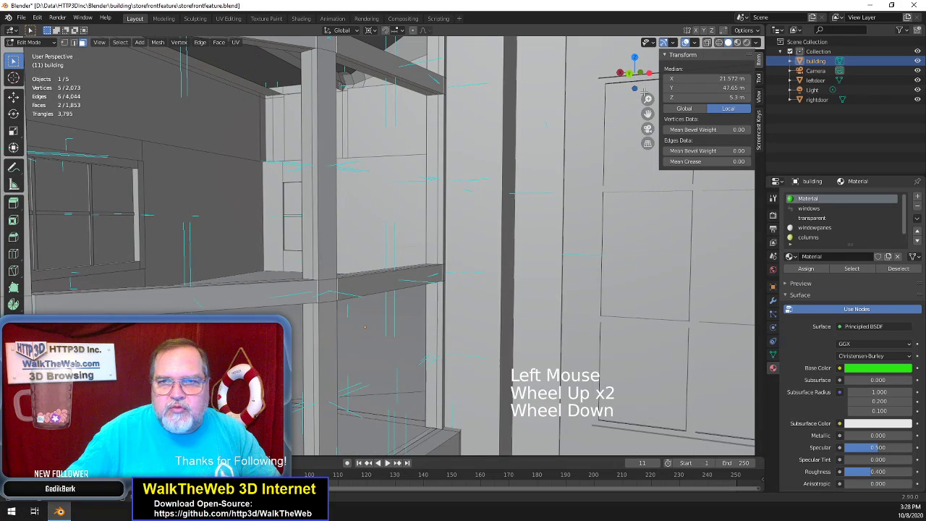
left_click_drag(636, 75, 436, 191)
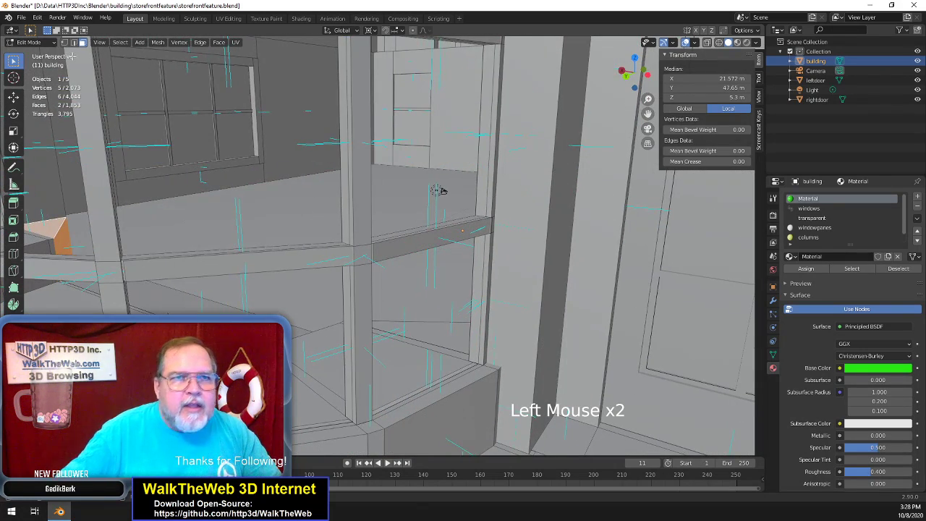
left_click(66, 44)
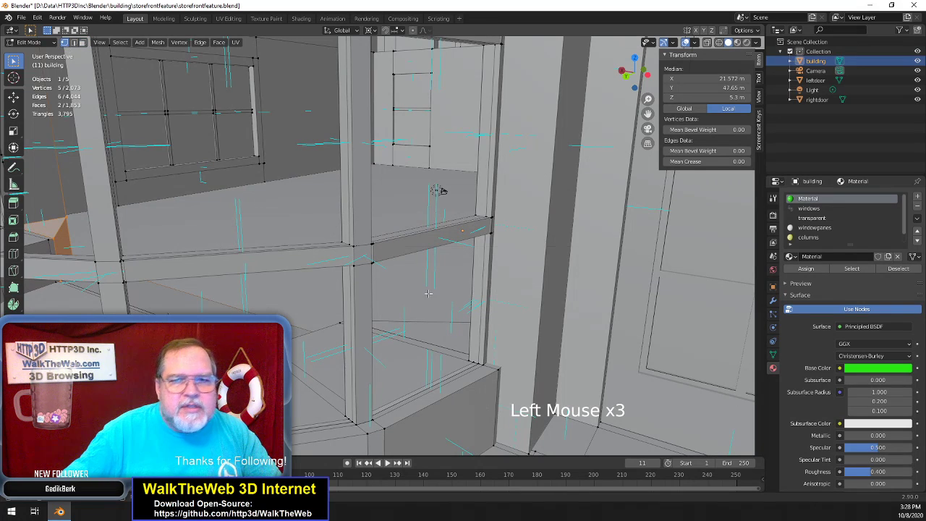
left_click(473, 364)
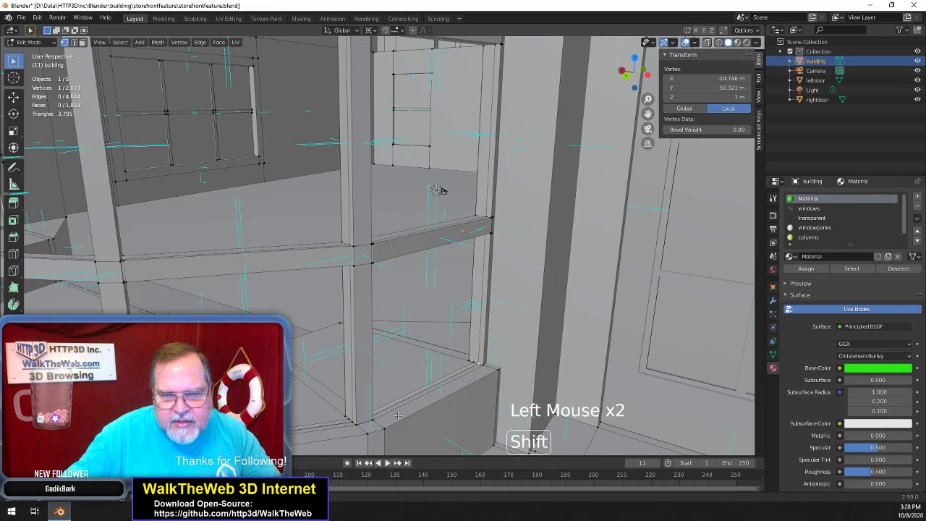
left_click_drag(647, 113, 572, 267)
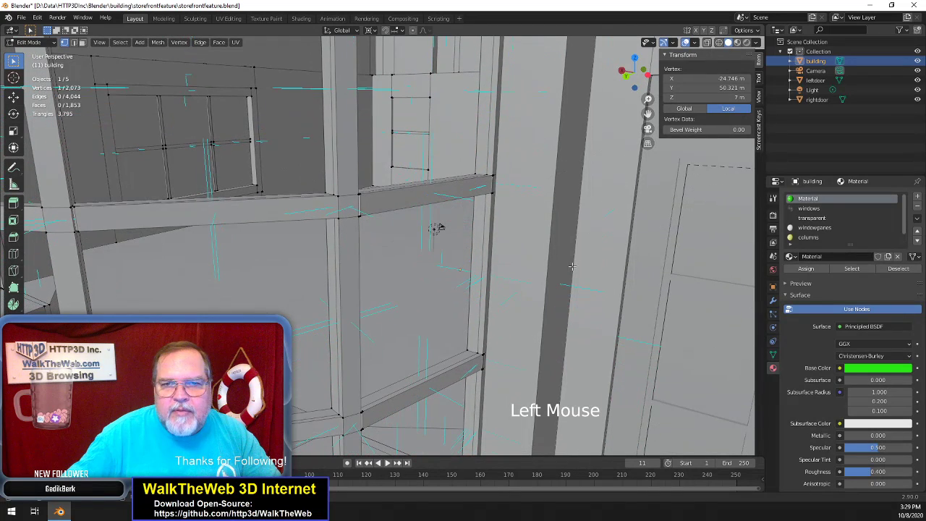
scroll(585, 262, "down", 2)
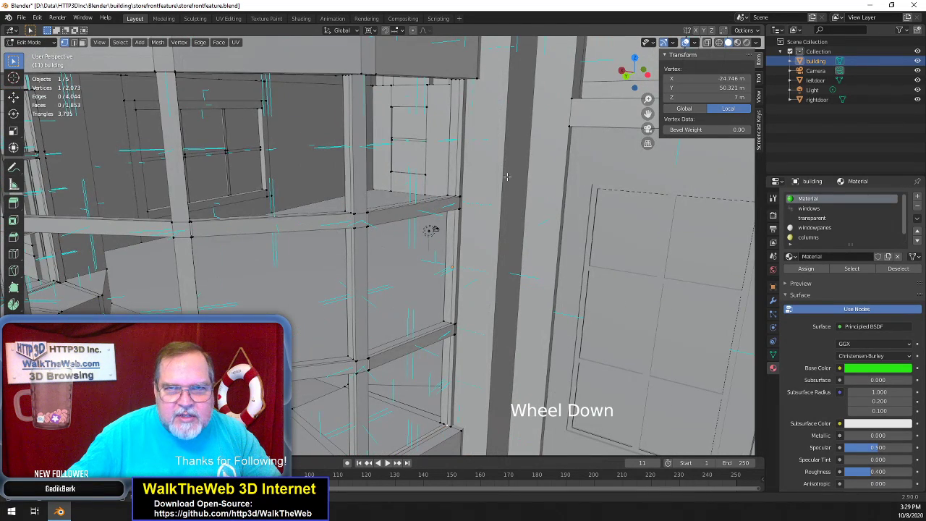
key("z")
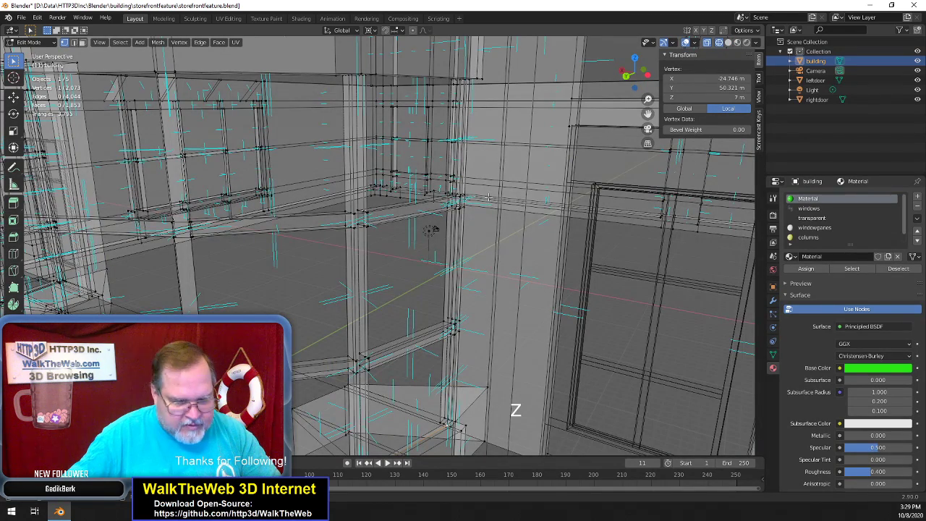
key("z")
left_click(563, 199)
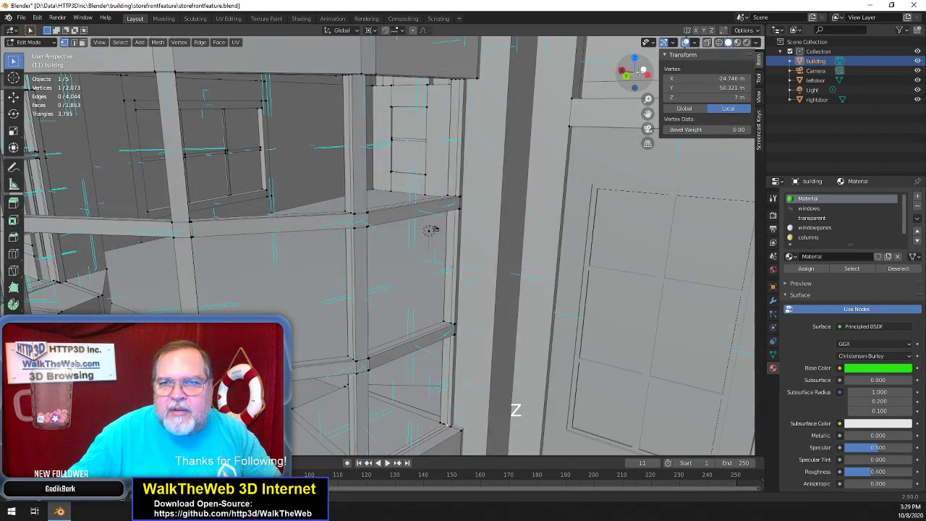
left_click_drag(637, 71, 636, 47)
left_click_drag(648, 113, 657, 171)
key("shift")
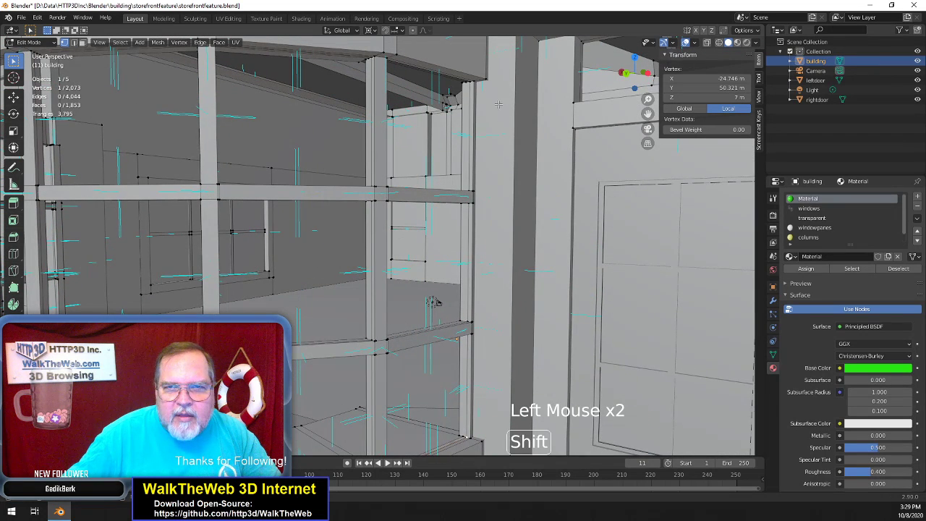
left_click(469, 82, "shift")
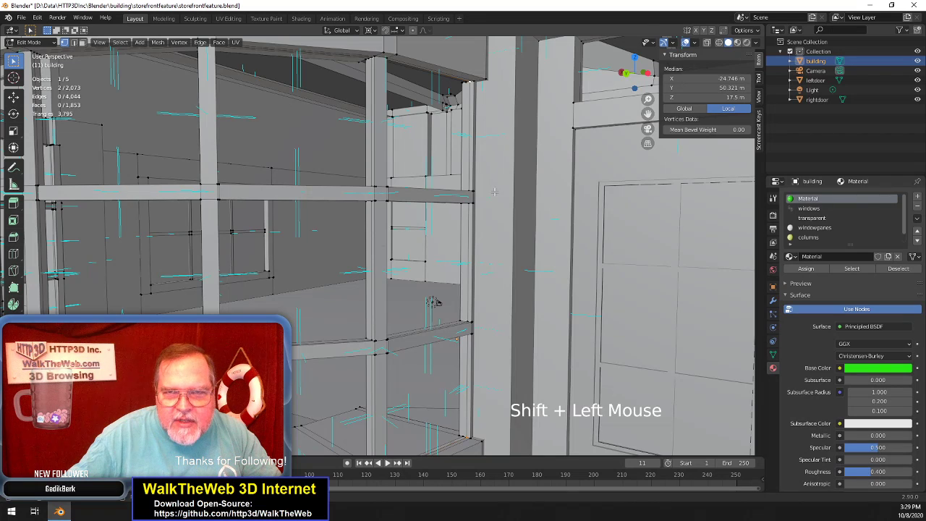
Examine the gap area between window frame and column from below, straight on, and across the whole storefront
scroll(494, 191, "down", 2)
scroll(494, 192, "up", 3)
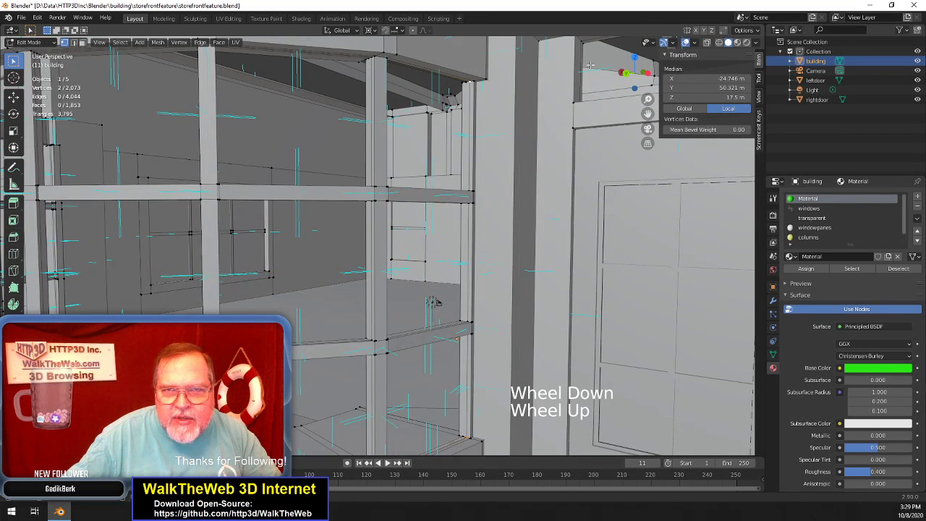
left_click_drag(630, 72, 667, 74)
left_click(635, 87)
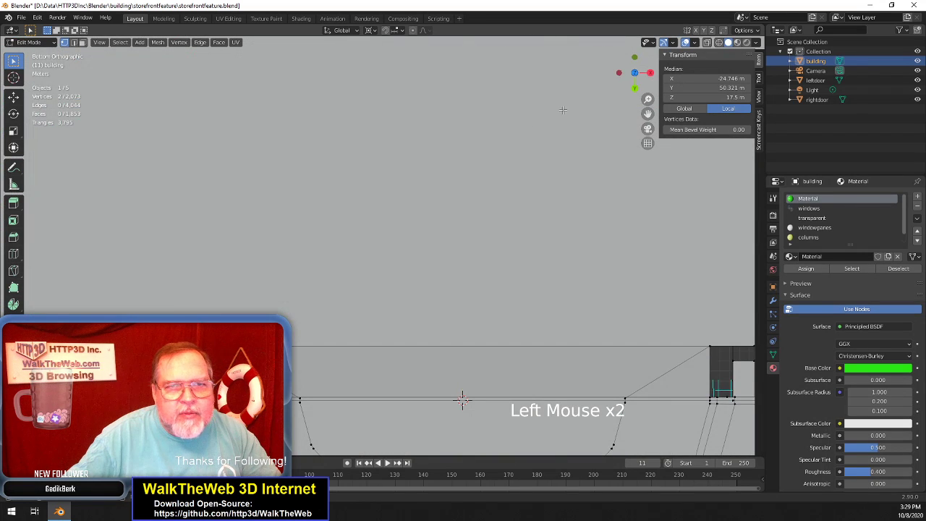
scroll(518, 148, "down", 5)
scroll(518, 148, "up", 1)
scroll(518, 148, "up", 14)
scroll(518, 148, "down", 7)
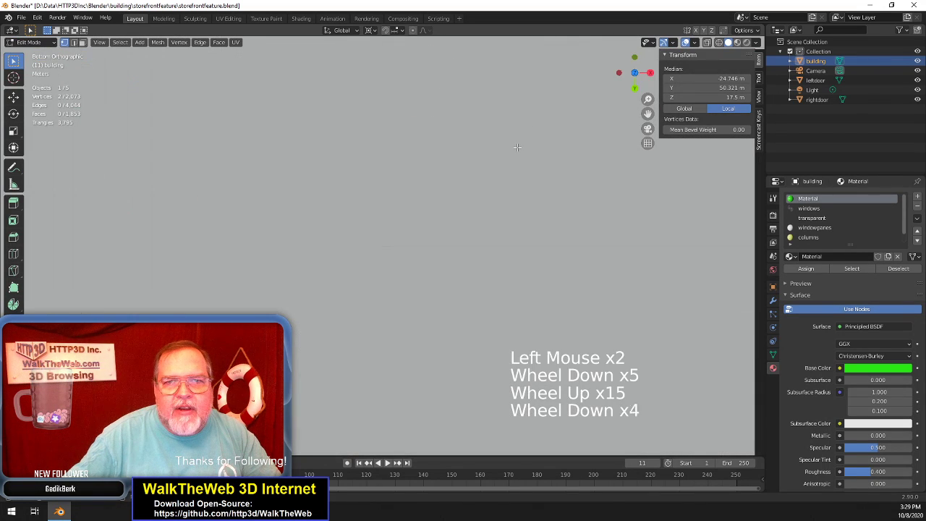
left_click_drag(634, 80, 626, 104)
scroll(578, 143, "down", 3)
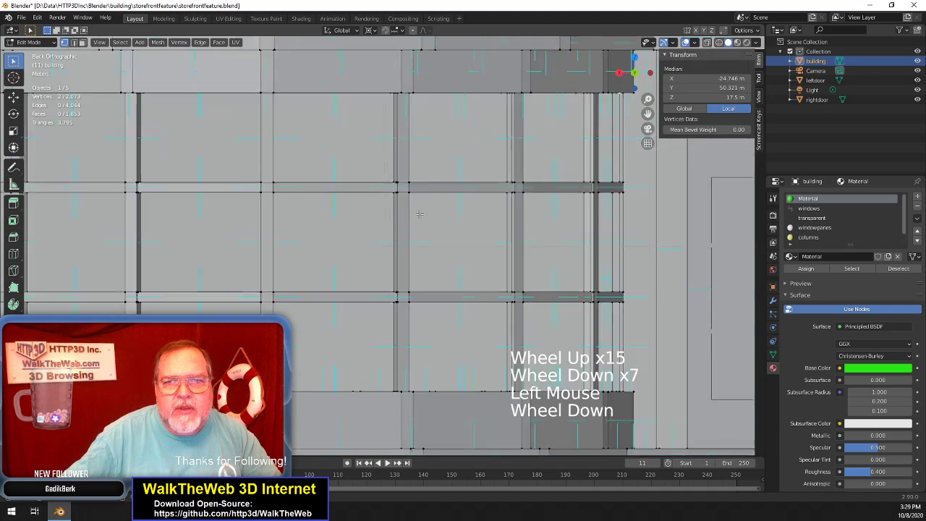
scroll(552, 138, "up", 3)
left_click_drag(632, 74, 611, 79)
scroll(526, 167, "down", 6)
scroll(525, 168, "up", 1)
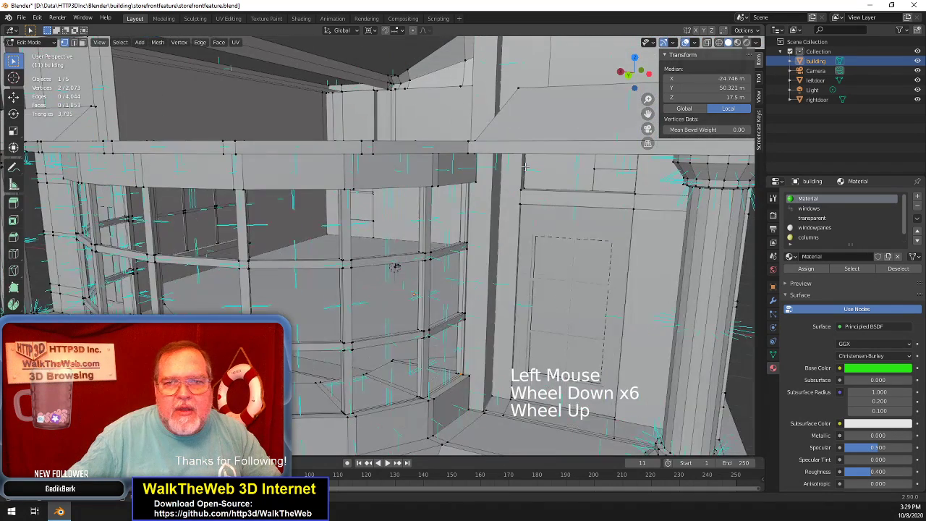
scroll(526, 167, "down", 4)
scroll(508, 197, "up", 1)
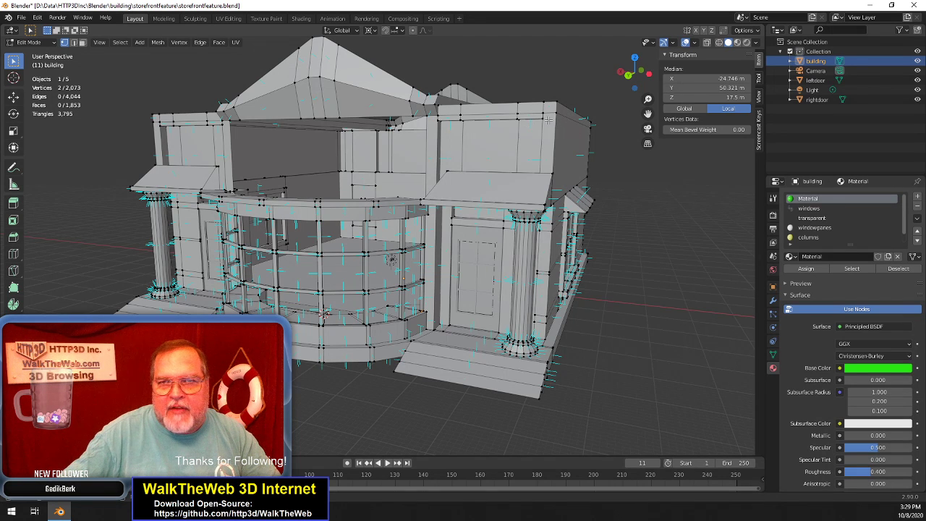
In wireframe back view, clear the selection and hide the roof and upper walls of the building mesh
key("z")
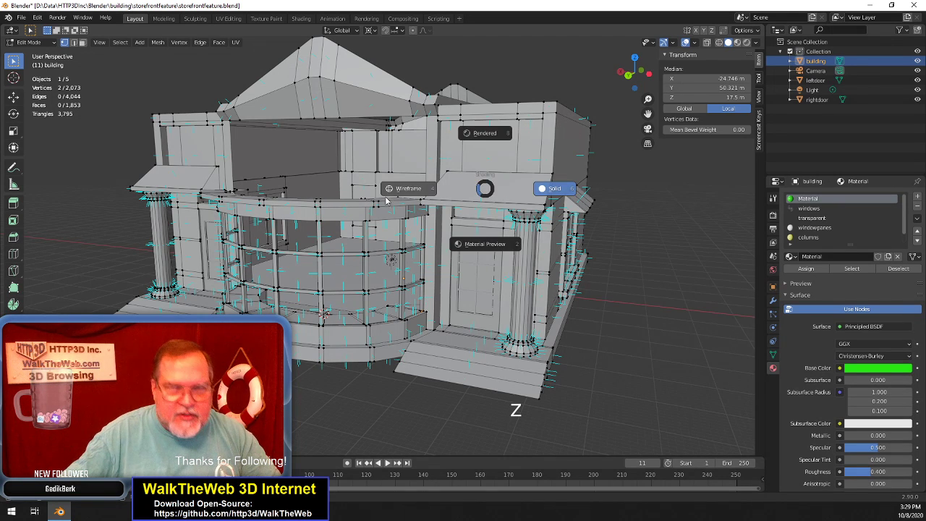
left_click(408, 188)
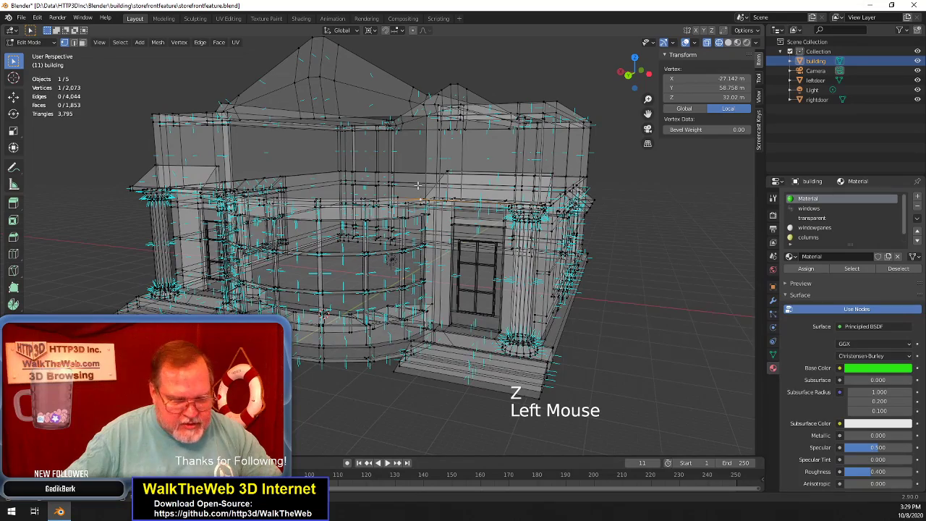
key("alt+a")
left_click_drag(637, 74, 649, 76)
left_click(635, 76)
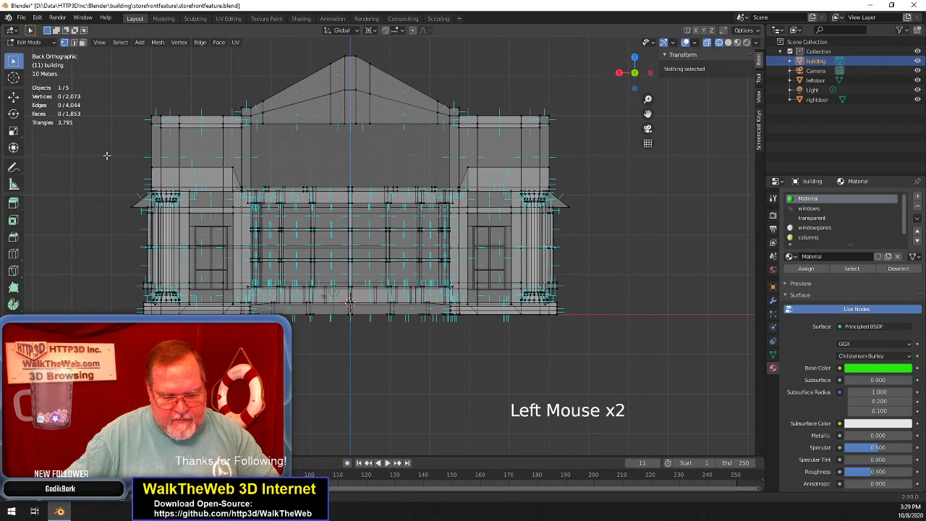
key("b")
left_click_drag(111, 153, 577, 49)
key("h")
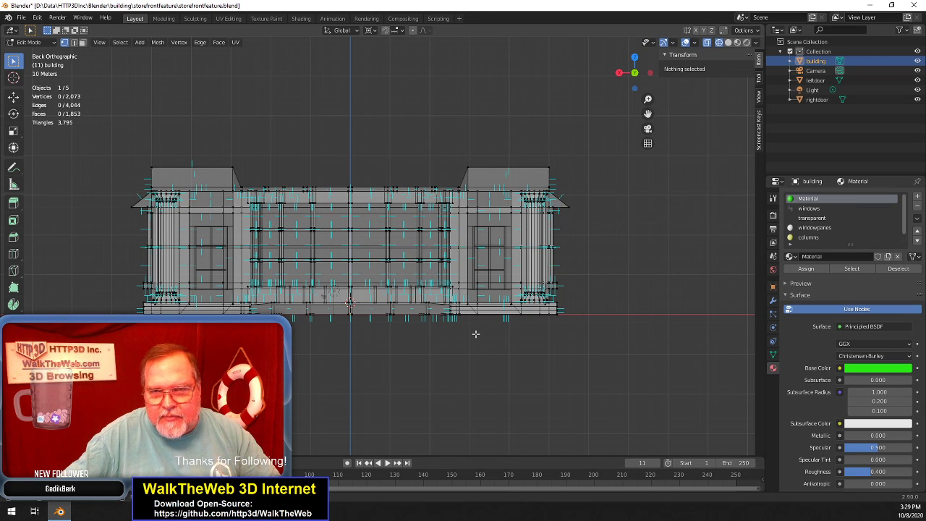
Hide the mesh of both side entrances, including their columns and sloped roofs, on either side of the curved window
key("b")
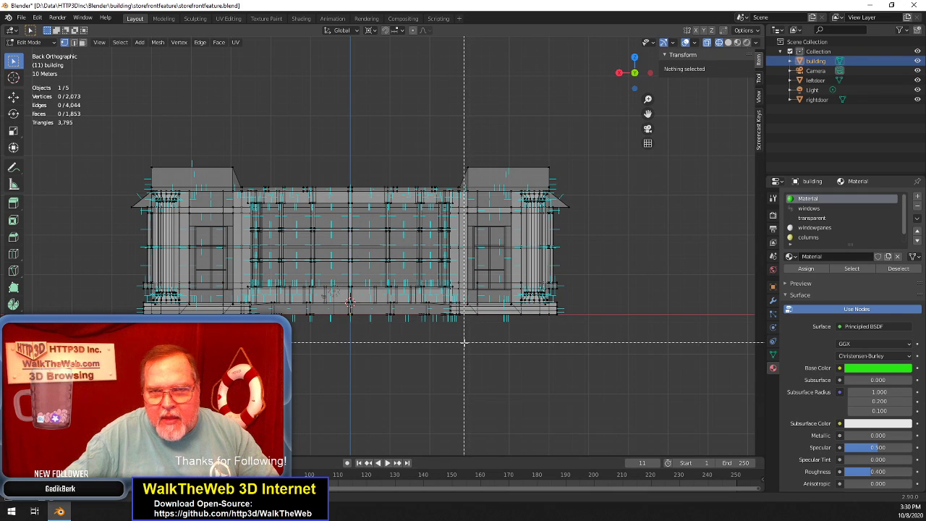
left_click_drag(465, 342, 573, 136)
key("h")
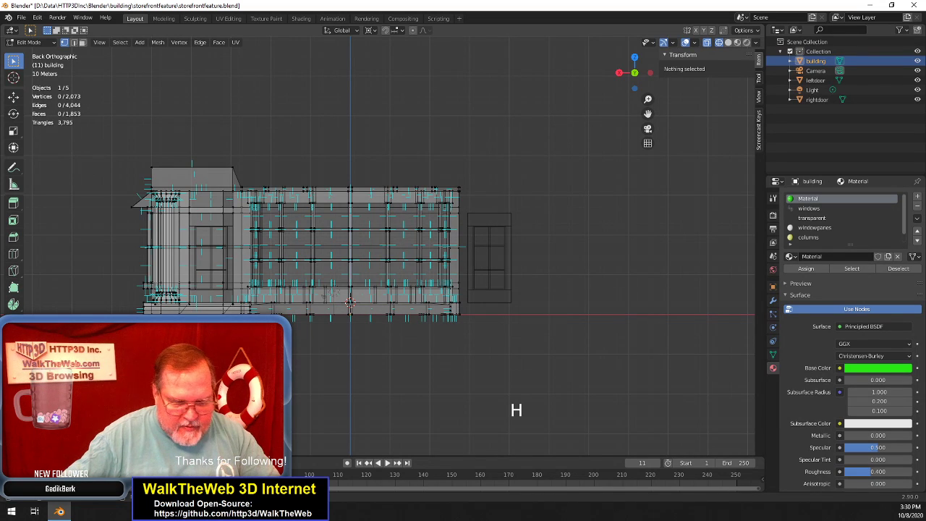
key("b")
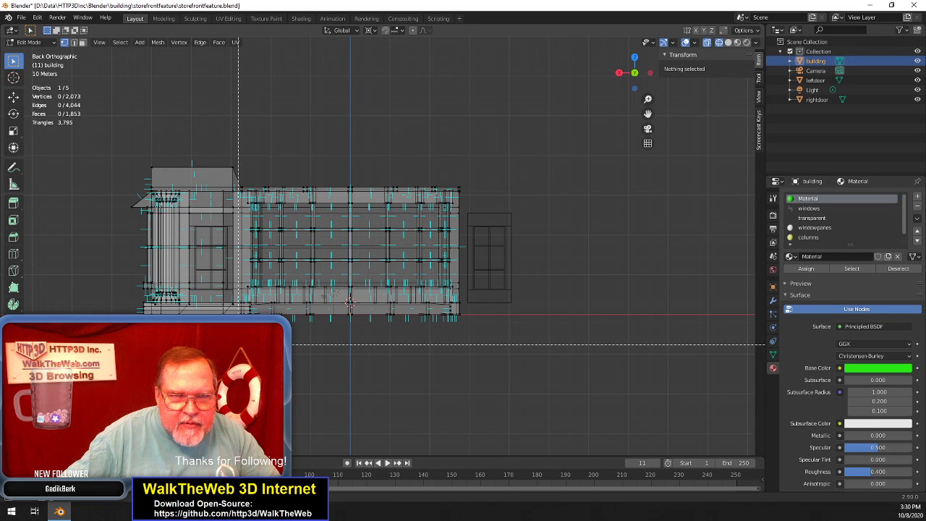
left_click_drag(239, 345, 124, 121)
key("h")
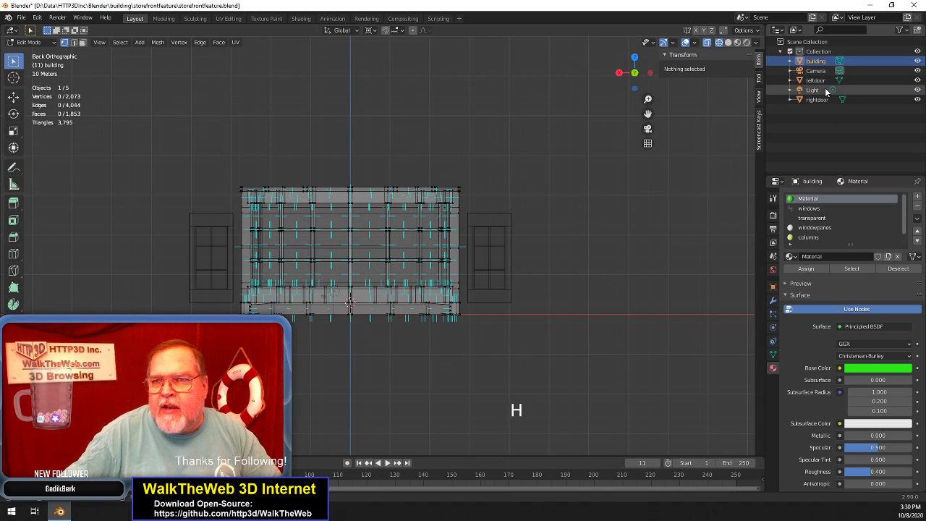
Hide the leftdoor and rightdoor objects, and circle-select and hide the detached rear wall section behind the window
left_click(917, 81)
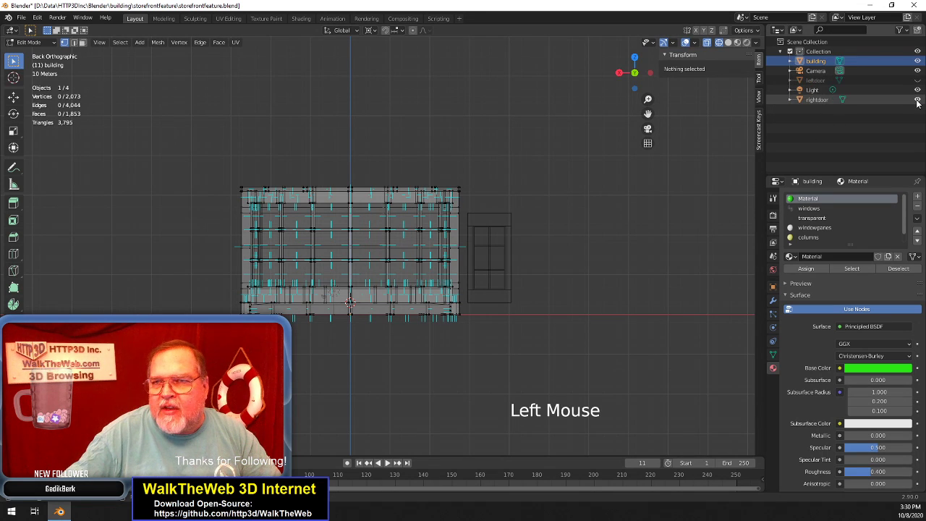
left_click(917, 99)
left_click_drag(631, 71, 622, 73)
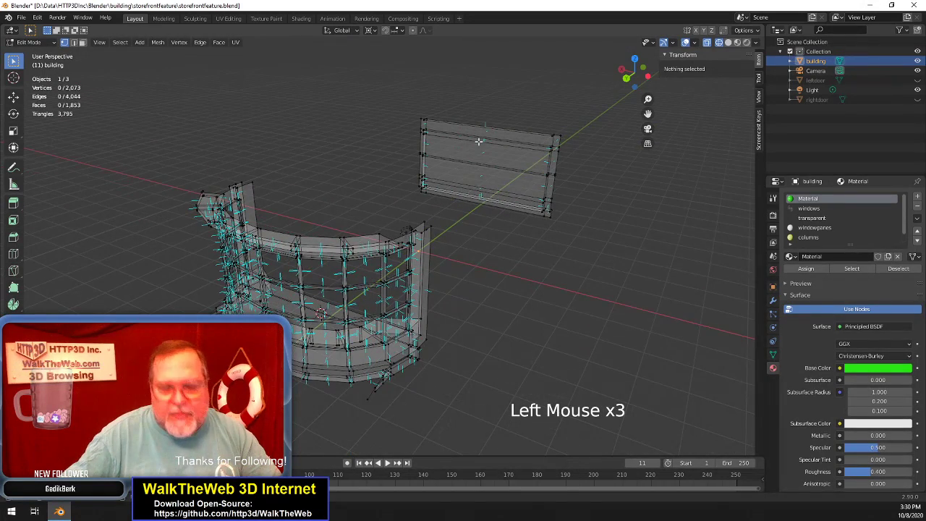
key("c")
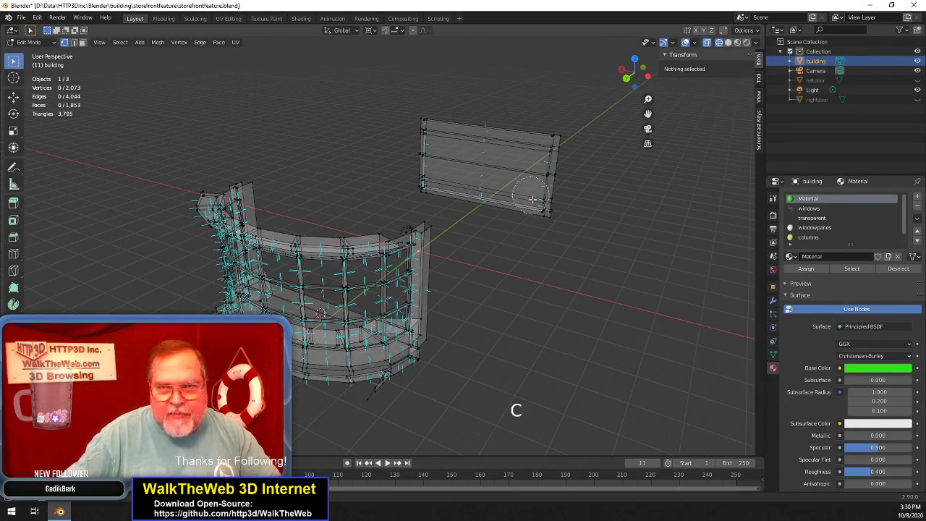
mouse_move(534, 195)
left_mouse_down()
mouse_move(554, 184)
mouse_move(451, 116)
mouse_move(425, 199)
left_mouse_up()
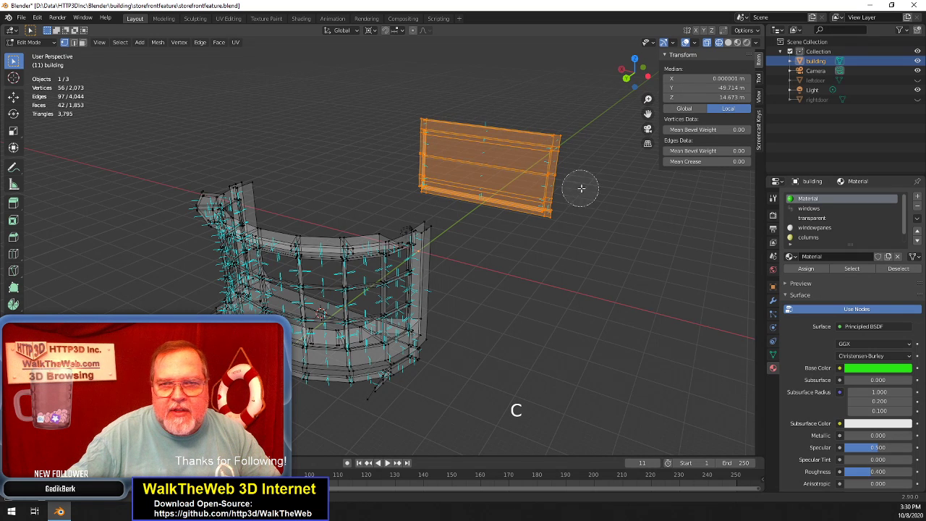
key("Escape")
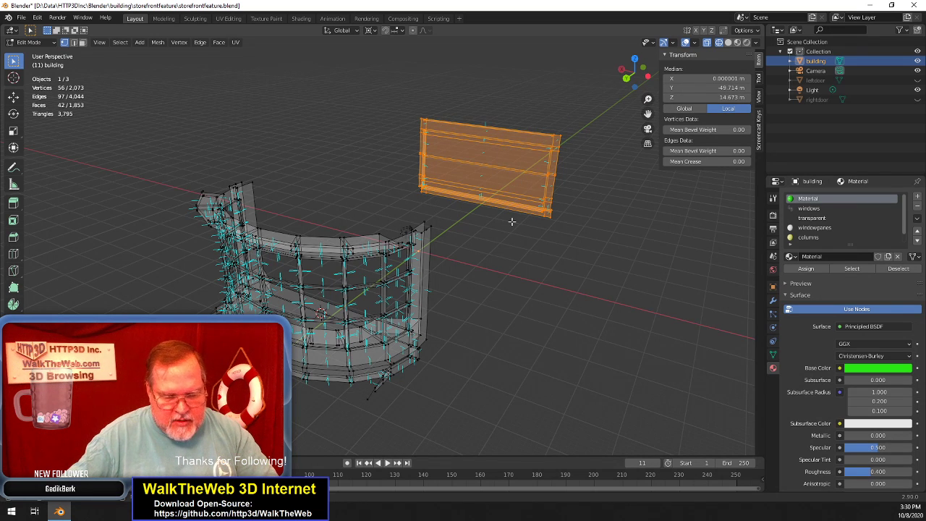
key("h")
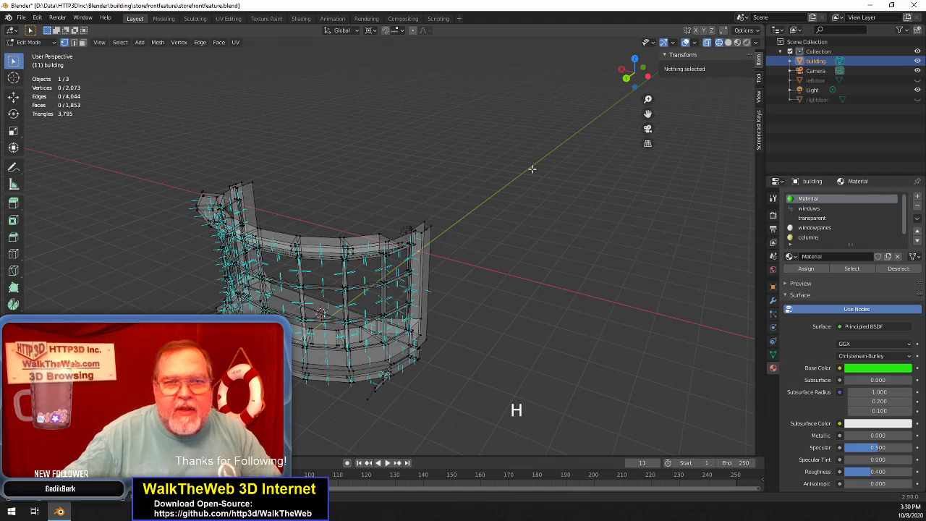
Turn off the face normals overlay and switch the viewport from wireframe to solid shading near the window's end bay
left_click_drag(634, 73, 443, 259)
scroll(452, 253, "up", 2)
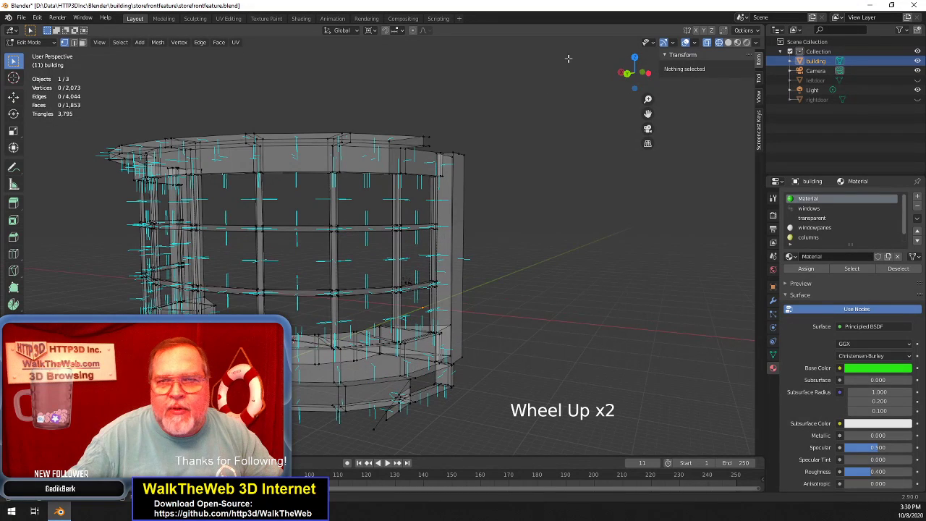
left_click(694, 42)
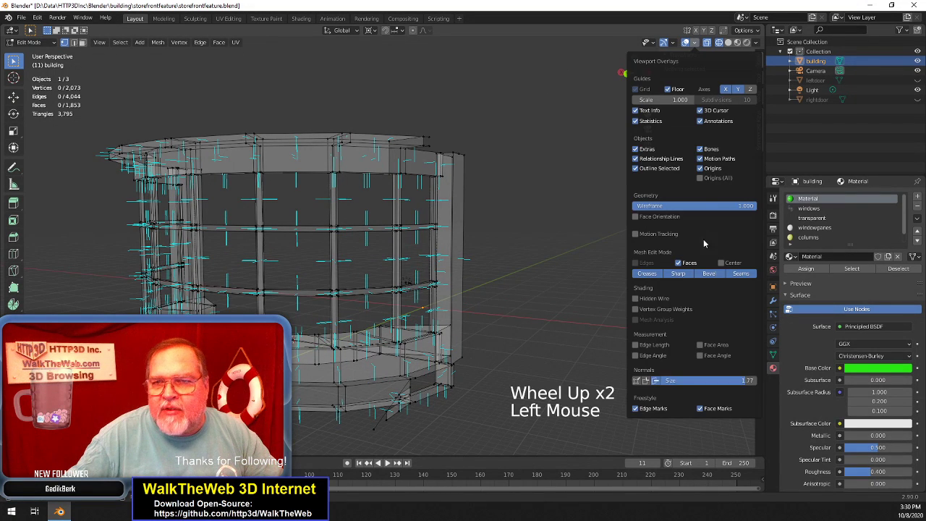
left_click(656, 381)
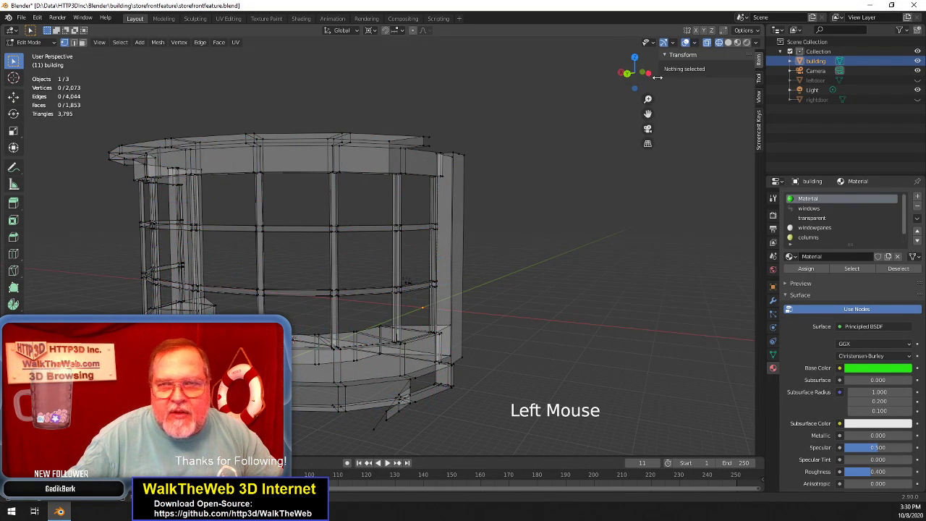
mouse_move(644, 72)
left_mouse_down()
mouse_move(594, 77)
mouse_move(644, 74)
left_mouse_up()
scroll(553, 188, "up", 3)
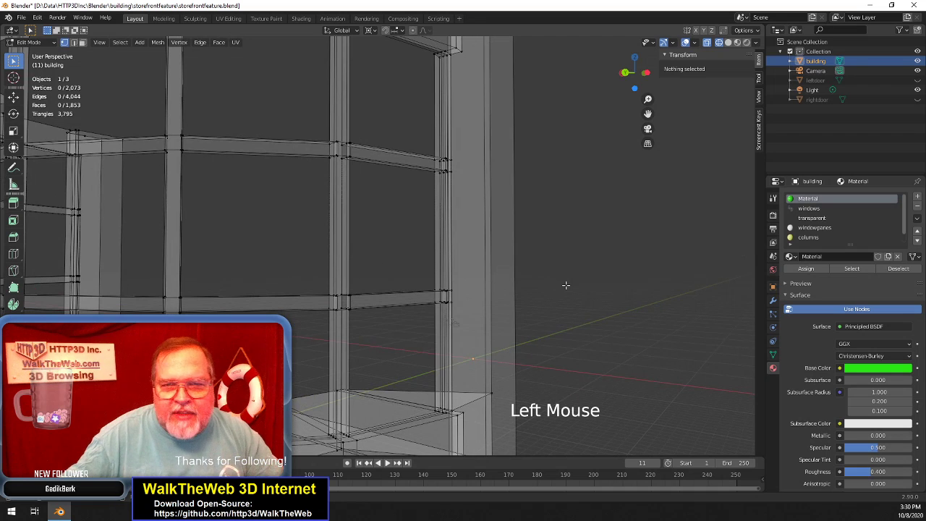
key("z")
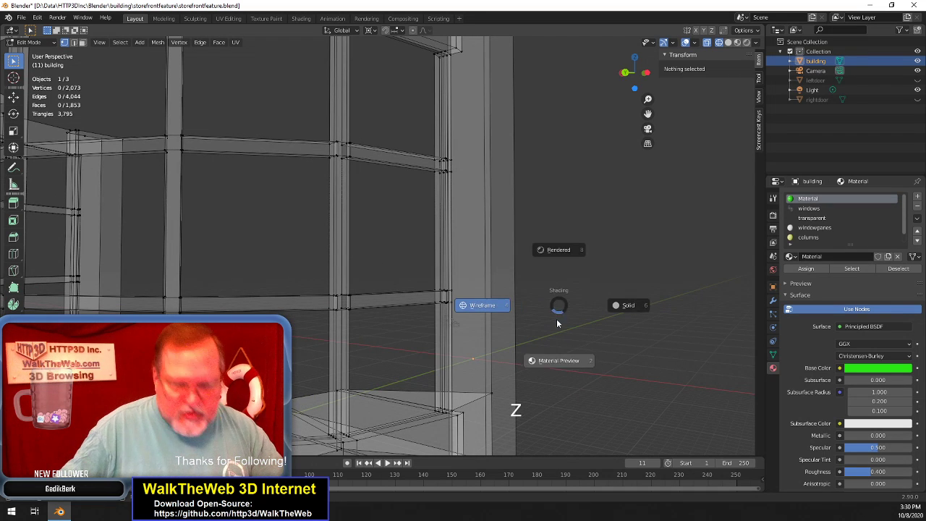
left_click(624, 306)
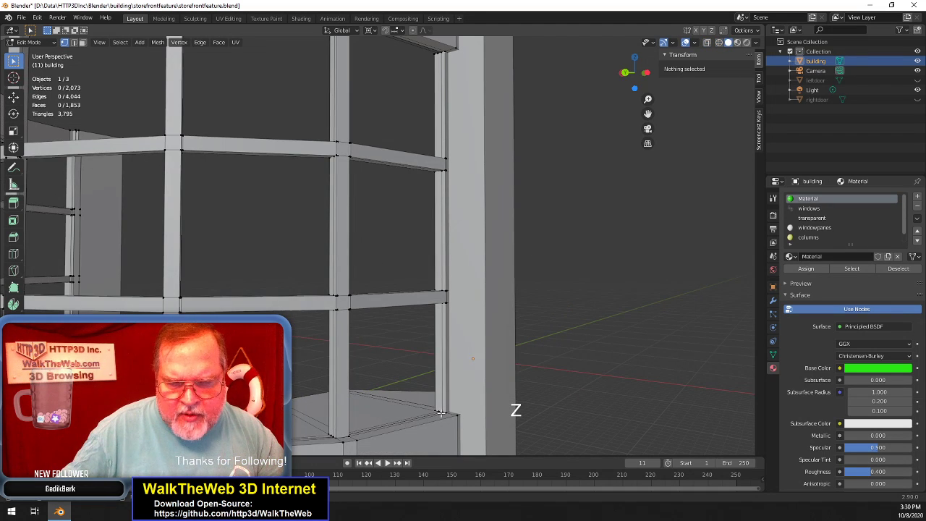
Select all visible window geometry and merge overlapping vertices by distance
left_click(442, 412)
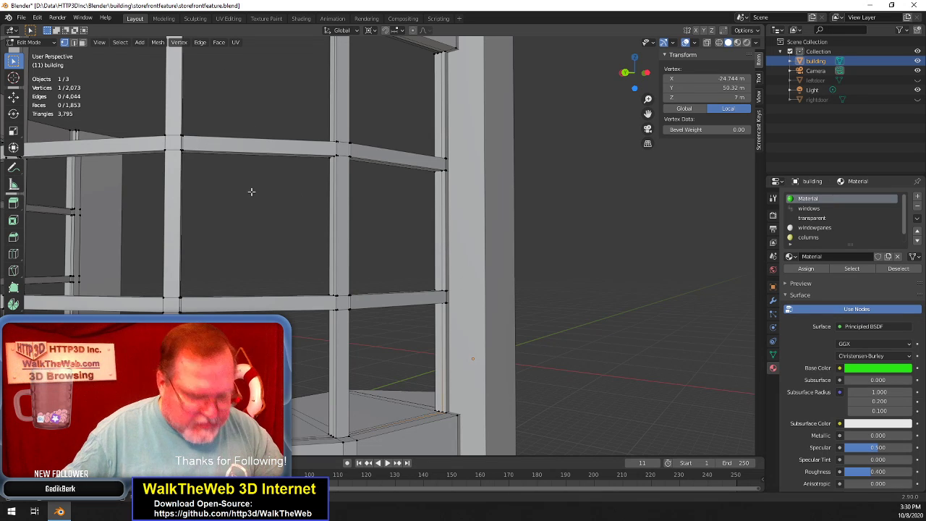
key("a")
left_click(157, 42)
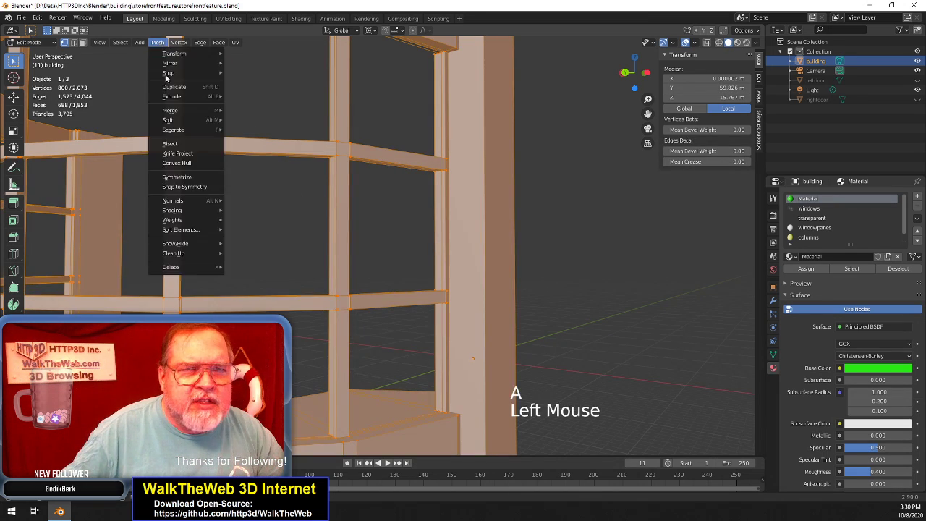
mouse_move(184, 256)
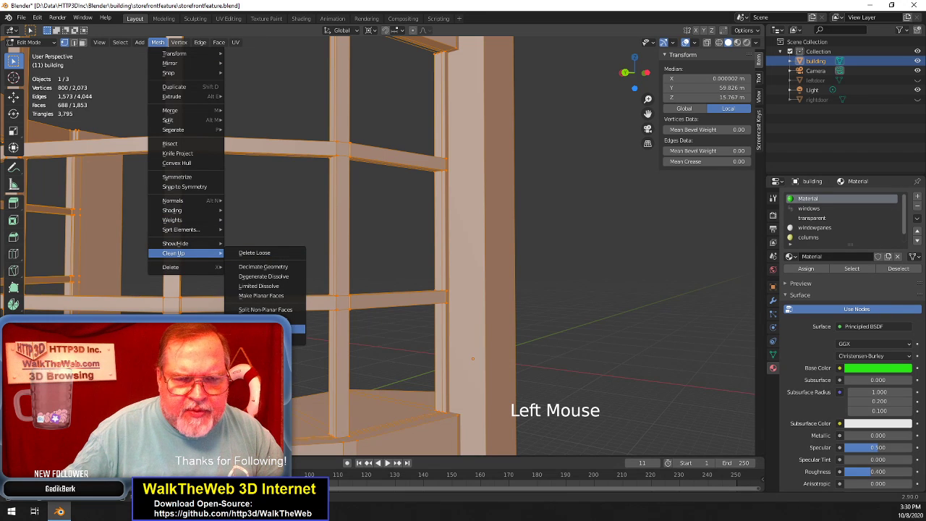
left_click(274, 329)
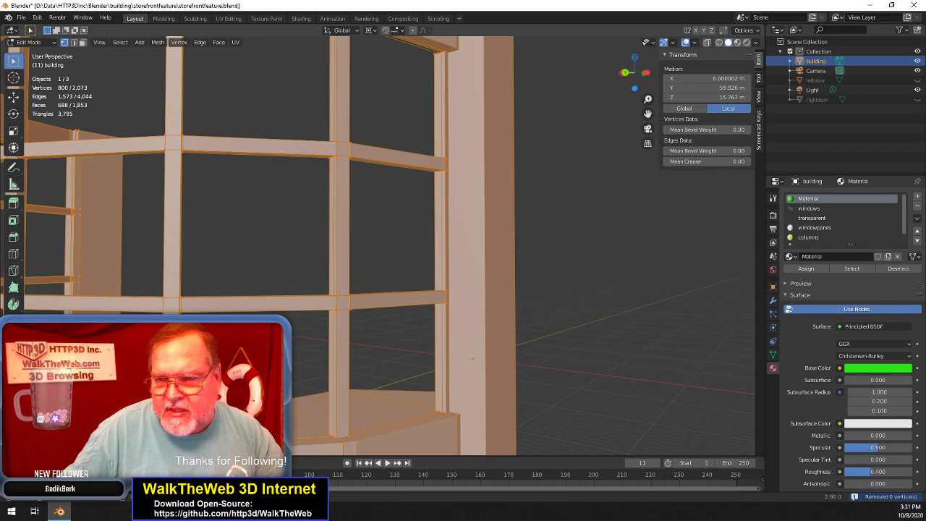
Fill one full-height pane face from the four inner corner vertices of the end window bay beside the column
left_click(447, 425)
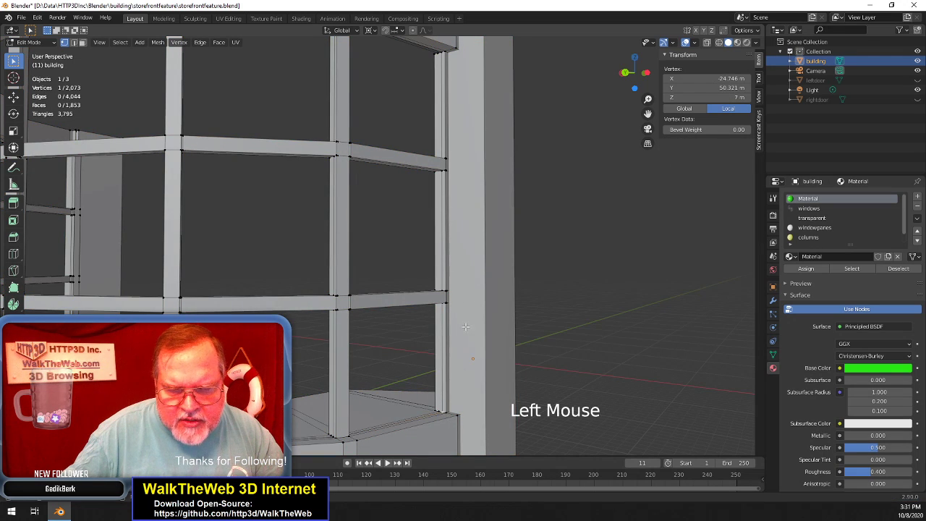
key("shift")
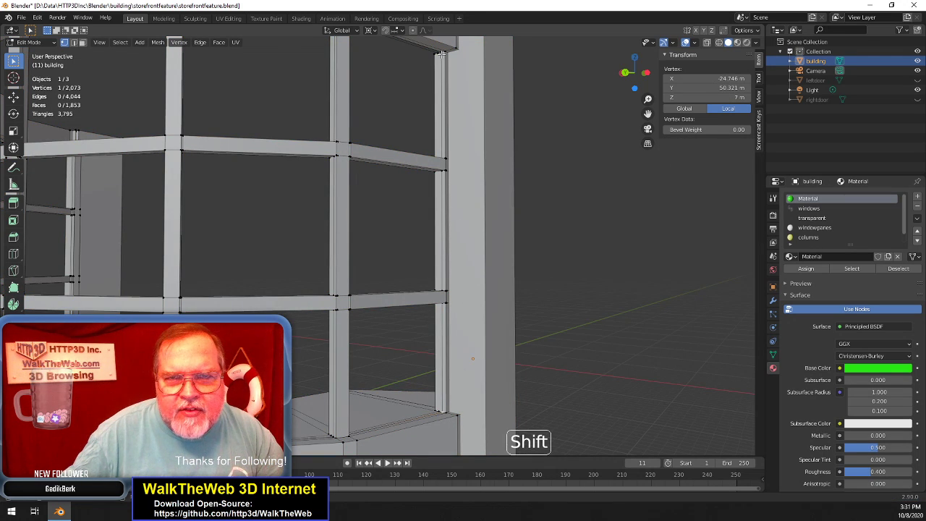
left_click(441, 53, "shift")
left_click_drag(636, 65, 601, 73)
left_click_drag(647, 113, 829, 105)
scroll(478, 186, "up", 1)
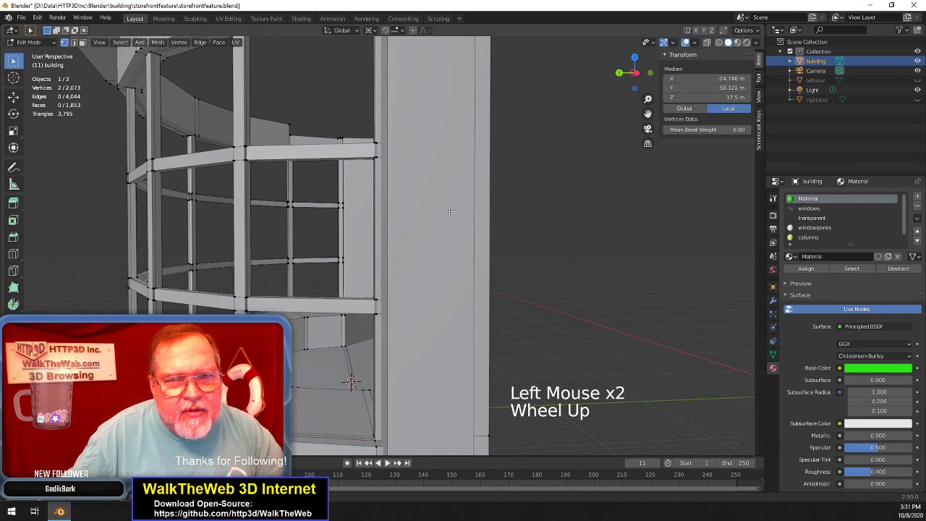
key("shift")
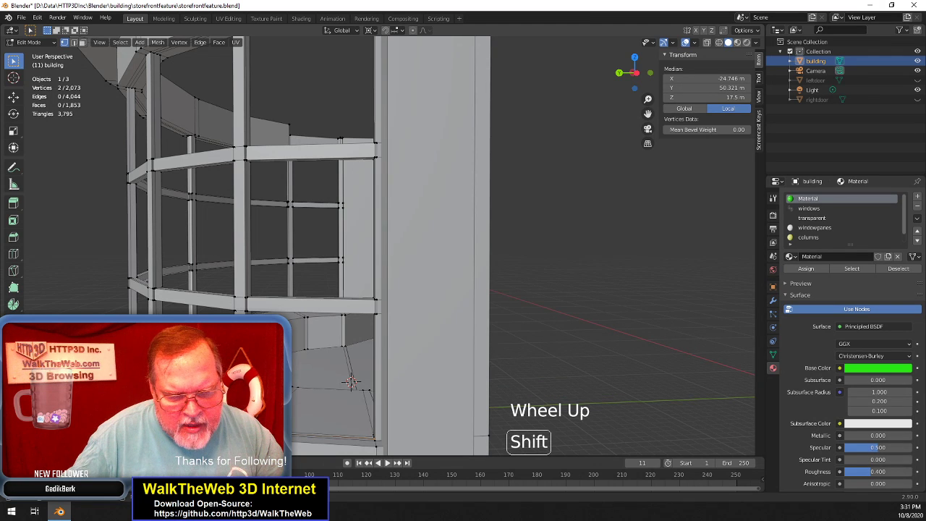
left_click(429, 335, "shift")
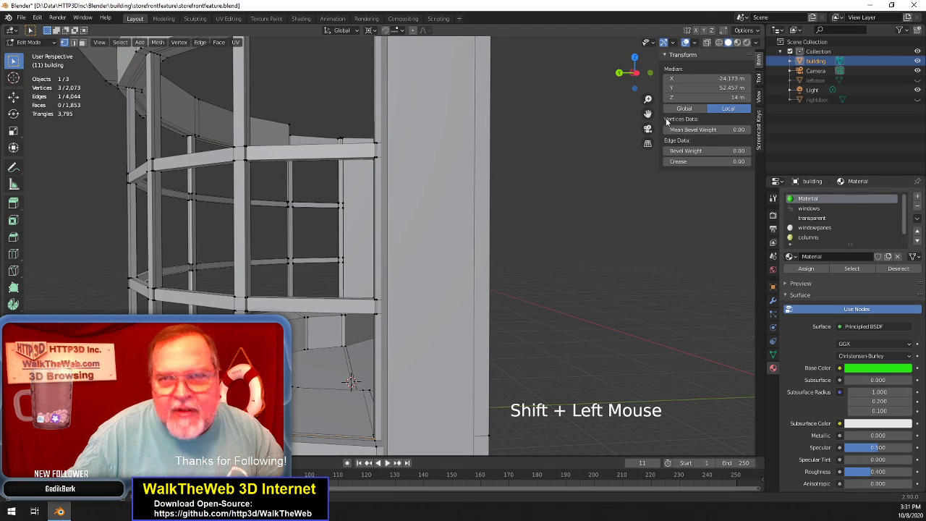
left_click_drag(640, 81, 628, 76)
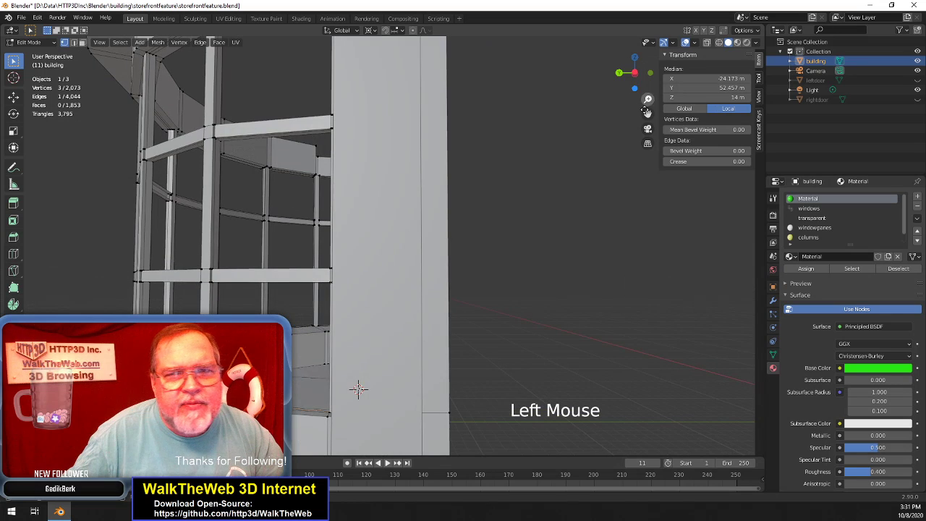
left_click_drag(648, 113, 696, 201)
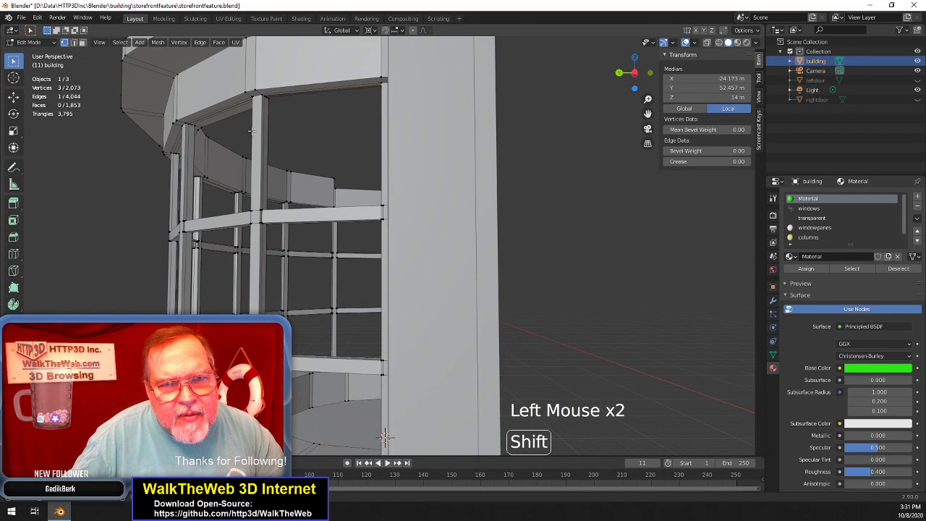
left_click(264, 96, "shift")
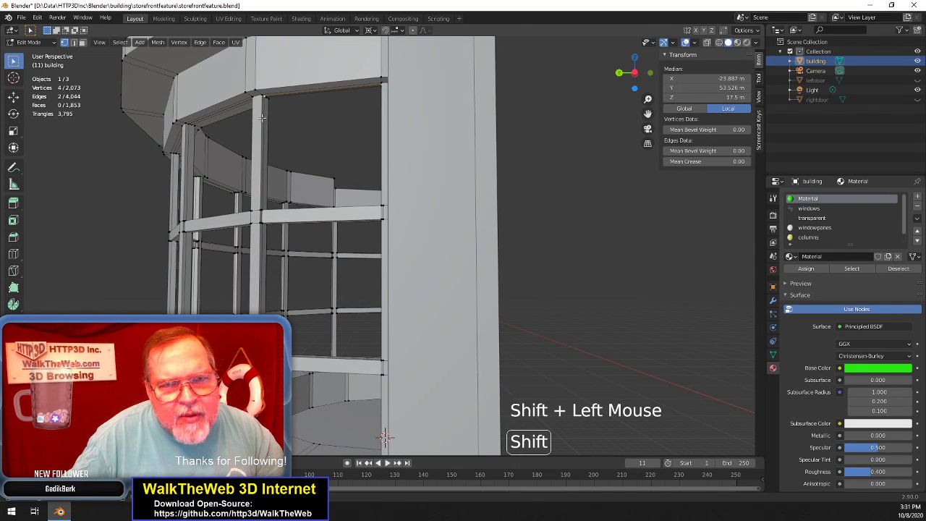
key("f")
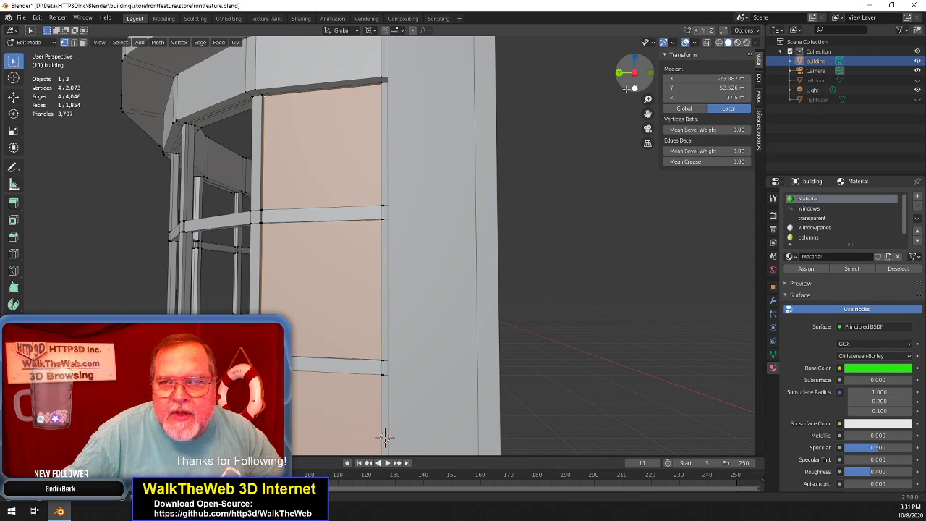
Fill a full-height pane face between the four corner vertices of the second window bay from the column, from sill to header
left_click_drag(618, 72, 627, 87)
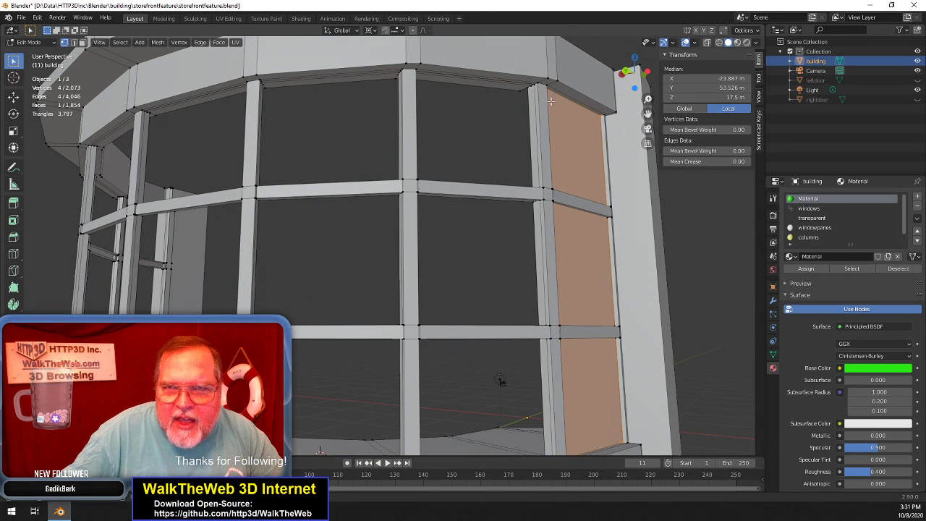
left_click(532, 88)
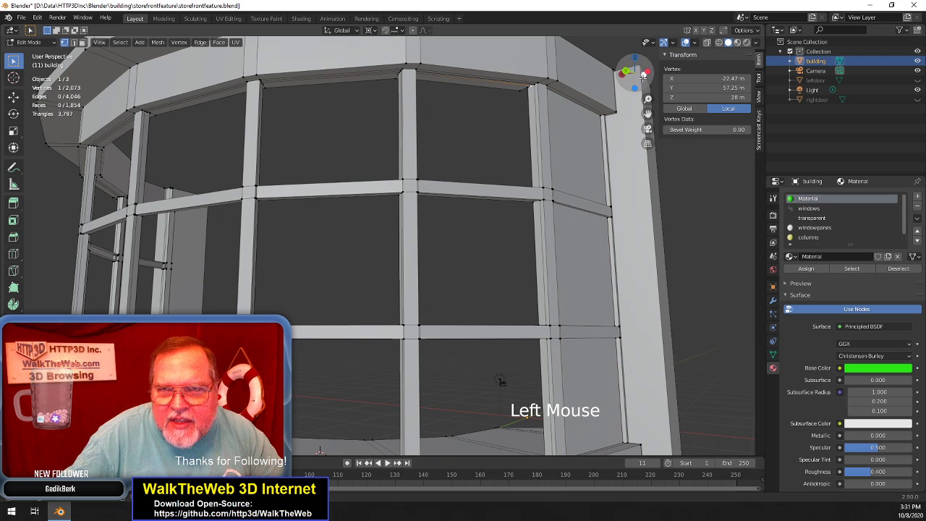
left_click_drag(628, 72, 583, 73)
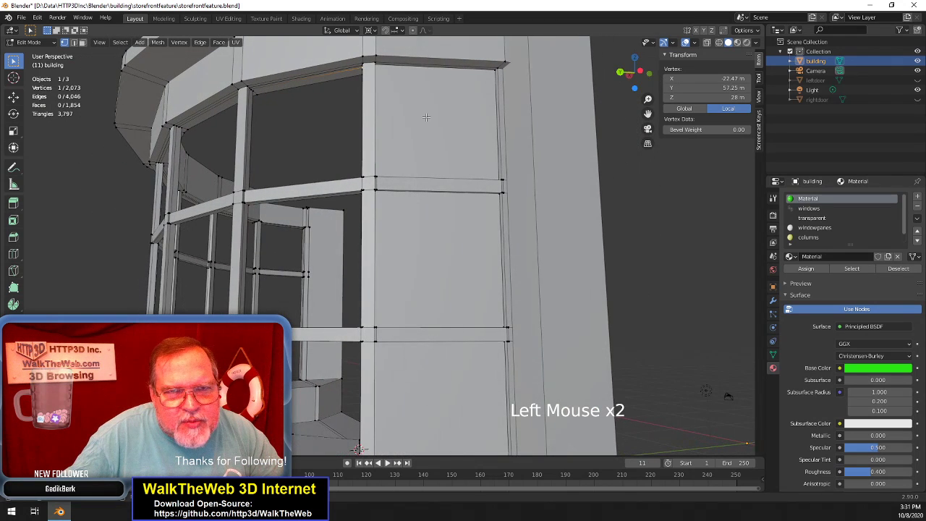
left_click(249, 93, "shift")
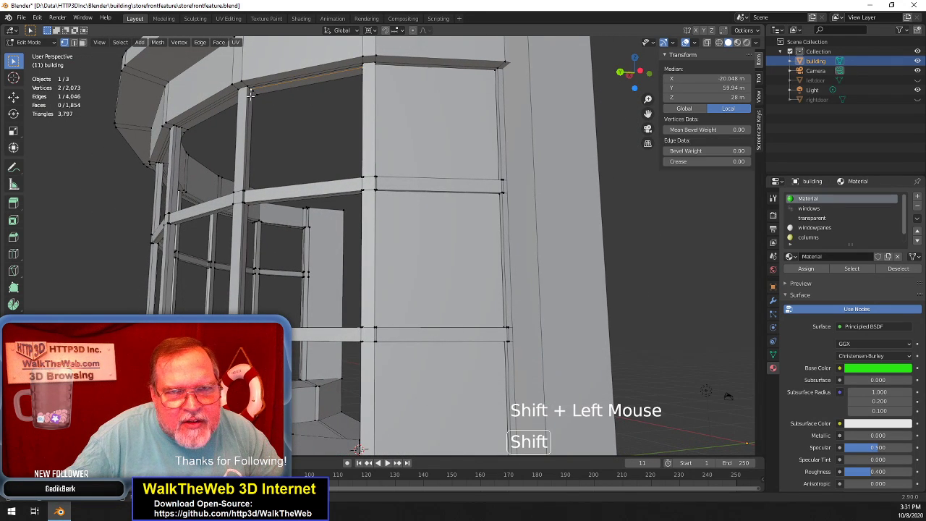
left_click_drag(627, 75, 614, 210)
left_click_drag(648, 113, 655, 168)
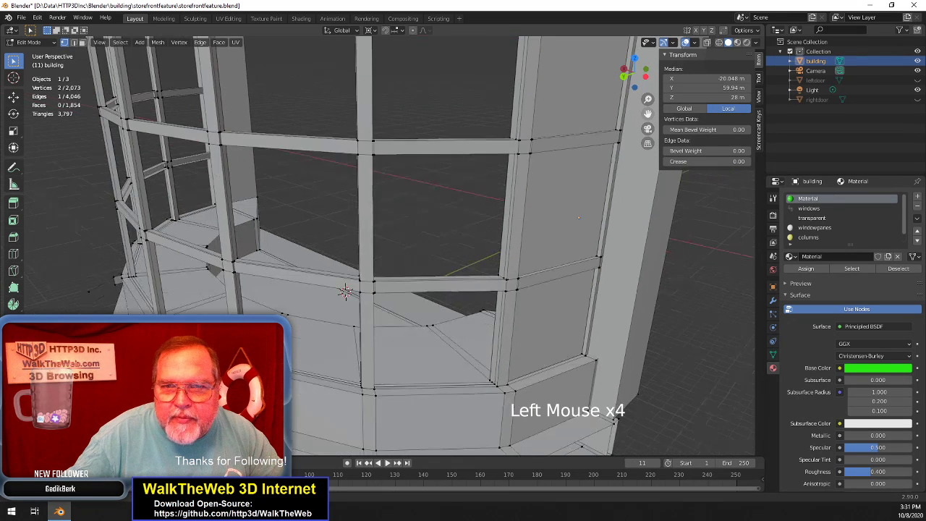
left_click(493, 381, "shift")
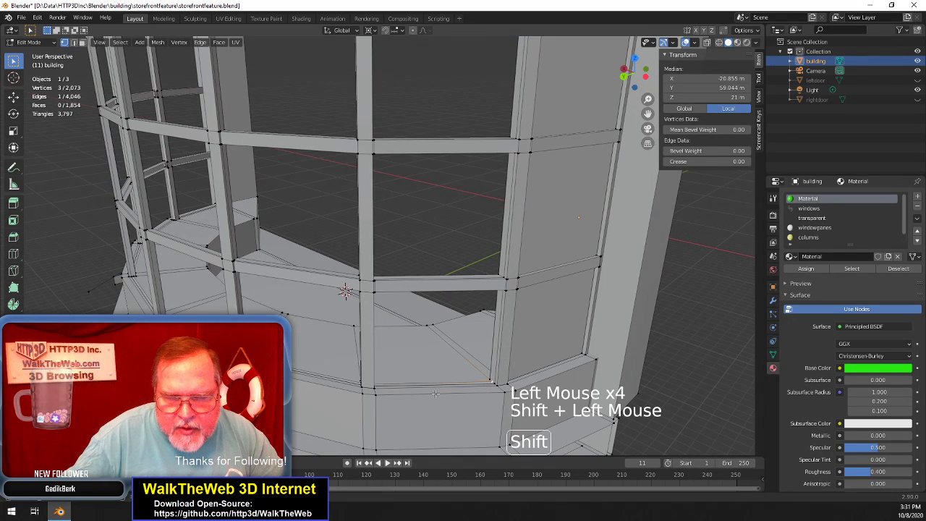
left_click_drag(637, 78, 453, 231)
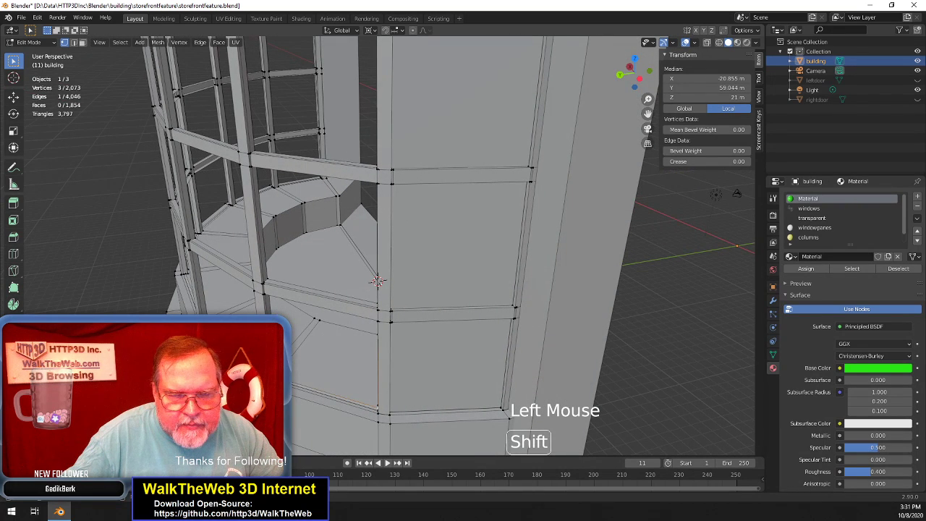
left_click(358, 384, "shift")
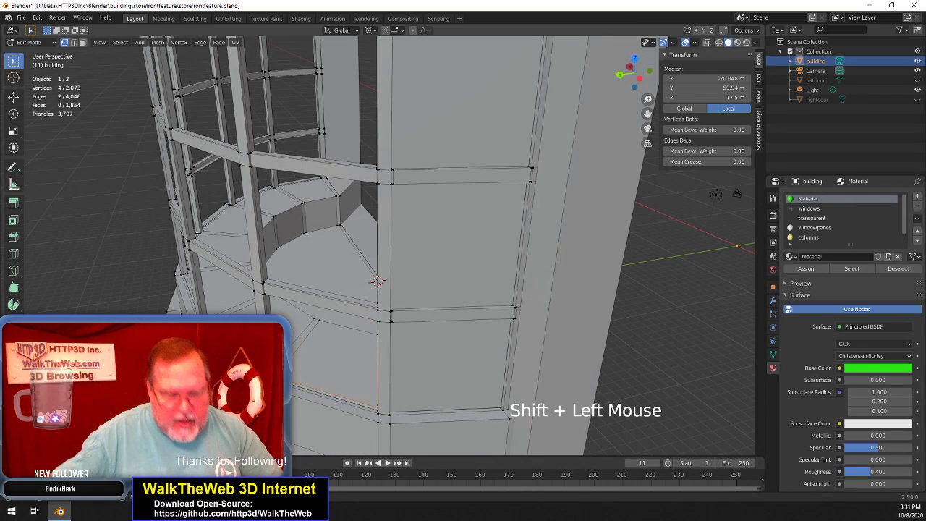
key("f")
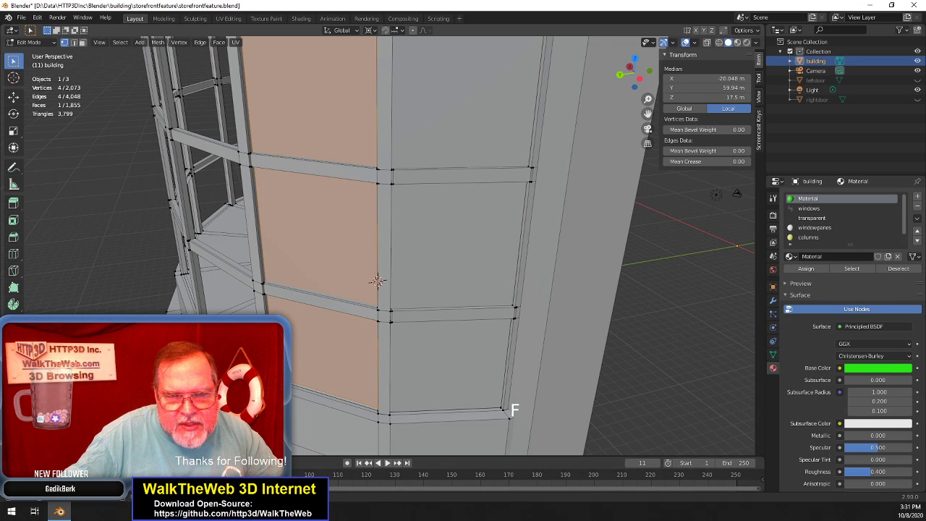
Fill a second full-height pane face on the outer side of the second bay, using its four outer corner vertices at sill and header
left_click(297, 395)
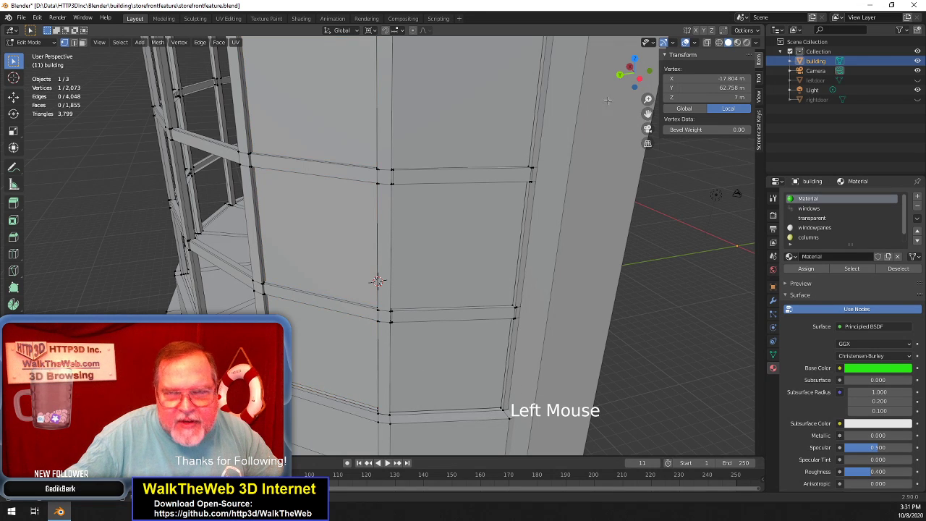
left_click_drag(638, 81, 616, 79)
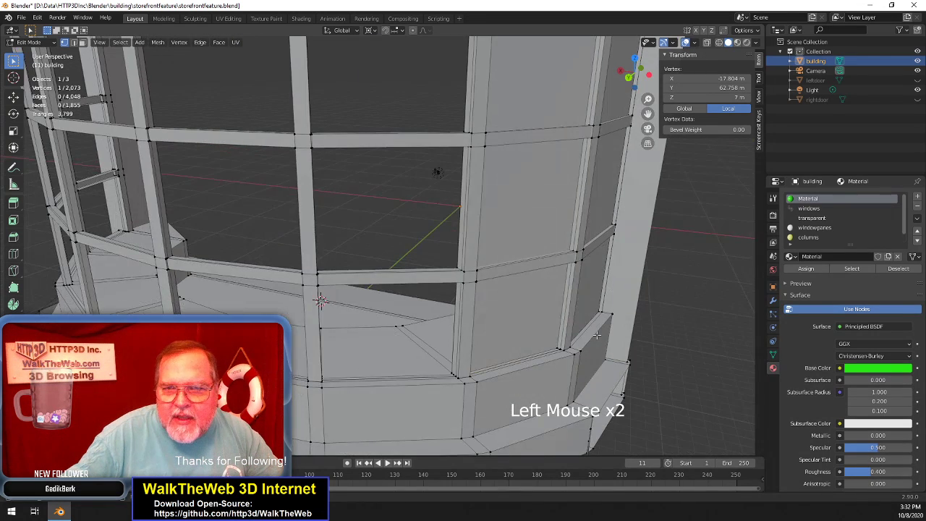
left_click(563, 348, "shift")
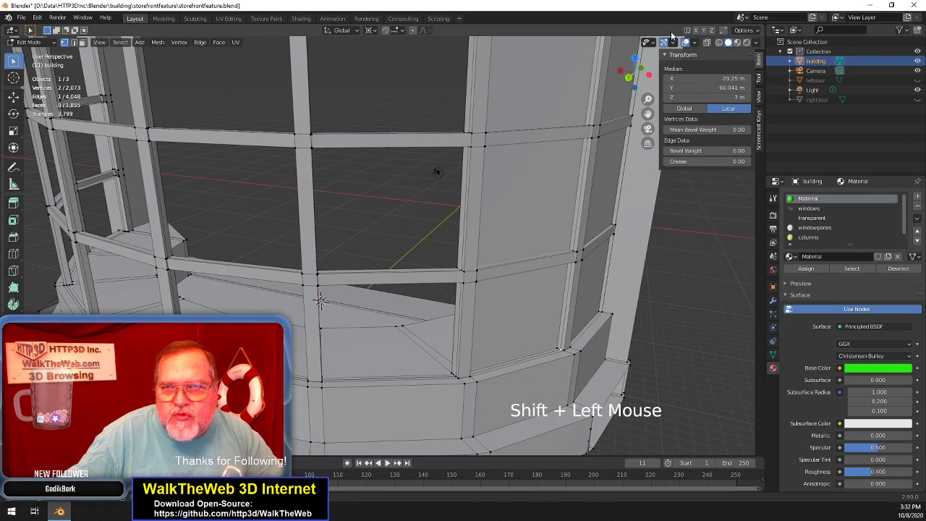
left_click_drag(639, 81, 637, 47)
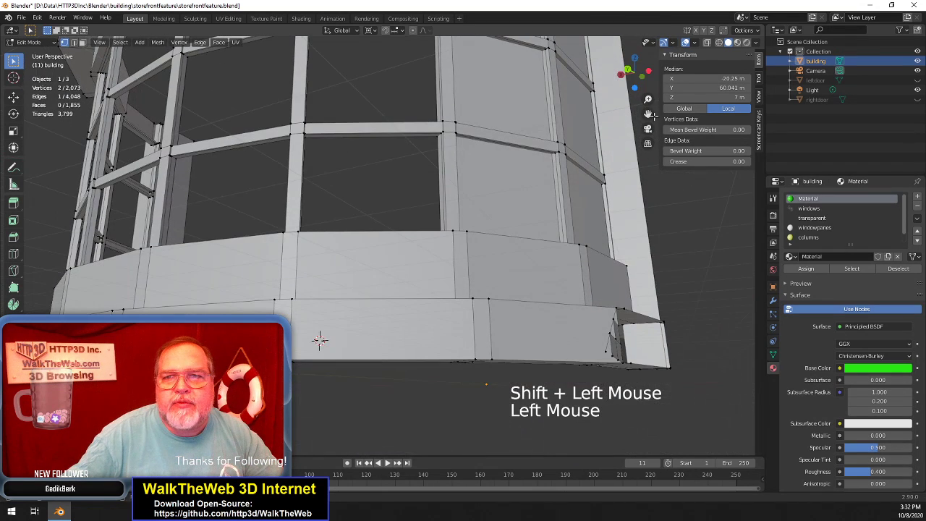
left_click_drag(648, 113, 642, 226)
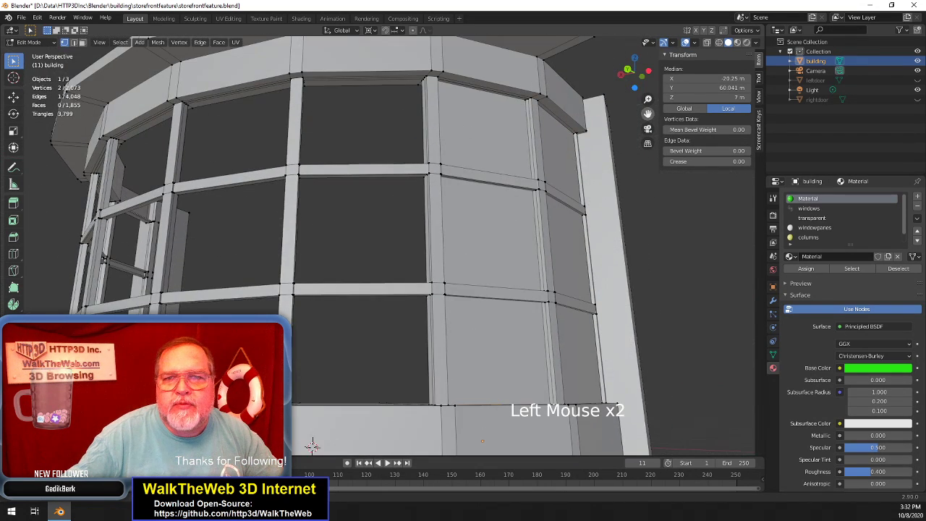
left_click(528, 97, "shift")
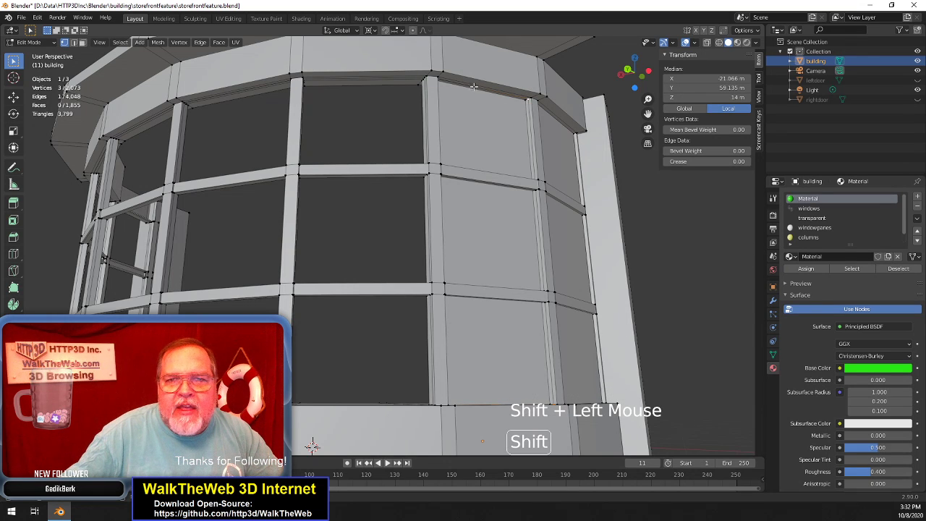
left_click_drag(630, 72, 615, 75)
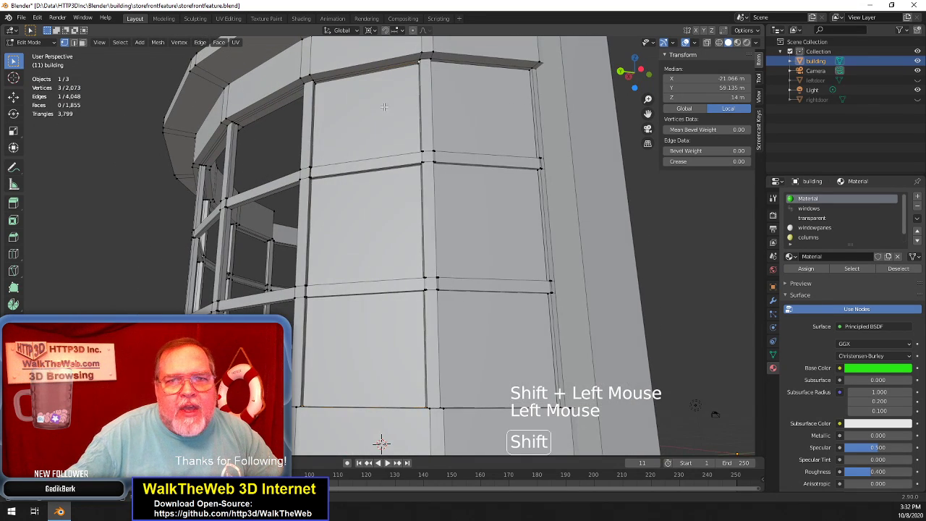
left_click(314, 78, "shift")
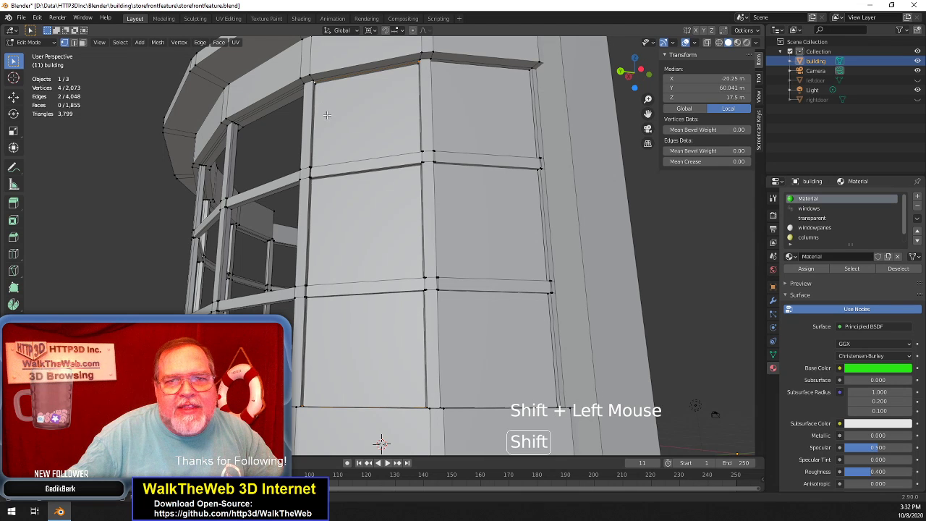
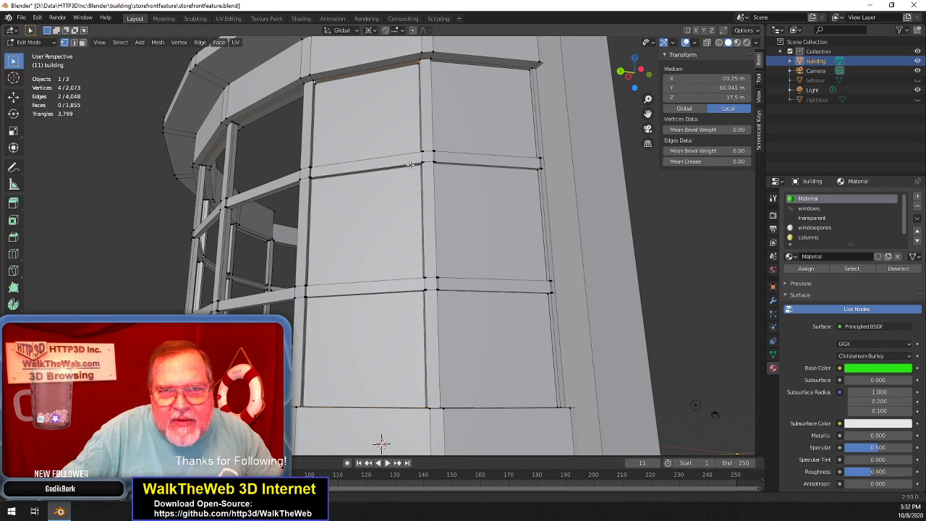
key("f")
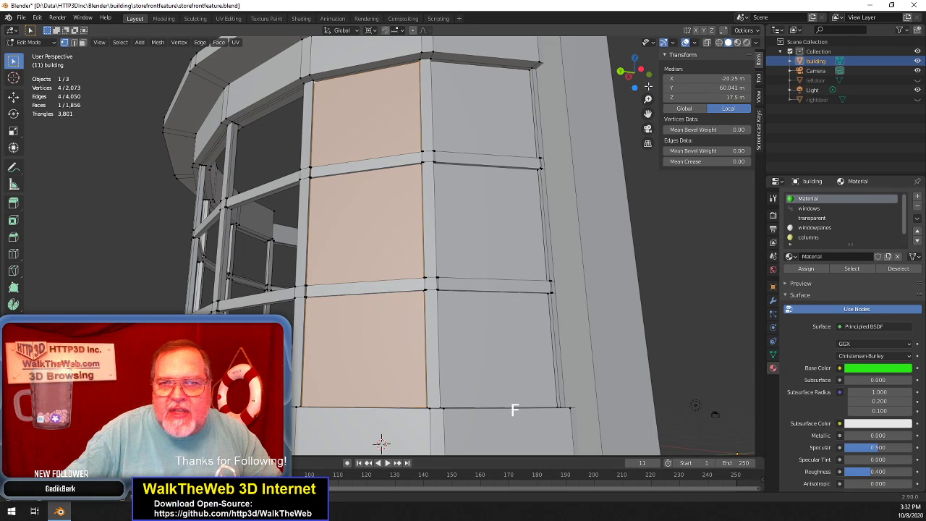
Fill a full-height inner pane face between the four inner corner vertices of the third window bay, from header to sill
left_click_drag(649, 74, 649, 74)
left_click_drag(382, 444, 645, 84)
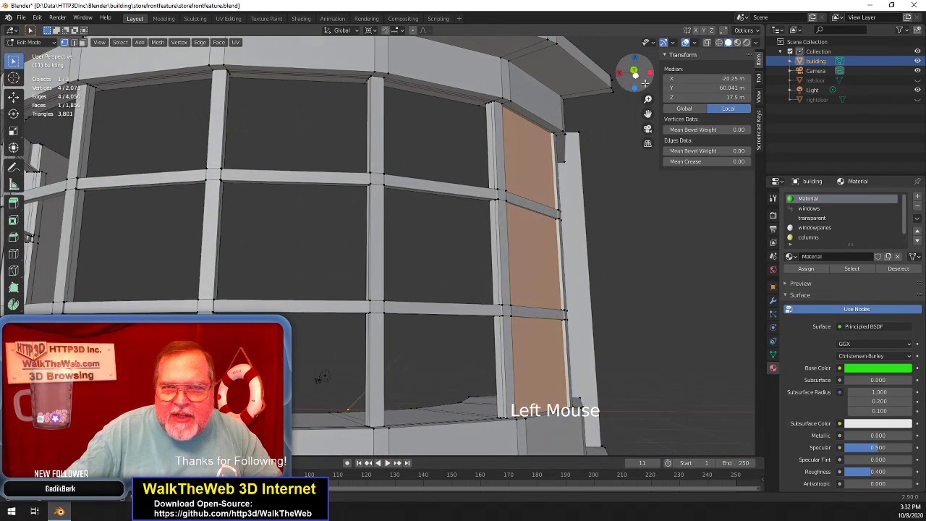
left_click(490, 107)
left_click(489, 105)
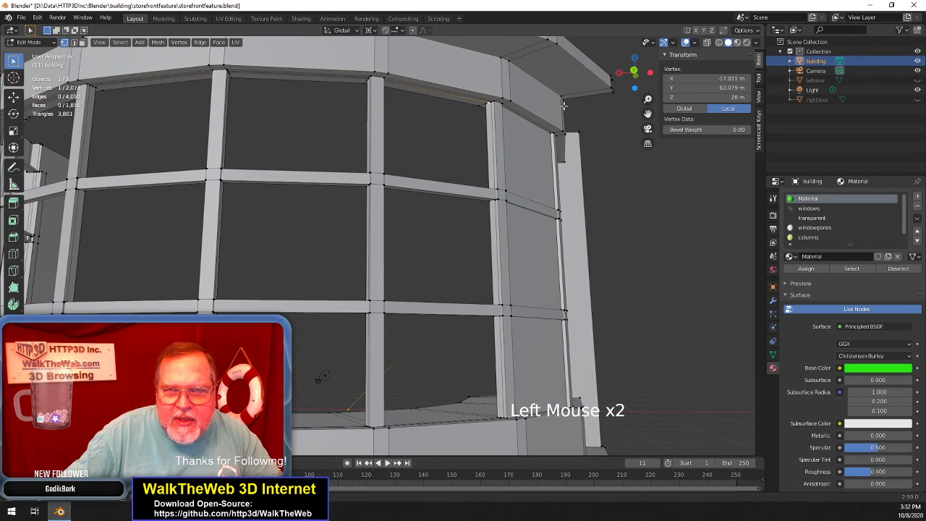
left_click_drag(627, 86, 570, 111)
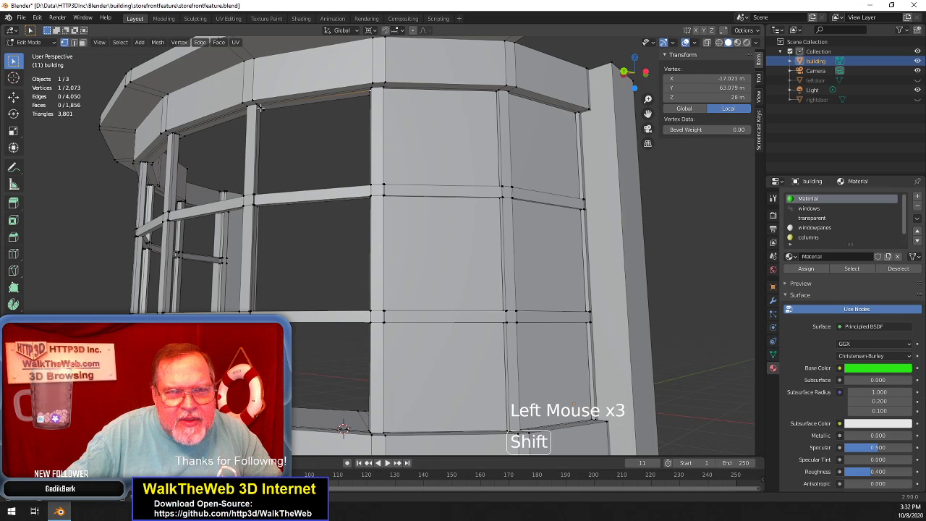
scroll(282, 124, "up", 2)
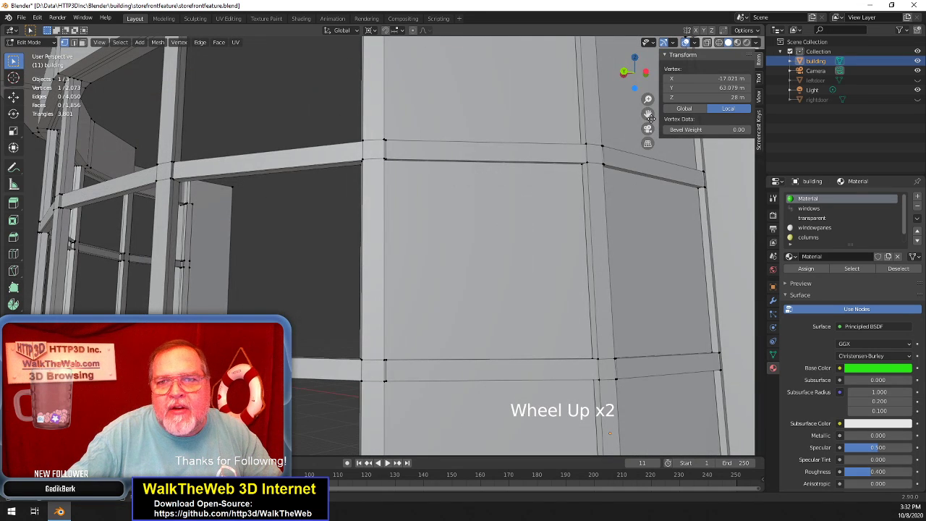
left_click_drag(629, 102, 490, 150)
key("shift")
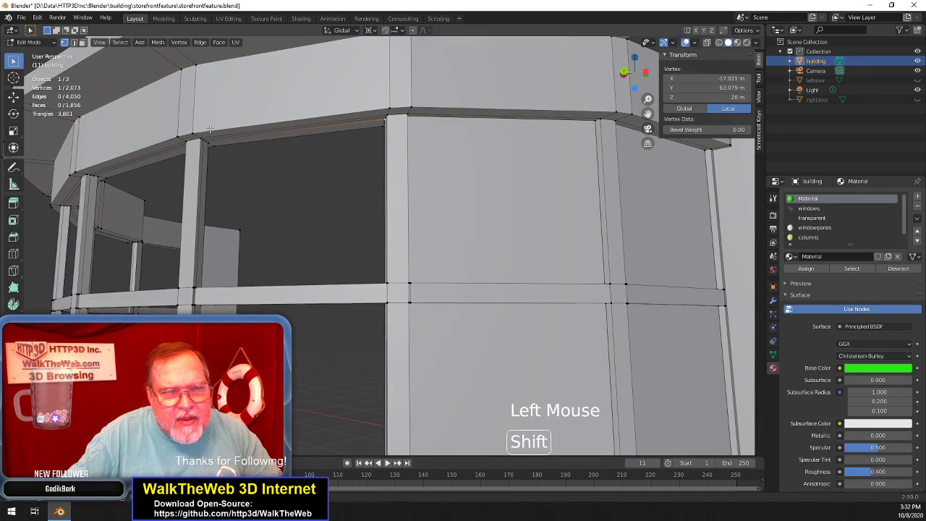
left_click(207, 142, "shift")
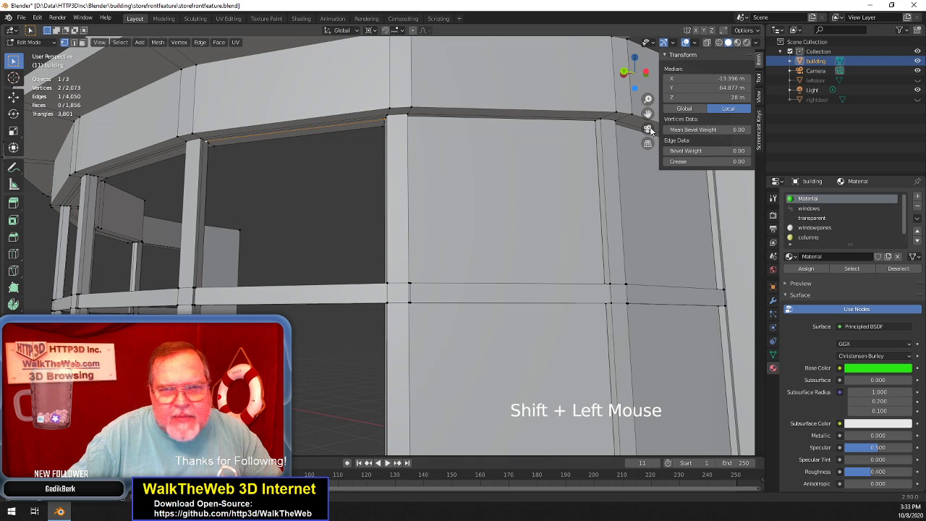
left_click_drag(648, 90, 645, 177)
scroll(528, 283, "up", 2)
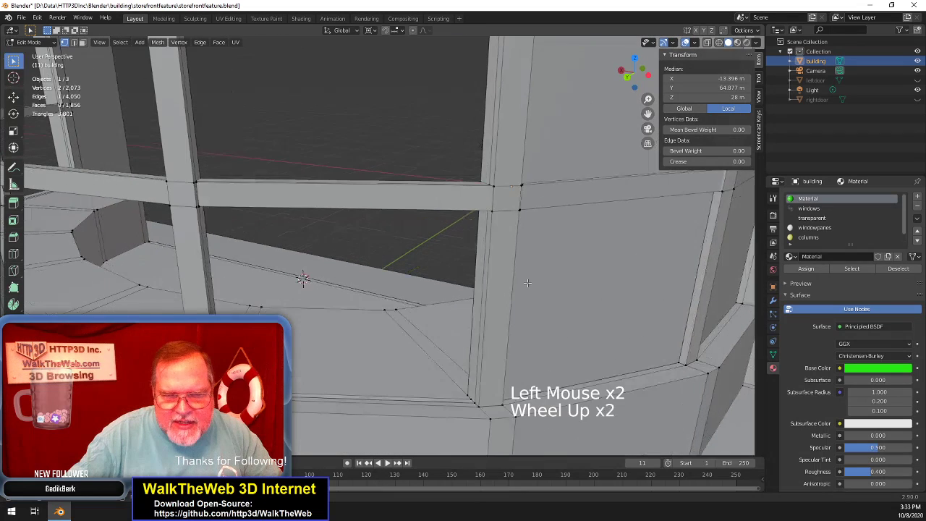
left_click(472, 400, "shift")
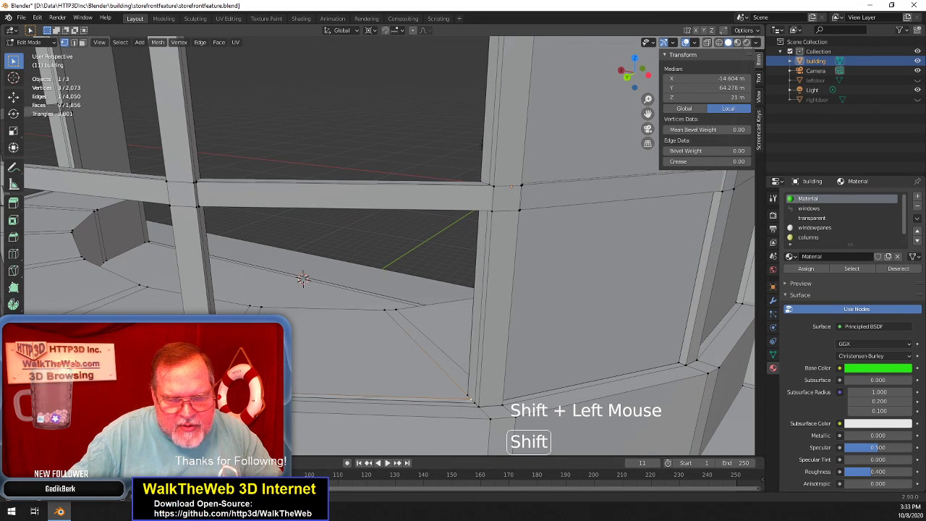
left_click(410, 410, "shift")
key("f")
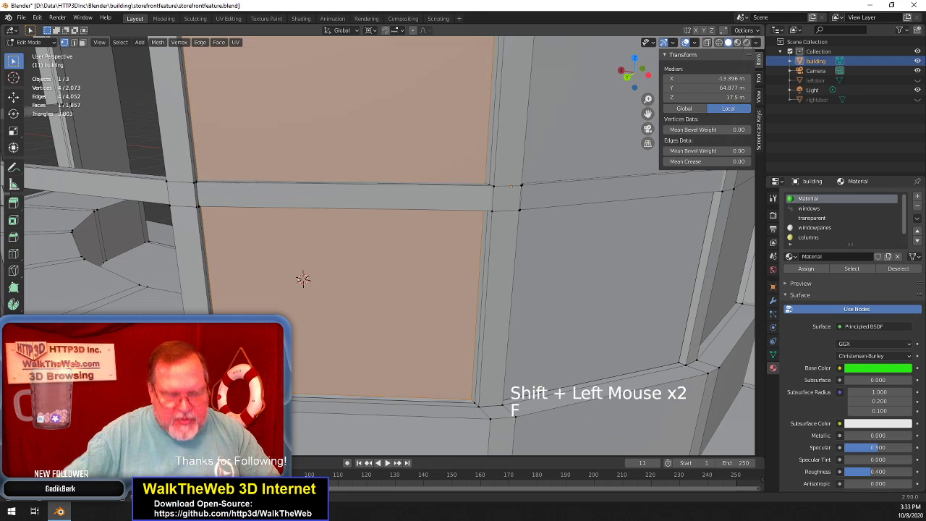
Select the outer sill and header corner vertices of the third window bay for its outer full-height pane face
left_click(474, 402)
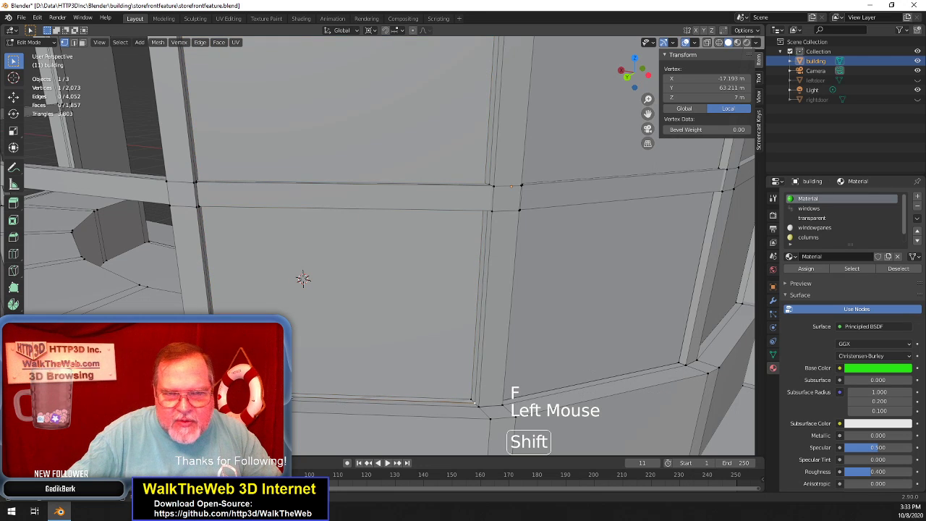
left_click(514, 206, "shift")
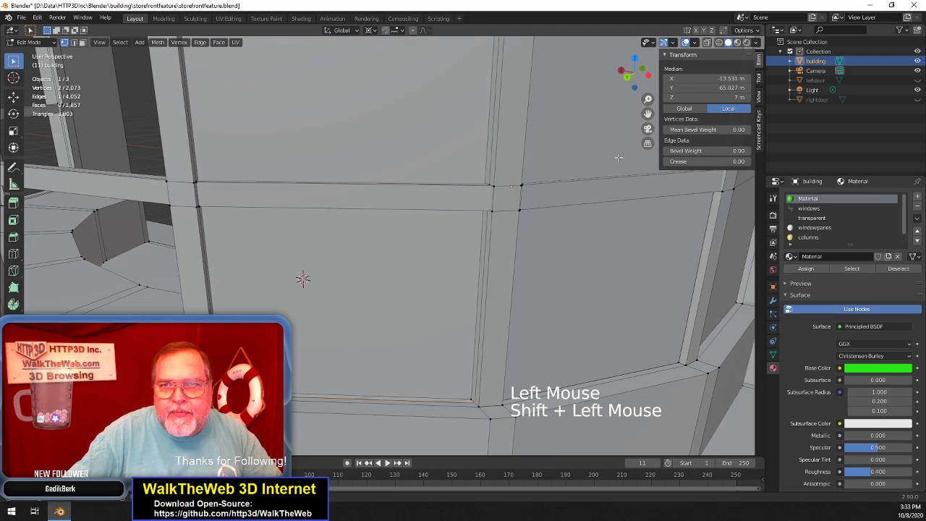
left_click_drag(637, 86, 648, 341)
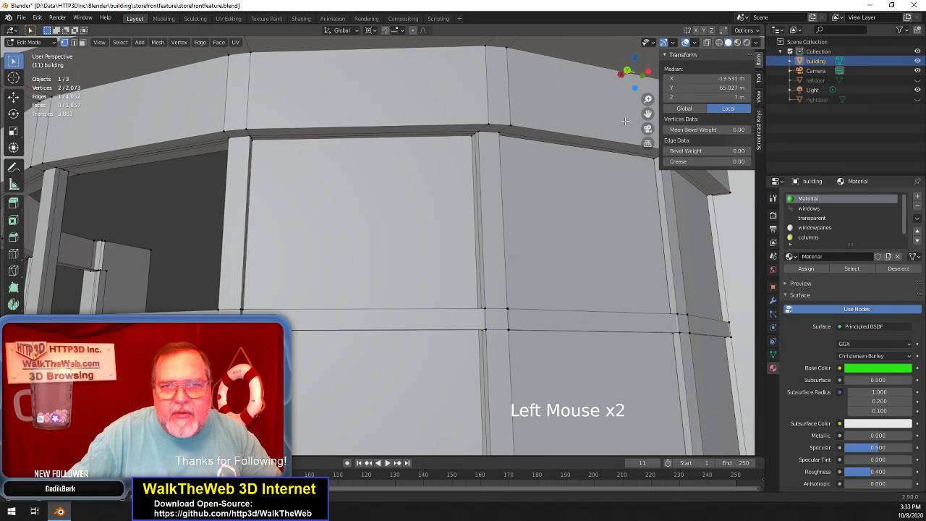
left_click(476, 134, "shift")
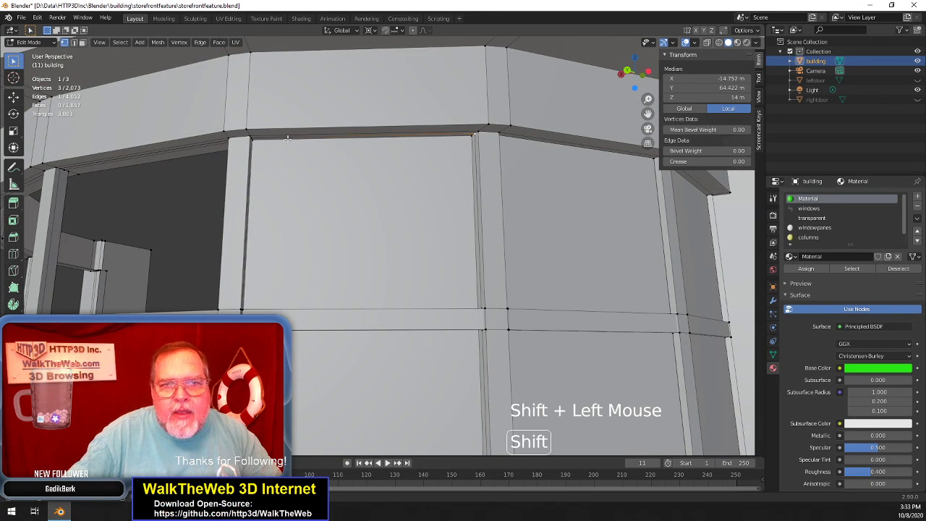
Add the remaining top corner to the selected window vertices and fill them with the opening's second pane face
left_click(251, 138, "shift")
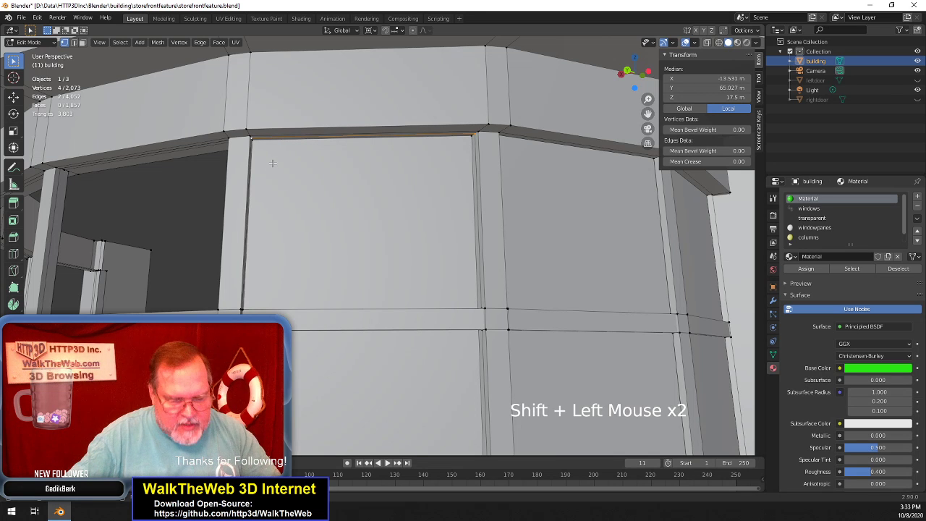
key("f")
Fill the adjacent bare window opening with an inner pane face spanning its two top and two bottom inner corner vertices
left_click_drag(648, 114, 535, 128)
left_click(266, 95)
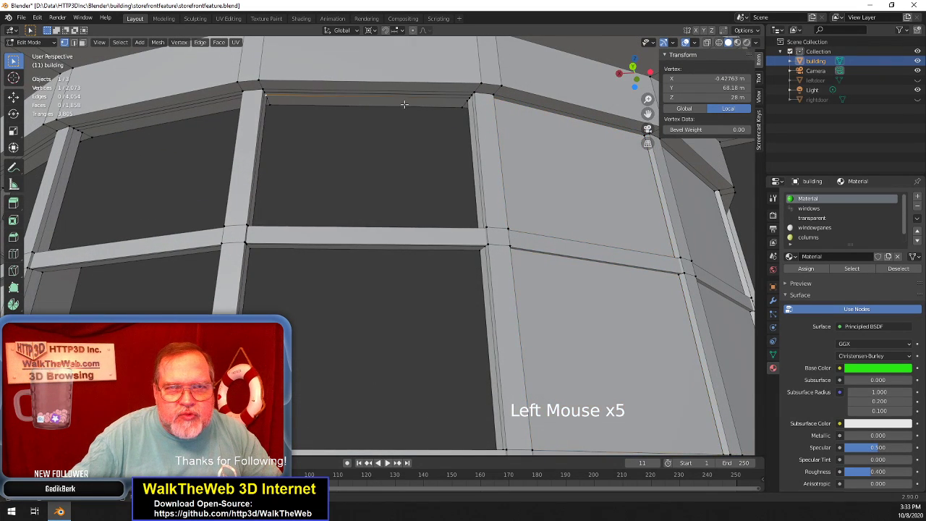
left_click(470, 99, "shift")
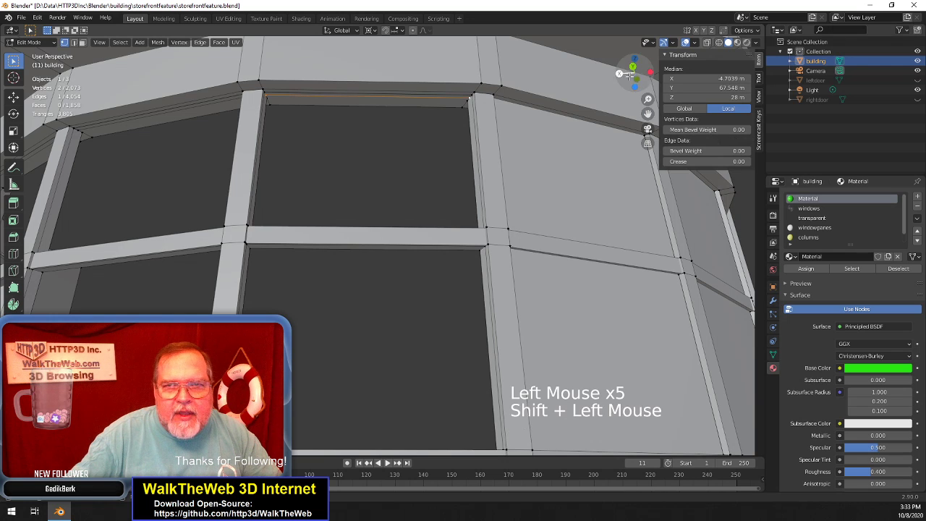
left_click_drag(635, 74, 653, 51)
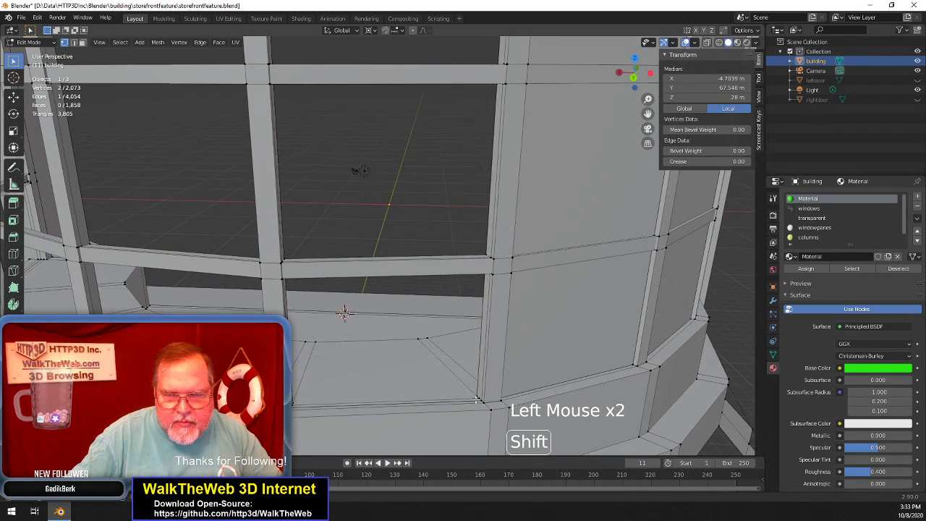
left_click(479, 398, "shift")
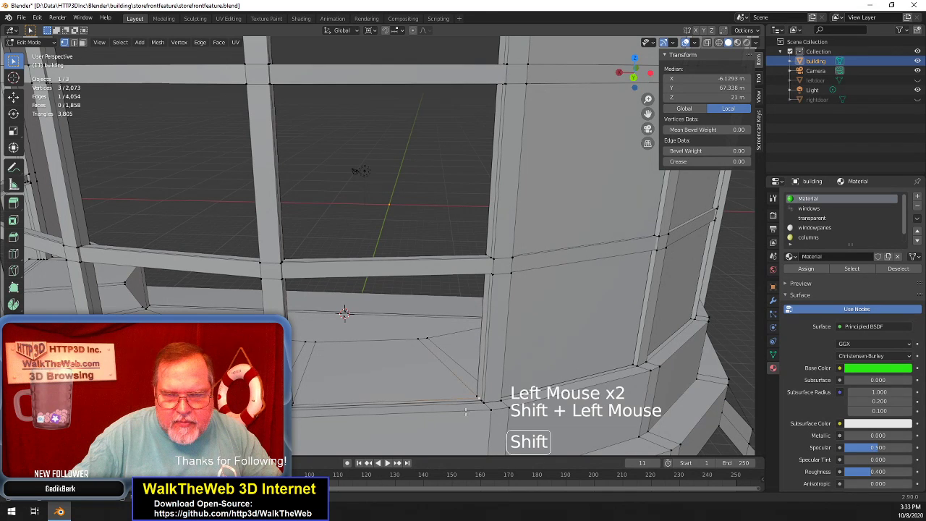
left_click(293, 404, "shift")
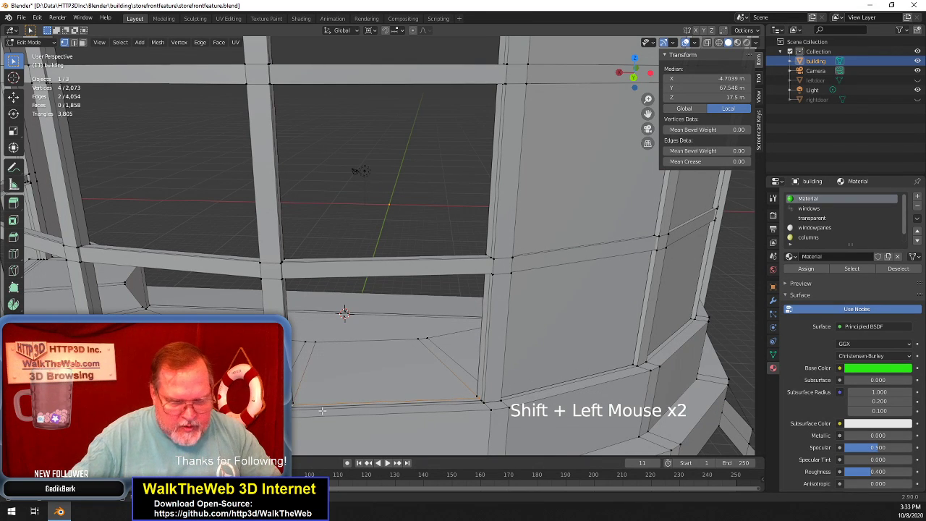
key("f")
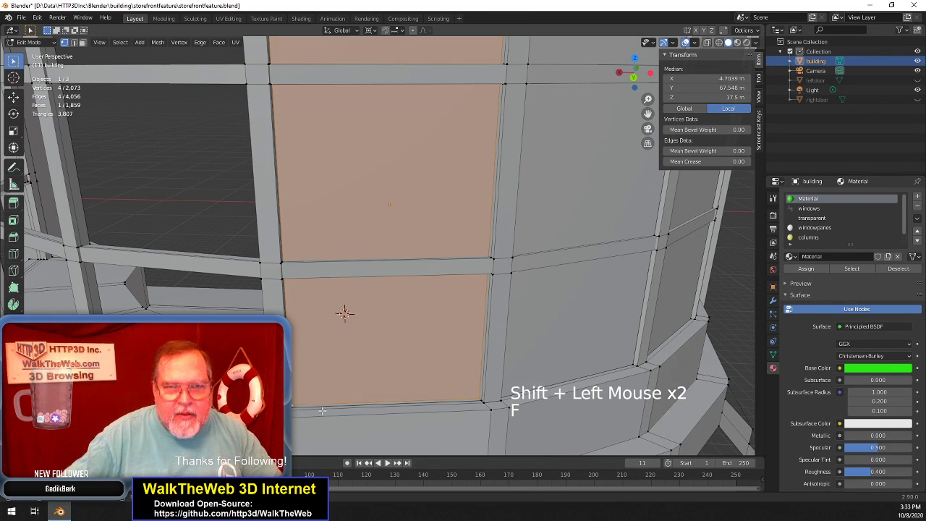
Fill a second, outer pane face over the same opening from its two bottom and two top outer corner vertices
left_click(467, 403)
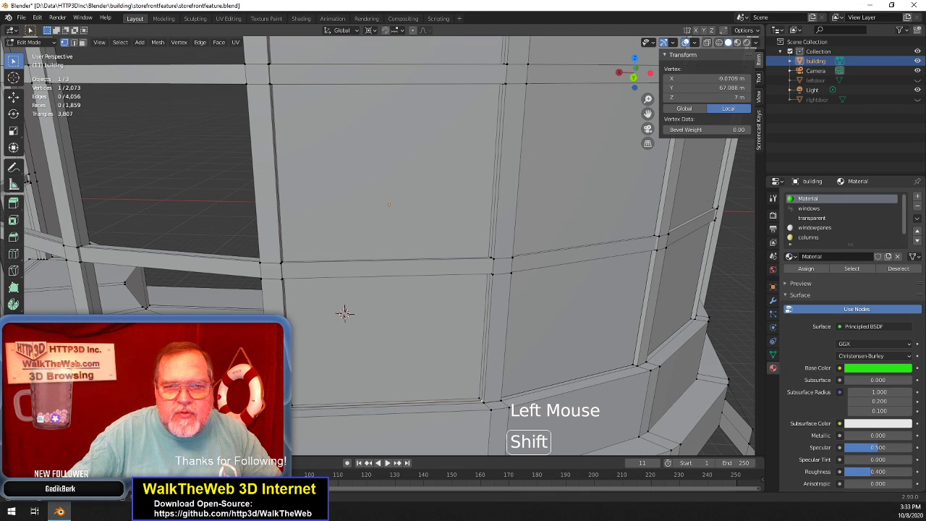
left_click(293, 406, "shift")
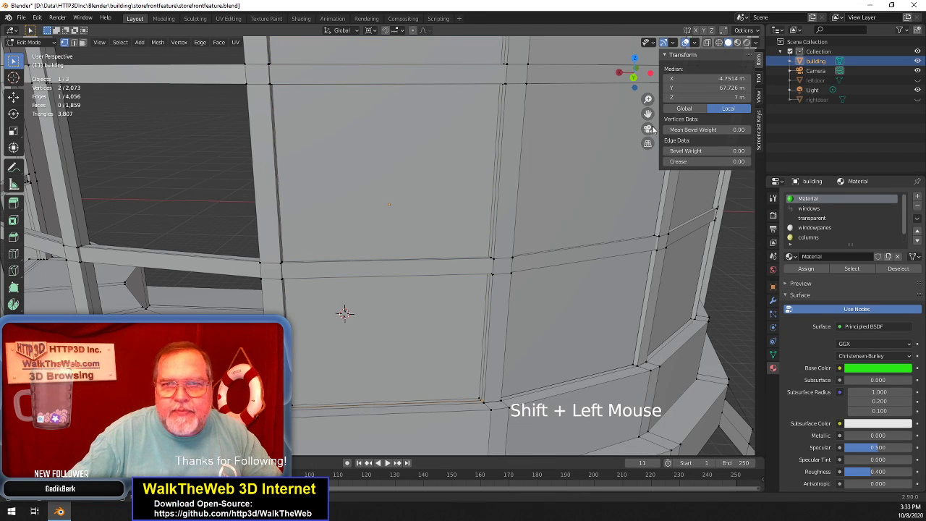
left_click_drag(645, 85, 649, 127)
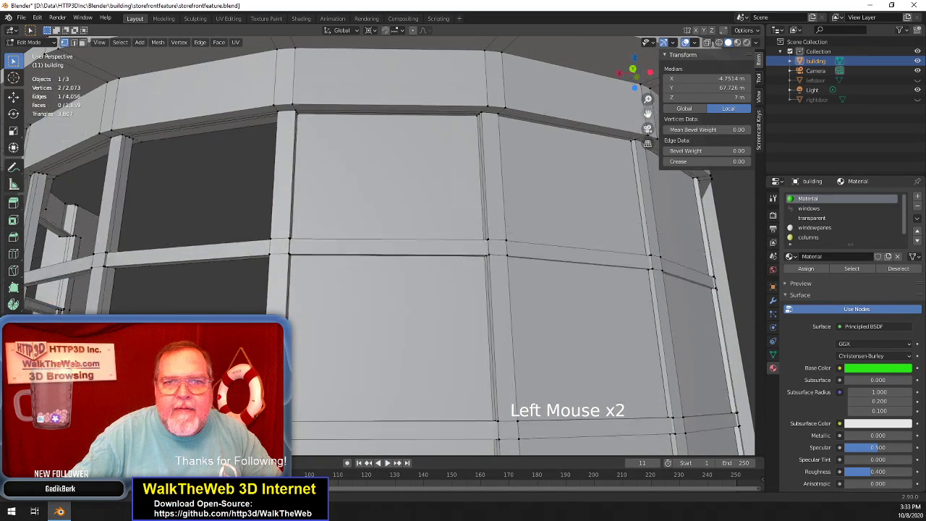
left_click(474, 114, "shift")
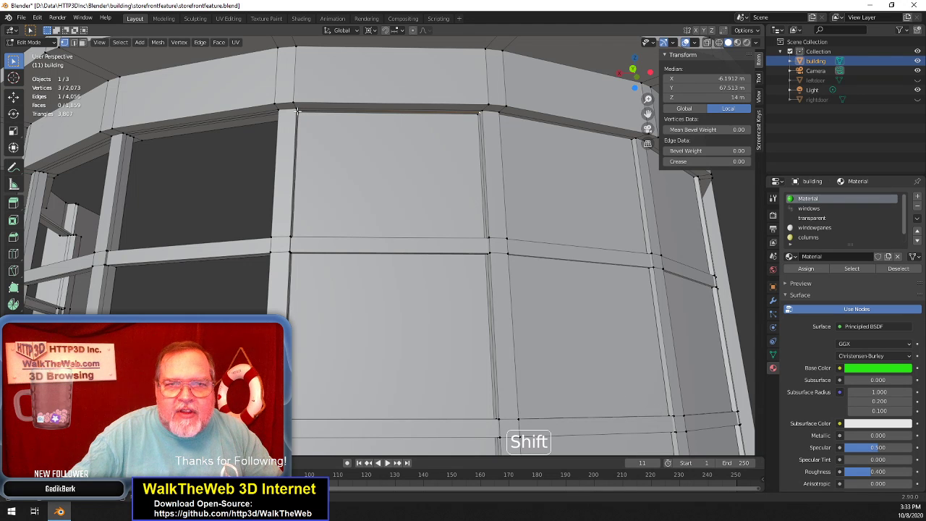
left_click(298, 110, "shift")
key("f")
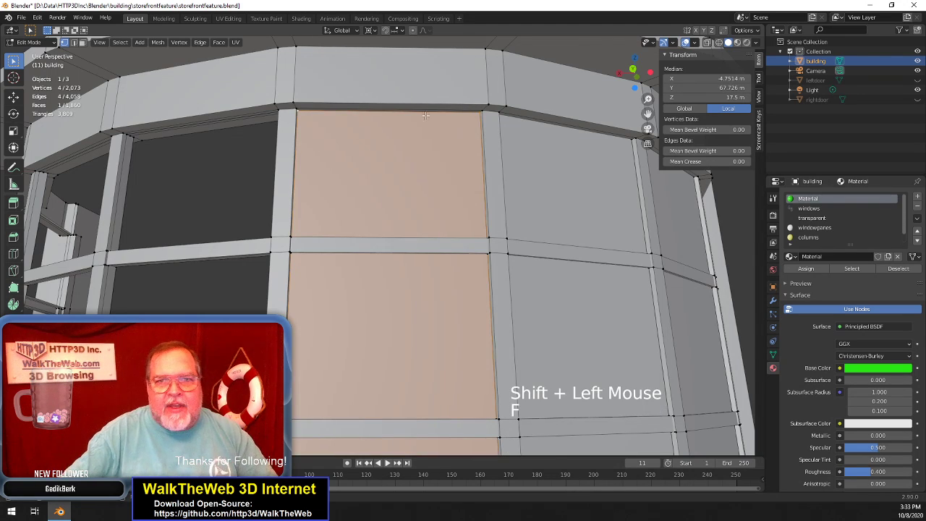
Create the inner pane face of the next open window bay from its two top and two bottom inner corner vertices
mouse_move(640, 76)
left_mouse_down()
mouse_move(669, 67)
mouse_move(652, 68)
left_mouse_up()
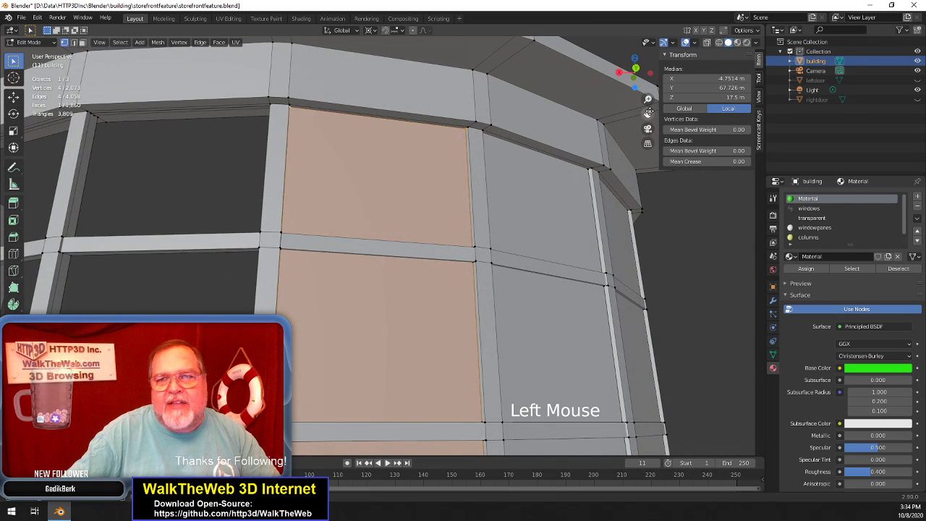
left_click_drag(648, 113, 830, 80)
scroll(629, 134, "up", 2)
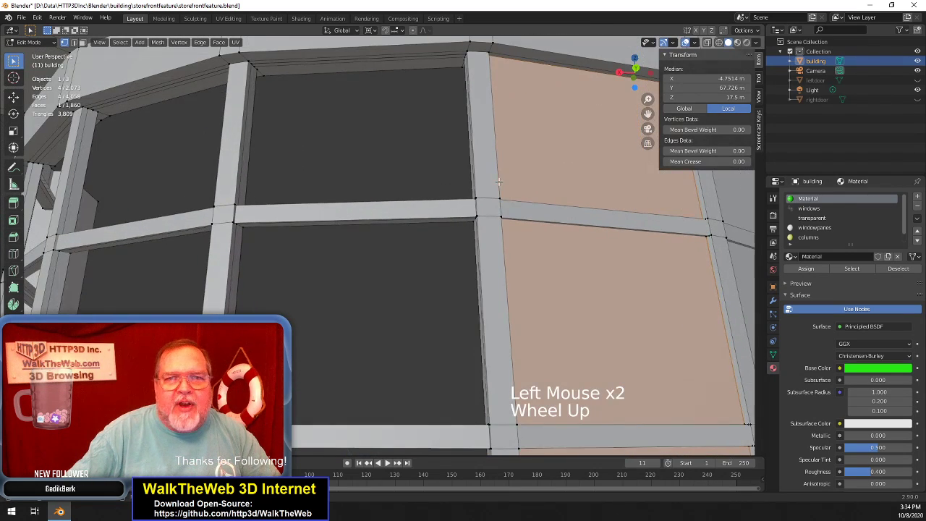
left_click_drag(647, 114, 645, 132)
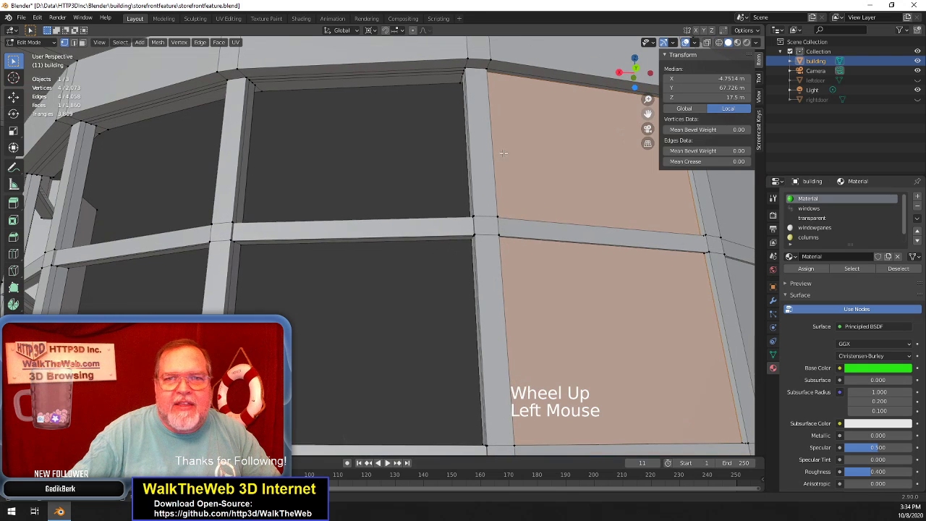
left_click(462, 74)
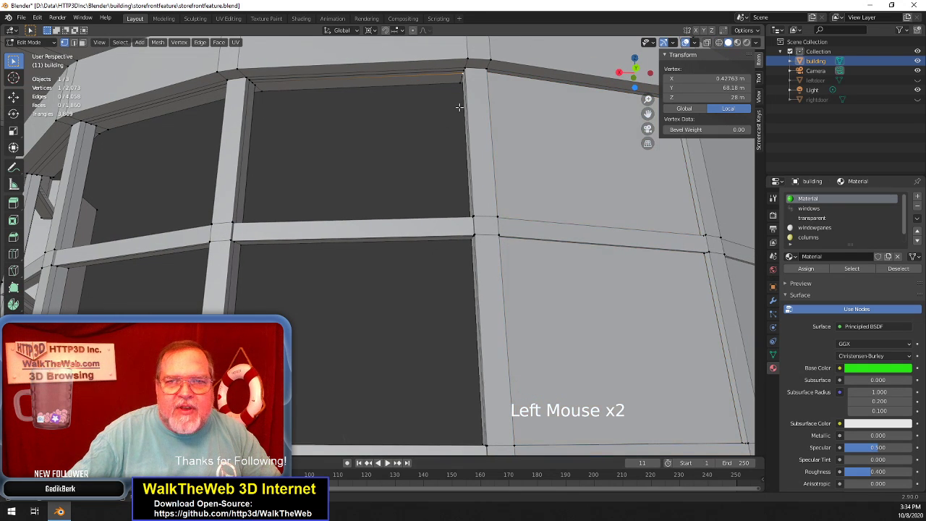
left_click(252, 84, "shift")
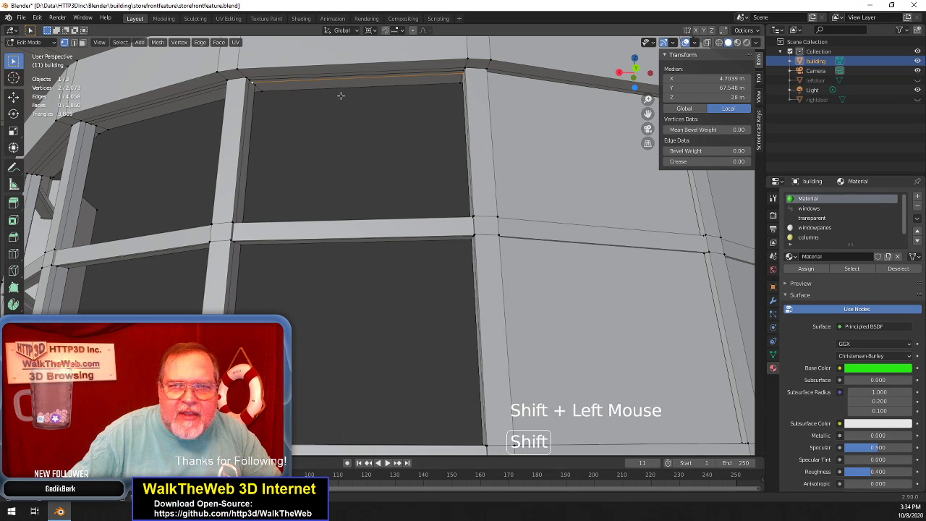
left_click_drag(639, 80, 638, 150)
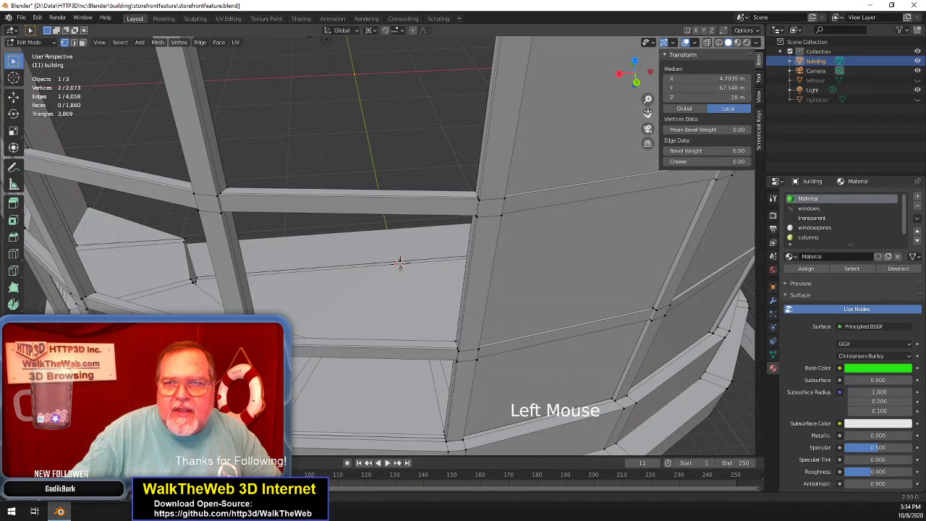
left_click_drag(647, 112, 641, 75)
scroll(459, 331, "up", 3)
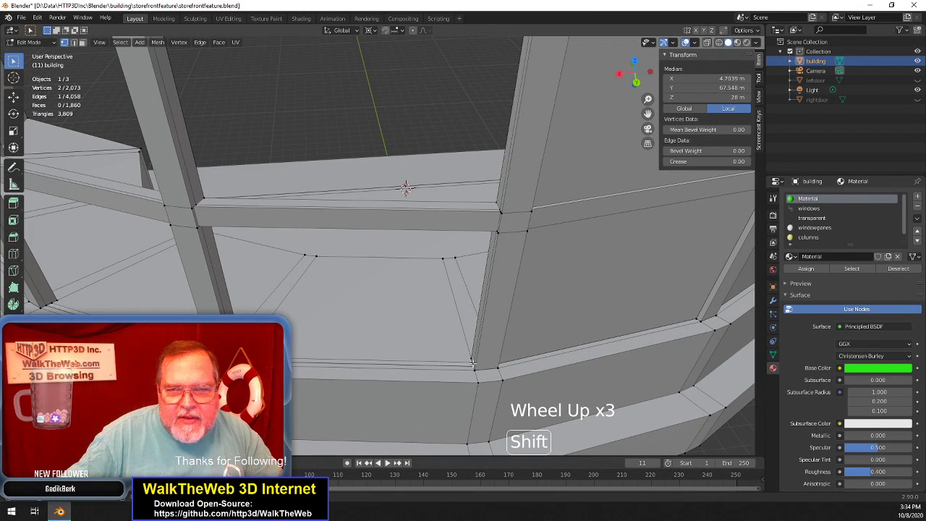
left_click(472, 362, "shift")
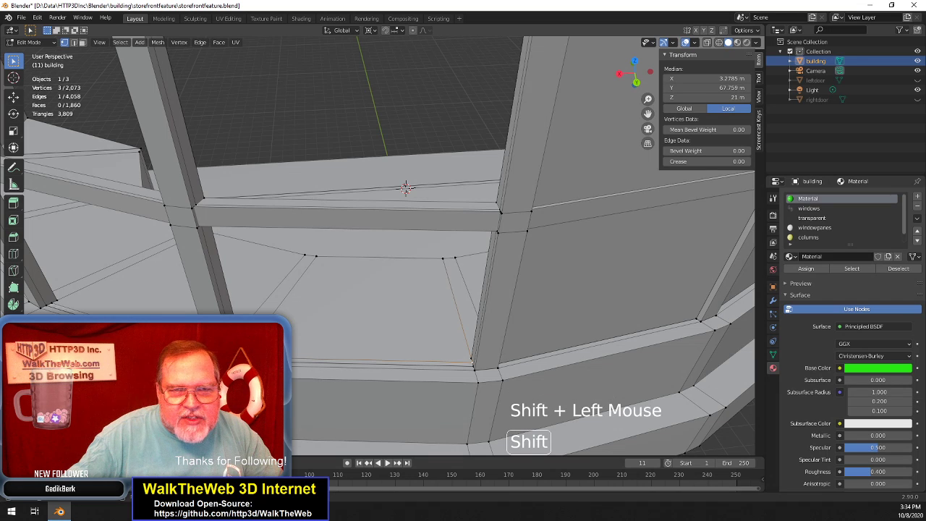
left_click(406, 188, "shift")
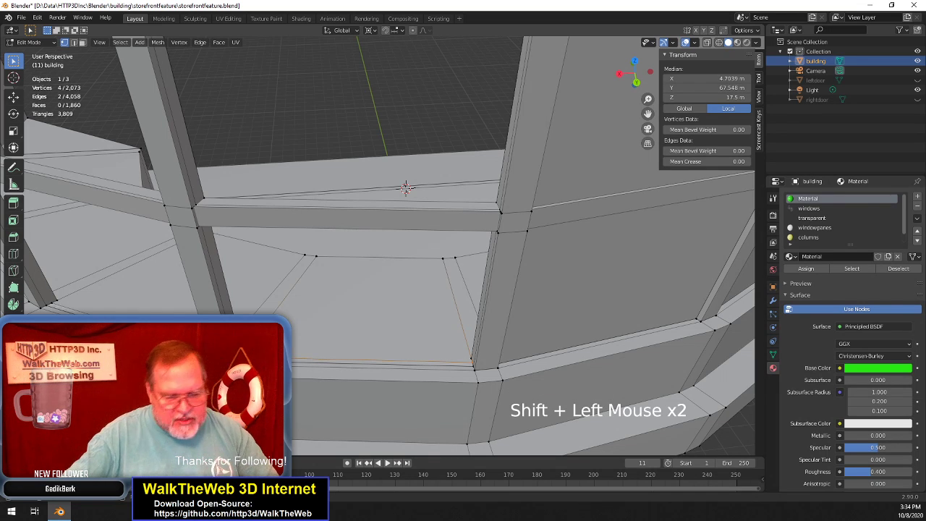
key("f")
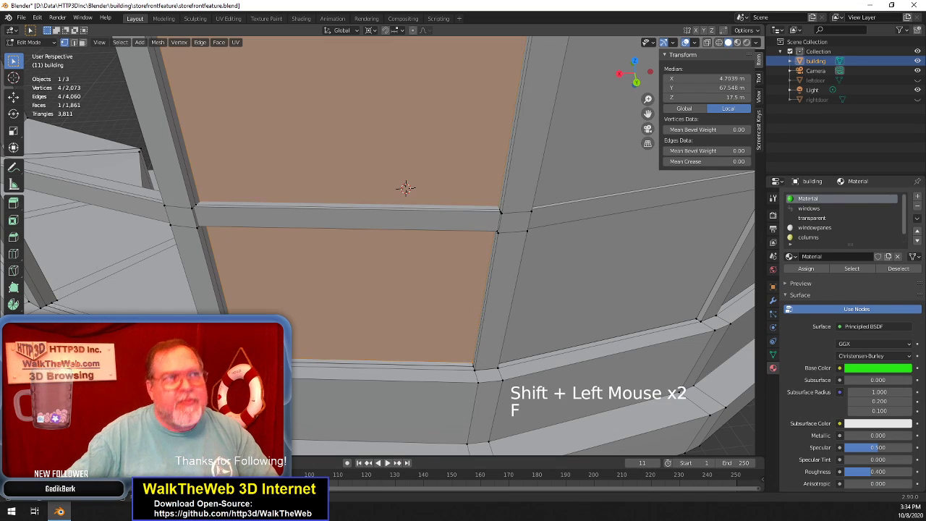
Create the outer pane face in front of that bay's inner pane from its four outer corner vertices
left_click(472, 369)
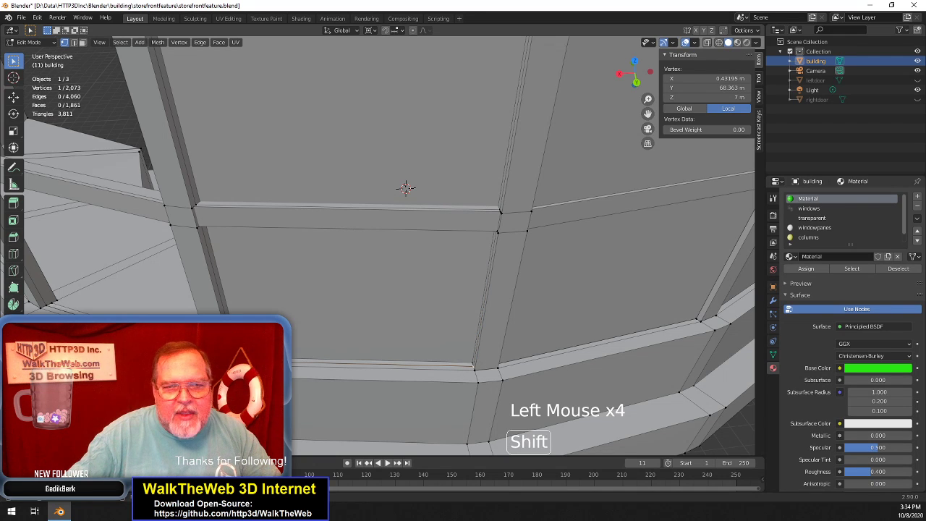
left_click(236, 361, "shift")
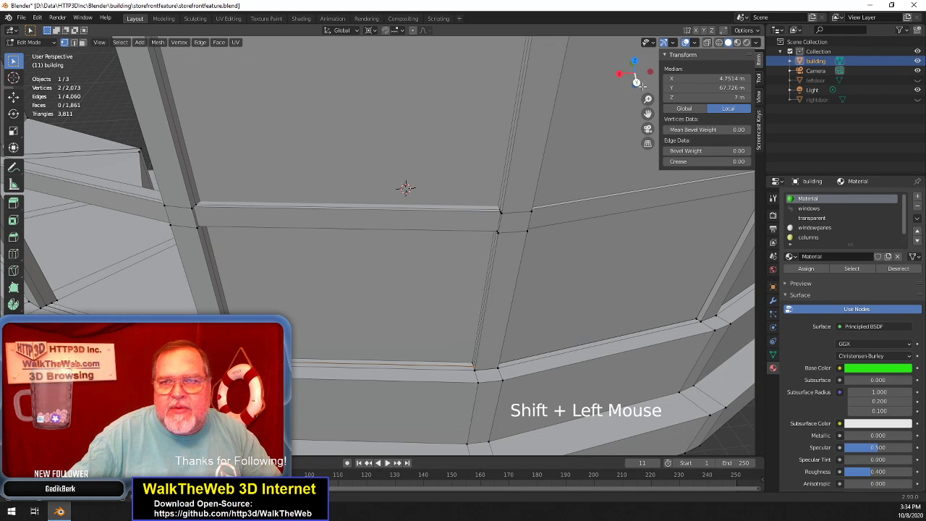
left_click_drag(641, 86, 643, 22)
left_click_drag(648, 113, 660, 336)
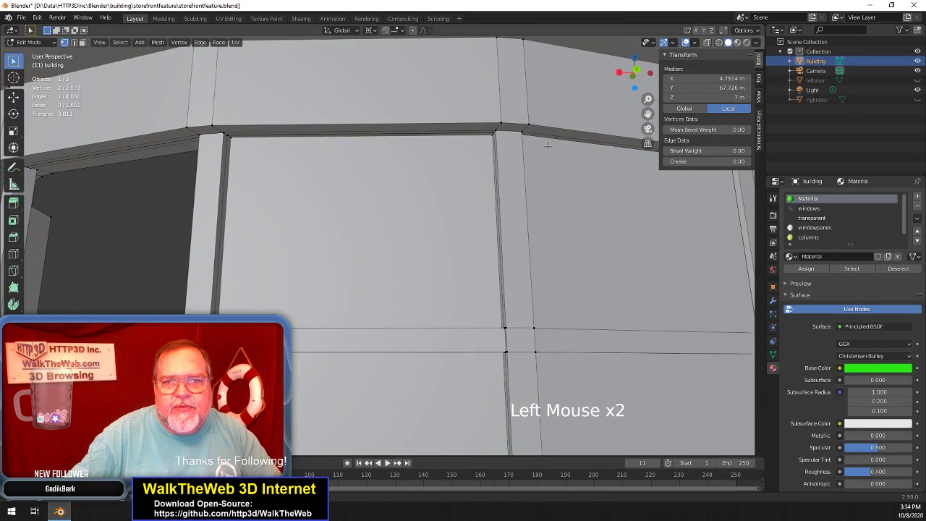
scroll(547, 145, "up", 2)
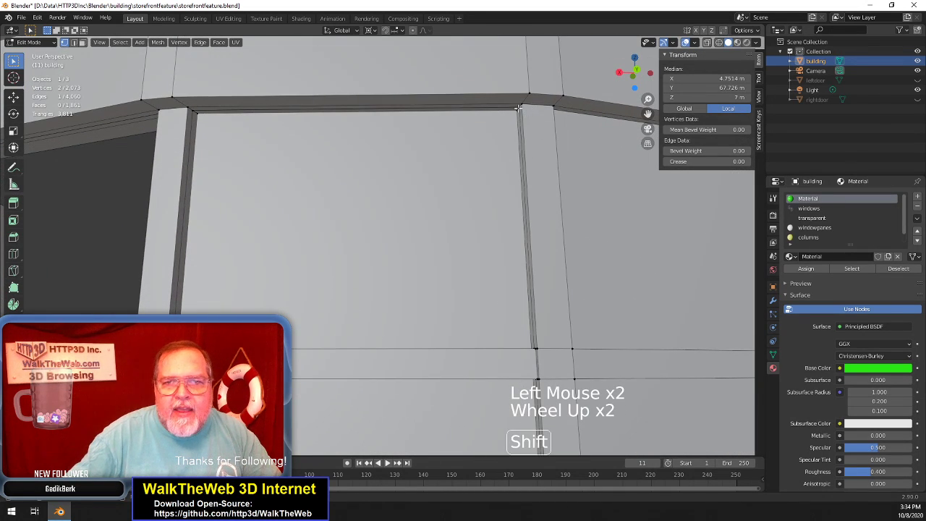
left_click(518, 108, "shift")
left_click(194, 112, "shift")
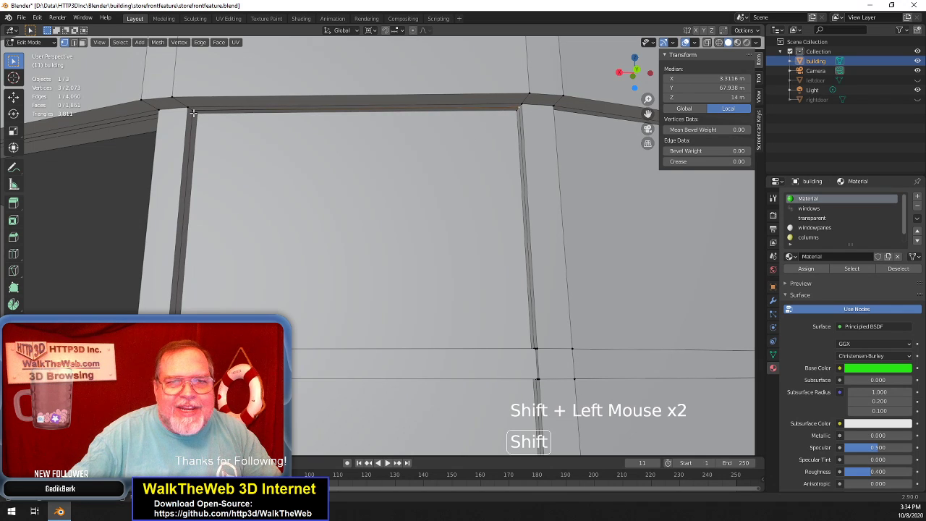
key("f")
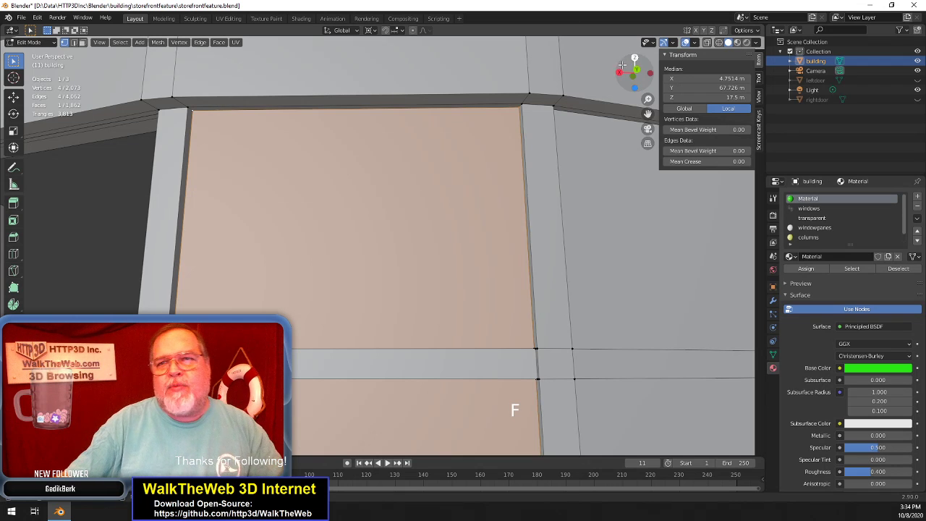
Fill the next open window bay with an inner pane face spanning its two top and two bottom inner corner vertices
left_click_drag(650, 114, 779, 98)
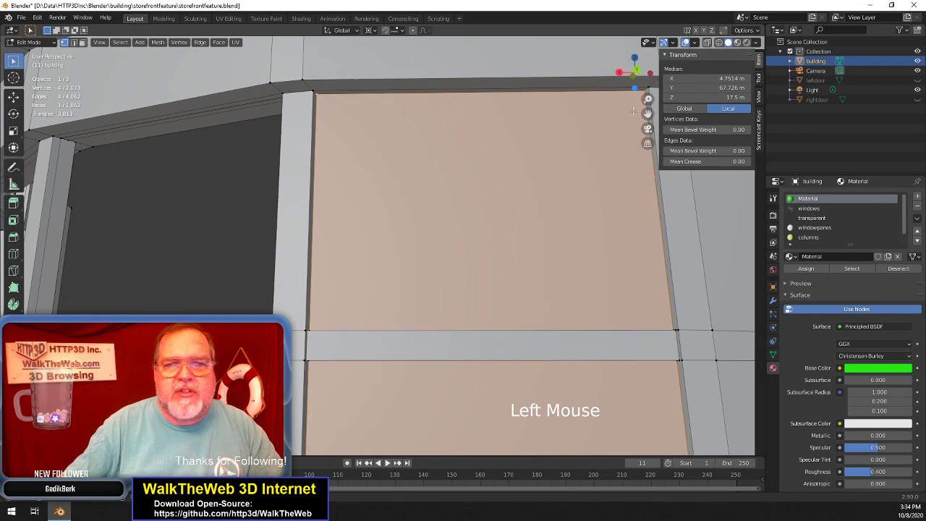
left_click_drag(641, 83, 669, 78)
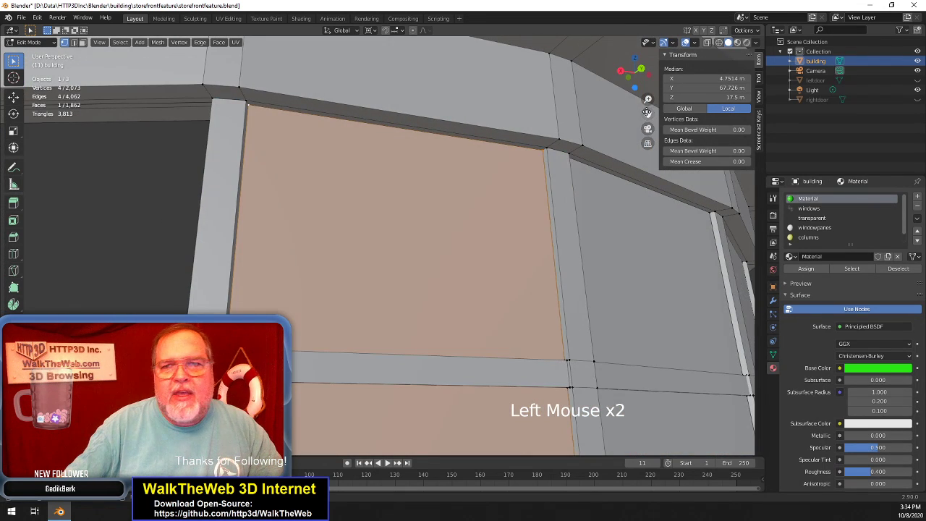
left_click_drag(647, 113, 884, 131)
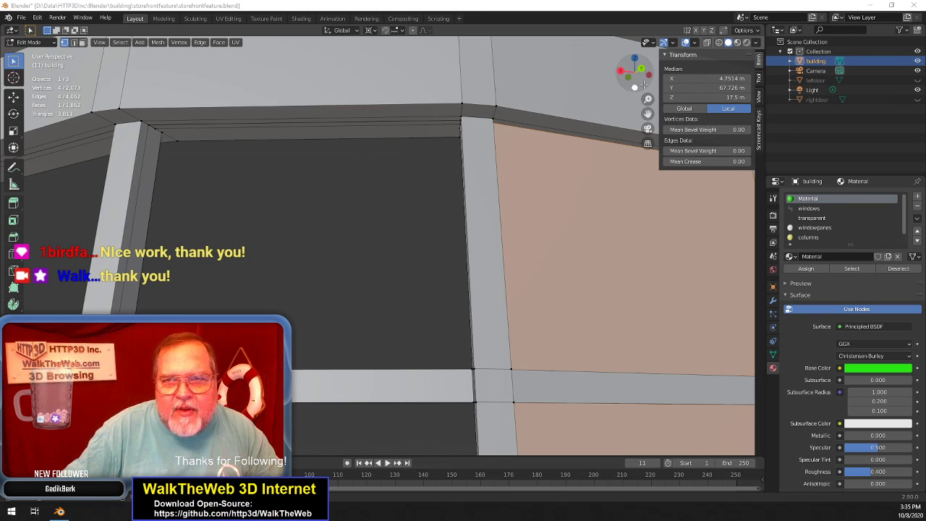
mouse_move(634, 71)
left_mouse_down()
mouse_move(607, 76)
mouse_move(618, 73)
left_mouse_up()
left_click_drag(648, 113, 731, 107)
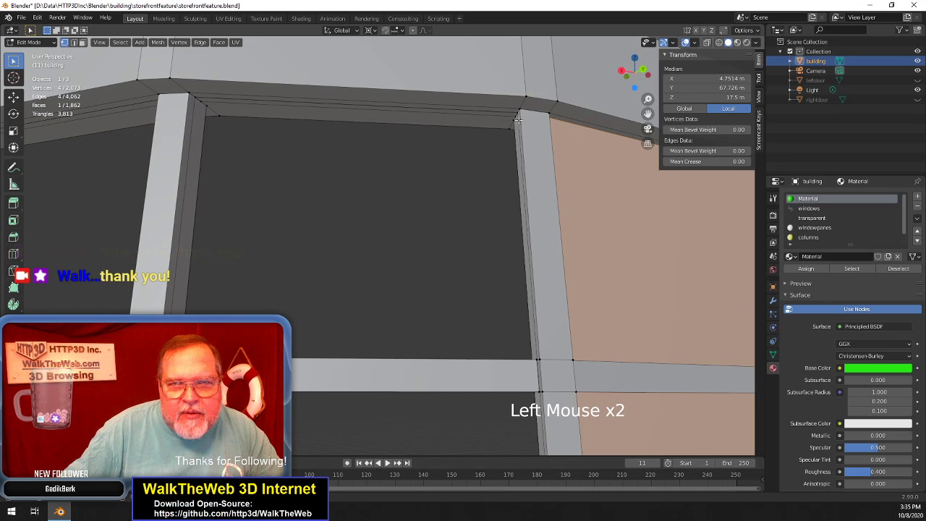
left_click(493, 137)
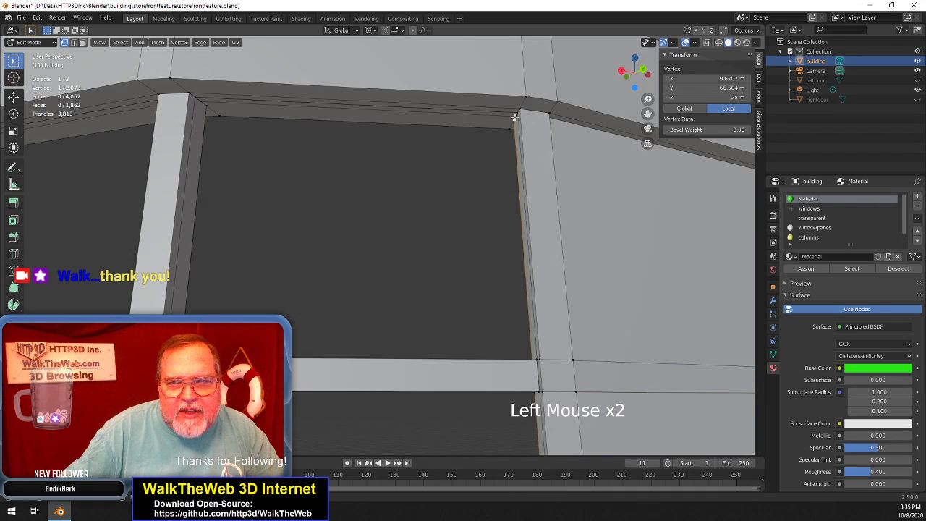
left_click(515, 116)
left_click(200, 104, "shift")
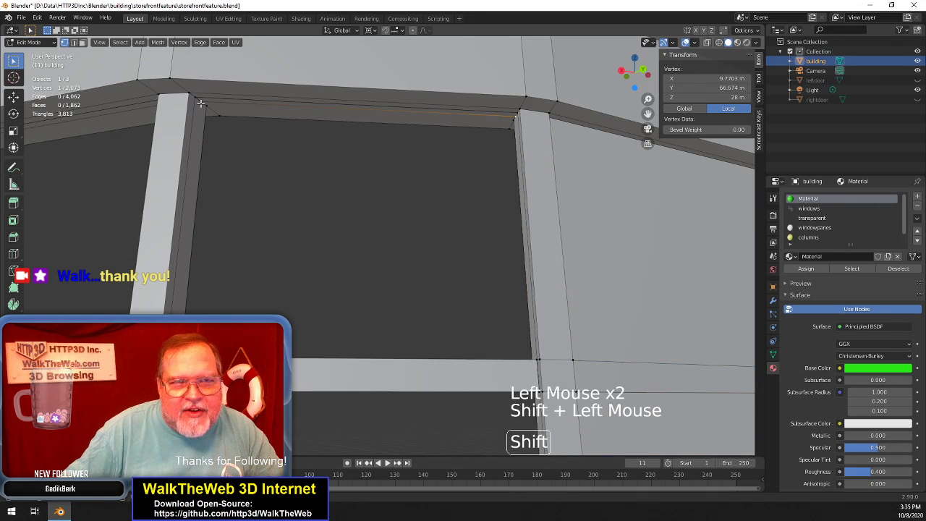
left_click_drag(635, 72, 651, 10)
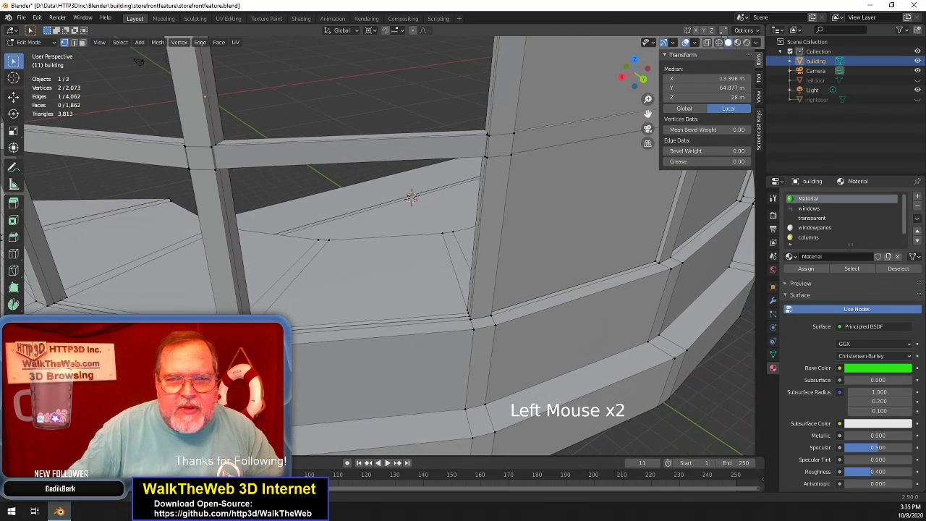
scroll(491, 342, "up", 6)
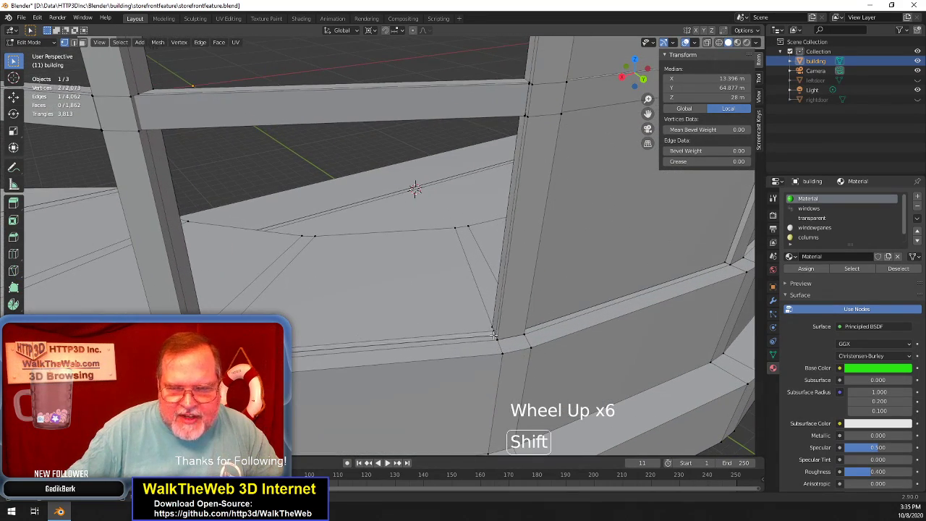
left_click(491, 334, "shift")
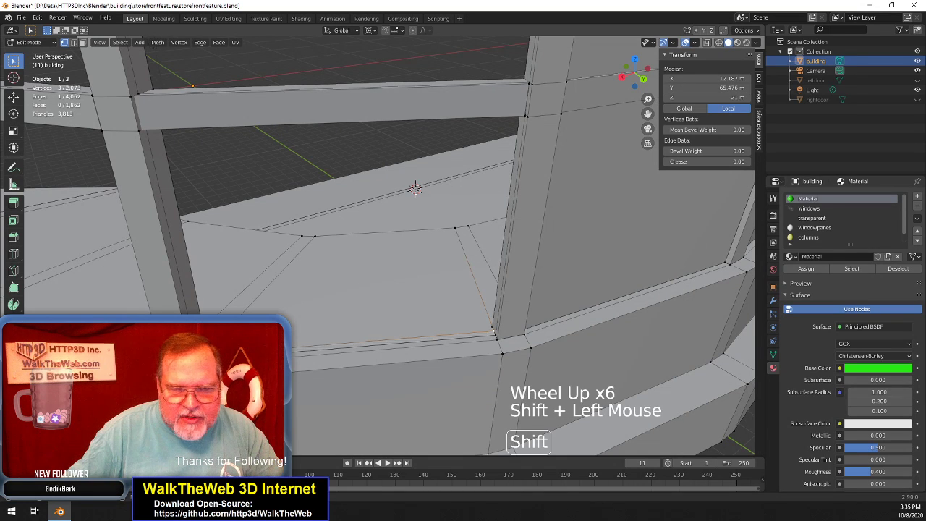
left_click(205, 354, "shift")
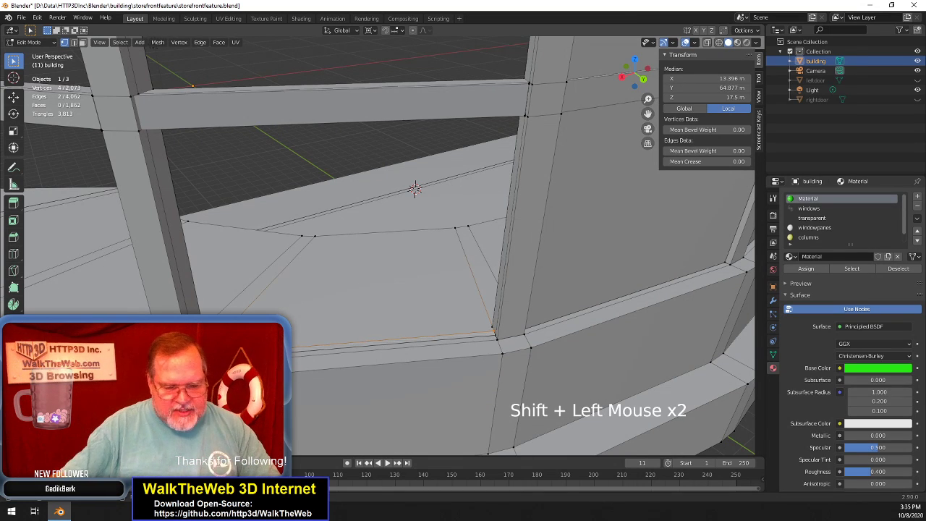
key("f")
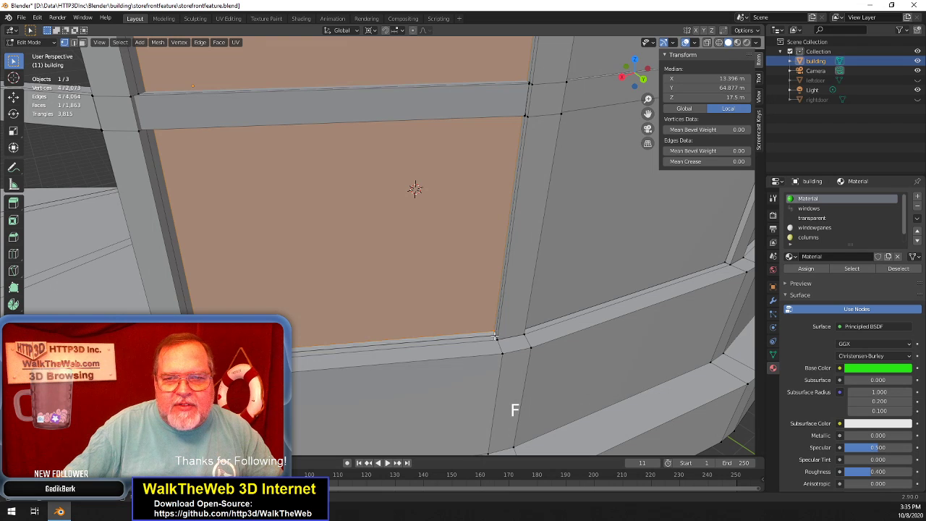
Fill an outer pane face over the same bay from its two bottom and two top outer corner vertices
left_click(565, 166)
left_click(566, 166, "shift")
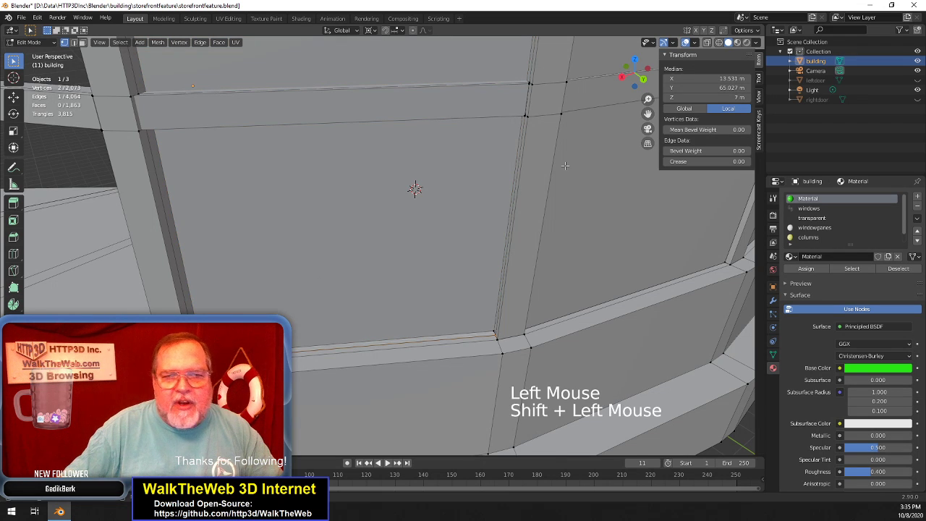
left_click_drag(637, 77, 631, 30)
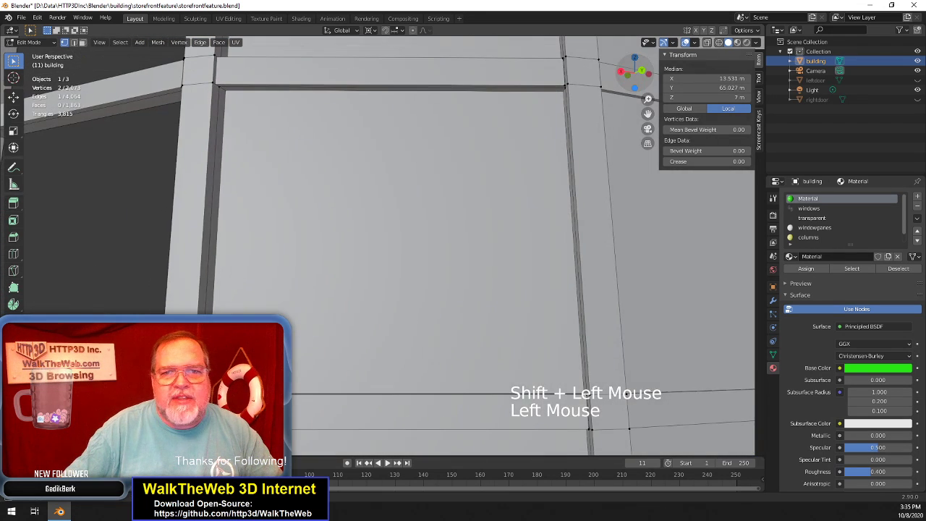
left_click_drag(637, 77, 636, 76)
left_click_drag(648, 114, 647, 413)
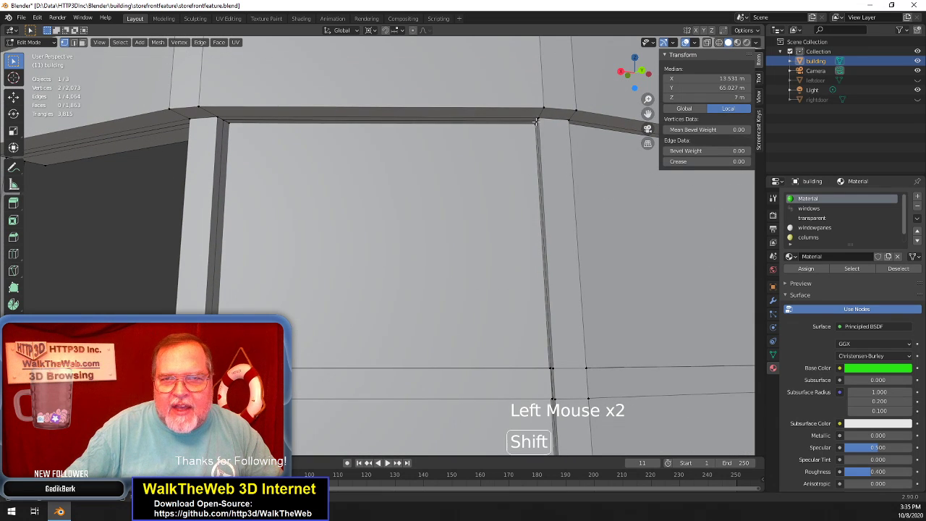
left_click(513, 130, "shift")
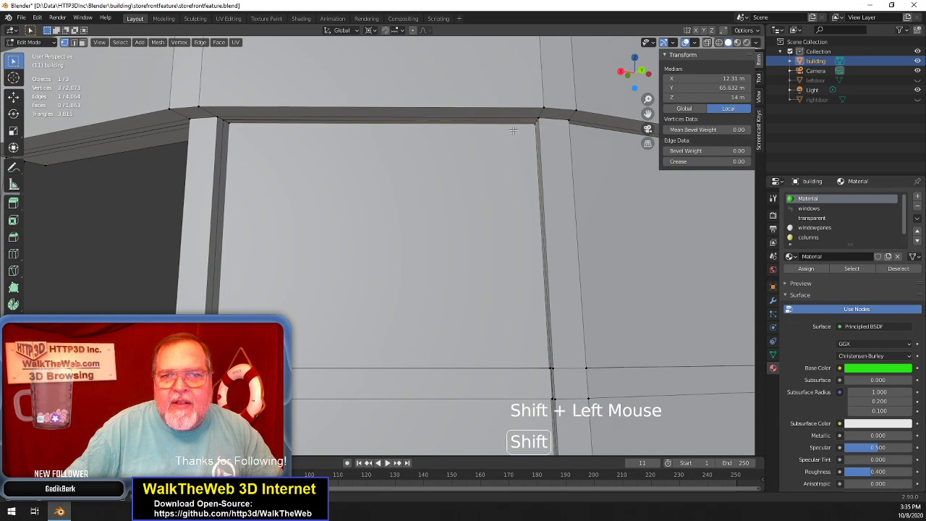
left_click(222, 122, "shift")
key("f")
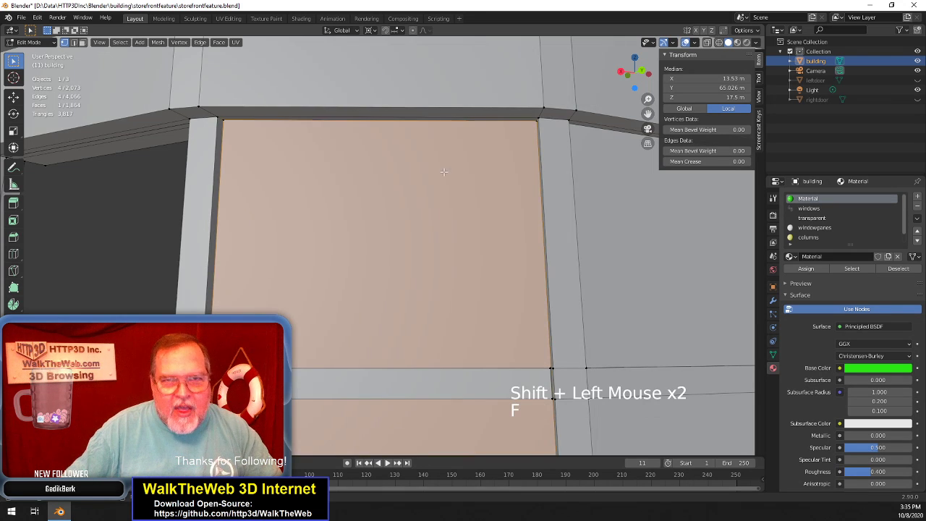
Create the inner pane face of the following open bay from its two upper and two lower inner corner vertices
left_click_drag(648, 114, 795, 115)
left_click_drag(635, 81, 825, 111)
left_click_drag(639, 85, 810, 115)
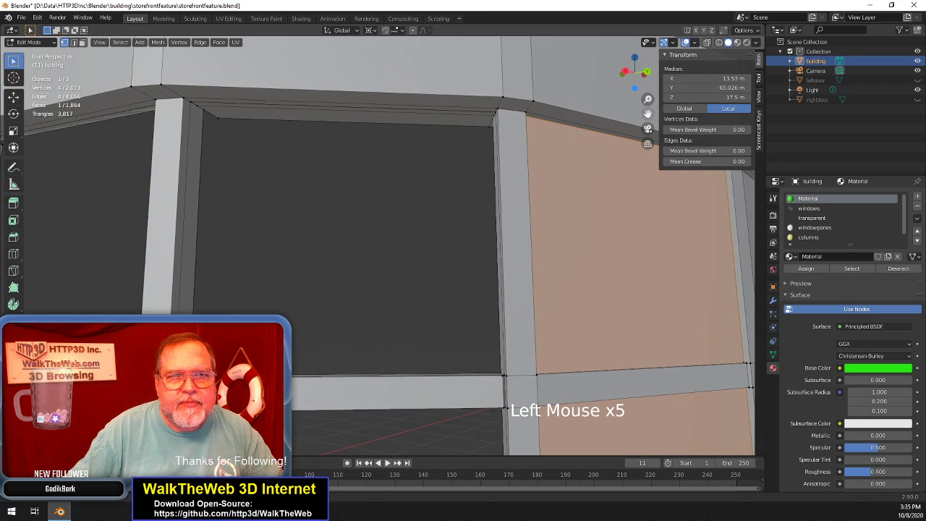
left_click_drag(648, 114, 709, 113)
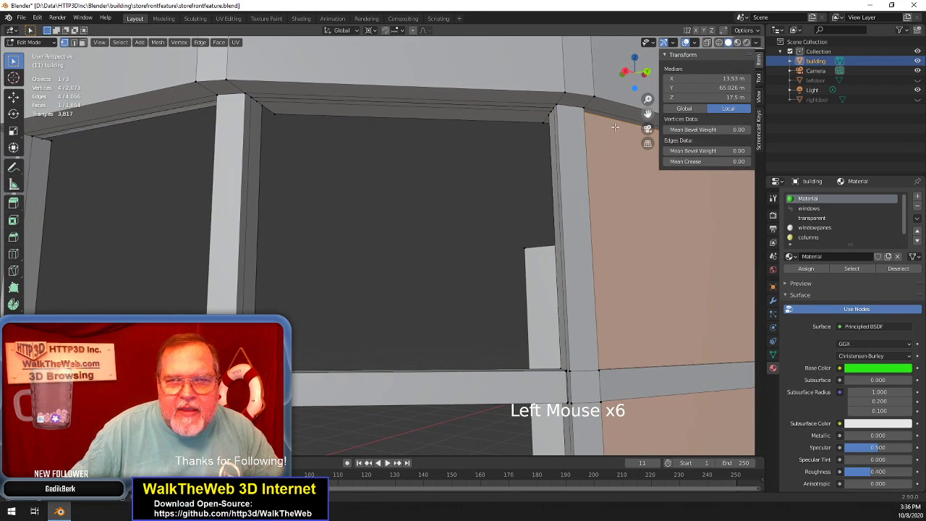
left_click(549, 113)
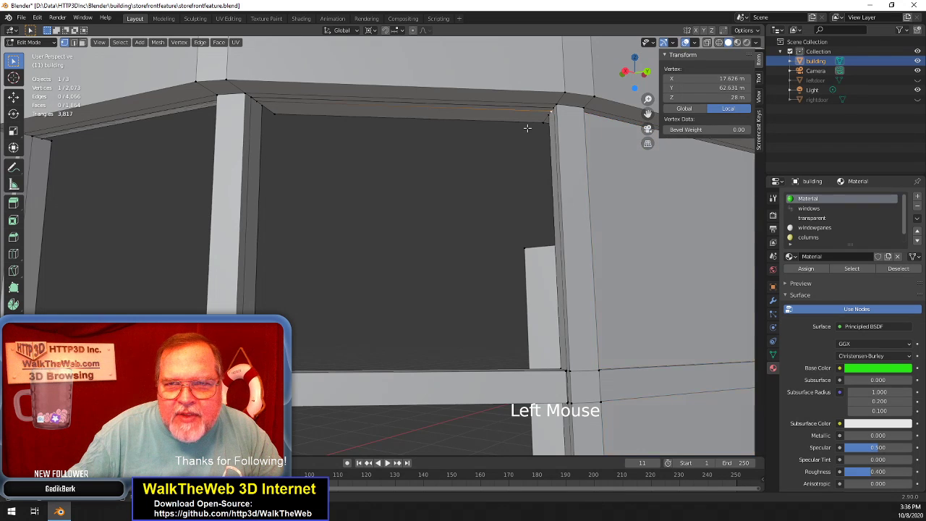
left_click(255, 101, "shift")
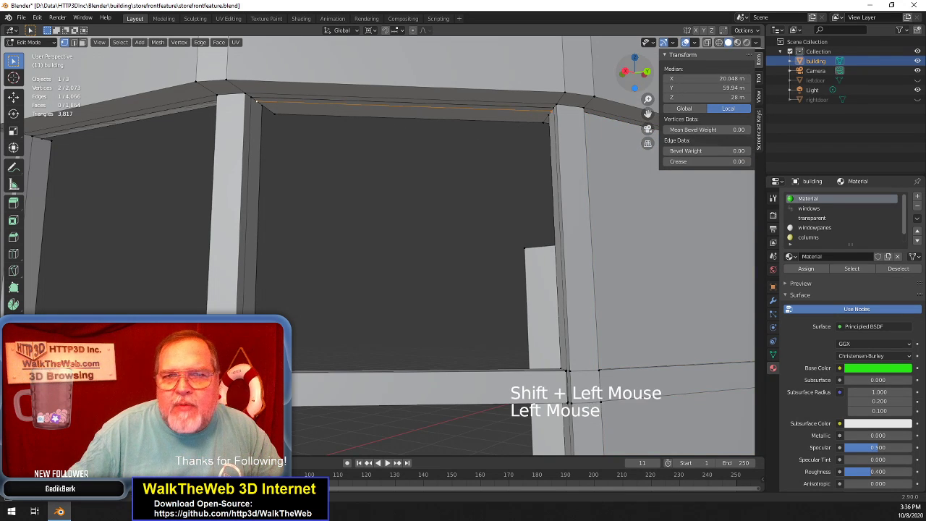
left_click_drag(636, 74, 661, 394)
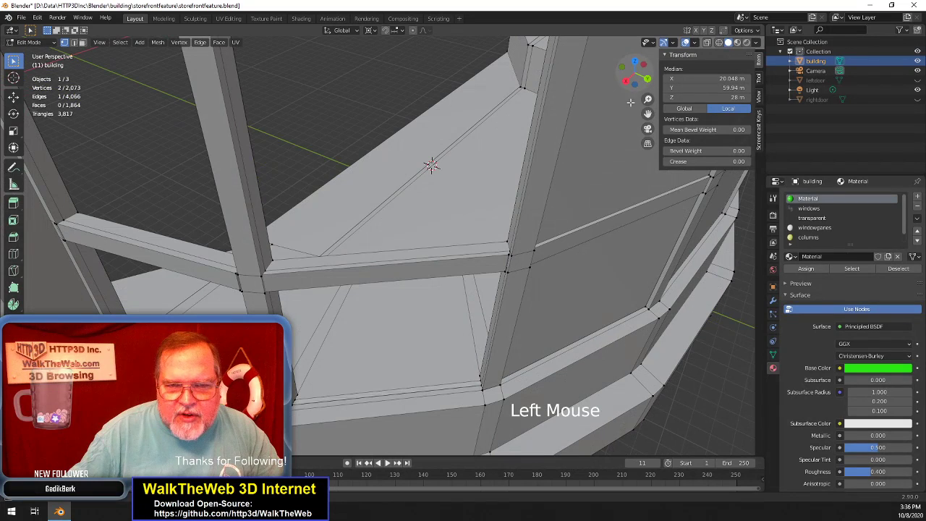
left_click(480, 379, "shift")
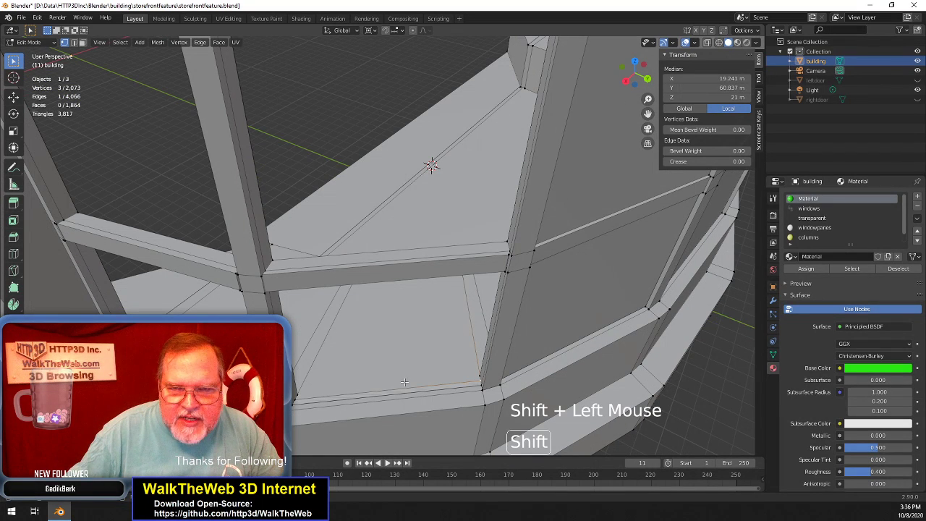
left_click(298, 399, "shift")
key("f")
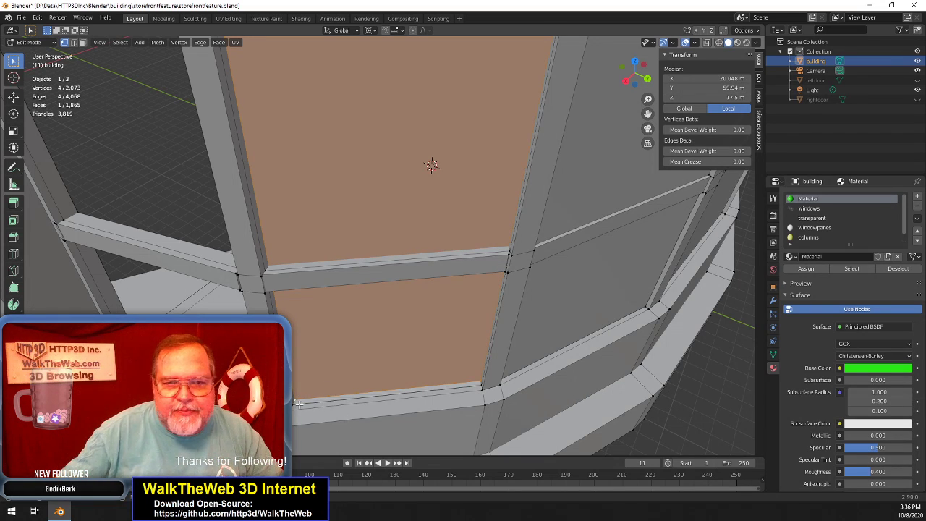
Create the outer pane face in front of this bay's inner pane from its two lower and two upper outer corner vertices
left_click(438, 392)
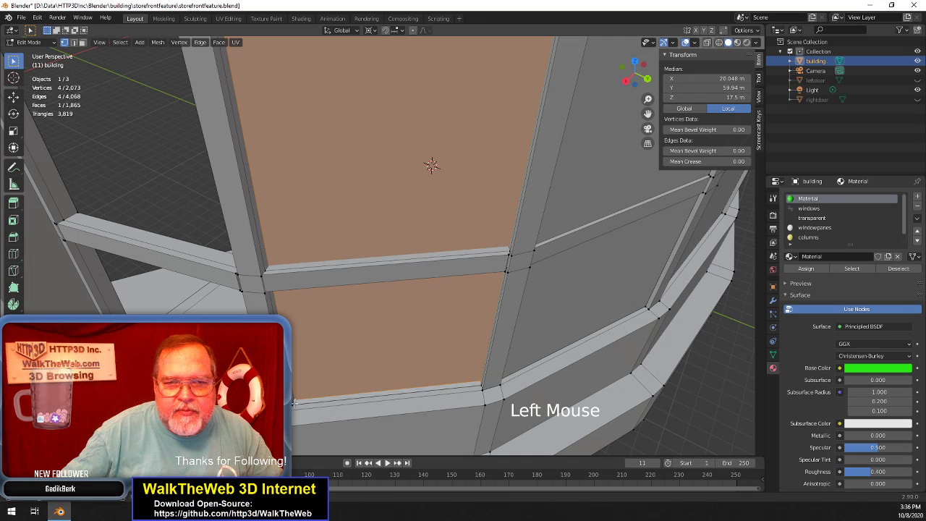
left_click(482, 386, "shift")
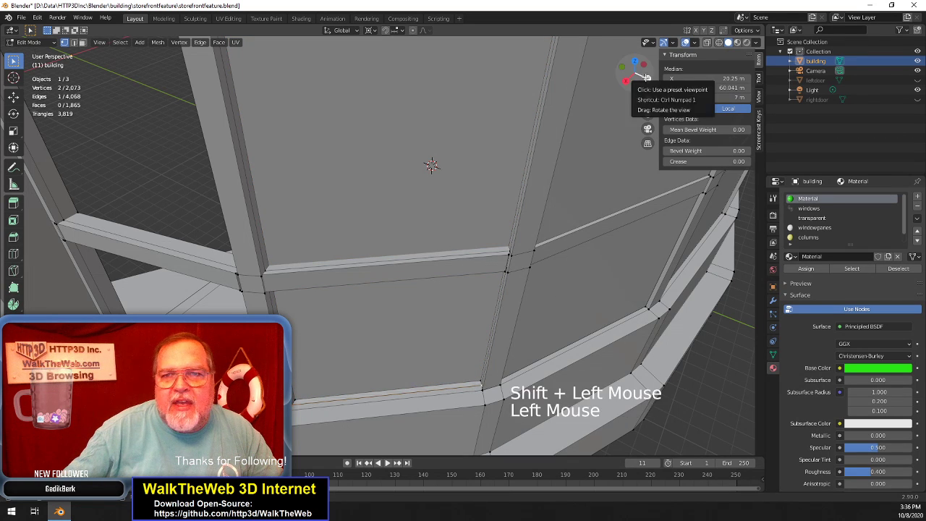
left_click_drag(642, 76, 621, 108)
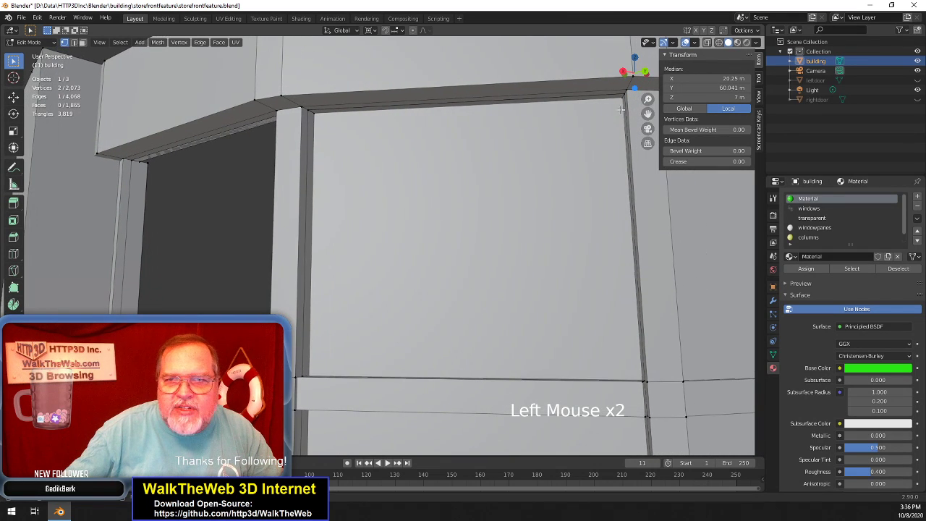
left_click(624, 93, "shift")
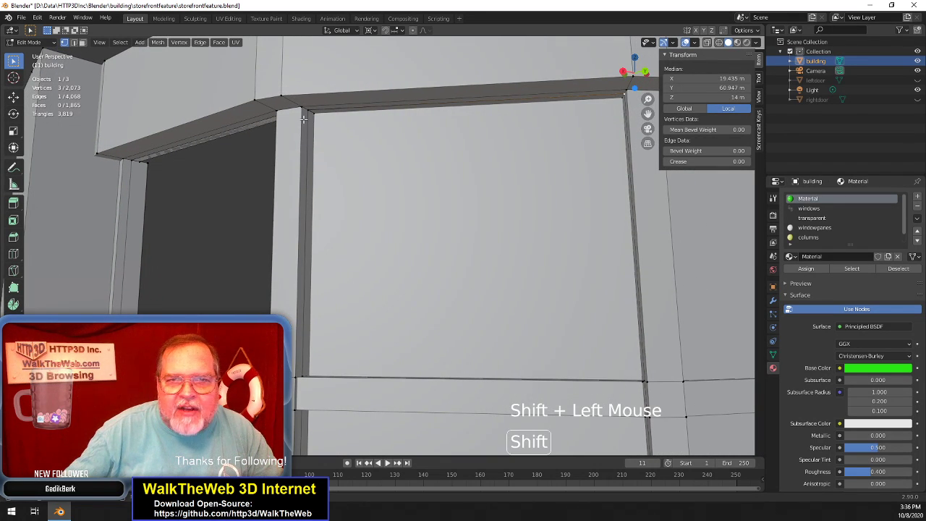
left_click(309, 113, "shift")
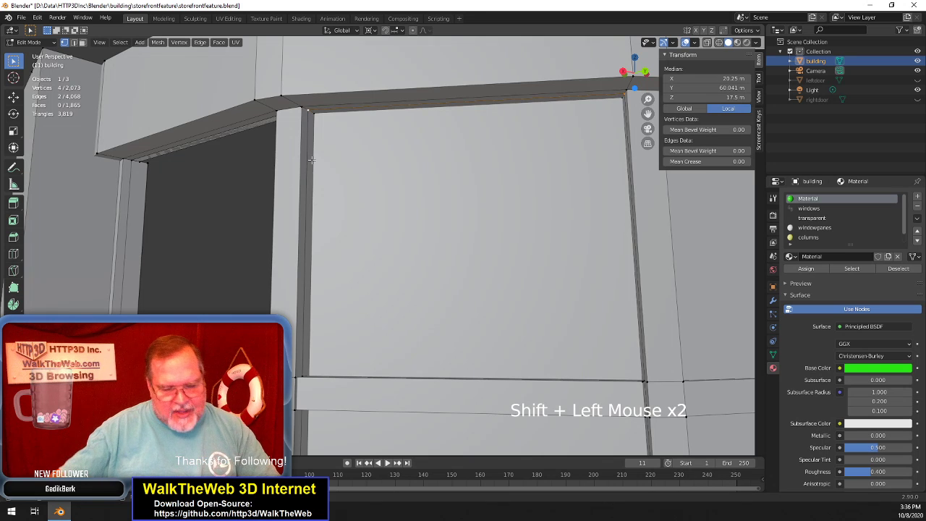
key("f")
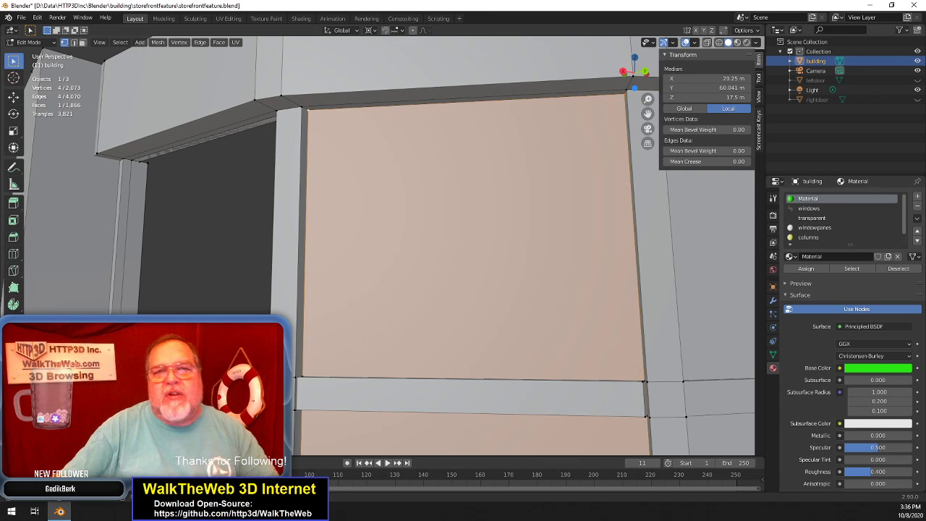
Fill the last open end bay with an inner pane face from its two upper and two lower inner corner vertices
left_click(633, 74)
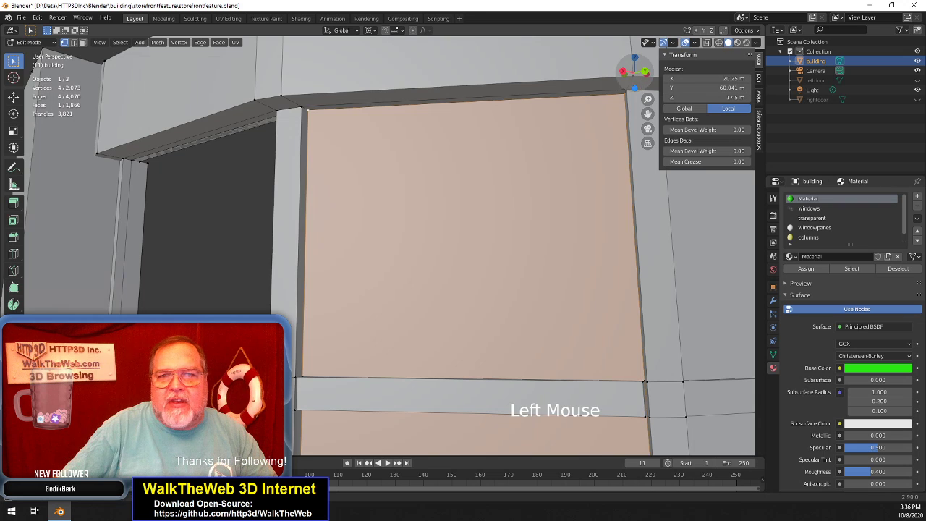
left_click_drag(634, 74, 603, 74)
left_click_drag(648, 114, 913, 108)
left_click_drag(631, 84, 668, 81)
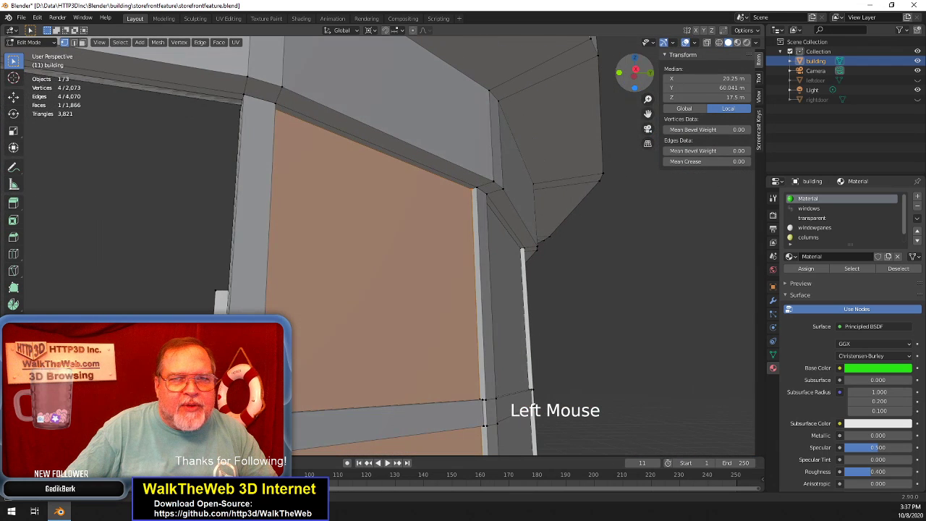
left_click_drag(649, 116, 887, 148)
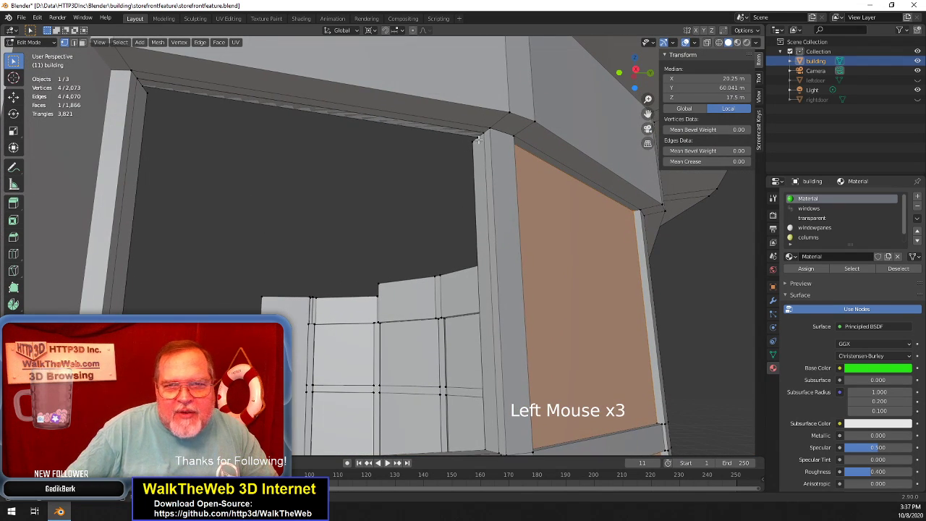
left_click(304, 116, "shift")
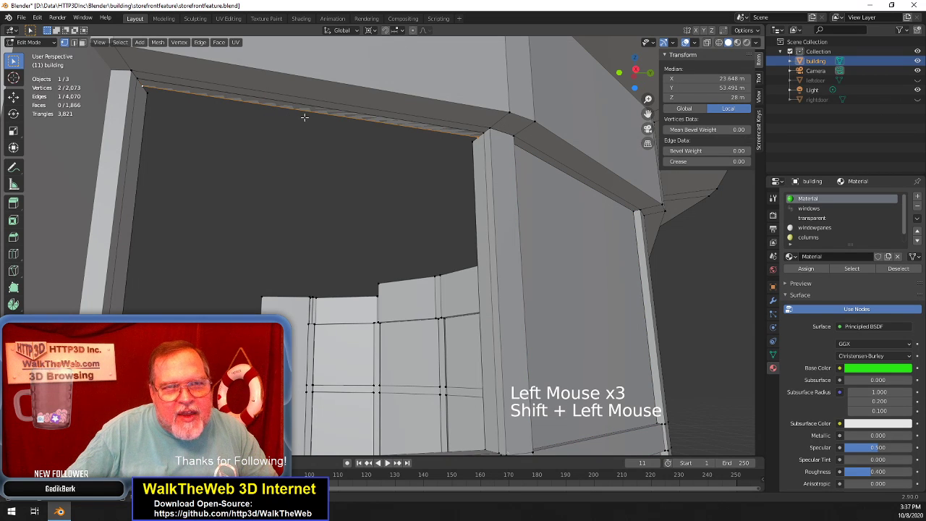
left_click_drag(642, 72, 481, 243)
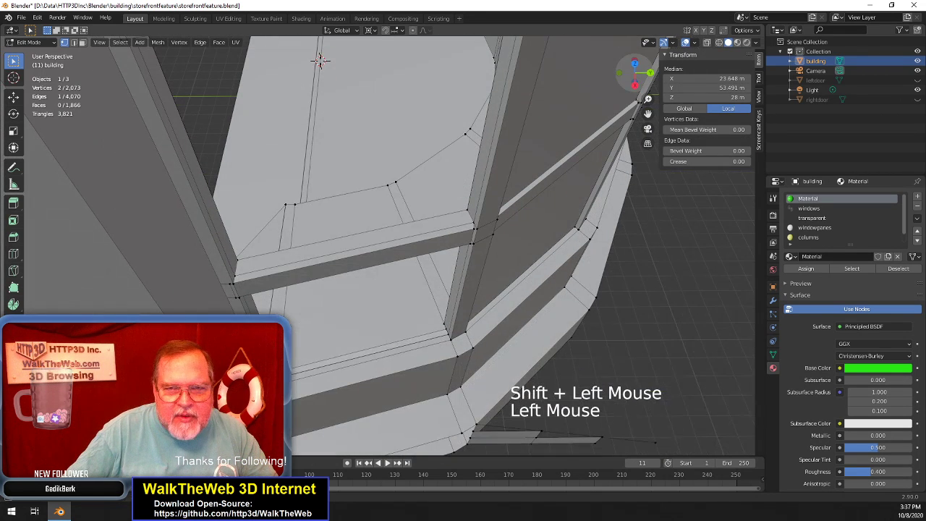
left_click(446, 331, "shift")
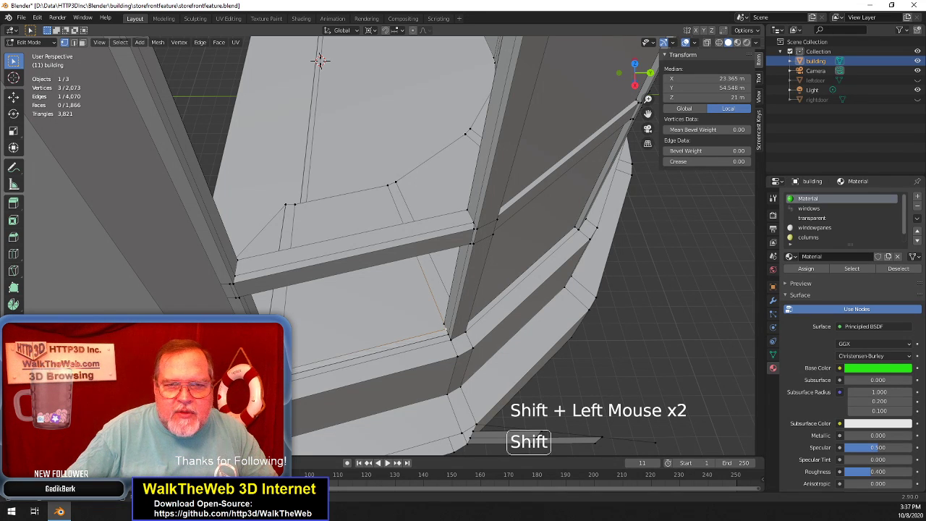
key("f")
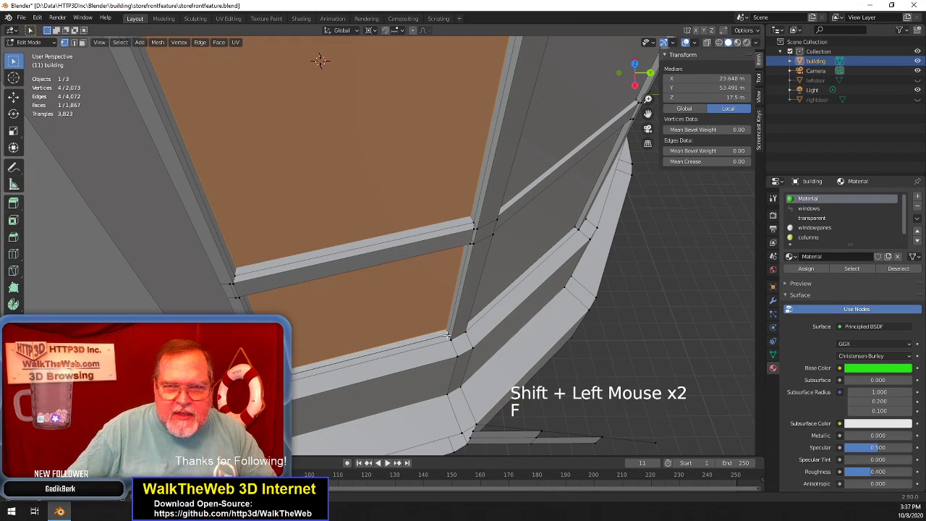
Fill the outer pane face of this end bay from its two lower and two upper outer corner vertices
left_click(307, 367)
left_click(391, 267, "shift")
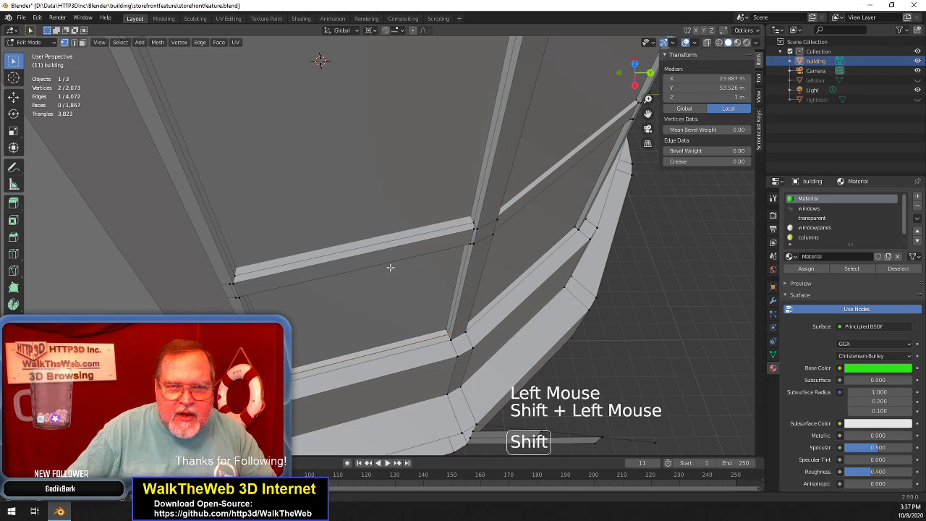
left_click_drag(636, 76, 634, 13)
left_click(555, 170, "shift")
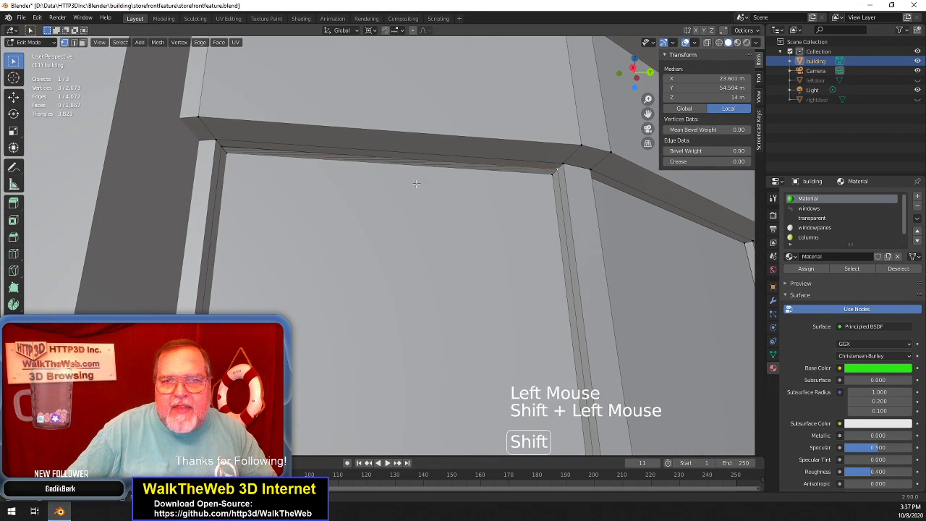
left_click(221, 149, "shift")
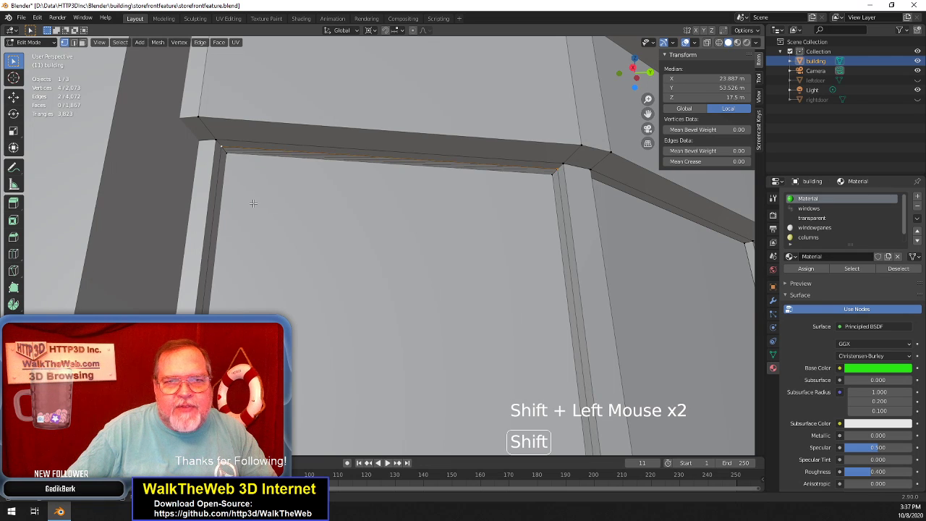
key("f")
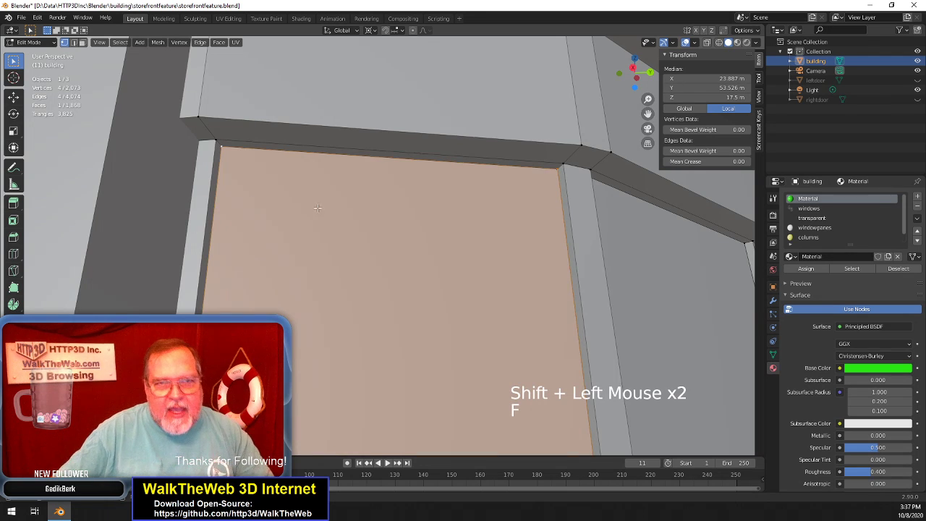
Examine the storefront bays from inside and around the curve for openings that still lack a pane face
left_click(649, 80)
left_click_drag(649, 80, 648, 116)
scroll(647, 116, "down", 8)
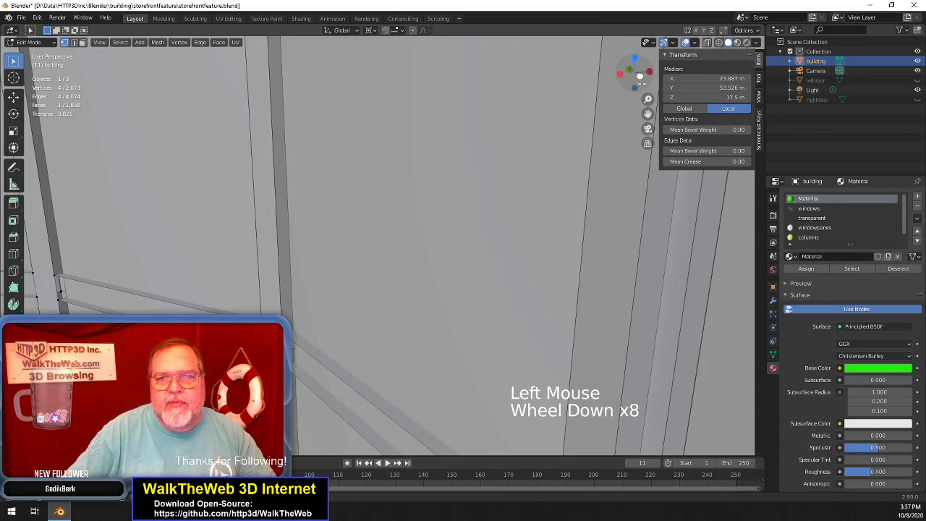
left_click_drag(641, 84, 675, 80)
left_click_drag(648, 114, 628, 144)
scroll(406, 206, "down", 5)
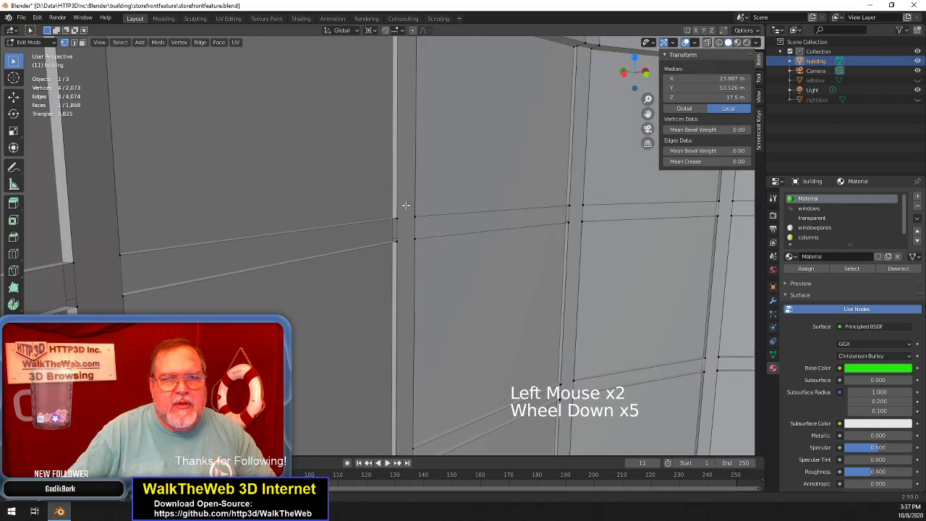
scroll(406, 205, "down", 2)
left_click_drag(635, 88, 670, 123)
scroll(548, 172, "down", 2)
left_click_drag(639, 87, 589, 87)
left_click_drag(648, 113, 889, 286)
scroll(603, 137, "up", 3)
left_click_drag(641, 79, 670, 82)
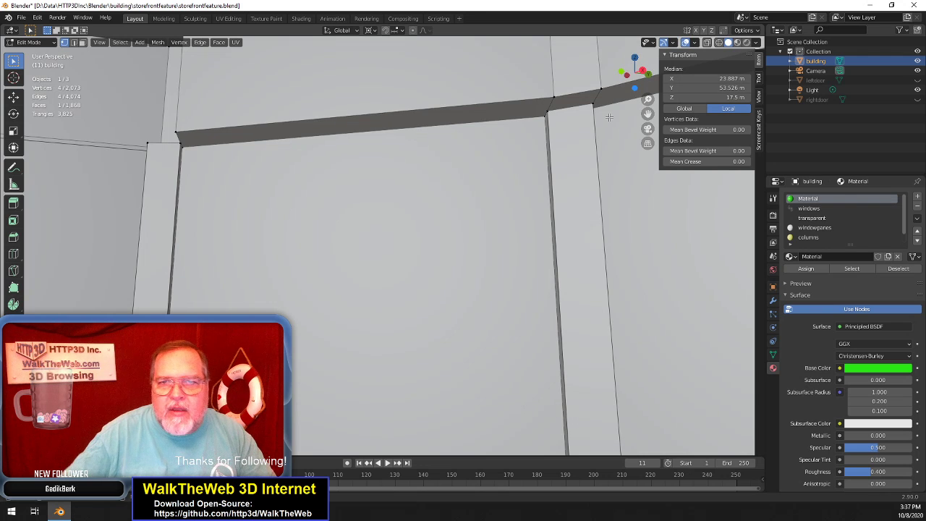
mouse_move(630, 78)
left_mouse_down()
mouse_move(639, 78)
mouse_move(629, 75)
left_mouse_up()
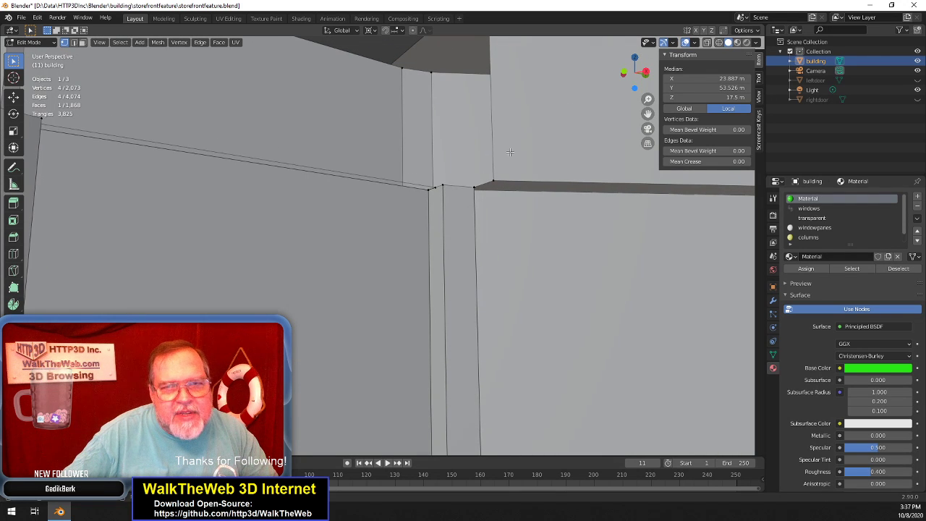
Fill the inner pane face of the bay at the opposite end from its two upper and two lower inner corner vertices
left_click(439, 188)
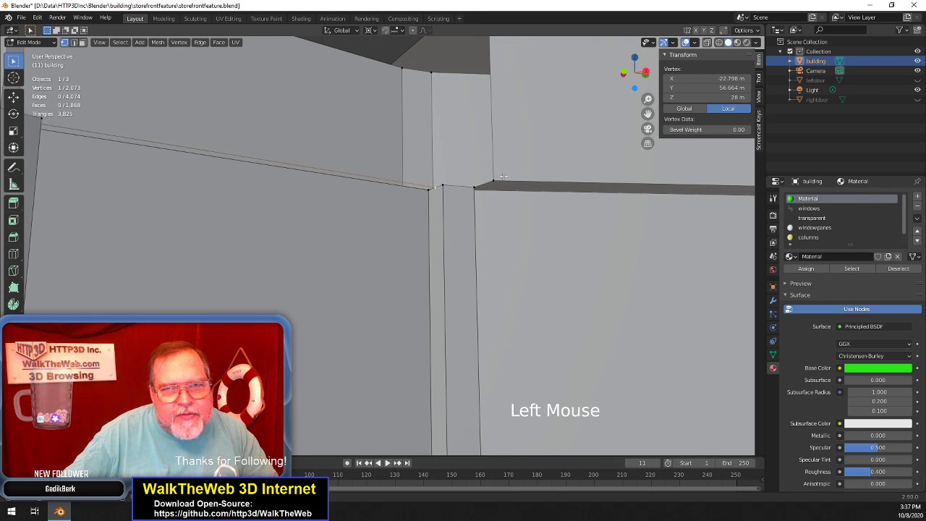
left_click_drag(640, 75, 627, 76)
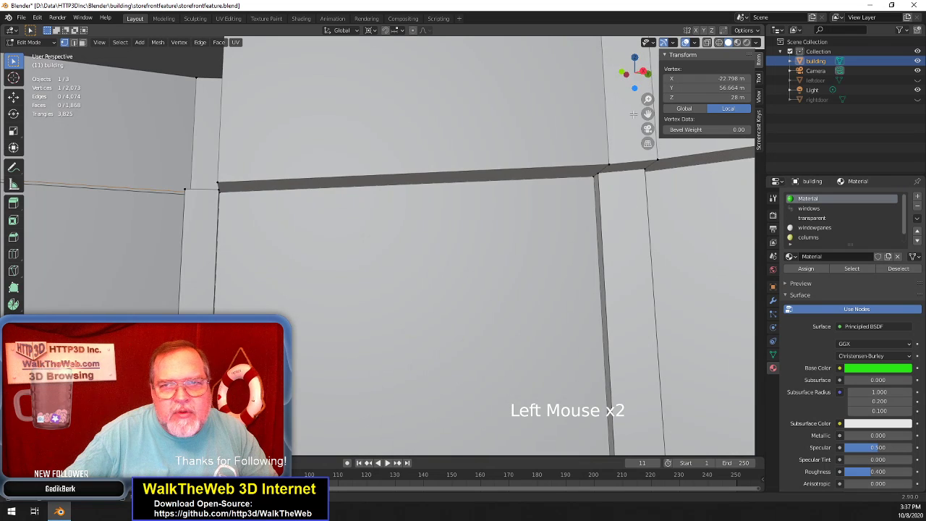
left_click_drag(647, 114, 714, 123)
left_click_drag(642, 76, 610, 76)
left_click_drag(647, 114, 709, 58)
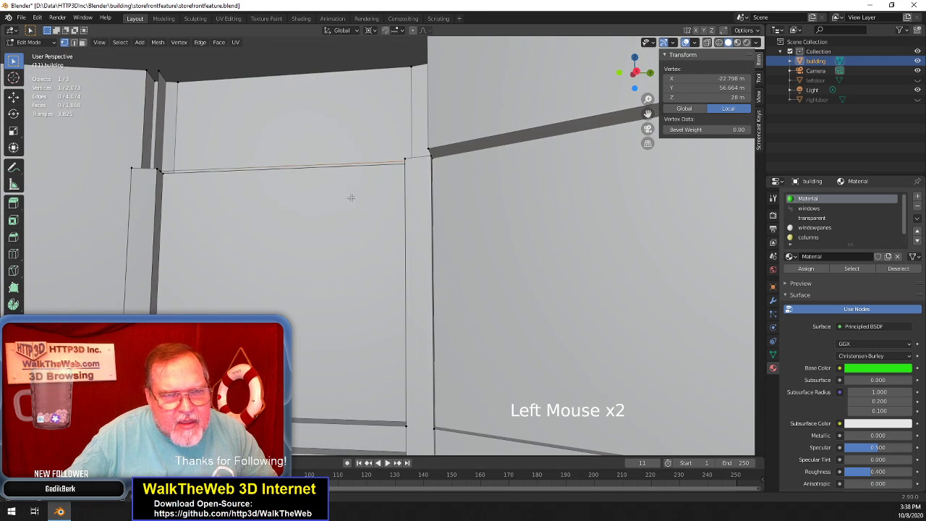
left_click(159, 173, "shift")
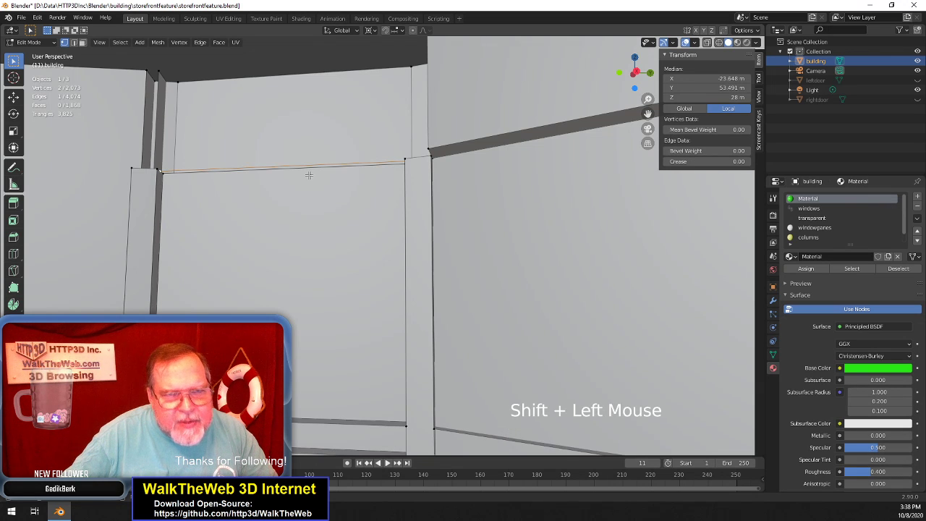
left_click_drag(648, 114, 746, 131)
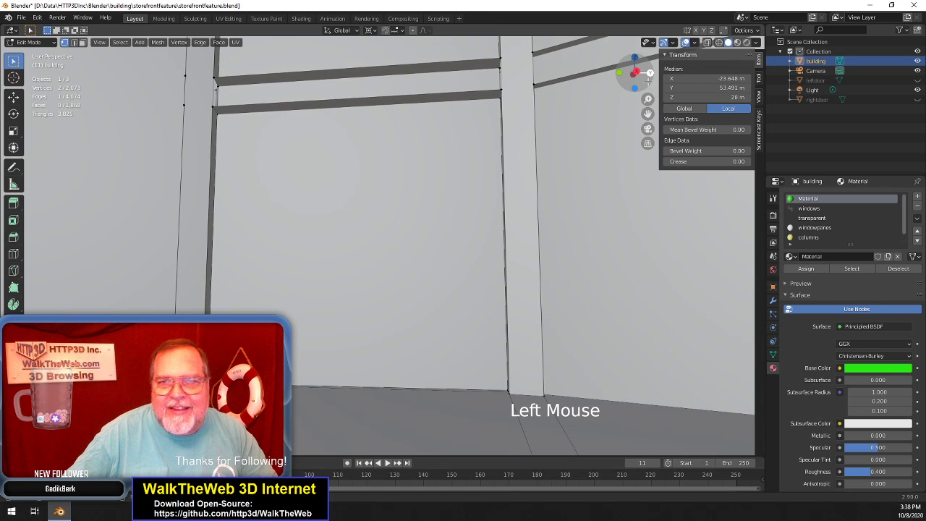
left_click_drag(634, 72, 648, 115)
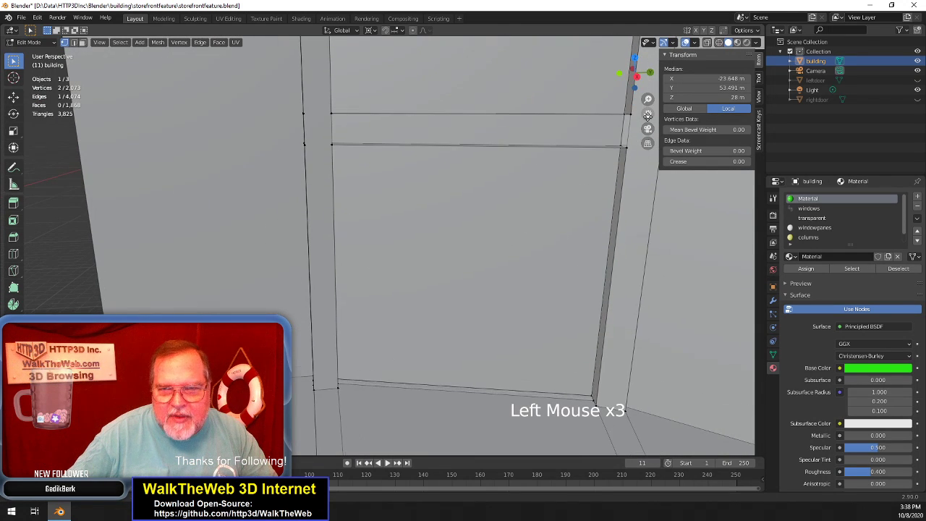
left_click(591, 399, "shift")
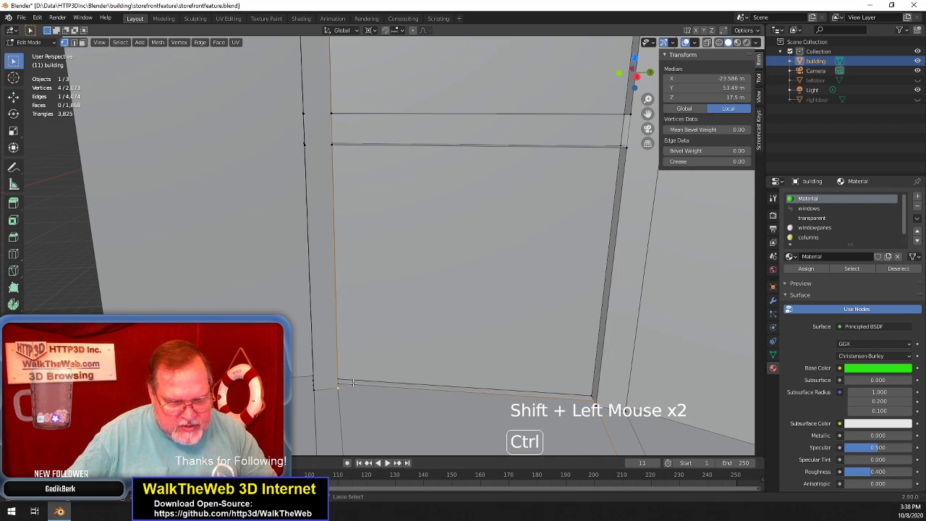
key("ctrl+z")
left_click_drag(635, 74, 637, 84)
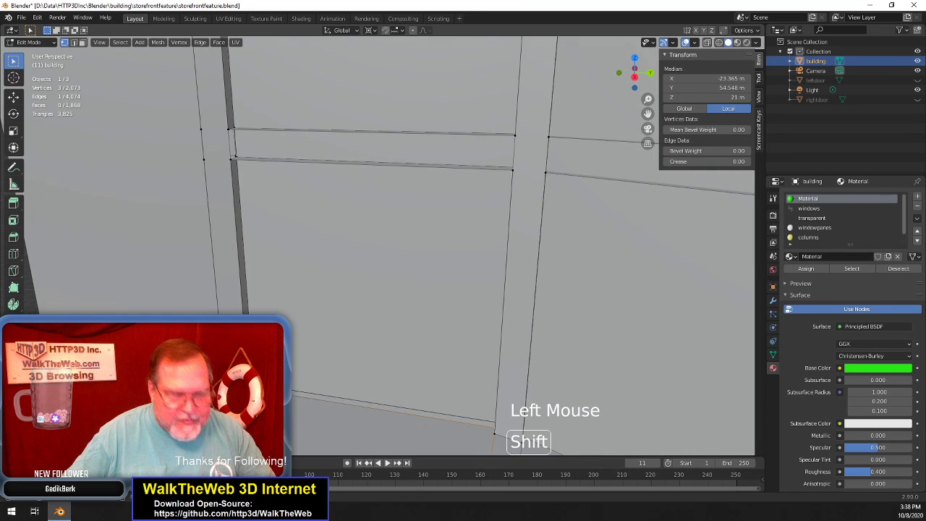
left_click(495, 432, "shift")
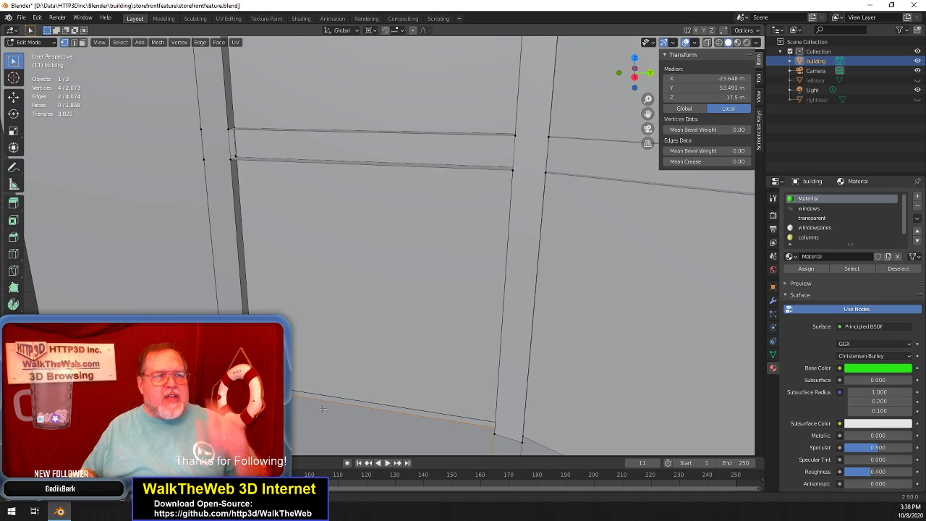
key("f")
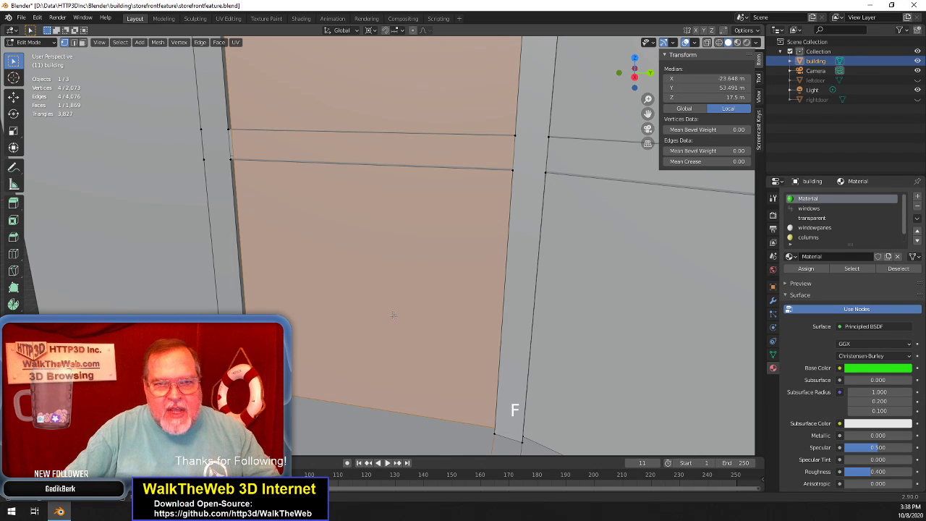
Display the face normals on the building mesh and adjust their display size
scroll(397, 315, "down", 3)
left_click_drag(643, 85, 645, 115)
scroll(645, 116, "down", 5)
scroll(645, 116, "up", 3)
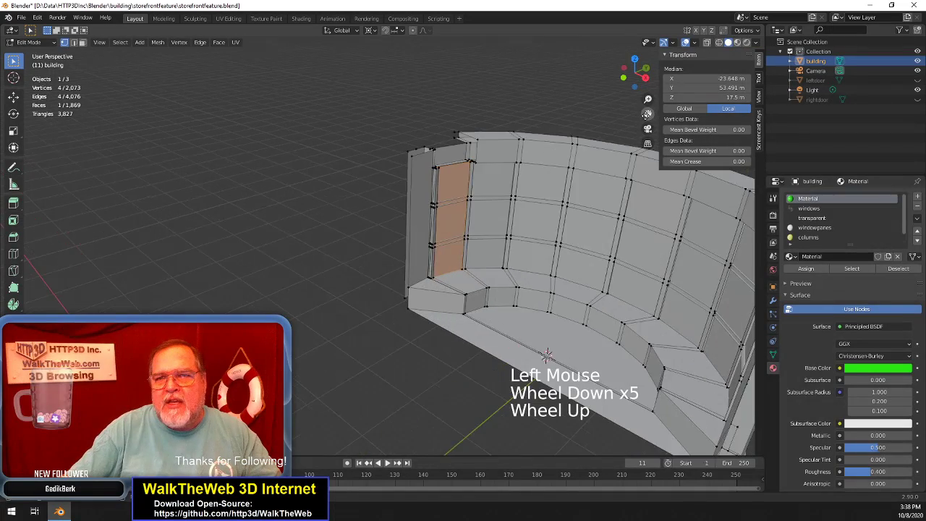
left_click_drag(639, 81, 89, 271)
scroll(627, 101, "up", 4)
scroll(633, 104, "down", 1)
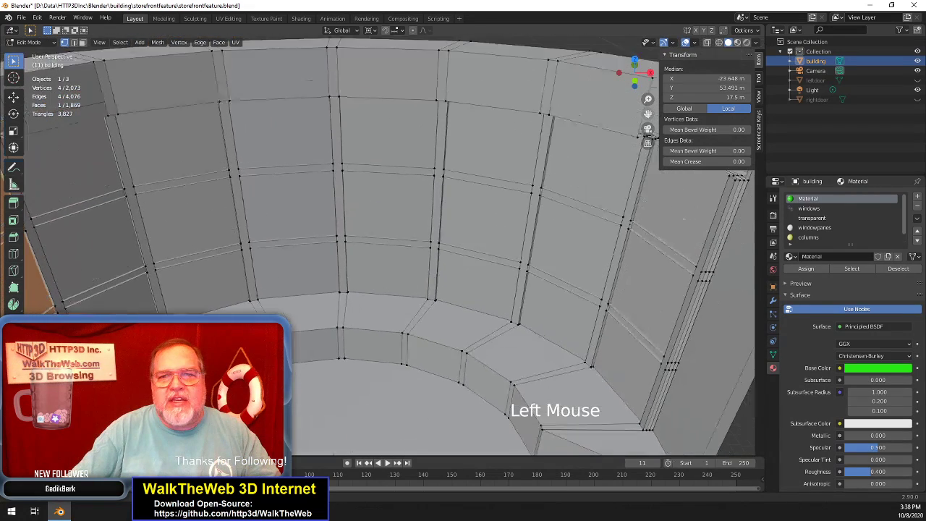
scroll(632, 128, "down", 1)
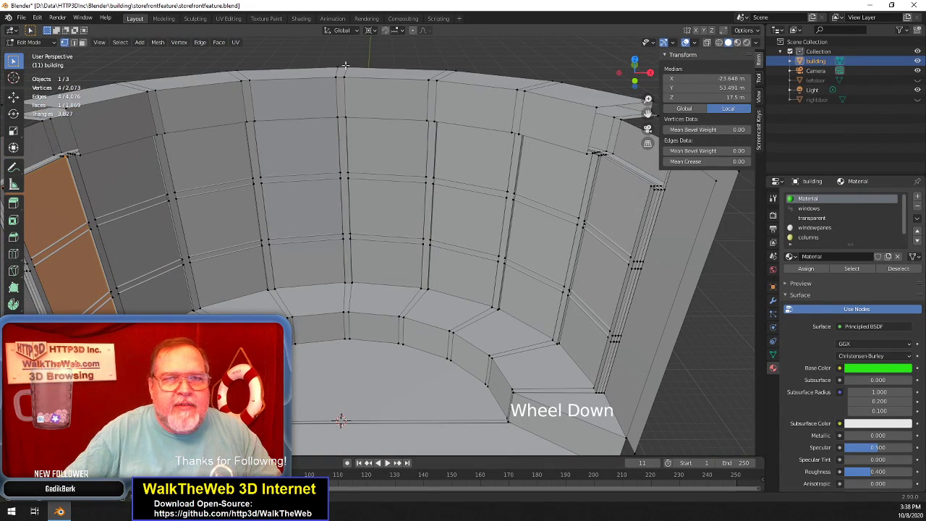
left_click(695, 43)
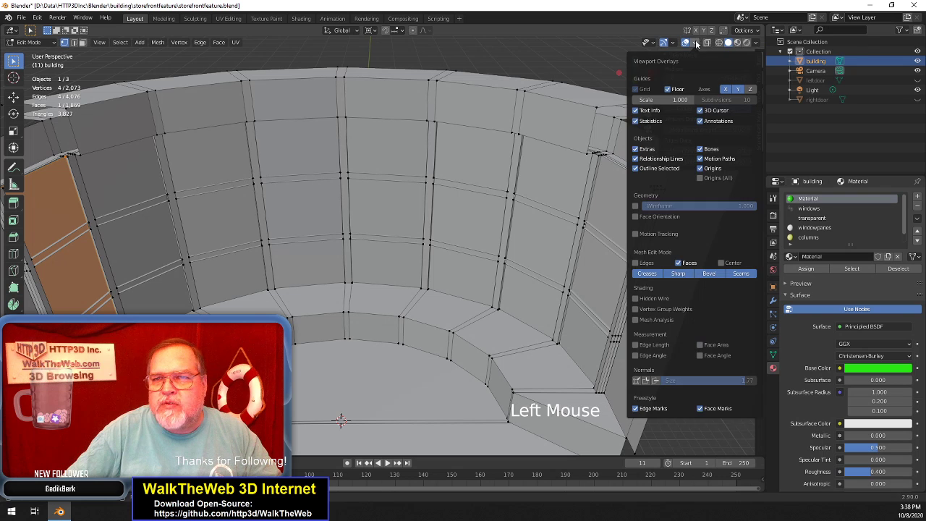
left_click_drag(686, 380, 686, 380)
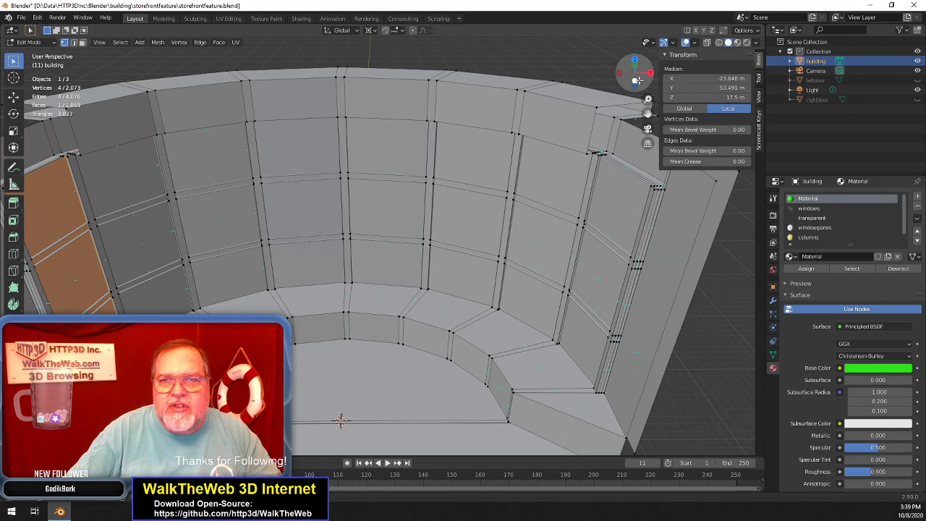
Flip the normals of three outer pane faces: the end bay's and those of two adjoining bays farther around the curve
left_click_drag(628, 79, 728, 33)
left_click_drag(489, 391, 336, 302)
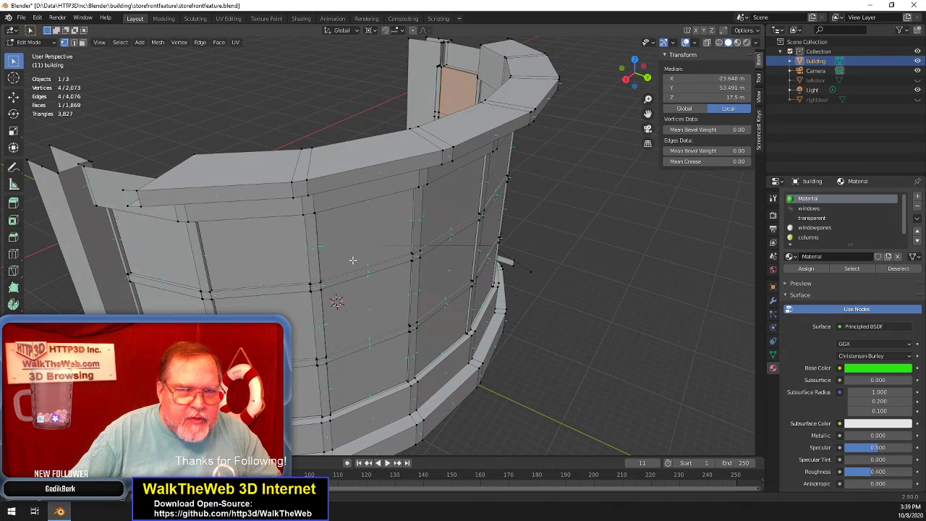
left_click(337, 302)
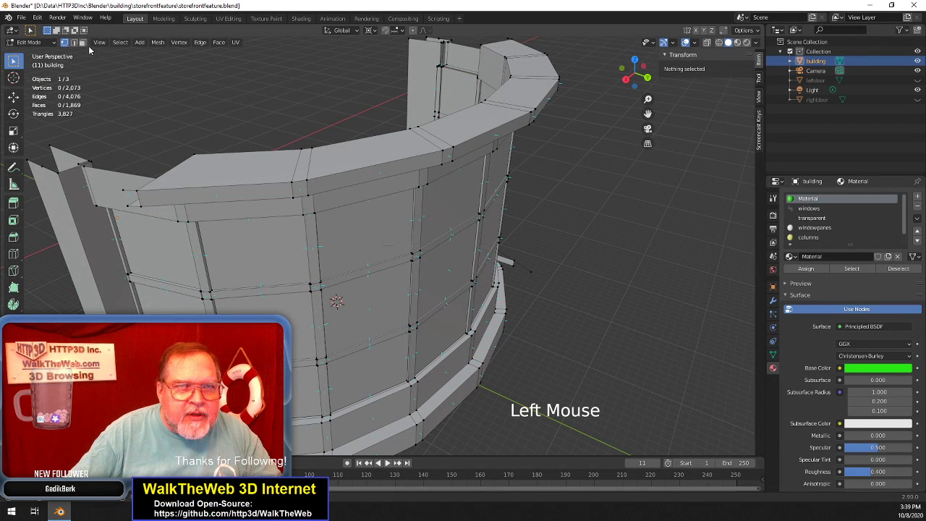
left_click(155, 249)
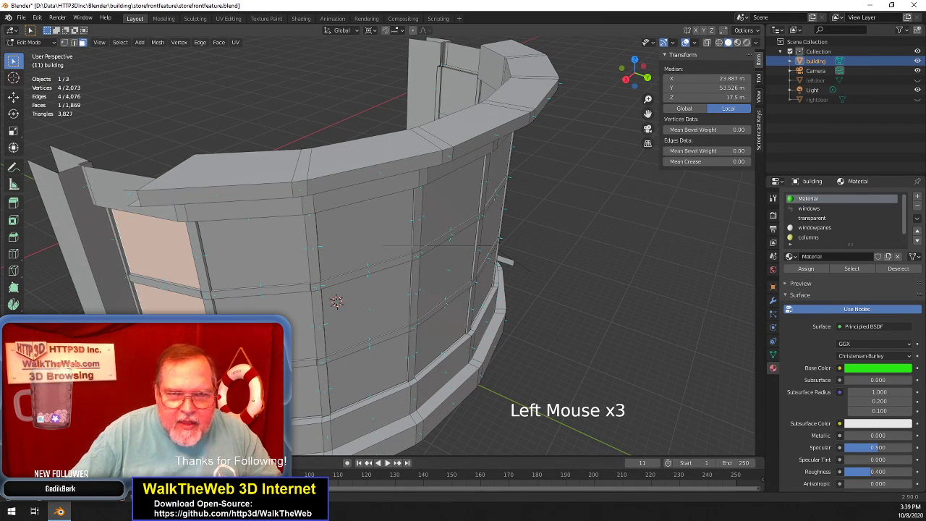
left_click(486, 233, "shift")
left_click_drag(637, 78, 553, 63)
left_click(571, 277, "shift")
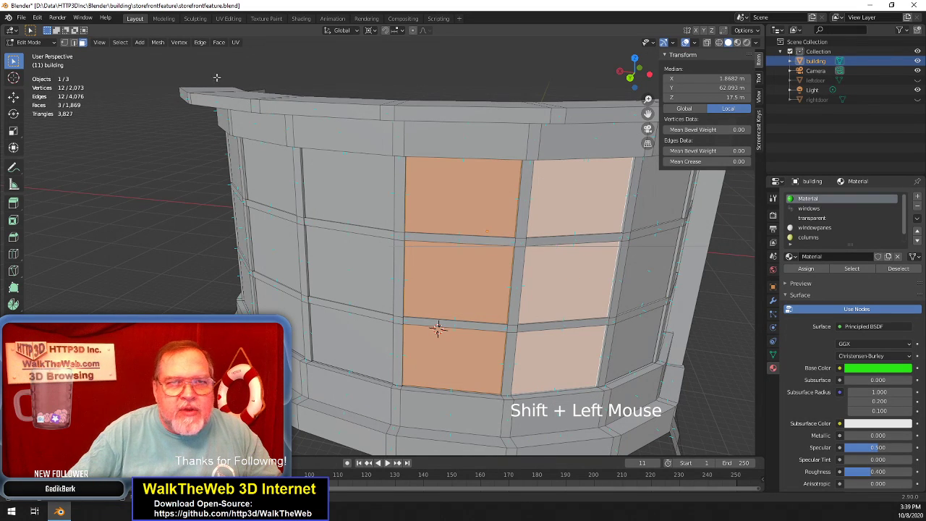
left_click(156, 44)
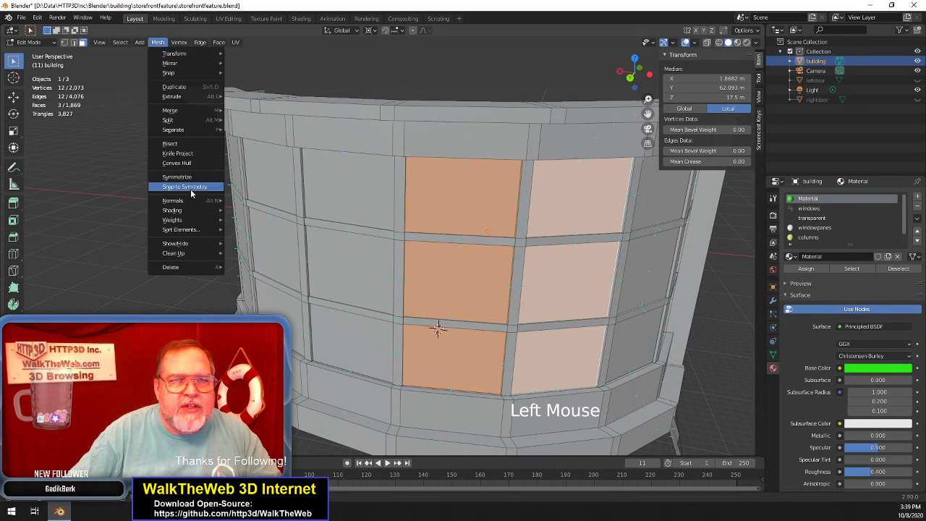
mouse_move(184, 200)
left_click(282, 202)
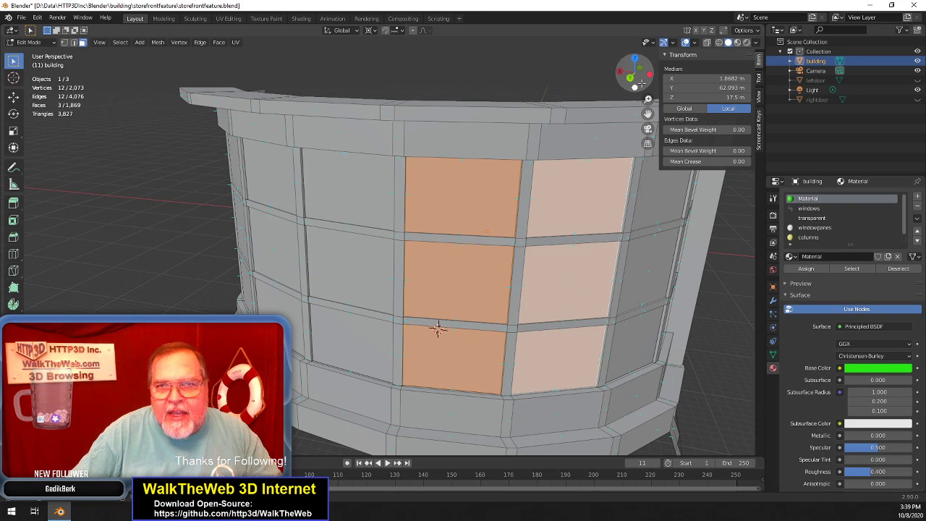
Assign the windows material to all eight inner pane faces and display the model in Material Preview shading
left_click_drag(641, 84, 532, 111)
middle_click_drag(455, 384, 211, 163)
left_click(49, 198)
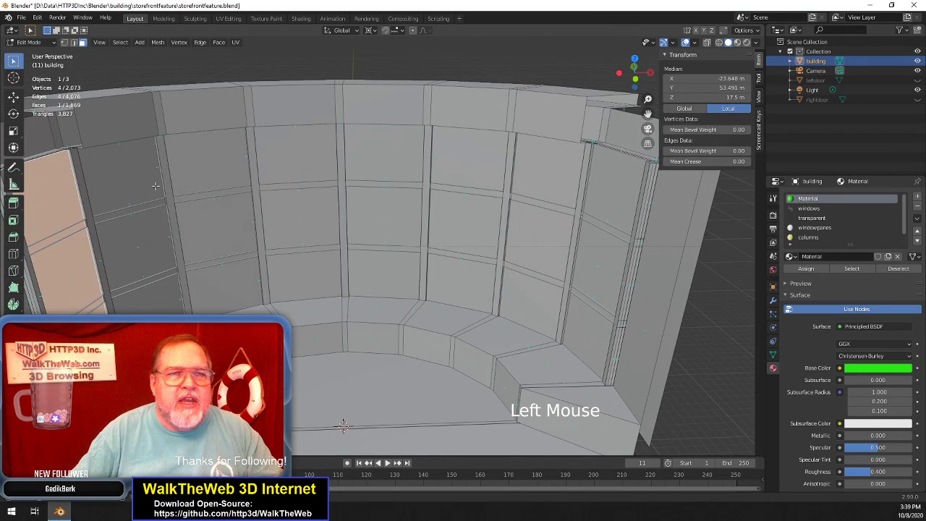
left_click(123, 189, "shift")
left_click(218, 168, "shift")
left_click(304, 161, "shift")
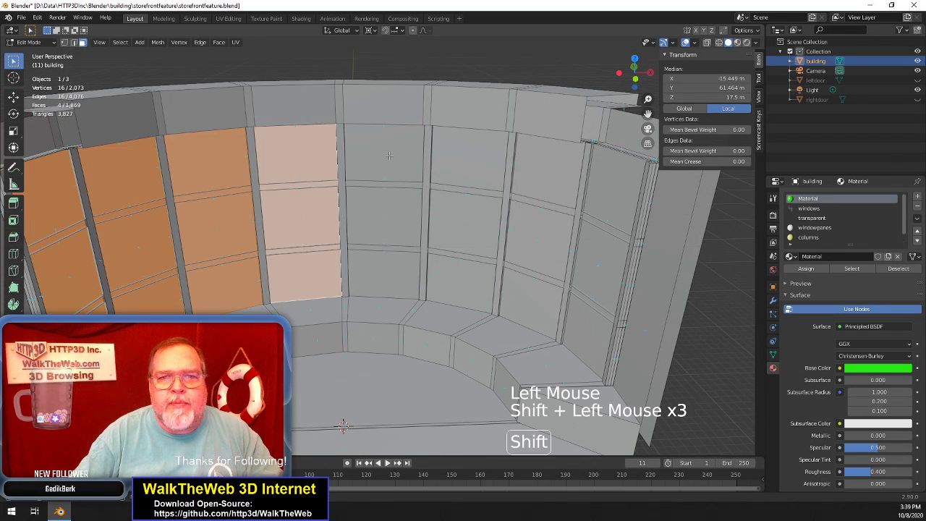
left_click(390, 156, "shift")
left_click(448, 154, "shift")
left_click(553, 162, "shift")
left_click(605, 175, "shift")
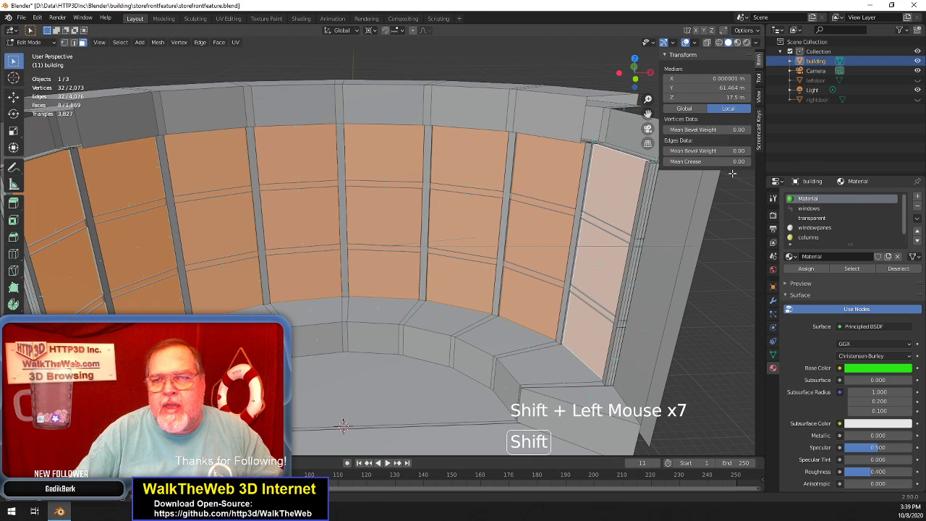
left_click(822, 218)
left_click(821, 208)
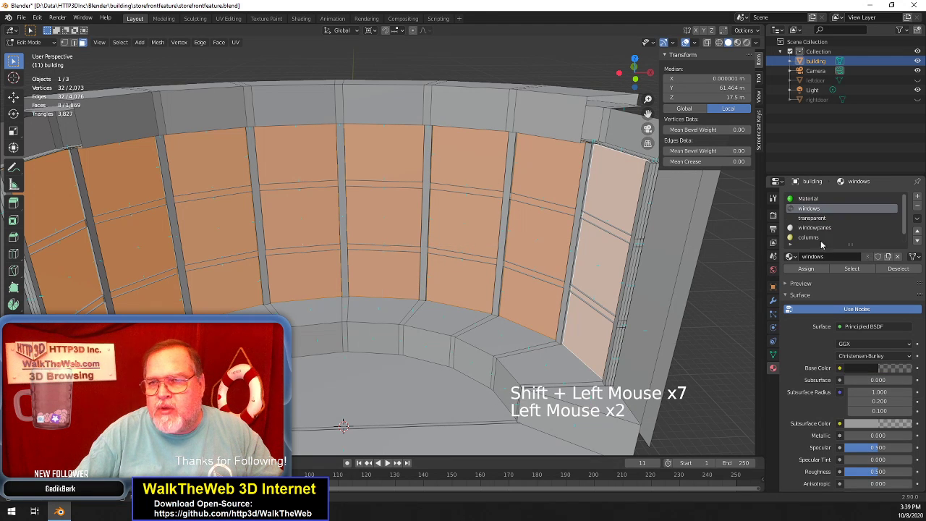
left_click(811, 269)
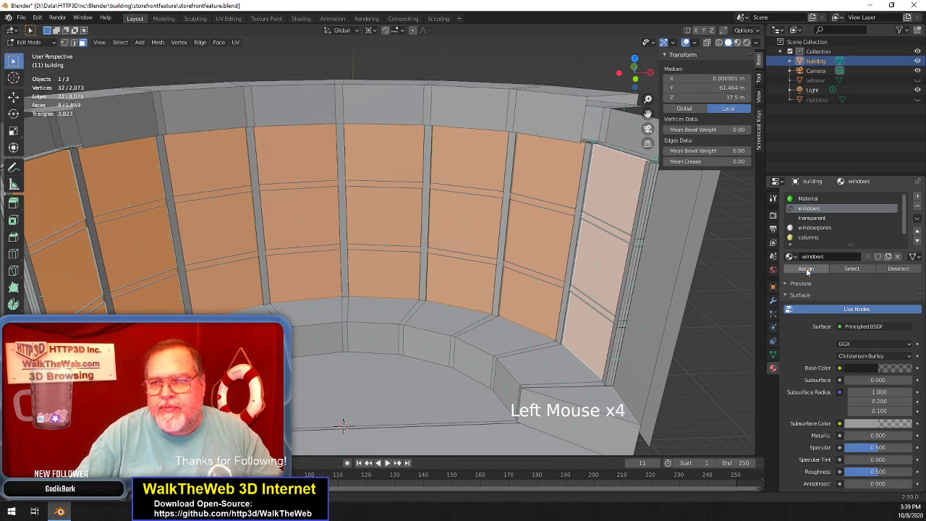
key("z")
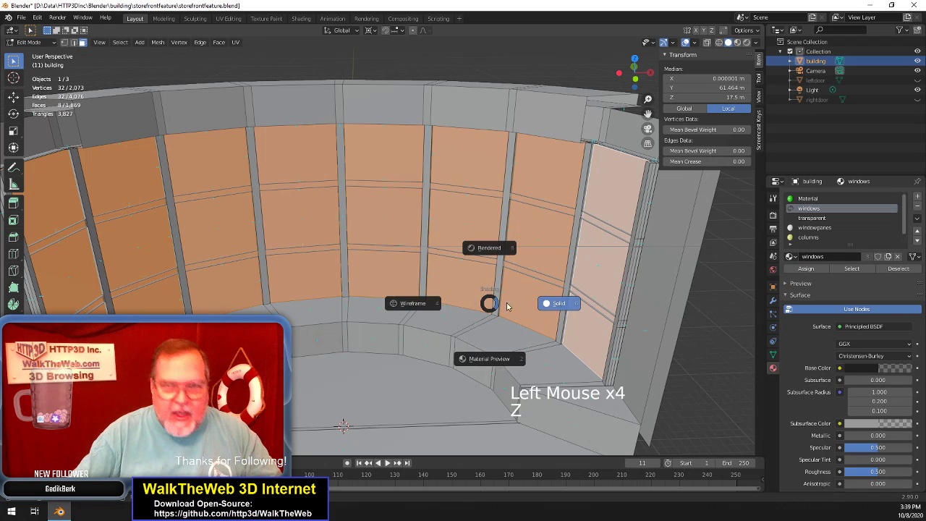
left_click(505, 360)
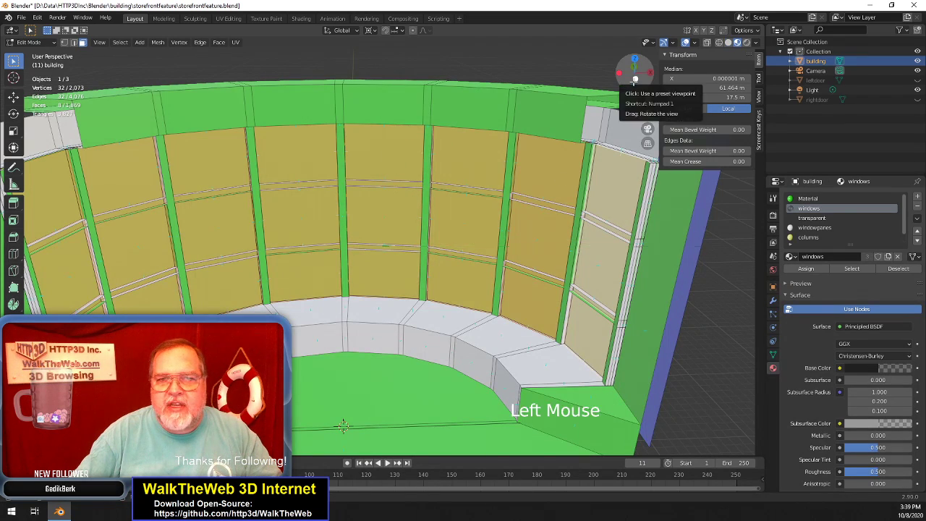
Assign the windows material to all eight outer pane faces around the curve and clear the selection
left_click_drag(637, 82, 601, 76)
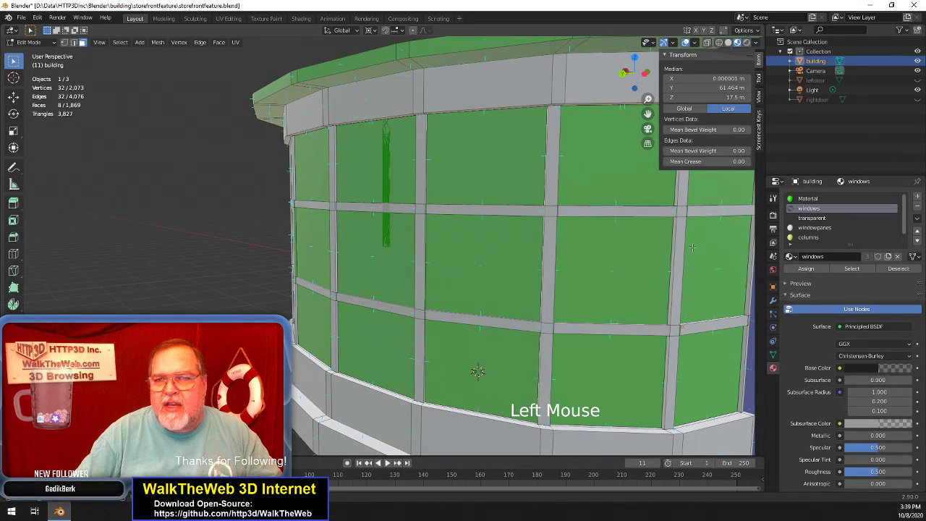
left_click(713, 273)
left_click(628, 275, "shift")
left_click(507, 275, "shift")
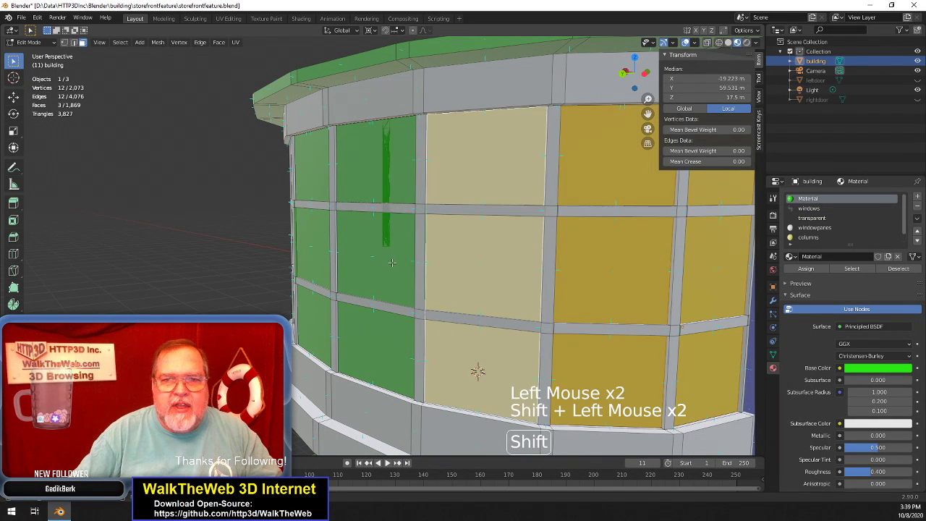
left_click(389, 263, "shift")
left_click(314, 252, "shift")
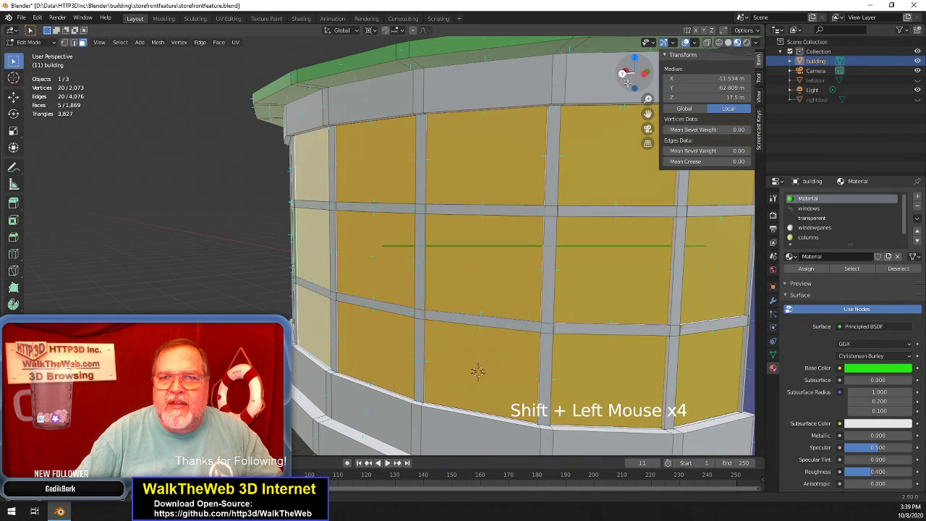
left_click_drag(630, 73, 604, 73)
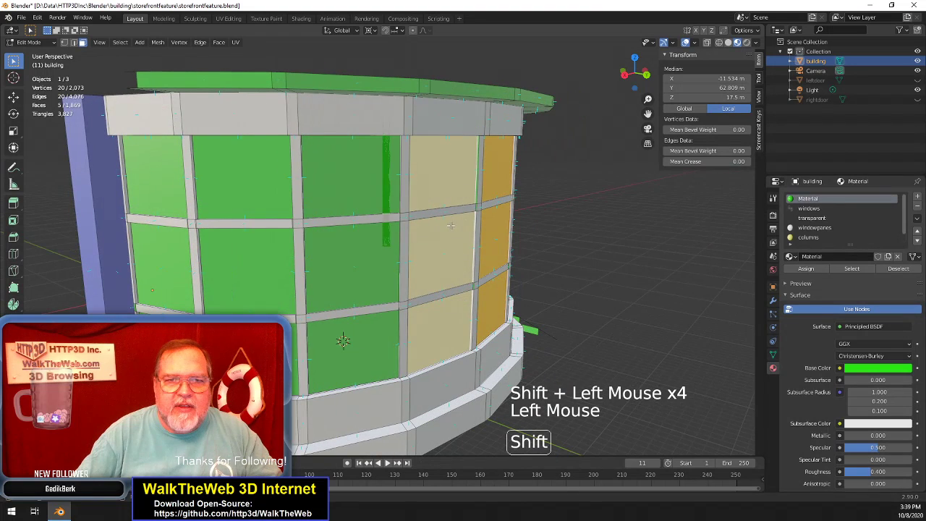
left_click(360, 264, "shift")
left_click(249, 267, "shift")
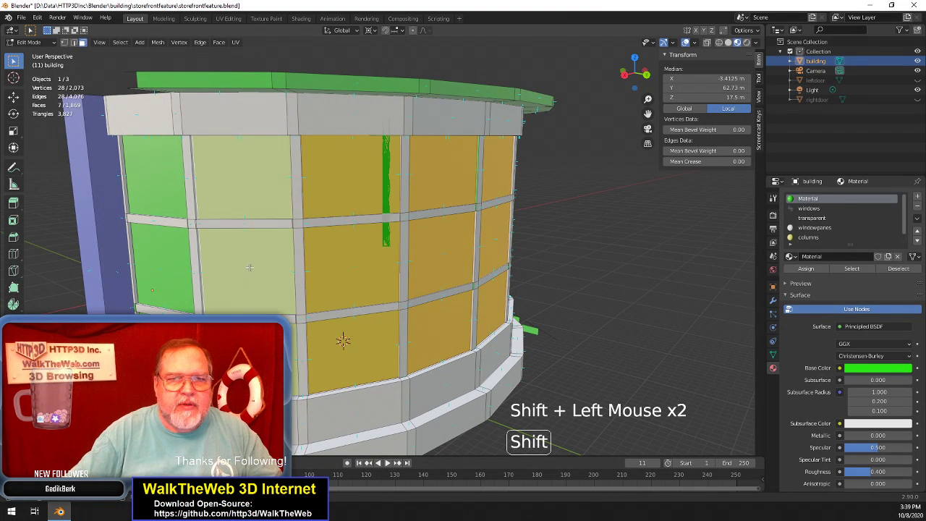
left_click(170, 265, "shift")
left_click(809, 208)
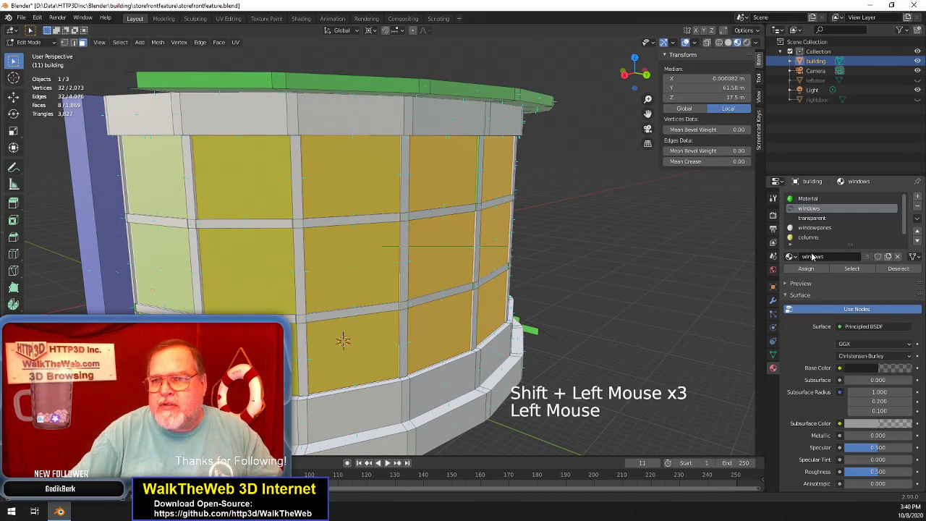
left_click(806, 269)
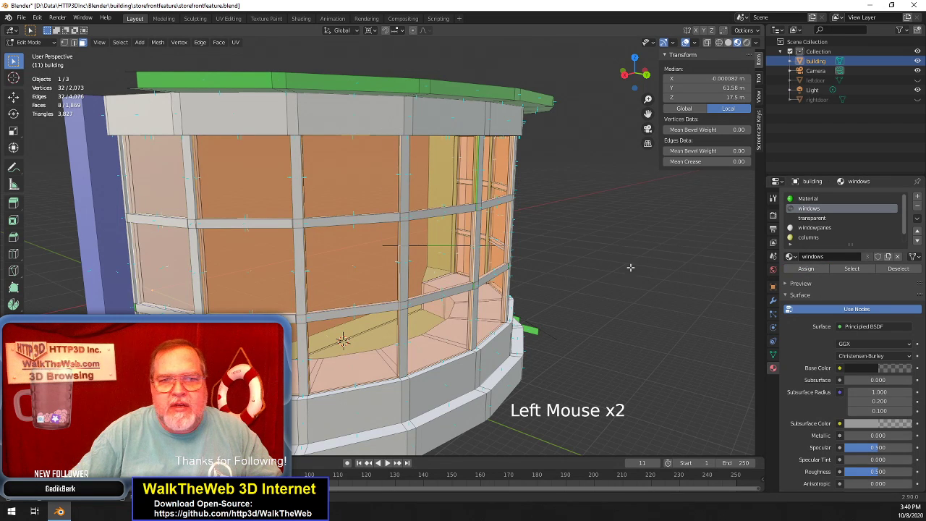
left_click(595, 235)
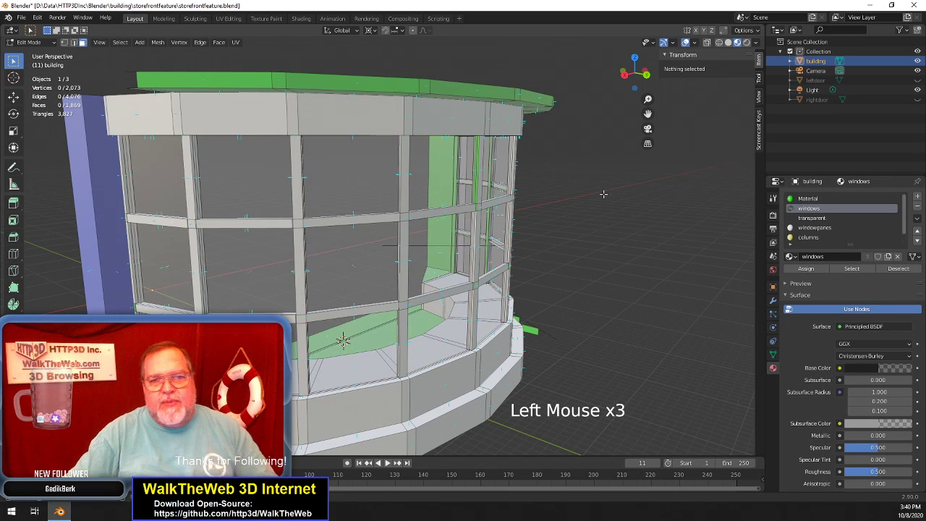
Examine the storefront panes from outside and inside the curve for their transparent window appearance
left_click_drag(635, 72, 615, 75)
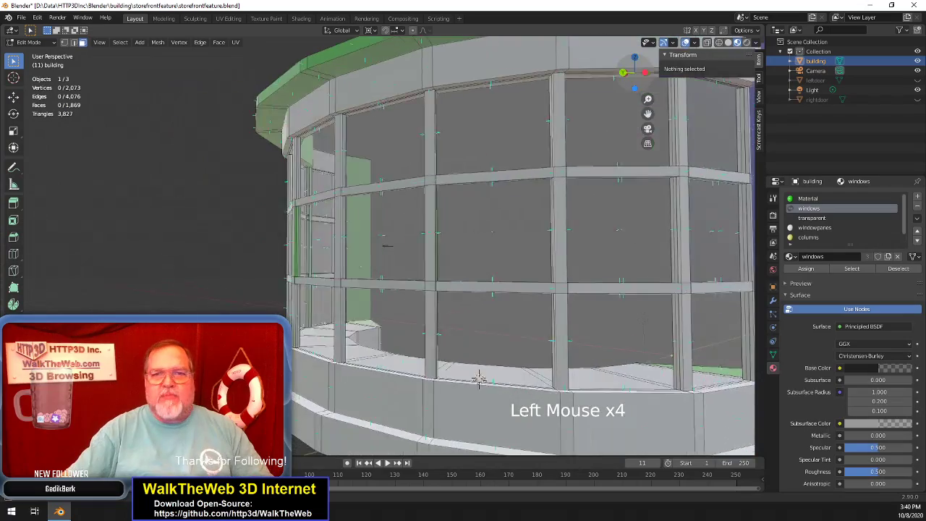
left_click_drag(478, 379, 320, 419)
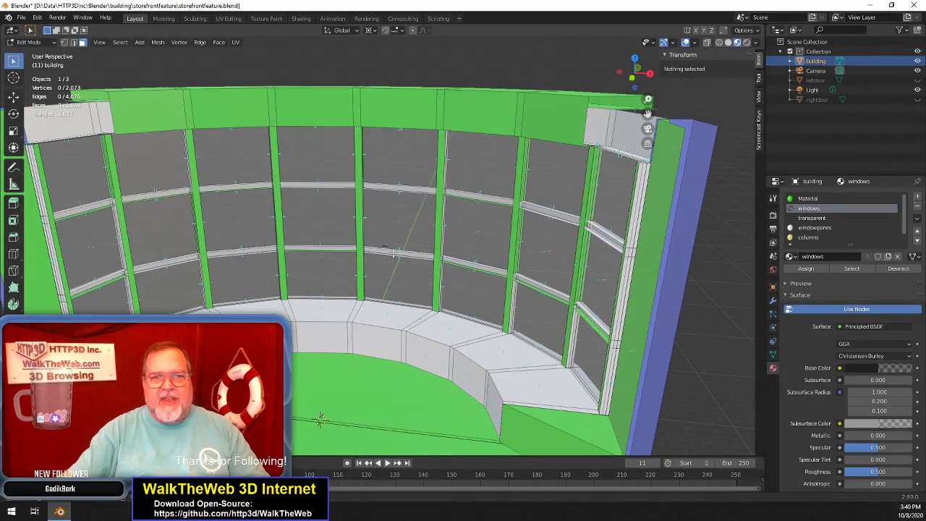
scroll(320, 420, "down", 4)
scroll(326, 406, "up", 3)
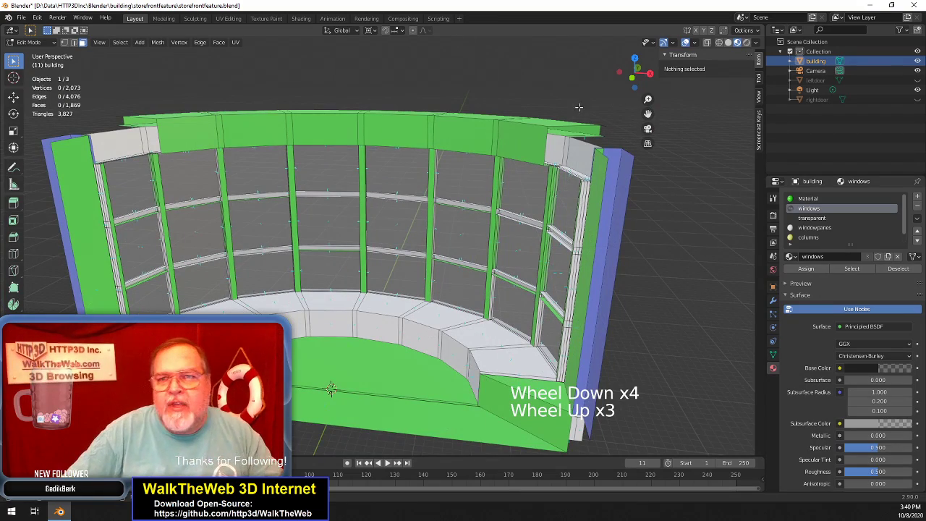
left_click_drag(627, 73, 635, 75)
left_click_drag(356, 394, 326, 328)
left_click_drag(409, 350, 404, 289)
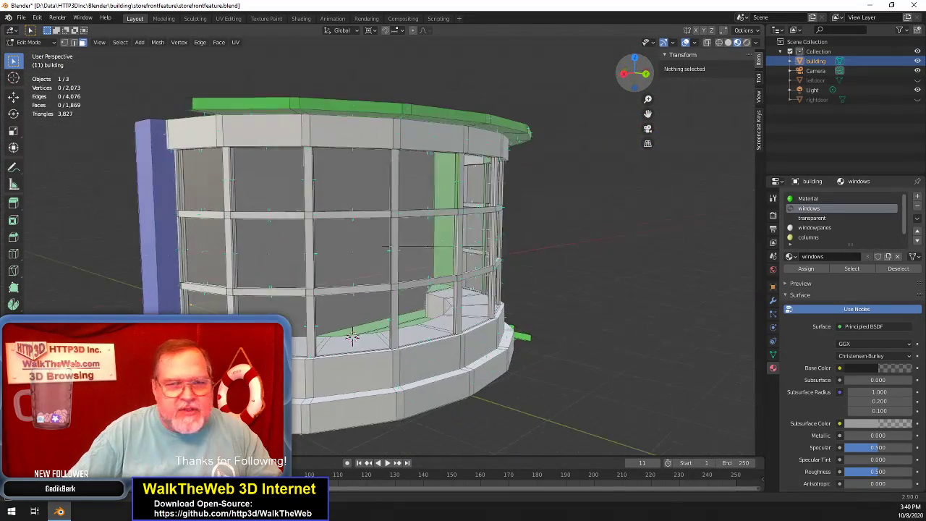
left_click_drag(300, 350, 331, 389)
middle_click_drag(344, 390, 354, 392)
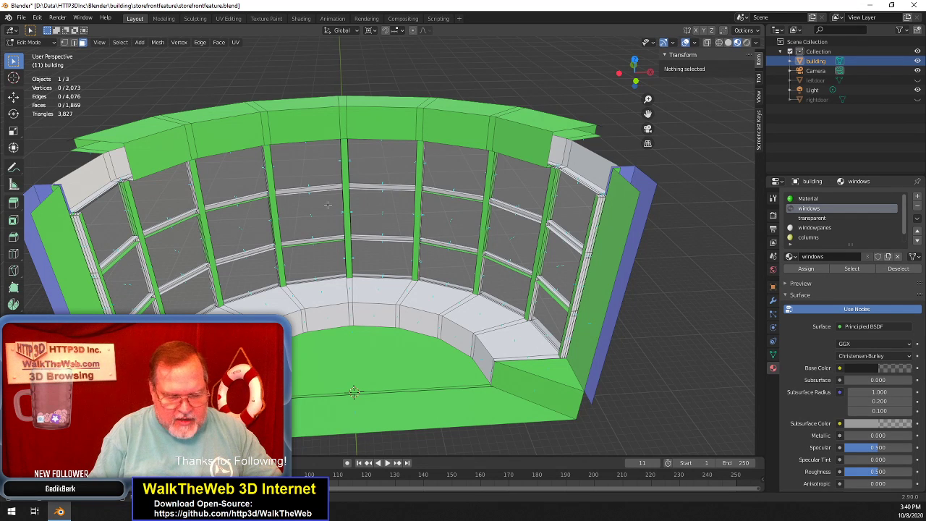
Reveal all hidden building geometry and reduce the selection to a single inner pane face
key("alt+h")
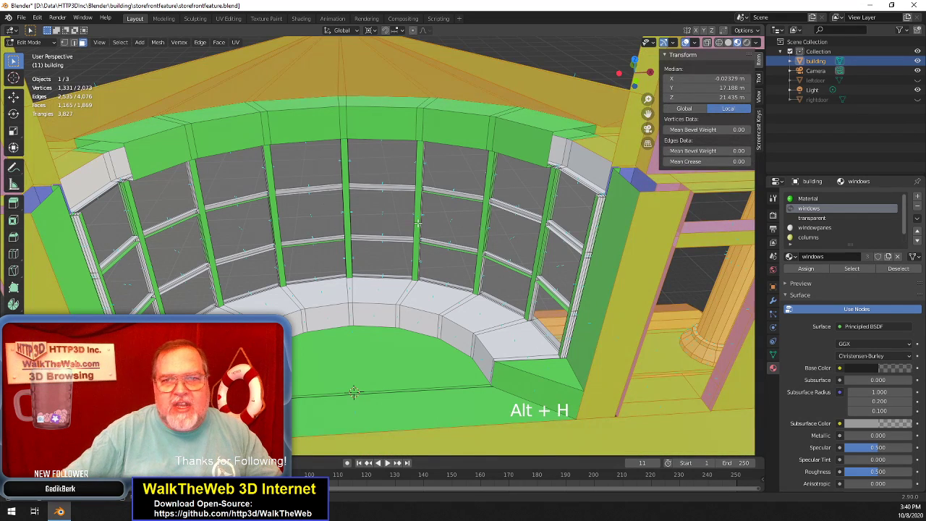
left_click(424, 209)
scroll(257, 215, "down", 3)
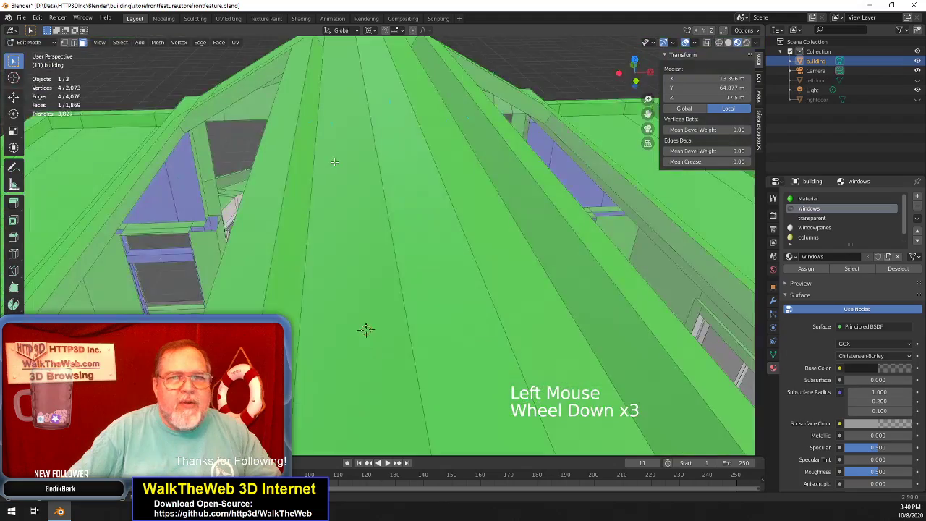
scroll(257, 215, "up", 3)
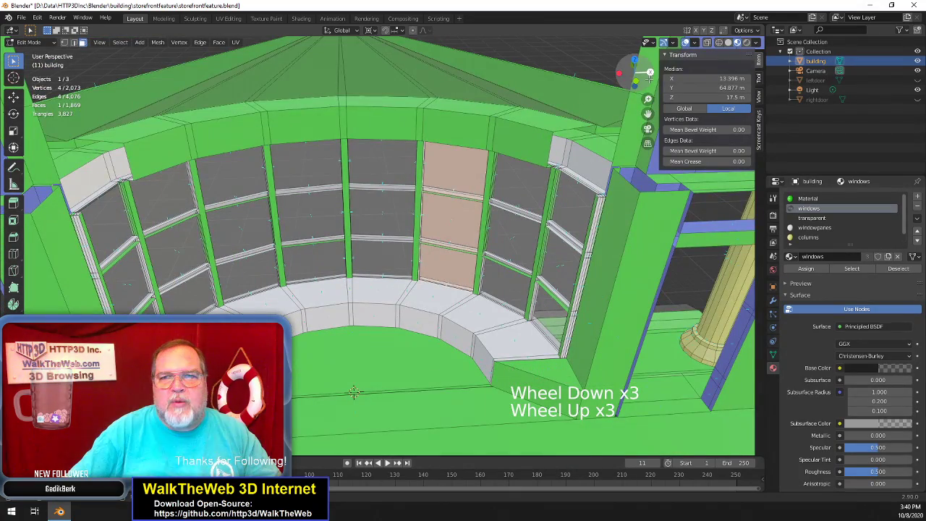
Examine the curved storefront window in the full building, from the street side and from the interior
left_click_drag(649, 73, 414, 40)
scroll(598, 148, "down", 4)
scroll(598, 147, "up", 1)
scroll(597, 147, "up", 1)
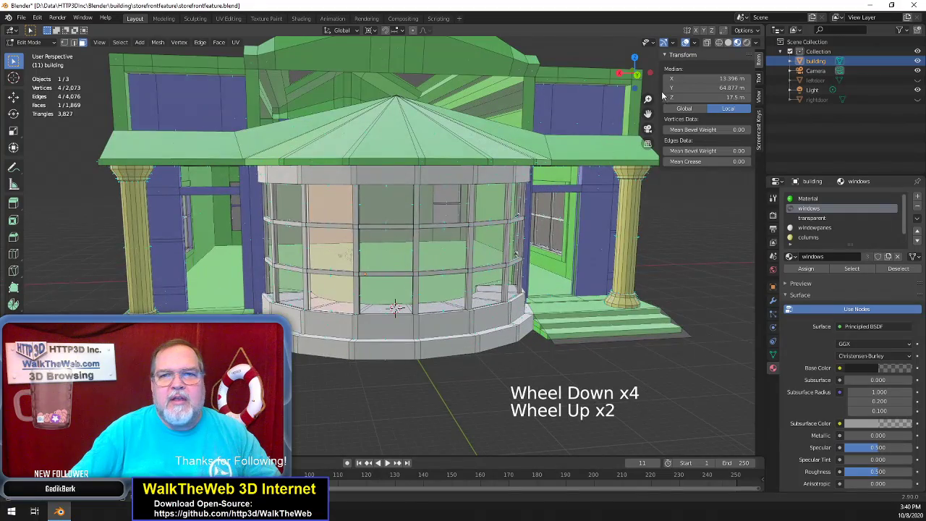
left_click_drag(648, 81, 582, 112)
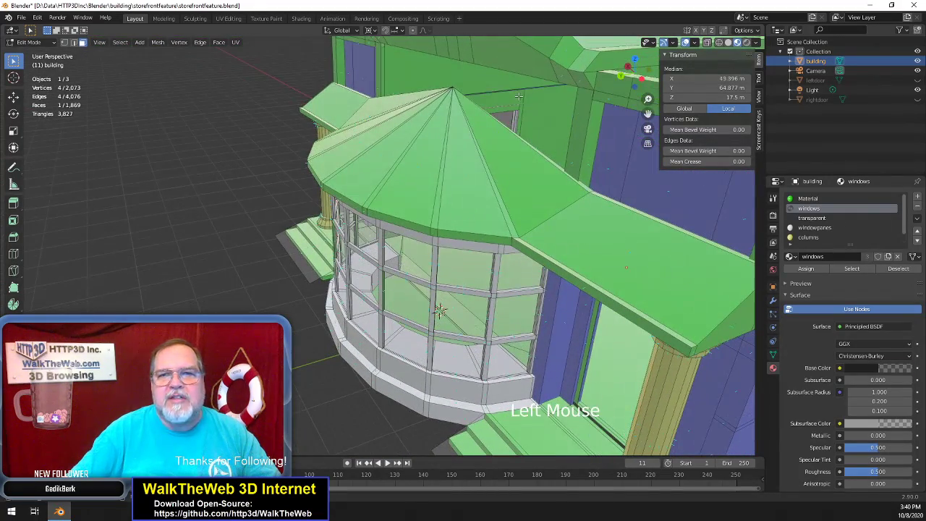
left_click(460, 86)
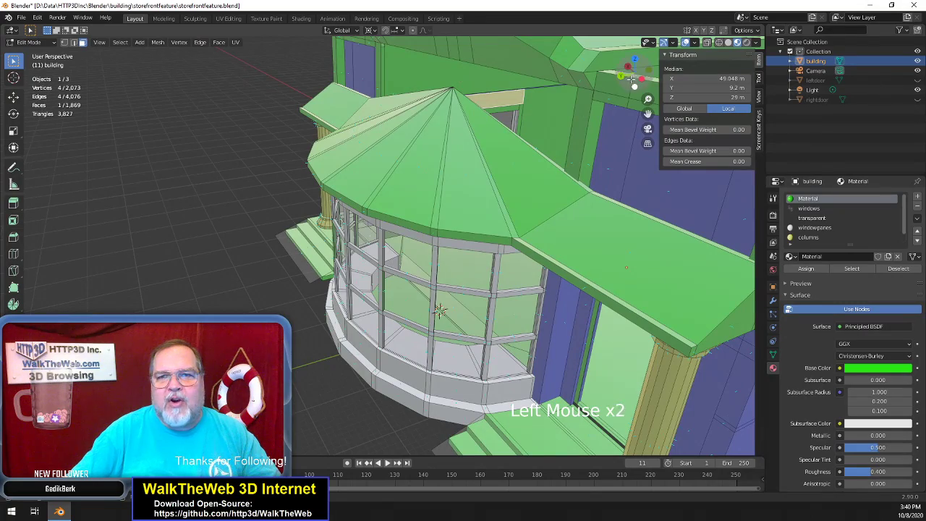
left_click_drag(631, 79, 491, 68)
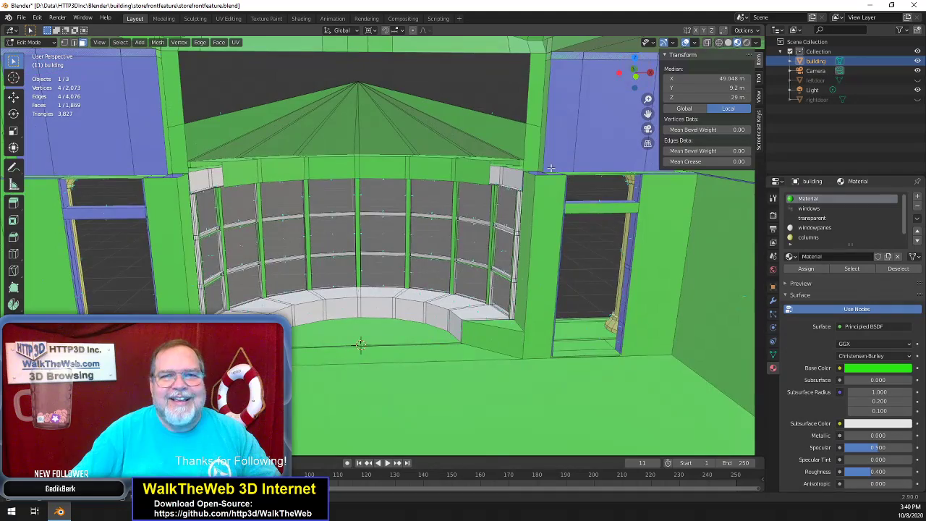
scroll(551, 168, "up", 2)
left_click_drag(354, 367, 409, 327)
scroll(403, 257, "down", 2)
left_click_drag(631, 75, 627, 113)
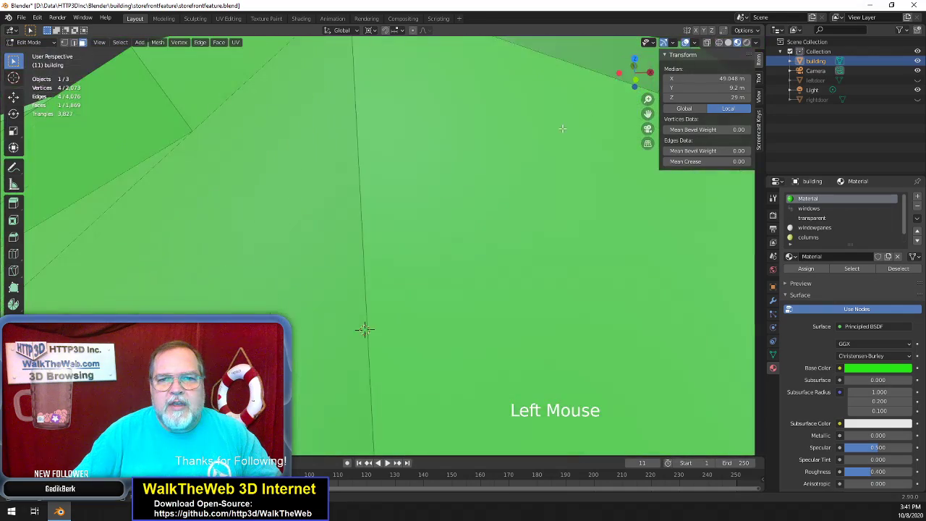
scroll(560, 128, "up", 4)
scroll(560, 127, "up", 1)
left_click_drag(641, 78, 620, 102)
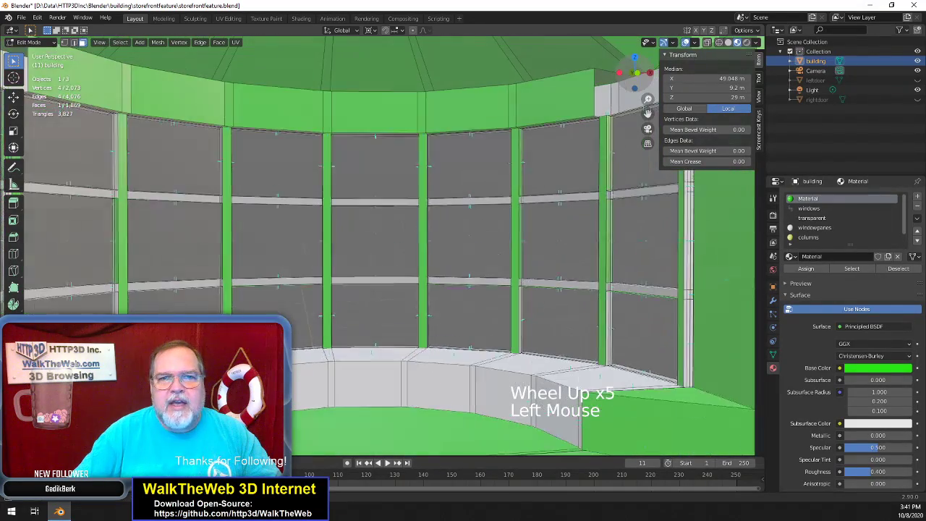
Subdivide the upper horizontal edge of the wall opening above the curved storefront roof
scroll(619, 105, "down", 3)
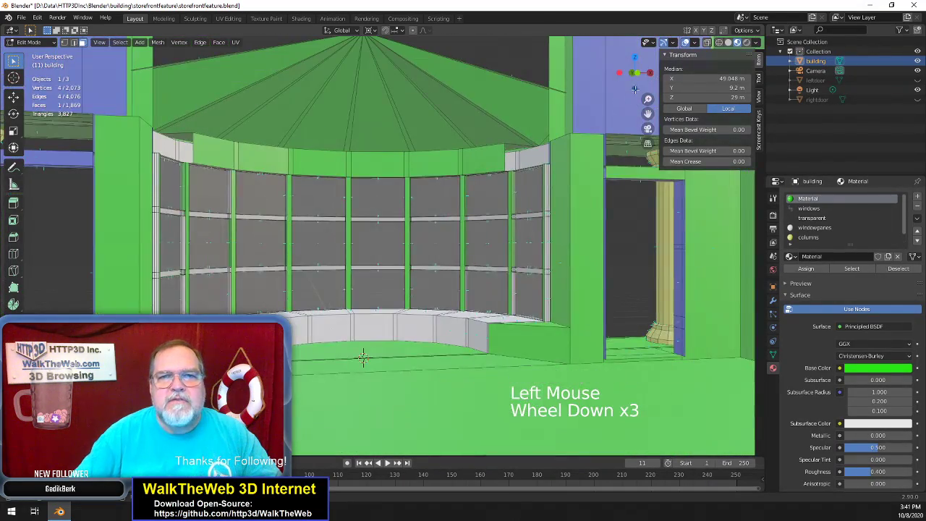
left_click_drag(648, 114, 657, 205)
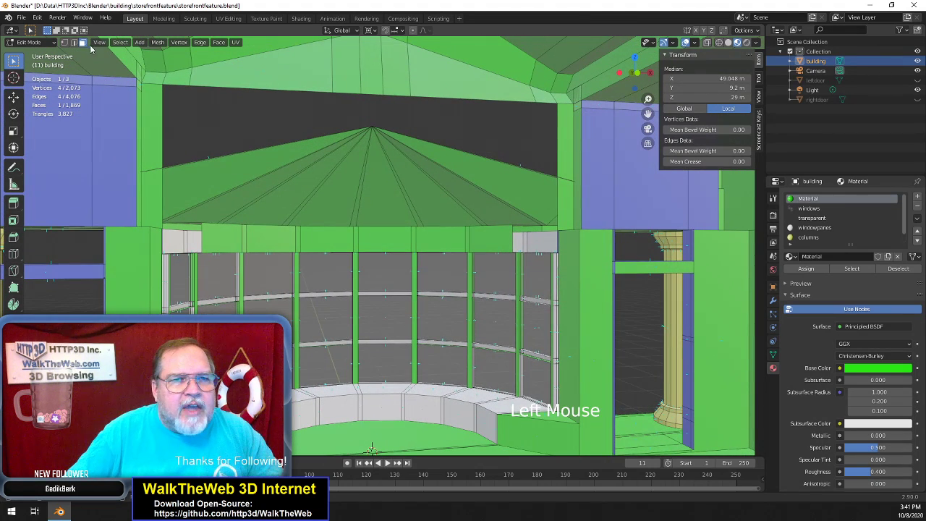
key("2")
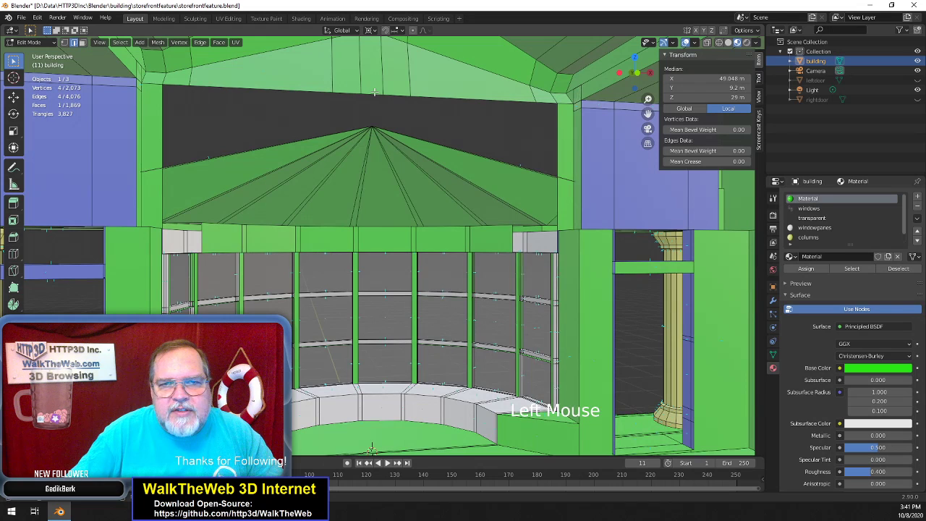
left_click(332, 86)
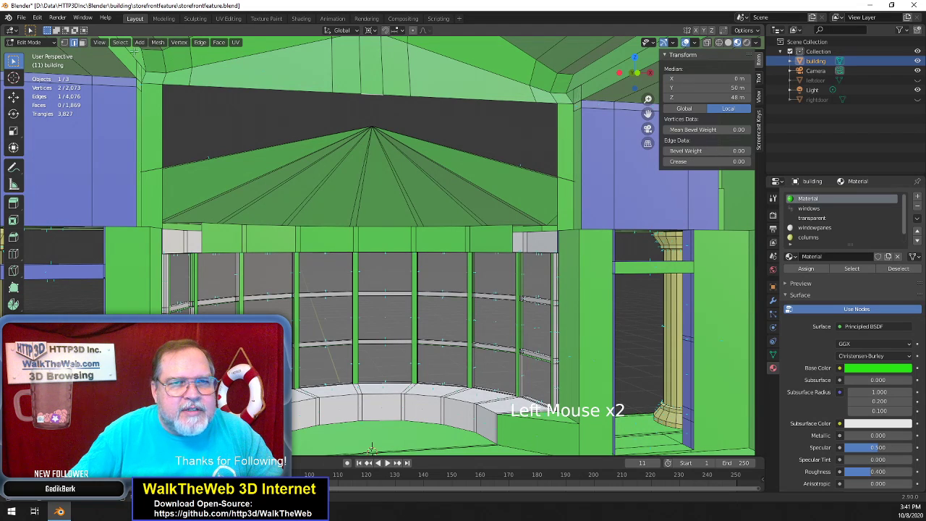
left_click(218, 42)
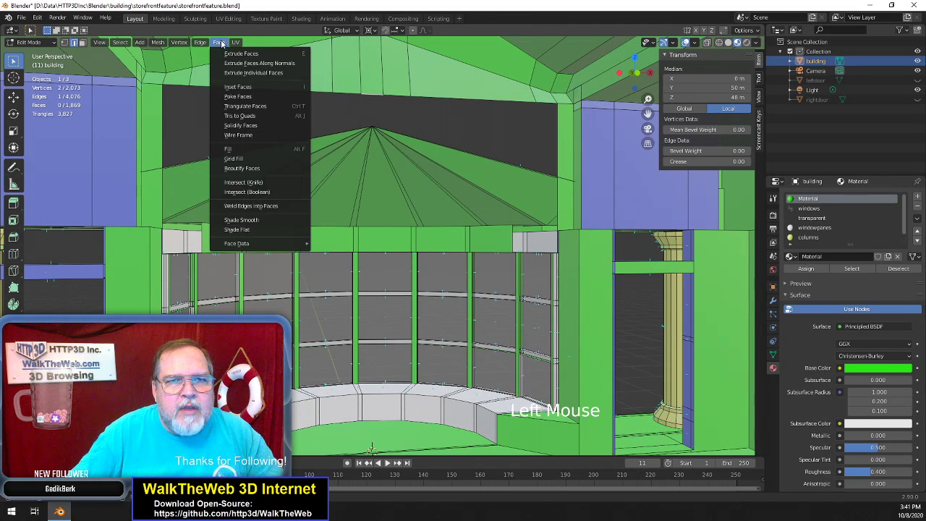
mouse_move(200, 42)
left_click(217, 96)
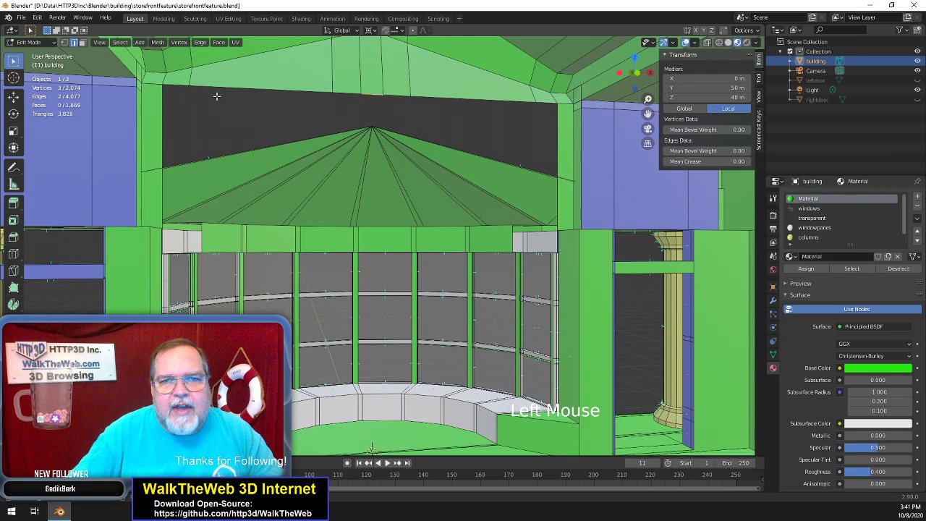
Select the new midpoint vertex of the opening's upper edge together with the curved roof's peak vertex
left_click(483, 187)
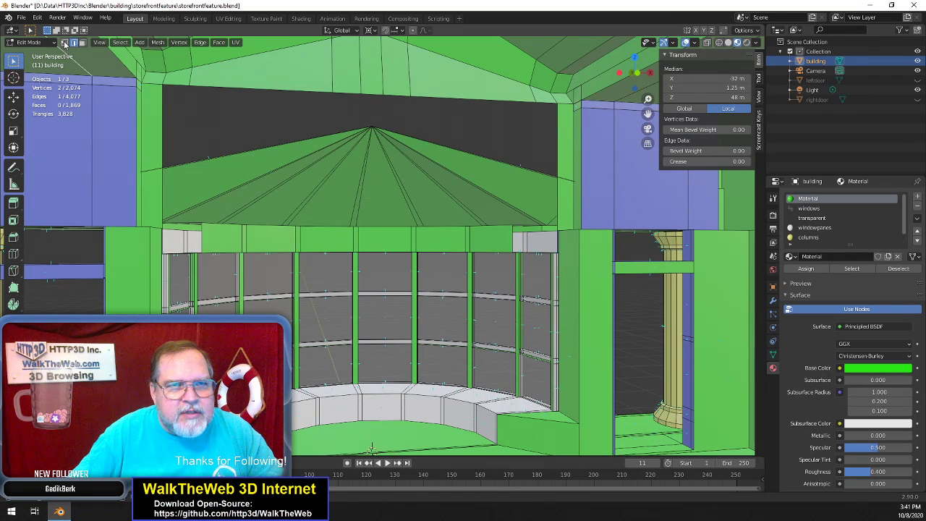
left_click(64, 42)
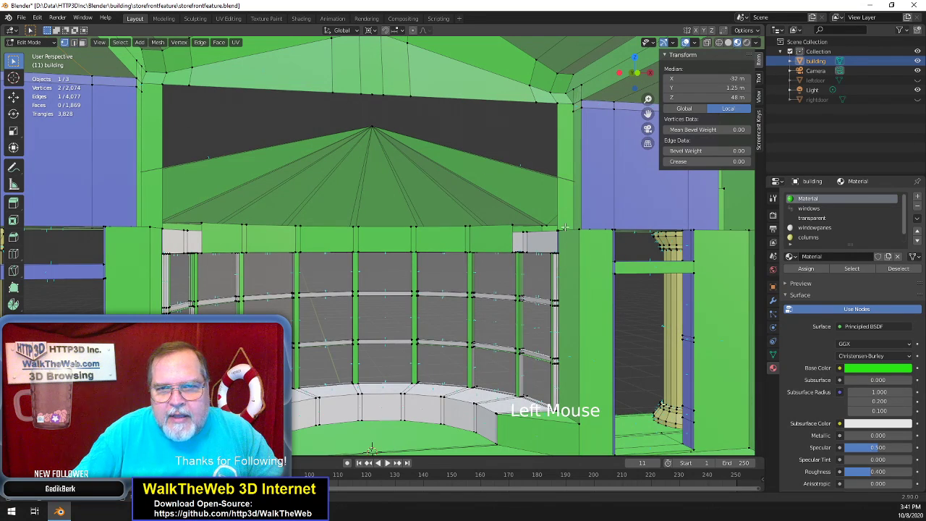
mouse_move(639, 82)
left_mouse_down()
mouse_move(663, 98)
mouse_move(634, 93)
left_mouse_up()
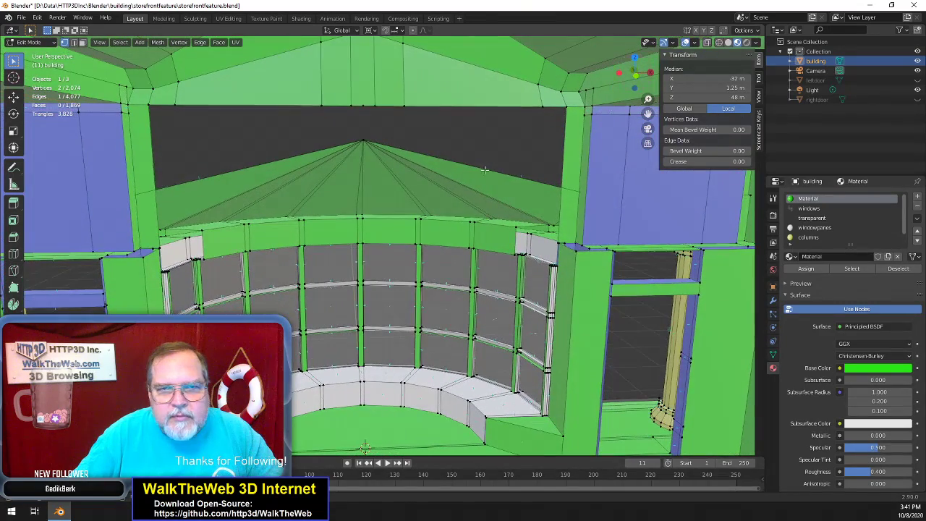
left_click(363, 107)
left_click(363, 141, "shift")
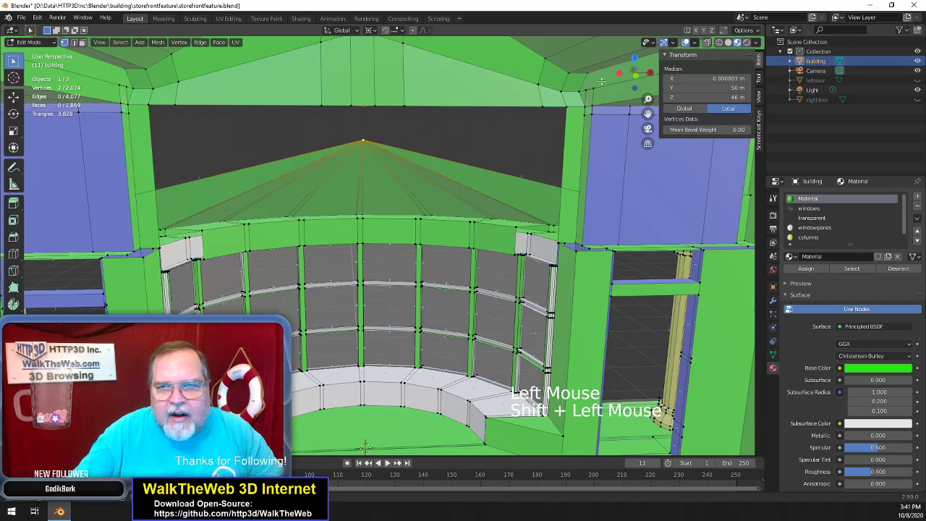
Select the four vertices at both rear corners where the curved roof meets the straight side roofs
left_click_drag(633, 82, 806, 133)
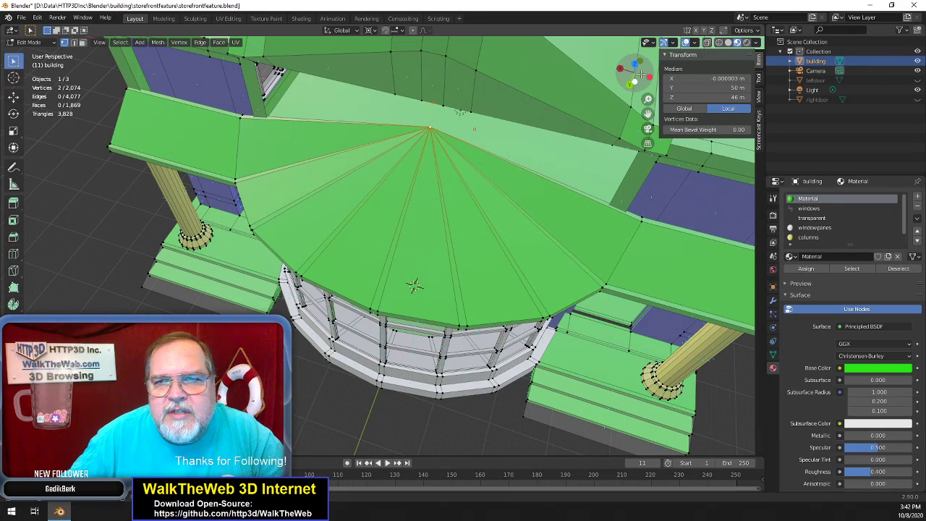
mouse_move(633, 69)
left_mouse_down()
mouse_move(635, 93)
mouse_move(632, 71)
mouse_move(628, 81)
left_mouse_up()
middle_click_drag(409, 339, 402, 317)
left_click_drag(633, 80, 631, 88)
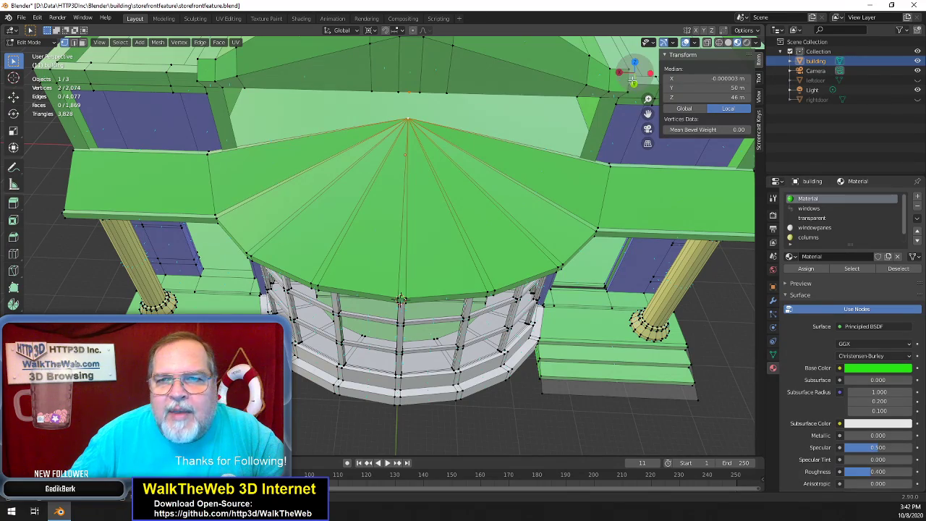
left_click_drag(632, 79, 610, 159)
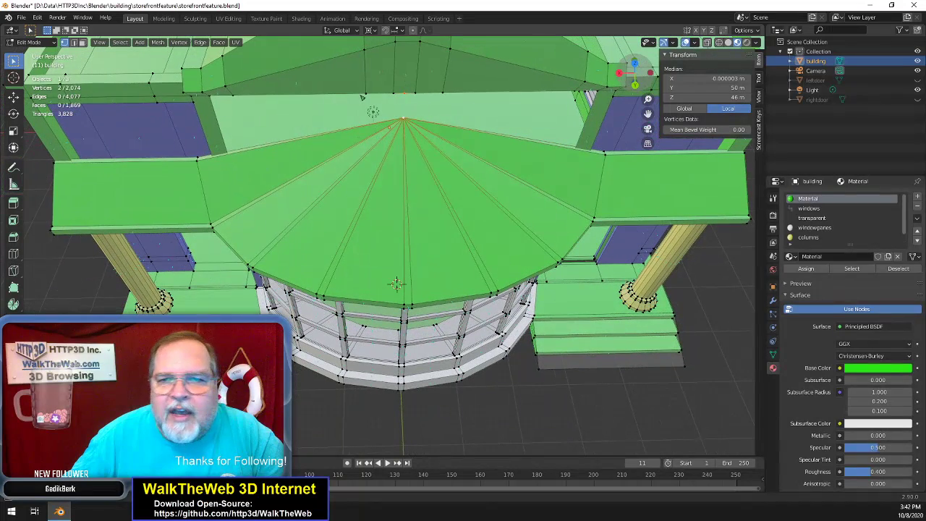
left_click(610, 158)
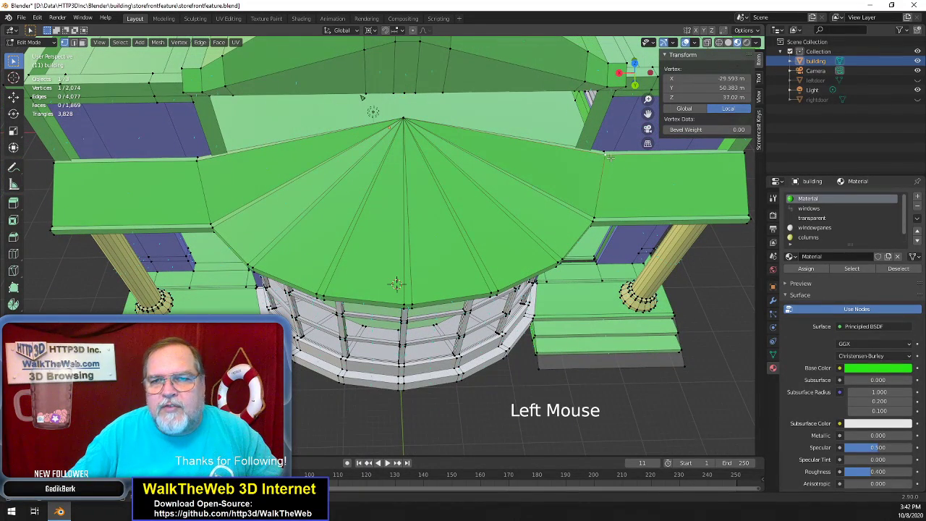
left_click(610, 157, "shift")
left_click(199, 157, "shift")
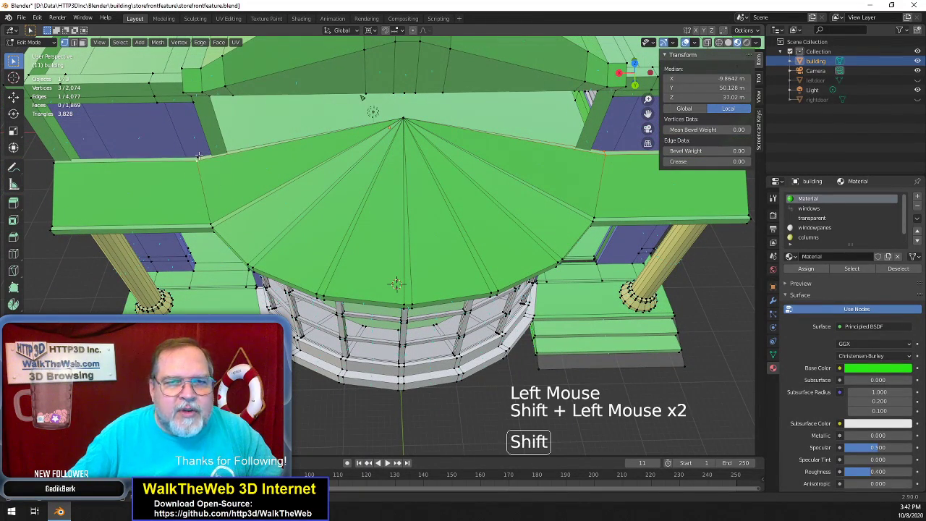
left_click(199, 158, "shift")
Snap the 3D cursor to the world origin and scale the selected roof corner vertices to 0.8487 along X
left_click(157, 42)
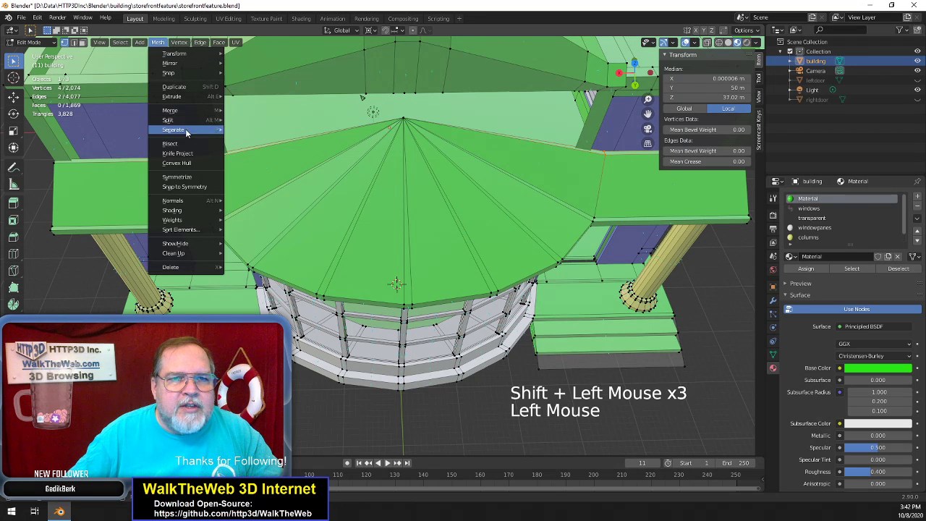
mouse_move(185, 73)
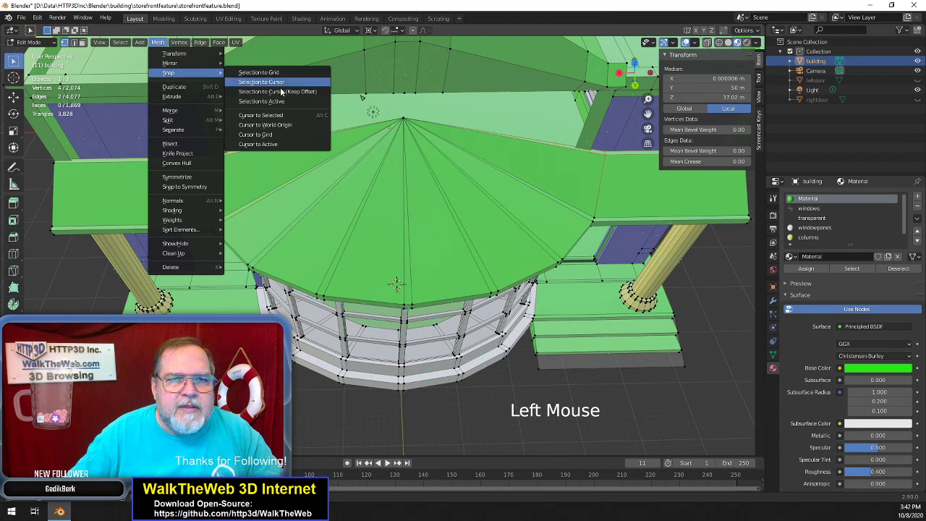
left_click(282, 125)
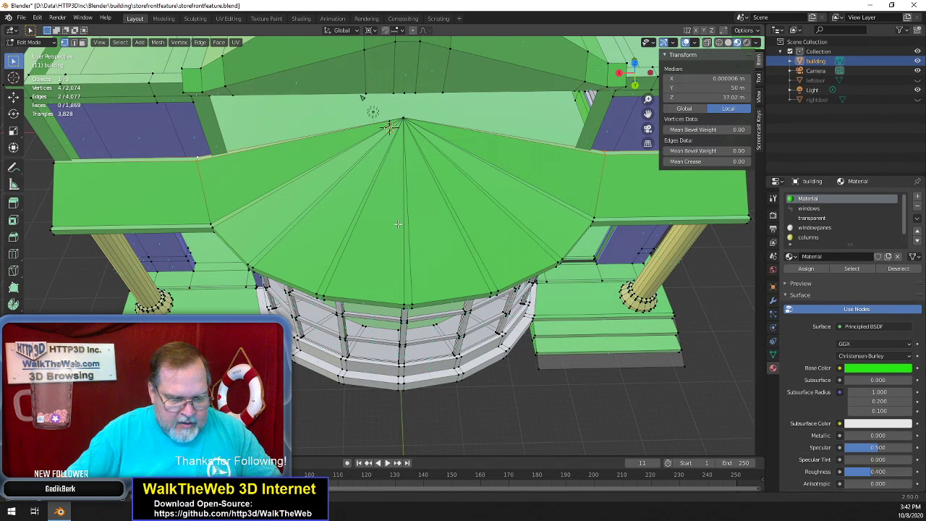
key("s")
key("x")
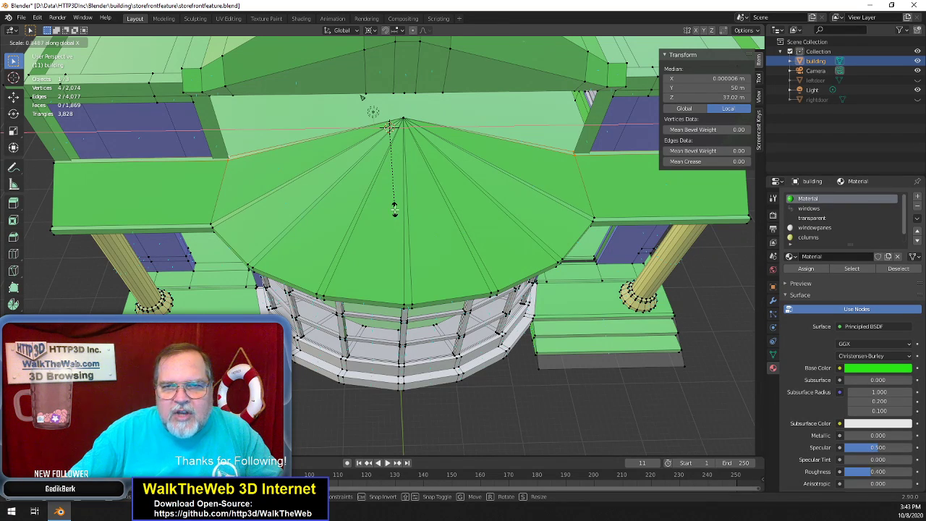
left_click(394, 209)
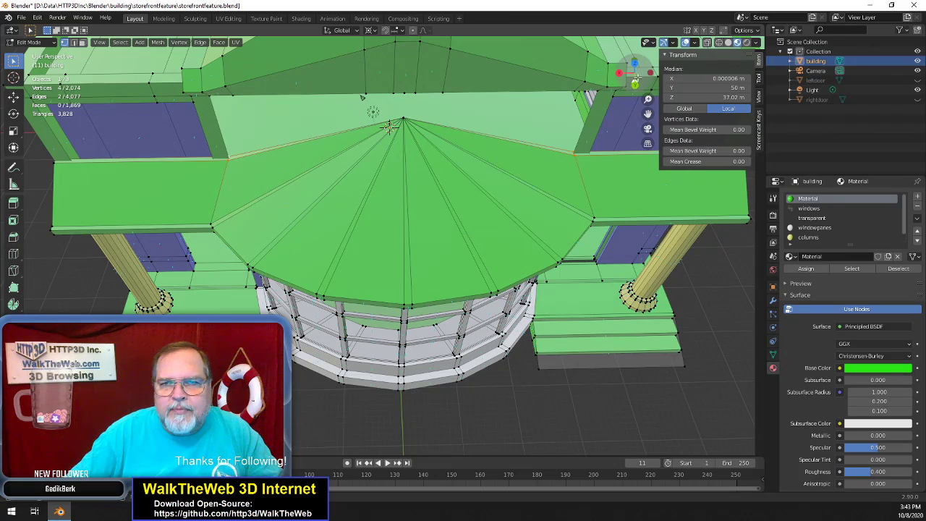
Subdivide the two vertical side edges of the wall opening above the storefront
left_click_drag(636, 78, 628, 58)
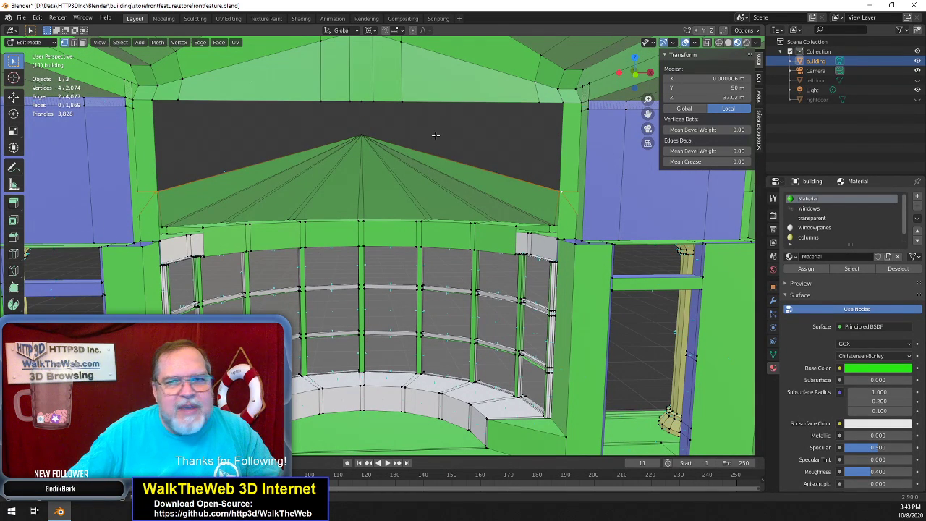
left_click_drag(639, 74, 740, 97)
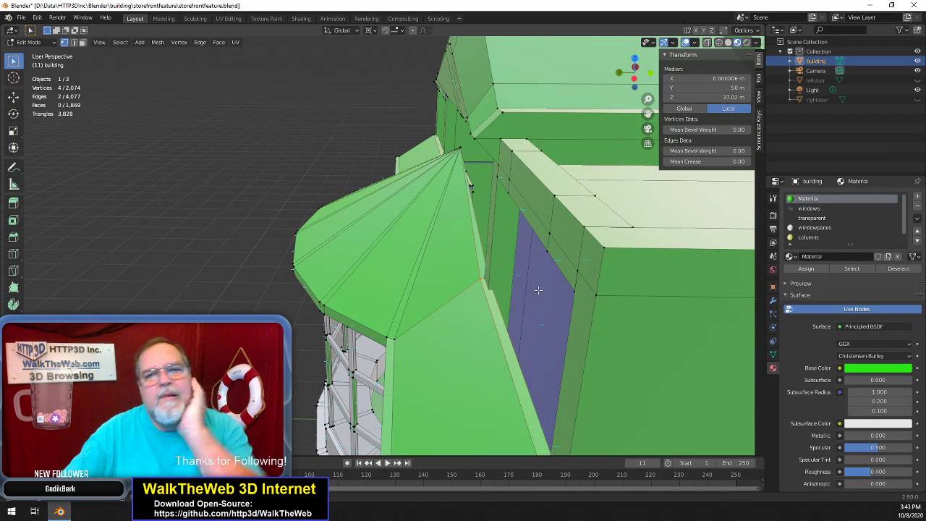
left_click_drag(642, 86, 636, 104)
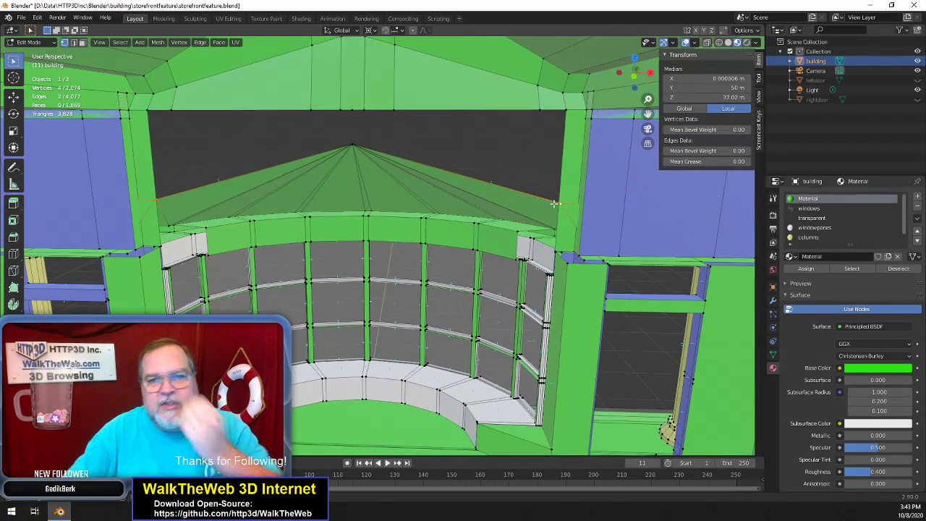
left_click(73, 43)
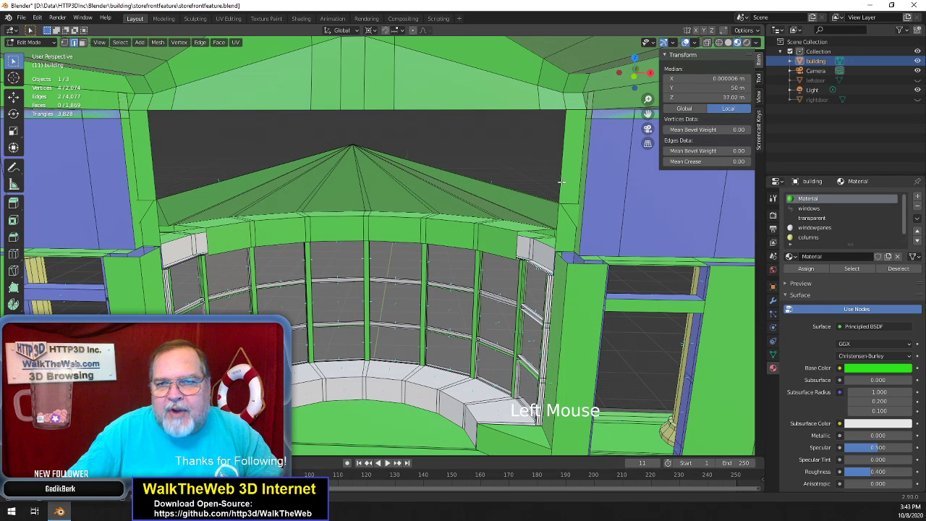
left_click(404, 168)
left_click(152, 180, "shift")
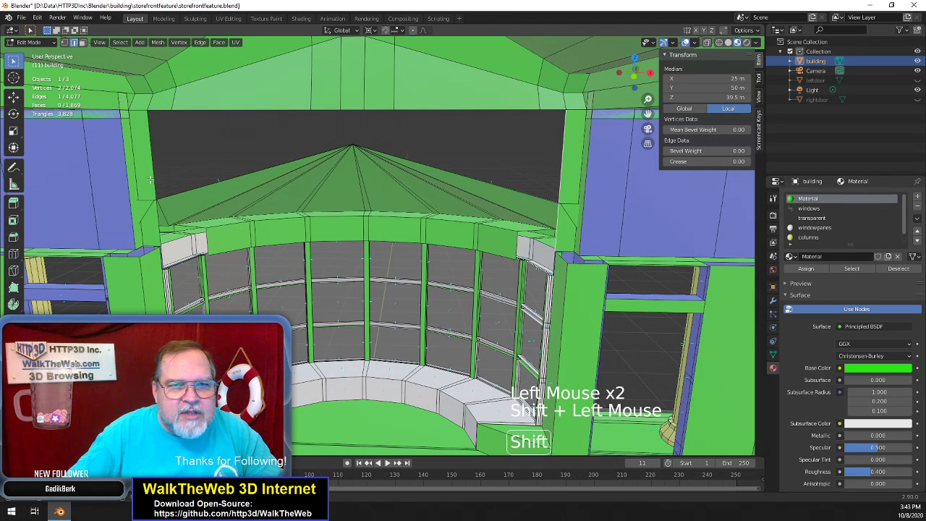
left_click(201, 42)
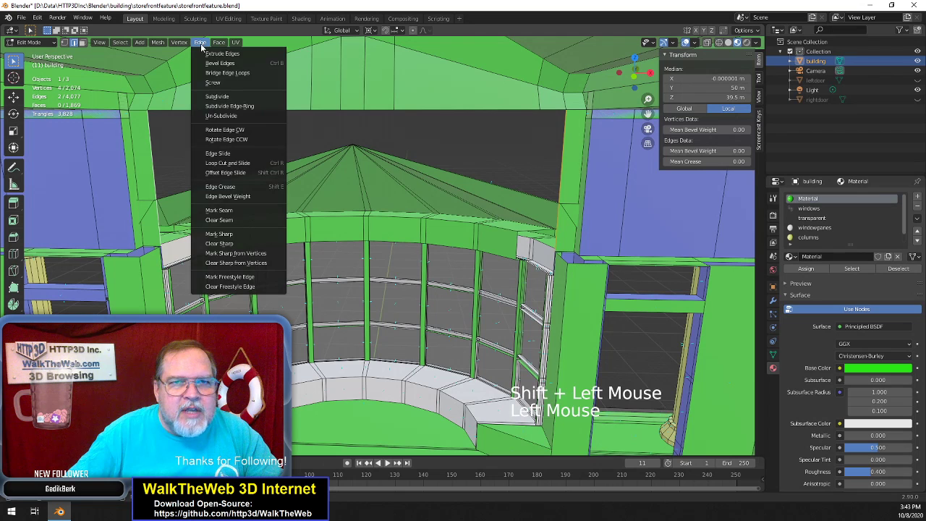
left_click(228, 95)
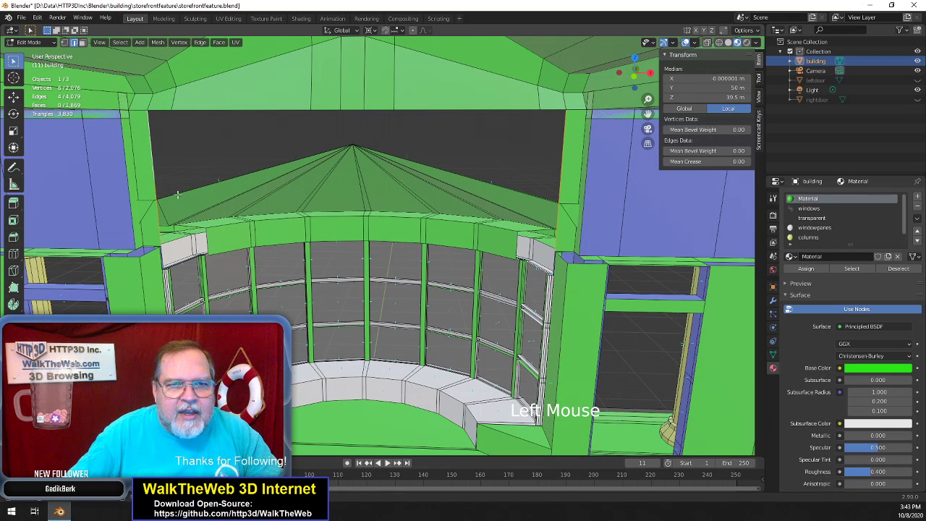
Set the Z of both new side-edge midpoint vertices to 37.0201 m, copied from the roof's corner vertex
left_click(64, 42)
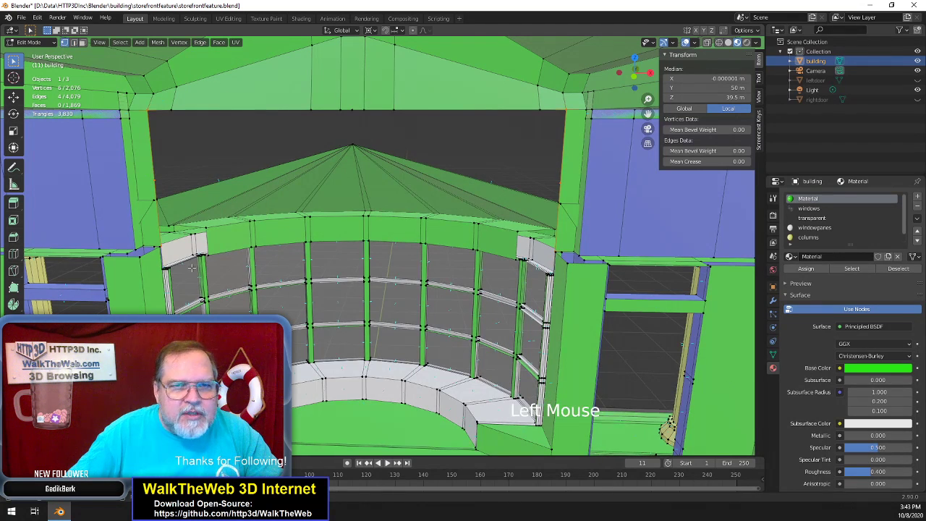
left_click(152, 200)
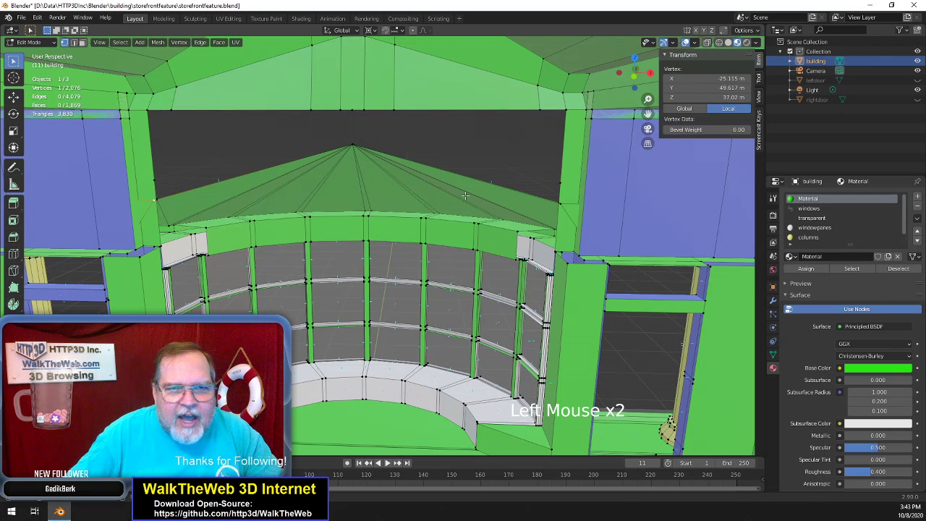
left_click(719, 97)
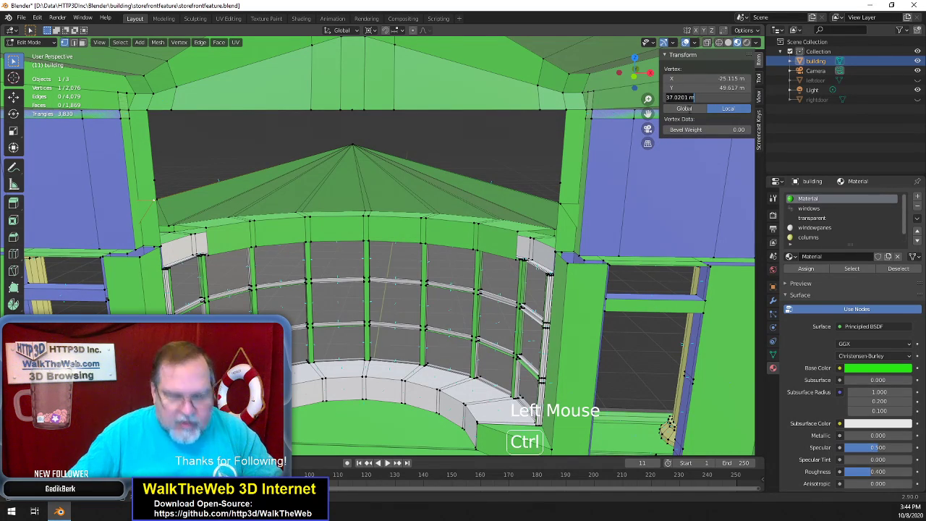
left_click(563, 184)
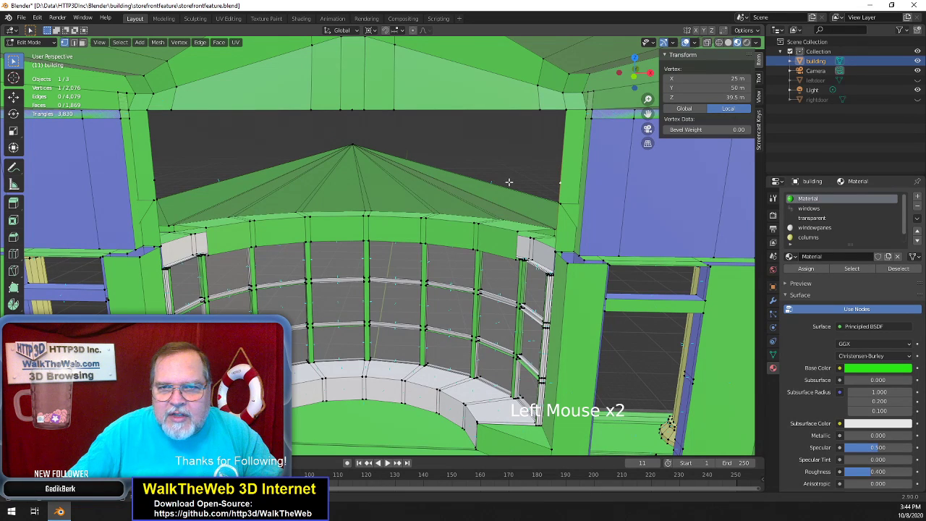
left_click(152, 180, "shift")
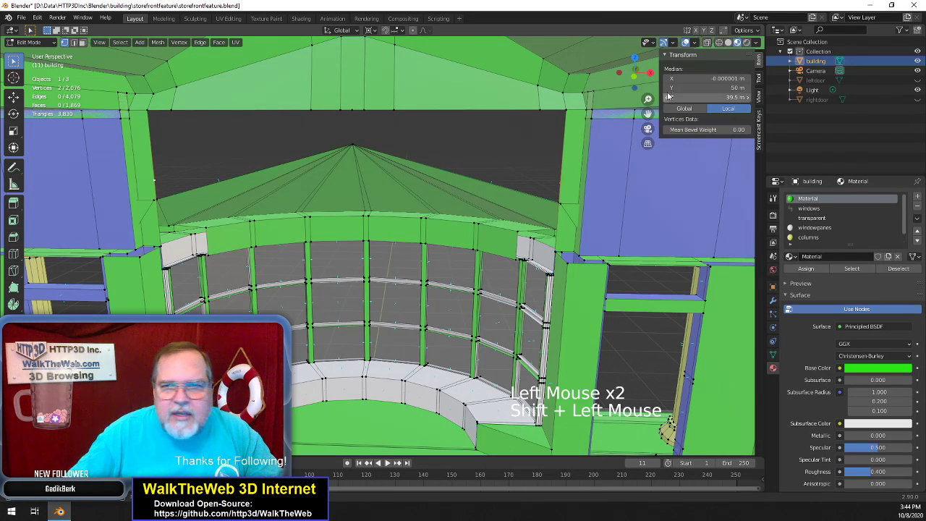
left_click(693, 97)
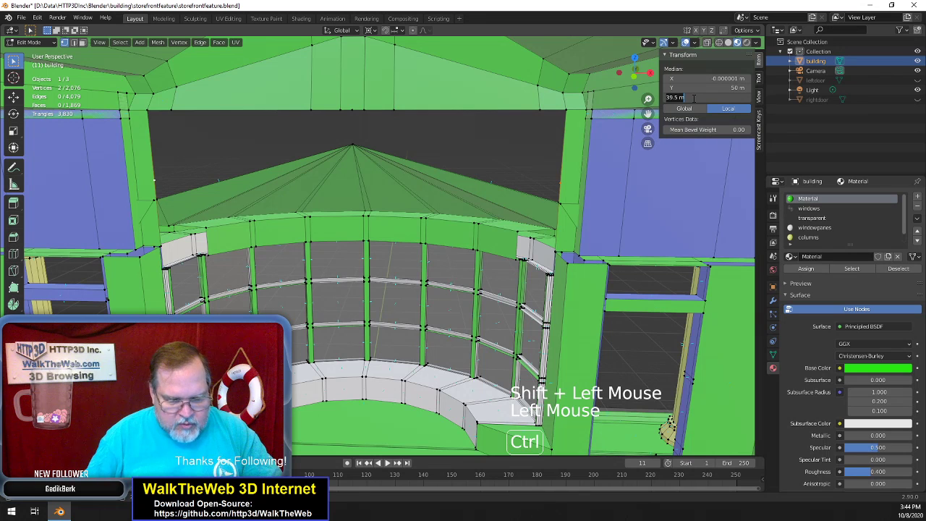
key("ctrl+v")
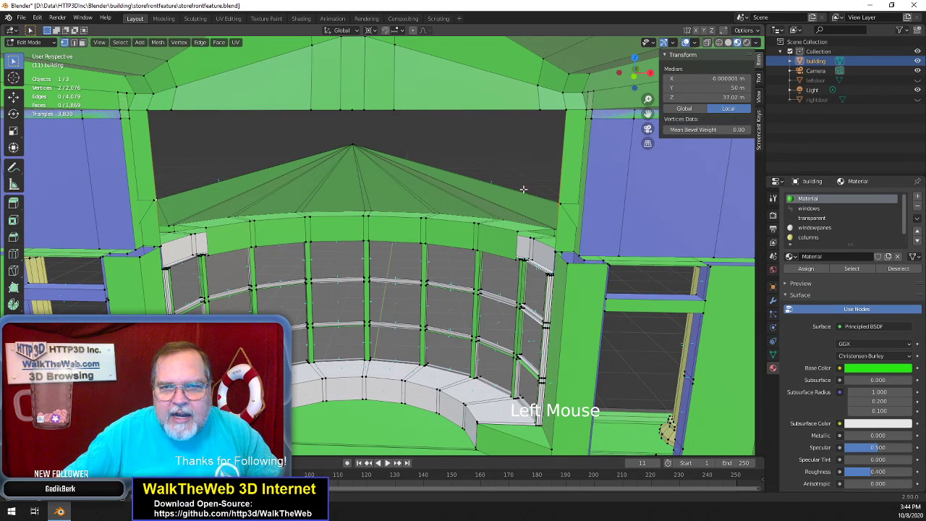
scroll(541, 180, "up", 2)
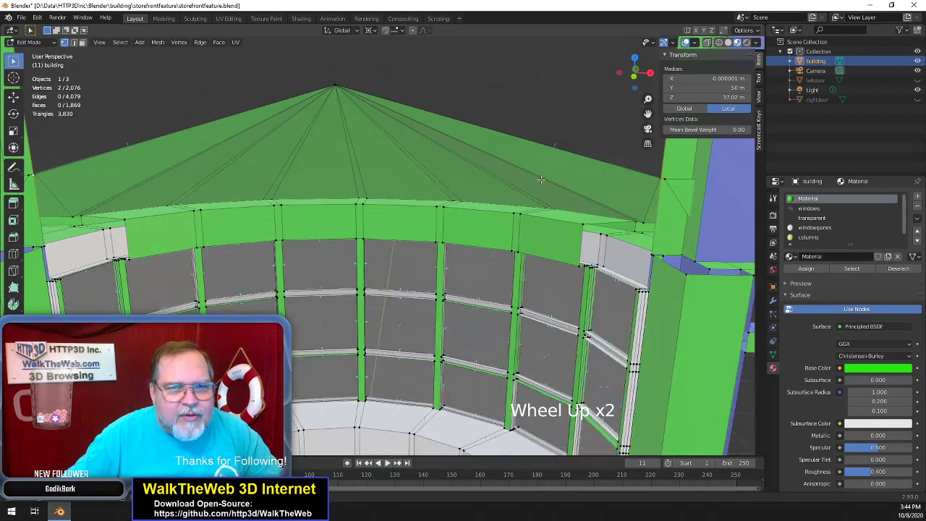
Merge the curved roof's rear corner vertex into the adjacent wall opening's side-edge vertex at X 25 m, Y 50 m
left_click(666, 182)
left_click(665, 186, "shift")
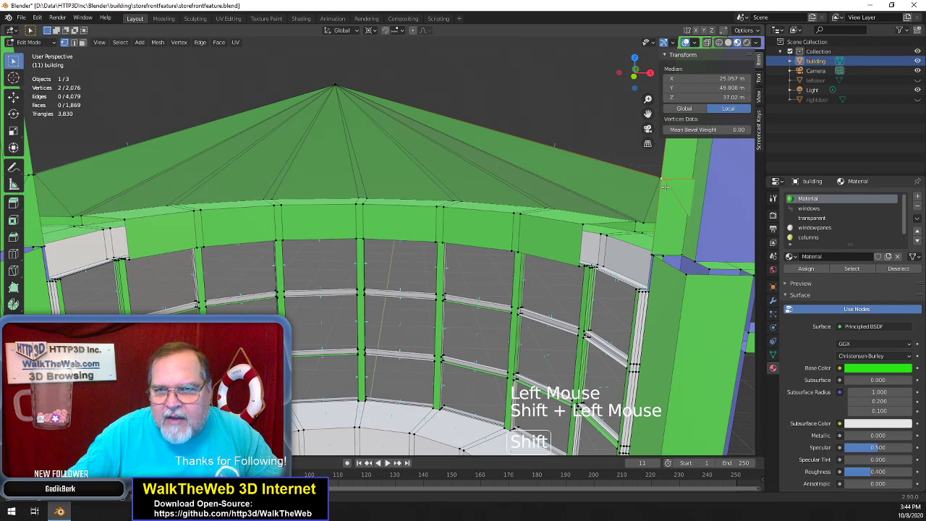
key("m")
left_click(665, 188)
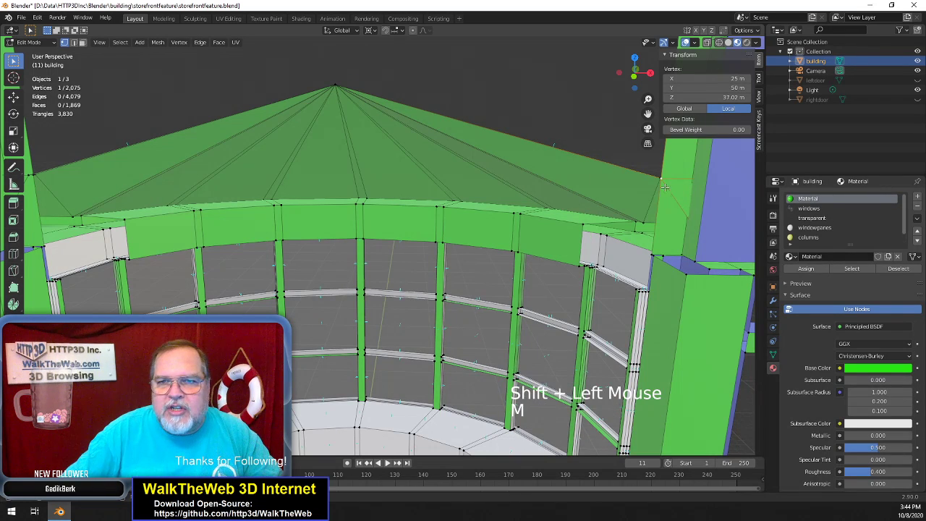
Merge the opposite rear corner vertex of the curved roof into the opening's side-edge vertex at X -25 m, Y 50 m
left_click_drag(648, 114, 597, 129)
left_click(163, 195)
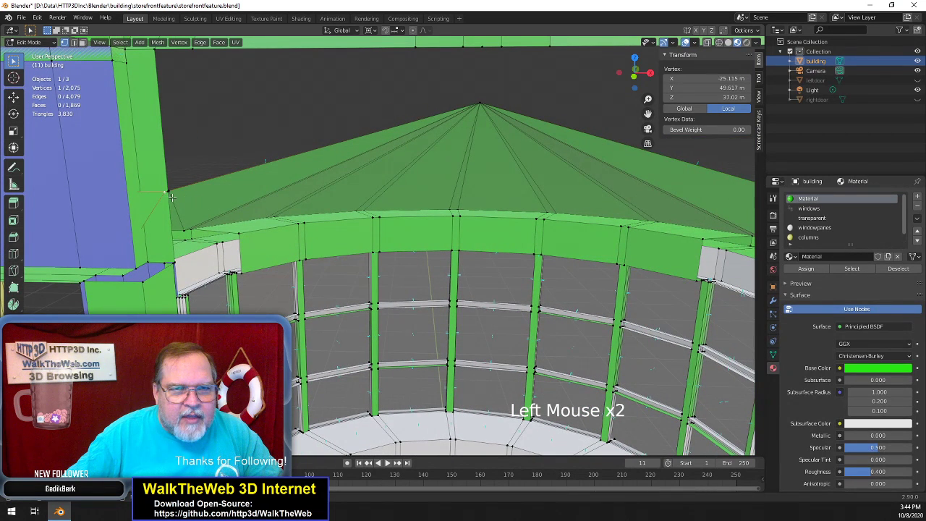
left_click(170, 213, "shift")
left_click(168, 192)
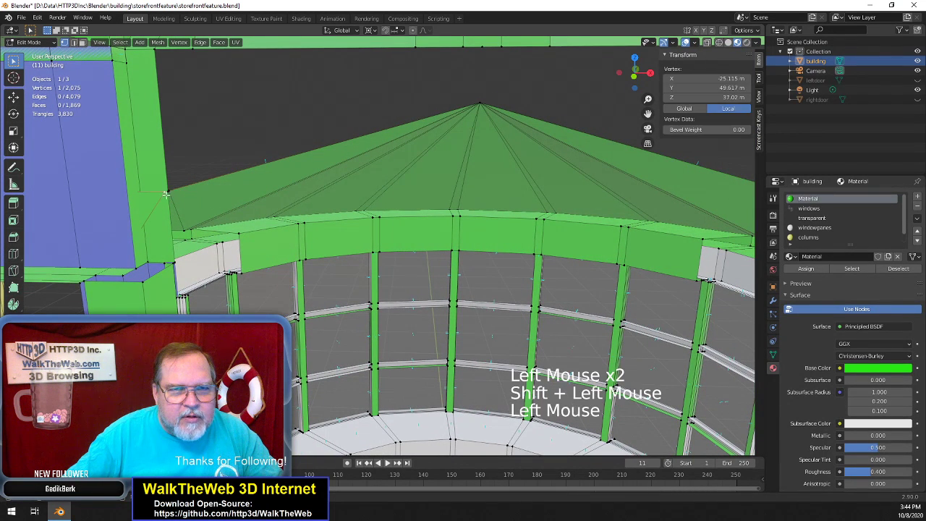
left_click(168, 194, "shift")
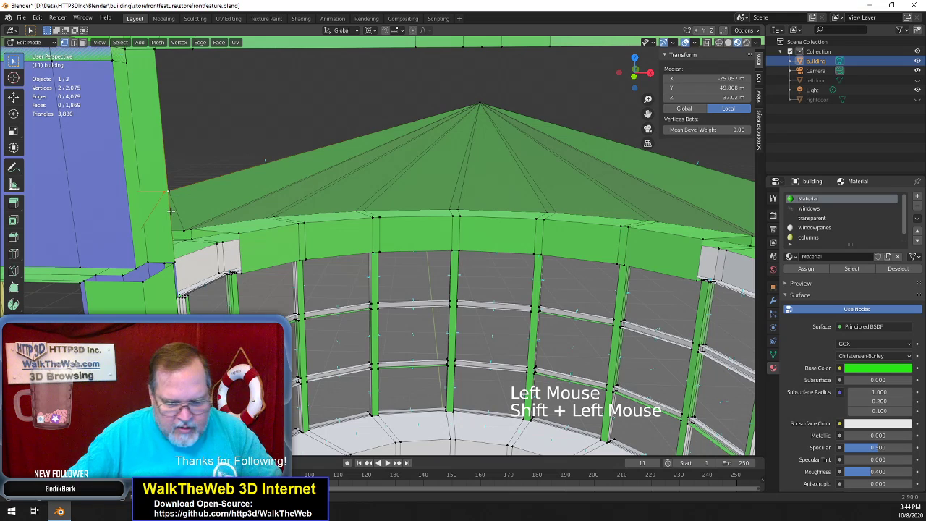
key("m")
left_click(173, 212)
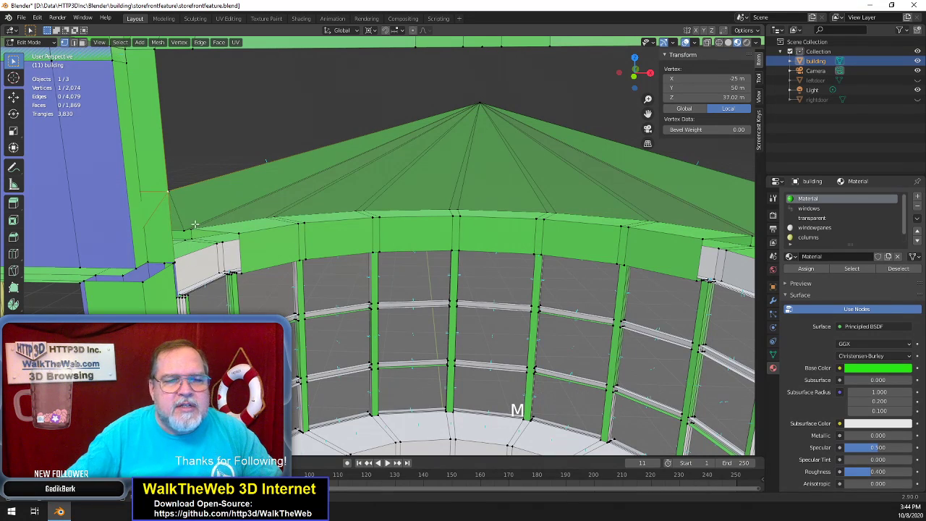
Fill the negative-X half of the wall opening with a face between the roof peak, merged side vertex, upper corner and upper midpoint
left_click_drag(632, 86, 595, 85)
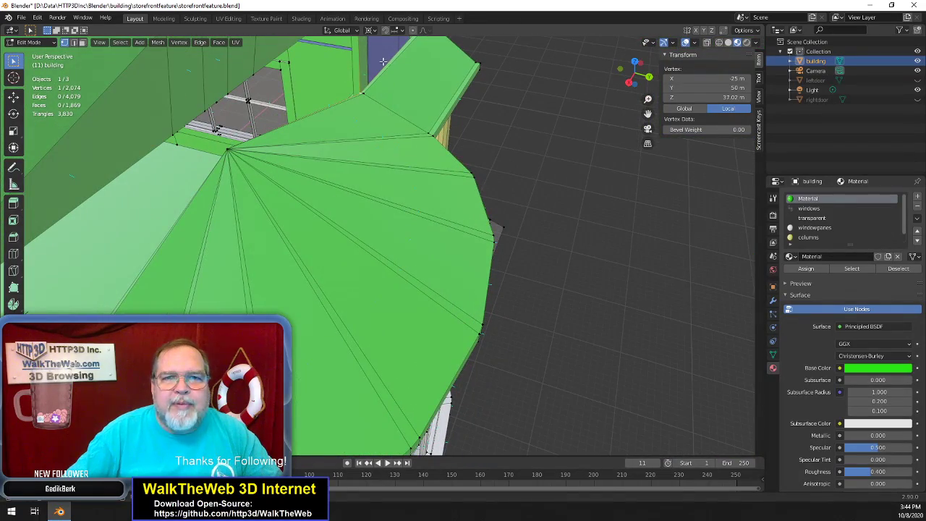
left_click_drag(632, 78, 624, 204)
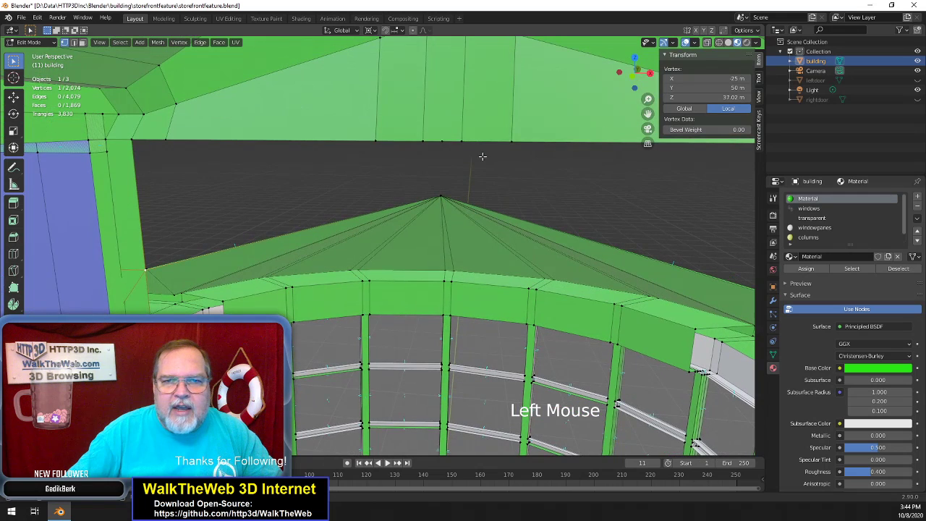
left_click(441, 196, "shift")
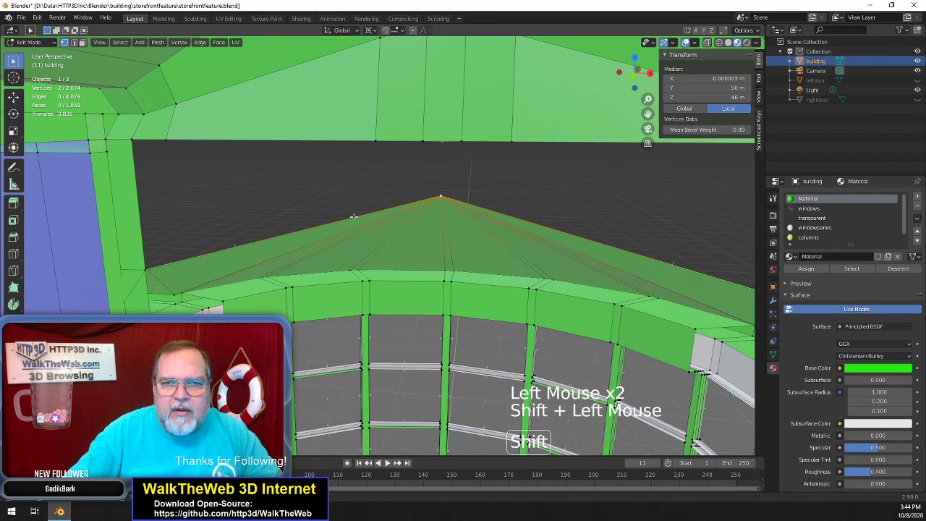
left_click(146, 269, "shift")
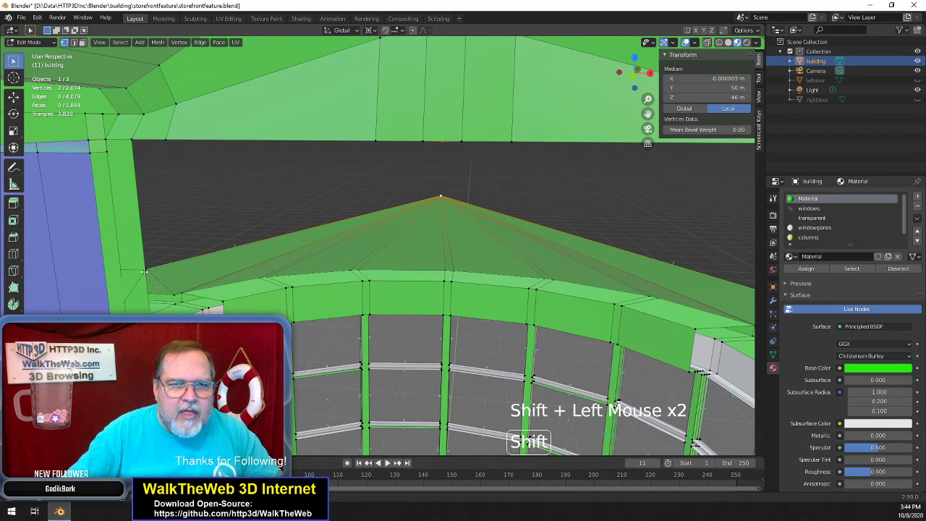
left_click(130, 143, "shift")
key("f")
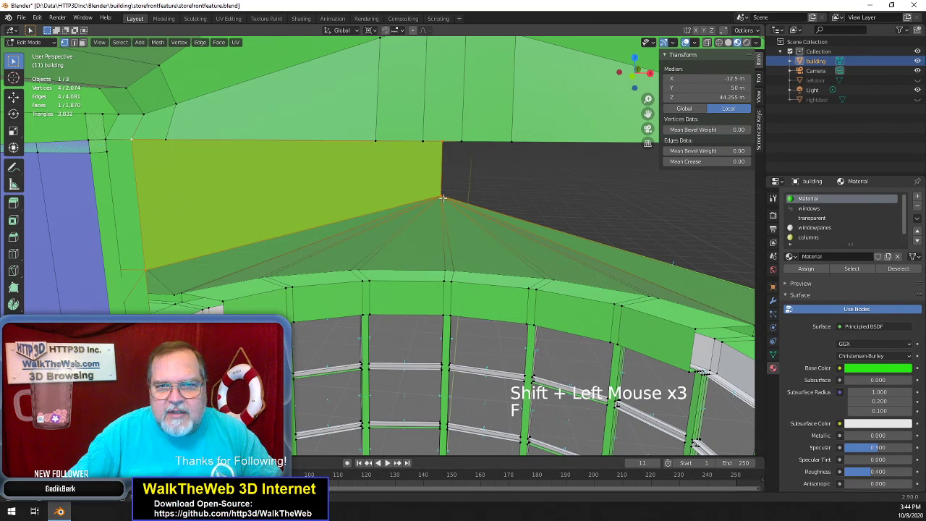
Fill the remaining half of the wall opening with a face from the roof peak and upper midpoint to the positive-X side vertices
left_click(441, 142)
left_click(440, 196, "shift")
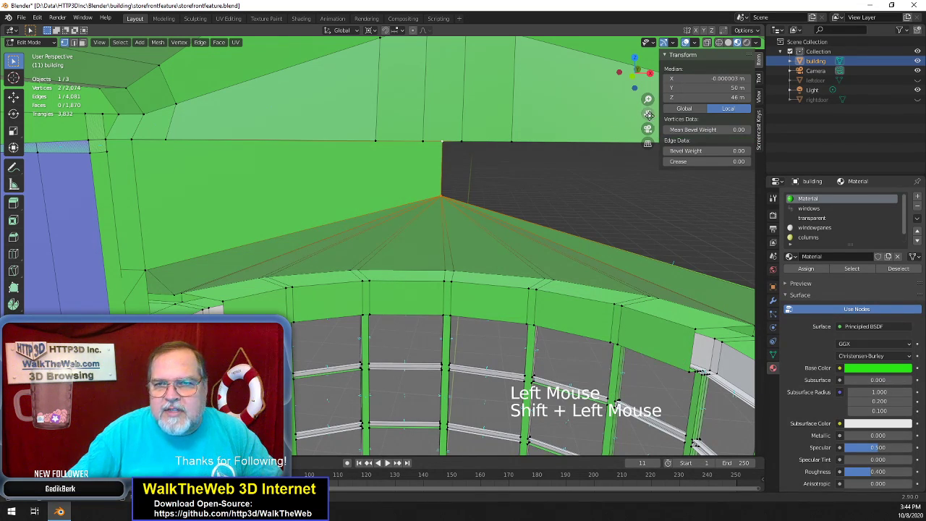
left_click_drag(649, 115, 407, 121)
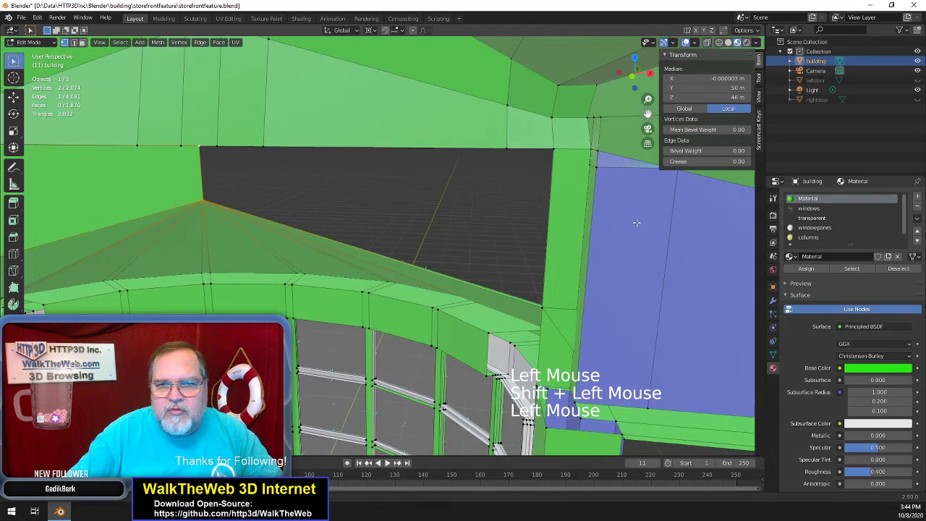
left_click(542, 308, "shift")
left_click(555, 147, "shift")
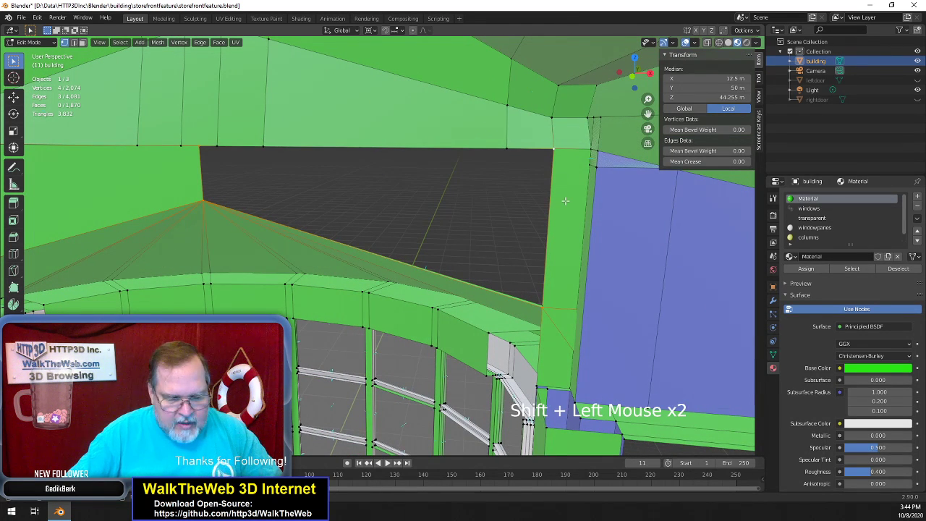
key("f")
Examine the filled wall above the curved roof and the side roofs' junctions with the walls from the outside
left_click_drag(638, 77, 398, 139)
middle_click_drag(437, 201, 427, 358)
left_click(550, 209)
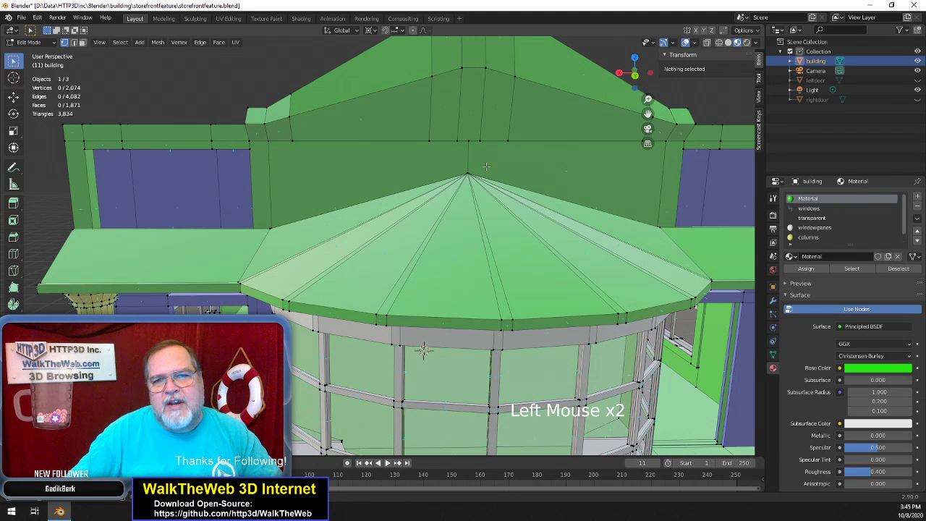
scroll(418, 183, "down", 4)
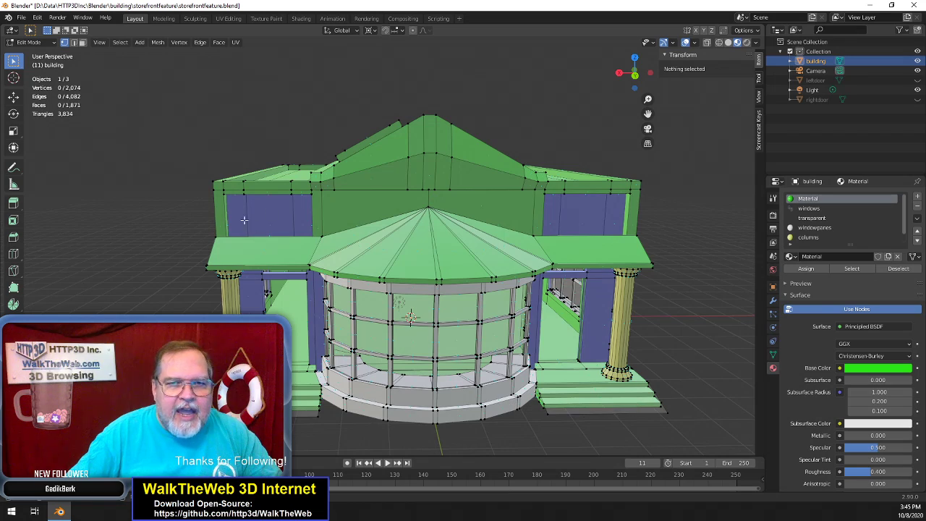
scroll(601, 123, "up", 5)
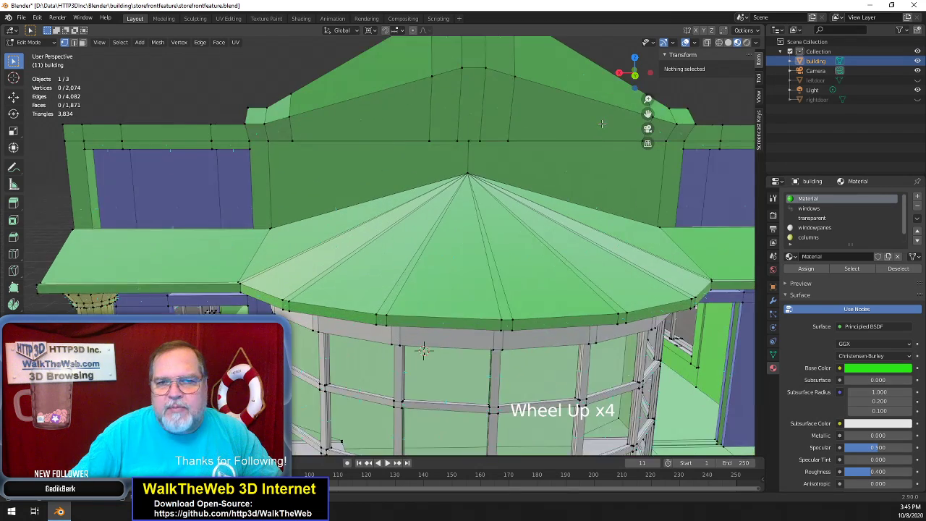
left_click_drag(643, 77, 616, 72)
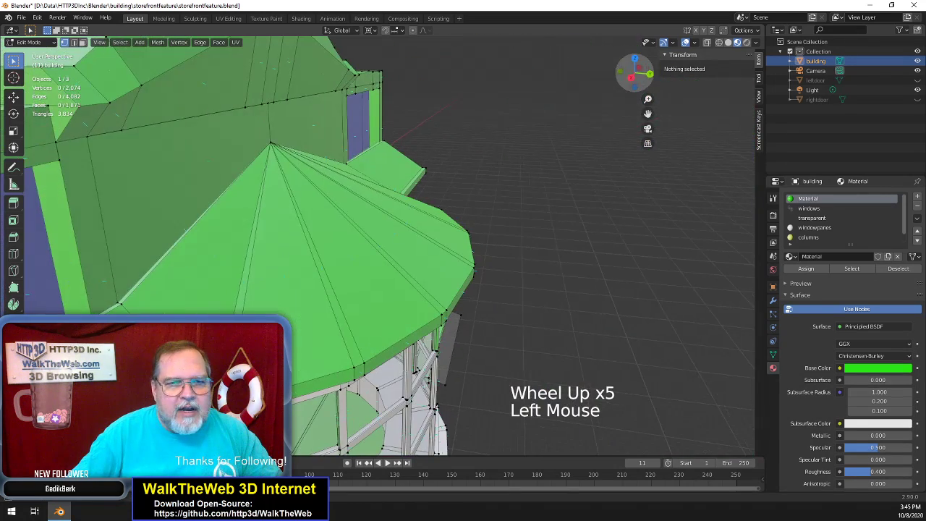
scroll(567, 151, "down", 3)
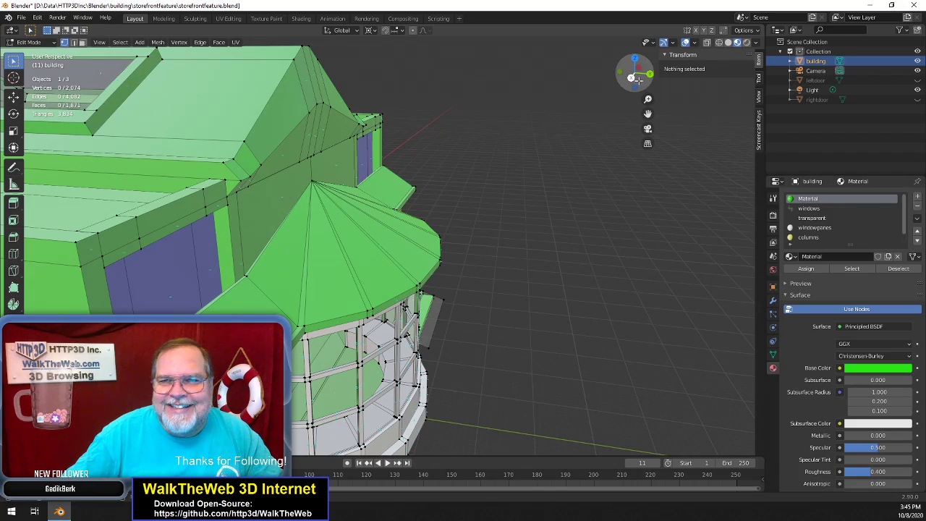
left_click_drag(627, 72, 628, 74)
Select the positive-X side roof's rear vertex and copy its Z value of 37.0201 m
left_click(194, 310)
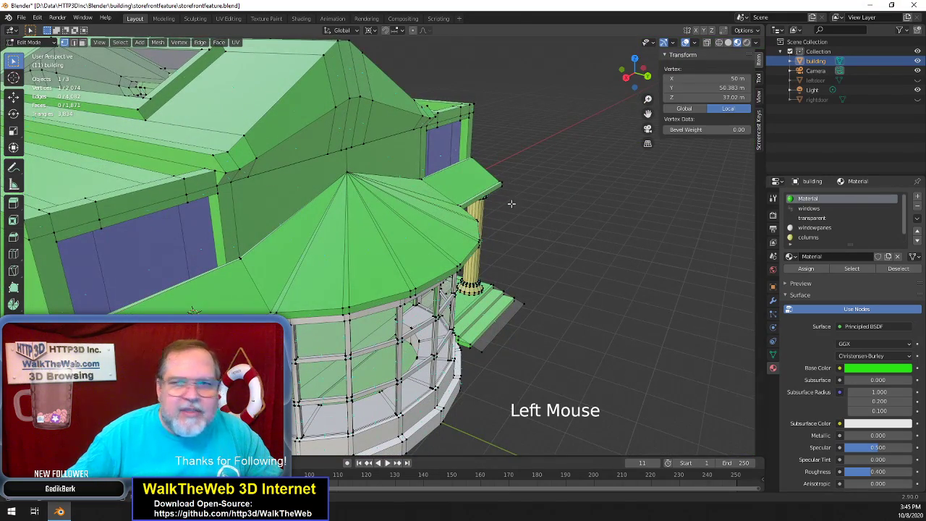
double_click(722, 97)
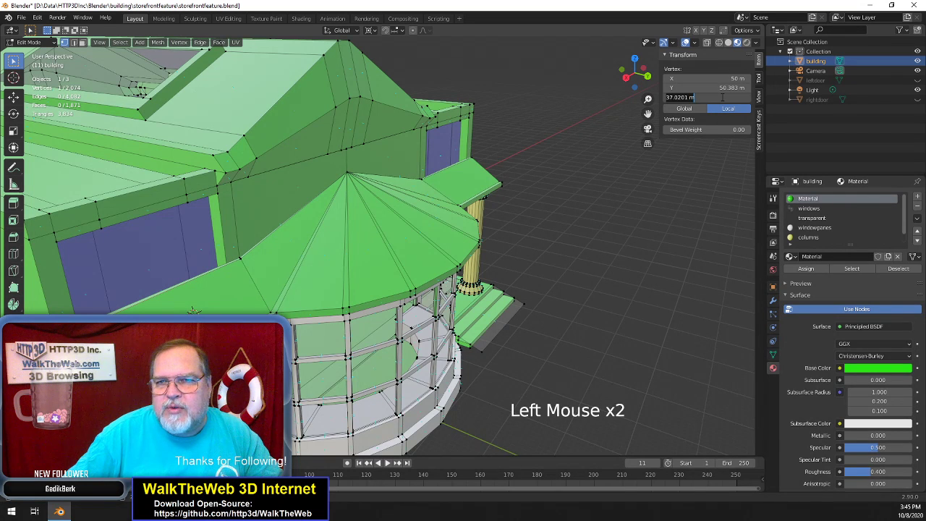
key("ctrl+c")
left_click(546, 218)
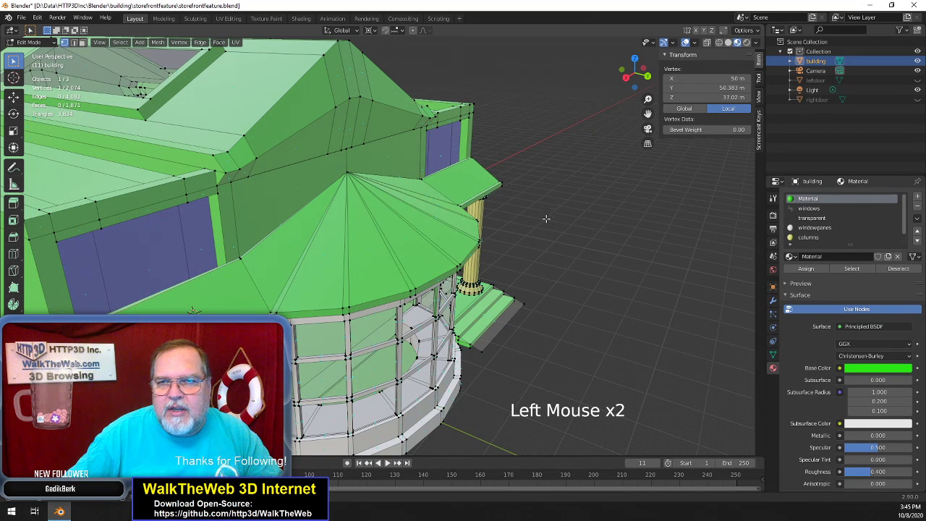
Select the four front vertical edges of the two upper side window openings and subdivide them
left_click(74, 45)
left_click(60, 279)
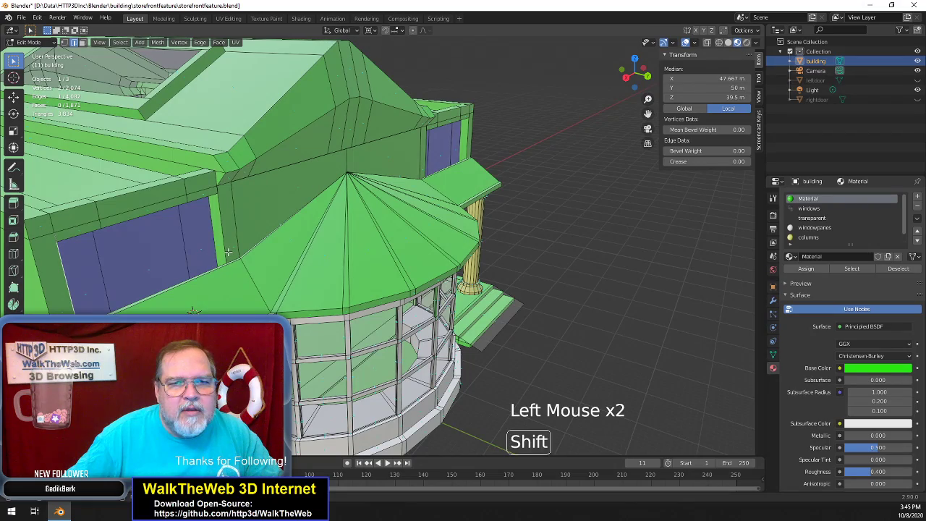
left_click_drag(635, 85, 666, 39)
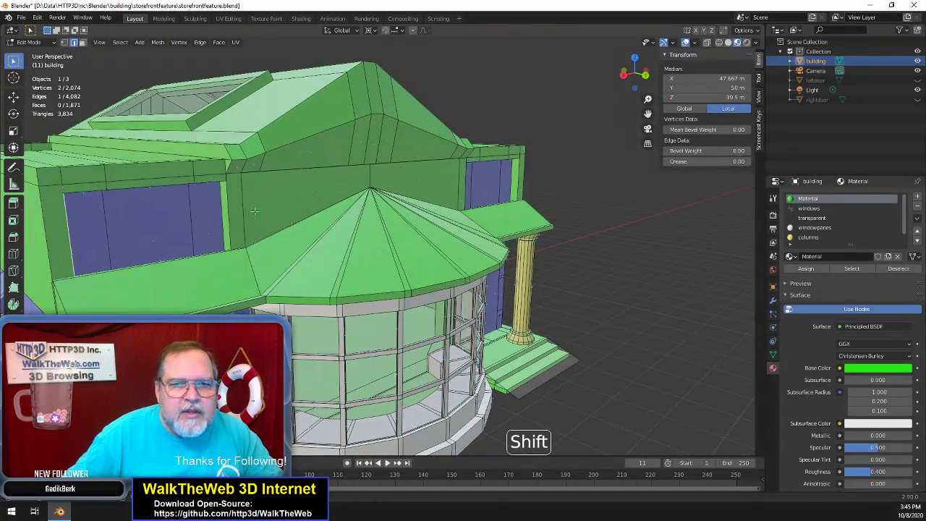
left_click(512, 168, "shift")
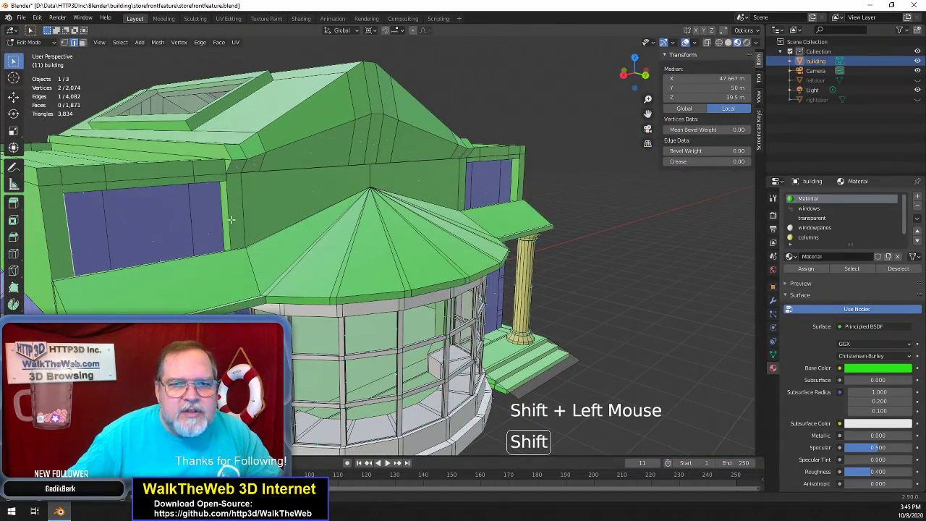
left_click(464, 186, "shift")
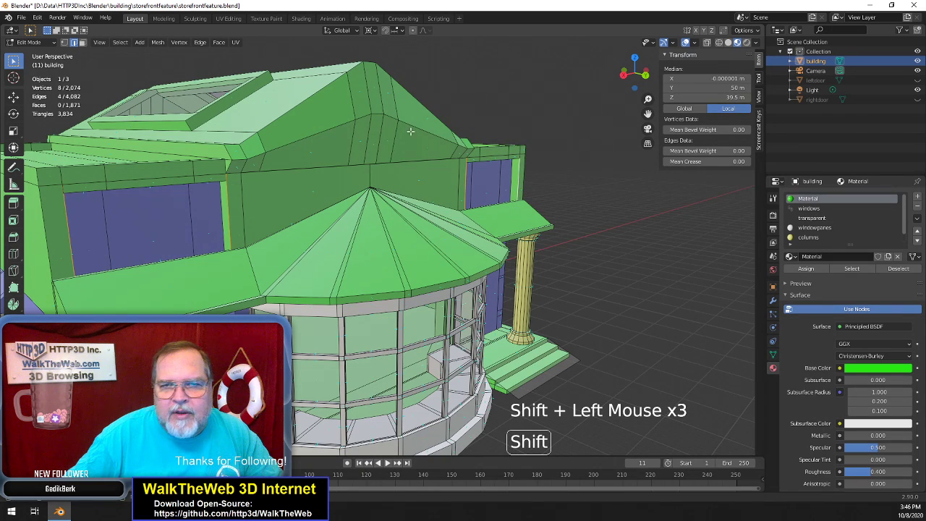
left_click(201, 42)
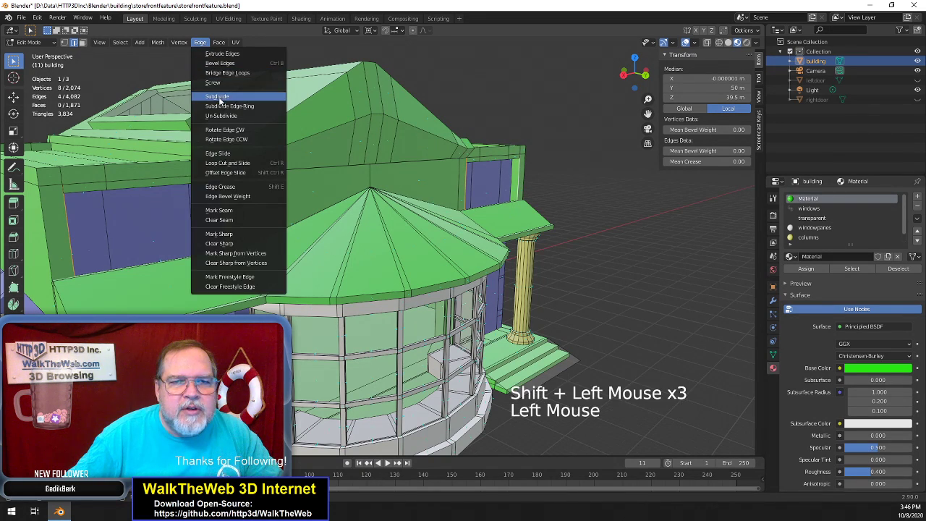
left_click(220, 102)
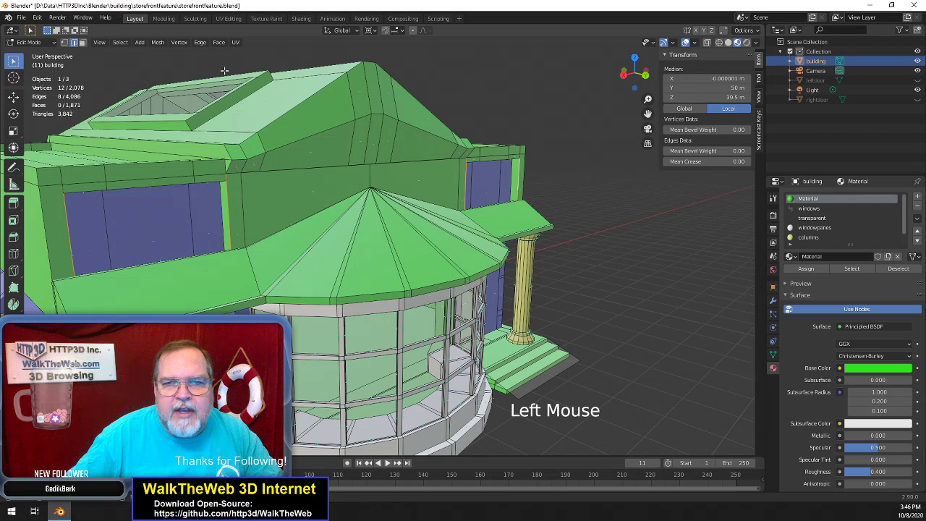
Set the Z of the four new midpoint vertices on the window openings' front edges to the copied 37.0201 m
left_click(64, 42)
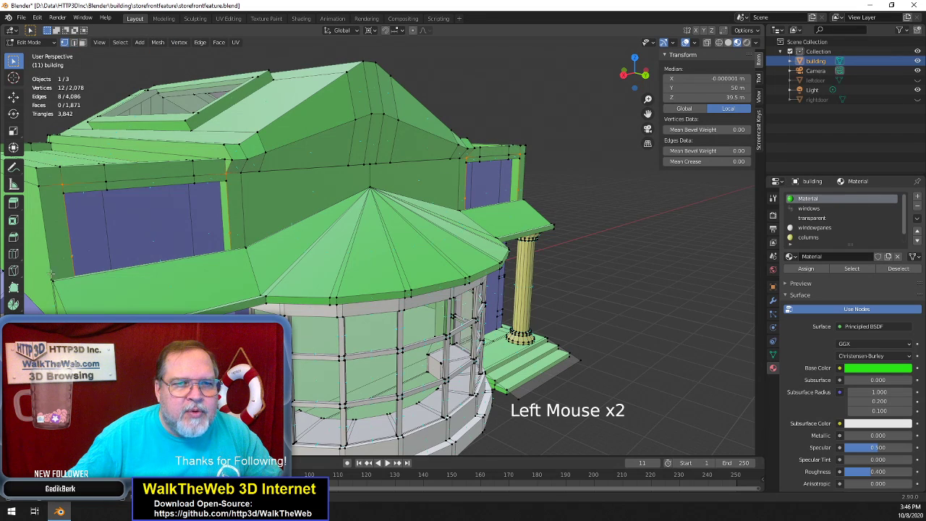
left_click(232, 235, "shift")
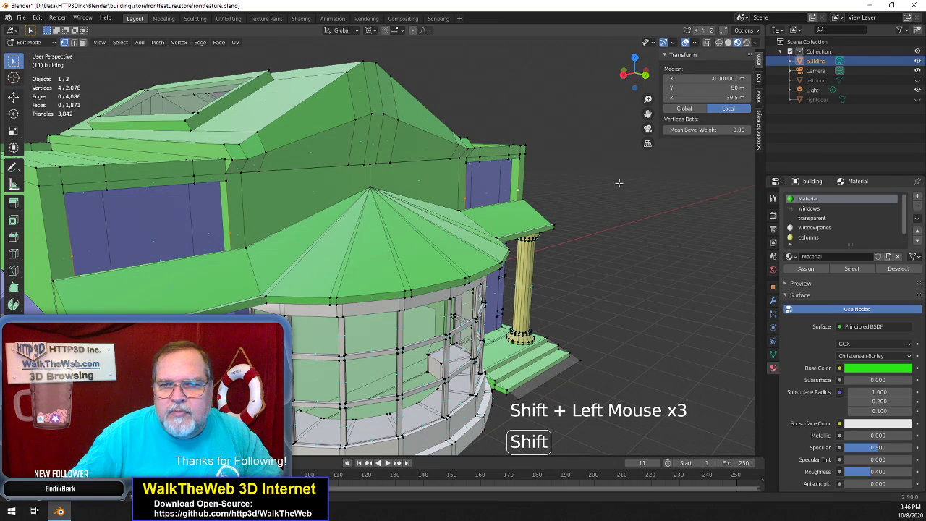
left_click(731, 97)
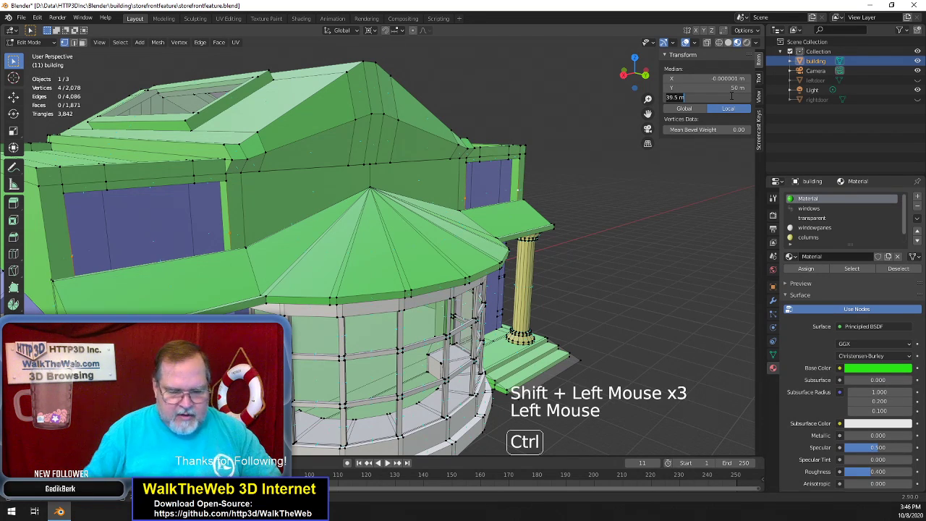
key("ctrl+v")
key("Return")
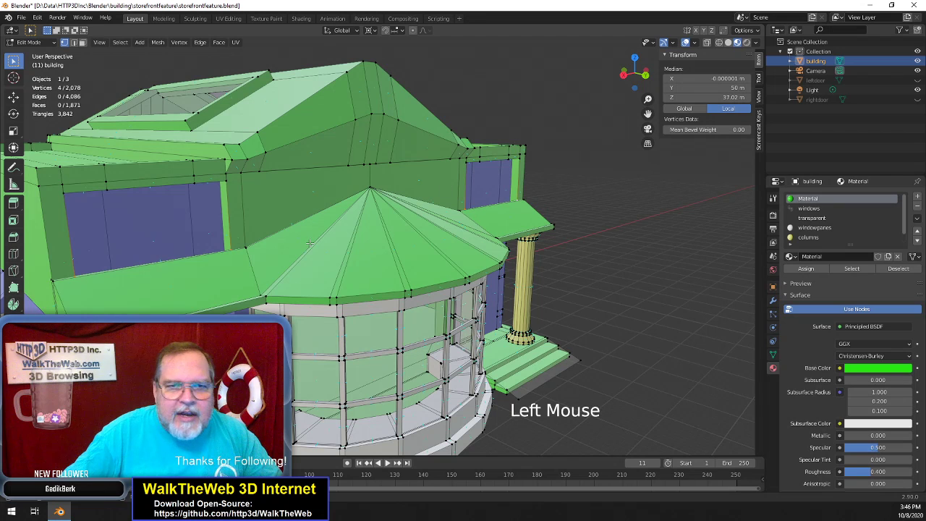
Select the four rear vertical edges of the two upper side window openings and subdivide them
left_click(223, 230)
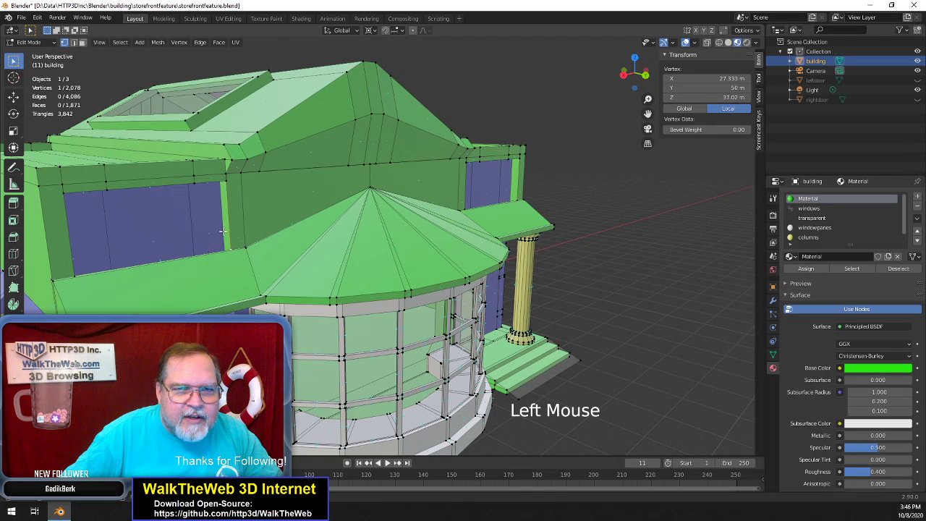
left_click(79, 43)
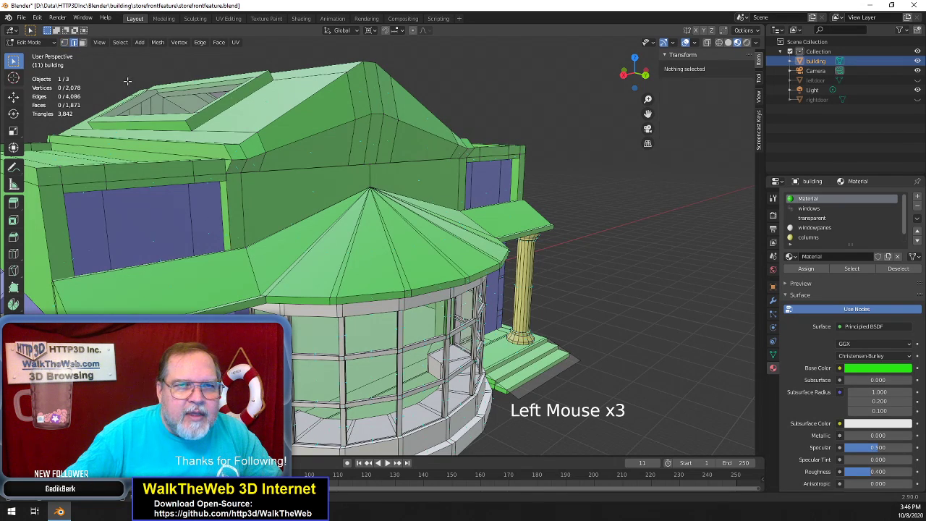
left_click(222, 241)
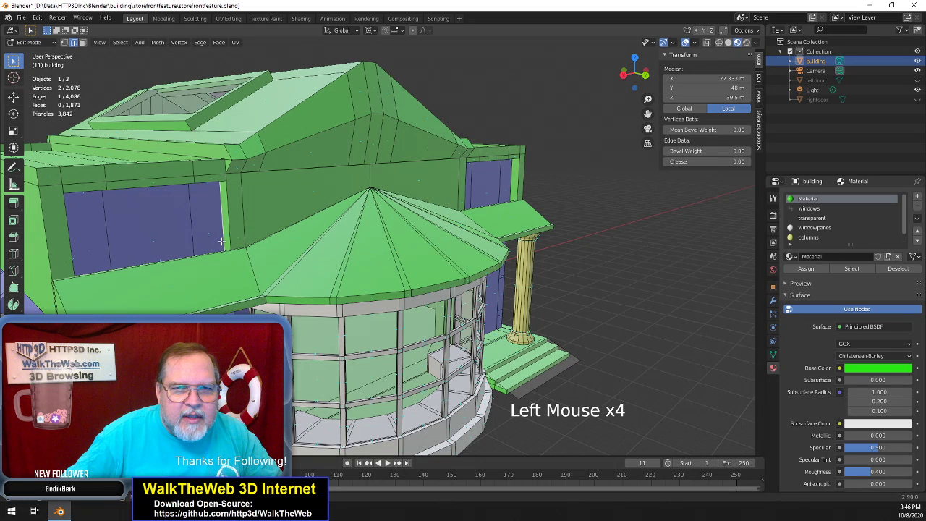
left_click(513, 182, "shift")
left_click_drag(627, 78, 608, 64)
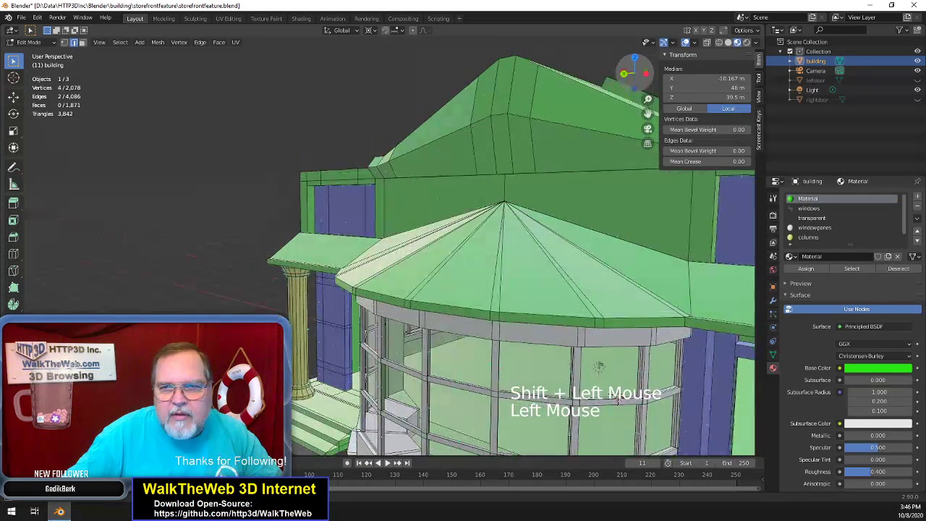
left_click(716, 222, "shift")
left_click(315, 209, "shift")
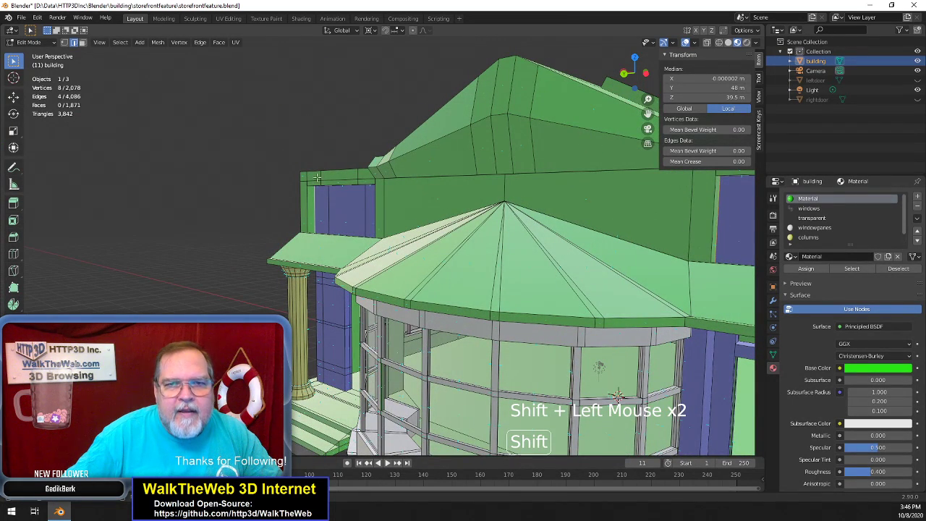
left_click(201, 42)
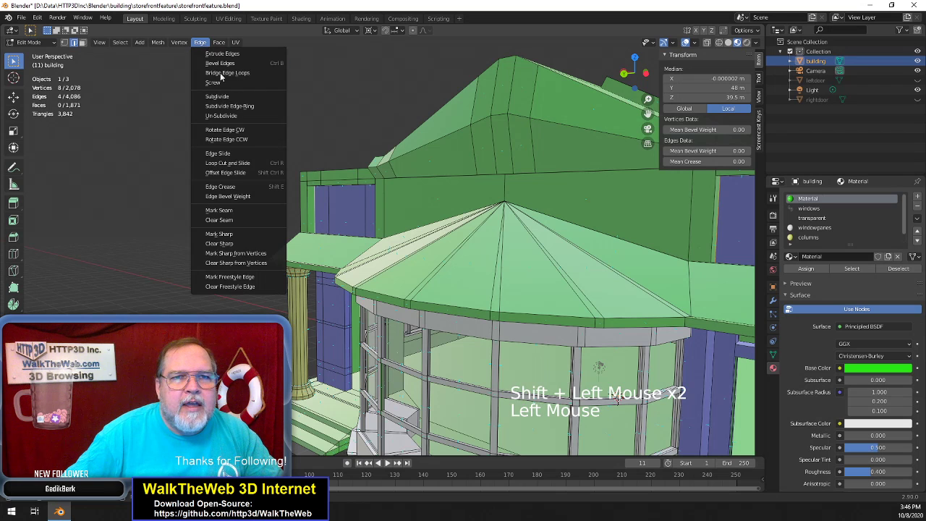
left_click(224, 93)
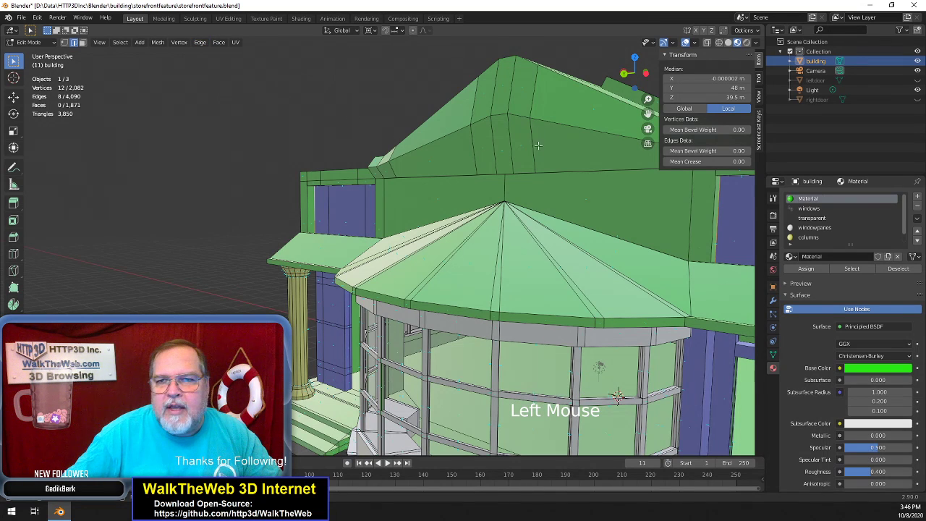
Set the Z of the four new midpoint vertices on the window openings' rear edges to the copied 37.0201 m
left_click(62, 43)
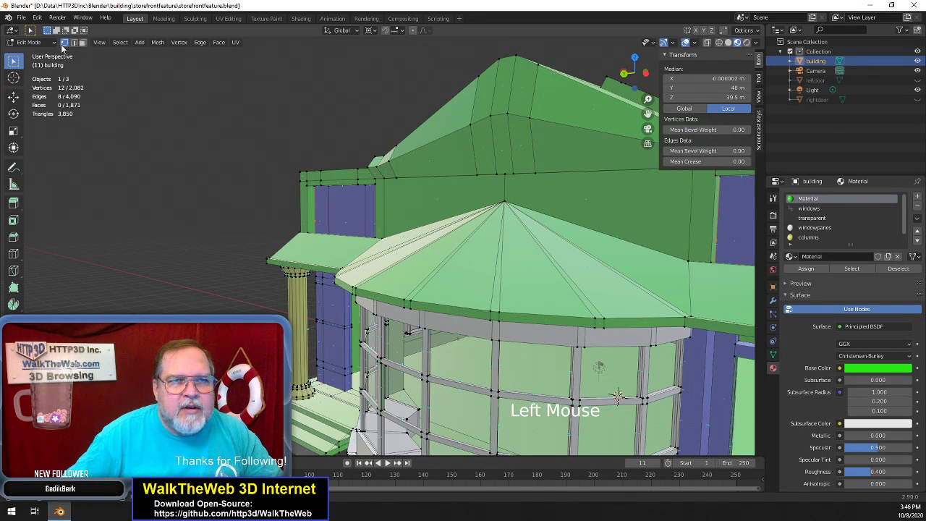
left_click(313, 220)
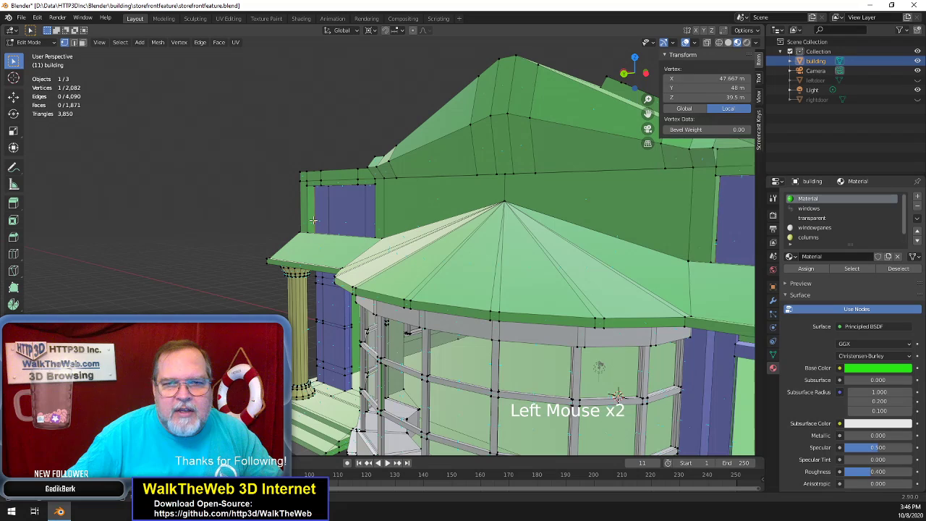
left_click(718, 238, "shift")
left_click_drag(636, 86, 239, 221)
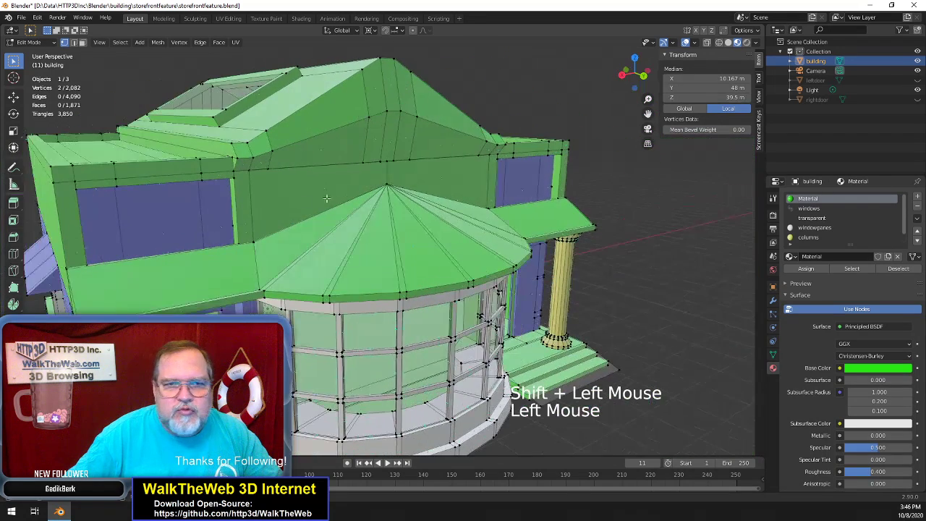
left_click(548, 185, "shift")
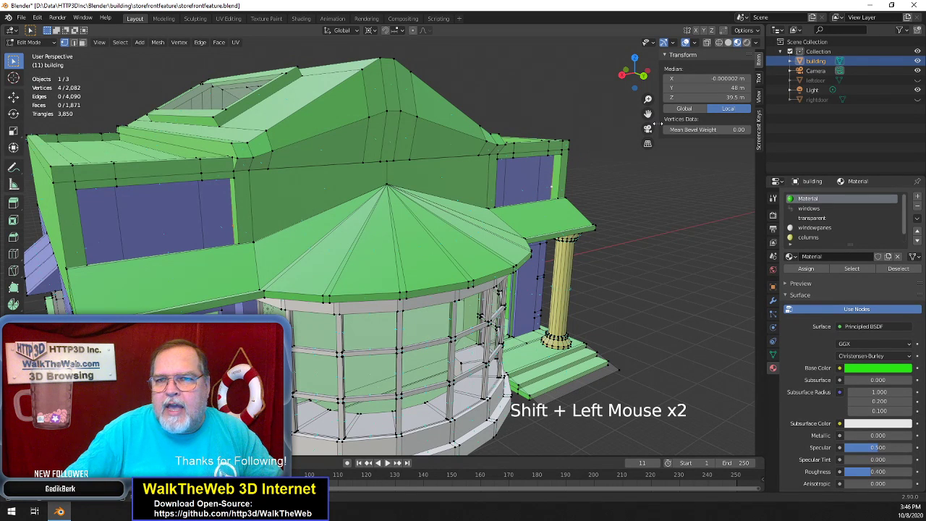
left_click(713, 97)
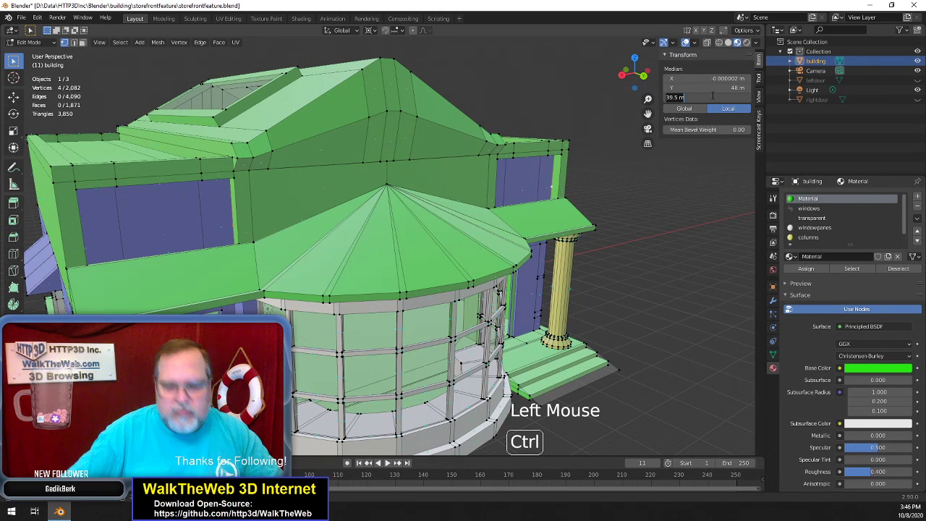
key("Return")
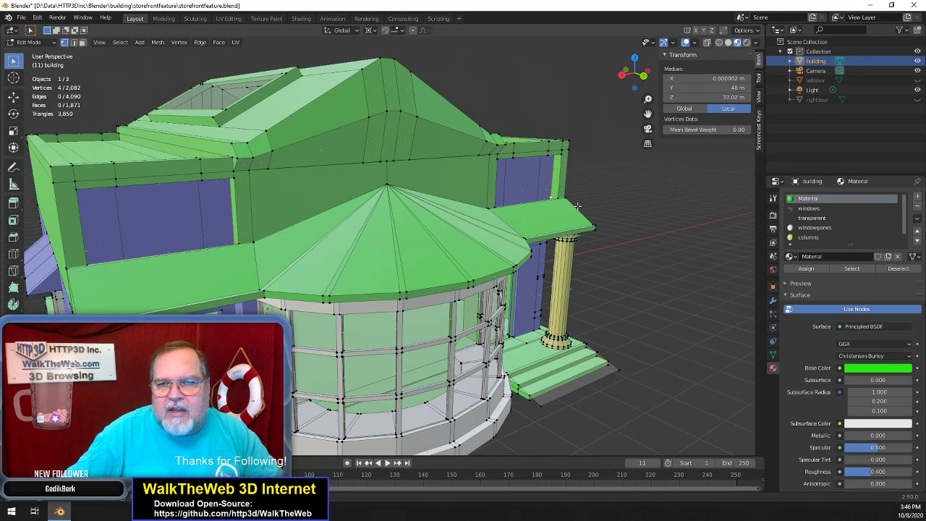
Raise the four rear midpoint vertices along Z to about 38 m
key("g")
key("z")
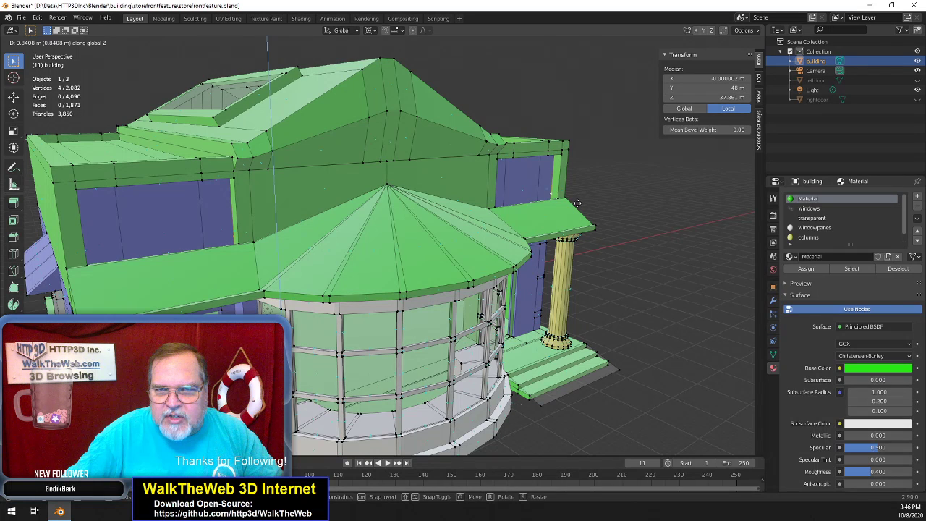
left_click(577, 203)
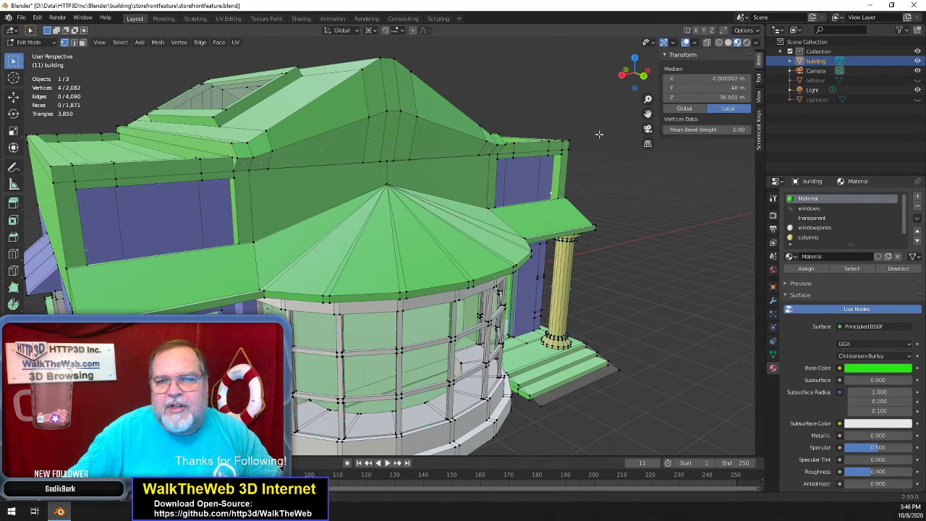
Fill a sill face between the front and rear midpoint vertices of the positive-X upper window opening
scroll(600, 134, "up", 3)
left_click_drag(647, 114, 614, 95)
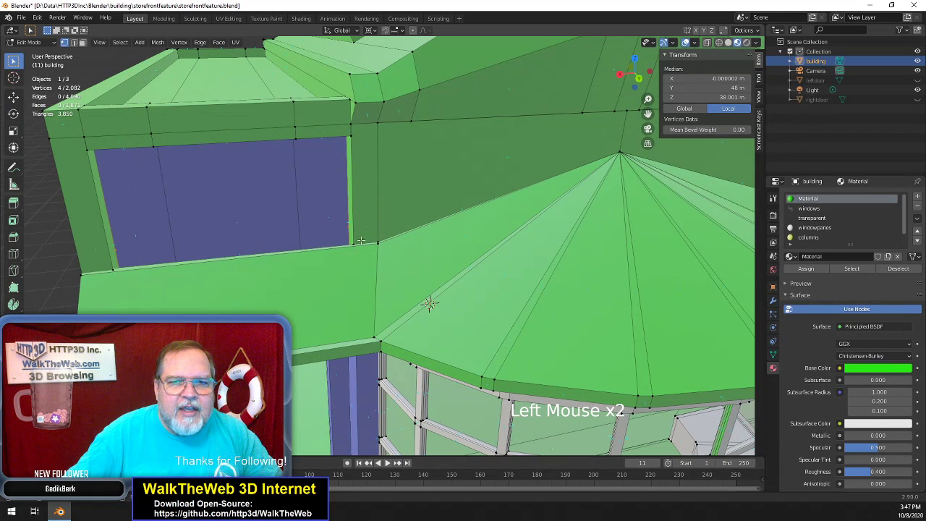
left_click(354, 242)
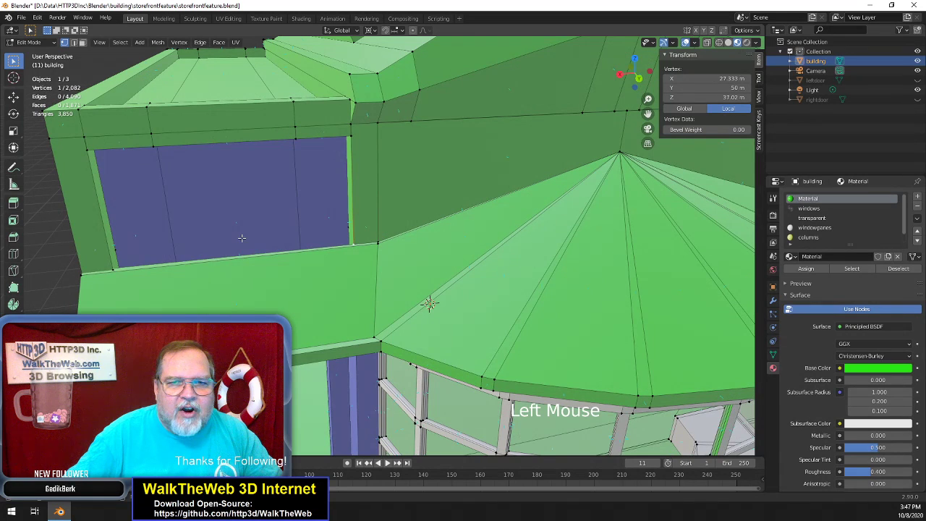
left_click(117, 251, "shift")
left_click(120, 249, "shift")
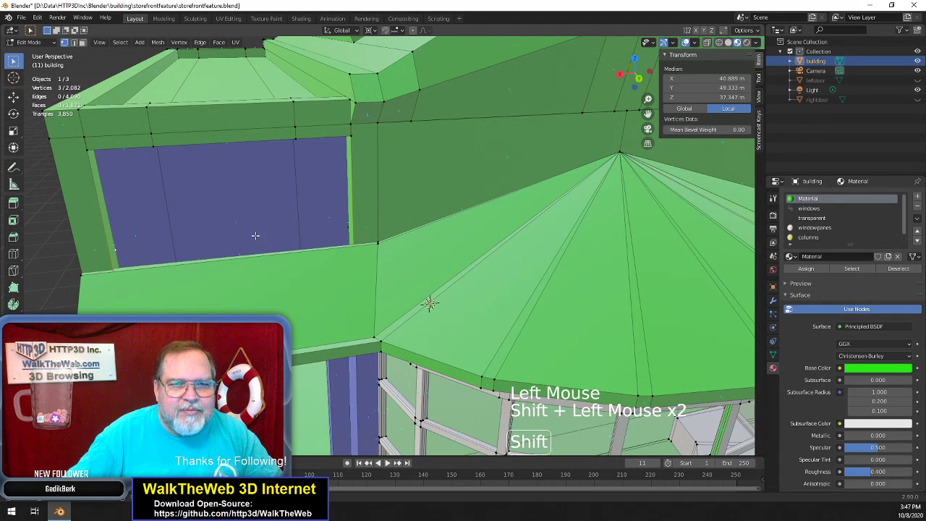
left_click(349, 226, "shift")
key("f")
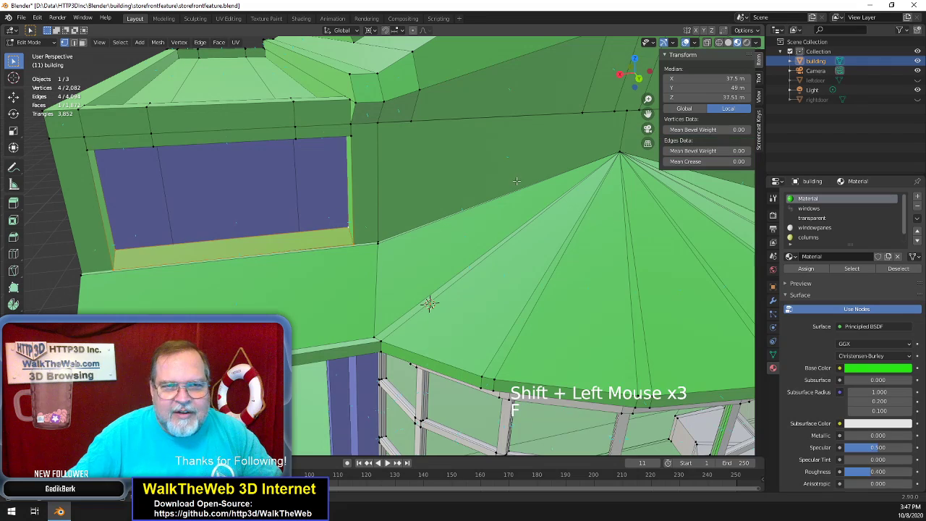
Fill the matching sill face between the four midpoint vertices of the negative-X upper window opening
left_click(429, 304)
left_click_drag(647, 113, 235, 186)
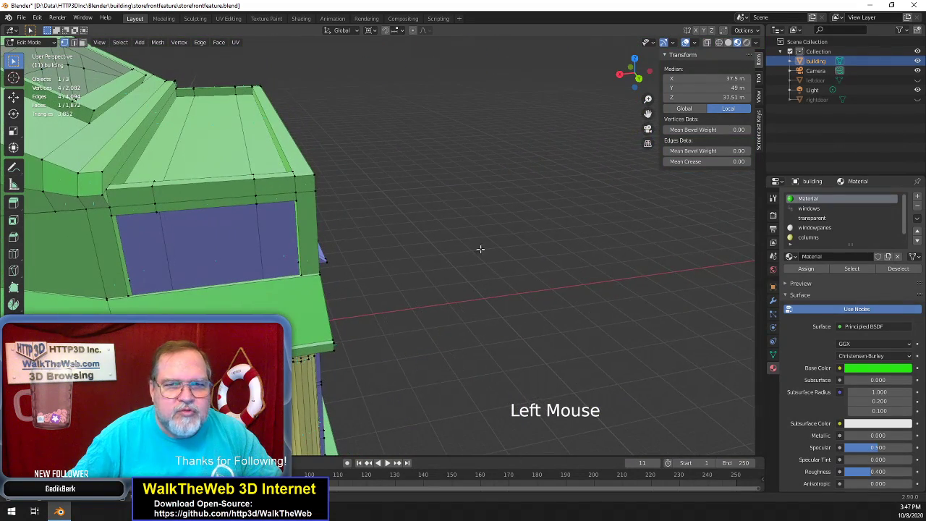
left_click(300, 275)
left_click(262, 261, "shift")
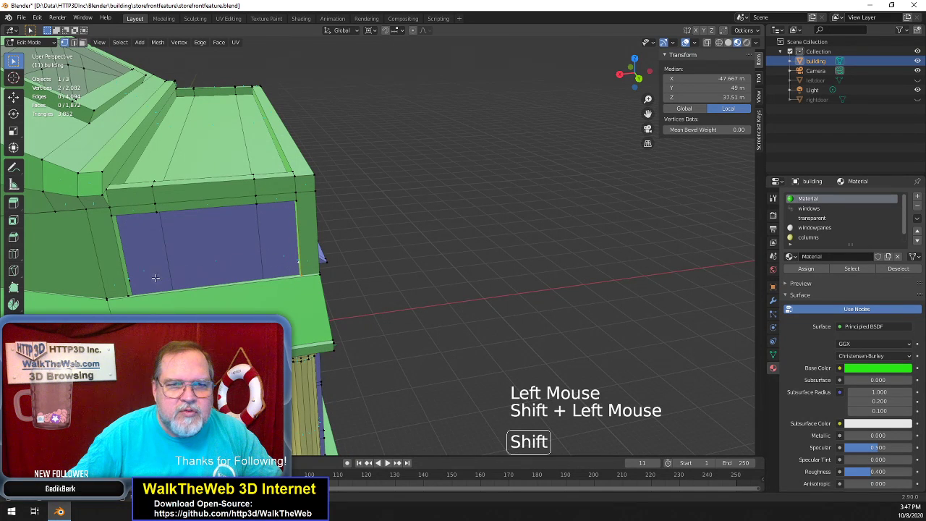
left_click(128, 281, "shift")
left_click(129, 296, "shift")
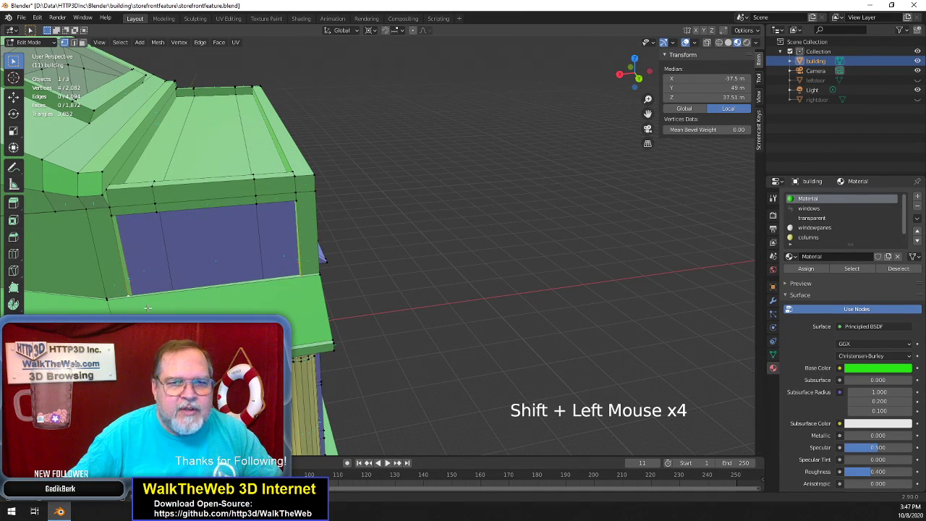
key("f")
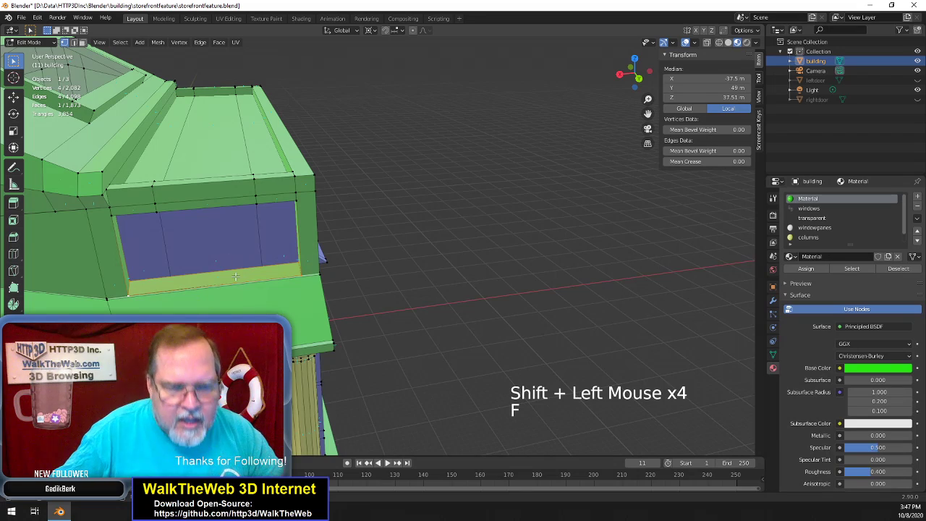
Lengthen the displayed normals to check the face directions around the positive-X upper window
left_click_drag(648, 113, 920, 93)
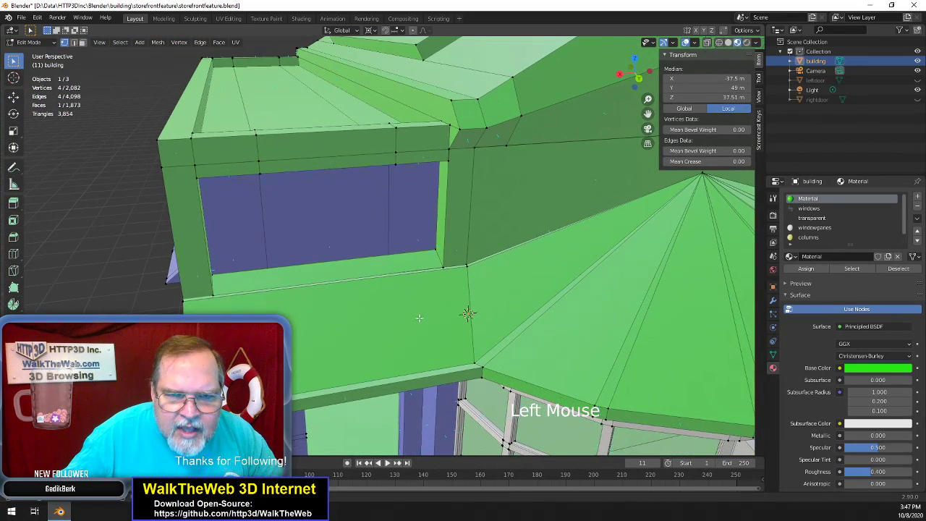
scroll(372, 361, "up", 1)
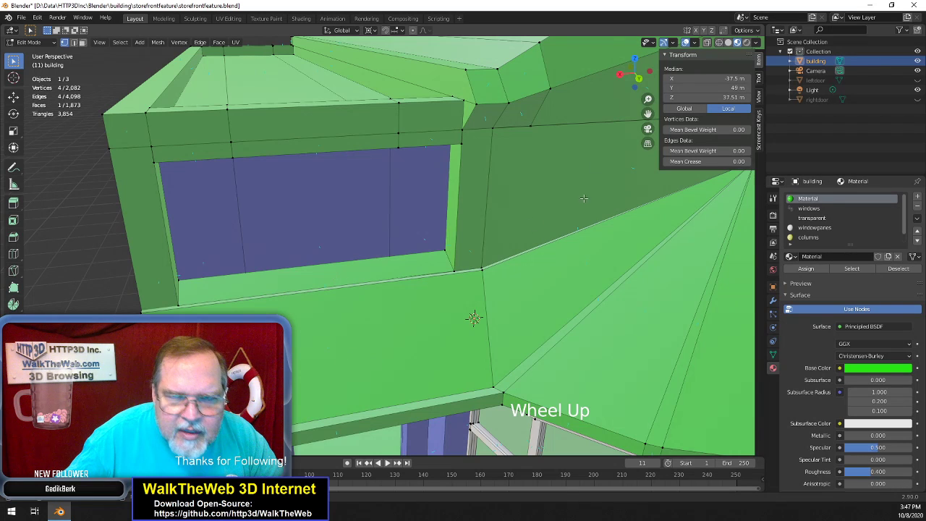
left_click(696, 43)
left_click_drag(675, 391, 743, 391)
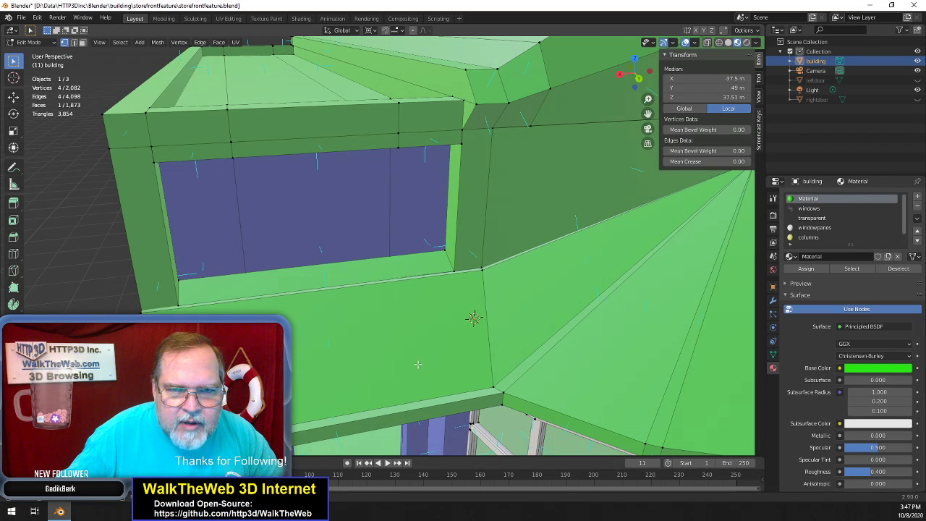
Select the new sill face of the positive-X upper window opening and flip its normal
left_click(83, 43)
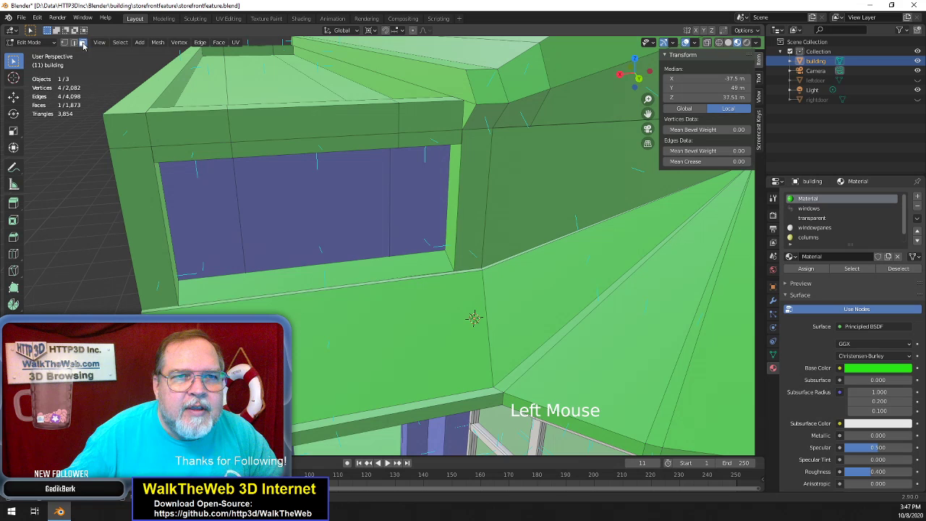
left_click(325, 275)
left_click(158, 41)
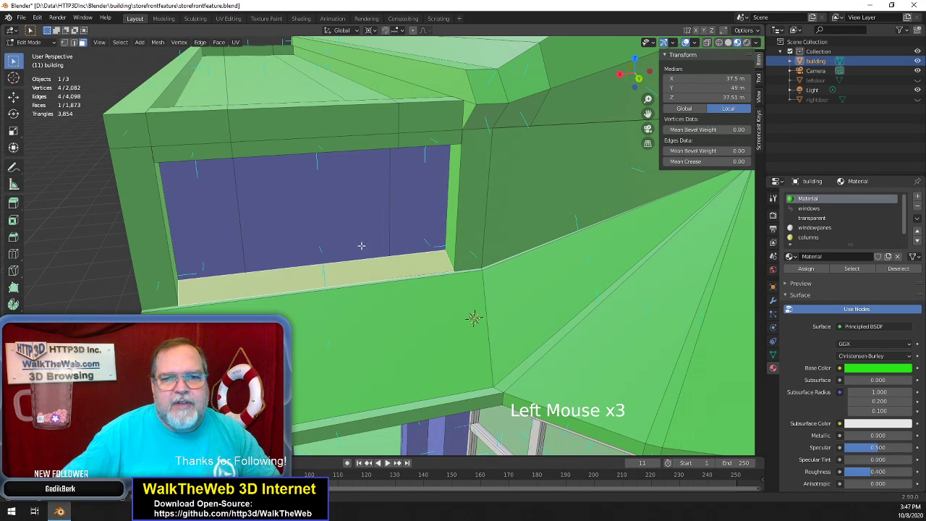
Save the building file with the new window sill faces
left_click_drag(639, 77, 519, 76)
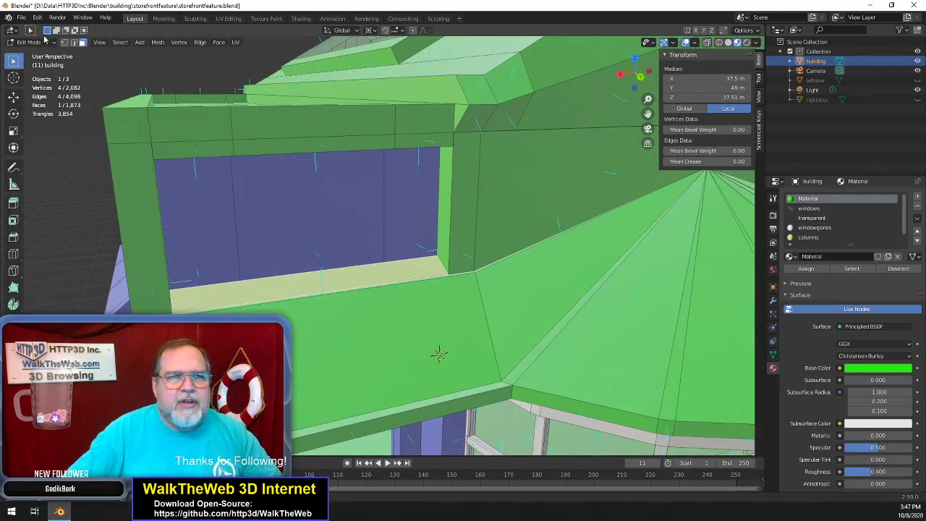
left_click(21, 18)
left_click(43, 82)
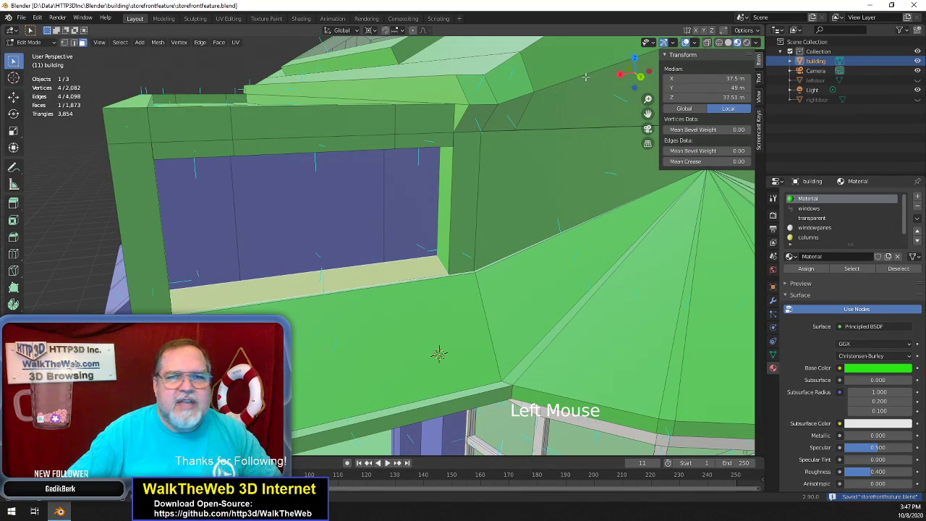
Examine the upper side windows, the curved storefront and the wall above its roof from inside the building
left_click_drag(638, 76, 748, 66)
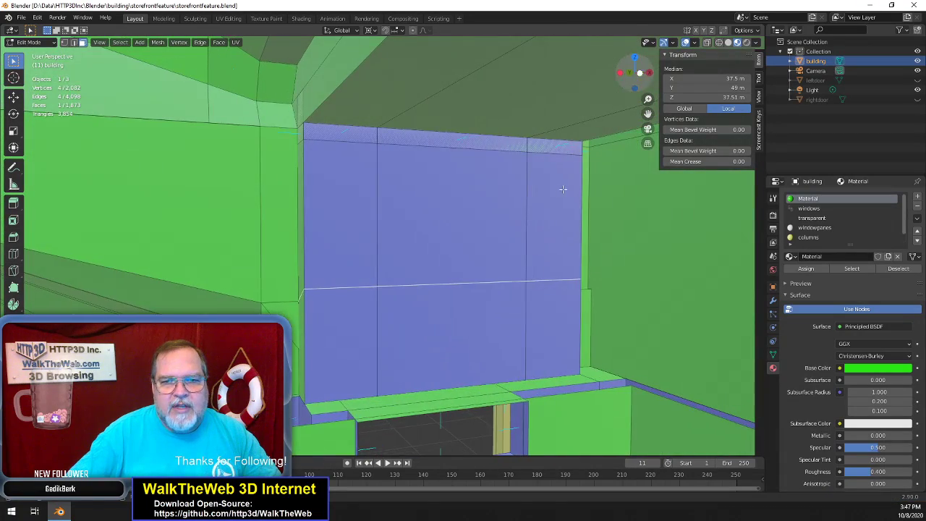
scroll(563, 190, "down", 4)
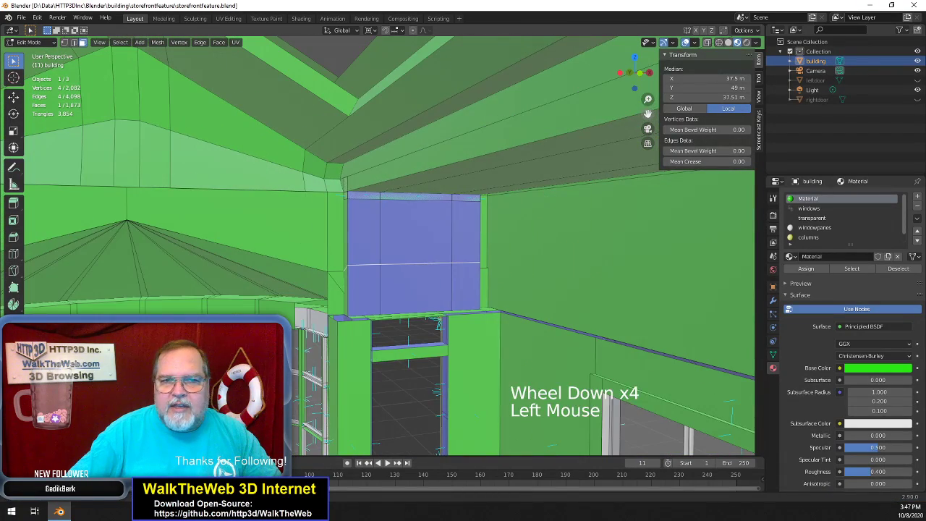
left_click_drag(648, 114, 866, 2)
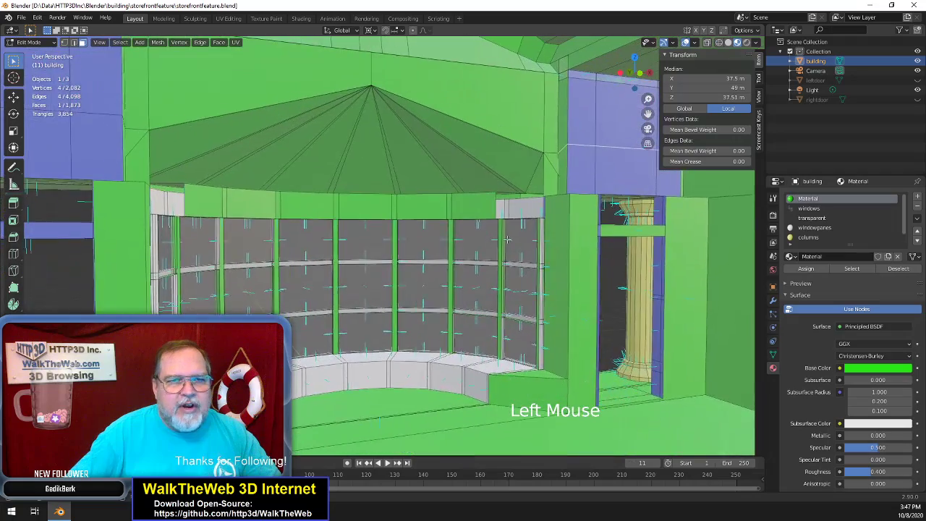
scroll(508, 240, "down", 2)
scroll(483, 259, "up", 2)
scroll(484, 259, "down", 1)
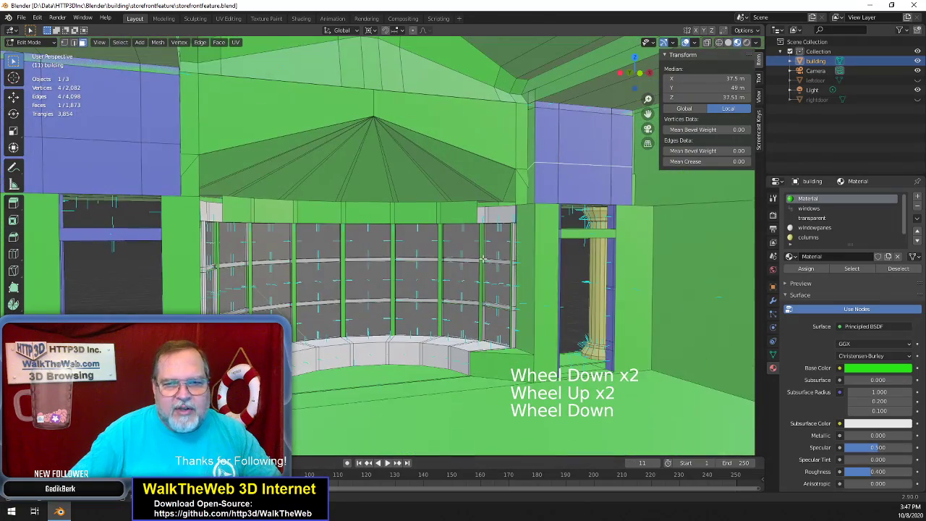
left_click_drag(644, 85, 619, 71)
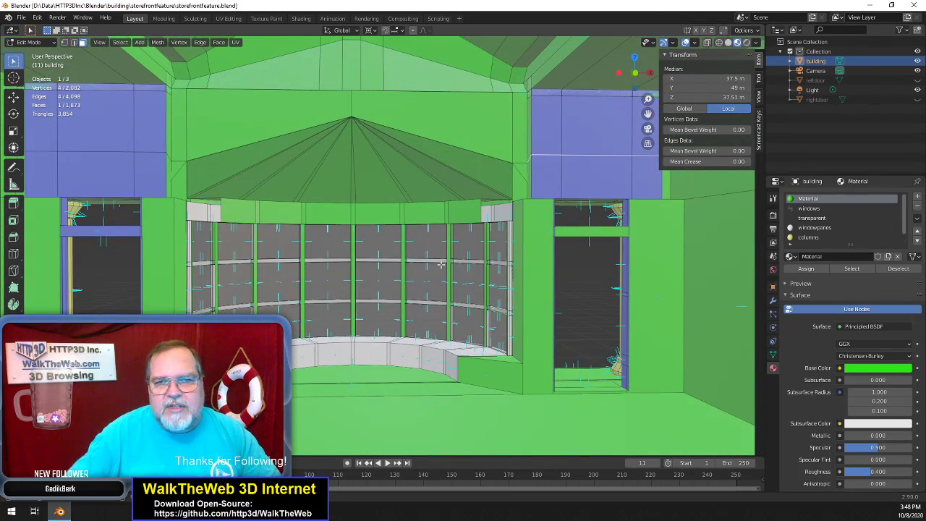
Select the vertical wall edges at both ends of the curved storefront's upper header
scroll(441, 264, "up", 3)
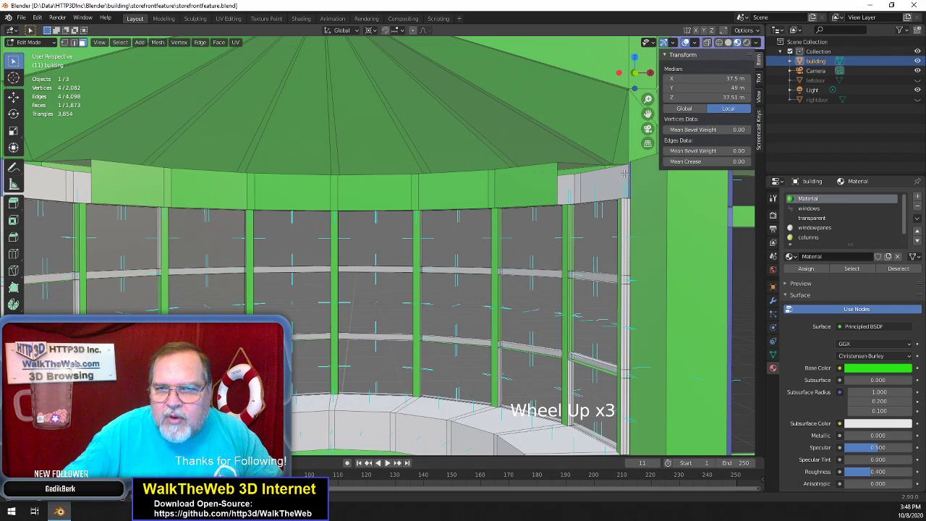
left_click_drag(647, 113, 617, 144)
scroll(612, 154, "up", 2)
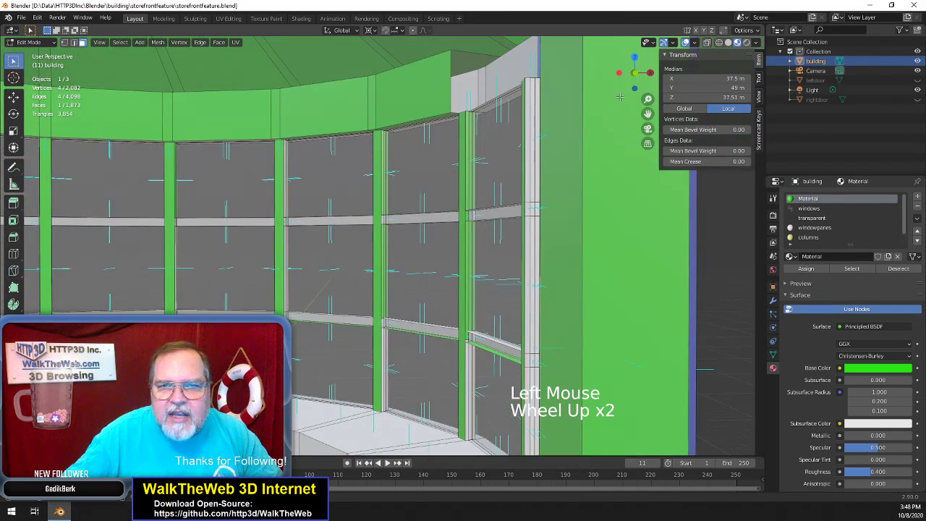
left_click_drag(647, 113, 663, 178)
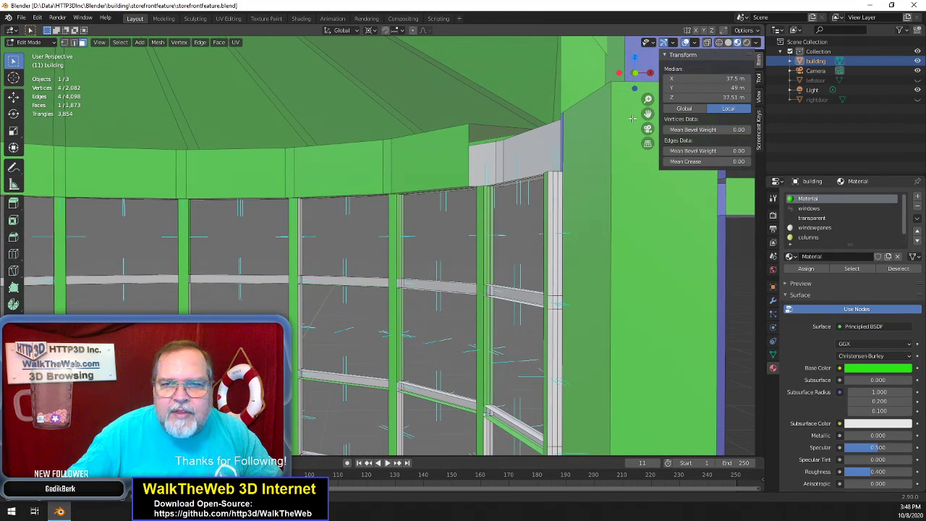
left_click(73, 42)
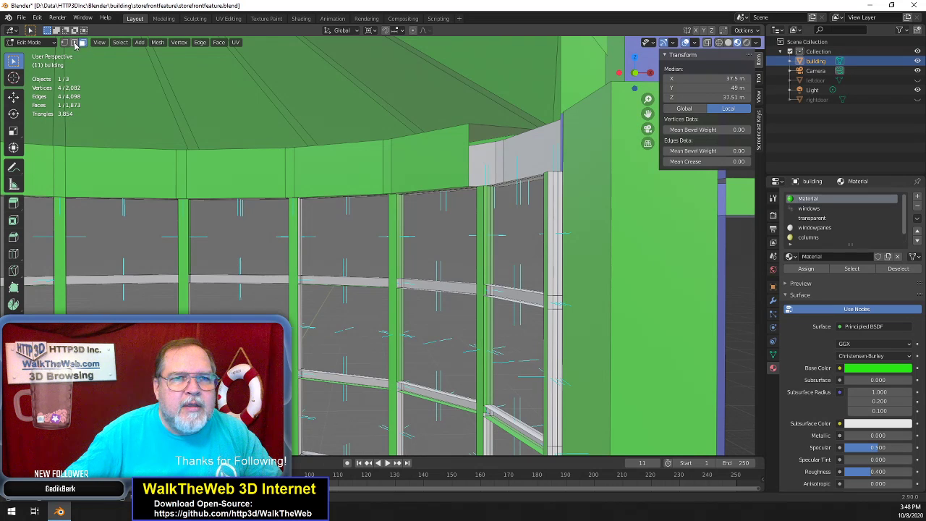
left_click(569, 157)
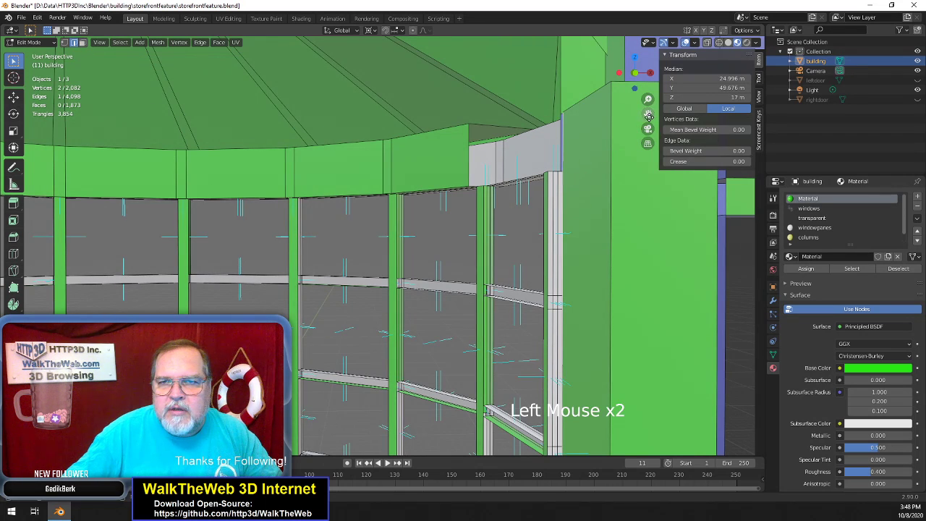
left_click_drag(649, 115, 352, 141)
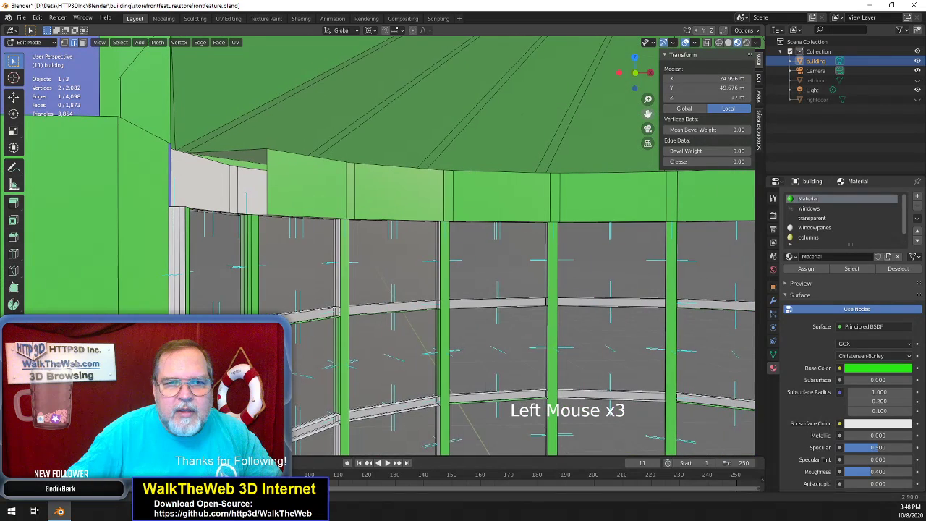
left_click(475, 214, "shift")
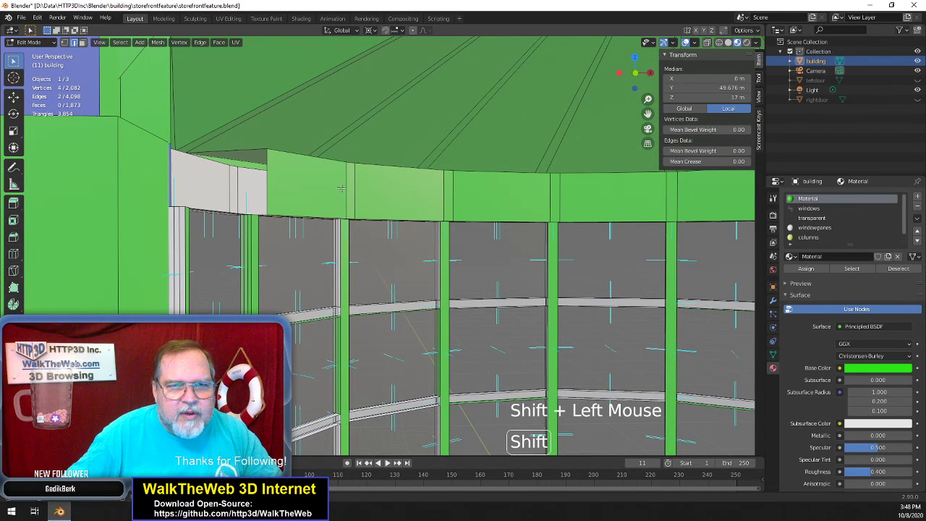
Examine the curved storefront header, the roof above it and the wall corners from inside the building
scroll(444, 235, "down", 2)
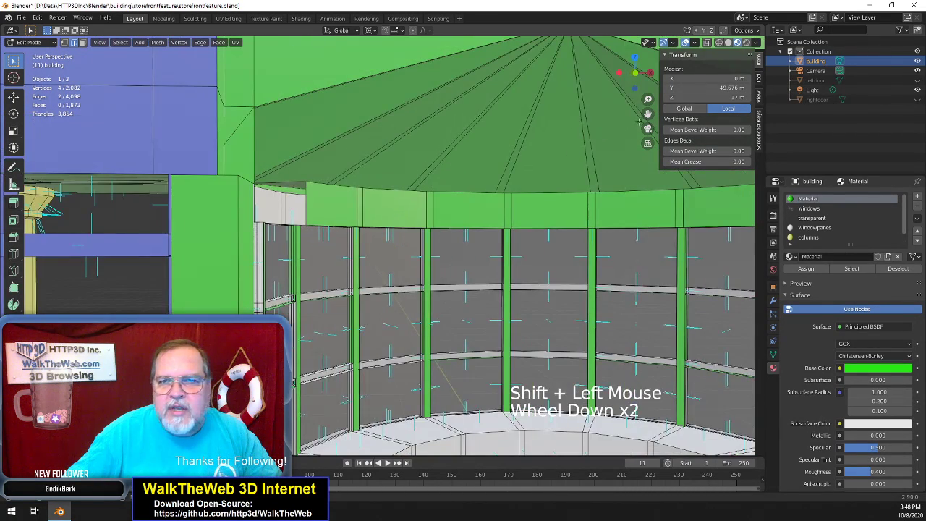
left_click_drag(648, 114, 446, 238)
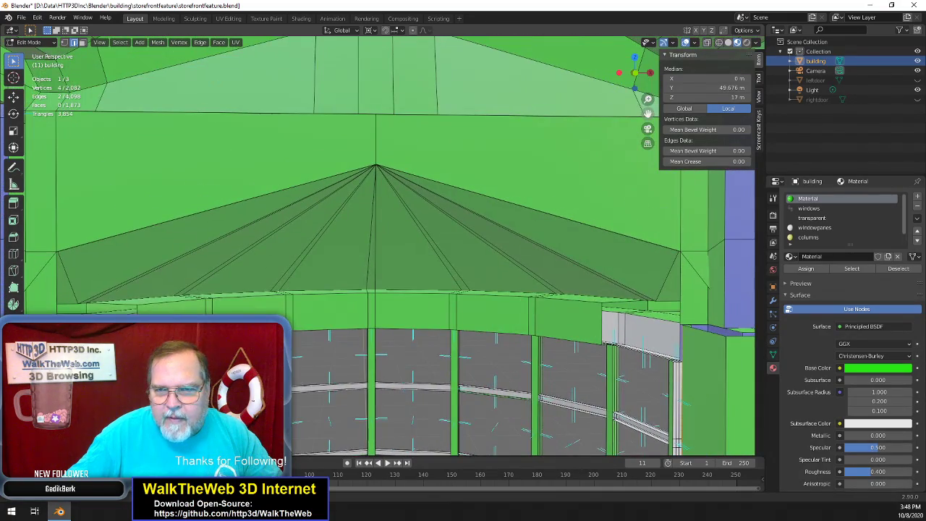
middle_click_drag(446, 237, 455, 217)
left_click_drag(644, 113, 643, 119)
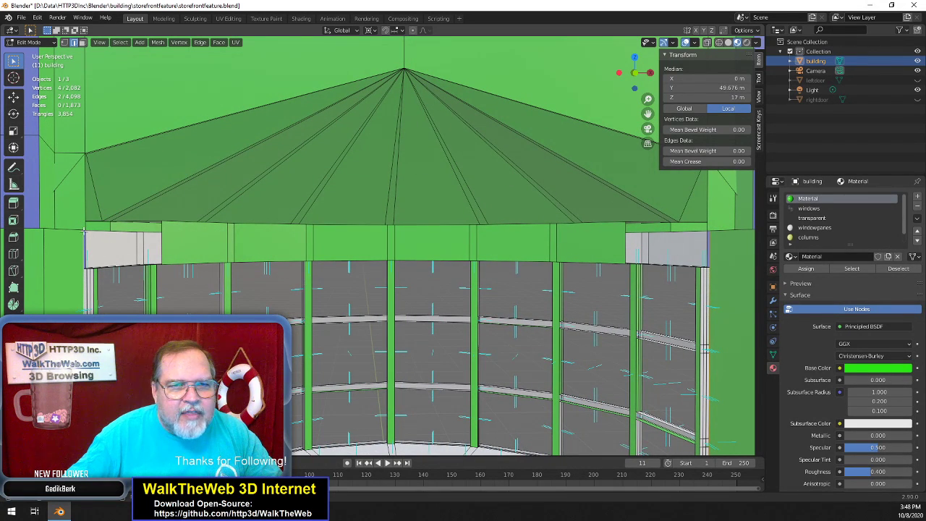
scroll(160, 247, "up", 2)
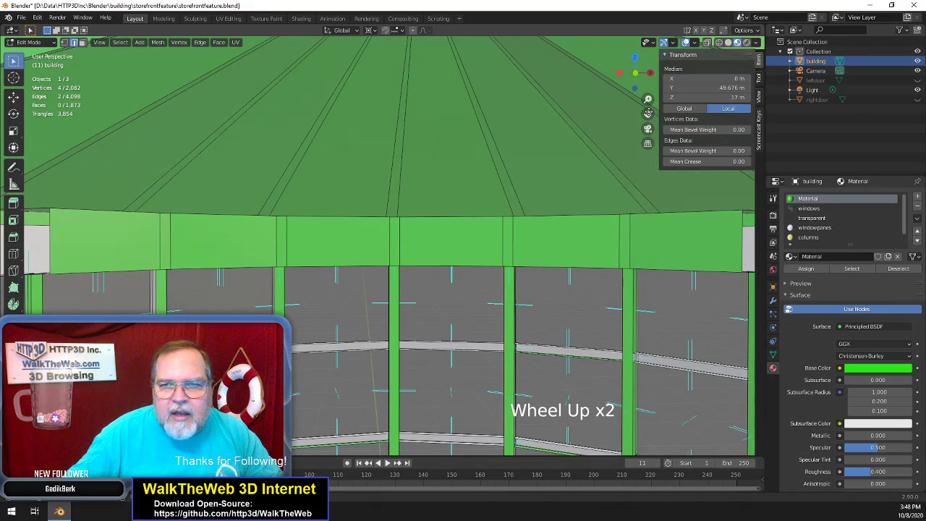
left_click_drag(648, 113, 515, 158)
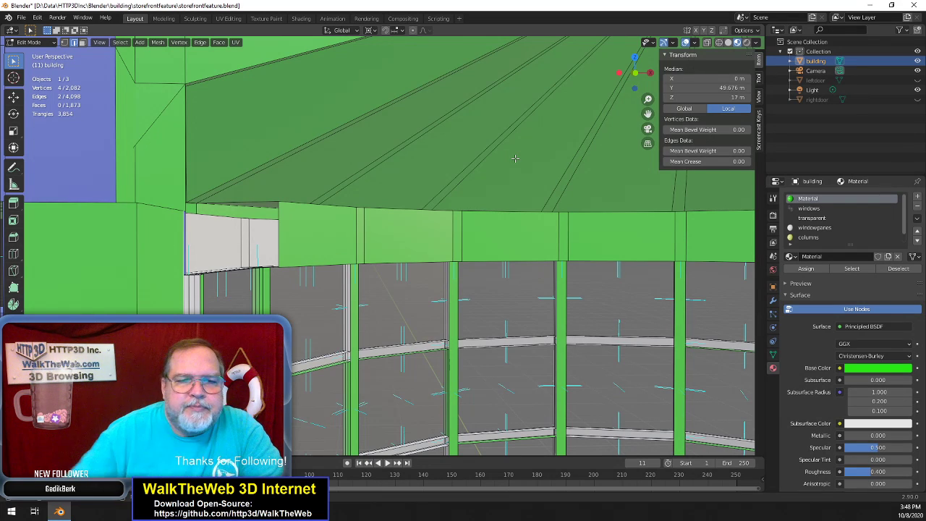
scroll(436, 172, "down", 5)
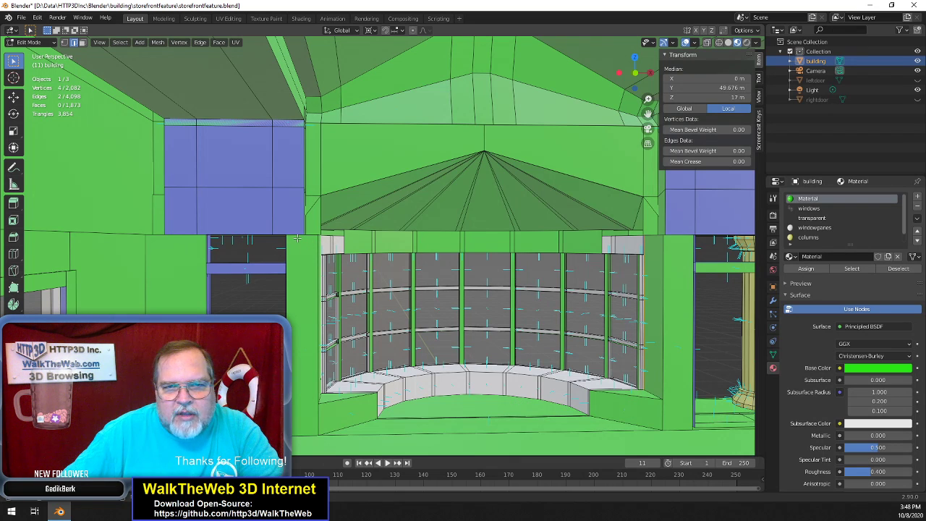
Check the side wall edges and the vertical edge where the negative-X end of the header meets the wall
key("alt")
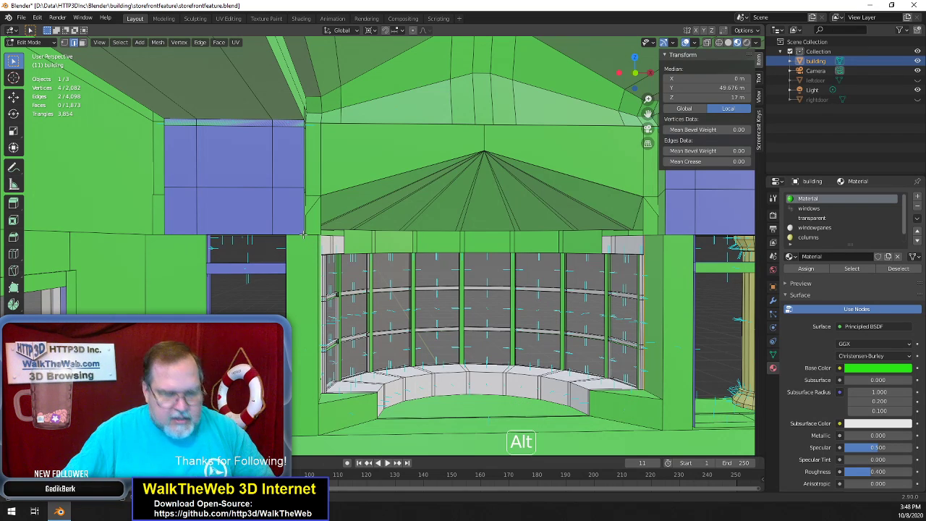
left_click(304, 236, "alt")
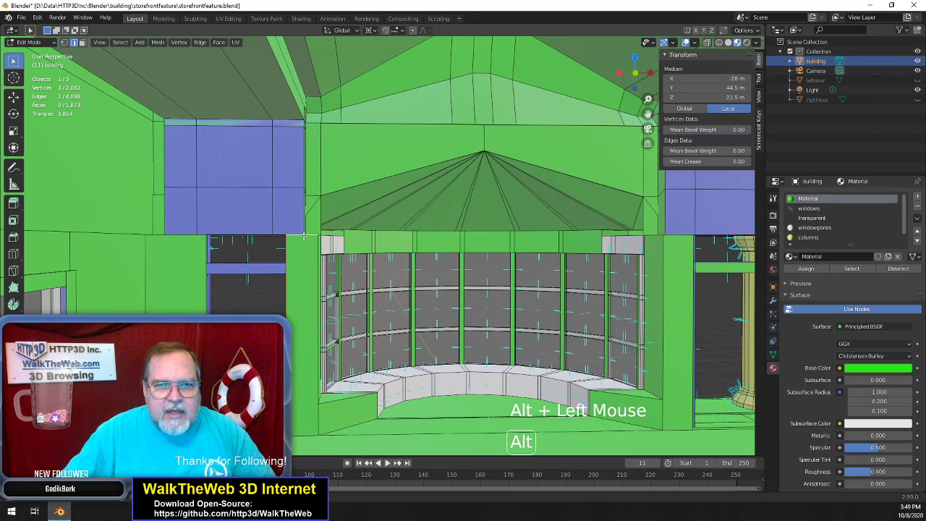
left_click(167, 239)
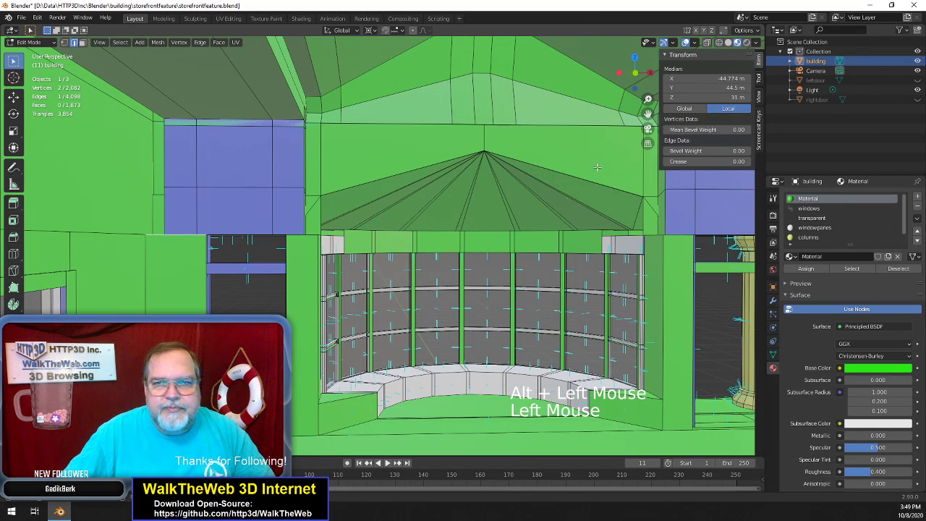
left_click_drag(642, 77, 631, 102)
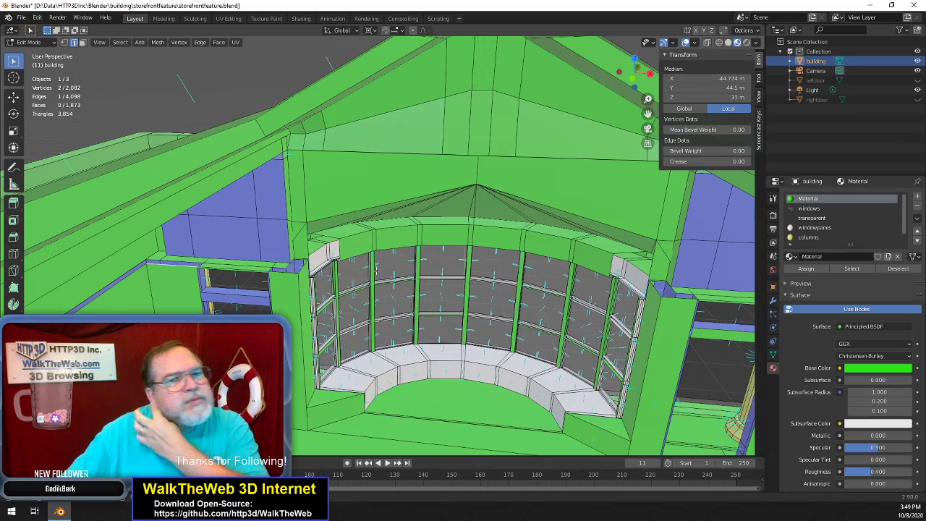
scroll(376, 270, "up", 4)
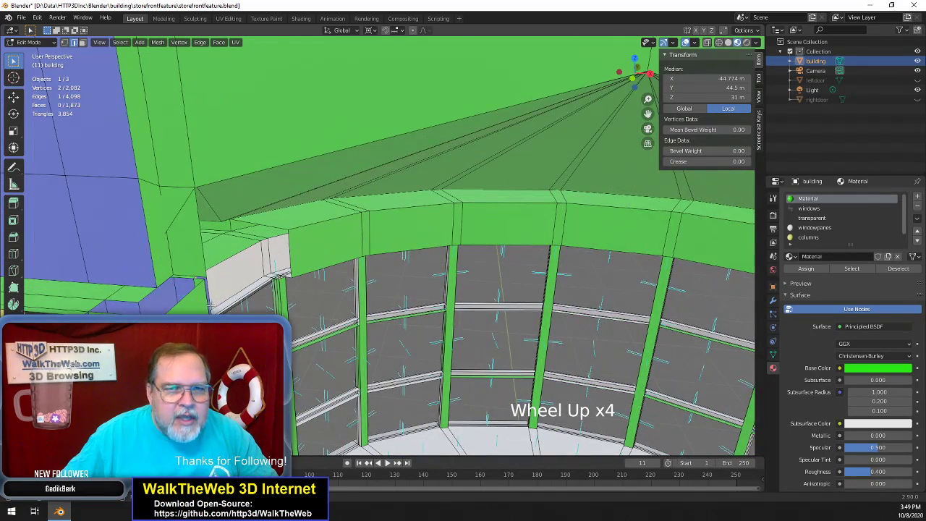
left_click_drag(638, 76, 670, 64)
left_click(190, 270)
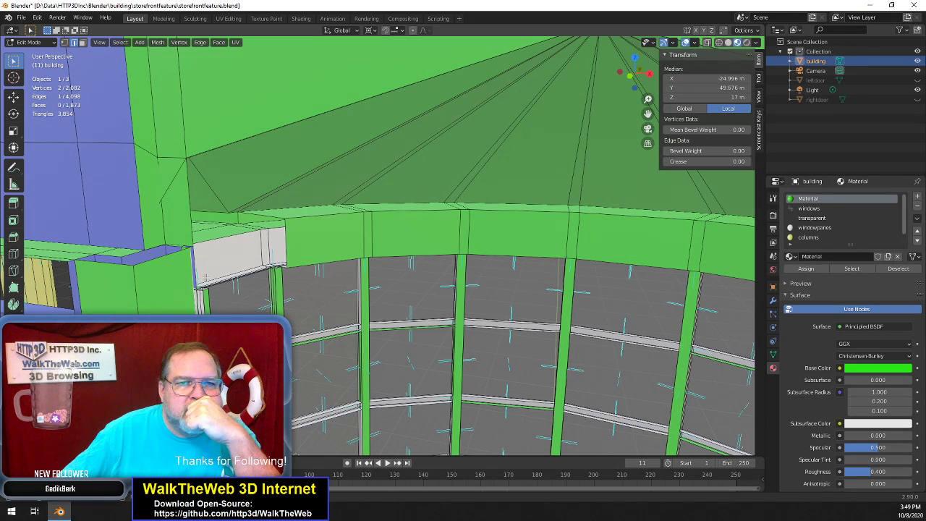
scroll(205, 277, "down", 4)
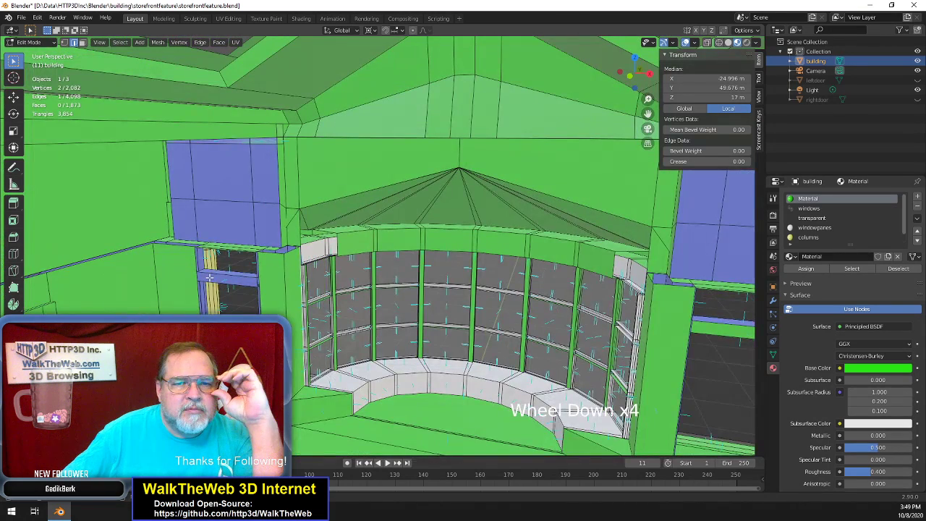
scroll(209, 277, "up", 4)
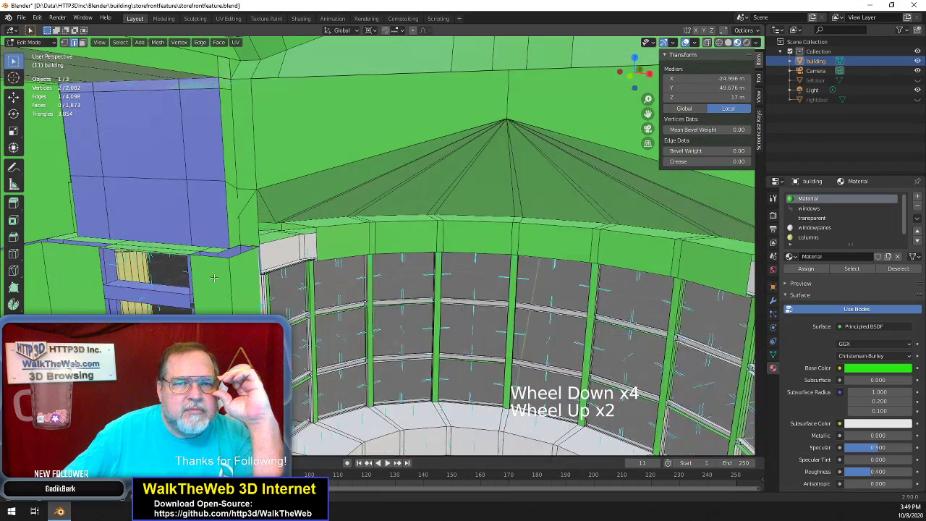
scroll(227, 285, "up", 1)
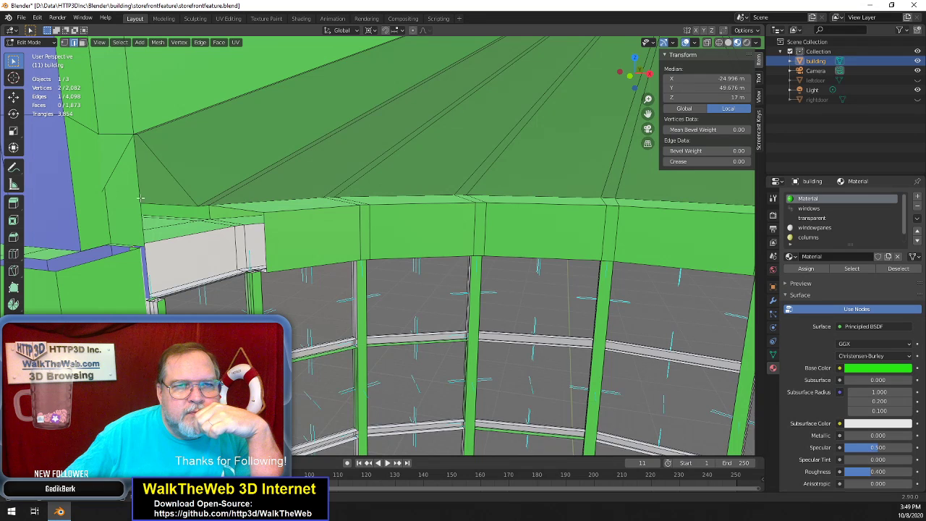
Select the upper corner vertex of the green header near its negative-X end and copy its Z coordinate
left_click(64, 43)
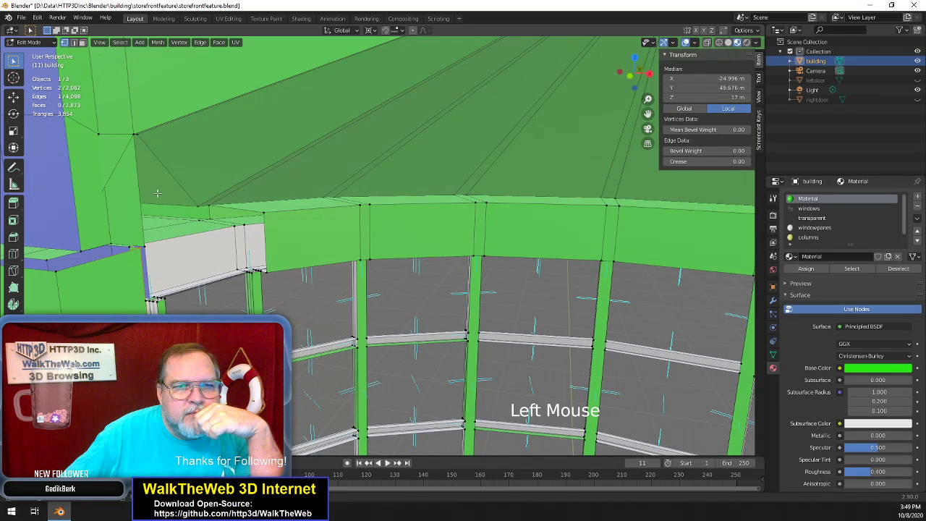
left_click(266, 213)
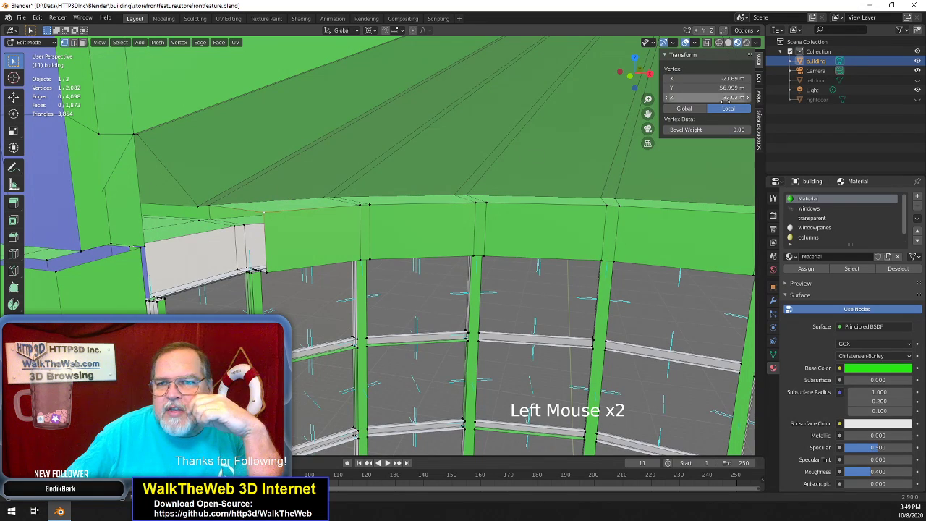
left_click(723, 98)
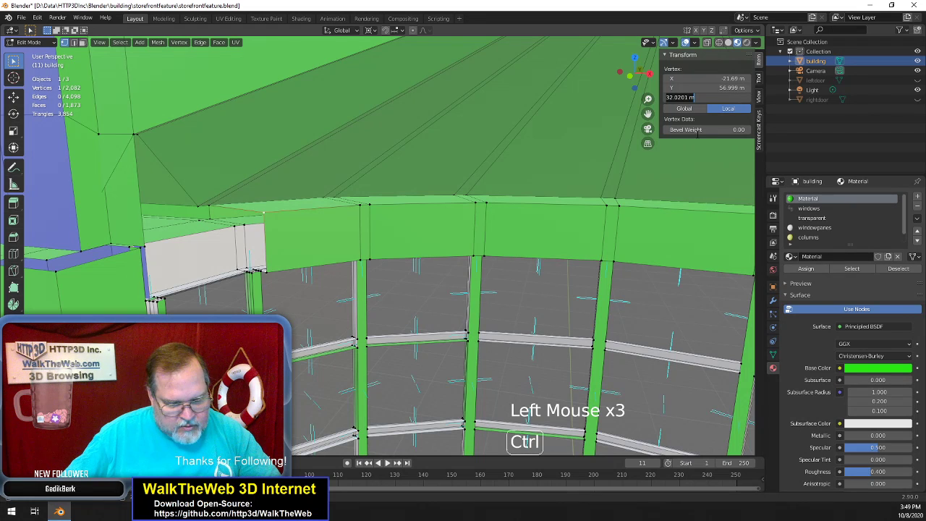
Duplicate the wall corner vertex at the header's negative-X end and set the copy's Z to 32.0201 m
left_click(140, 256)
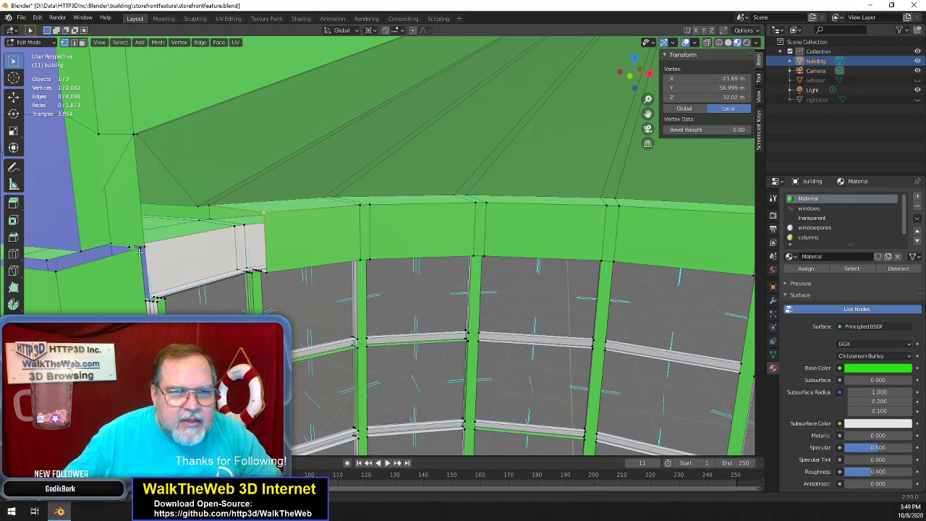
left_click(158, 43)
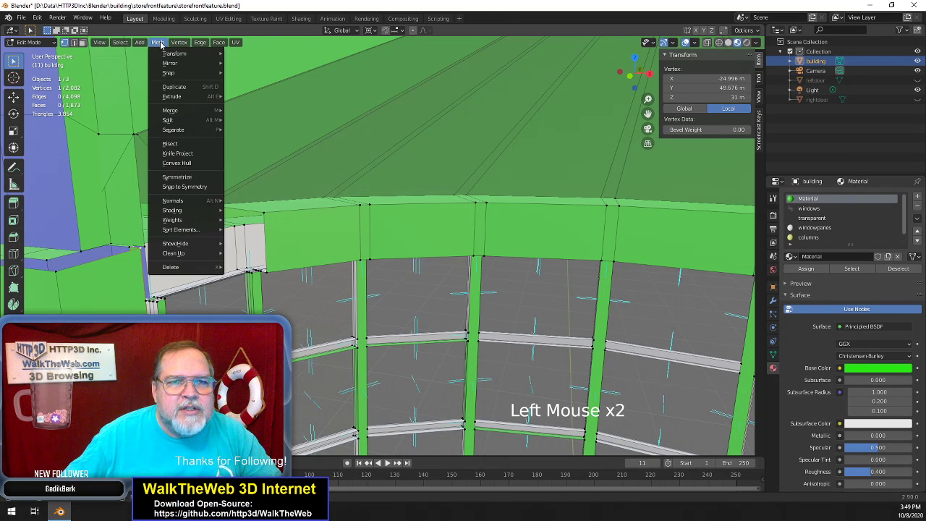
left_click(181, 86)
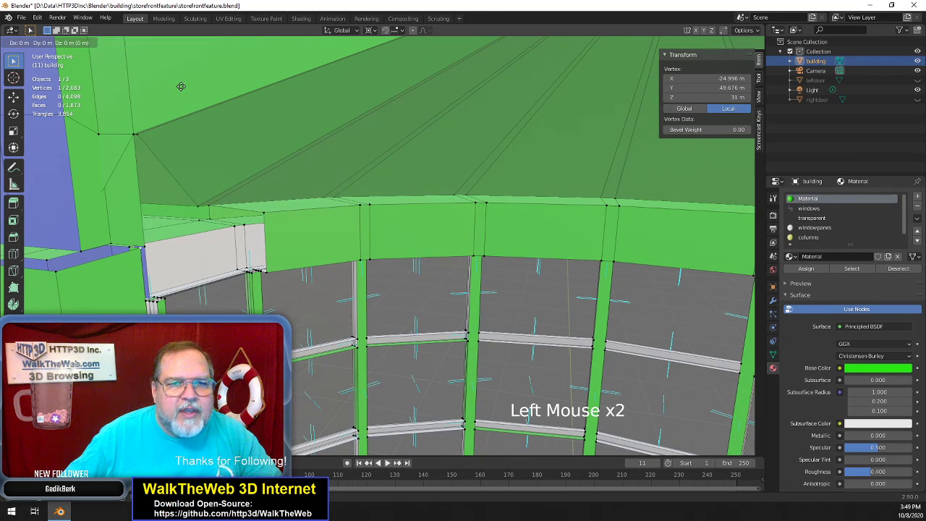
left_click(714, 96)
type("32.02 m")
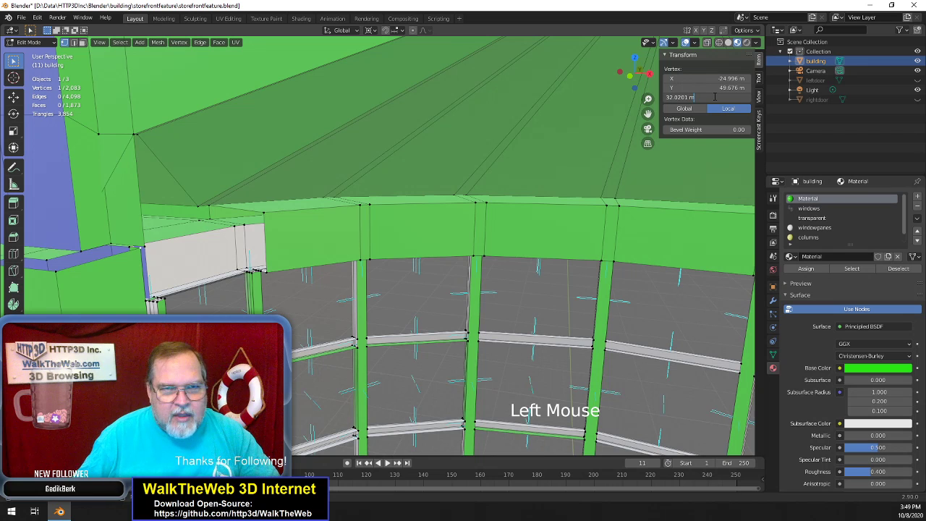
key("Return")
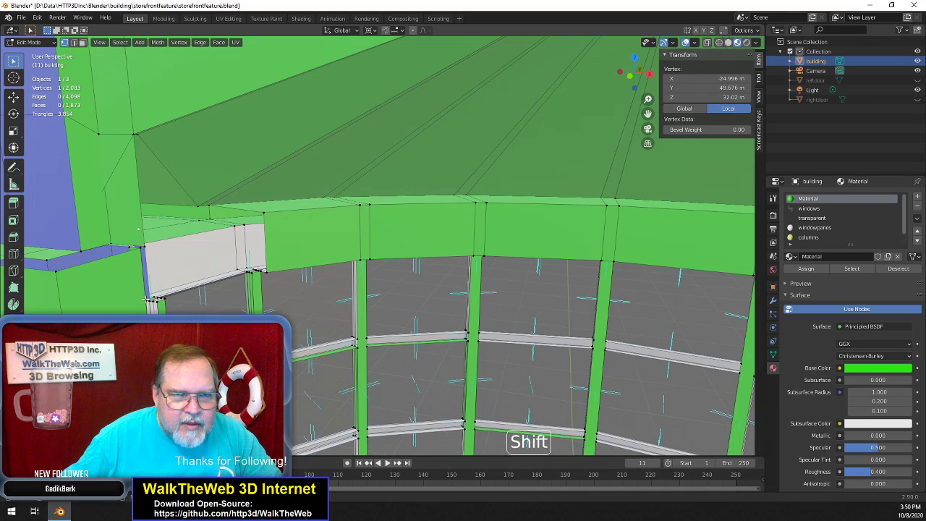
Connect the duplicated vertex to the lower header corner vertex with a new edge, and switch to edge selection
left_click(150, 299, "shift")
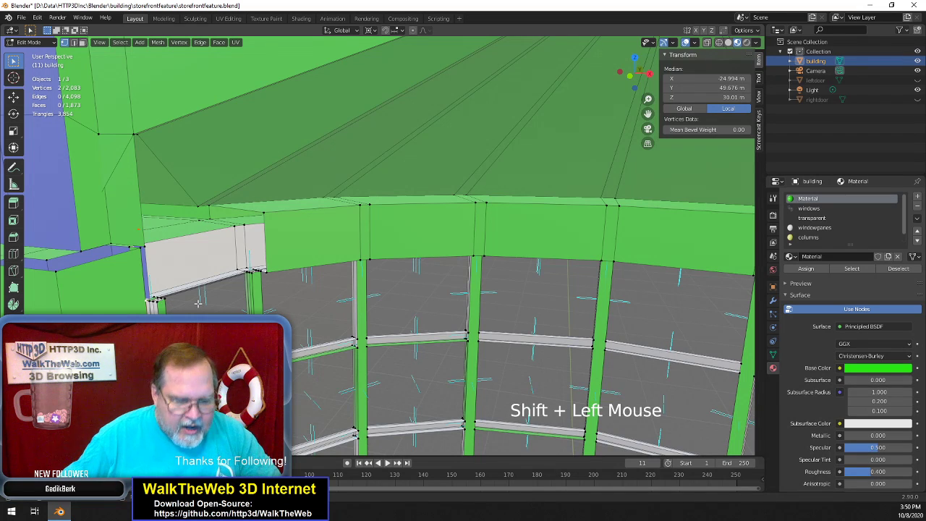
key("f")
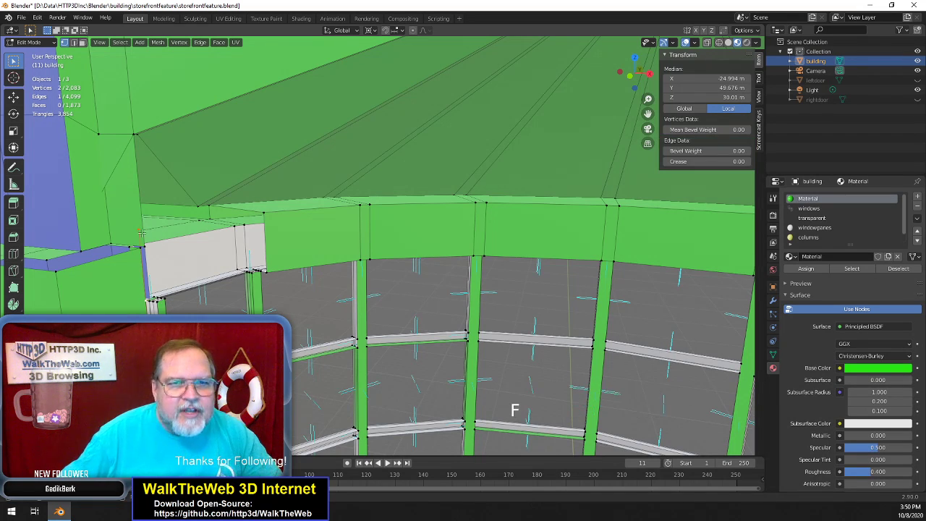
left_click(73, 42)
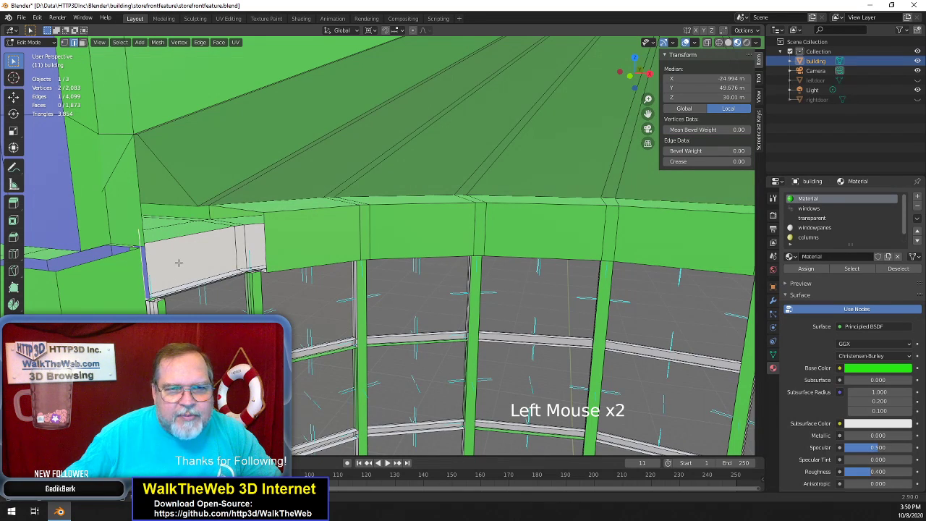
left_click_drag(648, 114, 275, 105)
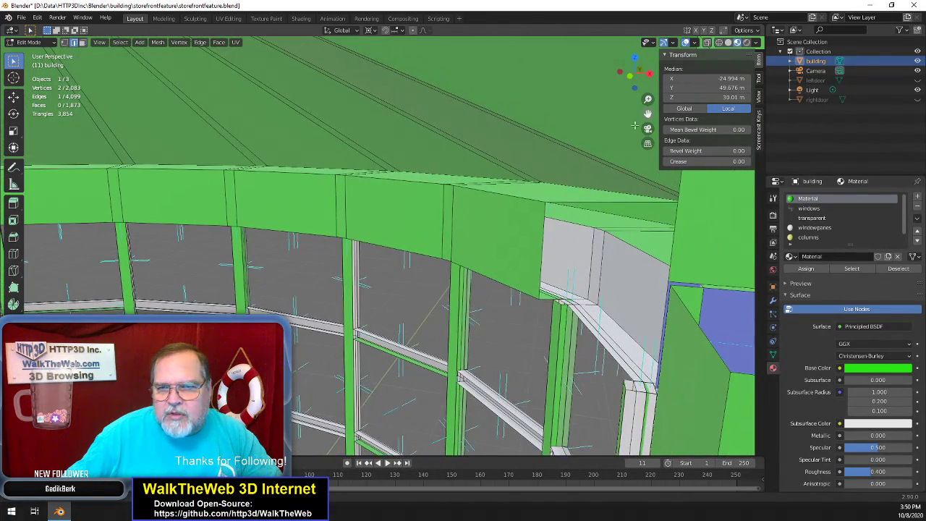
scroll(593, 203, "down", 1)
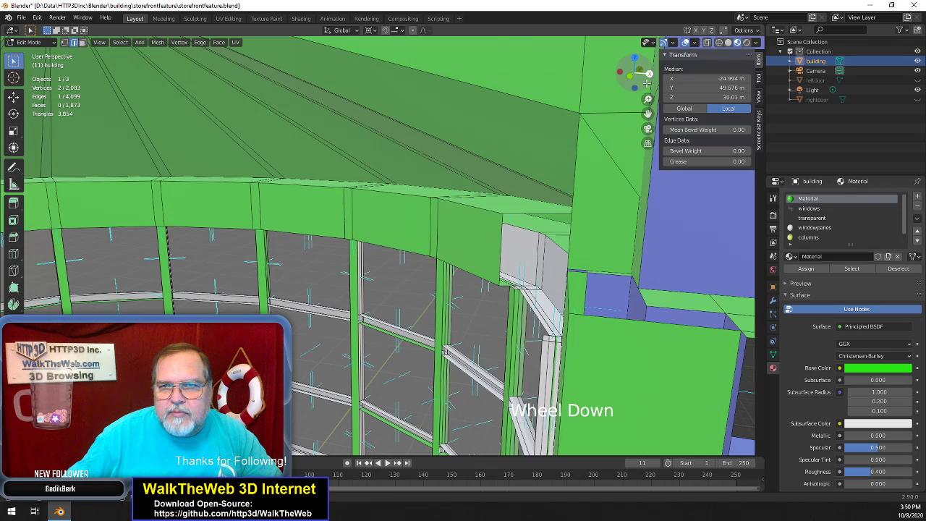
Duplicate the wall corner vertex at the header's positive-X end and set the copy's Z to 32.02 m
left_click_drag(640, 78, 668, 81)
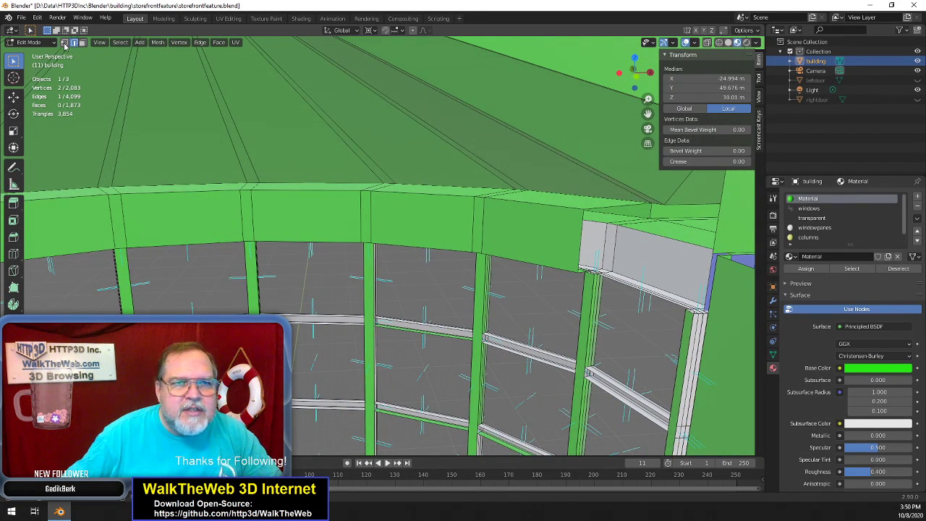
left_click(64, 42)
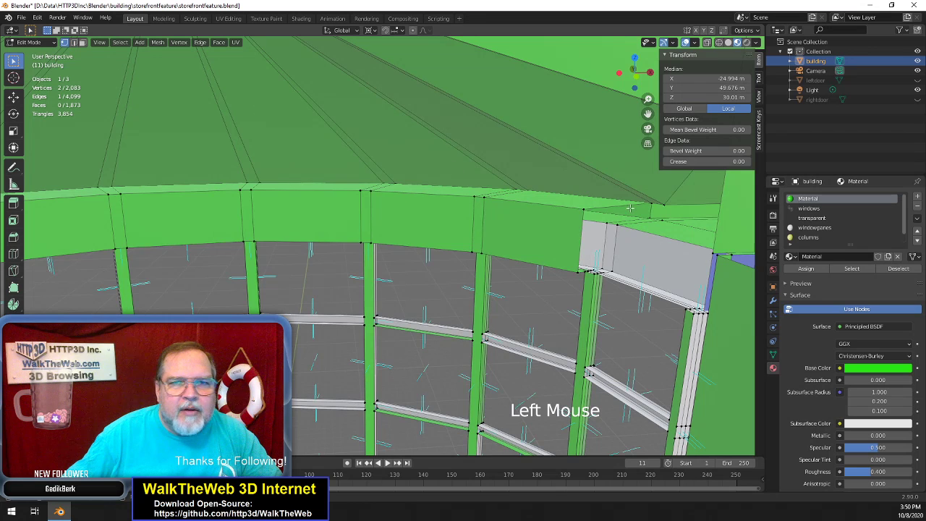
left_click(721, 256)
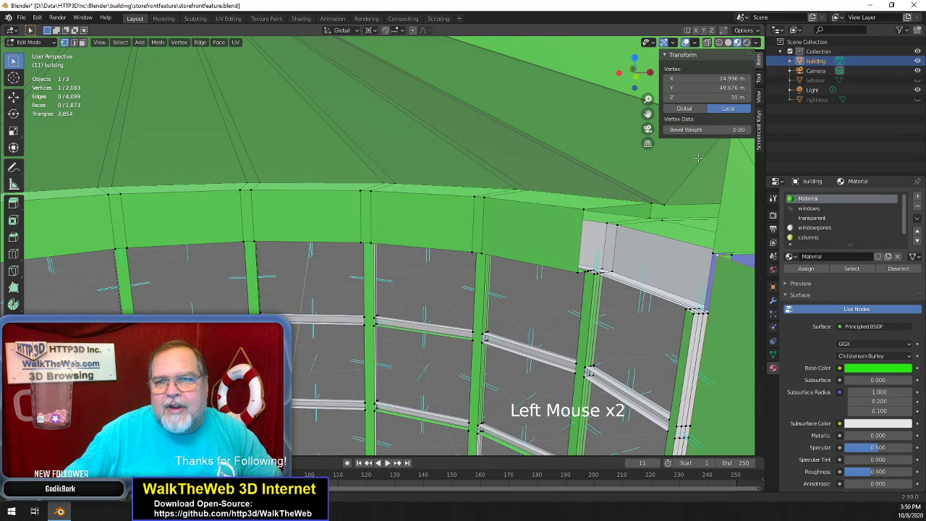
left_click(157, 42)
left_click(176, 88)
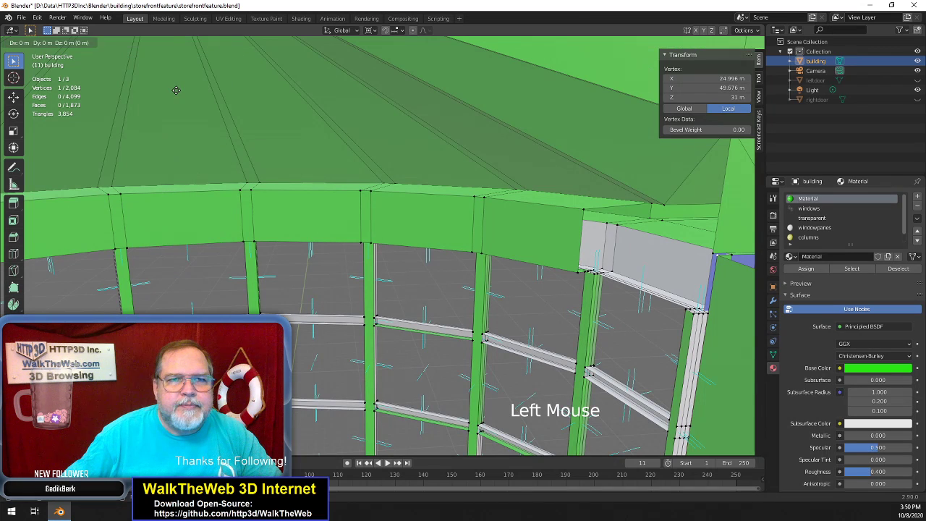
left_click(176, 91)
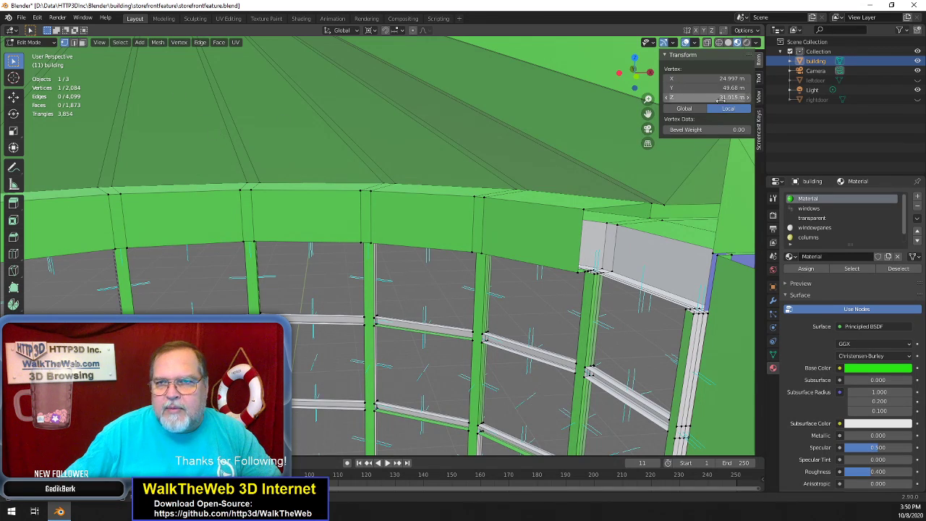
left_click_drag(720, 97, 716, 91)
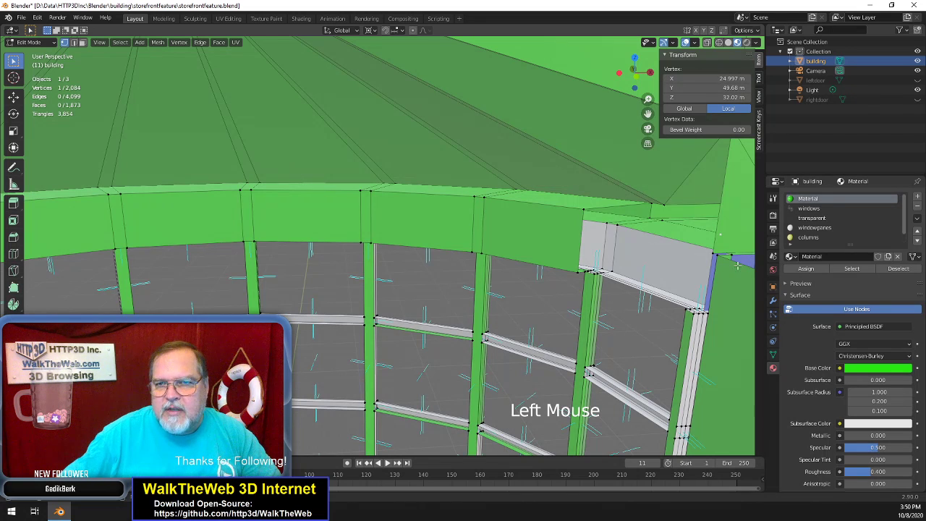
Connect the duplicated positive-X vertex to the lower header corner vertex with a new edge, and switch to edge selection
left_click(711, 313, "shift")
key("f")
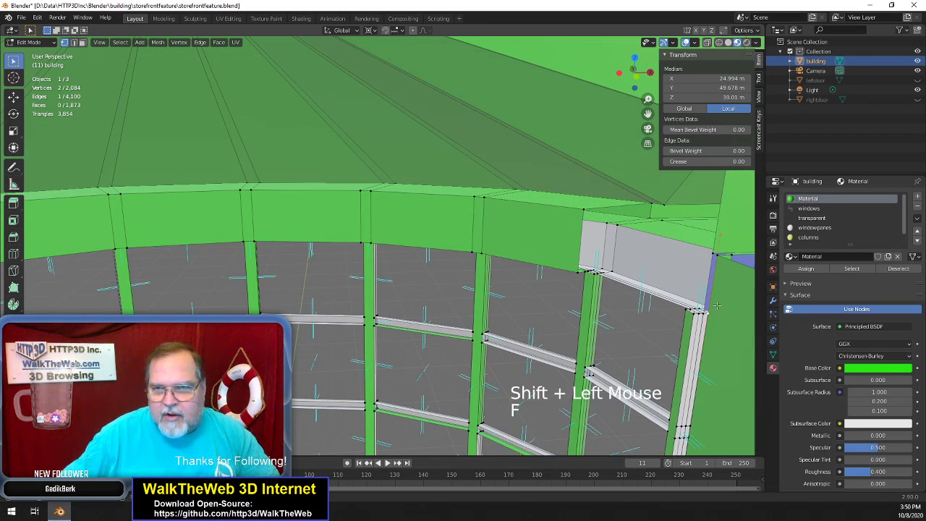
left_click(74, 43)
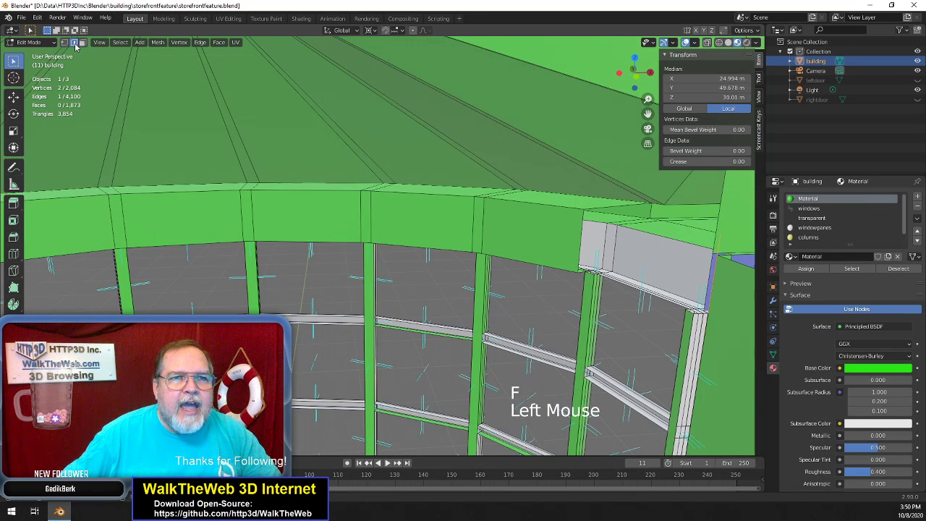
Select the new vertical edges at both ends of the header, extrude them, and scale them along global X to about 0.94
left_click(719, 248)
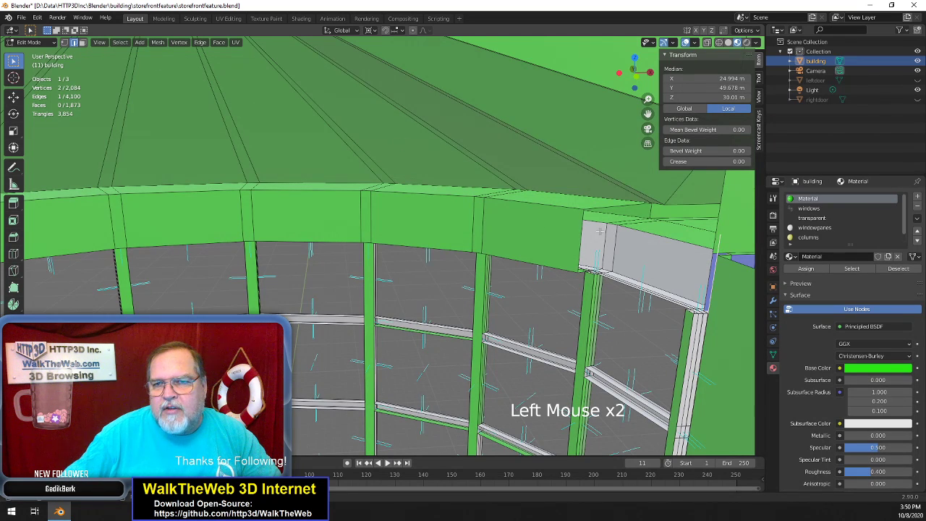
left_click_drag(648, 114, 803, 124)
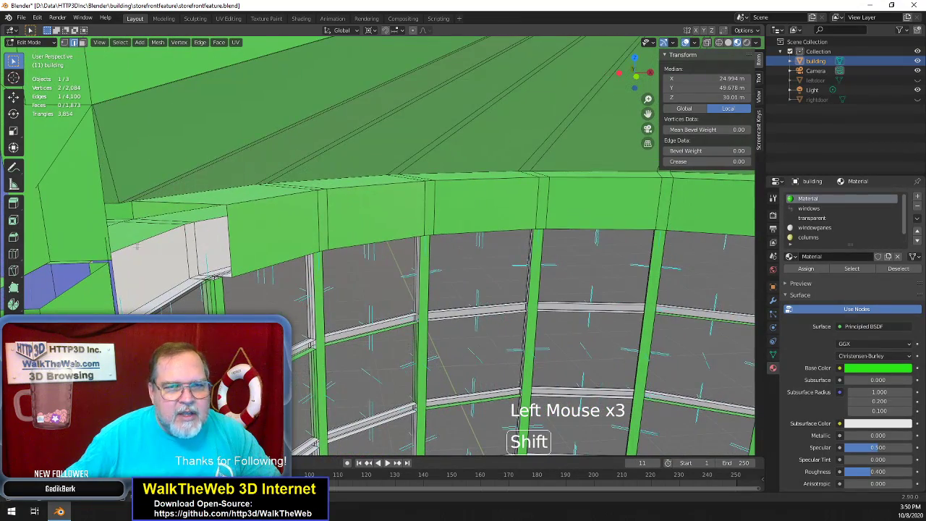
left_click(105, 250, "shift")
scroll(417, 218, "down", 2)
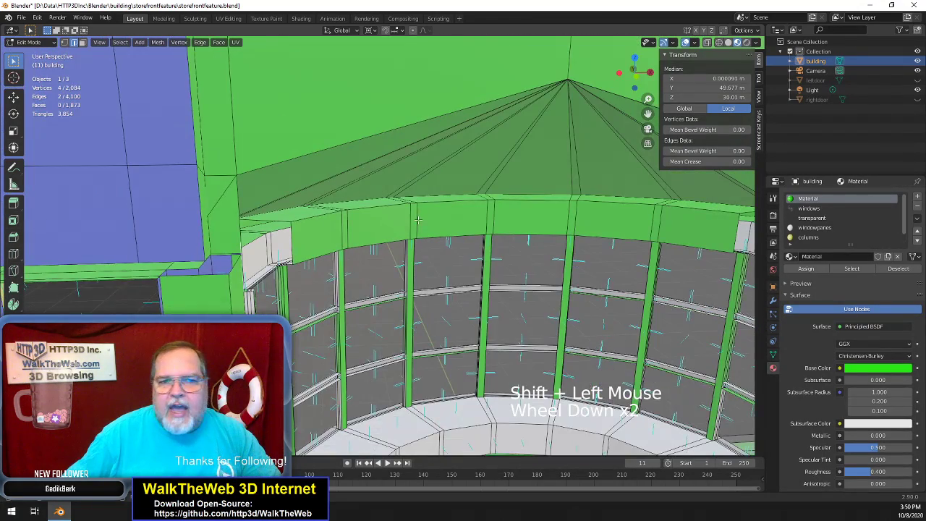
left_click_drag(645, 118, 448, 114)
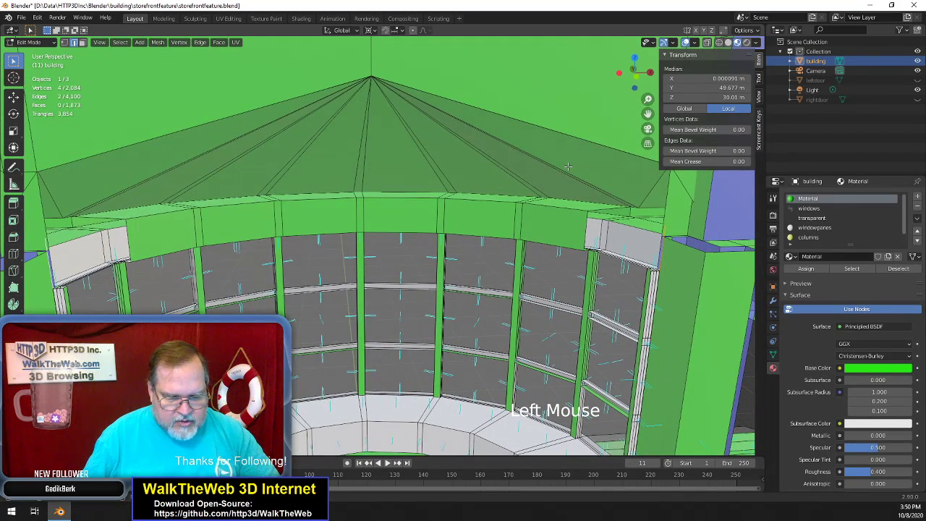
key("e")
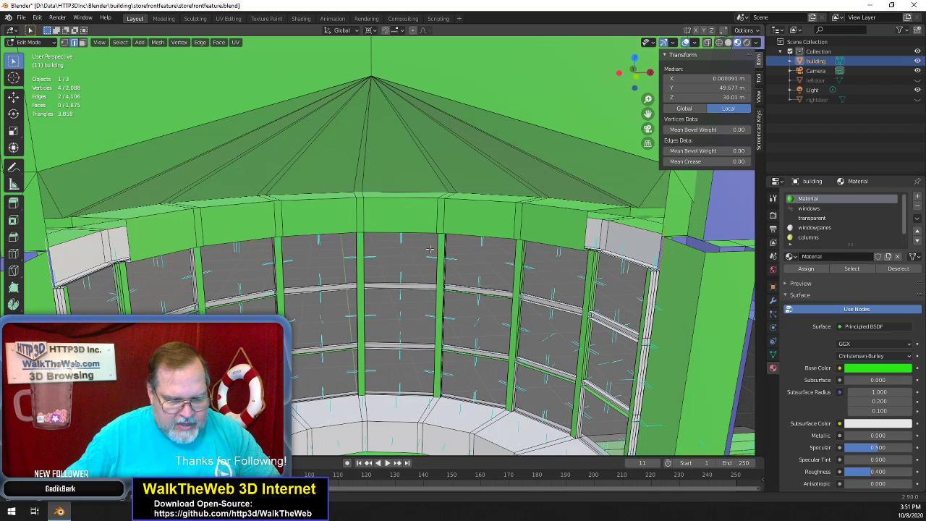
key("s")
key("x")
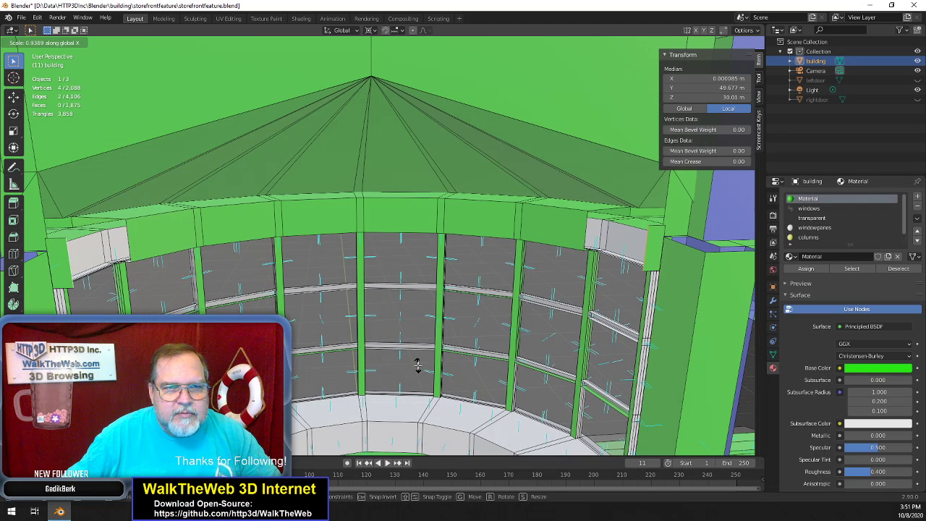
left_click(418, 366)
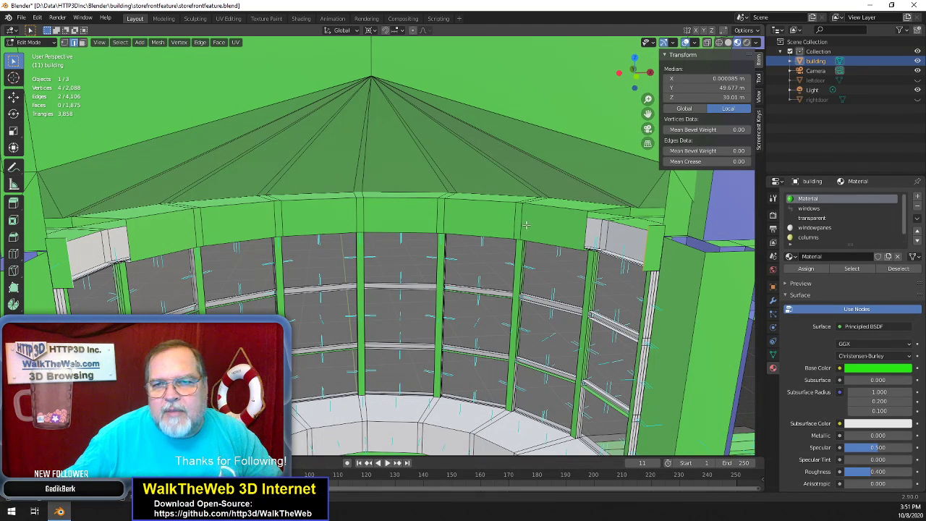
Switch to solid shading and vertex selection, and select the lower inner corner vertex of the new positive-X wall panel
left_click_drag(635, 73, 583, 163)
scroll(582, 163, "up", 4)
left_click_drag(648, 113, 420, 171)
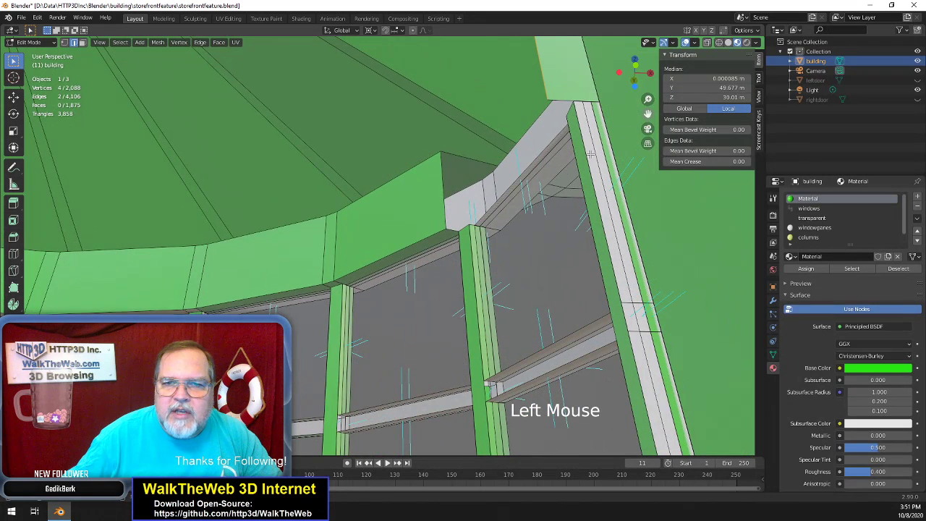
key("z")
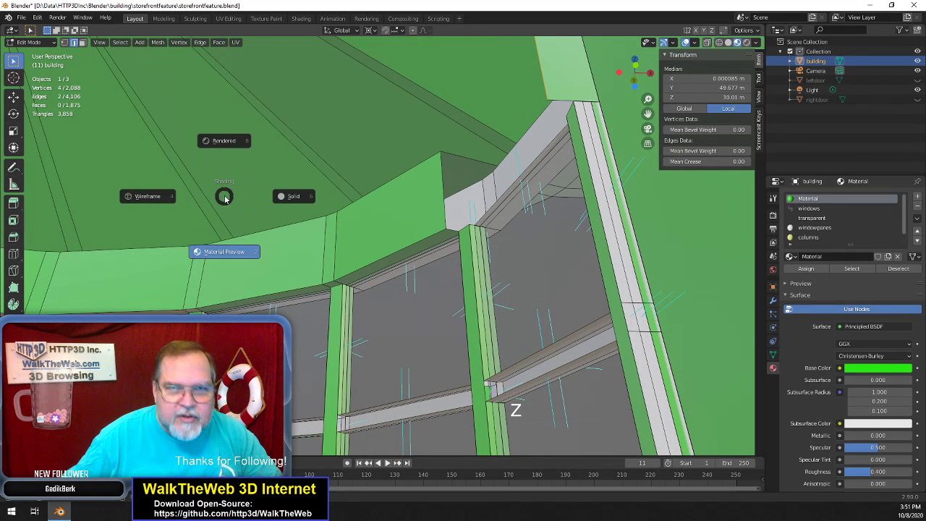
left_click(200, 176)
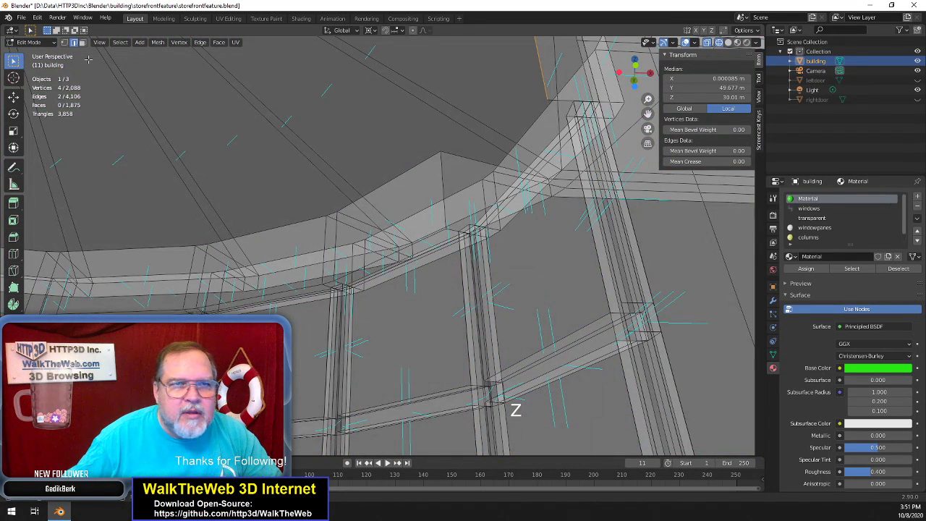
left_click(63, 43)
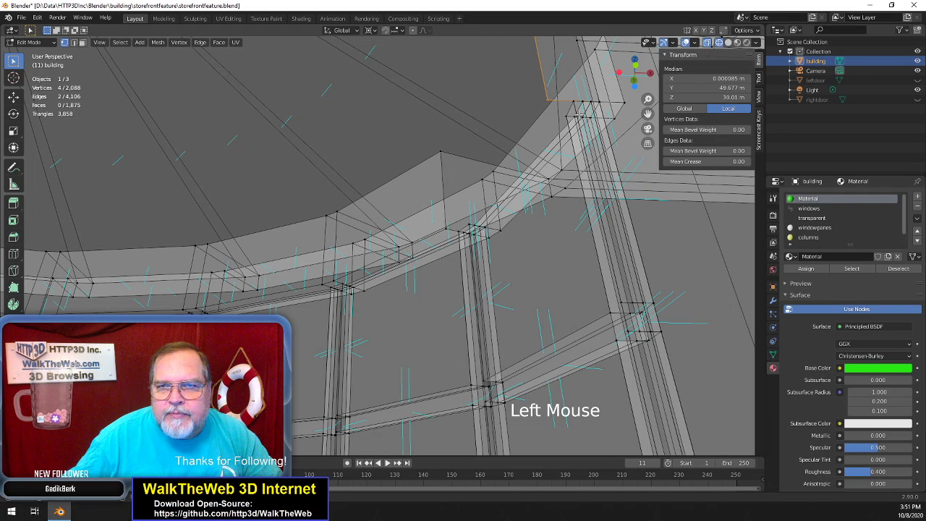
key("z")
left_click(596, 185)
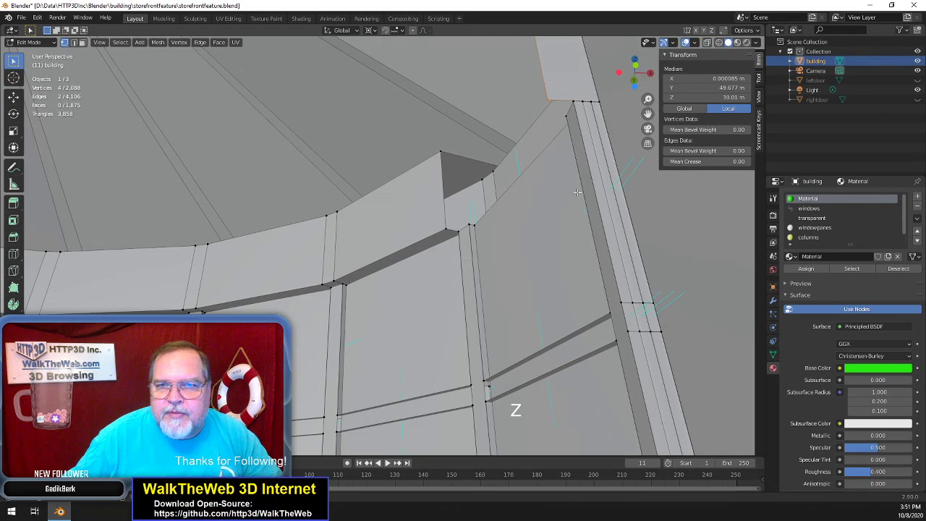
left_click(550, 100)
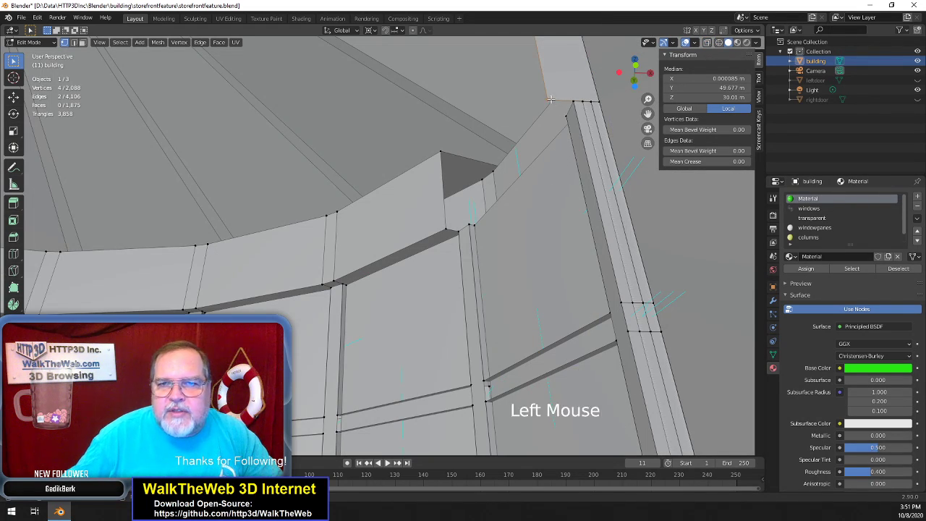
key("shift")
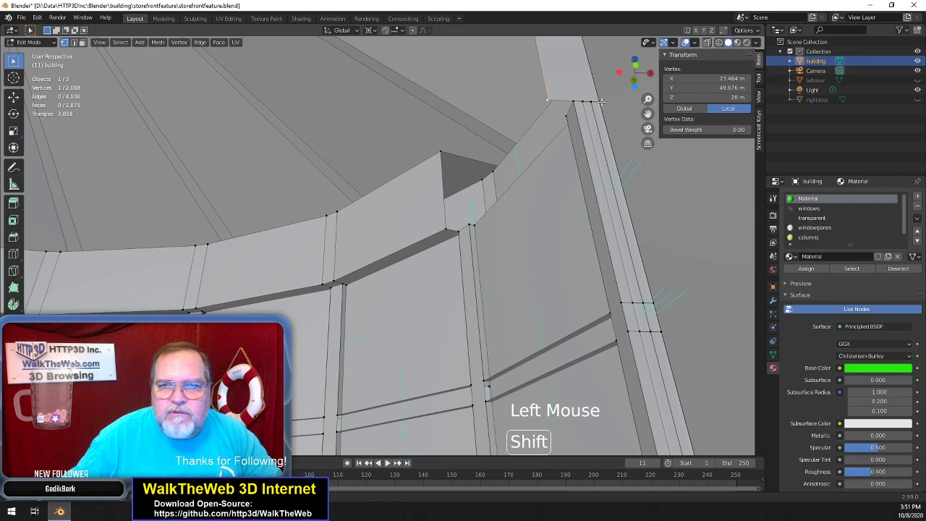
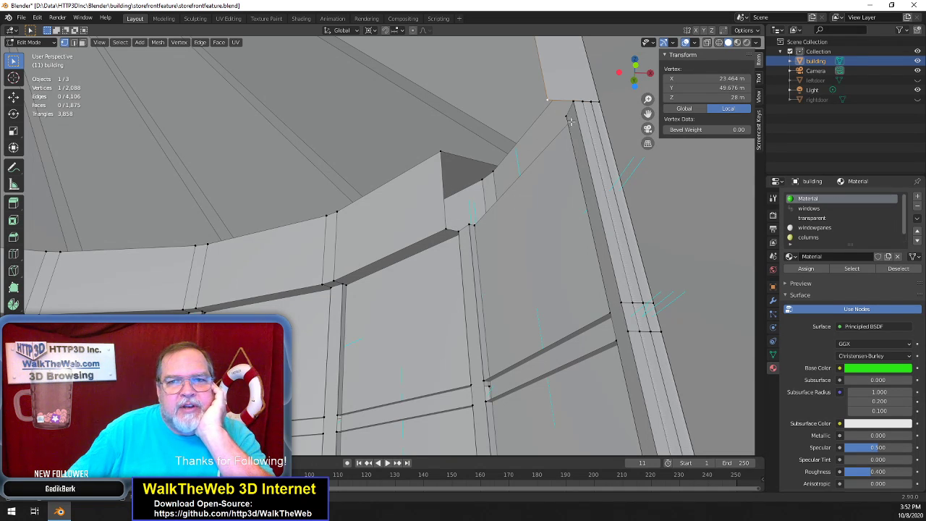
Check the coordinates of the two roof corner vertices above the header's positive-X end and examine the gap beside the new panel
left_click_drag(647, 114, 240, 136)
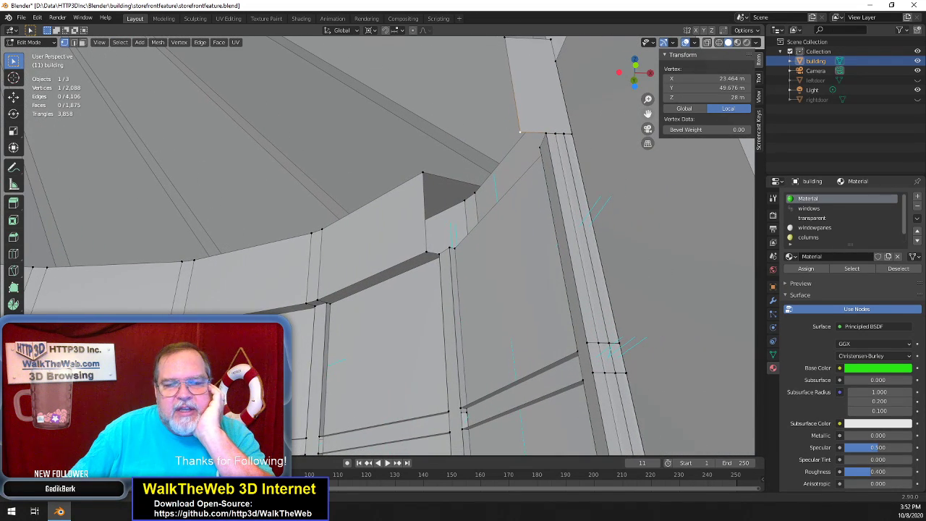
mouse_move(634, 78)
left_mouse_down()
mouse_move(644, 103)
mouse_move(645, 86)
left_mouse_up()
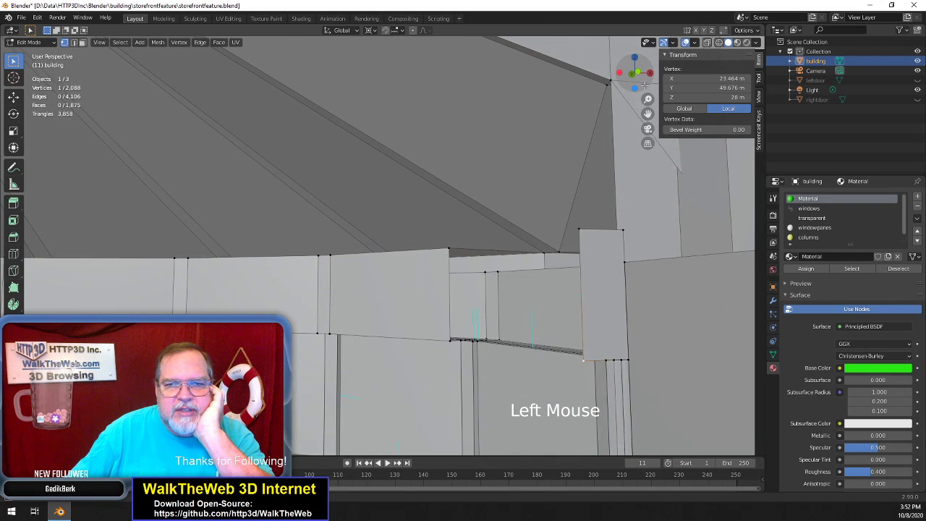
left_click(559, 253)
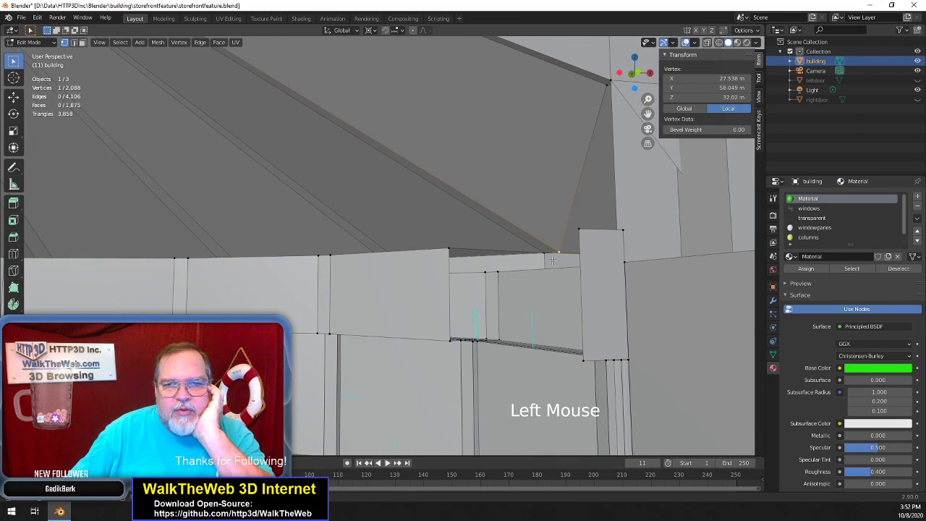
left_click(547, 254)
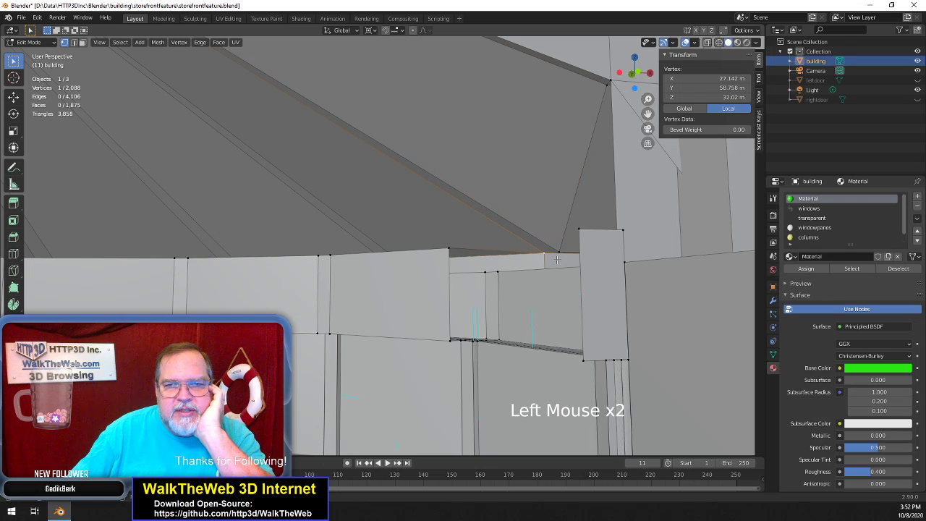
left_click(557, 255)
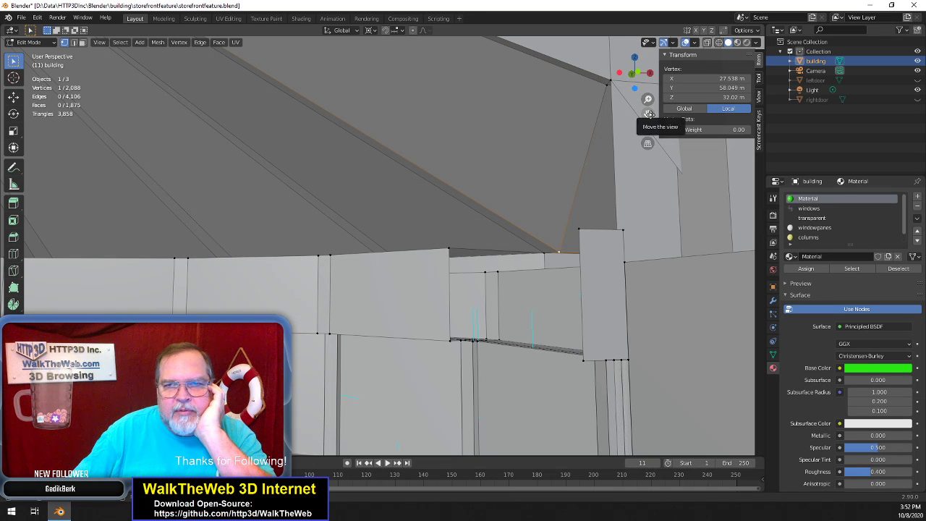
left_click_drag(648, 113, 587, 12)
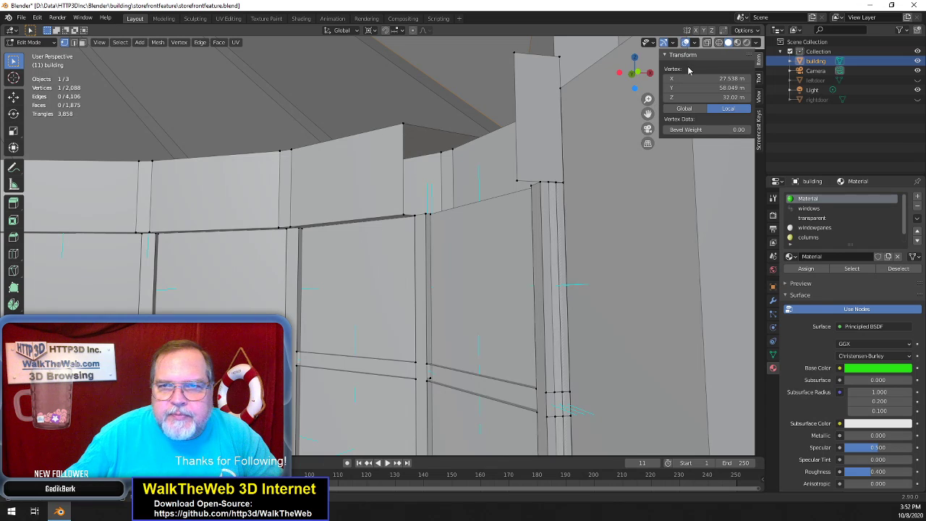
left_click_drag(647, 78, 619, 96)
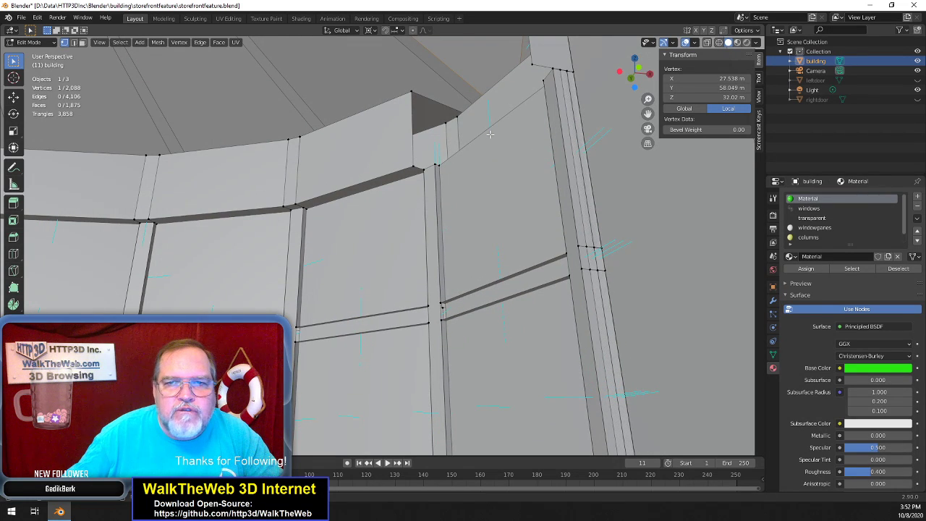
In edge selection, select the long inner edge above the positive-X end window and the short corner edges adjoining it at both ends
left_click(452, 147)
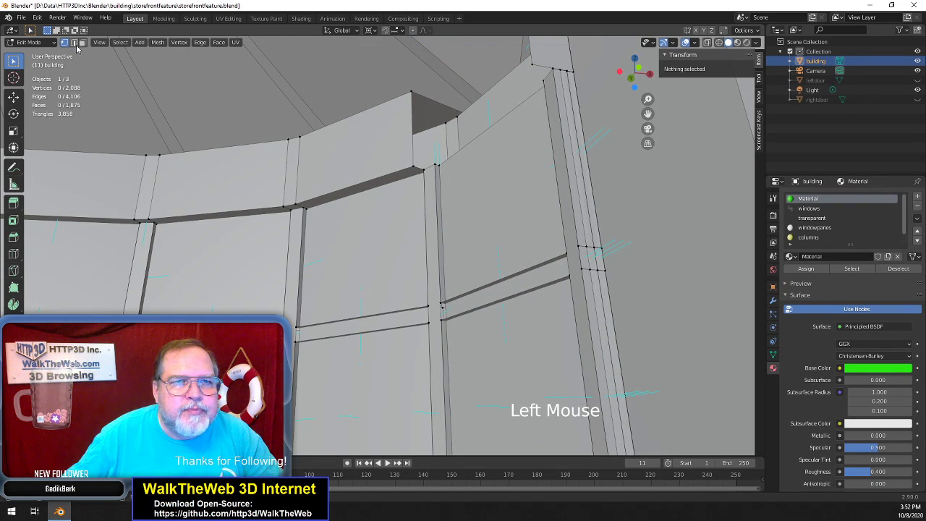
left_click(73, 42)
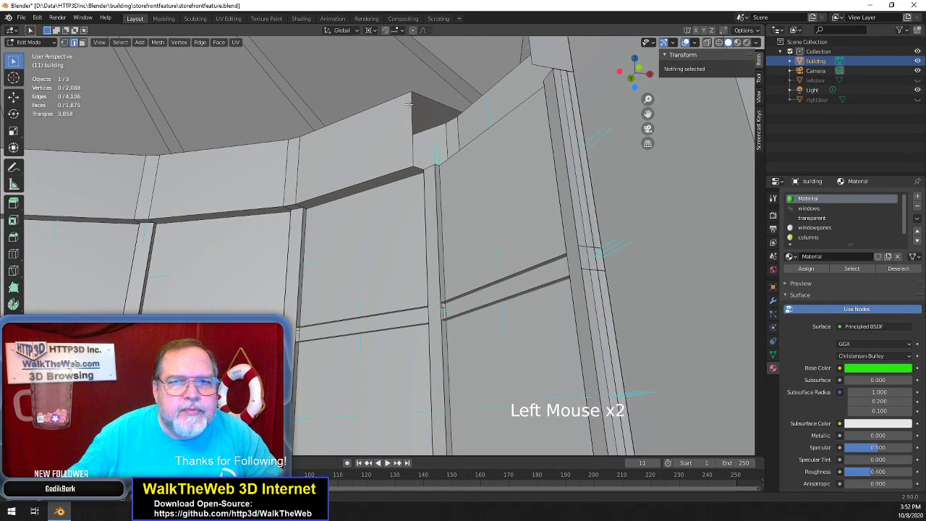
left_click(482, 133)
left_click_drag(643, 78, 644, 147)
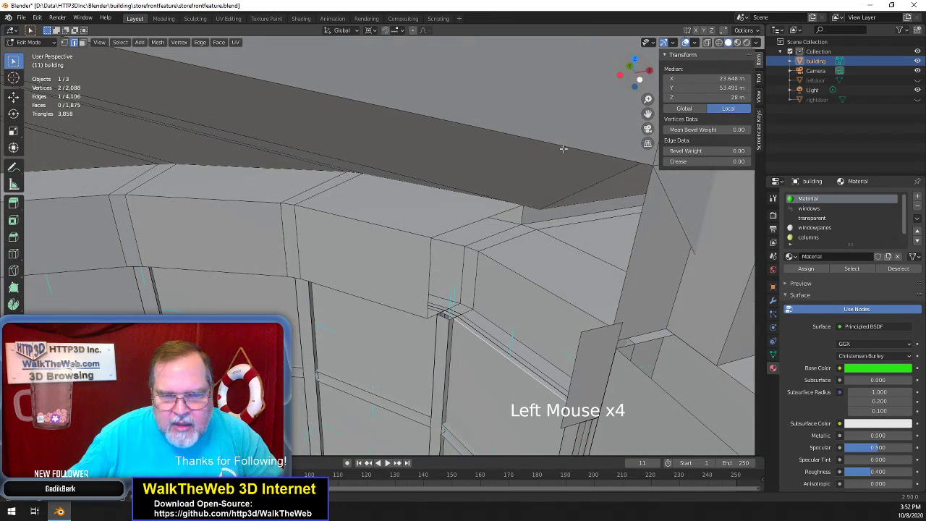
left_click(446, 313, "shift")
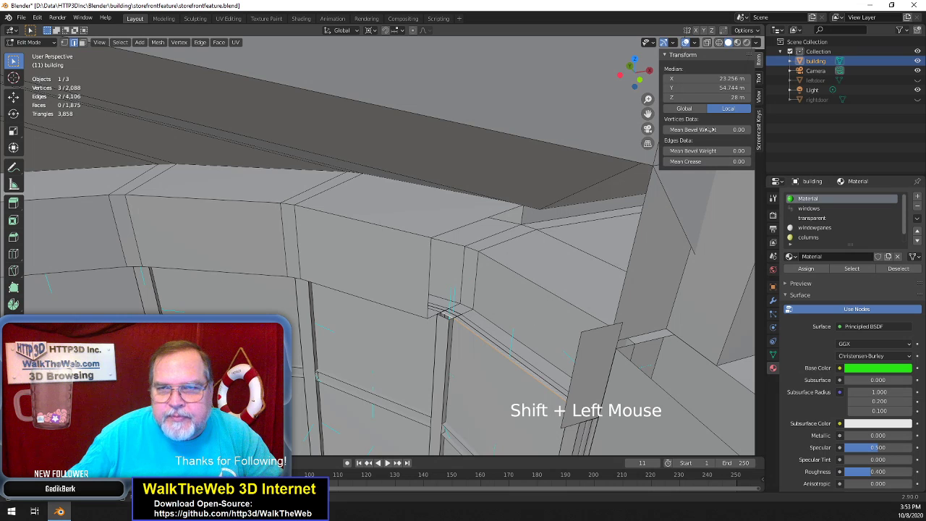
left_click_drag(646, 83, 624, 88)
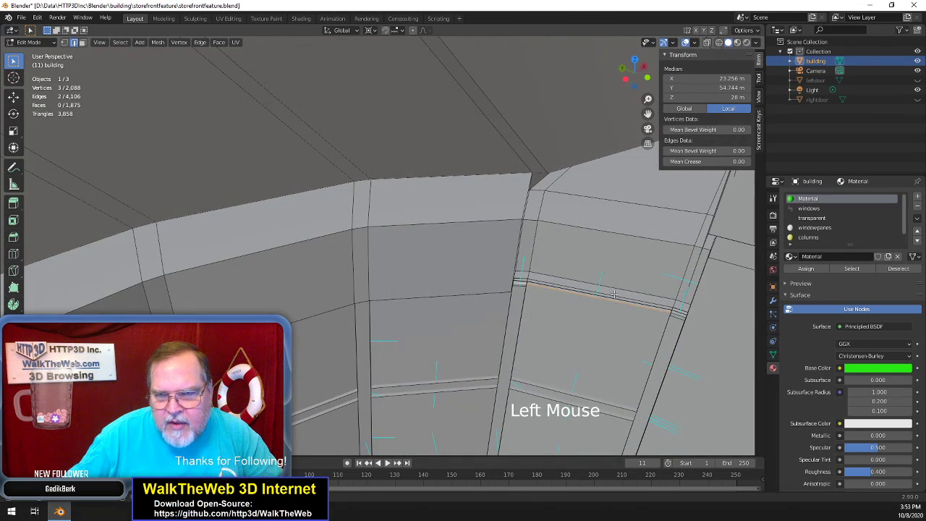
left_click(679, 313, "shift")
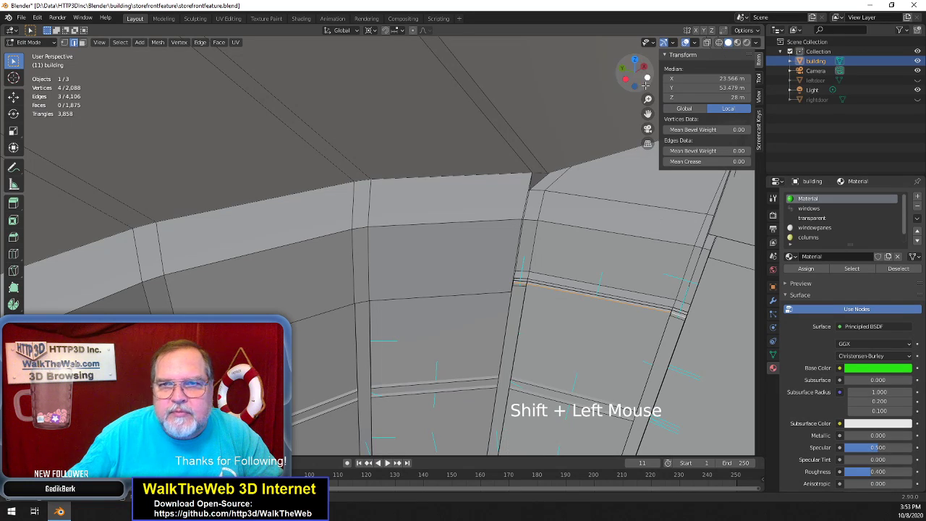
mouse_move(644, 86)
left_mouse_down()
mouse_move(621, 71)
mouse_move(615, 92)
mouse_move(660, 79)
mouse_move(634, 78)
mouse_move(631, 69)
mouse_move(636, 77)
left_mouse_up()
scroll(550, 280, "down", 4)
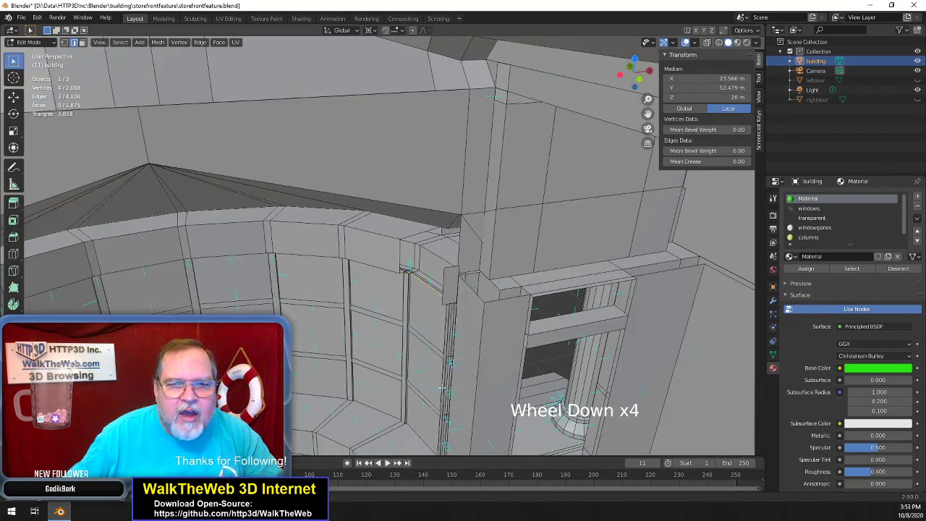
Snap the 3D cursor to the middle of the straight floor edge between the curved ledge's ends, and restore the window-top edge selection
left_click_drag(640, 76, 634, 73)
left_click_drag(647, 114, 645, 64)
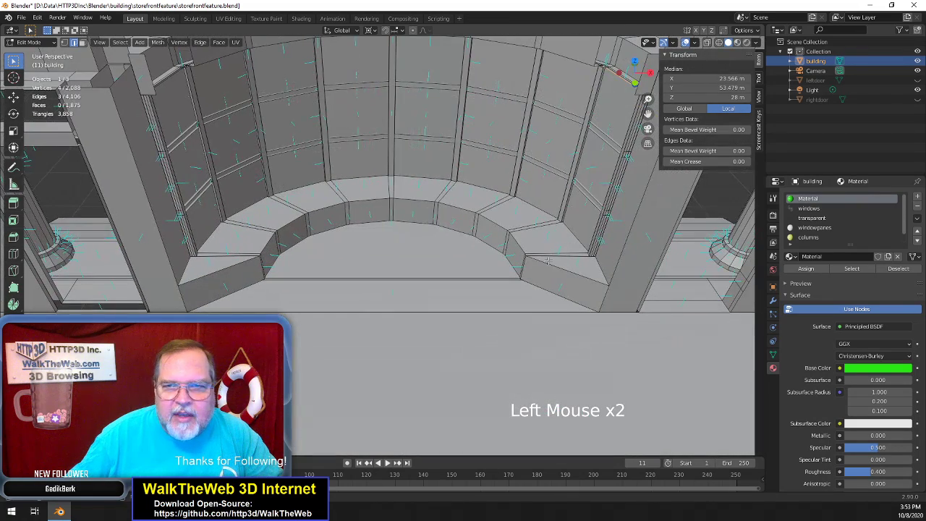
left_click(395, 281)
left_click(395, 281)
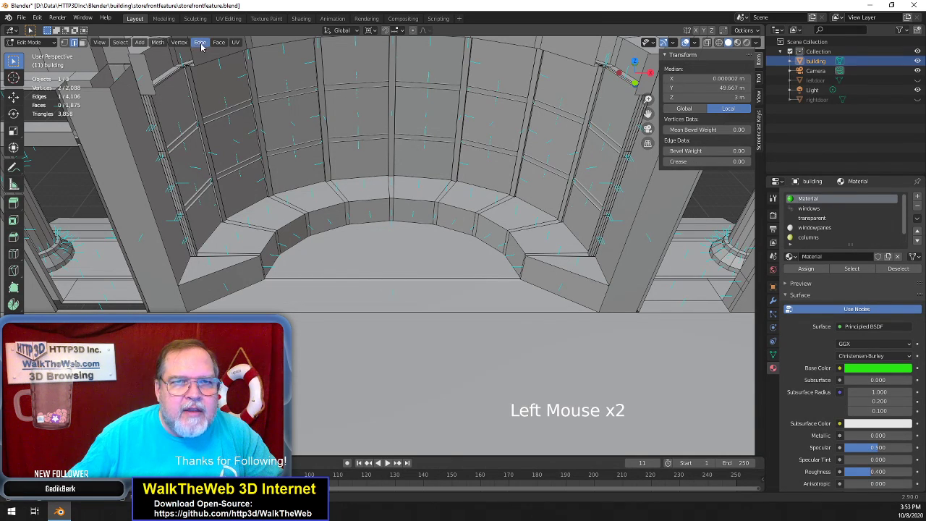
left_click(153, 44)
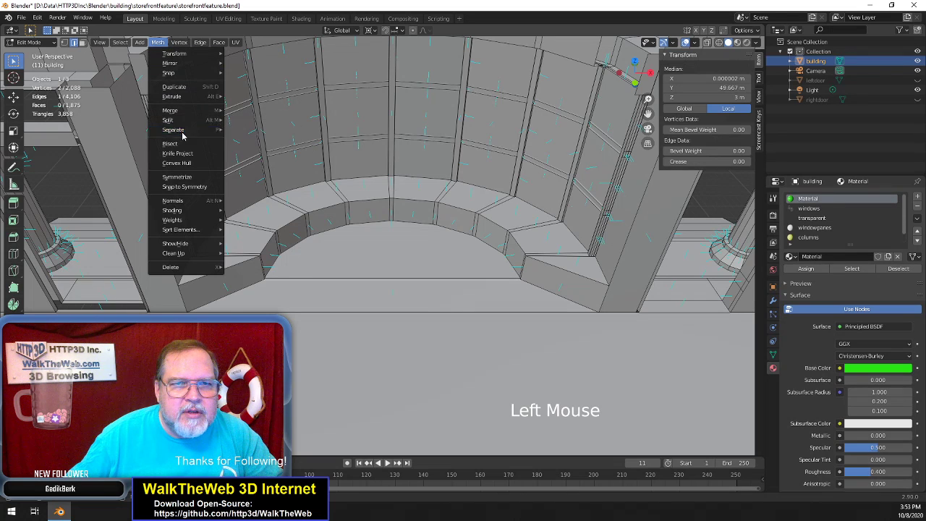
mouse_move(186, 108)
mouse_move(202, 73)
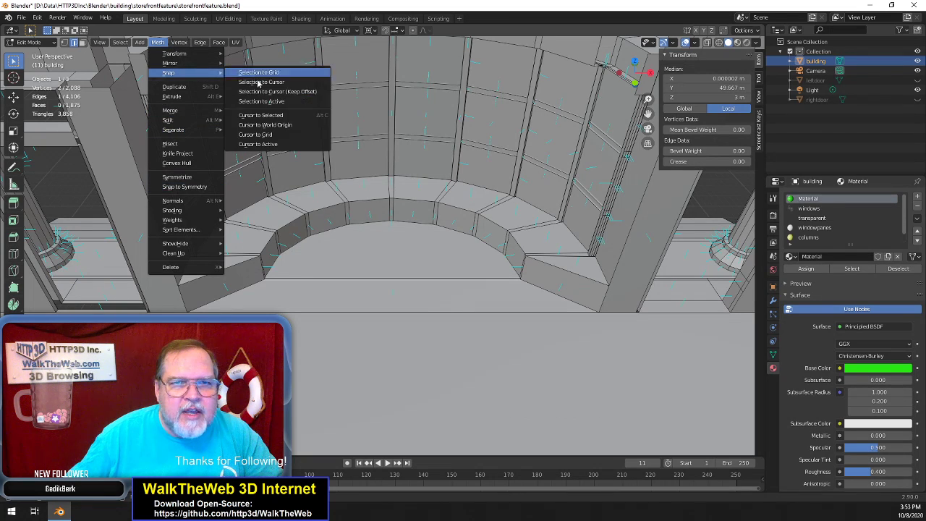
left_click(281, 117)
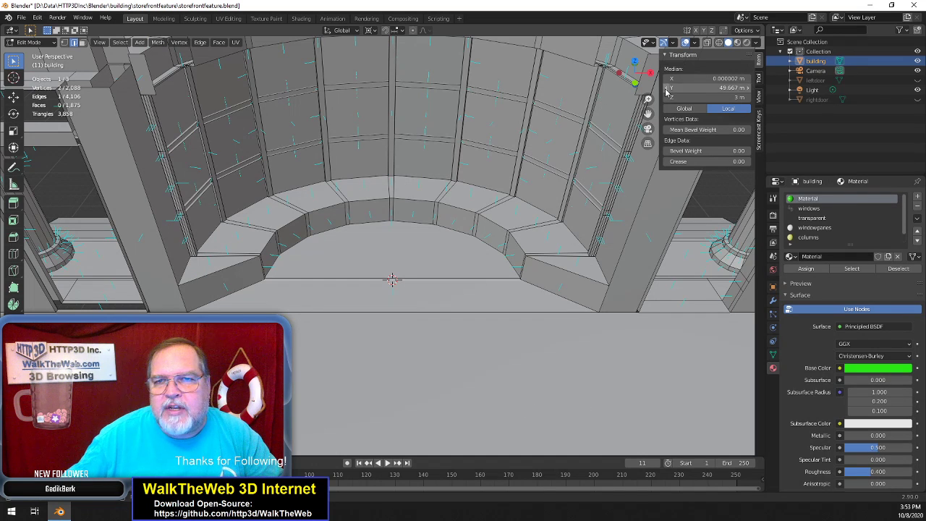
scroll(695, 89, "up", 2)
key("ctrl+z")
key("ctrl+z")
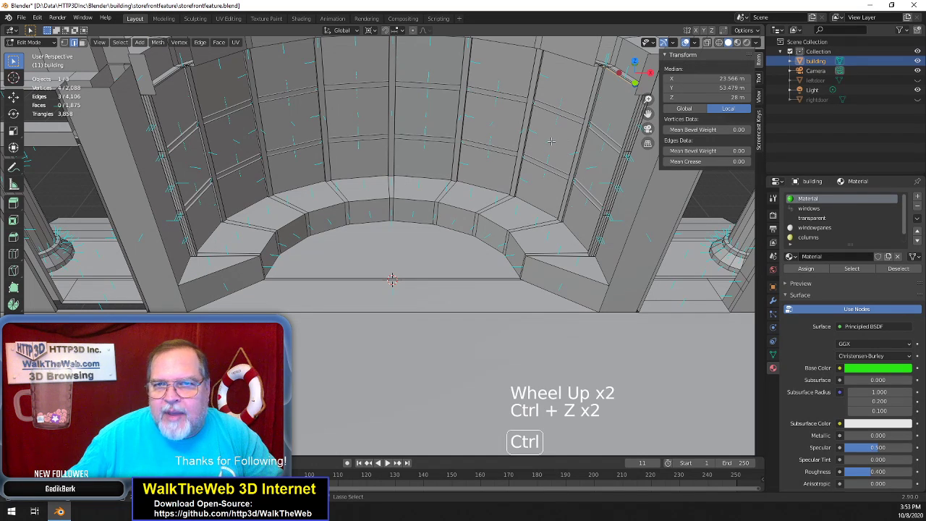
Add the matching long inner edge above the negative-X end window to the selection
left_click_drag(630, 80, 673, 80)
scroll(648, 101, "up", 7)
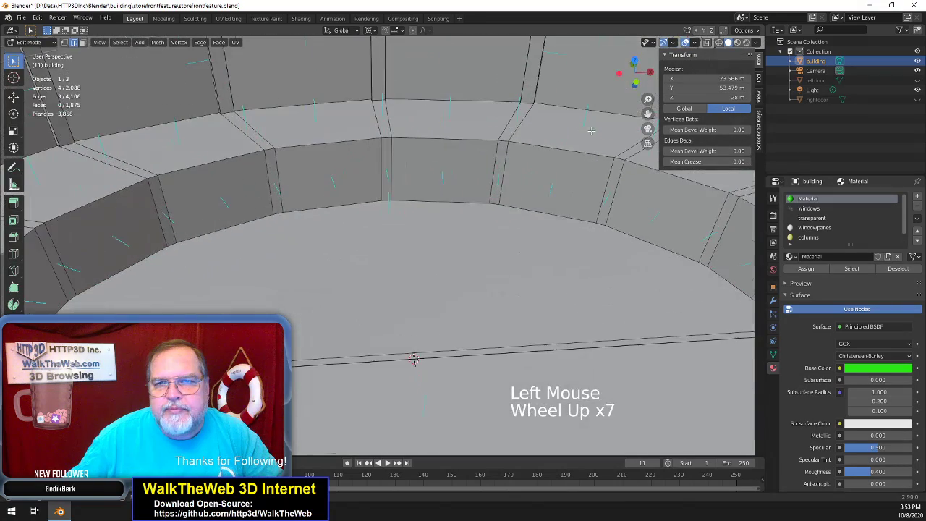
left_click_drag(646, 115, 612, 438)
left_click_drag(647, 77, 690, 77)
left_click_drag(648, 114, 581, 125)
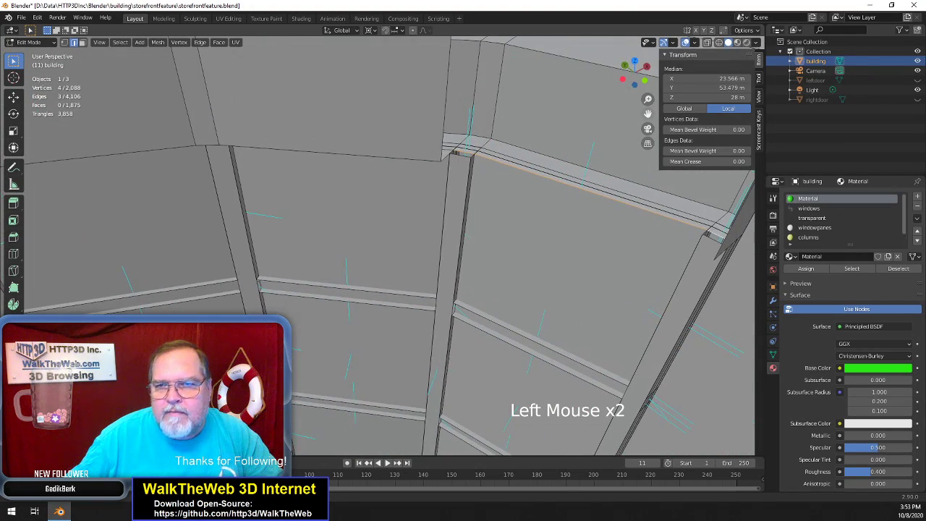
left_click_drag(645, 75, 602, 71)
left_click_drag(648, 113, 868, 131)
key("shift")
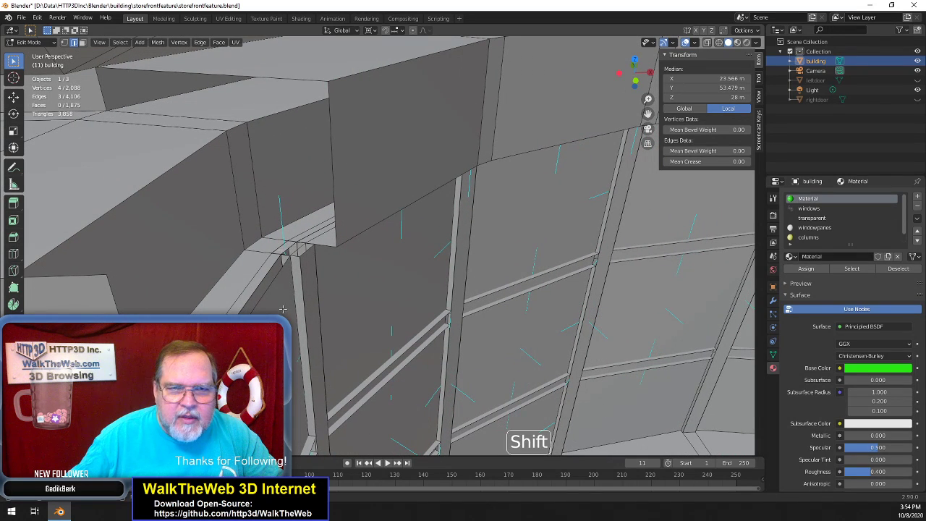
left_click(246, 309, "shift")
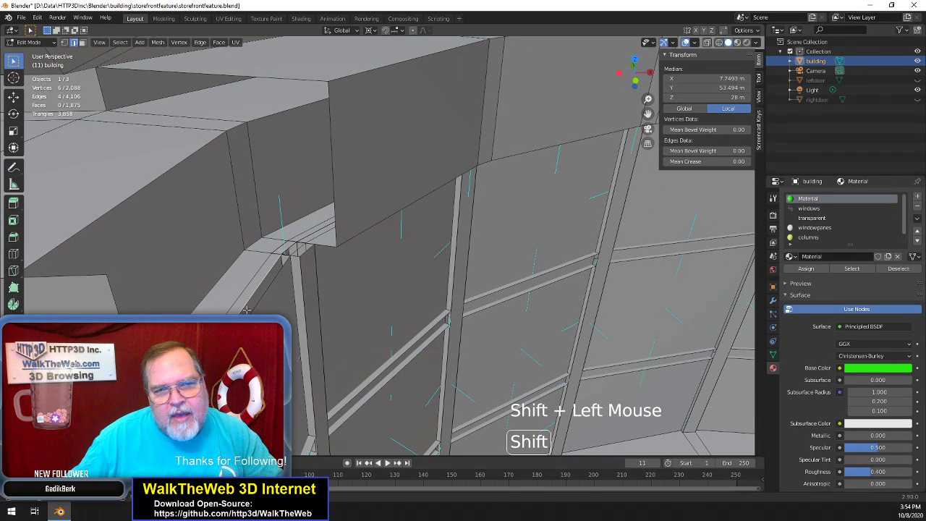
Add the short corner edges at both ends of the negative-X window's long edge, matching the positive-X selection
left_click(288, 247, "shift")
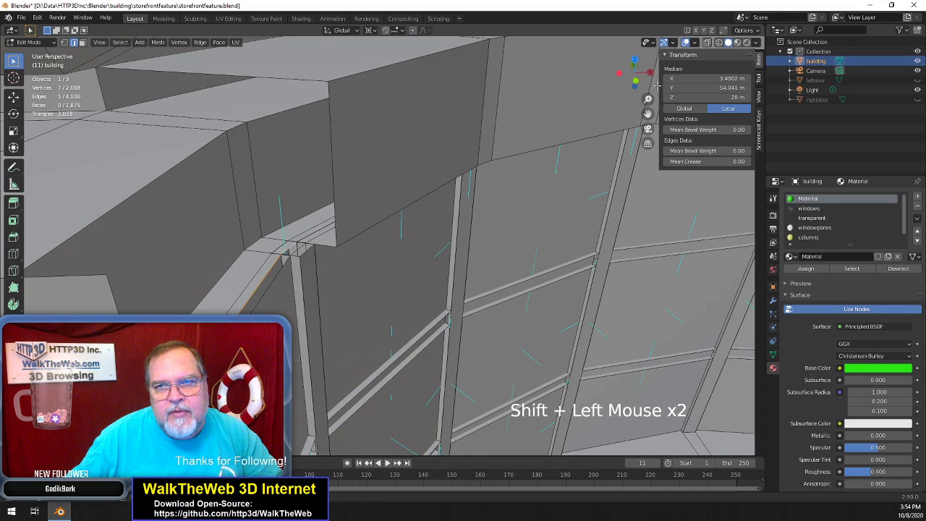
left_click_drag(637, 80, 656, 83)
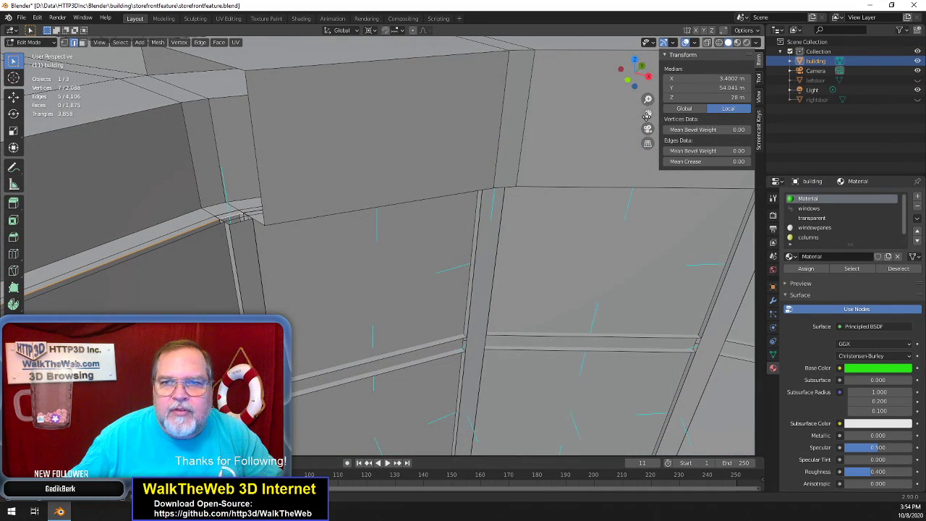
left_click_drag(647, 116, 796, 101)
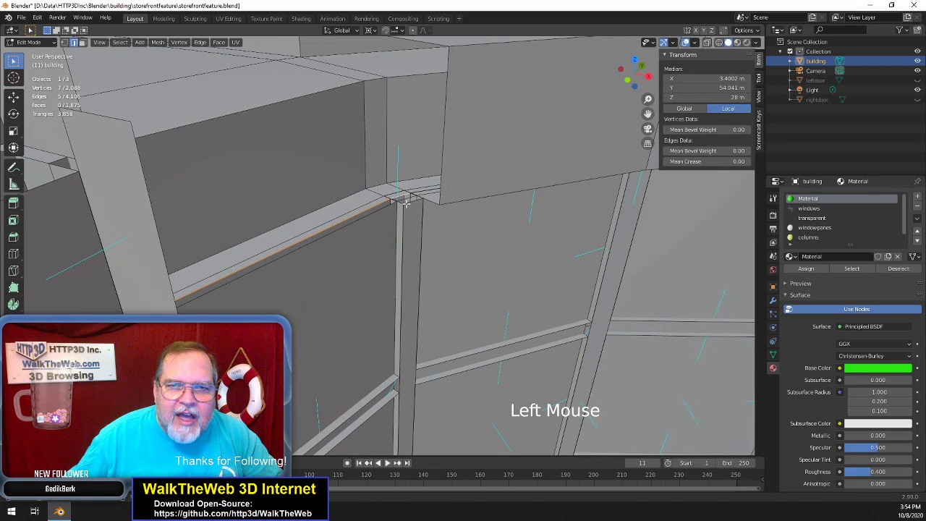
left_click(406, 202, "shift")
left_click(409, 199, "shift")
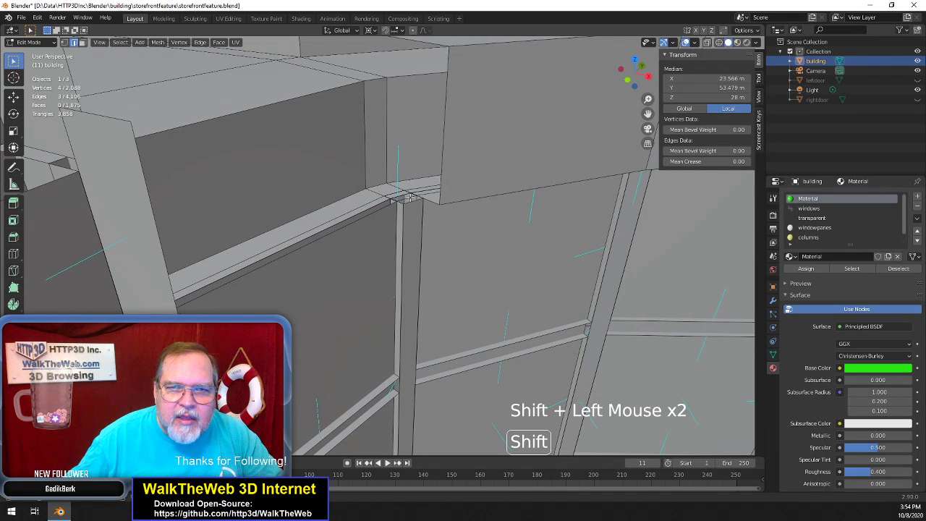
left_click(409, 202, "shift")
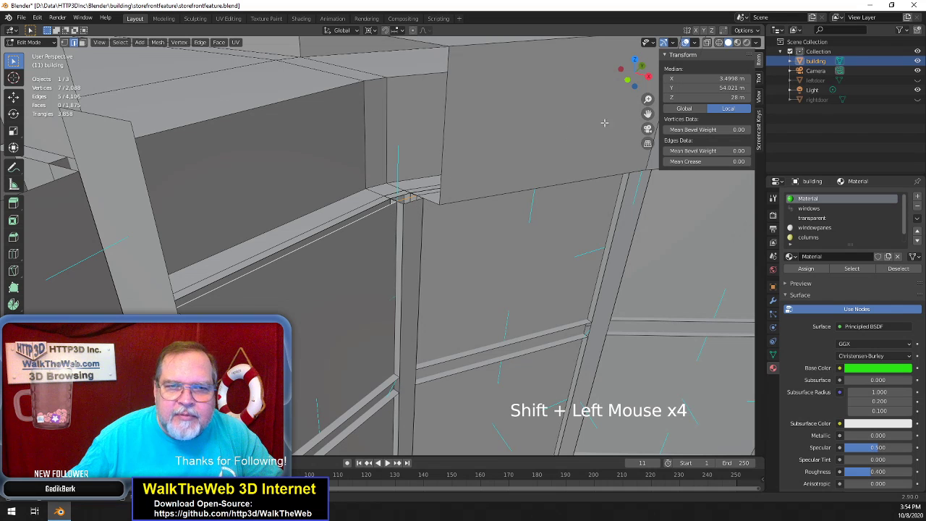
left_click_drag(641, 73, 614, 115)
left_click(95, 310, "shift")
Extrude the selected edges at both ends and scale them horizontally, excluding global Z, to about 0.965
scroll(613, 115, "down", 2)
left_click_drag(638, 84, 620, 82)
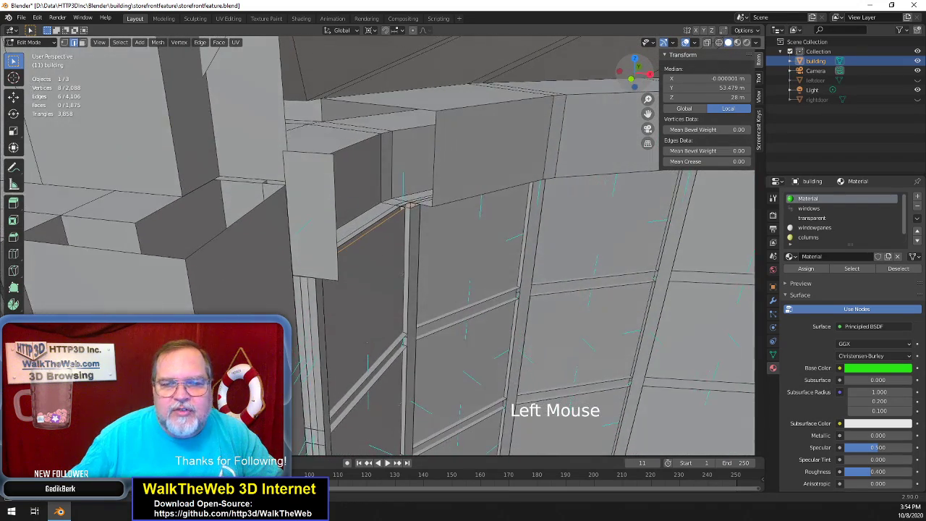
scroll(552, 165, "up", 2)
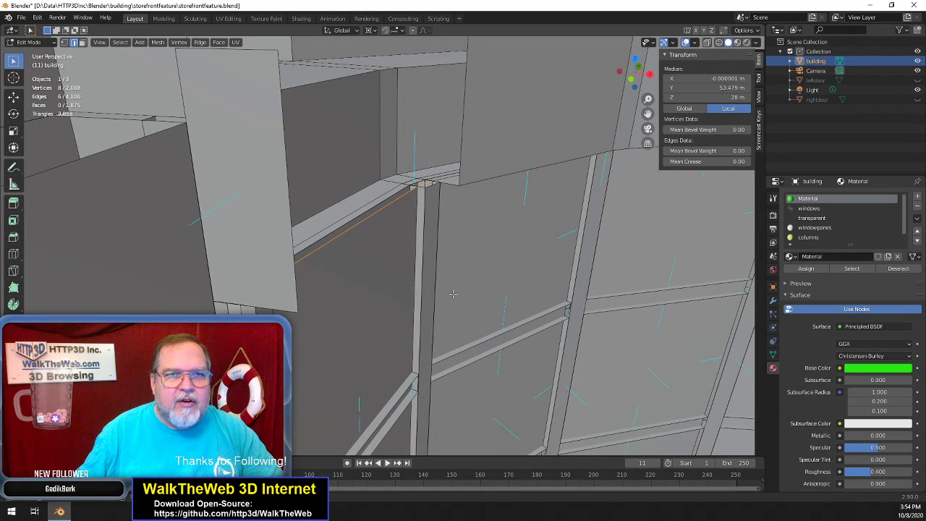
key("e")
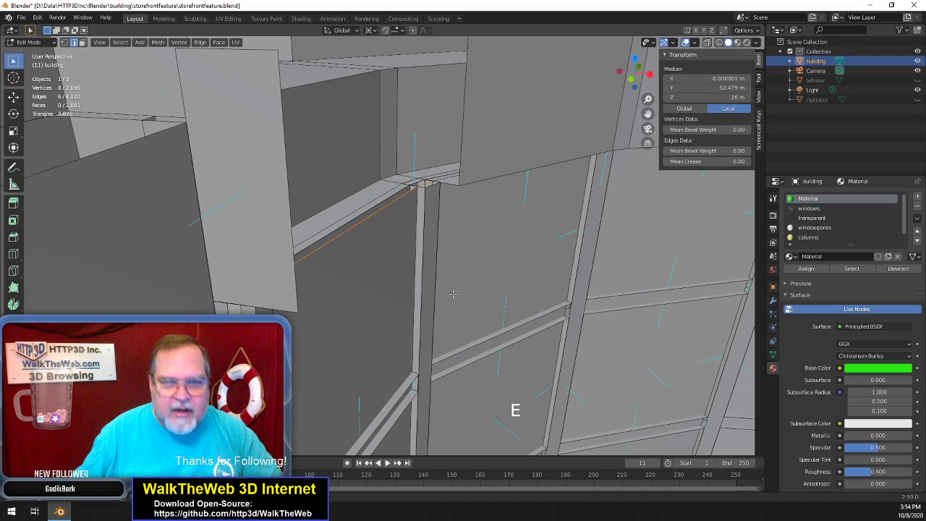
key("s")
key("shift+z")
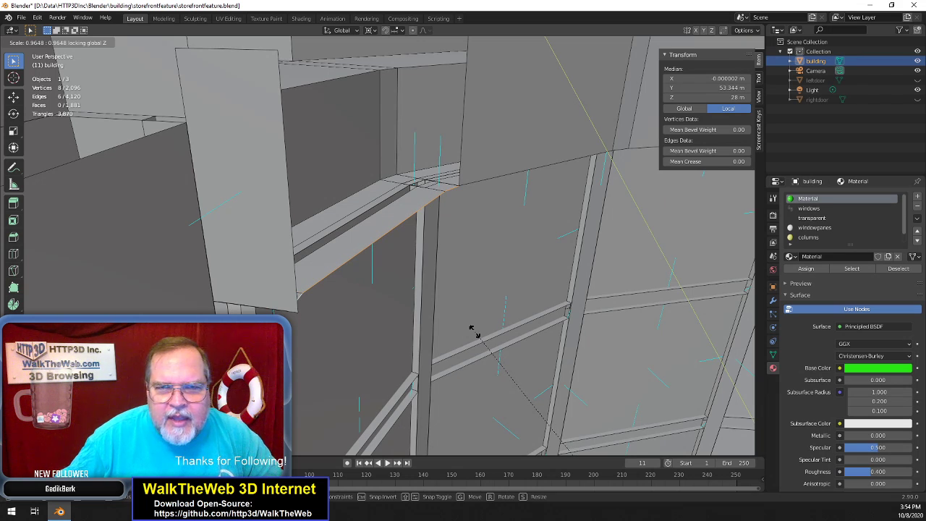
left_click(471, 329)
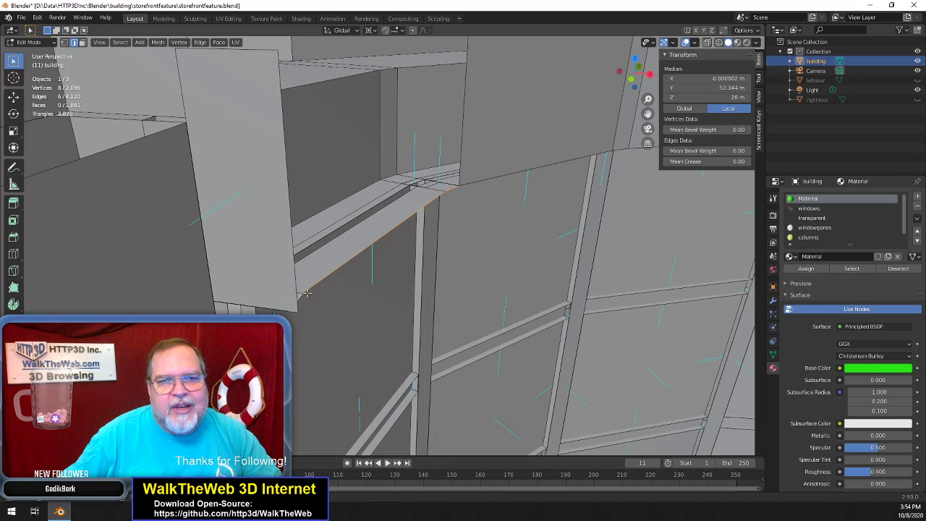
Select the inner vertical edges of the new wall panels at both ends of the header
scroll(347, 288, "down", 2)
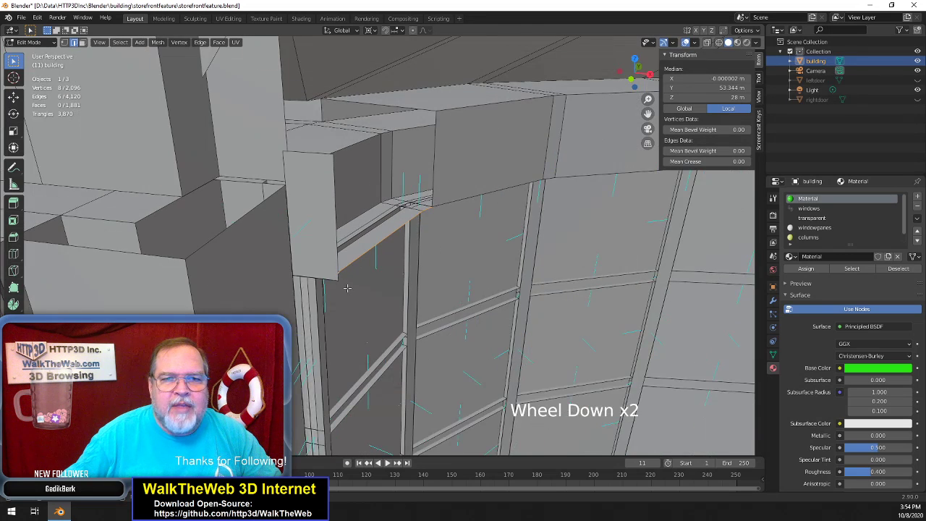
scroll(285, 188, "up", 2)
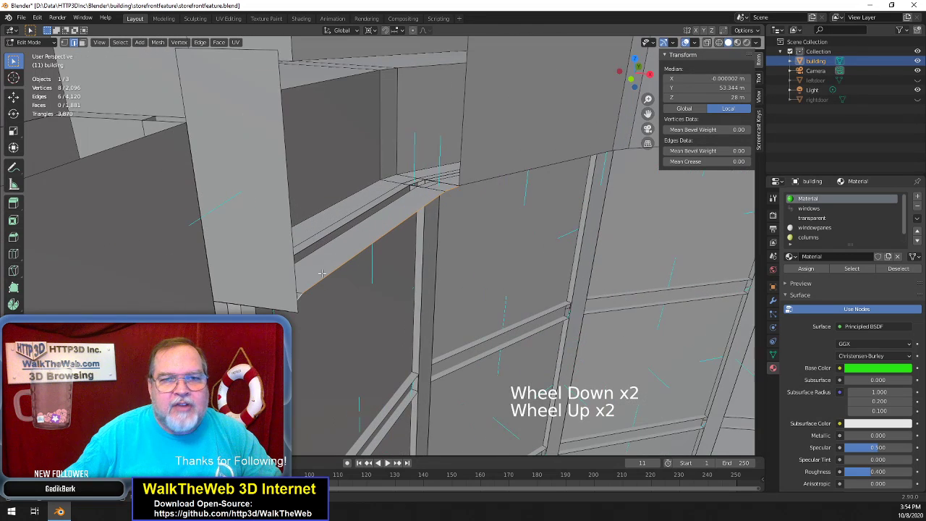
left_click(286, 188)
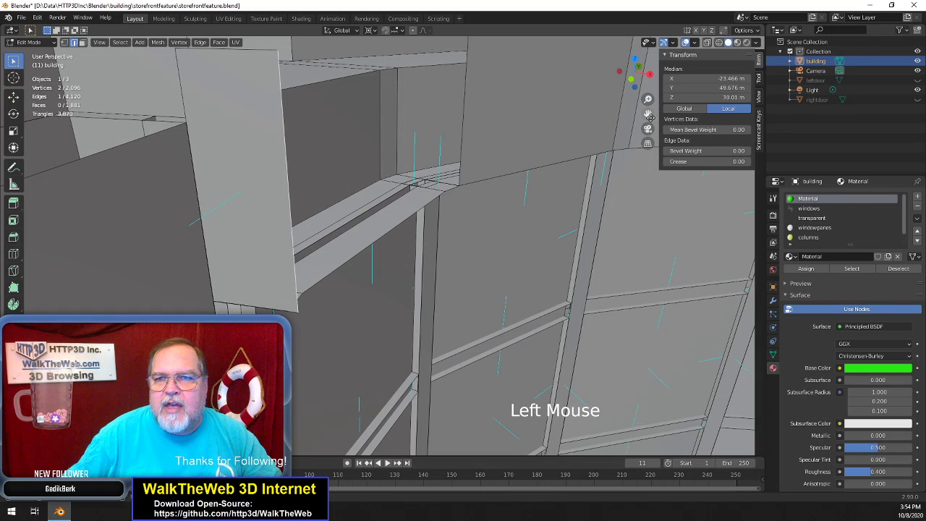
left_click_drag(650, 117, 29, 40)
scroll(598, 219, "down", 2)
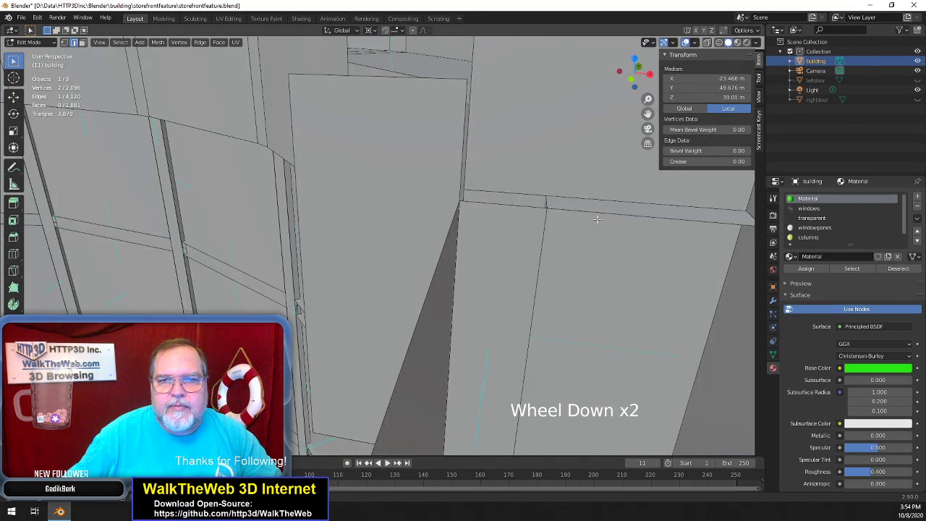
key("shift")
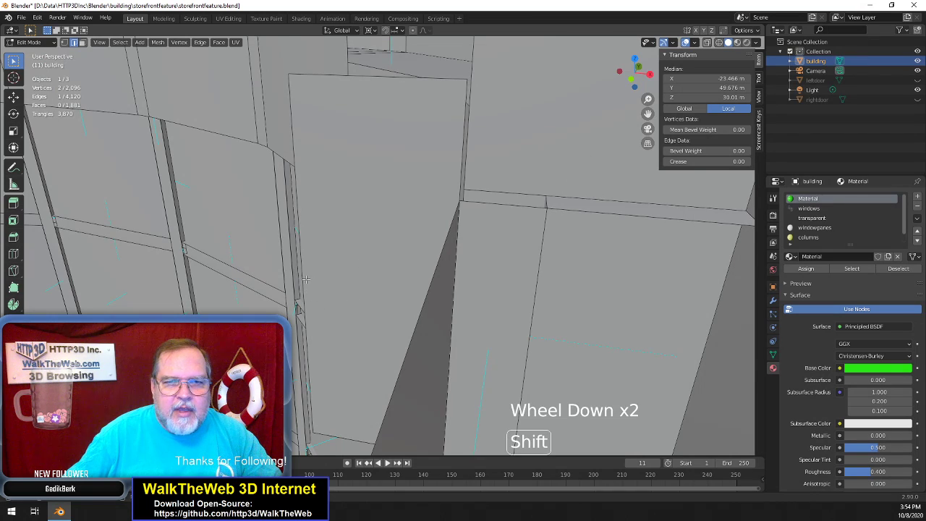
left_click(306, 279, "shift")
Scale the selected inner vertical edges of both end wall panels along global X by about 1.010
left_click_drag(649, 114, 589, 166)
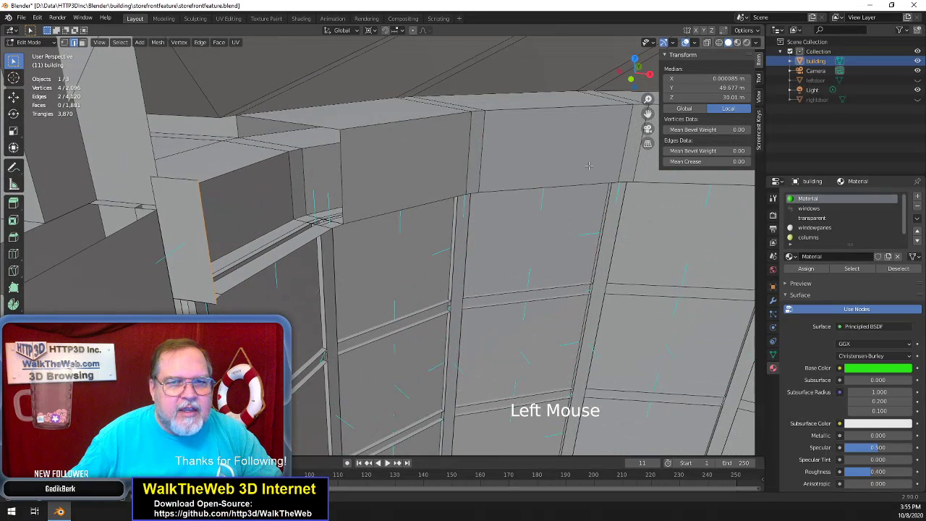
scroll(579, 165, "up", 1)
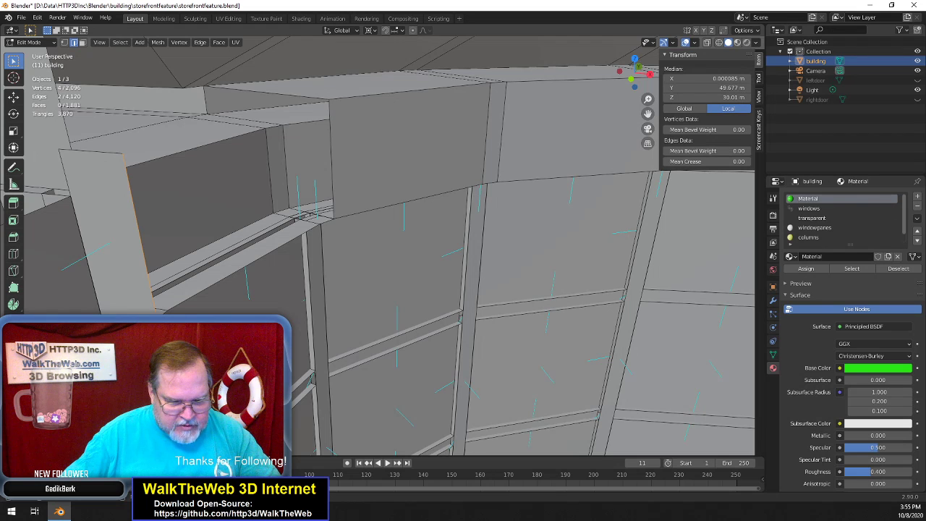
key("s")
key("x")
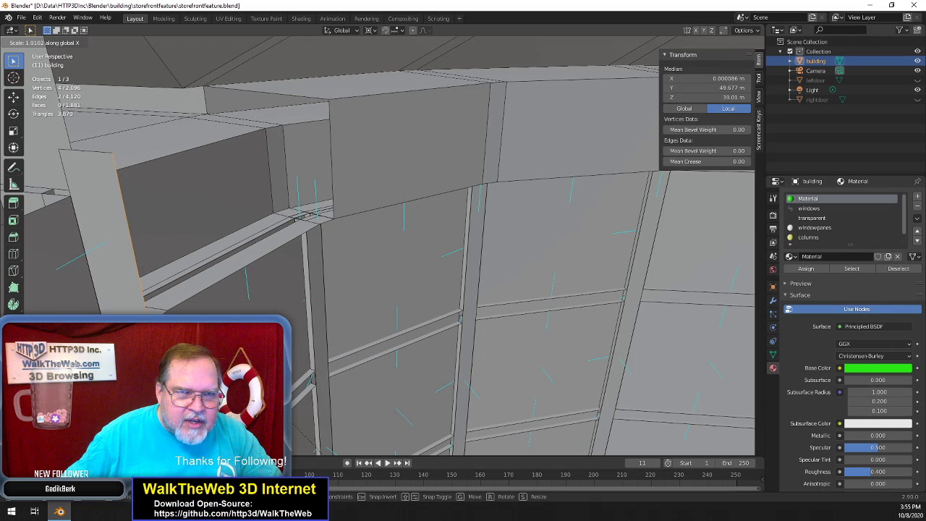
key("Return")
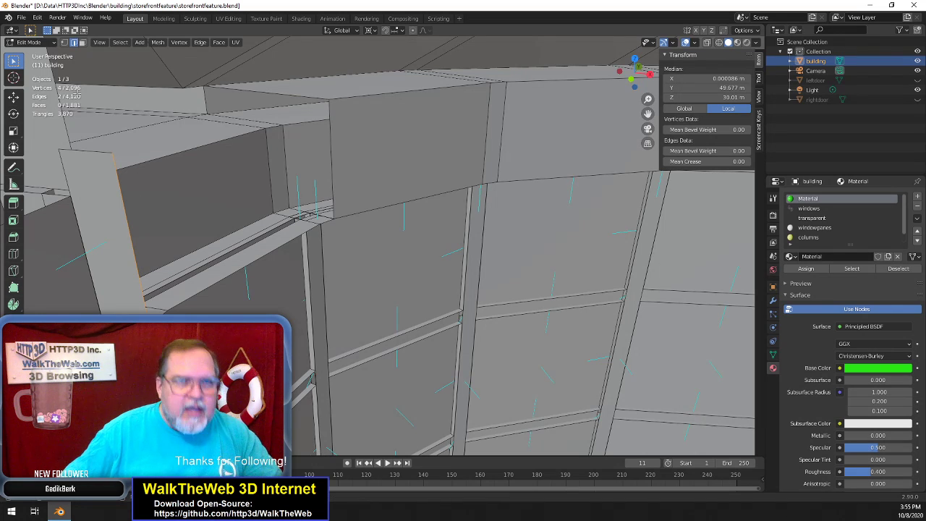
Switch to vertex selection and fine-tune both panel edges against the window strips by scaling along global X by about 0.997
left_click(64, 43)
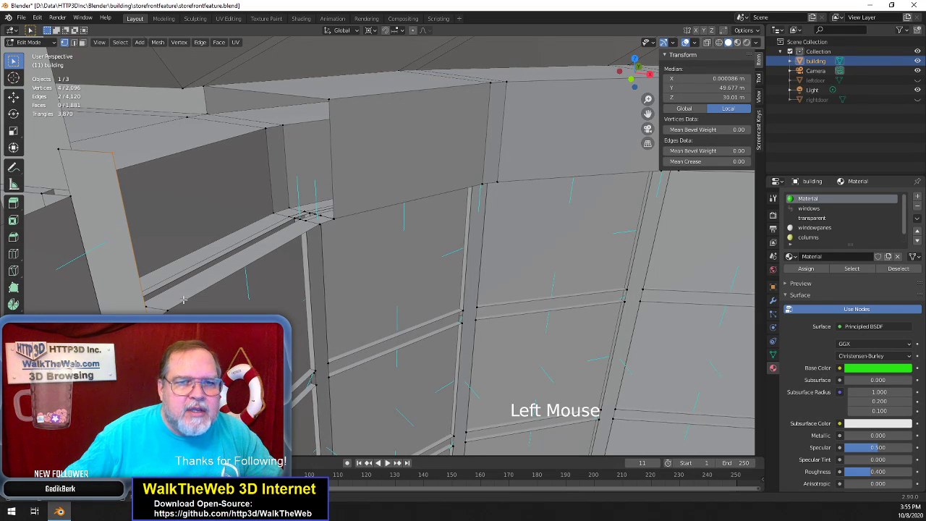
scroll(187, 309, "up", 1)
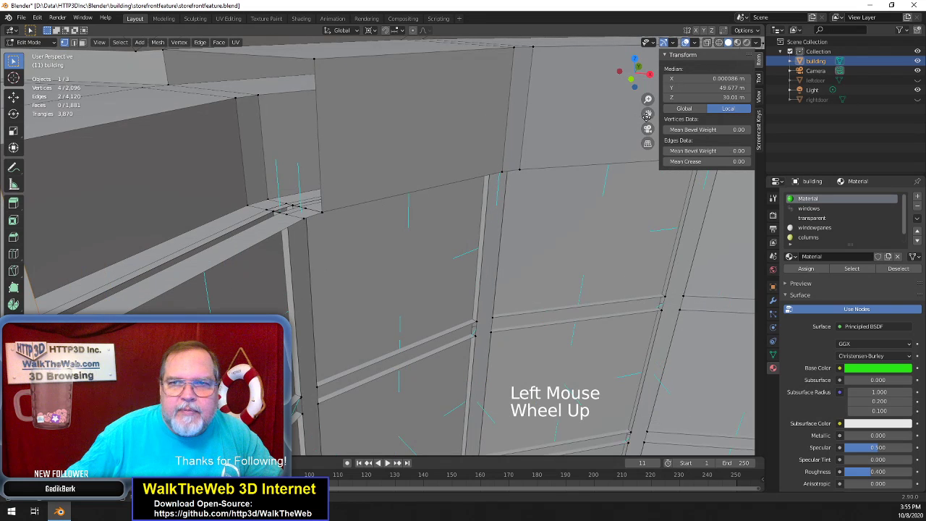
left_click_drag(648, 113, 749, 100)
scroll(557, 210, "up", 2)
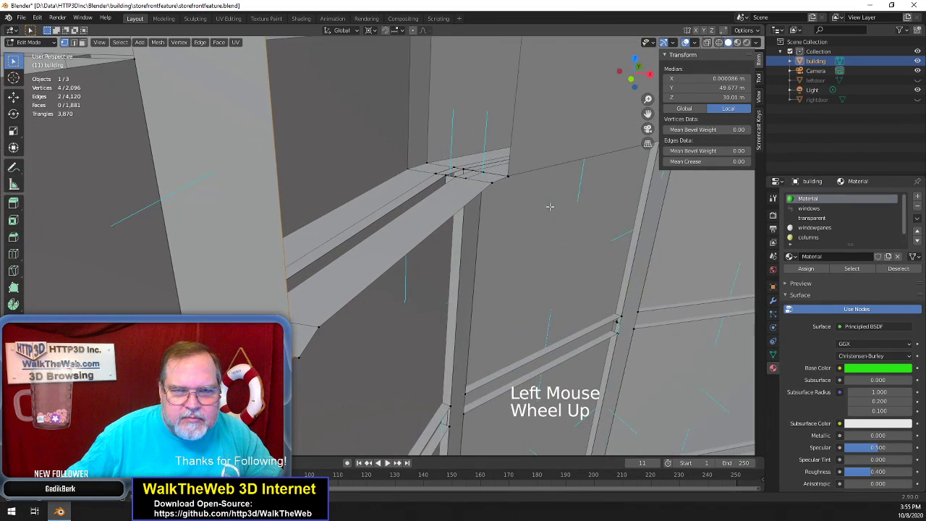
key("s")
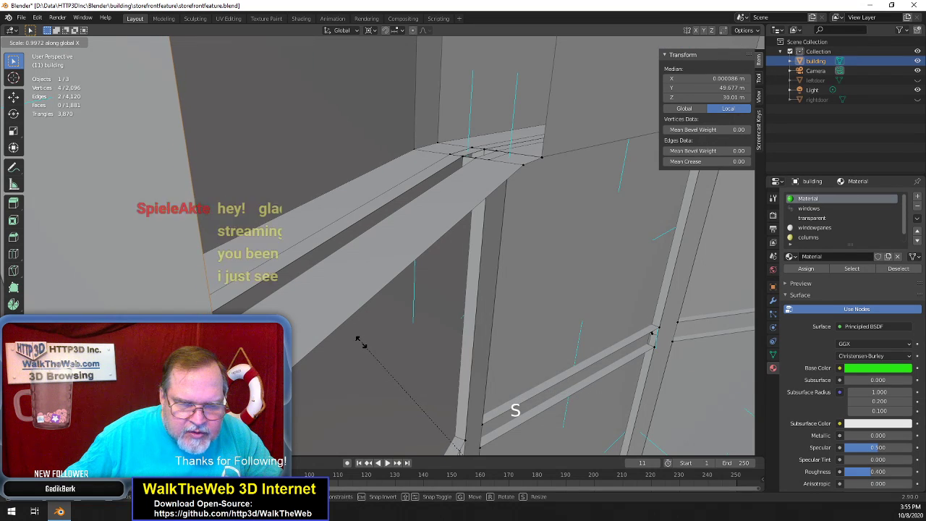
left_click(362, 344)
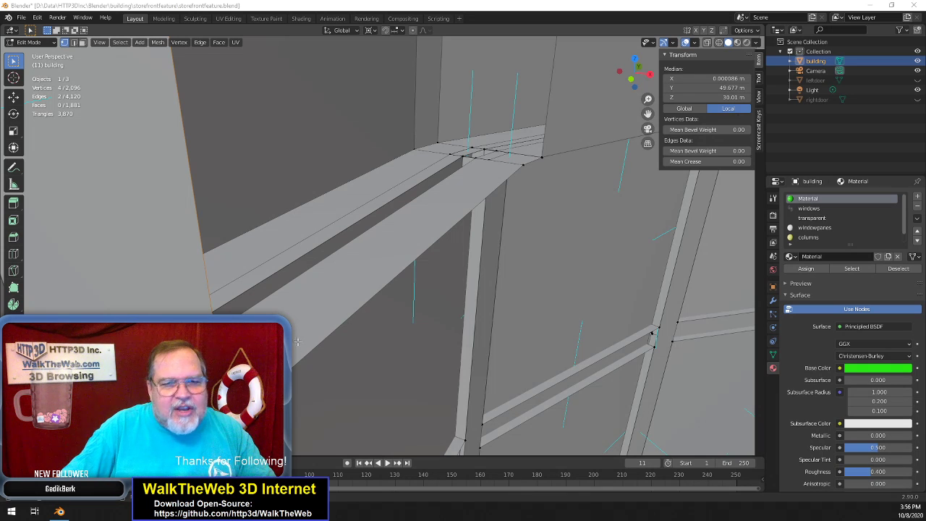
Merge the two nearly coincident lower corner vertices of the negative-X end panel at the last selected vertex
scroll(298, 341, "down", 2)
scroll(303, 331, "up", 2)
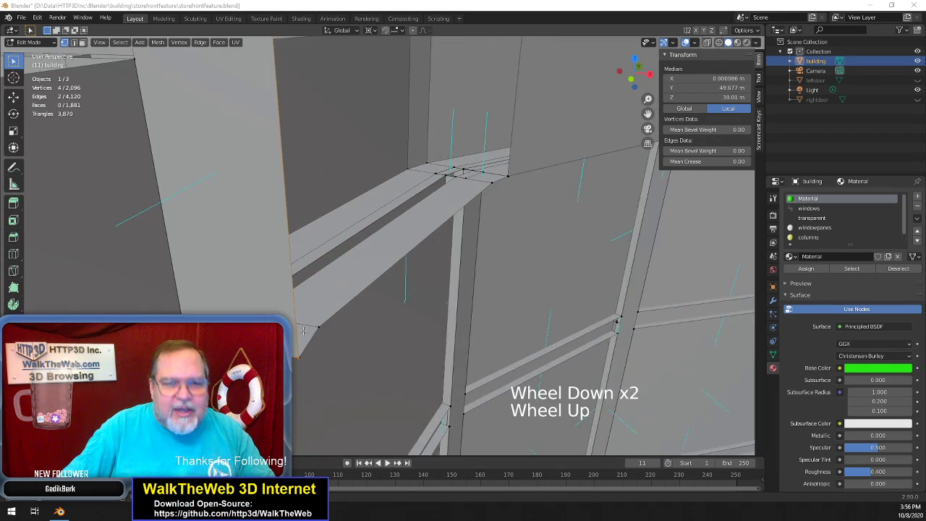
scroll(303, 331, "down", 1)
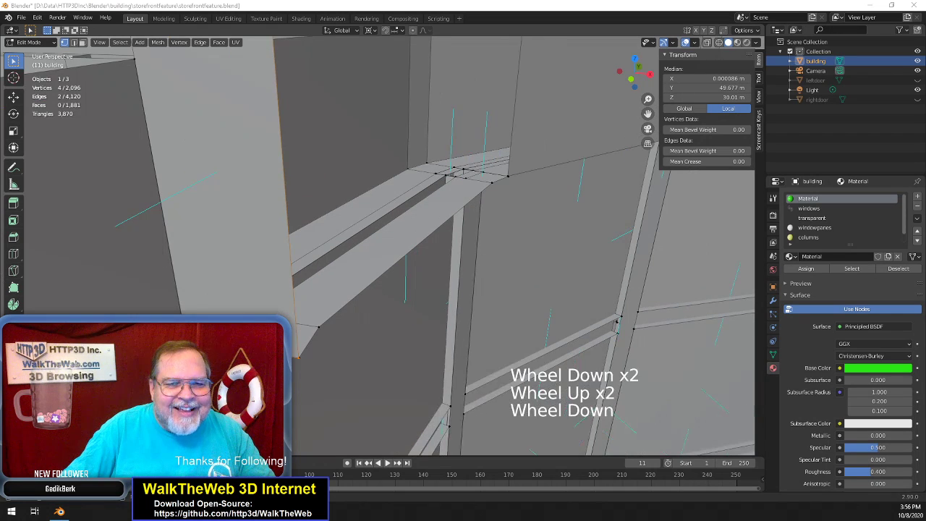
left_click(304, 356)
left_click(298, 367, "shift")
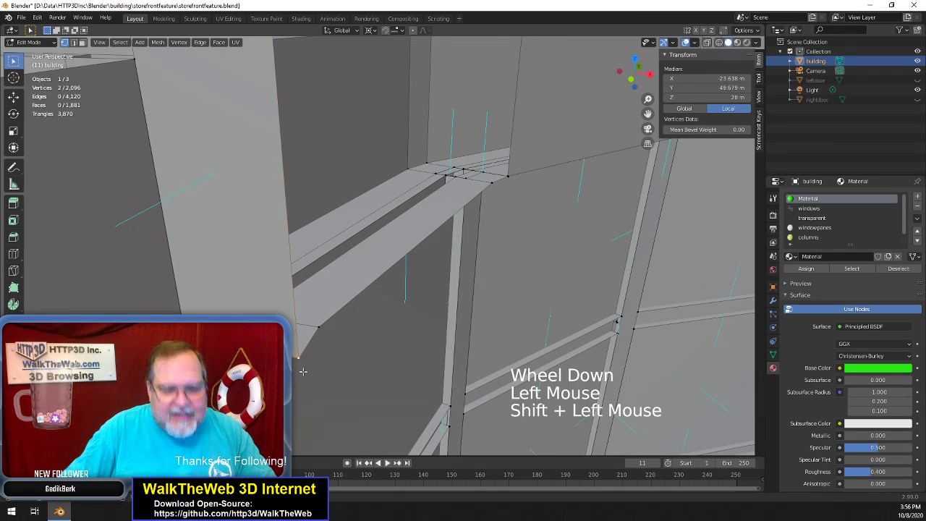
key("m")
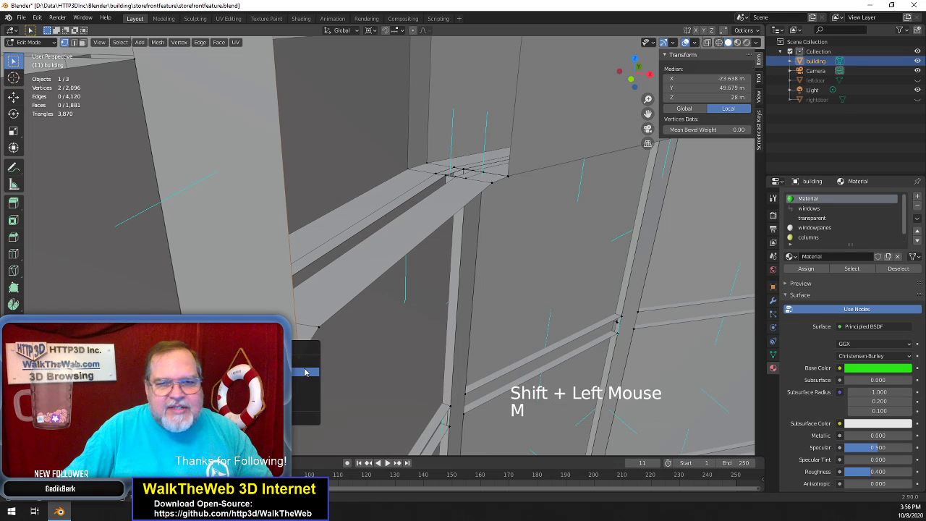
left_click(304, 369)
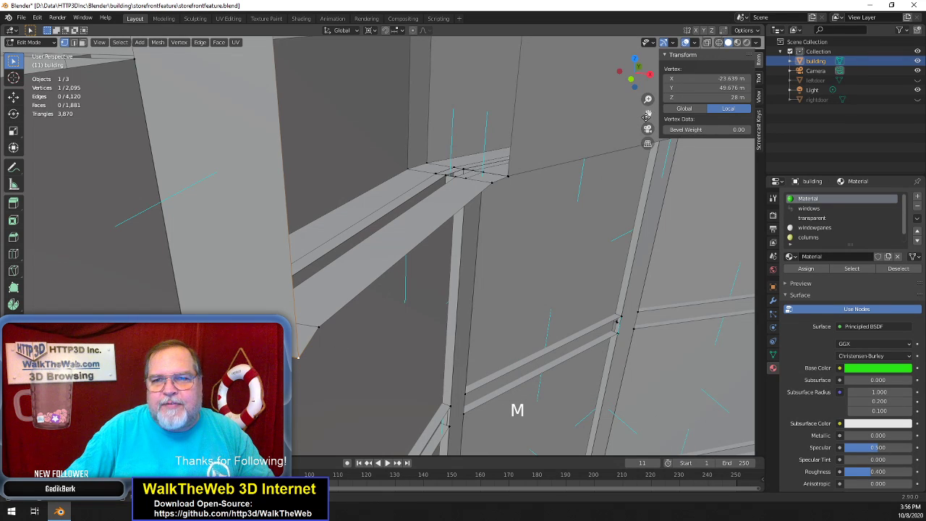
Merge the matching pair of lower corner vertices on the positive-X end panel at the last selected vertex
left_click_drag(648, 115, 39, 114)
left_click_drag(651, 210, 509, 207)
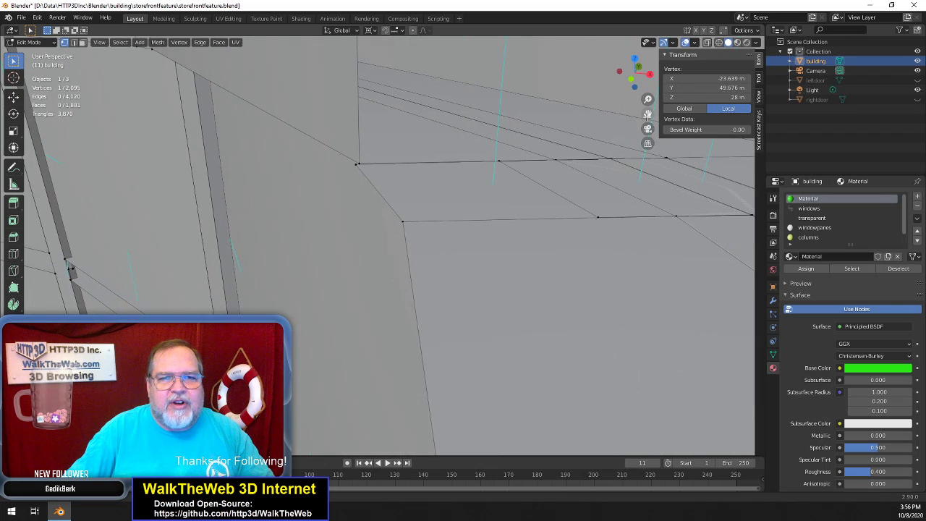
scroll(508, 208, "down", 2)
scroll(508, 208, "down", 1)
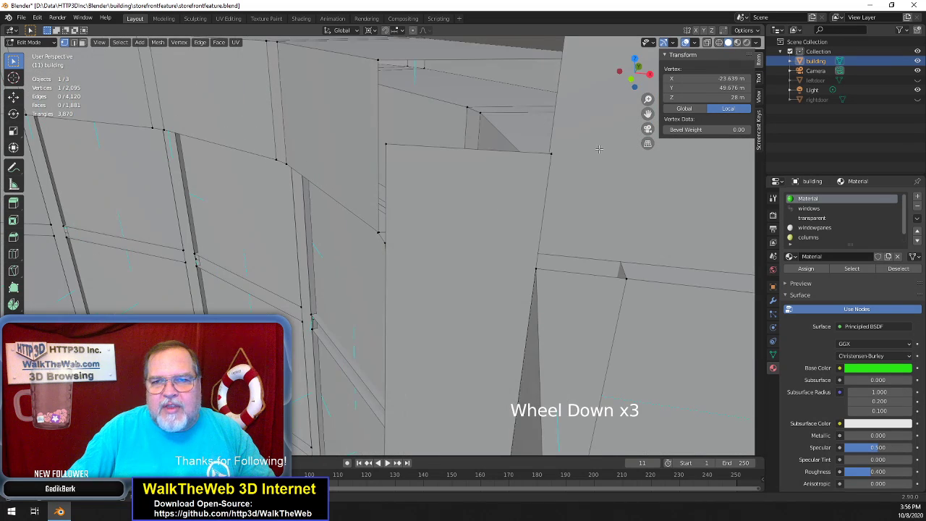
left_click_drag(649, 87, 627, 149)
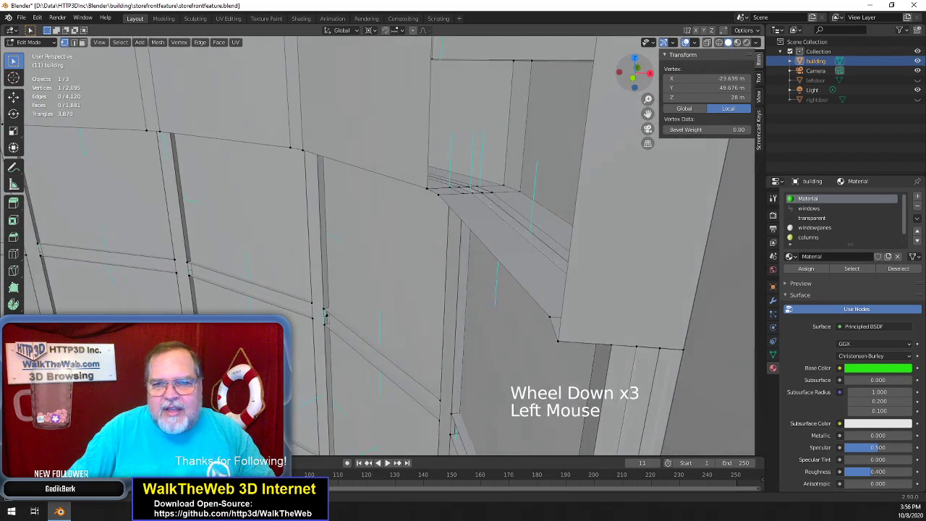
left_click(554, 337)
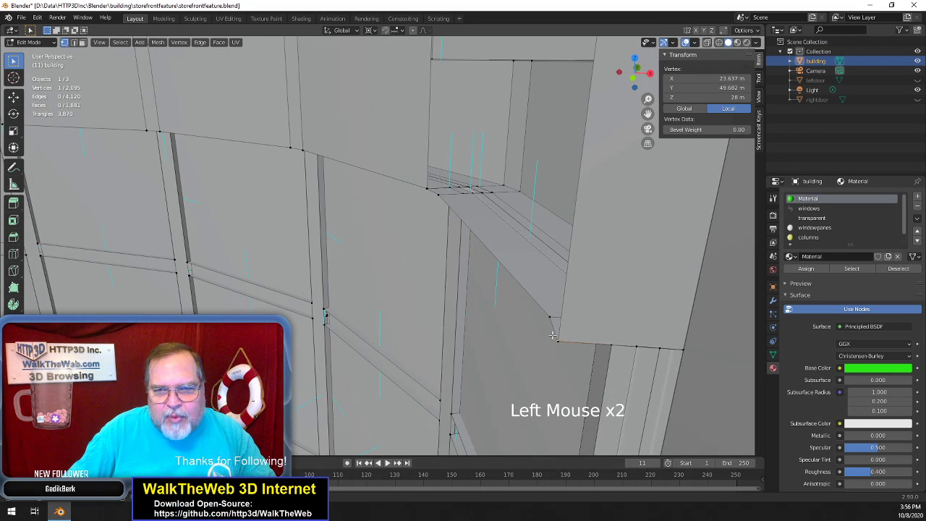
left_click(562, 349, "shift")
key("m")
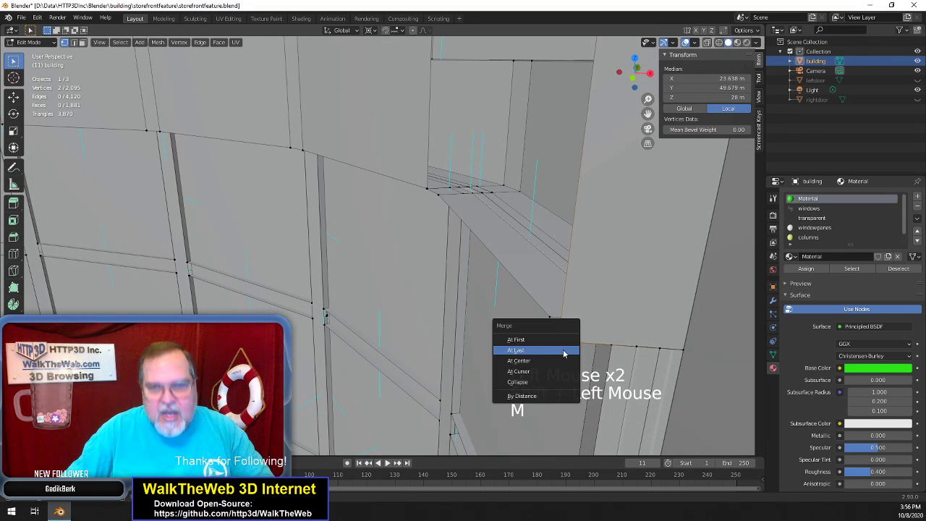
left_click(560, 349)
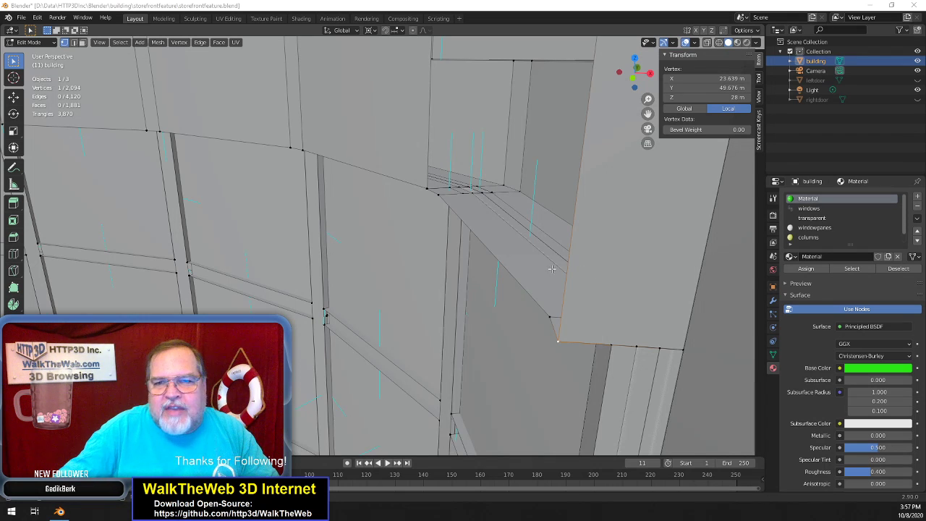
In edge selection, select the upper front edge of the curved header near the positive-X end and copy its median Z coordinate
left_click_drag(631, 73, 606, 155)
scroll(606, 156, "down", 1)
scroll(585, 173, "down", 1)
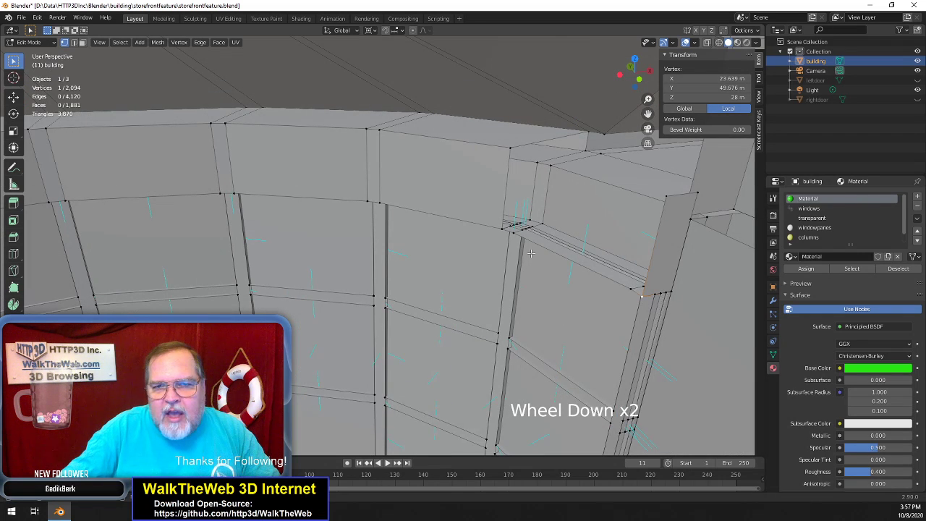
left_click(73, 42)
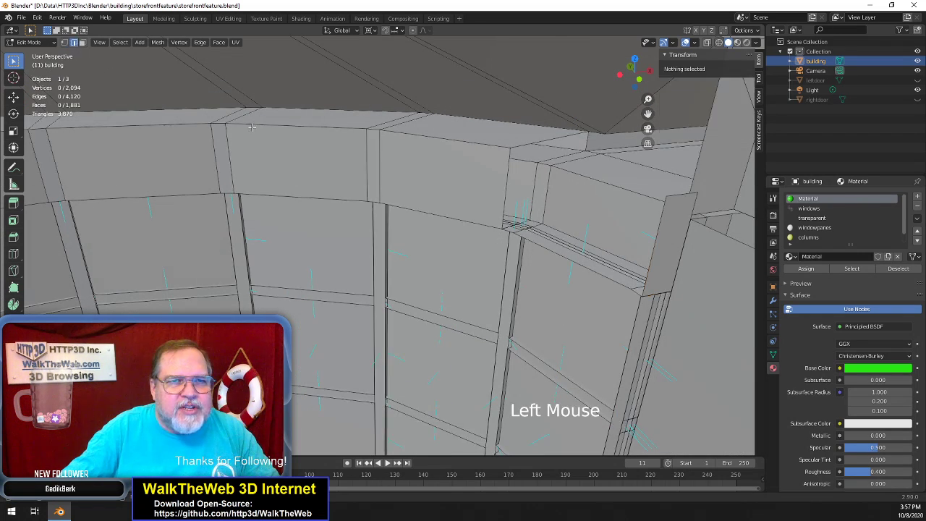
left_click(489, 143)
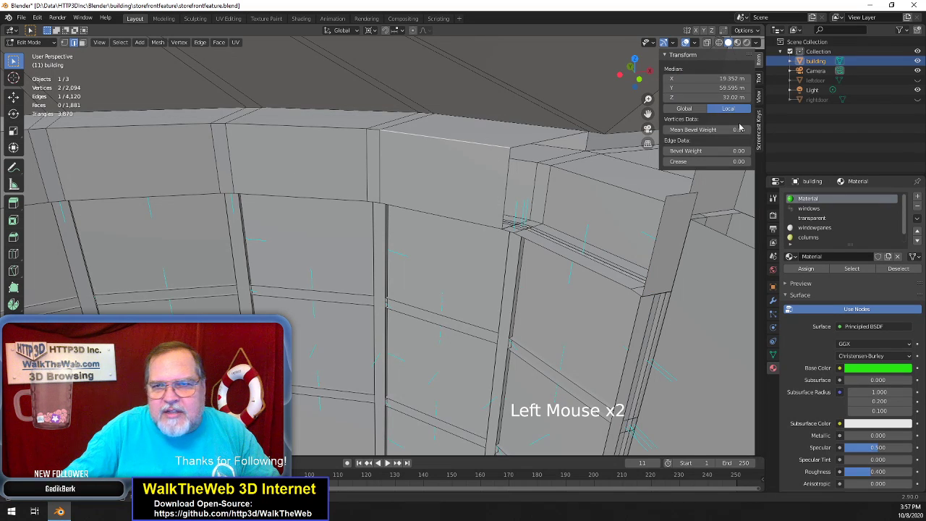
left_click(719, 98)
key("ctrl+c")
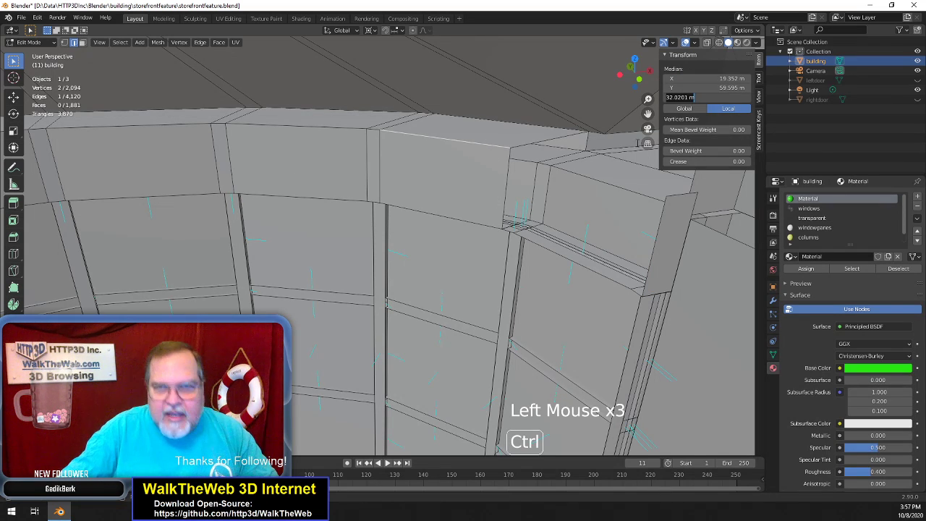
Select the upper edges of the outermost window bays and adjoining frames at both ends of the curved bay window
left_click(511, 232)
left_click(612, 281, "shift")
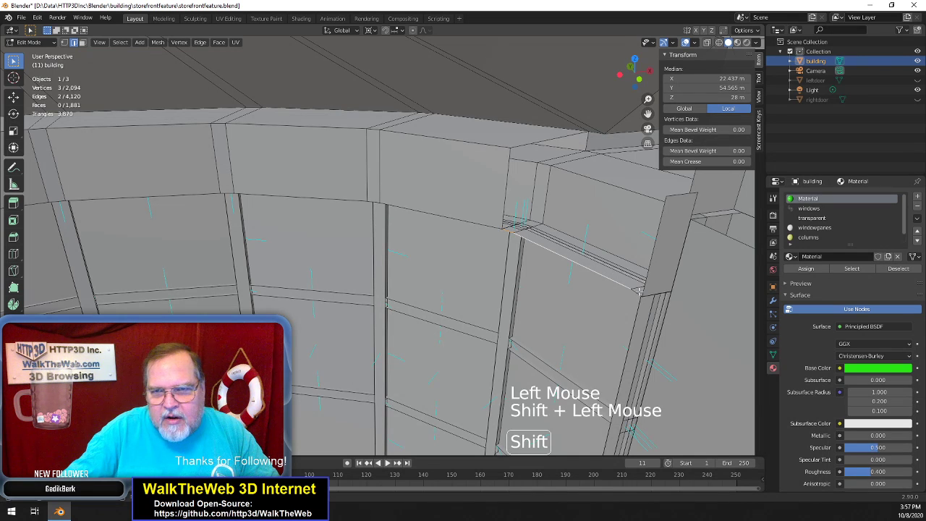
left_click(637, 292, "shift")
left_click_drag(648, 114, 924, 109)
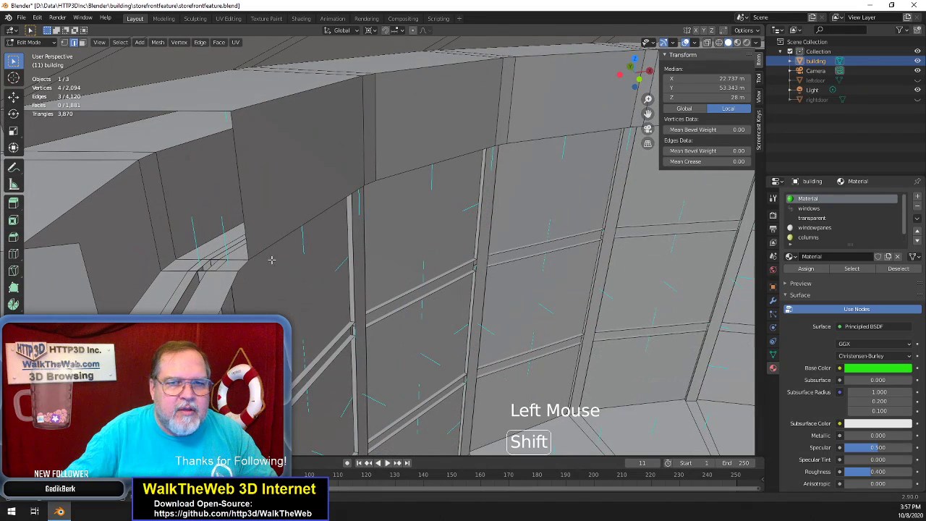
left_click(243, 266, "shift")
left_click(233, 287, "shift")
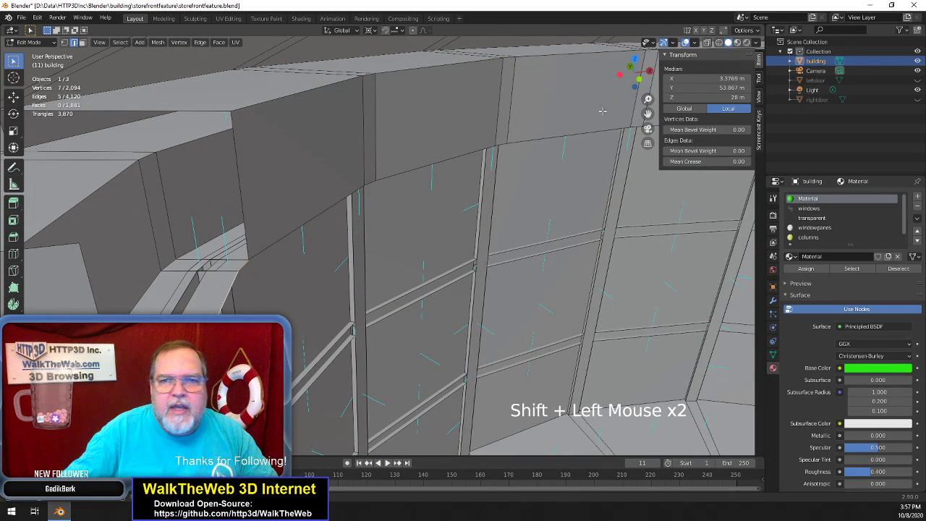
left_click_drag(636, 83, 621, 80)
left_click_drag(646, 113, 755, 107)
left_click(230, 269, "shift")
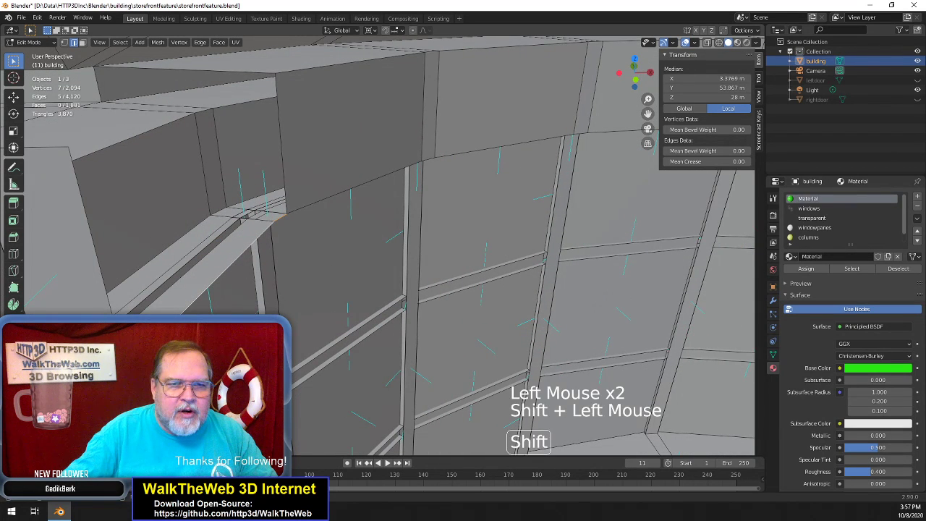
Extrude the selected edges upward and set their median Z to the copied 32.02 m height of the neighbouring header
key("e")
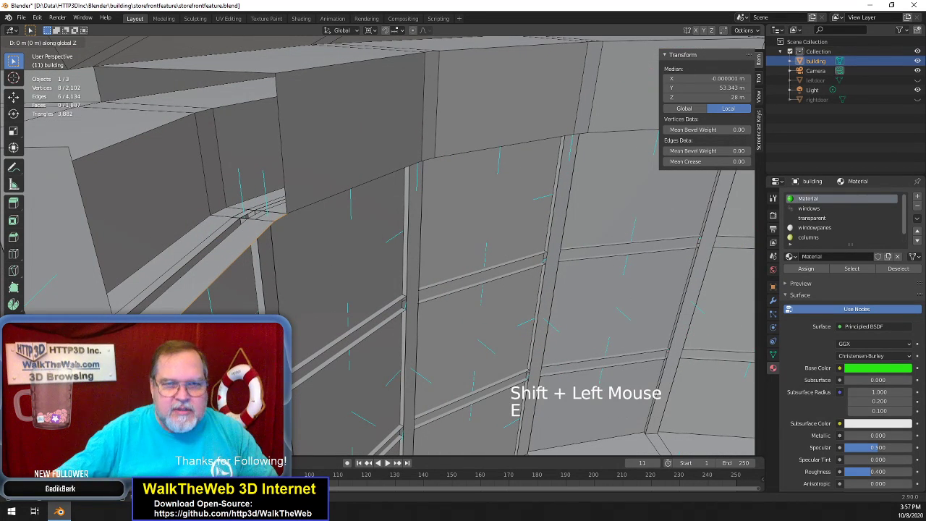
left_click(233, 221)
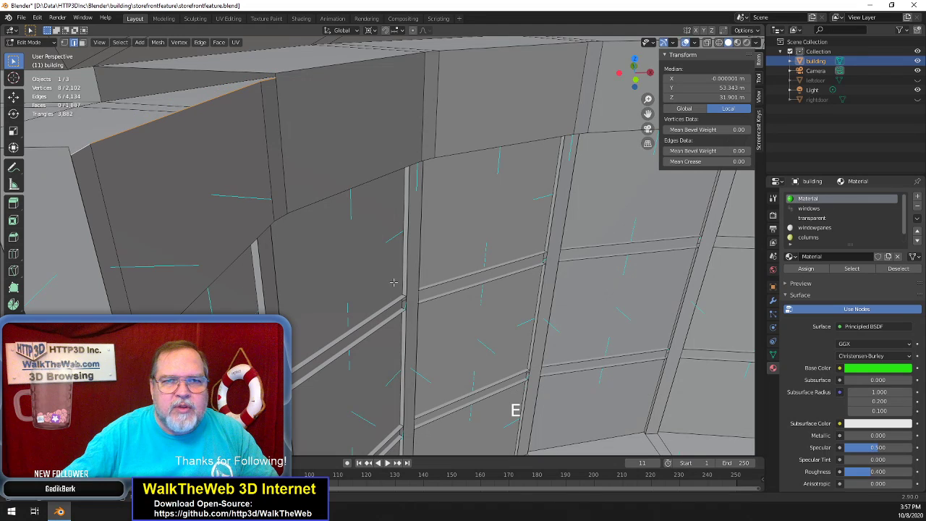
left_click(724, 98)
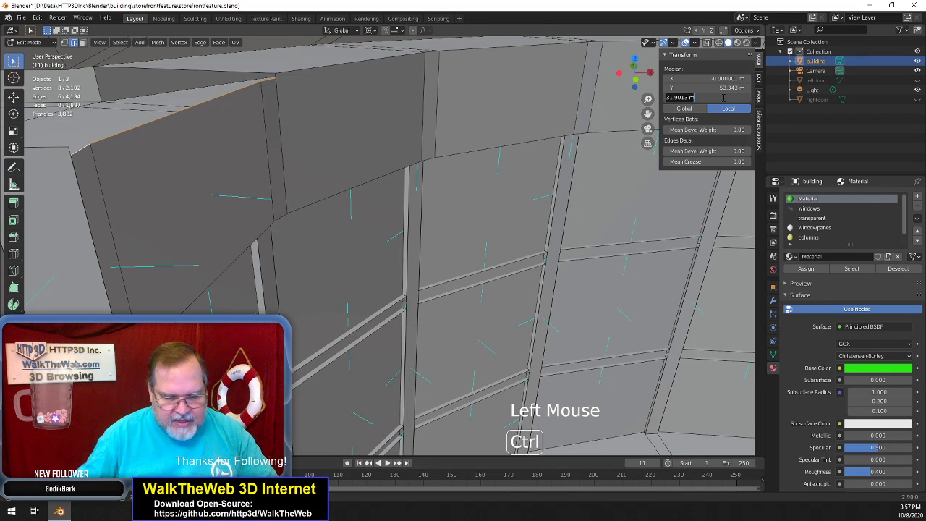
key("ctrl+v")
key("Return")
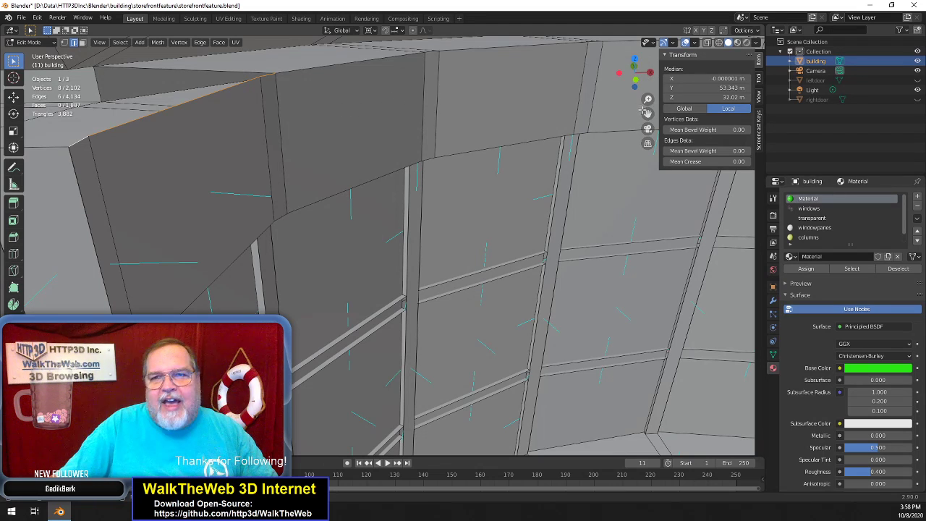
Examine the curved header above the bay window from close up, from both ends and from the front
left_click_drag(647, 114, 684, 168)
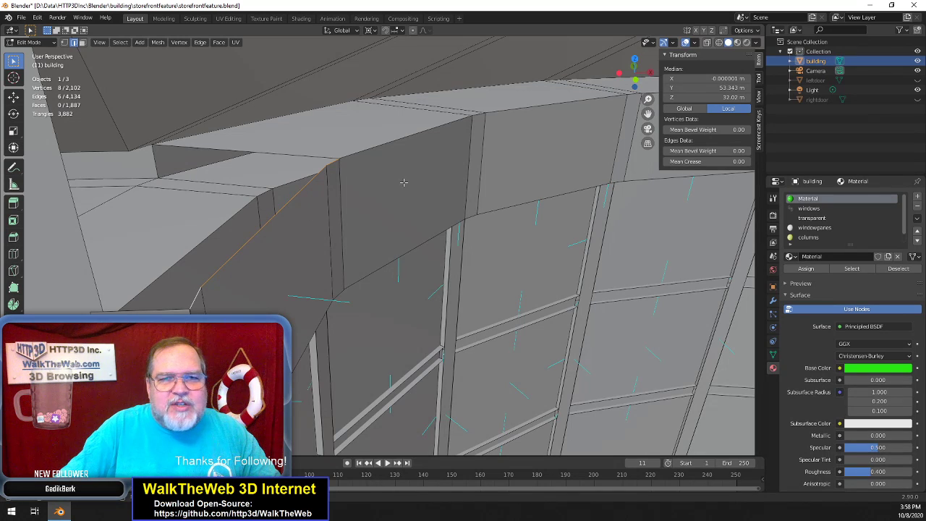
left_click_drag(635, 75, 634, 81)
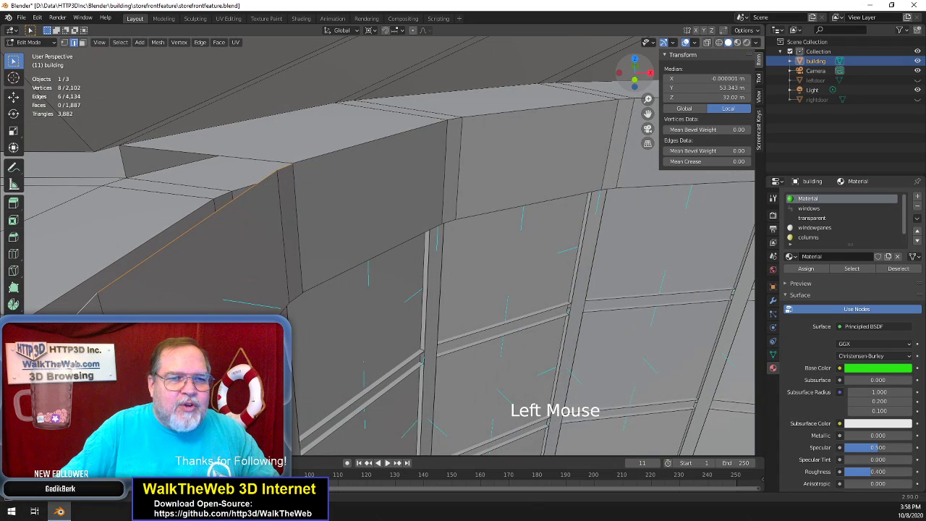
scroll(541, 146, "down", 2)
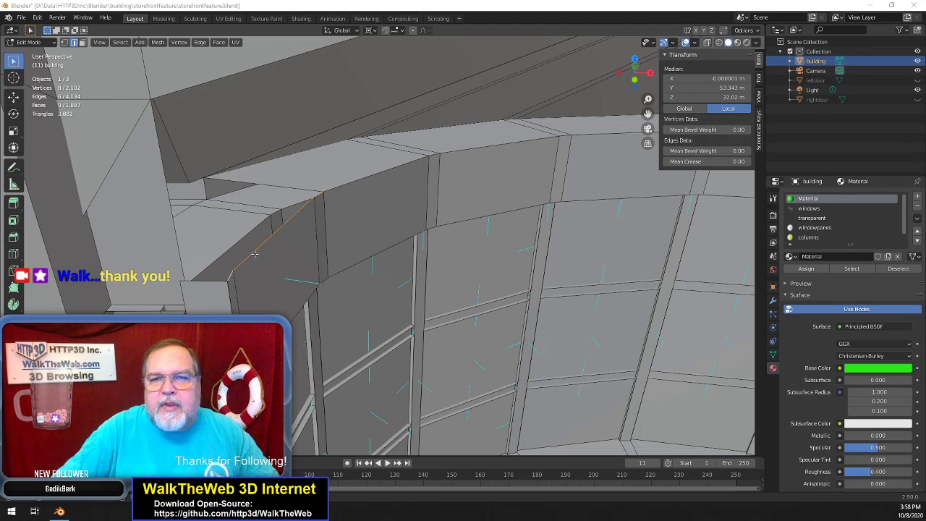
scroll(462, 181, "down", 6)
scroll(463, 181, "down", 4)
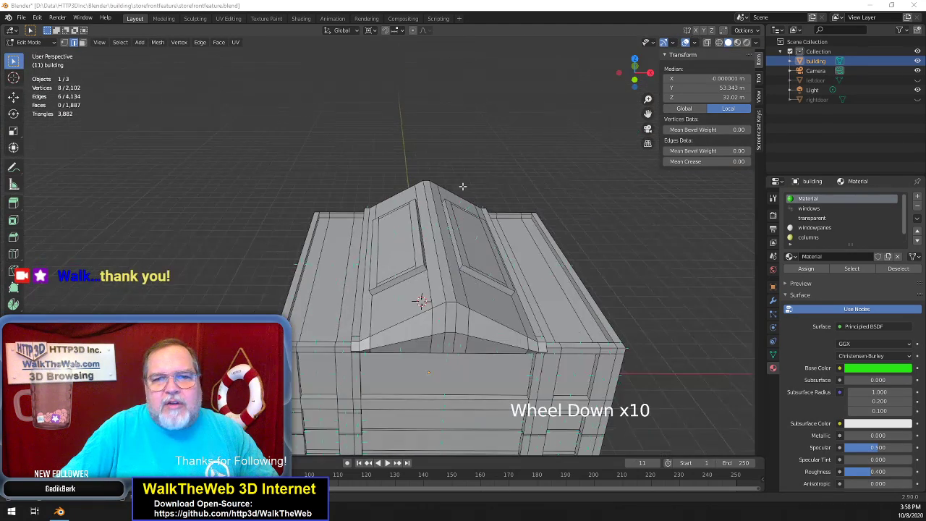
scroll(463, 183, "up", 10)
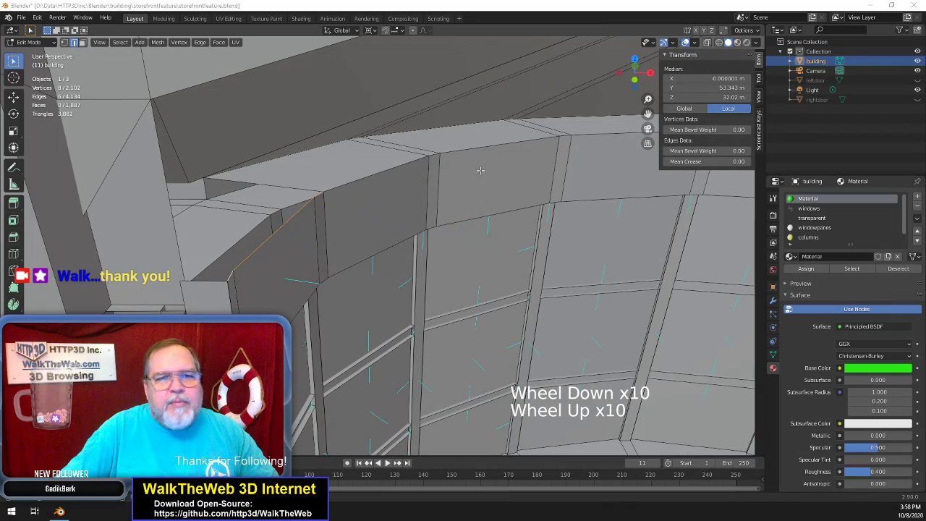
left_click_drag(628, 75, 636, 83)
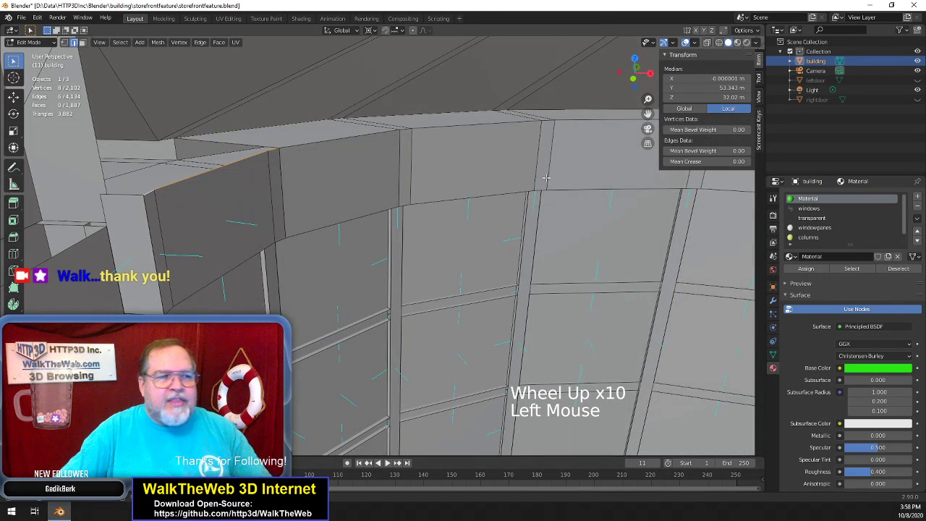
scroll(547, 190, "down", 2)
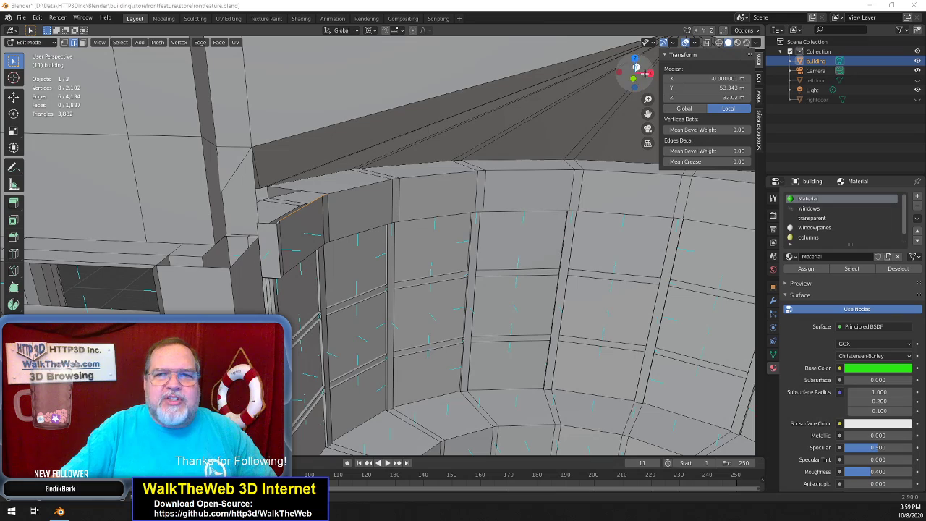
left_click_drag(637, 82, 635, 88)
scroll(494, 189, "up", 2)
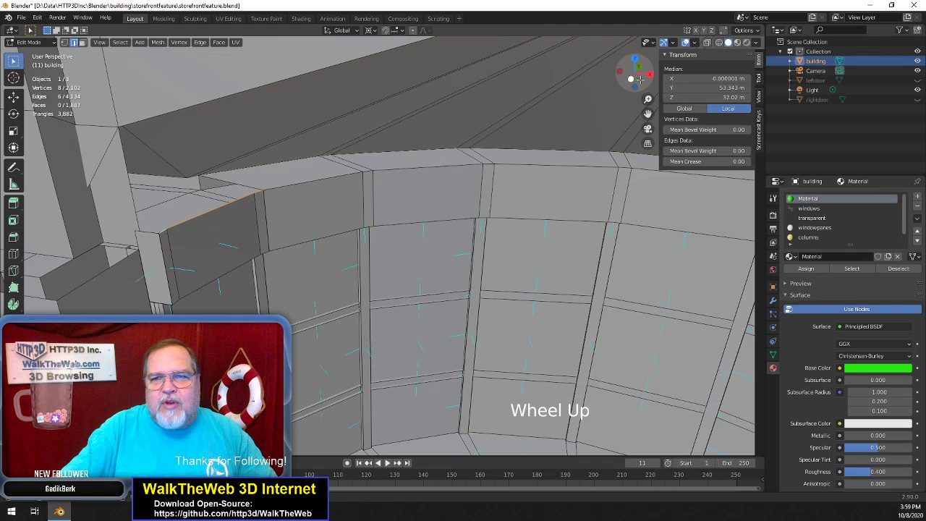
left_click_drag(640, 78, 632, 85)
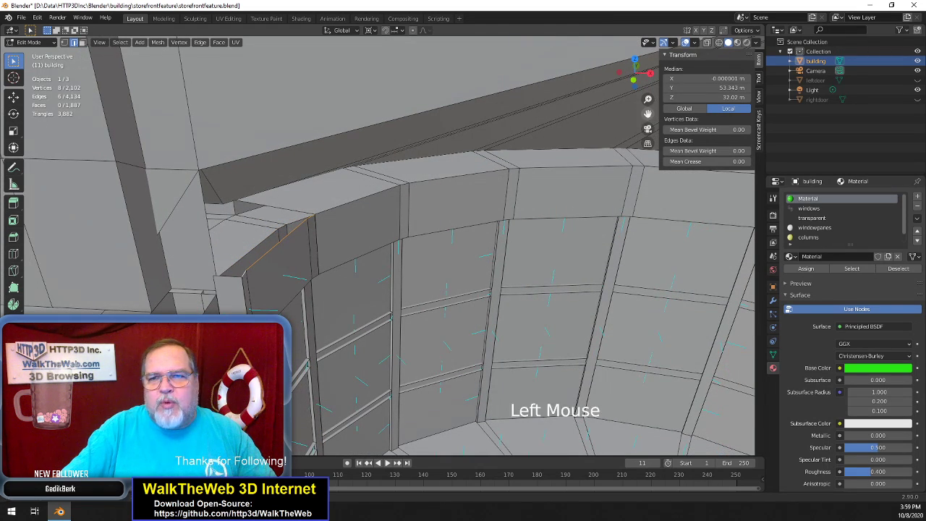
left_click_drag(646, 116, 166, 70)
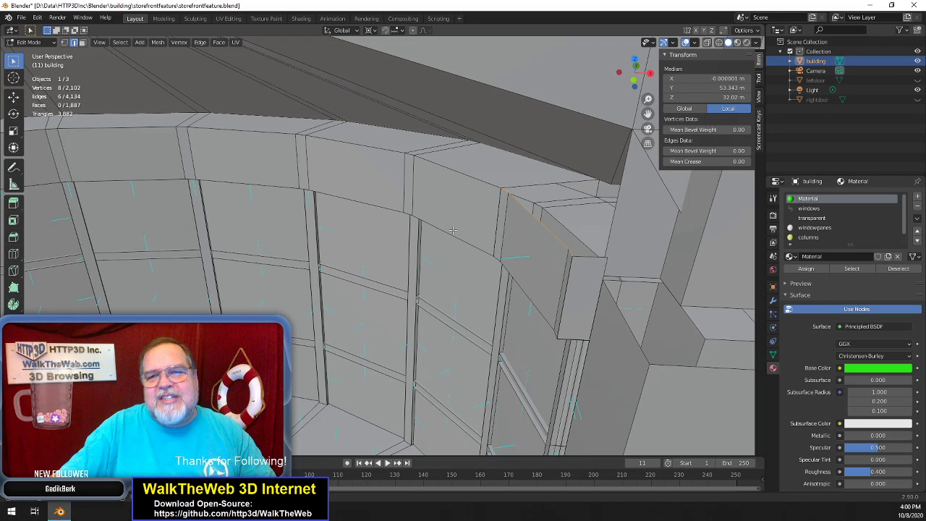
scroll(451, 228, "down", 2)
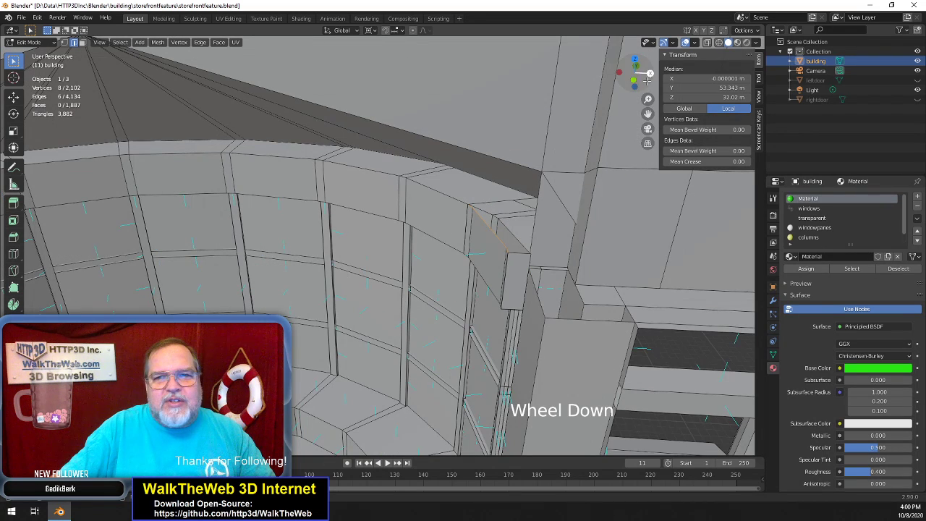
left_click_drag(647, 80, 624, 81)
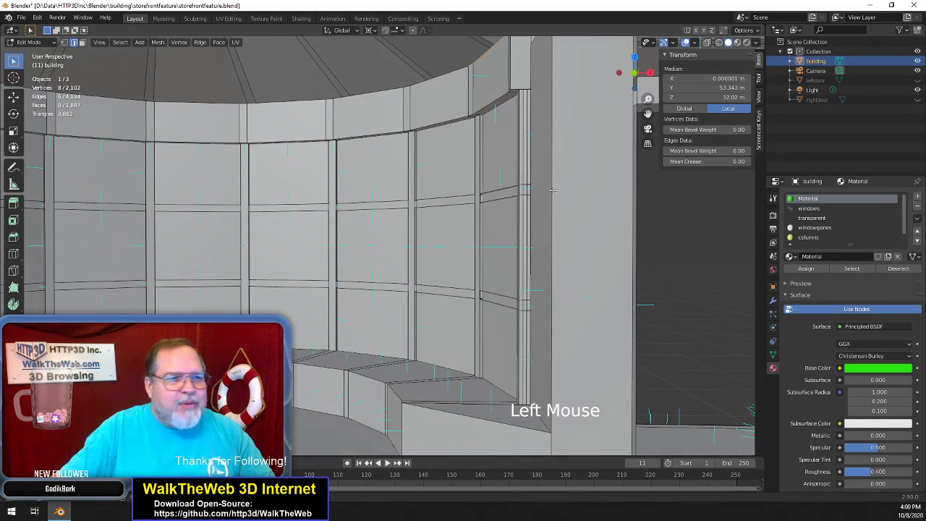
scroll(552, 190, "down", 2)
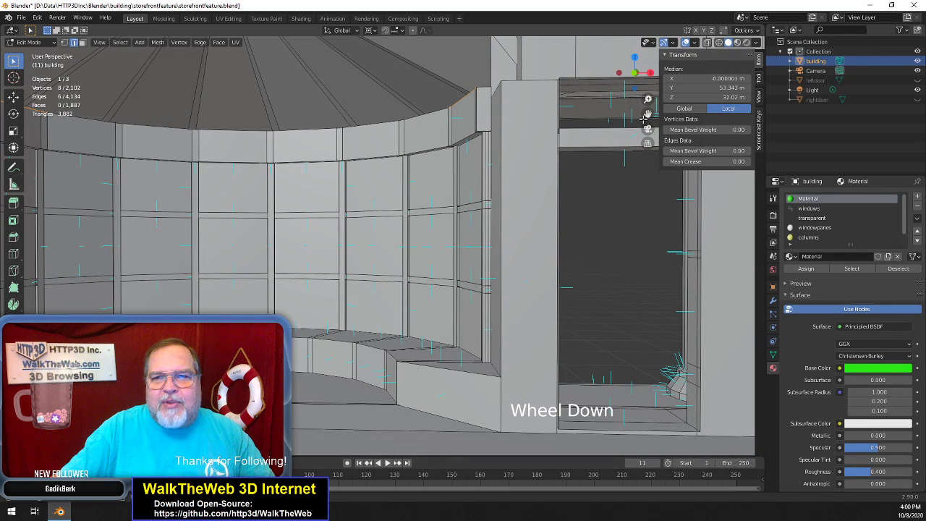
left_click_drag(647, 115, 740, 152)
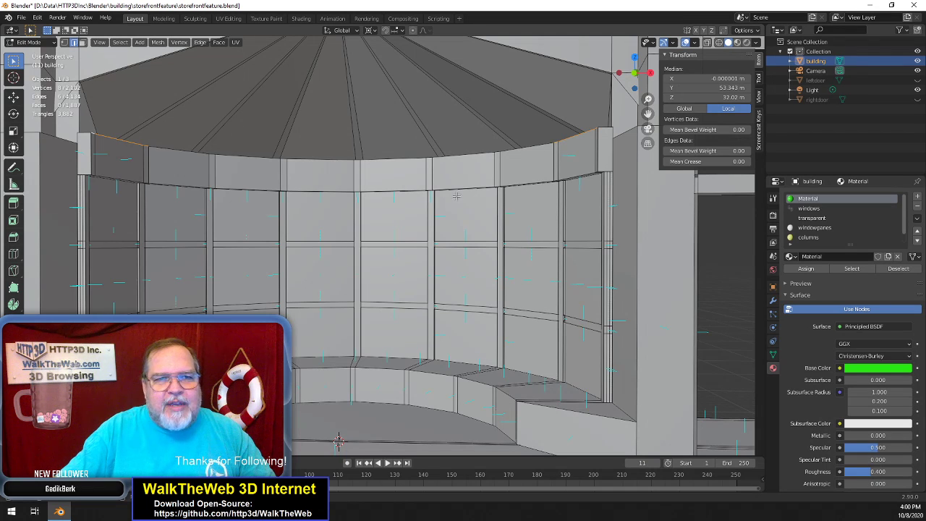
left_click_drag(634, 74, 639, 90)
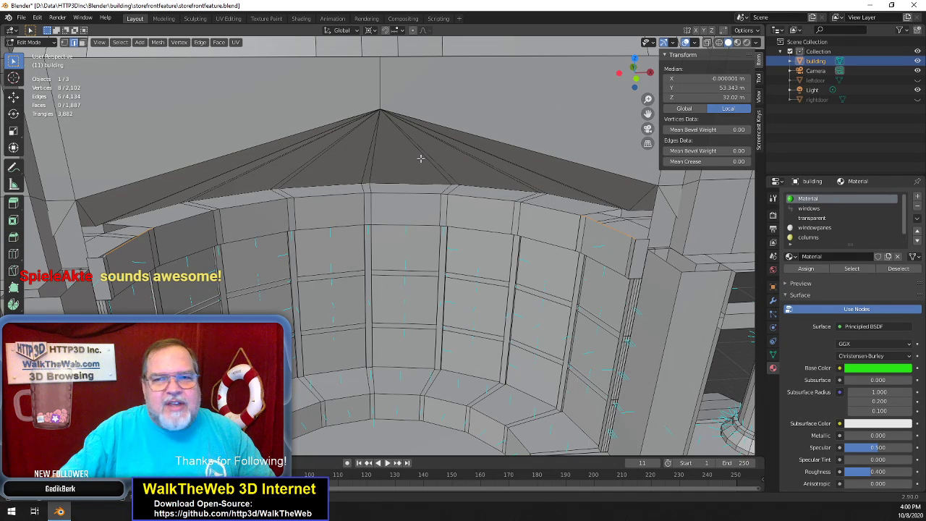
left_click_drag(642, 76, 638, 99)
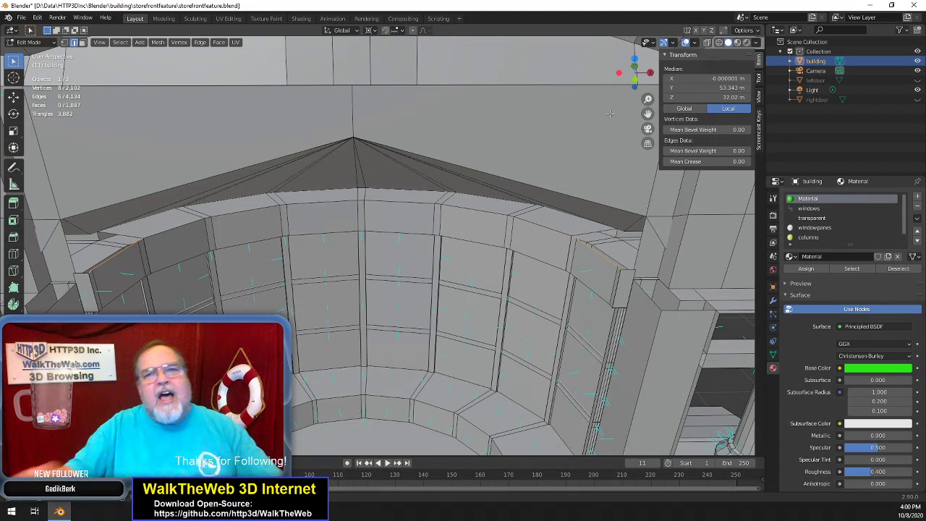
scroll(520, 454, "down", 2)
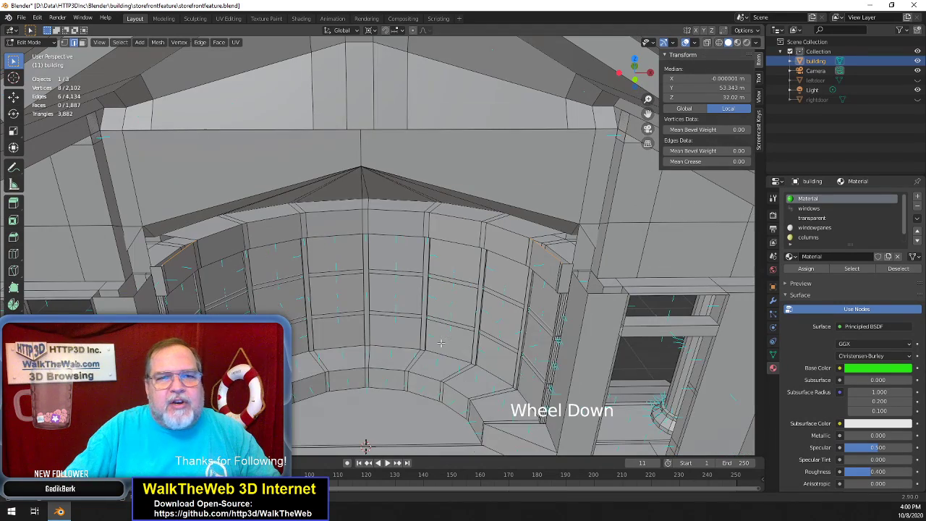
left_click(634, 66)
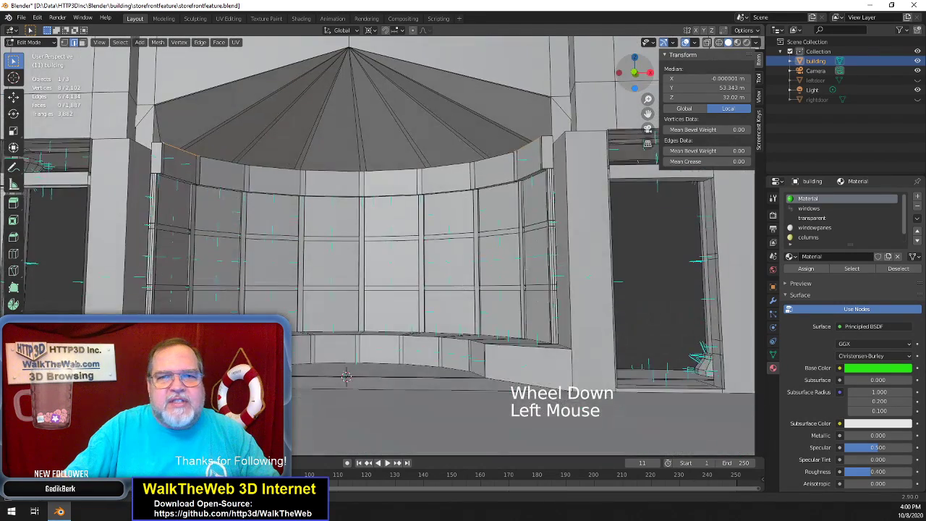
left_click_drag(634, 66, 636, 75)
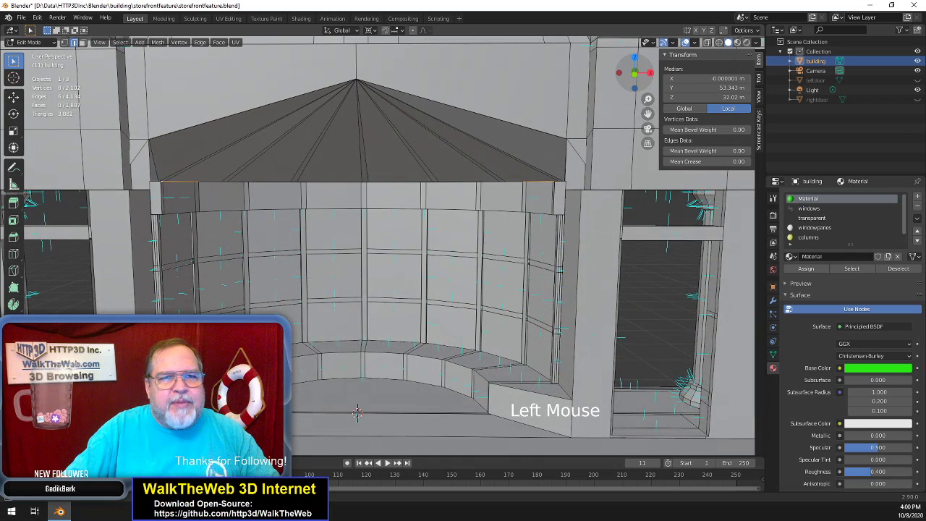
scroll(549, 165, "down", 1)
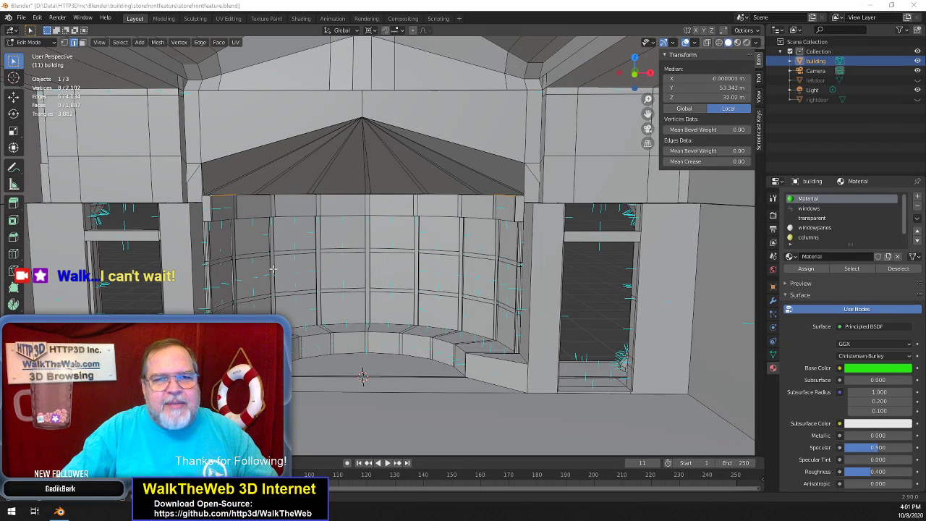
scroll(273, 269, "up", 2)
scroll(273, 268, "up", 1)
scroll(273, 268, "down", 1)
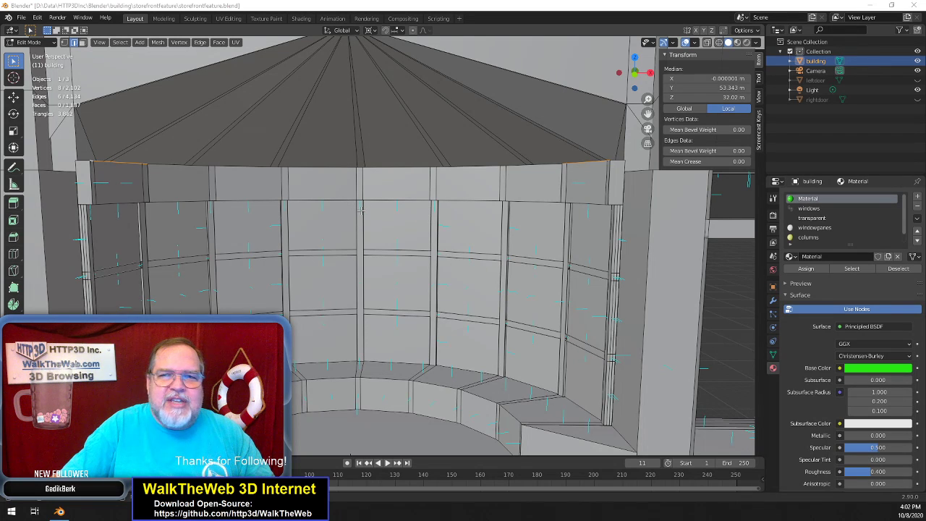
scroll(361, 210, "down", 2)
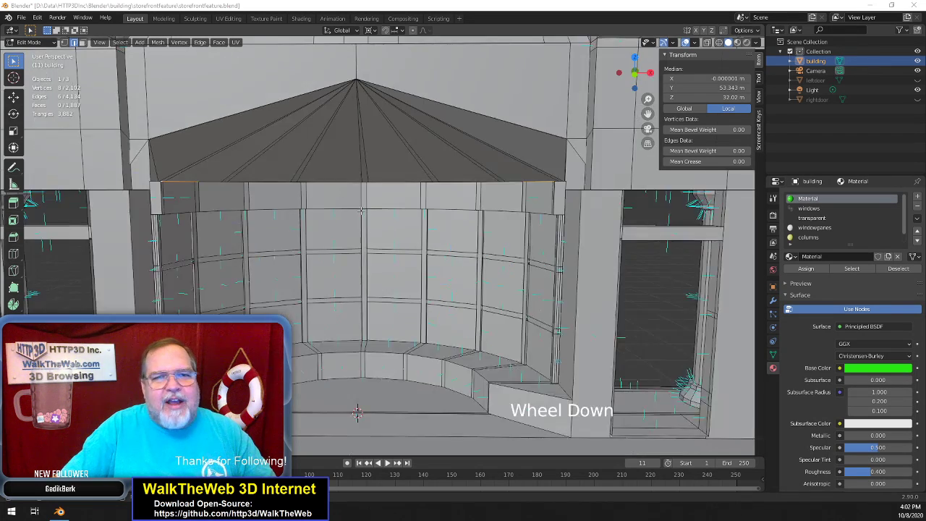
scroll(361, 210, "up", 1)
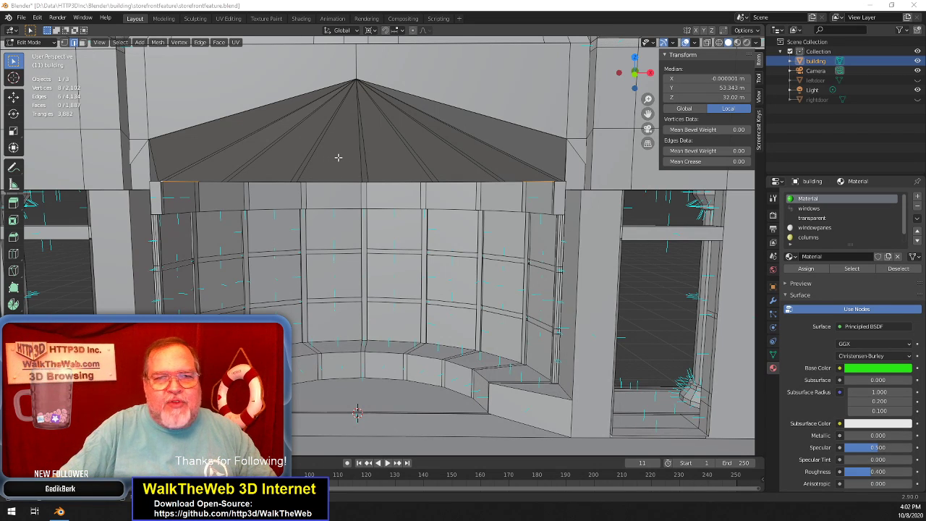
Switch the viewport shading to Material Preview with the whole bay window and both side doorways in view
mouse_move(640, 82)
left_mouse_down()
mouse_move(638, 118)
mouse_move(639, 82)
left_mouse_up()
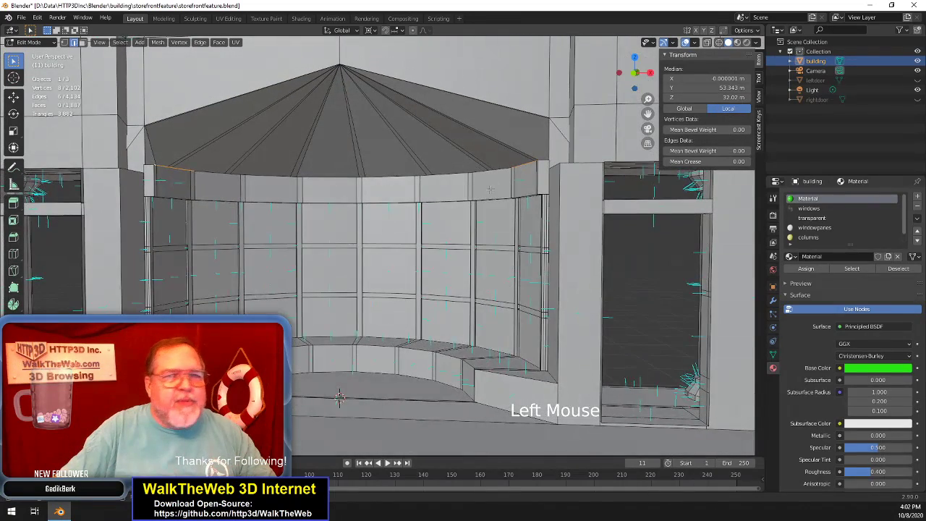
scroll(474, 199, "down", 2)
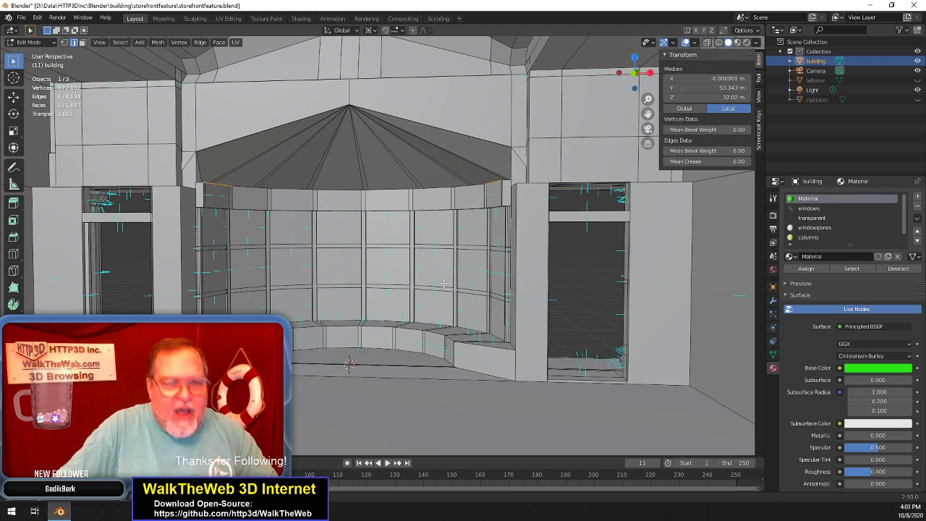
key("z")
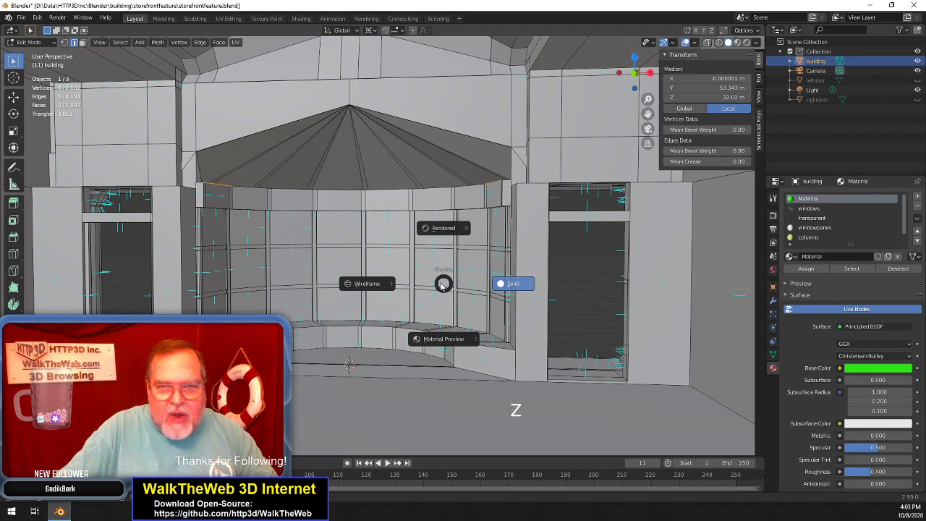
left_click(463, 341)
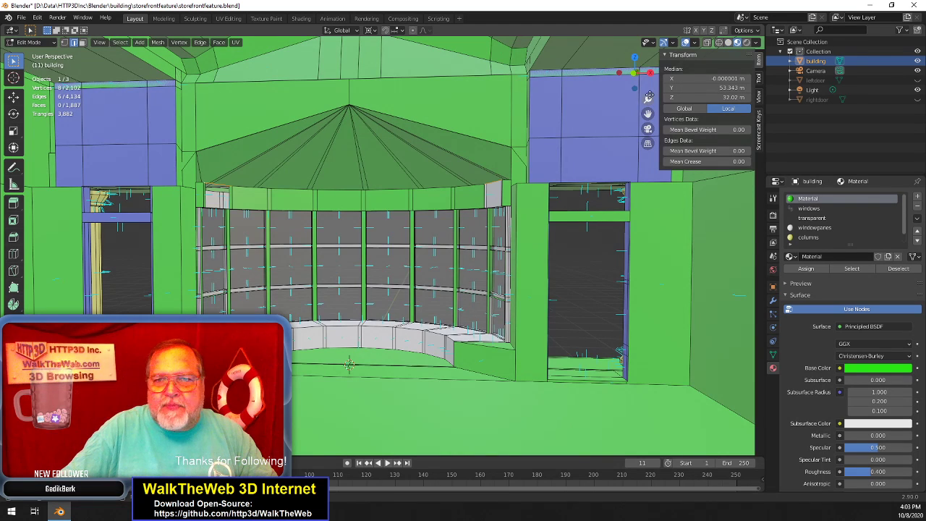
Flip the normal of the white header face above the outermost window bay at the left end of the curve
mouse_move(637, 77)
left_mouse_down()
mouse_move(610, 88)
mouse_move(431, 100)
mouse_move(637, 78)
left_mouse_up()
scroll(369, 371, "up", 3)
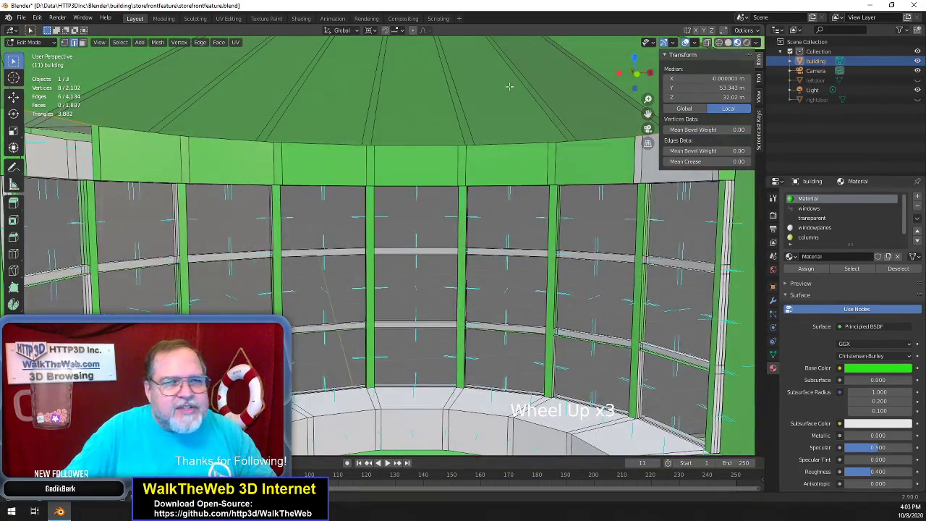
left_click_drag(649, 114, 850, 185)
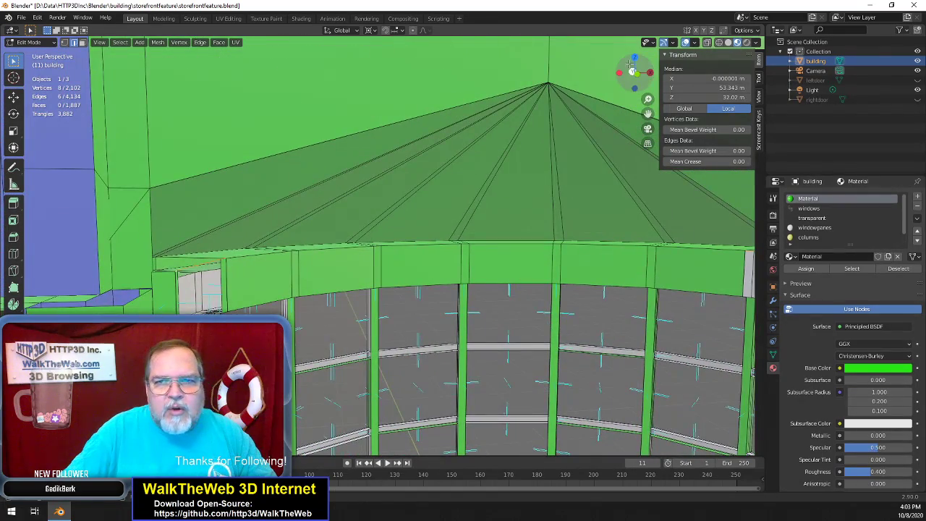
left_click_drag(626, 73, 618, 80)
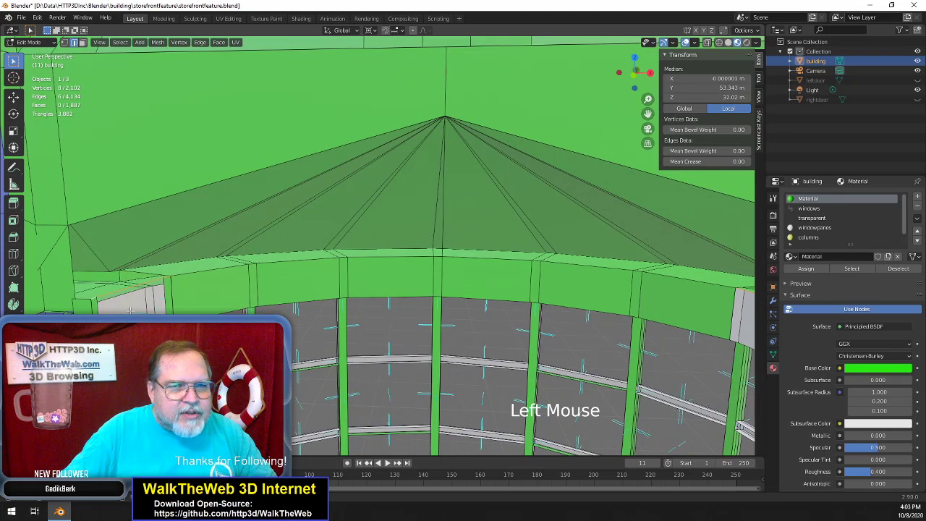
left_click(110, 155)
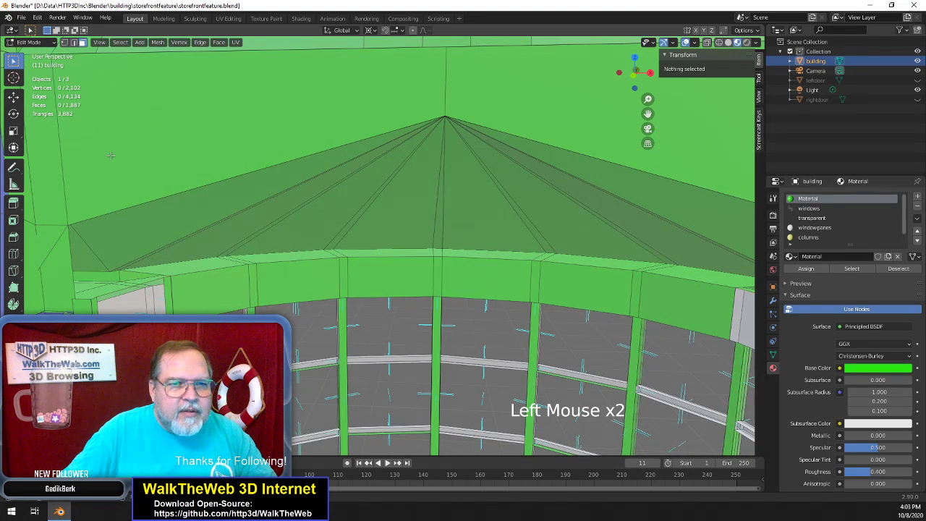
left_click(130, 312)
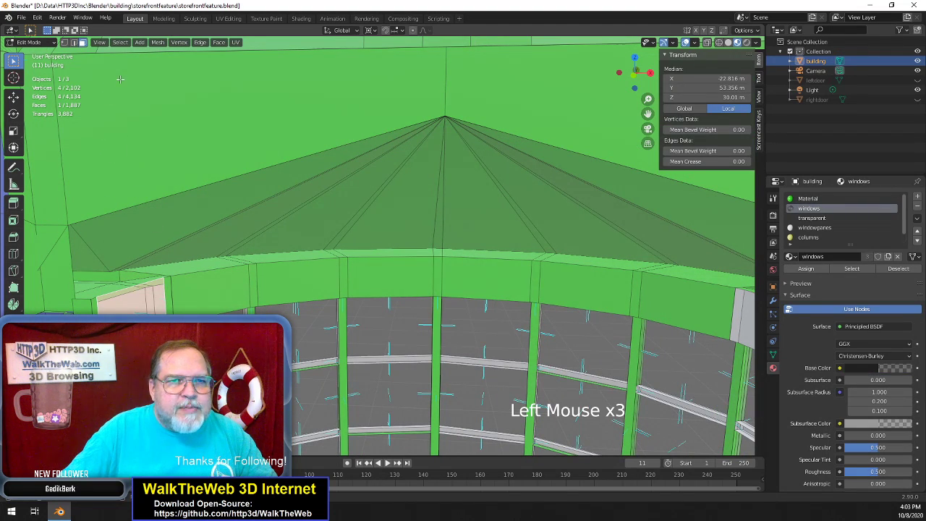
left_click(158, 42)
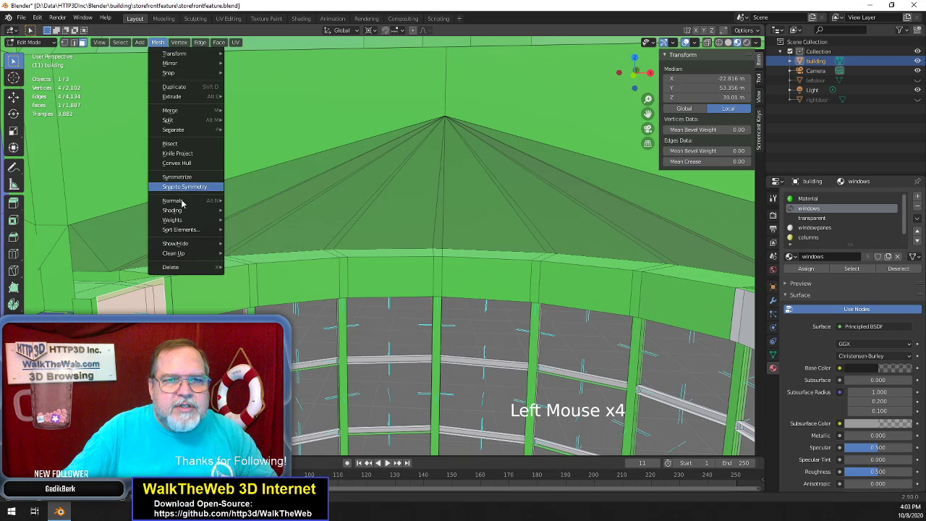
mouse_move(187, 205)
left_click(255, 201)
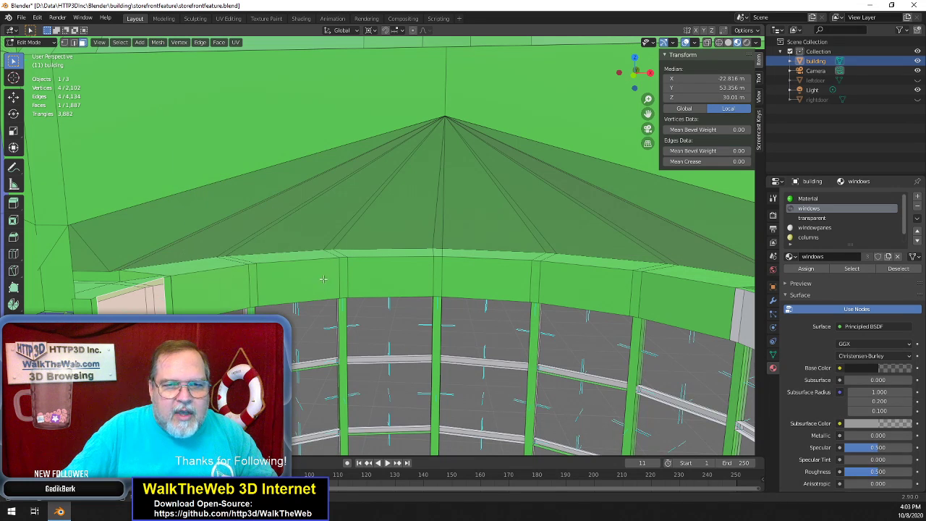
Assign the green Material to the white header face above the outermost window bay at the left end
left_click(271, 209)
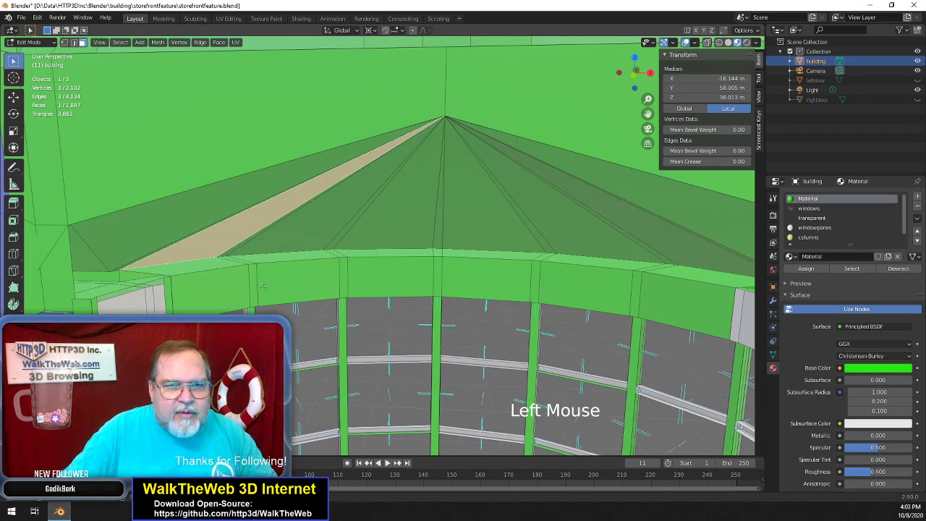
left_click(119, 303)
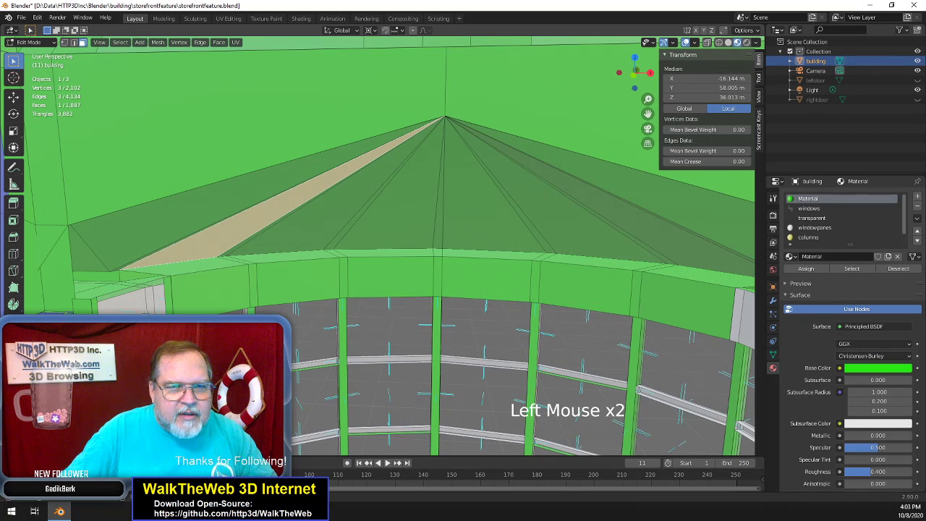
left_click(818, 199)
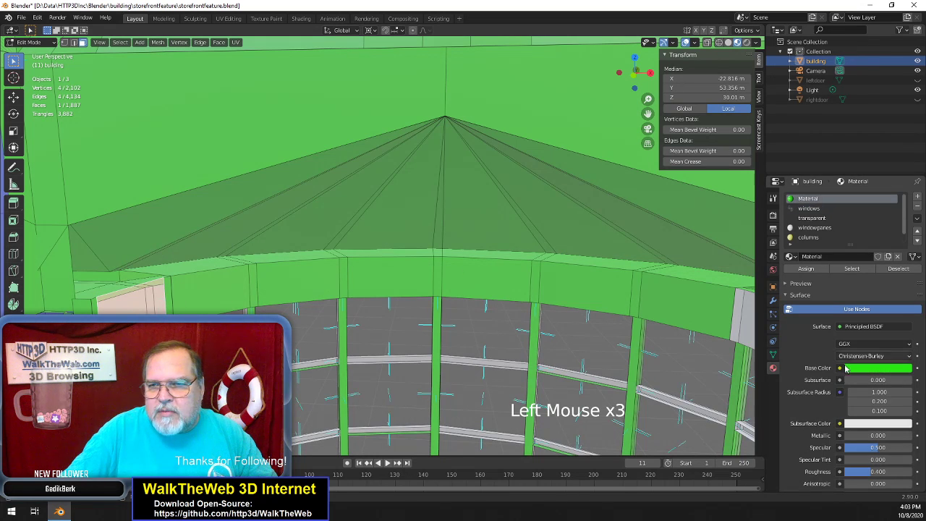
left_click(806, 268)
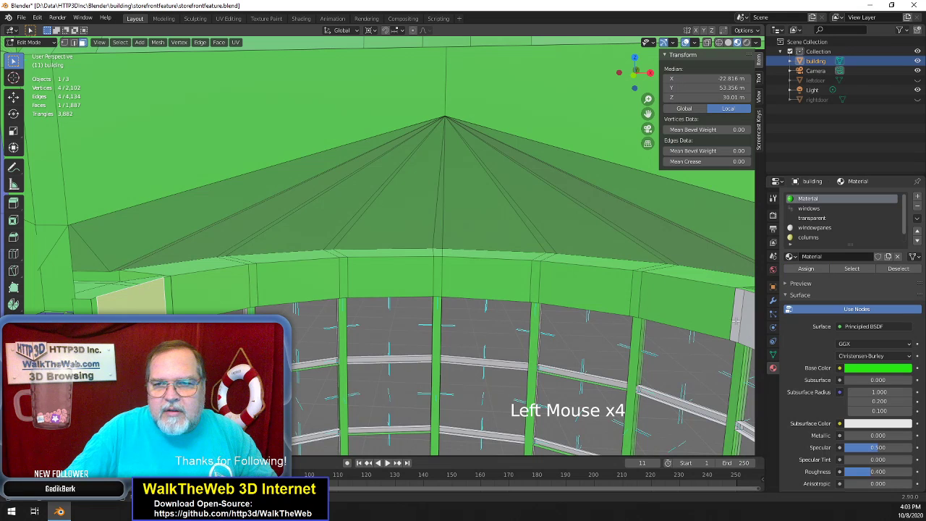
Assign the green Material to the white header face and its two narrow adjoining faces at the right end of the curve
left_click(743, 321)
left_click(742, 321, "shift")
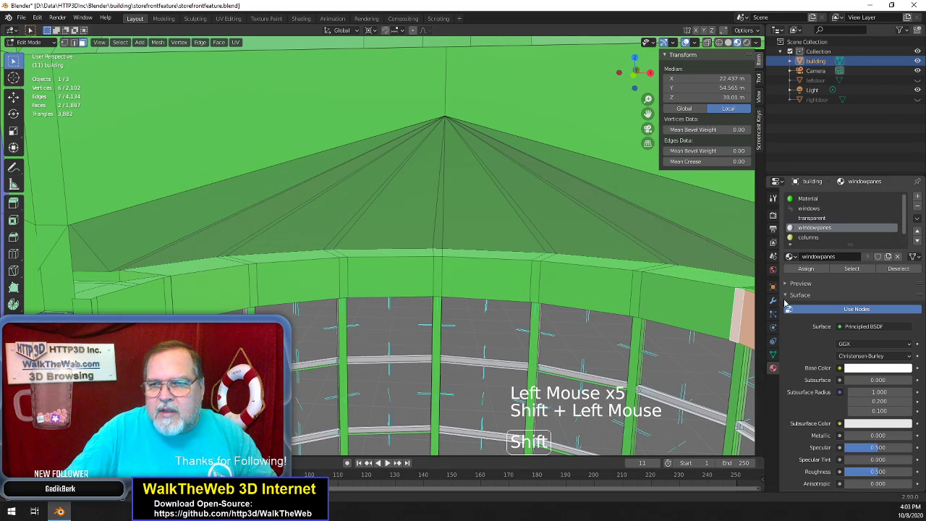
left_click_drag(648, 114, 519, 88)
left_click(650, 309, "shift")
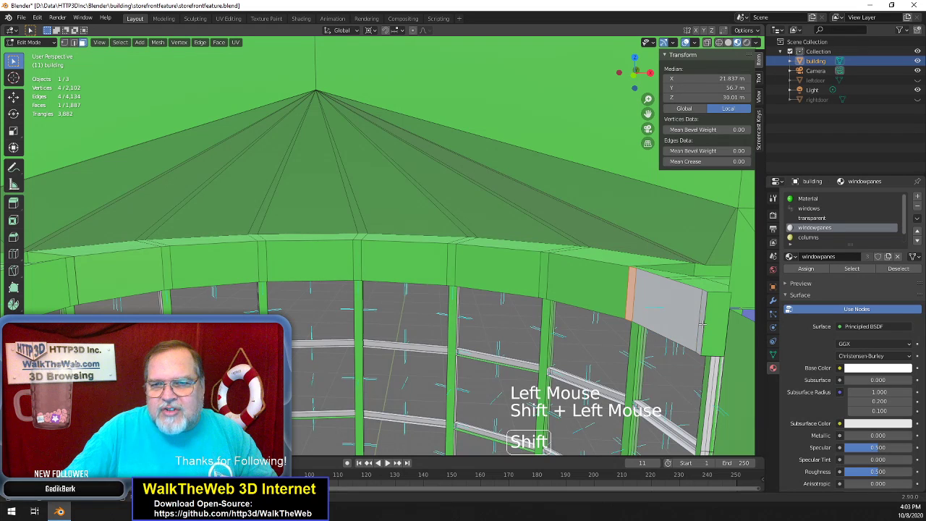
left_click(702, 325, "shift")
left_click(669, 308, "shift")
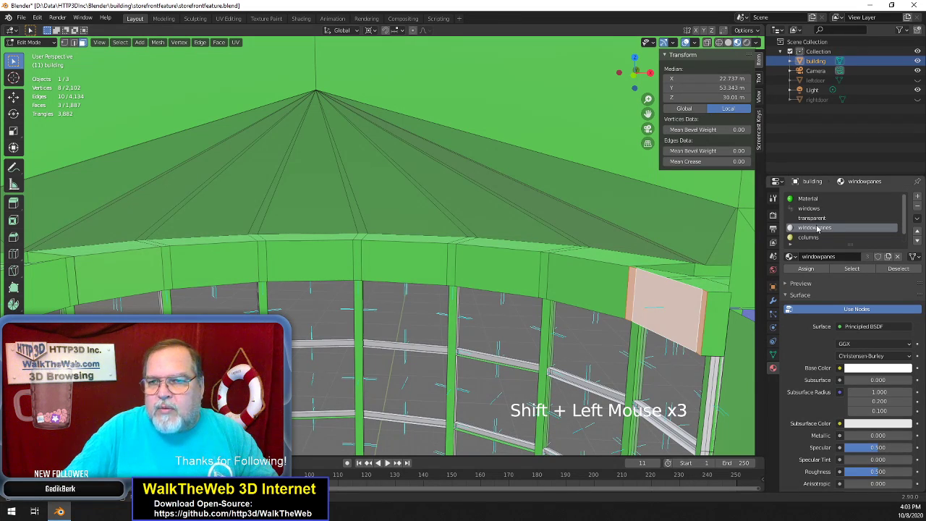
left_click(814, 200)
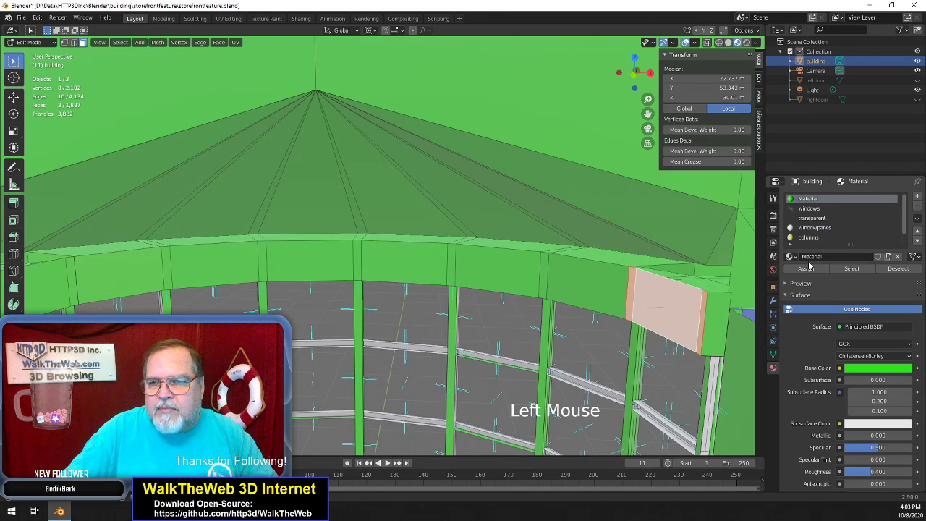
left_click(808, 269)
left_click(624, 335)
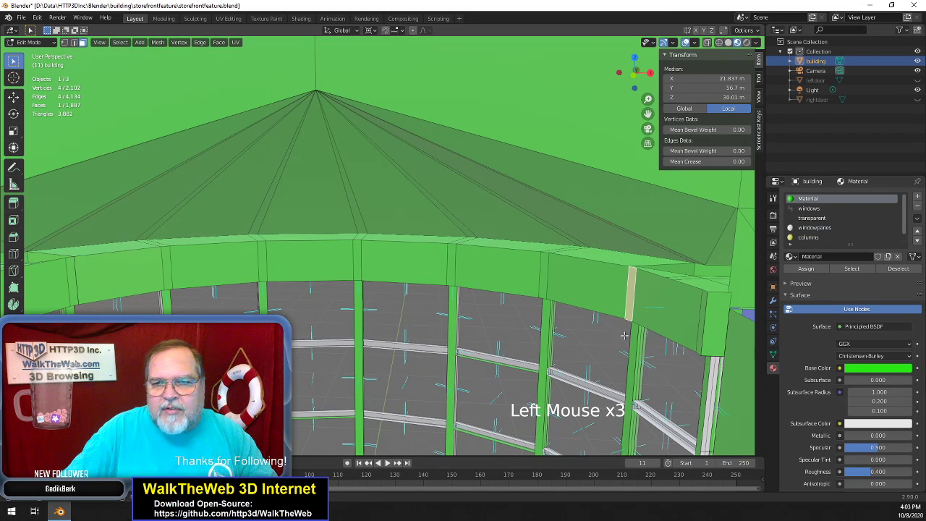
left_click(545, 275)
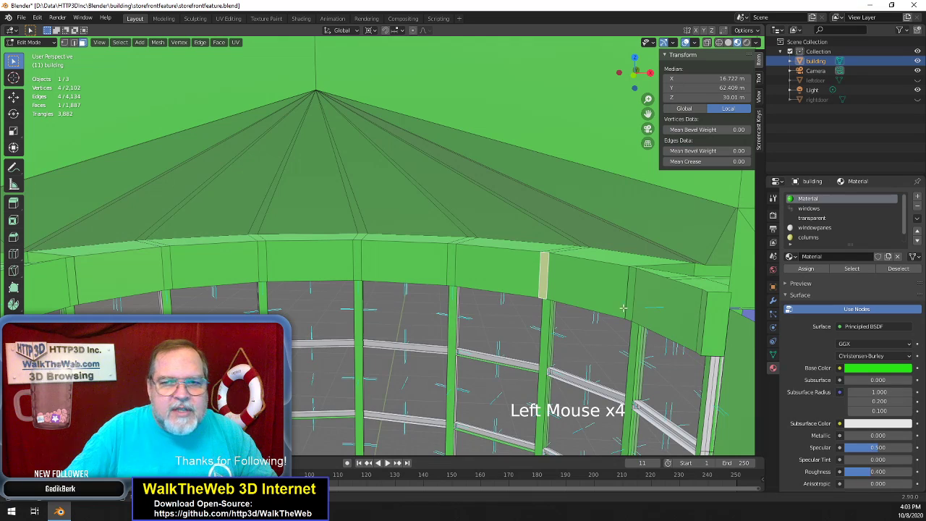
Assign the green Material to the header's underside faces above the outermost window bays at both ends
left_click_drag(635, 74, 656, 78)
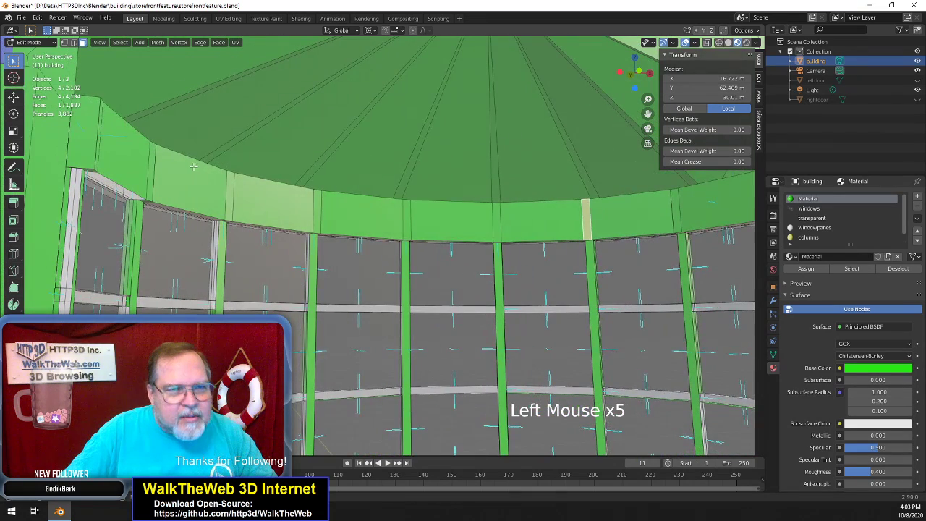
left_click(125, 196)
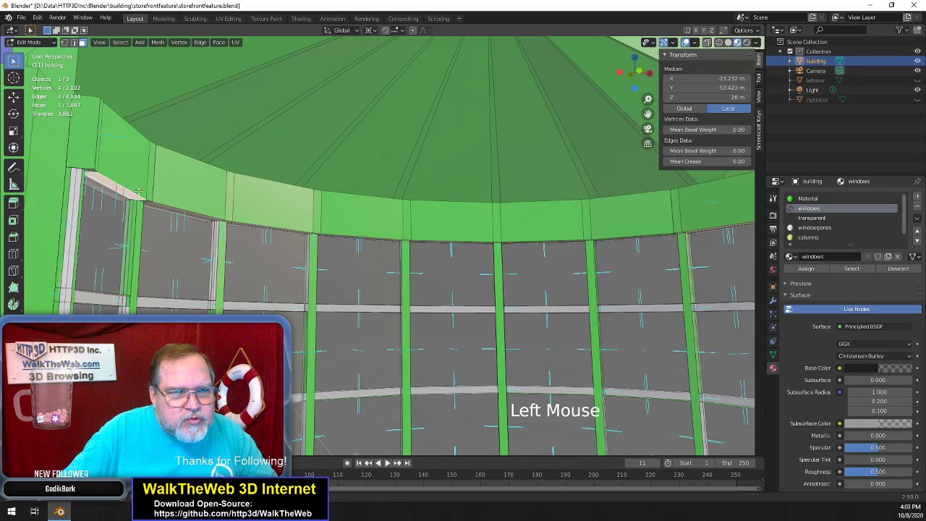
left_click_drag(647, 114, 561, 94)
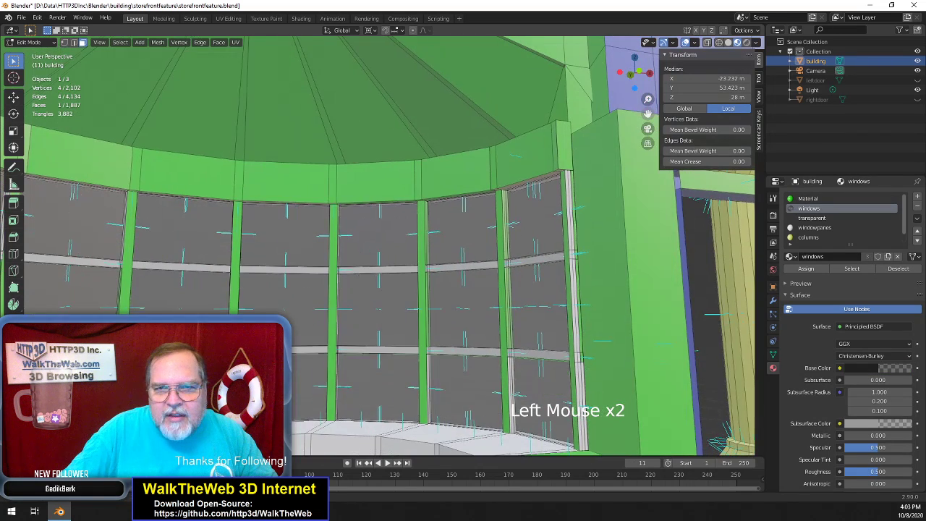
left_click(541, 177, "shift")
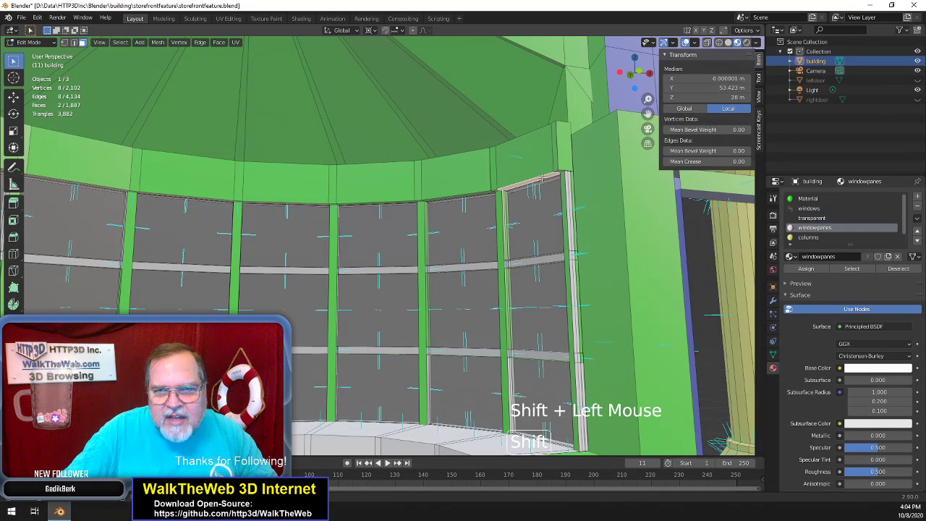
left_click(815, 200)
left_click(805, 268)
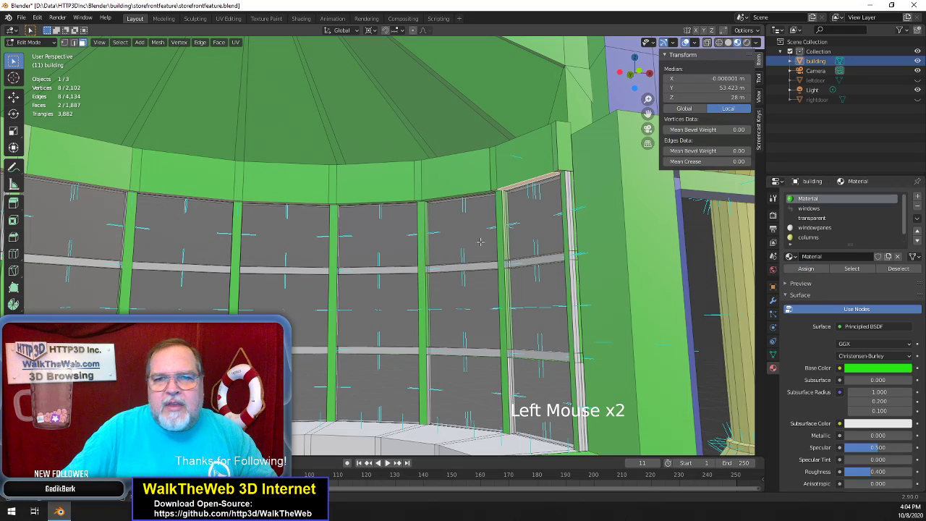
left_click(505, 200)
Select the green end faces of the curved window sill on both sides and assign them the windowpanes material
left_click_drag(647, 113, 721, 45)
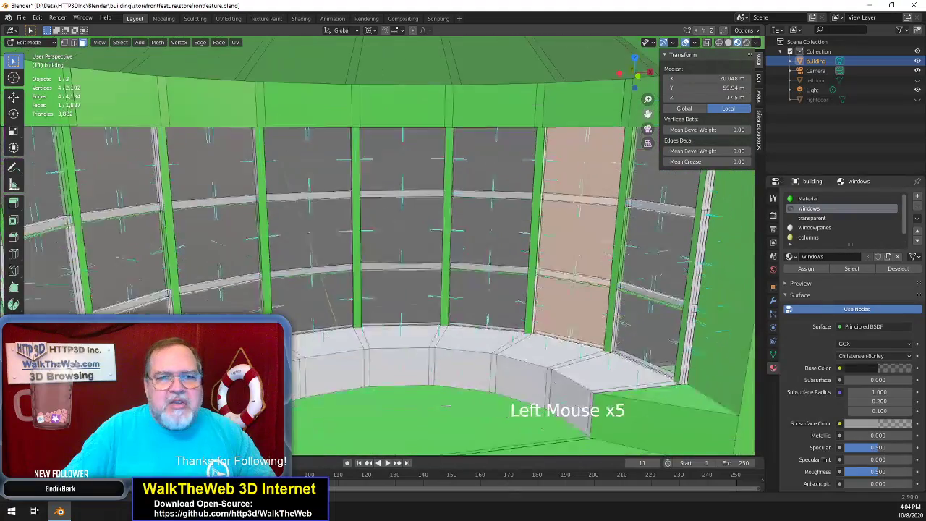
scroll(408, 389, "down", 2)
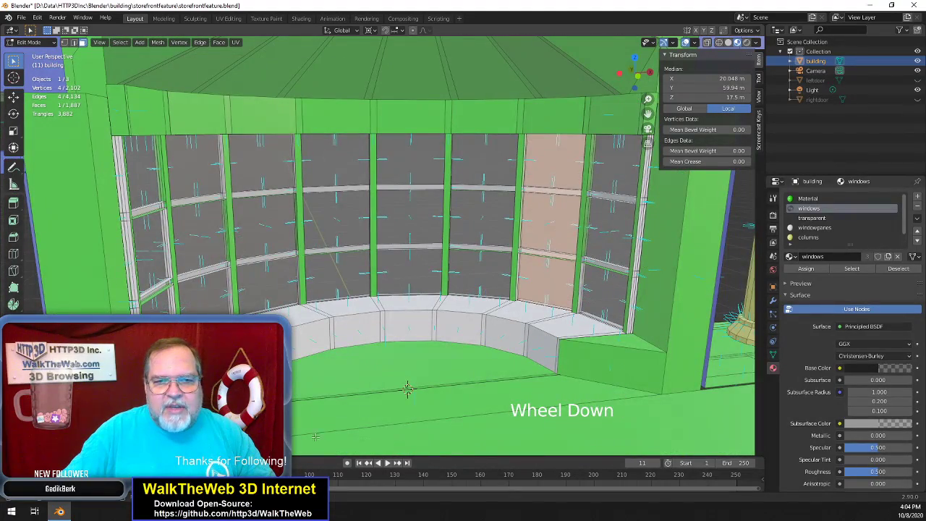
left_click(407, 389)
key("c")
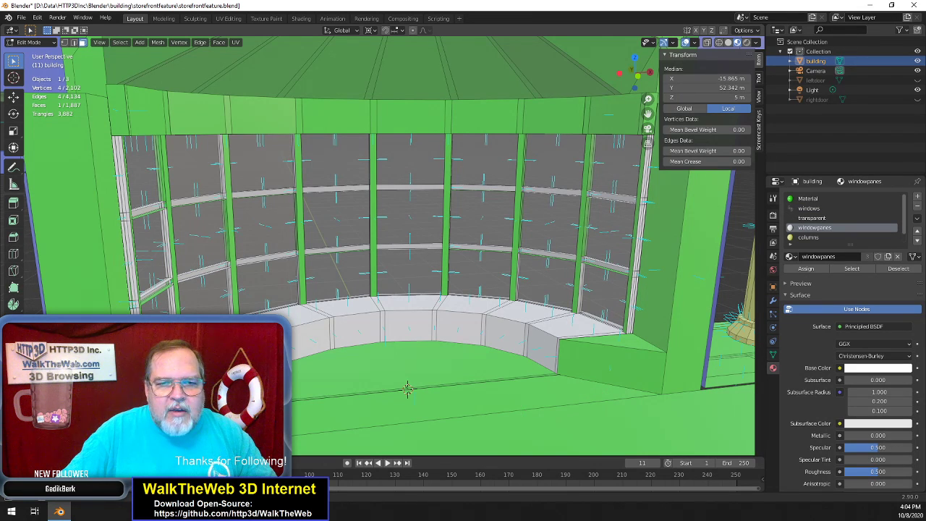
key("shift")
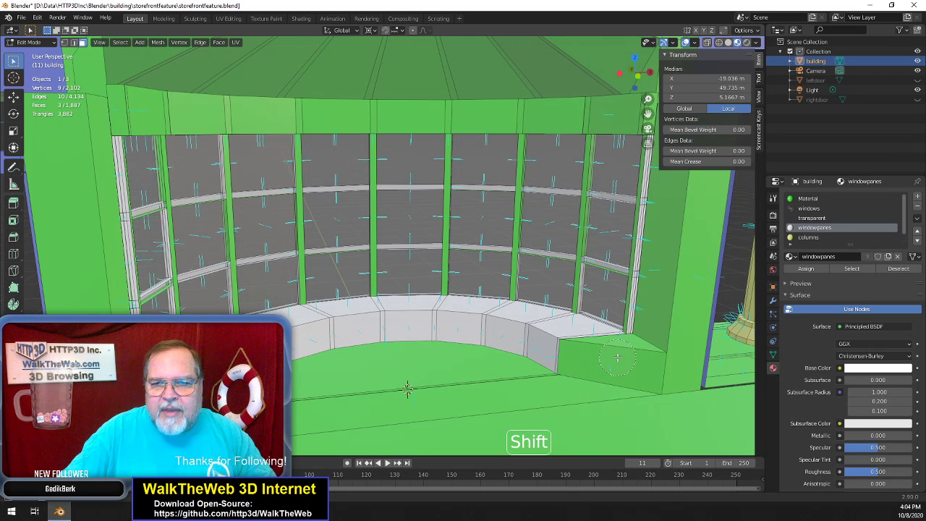
left_click(617, 357)
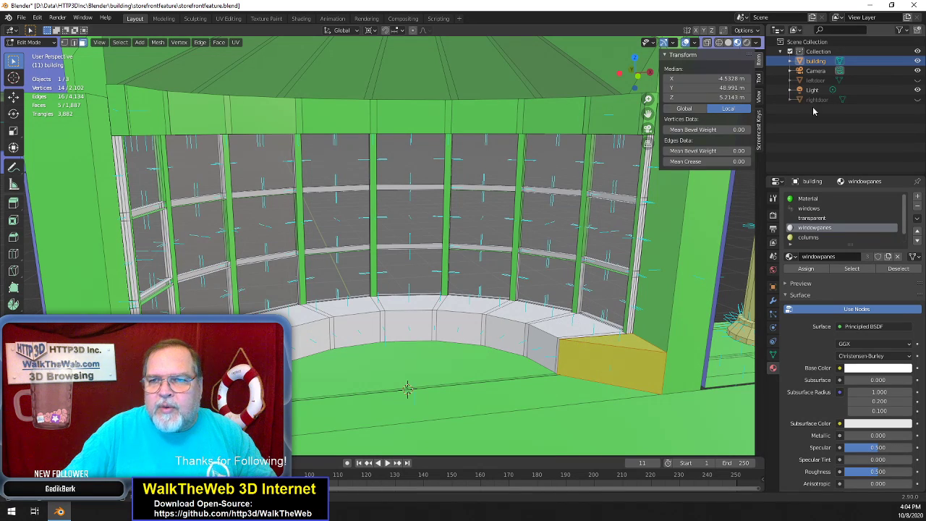
left_click(816, 229)
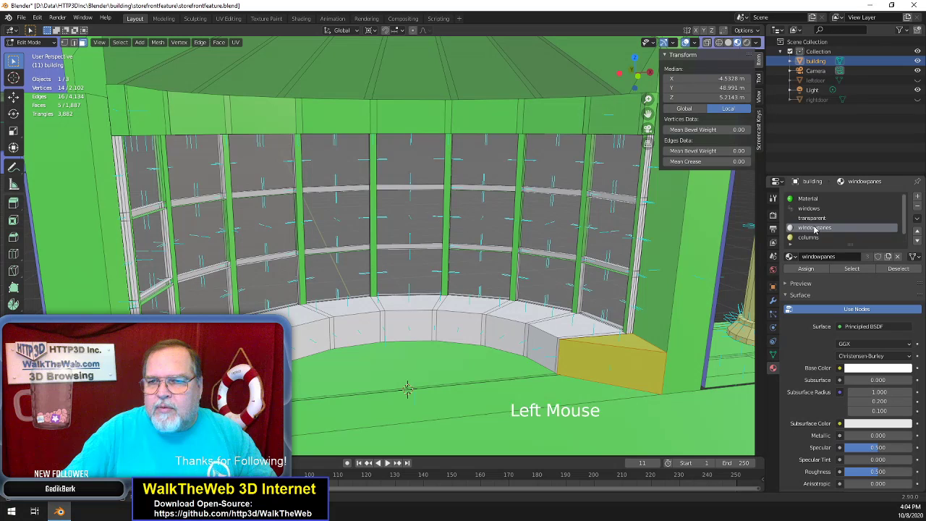
left_click(808, 269)
left_click(517, 376)
In vertex selection mode, fill the open side of the upper horizontal window bar in the outermost bay at the curve's left end
scroll(397, 355, "down", 2)
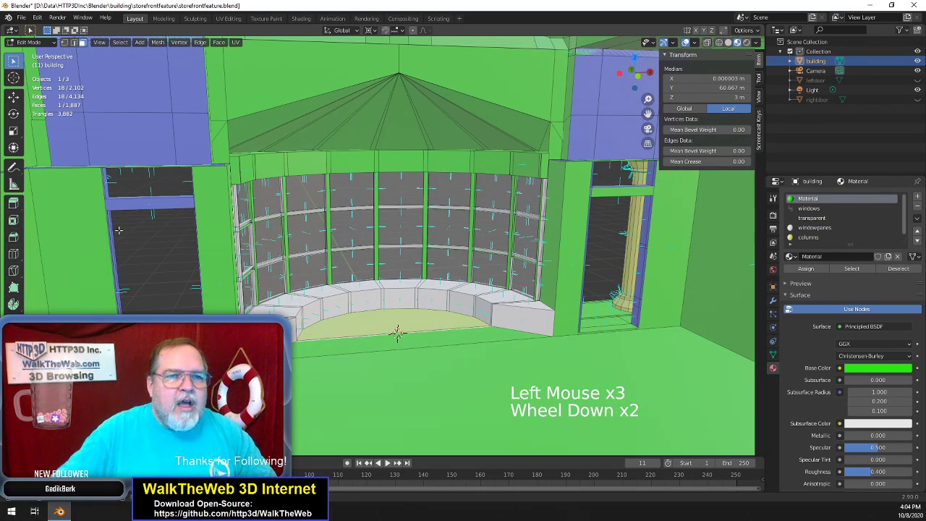
scroll(514, 159, "up", 3)
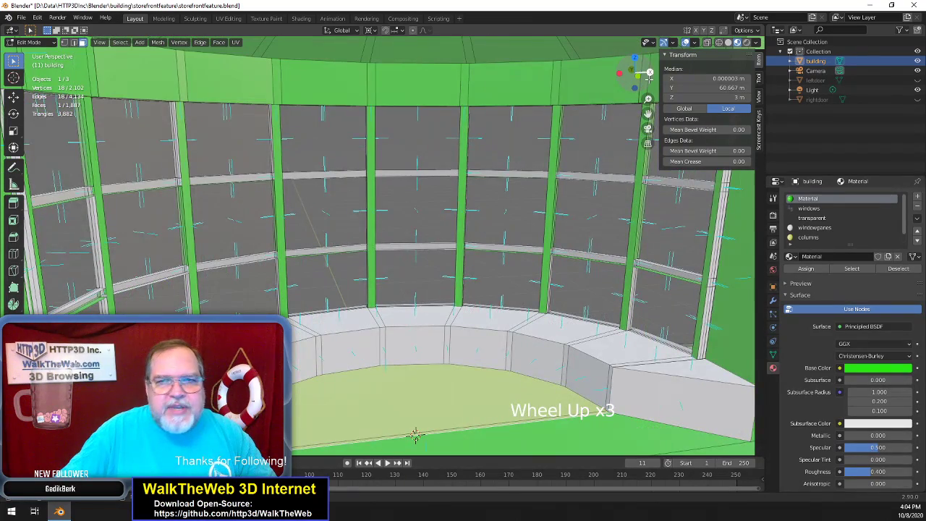
left_click_drag(644, 78, 619, 65)
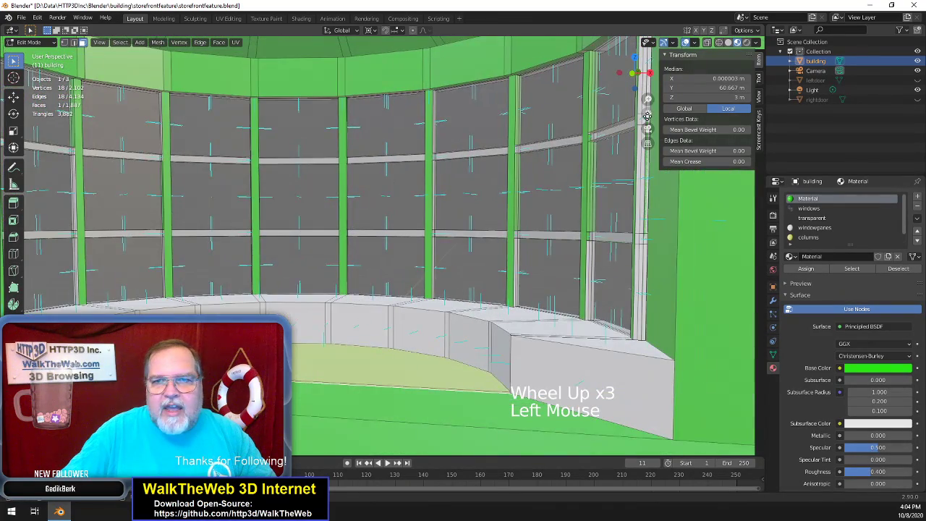
left_click_drag(649, 114, 709, 138)
left_click_drag(329, 391, 535, 450)
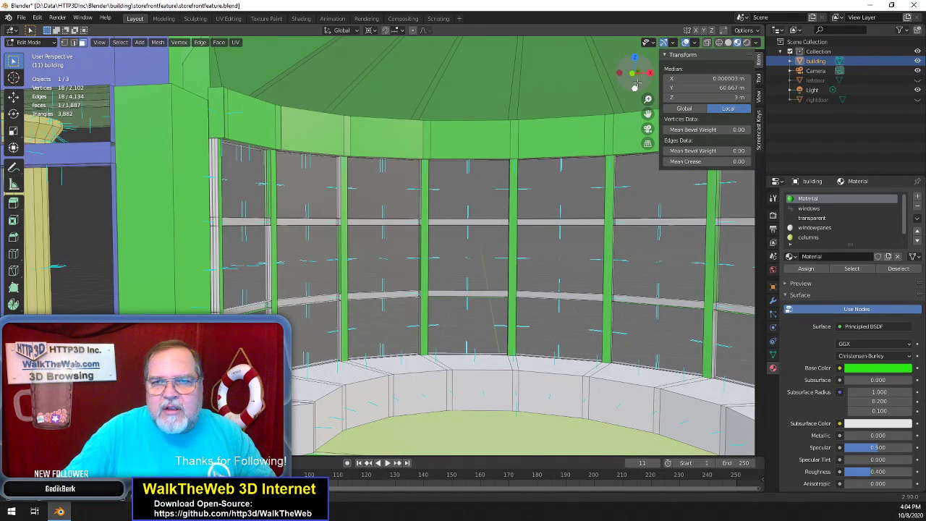
left_click_drag(635, 85, 553, 116)
scroll(336, 290, "up", 2)
left_click(66, 42)
scroll(220, 218, "up", 3)
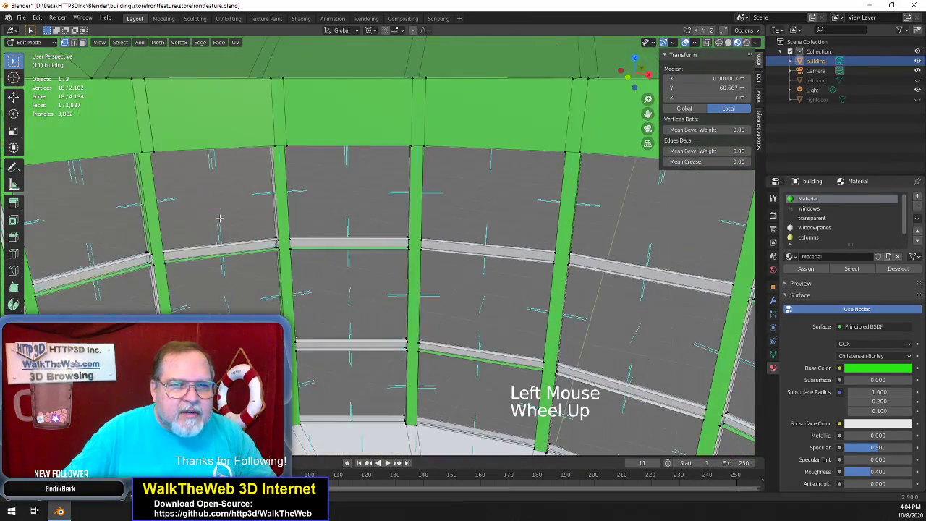
left_click_drag(627, 75, 648, 114)
left_click_drag(636, 81, 640, 84)
left_click(236, 283)
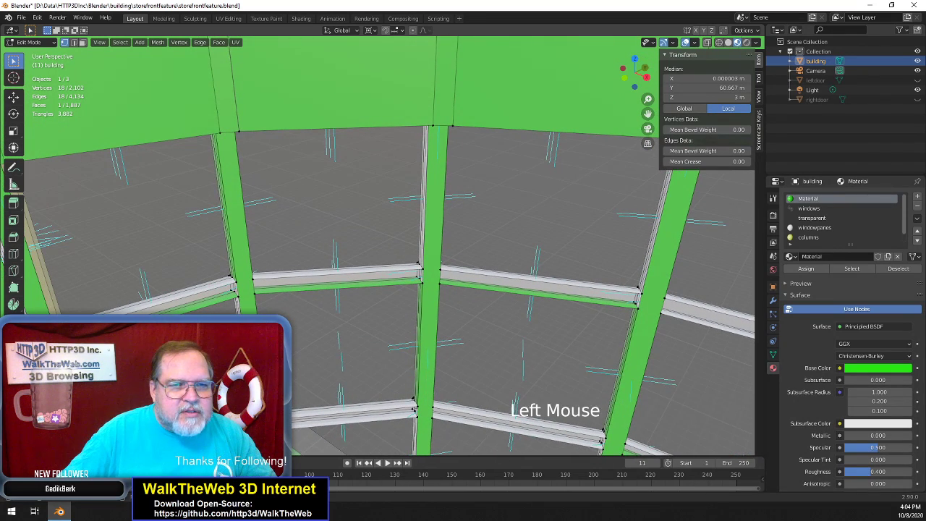
left_click(237, 296, "shift")
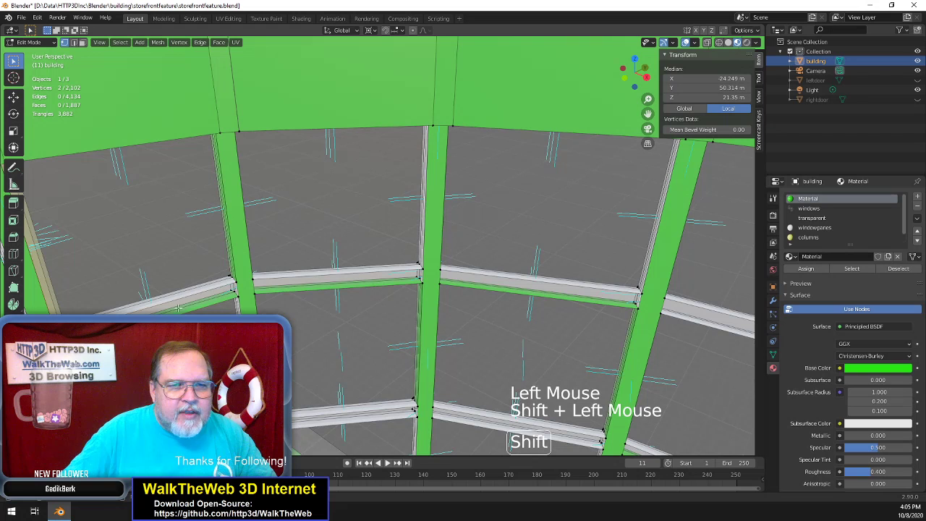
left_click(240, 282, "shift")
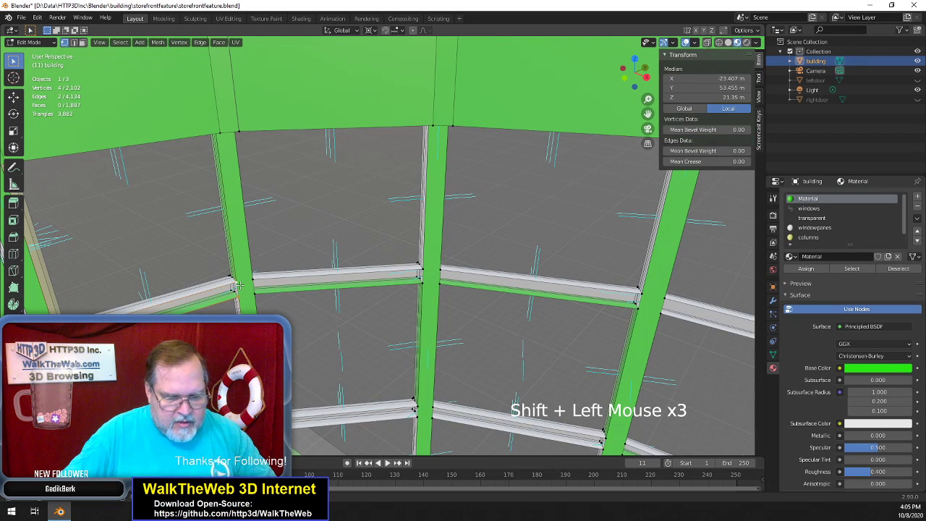
key("f")
Fill the open side of the upper horizontal bar in the second bay from the left with a face
left_click(254, 295)
left_click(253, 280, "shift")
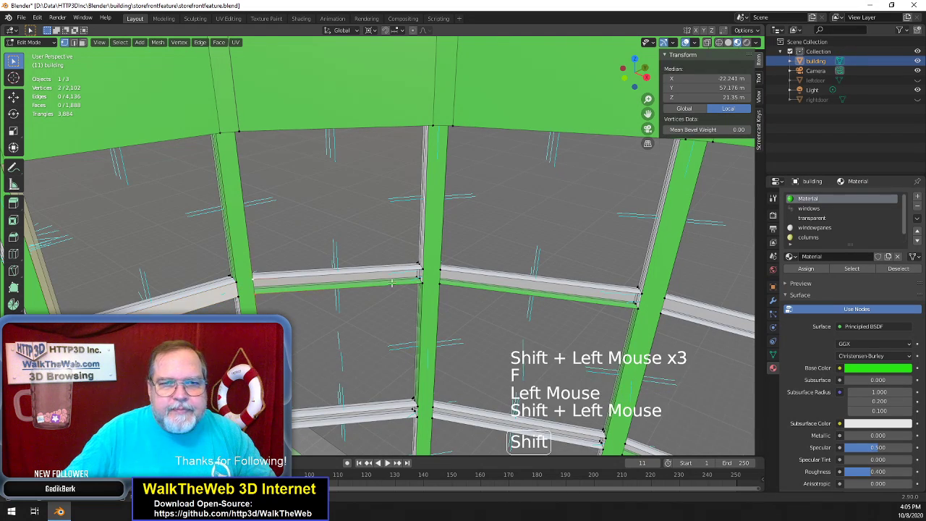
left_click(424, 282, "shift")
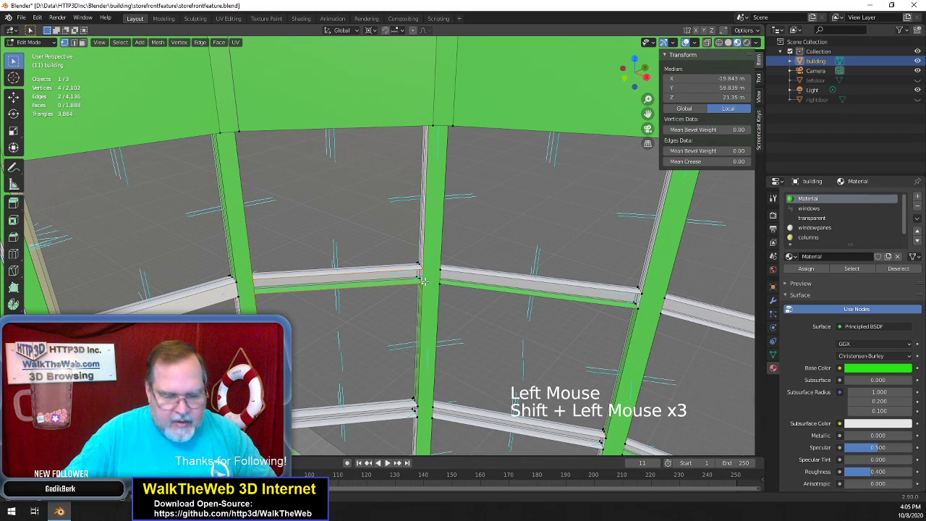
key("f")
Close the upper horizontal bar in the third bay from the left with a face between its four corner vertices
left_click(440, 284)
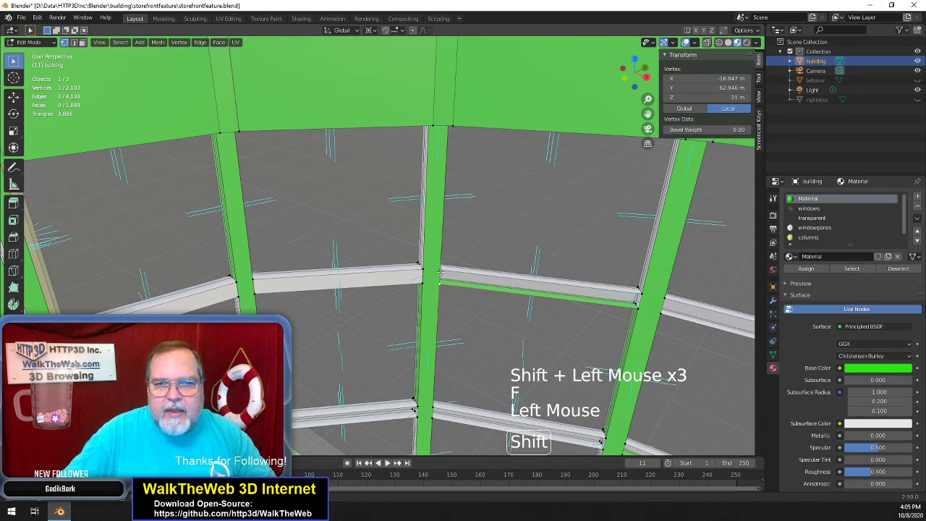
left_click(441, 270, "shift")
left_click(643, 292, "shift")
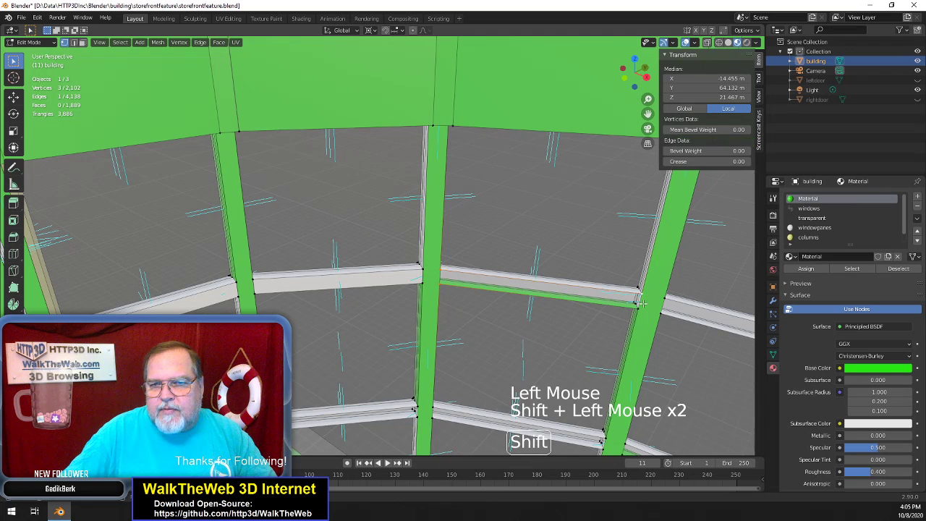
left_click(638, 311, "shift")
key("f")
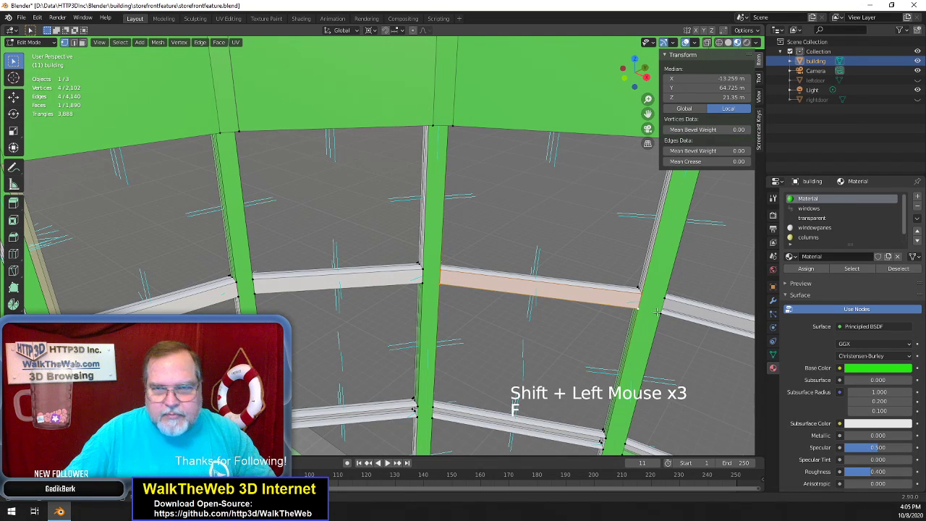
Fill the open side of the upper horizontal bar in the fourth bay from the left, just left of the curve's centre
left_click(660, 313)
left_click(664, 298, "shift")
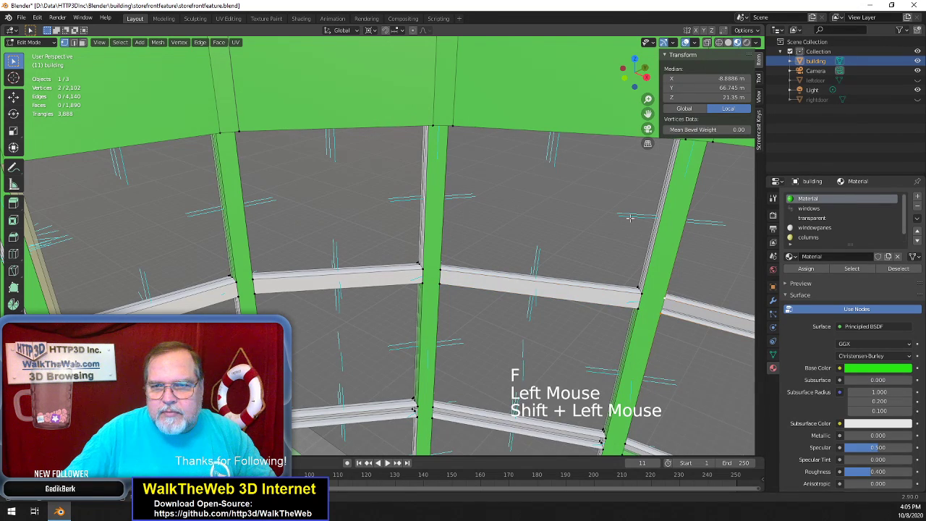
left_click_drag(647, 84, 641, 80)
left_click_drag(648, 115, 362, 84)
left_click(617, 299, "shift")
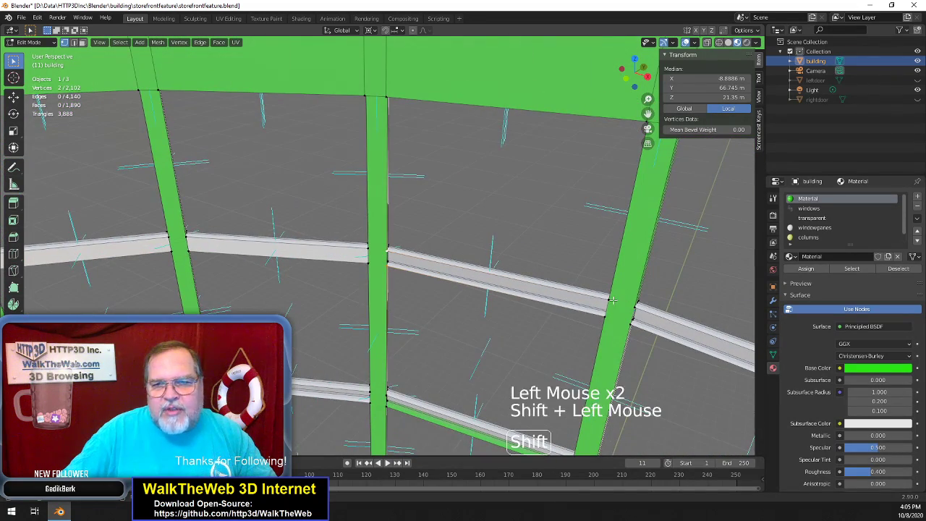
left_click(606, 323, "shift")
key("f")
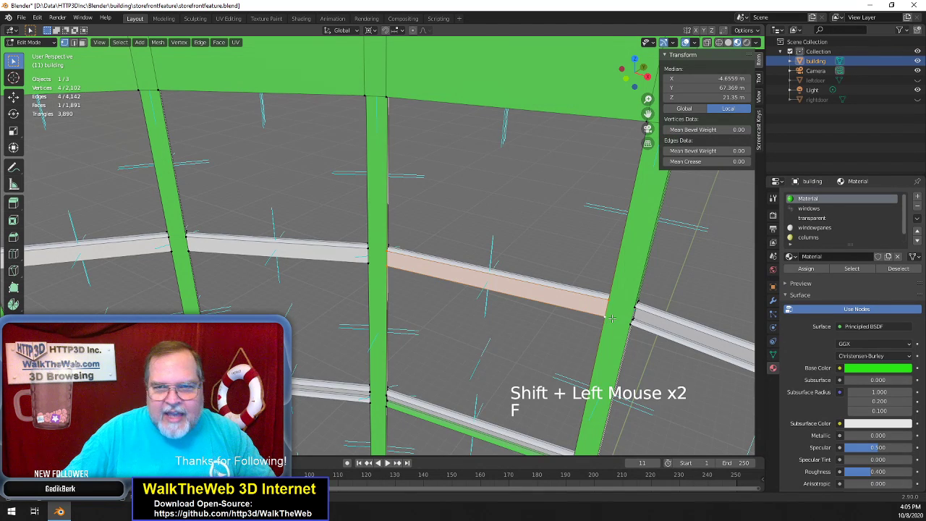
Fill the open side of the upper horizontal bar in the fifth bay from the left, just right of the curve's centre
left_click(632, 323)
left_click(633, 308, "shift")
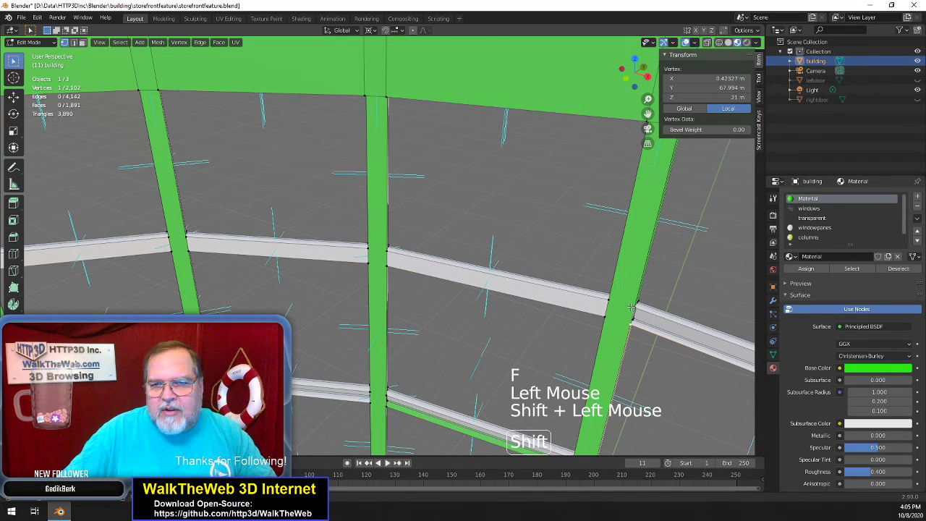
left_click(632, 306, "shift")
left_click_drag(649, 114, 396, 21)
left_click(645, 313)
left_click(641, 318, "shift")
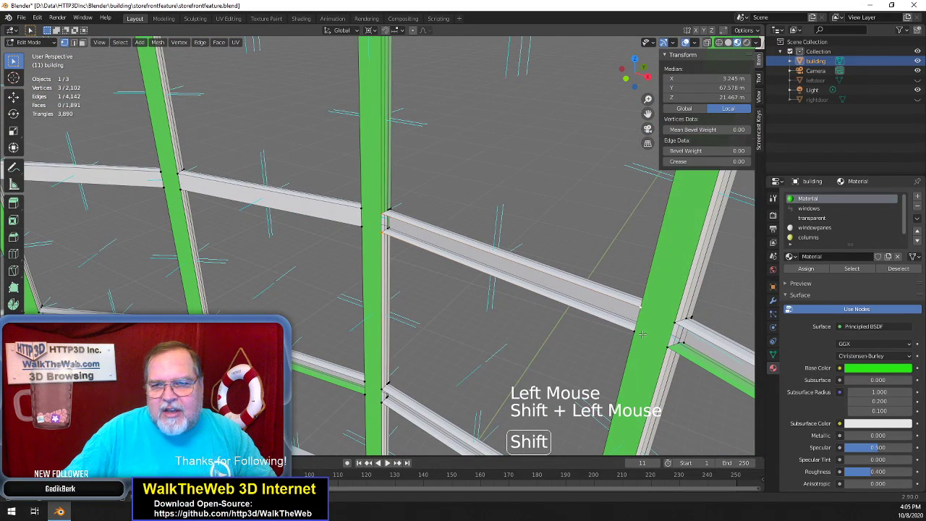
left_click(641, 334, "shift")
key("f")
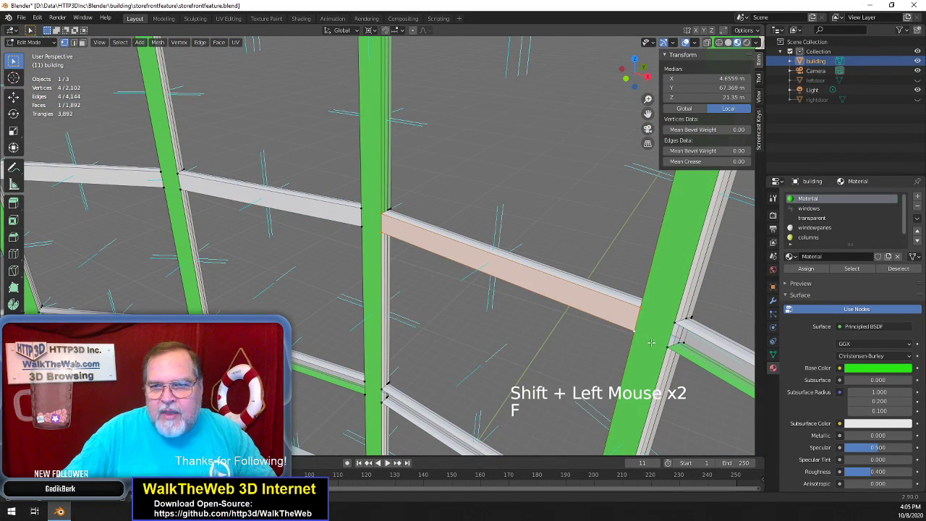
Create a face across the open side of the upper horizontal bar in the third bay from the right end
left_click(666, 348)
left_click(674, 324, "shift")
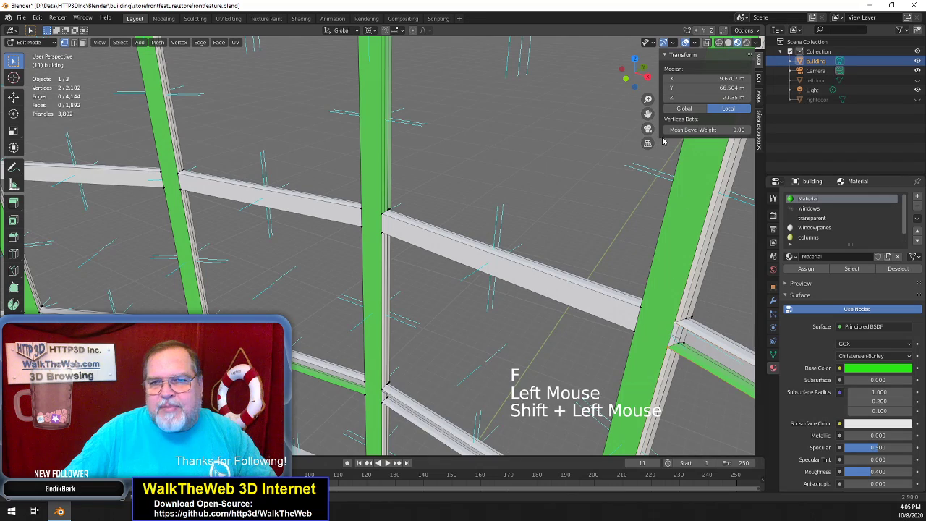
left_click_drag(643, 88, 443, 72)
left_click(574, 327, "shift")
left_click(590, 305, "shift")
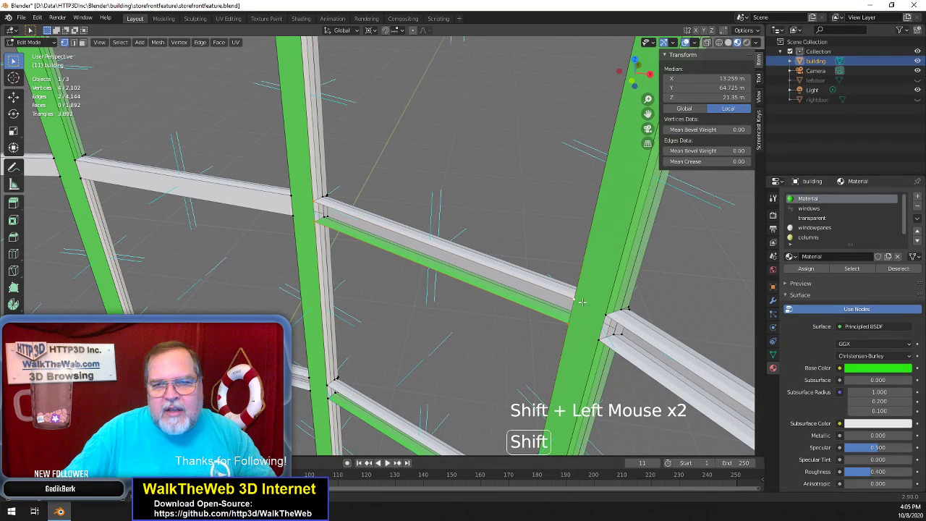
key("f")
Create a face across the open side of the upper horizontal bar in the second bay from the right end
left_click(600, 339)
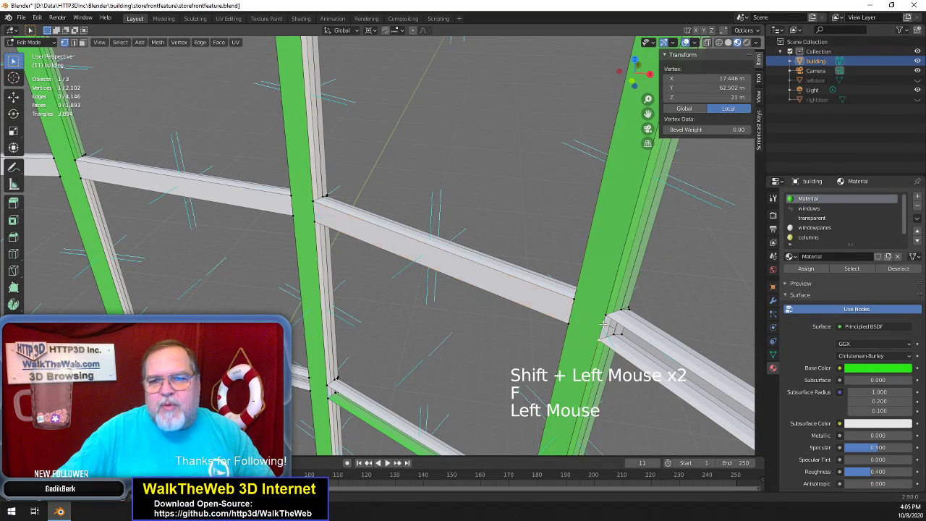
left_click(608, 295, "shift")
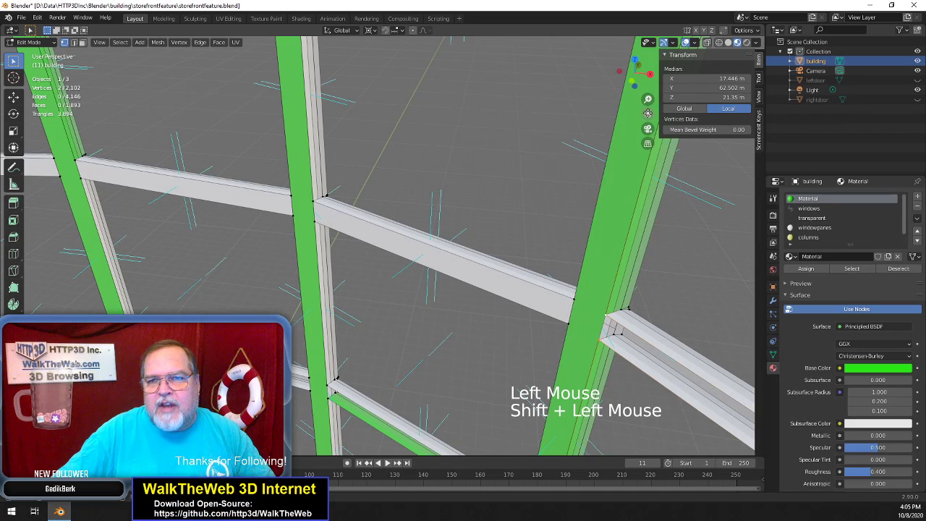
left_click_drag(648, 113, 510, 4)
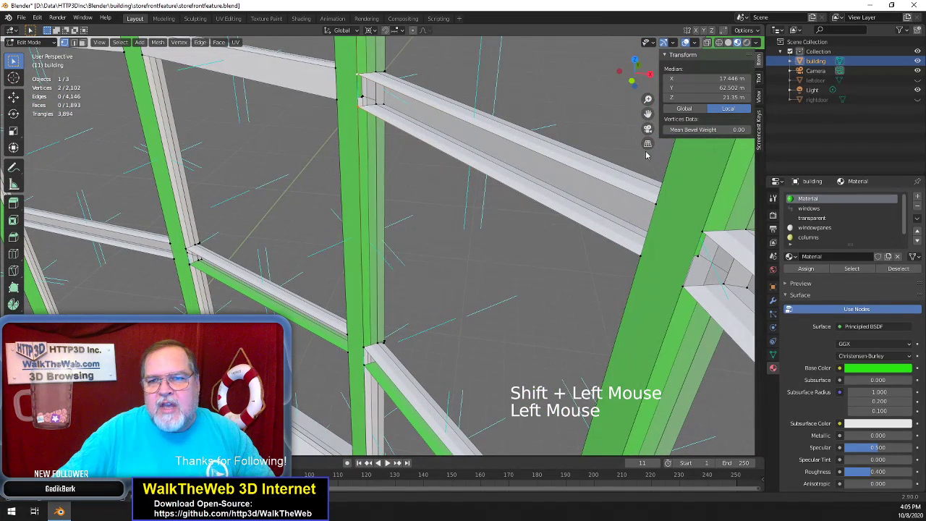
left_click(659, 208, "shift")
left_click(649, 261, "shift")
key("f")
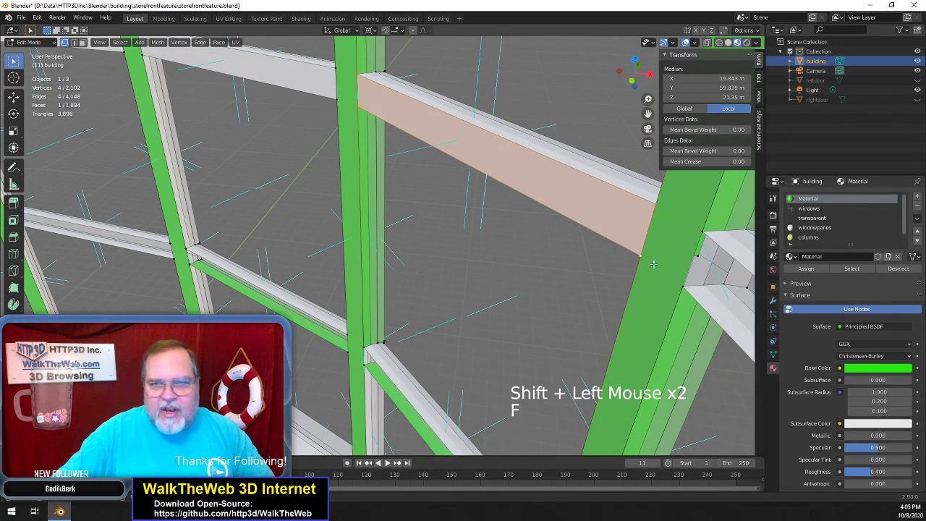
Fill the open side of the upper horizontal bar in the outermost bay at the right end of the curve
left_click(683, 287)
left_click(702, 230, "shift")
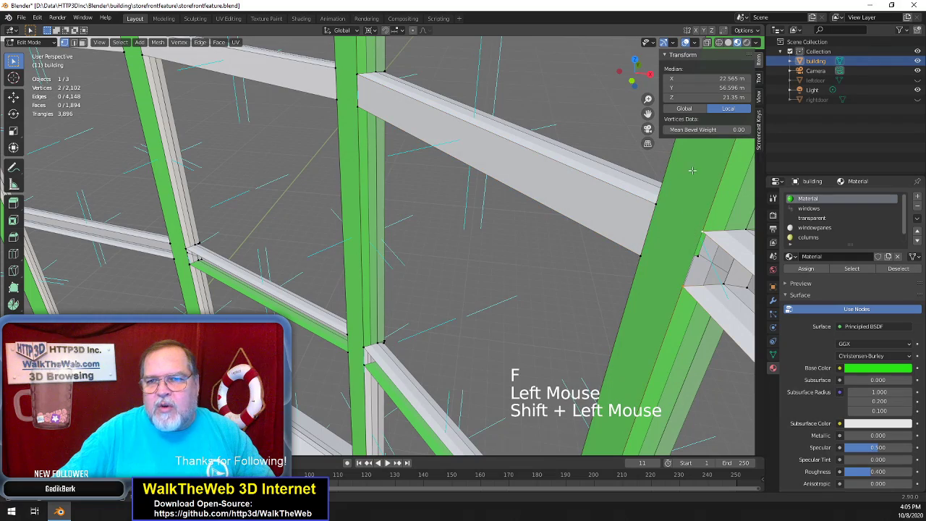
left_click_drag(642, 77, 683, 76)
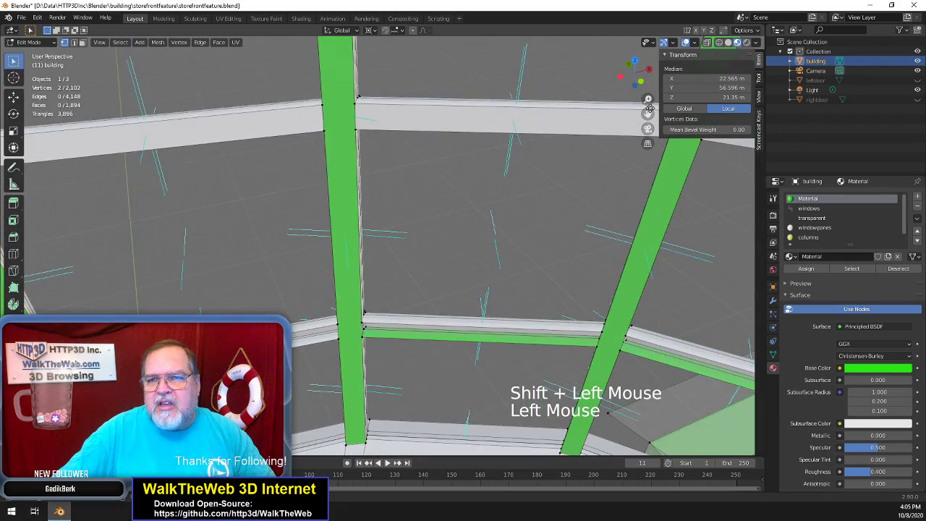
left_click_drag(648, 114, 295, 92)
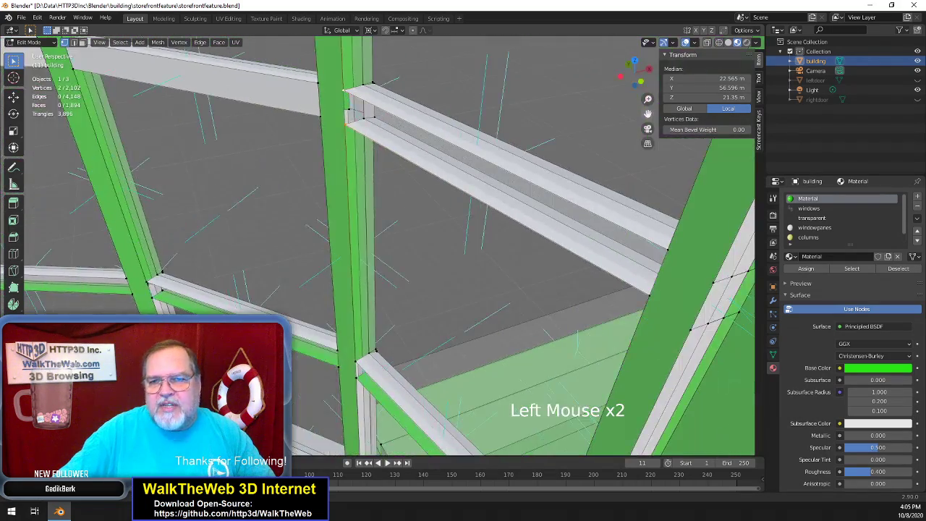
left_click(671, 259, "shift")
left_click(654, 298, "shift")
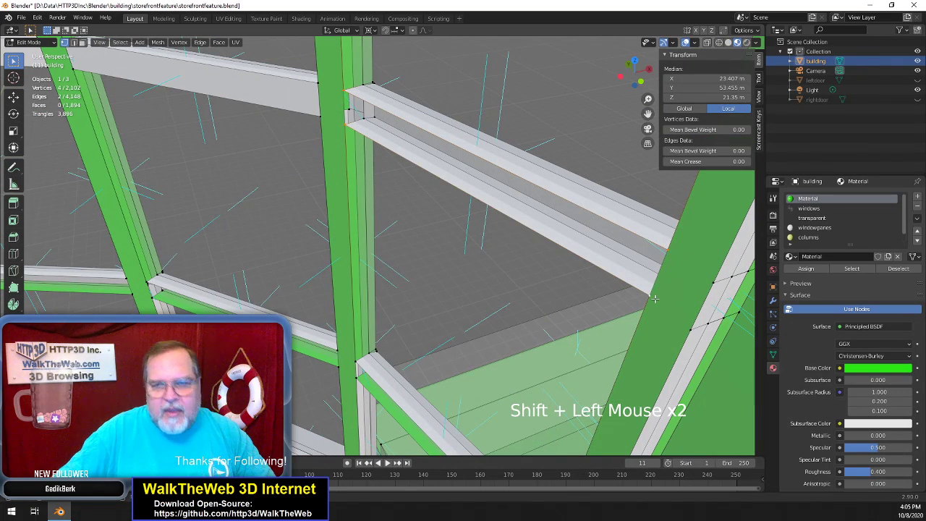
key("f")
Fill the open side of the lower horizontal bar in the outermost bay at the right end of the curve
left_click_drag(649, 114, 686, 1)
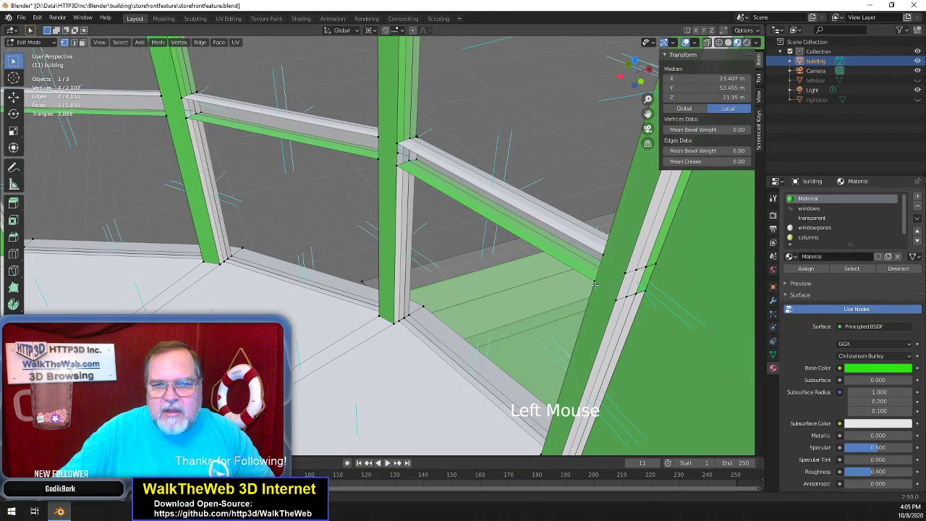
left_click(602, 260)
left_click(592, 286, "shift")
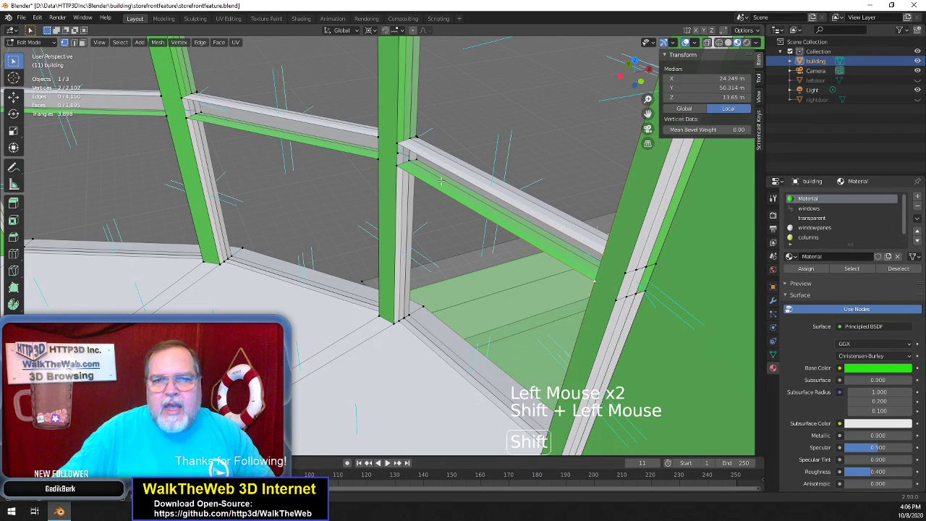
left_click(394, 145, "shift")
left_click(392, 174, "shift")
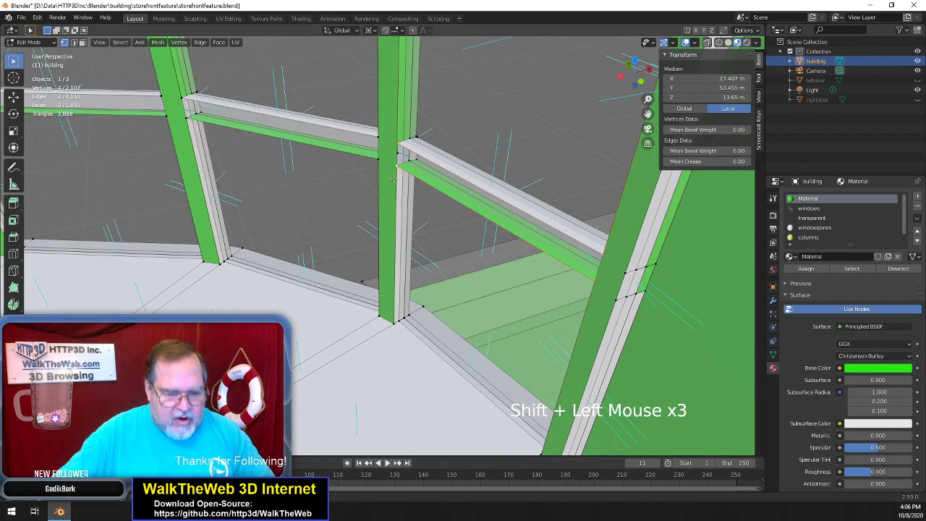
key("f")
Fill the open side of the lower horizontal bar in the second bay from the right end
left_click(382, 157)
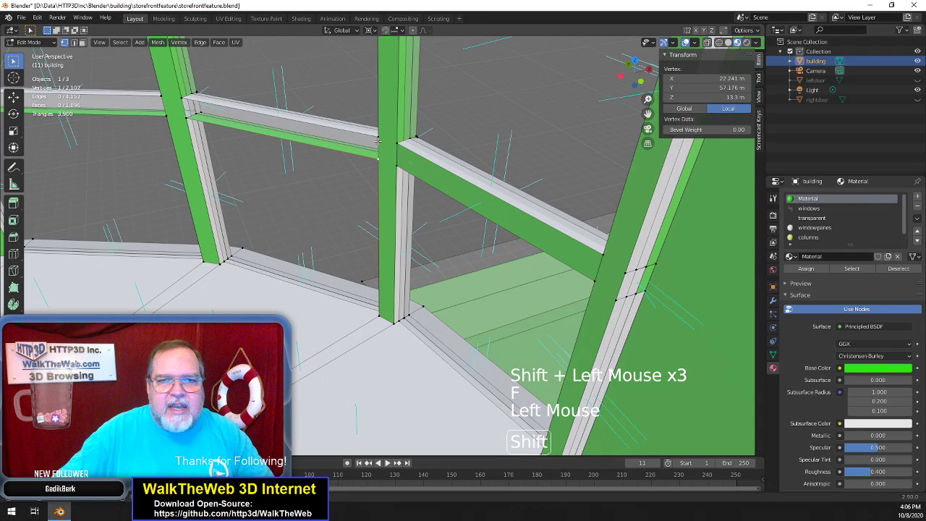
left_click(378, 140, "shift")
left_click(183, 102, "shift")
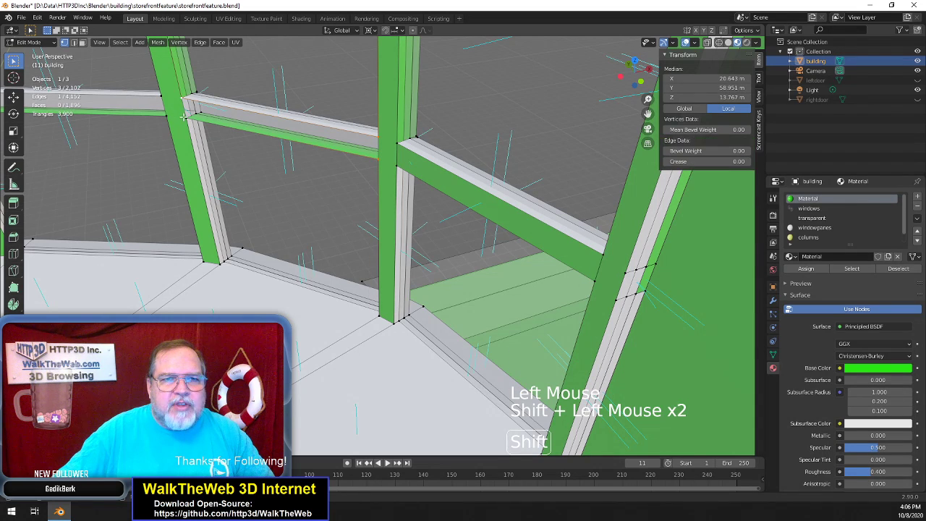
left_click(185, 118, "shift")
key("f")
Fill the open side of the lower horizontal bar in the third bay from the right end of the curve
left_click(171, 118)
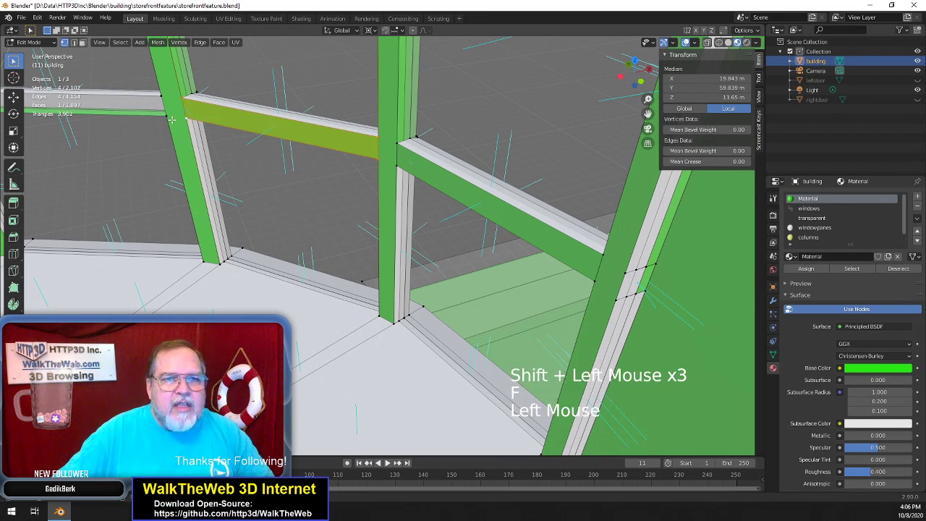
left_click(163, 97, "shift")
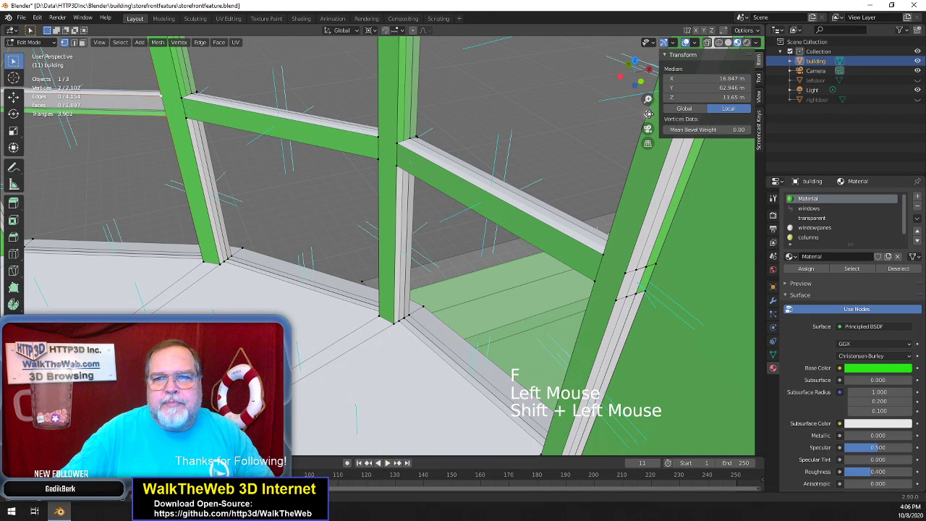
left_click_drag(649, 114, 921, 181)
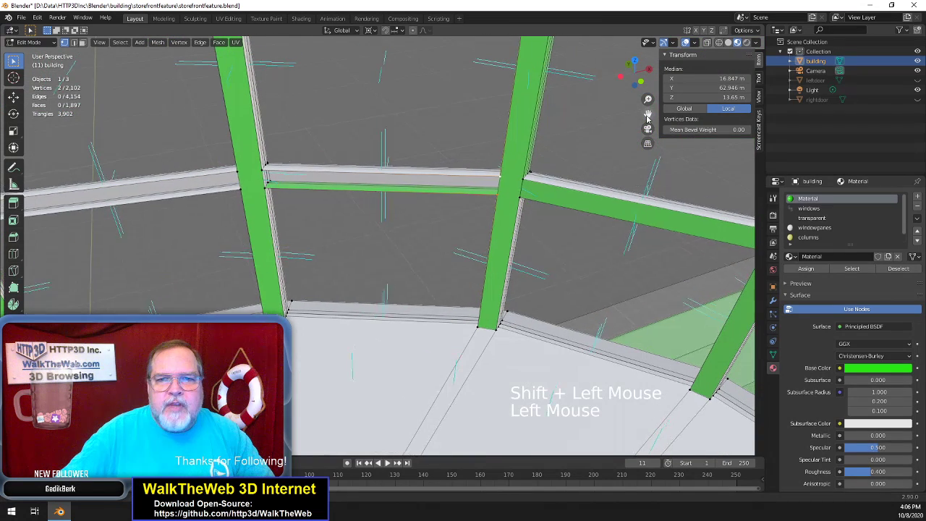
left_click(258, 188, "shift")
left_click(268, 196, "shift")
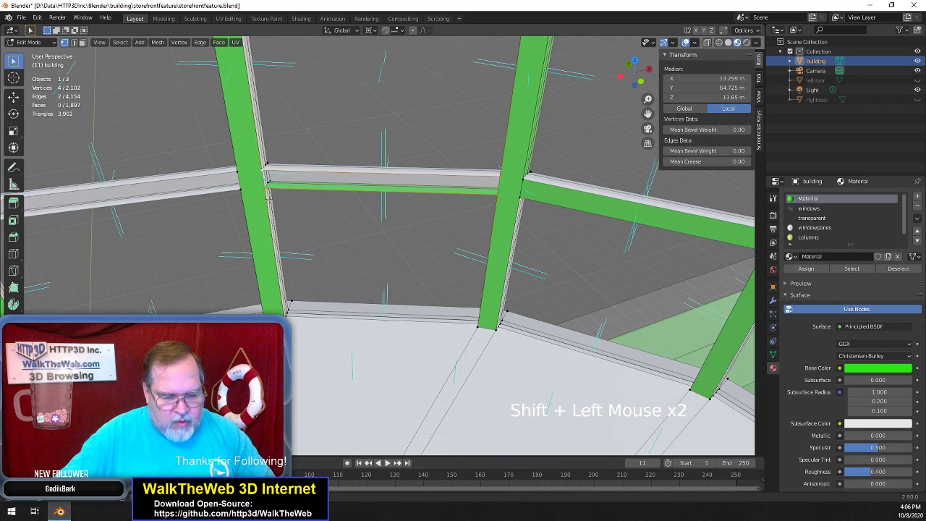
key("f")
Fill the open side of the lower horizontal bar in the fourth bay from the right end
left_click(244, 191)
left_click(241, 175, "shift")
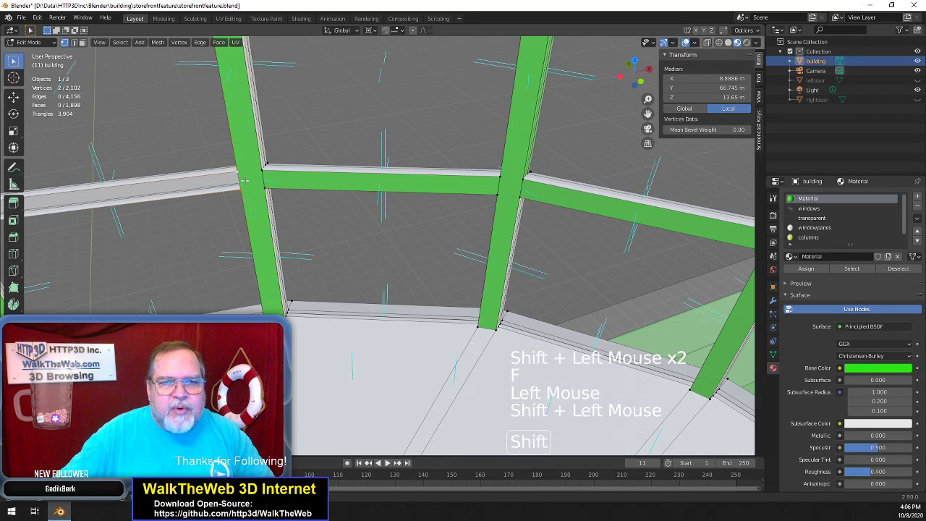
left_click_drag(650, 115, 861, 131)
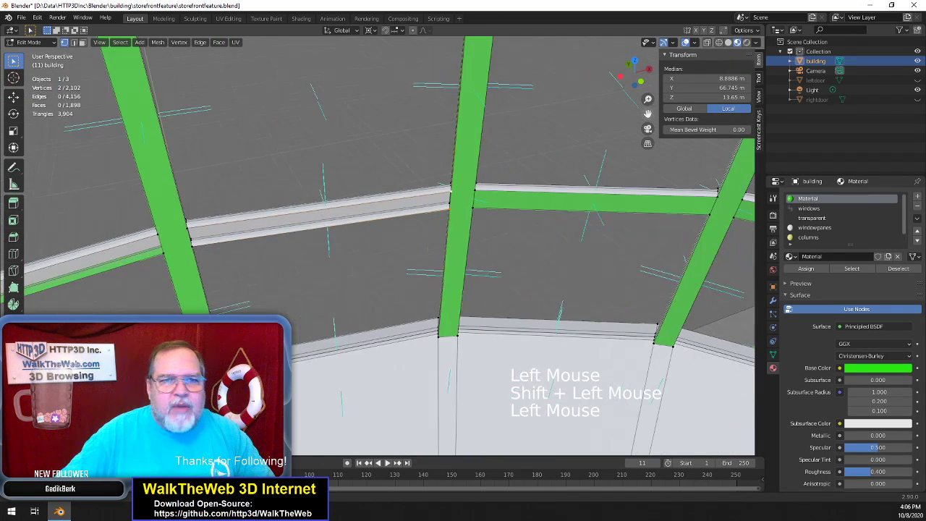
left_click(189, 243, "shift")
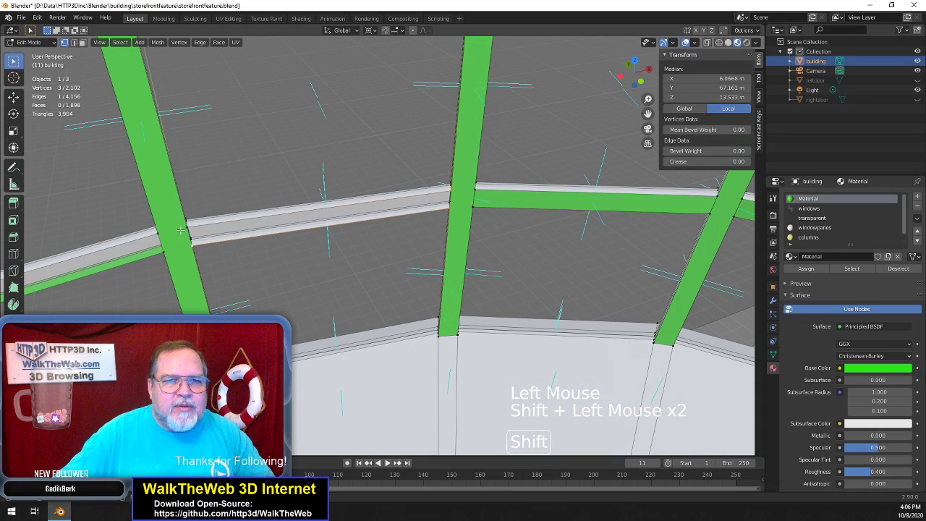
left_click(187, 246, "shift")
key("f")
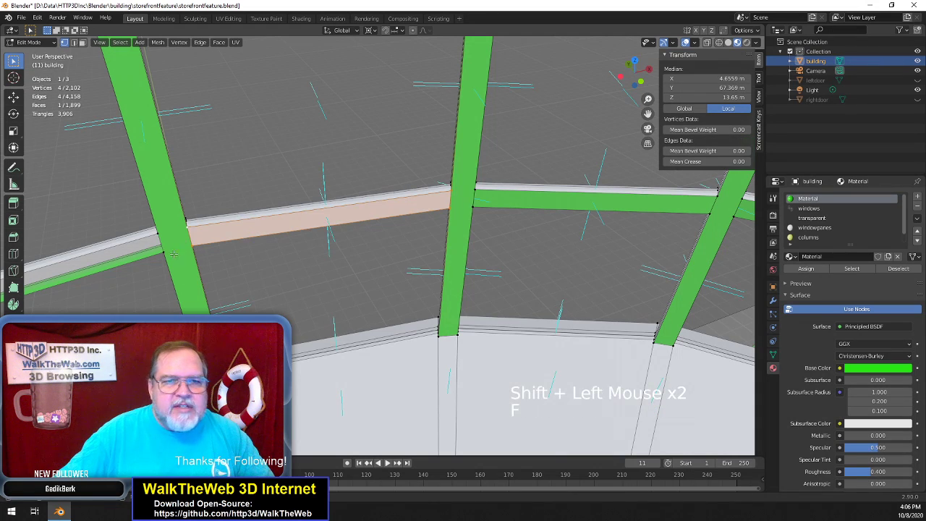
Fill the open side of the lower horizontal bar in the fourth bay from the left end of the curve
left_click(167, 253)
left_click(161, 234, "shift")
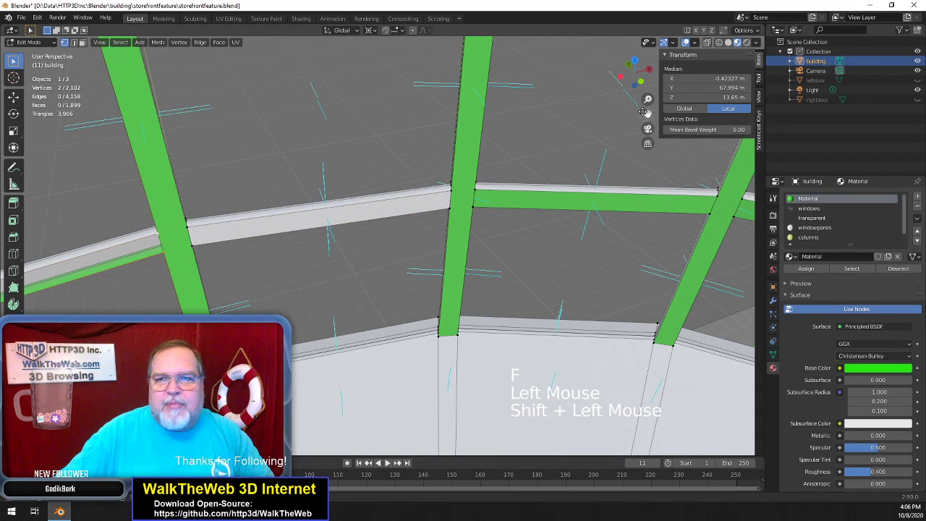
left_click_drag(647, 113, 914, 55)
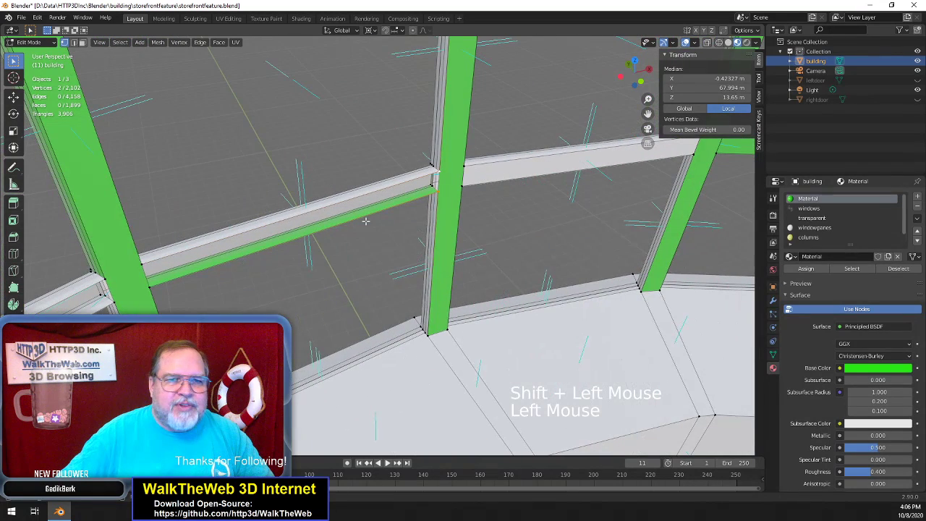
left_click(144, 283, "shift")
left_click(137, 268, "shift")
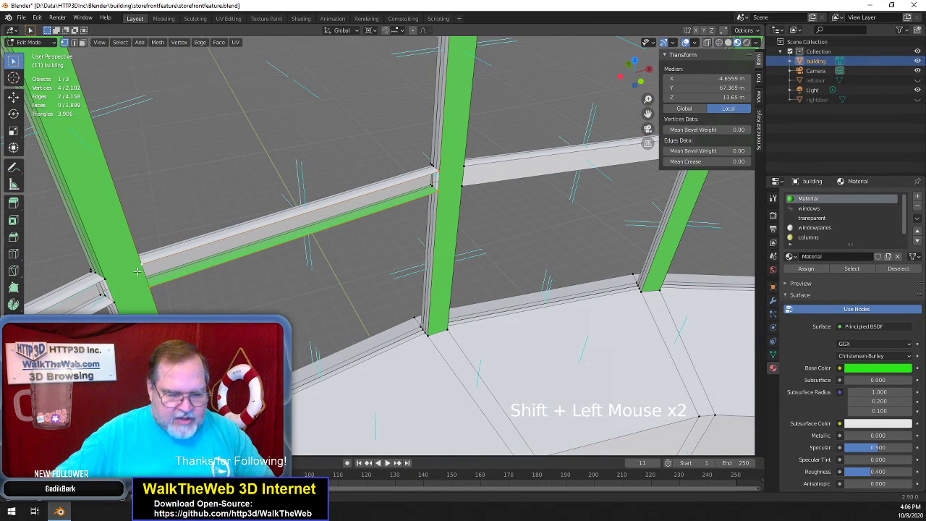
key("f")
Create a face across the open side of the lower horizontal bar in the third bay from the left end
left_click(116, 302)
left_click(106, 280, "shift")
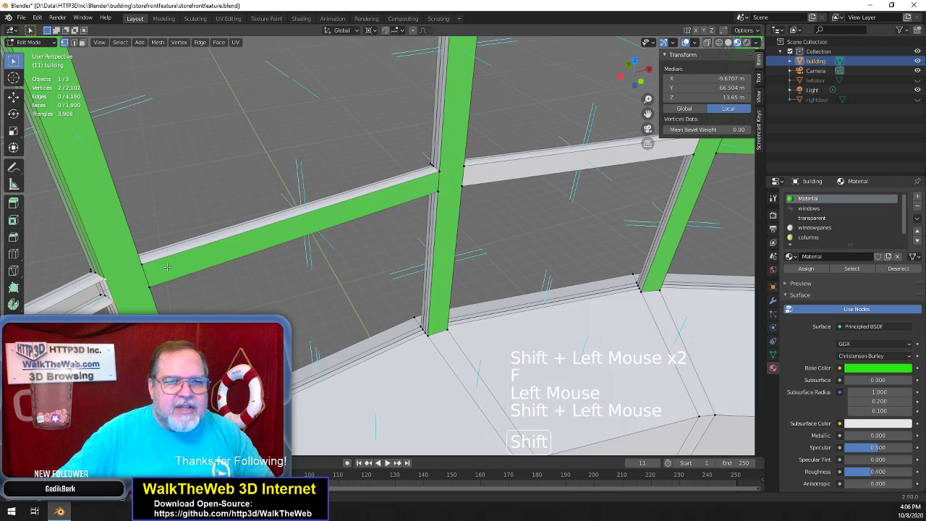
left_click_drag(647, 116, 909, 11)
left_click(268, 246, "shift")
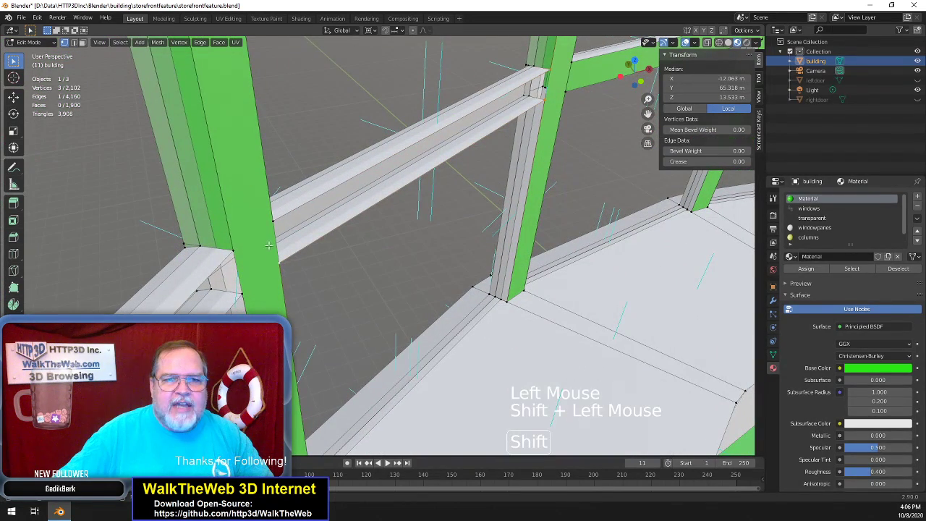
left_click(265, 226, "shift")
key("f")
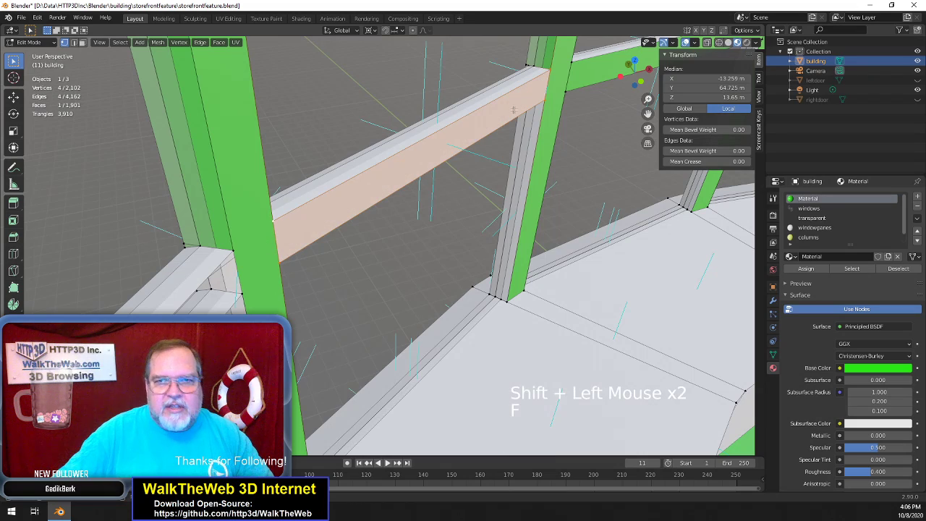
Fill the open side of the lower horizontal bar in the second bay from the left end
left_click_drag(639, 79, 605, 78)
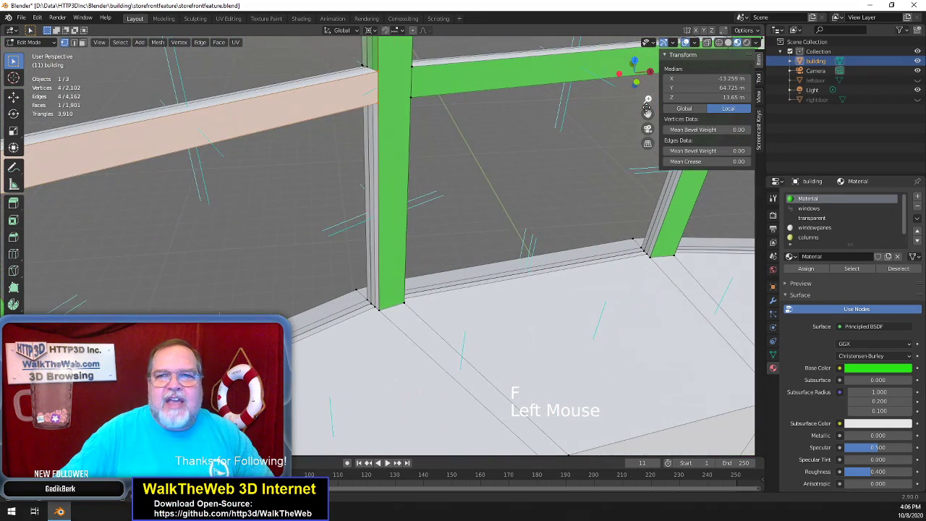
left_click_drag(648, 108, 628, 124)
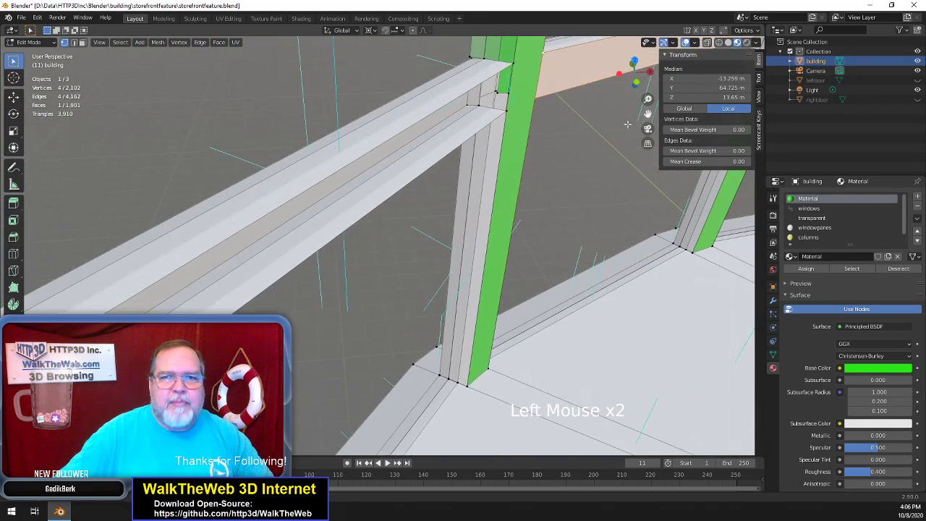
scroll(586, 149, "down", 1)
left_click(452, 157)
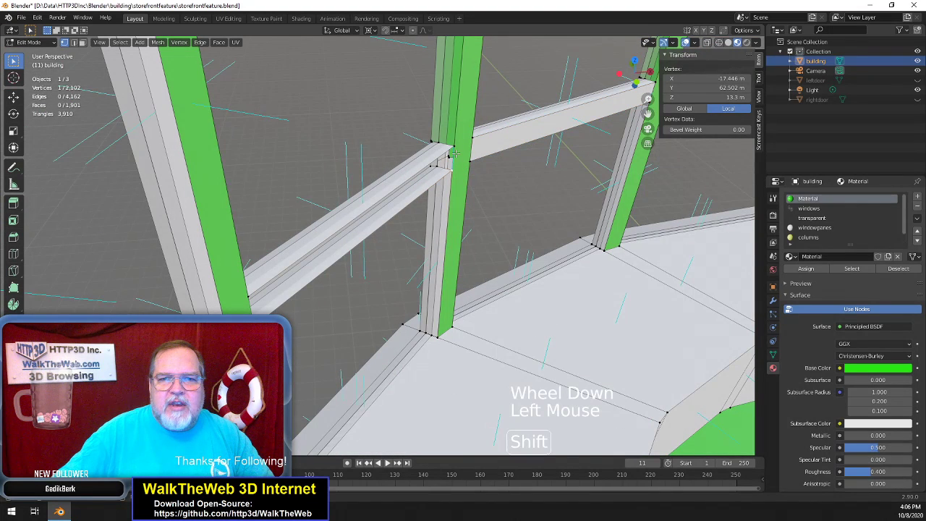
left_click(453, 157, "shift")
left_click(246, 297, "shift")
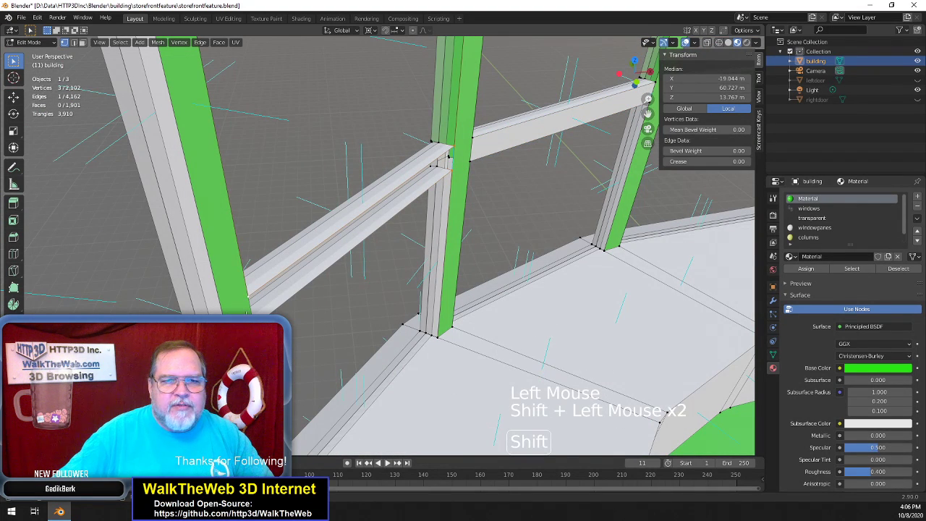
left_click(249, 312, "shift")
key("f")
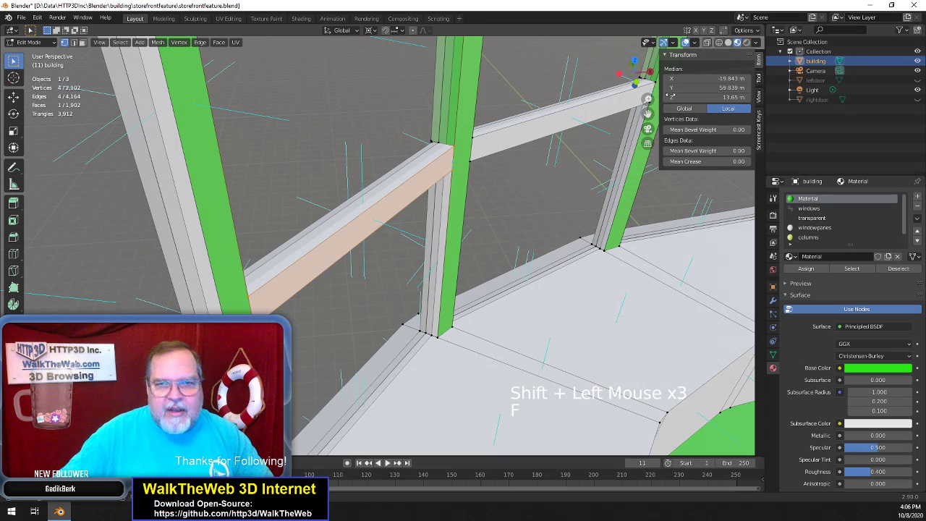
Fill the open side of the lower horizontal bar in the outermost bay at the left end of the curve
left_click_drag(636, 79, 822, 103)
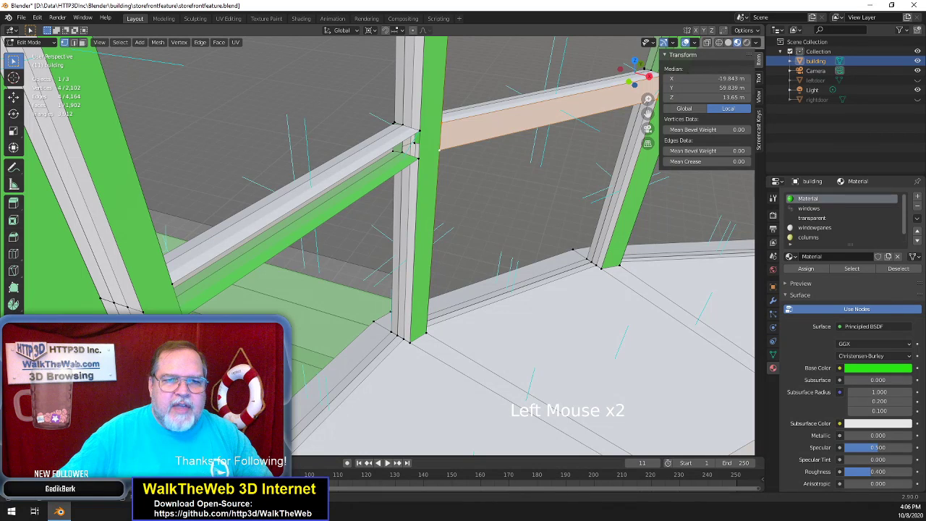
left_click(183, 318)
left_click(172, 284, "shift")
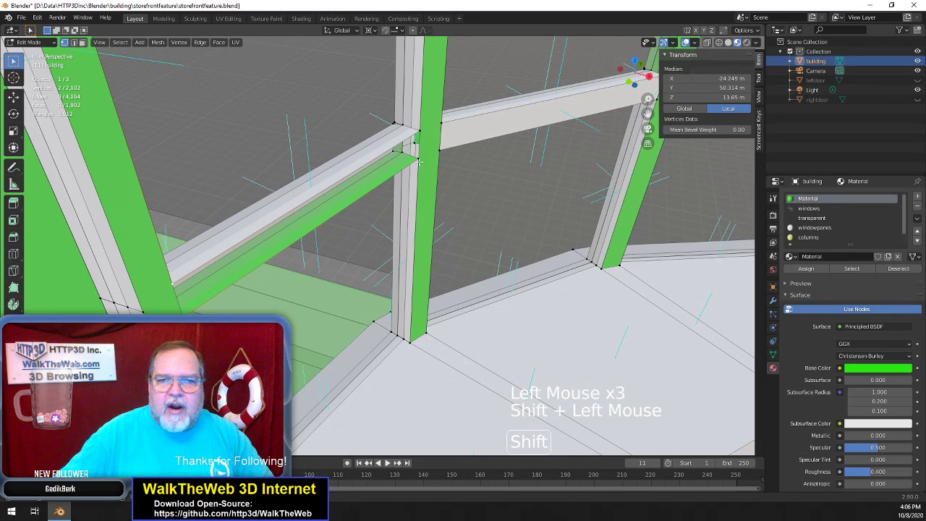
left_click(423, 149, "shift")
left_click(422, 134, "shift")
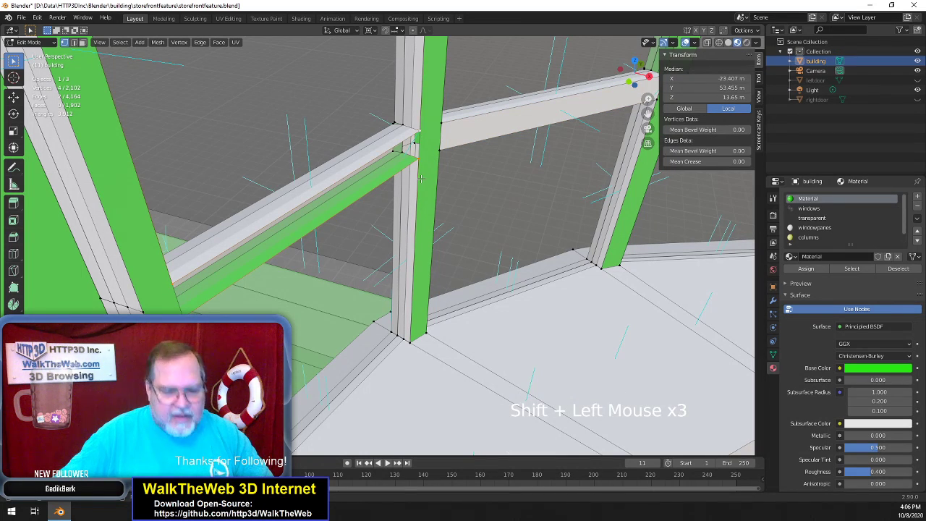
key("f")
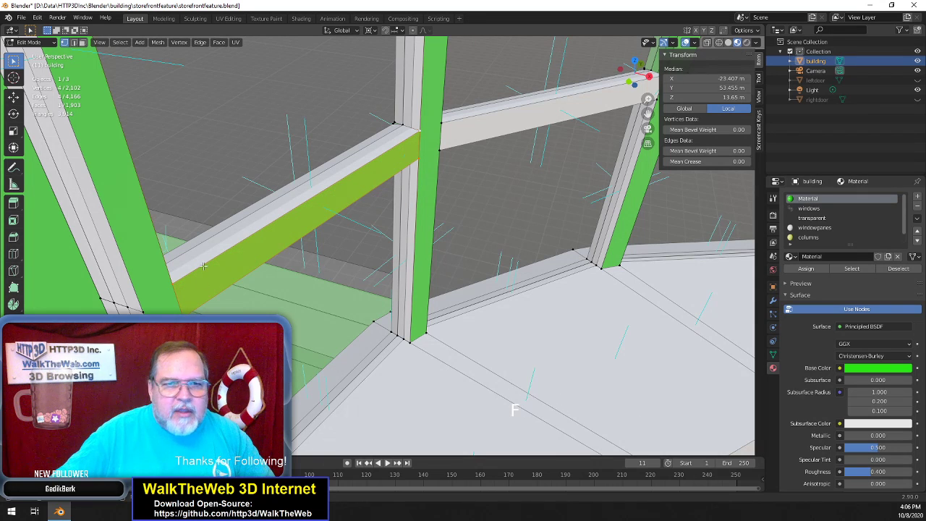
In face select mode, select the green front faces of the leftmost bay's lower bar and of the three leftmost vertical posts
left_click(82, 43)
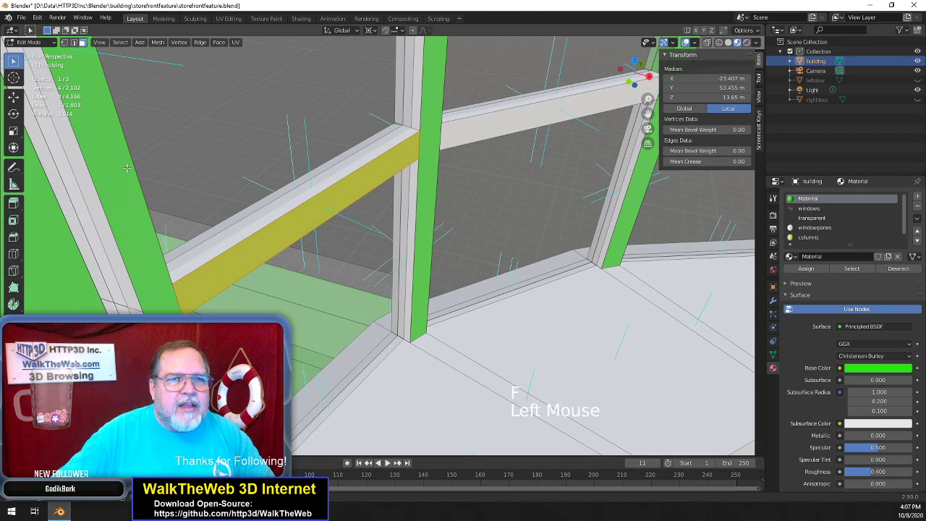
left_click(129, 235)
left_click(270, 238, "shift")
left_click(428, 223, "shift")
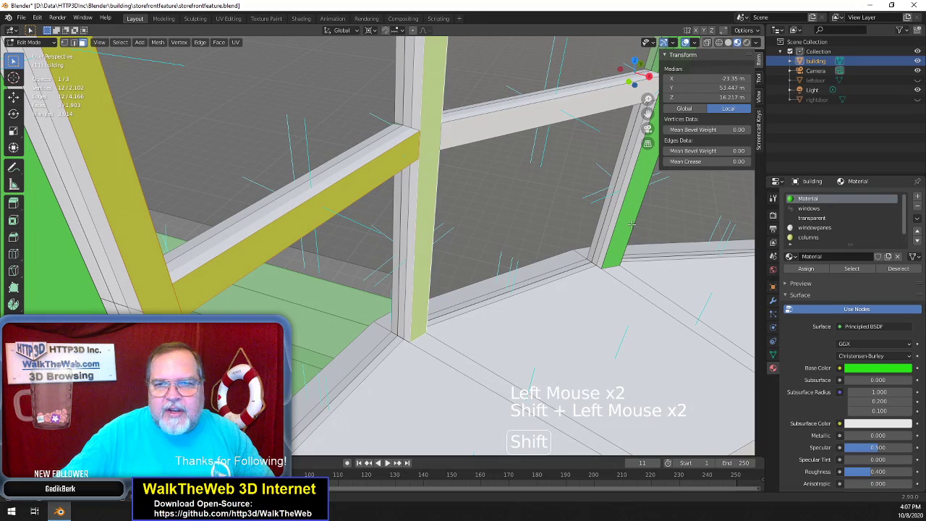
left_click(629, 223, "shift")
Add the green side faces of the second and third posts and the underside of the leftmost bay's lower bar to the selection
left_click_drag(640, 77, 640, 35)
left_click_drag(648, 113, 663, 318)
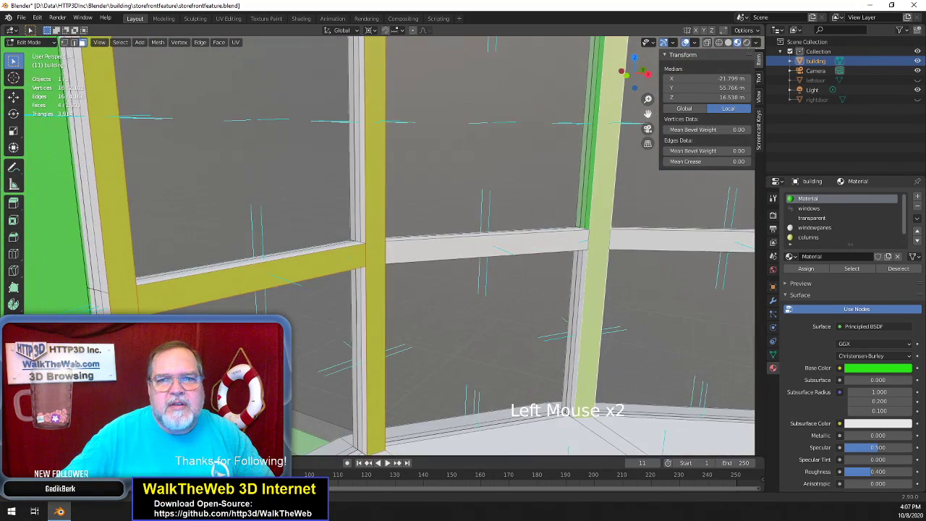
left_click(593, 158, "shift")
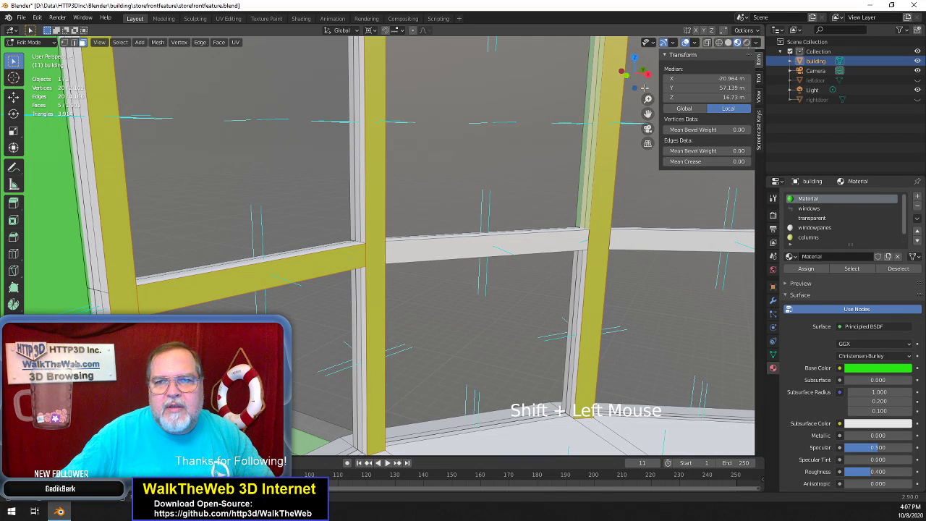
left_click_drag(644, 87, 643, 63)
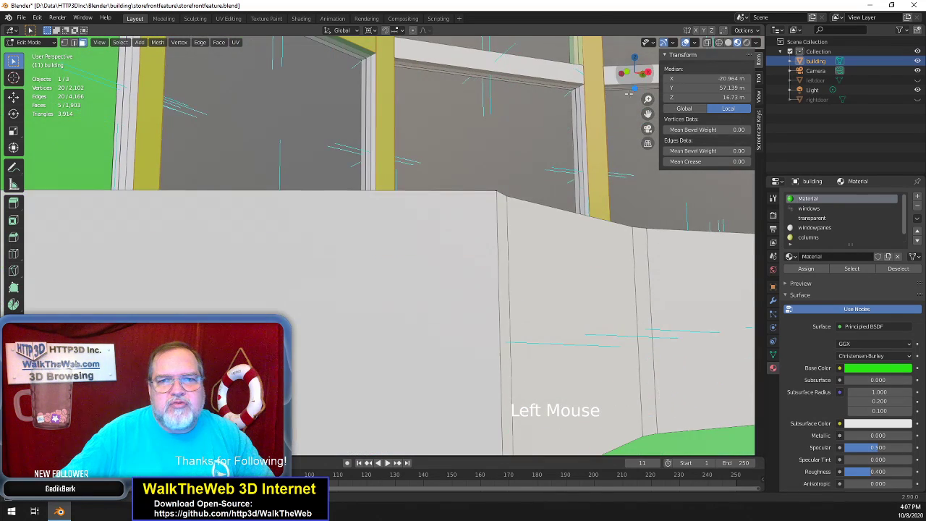
left_click(355, 64, "shift")
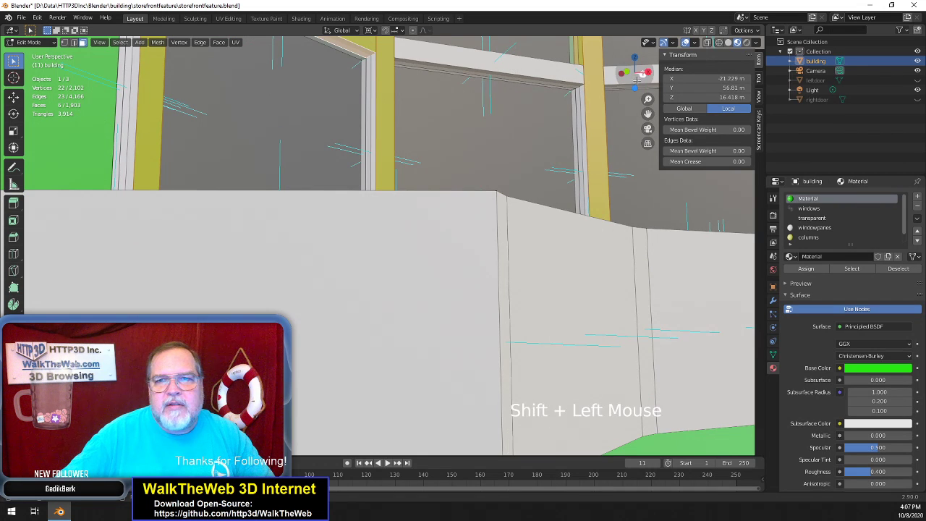
left_click_drag(646, 114, 646, 115)
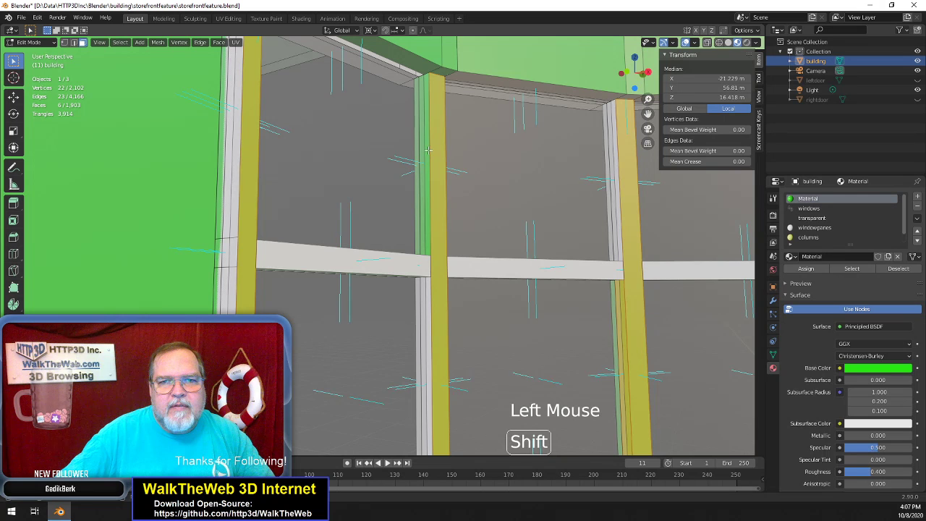
left_click(431, 116, "shift")
Add the underside faces of the header above the leftmost bay and its adjoining posts to the selection
left_click(434, 70, "shift")
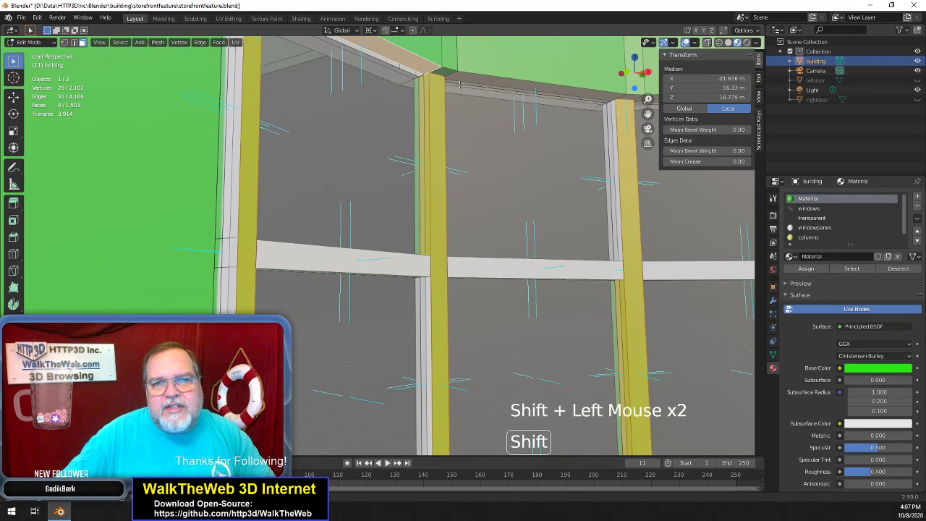
left_click(462, 78, "shift")
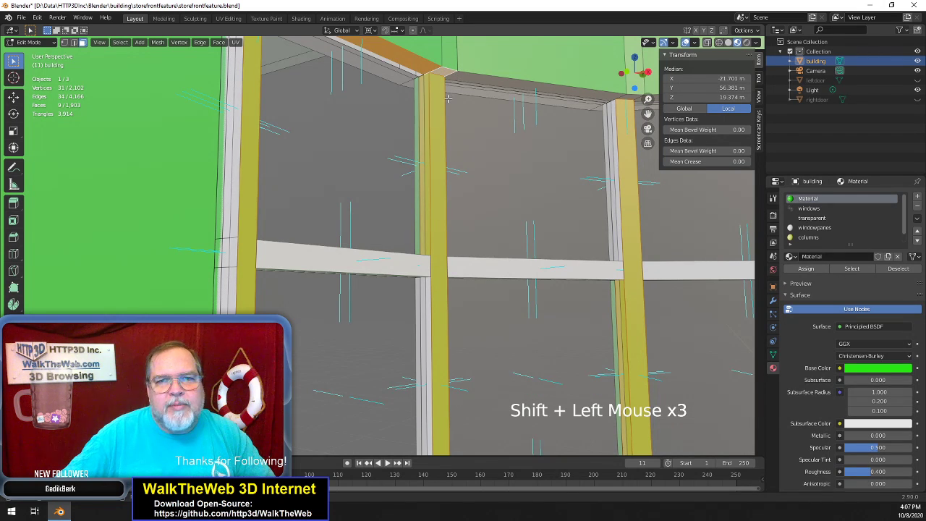
scroll(304, 69, "down", 2)
left_click(304, 75, "shift")
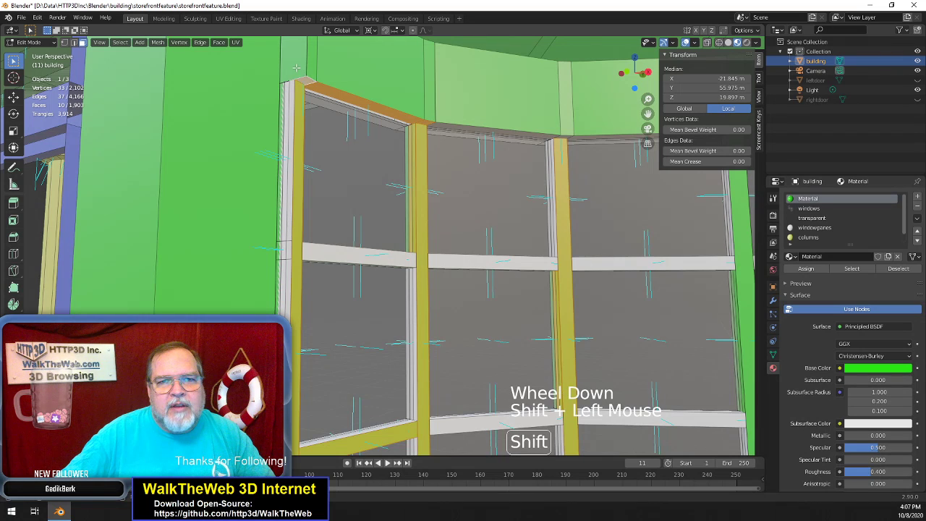
Add the green front faces of the header above the three leftmost bays, including the narrow strips between them, to the selection
left_click(308, 67, "shift")
left_click(308, 67, "shift")
left_click(416, 77, "shift")
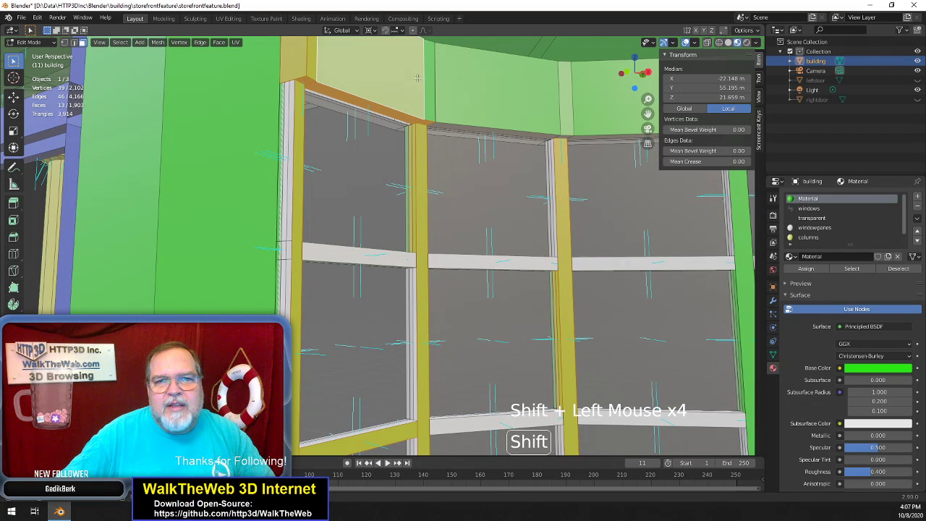
left_click(438, 86, "shift")
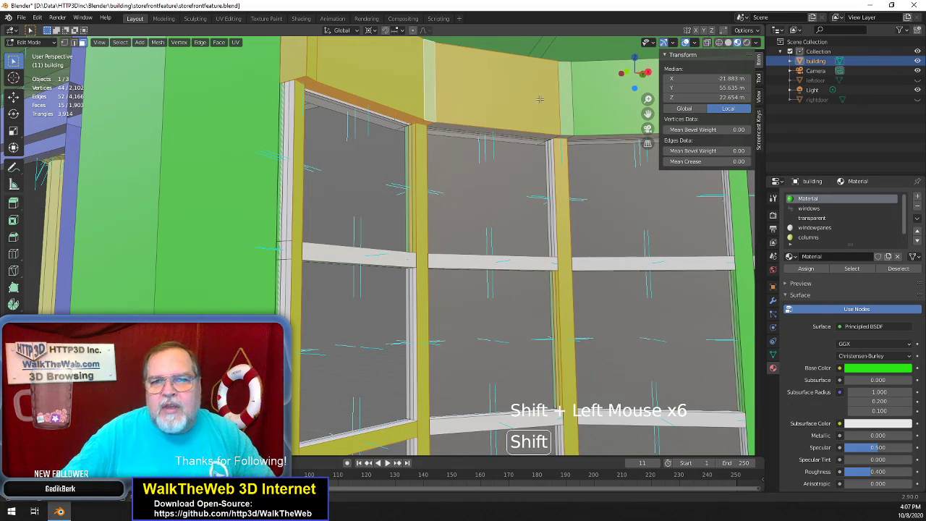
left_click(565, 102, "shift")
left_click(588, 106, "shift")
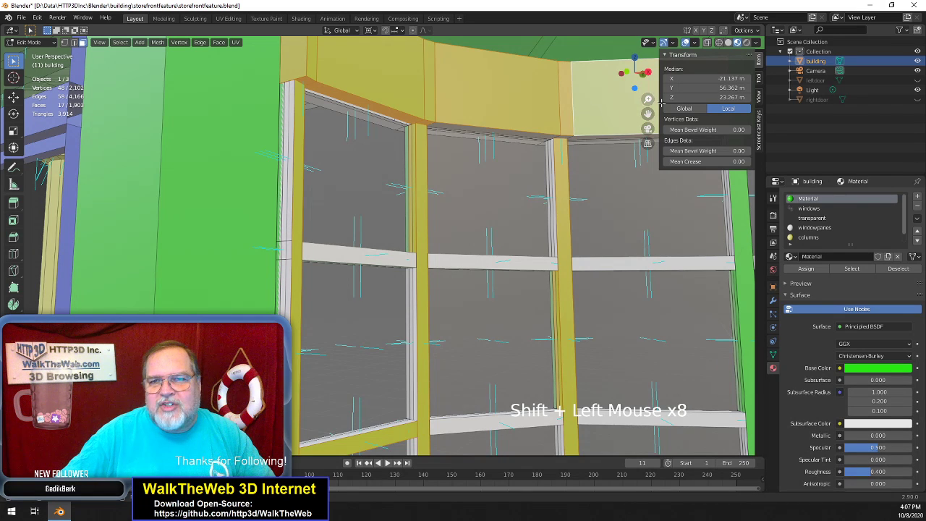
Add the front faces of the next two green posts and of the lower bar between them to the selection
left_click_drag(642, 77, 630, 79)
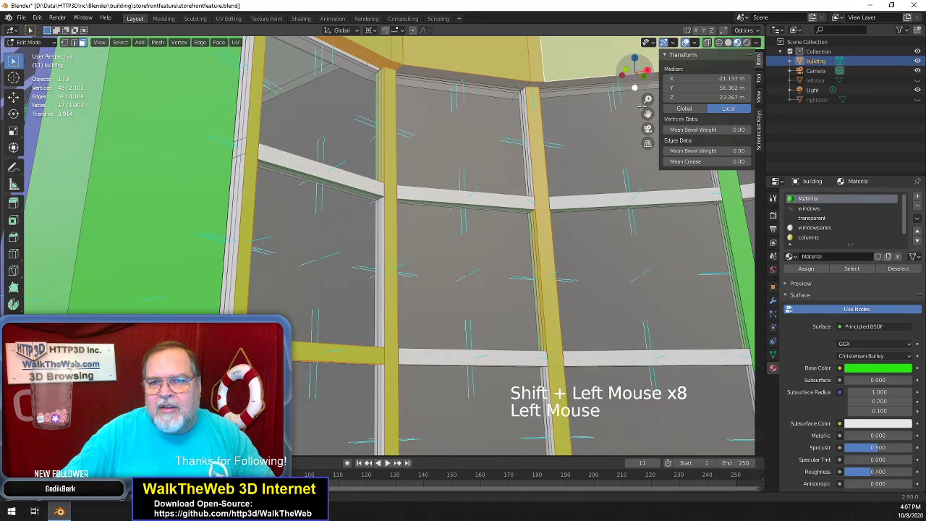
left_click_drag(648, 114, 262, 41)
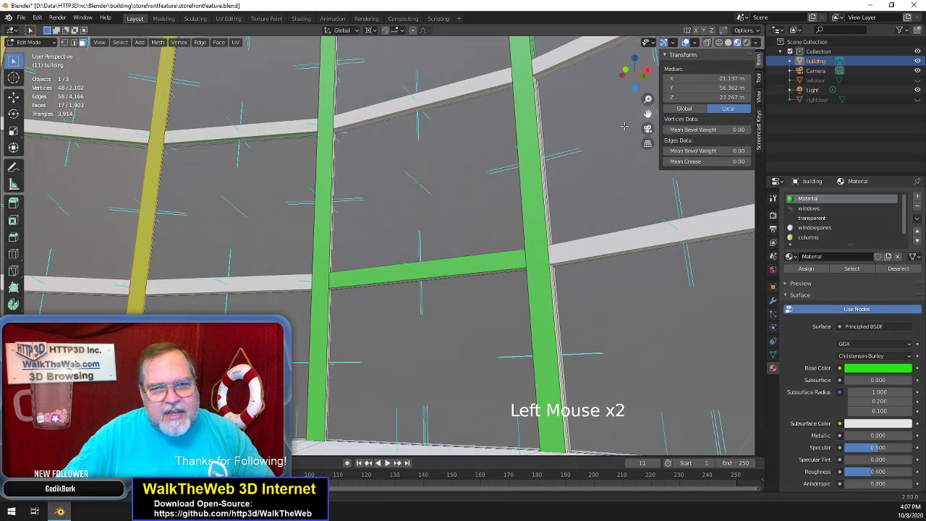
left_click(315, 288, "shift")
left_click(338, 282, "shift")
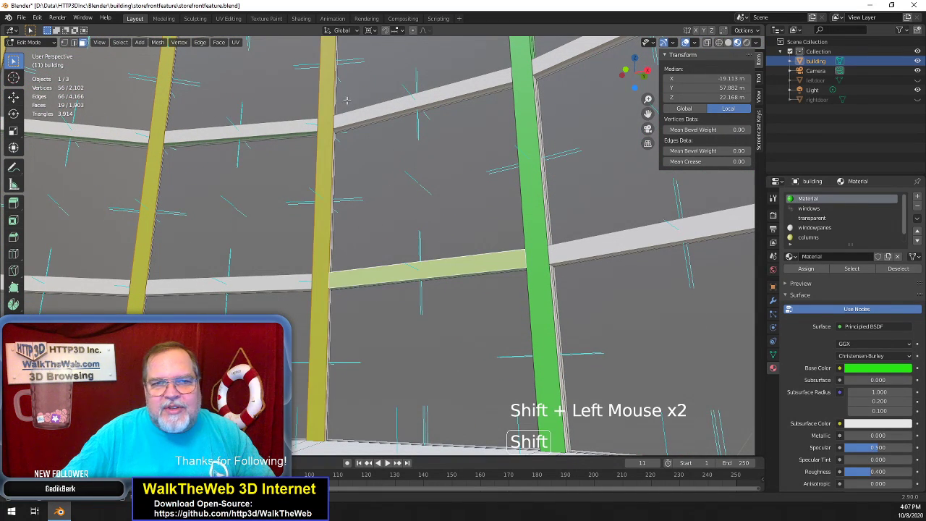
left_click(536, 171, "shift")
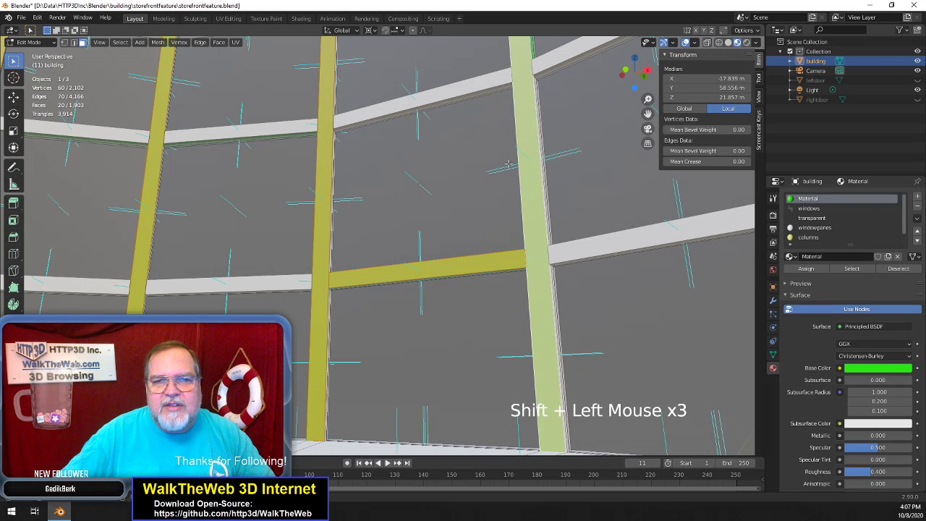
Extend the selection along the header with the front faces above the next two bays and the narrow strips over their posts
left_click_drag(648, 114, 629, 322)
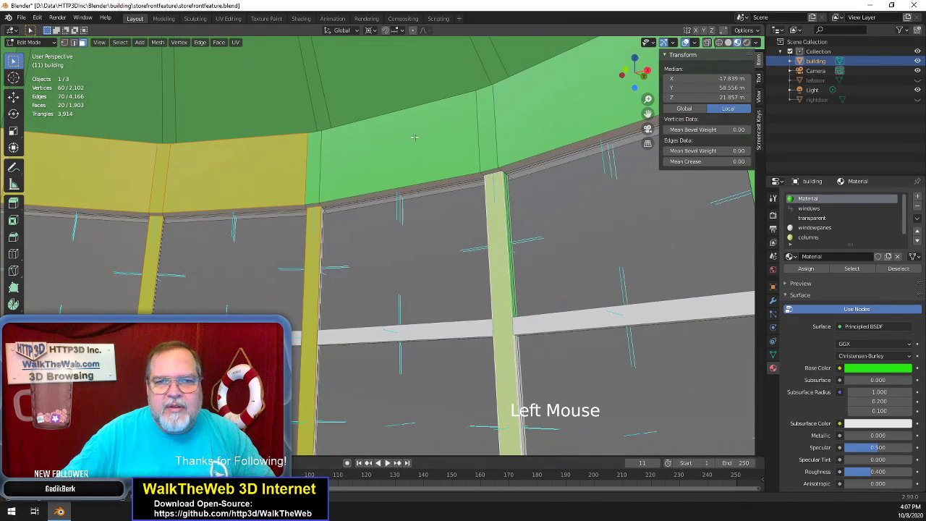
left_click(319, 185, "shift")
left_click(342, 184, "shift")
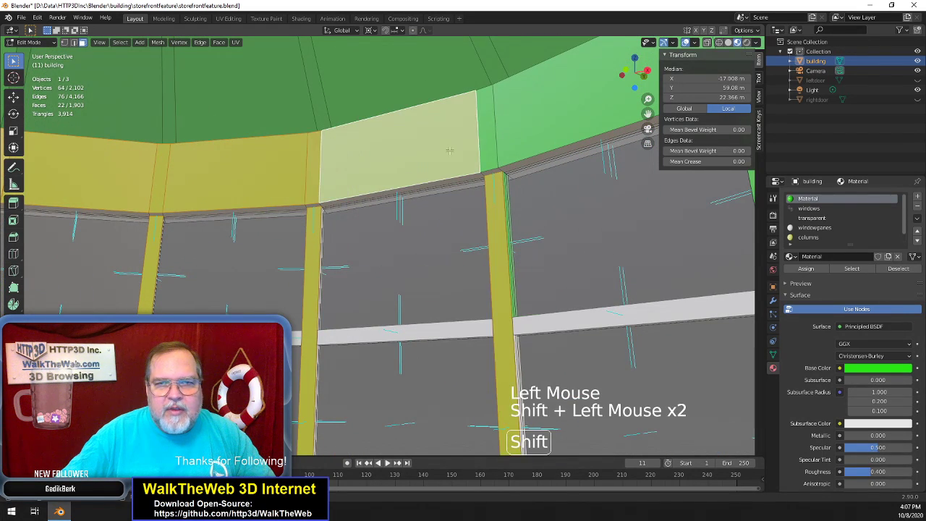
left_click(488, 143, "shift")
left_click(516, 138, "shift")
Add the fifth post's green side face, the next post's front, the header strip above it and the adjoining header underside to the selection
left_click_drag(648, 114, 336, 207)
left_click_drag(526, 174, 546, 191)
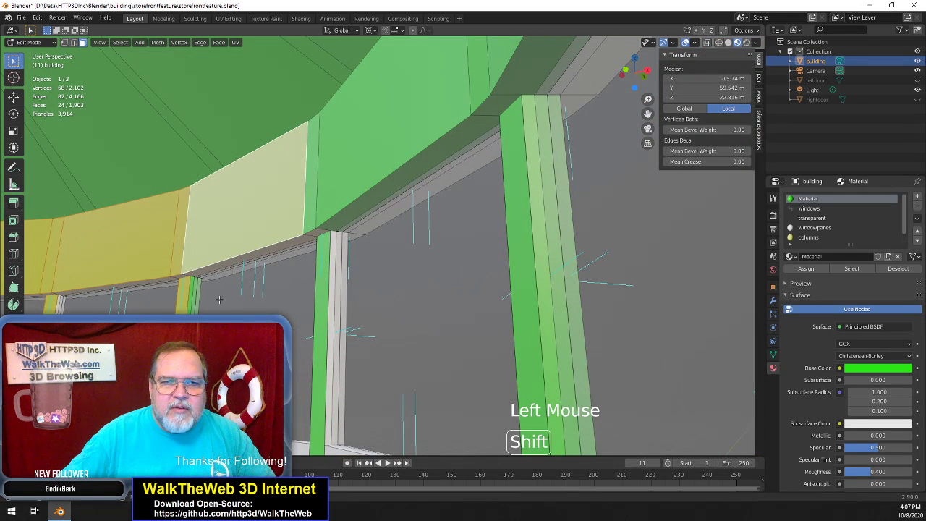
left_click(190, 293, "shift")
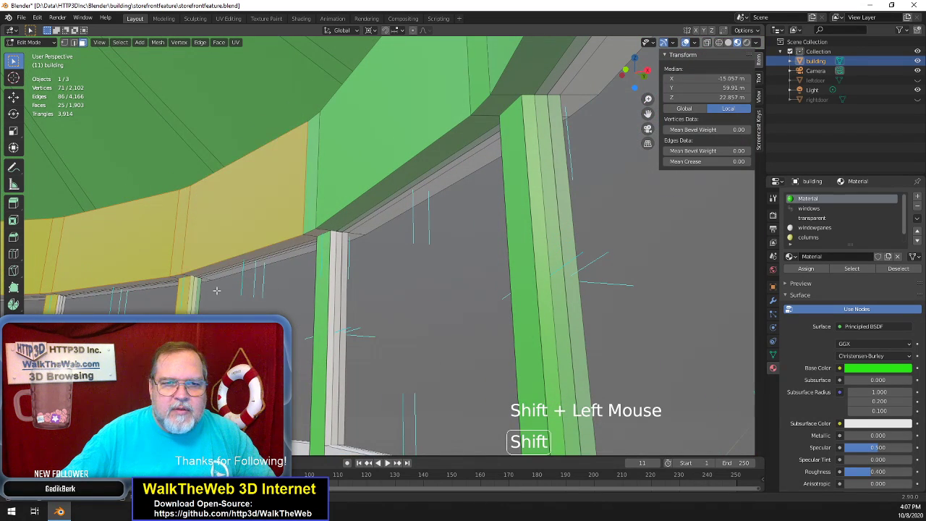
left_click(327, 273, "shift")
left_click(326, 261, "shift")
left_click(315, 219, "shift")
left_click(334, 217, "shift")
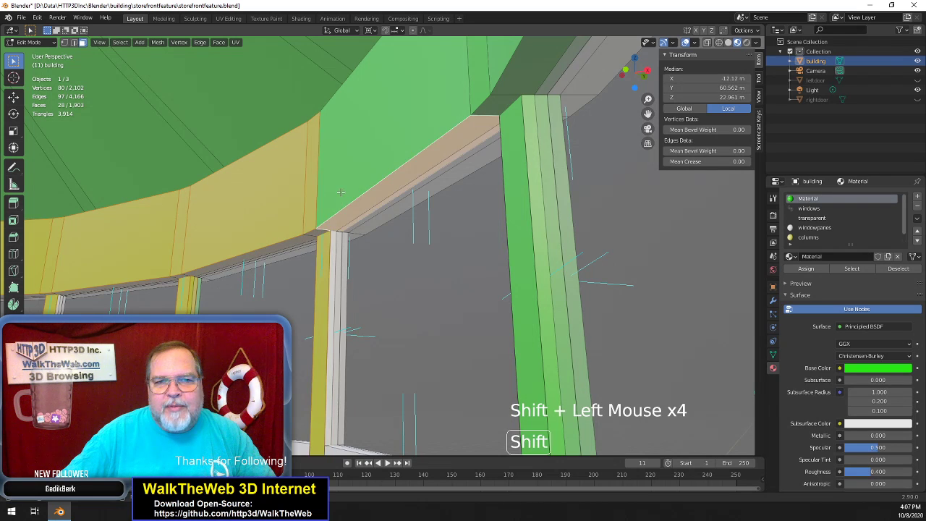
Add the following header section's front and underside faces and the green front and side faces of the post beneath its far end to the selection
left_click(443, 117, "shift")
left_click(485, 105, "shift")
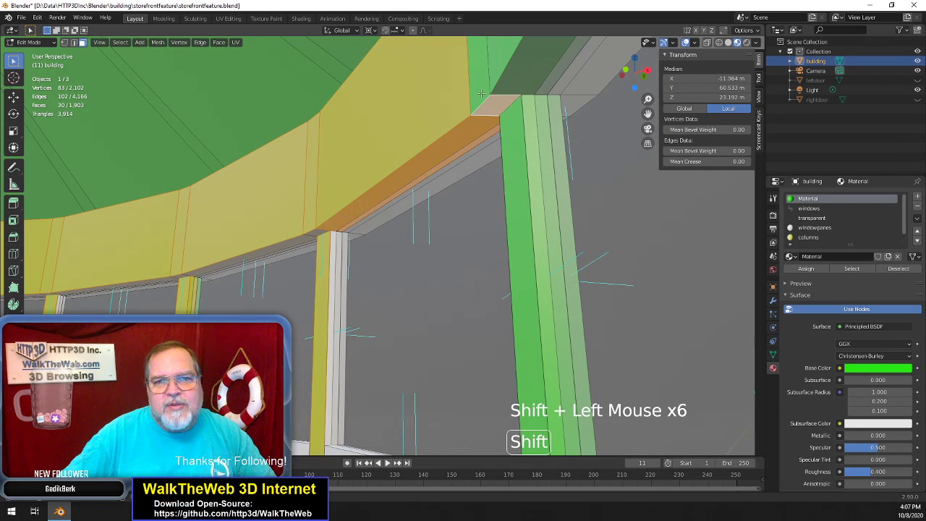
left_click(512, 135, "shift")
left_click(528, 136, "shift")
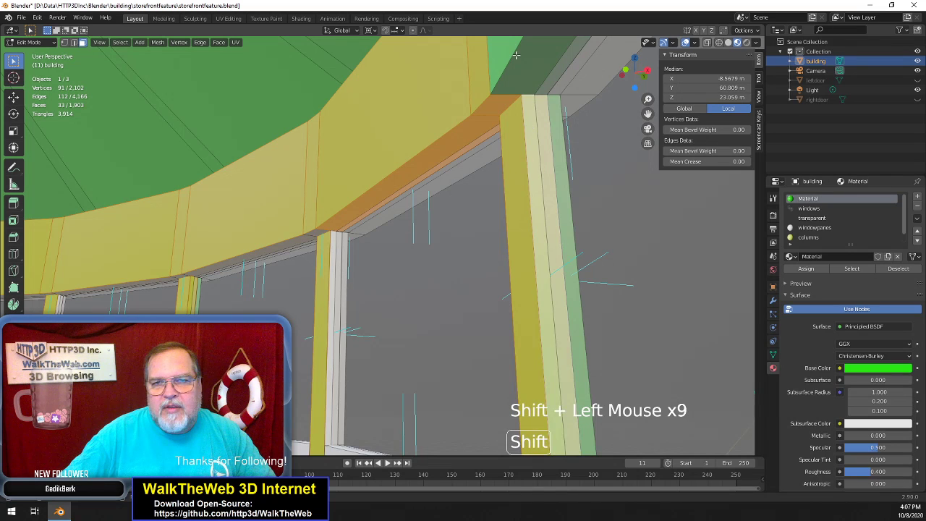
left_click(495, 62, "shift")
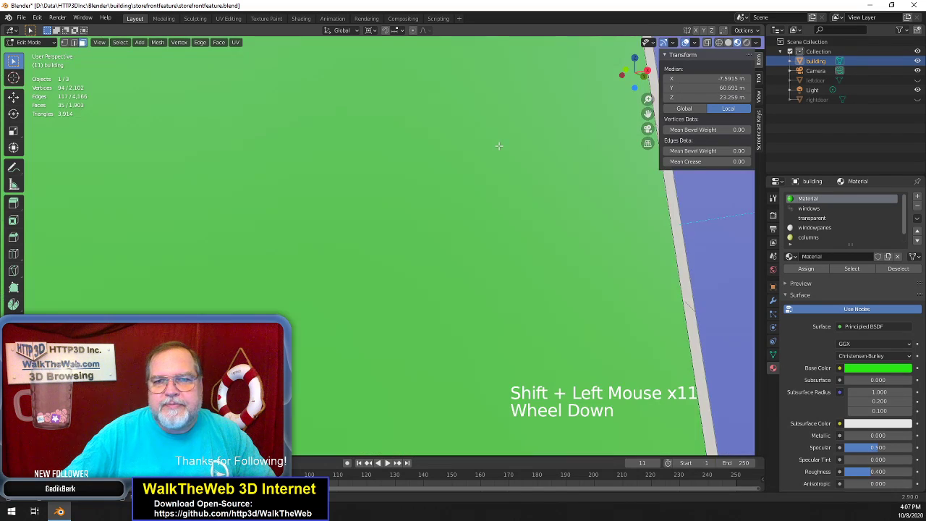
Add the last header section's front and underside faces and the front and side faces of the last green post to the selection
scroll(499, 145, "down", 1)
scroll(499, 145, "down", 1)
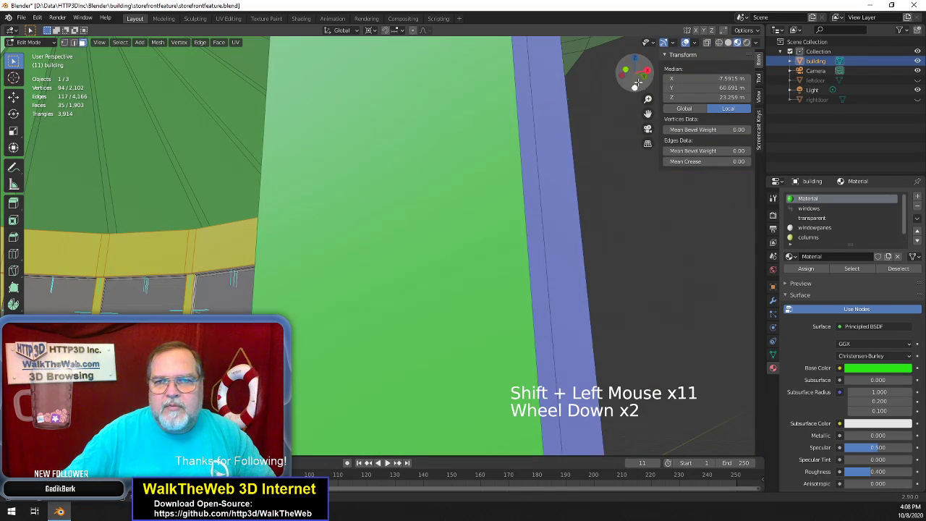
left_click_drag(636, 78, 618, 83)
left_click(640, 225, "shift")
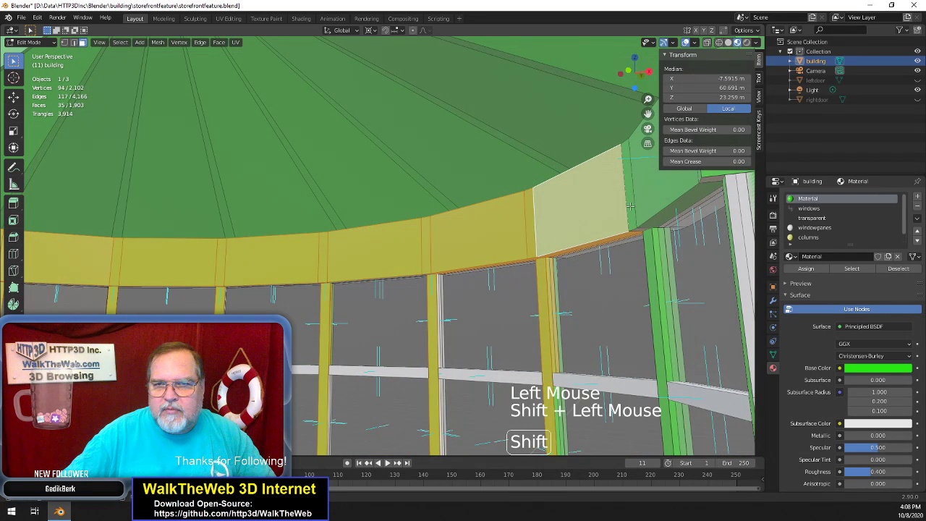
left_click(643, 225, "shift")
left_click(661, 209, "shift")
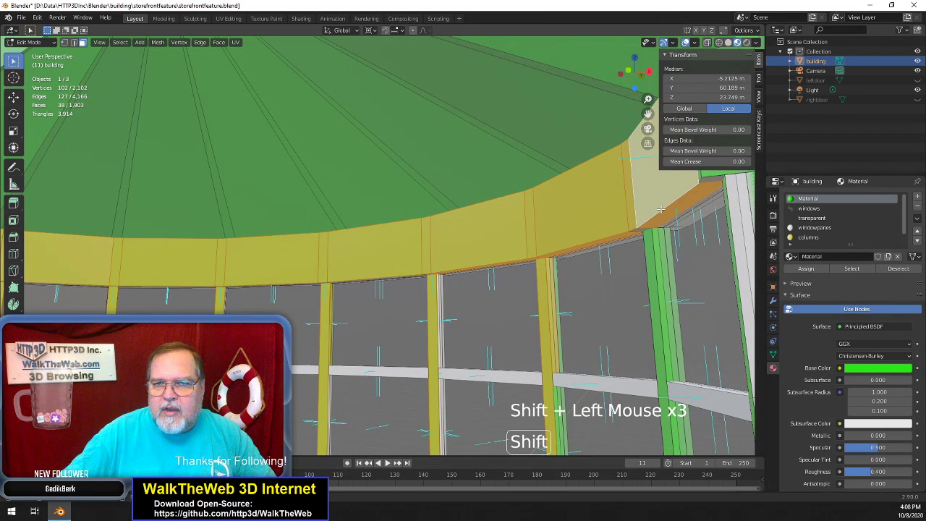
left_click(659, 245, "shift")
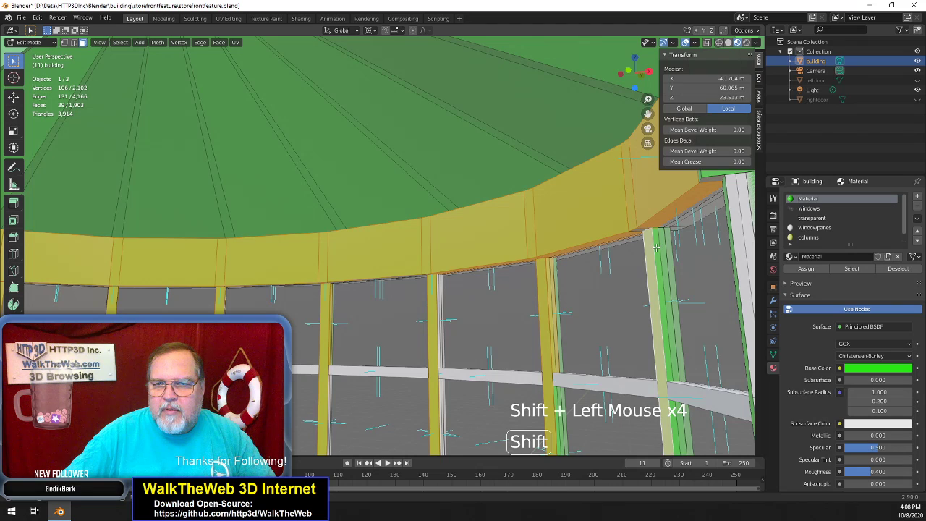
left_click(656, 247, "shift")
Add the last green post's lower side face, the lower bars of the three rightmost bays and the curve's end post face to the selection
scroll(659, 264, "down", 1)
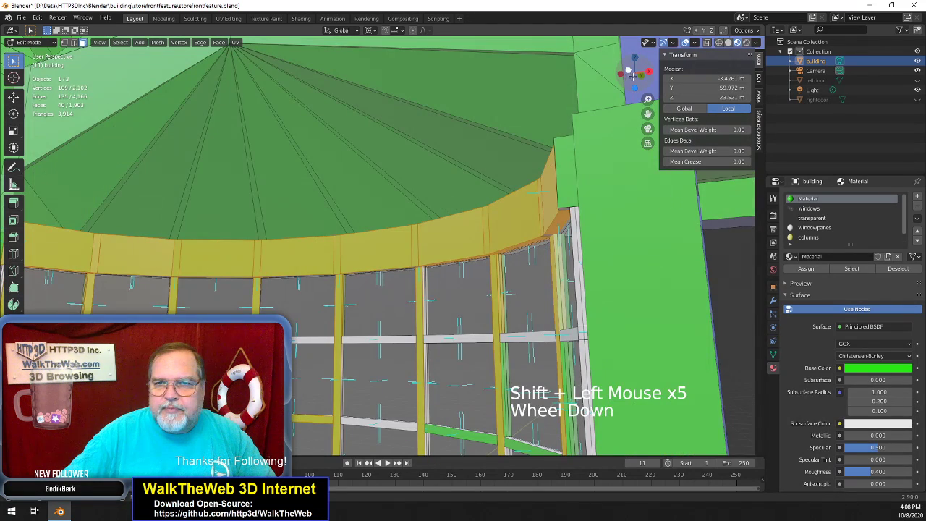
left_click_drag(634, 73, 624, 178)
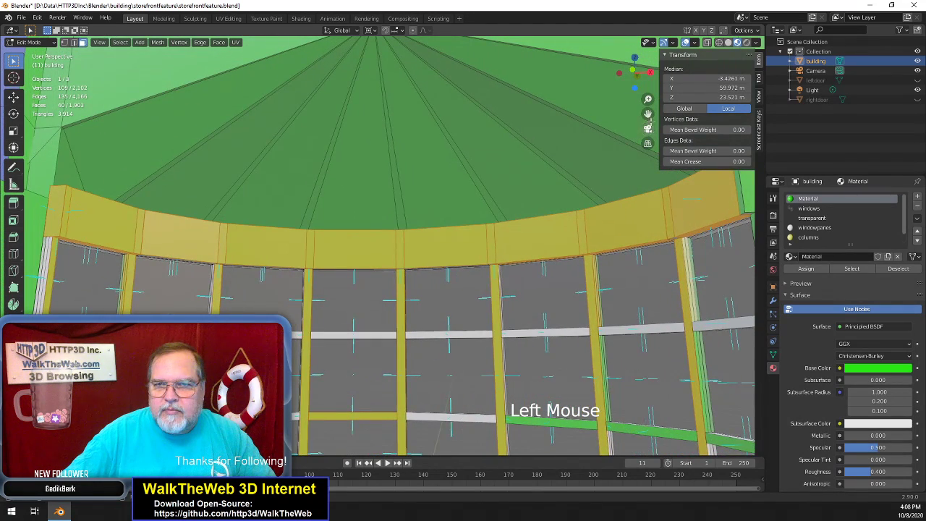
left_click_drag(648, 113, 522, 44)
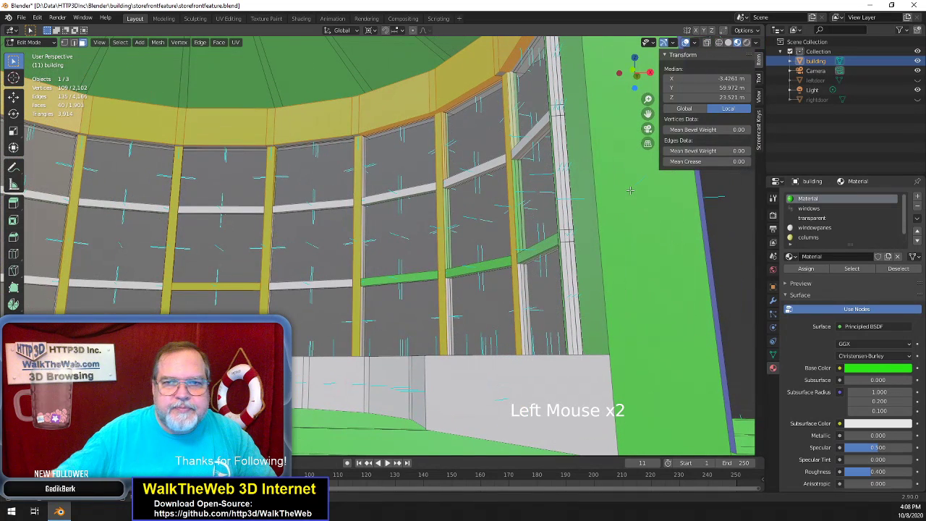
left_click(519, 239, "shift")
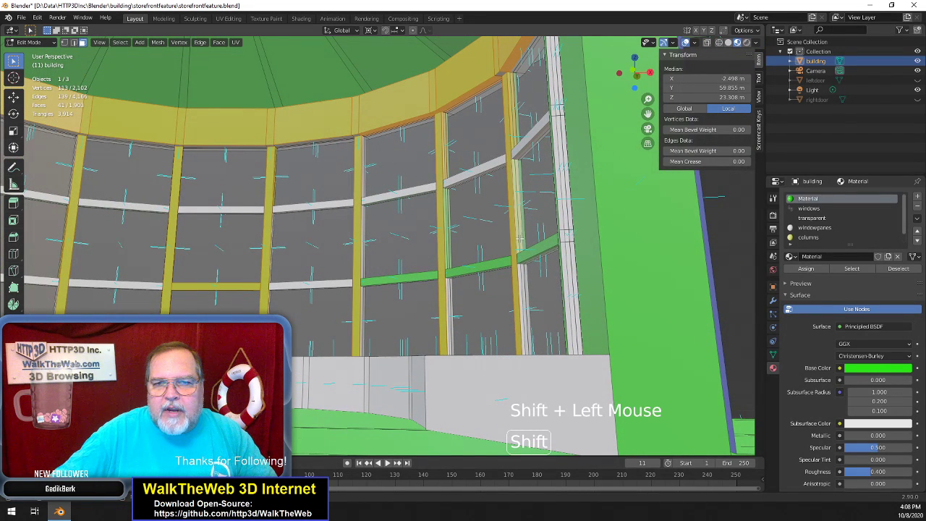
left_click(529, 251, "shift")
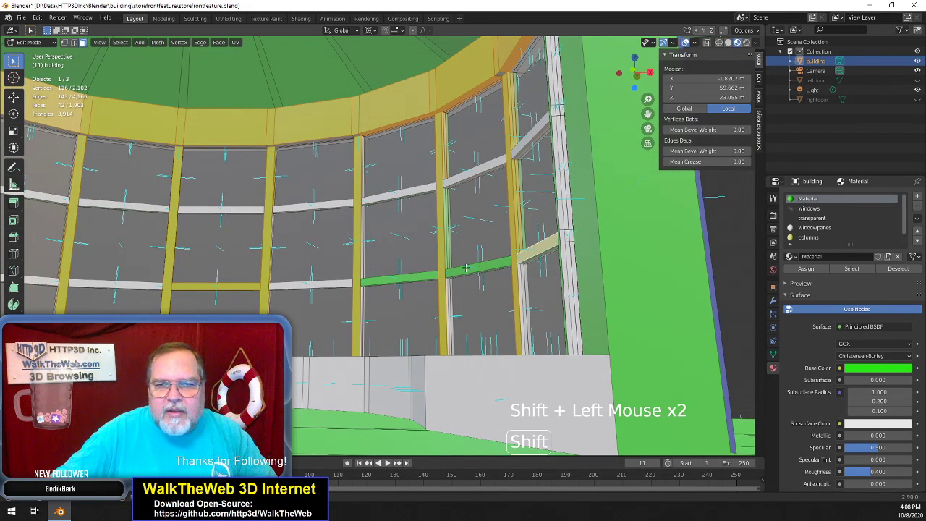
left_click(466, 269, "shift")
left_click(425, 275, "shift")
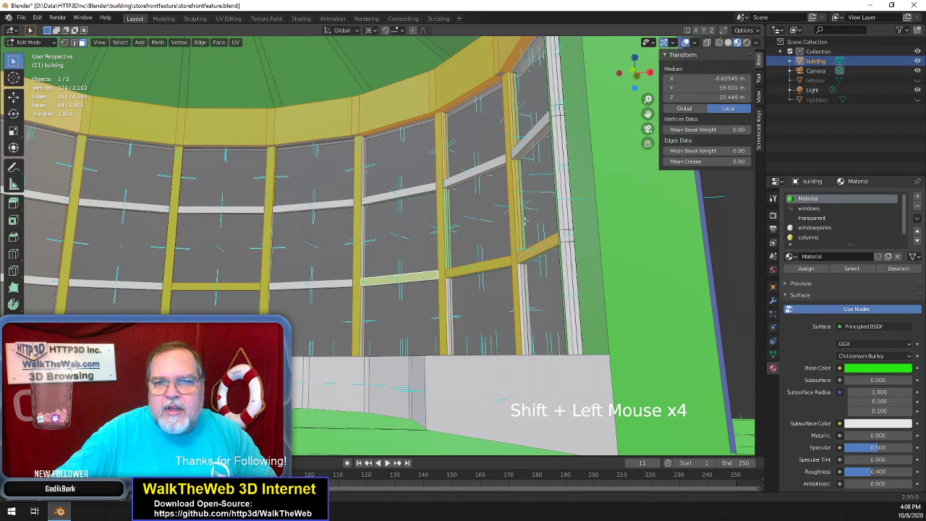
mouse_move(628, 86)
left_mouse_down()
mouse_move(643, 81)
mouse_move(631, 73)
mouse_move(634, 89)
left_mouse_up()
left_click(559, 228, "shift")
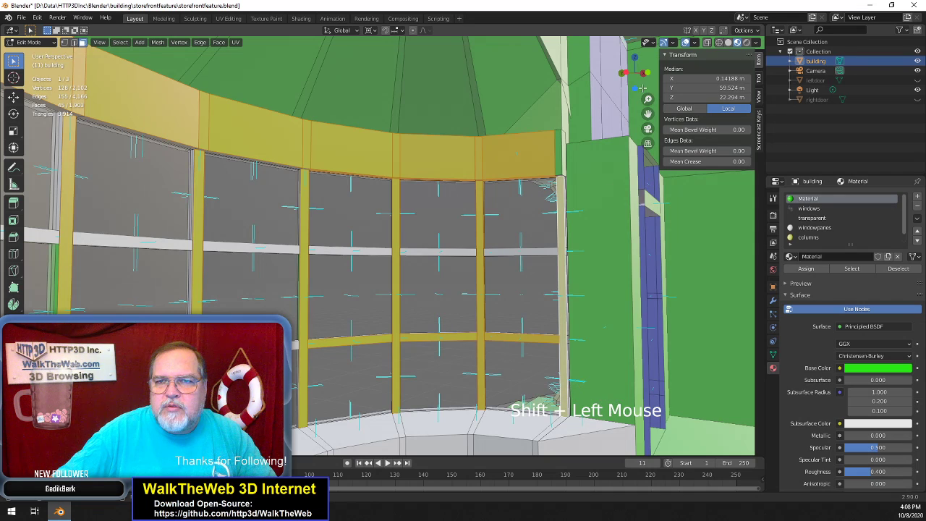
Assign the windowpanes material to all selected header, post and bar faces
left_click_drag(639, 86, 649, 114)
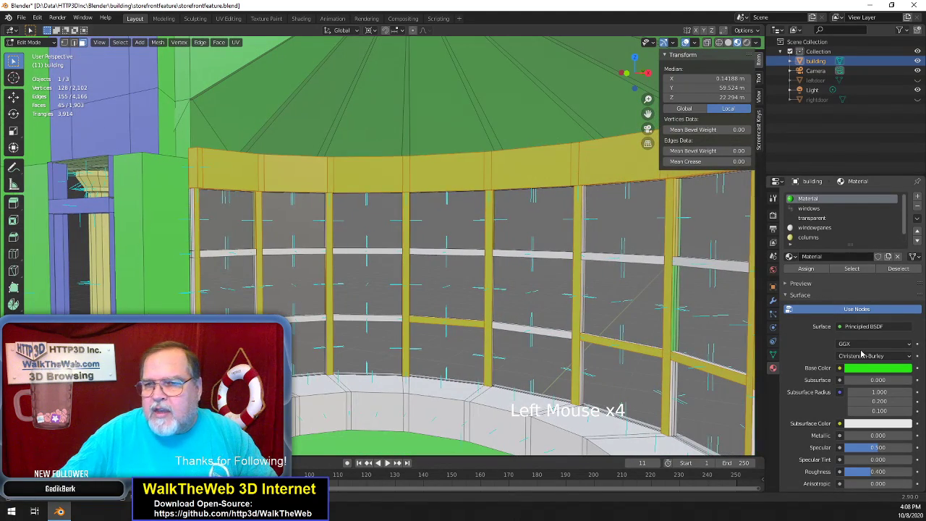
left_click(815, 228)
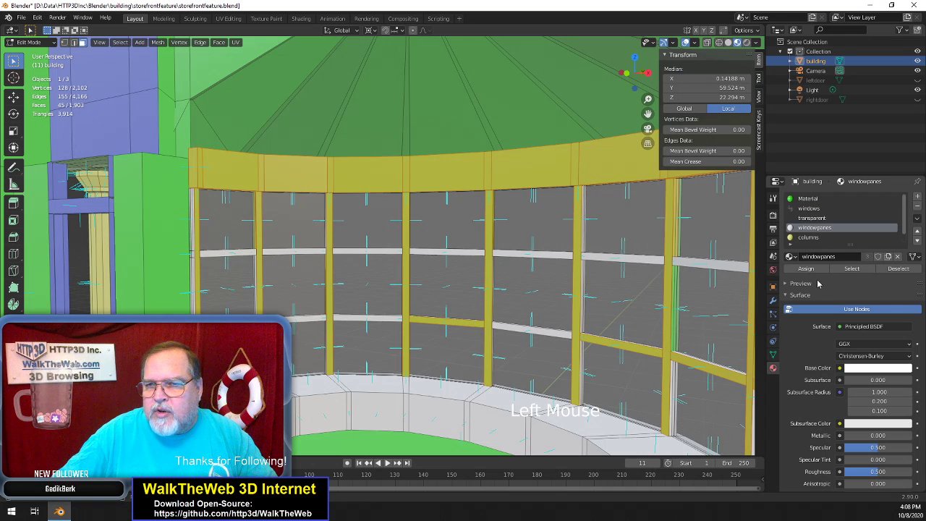
left_click(806, 268)
left_click(467, 409)
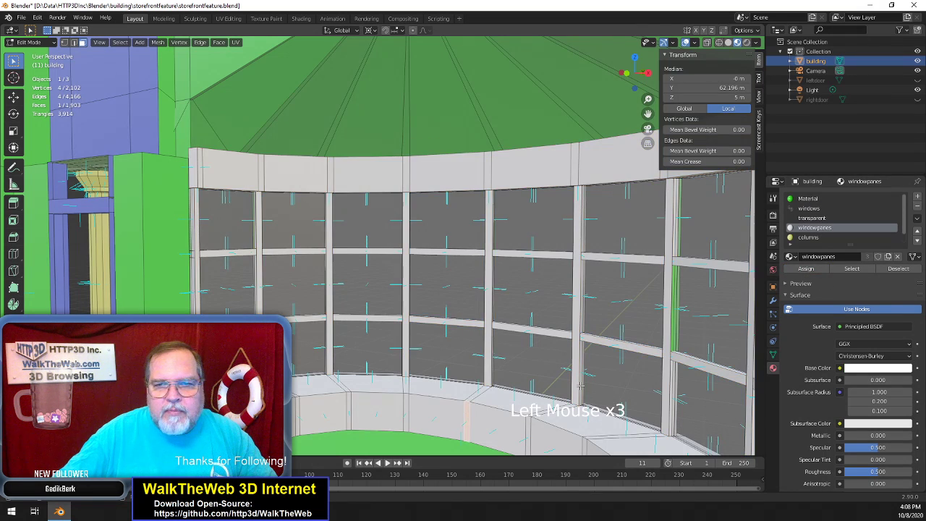
Assign the windowpanes material to the leftover green side face on the post near the right end of the curve
left_click(673, 327)
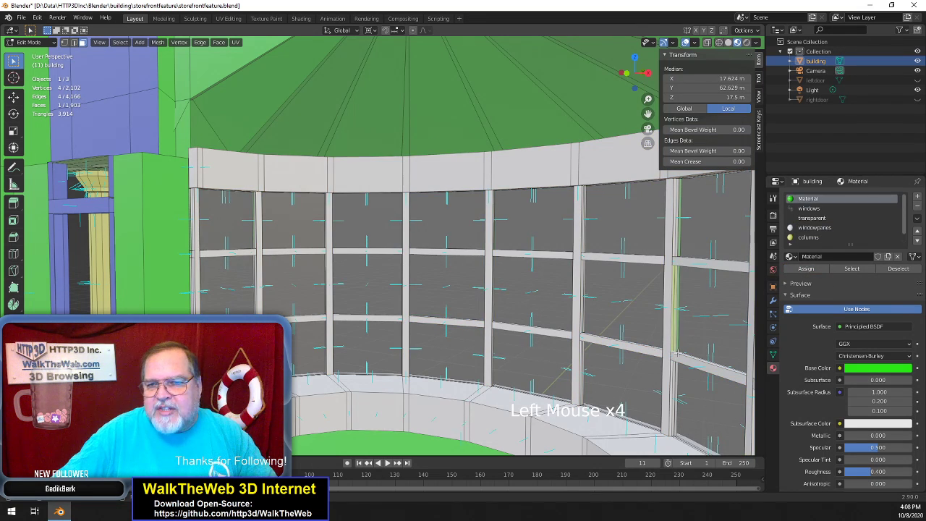
left_click(814, 228)
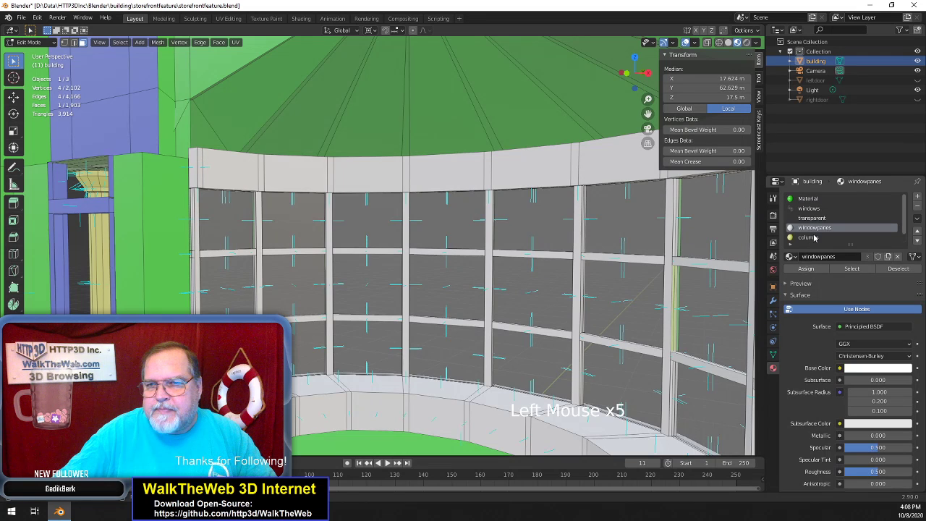
left_click(806, 269)
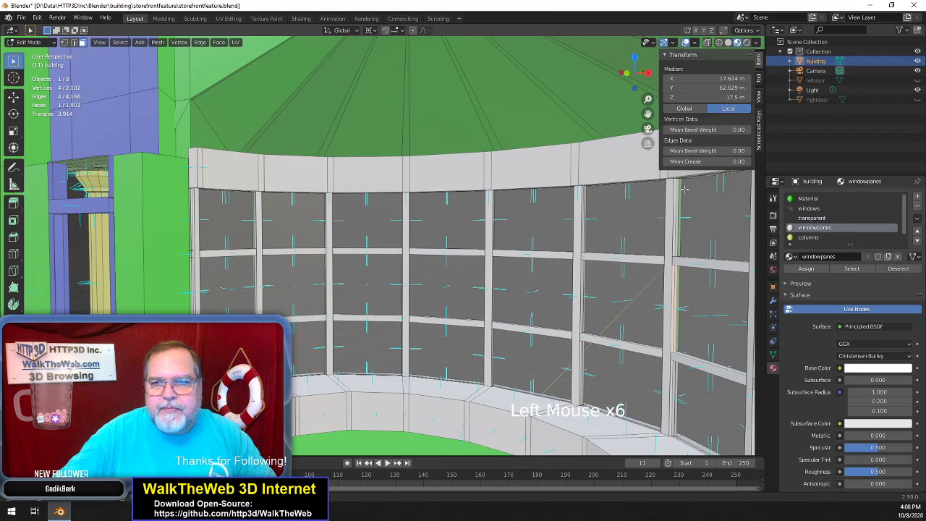
Select the green side faces, including the short crossbar-joint pieces, on the two outer posts near the bay's end
left_click_drag(639, 71, 509, 64)
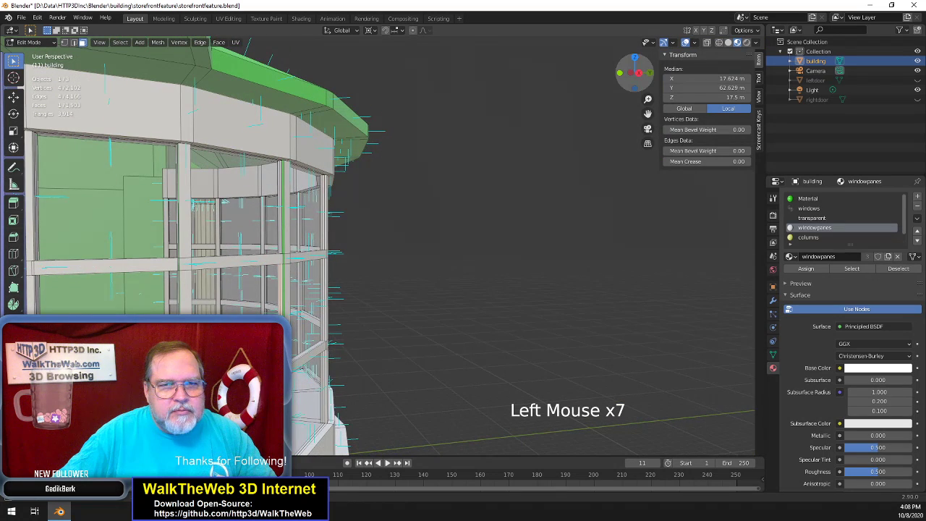
left_click(283, 227)
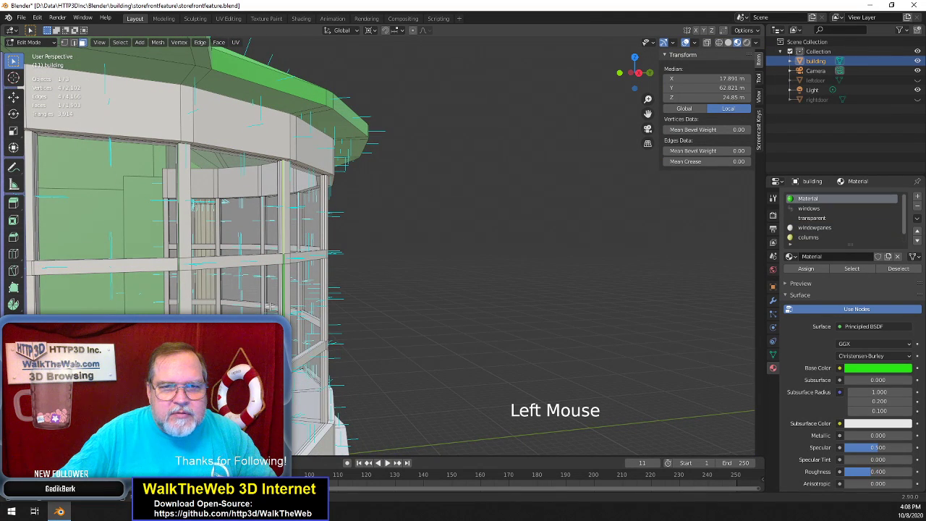
key("shift")
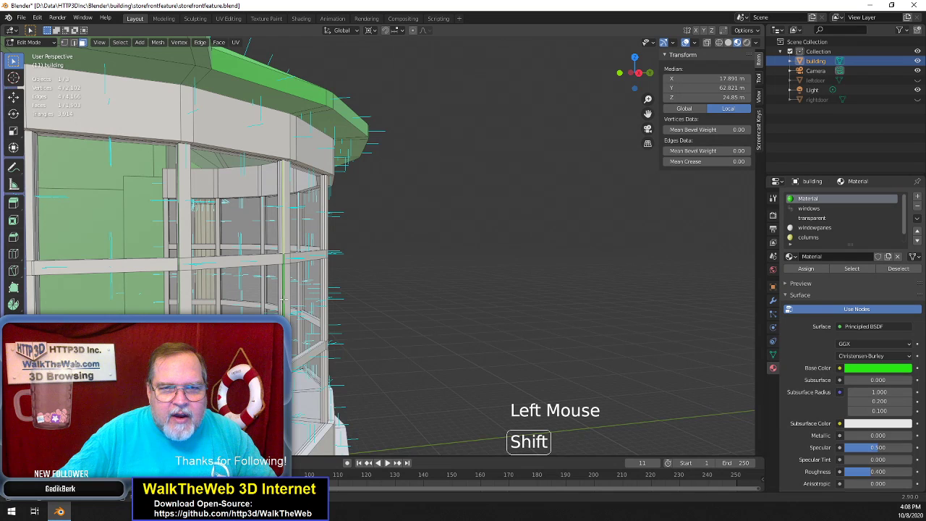
left_click(283, 246, "shift")
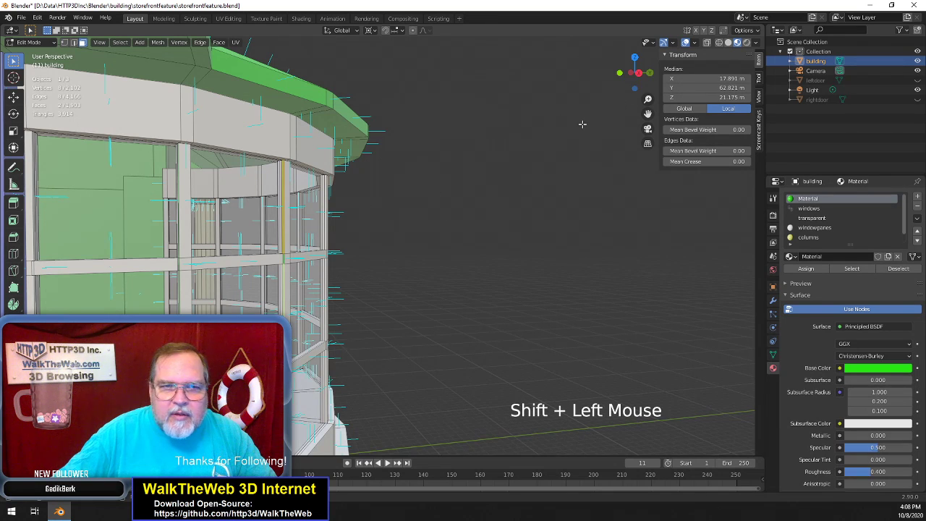
scroll(582, 124, "up", 2)
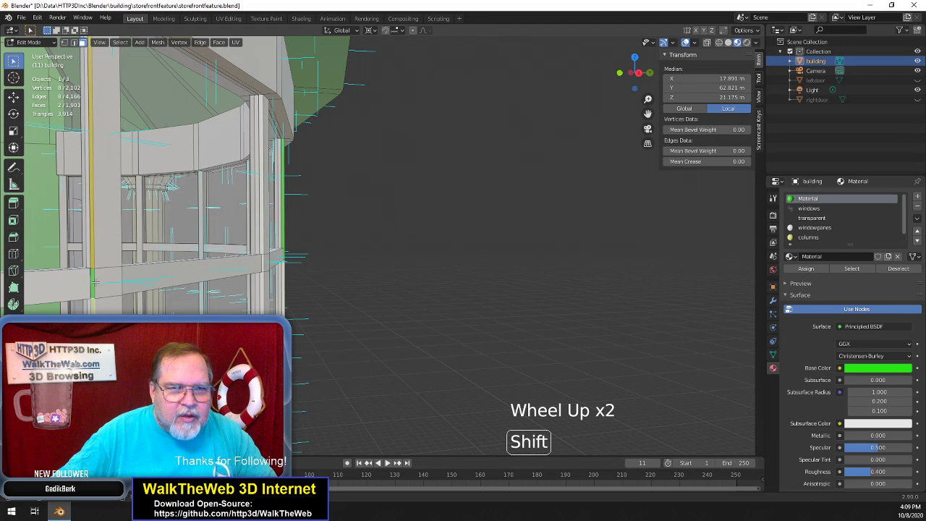
left_click(93, 284, "shift")
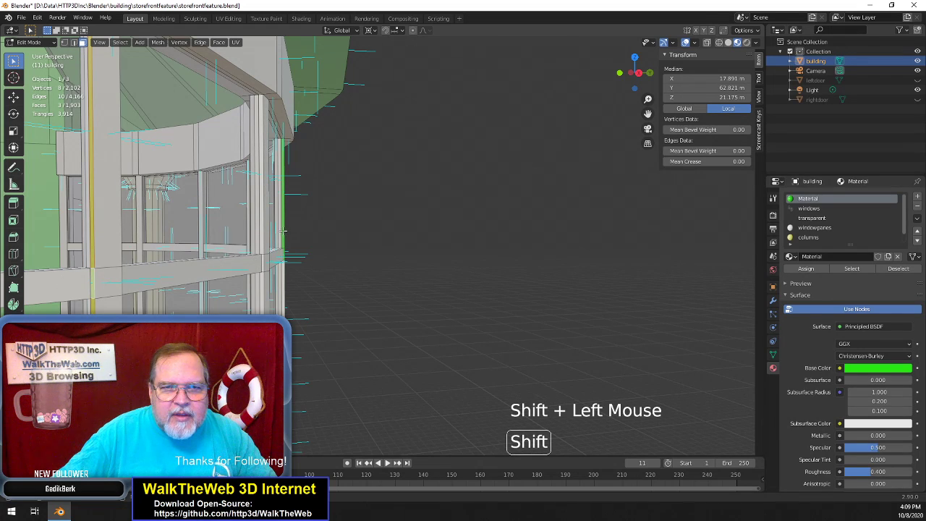
left_click(283, 248, "shift")
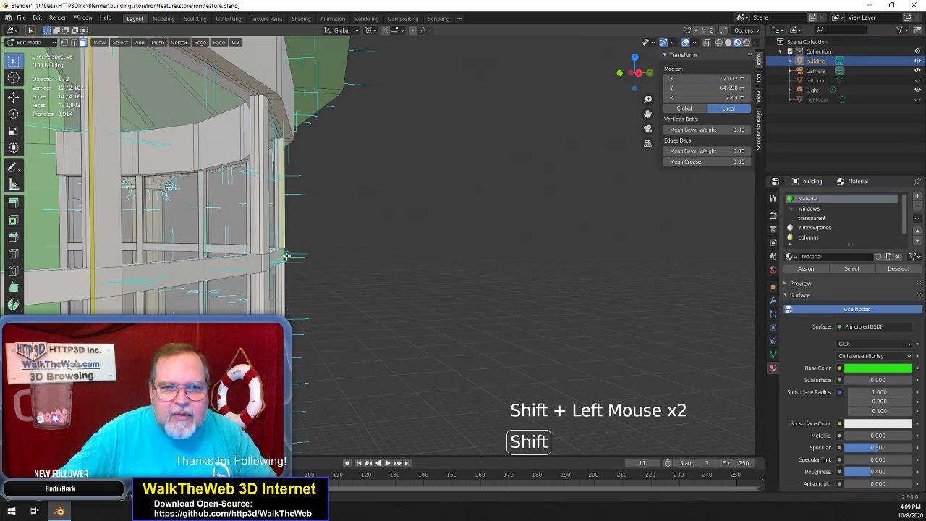
left_click(283, 255, "shift")
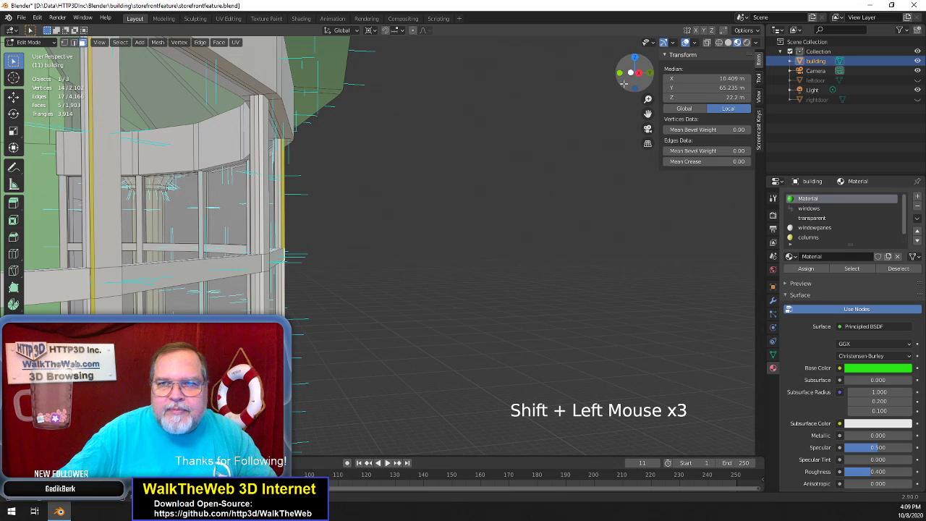
Add the remaining green post side faces to the selection and assign the windowpanes material to all of them
left_click_drag(630, 68, 638, 72)
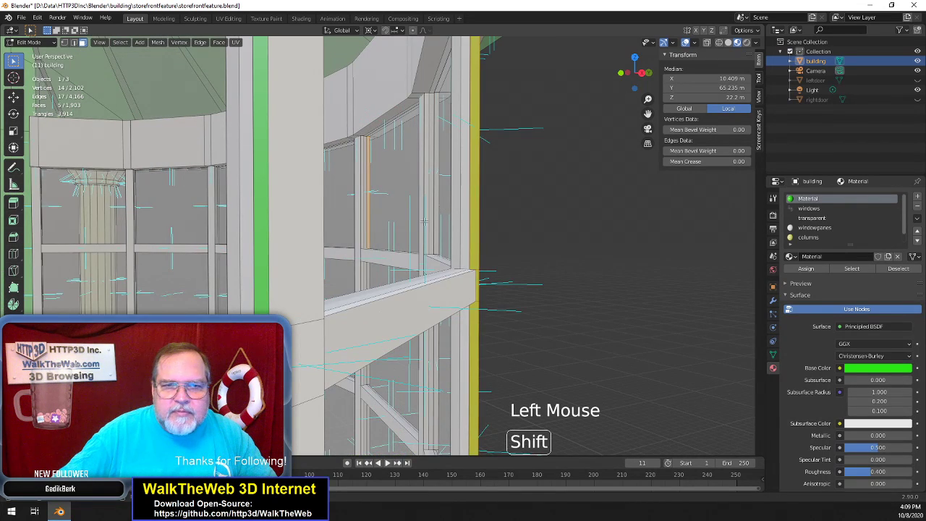
left_click(369, 270, "shift")
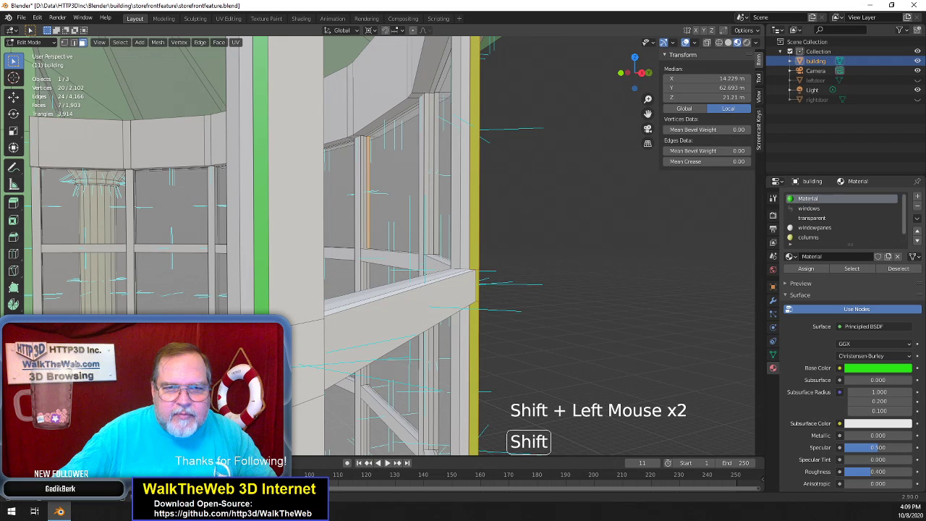
left_click(265, 313, "shift")
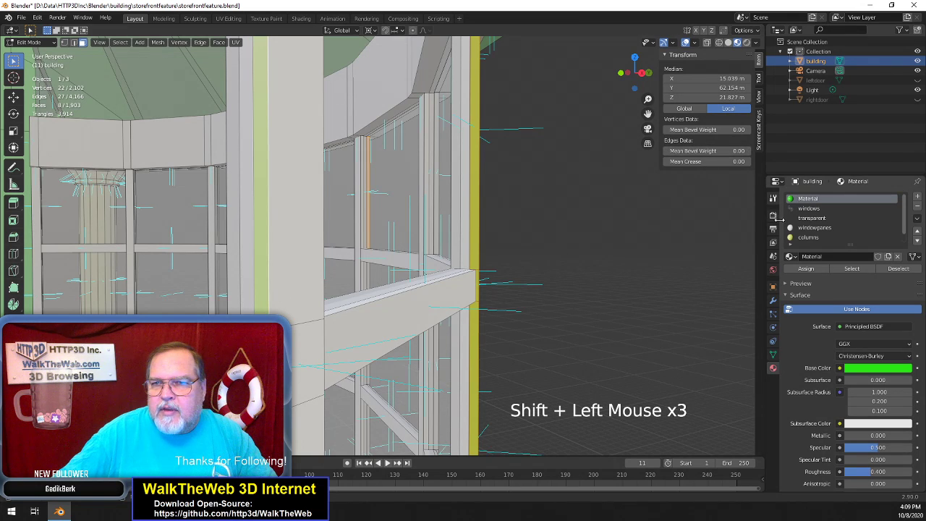
left_click(814, 228)
left_click(808, 269)
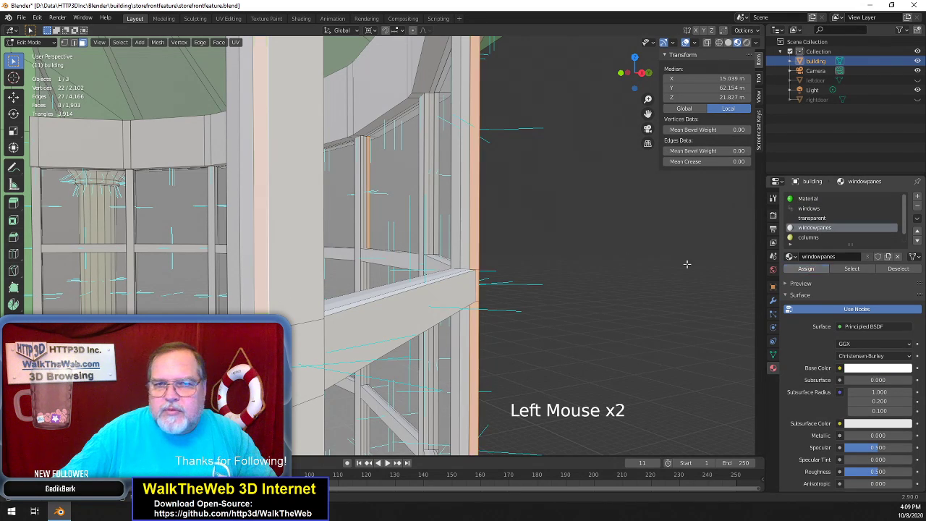
Assign the windowpanes material to the green joint face on the near post and the two adjoining crossbar undersides, and save the file
left_click_drag(635, 73, 646, 99)
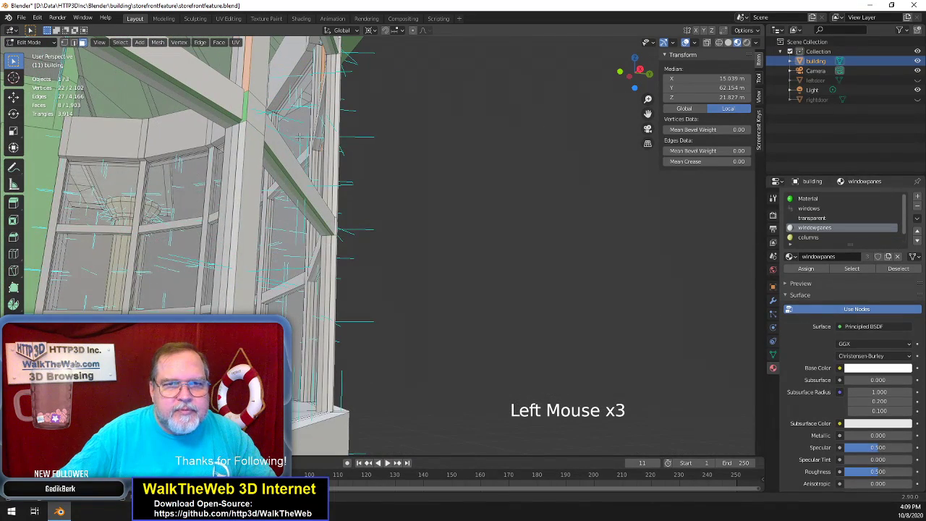
left_click(244, 114)
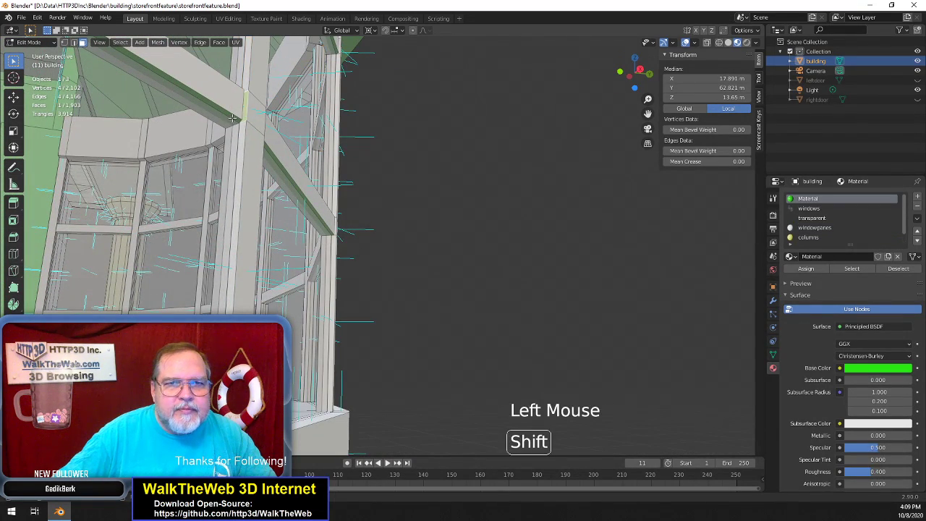
left_click(242, 124, "shift")
left_click(274, 157, "shift")
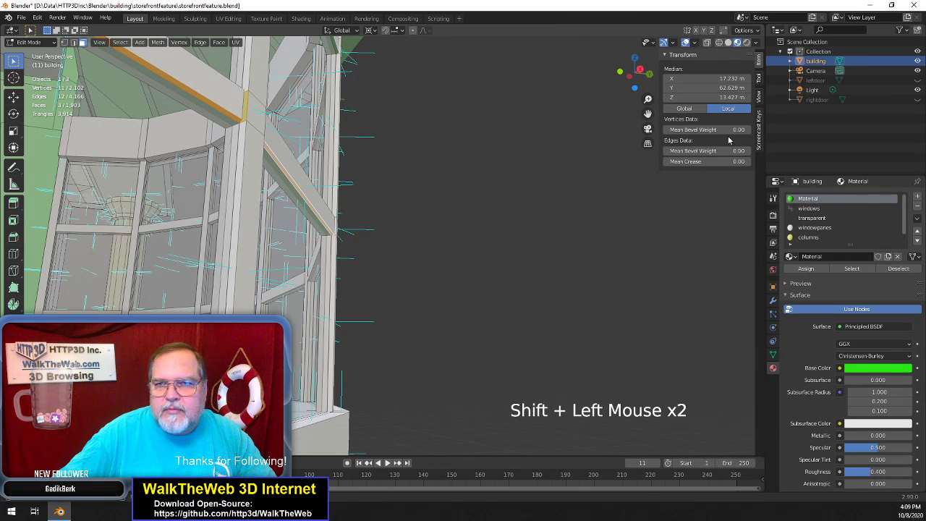
left_click(815, 228)
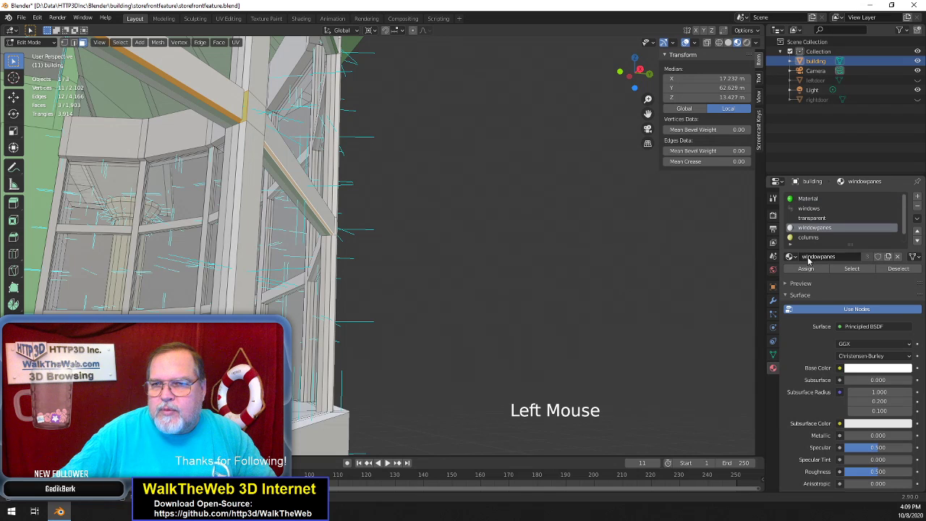
left_click(806, 269)
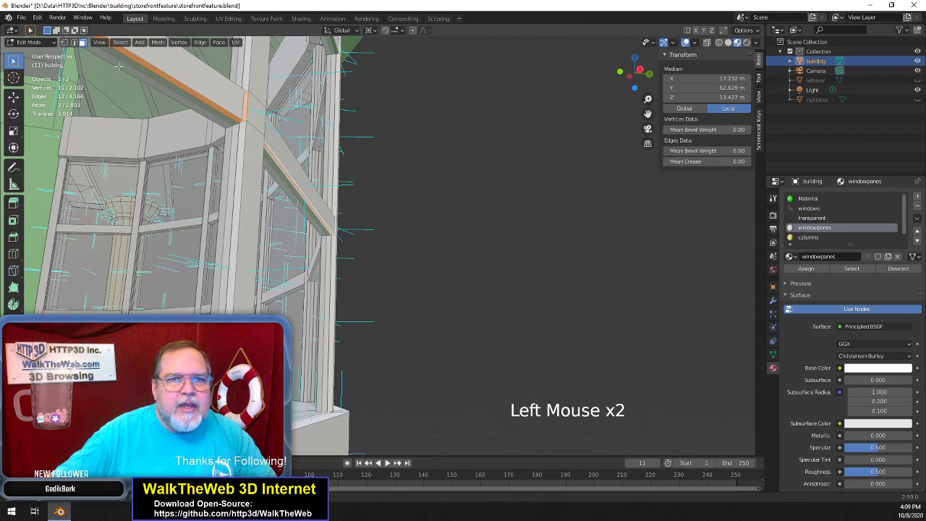
left_click(21, 17)
left_click(42, 84)
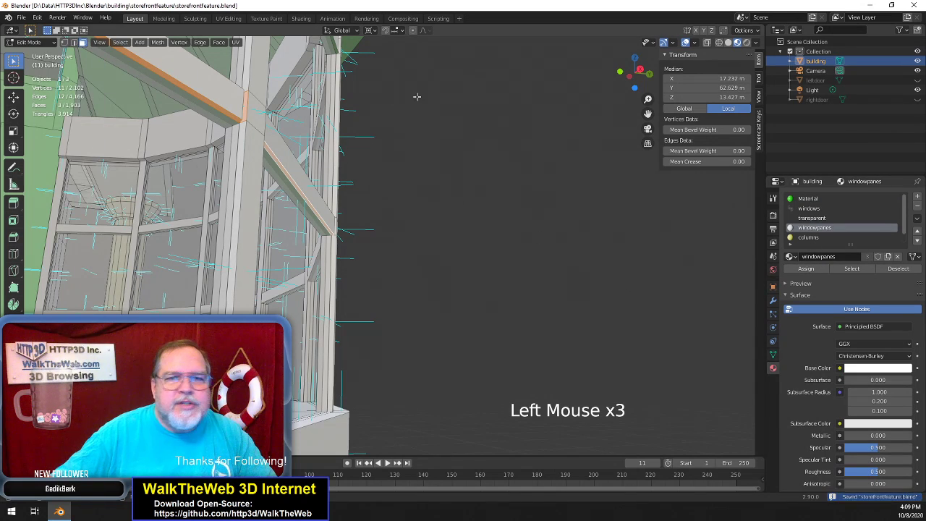
Assign the windowpanes material to the leftover underside face of the crossbar between the two end posts, and clear the selection
left_click_drag(646, 76, 504, 127)
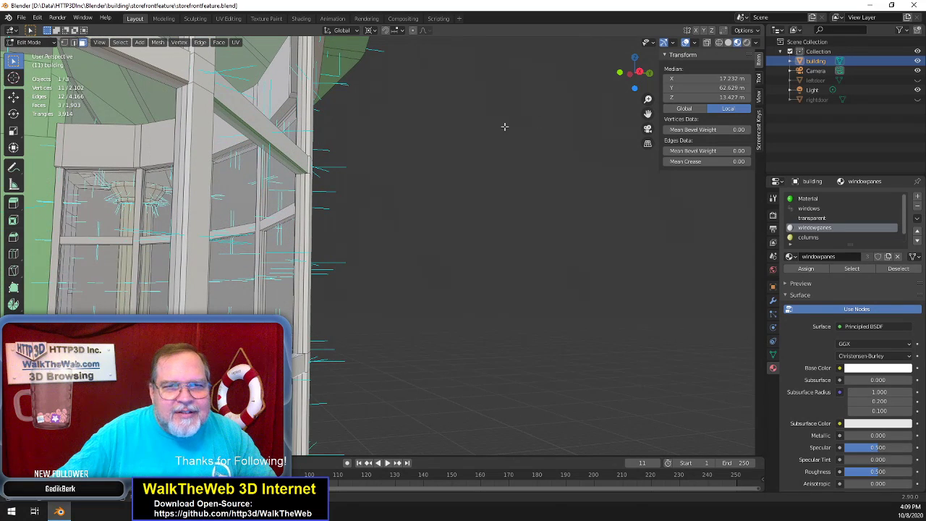
left_click(275, 149)
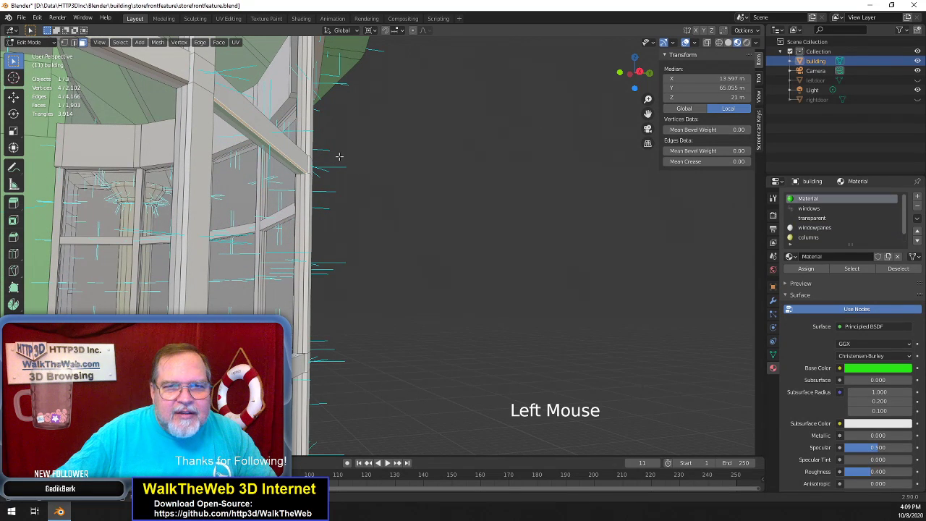
left_click(811, 228)
left_click(805, 269)
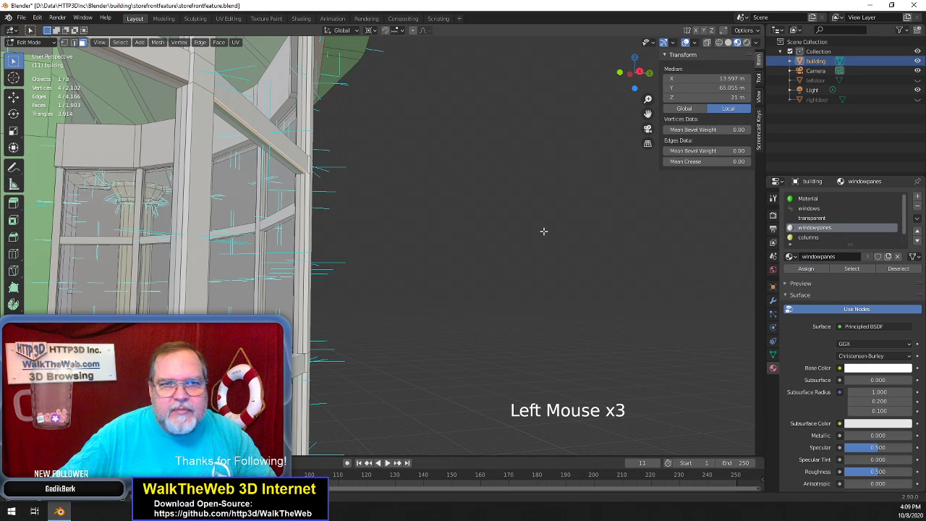
left_click(434, 200)
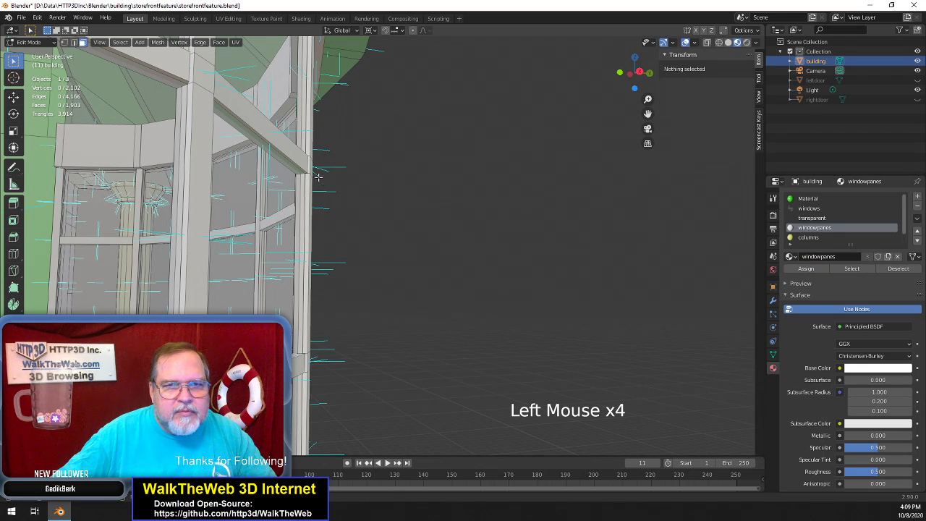
left_click(283, 160)
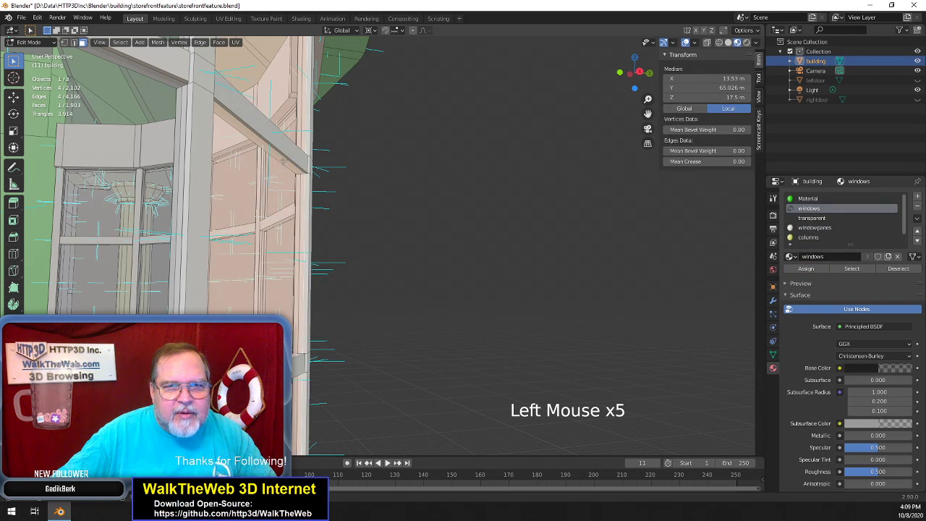
left_click(381, 165)
Assign the windowpanes material to the green post side face and the lower crossbar face beside it at the bay's opposite side
left_click_drag(630, 75, 491, 97)
scroll(636, 234, "up", 9)
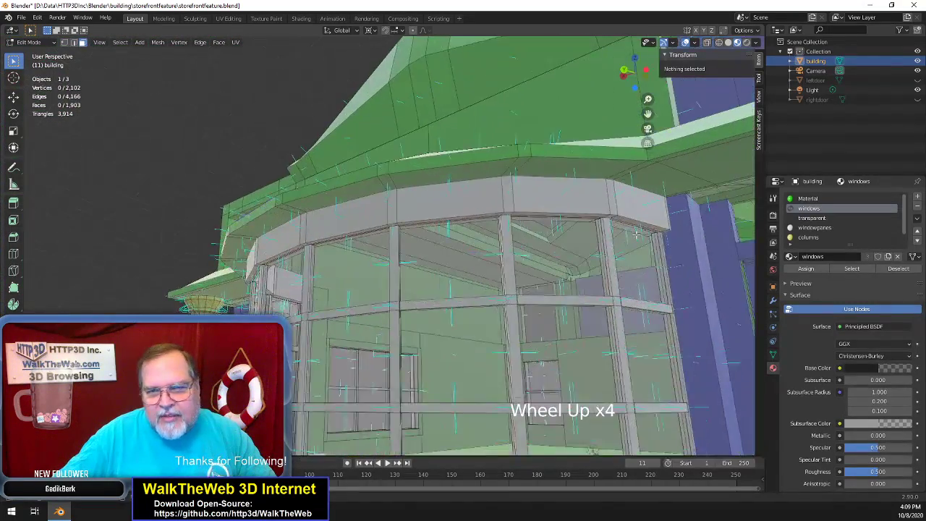
left_click_drag(640, 83, 621, 78)
left_click_drag(648, 113, 600, 41)
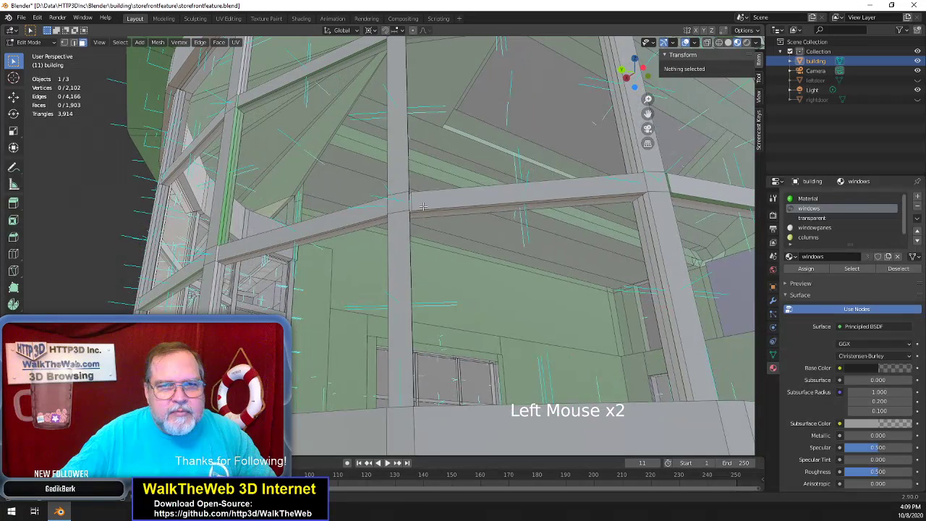
left_click(225, 203)
left_click(183, 282, "shift")
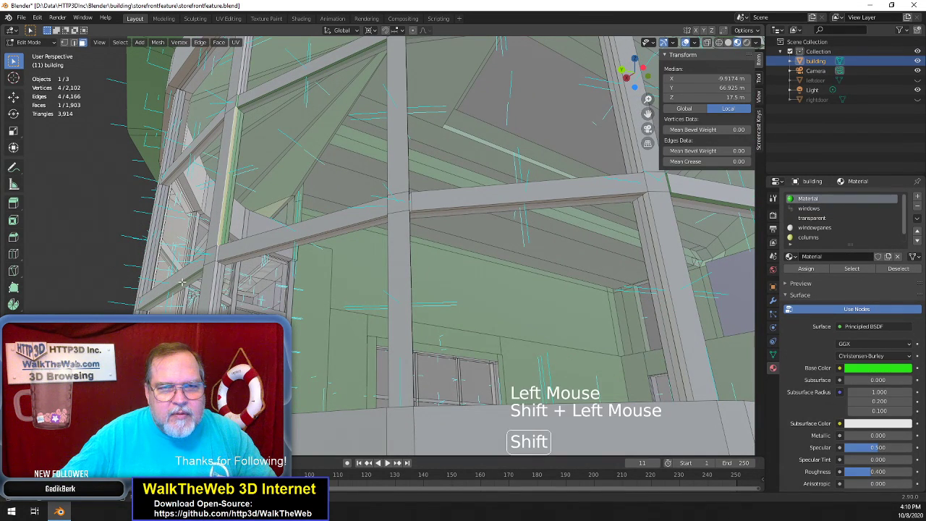
left_click(815, 228)
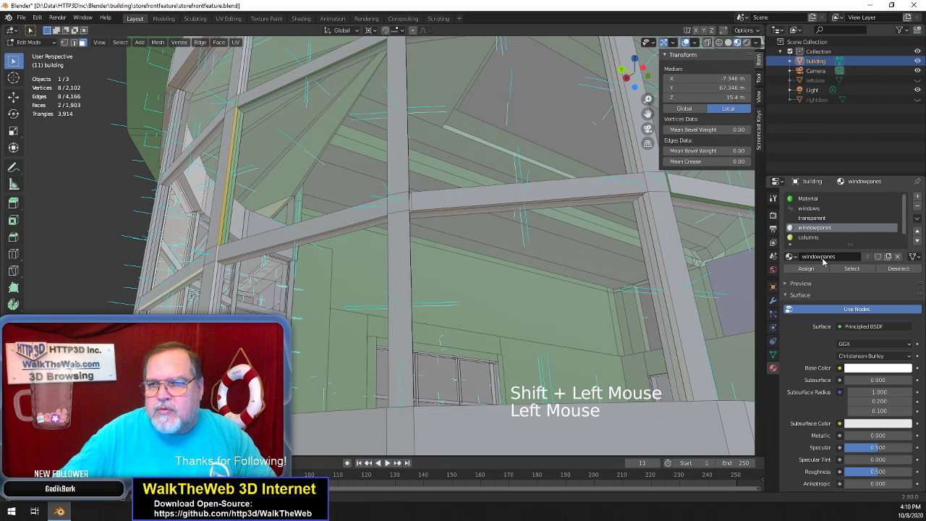
left_click(818, 272)
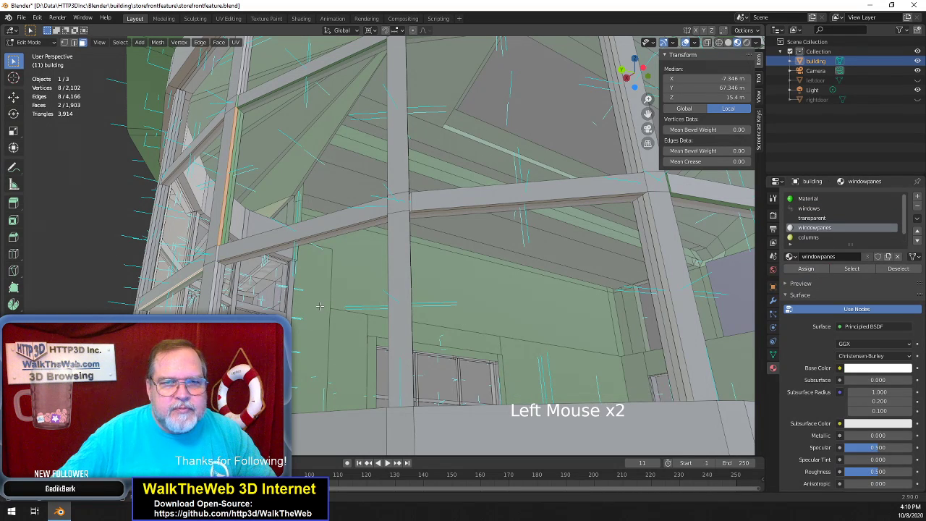
Try to select the thin leftover green face beside that post using wireframe display, and return to Material Preview
key("z")
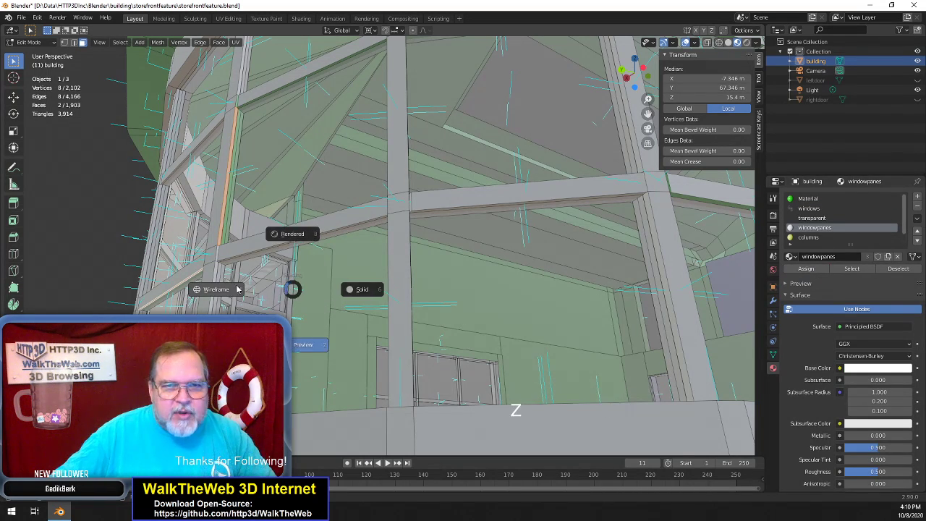
left_click(236, 282)
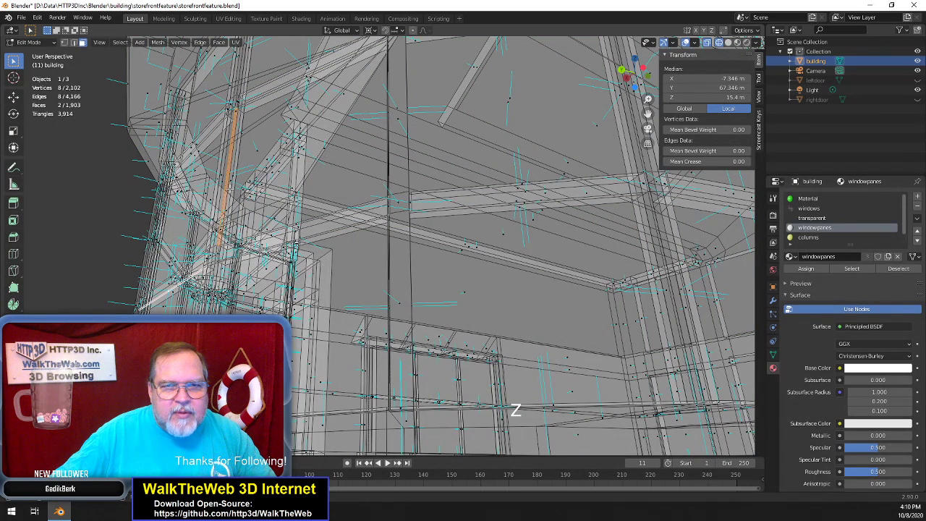
left_click(231, 186)
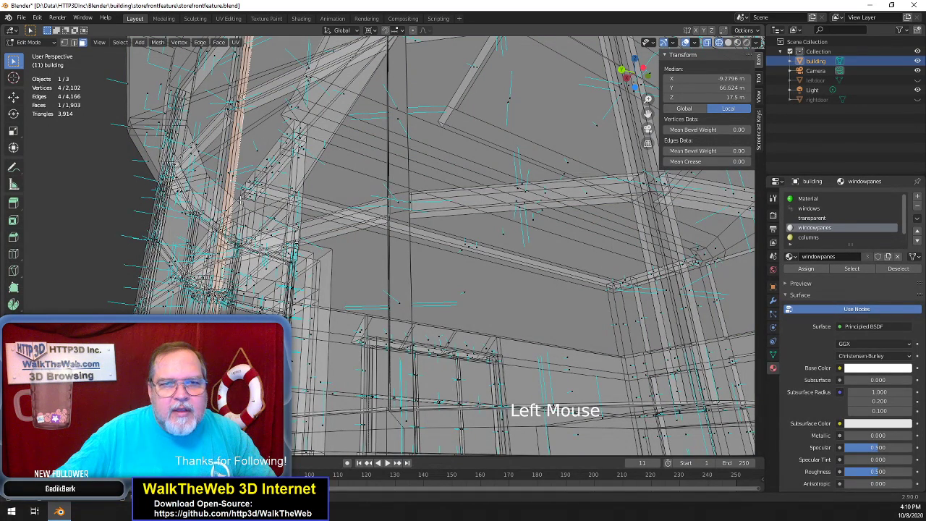
key("z")
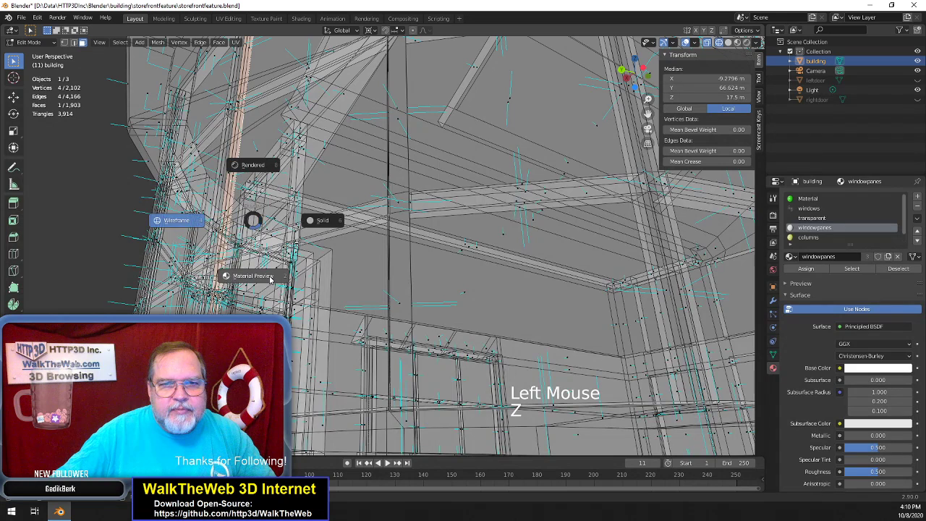
left_click(234, 233)
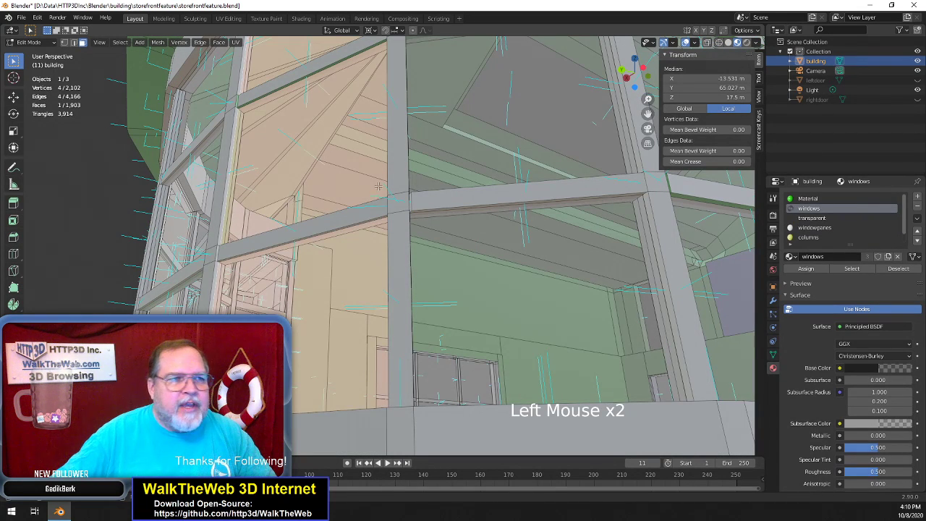
scroll(255, 248, "down", 2)
scroll(255, 248, "up", 2)
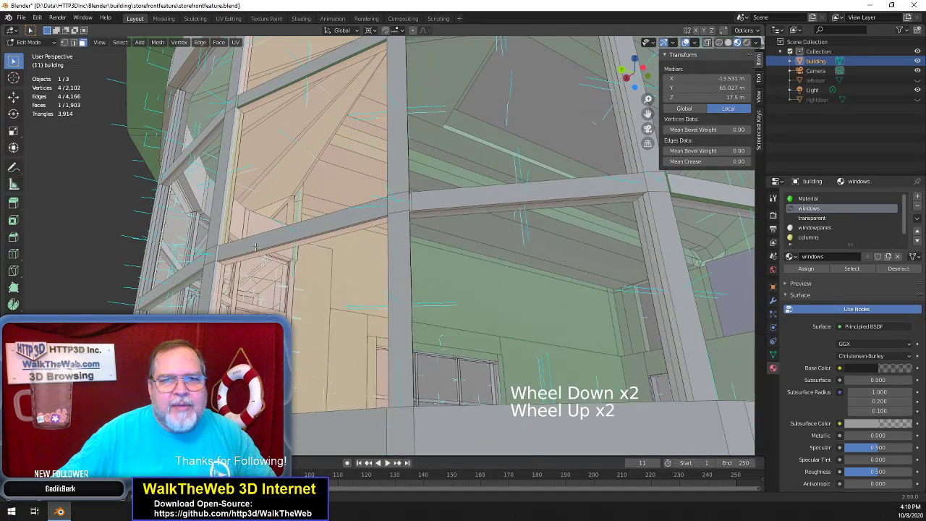
scroll(293, 236, "down", 4)
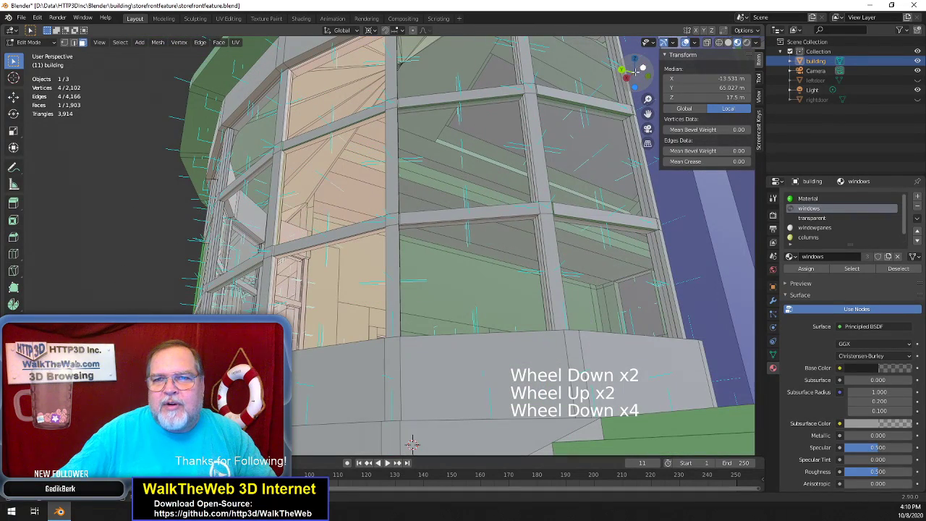
Assign the windowpanes material to the green undersides of the upper and lower crossbars and the thin green edge at the bay's far side
left_click(588, 106)
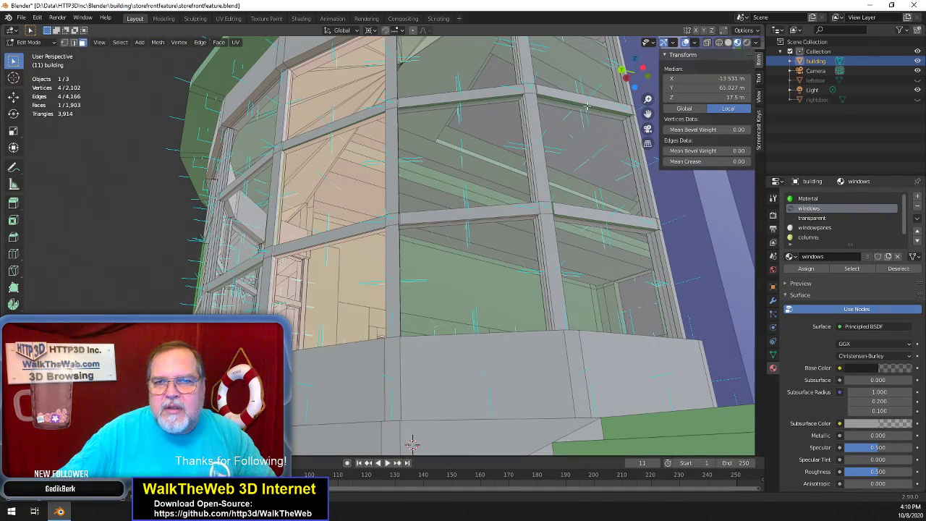
left_click(518, 100, "shift")
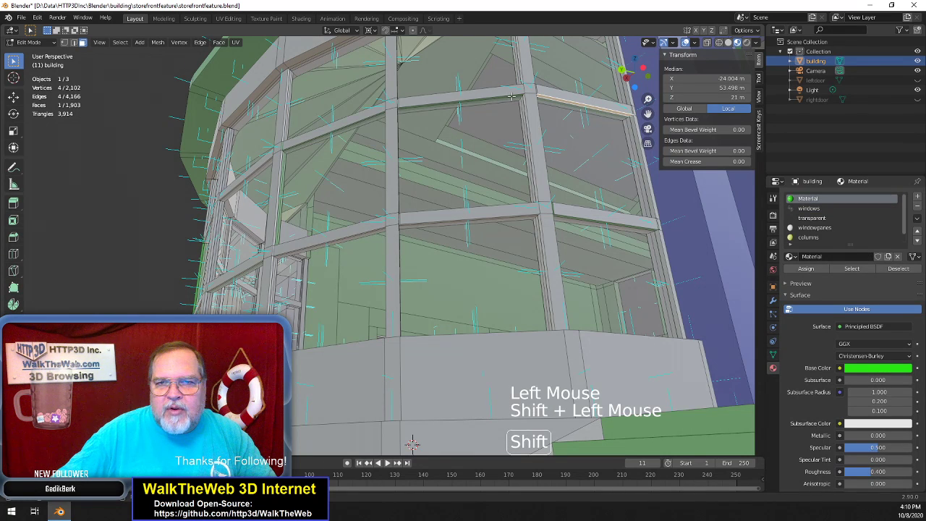
left_click(627, 226, "shift")
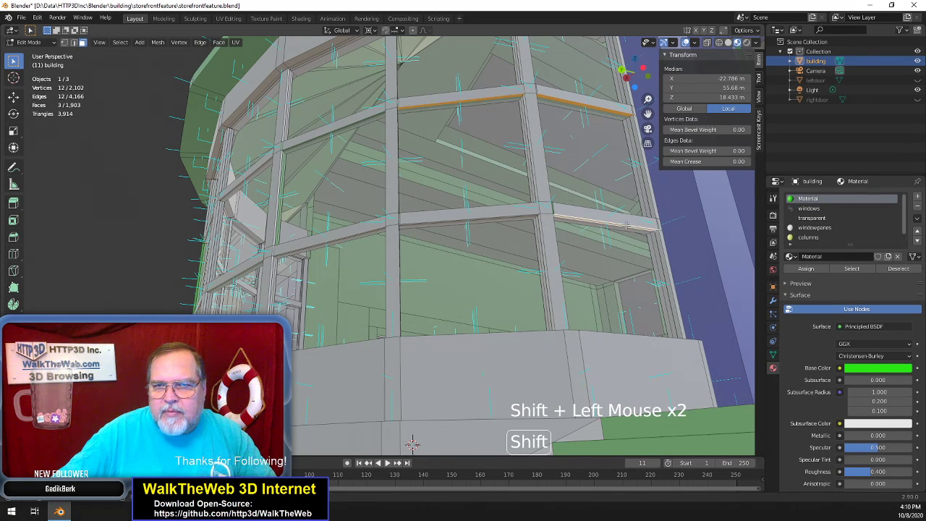
left_click(553, 210, "shift")
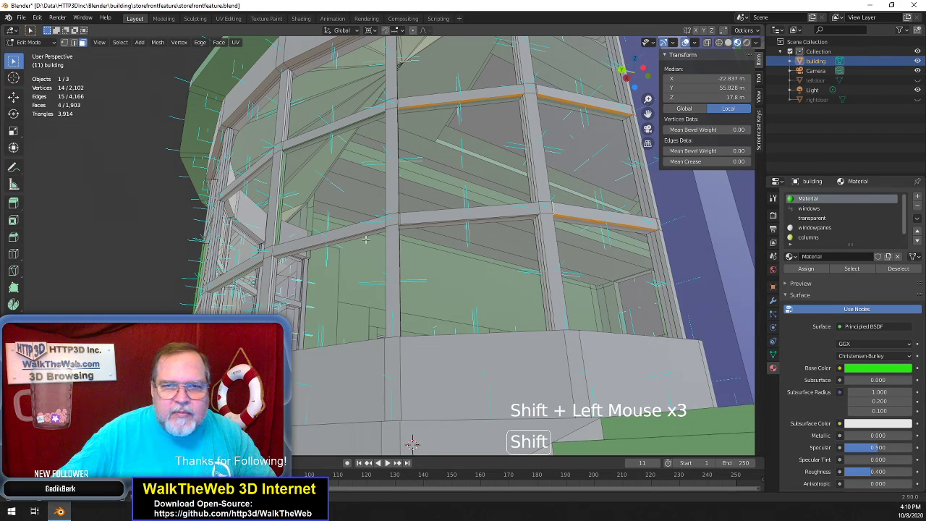
left_click(412, 444, "shift")
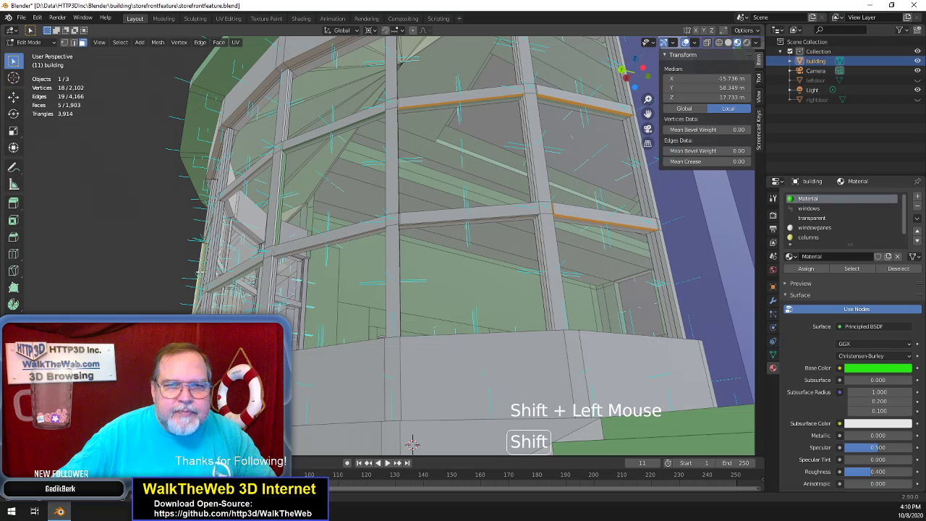
left_click(285, 212, "shift")
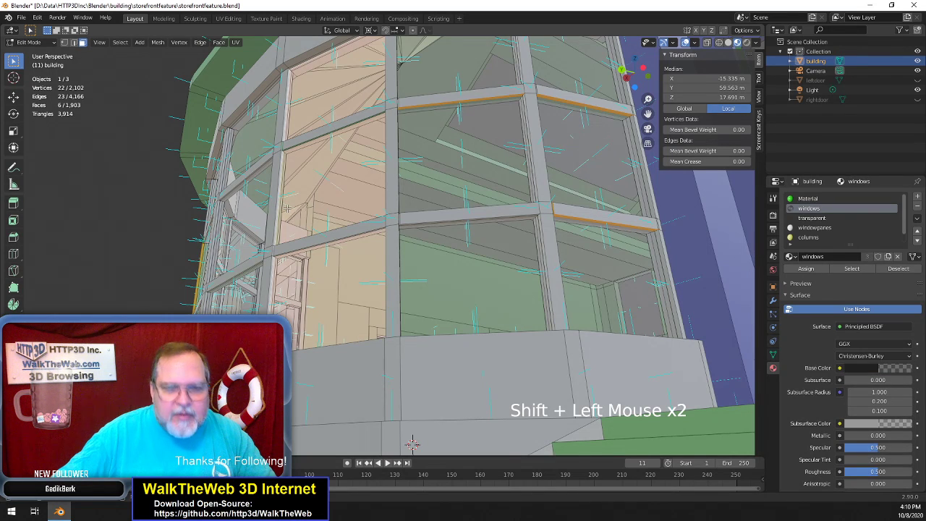
key("ctrl+z")
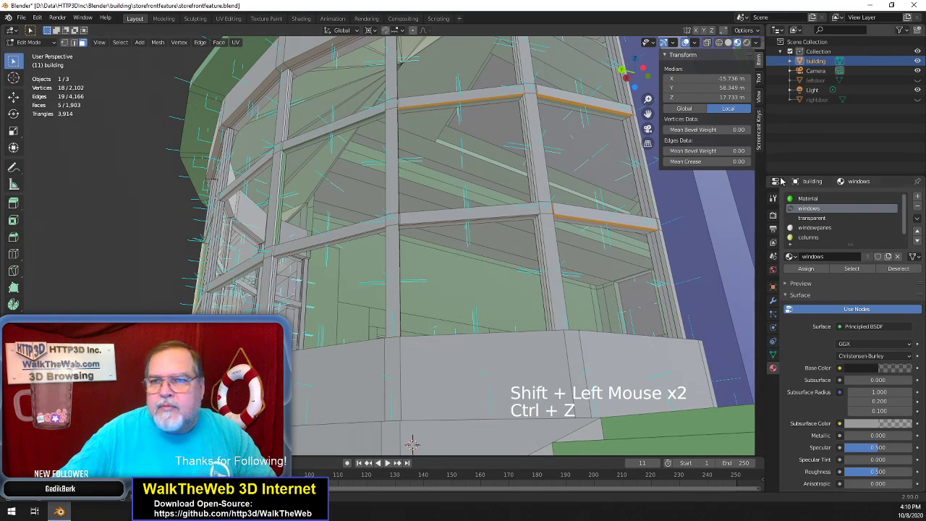
left_click(815, 228)
left_click(808, 269)
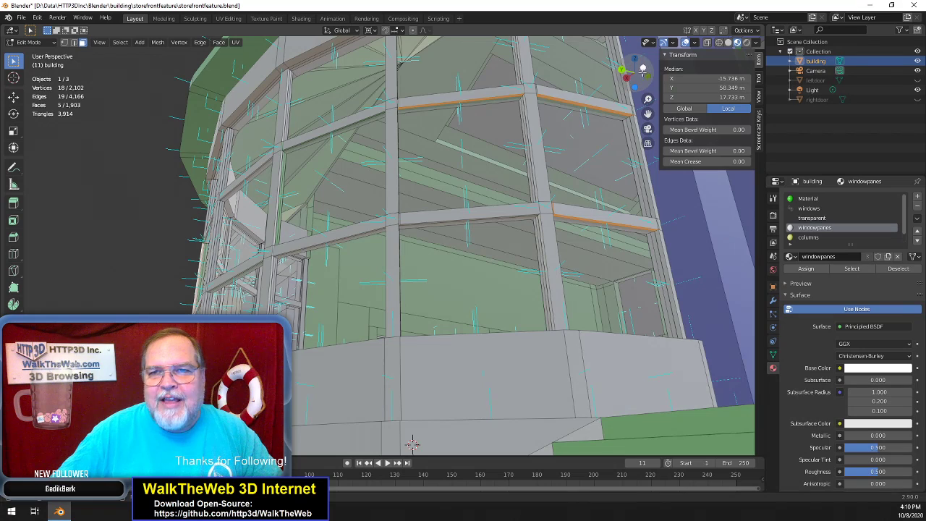
Assign the windowpanes material to the narrow green post face and the small face below it at the crossbar joint
left_click_drag(640, 73, 617, 74)
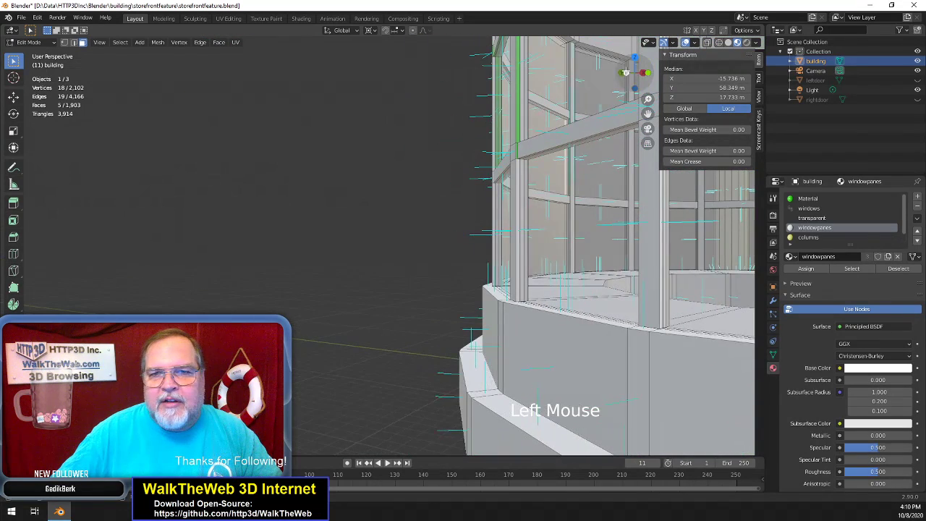
left_click(517, 152)
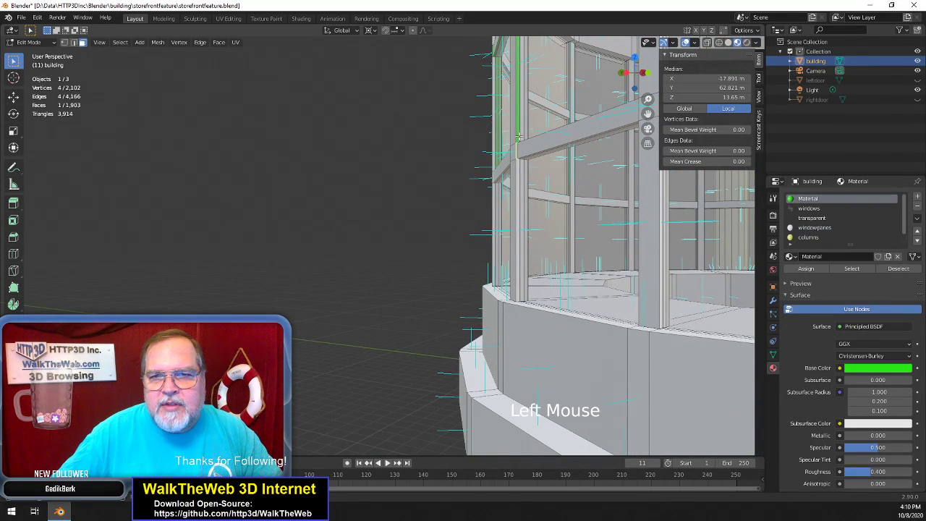
left_click(518, 133, "shift")
left_click(818, 228)
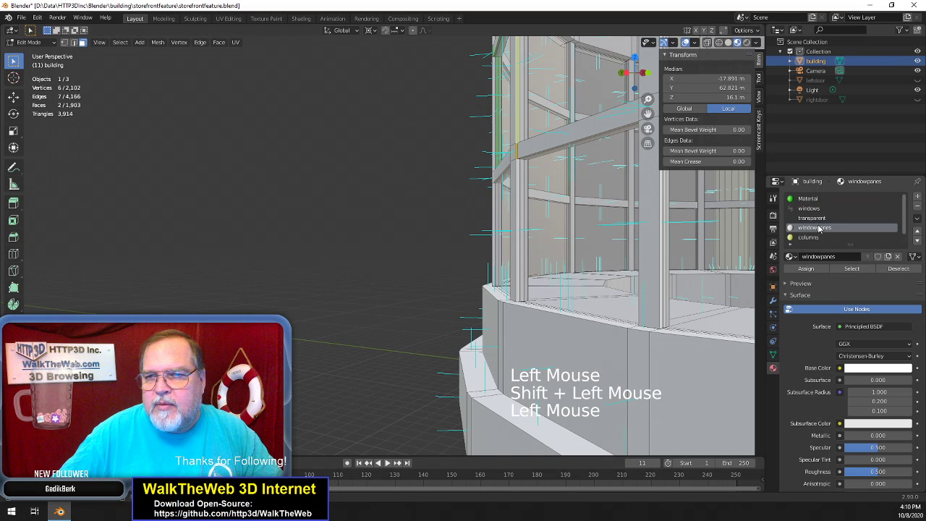
left_click(817, 270)
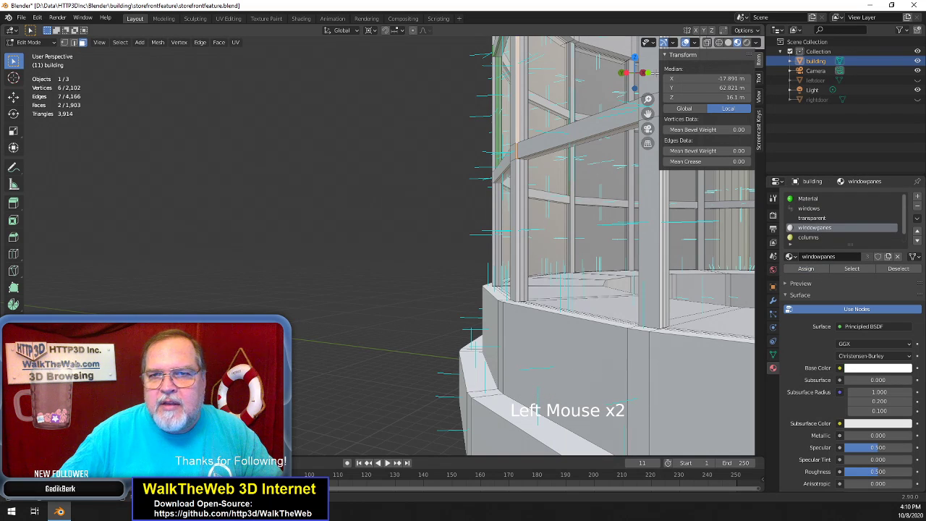
Hide the glass faces that cover the remaining green post face at the bay's curved end
left_click_drag(640, 75, 677, 74)
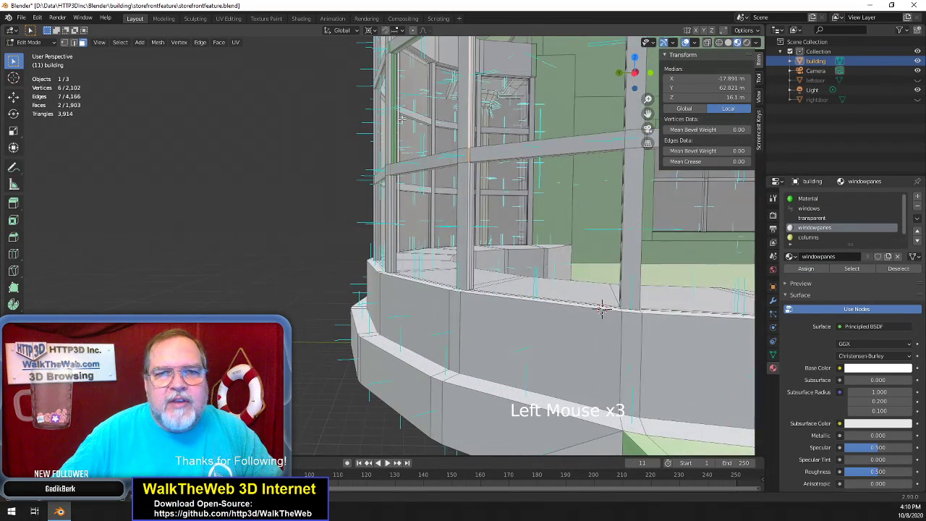
left_click(602, 308)
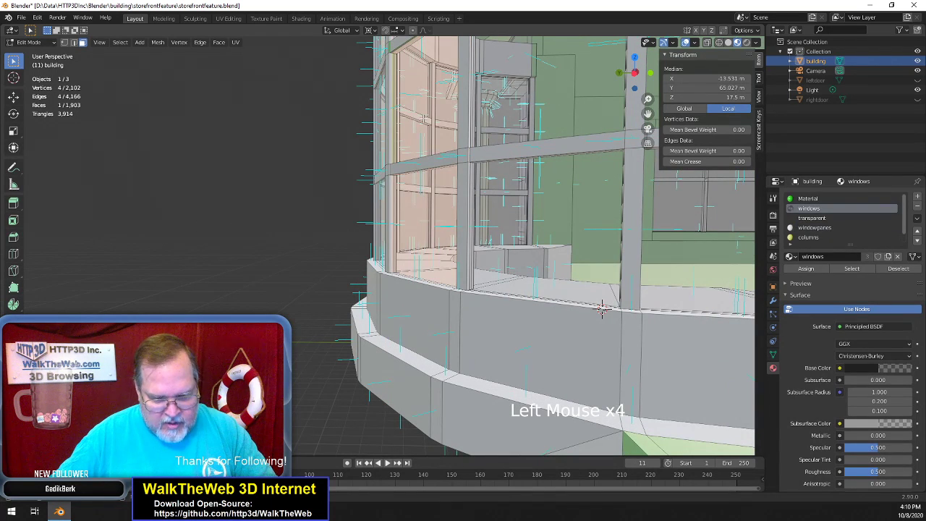
key("h")
left_click(602, 308)
key("h")
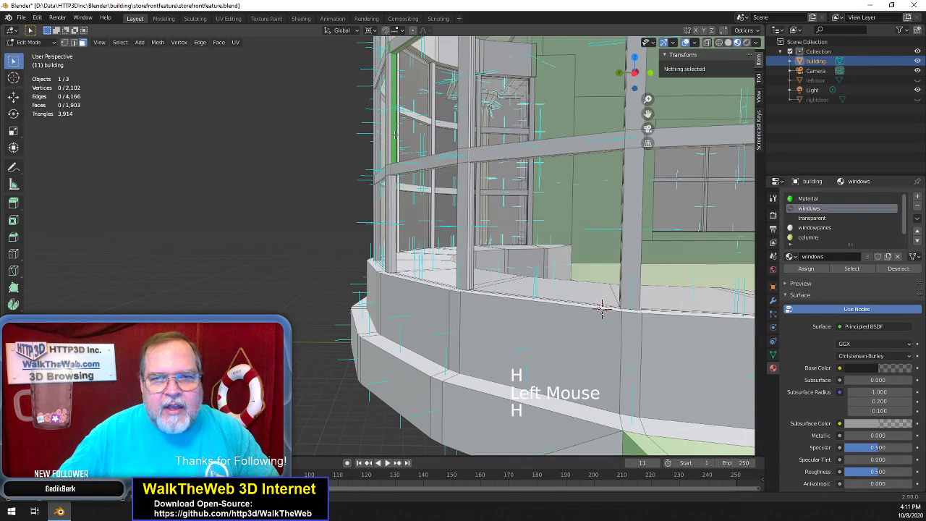
Assign the windowpanes material to the exposed green post face and the adjoining upper crossbar underside, and clear the selection
left_click(602, 309)
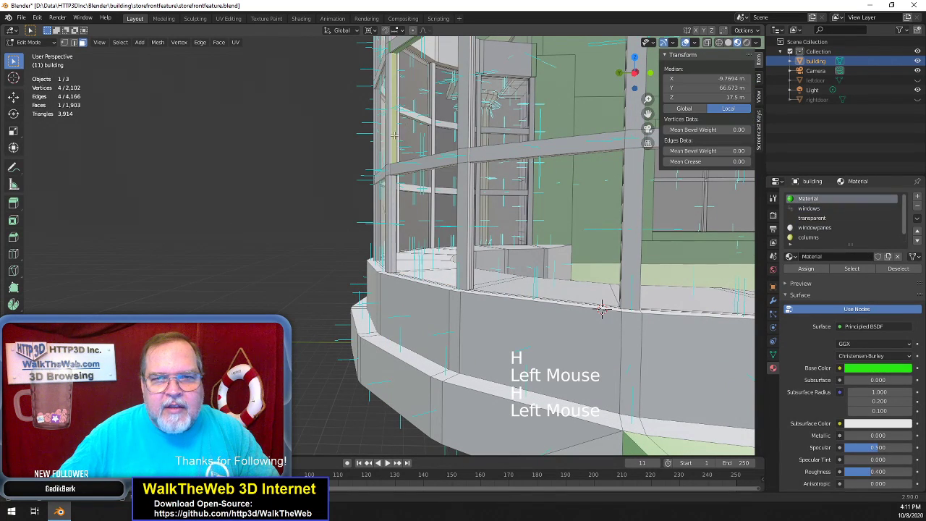
left_click(394, 76, "shift")
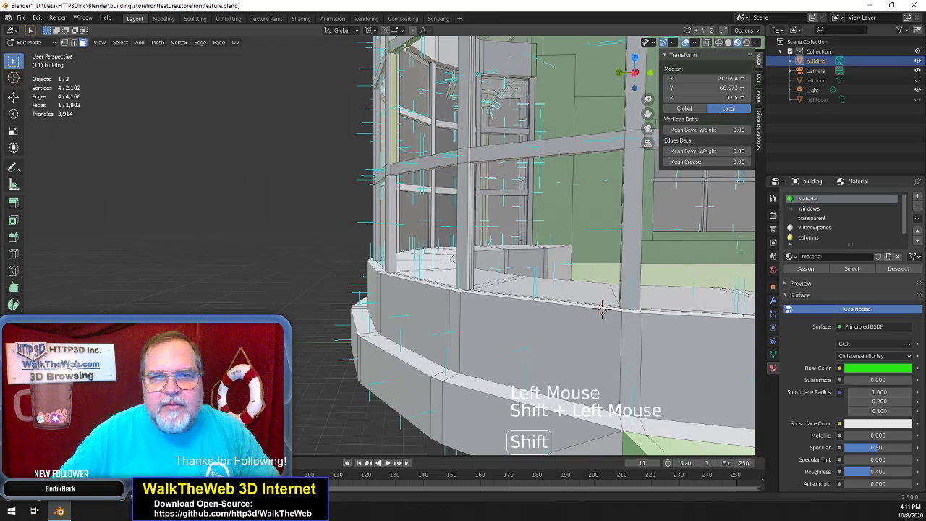
left_click(818, 227)
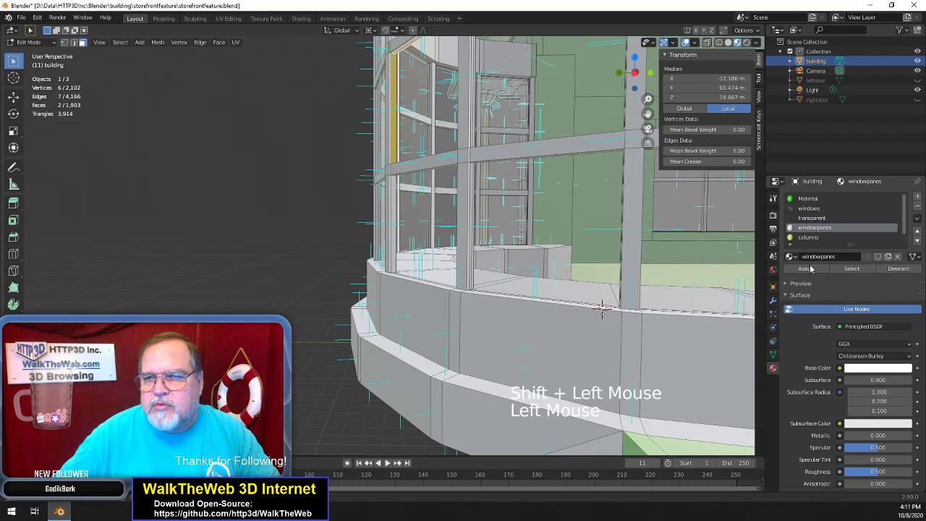
left_click(806, 268)
left_click(230, 291)
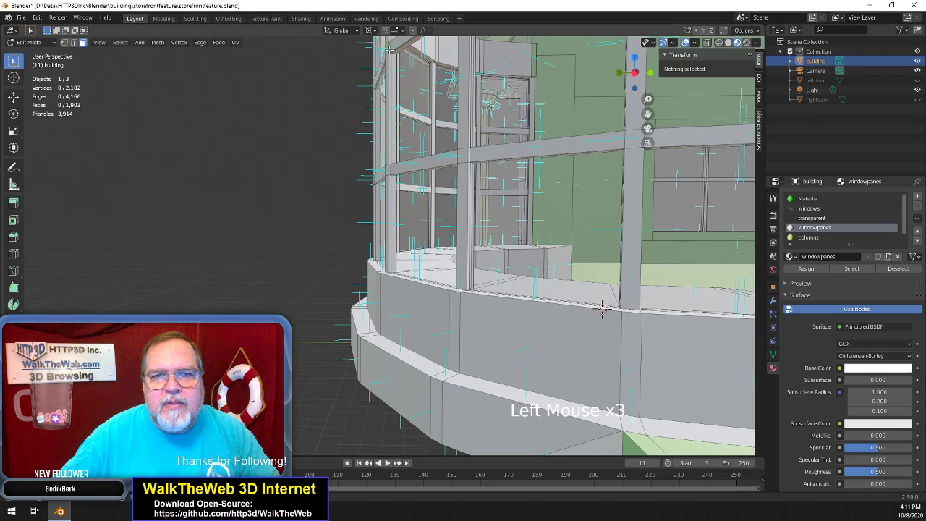
Assign the windowpanes material to the small leftover joint face where that post meets the upper crossbar
left_click(602, 309)
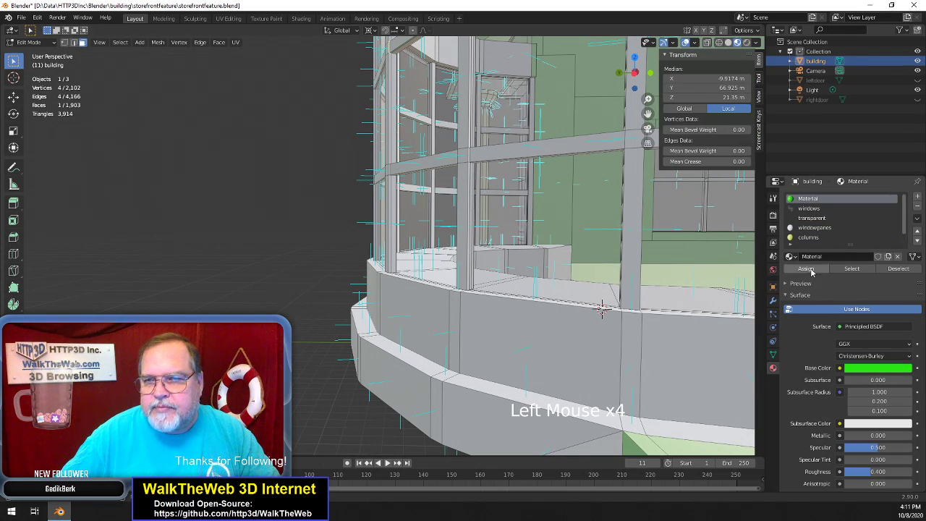
left_click(814, 227)
left_click(806, 268)
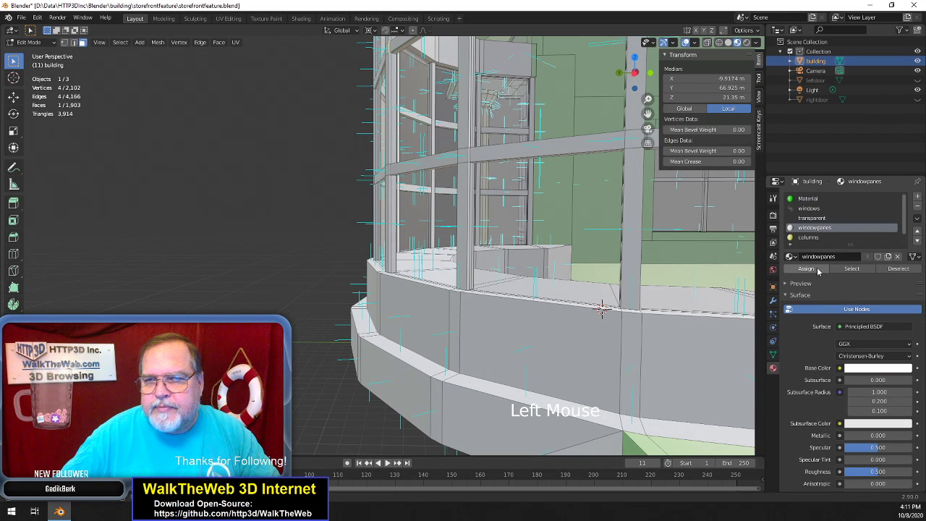
Assign the windowpanes material to the thin leftover joint face on the neighbouring post at the upper crossbar
scroll(558, 296, "down", 3)
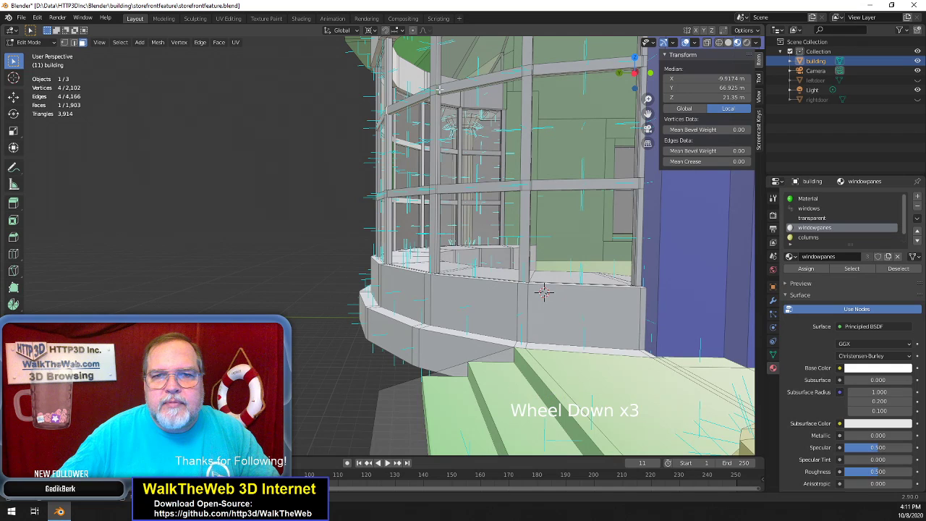
left_click(443, 99)
left_click(444, 100)
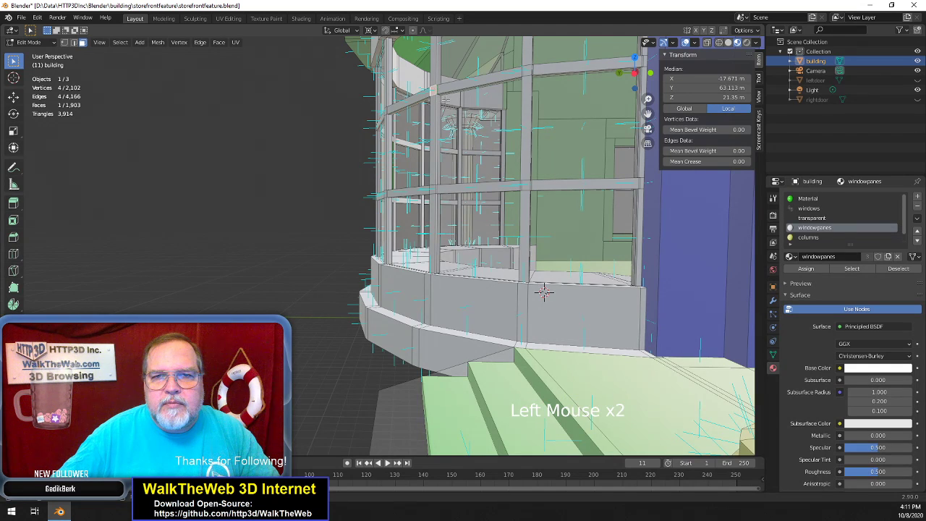
left_click(439, 90)
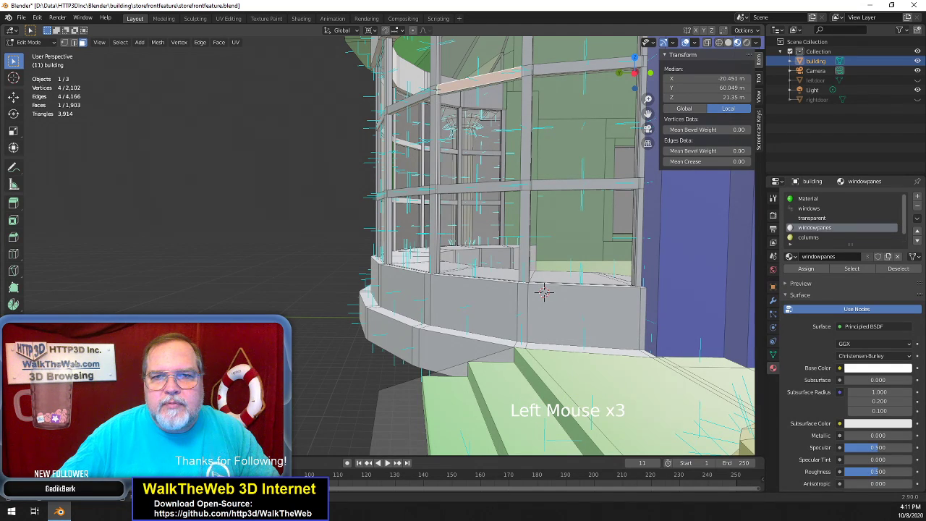
left_click(437, 89)
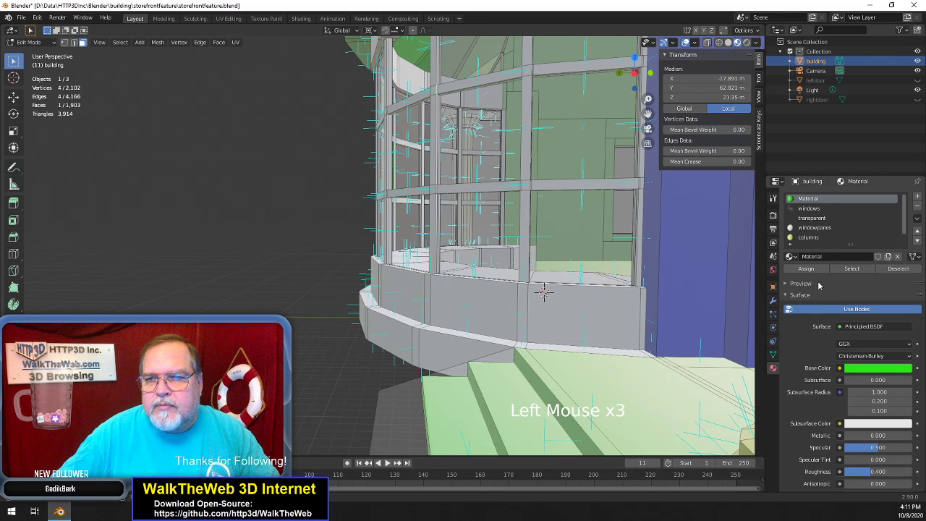
left_click(816, 228)
left_click(816, 273)
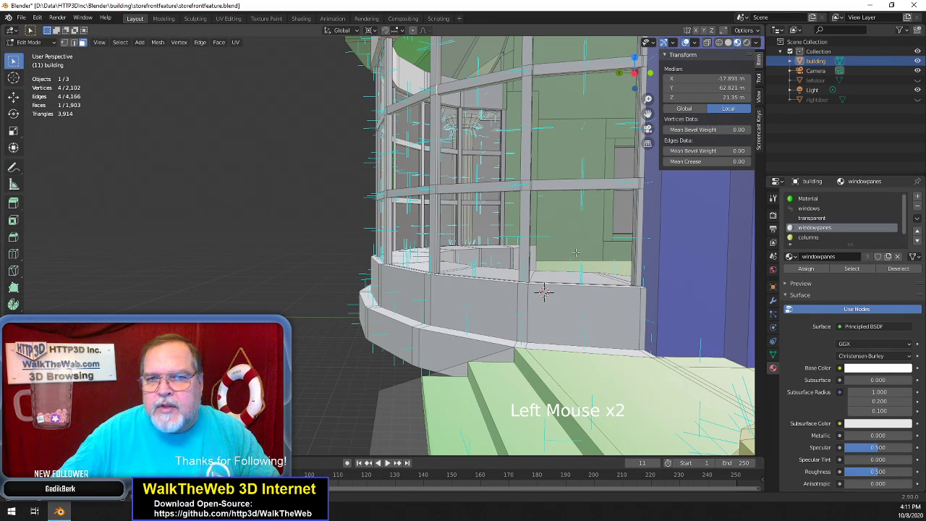
Reveal all hidden glass faces of the building and clear the selection
left_click_drag(639, 77, 742, 86)
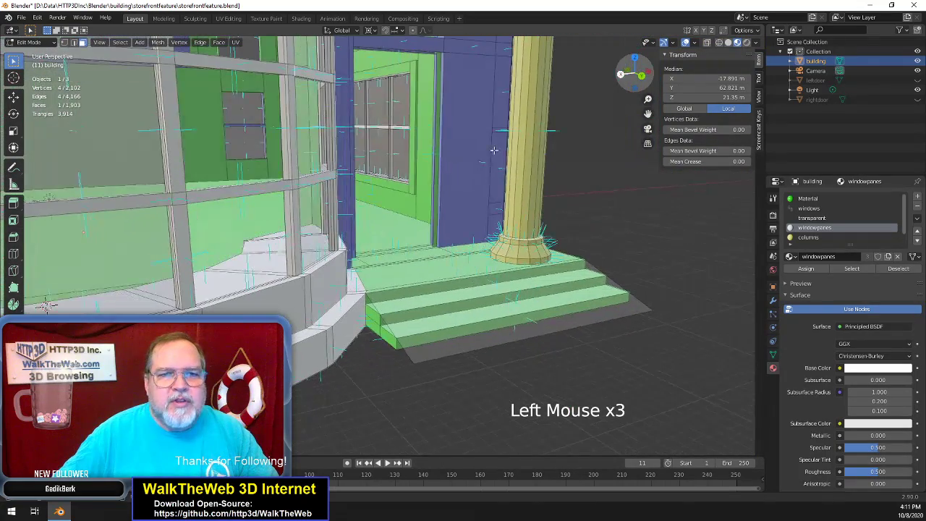
key("alt+h")
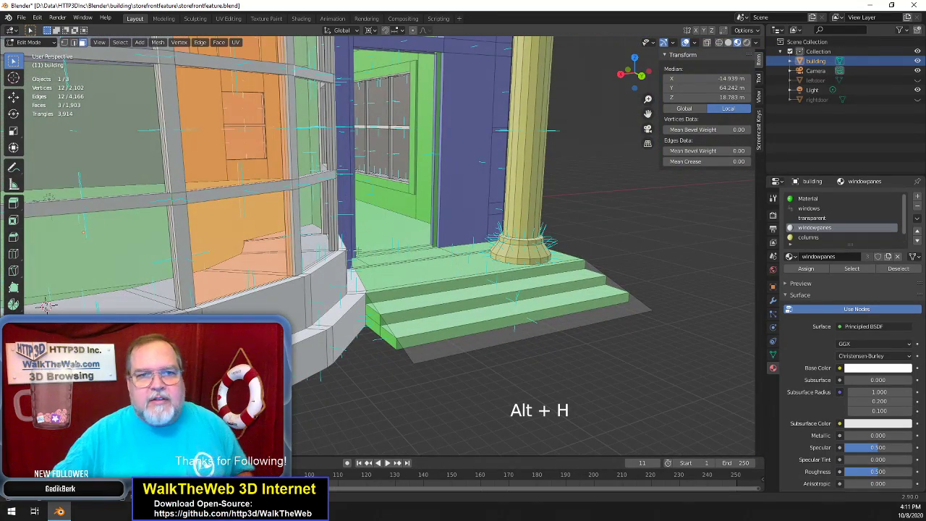
left_click(372, 350)
Make the hidden leftdoor and rightdoor objects visible again in the storefront's entrances
scroll(382, 336, "down", 7)
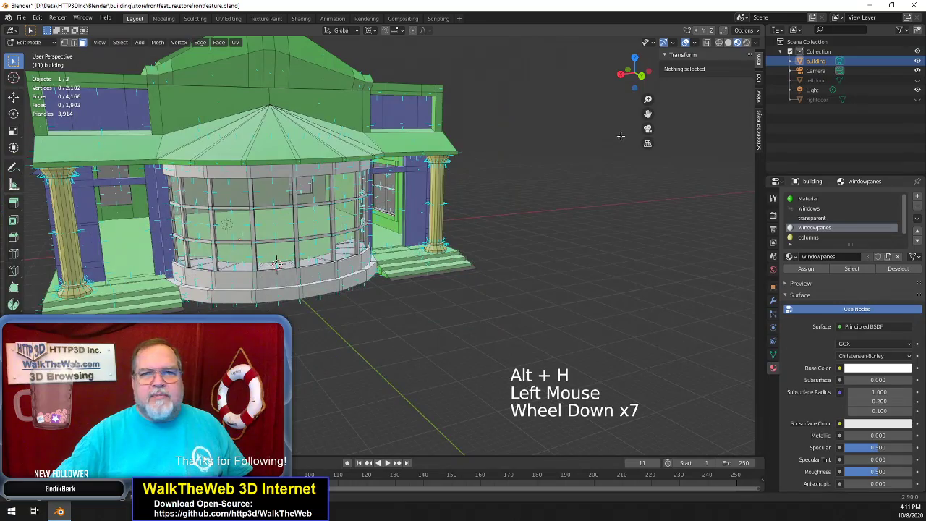
mouse_move(631, 73)
left_mouse_down()
mouse_move(623, 81)
mouse_move(634, 73)
mouse_move(760, 74)
mouse_move(634, 73)
left_mouse_up()
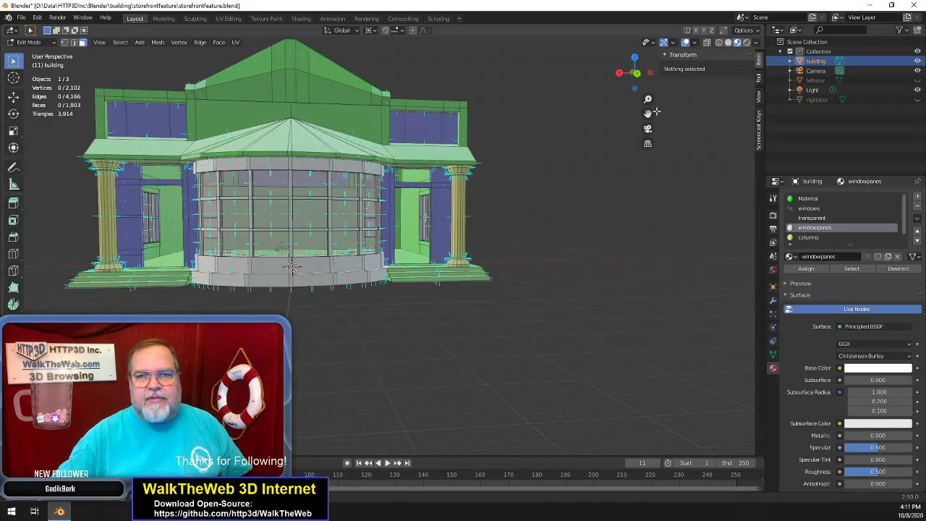
left_click_drag(649, 114, 608, 148)
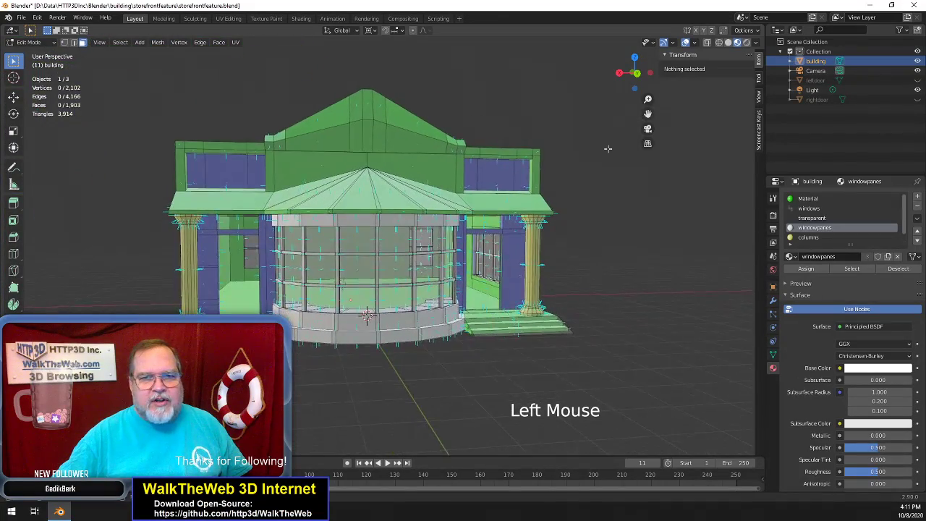
scroll(608, 148, "up", 4)
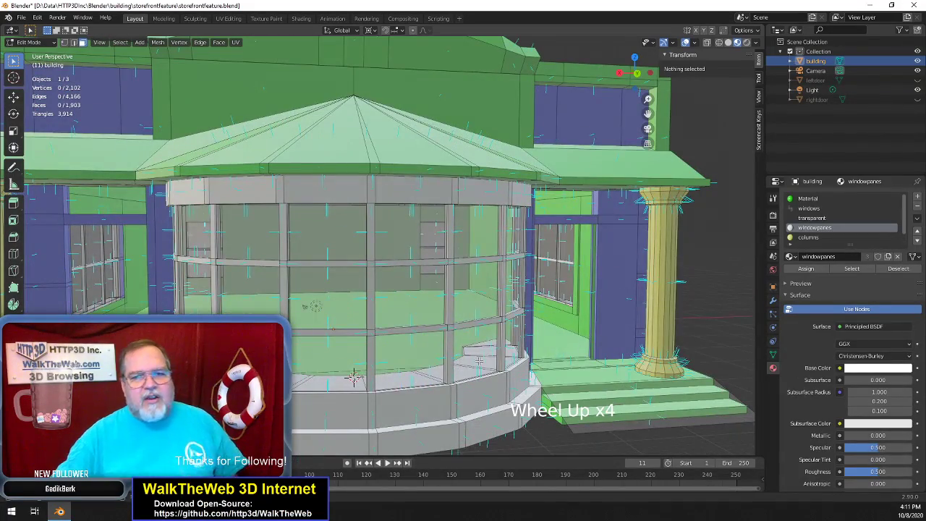
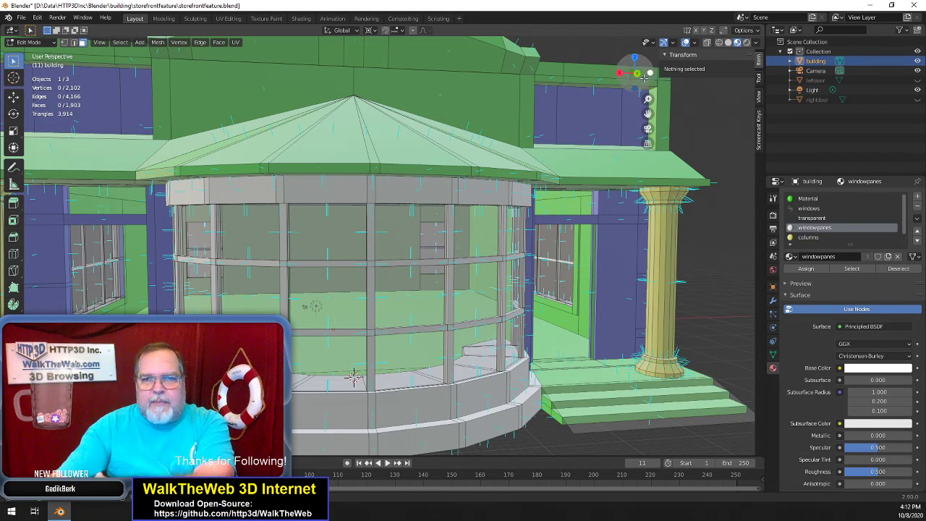
mouse_move(635, 72)
left_mouse_down()
mouse_move(586, 75)
mouse_move(637, 77)
left_mouse_up()
scroll(570, 148, "down", 3)
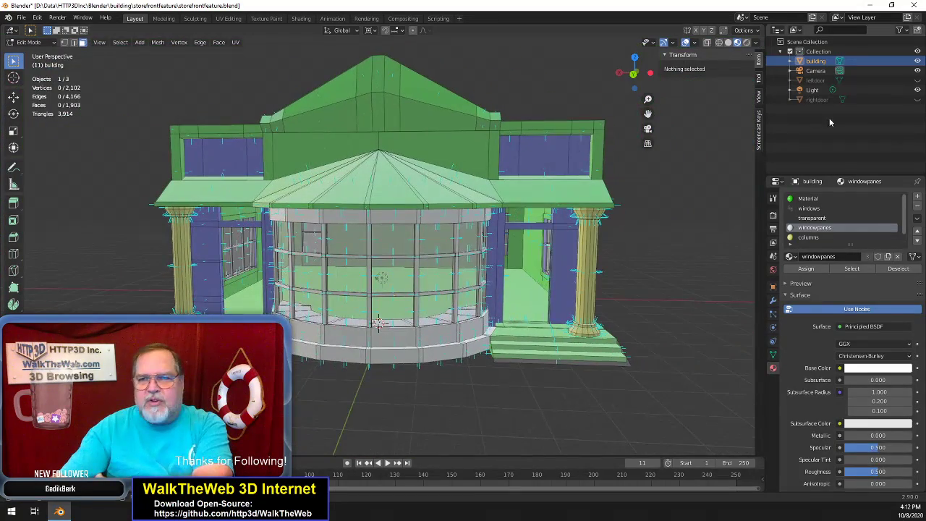
left_click(918, 100)
left_click(917, 80)
left_click(917, 99)
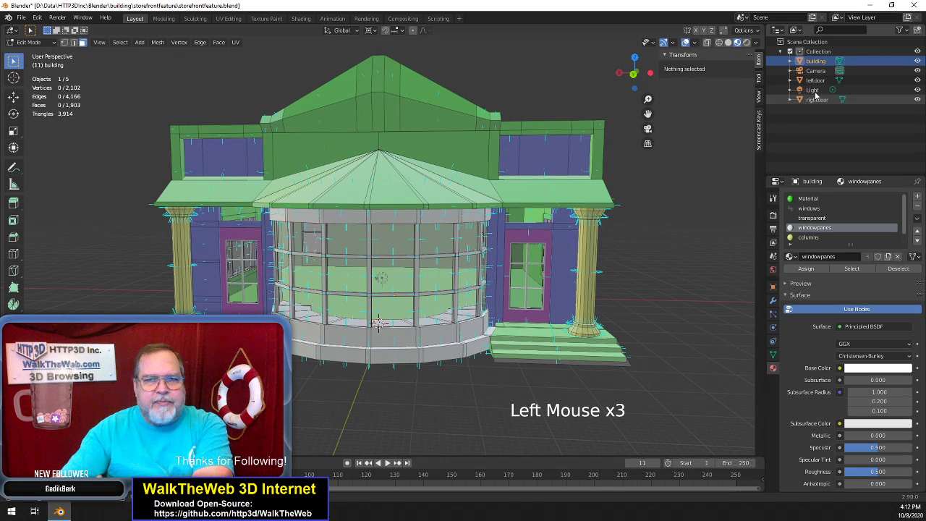
Hide the rightdoor object, return the building to Object Mode and open its mesh data settings with the Babylon.js options
left_click(919, 100)
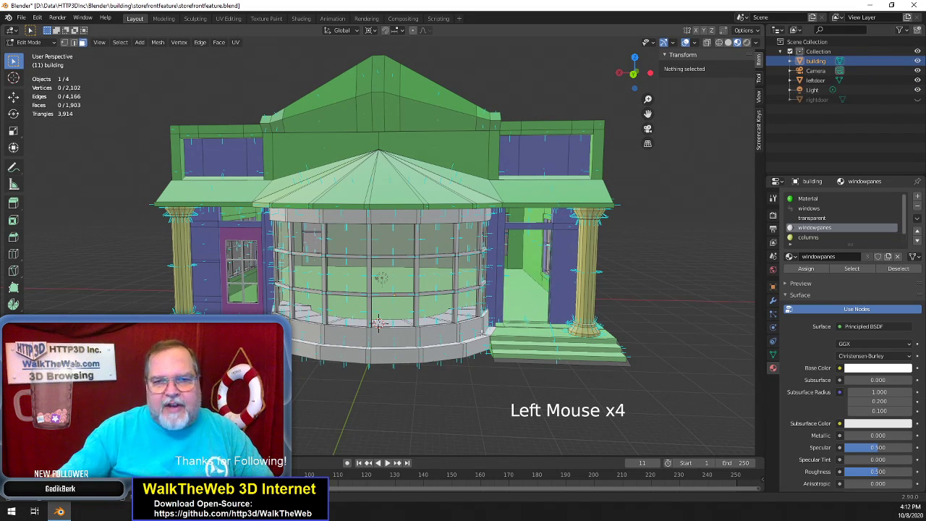
left_click(524, 204)
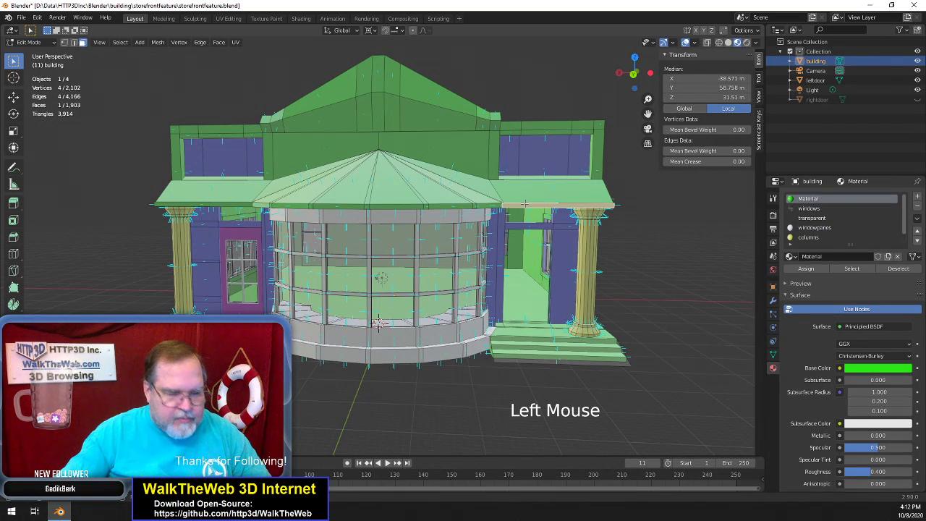
key("Tab")
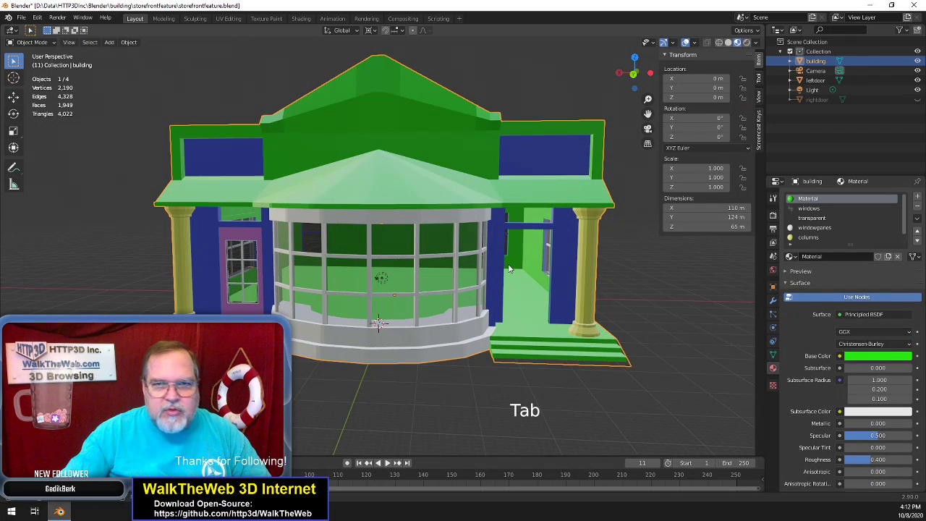
left_click(532, 275)
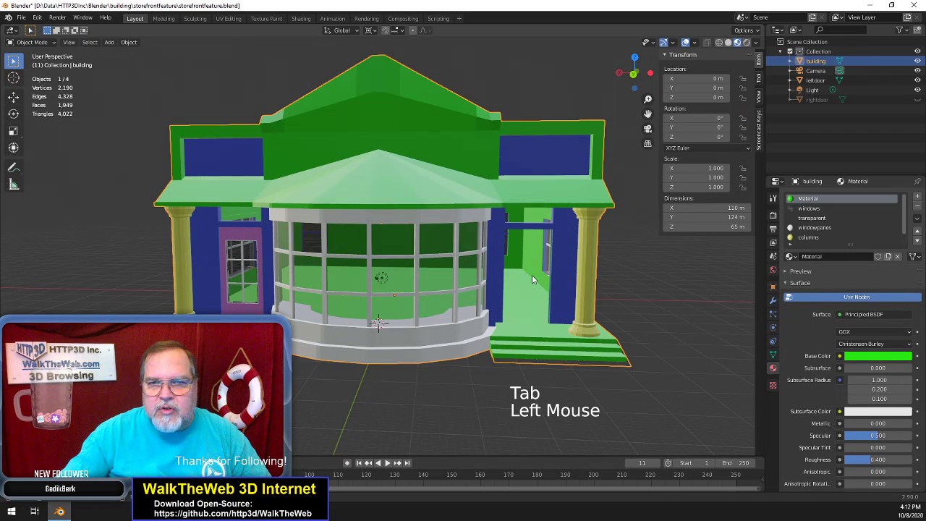
left_click(773, 357)
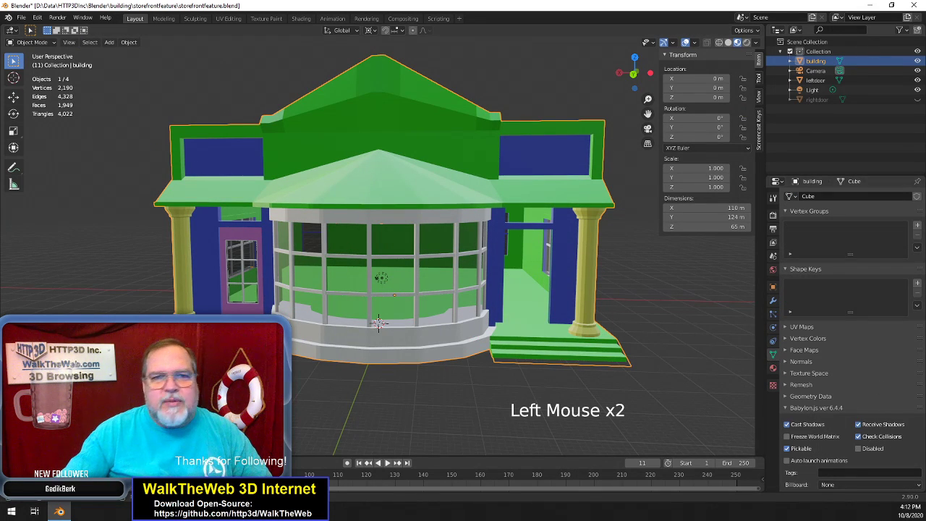
Save the blend file and export the scene in Babylon.js format, overwriting storefrontfeature.babylon in the storefrontfeature folder
left_click(22, 18)
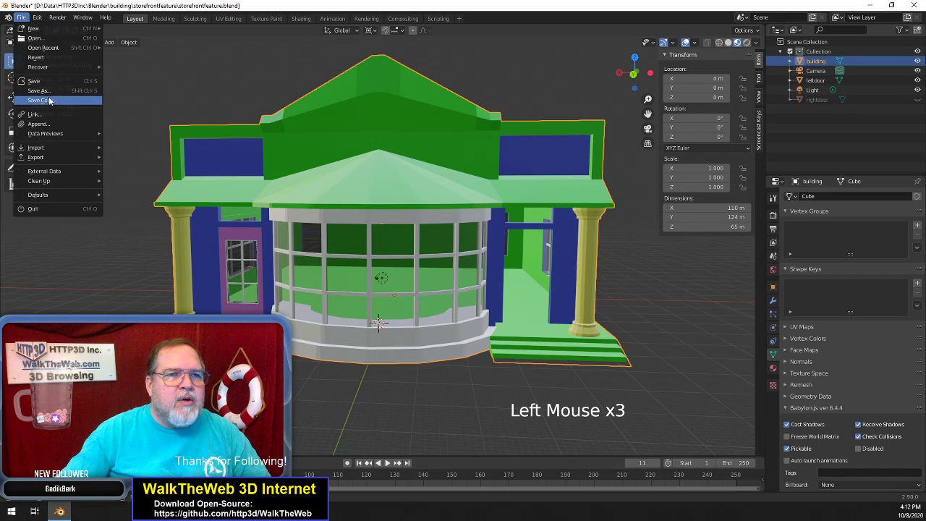
key("ctrl+s")
left_click(22, 17)
mouse_move(50, 150)
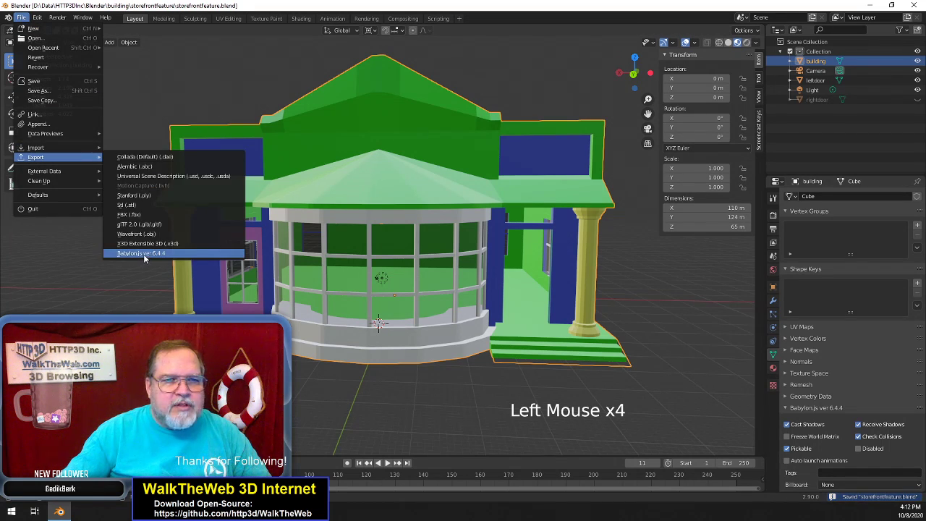
left_click(144, 254)
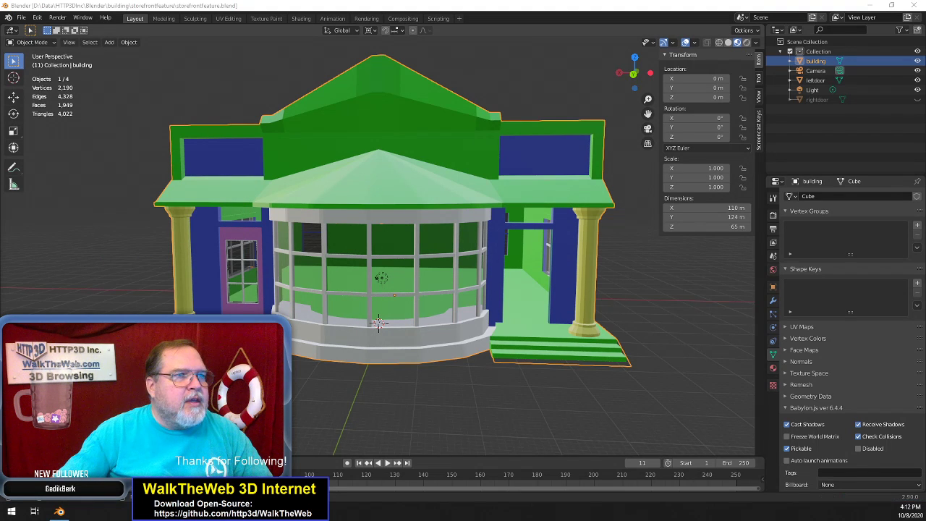
left_click_drag(525, 94, 548, 64)
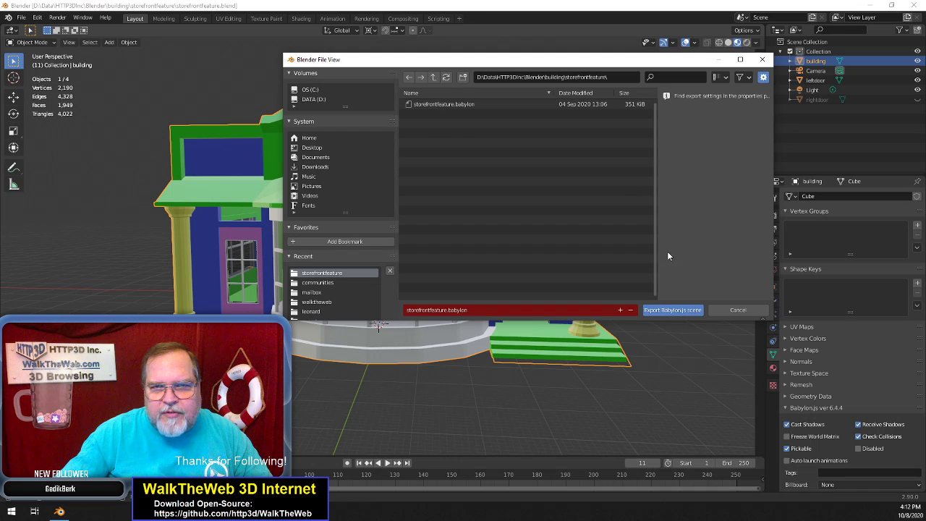
left_click(673, 310)
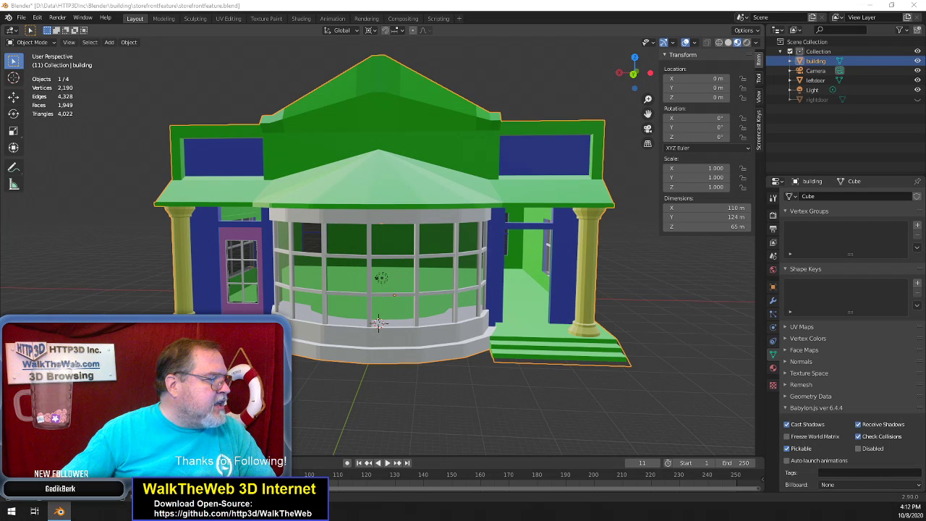
Switch to the WalkTheWeb admin site in Chrome, close the developer console and walk the avatar around the storefront to examine its exterior
key("super+d")
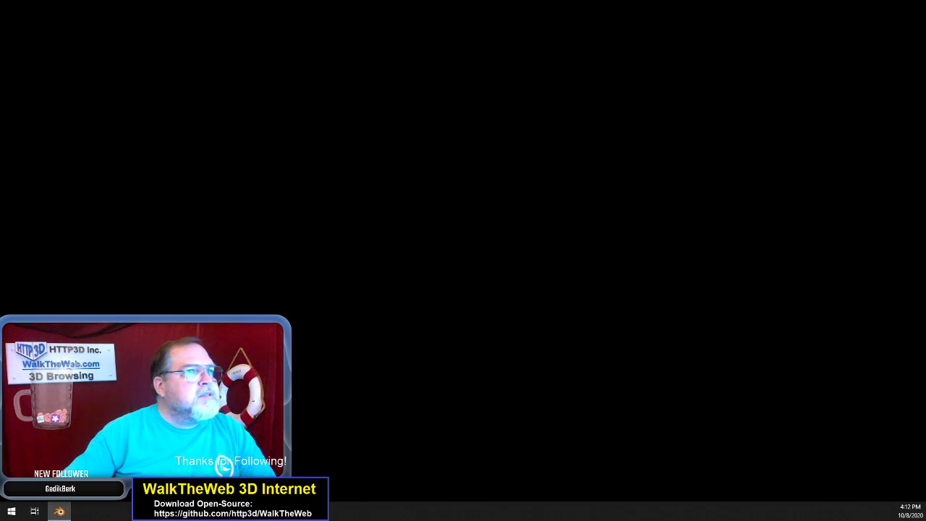
key("super+d")
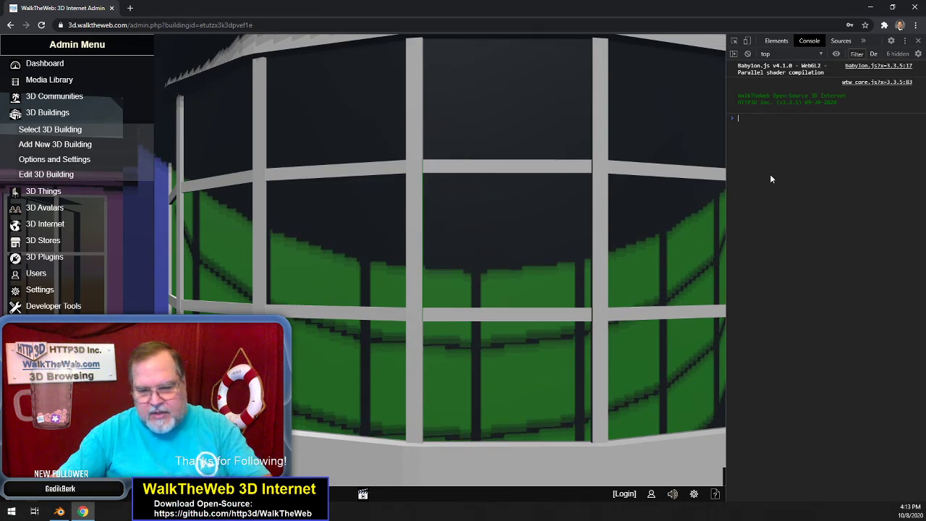
key("F12")
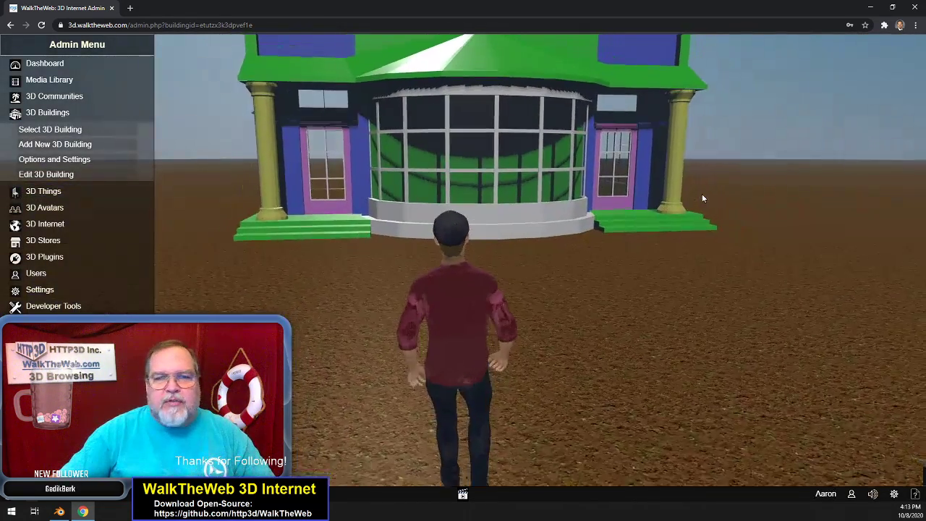
left_click_drag(702, 198, 627, 149)
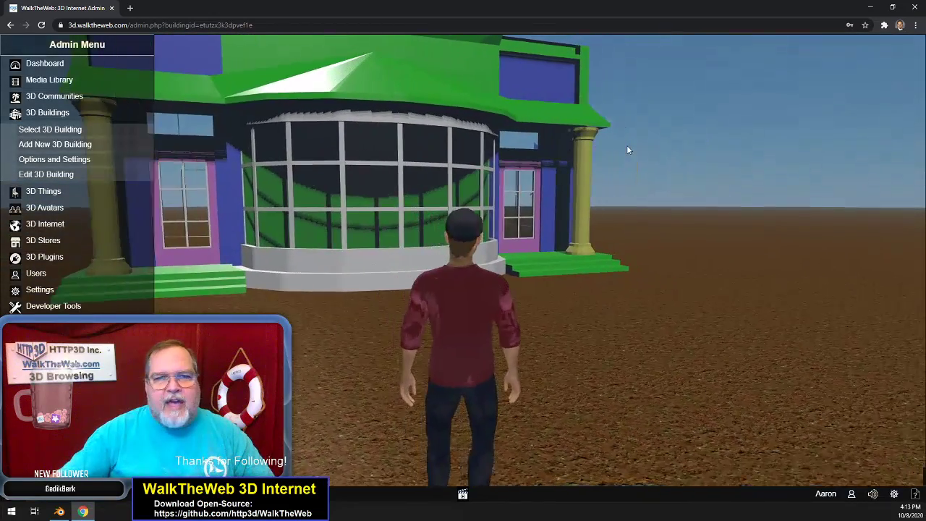
key("Left")
key("Up")
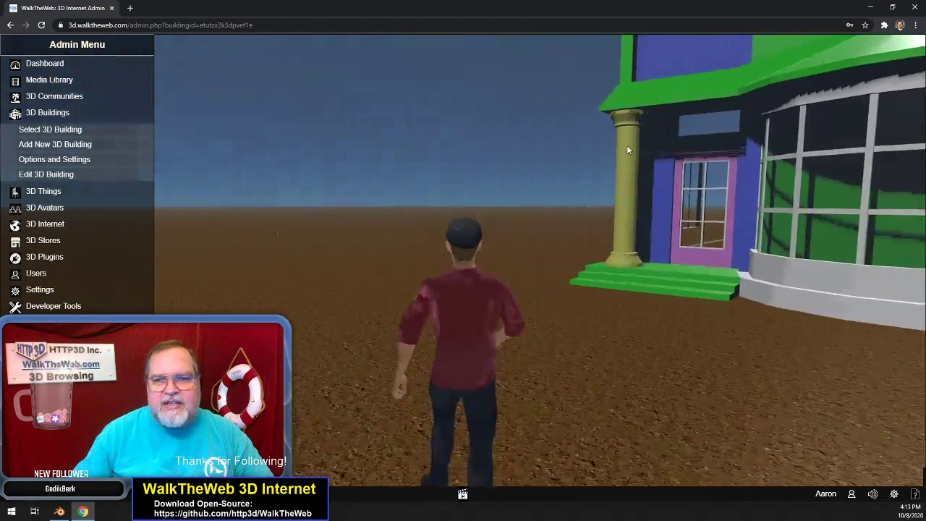
key("Left")
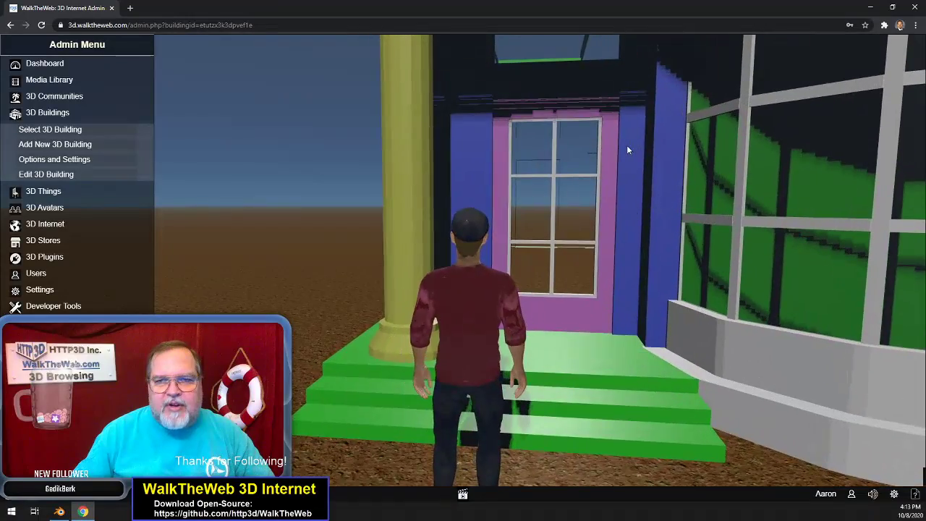
key("Right")
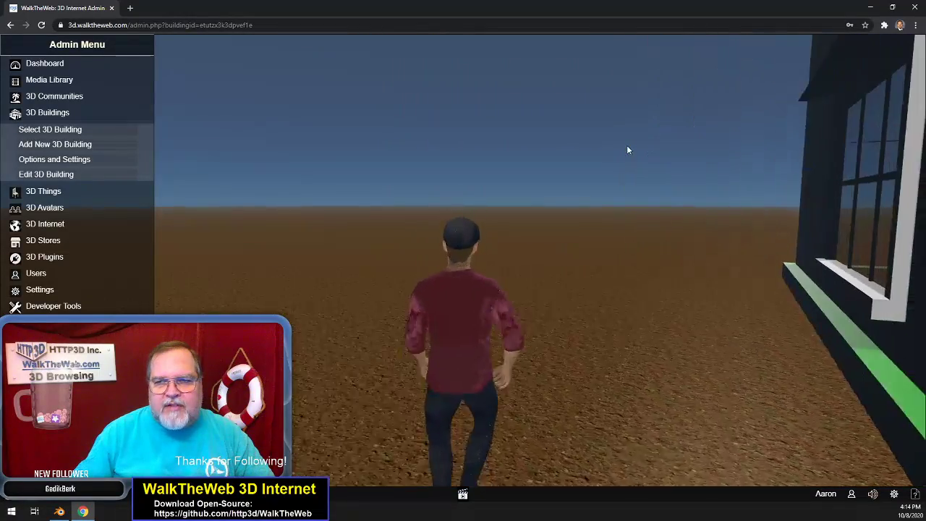
key("Right")
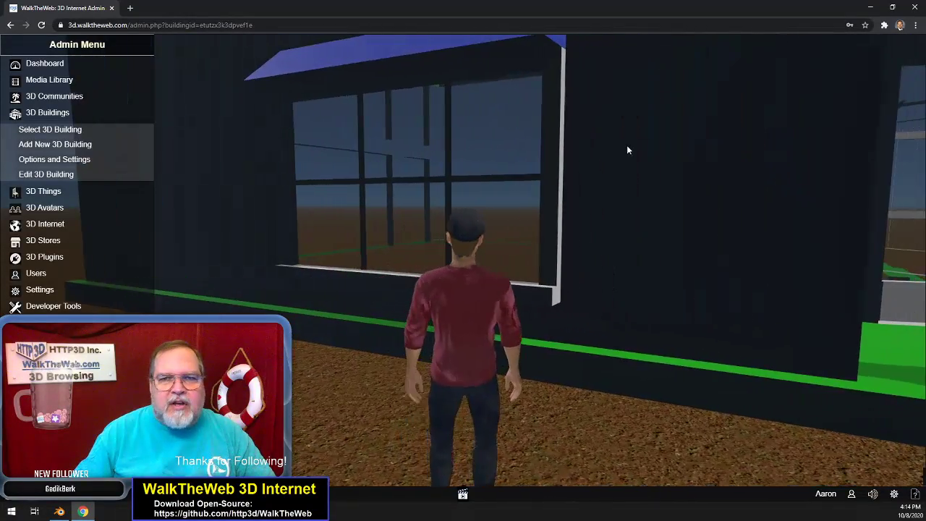
key("Left")
key("Down")
key("Down")
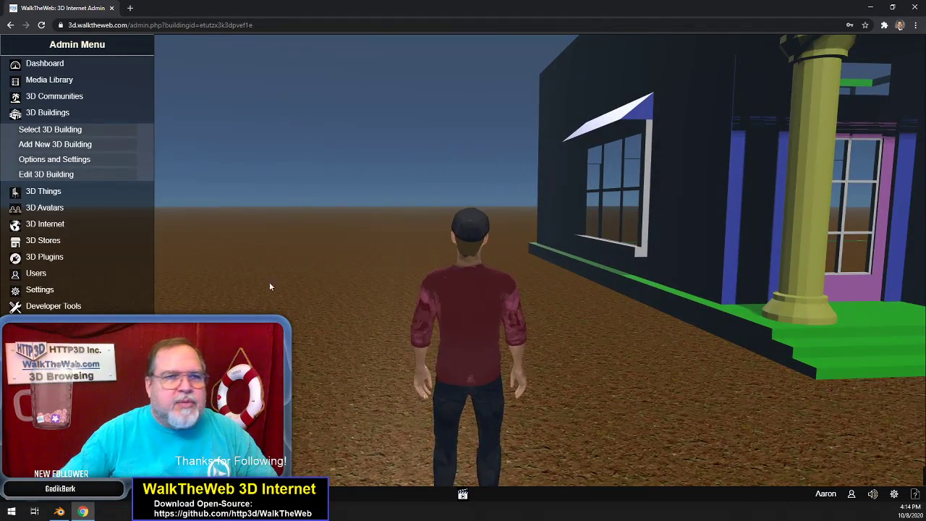
Open the storefrontfeature.babylon 3D object for editing in the Media Library
left_click(84, 84)
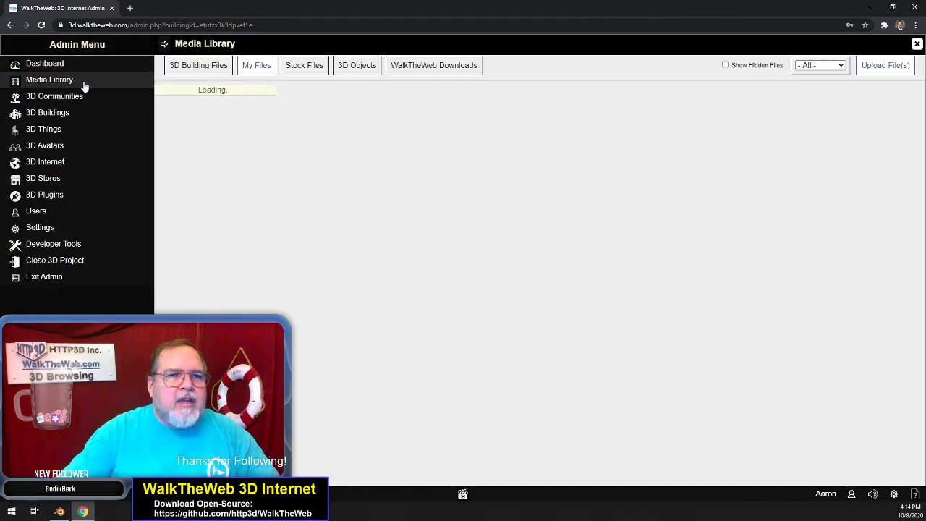
left_click(360, 66)
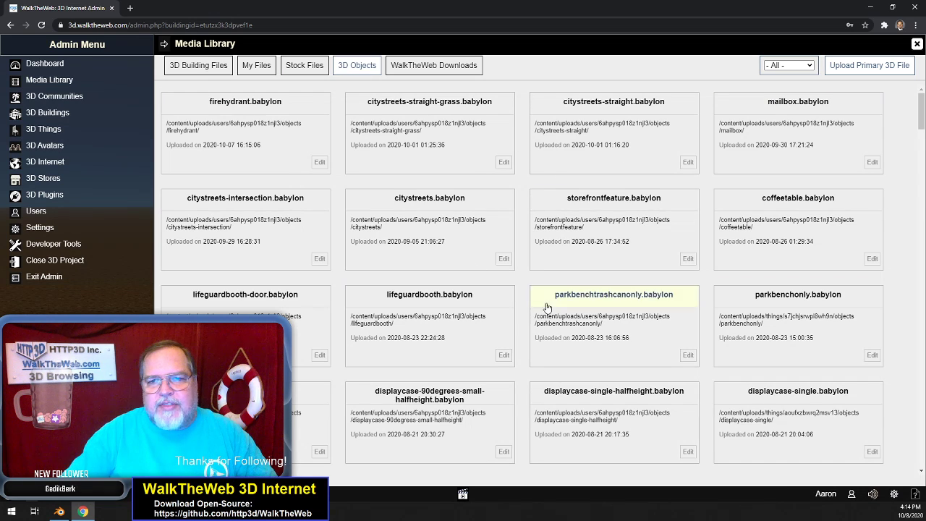
left_click(688, 260)
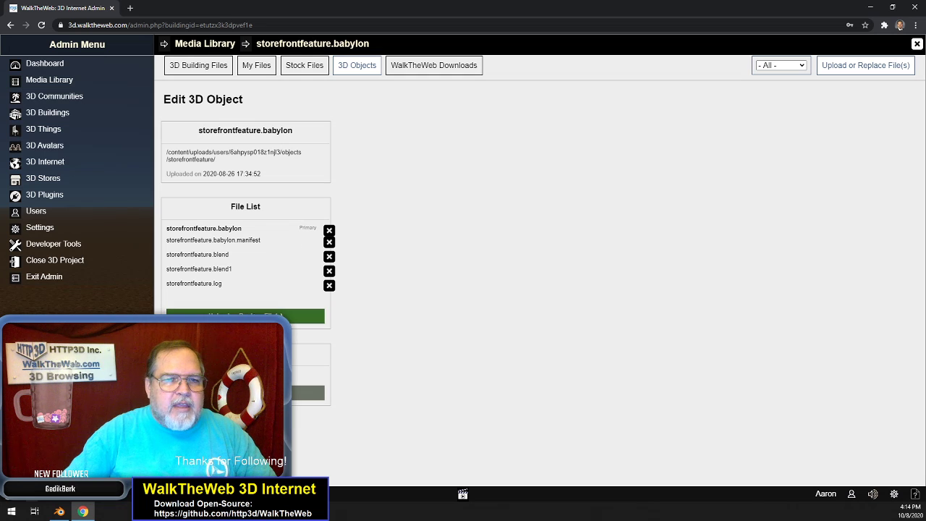
Upload all five storefrontfeature files from the Blender/building/storefrontfeature folder to replace the 3D object's existing files
left_click(261, 314)
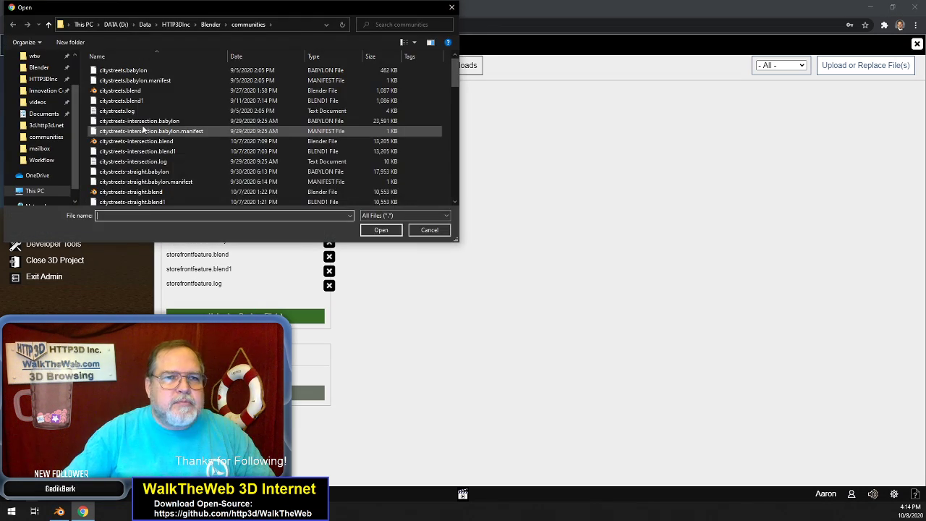
left_click(210, 25)
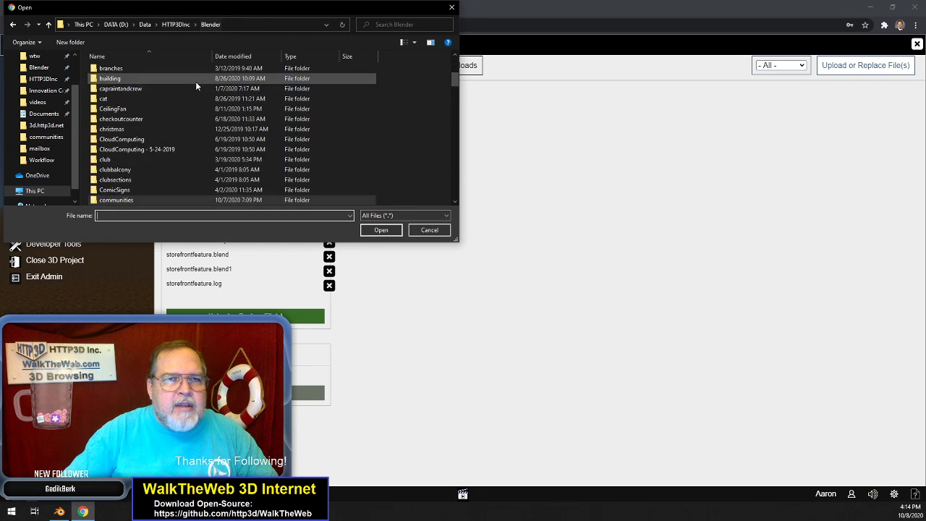
scroll(140, 159, "down", 1)
scroll(139, 158, "up", 6)
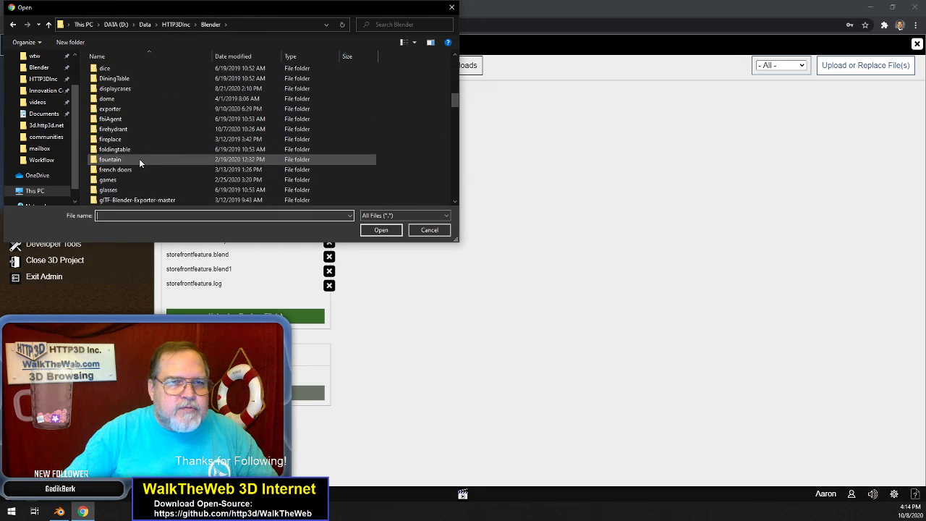
double_click(126, 141)
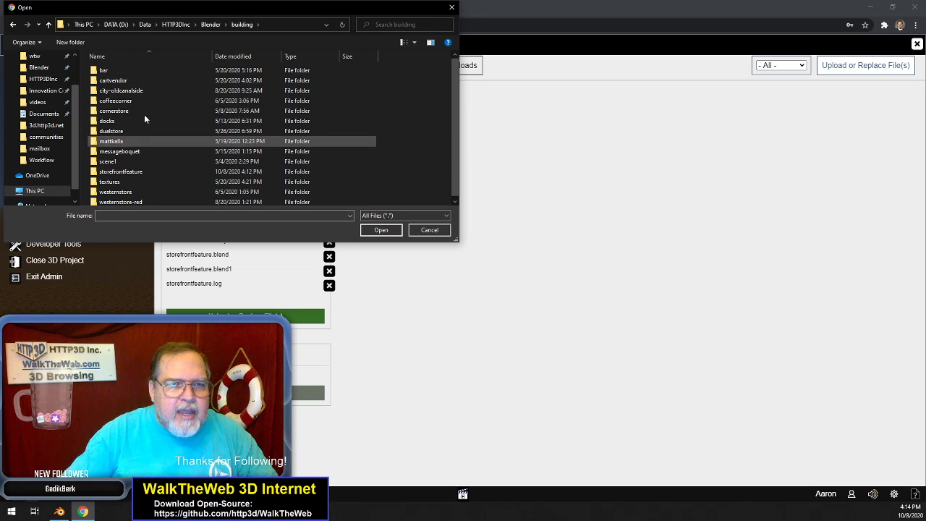
double_click(148, 169)
left_click(152, 73)
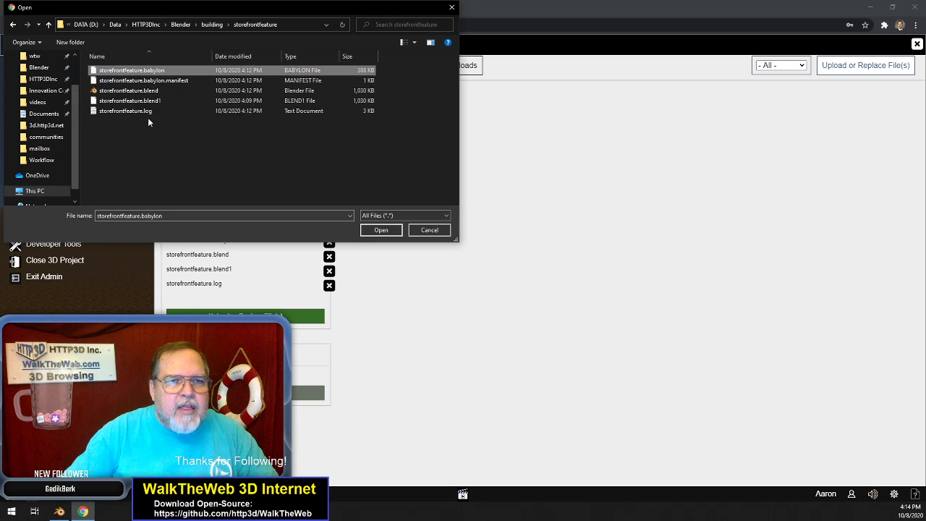
left_click(149, 113, "shift")
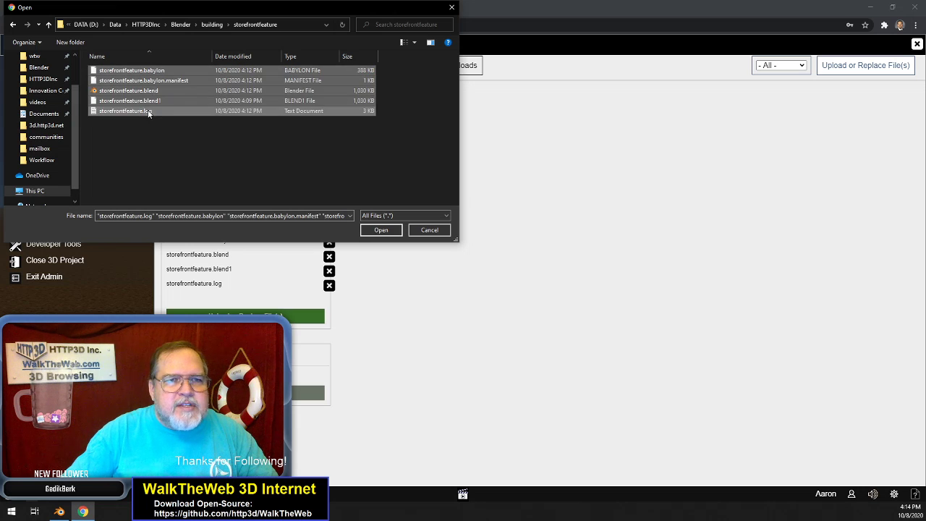
left_click(382, 230)
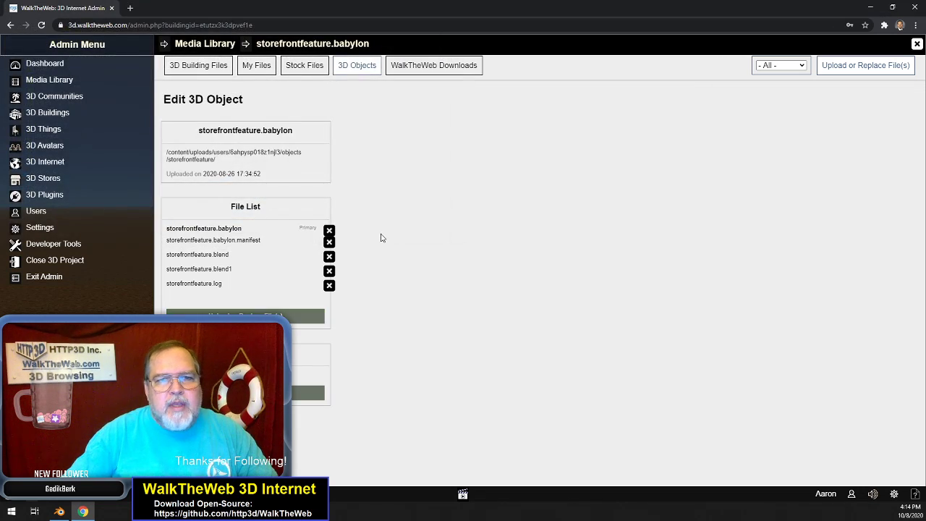
Clear Chrome's cached images and files for all time
left_click(918, 25)
left_click(825, 188)
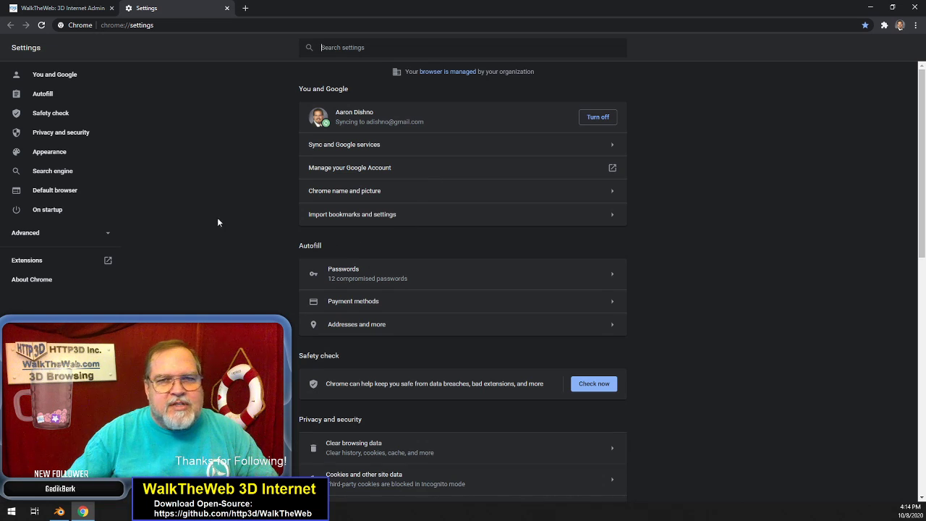
left_click(403, 448)
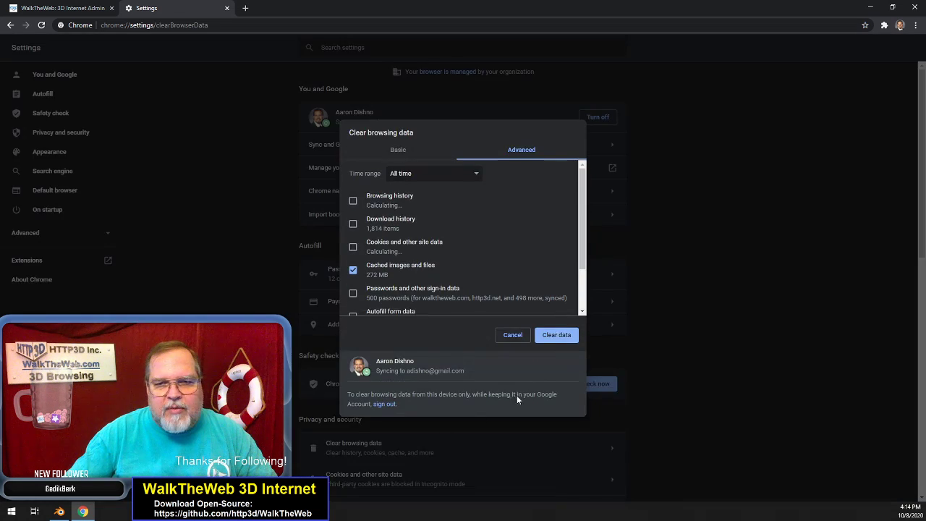
left_click(556, 336)
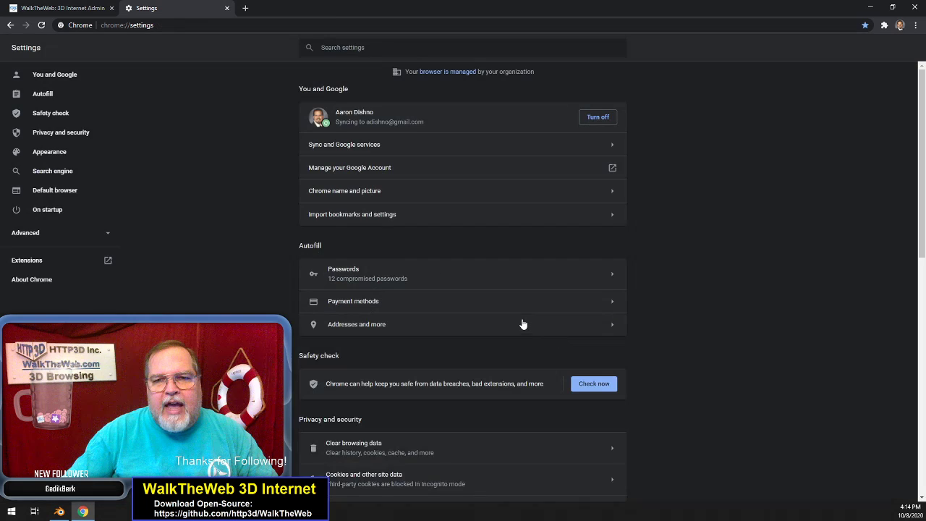
Reload the 3D building page in the WalkTheWeb admin and view the updated storefront from the front
left_click(67, 9)
left_click(220, 25)
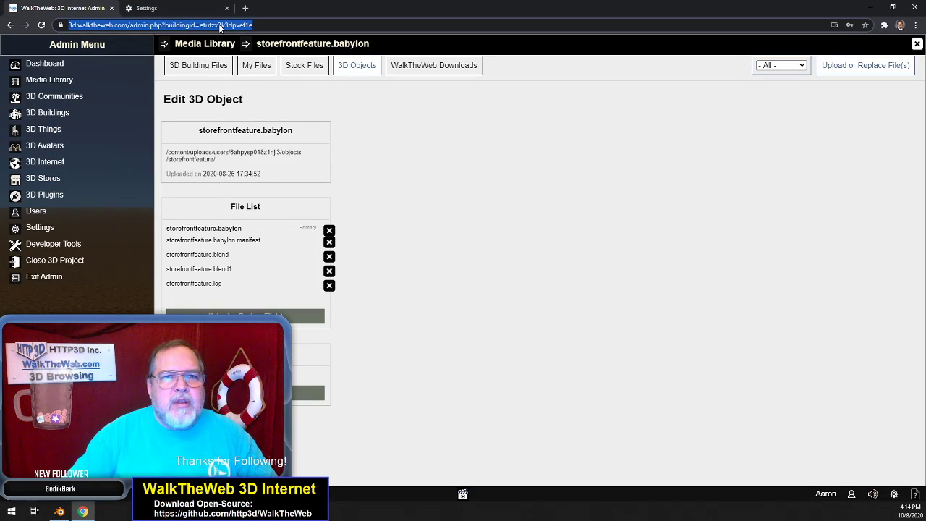
key("Return")
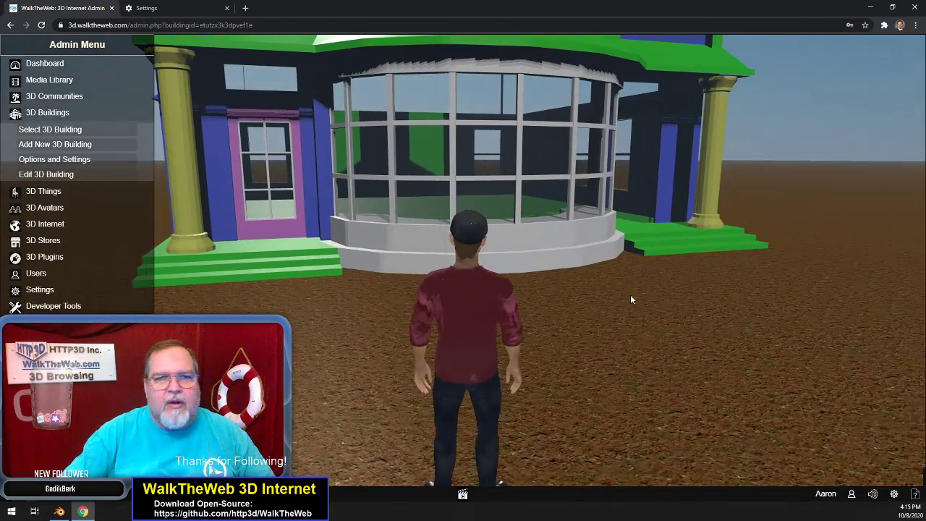
left_click_drag(631, 294, 654, 225)
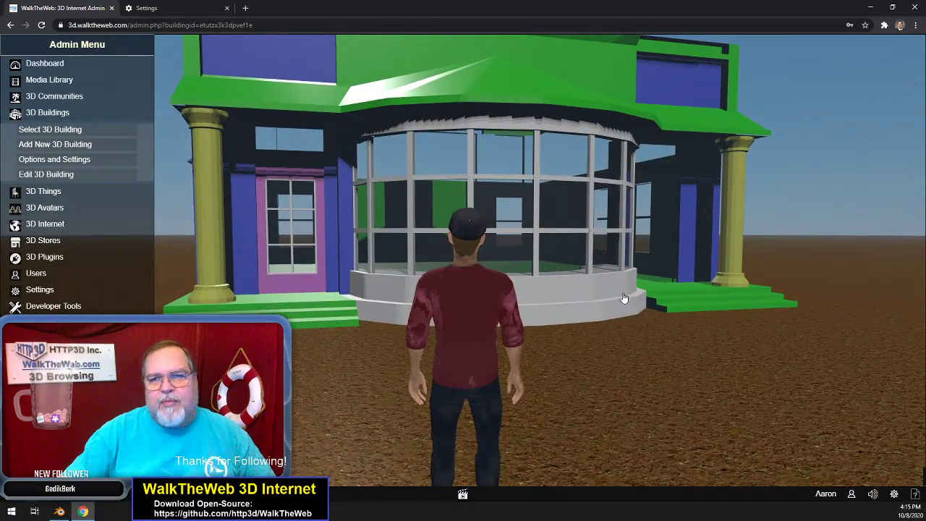
Walk the avatar to both front entrances of the storefront and inspect the door panel and doorway of each
left_click_drag(539, 241, 563, 301)
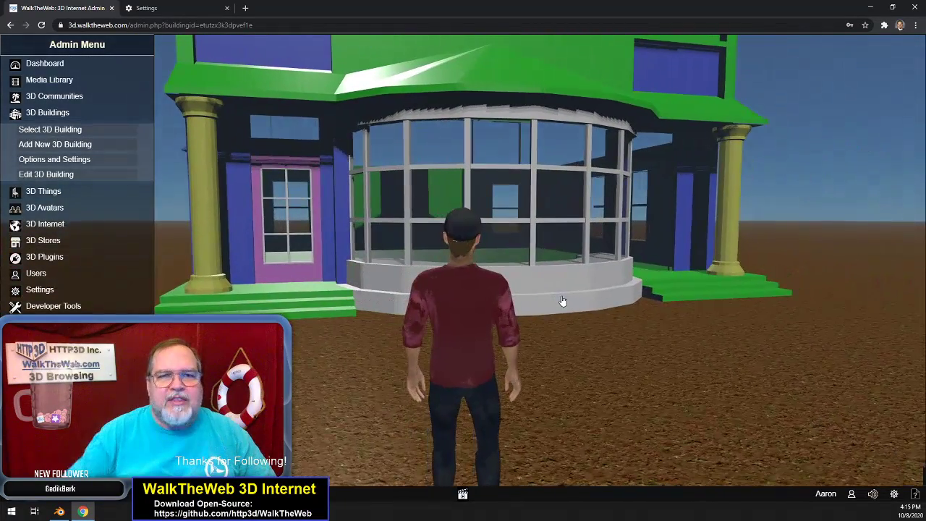
key("Left")
key("Up")
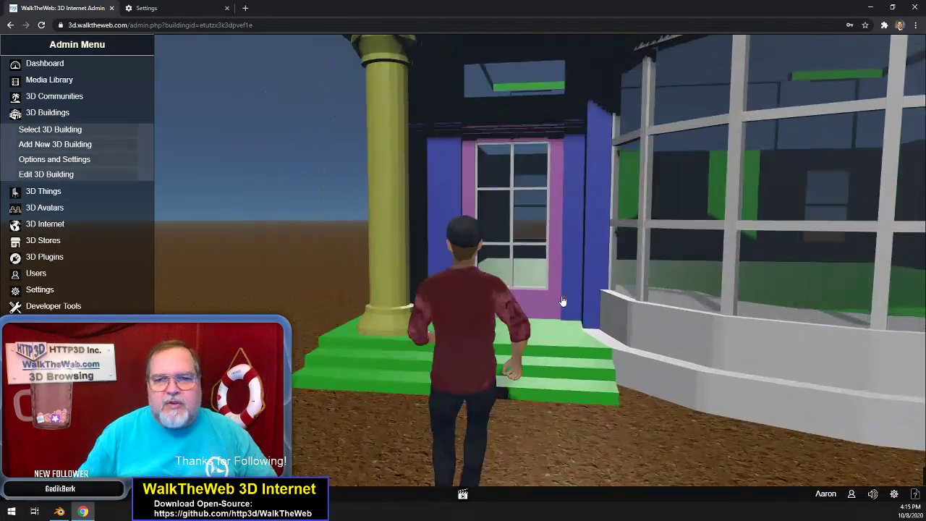
key("Down")
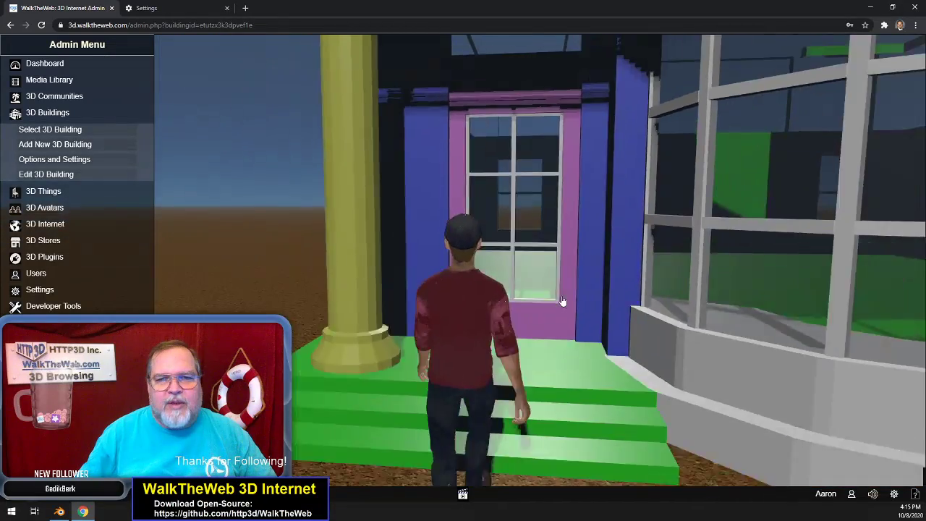
key("Right")
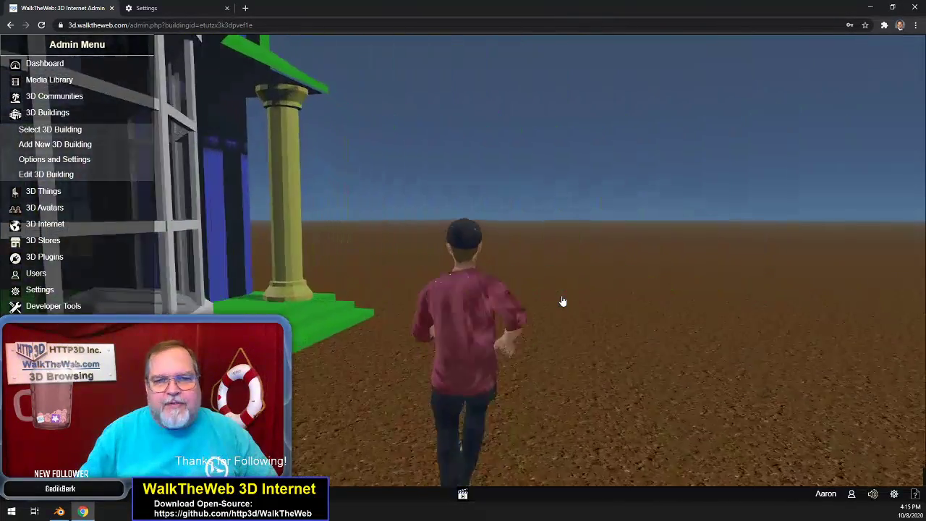
key("Left")
key("Up")
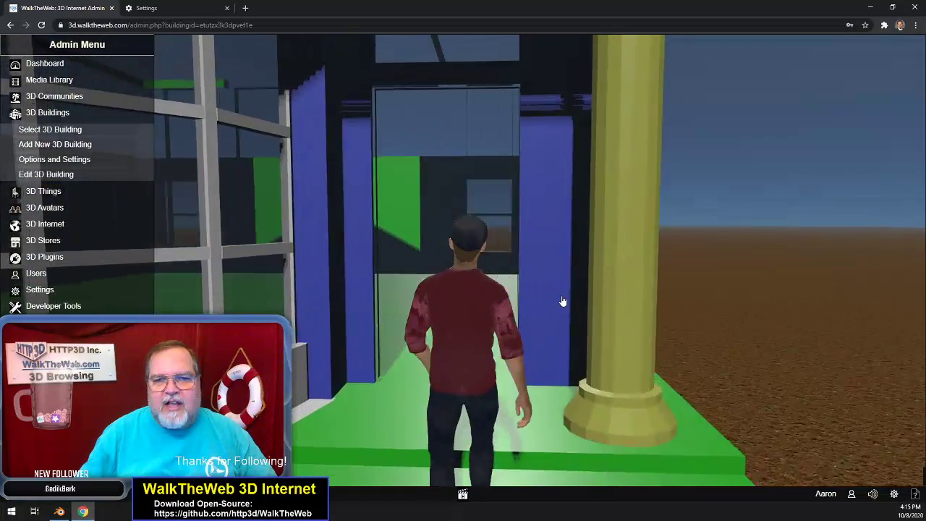
key("Up")
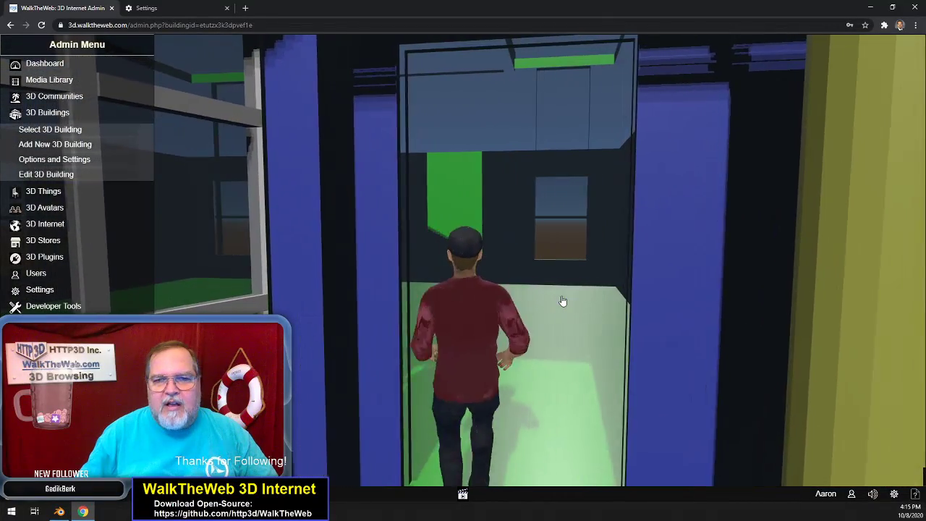
key("Right")
key("Left")
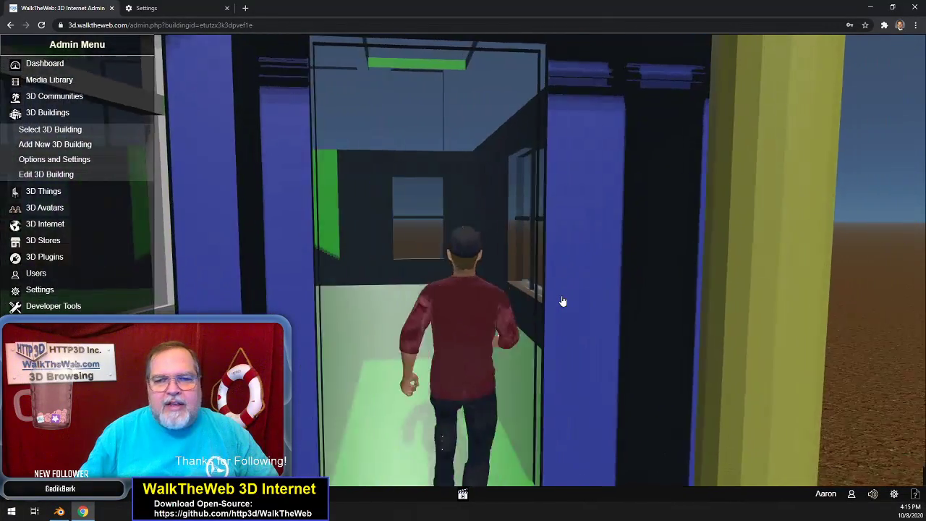
key("Down")
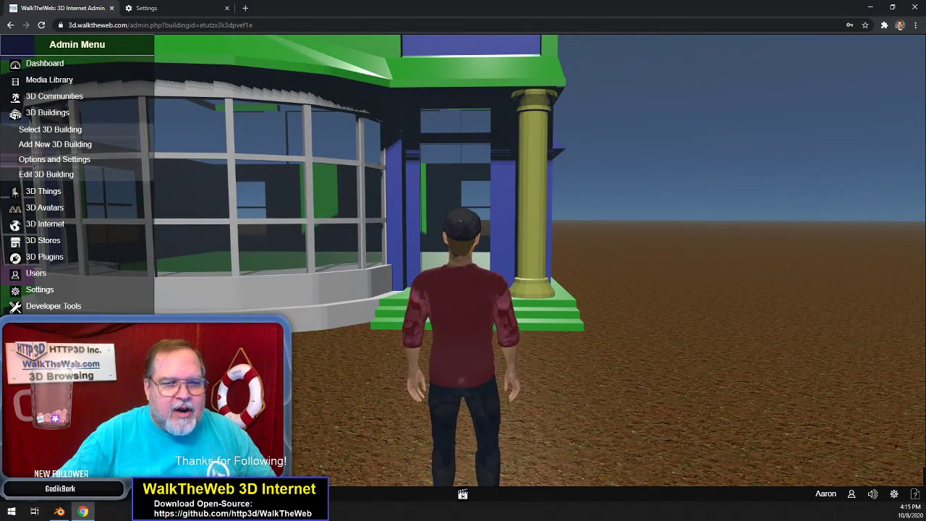
Switch to Blender, unhide the rightdoor object and select it in the building's right front doorway
left_click(59, 512)
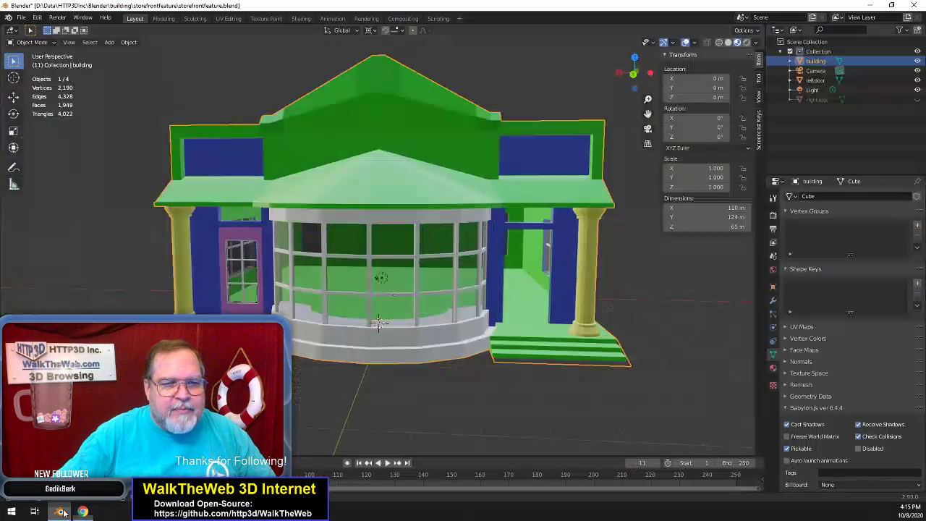
left_click(815, 99)
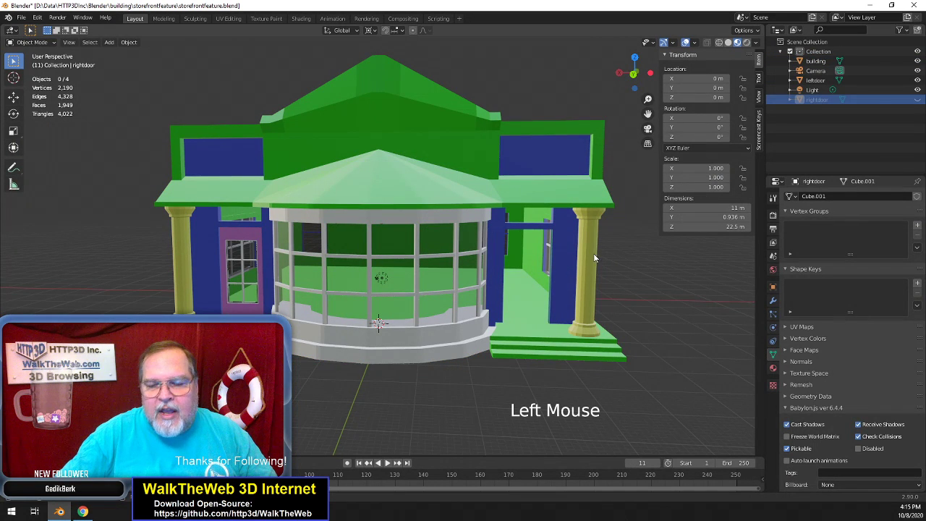
left_click(918, 100)
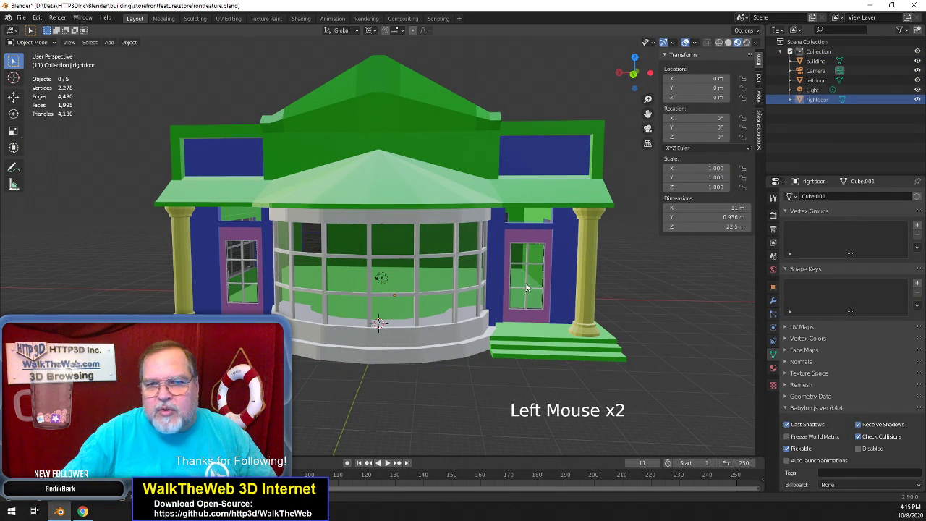
left_click(536, 244)
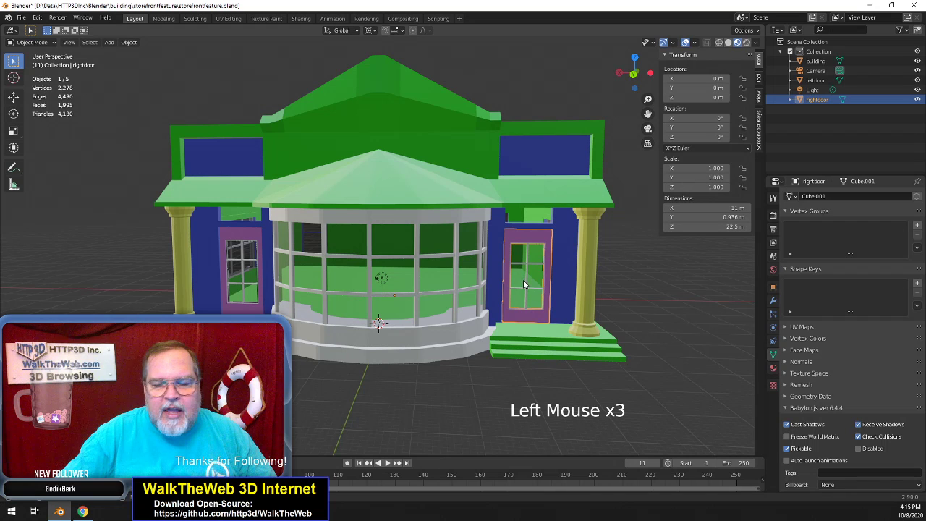
key("g")
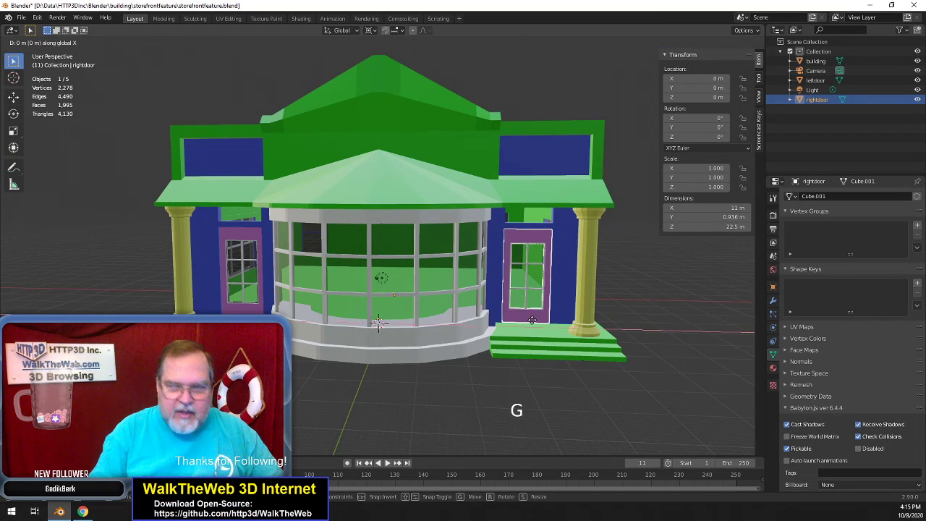
key("x")
left_click(532, 319)
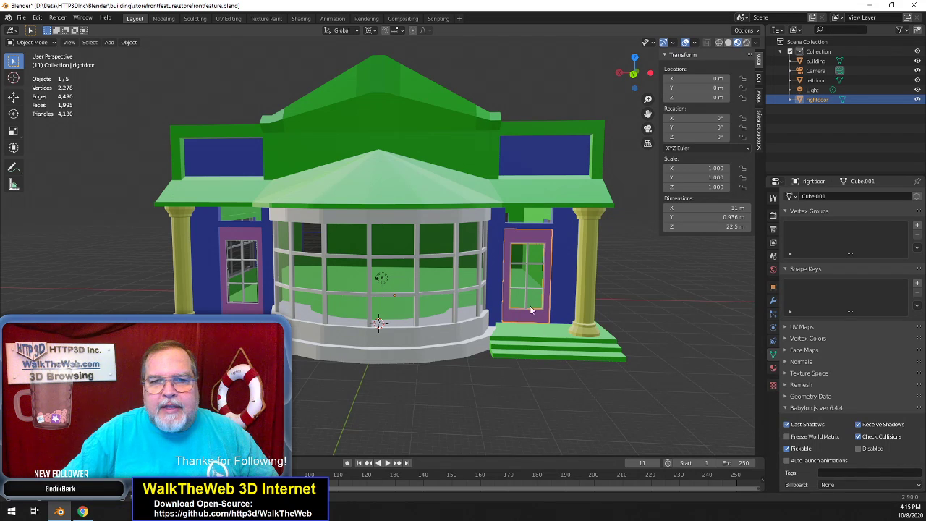
left_click(526, 317)
left_click(552, 343)
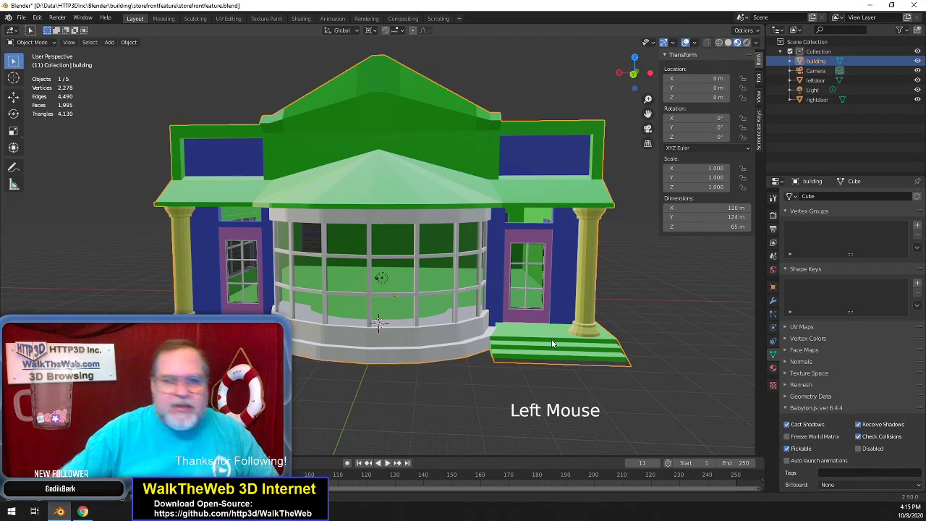
Select the right door again and move it up 50 m along the global Z axis
left_click(544, 323)
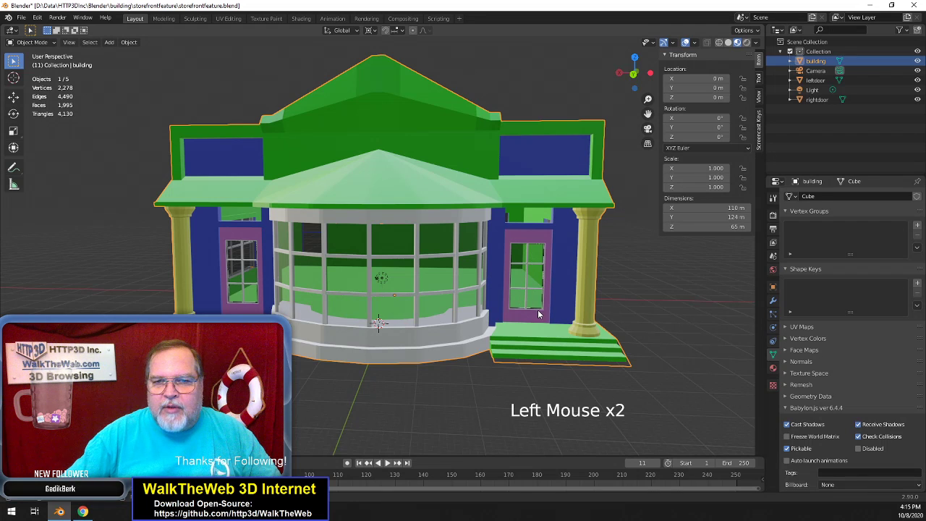
key("g")
key("x")
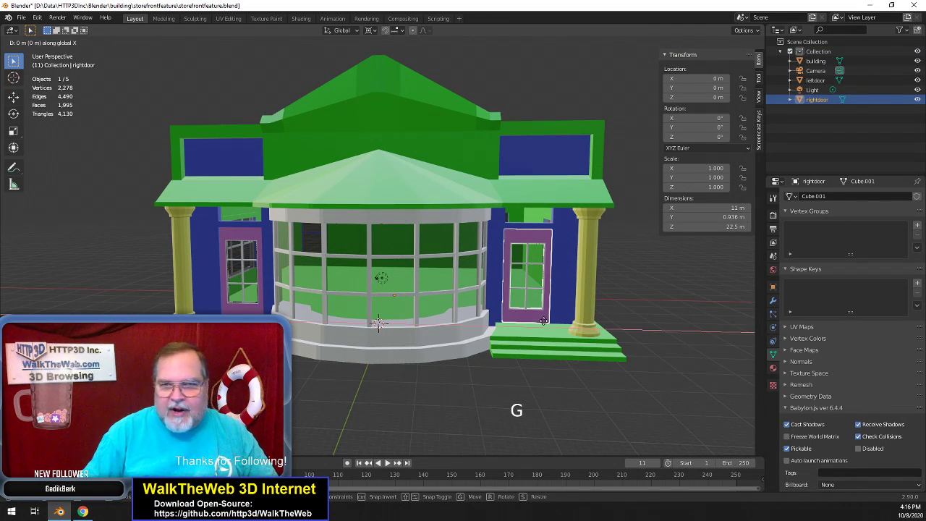
key("x")
key("x")
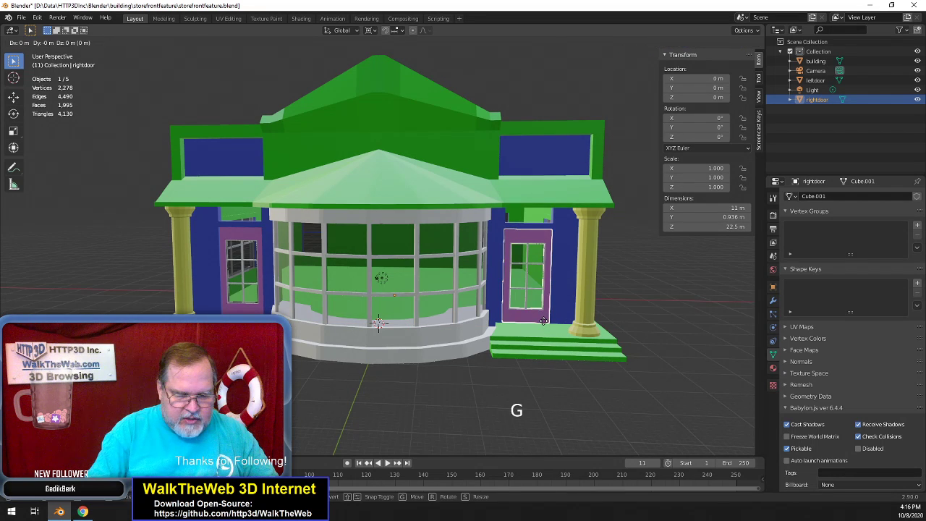
key("z")
key("2")
key("0")
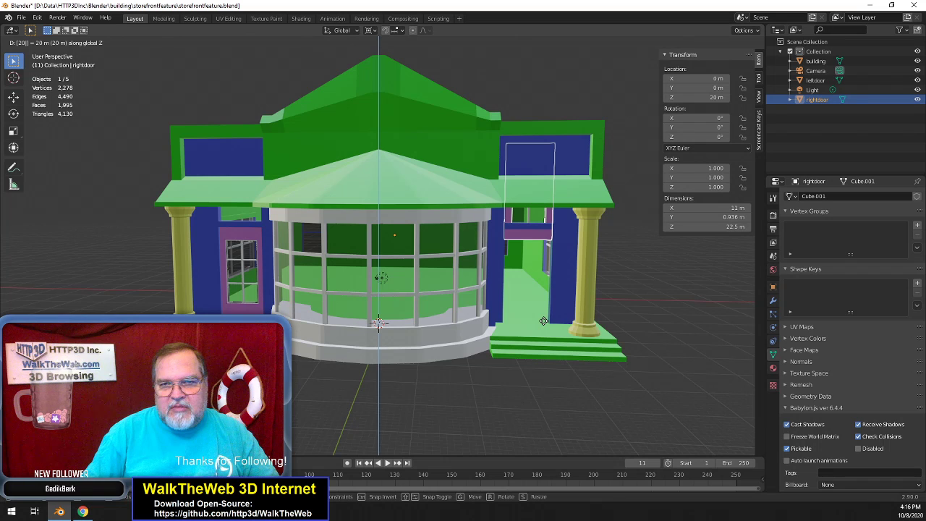
key("BackSpace")
key("BackSpace")
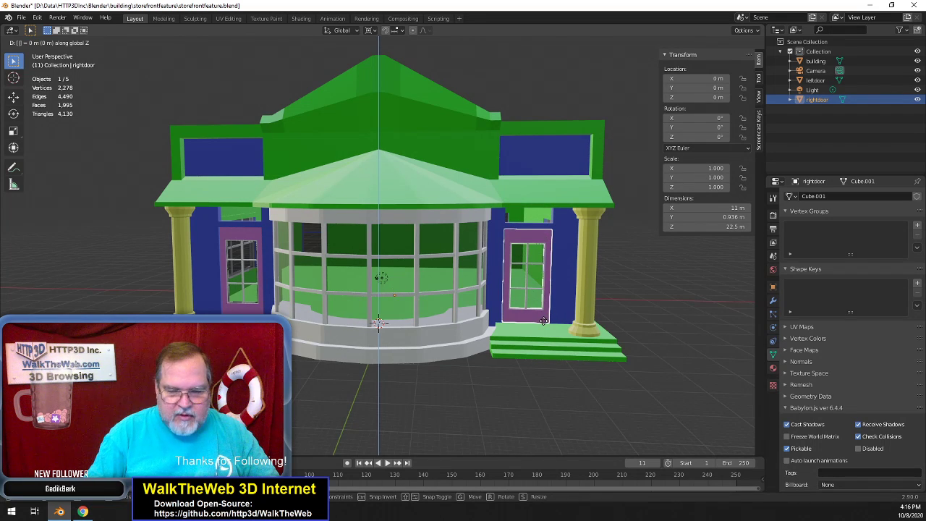
key("5")
key("0")
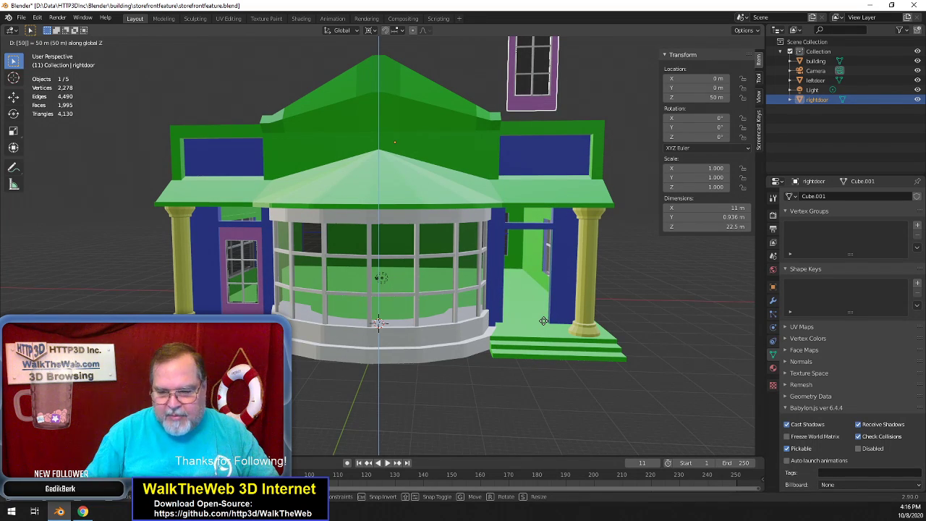
key("Return")
Apply all transforms to the raised right door and save the storefrontfeature Blender file
left_click(129, 42)
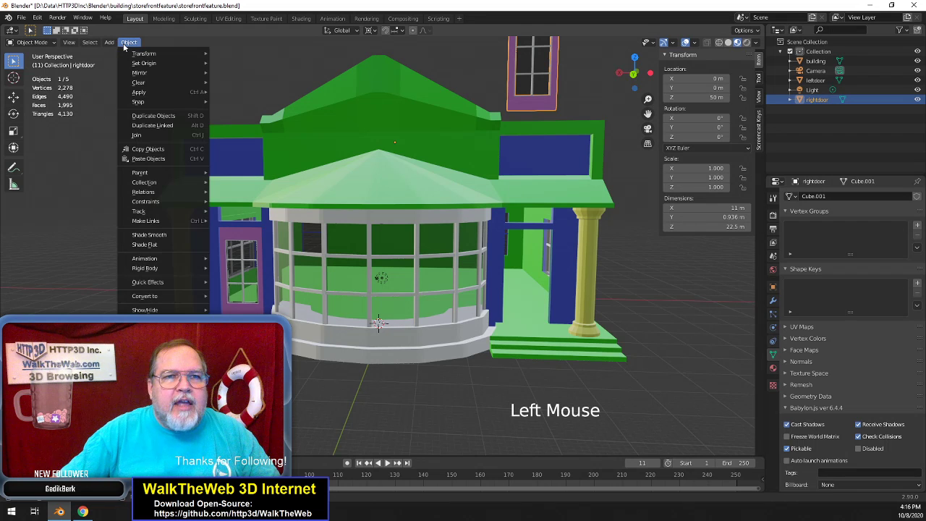
mouse_move(154, 92)
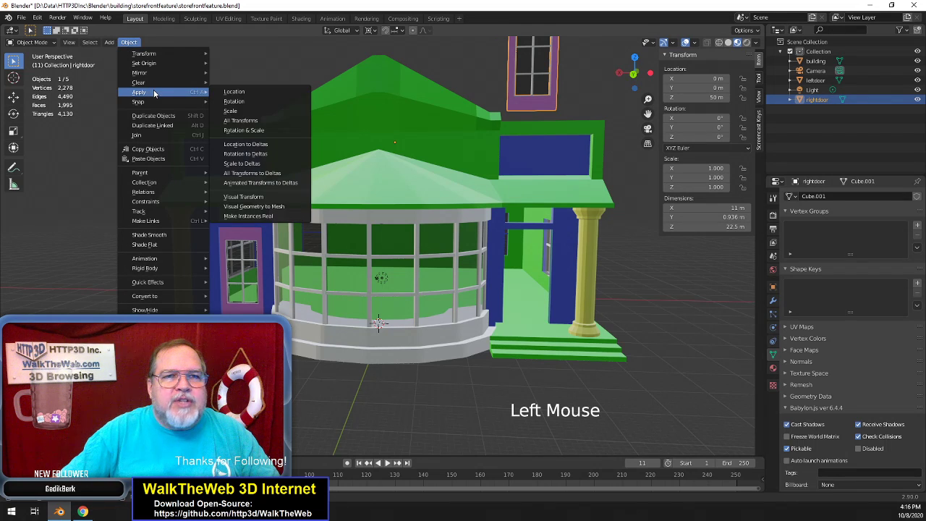
left_click(254, 124)
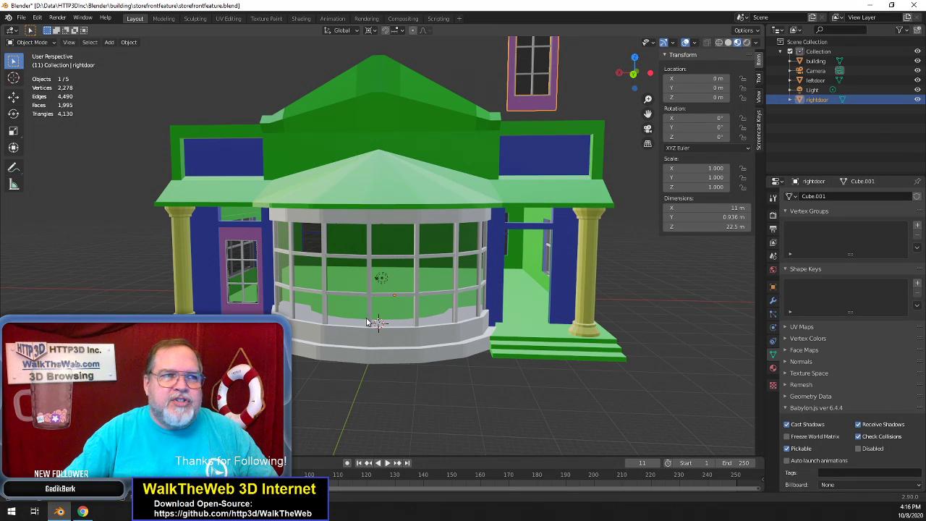
left_click(22, 18)
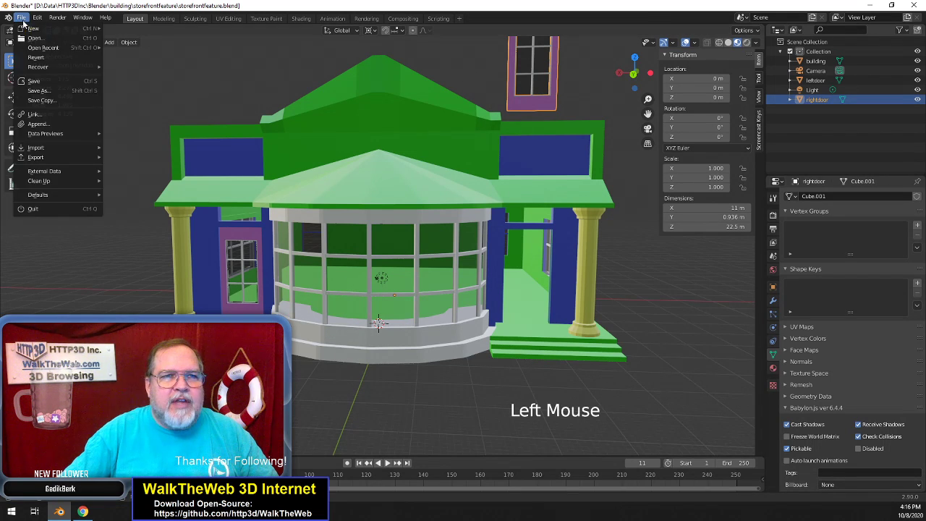
left_click(34, 80)
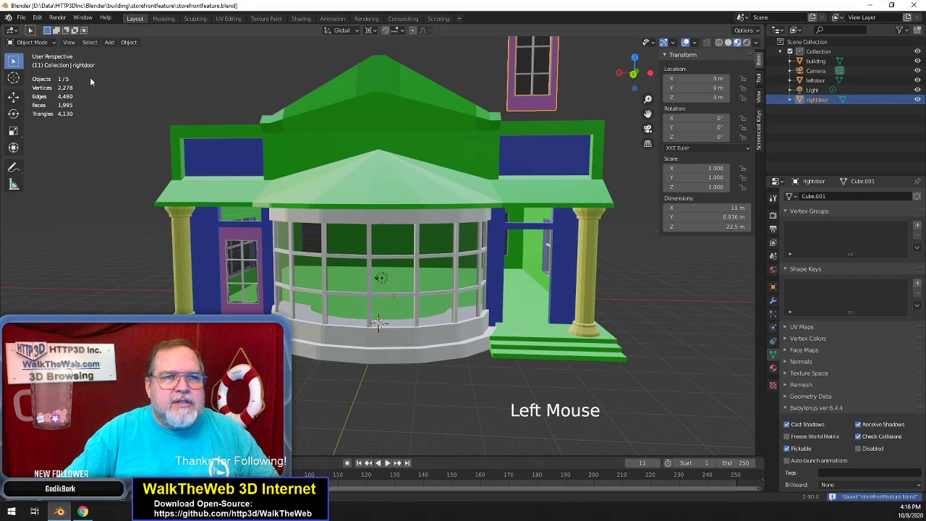
Export the scene to Babylon.js, overwriting storefrontfeature.babylon in the building/storefrontfeature folder
left_click(21, 17)
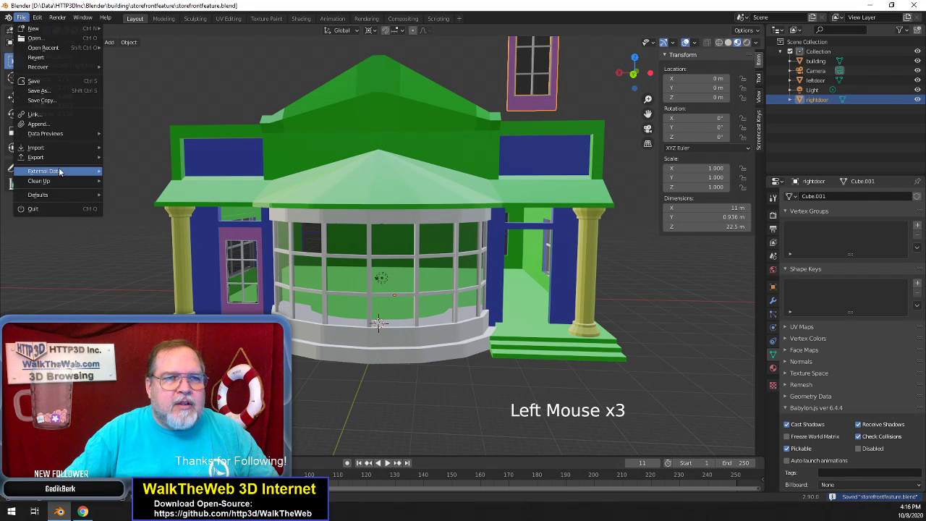
mouse_move(64, 164)
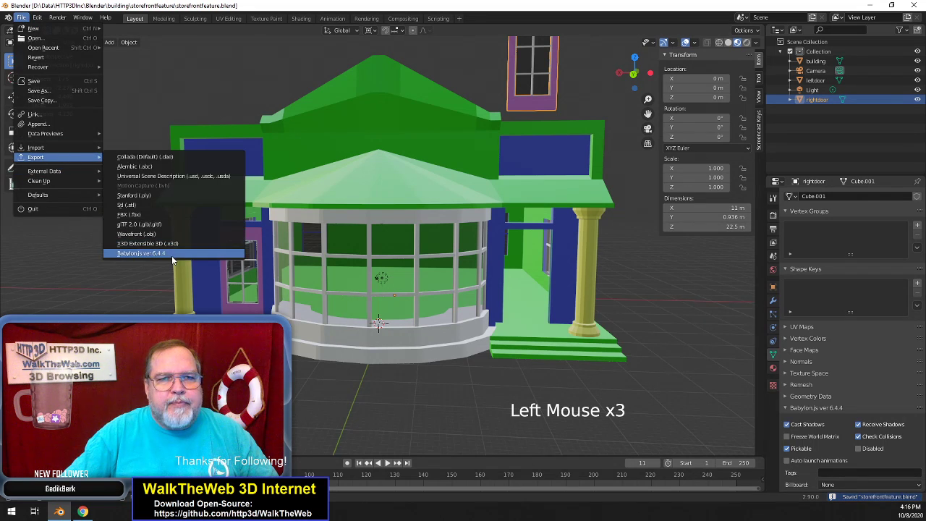
left_click(220, 254)
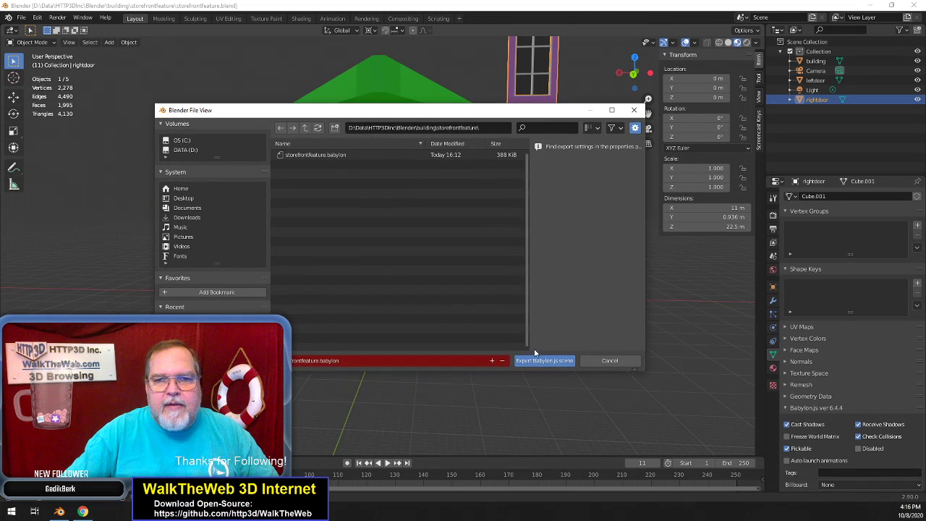
left_click(544, 359)
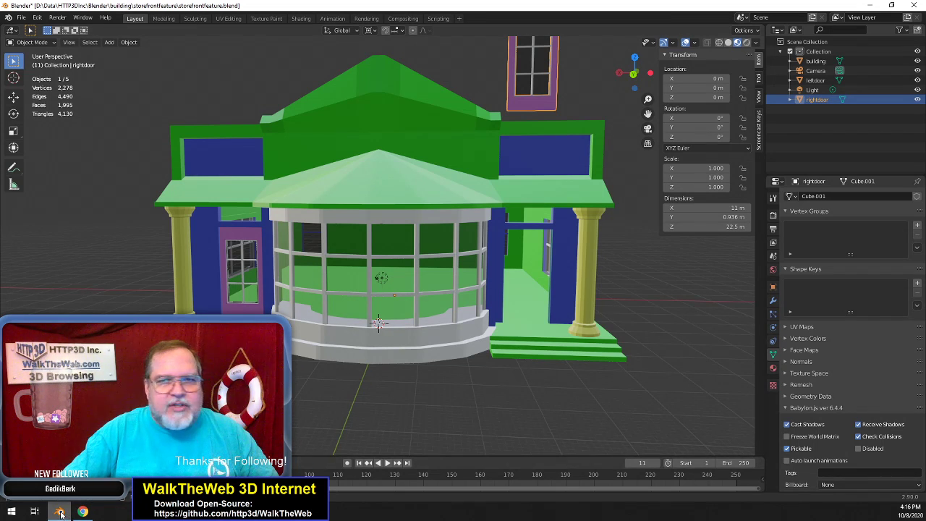
left_click(778, 359)
scroll(839, 439, "down", 3)
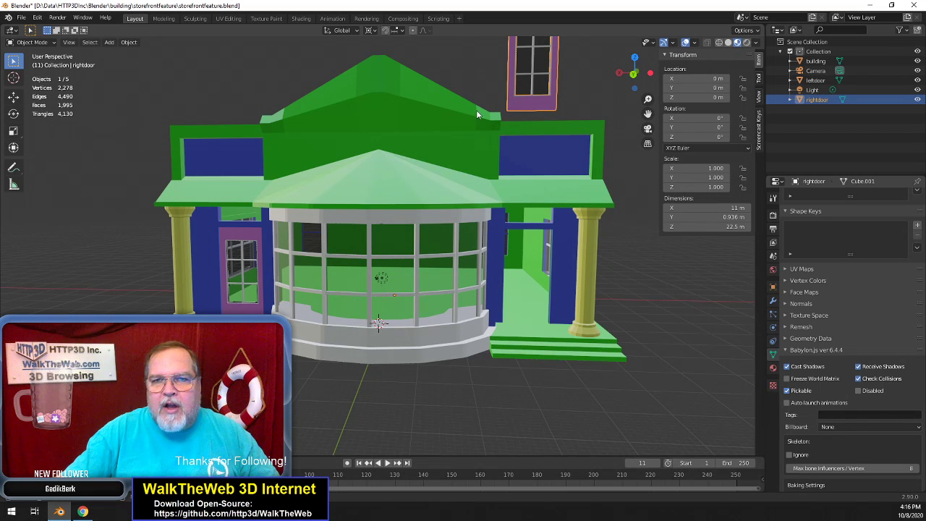
Switch to Chrome and open the storefrontfeature.babylon 3D object for editing from the Media Library's 3D objects
left_click(82, 512)
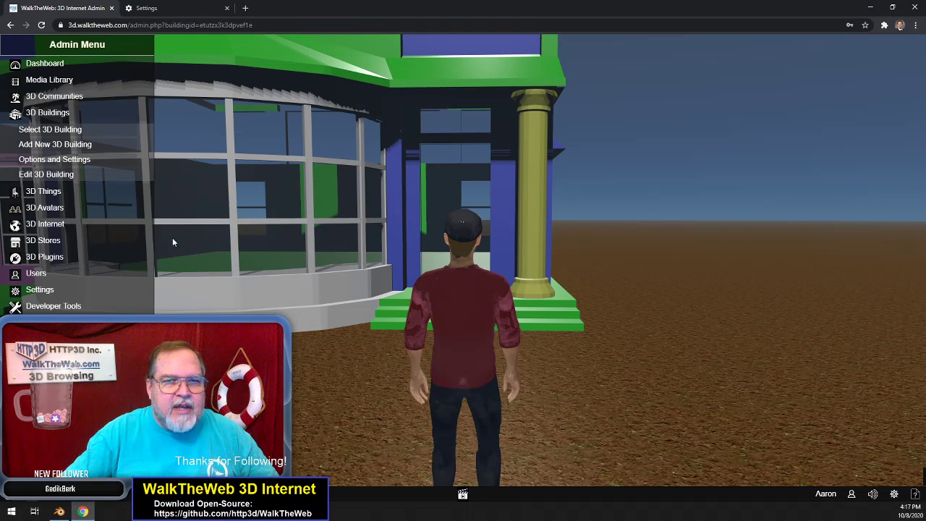
left_click(65, 82)
left_click(360, 66)
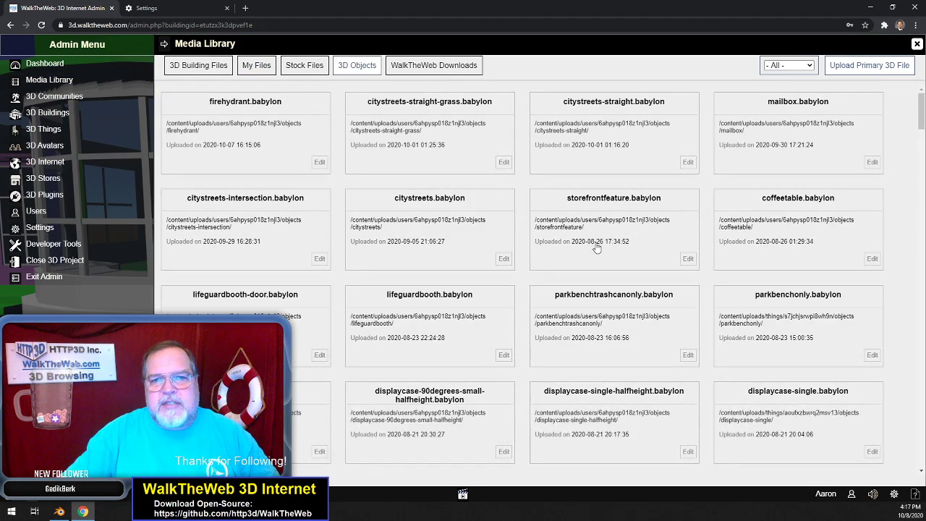
left_click(689, 259)
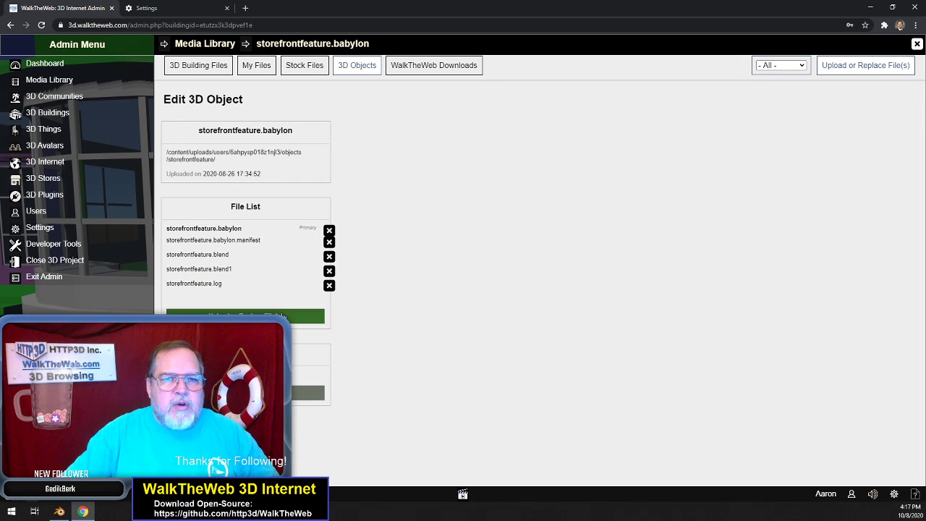
Upload all five files from the storefrontfeature folder as replacements for the storefrontfeature.babylon object's files
left_click(286, 316)
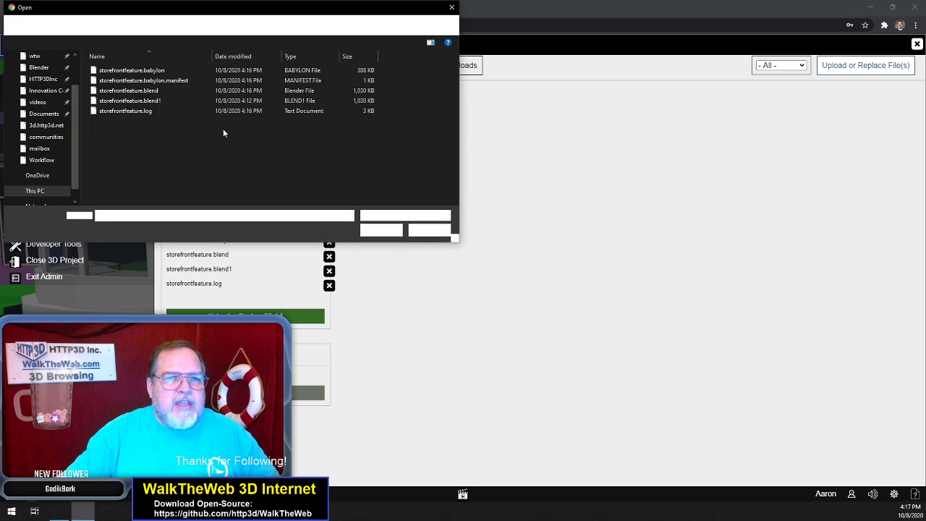
left_click(154, 70)
left_click(152, 110, "shift")
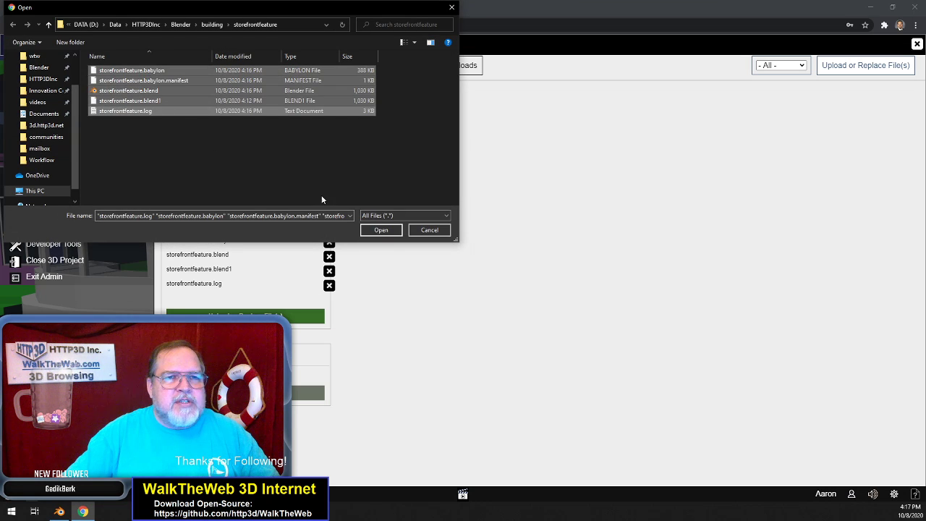
left_click(381, 230)
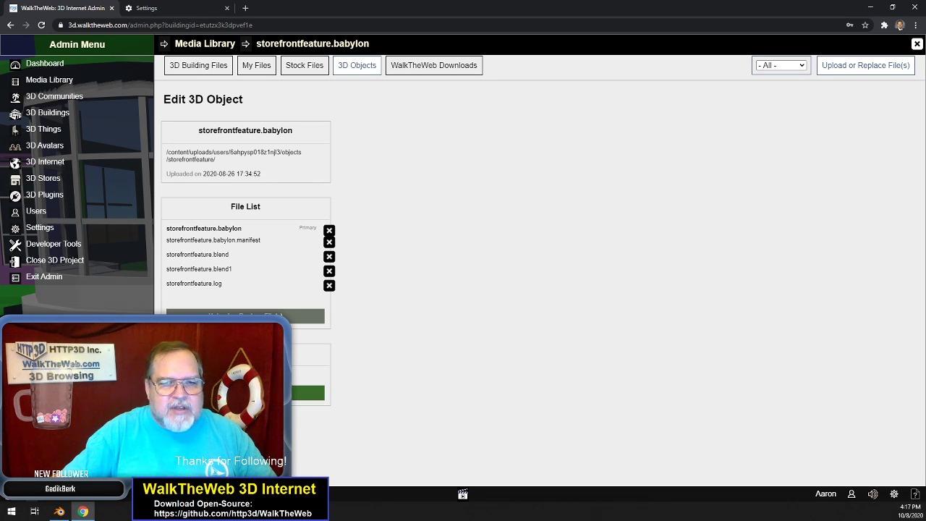
Clear Chrome's cached images and files for all time, and reload the WalkTheWeb building admin page
left_click(190, 9)
left_click(438, 450)
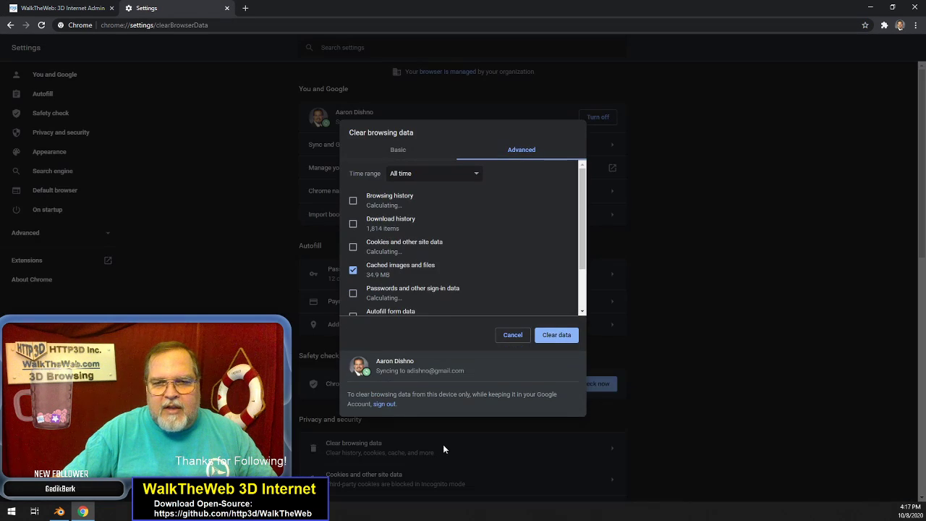
left_click(555, 334)
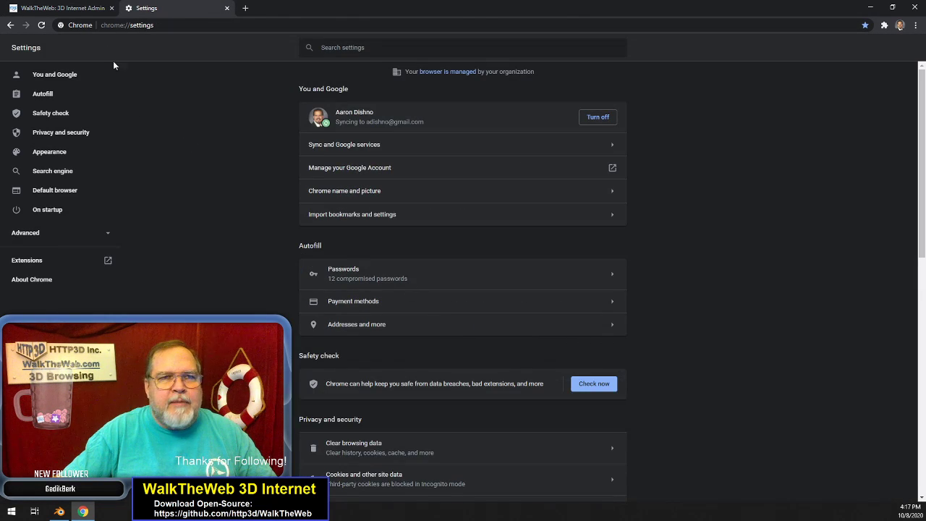
left_click(83, 8)
left_click(236, 24)
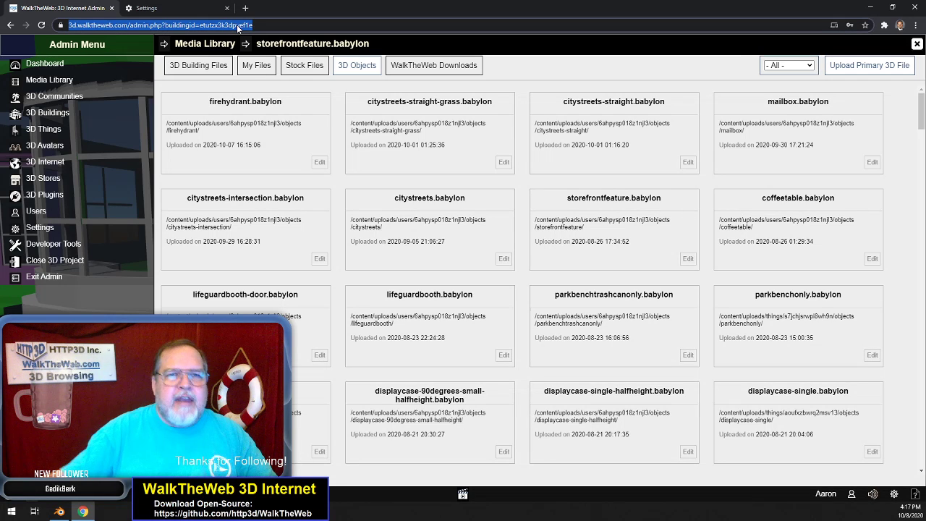
key("Return")
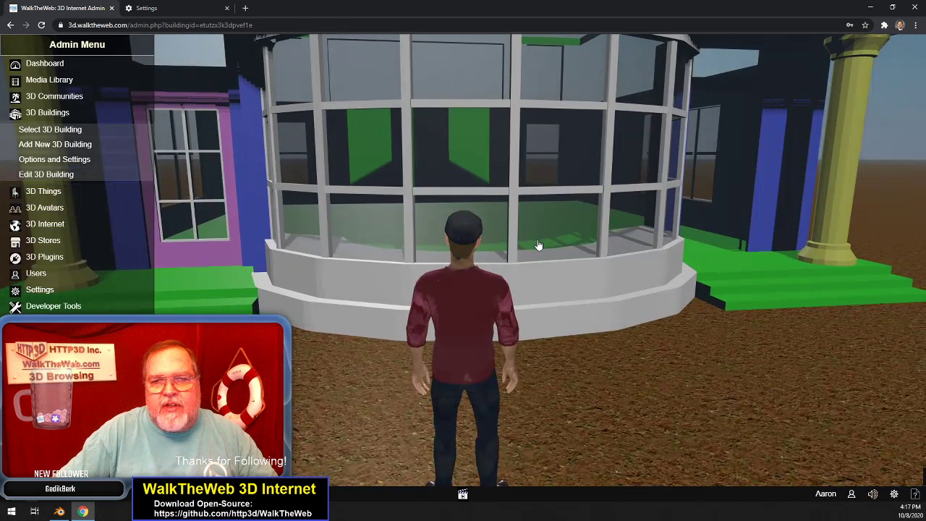
Walk the avatar around the curved front window and through the right-hand entrance into the building
key("Left")
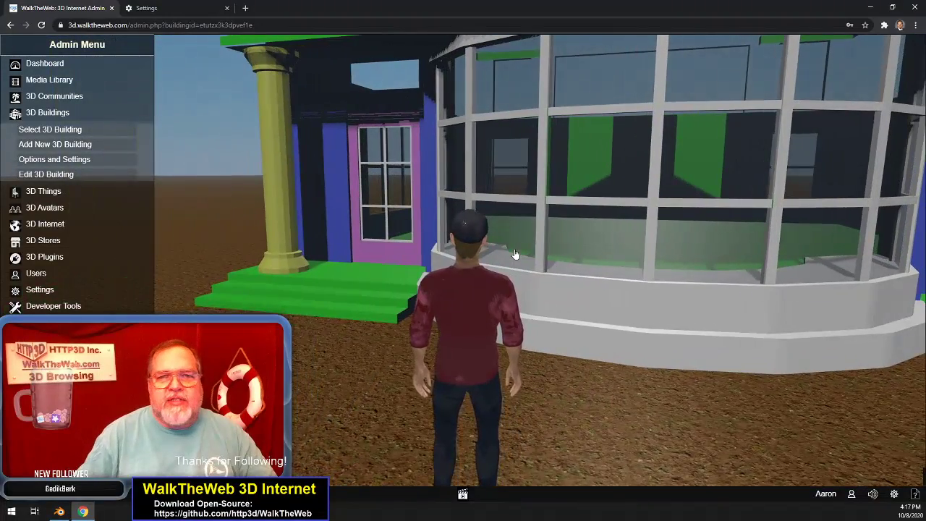
key("Left")
key("Up")
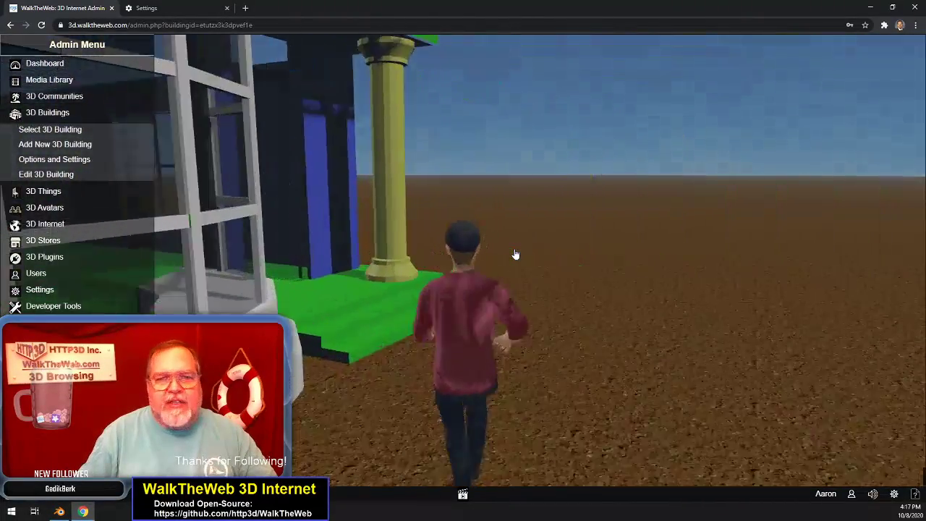
key("Left")
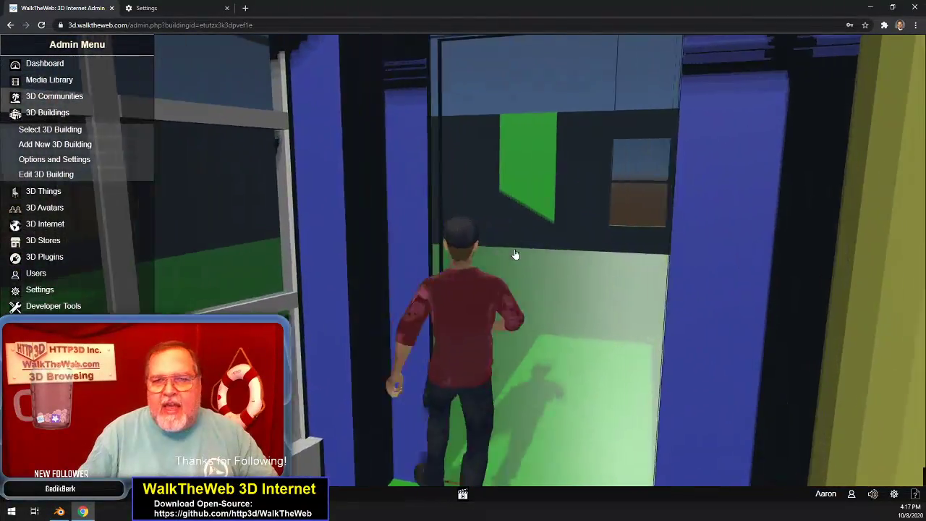
key("Up")
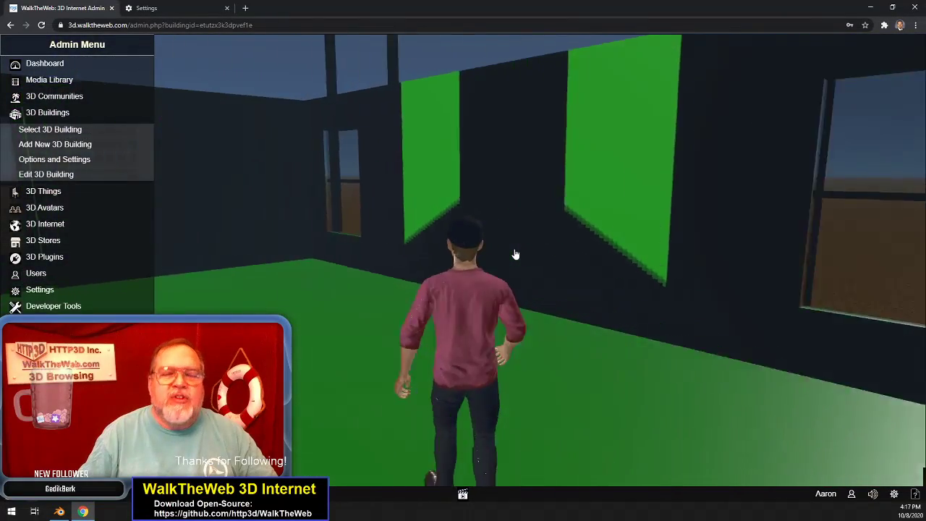
Look around the interior, examining the bay window, the purple door, the green back-wall panels and the corner windows
key("Left")
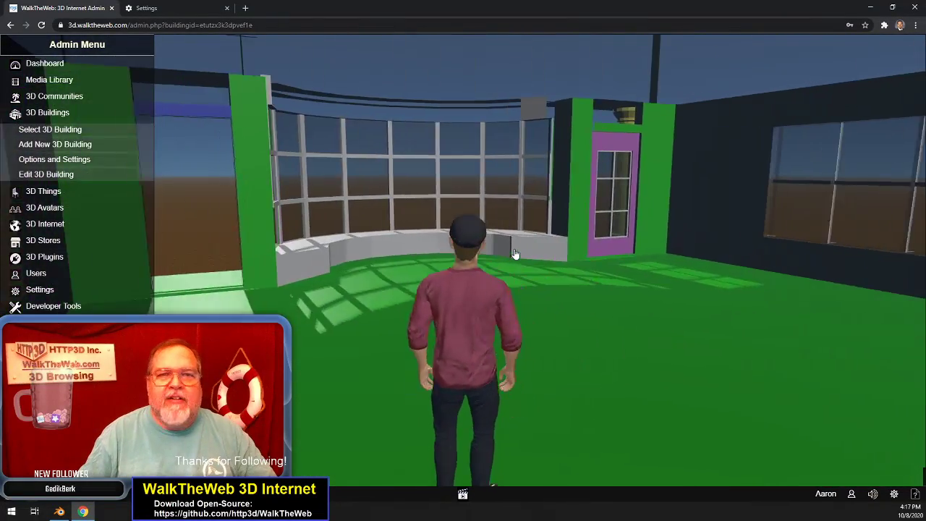
key("Up")
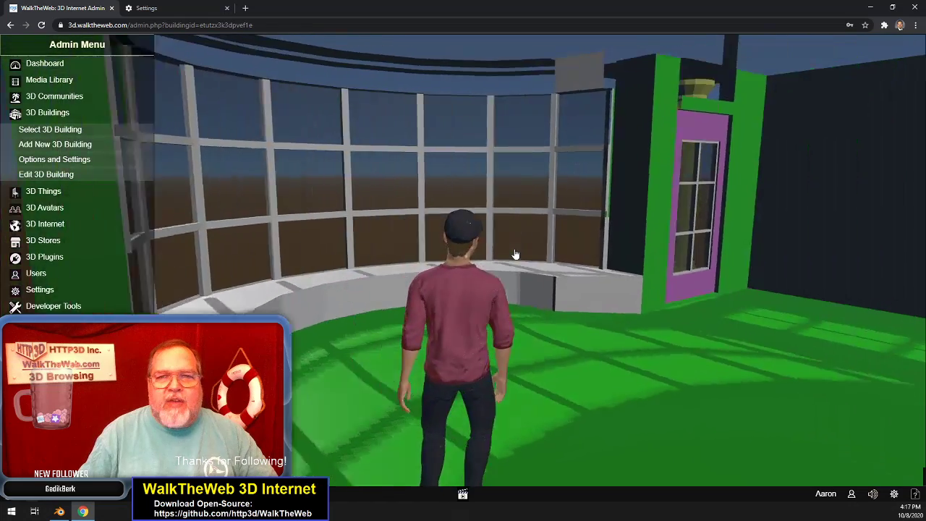
key("Right")
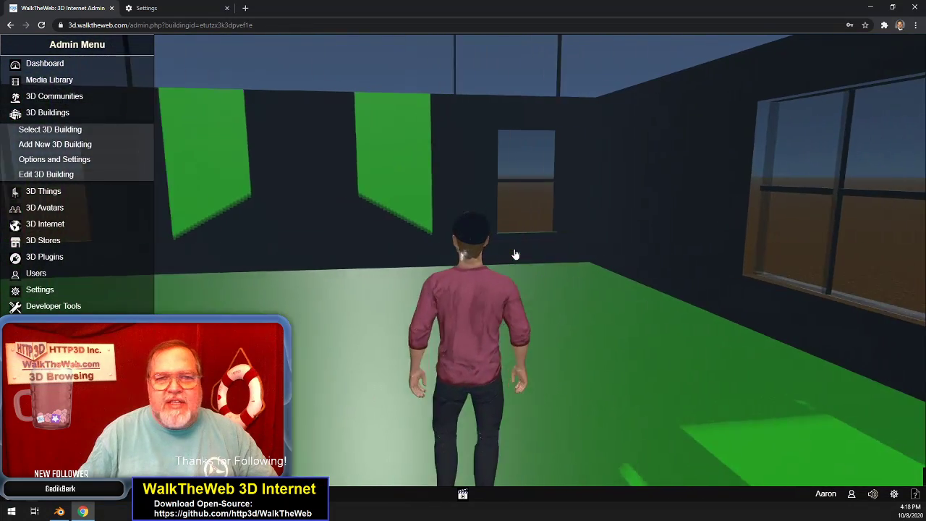
key("Left")
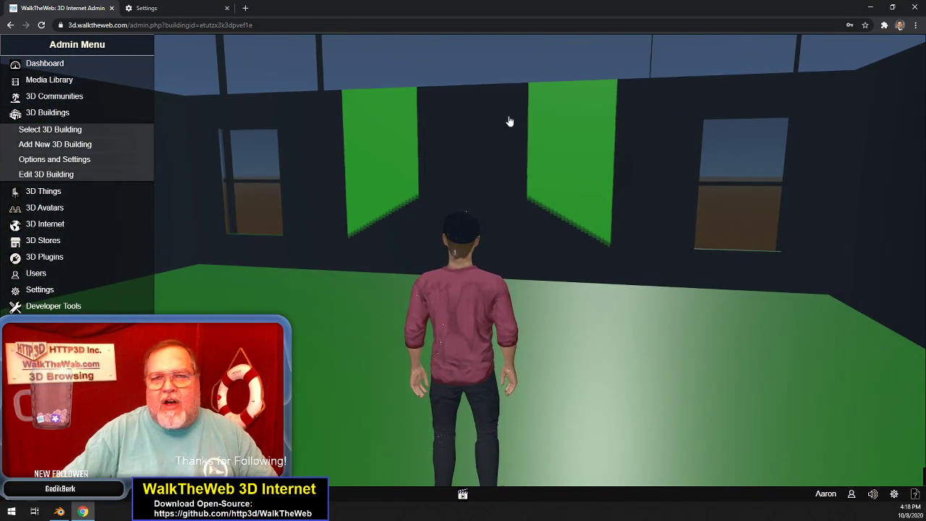
left_click_drag(509, 121, 642, 167)
left_click_drag(671, 261, 546, 178)
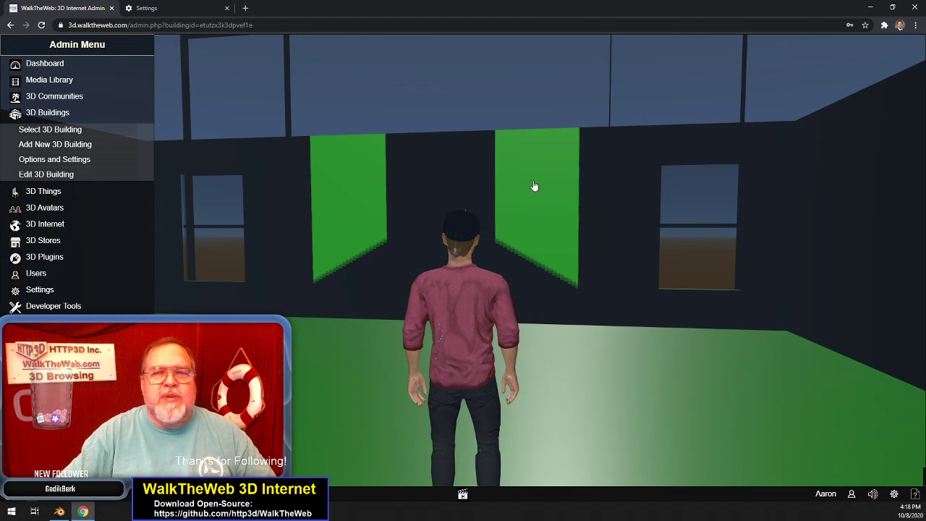
left_click_drag(499, 195, 590, 157)
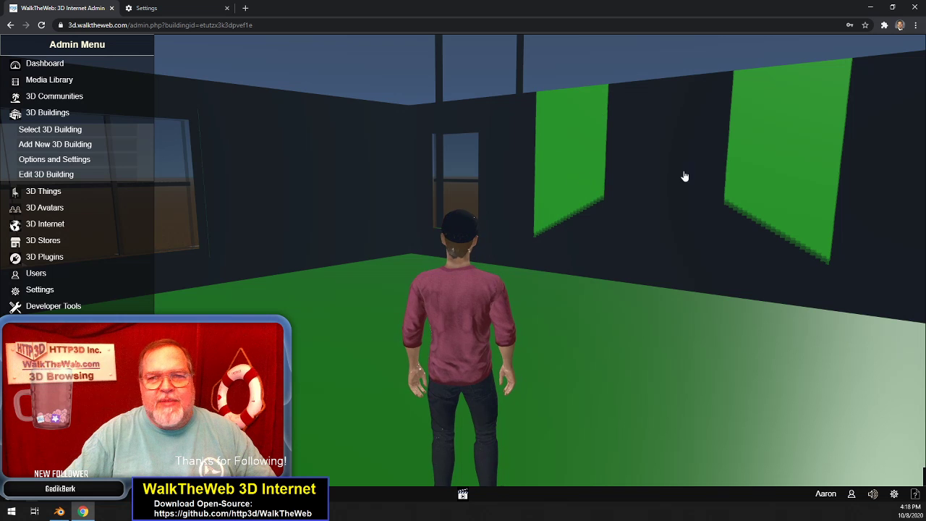
left_click_drag(450, 183, 642, 131)
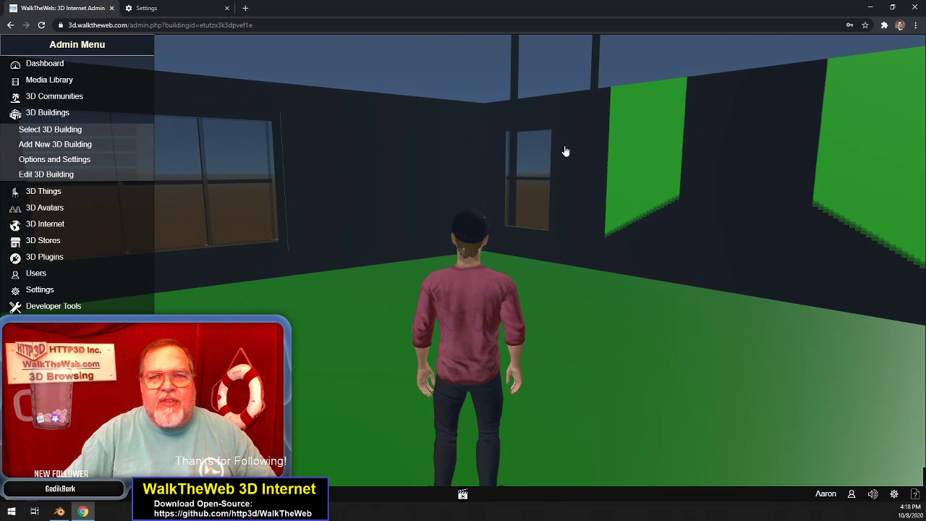
left_click_drag(478, 168, 546, 155)
left_click_drag(629, 104, 599, 225)
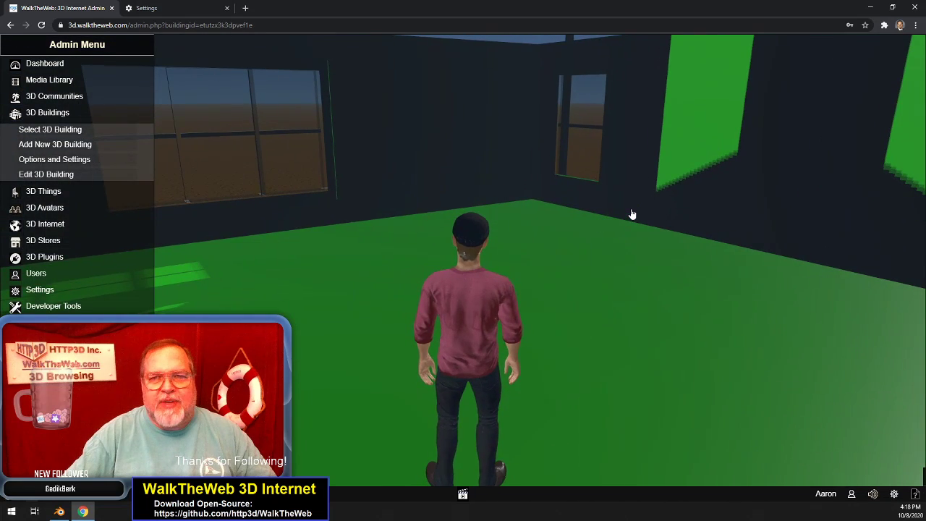
Walk to the side window near the purple door and examine its frame, sill and mullions
key("w")
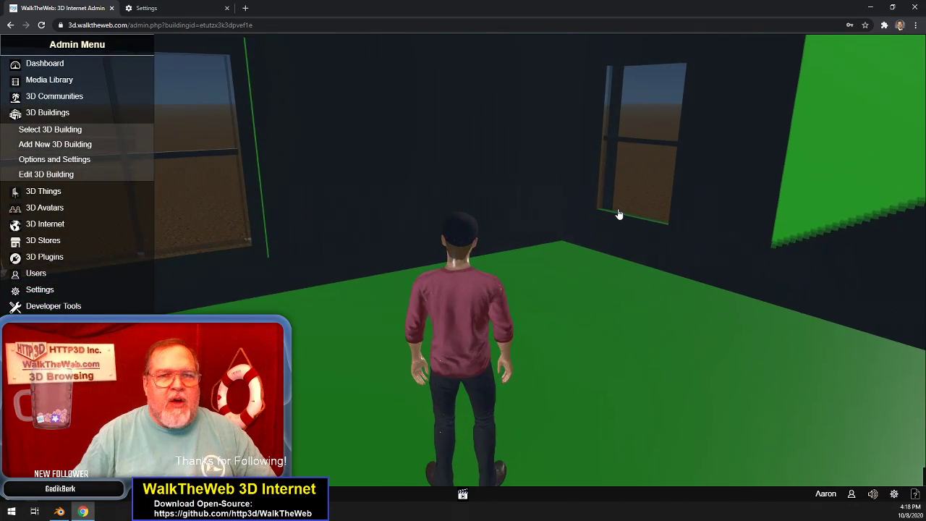
key("a")
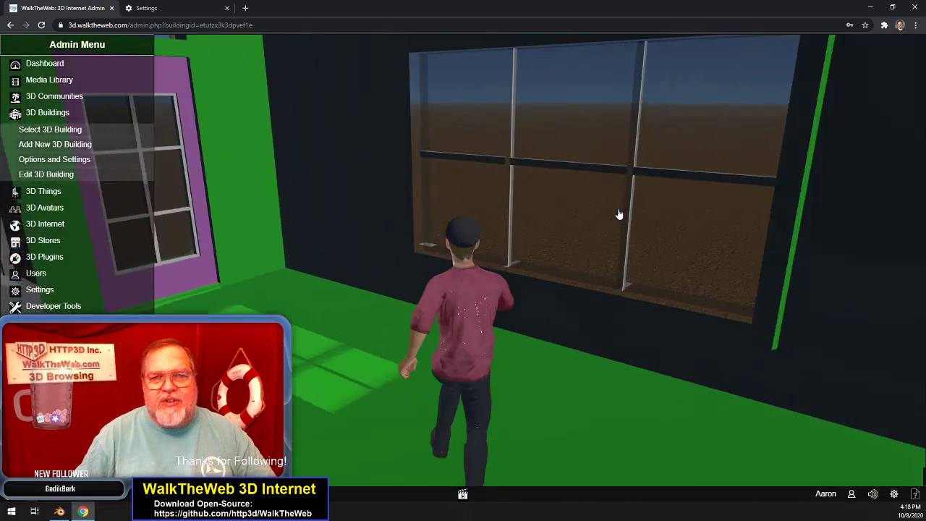
key("w")
key("a")
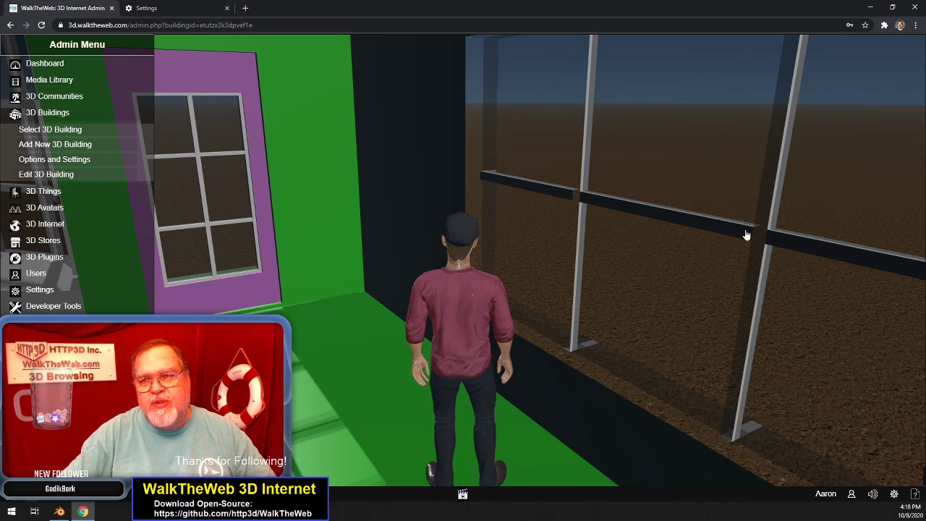
key("s")
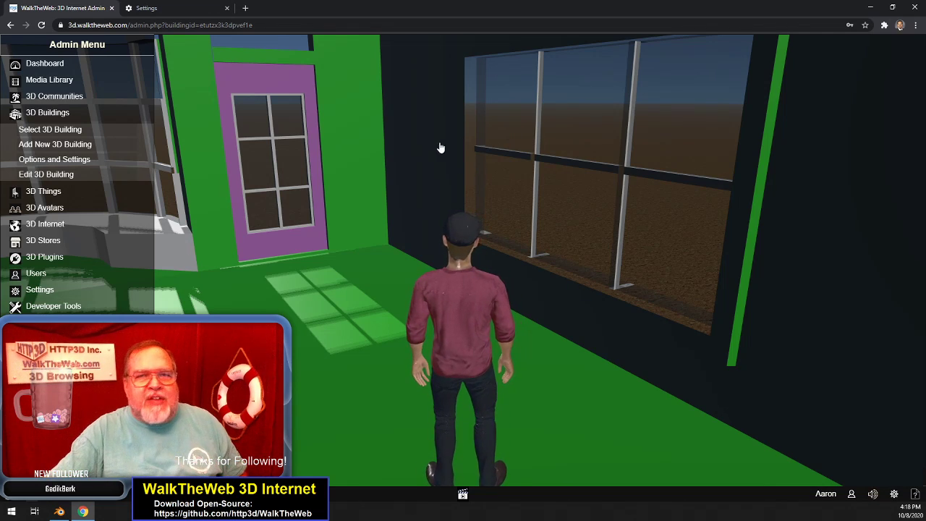
key("a")
key("a")
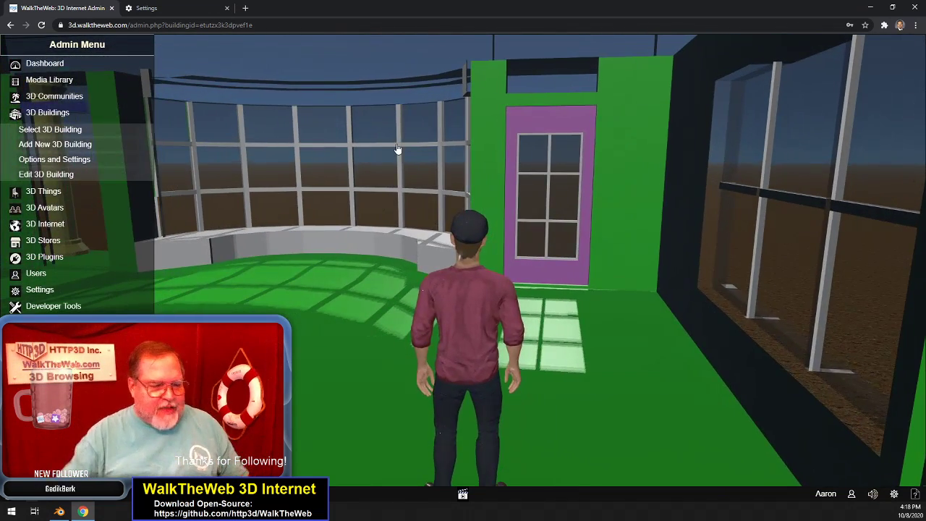
Cross the room to the open doorway and inspect the opening and the adjoining bay window from inside
key("a")
key("w")
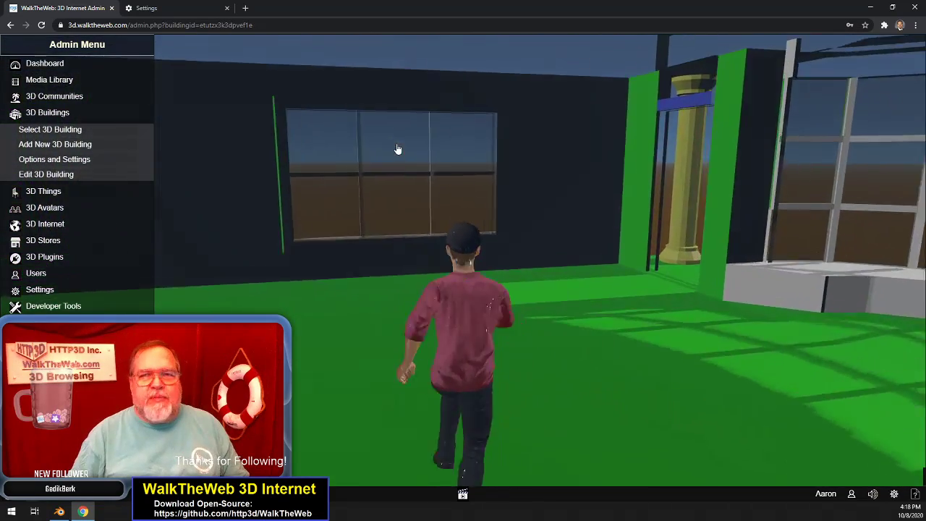
key("d")
key("w")
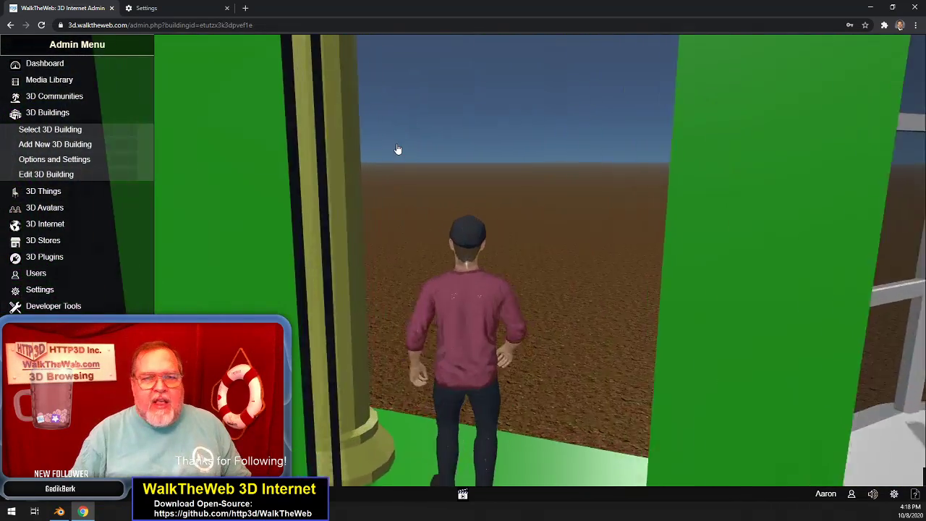
key("s")
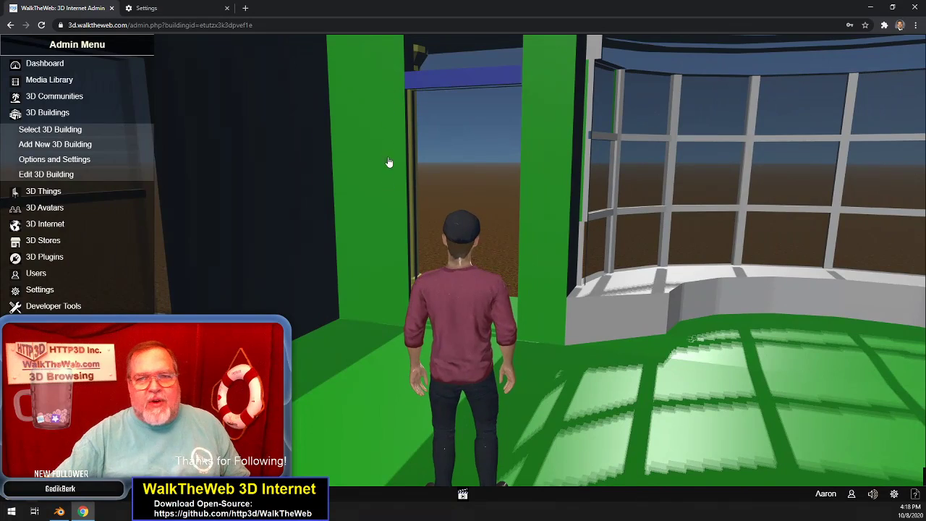
key("d")
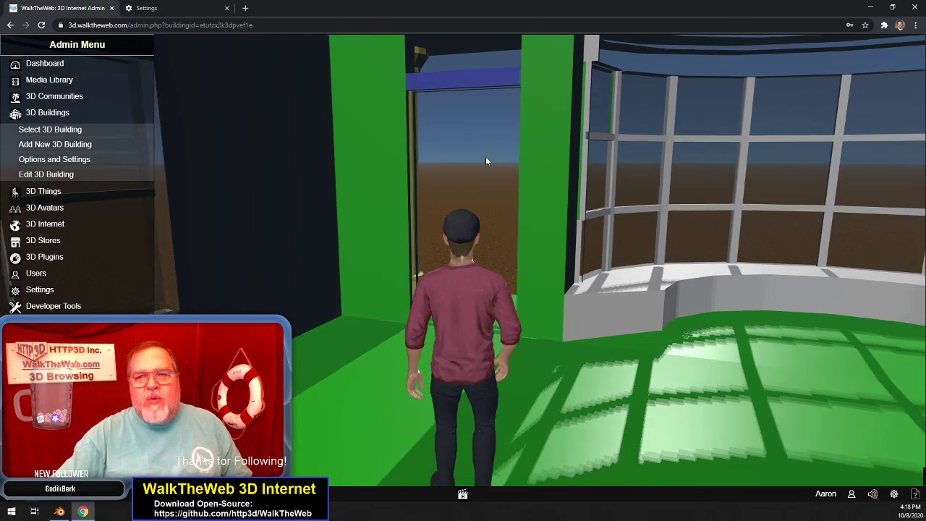
key("w")
key("d")
key("d")
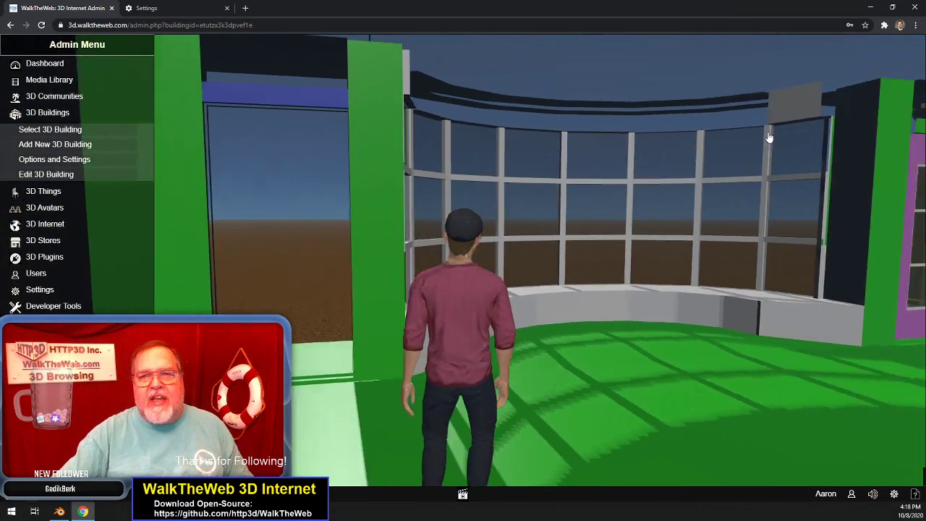
Examine the upper wall framing and the back wall, and walk up to the large side window
left_click_drag(744, 129, 807, 118)
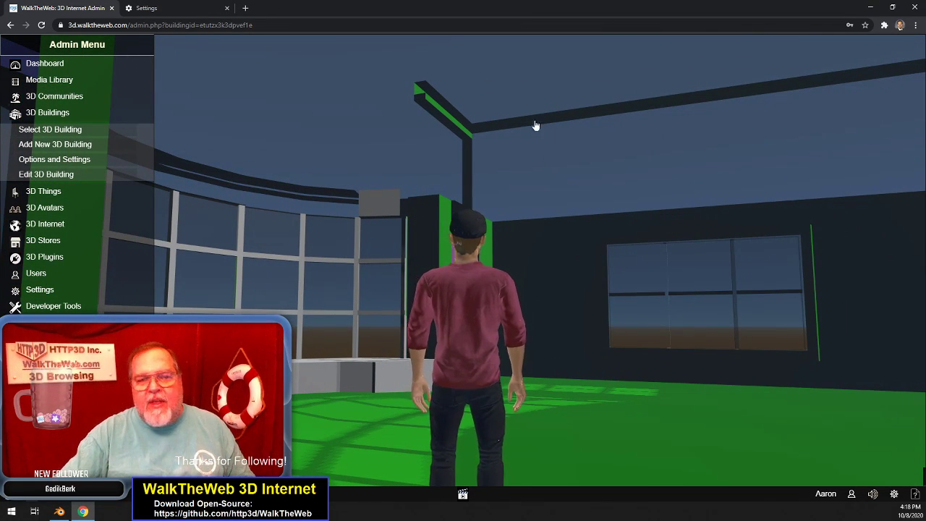
left_click_drag(534, 124, 717, 203)
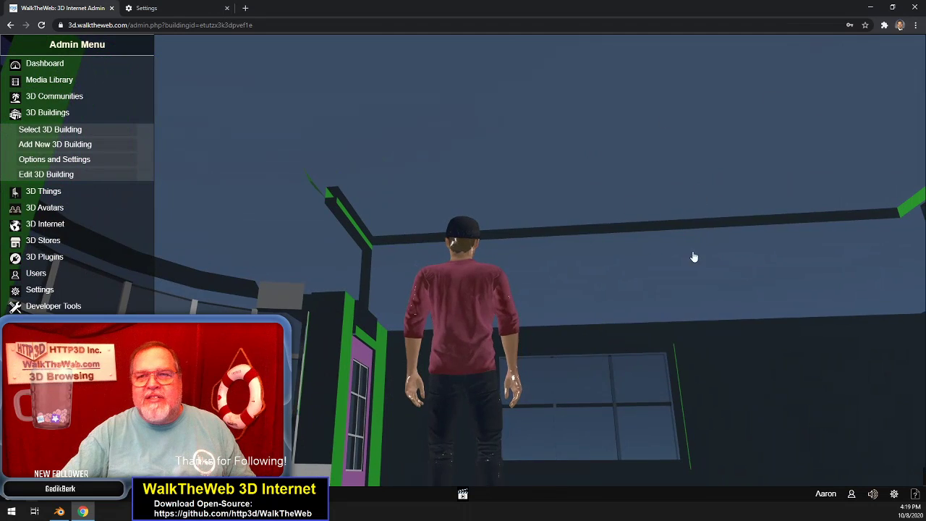
left_click_drag(876, 207, 636, 189)
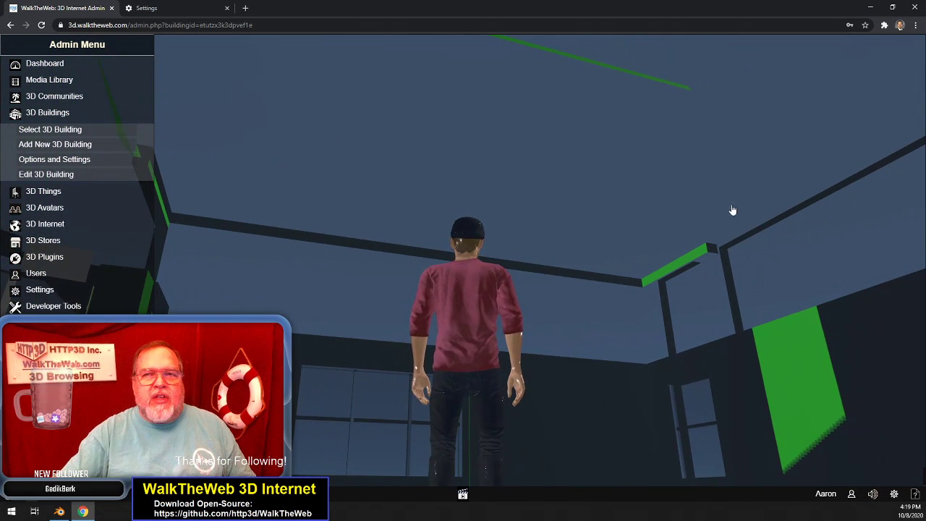
left_click_drag(795, 259, 688, 229)
left_click_drag(773, 284, 644, 254)
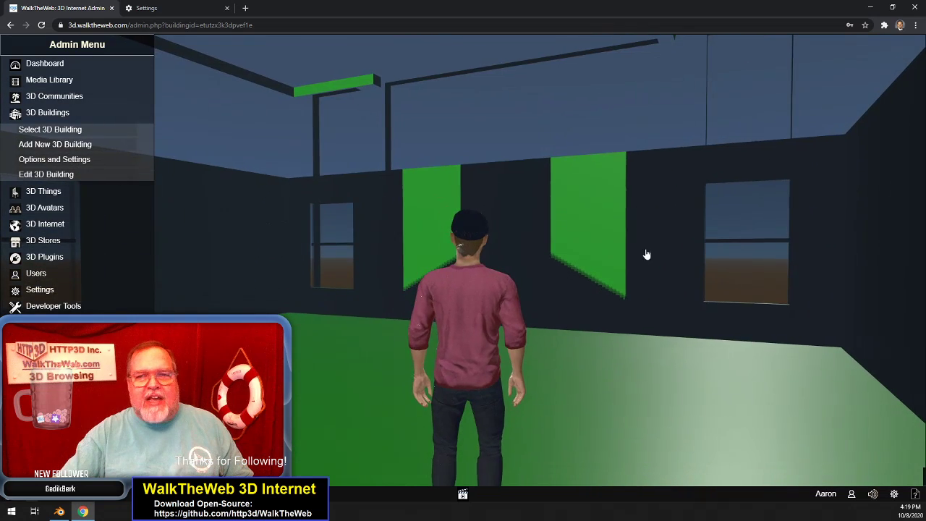
left_click_drag(726, 304, 681, 293)
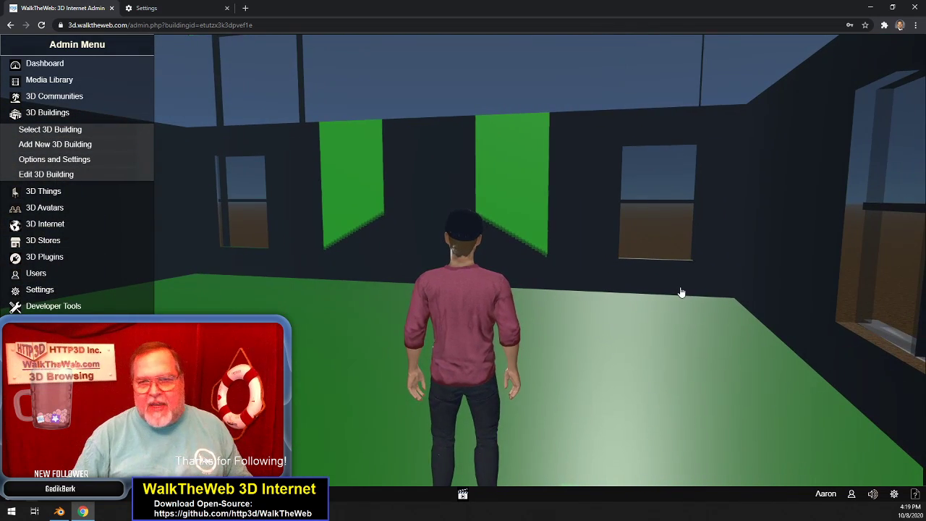
key("Right")
key("Up")
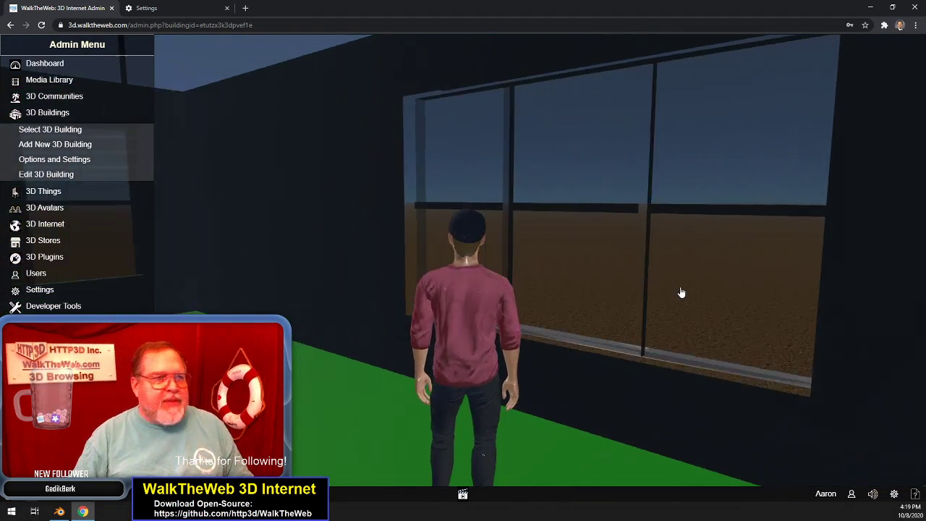
Turn away from the side window and walk out of the building through the open front doorway
key("Left")
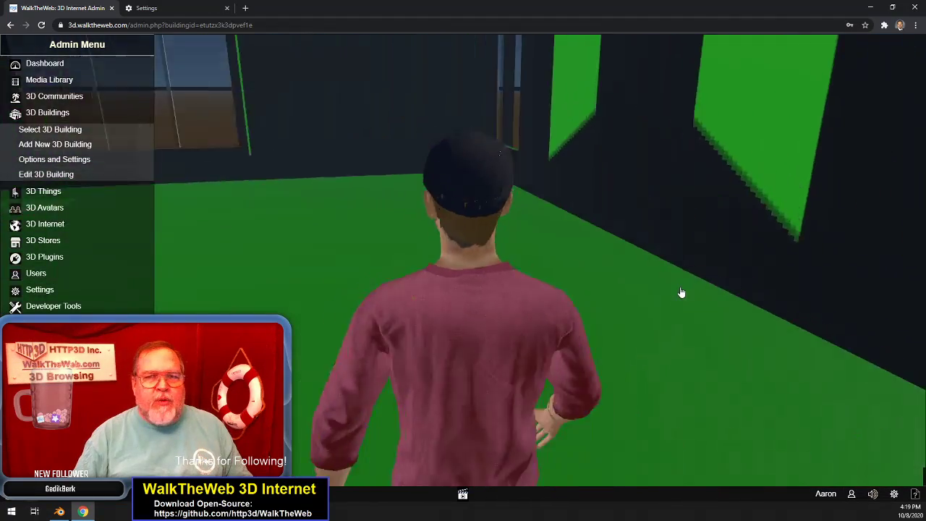
key("Left")
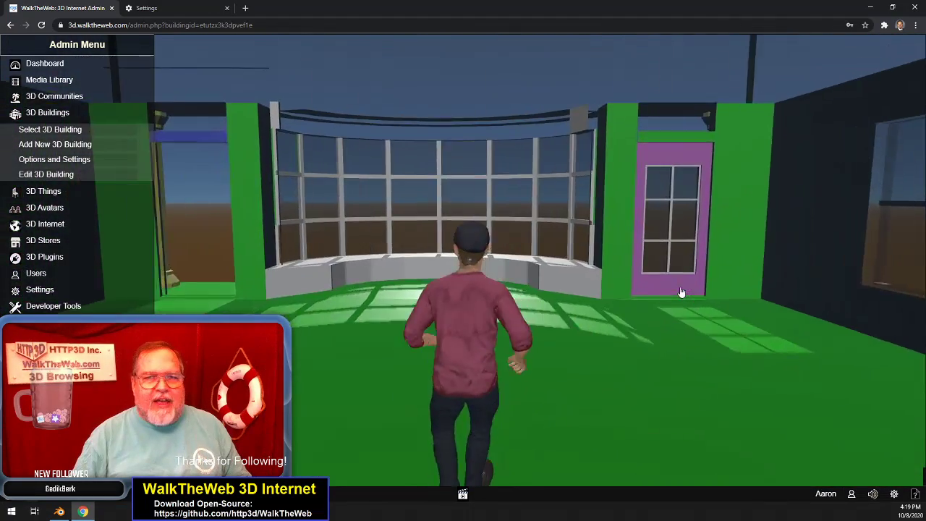
key("Left")
key("Up")
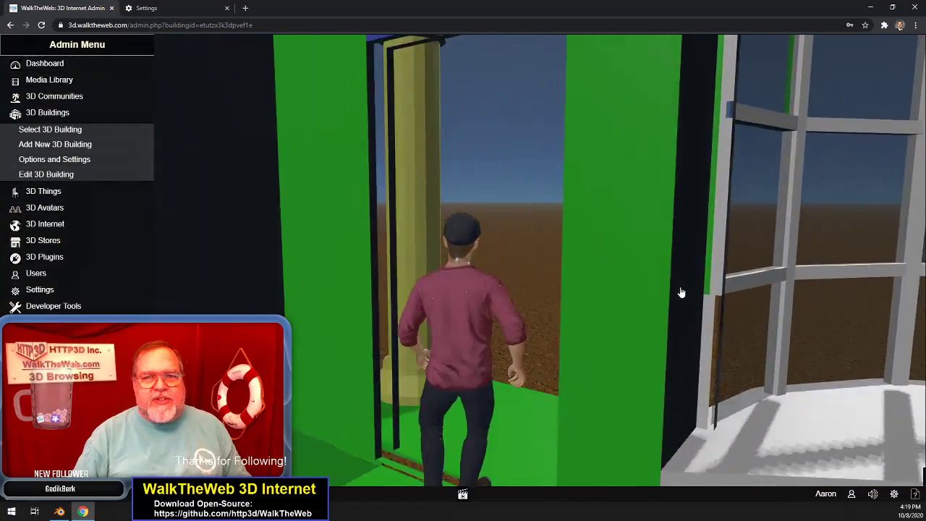
key("Up")
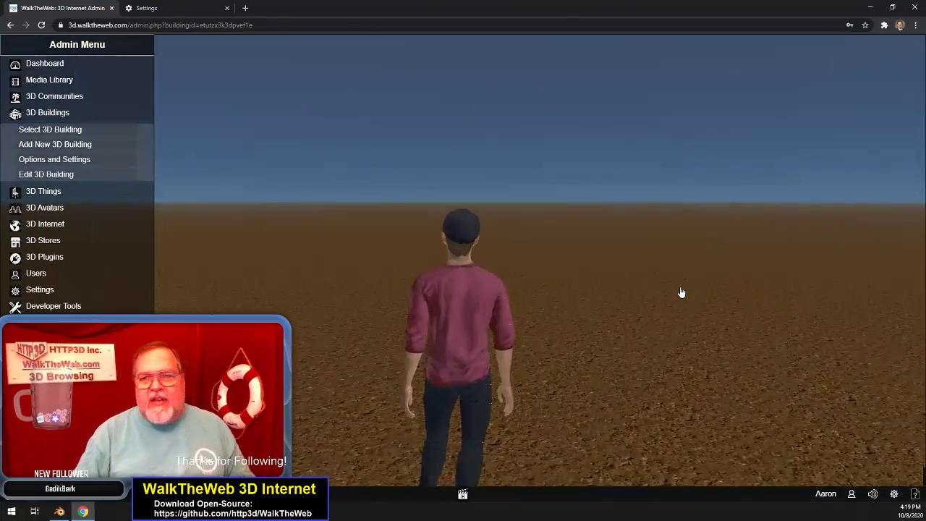
Turn back to the storefront and examine its facade, bay window, columns and both door openings from outside
key("Right")
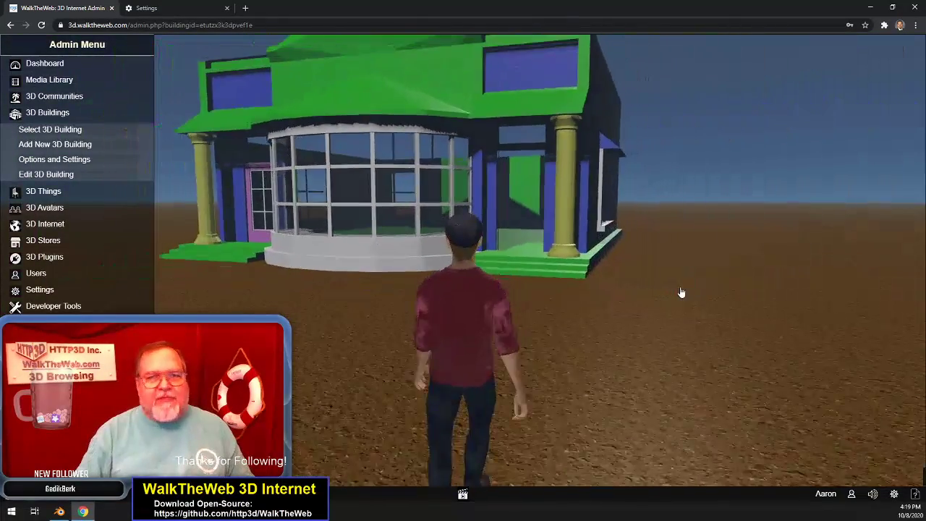
key("Down")
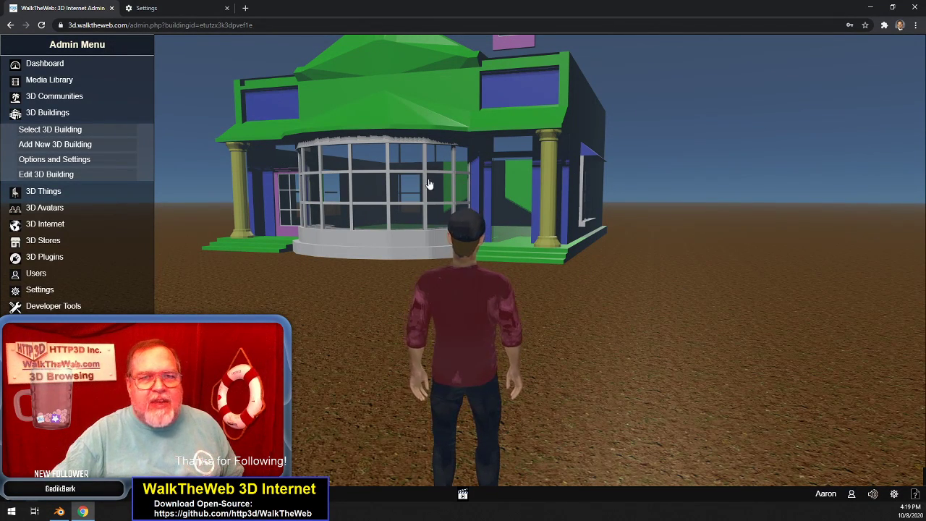
left_click_drag(429, 184, 439, 186)
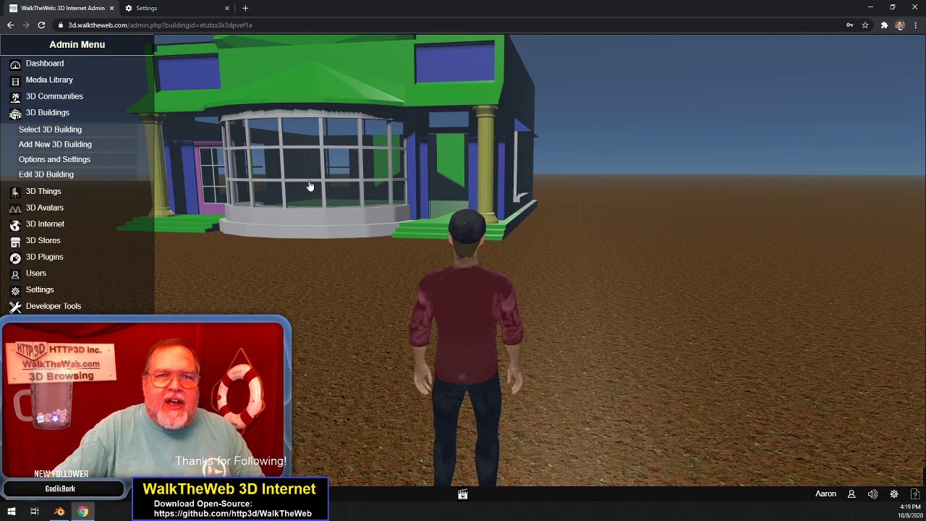
key("w")
left_click_drag(250, 154, 190, 246)
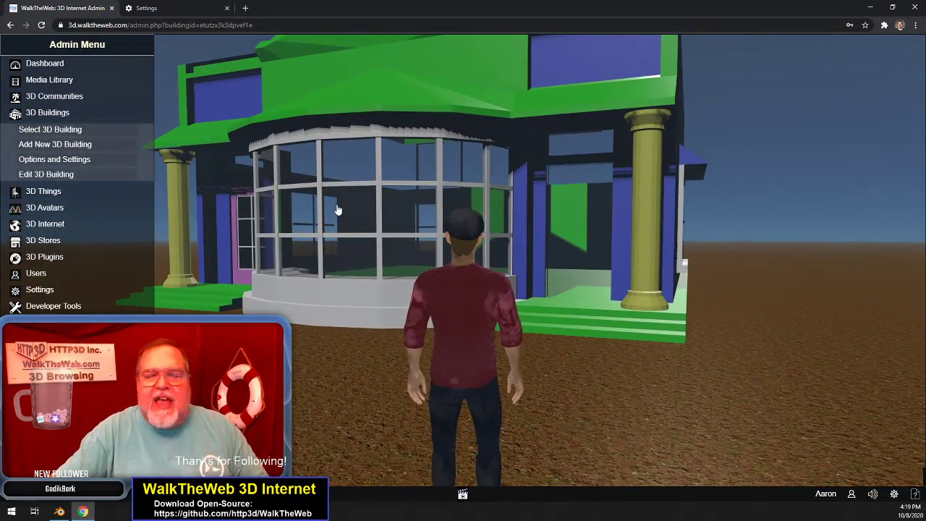